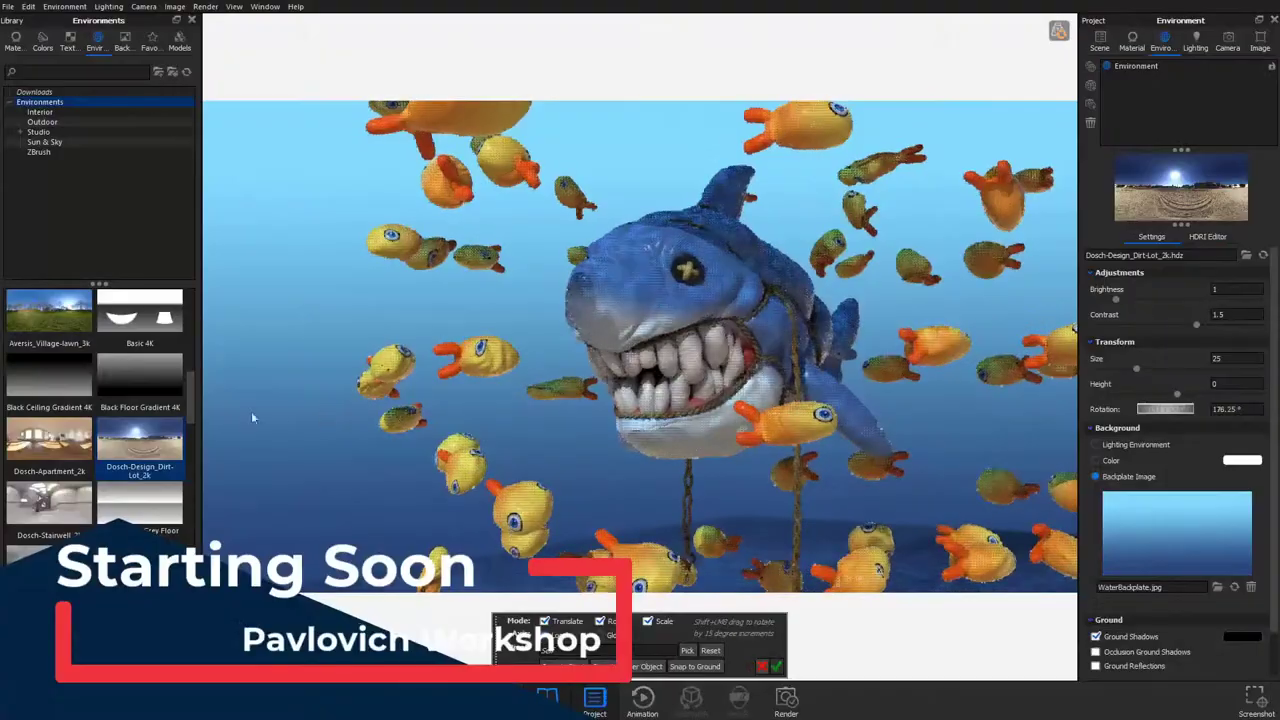
pyautogui.moveTo(958, 322); pyautogui.dragTo(933, 289)
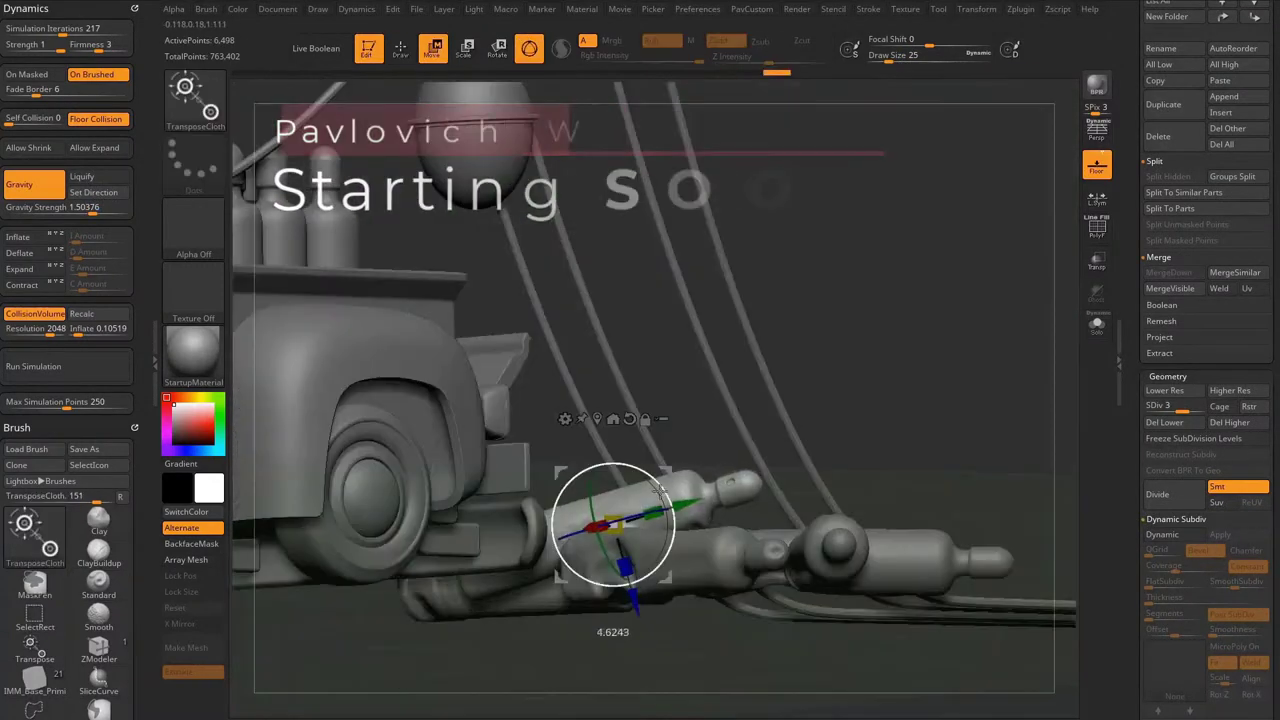
pyautogui.click(124, 456)
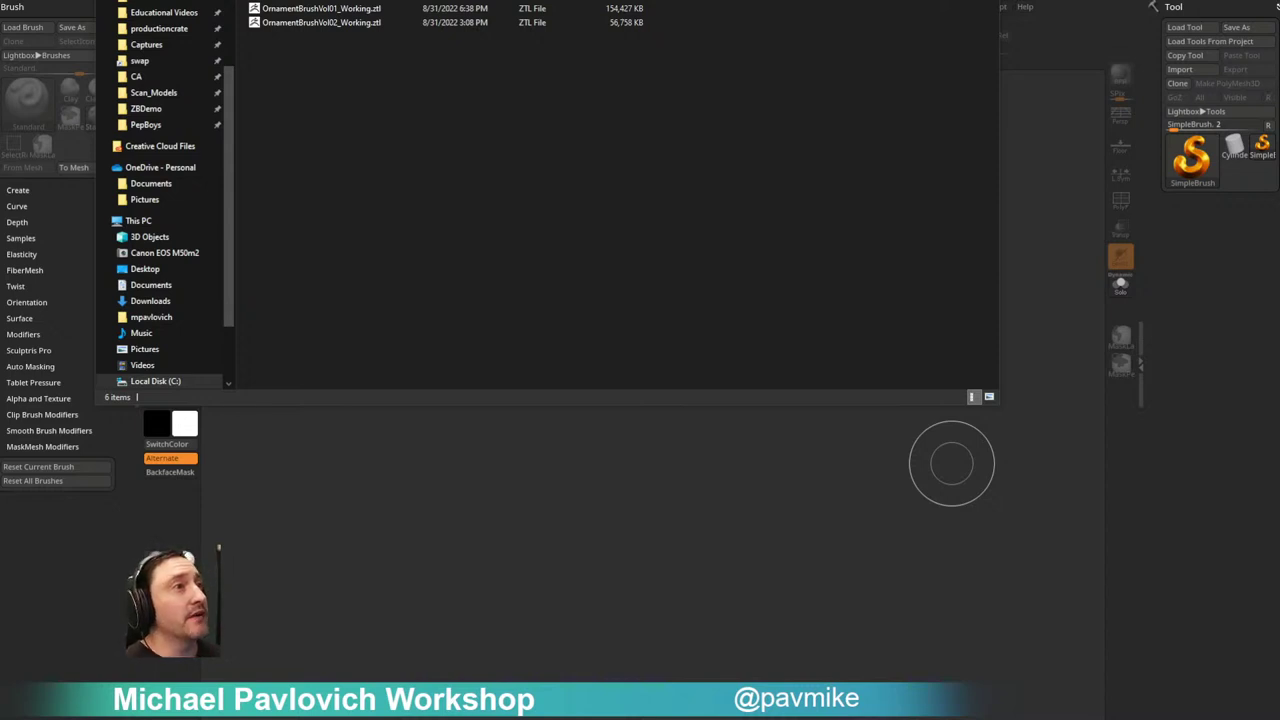
pyautogui.click(952, 463)
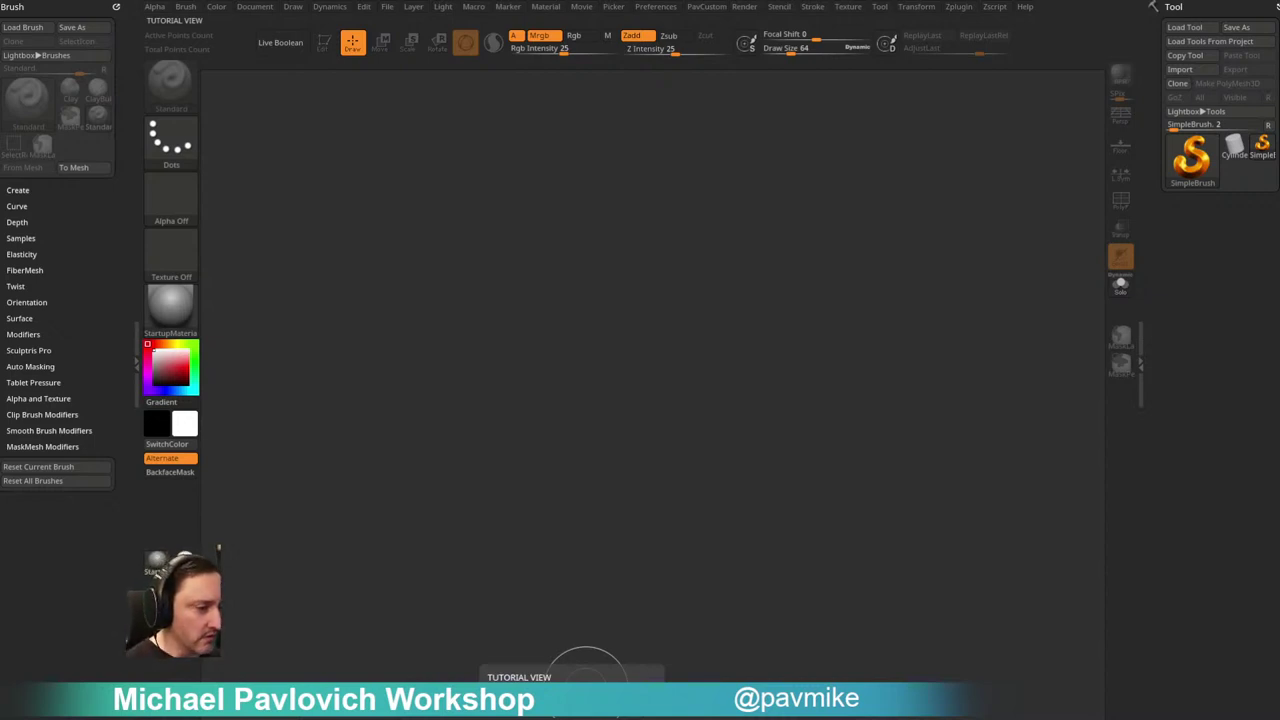
# Step: Switch to the browser with the Did You Know That? LIVE Episode 16 video, placing it over ZBrush in theater mode with a wider window
pyautogui.moveTo(586, 686); pyautogui.dragTo(432, 44)
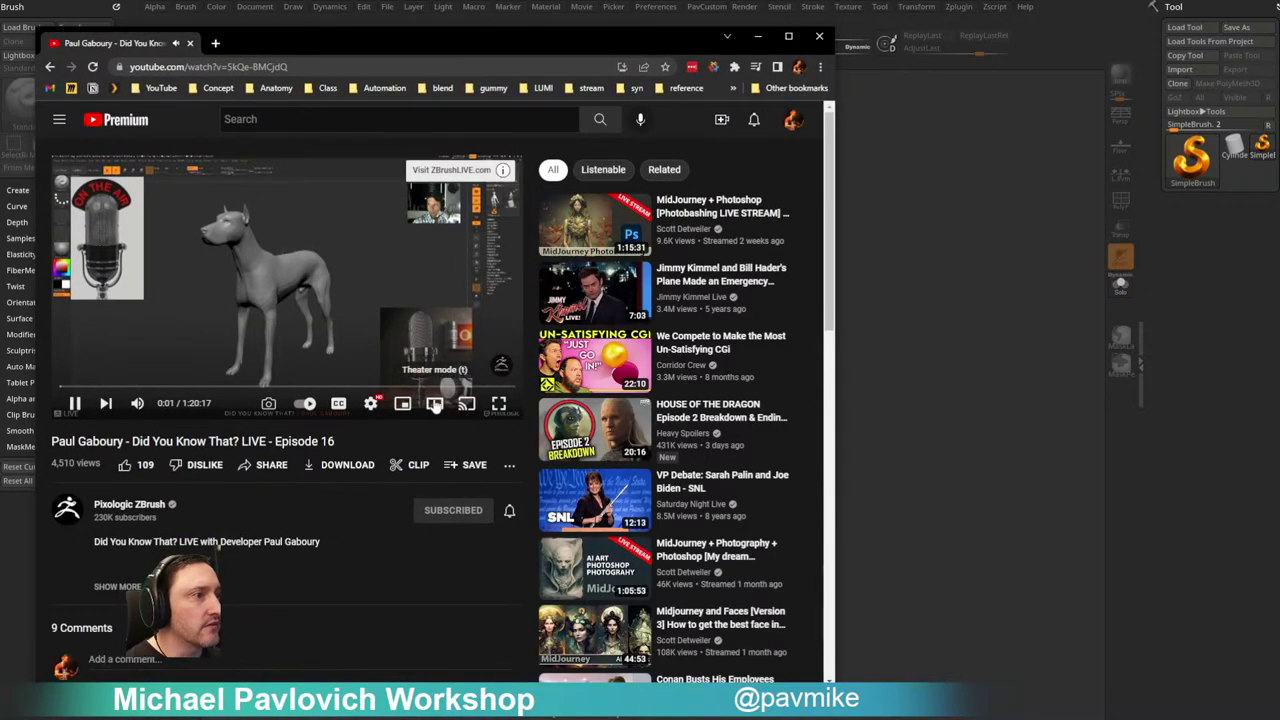
pyautogui.click(435, 403)
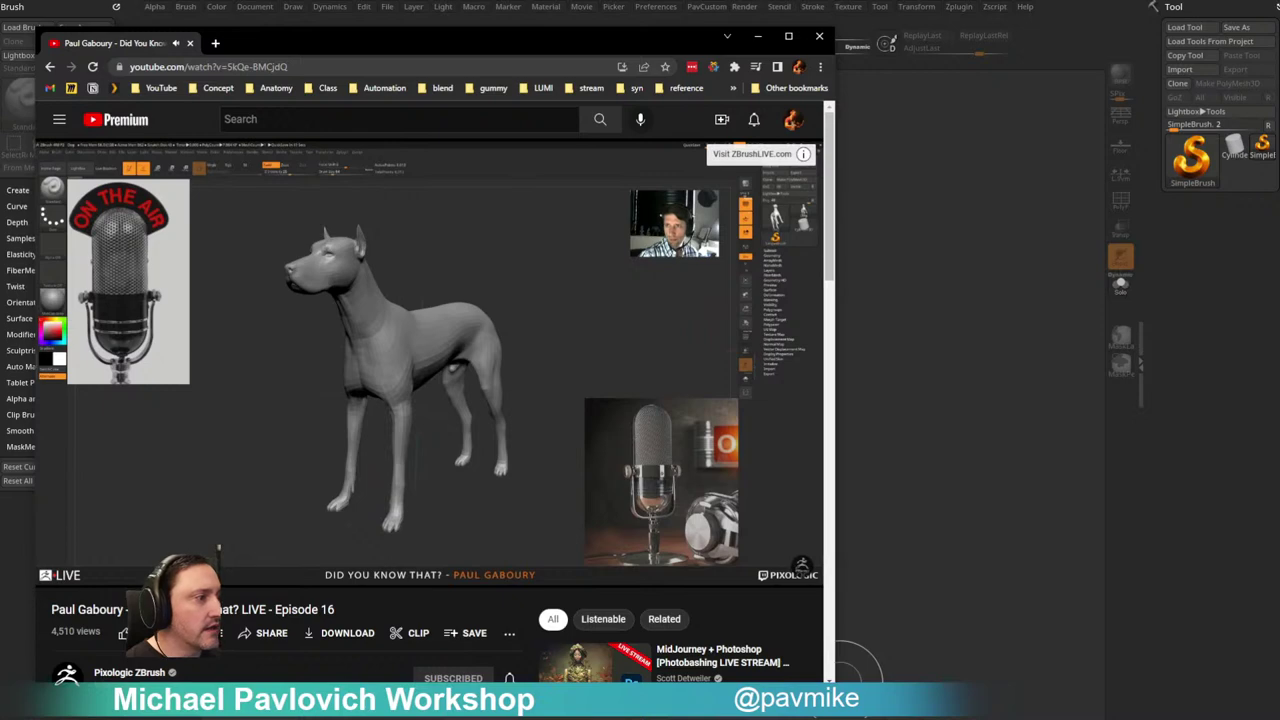
pyautogui.moveTo(834, 676); pyautogui.dragTo(1009, 676)
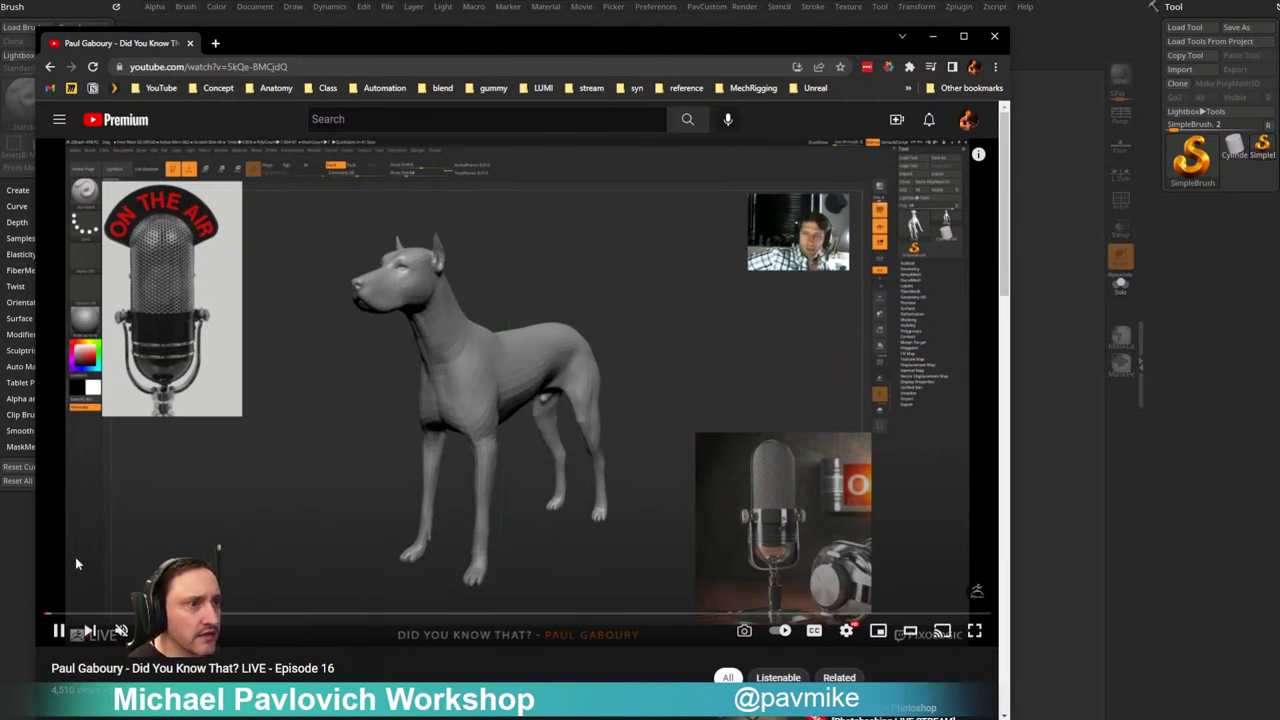
# Step: Skim the Episode 16 video for the perforated microphone modelling, from the NanoMesh cylinders to the grooved lower shell
pyautogui.click(78, 612)
pyautogui.moveTo(78, 614); pyautogui.dragTo(171, 614)
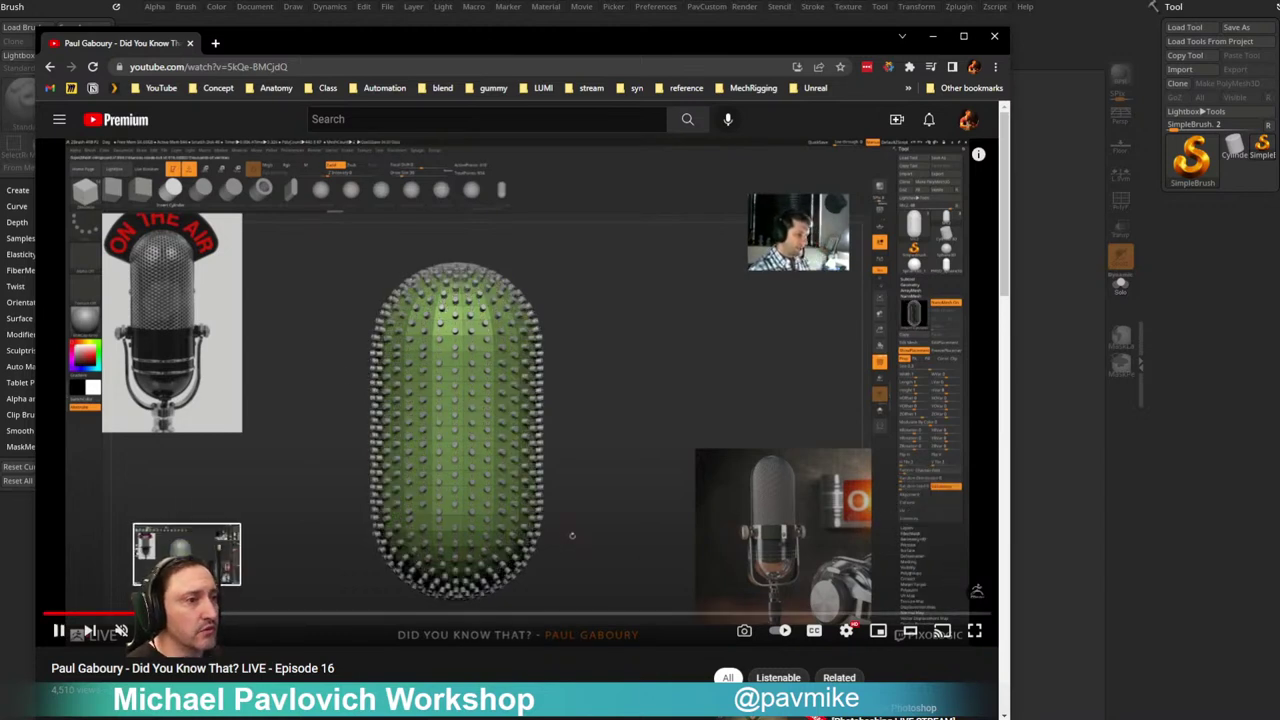
pyautogui.click(212, 614)
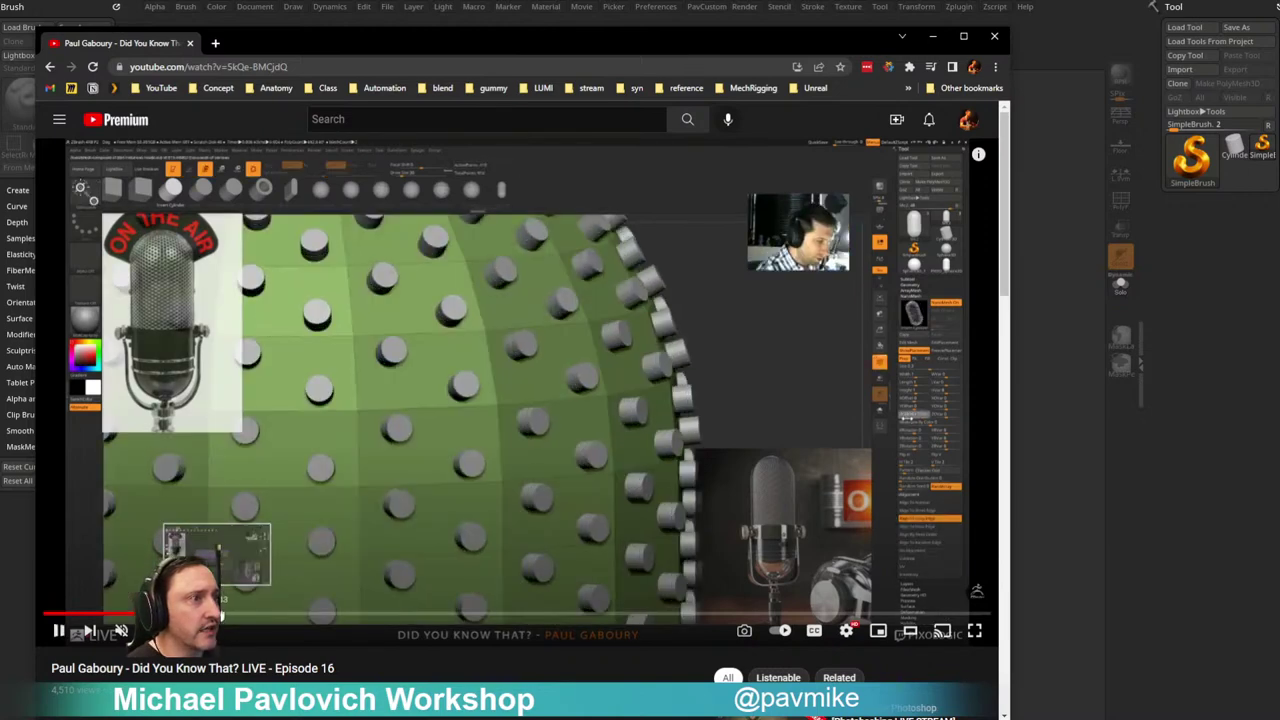
pyautogui.click(224, 614)
pyautogui.click(230, 614)
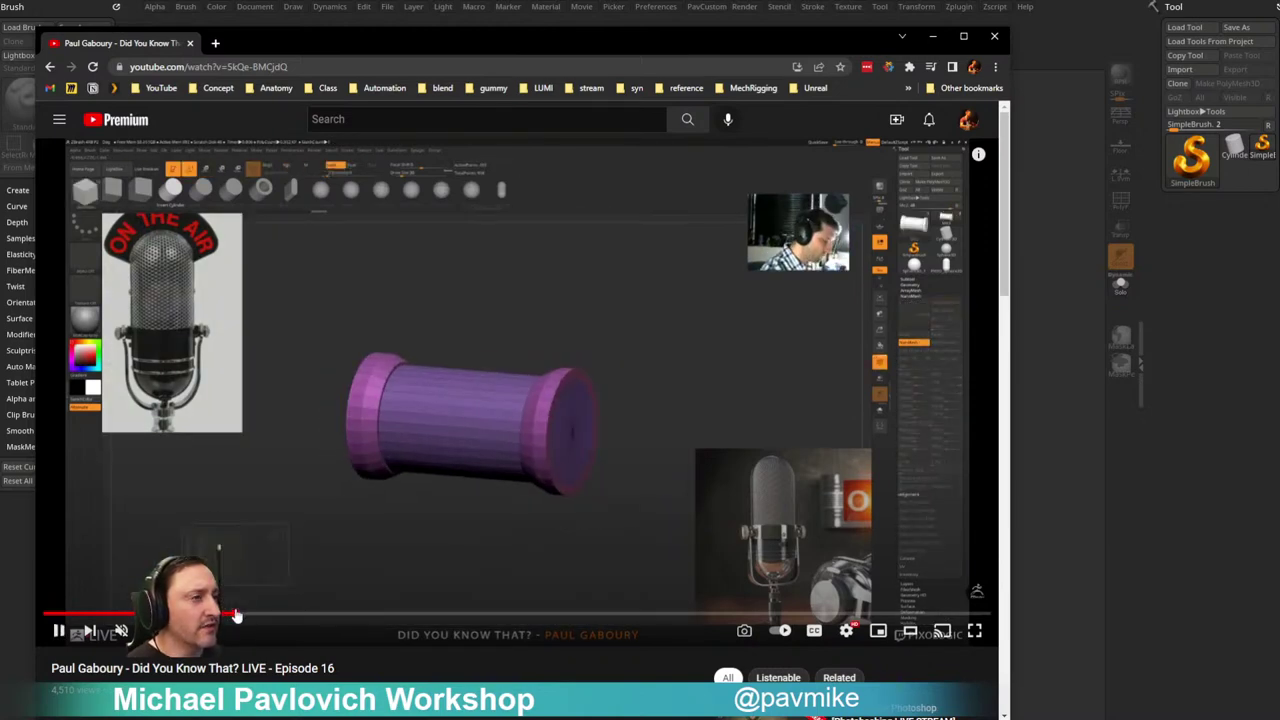
pyautogui.click(242, 615)
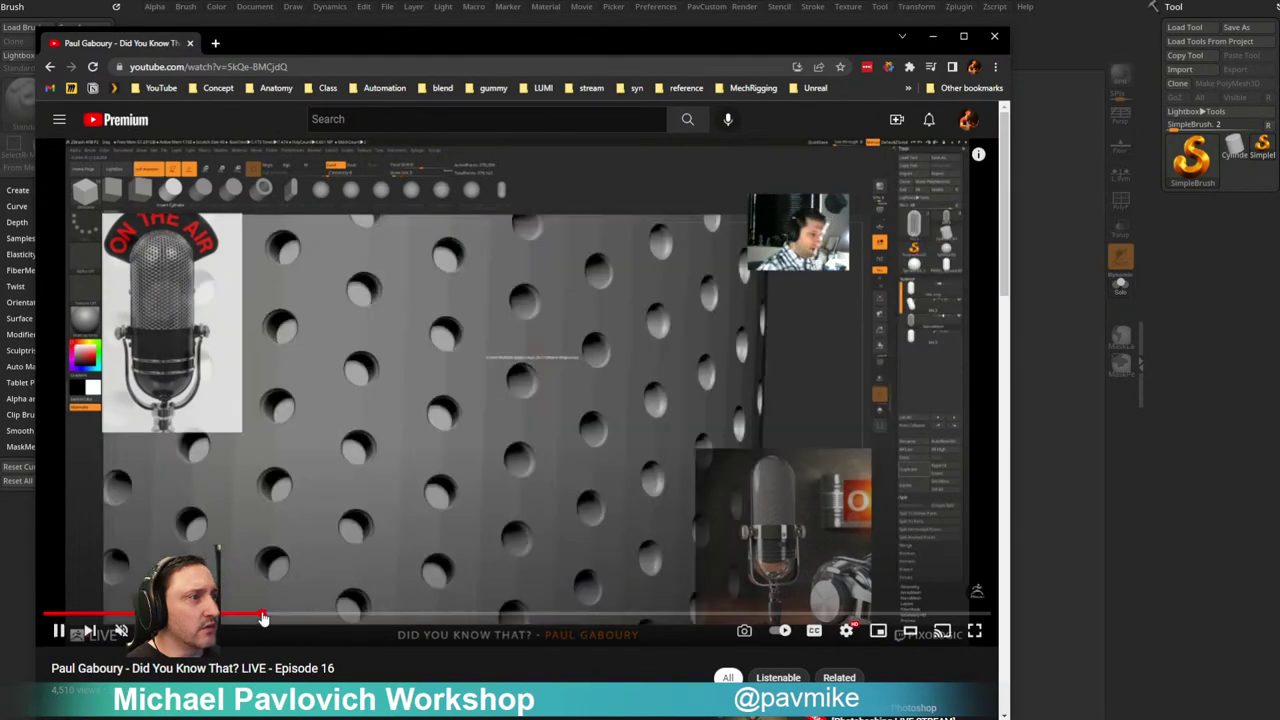
pyautogui.click(268, 617)
pyautogui.moveTo(280, 619); pyautogui.dragTo(323, 617)
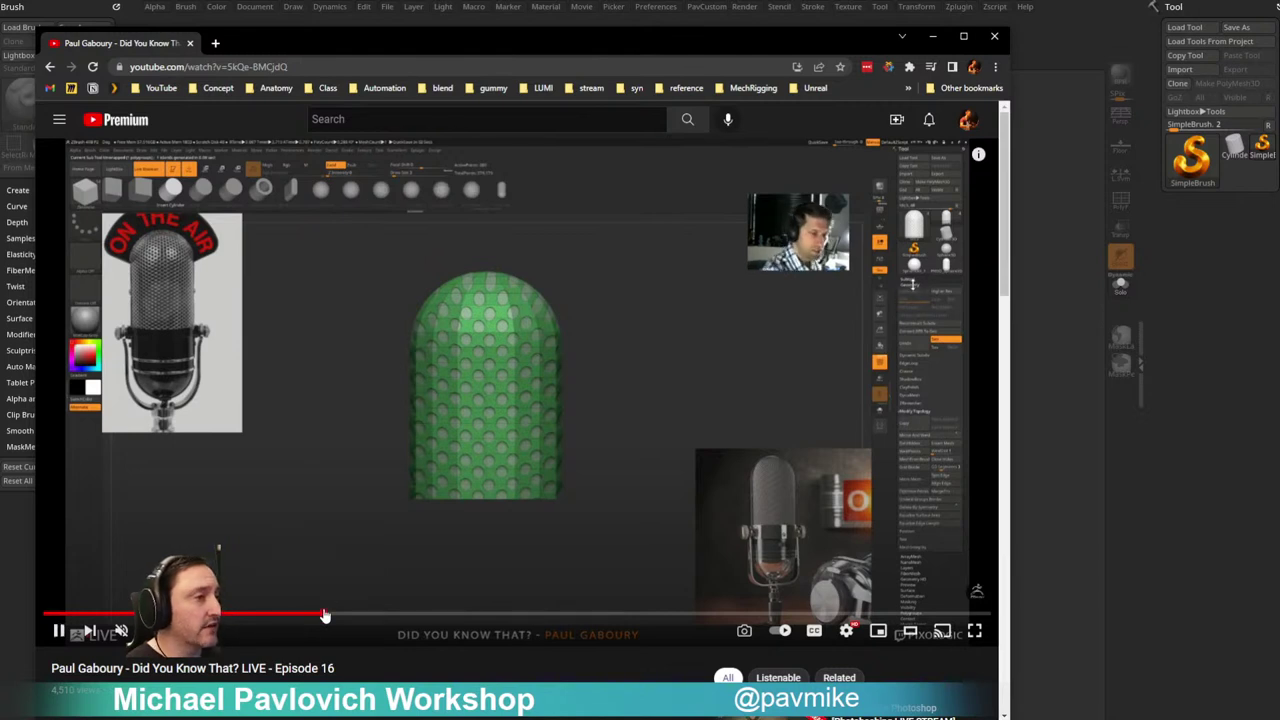
pyautogui.moveTo(323, 615); pyautogui.dragTo(335, 613)
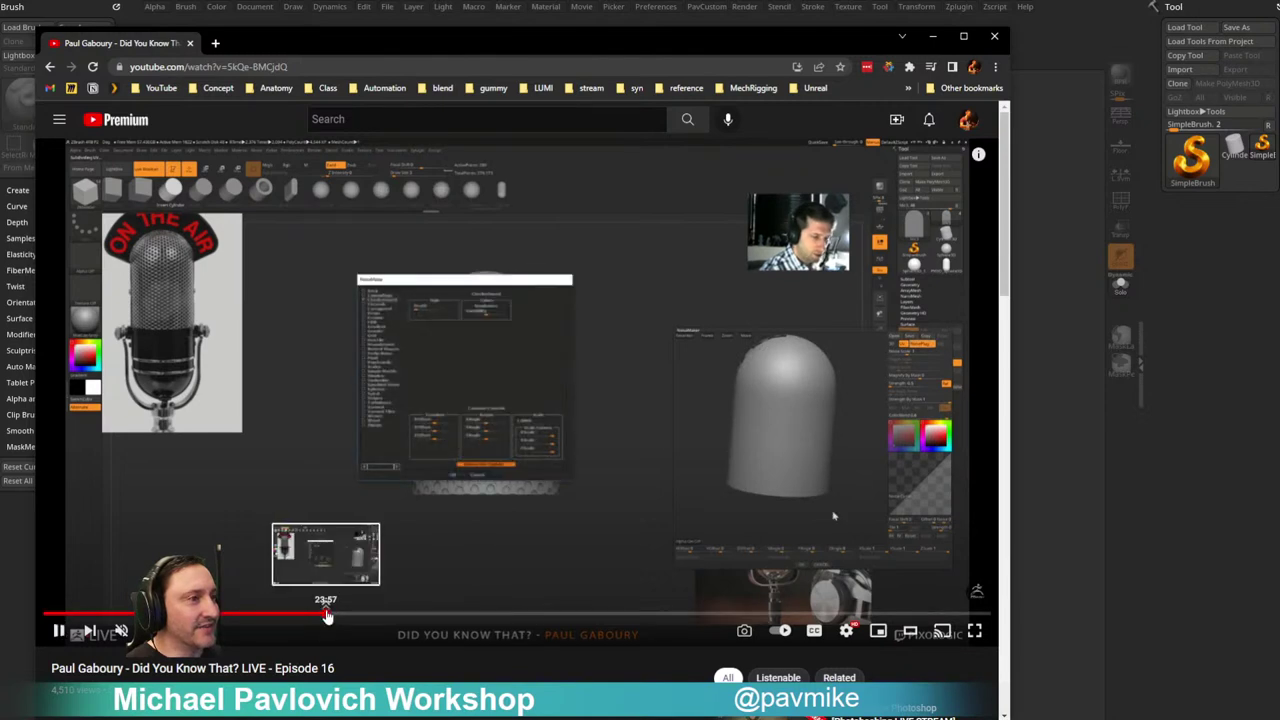
pyautogui.click(338, 615)
pyautogui.moveTo(338, 615); pyautogui.dragTo(511, 614)
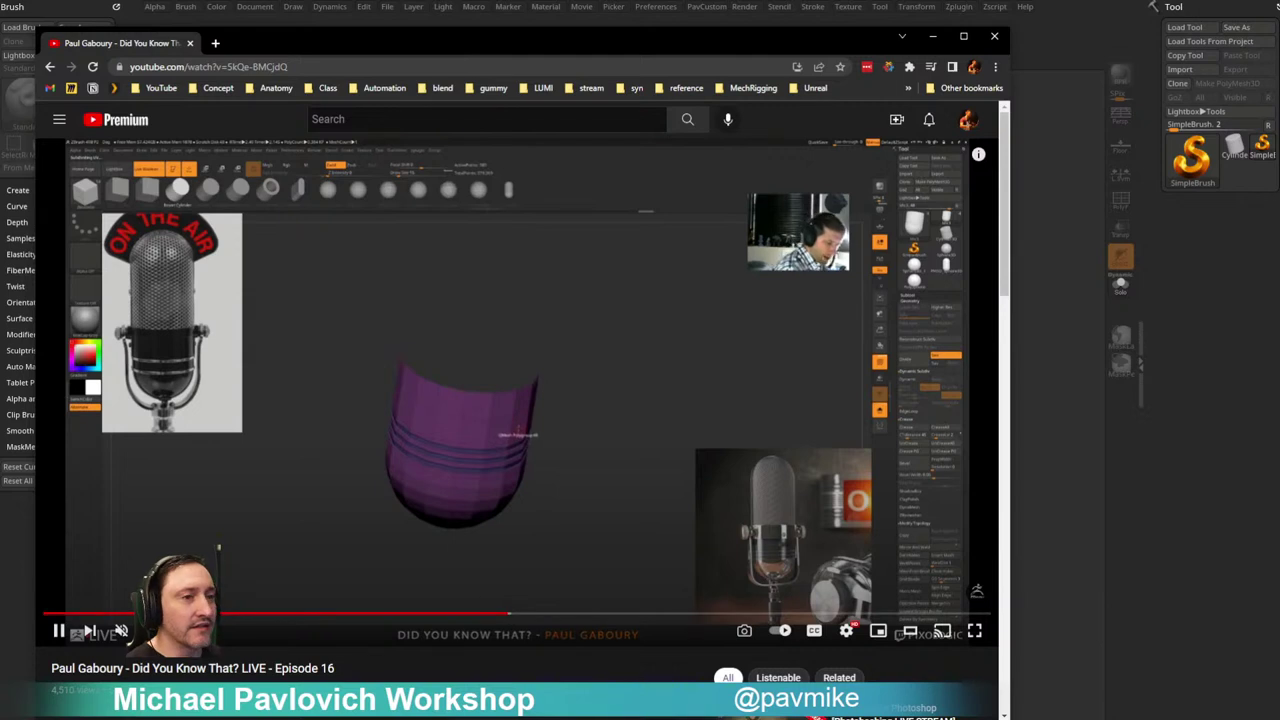
# Step: Copy the Episode 16 video's web address and return to ZBrush
pyautogui.hotkey('ctrl', 'l')
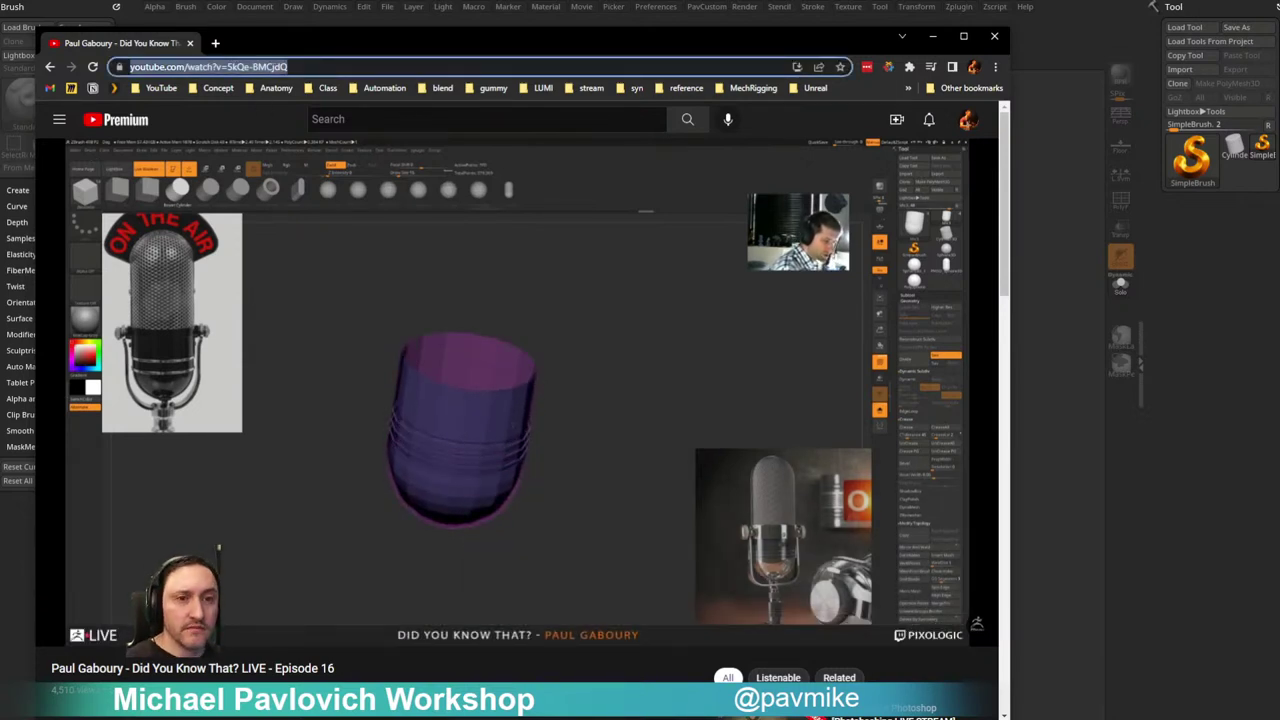
pyautogui.hotkey('alt', 'Tab')
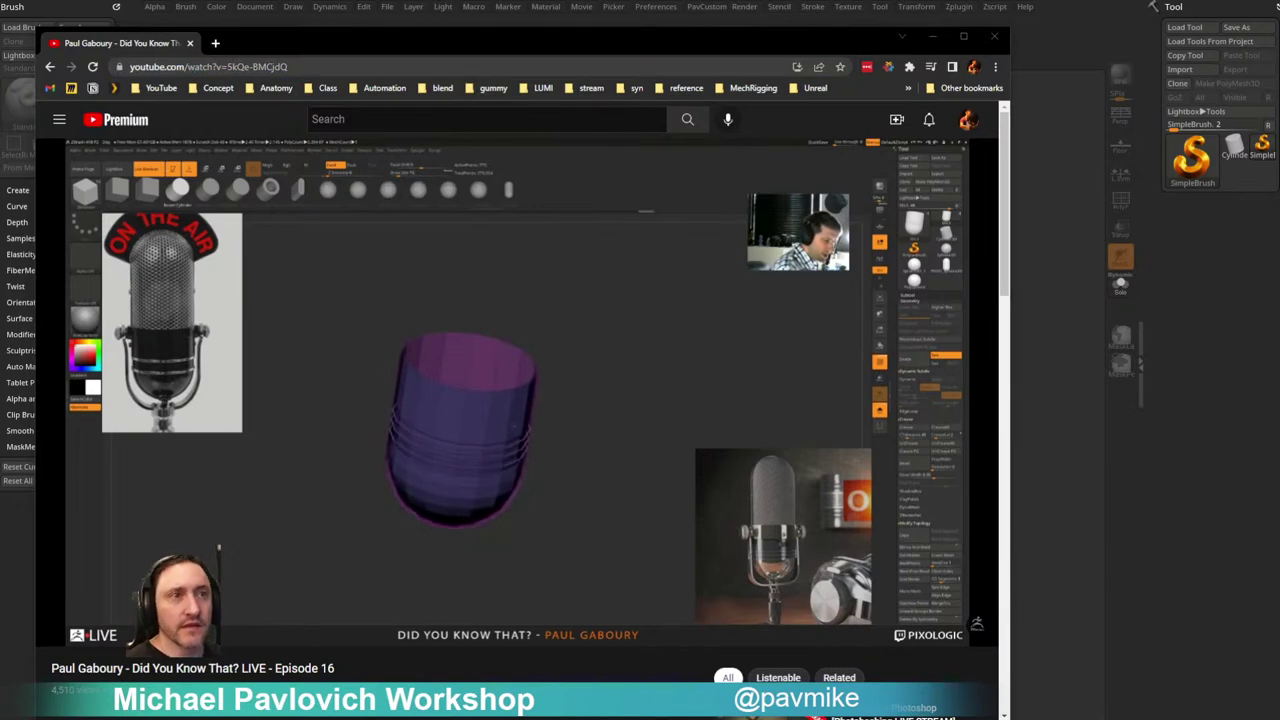
pyautogui.hotkey('alt', 'Tab')
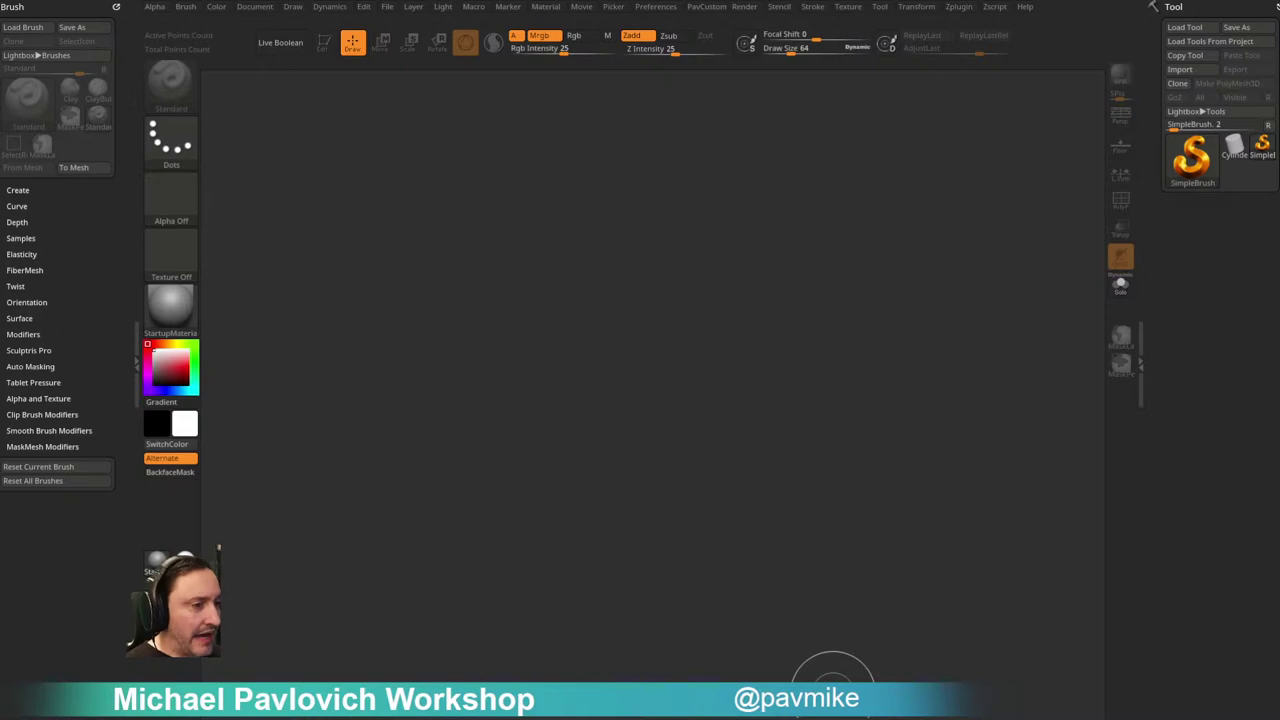
# Step: Switch to the browser window with the instructor's YouTube channel and load the page of created playlists
pyautogui.moveTo(833, 693); pyautogui.dragTo(512, 57)
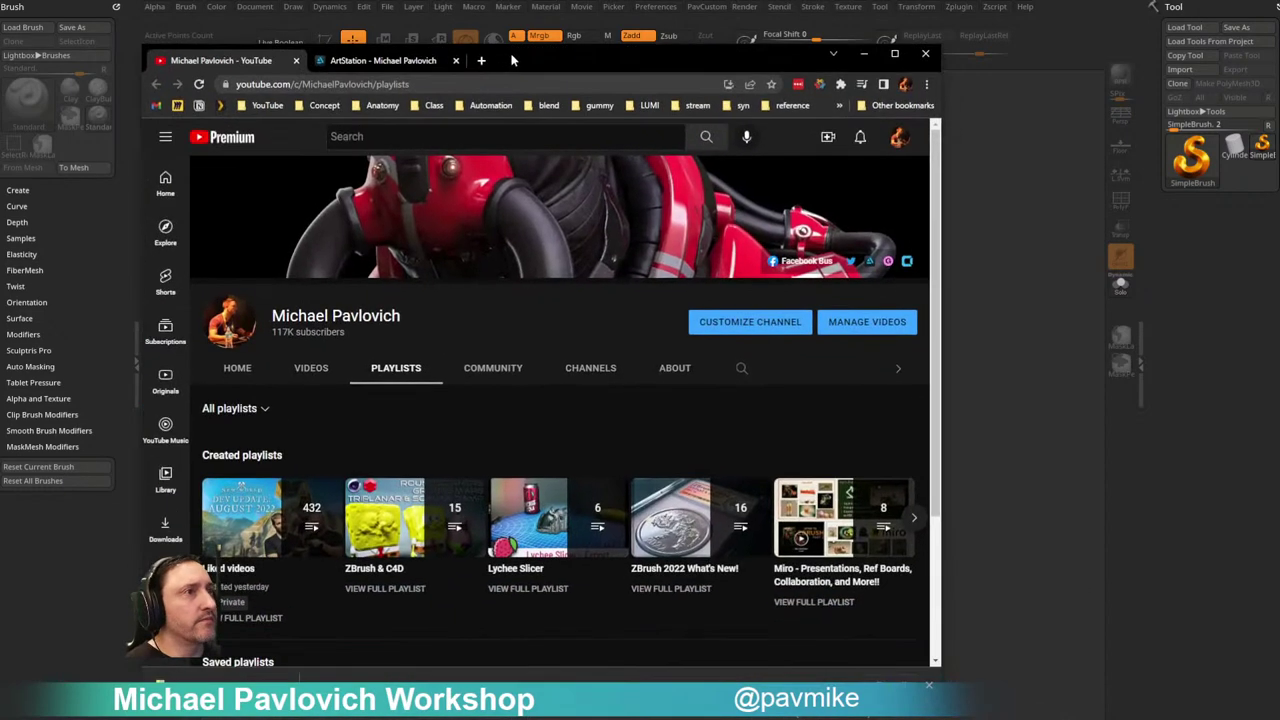
pyautogui.scroll(-2, 518, 434)
pyautogui.scroll(3, 518, 434)
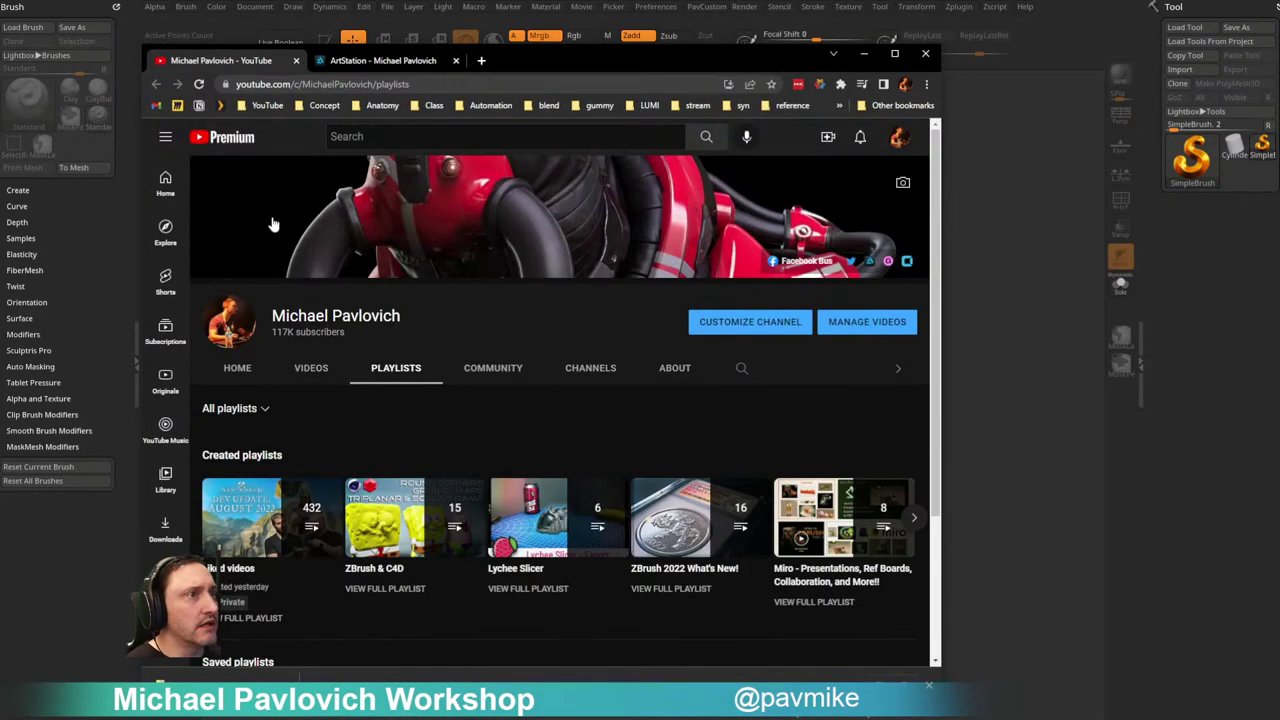
pyautogui.click(267, 105)
pyautogui.click(279, 187)
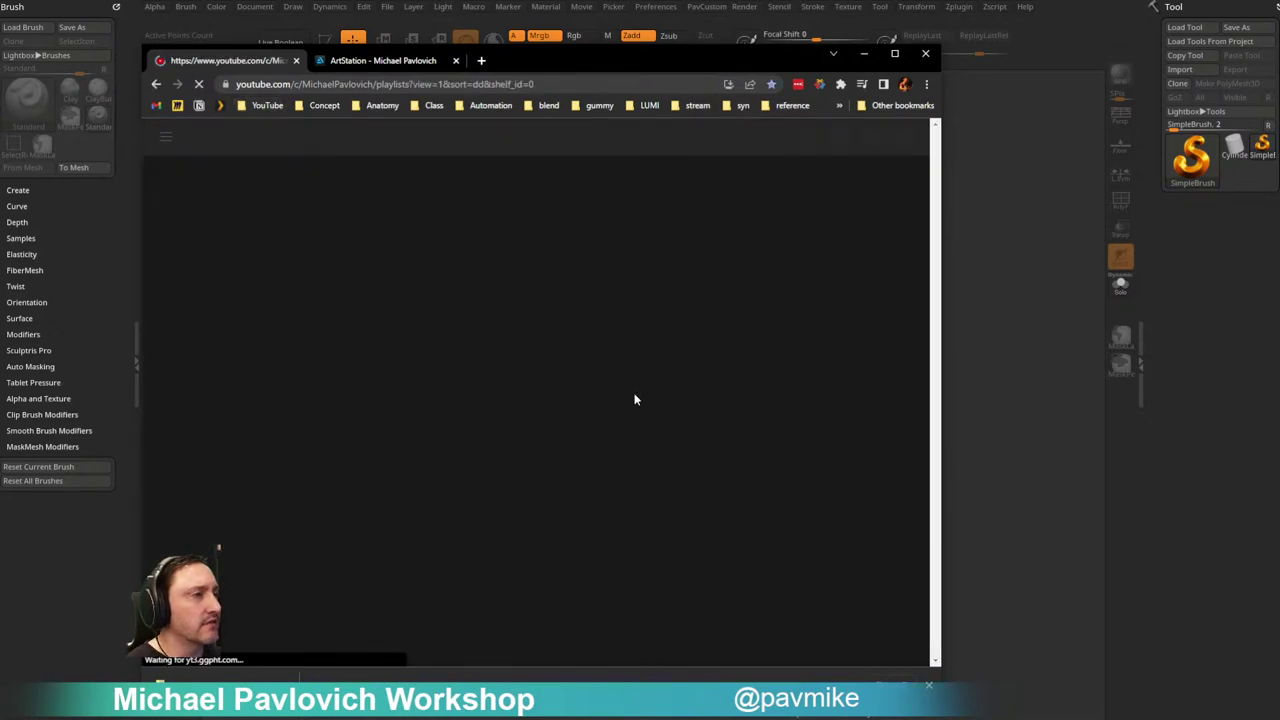
# Step: Open the Squid Game Mask Creation on Anime Head video from the Livestream Full Episodes playlist
pyautogui.scroll(-10, 480, 388)
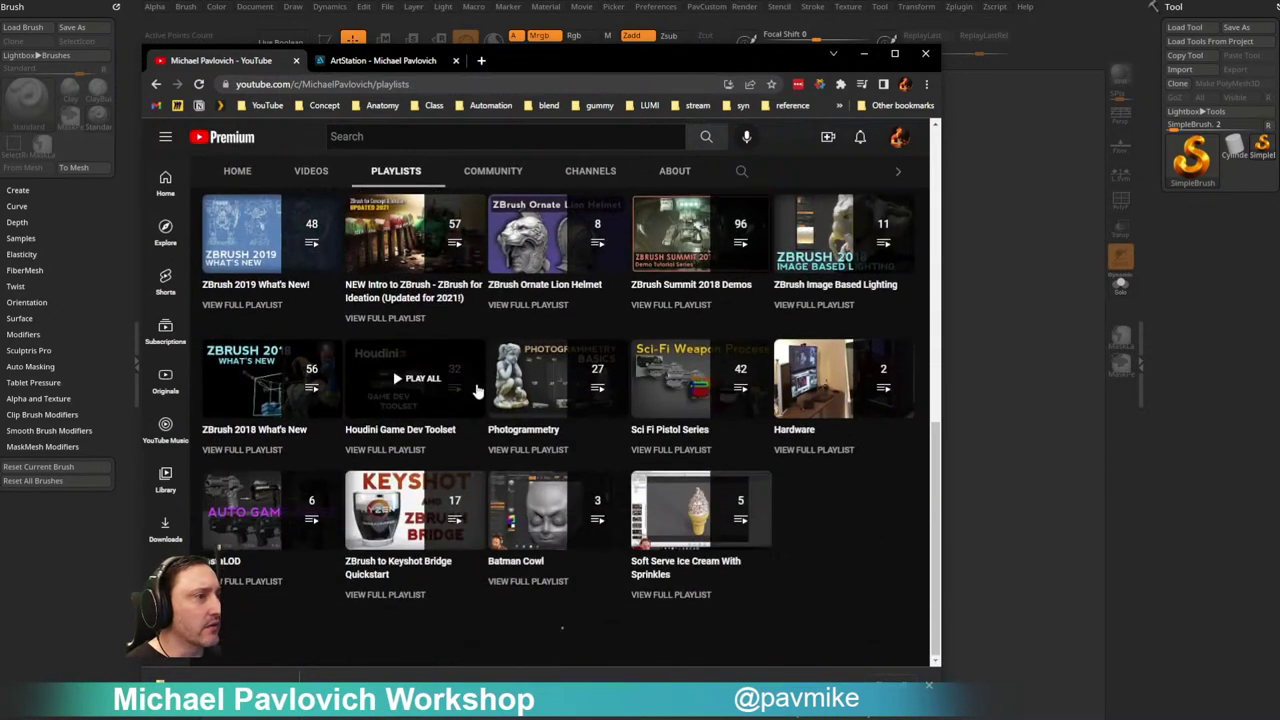
pyautogui.scroll(-2, 483, 388)
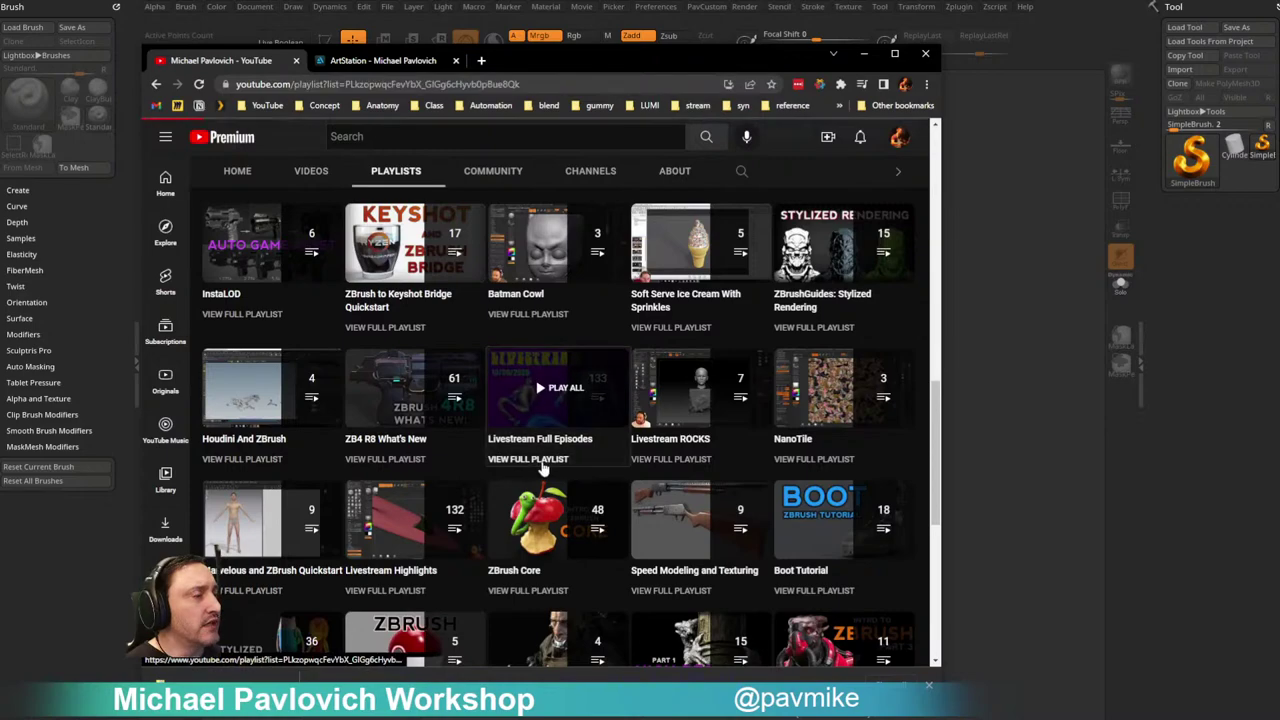
pyautogui.click(553, 455)
pyautogui.scroll(-9, 673, 397)
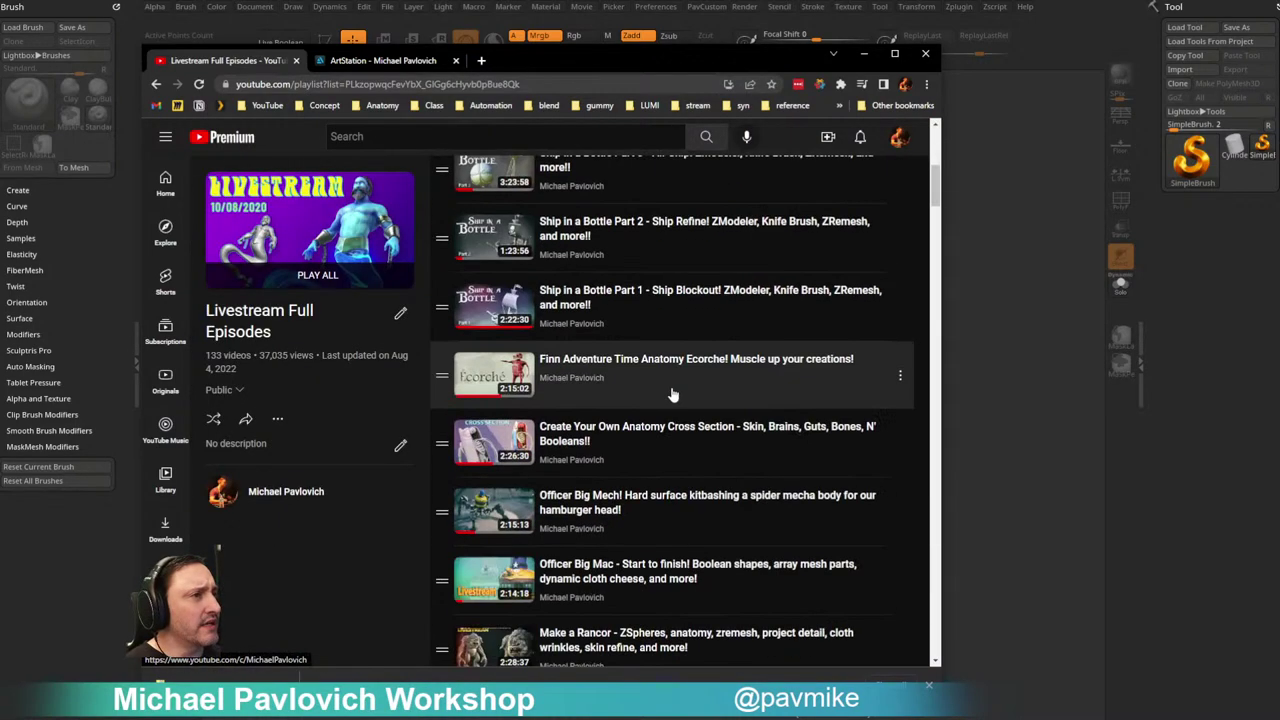
pyautogui.scroll(-5, 673, 397)
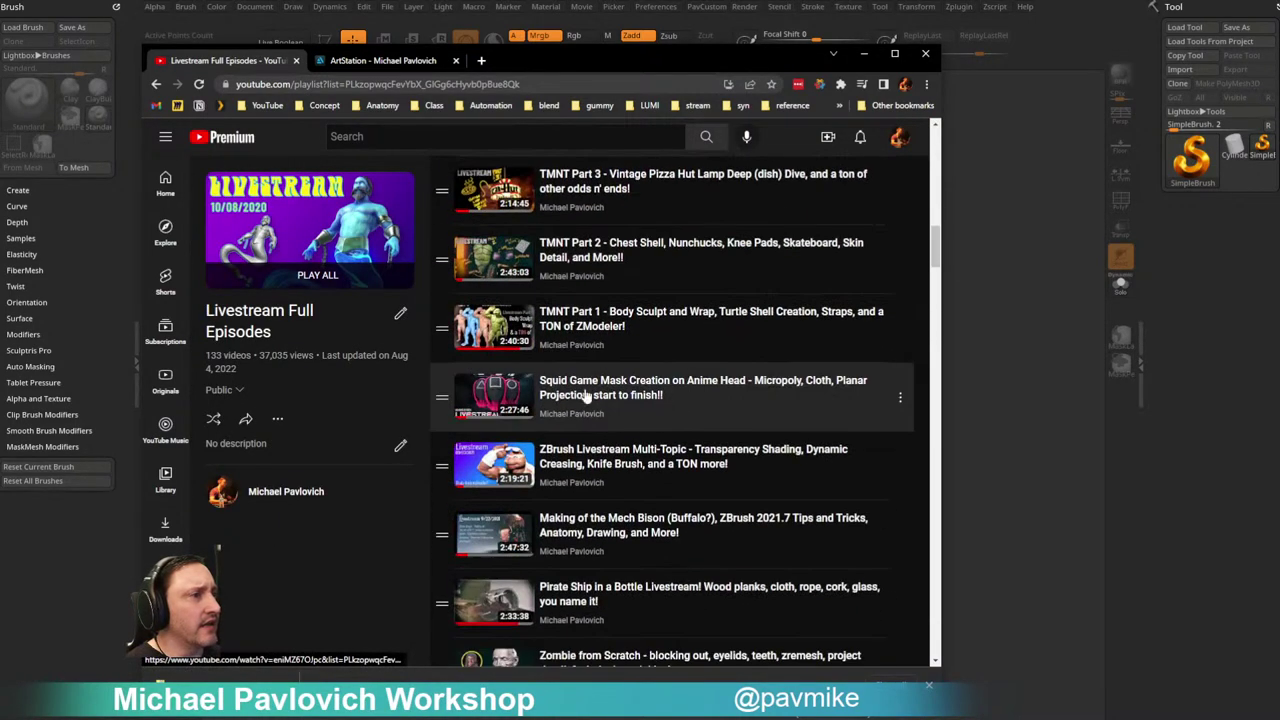
pyautogui.click(594, 394)
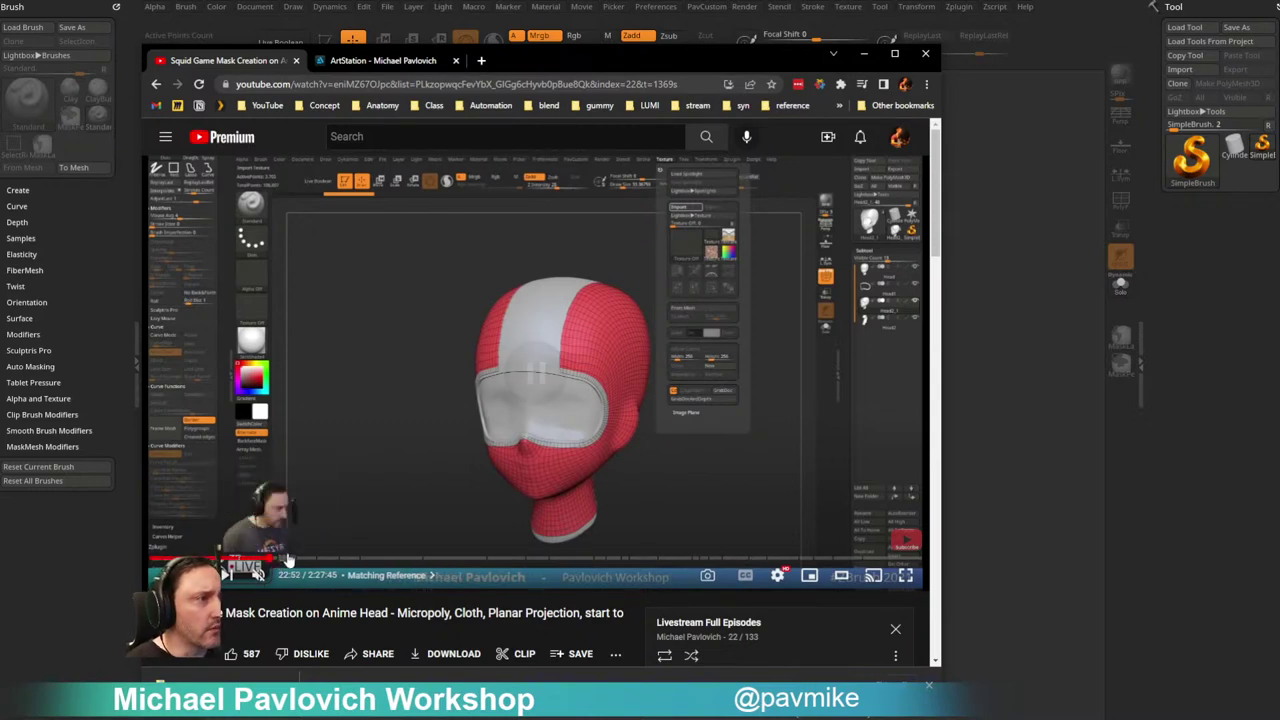
# Step: Expand the Squid Game mask video's description and examine its list of timestamped chapters
pyautogui.scroll(-5, 296, 567)
pyautogui.click(224, 306)
pyautogui.scroll(-2, 224, 306)
pyautogui.scroll(-3, 218, 546)
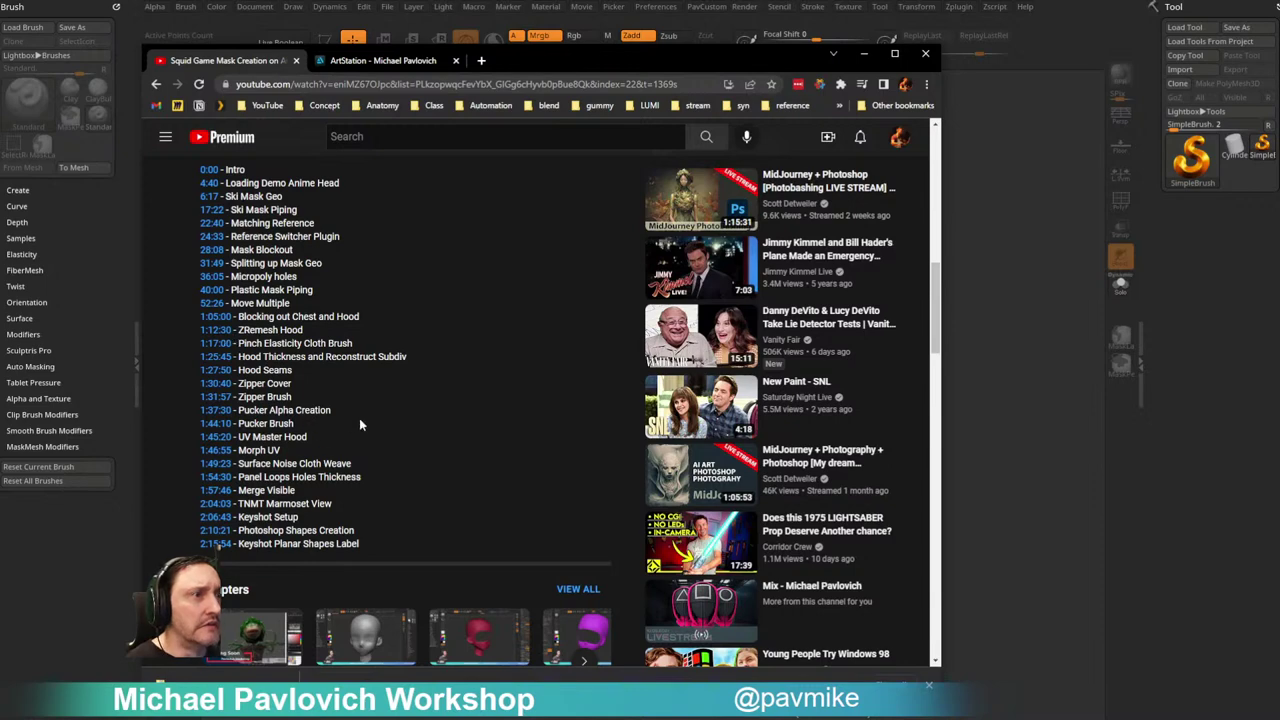
pyautogui.scroll(5, 360, 422)
pyautogui.scroll(3, 360, 423)
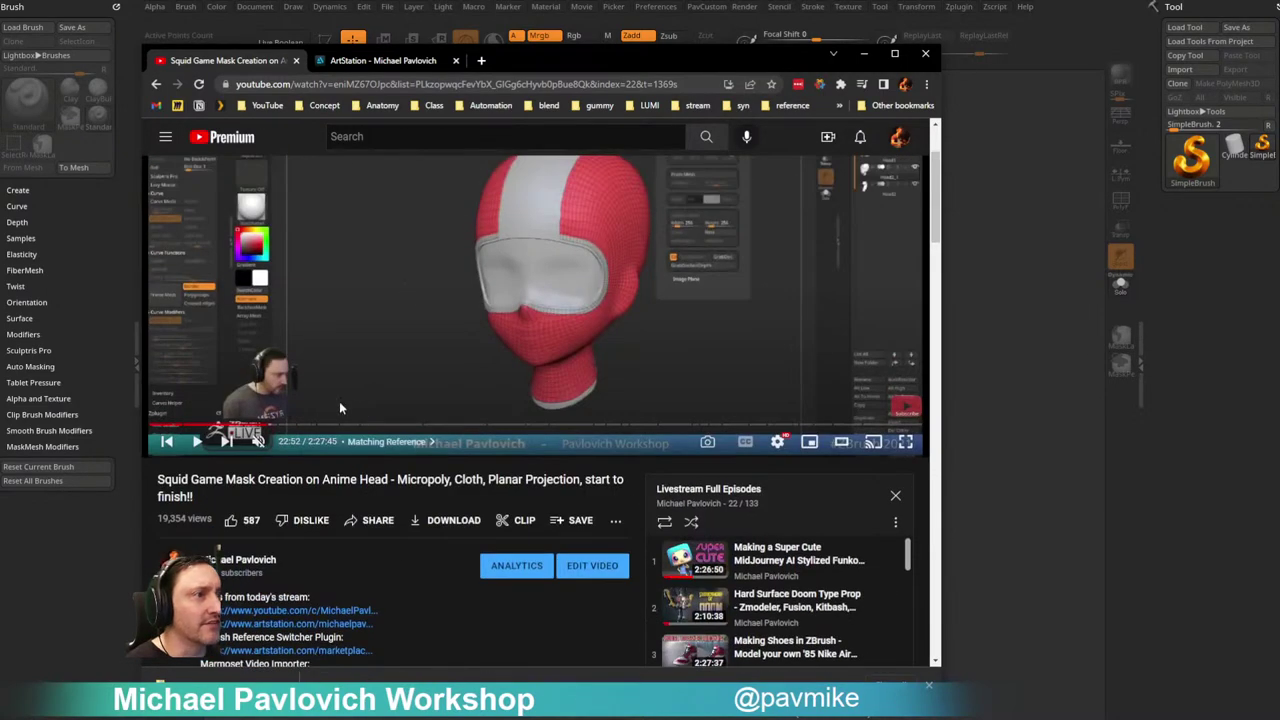
# Step: Play the mask video and seek to 36:05, at the beginning of the Micropoly holes chapter
pyautogui.click(197, 441)
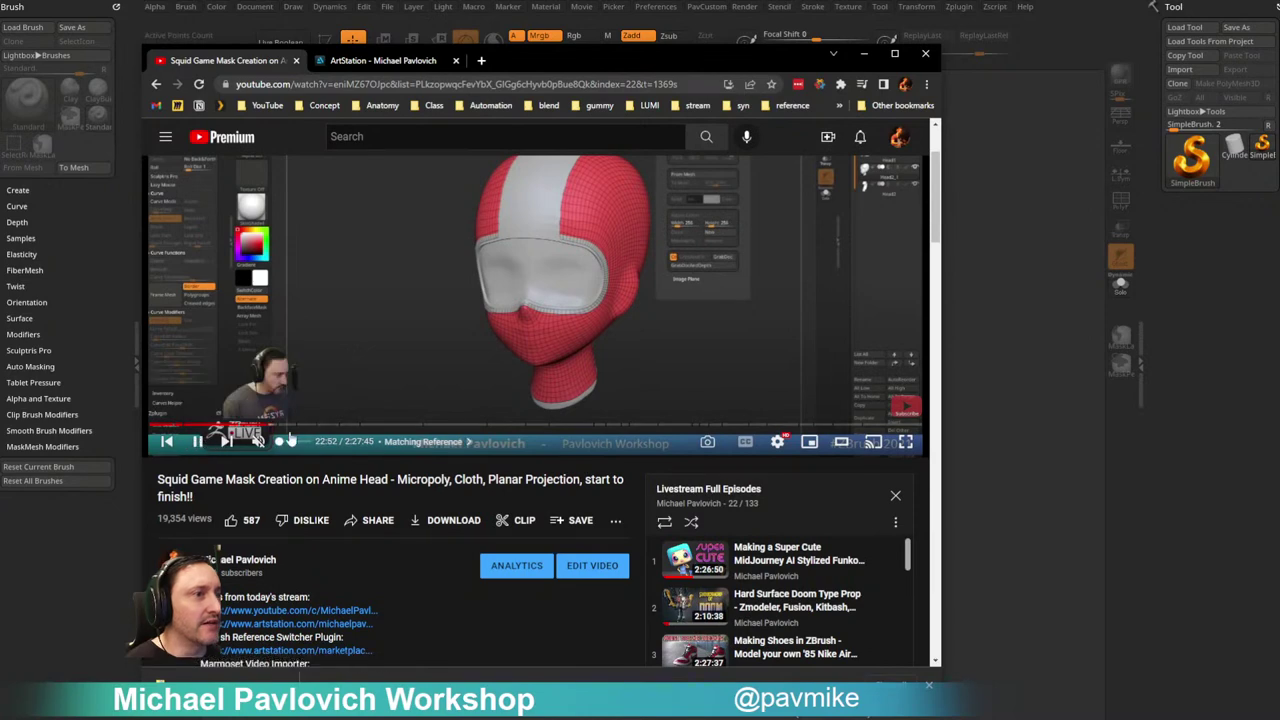
pyautogui.click(305, 427)
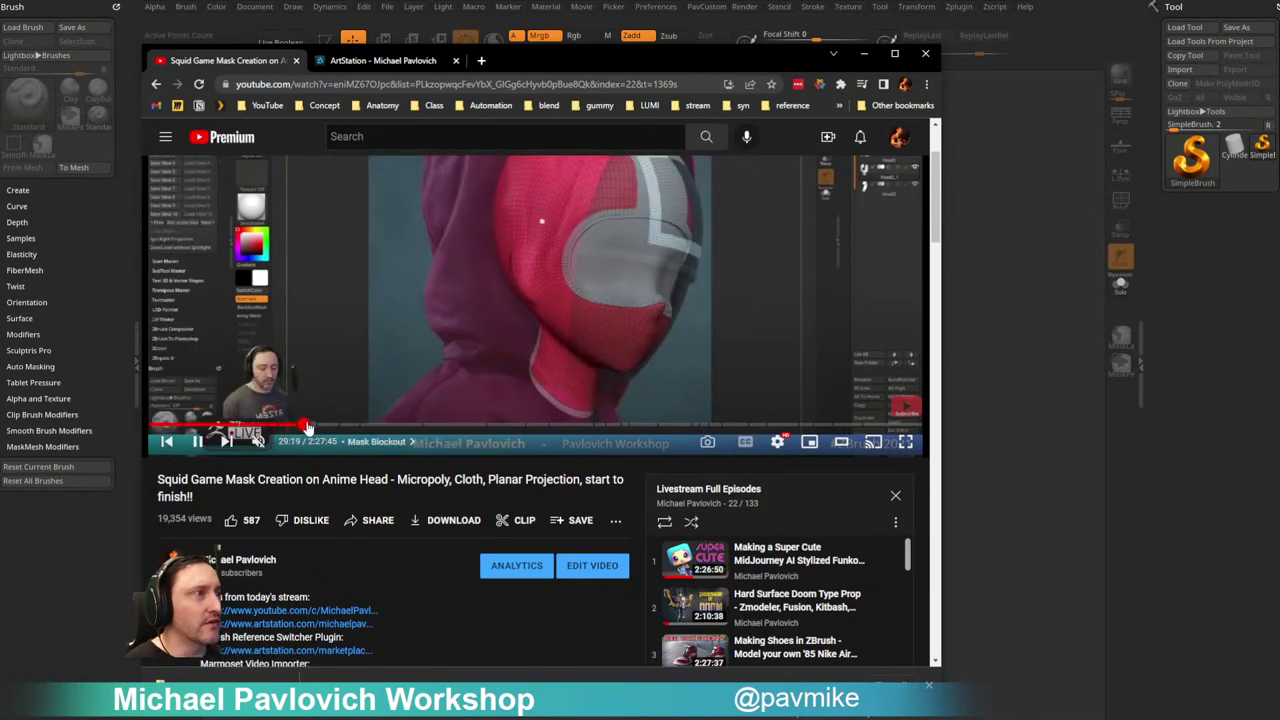
pyautogui.click(332, 427)
pyautogui.click(375, 427)
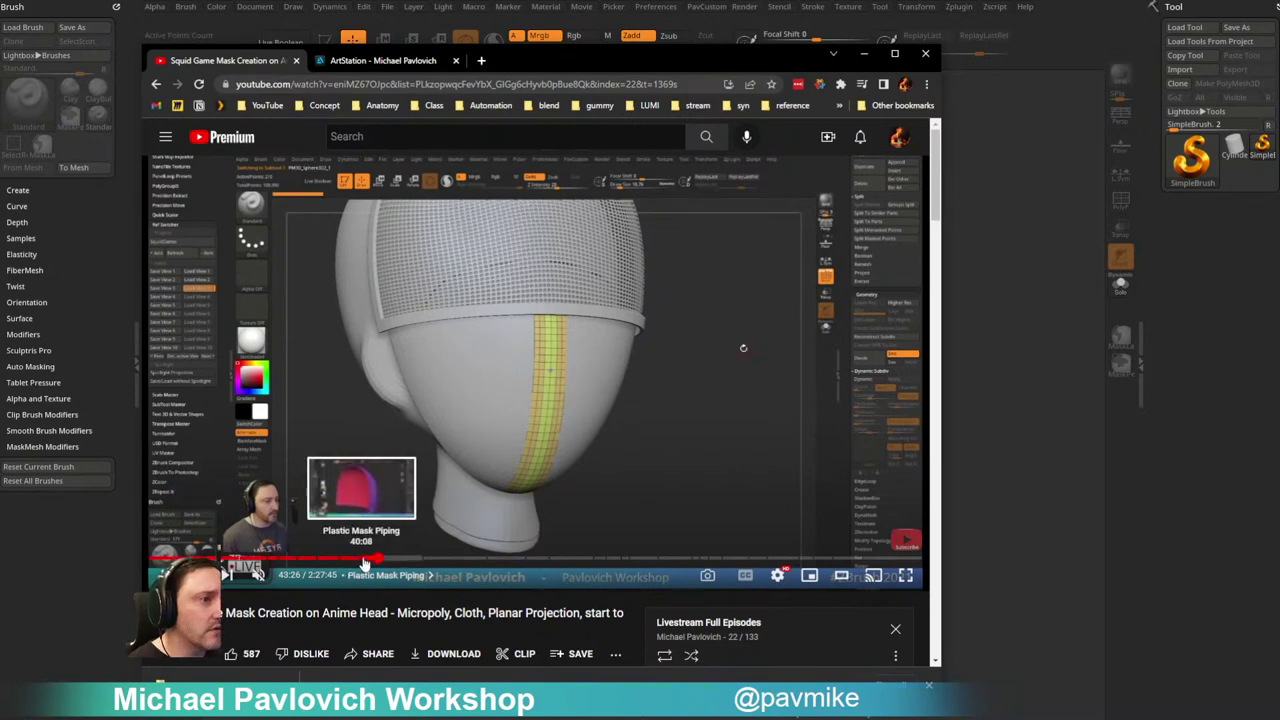
pyautogui.click(364, 561)
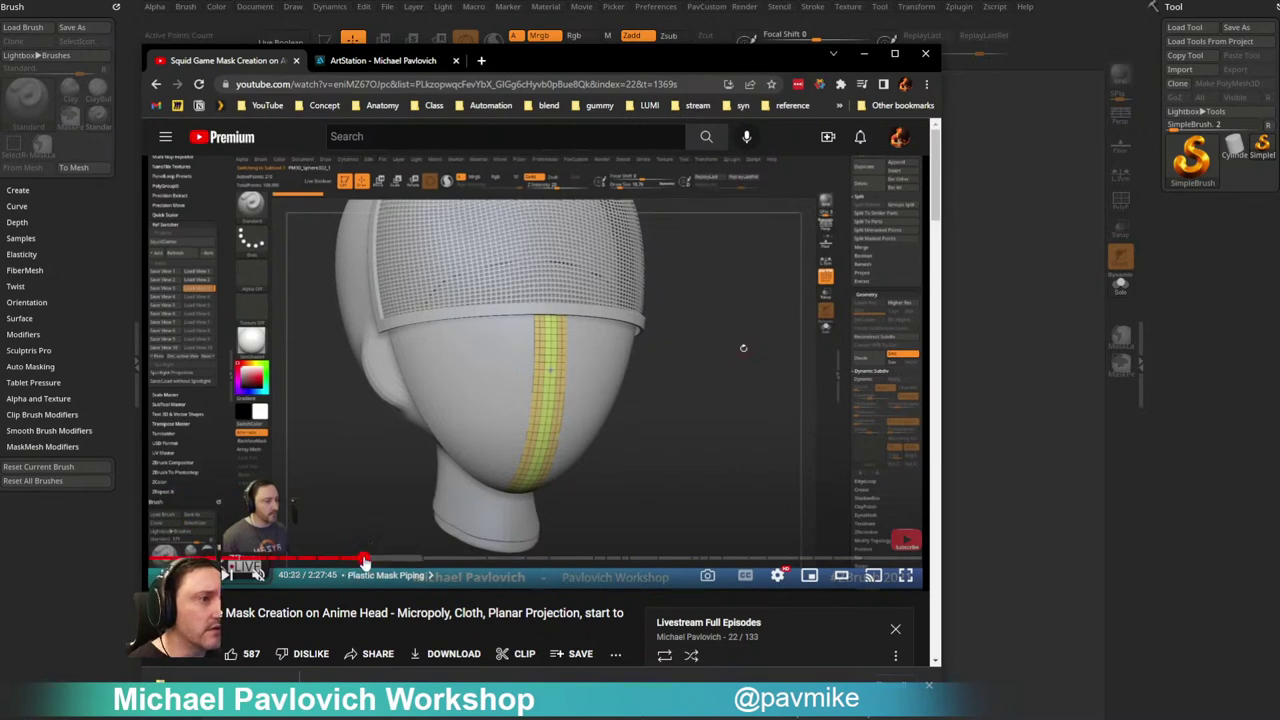
pyautogui.click(361, 561)
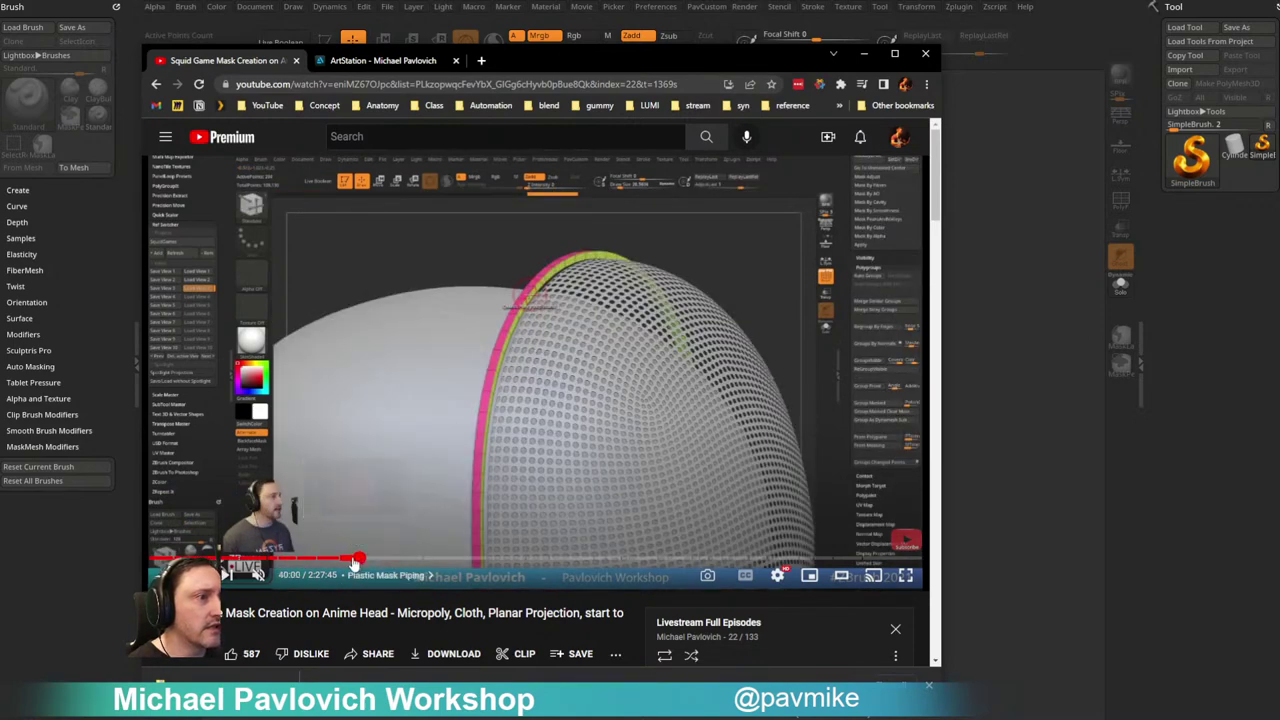
pyautogui.click(357, 562)
pyautogui.click(355, 562)
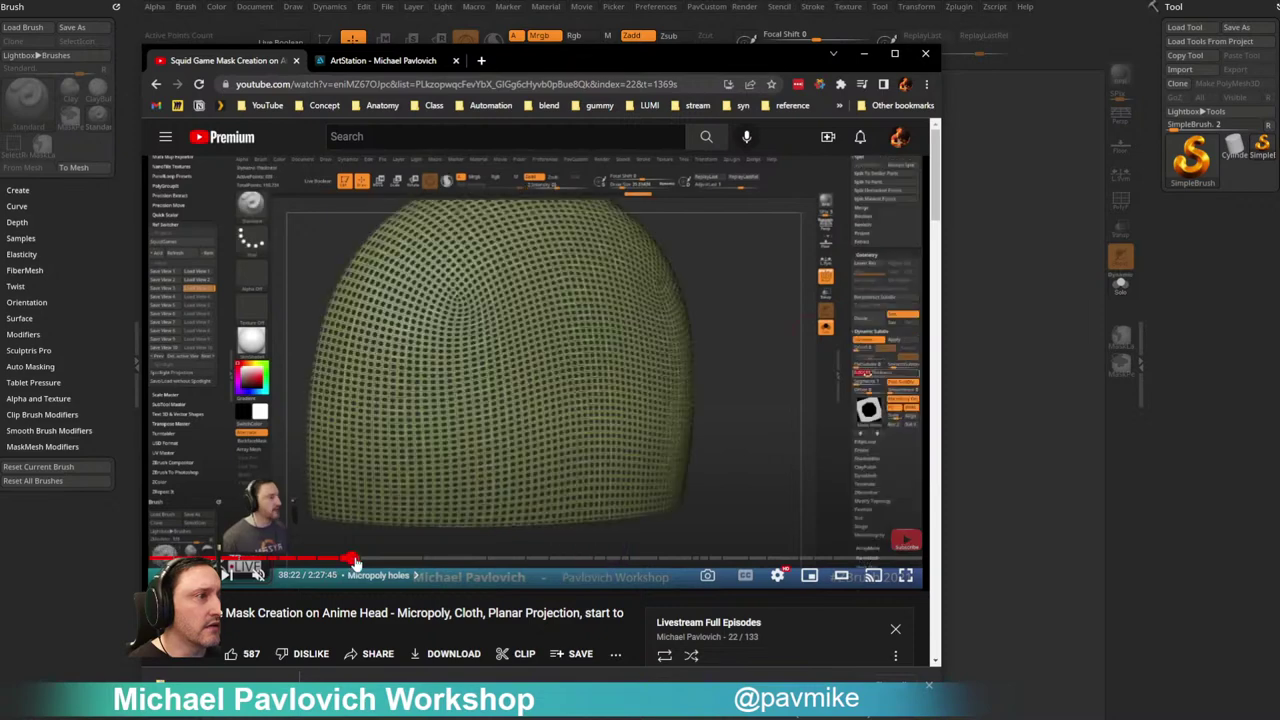
pyautogui.click(341, 562)
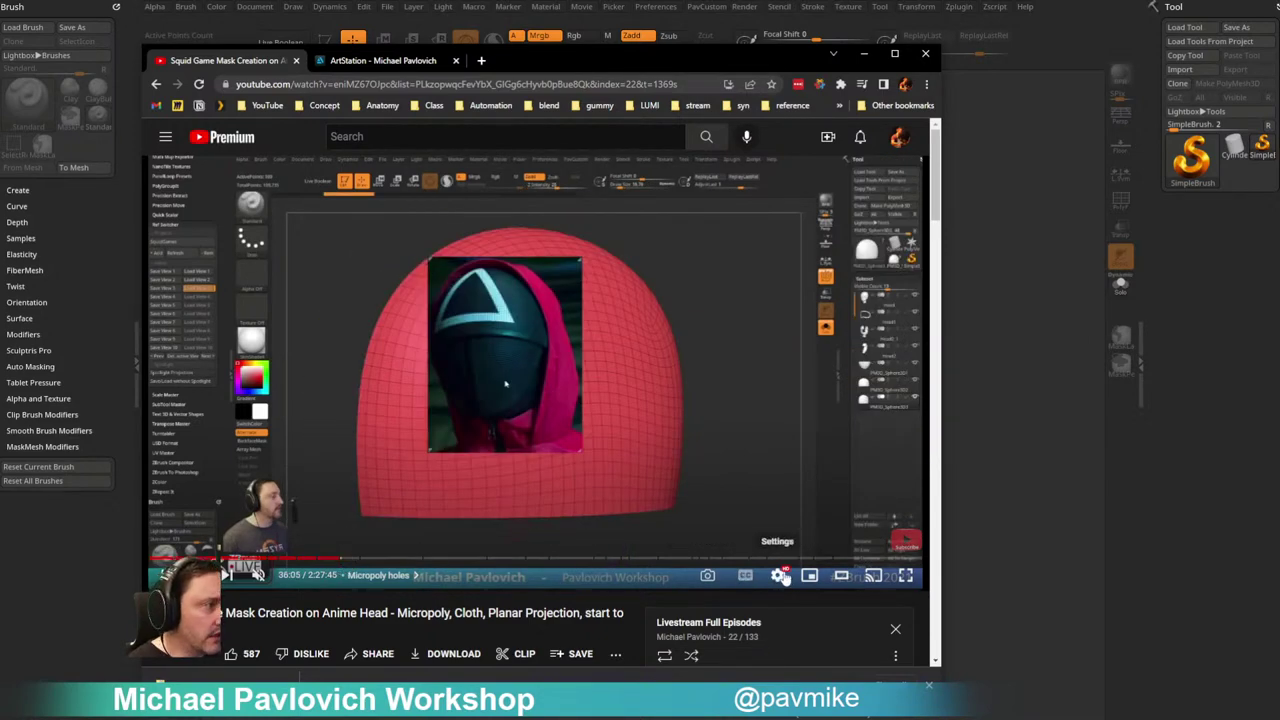
# Step: Copy the share link of the Squid Game mask video at the Micropoly holes chapter and close the sharing dialog
pyautogui.scroll(-2, 515, 625)
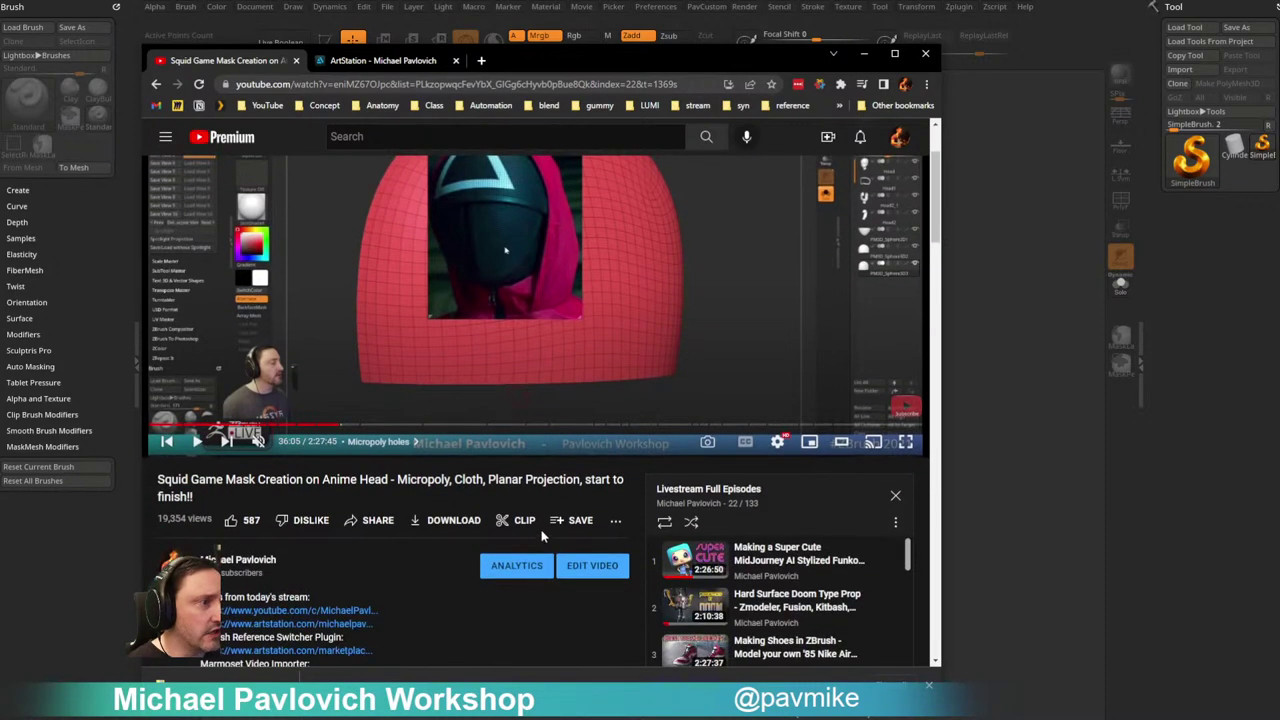
pyautogui.click(370, 520)
pyautogui.click(392, 521)
pyautogui.click(667, 467)
pyautogui.click(694, 261)
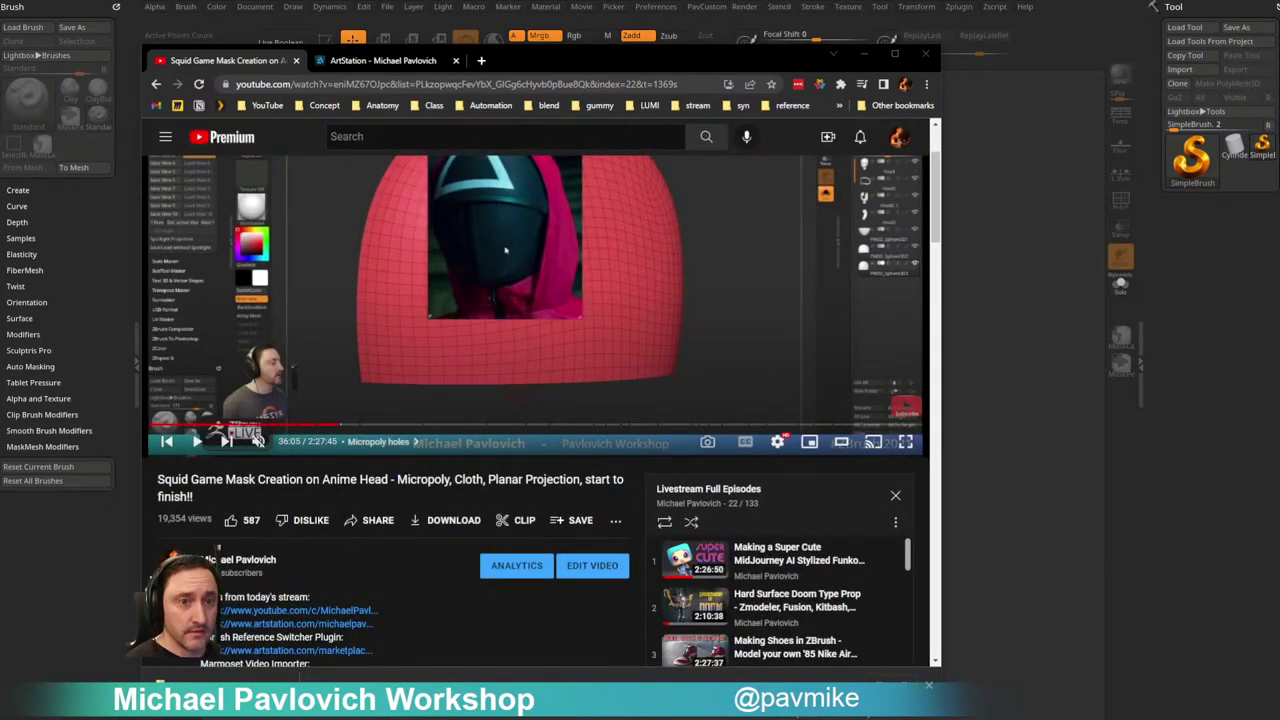
# Step: View the ArtStation library of purchased ornament brush packs, and switch to the _Ornamental folder in File Explorer
pyautogui.moveTo(514, 60); pyautogui.dragTo(0, 60)
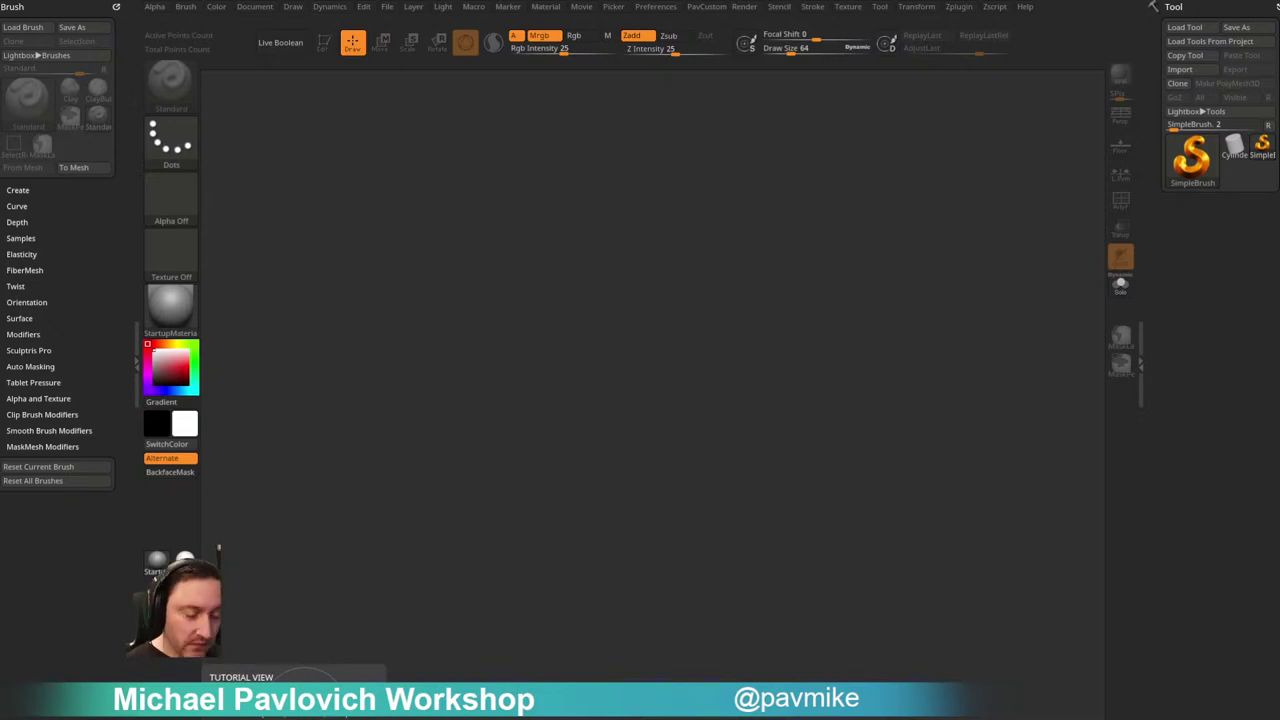
pyautogui.moveTo(676, 0); pyautogui.dragTo(560, 37)
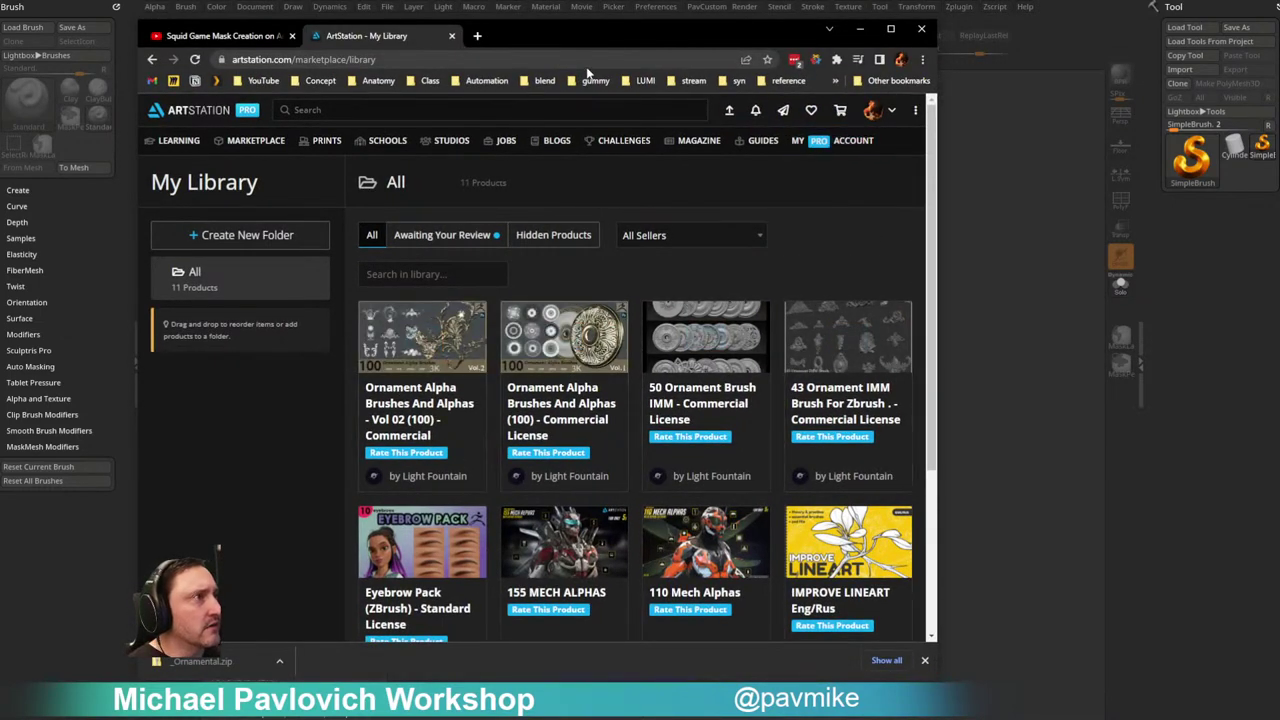
pyautogui.hotkey('alt', 'Tab')
pyautogui.hotkey('alt', 'Tab')
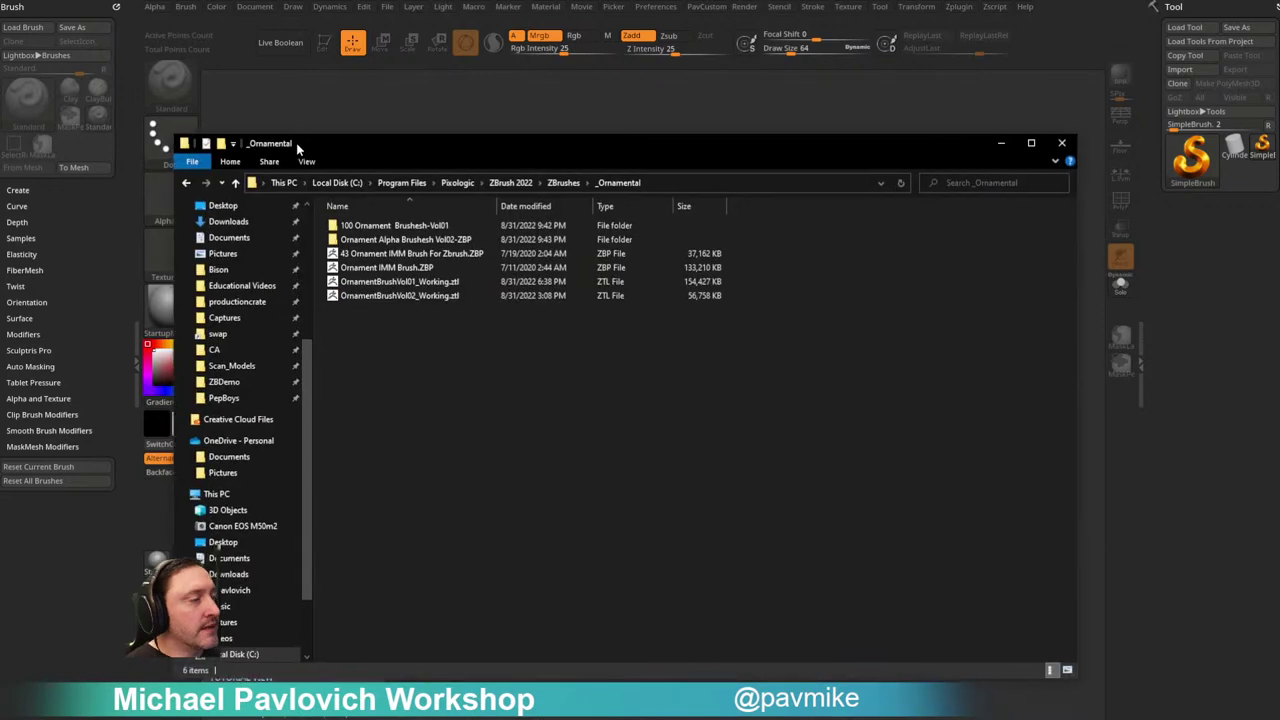
# Step: Examine the brush files in the Ornament Alpha Brushesh Vol02-ZBP folder and the alpha images in its PSD subfolder, returning to ZBrush
pyautogui.doubleClick(412, 231)
pyautogui.click(430, 247)
pyautogui.scroll(-20, 471, 366)
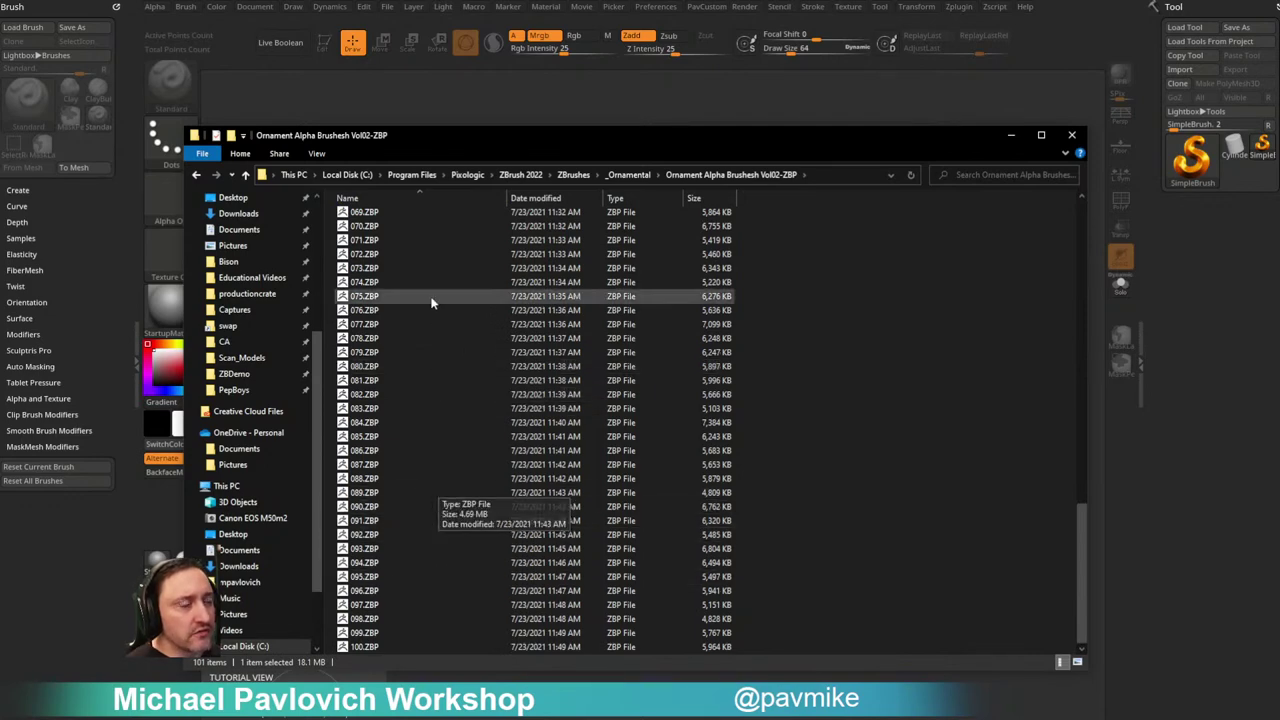
pyautogui.scroll(20, 430, 400)
pyautogui.doubleClick(365, 217)
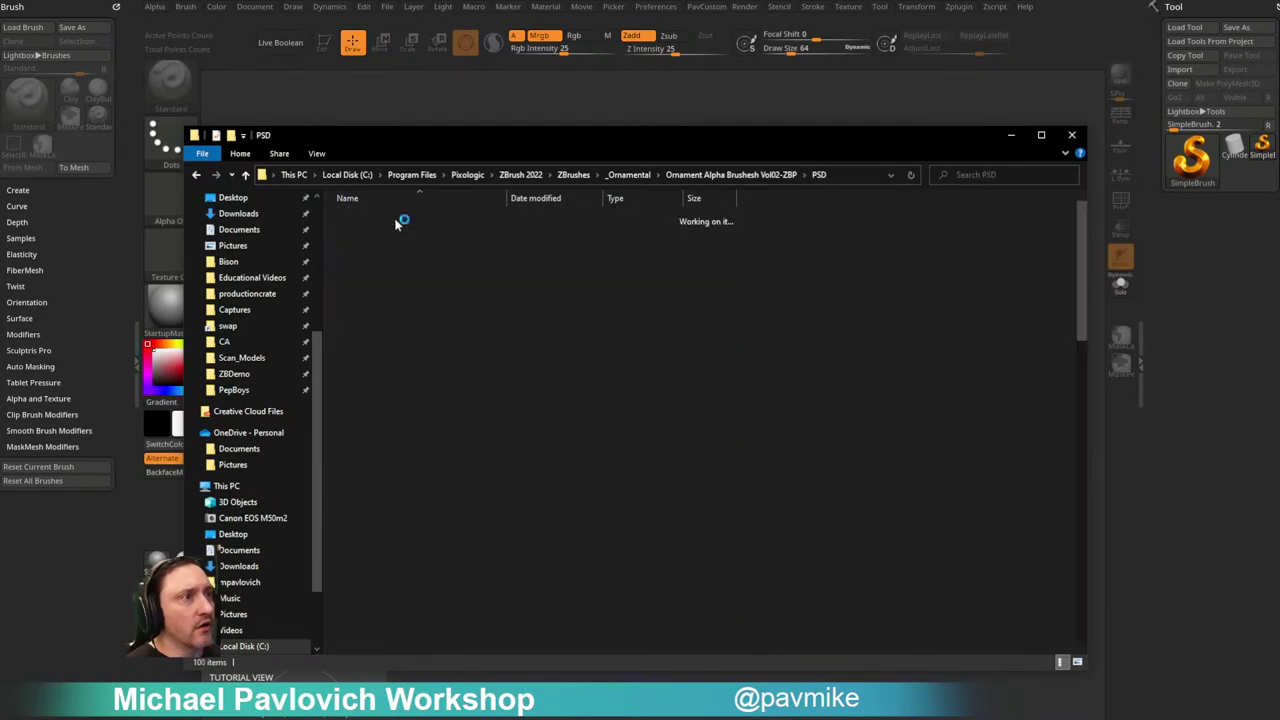
pyautogui.scroll(-5, 443, 329)
pyautogui.scroll(5, 561, 355)
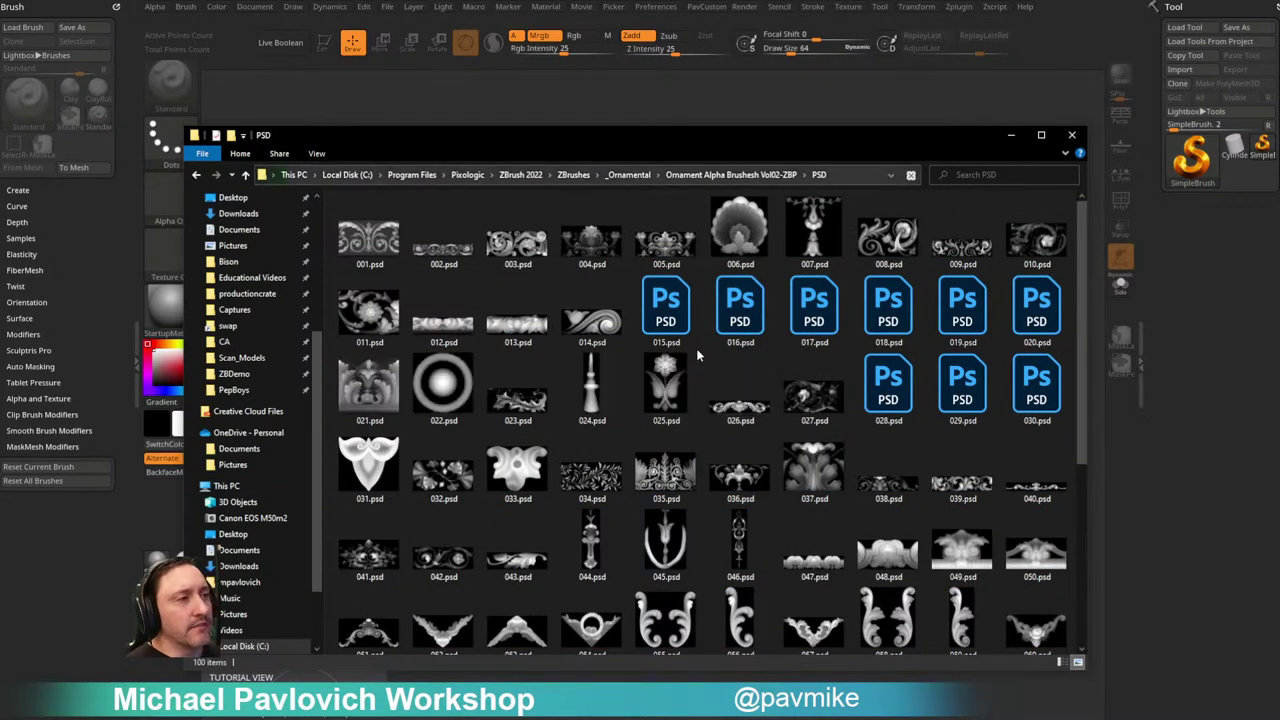
pyautogui.hotkey('alt', 'Tab')
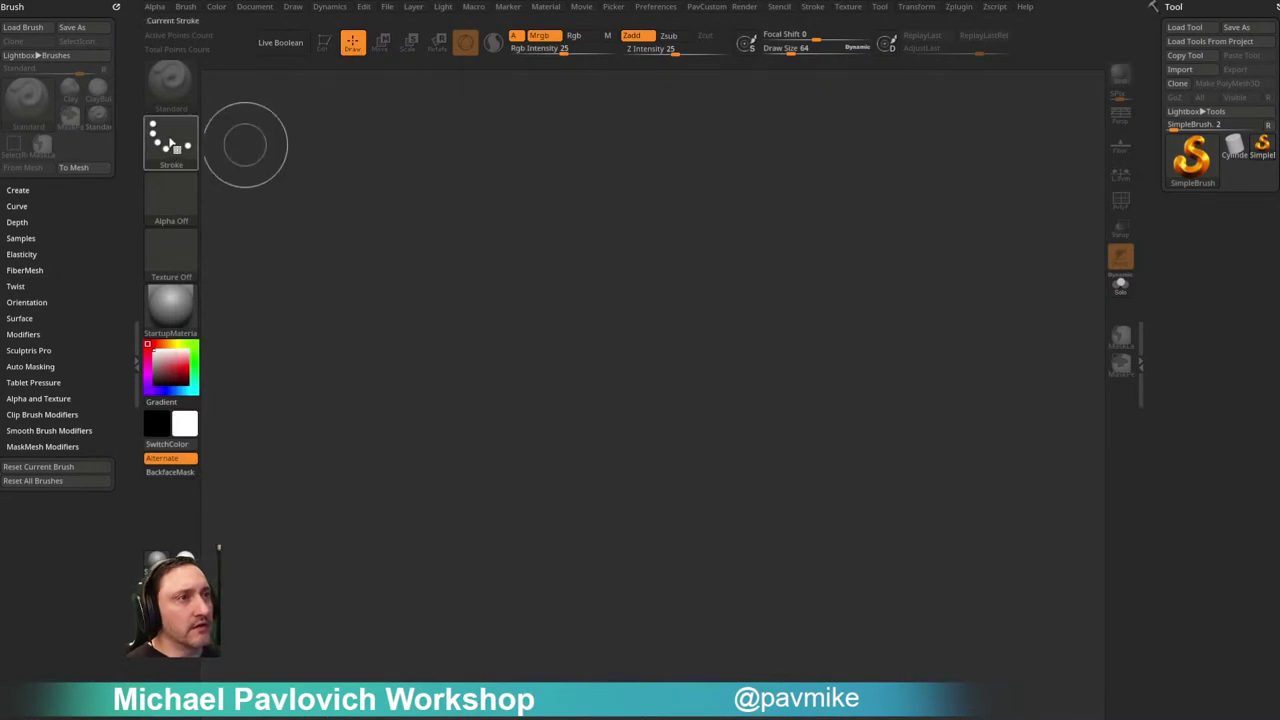
pyautogui.click(176, 200)
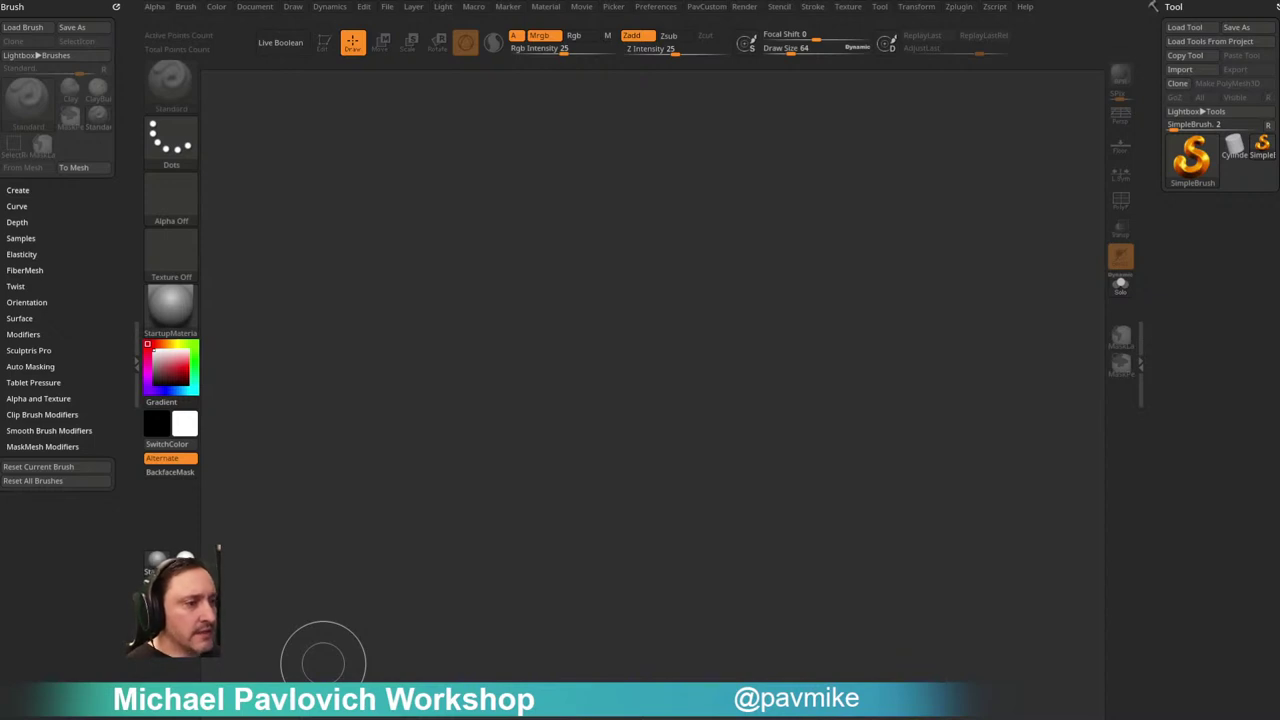
# Step: View the PSD alpha images of the 100 Ornament Brushesh-Vol01 folder in File Explorer and minimize its window
pyautogui.moveTo(585, 719); pyautogui.dragTo(530, 242)
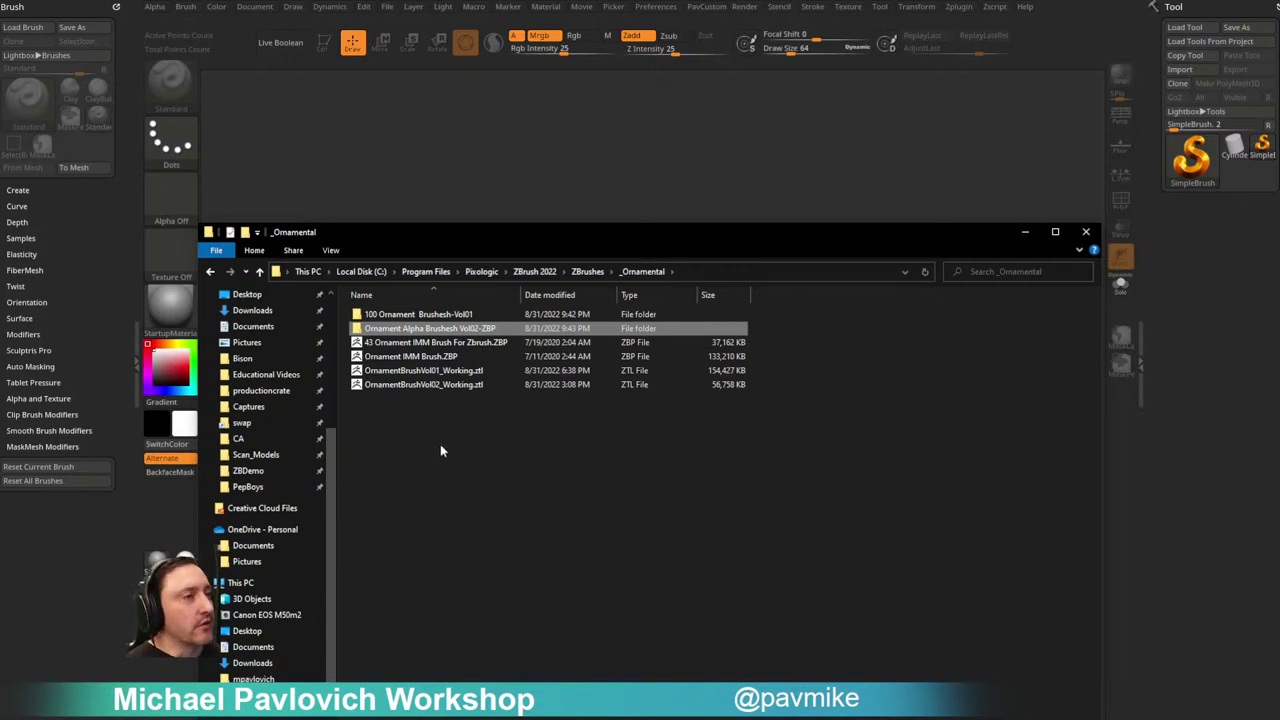
pyautogui.doubleClick(414, 314)
pyautogui.doubleClick(416, 315)
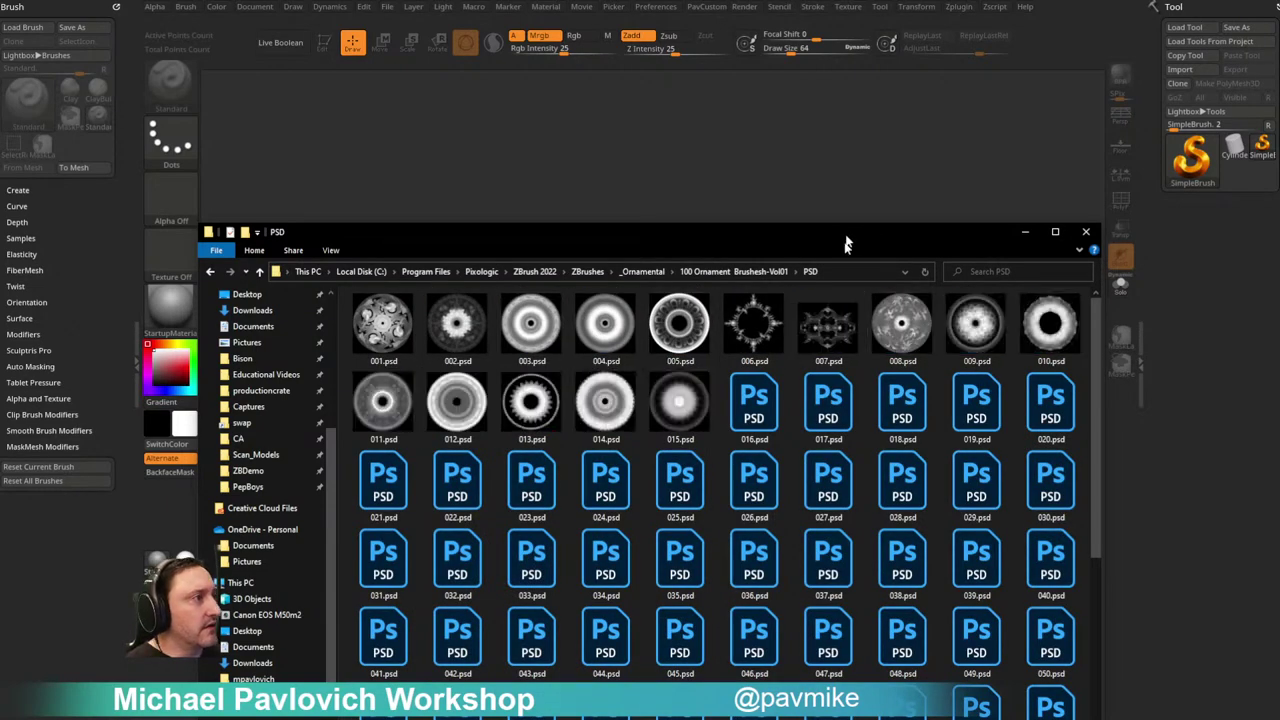
pyautogui.click(1025, 232)
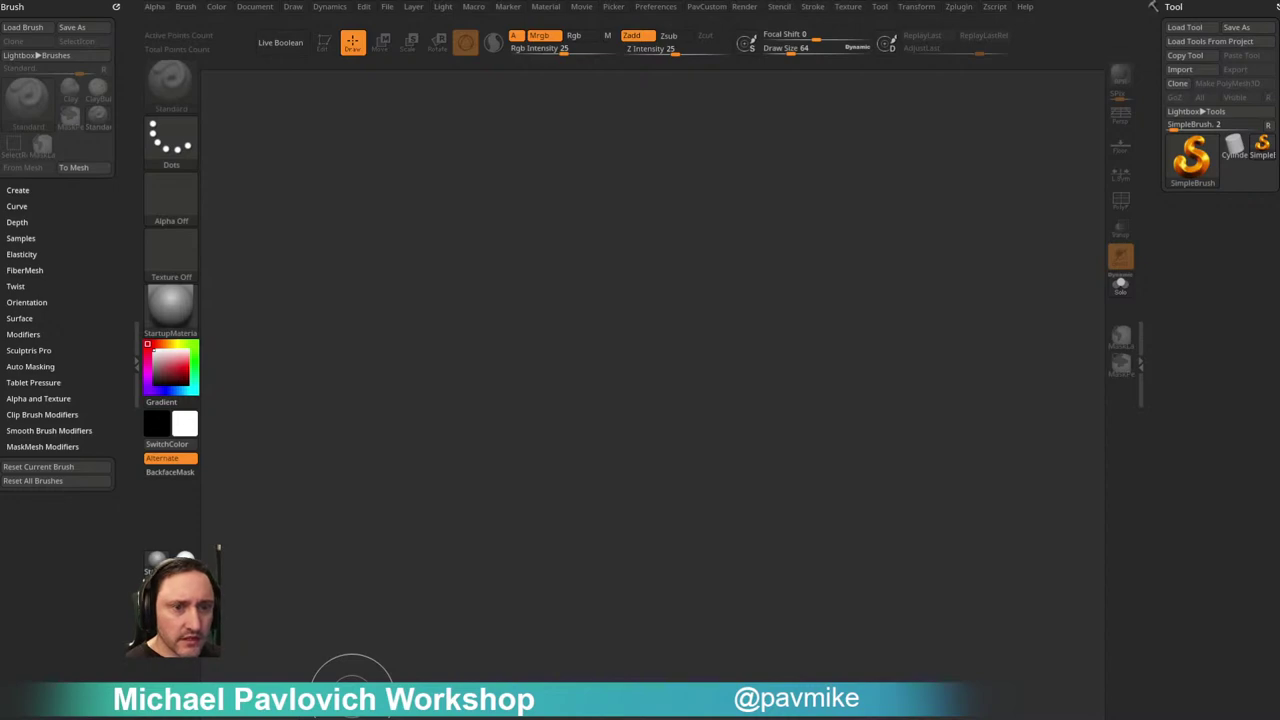
# Step: Copy the web addresses of the Livestream Full Episodes playlist and of the YouTube channel's playlists page in the browser
pyautogui.moveTo(1279, 113); pyautogui.dragTo(540, 70)
pyautogui.click(505, 98)
pyautogui.hotkey('ctrl', 'c')
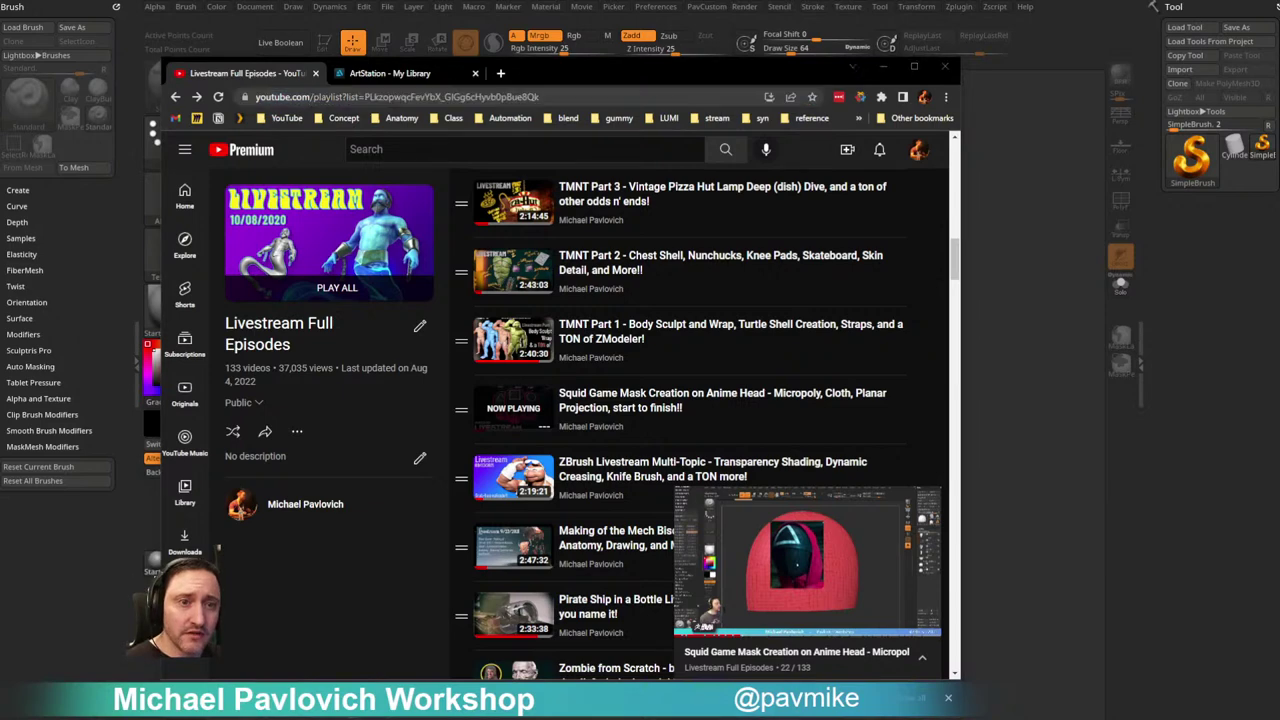
pyautogui.click(175, 97)
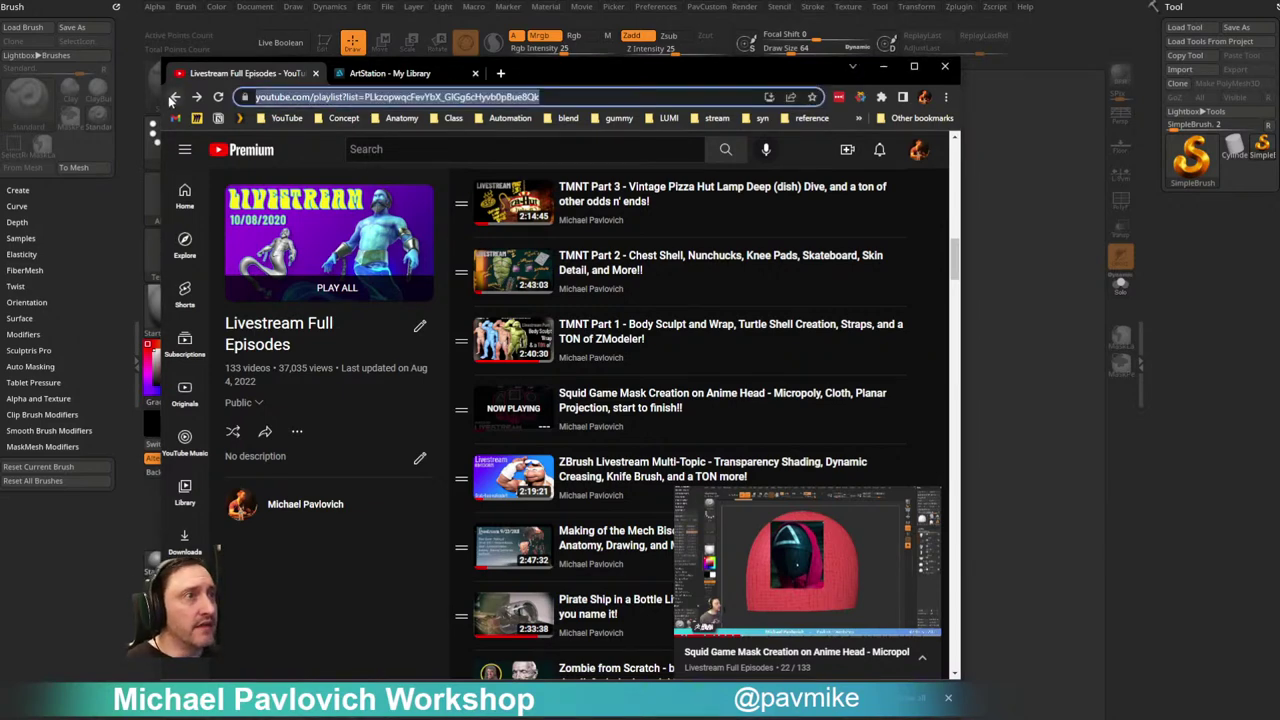
pyautogui.click(475, 97)
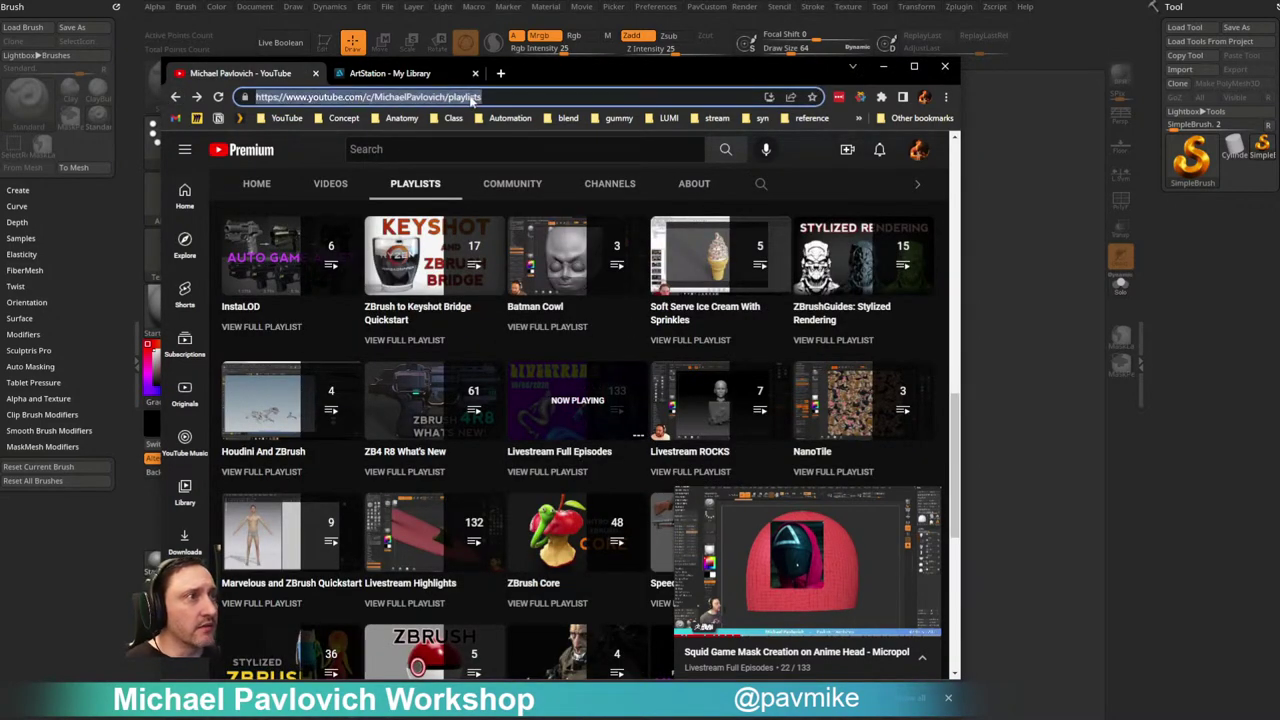
pyautogui.hotkey('ctrl', 'c')
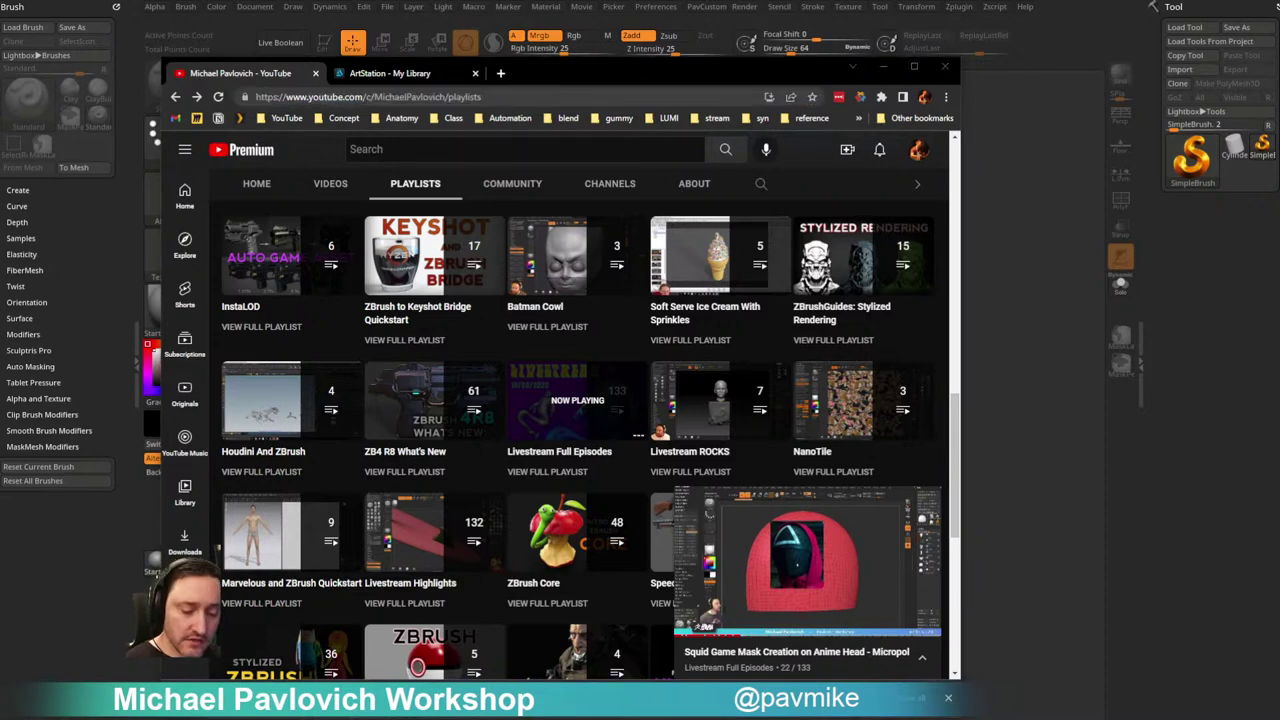
# Step: Load the artist's ArtStation profile page in place of the marketplace library and select its web address
pyautogui.click(391, 72)
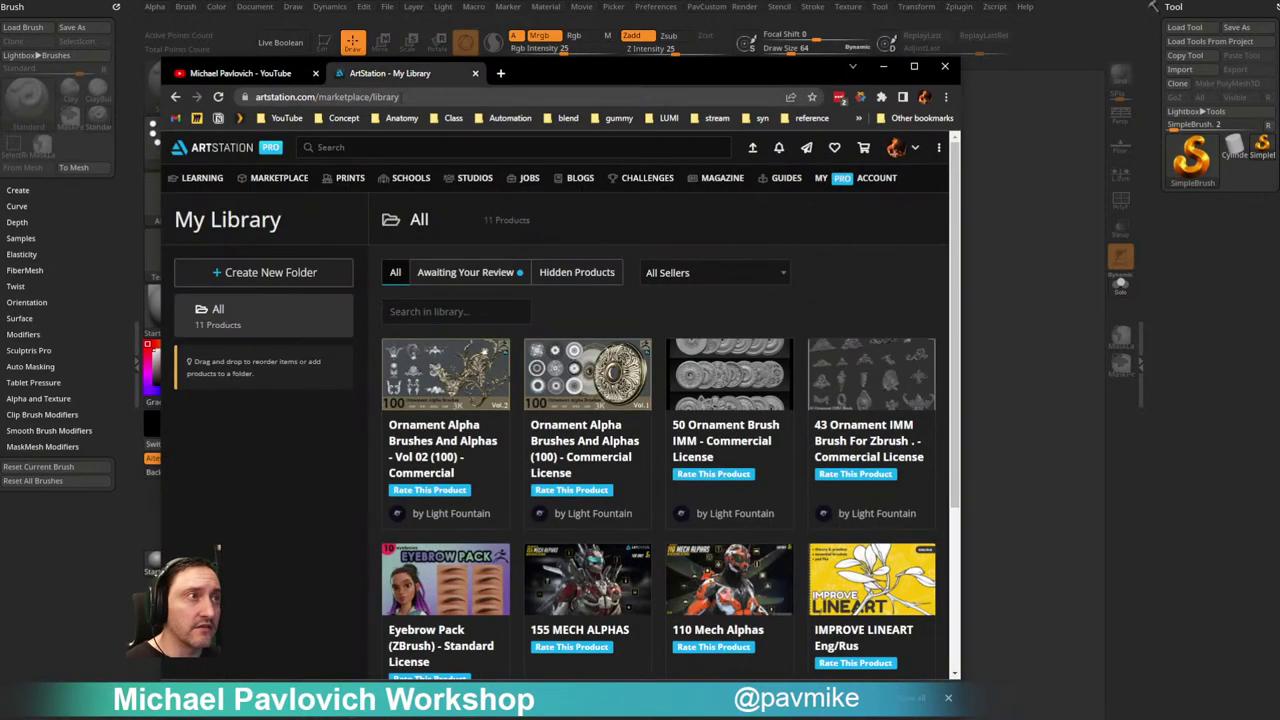
pyautogui.click(397, 97)
pyautogui.hotkey('ctrl', 'v')
pyautogui.press('Return')
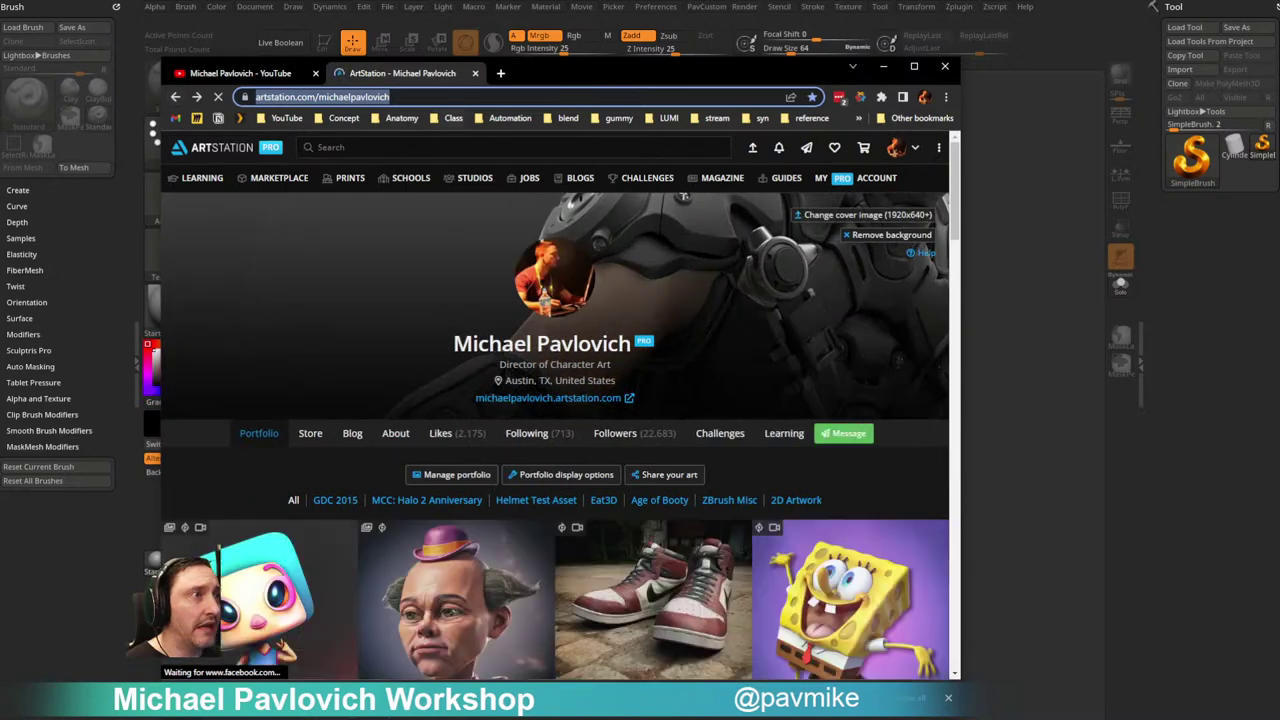
pyautogui.click(435, 97)
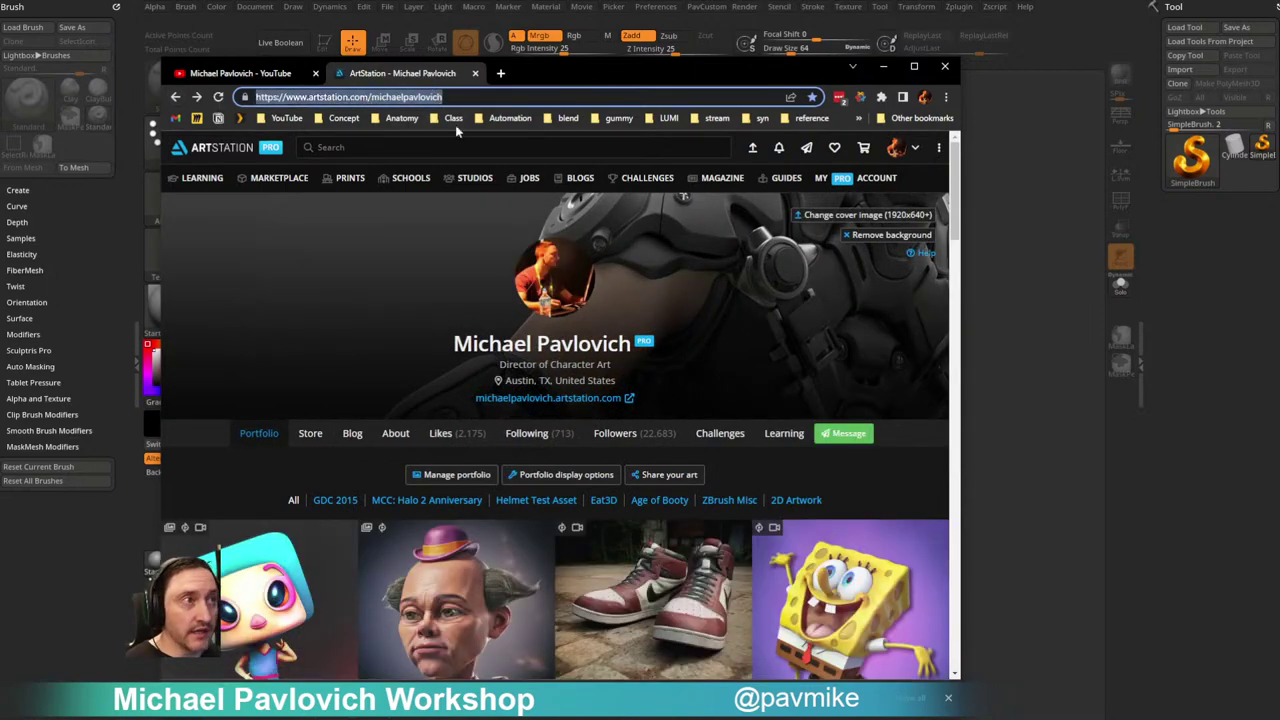
# Step: Look through the artworks in the ArtStation portfolio and the Vol01 ornament PSD thumbnails in File Explorer, returning to ZBrush
pyautogui.scroll(-8, 505, 484)
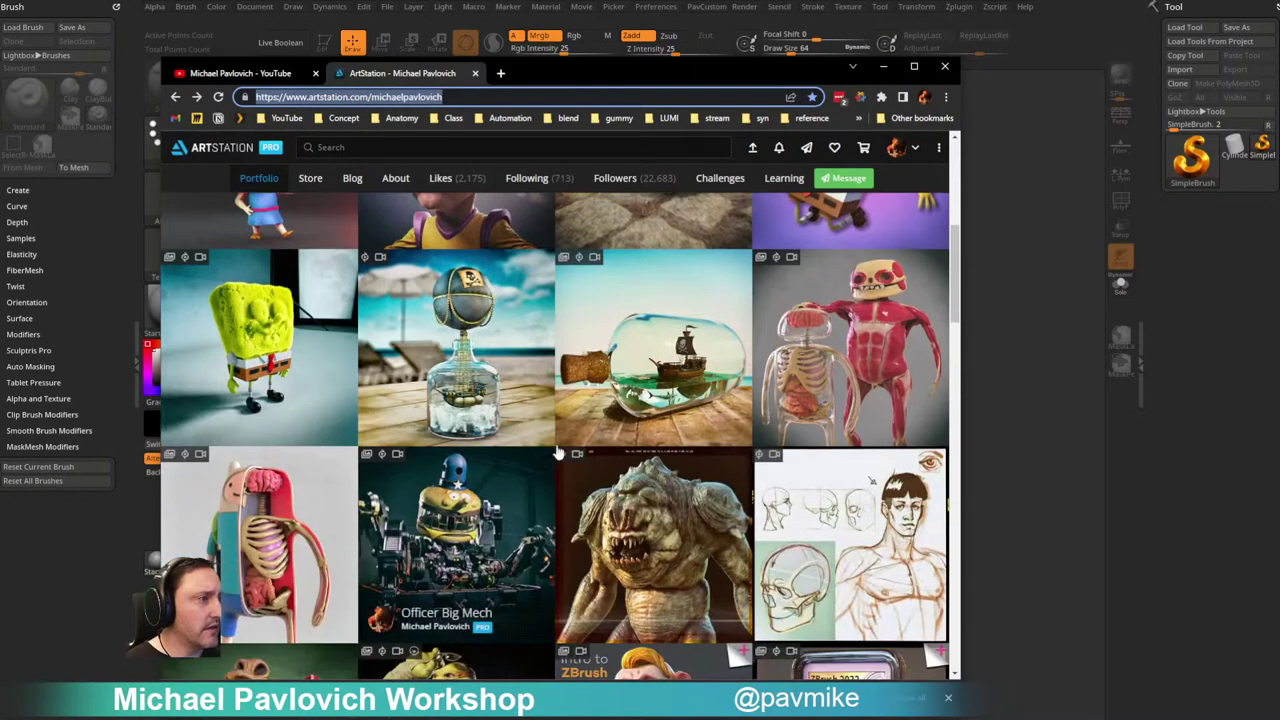
pyautogui.scroll(8, 505, 484)
pyautogui.scroll(-11, 640, 403)
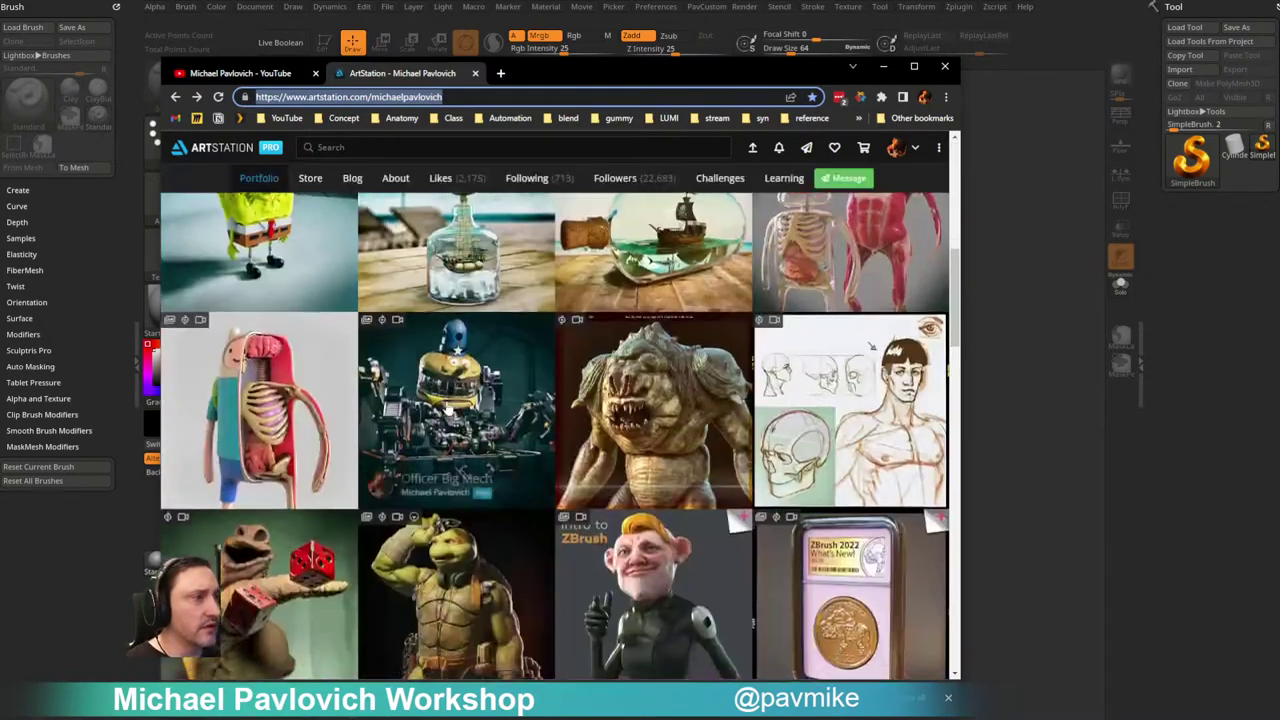
pyautogui.hotkey('alt', 'Tab')
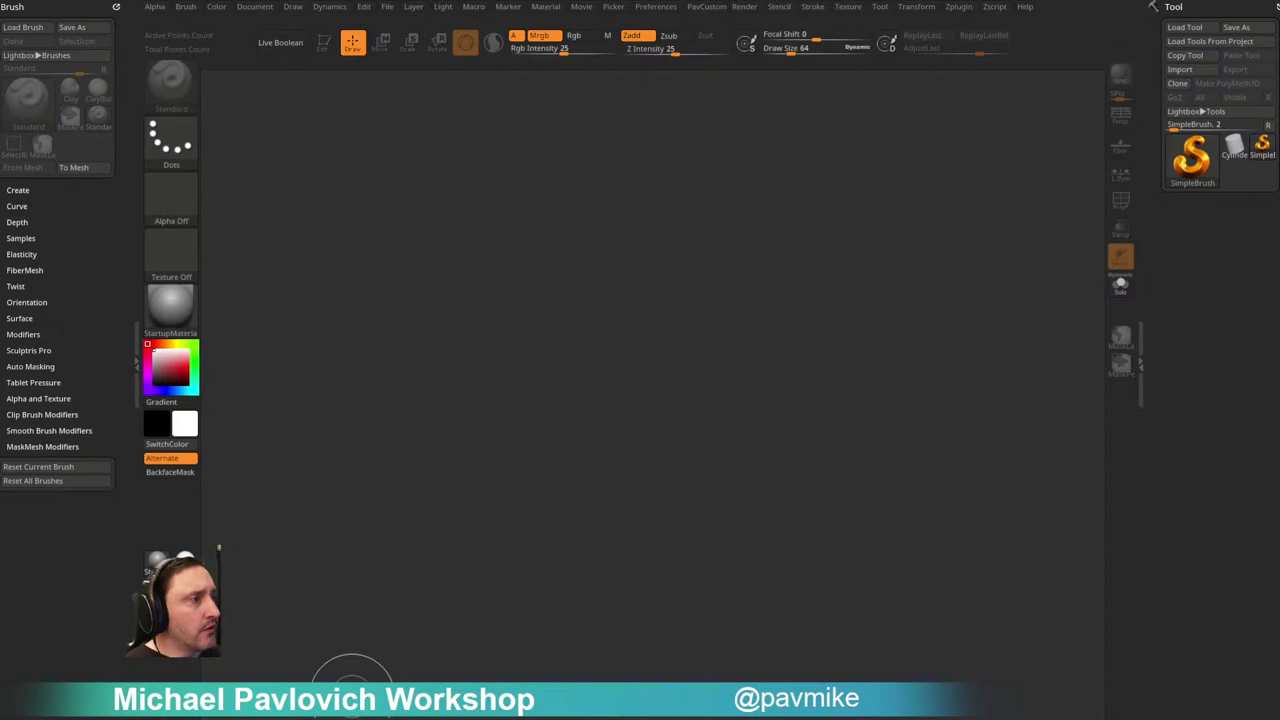
pyautogui.moveTo(561, 719); pyautogui.dragTo(561, 124)
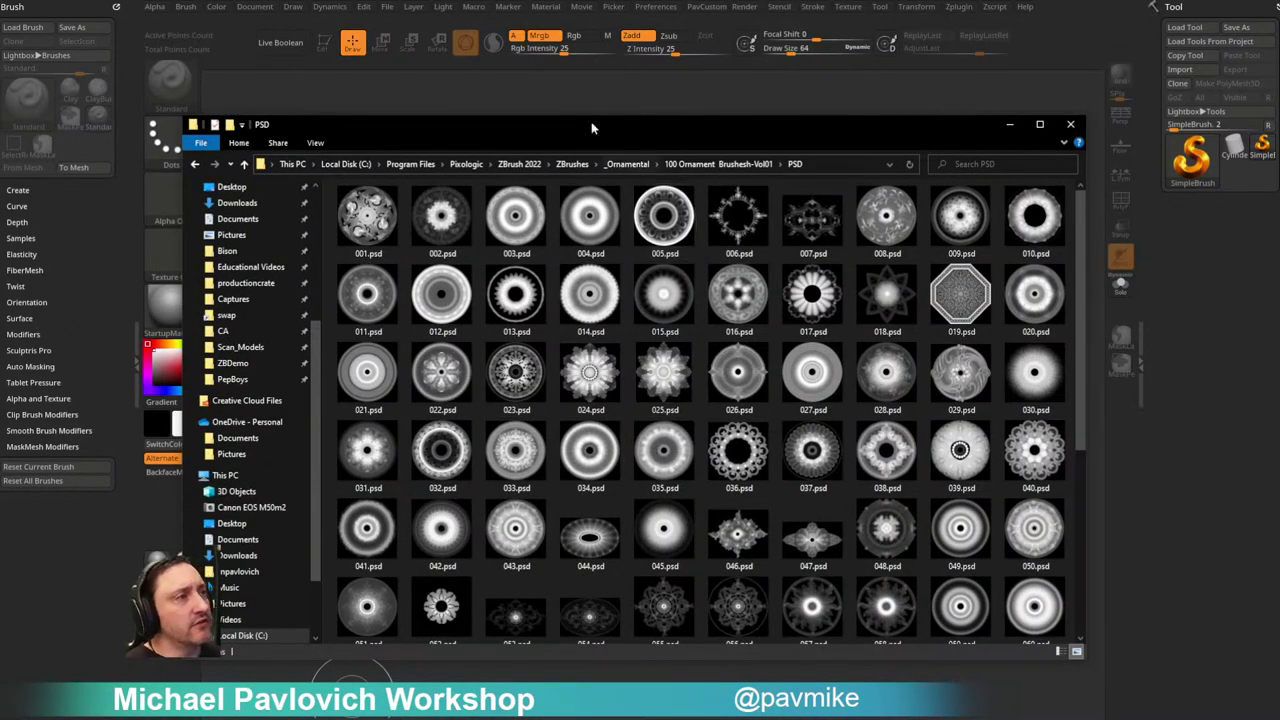
pyautogui.hotkey('alt', 'Tab')
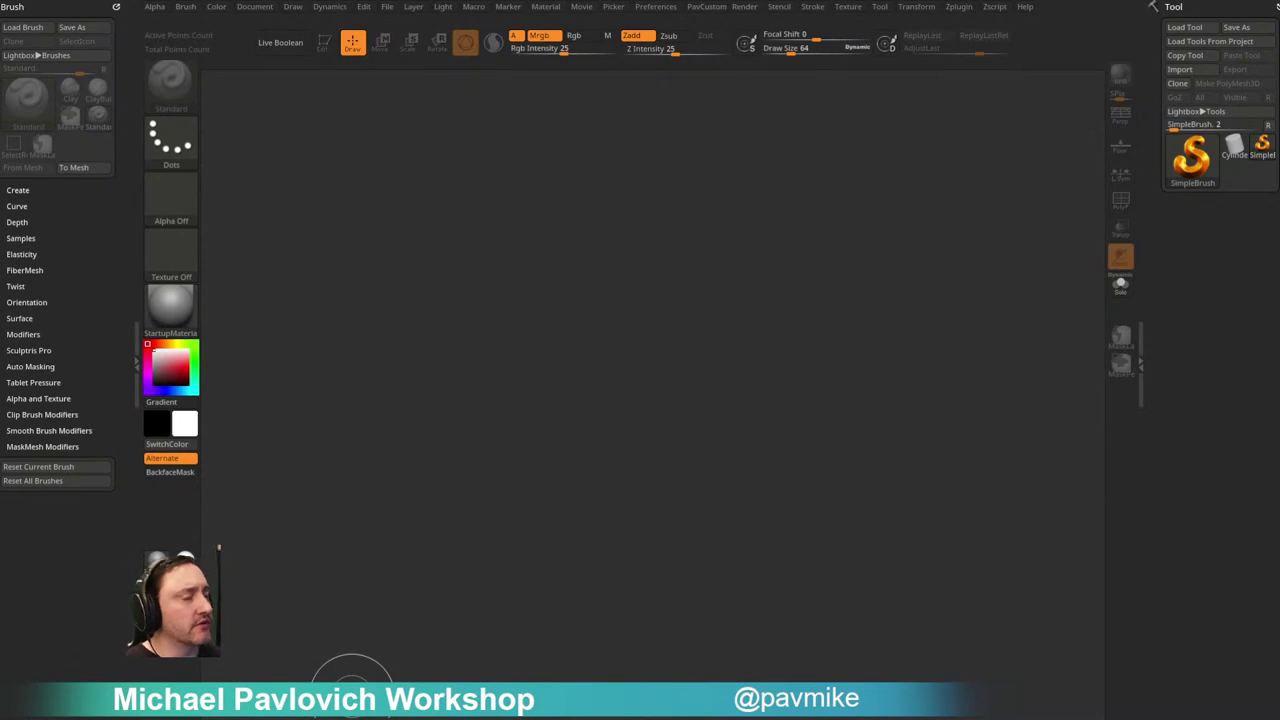
# Step: Draw a PolyMesh3D star on the canvas, put it in Edit mode and snap it to a straight front view
pyautogui.click(1205, 172)
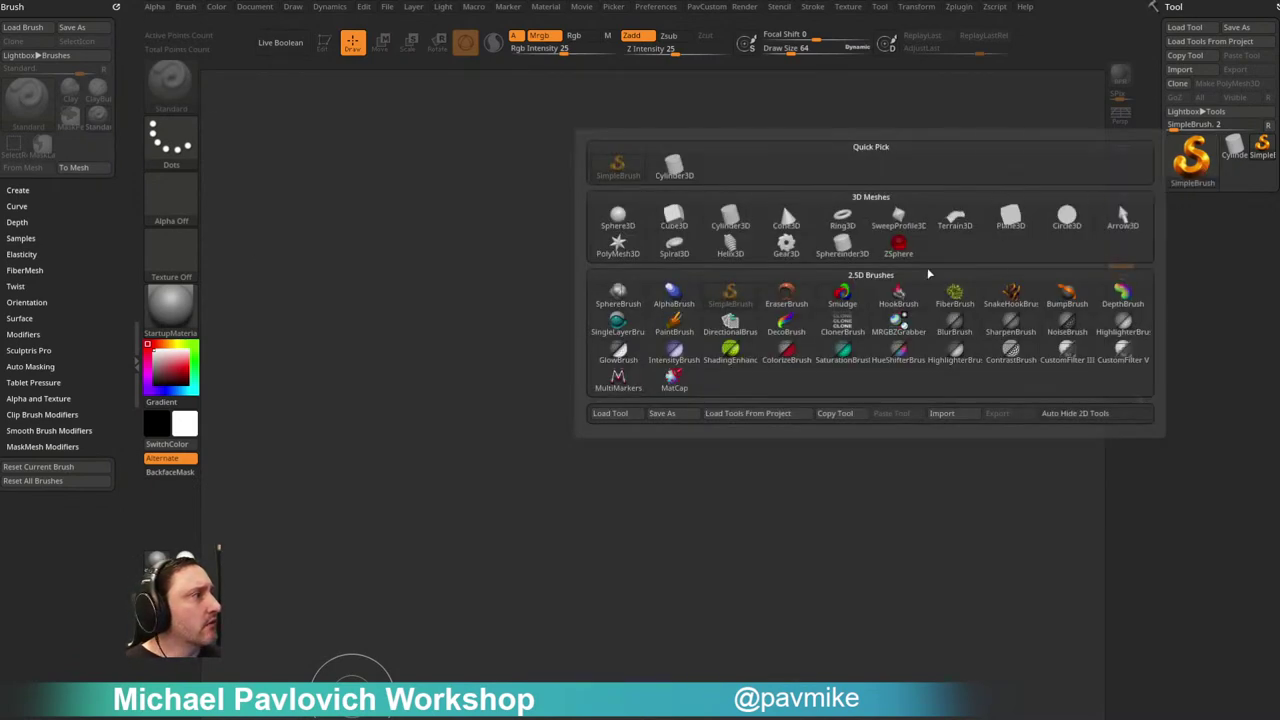
pyautogui.click(617, 245)
pyautogui.moveTo(612, 330); pyautogui.dragTo(657, 460)
pyautogui.press('t')
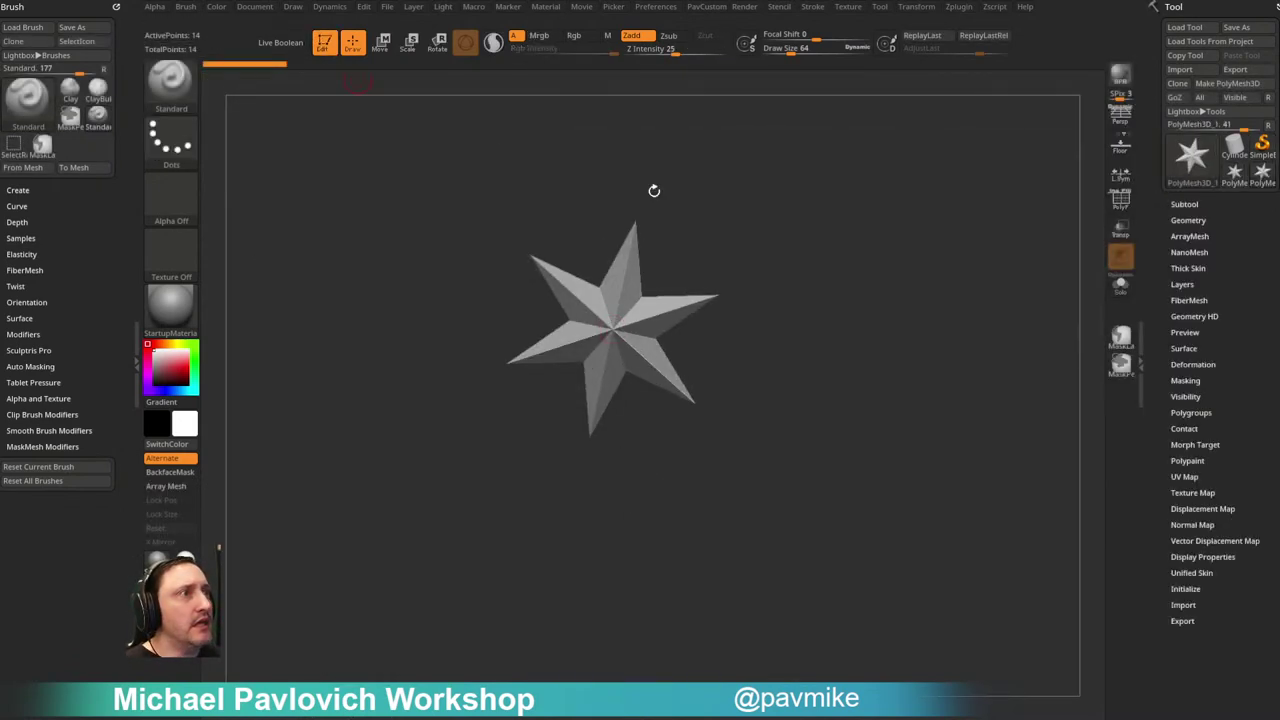
pyautogui.keyDown('shift'); pyautogui.moveTo(491, 146); pyautogui.dragTo(849, 223); pyautogui.keyUp('shift')
# Step: Import 023.psd from the PSD subfolder of Ornament Alpha Brushesh Vol02-ZBP as an alpha
pyautogui.click(166, 204)
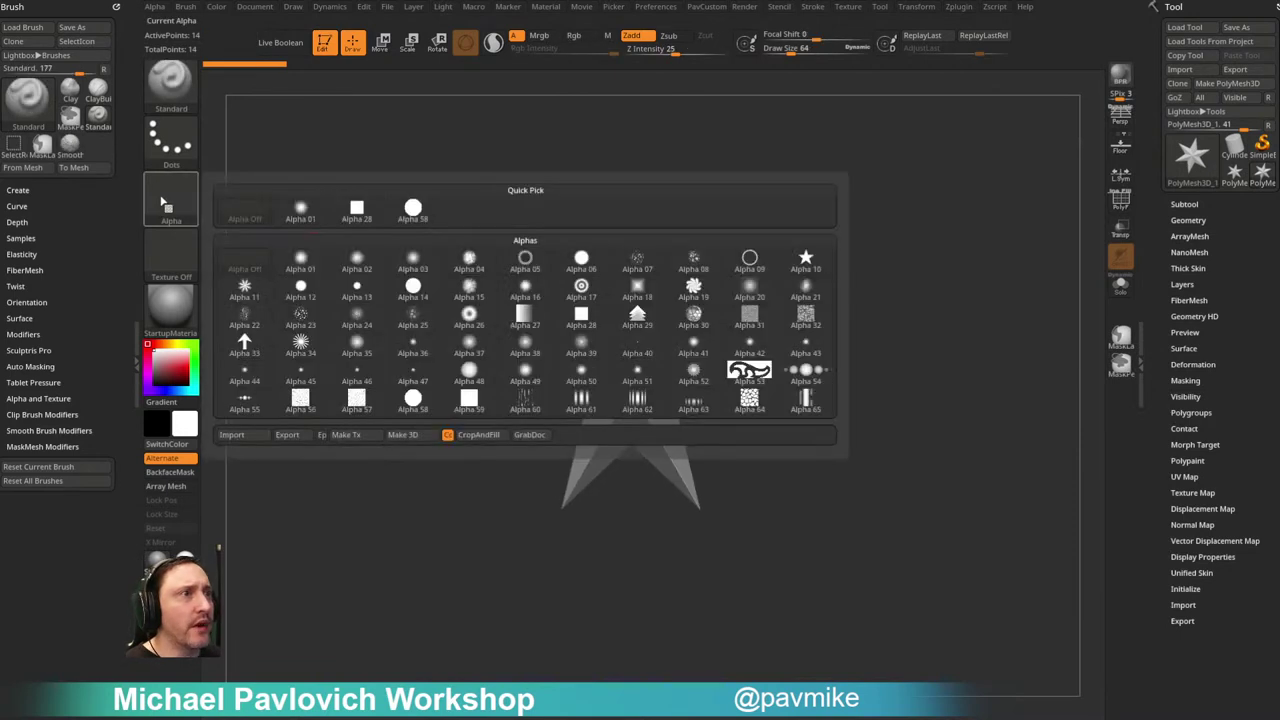
pyautogui.click(262, 431)
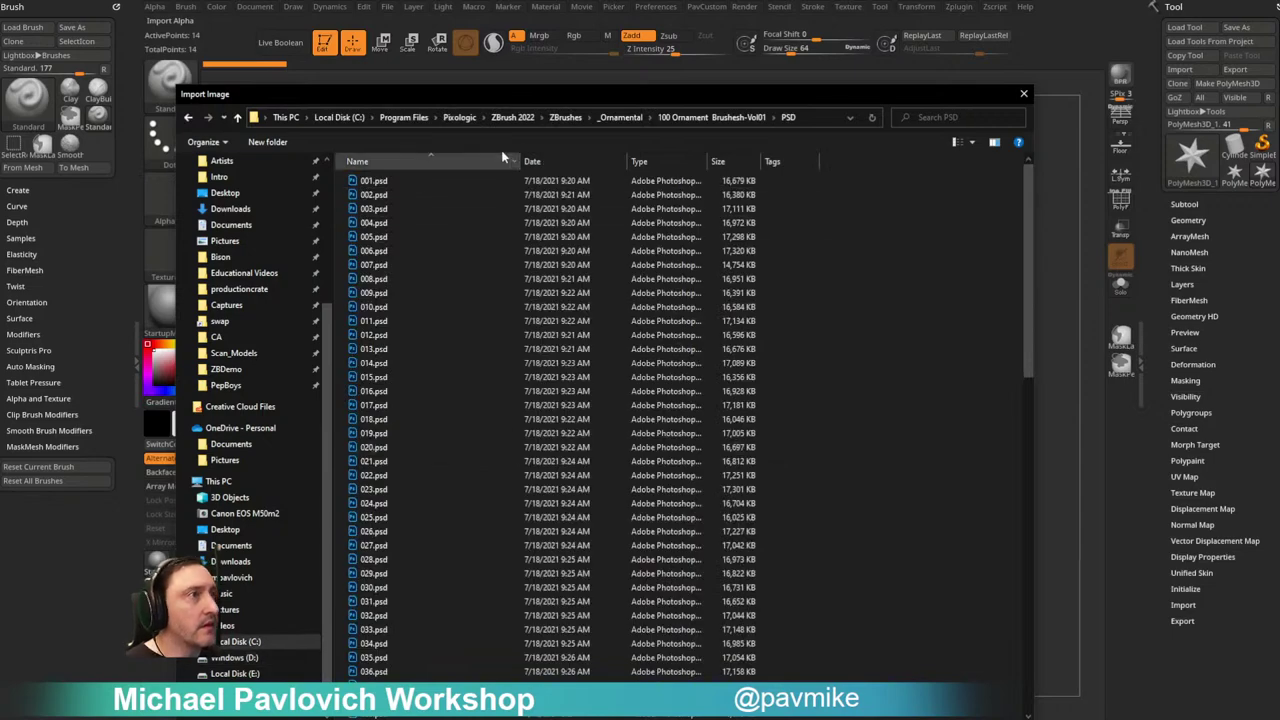
pyautogui.click(621, 88)
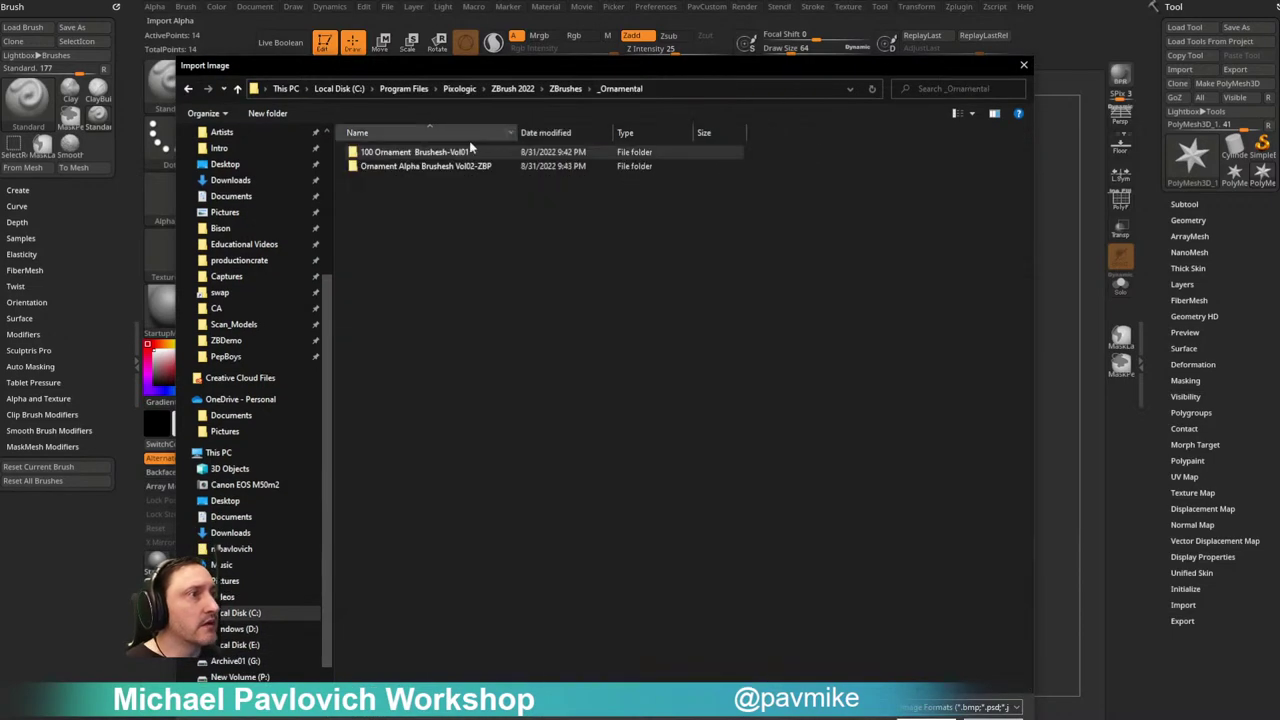
pyautogui.doubleClick(402, 169)
pyautogui.doubleClick(397, 155)
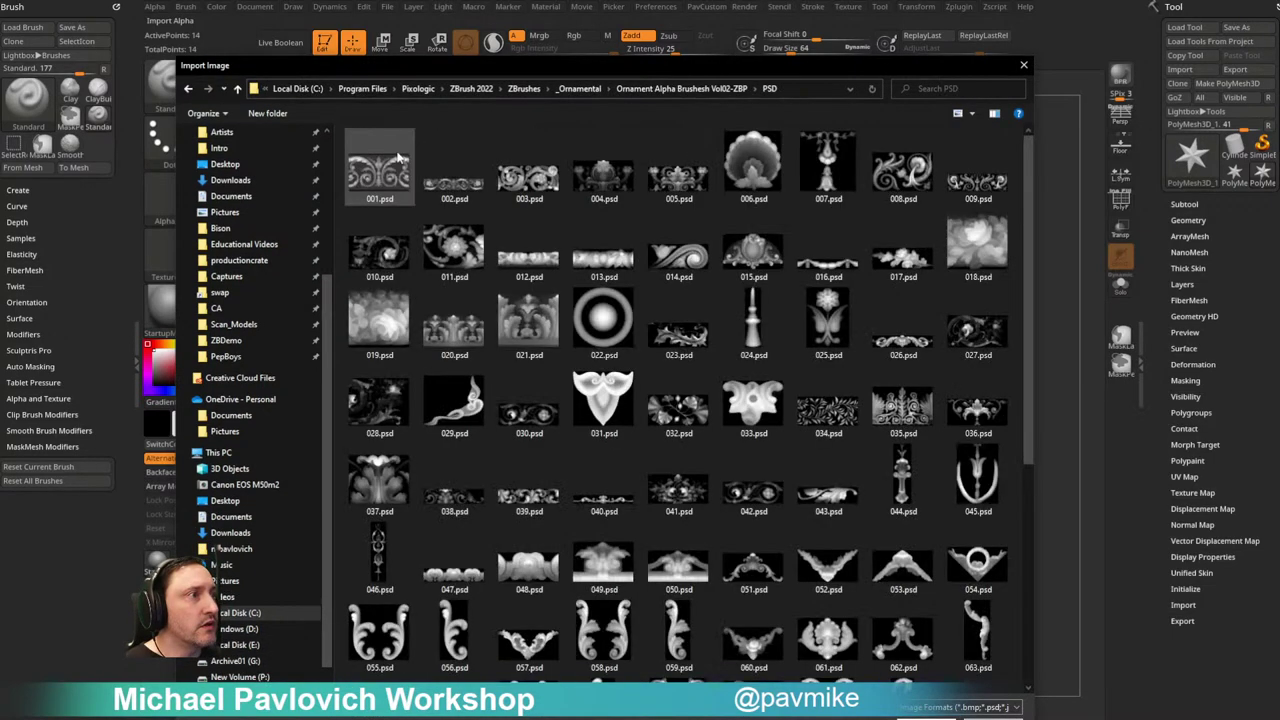
pyautogui.doubleClick(686, 341)
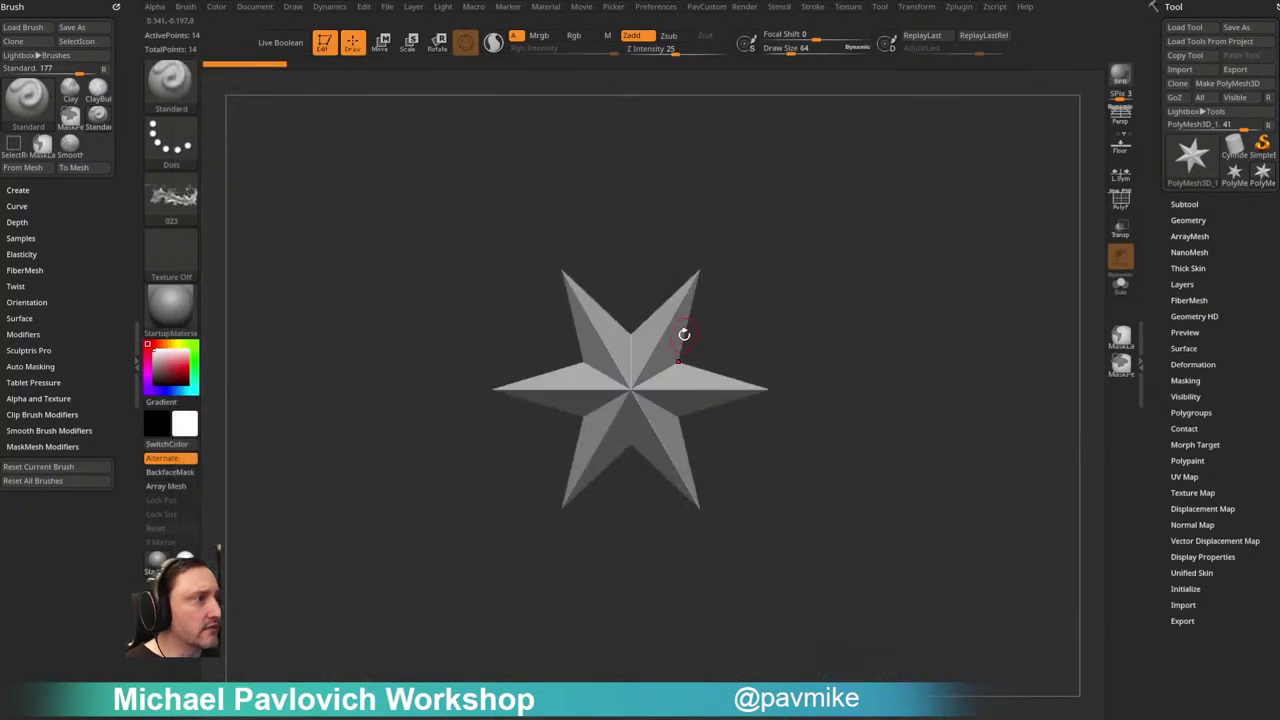
# Step: Import 066.psd from the same Vol02 PSD folder as a second alpha
pyautogui.click(183, 200)
pyautogui.click(250, 436)
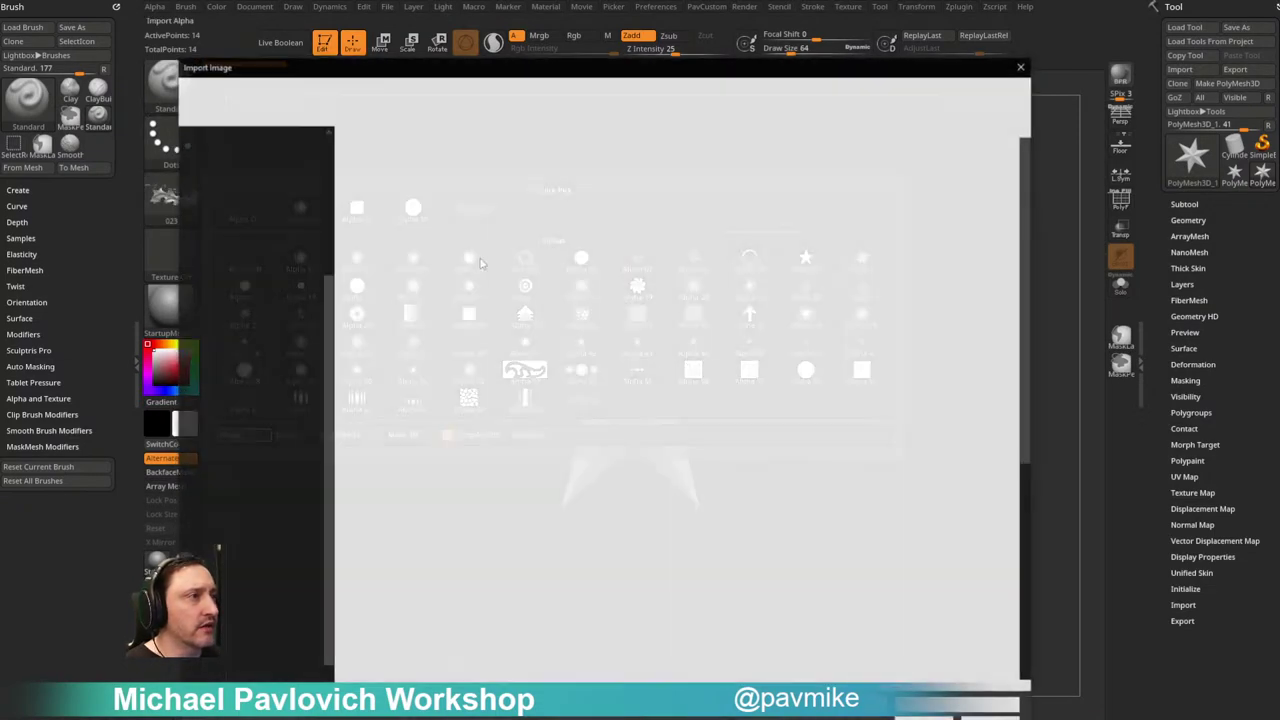
pyautogui.scroll(-5, 620, 337)
pyautogui.doubleClick(529, 335)
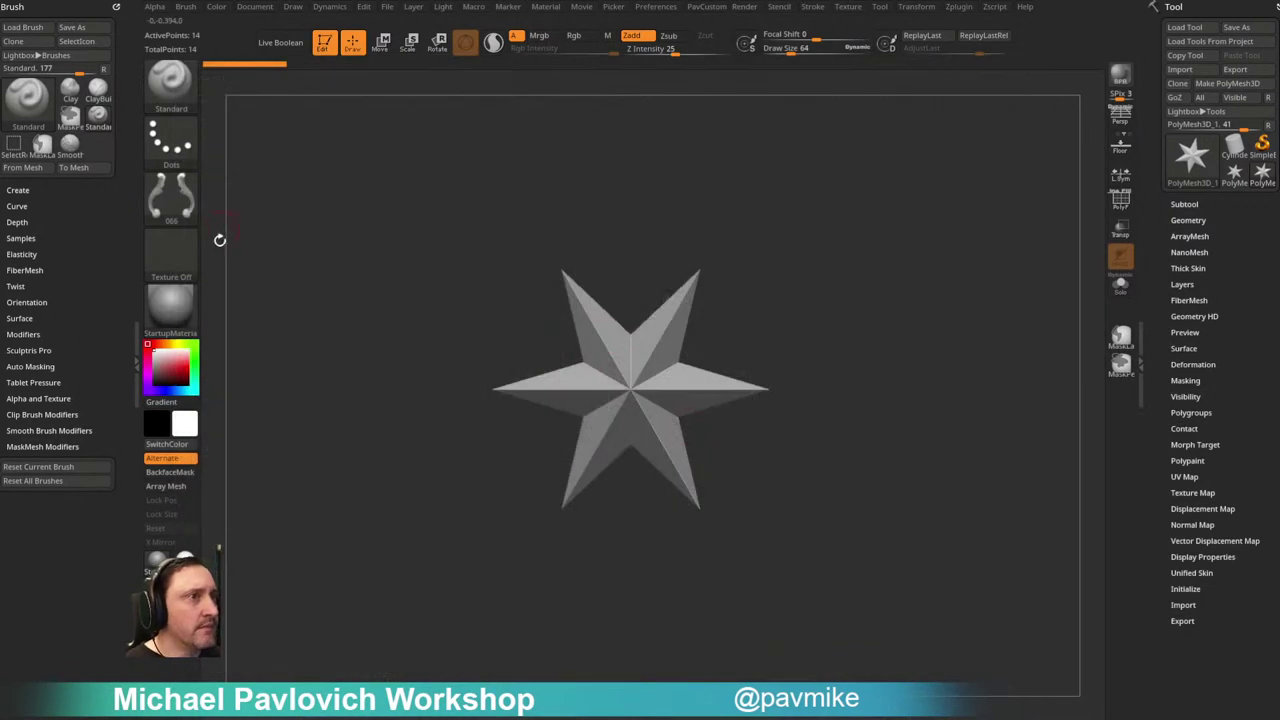
# Step: Make 023 the current alpha and dock the Alpha palette in the tray above the Brush palette
pyautogui.click(178, 202)
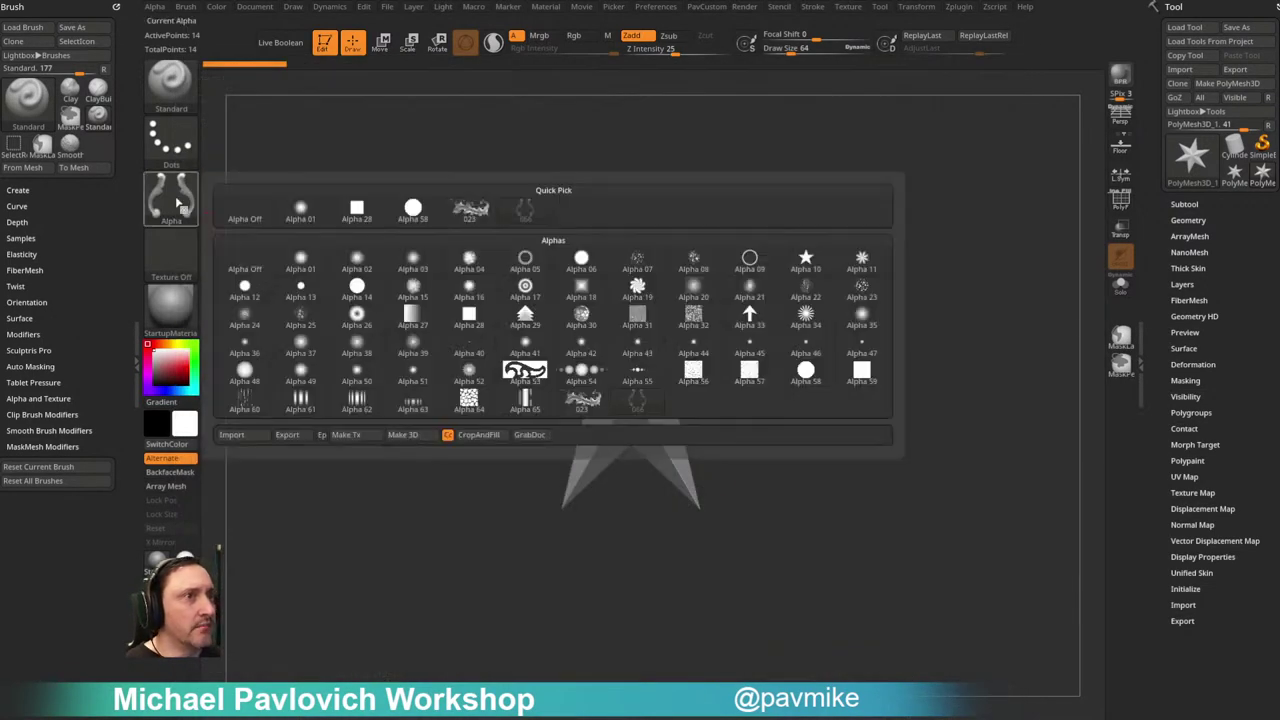
pyautogui.click(462, 209)
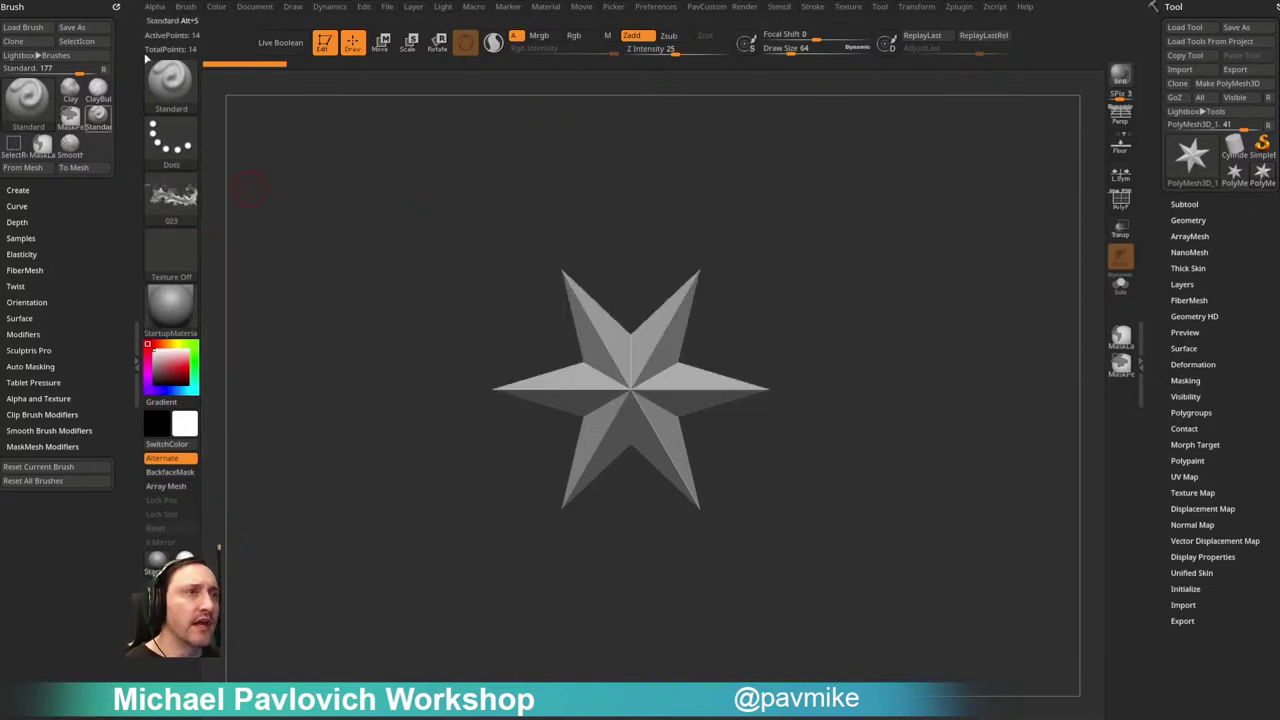
pyautogui.click(154, 8)
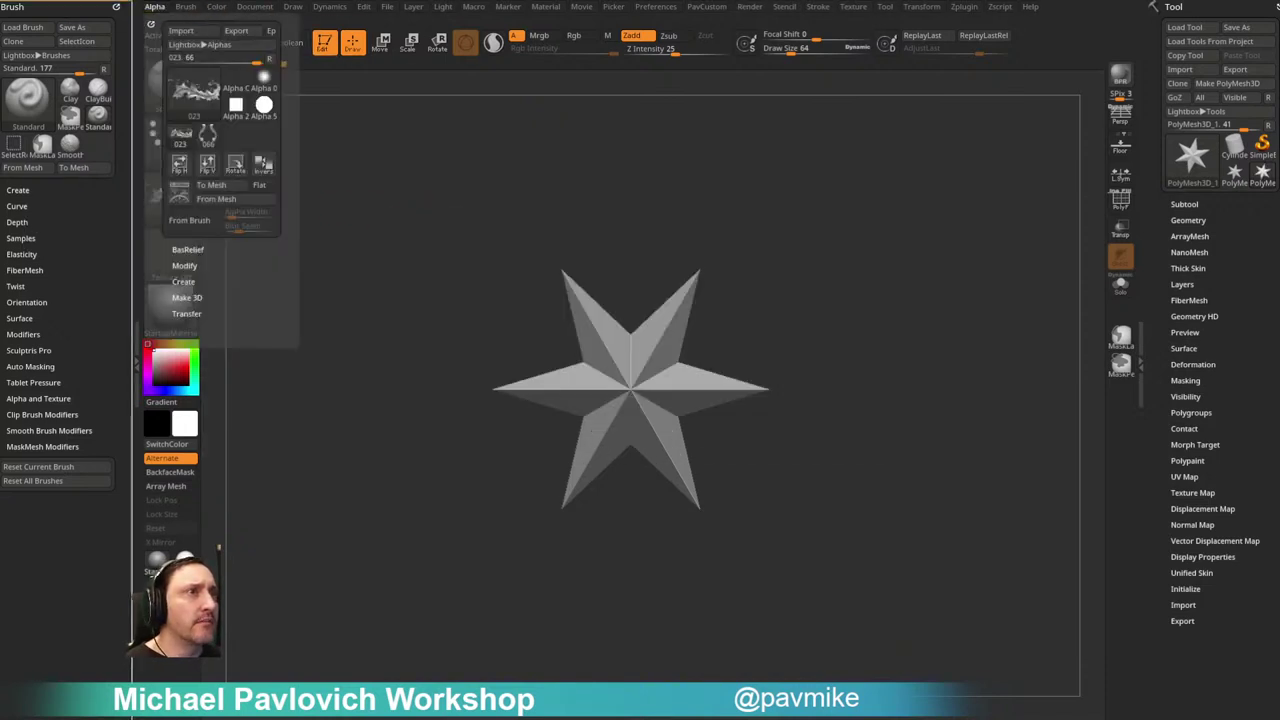
pyautogui.click(152, 20)
pyautogui.moveTo(1276, 7); pyautogui.dragTo(57, 106)
pyautogui.press('shift')
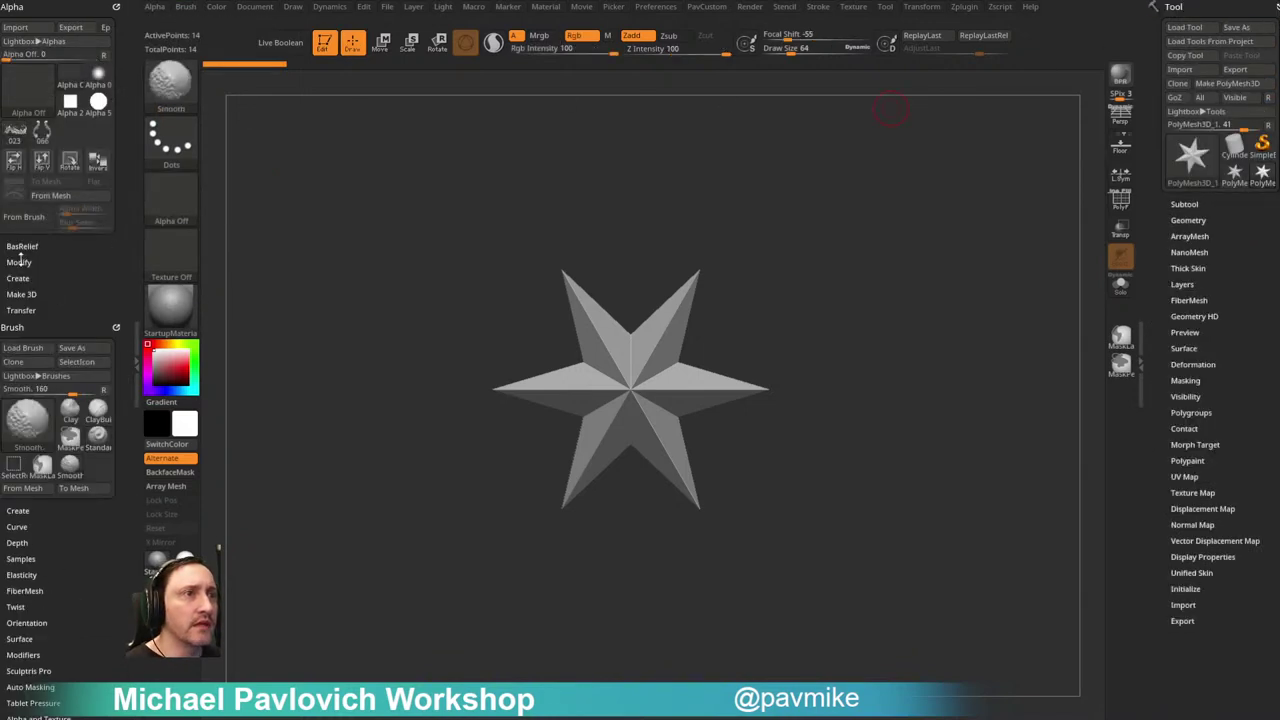
# Step: Generate a 3D mesh from the 023 alpha using Make 3D with mesh resolution 1337 and mesh smoothing 0
pyautogui.click(22, 295)
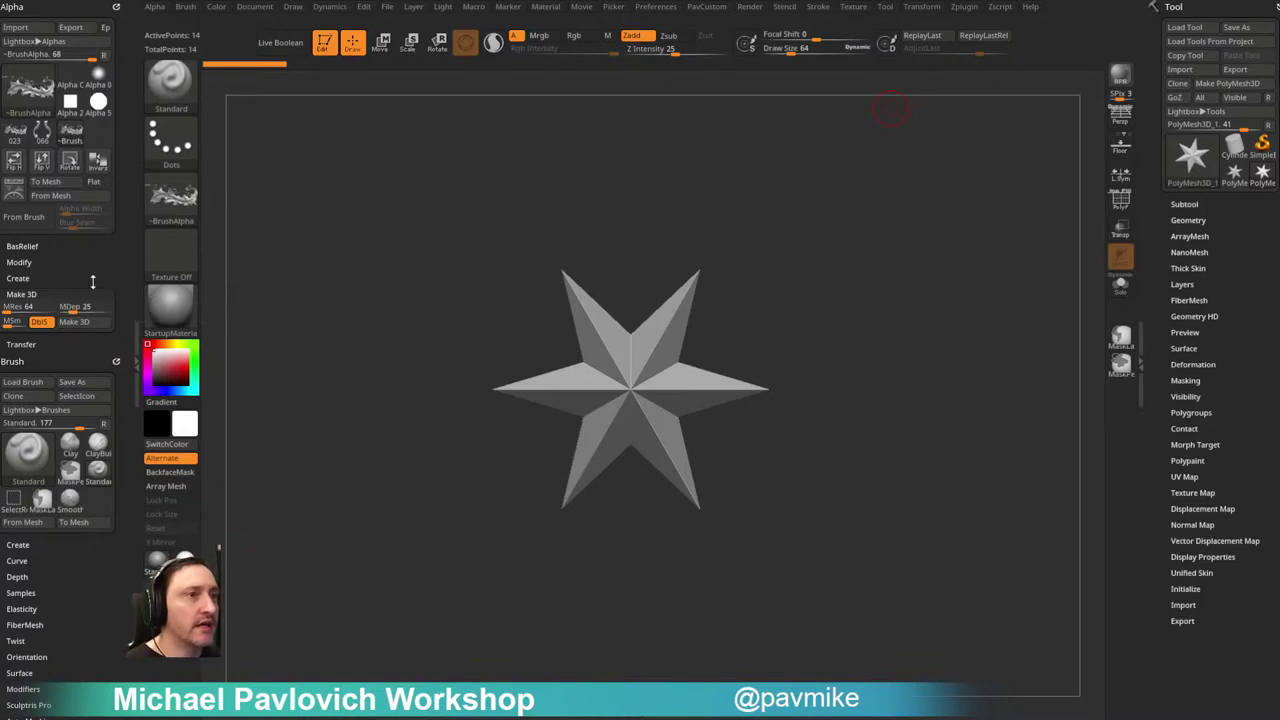
pyautogui.click(20, 307)
pyautogui.write('1337')
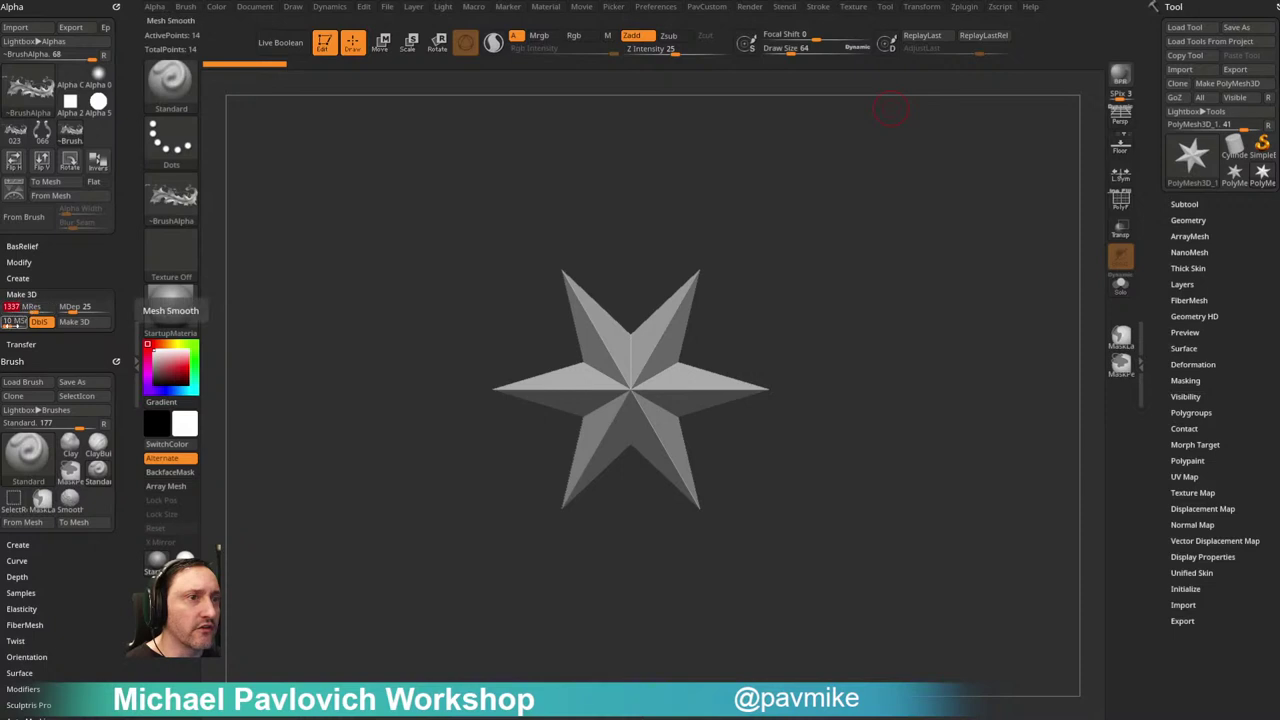
pyautogui.moveTo(9, 325); pyautogui.dragTo(6, 325)
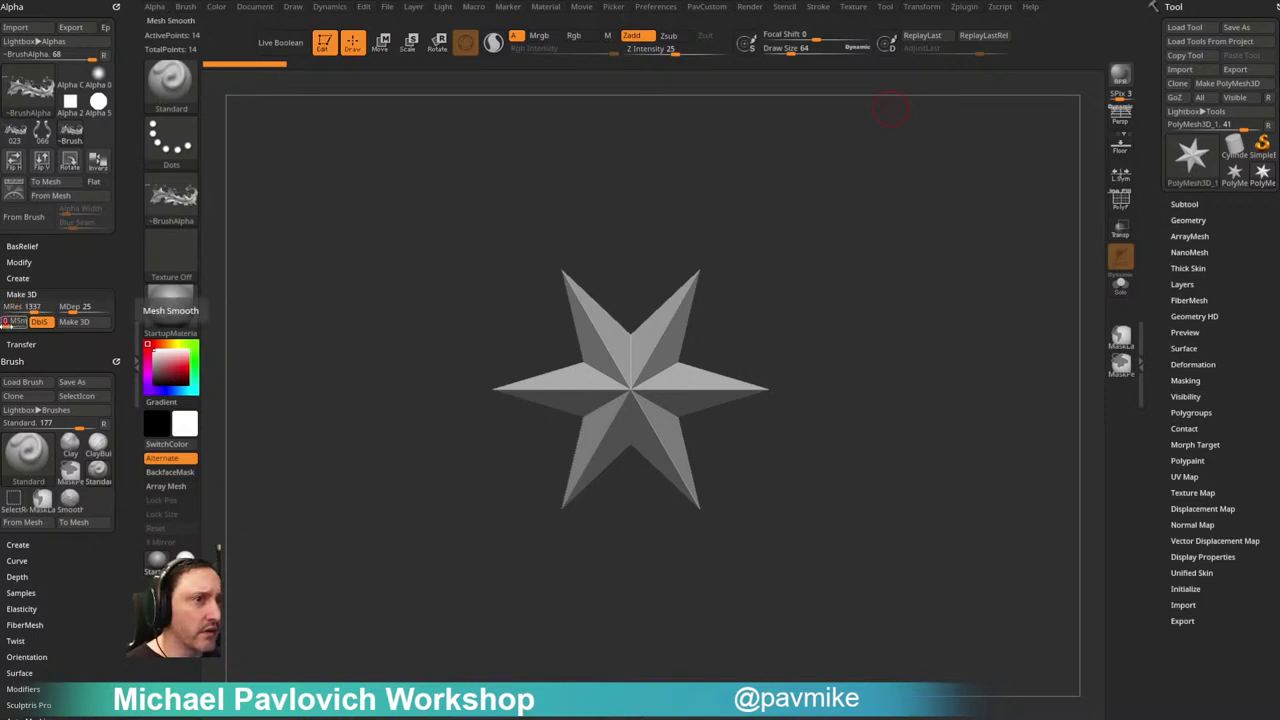
pyautogui.click(74, 323)
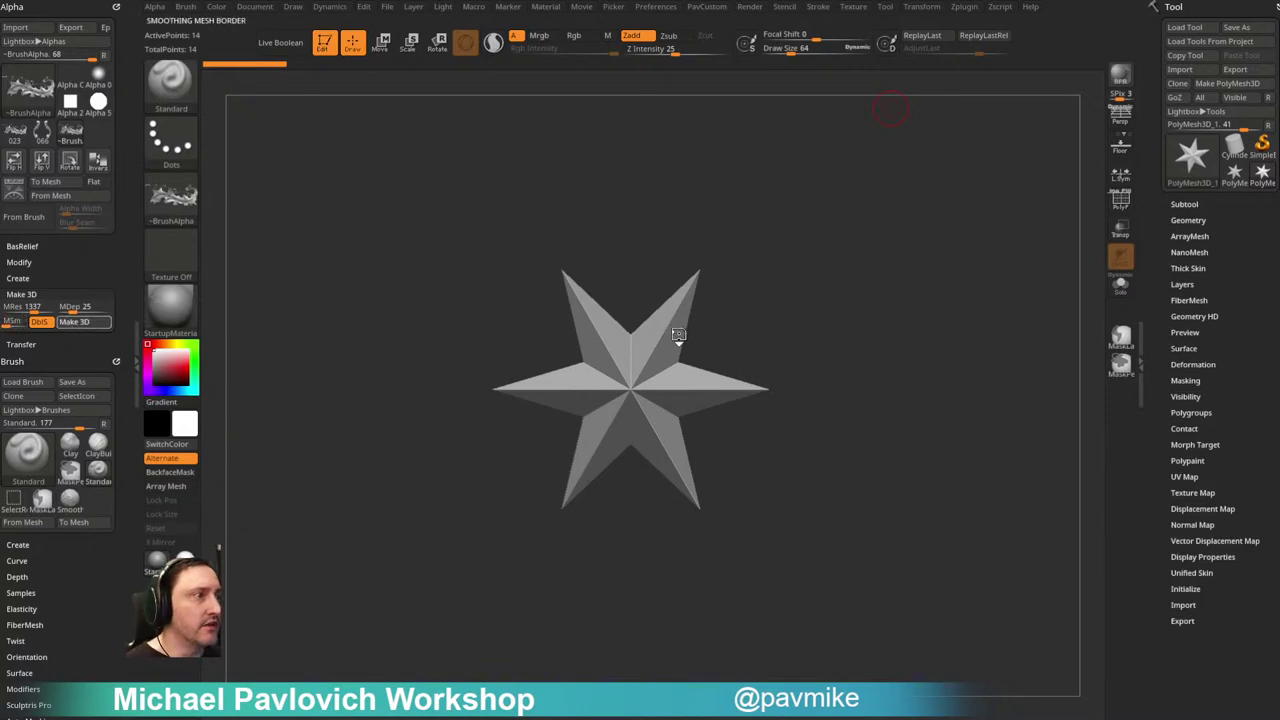
pyautogui.moveTo(700, 265); pyautogui.dragTo(837, 286)
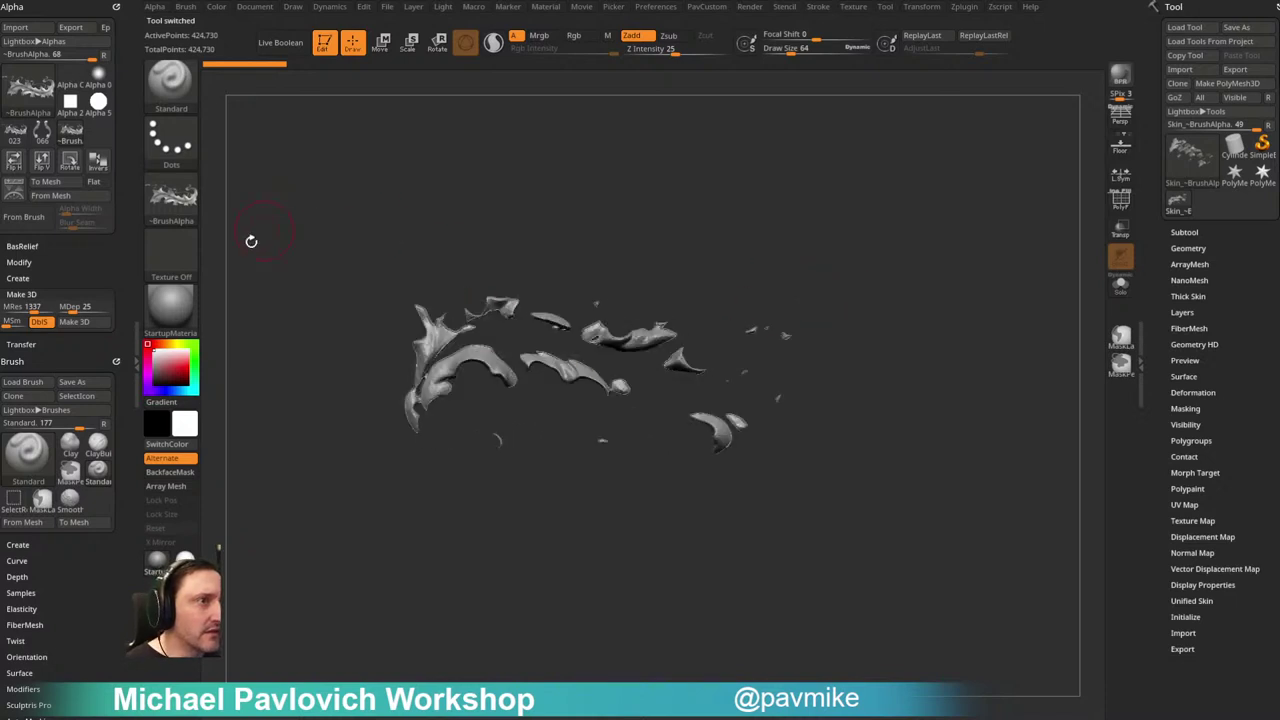
# Step: Delete the Make 3D ornament subtool and collapse the Make 3D settings
pyautogui.click(1184, 232)
pyautogui.click(1234, 575)
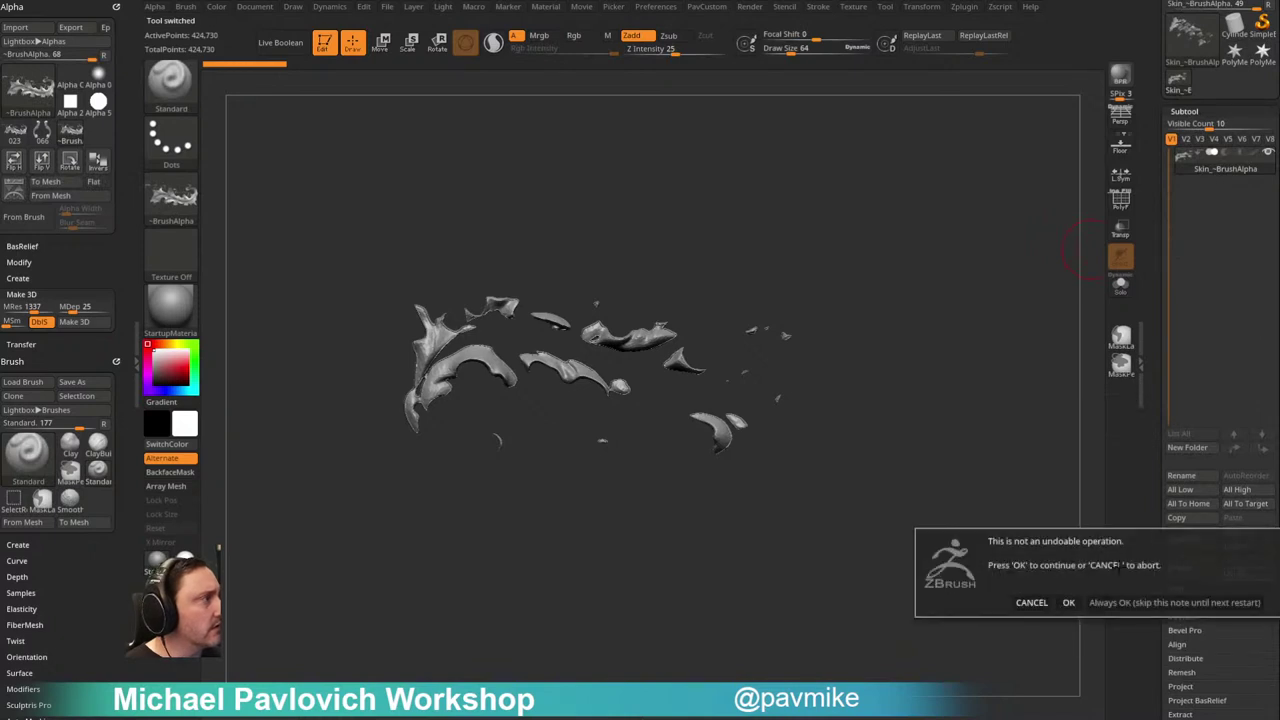
pyautogui.click(1066, 600)
pyautogui.click(19, 293)
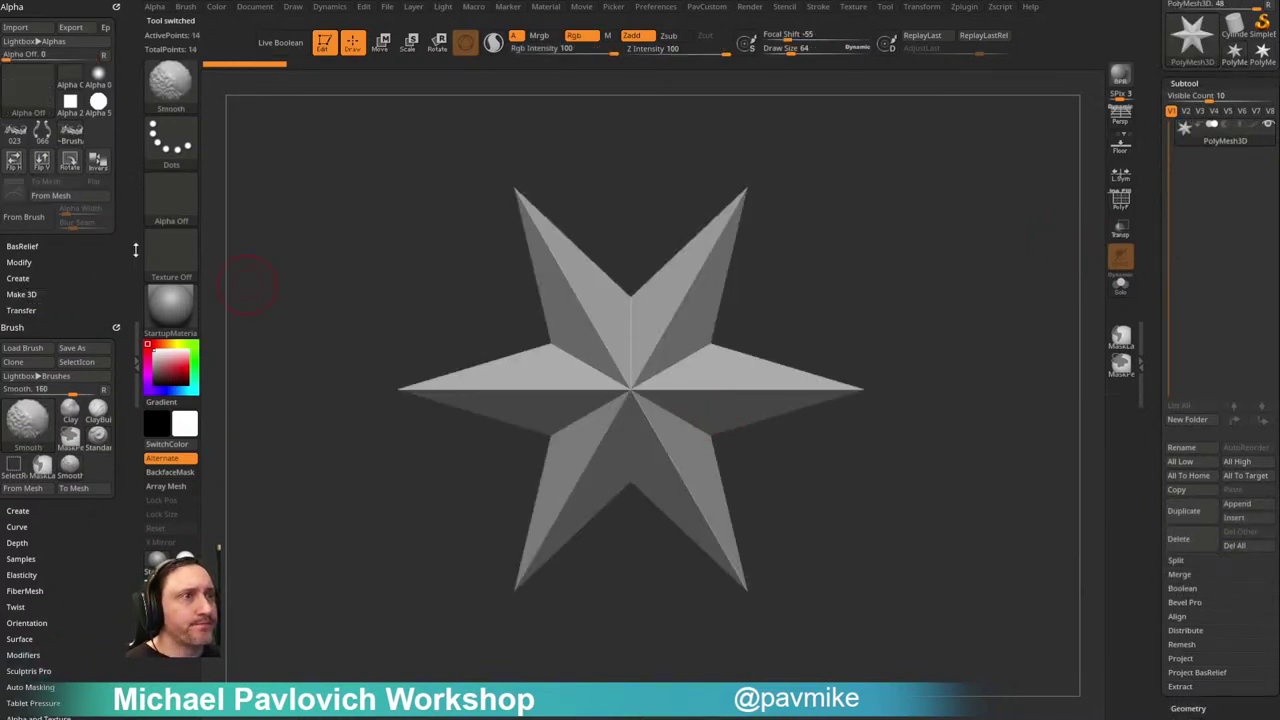
# Step: Select the 023 alpha again and convert it to a relief mesh with To Mesh
pyautogui.click(157, 140)
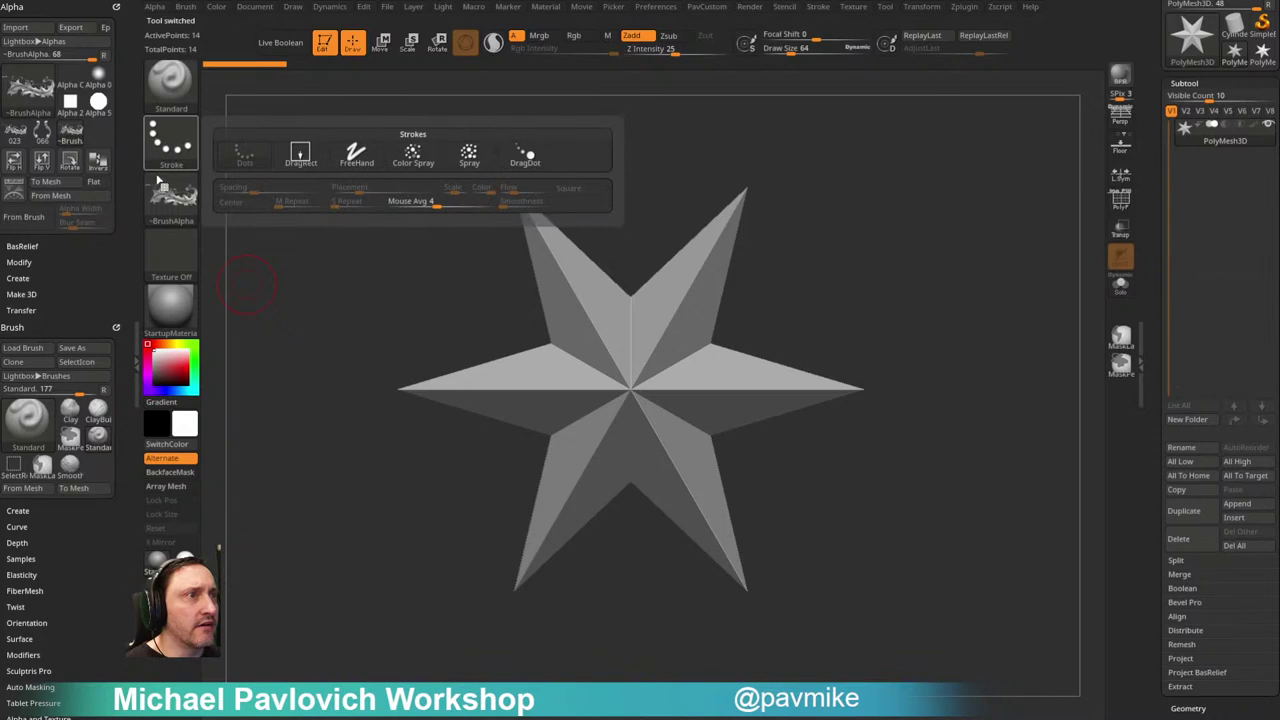
pyautogui.click(18, 133)
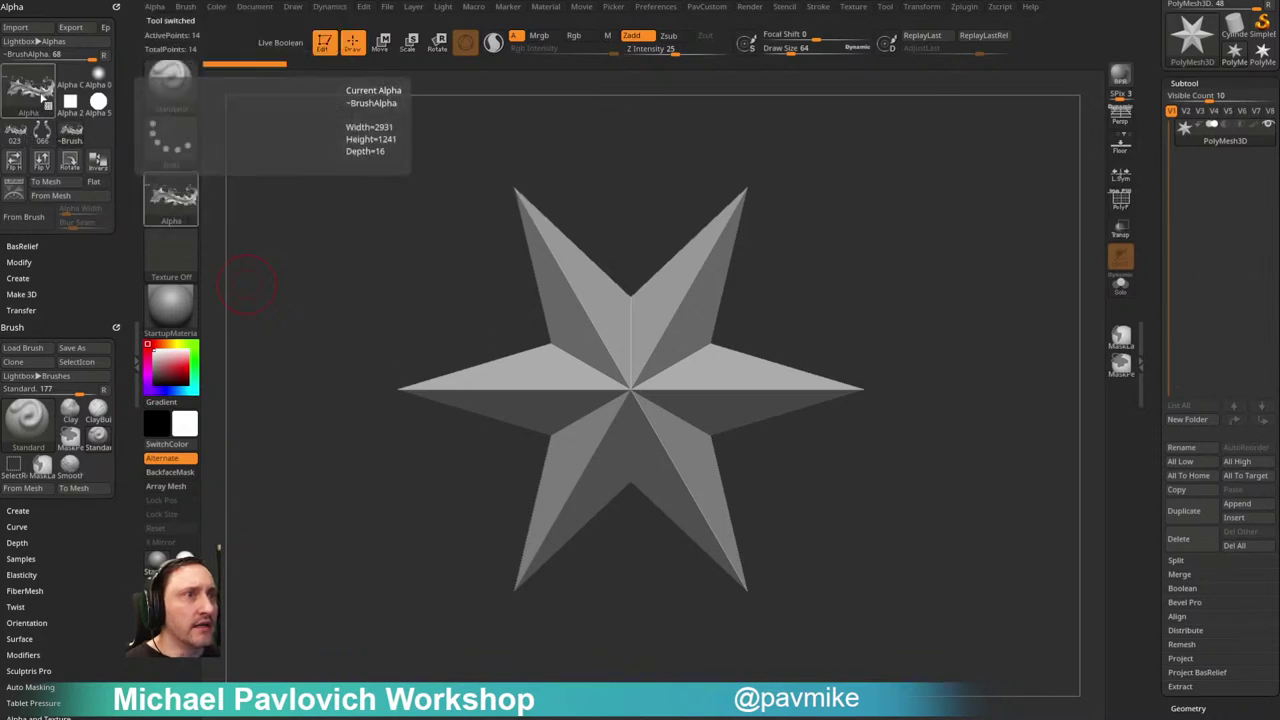
pyautogui.click(30, 88)
pyautogui.click(258, 92)
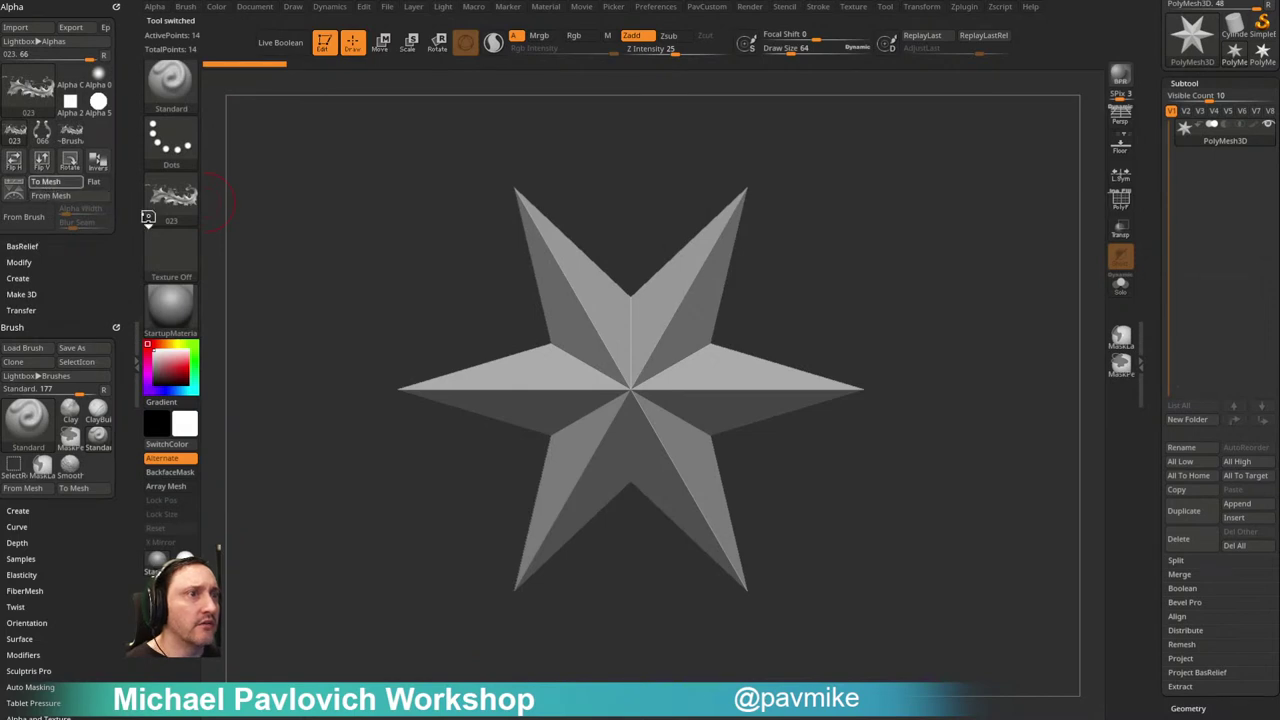
pyautogui.click(56, 184)
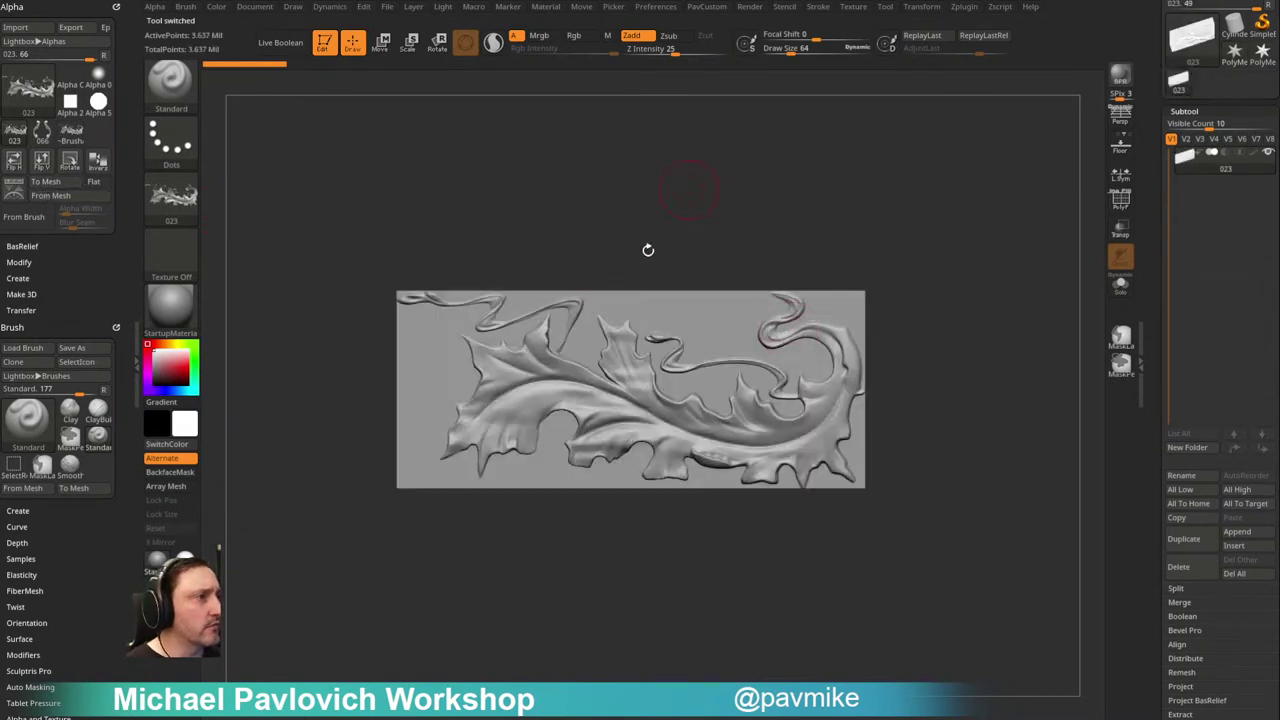
# Step: From a side view, slice the relief vertically just in front of its backing plane with the SliceCurve brush
pyautogui.moveTo(831, 206); pyautogui.dragTo(860, 191)
pyautogui.press('w')
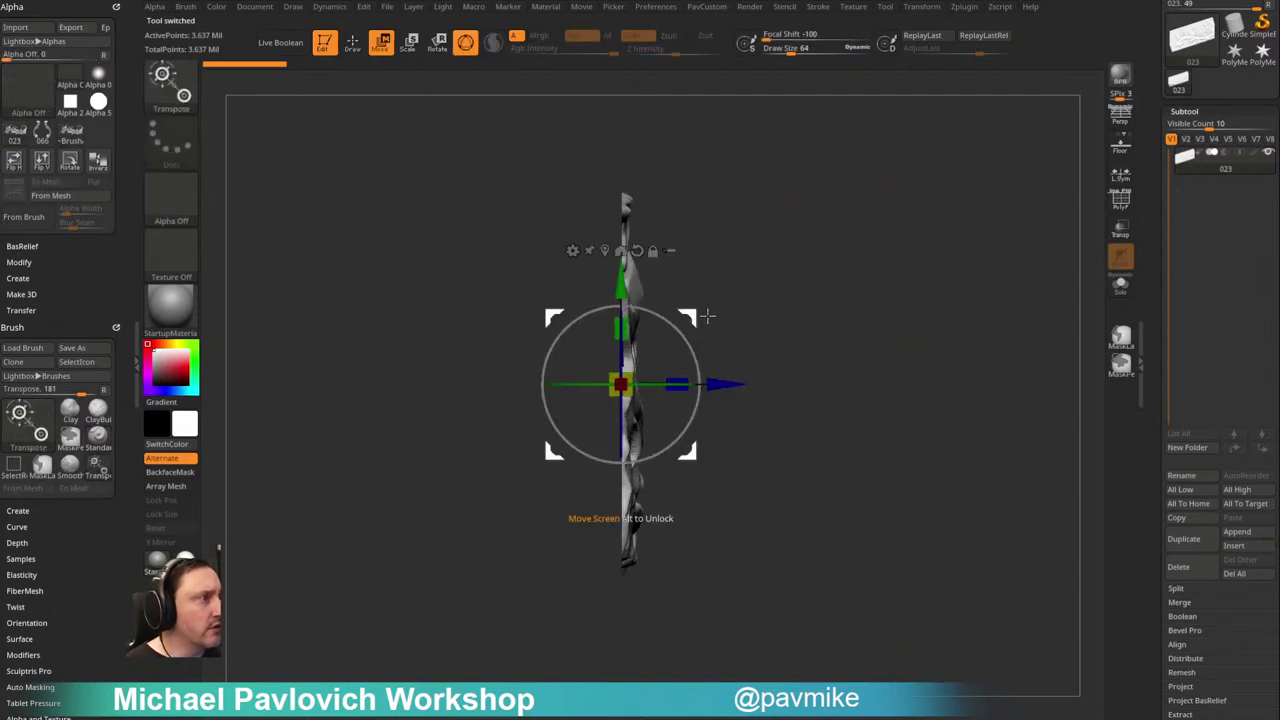
pyautogui.press('q')
pyautogui.keyDown('ctrl'); pyautogui.keyDown('shift'); pyautogui.click(185, 98); pyautogui.keyUp('shift'); pyautogui.keyUp('ctrl')
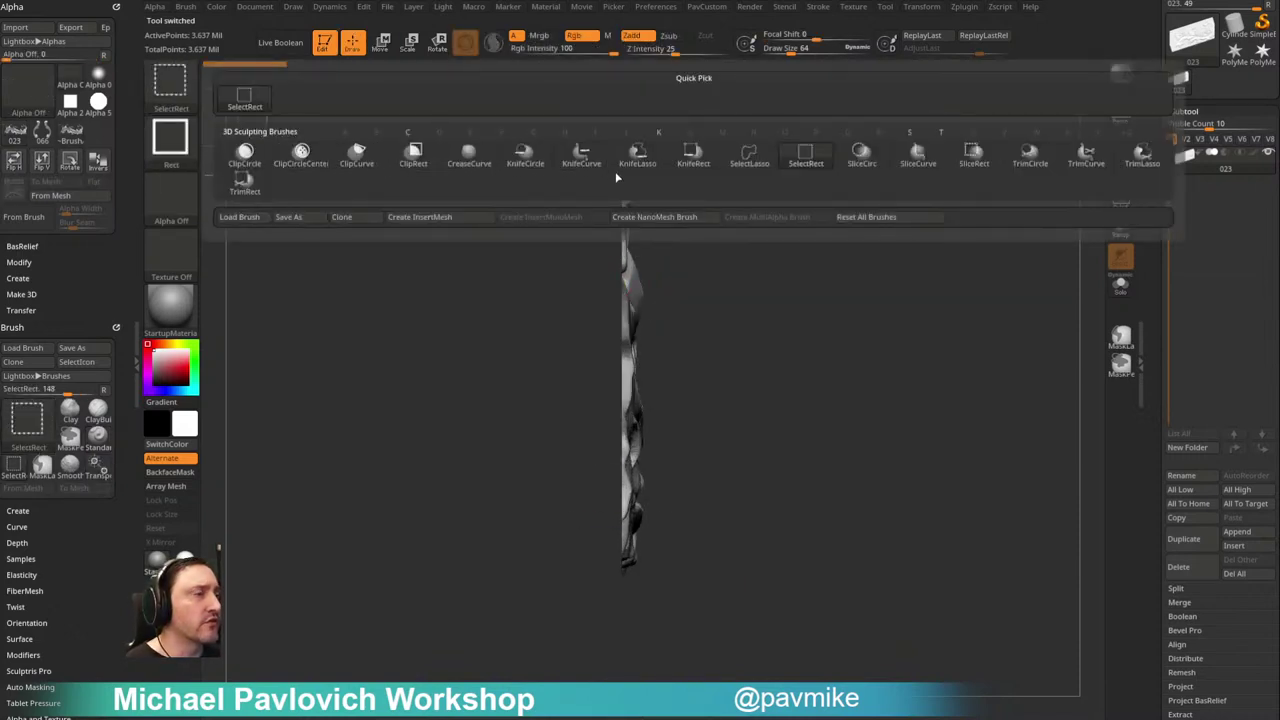
pyautogui.click(917, 155)
pyautogui.moveTo(626, 143); pyautogui.dragTo(624, 664)
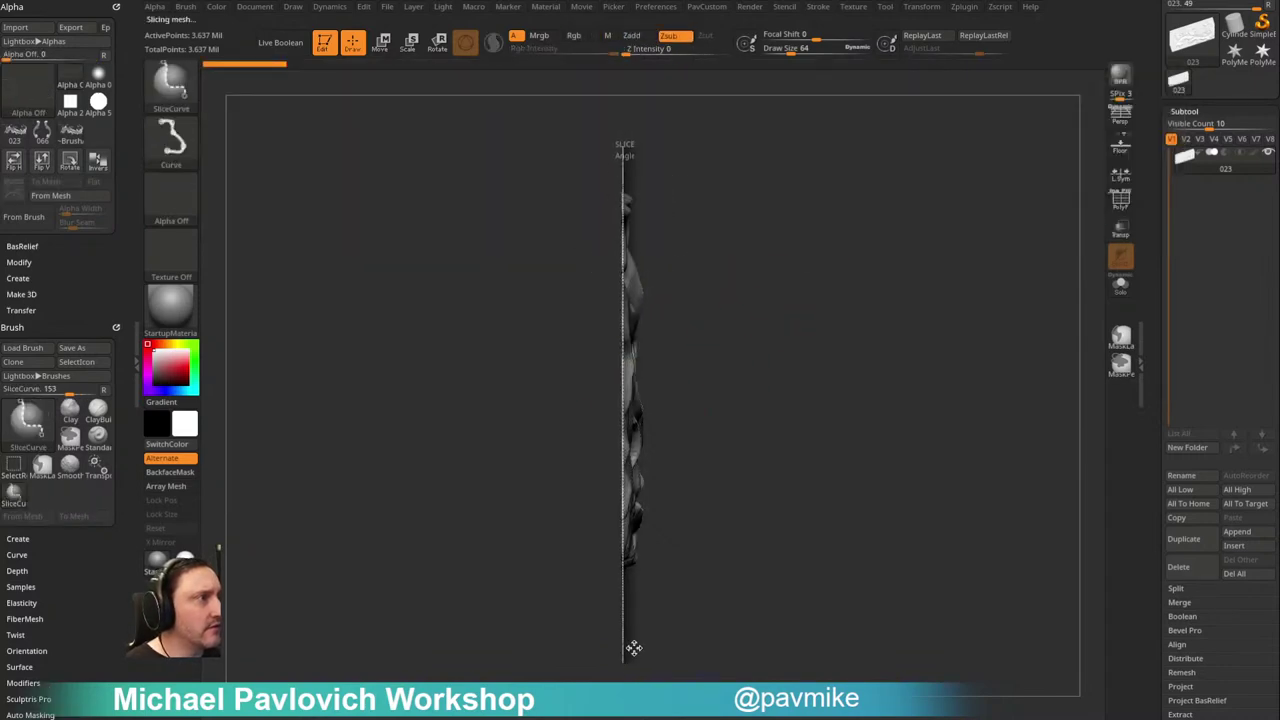
# Step: Inspect the slice by isolating the ornament polygroup, restoring the full mesh and turning on PolyFrame
pyautogui.keyDown('shift'); pyautogui.moveTo(885, 213); pyautogui.dragTo(726, 306); pyautogui.keyUp('shift')
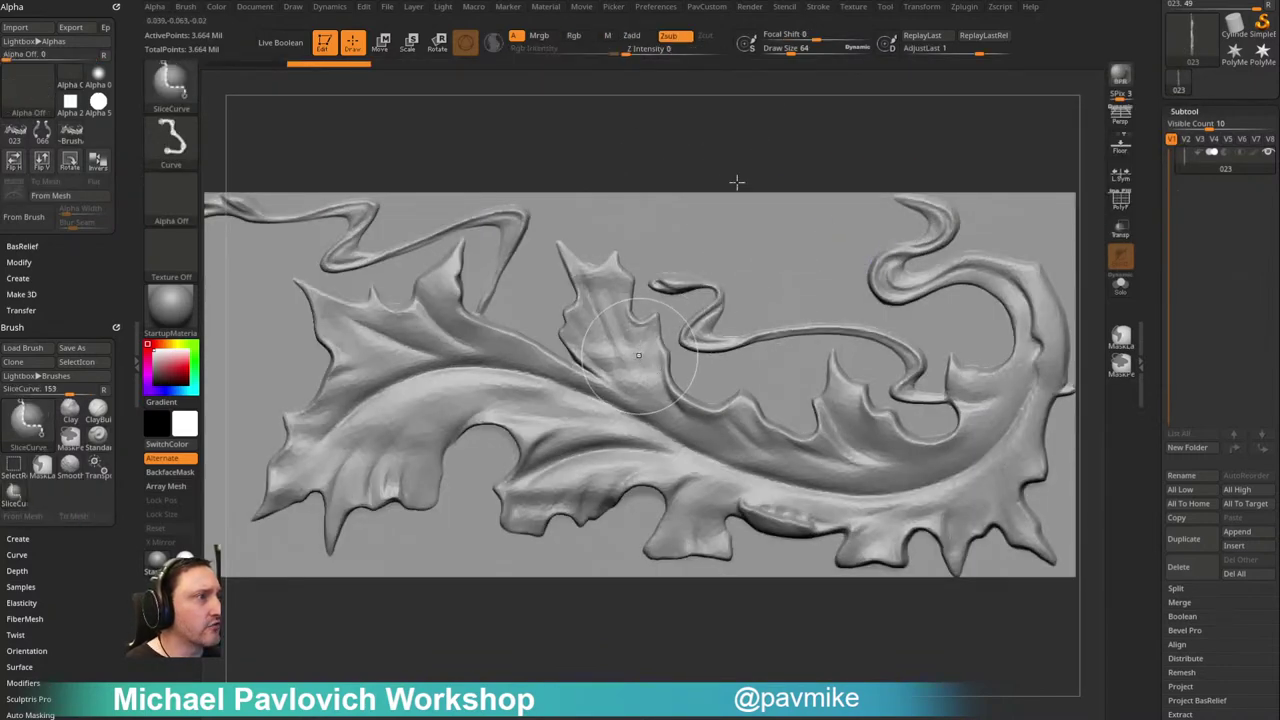
pyautogui.keyDown('ctrl'); pyautogui.keyDown('shift'); pyautogui.click(651, 351); pyautogui.keyUp('shift'); pyautogui.keyUp('ctrl')
pyautogui.keyDown('ctrl'); pyautogui.moveTo(820, 140); pyautogui.dragTo(775, 160, button='right'); pyautogui.keyUp('ctrl')
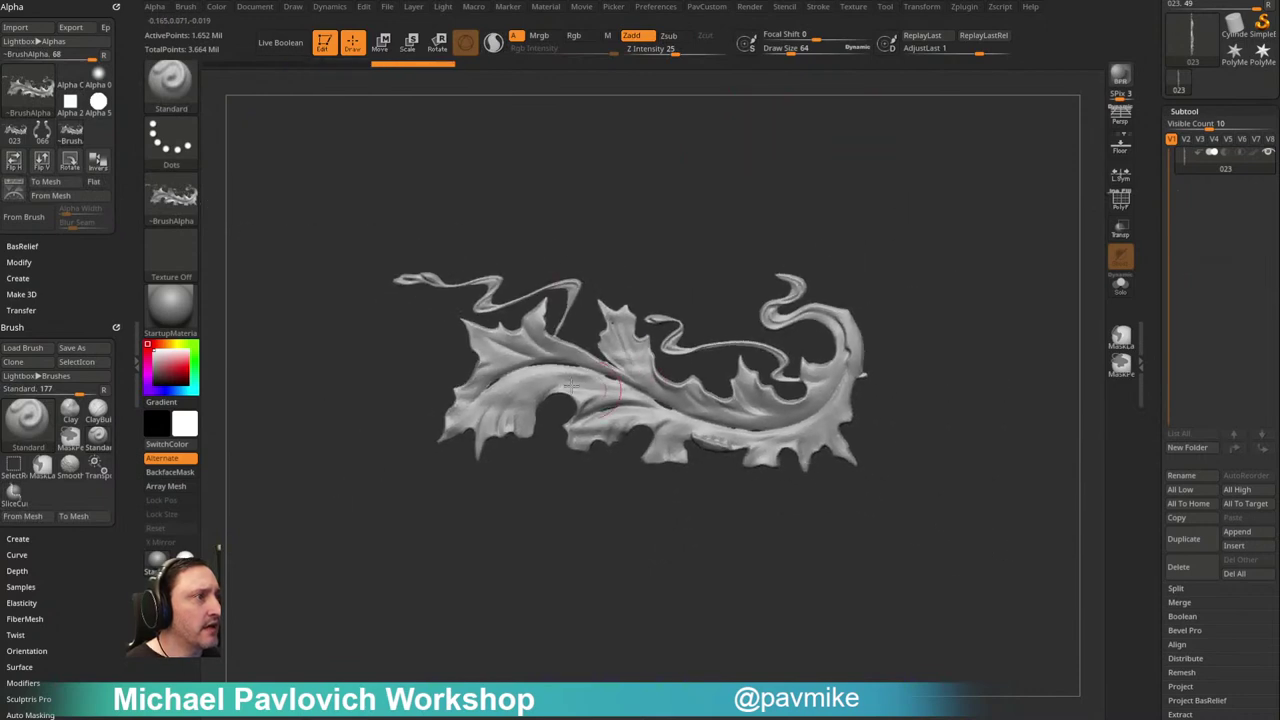
pyautogui.keyDown('ctrl'); pyautogui.keyDown('shift'); pyautogui.click(905, 229); pyautogui.keyUp('shift'); pyautogui.keyUp('ctrl')
pyautogui.keyDown('shift'); pyautogui.moveTo(757, 358); pyautogui.dragTo(729, 378, button='right'); pyautogui.keyUp('shift')
pyautogui.click(1120, 200)
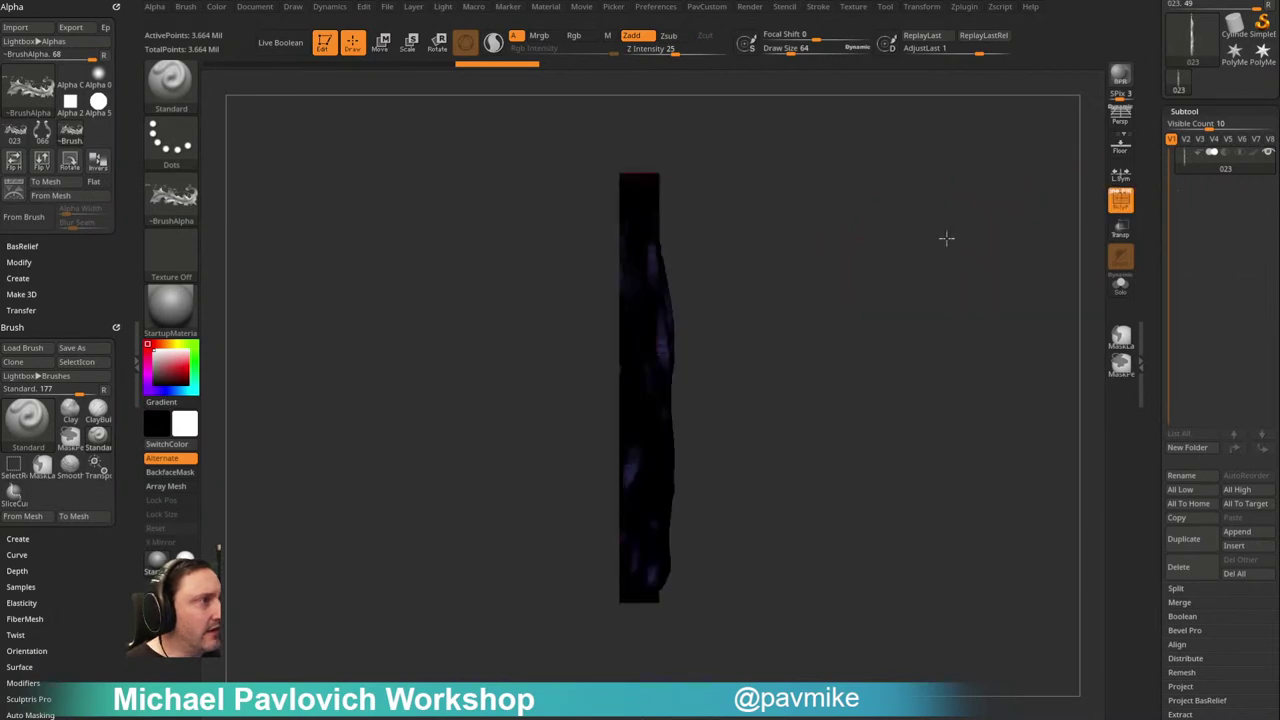
pyautogui.moveTo(953, 237); pyautogui.dragTo(820, 205, button='right')
# Step: Undo the slice on the relief mesh, turn off PolyFrame and reduce the brush draw size
pyautogui.hotkey('ctrl', 'z')
pyautogui.hotkey('ctrl', 'shift', 'z')
pyautogui.hotkey('ctrl', 'z')
pyautogui.hotkey('ctrl', 'z')
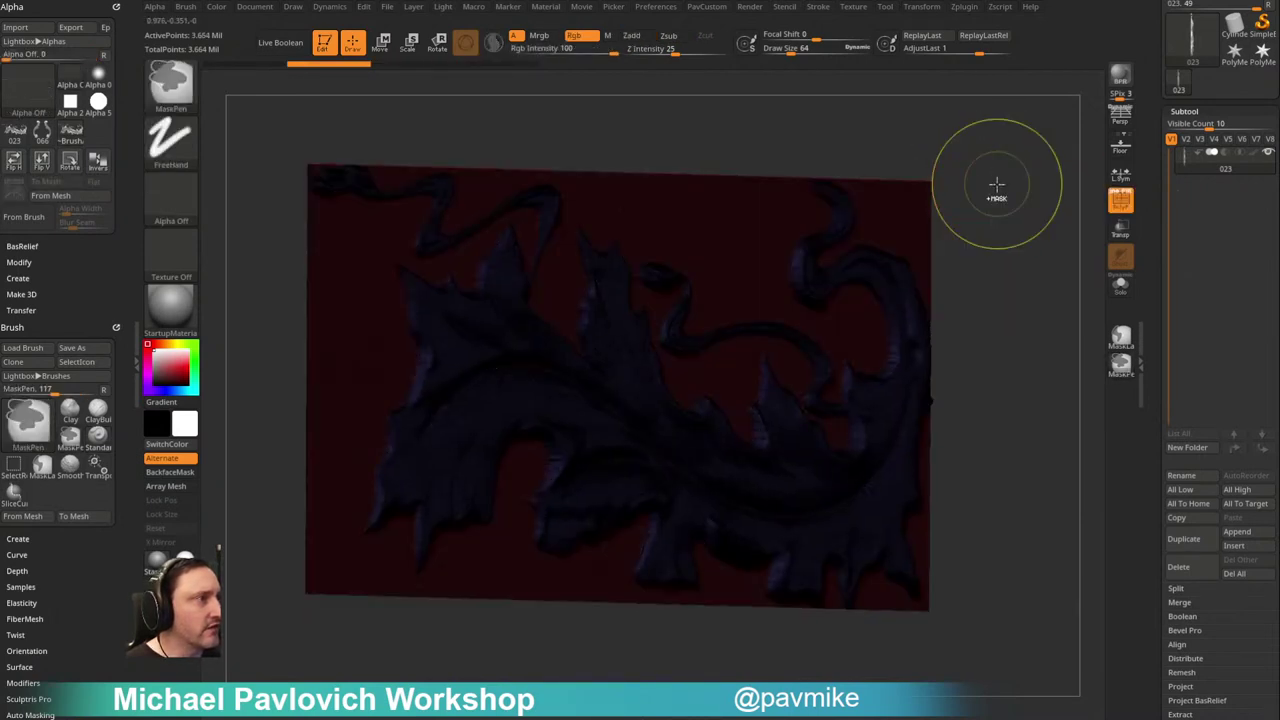
pyautogui.moveTo(997, 194)
pyautogui.keyDown('ctrl'); pyautogui.mouseDown(button='right')
pyautogui.moveTo(1039, 224)
pyautogui.moveTo(982, 225)
pyautogui.moveTo(960, 248)
pyautogui.mouseUp(button='right'); pyautogui.keyUp('ctrl')
pyautogui.hotkey('shift', 'f')
pyautogui.press('[')
pyautogui.press('[')
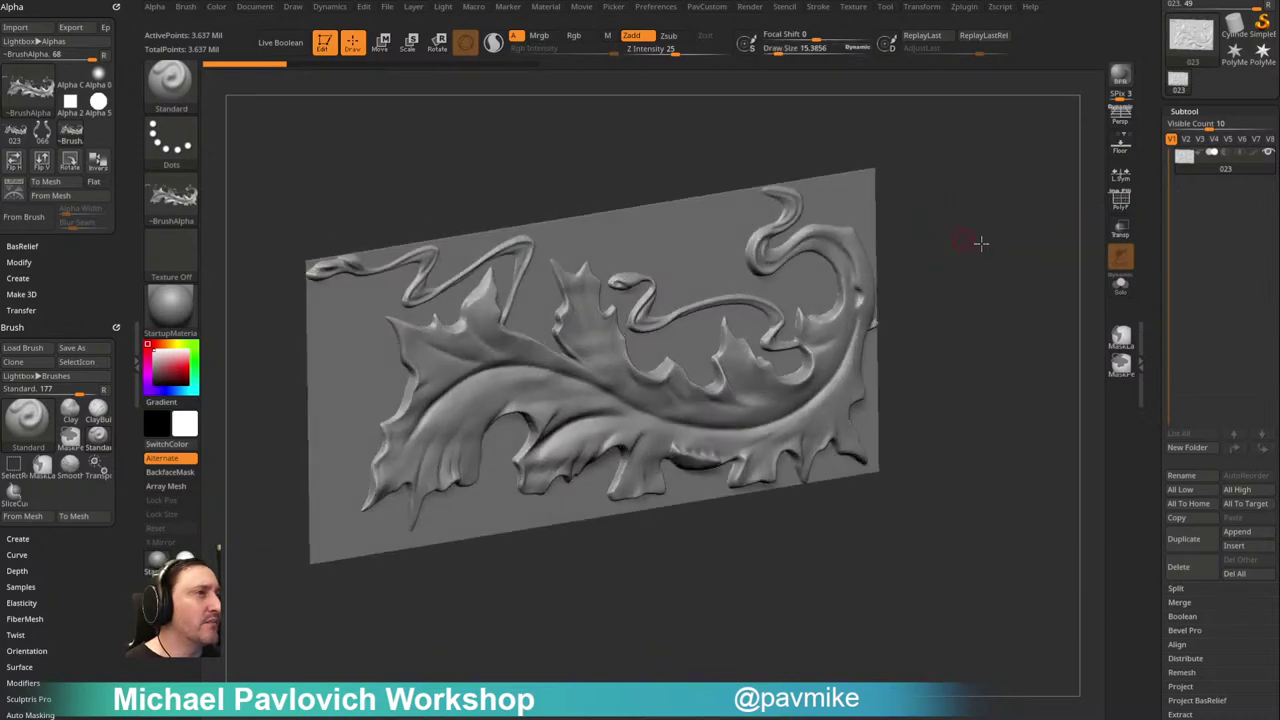
# Step: Stretch the relief mesh along its depth with the transform gizmo to make the ornament thicker
pyautogui.moveTo(966, 243); pyautogui.dragTo(778, 247)
pyautogui.moveTo(970, 218); pyautogui.dragTo(749, 286)
pyautogui.moveTo(695, 245); pyautogui.dragTo(751, 220)
pyautogui.press('w')
pyautogui.moveTo(640, 390)
pyautogui.mouseDown()
pyautogui.moveTo(780, 383)
pyautogui.moveTo(826, 360)
pyautogui.mouseUp()
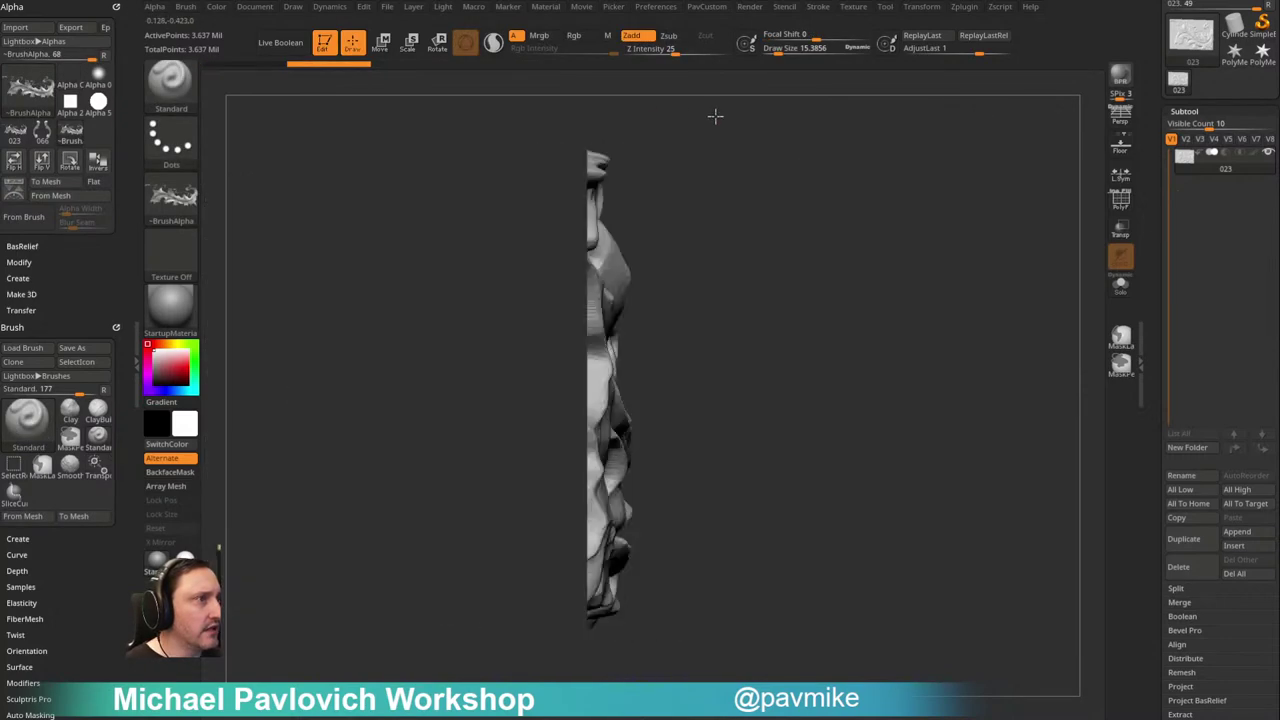
# Step: Slice the thickened relief with SliceCurve along a straight vertical line just in front of its backing plane
pyautogui.hotkey('ctrl', 'shift')
pyautogui.keyDown('ctrl'); pyautogui.keyDown('shift'); pyautogui.moveTo(600, 120); pyautogui.dragTo(591, 671); pyautogui.keyUp('shift'); pyautogui.keyUp('ctrl')
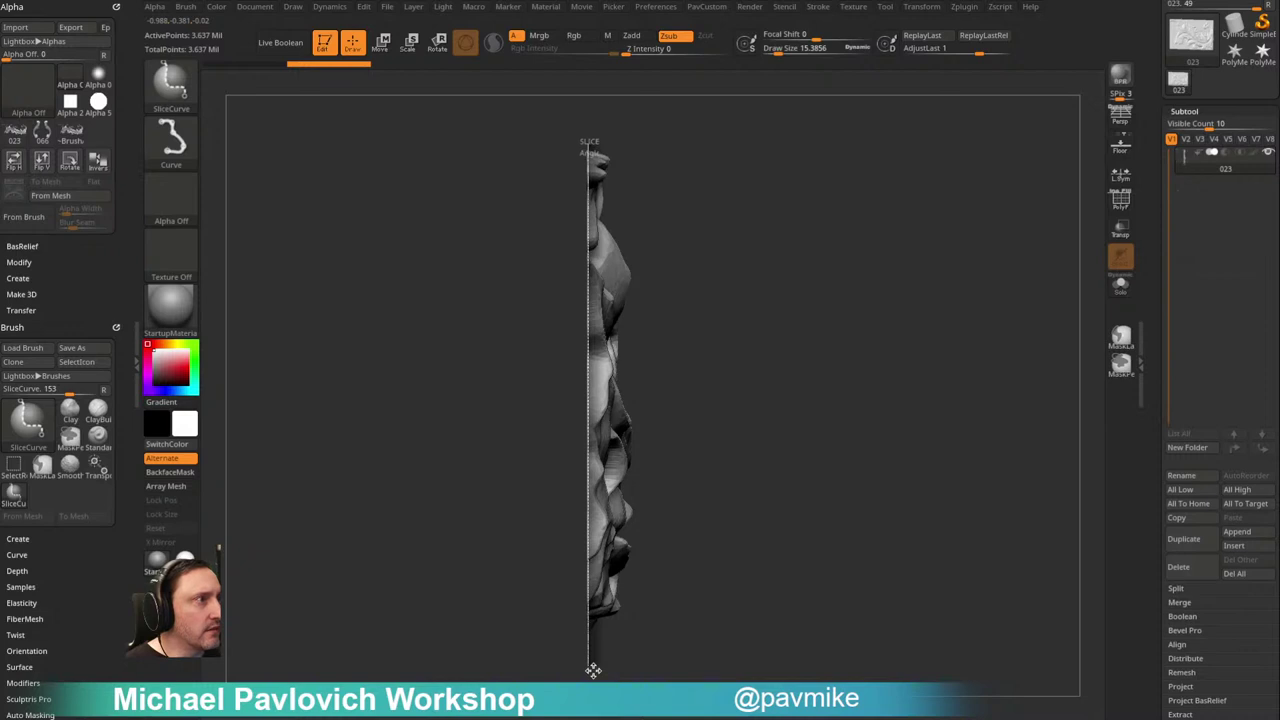
pyautogui.keyDown('shift'); pyautogui.moveTo(900, 304); pyautogui.dragTo(831, 234); pyautogui.keyUp('shift')
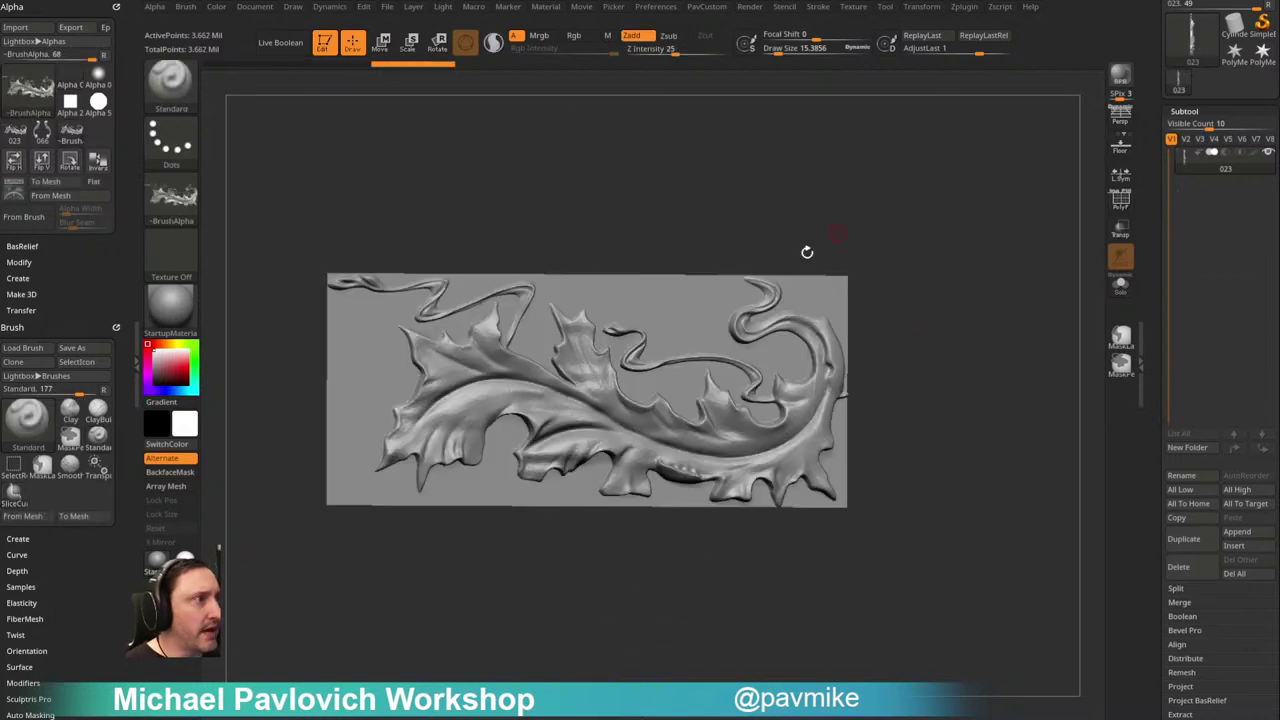
# Step: Isolate the leaf ornament polygroup and delete the hidden backing plane
pyautogui.keyDown('ctrl'); pyautogui.keyDown('shift'); pyautogui.click(593, 363); pyautogui.keyUp('shift'); pyautogui.keyUp('ctrl')
pyautogui.press('2')
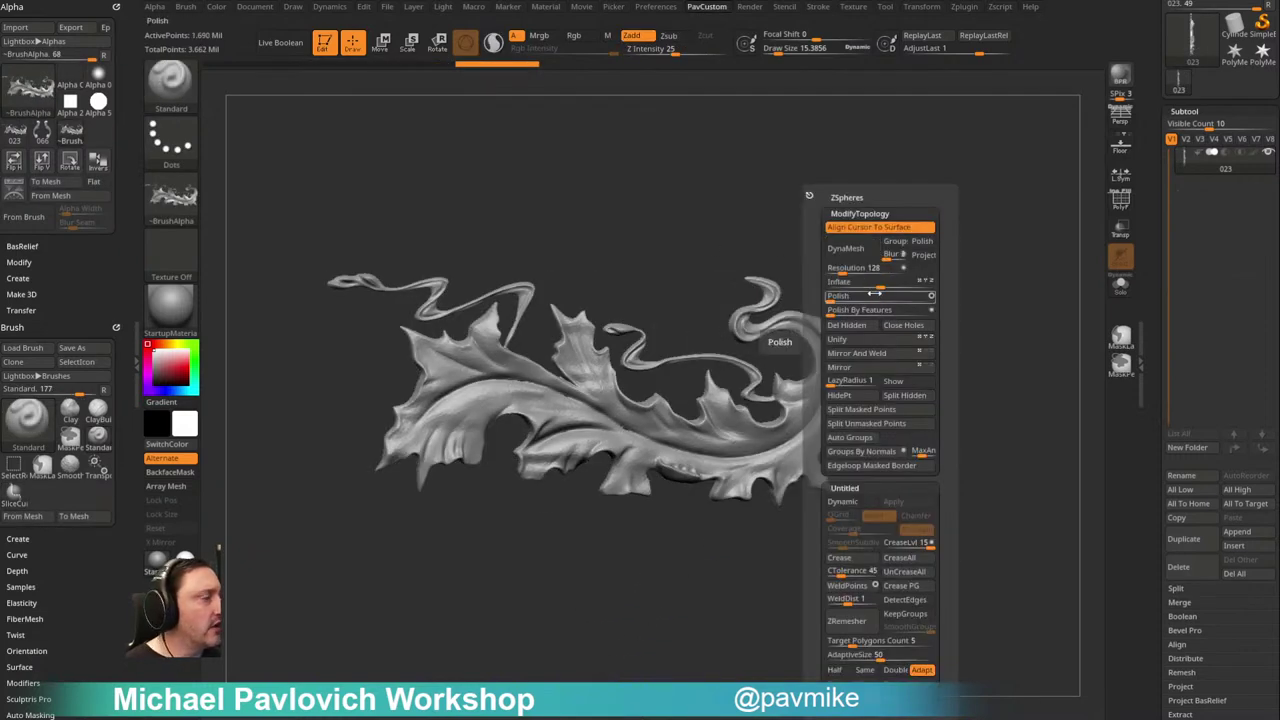
pyautogui.click(855, 327)
pyautogui.moveTo(802, 232); pyautogui.dragTo(791, 217)
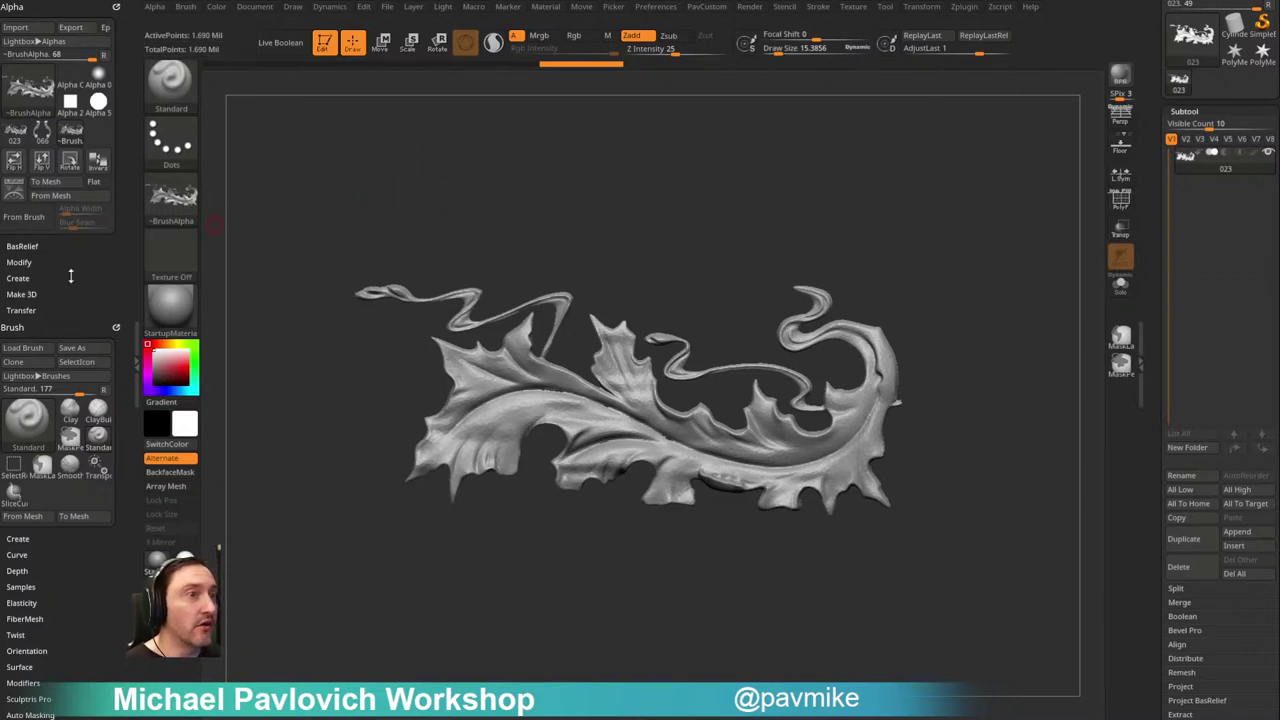
# Step: Dock the Zplugin palette in the tray with Decimation Master open and try to pre-process the current ornament
pyautogui.click(964, 8)
pyautogui.moveTo(957, 20); pyautogui.dragTo(54, 32)
pyautogui.click(38, 171)
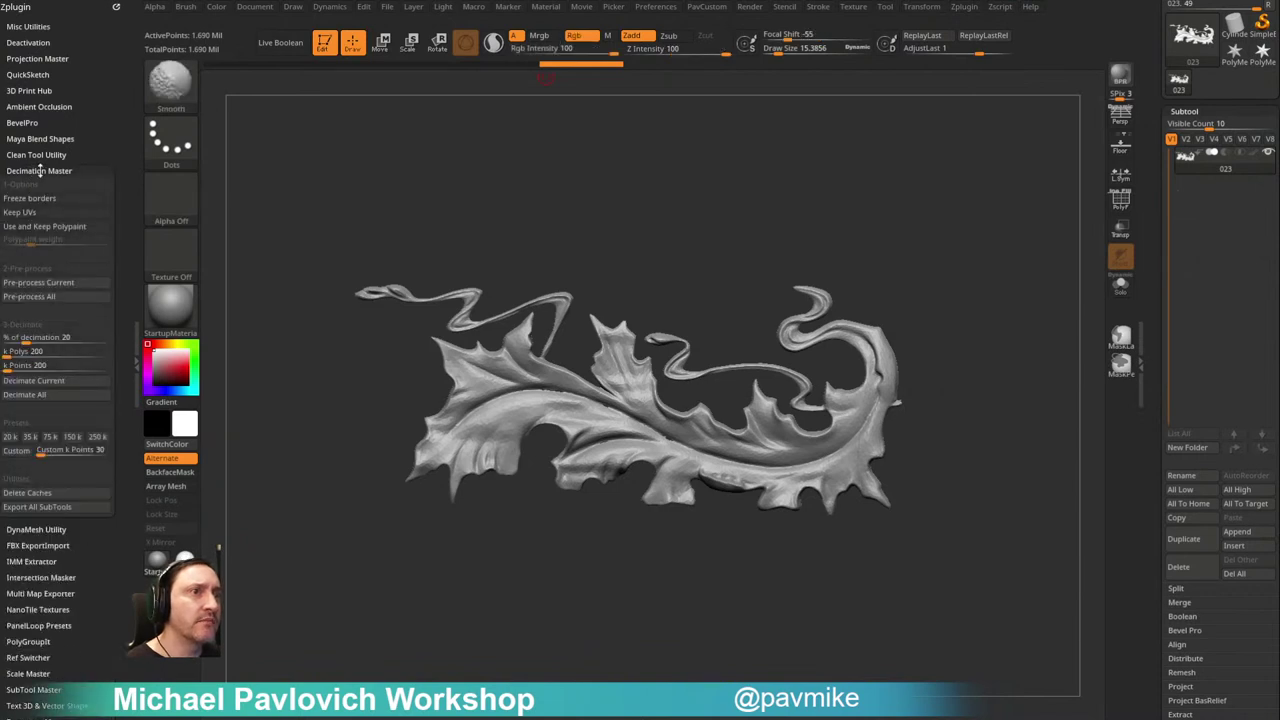
pyautogui.click(43, 250)
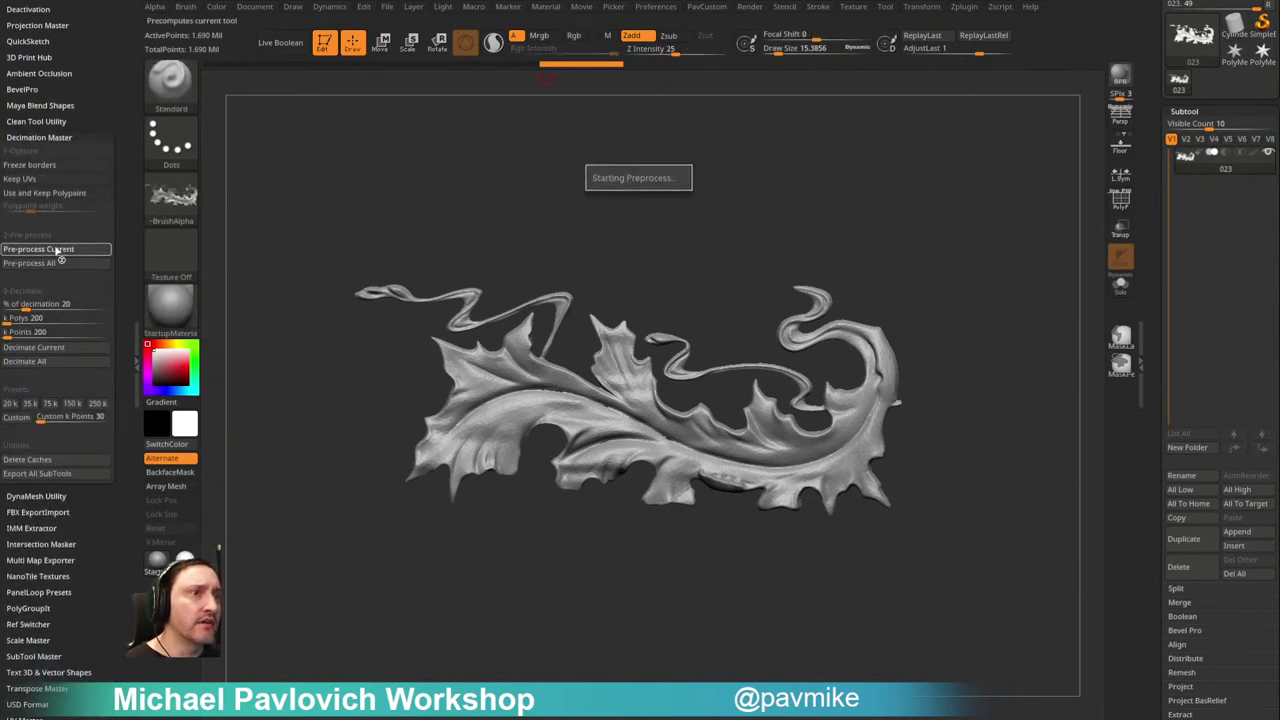
pyautogui.press('Escape')
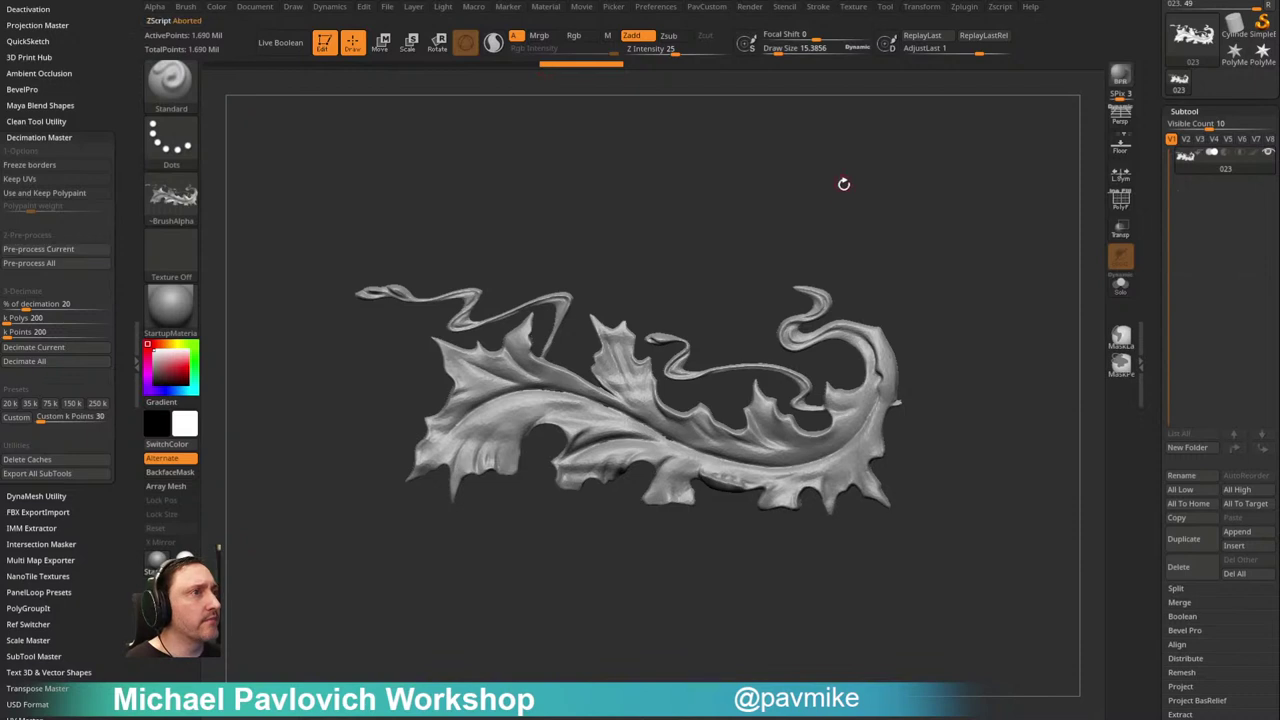
# Step: Run Fix Mesh from the geometry mesh integrity tools on the ornament
pyautogui.moveTo(1153, 260); pyautogui.dragTo(1158, 132)
pyautogui.keyDown('shift'); pyautogui.click(1181, 250); pyautogui.keyUp('shift')
pyautogui.moveTo(1155, 268); pyautogui.dragTo(1156, 200)
pyautogui.click(1193, 427)
pyautogui.click(1240, 446)
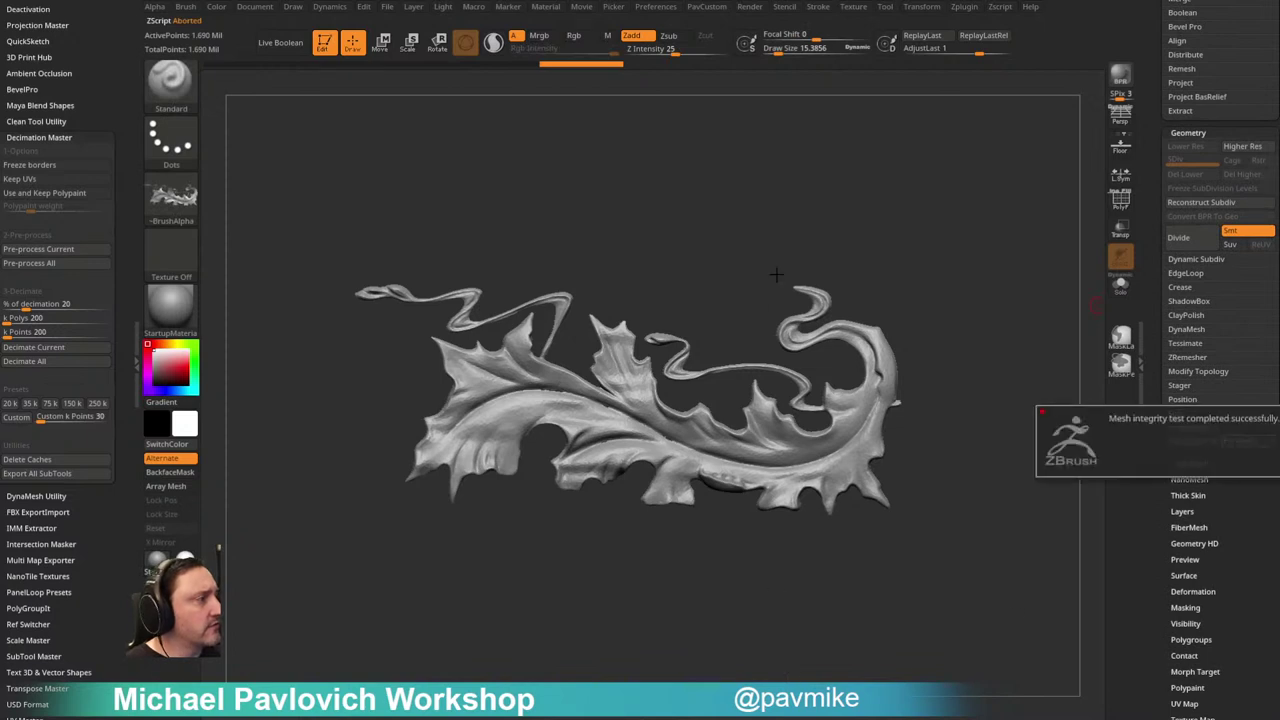
# Step: Pre-process the ornament in Decimation Master and decimate it to 50 k polys
pyautogui.click(34, 249)
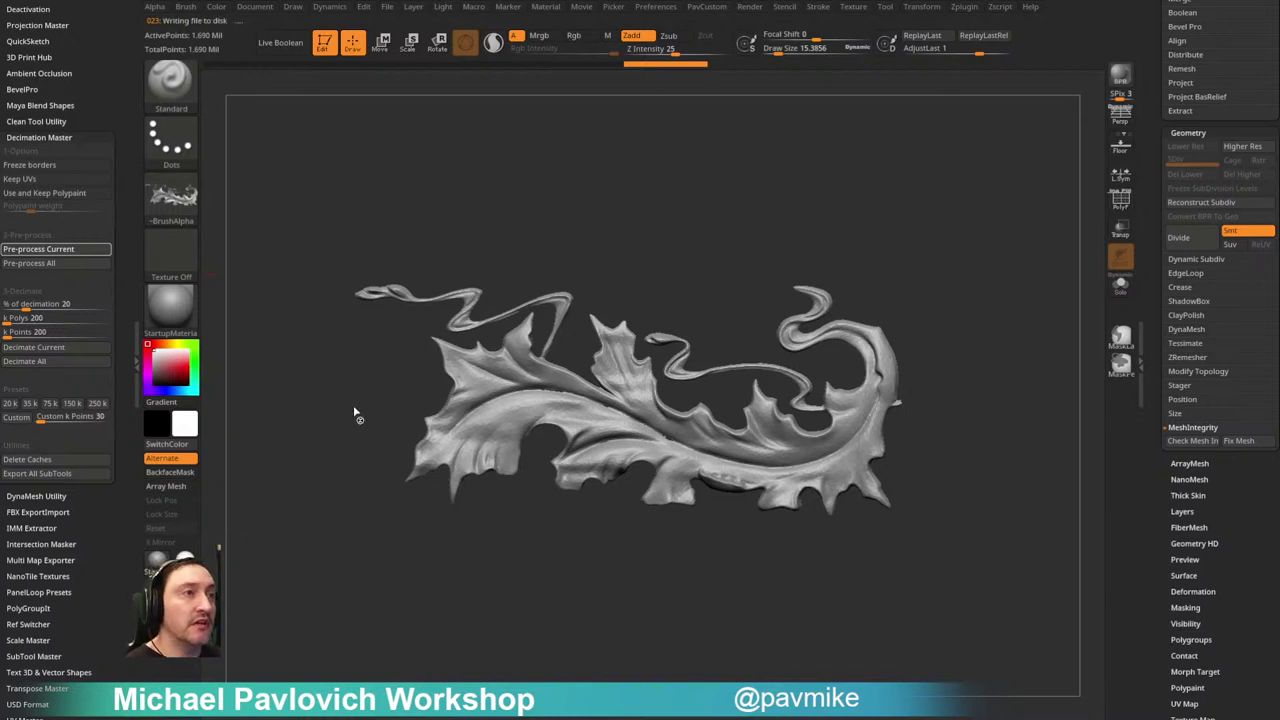
pyautogui.click(48, 319)
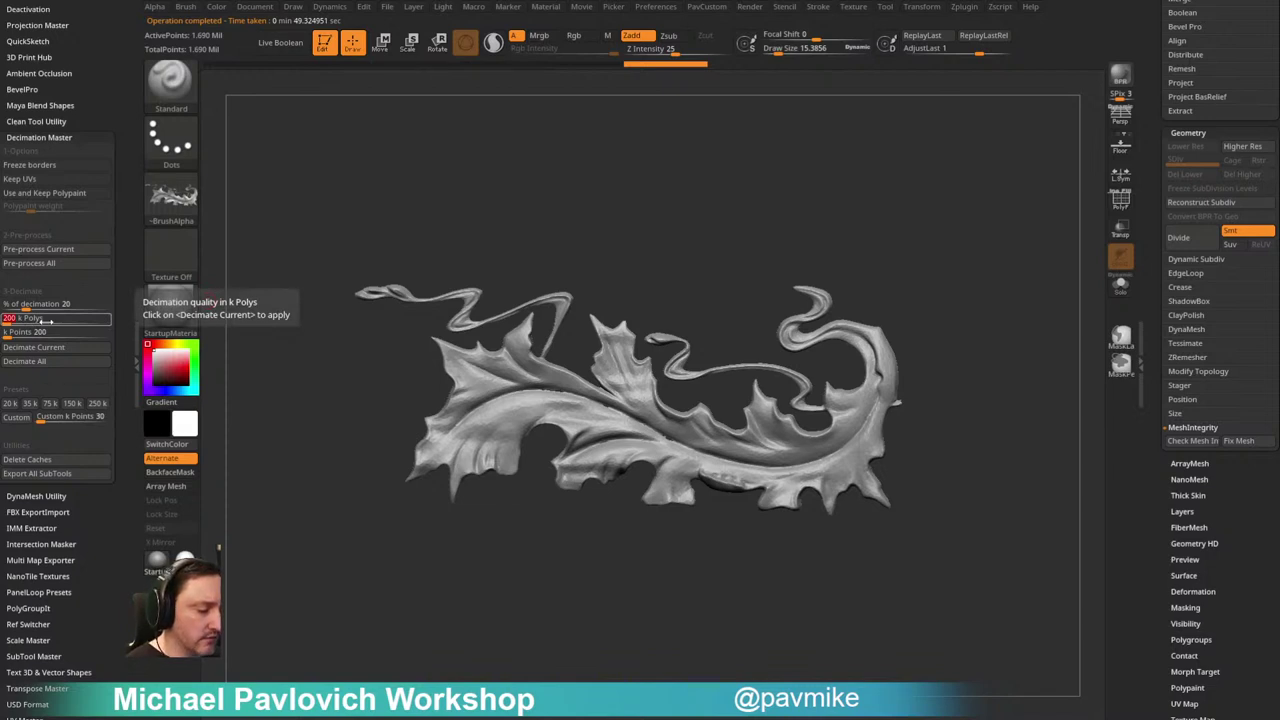
pyautogui.write('50')
pyautogui.press('Return')
pyautogui.click(34, 347)
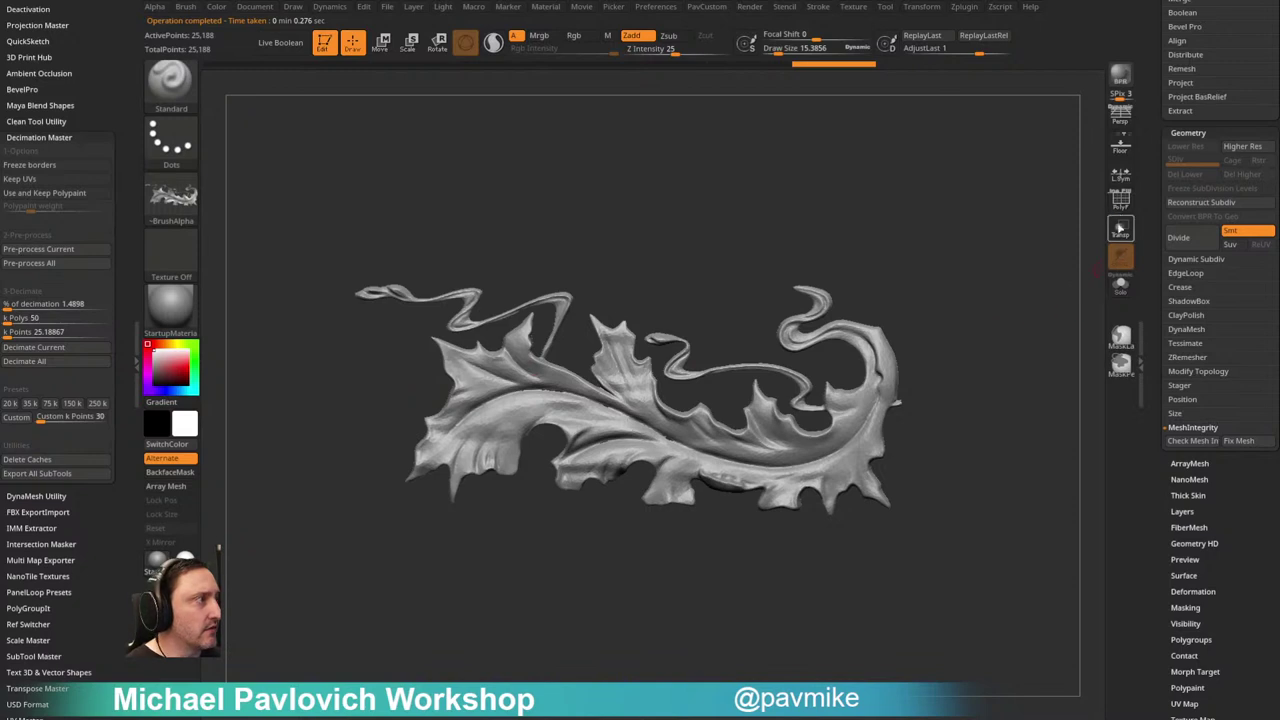
# Step: Decimate the leaf ornament to 20 k polys in Decimation Master
pyautogui.click(1120, 202)
pyautogui.click(1120, 203)
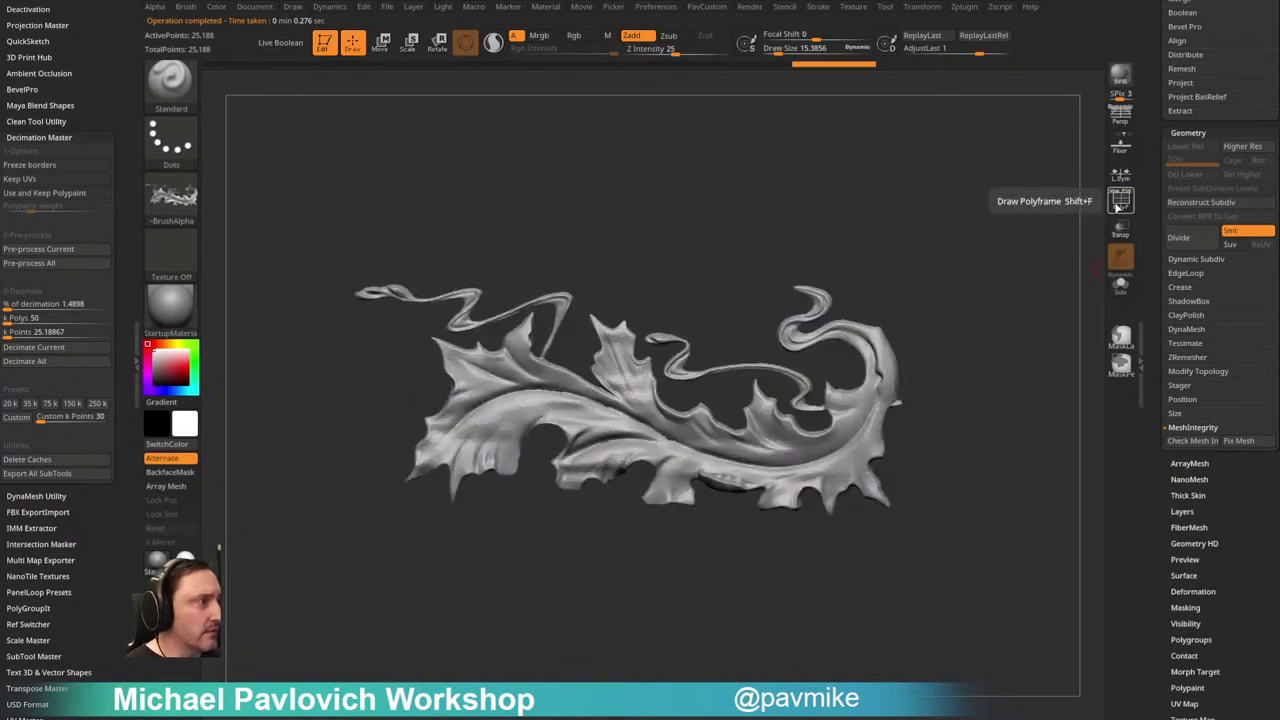
pyautogui.click(13, 318)
pyautogui.write('20')
pyautogui.press('Return')
pyautogui.click(29, 349)
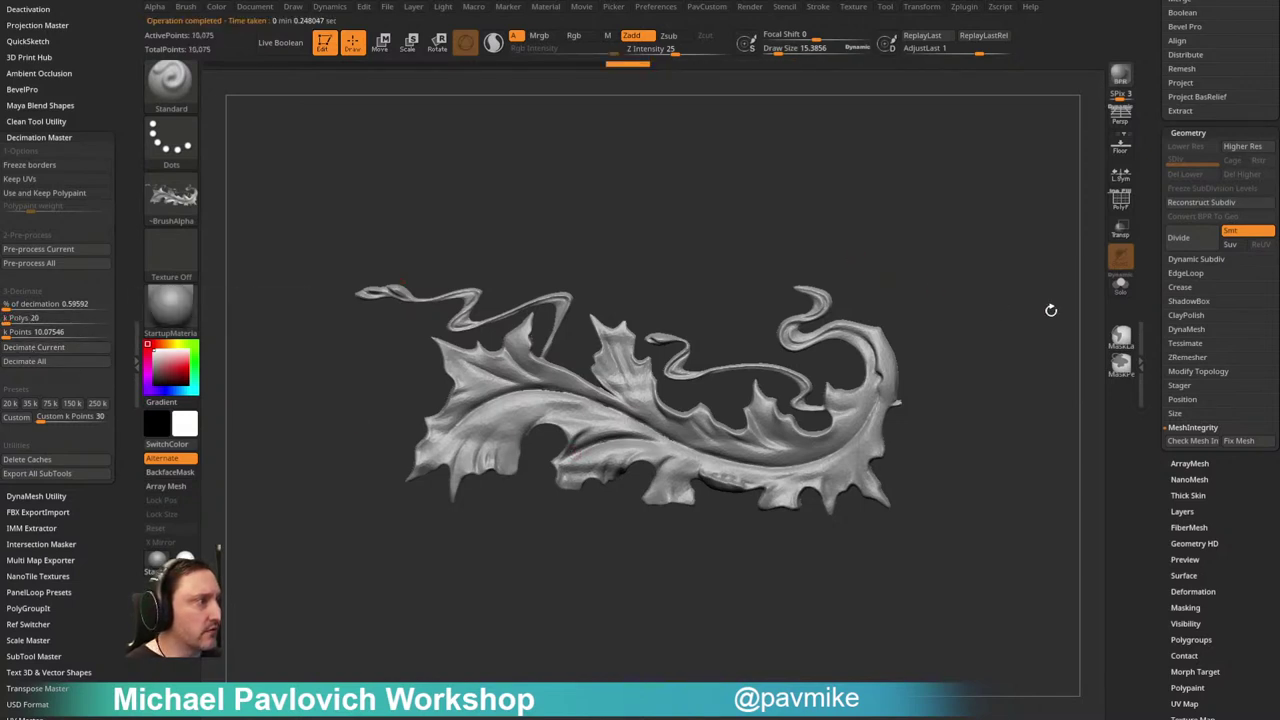
# Step: Switch to the PolyMesh3D star tool and make the 066 scroll ornament the active alpha
pyautogui.moveTo(1149, 240); pyautogui.dragTo(1157, 481)
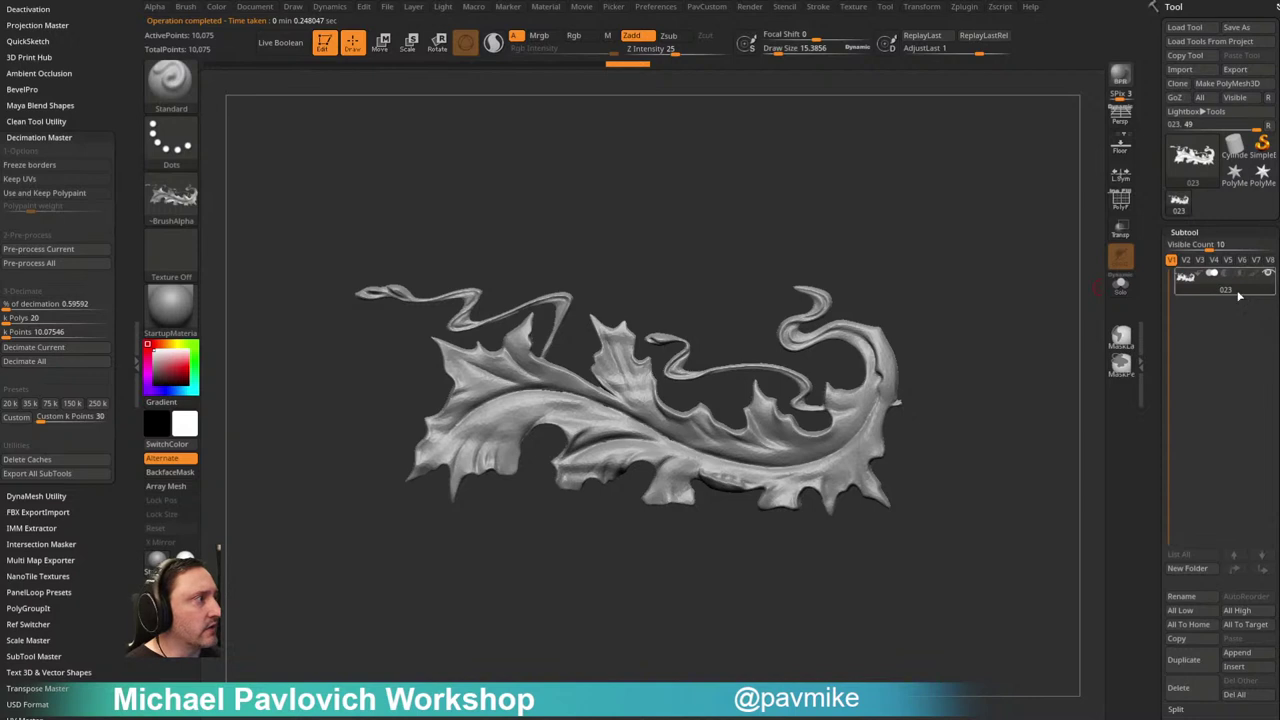
pyautogui.moveTo(1238, 292)
pyautogui.click(172, 196)
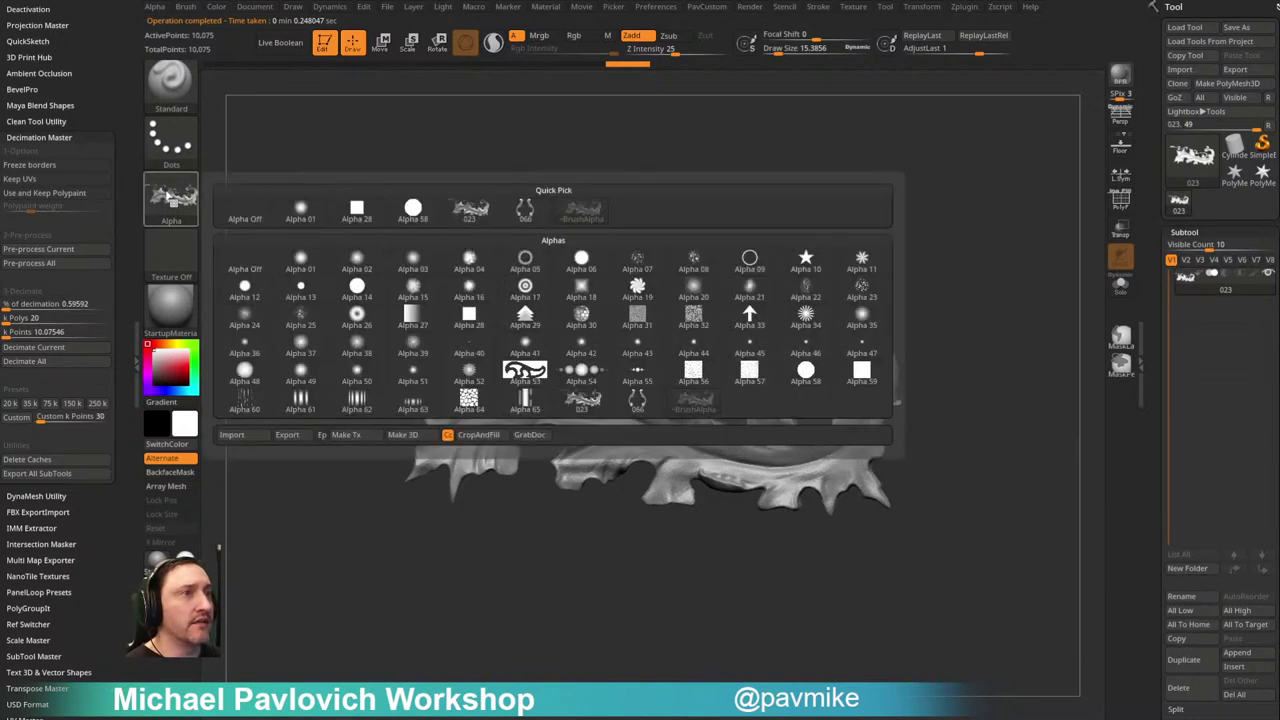
pyautogui.moveTo(530, 215)
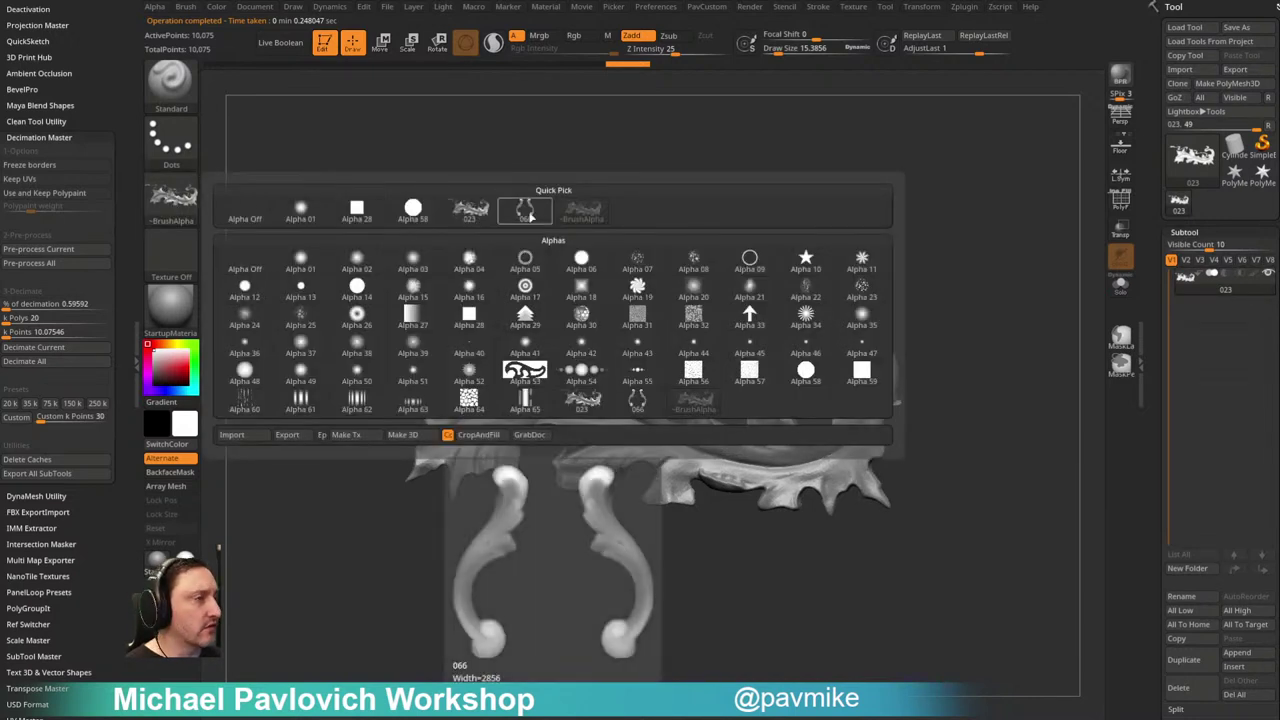
pyautogui.click(1234, 174)
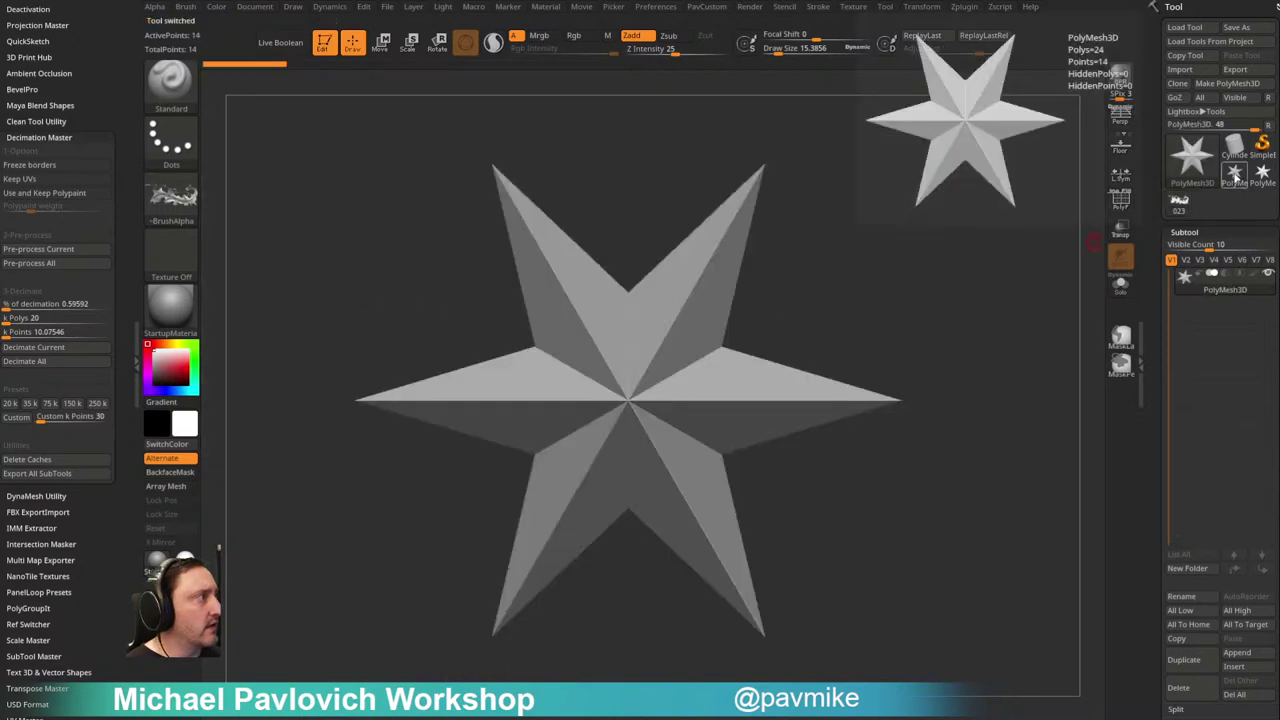
pyautogui.click(191, 196)
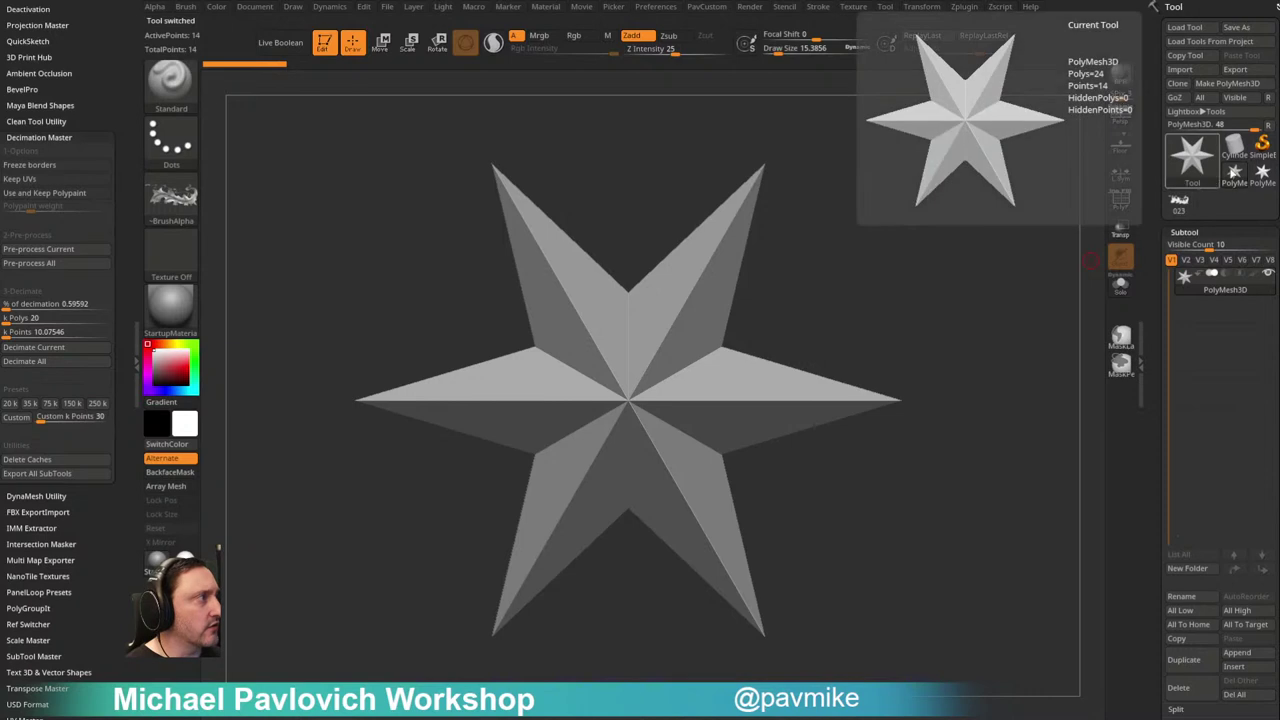
pyautogui.click(150, 193)
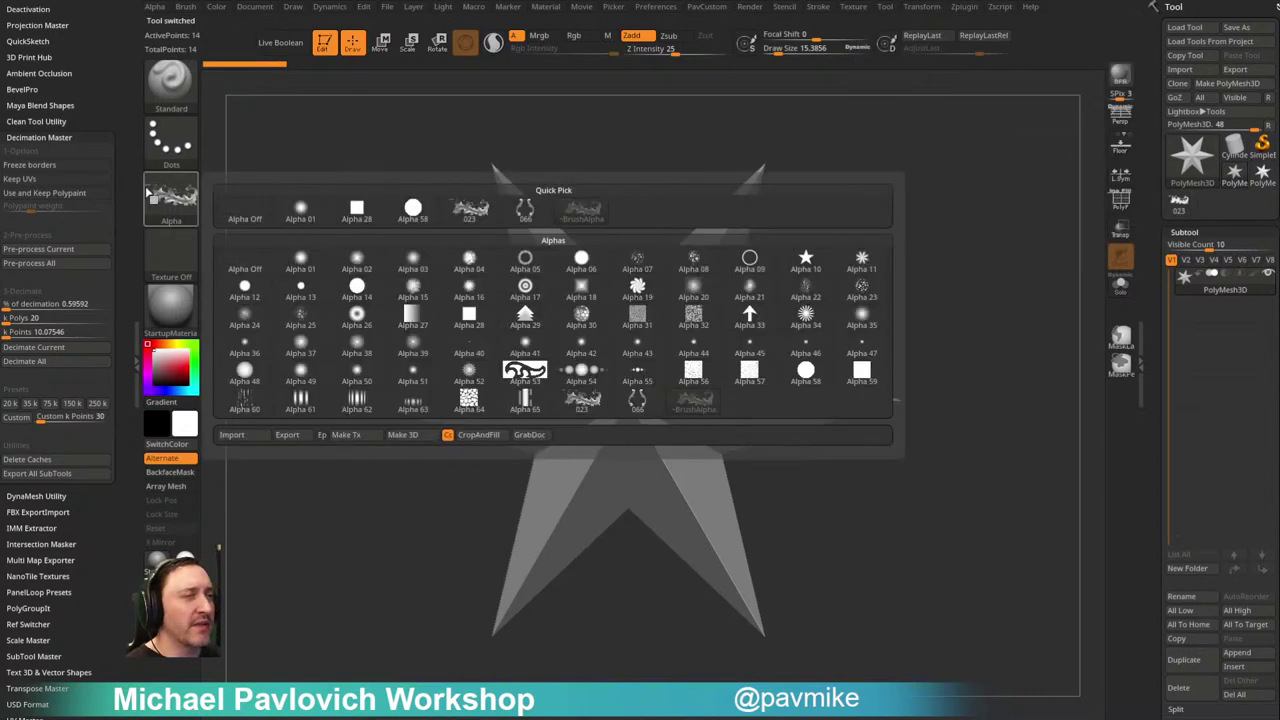
pyautogui.click(525, 209)
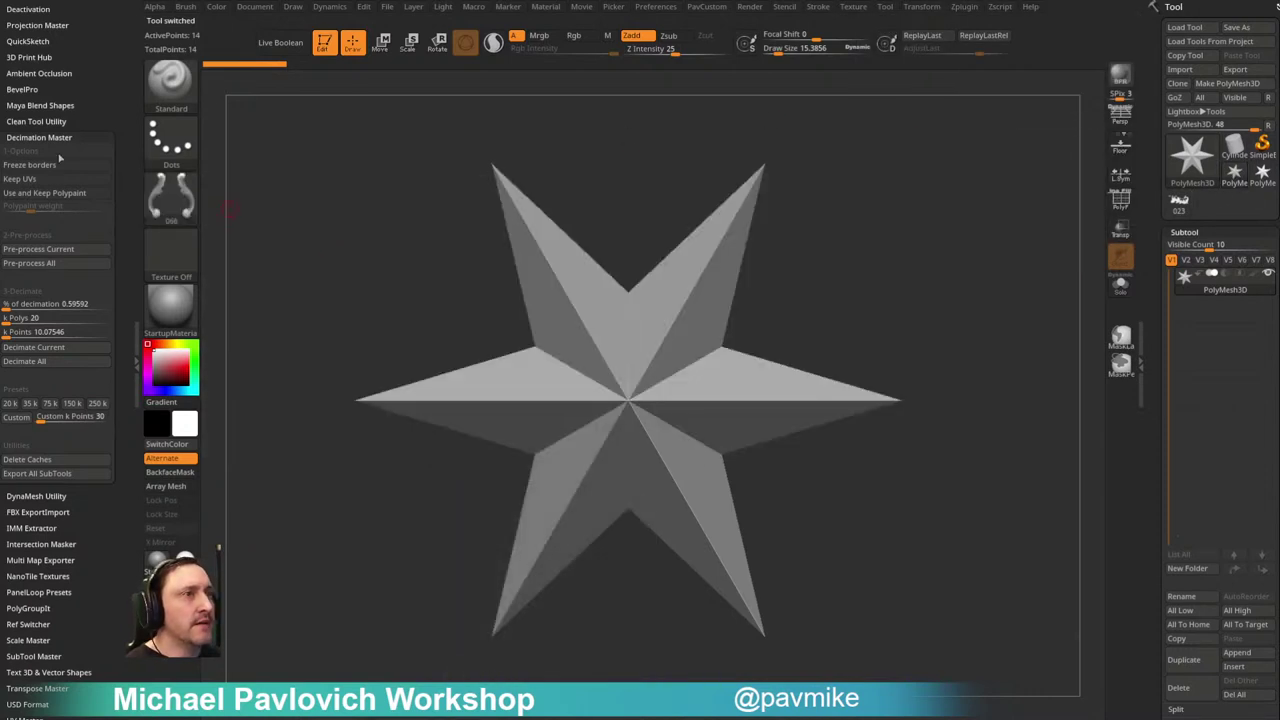
# Step: Convert the 066 alpha into a 3D mesh with the alpha's To Mesh command
pyautogui.moveTo(102, 88); pyautogui.dragTo(100, 19)
pyautogui.moveTo(117, 546); pyautogui.dragTo(126, 223)
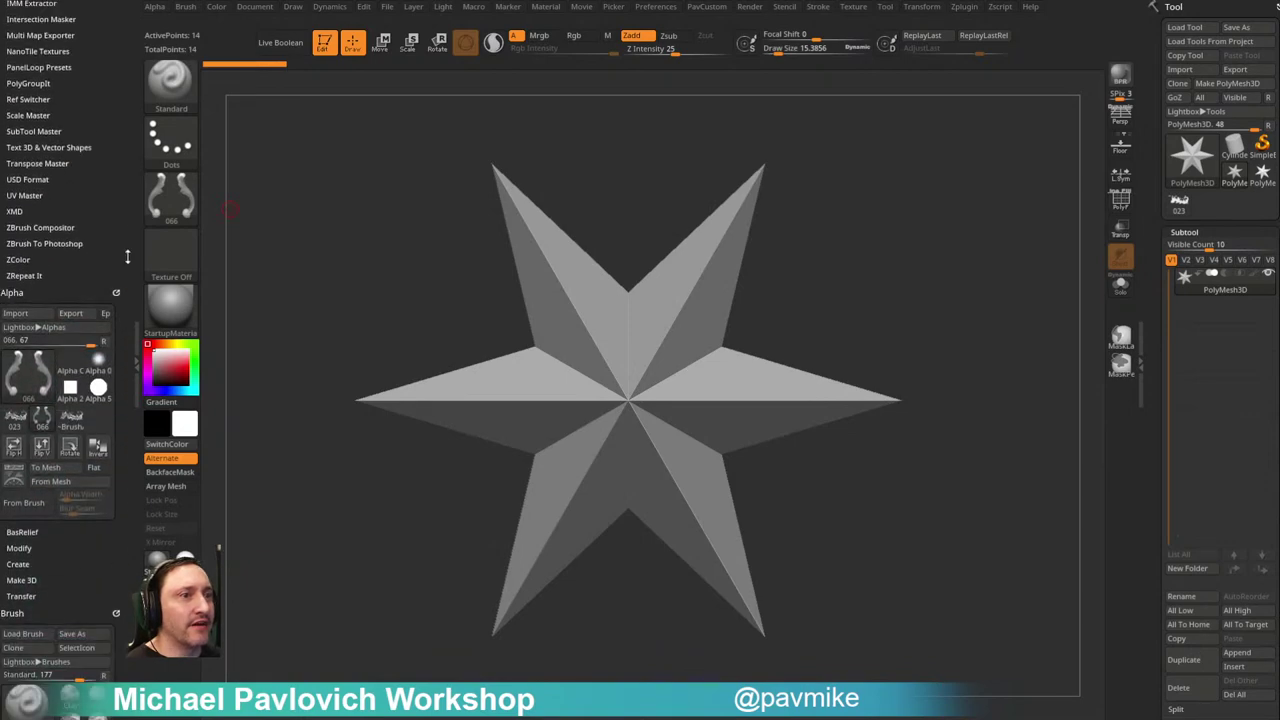
pyautogui.click(50, 468)
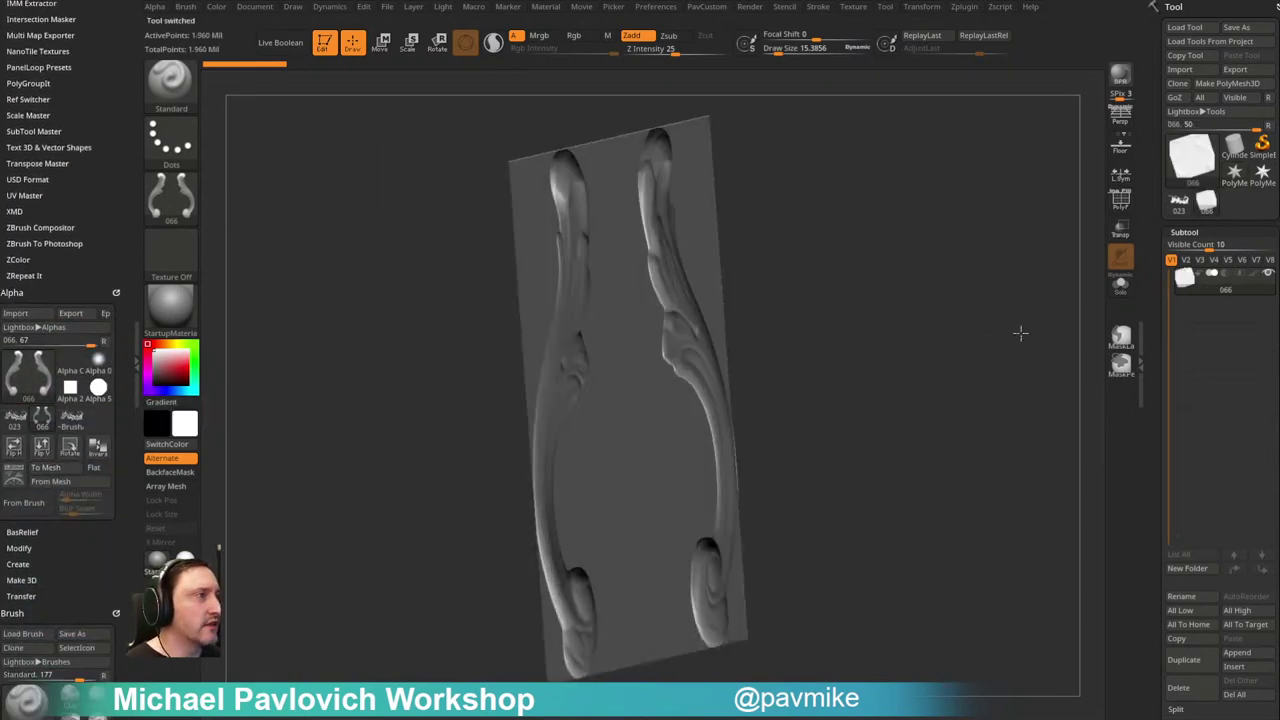
# Step: Separate the scroll ornaments from their backing plane in side view, isolate them and delete the hidden plane
pyautogui.keyDown('shift'); pyautogui.moveTo(1020, 333); pyautogui.dragTo(802, 347); pyautogui.keyUp('shift')
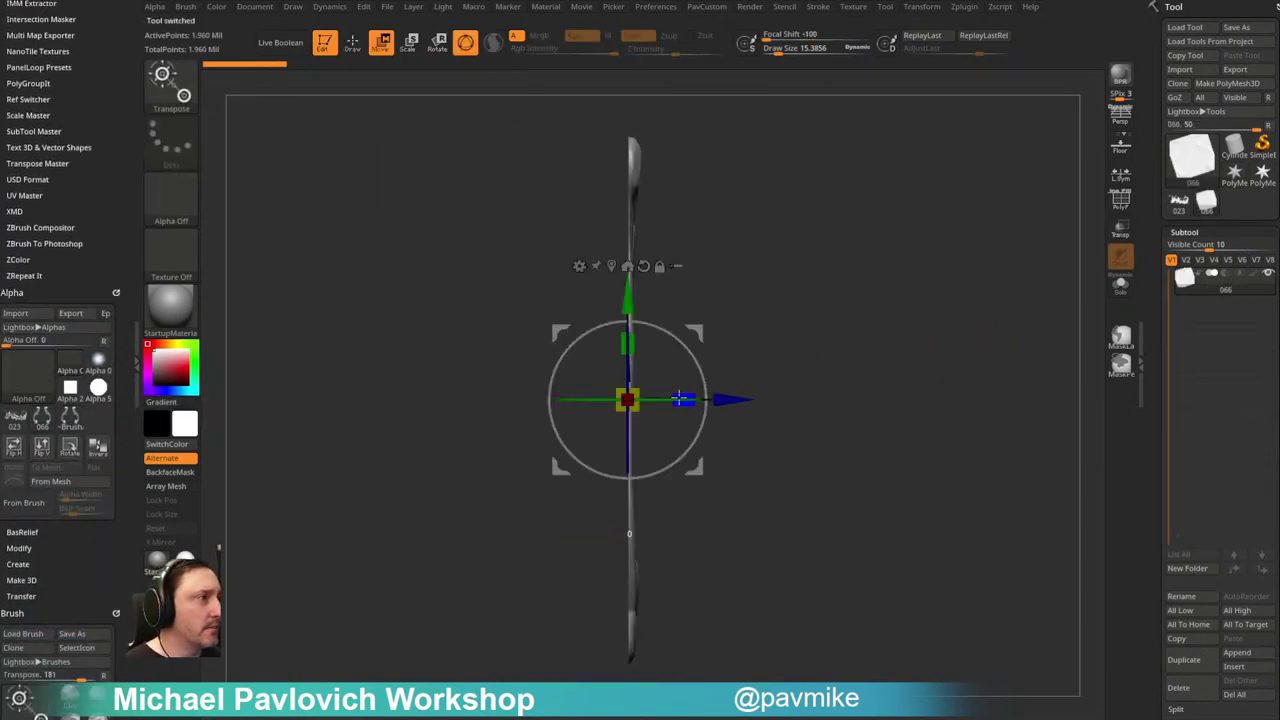
pyautogui.press('q')
pyautogui.keyDown('ctrl'); pyautogui.keyDown('shift'); pyautogui.moveTo(614, 100); pyautogui.dragTo(630, 716); pyautogui.keyUp('shift'); pyautogui.keyUp('ctrl')
pyautogui.keyDown('shift'); pyautogui.moveTo(923, 246); pyautogui.dragTo(809, 243); pyautogui.keyUp('shift')
pyautogui.keyDown('ctrl'); pyautogui.keyDown('shift'); pyautogui.click(766, 243); pyautogui.keyUp('shift'); pyautogui.keyUp('ctrl')
pyautogui.press('2')
pyautogui.click(954, 328)
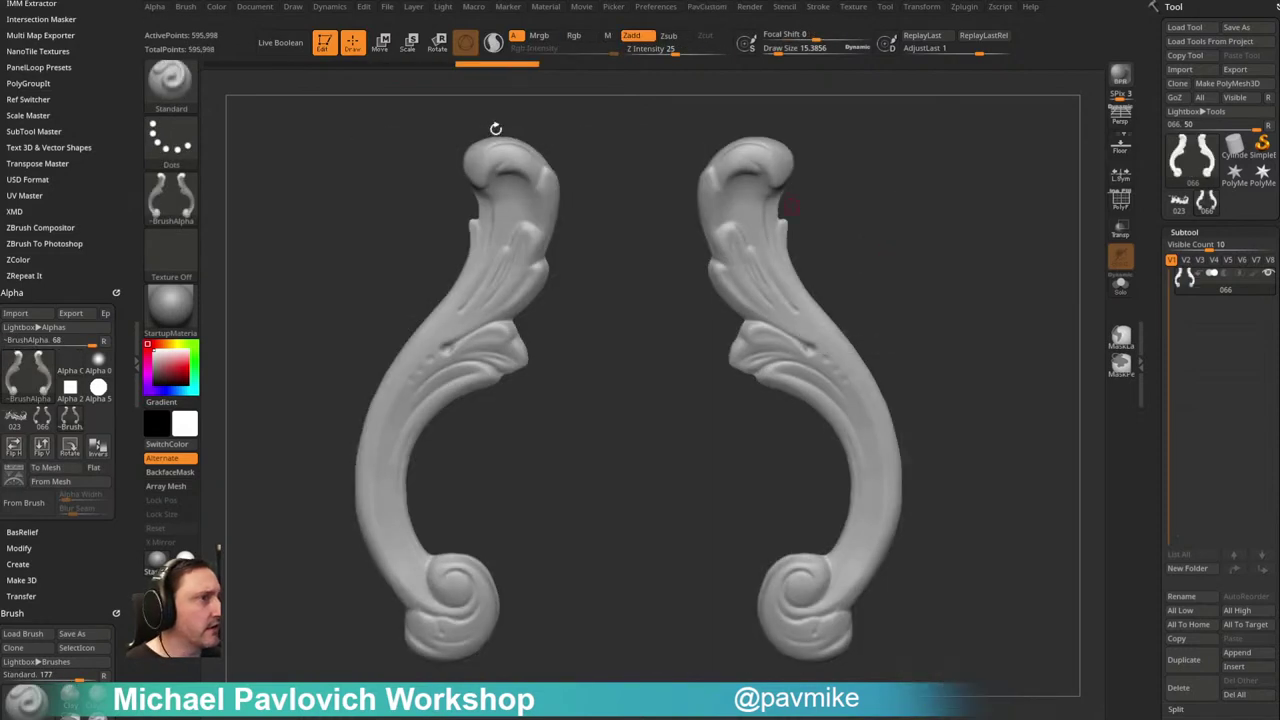
# Step: Run Fix Mesh on the scroll ornaments and pre-process them in Decimation Master
pyautogui.moveTo(1149, 340); pyautogui.dragTo(1152, 163)
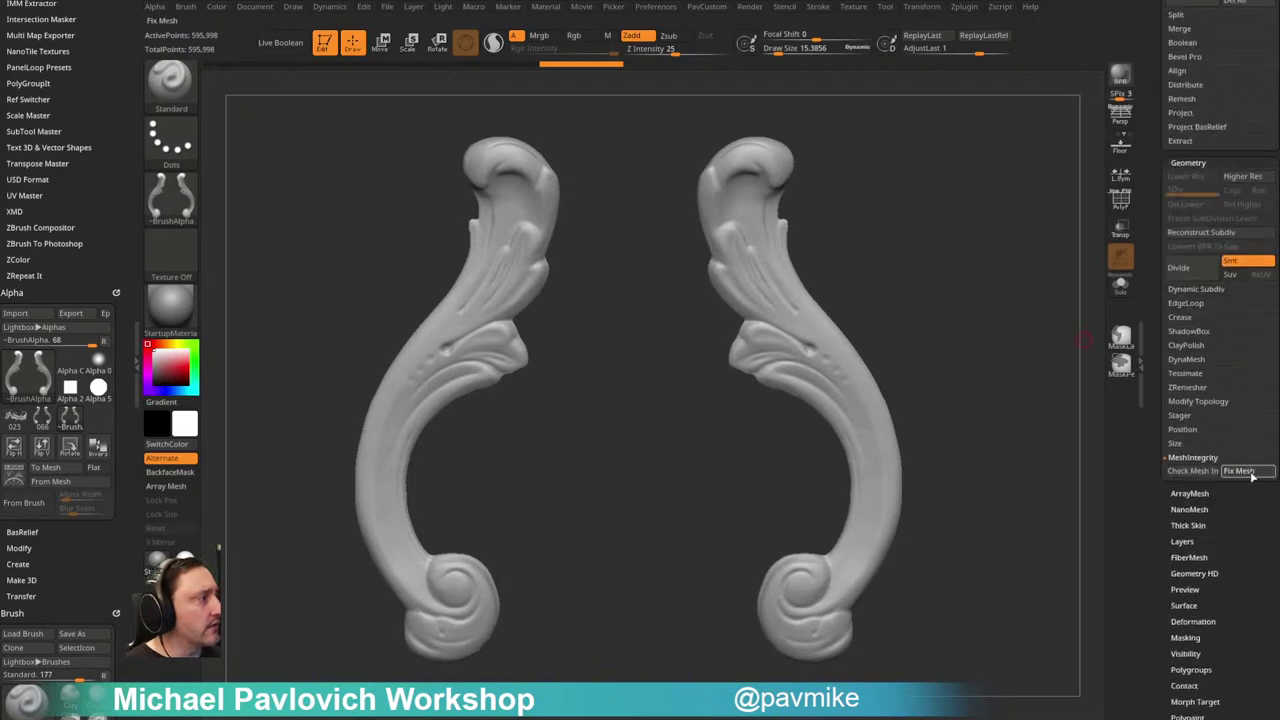
pyautogui.click(1250, 474)
pyautogui.moveTo(100, 200); pyautogui.dragTo(94, 394)
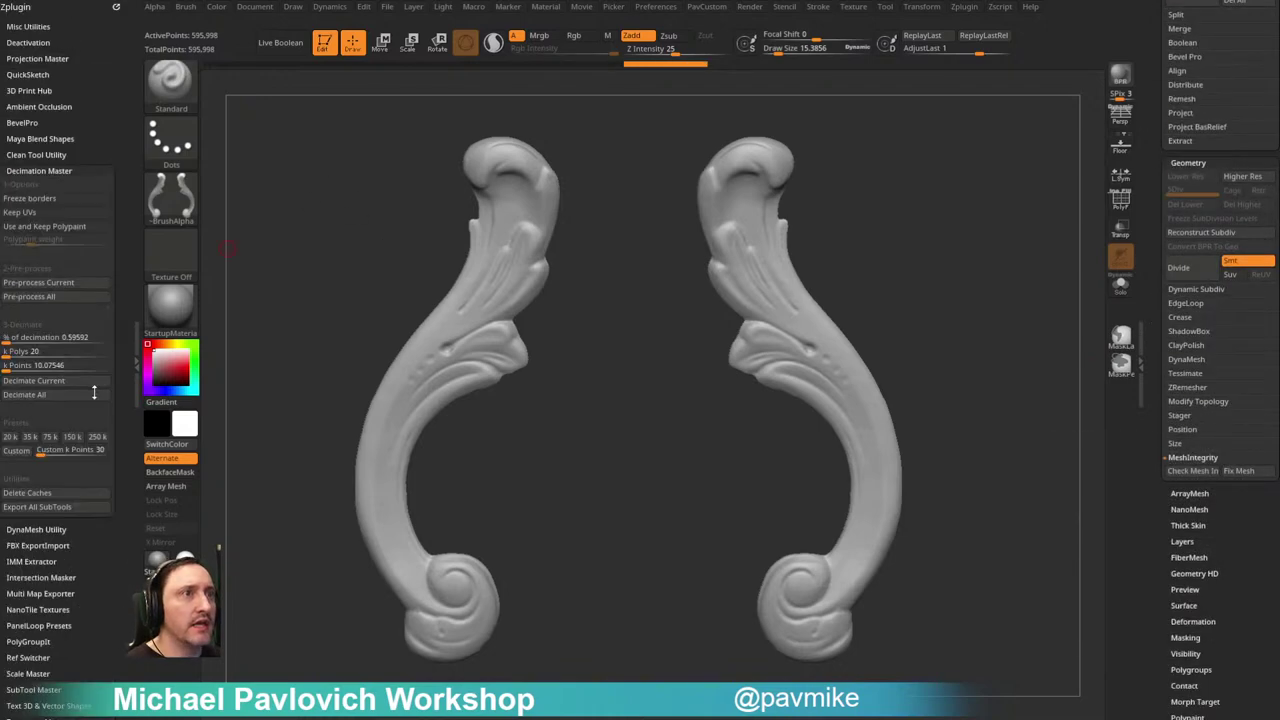
pyautogui.click(52, 283)
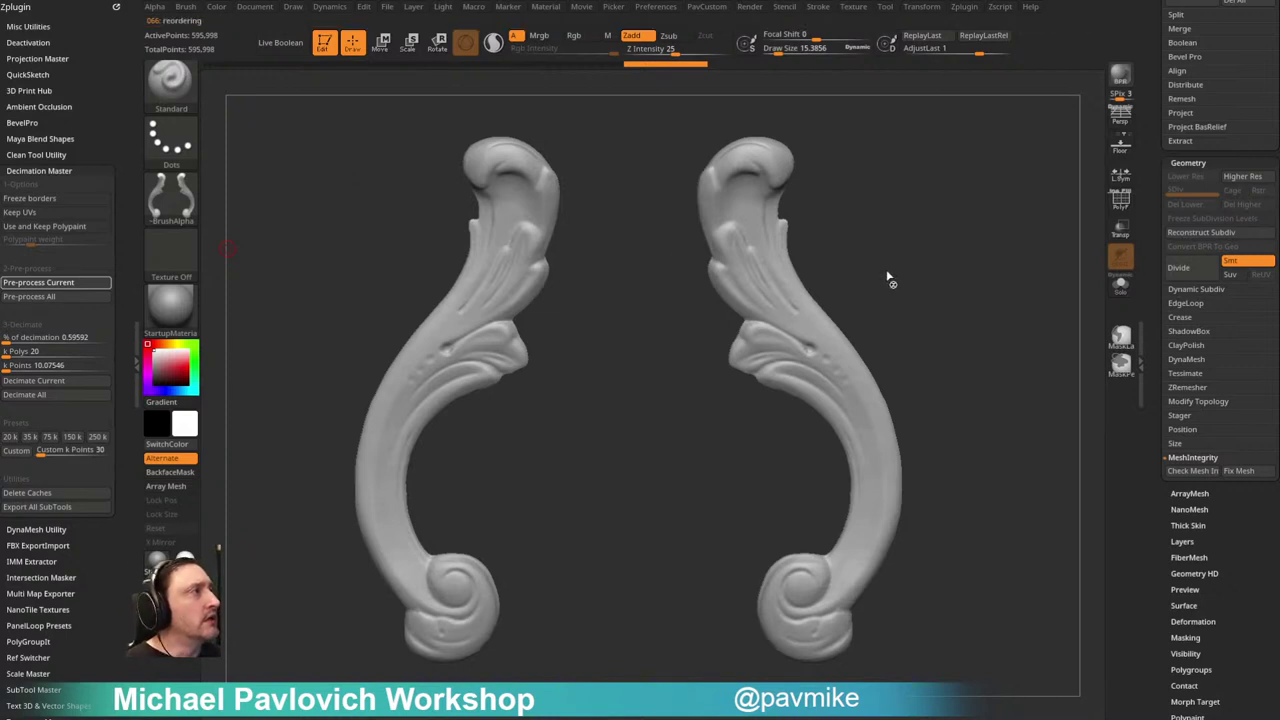
# Step: Try decimating the scroll ornaments to 10 k polys
pyautogui.click(40, 352)
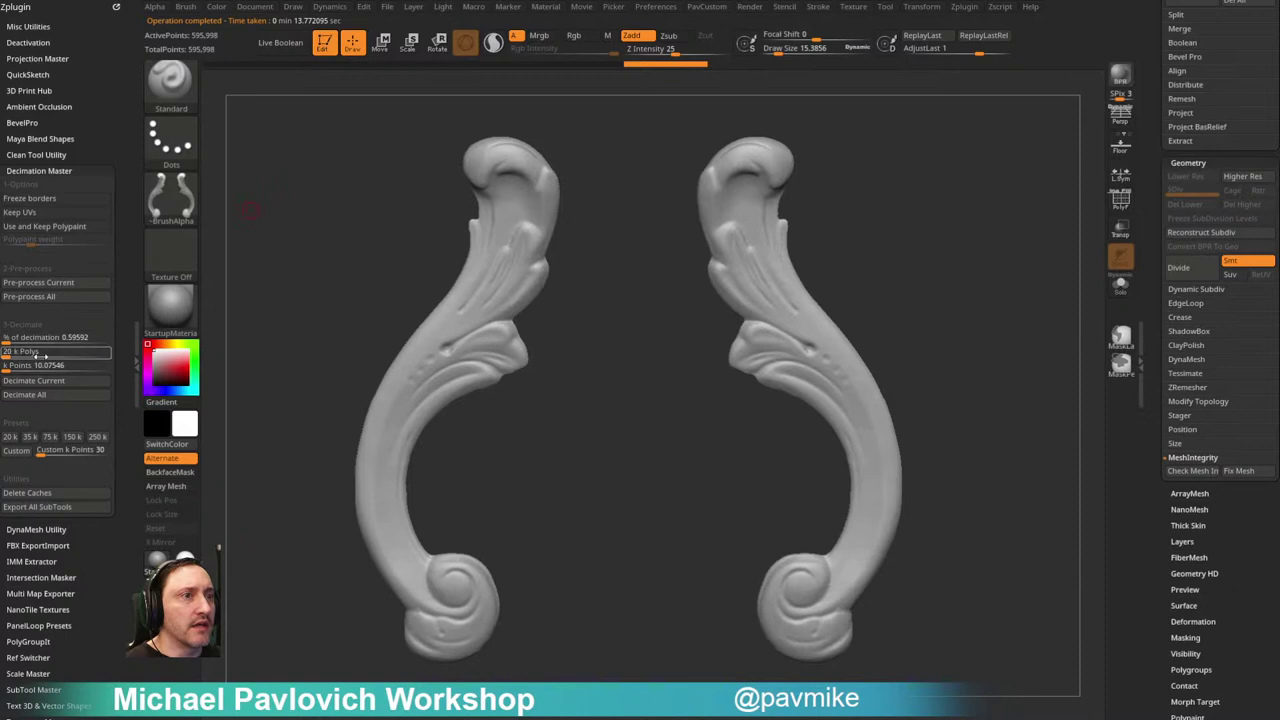
pyautogui.write('1')
pyautogui.press('Return')
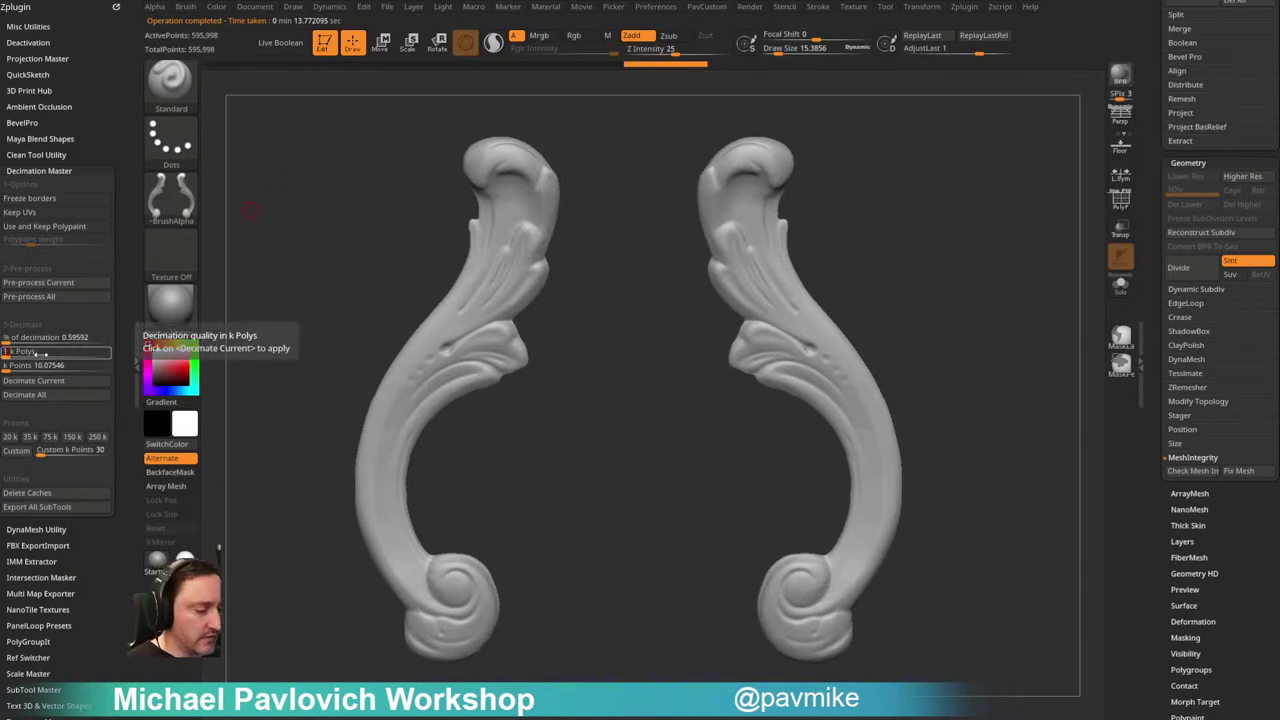
pyautogui.write('0')
pyautogui.press('Return')
pyautogui.click(48, 381)
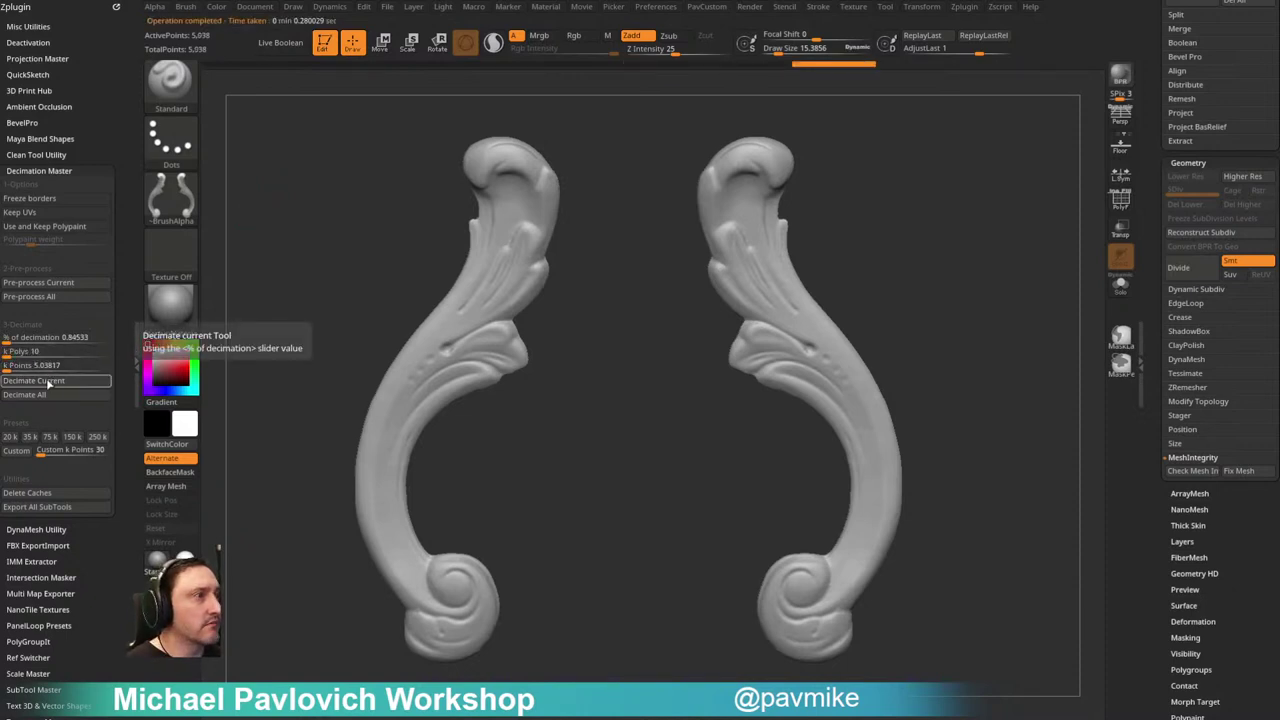
# Step: Decimate the scroll ornaments to 20 k polys
pyautogui.click(45, 352)
pyautogui.write('20')
pyautogui.press('Return')
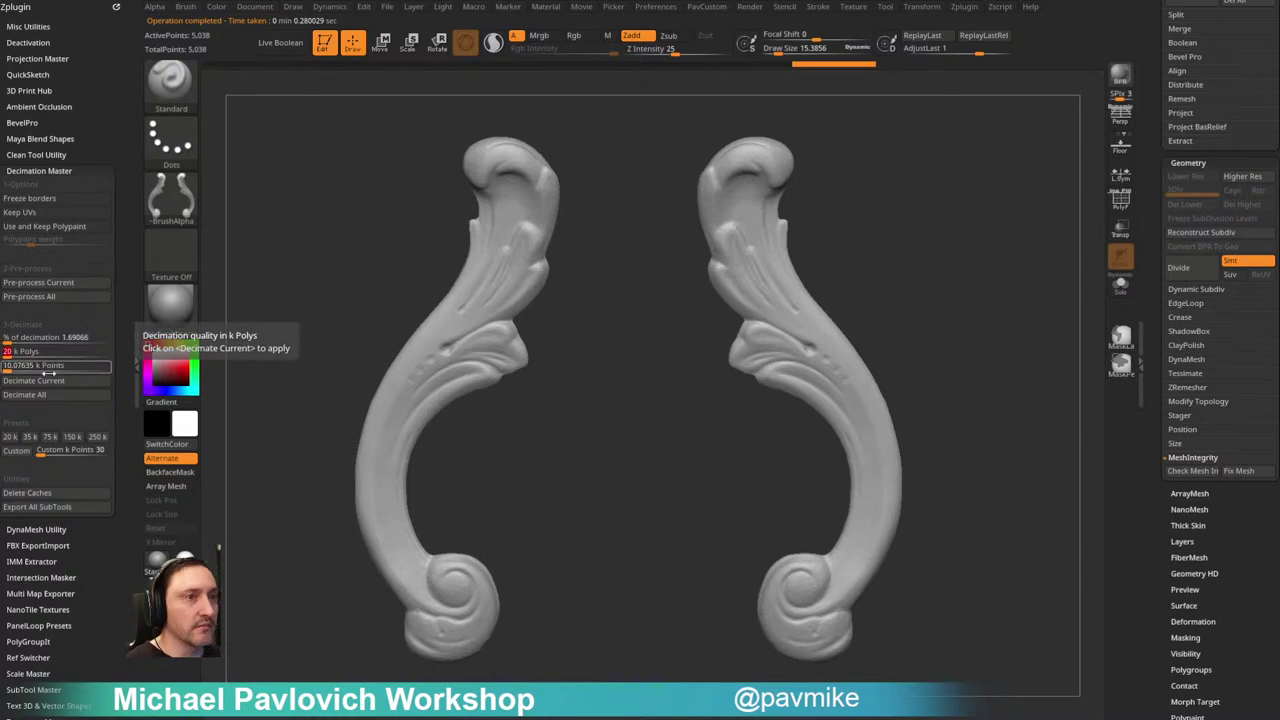
pyautogui.click(40, 381)
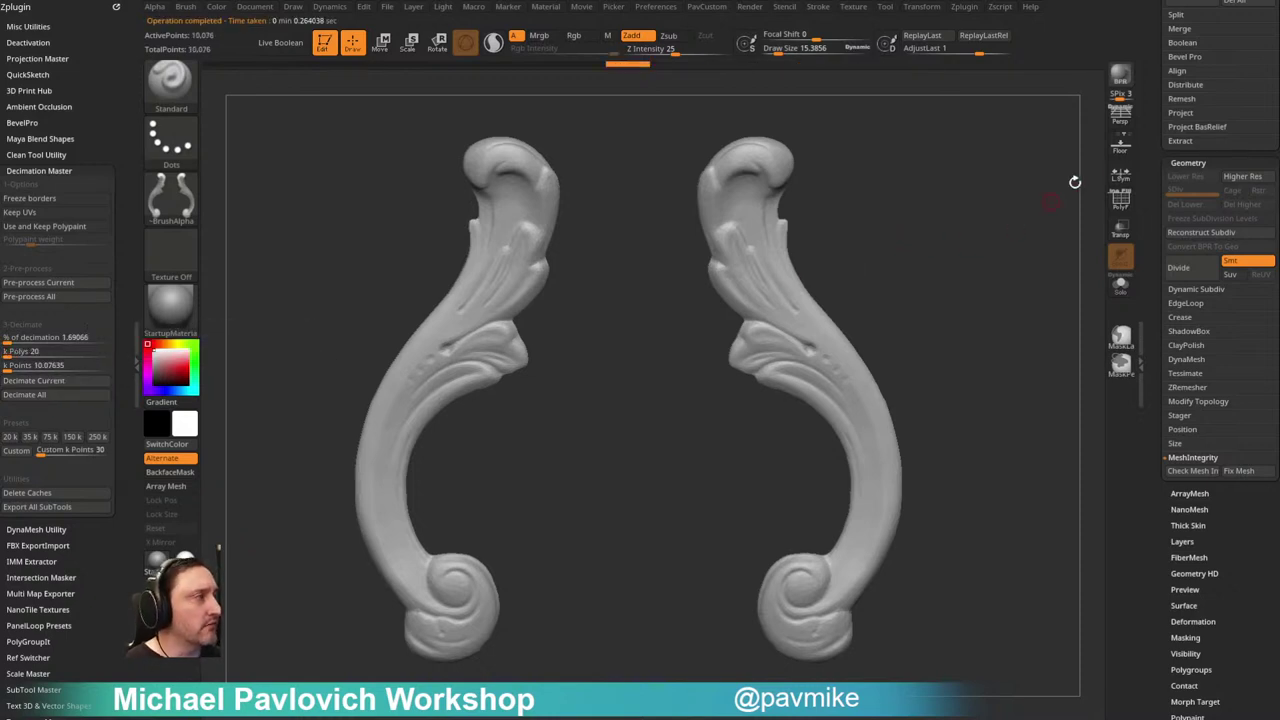
# Step: Append the 066 scroll ornament as a subtool of the 023 leaf ornament and make it the active subtool
pyautogui.moveTo(1148, 128); pyautogui.dragTo(1167, 400)
pyautogui.click(1178, 202)
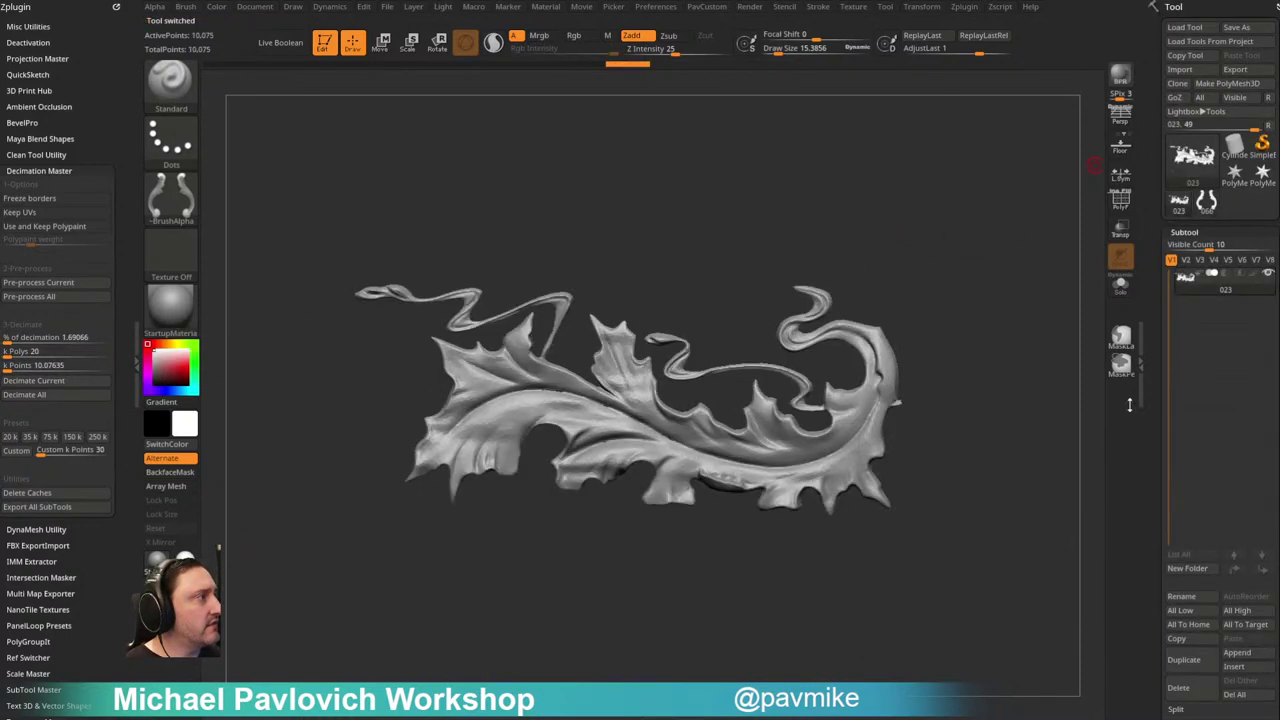
pyautogui.moveTo(1150, 340); pyautogui.dragTo(1148, 257)
pyautogui.click(1237, 528)
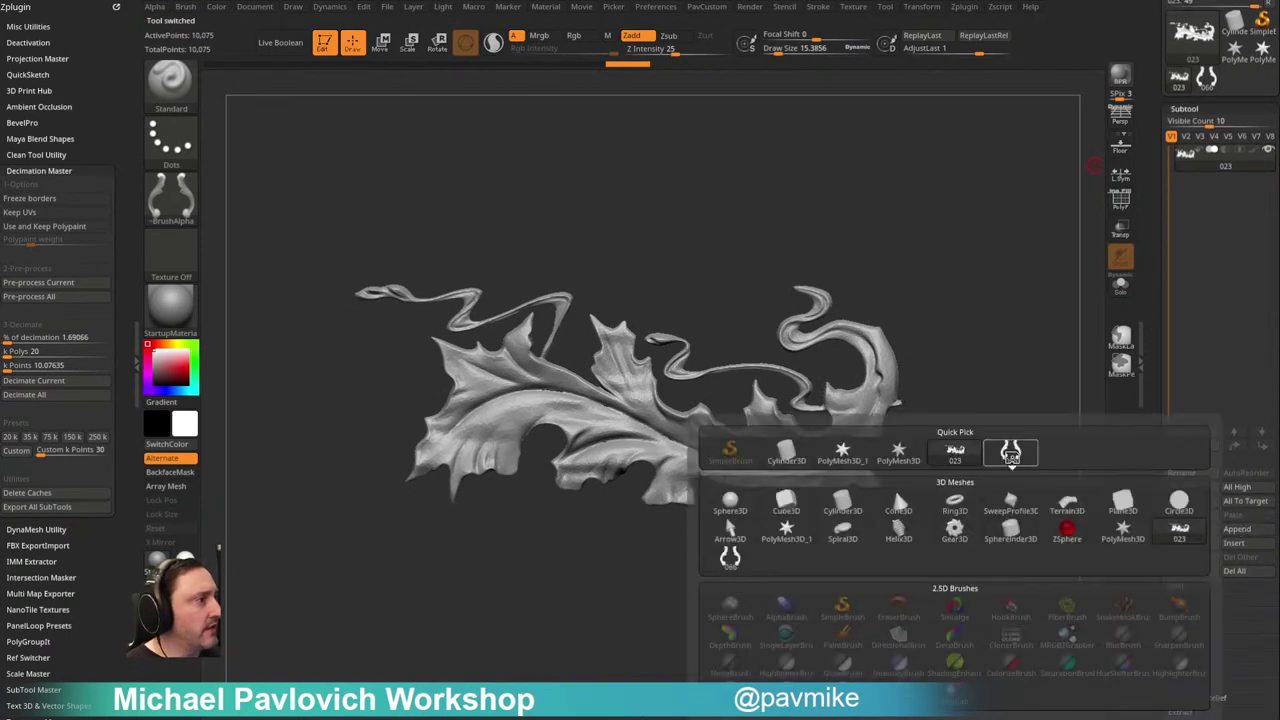
pyautogui.click(1012, 457)
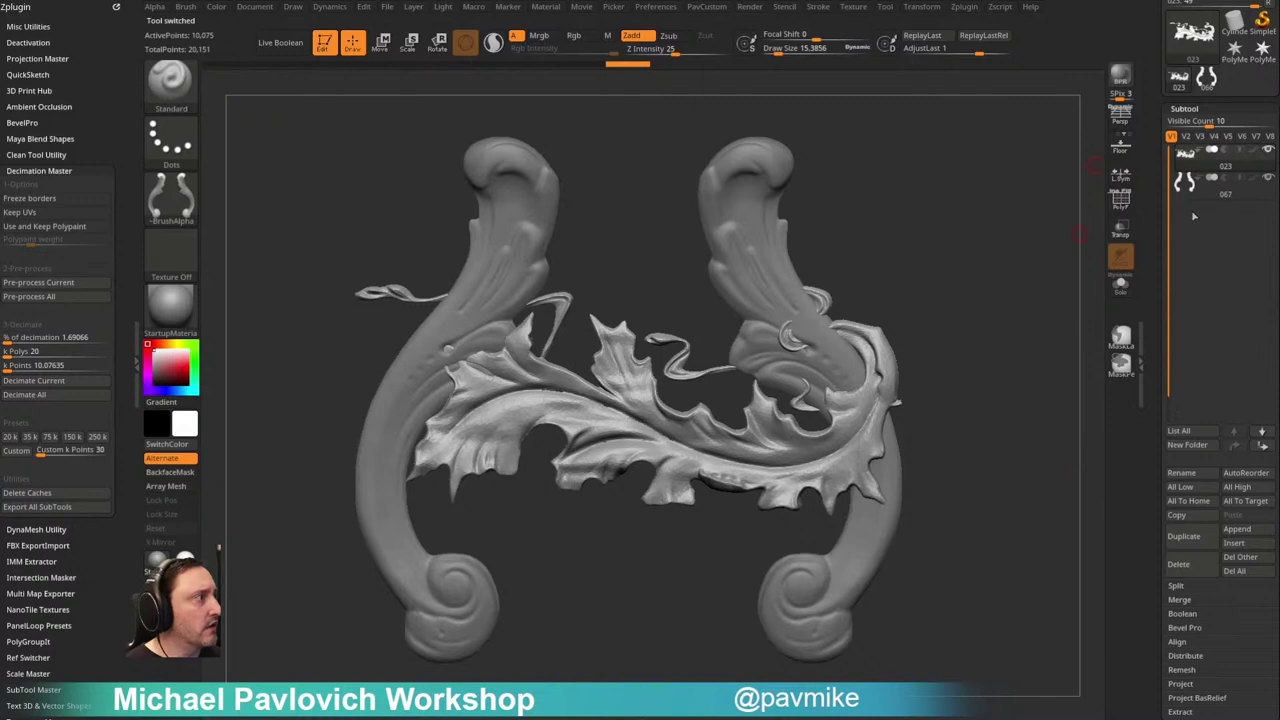
pyautogui.click(1200, 182)
# Step: Delete all subtools of the combined ornament tool and of the remaining standalone 066 tool
pyautogui.moveTo(1150, 85); pyautogui.dragTo(1134, 213)
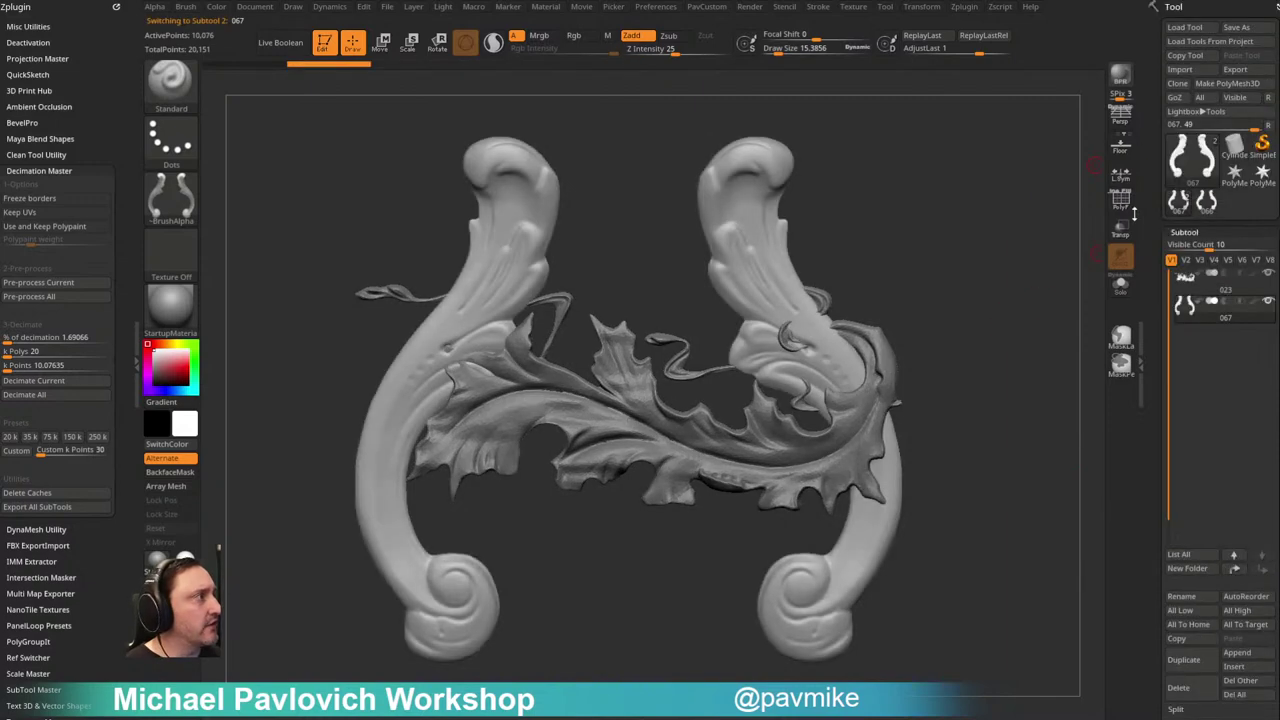
pyautogui.moveTo(1153, 506); pyautogui.dragTo(1153, 391)
pyautogui.click(1236, 580)
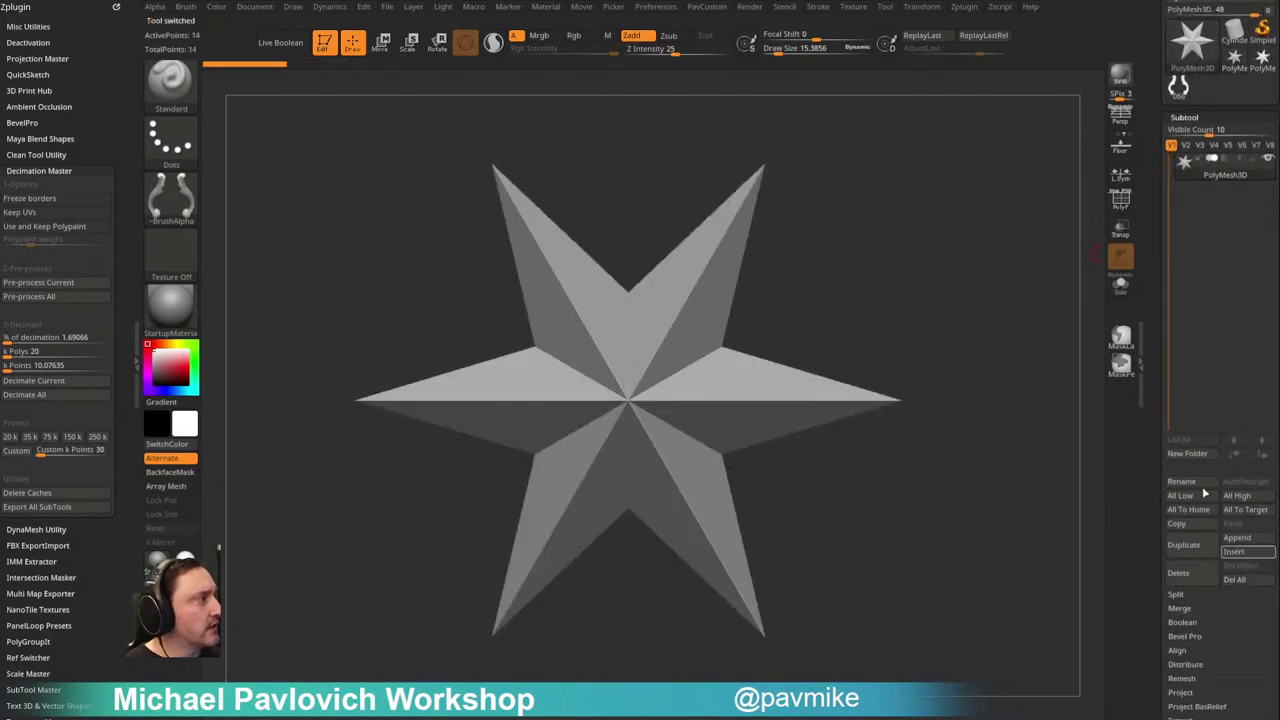
pyautogui.moveTo(1164, 341); pyautogui.dragTo(1164, 450)
pyautogui.click(1189, 205)
pyautogui.moveTo(1150, 310); pyautogui.dragTo(1155, 191)
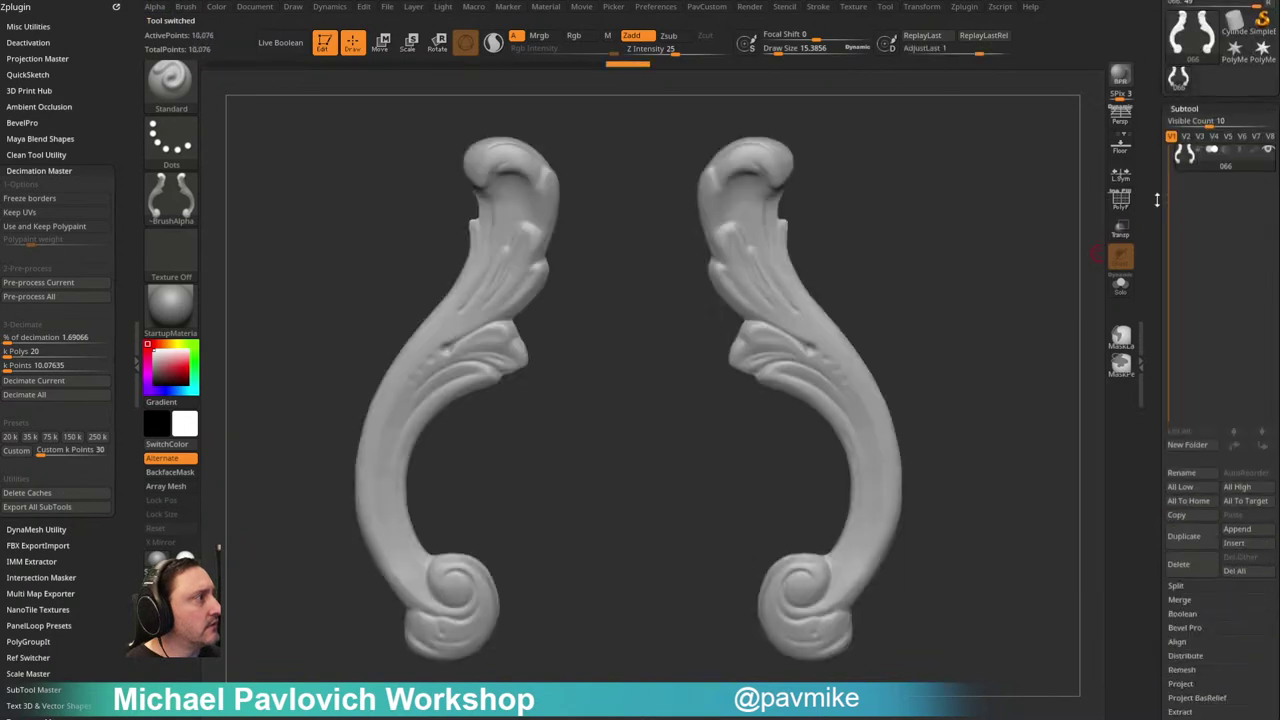
pyautogui.click(1236, 571)
pyautogui.moveTo(1155, 344); pyautogui.dragTo(1148, 503)
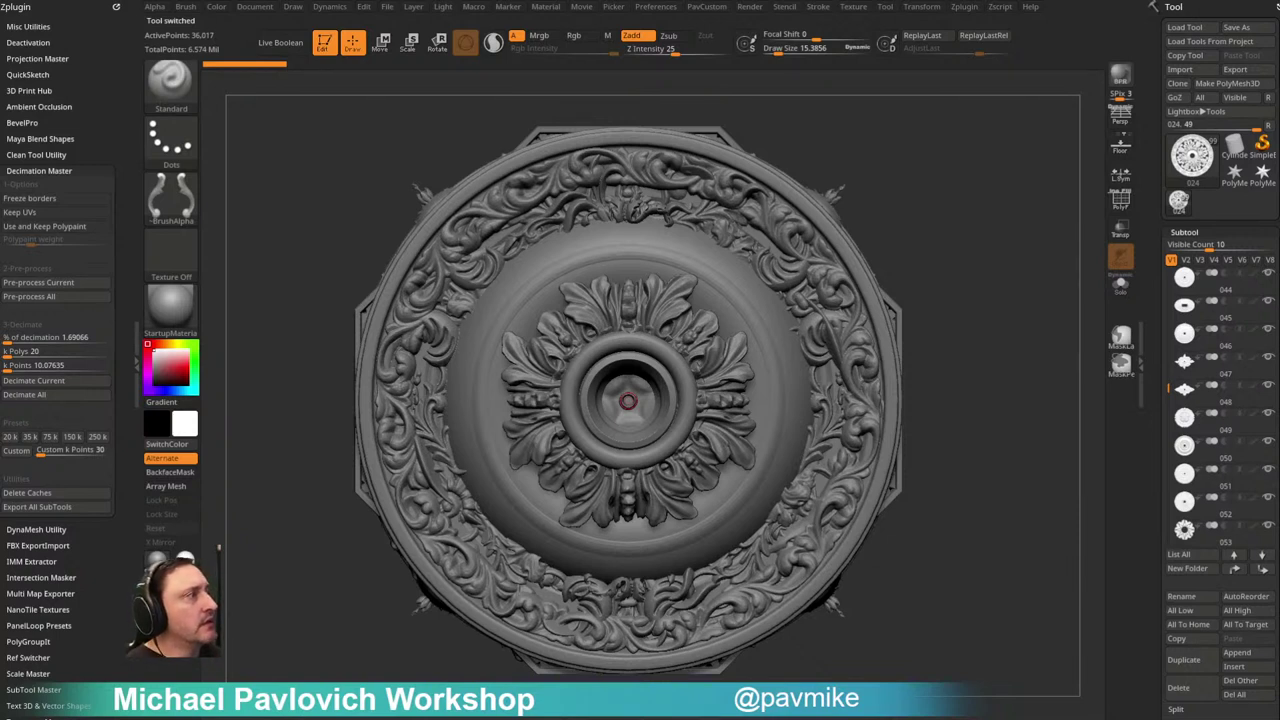
# Step: Switch to the OrnamentBrushVol02 working tool, frame its stacked ornaments smaller and enlarge the draw size to about 135
pyautogui.click(1208, 200)
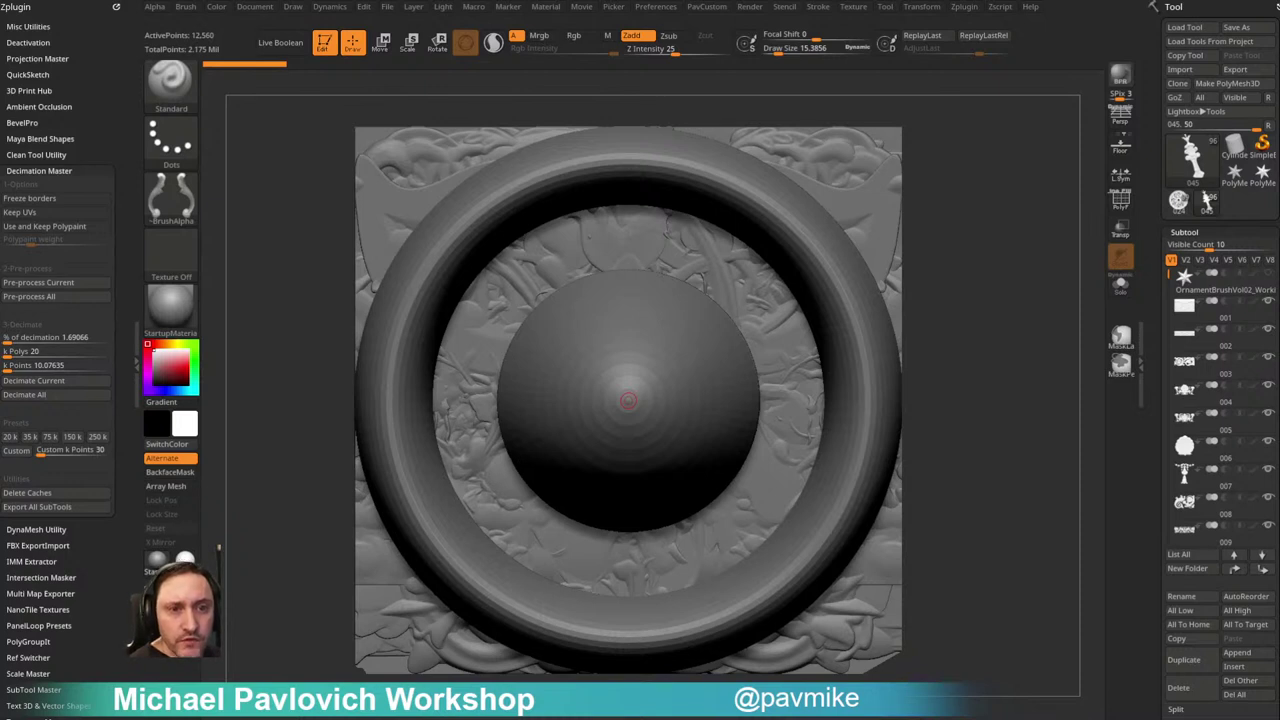
pyautogui.moveTo(973, 185)
pyautogui.mouseDown()
pyautogui.moveTo(971, 160)
pyautogui.moveTo(930, 151)
pyautogui.moveTo(912, 194)
pyautogui.moveTo(934, 215)
pyautogui.mouseUp()
pyautogui.press('s')
pyautogui.press('s')
pyautogui.press('s')
pyautogui.click(915, 216)
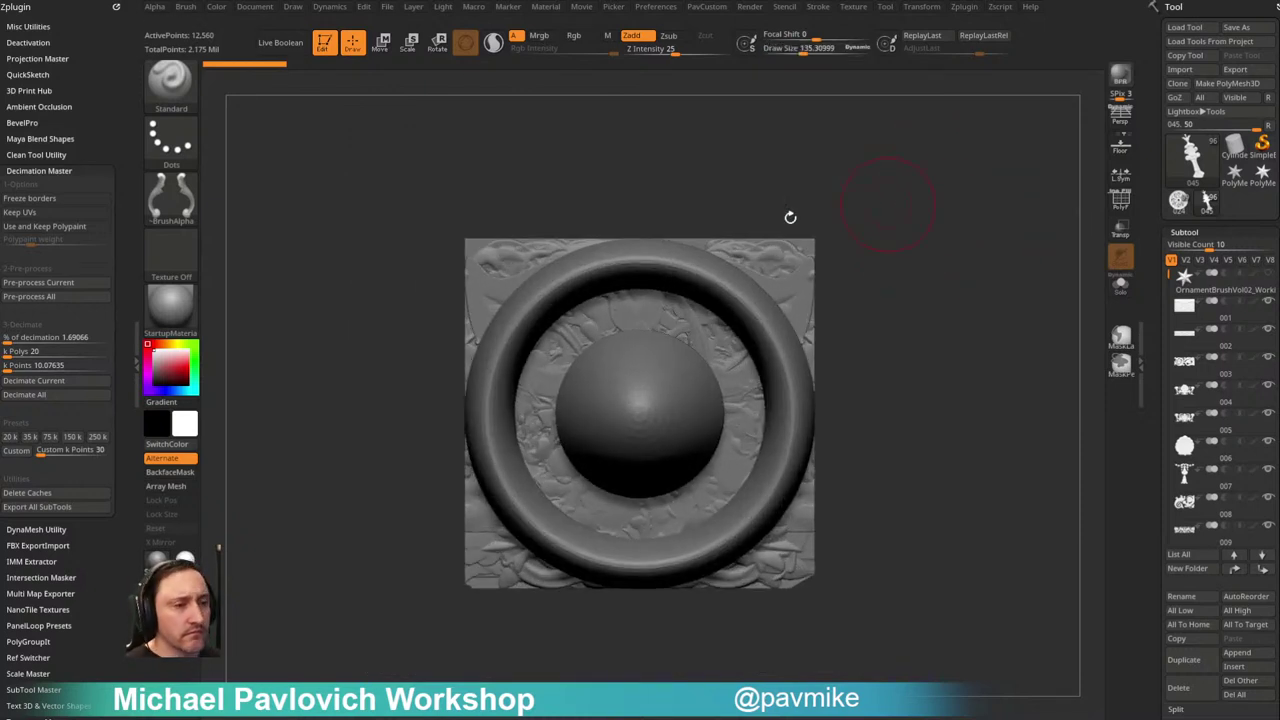
# Step: Switch to the Chrome browser, search the YouTube channel for "comforter" and look through the listed videos
pyautogui.moveTo(985, 715); pyautogui.dragTo(845, 155)
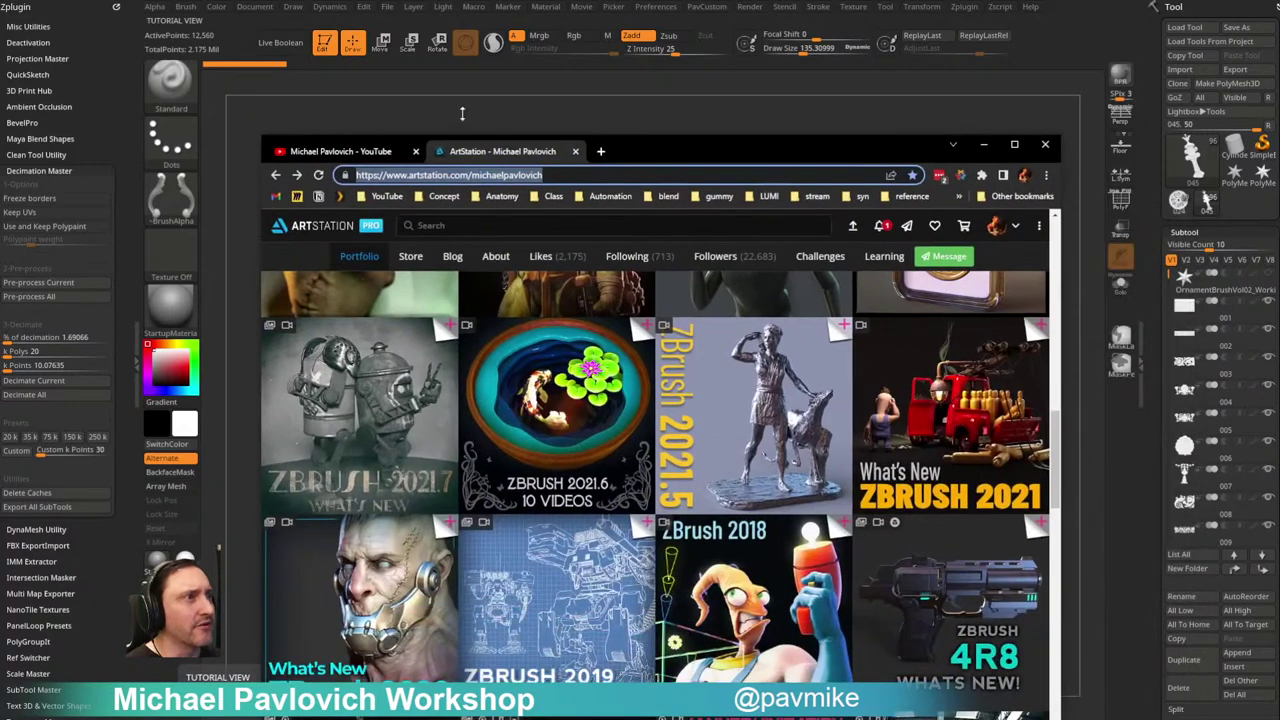
pyautogui.click(338, 151)
pyautogui.click(860, 262)
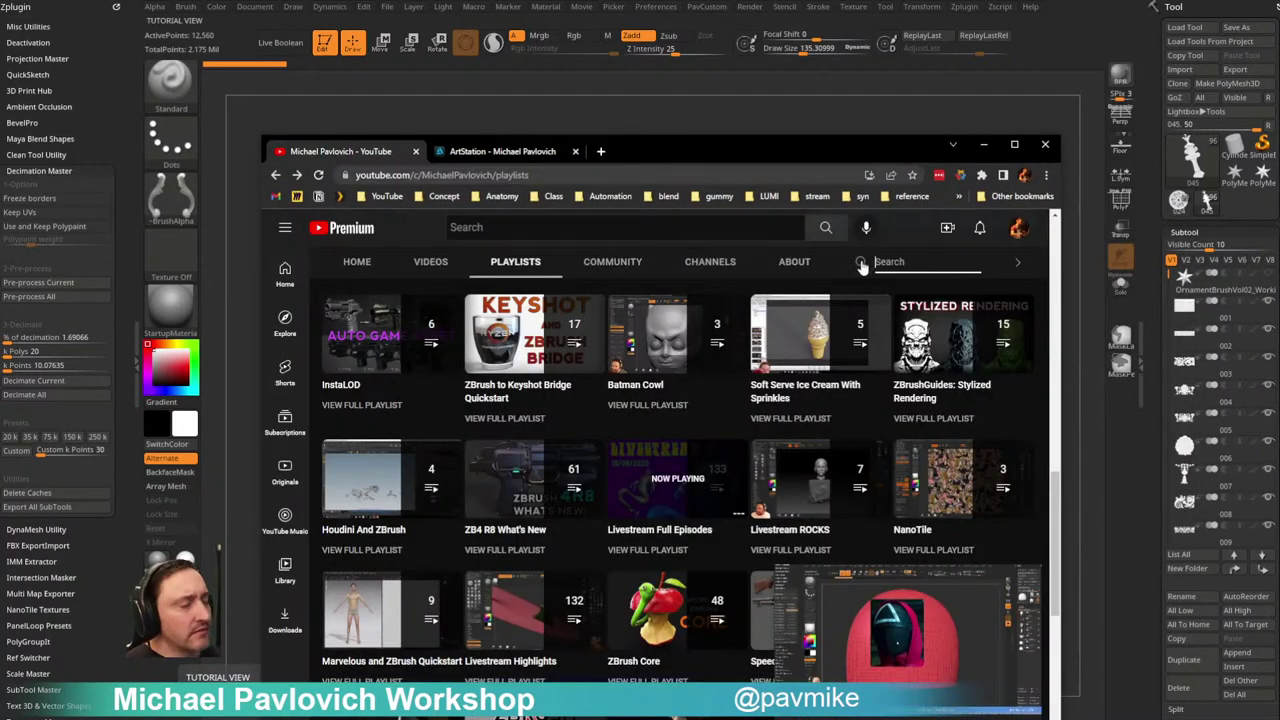
pyautogui.write('comforter')
pyautogui.press('Return')
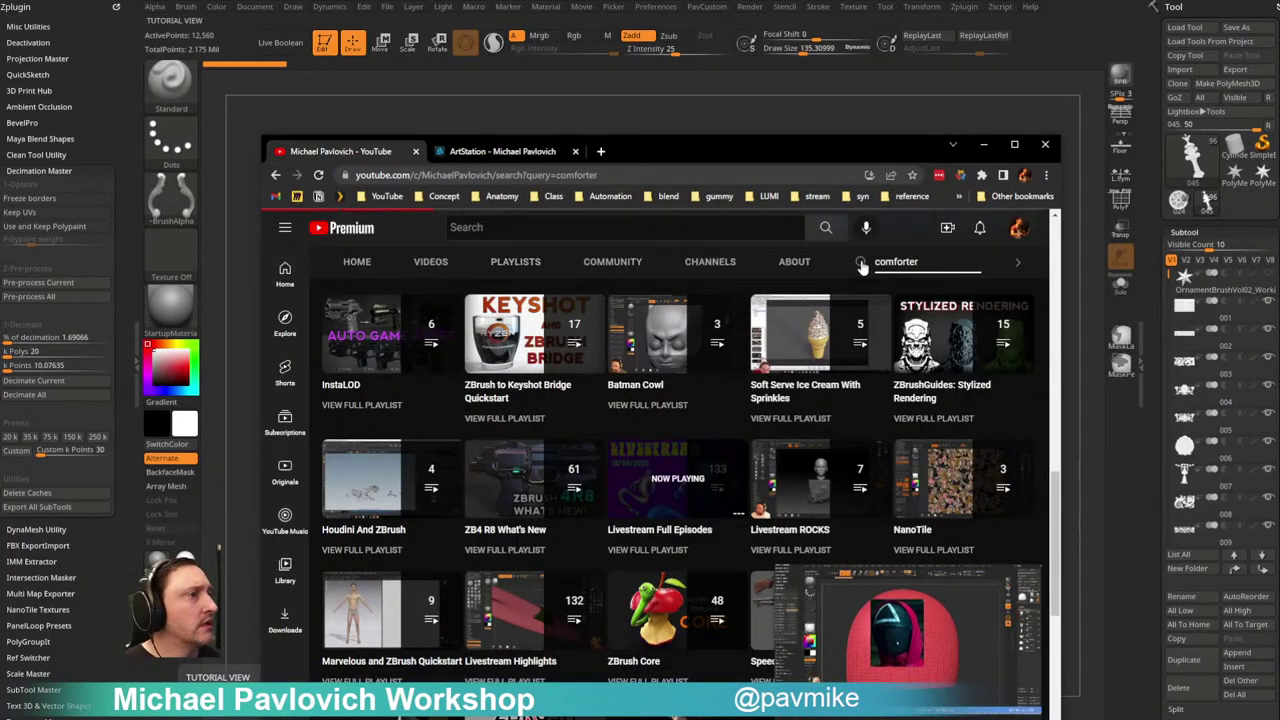
pyautogui.scroll(-4, 648, 490)
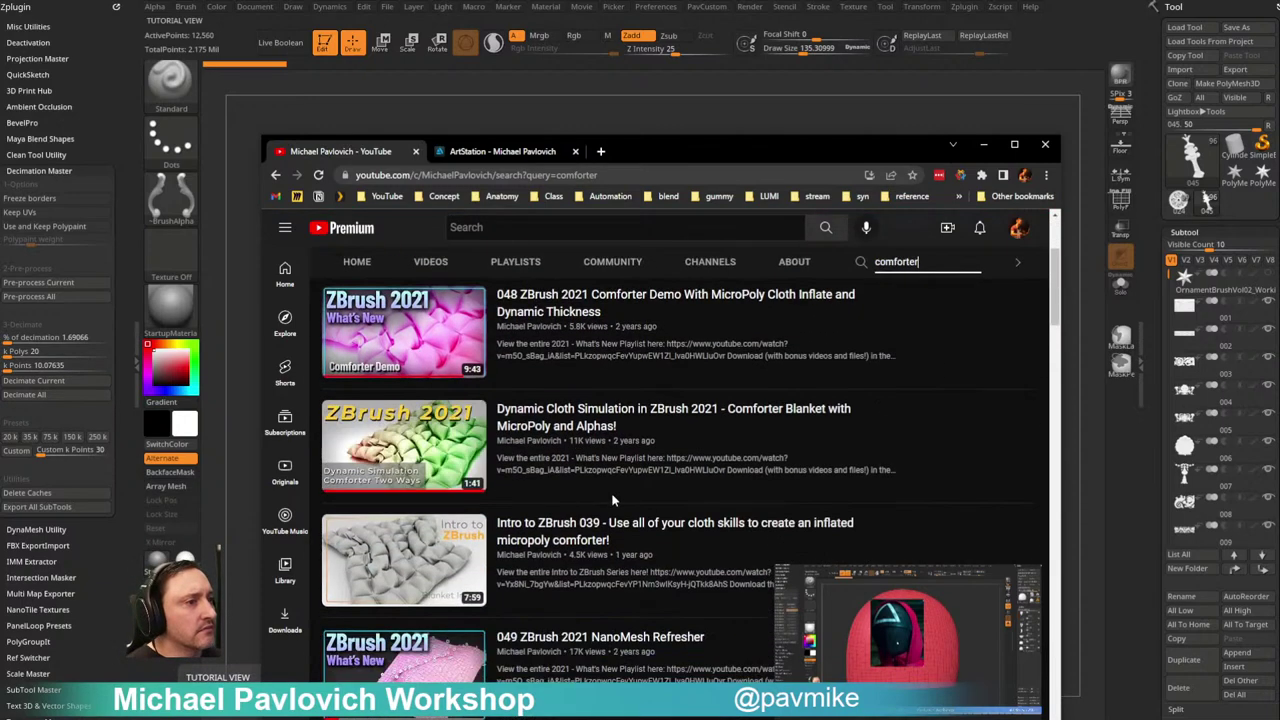
pyautogui.scroll(4, 648, 490)
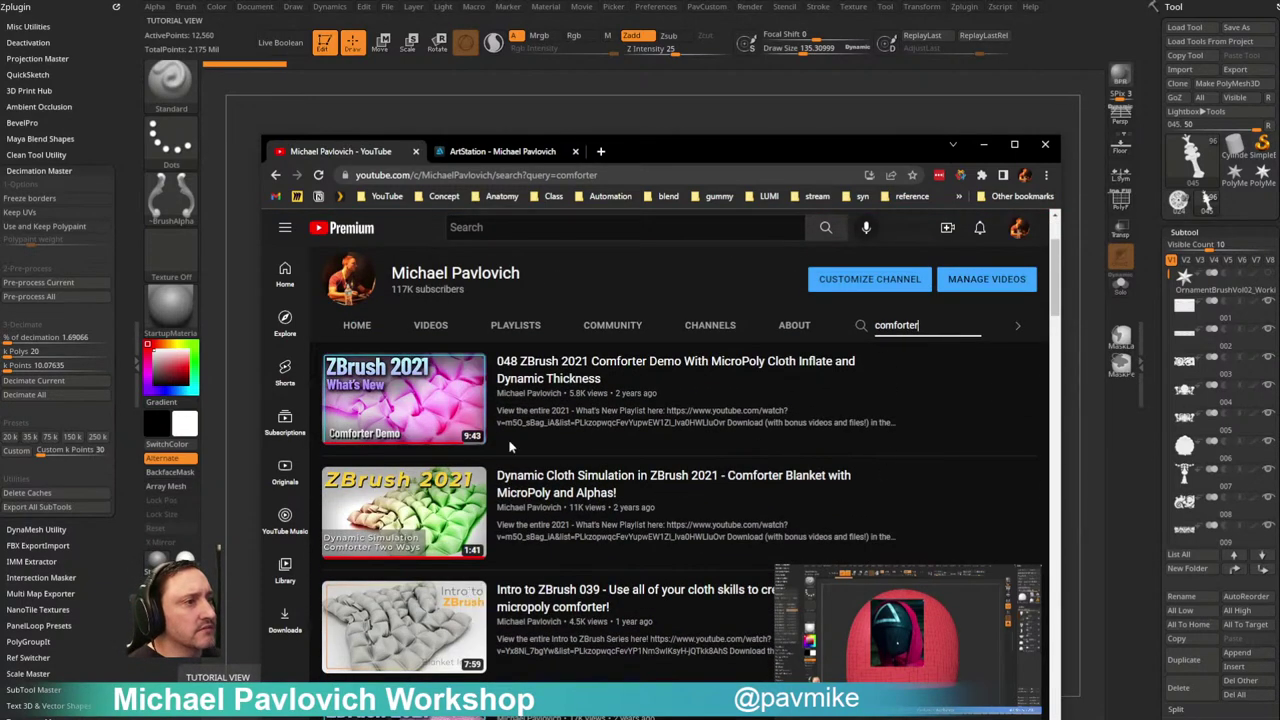
# Step: Switch back to ZBrush, look through the 024 rosette tool's subtools and return to the OrnamentBrushVol02 working tool
pyautogui.moveTo(634, 151); pyautogui.dragTo(340, 690)
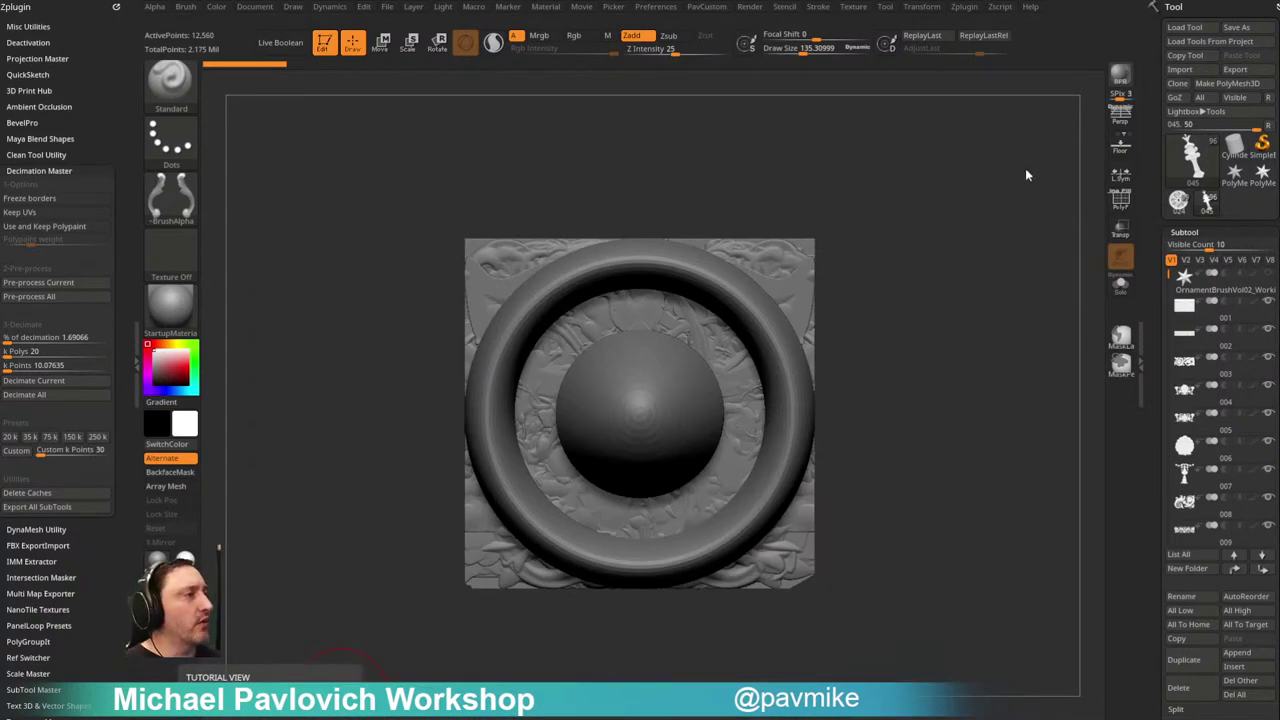
pyautogui.click(1179, 200)
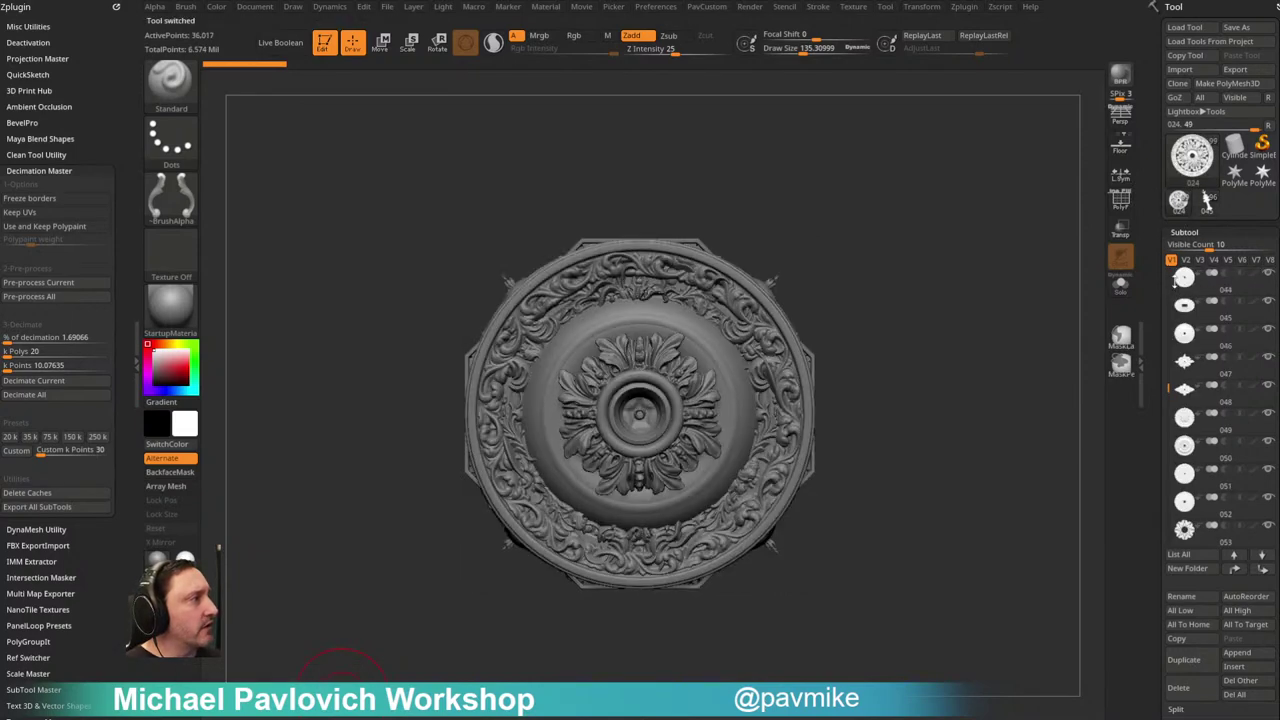
pyautogui.moveTo(1168, 394); pyautogui.dragTo(1160, 512)
pyautogui.moveTo(936, 280)
pyautogui.mouseDown()
pyautogui.moveTo(1029, 281)
pyautogui.moveTo(880, 241)
pyautogui.mouseUp()
pyautogui.press('s')
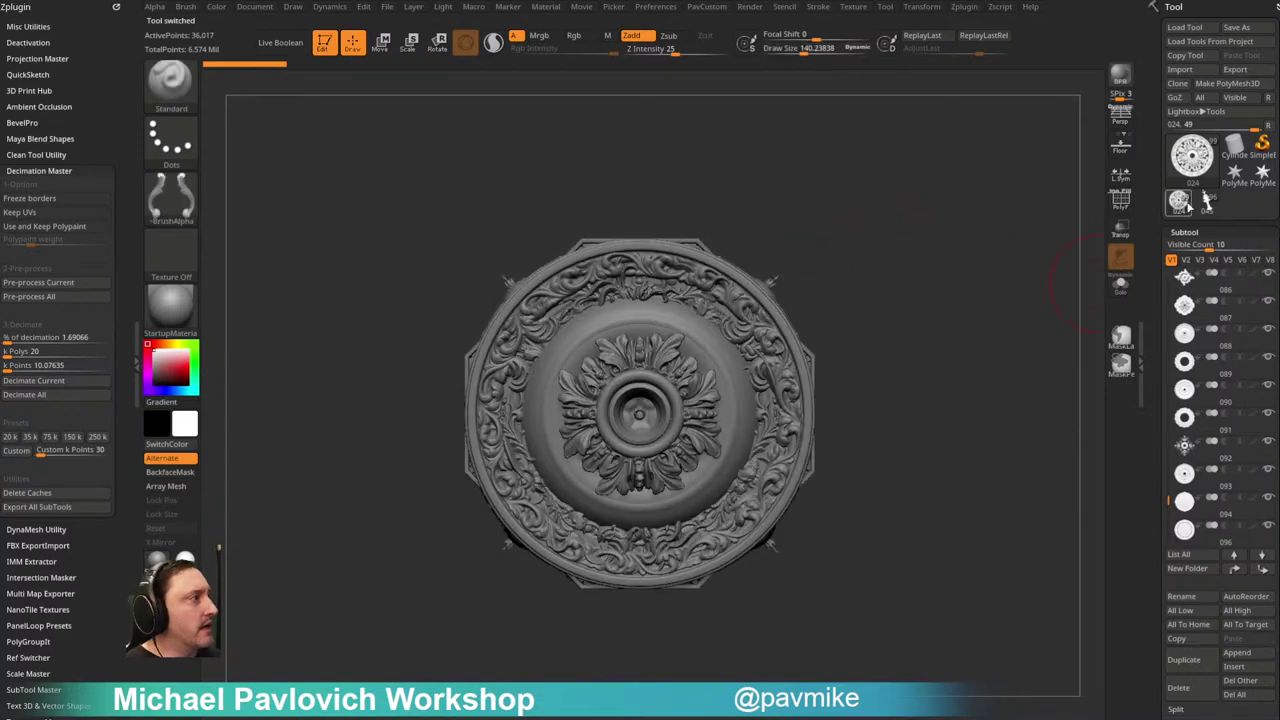
pyautogui.click(1207, 199)
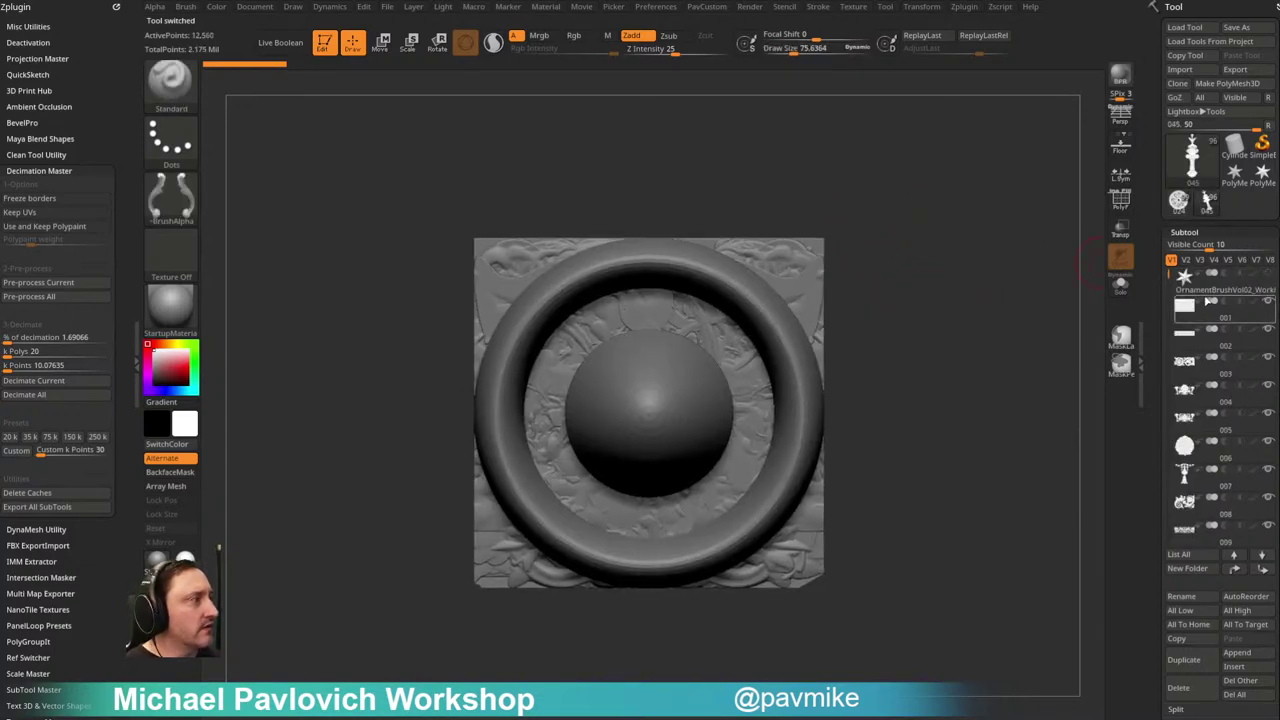
# Step: Apply the Unify deformation to subtool 001 and repeat it on all the other subtools
pyautogui.click(1220, 314)
pyautogui.moveTo(1154, 465); pyautogui.dragTo(1146, 33)
pyautogui.press('shift')
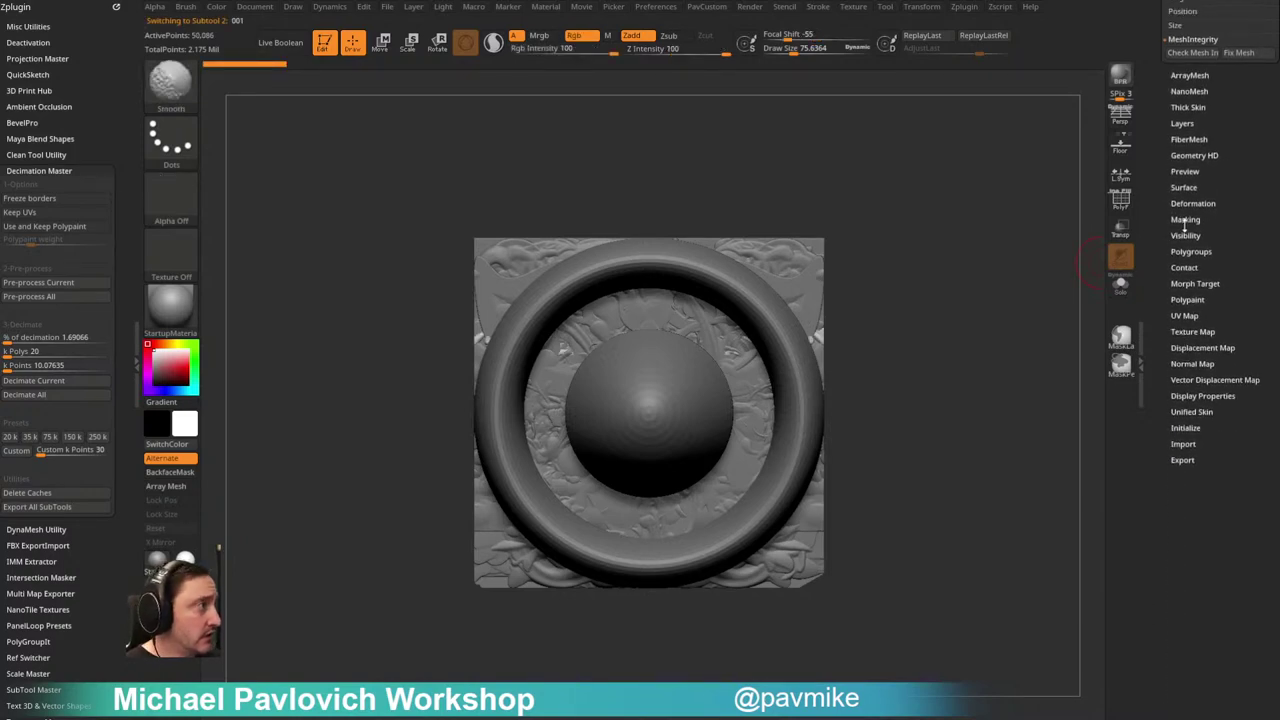
pyautogui.click(1185, 204)
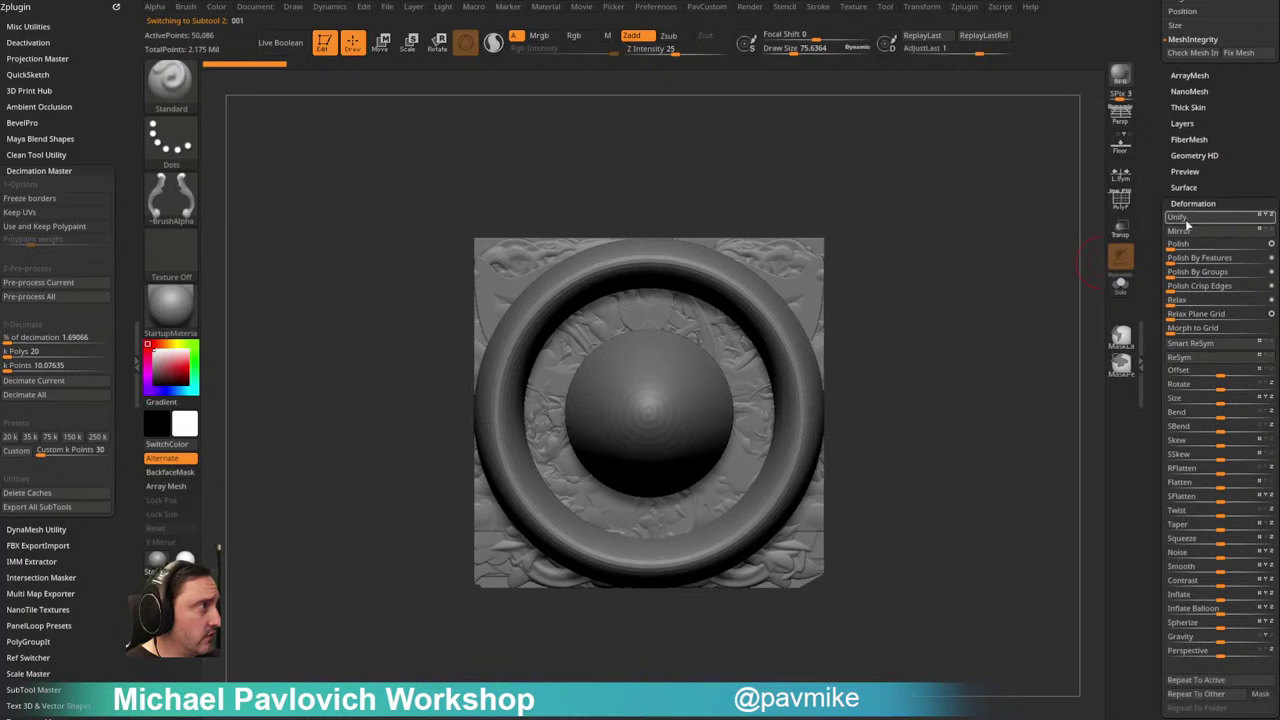
pyautogui.moveTo(1152, 494); pyautogui.dragTo(1154, 328)
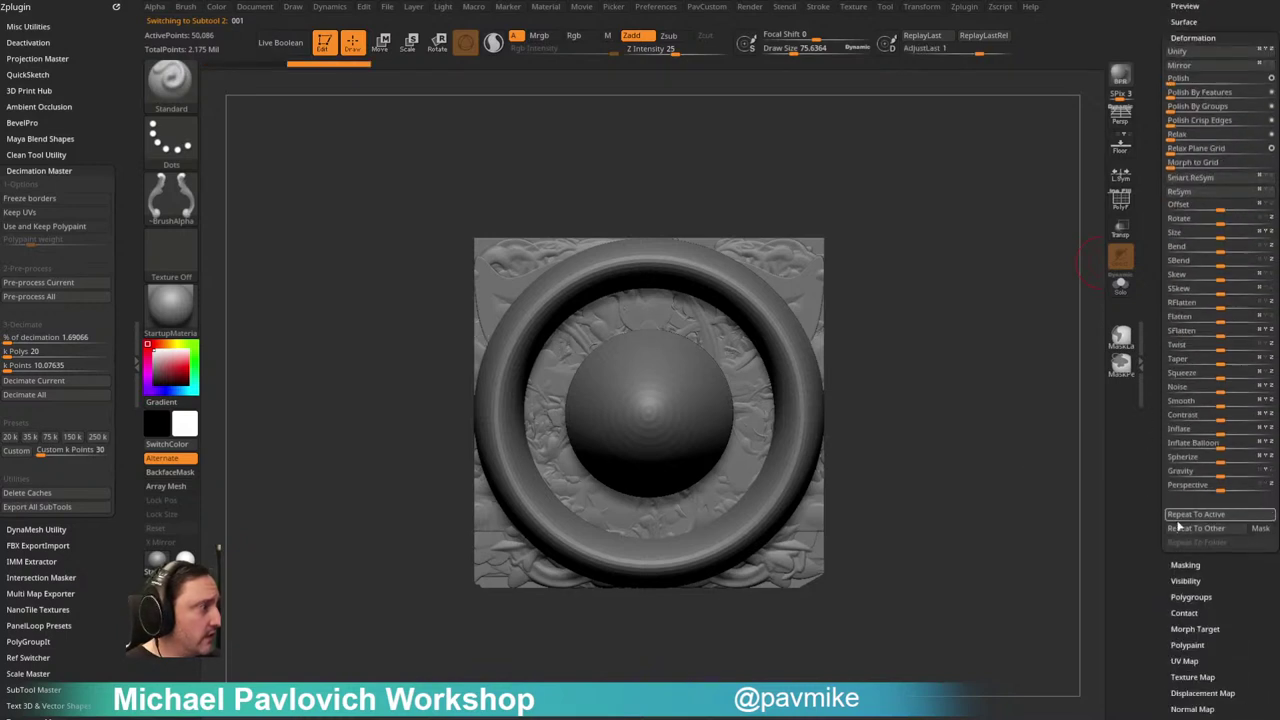
pyautogui.click(1196, 541)
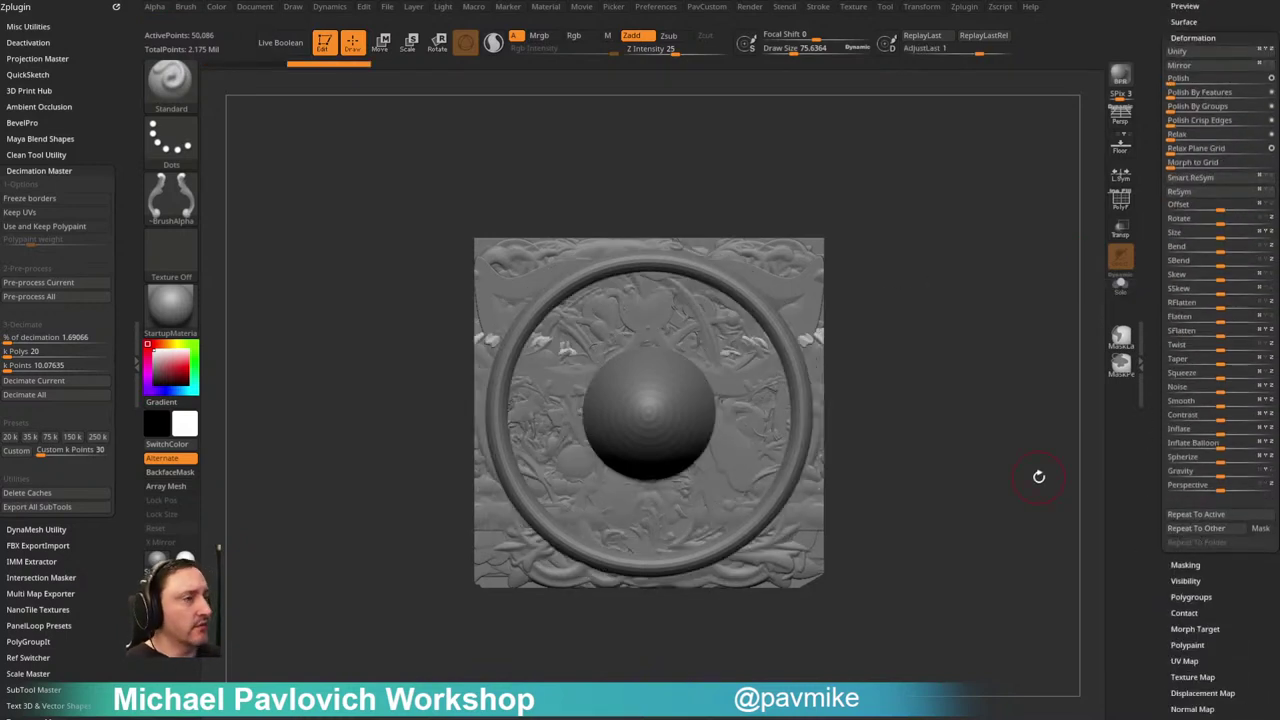
# Step: Isolate the active subtool with Solo mode, step through the ornaments from 001 to 017 and return to 001
pyautogui.moveTo(940, 214)
pyautogui.mouseDown()
pyautogui.moveTo(859, 223)
pyautogui.moveTo(909, 215)
pyautogui.moveTo(880, 230)
pyautogui.mouseUp()
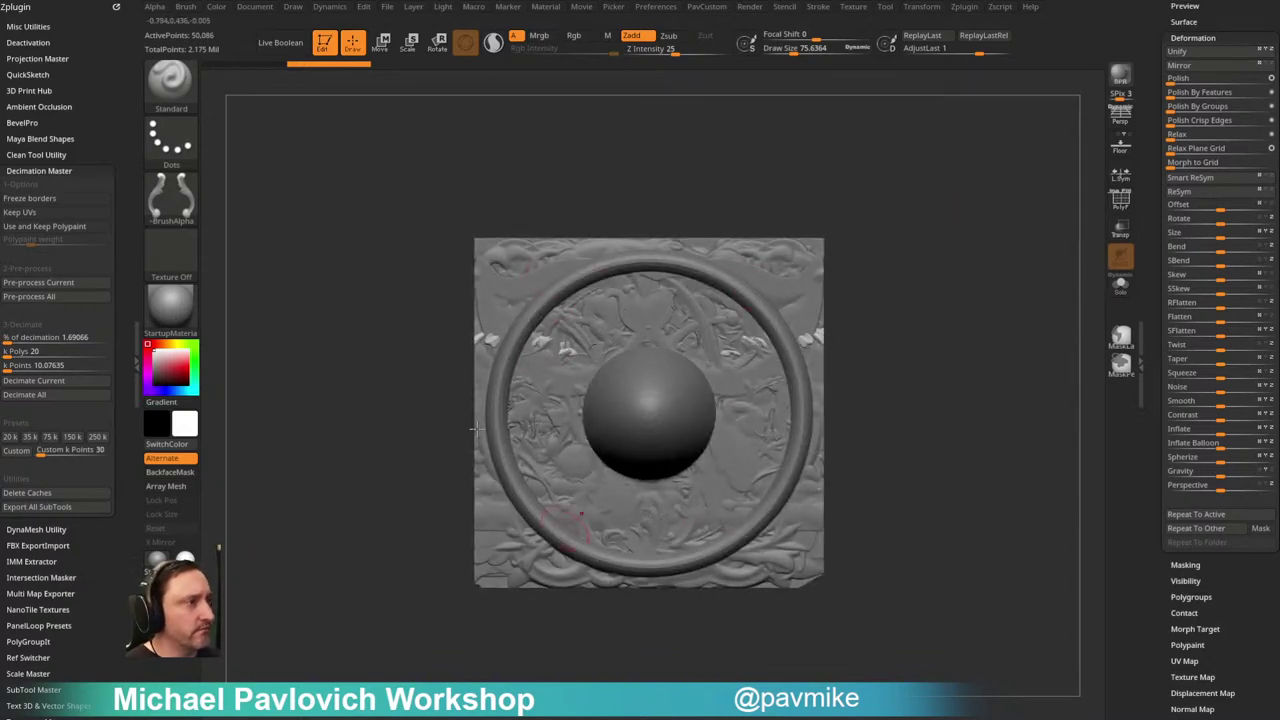
pyautogui.moveTo(860, 226)
pyautogui.mouseDown()
pyautogui.moveTo(879, 222)
pyautogui.moveTo(638, 390)
pyautogui.mouseUp()
pyautogui.moveTo(857, 229); pyautogui.dragTo(847, 229)
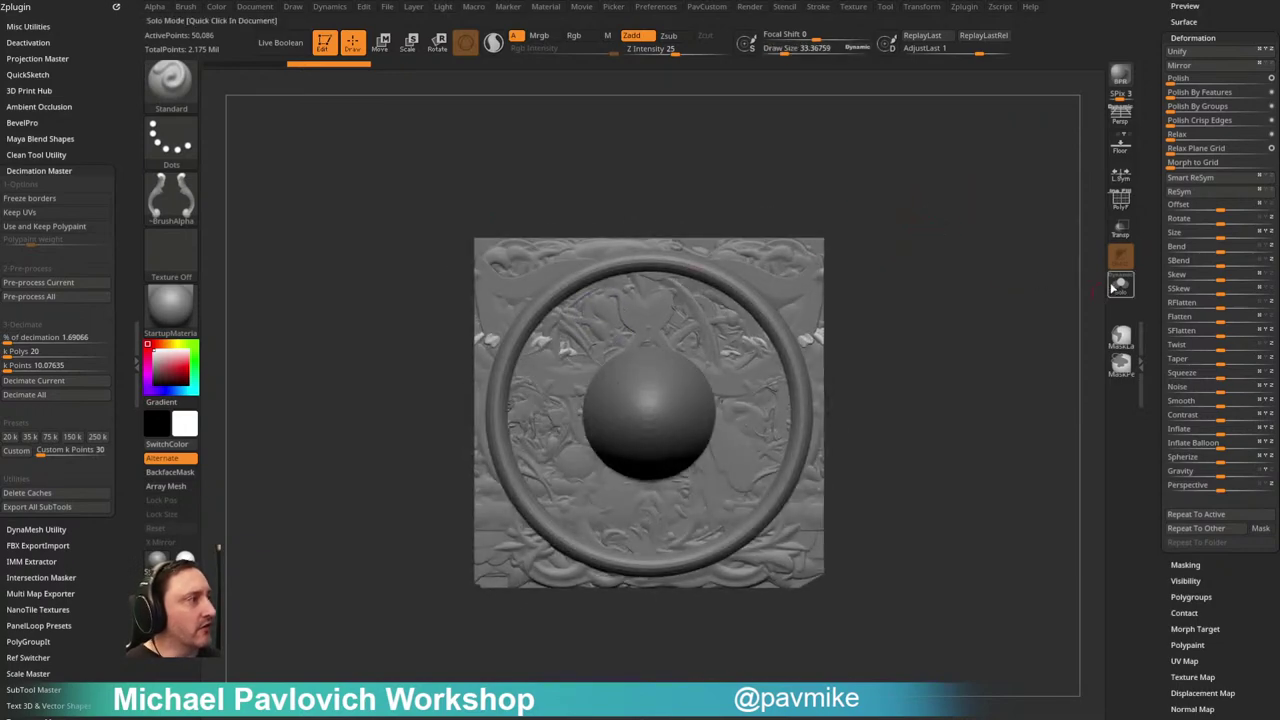
pyautogui.click(1114, 287)
pyautogui.moveTo(963, 226)
pyautogui.mouseDown()
pyautogui.moveTo(969, 254)
pyautogui.moveTo(1032, 255)
pyautogui.mouseUp()
pyautogui.moveTo(1143, 218); pyautogui.dragTo(1144, 416)
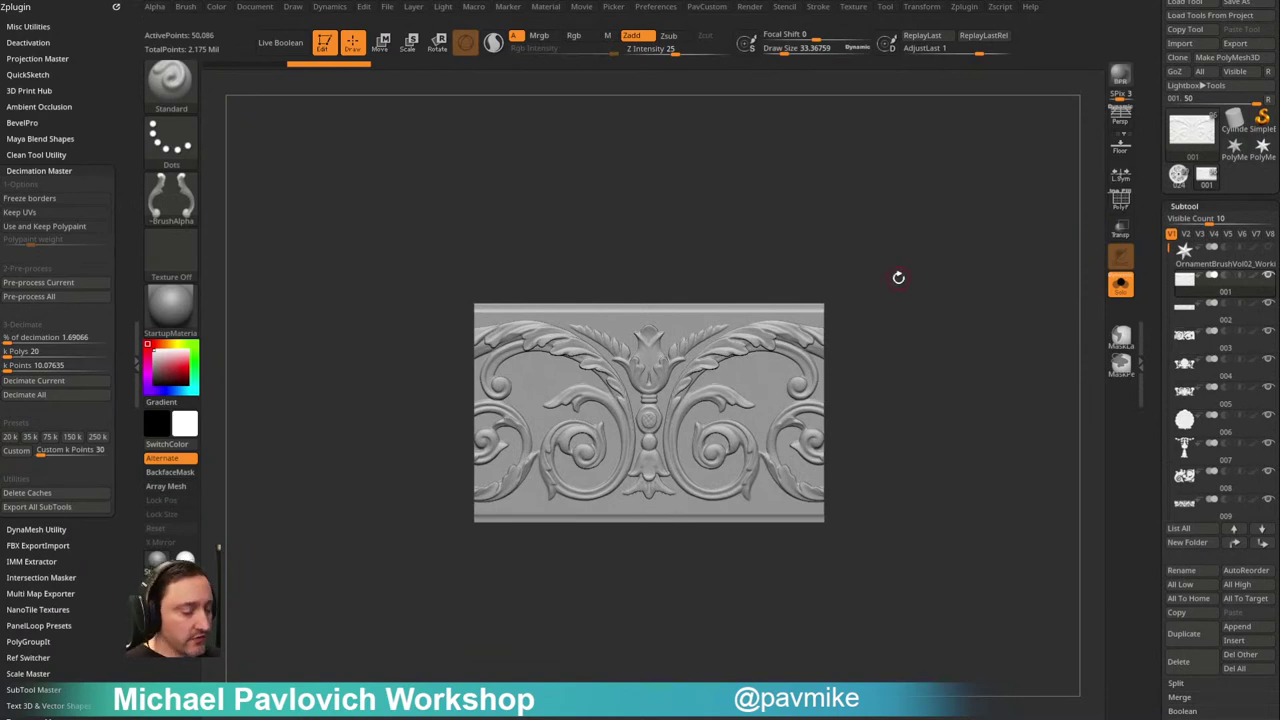
pyautogui.press('Down')
pyautogui.press('Down')
pyautogui.press('Down')
pyautogui.press('Down')
pyautogui.press('Down')
pyautogui.press('Down')
pyautogui.press('Down')
pyautogui.press('Down')
pyautogui.press('Down')
pyautogui.press('Down')
pyautogui.press('Down')
pyautogui.press('Down')
pyautogui.press('Down')
pyautogui.press('Down')
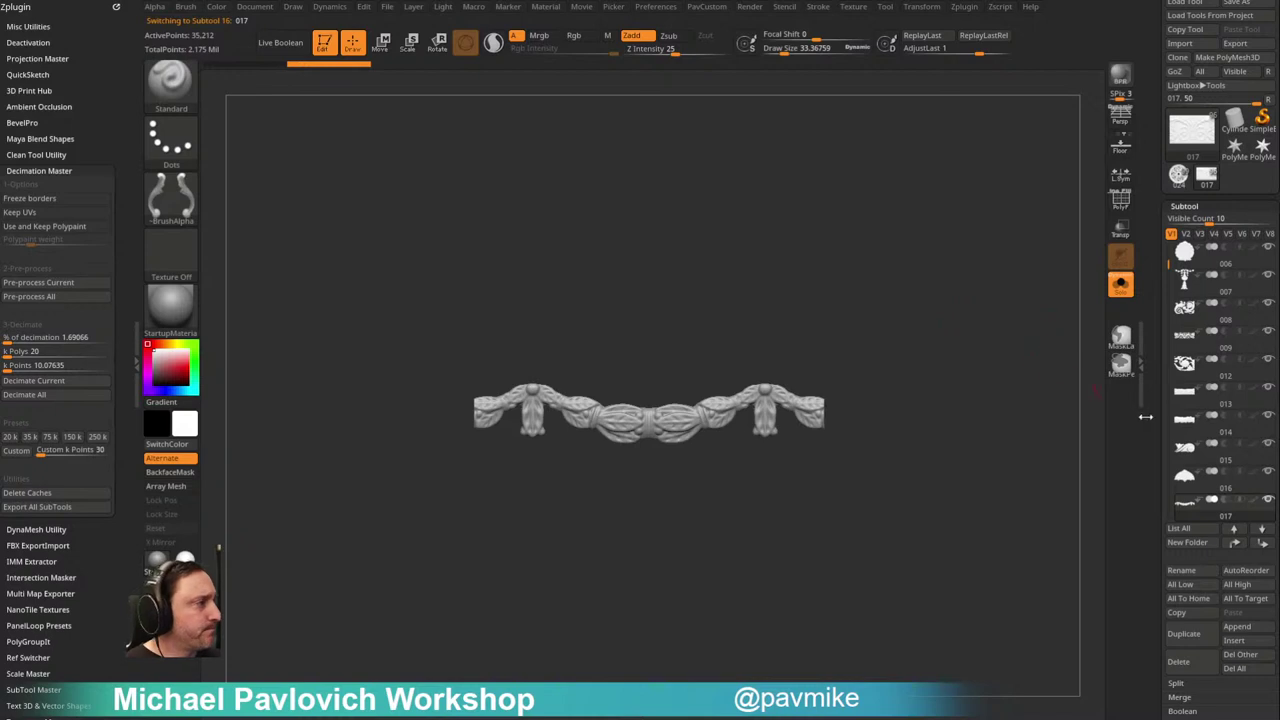
pyautogui.moveTo(1170, 264); pyautogui.dragTo(1170, 234)
pyautogui.click(1222, 289)
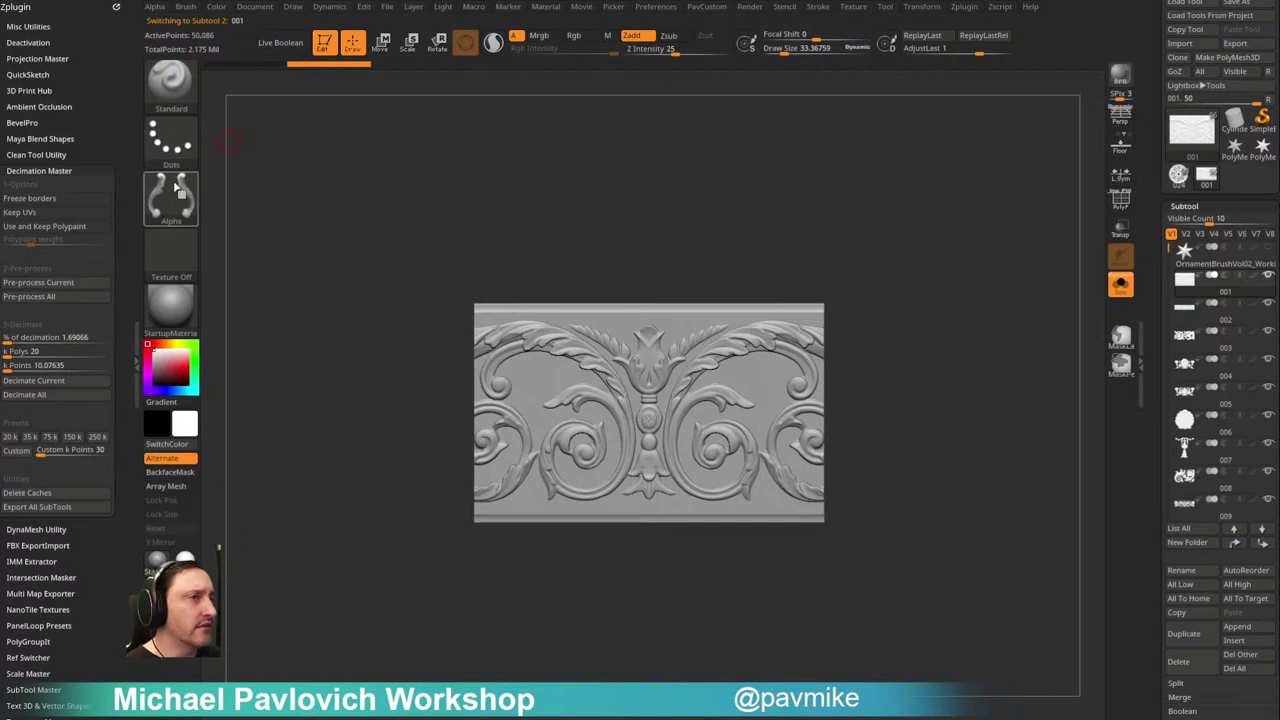
# Step: Make the 005 flower-horn ornament active and examine its relief up close from several angles
pyautogui.moveTo(178, 189)
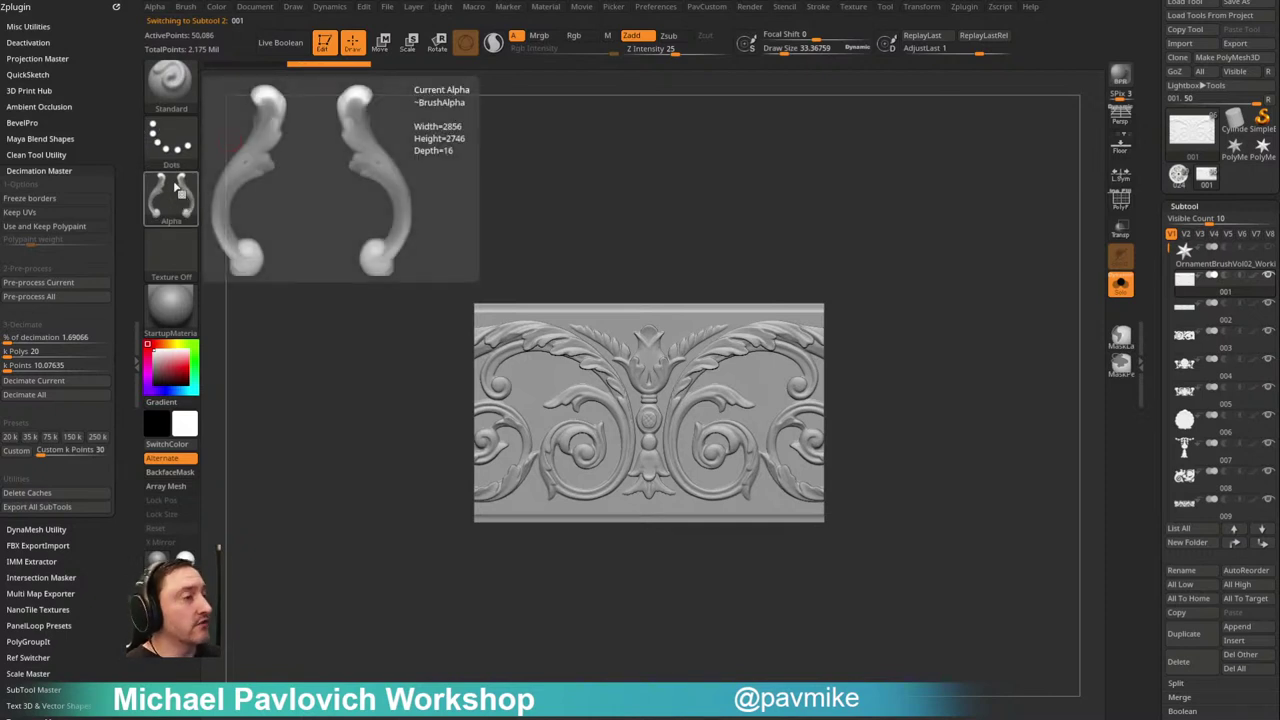
pyautogui.click(1184, 390)
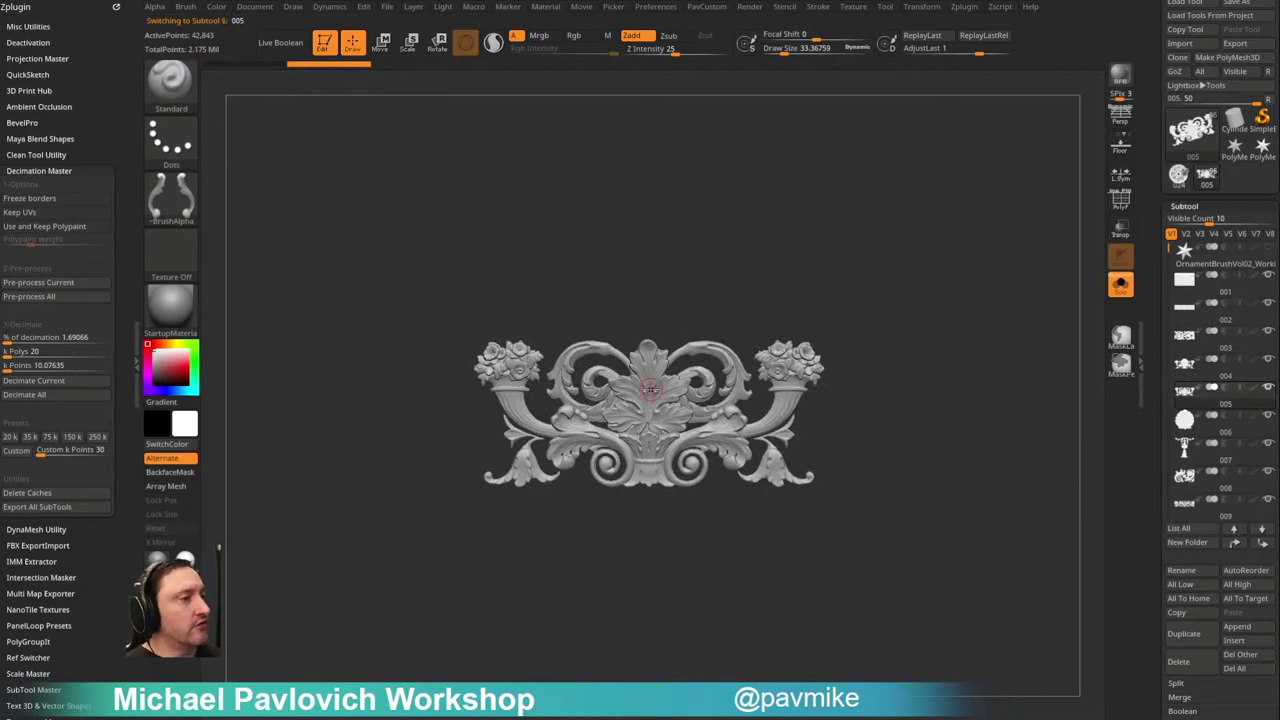
pyautogui.moveTo(951, 257); pyautogui.dragTo(755, 416)
pyautogui.press('s')
pyautogui.click(731, 323)
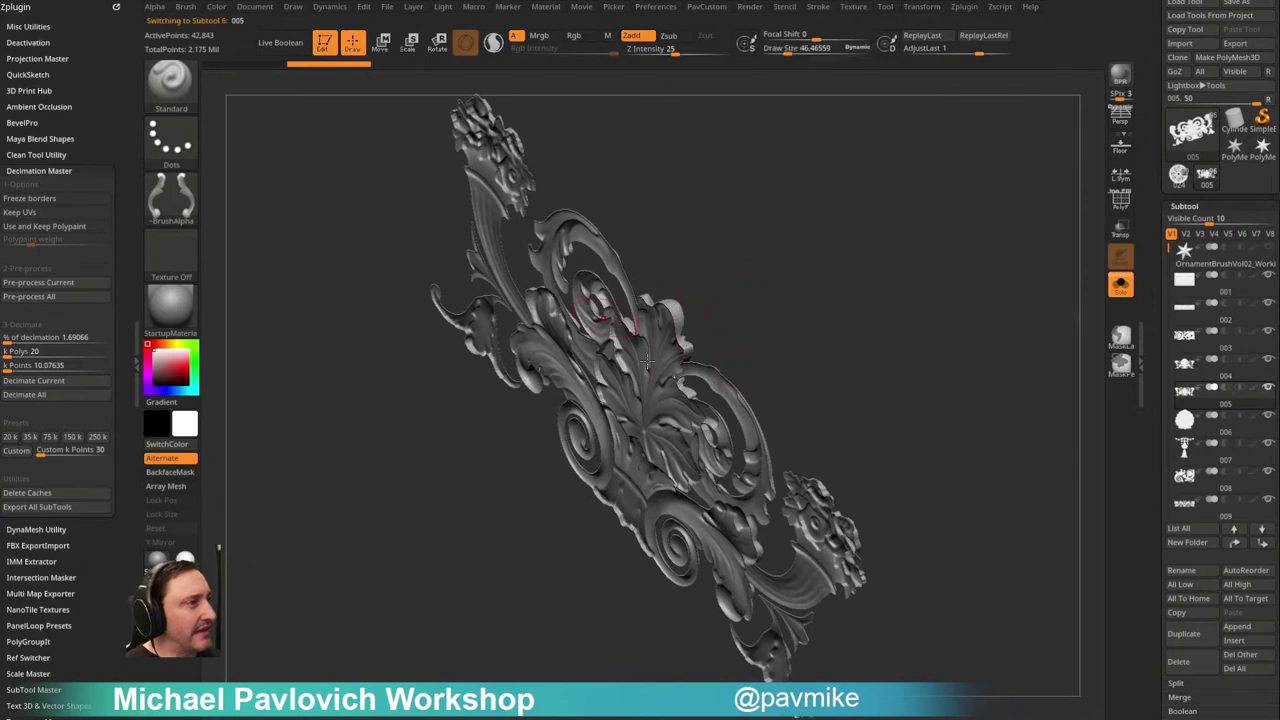
pyautogui.press('space')
pyautogui.moveTo(686, 205); pyautogui.dragTo(831, 242)
pyautogui.press('s')
pyautogui.click(771, 280)
pyautogui.moveTo(773, 275)
pyautogui.keyDown('alt'); pyautogui.mouseDown()
pyautogui.moveTo(749, 271)
pyautogui.moveTo(760, 285)
pyautogui.mouseUp(); pyautogui.keyUp('alt')
pyautogui.press('s')
pyautogui.click(757, 285)
pyautogui.moveTo(815, 248); pyautogui.dragTo(711, 260)
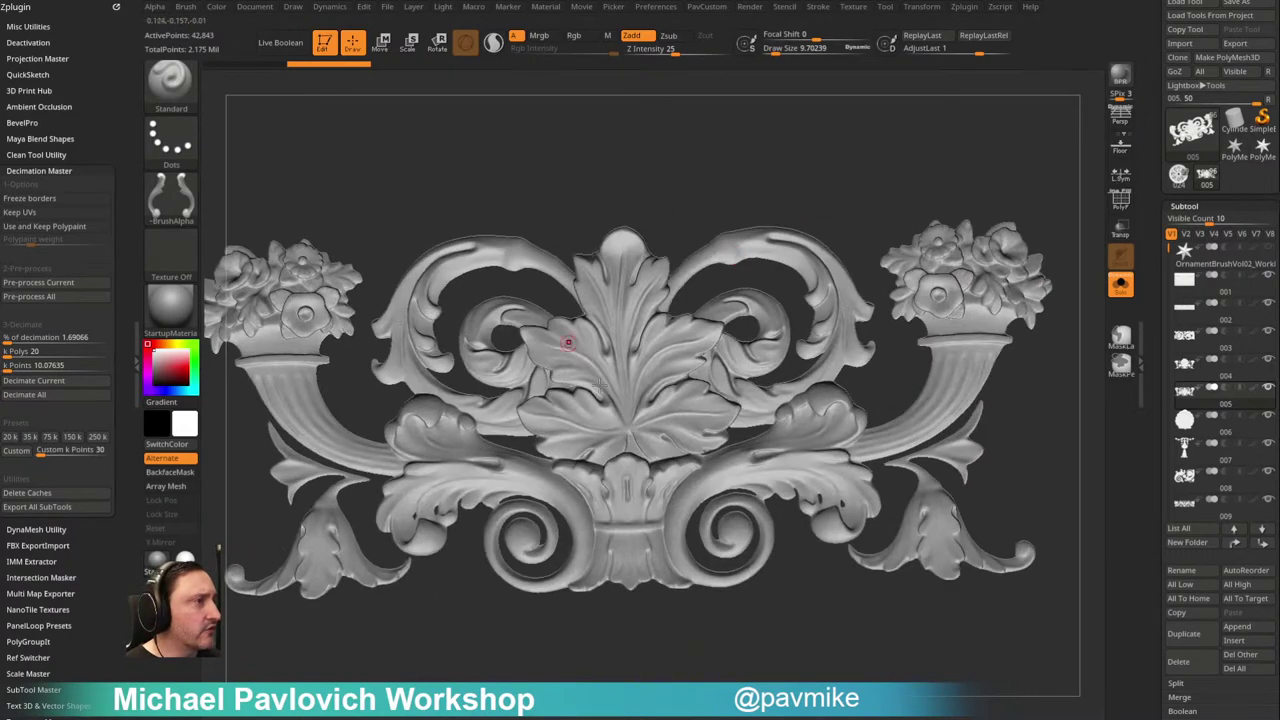
pyautogui.moveTo(686, 168)
pyautogui.mouseDown()
pyautogui.moveTo(755, 163)
pyautogui.moveTo(860, 217)
pyautogui.moveTo(897, 187)
pyautogui.moveTo(786, 169)
pyautogui.moveTo(810, 195)
pyautogui.mouseUp()
pyautogui.press('s')
pyautogui.click(832, 194)
# Step: Leave Solo mode and create an InsertMultiMesh brush from all subtools of the ornament tool
pyautogui.click(1120, 285)
pyautogui.keyDown('alt'); pyautogui.moveTo(931, 231); pyautogui.dragTo(912, 255); pyautogui.keyUp('alt')
pyautogui.press('b')
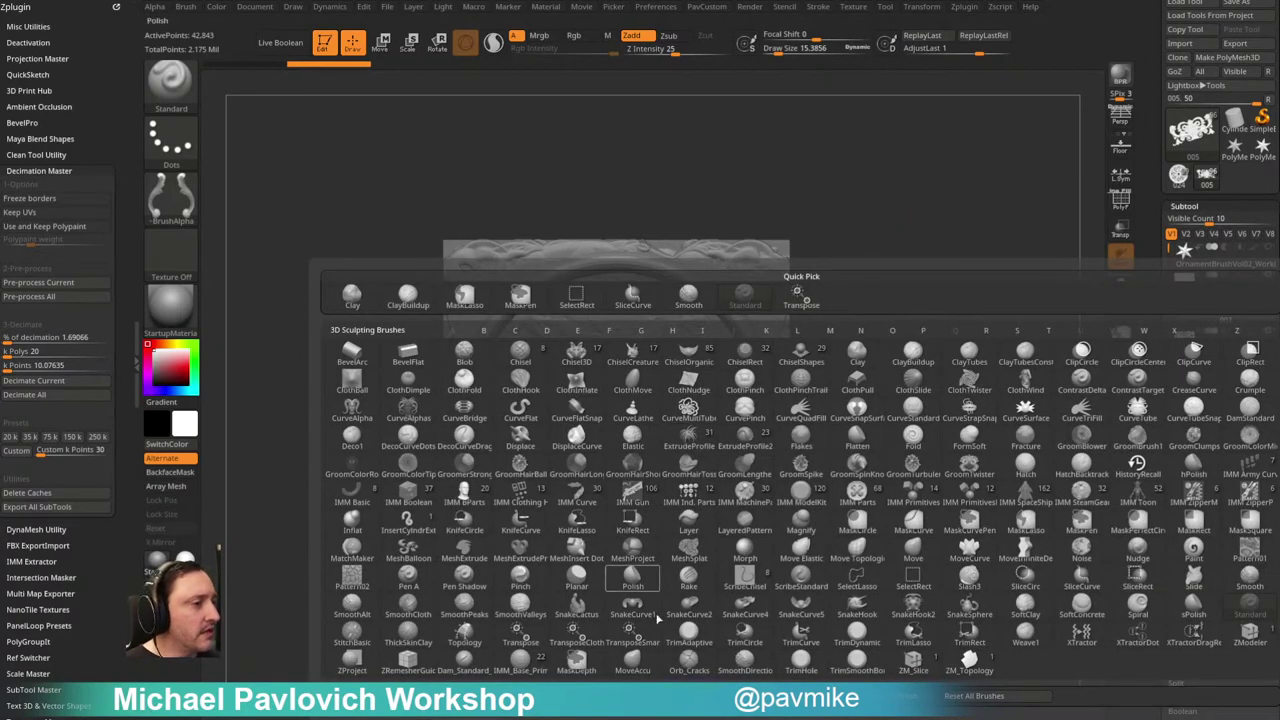
pyautogui.click(686, 658)
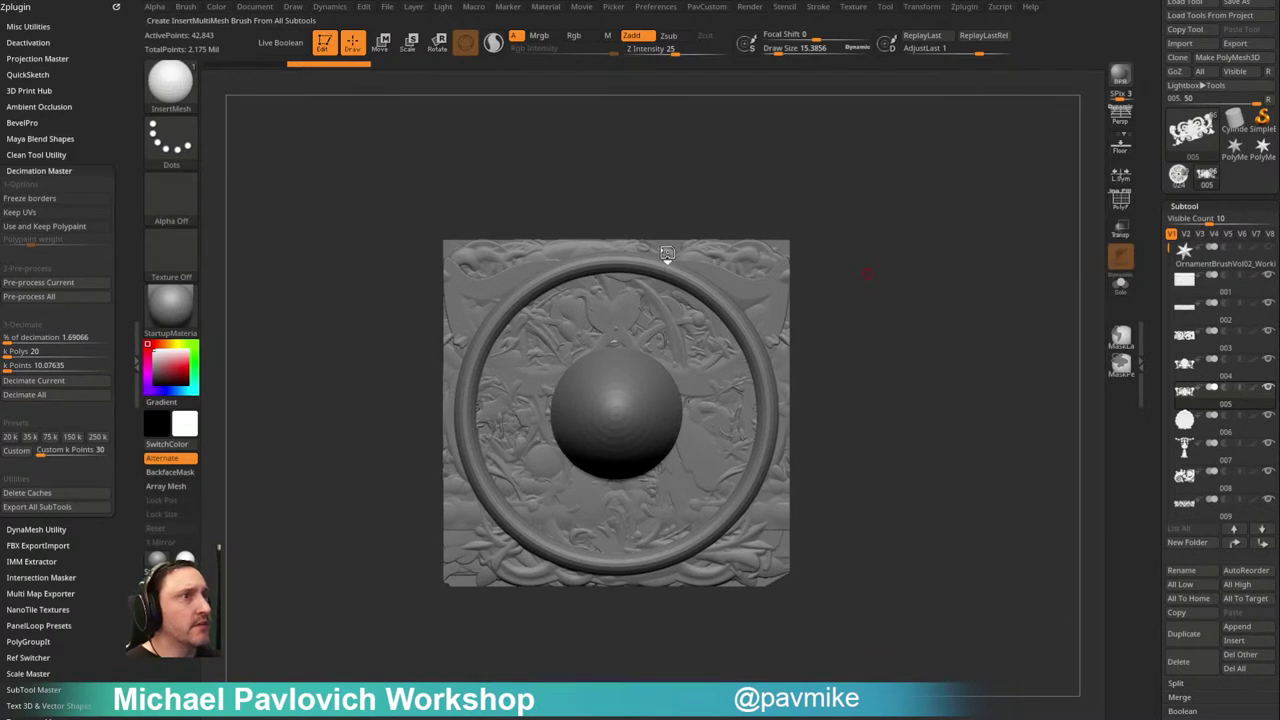
pyautogui.press('m')
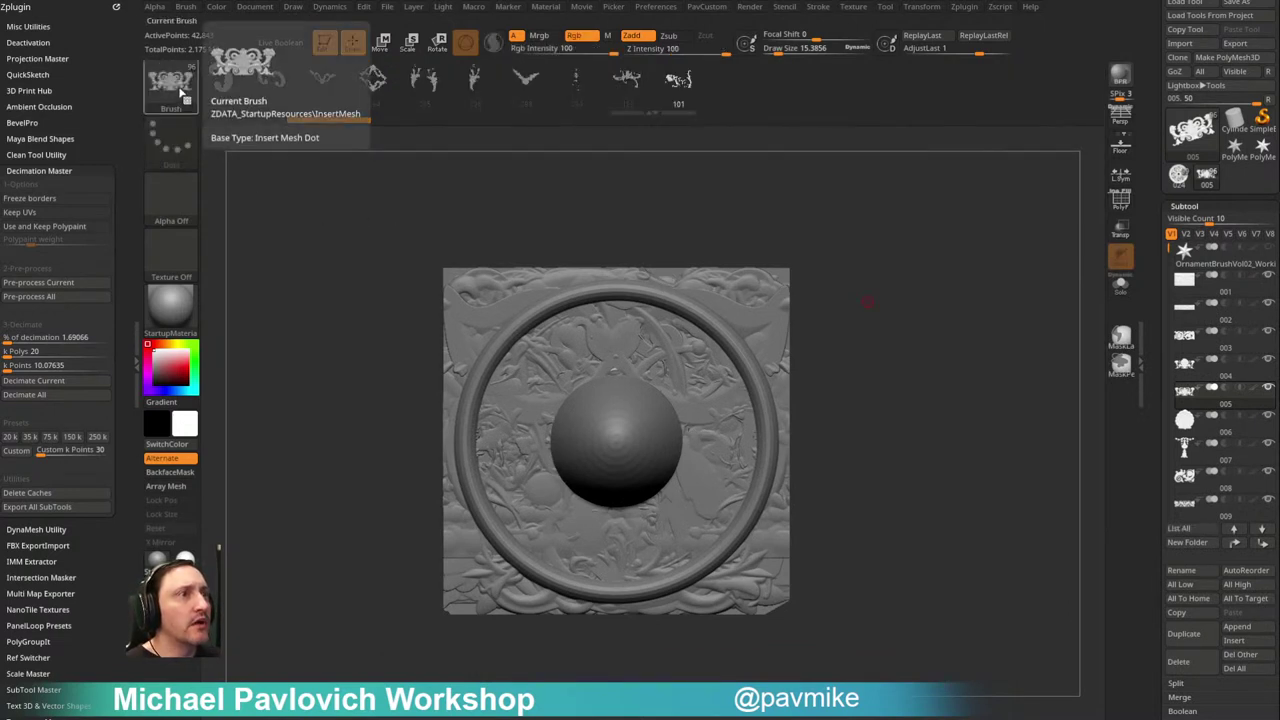
# Step: Browse the meshes of the new insert brush and choose the 065 scroll ornament
pyautogui.moveTo(366, 76); pyautogui.dragTo(677, 85)
pyautogui.moveTo(475, 86); pyautogui.dragTo(775, 105)
pyautogui.moveTo(420, 90); pyautogui.dragTo(700, 106)
pyautogui.scroll(3, 383, 88)
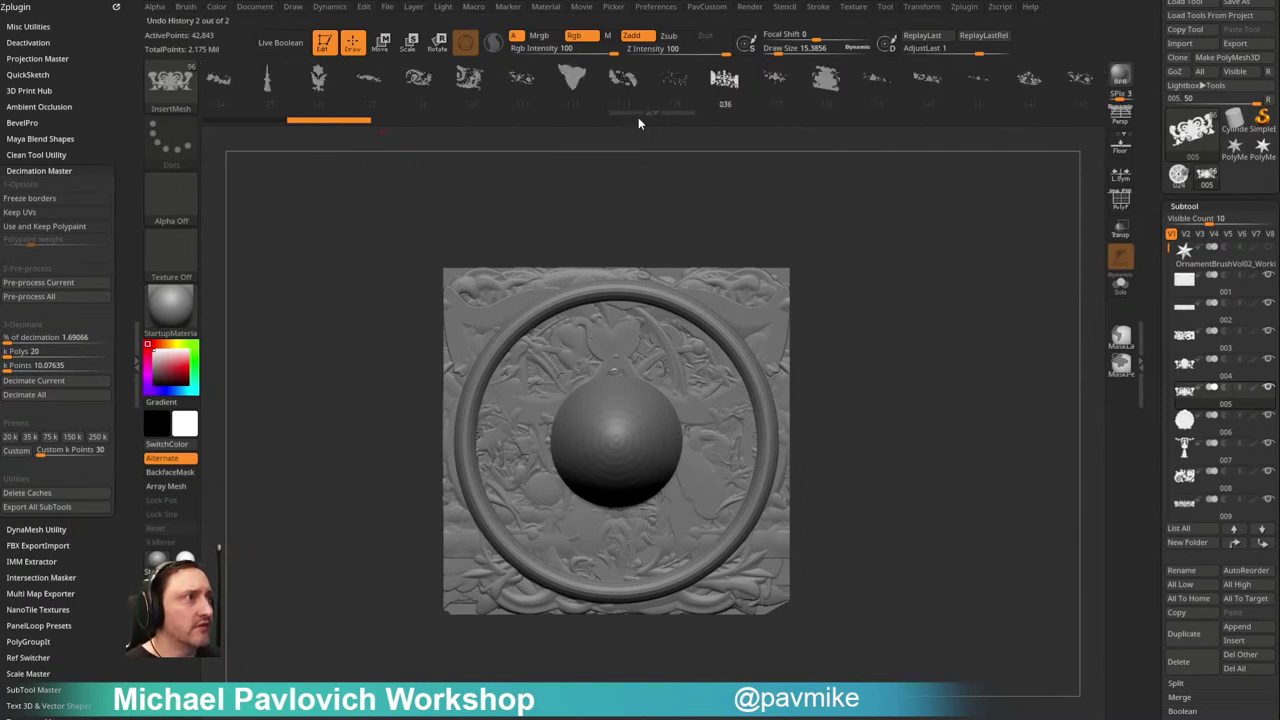
pyautogui.press('m')
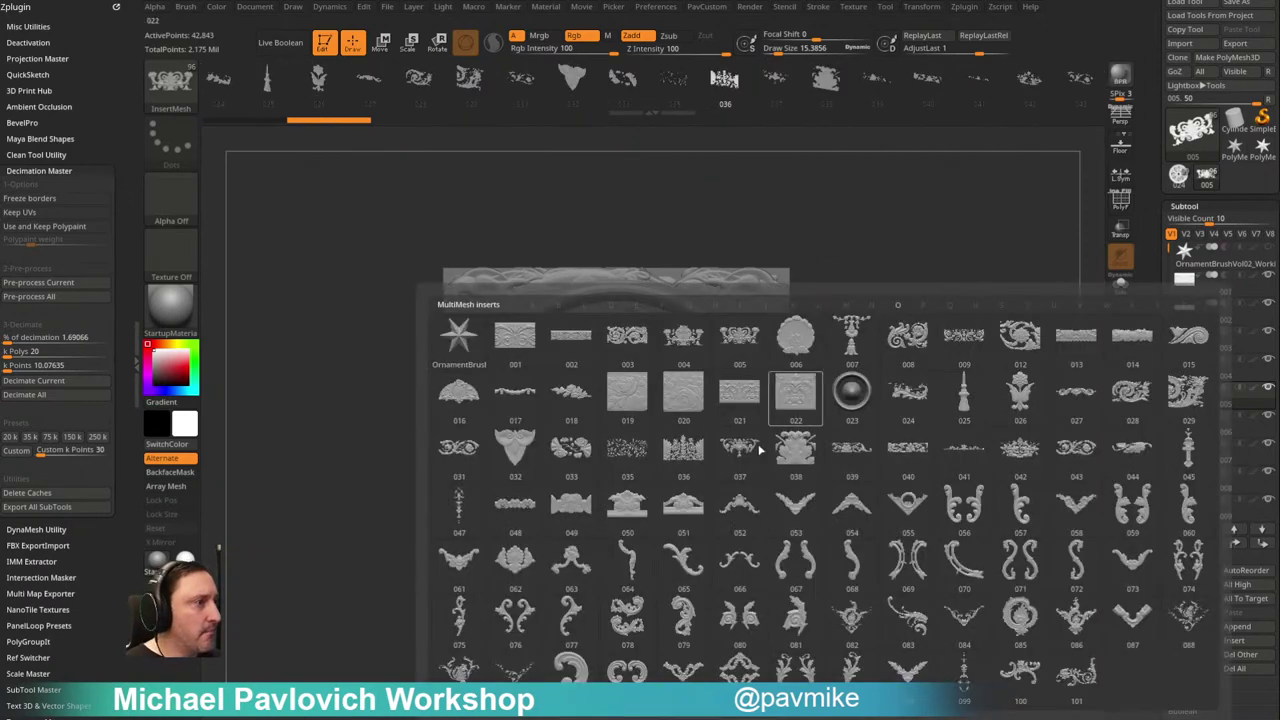
pyautogui.click(671, 574)
# Step: Insert several test copies of the 065 scroll across the stacked ornaments and undo all of them
pyautogui.moveTo(729, 393); pyautogui.dragTo(755, 412)
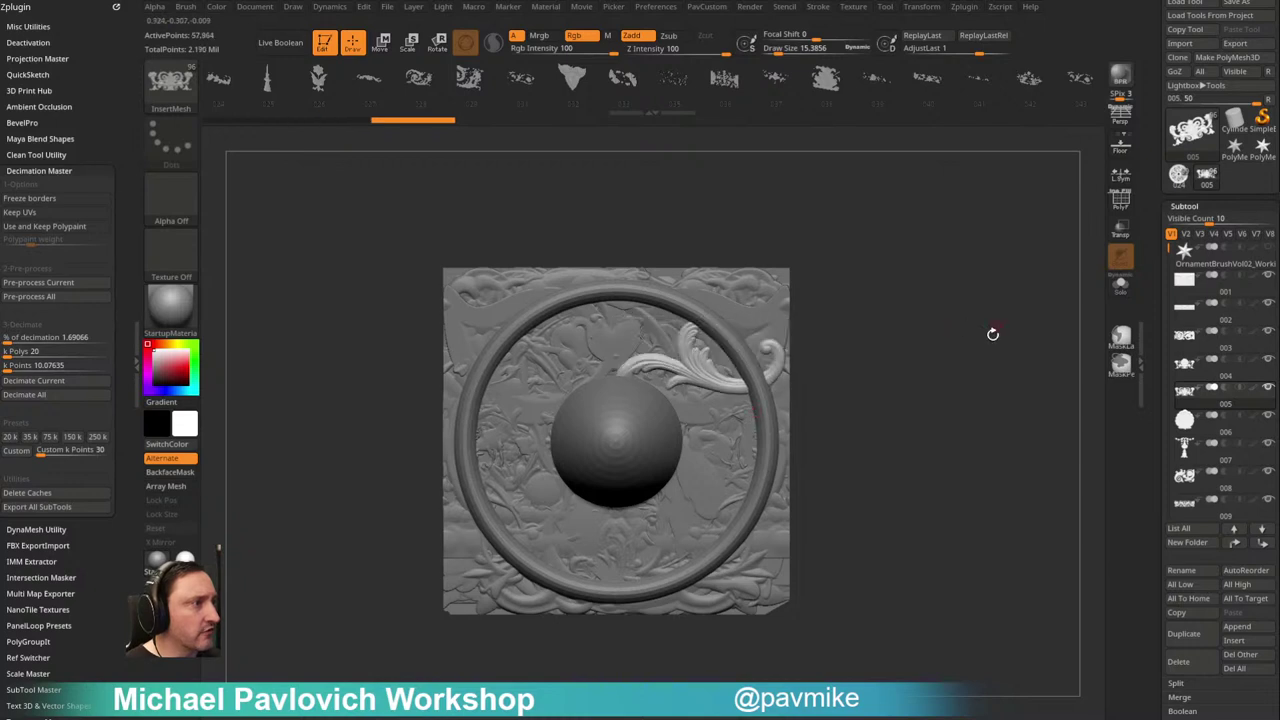
pyautogui.hotkey('ctrl', 'z')
pyautogui.moveTo(566, 342); pyautogui.dragTo(760, 385)
pyautogui.moveTo(733, 446); pyautogui.dragTo(820, 476)
pyautogui.moveTo(655, 522); pyautogui.dragTo(732, 556)
pyautogui.press('Right')
pyautogui.press('Right')
pyautogui.press('Right')
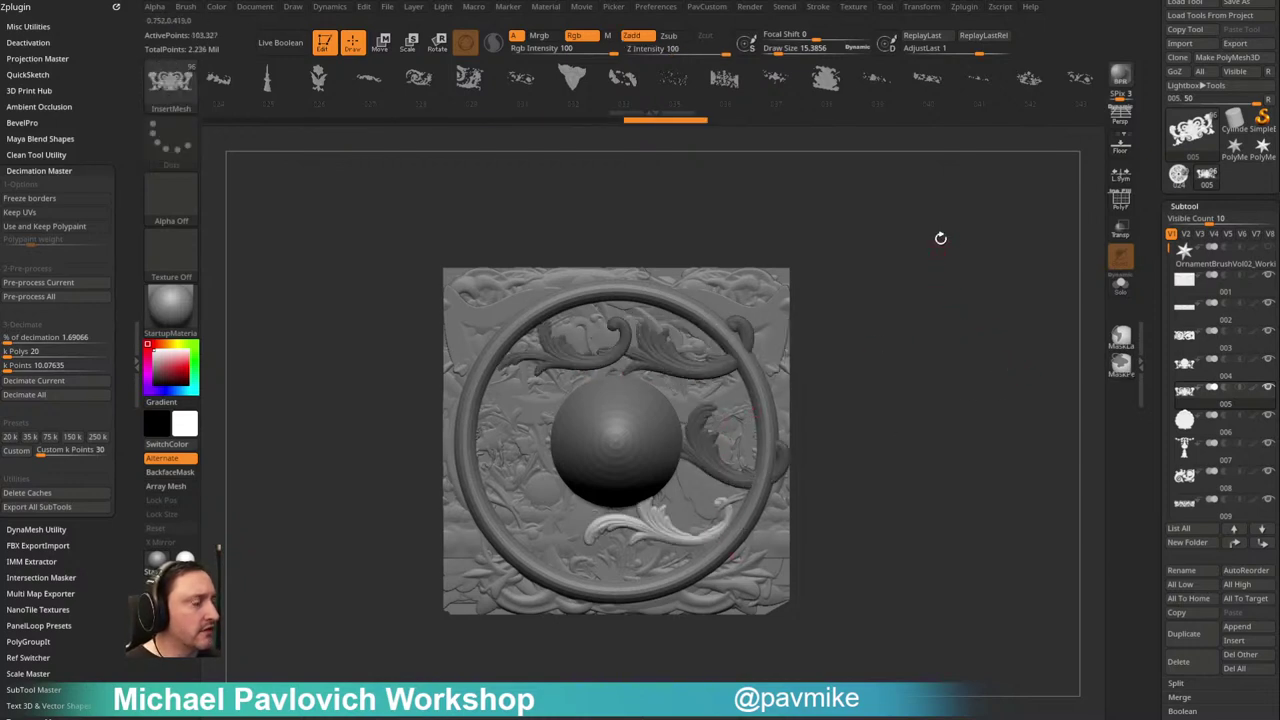
pyautogui.hotkey('ctrl', 'z')
pyautogui.hotkey('ctrl', 'z')
pyautogui.press('Left')
pyautogui.press('Left')
pyautogui.press('Left')
pyautogui.hotkey('ctrl', 'z')
pyautogui.hotkey('ctrl', 'z')
# Step: Test inserting the 065 scroll on the dome with Z Intensity at 28 and at 100, undoing each insertion
pyautogui.moveTo(934, 264); pyautogui.dragTo(843, 194)
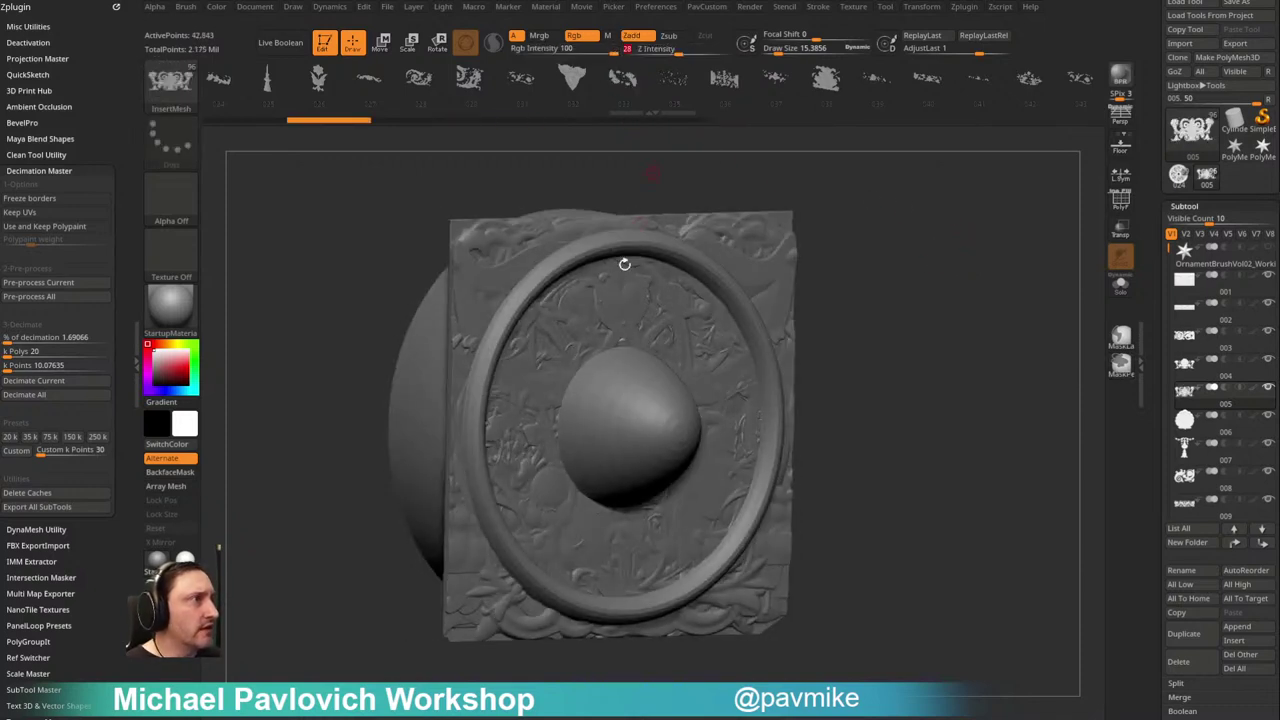
pyautogui.moveTo(594, 334); pyautogui.dragTo(602, 364)
pyautogui.hotkey('ctrl', 'z')
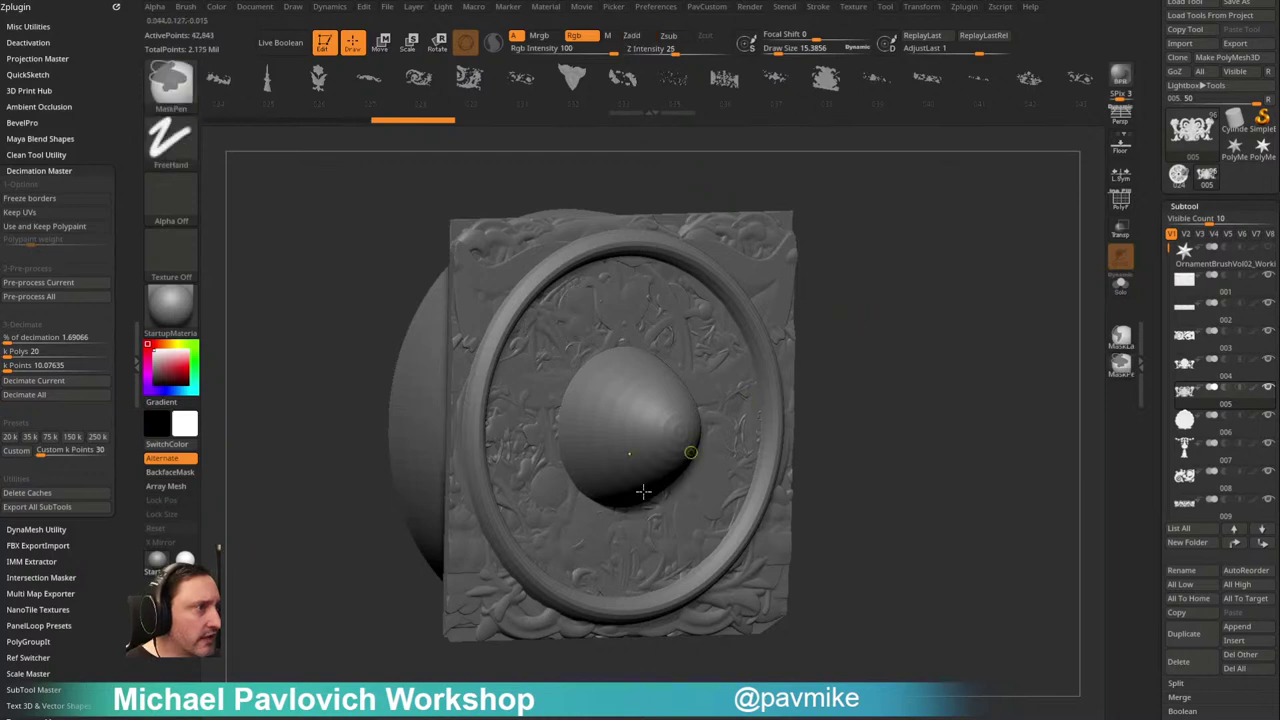
pyautogui.moveTo(626, 454); pyautogui.dragTo(994, 346)
pyautogui.hotkey('ctrl', 'z')
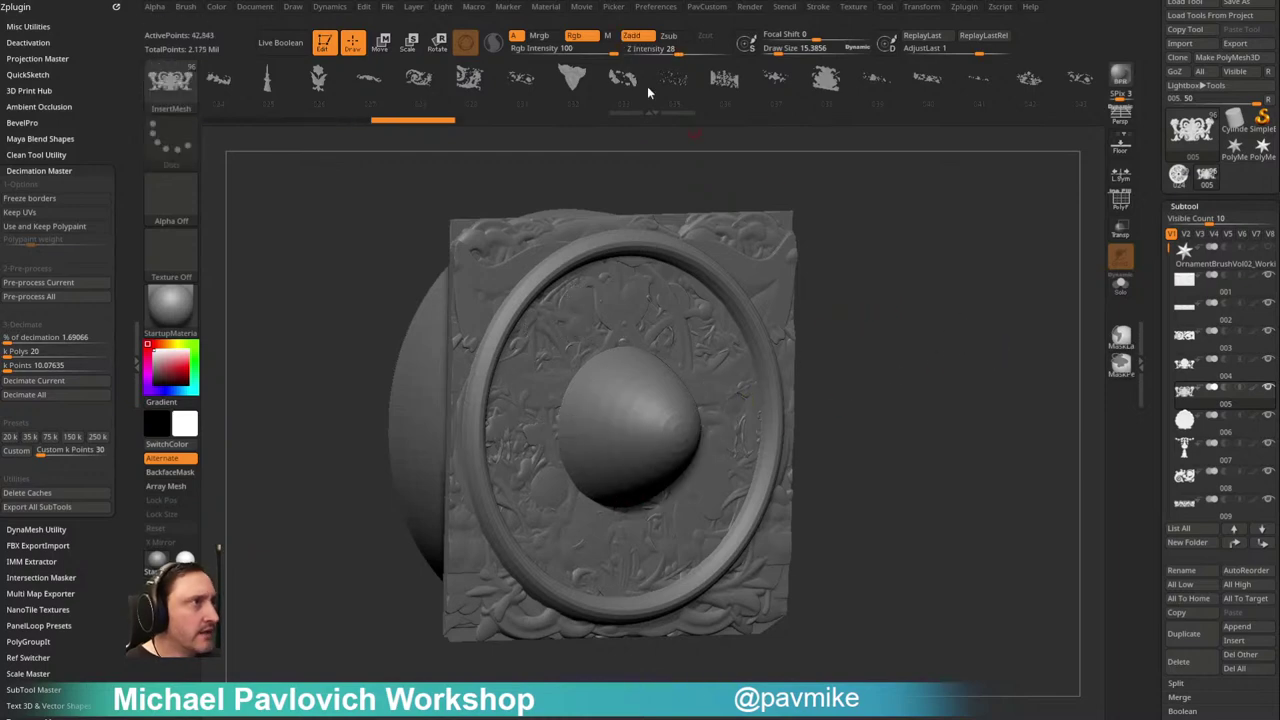
pyautogui.moveTo(703, 50); pyautogui.dragTo(742, 50)
pyautogui.moveTo(643, 403); pyautogui.dragTo(722, 460)
pyautogui.moveTo(909, 317); pyautogui.dragTo(943, 289)
pyautogui.hotkey('ctrl', 'z')
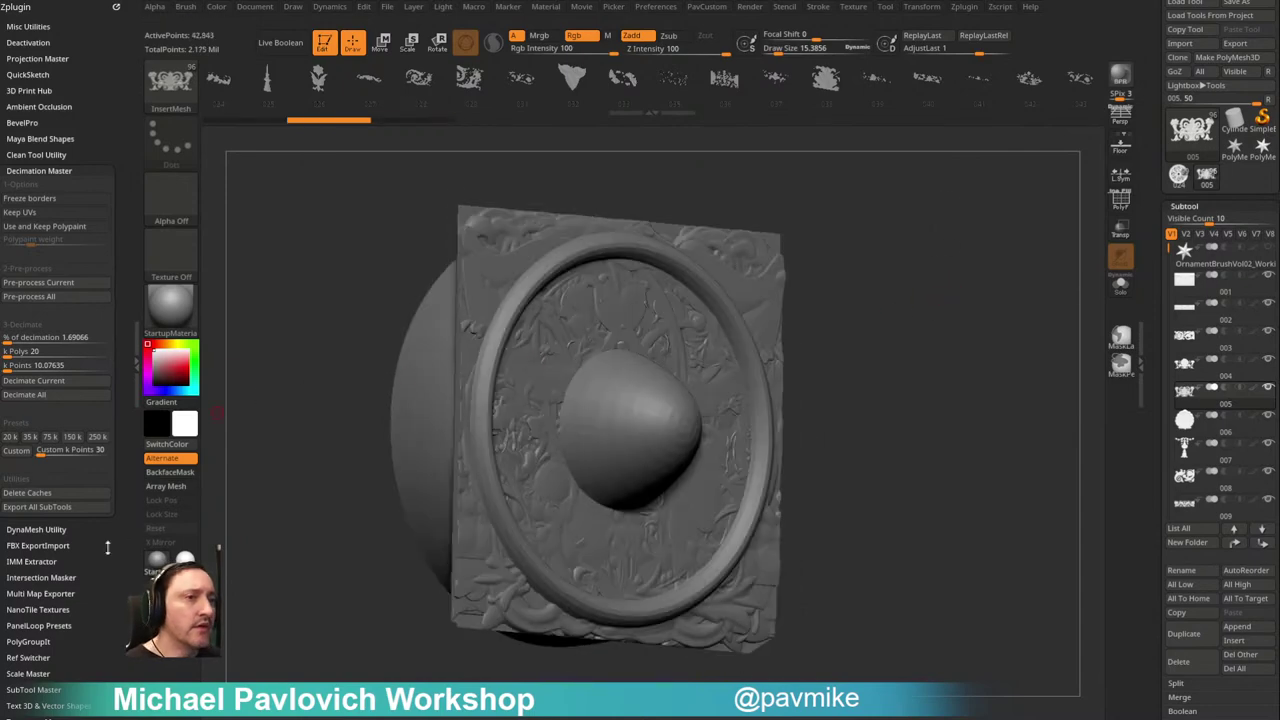
# Step: Set the insert brush's Strength Multiplier modifier to 2
pyautogui.click(116, 7)
pyautogui.moveTo(70, 262); pyautogui.dragTo(66, 100)
pyautogui.moveTo(63, 355); pyautogui.dragTo(57, 316)
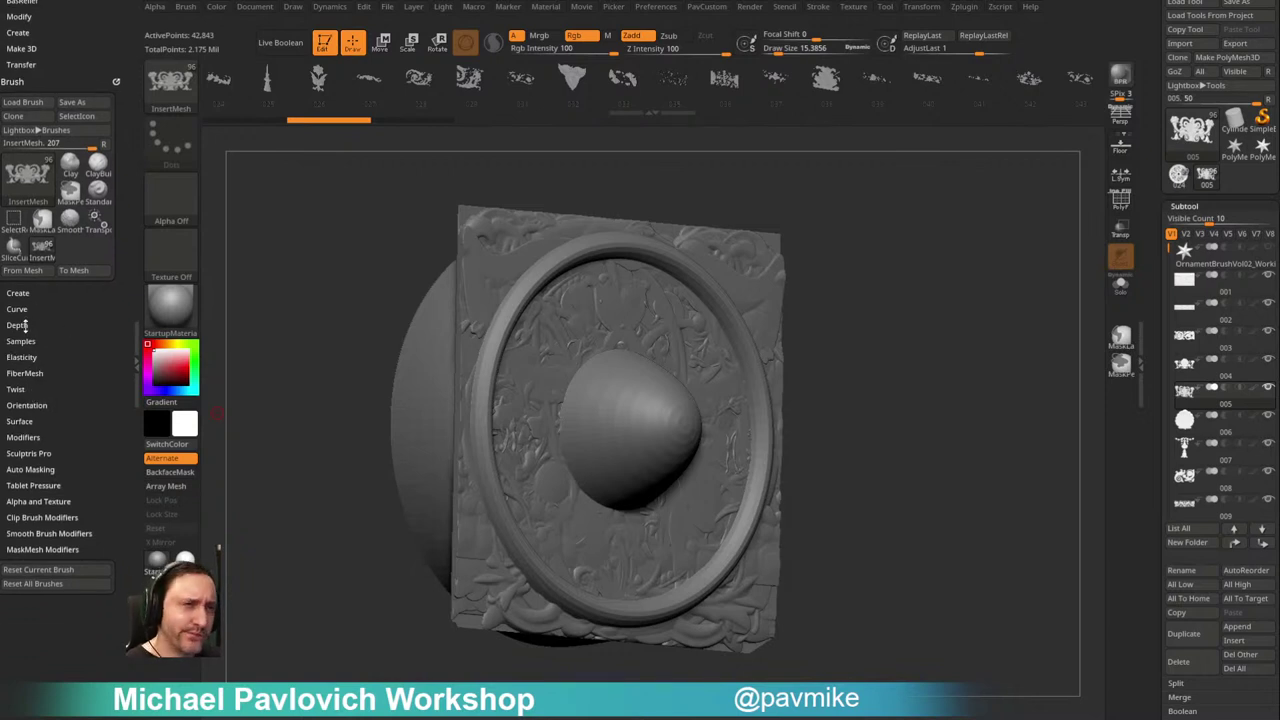
pyautogui.press('shift')
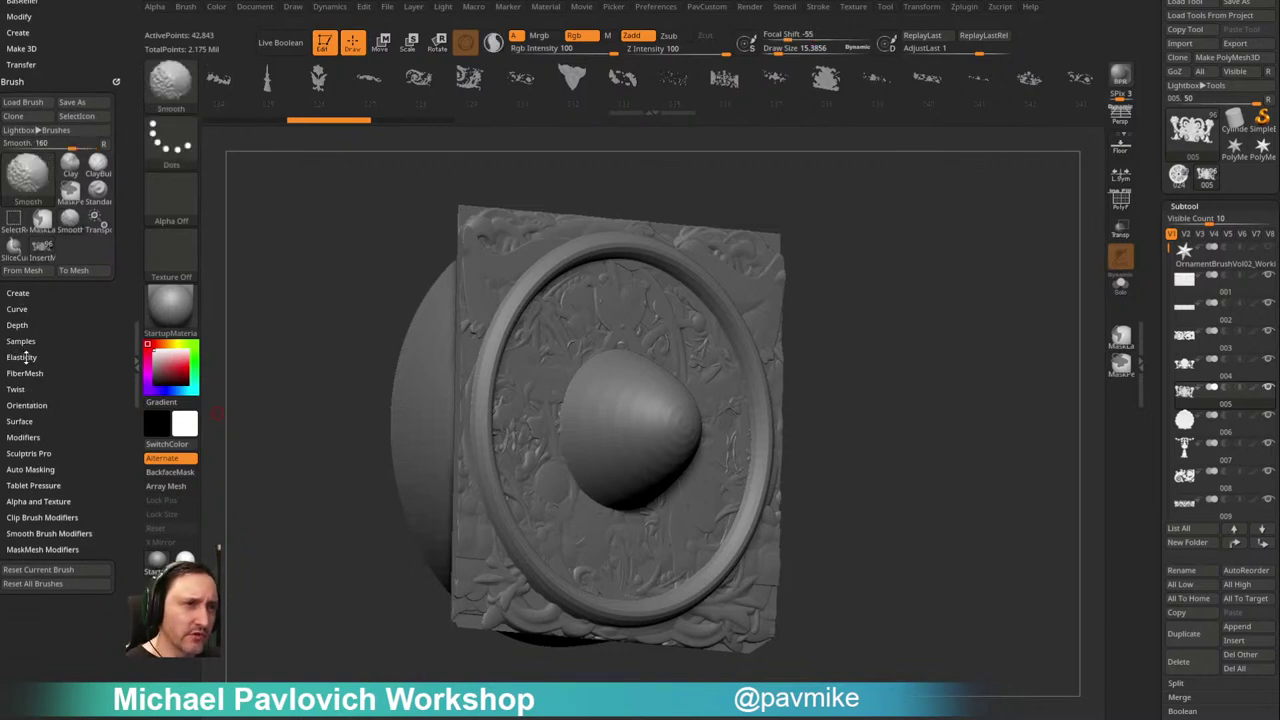
pyautogui.click(23, 437)
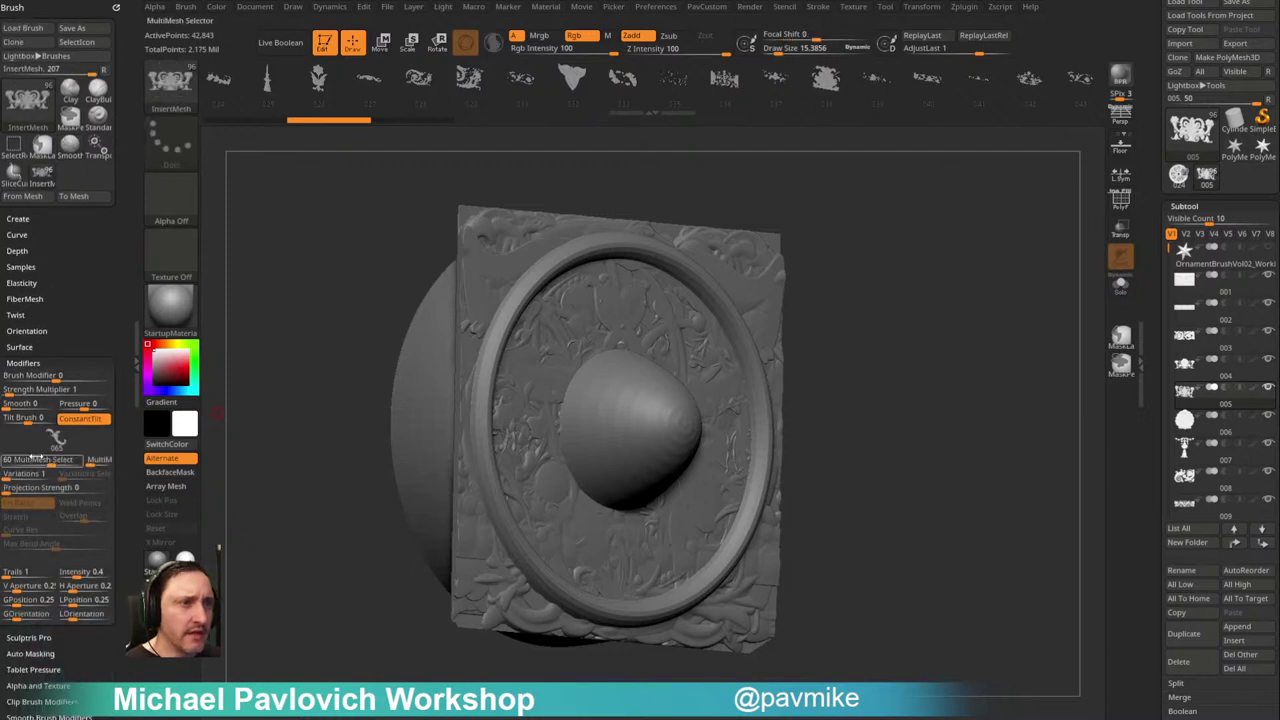
pyautogui.click(31, 391)
pyautogui.write('2')
# Step: Insert a test 065 scroll on the dome, inspect its thickness from an angle and undo the insertion
pyautogui.moveTo(914, 249); pyautogui.dragTo(628, 315)
pyautogui.moveTo(621, 402); pyautogui.dragTo(650, 380)
pyautogui.moveTo(860, 334); pyautogui.dragTo(703, 385)
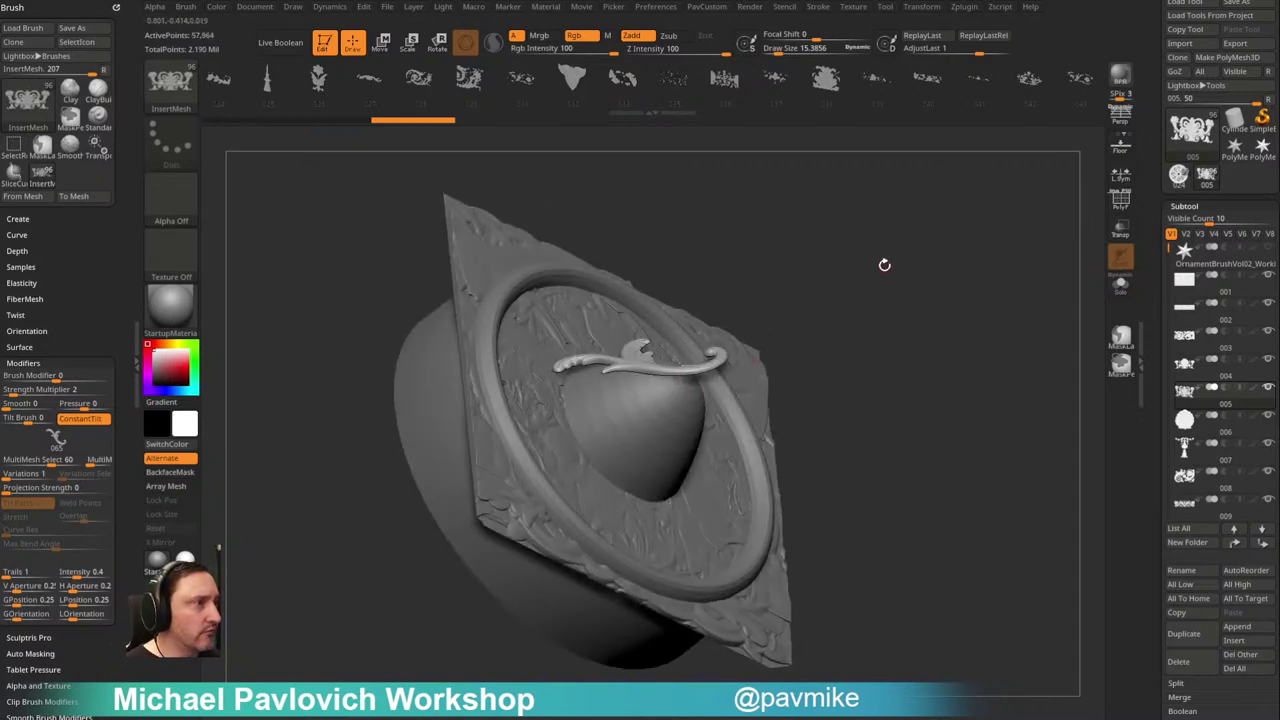
pyautogui.moveTo(883, 265); pyautogui.dragTo(820, 280)
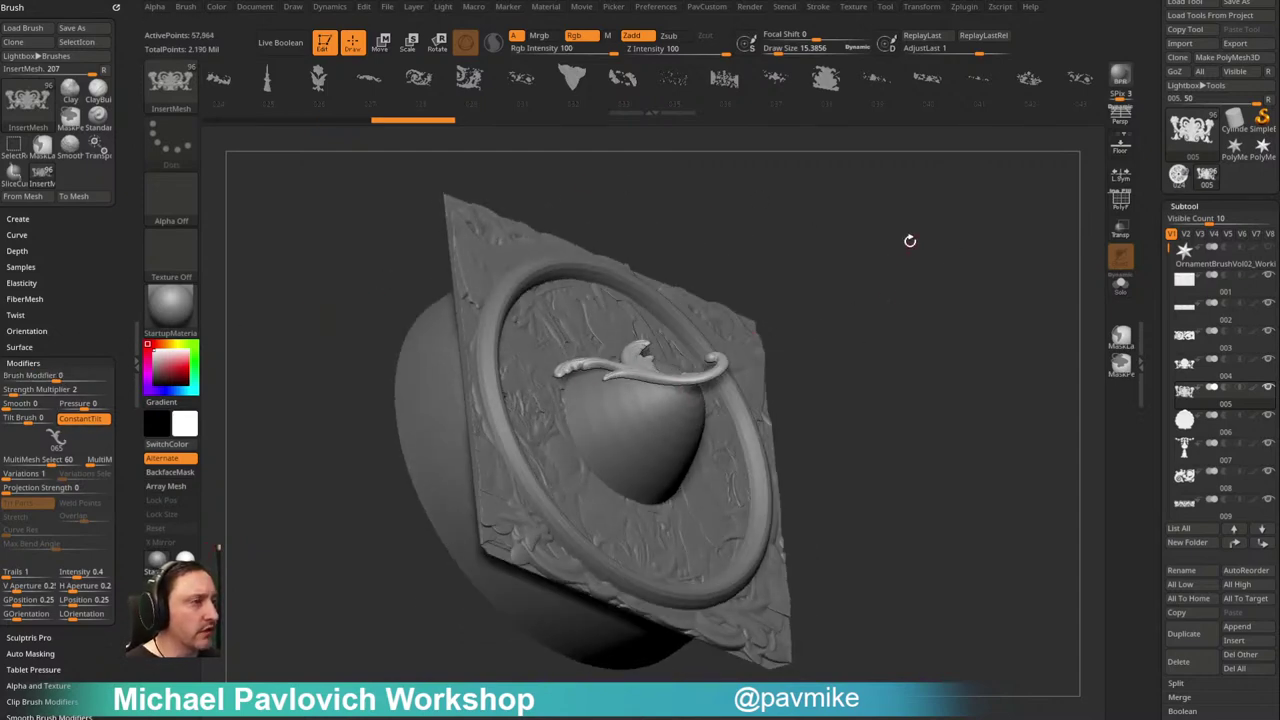
pyautogui.hotkey('ctrl', 'z')
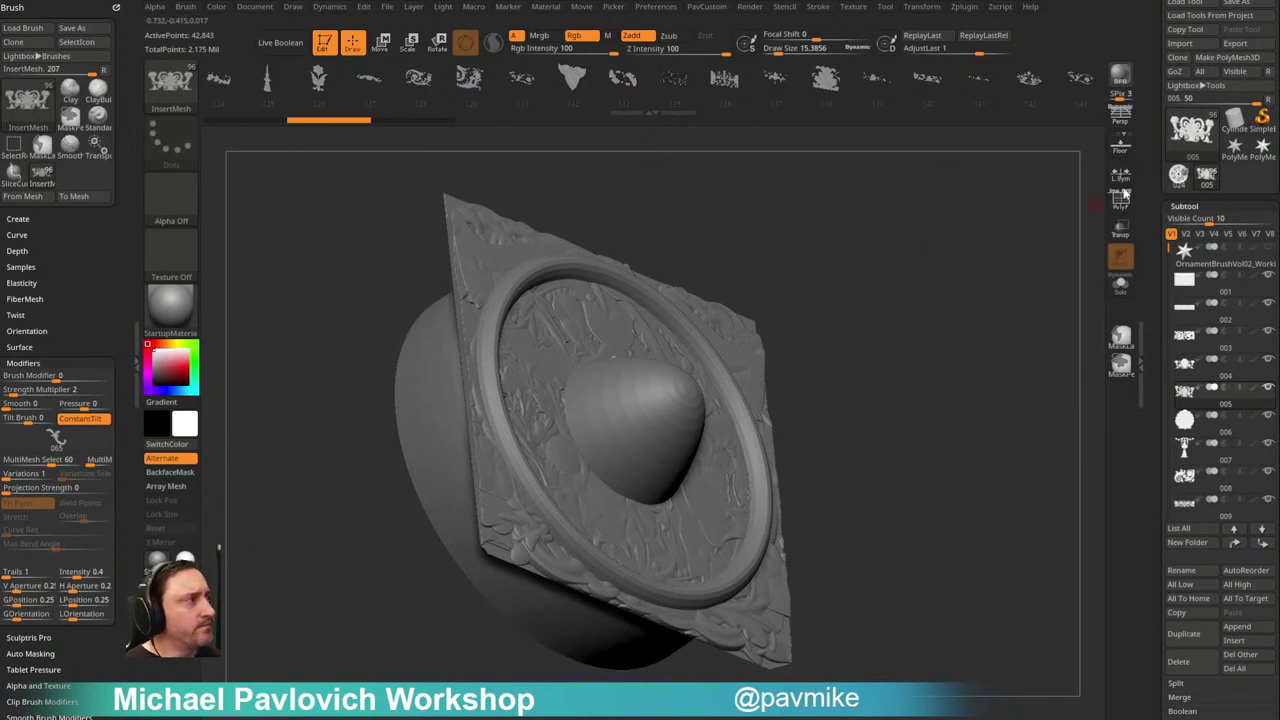
# Step: Switch to the Cylinder3D primitive and convert it to a PolyMesh3D
pyautogui.click(1235, 125)
pyautogui.click(1241, 57)
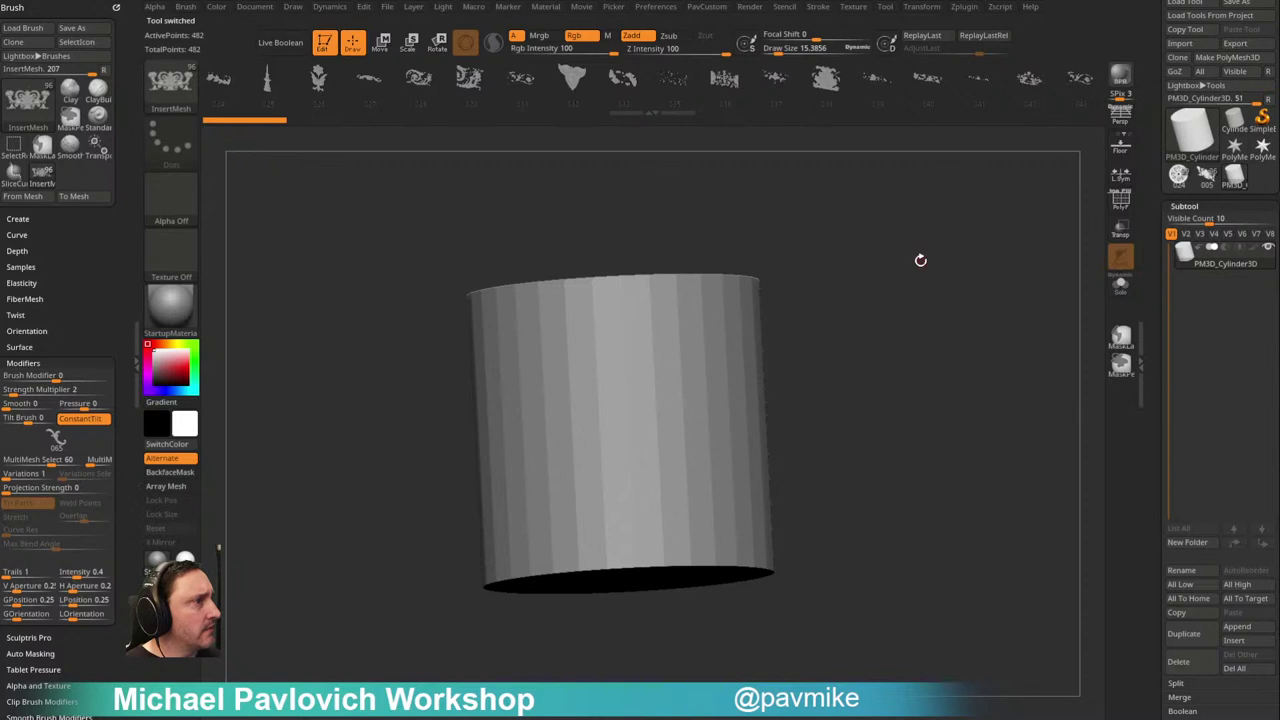
# Step: Crease the cylinder's hard edges at the cap borders
pyautogui.moveTo(921, 256); pyautogui.dragTo(933, 277)
pyautogui.press('2')
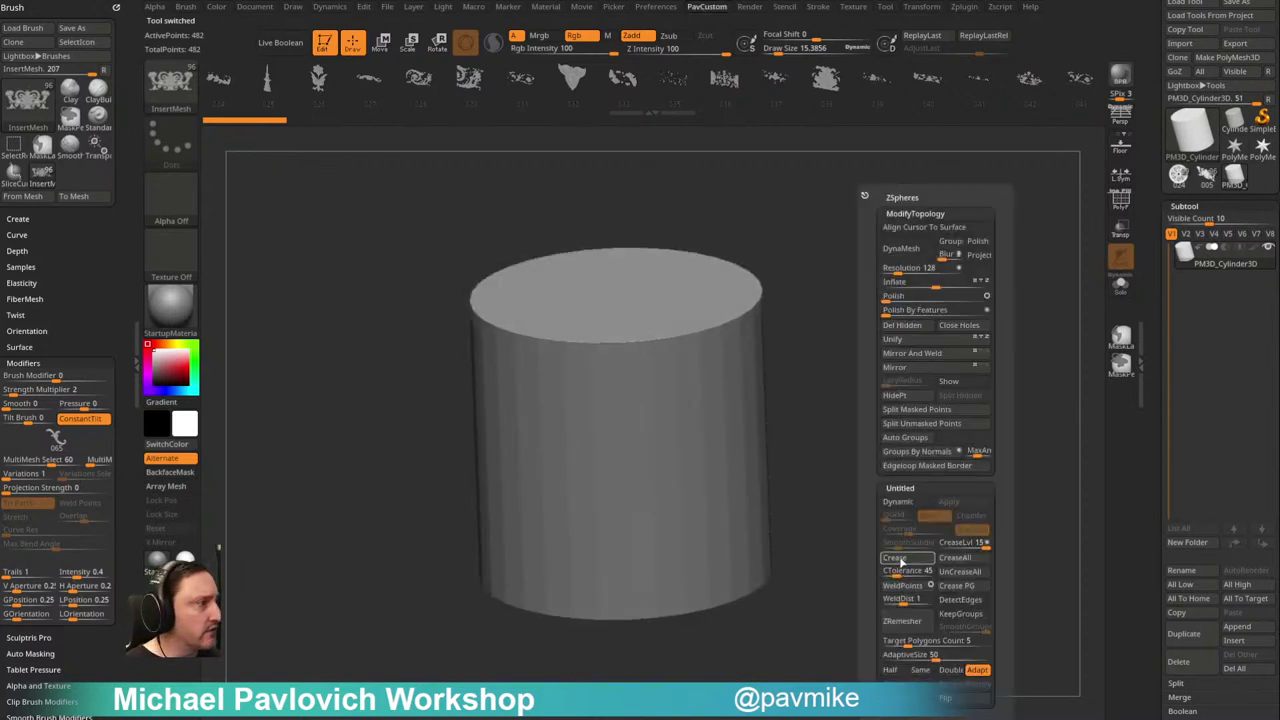
pyautogui.click(903, 559)
pyautogui.click(716, 229)
# Step: Apply dynamic subdivision to the creased cylinder and delete its lower subdivision levels
pyautogui.press('2')
pyautogui.click(915, 502)
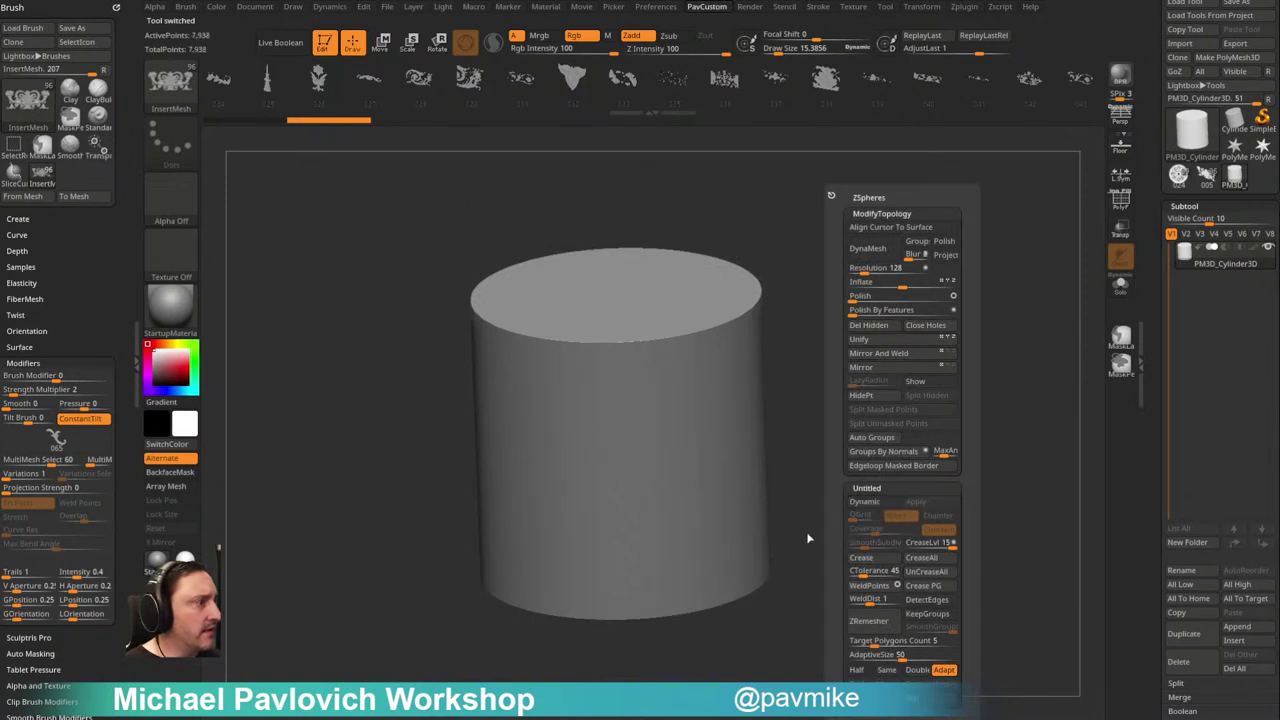
pyautogui.scroll(-5, 1185, 248)
pyautogui.click(1188, 220)
# Step: Insert a test 065 scroll on the cylinder's curved side, inspect it from an angle and undo the insertion
pyautogui.moveTo(1014, 280); pyautogui.dragTo(302, 497)
pyautogui.moveTo(595, 372); pyautogui.dragTo(700, 425)
pyautogui.moveTo(860, 360); pyautogui.dragTo(845, 320)
pyautogui.hotkey('ctrl', 'z')
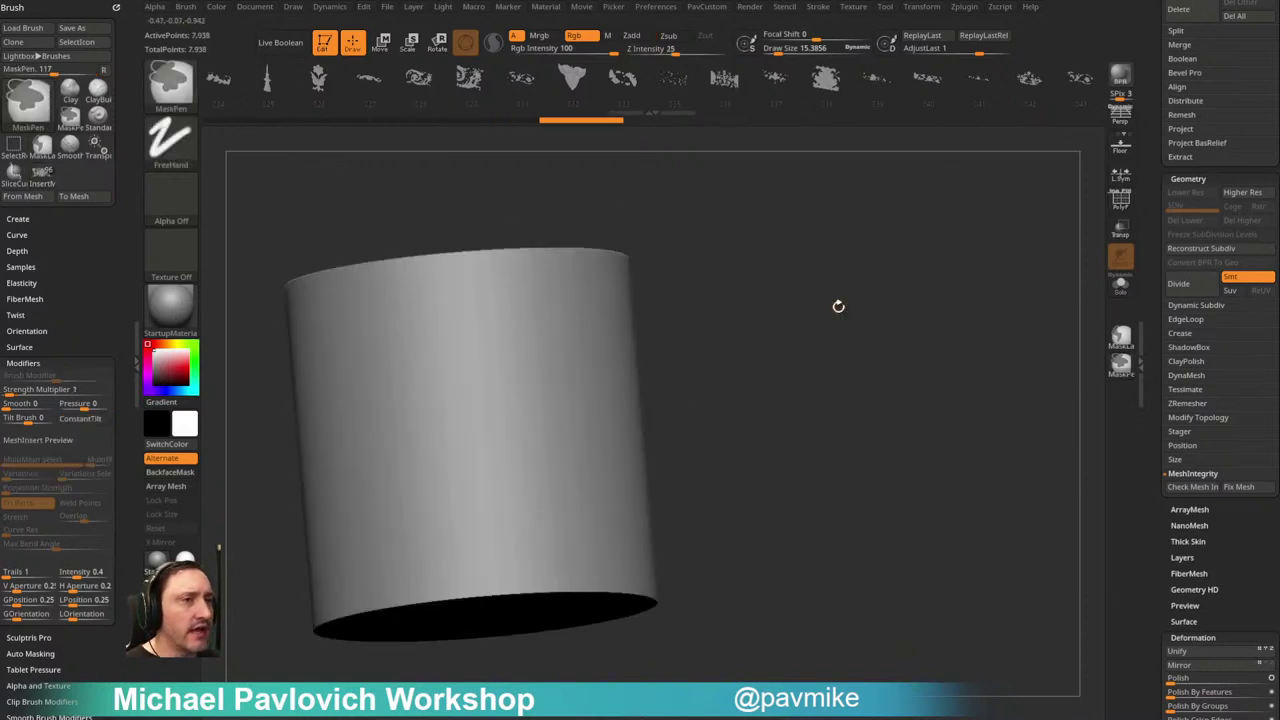
# Step: Set the insert brush's Projection Strength to 100 and insert large and small 065 scrolls on the cylinder's curved side
pyautogui.scroll(-5, 73, 187)
pyautogui.moveTo(73, 188); pyautogui.dragTo(123, 209)
pyautogui.moveTo(770, 220); pyautogui.dragTo(777, 300)
pyautogui.moveTo(483, 430); pyautogui.dragTo(486, 523)
pyautogui.moveTo(700, 450); pyautogui.dragTo(865, 330)
pyautogui.hotkey('ctrl', 'z')
pyautogui.moveTo(688, 358); pyautogui.dragTo(693, 374)
pyautogui.moveTo(985, 308); pyautogui.dragTo(862, 320)
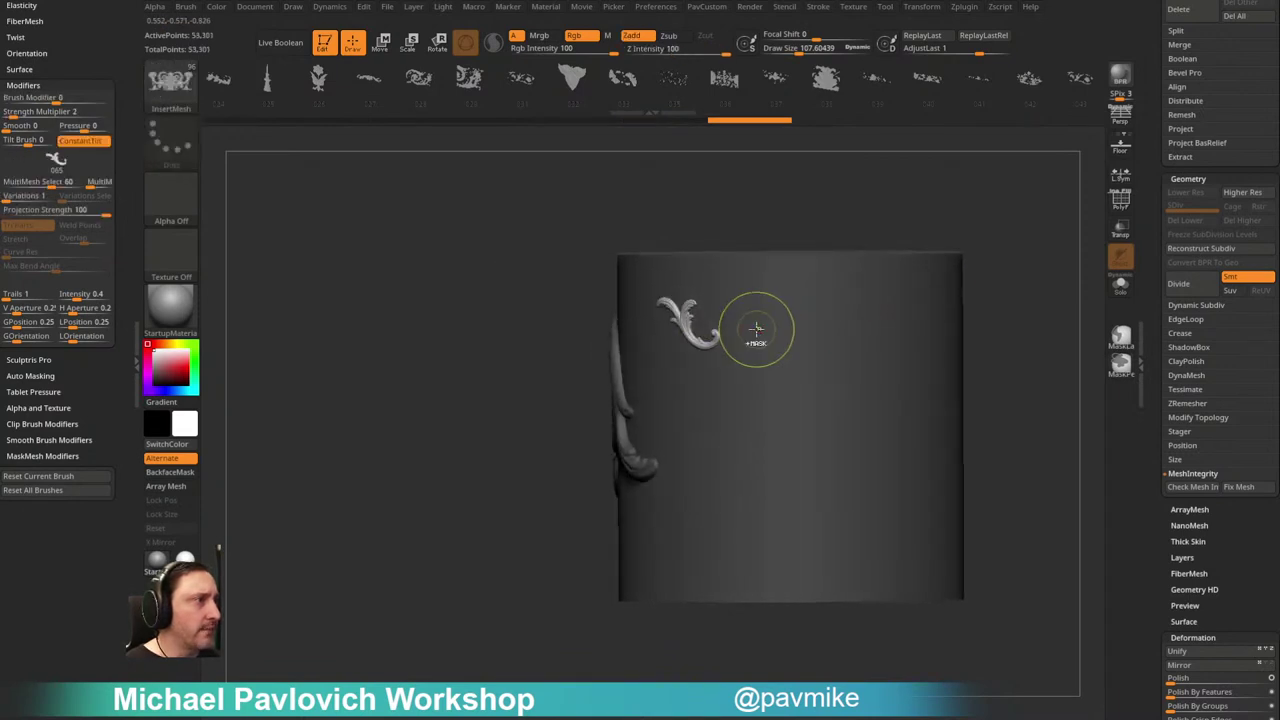
# Step: Continue the row of small 065 scrolls around the cylinder's upper side and clear the mask
pyautogui.moveTo(757, 322)
pyautogui.mouseDown()
pyautogui.moveTo(755, 291)
pyautogui.moveTo(774, 265)
pyautogui.mouseUp()
pyautogui.press('Right')
pyautogui.click(826, 326)
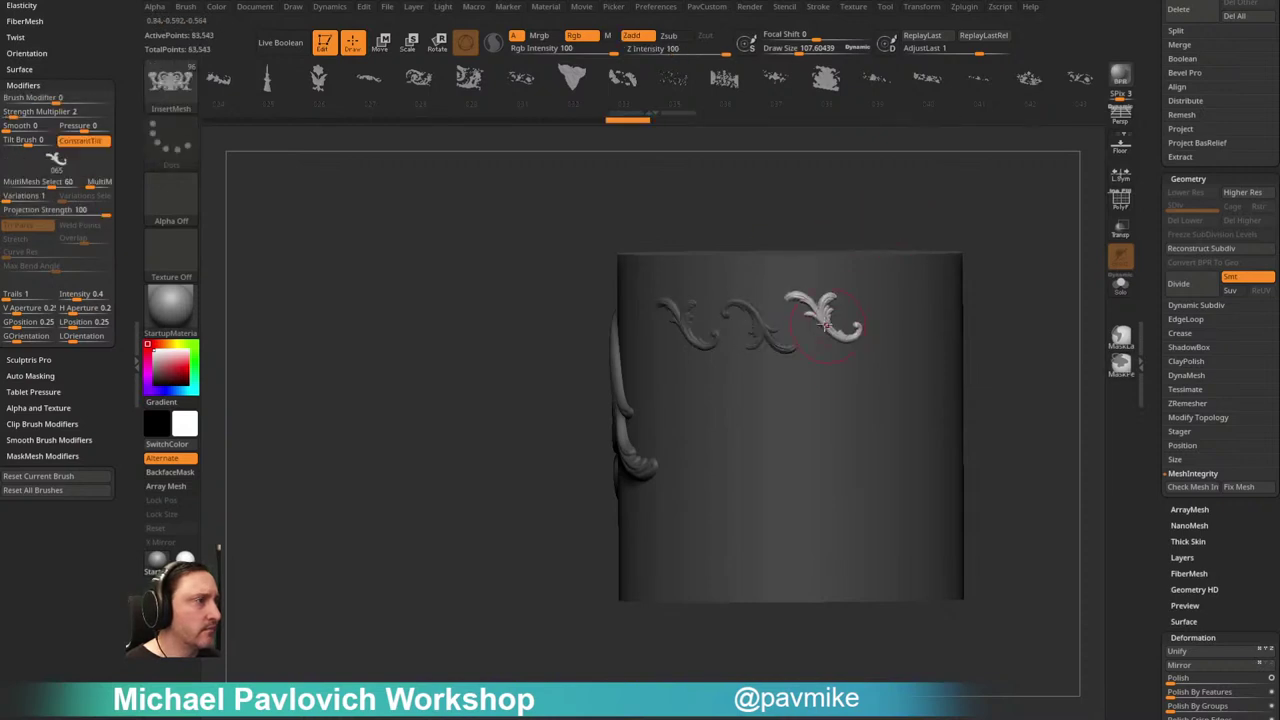
pyautogui.press('ctrl')
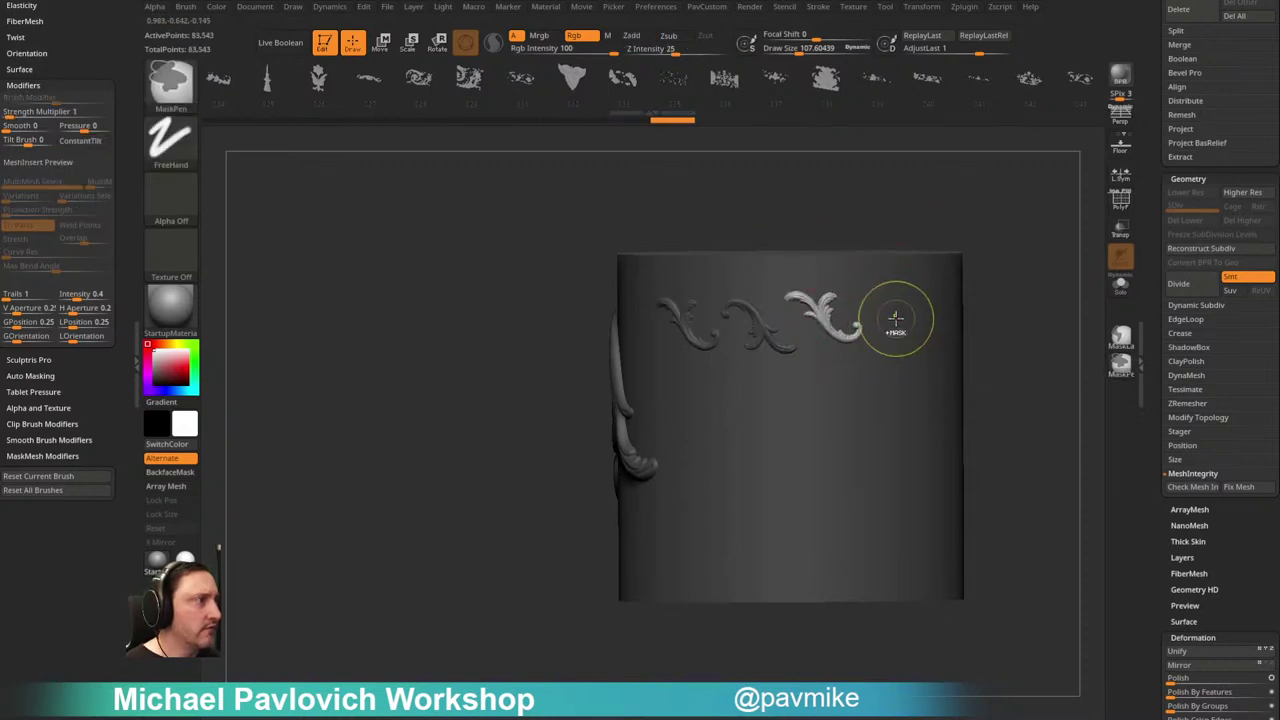
pyautogui.moveTo(888, 318); pyautogui.dragTo(892, 291)
pyautogui.keyDown('shift'); pyautogui.moveTo(983, 243); pyautogui.dragTo(1050, 225); pyautogui.keyUp('shift')
pyautogui.keyDown('ctrl'); pyautogui.moveTo(957, 186); pyautogui.dragTo(1010, 245); pyautogui.keyUp('ctrl')
pyautogui.moveTo(1010, 245); pyautogui.dragTo(956, 230)
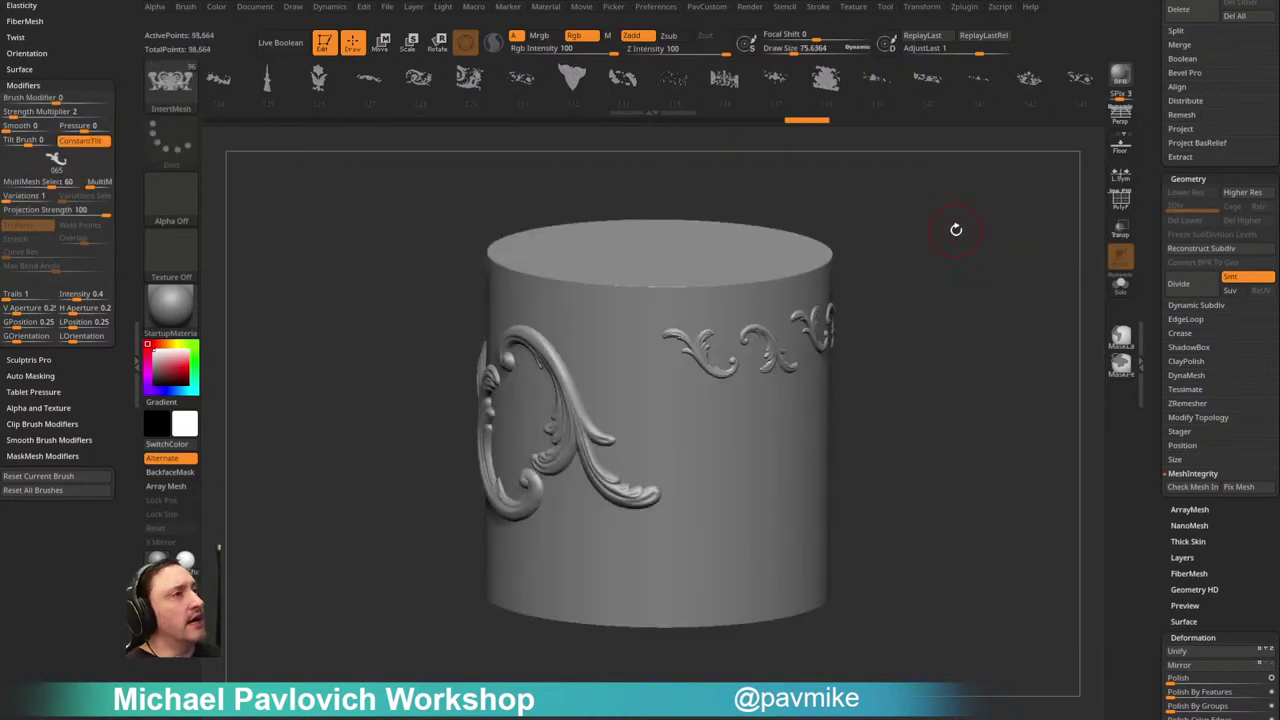
# Step: Switch back to the 005 ornament tool and select the star mesh OrnamentBrushVol02_Working in the insert brush
pyautogui.moveTo(1158, 126); pyautogui.dragTo(1151, 700)
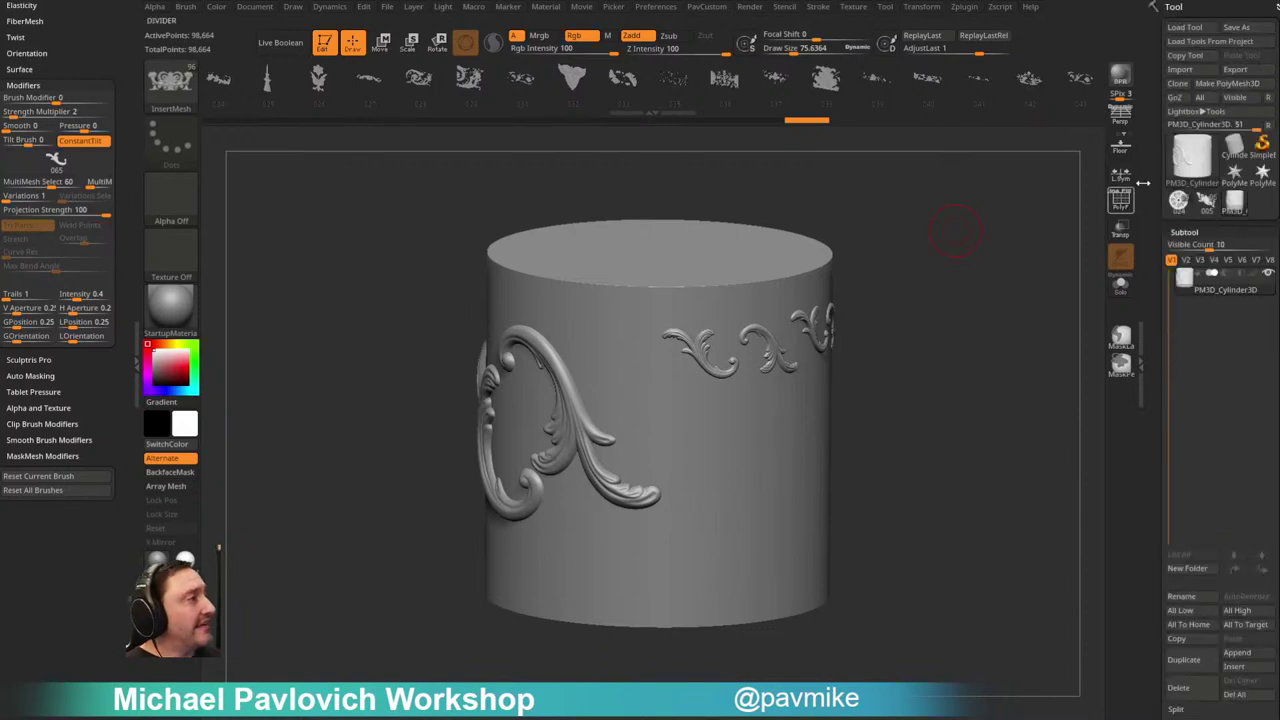
pyautogui.click(1206, 200)
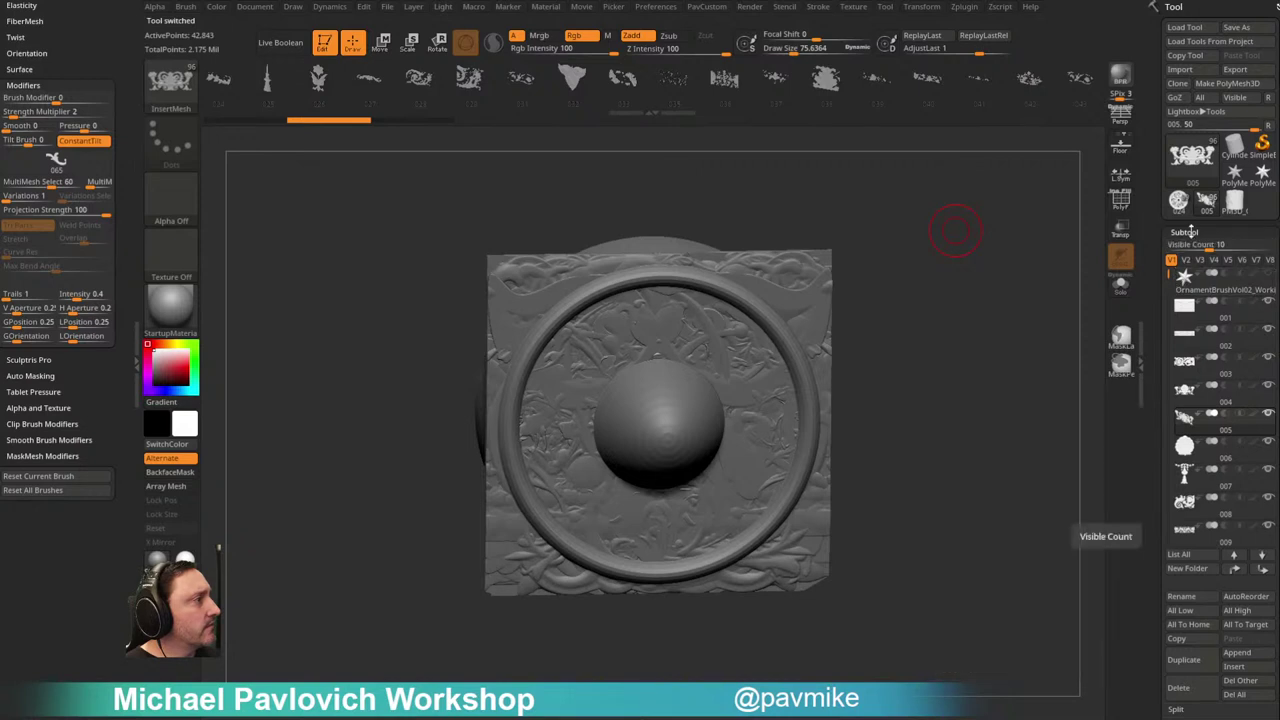
pyautogui.moveTo(418, 88); pyautogui.dragTo(946, 105)
pyautogui.moveTo(488, 95); pyautogui.dragTo(591, 99)
pyautogui.scroll(4, 800, 95)
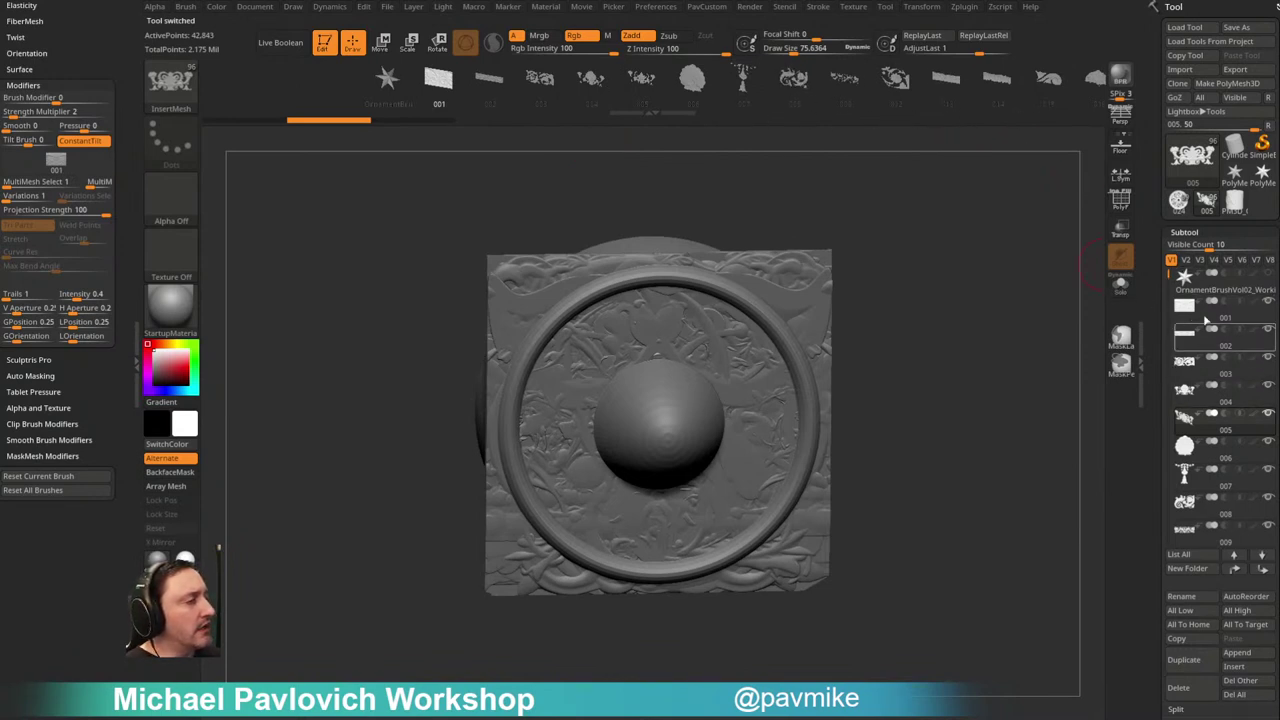
pyautogui.click(1220, 452)
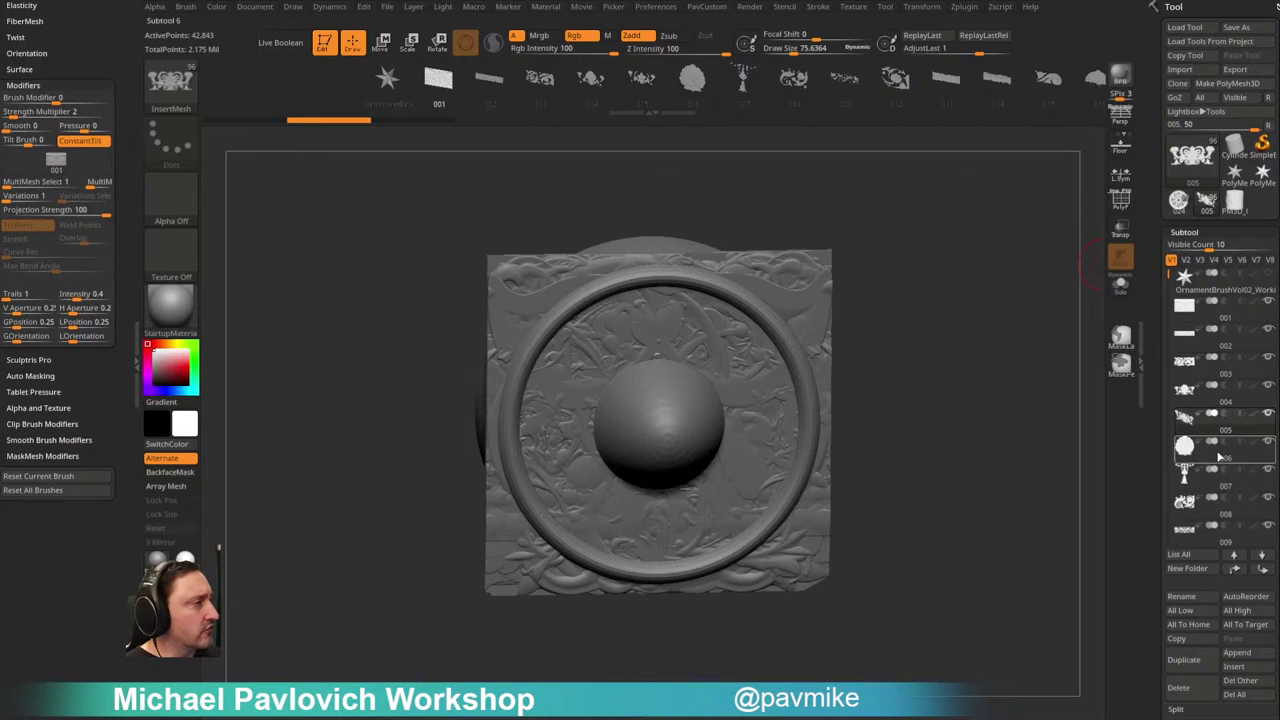
pyautogui.click(388, 78)
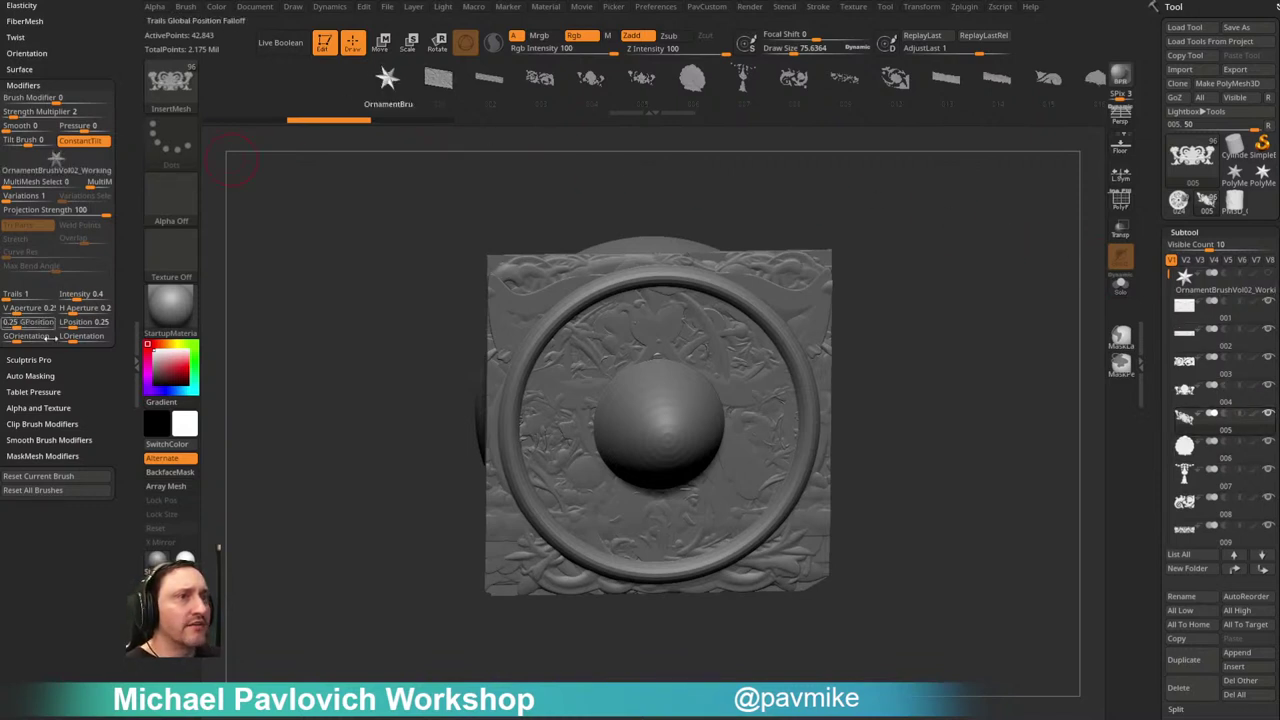
pyautogui.scroll(5, 64, 186)
pyautogui.scroll(1, 50, 215)
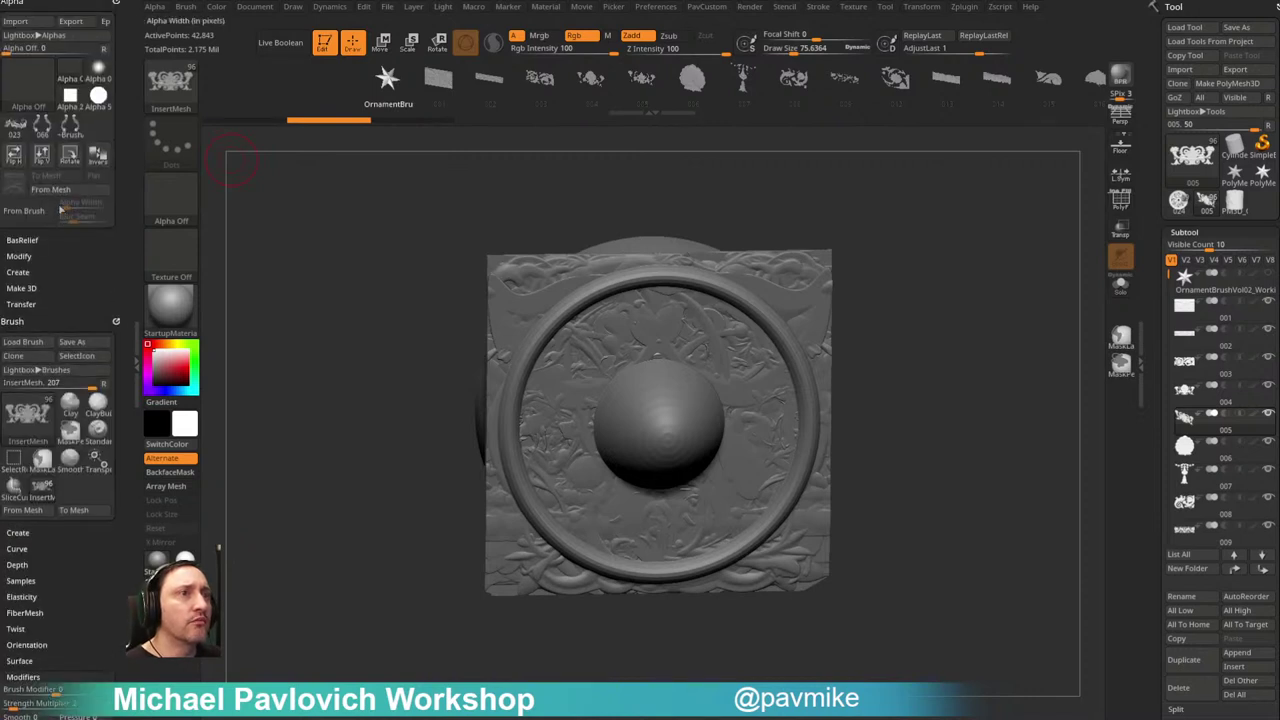
pyautogui.press('shift')
pyautogui.click(27, 272)
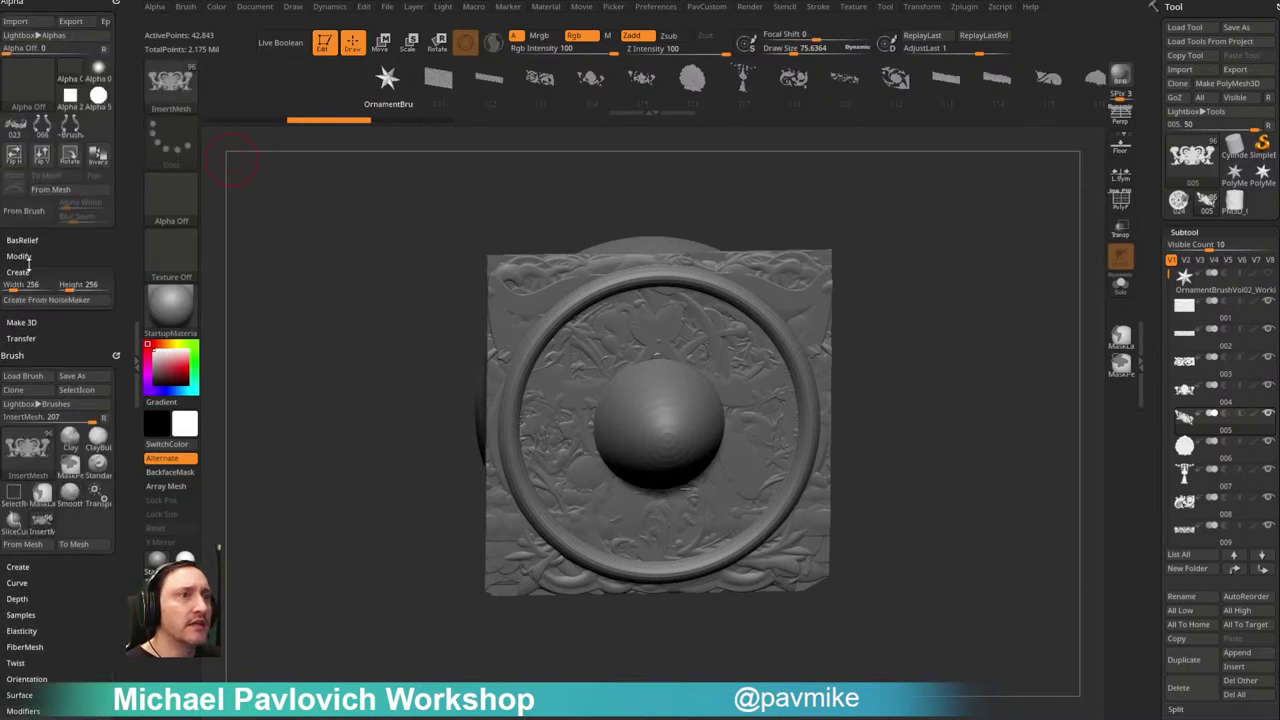
pyautogui.keyDown('shift'); pyautogui.click(30, 270); pyautogui.keyUp('shift')
pyautogui.moveTo(54, 251); pyautogui.dragTo(63, 270)
pyautogui.press('shift')
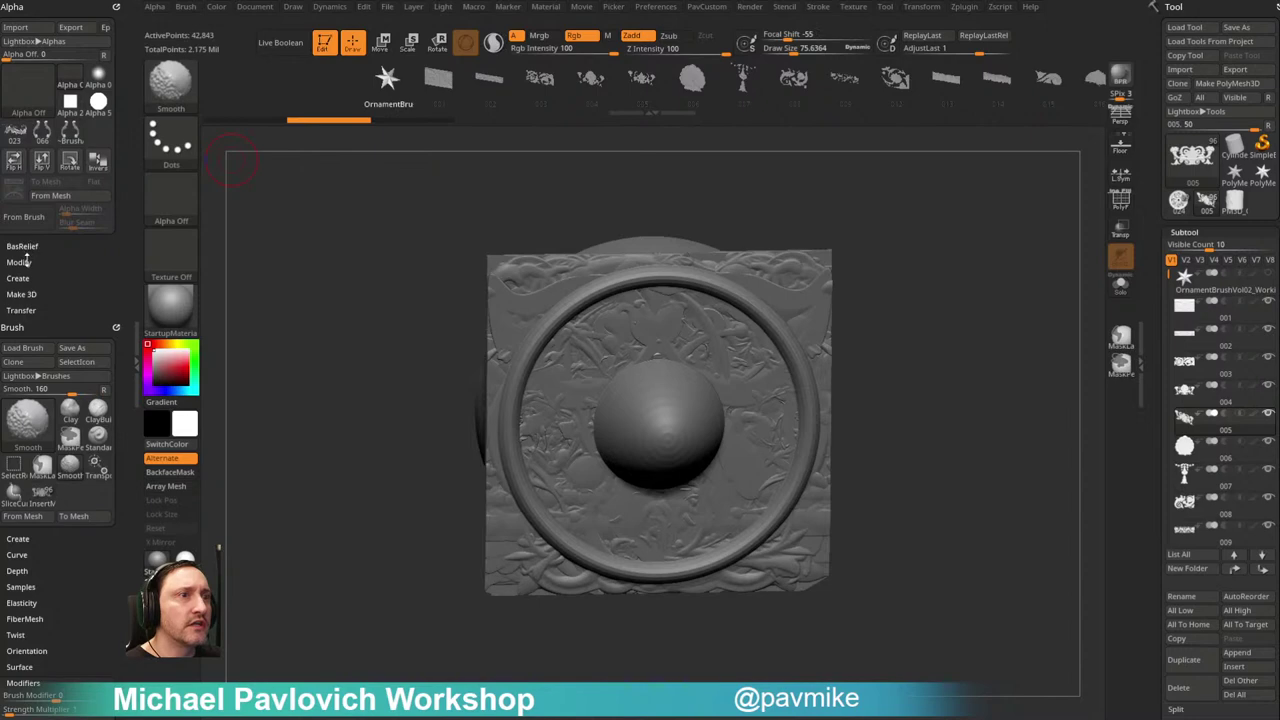
pyautogui.click(20, 262)
pyautogui.click(31, 260)
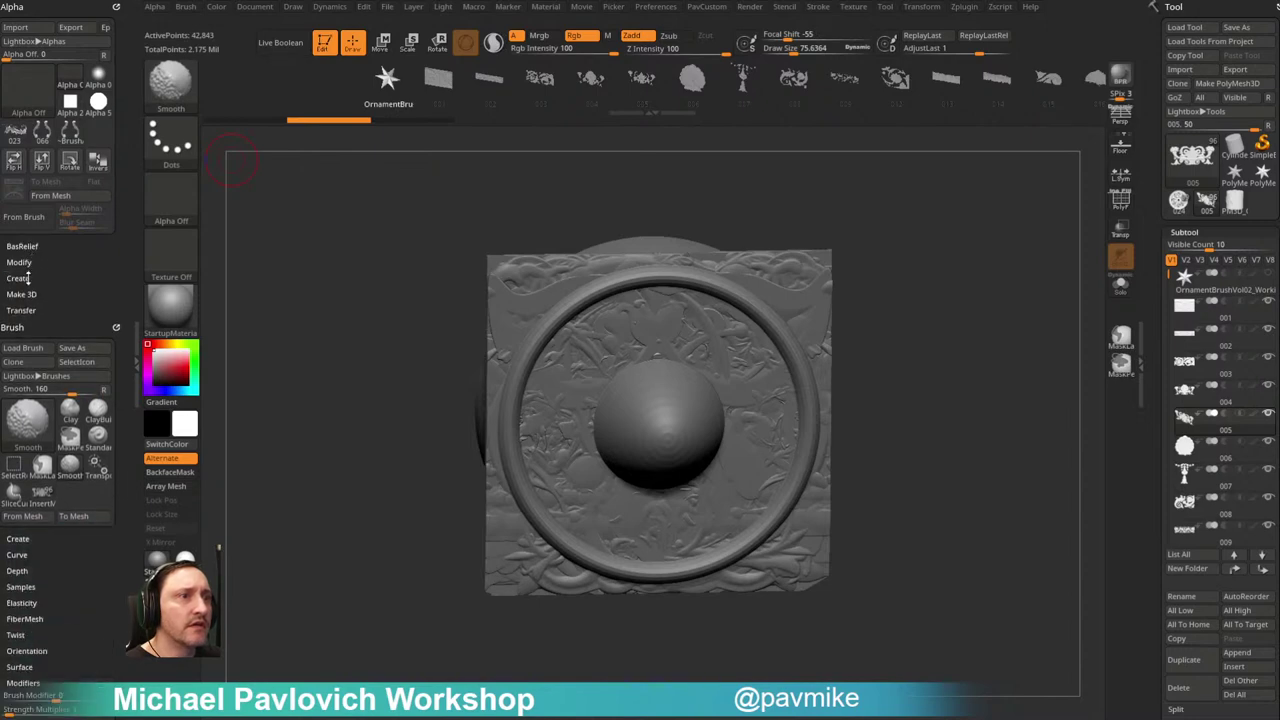
pyautogui.click(22, 278)
pyautogui.moveTo(386, 208)
pyautogui.mouseDown()
pyautogui.moveTo(366, 223)
pyautogui.moveTo(365, 208)
pyautogui.mouseUp()
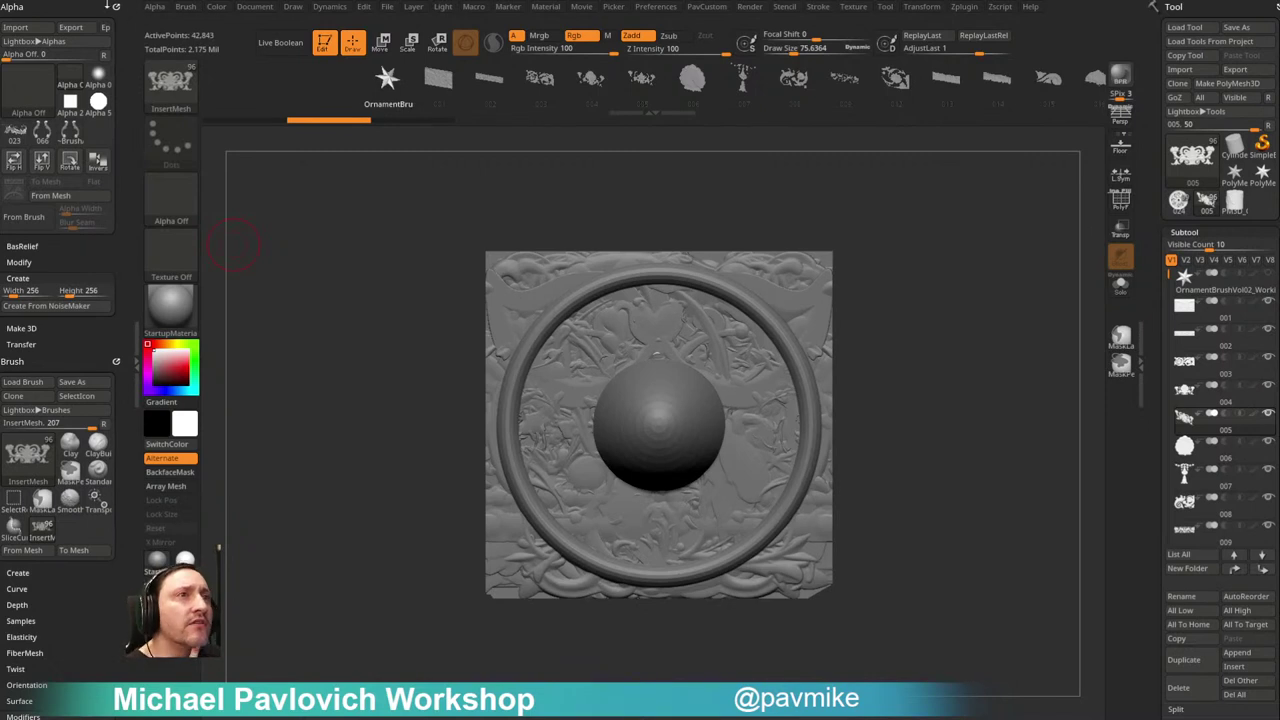
# Step: Delete the star mesh OrnamentBrushVol02_Working from the insert brush
pyautogui.click(102, 8)
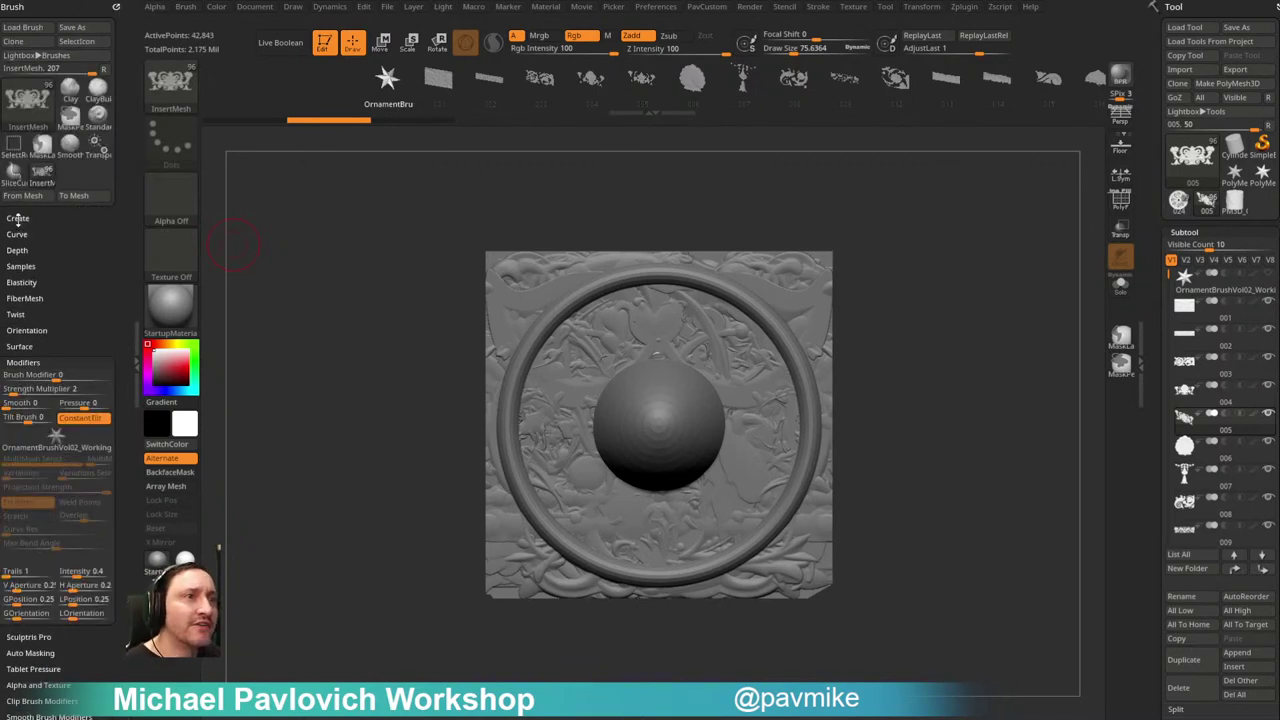
pyautogui.click(17, 218)
pyautogui.click(72, 329)
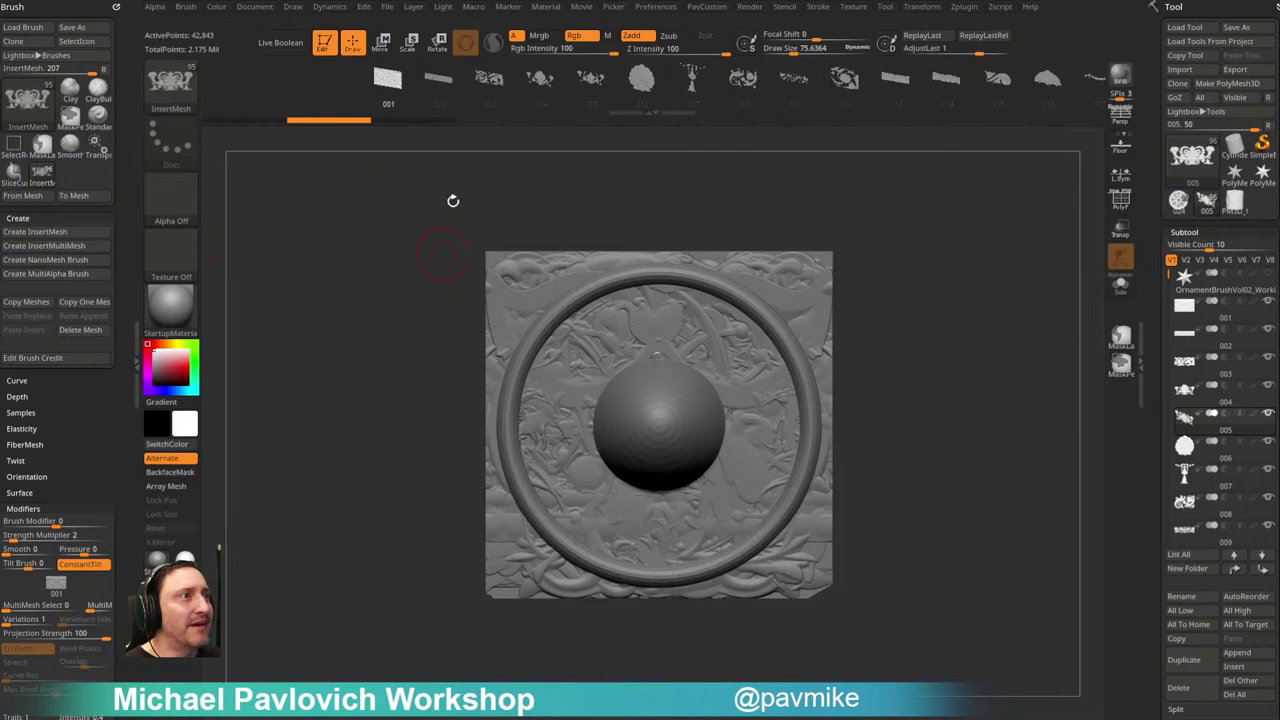
# Step: Save the tool with its ornament subtools as OrnamentBrushVol02_IMM in the _Ornamental folder
pyautogui.click(1236, 27)
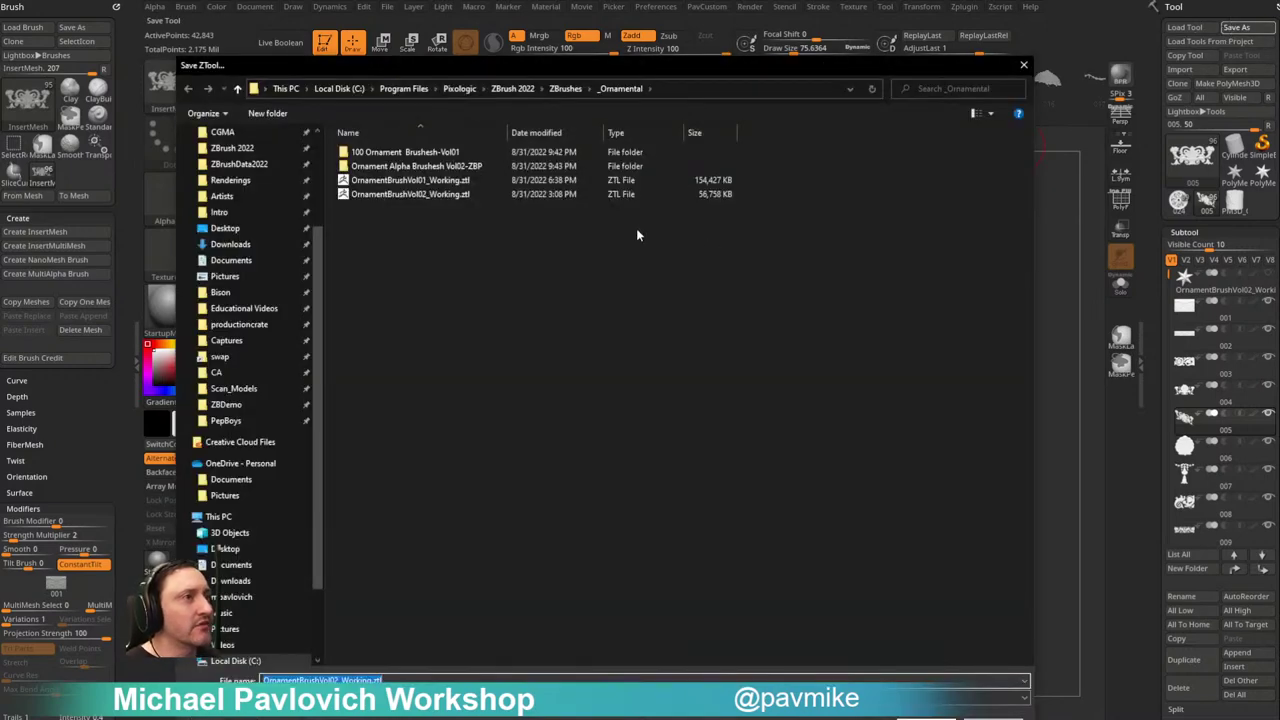
pyautogui.click(385, 180)
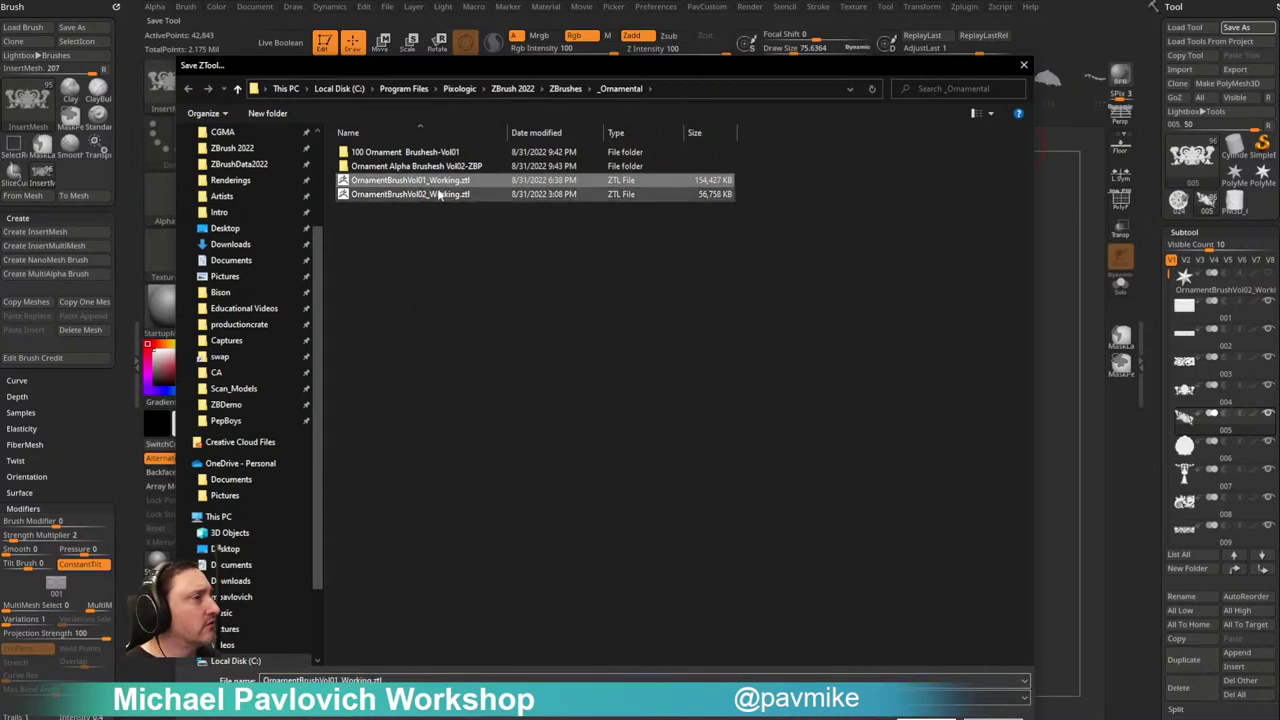
pyautogui.click(435, 195)
pyautogui.click(328, 679)
pyautogui.moveTo(341, 680); pyautogui.dragTo(531, 668)
pyautogui.write('IMM')
pyautogui.press('Return')
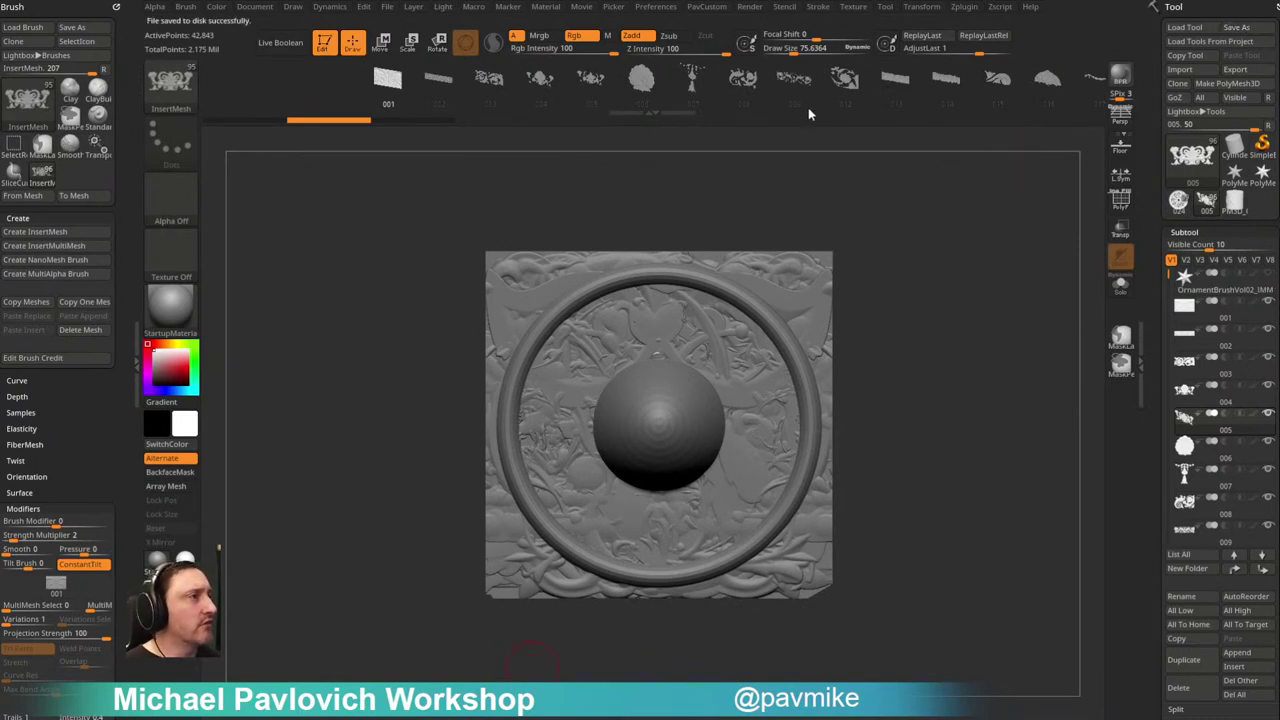
# Step: Set the draw size to about 52 and select the ChiselRect brush with its Gear01 shape
pyautogui.press('s')
pyautogui.moveTo(864, 204); pyautogui.dragTo(856, 205)
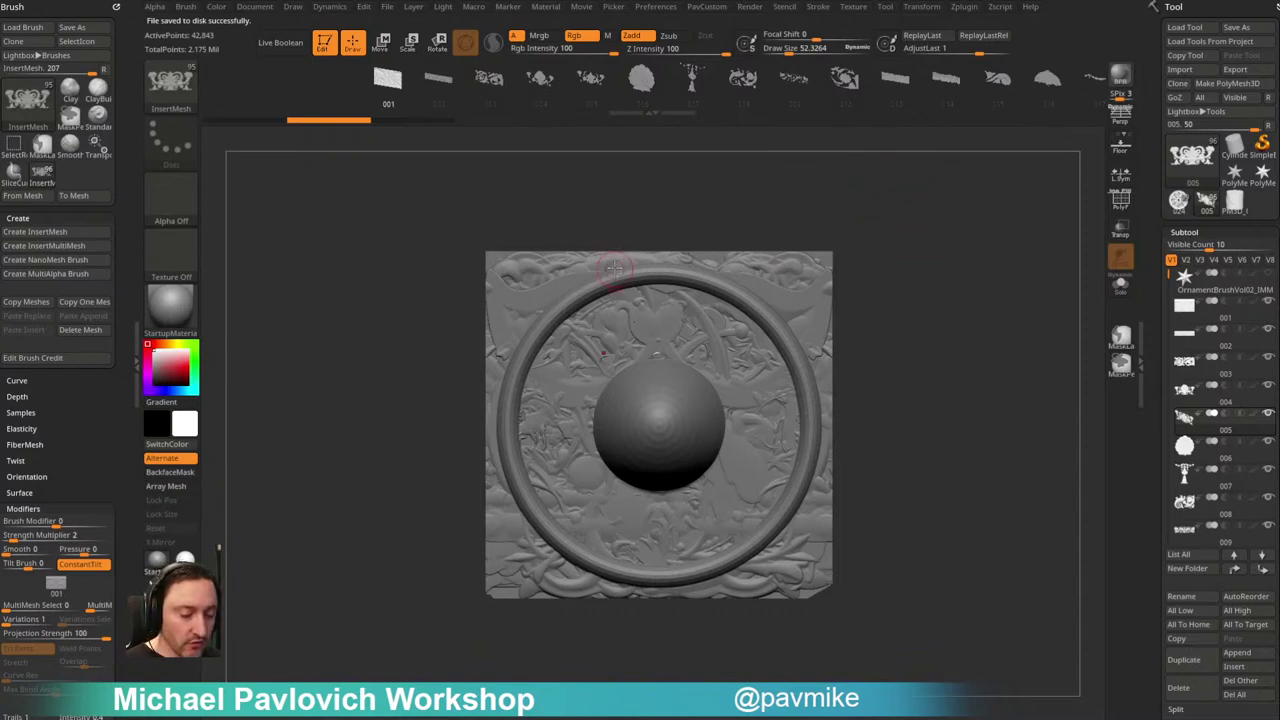
pyautogui.press('b')
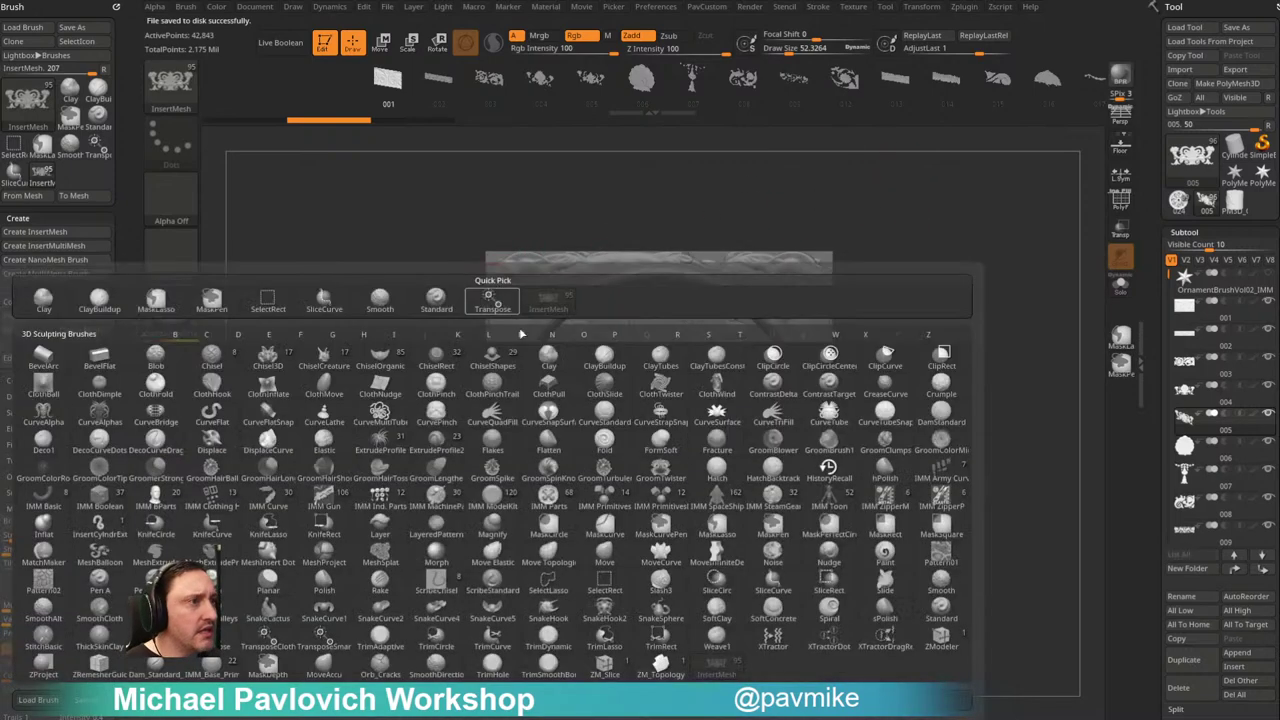
pyautogui.click(440, 356)
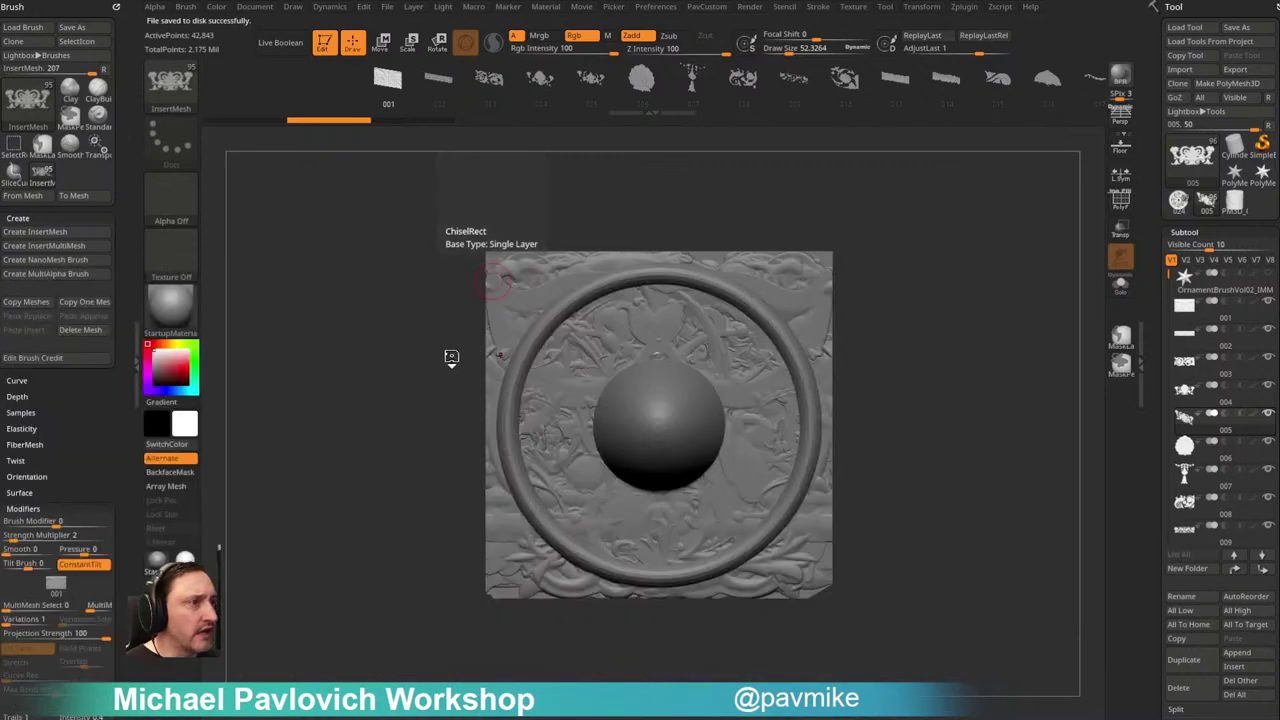
pyautogui.moveTo(476, 84); pyautogui.dragTo(897, 90)
pyautogui.click(422, 80)
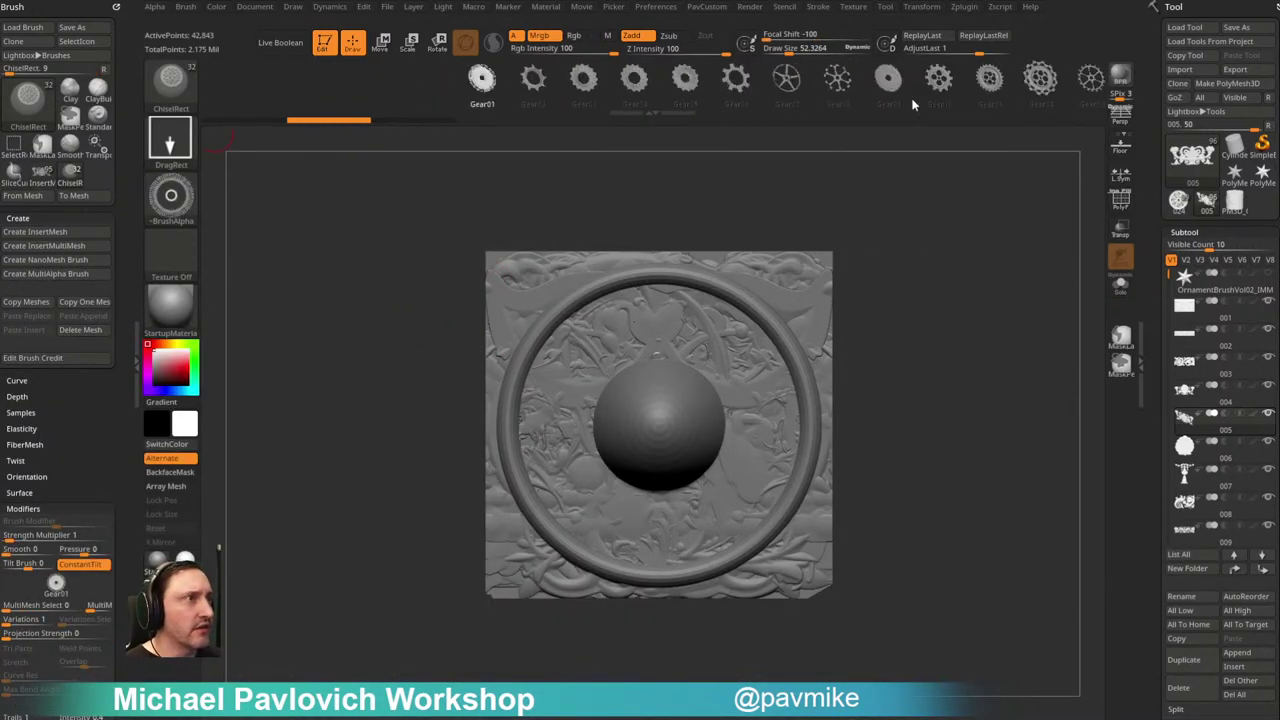
# Step: Browse the ChiselRect brush's gear and rivet shapes, and choose Gear12 from the full shape grid
pyautogui.press('Right')
pyautogui.press('Right')
pyautogui.press('Right')
pyautogui.press('Right')
pyautogui.press('Right')
pyautogui.press('Right')
pyautogui.press('Right')
pyautogui.press('Right')
pyautogui.press('Right')
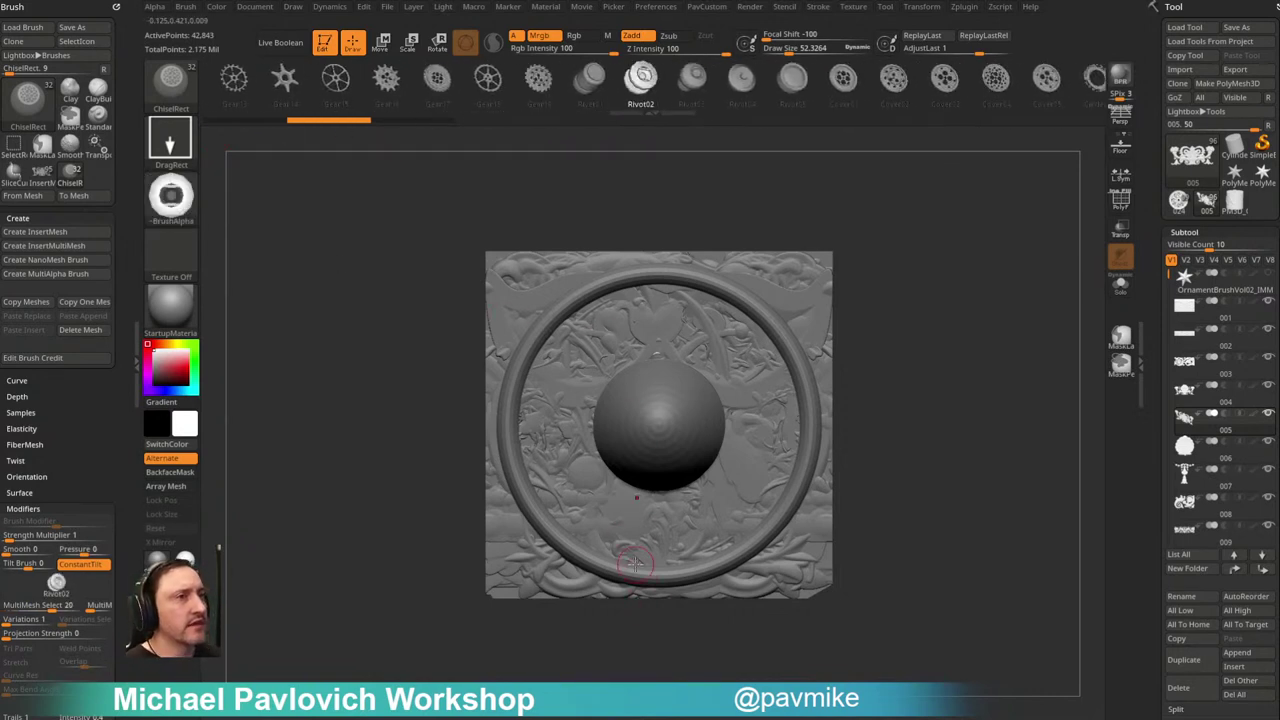
pyautogui.press('Left')
pyautogui.press('Left')
pyautogui.press('Left')
pyautogui.press('Left')
pyautogui.press('Left')
pyautogui.press('Left')
pyautogui.press('Left')
pyautogui.press('Left')
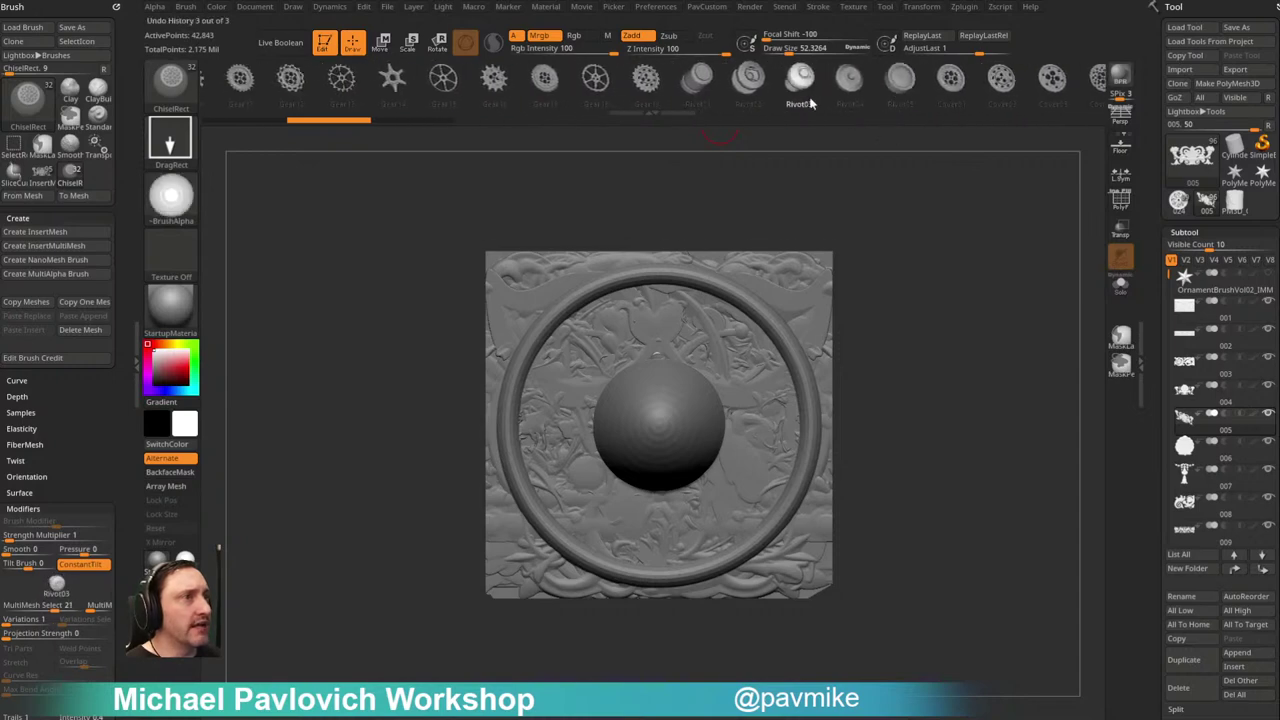
pyautogui.press('m')
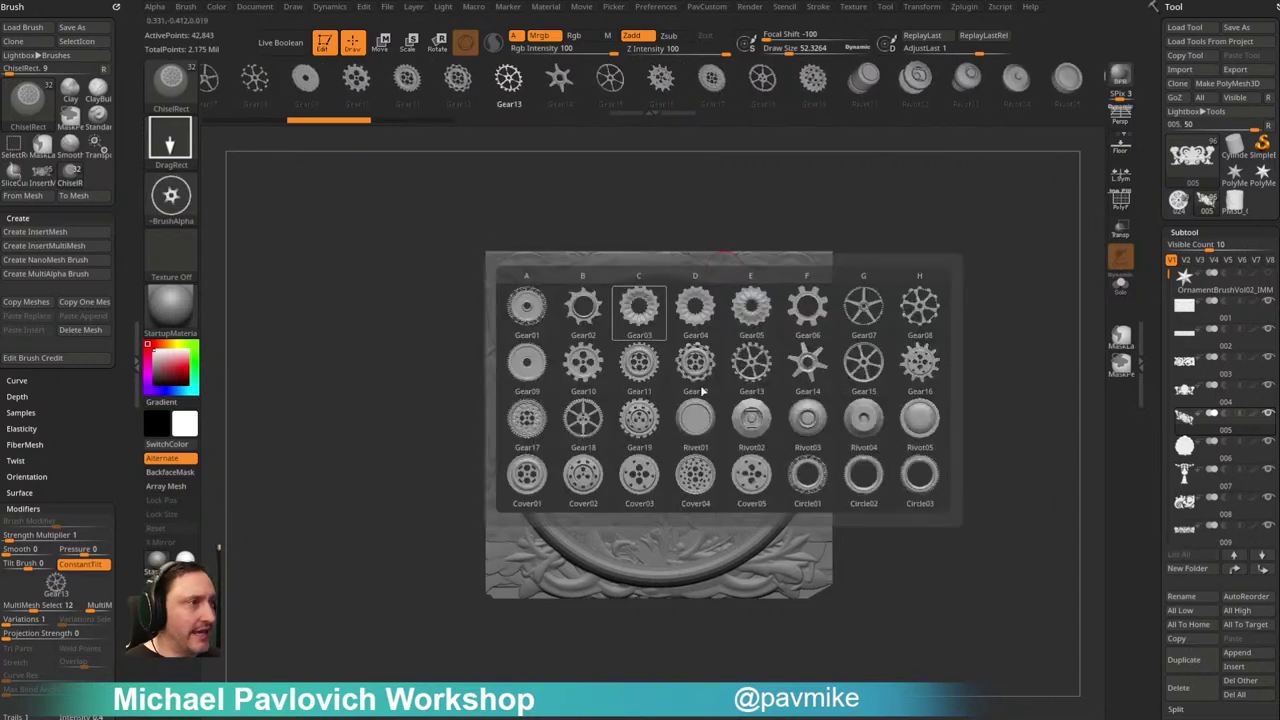
pyautogui.click(697, 371)
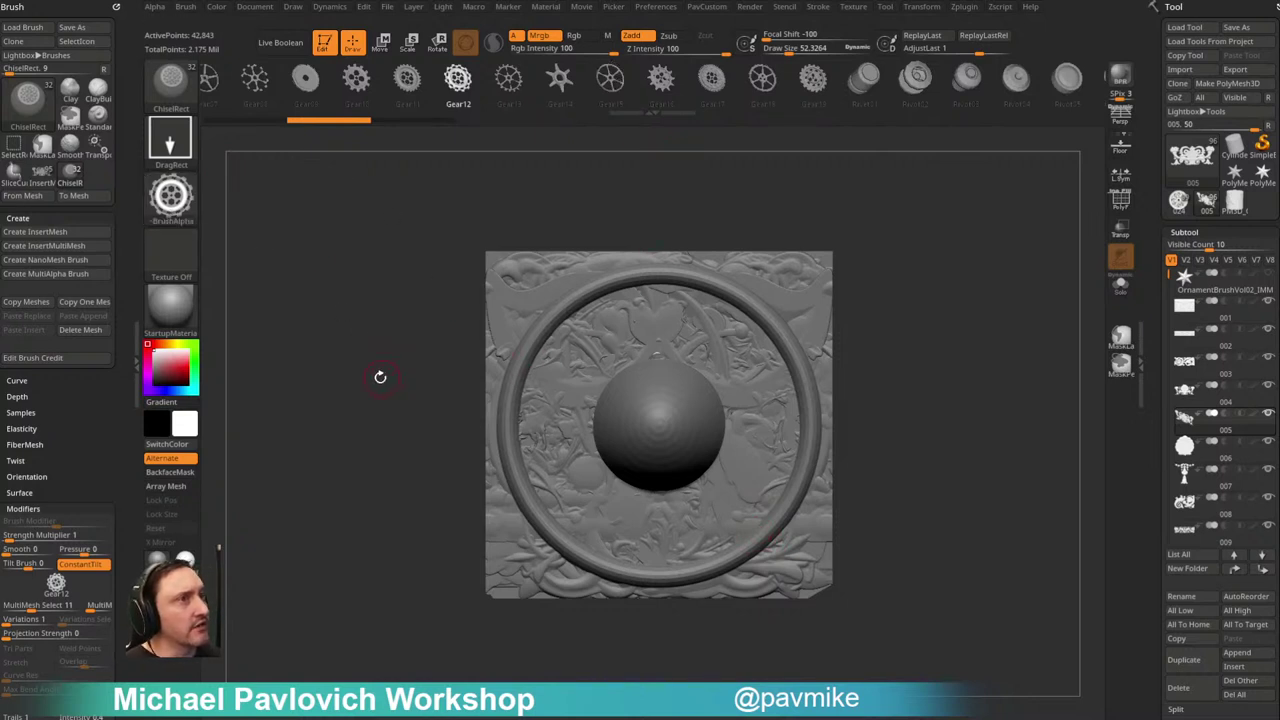
# Step: Delete every shape from Gear02 through Circle03 from the ChiselRect brush, keeping only Gear01
pyautogui.moveTo(533, 82)
pyautogui.mouseDown()
pyautogui.moveTo(669, 94)
pyautogui.moveTo(915, 82)
pyautogui.mouseUp()
pyautogui.click(512, 95)
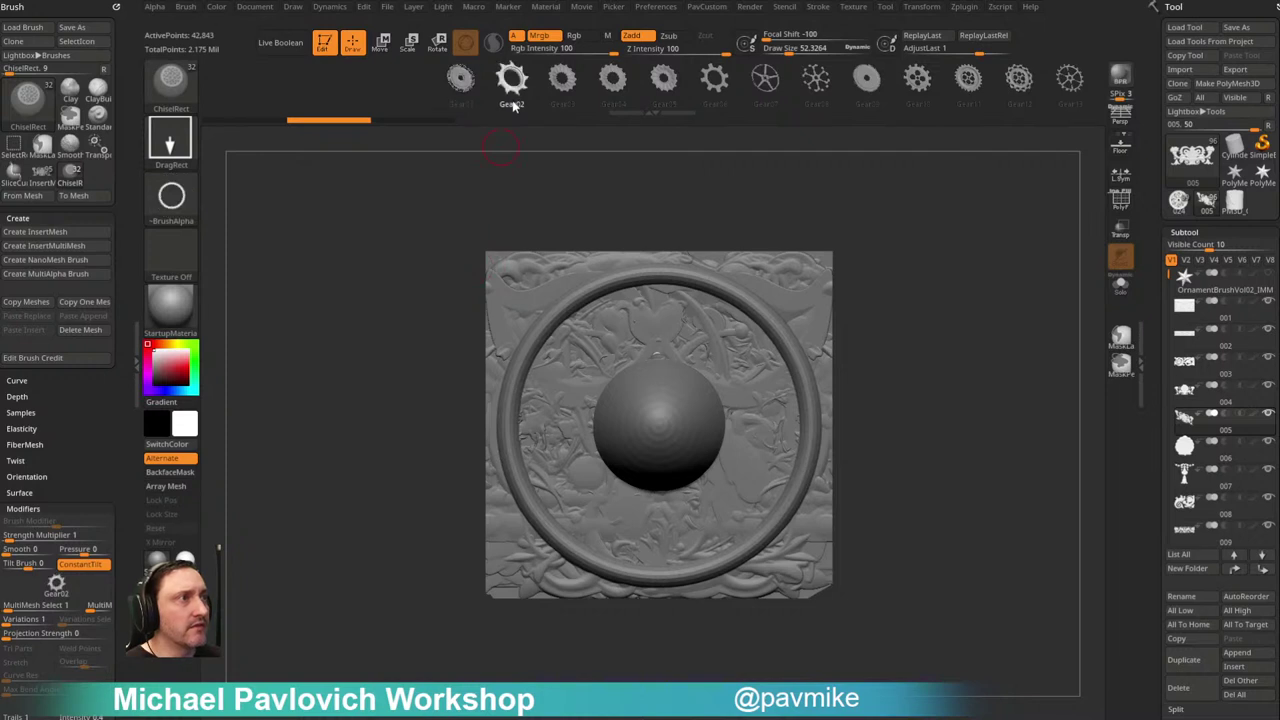
pyautogui.click(80, 330)
pyautogui.click(80, 330)
pyautogui.click(80, 330)
pyautogui.click(80, 330)
pyautogui.click(99, 330)
pyautogui.click(99, 330)
pyautogui.click(99, 330)
pyautogui.click(99, 330)
pyautogui.click(99, 330)
pyautogui.click(99, 330)
pyautogui.click(99, 330)
pyautogui.click(99, 330)
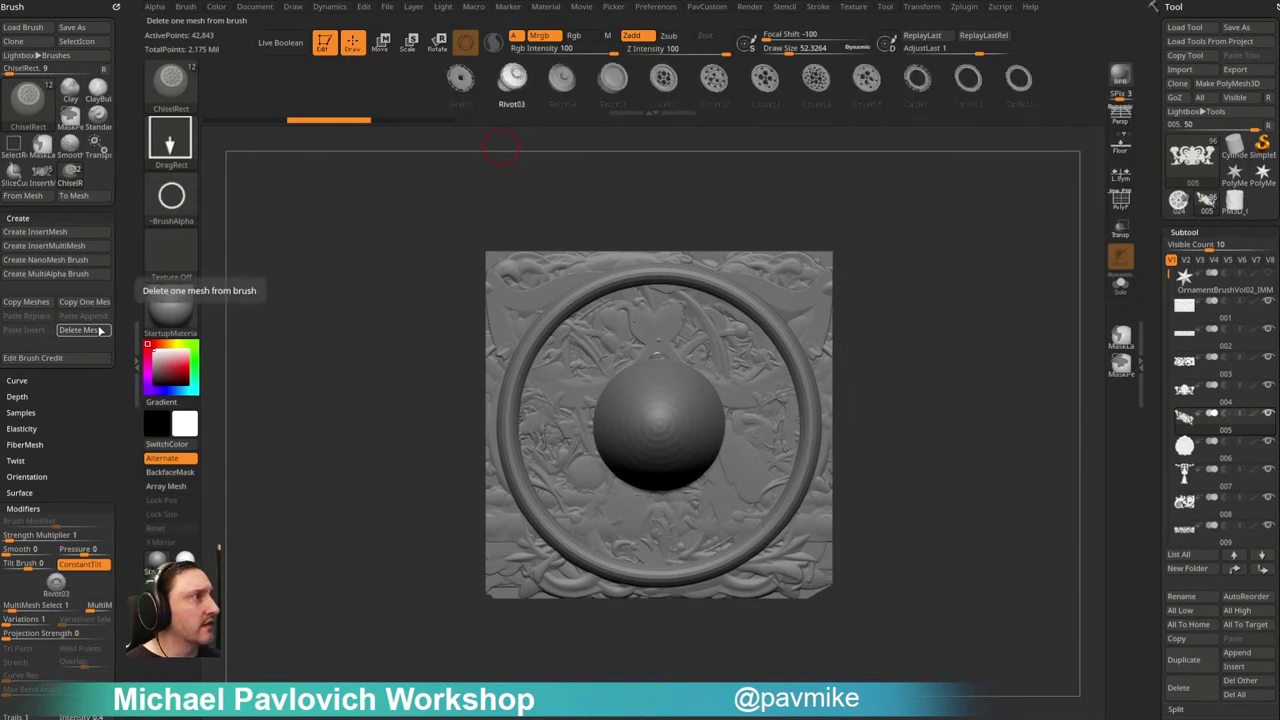
pyautogui.click(101, 330)
pyautogui.click(101, 330)
pyautogui.click(101, 330)
pyautogui.click(101, 330)
pyautogui.click(101, 330)
pyautogui.click(101, 330)
pyautogui.click(101, 330)
pyautogui.click(101, 330)
pyautogui.click(101, 330)
pyautogui.click(101, 330)
pyautogui.click(101, 330)
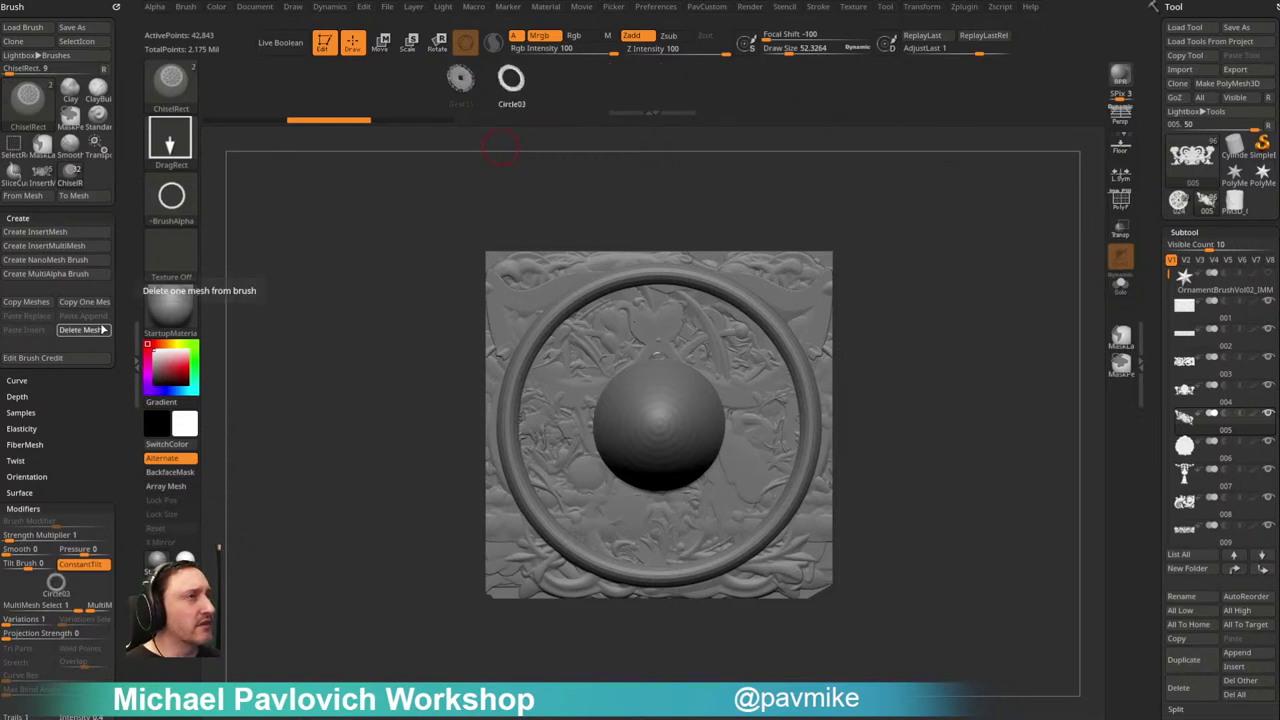
pyautogui.click(101, 330)
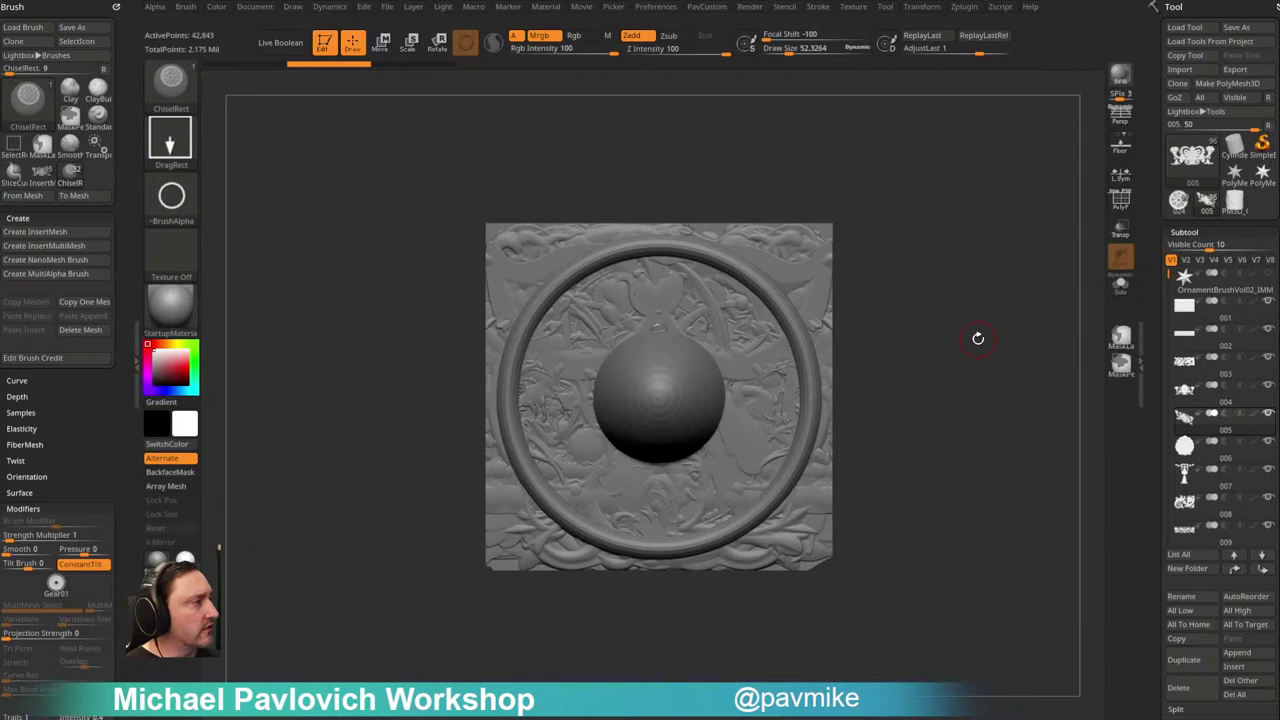
# Step: Add the 001 ornament subtool to the ChiselRect brush from its mesh, isolate the subtool, and compare the new shape with Gear01
pyautogui.click(1210, 308)
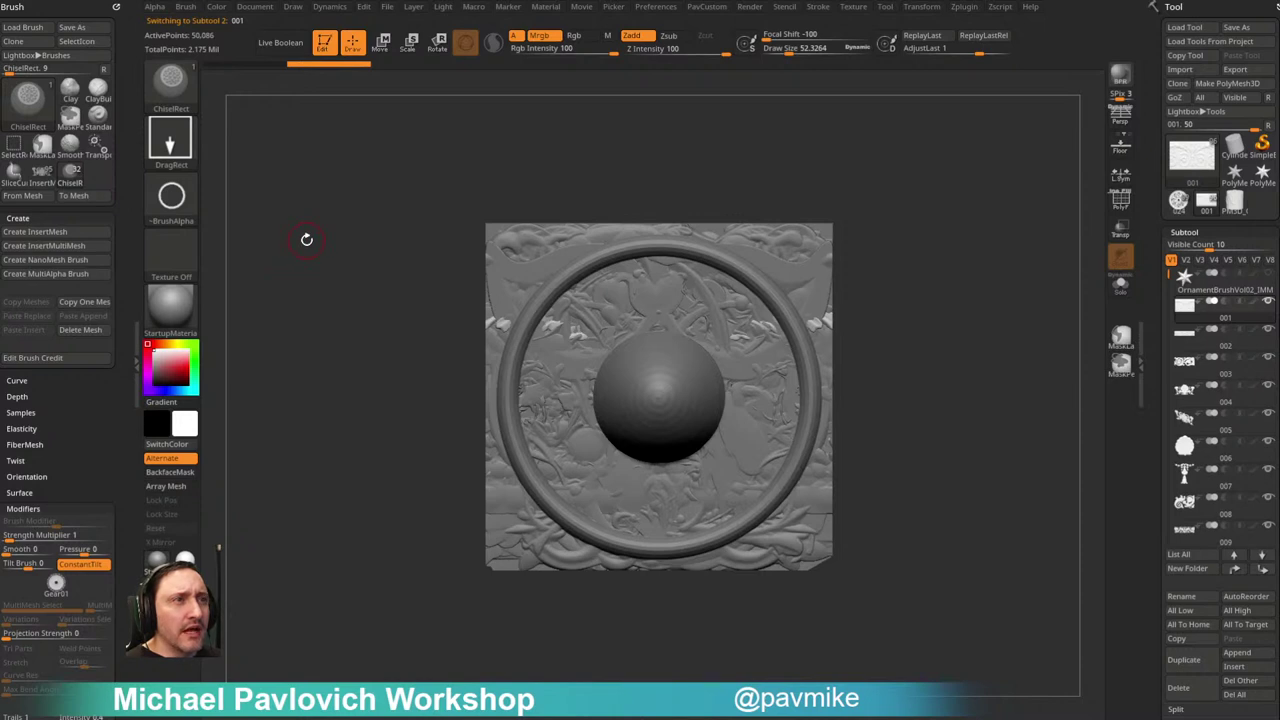
pyautogui.click(26, 196)
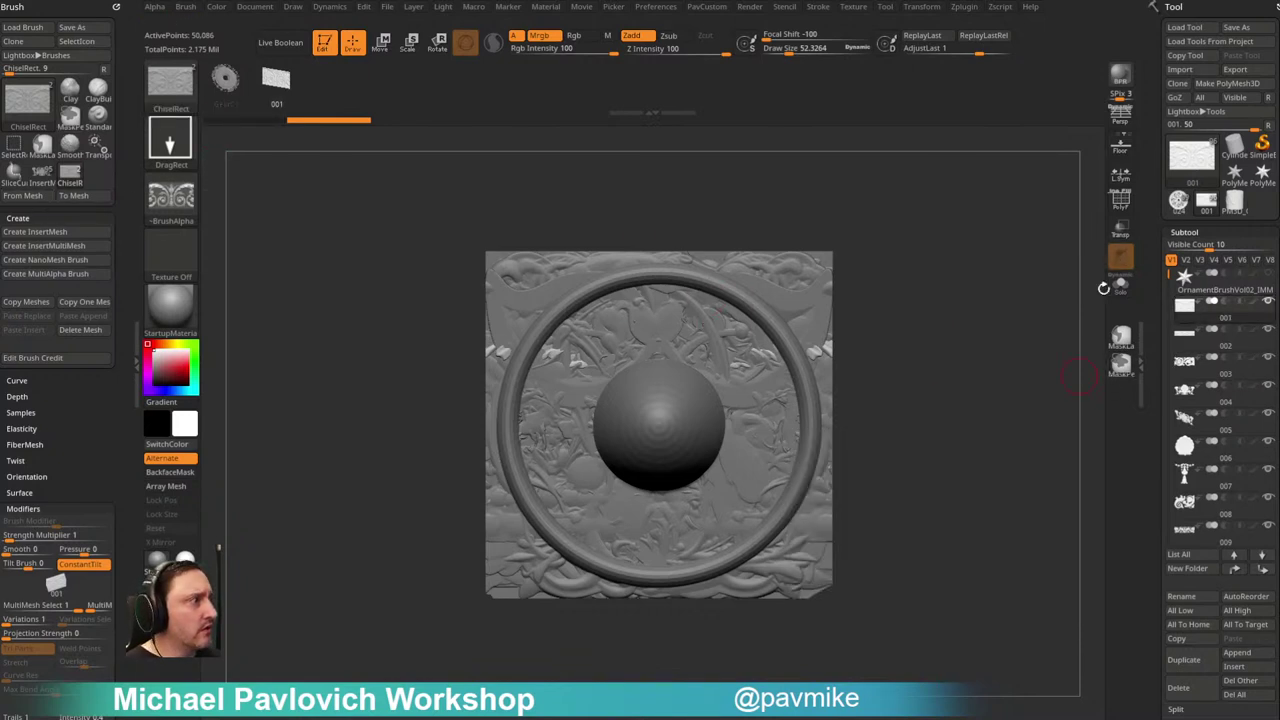
pyautogui.click(1120, 284)
pyautogui.click(226, 80)
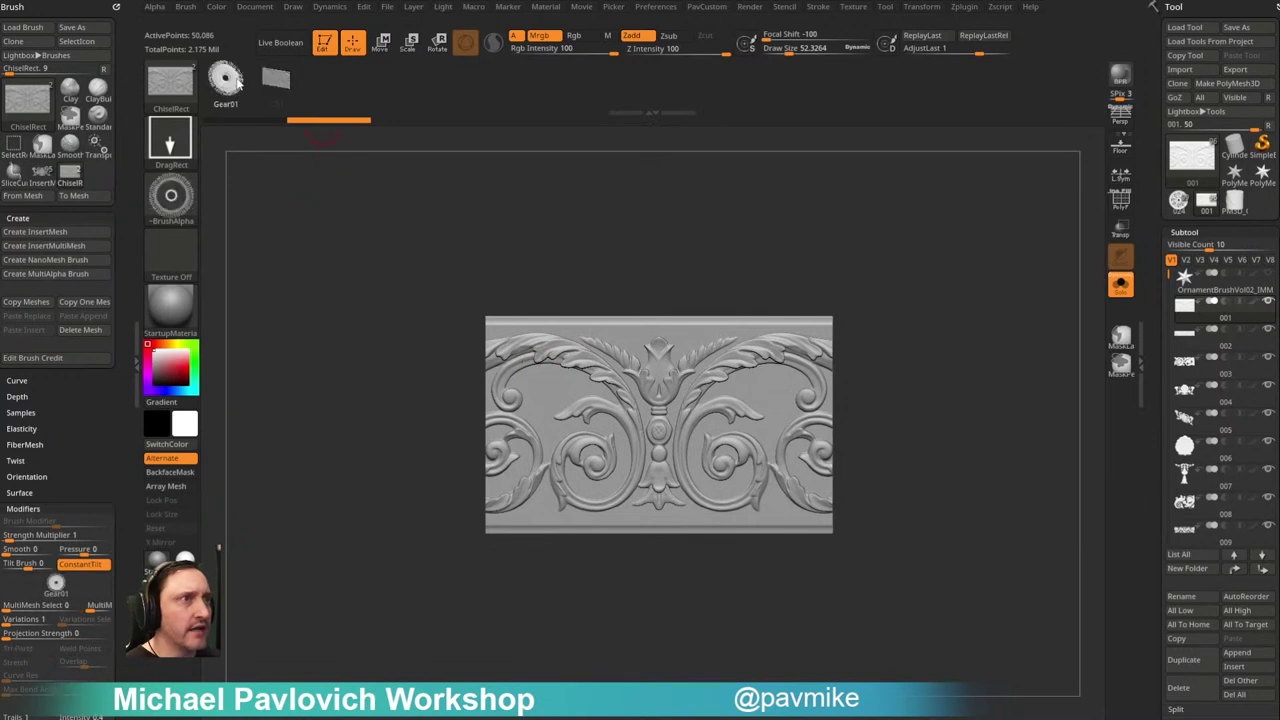
pyautogui.click(277, 79)
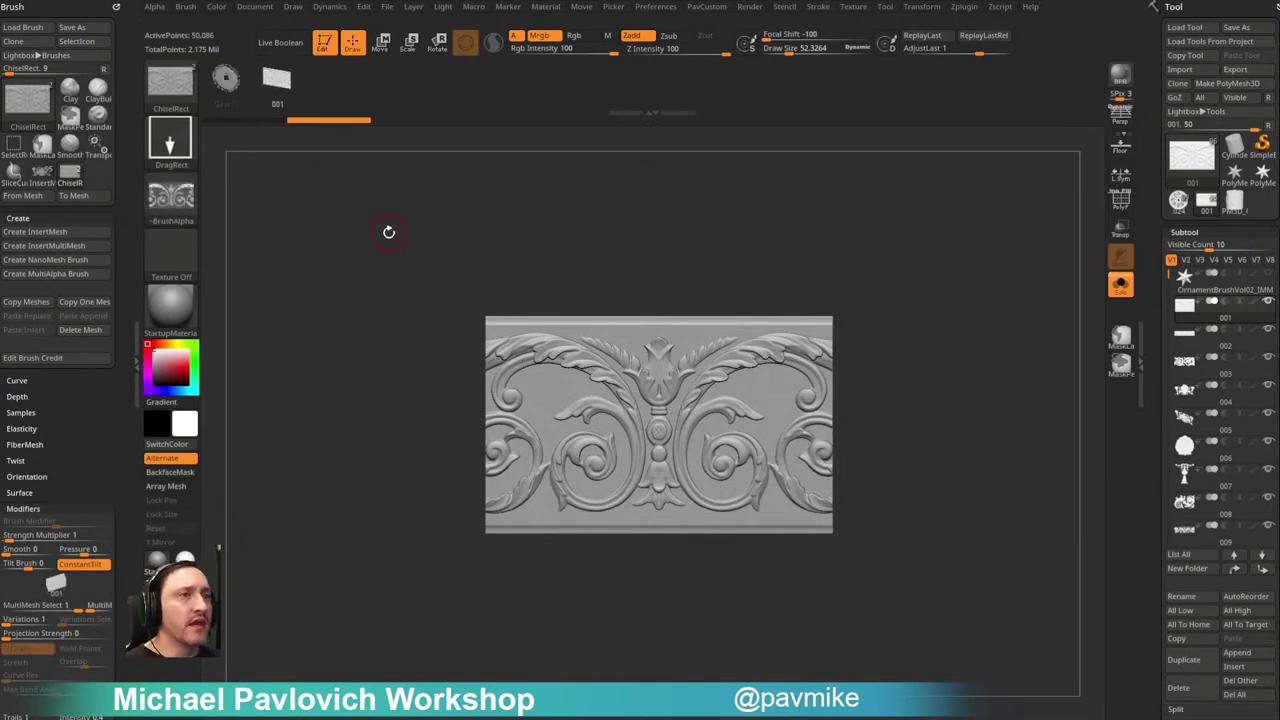
# Step: Assign a custom hotkey to the From Mesh brush command
pyautogui.press('ctrl')
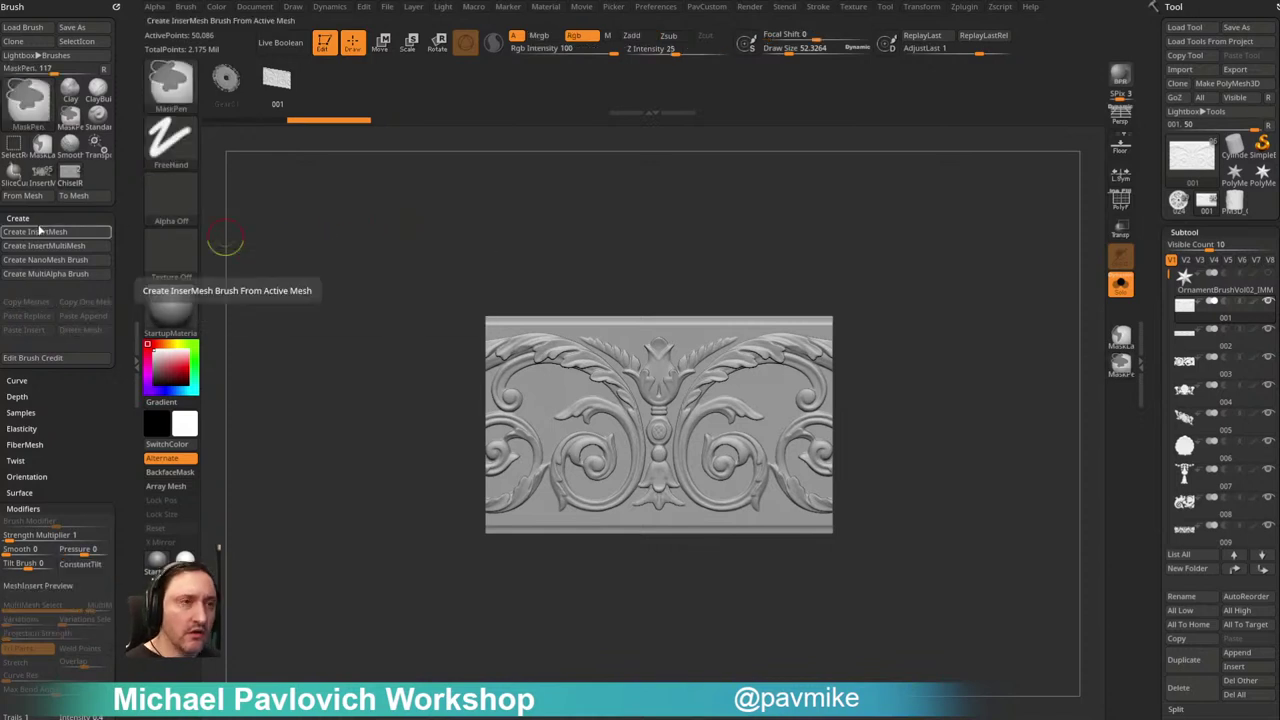
pyautogui.keyDown('ctrl'); pyautogui.keyDown('alt'); pyautogui.click(40, 200); pyautogui.keyUp('alt'); pyautogui.keyUp('ctrl')
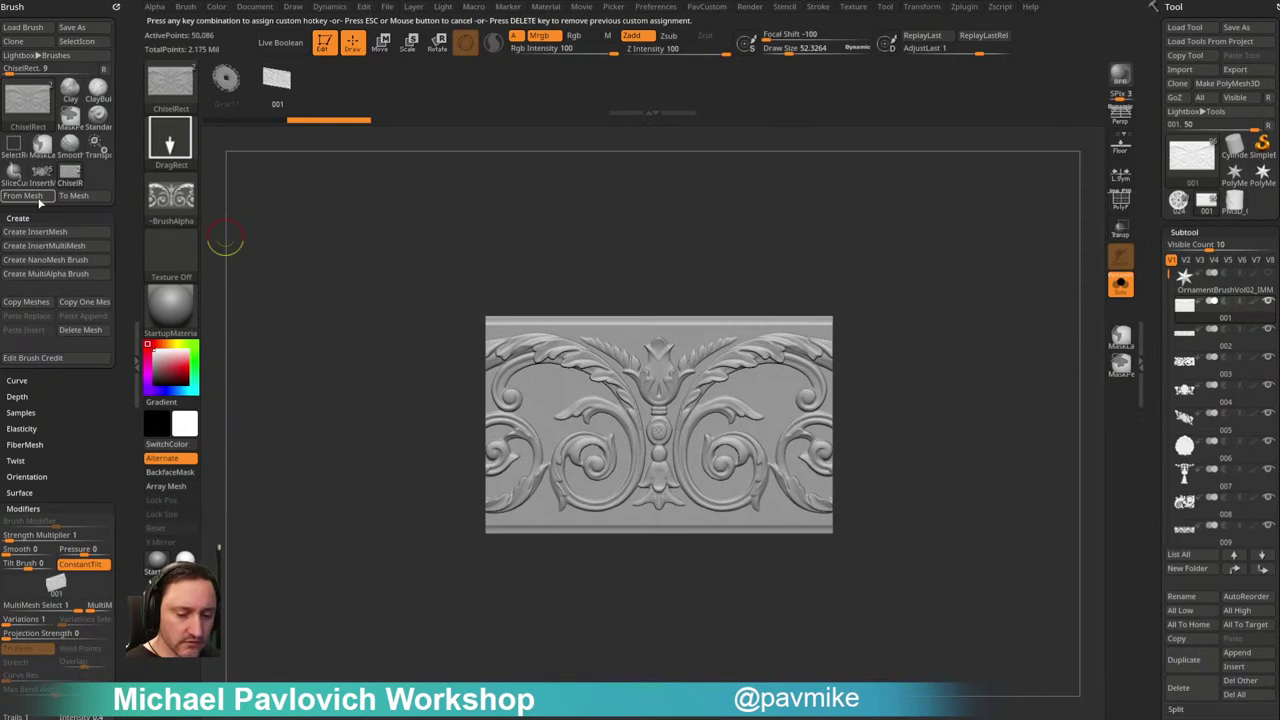
pyautogui.hotkey('alt', '5')
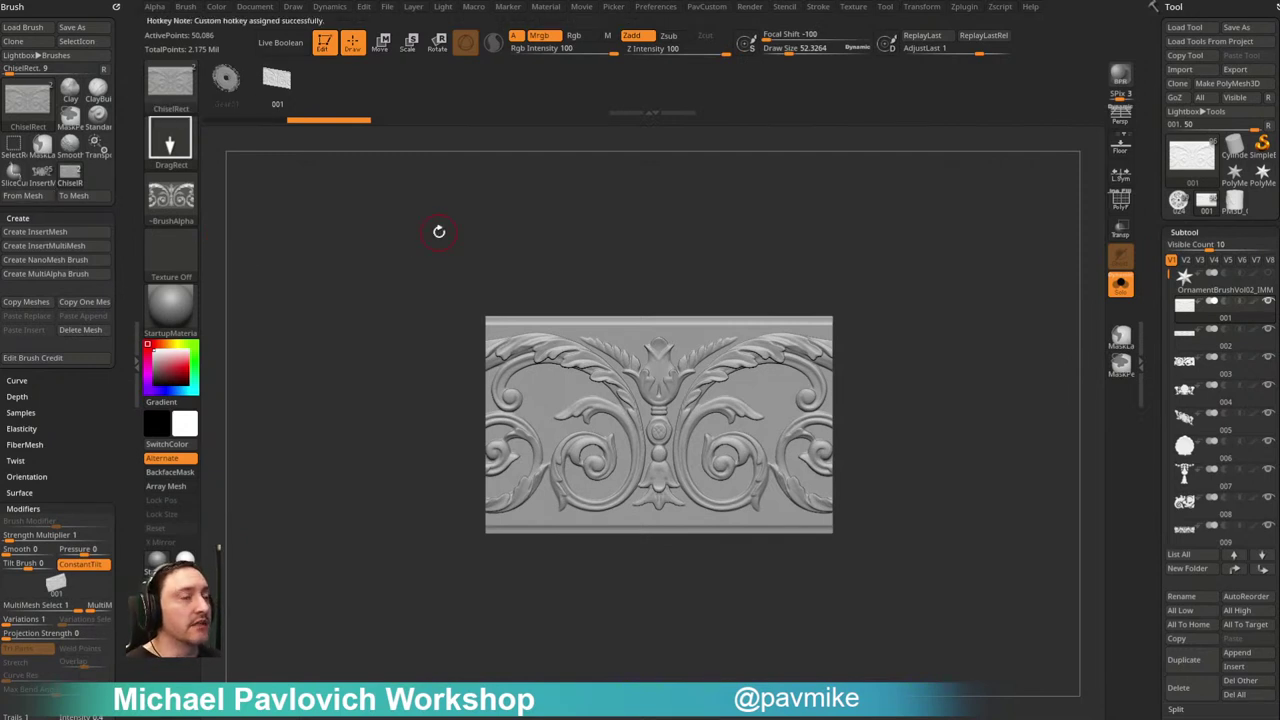
# Step: Show all subtools again and add ornament subtools 002 through 075 to the ChiselRect brush one after another from their meshes
pyautogui.moveTo(1037, 320)
pyautogui.mouseDown()
pyautogui.moveTo(1014, 323)
pyautogui.moveTo(1026, 323)
pyautogui.mouseUp()
pyautogui.click(1120, 286)
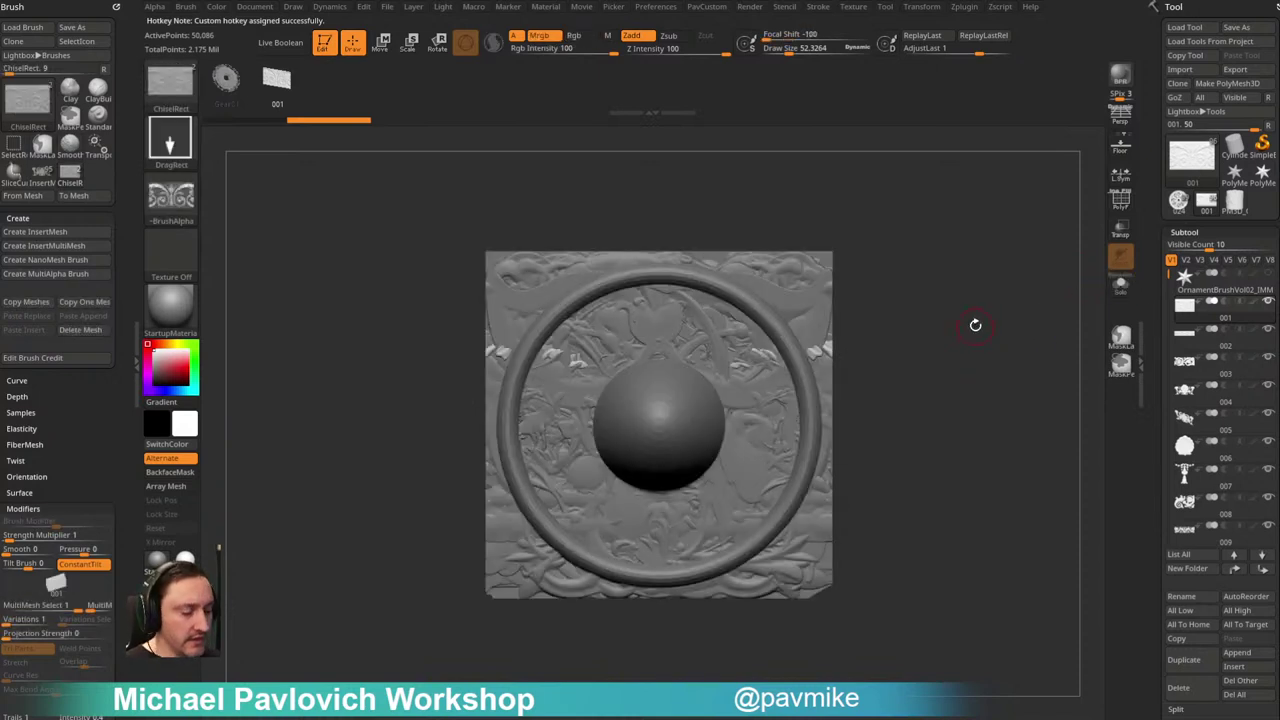
pyautogui.hotkey('alt', 'Down')
pyautogui.press('Right')
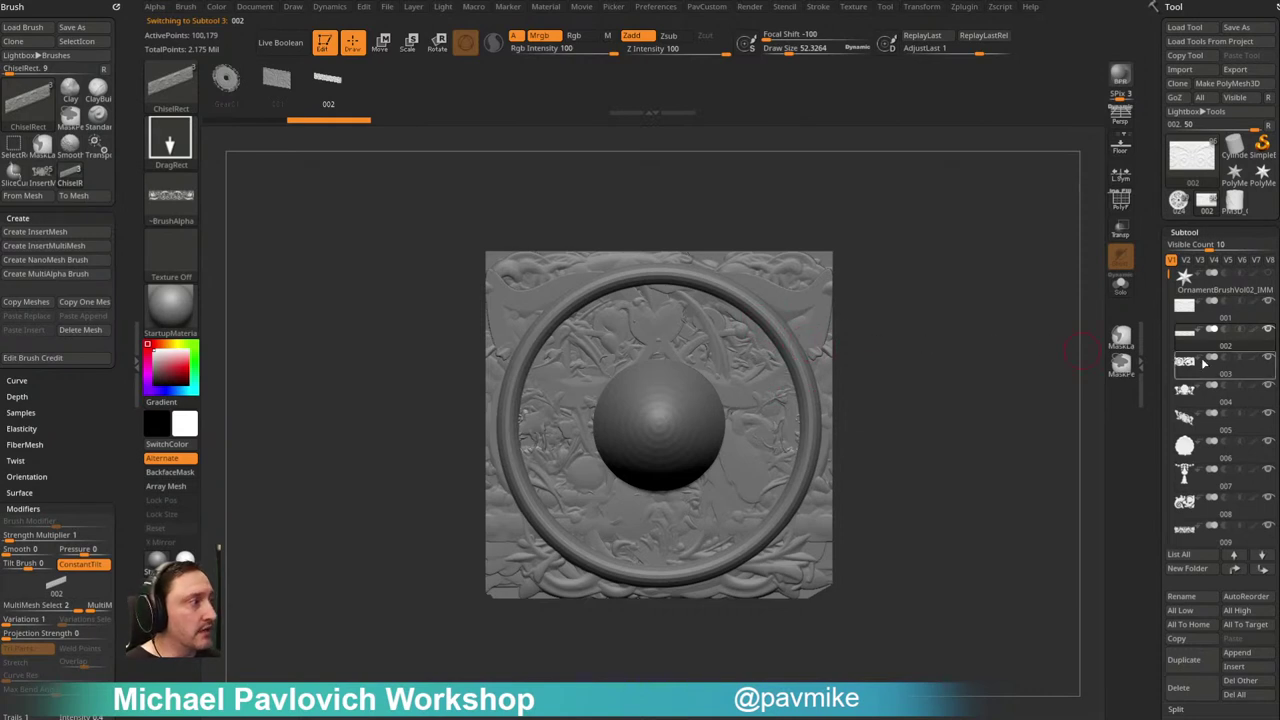
pyautogui.moveTo(1205, 364)
pyautogui.hotkey('alt', 'Down')
pyautogui.press('Right')
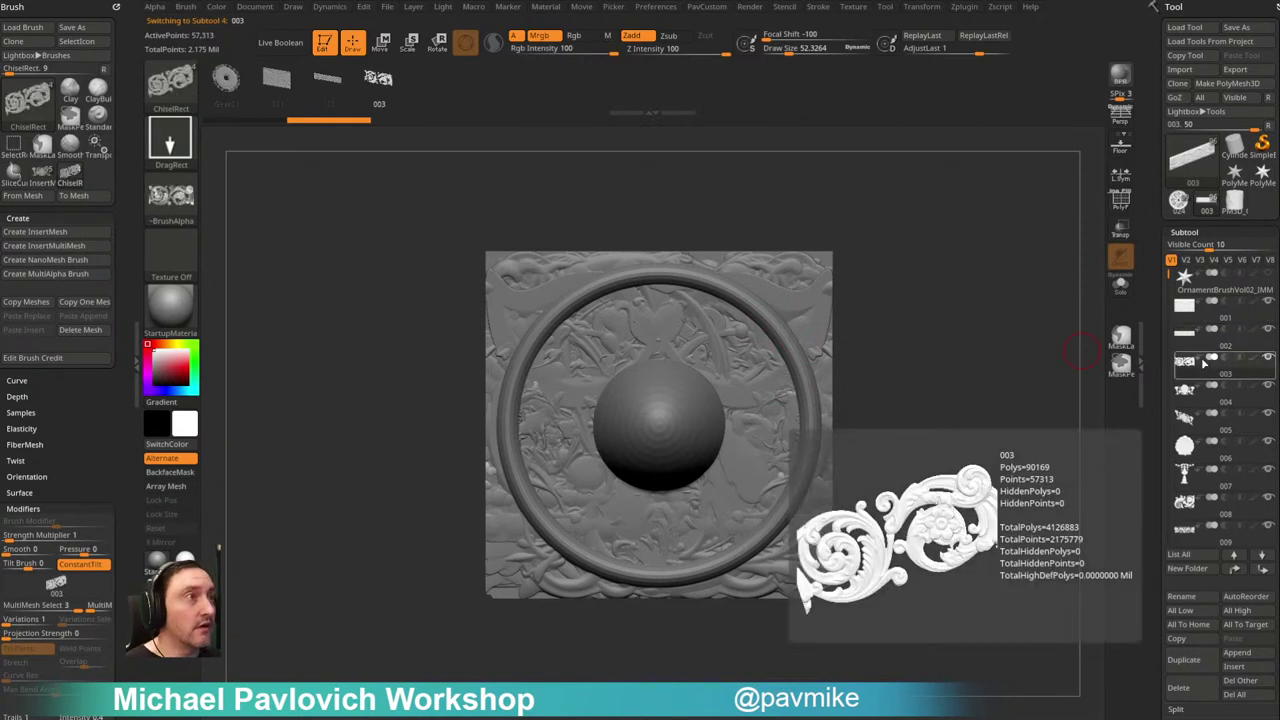
pyautogui.hotkey('alt', 'Down')
pyautogui.hotkey('alt', 'Down')
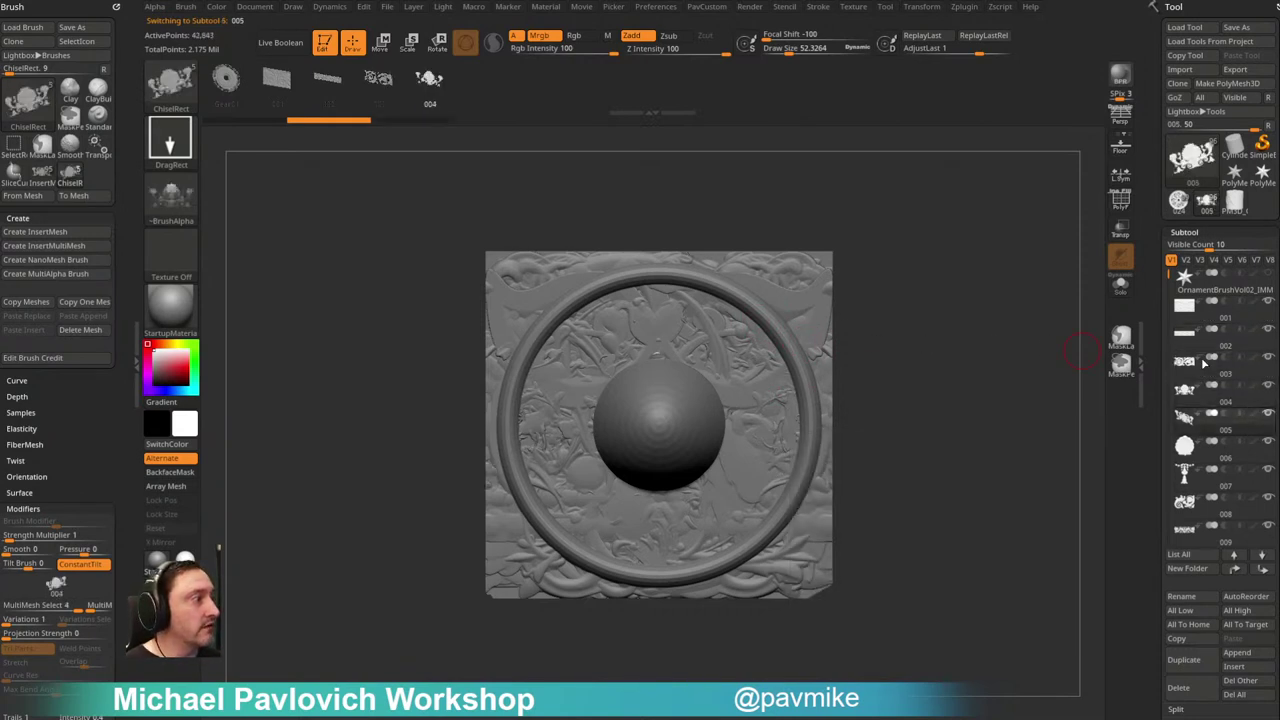
pyautogui.press('Right')
pyautogui.press('Right')
pyautogui.hotkey('alt', 'Down')
pyautogui.hotkey('alt', 'Down')
pyautogui.press('Right')
pyautogui.press('Right')
pyautogui.press('Right')
pyautogui.press('Down')
pyautogui.press('1')
pyautogui.press('Down')
pyautogui.press('1')
pyautogui.press('Down')
pyautogui.press('Right')
pyautogui.hotkey('alt', 'Down')
pyautogui.press('Right')
pyautogui.hotkey('alt', 'Down')
pyautogui.press('Right')
pyautogui.press('Right')
pyautogui.hotkey('alt', 'Down')
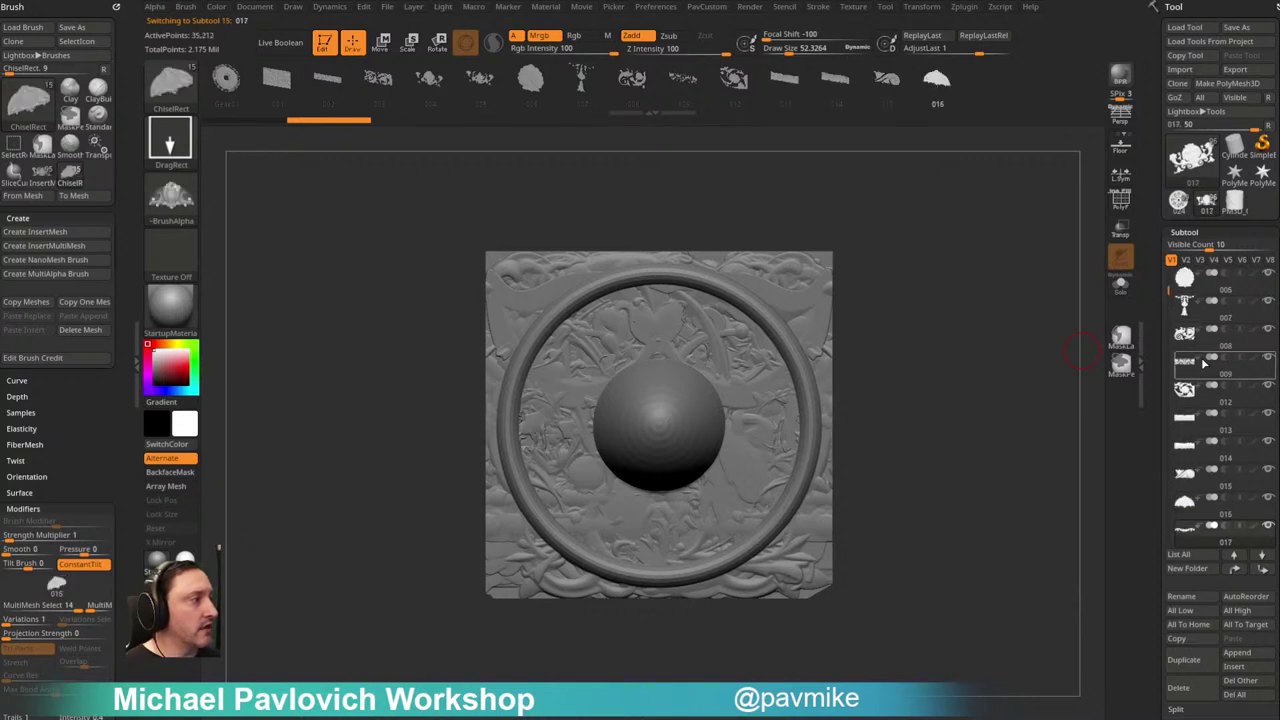
pyautogui.press('Right')
pyautogui.hotkey('alt', 'Down')
pyautogui.press('1')
pyautogui.press('Down')
pyautogui.press('1')
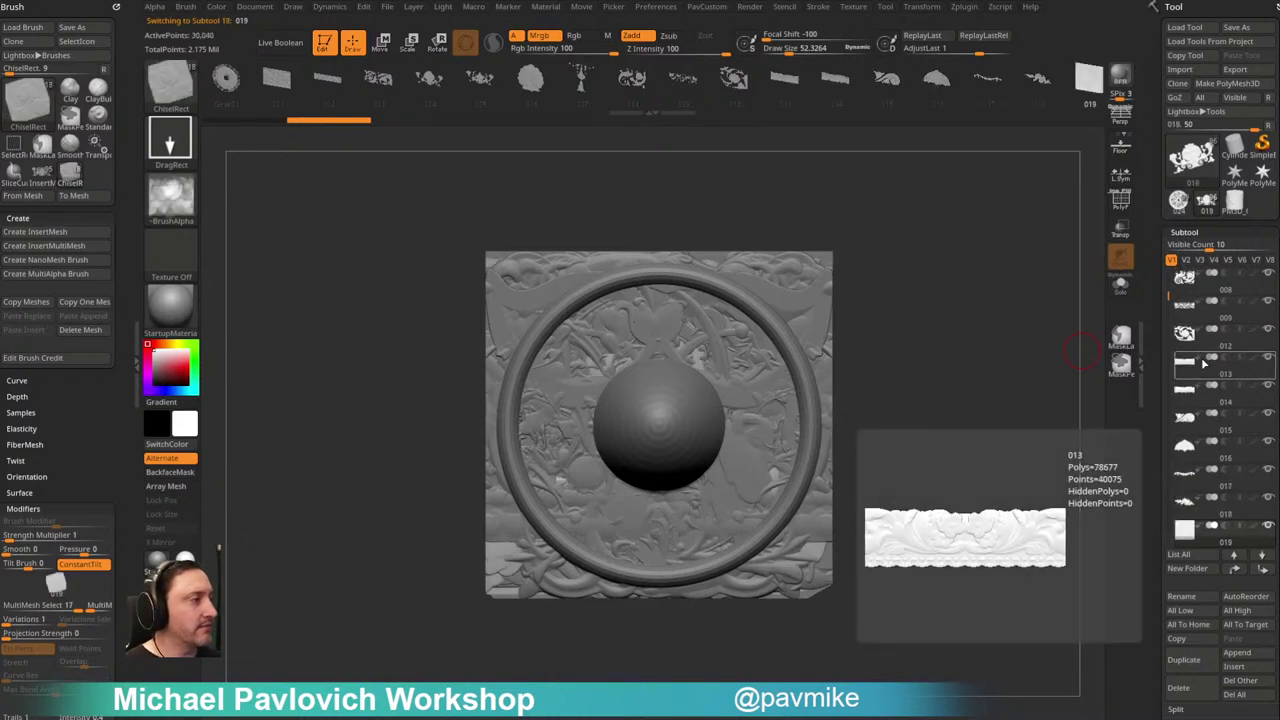
pyautogui.press('Down')
pyautogui.press('1')
pyautogui.press('Down')
pyautogui.press('Right')
pyautogui.hotkey('alt', 'Down')
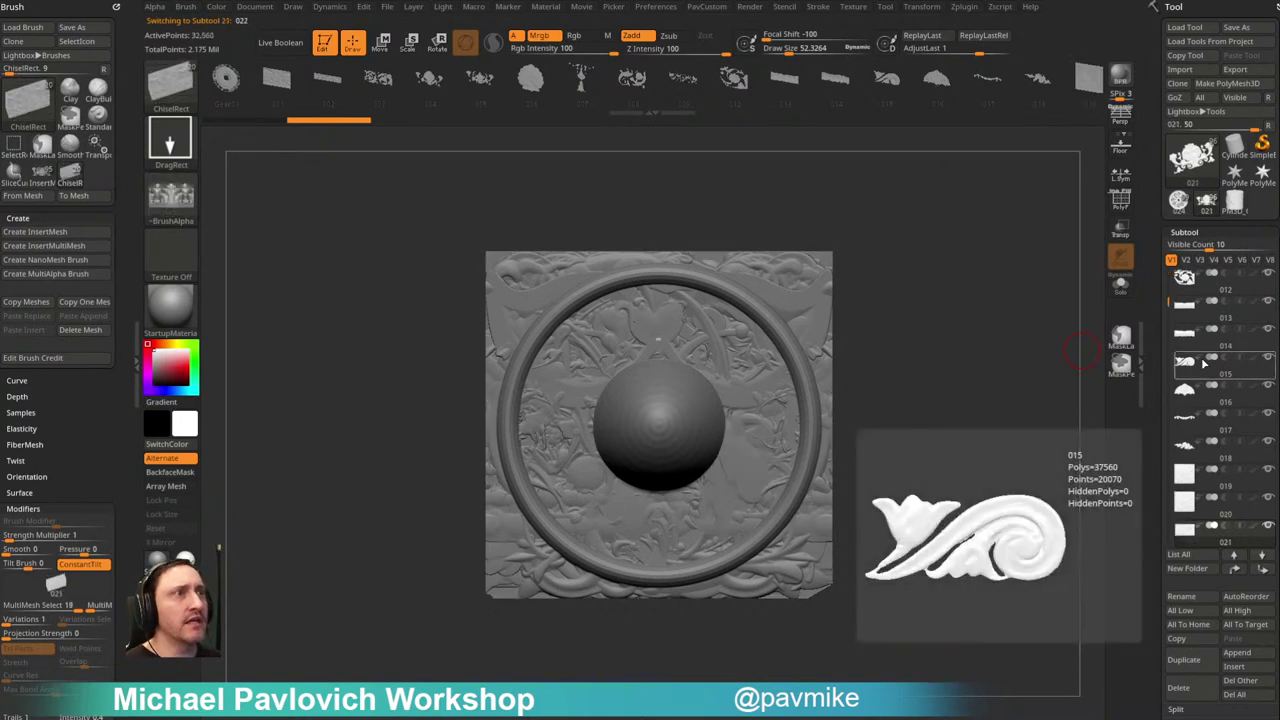
pyautogui.press('Right')
pyautogui.hotkey('alt', 'Down')
pyautogui.press('Right')
pyautogui.hotkey('alt', 'Down')
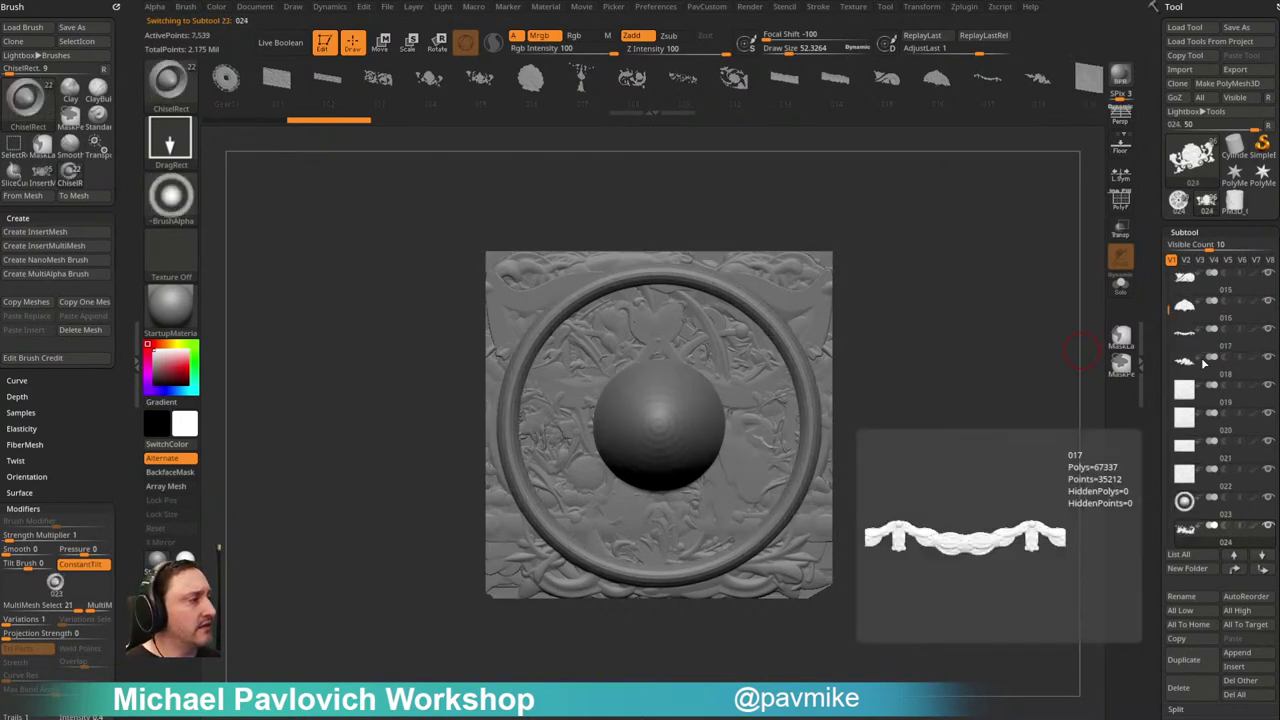
pyautogui.press('Right')
pyautogui.hotkey('alt', 'Down')
pyautogui.press('Right')
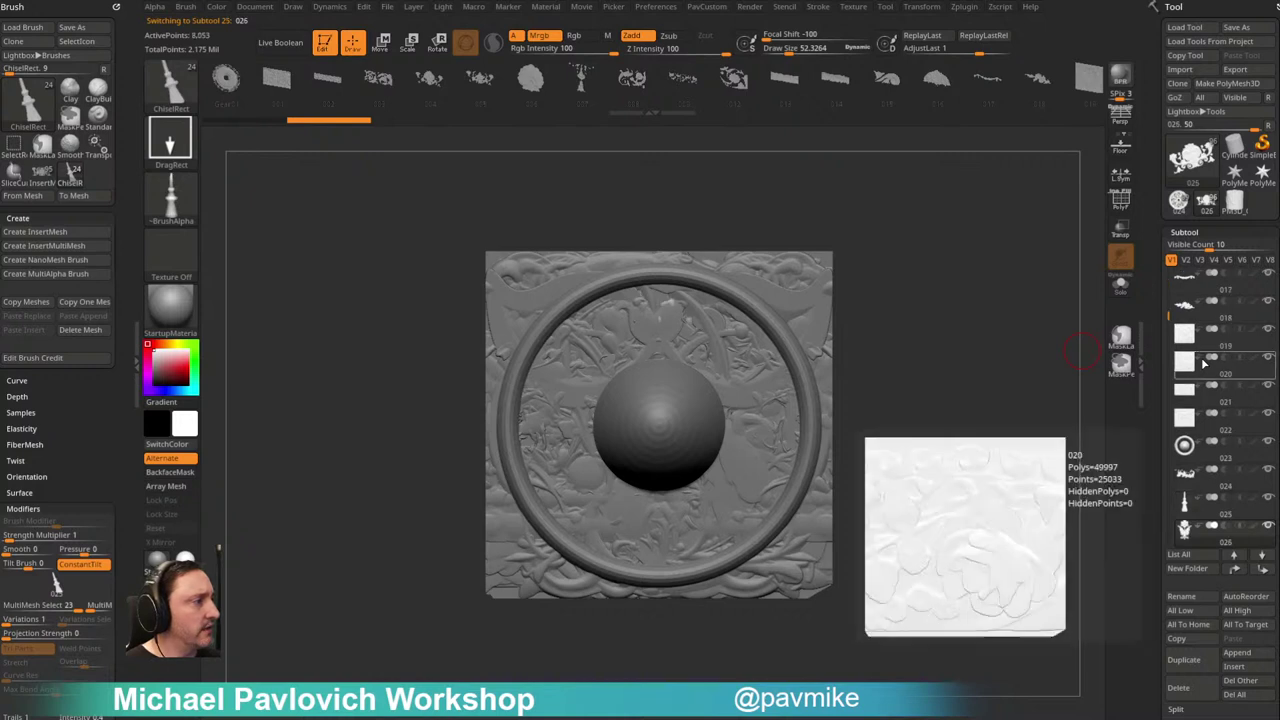
pyautogui.press('Right')
pyautogui.hotkey('alt', 'Down')
pyautogui.press('Right')
pyautogui.hotkey('alt', 'Down')
pyautogui.press('Right')
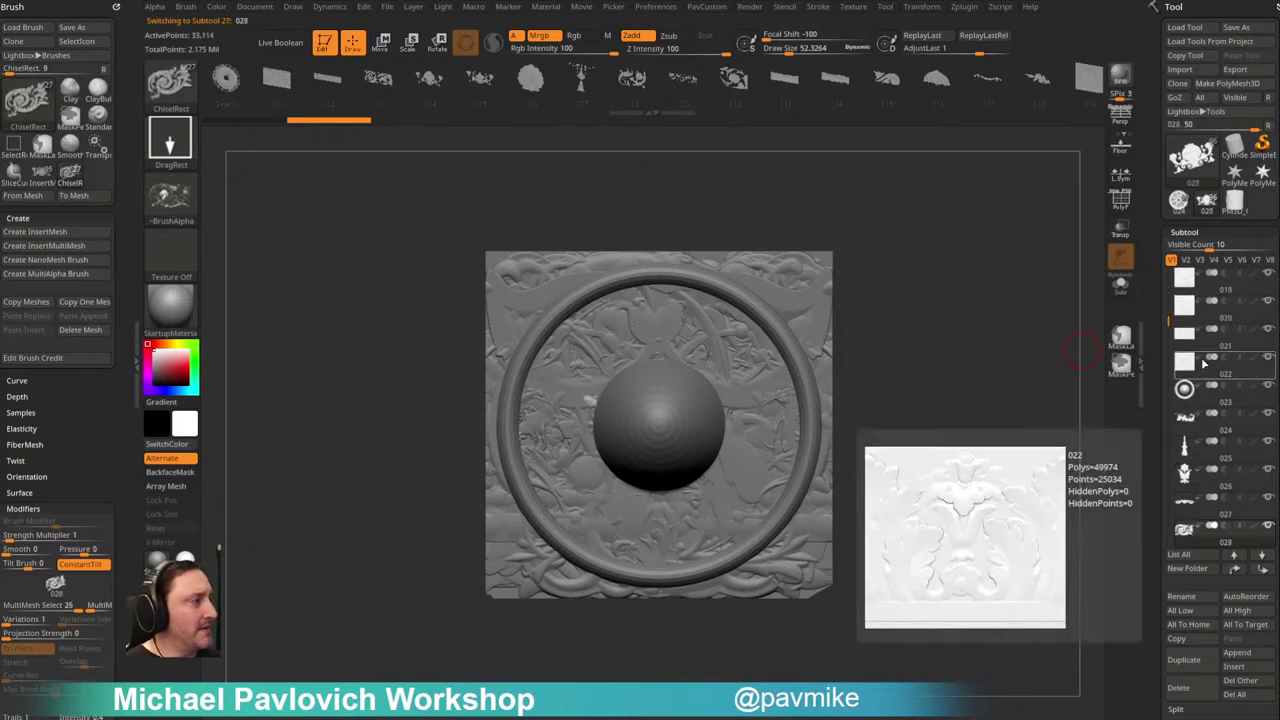
pyautogui.hotkey('alt', 'Down')
pyautogui.press('Right')
pyautogui.hotkey('alt', 'Down')
pyautogui.press('Right')
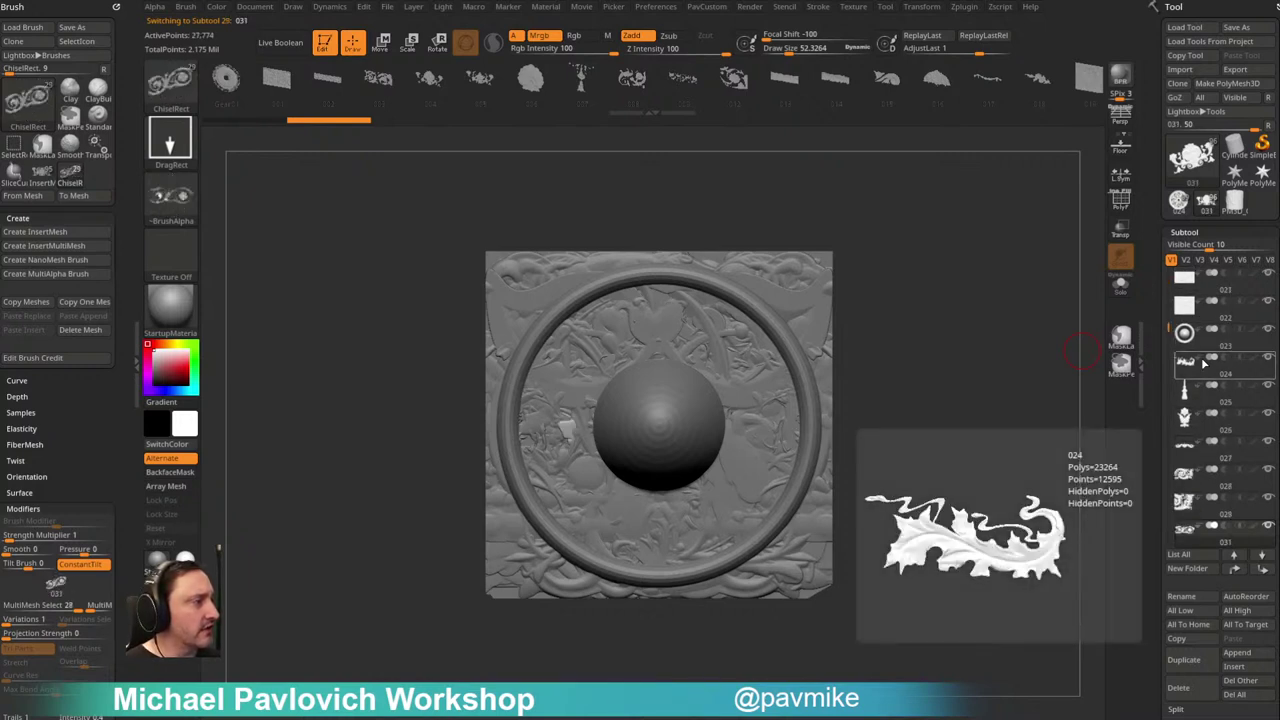
pyautogui.hotkey('alt', 'Down')
pyautogui.press('Right')
pyautogui.hotkey('alt', 'Down')
pyautogui.press('Right')
pyautogui.hotkey('alt', 'Down')
pyautogui.press('Right')
pyautogui.hotkey('alt', 'Down')
pyautogui.press('Right')
pyautogui.hotkey('alt', 'Down')
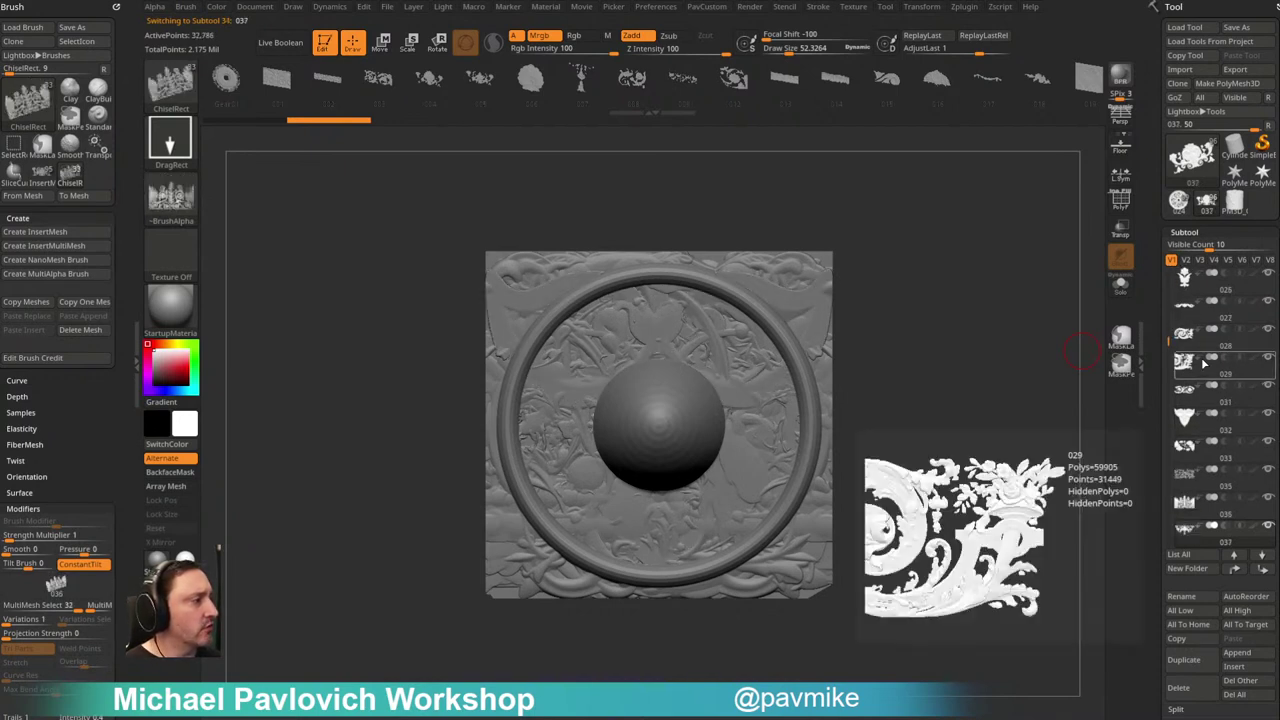
pyautogui.press('Right')
pyautogui.hotkey('alt', 'Down')
pyautogui.press('Right')
pyautogui.hotkey('alt', 'Down')
pyautogui.press('Right')
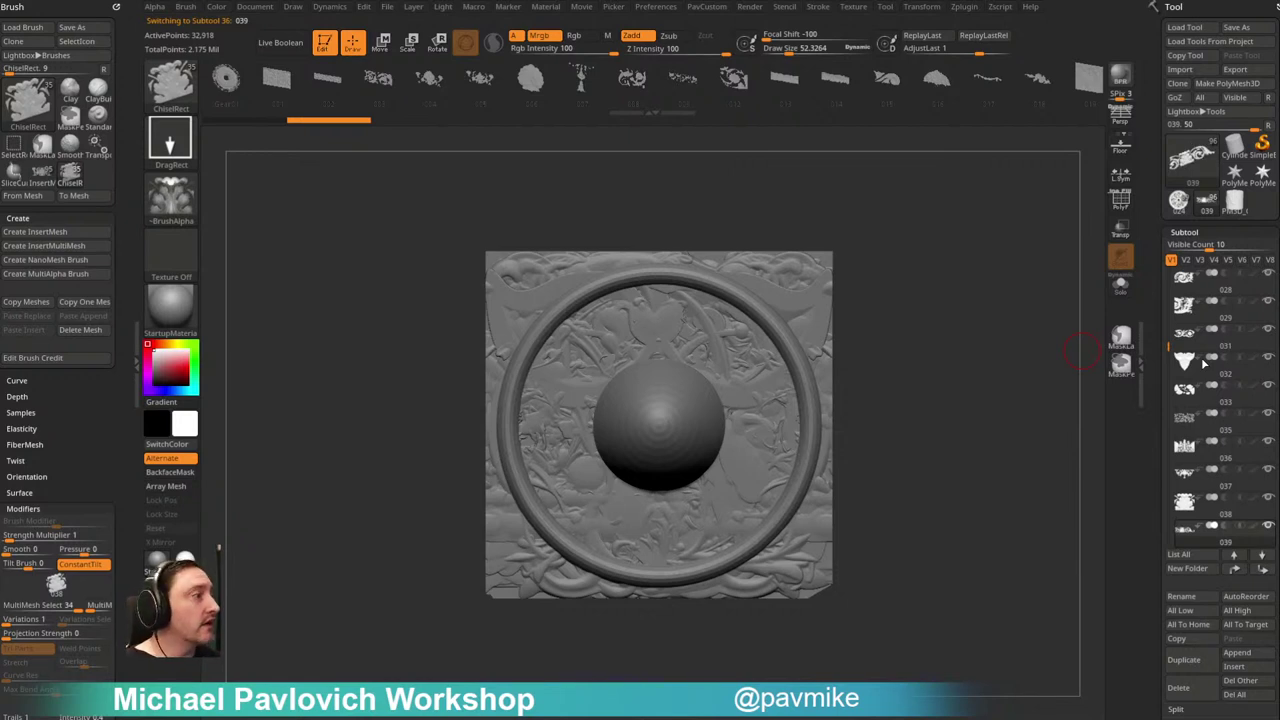
pyautogui.hotkey('alt', 'Down')
pyautogui.press('Right')
pyautogui.hotkey('alt', 'Down')
pyautogui.press('Right')
pyautogui.hotkey('alt', 'Down')
pyautogui.press('Right')
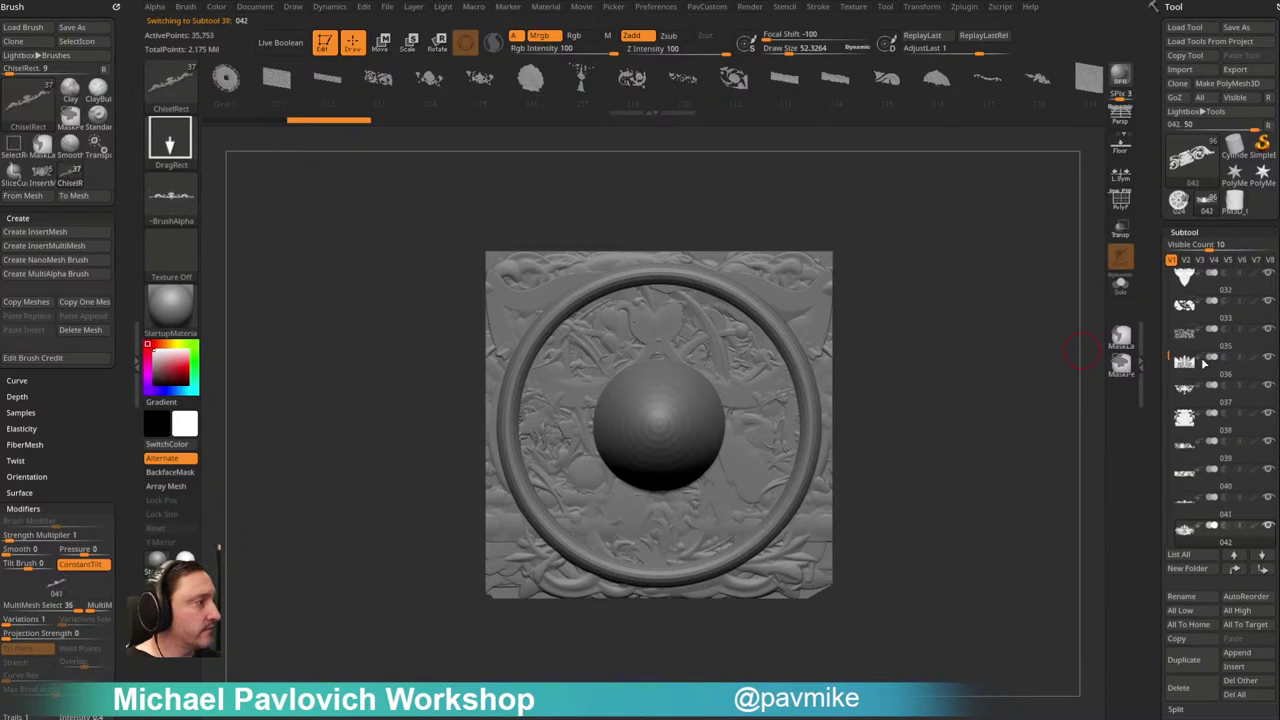
pyautogui.hotkey('alt', 'Down')
pyautogui.press('Right')
pyautogui.hotkey('alt', 'Down')
pyautogui.press('Right')
pyautogui.hotkey('alt', 'Down')
pyautogui.press('Right')
pyautogui.hotkey('alt', 'Down')
pyautogui.press('Right')
pyautogui.hotkey('alt', 'Down')
pyautogui.press('Right')
pyautogui.hotkey('alt', 'Down')
pyautogui.press('Right')
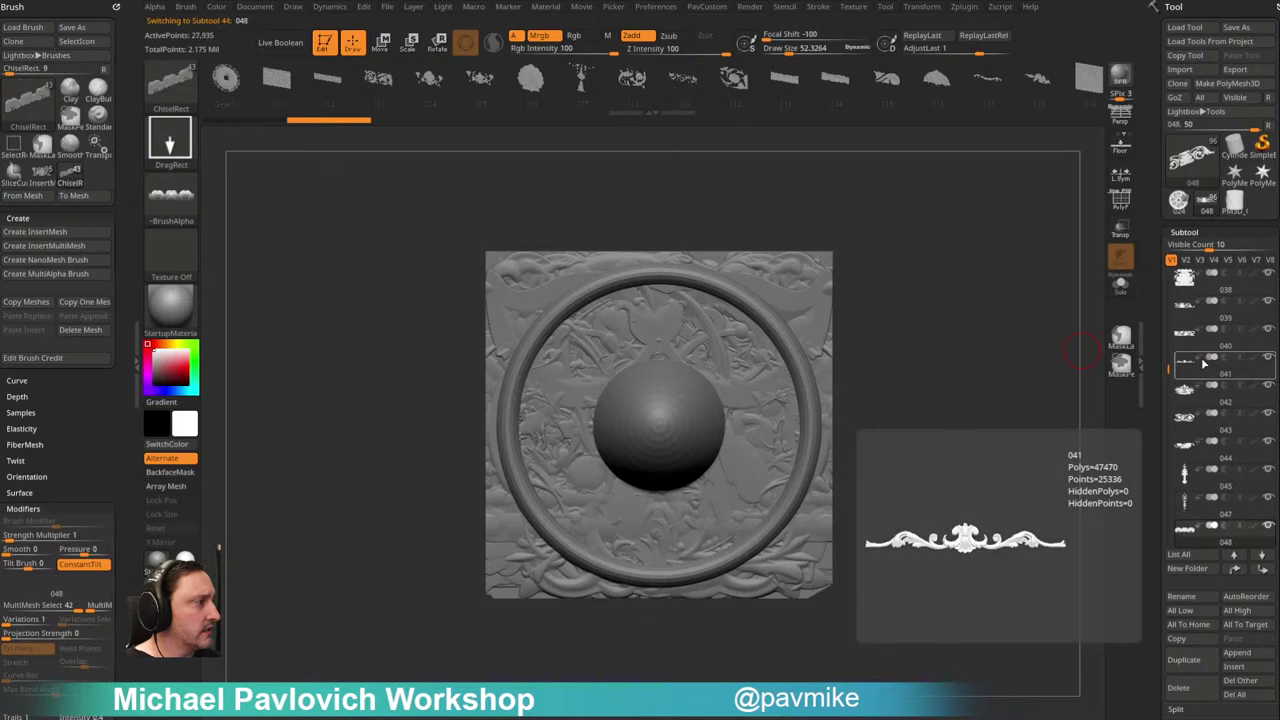
pyautogui.hotkey('alt', 'Down')
pyautogui.press('Right')
pyautogui.hotkey('alt', 'Down')
pyautogui.press('Right')
pyautogui.hotkey('alt', 'Down')
pyautogui.press('Right')
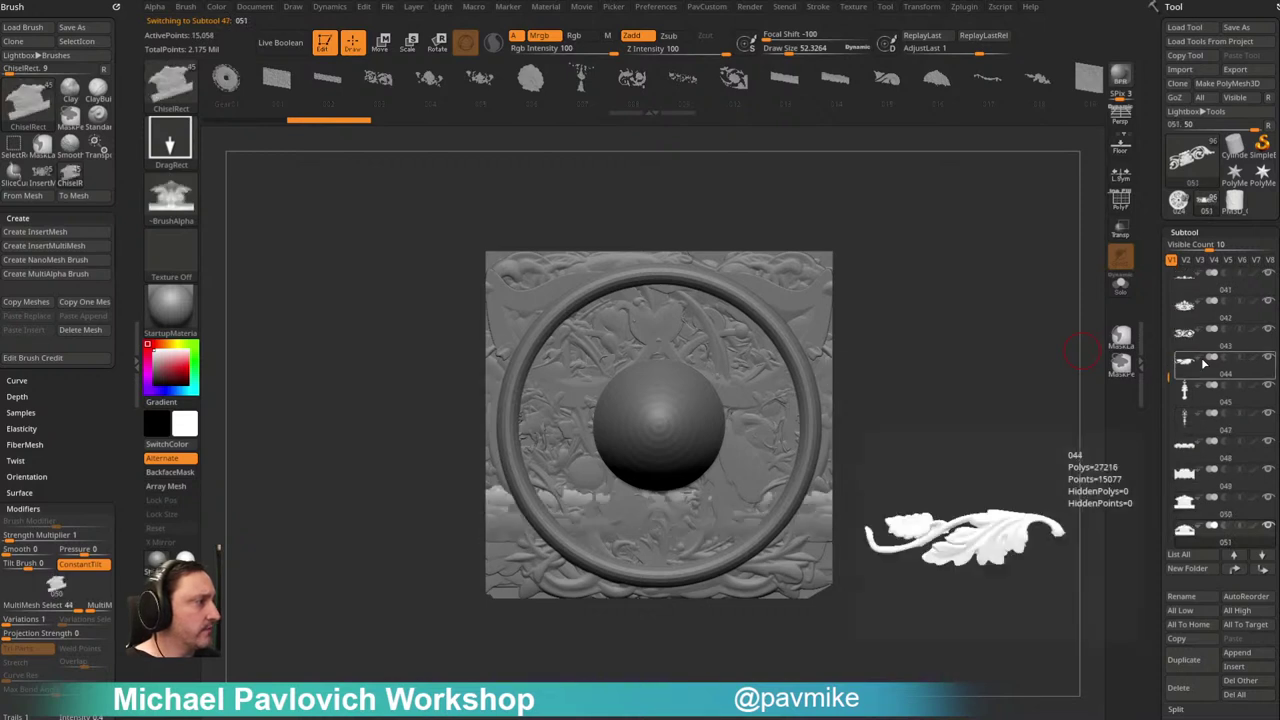
pyautogui.hotkey('alt', 'Down')
pyautogui.press('Right')
pyautogui.press('Right')
pyautogui.hotkey('alt', 'Down')
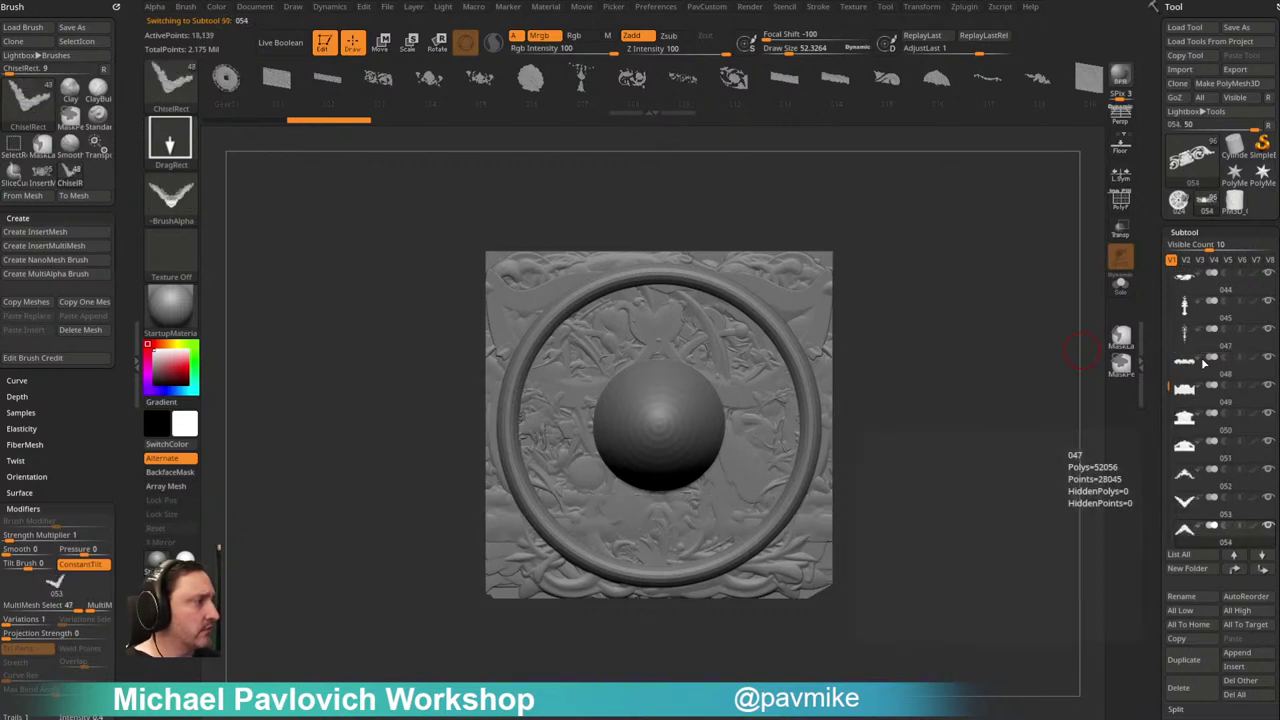
pyautogui.press('Right')
pyautogui.hotkey('alt', 'Down')
pyautogui.press('Right')
pyautogui.hotkey('alt', 'Down')
pyautogui.press('Right')
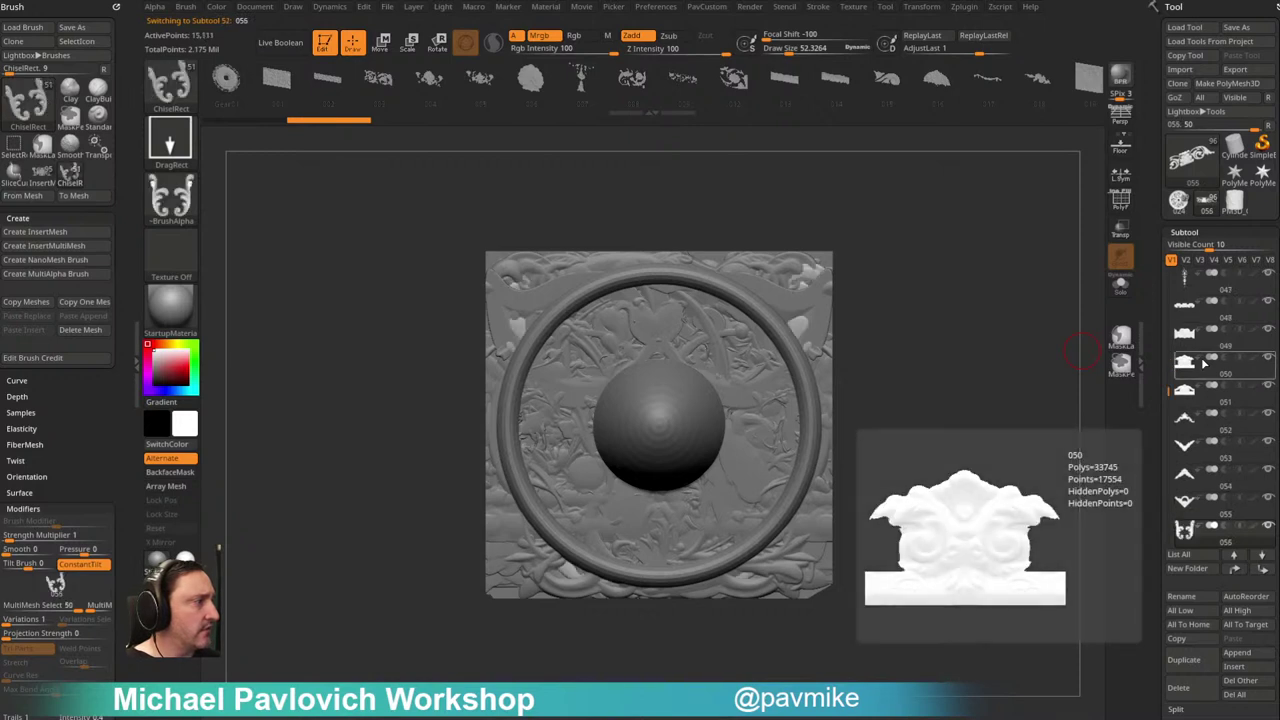
pyautogui.hotkey('alt', 'Down')
pyautogui.press('Right')
pyautogui.hotkey('alt', 'Down')
pyautogui.press('Right')
pyautogui.hotkey('alt', 'Down')
pyautogui.press('Right')
pyautogui.hotkey('alt', 'Down')
pyautogui.press('Right')
pyautogui.hotkey('alt', 'Down')
pyautogui.press('Right')
pyautogui.hotkey('alt', 'Down')
pyautogui.press('Right')
pyautogui.hotkey('alt', 'Down')
pyautogui.press('Right')
pyautogui.hotkey('alt', 'Down')
pyautogui.press('Right')
pyautogui.hotkey('alt', 'Down')
pyautogui.press('Right')
pyautogui.hotkey('alt', 'Down')
pyautogui.press('Right')
pyautogui.hotkey('alt', 'Down')
pyautogui.press('Right')
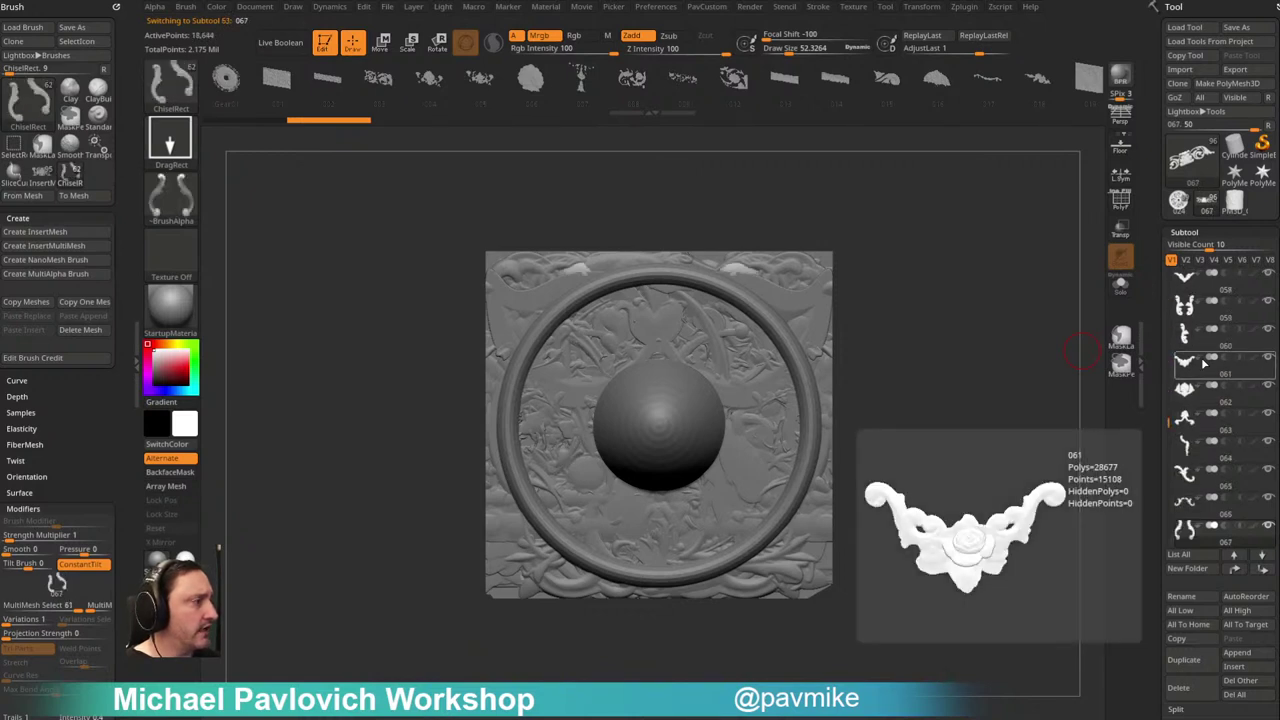
pyautogui.hotkey('alt', 'Down')
pyautogui.press('Right')
pyautogui.hotkey('alt', 'Down')
pyautogui.press('Right')
pyautogui.hotkey('alt', 'Down')
pyautogui.hotkey('alt', 'Down')
pyautogui.press('Right')
pyautogui.hotkey('alt', 'Down')
pyautogui.press('Right')
pyautogui.hotkey('alt', 'Down')
pyautogui.press('Right')
pyautogui.hotkey('alt', 'Down')
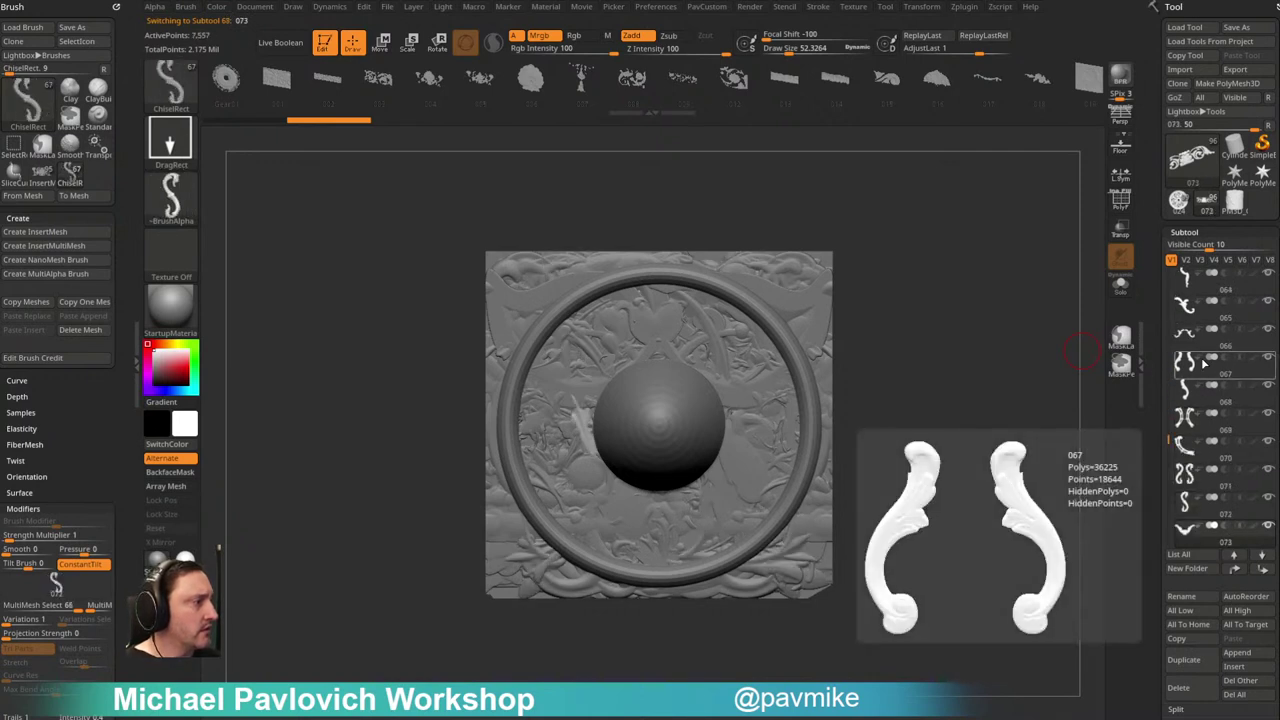
pyautogui.press('Right')
pyautogui.hotkey('alt', 'Down')
pyautogui.press('Right')
pyautogui.hotkey('alt', 'Down')
pyautogui.press('Right')
pyautogui.hotkey('alt', 'Down')
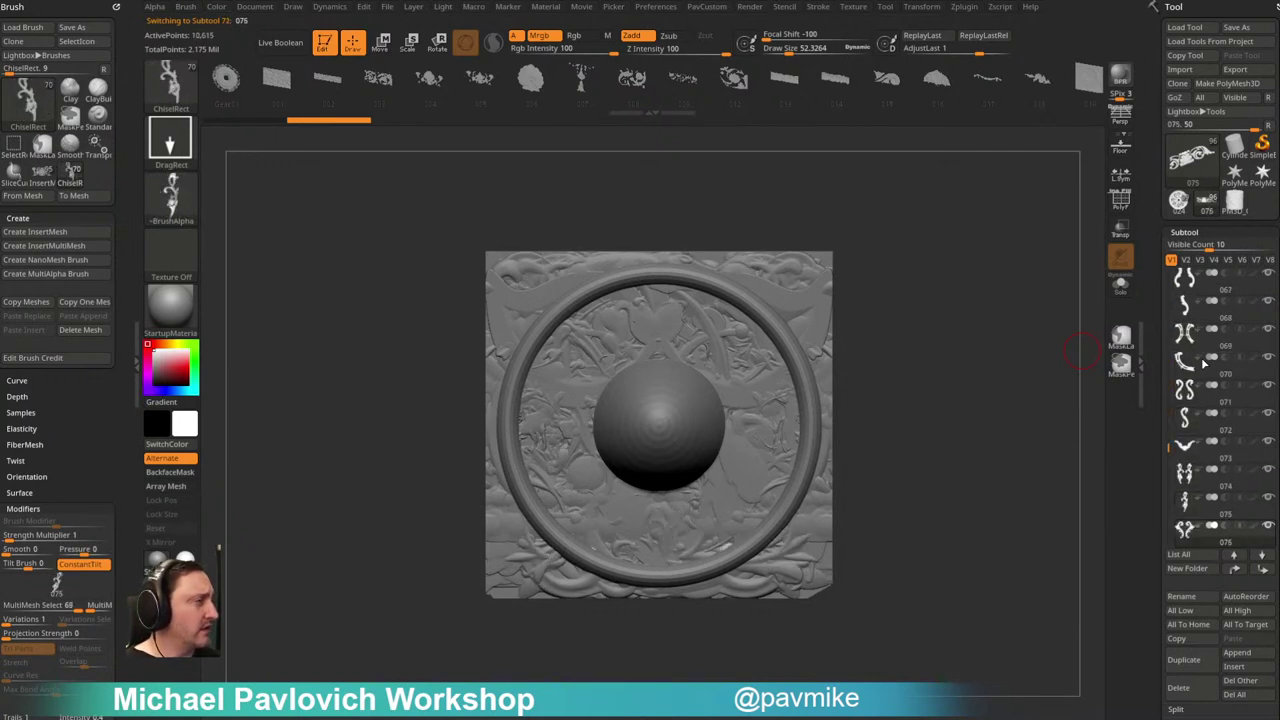
# Step: Add the remaining ornament subtools 076 through 101 to the ChiselRect brush one after another from their meshes
pyautogui.press('Right')
pyautogui.hotkey('alt', 'Down')
pyautogui.press('Right')
pyautogui.hotkey('alt', 'Down')
pyautogui.press('Right')
pyautogui.hotkey('alt', 'Down')
pyautogui.press('Right')
pyautogui.hotkey('alt', 'Down')
pyautogui.press('Right')
pyautogui.hotkey('alt', 'Down')
pyautogui.hotkey('alt', 'Down')
pyautogui.press('Right')
pyautogui.hotkey('alt', 'Down')
pyautogui.press('Right')
pyautogui.hotkey('alt', 'Down')
pyautogui.press('Right')
pyautogui.hotkey('alt', 'Down')
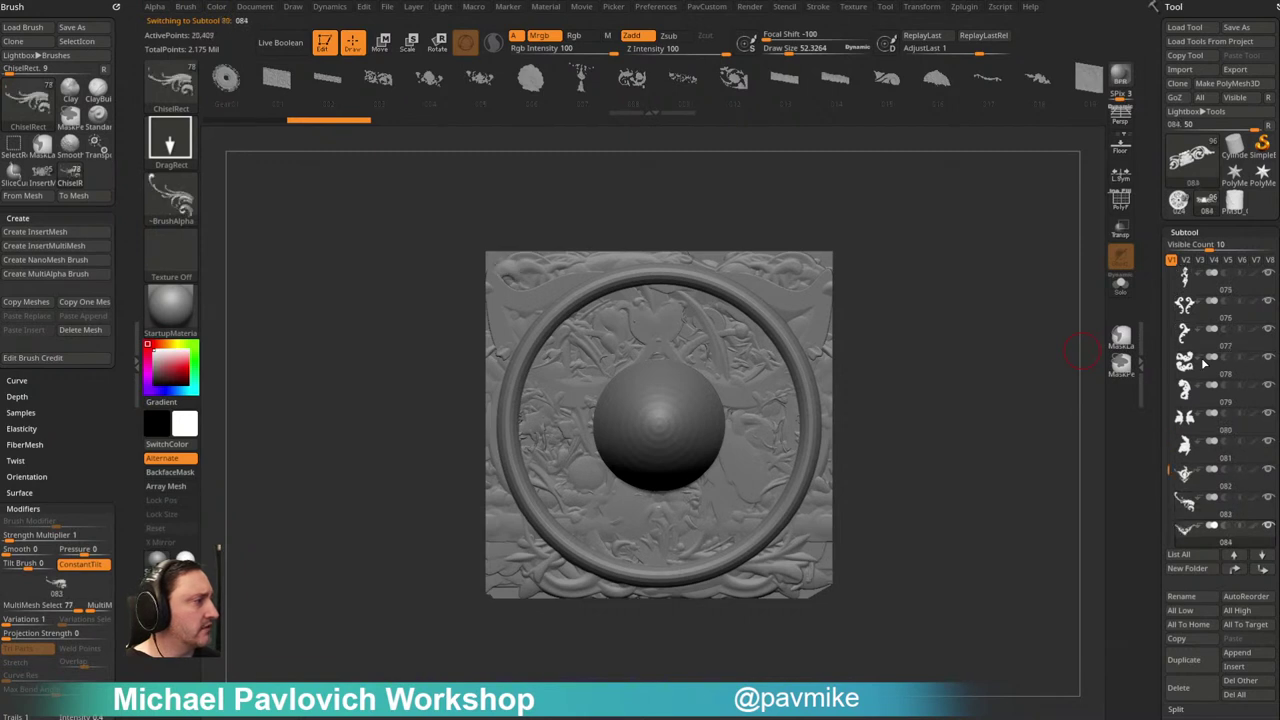
pyautogui.press('Right')
pyautogui.hotkey('alt', 'Down')
pyautogui.press('Right')
pyautogui.hotkey('alt', 'Down')
pyautogui.press('Right')
pyautogui.hotkey('alt', 'Down')
pyautogui.press('Right')
pyautogui.hotkey('alt', 'Down')
pyautogui.press('Right')
pyautogui.hotkey('alt', 'Down')
pyautogui.hotkey('alt', 'Down')
pyautogui.press('Right')
pyautogui.hotkey('alt', 'Down')
pyautogui.press('Right')
pyautogui.hotkey('alt', 'Down')
pyautogui.press('Right')
pyautogui.hotkey('alt', 'Down')
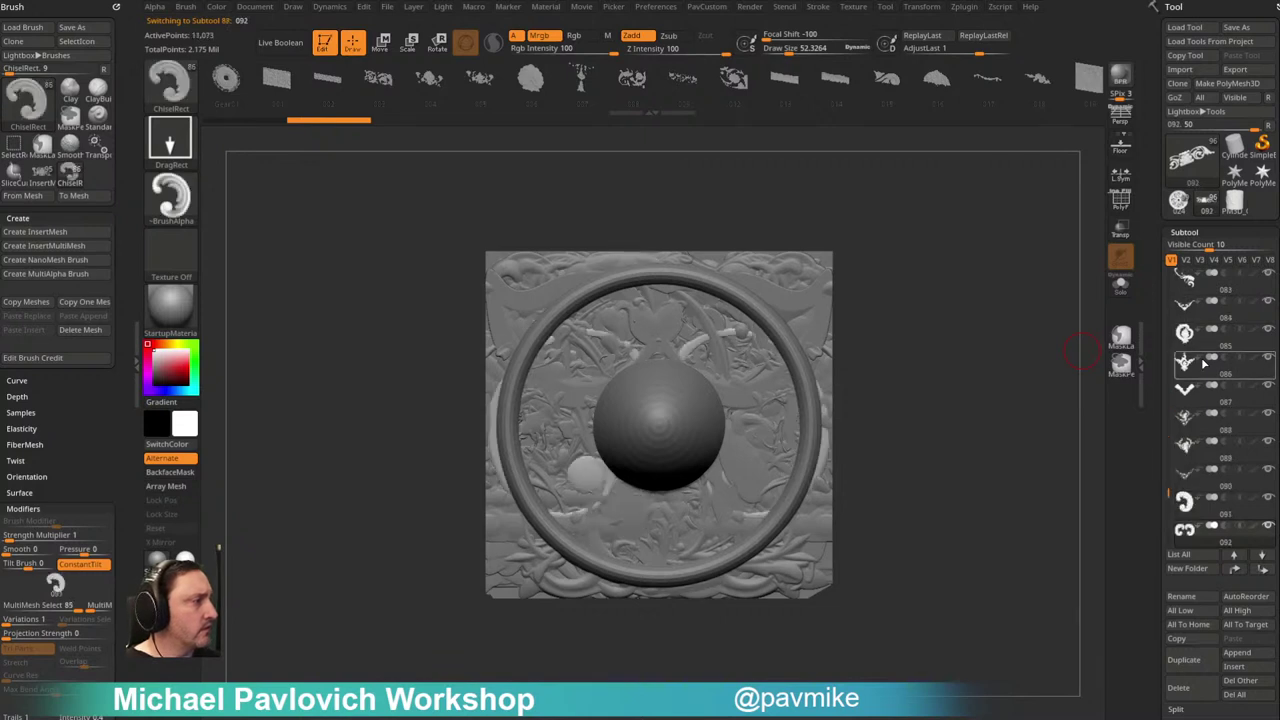
pyautogui.press('Right')
pyautogui.hotkey('alt', 'Down')
pyautogui.press('Right')
pyautogui.hotkey('alt', 'Down')
pyautogui.press('Right')
pyautogui.hotkey('alt', 'Down')
pyautogui.press('Right')
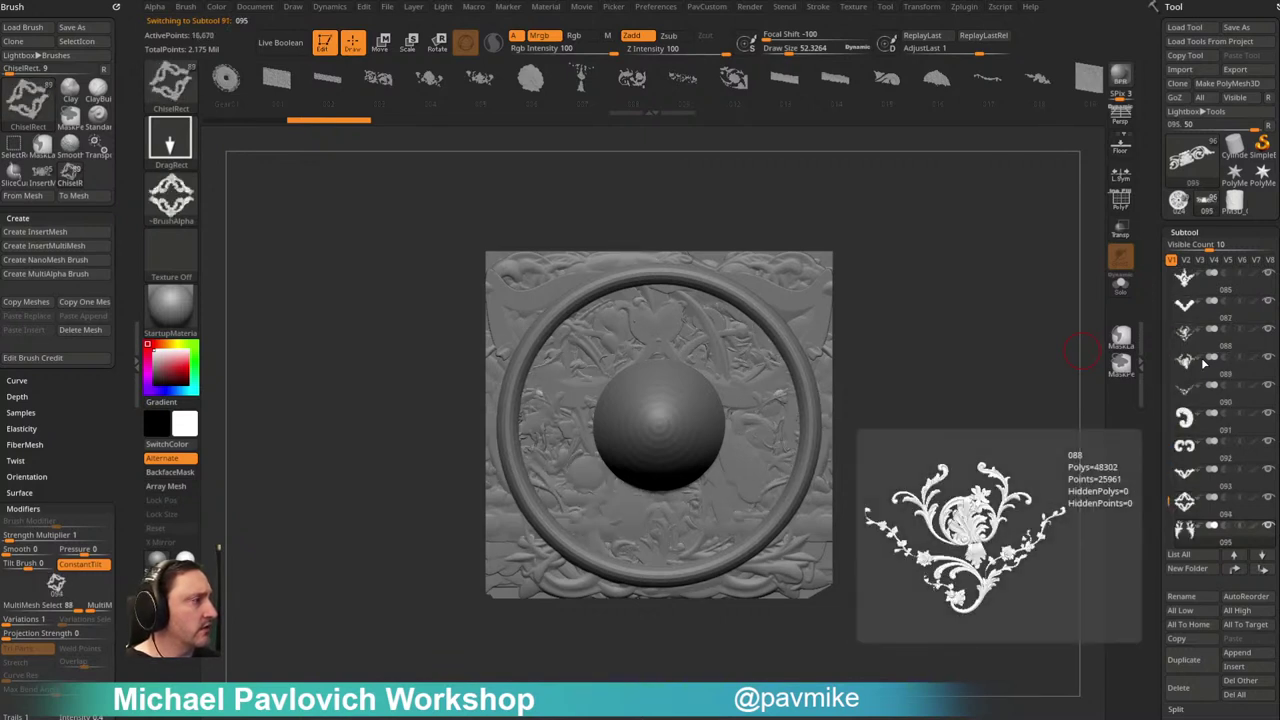
pyautogui.hotkey('alt', 'Down')
pyautogui.press('Right')
pyautogui.hotkey('alt', 'Down')
pyautogui.press('Right')
pyautogui.hotkey('alt', 'Down')
pyautogui.press('Right')
pyautogui.hotkey('alt', 'Down')
pyautogui.press('Right')
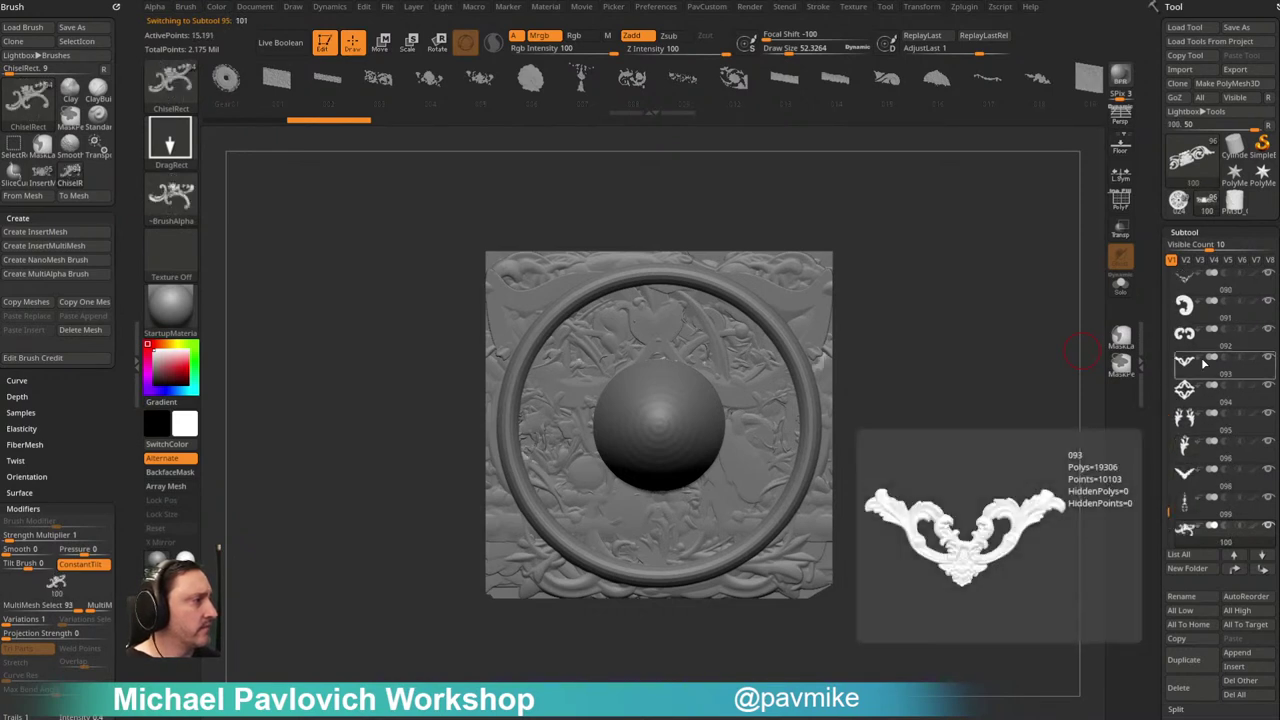
pyautogui.hotkey('alt', 'Down')
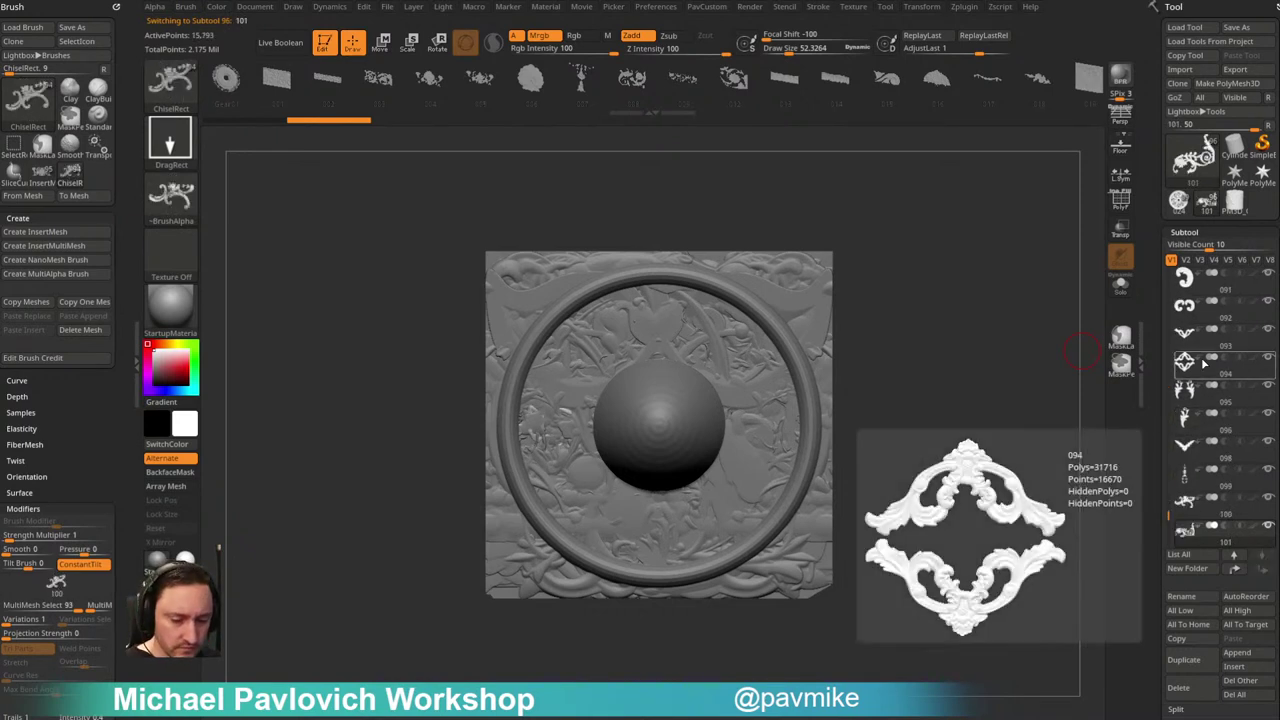
pyautogui.press('Right')
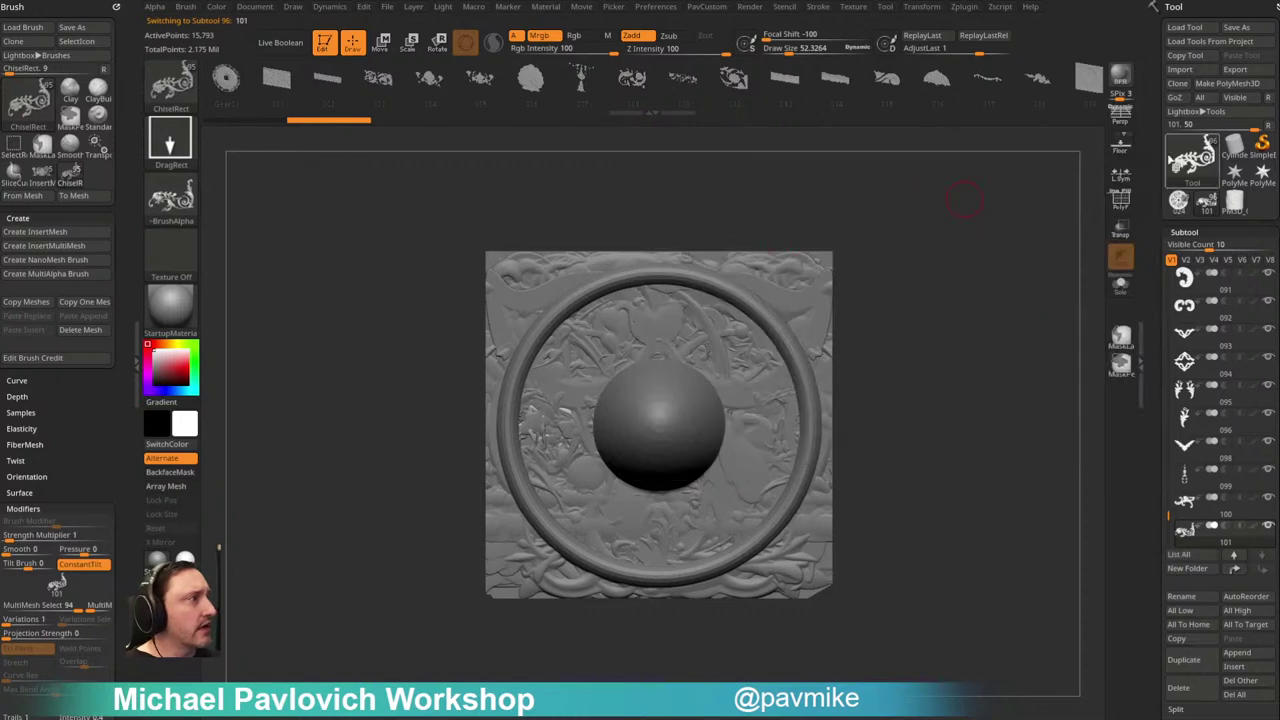
# Step: Switch to a Sphere3D, convert it to a PolyMesh3D, and subdivide it to subdivision level 5
pyautogui.click(1195, 155)
pyautogui.click(674, 215)
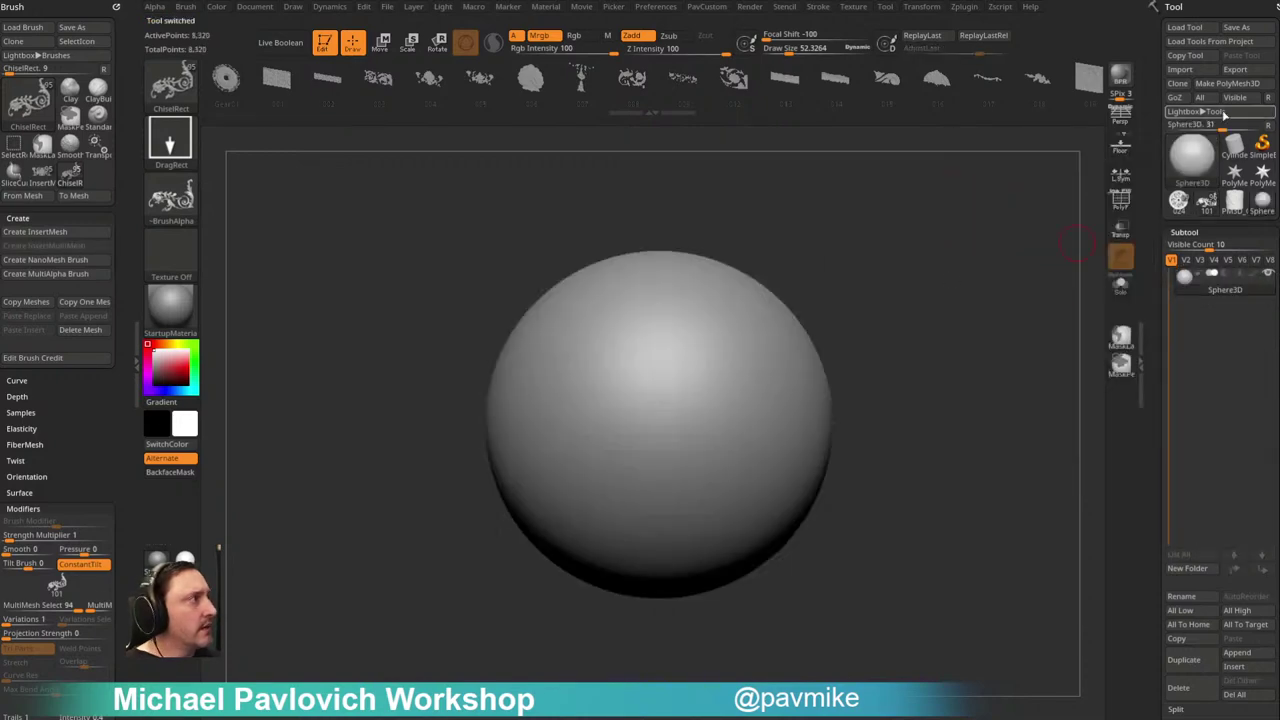
pyautogui.press('ctrl')
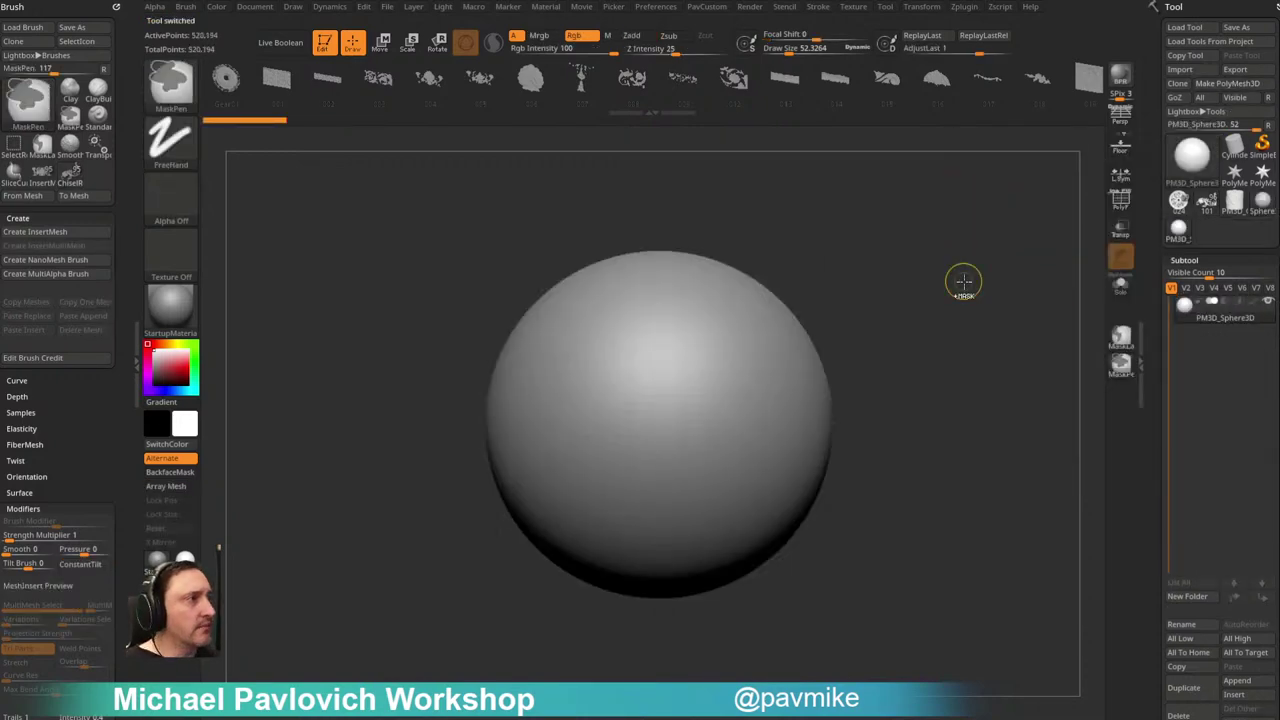
pyautogui.hotkey('ctrl', 'd')
pyautogui.moveTo(942, 207)
pyautogui.keyDown('alt'); pyautogui.mouseDown()
pyautogui.moveTo(928, 203)
pyautogui.moveTo(944, 221)
pyautogui.mouseUp(); pyautogui.keyUp('alt')
# Step: Delete the Gear01 shape from the ChiselRect brush and select ornament 036 among the brush's shapes
pyautogui.click(227, 82)
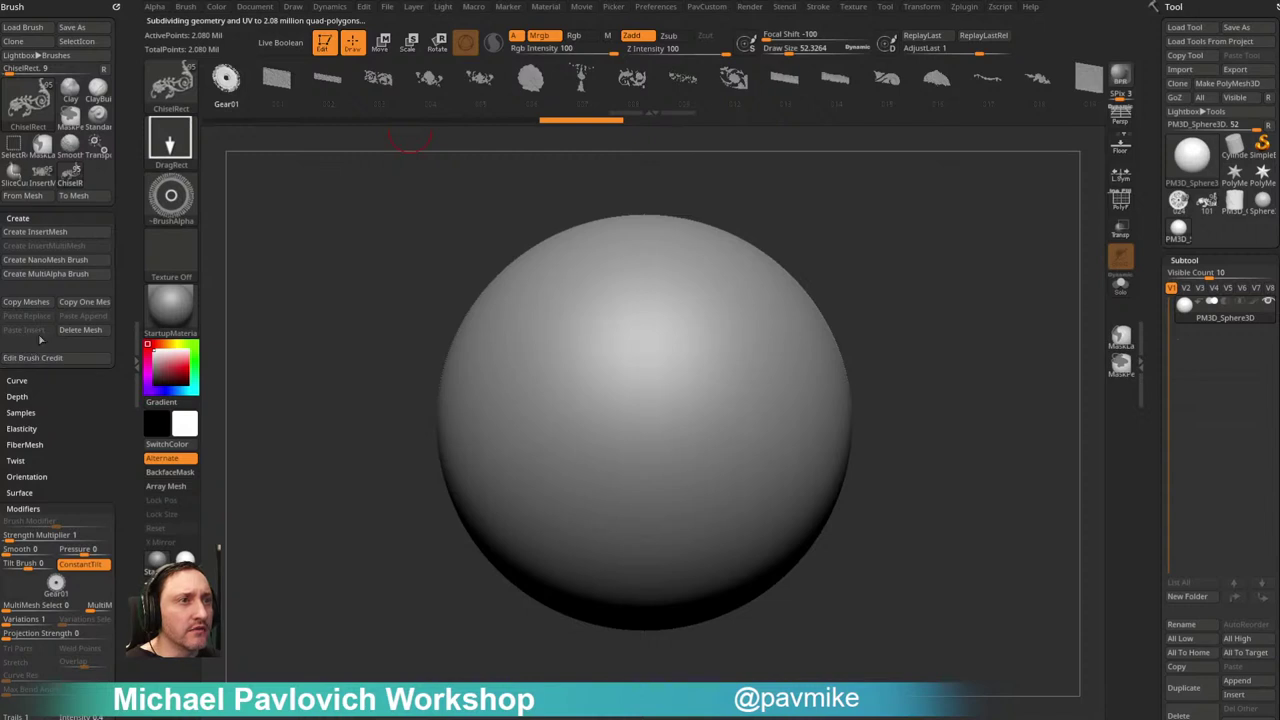
pyautogui.click(67, 330)
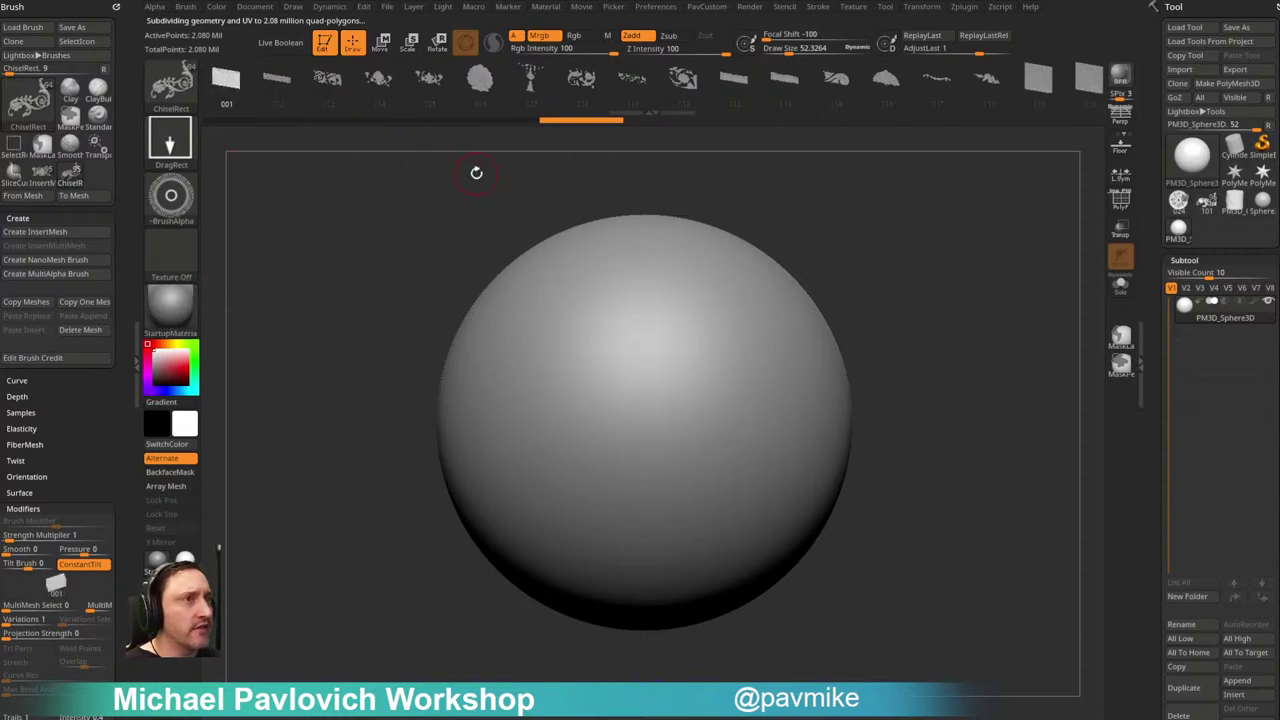
pyautogui.click(290, 82)
pyautogui.moveTo(574, 78)
pyautogui.mouseDown()
pyautogui.moveTo(952, 62)
pyautogui.moveTo(420, 94)
pyautogui.moveTo(935, 86)
pyautogui.moveTo(767, 81)
pyautogui.moveTo(388, 109)
pyautogui.mouseUp()
pyautogui.moveTo(750, 82)
pyautogui.mouseDown()
pyautogui.moveTo(597, 86)
pyautogui.moveTo(326, 128)
pyautogui.mouseUp()
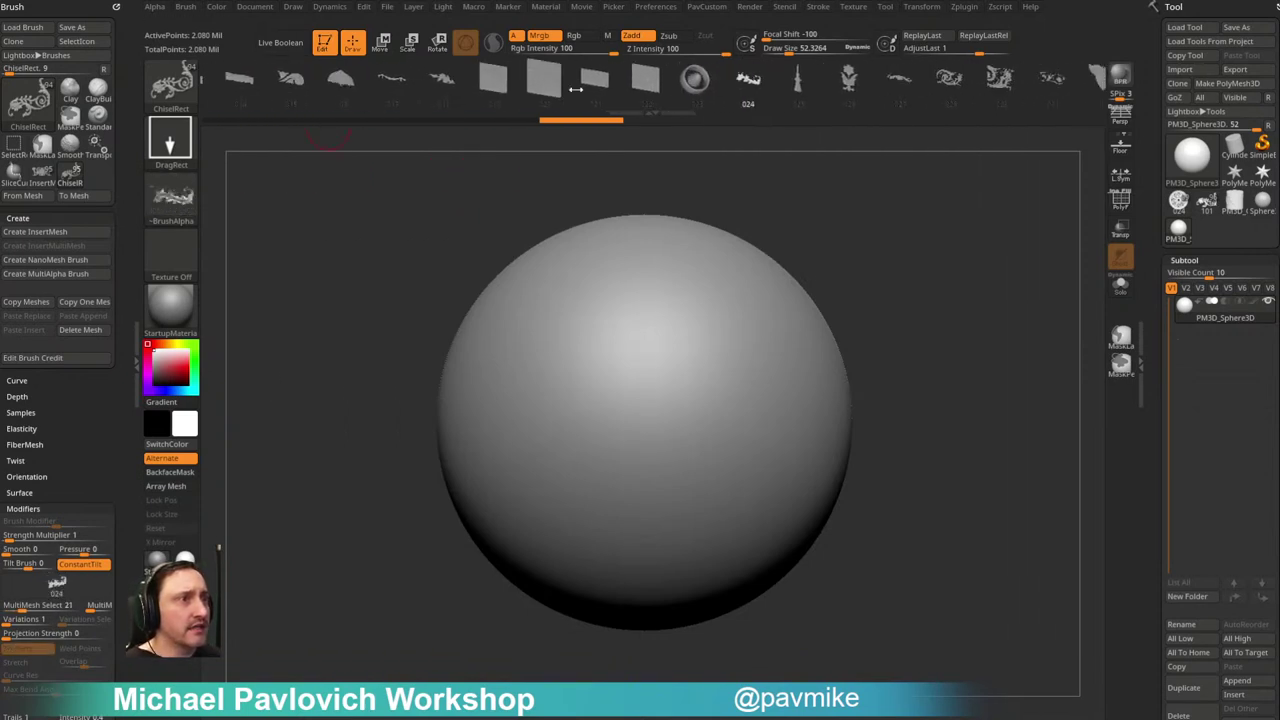
pyautogui.moveTo(798, 92)
pyautogui.mouseDown()
pyautogui.moveTo(869, 98)
pyautogui.moveTo(538, 113)
pyautogui.mouseUp()
# Step: Try stamping ornament 036 on the sphere at Z Intensity 100, inspect its relief, and undo the stamp
pyautogui.moveTo(676, 341); pyautogui.dragTo(811, 366)
pyautogui.moveTo(903, 297); pyautogui.dragTo(845, 316)
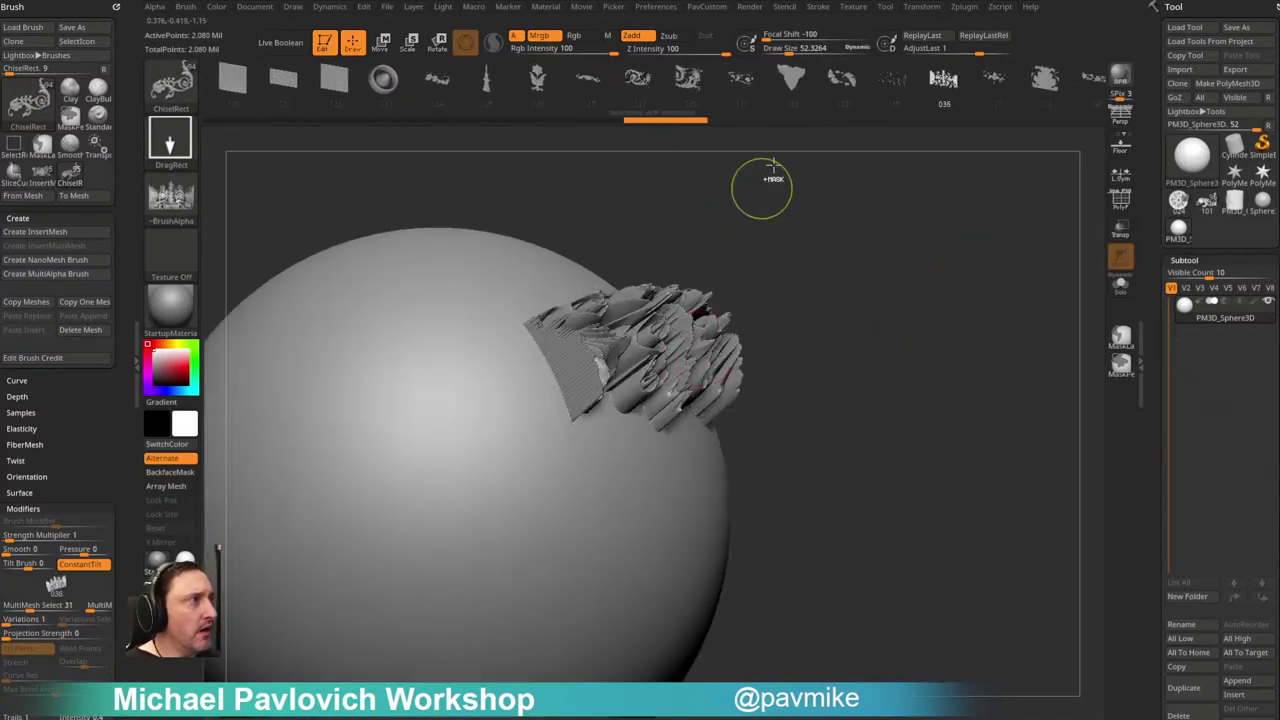
pyautogui.hotkey('ctrl', 'z')
# Step: Try ornament 036 on the sphere raised at Z Intensity 19 and recessed with Zsub at 17, and undo both stamps
pyautogui.moveTo(713, 54); pyautogui.dragTo(643, 50)
pyautogui.keyDown('alt'); pyautogui.moveTo(621, 349); pyautogui.dragTo(709, 282, button='right'); pyautogui.keyUp('alt')
pyautogui.moveTo(640, 352); pyautogui.dragTo(711, 340)
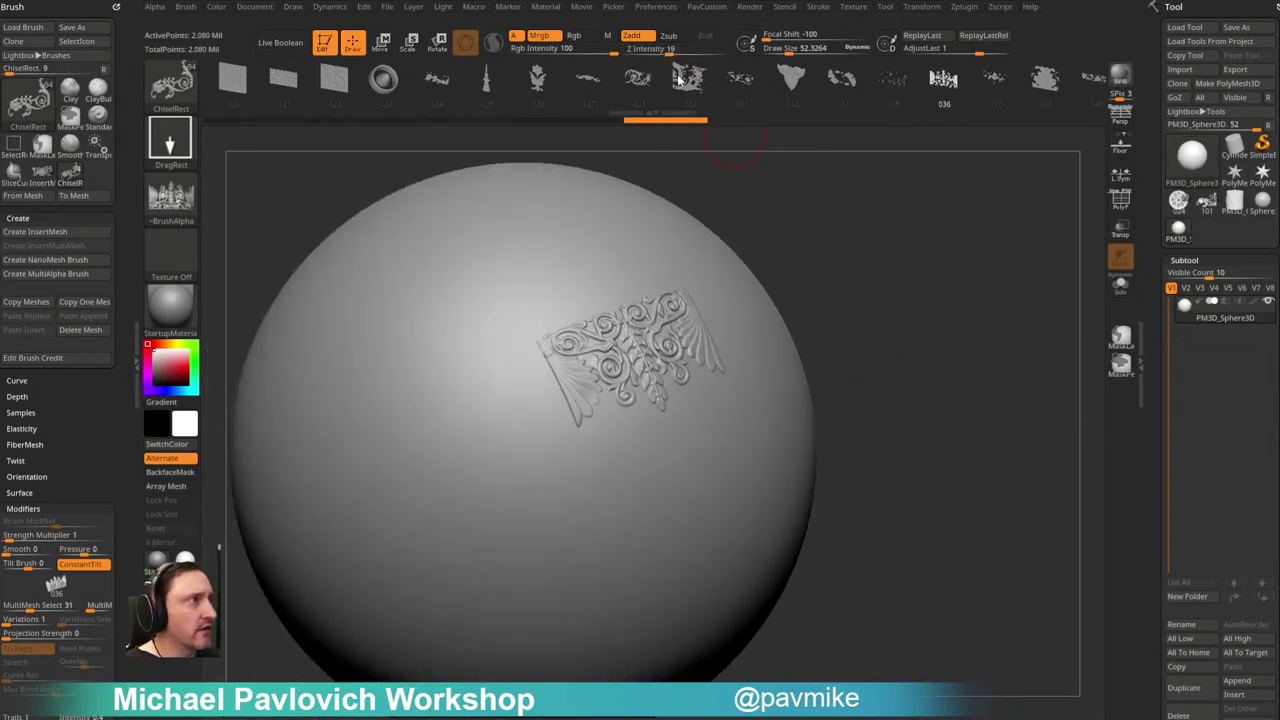
pyautogui.moveTo(669, 50); pyautogui.dragTo(664, 52)
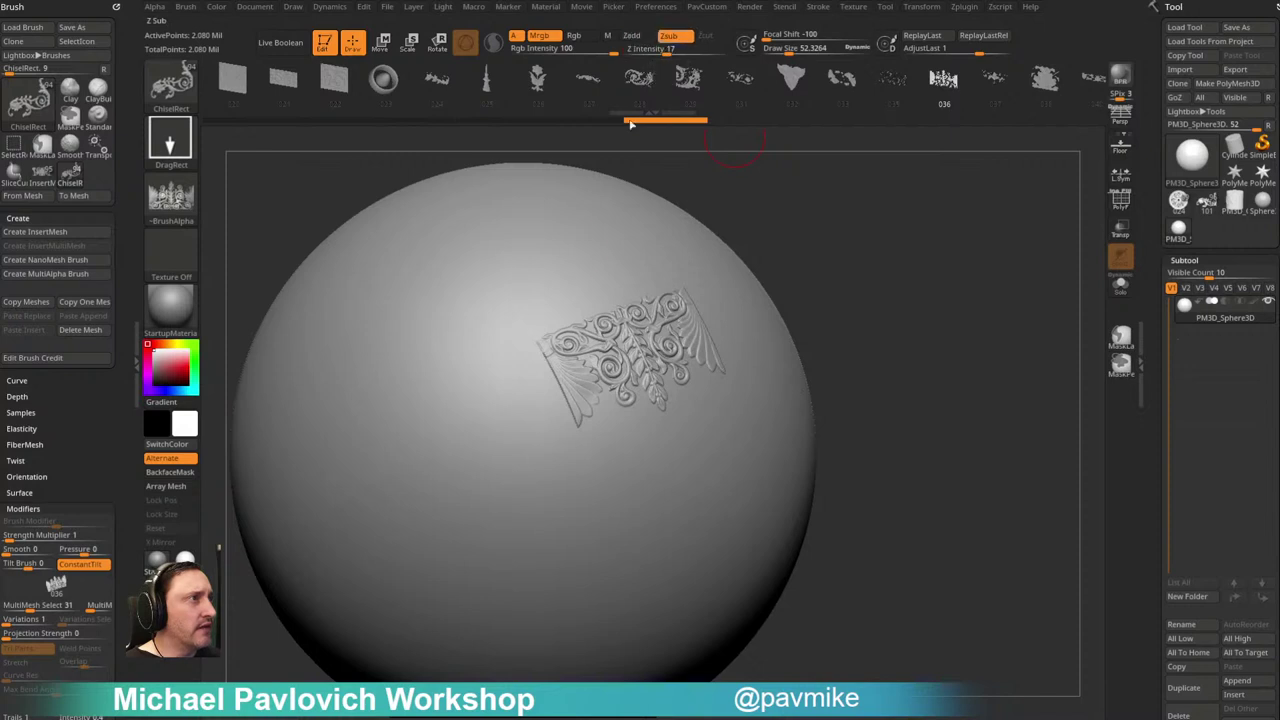
pyautogui.moveTo(435, 390); pyautogui.dragTo(514, 373)
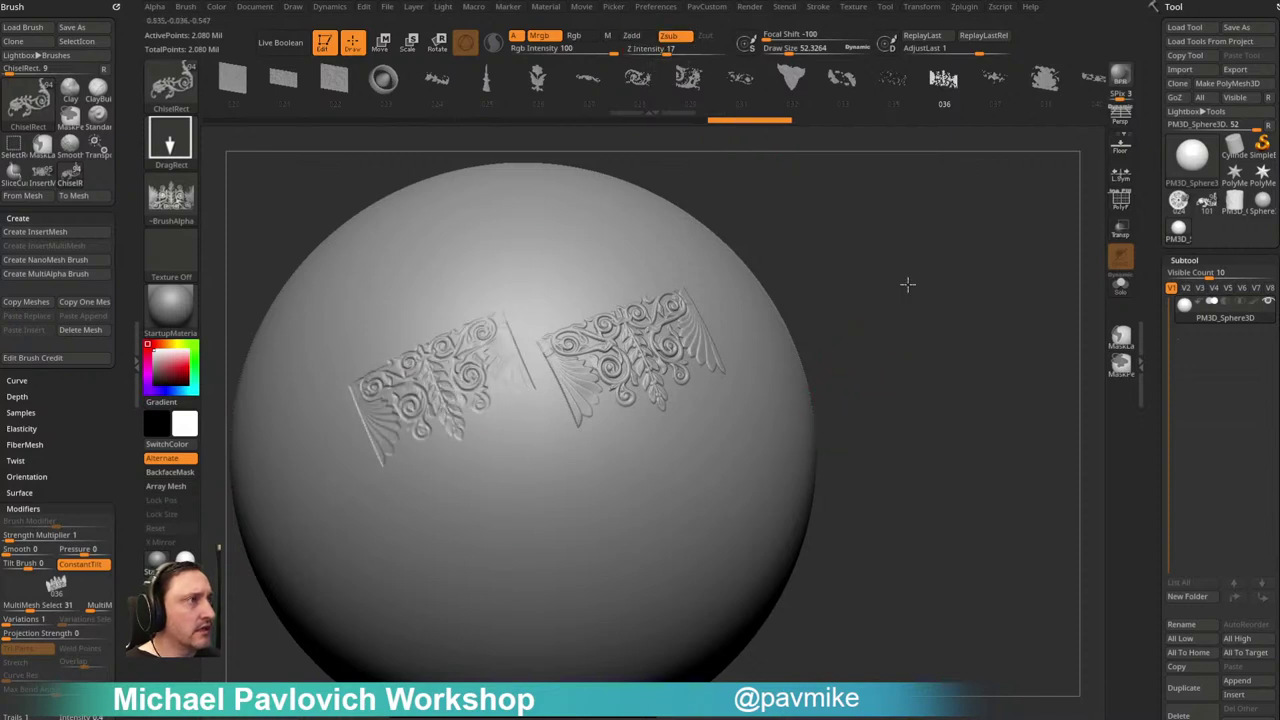
pyautogui.hotkey('ctrl', 'z')
pyautogui.hotkey('ctrl', 'z')
# Step: Try ornament 036 at Z Intensity 35, recessed with Zsub and raised with Zadd, undoing each stamp
pyautogui.moveTo(669, 49); pyautogui.dragTo(692, 50)
pyautogui.moveTo(526, 358); pyautogui.dragTo(625, 542)
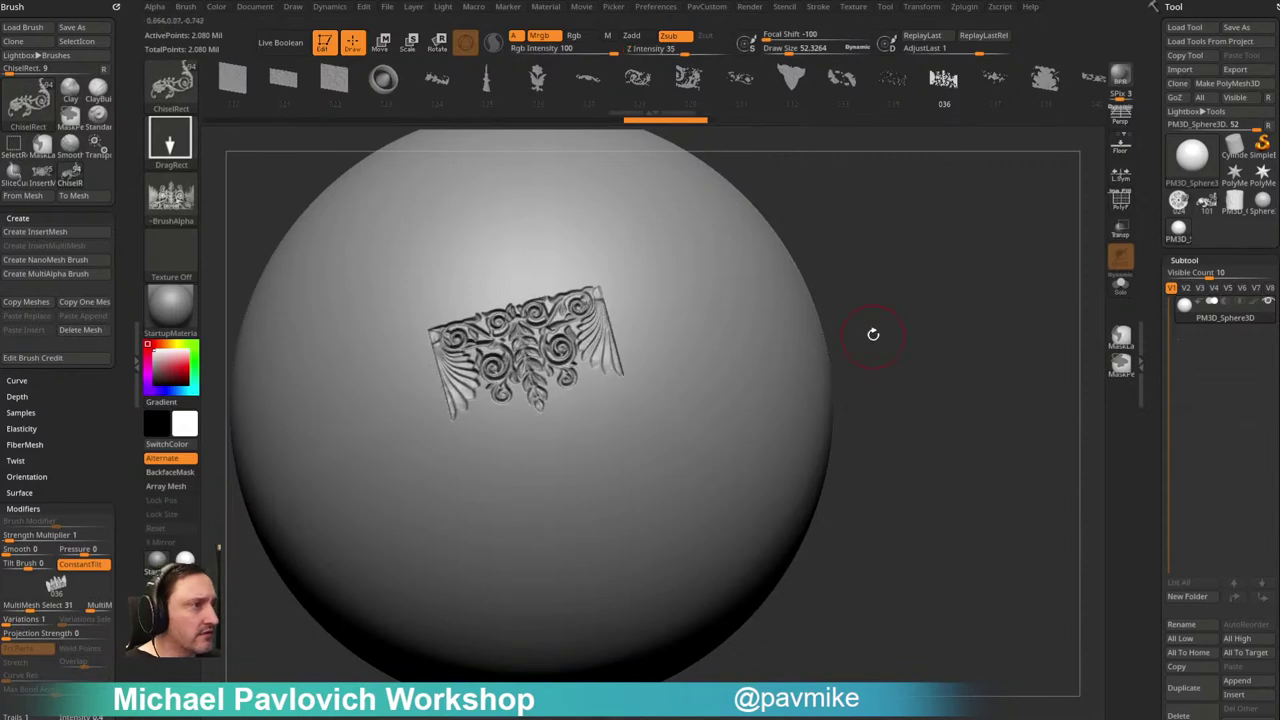
pyautogui.hotkey('ctrl', 'z')
pyautogui.click(631, 35)
pyautogui.moveTo(525, 315); pyautogui.dragTo(628, 440)
pyautogui.moveTo(860, 300); pyautogui.dragTo(740, 146)
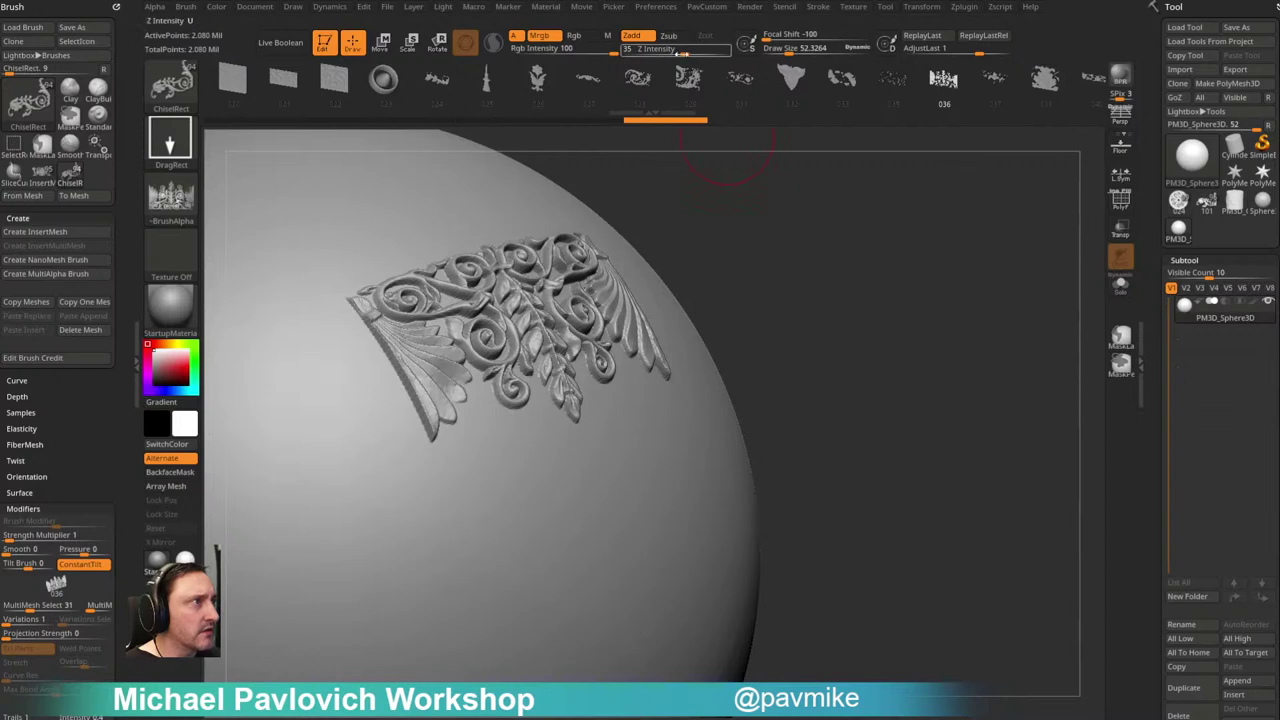
pyautogui.hotkey('ctrl', 'z')
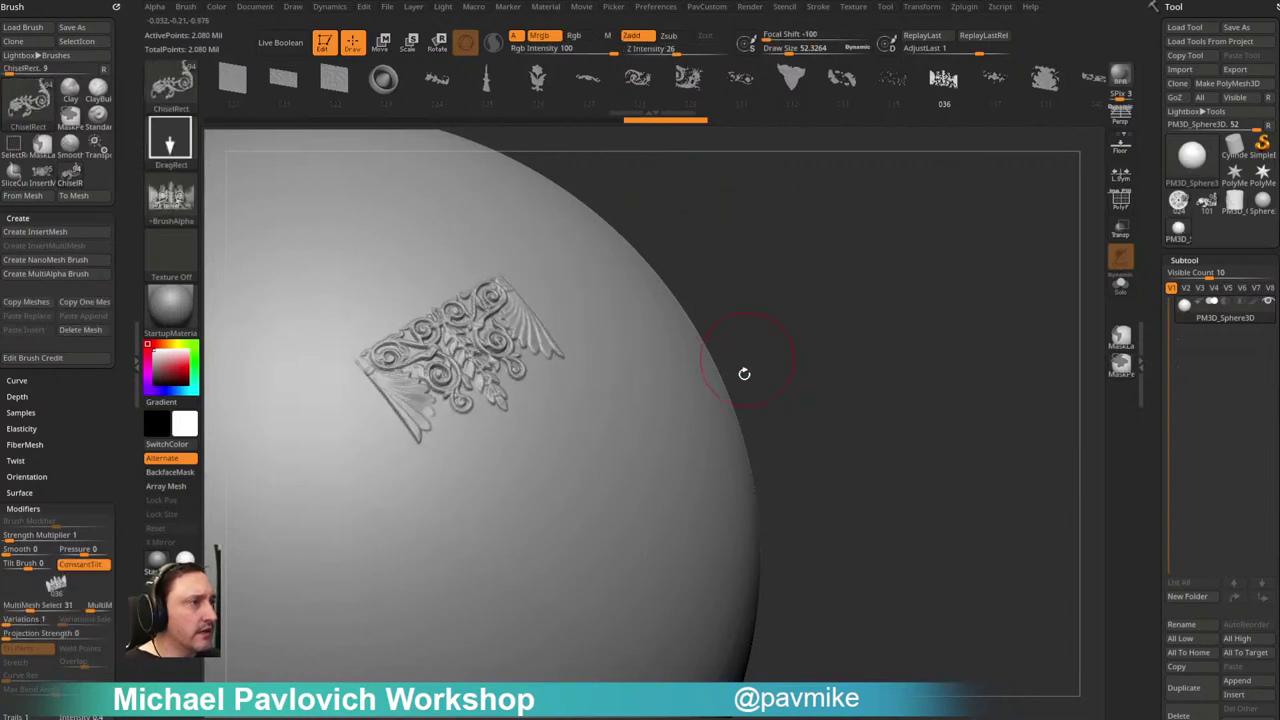
# Step: Undo the small ornament stamp, try a much larger ornament 036 across the sphere at Z Intensity 26, and undo it
pyautogui.hotkey('ctrl', 'z')
pyautogui.moveTo(592, 609); pyautogui.dragTo(600, 620)
pyautogui.keyDown('alt'); pyautogui.moveTo(831, 331); pyautogui.dragTo(858, 215); pyautogui.keyUp('alt')
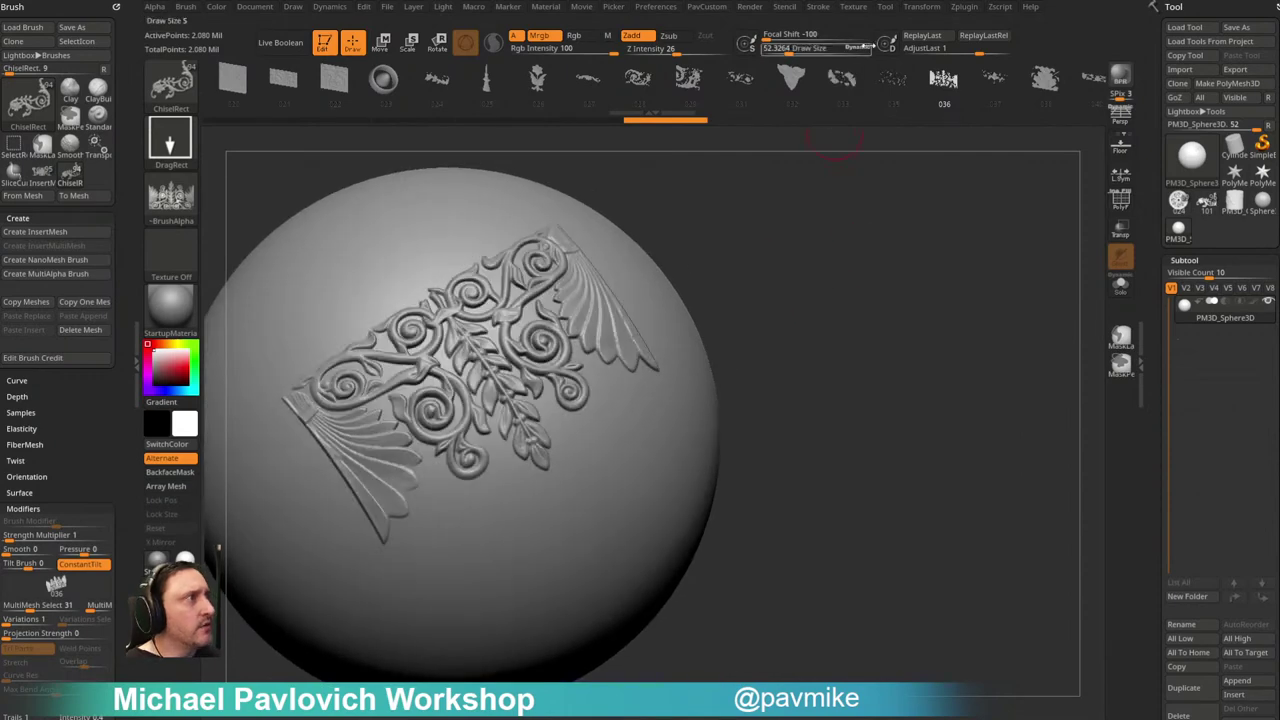
pyautogui.moveTo(978, 51)
pyautogui.mouseDown()
pyautogui.moveTo(941, 62)
pyautogui.moveTo(995, 63)
pyautogui.moveTo(940, 72)
pyautogui.moveTo(982, 75)
pyautogui.mouseUp()
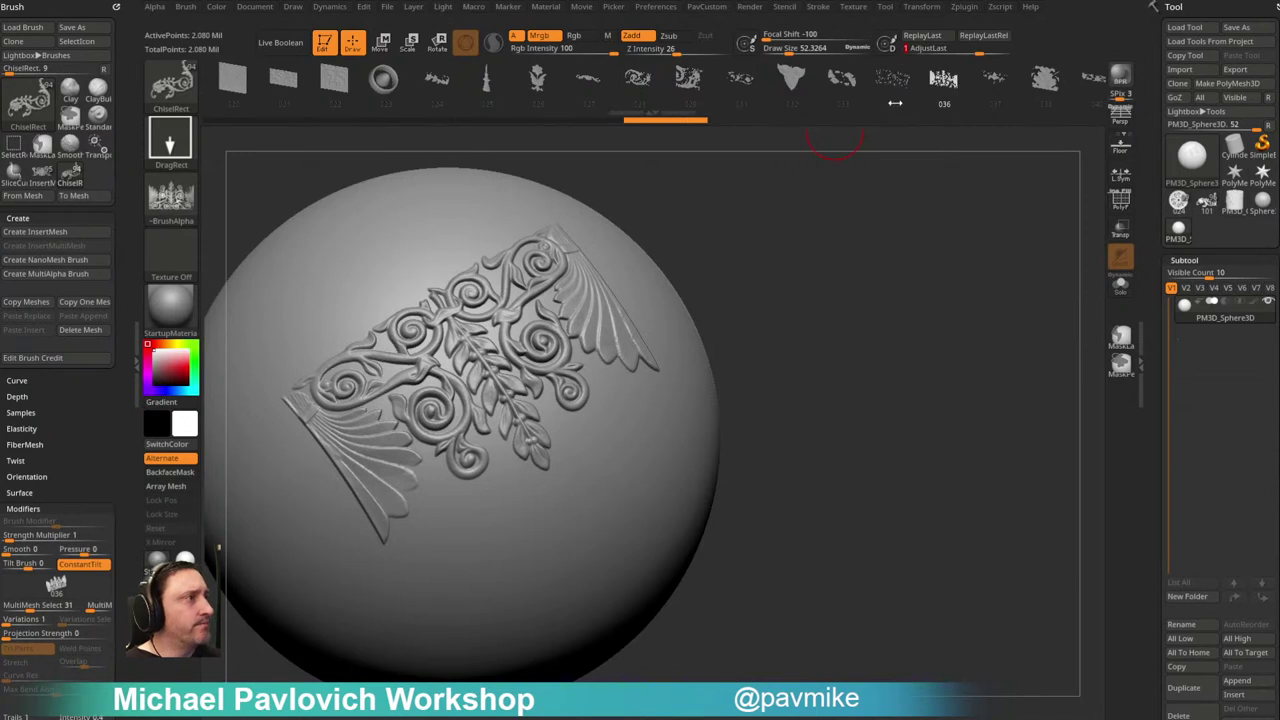
pyautogui.moveTo(880, 200)
pyautogui.mouseDown()
pyautogui.moveTo(866, 286)
pyautogui.moveTo(857, 243)
pyautogui.moveTo(731, 151)
pyautogui.mouseUp()
pyautogui.hotkey('ctrl', 'z')
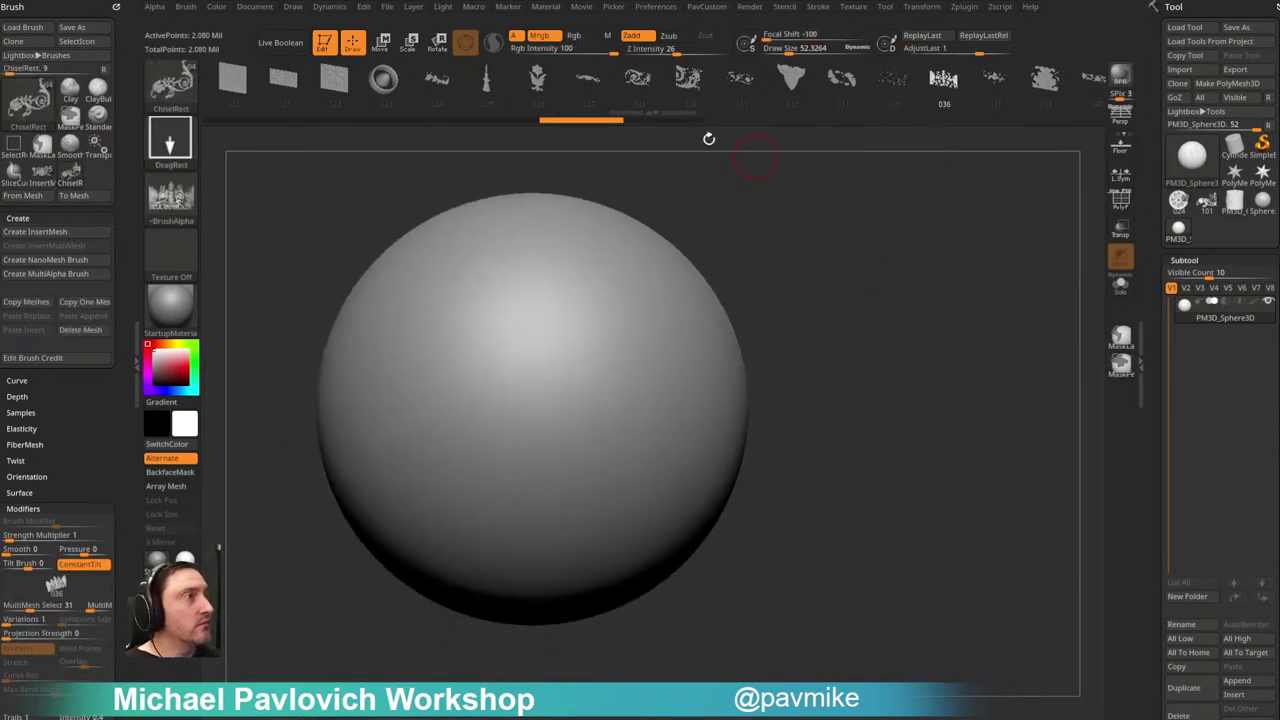
# Step: Stamp ornament 028 in three places on the front of the sphere and compare states in the undo history
pyautogui.click(652, 85)
pyautogui.moveTo(876, 227)
pyautogui.keyDown('alt'); pyautogui.mouseDown()
pyautogui.moveTo(883, 251)
pyautogui.moveTo(861, 245)
pyautogui.mouseUp(); pyautogui.keyUp('alt')
pyautogui.moveTo(470, 366); pyautogui.dragTo(564, 484)
pyautogui.moveTo(645, 332); pyautogui.dragTo(657, 444)
pyautogui.moveTo(576, 479); pyautogui.dragTo(626, 603)
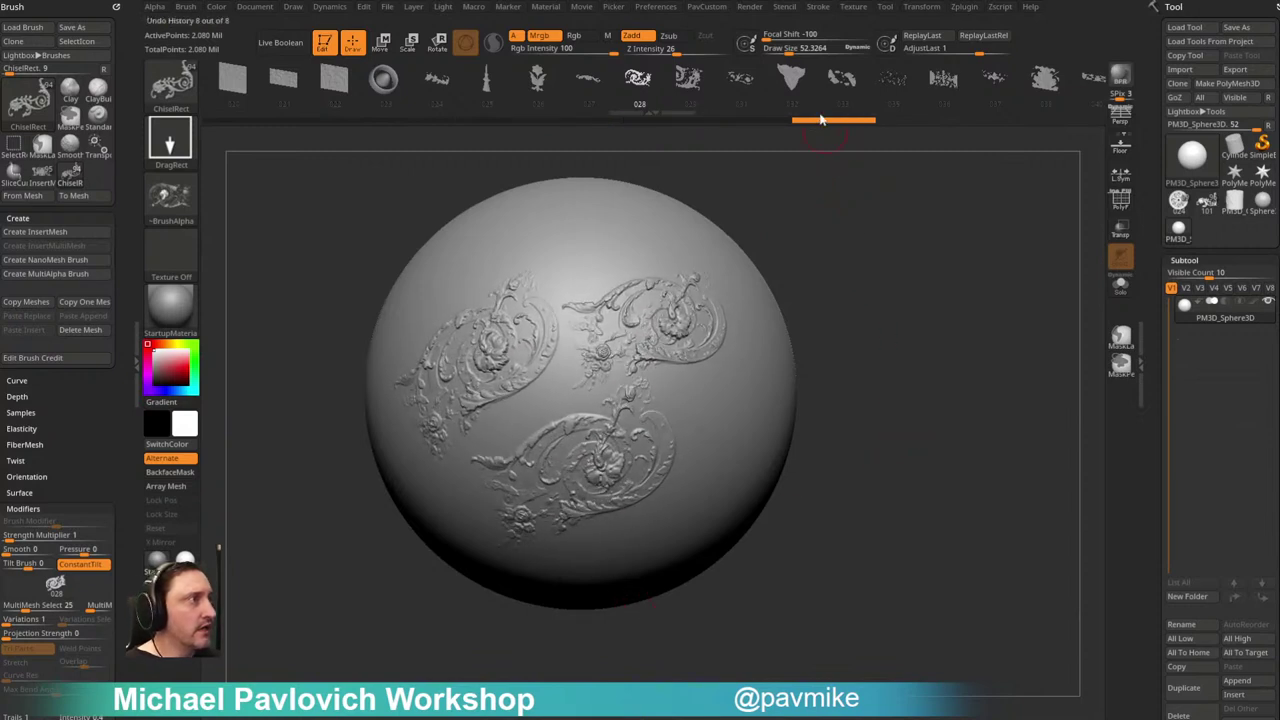
pyautogui.moveTo(806, 124); pyautogui.dragTo(600, 124)
pyautogui.click(825, 124)
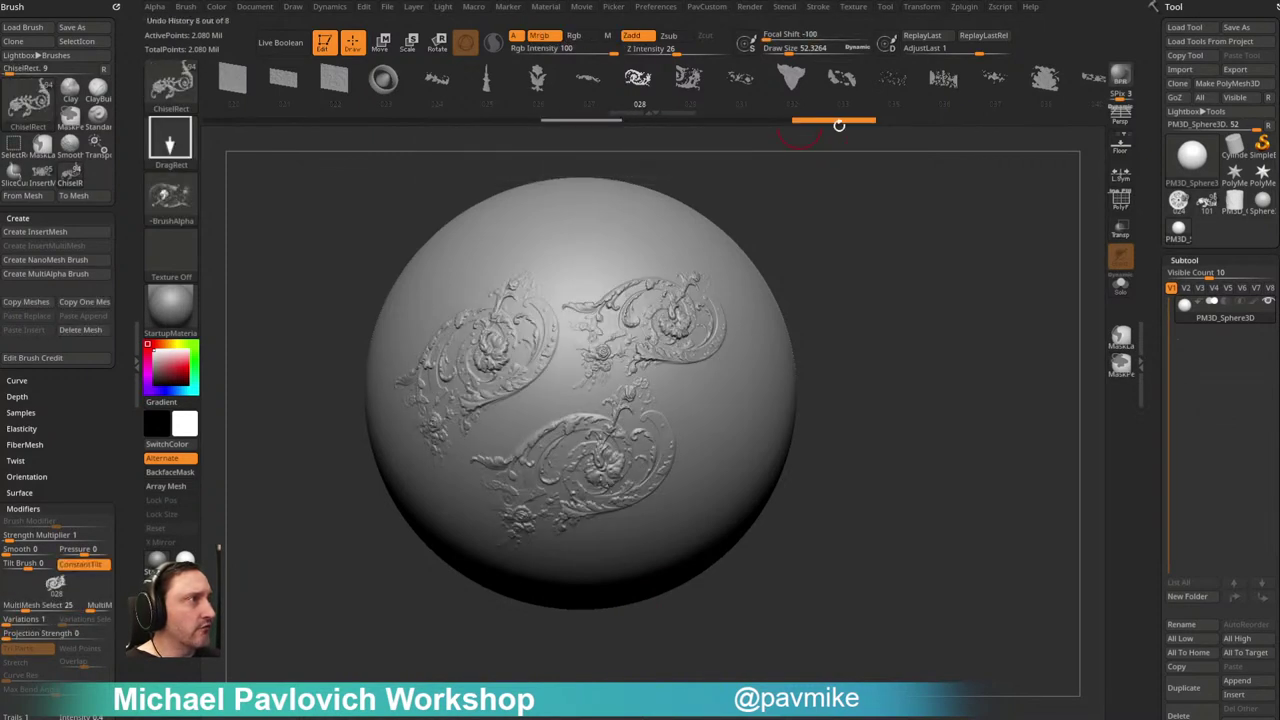
pyautogui.moveTo(976, 49); pyautogui.dragTo(982, 66)
# Step: Examine the stamped sphere from several angles and look over the tool's Layers, Deformation and Morph Target settings
pyautogui.moveTo(1150, 330); pyautogui.dragTo(1143, 40)
pyautogui.scroll(-2, 1160, 410)
pyautogui.click(1190, 420)
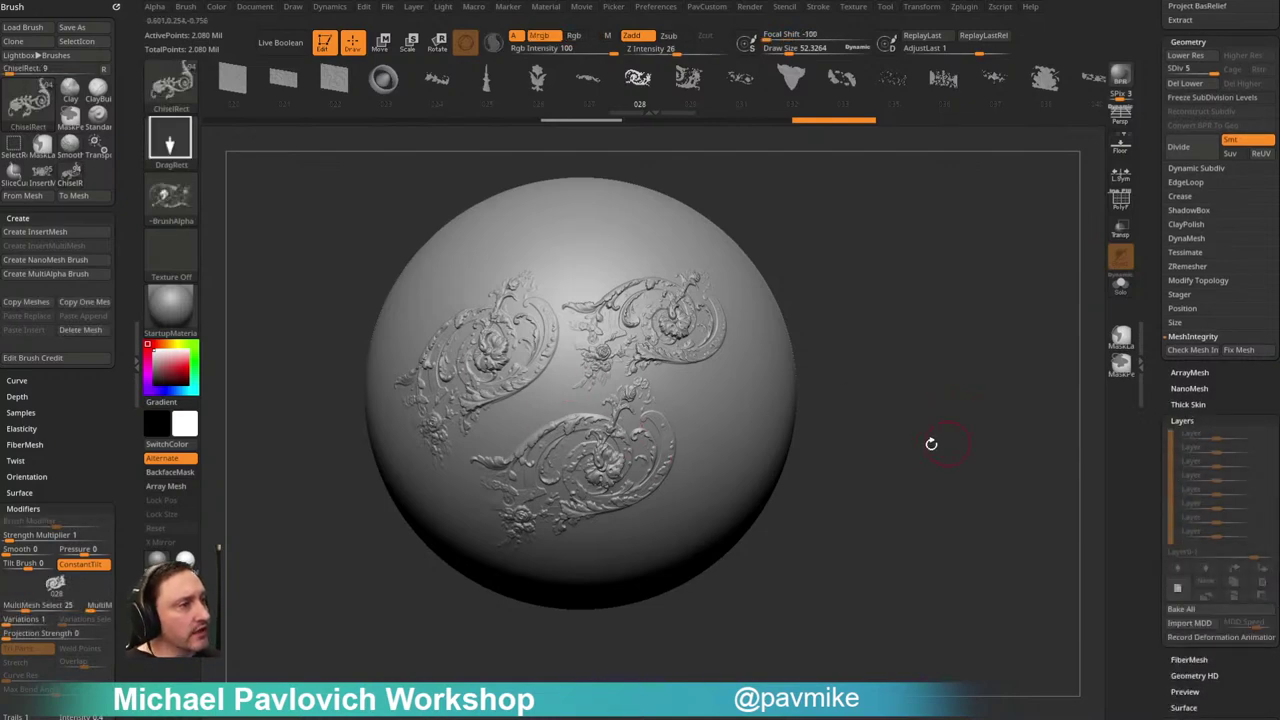
pyautogui.moveTo(944, 443); pyautogui.dragTo(509, 420)
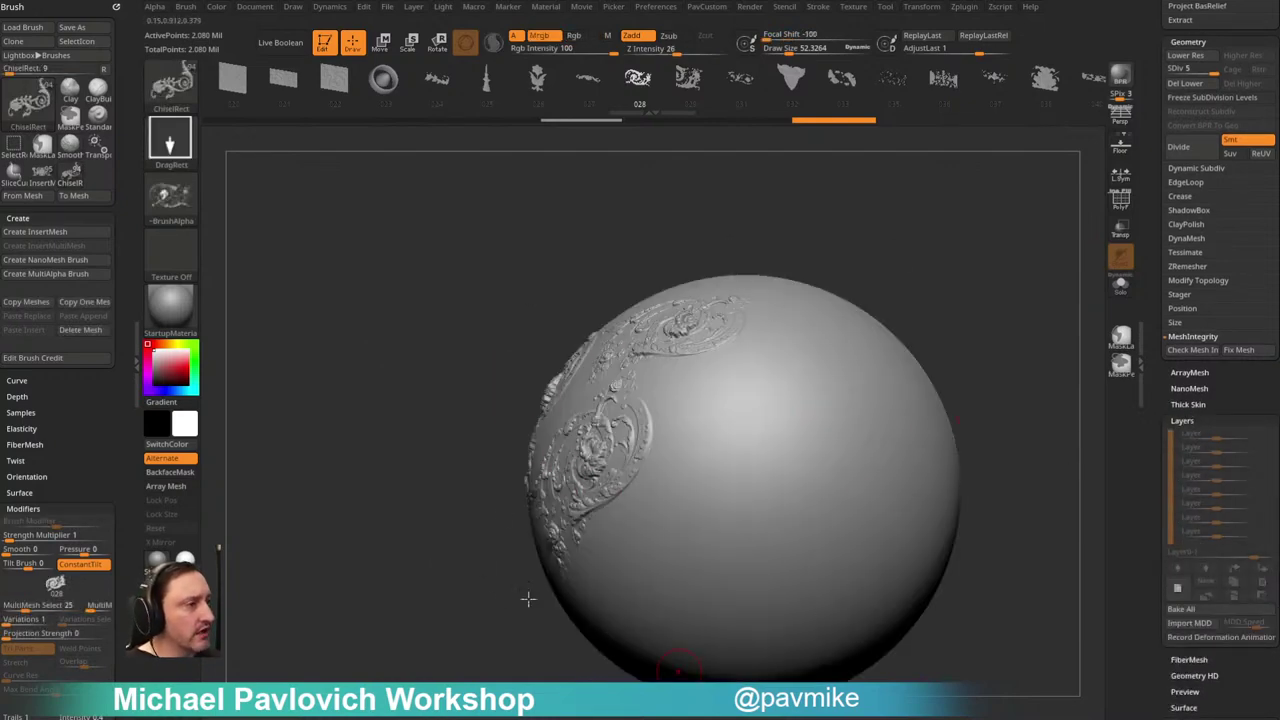
pyautogui.moveTo(560, 310); pyautogui.dragTo(757, 291)
pyautogui.moveTo(1157, 383); pyautogui.dragTo(1170, 308)
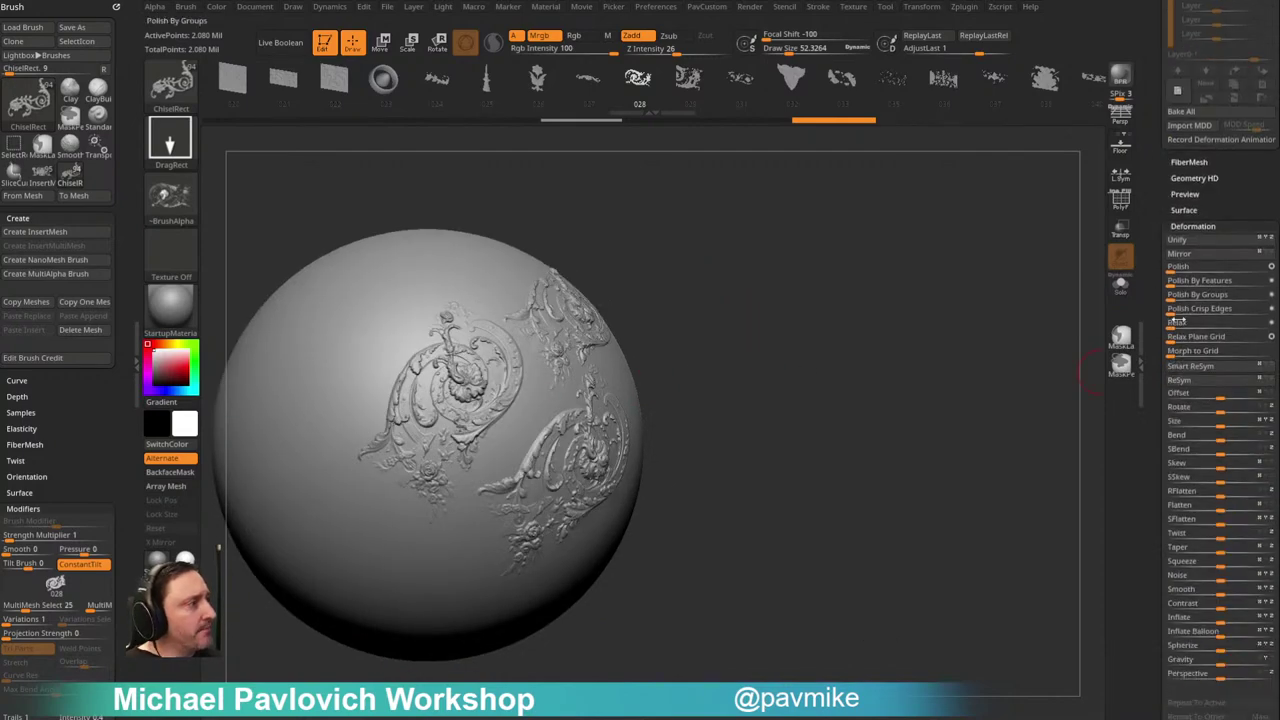
pyautogui.keyDown('shift'); pyautogui.click(1193, 227); pyautogui.keyUp('shift')
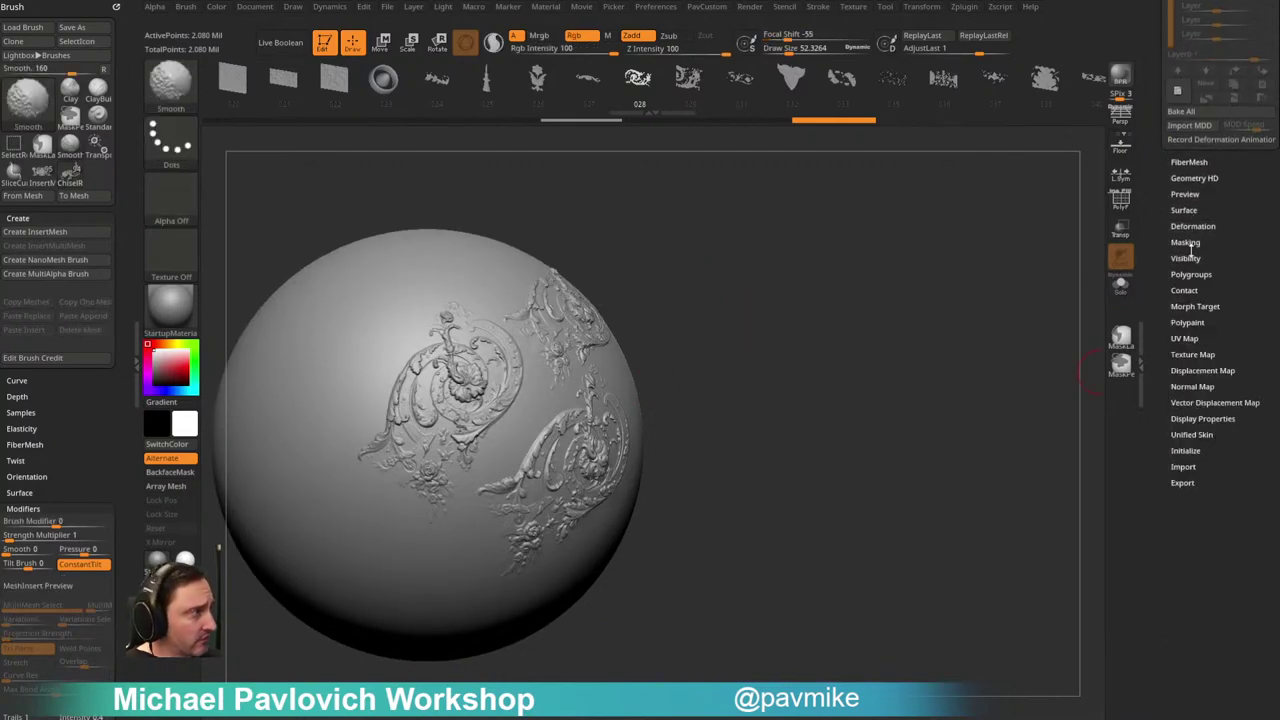
pyautogui.click(1196, 306)
pyautogui.moveTo(966, 367); pyautogui.dragTo(723, 417)
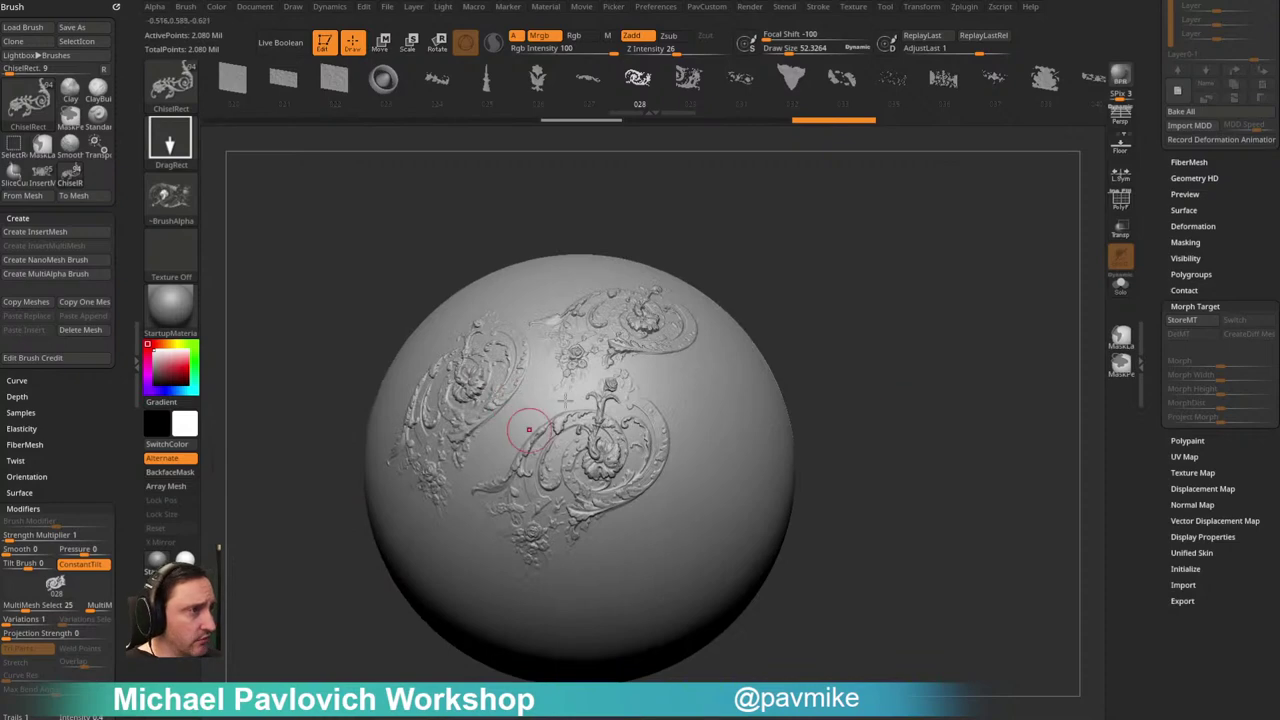
pyautogui.moveTo(866, 240); pyautogui.dragTo(710, 412)
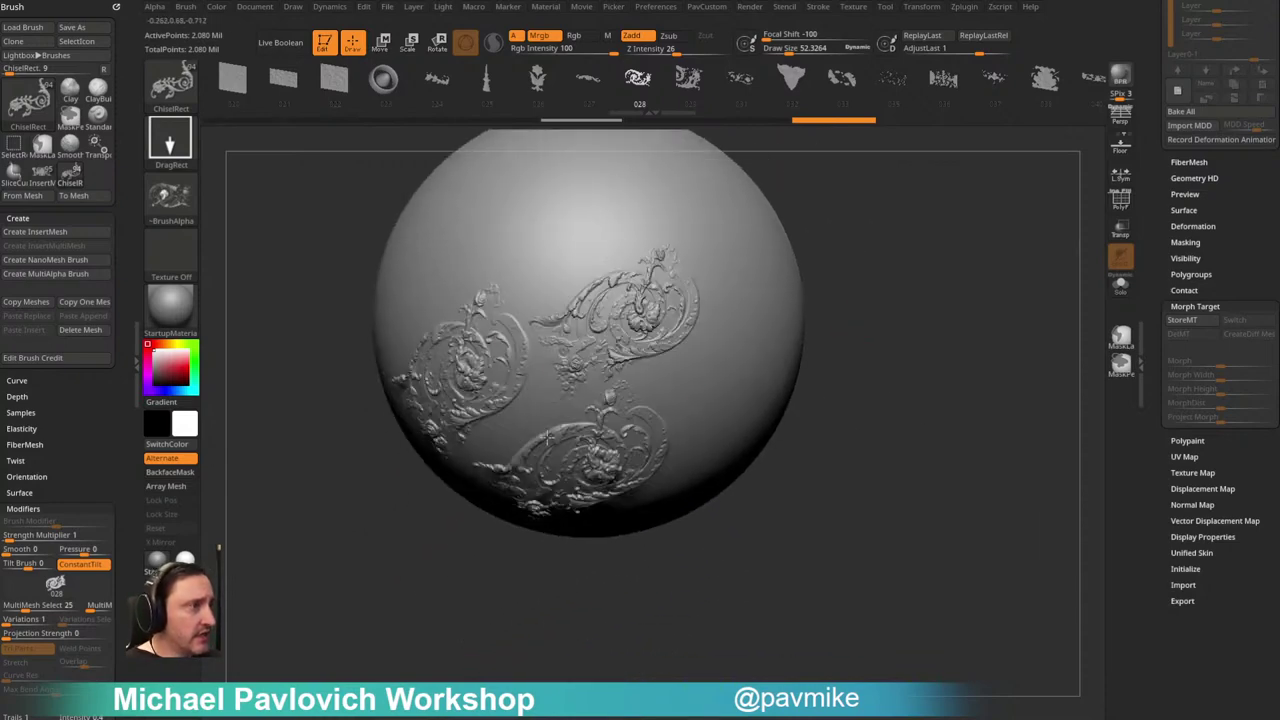
pyautogui.moveTo(1153, 200); pyautogui.dragTo(1158, 434)
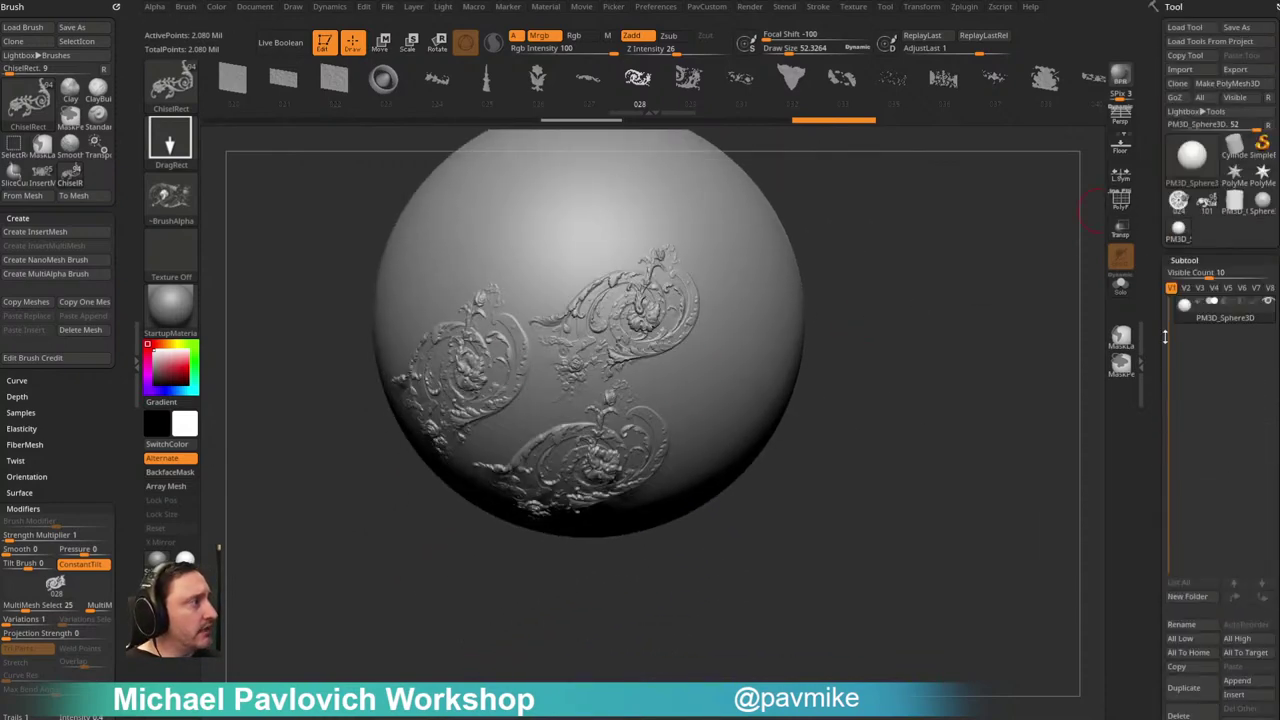
pyautogui.moveTo(869, 229); pyautogui.dragTo(953, 227)
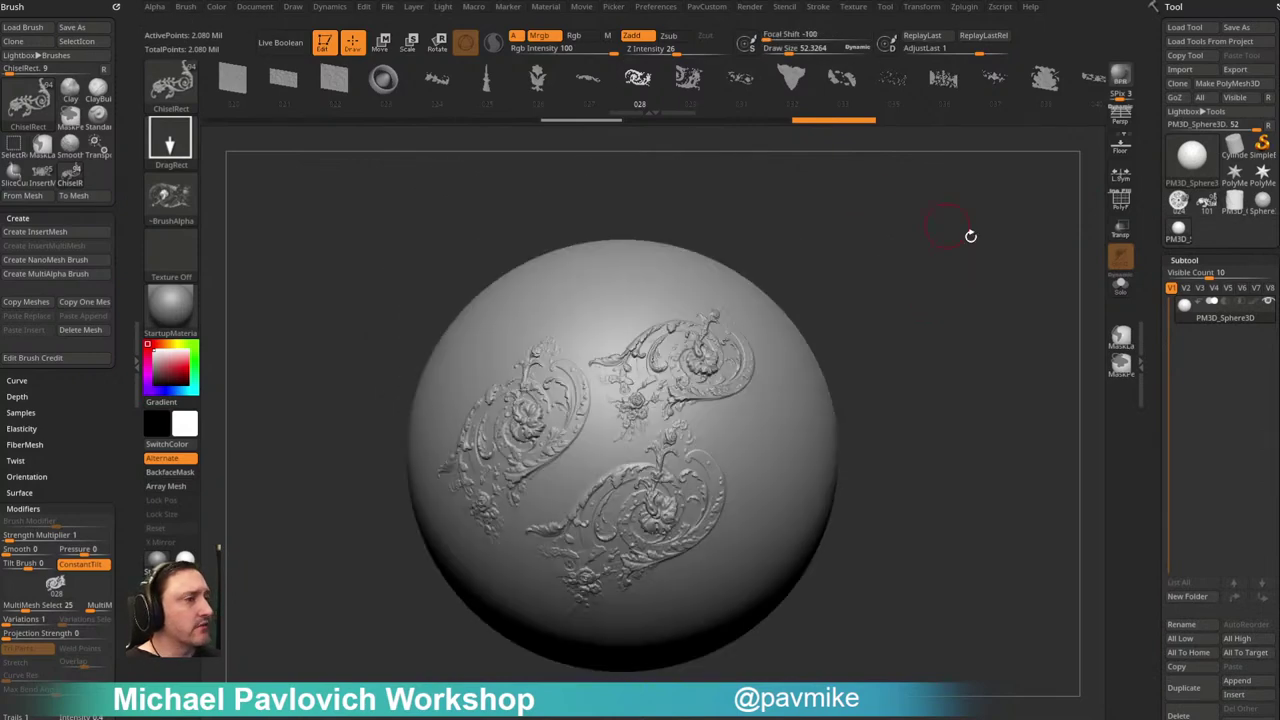
# Step: Delete all subtools of the test sphere and switch back to the ornament tool with subtool 101
pyautogui.moveTo(1156, 597); pyautogui.dragTo(1172, 306)
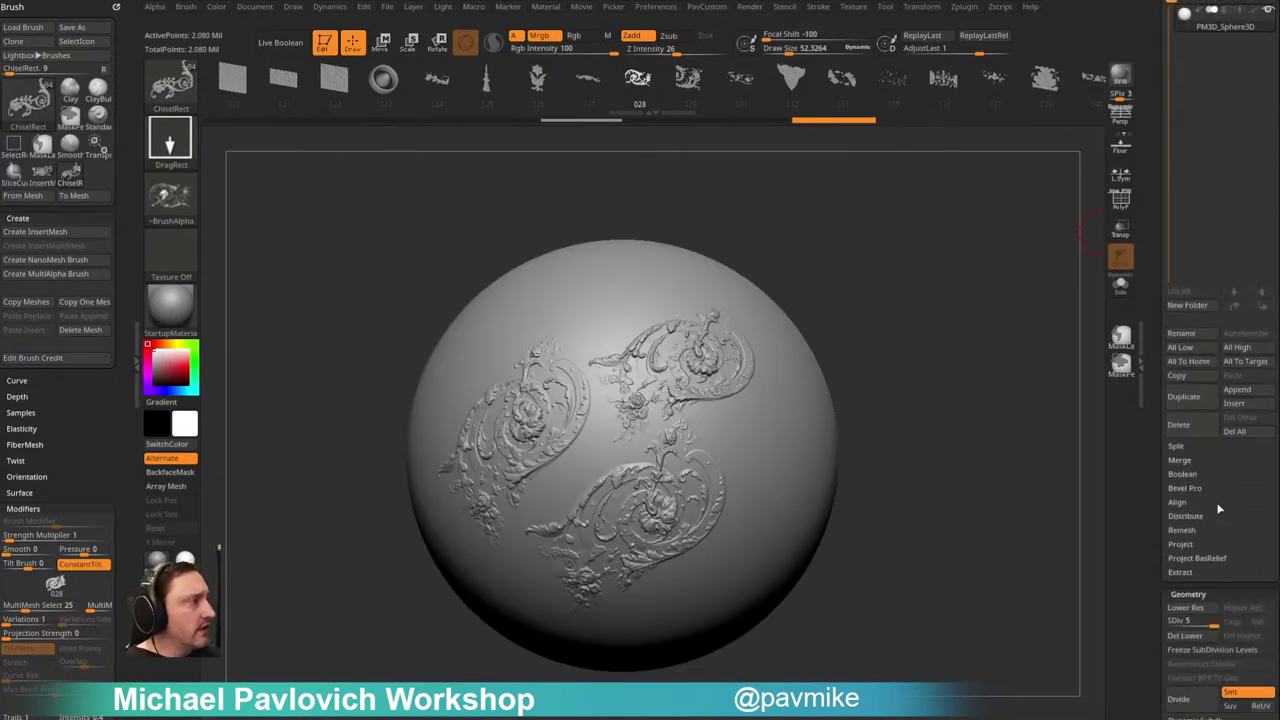
pyautogui.click(1232, 434)
pyautogui.moveTo(1165, 395); pyautogui.dragTo(1162, 511)
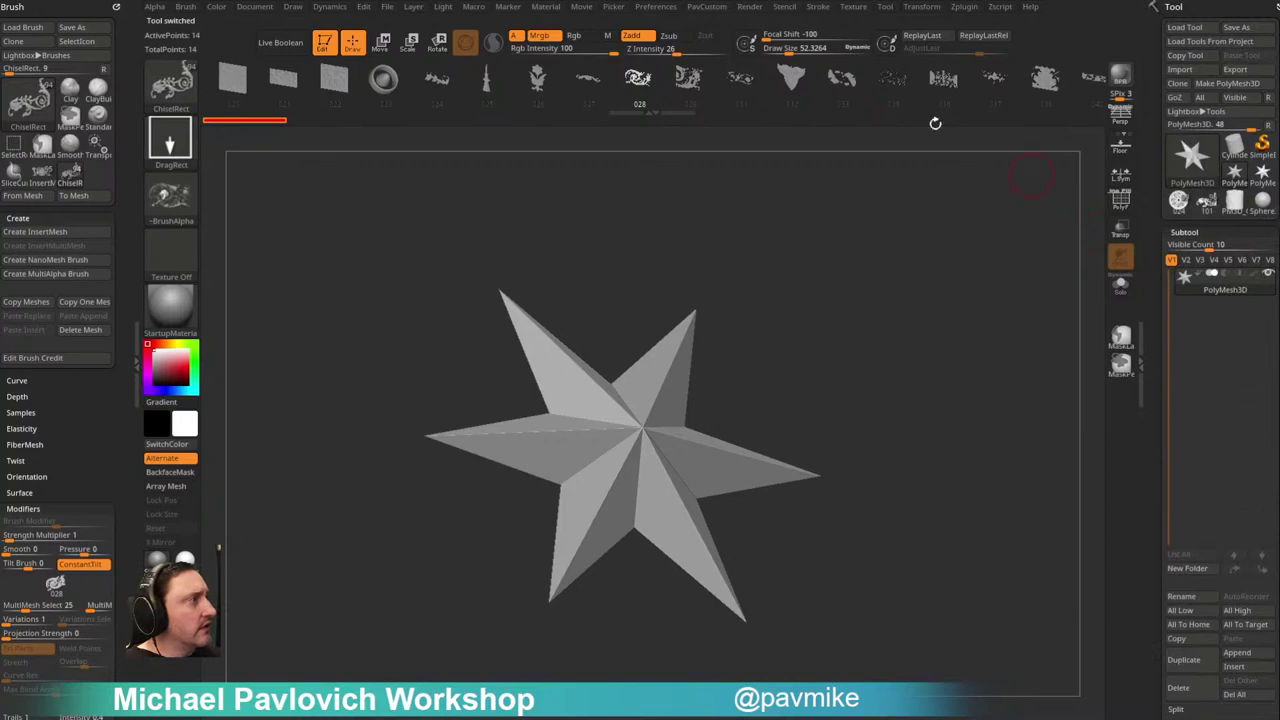
pyautogui.click(1206, 216)
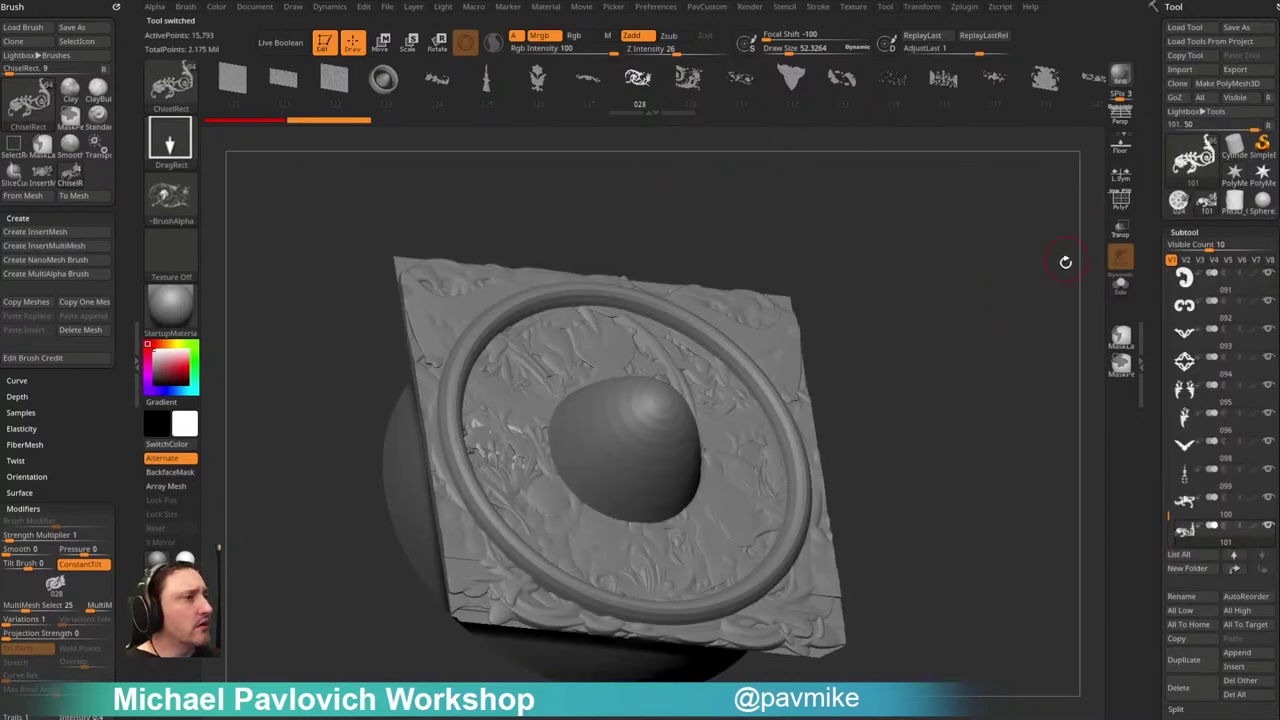
pyautogui.click(1194, 218)
pyautogui.click(1204, 212)
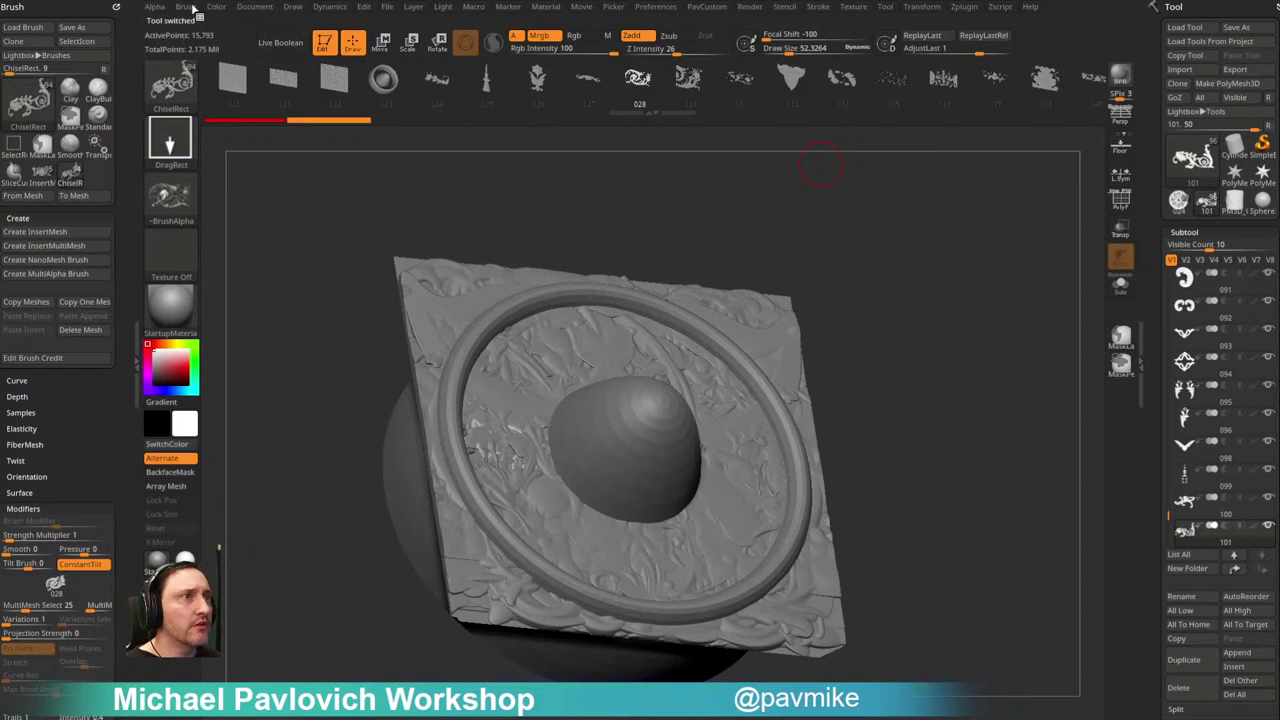
# Step: Start saving the ChiselRect brush in the _Ornamental folder, taking the existing Ornament IMM Brush file name as the base
pyautogui.click(187, 7)
pyautogui.click(287, 32)
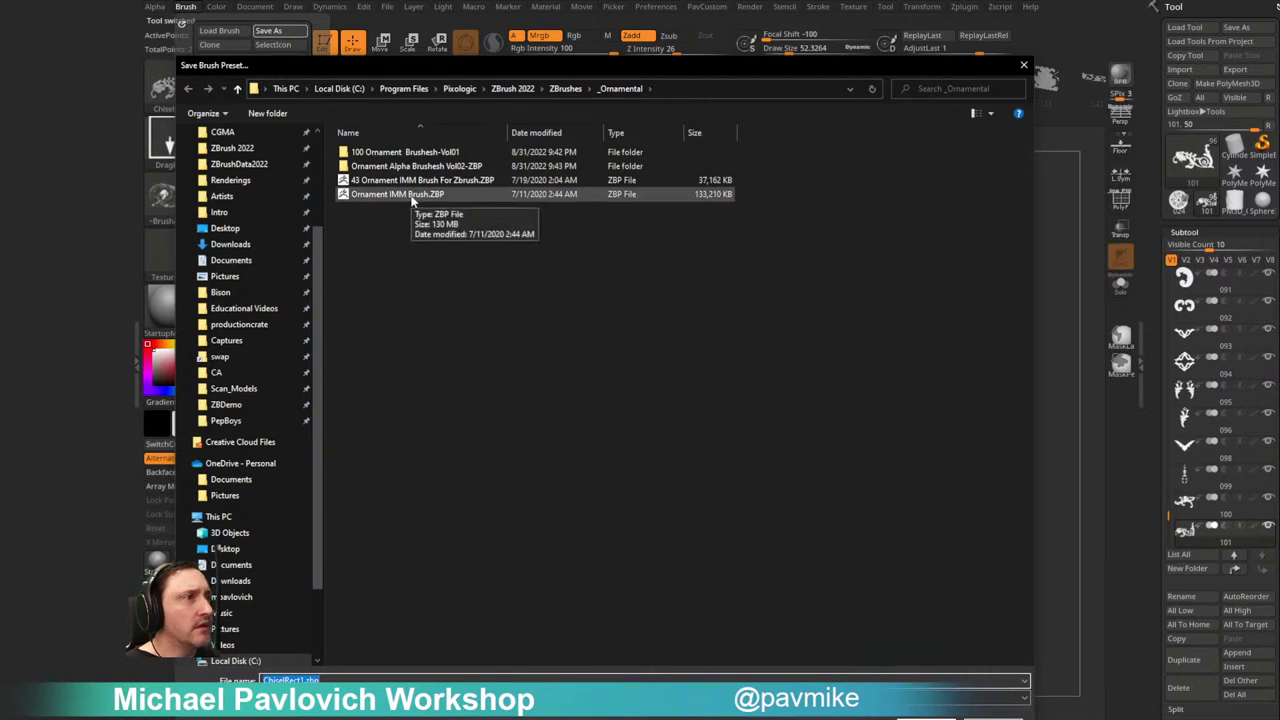
pyautogui.click(407, 195)
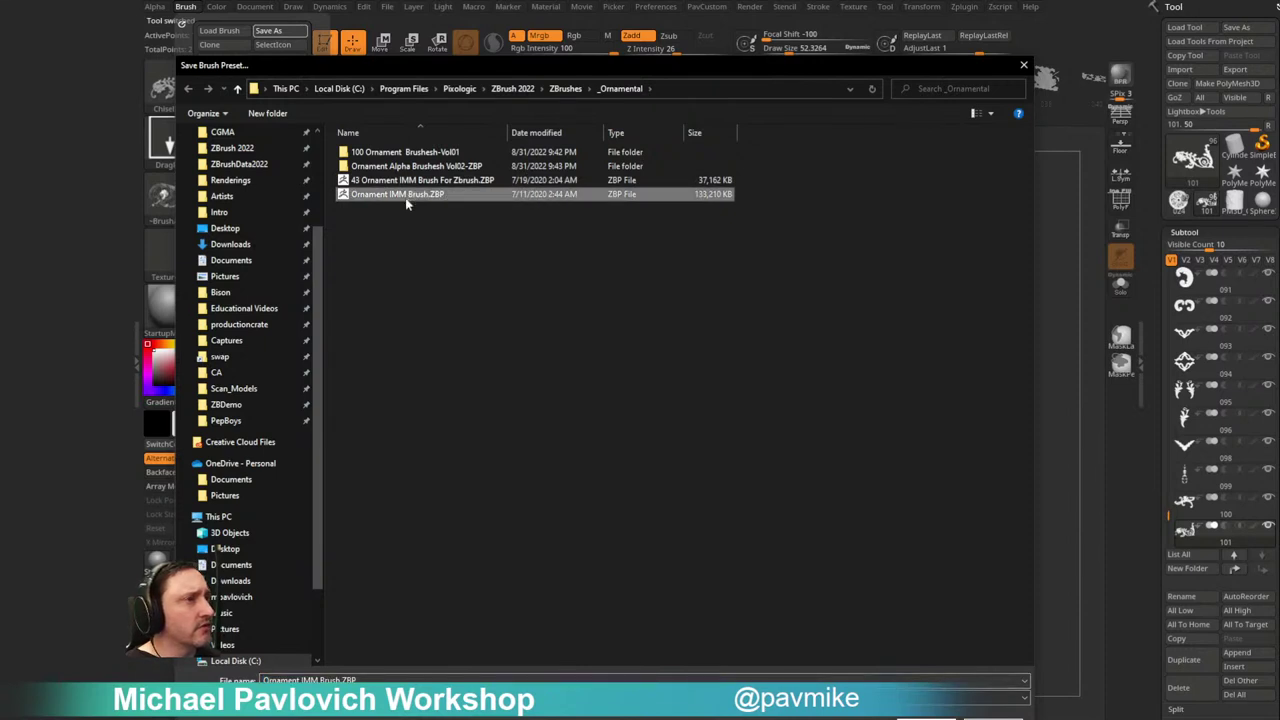
# Step: Rename the existing Ornament IMM Brush file as Ornament Vol 2 IMM Brush and undo the rename
pyautogui.click(393, 196)
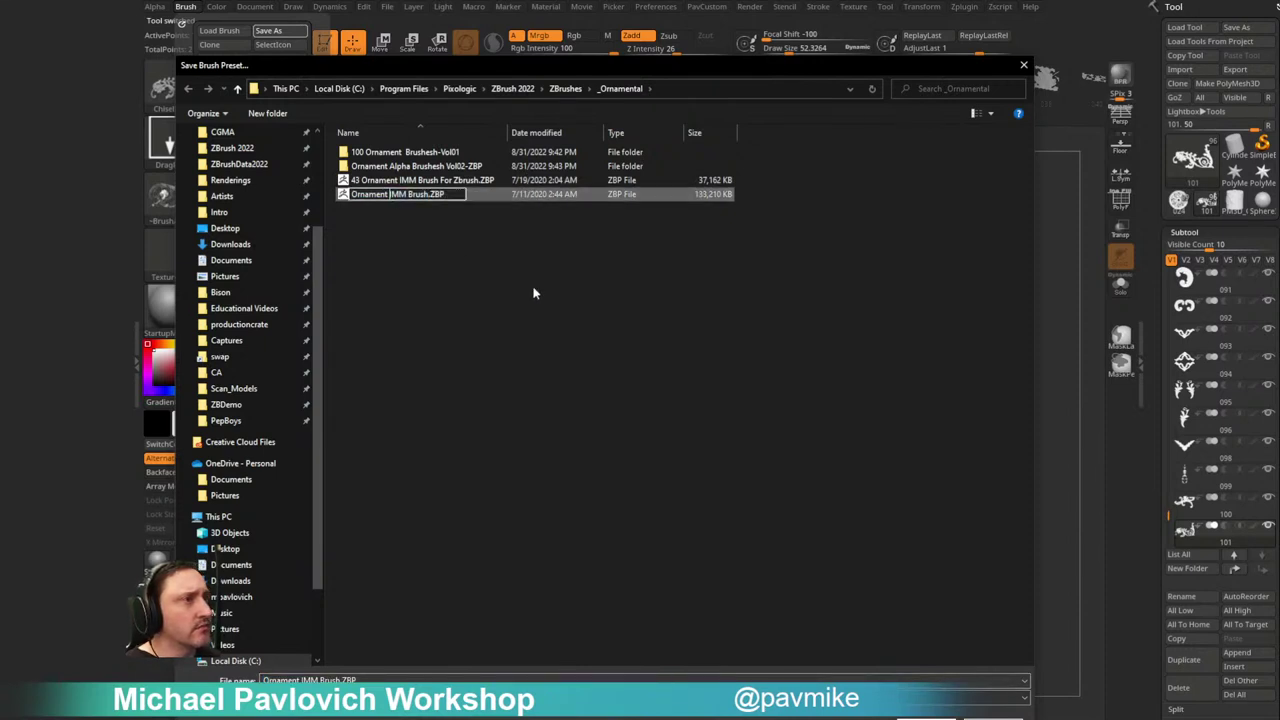
pyautogui.write('Vol 2')
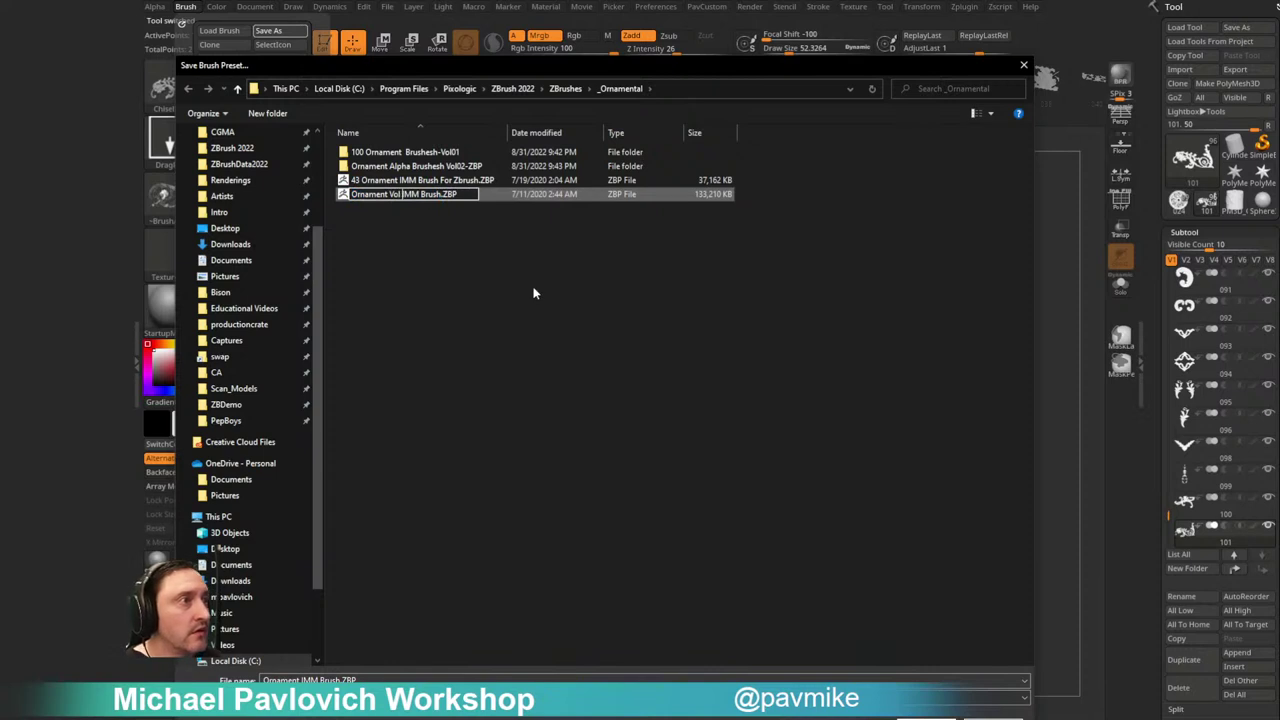
pyautogui.press('Return')
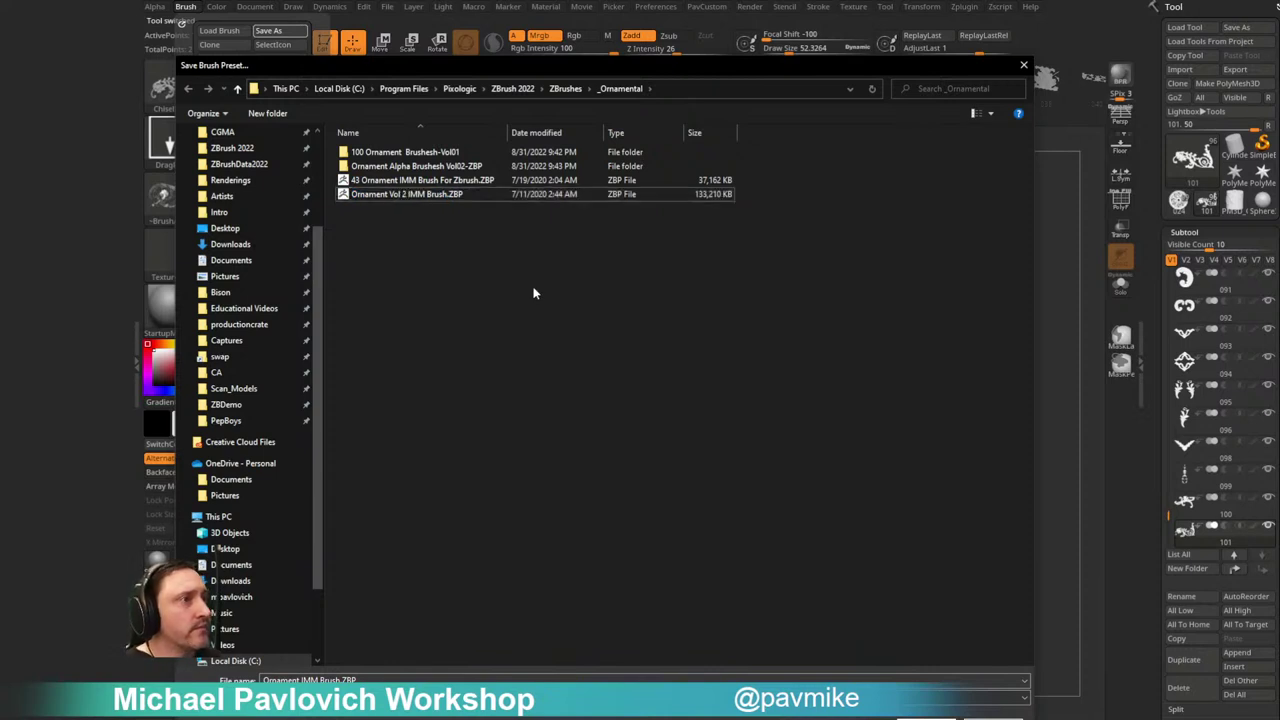
pyautogui.hotkey('ctrl', 'z')
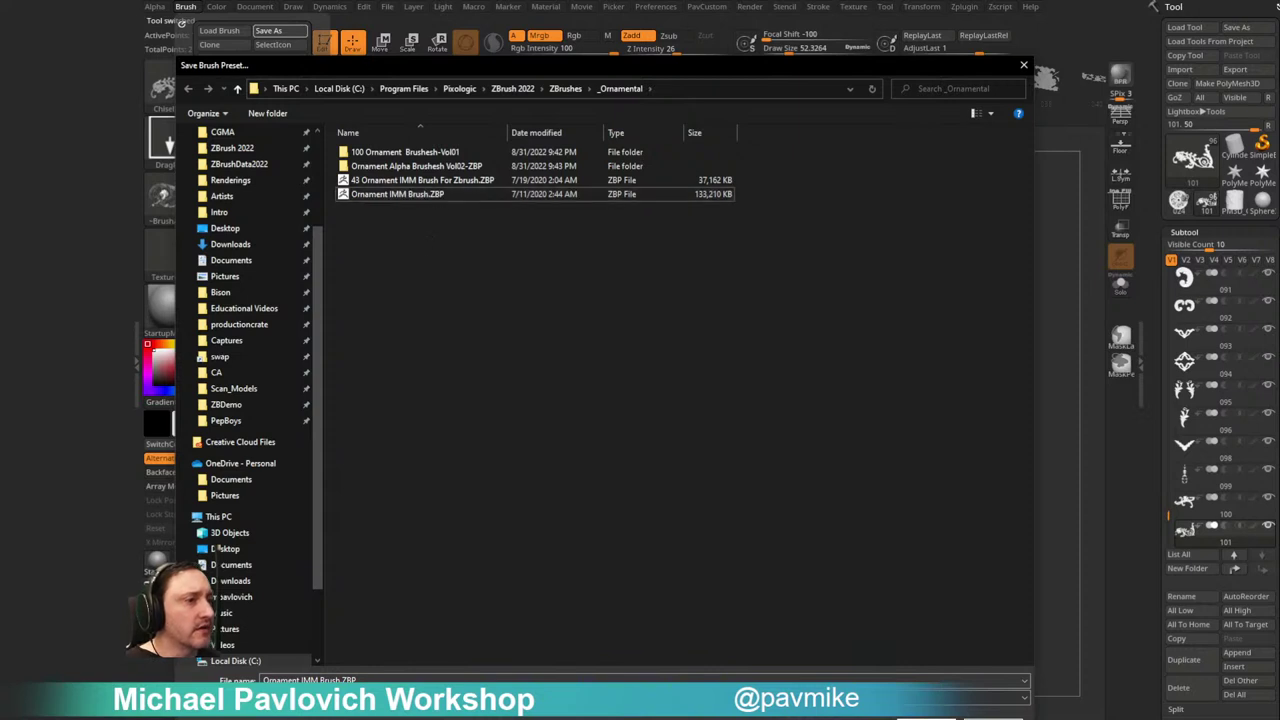
# Step: Set the brush's file name to Ornament Vol2 Alphas and save it
pyautogui.click(381, 680)
pyautogui.write('Ornament Vol2')
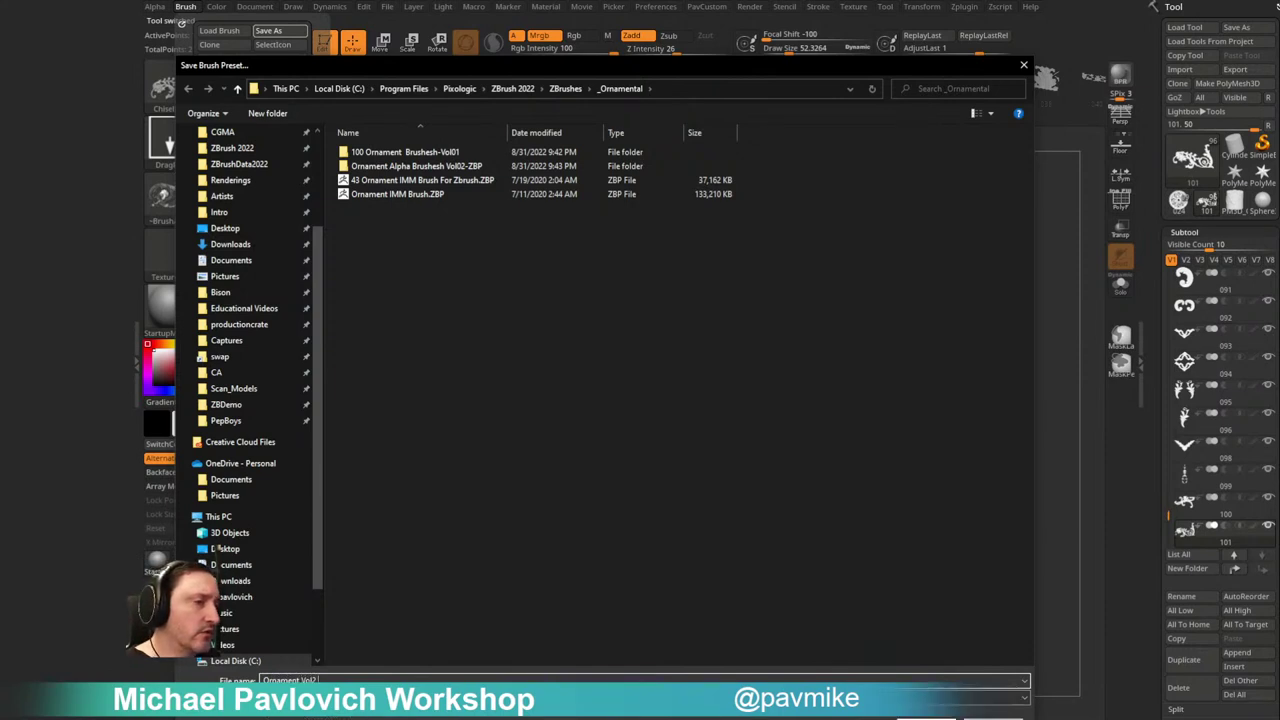
pyautogui.press('Return')
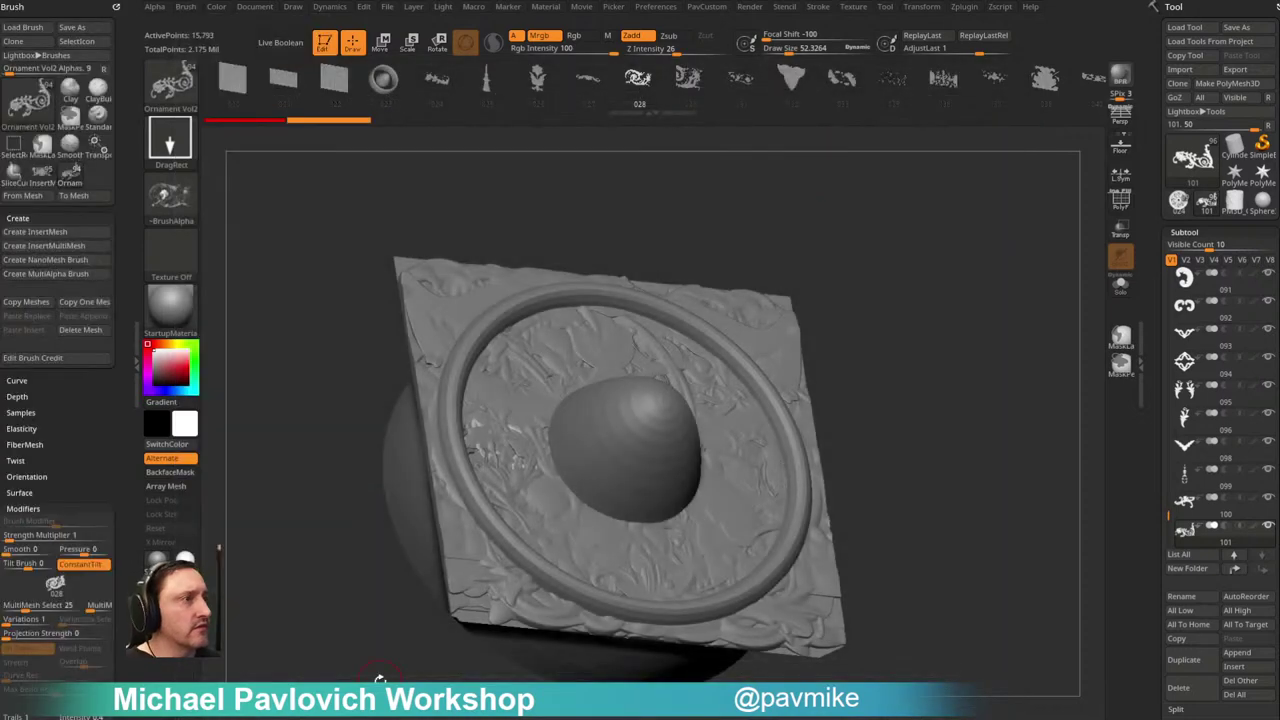
# Step: Check the round ornament tool 024 and return to ornament tool 101, viewed from the front
pyautogui.press('b')
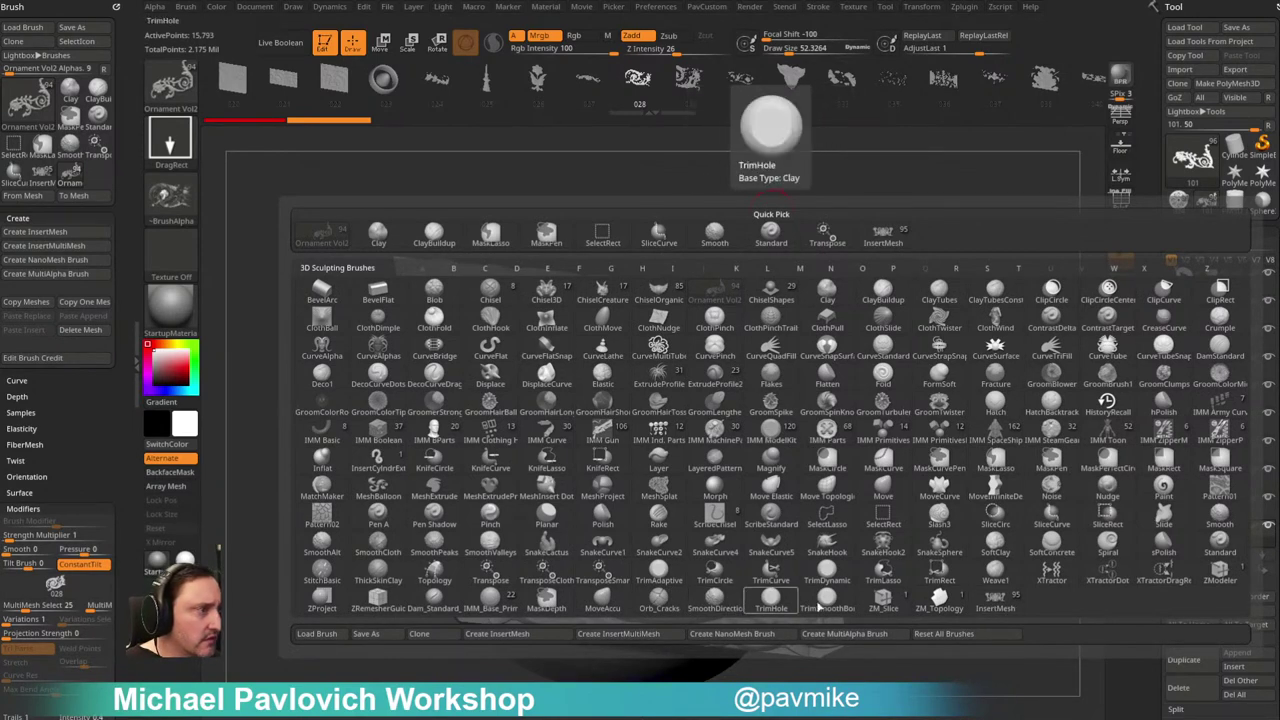
pyautogui.click(1004, 620)
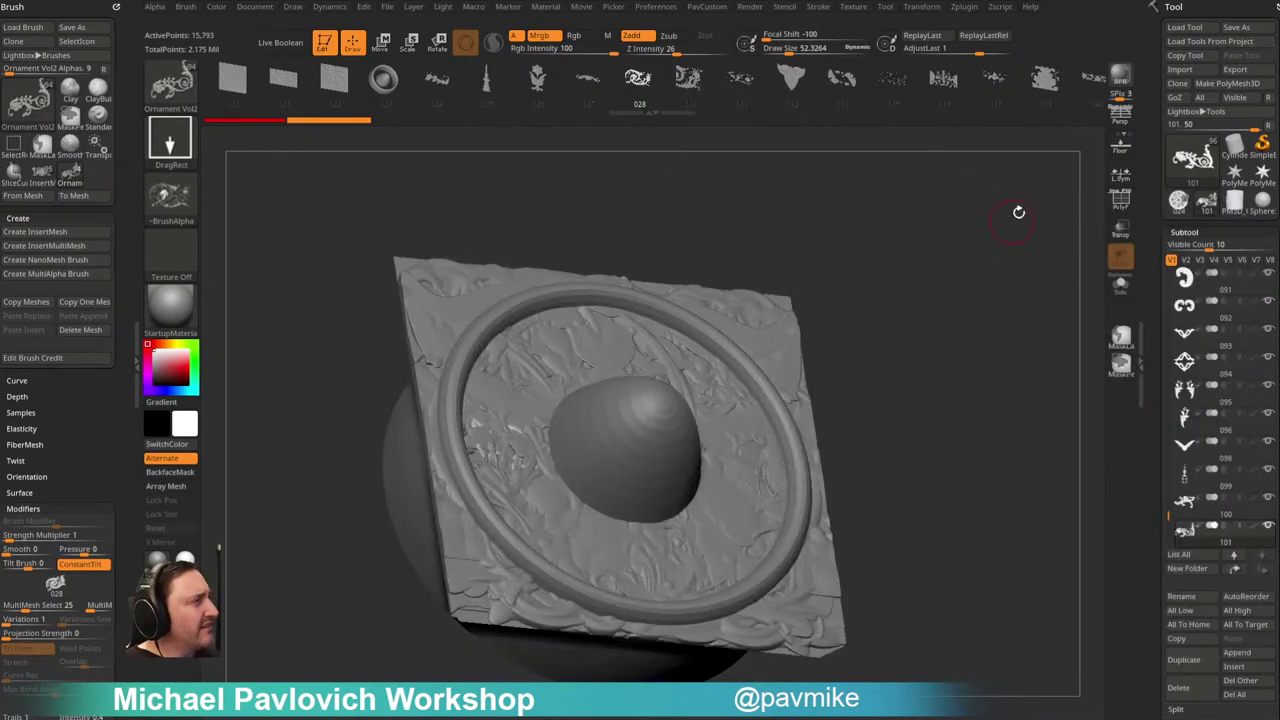
pyautogui.click(1176, 202)
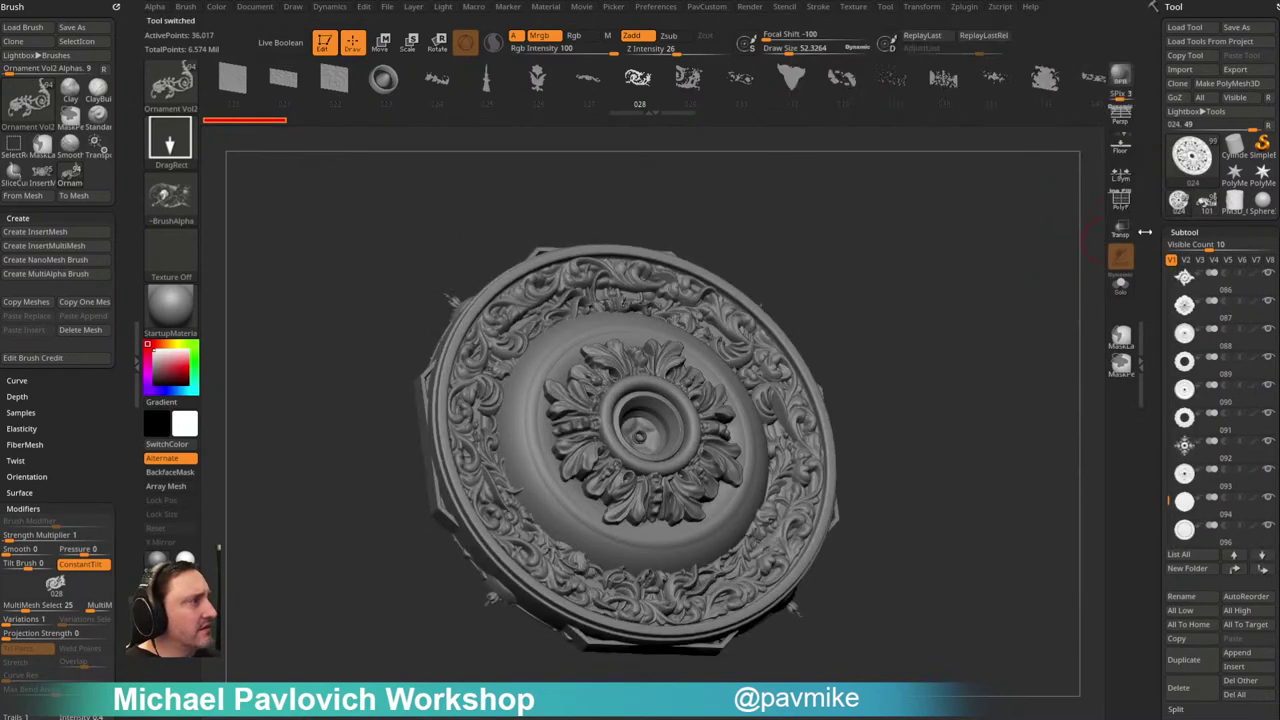
pyautogui.click(1200, 214)
pyautogui.moveTo(969, 245); pyautogui.dragTo(1020, 329)
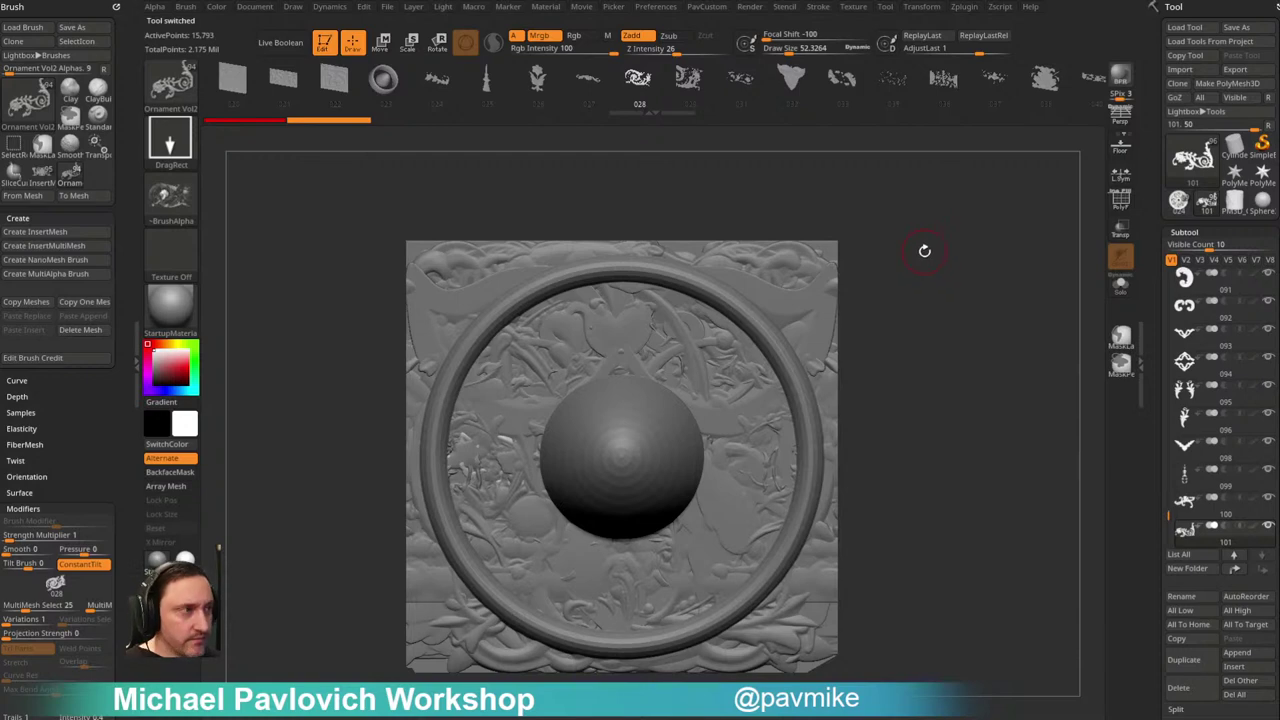
# Step: Switch to the InsertMesh brush and look along its row of ornament meshes
pyautogui.press('b')
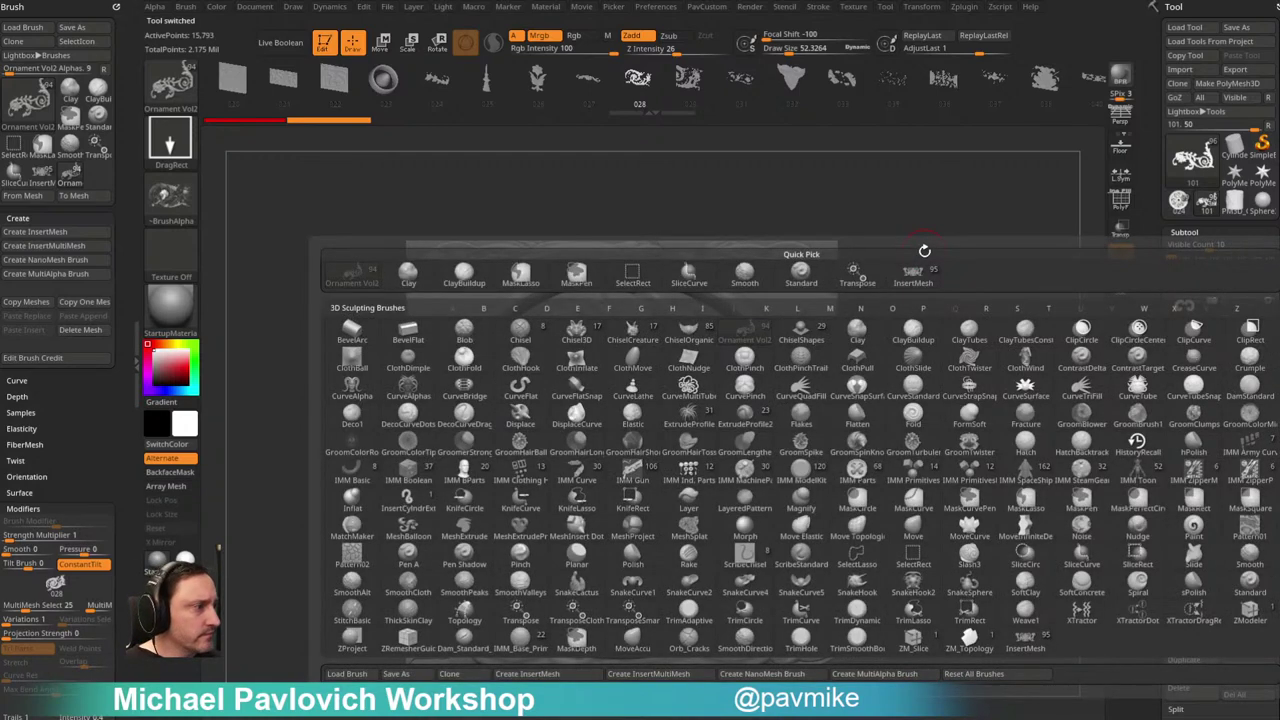
pyautogui.click(1030, 642)
pyautogui.moveTo(585, 80); pyautogui.dragTo(535, 88)
pyautogui.click(536, 93)
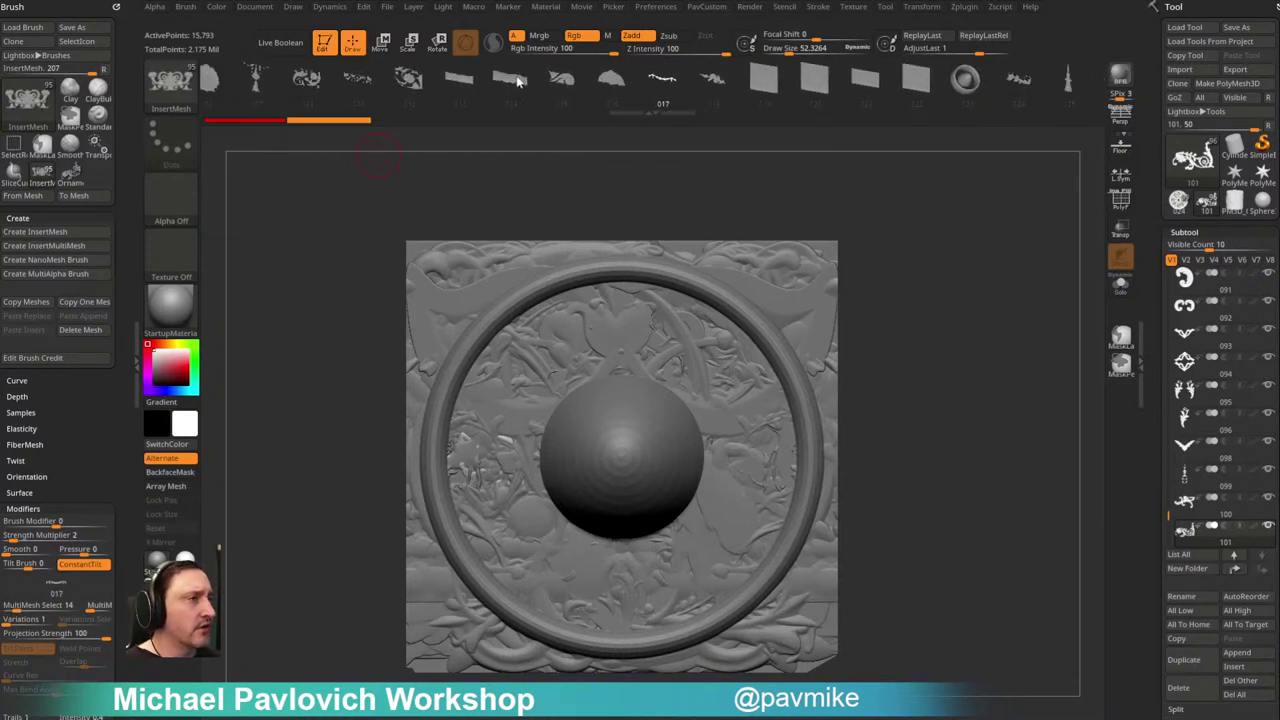
# Step: Save the InsertMesh brush as Ornament Vol2 IMM in the _Ornamental folder of ZBrushes
pyautogui.click(185, 6)
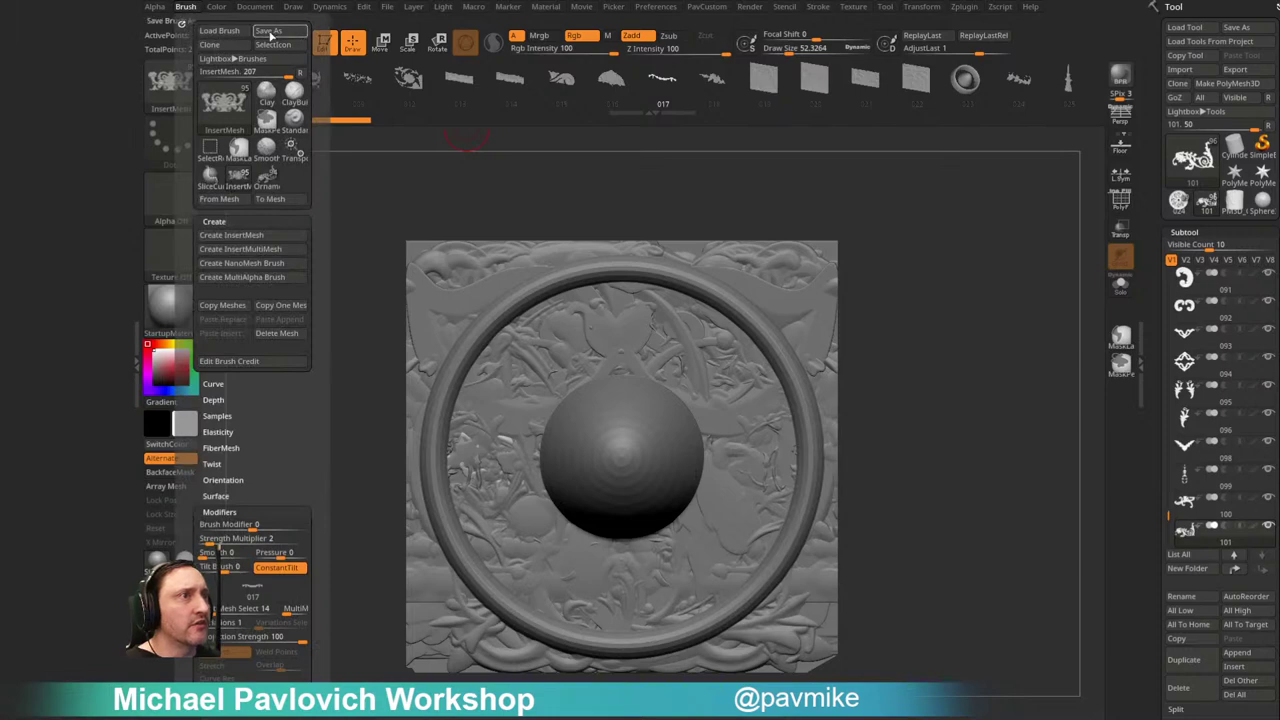
pyautogui.click(269, 32)
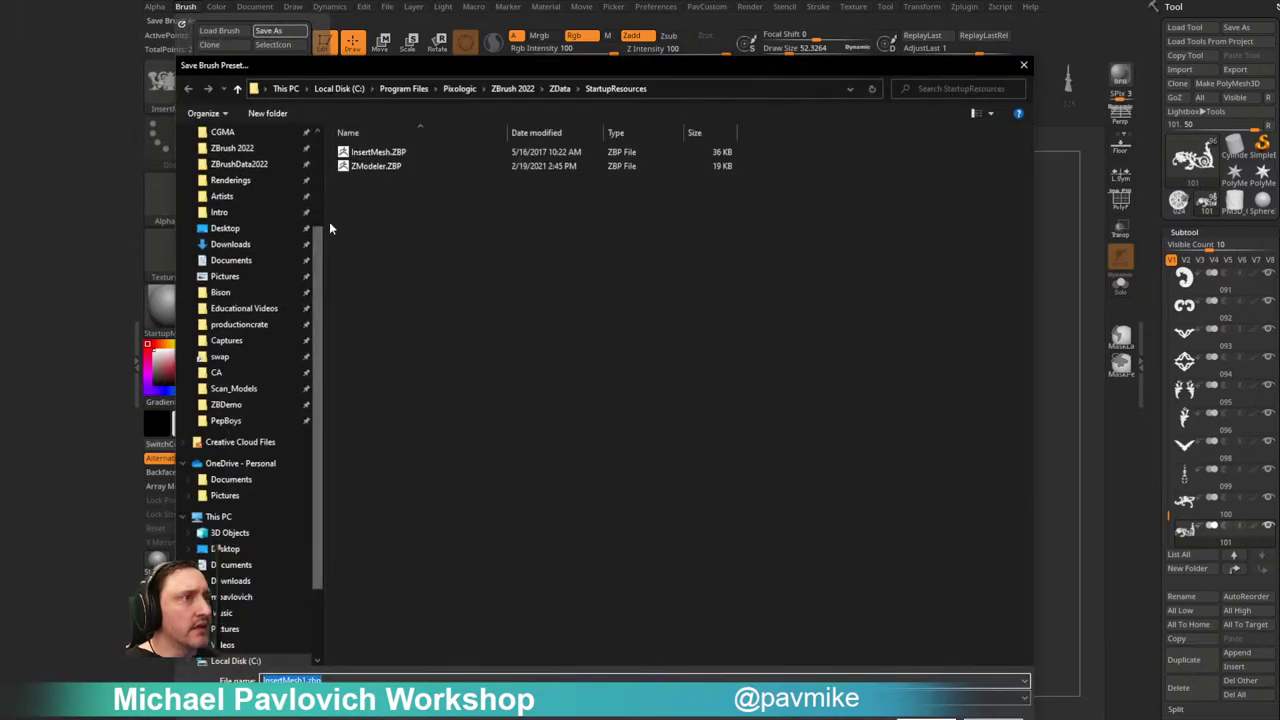
pyautogui.scroll(2, 256, 205)
pyautogui.click(250, 229)
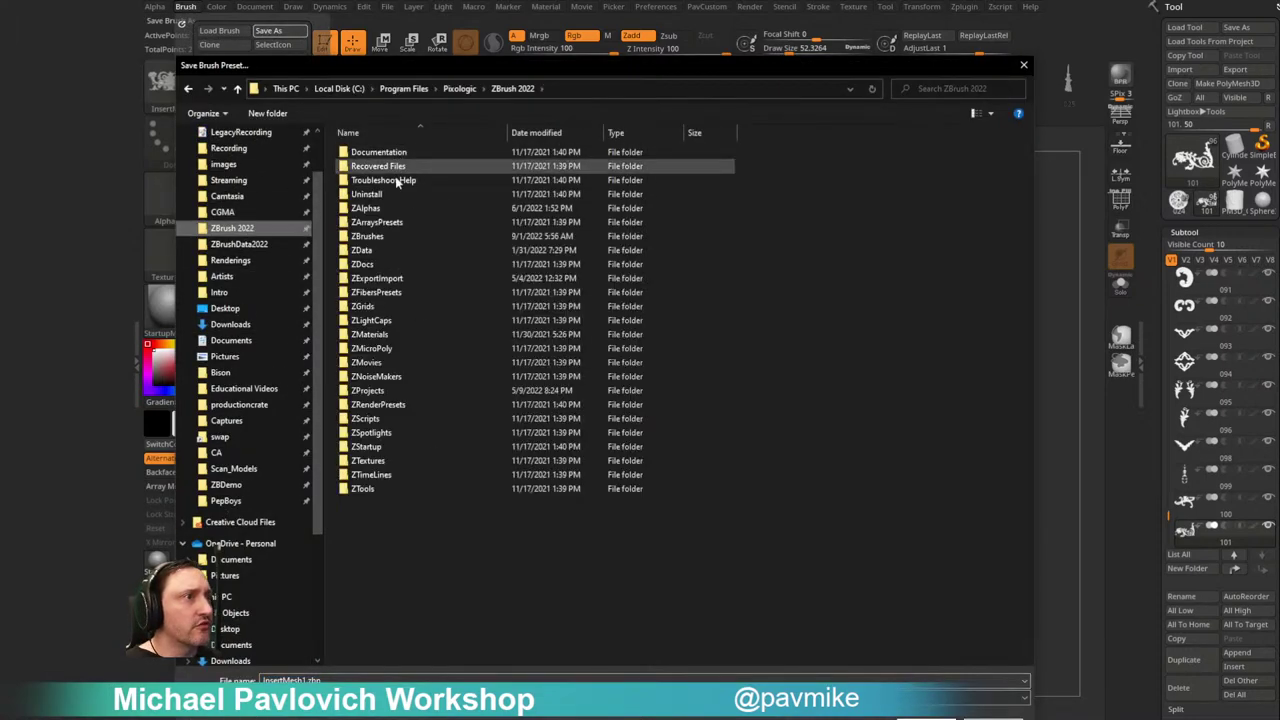
pyautogui.doubleClick(390, 236)
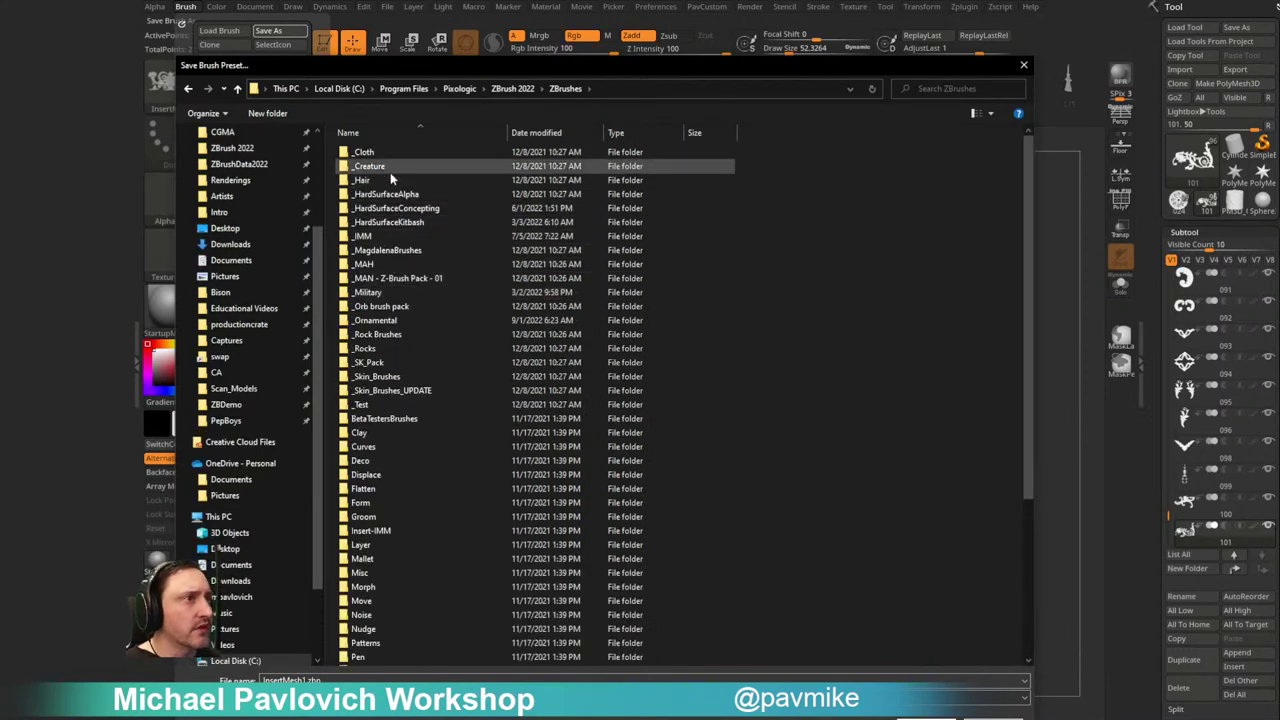
pyautogui.doubleClick(390, 320)
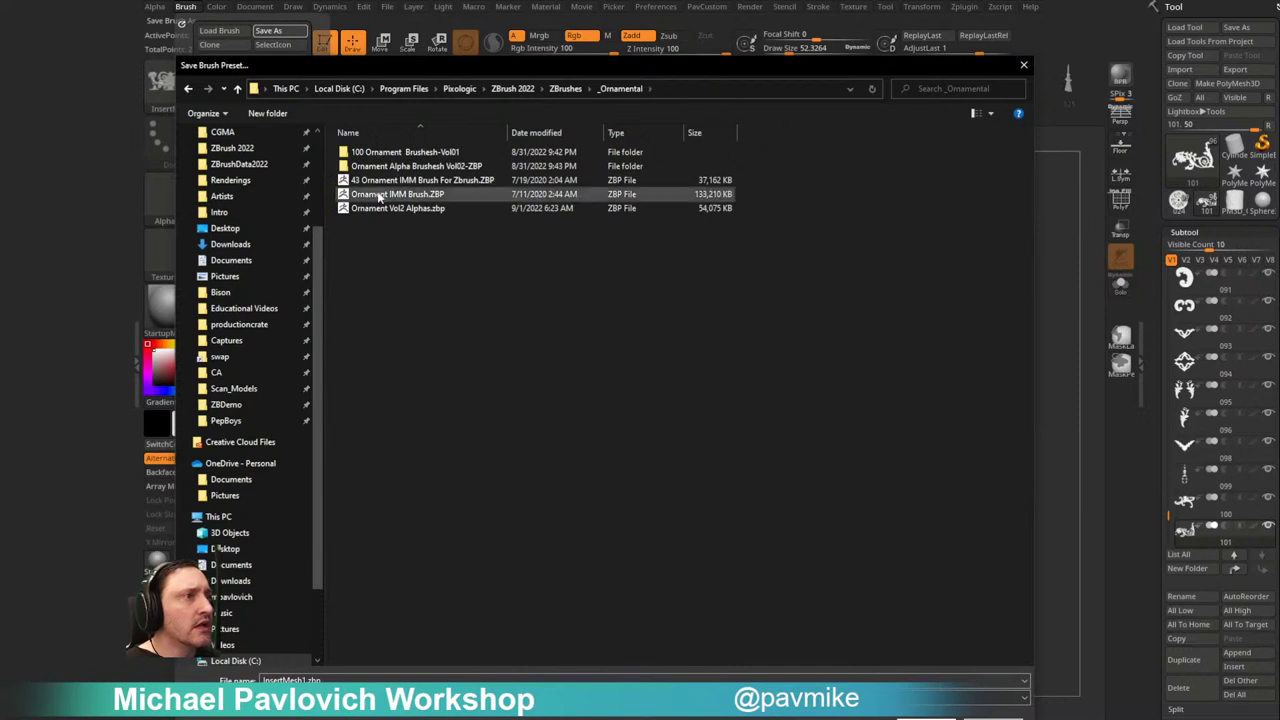
pyautogui.click(394, 212)
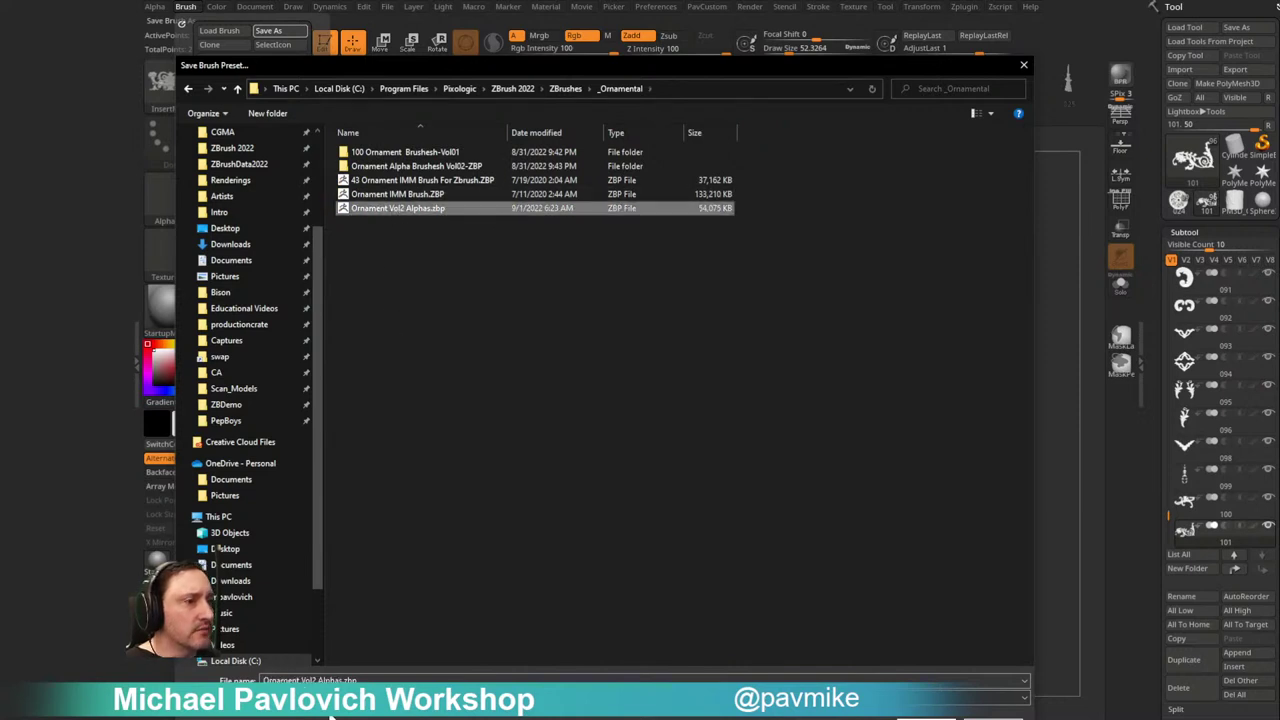
pyautogui.click(358, 680)
pyautogui.moveTo(358, 680); pyautogui.dragTo(318, 680)
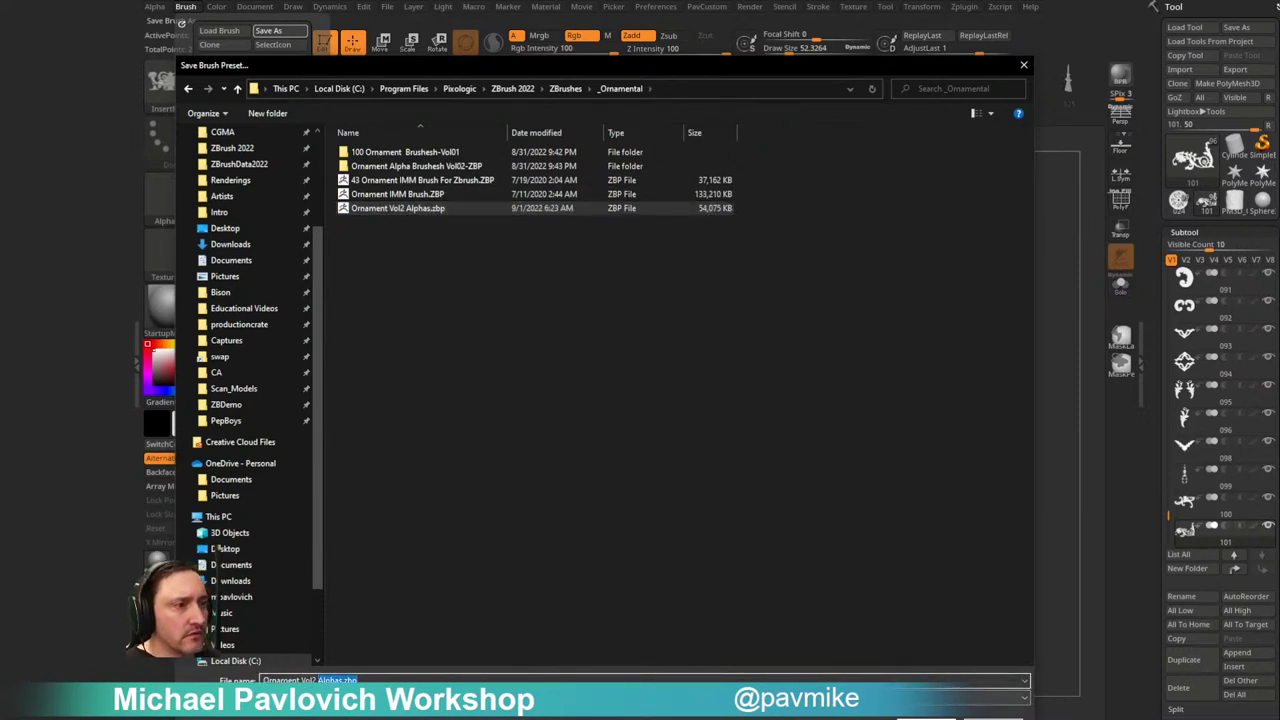
pyautogui.press('Return')
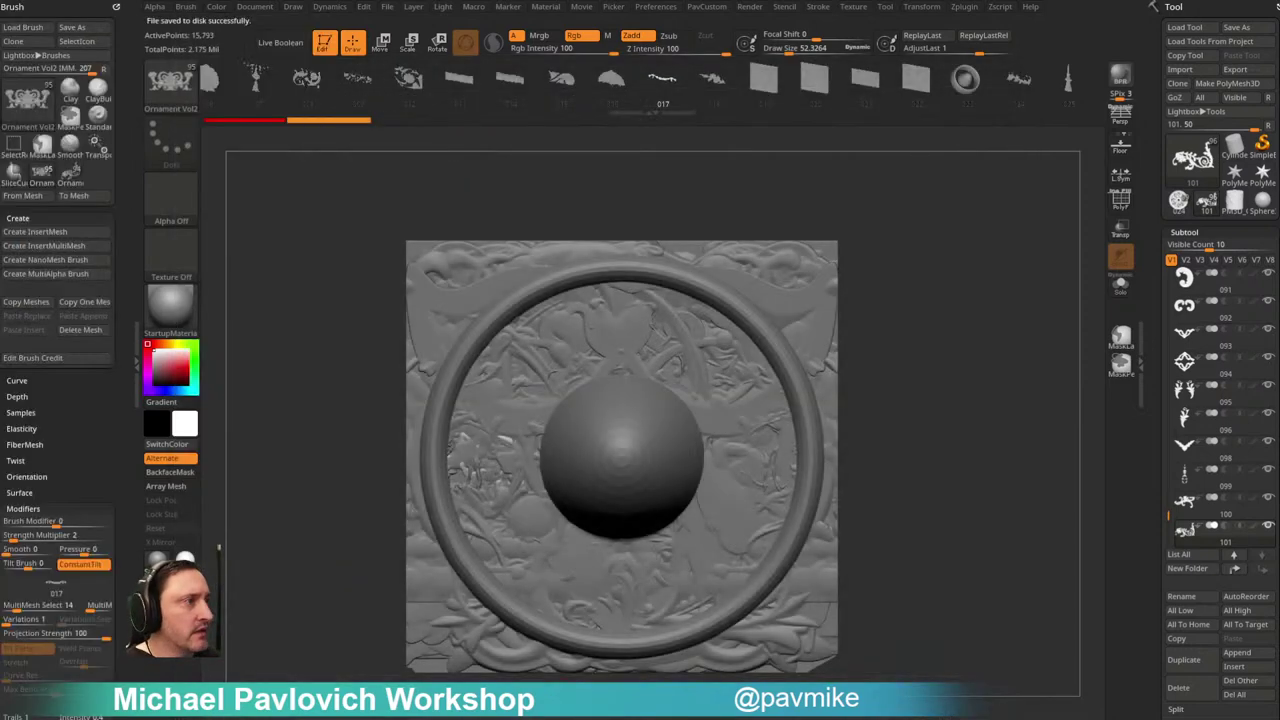
# Step: Check the saved ornament brushes in the _Ornamental brush folder of LightBox
pyautogui.moveTo(968, 271); pyautogui.dragTo(969, 266)
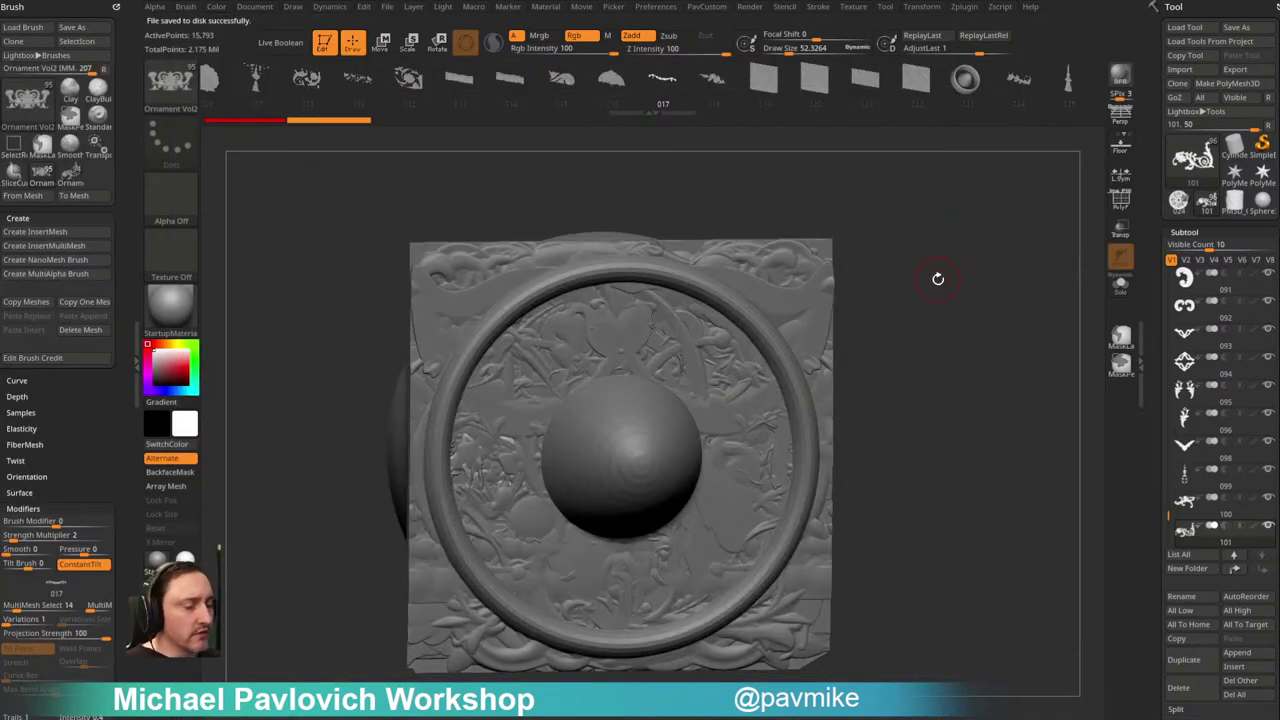
pyautogui.press(',')
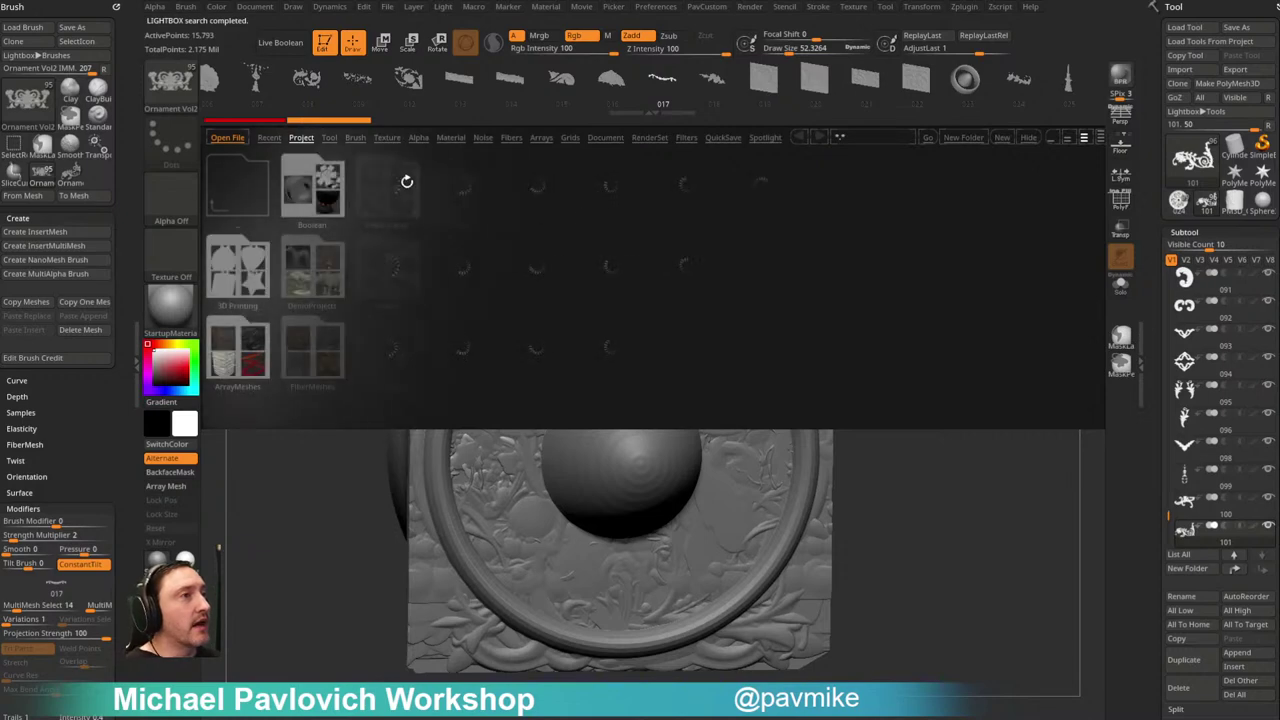
pyautogui.click(355, 137)
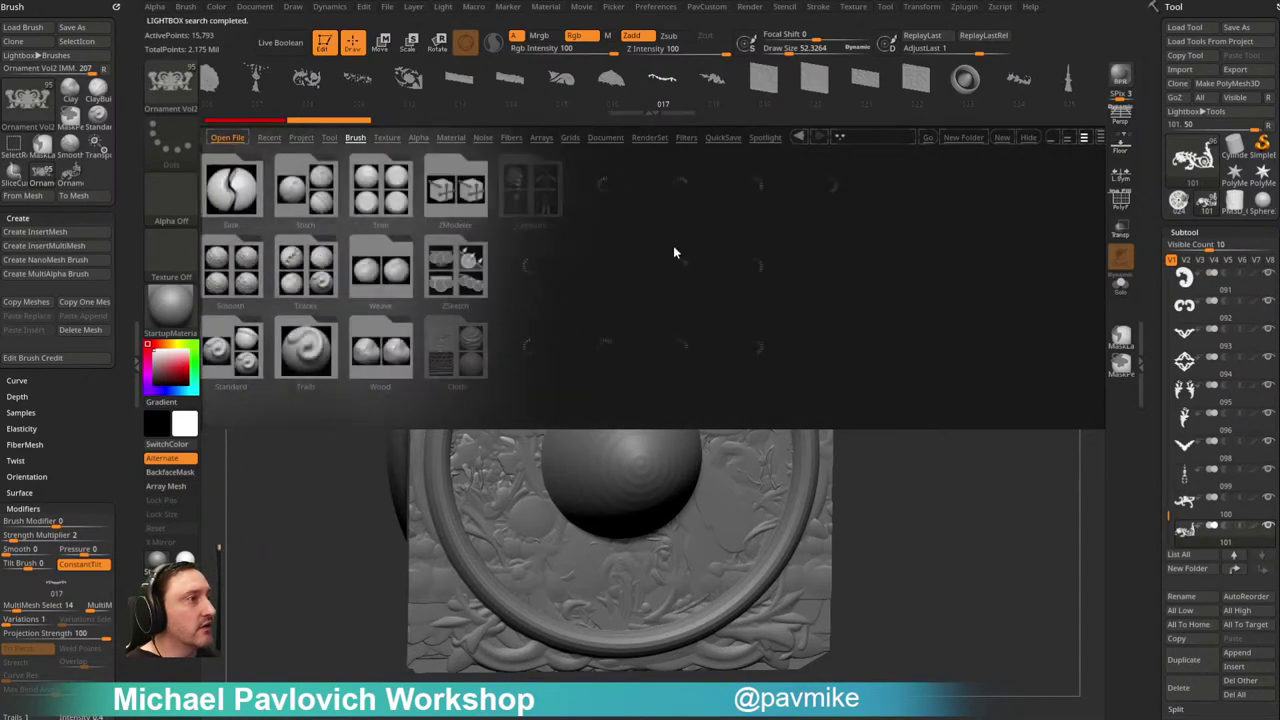
pyautogui.moveTo(700, 247); pyautogui.dragTo(649, 251)
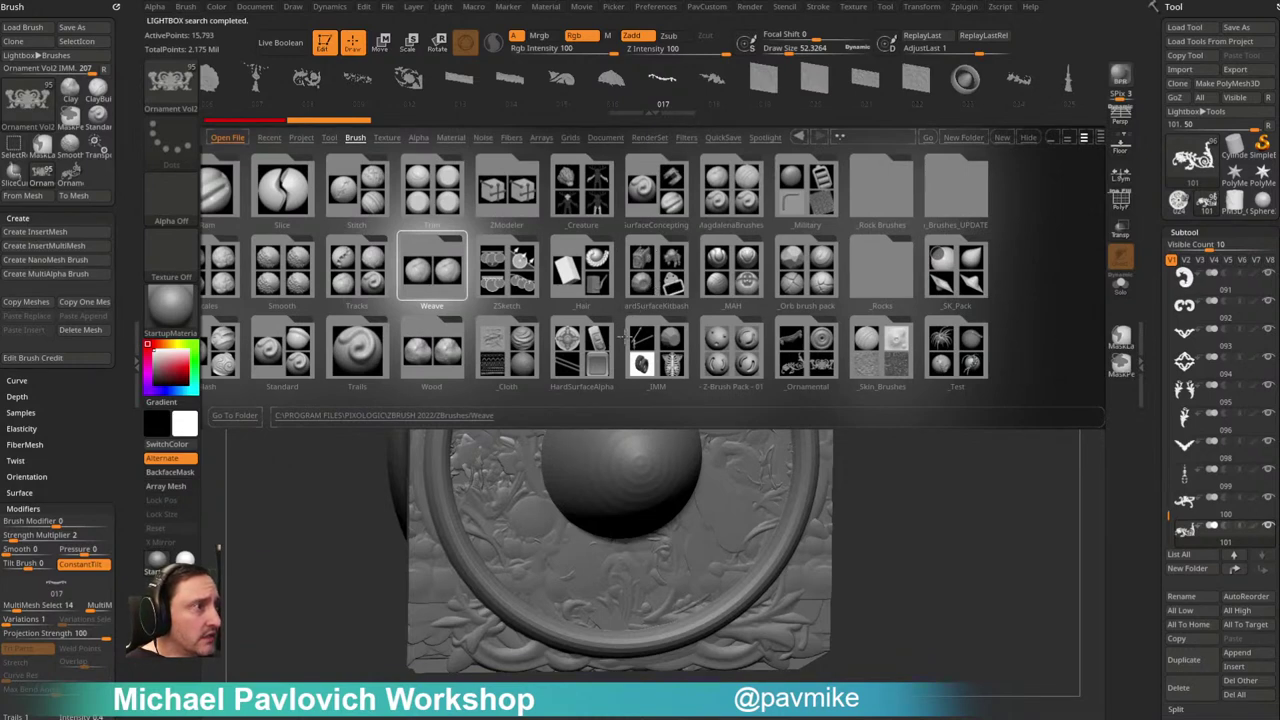
pyautogui.doubleClick(800, 349)
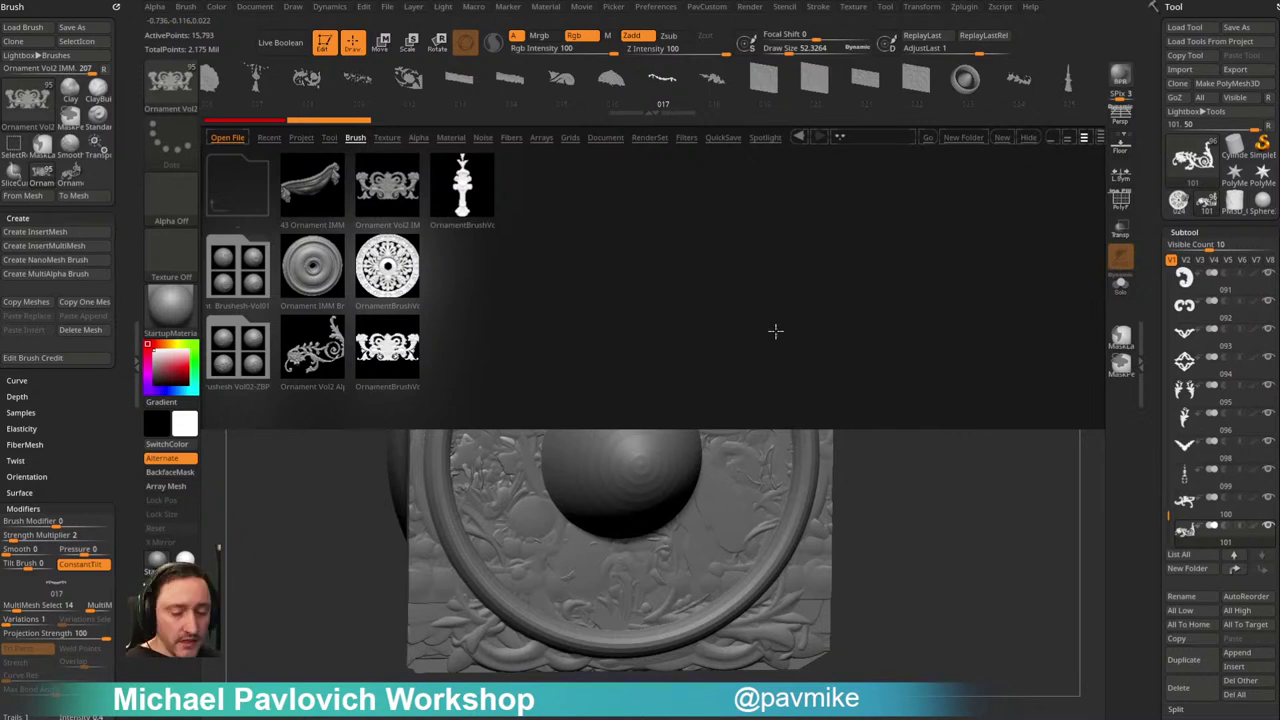
pyautogui.press(',')
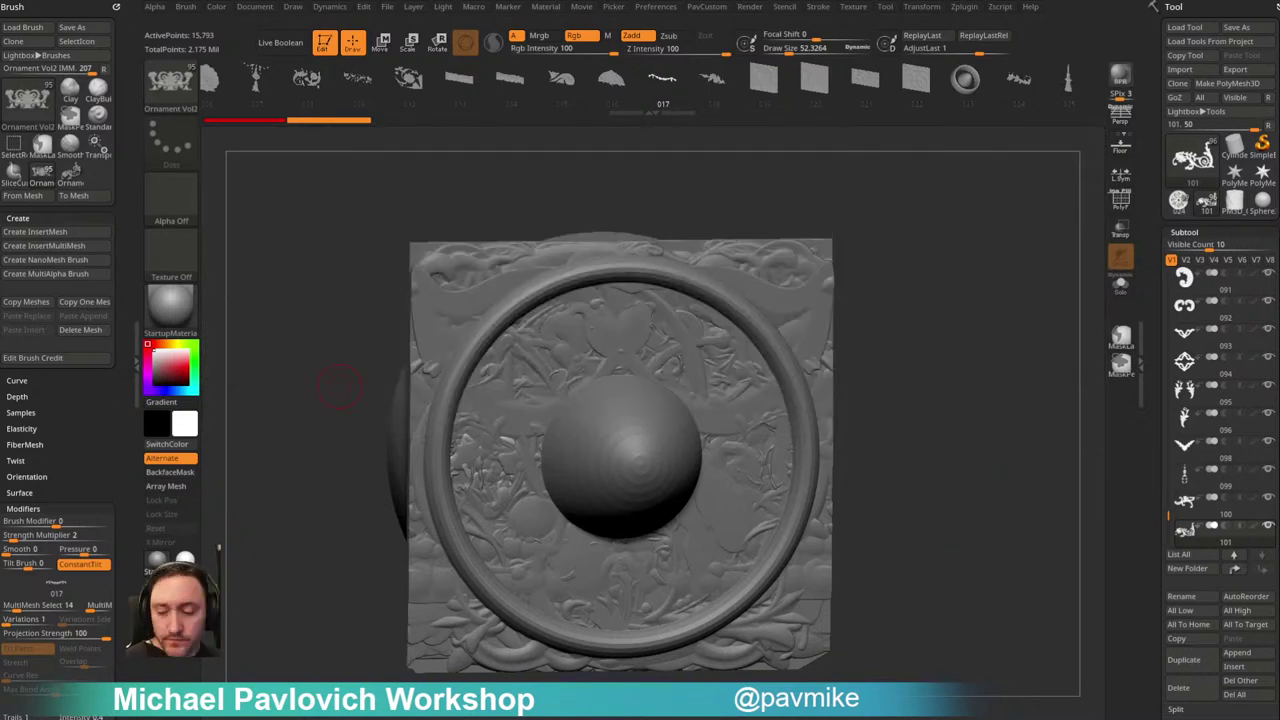
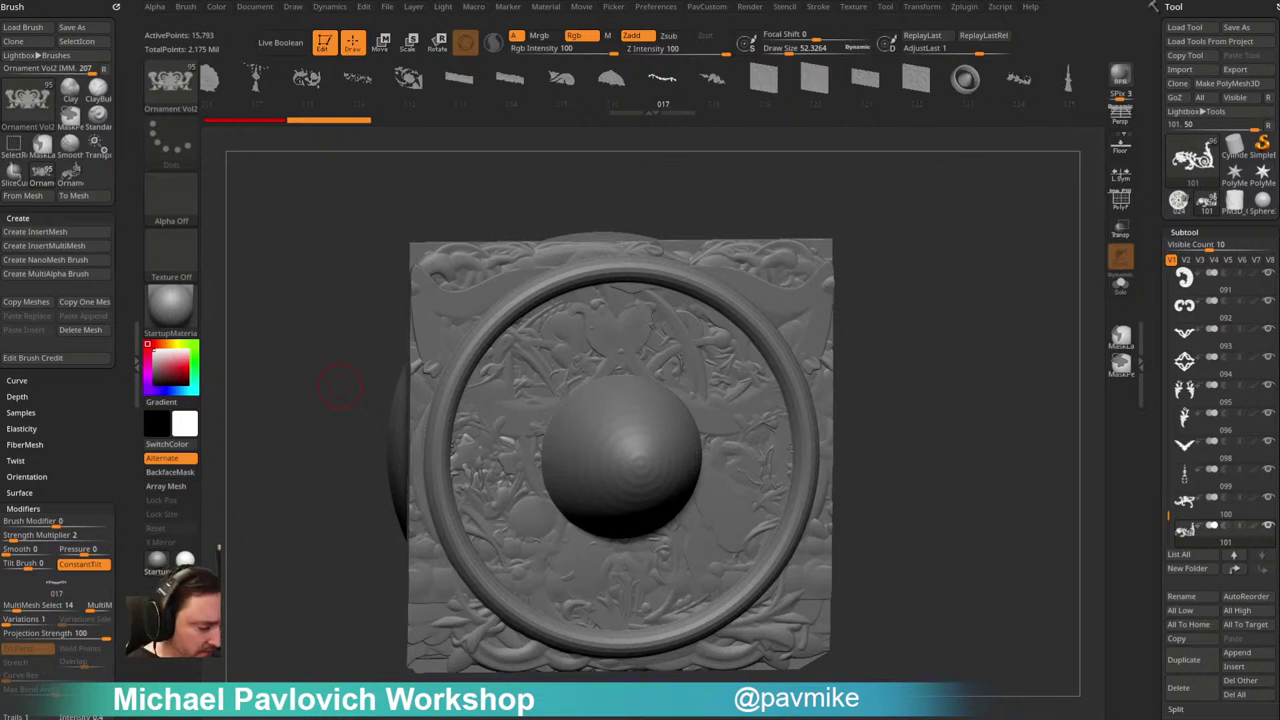
# Step: Switch to the browser, dismiss the YouTube mini player and open the full Photogrammetry playlist from the channel's playlists
pyautogui.moveTo(590, 719); pyautogui.dragTo(582, 78)
pyautogui.scroll(-3, 537, 383)
pyautogui.moveTo(932, 515)
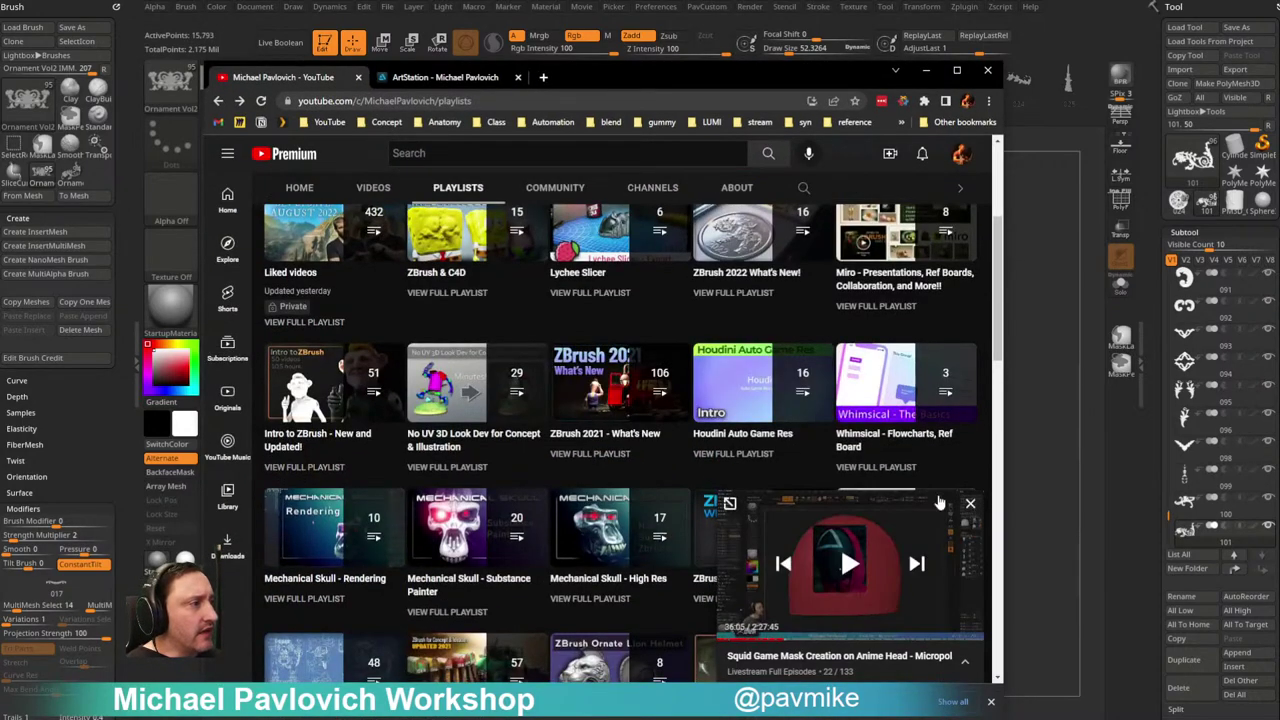
pyautogui.click(970, 505)
pyautogui.scroll(-2, 590, 390)
pyautogui.scroll(-3, 590, 390)
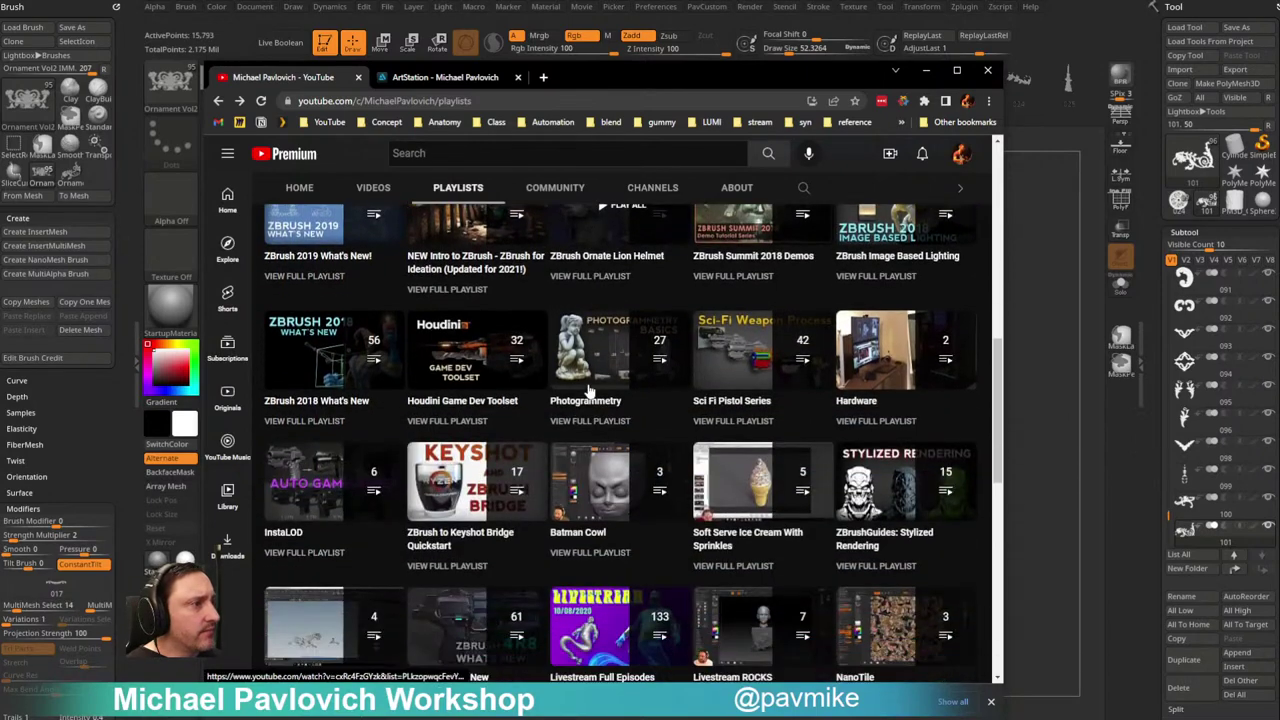
pyautogui.click(590, 421)
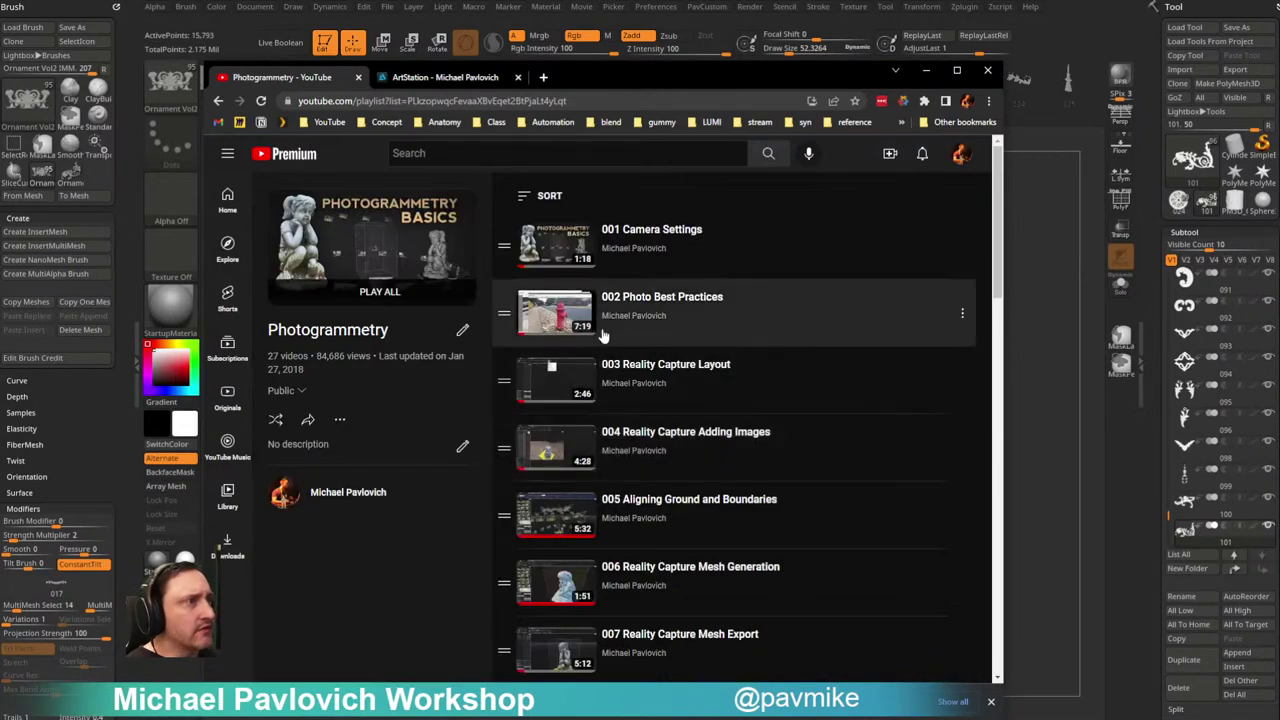
# Step: Look through the videos of the Photogrammetry playlist and select the page's address
pyautogui.scroll(-13, 650, 330)
pyautogui.scroll(13, 689, 327)
pyautogui.click(592, 101)
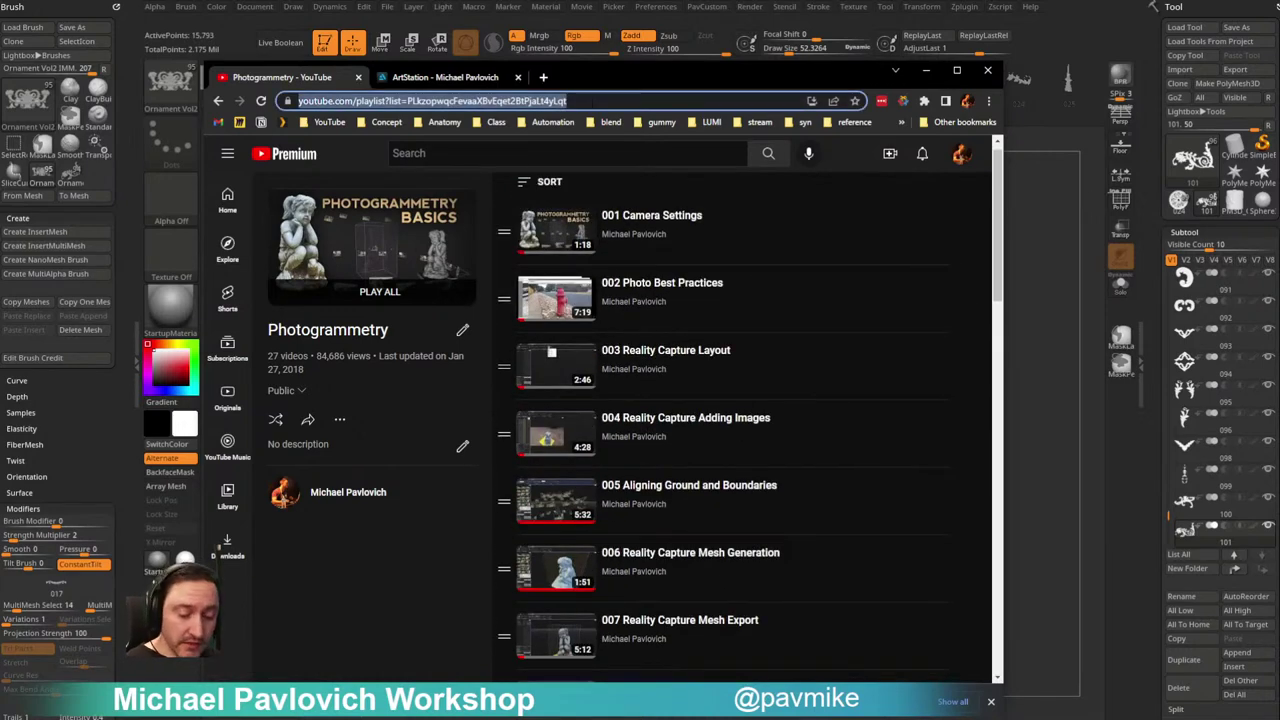
# Step: Switch back to ZBrush and delete all subtools of ornament tool 101
pyautogui.hotkey('alt', 'Tab')
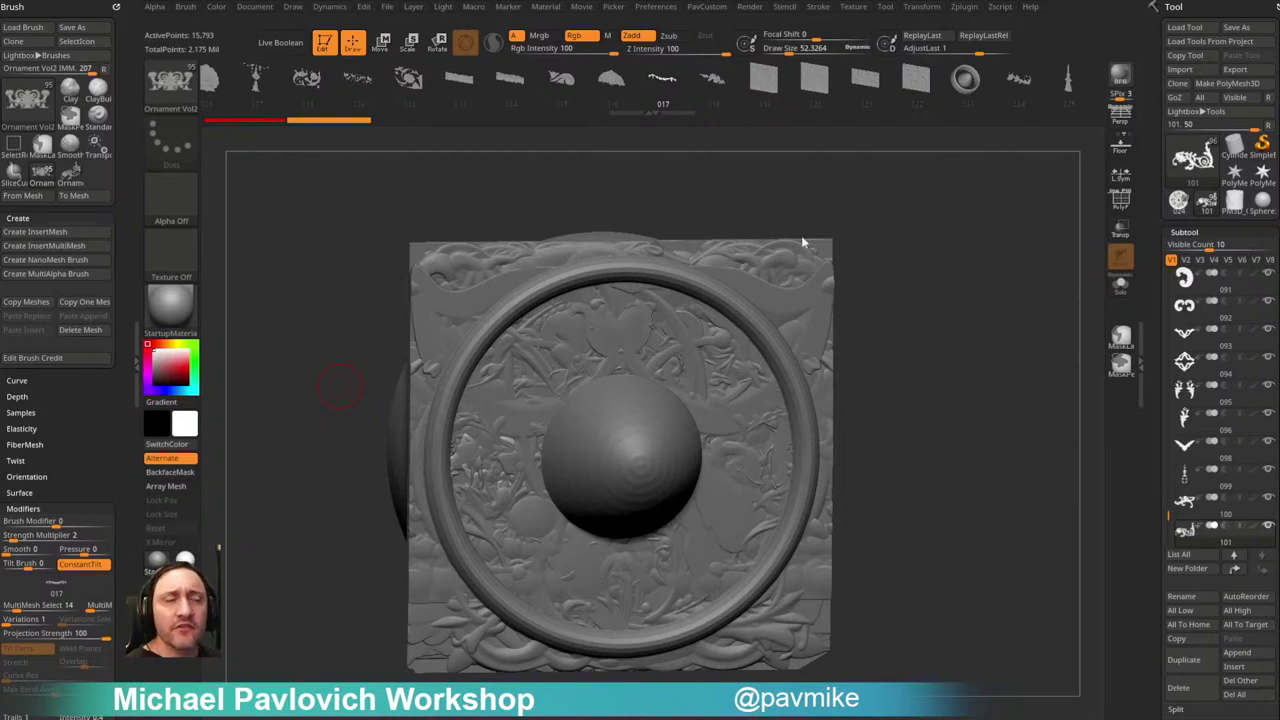
pyautogui.click(1236, 695)
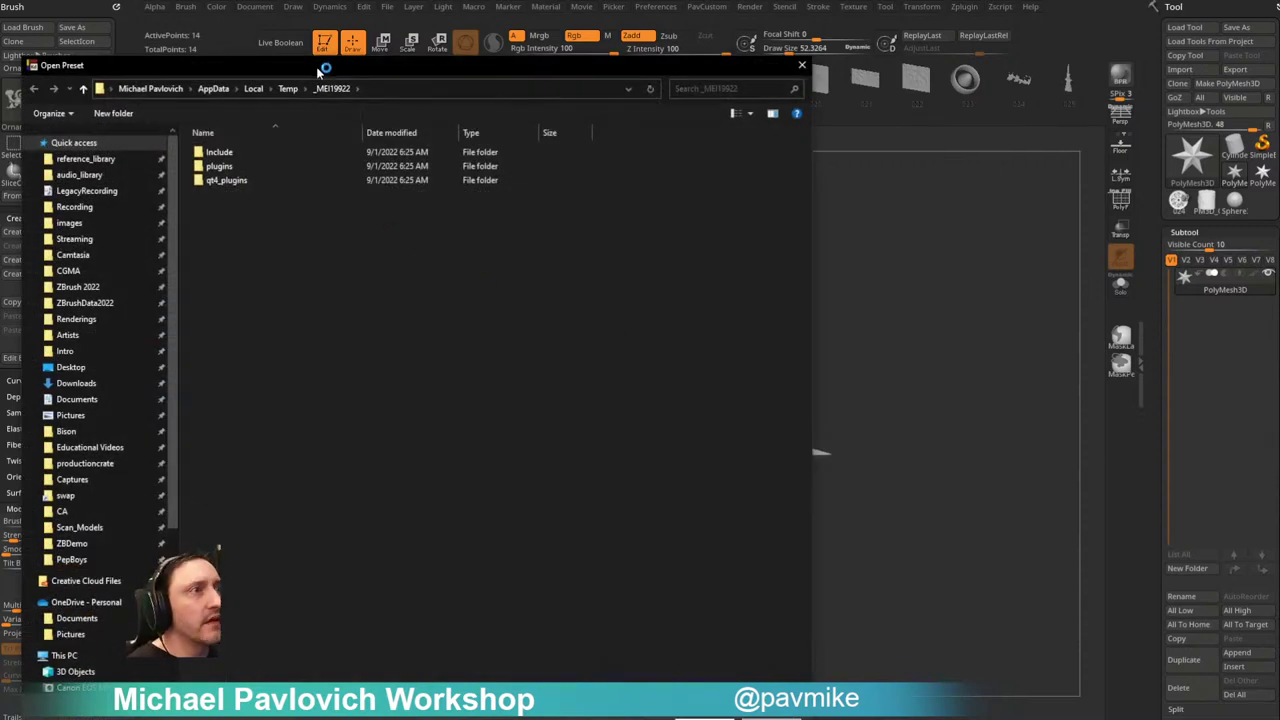
pyautogui.moveTo(317, 64); pyautogui.dragTo(321, 76)
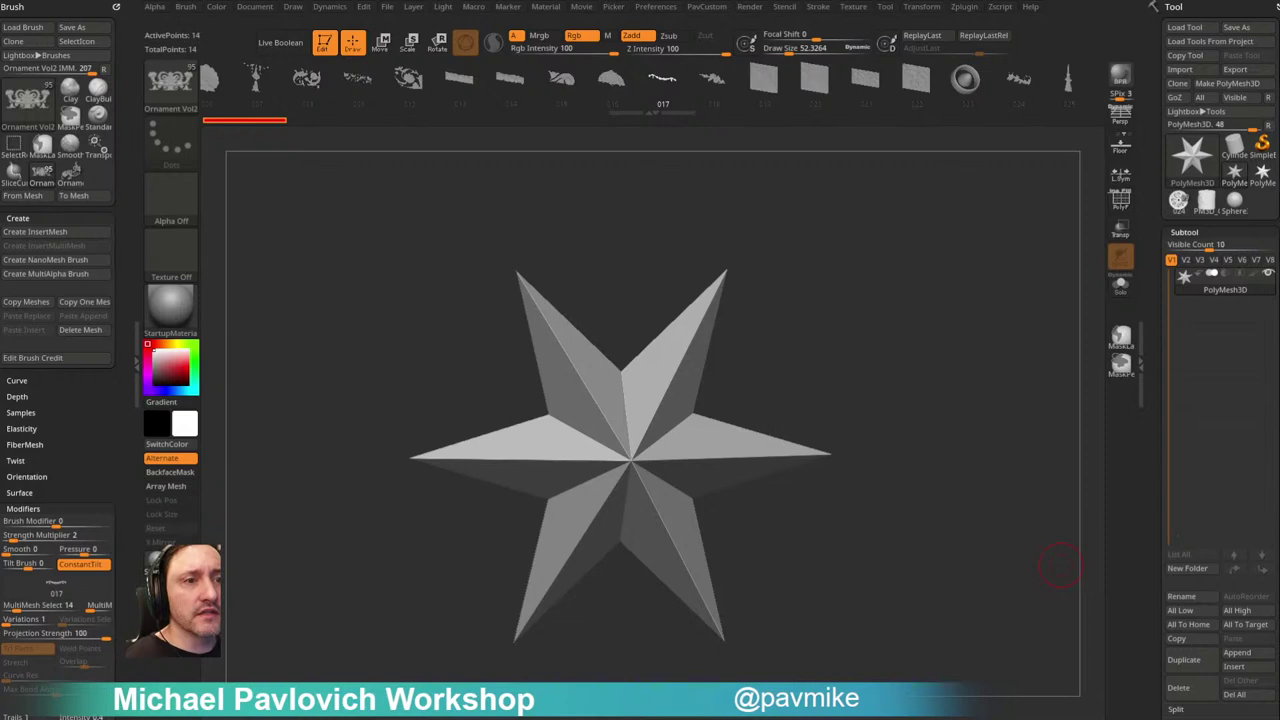
pyautogui.rightClick(2, 566)
pyautogui.click(11, 585)
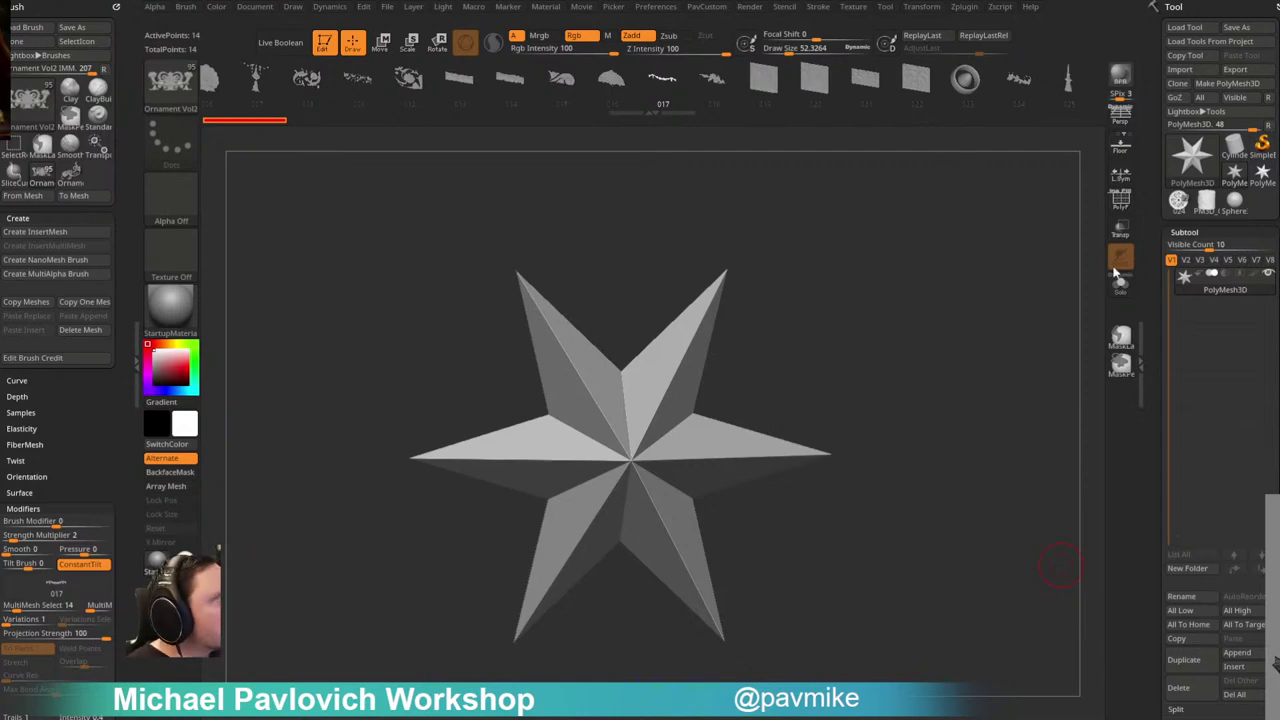
# Step: Load the tool UltraMarineHighres.ztl from the Streaming > 40k > Zbrush folder
pyautogui.click(1184, 27)
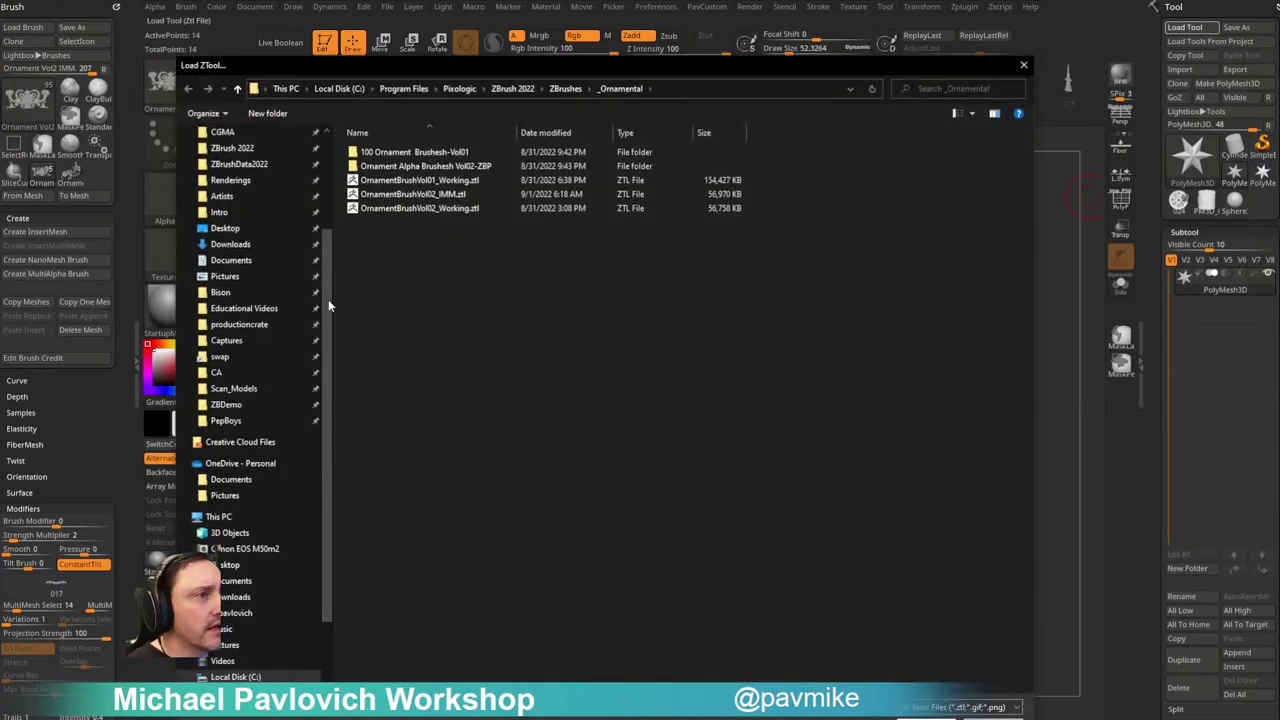
pyautogui.scroll(3, 256, 308)
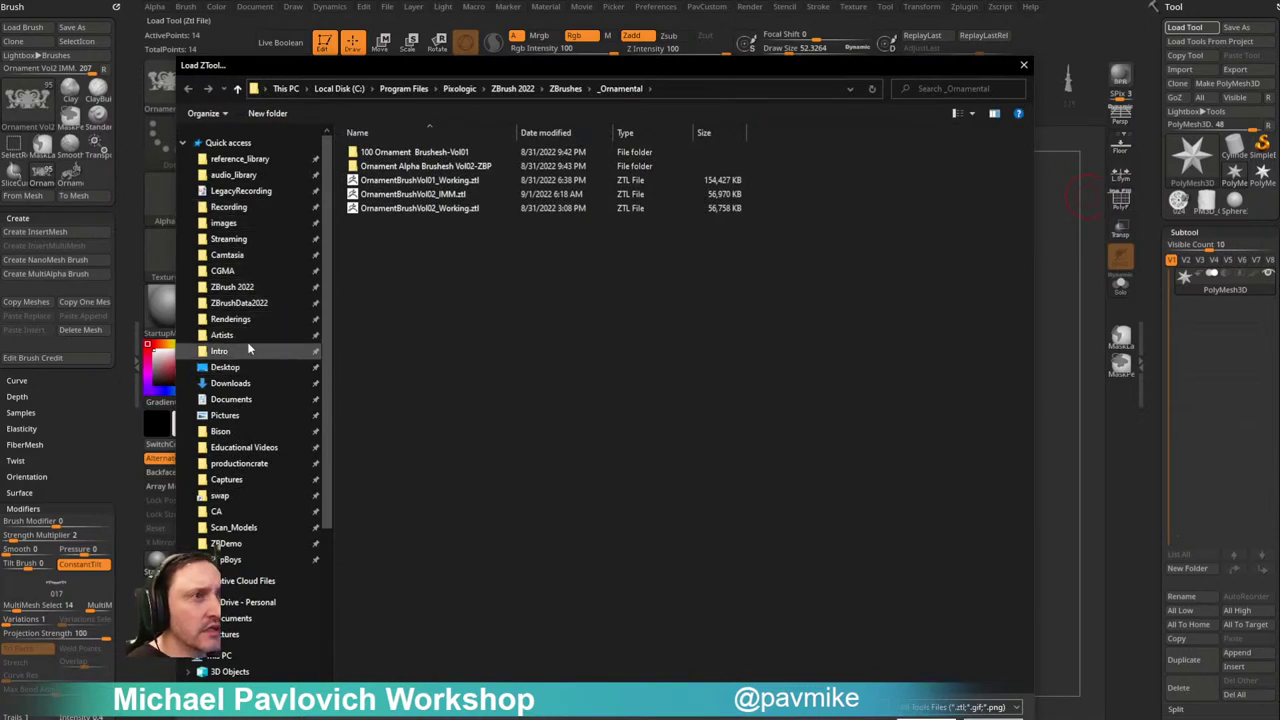
pyautogui.click(250, 240)
pyautogui.doubleClick(412, 177)
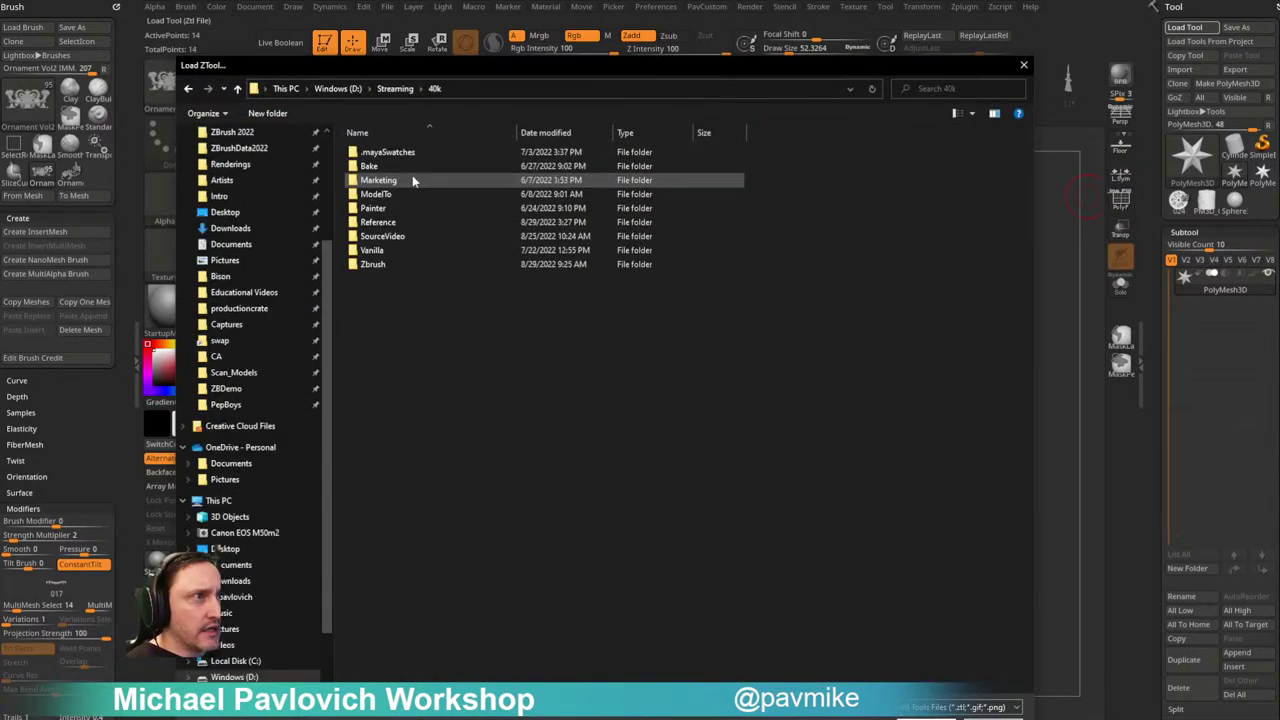
pyautogui.doubleClick(393, 265)
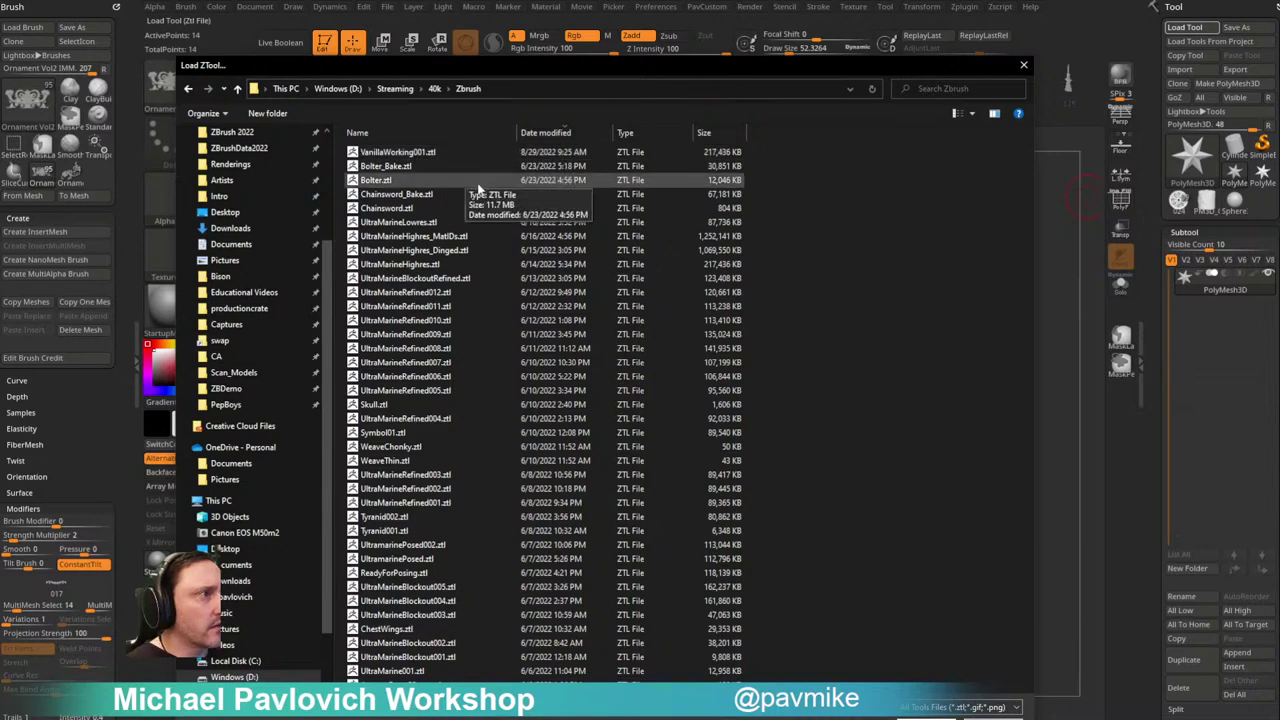
pyautogui.doubleClick(471, 263)
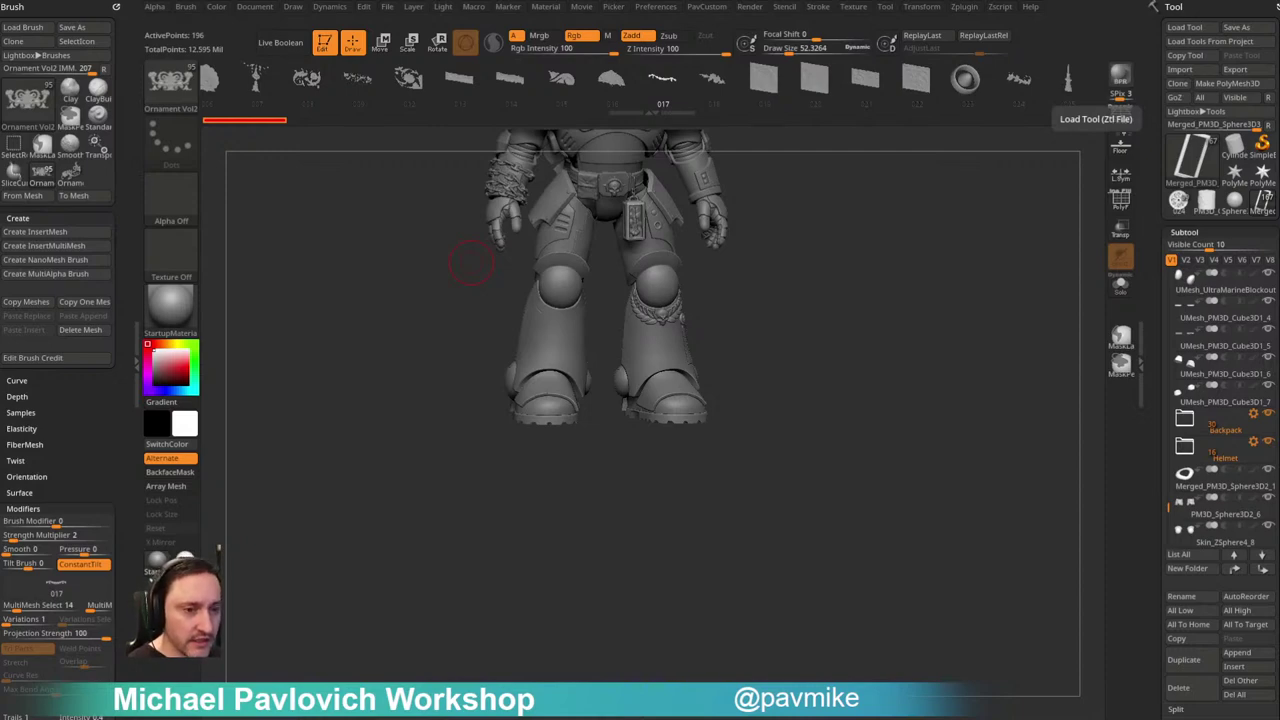
# Step: Go back one page from the Photogrammetry playlist in the browser and return to ZBrush
pyautogui.moveTo(732, 316); pyautogui.dragTo(657, 173)
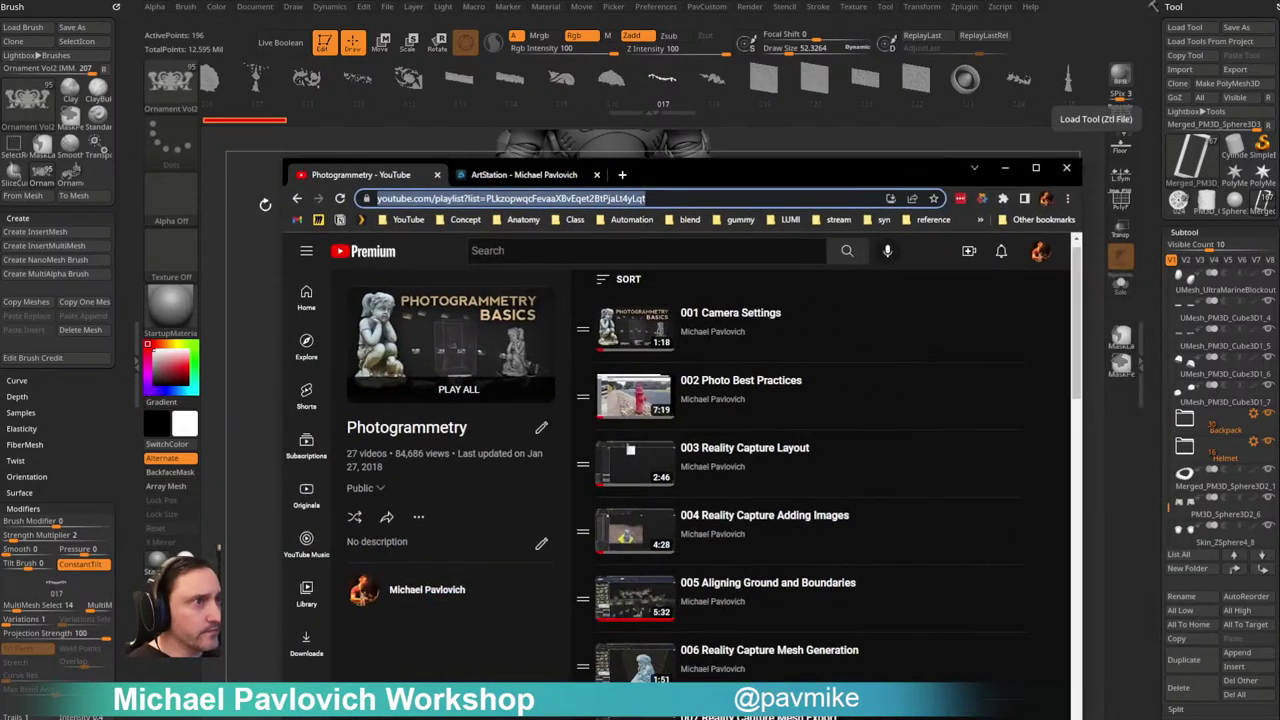
pyautogui.click(297, 198)
pyautogui.hotkey('alt', 'Tab')
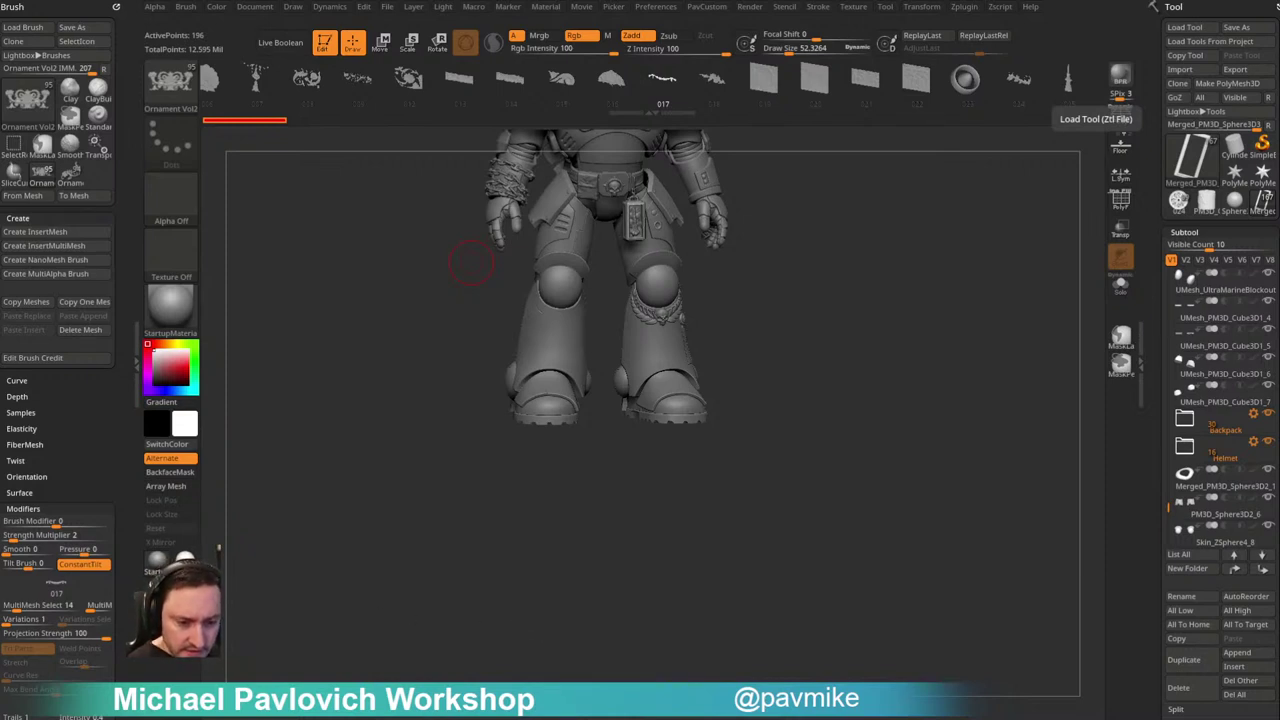
# Step: Switch to the Standard brush with the armored marine's torso framed in view
pyautogui.moveTo(867, 210)
pyautogui.mouseDown()
pyautogui.moveTo(866, 246)
pyautogui.moveTo(894, 249)
pyautogui.moveTo(969, 349)
pyautogui.moveTo(916, 238)
pyautogui.moveTo(1034, 211)
pyautogui.moveTo(1103, 349)
pyautogui.mouseUp()
pyautogui.press('s')
pyautogui.press('b')
pyautogui.press('s')
pyautogui.press('t')
pyautogui.moveTo(989, 275)
pyautogui.keyDown('alt'); pyautogui.mouseDown()
pyautogui.moveTo(936, 201)
pyautogui.moveTo(874, 220)
pyautogui.moveTo(854, 191)
pyautogui.moveTo(817, 200)
pyautogui.moveTo(908, 211)
pyautogui.mouseUp(); pyautogui.keyUp('alt')
pyautogui.moveTo(891, 257)
pyautogui.mouseDown()
pyautogui.moveTo(886, 206)
pyautogui.moveTo(869, 289)
pyautogui.mouseUp()
pyautogui.hotkey('ctrl', 'd')
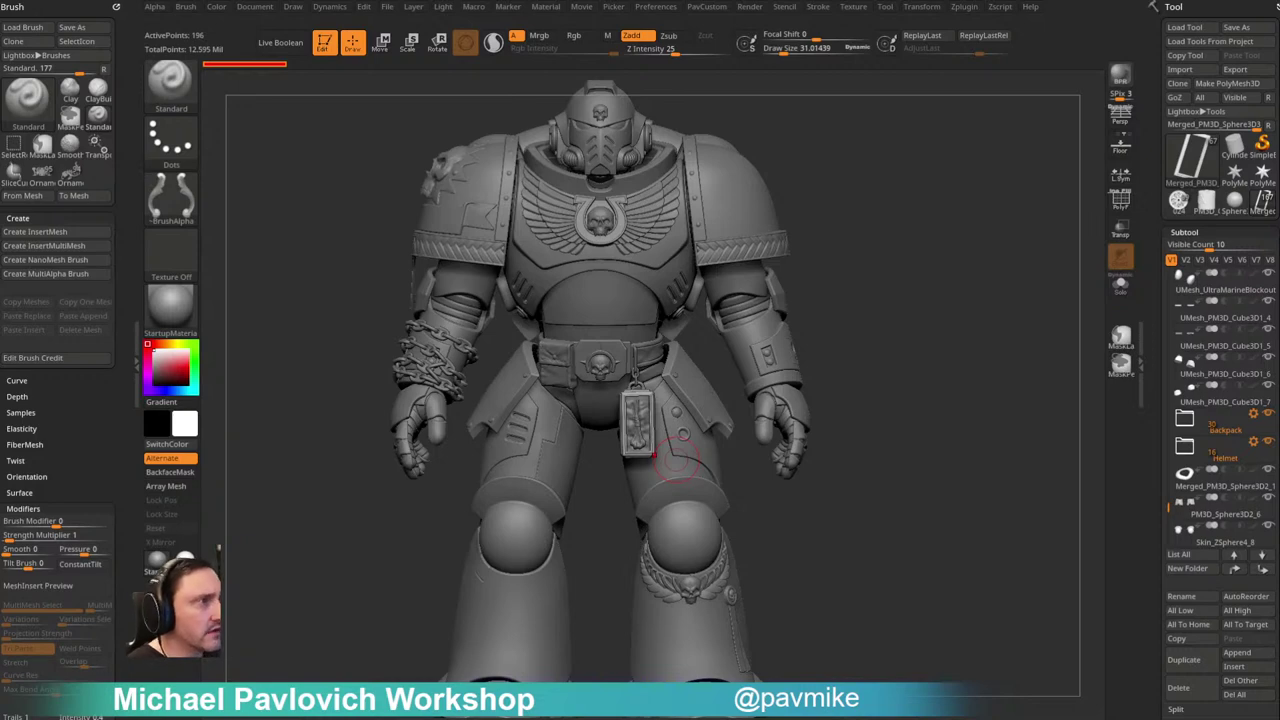
# Step: Select the outer abdominal plate subtool of the marine and delete it
pyautogui.moveTo(770, 280); pyautogui.dragTo(639, 248, button='right')
pyautogui.keyDown('alt'); pyautogui.click(650, 300); pyautogui.keyUp('alt')
pyautogui.moveTo(956, 224); pyautogui.dragTo(783, 270, button='right')
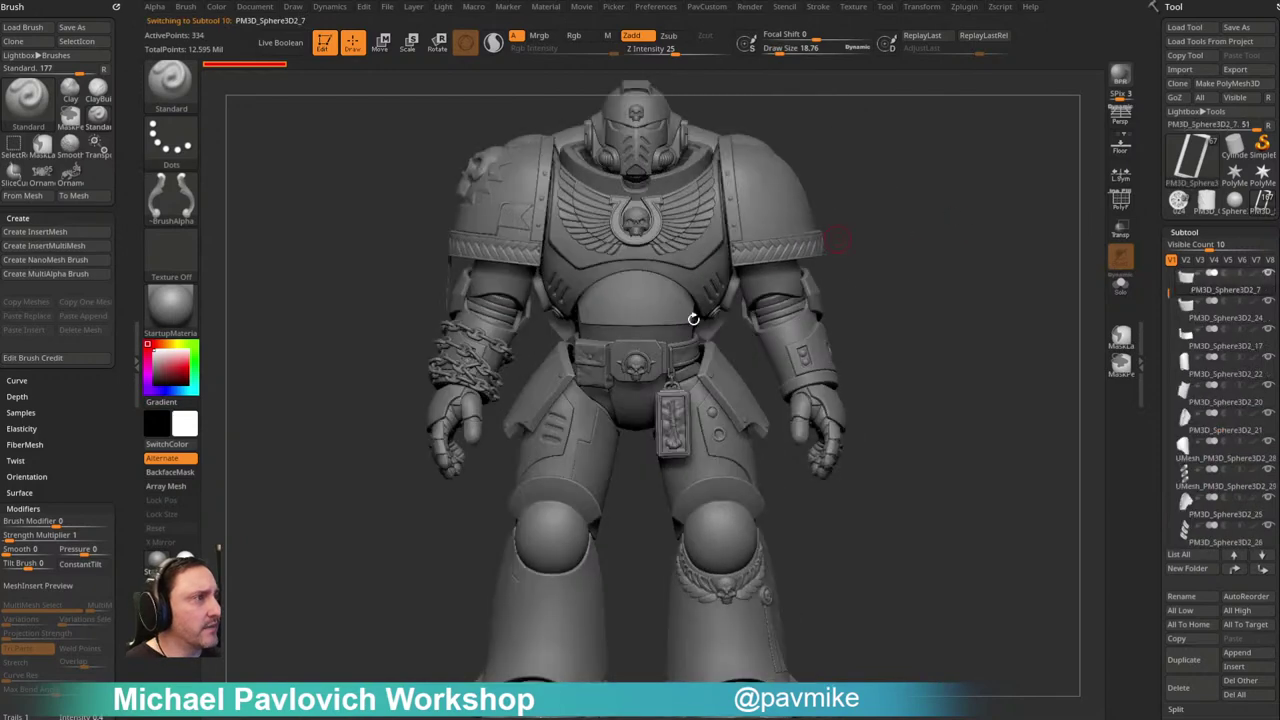
pyautogui.keyDown('alt'); pyautogui.moveTo(930, 190); pyautogui.dragTo(904, 210, button='right'); pyautogui.keyUp('alt')
pyautogui.moveTo(1155, 523); pyautogui.dragTo(1151, 232)
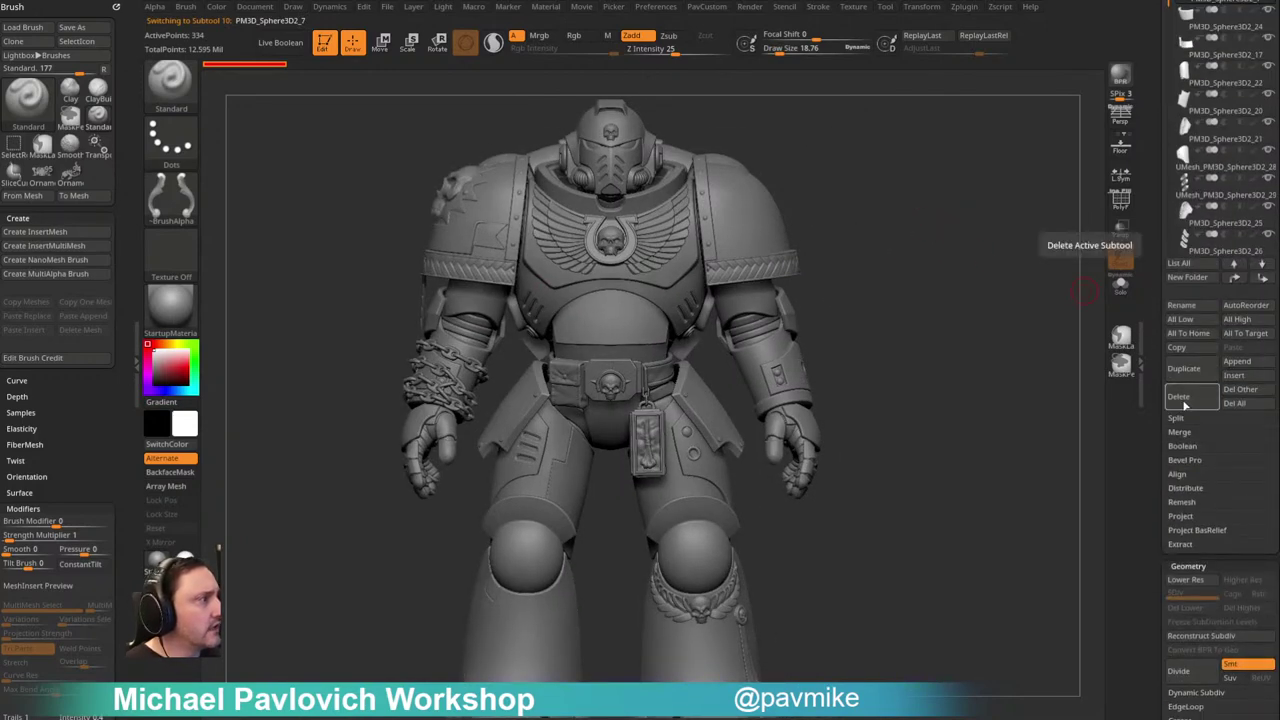
pyautogui.click(1183, 403)
pyautogui.press('Return')
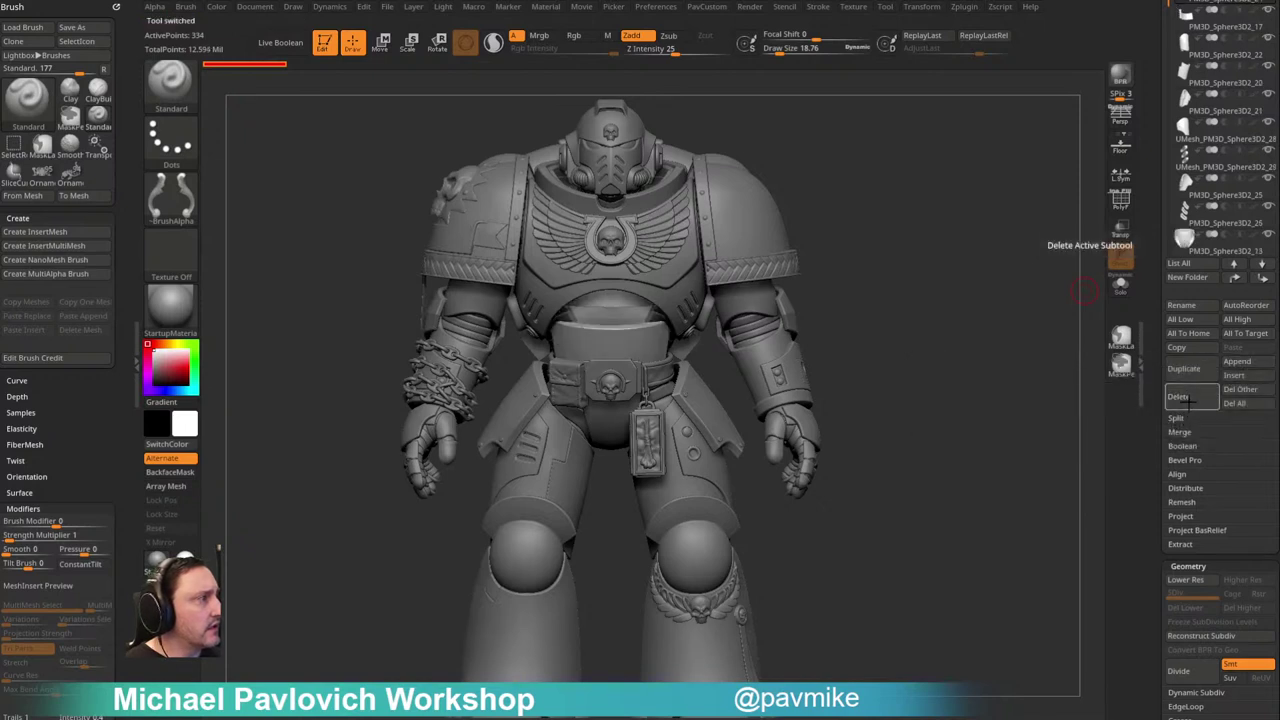
# Step: Move the upper and lower abdomen undersuit subtools to the end of the subtool list
pyautogui.keyDown('alt'); pyautogui.click(622, 326); pyautogui.keyUp('alt')
pyautogui.moveTo(1153, 250); pyautogui.dragTo(1151, 335)
pyautogui.keyDown('shift'); pyautogui.click(1256, 363); pyautogui.keyUp('shift')
pyautogui.moveTo(840, 284); pyautogui.dragTo(866, 288)
pyautogui.keyDown('alt'); pyautogui.click(656, 353); pyautogui.keyUp('alt')
pyautogui.keyDown('shift'); pyautogui.click(1258, 363); pyautogui.keyUp('shift')
pyautogui.moveTo(948, 272); pyautogui.dragTo(880, 269)
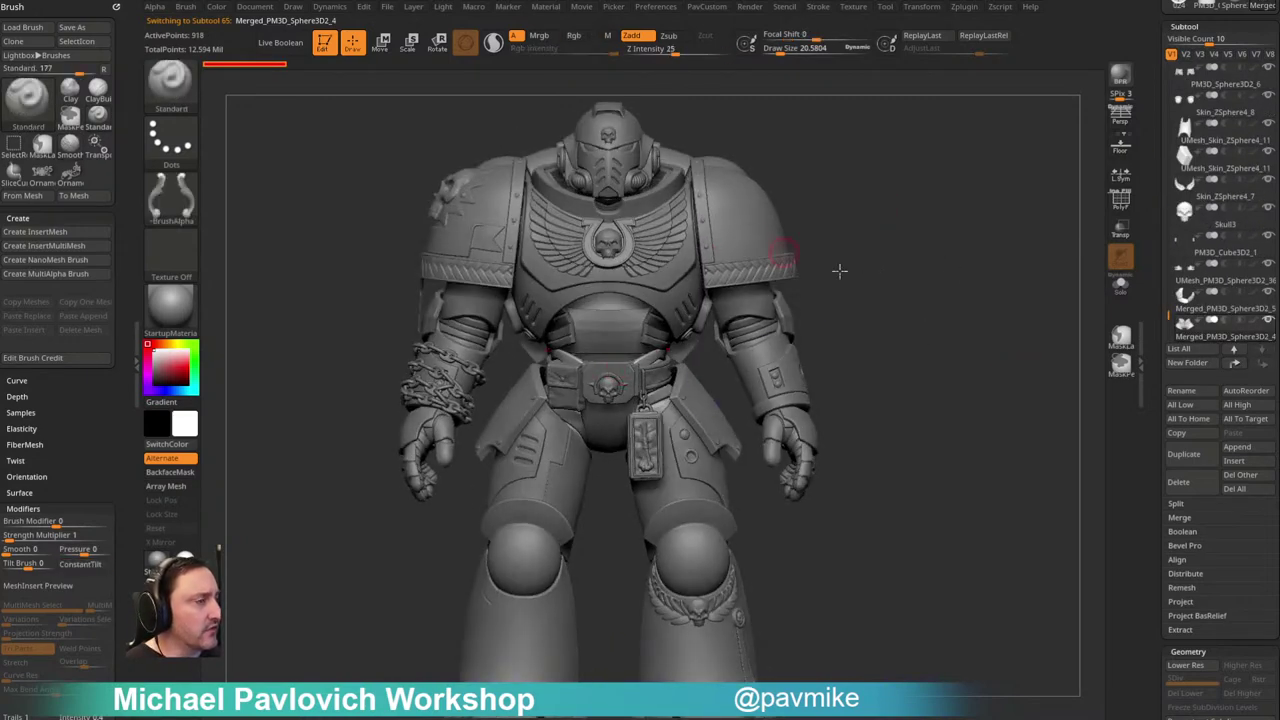
# Step: Hide all subtools except the two abdomen undersuit pieces and merge them into one subtool
pyautogui.keyDown('shift'); pyautogui.click(1267, 320); pyautogui.keyUp('shift')
pyautogui.click(1268, 293)
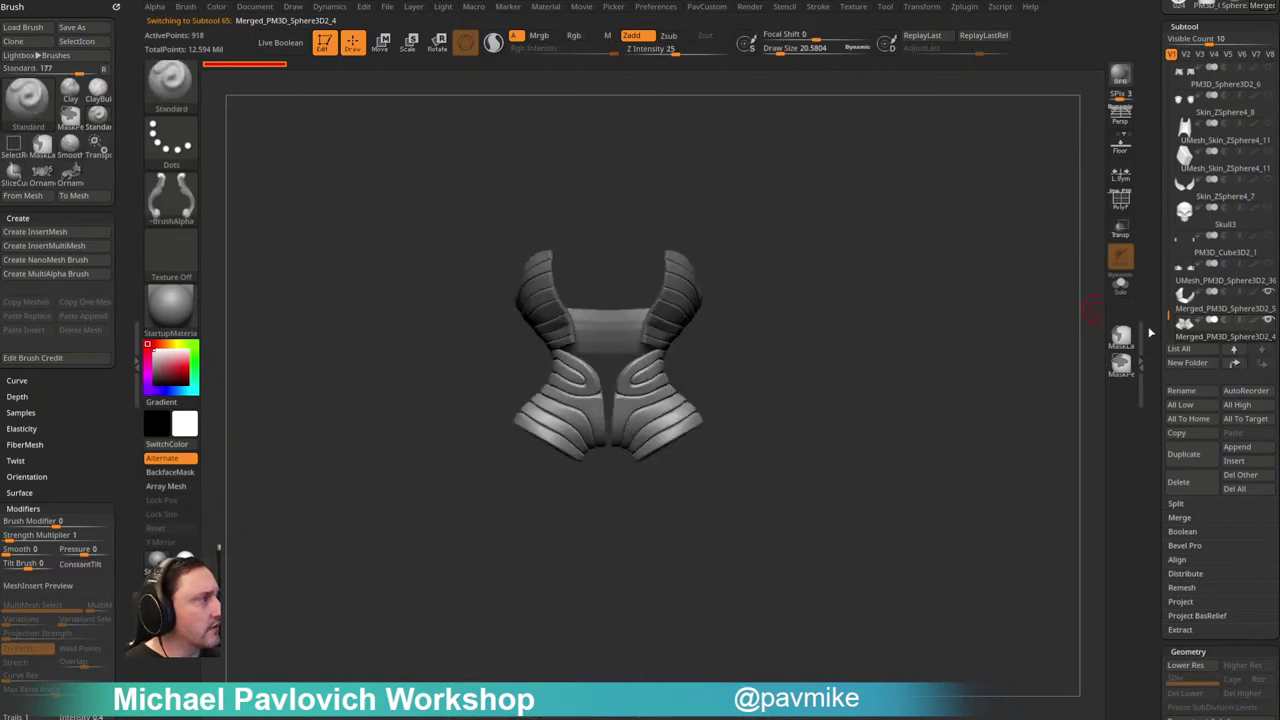
pyautogui.moveTo(906, 270); pyautogui.dragTo(913, 277)
pyautogui.click(1224, 298)
pyautogui.hotkey('ctrl', 'm')
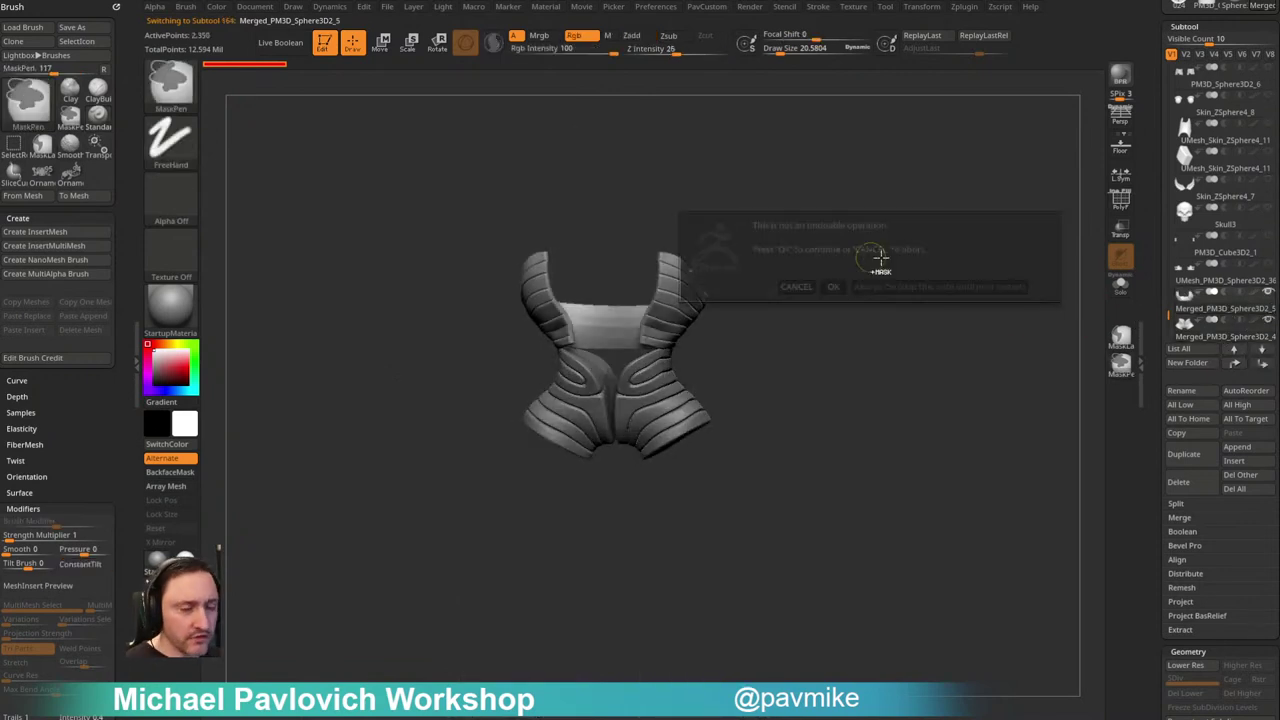
pyautogui.click(897, 288)
# Step: Subdivide the merged undersuit up to SDiv 3 and show its polygroup wireframe
pyautogui.press('2')
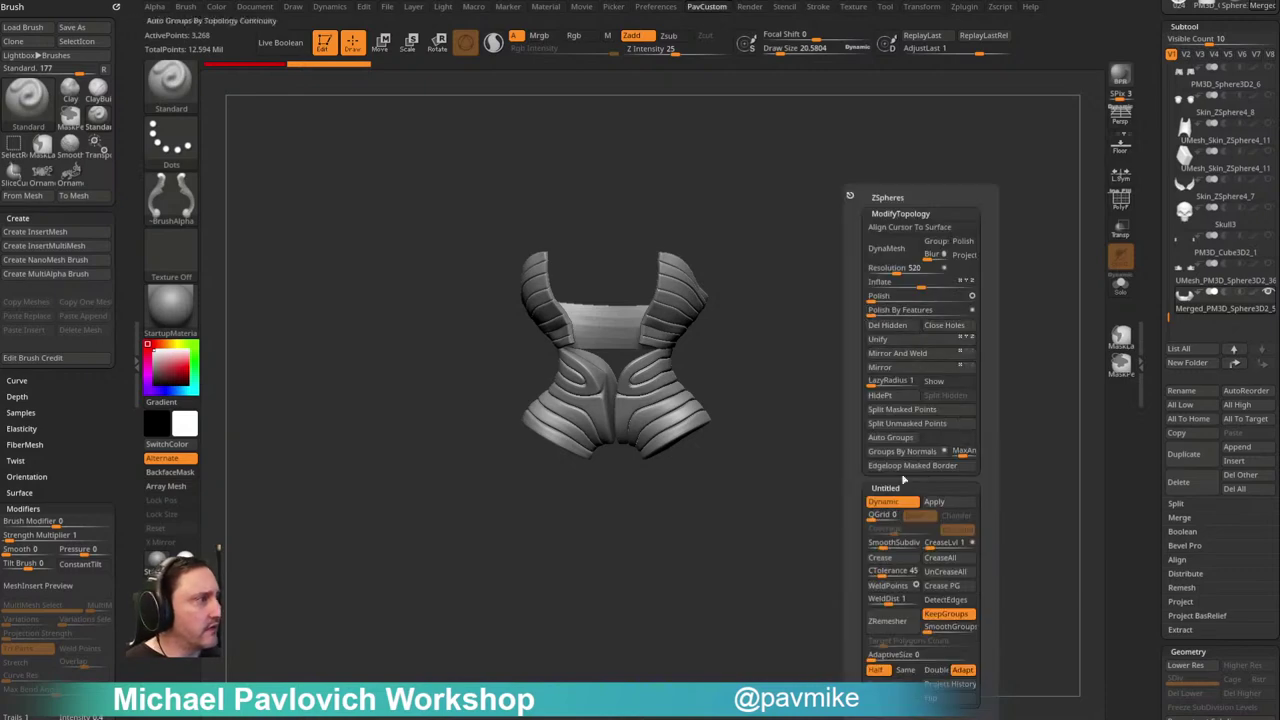
pyautogui.moveTo(723, 286)
pyautogui.mouseDown()
pyautogui.moveTo(871, 257)
pyautogui.moveTo(915, 330)
pyautogui.moveTo(931, 309)
pyautogui.mouseUp()
pyautogui.click(1120, 200)
pyautogui.moveTo(1063, 211); pyautogui.dragTo(950, 280)
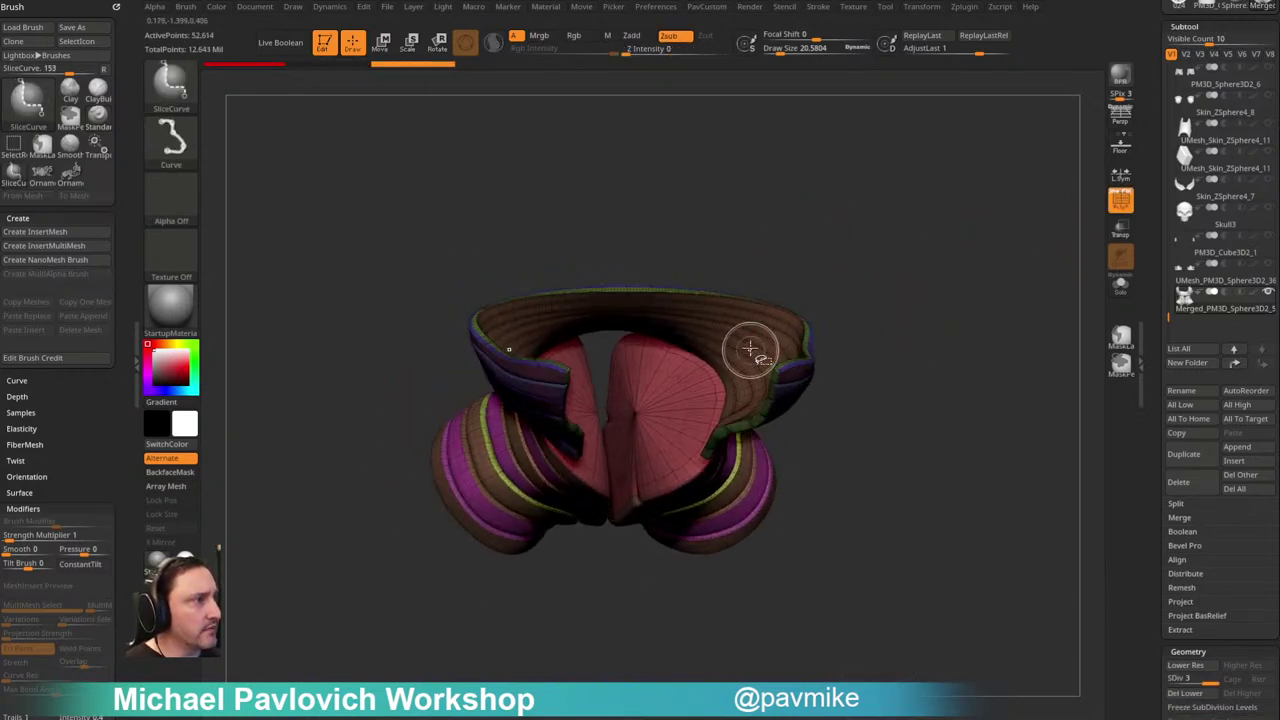
# Step: Mask all but the inner edge polygroup of the upper straps, pull it to the center to close the front, and clear the mask
pyautogui.keyDown('ctrl'); pyautogui.keyDown('shift'); pyautogui.click(750, 348); pyautogui.keyUp('shift'); pyautogui.keyUp('ctrl')
pyautogui.keyDown('ctrl'); pyautogui.click(928, 226); pyautogui.keyUp('ctrl')
pyautogui.keyDown('ctrl'); pyautogui.keyDown('shift'); pyautogui.click(928, 226); pyautogui.keyUp('shift'); pyautogui.keyUp('ctrl')
pyautogui.keyDown('ctrl'); pyautogui.click(934, 200); pyautogui.keyUp('ctrl')
pyautogui.moveTo(902, 226); pyautogui.dragTo(833, 269)
pyautogui.press('w')
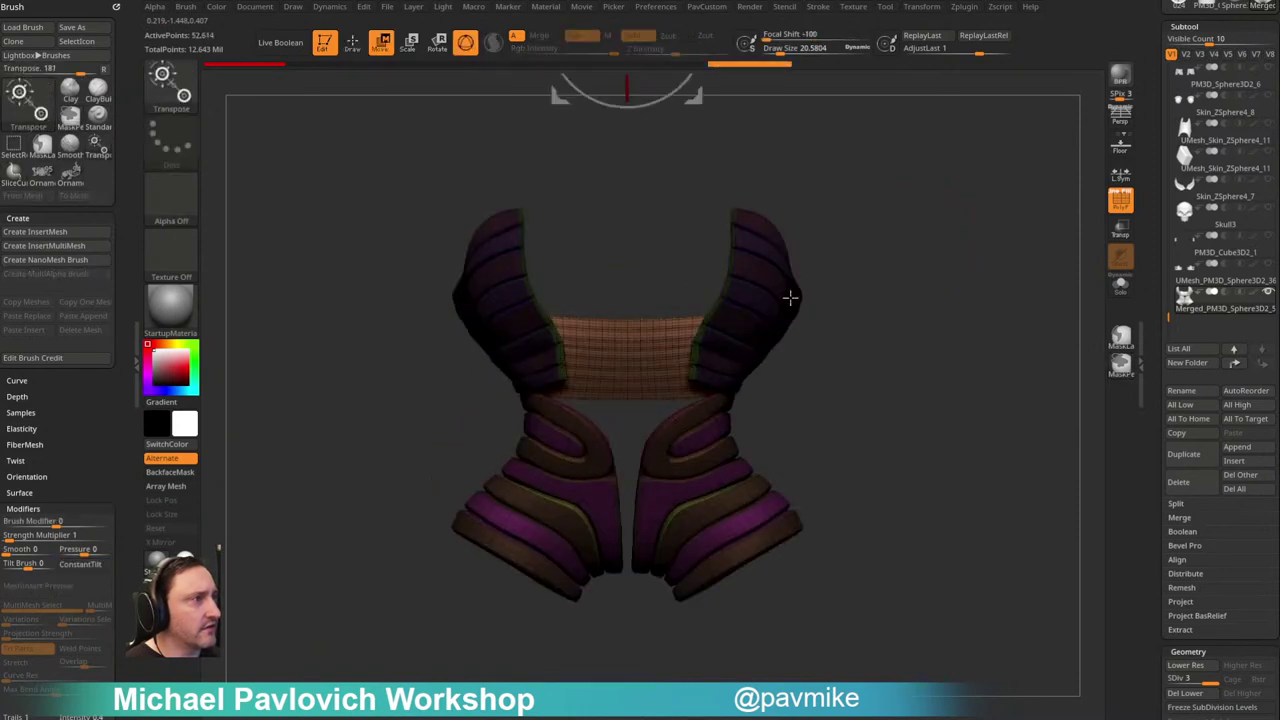
pyautogui.moveTo(637, 348); pyautogui.dragTo(252, 381)
pyautogui.moveTo(683, 347); pyautogui.dragTo(220, 422)
pyautogui.press('q')
pyautogui.keyDown('ctrl'); pyautogui.moveTo(895, 269); pyautogui.dragTo(890, 285); pyautogui.keyUp('ctrl')
pyautogui.moveTo(885, 303); pyautogui.dragTo(929, 321)
# Step: Solo the merged undersuit and delete its lower subdivision levels
pyautogui.keyDown('ctrl'); pyautogui.keyDown('shift'); pyautogui.click(737, 466); pyautogui.keyUp('shift'); pyautogui.keyUp('ctrl')
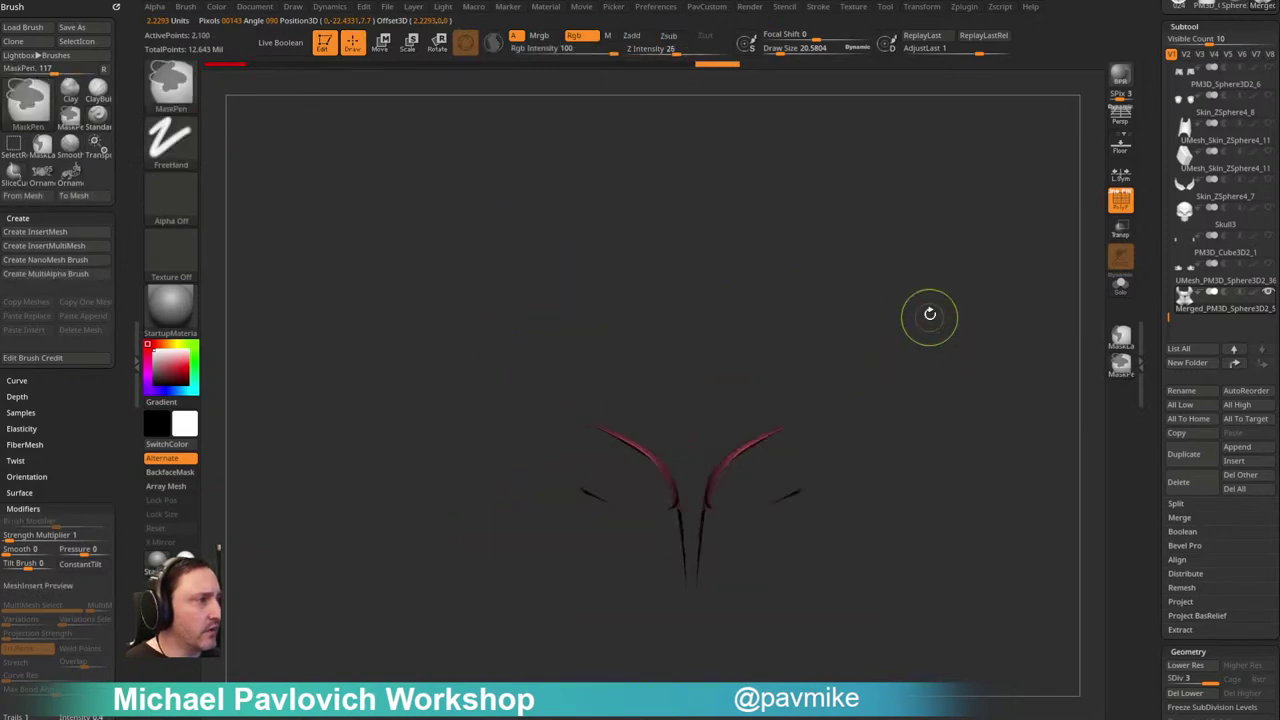
pyautogui.click(1118, 285)
pyautogui.moveTo(978, 234)
pyautogui.mouseDown()
pyautogui.moveTo(974, 274)
pyautogui.moveTo(1005, 334)
pyautogui.moveTo(1006, 317)
pyautogui.moveTo(1040, 330)
pyautogui.mouseUp()
pyautogui.keyDown('ctrl'); pyautogui.keyDown('shift'); pyautogui.click(1005, 334); pyautogui.keyUp('shift'); pyautogui.keyUp('ctrl')
pyautogui.moveTo(1154, 338); pyautogui.dragTo(1154, 234)
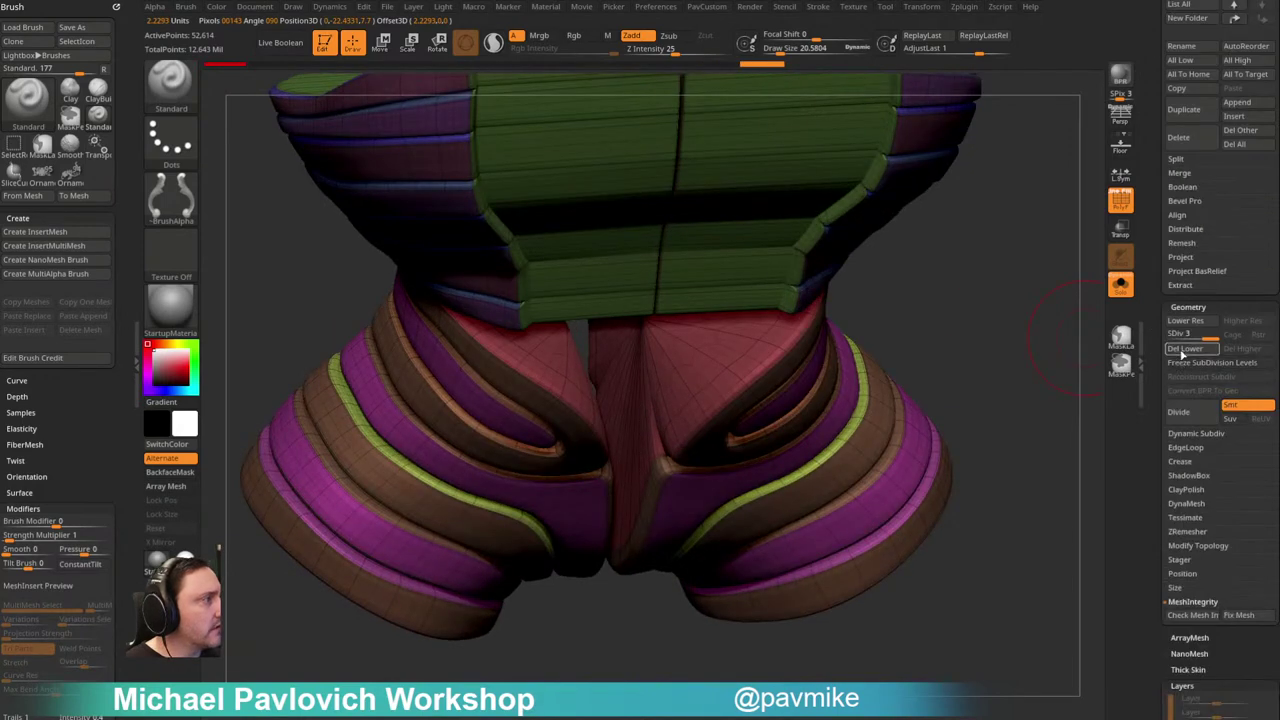
pyautogui.click(1183, 349)
# Step: Isolate the red inner cap polygroup of the hip pieces and choose SelectLasso as the selection brush
pyautogui.hotkey('ctrl', 'shift')
pyautogui.keyDown('ctrl'); pyautogui.keyDown('shift'); pyautogui.click(650, 340); pyautogui.keyUp('shift'); pyautogui.keyUp('ctrl')
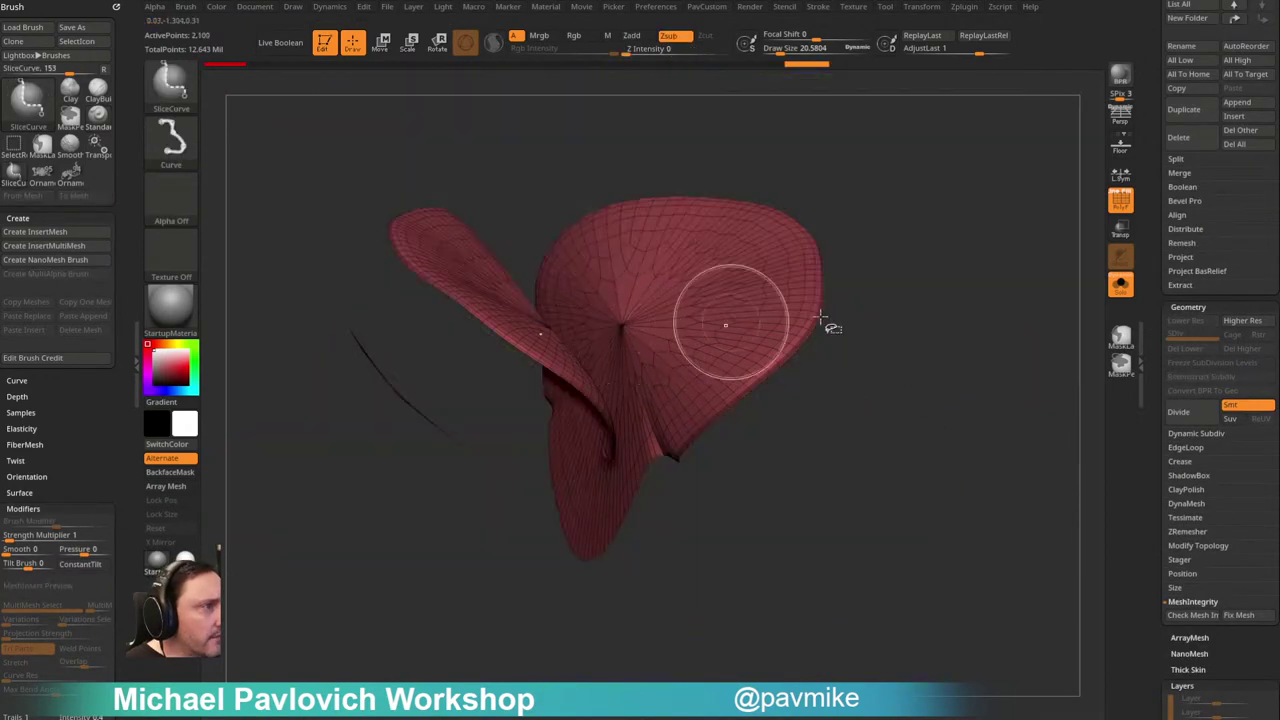
pyautogui.moveTo(1008, 303)
pyautogui.mouseDown()
pyautogui.moveTo(1007, 222)
pyautogui.moveTo(1017, 263)
pyautogui.moveTo(1003, 267)
pyautogui.moveTo(998, 322)
pyautogui.mouseUp()
pyautogui.press('s')
pyautogui.hotkey('ctrl', 'shift')
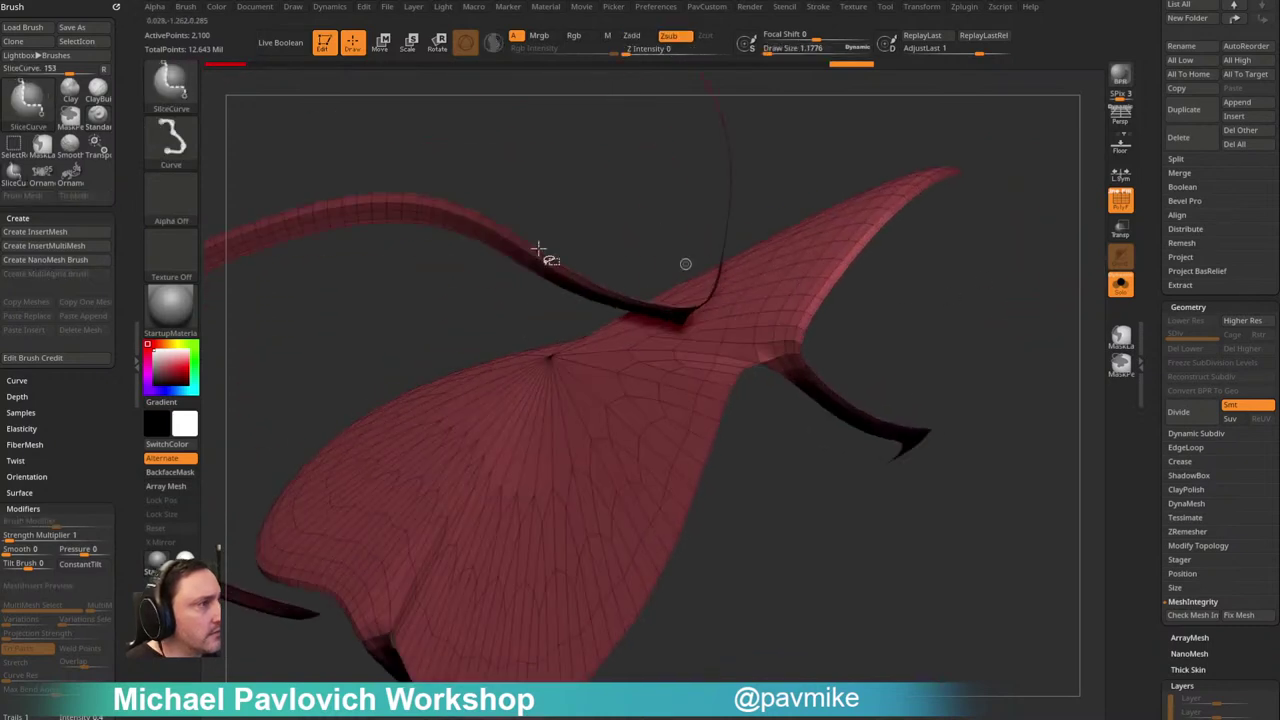
pyautogui.keyDown('ctrl'); pyautogui.keyDown('shift'); pyautogui.click(170, 82); pyautogui.keyUp('shift'); pyautogui.keyUp('ctrl')
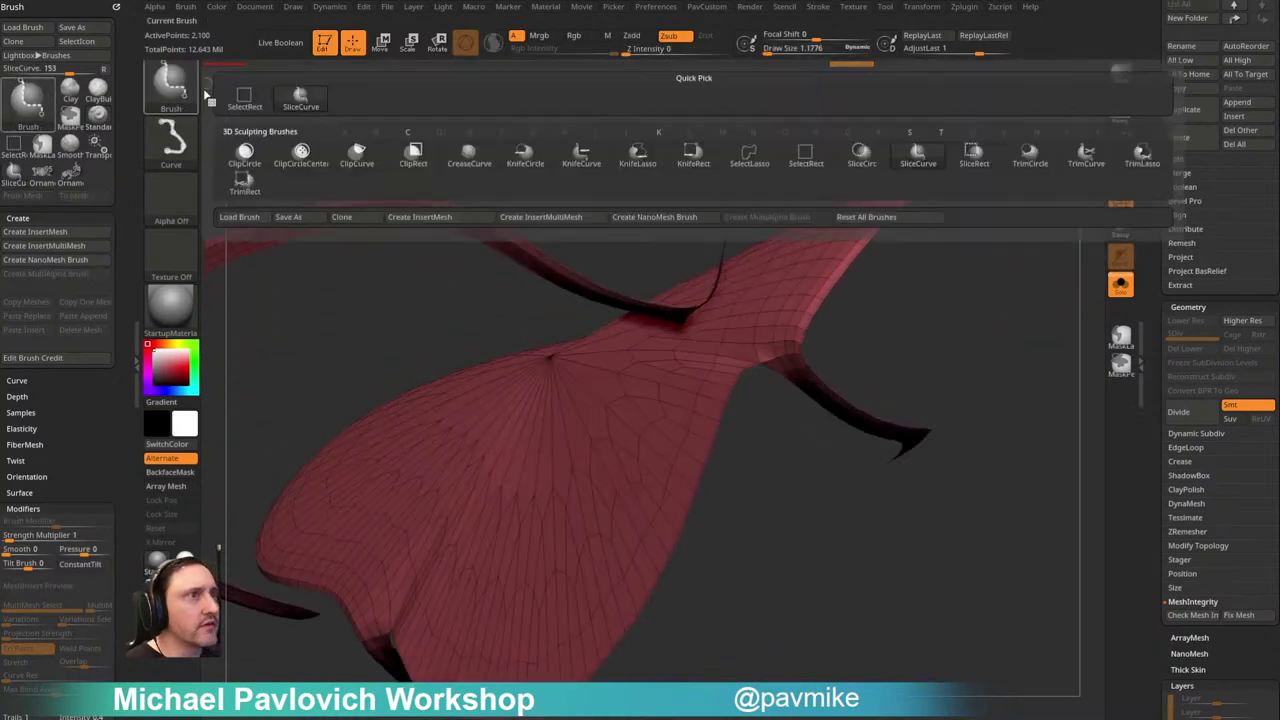
pyautogui.click(745, 155)
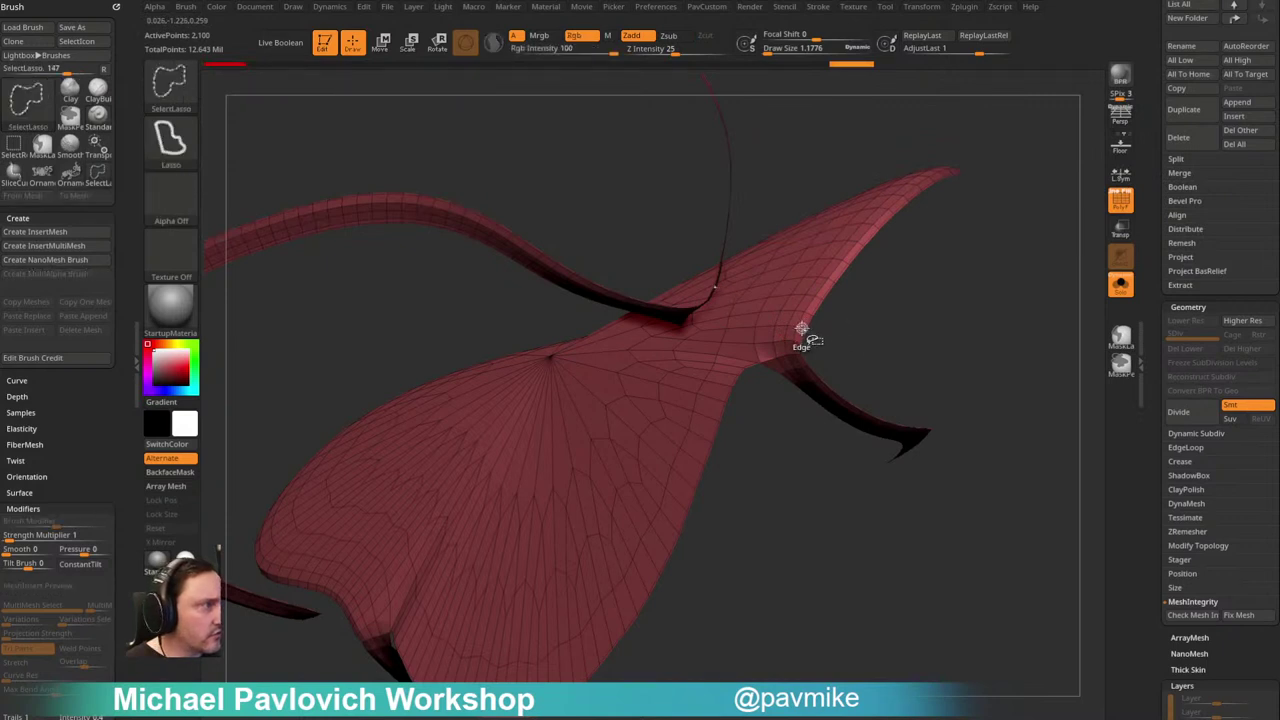
# Step: Hide the outer edge loops of the hip caps, assign the remaining faces a new polygroup, and show the whole mesh
pyautogui.keyDown('ctrl'); pyautogui.keyDown('shift'); pyautogui.click(802, 328); pyautogui.keyUp('shift'); pyautogui.keyUp('ctrl')
pyautogui.keyDown('ctrl'); pyautogui.keyDown('shift'); pyautogui.click(789, 332); pyautogui.keyUp('shift'); pyautogui.keyUp('ctrl')
pyautogui.keyDown('ctrl'); pyautogui.keyDown('shift'); pyautogui.click(783, 328); pyautogui.keyUp('shift'); pyautogui.keyUp('ctrl')
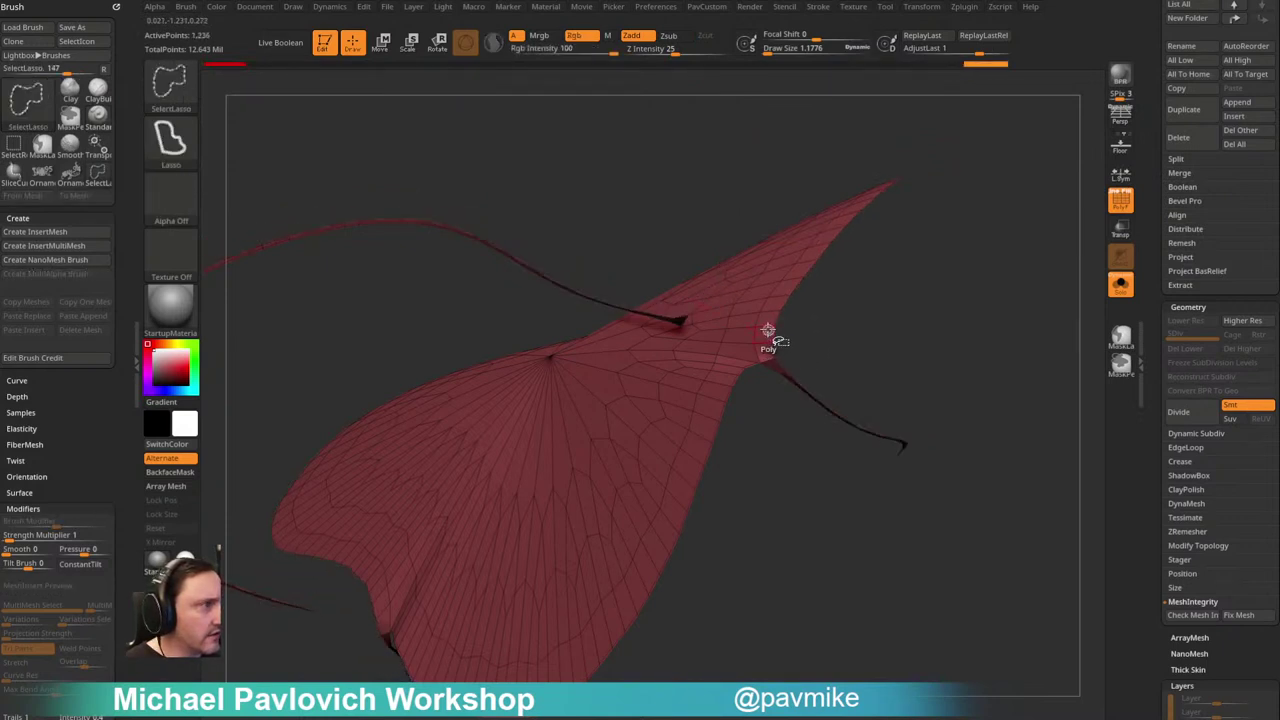
pyautogui.keyDown('ctrl'); pyautogui.keyDown('shift'); pyautogui.click(766, 337); pyautogui.keyUp('shift'); pyautogui.keyUp('ctrl')
pyautogui.moveTo(976, 276)
pyautogui.keyDown('alt'); pyautogui.mouseDown()
pyautogui.moveTo(960, 254)
pyautogui.moveTo(980, 306)
pyautogui.moveTo(851, 317)
pyautogui.mouseUp(); pyautogui.keyUp('alt')
pyautogui.hotkey('ctrl', 'w')
pyautogui.keyDown('ctrl'); pyautogui.keyDown('shift'); pyautogui.click(980, 308); pyautogui.keyUp('shift'); pyautogui.keyUp('ctrl')
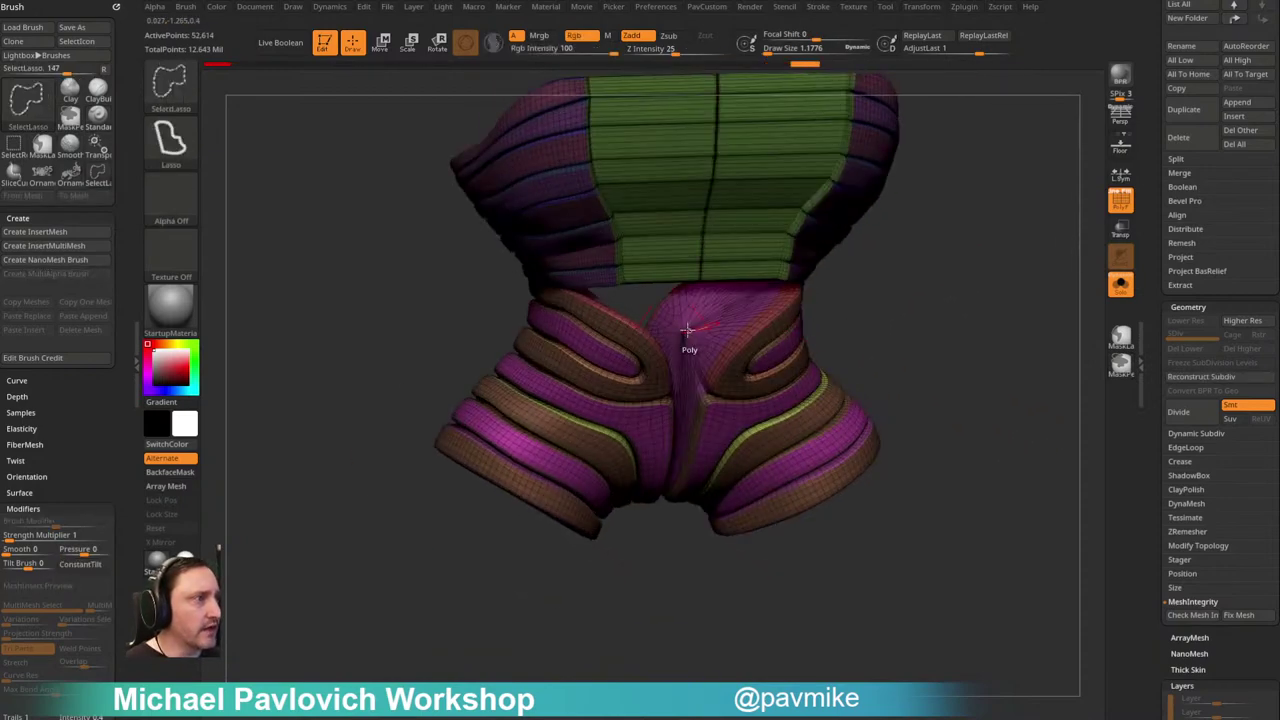
# Step: Mask all but the new cap polygroup, pull it to the center to close the hip gap, and turn off the mask and wireframe
pyautogui.keyDown('ctrl'); pyautogui.keyDown('shift'); pyautogui.click(689, 330); pyautogui.keyUp('shift'); pyautogui.keyUp('ctrl')
pyautogui.keyDown('ctrl'); pyautogui.click(959, 270); pyautogui.keyUp('ctrl')
pyautogui.keyDown('ctrl'); pyautogui.keyDown('shift'); pyautogui.click(952, 226); pyautogui.keyUp('shift'); pyautogui.keyUp('ctrl')
pyautogui.keyDown('ctrl'); pyautogui.click(951, 223); pyautogui.keyUp('ctrl')
pyautogui.keyDown('shift'); pyautogui.moveTo(953, 223); pyautogui.dragTo(994, 234); pyautogui.keyUp('shift')
pyautogui.press('w')
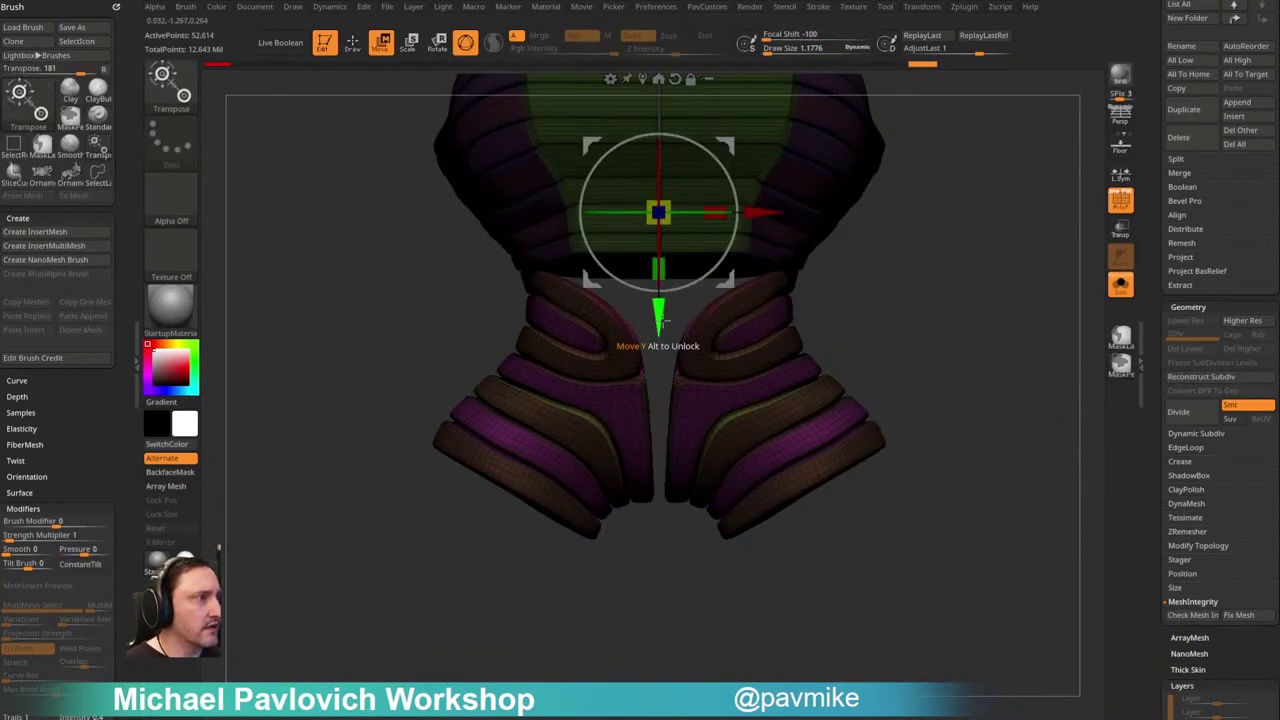
pyautogui.keyDown('ctrl'); pyautogui.click(714, 211); pyautogui.keyUp('ctrl')
pyautogui.keyDown('ctrl'); pyautogui.click(714, 211); pyautogui.keyUp('ctrl')
pyautogui.hotkey('ctrl', 'z')
pyautogui.press('q')
pyautogui.moveTo(955, 238)
pyautogui.keyDown('ctrl'); pyautogui.mouseDown()
pyautogui.moveTo(997, 249)
pyautogui.moveTo(951, 269)
pyautogui.moveTo(894, 222)
pyautogui.mouseUp(); pyautogui.keyUp('ctrl')
pyautogui.click(1117, 202)
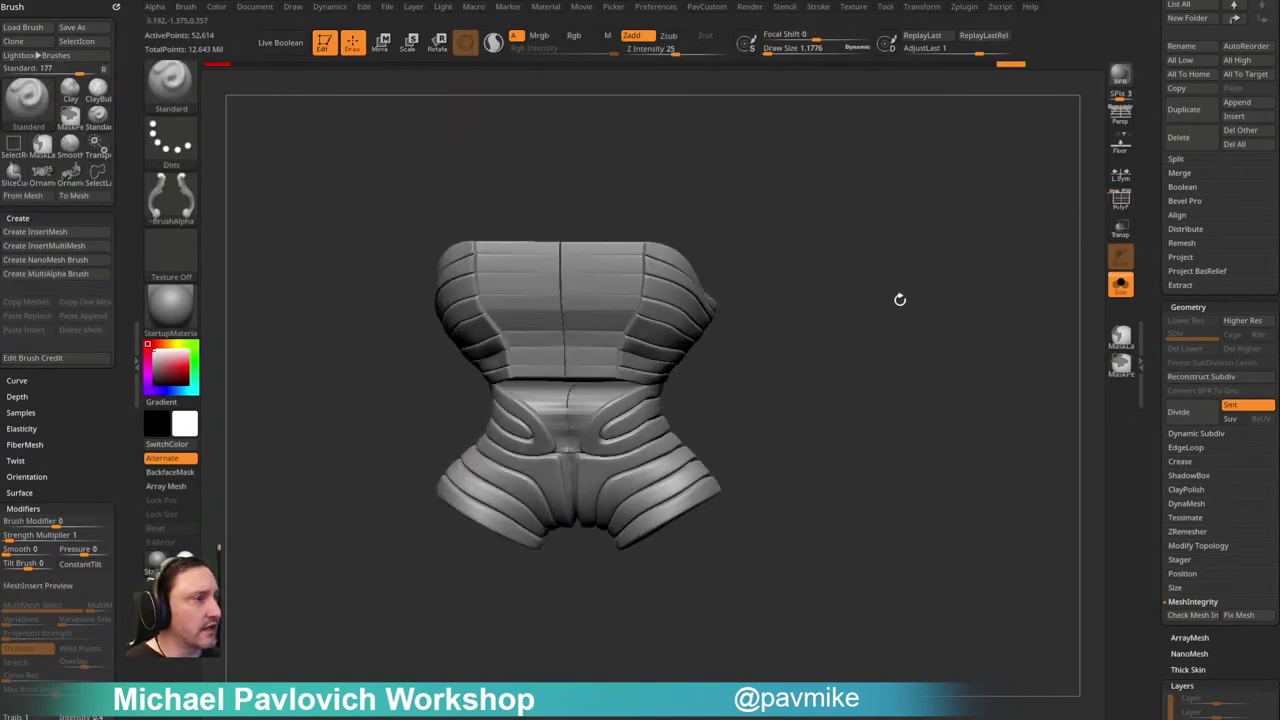
# Step: DynaMesh the closed undersuit at a resolution of 128
pyautogui.press('2')
pyautogui.click(872, 269)
pyautogui.write('128')
pyautogui.click(884, 252)
pyautogui.moveTo(798, 338); pyautogui.dragTo(831, 306)
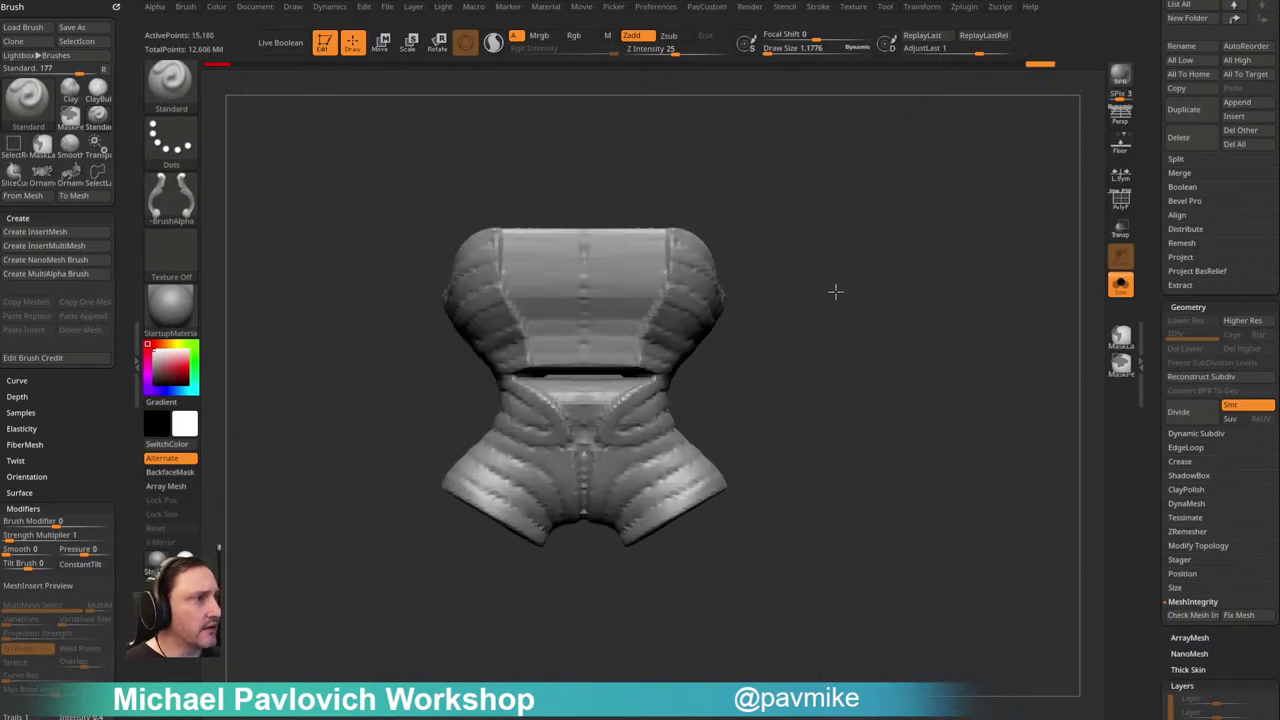
# Step: Select the Move brush and enable BackfaceMask in its auto masking settings
pyautogui.press('f')
pyautogui.press('b')
pyautogui.press('m')
pyautogui.press('v')
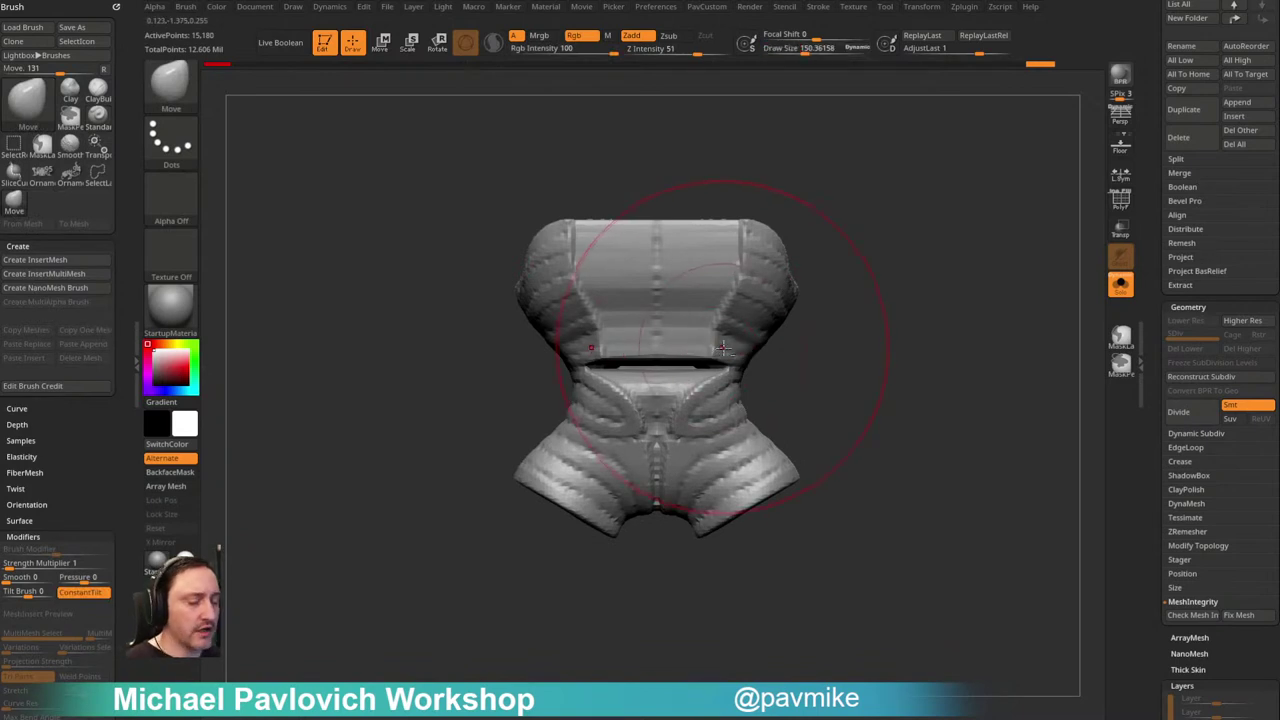
pyautogui.moveTo(68, 445); pyautogui.dragTo(62, 246)
pyautogui.keyDown('shift'); pyautogui.click(23, 338); pyautogui.keyUp('shift')
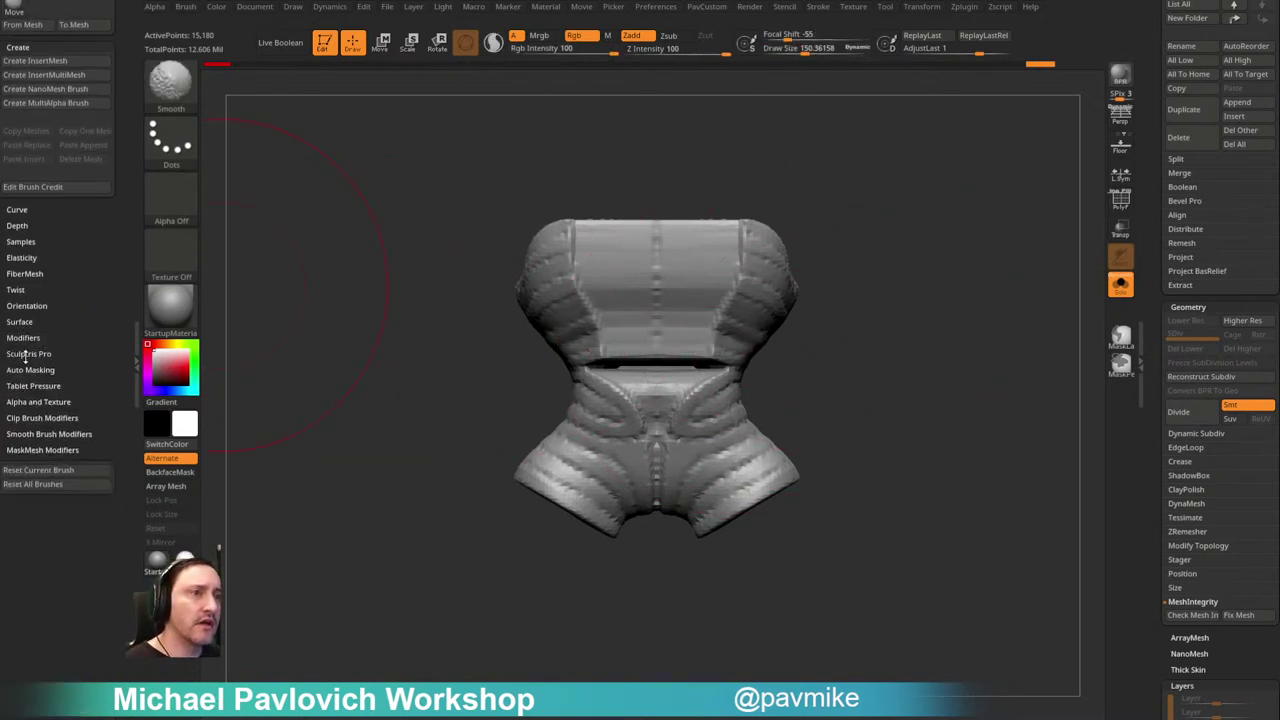
pyautogui.click(30, 369)
pyautogui.scroll(-3, 45, 430)
pyautogui.keyDown('alt'); pyautogui.moveTo(872, 278); pyautogui.dragTo(928, 234); pyautogui.keyUp('alt')
pyautogui.hotkey('ctrl', 'b')
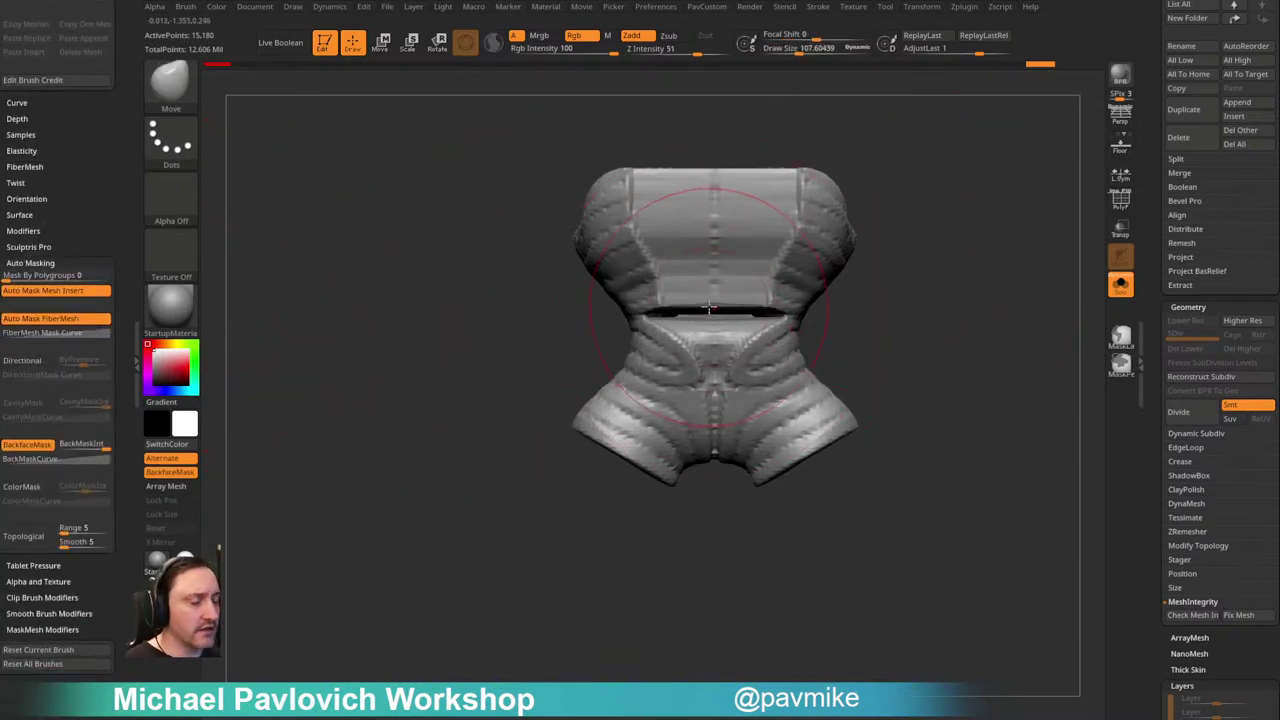
# Step: Pull the upper front panel down over the waist gap with the Move brush and re-DynaMesh the undersuit
pyautogui.moveTo(695, 312); pyautogui.dragTo(700, 350)
pyautogui.keyDown('shift'); pyautogui.moveTo(906, 289); pyautogui.dragTo(782, 325); pyautogui.keyUp('shift')
pyautogui.moveTo(674, 318); pyautogui.dragTo(669, 366)
pyautogui.moveTo(840, 280); pyautogui.dragTo(905, 298)
pyautogui.moveTo(665, 412); pyautogui.dragTo(668, 436)
pyautogui.moveTo(797, 329); pyautogui.dragTo(876, 272)
pyautogui.keyDown('ctrl'); pyautogui.moveTo(937, 360); pyautogui.dragTo(840, 208); pyautogui.keyUp('ctrl')
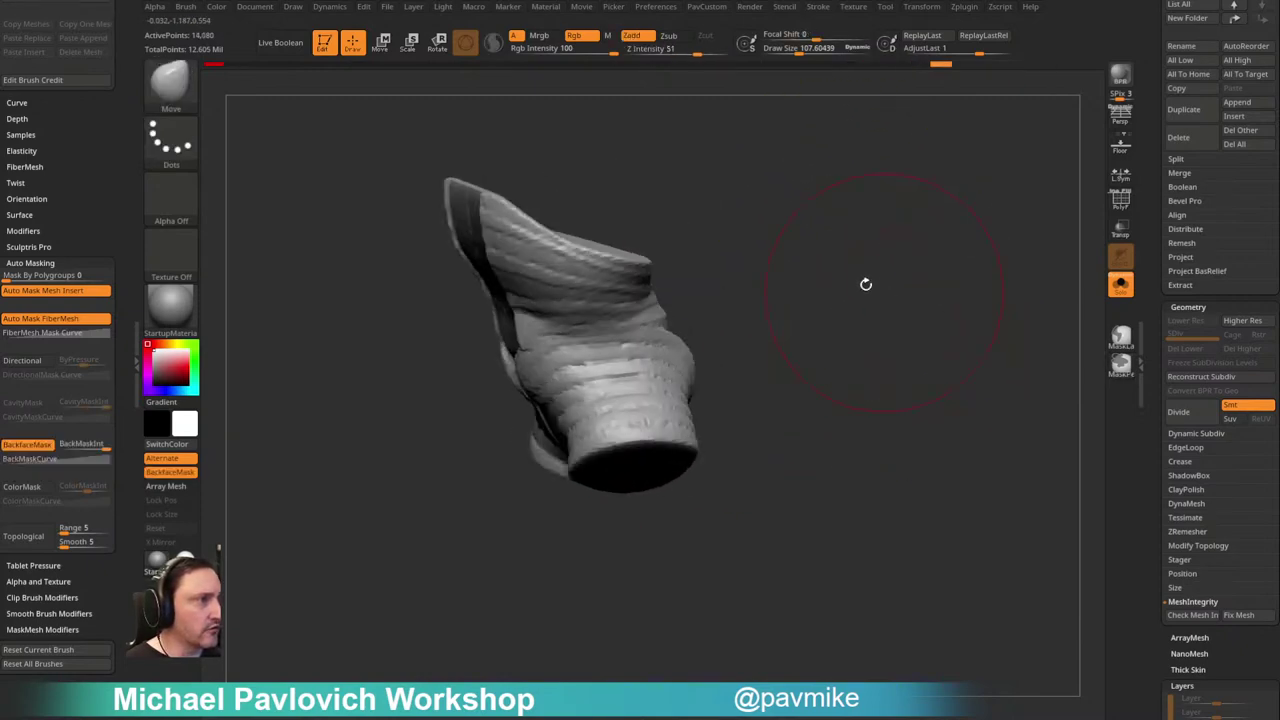
# Step: Polish the DynaMeshed undersuit to smooth out its stepped surface, checking the result with the wireframe and then hiding it
pyautogui.keyDown('shift'); pyautogui.moveTo(880, 289); pyautogui.dragTo(836, 264); pyautogui.keyUp('shift')
pyautogui.press('2')
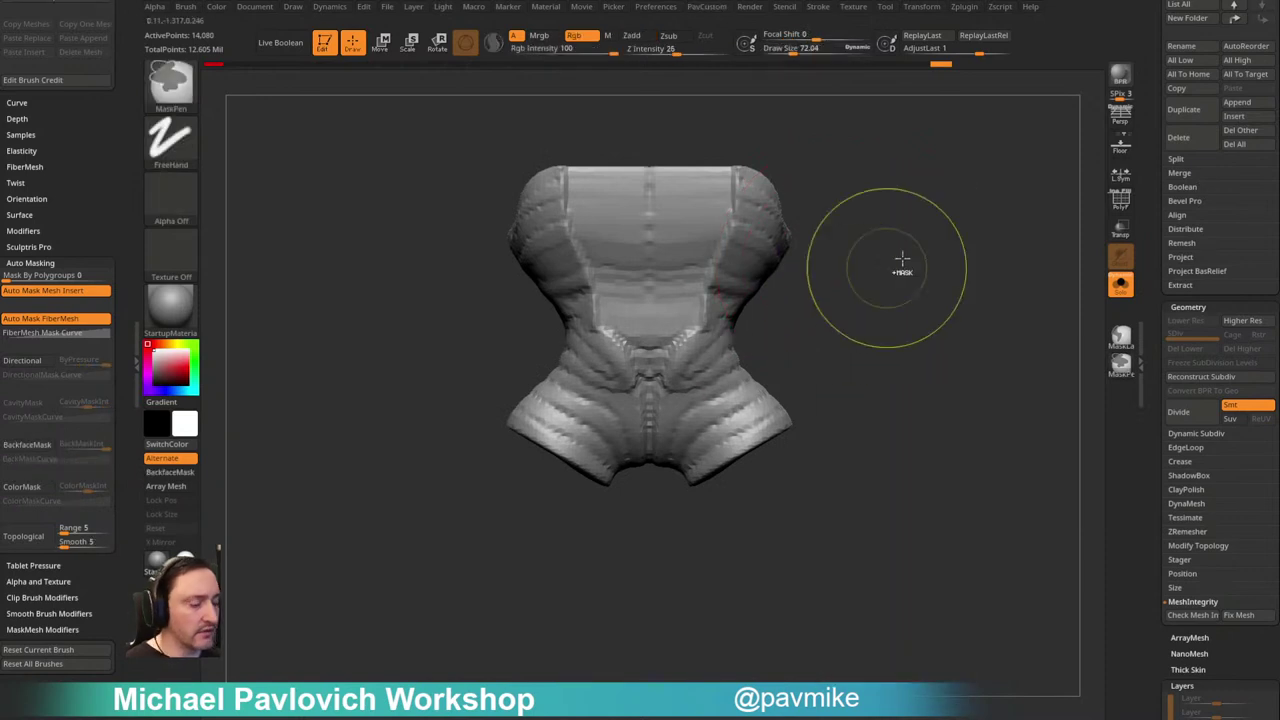
pyautogui.click(1119, 200)
pyautogui.press('2')
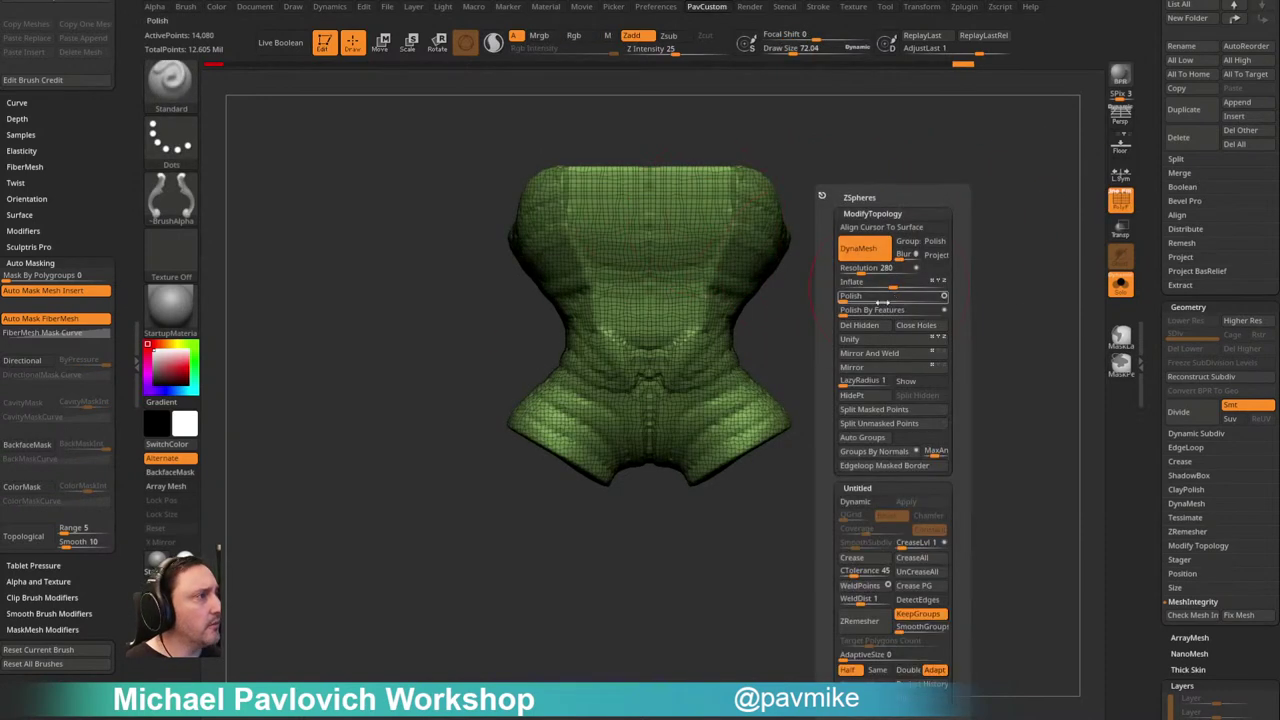
pyautogui.click(848, 296)
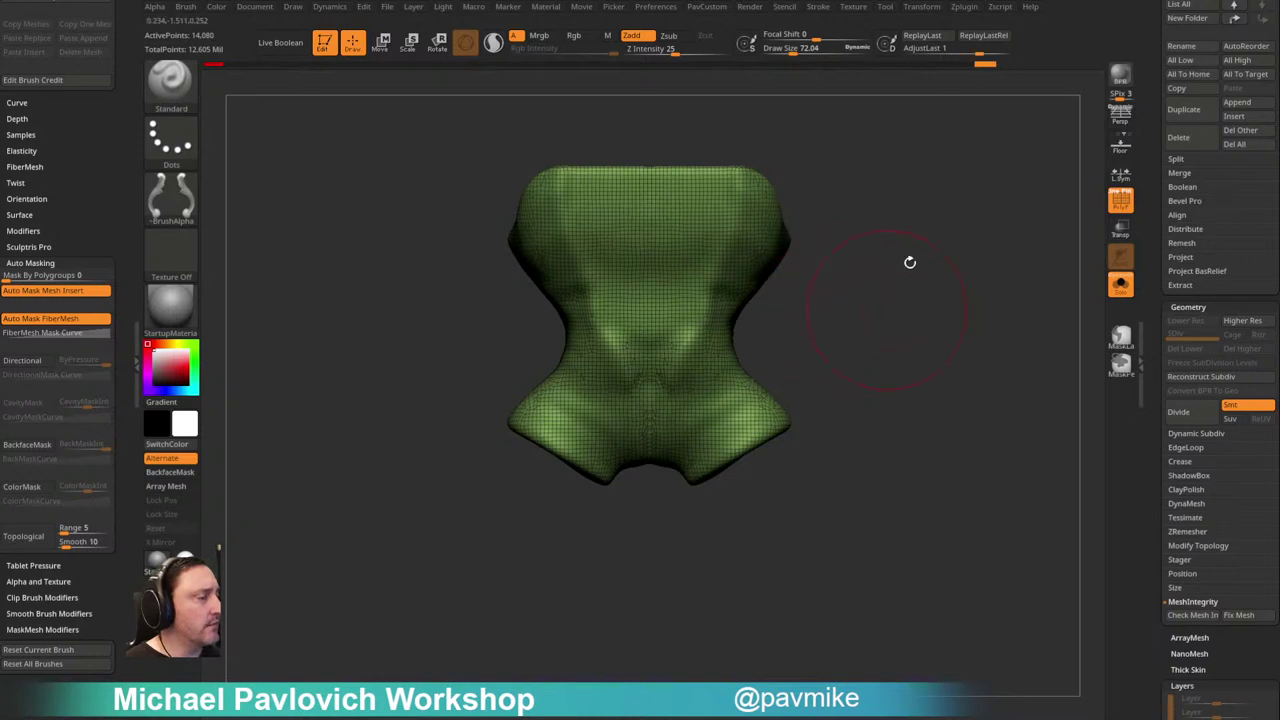
pyautogui.click(1120, 204)
# Step: Fill in the rear crease and waist of the undersuit with the ClayBuildup brush and re-DynaMesh it
pyautogui.moveTo(923, 260); pyautogui.dragTo(870, 262)
pyautogui.press('b')
pyautogui.press('c')
pyautogui.press('b')
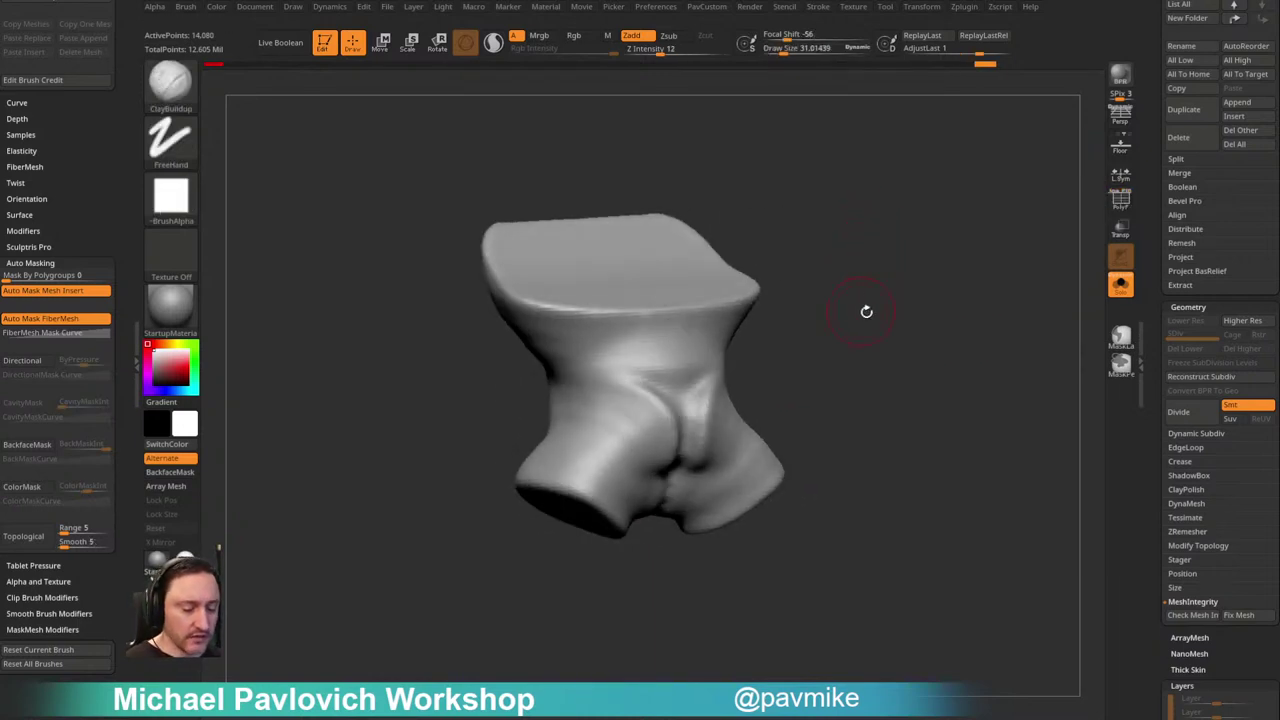
pyautogui.moveTo(855, 308); pyautogui.dragTo(800, 310)
pyautogui.moveTo(700, 390)
pyautogui.mouseDown()
pyautogui.moveTo(669, 514)
pyautogui.moveTo(653, 414)
pyautogui.mouseUp()
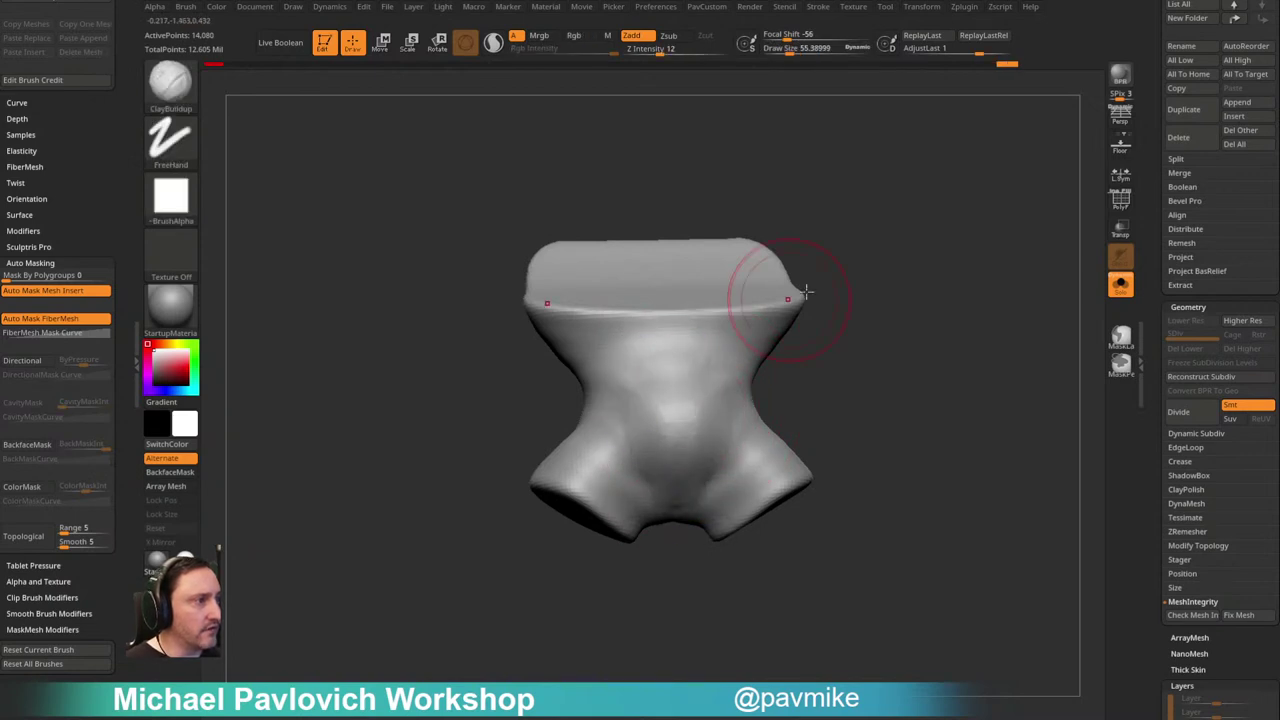
pyautogui.moveTo(800, 286); pyautogui.dragTo(703, 349)
pyautogui.moveTo(529, 294)
pyautogui.mouseDown()
pyautogui.moveTo(601, 301)
pyautogui.moveTo(630, 390)
pyautogui.mouseUp()
pyautogui.moveTo(520, 376); pyautogui.dragTo(586, 374, button='right')
pyautogui.keyDown('shift'); pyautogui.moveTo(586, 374); pyautogui.dragTo(590, 430); pyautogui.keyUp('shift')
pyautogui.keyDown('ctrl'); pyautogui.moveTo(700, 165); pyautogui.dragTo(730, 190); pyautogui.keyUp('ctrl')
# Step: Bring the subtool list into view and turn off Solo to show the full armored figure
pyautogui.click(1120, 284)
pyautogui.keyDown('shift'); pyautogui.moveTo(990, 262); pyautogui.dragTo(943, 261); pyautogui.keyUp('shift')
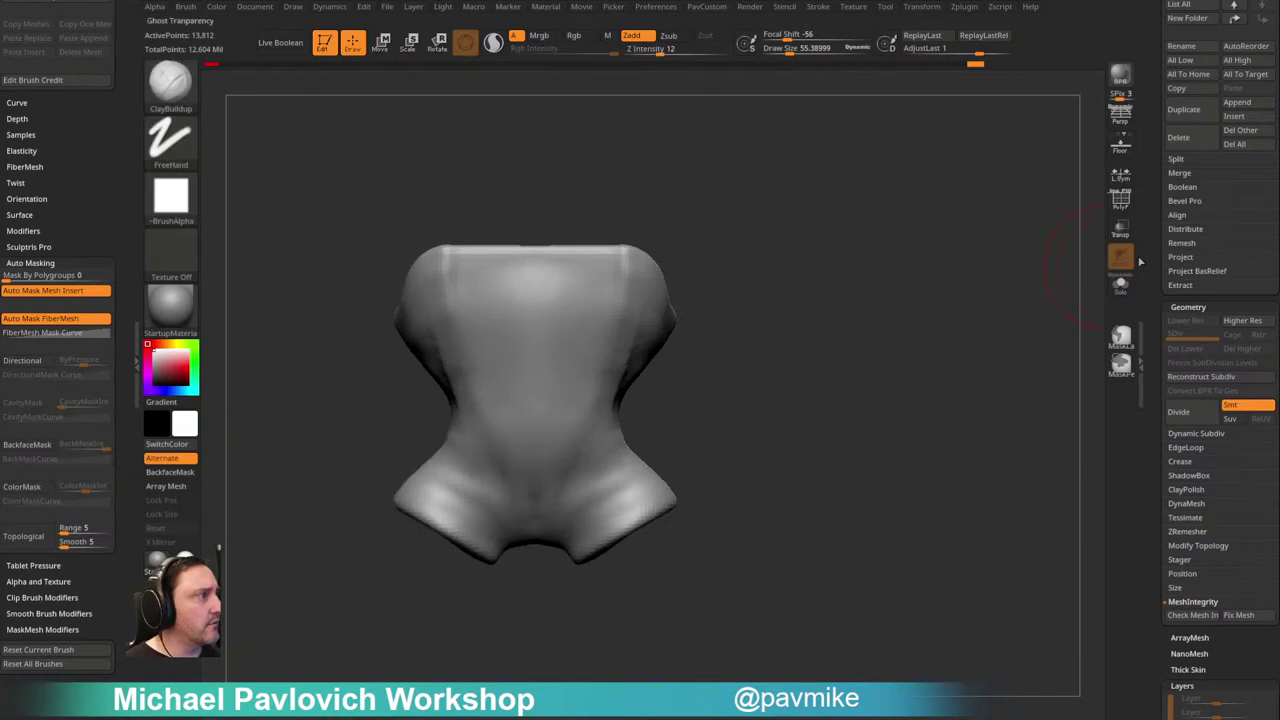
pyautogui.moveTo(1154, 275); pyautogui.dragTo(1154, 416)
pyautogui.press('shift')
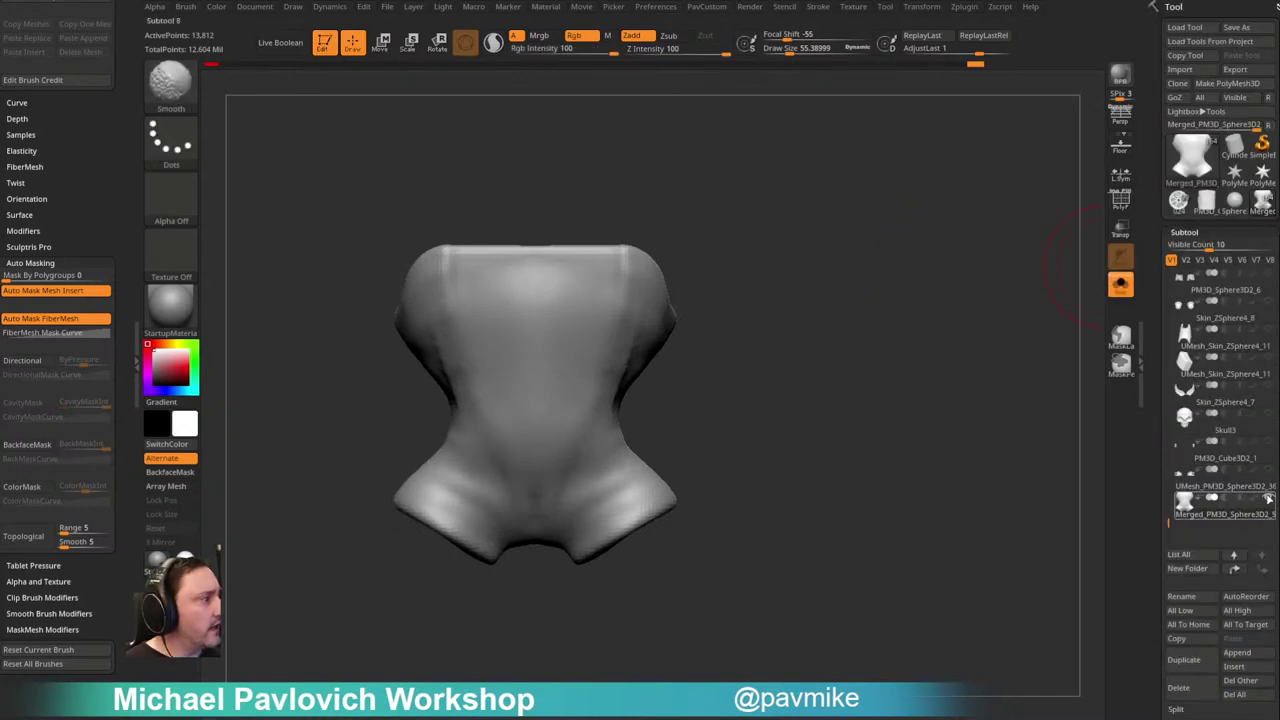
pyautogui.click(1120, 285)
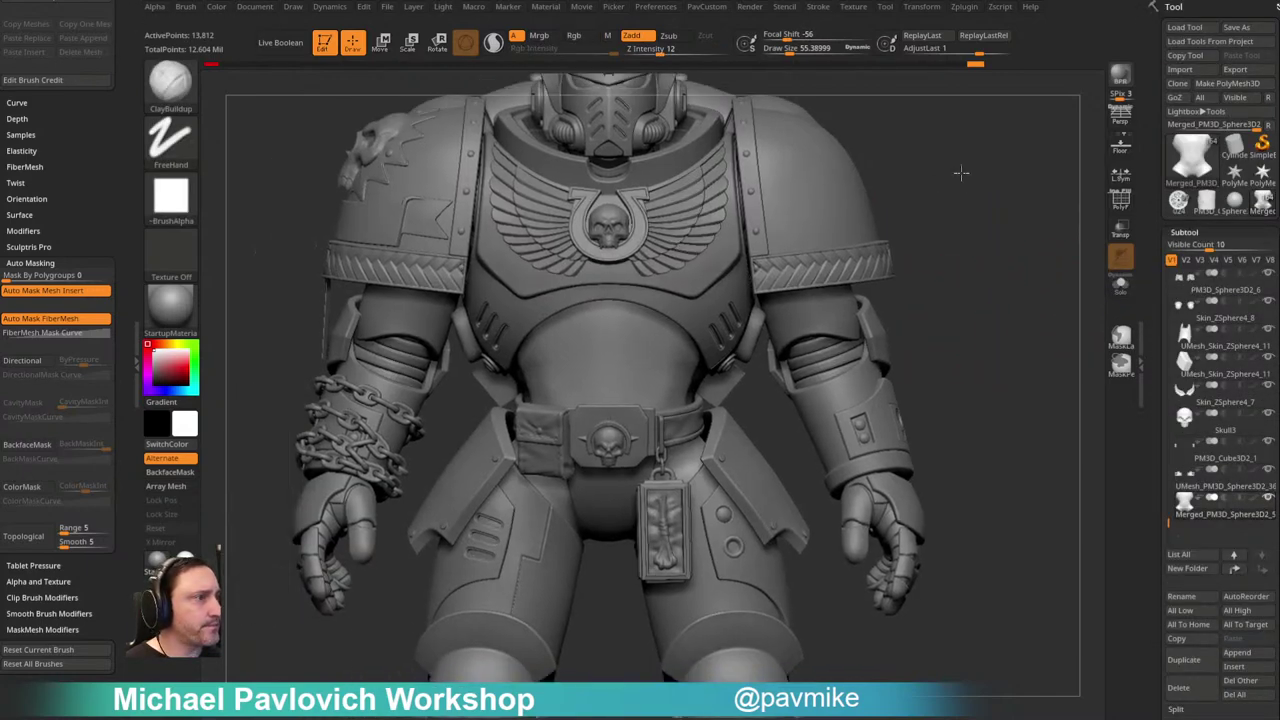
# Step: Select the Move brush with a draw size of about 91 over the figure's waist
pyautogui.moveTo(958, 155)
pyautogui.mouseDown()
pyautogui.moveTo(869, 146)
pyautogui.moveTo(967, 124)
pyautogui.moveTo(1049, 157)
pyautogui.mouseUp()
pyautogui.press('s')
pyautogui.click(656, 361)
pyautogui.press('b')
pyautogui.press('m')
pyautogui.press('v')
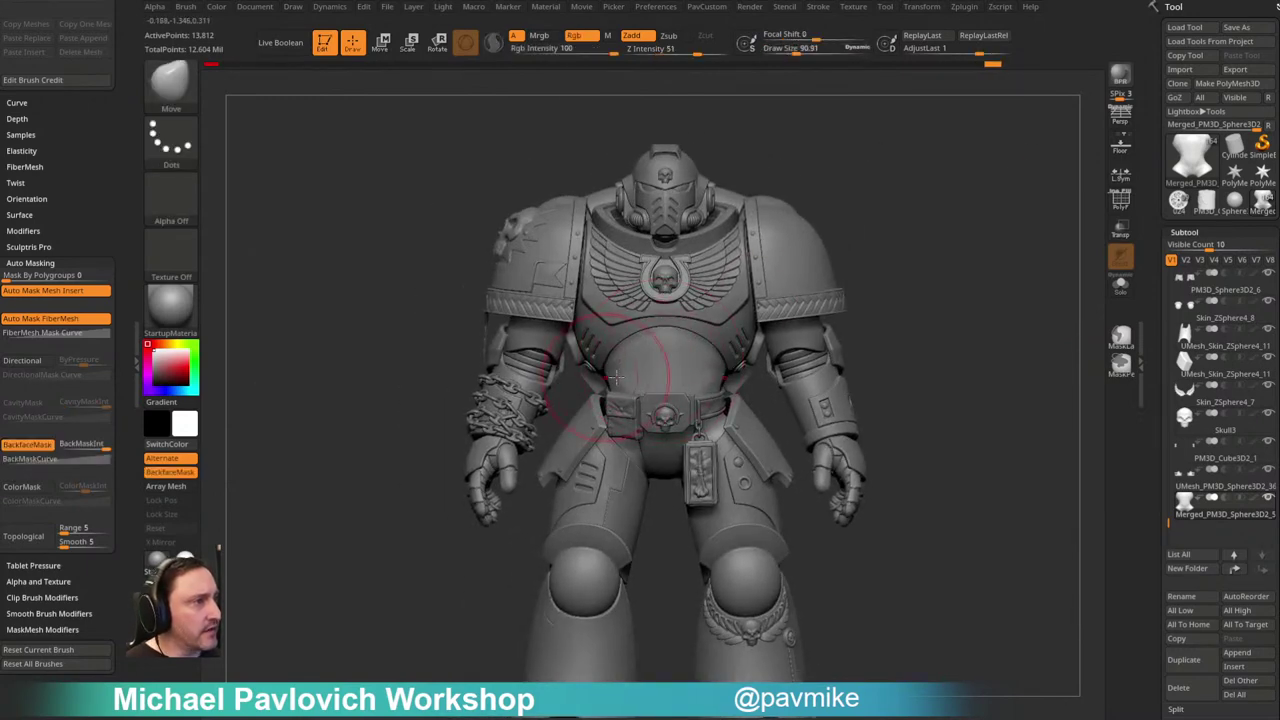
# Step: Switch to the Standard brush and reduce the draw size to about 27
pyautogui.moveTo(928, 225)
pyautogui.mouseDown()
pyautogui.moveTo(845, 240)
pyautogui.moveTo(871, 175)
pyautogui.moveTo(874, 208)
pyautogui.moveTo(851, 206)
pyautogui.moveTo(882, 251)
pyautogui.mouseUp()
pyautogui.press('s')
pyautogui.click(851, 251)
pyautogui.press('b')
pyautogui.press('s')
pyautogui.press('t')
pyautogui.press('f')
pyautogui.press('s')
pyautogui.click(866, 224)
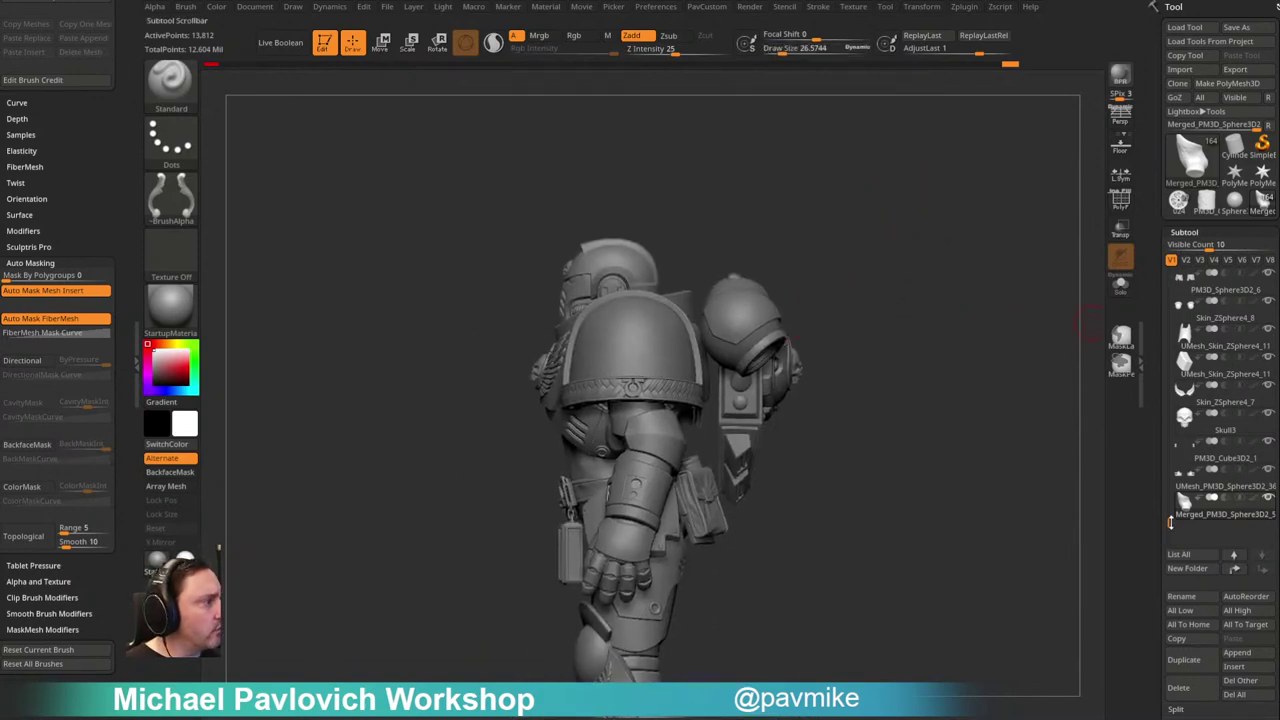
# Step: Expand the Helmet folder in the subtool list and select the UMesh_Skull4_6 subtool
pyautogui.moveTo(960, 497); pyautogui.dragTo(746, 369)
pyautogui.moveTo(722, 576); pyautogui.dragTo(1166, 371)
pyautogui.moveTo(1165, 510)
pyautogui.mouseDown()
pyautogui.moveTo(1153, 266)
pyautogui.moveTo(1154, 513)
pyautogui.mouseUp()
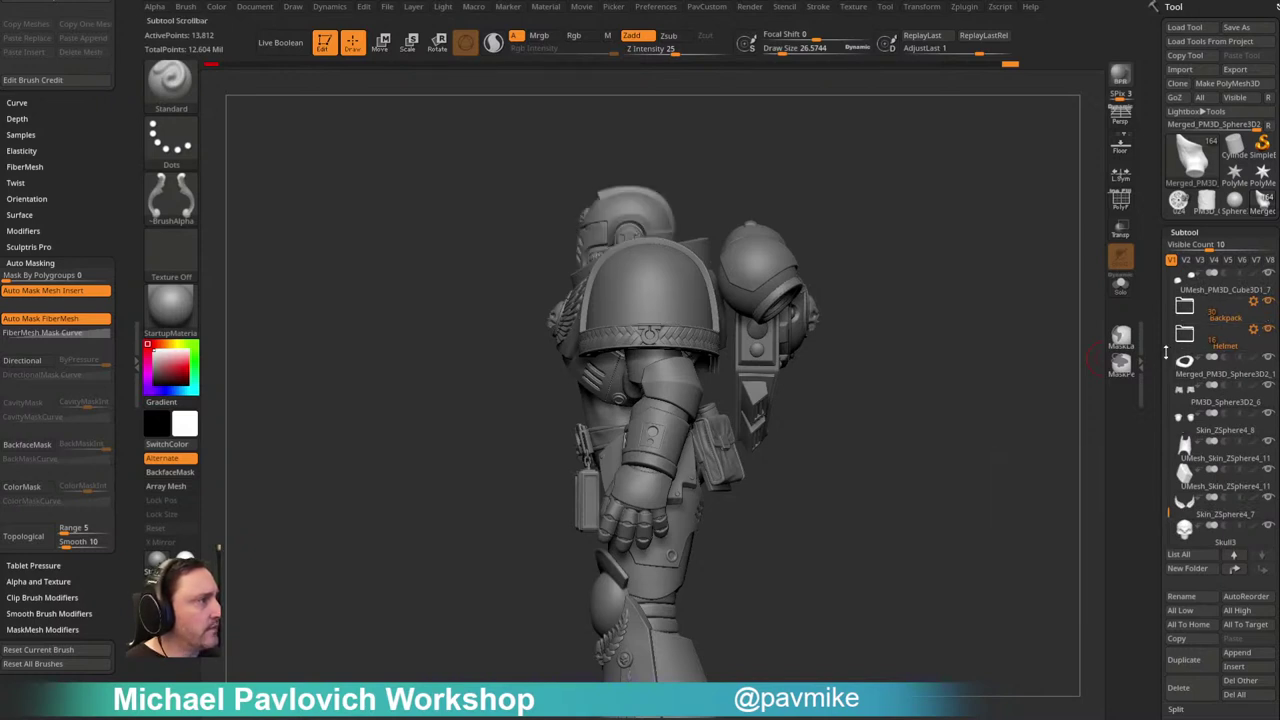
pyautogui.click(1188, 340)
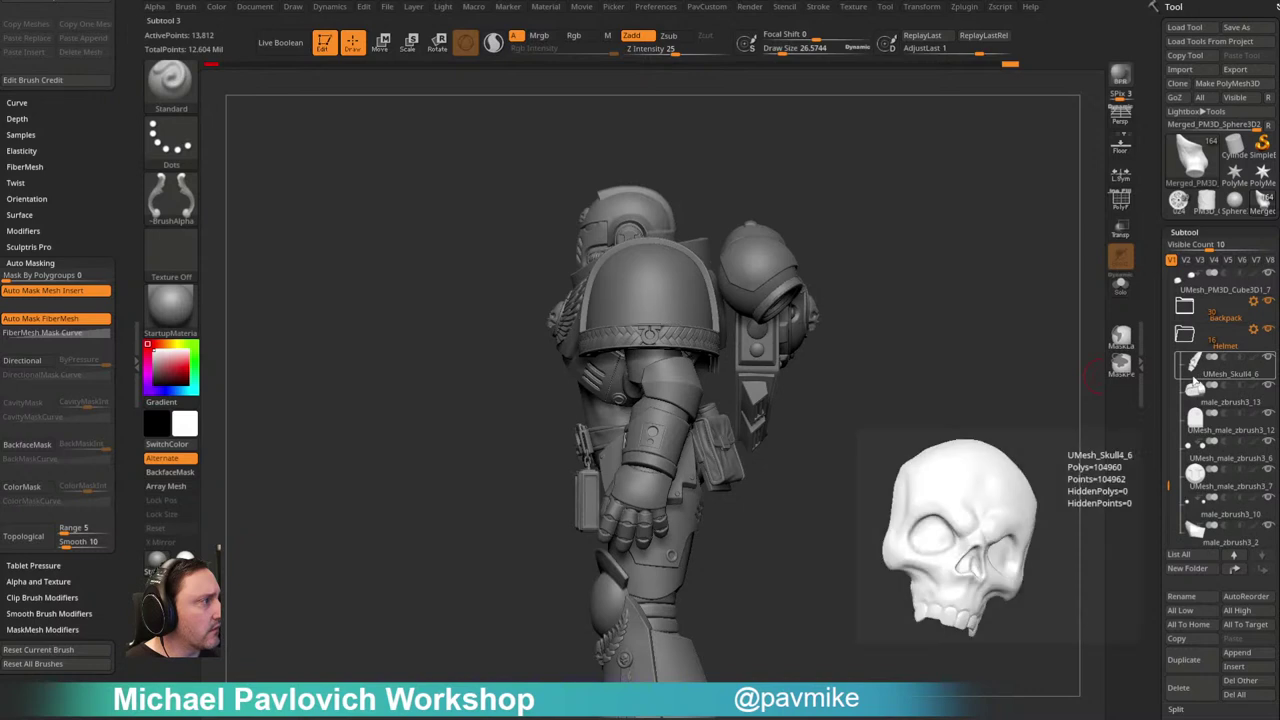
pyautogui.click(1222, 375)
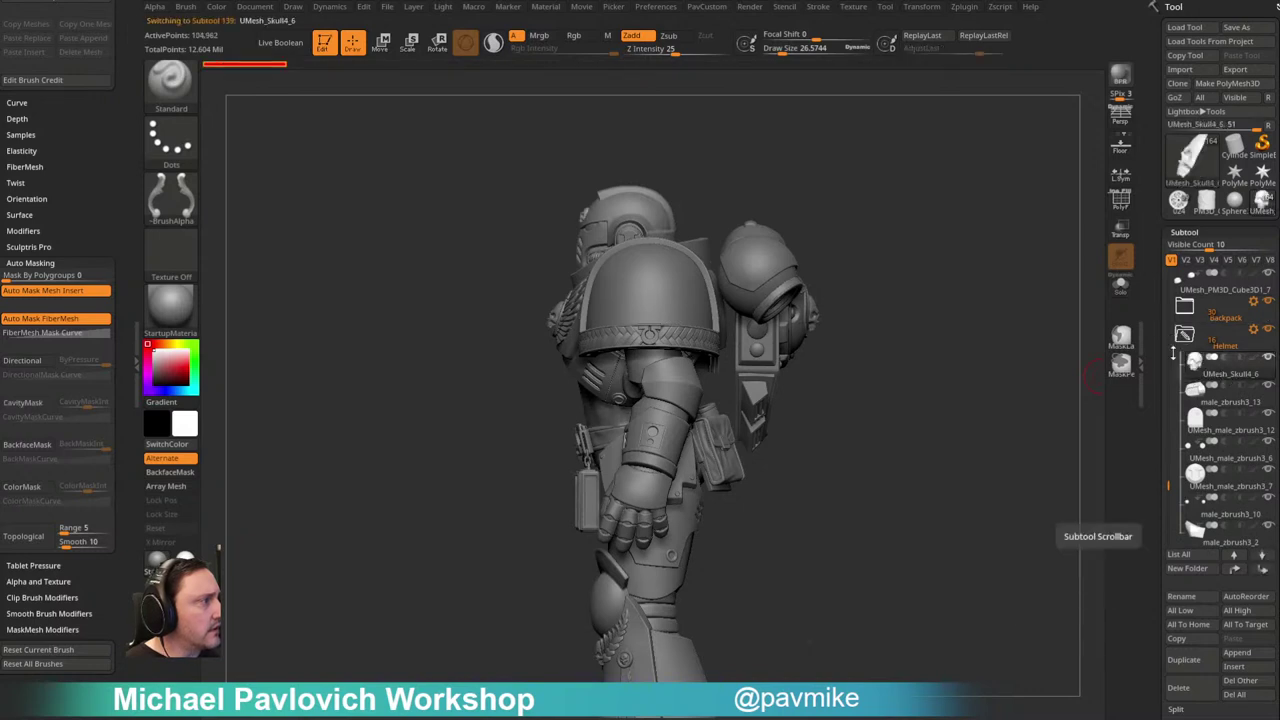
# Step: Duplicate the UltraMarineHighres head subtool and move the copy into the Helmet folder
pyautogui.moveTo(1160, 279); pyautogui.dragTo(1157, 268)
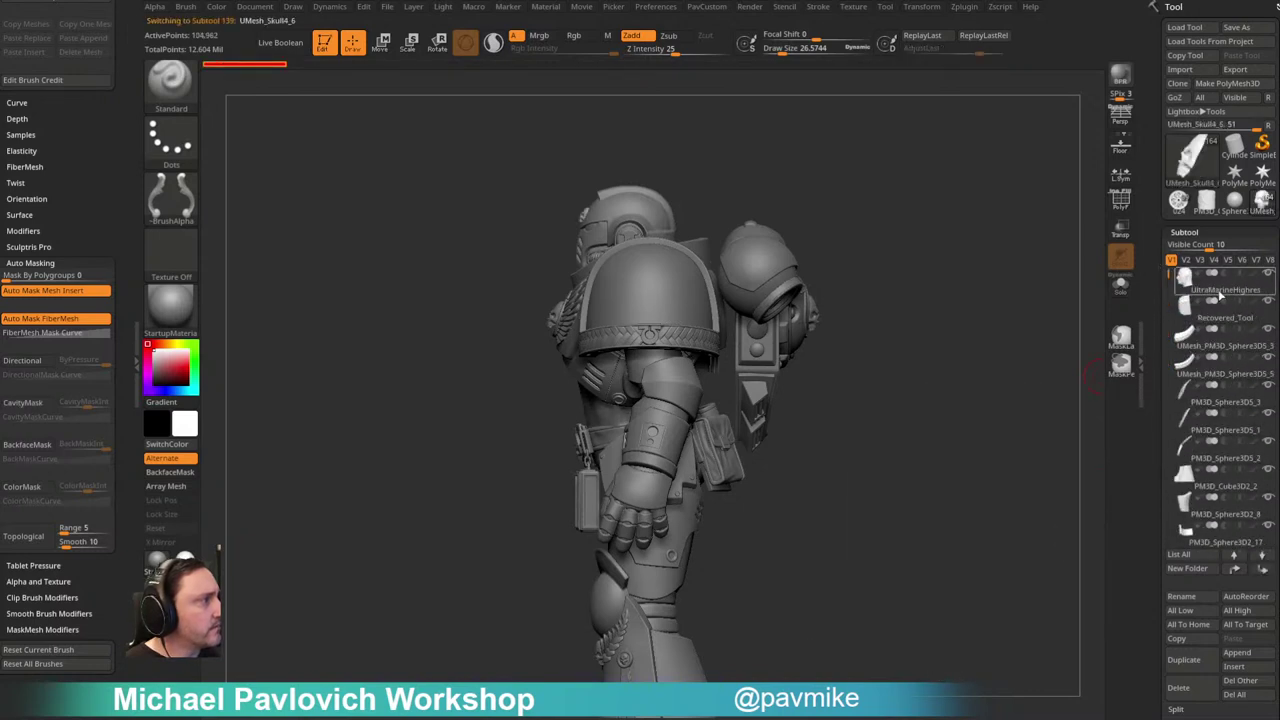
pyautogui.click(1220, 292)
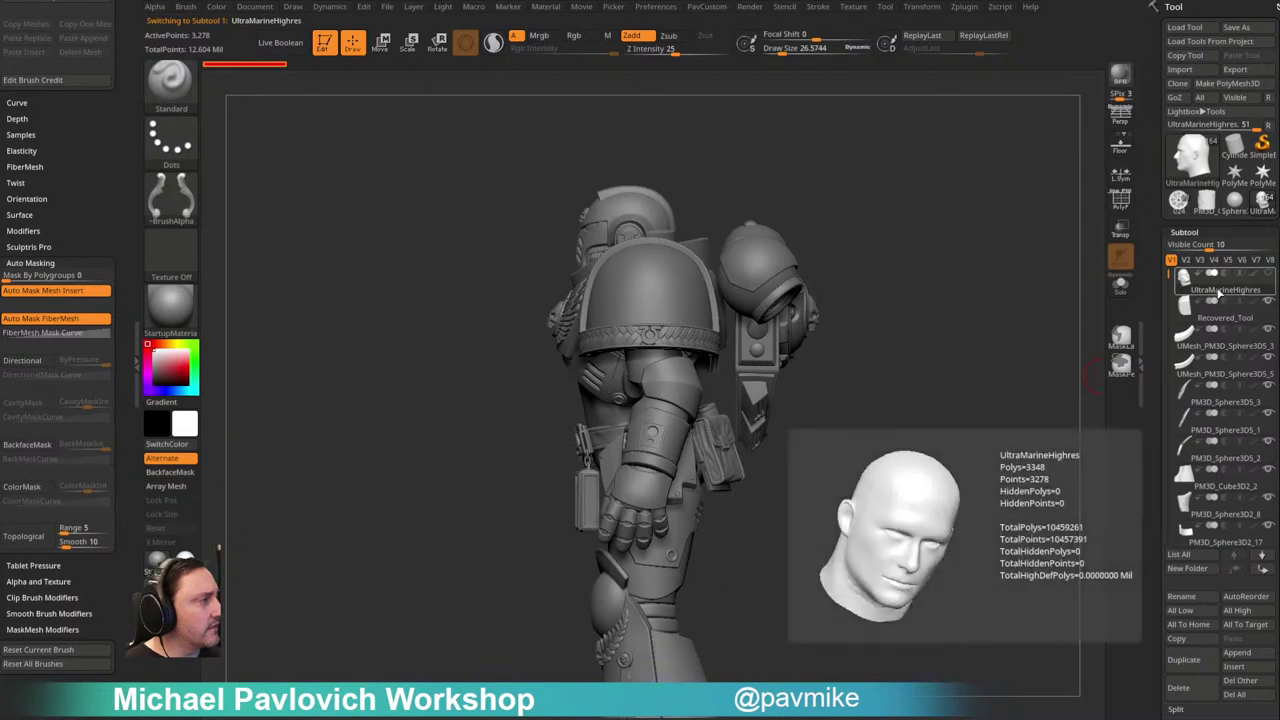
pyautogui.moveTo(1154, 305); pyautogui.dragTo(1150, 234)
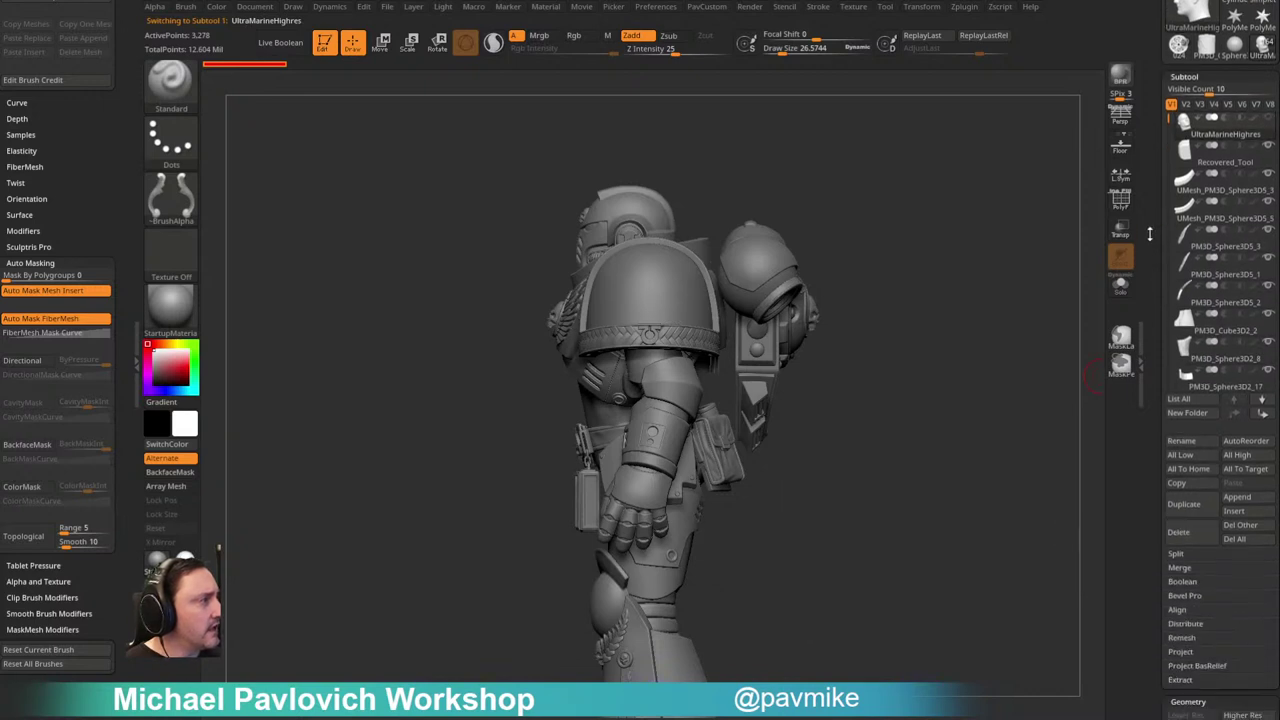
pyautogui.click(1185, 507)
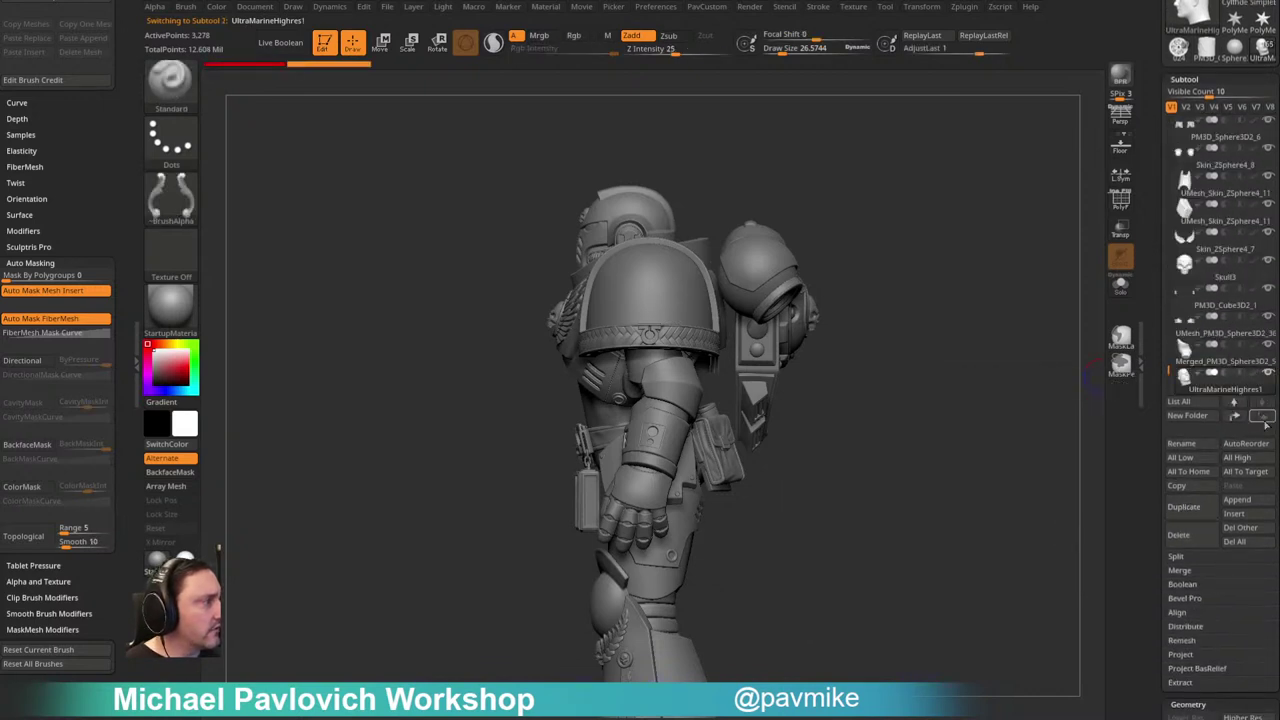
pyautogui.click(1236, 416)
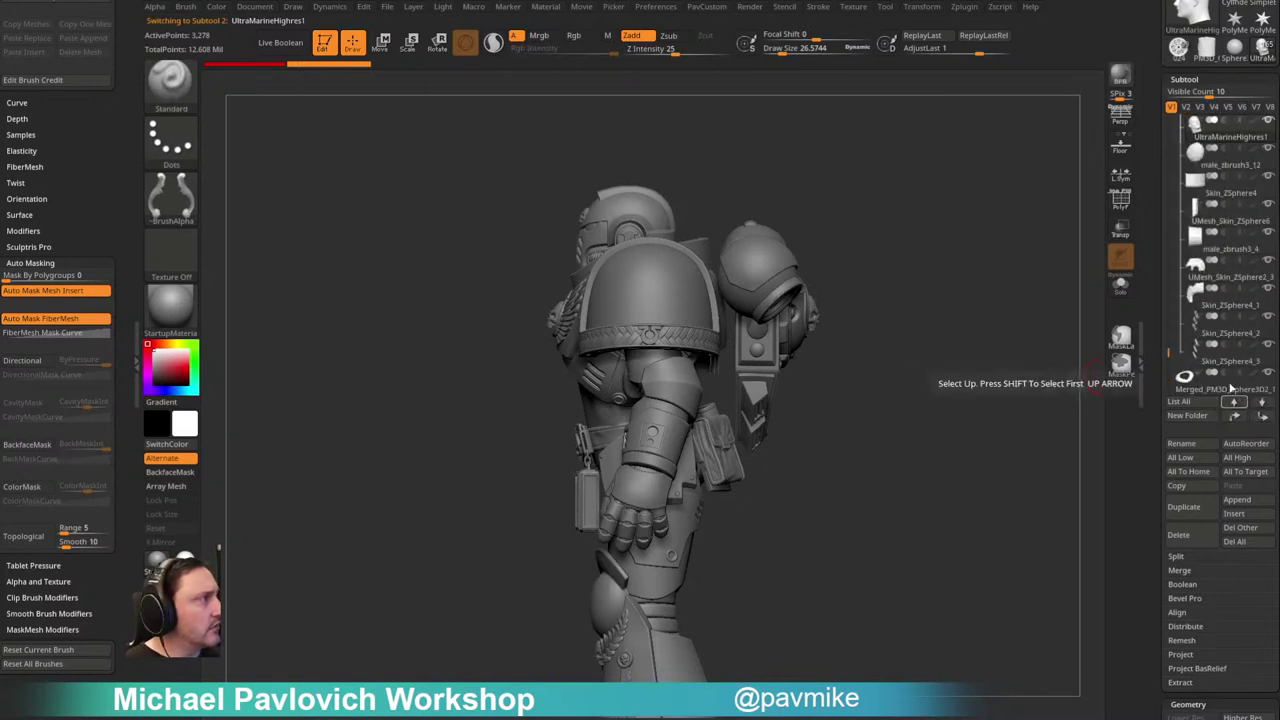
# Step: Collapse the Helmet folder, set it as the transpose selection, and scale the helmet uniformly to about 0.94
pyautogui.moveTo(1166, 362)
pyautogui.mouseDown()
pyautogui.moveTo(1159, 301)
pyautogui.moveTo(1163, 328)
pyautogui.mouseUp()
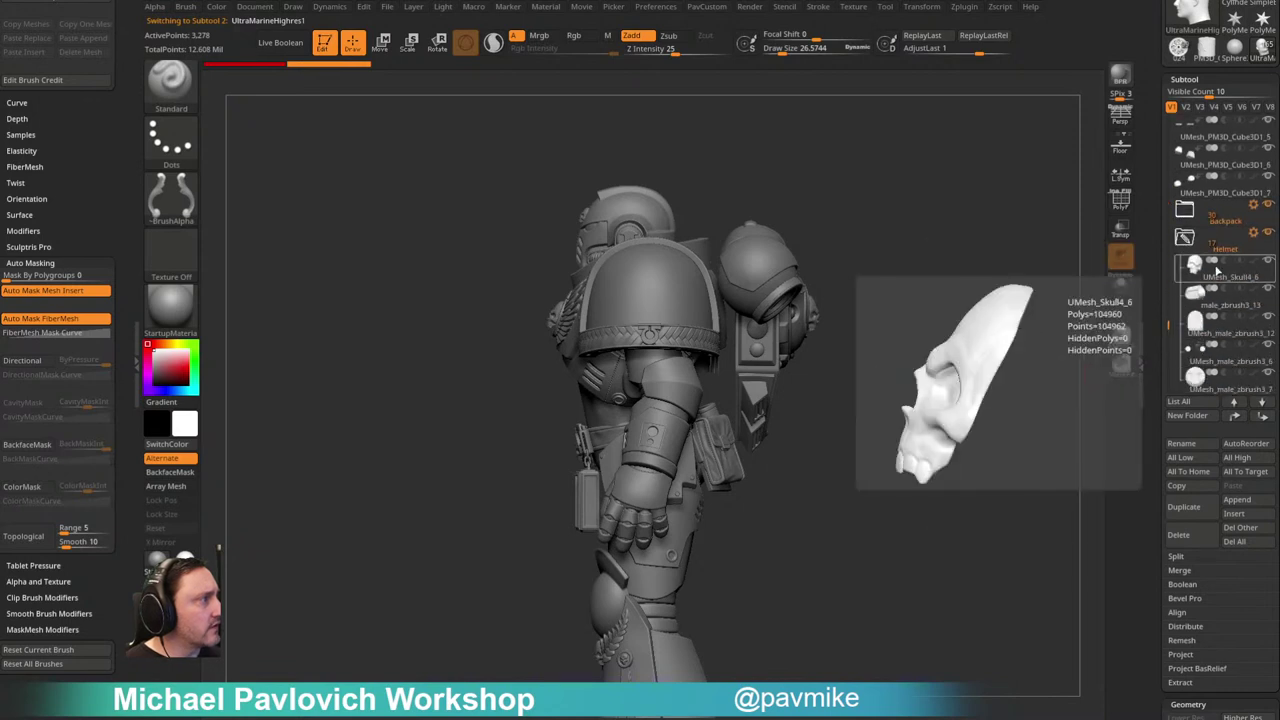
pyautogui.click(1186, 242)
pyautogui.click(1255, 233)
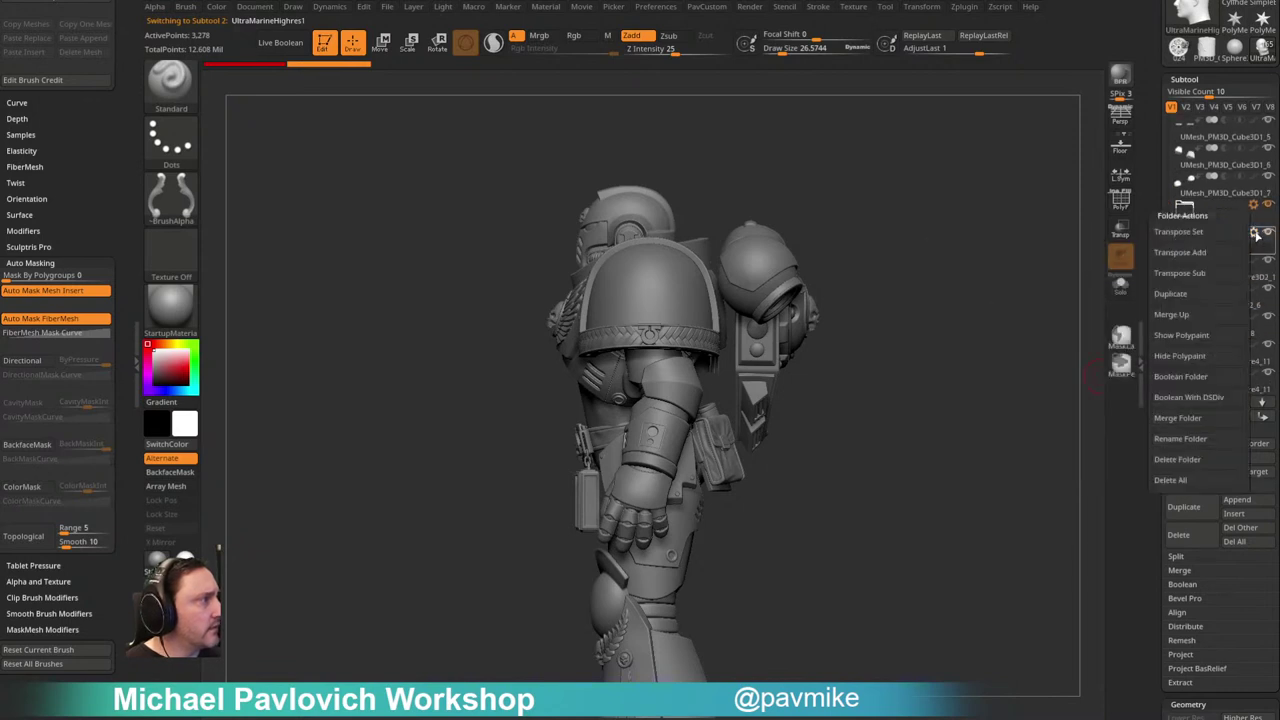
pyautogui.click(1203, 253)
pyautogui.keyDown('alt'); pyautogui.moveTo(699, 212); pyautogui.dragTo(709, 204); pyautogui.keyUp('alt')
pyautogui.moveTo(771, 184)
pyautogui.mouseDown()
pyautogui.moveTo(849, 166)
pyautogui.moveTo(762, 196)
pyautogui.mouseUp()
pyautogui.moveTo(642, 264); pyautogui.dragTo(640, 263)
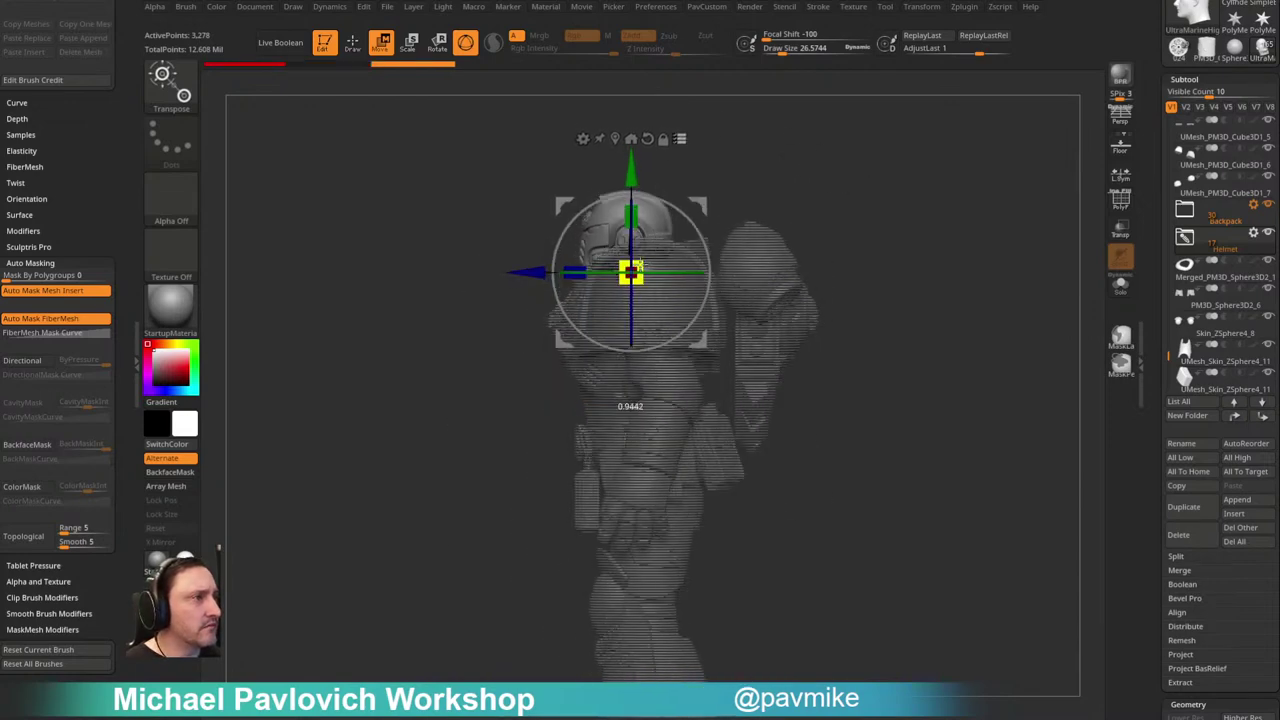
pyautogui.keyDown('shift'); pyautogui.moveTo(877, 180); pyautogui.dragTo(869, 191); pyautogui.keyUp('shift')
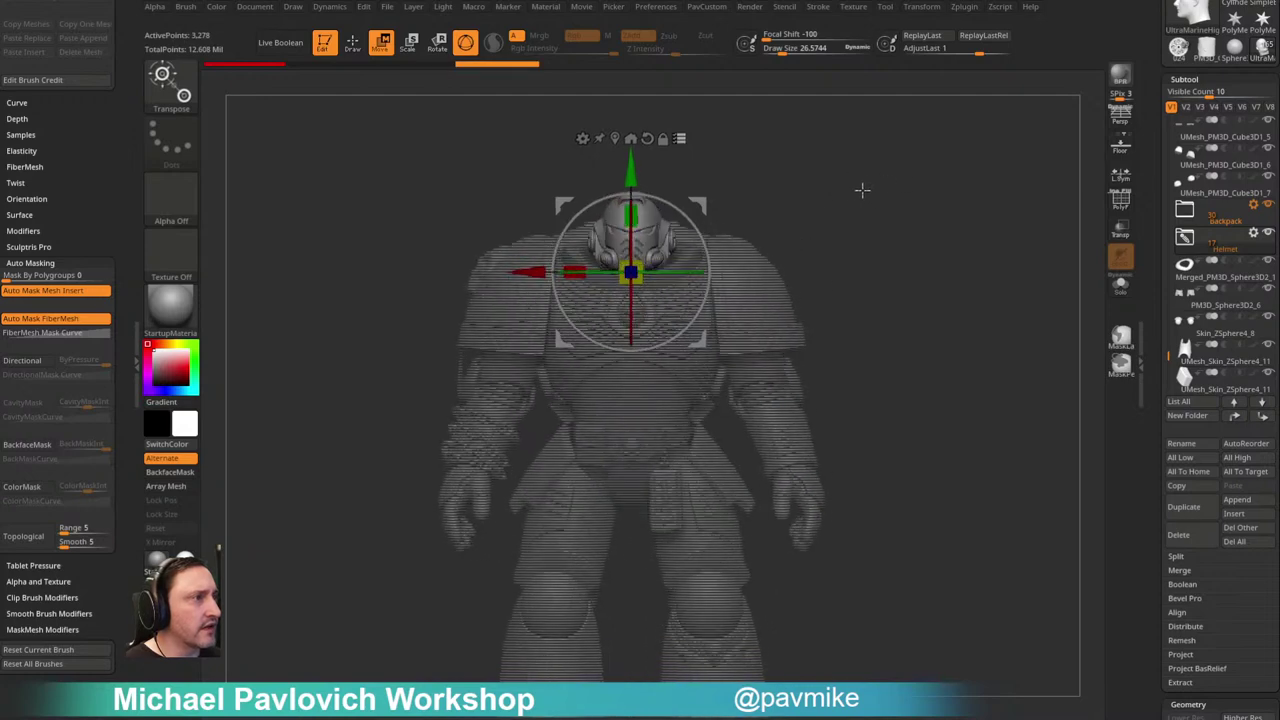
pyautogui.press('q')
# Step: Examine the figure's proportions from the front and make the abdomen plate UltraMarineBlockout001 the active subtool
pyautogui.keyDown('alt'); pyautogui.moveTo(783, 171); pyautogui.dragTo(851, 151); pyautogui.keyUp('alt')
pyautogui.keyDown('alt'); pyautogui.moveTo(971, 223); pyautogui.dragTo(764, 198); pyautogui.keyUp('alt')
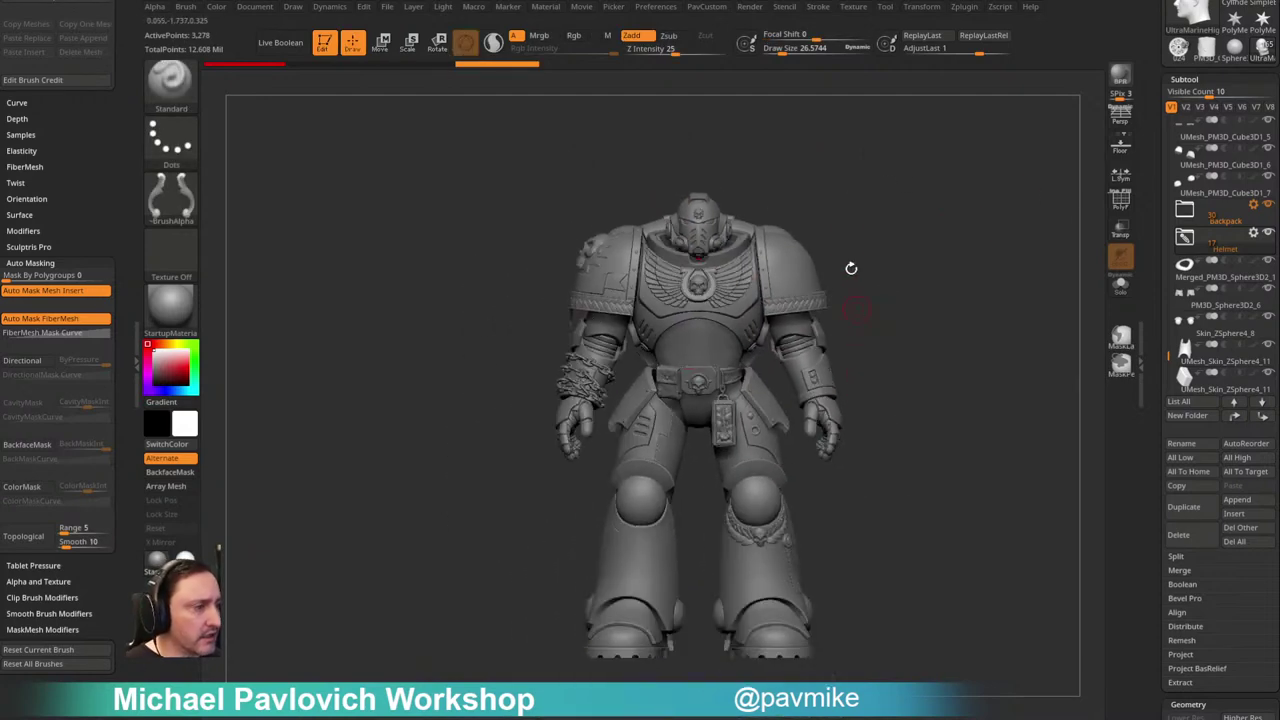
pyautogui.keyDown('alt'); pyautogui.moveTo(874, 223); pyautogui.dragTo(926, 214); pyautogui.keyUp('alt')
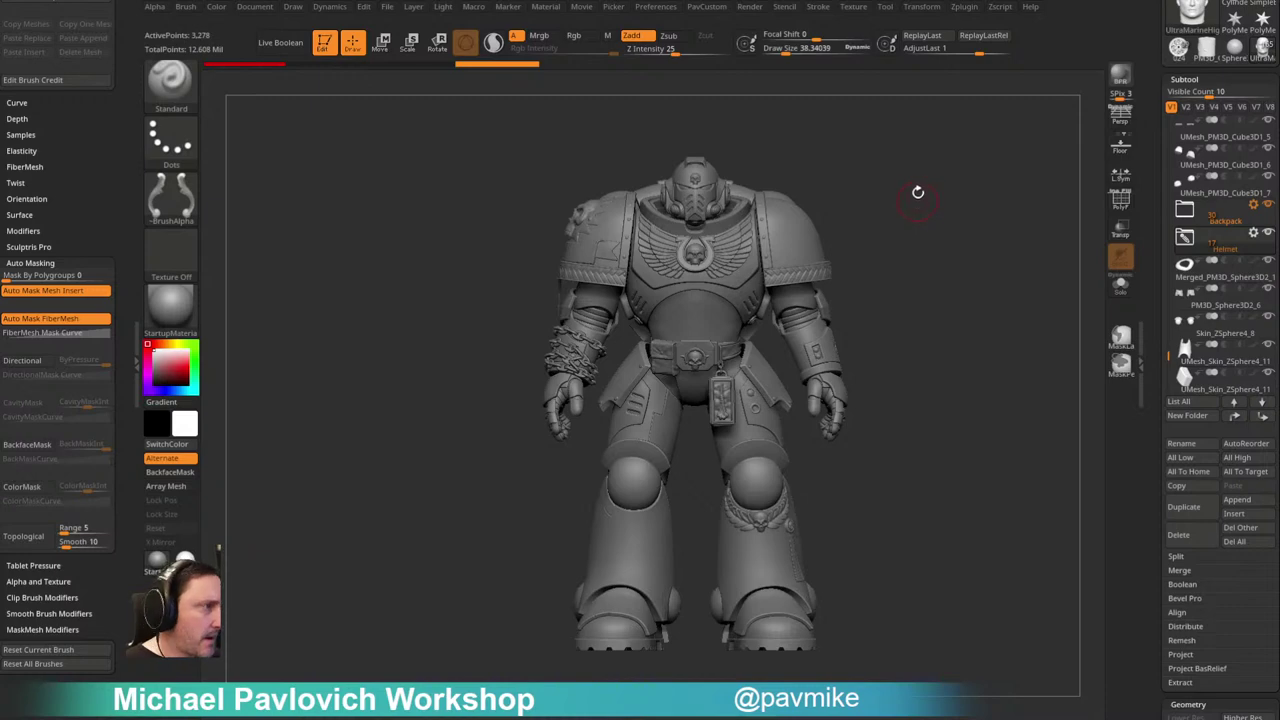
pyautogui.keyDown('alt'); pyautogui.click(769, 368); pyautogui.keyUp('alt')
pyautogui.moveTo(949, 263)
pyautogui.keyDown('alt'); pyautogui.mouseDown()
pyautogui.moveTo(1014, 315)
pyautogui.moveTo(1045, 300)
pyautogui.mouseUp(); pyautogui.keyUp('alt')
pyautogui.keyDown('alt'); pyautogui.click(697, 222); pyautogui.keyUp('alt')
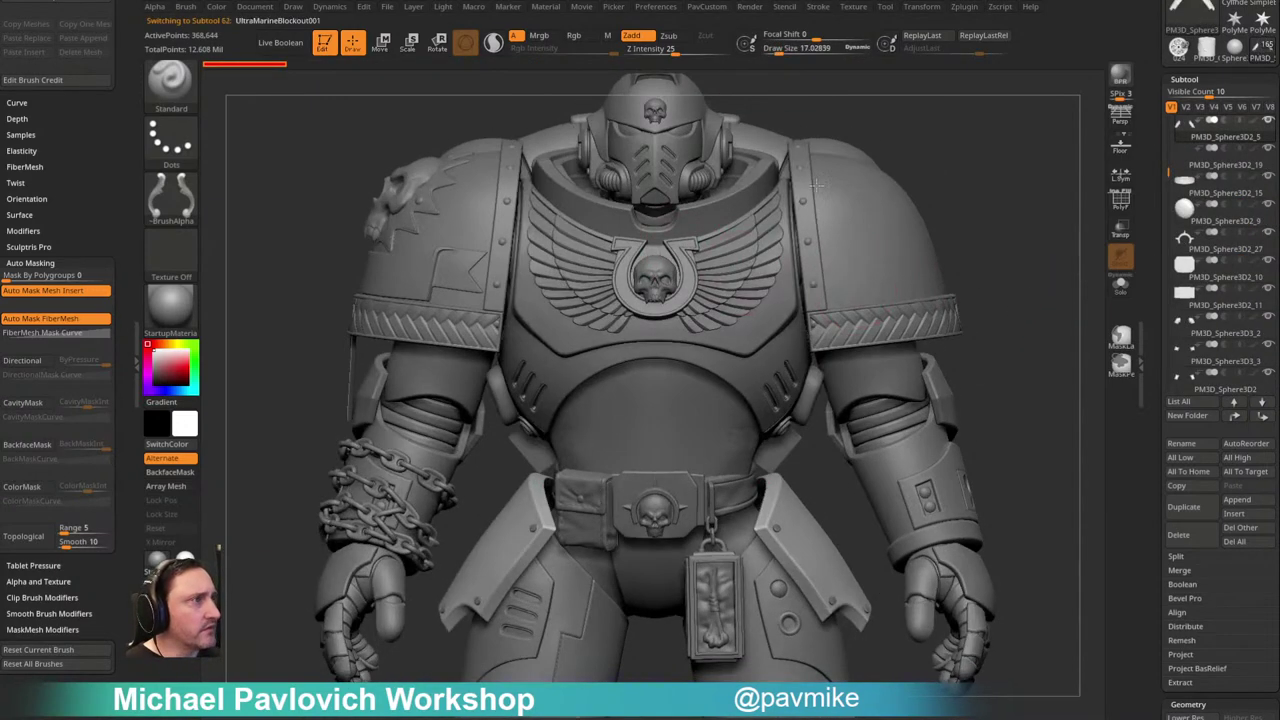
pyautogui.moveTo(950, 196)
pyautogui.keyDown('alt'); pyautogui.mouseDown()
pyautogui.moveTo(931, 268)
pyautogui.moveTo(931, 156)
pyautogui.mouseUp(); pyautogui.keyUp('alt')
pyautogui.press('s')
pyautogui.moveTo(694, 326); pyautogui.dragTo(702, 325)
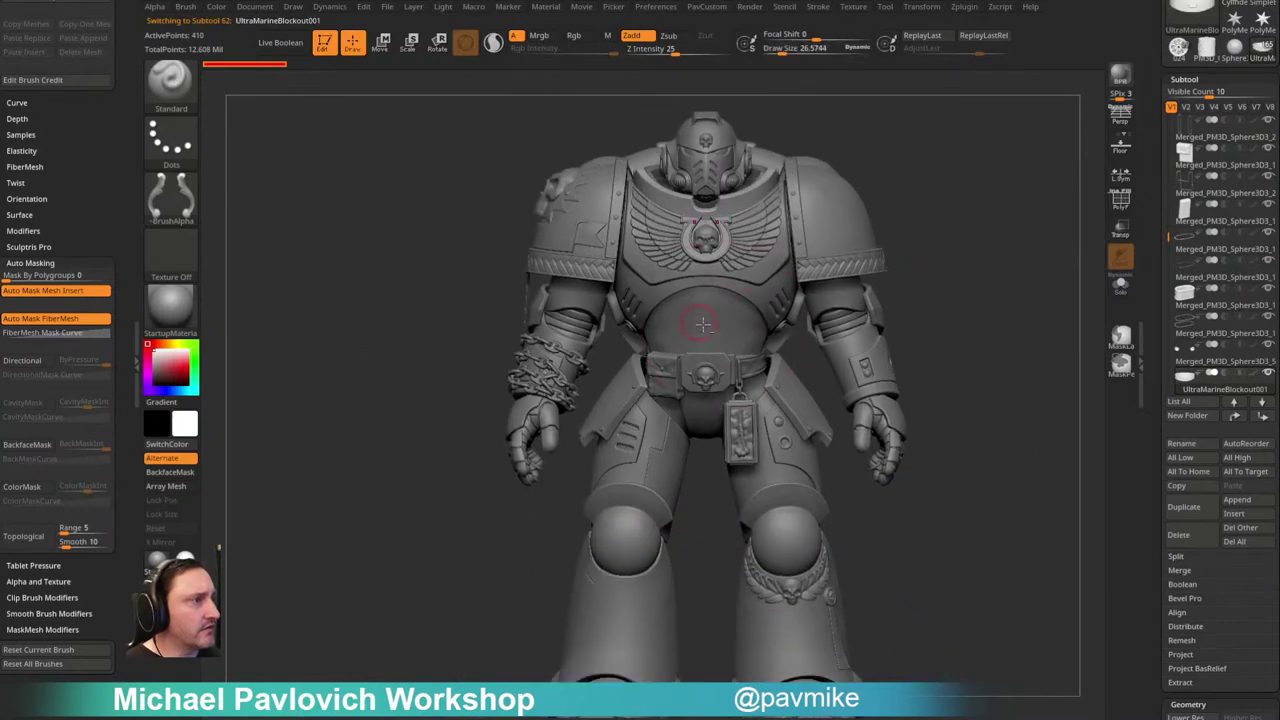
pyautogui.keyDown('alt'); pyautogui.click(702, 322); pyautogui.keyUp('alt')
# Step: Select the belt subtool PM3D_Sphere3D2_15 and nudge its side with the Move brush at a draw size of about 116
pyautogui.moveTo(1014, 200)
pyautogui.keyDown('alt'); pyautogui.mouseDown()
pyautogui.moveTo(1033, 216)
pyautogui.moveTo(1006, 211)
pyautogui.moveTo(1000, 194)
pyautogui.moveTo(943, 200)
pyautogui.moveTo(974, 194)
pyautogui.moveTo(929, 223)
pyautogui.moveTo(946, 240)
pyautogui.moveTo(943, 223)
pyautogui.moveTo(991, 214)
pyautogui.moveTo(953, 219)
pyautogui.moveTo(976, 260)
pyautogui.moveTo(971, 289)
pyautogui.moveTo(960, 279)
pyautogui.moveTo(1030, 258)
pyautogui.moveTo(1023, 191)
pyautogui.moveTo(1037, 222)
pyautogui.mouseUp(); pyautogui.keyUp('alt')
pyautogui.keyDown('alt'); pyautogui.click(767, 405); pyautogui.keyUp('alt')
pyautogui.press('s')
pyautogui.keyDown('alt'); pyautogui.click(738, 394); pyautogui.keyUp('alt')
pyautogui.press('s')
pyautogui.keyDown('alt'); pyautogui.click(788, 398); pyautogui.keyUp('alt')
pyautogui.press('s')
pyautogui.press('b')
pyautogui.press('m')
pyautogui.press('v')
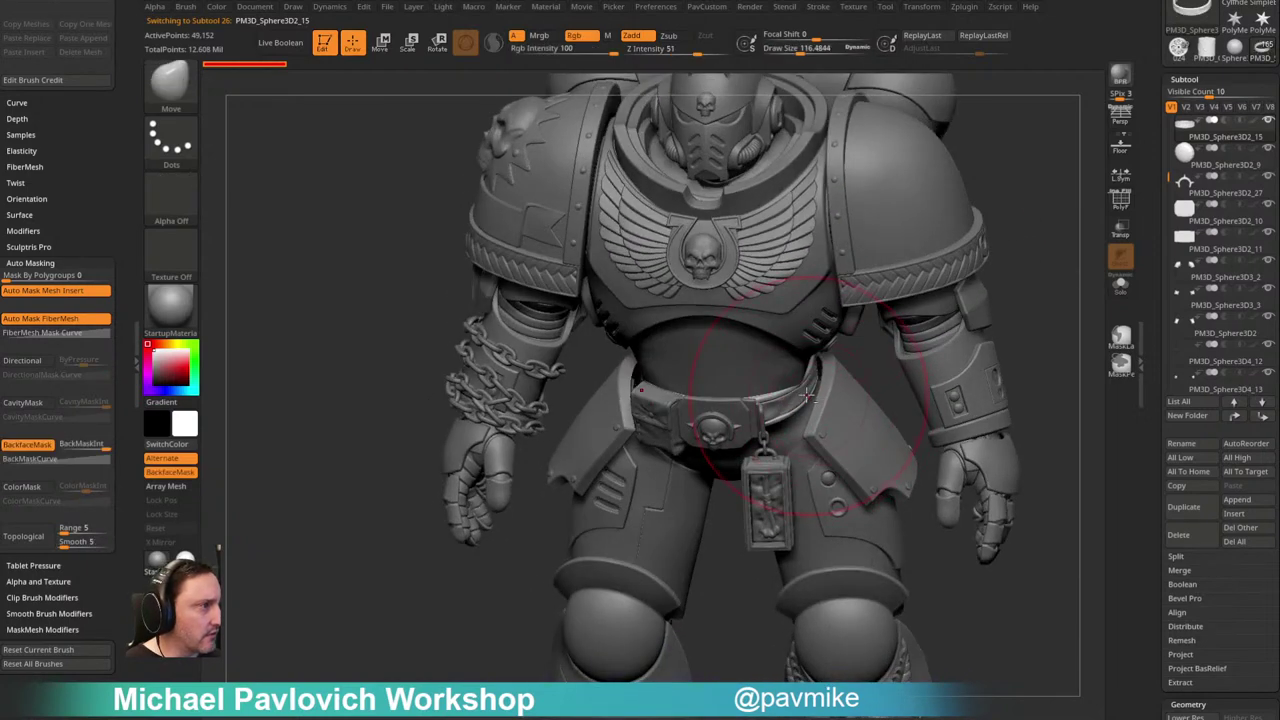
pyautogui.moveTo(808, 391); pyautogui.dragTo(805, 388)
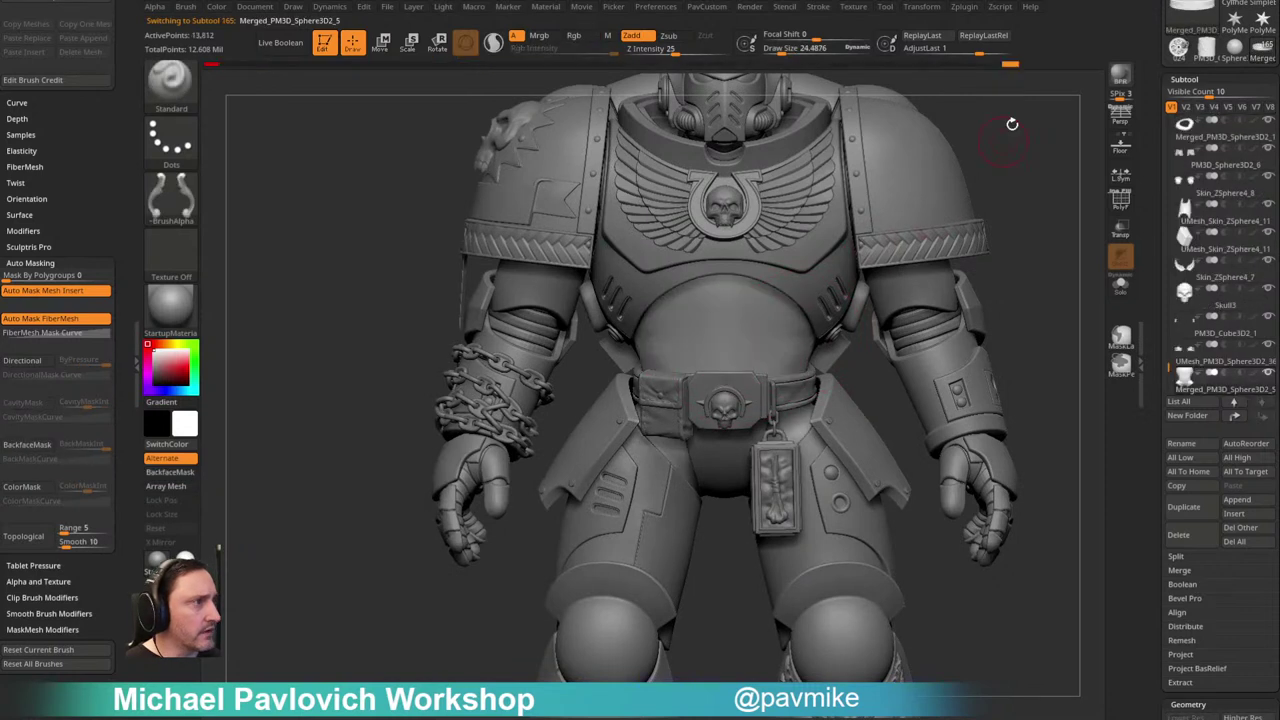
# Step: Reduce the draw size to about 6.4 and make the front belt pouch Merged_PM3D_Sphere3D3_13 the active subtool
pyautogui.keyDown('alt'); pyautogui.moveTo(1012, 124); pyautogui.dragTo(1020, 158); pyautogui.keyUp('alt')
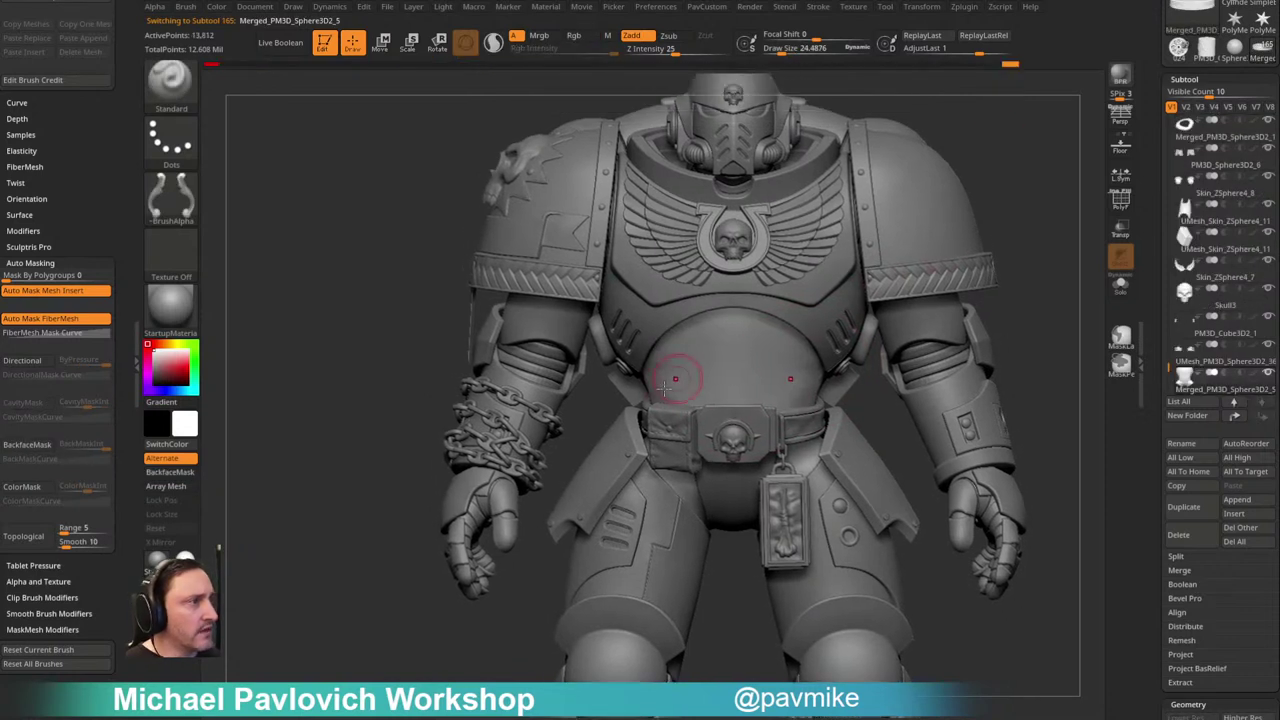
pyautogui.press('s')
pyautogui.click(684, 378)
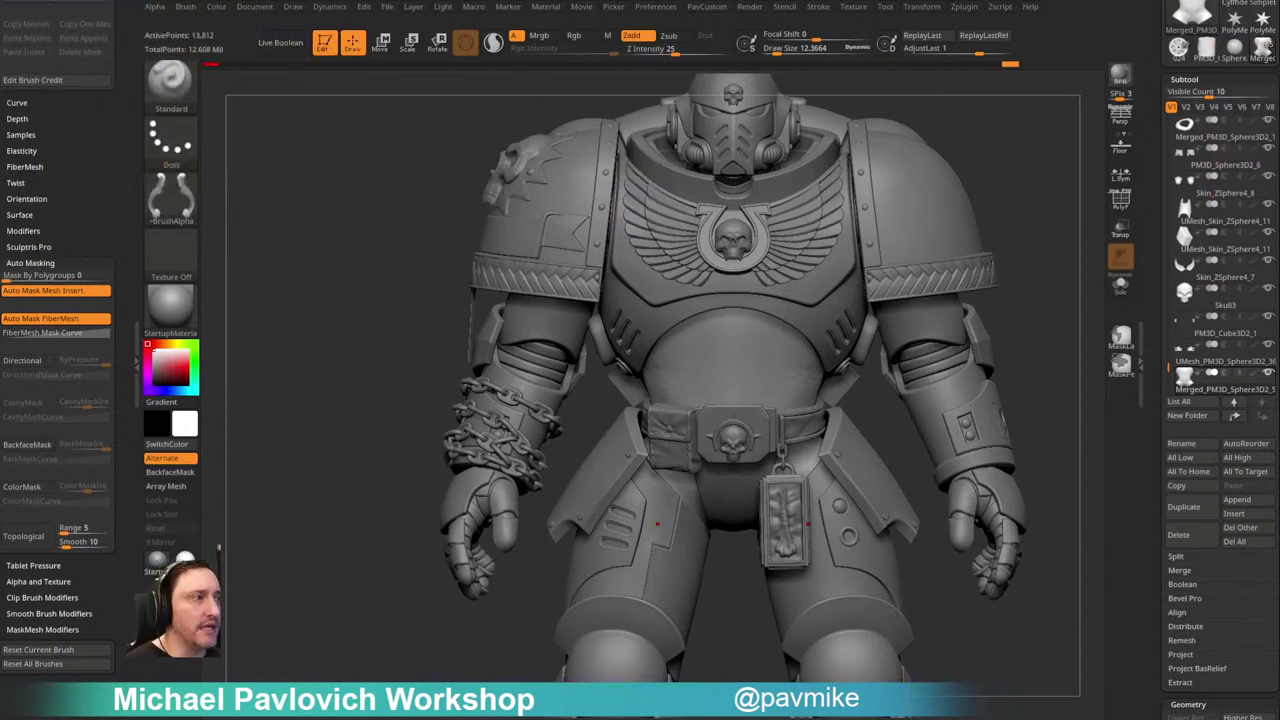
pyautogui.moveTo(1038, 188); pyautogui.dragTo(1075, 195)
pyautogui.press('s')
pyautogui.keyDown('alt'); pyautogui.click(674, 436); pyautogui.keyUp('alt')
pyautogui.moveTo(1000, 263)
pyautogui.keyDown('alt'); pyautogui.mouseDown()
pyautogui.moveTo(968, 237)
pyautogui.moveTo(631, 297)
pyautogui.mouseUp(); pyautogui.keyUp('alt')
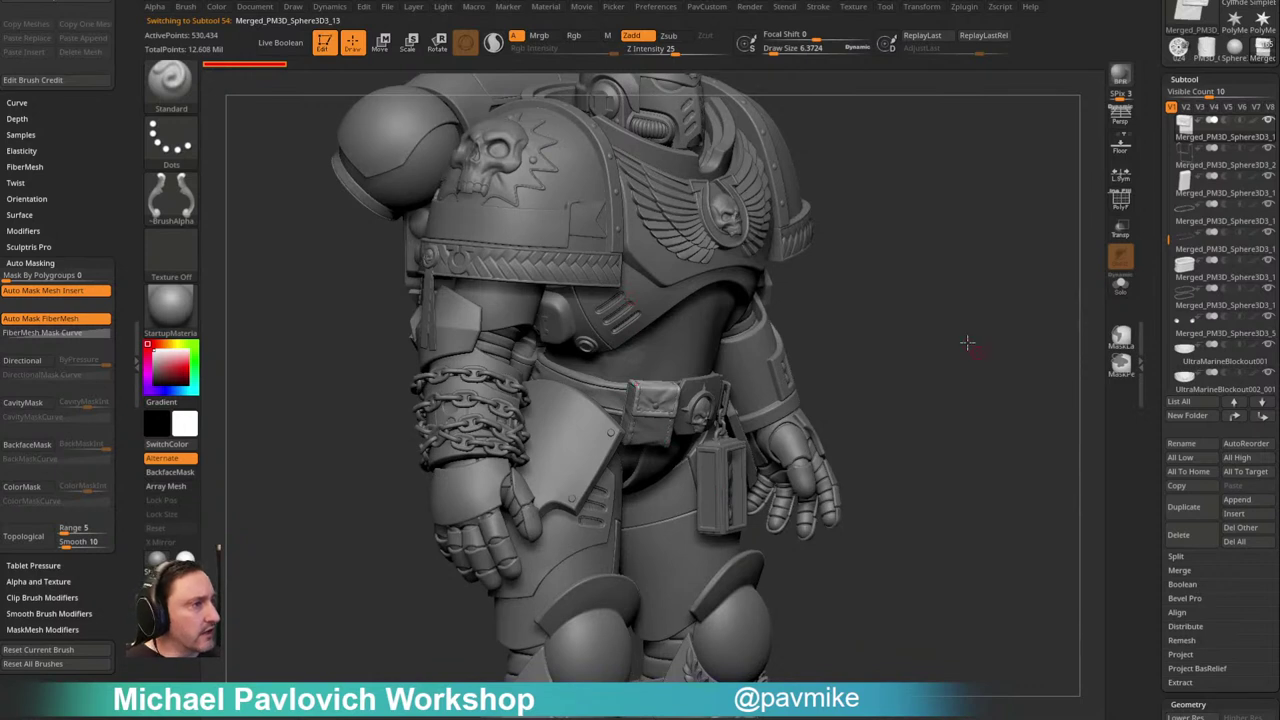
# Step: Look through the subtool list and around the figure's side, and raise the draw size to about 7.4
pyautogui.moveTo(977, 350); pyautogui.dragTo(836, 348)
pyautogui.scroll(-1, 1165, 430)
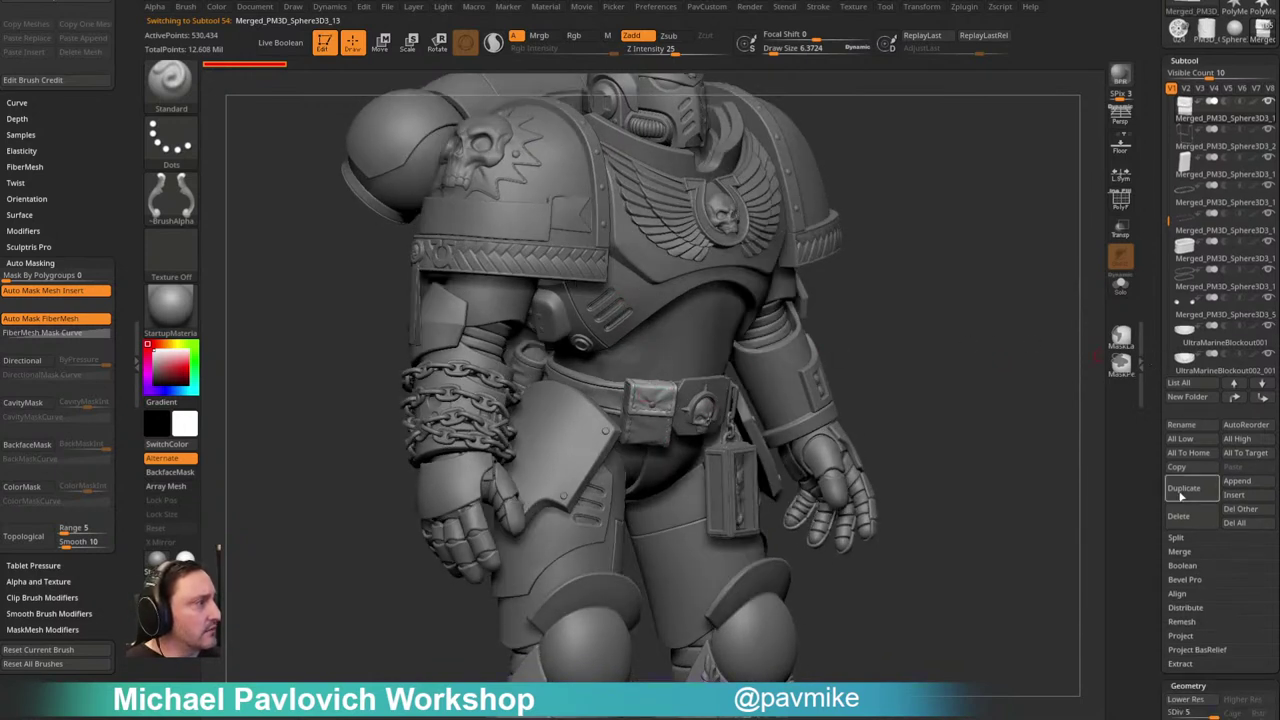
pyautogui.moveTo(1163, 223)
pyautogui.mouseDown()
pyautogui.moveTo(1163, 188)
pyautogui.moveTo(1163, 201)
pyautogui.mouseUp()
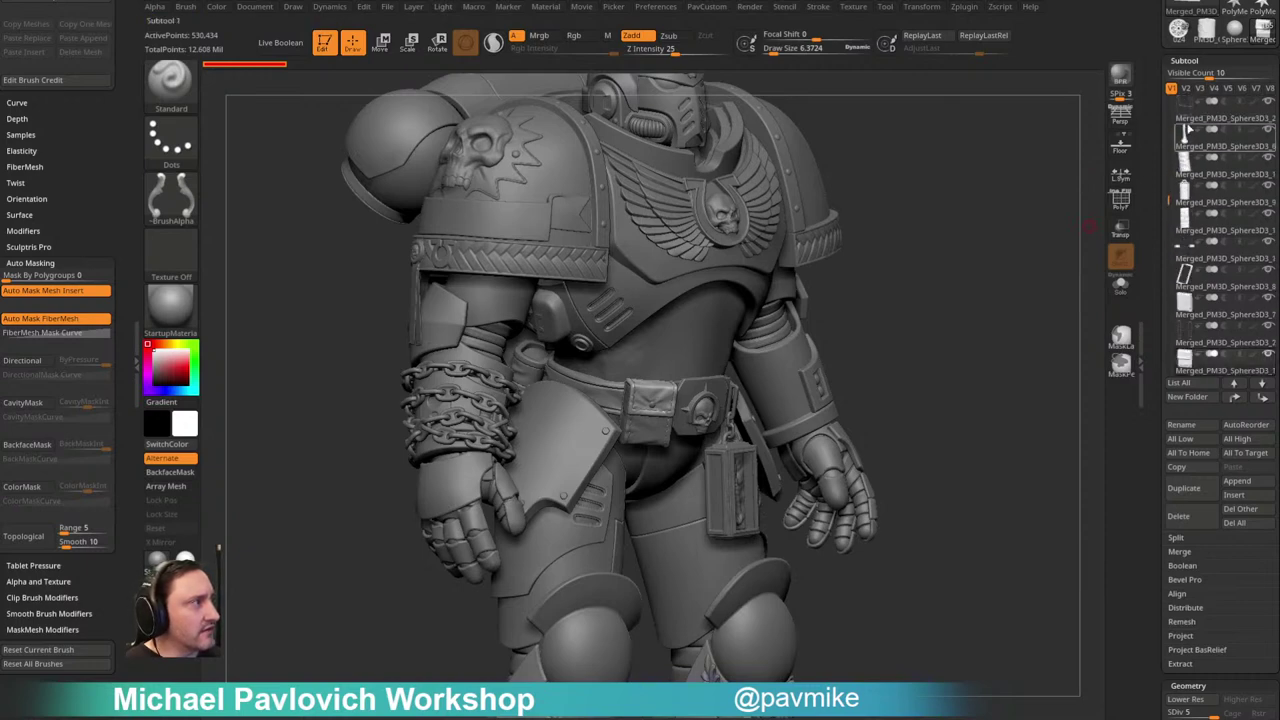
pyautogui.moveTo(885, 287); pyautogui.dragTo(672, 424)
pyautogui.press(']')
pyautogui.press(']')
pyautogui.press(']')
pyautogui.moveTo(927, 268); pyautogui.dragTo(1020, 220)
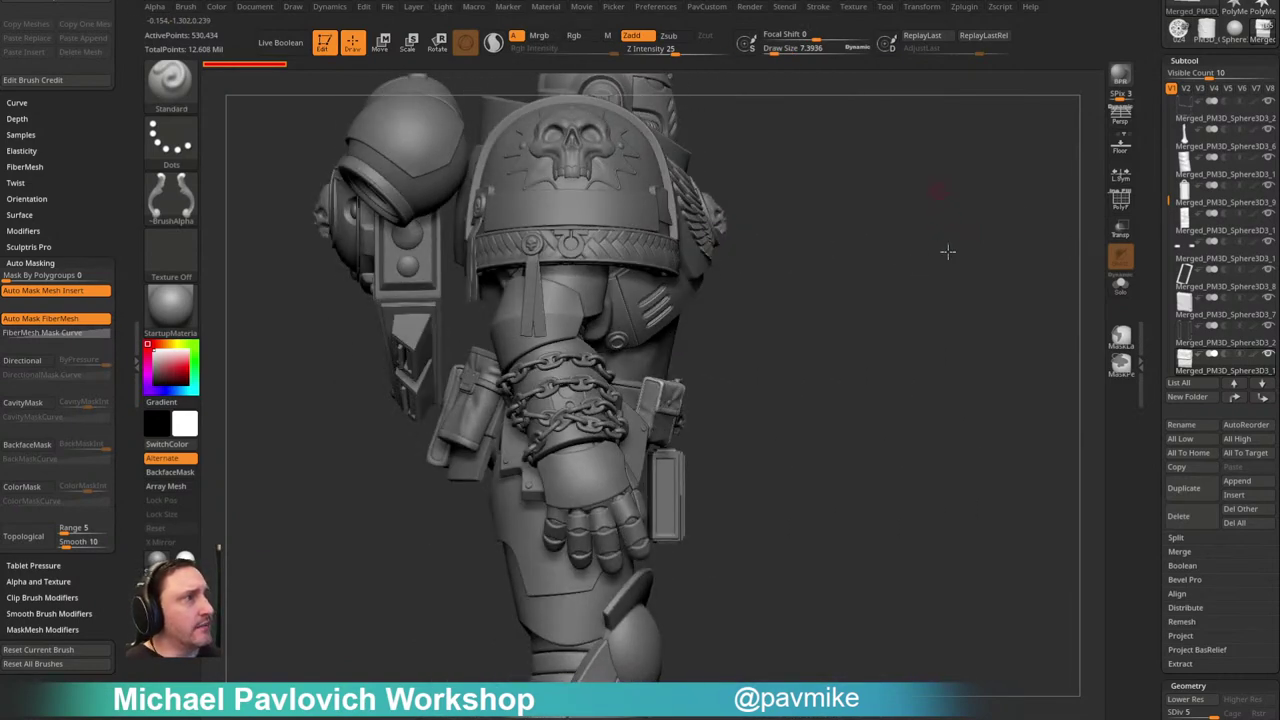
# Step: Hide the Helmet and Backpack folders
pyautogui.keyDown('alt'); pyautogui.moveTo(946, 239); pyautogui.dragTo(956, 300); pyautogui.keyUp('alt')
pyautogui.moveTo(1164, 203); pyautogui.dragTo(1160, 344)
pyautogui.click(1268, 160)
pyautogui.click(1268, 131)
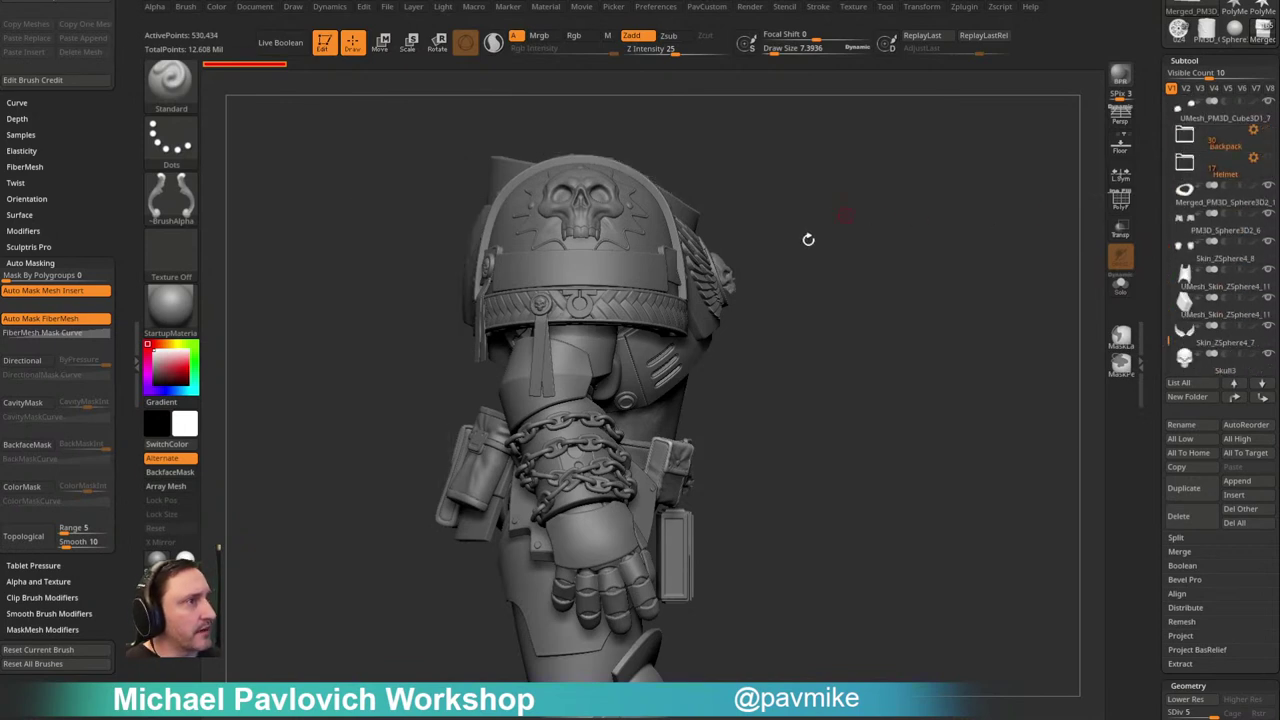
# Step: Choose the SelectLasso brush and enable transposing of multiple subtools, with the belt and hip parts selected from behind
pyautogui.moveTo(838, 345)
pyautogui.keyDown('alt'); pyautogui.mouseDown()
pyautogui.moveTo(836, 268)
pyautogui.moveTo(920, 343)
pyautogui.moveTo(855, 351)
pyautogui.mouseUp(); pyautogui.keyUp('alt')
pyautogui.hotkey('ctrl', 'shift')
pyautogui.keyDown('ctrl'); pyautogui.keyDown('shift'); pyautogui.click(171, 85); pyautogui.keyUp('shift'); pyautogui.keyUp('ctrl')
pyautogui.keyDown('shift'); pyautogui.moveTo(836, 260); pyautogui.dragTo(949, 207); pyautogui.keyUp('shift')
pyautogui.press('ctrl')
pyautogui.moveTo(786, 357)
pyautogui.keyDown('ctrl'); pyautogui.keyDown('shift'); pyautogui.mouseDown()
pyautogui.moveTo(572, 322)
pyautogui.moveTo(785, 356)
pyautogui.moveTo(598, 335)
pyautogui.moveTo(770, 405)
pyautogui.mouseUp(); pyautogui.keyUp('shift'); pyautogui.keyUp('ctrl')
pyautogui.press('w')
pyautogui.click(742, 283)
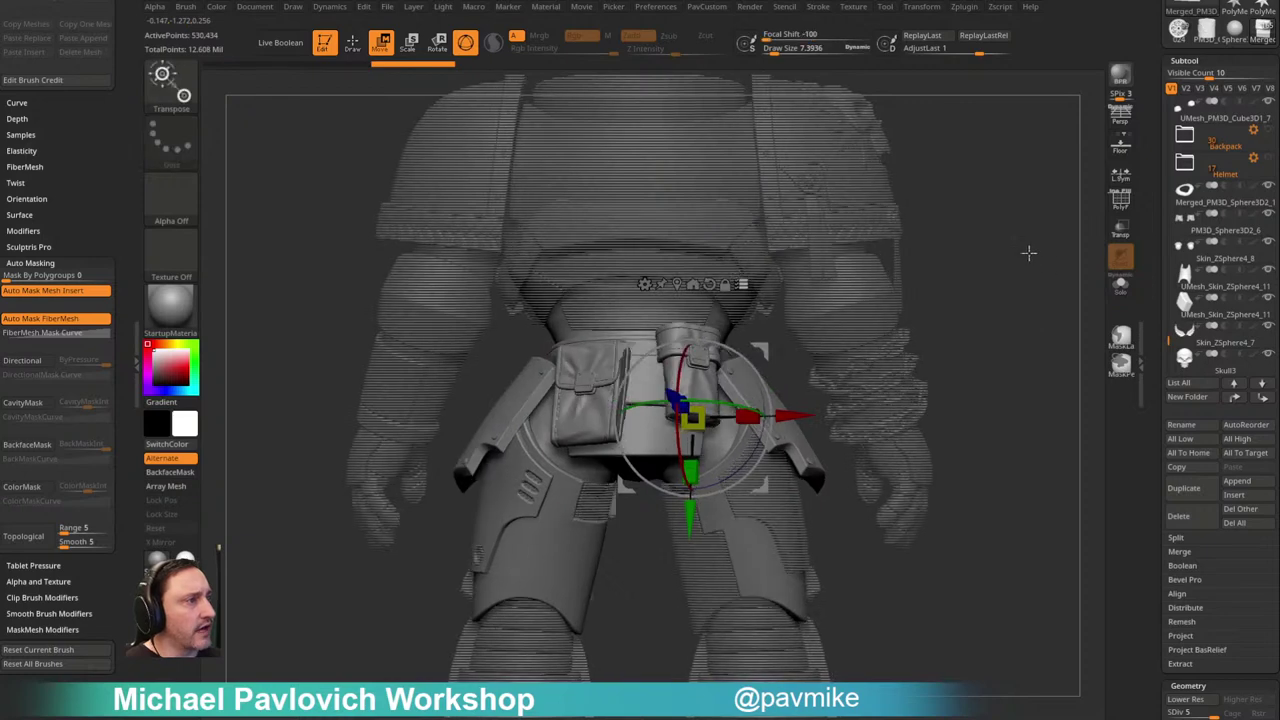
# Step: Lasso the hip plates and pelvis parts out of the multi-subtool transpose selection
pyautogui.moveTo(981, 472)
pyautogui.keyDown('ctrl'); pyautogui.keyDown('alt'); pyautogui.keyDown('shift'); pyautogui.mouseDown()
pyautogui.moveTo(767, 372)
pyautogui.moveTo(883, 520)
pyautogui.mouseUp(); pyautogui.keyUp('shift'); pyautogui.keyUp('alt'); pyautogui.keyUp('ctrl')
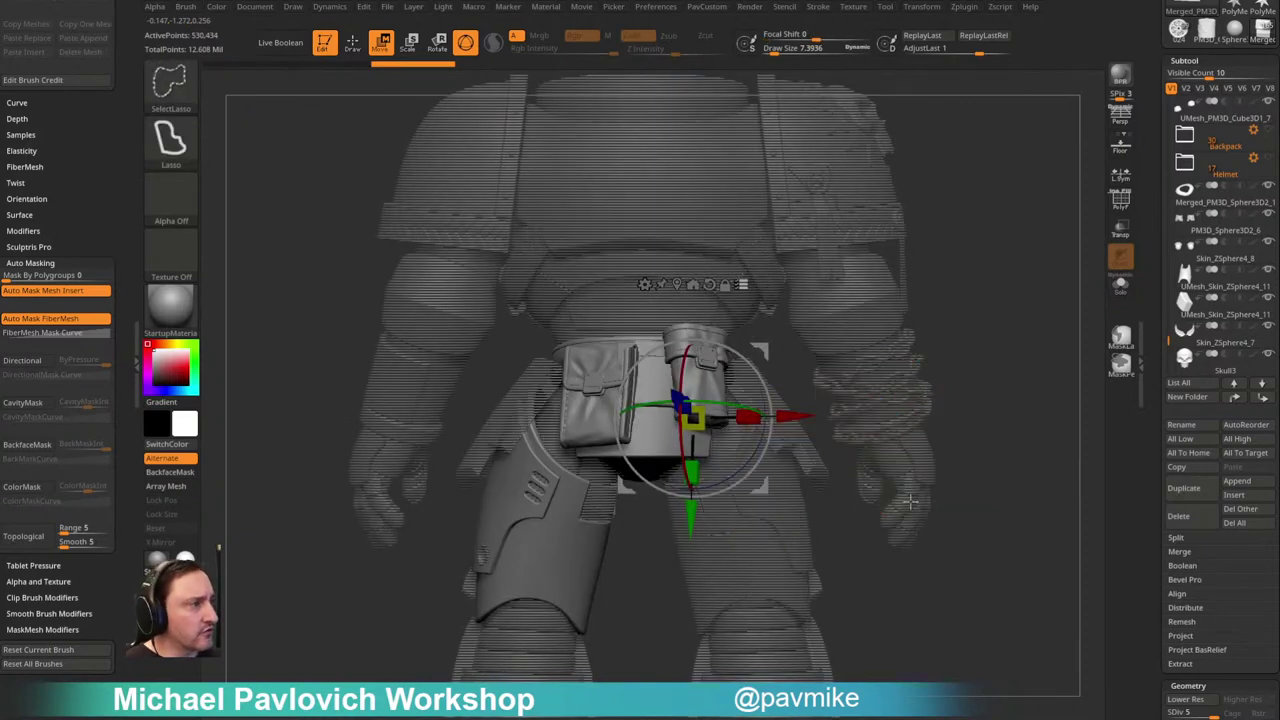
pyautogui.moveTo(666, 448)
pyautogui.keyDown('ctrl'); pyautogui.keyDown('alt'); pyautogui.keyDown('shift'); pyautogui.mouseDown()
pyautogui.moveTo(646, 590)
pyautogui.moveTo(662, 366)
pyautogui.mouseUp(); pyautogui.keyUp('shift'); pyautogui.keyUp('alt'); pyautogui.keyUp('ctrl')
pyautogui.moveTo(980, 294); pyautogui.dragTo(869, 303)
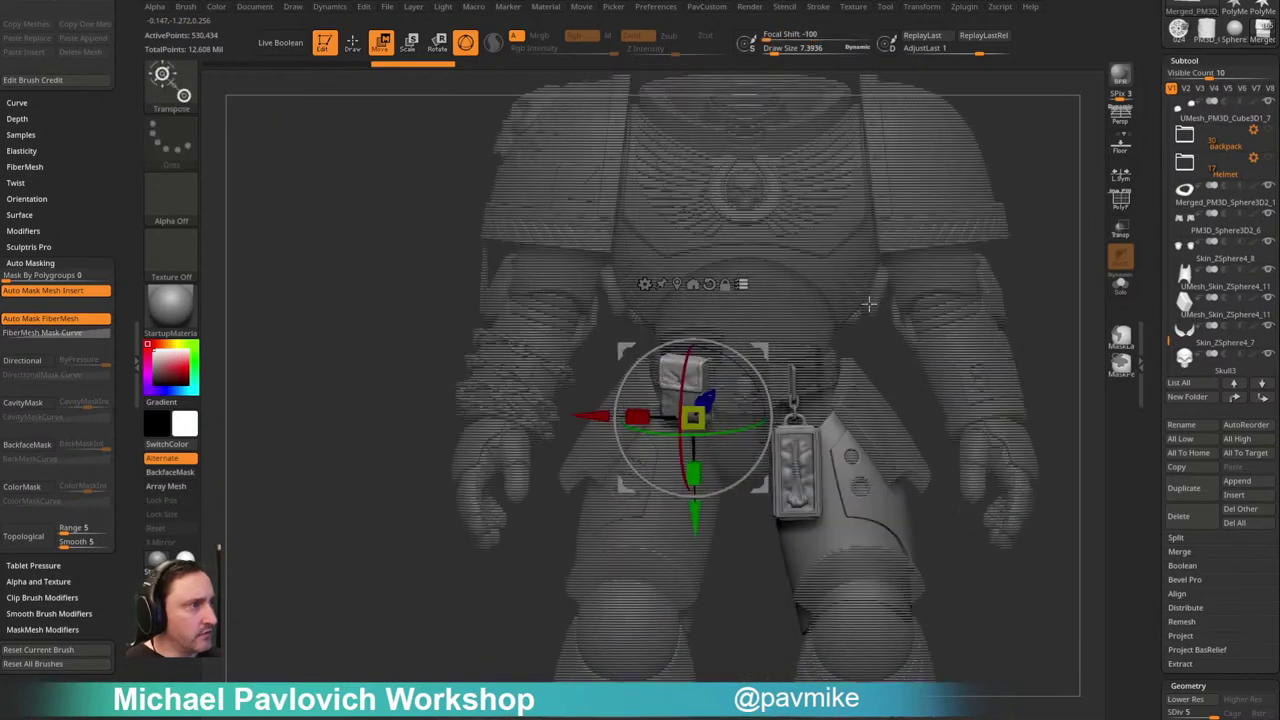
# Step: Refine the multi-subtool selection to the belt accessories (pouch, holster and chained relic box), excluding the thigh armour
pyautogui.moveTo(995, 250)
pyautogui.mouseDown()
pyautogui.moveTo(1060, 236)
pyautogui.moveTo(986, 246)
pyautogui.moveTo(1035, 262)
pyautogui.mouseUp()
pyautogui.press('q')
pyautogui.moveTo(1047, 172)
pyautogui.mouseDown()
pyautogui.moveTo(1060, 160)
pyautogui.moveTo(1057, 189)
pyautogui.moveTo(1111, 183)
pyautogui.mouseUp()
pyautogui.press('w')
pyautogui.moveTo(985, 166); pyautogui.dragTo(960, 240)
pyautogui.moveTo(909, 376); pyautogui.dragTo(893, 523)
pyautogui.keyDown('ctrl'); pyautogui.keyDown('shift'); pyautogui.click(863, 517); pyautogui.keyUp('shift'); pyautogui.keyUp('ctrl')
pyautogui.keyDown('alt'); pyautogui.moveTo(995, 338); pyautogui.dragTo(974, 191); pyautogui.keyUp('alt')
pyautogui.moveTo(723, 538)
pyautogui.mouseDown()
pyautogui.moveTo(614, 523)
pyautogui.moveTo(674, 514)
pyautogui.moveTo(631, 540)
pyautogui.moveTo(733, 555)
pyautogui.moveTo(880, 369)
pyautogui.mouseUp()
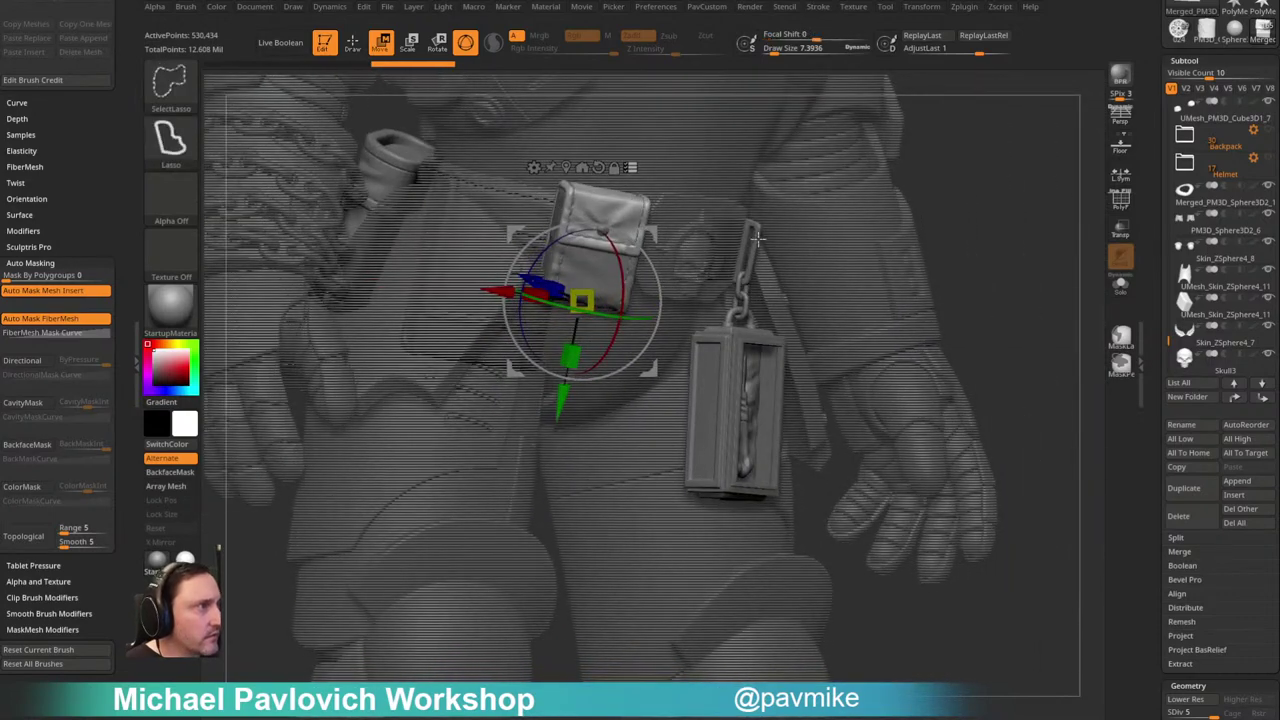
pyautogui.keyDown('alt'); pyautogui.moveTo(981, 211); pyautogui.dragTo(966, 168); pyautogui.keyUp('alt')
pyautogui.moveTo(943, 242)
pyautogui.mouseDown()
pyautogui.moveTo(954, 266)
pyautogui.moveTo(965, 251)
pyautogui.mouseUp()
# Step: Group the selected subtools into a new folder named BeltAccessories and hide that folder
pyautogui.hotkey('ctrl', 'f')
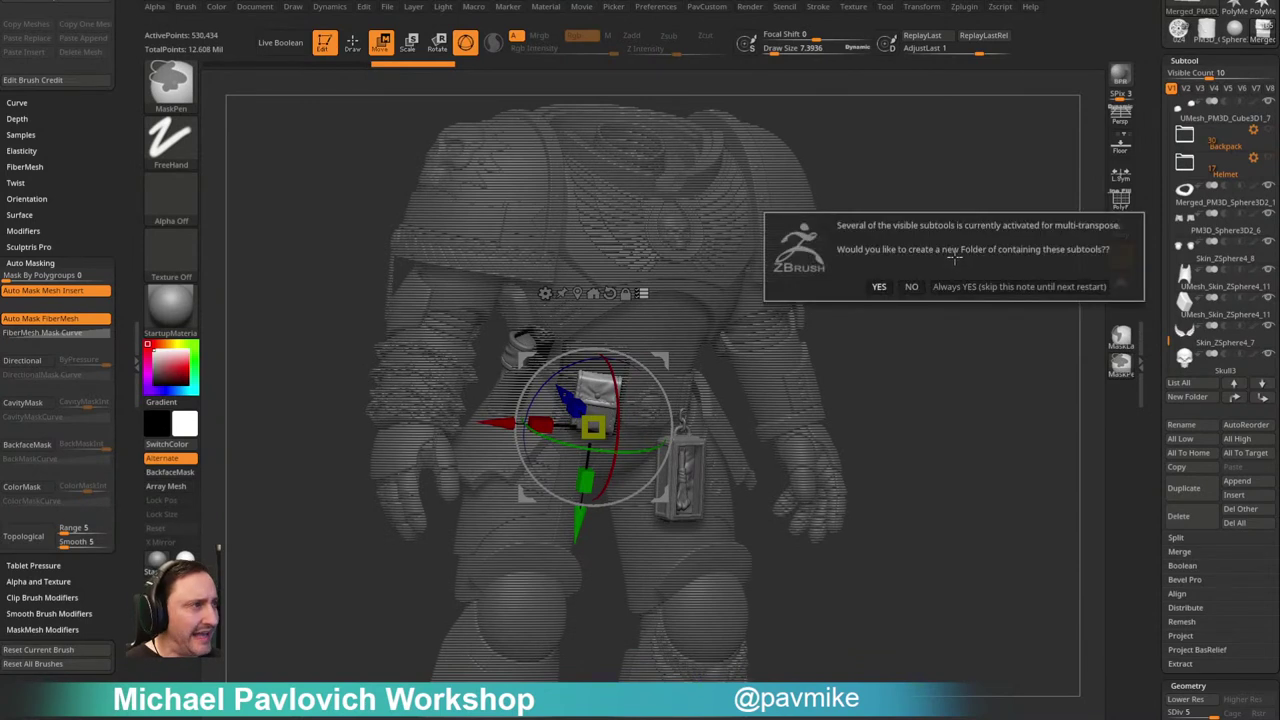
pyautogui.click(1020, 286)
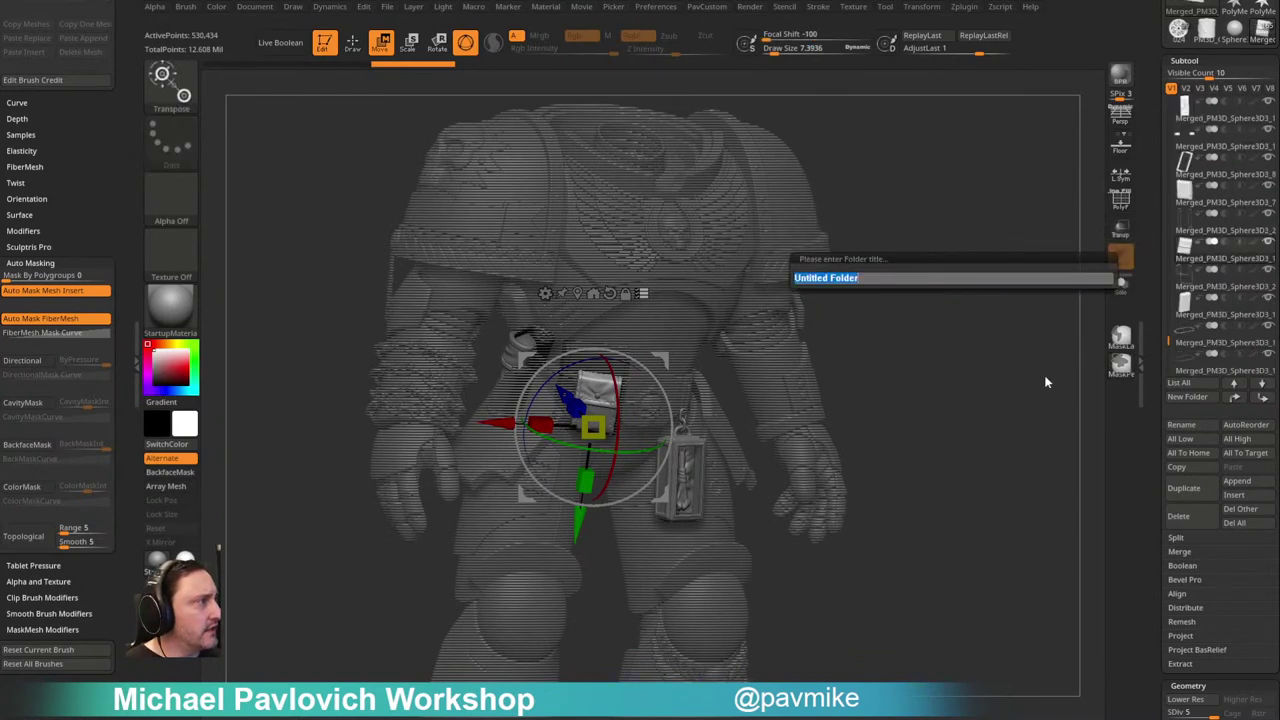
pyautogui.write('BeltAccessories')
pyautogui.press('Return')
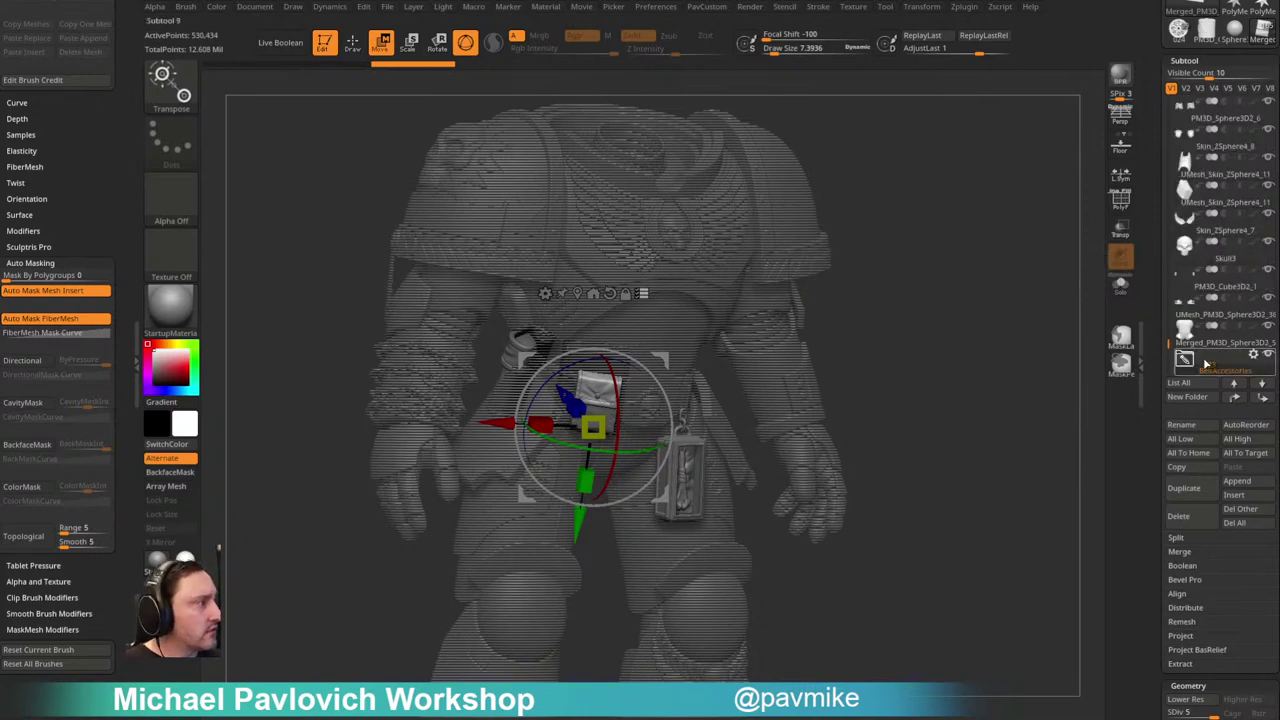
pyautogui.click(1267, 354)
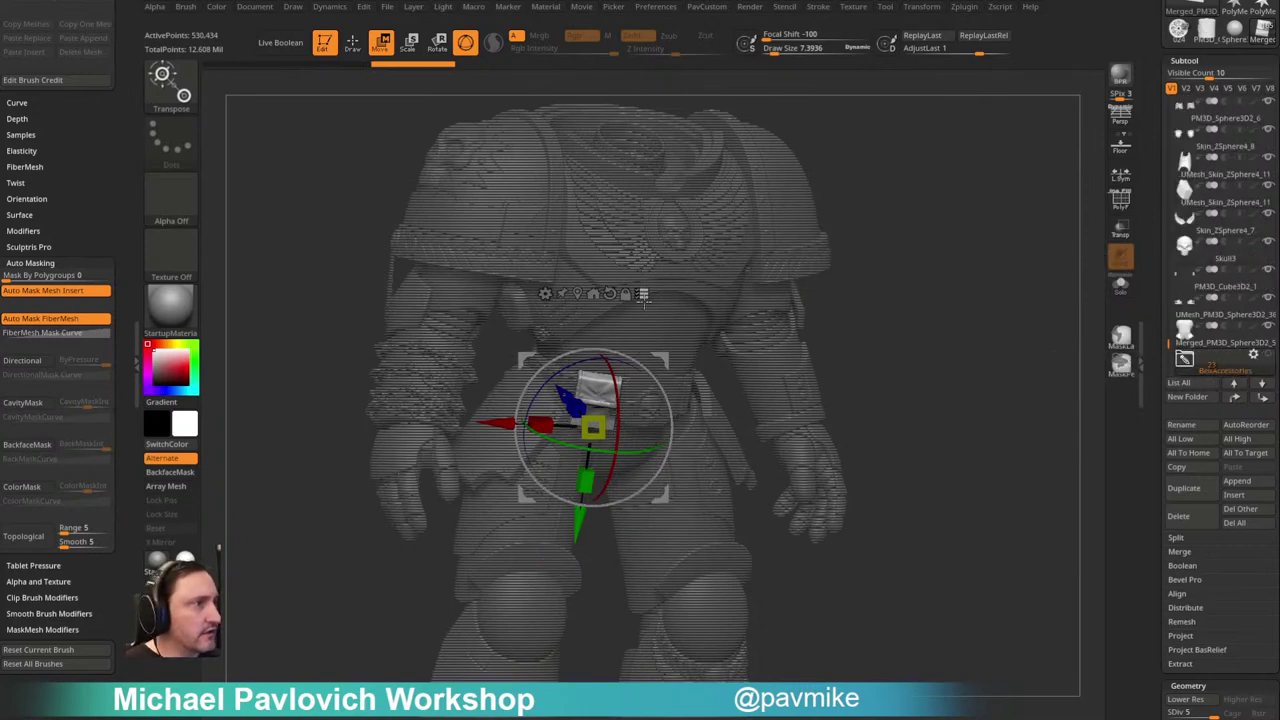
# Step: Turn off multi-subtool transpose and return to Draw mode with the torso subtool active
pyautogui.click(642, 294)
pyautogui.click(1229, 340)
pyautogui.press('q')
pyautogui.moveTo(958, 246)
pyautogui.mouseDown()
pyautogui.moveTo(988, 217)
pyautogui.moveTo(891, 203)
pyautogui.moveTo(840, 214)
pyautogui.moveTo(596, 444)
pyautogui.mouseUp()
pyautogui.press('s')
pyautogui.moveTo(896, 234); pyautogui.dragTo(908, 234)
pyautogui.press('s')
pyautogui.keyDown('alt'); pyautogui.moveTo(782, 201); pyautogui.dragTo(862, 281, button='right'); pyautogui.keyUp('alt')
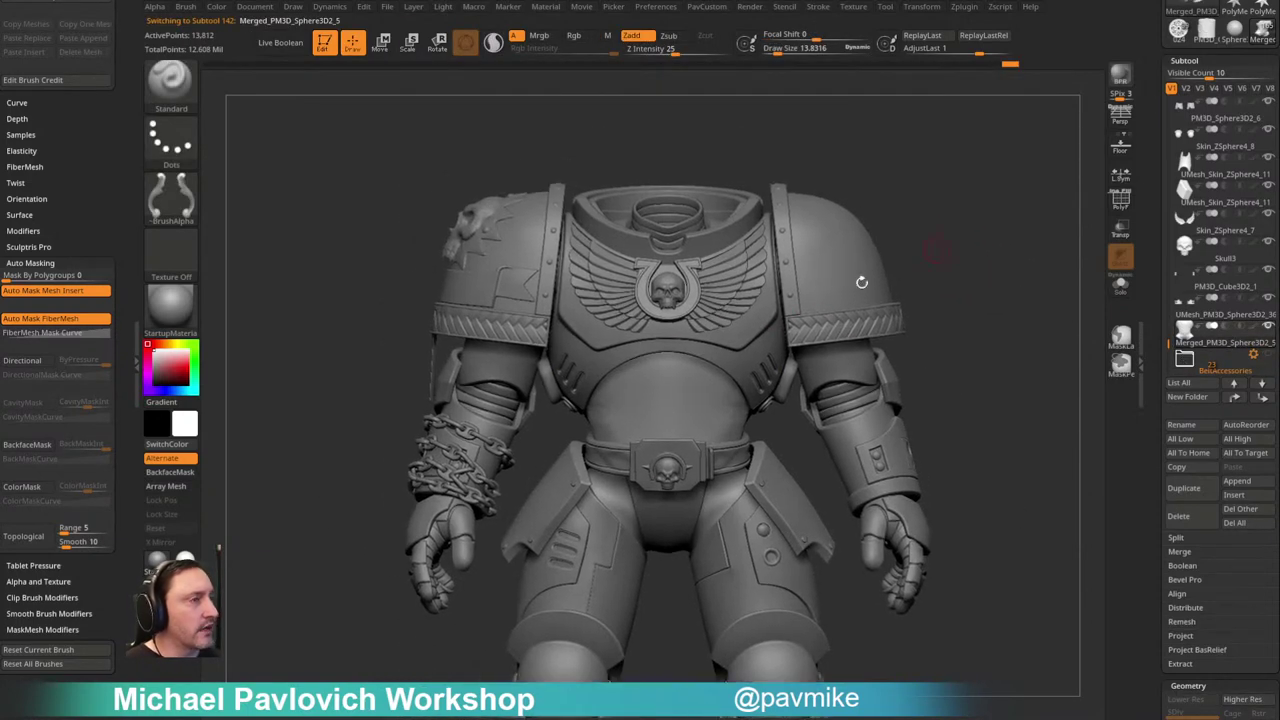
# Step: Delete the outer plate subtool of the belt buckle
pyautogui.press('s')
pyautogui.moveTo(682, 400); pyautogui.dragTo(668, 400)
pyautogui.keyDown('alt'); pyautogui.moveTo(887, 282); pyautogui.dragTo(881, 194, button='right'); pyautogui.keyUp('alt')
pyautogui.keyDown('alt'); pyautogui.click(668, 380); pyautogui.keyUp('alt')
pyautogui.moveTo(999, 219)
pyautogui.keyDown('alt'); pyautogui.mouseDown(button='right')
pyautogui.moveTo(977, 200)
pyautogui.moveTo(995, 222)
pyautogui.mouseUp(button='right'); pyautogui.keyUp('alt')
pyautogui.press('s')
pyautogui.moveTo(995, 222); pyautogui.dragTo(1000, 222)
pyautogui.keyDown('ctrl'); pyautogui.moveTo(1023, 223); pyautogui.dragTo(1040, 250, button='right'); pyautogui.keyUp('ctrl')
pyautogui.press('s')
pyautogui.moveTo(645, 416); pyautogui.dragTo(630, 418)
pyautogui.keyDown('alt'); pyautogui.click(644, 388); pyautogui.keyUp('alt')
pyautogui.click(1178, 516)
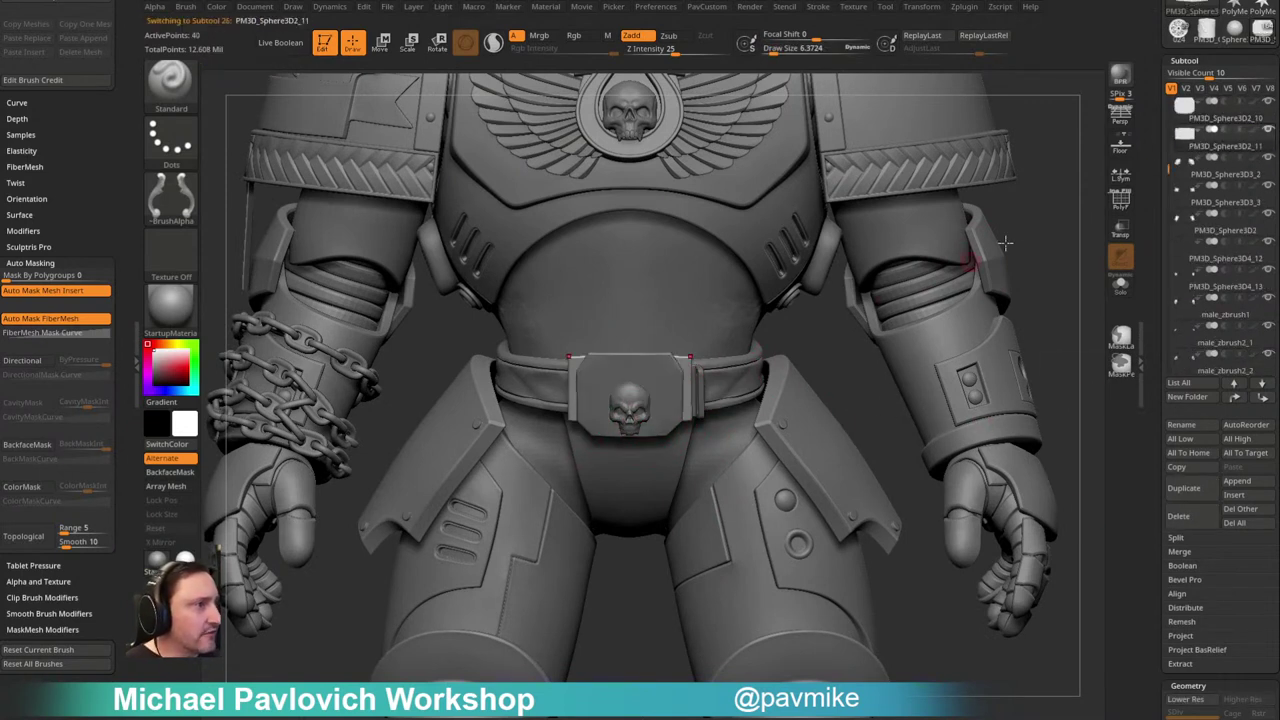
# Step: Delete the bevelled buckle plate behind the skull and the clasp piece beside the buckle
pyautogui.moveTo(1000, 268); pyautogui.dragTo(1047, 224)
pyautogui.keyDown('alt'); pyautogui.click(659, 366); pyautogui.keyUp('alt')
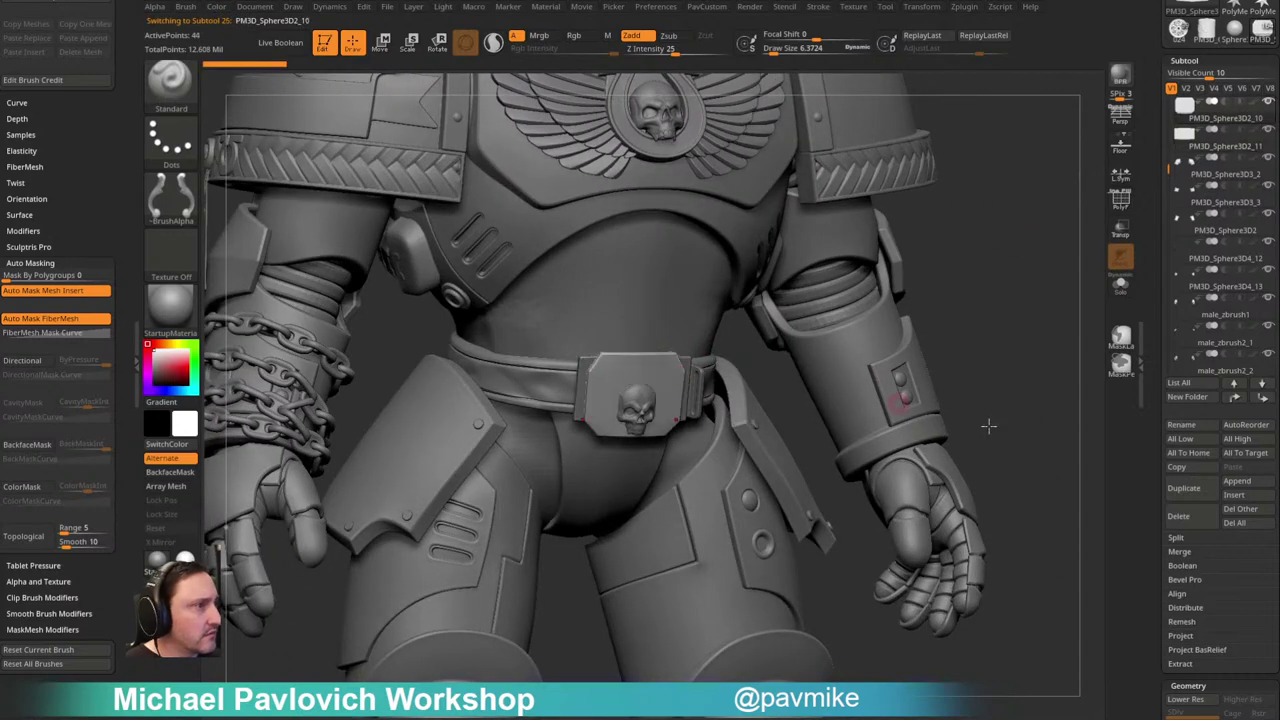
pyautogui.click(1189, 512)
pyautogui.press('s')
pyautogui.moveTo(1003, 249); pyautogui.dragTo(889, 270)
pyautogui.press('s')
pyautogui.moveTo(713, 386); pyautogui.dragTo(707, 386)
pyautogui.keyDown('alt'); pyautogui.click(706, 390); pyautogui.keyUp('alt')
pyautogui.click(1188, 514)
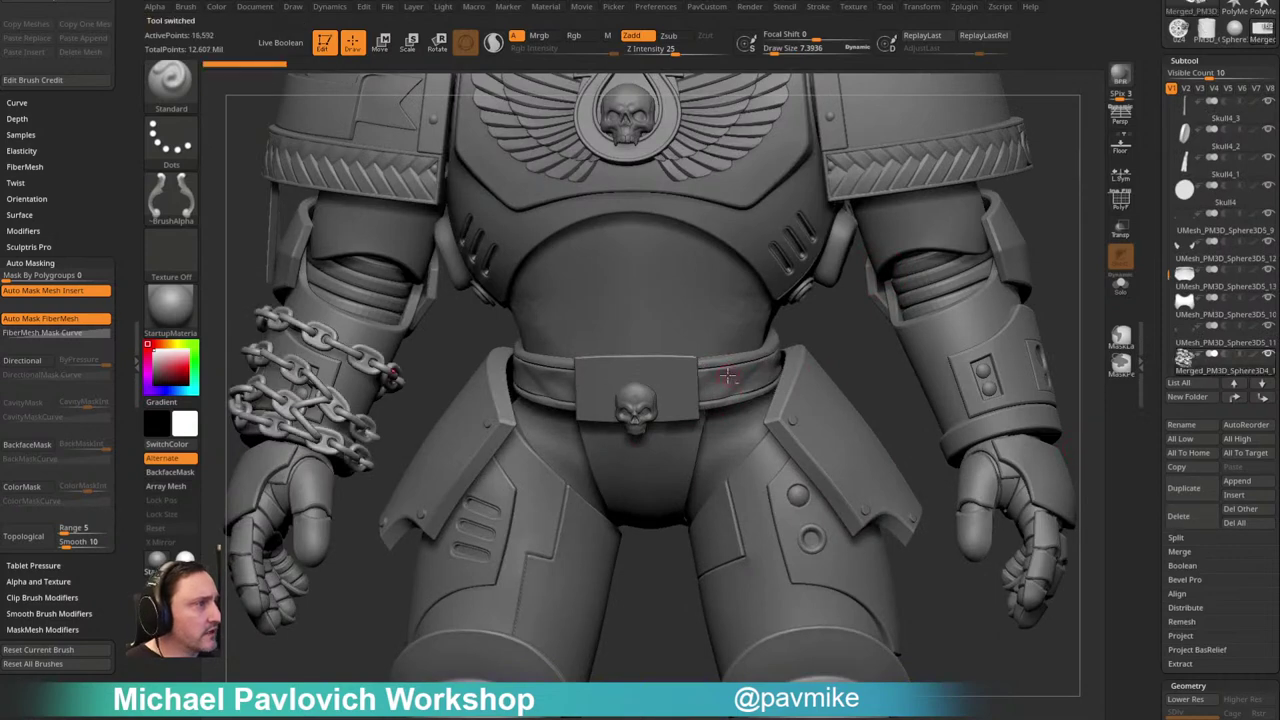
# Step: Delete the belt band around the waist and one more remaining belt piece
pyautogui.keyDown('alt'); pyautogui.click(729, 376); pyautogui.keyUp('alt')
pyautogui.keyDown('alt'); pyautogui.moveTo(839, 322); pyautogui.dragTo(697, 380); pyautogui.keyUp('alt')
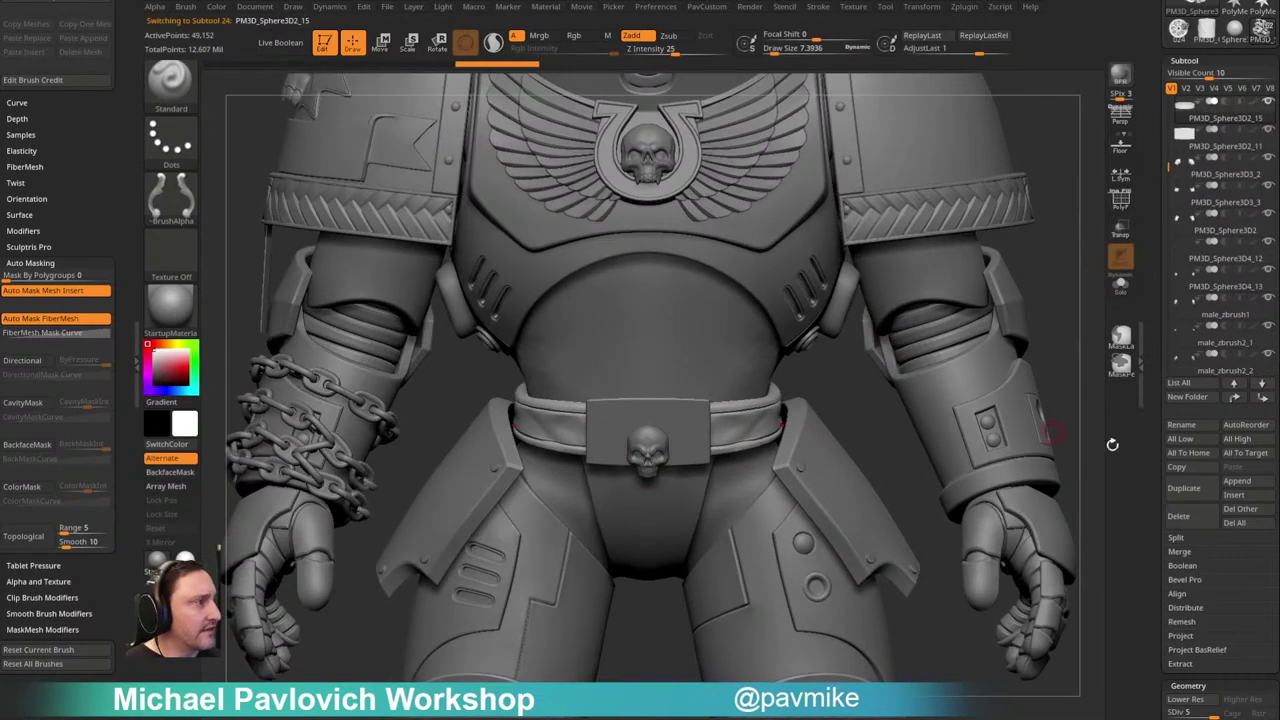
pyautogui.click(1180, 516)
pyautogui.keyDown('alt'); pyautogui.moveTo(851, 387); pyautogui.dragTo(549, 498); pyautogui.keyUp('alt')
pyautogui.keyDown('alt'); pyautogui.click(526, 494); pyautogui.keyUp('alt')
pyautogui.click(1195, 523)
# Step: Make the torso subtool active and choose the Move brush with a draw size of about 87
pyautogui.keyDown('alt'); pyautogui.moveTo(814, 286); pyautogui.dragTo(925, 263); pyautogui.keyUp('alt')
pyautogui.keyDown('alt'); pyautogui.click(625, 346); pyautogui.keyUp('alt')
pyautogui.keyDown('alt'); pyautogui.moveTo(988, 203); pyautogui.dragTo(788, 286); pyautogui.keyUp('alt')
pyautogui.press('s')
pyautogui.click(688, 417)
pyautogui.press('b')
pyautogui.press('m')
pyautogui.press('v')
pyautogui.press('s')
pyautogui.click(641, 436)
pyautogui.moveTo(986, 273)
pyautogui.mouseDown(button='right')
pyautogui.moveTo(940, 277)
pyautogui.moveTo(863, 320)
pyautogui.mouseUp(button='right')
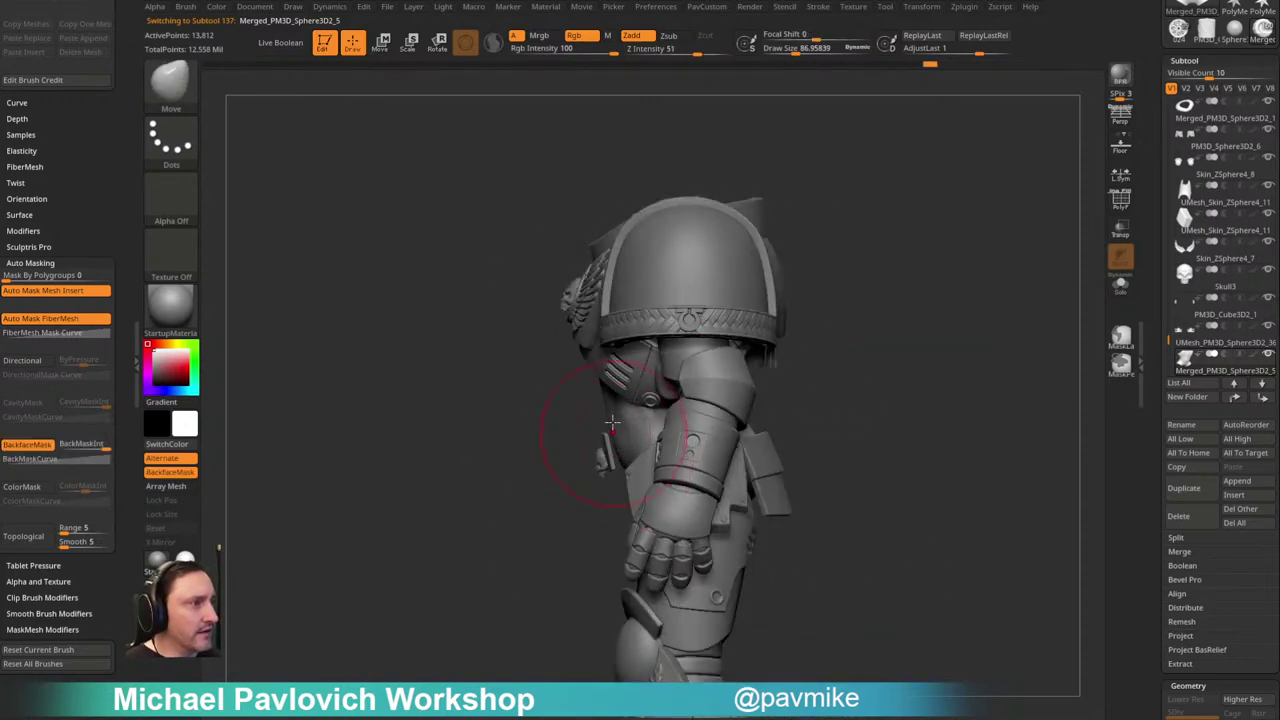
# Step: Make the contents of the Helmet and Backpack folders visible
pyautogui.press('w')
pyautogui.moveTo(1157, 248); pyautogui.dragTo(1171, 318)
pyautogui.moveTo(1168, 512)
pyautogui.mouseDown()
pyautogui.moveTo(1168, 472)
pyautogui.moveTo(1170, 493)
pyautogui.mouseUp()
pyautogui.keyDown('shift'); pyautogui.click(1268, 387); pyautogui.keyUp('shift')
pyautogui.keyDown('shift'); pyautogui.click(1268, 387); pyautogui.keyUp('shift')
pyautogui.click(1267, 413)
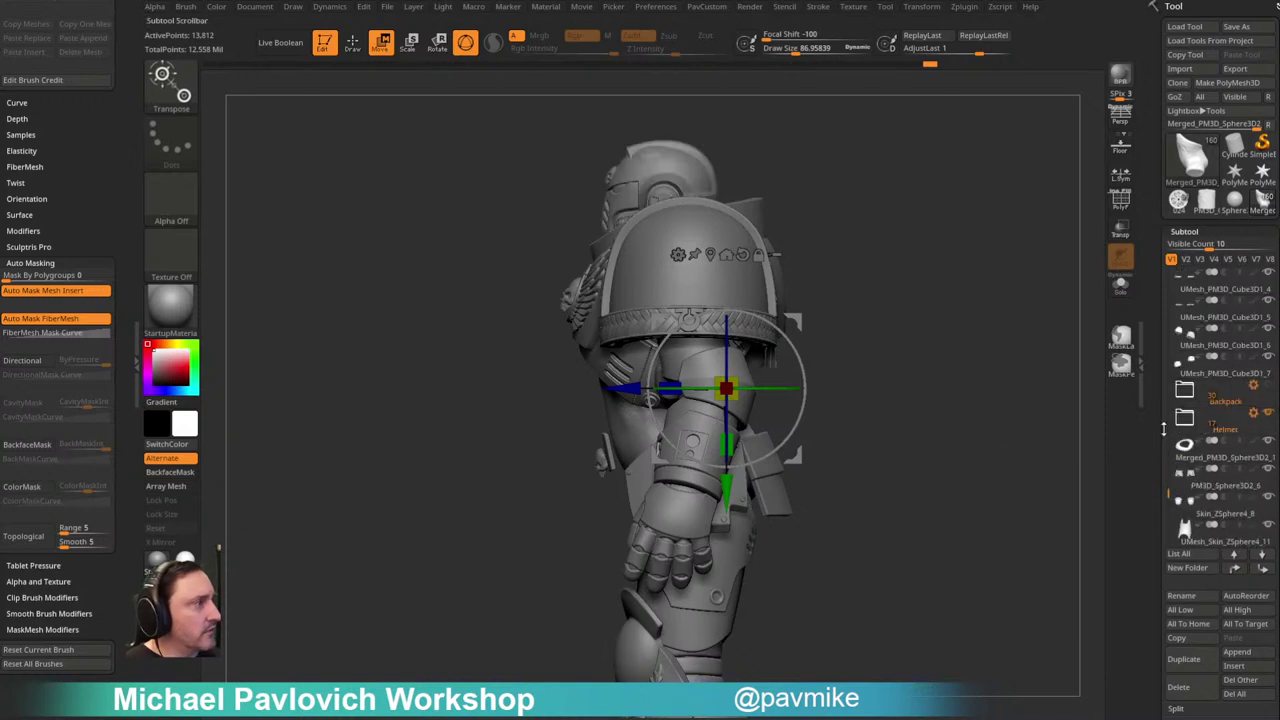
pyautogui.click(1268, 386)
# Step: Enable multi-subtool transpose and lasso-select so that the upper body, arms, helmet and backpack are active
pyautogui.keyDown('ctrl'); pyautogui.moveTo(1025, 374); pyautogui.dragTo(941, 314, button='right'); pyautogui.keyUp('ctrl')
pyautogui.click(728, 217)
pyautogui.moveTo(840, 232)
pyautogui.mouseDown(button='right')
pyautogui.moveTo(928, 240)
pyautogui.moveTo(894, 271)
pyautogui.moveTo(888, 262)
pyautogui.mouseUp(button='right')
pyautogui.keyDown('ctrl'); pyautogui.keyDown('shift'); pyautogui.click(170, 88); pyautogui.keyUp('shift'); pyautogui.keyUp('ctrl')
pyautogui.moveTo(817, 158)
pyautogui.keyDown('ctrl'); pyautogui.keyDown('shift'); pyautogui.mouseDown()
pyautogui.moveTo(771, 385)
pyautogui.moveTo(680, 349)
pyautogui.moveTo(880, 320)
pyautogui.mouseUp(); pyautogui.keyUp('shift'); pyautogui.keyUp('ctrl')
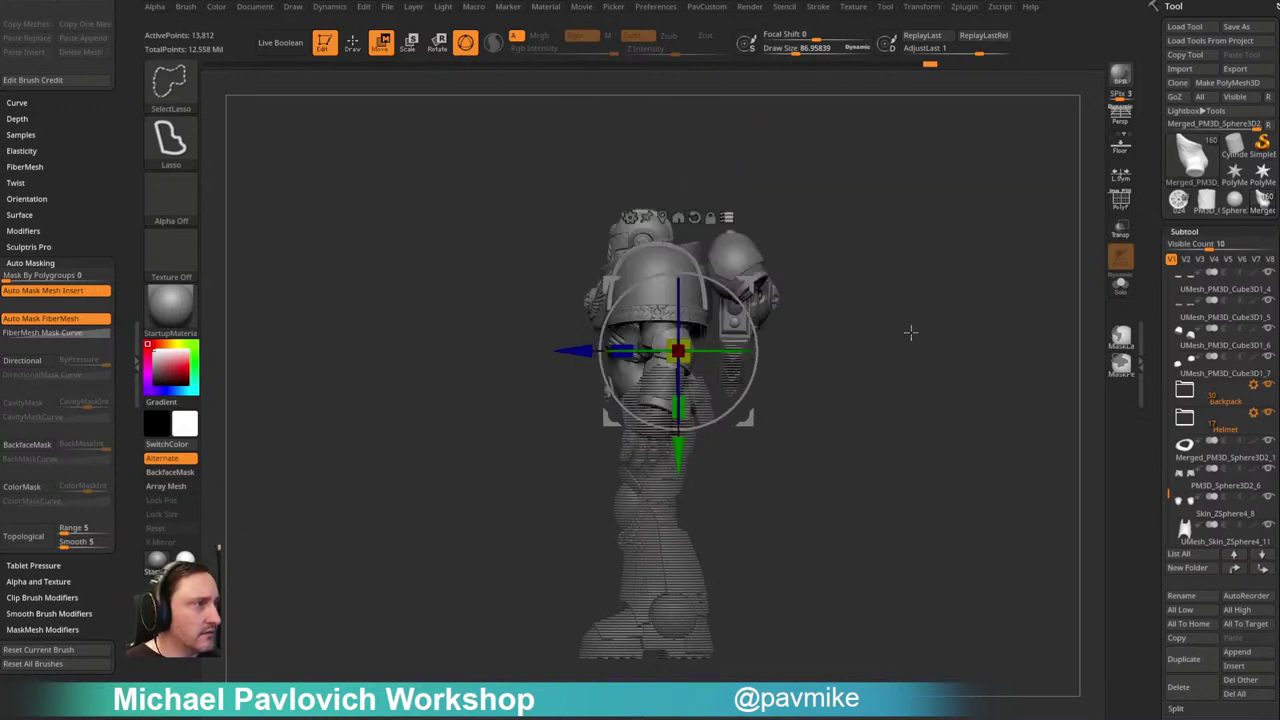
pyautogui.keyDown('shift'); pyautogui.moveTo(933, 337); pyautogui.dragTo(946, 309, button='right'); pyautogui.keyUp('shift')
pyautogui.moveTo(898, 477)
pyautogui.keyDown('ctrl'); pyautogui.keyDown('shift'); pyautogui.mouseDown()
pyautogui.moveTo(843, 331)
pyautogui.moveTo(760, 335)
pyautogui.moveTo(799, 481)
pyautogui.mouseUp(); pyautogui.keyUp('shift'); pyautogui.keyUp('ctrl')
pyautogui.moveTo(914, 297)
pyautogui.keyDown('ctrl'); pyautogui.mouseDown(button='right')
pyautogui.moveTo(994, 340)
pyautogui.moveTo(986, 323)
pyautogui.moveTo(932, 346)
pyautogui.mouseUp(button='right'); pyautogui.keyUp('ctrl')
pyautogui.moveTo(896, 428)
pyautogui.keyDown('ctrl'); pyautogui.keyDown('shift'); pyautogui.mouseDown()
pyautogui.moveTo(777, 311)
pyautogui.moveTo(862, 446)
pyautogui.mouseUp(); pyautogui.keyUp('shift'); pyautogui.keyUp('ctrl')
pyautogui.moveTo(962, 391)
pyautogui.mouseDown(button='right')
pyautogui.moveTo(902, 383)
pyautogui.moveTo(1003, 323)
pyautogui.moveTo(931, 266)
pyautogui.mouseUp(button='right')
pyautogui.keyDown('alt'); pyautogui.moveTo(857, 295); pyautogui.dragTo(871, 269, button='right'); pyautogui.keyUp('alt')
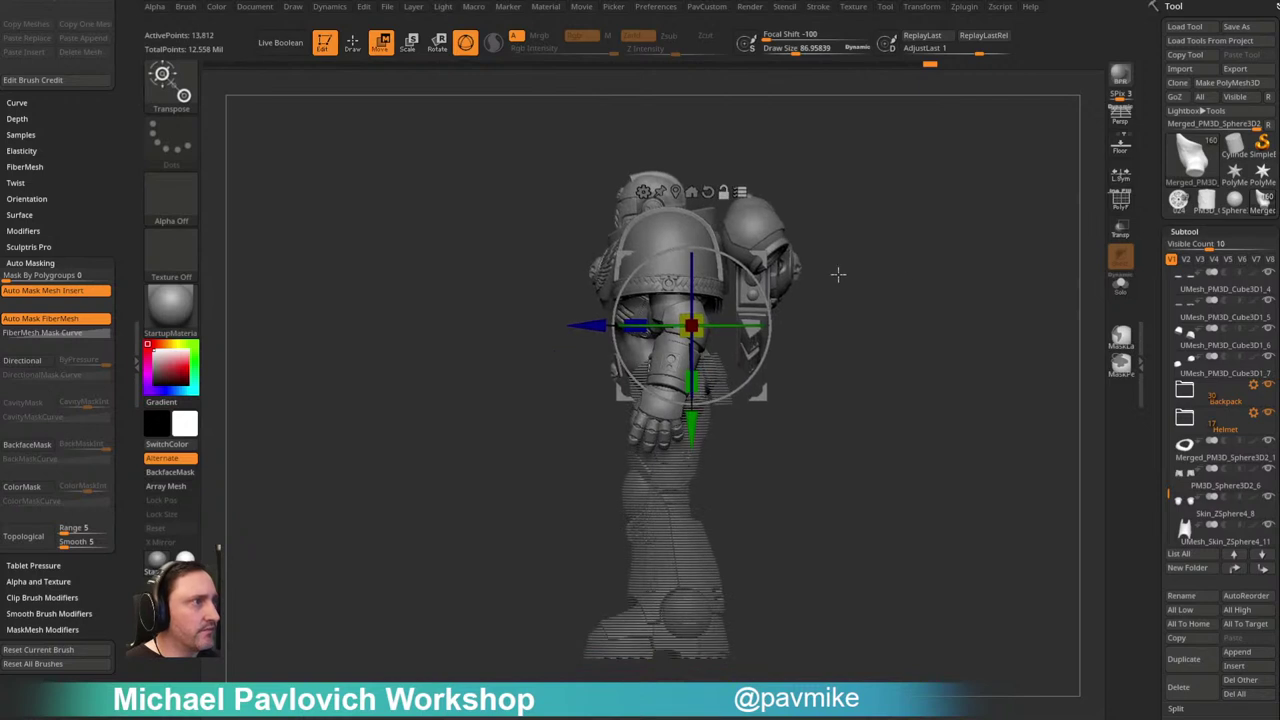
# Step: Nudge the active upper-body subtools slightly backwards in the side view
pyautogui.moveTo(749, 266); pyautogui.dragTo(753, 270)
pyautogui.moveTo(875, 283); pyautogui.dragTo(912, 273)
pyautogui.keyDown('ctrl'); pyautogui.moveTo(917, 194); pyautogui.dragTo(934, 240, button='right'); pyautogui.keyUp('ctrl')
pyautogui.moveTo(760, 261); pyautogui.dragTo(770, 259)
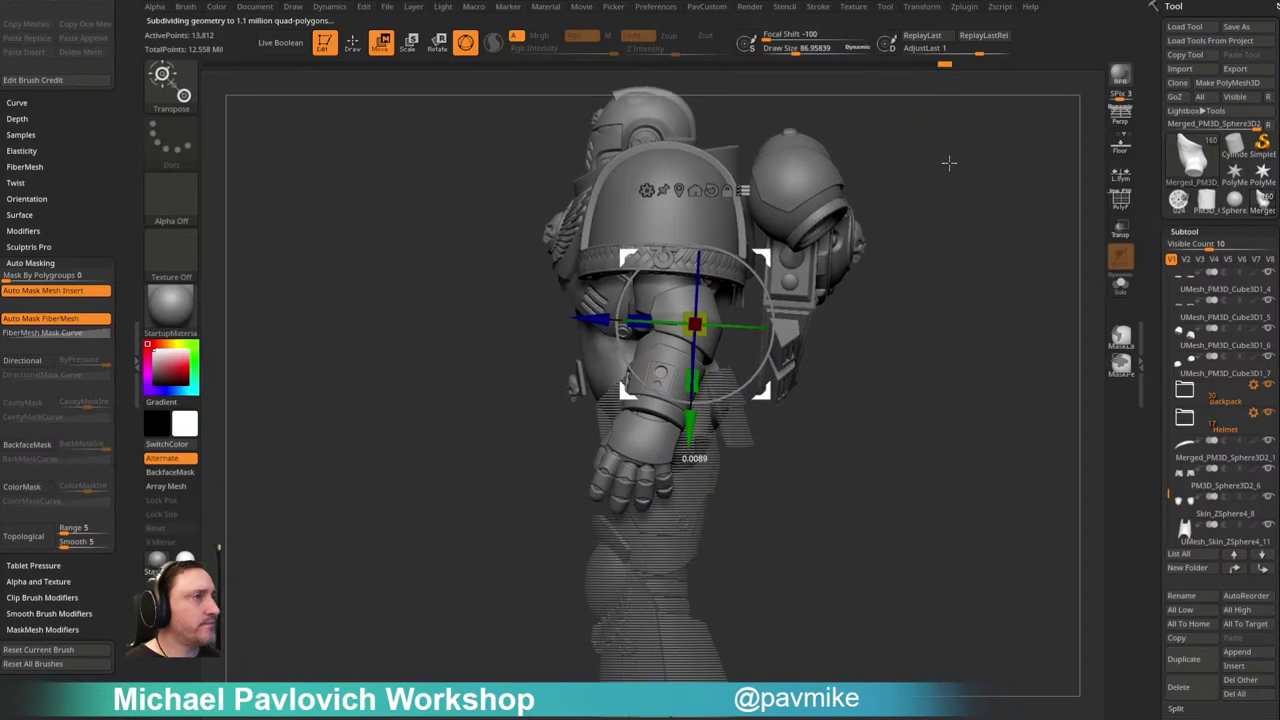
# Step: Return to Draw mode and choose the Standard brush
pyautogui.press('q')
pyautogui.moveTo(931, 151)
pyautogui.keyDown('alt'); pyautogui.mouseDown(button='right')
pyautogui.moveTo(943, 234)
pyautogui.moveTo(1020, 191)
pyautogui.mouseUp(button='right'); pyautogui.keyUp('alt')
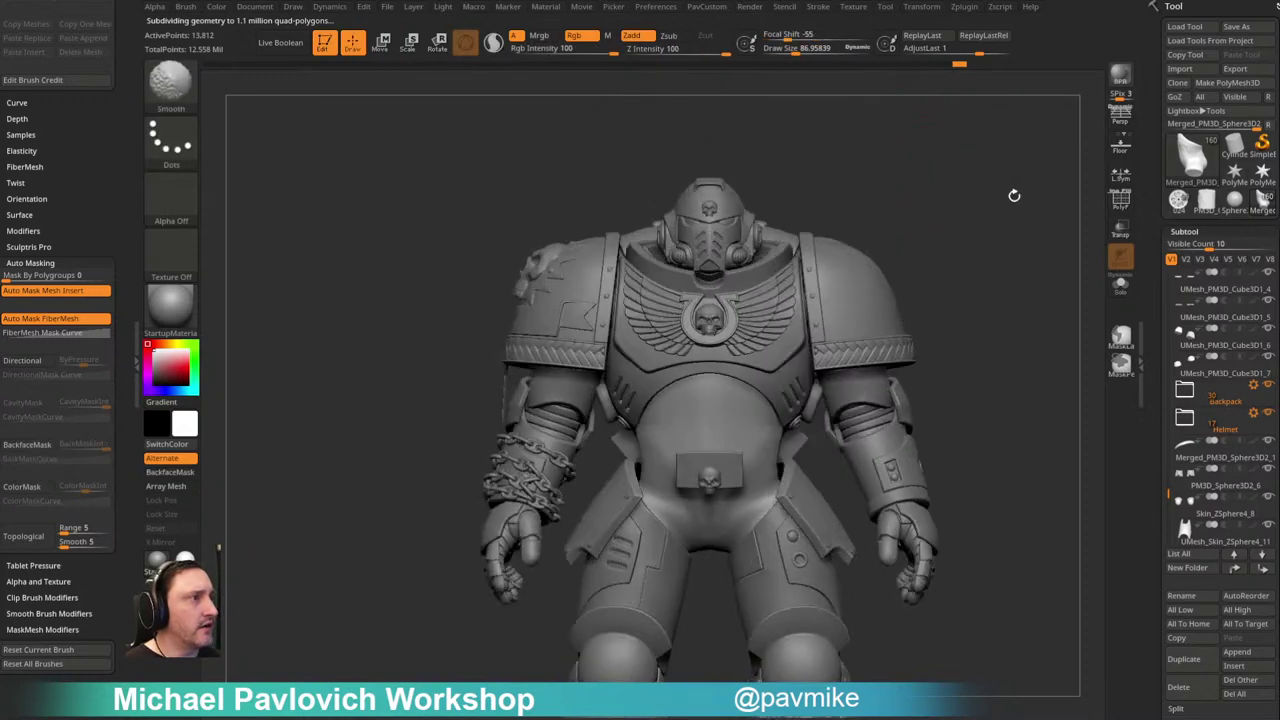
pyautogui.moveTo(936, 215); pyautogui.dragTo(916, 184)
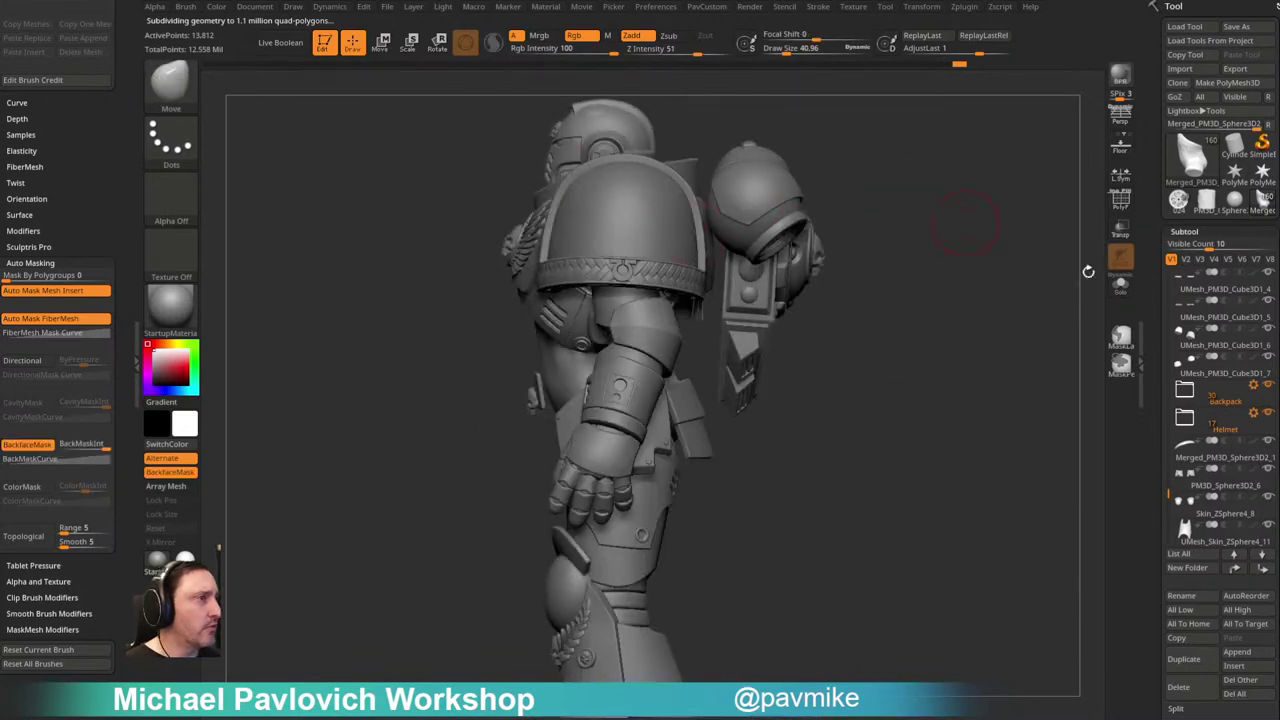
pyautogui.press('b')
pyautogui.press('s')
pyautogui.press('t')
# Step: Insert a PolyMesh3D star below the UltraMarineHighres head subtool and delete the head subtool
pyautogui.hotkey('shift', 'Up')
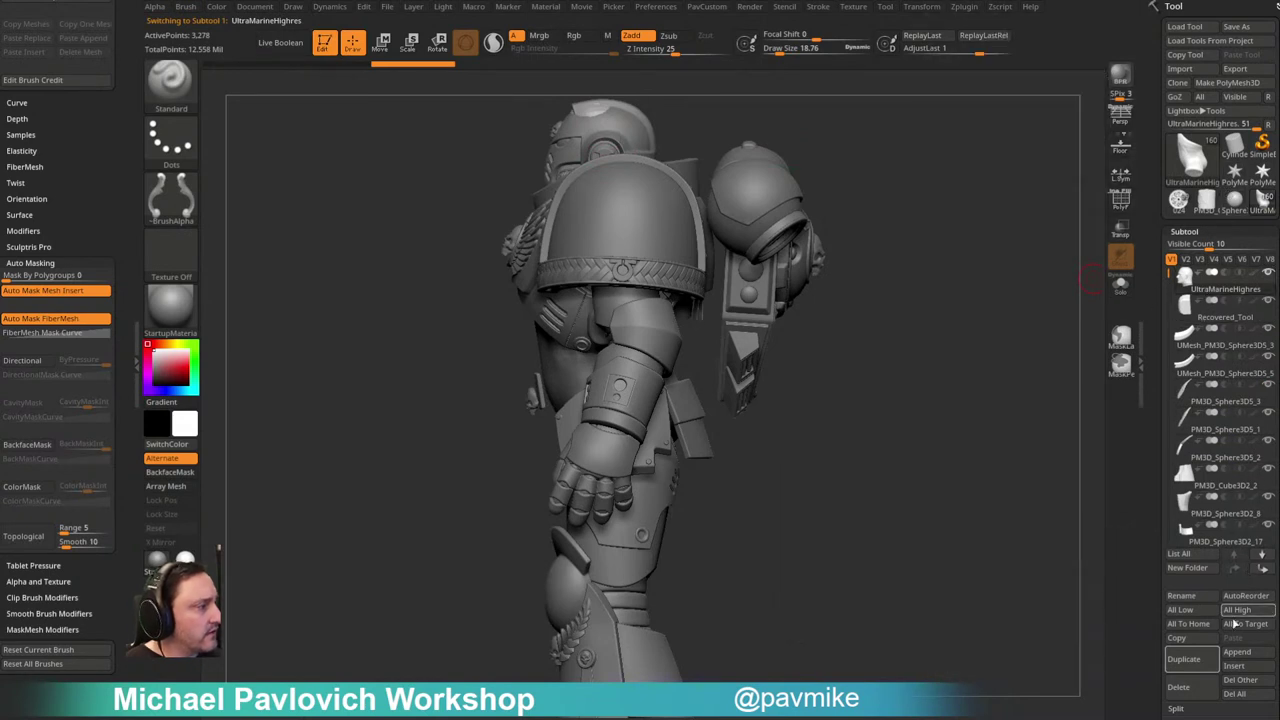
pyautogui.click(1233, 665)
pyautogui.click(786, 528)
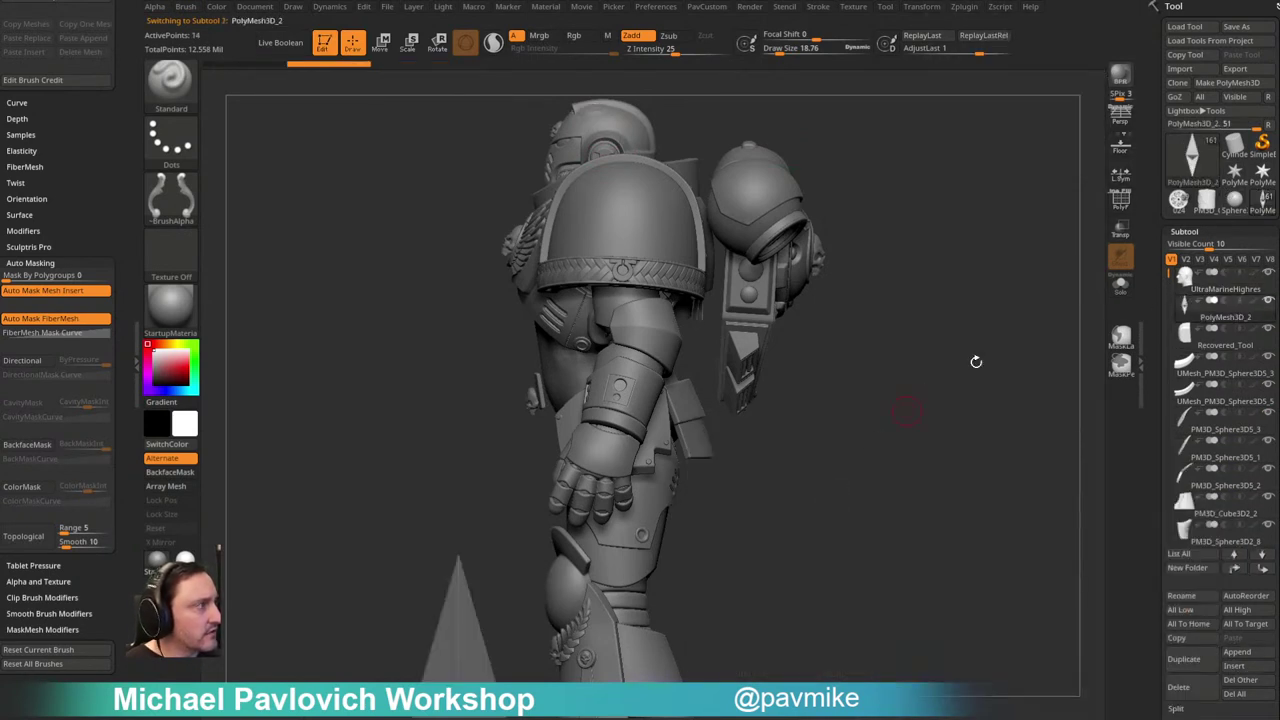
pyautogui.moveTo(1167, 506); pyautogui.dragTo(1168, 468)
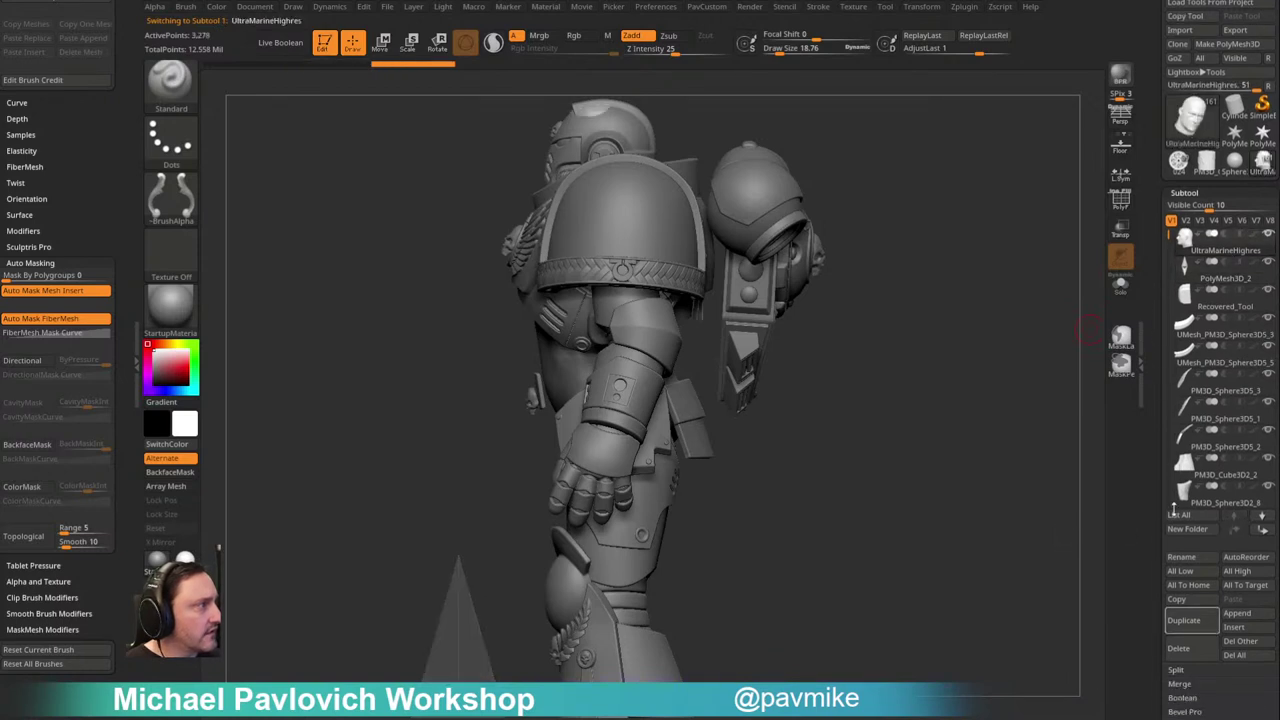
pyautogui.click(1188, 643)
# Step: Shrink the inserted star and move it inside the marine's torso with transparency on
pyautogui.keyDown('ctrl'); pyautogui.moveTo(935, 371); pyautogui.dragTo(940, 297, button='right'); pyautogui.keyUp('ctrl')
pyautogui.click(1117, 228)
pyautogui.keyDown('alt'); pyautogui.moveTo(934, 220); pyautogui.dragTo(942, 325, button='right'); pyautogui.keyUp('alt')
pyautogui.press('w')
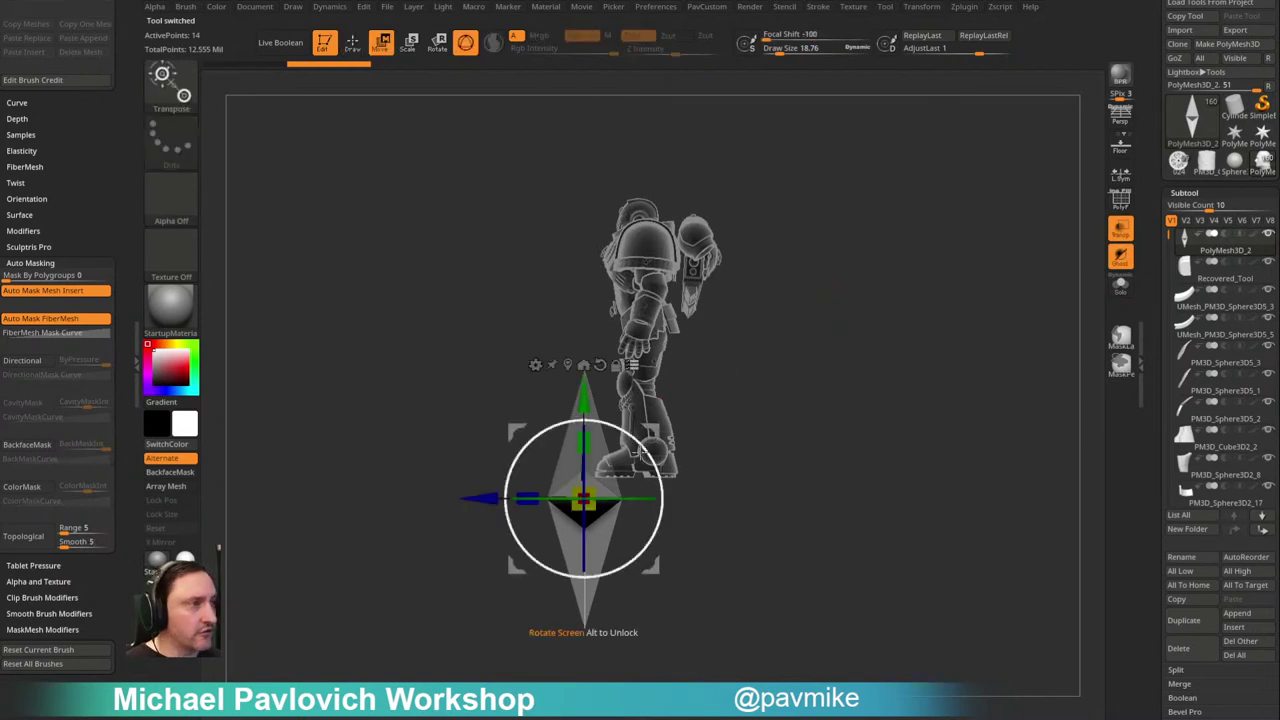
pyautogui.moveTo(586, 500); pyautogui.dragTo(535, 523)
pyautogui.moveTo(655, 428)
pyautogui.mouseDown()
pyautogui.moveTo(711, 290)
pyautogui.moveTo(711, 186)
pyautogui.mouseUp()
pyautogui.press('q')
pyautogui.keyDown('shift'); pyautogui.moveTo(823, 238); pyautogui.dragTo(897, 283); pyautogui.keyUp('shift')
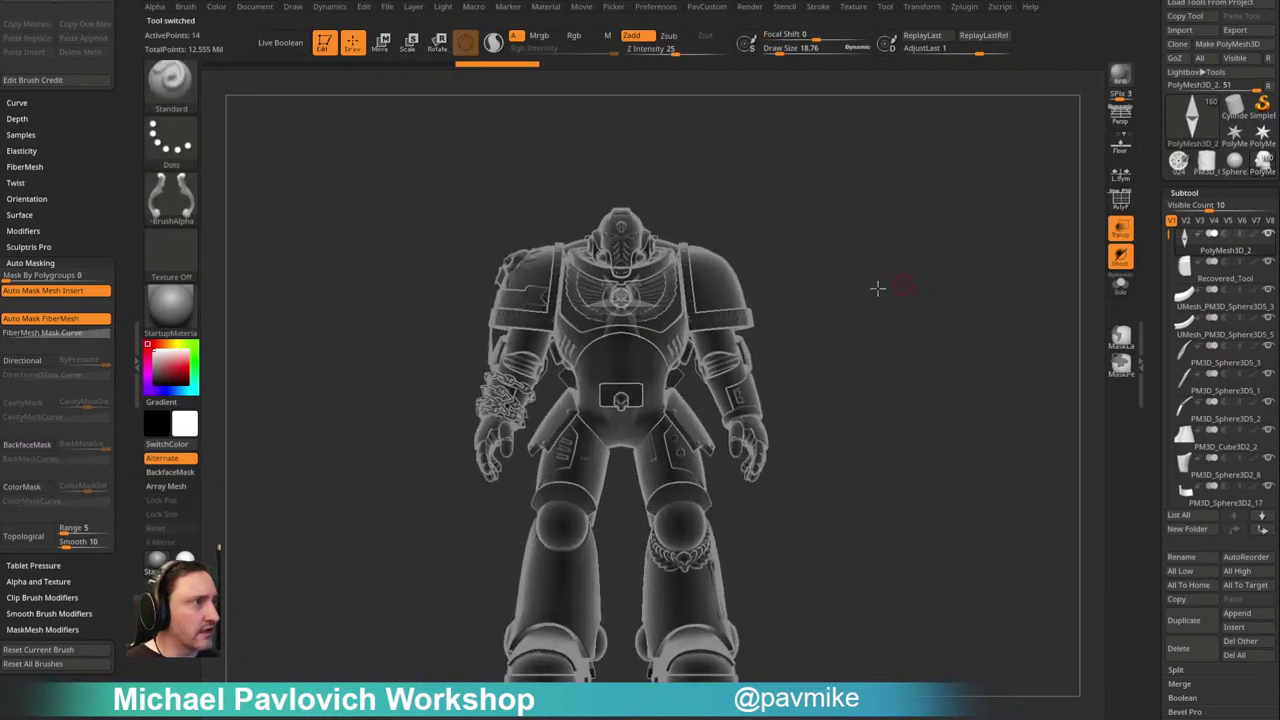
pyautogui.press('w')
pyautogui.moveTo(620, 305); pyautogui.dragTo(543, 307)
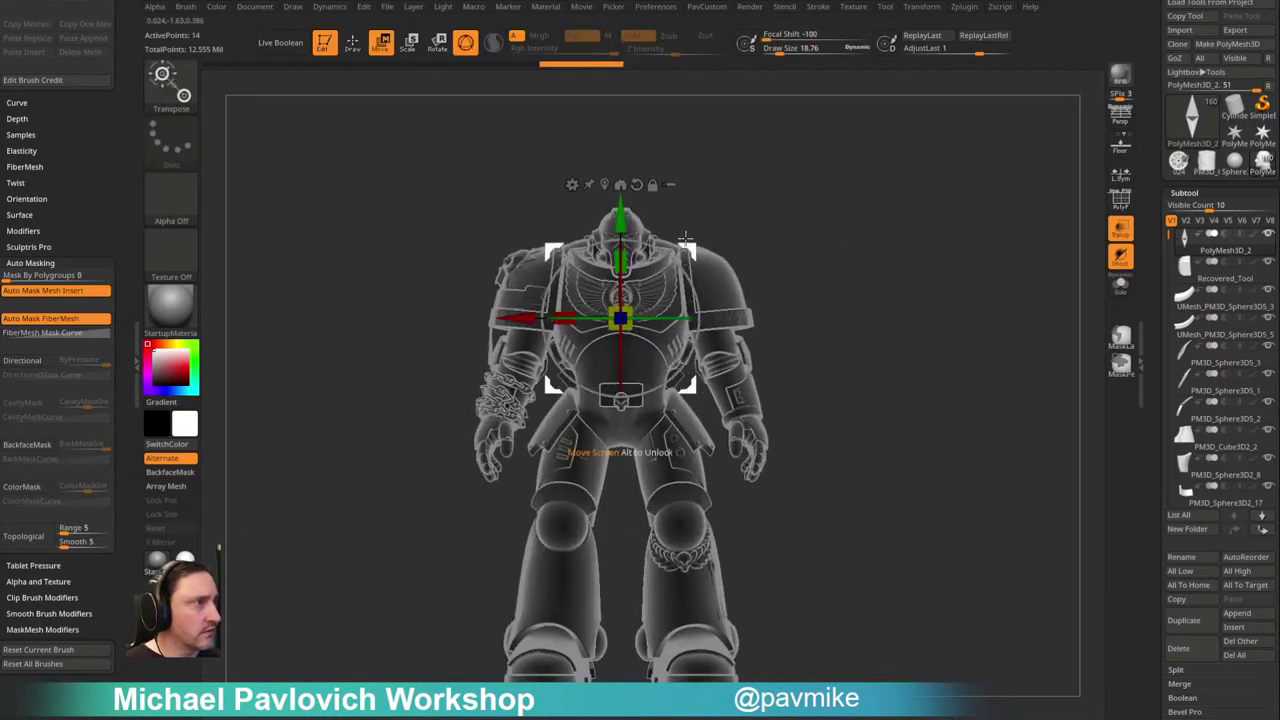
pyautogui.press('q')
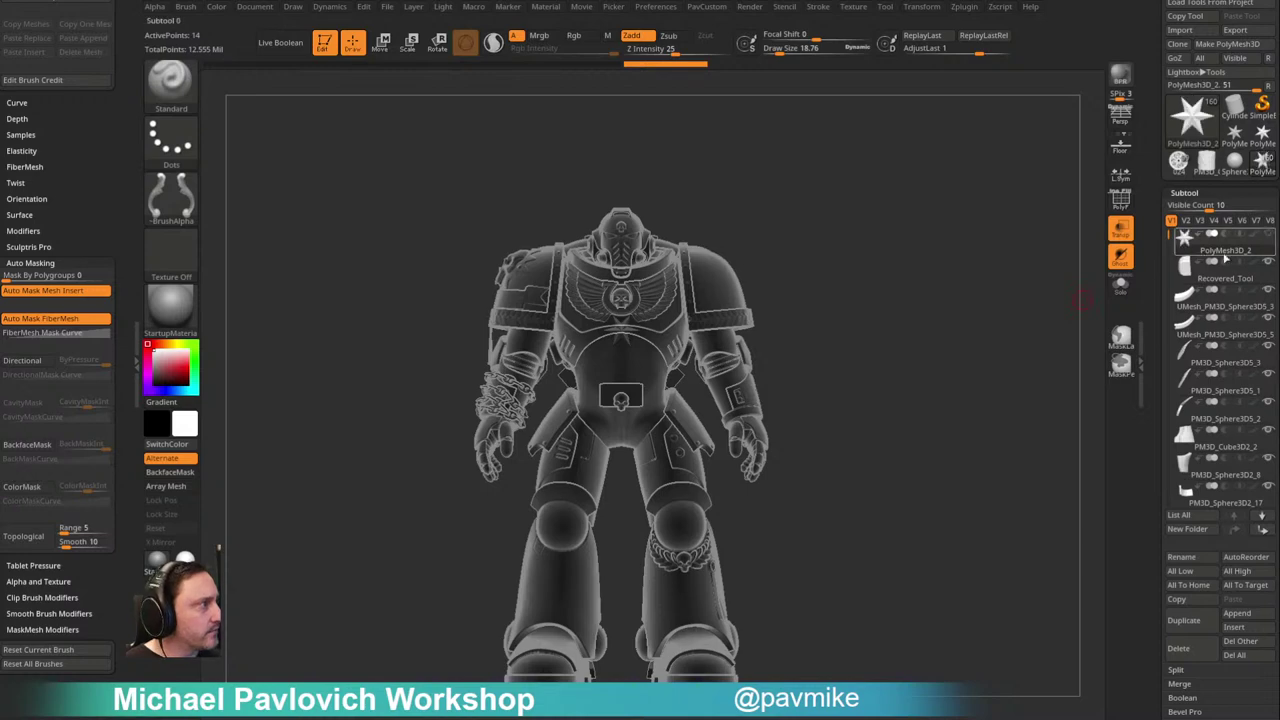
# Step: Build up volume on the torso's sides and hips with the ClayBuildup brush
pyautogui.click(1220, 286)
pyautogui.moveTo(1003, 293)
pyautogui.mouseDown()
pyautogui.moveTo(877, 283)
pyautogui.moveTo(927, 172)
pyautogui.moveTo(1000, 192)
pyautogui.moveTo(987, 179)
pyautogui.moveTo(997, 203)
pyautogui.moveTo(1066, 169)
pyautogui.mouseUp()
pyautogui.keyDown('alt'); pyautogui.click(663, 400); pyautogui.keyUp('alt')
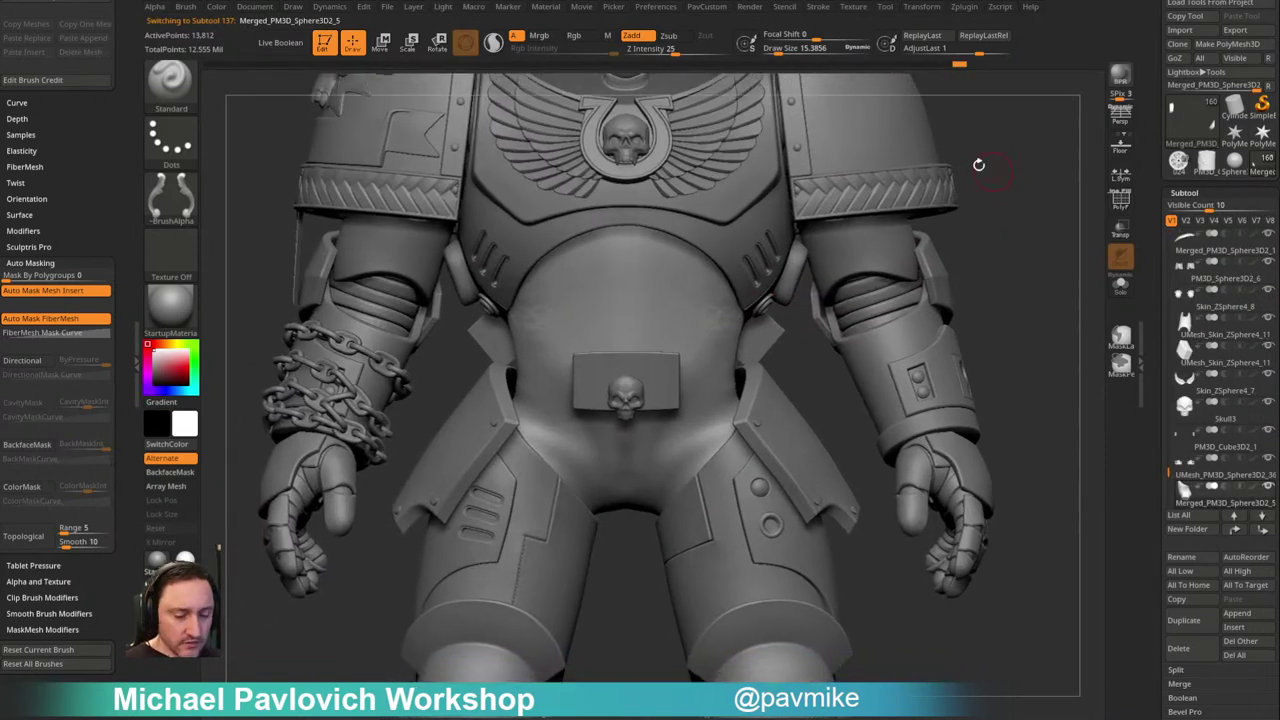
pyautogui.press('b')
pyautogui.press('c')
pyautogui.press('b')
pyautogui.press('s')
pyautogui.click(565, 389)
pyautogui.press('[')
pyautogui.press('[')
pyautogui.press('[')
pyautogui.moveTo(532, 388)
pyautogui.mouseDown()
pyautogui.moveTo(566, 468)
pyautogui.moveTo(608, 505)
pyautogui.mouseUp()
pyautogui.moveTo(566, 425); pyautogui.dragTo(643, 473)
# Step: Smooth the built-up abdomen and fill out the torso's lower belly and groin with more clay strokes
pyautogui.moveTo(991, 249); pyautogui.dragTo(915, 270)
pyautogui.keyDown('shift'); pyautogui.moveTo(590, 395); pyautogui.dragTo(651, 466); pyautogui.keyUp('shift')
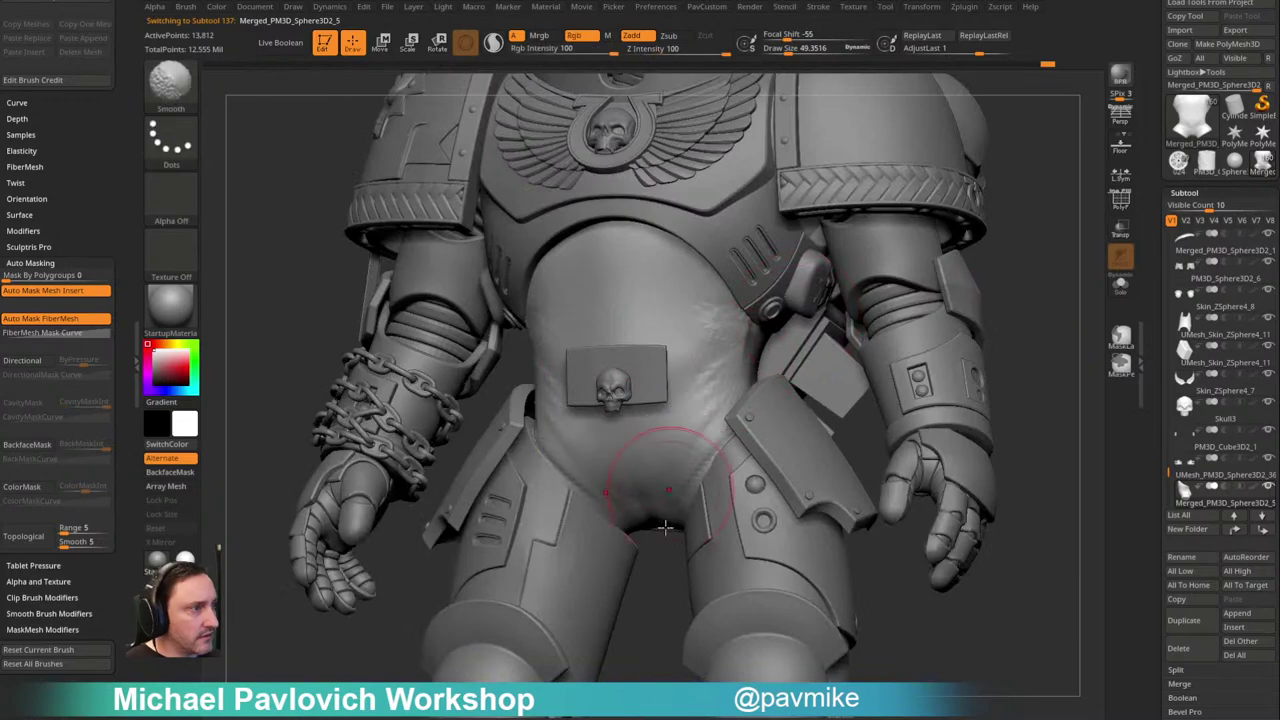
pyautogui.moveTo(645, 600); pyautogui.dragTo(634, 463)
pyautogui.moveTo(550, 418); pyautogui.dragTo(590, 508)
pyautogui.moveTo(600, 408); pyautogui.dragTo(660, 543)
# Step: Smooth the torso's hips and underside and lower the Smooth brush's Z Intensity to 29
pyautogui.moveTo(660, 545); pyautogui.dragTo(668, 640, button='right')
pyautogui.moveTo(727, 429)
pyautogui.keyDown('shift'); pyautogui.mouseDown()
pyautogui.moveTo(612, 425)
pyautogui.moveTo(834, 301)
pyautogui.mouseUp(); pyautogui.keyUp('shift')
pyautogui.moveTo(834, 301); pyautogui.dragTo(839, 448, button='right')
pyautogui.moveTo(839, 448)
pyautogui.mouseDown()
pyautogui.moveTo(840, 426)
pyautogui.moveTo(912, 410)
pyautogui.moveTo(869, 466)
pyautogui.moveTo(845, 455)
pyautogui.mouseUp()
pyautogui.press('shift')
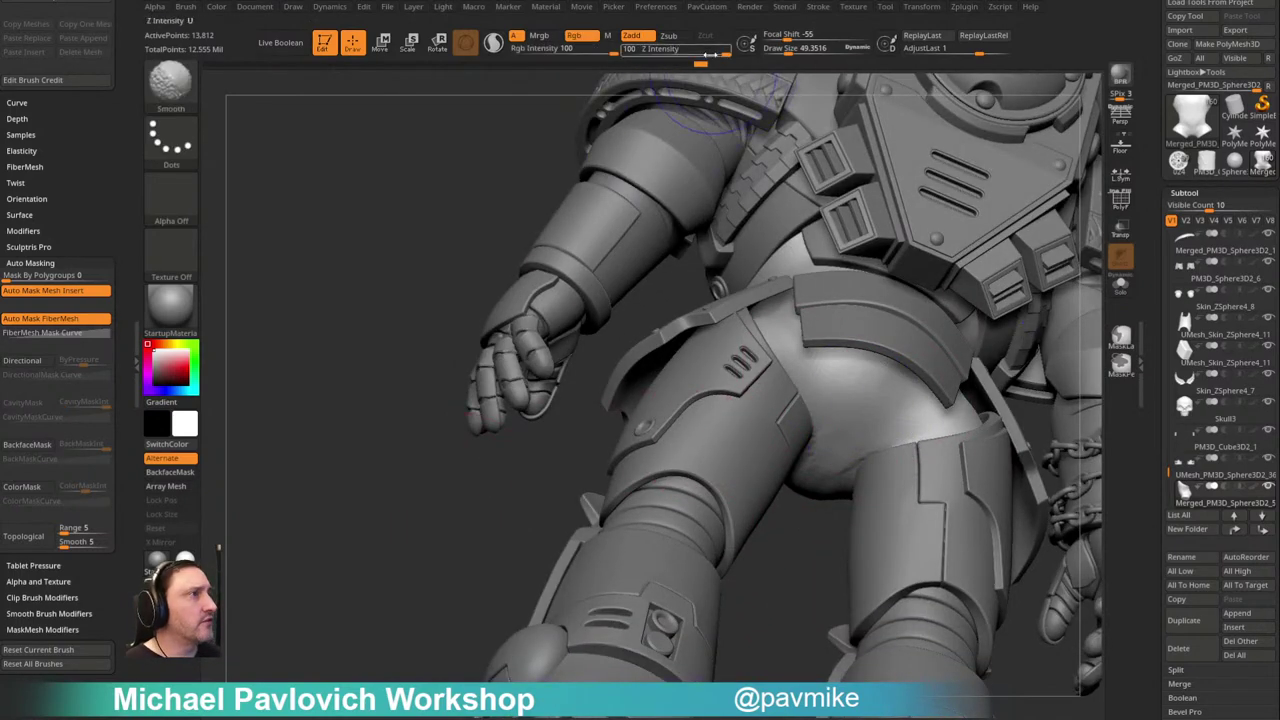
pyautogui.moveTo(597, 102); pyautogui.dragTo(642, 276, button='right')
pyautogui.keyDown('alt'); pyautogui.moveTo(439, 429); pyautogui.dragTo(233, 467, button='right'); pyautogui.keyUp('alt')
pyautogui.moveTo(672, 330)
pyautogui.mouseDown()
pyautogui.moveTo(643, 354)
pyautogui.moveTo(651, 300)
pyautogui.moveTo(686, 334)
pyautogui.mouseUp()
pyautogui.press('1')
# Step: Delete the remaining rectangular buckle plate behind the skull on the abdomen
pyautogui.keyDown('alt'); pyautogui.click(781, 363); pyautogui.keyUp('alt')
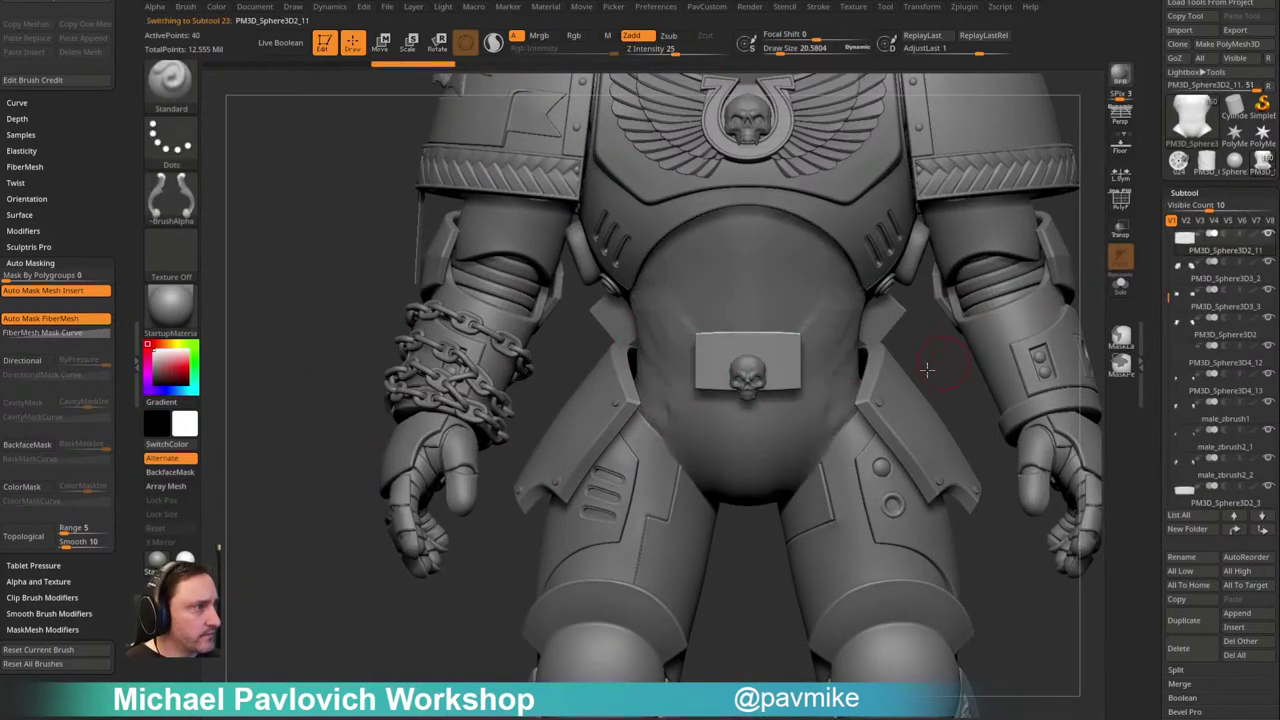
pyautogui.keyDown('alt'); pyautogui.moveTo(937, 366); pyautogui.dragTo(728, 413, button='right'); pyautogui.keyUp('alt')
pyautogui.keyDown('alt'); pyautogui.moveTo(978, 255); pyautogui.dragTo(1045, 243, button='right'); pyautogui.keyUp('alt')
pyautogui.press('s')
pyautogui.click(1000, 247)
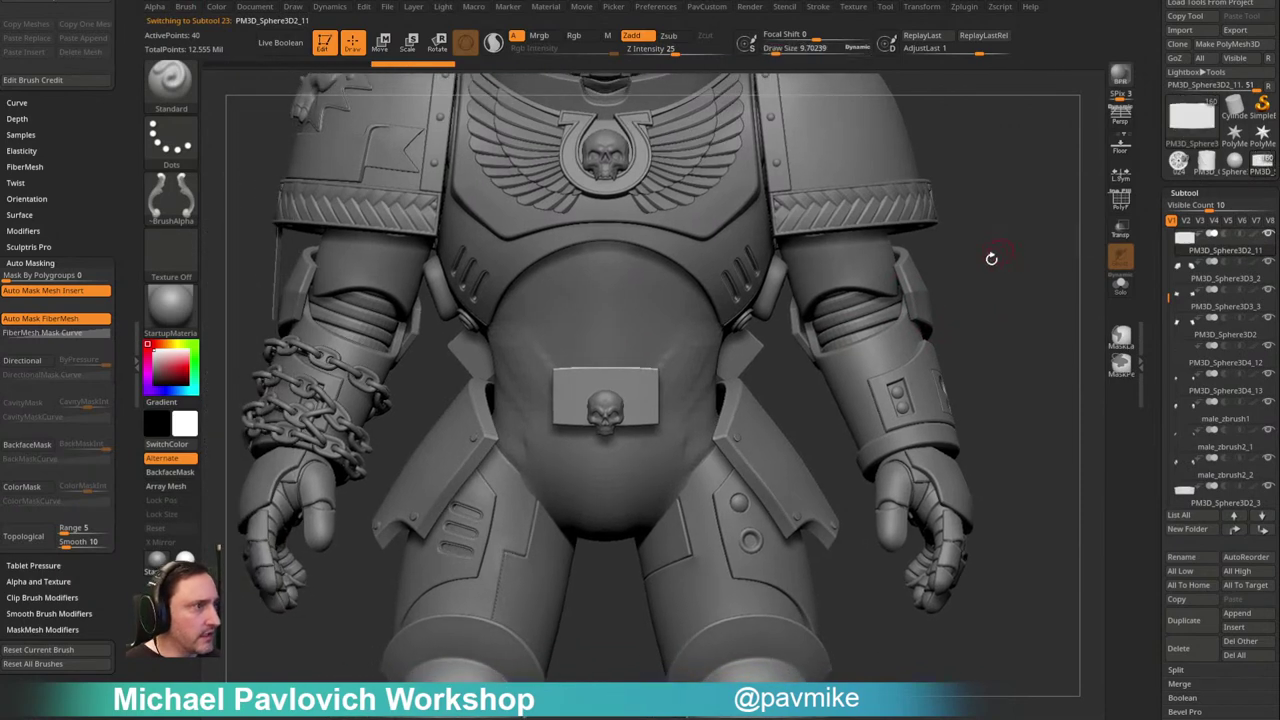
pyautogui.scroll(-3, 1147, 459)
pyautogui.click(1180, 506)
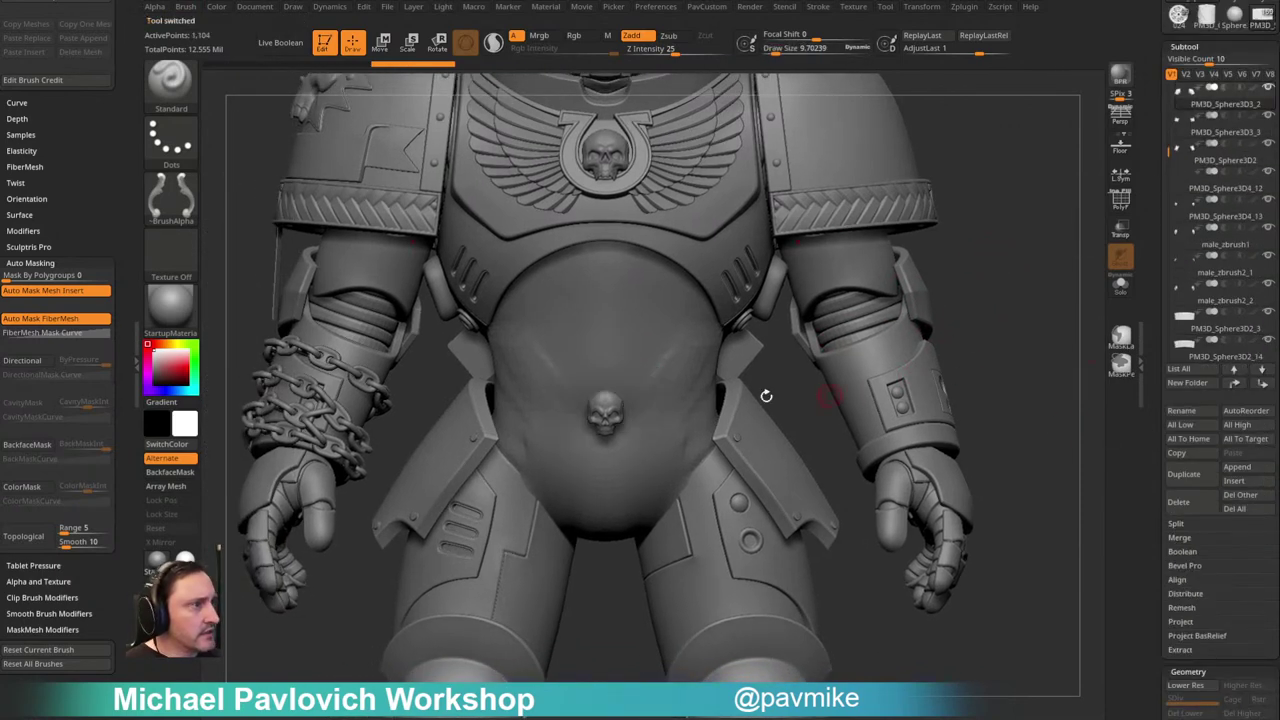
# Step: Reselect the torso and smooth the creases on its abdomen with a draw size of about 41
pyautogui.keyDown('alt'); pyautogui.moveTo(993, 156); pyautogui.dragTo(1039, 144, button='right'); pyautogui.keyUp('alt')
pyautogui.press('s')
pyautogui.moveTo(670, 406)
pyautogui.mouseDown()
pyautogui.moveTo(697, 406)
pyautogui.moveTo(672, 406)
pyautogui.mouseUp()
pyautogui.keyDown('alt'); pyautogui.click(655, 404); pyautogui.keyUp('alt')
pyautogui.keyDown('alt'); pyautogui.click(706, 362); pyautogui.keyUp('alt')
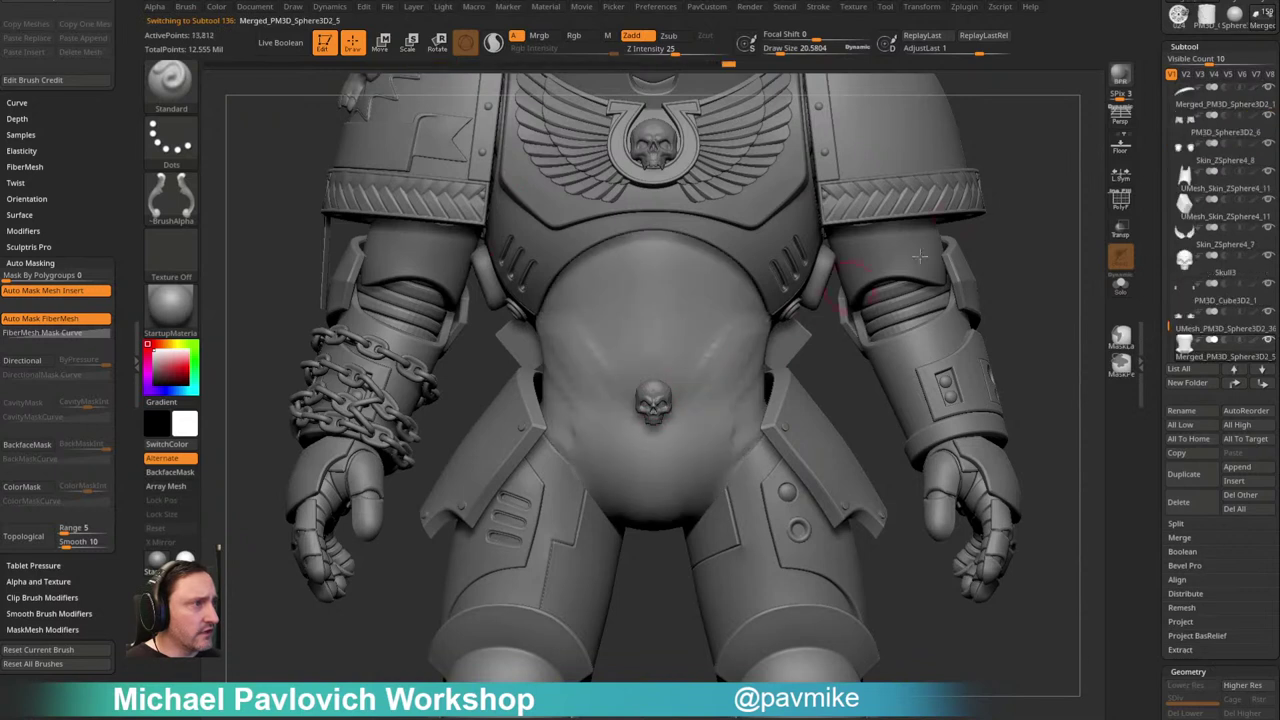
pyautogui.keyDown('alt'); pyautogui.moveTo(968, 153); pyautogui.dragTo(983, 199, button='right'); pyautogui.keyUp('alt')
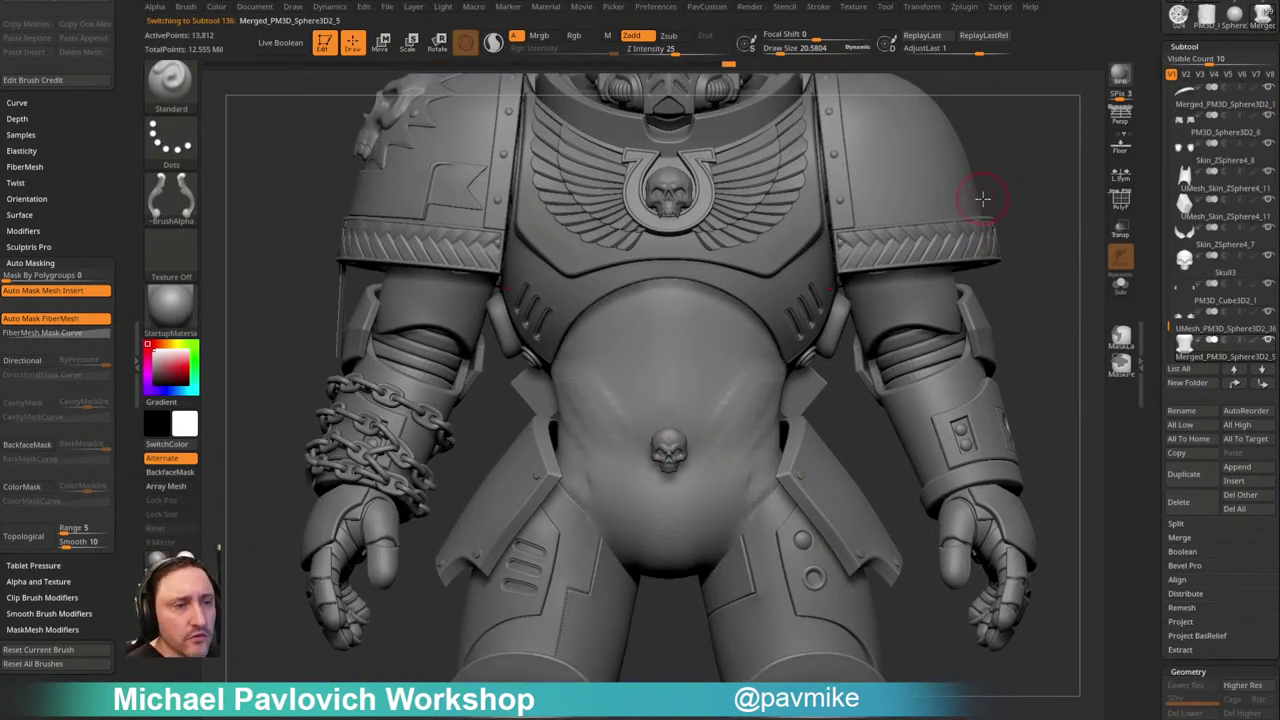
pyautogui.press('s')
pyautogui.moveTo(597, 397); pyautogui.dragTo(650, 397)
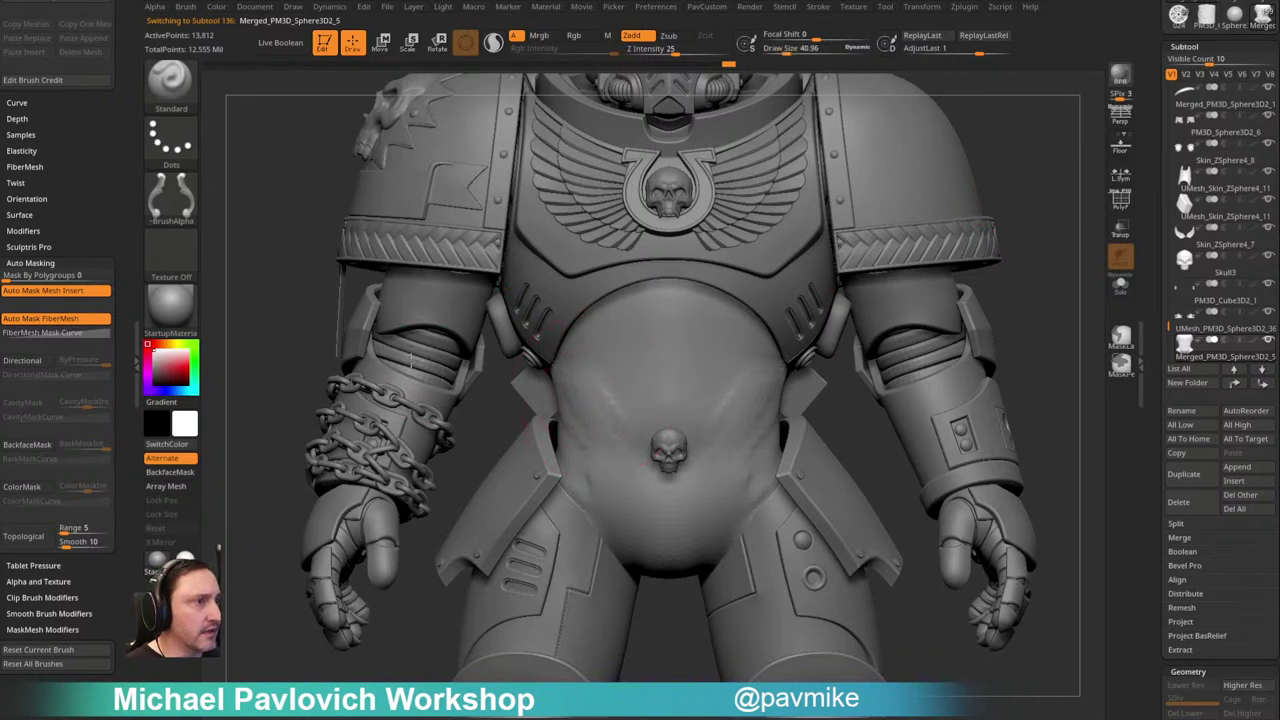
pyautogui.keyDown('alt'); pyautogui.click(411, 362); pyautogui.keyUp('alt')
pyautogui.keyDown('alt'); pyautogui.click(590, 410); pyautogui.keyUp('alt')
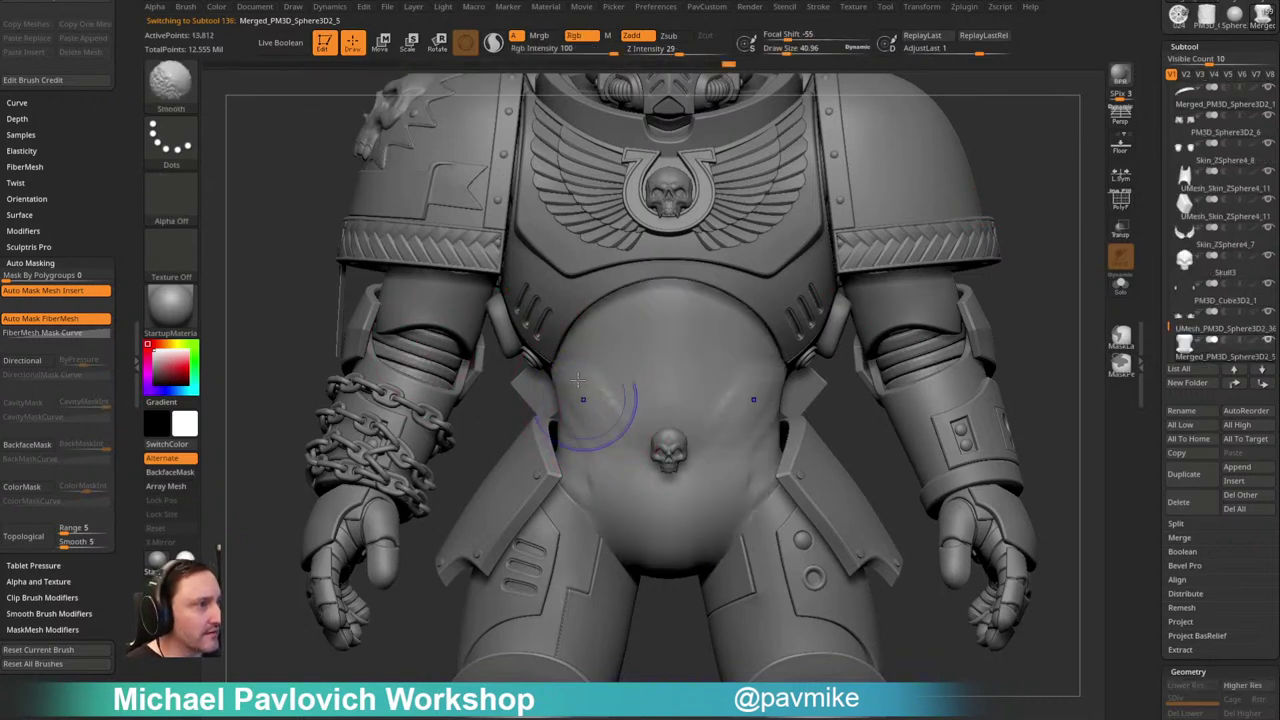
pyautogui.press('shift')
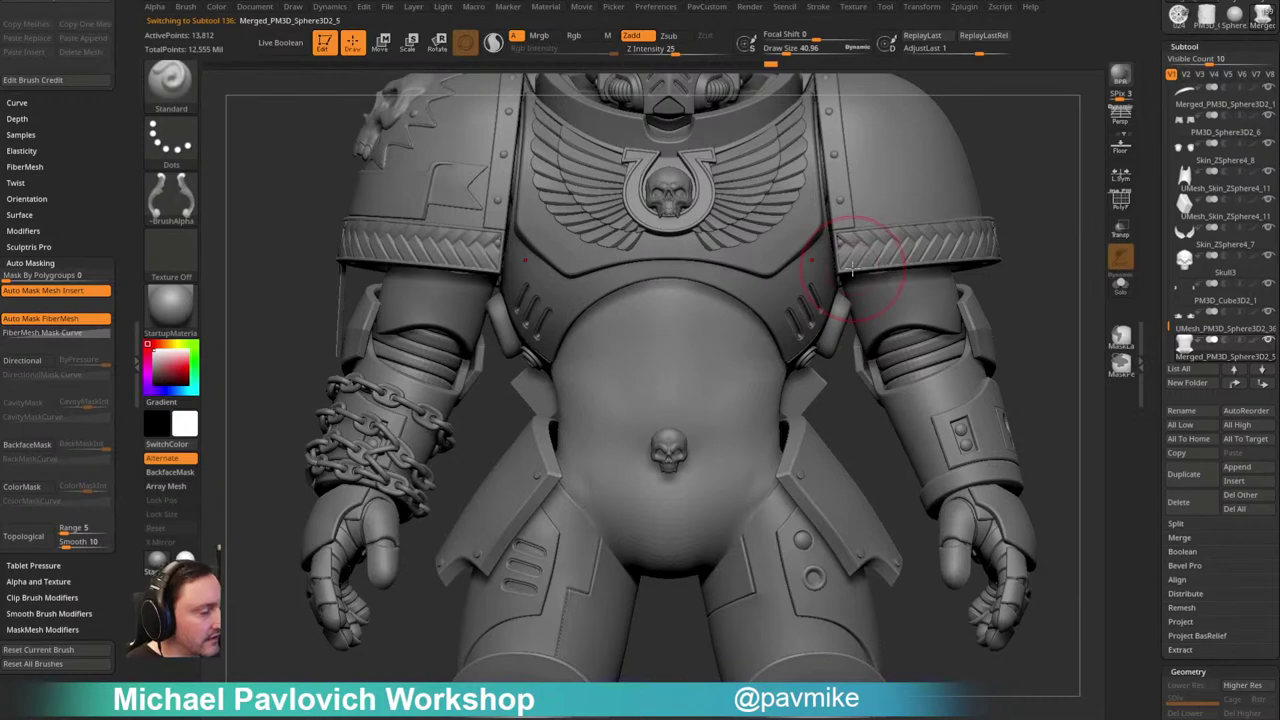
# Step: Mask an angular line across the torso's upper abdomen below the chest plate with a draw size of about 11
pyautogui.moveTo(1025, 200); pyautogui.dragTo(1029, 151)
pyautogui.press('s')
pyautogui.moveTo(663, 389); pyautogui.dragTo(640, 390)
pyautogui.keyDown('alt'); pyautogui.moveTo(1034, 202); pyautogui.dragTo(1029, 179); pyautogui.keyUp('alt')
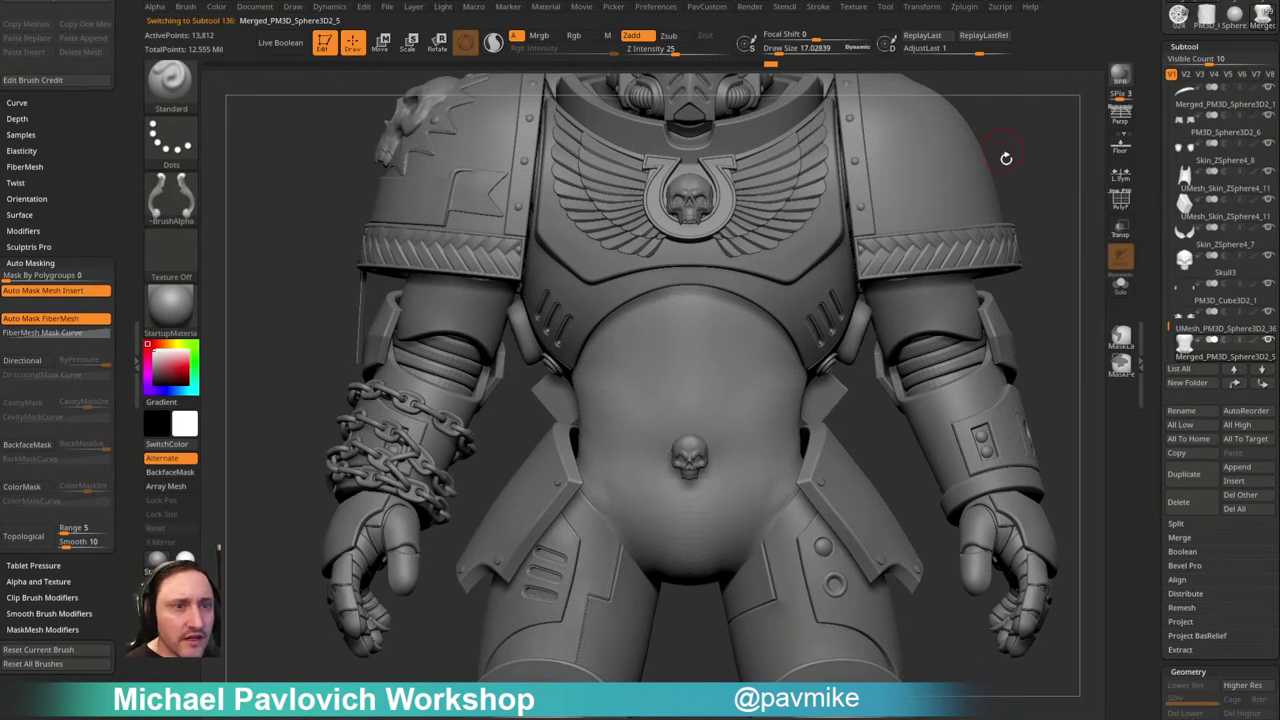
pyautogui.moveTo(1040, 129)
pyautogui.keyDown('alt'); pyautogui.mouseDown()
pyautogui.moveTo(1040, 160)
pyautogui.moveTo(1056, 130)
pyautogui.mouseUp(); pyautogui.keyUp('alt')
pyautogui.press('s')
pyautogui.moveTo(637, 364)
pyautogui.mouseDown()
pyautogui.moveTo(625, 418)
pyautogui.moveTo(737, 420)
pyautogui.mouseUp()
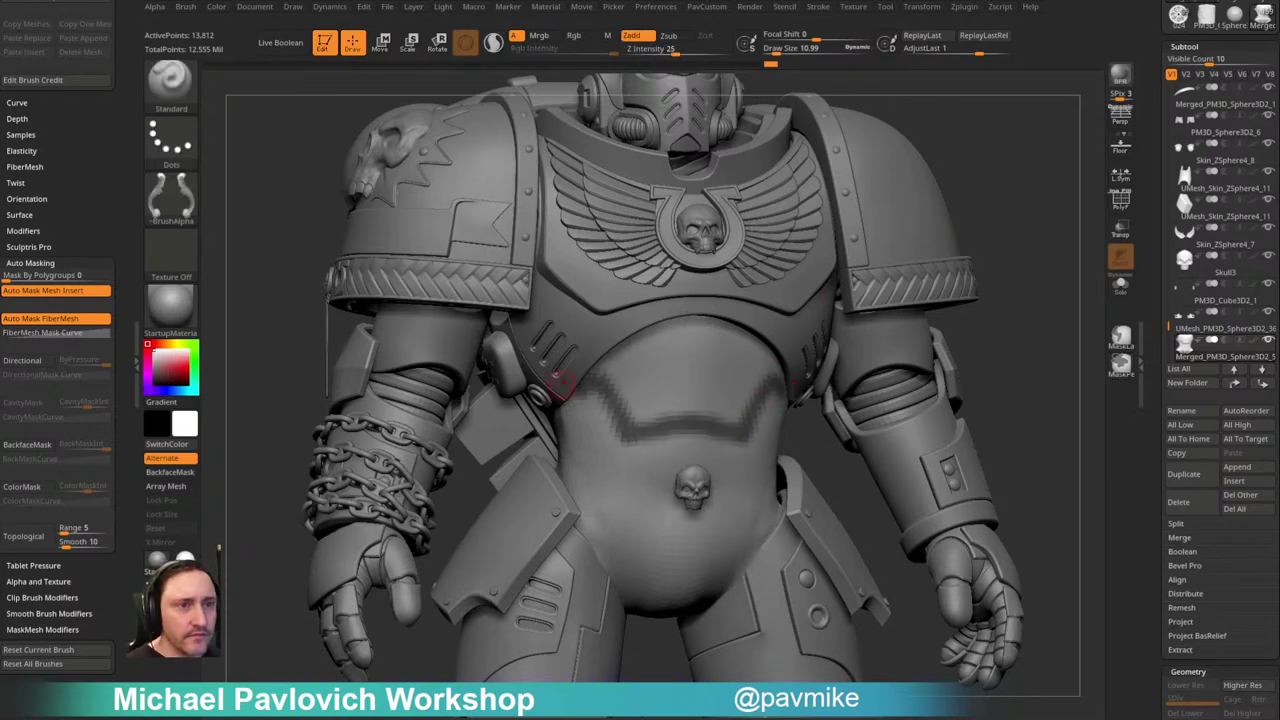
pyautogui.hotkey('alt', 'Tab')
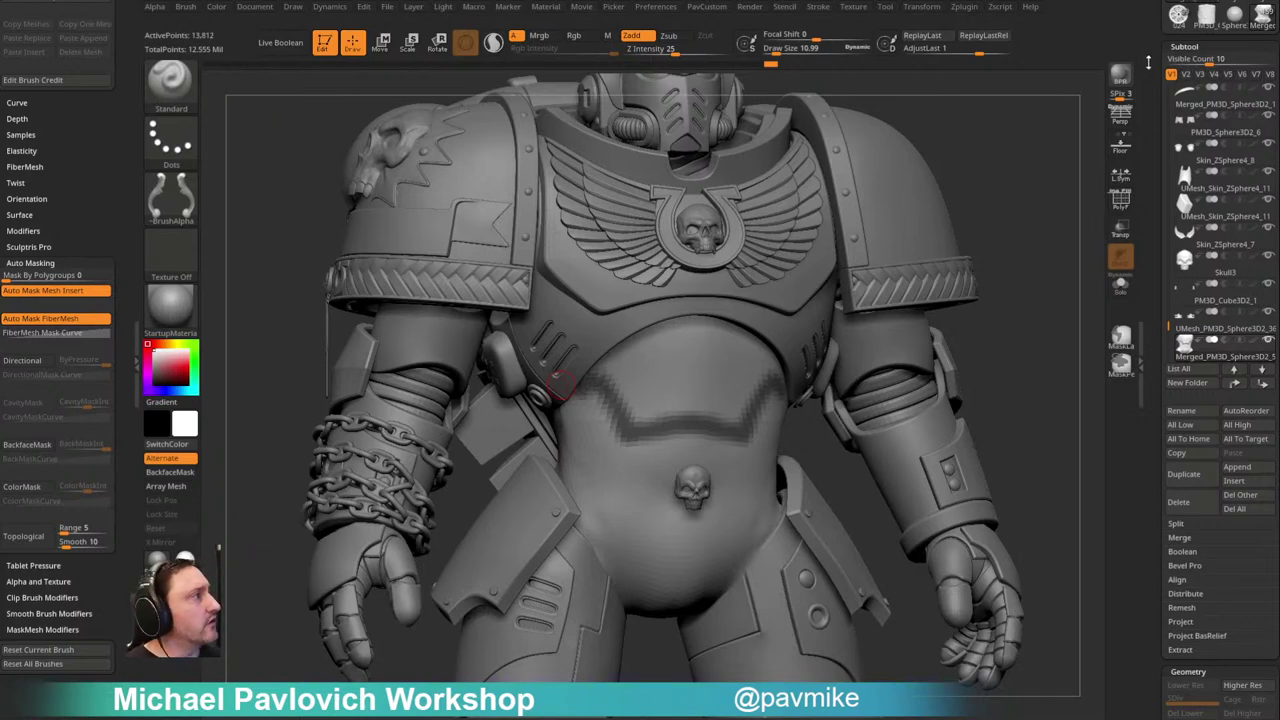
# Step: Delete all subtools of the leftover round accessory tool and return to the space marine tool
pyautogui.moveTo(1148, 64); pyautogui.dragTo(1150, 250)
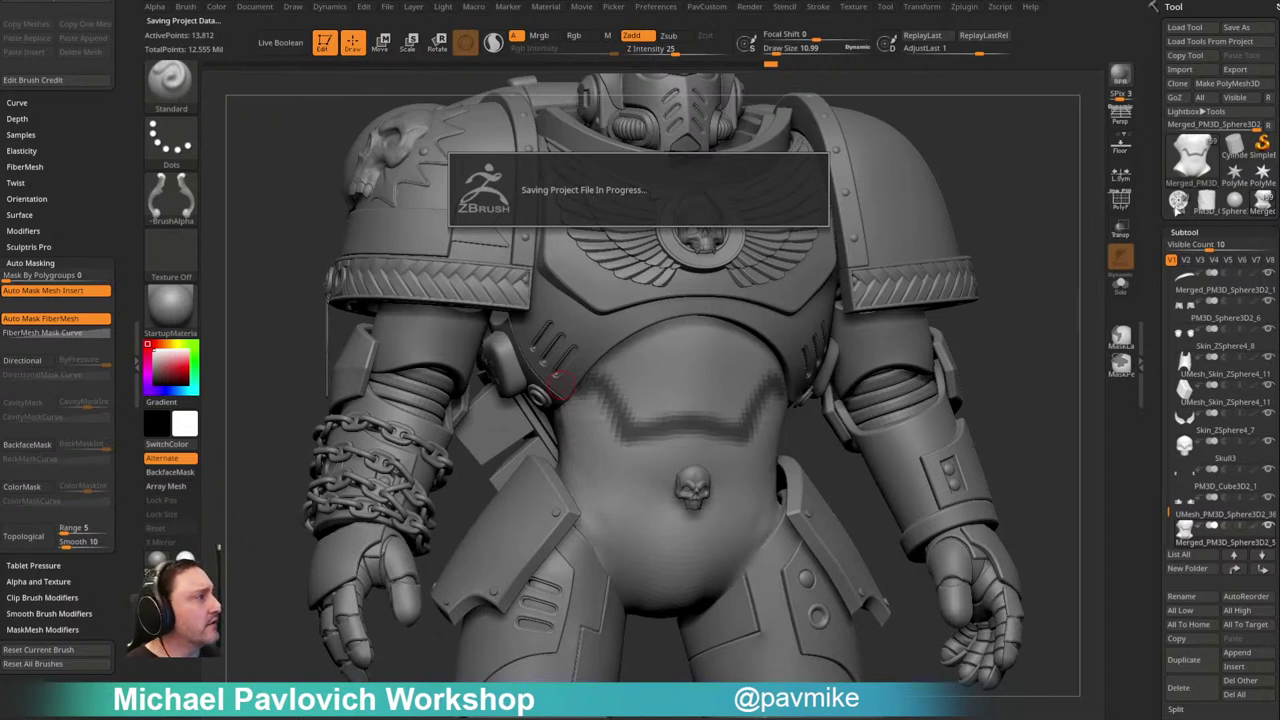
pyautogui.click(1180, 205)
pyautogui.moveTo(1155, 219); pyautogui.dragTo(1155, 2)
pyautogui.click(1231, 460)
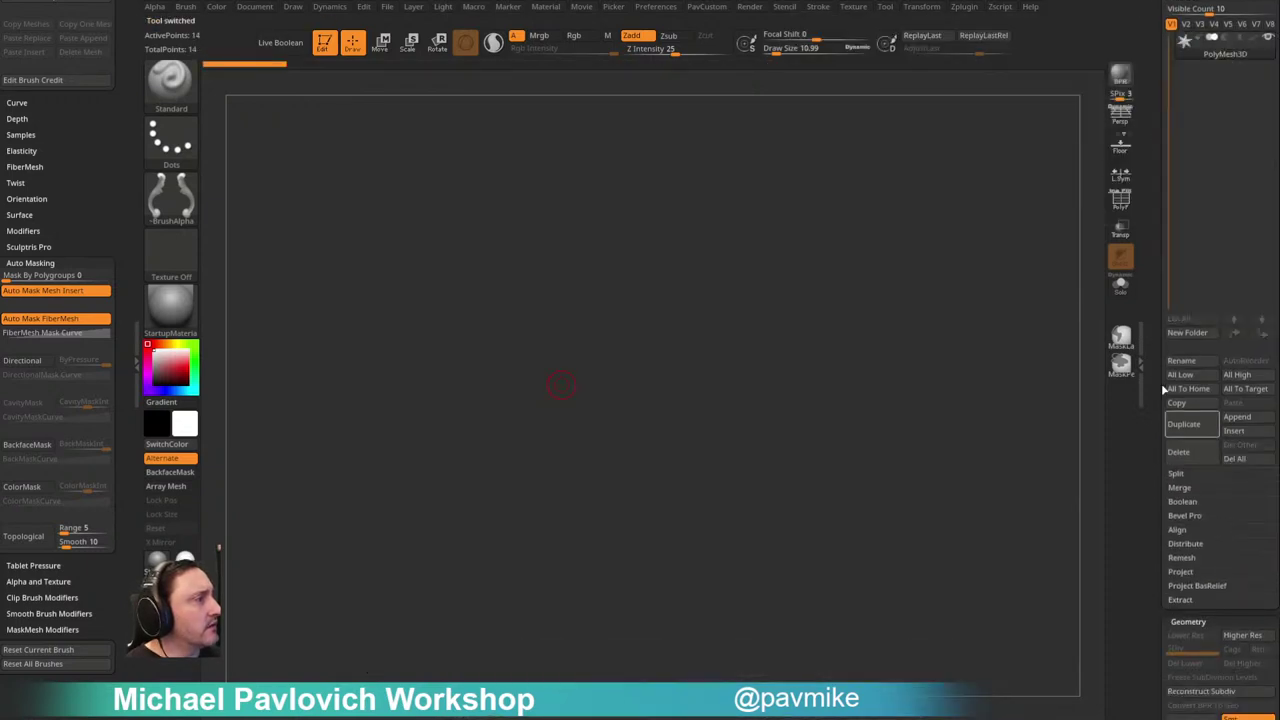
pyautogui.moveTo(1153, 306); pyautogui.dragTo(1165, 504)
pyautogui.click(1235, 201)
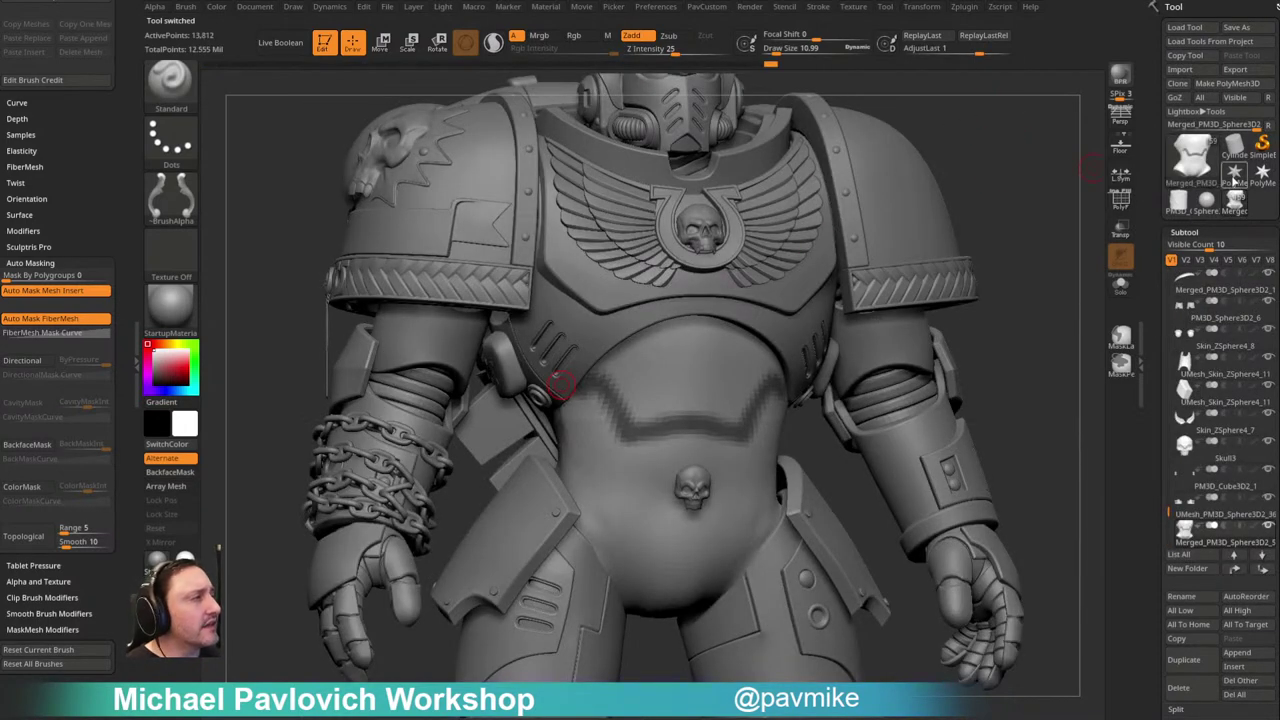
# Step: Delete all subtools of the leftover PM3D_Cylinder3D tool
pyautogui.click(1180, 202)
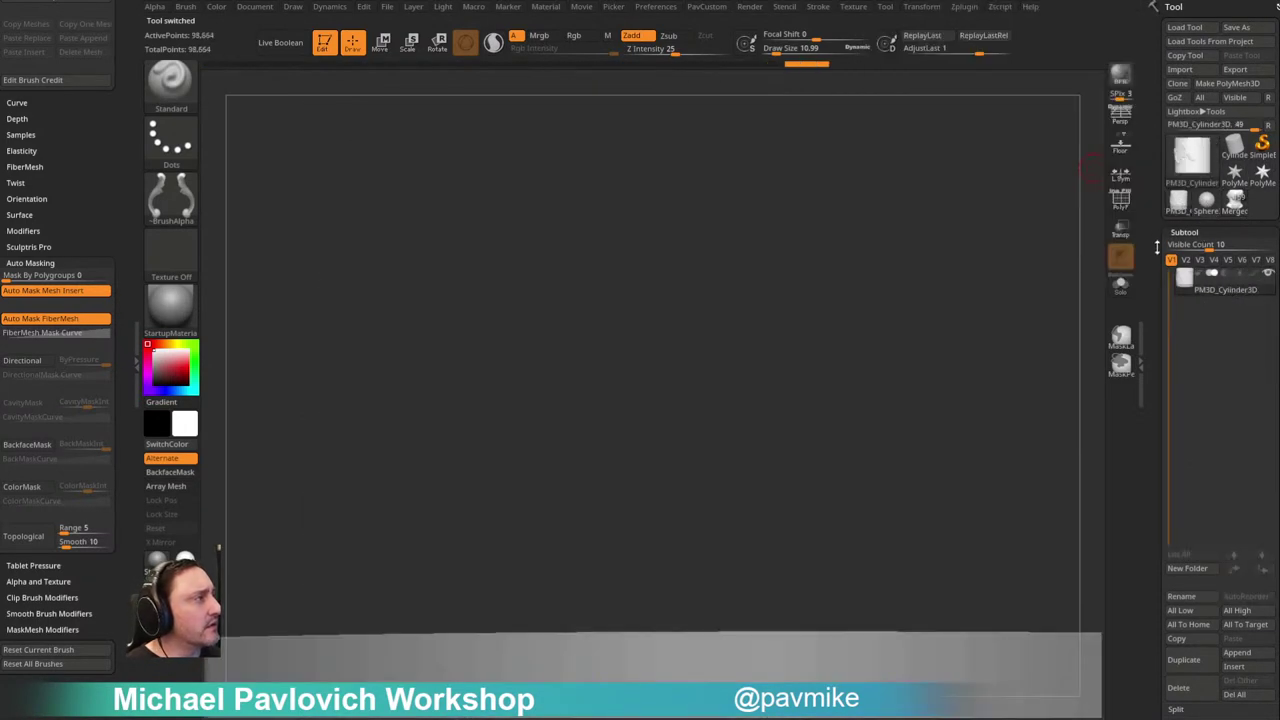
pyautogui.scroll(-1, 1160, 140)
pyautogui.moveTo(1159, 141); pyautogui.dragTo(1159, 0)
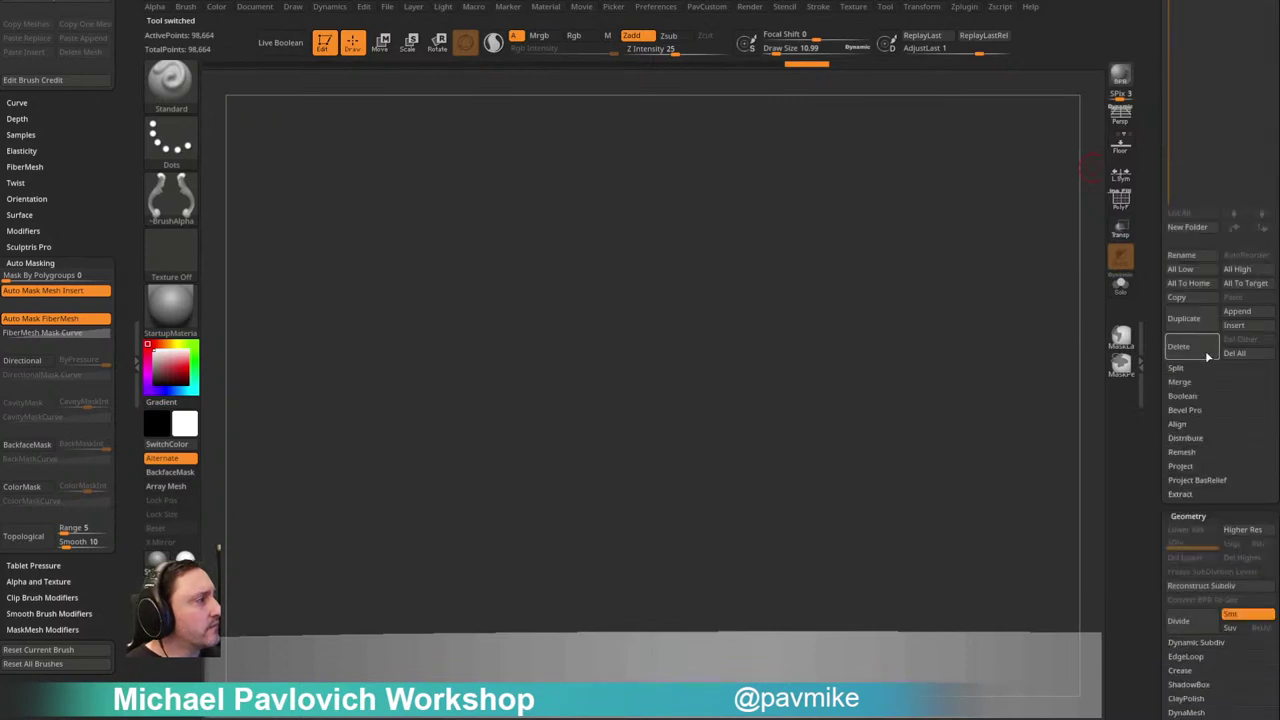
pyautogui.click(1231, 354)
pyautogui.moveTo(1153, 305); pyautogui.dragTo(1169, 383)
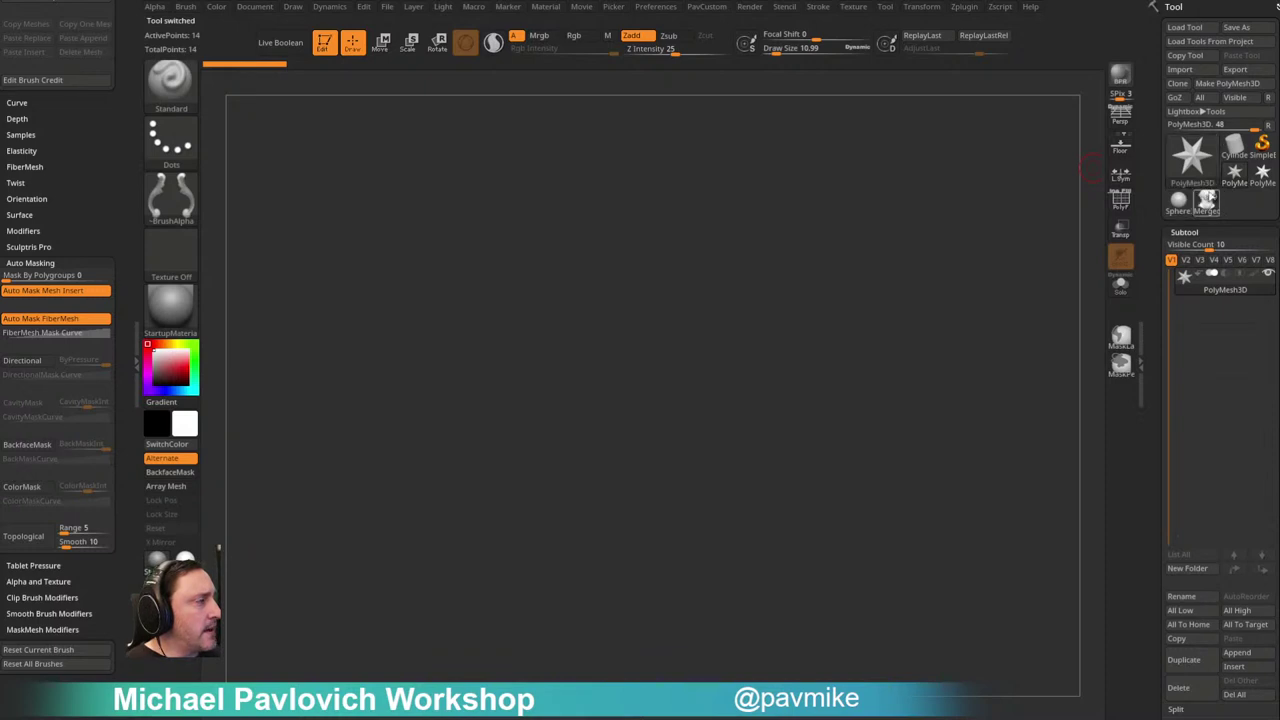
# Step: Create a polymesh from a Cylinder3D primitive with its vertical divisions reduced to the minimum
pyautogui.click(1234, 176)
pyautogui.click(1234, 146)
pyautogui.moveTo(639, 355); pyautogui.dragTo(1005, 188)
pyautogui.moveTo(1157, 85); pyautogui.dragTo(1154, 47)
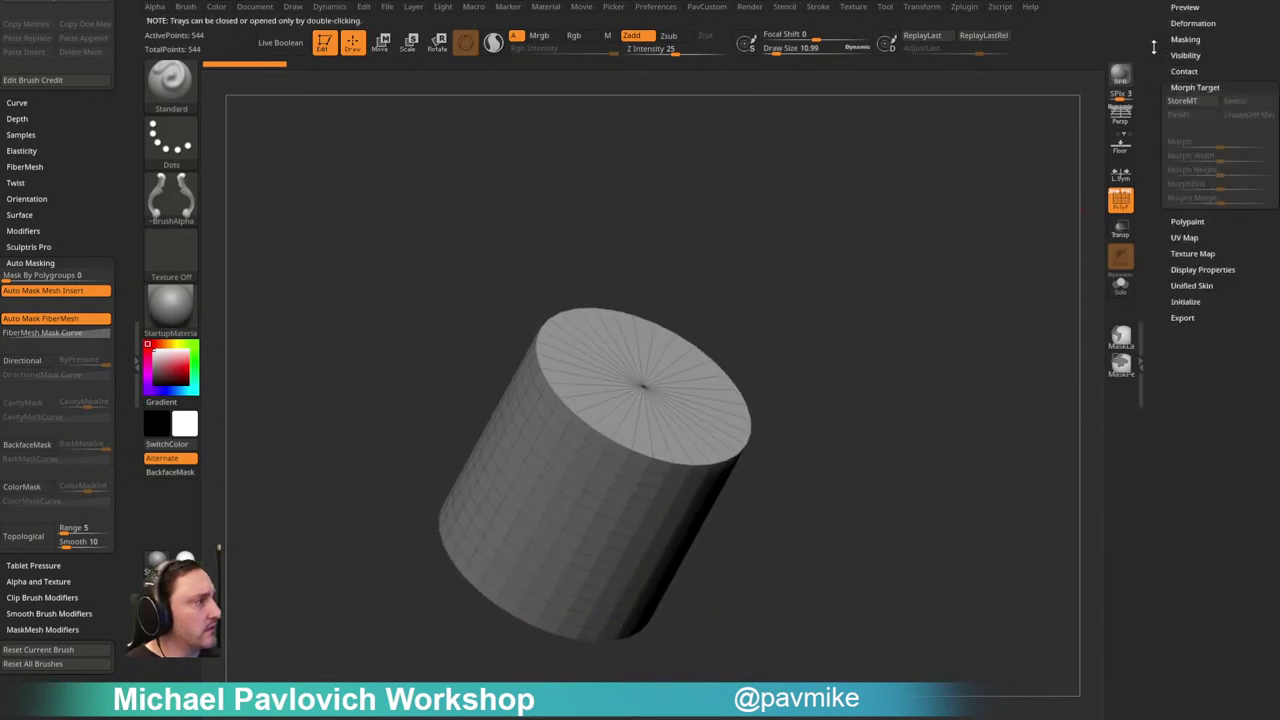
pyautogui.click(1186, 301)
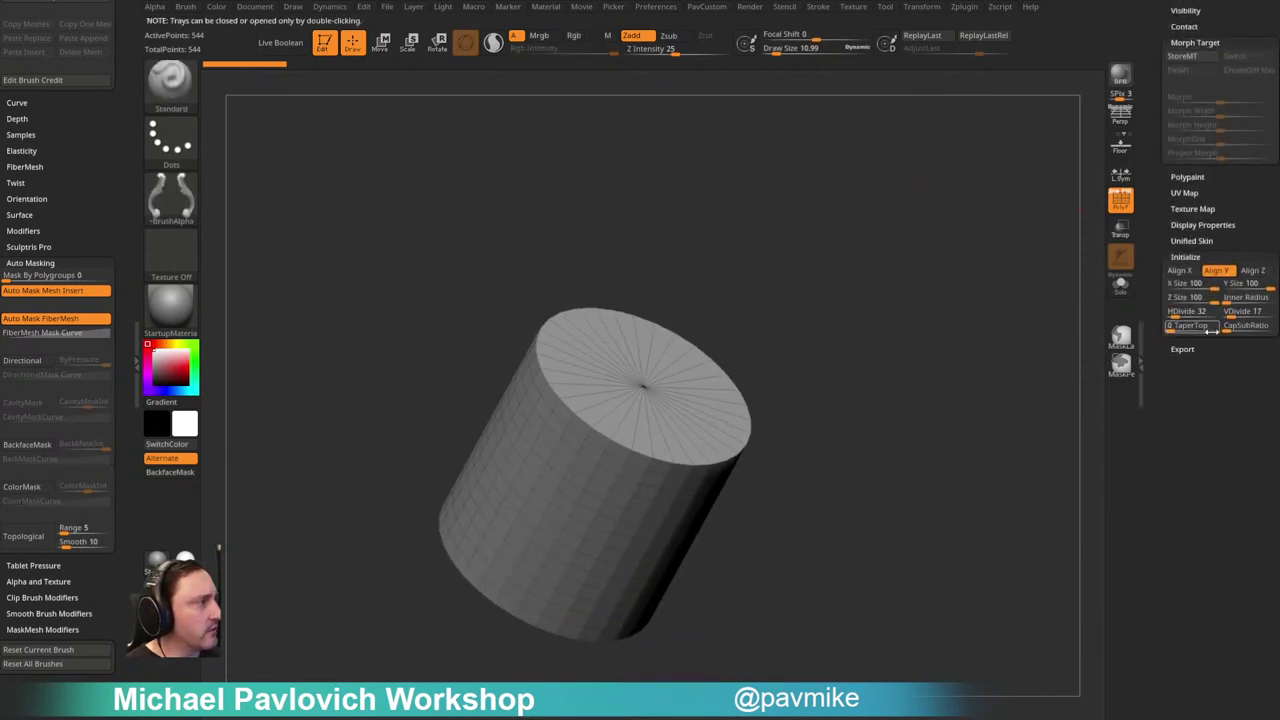
pyautogui.moveTo(1232, 314); pyautogui.dragTo(1023, 317)
pyautogui.moveTo(1146, 129); pyautogui.dragTo(1178, 227)
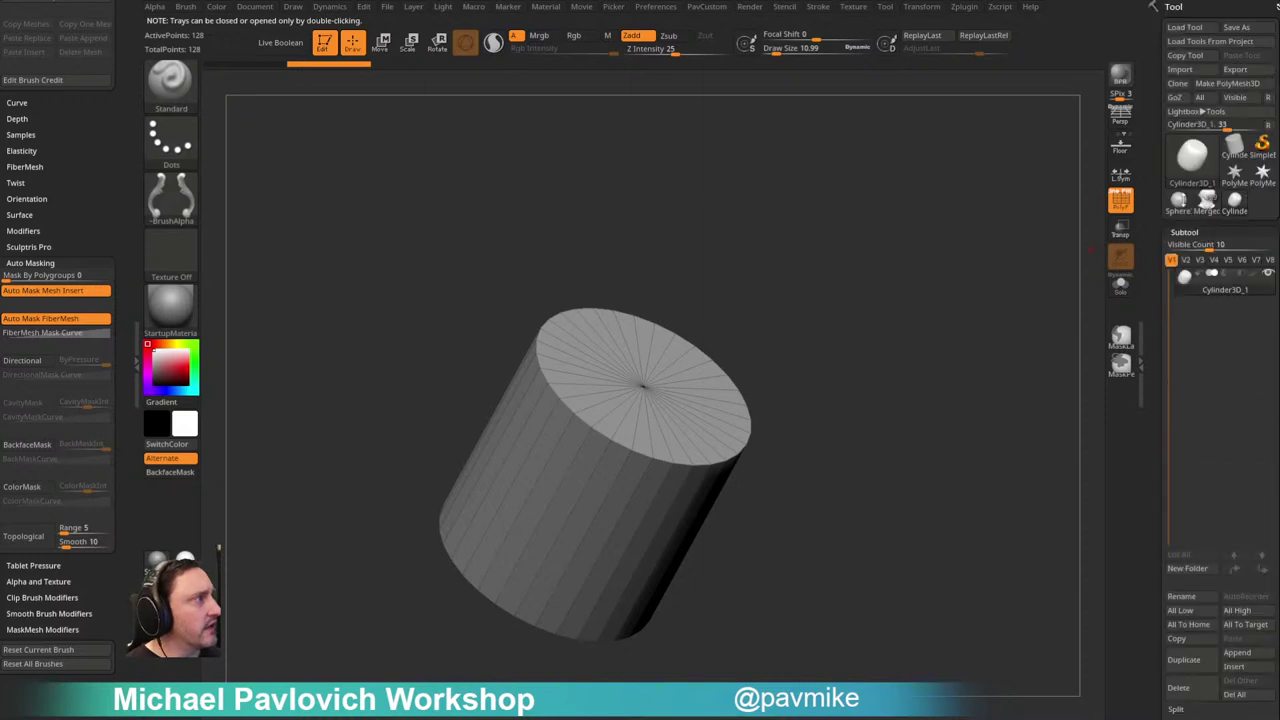
pyautogui.click(1227, 83)
# Step: Insert one edge loop around the cylinder's middle with ZModeler's Insert action targeting Multiple EdgeLoops
pyautogui.moveTo(865, 255)
pyautogui.mouseDown()
pyautogui.moveTo(914, 294)
pyautogui.moveTo(810, 280)
pyautogui.mouseUp()
pyautogui.press('b')
pyautogui.press('z')
pyautogui.press('m')
pyautogui.press('space')
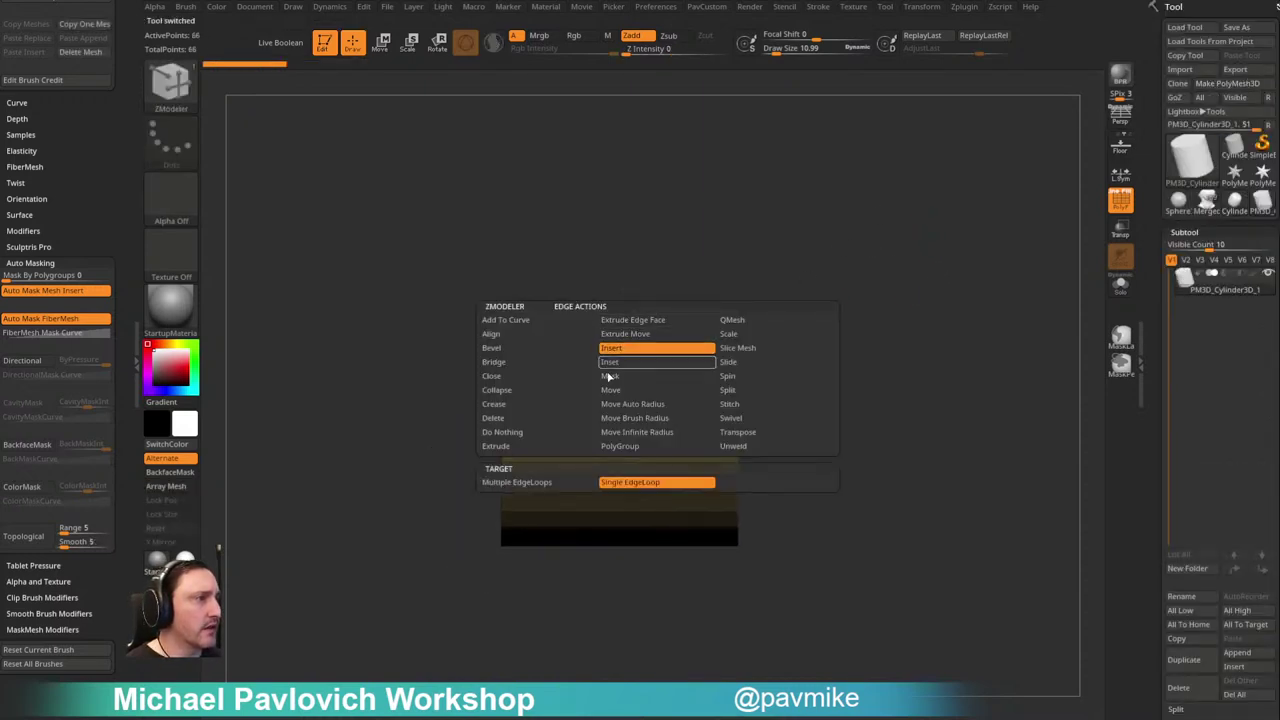
pyautogui.click(516, 482)
pyautogui.click(775, 566)
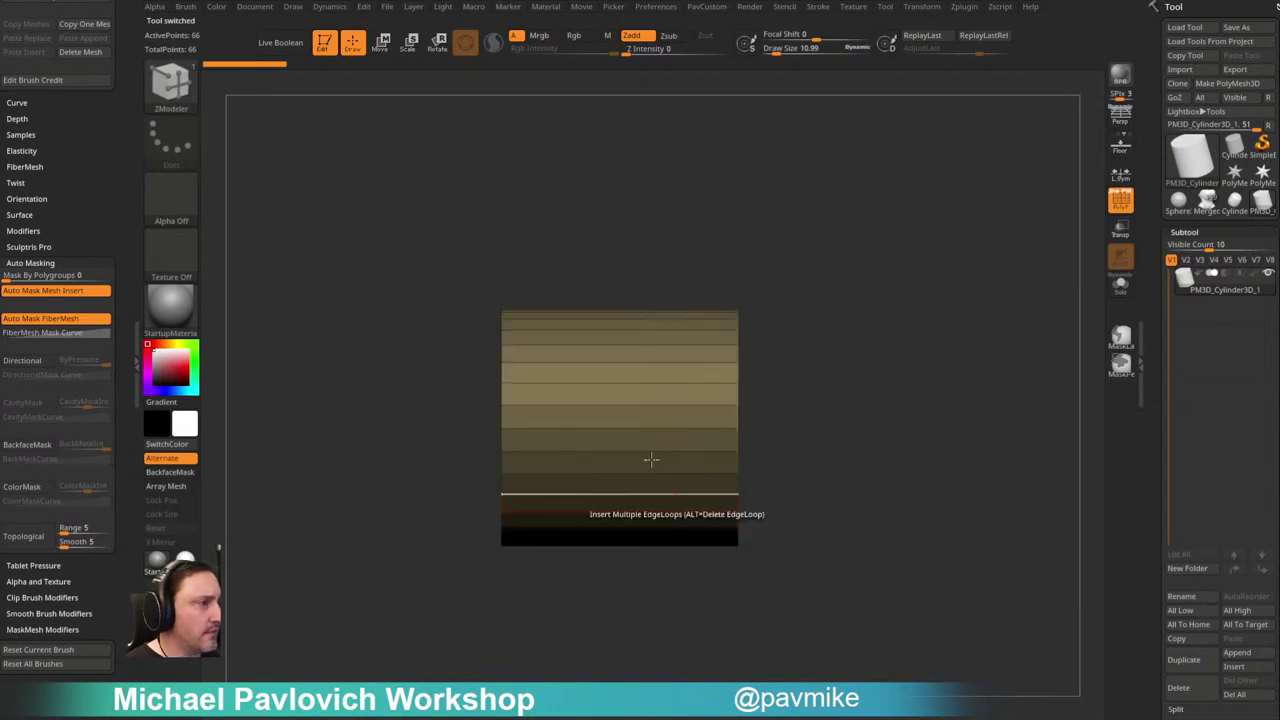
pyautogui.moveTo(619, 404); pyautogui.dragTo(886, 234)
pyautogui.hotkey('ctrl', 'z')
pyautogui.click(626, 403)
# Step: Stretch the cylinder along its length and frame it in the view
pyautogui.press('w')
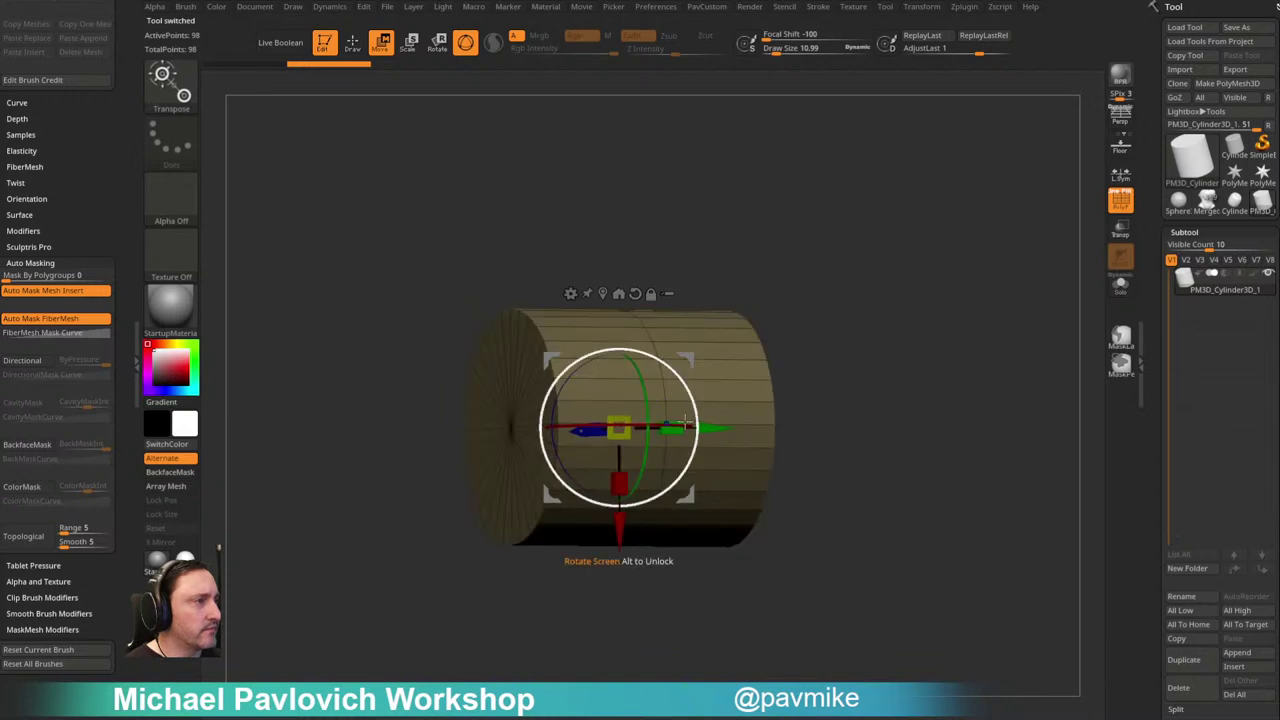
pyautogui.keyDown('shift'); pyautogui.moveTo(692, 421); pyautogui.dragTo(676, 426, button='right'); pyautogui.keyUp('shift')
pyautogui.moveTo(674, 428)
pyautogui.mouseDown()
pyautogui.moveTo(854, 414)
pyautogui.moveTo(976, 335)
pyautogui.mouseUp()
pyautogui.press('q')
pyautogui.press('f')
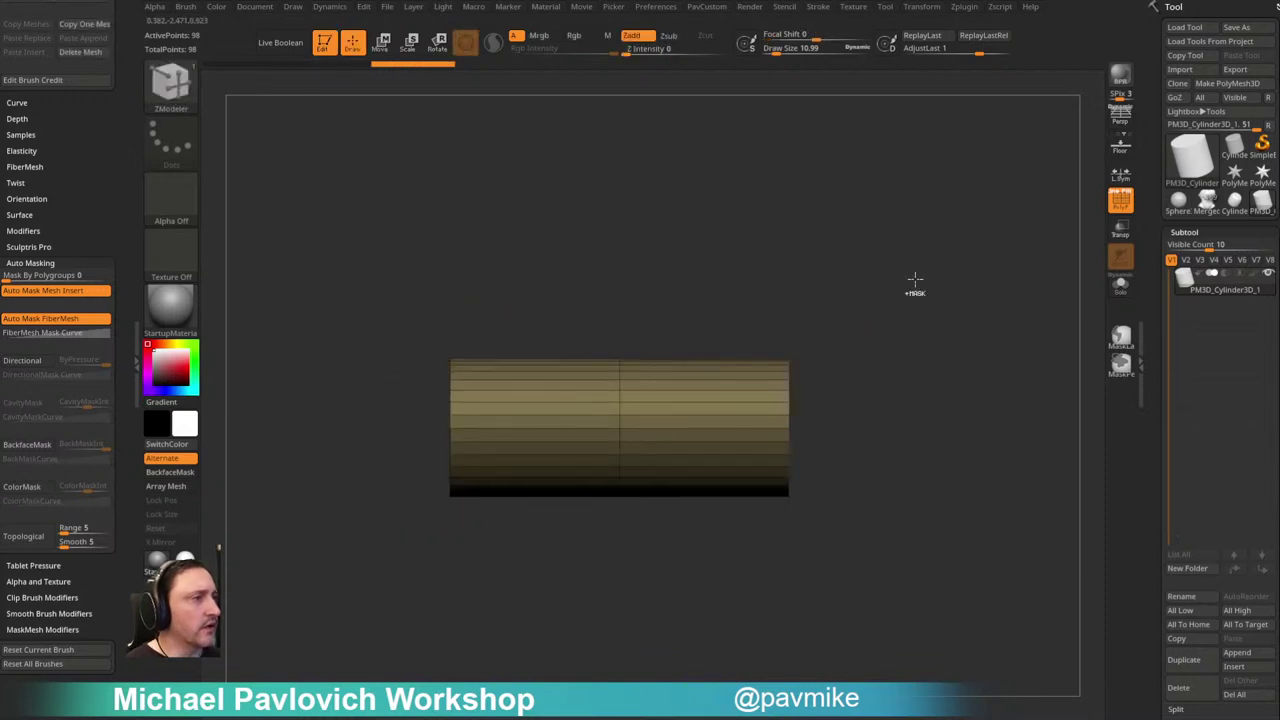
# Step: Try bending the cylinder at its single middle loop by masking one half and rotating the other half
pyautogui.keyDown('ctrl'); pyautogui.moveTo(886, 194); pyautogui.dragTo(610, 625); pyautogui.keyUp('ctrl')
pyautogui.keyDown('ctrl'); pyautogui.click(869, 341); pyautogui.keyUp('ctrl')
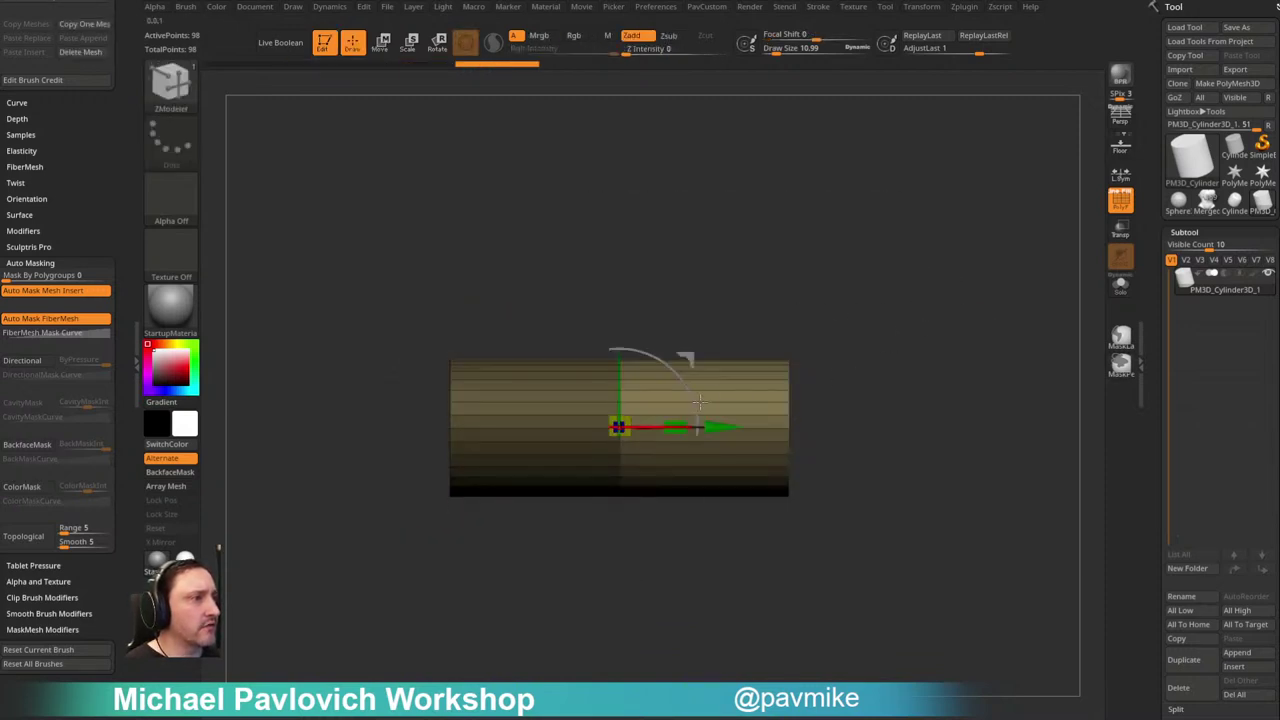
pyautogui.press('r')
pyautogui.moveTo(698, 412); pyautogui.dragTo(676, 488)
pyautogui.press('q')
pyautogui.moveTo(829, 346)
pyautogui.mouseDown(button='right')
pyautogui.moveTo(823, 329)
pyautogui.moveTo(862, 332)
pyautogui.mouseUp(button='right')
pyautogui.moveTo(861, 332); pyautogui.dragTo(869, 195)
pyautogui.keyDown('shift'); pyautogui.moveTo(812, 286); pyautogui.dragTo(811, 280); pyautogui.keyUp('shift')
pyautogui.hotkey('ctrl', 'z')
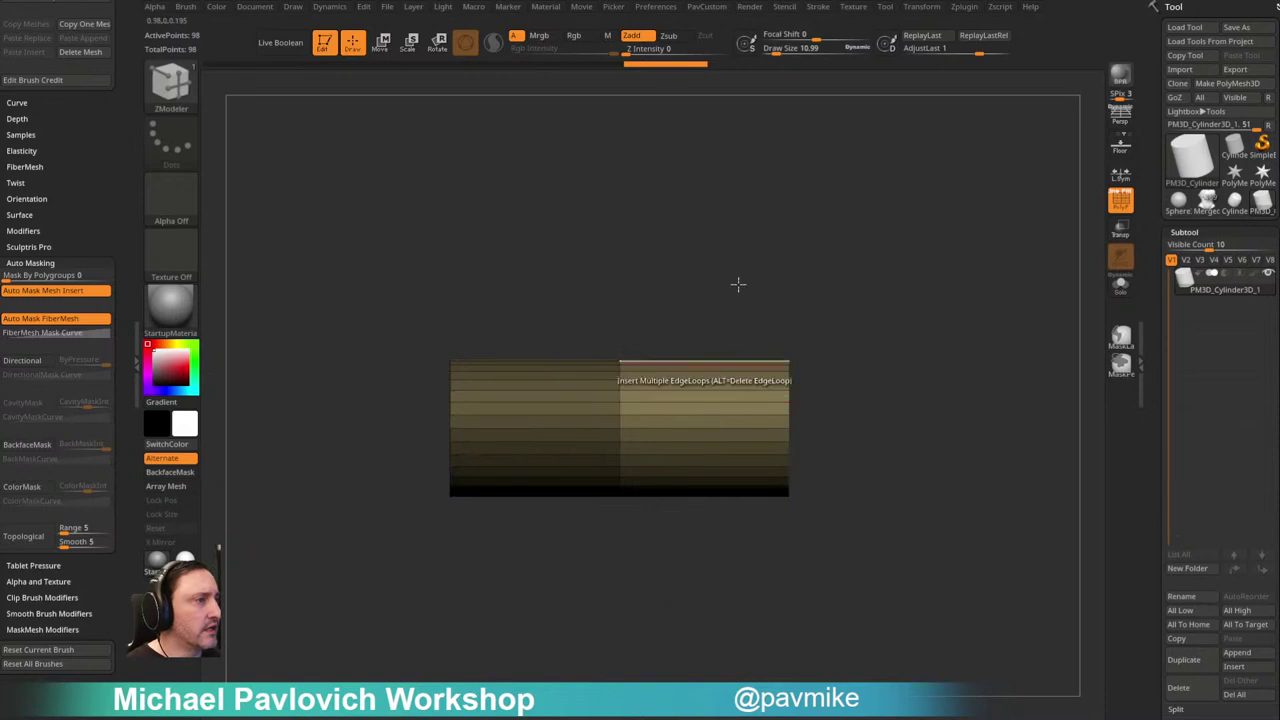
pyautogui.hotkey('ctrl', 'z')
# Step: Bevel the cylinder's middle edge loop into a central band using EdgeLoop Complete with a single row
pyautogui.press('space')
pyautogui.click(466, 362)
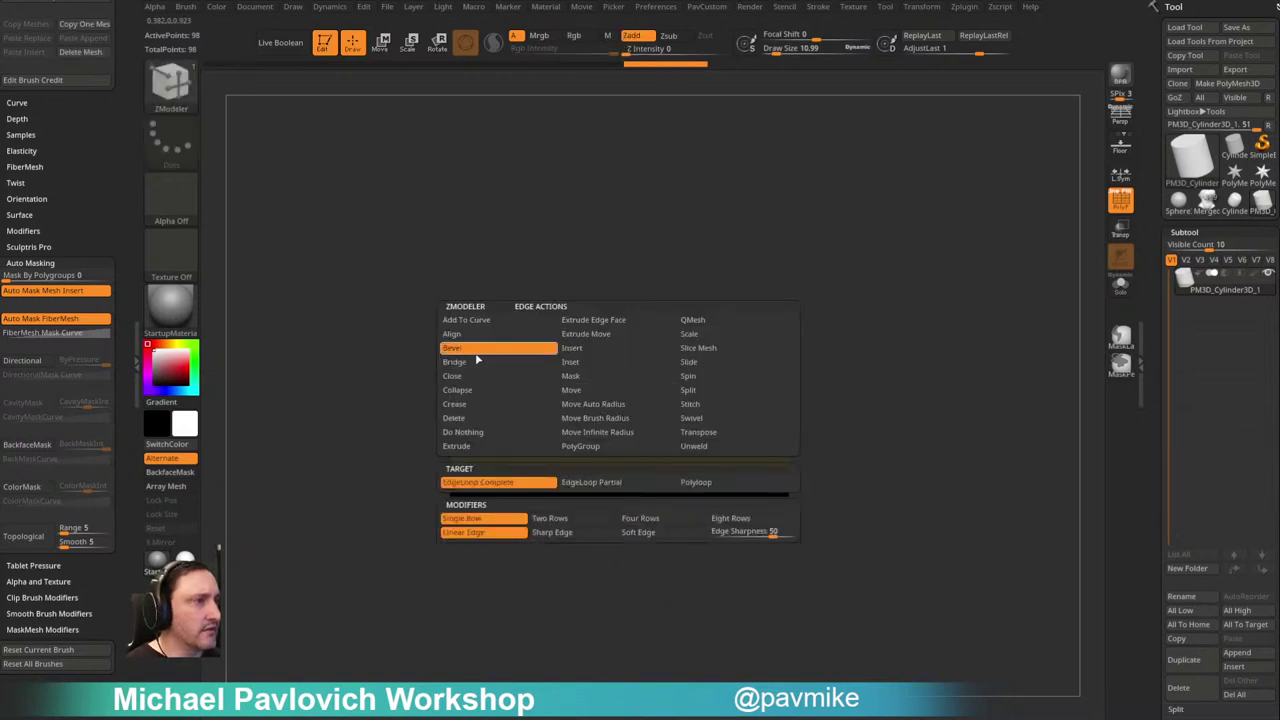
pyautogui.click(470, 522)
pyautogui.moveTo(619, 407); pyautogui.dragTo(616, 356)
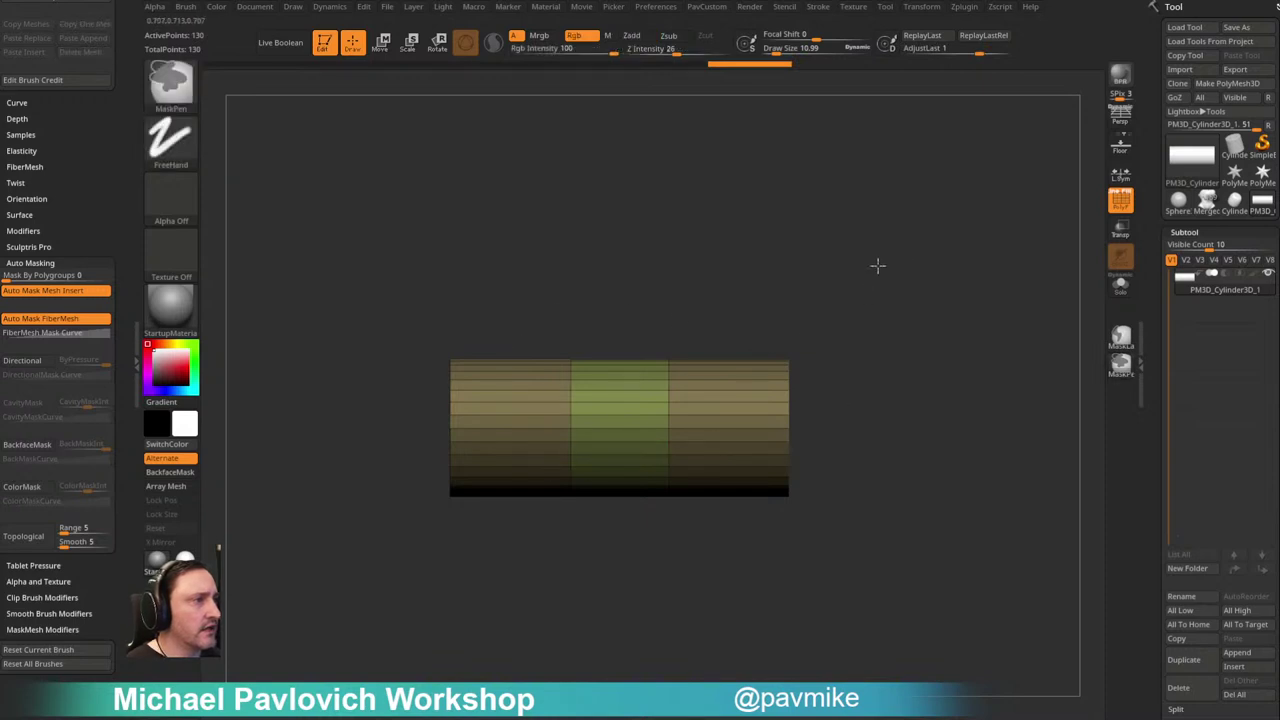
# Step: Try bending the cylinder across the bevelled band by rotating its unmasked end downward
pyautogui.press('w')
pyautogui.moveTo(674, 376)
pyautogui.mouseDown()
pyautogui.moveTo(698, 472)
pyautogui.moveTo(686, 492)
pyautogui.moveTo(709, 323)
pyautogui.mouseUp()
pyautogui.press('q')
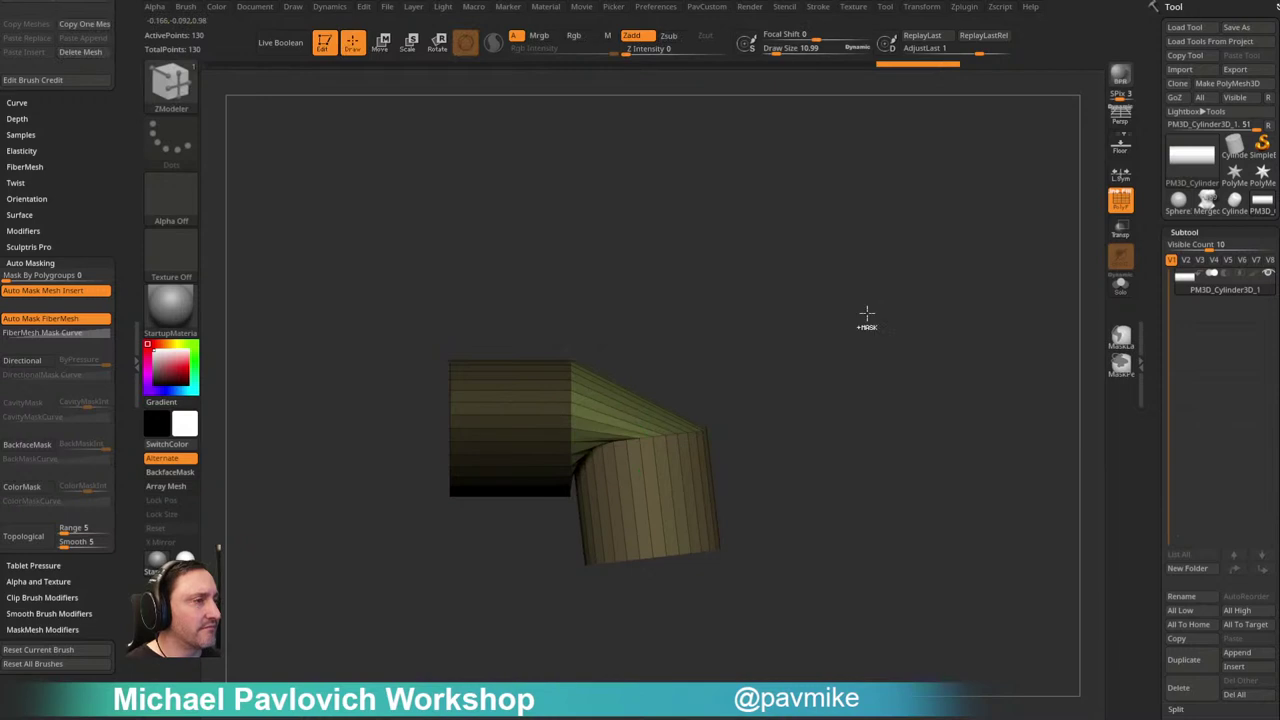
pyautogui.hotkey('ctrl', 'z')
# Step: Insert a single edge loop through the middle of the cylinder's central band
pyautogui.press('space')
pyautogui.click(594, 351)
pyautogui.click(583, 490)
pyautogui.click(622, 402)
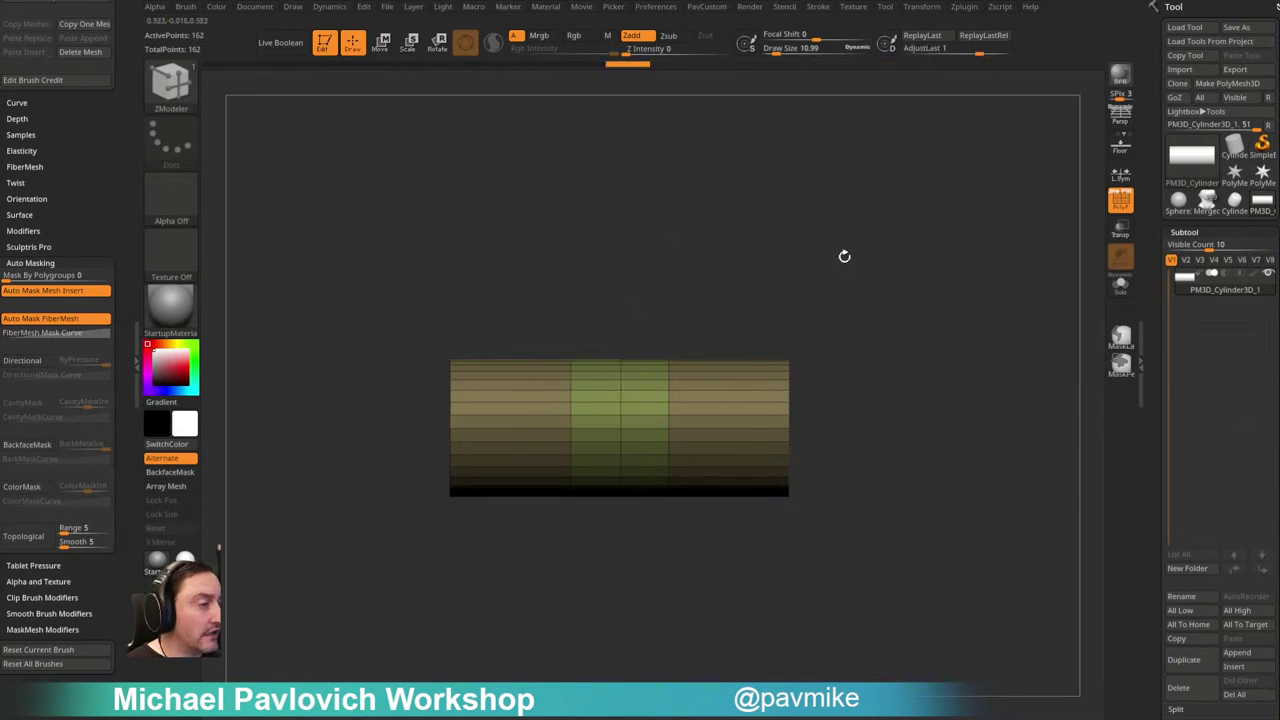
# Step: Try bending the cylinder at the loop inside its central band by masking one half and rotating the other
pyautogui.moveTo(891, 236)
pyautogui.keyDown('ctrl'); pyautogui.mouseDown()
pyautogui.moveTo(660, 563)
pyautogui.moveTo(625, 573)
pyautogui.mouseUp(); pyautogui.keyUp('ctrl')
pyautogui.press('w')
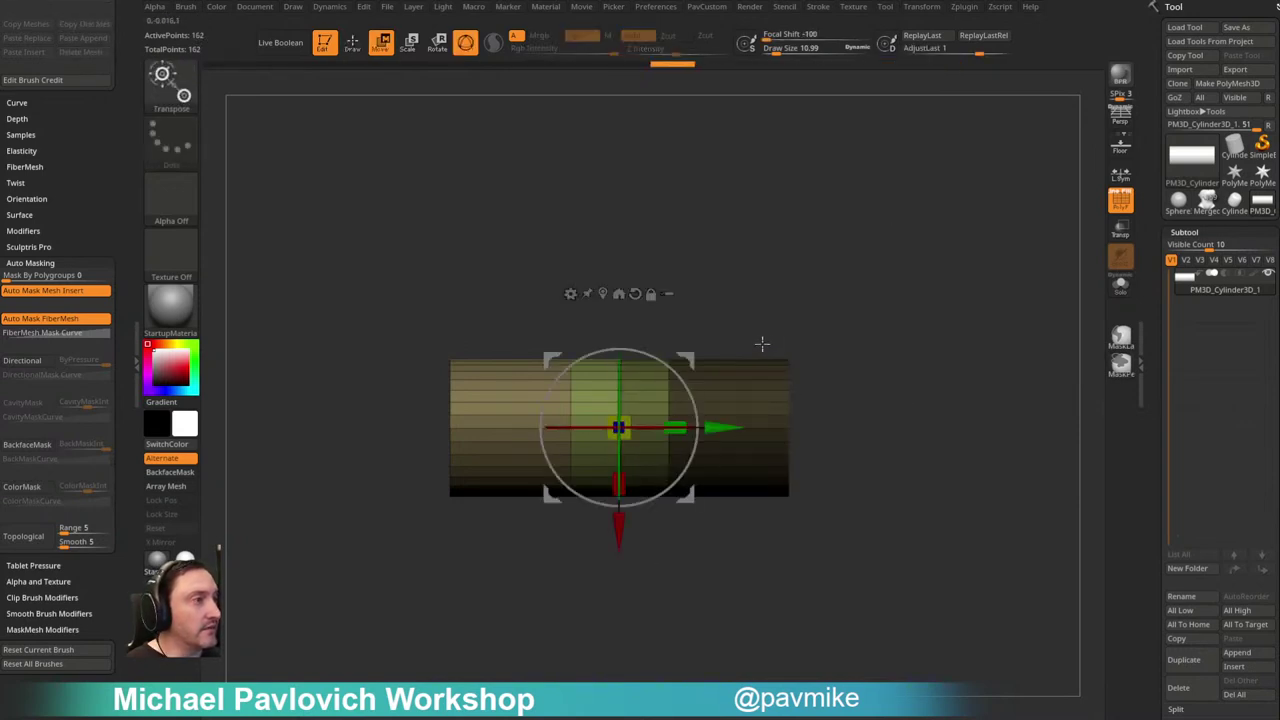
pyautogui.keyDown('ctrl'); pyautogui.click(704, 345); pyautogui.keyUp('ctrl')
pyautogui.moveTo(686, 385); pyautogui.dragTo(686, 467)
pyautogui.moveTo(688, 359); pyautogui.dragTo(702, 341)
pyautogui.press('q')
pyautogui.moveTo(760, 345); pyautogui.dragTo(661, 371, button='right')
pyautogui.moveTo(660, 371); pyautogui.dragTo(543, 431)
pyautogui.hotkey('ctrl', 'z')
pyautogui.hotkey('ctrl', 'z')
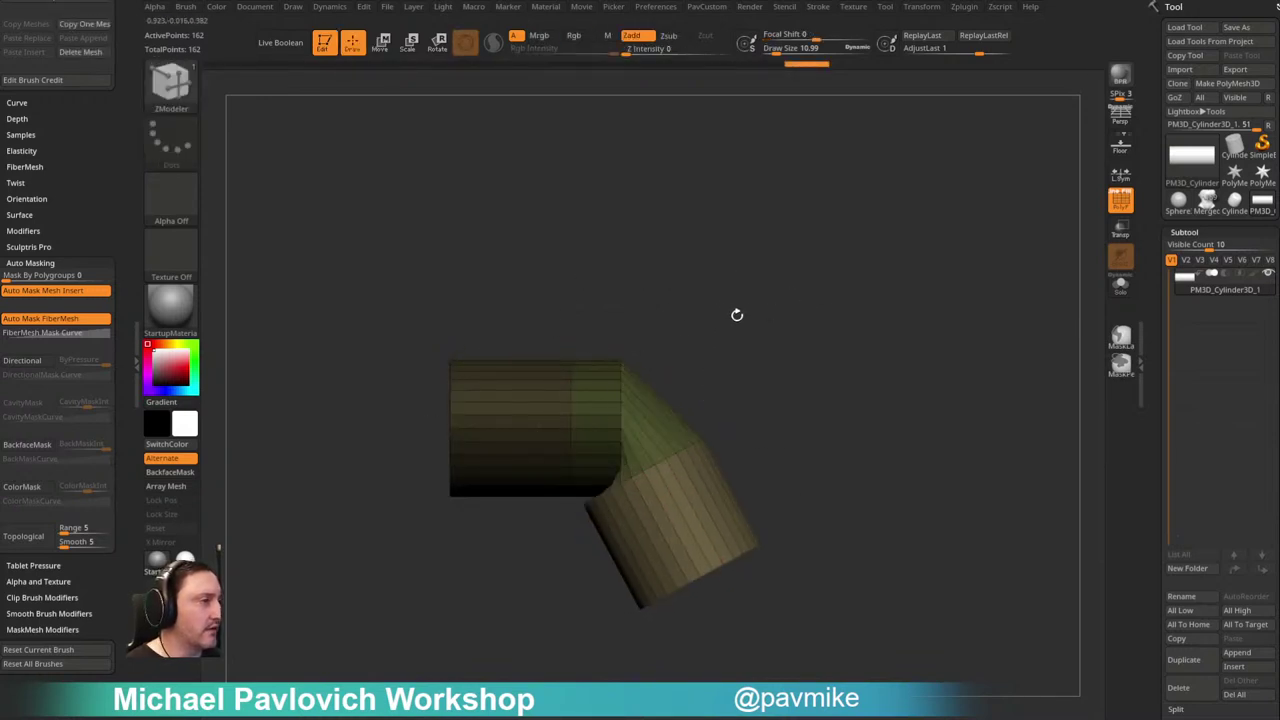
pyautogui.keyDown('ctrl'); pyautogui.moveTo(729, 302); pyautogui.dragTo(800, 357); pyautogui.keyUp('ctrl')
# Step: Bevel the loop in the centre of the band into a narrower inner band
pyautogui.press('space')
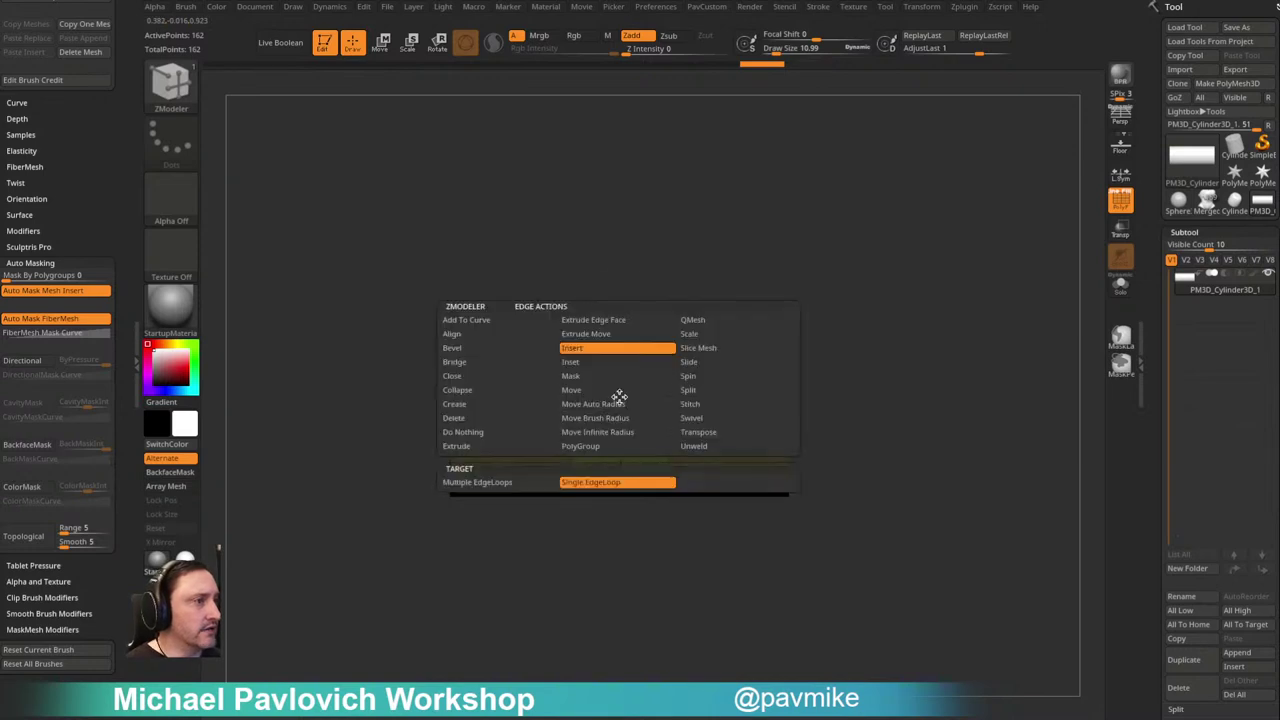
pyautogui.click(492, 349)
pyautogui.click(608, 396)
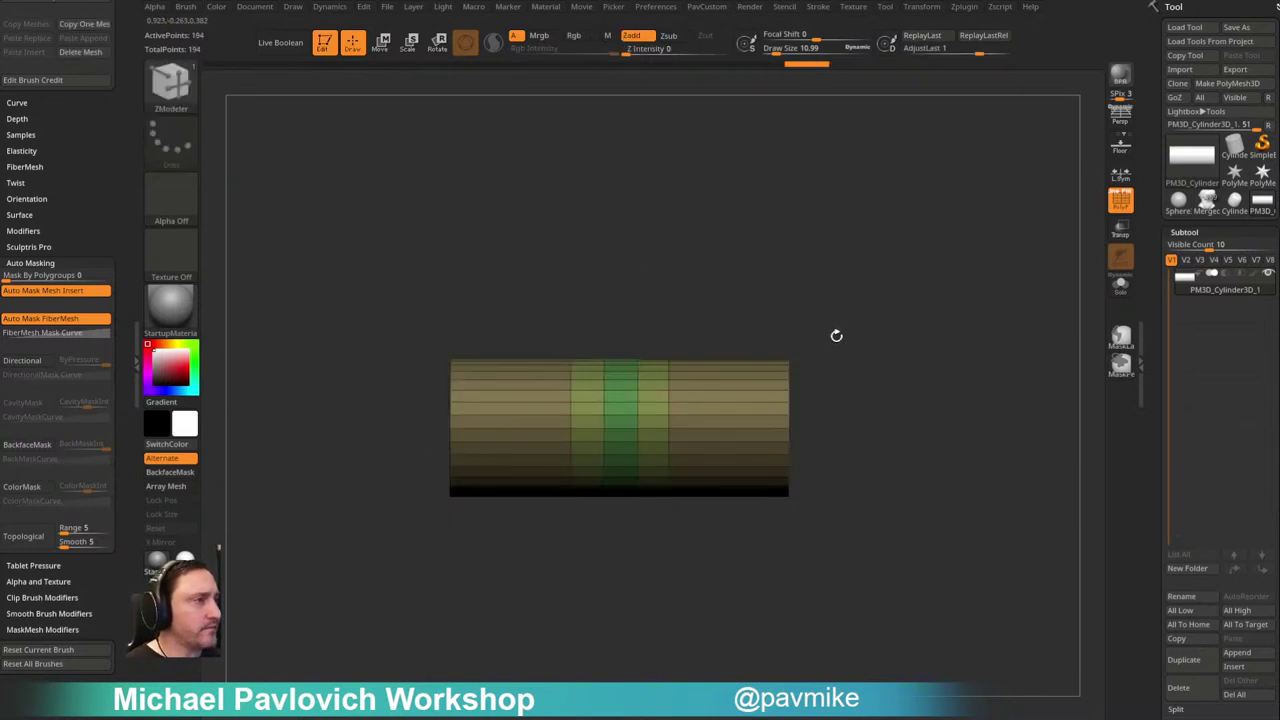
# Step: Group the whole cylinder into one polygroup and mask its left half up to the inner band
pyautogui.hotkey('shift', 'f')
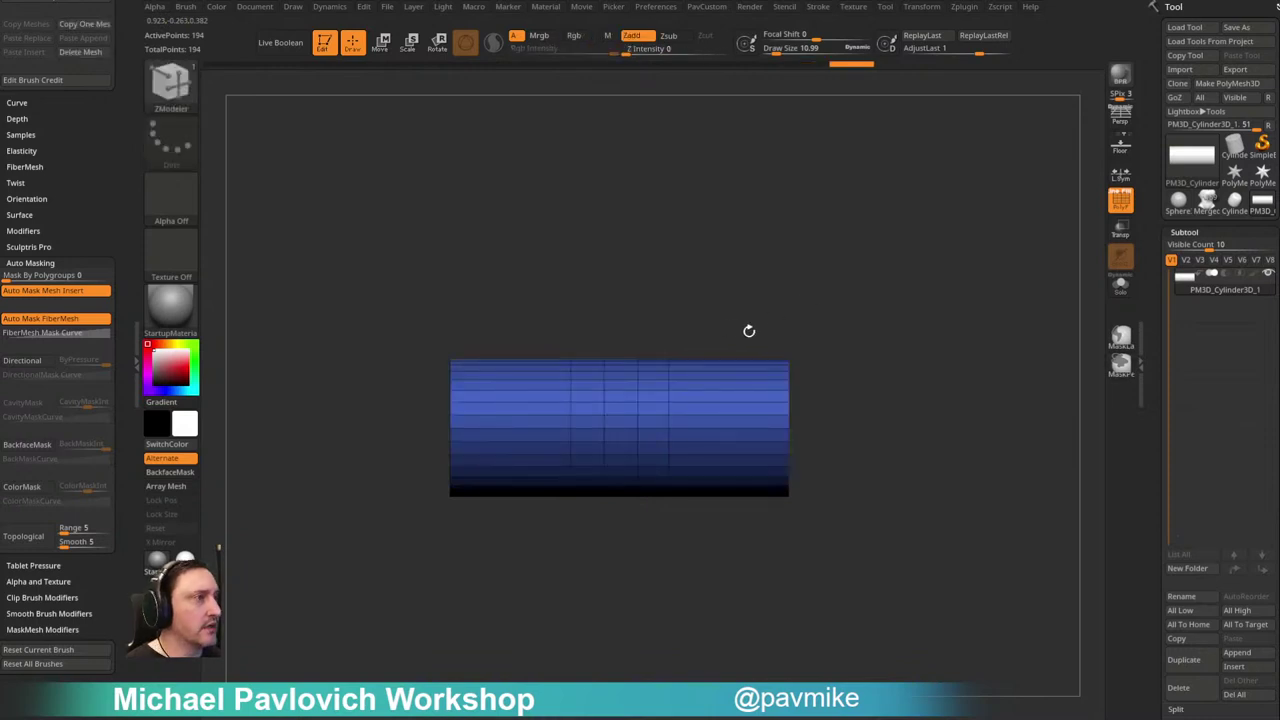
pyautogui.keyDown('ctrl'); pyautogui.moveTo(882, 234); pyautogui.dragTo(616, 612); pyautogui.keyUp('ctrl')
pyautogui.keyDown('ctrl'); pyautogui.click(847, 283); pyautogui.keyUp('ctrl')
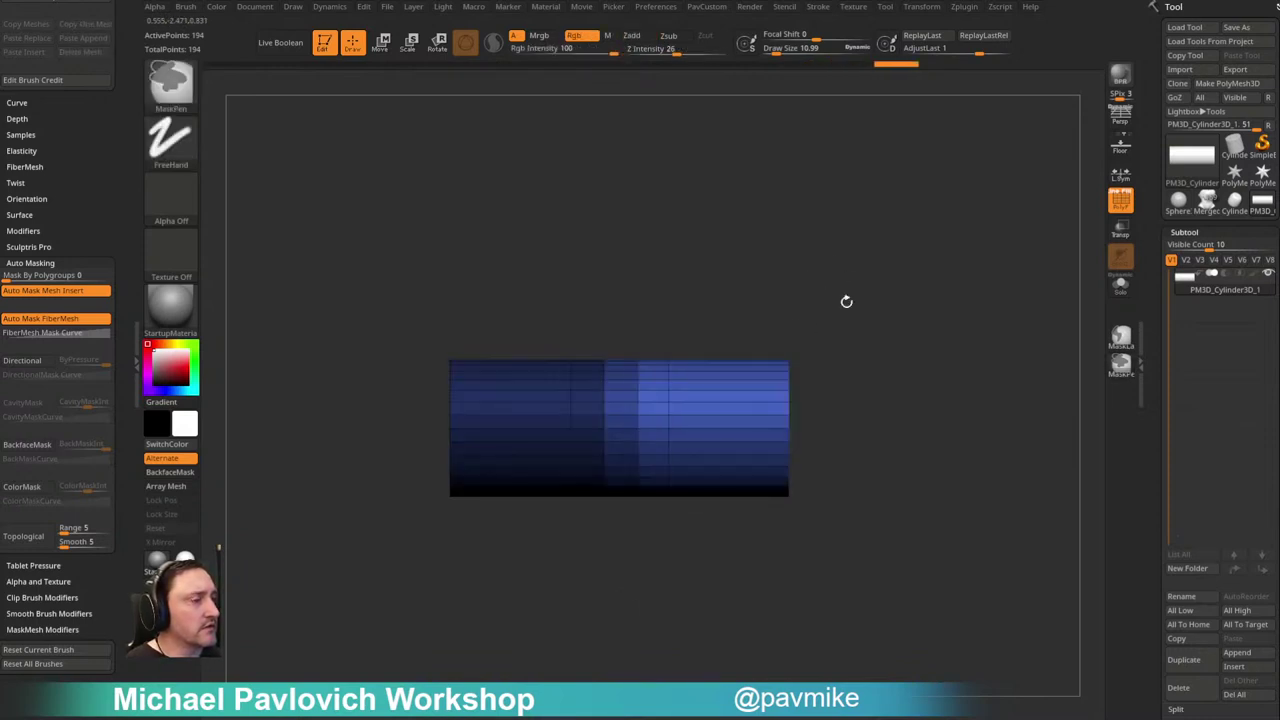
# Step: Rotate the cylinder's unmasked end downward and reposition the gizmo pivot towards the bent section
pyautogui.press('w')
pyautogui.moveTo(672, 382)
pyautogui.mouseDown()
pyautogui.moveTo(689, 415)
pyautogui.moveTo(672, 383)
pyautogui.mouseUp()
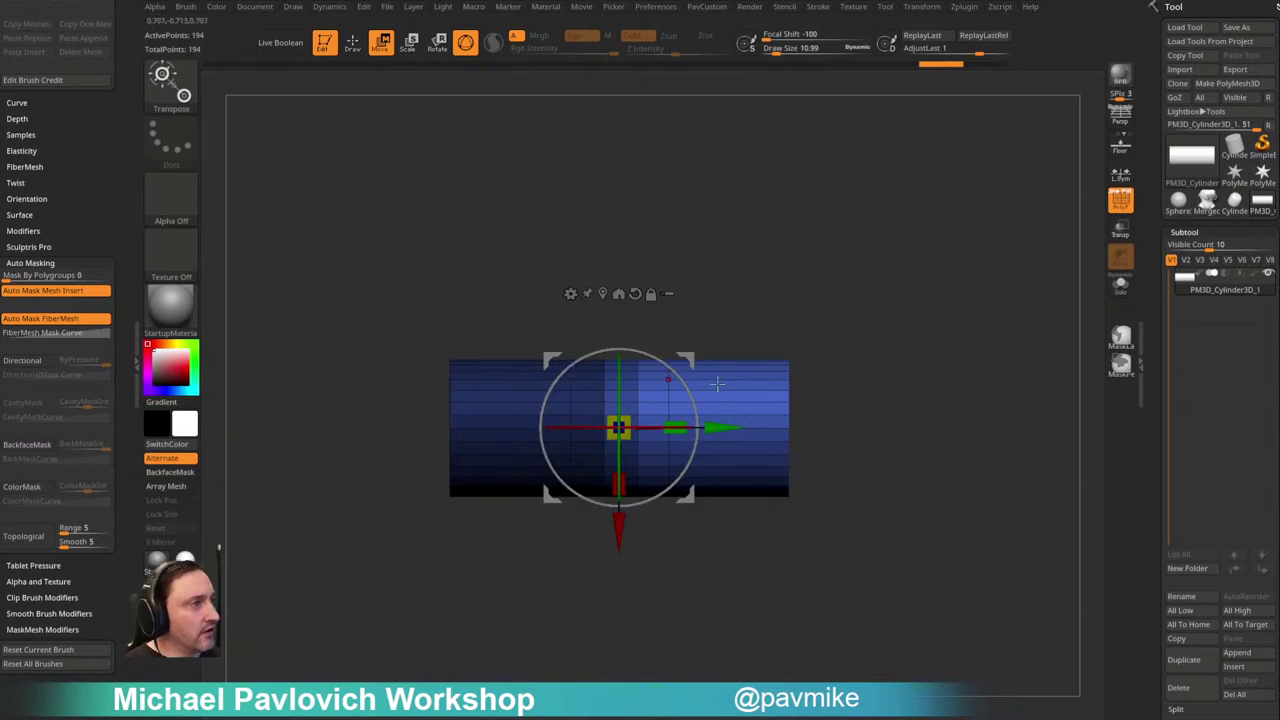
pyautogui.moveTo(621, 345); pyautogui.dragTo(690, 405)
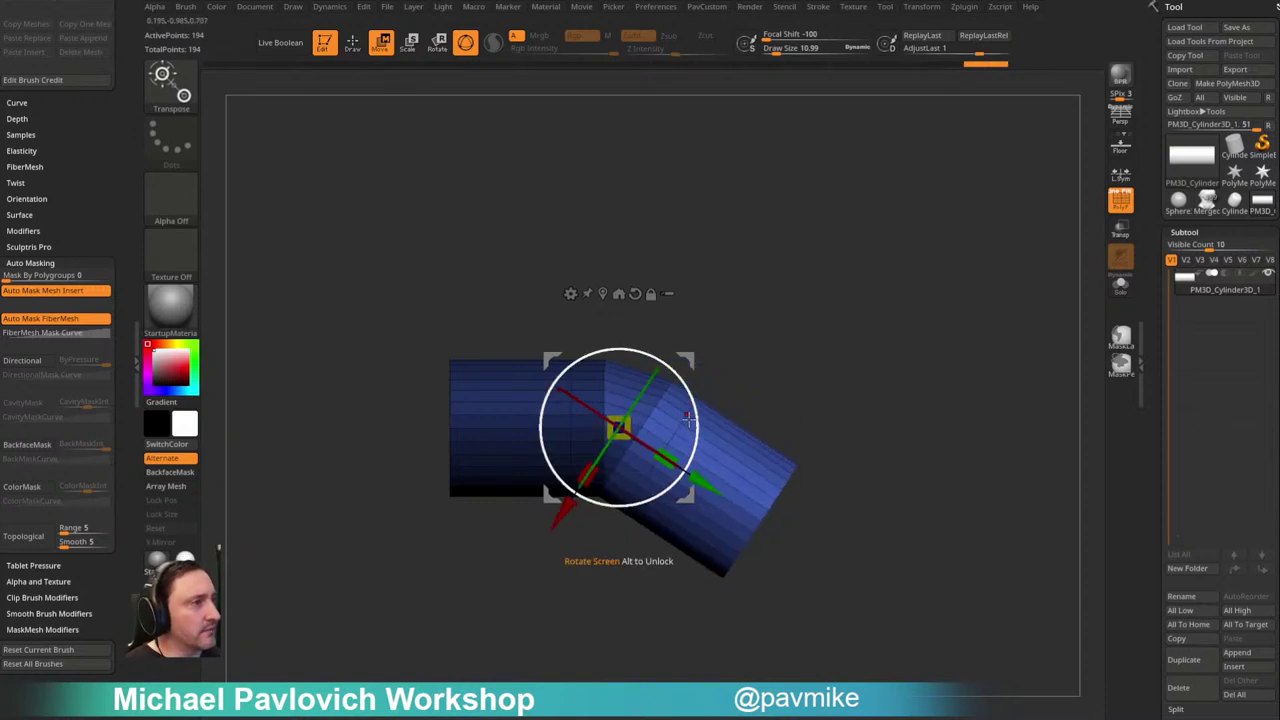
pyautogui.keyDown('alt'); pyautogui.moveTo(688, 354); pyautogui.dragTo(726, 374); pyautogui.keyUp('alt')
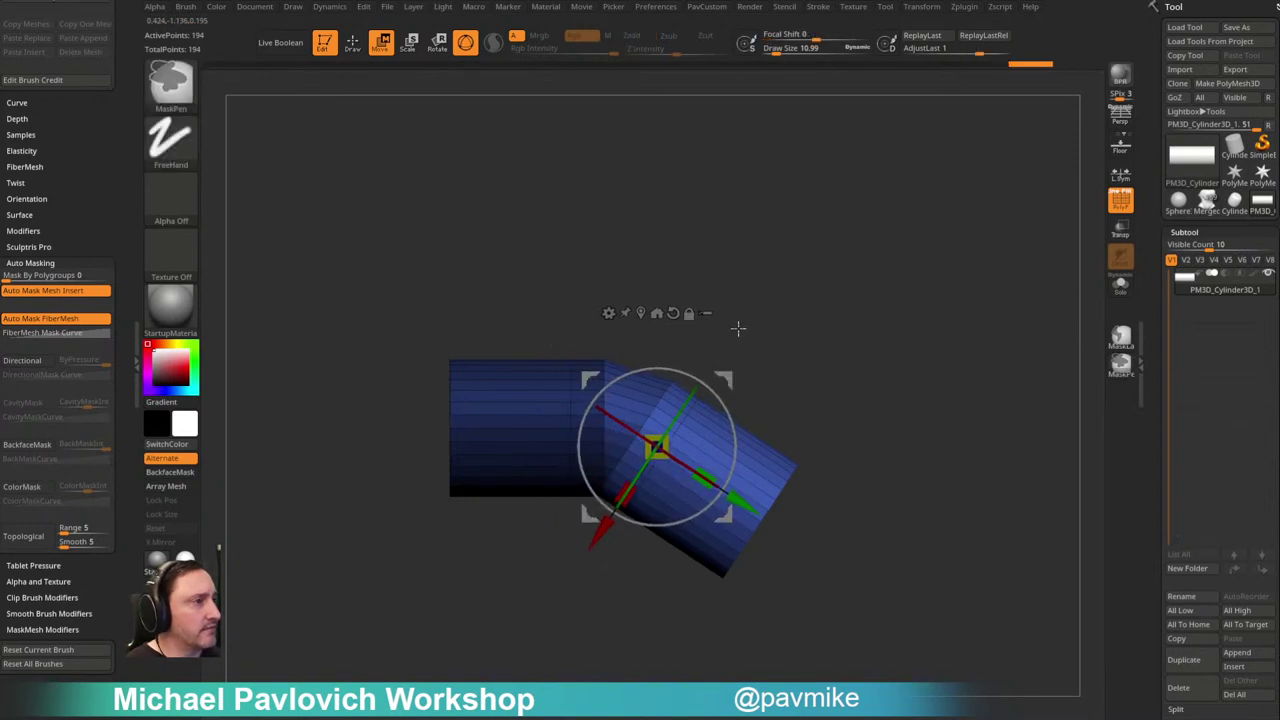
# Step: Switch masking to MaskLasso, mask up to the next loop, and rotate the free end further down into an elbow
pyautogui.keyDown('ctrl'); pyautogui.moveTo(305, 170); pyautogui.dragTo(297, 162); pyautogui.keyUp('ctrl')
pyautogui.keyDown('ctrl'); pyautogui.click(171, 86); pyautogui.keyUp('ctrl')
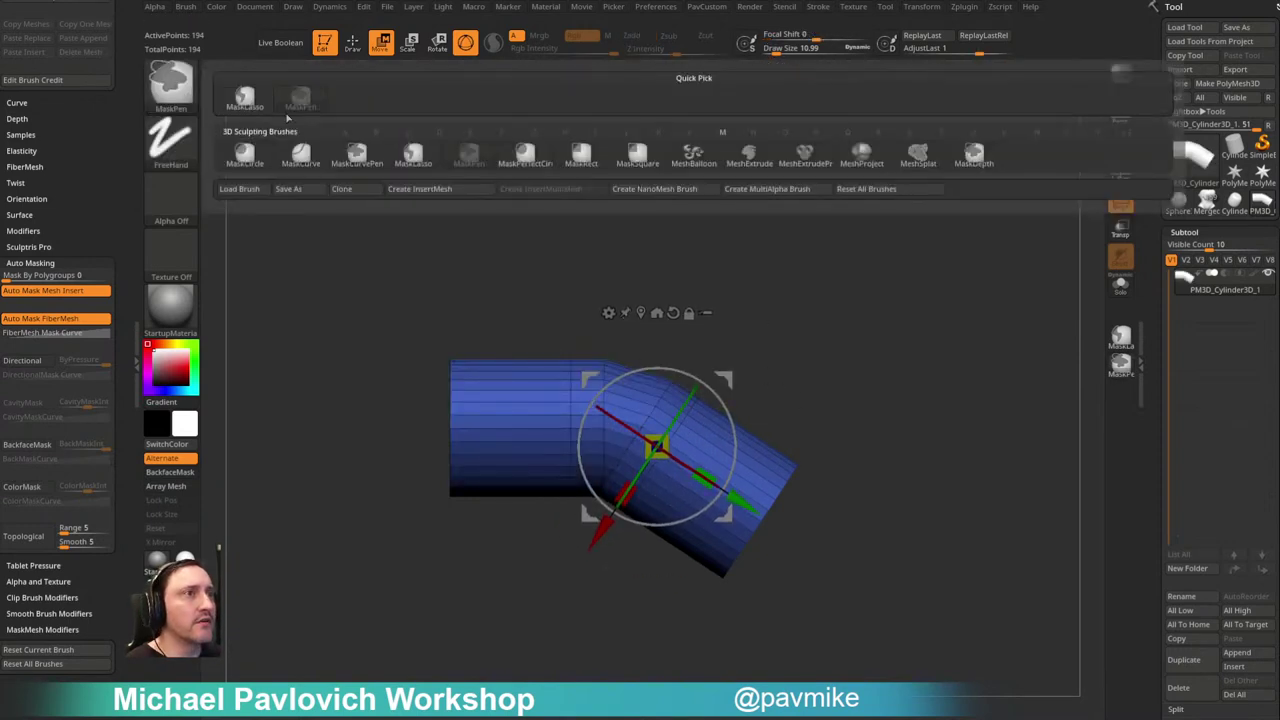
pyautogui.keyDown('ctrl'); pyautogui.click(408, 152); pyautogui.keyUp('ctrl')
pyautogui.moveTo(666, 272)
pyautogui.keyDown('ctrl'); pyautogui.mouseDown()
pyautogui.moveTo(720, 289)
pyautogui.moveTo(611, 491)
pyautogui.moveTo(554, 157)
pyautogui.mouseUp(); pyautogui.keyUp('ctrl')
pyautogui.moveTo(731, 377)
pyautogui.keyDown('alt'); pyautogui.mouseDown()
pyautogui.moveTo(715, 349)
pyautogui.moveTo(719, 416)
pyautogui.mouseUp(); pyautogui.keyUp('alt')
pyautogui.moveTo(714, 351); pyautogui.dragTo(738, 357)
pyautogui.press('q')
pyautogui.moveTo(860, 308)
pyautogui.keyDown('ctrl'); pyautogui.mouseDown()
pyautogui.moveTo(884, 302)
pyautogui.moveTo(729, 334)
pyautogui.moveTo(971, 280)
pyautogui.moveTo(654, 363)
pyautogui.mouseUp(); pyautogui.keyUp('ctrl')
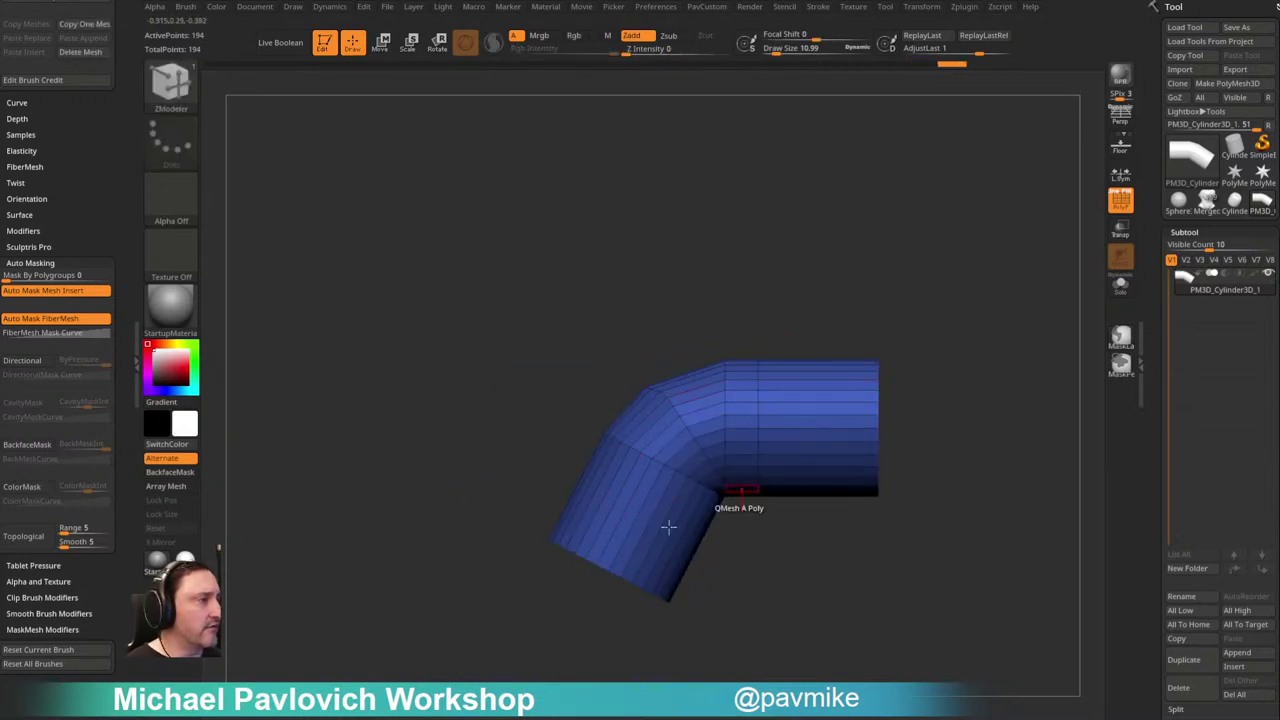
pyautogui.moveTo(714, 500); pyautogui.dragTo(771, 229)
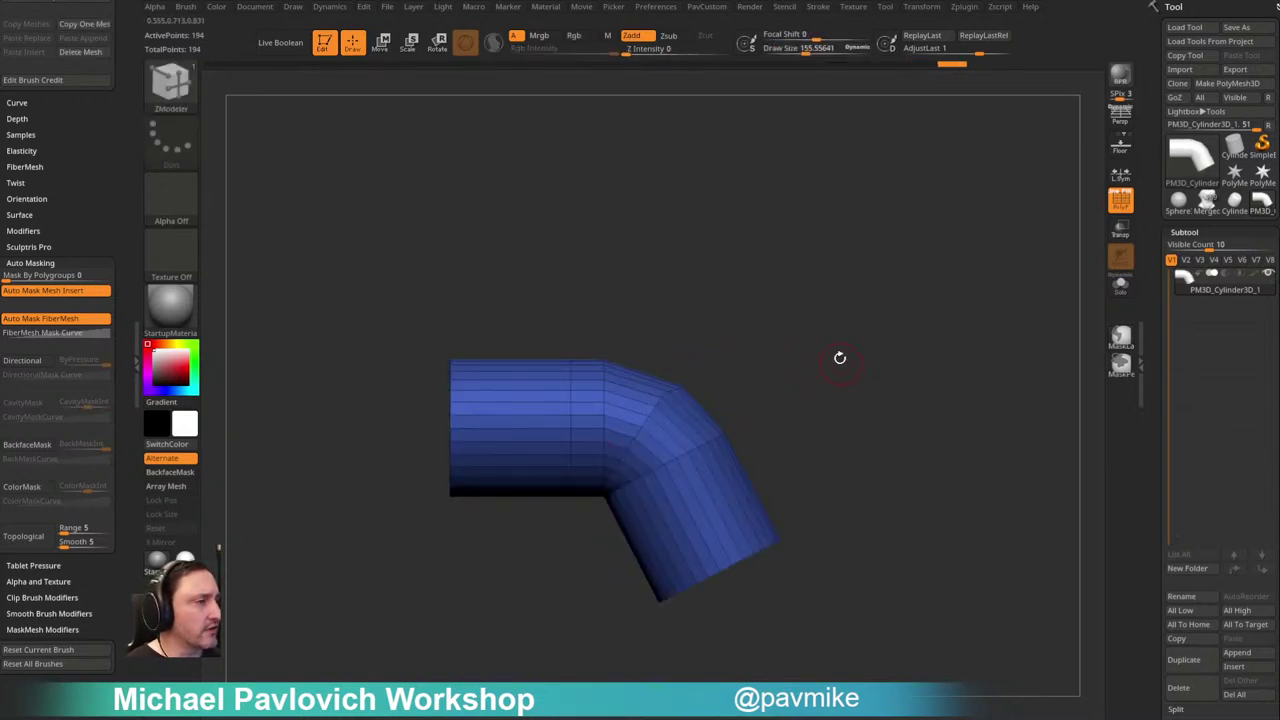
# Step: Undo the elbow bend back to the straight cylinder with its left half masked
pyautogui.hotkey('ctrl', 'z')
pyautogui.hotkey('ctrl', 'z')
pyautogui.hotkey('ctrl', 'z')
pyautogui.hotkey('ctrl', 'z')
pyautogui.hotkey('ctrl', 'z')
pyautogui.hotkey('ctrl', 'z')
pyautogui.hotkey('ctrl', 'z')
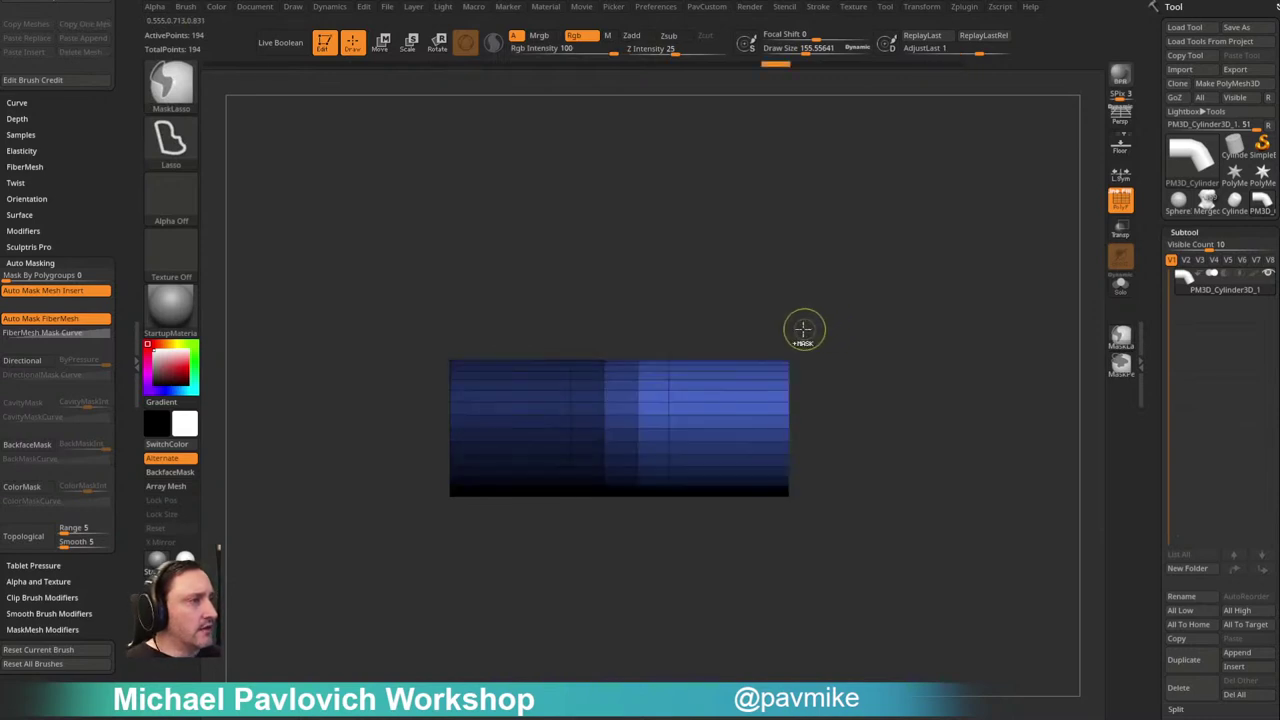
# Step: Undo the remaining mask on the straight test cylinder and raise the draw size to about 189
pyautogui.press('s')
pyautogui.click(784, 330)
pyautogui.hotkey('ctrl', 'z')
pyautogui.press('ctrl')
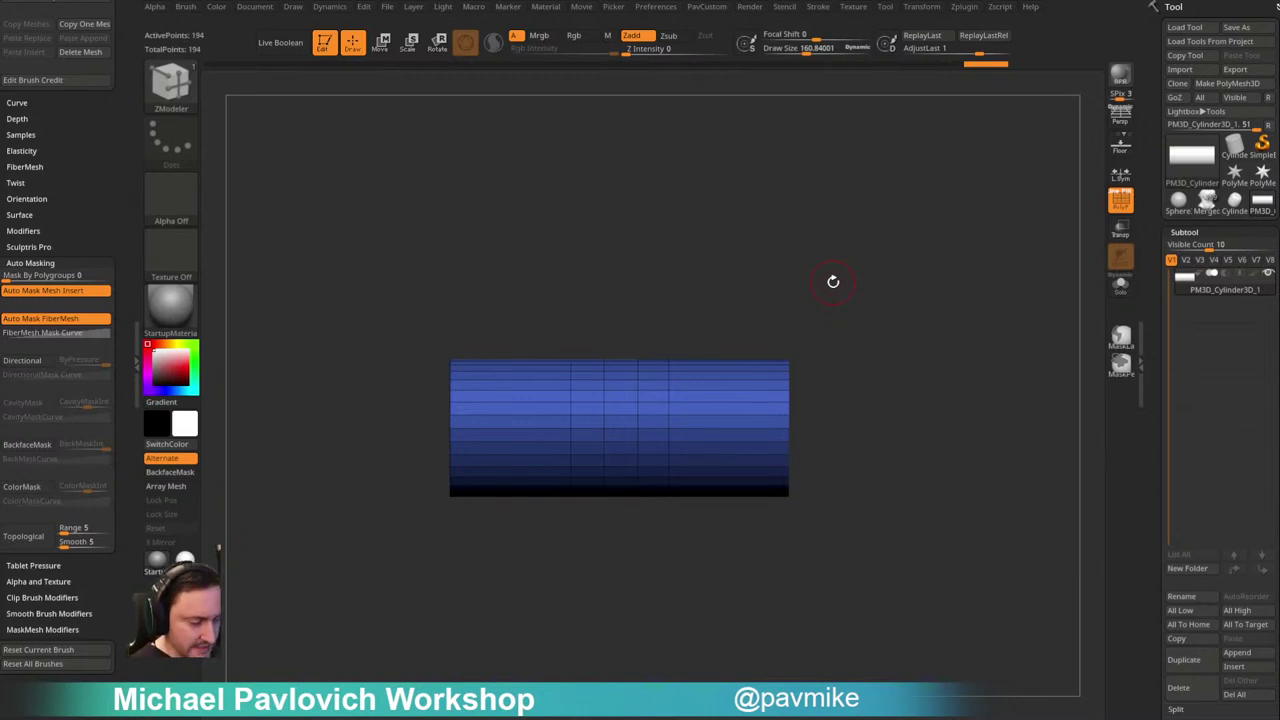
pyautogui.press('s')
pyautogui.moveTo(778, 254); pyautogui.dragTo(792, 254)
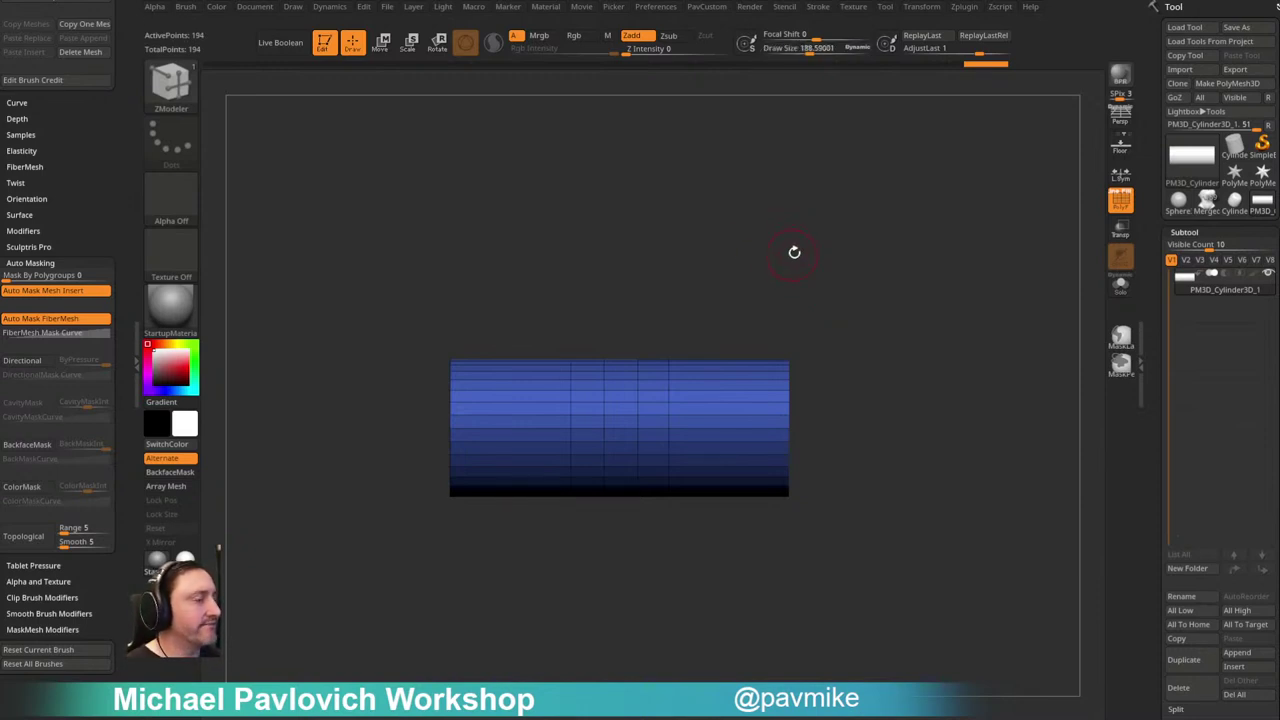
# Step: Switch to the merged space marine tool and frame it upright from the front with the abdomen in view
pyautogui.click(1203, 205)
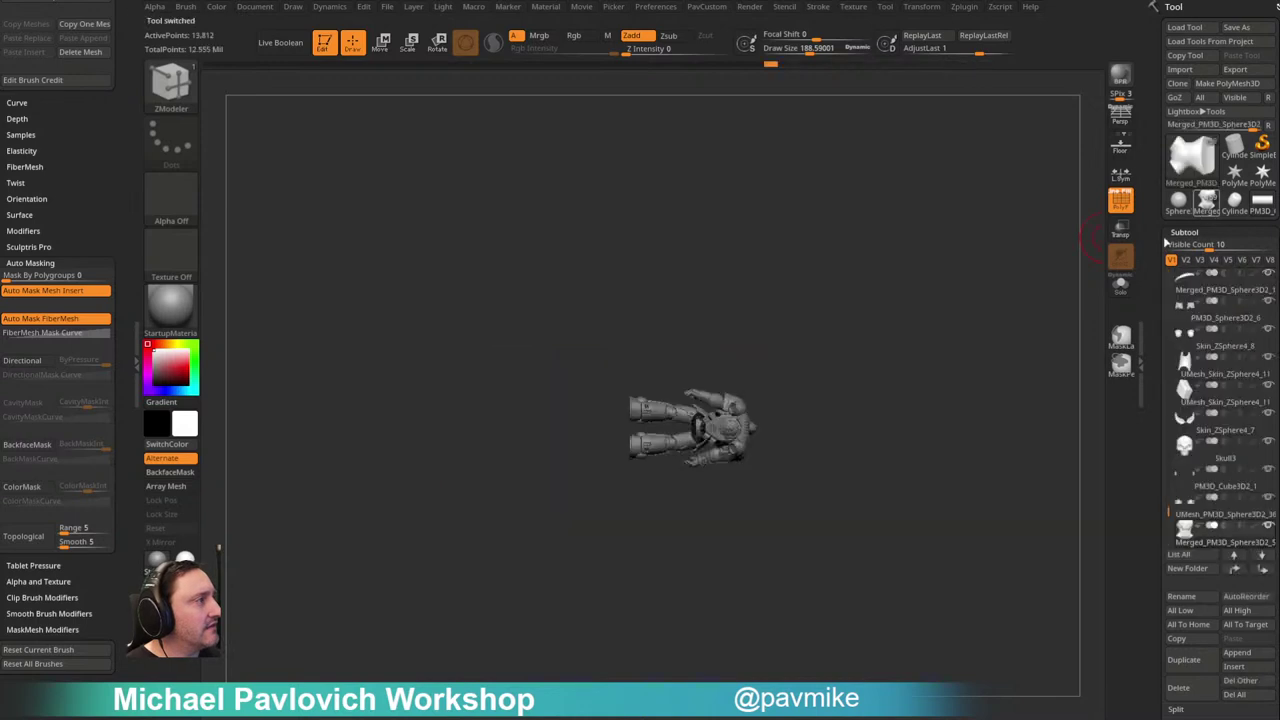
pyautogui.moveTo(911, 265)
pyautogui.mouseDown()
pyautogui.moveTo(1023, 283)
pyautogui.moveTo(1046, 331)
pyautogui.mouseUp()
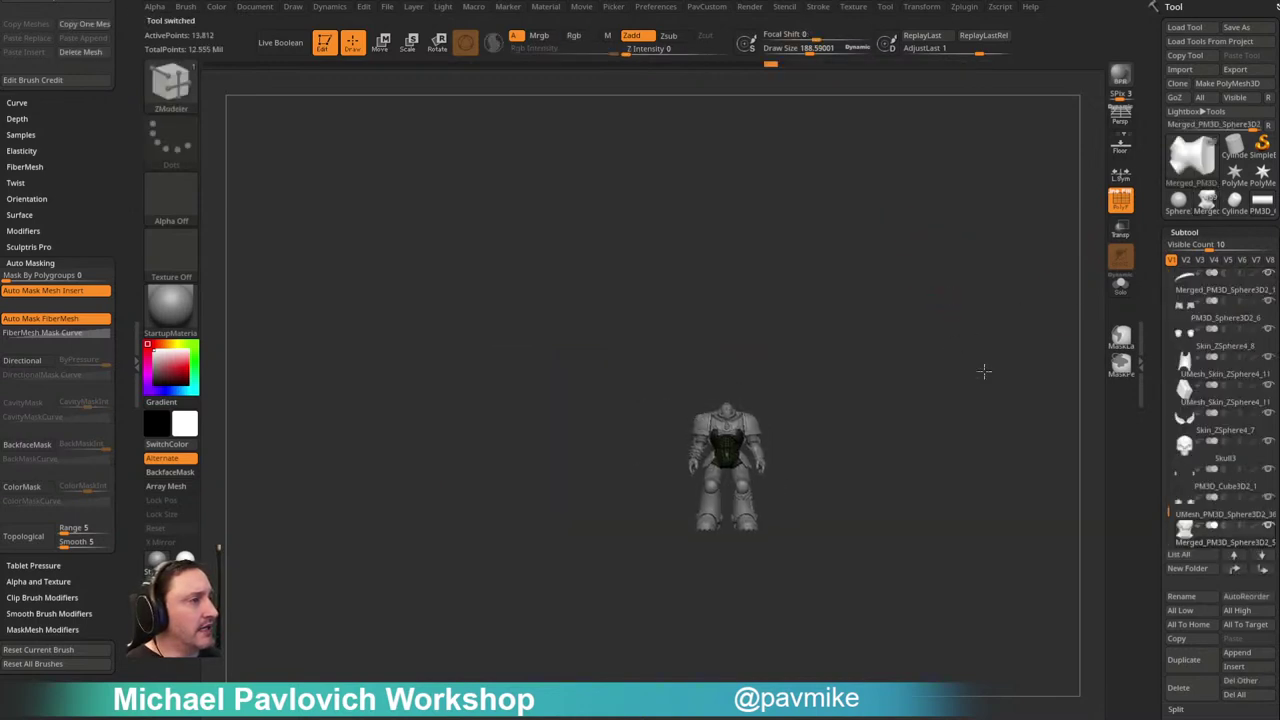
pyautogui.press('f')
pyautogui.keyDown('alt'); pyautogui.moveTo(829, 261); pyautogui.dragTo(916, 324); pyautogui.keyUp('alt')
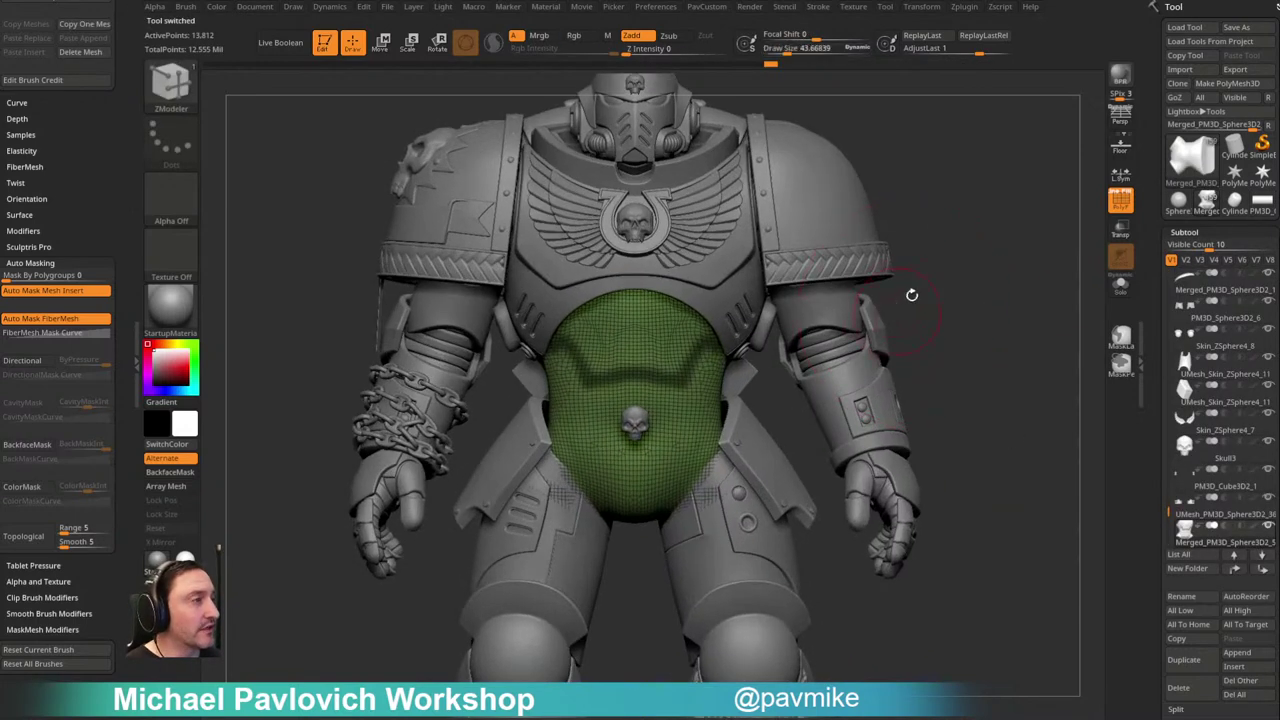
pyautogui.keyDown('alt'); pyautogui.moveTo(937, 212); pyautogui.dragTo(945, 271); pyautogui.keyUp('alt')
# Step: Reduce the draw size to about 19 and view the space marine's torso up close from an angle
pyautogui.press('s')
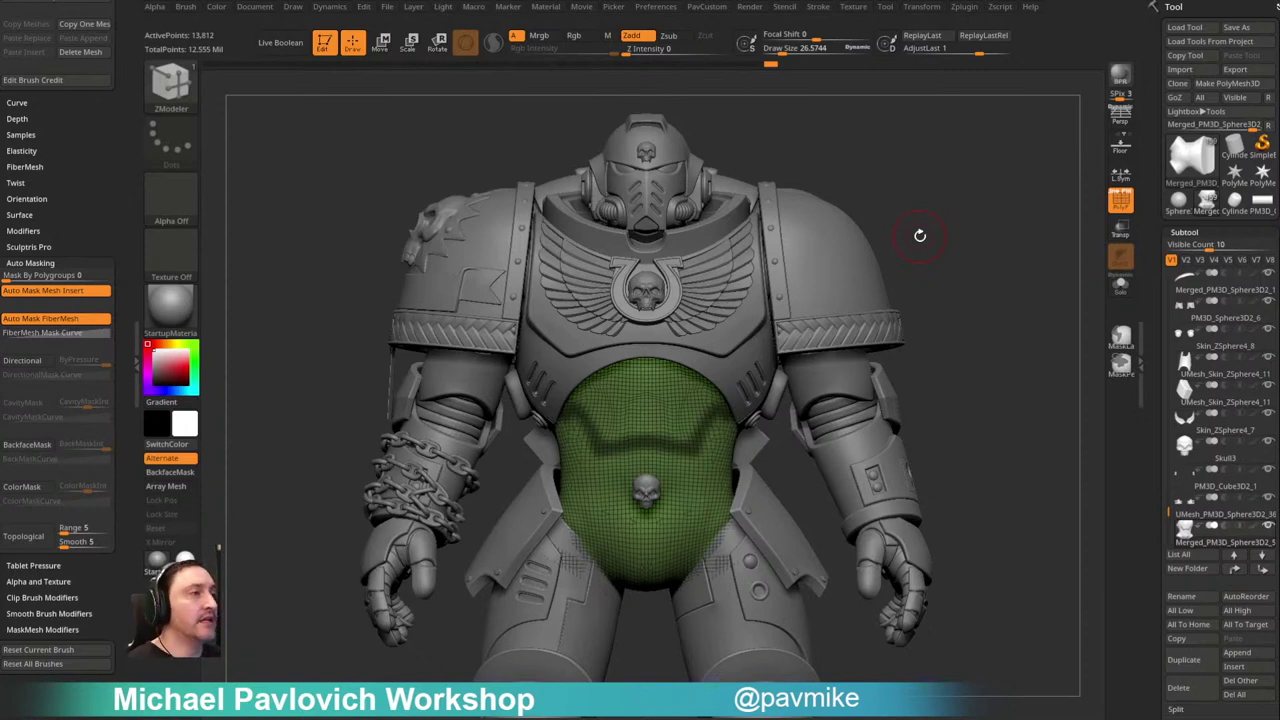
pyautogui.moveTo(922, 187)
pyautogui.mouseDown()
pyautogui.moveTo(948, 200)
pyautogui.moveTo(1077, 131)
pyautogui.moveTo(1034, 175)
pyautogui.mouseUp()
pyautogui.press('s')
pyautogui.click(591, 381)
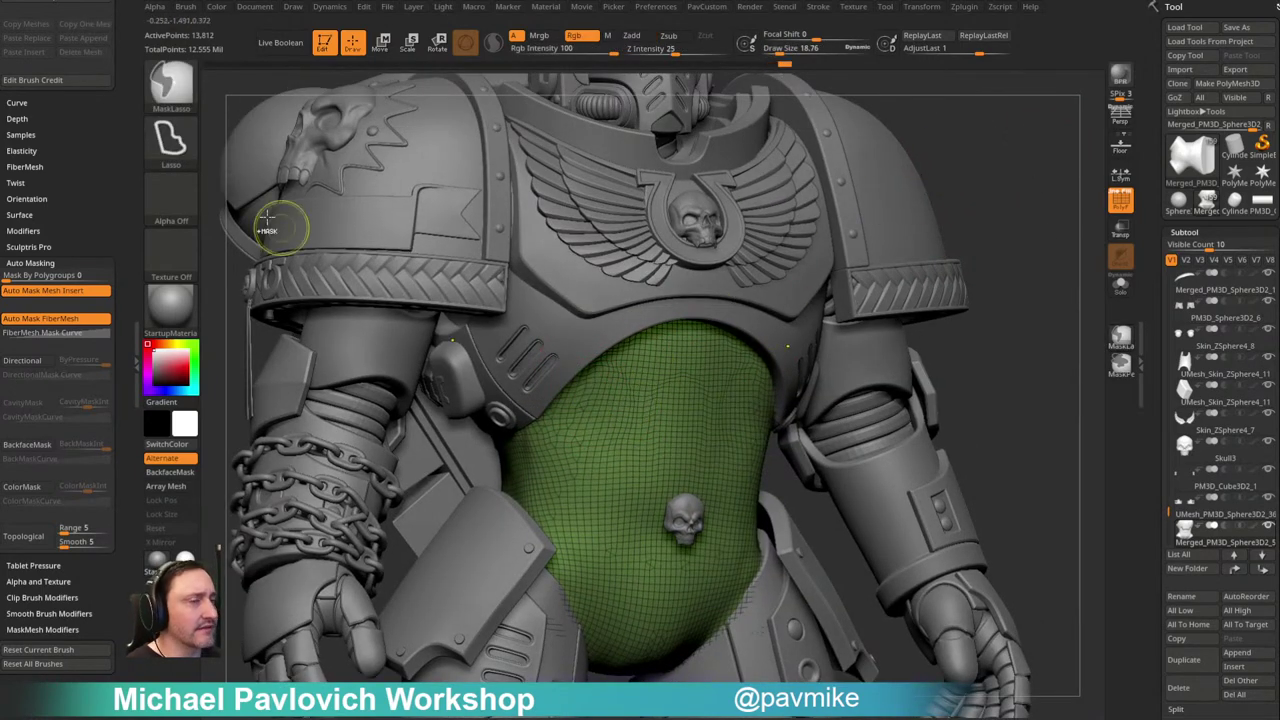
pyautogui.keyDown('ctrl'); pyautogui.click(184, 104); pyautogui.keyUp('ctrl')
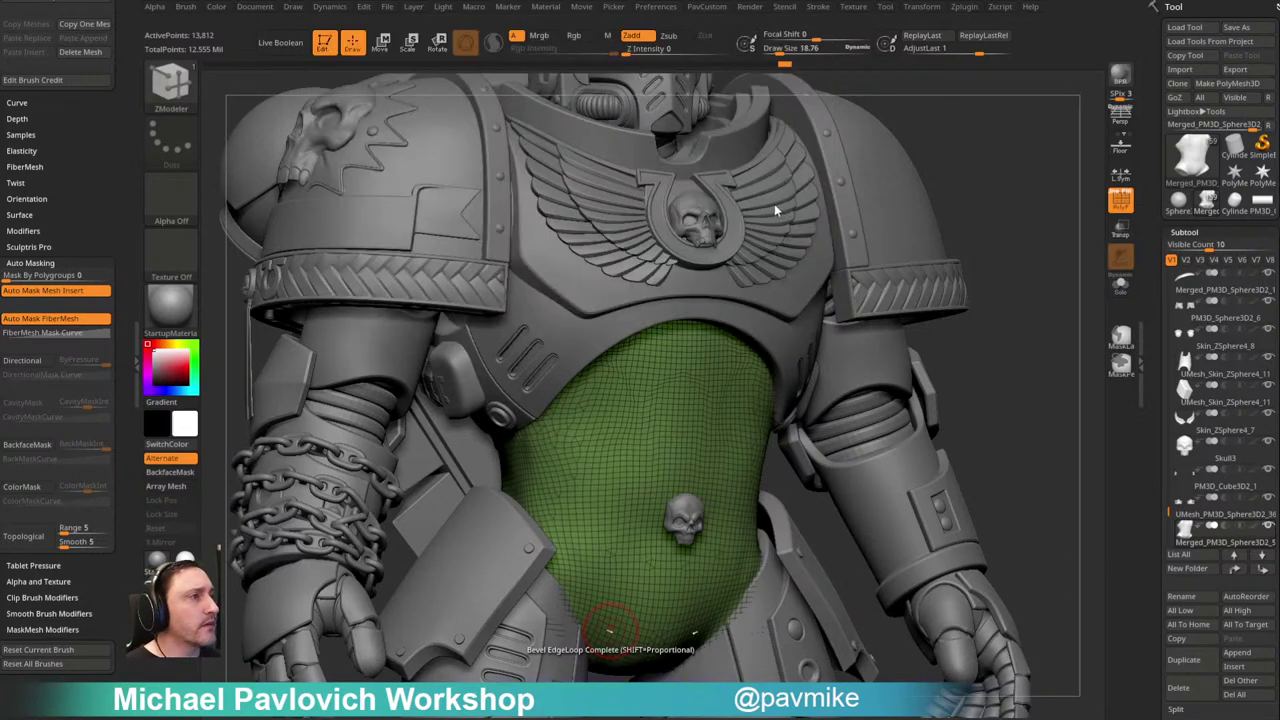
# Step: Switch to Photoshop, create a 660 by 580 pixel document with a white background, and add an empty layer
pyautogui.hotkey('ctrl', 'n')
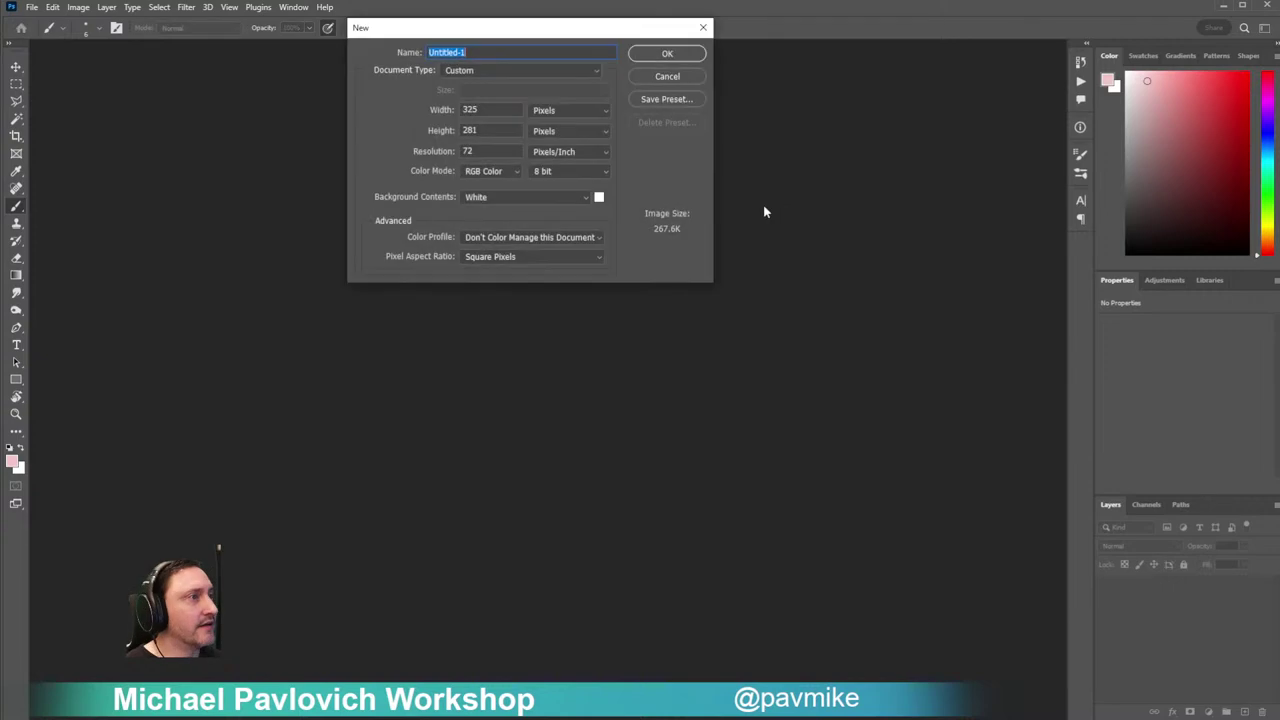
pyautogui.doubleClick(472, 109)
pyautogui.write('660')
pyautogui.press('Tab')
pyautogui.write('580')
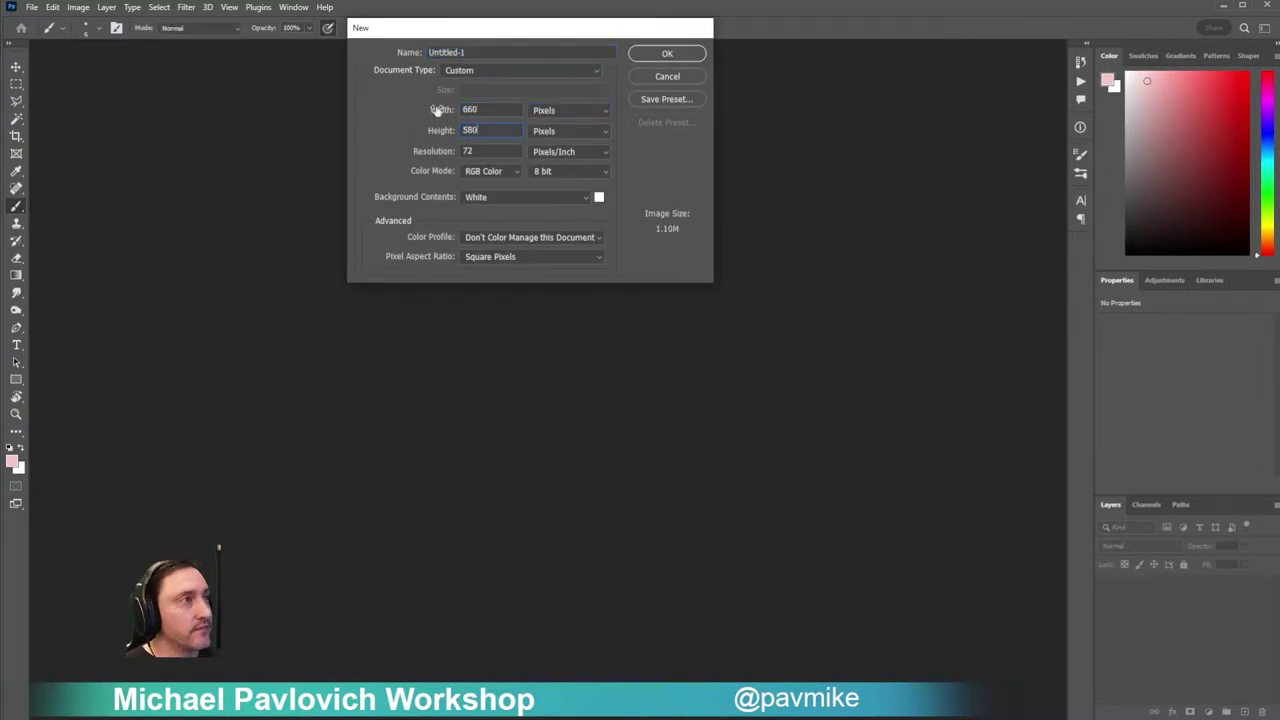
pyautogui.press('Return')
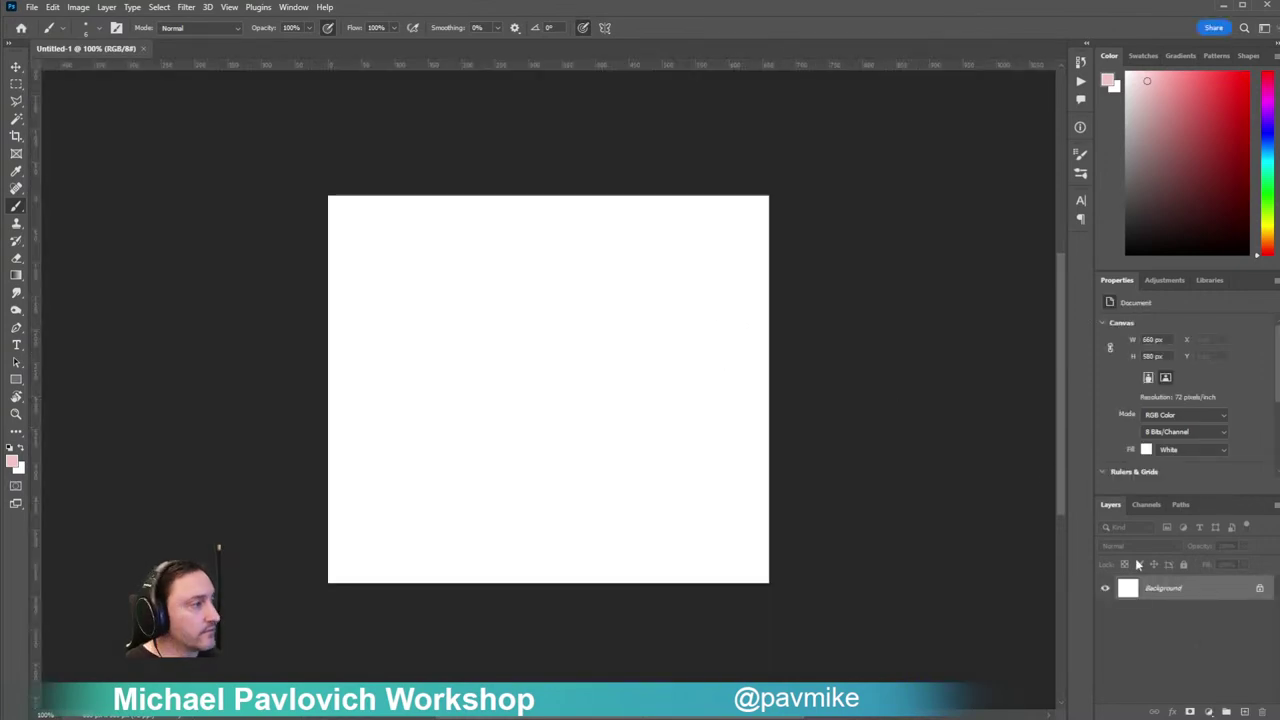
pyautogui.click(1243, 711)
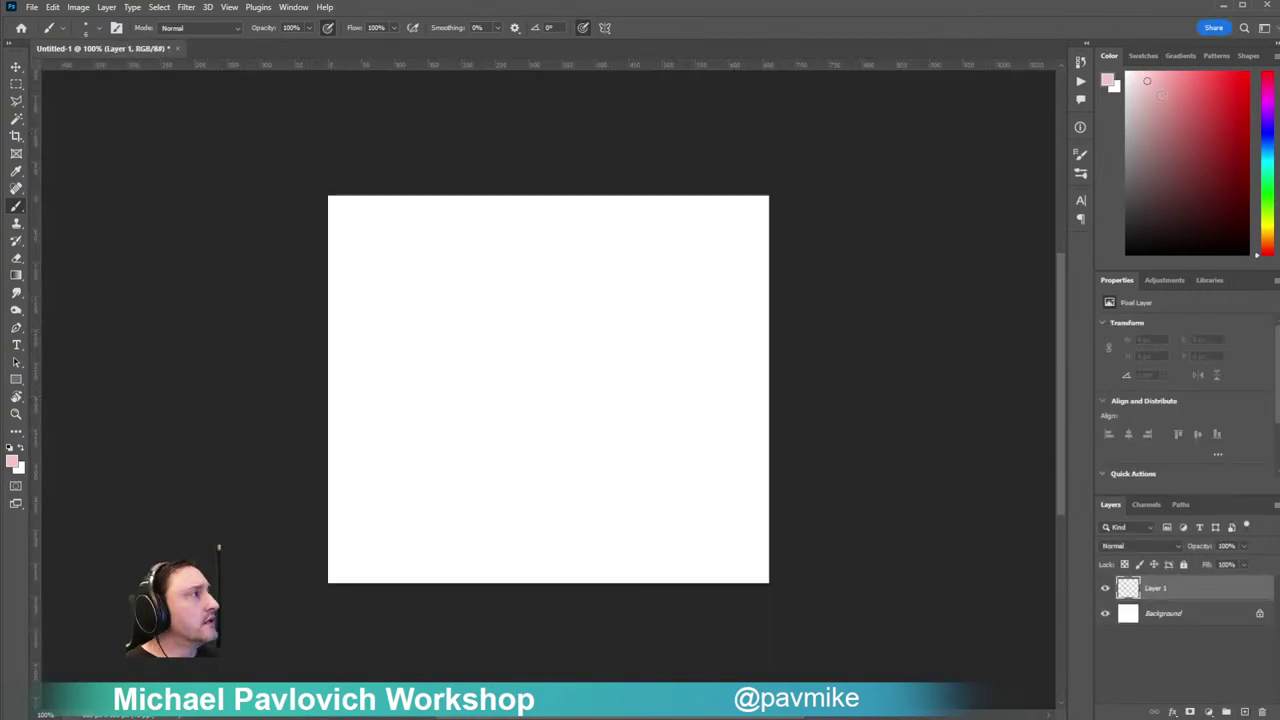
pyautogui.moveTo(525, 385)
pyautogui.mouseDown()
pyautogui.moveTo(555, 300)
pyautogui.moveTo(506, 314)
pyautogui.moveTo(491, 366)
pyautogui.mouseUp()
pyautogui.hotkey('ctrl', 'z')
pyautogui.hotkey('ctrl', 'z')
# Step: Sketch a light pink figure with head, chest, waist, hips and upper thighs on the new layer
pyautogui.moveTo(566, 298); pyautogui.dragTo(520, 268)
pyautogui.moveTo(491, 314)
pyautogui.mouseDown()
pyautogui.moveTo(555, 308)
pyautogui.moveTo(510, 336)
pyautogui.mouseUp()
pyautogui.moveTo(561, 300); pyautogui.dragTo(586, 294)
pyautogui.moveTo(494, 318)
pyautogui.mouseDown()
pyautogui.moveTo(498, 334)
pyautogui.moveTo(553, 340)
pyautogui.moveTo(557, 360)
pyautogui.moveTo(496, 354)
pyautogui.moveTo(552, 366)
pyautogui.moveTo(503, 368)
pyautogui.moveTo(509, 389)
pyautogui.moveTo(573, 418)
pyautogui.mouseUp()
pyautogui.moveTo(497, 384); pyautogui.dragTo(494, 413)
pyautogui.moveTo(497, 286)
pyautogui.mouseDown()
pyautogui.moveTo(490, 308)
pyautogui.moveTo(558, 275)
pyautogui.moveTo(515, 262)
pyautogui.mouseUp()
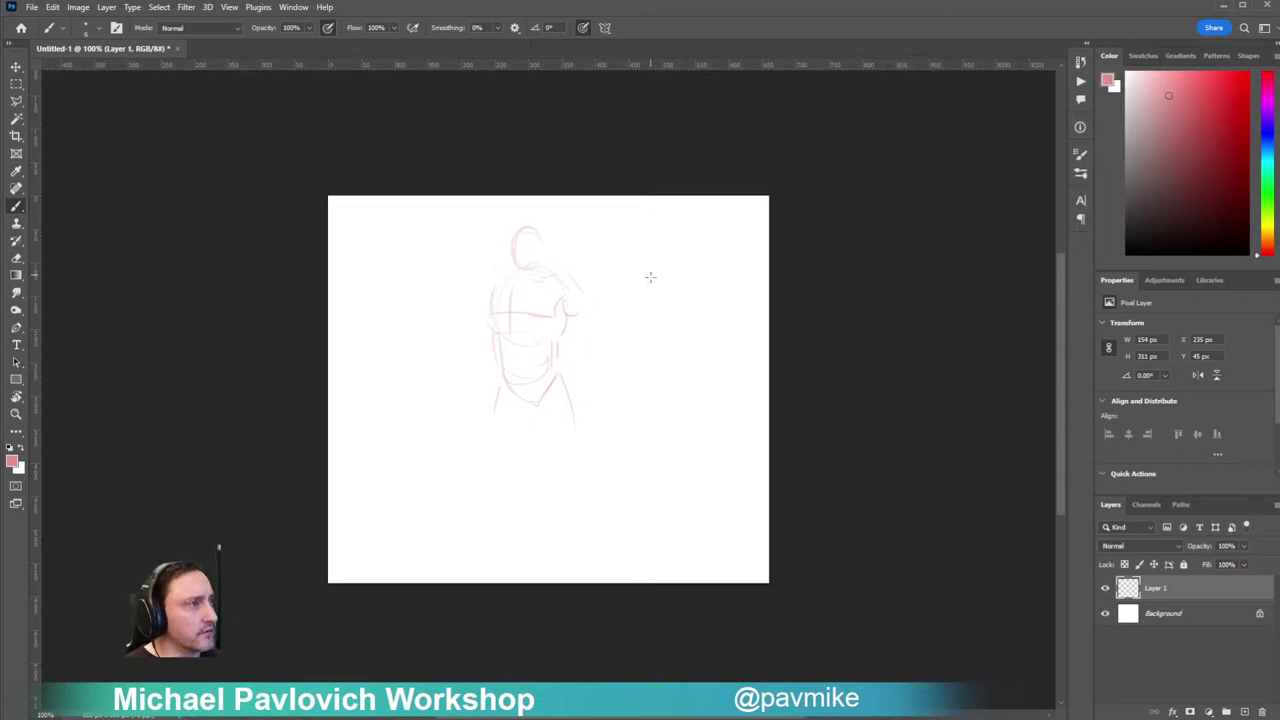
# Step: Sketch a small tilted cylinder beside the figure with curved edge loops bunched near its lower end
pyautogui.moveTo(650, 258)
pyautogui.mouseDown()
pyautogui.moveTo(668, 292)
pyautogui.moveTo(648, 290)
pyautogui.moveTo(660, 280)
pyautogui.moveTo(645, 290)
pyautogui.mouseUp()
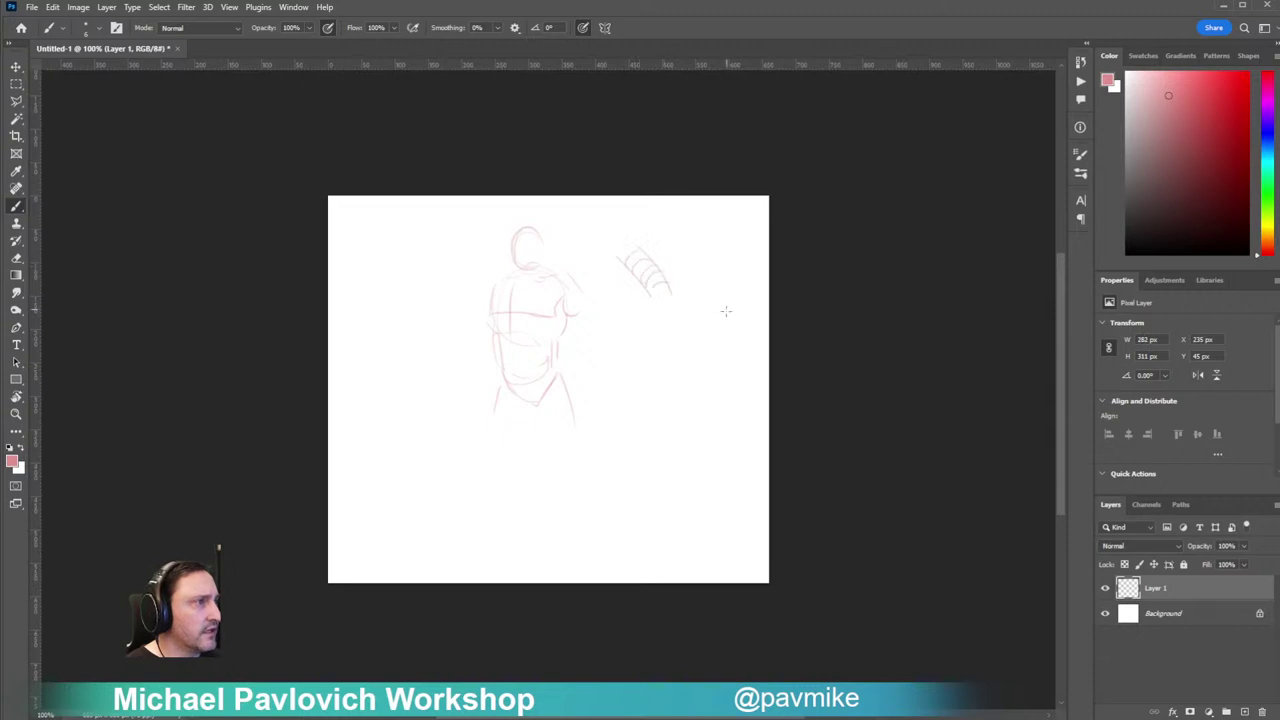
pyautogui.moveTo(661, 270); pyautogui.dragTo(645, 289)
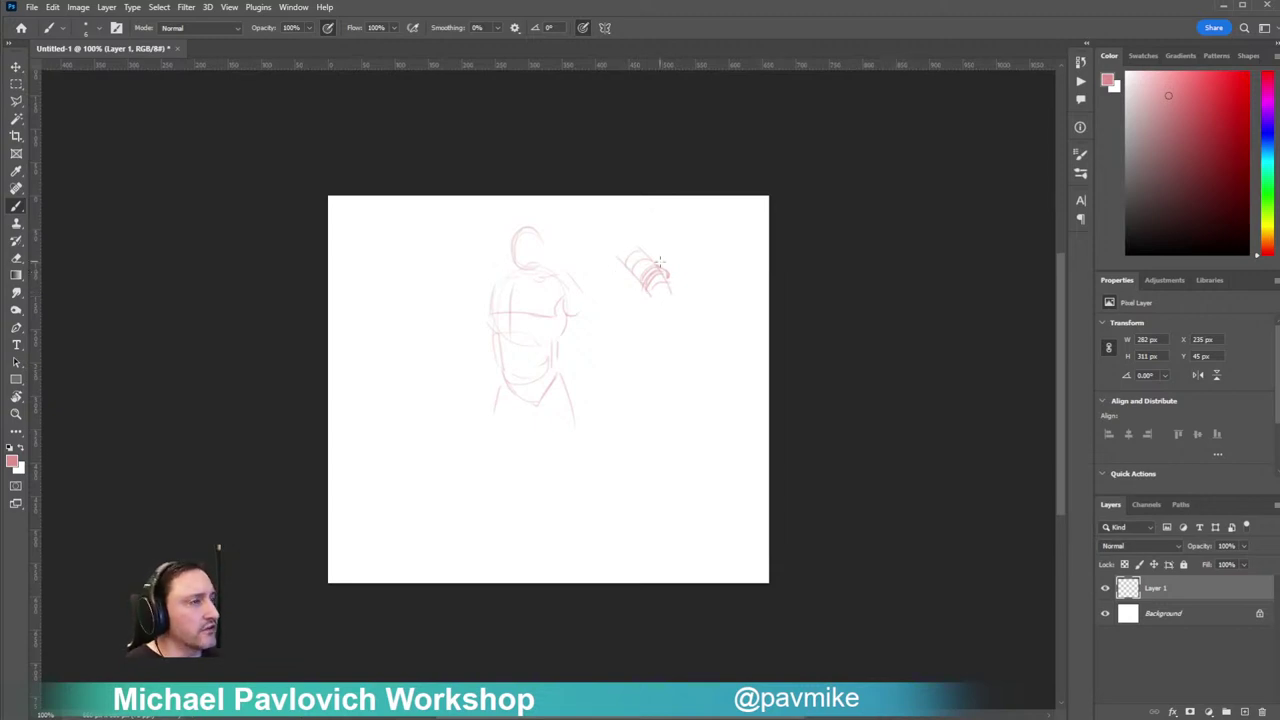
pyautogui.moveTo(650, 278); pyautogui.dragTo(662, 268)
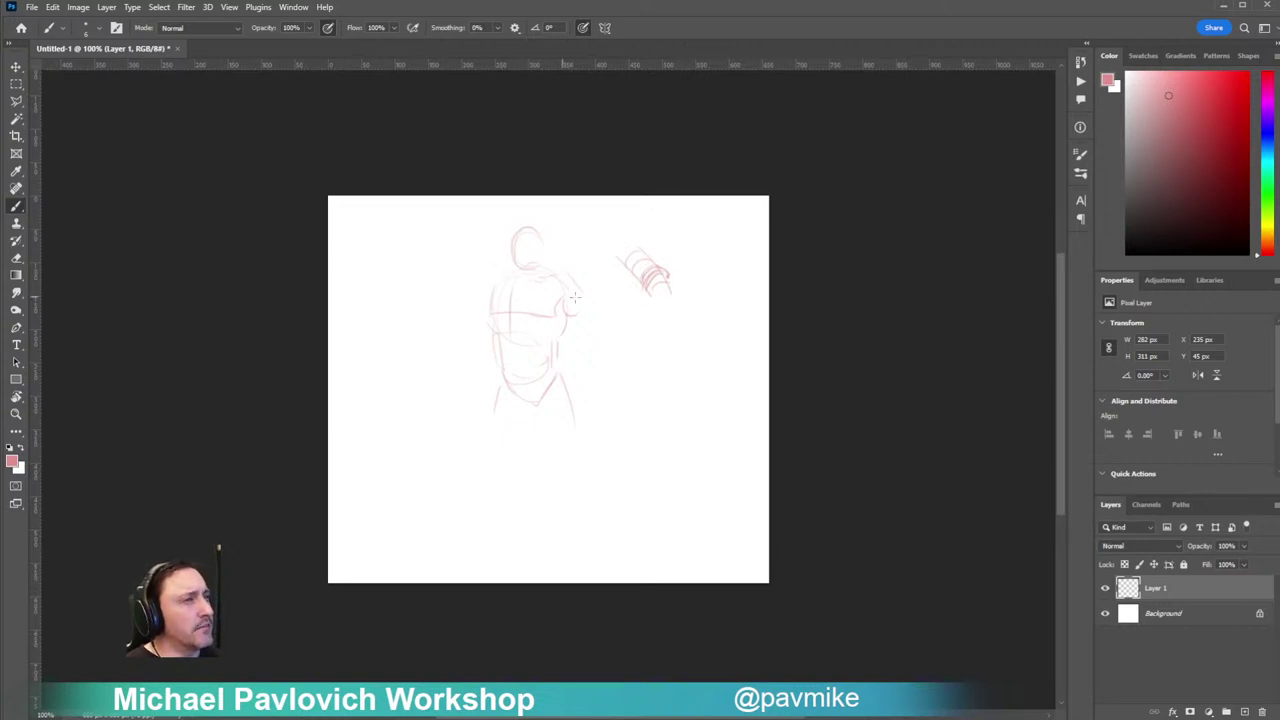
# Step: Add the figure's arm and draw bold guide loops down the chest centre, over the shoulder and under the armpit
pyautogui.moveTo(566, 280)
pyautogui.mouseDown()
pyautogui.moveTo(592, 309)
pyautogui.moveTo(583, 343)
pyautogui.moveTo(600, 336)
pyautogui.moveTo(601, 378)
pyautogui.moveTo(587, 374)
pyautogui.moveTo(600, 374)
pyautogui.mouseUp()
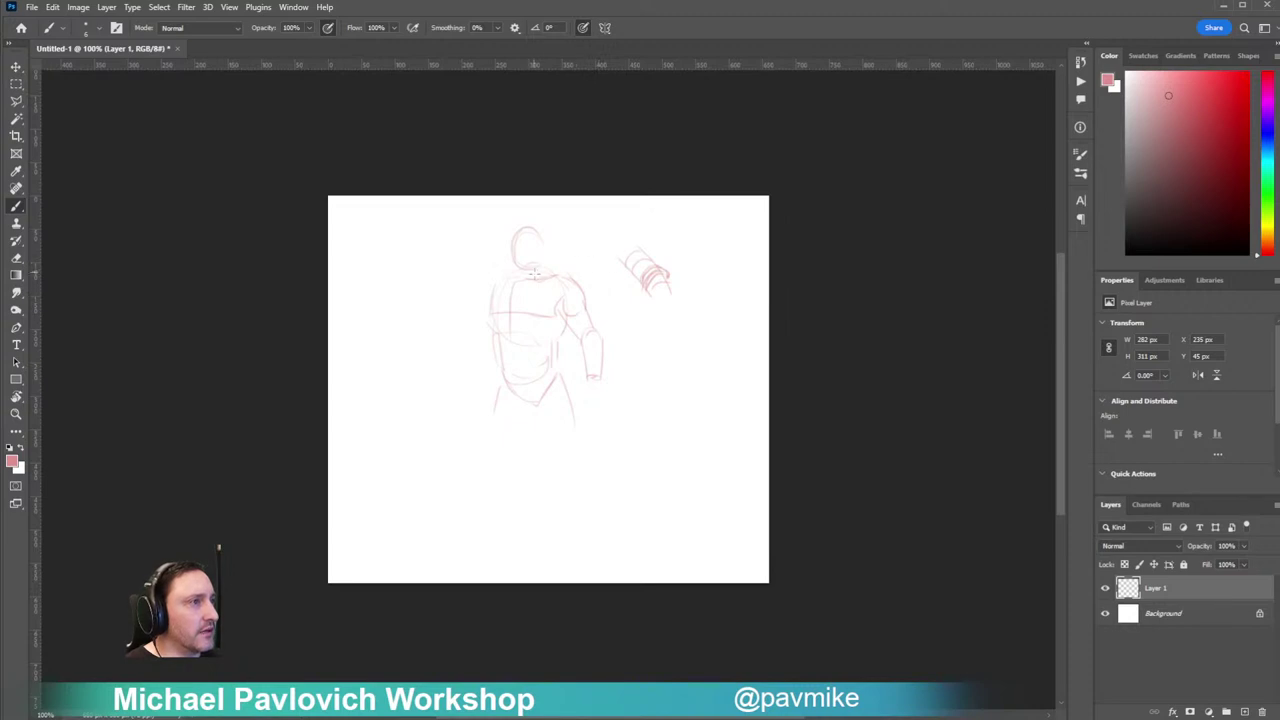
pyautogui.moveTo(522, 269); pyautogui.dragTo(511, 314)
pyautogui.moveTo(548, 262); pyautogui.dragTo(591, 306)
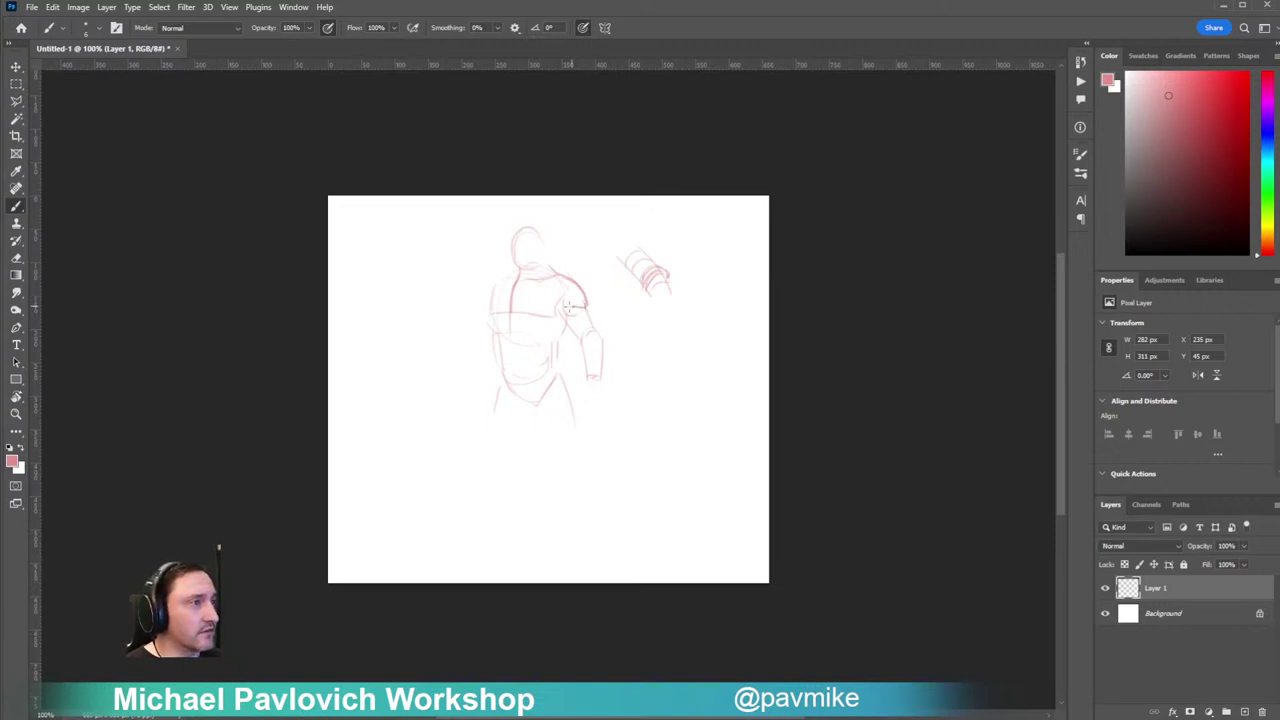
pyautogui.moveTo(586, 305)
pyautogui.mouseDown()
pyautogui.moveTo(548, 317)
pyautogui.moveTo(537, 350)
pyautogui.moveTo(510, 352)
pyautogui.mouseUp()
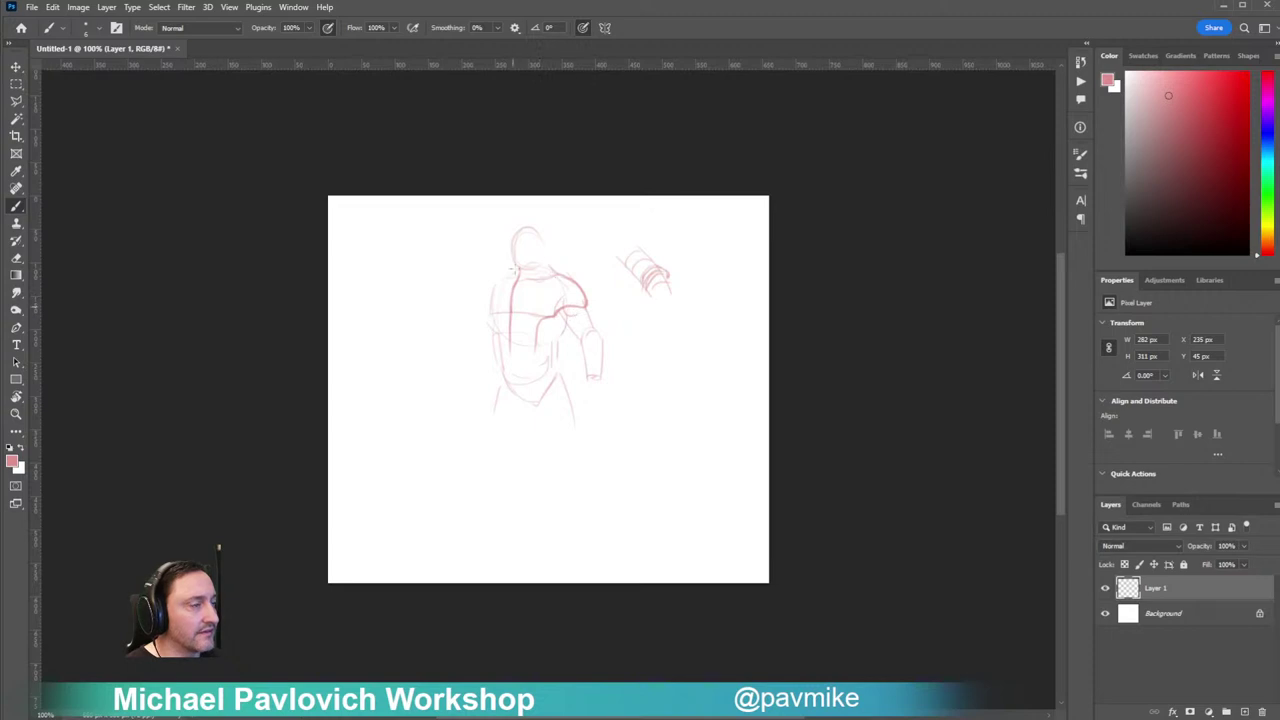
# Step: Try sketching loops across the chest and shoulder that converge at the armpit, and undo them
pyautogui.moveTo(560, 281)
pyautogui.mouseDown()
pyautogui.moveTo(586, 308)
pyautogui.moveTo(582, 292)
pyautogui.moveTo(540, 301)
pyautogui.mouseUp()
pyautogui.moveTo(518, 306); pyautogui.dragTo(555, 309)
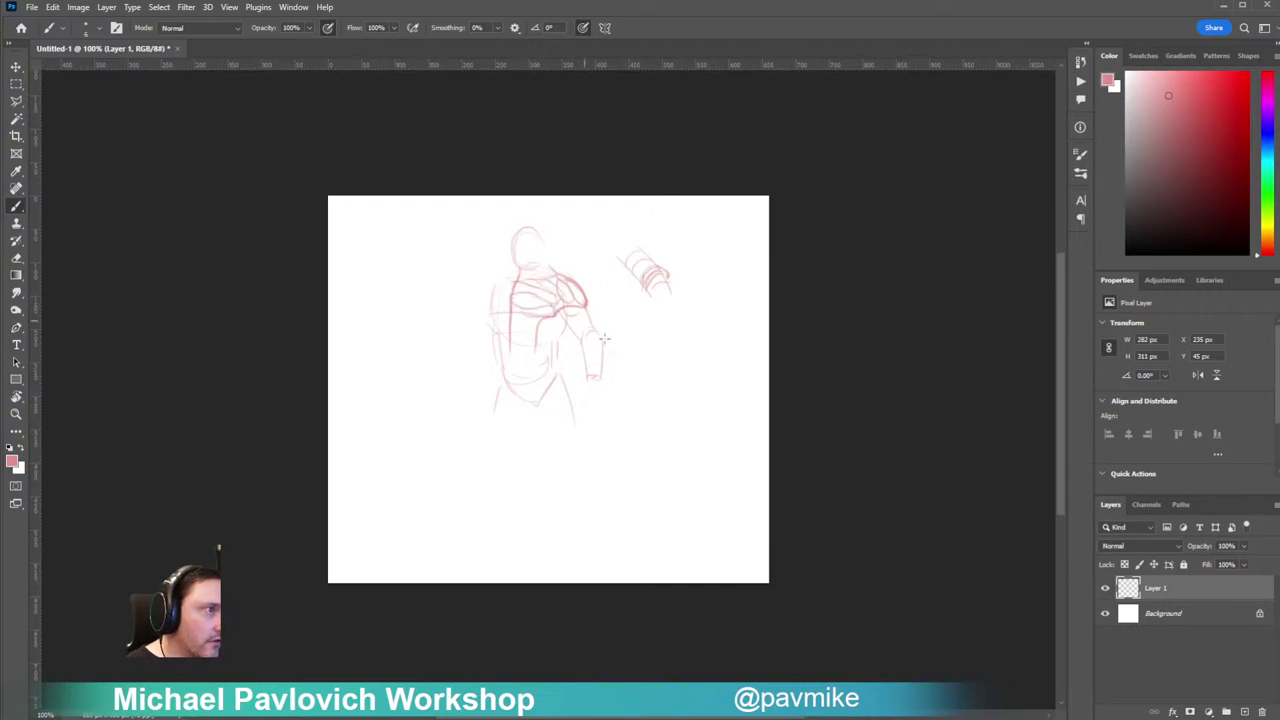
pyautogui.hotkey('ctrl', 'z')
pyautogui.hotkey('ctrl', 'z')
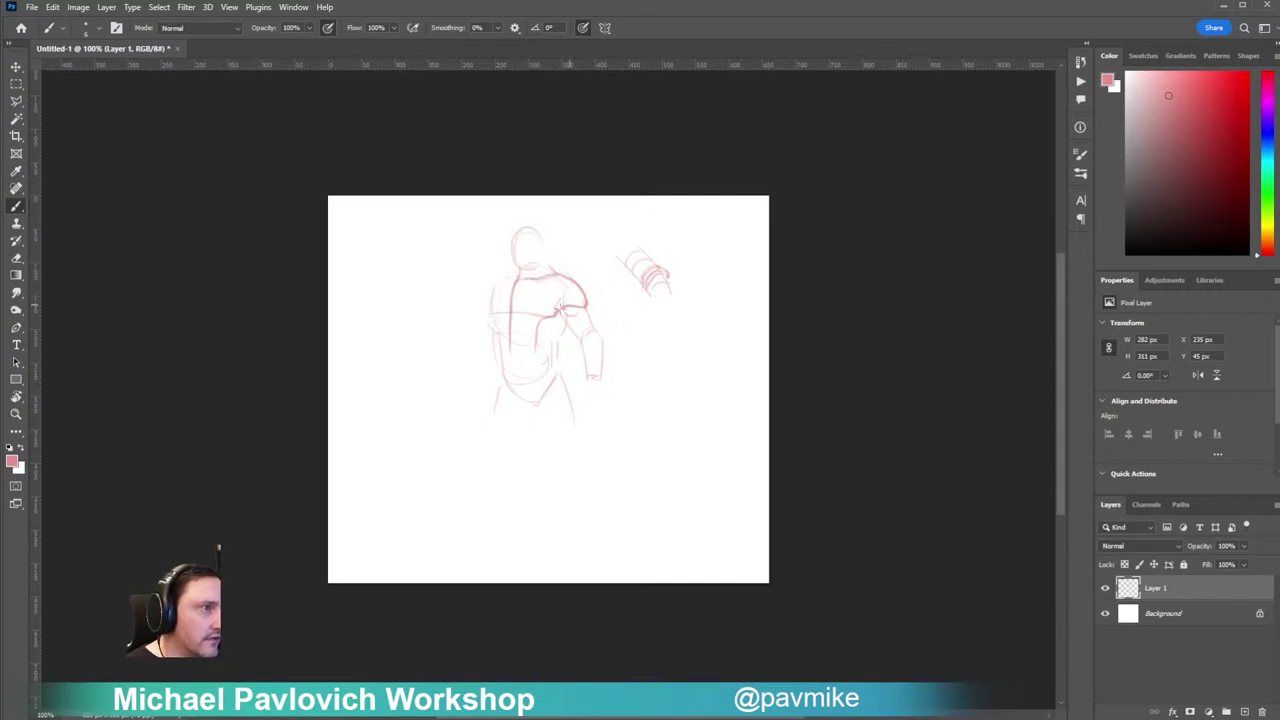
# Step: Sketch loops curving from the shoulder down the torso, mark the shoulder with an arrow, and minimize Photoshop
pyautogui.moveTo(566, 281)
pyautogui.mouseDown()
pyautogui.moveTo(517, 288)
pyautogui.moveTo(532, 312)
pyautogui.mouseUp()
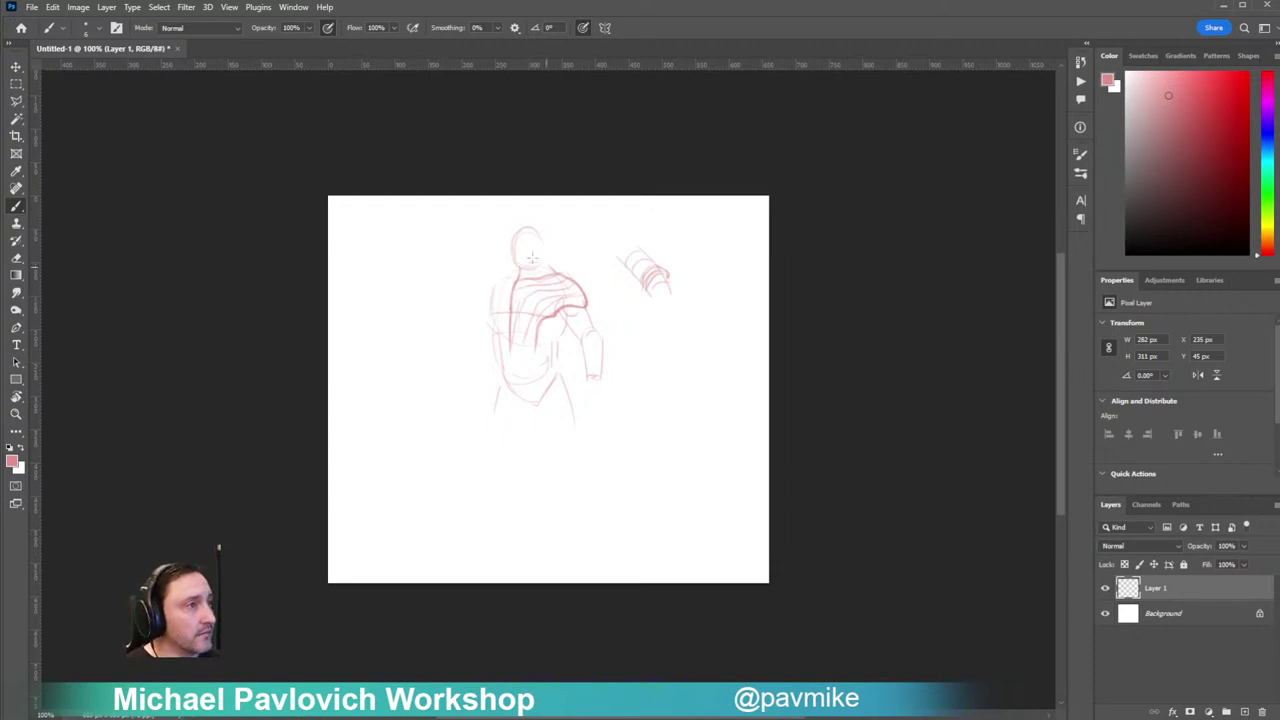
pyautogui.moveTo(578, 239); pyautogui.dragTo(570, 270)
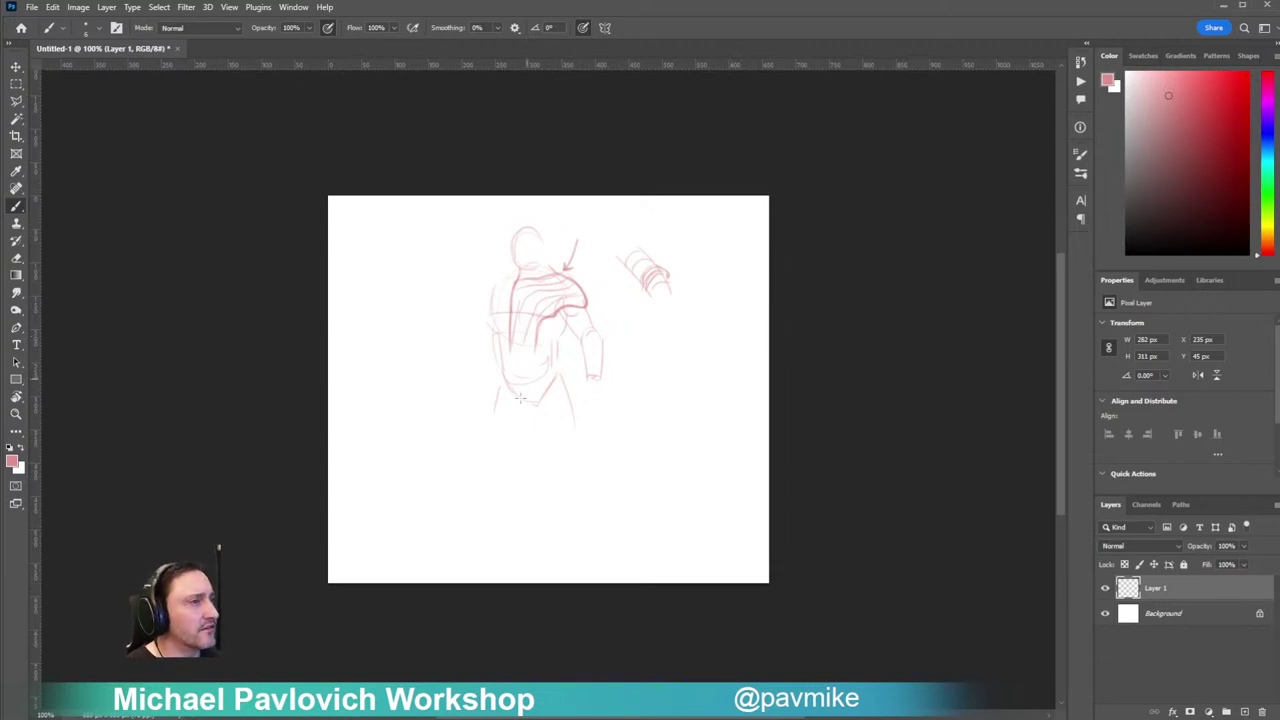
pyautogui.click(1224, 7)
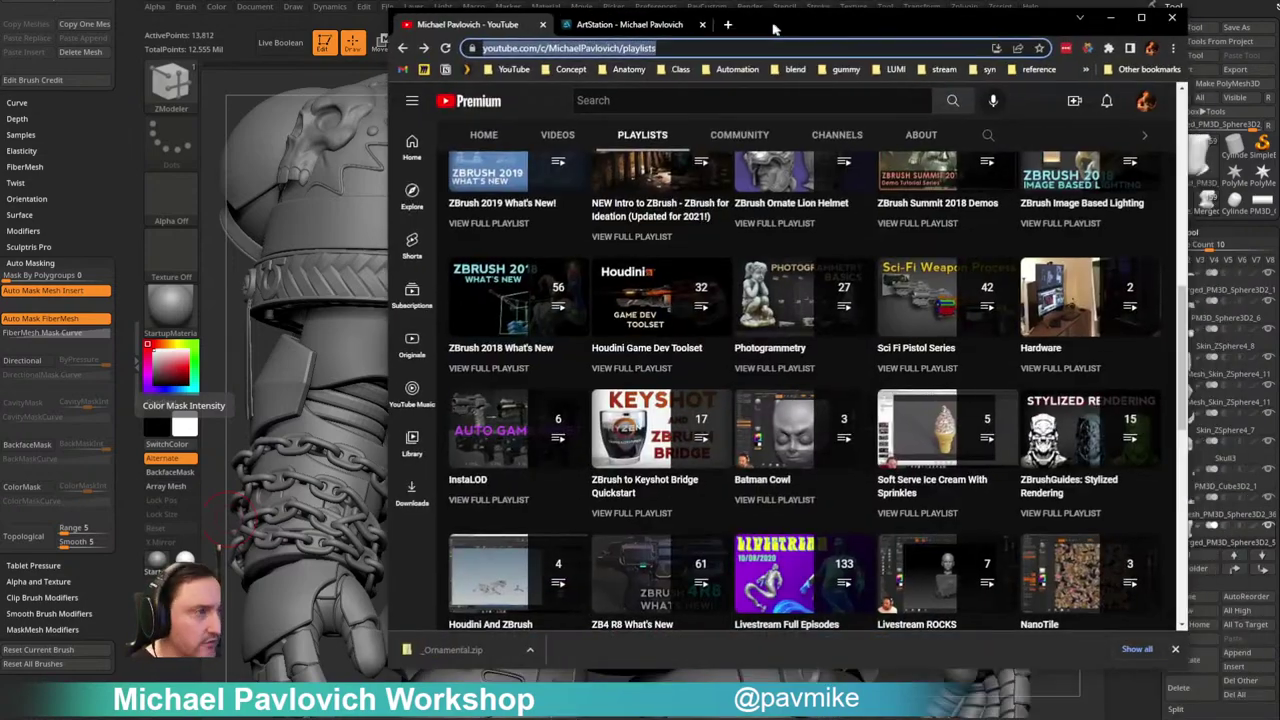
# Step: Open the Livestream Full Episodes playlist in the YouTube browser window and look through its videos before returning to ZBrush
pyautogui.moveTo(774, 29); pyautogui.dragTo(603, 69)
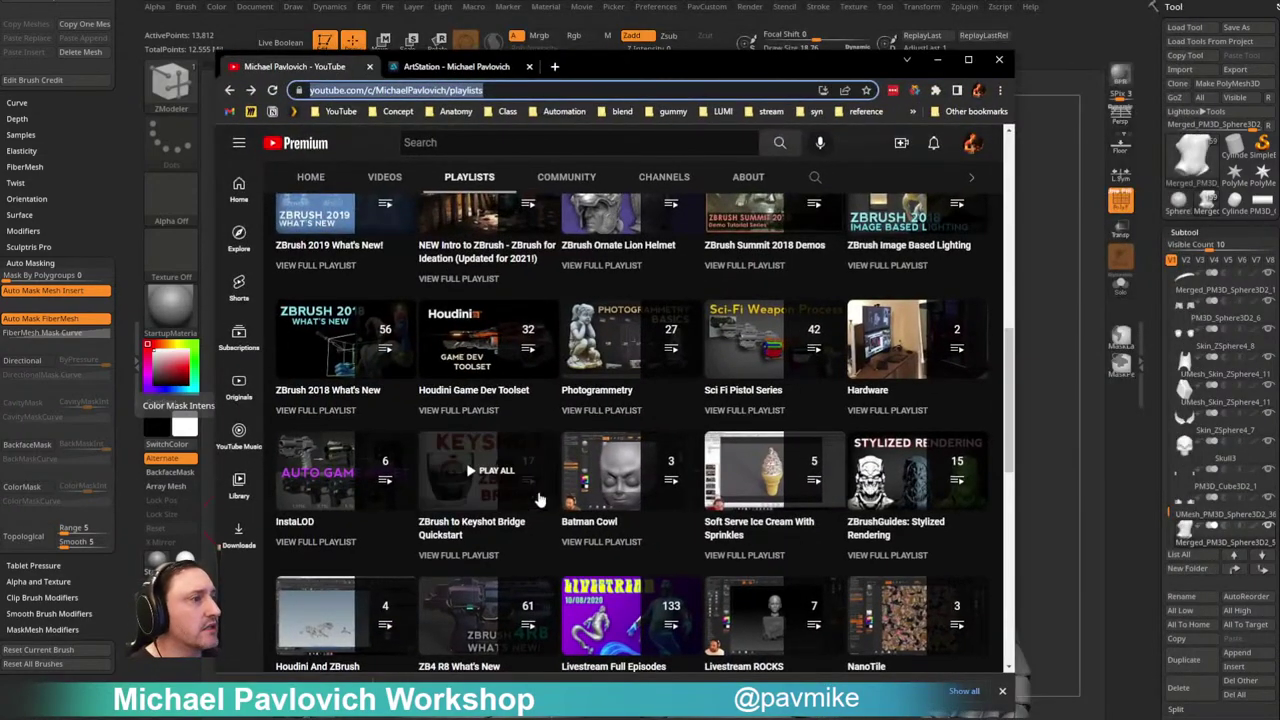
pyautogui.scroll(-2, 593, 590)
pyautogui.click(612, 540)
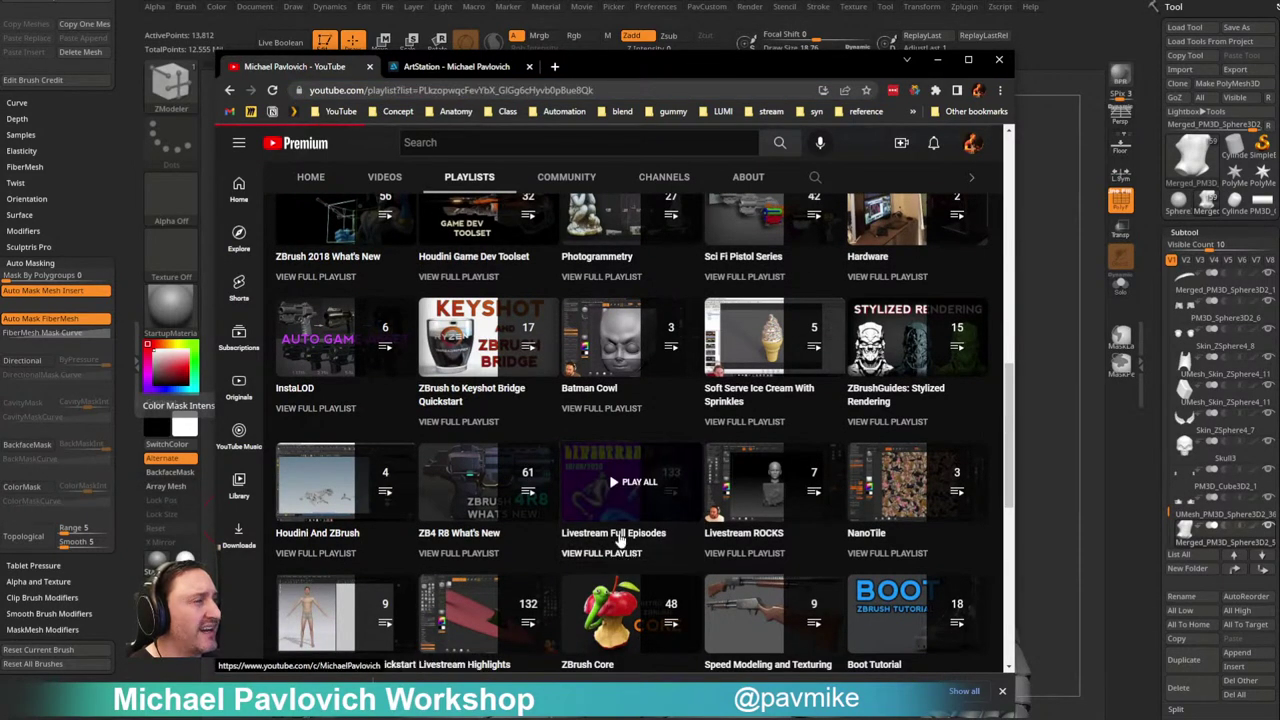
pyautogui.scroll(-5, 622, 538)
pyautogui.scroll(-6, 755, 453)
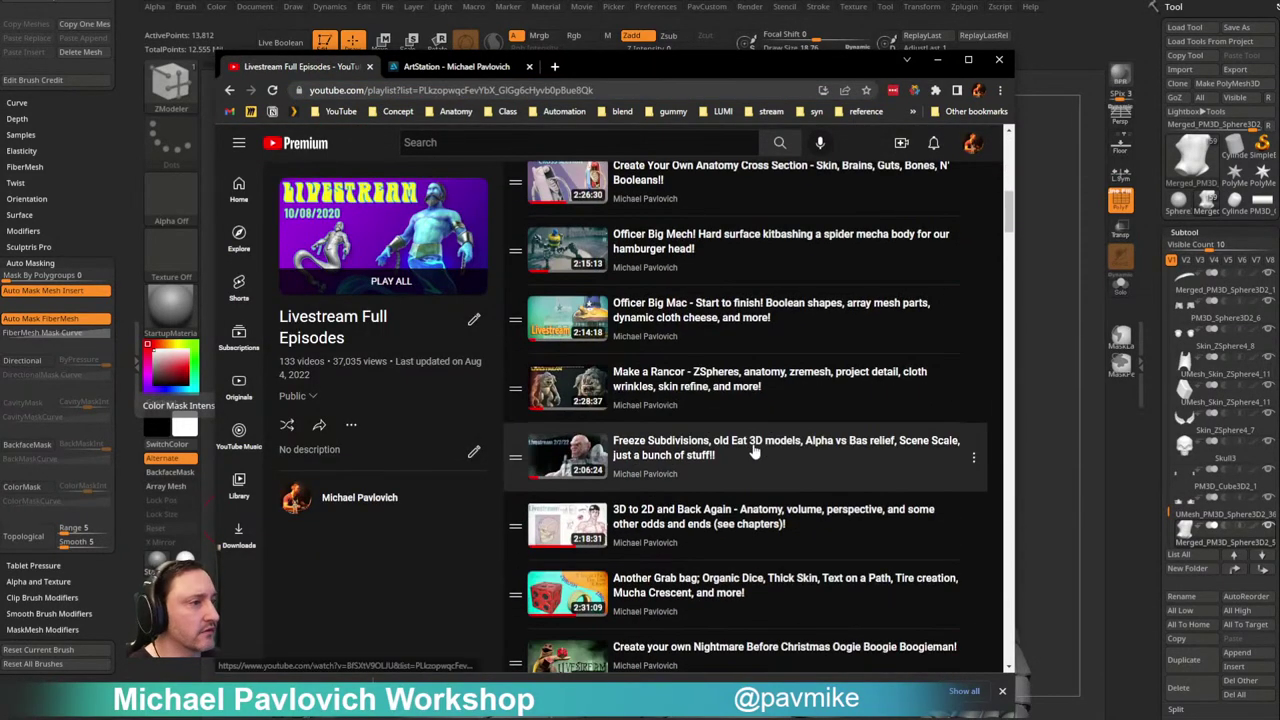
pyautogui.scroll(10, 755, 453)
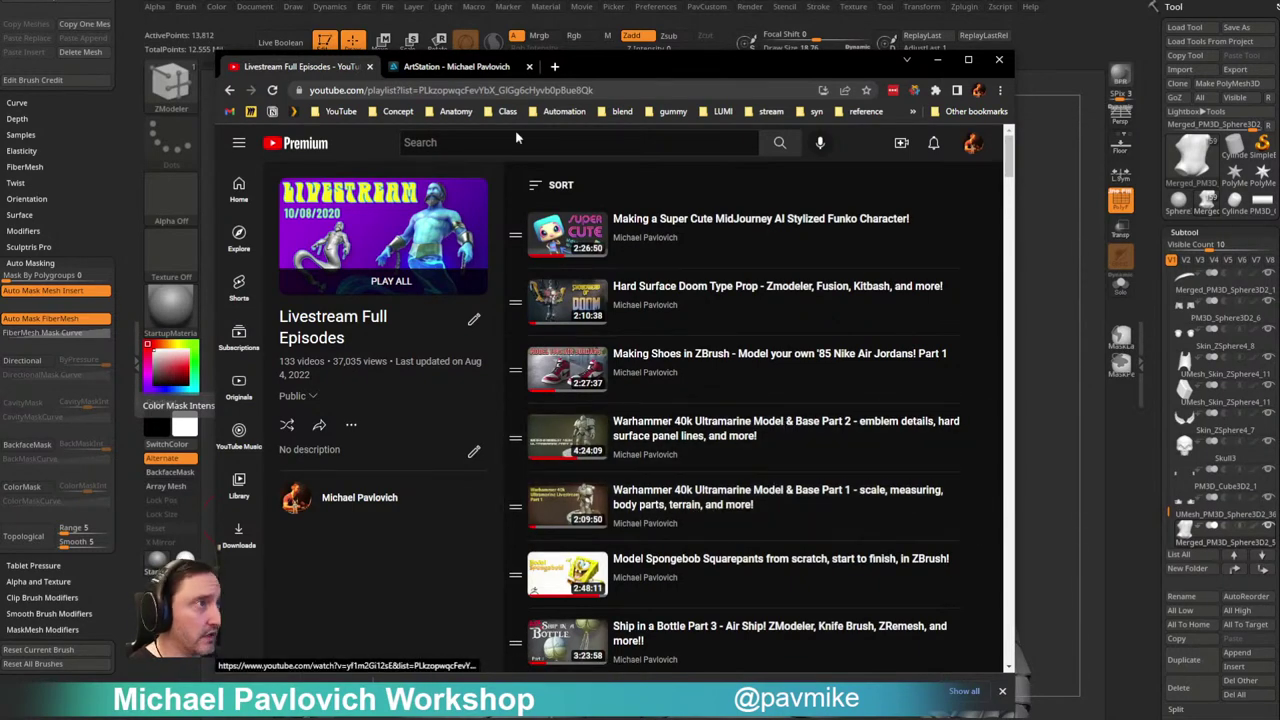
pyautogui.click(491, 90)
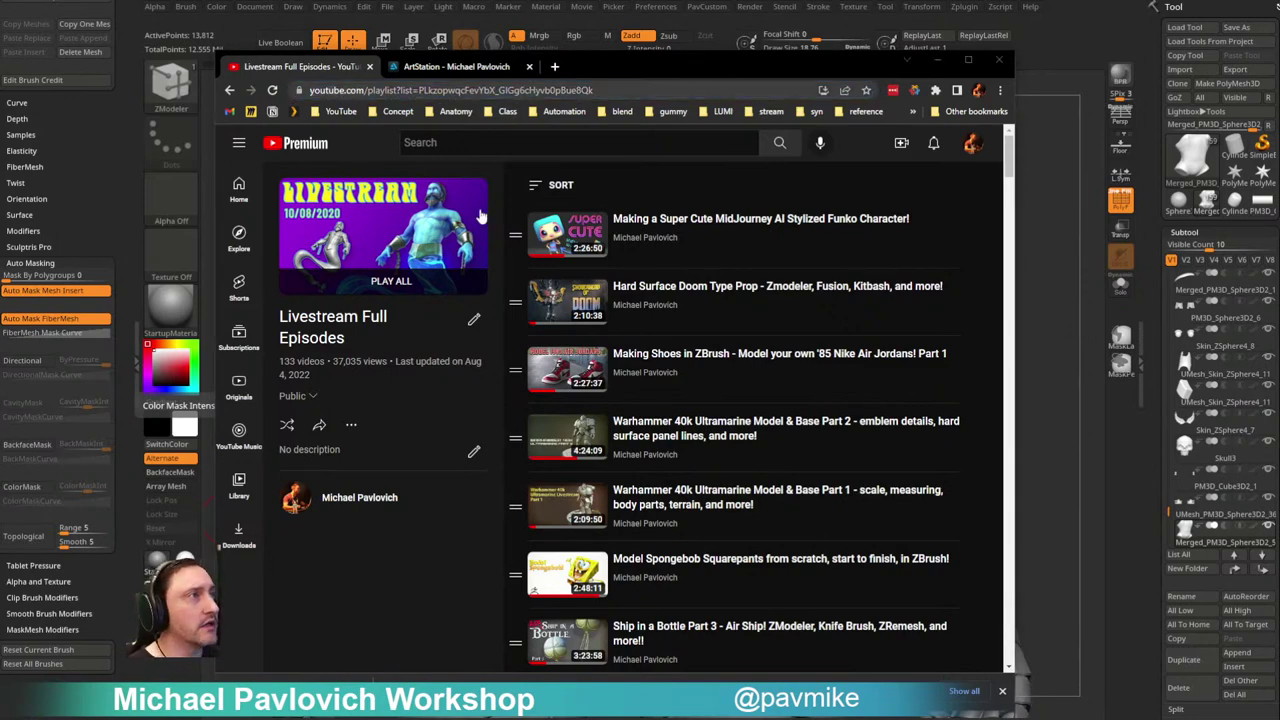
pyautogui.hotkey('alt', 'Tab')
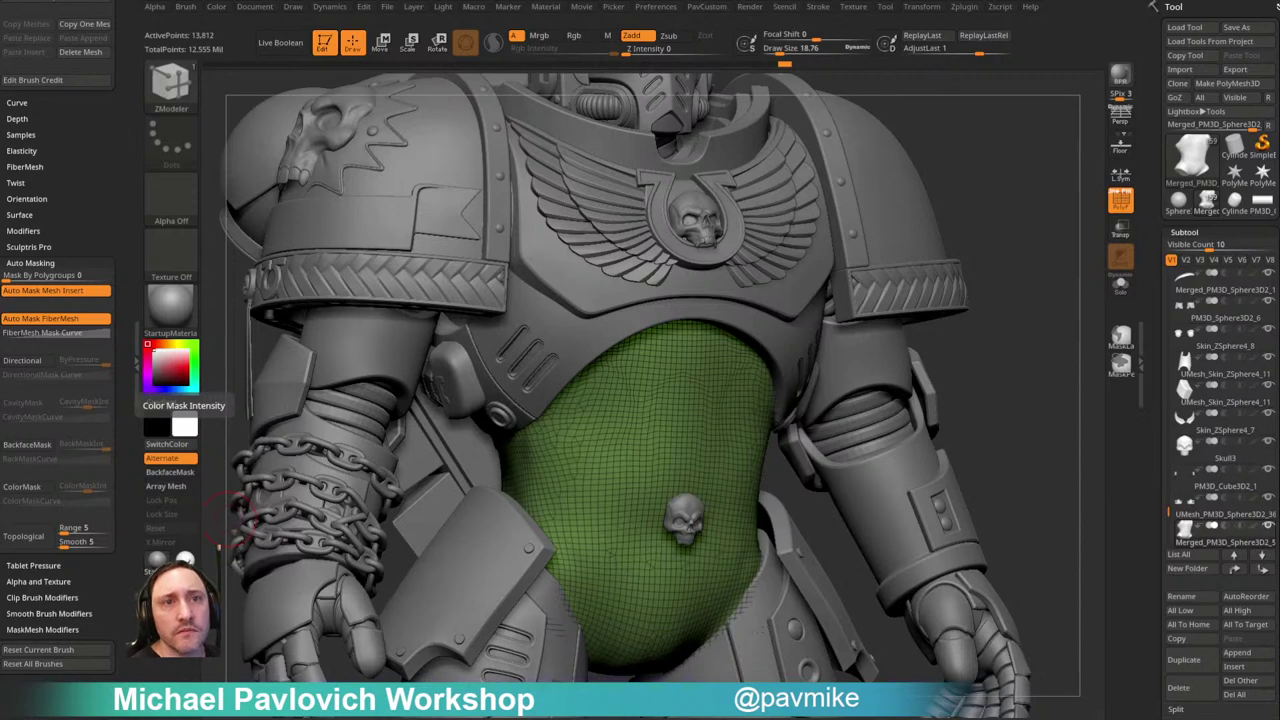
# Step: Turn off the polyframe wireframe on the space marine and frame the abdomen from an angle
pyautogui.moveTo(1025, 162)
pyautogui.keyDown('ctrl'); pyautogui.mouseDown(button='right')
pyautogui.moveTo(1017, 144)
pyautogui.moveTo(969, 124)
pyautogui.moveTo(728, 311)
pyautogui.mouseUp(button='right'); pyautogui.keyUp('ctrl')
pyautogui.press('s')
pyautogui.moveTo(700, 351); pyautogui.dragTo(711, 351)
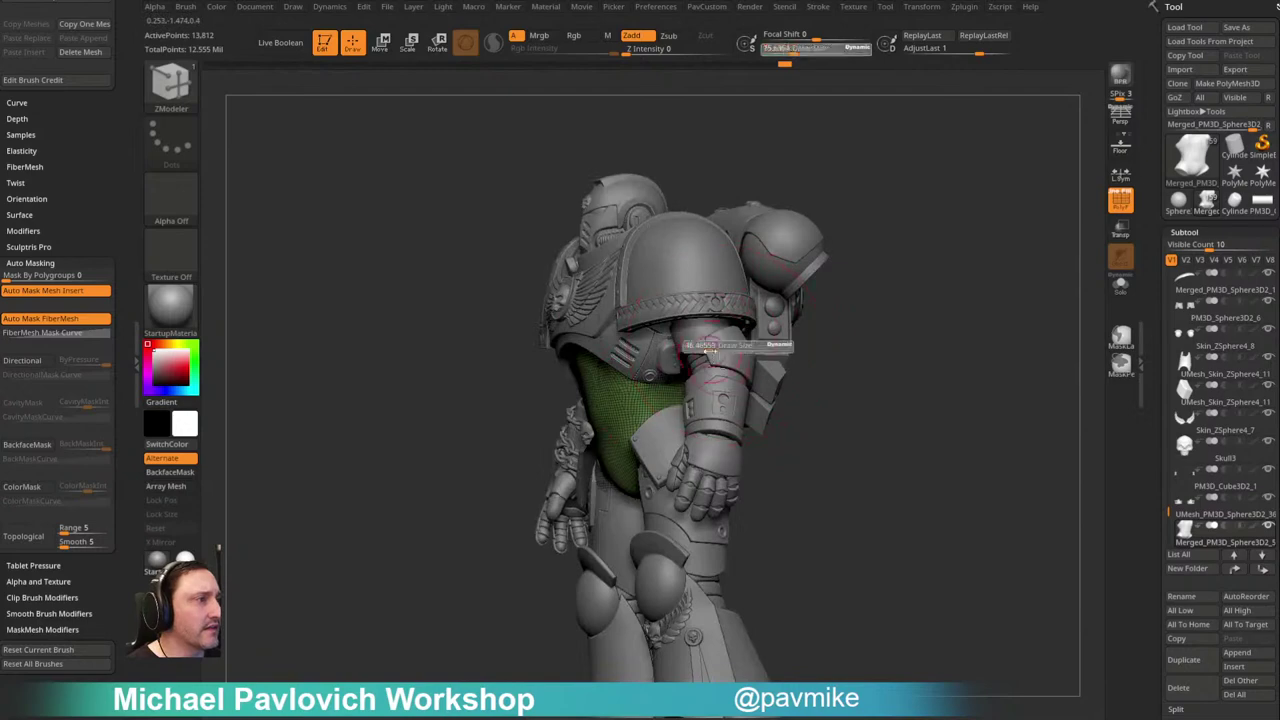
pyautogui.moveTo(737, 189); pyautogui.dragTo(826, 199)
pyautogui.keyDown('alt'); pyautogui.moveTo(826, 199); pyautogui.dragTo(1097, 200, button='right'); pyautogui.keyUp('alt')
pyautogui.click(1109, 203)
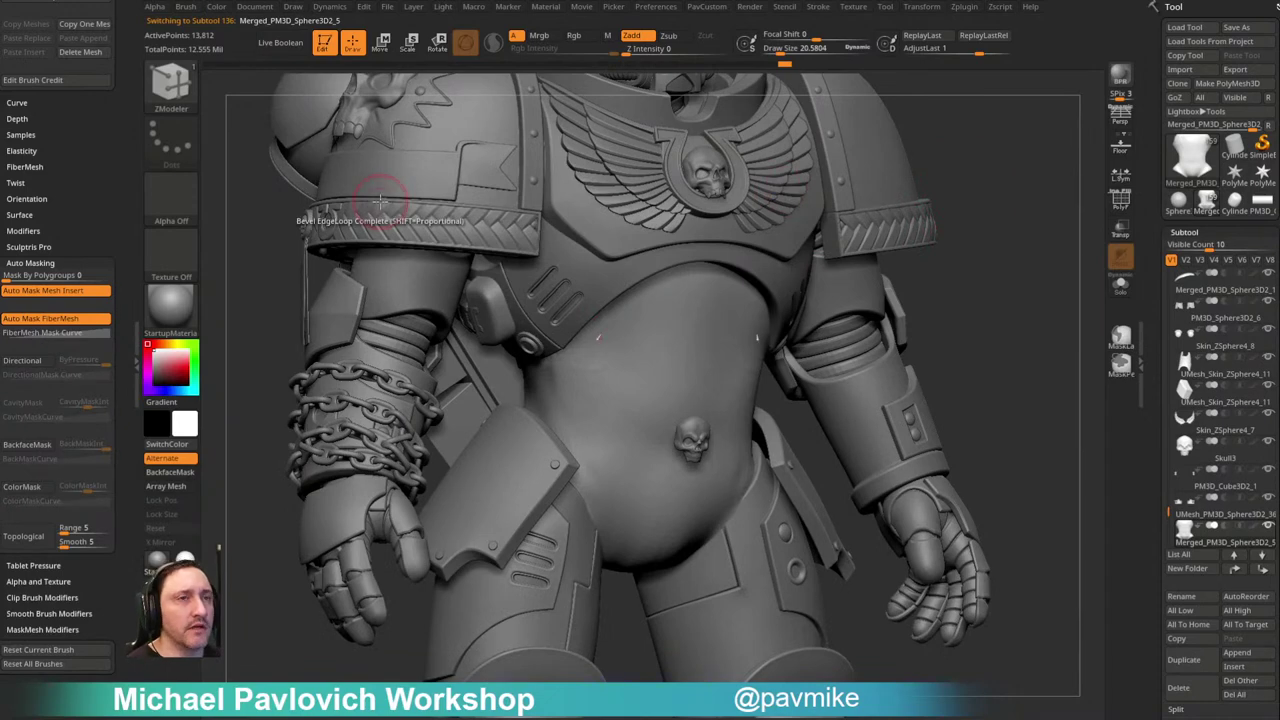
# Step: Examine the smooth abdomen below the chest plate from several angles with the draw size reduced to about 10
pyautogui.moveTo(978, 171); pyautogui.dragTo(863, 269, button='right')
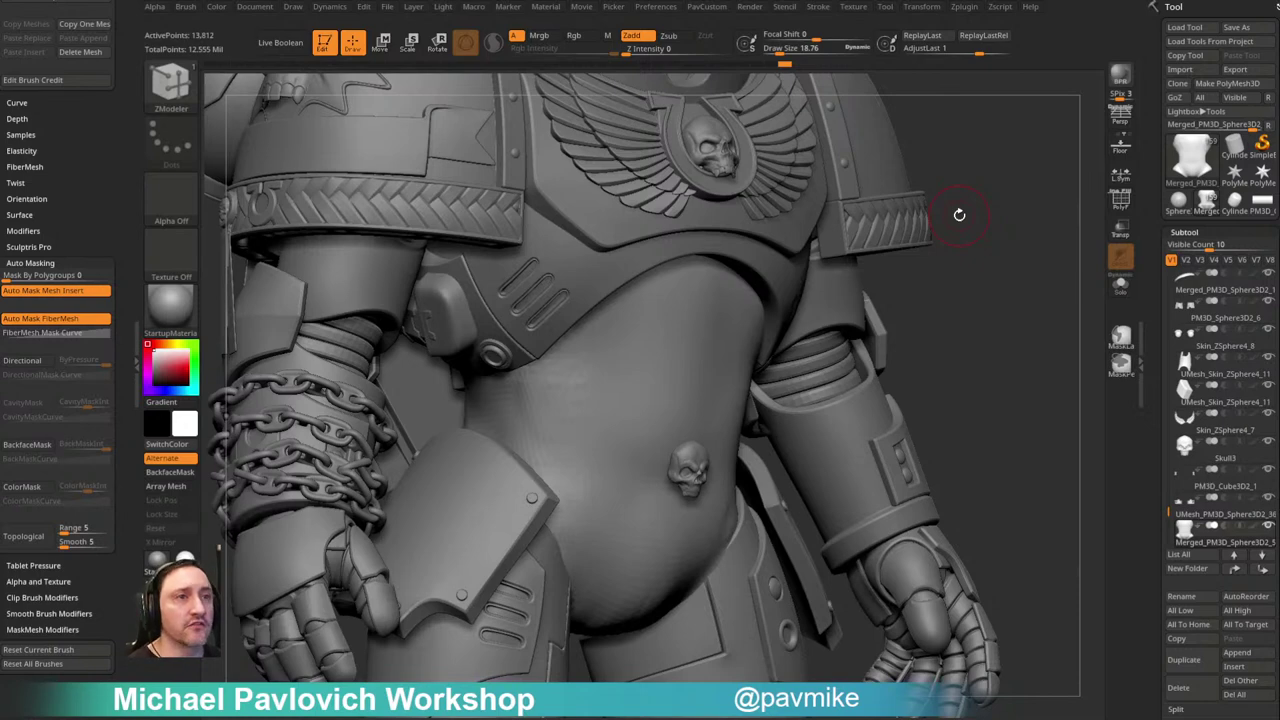
pyautogui.moveTo(1007, 165)
pyautogui.mouseDown(button='right')
pyautogui.moveTo(1029, 163)
pyautogui.moveTo(868, 176)
pyautogui.mouseUp(button='right')
pyautogui.press('s')
pyautogui.moveTo(560, 380); pyautogui.dragTo(540, 381)
pyautogui.keyDown('alt'); pyautogui.moveTo(946, 163); pyautogui.dragTo(1004, 164, button='right'); pyautogui.keyUp('alt')
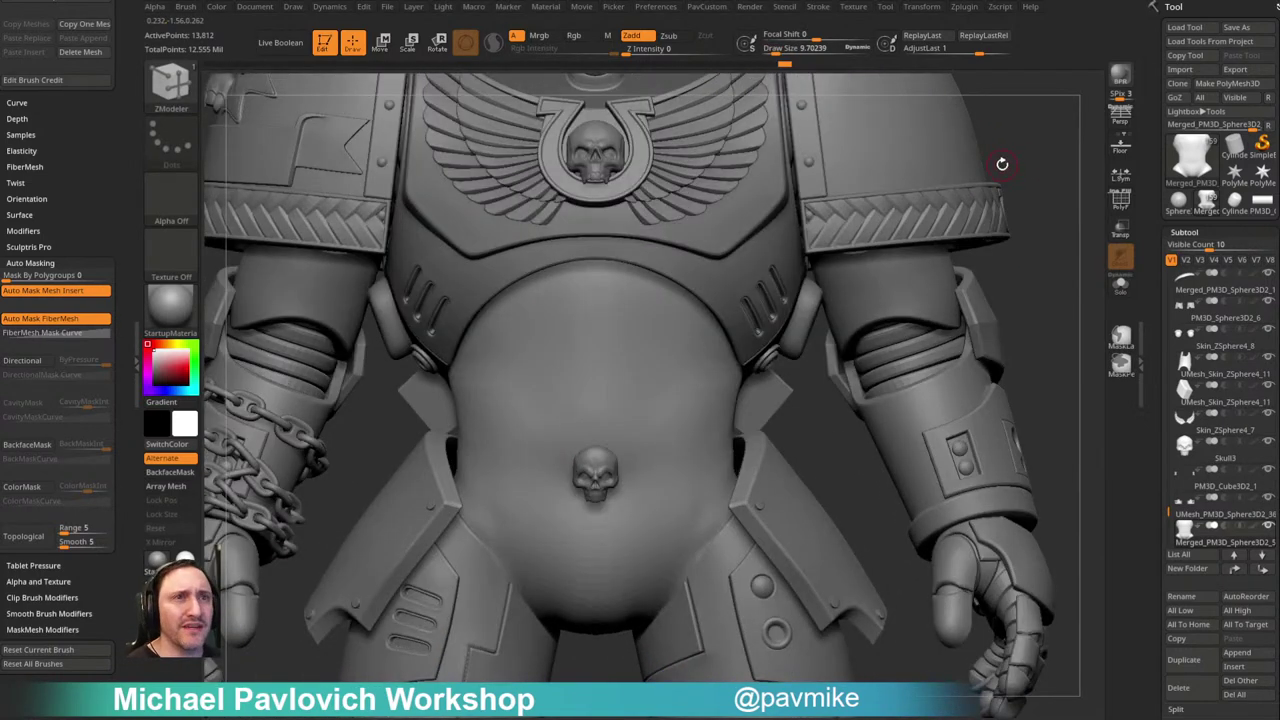
pyautogui.moveTo(1042, 149); pyautogui.dragTo(1059, 144)
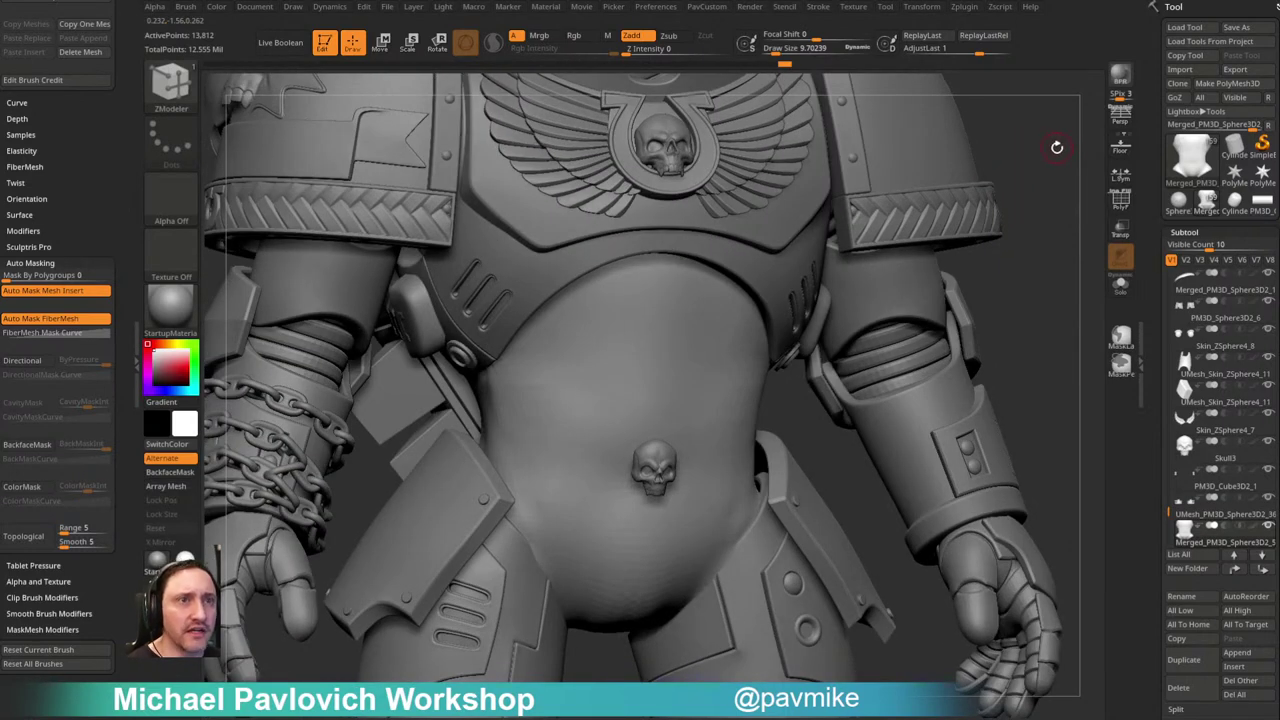
# Step: Import the blue-armoured space marine reference image as a texture and add it to Spotlight
pyautogui.moveTo(1055, 143); pyautogui.dragTo(1035, 144)
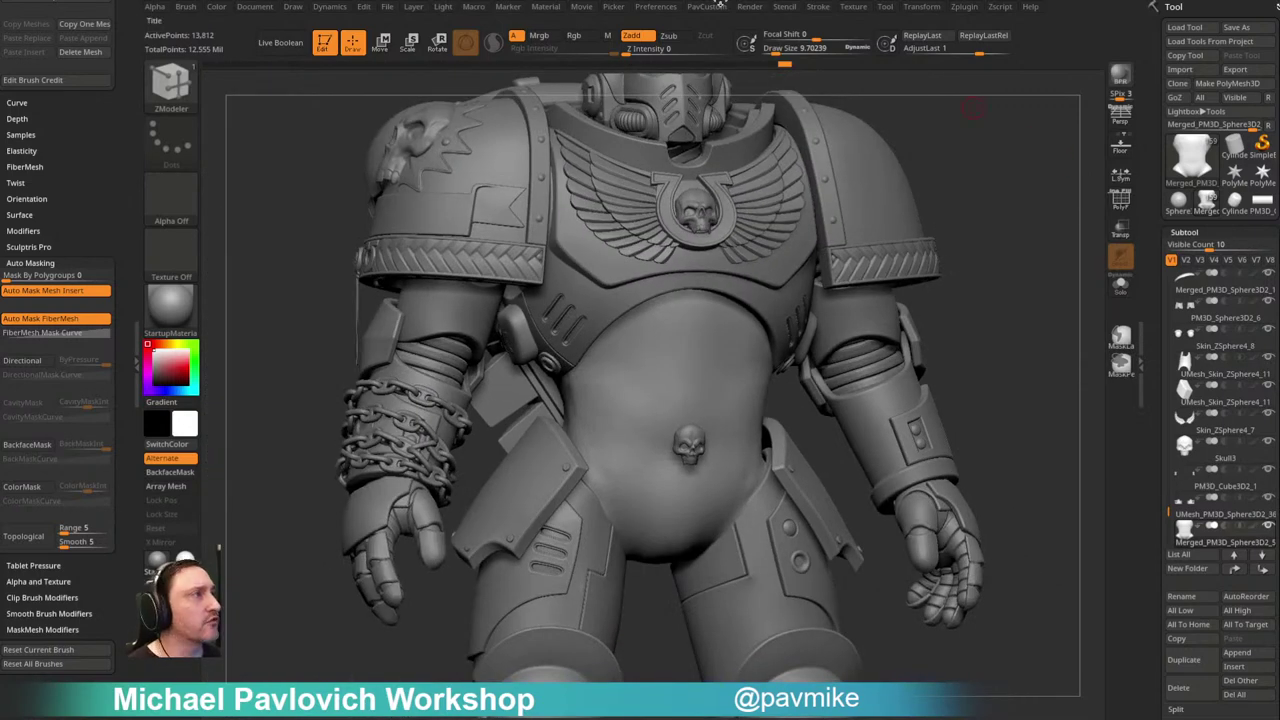
pyautogui.click(853, 7)
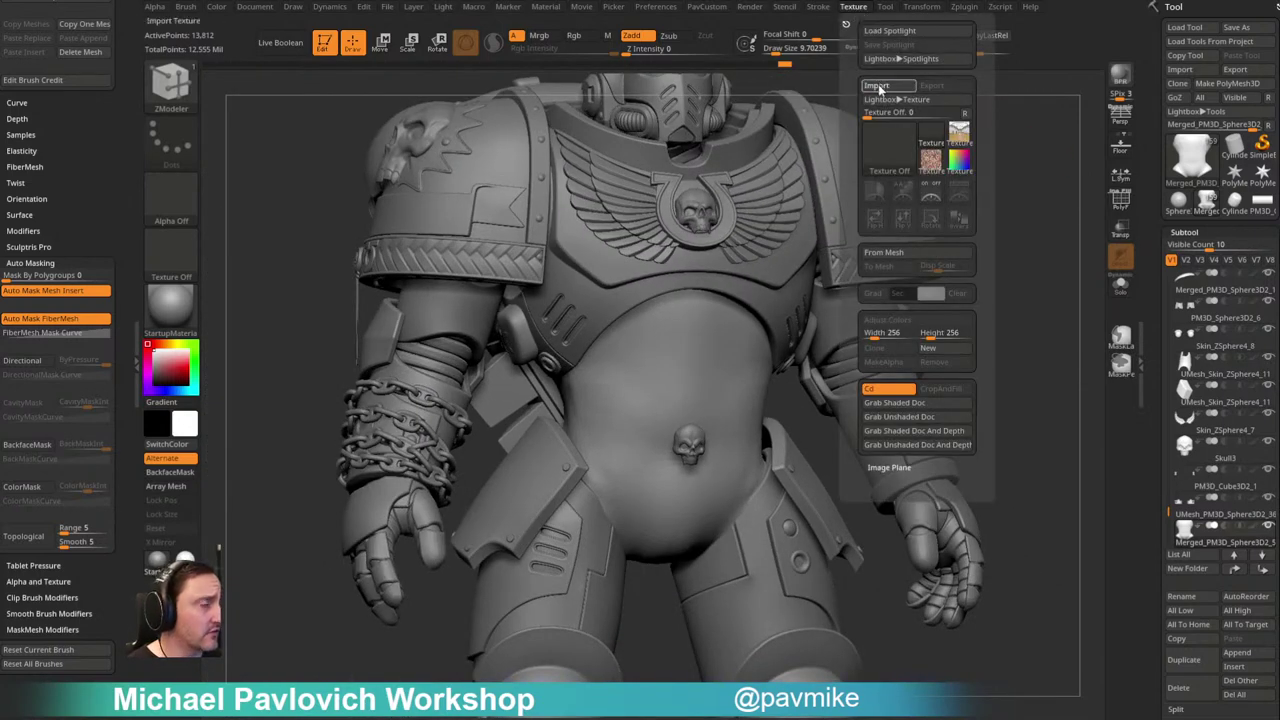
pyautogui.click(880, 87)
pyautogui.press('Escape')
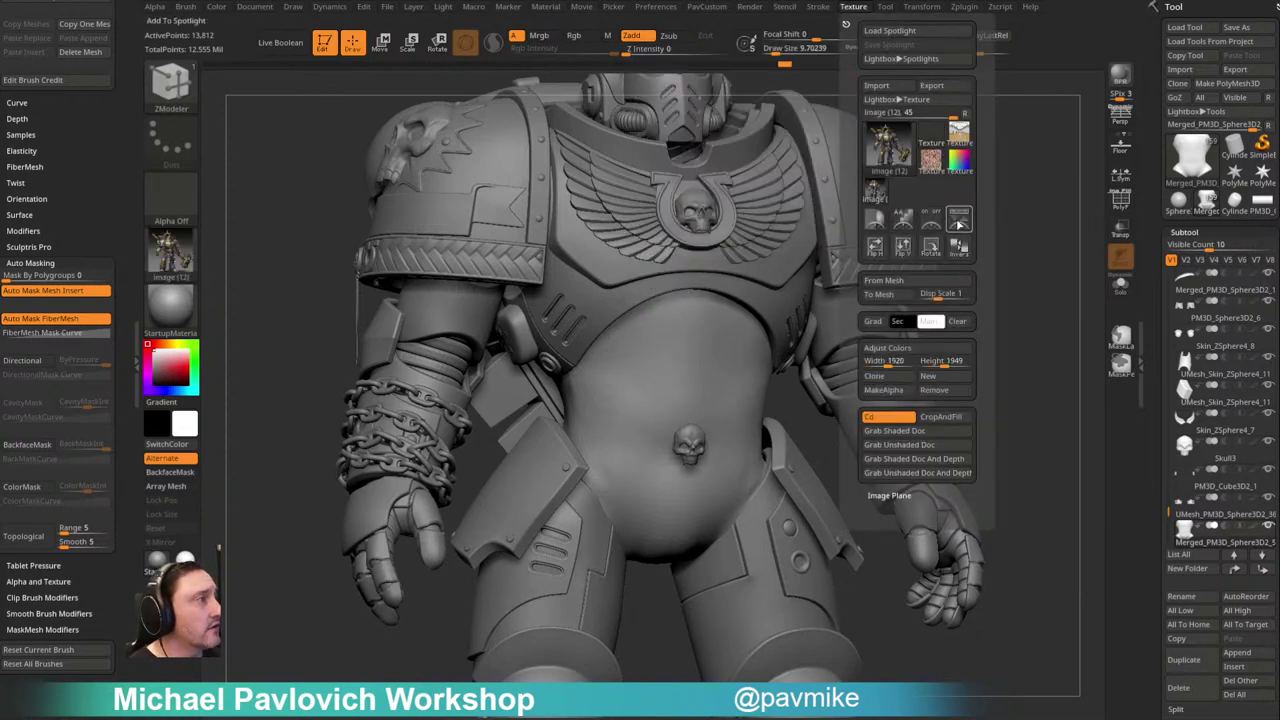
pyautogui.click(960, 222)
# Step: Enlarge and position the Spotlight reference semi-transparently over the marine's torso and leave Spotlight editing
pyautogui.moveTo(681, 298); pyautogui.dragTo(732, 332)
pyautogui.moveTo(800, 250); pyautogui.dragTo(854, 268)
pyautogui.moveTo(903, 192); pyautogui.dragTo(881, 188)
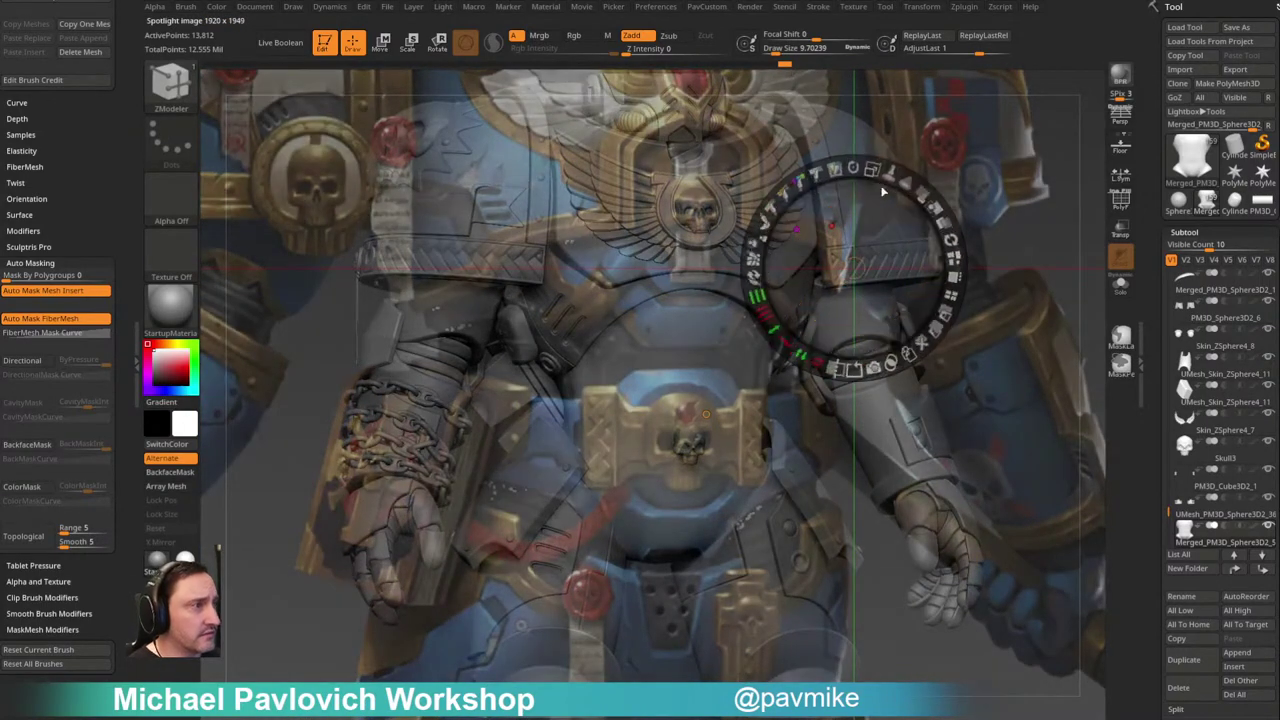
pyautogui.press('z')
pyautogui.moveTo(989, 238); pyautogui.dragTo(1060, 192)
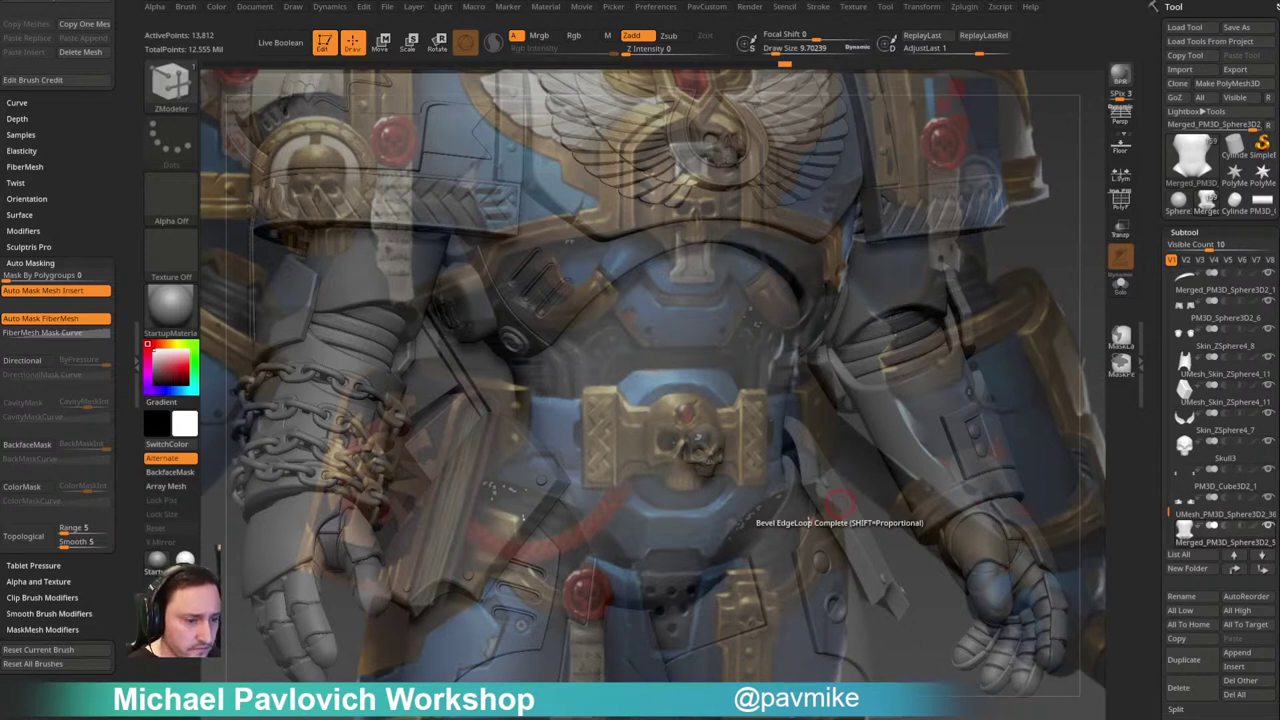
# Step: Switch to the 40k Miro board in the browser and go to the Rocky Road reference images
pyautogui.moveTo(748, 178); pyautogui.dragTo(739, 34)
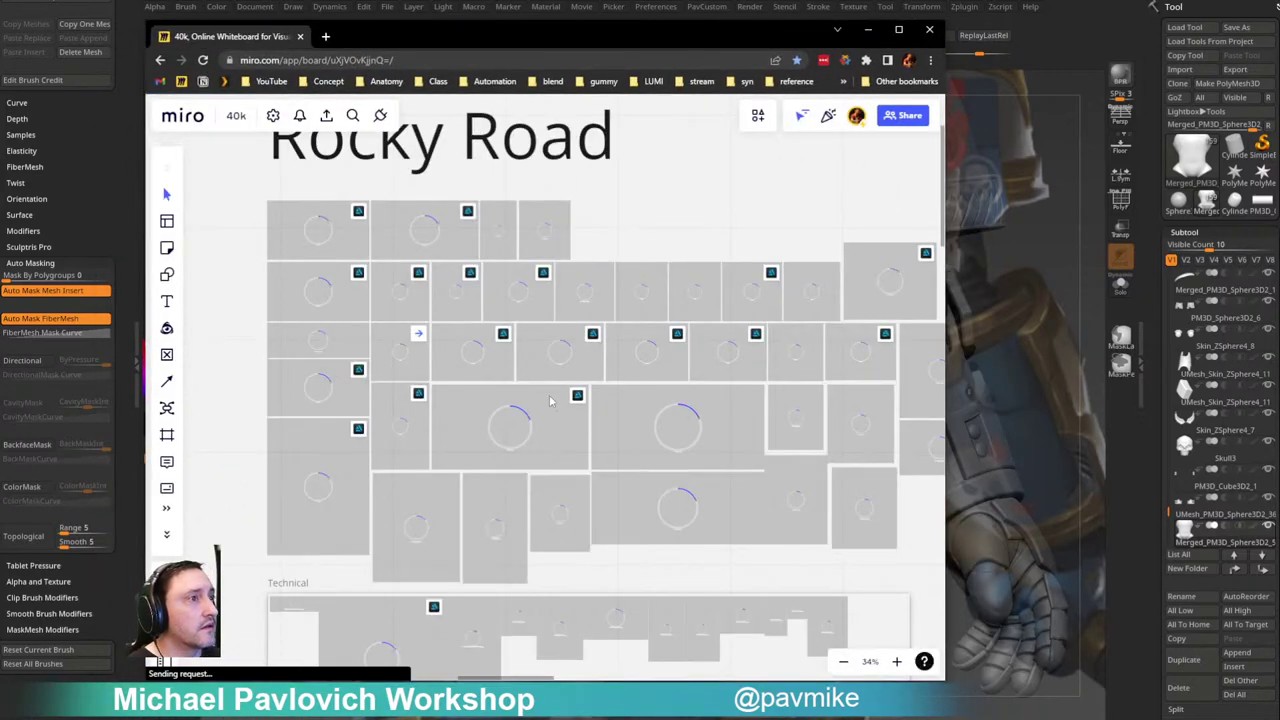
pyautogui.scroll(-5, 560, 390)
pyautogui.moveTo(327, 374); pyautogui.dragTo(590, 297, button='middle')
pyautogui.scroll(2, 598, 333)
pyautogui.moveTo(749, 331); pyautogui.dragTo(437, 364, button='middle')
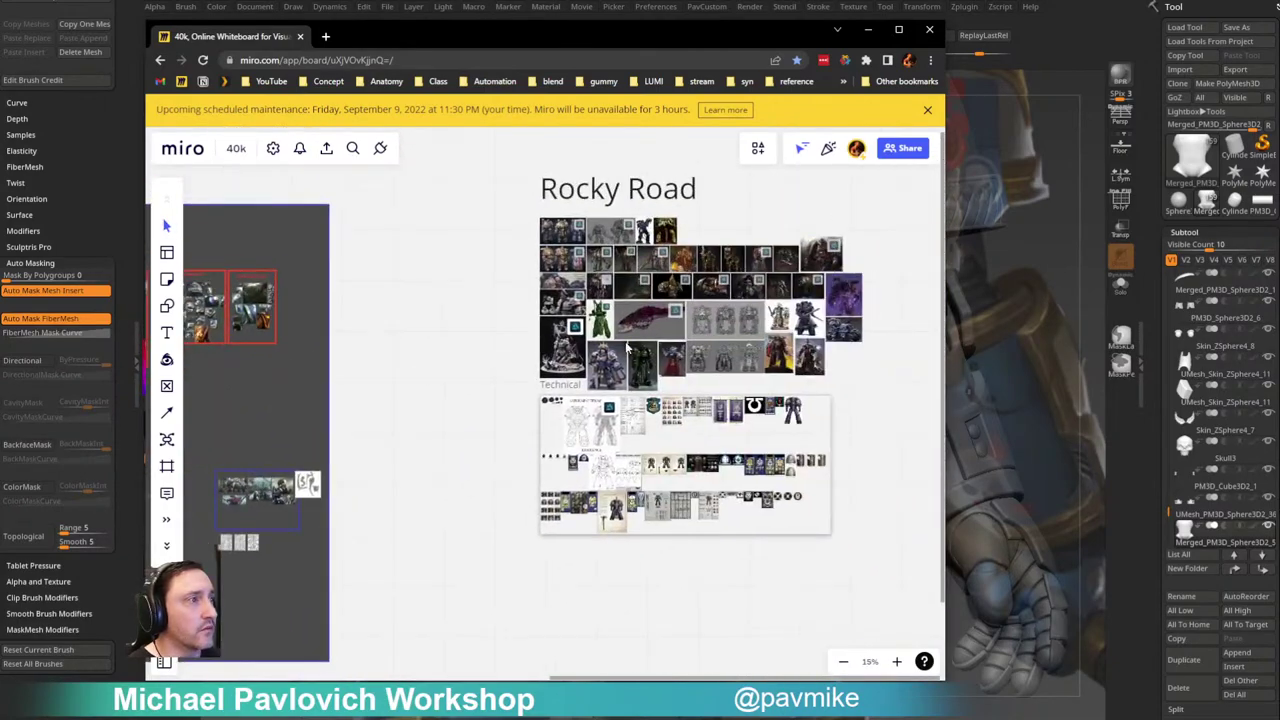
pyautogui.scroll(5, 637, 333)
pyautogui.moveTo(831, 181); pyautogui.dragTo(659, 410, button='middle')
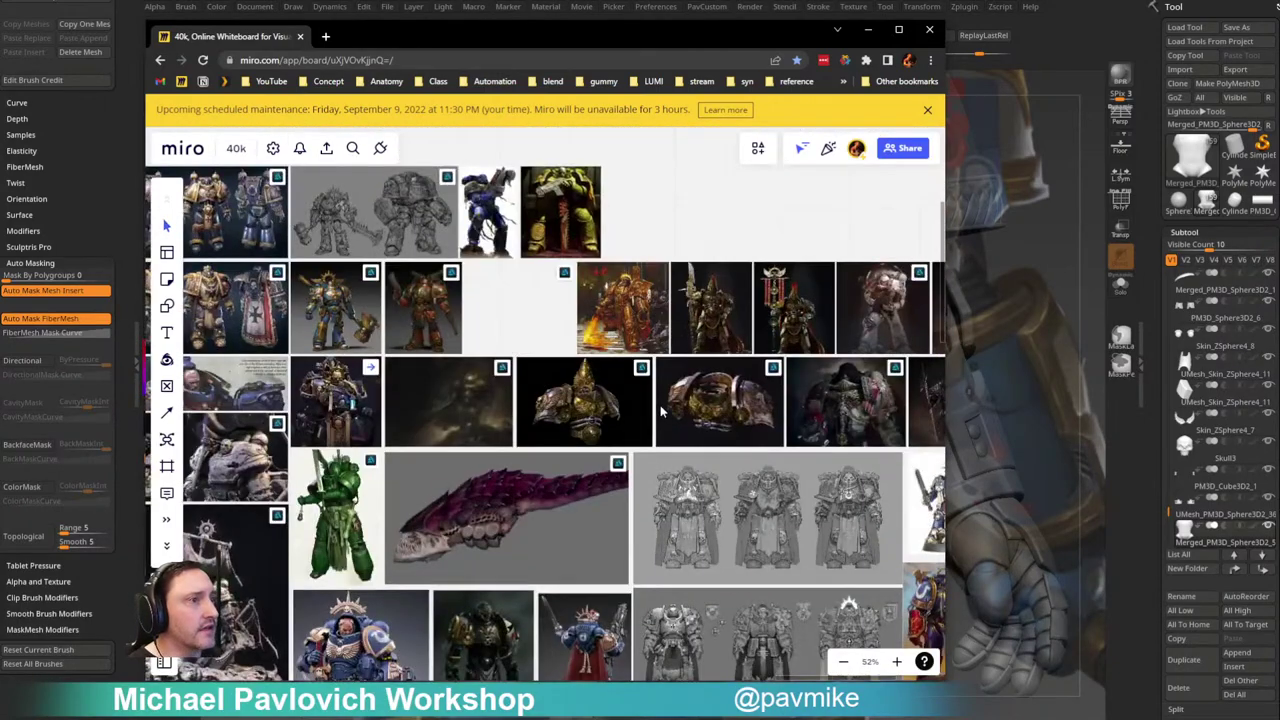
# Step: Find and select the image of the blue-and-gold marine holding a winged hammer among the board's references
pyautogui.scroll(5, 543, 362)
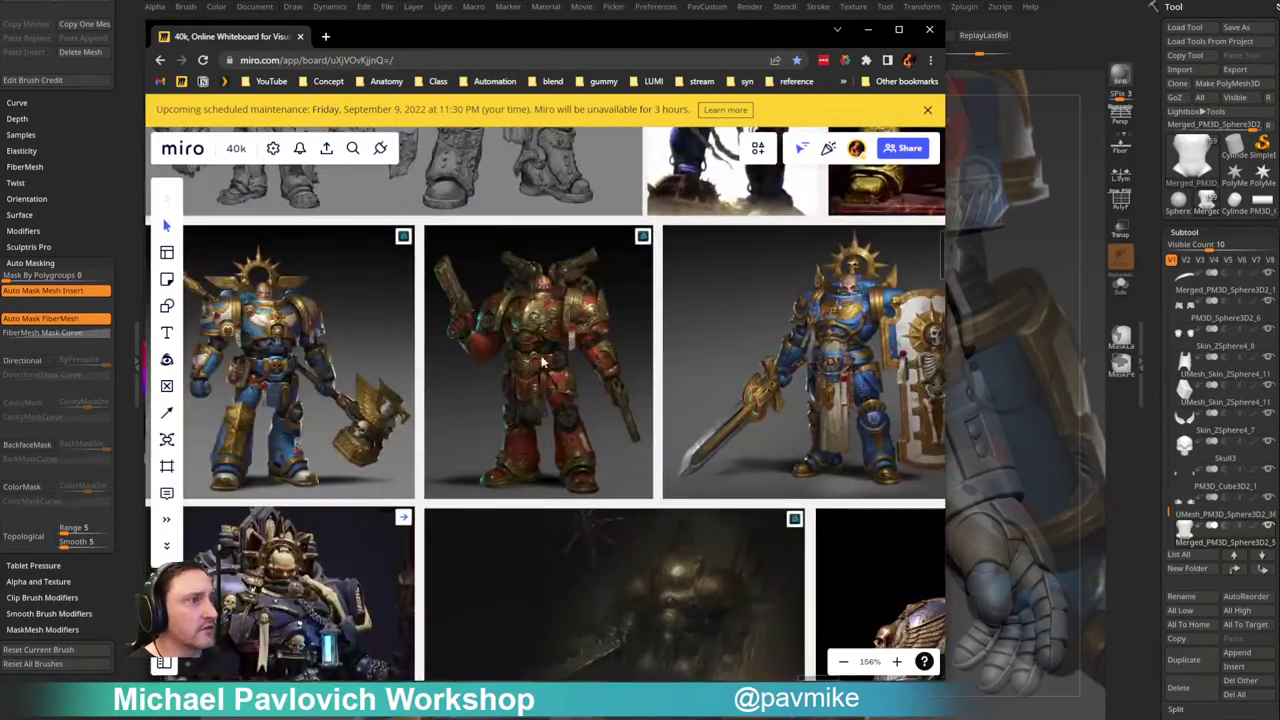
pyautogui.scroll(2, 543, 362)
pyautogui.moveTo(455, 330); pyautogui.dragTo(911, 406, button='middle')
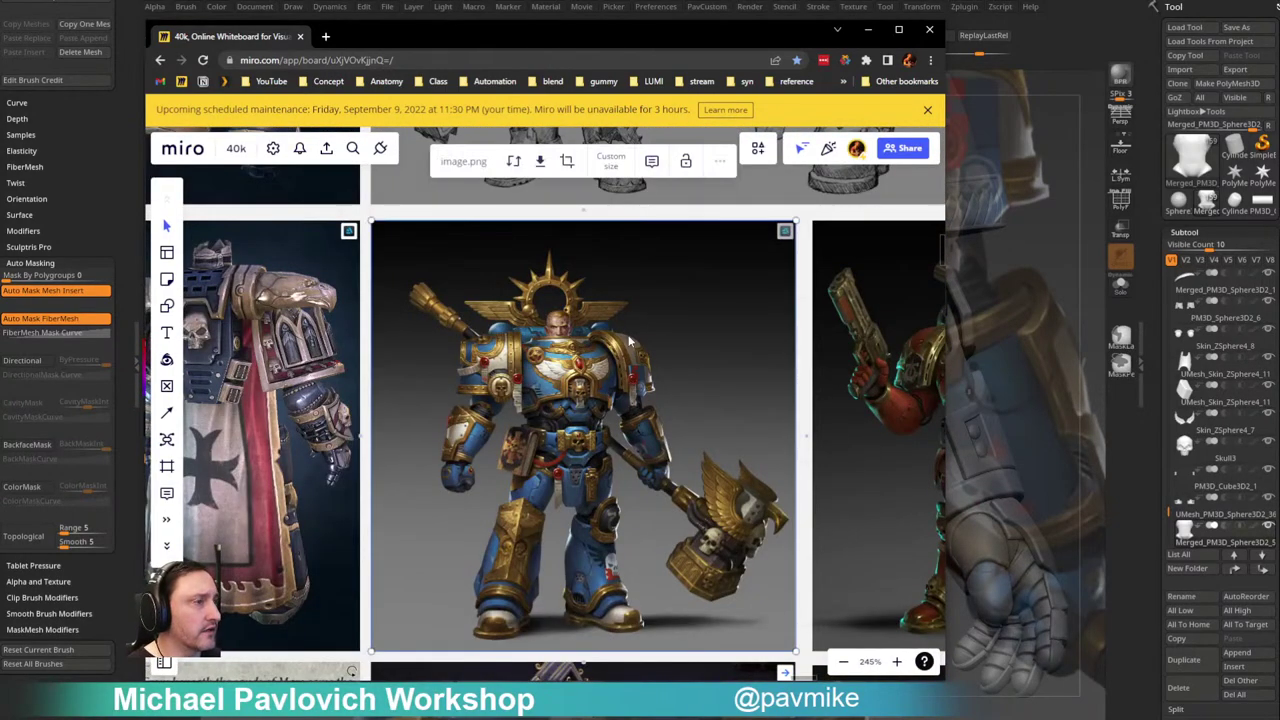
pyautogui.scroll(-8, 618, 365)
pyautogui.scroll(2, 643, 385)
pyautogui.scroll(8, 643, 385)
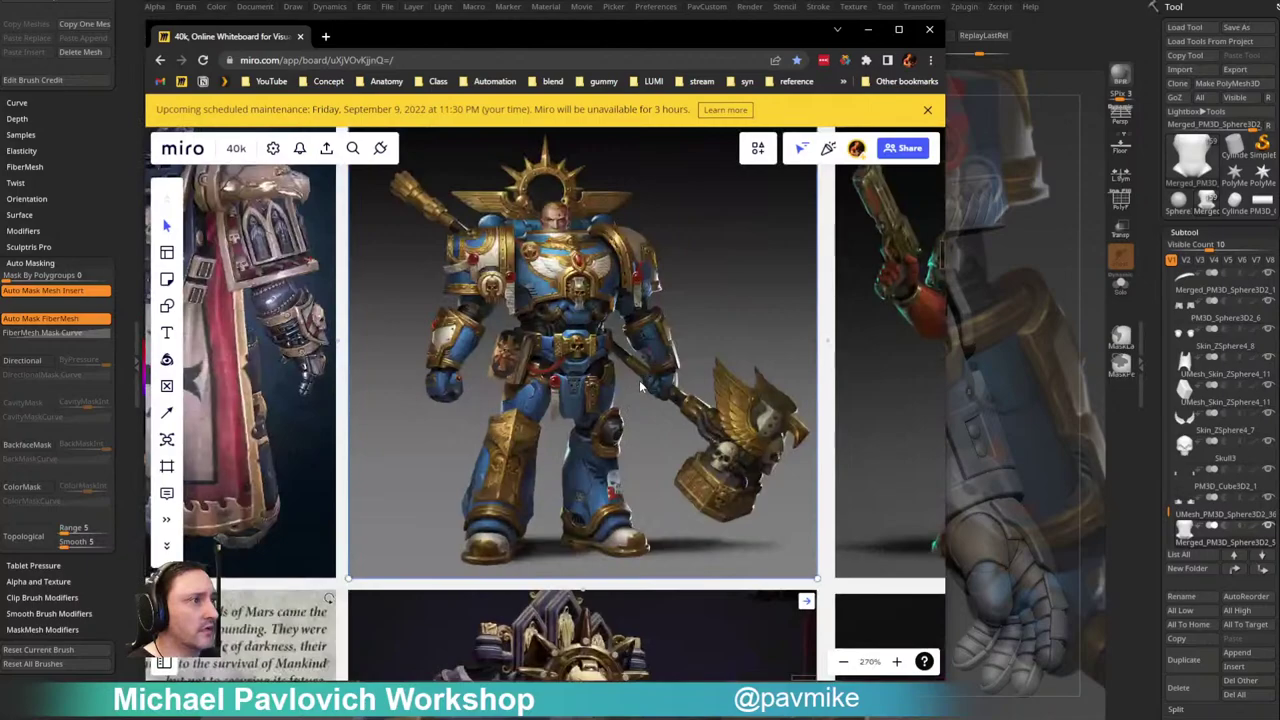
pyautogui.scroll(-3, 648, 326)
pyautogui.click(648, 326)
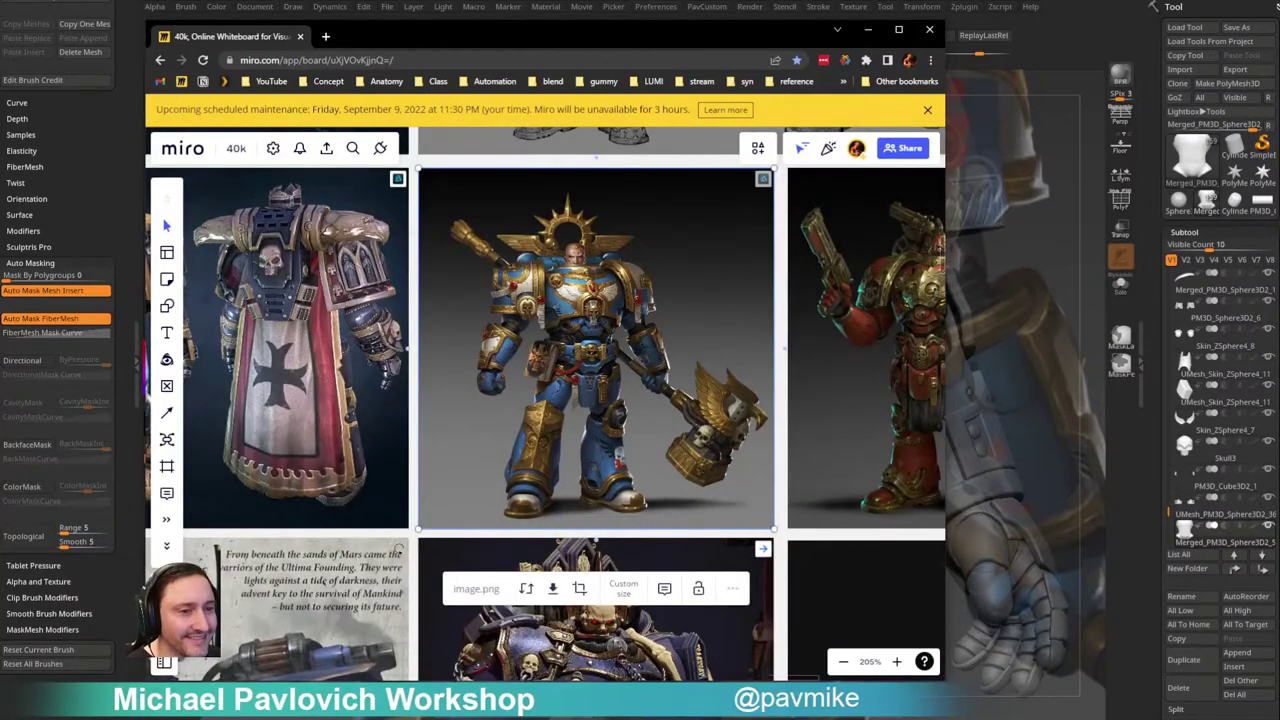
# Step: Open the Miro - Presentations, Ref Boards, Collaboration playlist in the YouTube browser window, view its videos and put the window away
pyautogui.moveTo(1279, 20); pyautogui.dragTo(672, 85)
pyautogui.scroll(7, 742, 255)
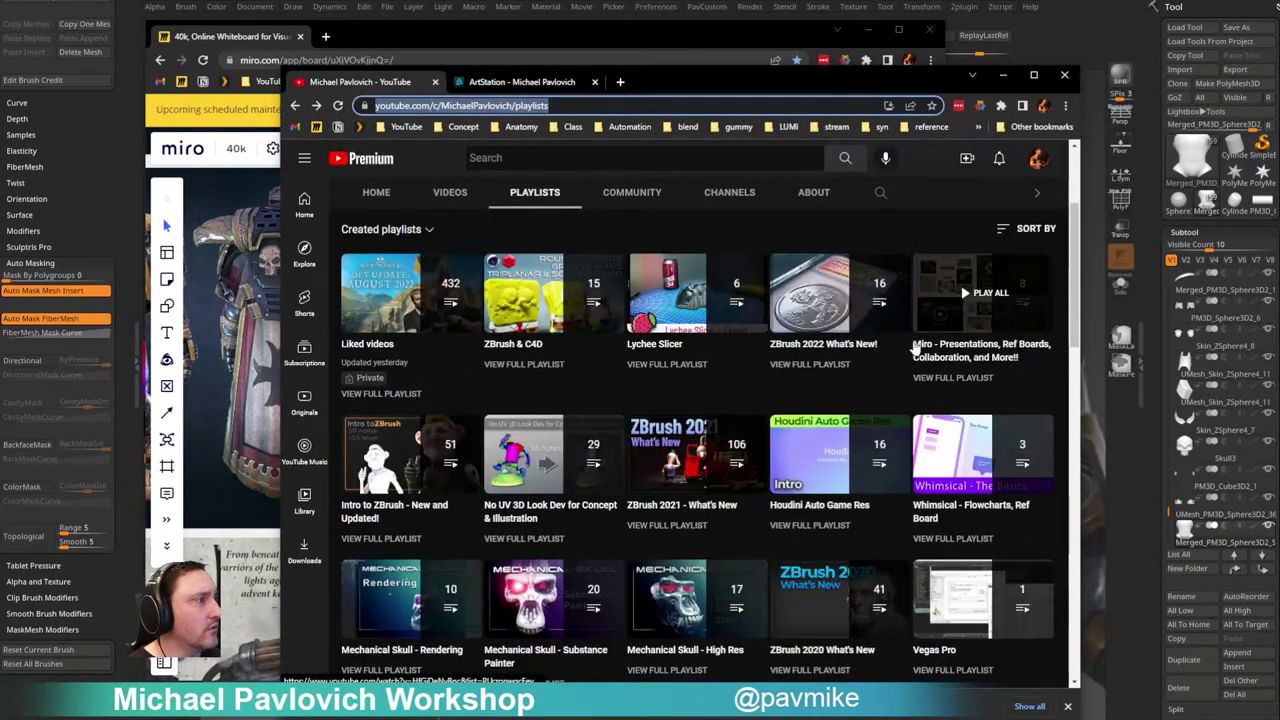
pyautogui.click(918, 358)
pyautogui.click(600, 105)
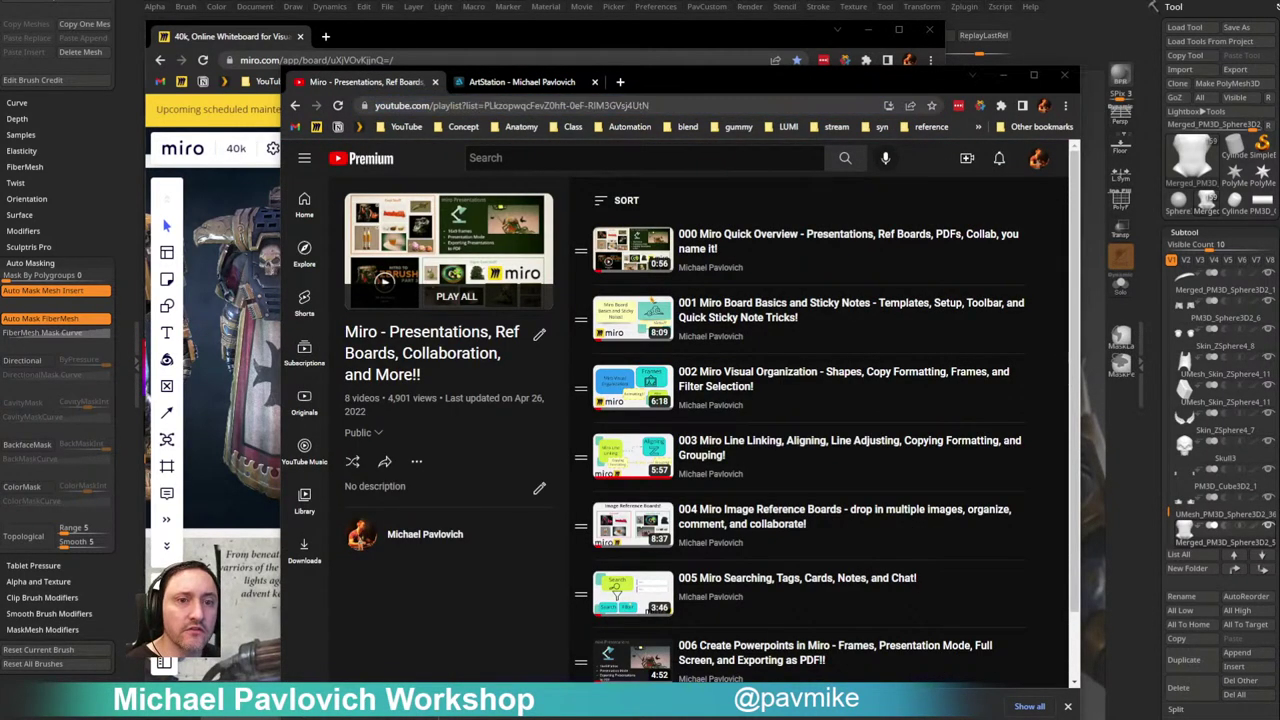
pyautogui.click(294, 105)
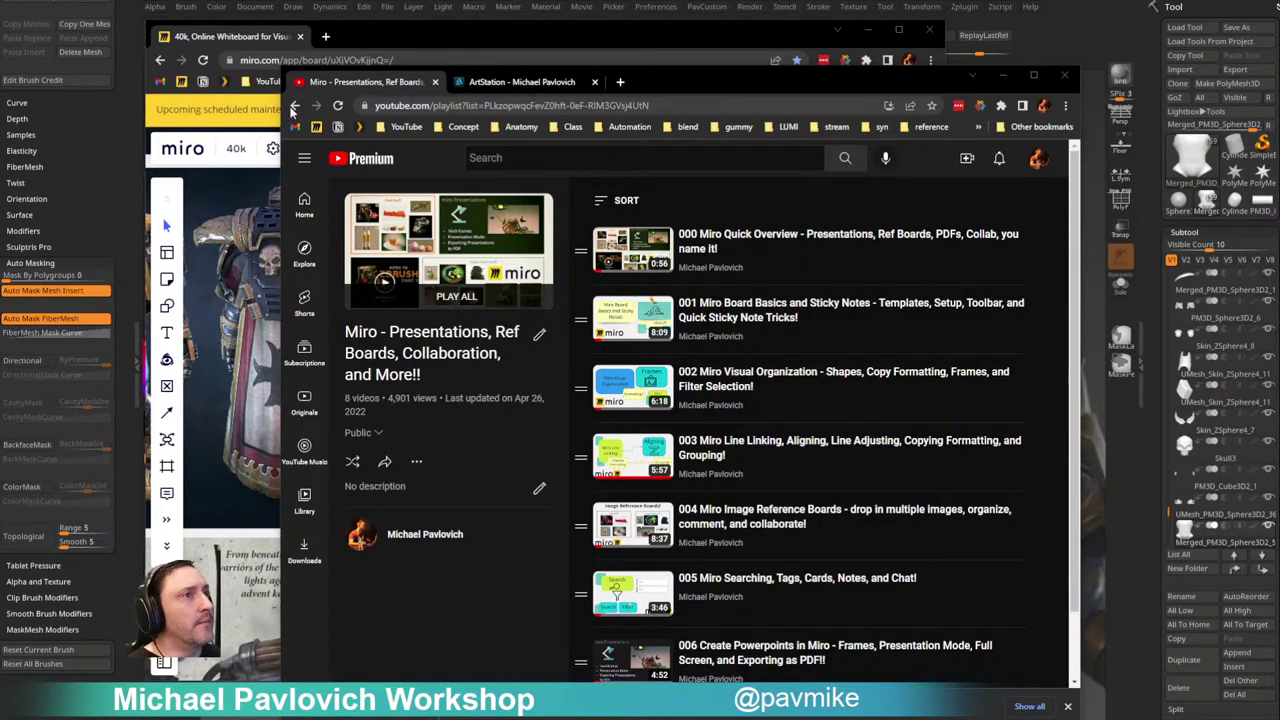
pyautogui.moveTo(683, 84); pyautogui.dragTo(1279, 84)
# Step: Open the hammer marine image's WARHAMMER2.0 source page on ArtStation, view the artist's portfolio and go back
pyautogui.scroll(2, 596, 322)
pyautogui.moveTo(626, 297); pyautogui.dragTo(575, 364, button='right')
pyautogui.click(770, 186)
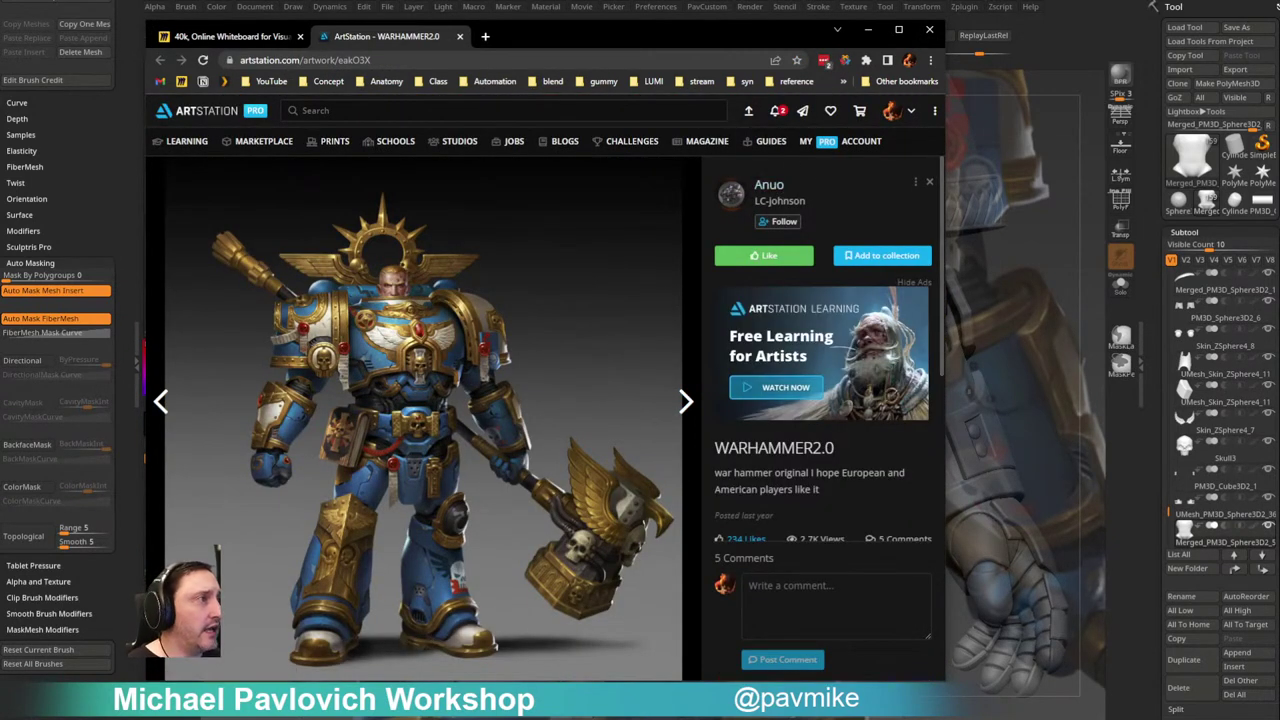
pyautogui.click(392, 62)
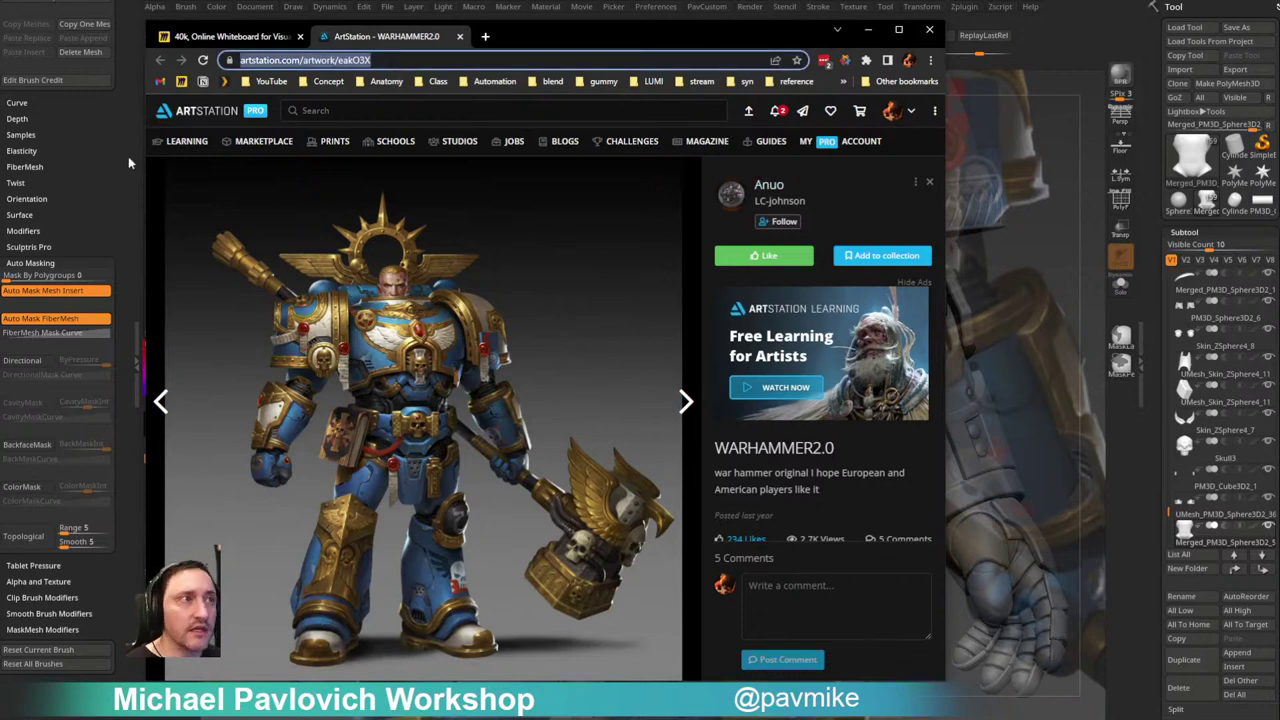
pyautogui.click(771, 190)
pyautogui.click(773, 195)
pyautogui.click(418, 58)
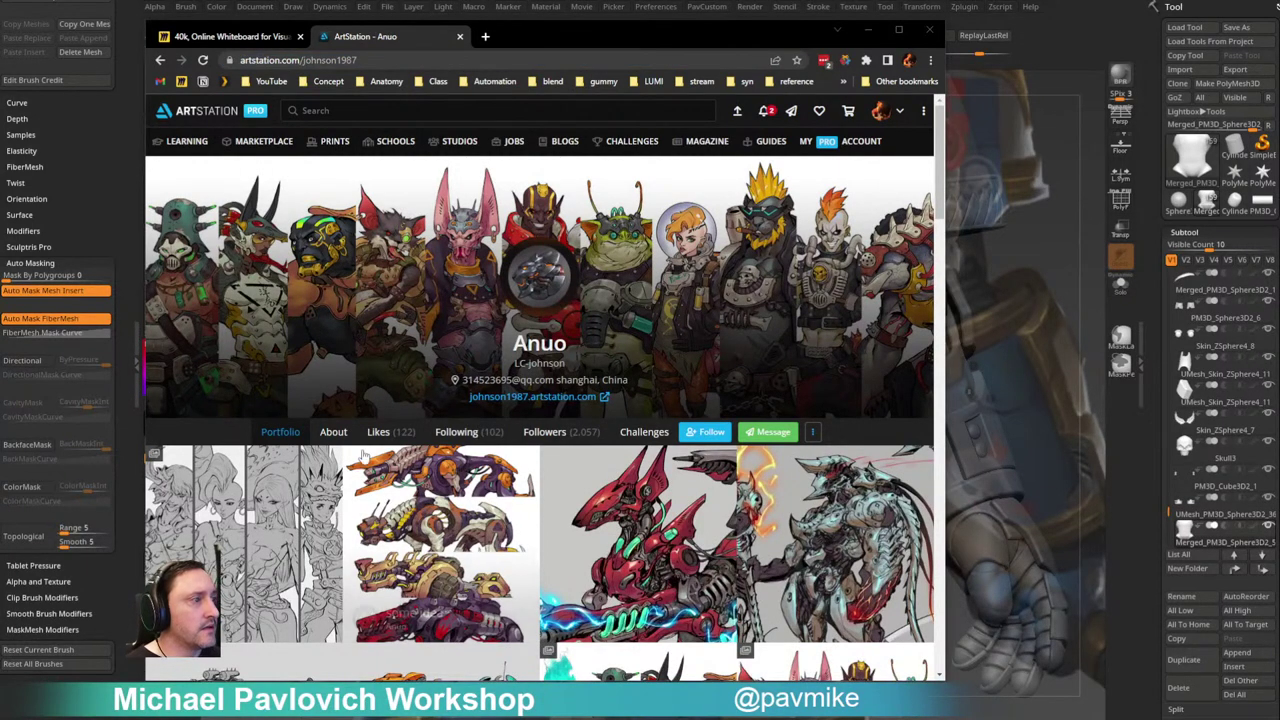
pyautogui.click(160, 62)
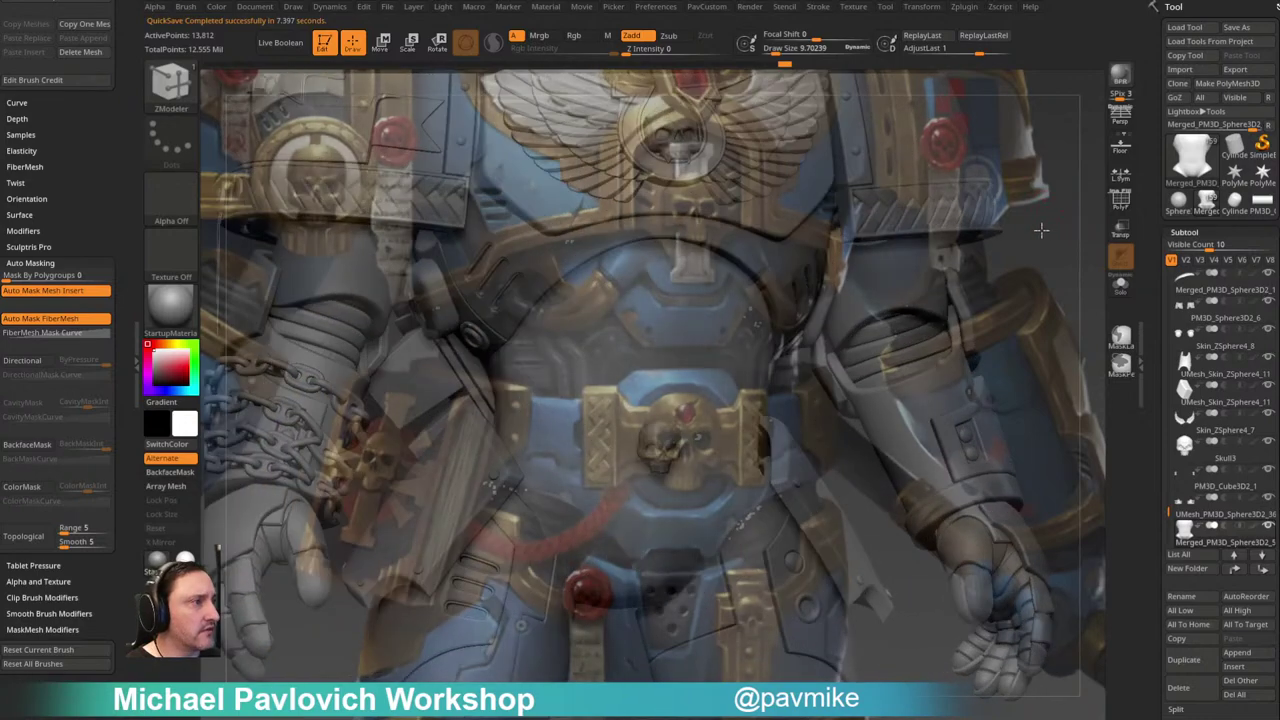
# Step: Return to ZBrush and line up the marine's abdomen with the Spotlight reference, trying perspective before returning to an orthographic view
pyautogui.moveTo(1041, 230)
pyautogui.mouseDown()
pyautogui.moveTo(1062, 220)
pyautogui.moveTo(1050, 214)
pyautogui.moveTo(1067, 217)
pyautogui.moveTo(1065, 238)
pyautogui.mouseUp()
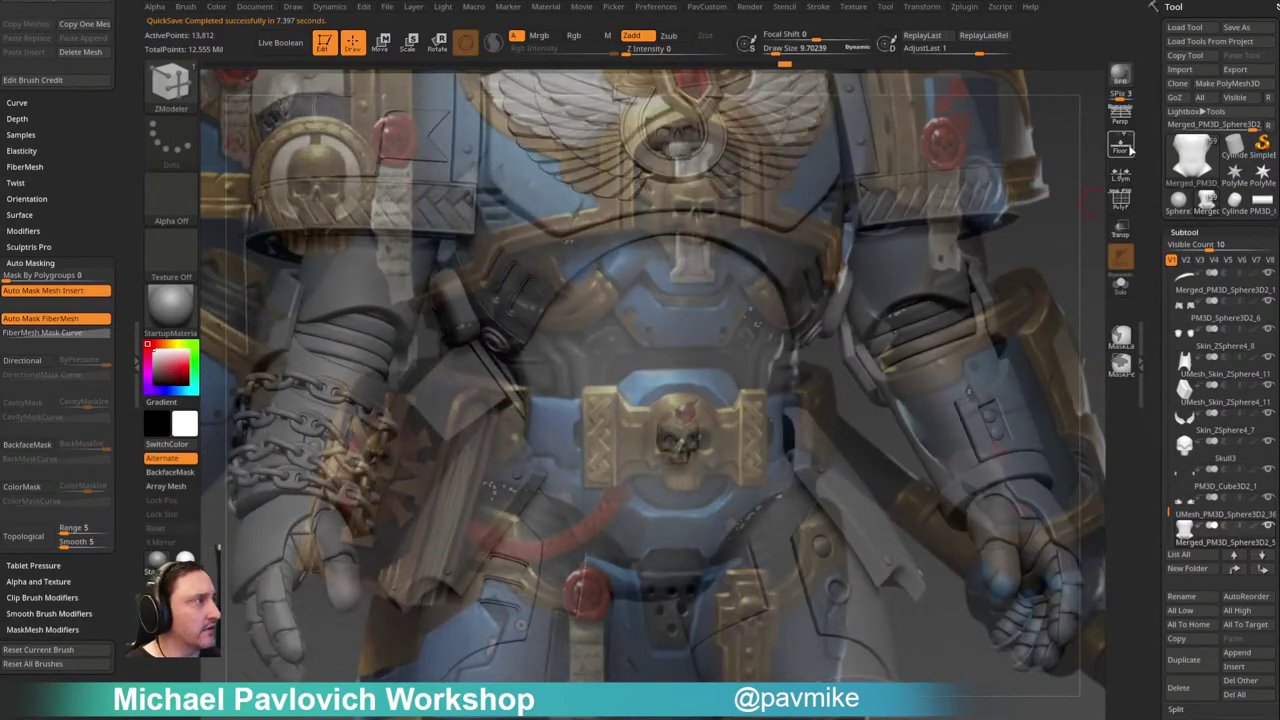
pyautogui.click(964, 7)
pyautogui.click(1000, 174)
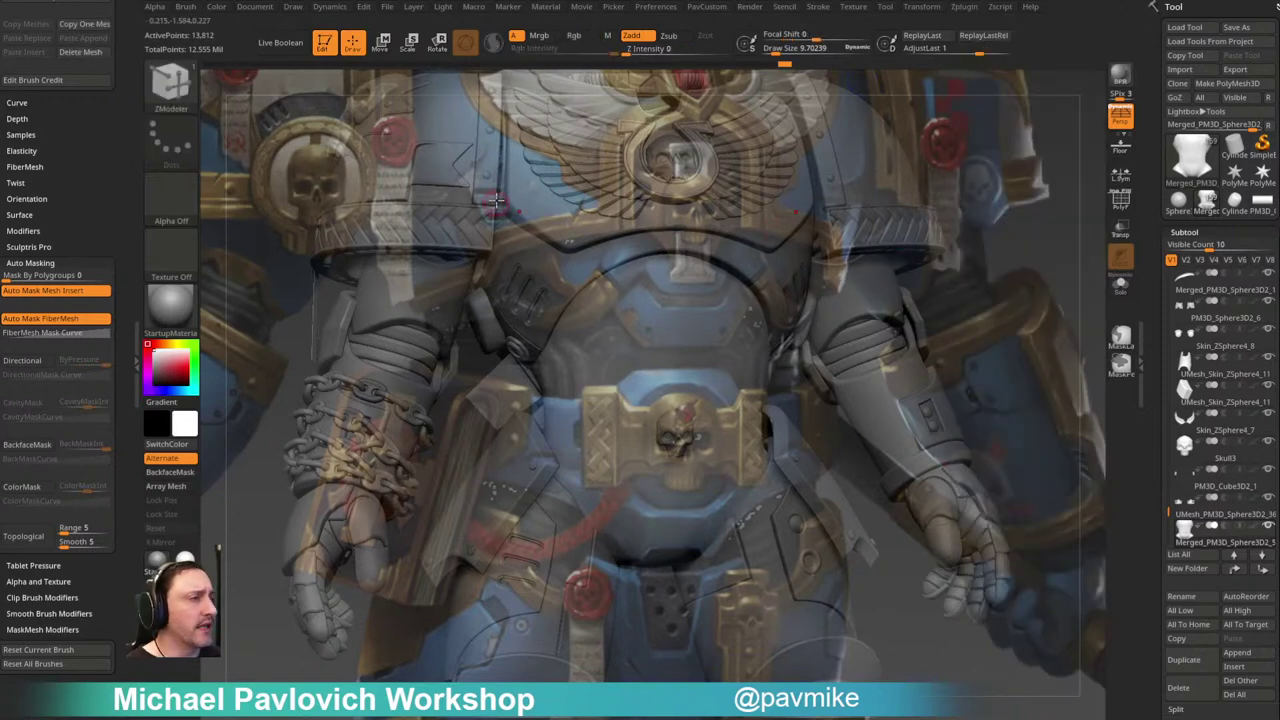
pyautogui.keyDown('ctrl'); pyautogui.moveTo(1034, 210); pyautogui.dragTo(1091, 208, button='right'); pyautogui.keyUp('ctrl')
pyautogui.press('p')
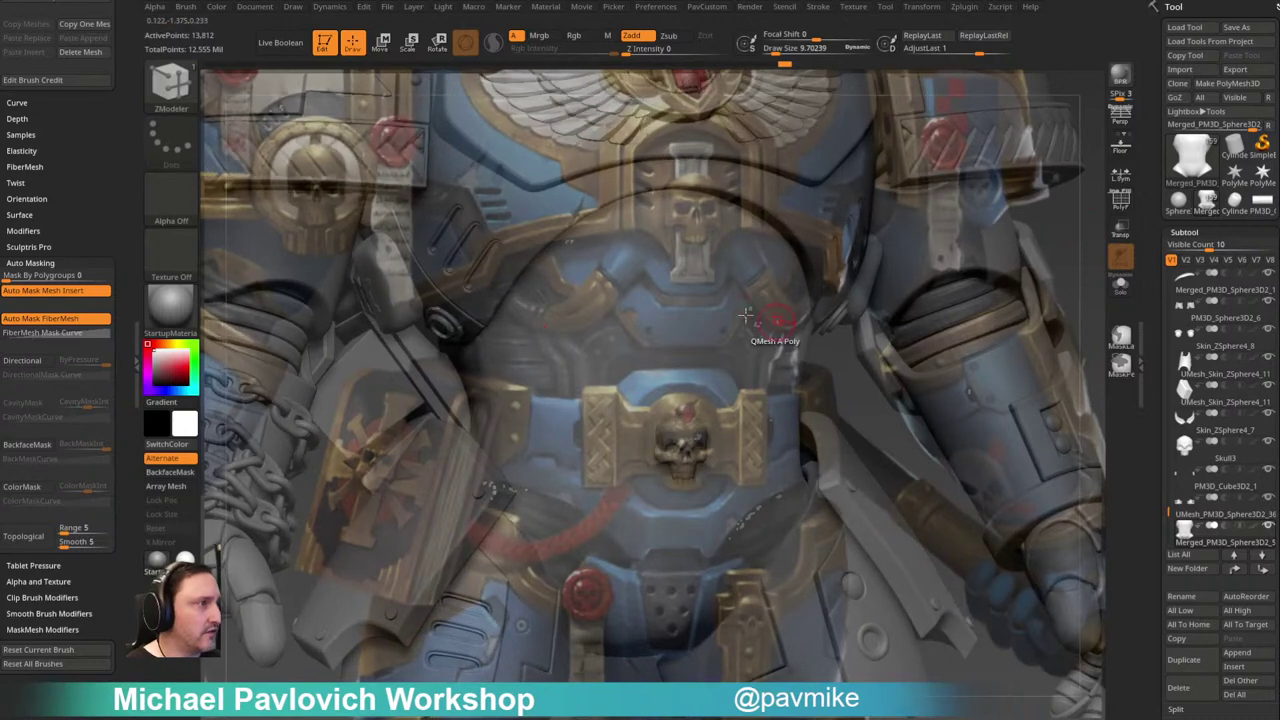
pyautogui.hotkey('shift', 'z')
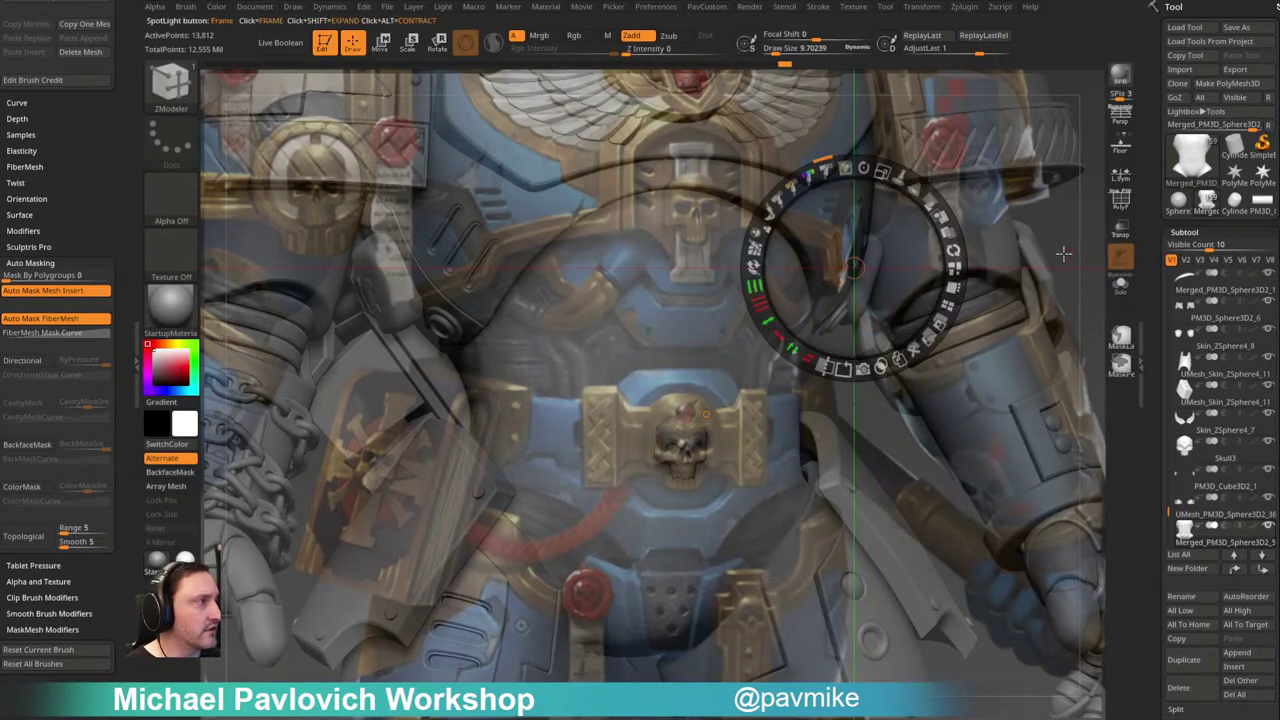
pyautogui.press('z')
pyautogui.moveTo(1062, 211); pyautogui.dragTo(1062, 213)
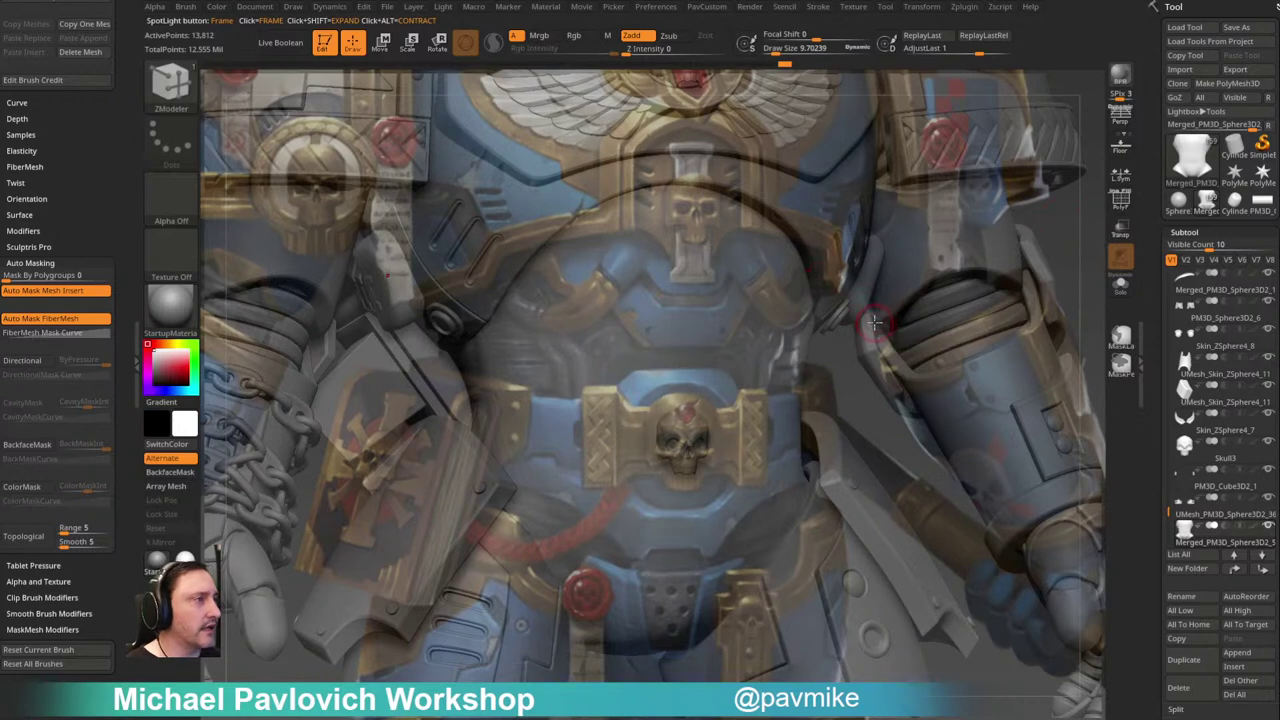
# Step: Show the animation timeline and store the aligned view as a camera keyframe, testing that the view can be recalled
pyautogui.click(583, 8)
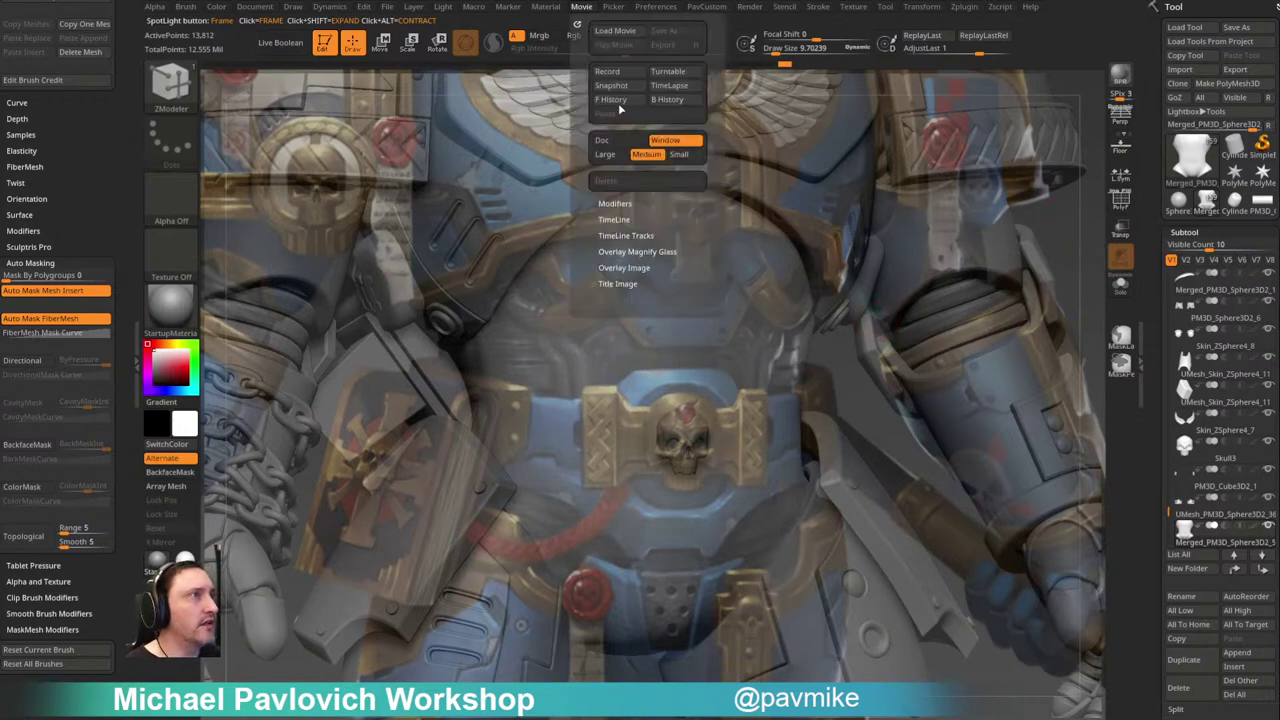
pyautogui.click(616, 219)
pyautogui.click(307, 76)
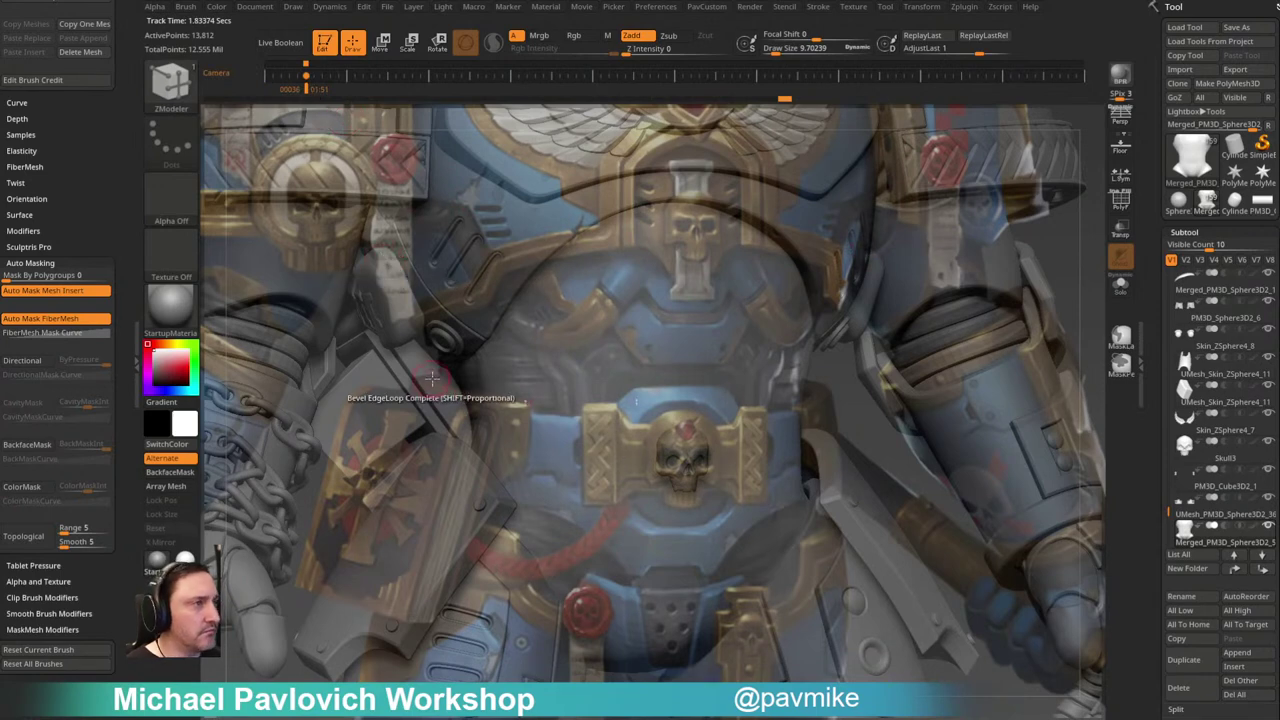
pyautogui.click(312, 80)
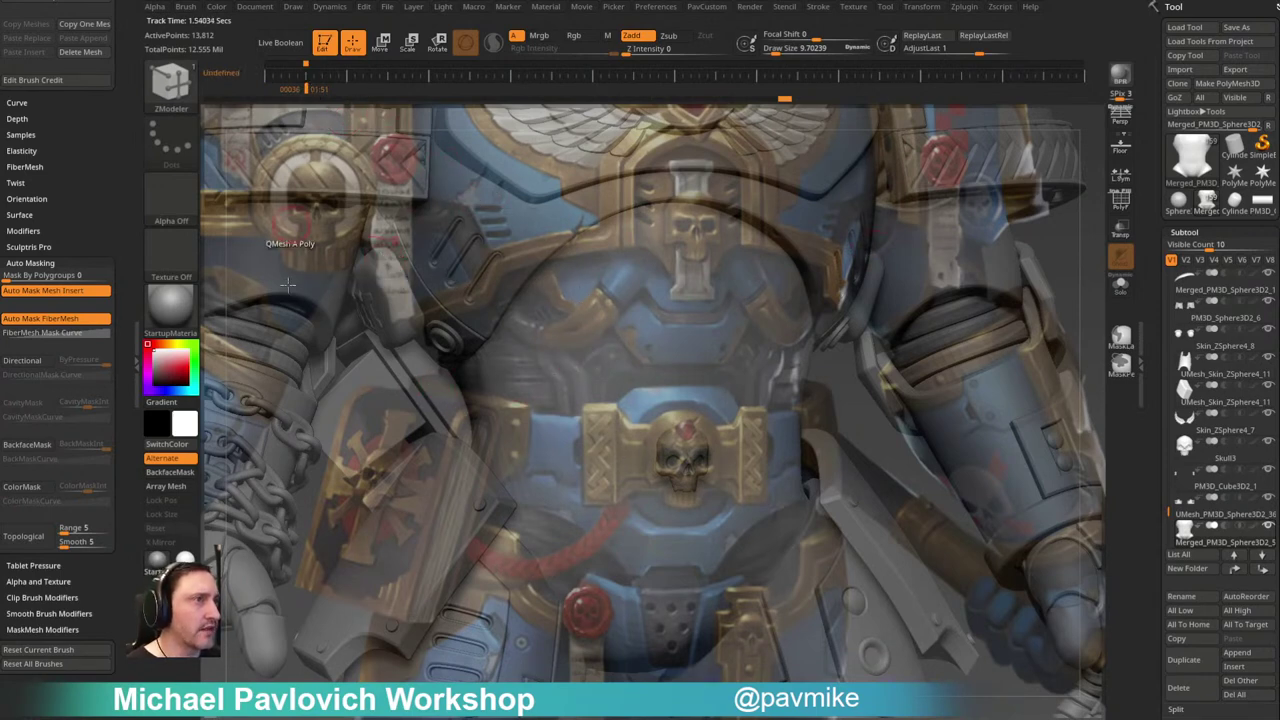
pyautogui.click(306, 78)
pyautogui.keyDown('ctrl'); pyautogui.moveTo(1026, 261); pyautogui.dragTo(1014, 229, button='right'); pyautogui.keyUp('ctrl')
pyautogui.press('Right')
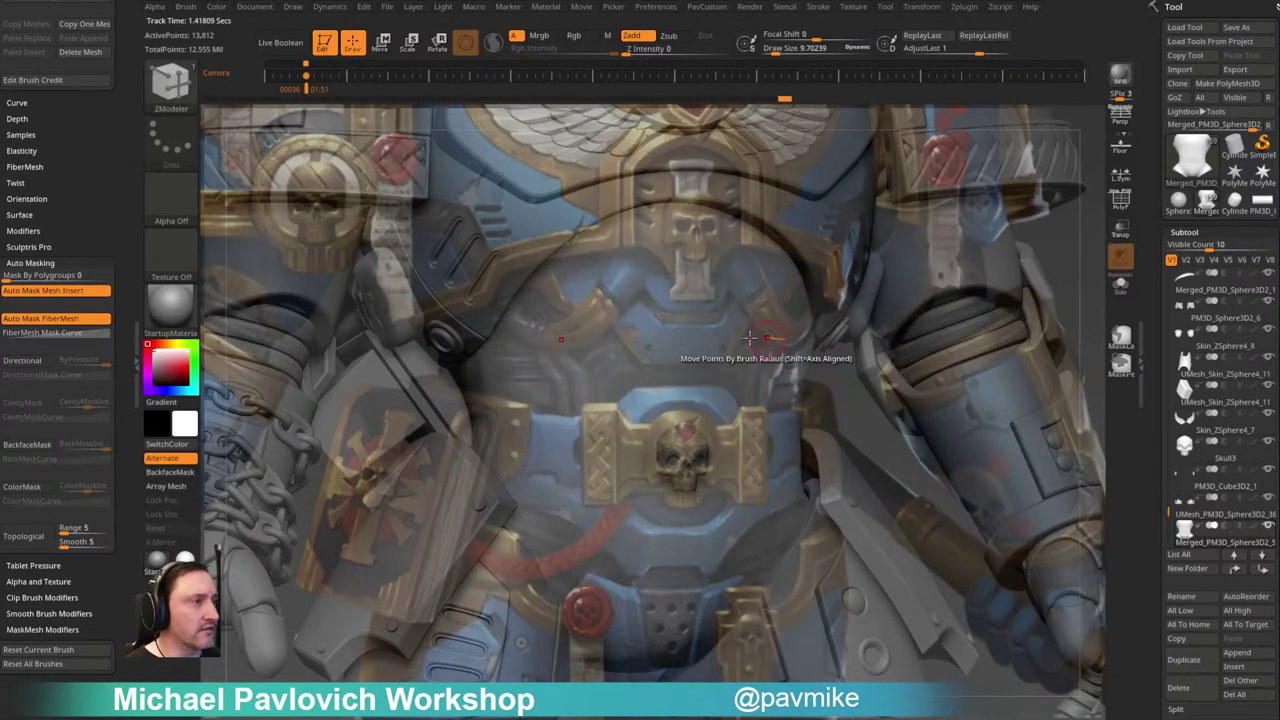
# Step: Enlarge the belt skull to match the skull buckle in the reference and reselect the abdomen subtool
pyautogui.keyDown('alt'); pyautogui.click(785, 437); pyautogui.keyUp('alt')
pyautogui.press('w')
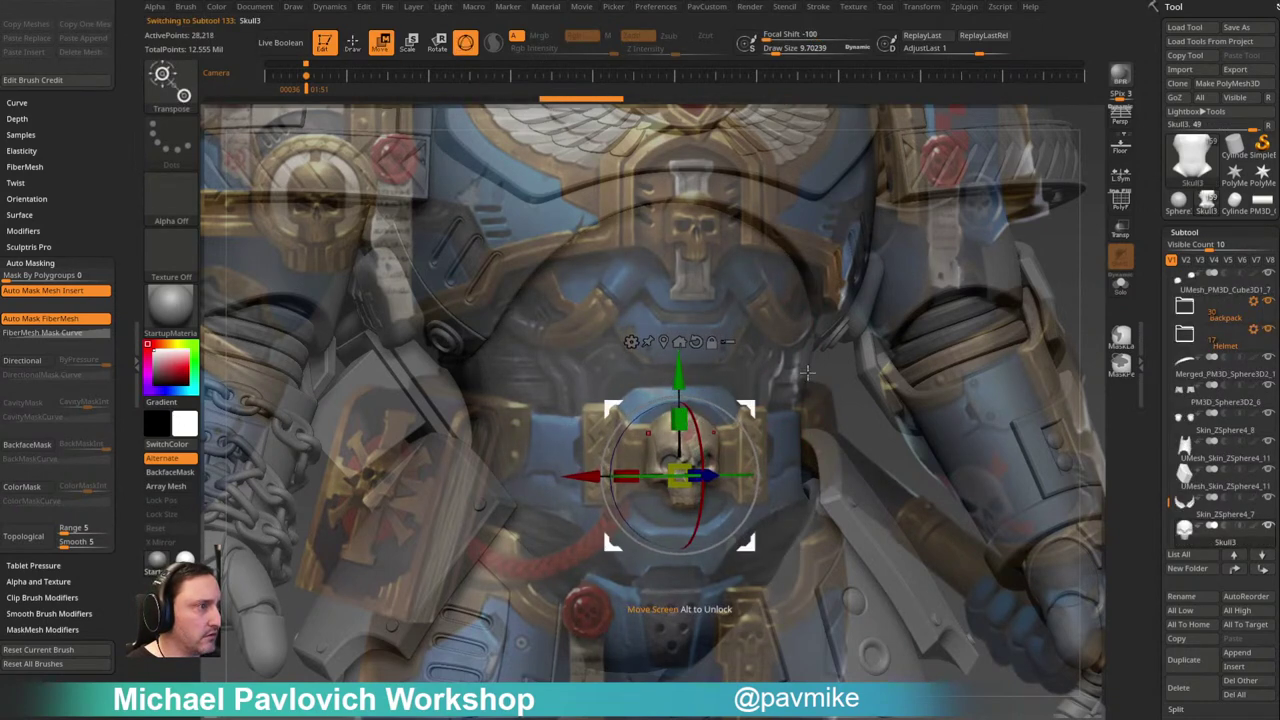
pyautogui.press('q')
pyautogui.keyDown('alt'); pyautogui.click(615, 316); pyautogui.keyUp('alt')
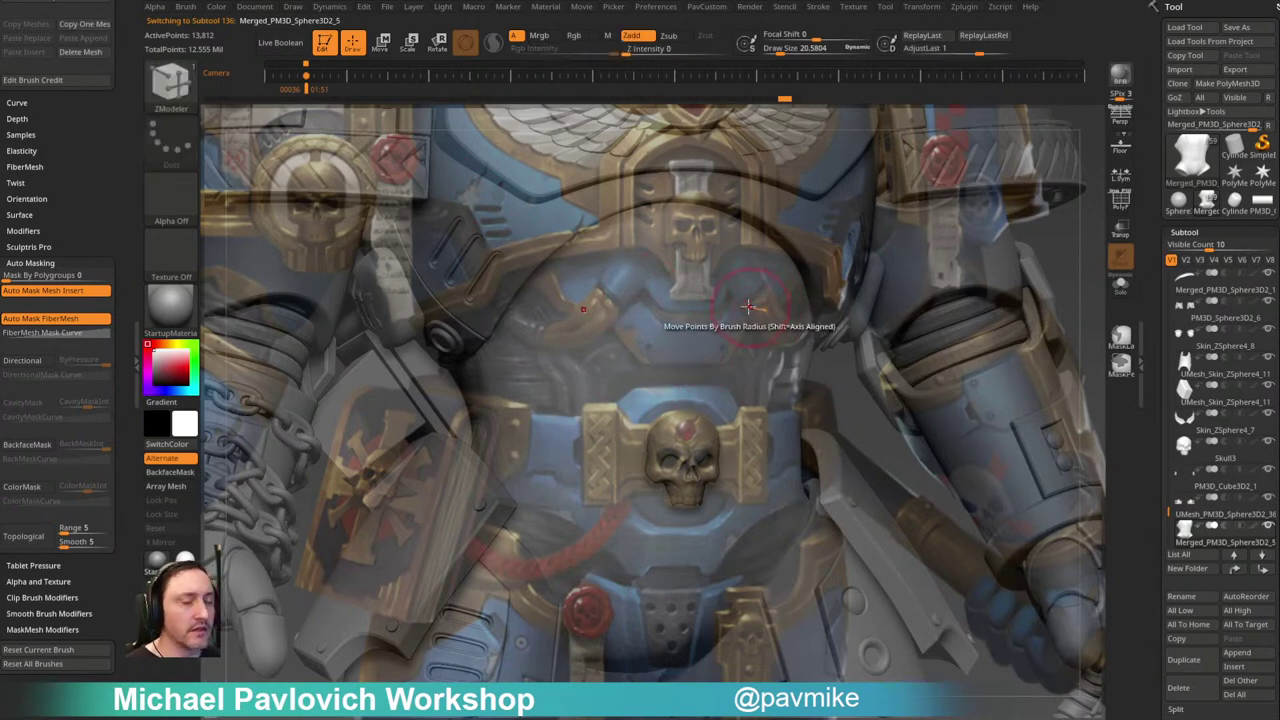
# Step: Try a ClayBuildup stroke on the abdomen beneath the reference overlay
pyautogui.press('b')
pyautogui.press('c')
pyautogui.press('b')
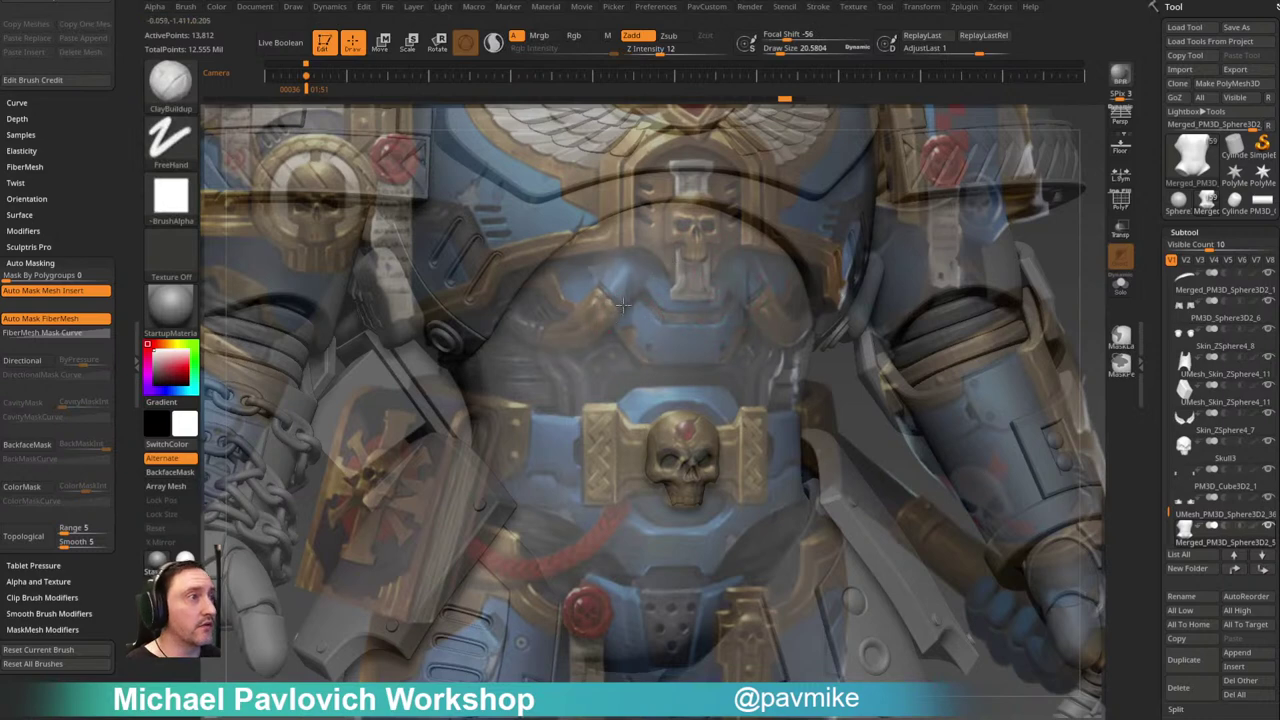
pyautogui.moveTo(696, 305)
pyautogui.mouseDown()
pyautogui.moveTo(680, 254)
pyautogui.moveTo(730, 325)
pyautogui.moveTo(712, 352)
pyautogui.mouseUp()
pyautogui.hotkey('ctrl', 'z')
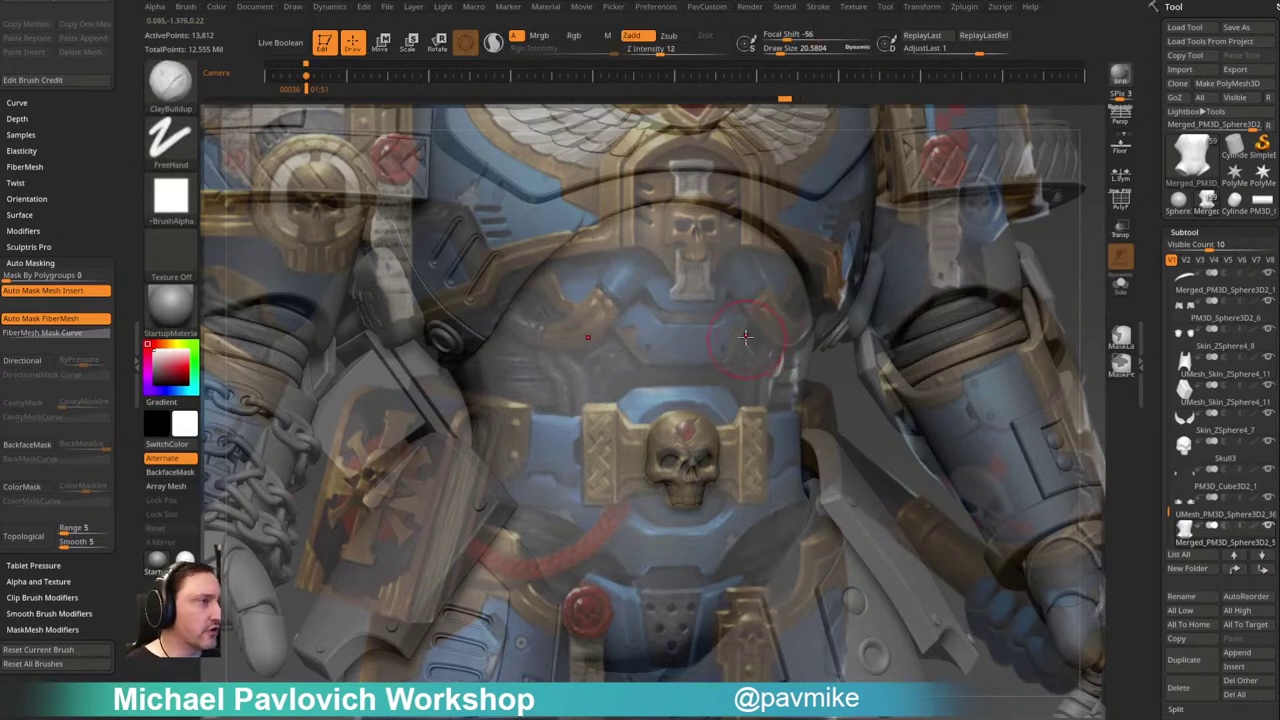
# Step: Show the ClayBuildup brush's Samples settings to examine the Spotlight Projection option
pyautogui.moveTo(99, 148); pyautogui.dragTo(81, 336)
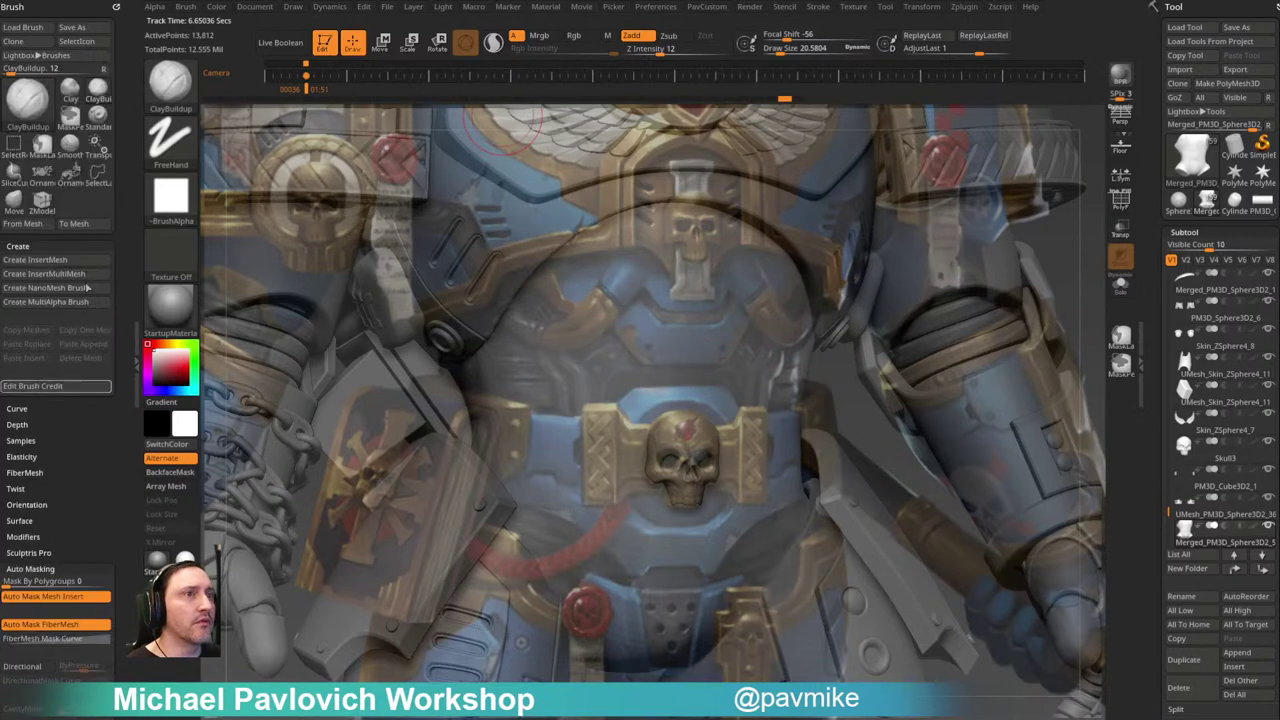
pyautogui.press('shift')
pyautogui.click(21, 440)
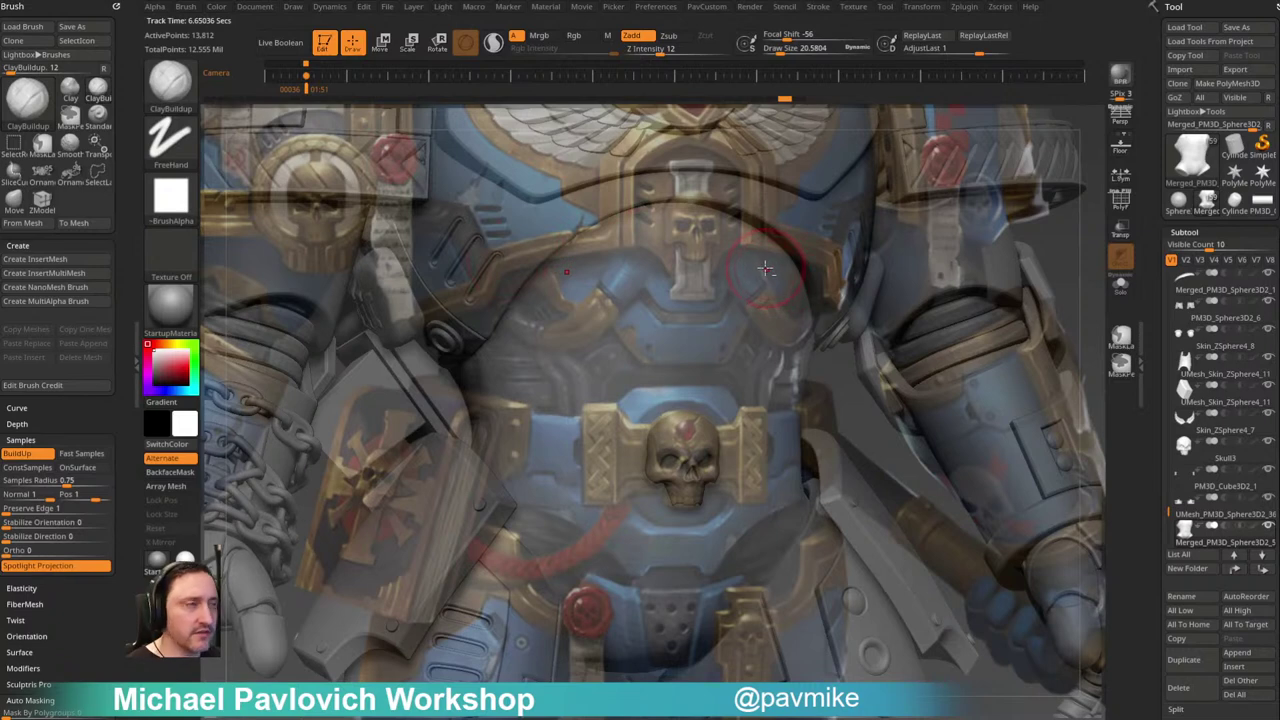
# Step: Paint the reference armour colours from the Spotlight overlay onto the abdomen with the Paint brush and hide the overlay
pyautogui.press('b')
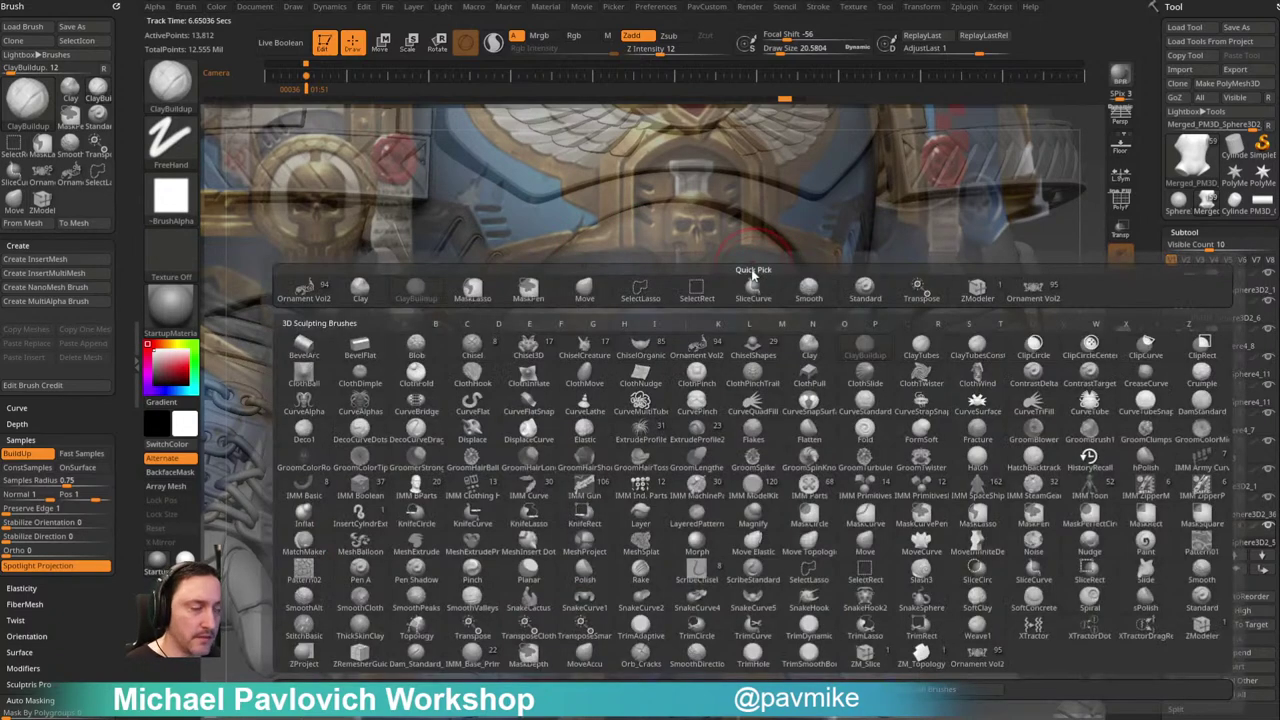
pyautogui.press('p')
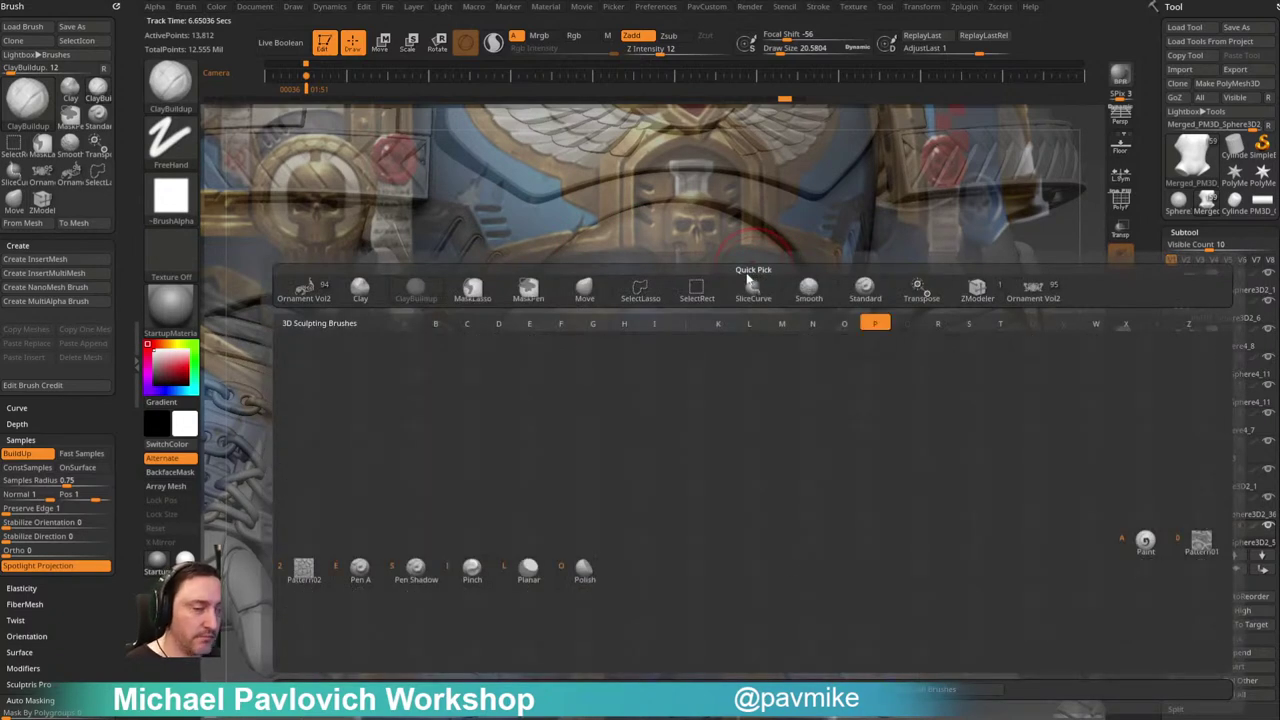
pyautogui.press('a')
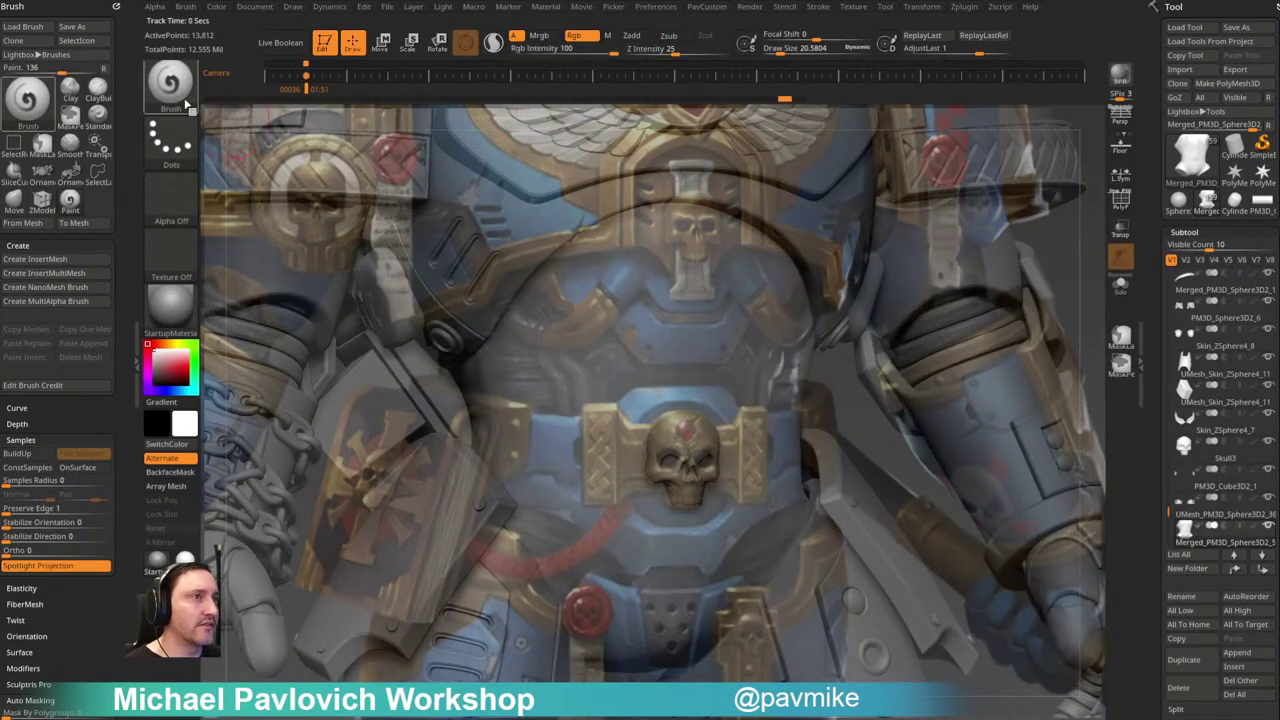
pyautogui.press('s')
pyautogui.moveTo(681, 314)
pyautogui.mouseDown()
pyautogui.moveTo(650, 322)
pyautogui.moveTo(665, 308)
pyautogui.moveTo(575, 305)
pyautogui.moveTo(560, 370)
pyautogui.moveTo(630, 415)
pyautogui.moveTo(543, 381)
pyautogui.moveTo(530, 465)
pyautogui.moveTo(600, 500)
pyautogui.moveTo(560, 540)
pyautogui.moveTo(665, 366)
pyautogui.moveTo(625, 245)
pyautogui.moveTo(531, 304)
pyautogui.moveTo(657, 366)
pyautogui.moveTo(629, 428)
pyautogui.mouseUp()
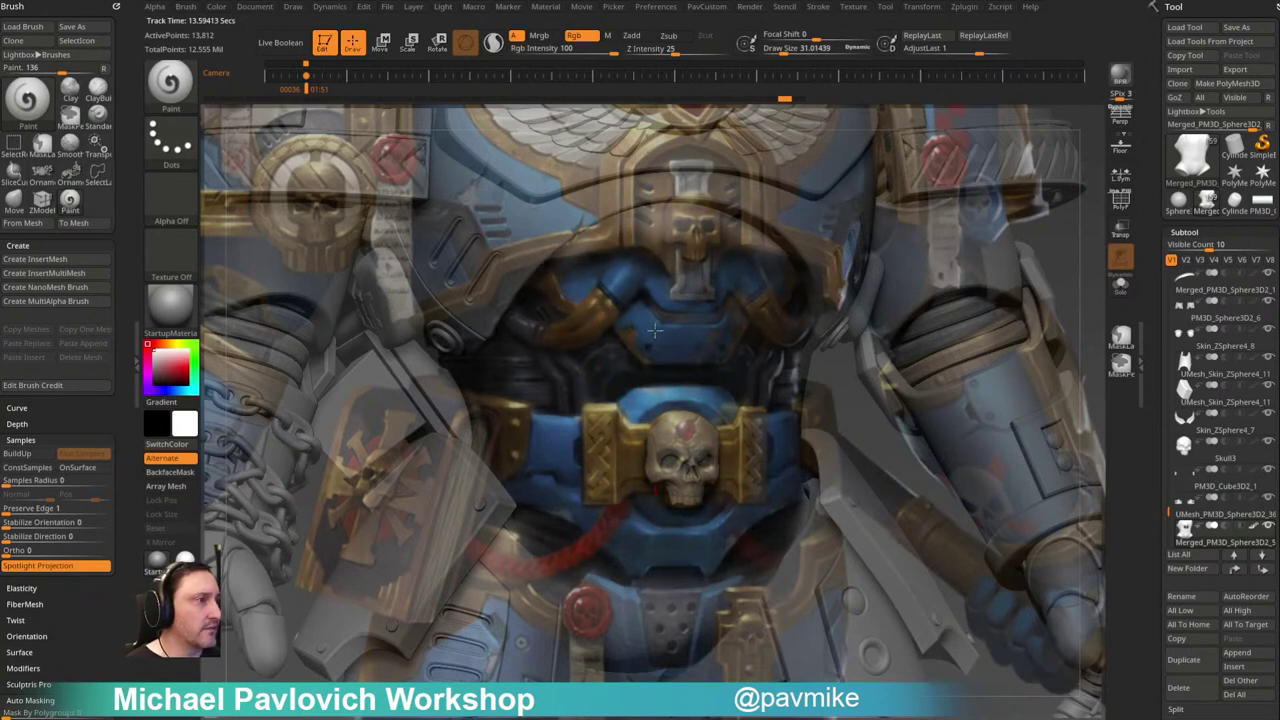
pyautogui.hotkey('shift', 'z')
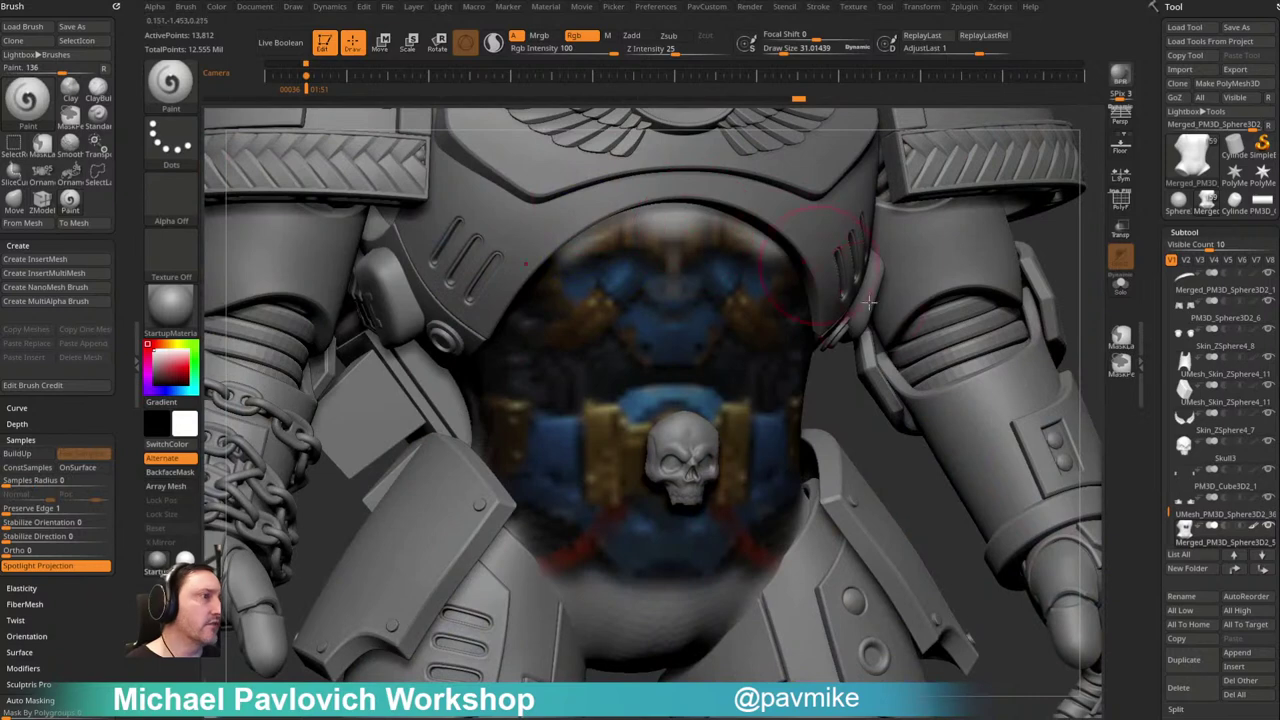
# Step: Re-DynaMesh the abdomen at a higher resolution and repaint it from the Spotlight reference for a sharper projection
pyautogui.press('s')
pyautogui.moveTo(766, 344); pyautogui.dragTo(732, 345)
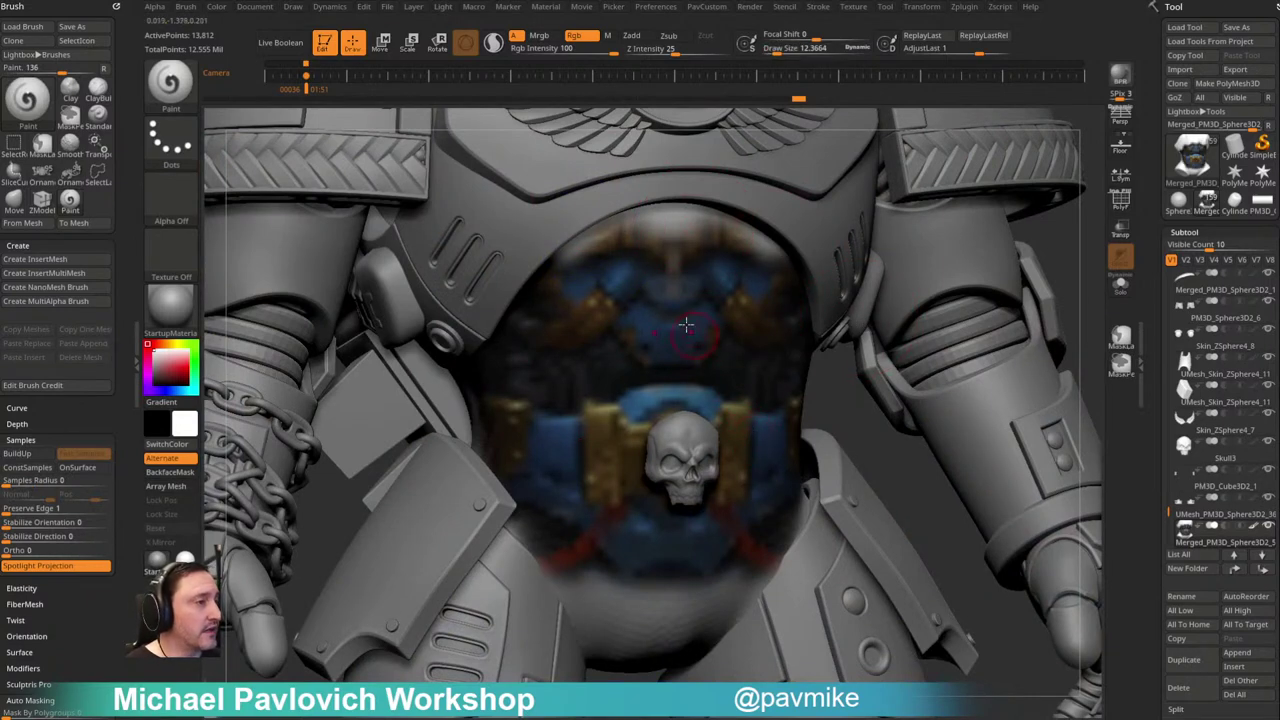
pyautogui.press('2')
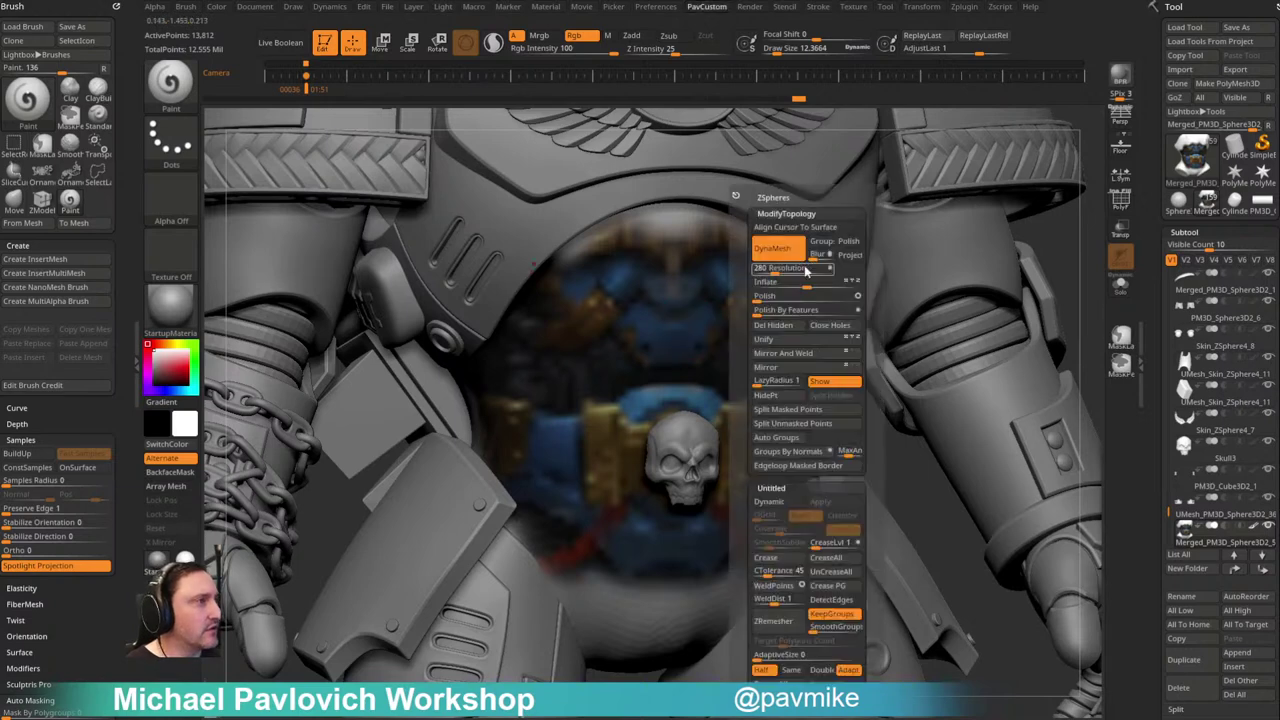
pyautogui.moveTo(774, 269); pyautogui.dragTo(785, 270)
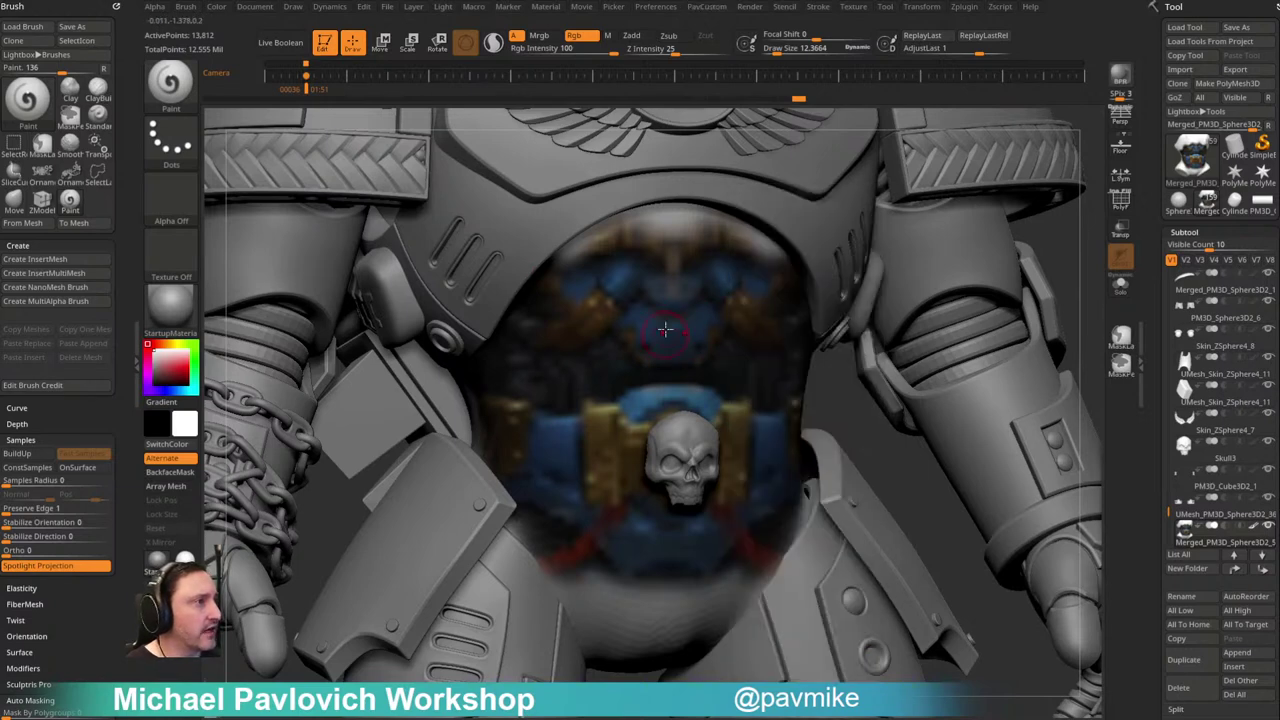
pyautogui.keyDown('ctrl'); pyautogui.moveTo(860, 414); pyautogui.dragTo(889, 457); pyautogui.keyUp('ctrl')
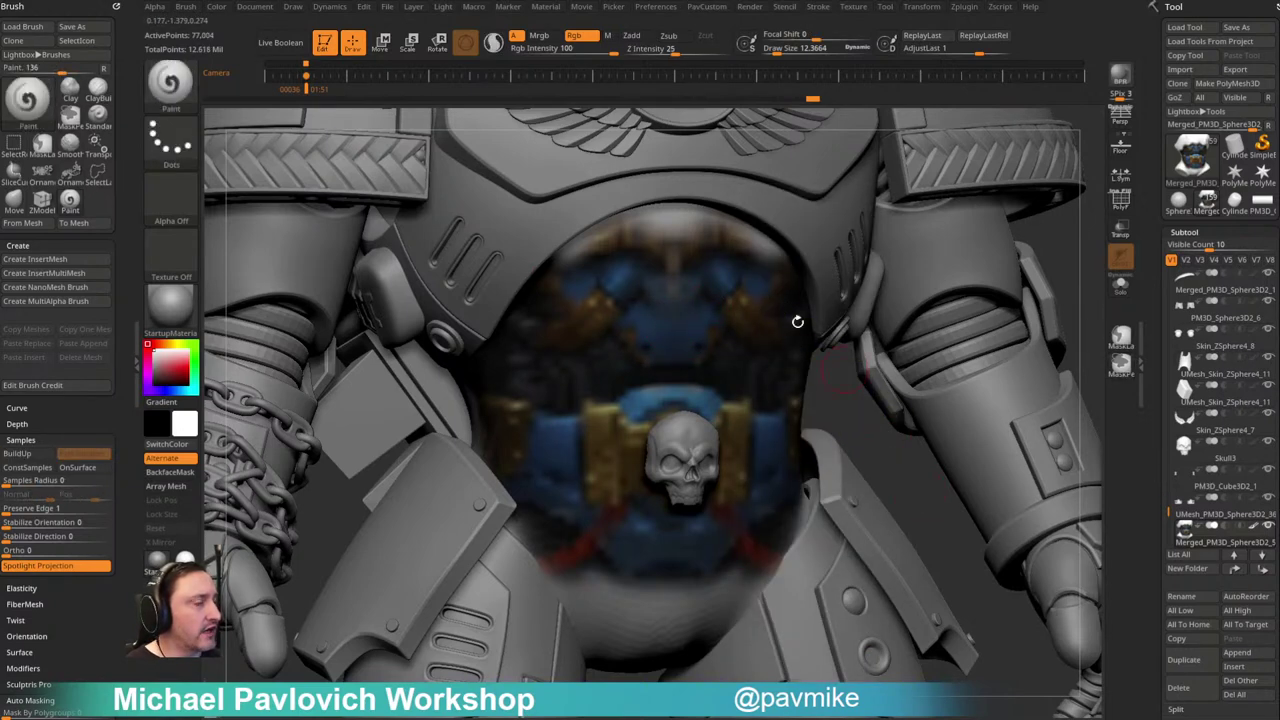
pyautogui.press('z')
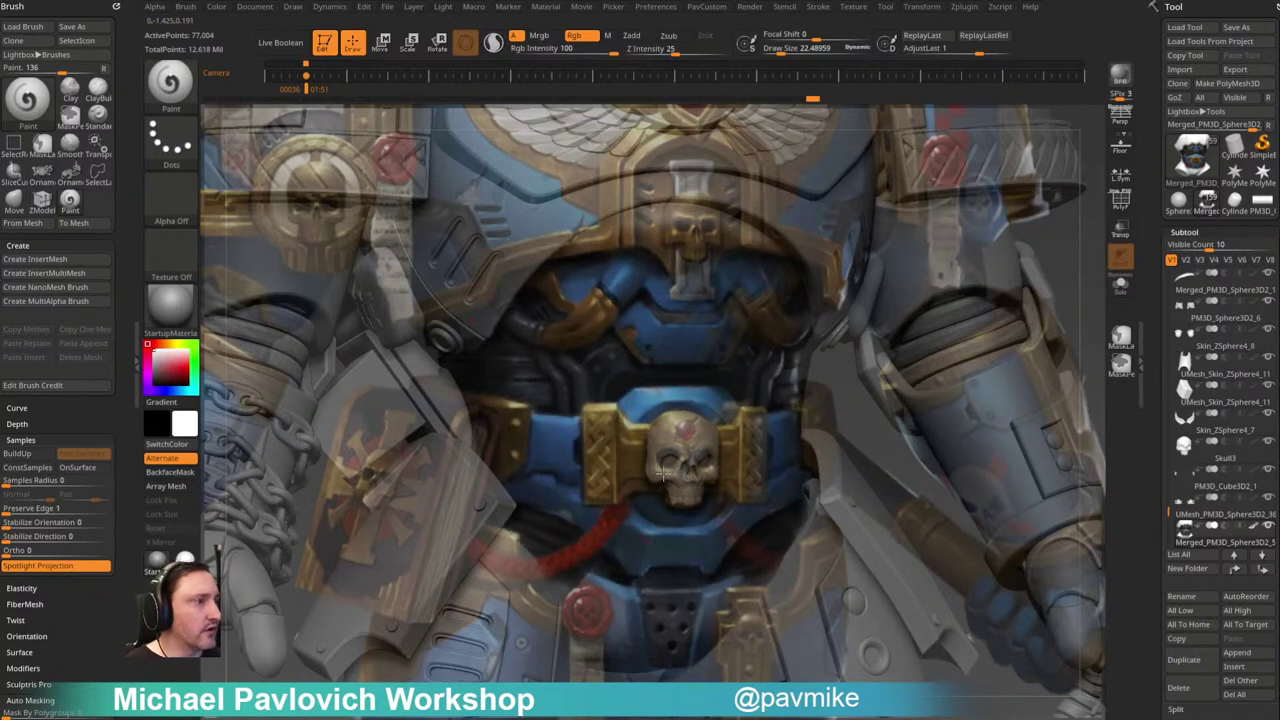
pyautogui.hotkey('shift', 'z')
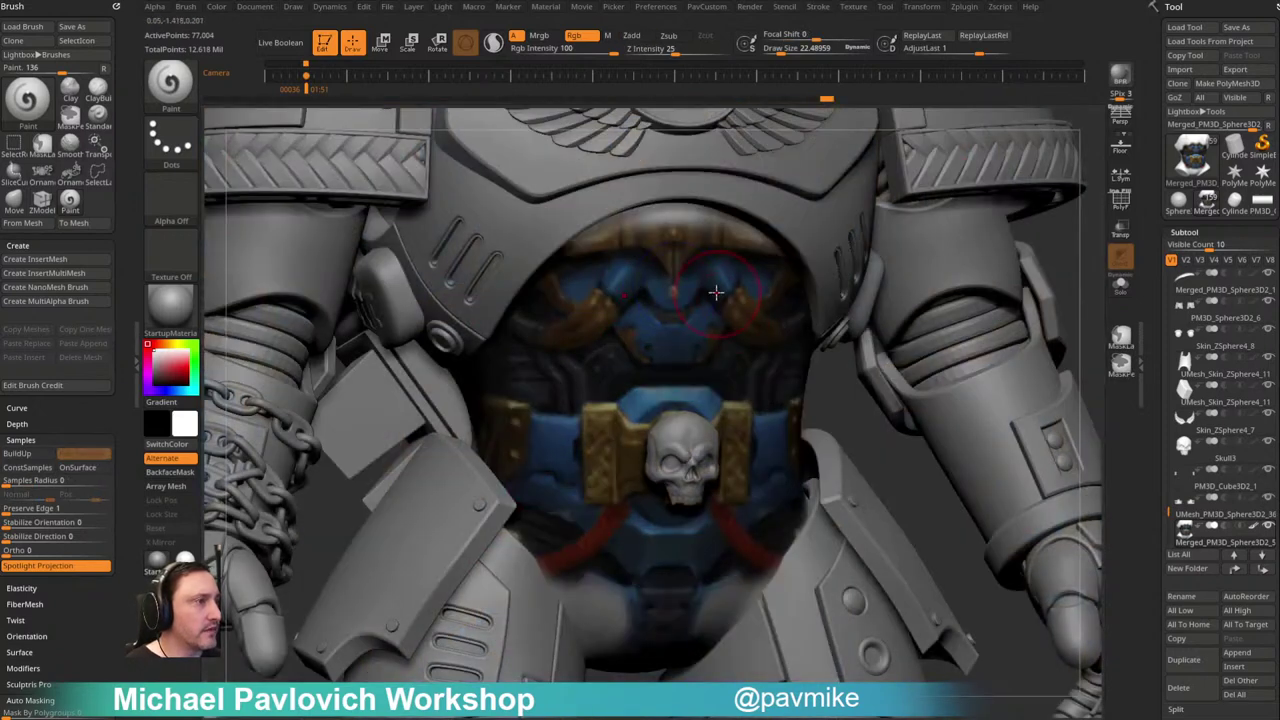
# Step: Switch to the Standard brush and examine the painted abdomen from the front and the side
pyautogui.press('b')
pyautogui.press('s')
pyautogui.press('t')
pyautogui.moveTo(1052, 229)
pyautogui.mouseDown()
pyautogui.moveTo(766, 303)
pyautogui.moveTo(634, 306)
pyautogui.mouseUp()
pyautogui.press('s')
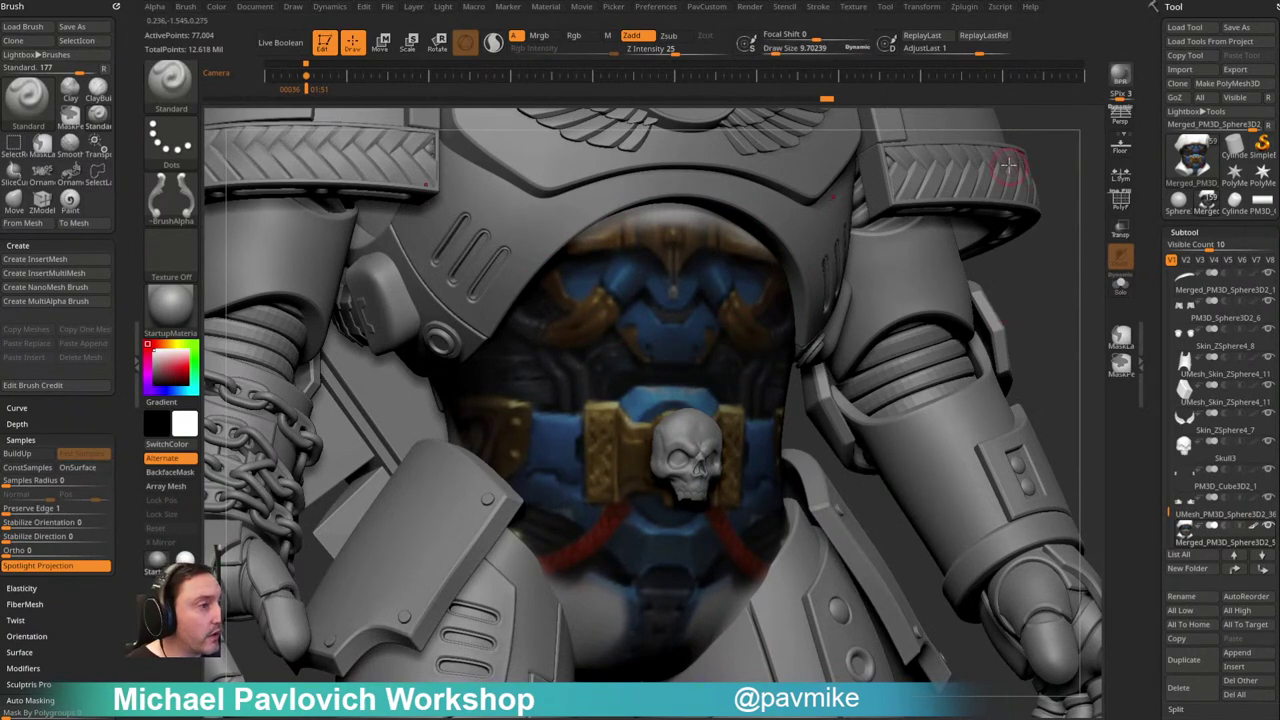
pyautogui.moveTo(1040, 265)
pyautogui.mouseDown()
pyautogui.moveTo(928, 354)
pyautogui.moveTo(934, 345)
pyautogui.mouseUp()
pyautogui.press('s')
pyautogui.moveTo(673, 403); pyautogui.dragTo(688, 401)
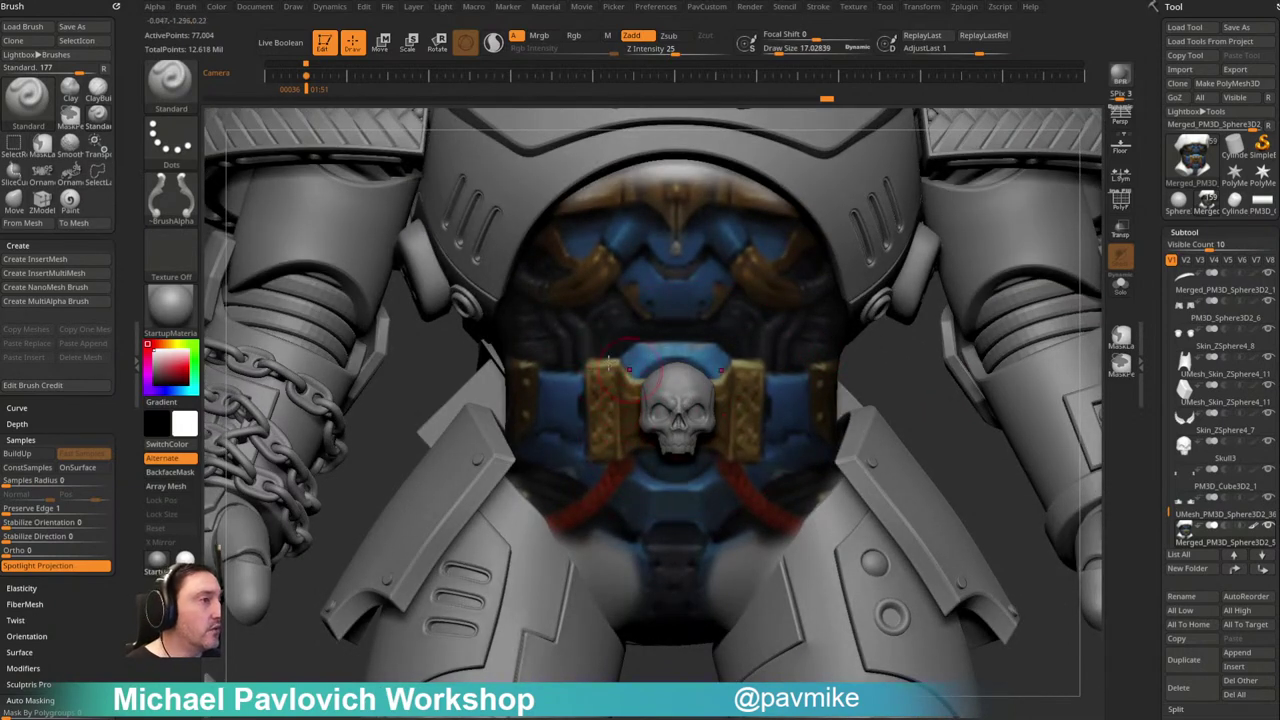
pyautogui.moveTo(413, 381); pyautogui.dragTo(609, 399)
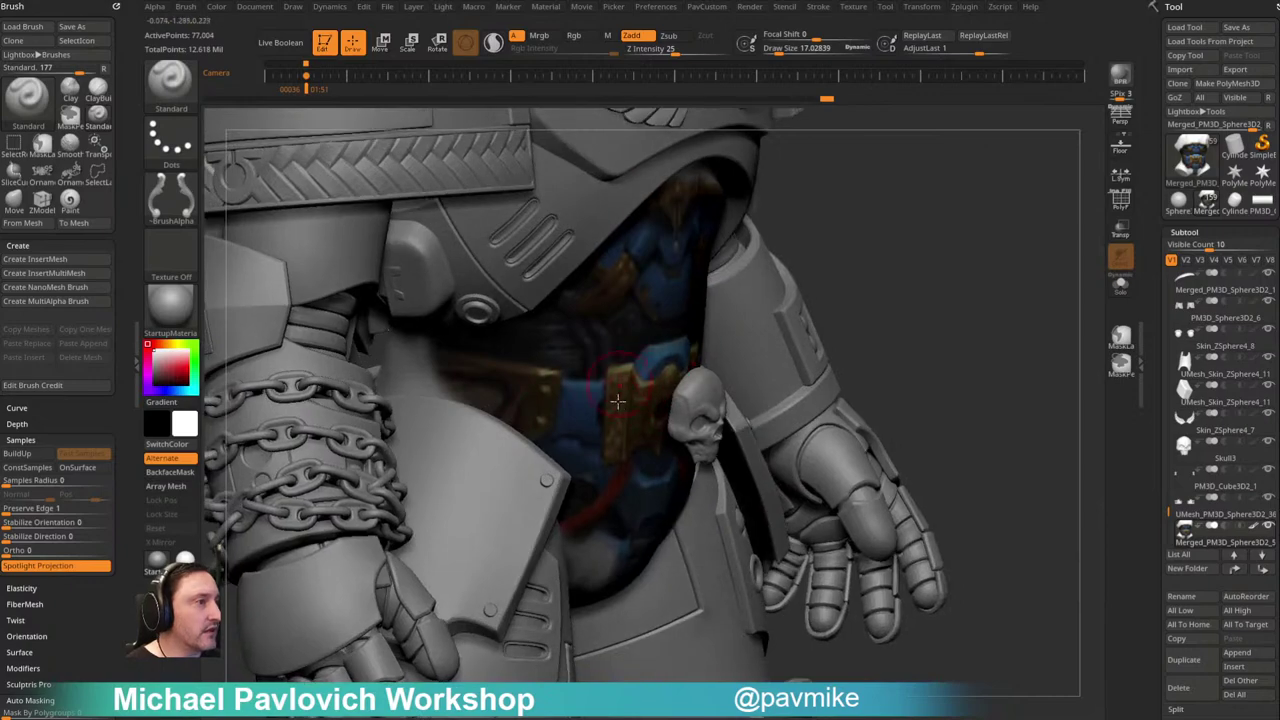
pyautogui.moveTo(876, 305); pyautogui.dragTo(594, 372)
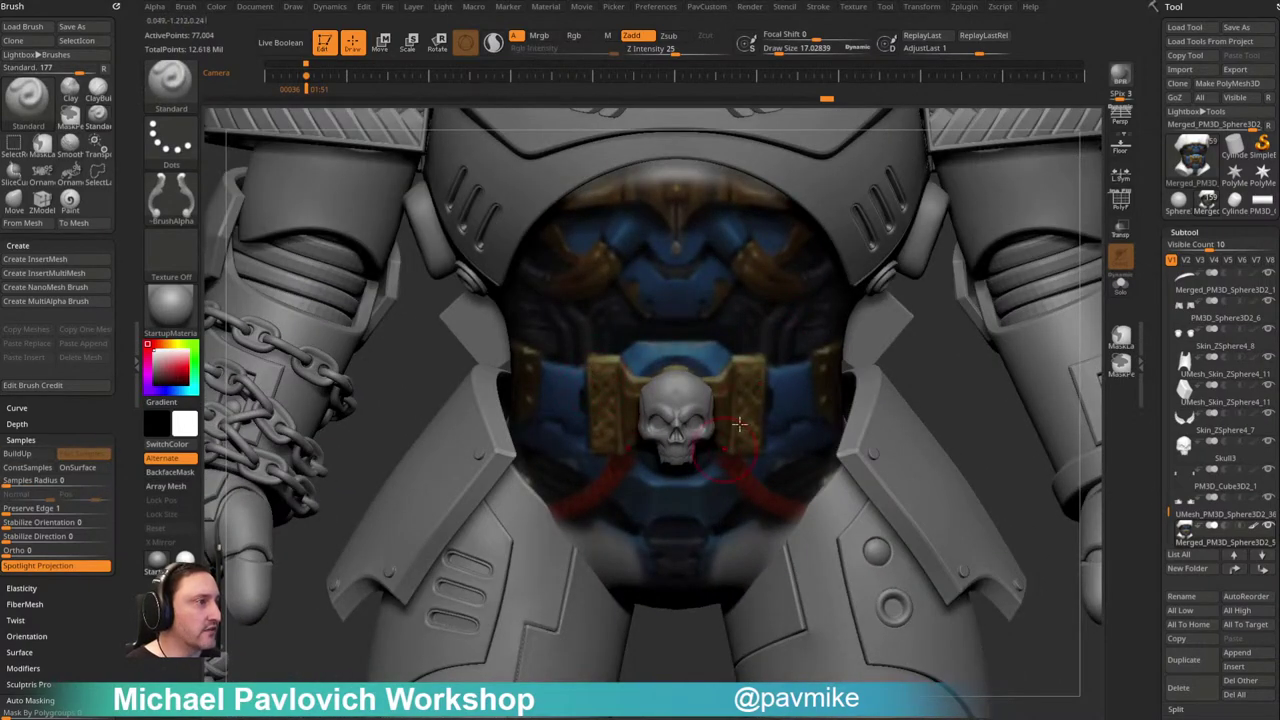
# Step: Try to insert a PlaneMid primitive over the belt skull with the IMM primitives brush
pyautogui.moveTo(1141, 234); pyautogui.dragTo(1141, 141)
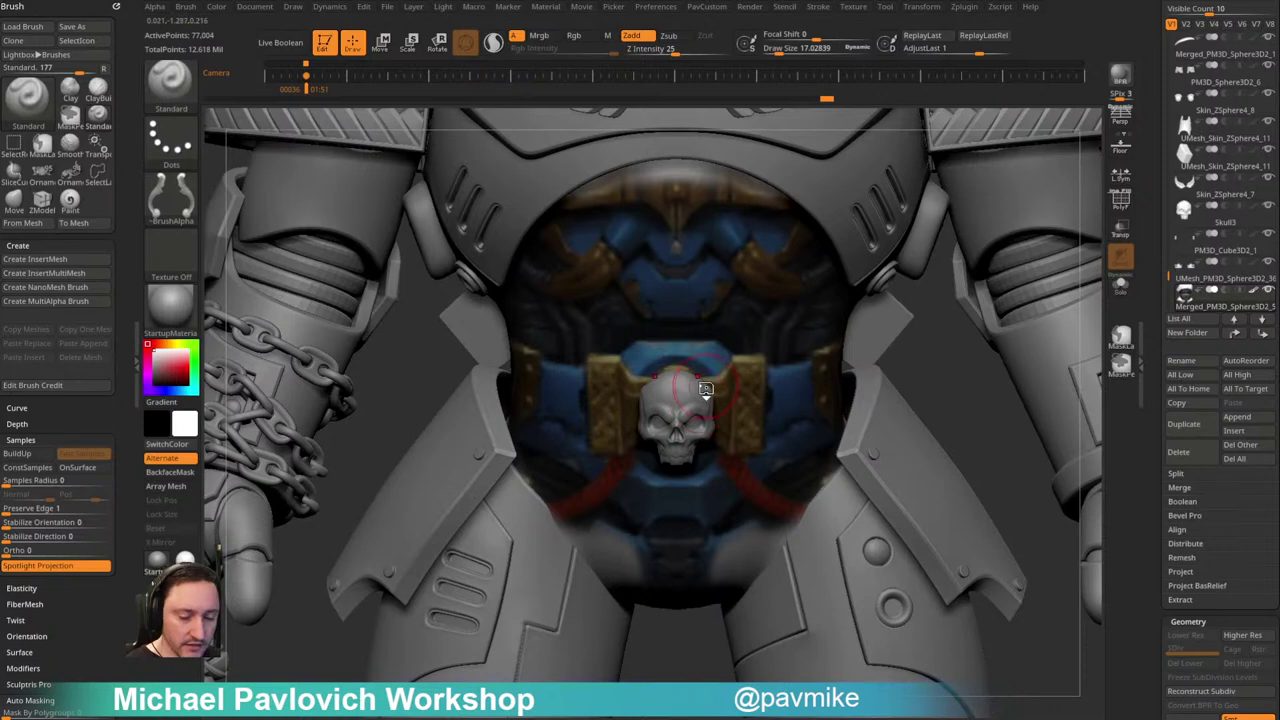
pyautogui.press('b')
pyautogui.press('i')
pyautogui.press('p')
pyautogui.press('m')
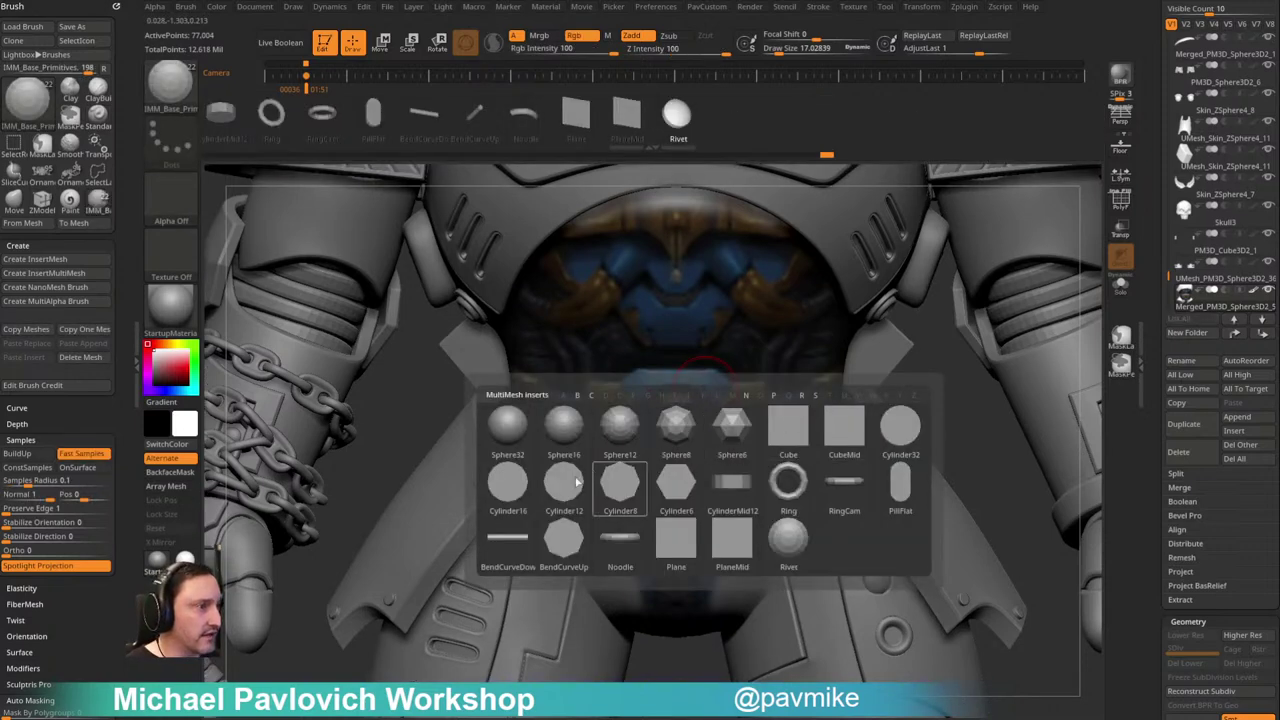
pyautogui.click(732, 538)
pyautogui.moveTo(676, 435); pyautogui.dragTo(911, 425)
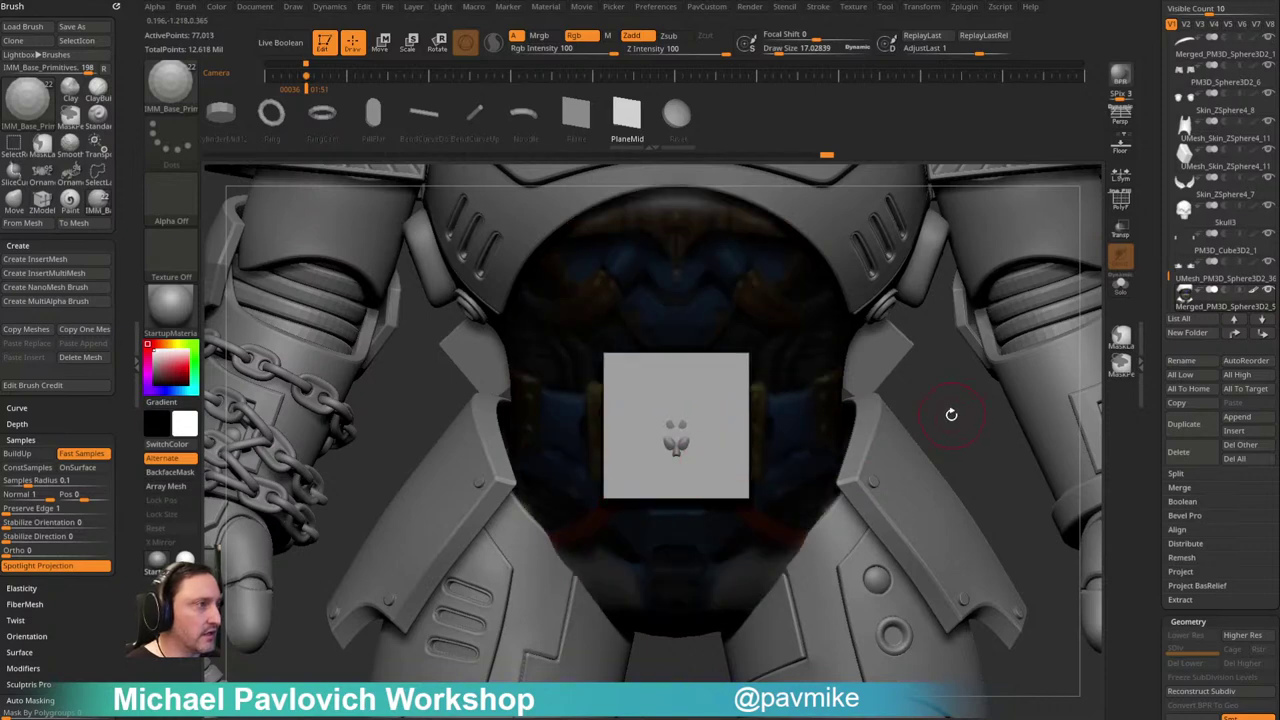
pyautogui.hotkey('ctrl', 'z')
# Step: Append a Plane3D as a new subtool and select it
pyautogui.moveTo(1162, 322); pyautogui.dragTo(1166, 331)
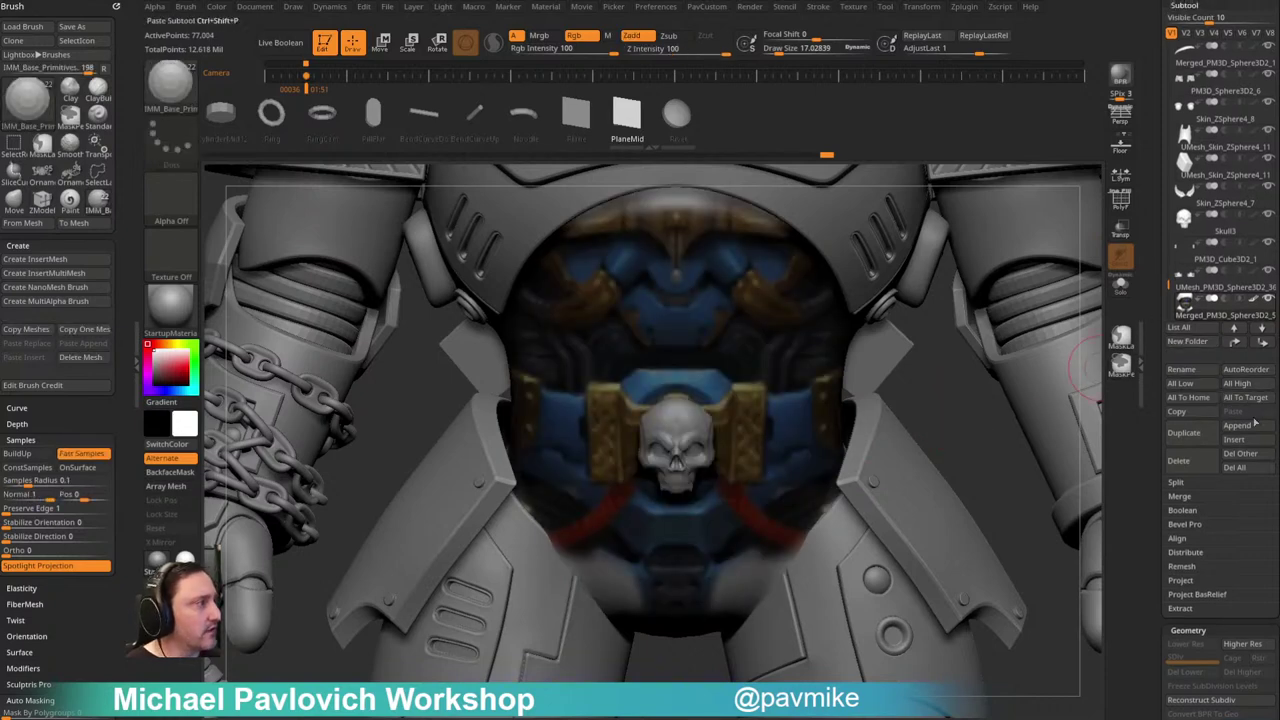
pyautogui.click(1248, 425)
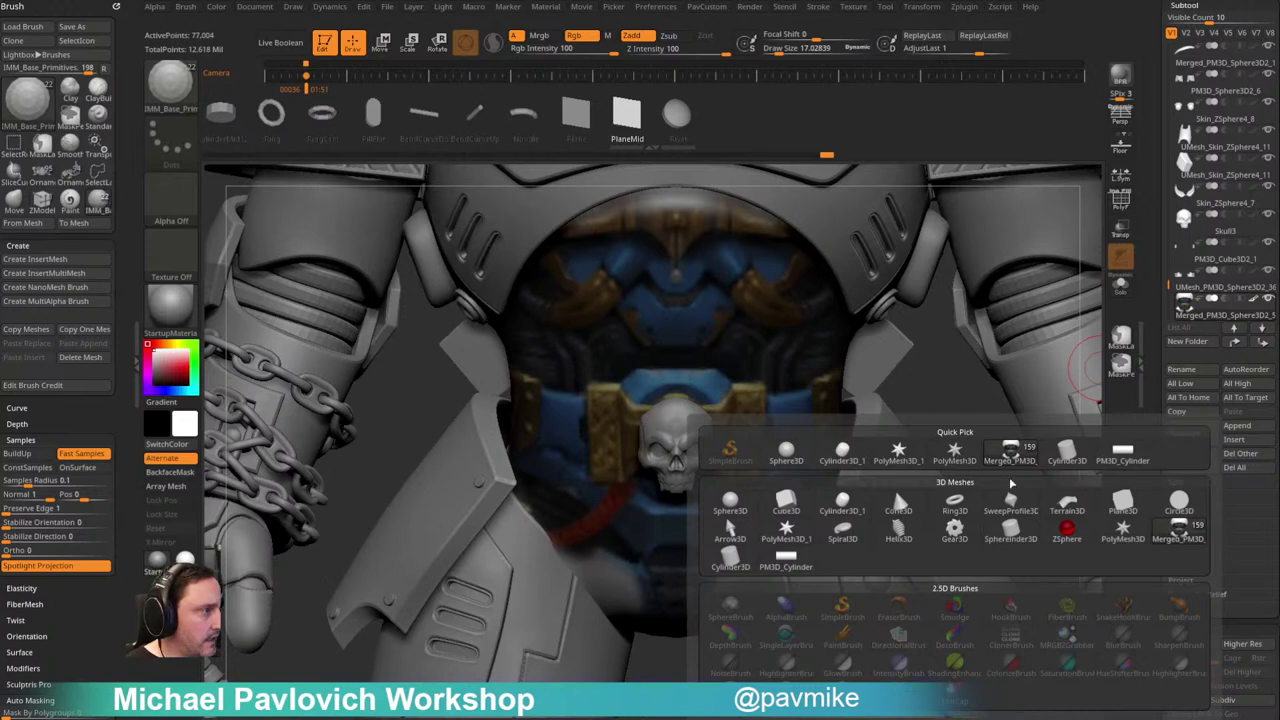
pyautogui.click(1123, 503)
pyautogui.keyDown('alt'); pyautogui.moveTo(749, 283); pyautogui.dragTo(741, 277, button='right'); pyautogui.keyUp('alt')
pyautogui.press('f')
pyautogui.keyDown('shift'); pyautogui.moveTo(914, 318); pyautogui.dragTo(768, 459, button='right'); pyautogui.keyUp('shift')
pyautogui.moveTo(862, 348)
pyautogui.keyDown('alt'); pyautogui.mouseDown(button='right')
pyautogui.moveTo(883, 263)
pyautogui.moveTo(894, 324)
pyautogui.moveTo(806, 306)
pyautogui.mouseUp(button='right'); pyautogui.keyUp('alt')
pyautogui.press('w')
pyautogui.keyDown('alt'); pyautogui.moveTo(877, 273); pyautogui.dragTo(943, 318, button='right'); pyautogui.keyUp('alt')
pyautogui.moveTo(1171, 285); pyautogui.dragTo(1173, 312)
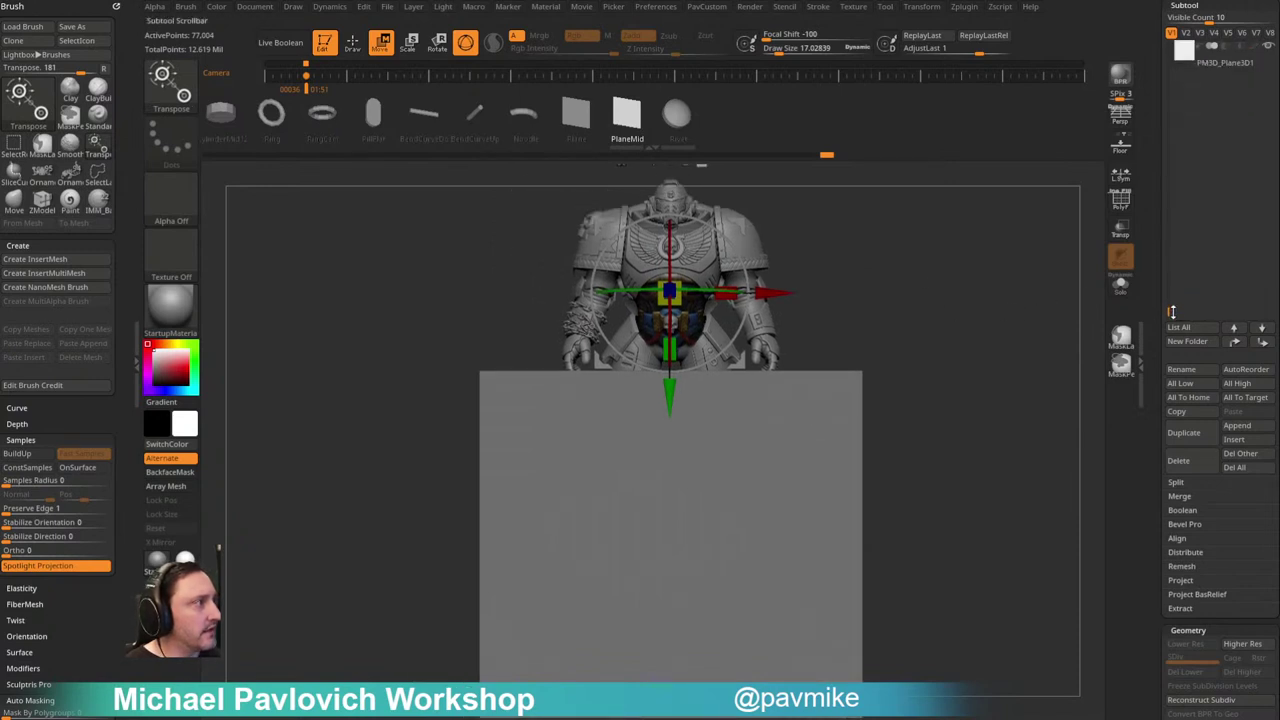
pyautogui.click(1215, 55)
# Step: Scale down the plane and position it in front of the belt skull
pyautogui.moveTo(668, 561); pyautogui.dragTo(563, 608)
pyautogui.moveTo(670, 456); pyautogui.dragTo(678, 226)
pyautogui.keyDown('ctrl'); pyautogui.moveTo(903, 211); pyautogui.dragTo(991, 299, button='right'); pyautogui.keyUp('ctrl')
pyautogui.press('q')
pyautogui.moveTo(904, 285); pyautogui.dragTo(990, 298, button='right')
pyautogui.press('w')
pyautogui.moveTo(770, 324); pyautogui.dragTo(657, 324)
pyautogui.press('q')
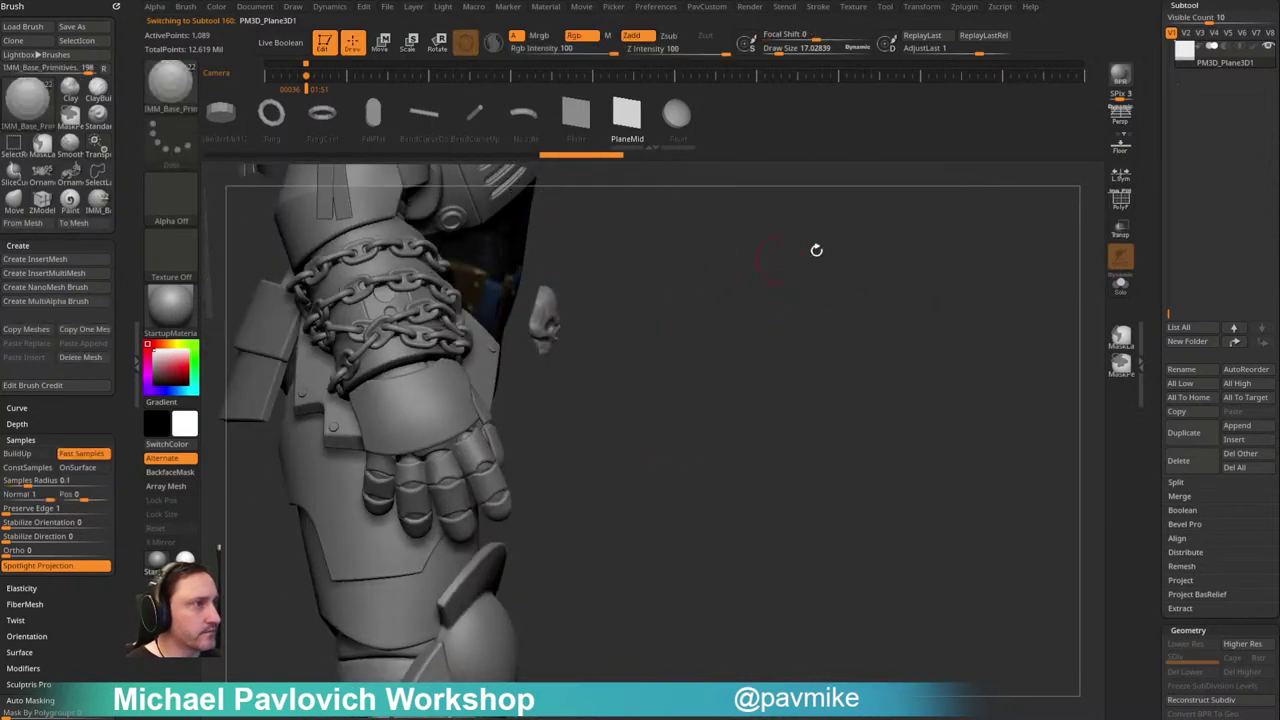
# Step: Divide the plane to subdivision level 4
pyautogui.keyDown('shift'); pyautogui.moveTo(774, 260); pyautogui.dragTo(663, 355, button='right'); pyautogui.keyUp('shift')
pyautogui.moveTo(771, 303)
pyautogui.keyDown('alt'); pyautogui.mouseDown(button='right')
pyautogui.moveTo(820, 343)
pyautogui.moveTo(886, 366)
pyautogui.mouseUp(button='right'); pyautogui.keyUp('alt')
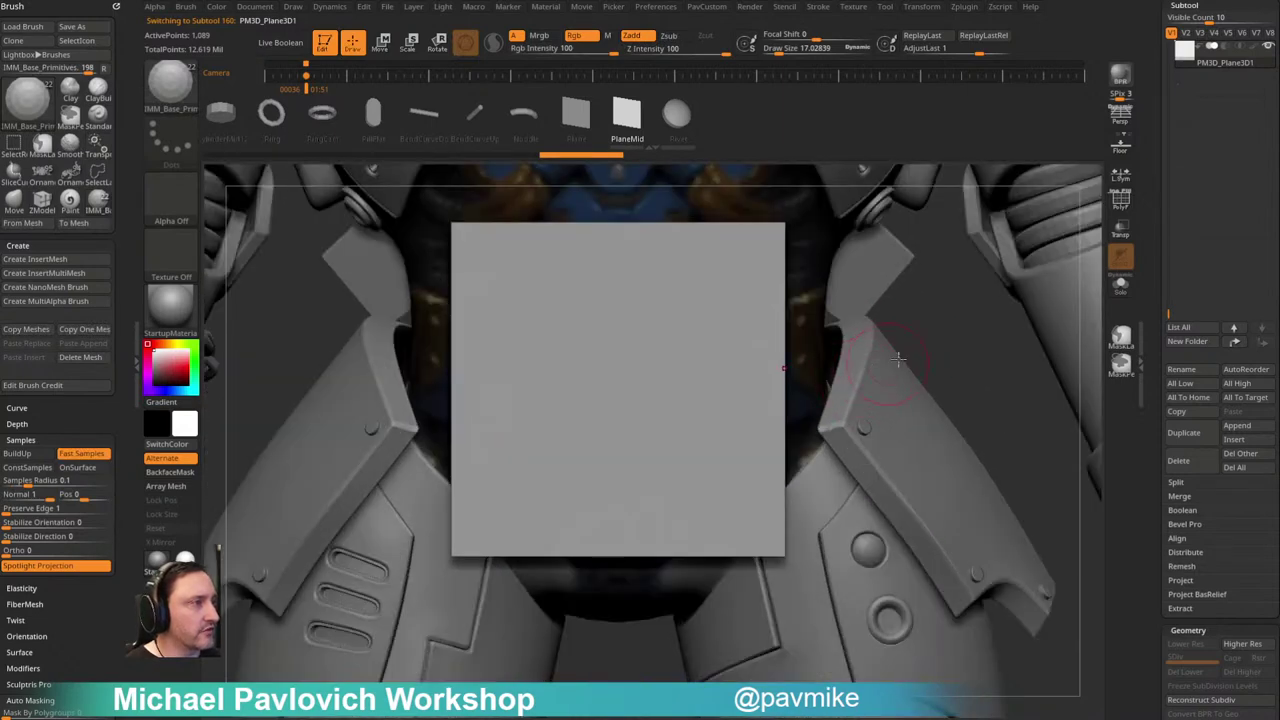
pyautogui.hotkey('ctrl', 'd')
pyautogui.hotkey('ctrl', 'd')
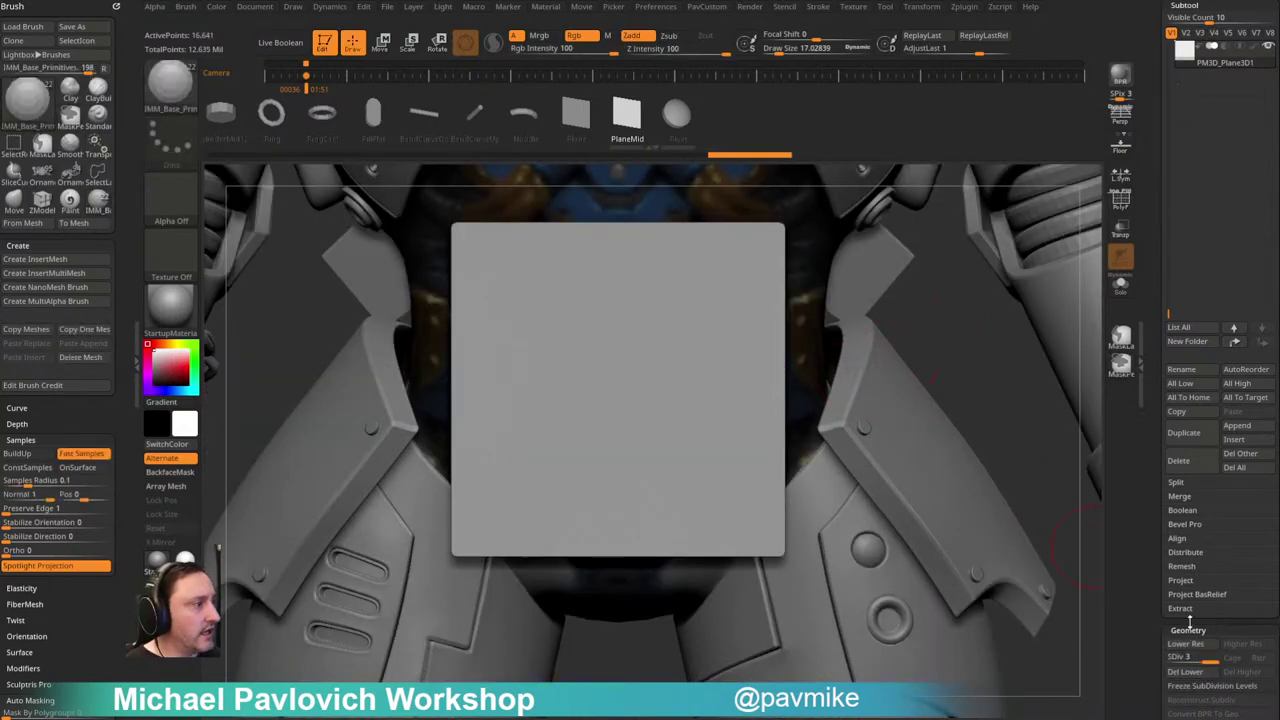
pyautogui.press('ctrl')
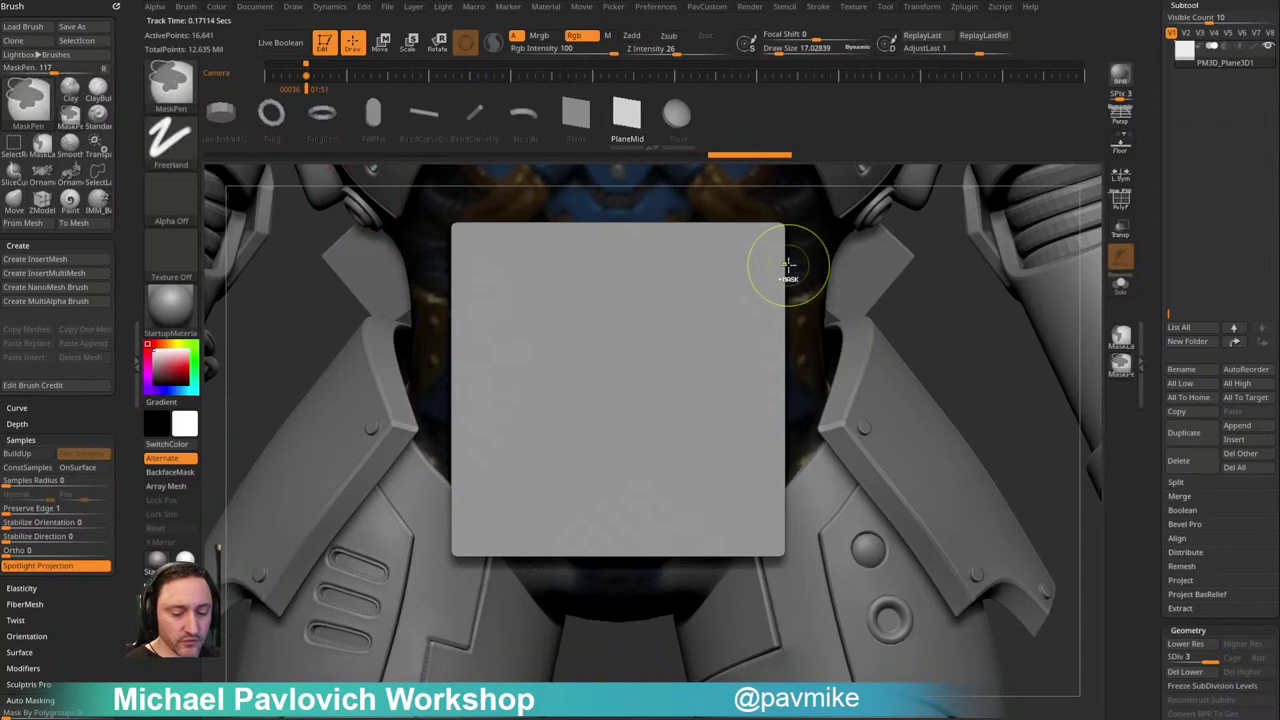
pyautogui.hotkey('ctrl', 'd')
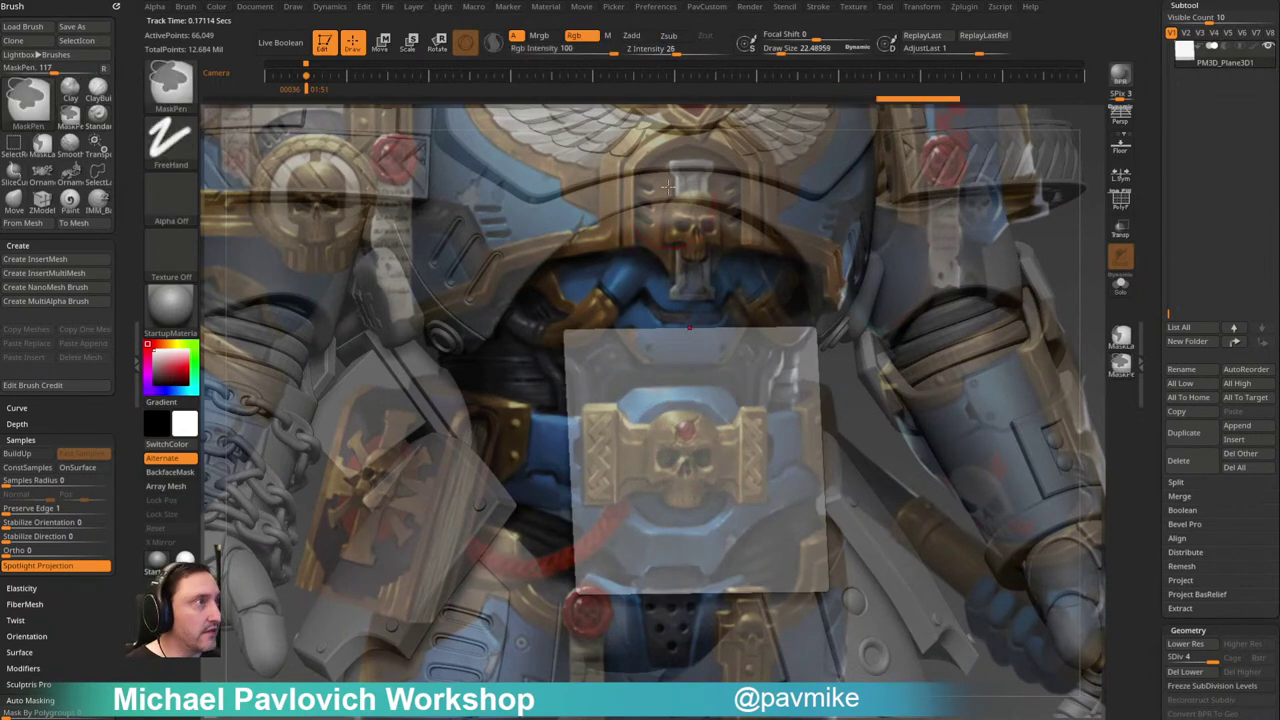
# Step: Set the Standard brush to paint colour only, with Rgb on, Zadd off and Alpha Off
pyautogui.click(573, 35)
pyautogui.click(631, 35)
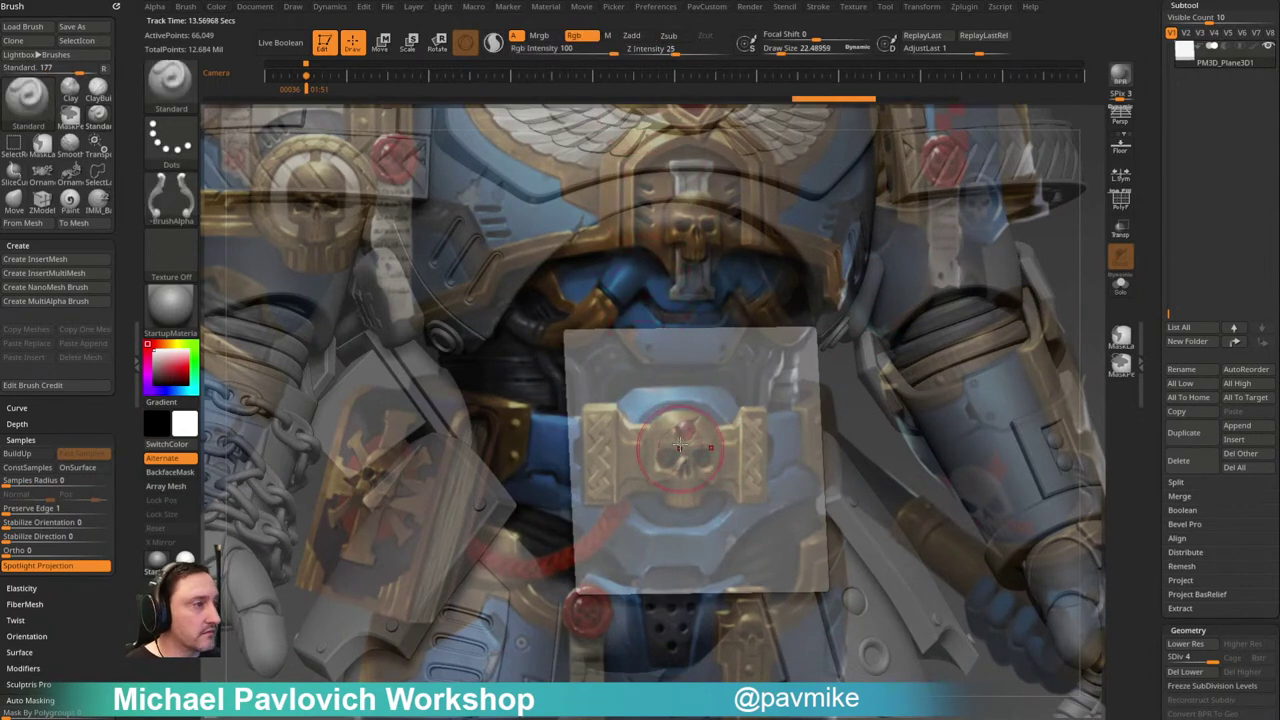
pyautogui.click(171, 197)
pyautogui.click(245, 266)
# Step: Paint the skull belt buckle from the Spotlight reference onto the plane and hide the overlay
pyautogui.moveTo(694, 432)
pyautogui.mouseDown()
pyautogui.moveTo(697, 480)
pyautogui.moveTo(680, 457)
pyautogui.mouseUp()
pyautogui.hotkey('ctrl', 'z')
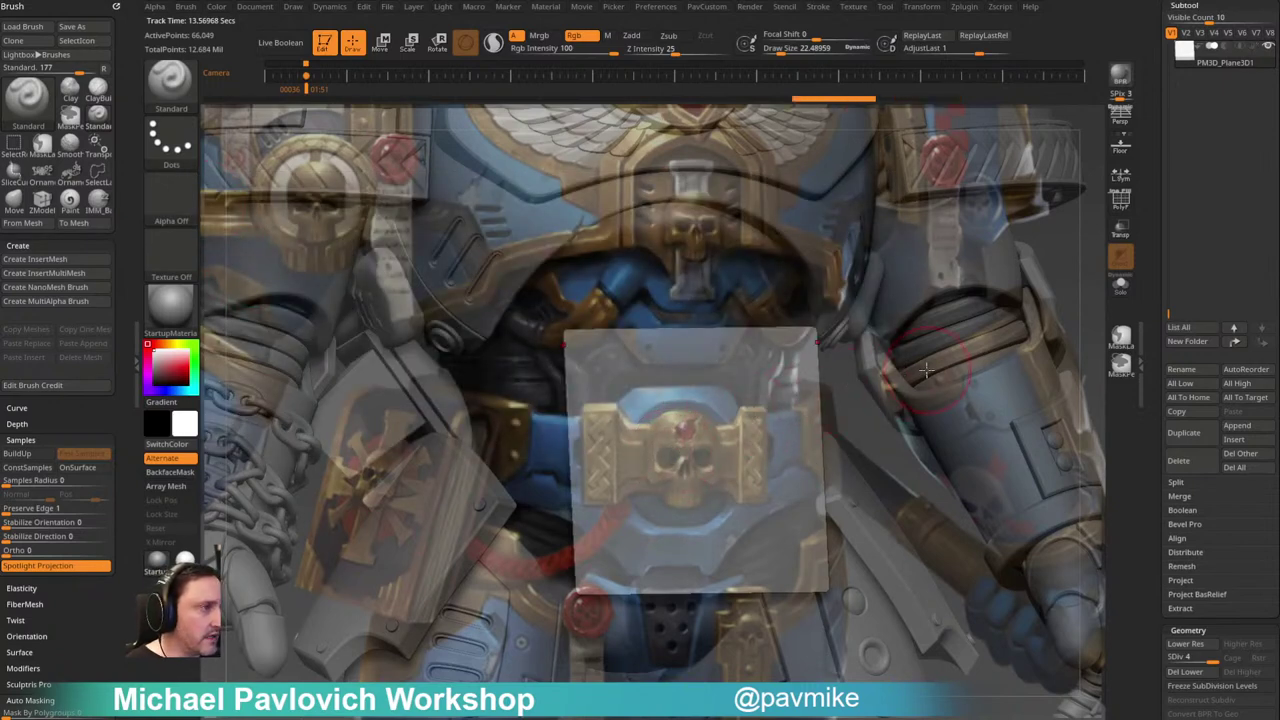
pyautogui.moveTo(695, 450)
pyautogui.mouseDown()
pyautogui.moveTo(670, 420)
pyautogui.moveTo(655, 475)
pyautogui.moveTo(632, 450)
pyautogui.moveTo(606, 470)
pyautogui.moveTo(598, 440)
pyautogui.mouseUp()
pyautogui.hotkey('shift', 'z')
pyautogui.keyDown('shift'); pyautogui.moveTo(882, 455); pyautogui.dragTo(855, 455); pyautogui.keyUp('shift')
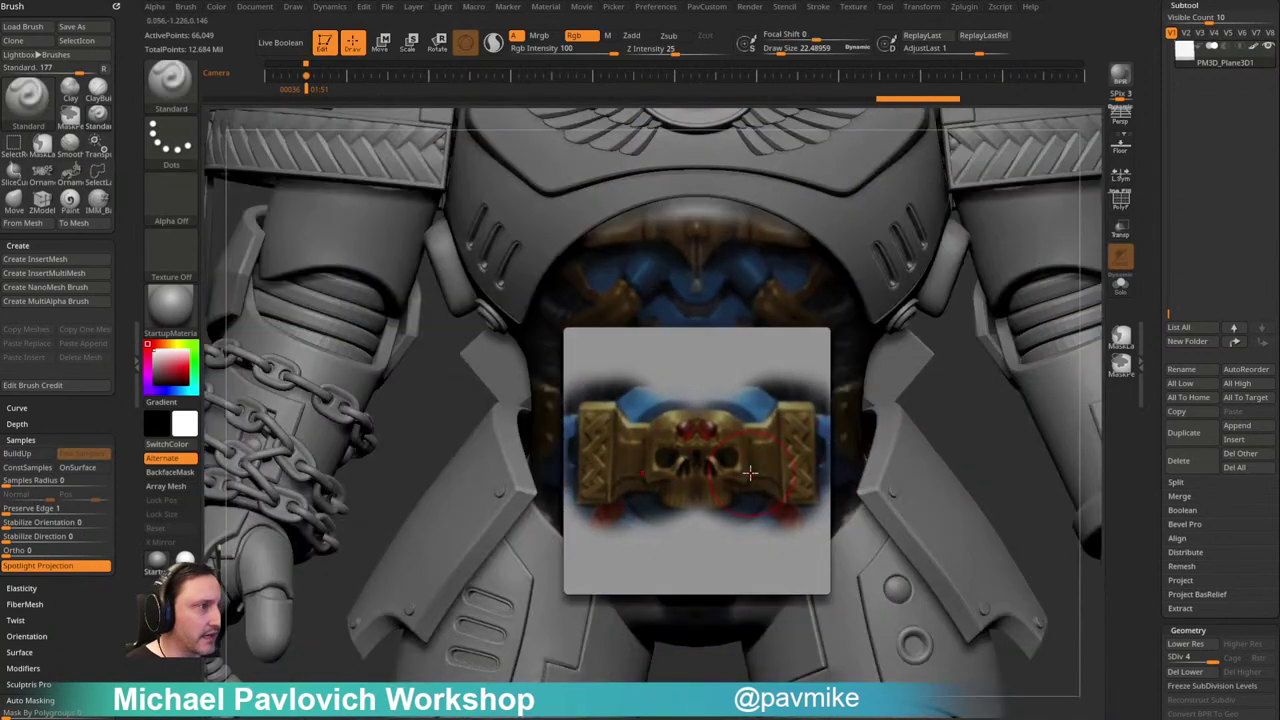
# Step: Isolate the painted buckle plane in Solo mode
pyautogui.press('w')
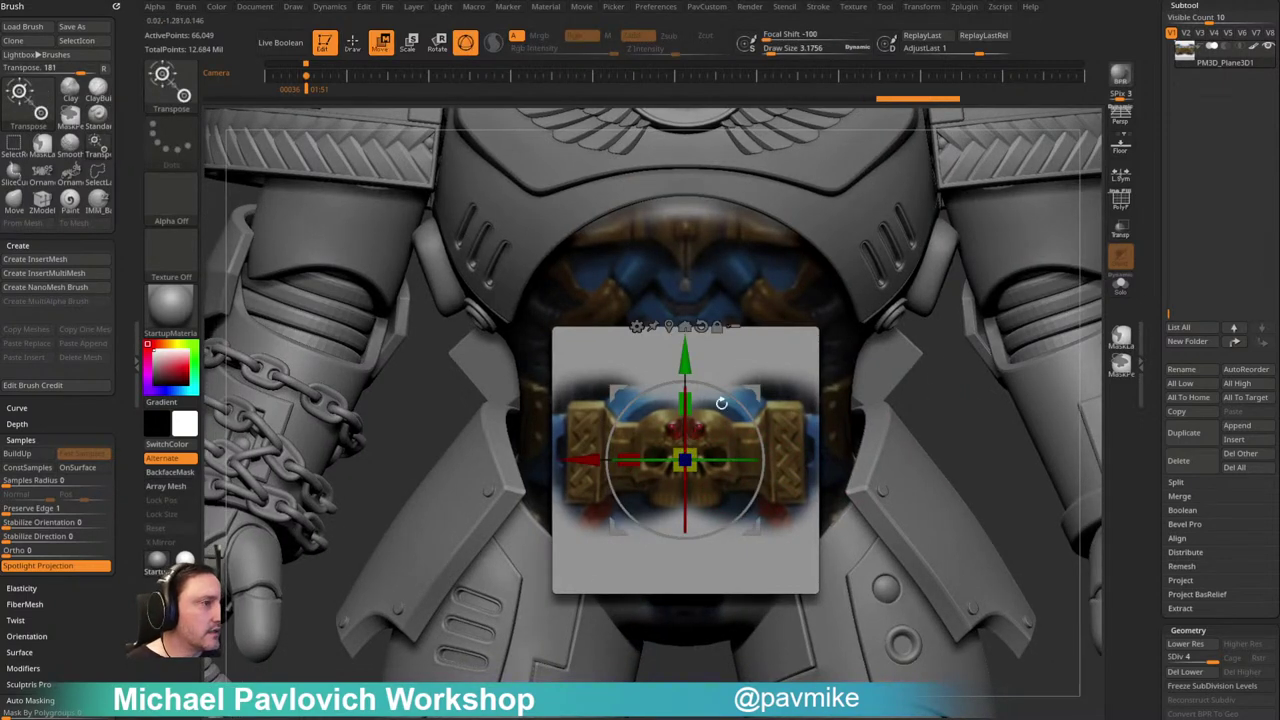
pyautogui.press('q')
pyautogui.click(1120, 285)
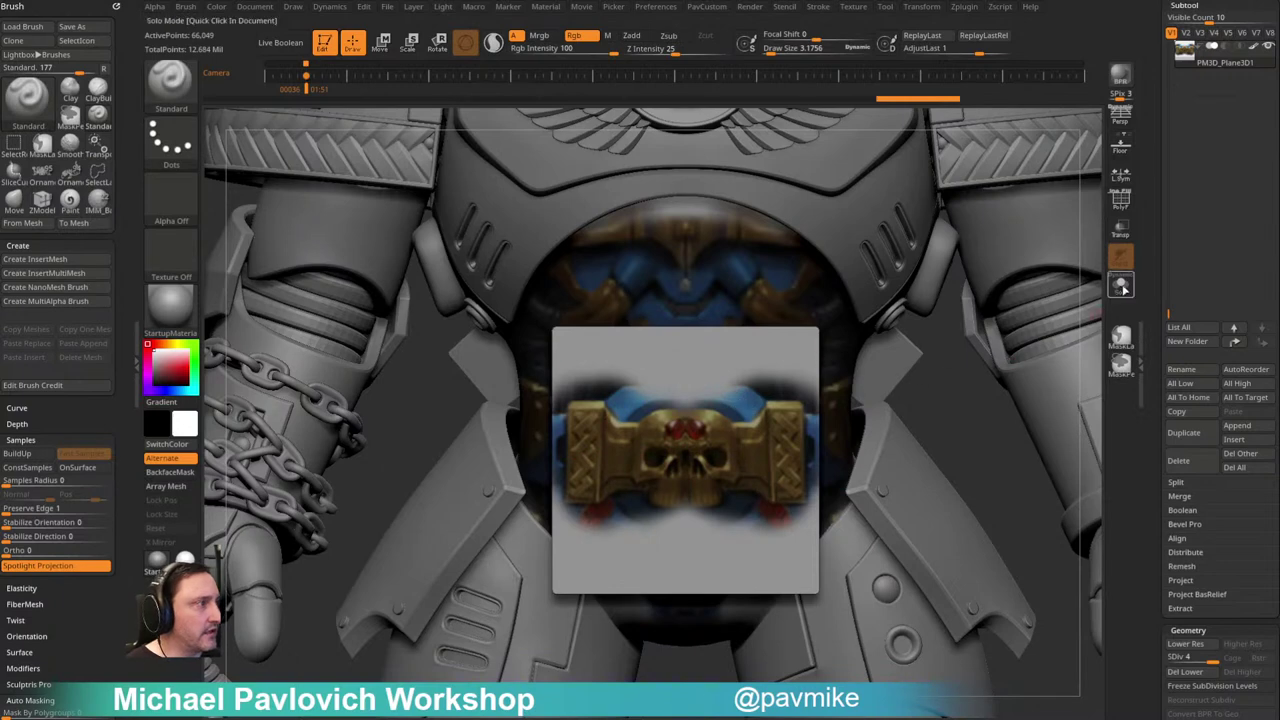
pyautogui.hotkey('shift', 'z')
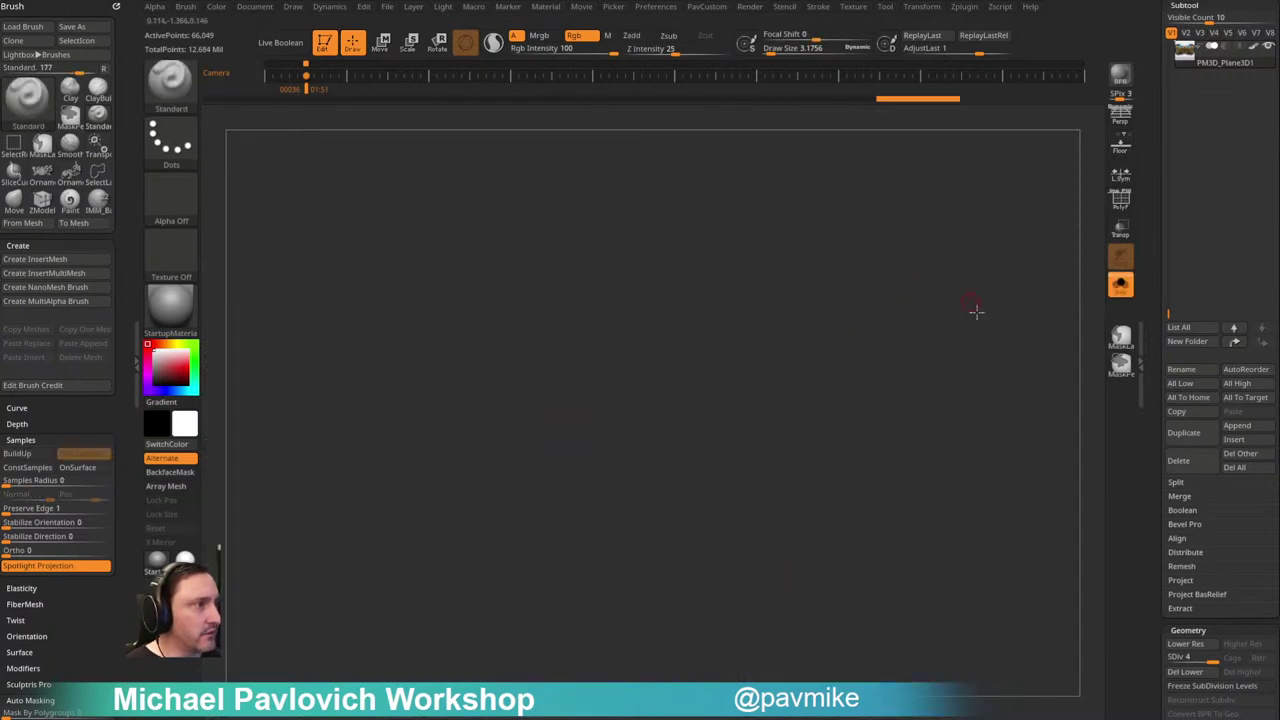
pyautogui.hotkey('shift', 'z')
# Step: Delete the plane's lower subdivision levels
pyautogui.scroll(-1, 1153, 261)
pyautogui.moveTo(1153, 261); pyautogui.dragTo(1153, 10)
pyautogui.click(1191, 306)
# Step: Frame the buckle plane and switch to the Topology brush with a draw size of about 8.5
pyautogui.keyDown('alt'); pyautogui.moveTo(940, 366); pyautogui.dragTo(924, 342, button='right'); pyautogui.keyUp('alt')
pyautogui.press('s')
pyautogui.moveTo(958, 314); pyautogui.dragTo(963, 316)
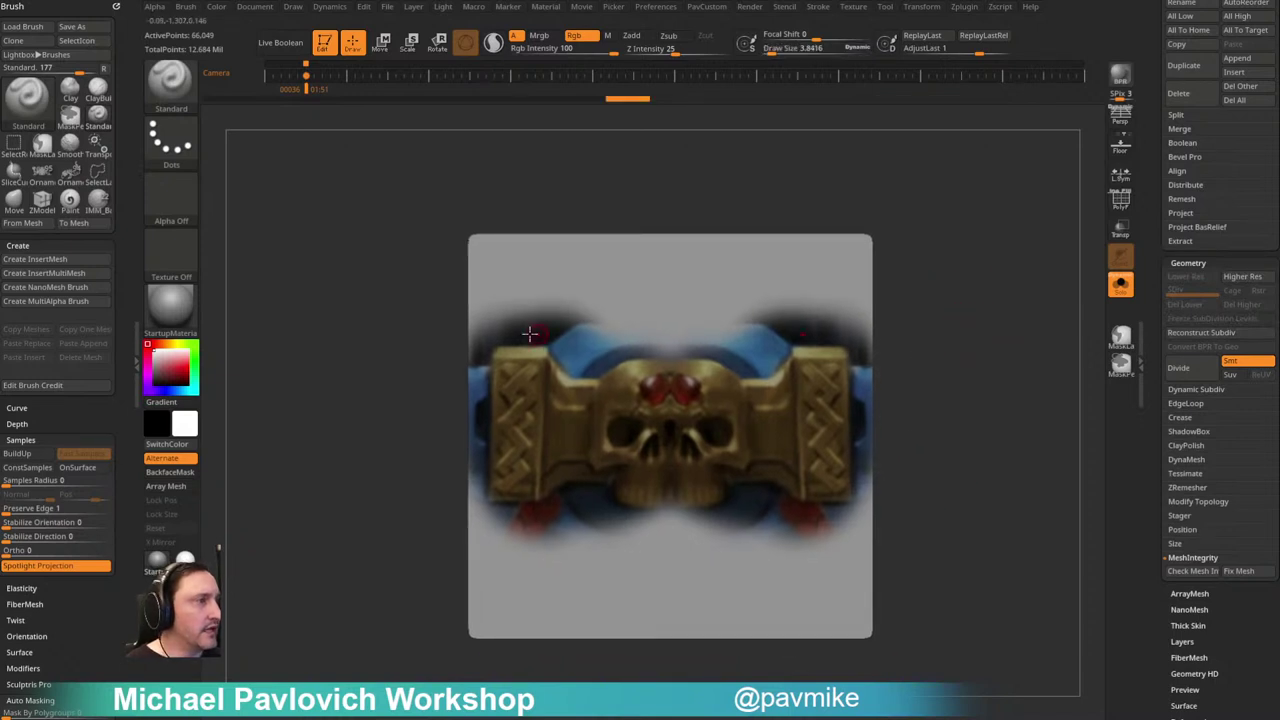
pyautogui.keyDown('alt'); pyautogui.moveTo(963, 306); pyautogui.dragTo(921, 316, button='right'); pyautogui.keyUp('alt')
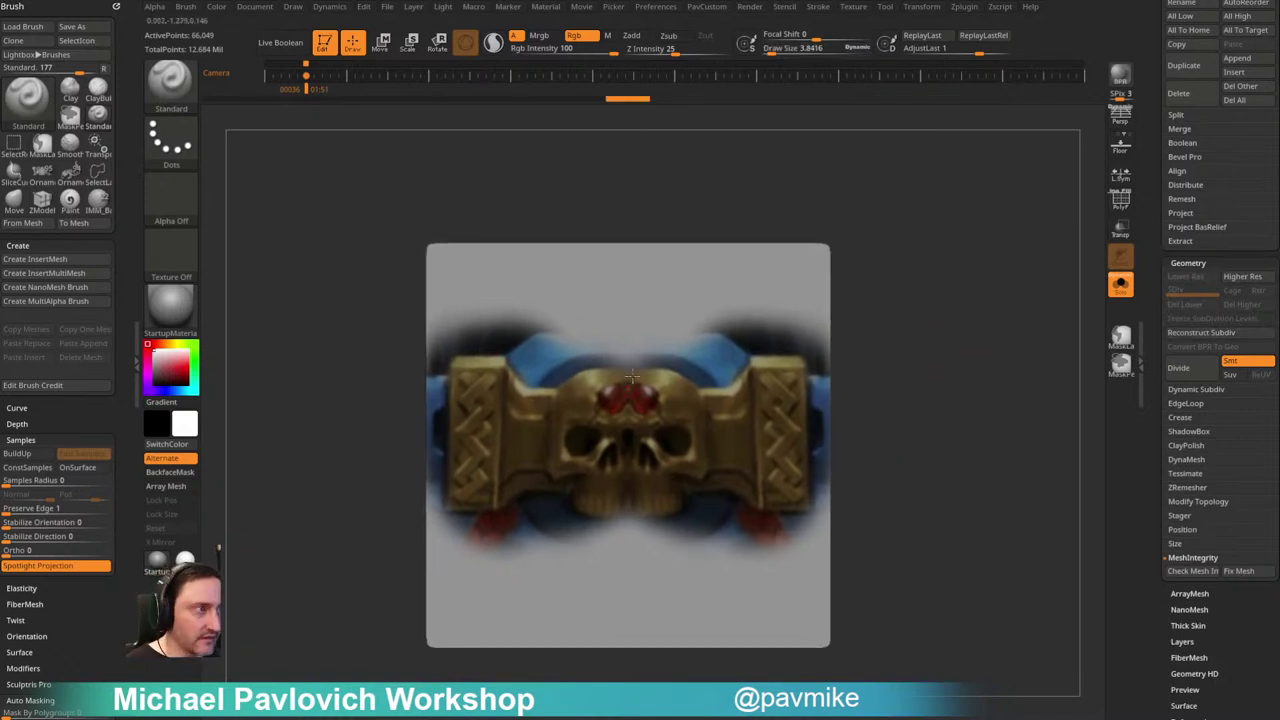
pyautogui.press('b')
pyautogui.press('t')
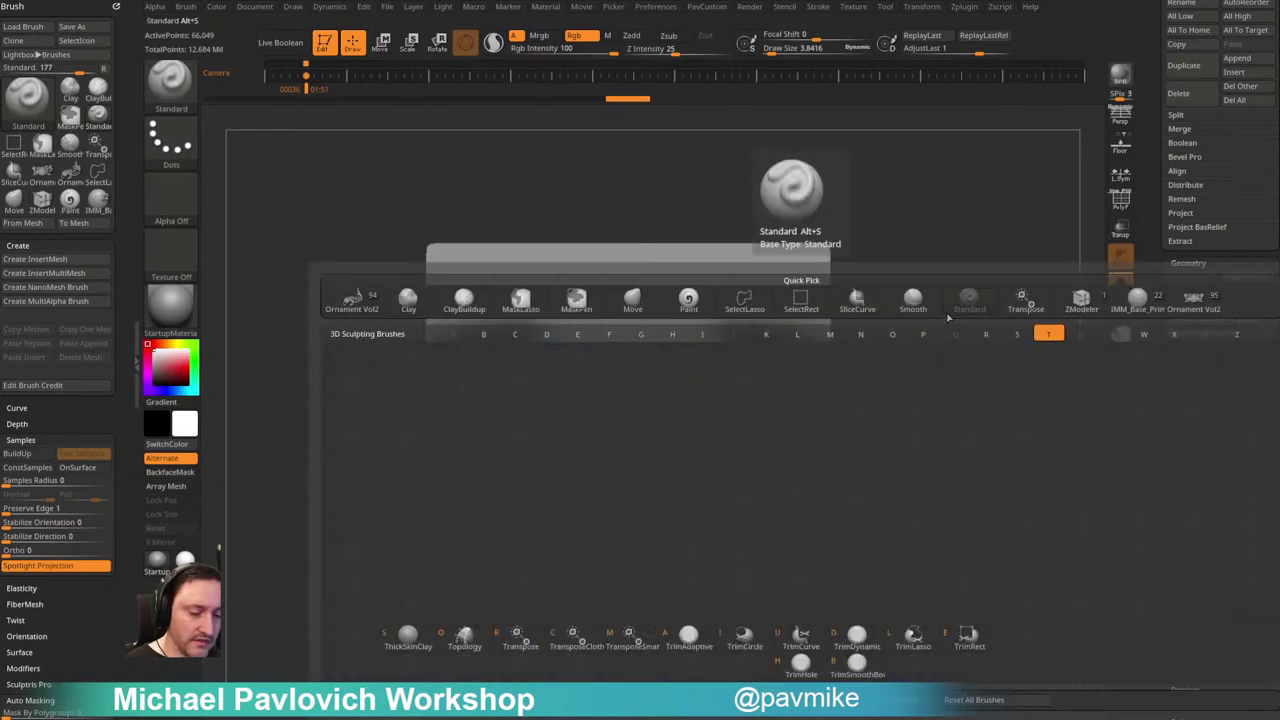
pyautogui.press('o')
pyautogui.moveTo(934, 271)
pyautogui.keyDown('alt'); pyautogui.mouseDown(button='right')
pyautogui.moveTo(943, 243)
pyautogui.moveTo(923, 268)
pyautogui.mouseUp(button='right'); pyautogui.keyUp('alt')
pyautogui.press('s')
pyautogui.moveTo(706, 374); pyautogui.dragTo(709, 374)
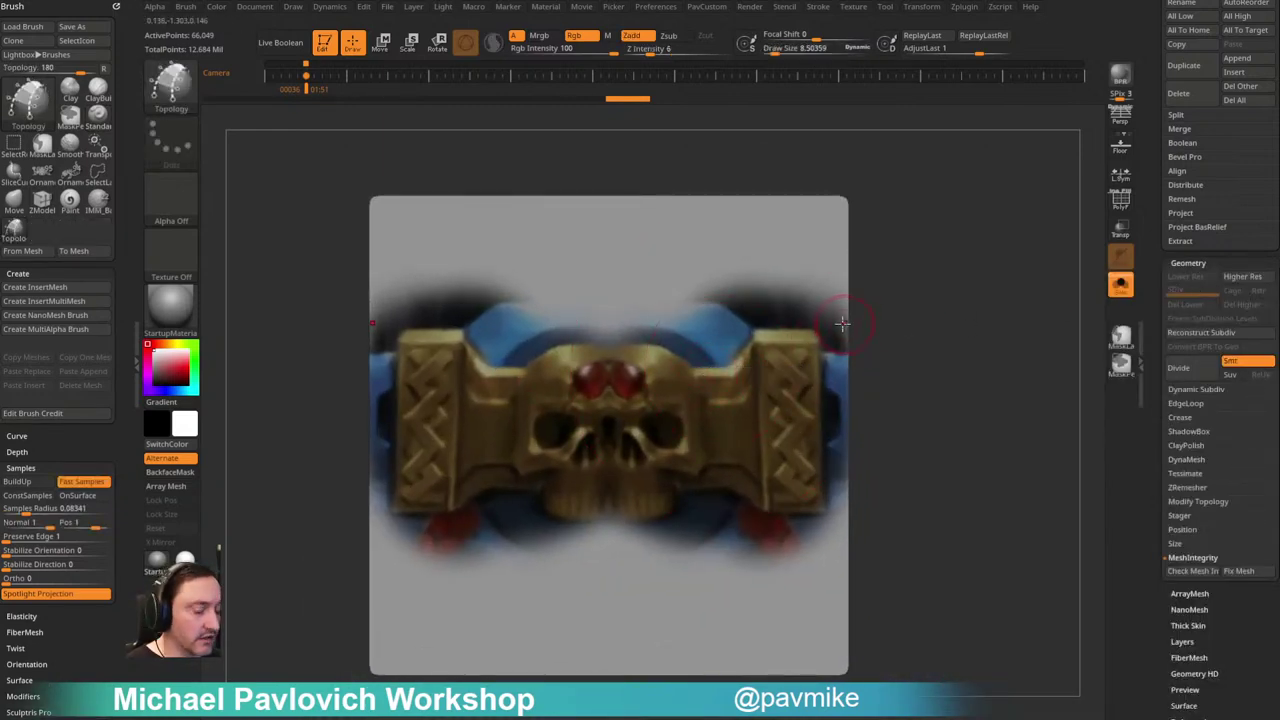
# Step: Trace one half of the belt buckle with topology curves around its end block and strap, closing the outline beside the skull and trimming loose ends
pyautogui.moveTo(855, 229); pyautogui.dragTo(963, 230)
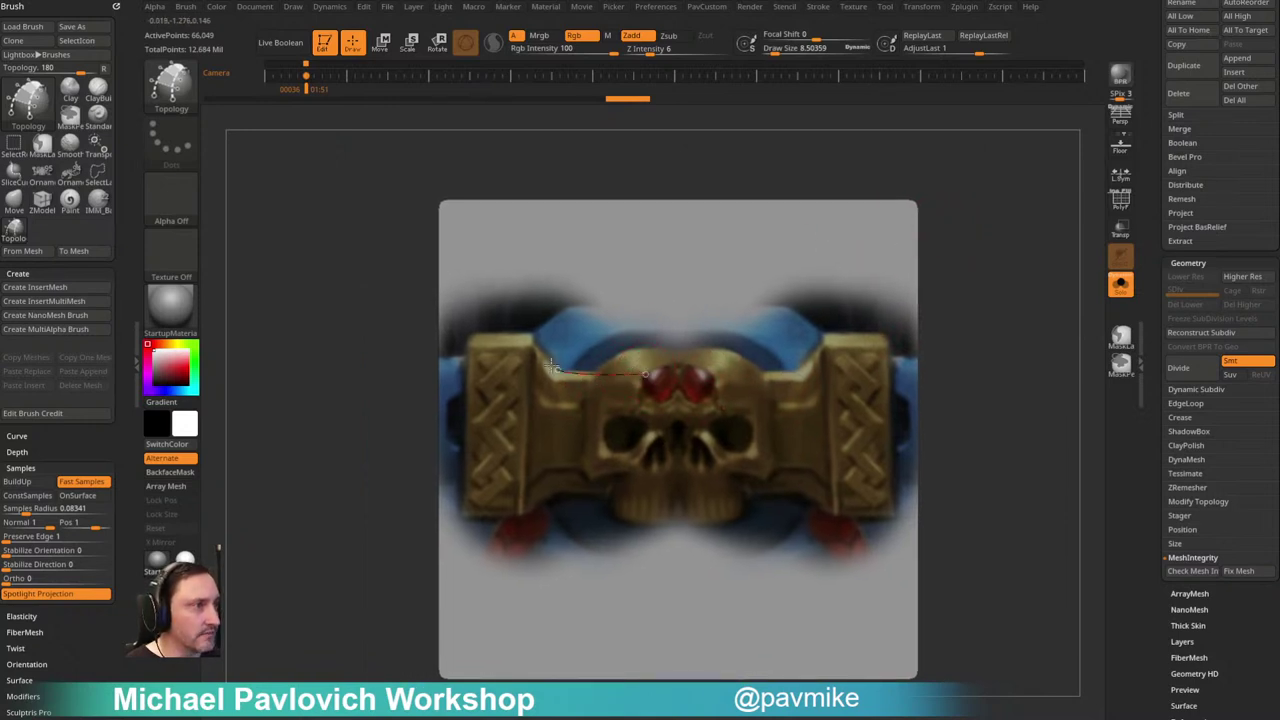
pyautogui.moveTo(503, 291); pyautogui.dragTo(549, 341)
pyautogui.moveTo(451, 337); pyautogui.dragTo(422, 336)
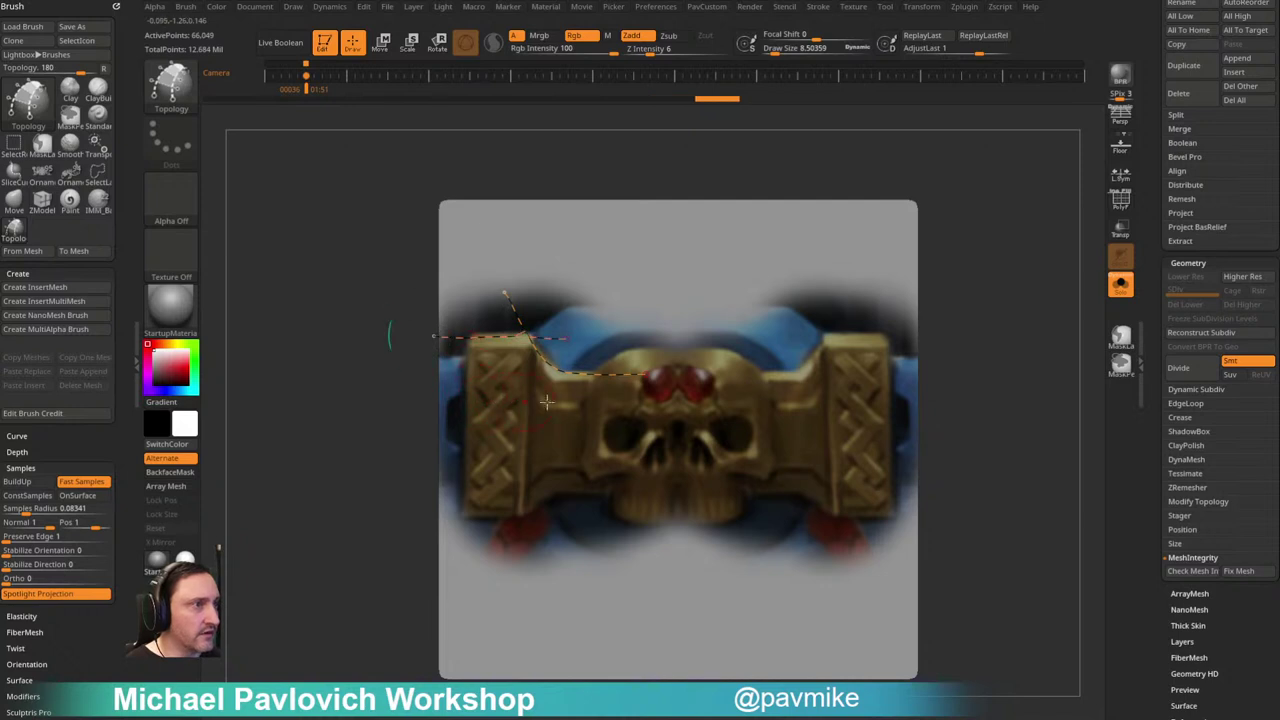
pyautogui.moveTo(466, 372); pyautogui.dragTo(482, 608)
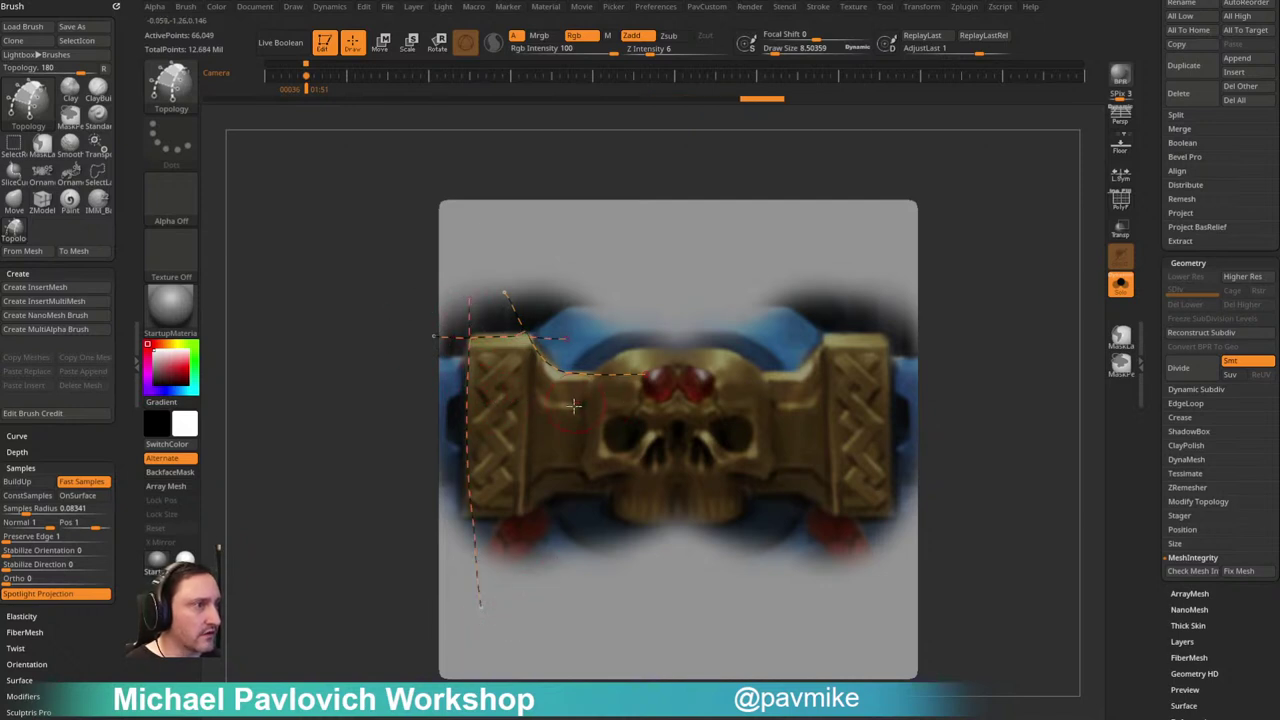
pyautogui.moveTo(557, 495); pyautogui.dragTo(540, 500)
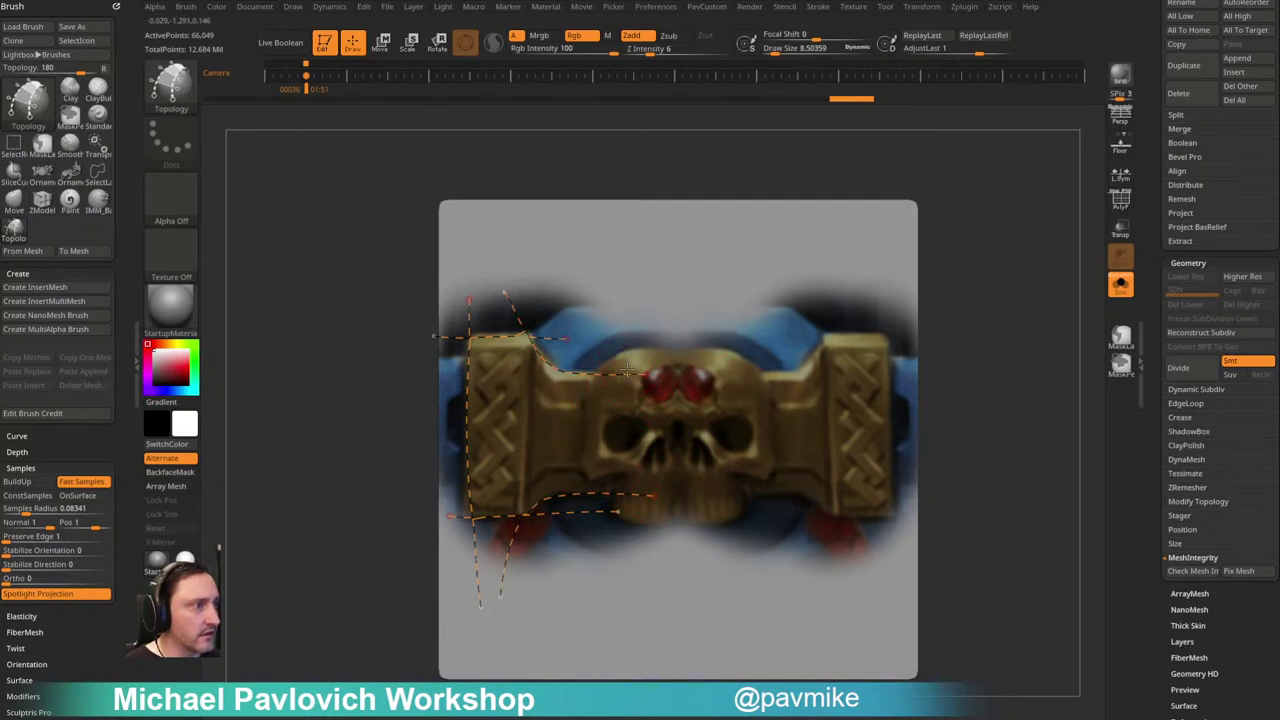
pyautogui.moveTo(635, 520); pyautogui.dragTo(635, 517)
pyautogui.keyDown('alt'); pyautogui.click(788, 423); pyautogui.keyUp('alt')
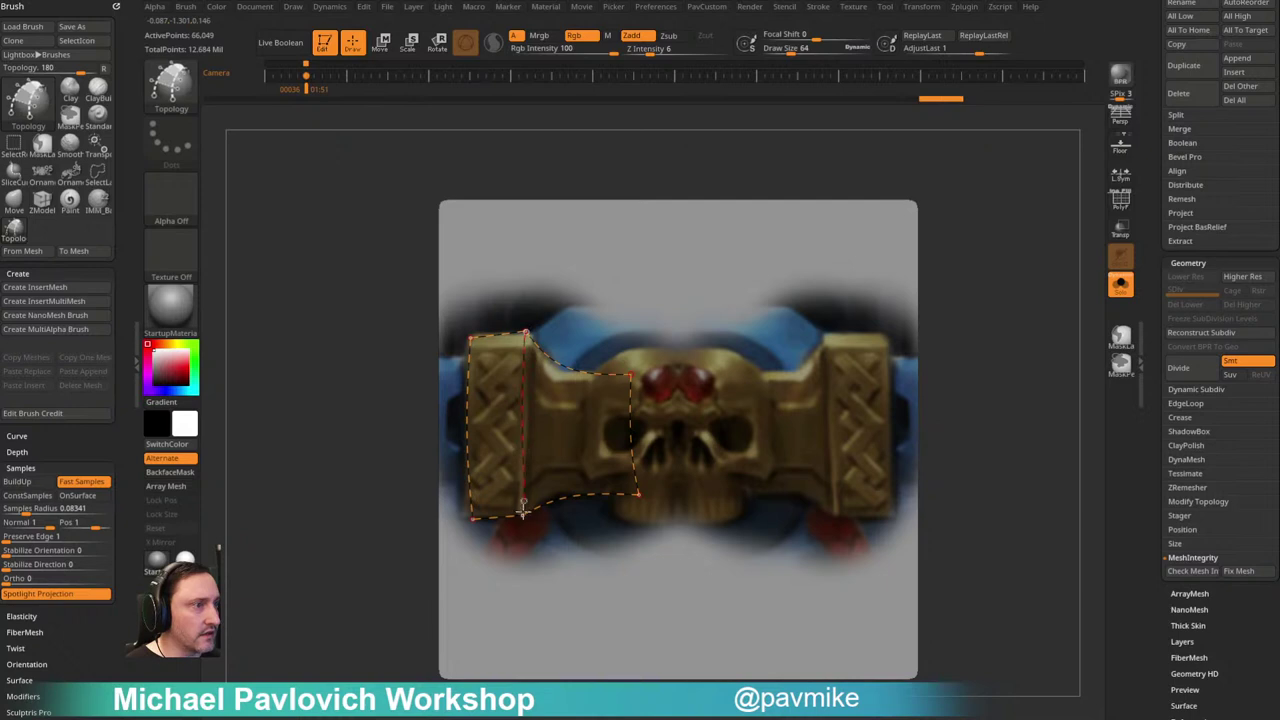
# Step: Divide the traced buckle outline into quads with three vertical and two horizontal topology curves, trimming the overhanging ends
pyautogui.moveTo(523, 507); pyautogui.dragTo(524, 578)
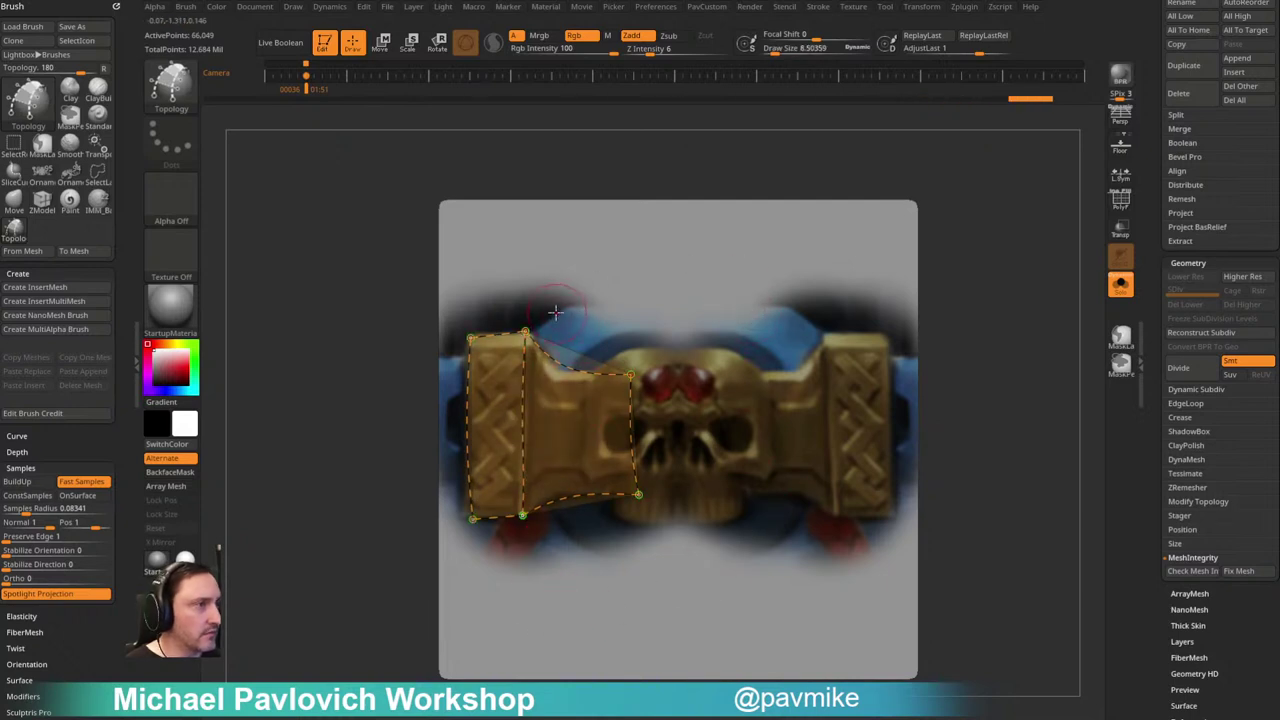
pyautogui.moveTo(553, 428); pyautogui.dragTo(562, 590)
pyautogui.moveTo(592, 497); pyautogui.dragTo(595, 598)
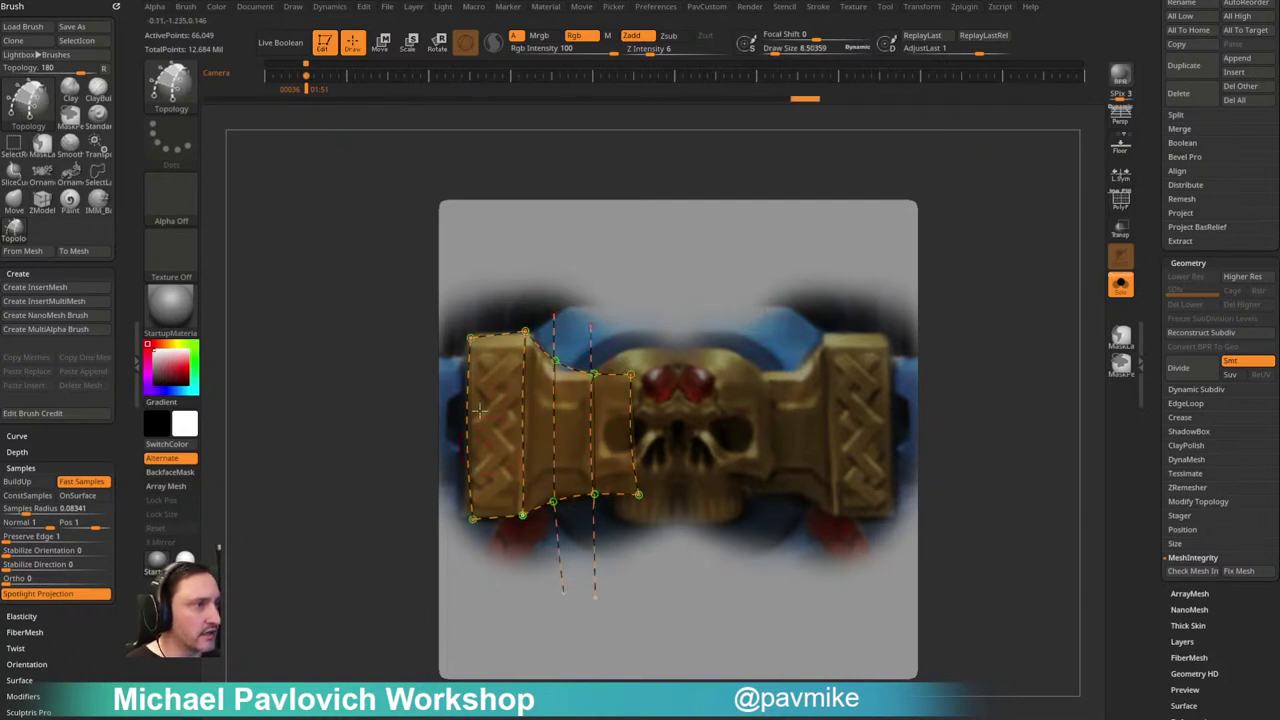
pyautogui.moveTo(722, 385); pyautogui.dragTo(724, 387)
pyautogui.moveTo(445, 458); pyautogui.dragTo(737, 433)
pyautogui.moveTo(997, 229); pyautogui.dragTo(966, 238)
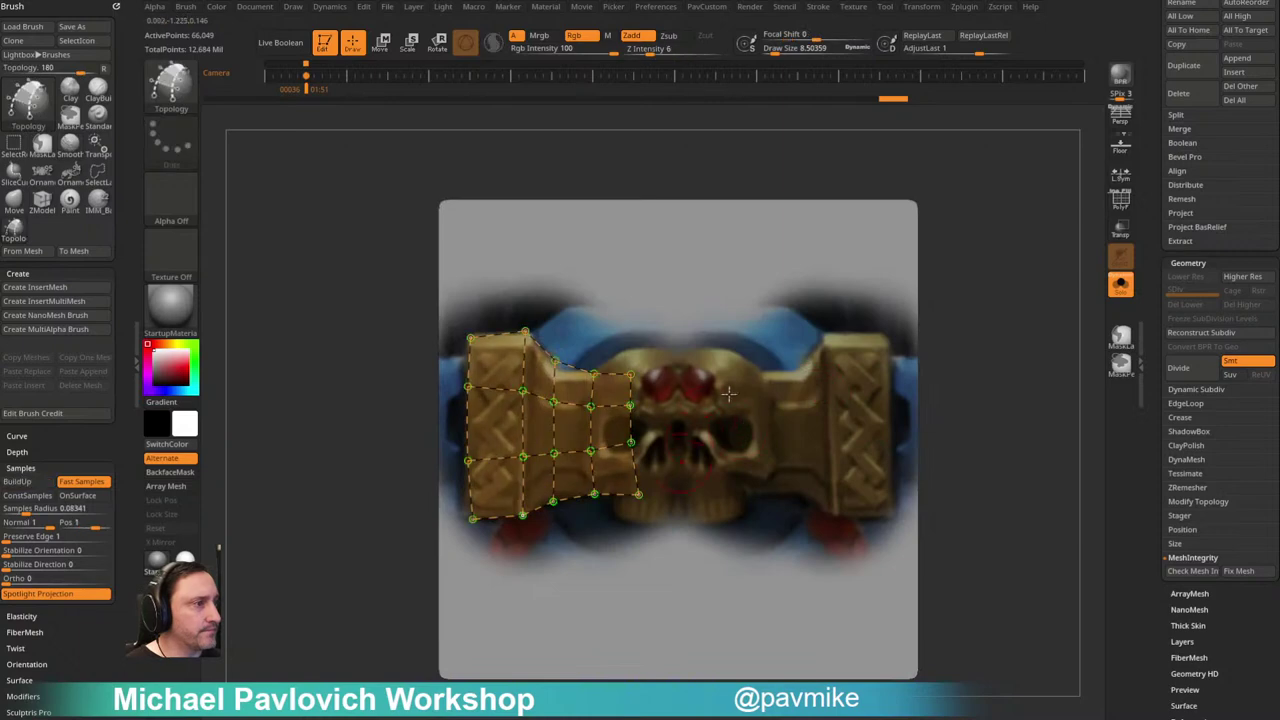
# Step: Switch to the browser, search the YouTube channel for "topology brush", look through the videos, and return to ZBrush
pyautogui.hotkey('alt', 'Tab')
pyautogui.moveTo(723, 274); pyautogui.dragTo(651, 94)
pyautogui.click(841, 200)
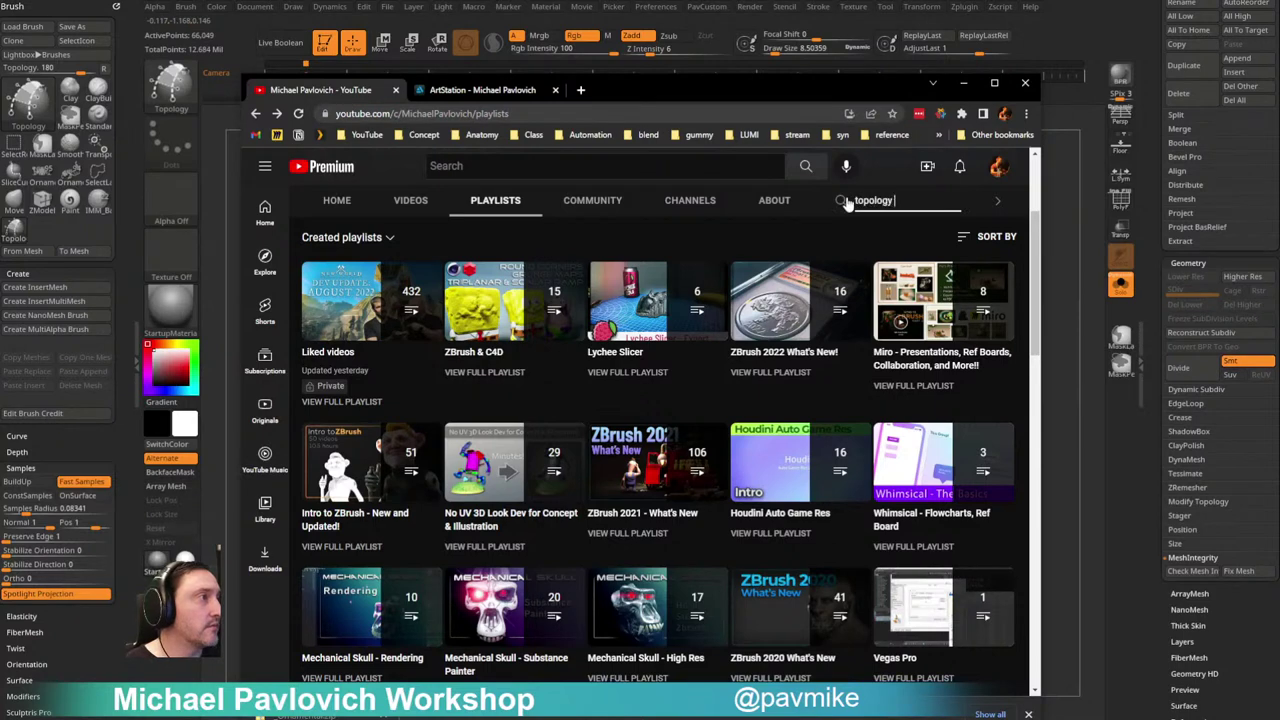
pyautogui.write('topology brush')
pyautogui.press('Return')
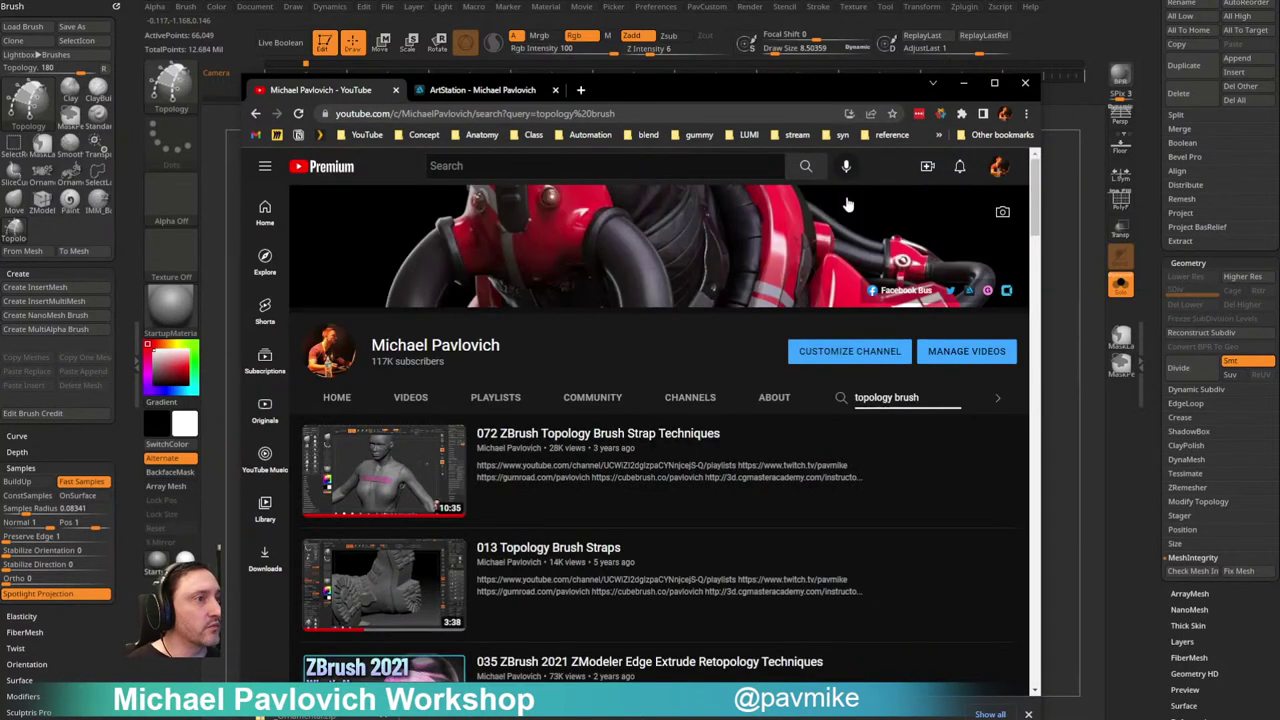
pyautogui.scroll(-5, 632, 355)
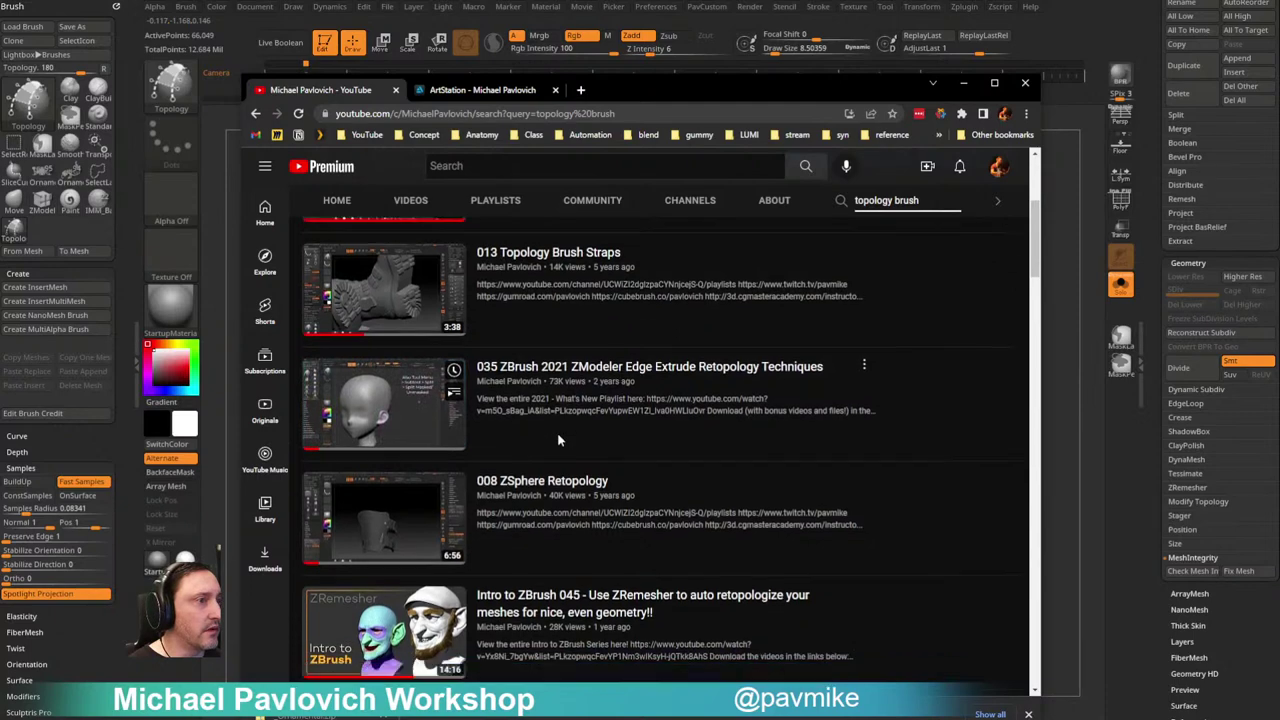
pyautogui.scroll(5, 607, 242)
pyautogui.hotkey('alt', 'Tab')
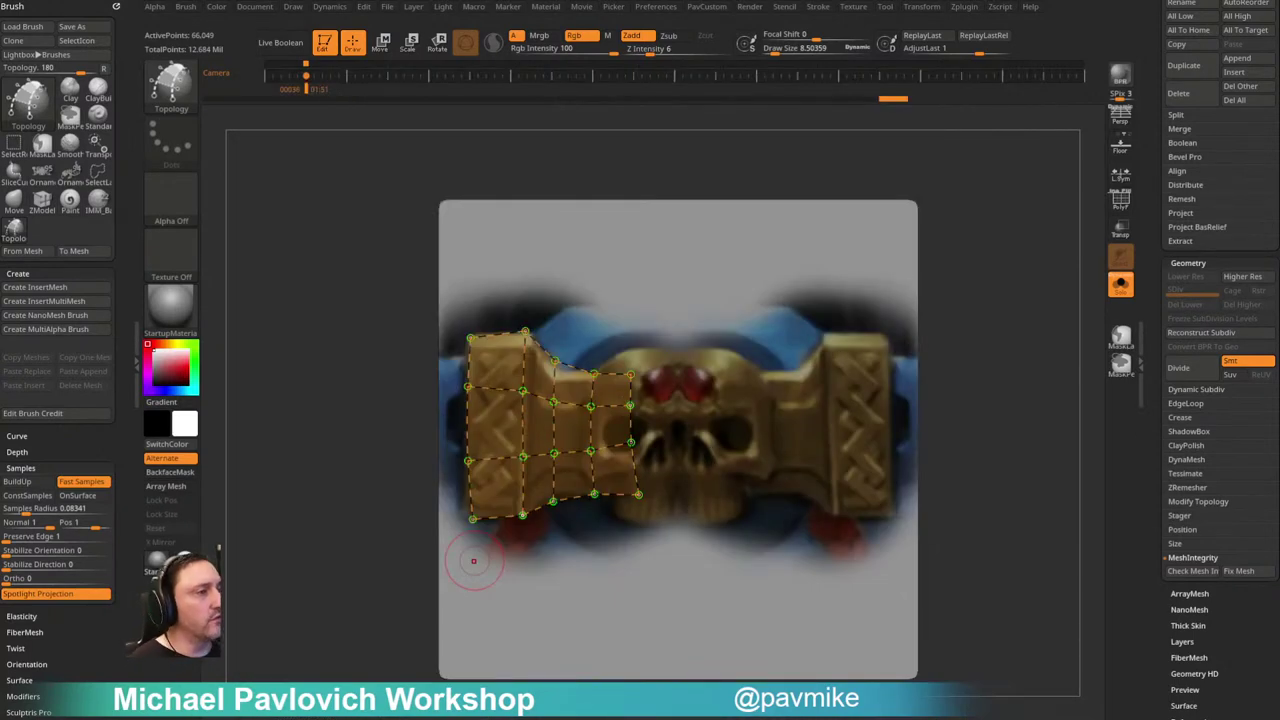
# Step: Generate a mesh from the topology curves at a draw size of about 2.6 and split it off the reference plane
pyautogui.moveTo(1022, 257)
pyautogui.mouseDown()
pyautogui.moveTo(971, 243)
pyautogui.moveTo(1049, 243)
pyautogui.moveTo(1024, 256)
pyautogui.mouseUp()
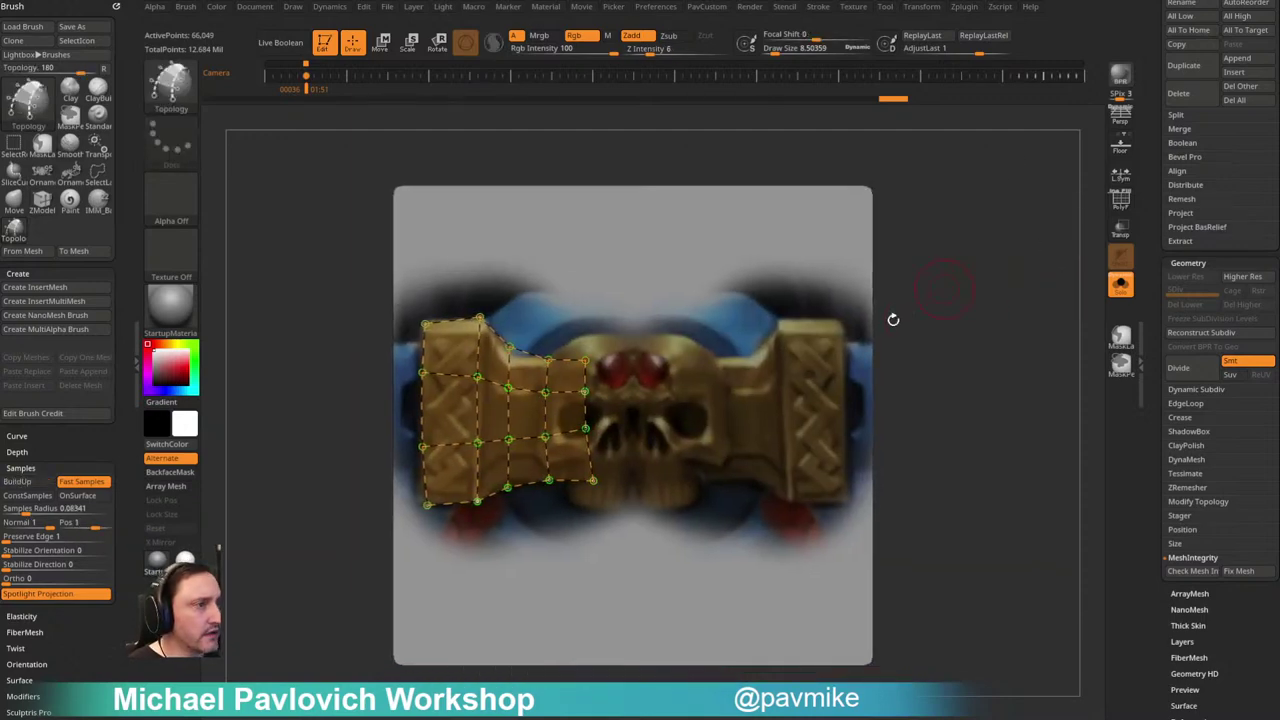
pyautogui.moveTo(883, 294); pyautogui.dragTo(908, 263)
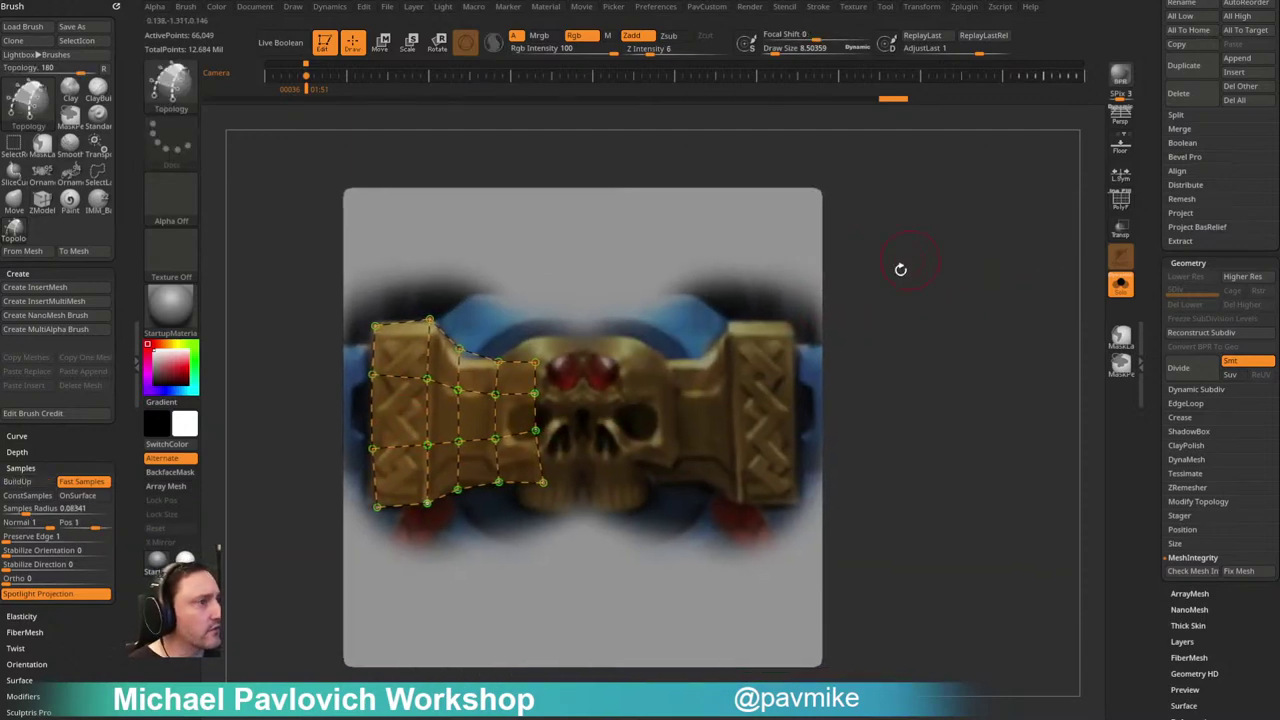
pyautogui.click(750, 286)
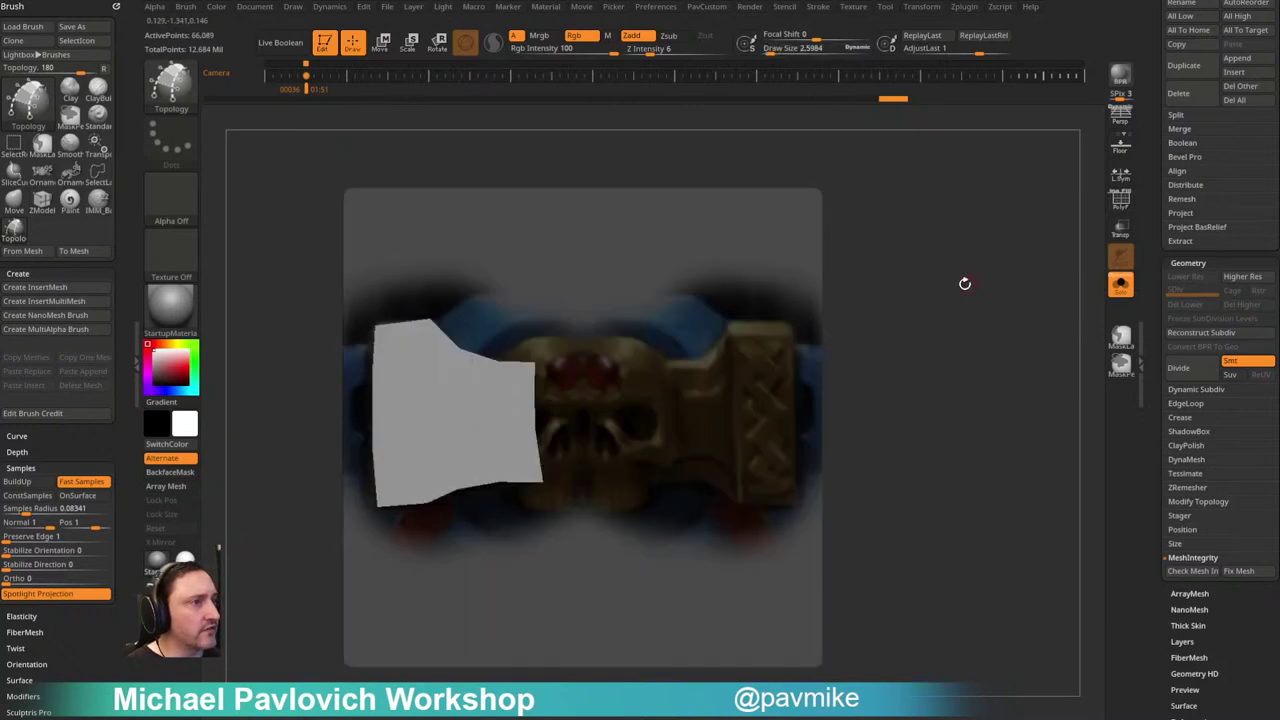
pyautogui.press('2')
pyautogui.click(967, 412)
pyautogui.moveTo(796, 516); pyautogui.dragTo(1020, 314)
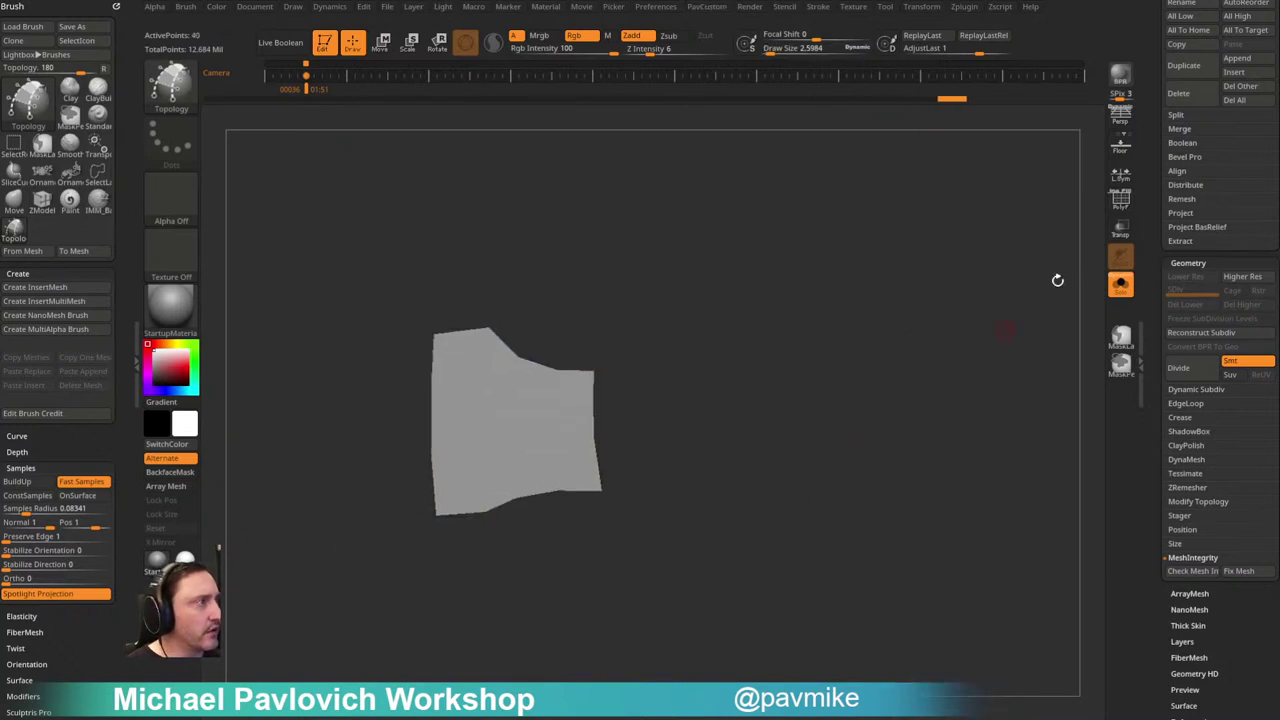
# Step: Display the polyframe, mask all but the buckle piece's outer side edge, scale that edge straight with the gizmo, and clear the mask
pyautogui.hotkey('shift', 'f')
pyautogui.keyDown('shift'); pyautogui.moveTo(954, 246); pyautogui.dragTo(954, 303); pyautogui.keyUp('shift')
pyautogui.press('w')
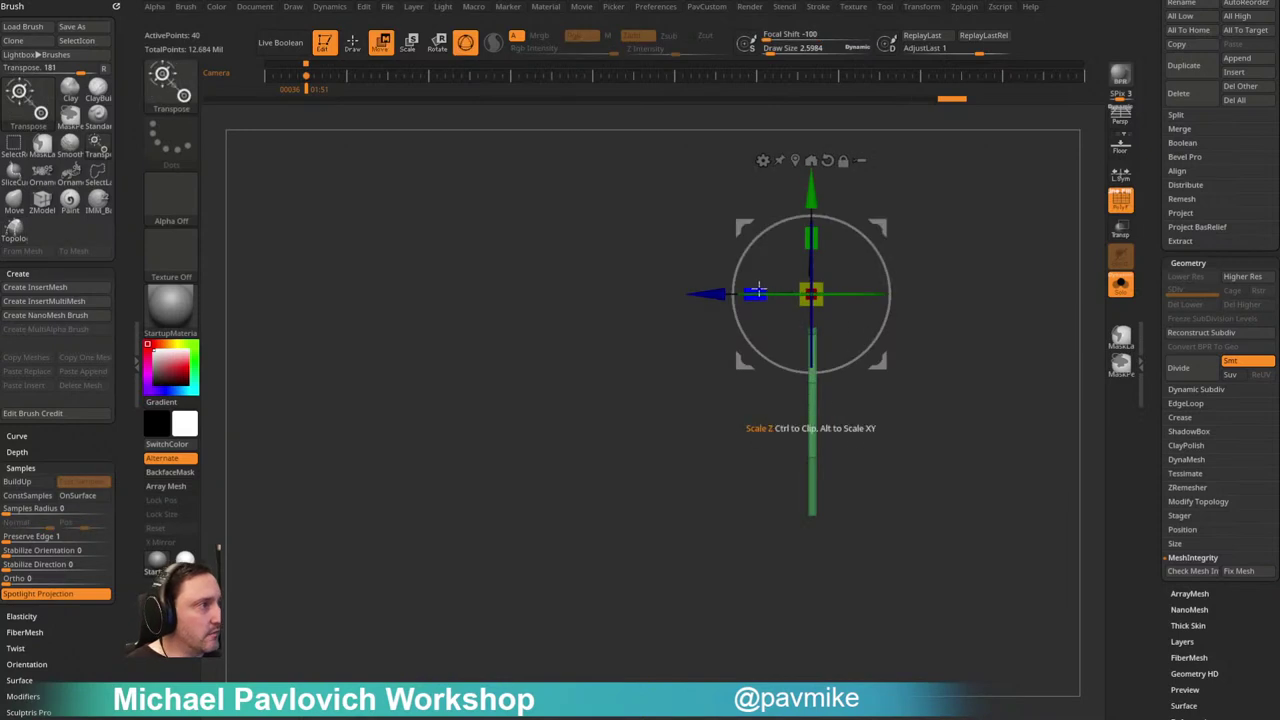
pyautogui.press('q')
pyautogui.moveTo(554, 294)
pyautogui.mouseDown()
pyautogui.moveTo(922, 245)
pyautogui.moveTo(962, 226)
pyautogui.mouseUp()
pyautogui.keyDown('ctrl'); pyautogui.keyDown('alt'); pyautogui.moveTo(444, 240); pyautogui.dragTo(572, 572); pyautogui.keyUp('alt'); pyautogui.keyUp('ctrl')
pyautogui.press('w')
pyautogui.click(509, 368)
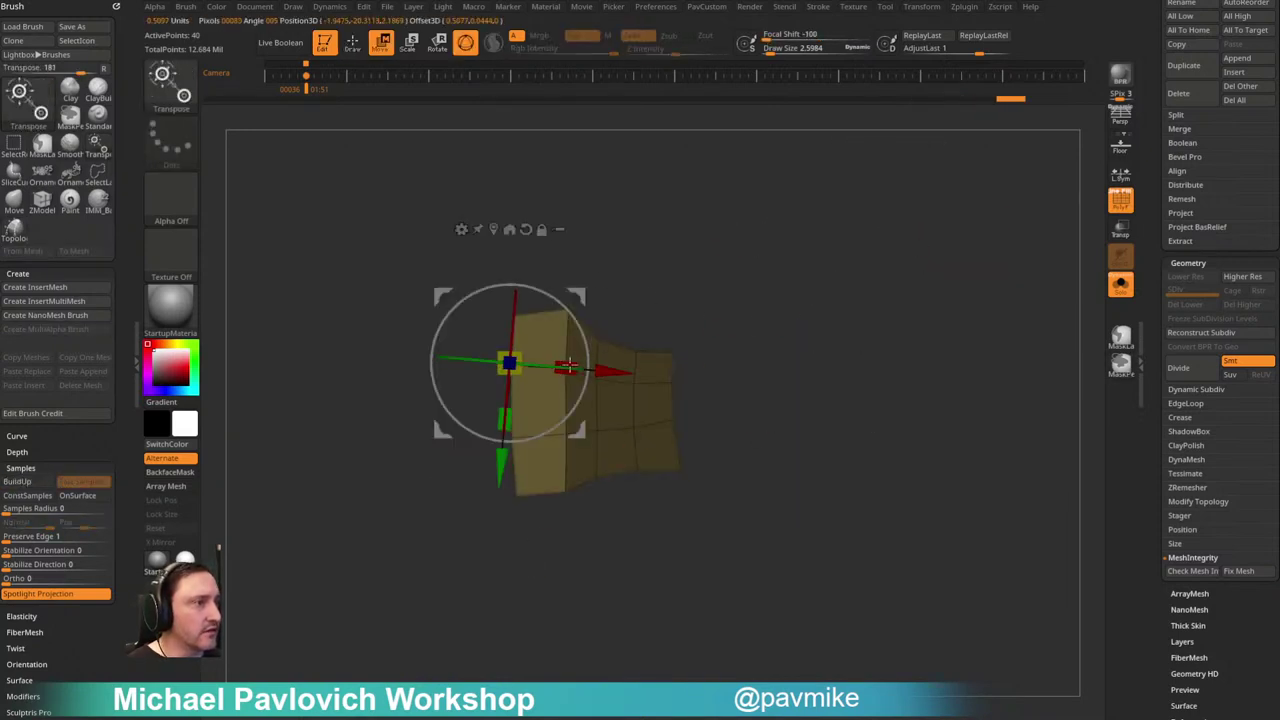
pyautogui.moveTo(572, 363)
pyautogui.keyDown('alt'); pyautogui.mouseDown()
pyautogui.moveTo(577, 351)
pyautogui.moveTo(591, 369)
pyautogui.moveTo(587, 359)
pyautogui.mouseUp(); pyautogui.keyUp('alt')
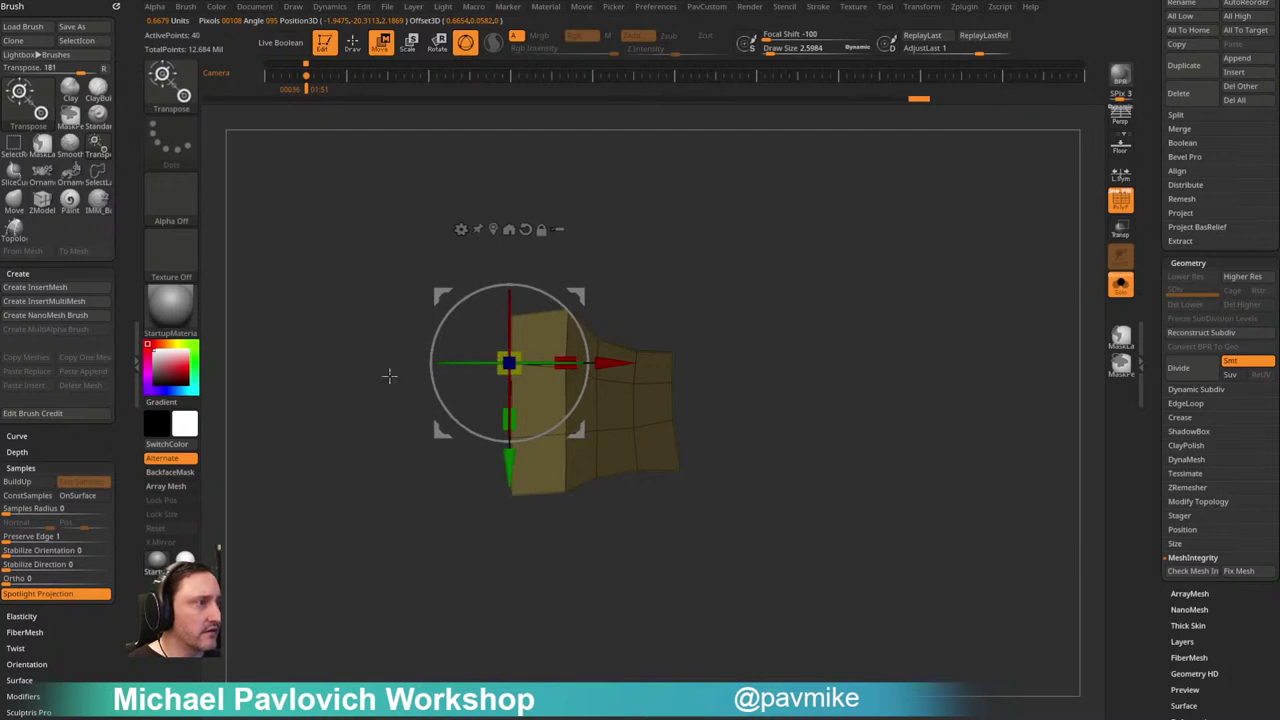
pyautogui.keyDown('ctrl'); pyautogui.moveTo(305, 403); pyautogui.dragTo(340, 435); pyautogui.keyUp('ctrl')
# Step: Choose the ClipCurve brush, clip the upper edge of the buckle's end block flat, and clear the mask
pyautogui.press('q')
pyautogui.moveTo(779, 320); pyautogui.dragTo(773, 268)
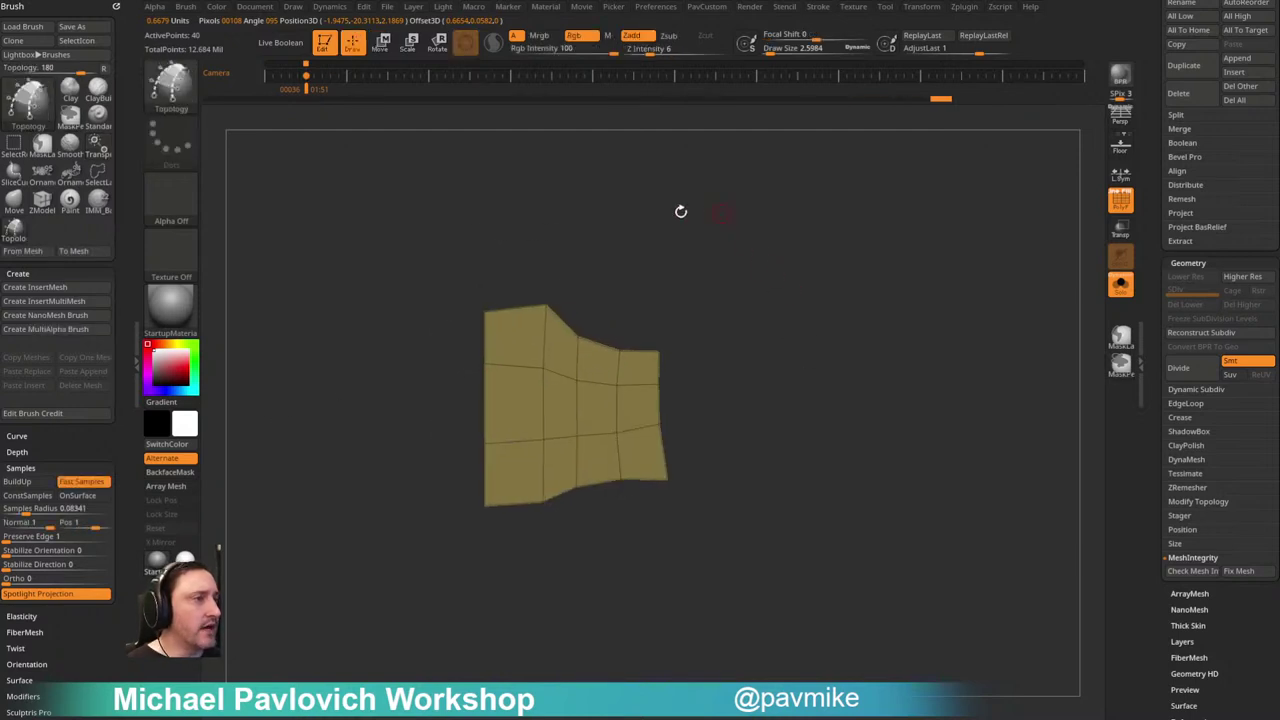
pyautogui.keyDown('ctrl'); pyautogui.keyDown('shift'); pyautogui.click(166, 98); pyautogui.keyUp('shift'); pyautogui.keyUp('ctrl')
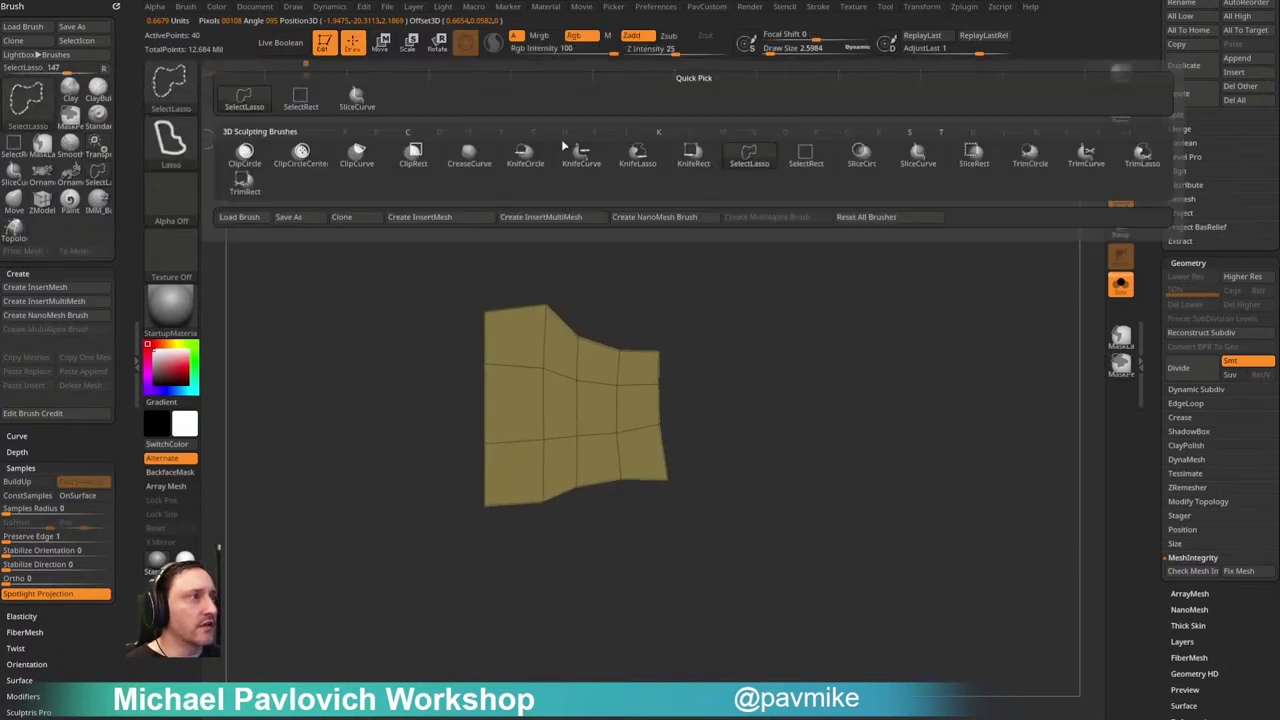
pyautogui.keyDown('ctrl'); pyautogui.keyDown('shift'); pyautogui.click(341, 161); pyautogui.keyUp('shift'); pyautogui.keyUp('ctrl')
pyautogui.keyDown('ctrl'); pyautogui.keyDown('alt'); pyautogui.moveTo(434, 237); pyautogui.dragTo(570, 336); pyautogui.keyUp('alt'); pyautogui.keyUp('ctrl')
pyautogui.press('w')
pyautogui.keyDown('ctrl'); pyautogui.keyDown('shift'); pyautogui.moveTo(642, 298); pyautogui.dragTo(262, 303); pyautogui.keyUp('shift'); pyautogui.keyUp('ctrl')
pyautogui.keyDown('ctrl'); pyautogui.moveTo(749, 392); pyautogui.dragTo(787, 364); pyautogui.keyUp('ctrl')
pyautogui.press('q')
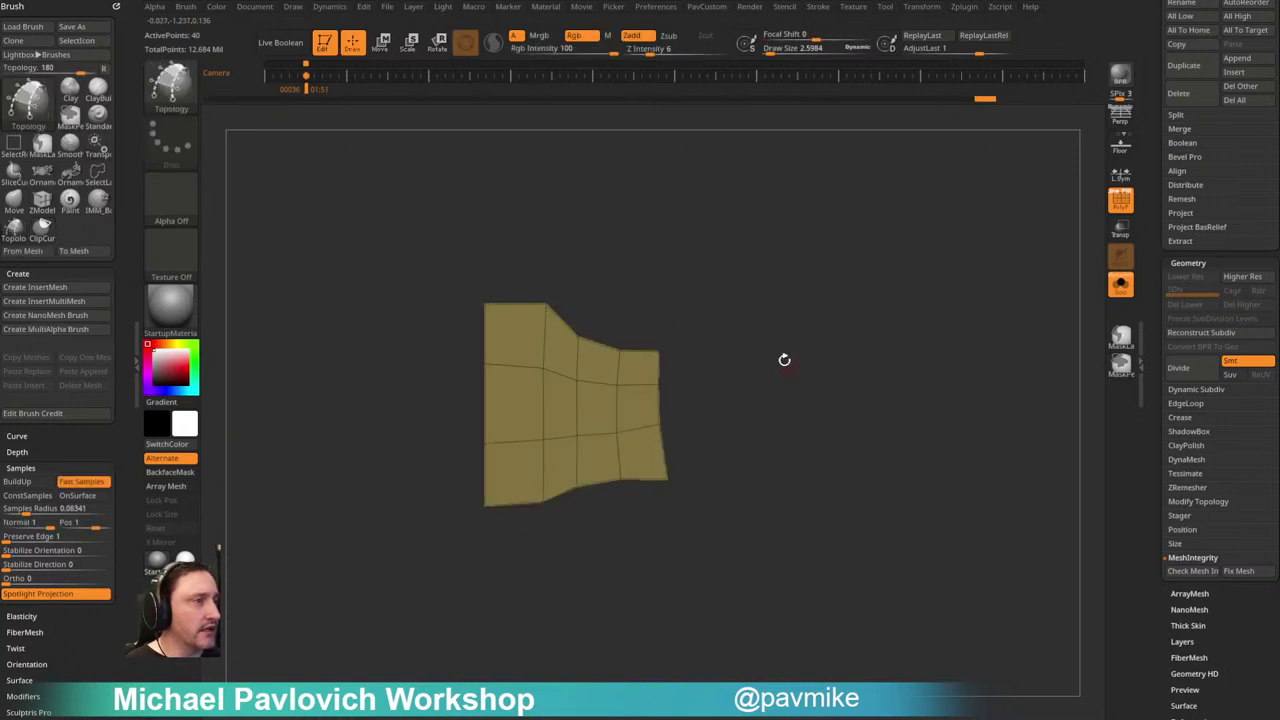
# Step: Show the floor grid and examine where the buckle piece sits relative to the world centre
pyautogui.moveTo(661, 342); pyautogui.dragTo(837, 309)
pyautogui.click(1120, 145)
pyautogui.keyDown('alt'); pyautogui.moveTo(977, 251); pyautogui.dragTo(832, 170); pyautogui.keyUp('alt')
pyautogui.keyDown('alt'); pyautogui.moveTo(827, 299); pyautogui.dragTo(944, 225); pyautogui.keyUp('alt')
pyautogui.click(1112, 137)
pyautogui.click(1128, 137)
pyautogui.moveTo(1063, 183); pyautogui.dragTo(608, 336)
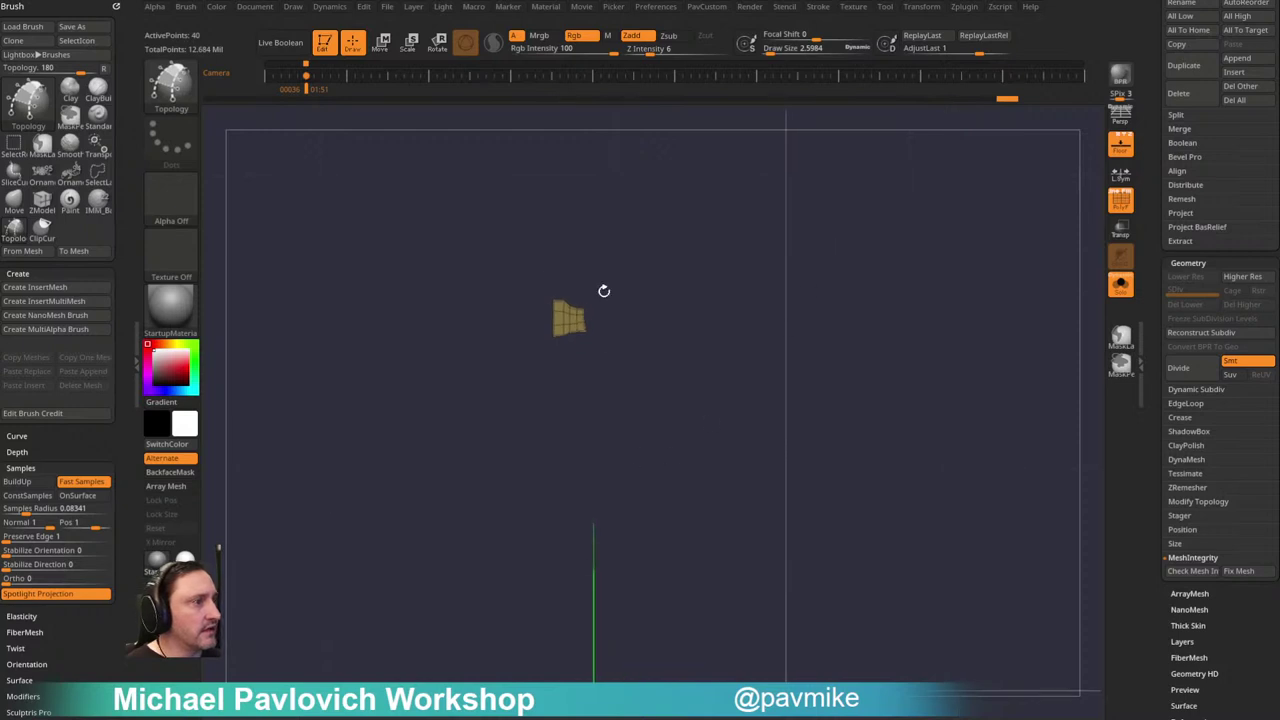
pyautogui.keyDown('alt'); pyautogui.moveTo(615, 381); pyautogui.dragTo(731, 356); pyautogui.keyUp('alt')
# Step: Mirror And Weld the buckle piece across X to create its opposite side
pyautogui.press('2')
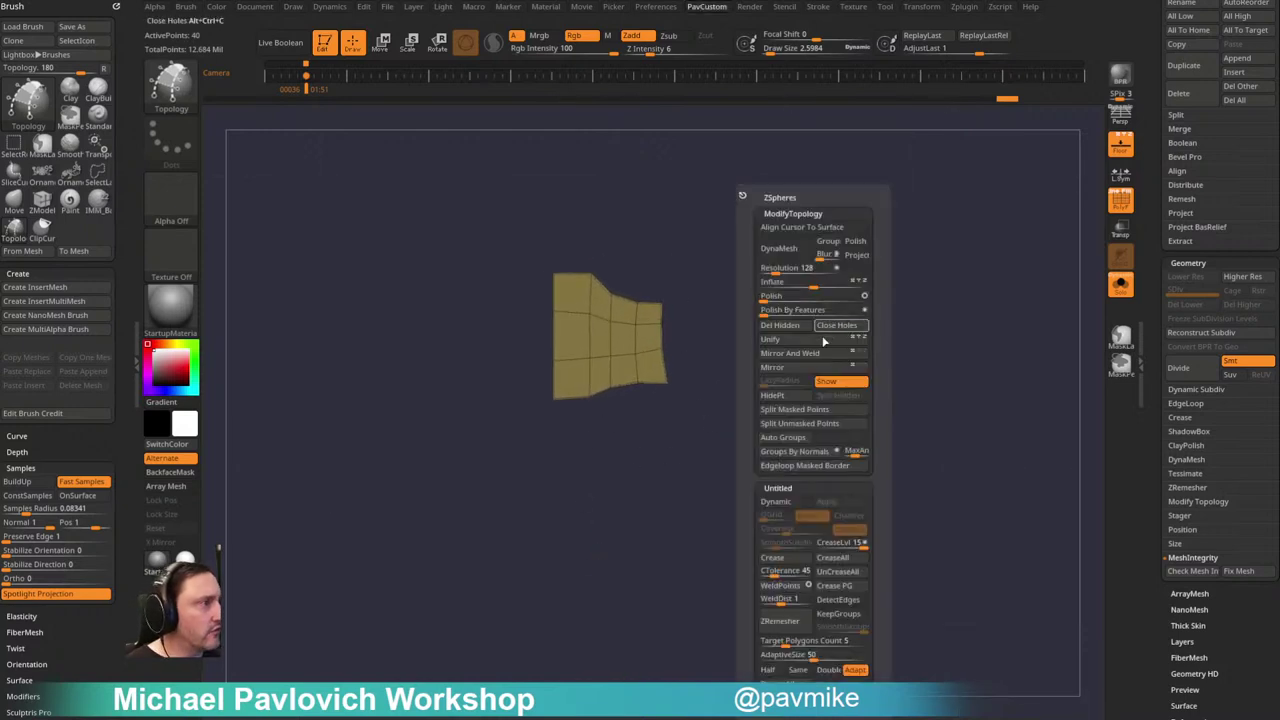
pyautogui.click(808, 354)
pyautogui.click(737, 381)
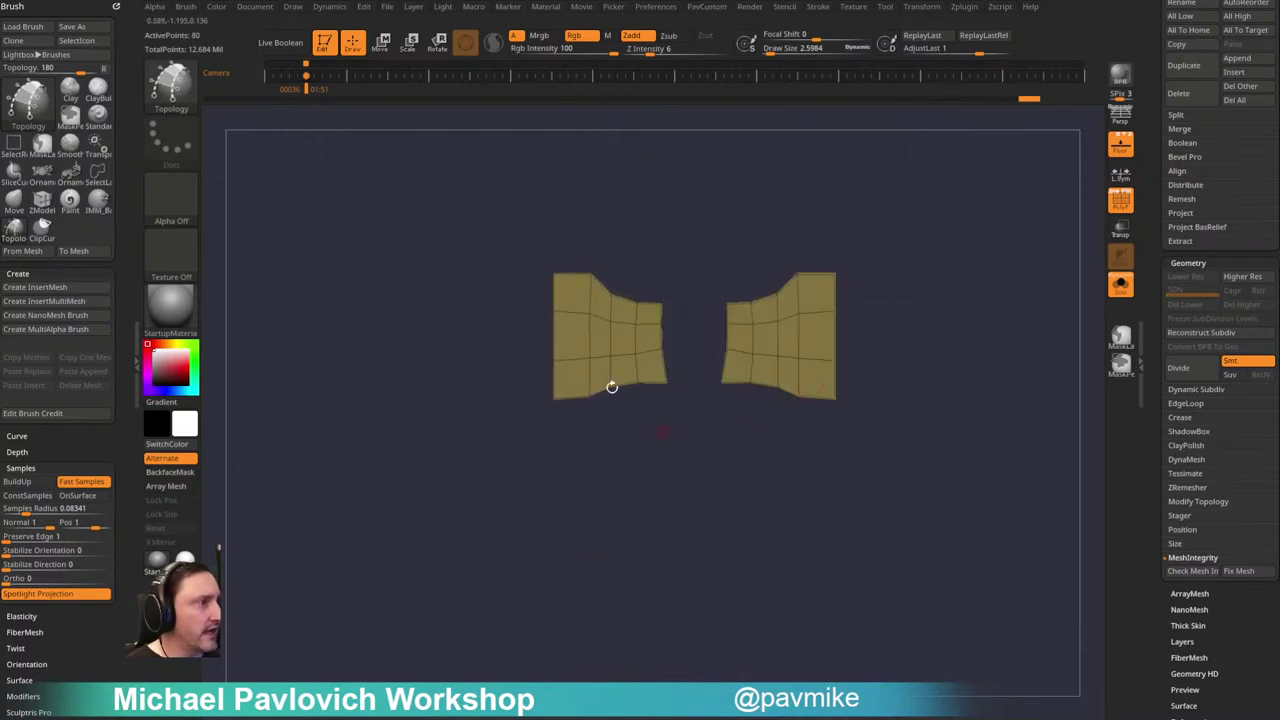
# Step: Turn on local symmetry for the mirrored buckle pieces
pyautogui.keyDown('alt'); pyautogui.moveTo(935, 254); pyautogui.dragTo(964, 258); pyautogui.keyUp('alt')
pyautogui.click(1121, 173)
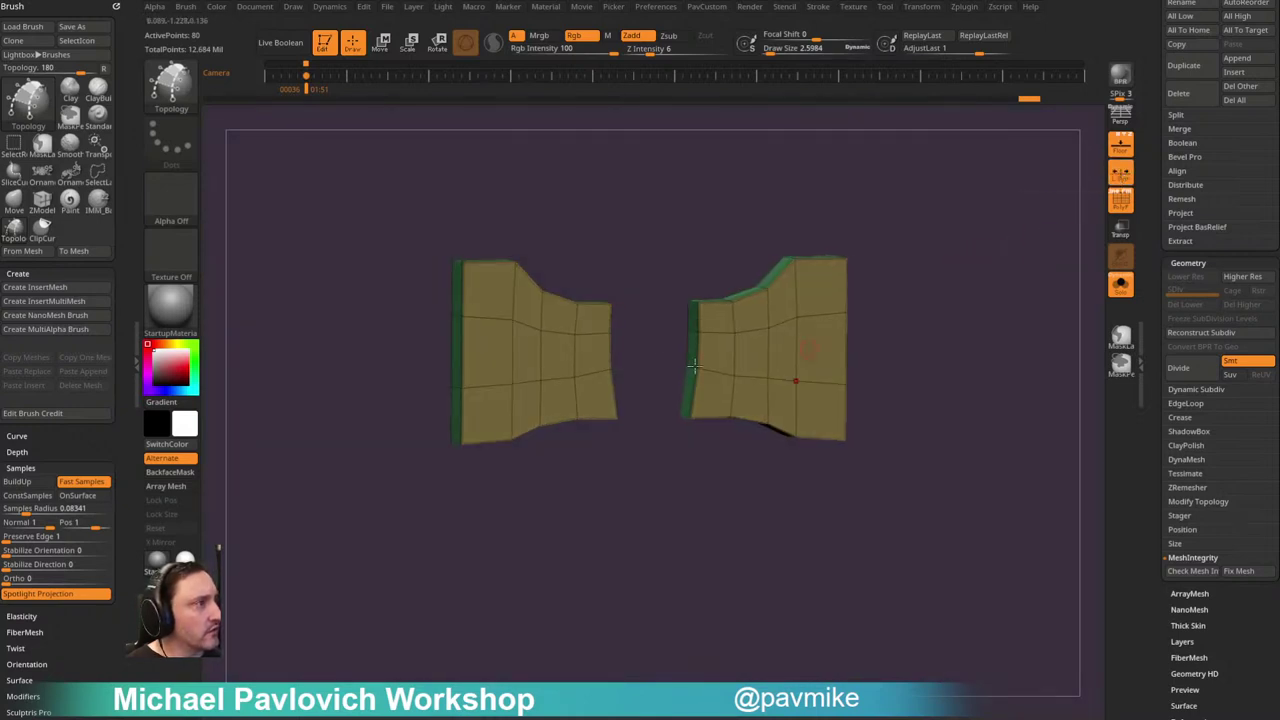
pyautogui.keyDown('shift'); pyautogui.moveTo(633, 219); pyautogui.dragTo(448, 375); pyautogui.keyUp('shift')
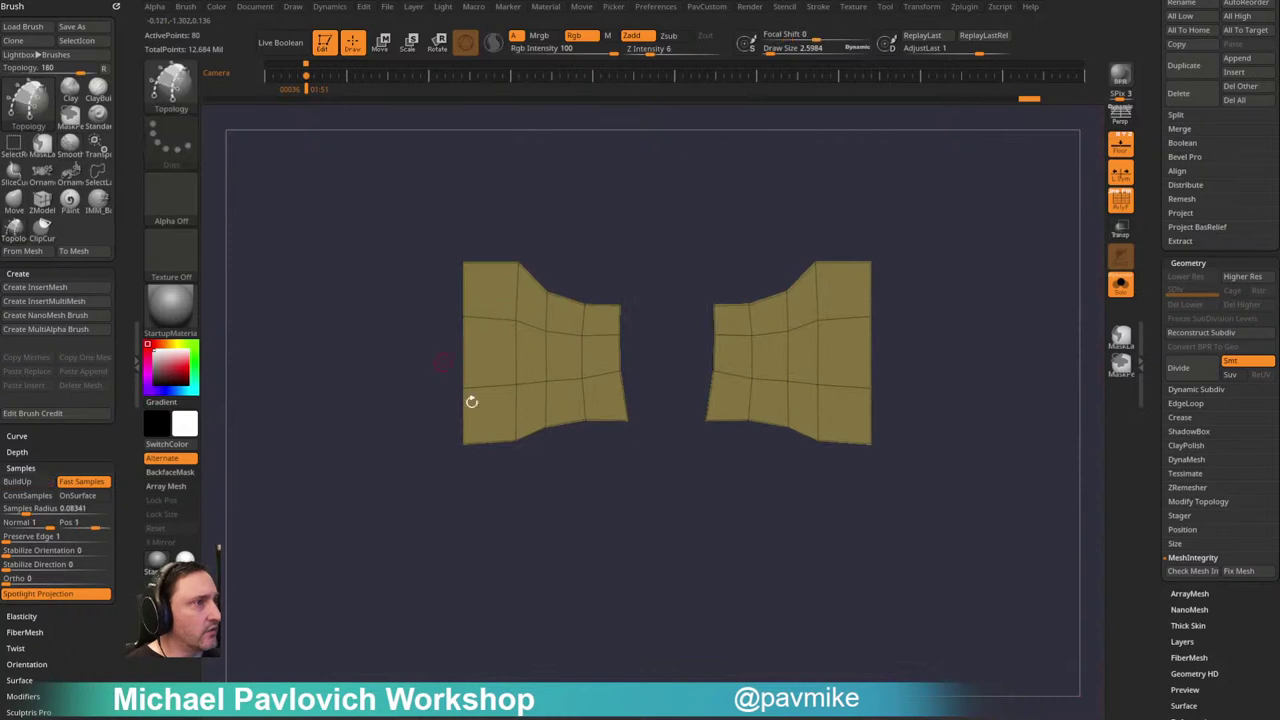
# Step: Try Mirror And Weld across Y with local symmetry off, and undo the mirroring
pyautogui.keyDown('alt'); pyautogui.moveTo(998, 313); pyautogui.dragTo(867, 277); pyautogui.keyUp('alt')
pyautogui.click(1120, 173)
pyautogui.press('4')
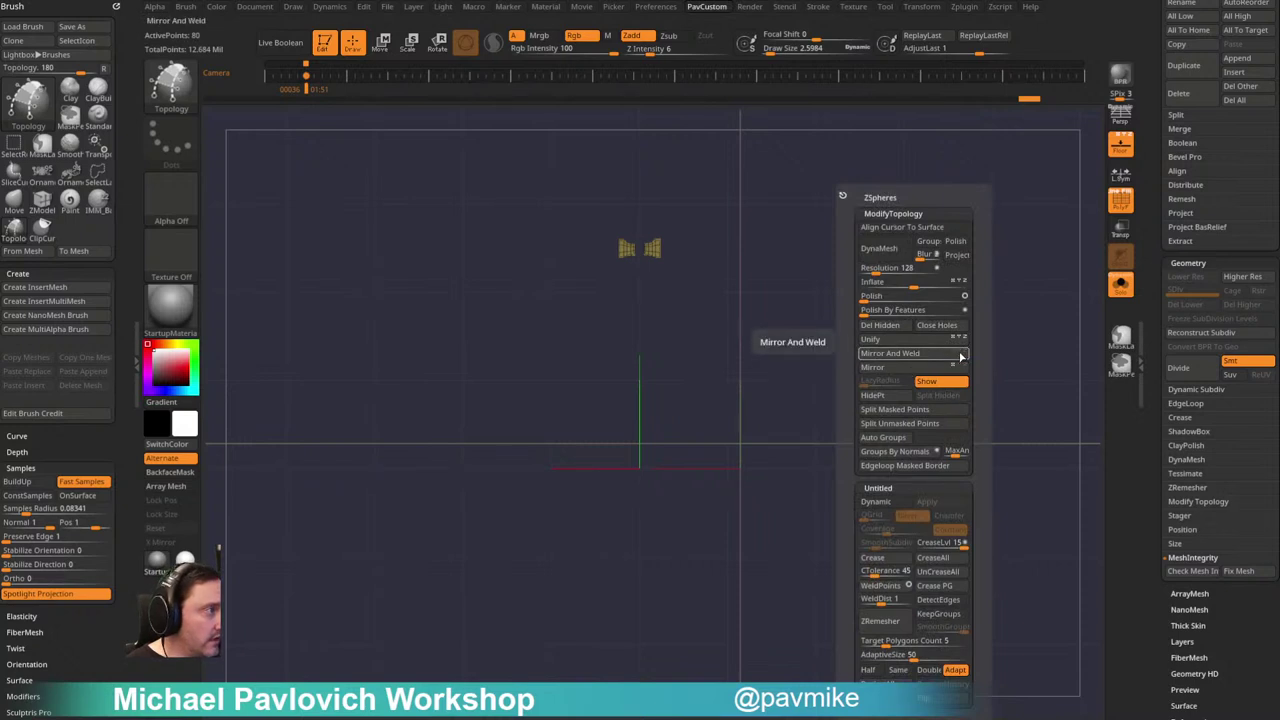
pyautogui.press('space')
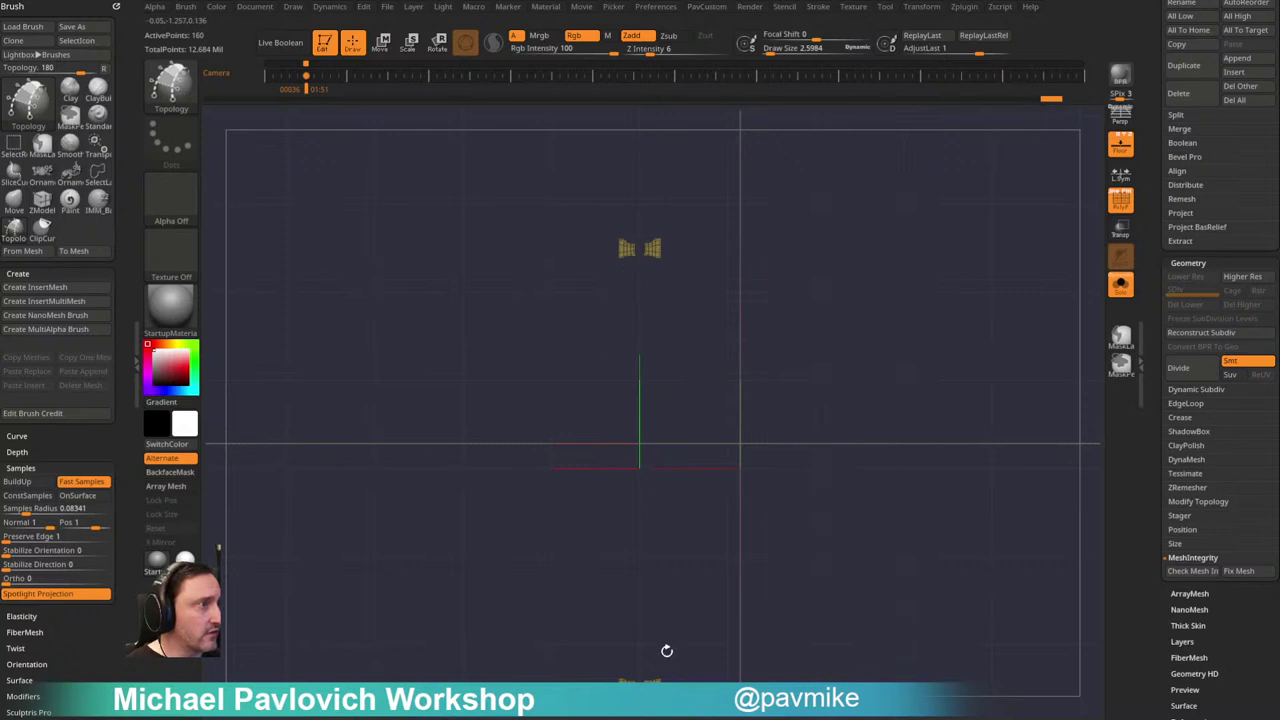
pyautogui.hotkey('ctrl', 'z')
# Step: Mirror And Weld the buckle pieces across Y with local symmetry on, and frame the result
pyautogui.press('space')
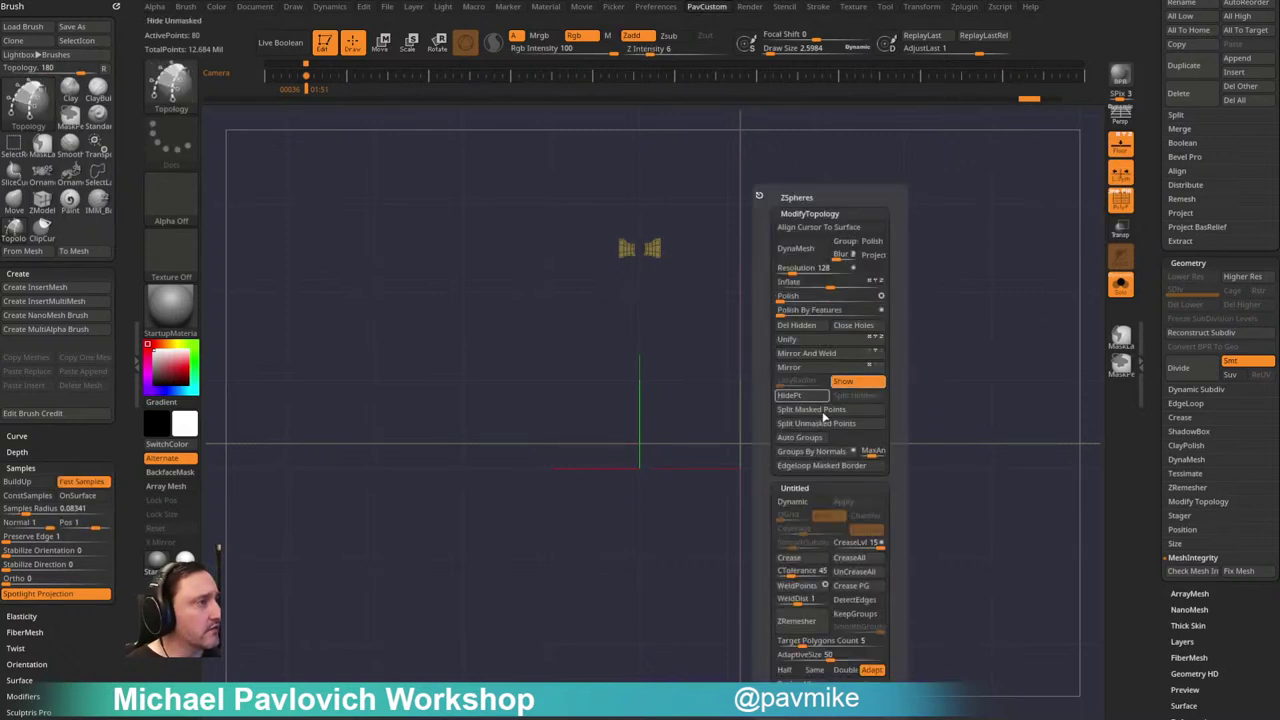
pyautogui.click(814, 355)
pyautogui.press('f')
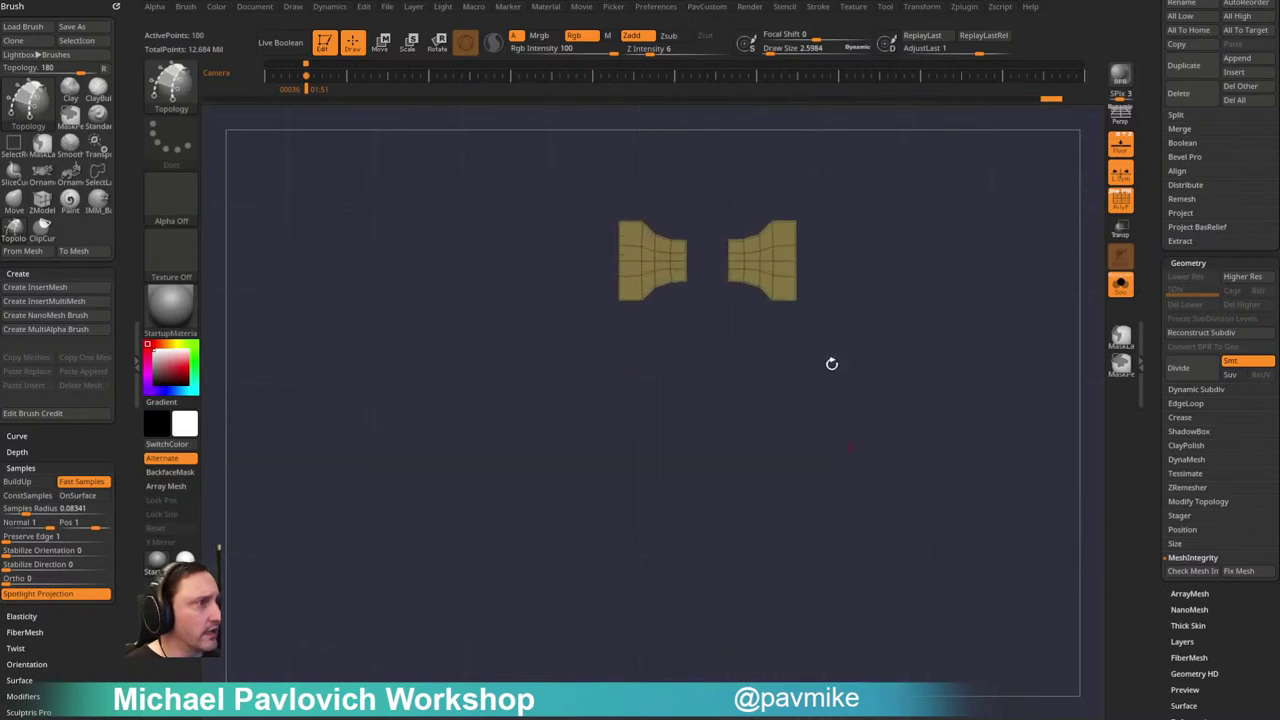
# Step: Activate symmetry across Y alongside X so edits affect all four quadrants of the buckle pieces
pyautogui.keyDown('alt'); pyautogui.moveTo(823, 202); pyautogui.dragTo(874, 212); pyautogui.keyUp('alt')
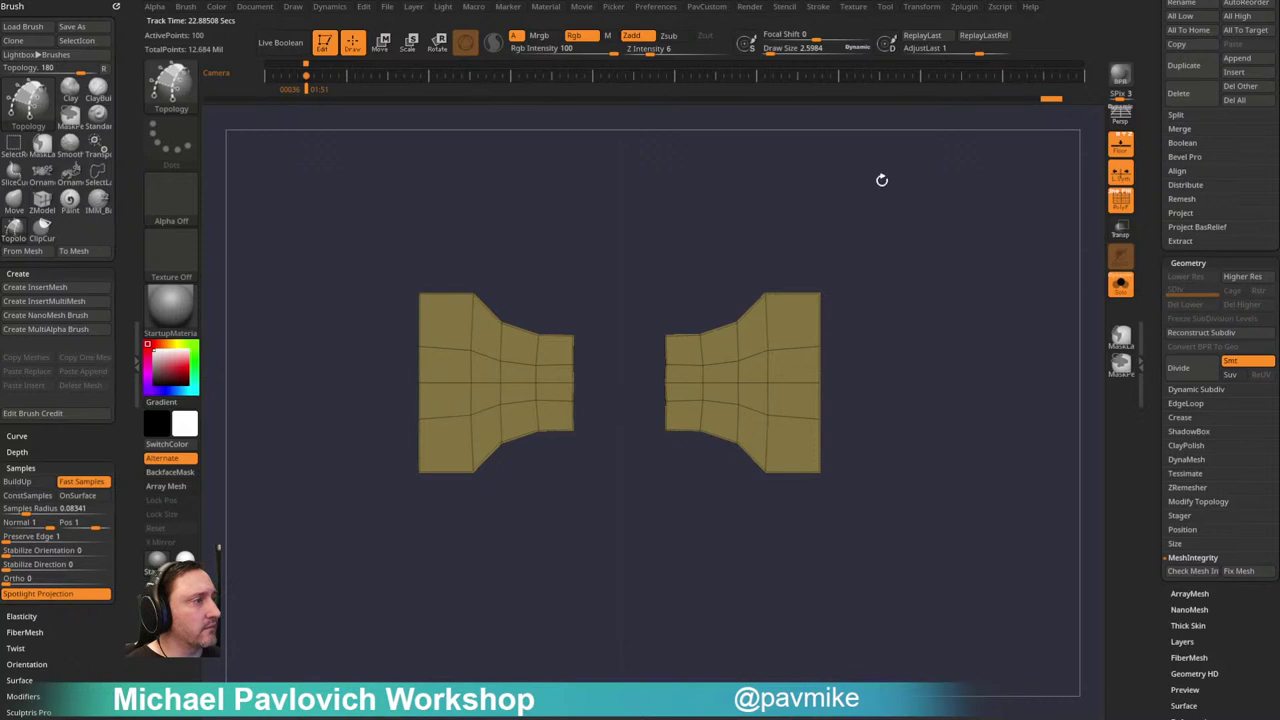
pyautogui.click(922, 8)
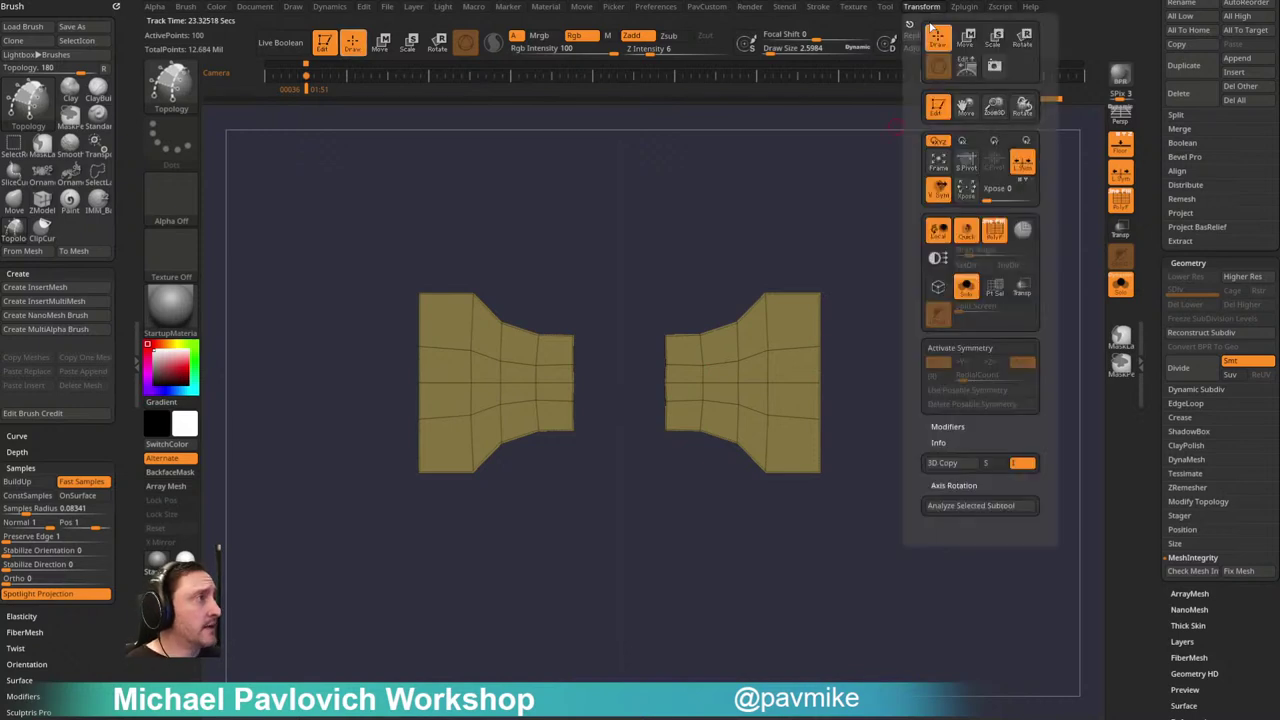
pyautogui.click(968, 348)
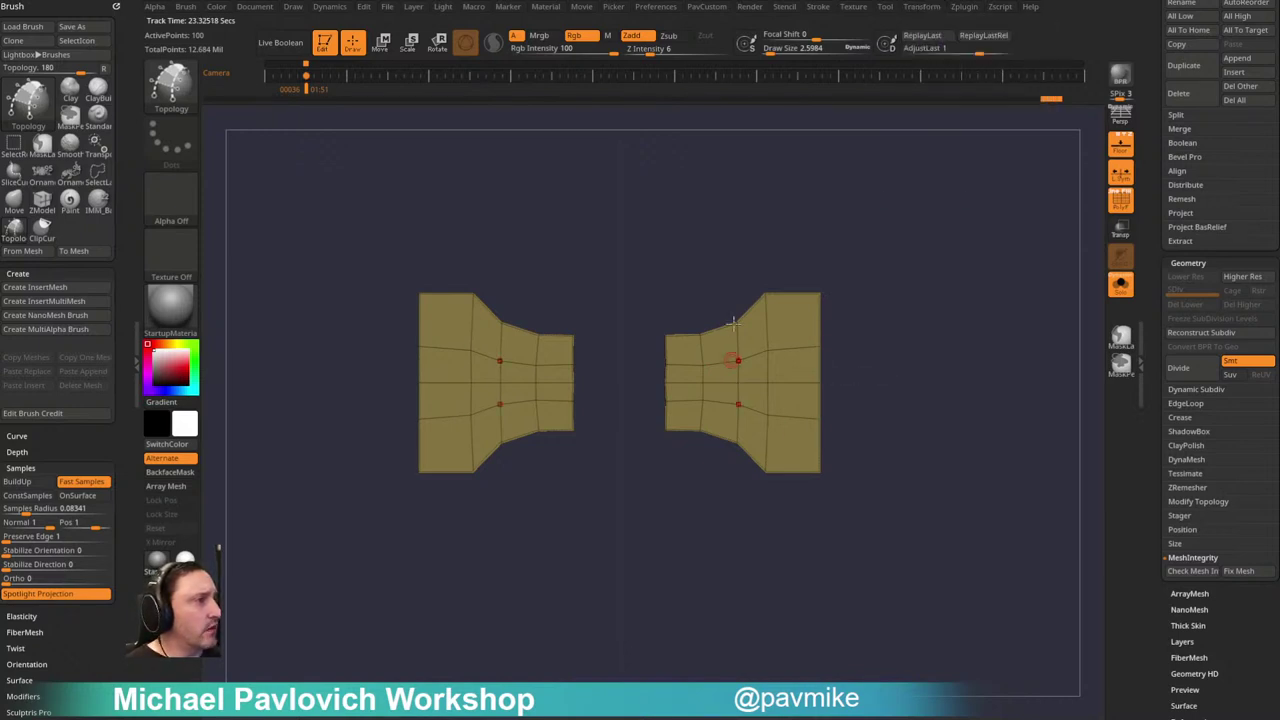
# Step: Keep only the front faces of the buckle pieces and turn off the floor grid
pyautogui.moveTo(825, 249); pyautogui.dragTo(555, 325)
pyautogui.keyDown('shift'); pyautogui.moveTo(601, 276); pyautogui.dragTo(666, 363); pyautogui.keyUp('shift')
pyautogui.moveTo(711, 291)
pyautogui.keyDown('alt'); pyautogui.mouseDown()
pyautogui.moveTo(686, 262)
pyautogui.moveTo(737, 297)
pyautogui.moveTo(563, 403)
pyautogui.moveTo(517, 369)
pyautogui.mouseUp(); pyautogui.keyUp('alt')
pyautogui.hotkey('ctrl', 'shift')
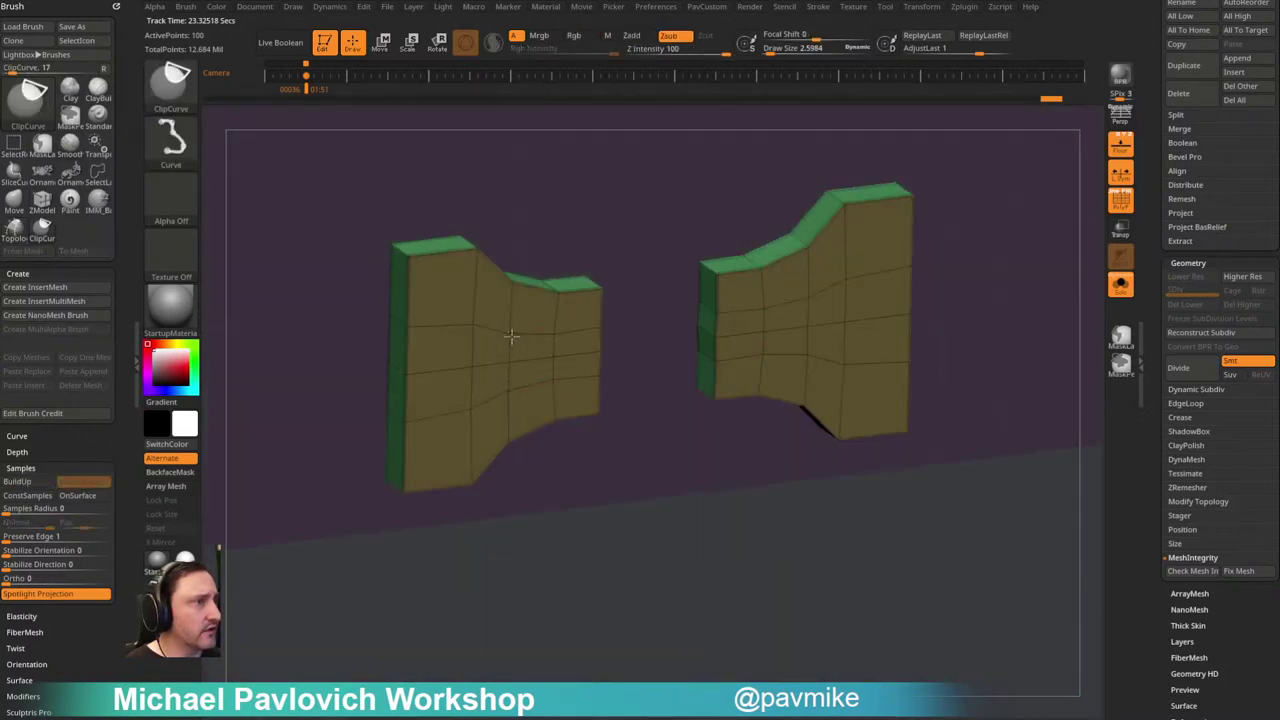
pyautogui.keyDown('ctrl'); pyautogui.keyDown('shift'); pyautogui.click(507, 333); pyautogui.keyUp('shift'); pyautogui.keyUp('ctrl')
pyautogui.press('space')
pyautogui.click(646, 328)
pyautogui.moveTo(597, 398); pyautogui.dragTo(728, 190)
pyautogui.click(1119, 146)
# Step: Mask all but the inner ends of the buckle pieces, flatten their inner edges straight along X, and clear the mask
pyautogui.keyDown('alt'); pyautogui.moveTo(683, 236); pyautogui.dragTo(756, 259); pyautogui.keyUp('alt')
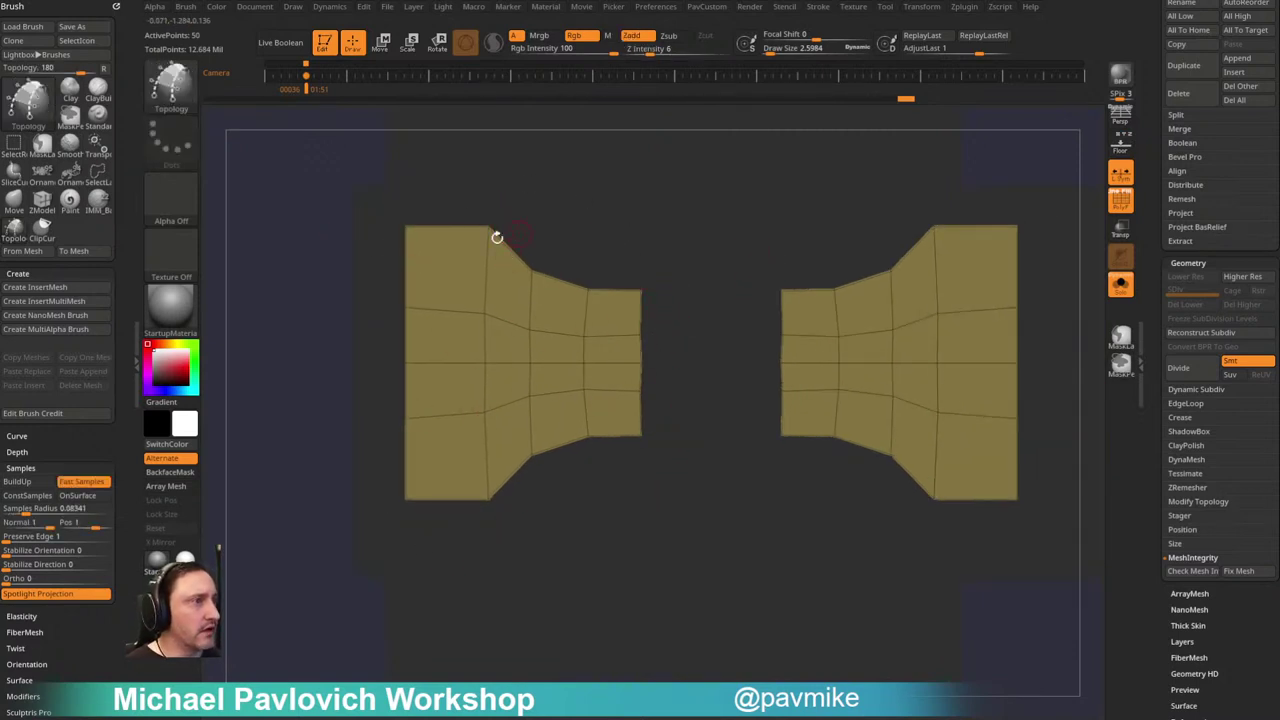
pyautogui.keyDown('ctrl'); pyautogui.moveTo(677, 240); pyautogui.dragTo(628, 489); pyautogui.keyUp('ctrl')
pyautogui.keyDown('ctrl'); pyautogui.click(686, 408); pyautogui.keyUp('ctrl')
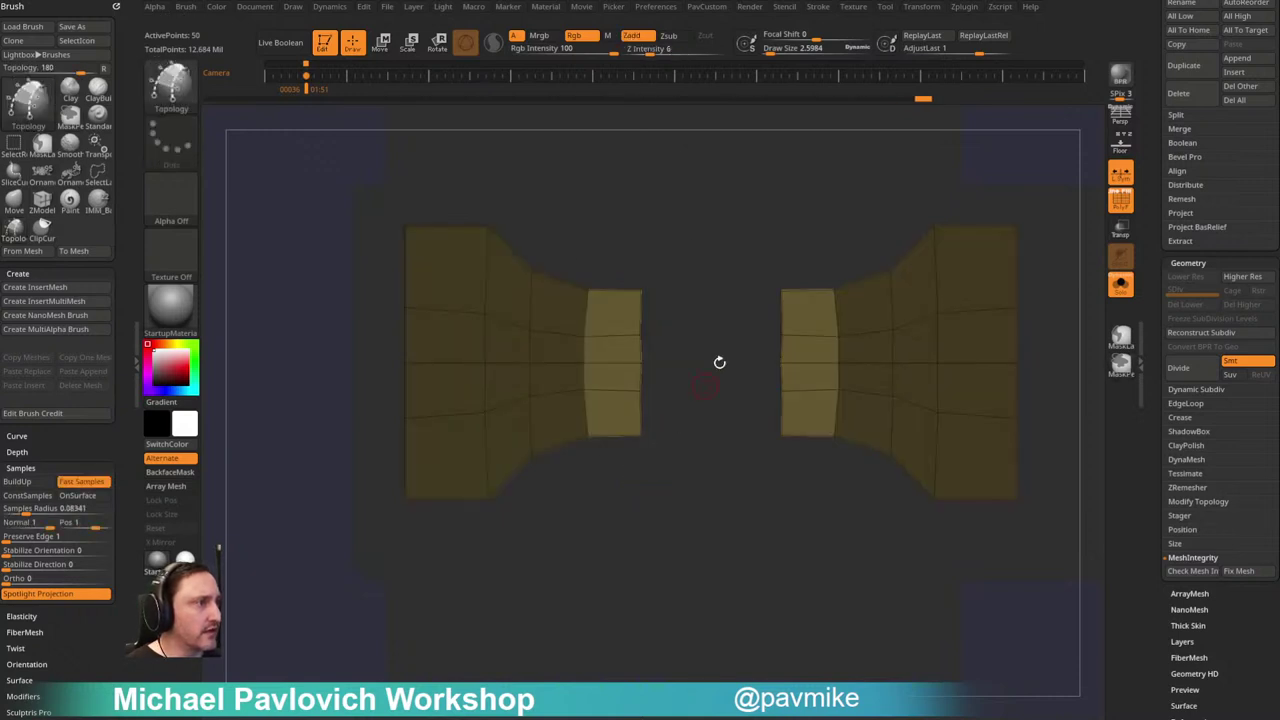
pyautogui.press('w')
pyautogui.keyDown('alt'); pyautogui.click(642, 335); pyautogui.keyUp('alt')
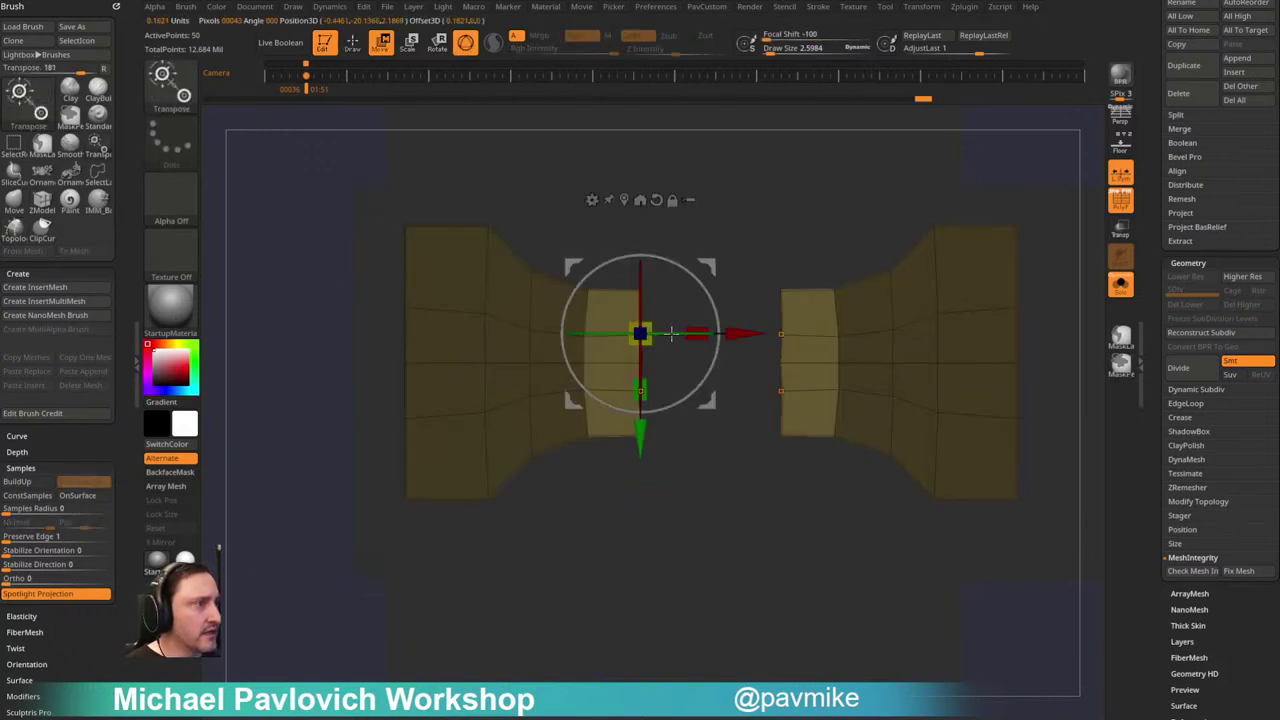
pyautogui.moveTo(689, 332); pyautogui.dragTo(685, 331)
pyautogui.keyDown('ctrl'); pyautogui.moveTo(800, 232); pyautogui.dragTo(831, 246); pyautogui.keyUp('ctrl')
pyautogui.press('q')
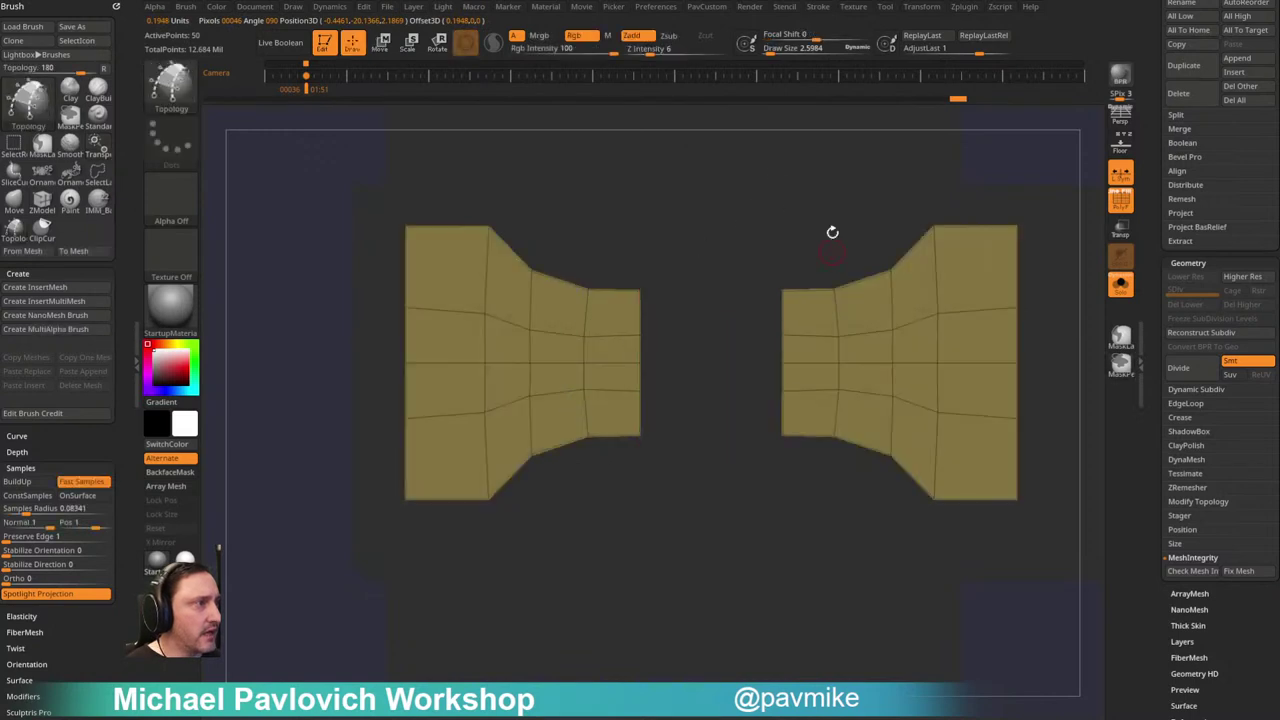
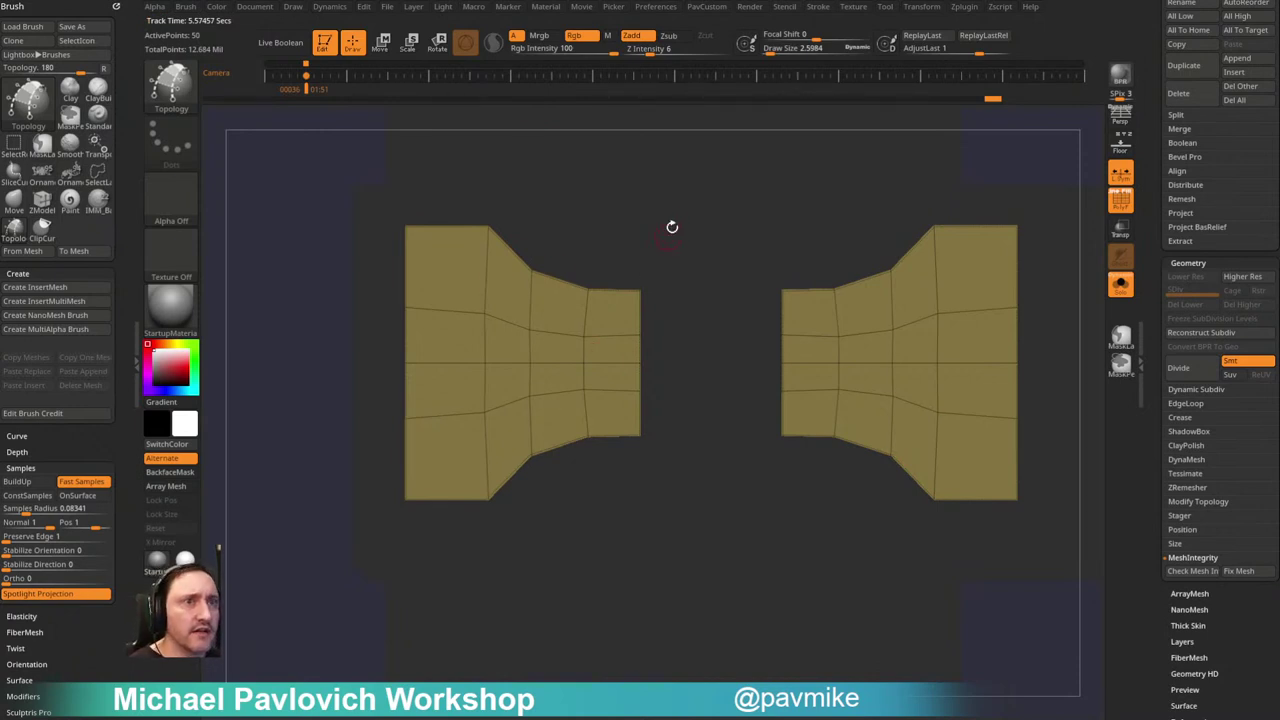
# Step: Straighten the vertical edge loops at the outer ends of the buckle pieces along X, masking the inner sections
pyautogui.keyDown('alt'); pyautogui.moveTo(666, 240); pyautogui.dragTo(669, 256); pyautogui.keyUp('alt')
pyautogui.keyDown('ctrl'); pyautogui.keyDown('alt'); pyautogui.moveTo(508, 214); pyautogui.dragTo(483, 571); pyautogui.keyUp('alt'); pyautogui.keyUp('ctrl')
pyautogui.press('w')
pyautogui.keyDown('alt'); pyautogui.click(496, 330); pyautogui.keyUp('alt')
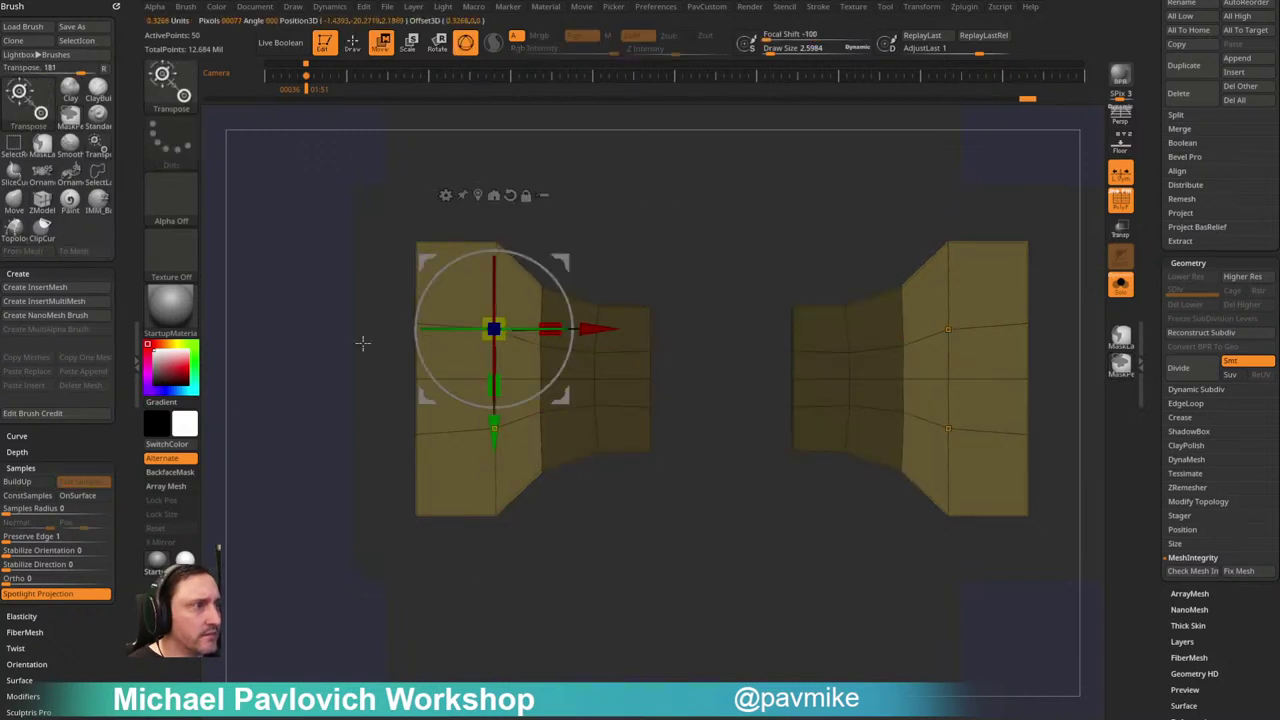
pyautogui.press('q')
pyautogui.hotkey('ctrl', 'z')
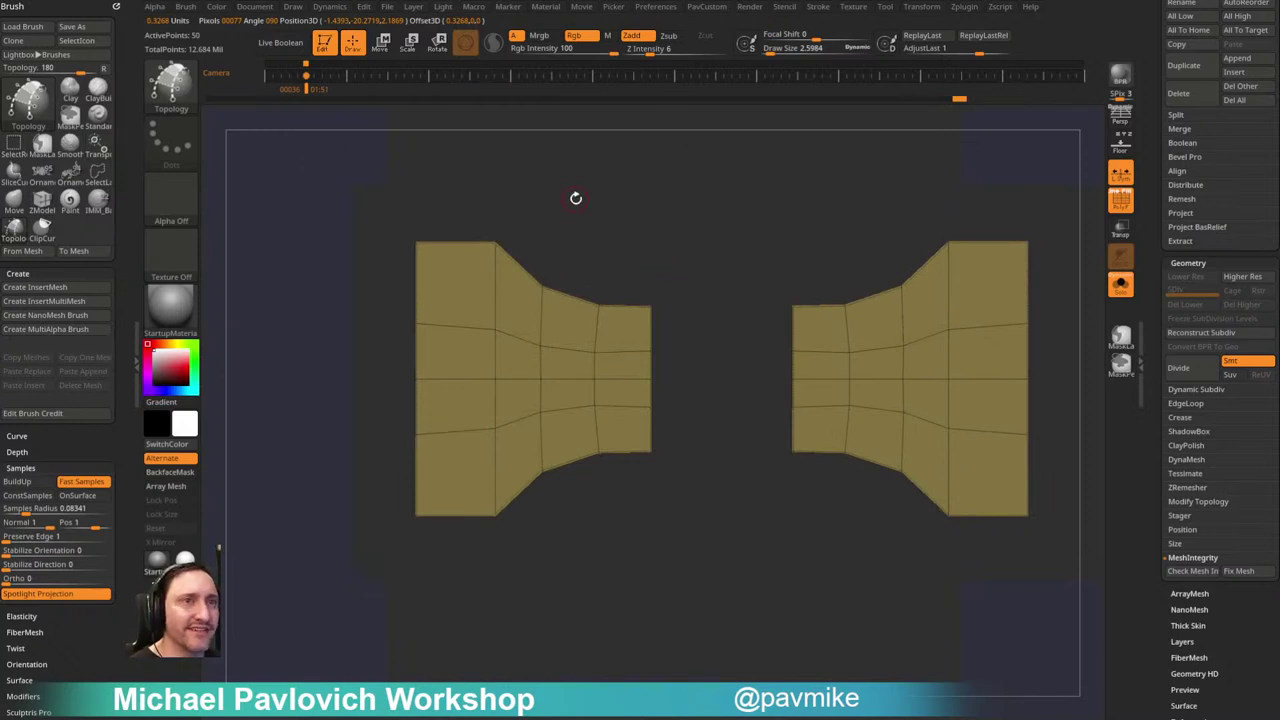
# Step: Give the flat buckle pieces thickness using the ZModeler brush's QMesh polygon action with the Island target
pyautogui.moveTo(661, 240)
pyautogui.mouseDown()
pyautogui.moveTo(697, 206)
pyautogui.moveTo(634, 329)
pyautogui.mouseUp()
pyautogui.press('b')
pyautogui.press('z')
pyautogui.press('m')
pyautogui.press('space')
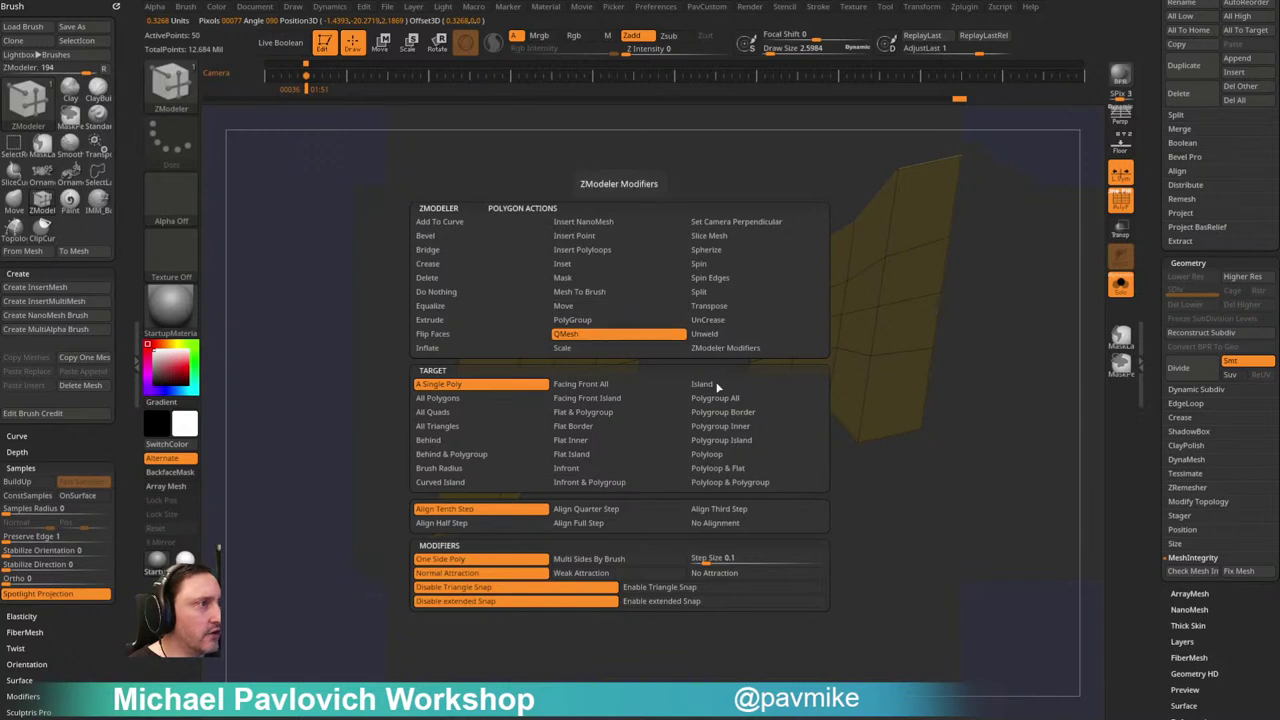
pyautogui.click(705, 390)
pyautogui.moveTo(628, 320); pyautogui.dragTo(640, 342)
pyautogui.moveTo(672, 262); pyautogui.dragTo(709, 237)
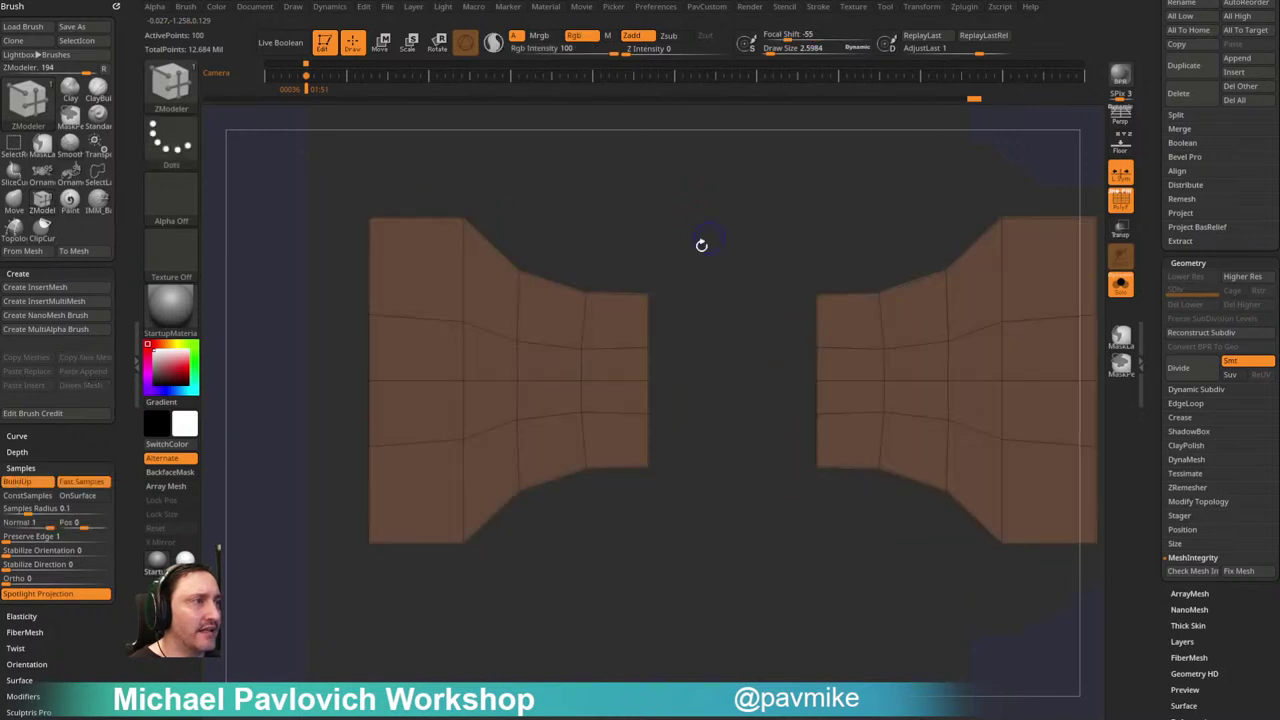
# Step: Inset the front faces of the buckle pieces and raise the inset with QMesh Polygroup All to form a bevelled border
pyautogui.press('space')
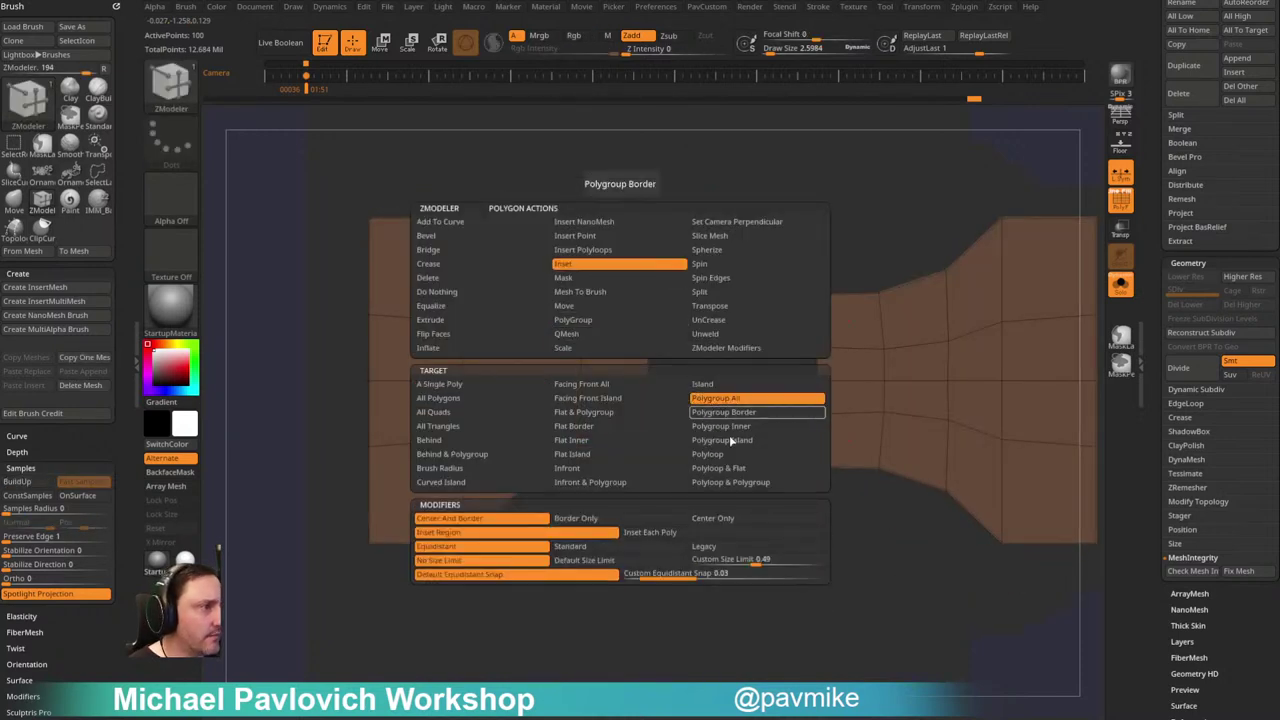
pyautogui.moveTo(617, 334); pyautogui.dragTo(608, 342)
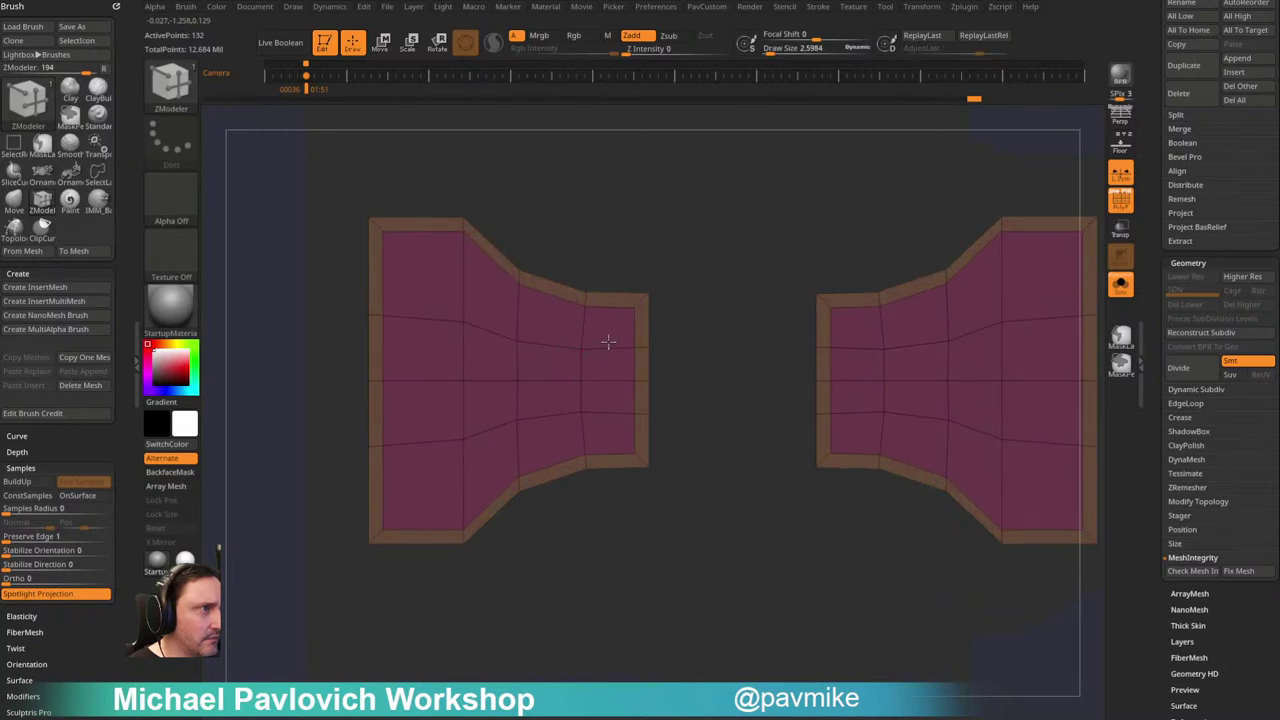
pyautogui.moveTo(700, 300); pyautogui.dragTo(700, 245)
pyautogui.press('space')
pyautogui.click(612, 333)
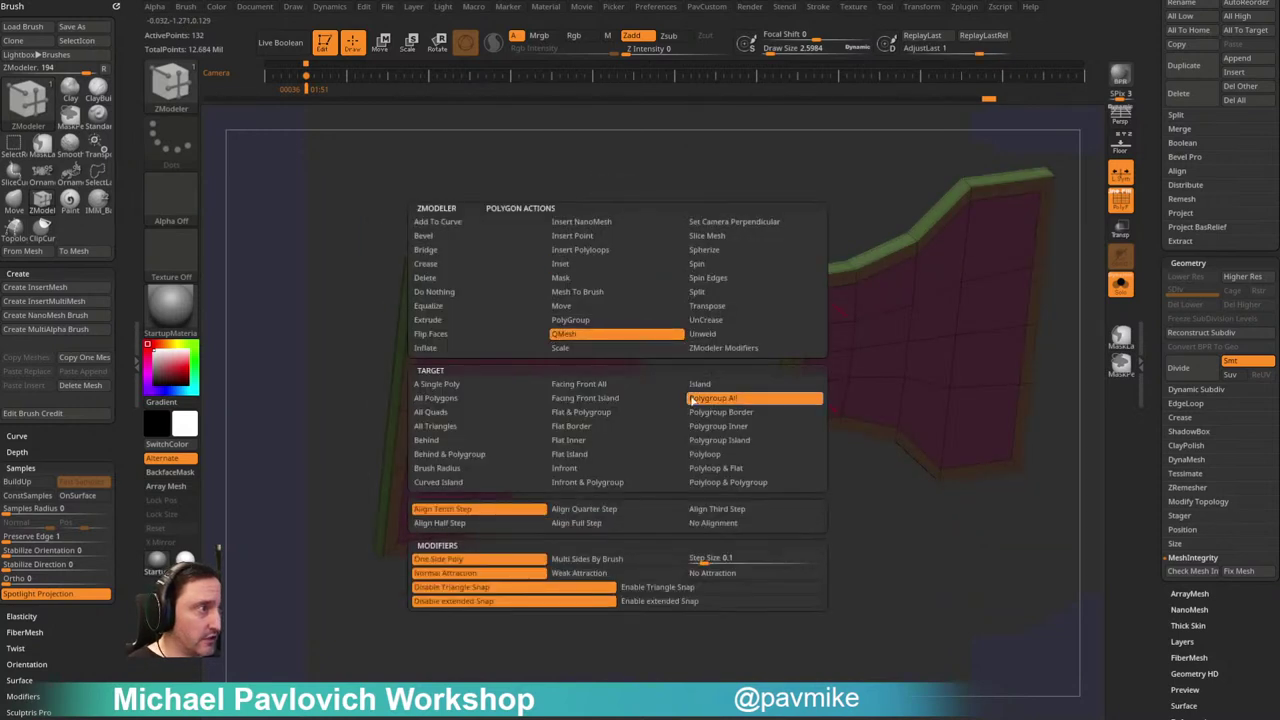
pyautogui.click(706, 403)
pyautogui.moveTo(611, 340); pyautogui.dragTo(621, 352)
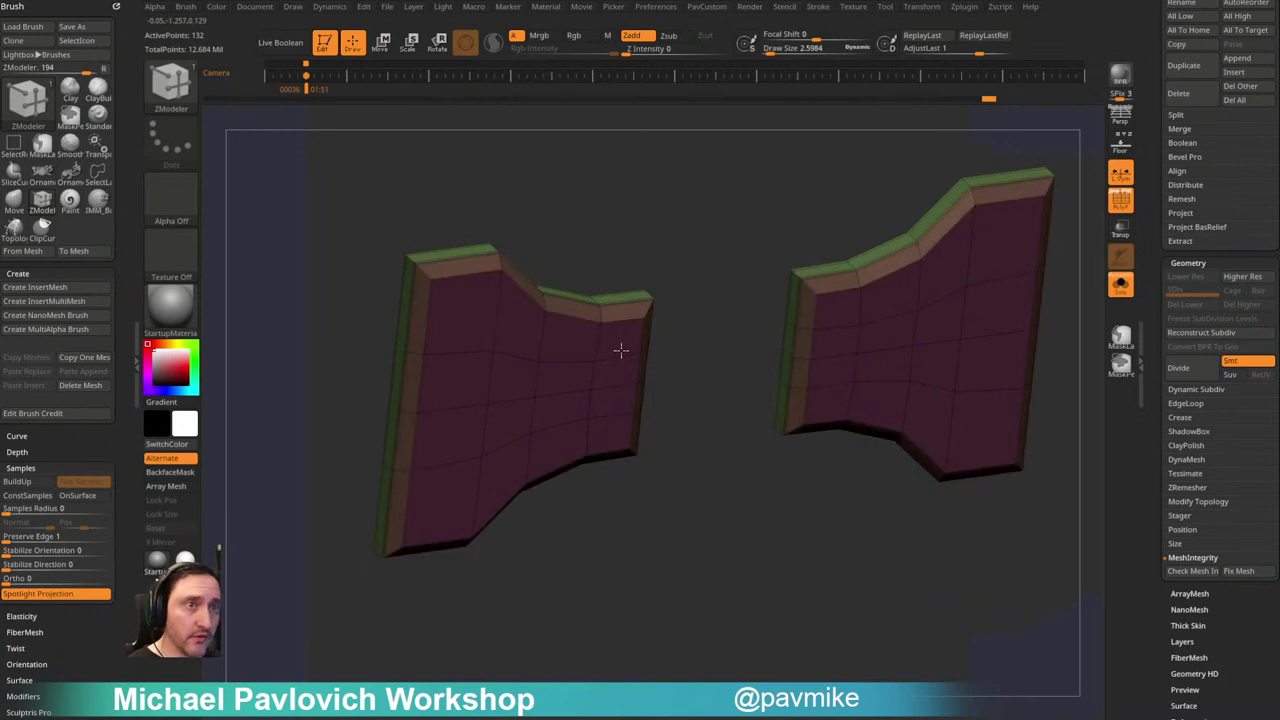
pyautogui.keyDown('shift'); pyautogui.moveTo(722, 241); pyautogui.dragTo(470, 312); pyautogui.keyUp('shift')
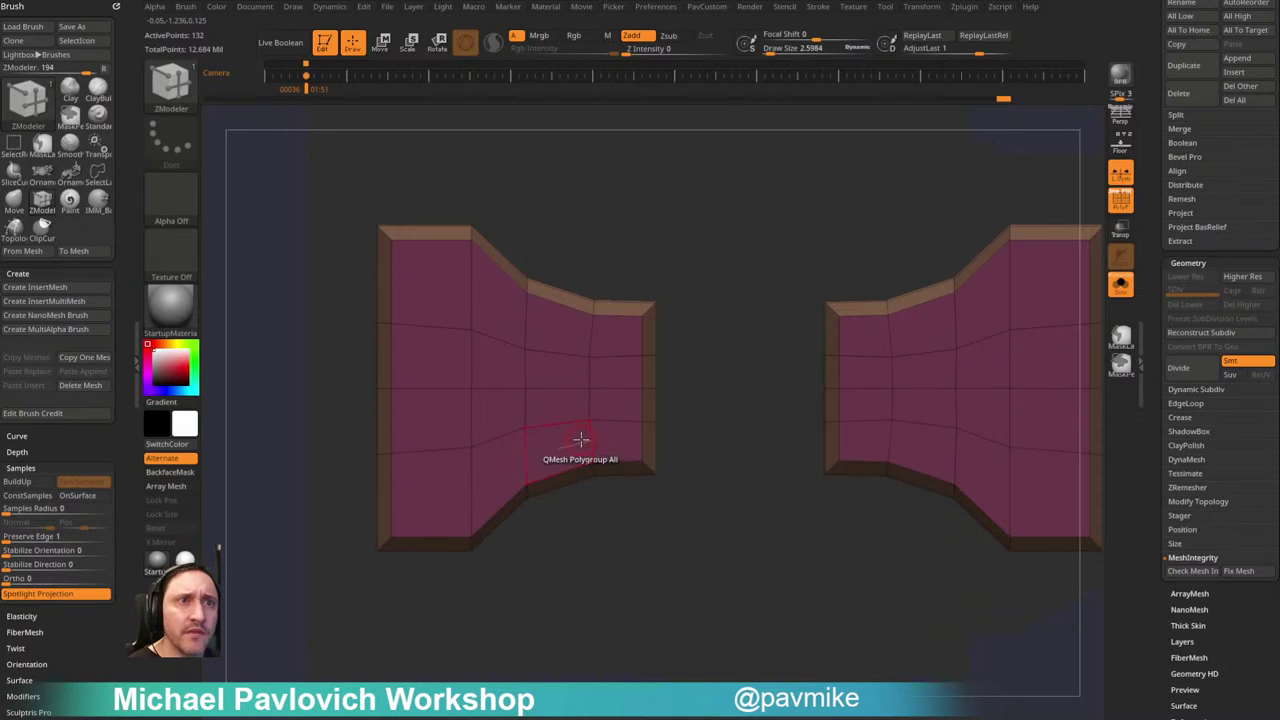
# Step: Make the narrow inner sections of the buckle pieces taller to match the reference, masking the outer ends
pyautogui.moveTo(666, 260); pyautogui.dragTo(671, 250)
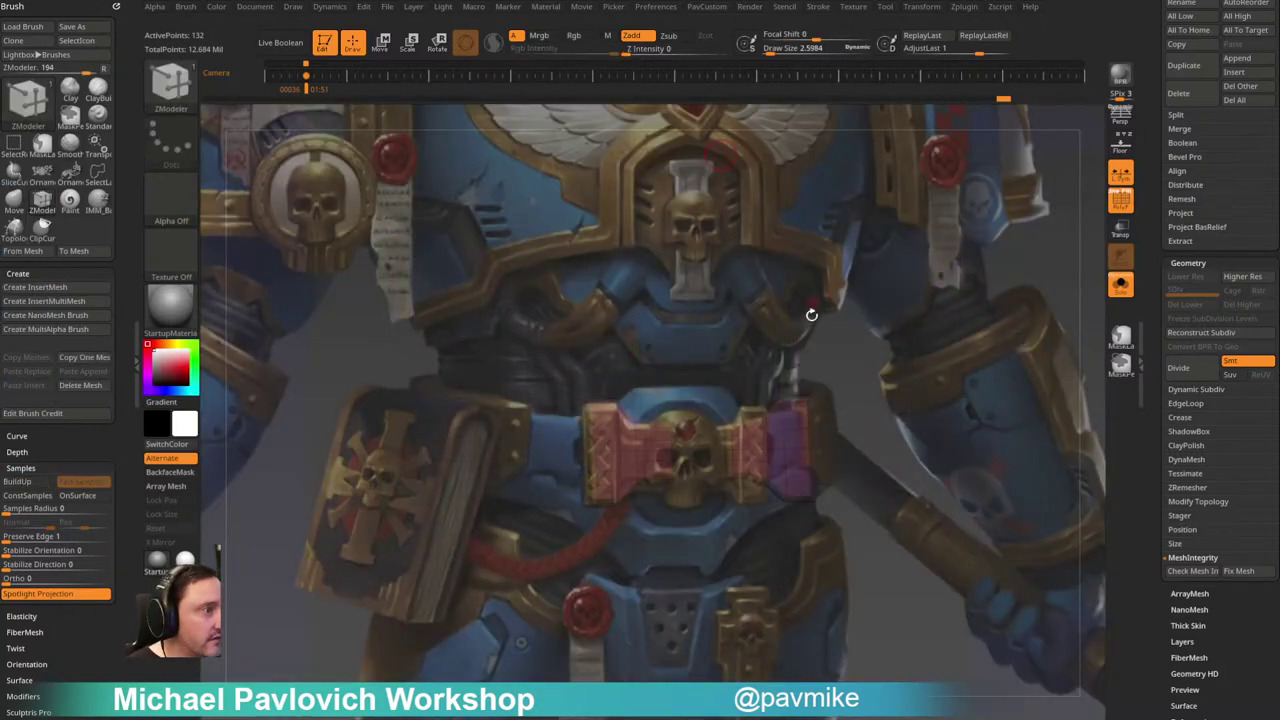
pyautogui.moveTo(835, 323)
pyautogui.mouseDown()
pyautogui.moveTo(863, 338)
pyautogui.moveTo(871, 375)
pyautogui.moveTo(842, 352)
pyautogui.moveTo(883, 334)
pyautogui.moveTo(866, 349)
pyautogui.mouseUp()
pyautogui.press('s')
pyautogui.press('b')
pyautogui.press('s')
pyautogui.press('t')
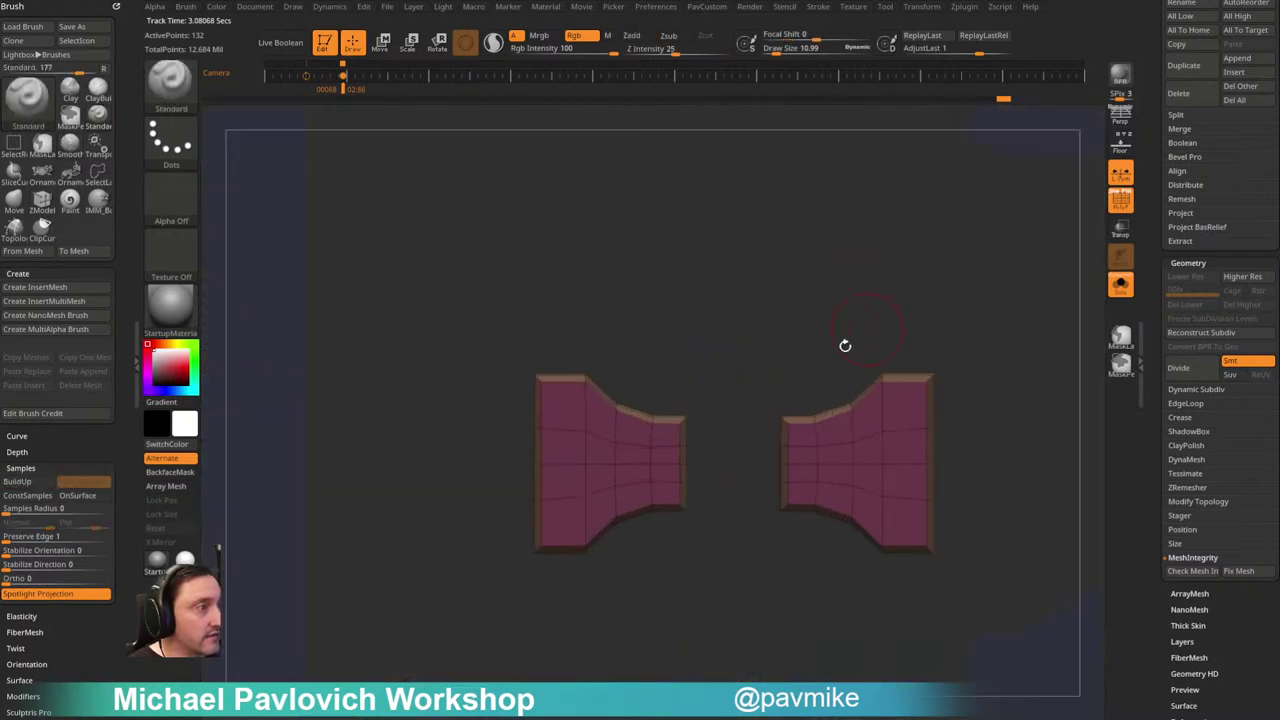
pyautogui.keyDown('ctrl'); pyautogui.moveTo(731, 362); pyautogui.dragTo(641, 568); pyautogui.keyUp('ctrl')
pyautogui.press('w')
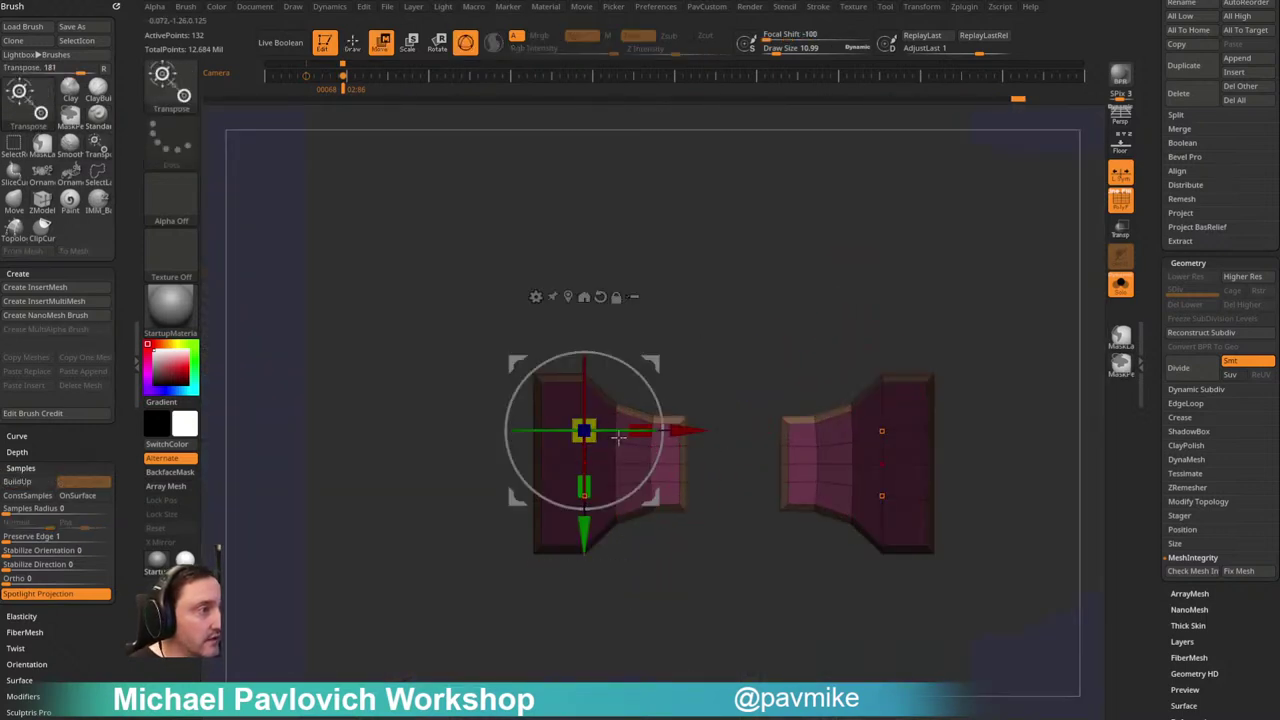
pyautogui.click(593, 300)
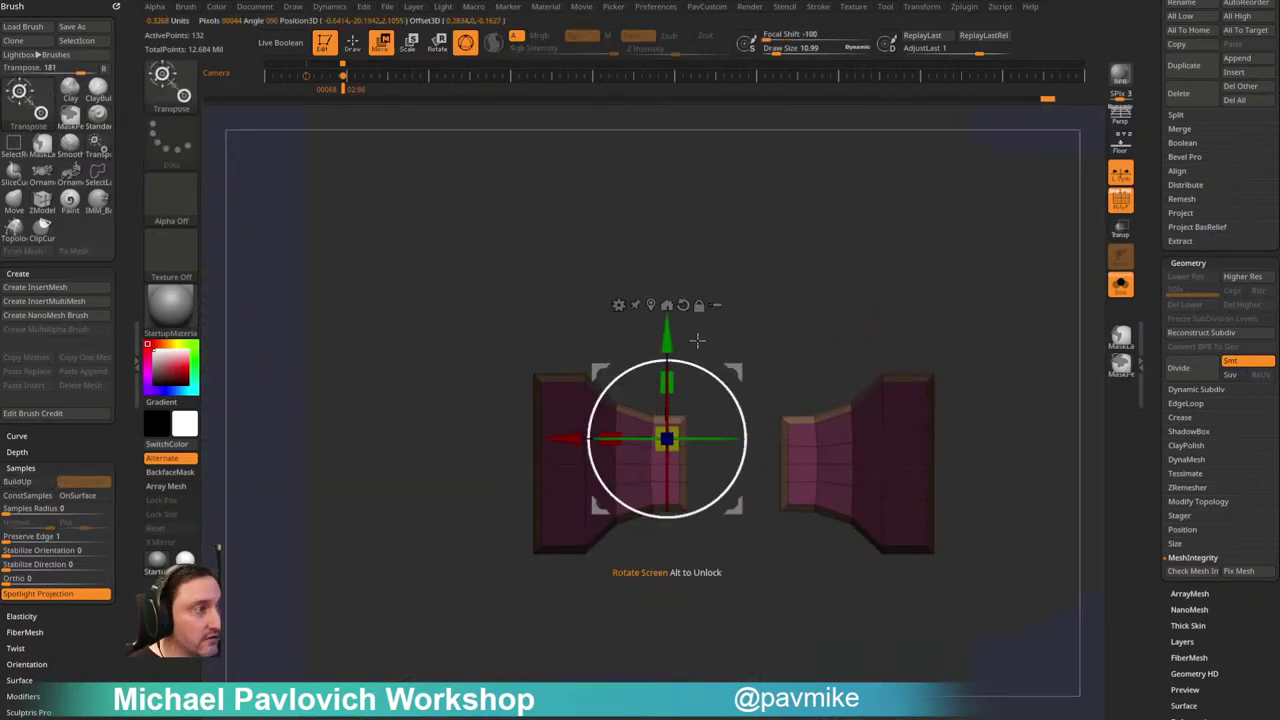
pyautogui.click(651, 305)
pyautogui.moveTo(737, 403); pyautogui.dragTo(734, 388)
pyautogui.keyDown('ctrl'); pyautogui.moveTo(789, 253); pyautogui.dragTo(831, 270); pyautogui.keyUp('ctrl')
pyautogui.press('q')
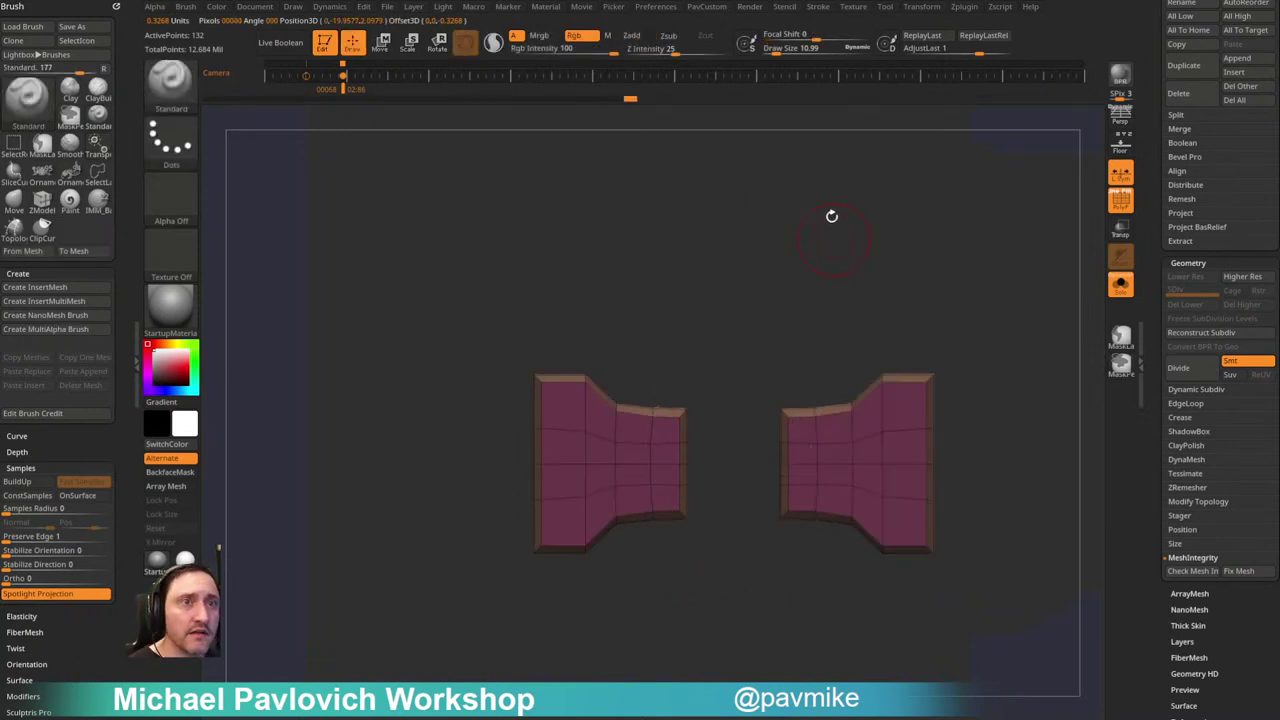
# Step: Mask all but the outer end sections of the buckle pieces and adjust their width along X
pyautogui.press('s')
pyautogui.moveTo(674, 405); pyautogui.dragTo(668, 405)
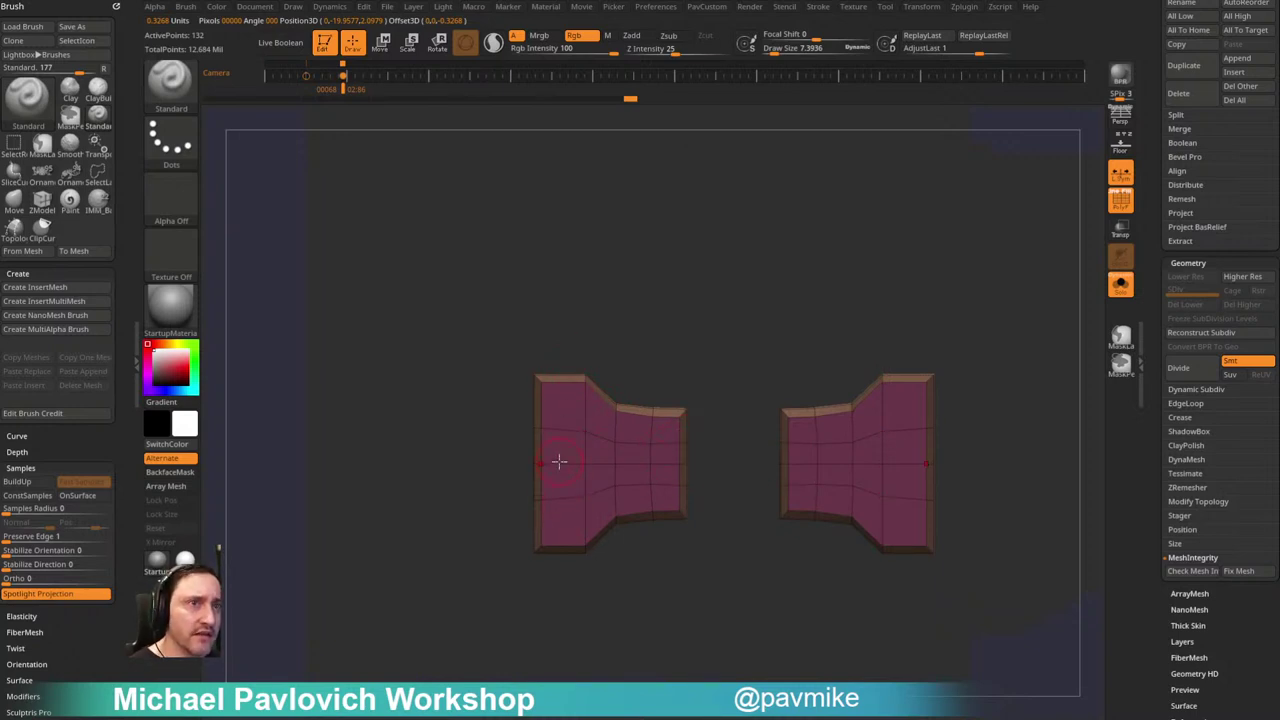
pyautogui.moveTo(605, 365); pyautogui.dragTo(667, 297)
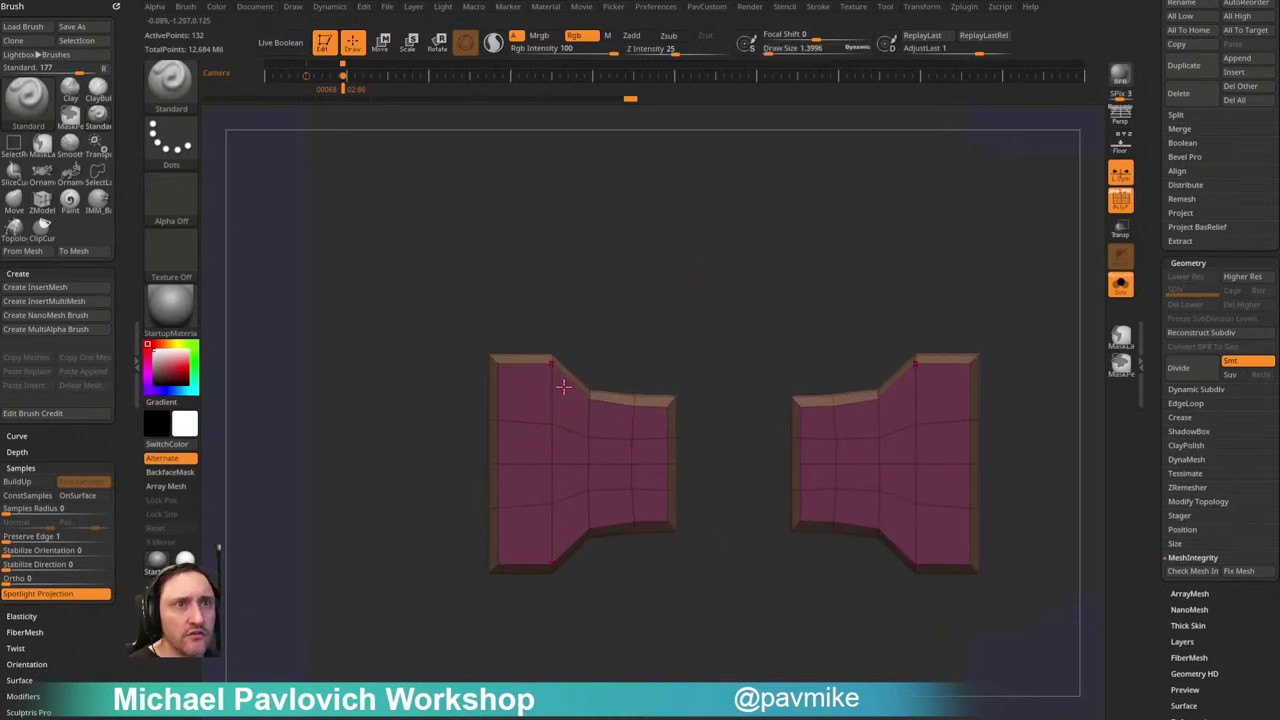
pyautogui.press('s')
pyautogui.press('s')
pyautogui.moveTo(557, 446); pyautogui.dragTo(552, 440)
pyautogui.press('s')
pyautogui.keyDown('ctrl'); pyautogui.moveTo(446, 316); pyautogui.dragTo(517, 612); pyautogui.keyUp('ctrl')
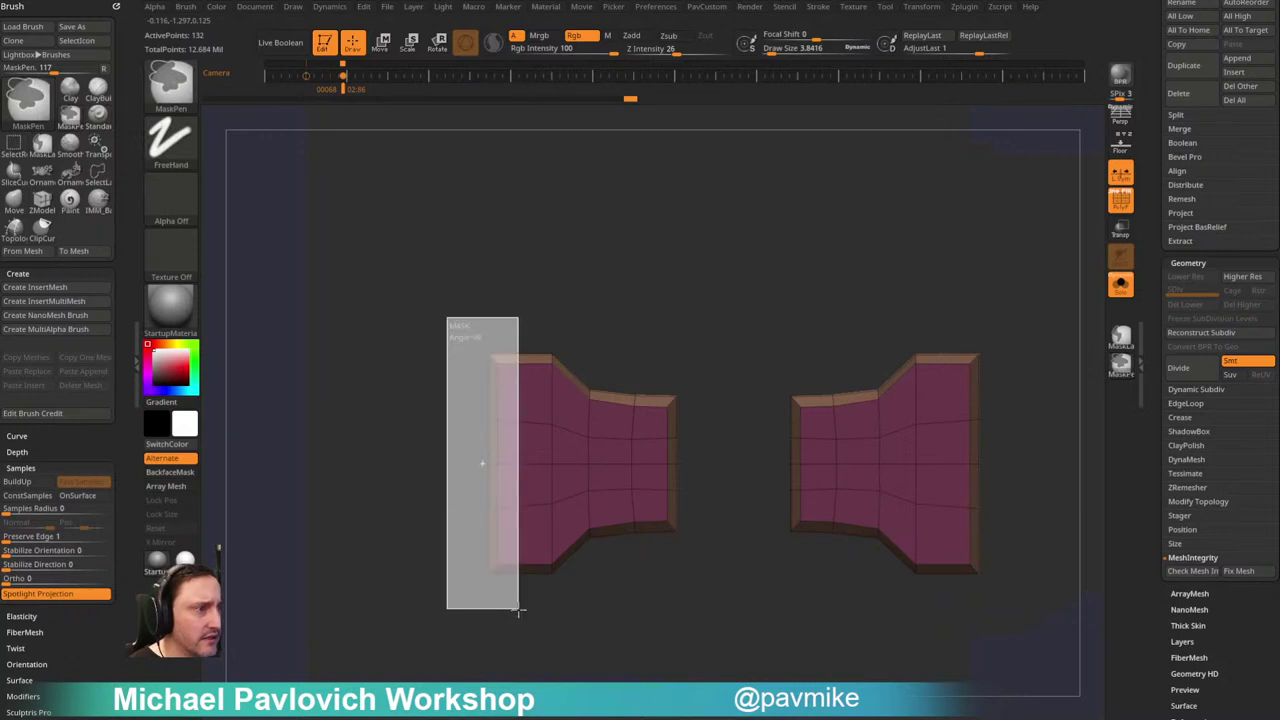
pyautogui.press('w')
pyautogui.click(490, 418)
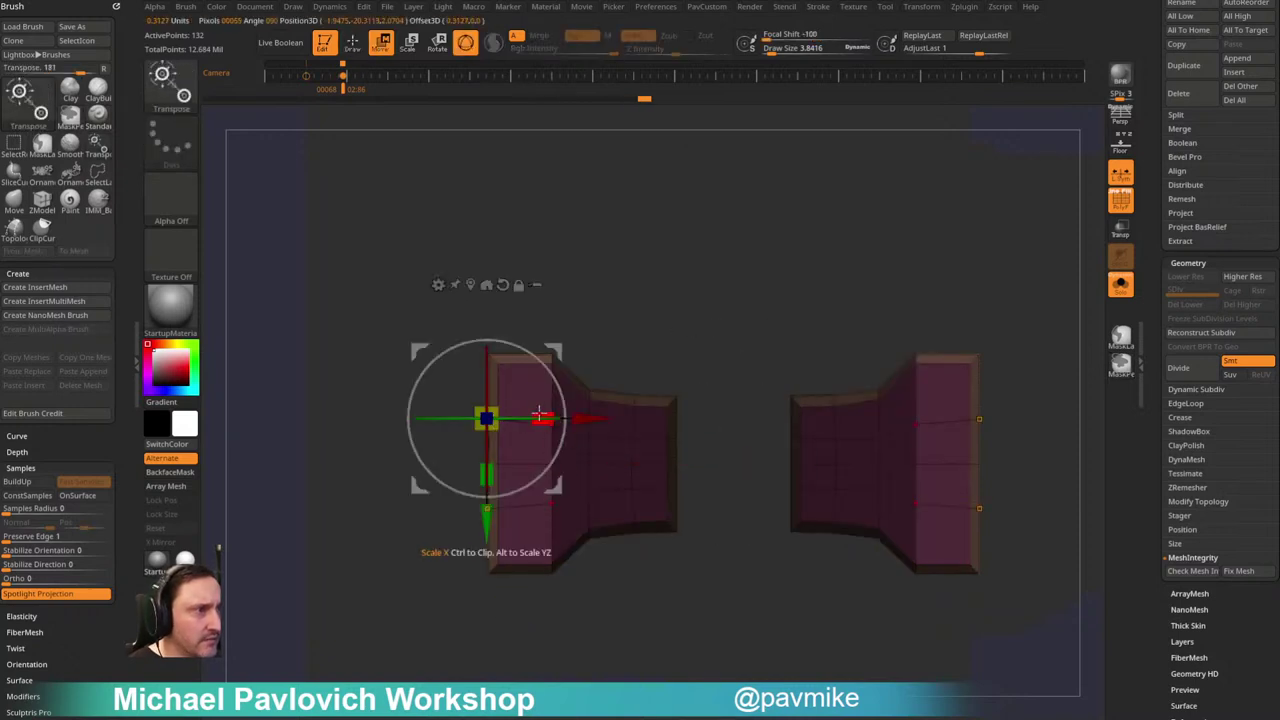
pyautogui.press('q')
# Step: Mark the outer column of front faces on the buckle pieces as a temporary polygroup with the ZModeler brush
pyautogui.moveTo(691, 331)
pyautogui.keyDown('alt'); pyautogui.mouseDown()
pyautogui.moveTo(691, 294)
pyautogui.moveTo(669, 277)
pyautogui.mouseUp(); pyautogui.keyUp('alt')
pyautogui.press('b')
pyautogui.press('z')
pyautogui.press('m')
pyautogui.press('space')
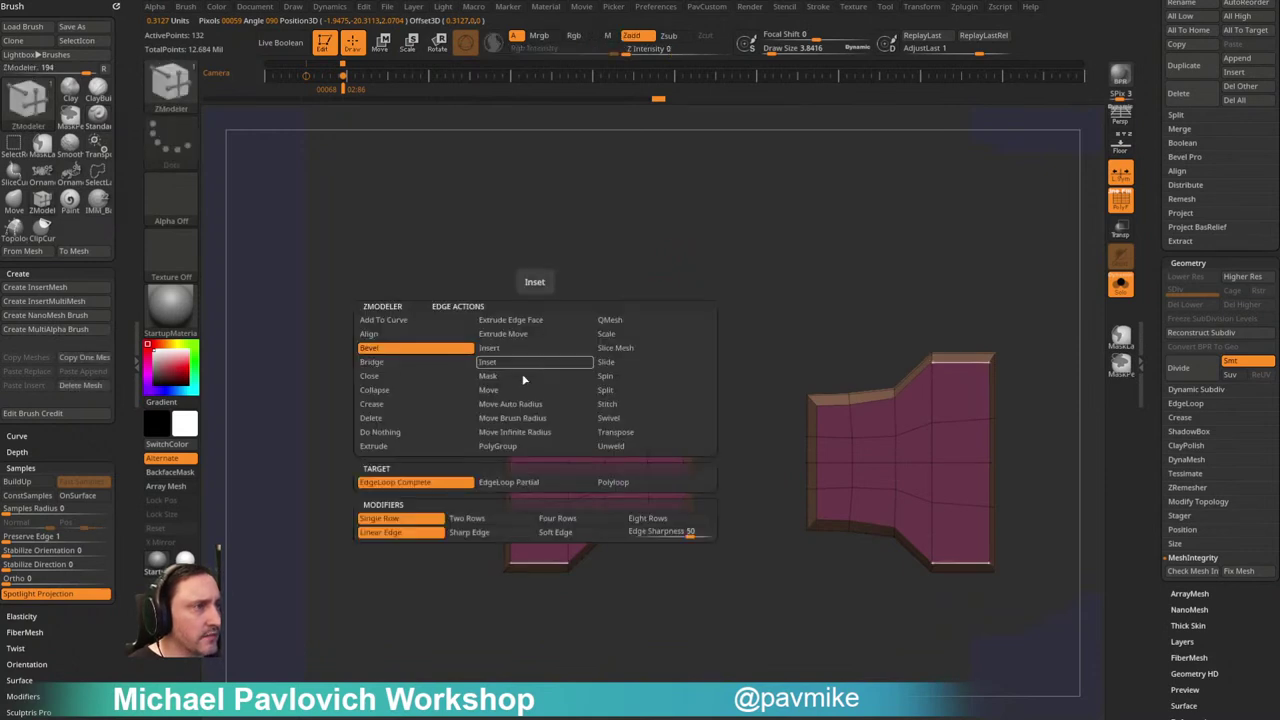
pyautogui.click(517, 453)
pyautogui.keyDown('alt'); pyautogui.moveTo(540, 359); pyautogui.dragTo(543, 450); pyautogui.keyUp('alt')
pyautogui.moveTo(611, 290)
pyautogui.mouseDown()
pyautogui.moveTo(640, 303)
pyautogui.moveTo(663, 271)
pyautogui.moveTo(662, 292)
pyautogui.mouseUp()
pyautogui.press('space')
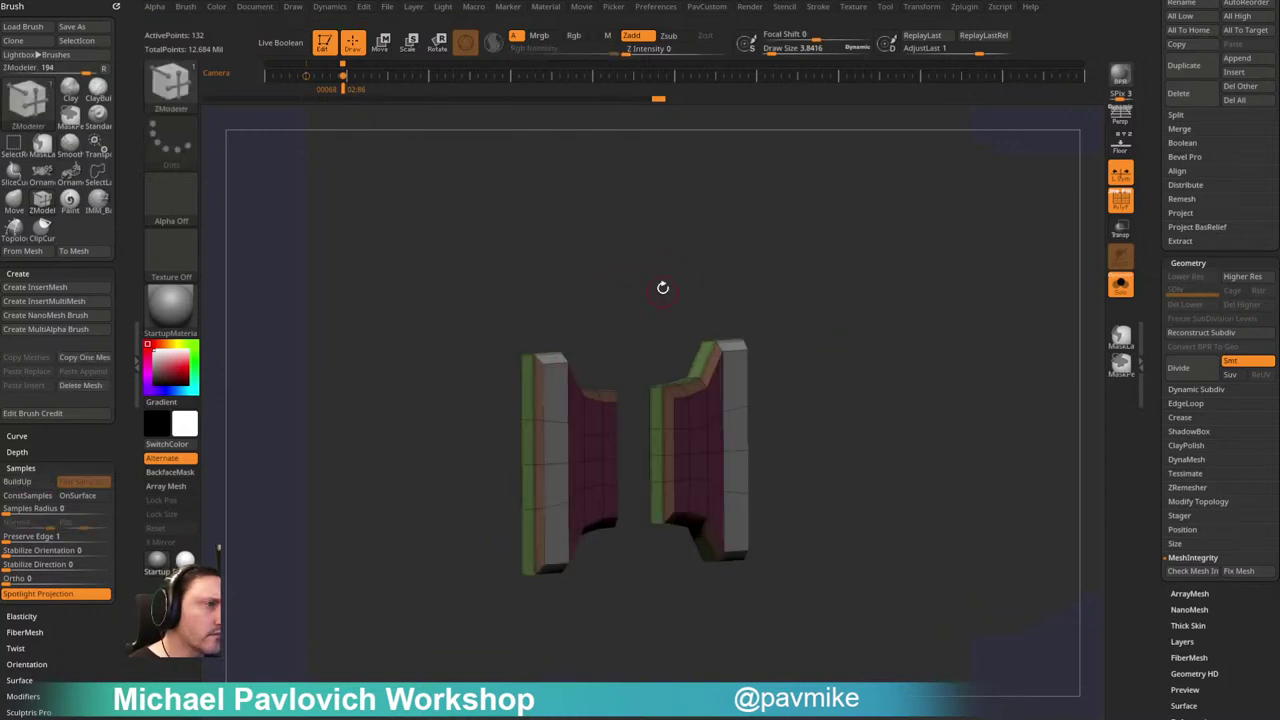
# Step: Try extruding the outer end faces of the buckle pieces forward with the gizmo, and undo the extrusion
pyautogui.press('w')
pyautogui.moveTo(629, 337); pyautogui.dragTo(520, 340)
pyautogui.keyDown('alt'); pyautogui.moveTo(605, 494); pyautogui.dragTo(452, 626); pyautogui.keyUp('alt')
pyautogui.keyDown('alt'); pyautogui.click(570, 463); pyautogui.keyUp('alt')
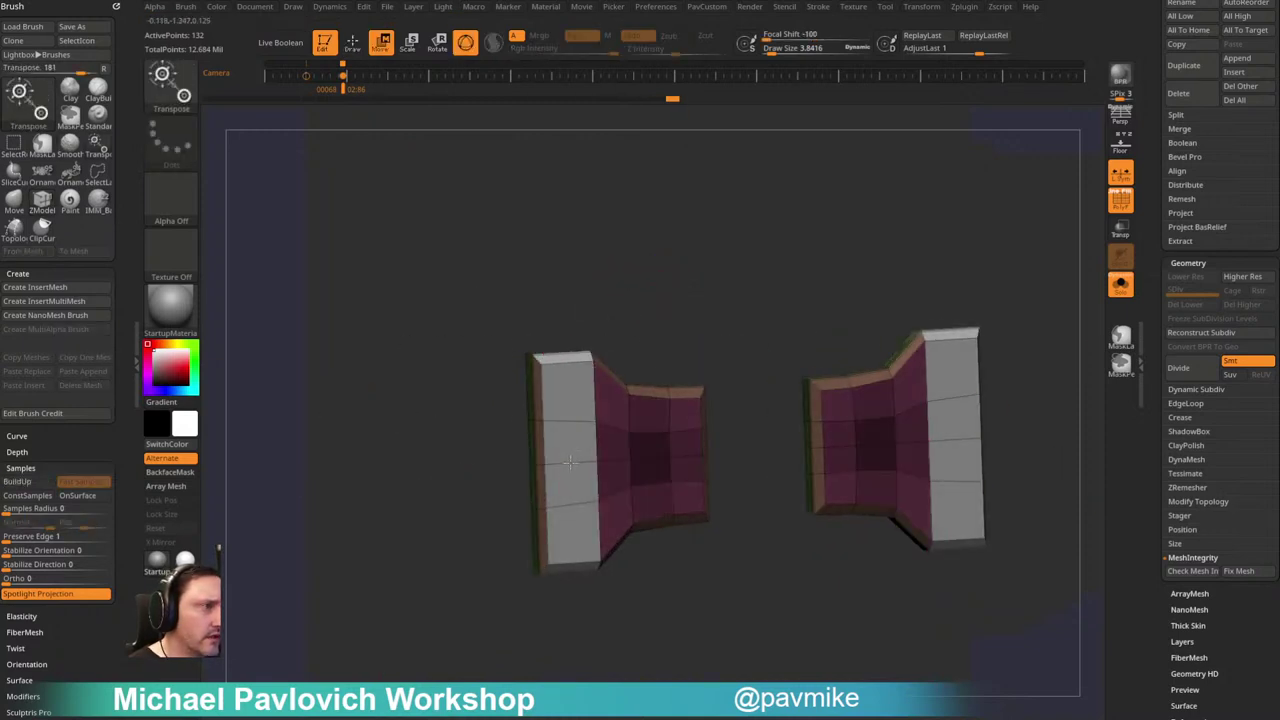
pyautogui.keyDown('shift'); pyautogui.moveTo(660, 326); pyautogui.dragTo(674, 393); pyautogui.keyUp('shift')
pyautogui.keyDown('ctrl'); pyautogui.moveTo(476, 461); pyautogui.dragTo(492, 461); pyautogui.keyUp('ctrl')
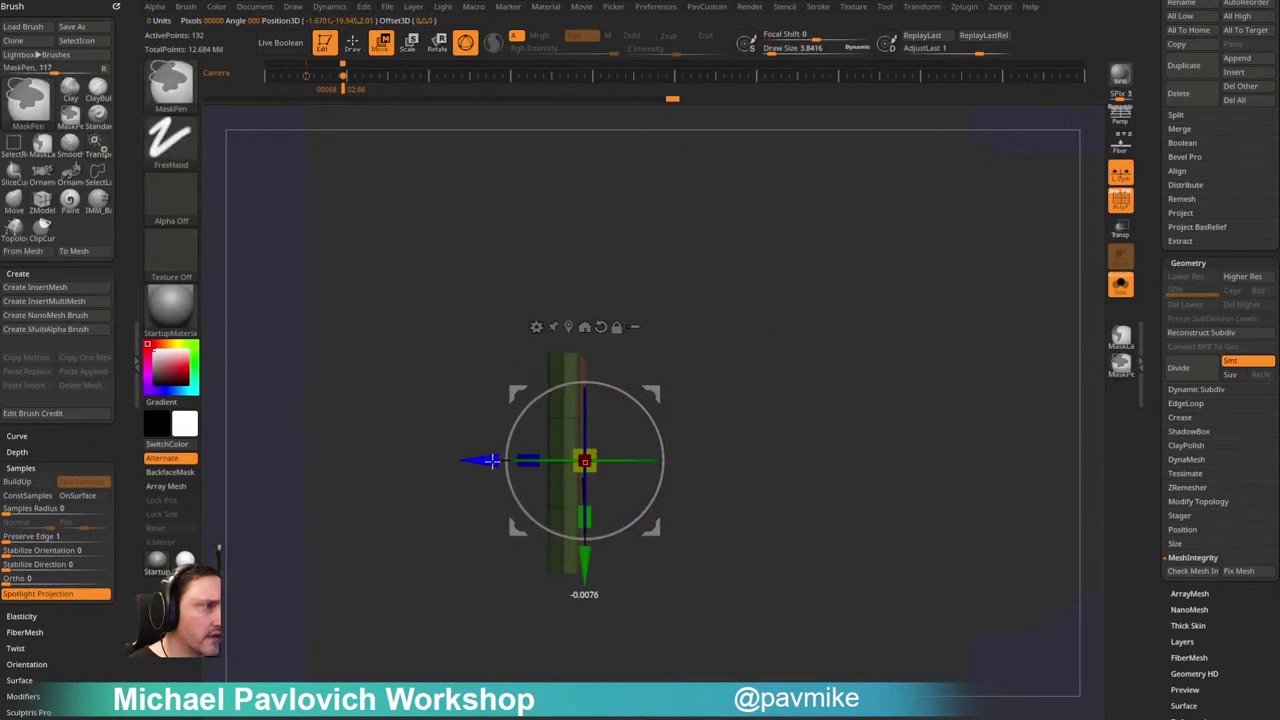
pyautogui.press('q')
pyautogui.moveTo(600, 310)
pyautogui.mouseDown()
pyautogui.moveTo(680, 294)
pyautogui.moveTo(671, 334)
pyautogui.moveTo(714, 277)
pyautogui.moveTo(694, 243)
pyautogui.moveTo(531, 366)
pyautogui.moveTo(548, 374)
pyautogui.mouseUp()
pyautogui.keyDown('ctrl'); pyautogui.click(688, 410); pyautogui.keyUp('ctrl')
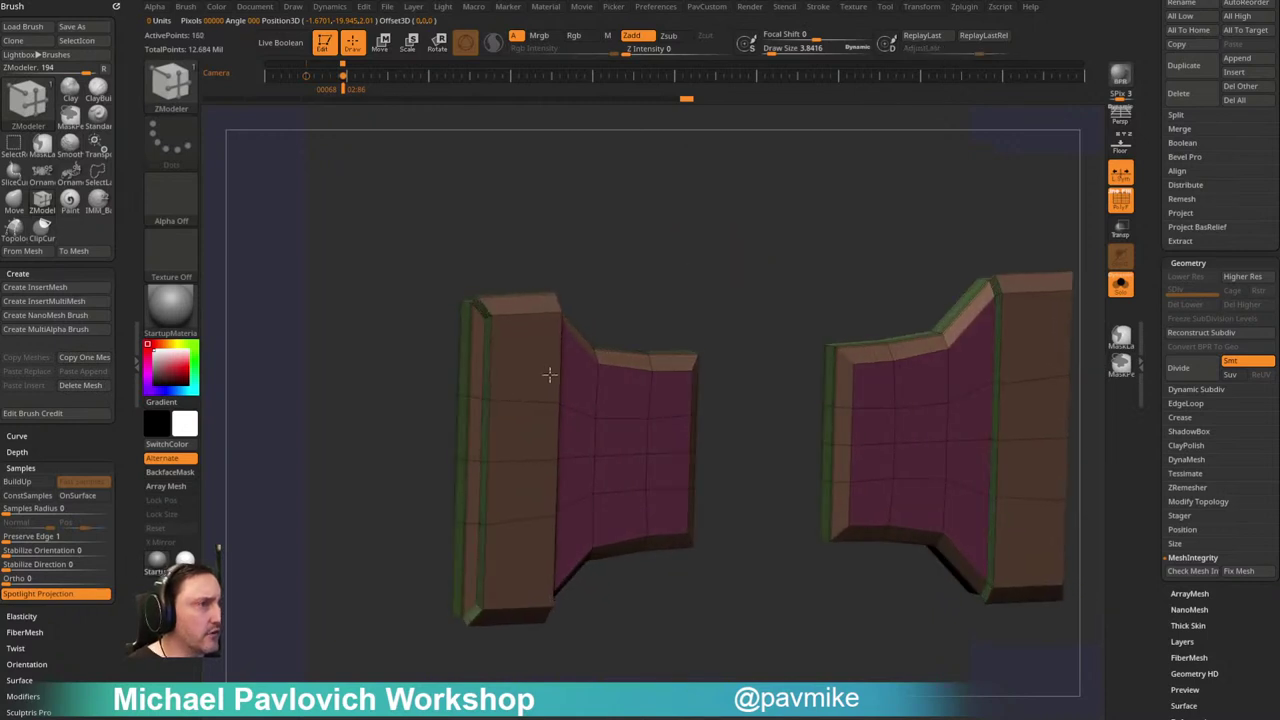
pyautogui.moveTo(653, 268)
pyautogui.mouseDown()
pyautogui.moveTo(680, 241)
pyautogui.moveTo(643, 271)
pyautogui.moveTo(641, 256)
pyautogui.moveTo(640, 271)
pyautogui.mouseUp()
pyautogui.hotkey('ctrl', 'z')
pyautogui.hotkey('ctrl', 'z')
# Step: Mark the outer columns of front faces as a temporary polygroup and raise them forward with ZModeler's QMesh Polygroup All action
pyautogui.keyDown('alt'); pyautogui.moveTo(523, 350); pyautogui.dragTo(518, 468); pyautogui.keyUp('alt')
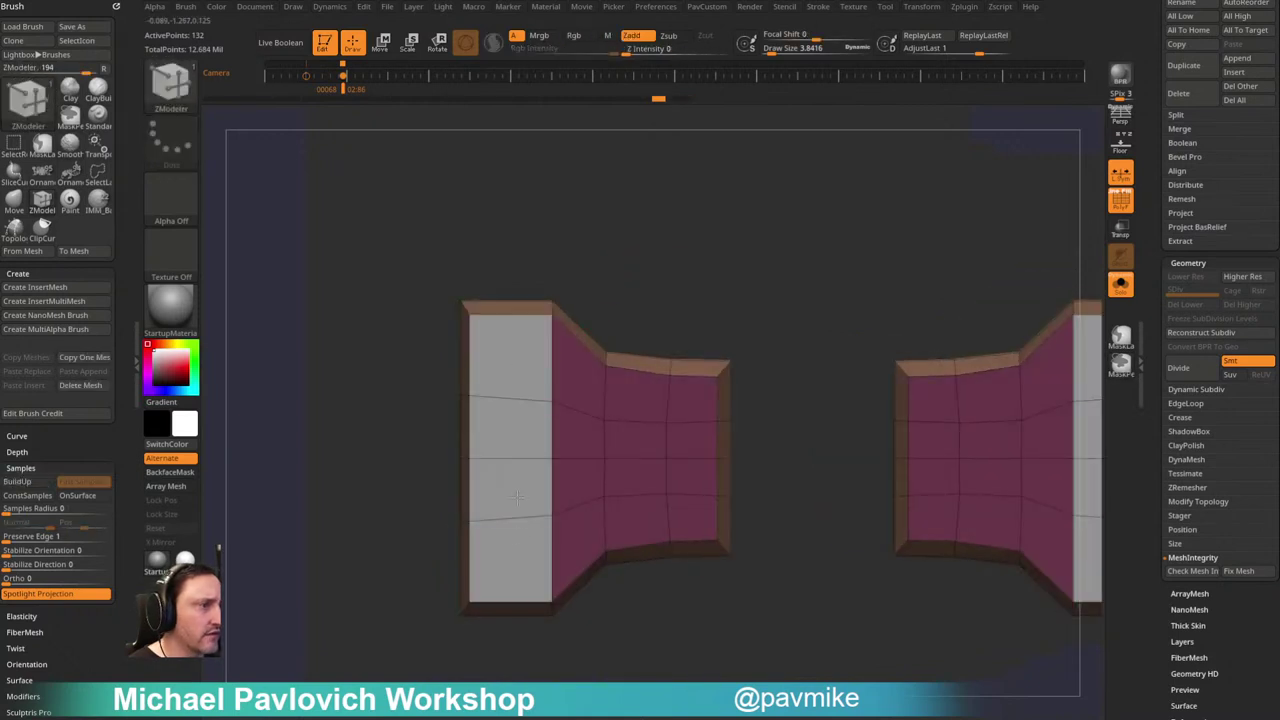
pyautogui.moveTo(608, 258); pyautogui.dragTo(523, 400)
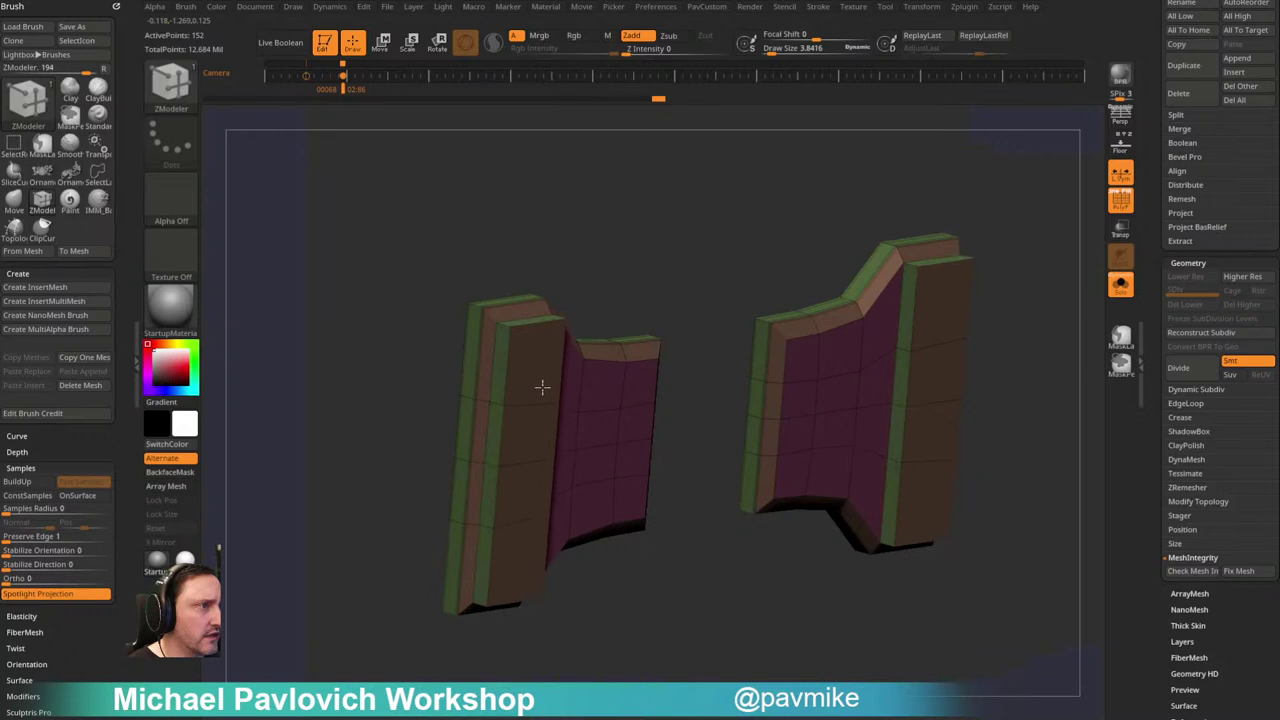
pyautogui.moveTo(679, 264); pyautogui.dragTo(523, 374)
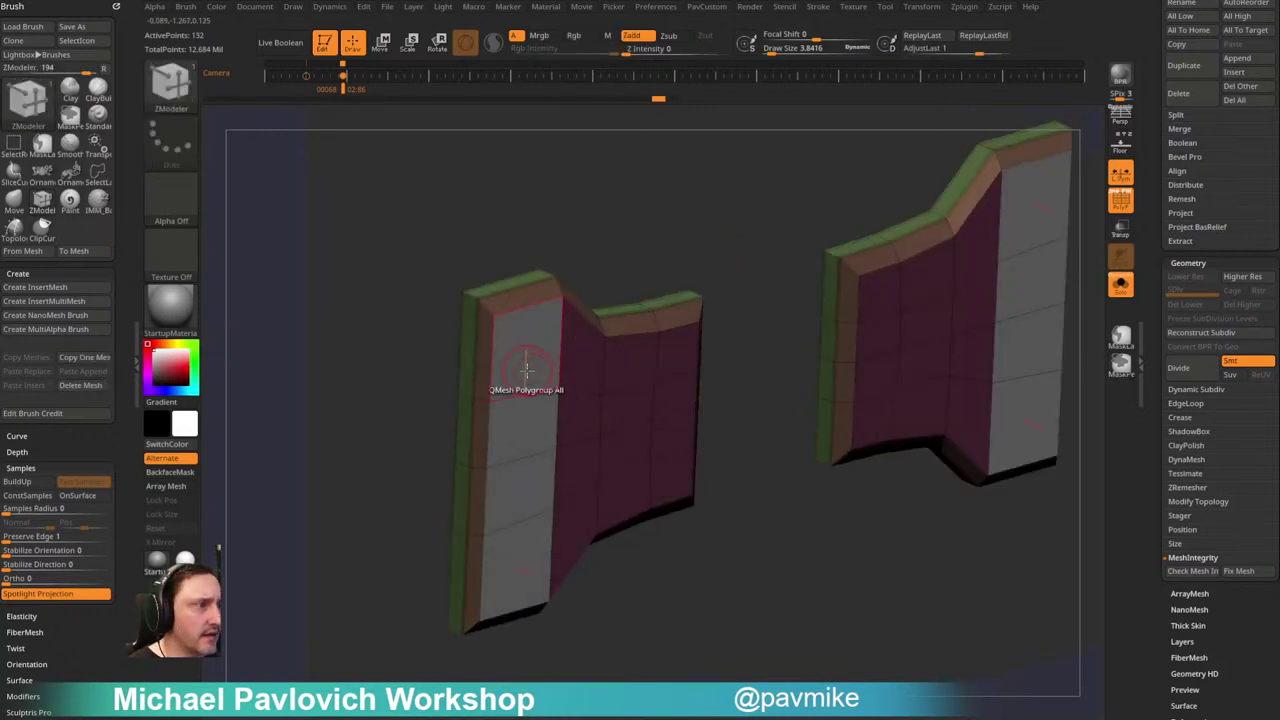
pyautogui.moveTo(622, 238); pyautogui.dragTo(530, 250)
# Step: Set the ZModeler edge action to Collapse and collapse the surplus corner edges around the raised outer ends
pyautogui.press('space')
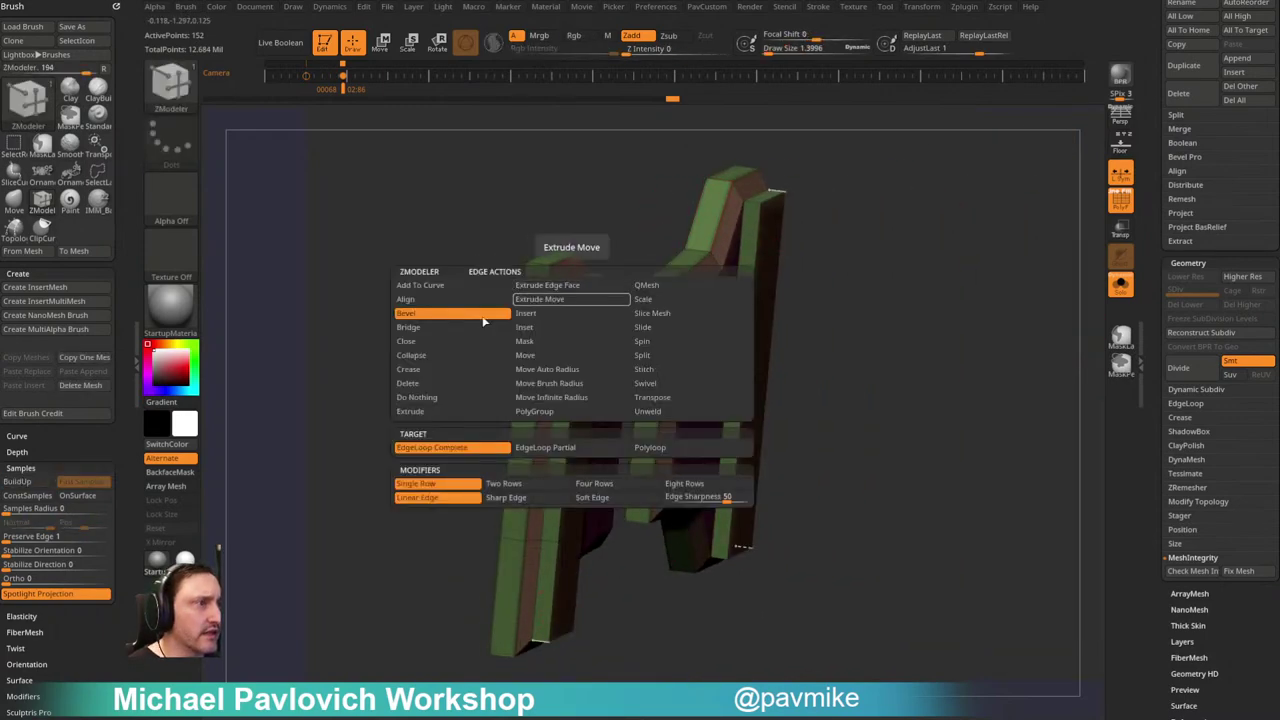
pyautogui.click(442, 354)
pyautogui.moveTo(446, 456); pyautogui.dragTo(560, 312)
pyautogui.click(527, 305)
pyautogui.moveTo(617, 214); pyautogui.dragTo(600, 150)
pyautogui.click(614, 240)
pyautogui.moveTo(519, 448); pyautogui.dragTo(717, 214)
pyautogui.keyDown('alt'); pyautogui.moveTo(837, 220); pyautogui.dragTo(810, 216); pyautogui.keyUp('alt')
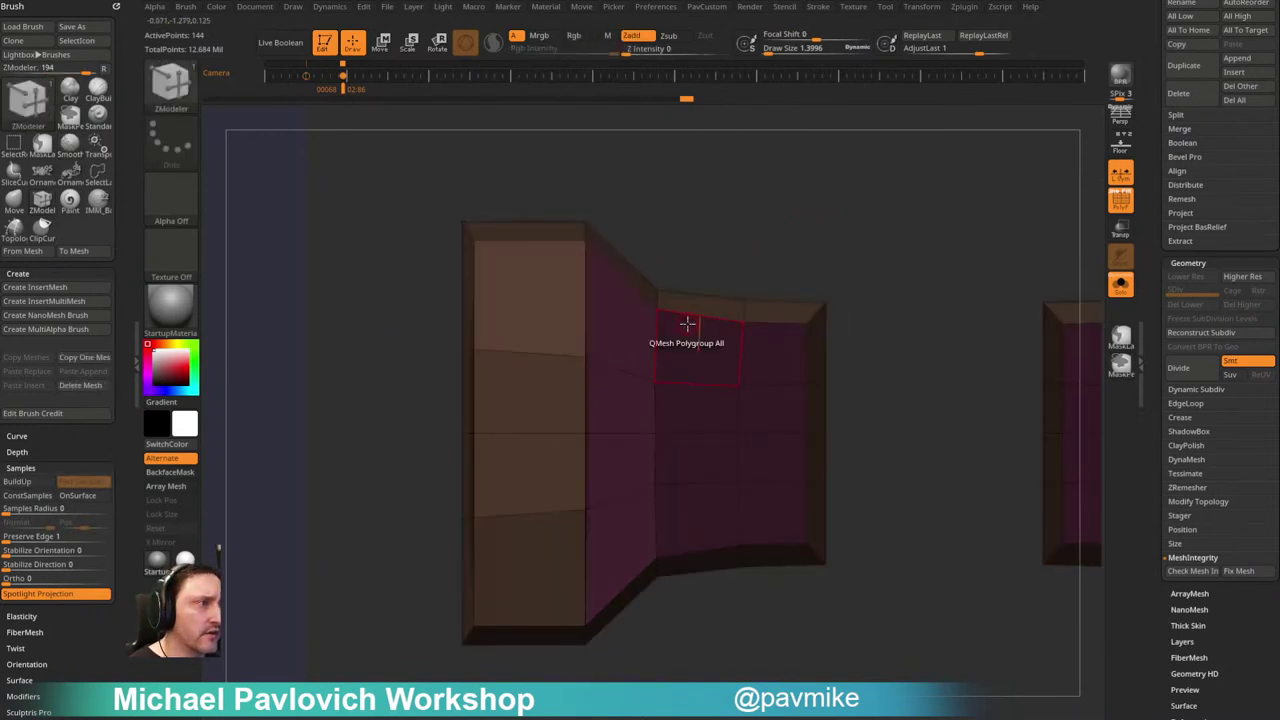
pyautogui.press('w')
pyautogui.moveTo(457, 343); pyautogui.dragTo(475, 290)
pyautogui.hotkey('ctrl', 'z')
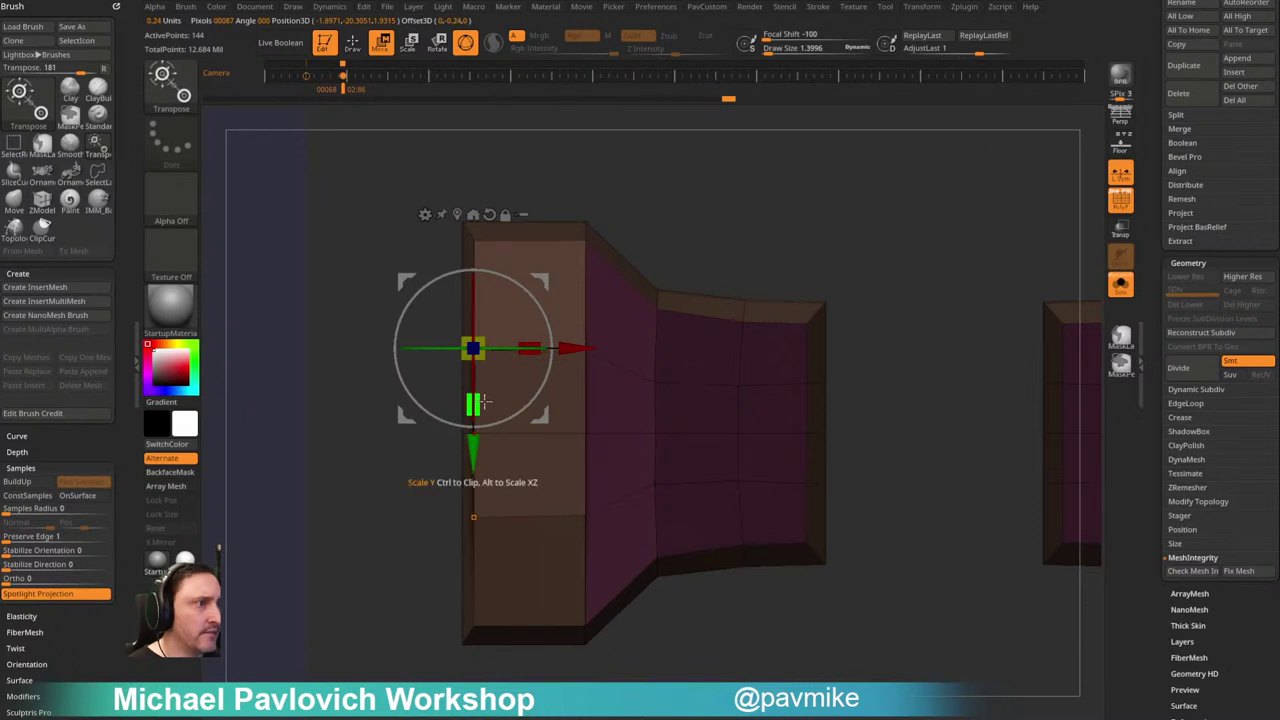
pyautogui.press('q')
# Step: Collapse the remaining surplus edges on the raised outer ends of the buckle pieces
pyautogui.moveTo(811, 251)
pyautogui.keyDown('ctrl'); pyautogui.mouseDown(button='right')
pyautogui.moveTo(788, 223)
pyautogui.moveTo(740, 229)
pyautogui.moveTo(784, 222)
pyautogui.mouseUp(button='right'); pyautogui.keyUp('ctrl')
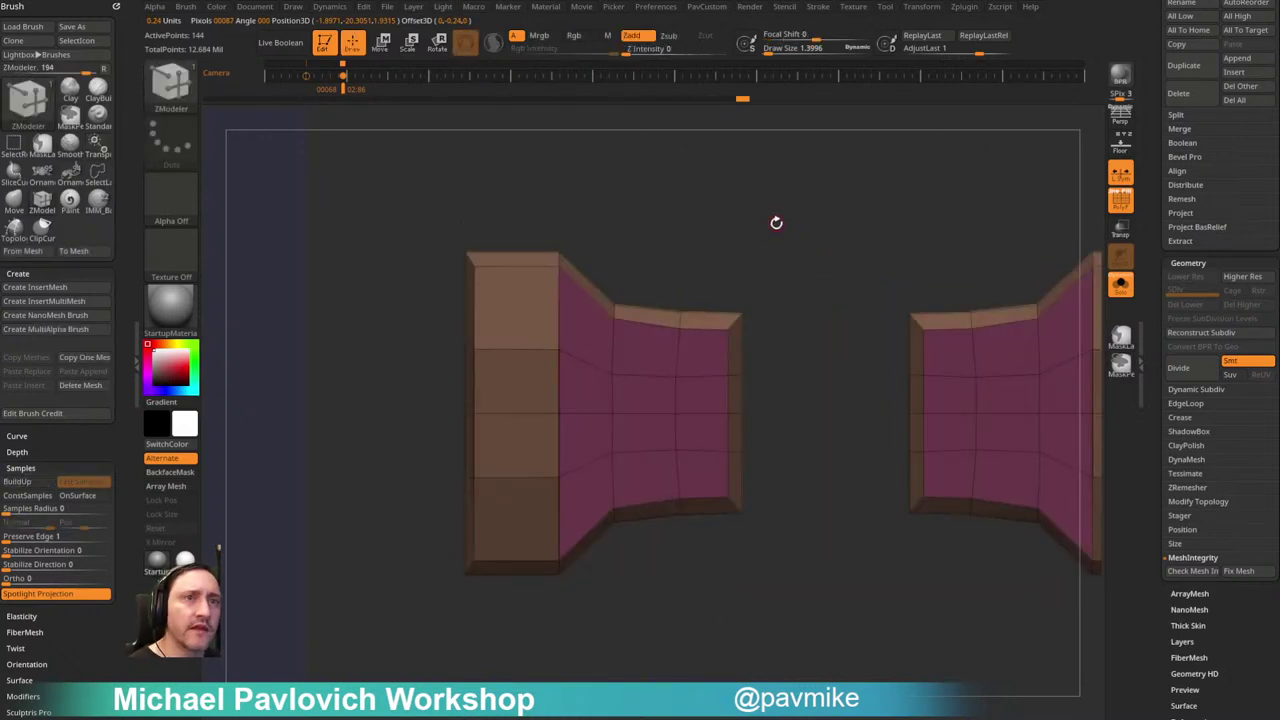
pyautogui.moveTo(751, 210)
pyautogui.mouseDown()
pyautogui.moveTo(763, 214)
pyautogui.moveTo(740, 214)
pyautogui.moveTo(791, 209)
pyautogui.moveTo(760, 216)
pyautogui.mouseUp()
pyautogui.click(499, 343)
pyautogui.moveTo(649, 246); pyautogui.dragTo(563, 357)
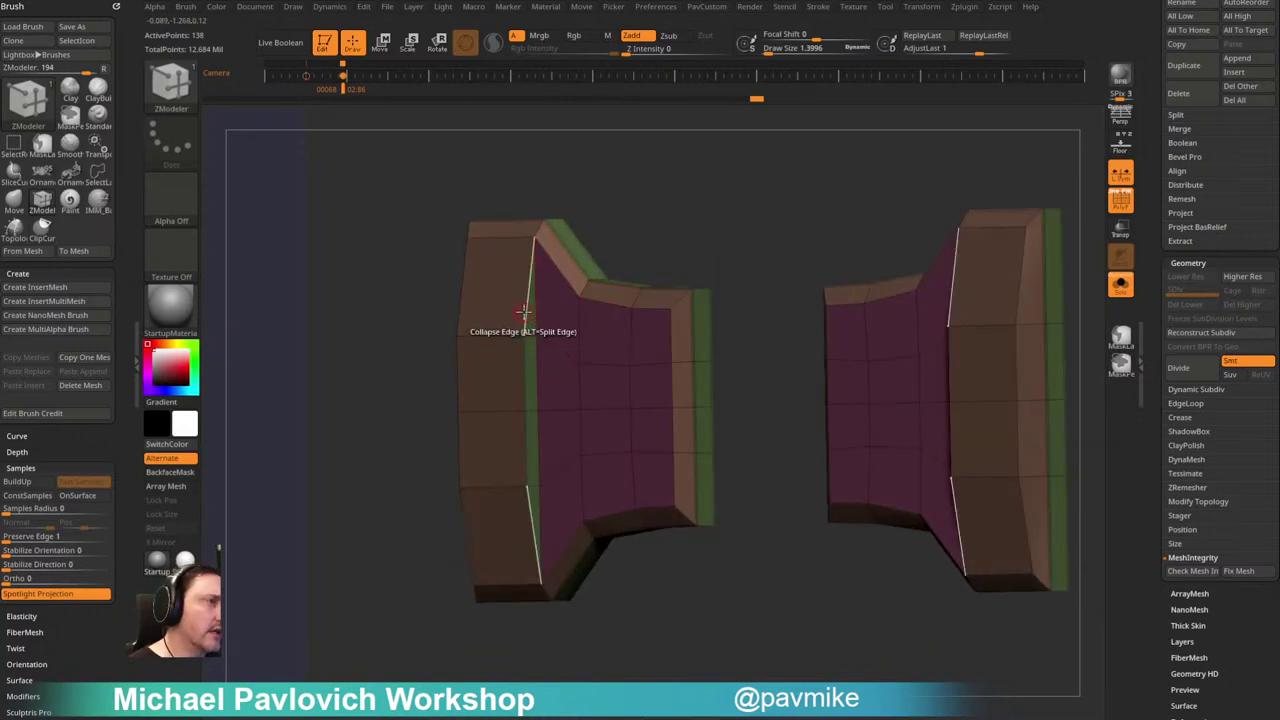
# Step: Mask the raised ends' inner edge loops using ZModeler's Mask edge action with the EdgeLoop Complete target, and invert the mask
pyautogui.press('space')
pyautogui.click(490, 367)
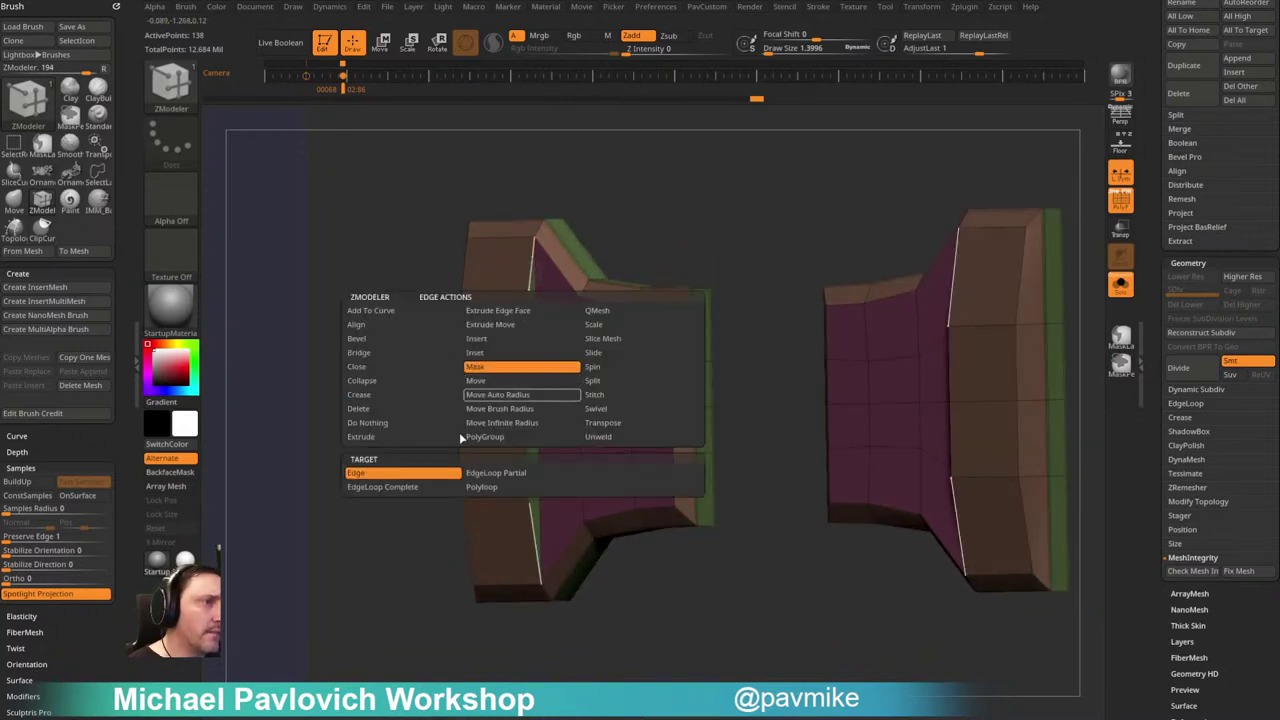
pyautogui.click(428, 487)
pyautogui.click(526, 320)
pyautogui.keyDown('ctrl'); pyautogui.click(681, 185); pyautogui.keyUp('ctrl')
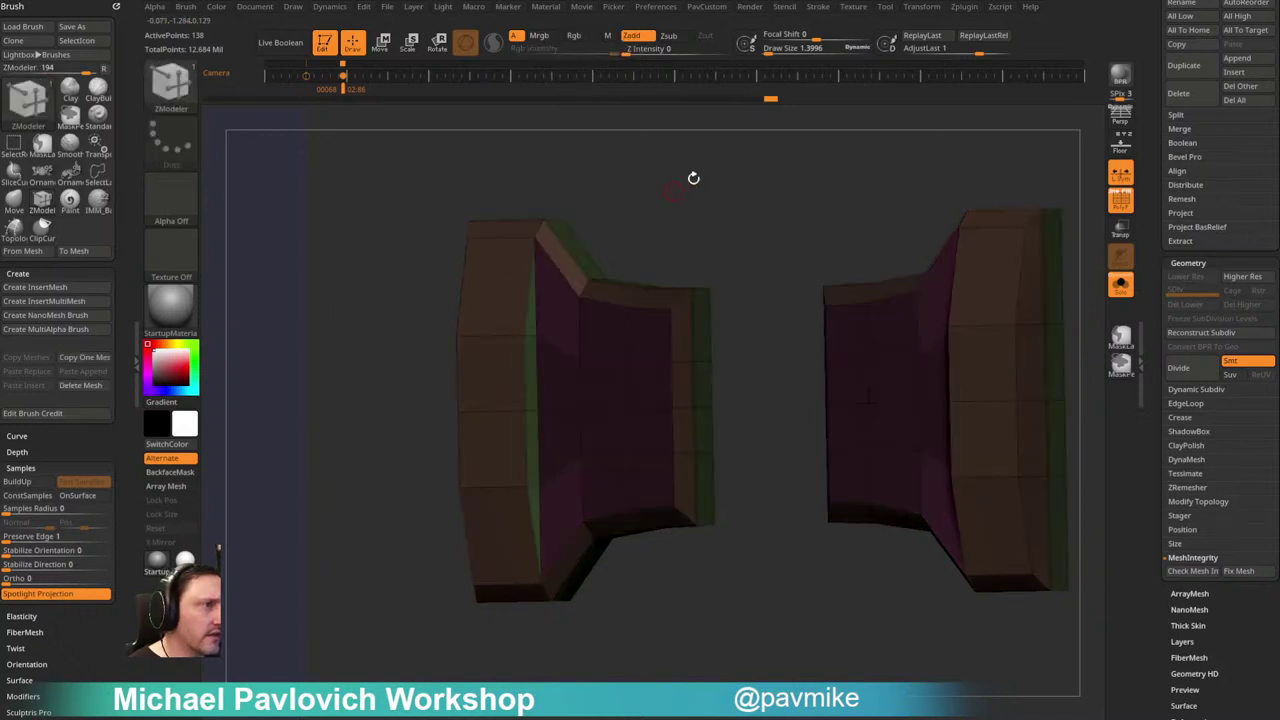
# Step: Nudge the unmasked inner edge loops of the raised ends slightly along X with the gizmo, and clear the mask
pyautogui.keyDown('shift'); pyautogui.moveTo(683, 183); pyautogui.dragTo(640, 250); pyautogui.keyUp('shift')
pyautogui.press('w')
pyautogui.moveTo(508, 326); pyautogui.dragTo(512, 332)
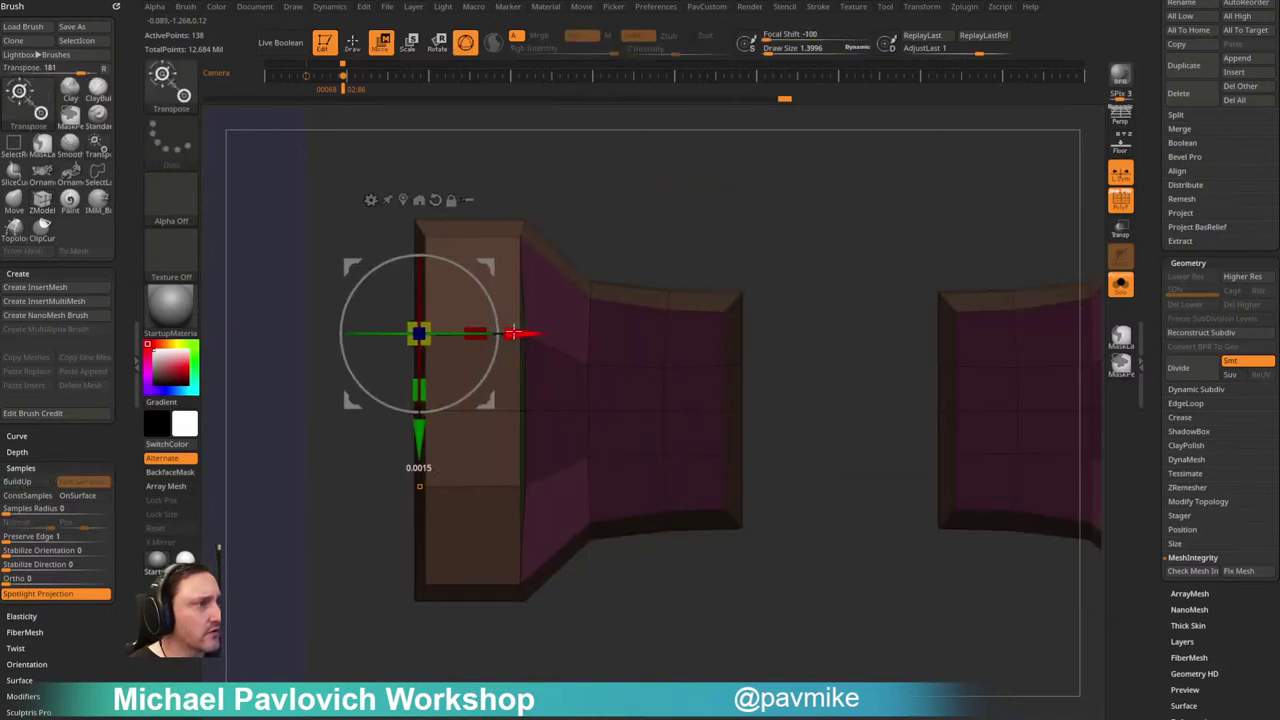
pyautogui.keyDown('ctrl'); pyautogui.moveTo(714, 234); pyautogui.dragTo(697, 198); pyautogui.keyUp('ctrl')
pyautogui.press('q')
pyautogui.keyDown('alt'); pyautogui.moveTo(695, 195); pyautogui.dragTo(705, 205); pyautogui.keyUp('alt')
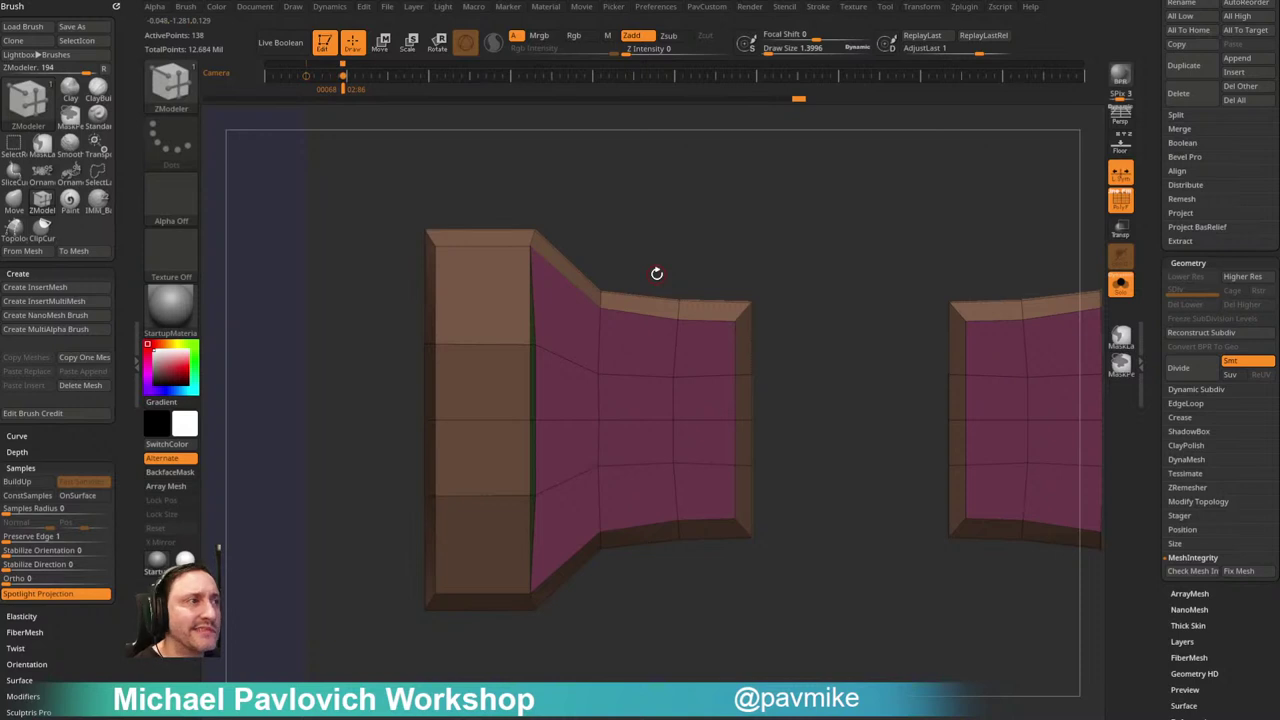
# Step: Reduce the ZModeler brush's draw size to 1
pyautogui.moveTo(791, 223); pyautogui.dragTo(780, 217)
pyautogui.press('s')
pyautogui.moveTo(630, 370); pyautogui.dragTo(617, 370)
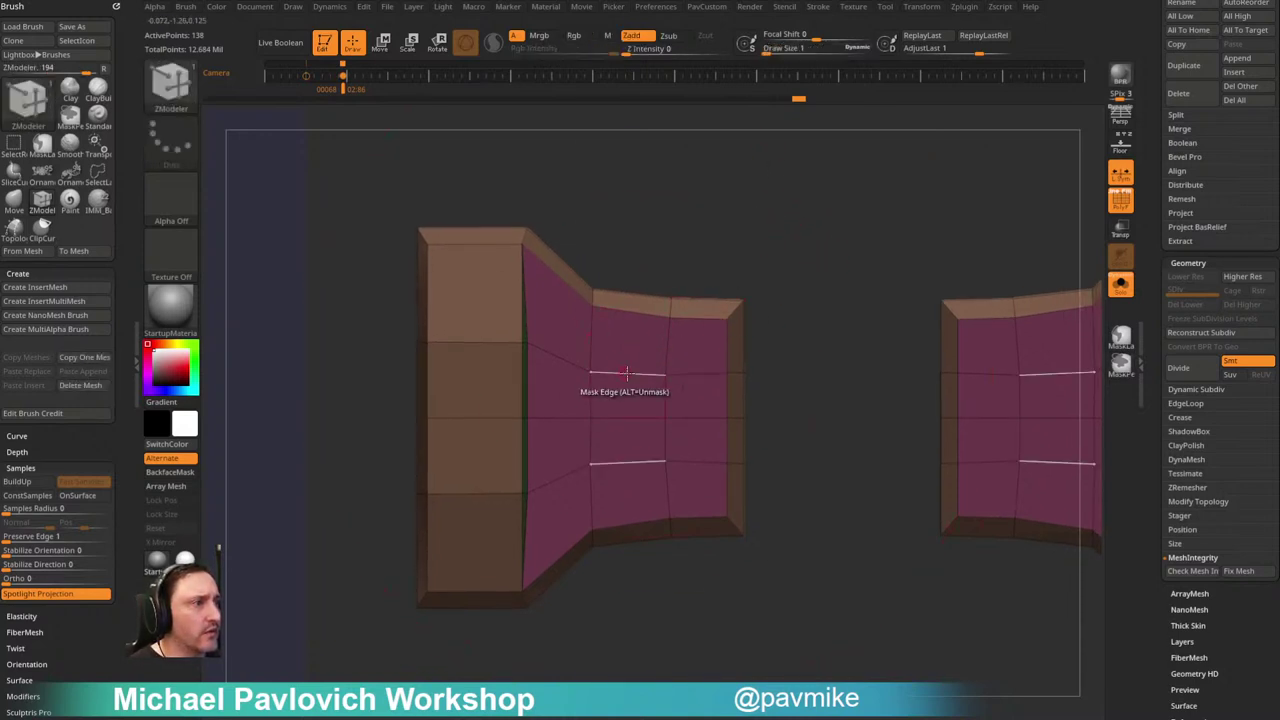
pyautogui.moveTo(766, 278); pyautogui.dragTo(747, 276)
pyautogui.press('s')
pyautogui.moveTo(751, 283); pyautogui.dragTo(756, 283)
# Step: Duplicate the buckle subtool, isolate the recessed inner front faces in the copy, and delete its hidden geometry
pyautogui.moveTo(1143, 261); pyautogui.dragTo(1143, 369)
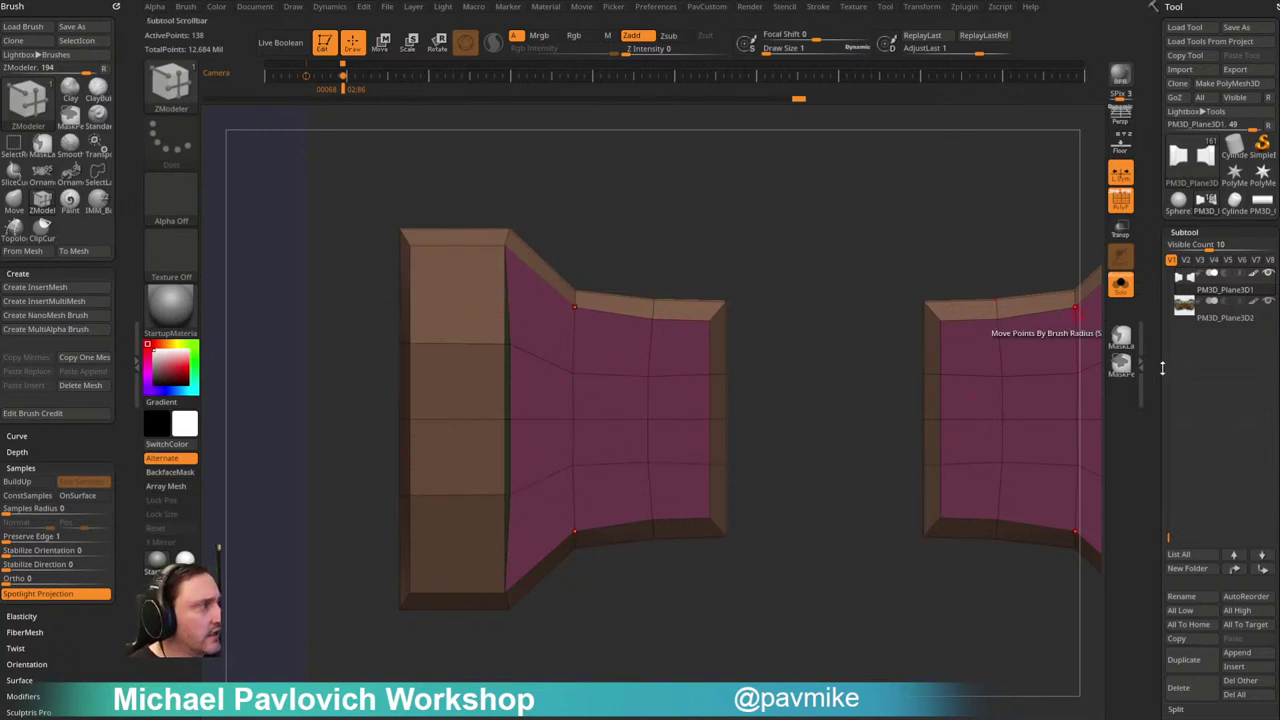
pyautogui.scroll(-3, 1175, 420)
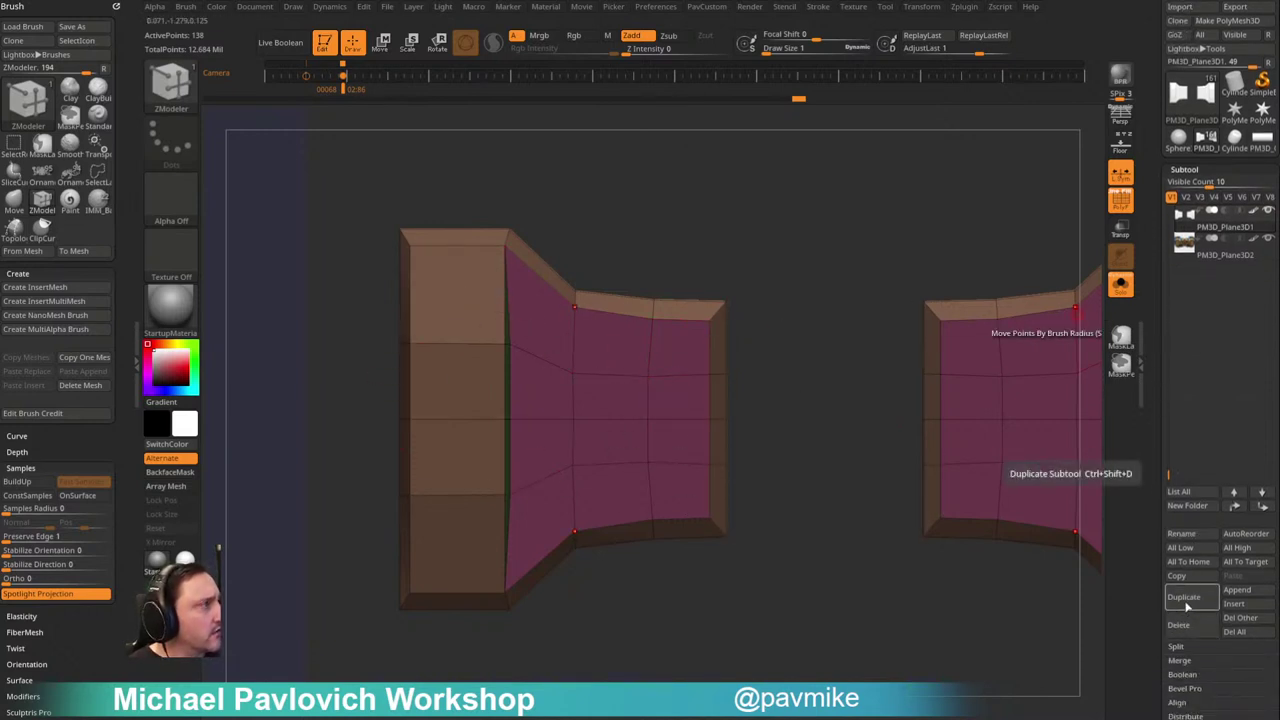
pyautogui.click(1189, 604)
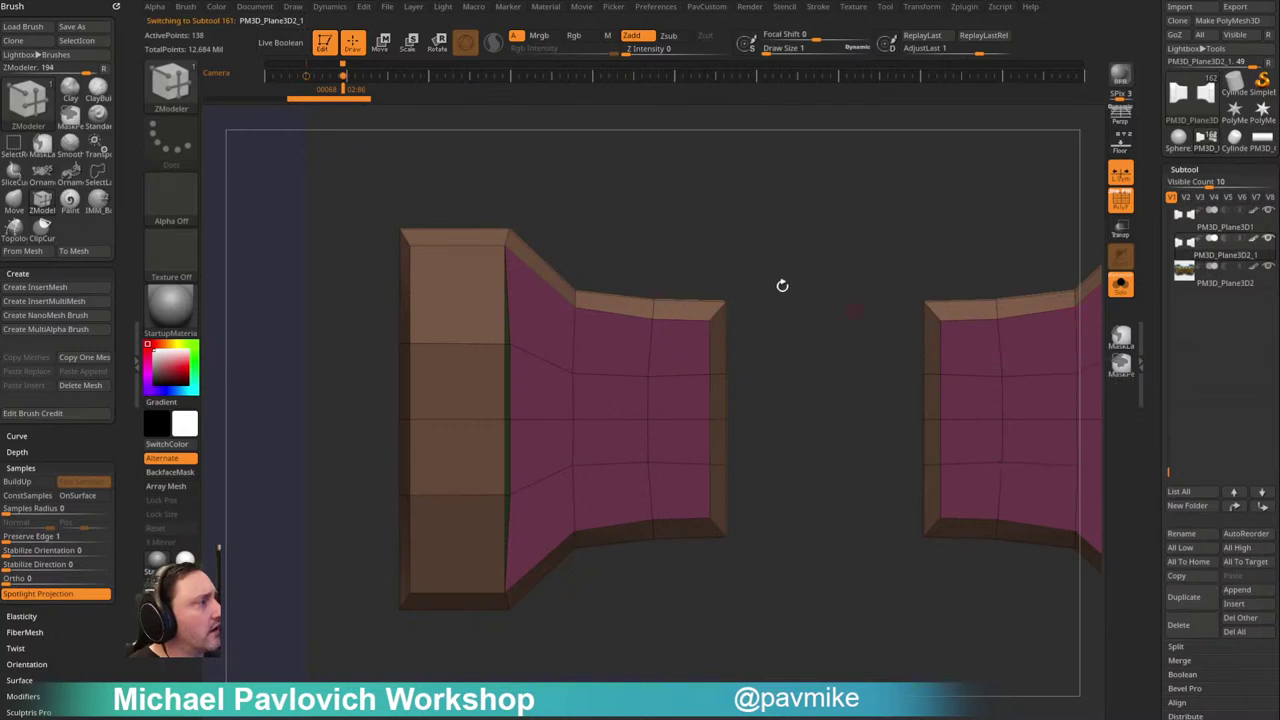
pyautogui.moveTo(743, 198); pyautogui.dragTo(753, 197)
pyautogui.keyDown('ctrl'); pyautogui.keyDown('shift'); pyautogui.click(586, 373); pyautogui.keyUp('shift'); pyautogui.keyUp('ctrl')
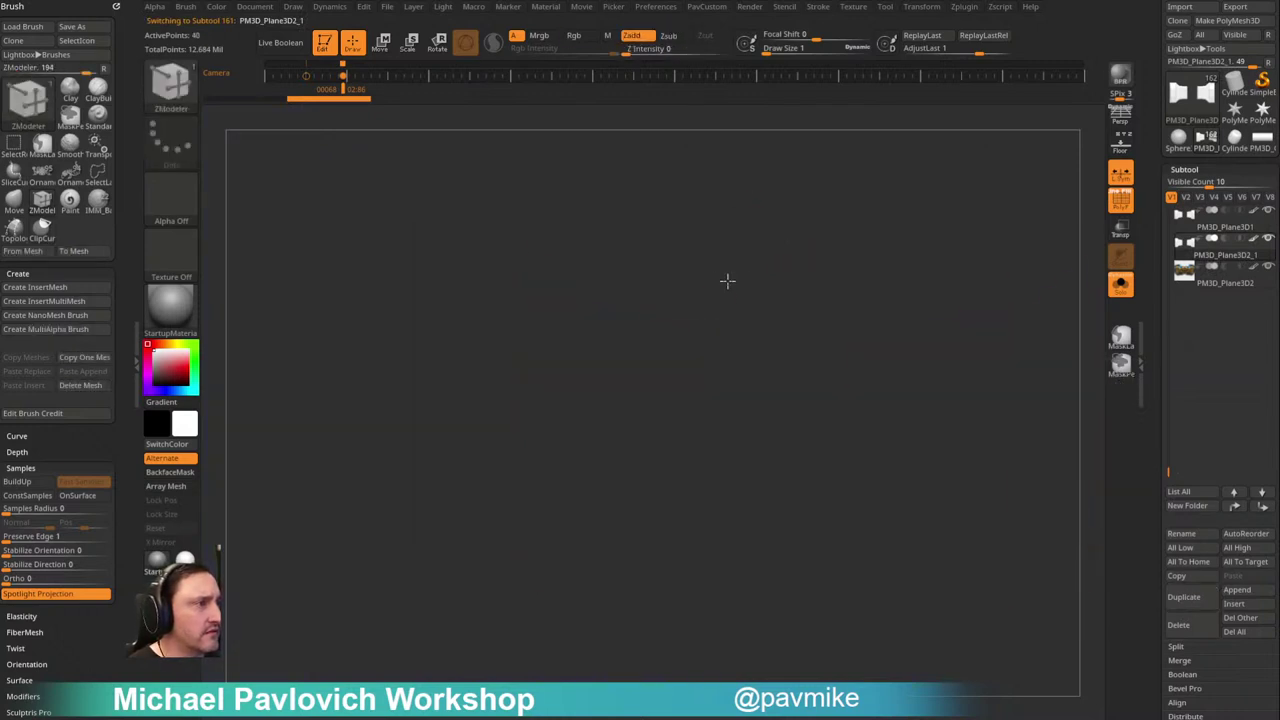
pyautogui.press('2')
pyautogui.click(771, 326)
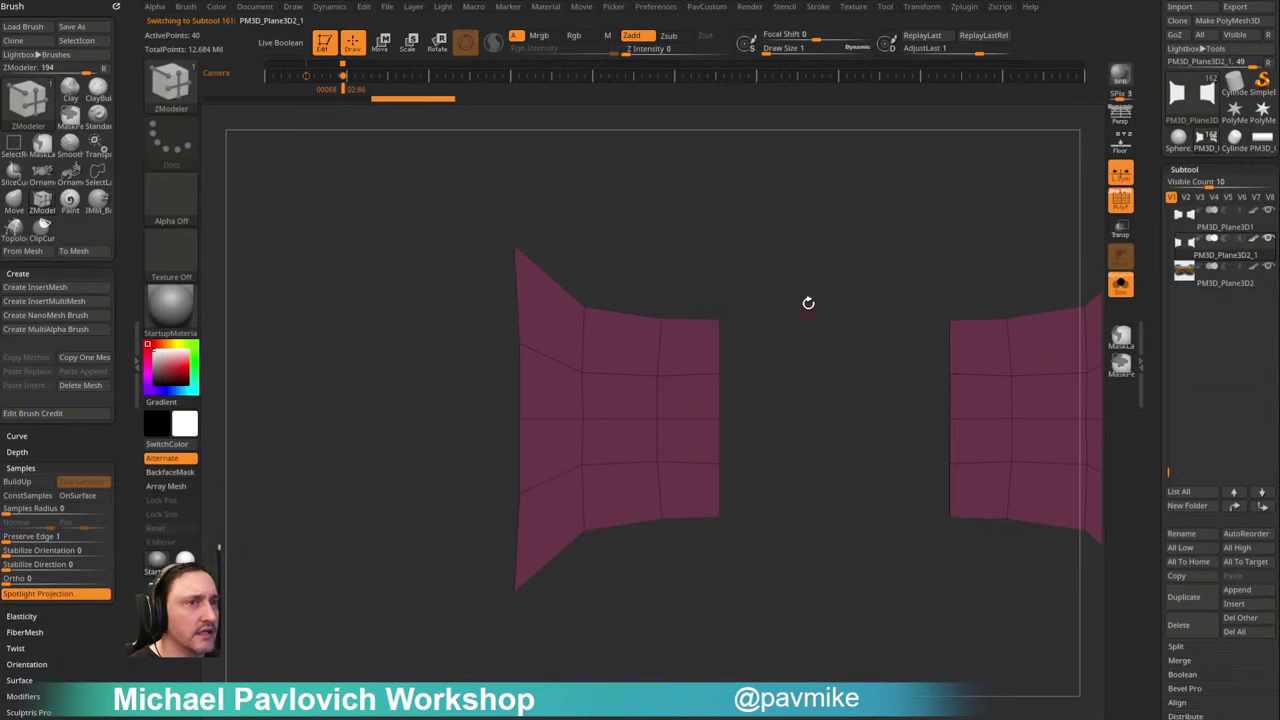
pyautogui.moveTo(809, 306); pyautogui.dragTo(806, 281)
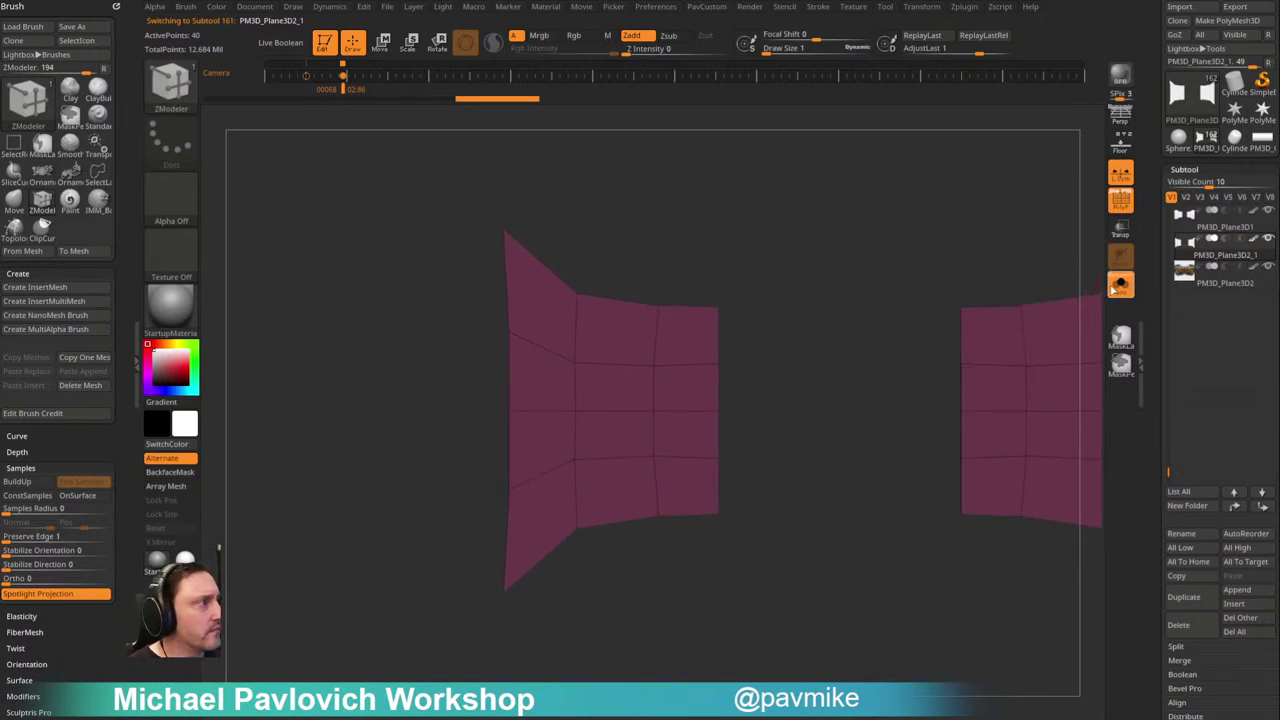
# Step: Show all subtools again, centre the gizmo between the duplicated inner panels, and scale the panels shorter along Y
pyautogui.click(1120, 285)
pyautogui.press('w')
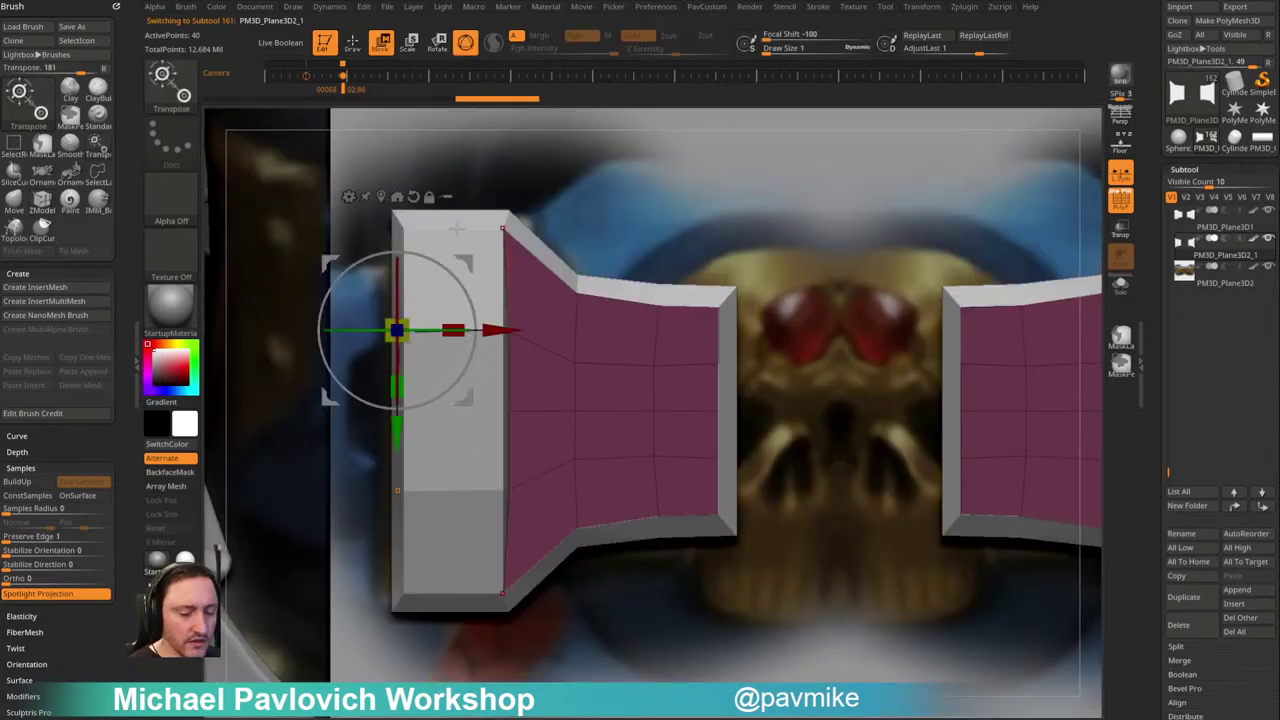
pyautogui.keyDown('alt'); pyautogui.click(413, 196); pyautogui.keyUp('alt')
pyautogui.keyDown('alt'); pyautogui.click(381, 196); pyautogui.keyUp('alt')
pyautogui.moveTo(839, 353); pyautogui.dragTo(840, 426)
pyautogui.press('q')
# Step: Give the duplicated inner panels thickness by extruding their front faces forward with QMesh Polygroup All
pyautogui.moveTo(838, 250); pyautogui.dragTo(772, 242, button='right')
pyautogui.moveTo(772, 241); pyautogui.dragTo(663, 389)
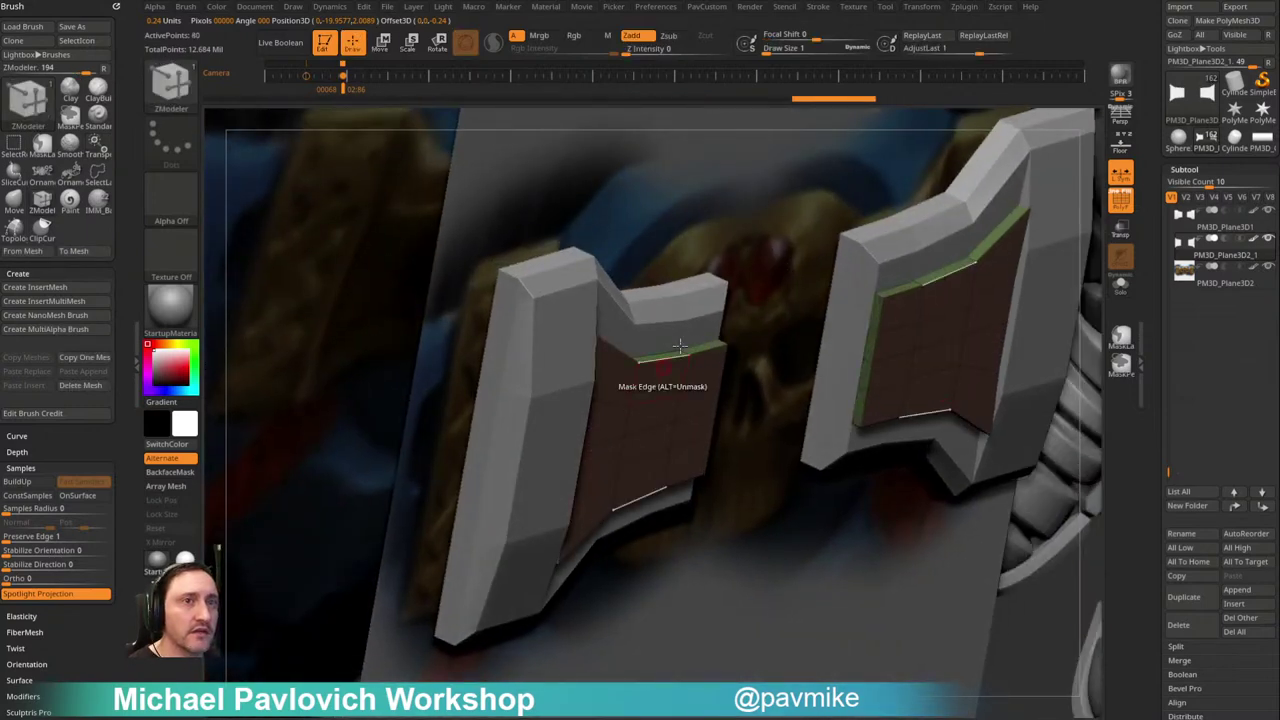
pyautogui.moveTo(772, 342); pyautogui.dragTo(712, 290)
pyautogui.keyDown('shift'); pyautogui.moveTo(712, 290); pyautogui.dragTo(736, 280, button='right'); pyautogui.keyUp('shift')
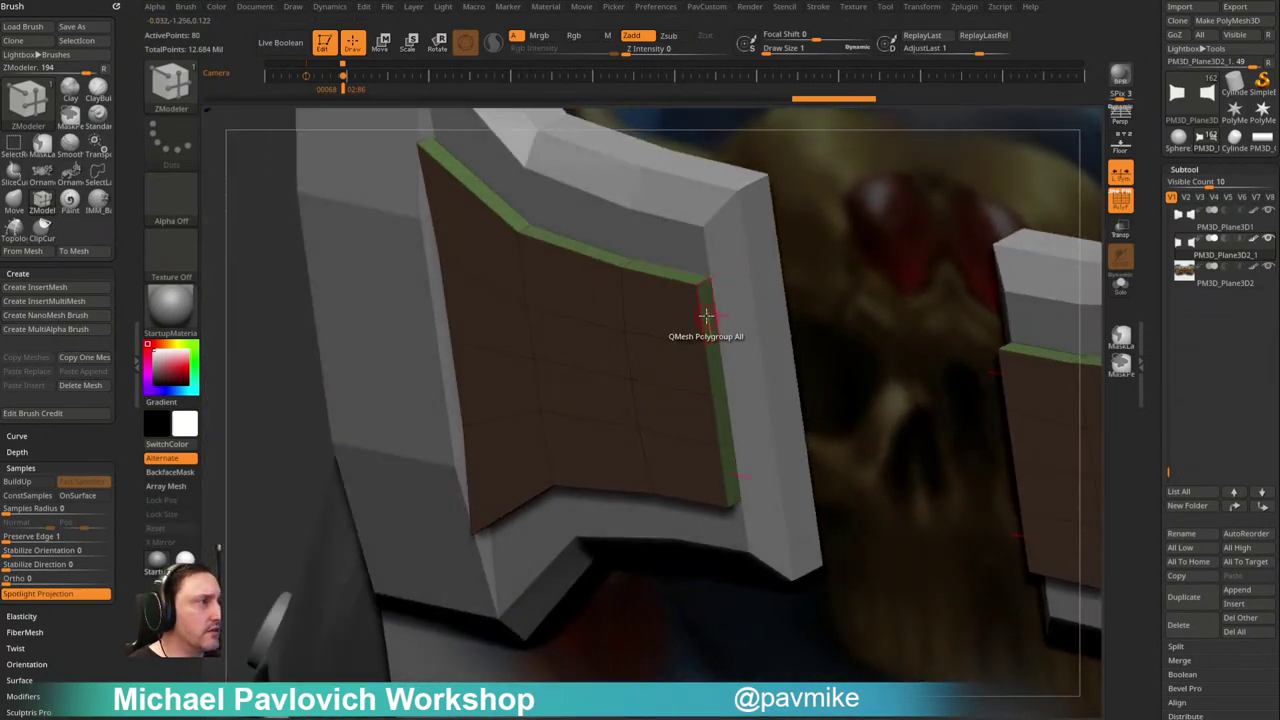
# Step: Try extruding the inner panels' side faces outward with QMesh Polygroup All, and undo the extrusion
pyautogui.moveTo(707, 315); pyautogui.dragTo(722, 322)
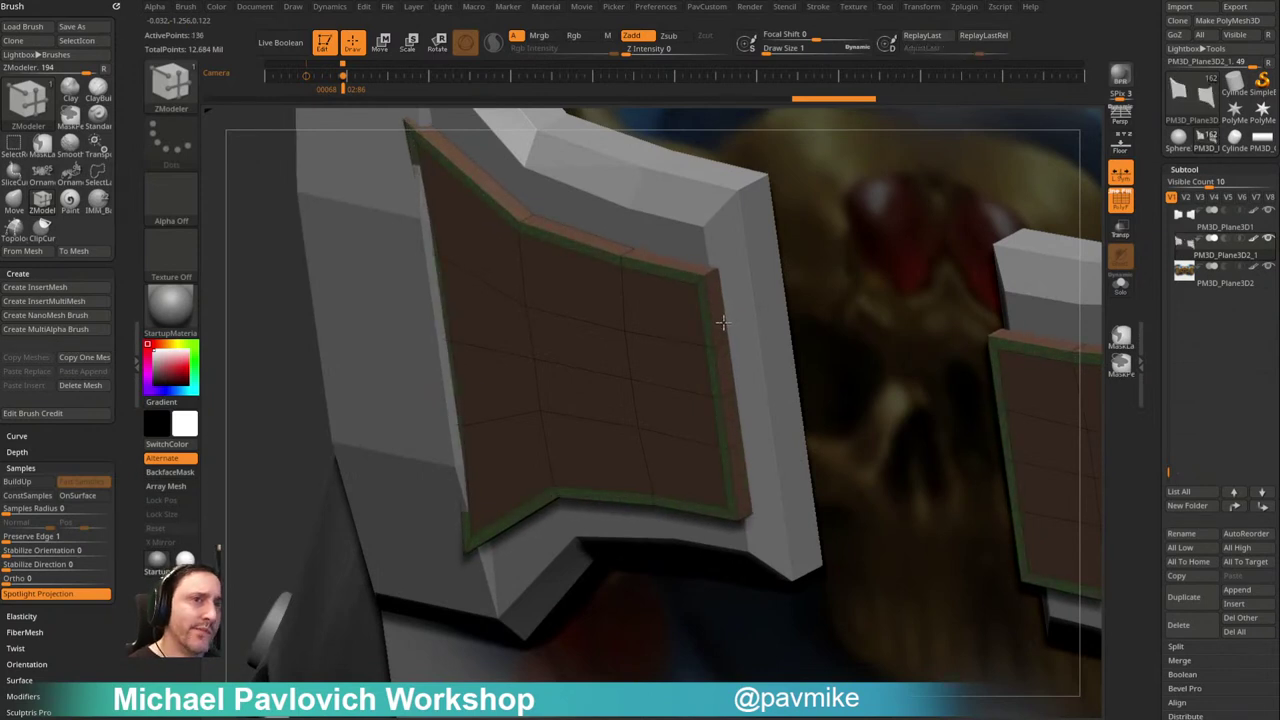
pyautogui.press('ctrl')
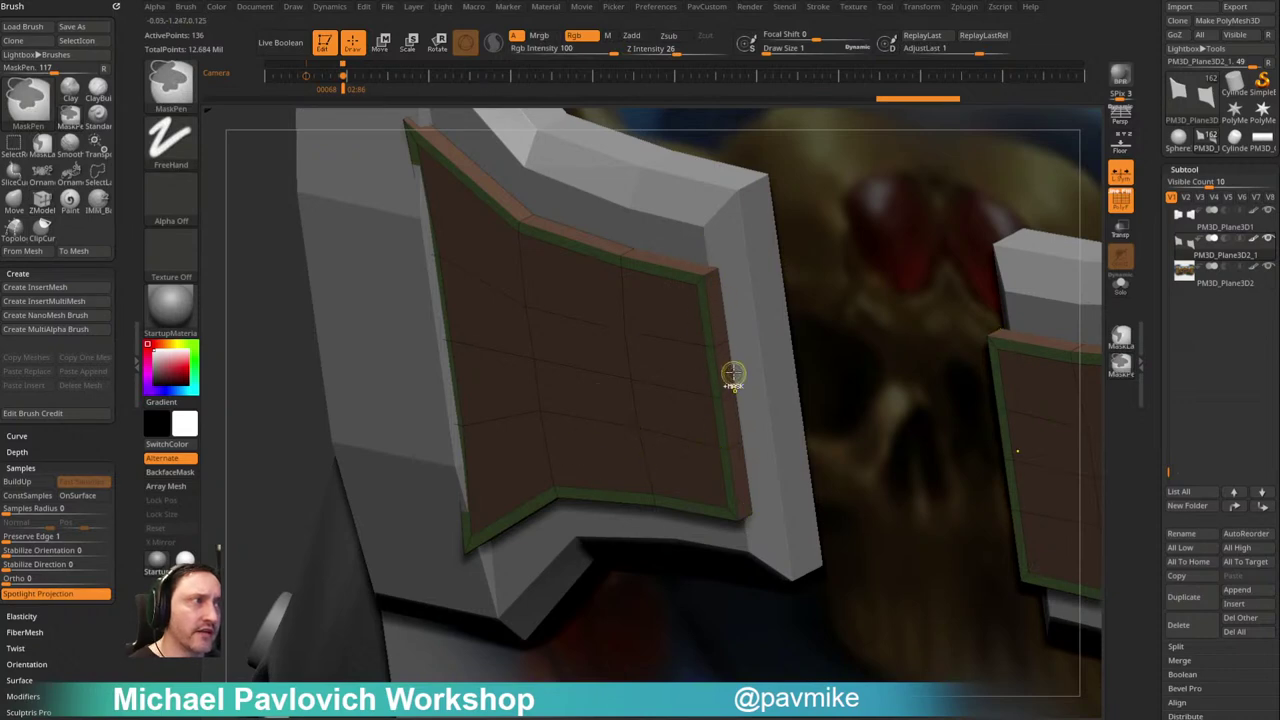
pyautogui.hotkey('ctrl', 'z')
pyautogui.moveTo(711, 333); pyautogui.dragTo(685, 324, button='right')
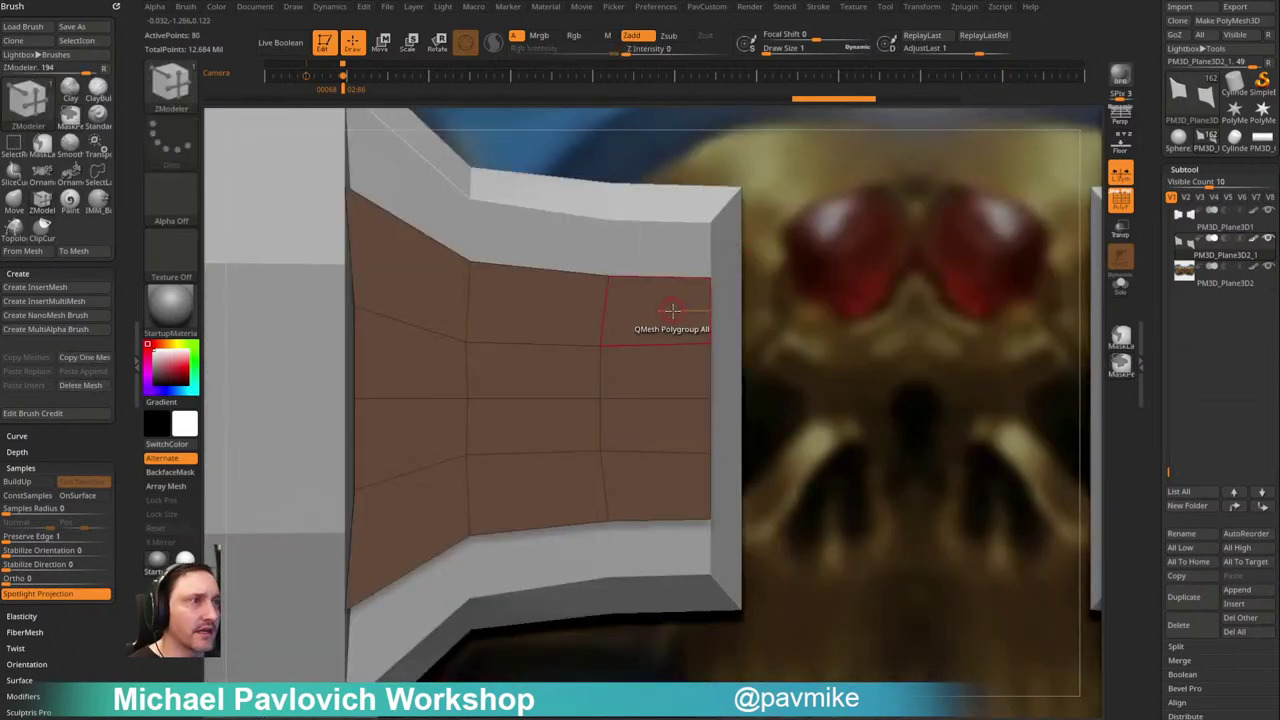
# Step: Mask all but the inner panels' outer ends and straighten those end edges along X with the gizmo
pyautogui.moveTo(764, 159)
pyautogui.keyDown('alt'); pyautogui.mouseDown(button='right')
pyautogui.moveTo(850, 154)
pyautogui.moveTo(680, 150)
pyautogui.mouseUp(button='right'); pyautogui.keyUp('alt')
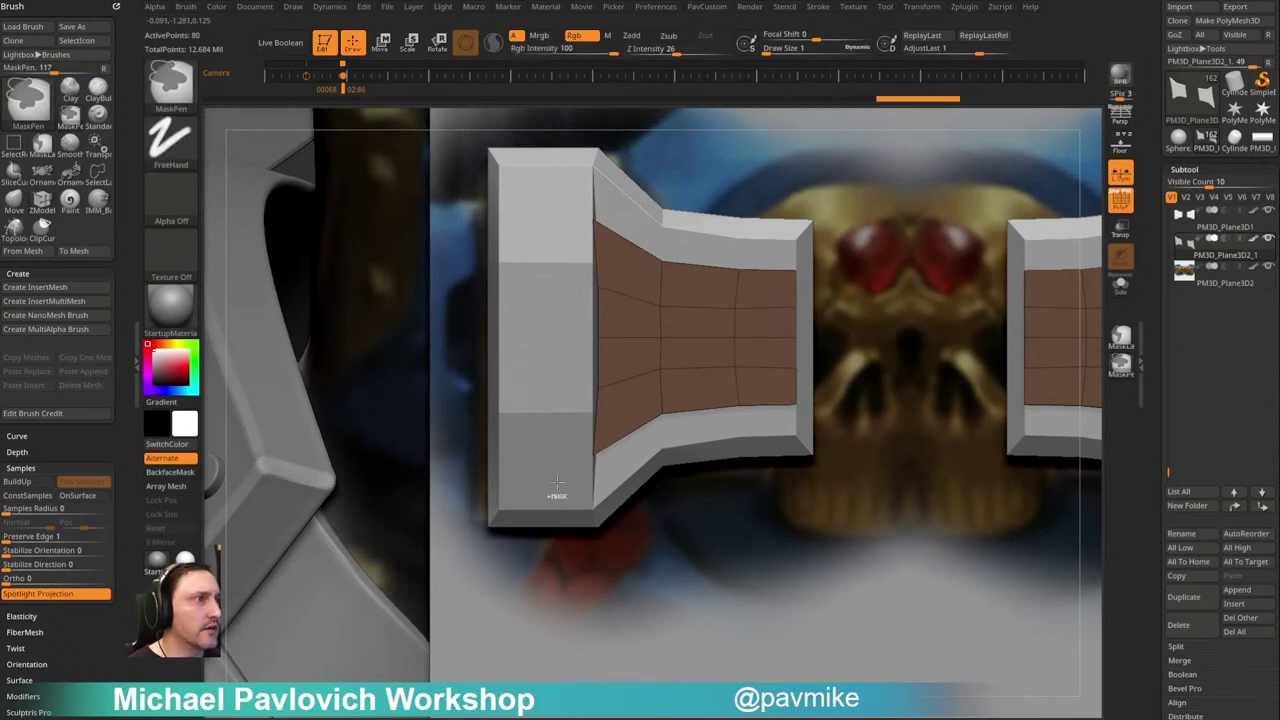
pyautogui.keyDown('ctrl'); pyautogui.keyDown('shift'); pyautogui.click(1049, 277); pyautogui.keyUp('shift'); pyautogui.keyUp('ctrl')
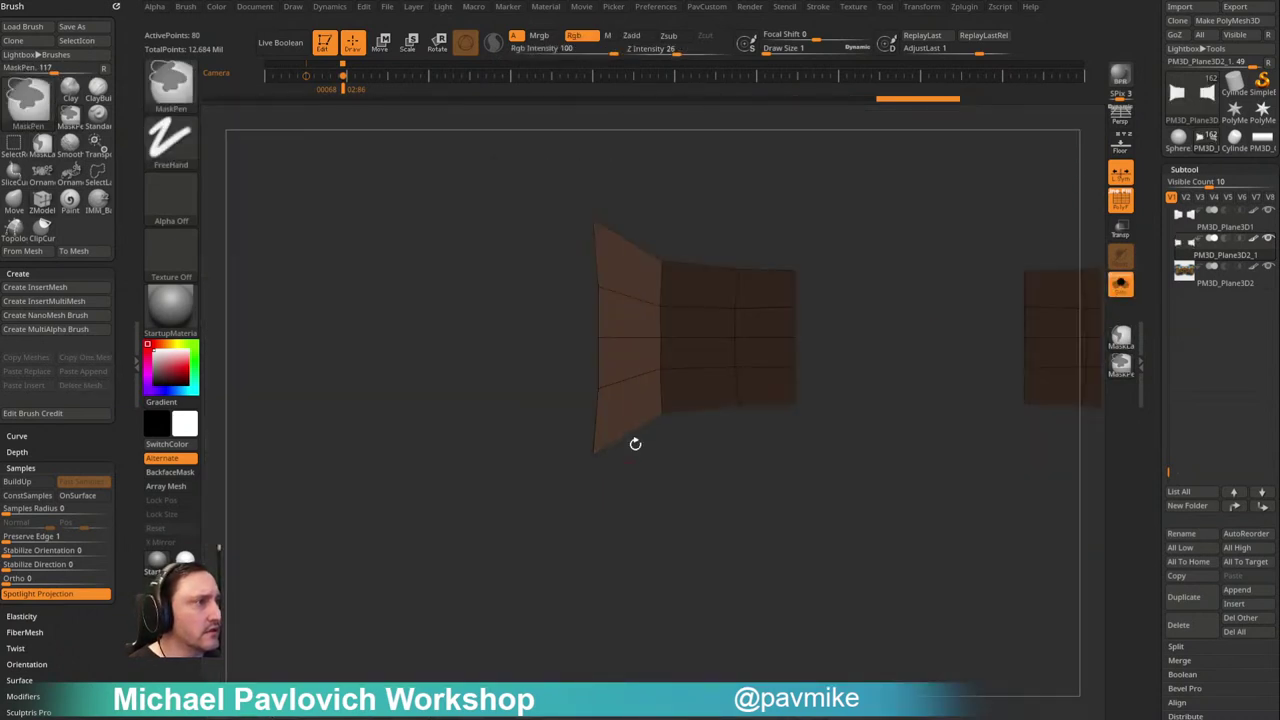
pyautogui.press('w')
pyautogui.keyDown('alt'); pyautogui.click(600, 337); pyautogui.keyUp('alt')
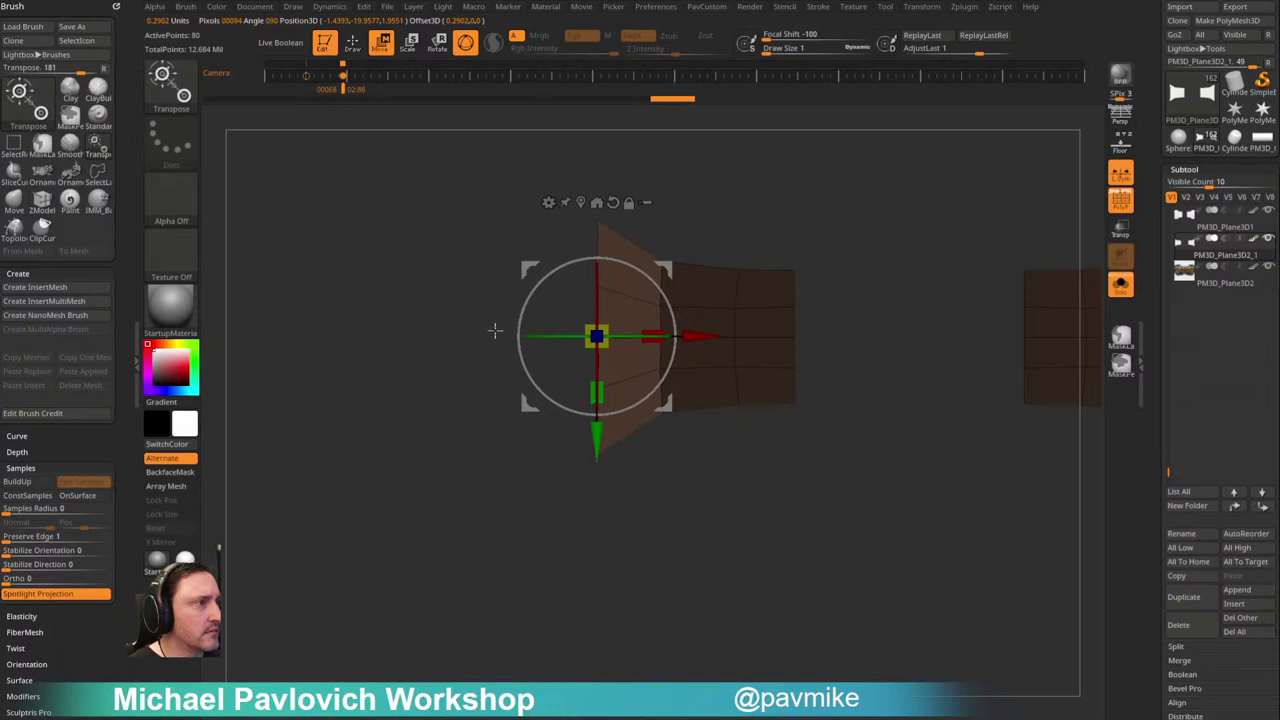
pyautogui.press('q')
pyautogui.keyDown('ctrl'); pyautogui.keyDown('shift'); pyautogui.click(855, 170); pyautogui.keyUp('shift'); pyautogui.keyUp('ctrl')
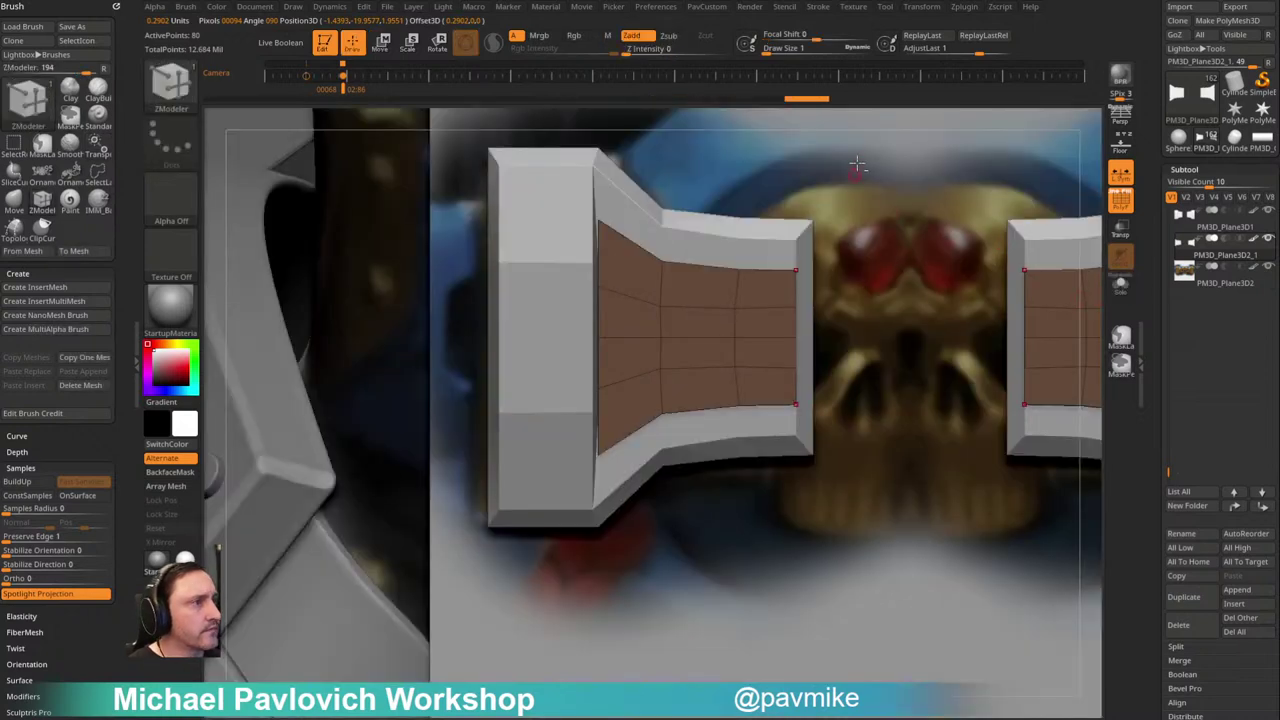
# Step: Isolate the inner panels and mask everything except their outer end points
pyautogui.click(1121, 286)
pyautogui.keyDown('ctrl'); pyautogui.moveTo(461, 155); pyautogui.dragTo(622, 543); pyautogui.keyUp('ctrl')
pyautogui.keyDown('ctrl'); pyautogui.click(622, 543); pyautogui.keyUp('ctrl')
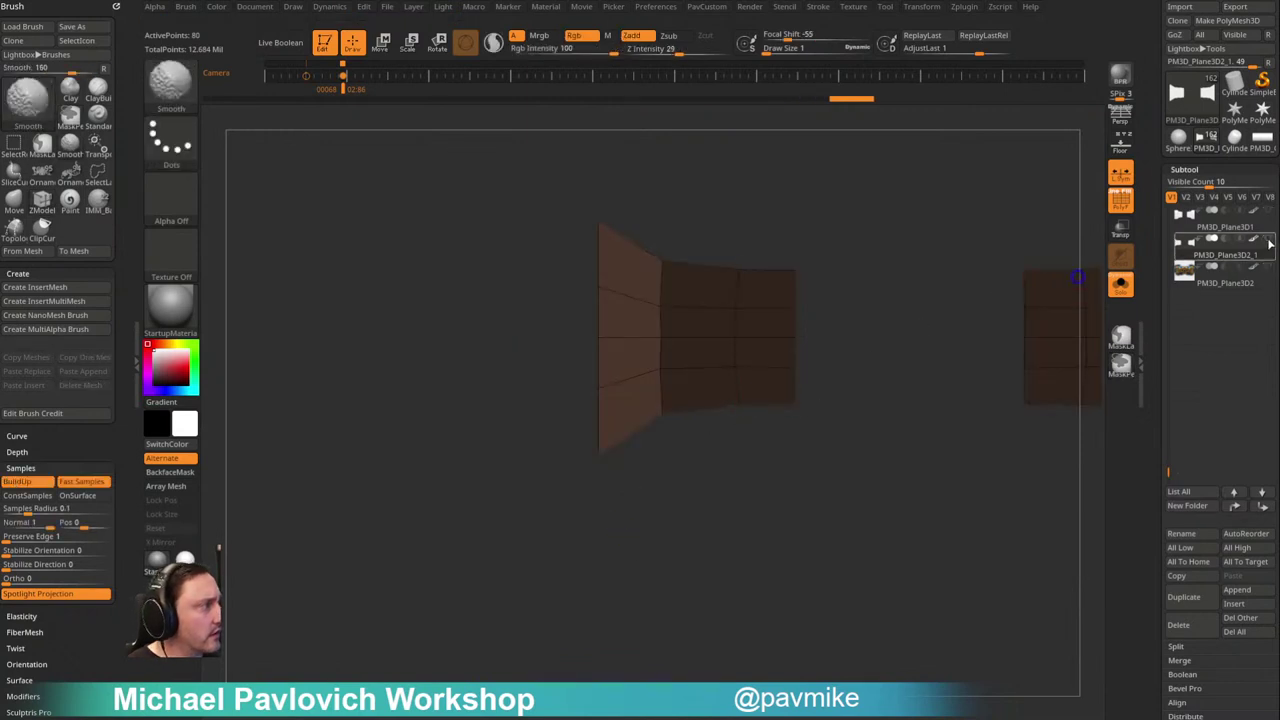
# Step: Show only the bevelled buckle frame together with the inner panels, hiding the reference plane and the other subtools
pyautogui.click(1258, 220)
pyautogui.keyDown('alt'); pyautogui.moveTo(899, 199); pyautogui.dragTo(920, 226, button='right'); pyautogui.keyUp('alt')
pyautogui.click(1121, 285)
pyautogui.keyDown('ctrl'); pyautogui.moveTo(366, 190); pyautogui.dragTo(600, 640); pyautogui.keyUp('ctrl')
pyautogui.keyDown('ctrl'); pyautogui.moveTo(813, 184); pyautogui.dragTo(822, 198); pyautogui.keyUp('ctrl')
pyautogui.keyDown('alt'); pyautogui.click(769, 318); pyautogui.keyUp('alt')
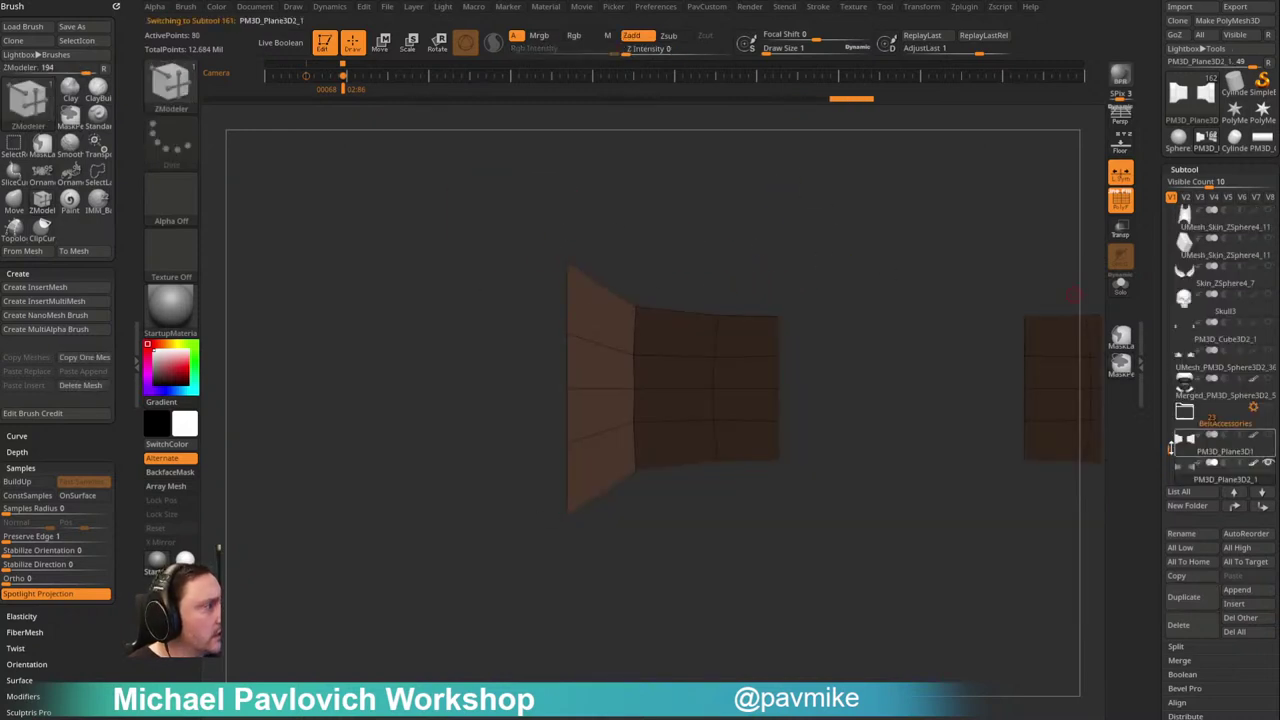
pyautogui.scroll(-4, 1176, 452)
pyautogui.click(1267, 325)
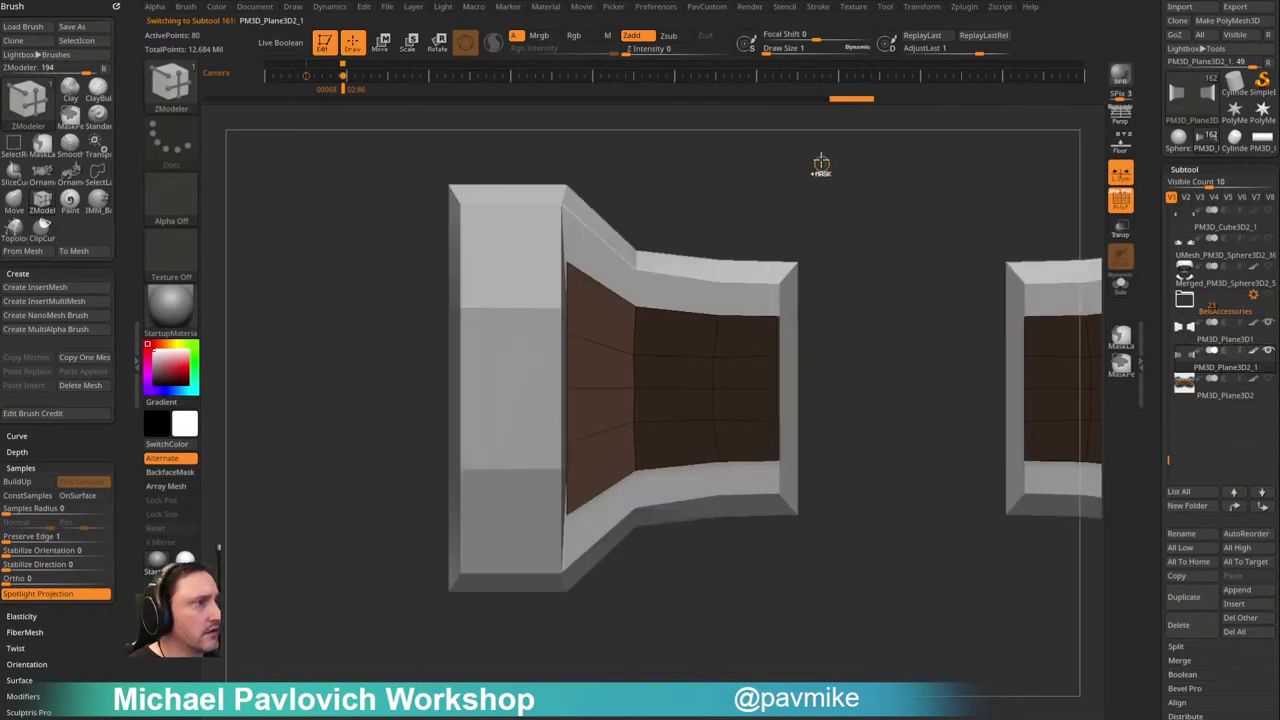
# Step: Move the inner panels' outer edges along X to meet the raised ends, clear the mask and return to ZModeler
pyautogui.keyDown('ctrl'); pyautogui.moveTo(822, 164); pyautogui.dragTo(839, 257); pyautogui.keyUp('ctrl')
pyautogui.keyDown('ctrl'); pyautogui.keyDown('alt'); pyautogui.moveTo(374, 200); pyautogui.dragTo(577, 634); pyautogui.keyUp('alt'); pyautogui.keyUp('ctrl')
pyautogui.press('w')
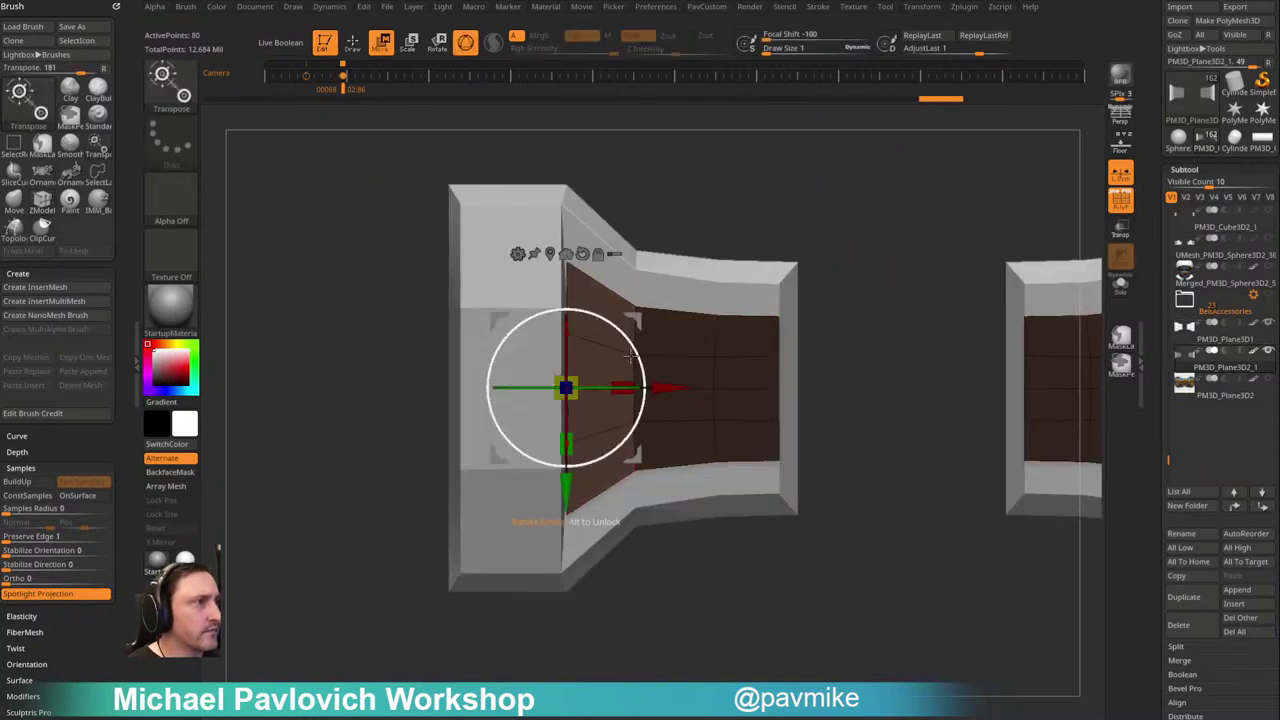
pyautogui.press('q')
pyautogui.press('b')
pyautogui.press('z')
pyautogui.press('m')
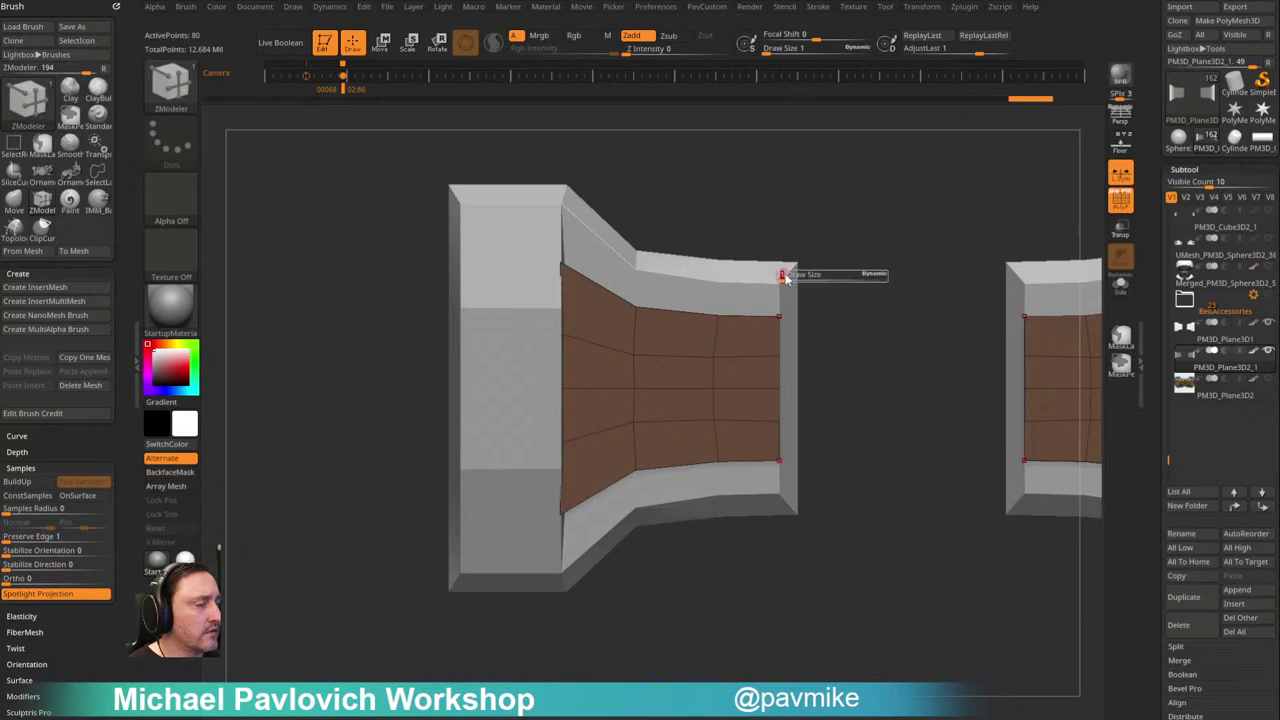
# Step: Inset the whole front polygroup of the inner panels with the ZModeler polygon action Inset, Polygroup All, to form a narrow border
pyautogui.press('b')
pyautogui.press('s')
pyautogui.press('t')
pyautogui.keyDown('alt'); pyautogui.moveTo(870, 250); pyautogui.dragTo(826, 246, button='right'); pyautogui.keyUp('alt')
pyautogui.moveTo(790, 315)
pyautogui.mouseDown()
pyautogui.moveTo(838, 288)
pyautogui.moveTo(851, 234)
pyautogui.mouseUp()
pyautogui.press('b')
pyautogui.press('z')
pyautogui.press('m')
pyautogui.press('space')
pyautogui.click(626, 263)
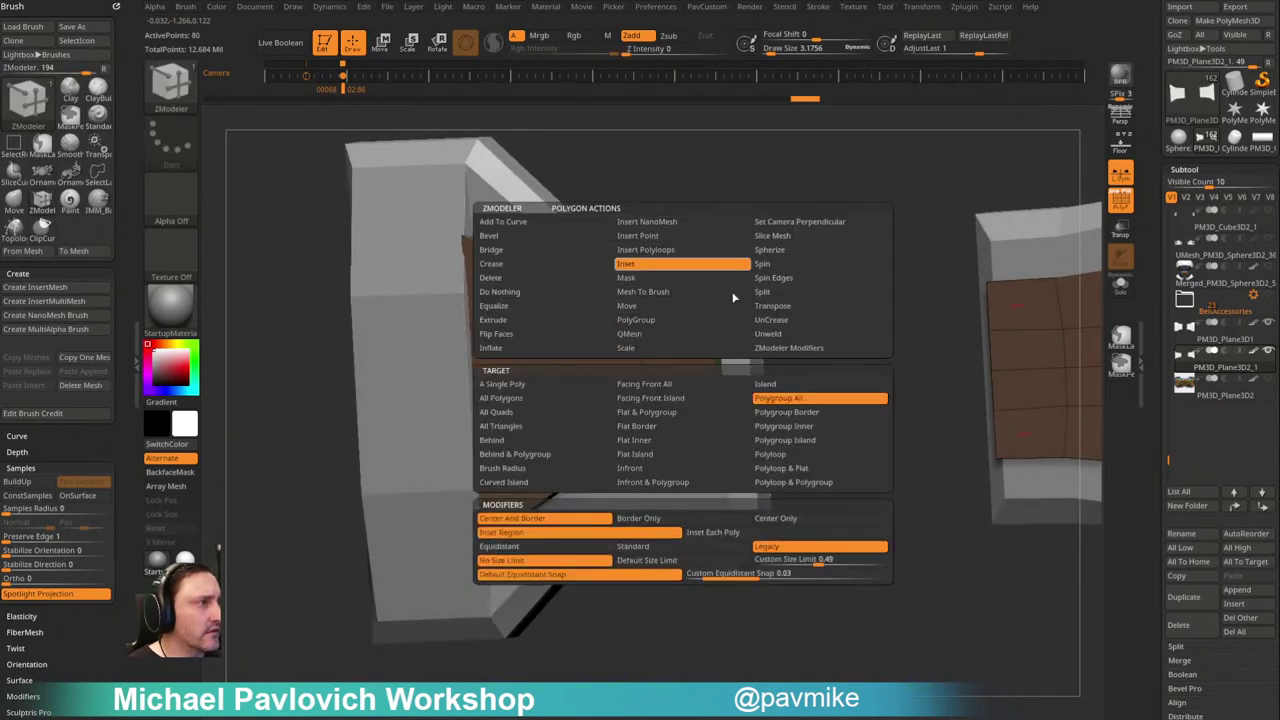
pyautogui.moveTo(671, 329); pyautogui.dragTo(669, 340)
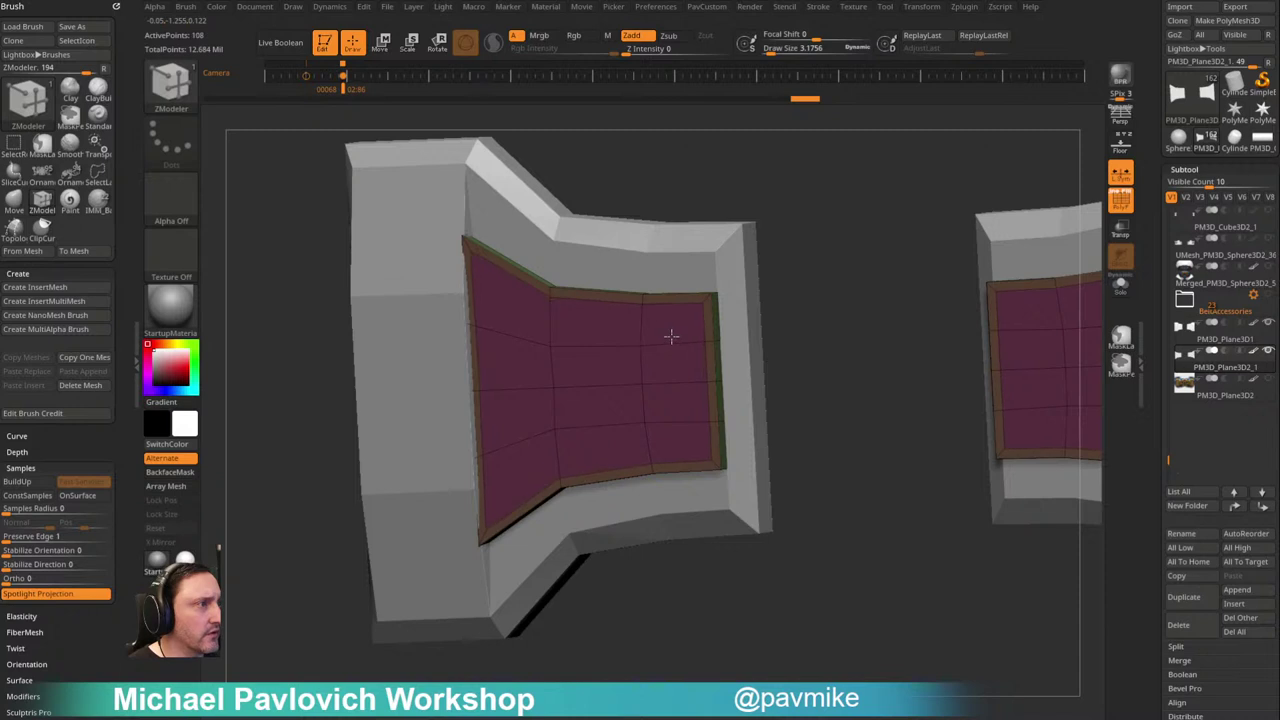
pyautogui.moveTo(840, 277); pyautogui.dragTo(903, 297)
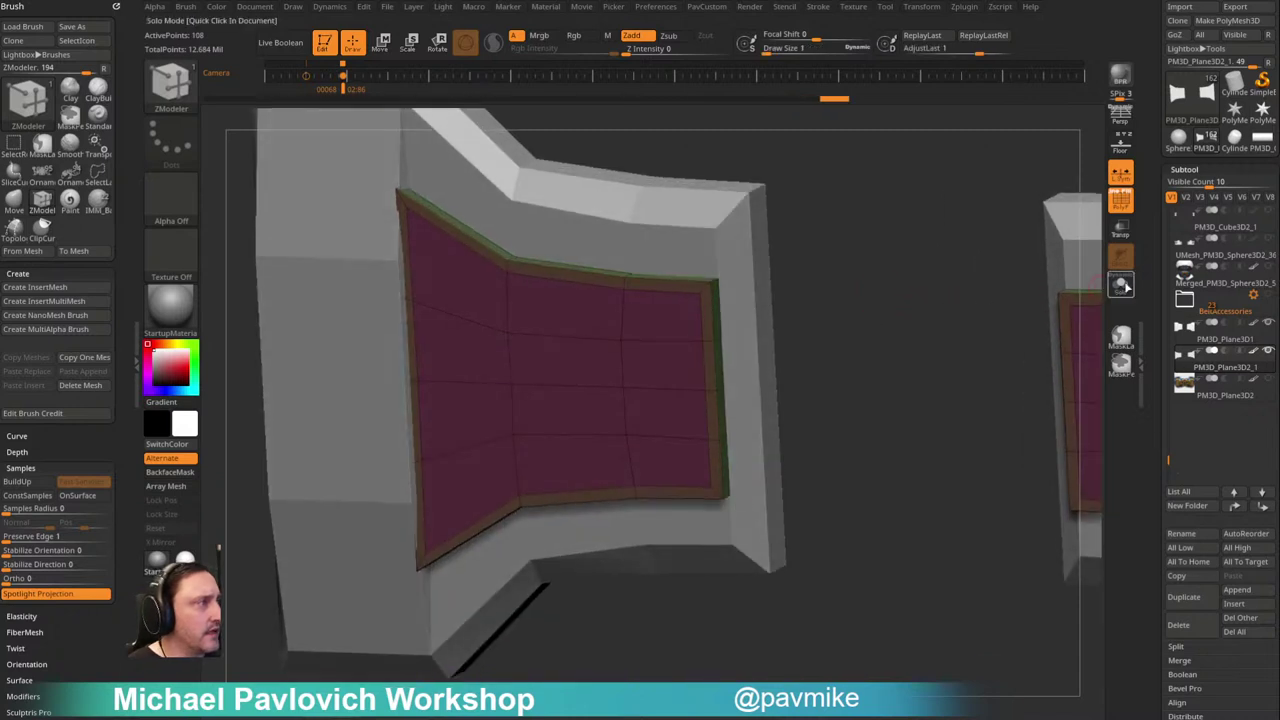
# Step: Isolate the inner panels and collapse their side polyloop with the ZModeler edge action so the front border becomes a bevel
pyautogui.click(1121, 284)
pyautogui.moveTo(985, 280); pyautogui.dragTo(937, 272)
pyautogui.press('space')
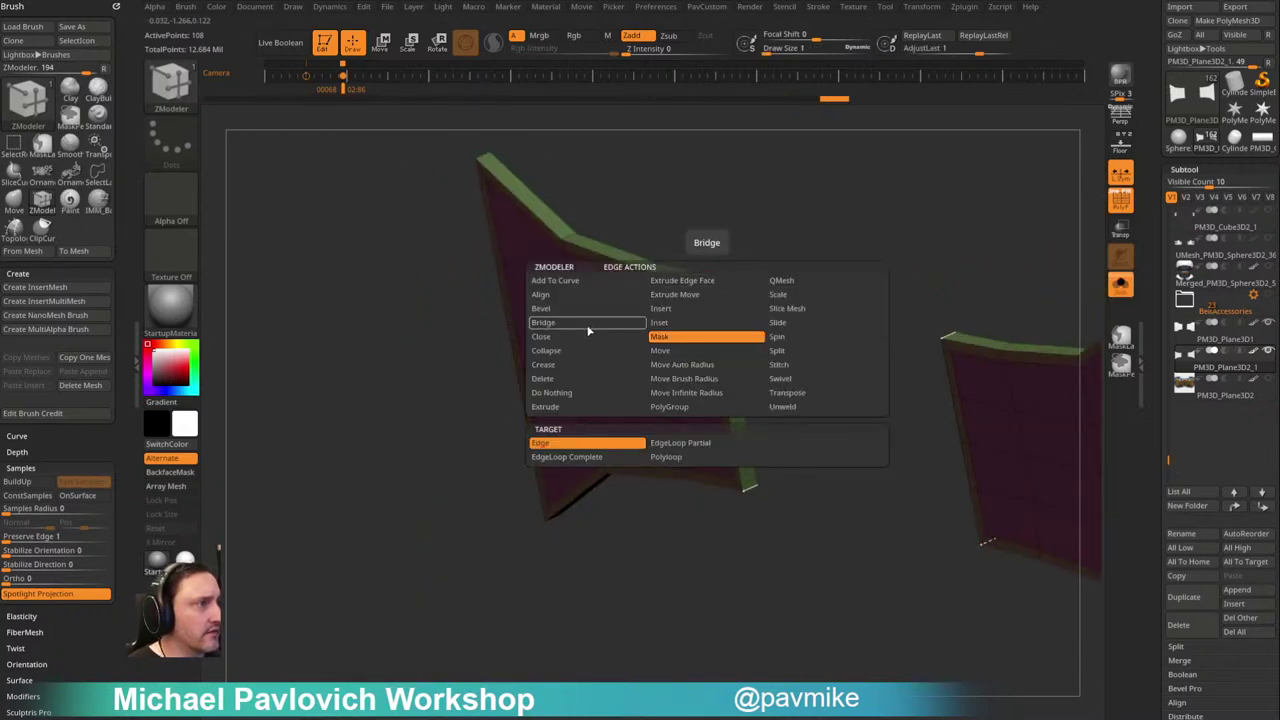
pyautogui.click(583, 352)
pyautogui.click(790, 441)
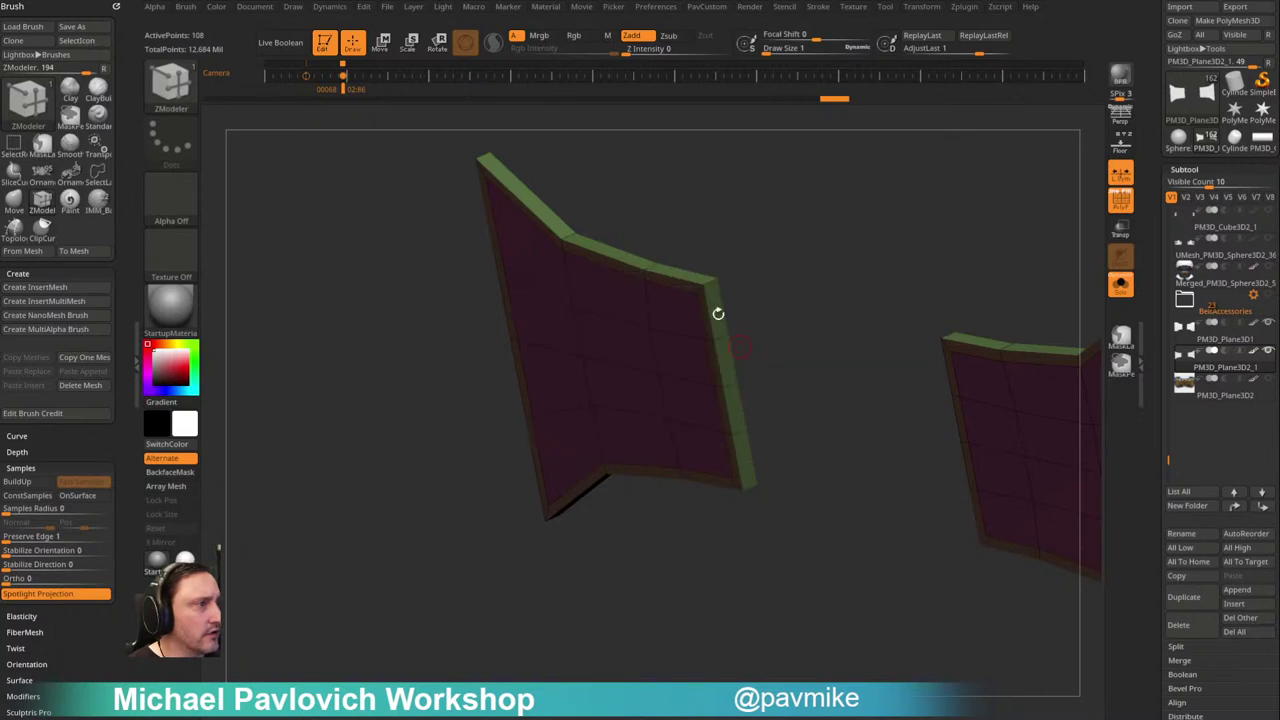
pyautogui.click(710, 281)
pyautogui.moveTo(723, 271); pyautogui.dragTo(834, 249)
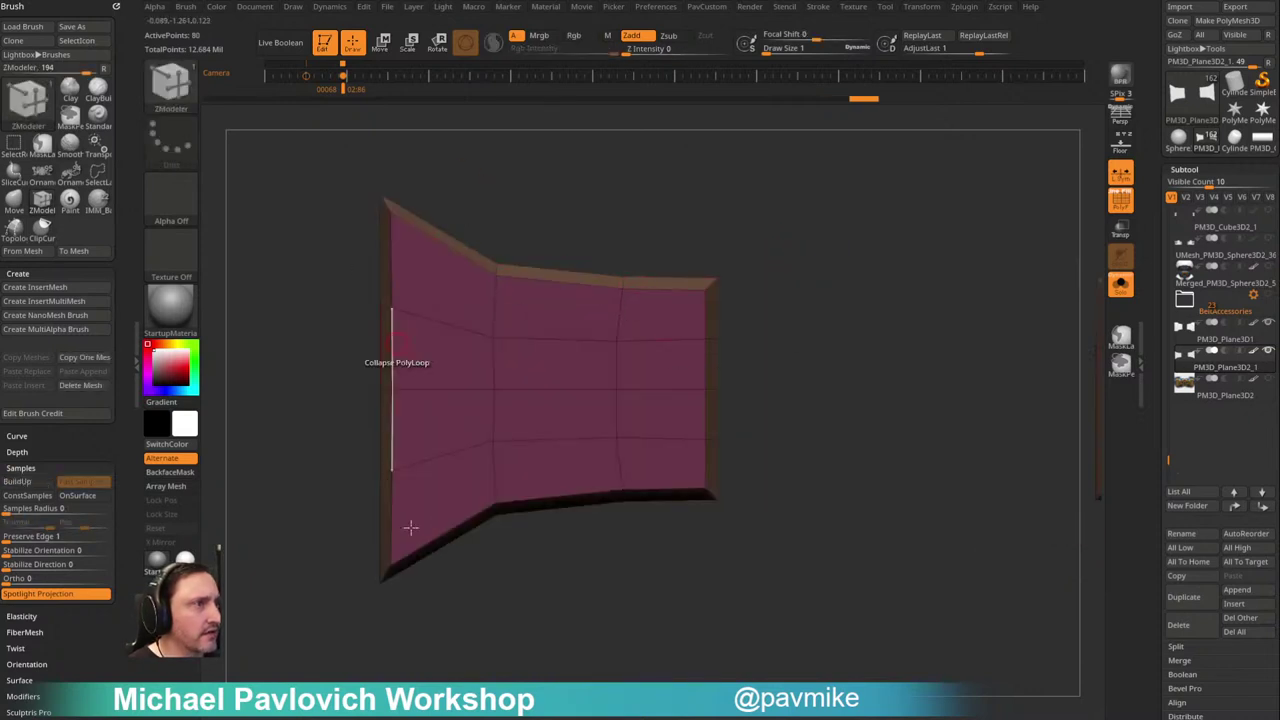
pyautogui.hotkey('shift', 'f')
pyautogui.moveTo(1046, 252)
pyautogui.mouseDown()
pyautogui.moveTo(925, 222)
pyautogui.moveTo(886, 191)
pyautogui.moveTo(871, 197)
pyautogui.moveTo(873, 185)
pyautogui.moveTo(856, 195)
pyautogui.mouseUp()
pyautogui.click(1120, 285)
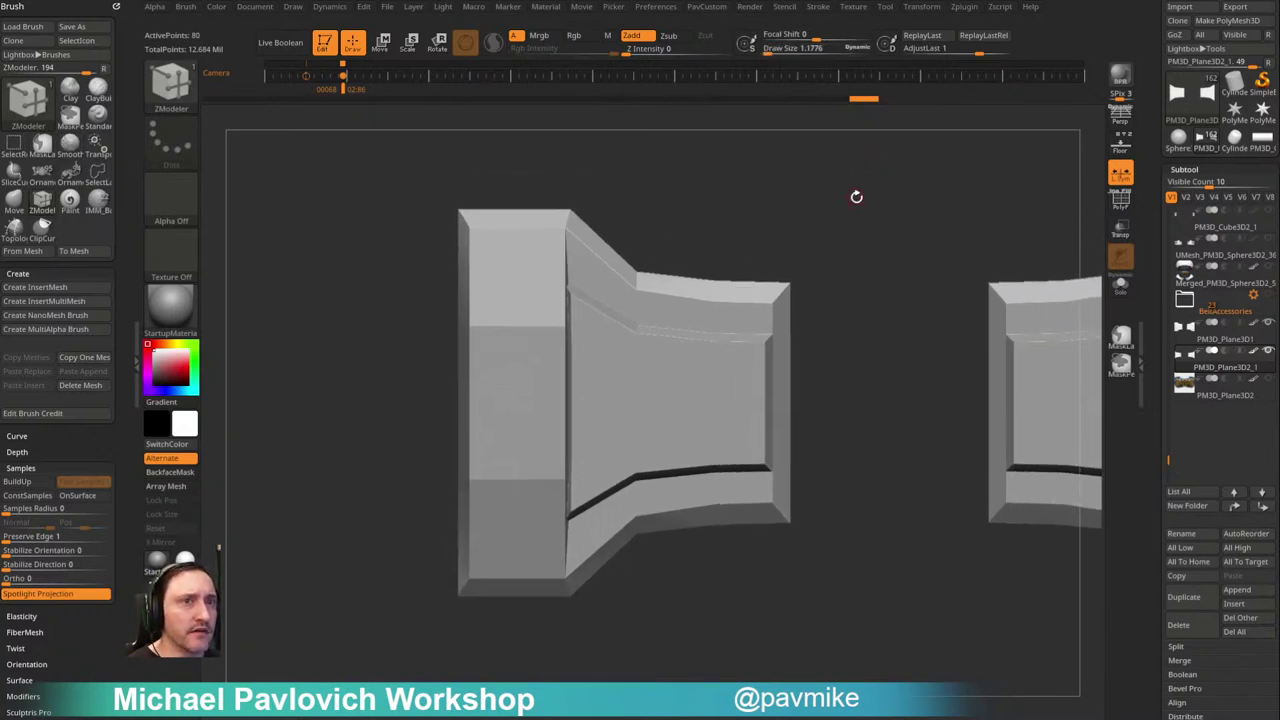
# Step: Mask all but the inner panels' outer end points and shift those edges along X against the raised ends
pyautogui.moveTo(843, 266); pyautogui.dragTo(797, 267)
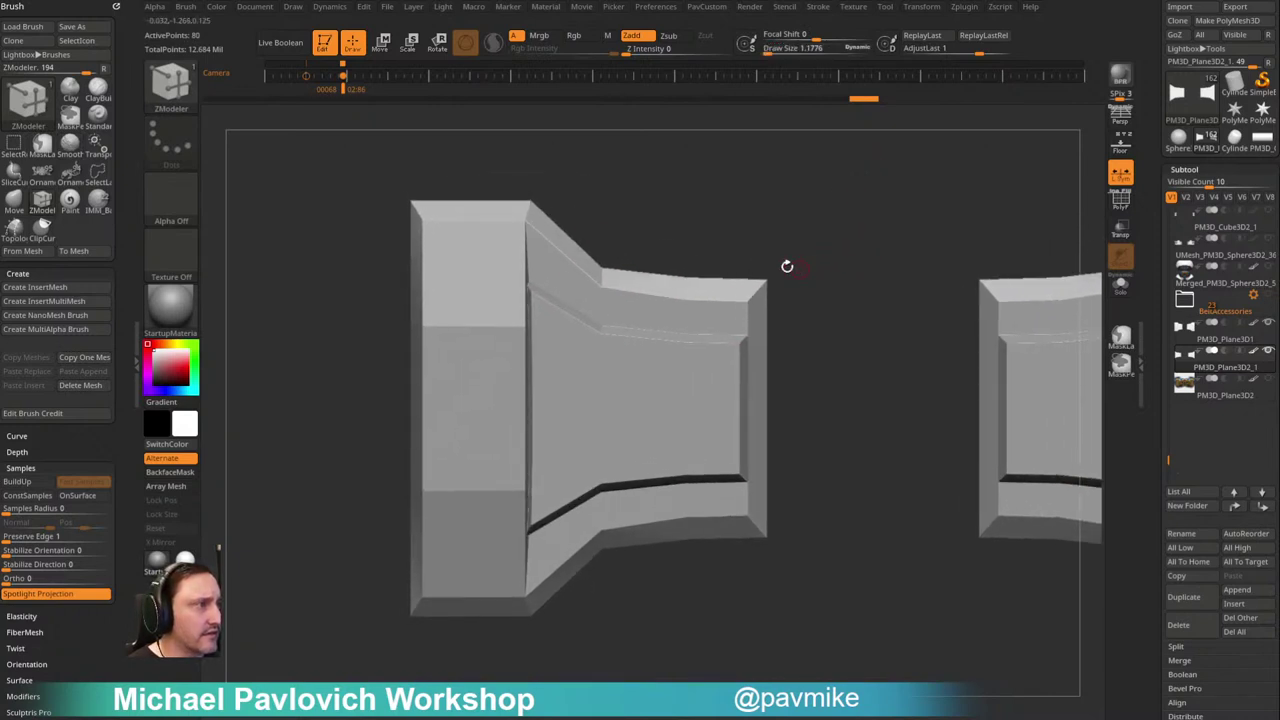
pyautogui.press('ctrl')
pyautogui.press('s')
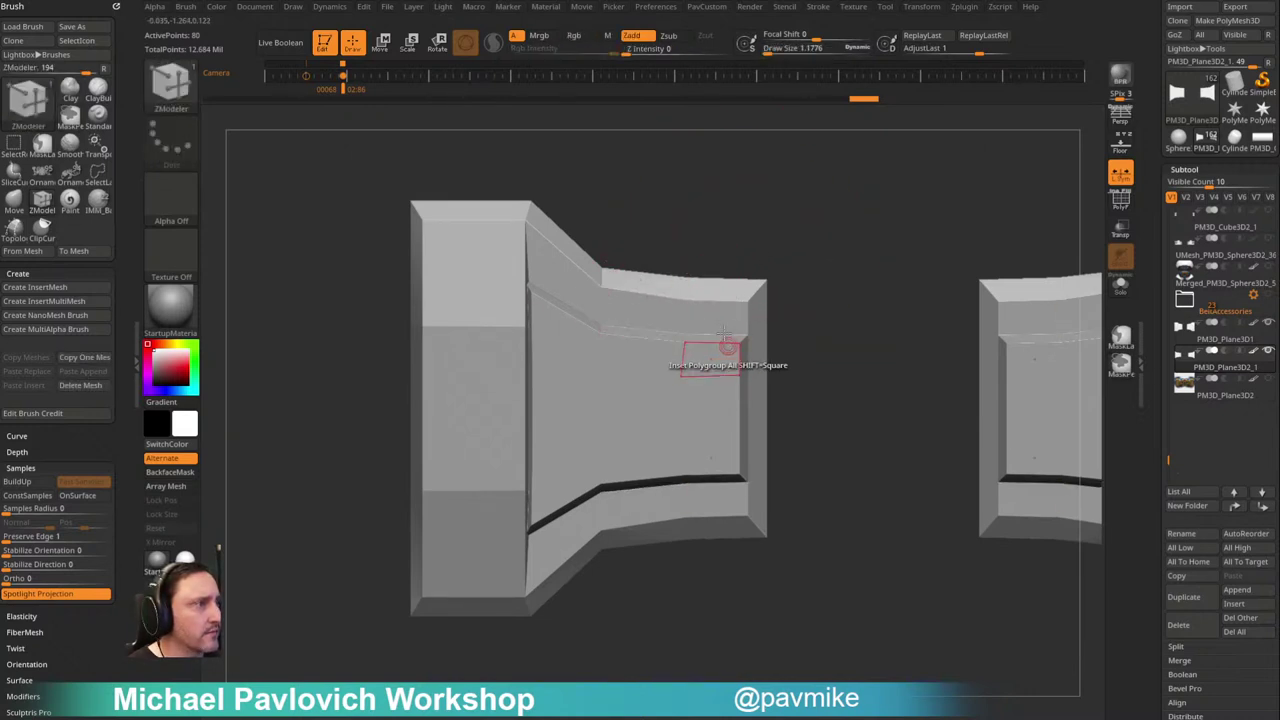
pyautogui.hotkey('shift', 'f')
pyautogui.press('w')
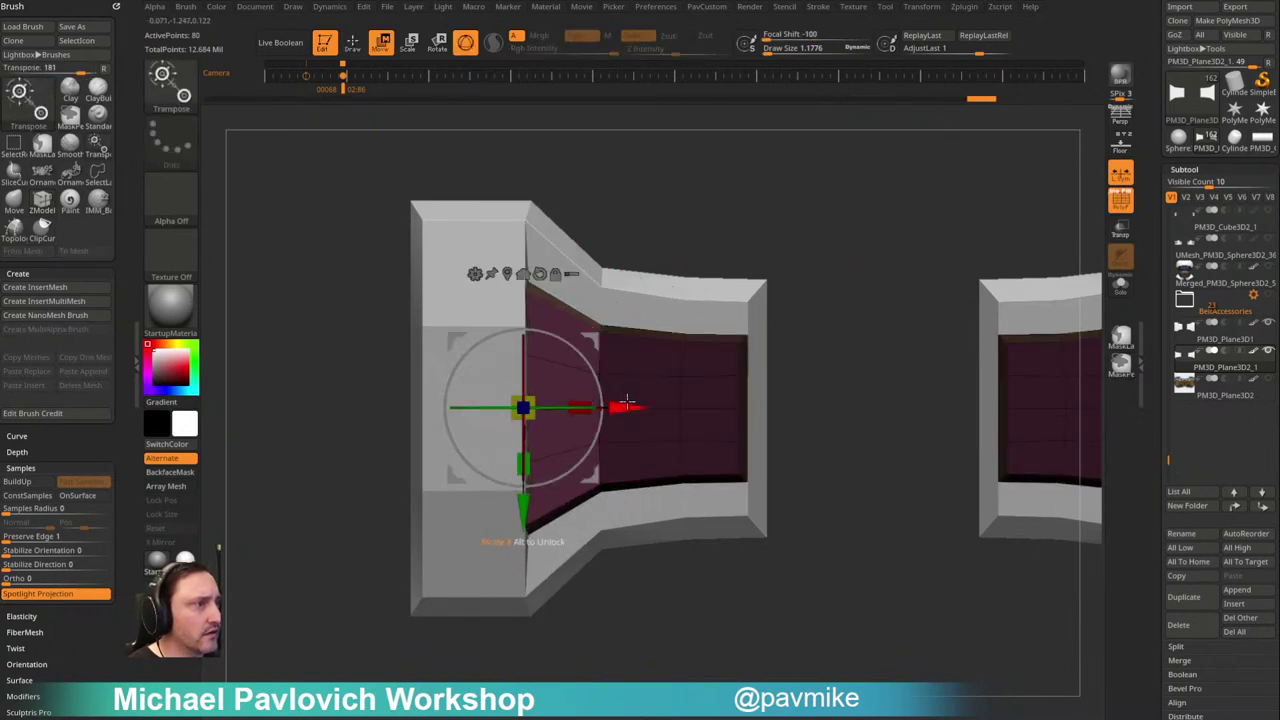
pyautogui.press('q')
# Step: Move the inner panels back along Z to set them deeper into the bevelled frame
pyautogui.moveTo(808, 266)
pyautogui.mouseDown()
pyautogui.moveTo(857, 260)
pyautogui.moveTo(732, 230)
pyautogui.mouseUp()
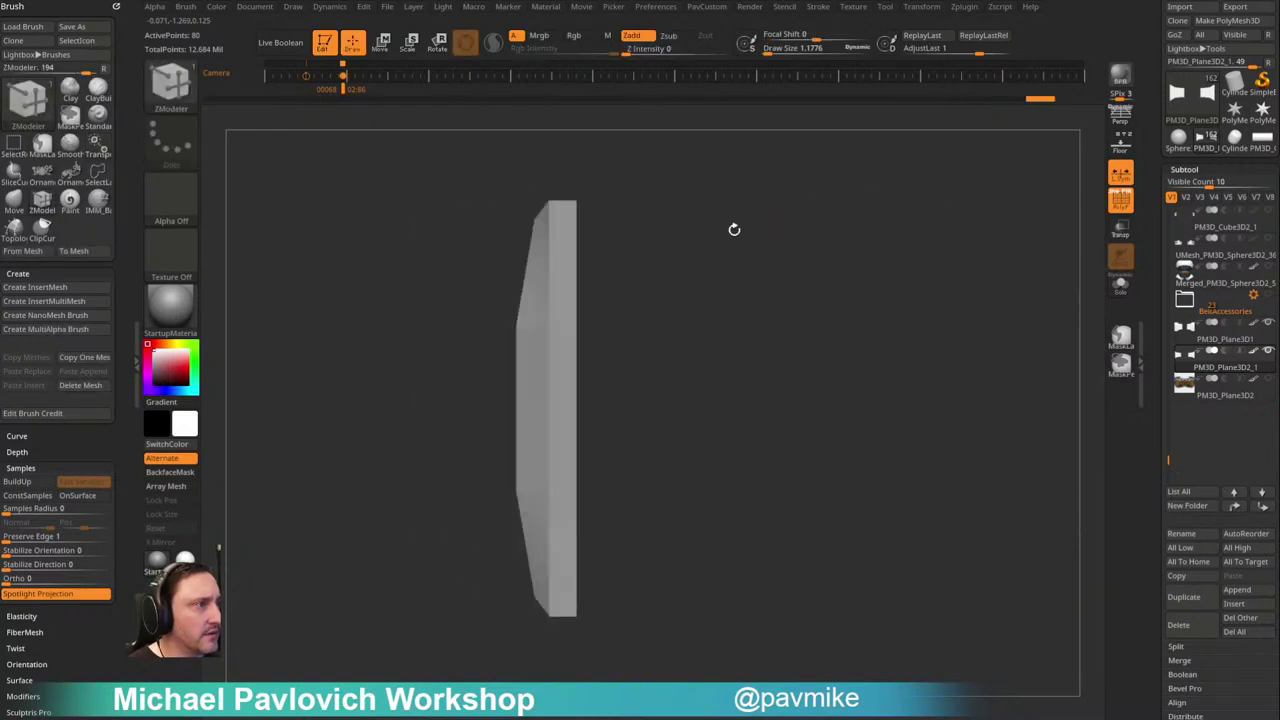
pyautogui.press('w')
pyautogui.moveTo(757, 174); pyautogui.dragTo(860, 254)
pyautogui.moveTo(465, 354); pyautogui.dragTo(500, 365)
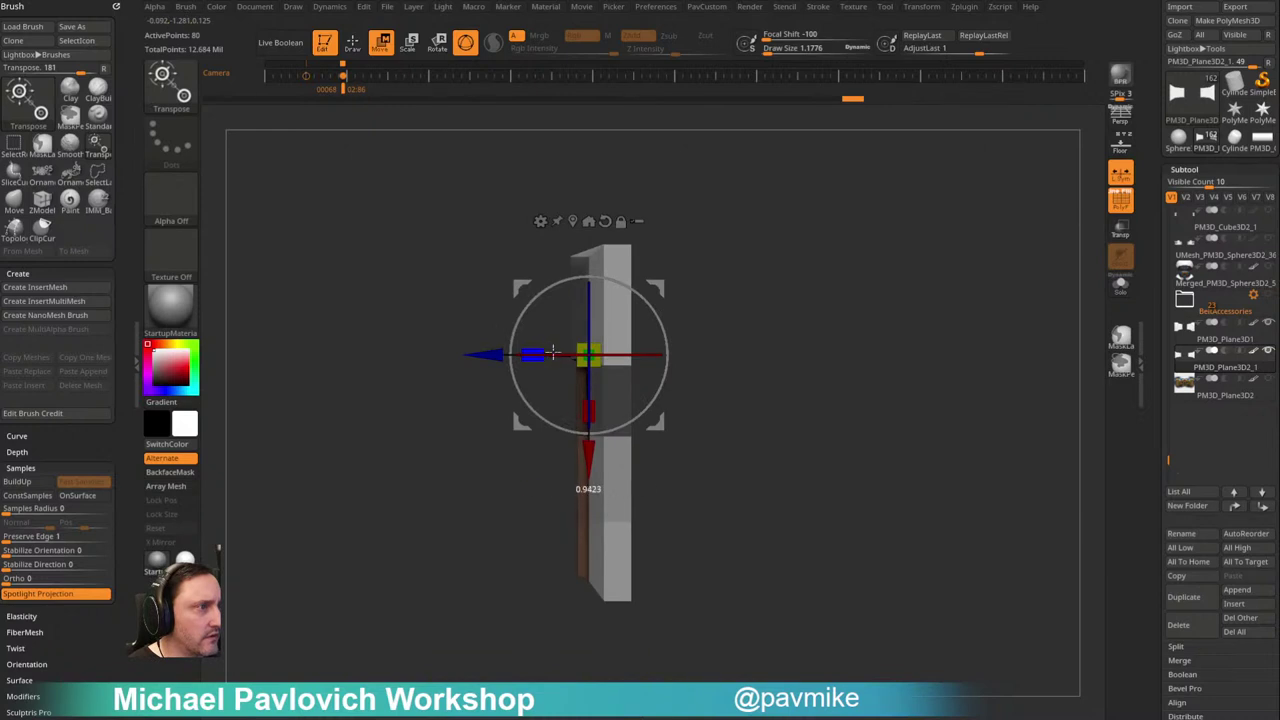
pyautogui.press('q')
pyautogui.moveTo(681, 301)
pyautogui.mouseDown()
pyautogui.moveTo(851, 199)
pyautogui.moveTo(854, 163)
pyautogui.moveTo(821, 225)
pyautogui.moveTo(763, 240)
pyautogui.moveTo(775, 243)
pyautogui.moveTo(769, 226)
pyautogui.moveTo(752, 262)
pyautogui.mouseUp()
pyautogui.click(1131, 199)
# Step: Return to the Standard brush and compare the buckle's side pieces with the armour reference artwork
pyautogui.press('b')
pyautogui.press('s')
pyautogui.press('t')
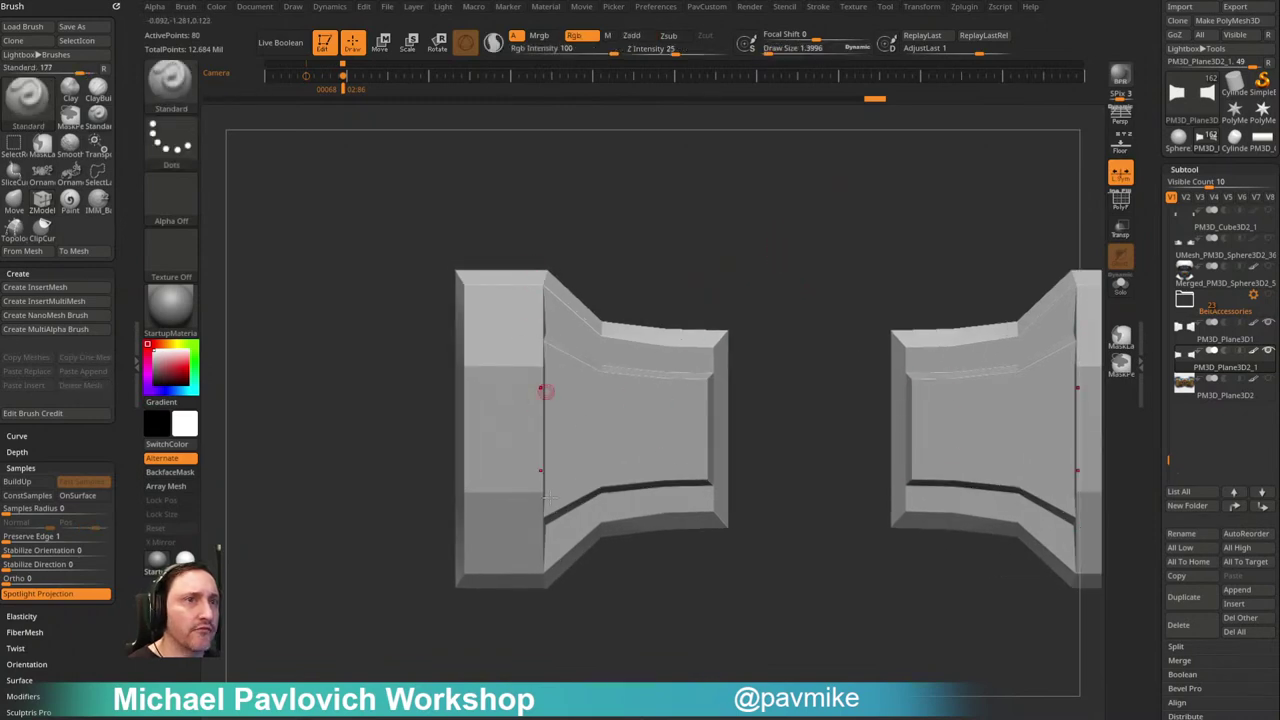
pyautogui.hotkey('alt', 'Tab')
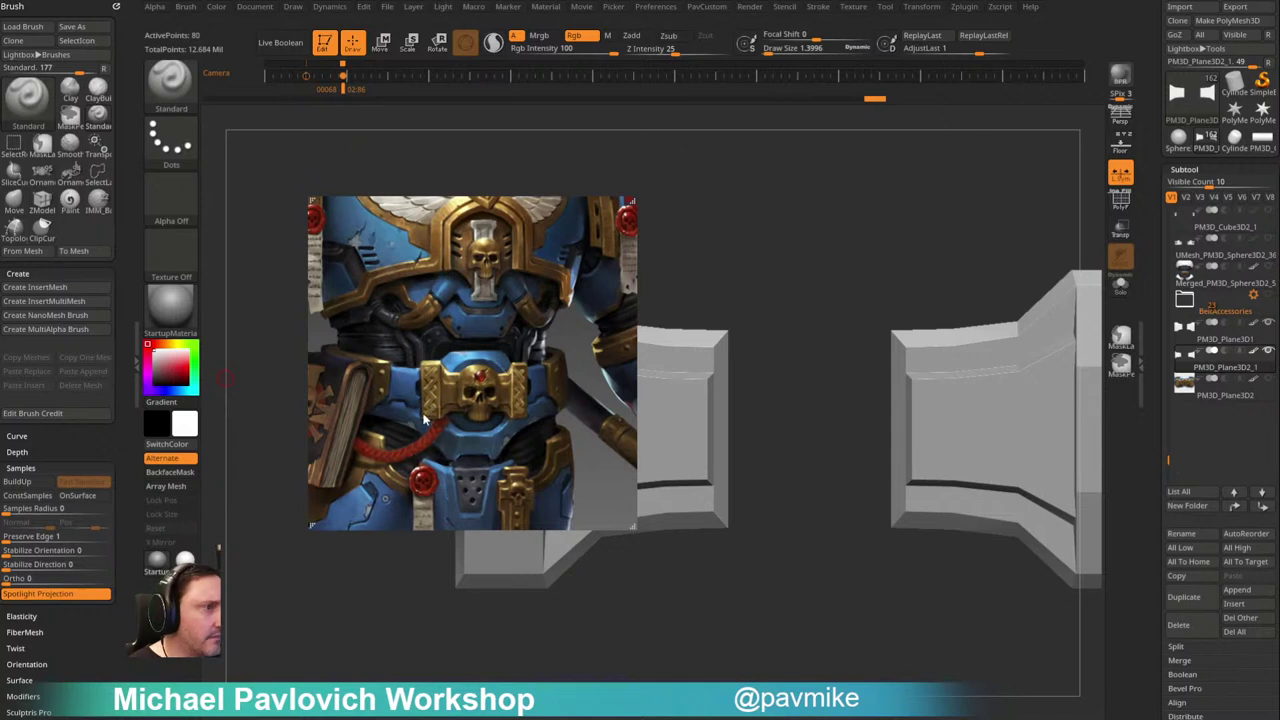
pyautogui.hotkey('shift', 'z')
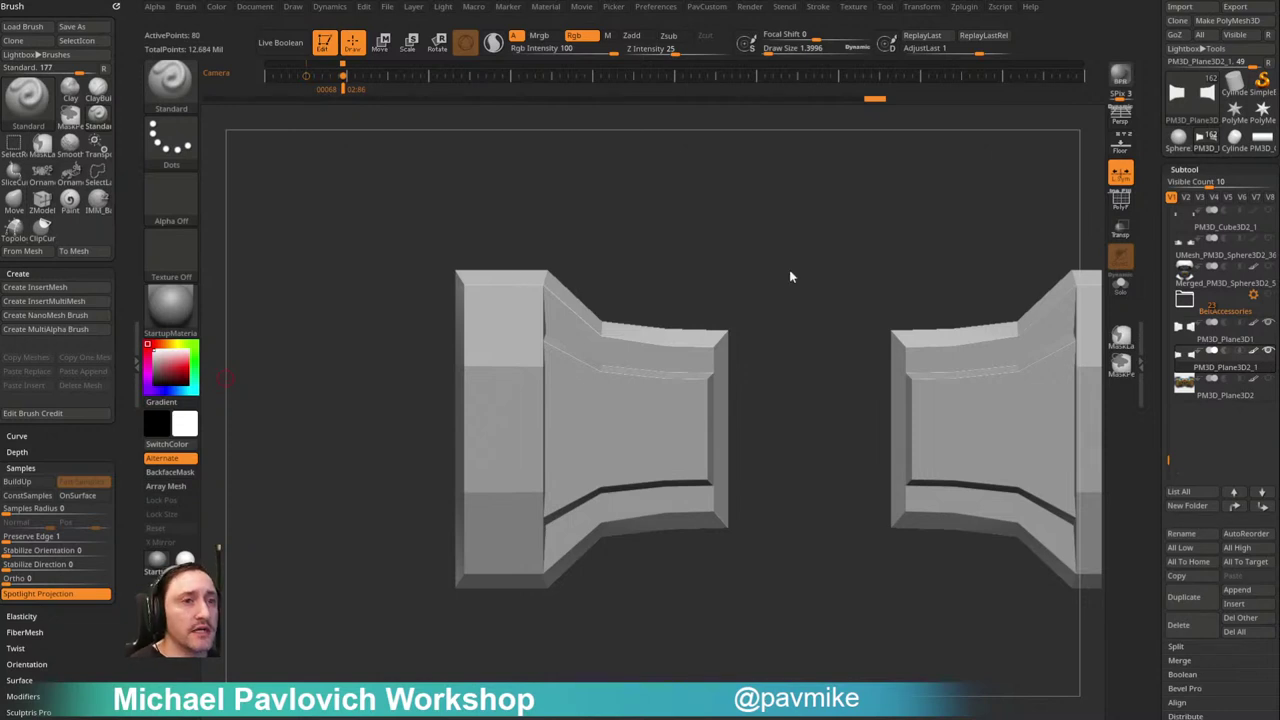
# Step: Show all the subtools again and delete the buckle's projected reference plane
pyautogui.keyDown('alt'); pyautogui.moveTo(757, 263); pyautogui.dragTo(700, 285, button='right'); pyautogui.keyUp('alt')
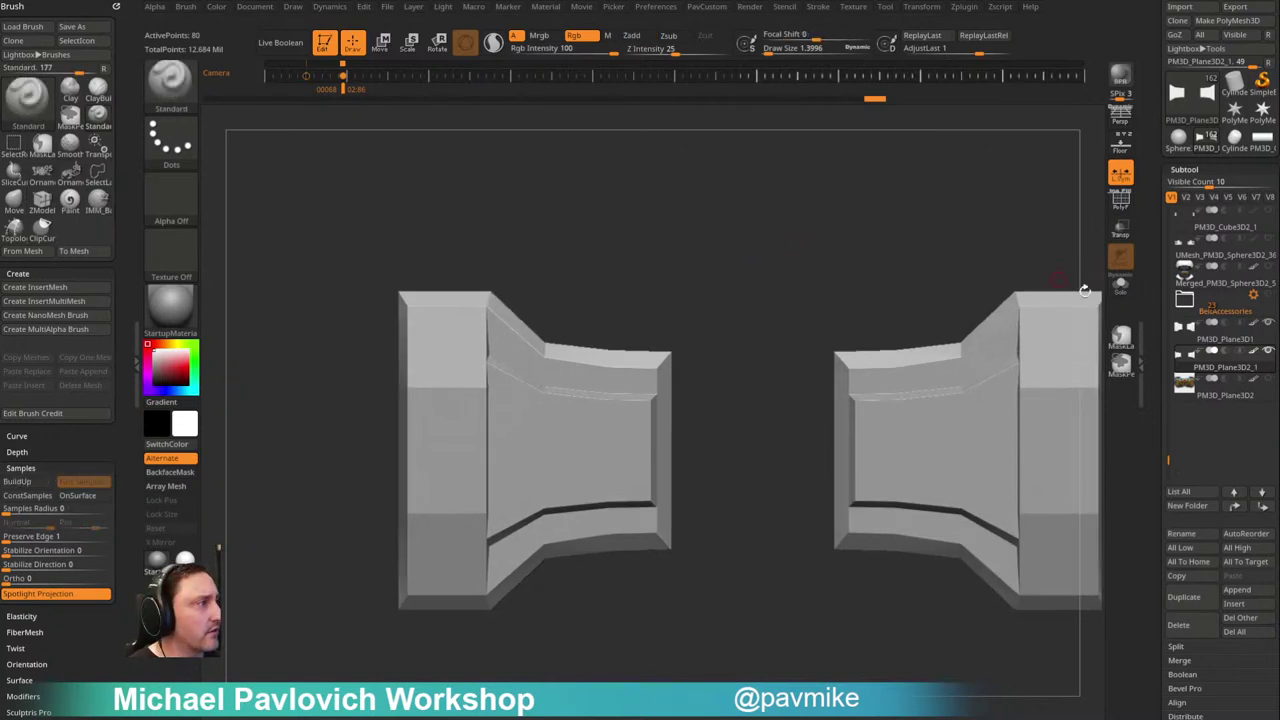
pyautogui.keyDown('shift'); pyautogui.click(1268, 353); pyautogui.keyUp('shift')
pyautogui.keyDown('shift'); pyautogui.click(1268, 353); pyautogui.keyUp('shift')
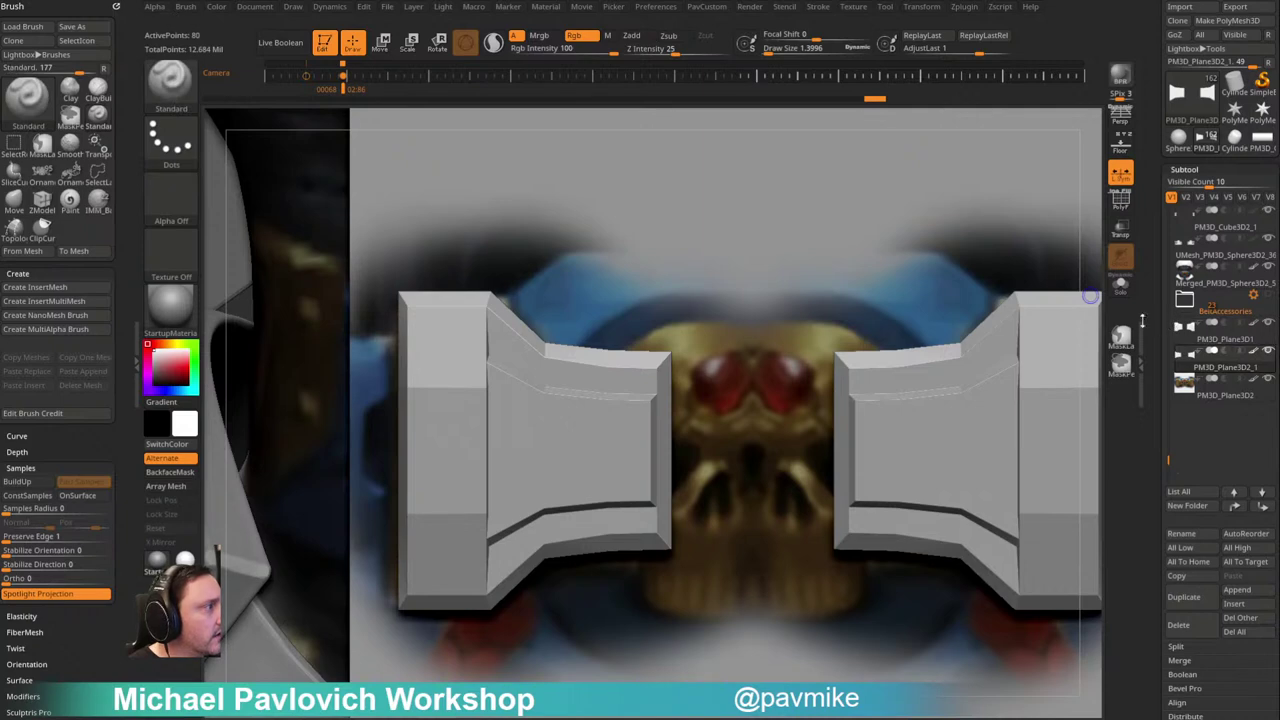
pyautogui.keyDown('ctrl'); pyautogui.moveTo(1094, 262); pyautogui.dragTo(850, 170, button='right'); pyautogui.keyUp('ctrl')
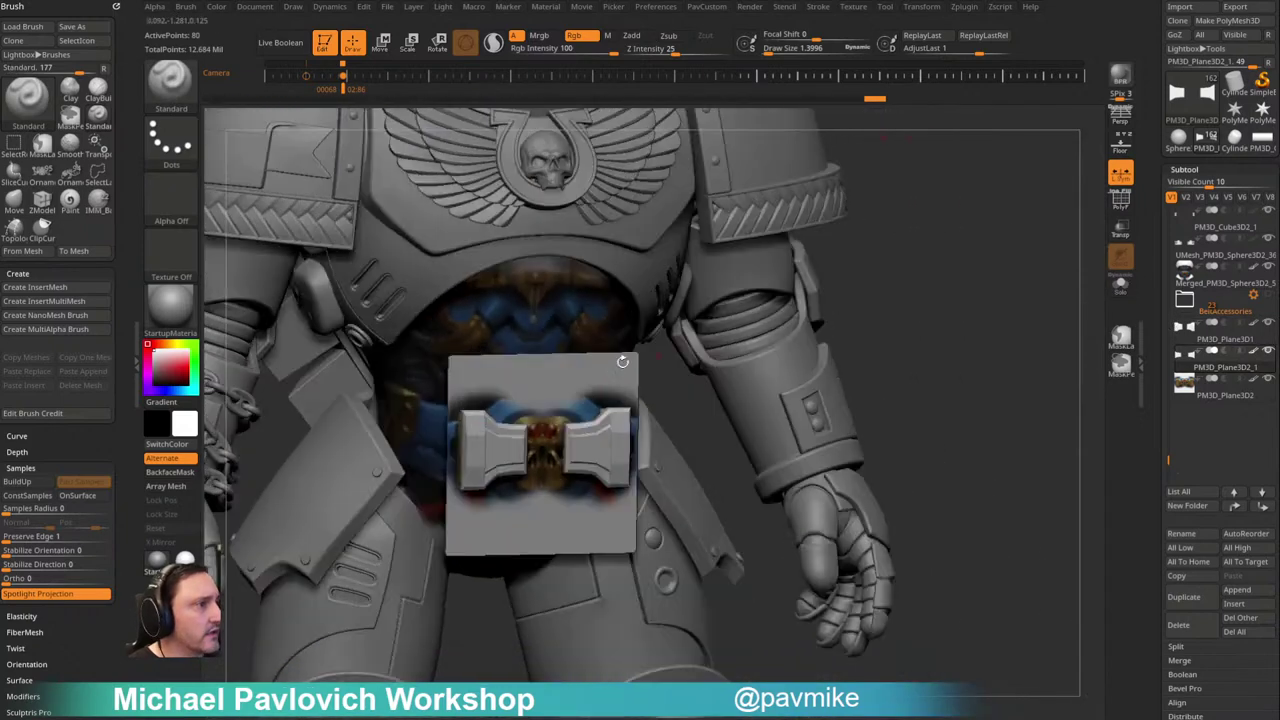
pyautogui.keyDown('alt'); pyautogui.click(606, 368); pyautogui.keyUp('alt')
pyautogui.click(1178, 625)
pyautogui.keyDown('alt'); pyautogui.moveTo(899, 299); pyautogui.dragTo(668, 422); pyautogui.keyUp('alt')
pyautogui.moveTo(996, 225); pyautogui.dragTo(978, 298)
# Step: Select the buckle frame and inner panels for multi-subtool transposing and move them back along Z behind the skull
pyautogui.press('w')
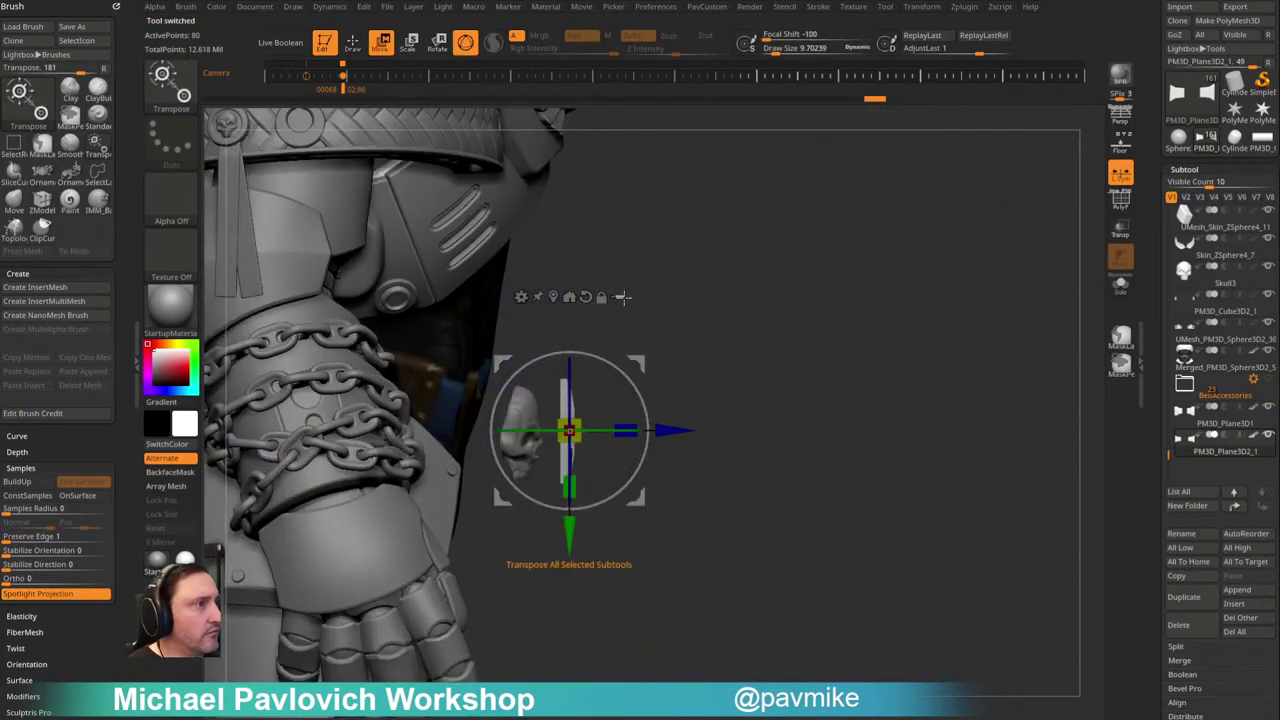
pyautogui.keyDown('ctrl'); pyautogui.keyDown('shift'); pyautogui.moveTo(712, 333); pyautogui.dragTo(550, 538); pyautogui.keyUp('shift'); pyautogui.keyUp('ctrl')
pyautogui.keyDown('ctrl'); pyautogui.keyDown('shift'); pyautogui.click(183, 88); pyautogui.keyUp('shift'); pyautogui.keyUp('ctrl')
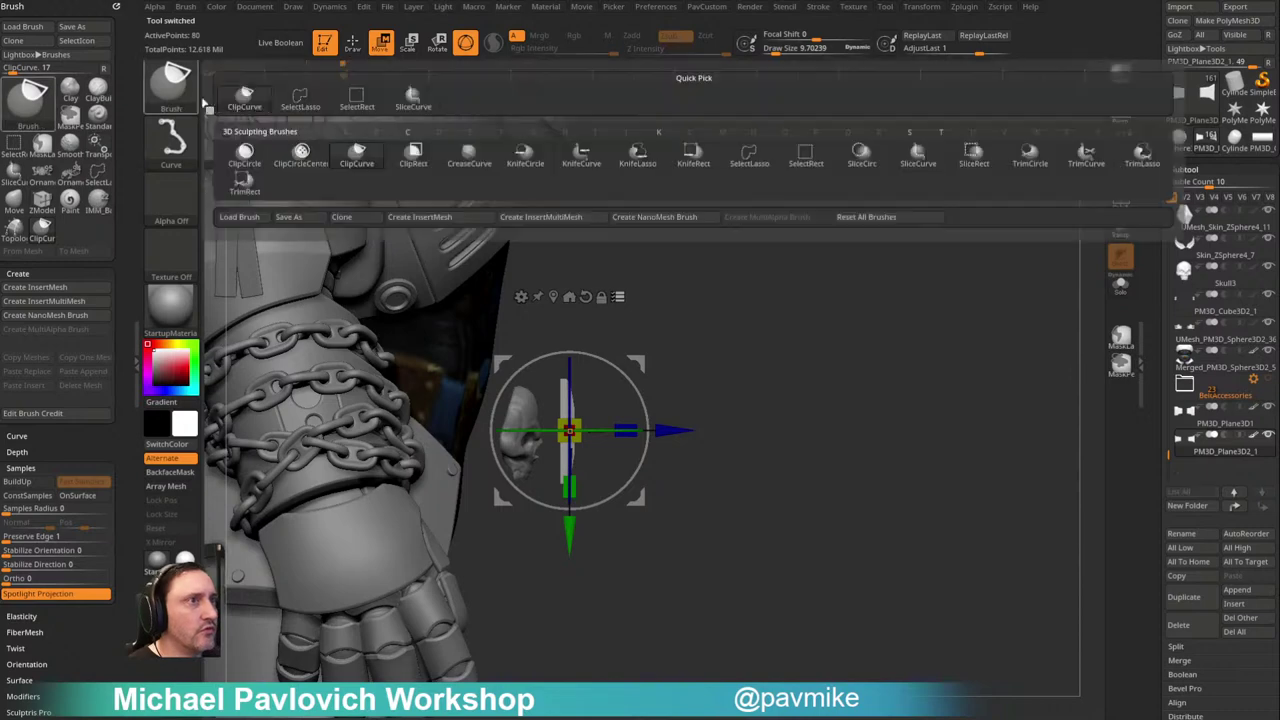
pyautogui.keyDown('ctrl'); pyautogui.keyDown('shift'); pyautogui.click(312, 104); pyautogui.keyUp('shift'); pyautogui.keyUp('ctrl')
pyautogui.keyDown('ctrl'); pyautogui.keyDown('shift'); pyautogui.moveTo(748, 241); pyautogui.dragTo(549, 588); pyautogui.keyUp('shift'); pyautogui.keyUp('ctrl')
pyautogui.moveTo(674, 430); pyautogui.dragTo(599, 436)
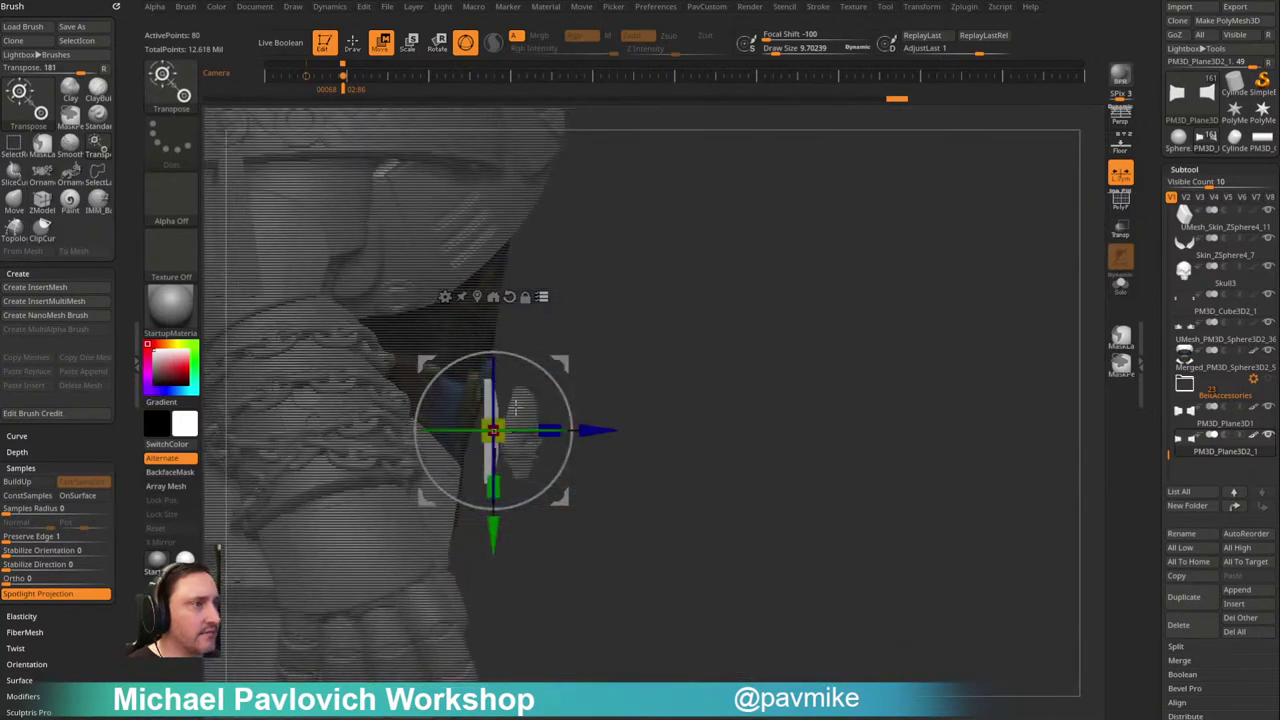
pyautogui.keyDown('ctrl'); pyautogui.moveTo(516, 408); pyautogui.dragTo(731, 359, button='right'); pyautogui.keyUp('ctrl')
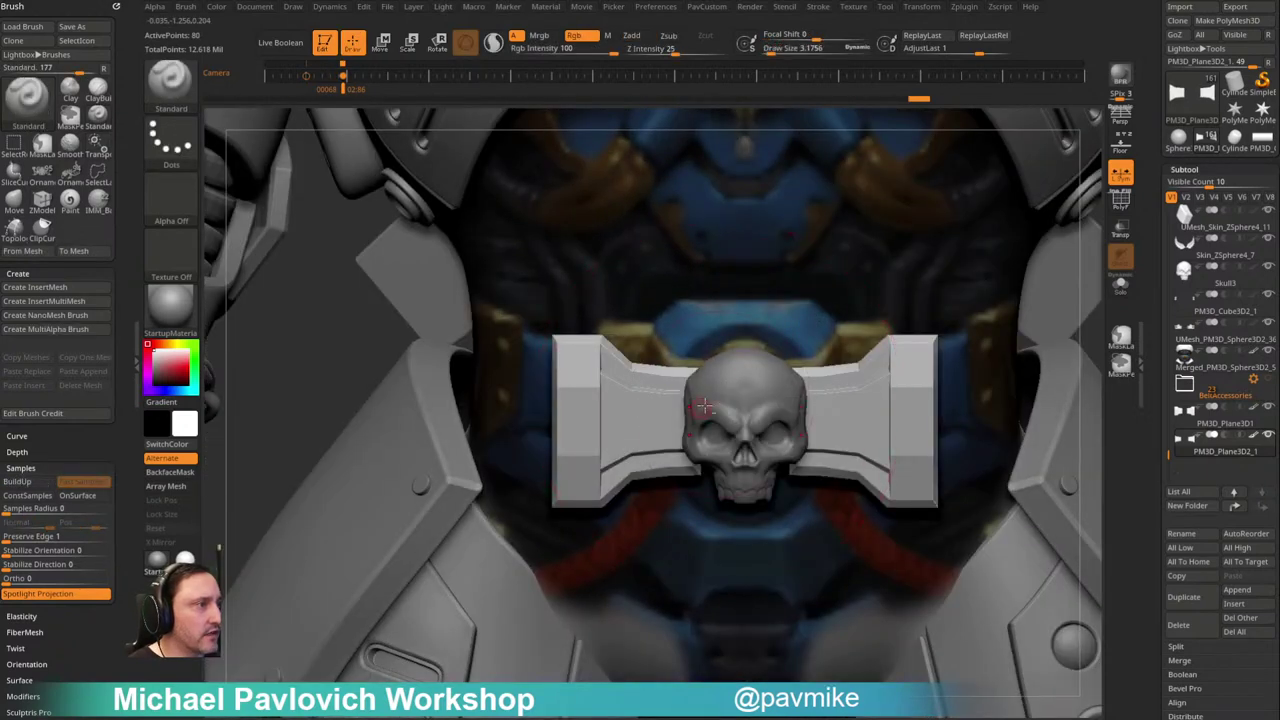
# Step: Make the skull the active subtool and tilt the buckle frame and inner panels about 6° with the gizmo
pyautogui.keyDown('alt'); pyautogui.click(715, 410); pyautogui.keyUp('alt')
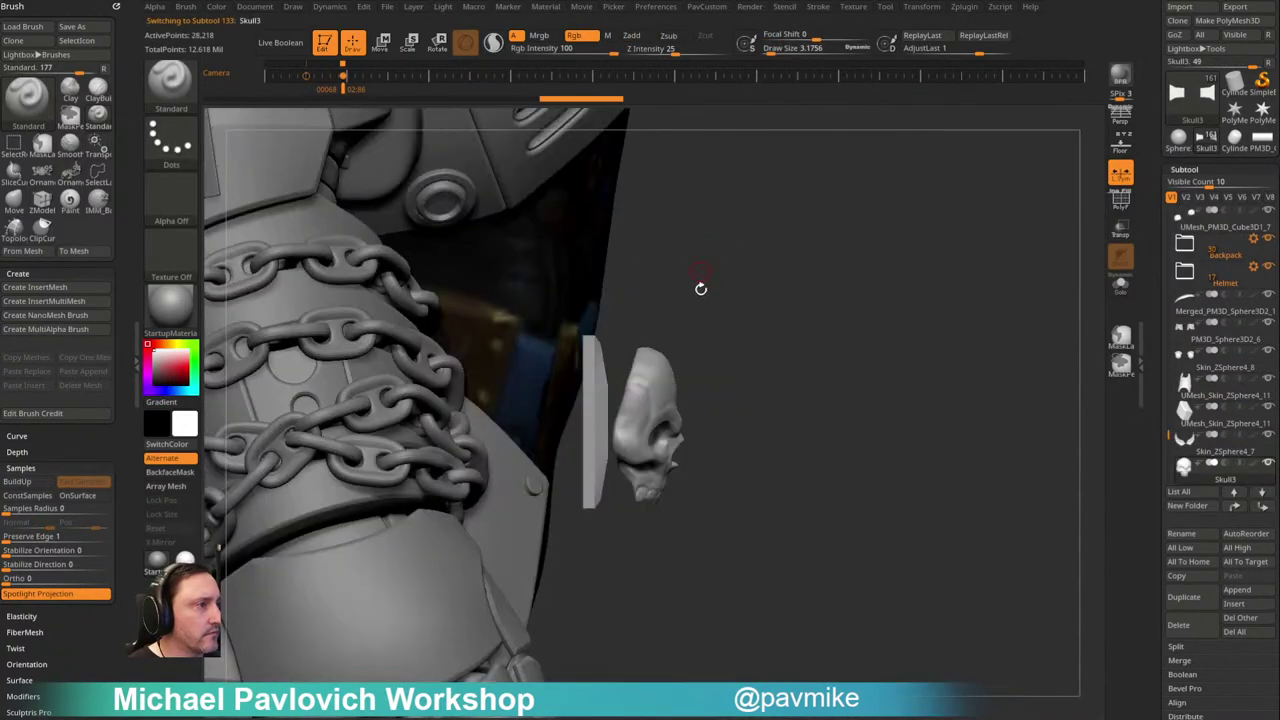
pyautogui.press('w')
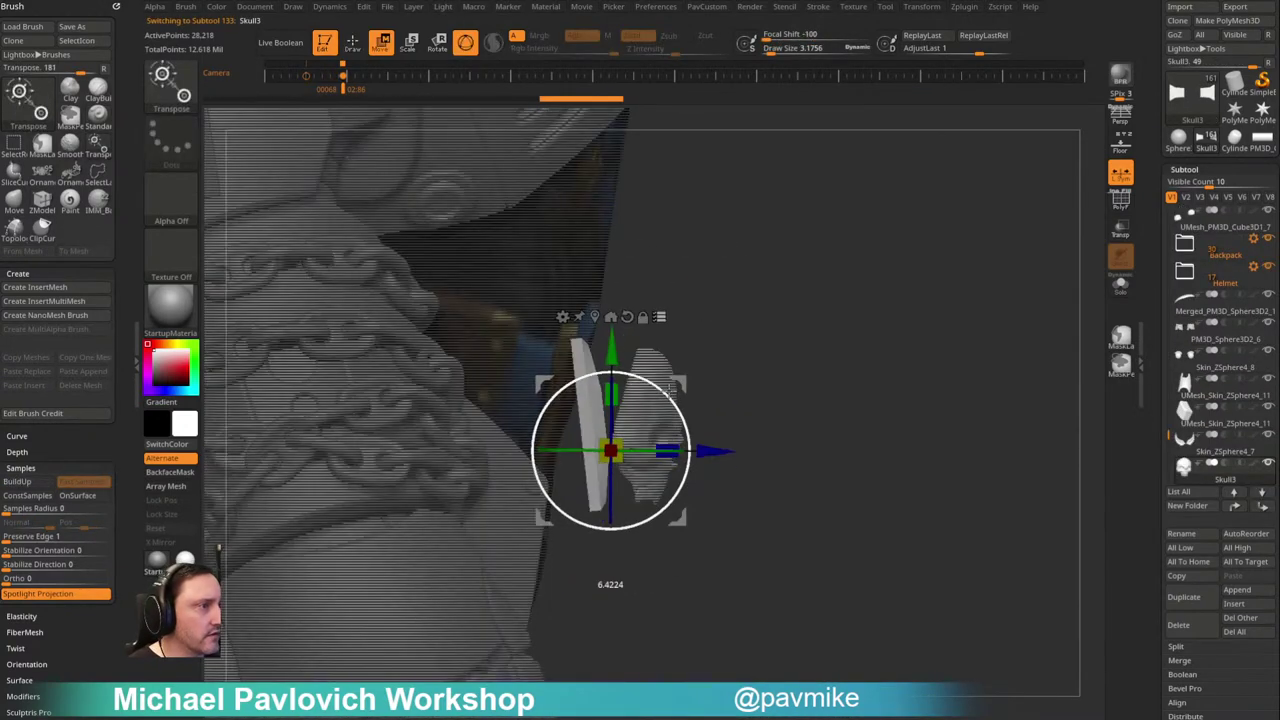
pyautogui.click(661, 318)
pyautogui.moveTo(687, 431); pyautogui.dragTo(660, 386)
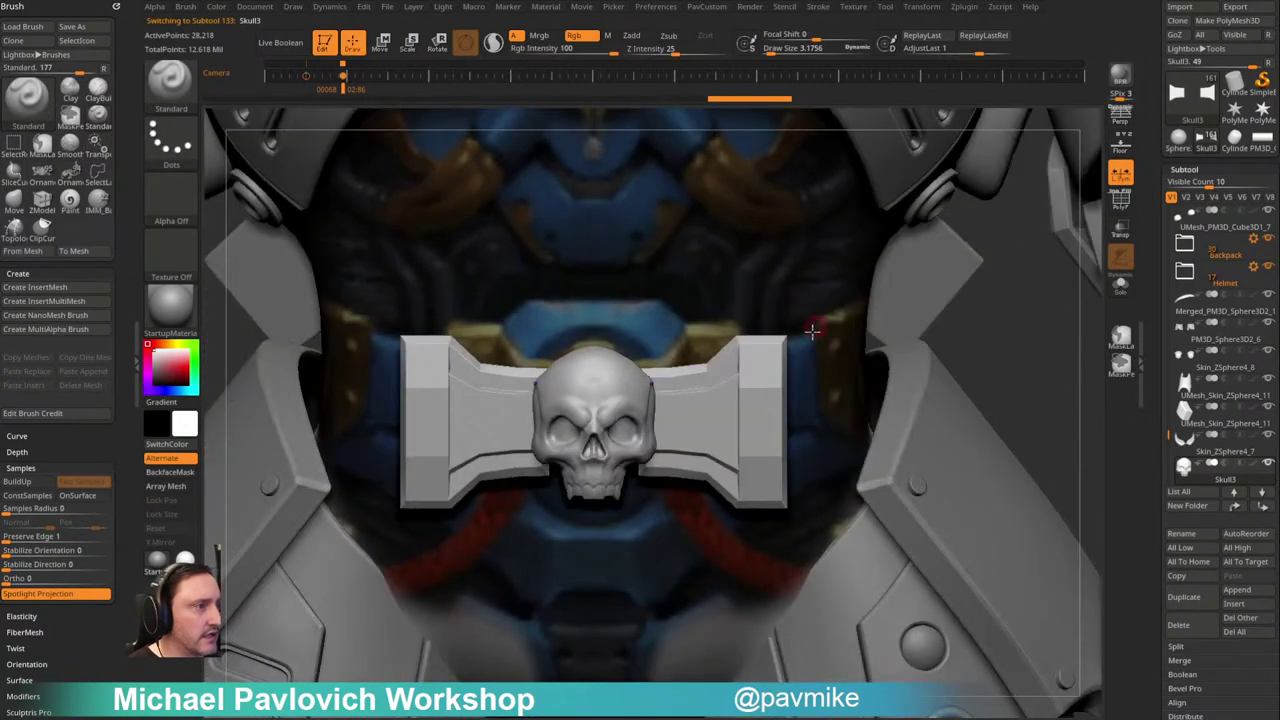
# Step: Isolate the bevelled buckle frame, mask all but its inner ends and adjust the unmasked ends along X with the gizmo
pyautogui.moveTo(1025, 347); pyautogui.dragTo(1005, 333)
pyautogui.keyDown('alt'); pyautogui.click(764, 343); pyautogui.keyUp('alt')
pyautogui.click(1117, 284)
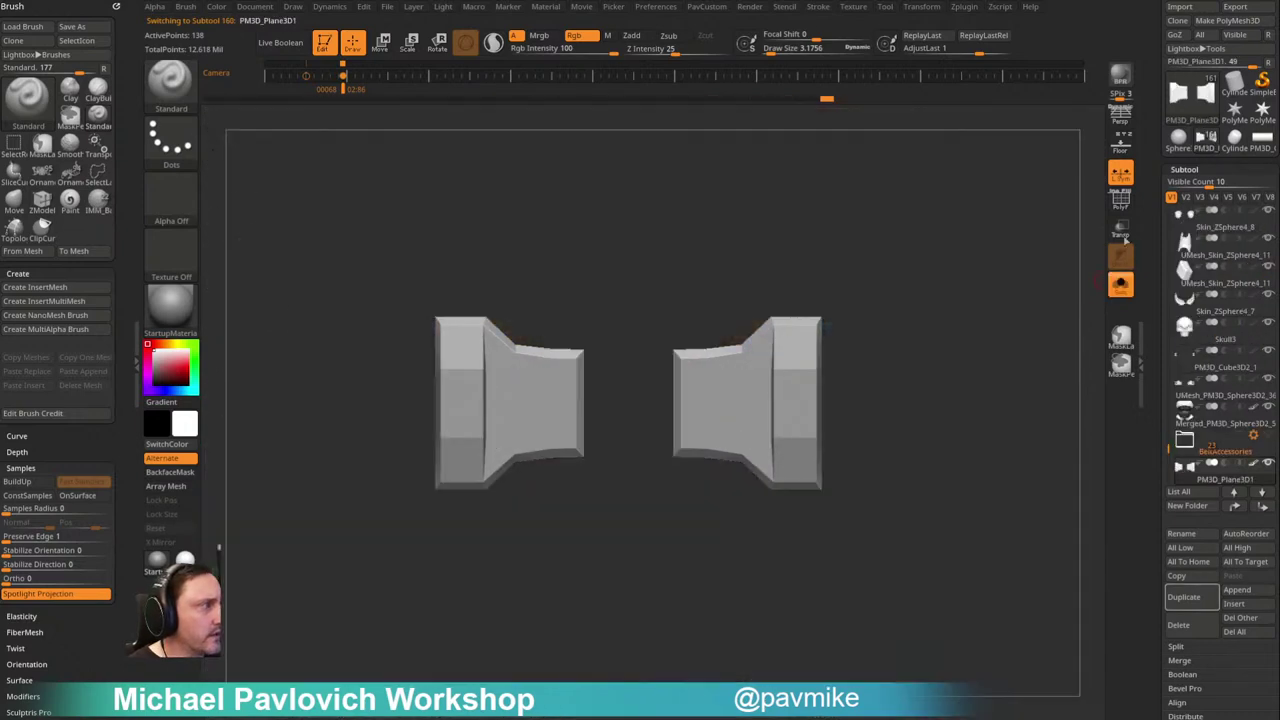
pyautogui.hotkey('shift', 'f')
pyautogui.press('f')
pyautogui.press('ctrl')
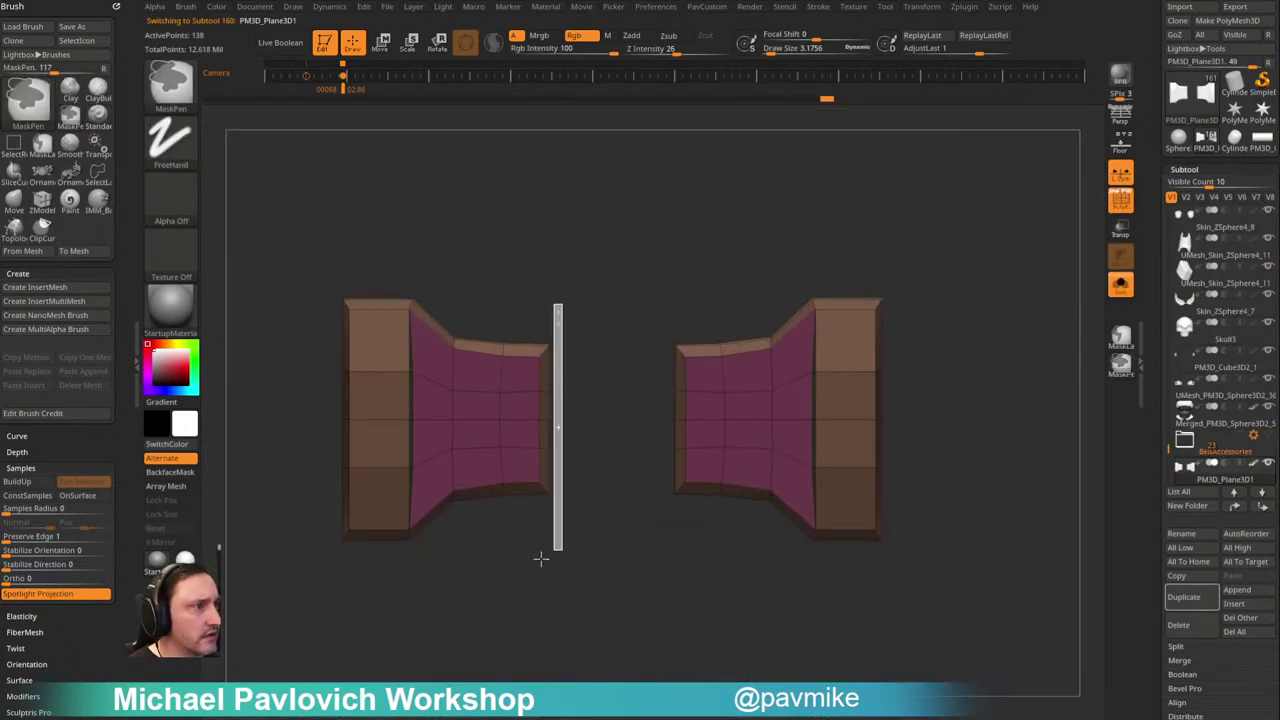
pyautogui.keyDown('ctrl'); pyautogui.moveTo(549, 554); pyautogui.dragTo(566, 503); pyautogui.keyUp('ctrl')
pyautogui.press('w')
pyautogui.keyDown('alt'); pyautogui.click(502, 390); pyautogui.keyUp('alt')
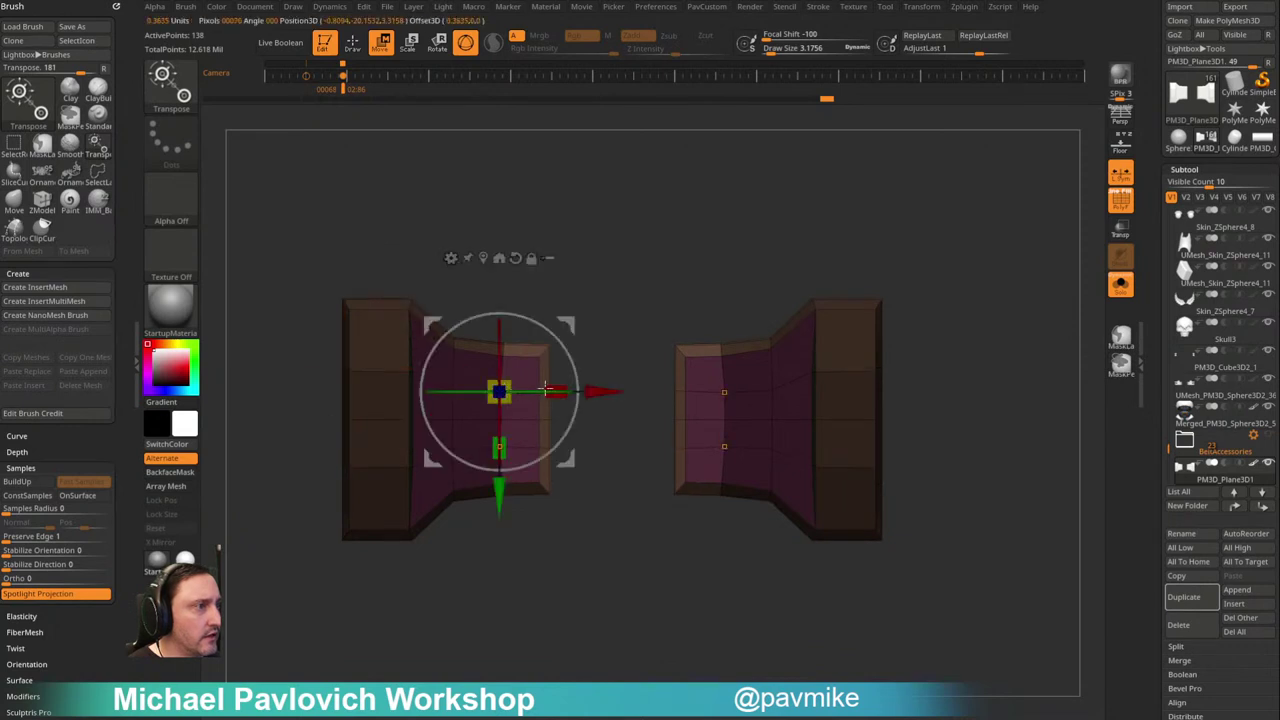
pyautogui.keyDown('ctrl'); pyautogui.moveTo(663, 280); pyautogui.dragTo(611, 297); pyautogui.keyUp('ctrl')
# Step: Hide and delete the bevel strips on the facing inner ends of both frame halves, leaving the ends open
pyautogui.press('q')
pyautogui.keyDown('ctrl'); pyautogui.moveTo(611, 297); pyautogui.dragTo(598, 317, button='right'); pyautogui.keyUp('ctrl')
pyautogui.keyDown('ctrl'); pyautogui.keyDown('shift'); pyautogui.moveTo(600, 274); pyautogui.dragTo(650, 358); pyautogui.keyUp('shift'); pyautogui.keyUp('ctrl')
pyautogui.keyDown('ctrl'); pyautogui.keyDown('alt'); pyautogui.keyDown('shift'); pyautogui.moveTo(449, 278); pyautogui.dragTo(525, 555); pyautogui.keyUp('shift'); pyautogui.keyUp('alt'); pyautogui.keyUp('ctrl')
pyautogui.press('2')
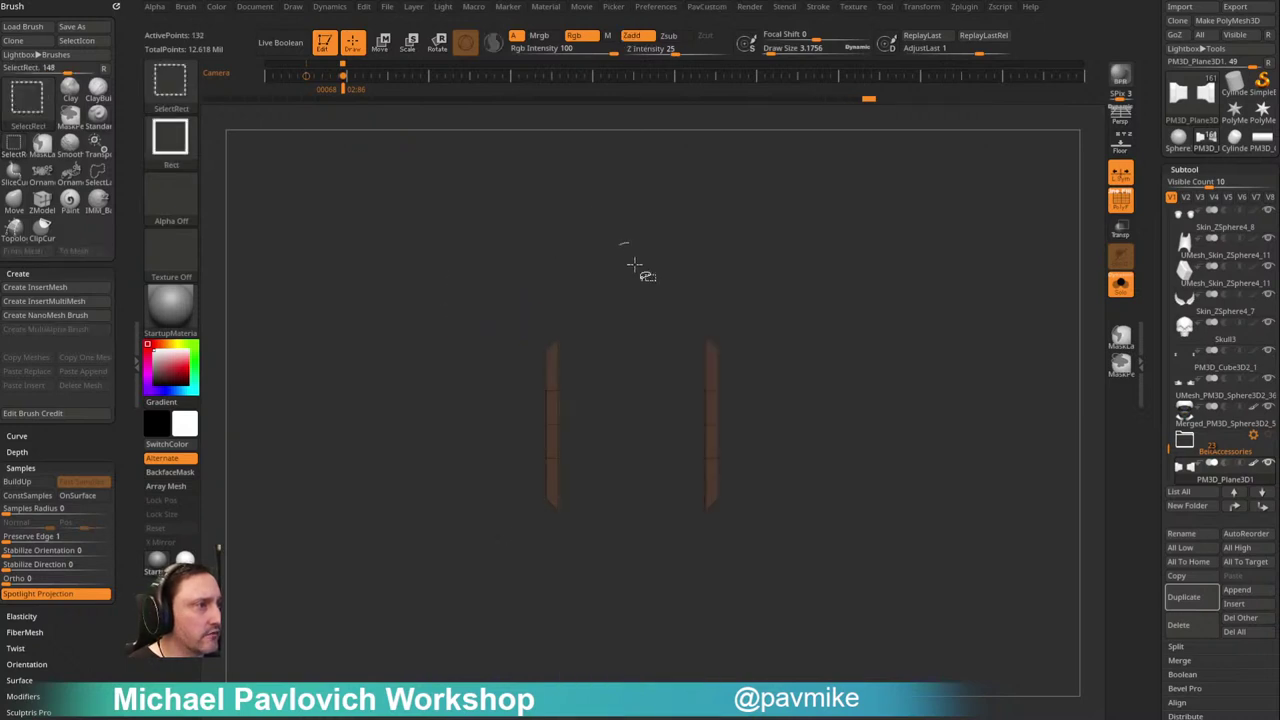
pyautogui.keyDown('ctrl'); pyautogui.keyDown('shift'); pyautogui.moveTo(620, 251); pyautogui.dragTo(640, 326); pyautogui.keyUp('shift'); pyautogui.keyUp('ctrl')
pyautogui.press('2')
pyautogui.click(620, 327)
# Step: Mask all but the frame's open end points, align them along X into straight edges and clear the mask
pyautogui.keyDown('ctrl'); pyautogui.moveTo(585, 281); pyautogui.dragTo(535, 565); pyautogui.keyUp('ctrl')
pyautogui.keyDown('ctrl'); pyautogui.click(570, 450); pyautogui.keyUp('ctrl')
pyautogui.press('w')
pyautogui.keyDown('alt'); pyautogui.click(564, 325); pyautogui.keyUp('alt')
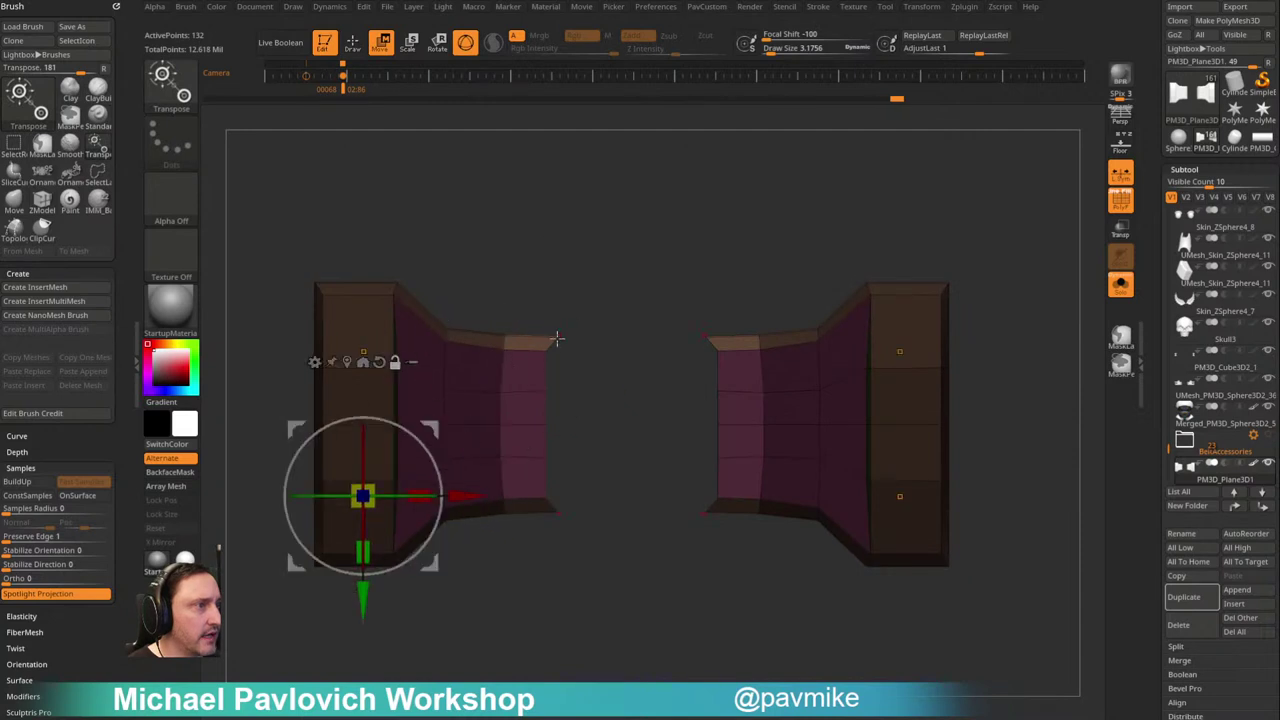
pyautogui.keyDown('alt'); pyautogui.click(557, 336); pyautogui.keyUp('alt')
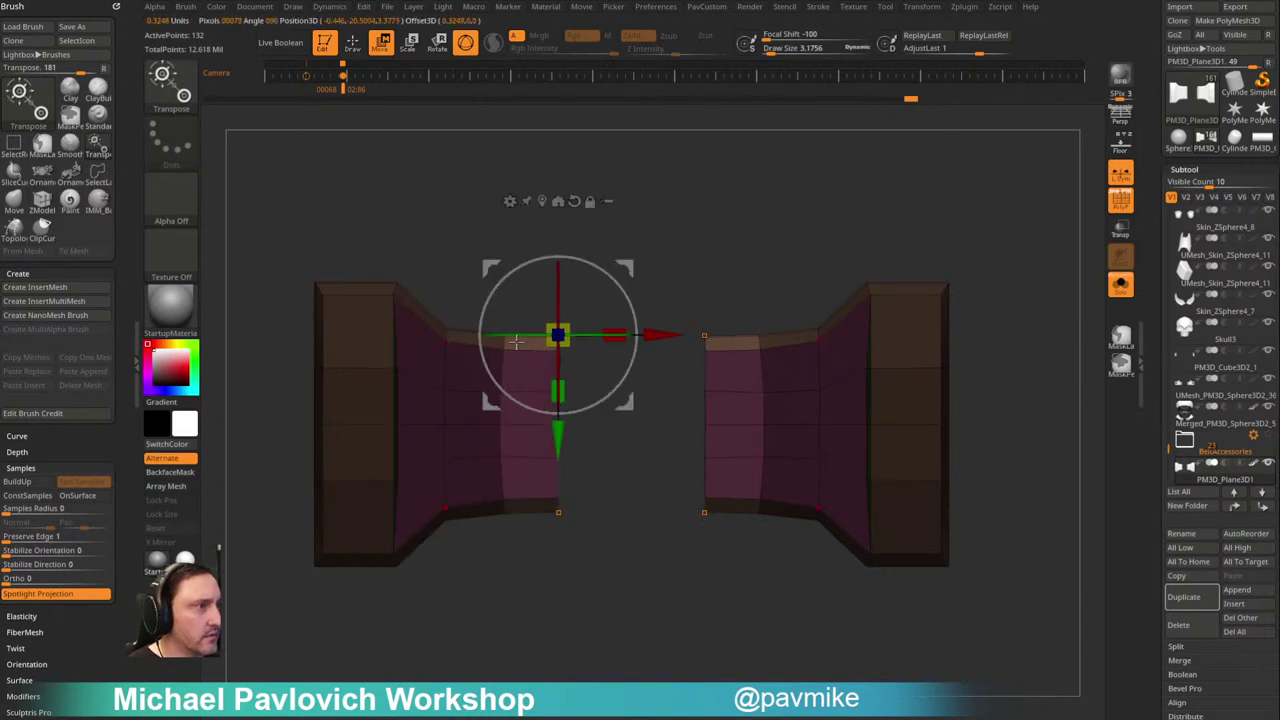
pyautogui.press('q')
pyautogui.moveTo(670, 226)
pyautogui.keyDown('ctrl'); pyautogui.mouseDown()
pyautogui.moveTo(708, 240)
pyautogui.moveTo(660, 266)
pyautogui.mouseUp(); pyautogui.keyUp('ctrl')
# Step: Bridge the open ends of the two frame halves with the ZModeler edge action Bridge, Two Holes
pyautogui.press('b')
pyautogui.press('z')
pyautogui.press('m')
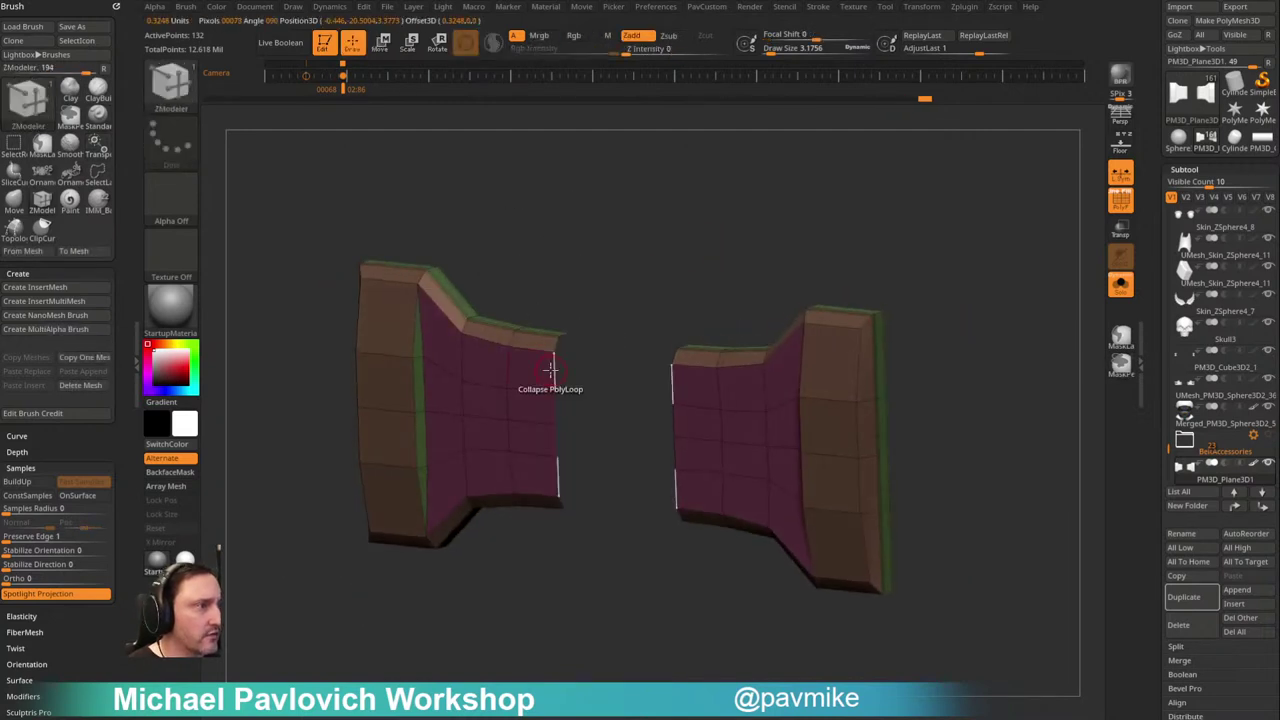
pyautogui.press('space')
pyautogui.click(403, 366)
pyautogui.click(505, 484)
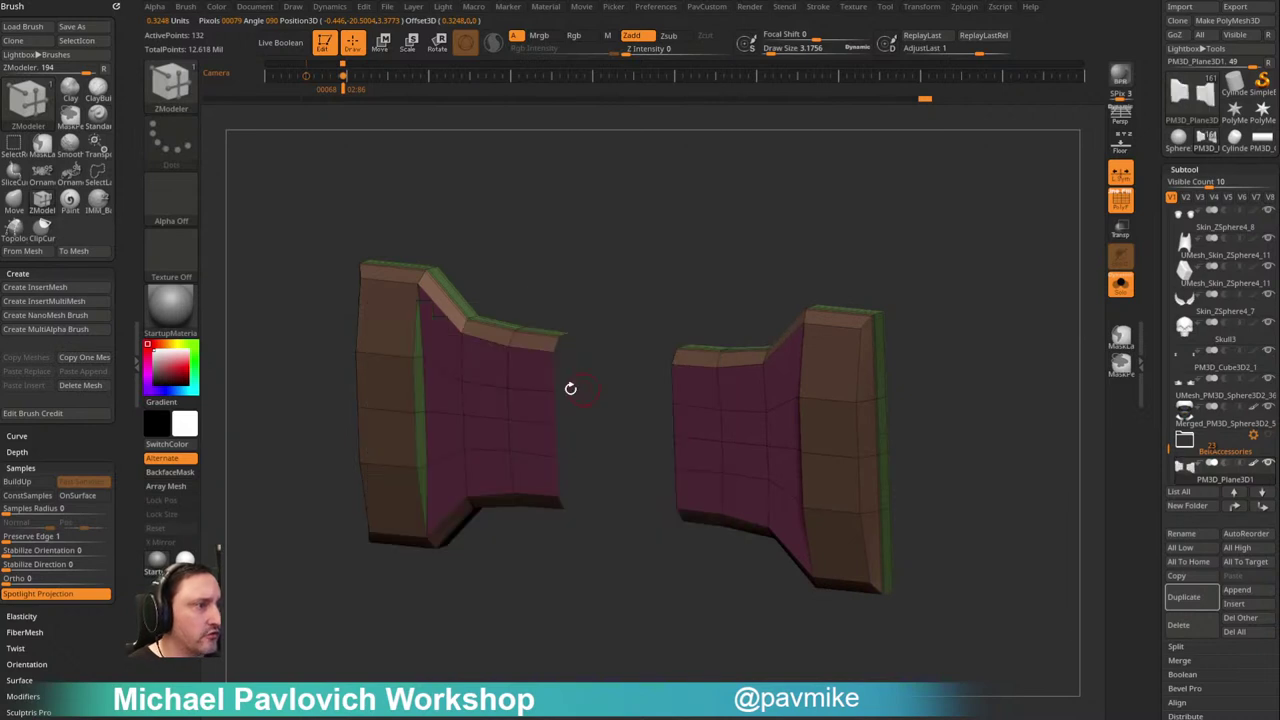
pyautogui.click(576, 390)
pyautogui.click(684, 388)
# Step: Regroup the joined buckle frame's polygons with Groups By Normals
pyautogui.keyDown('shift'); pyautogui.moveTo(700, 300); pyautogui.dragTo(711, 246); pyautogui.keyUp('shift')
pyautogui.press('2')
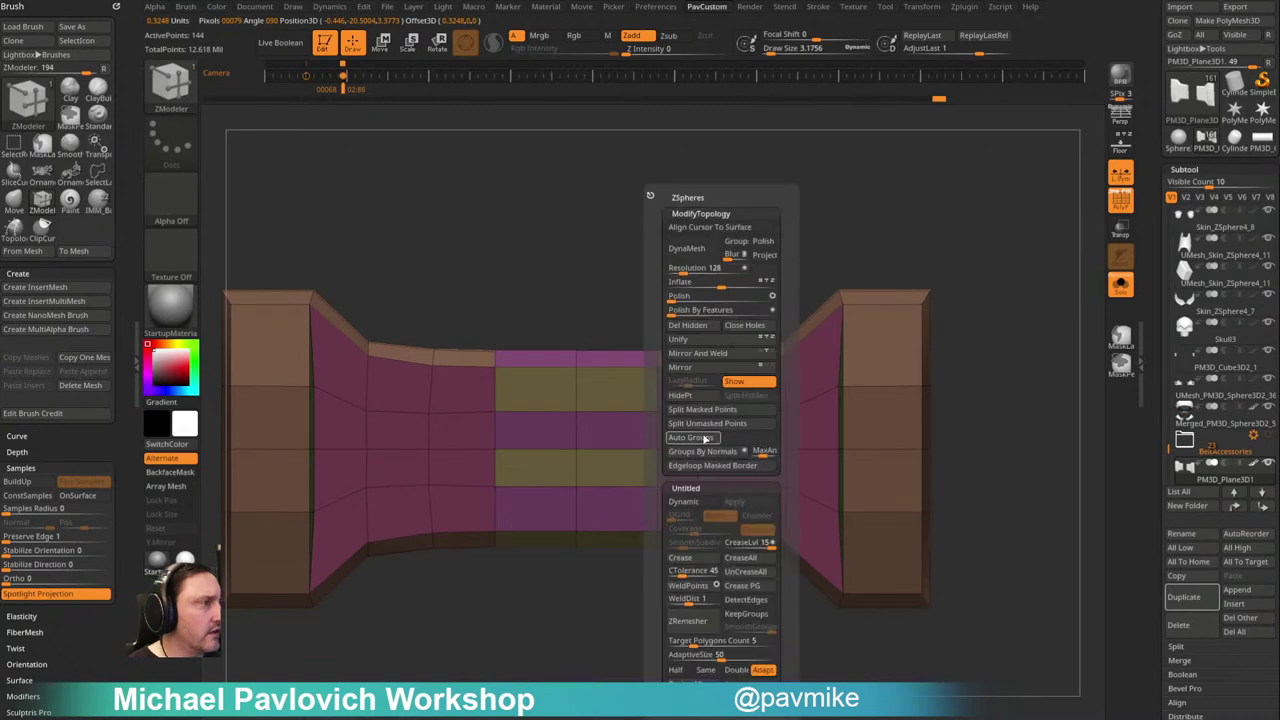
pyautogui.click(705, 453)
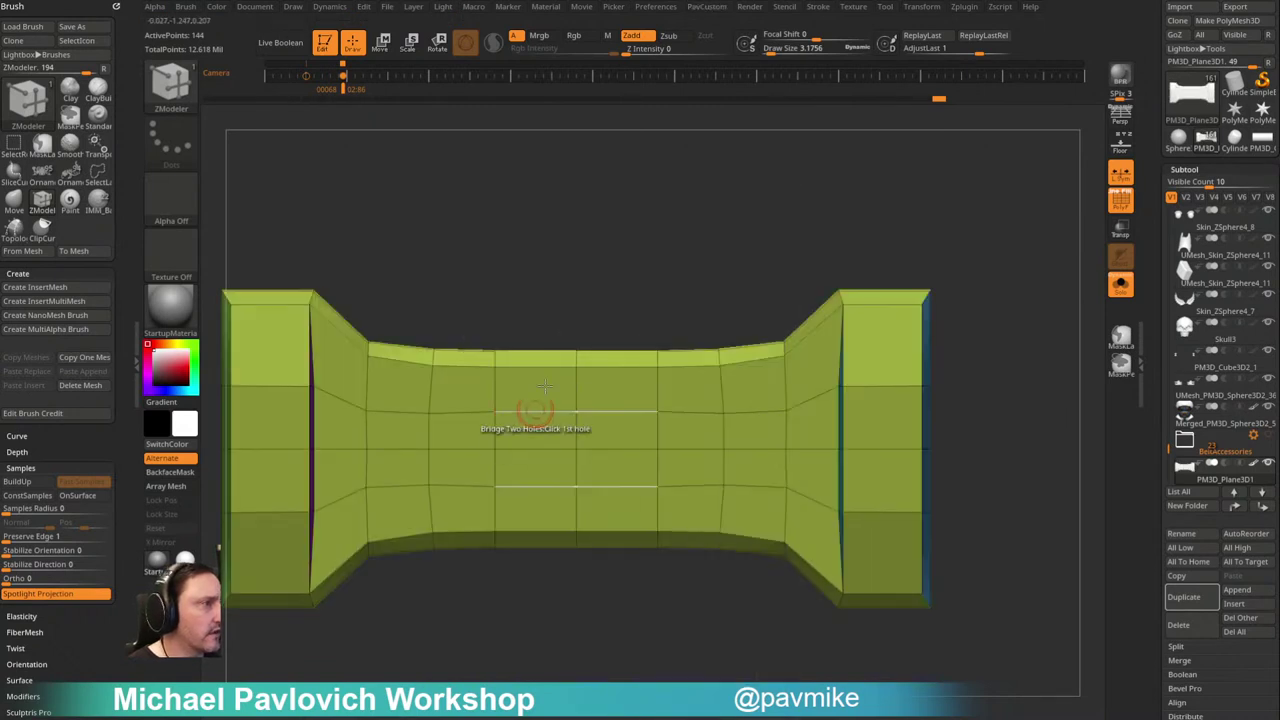
# Step: Examine the joined buckle frame against the skull and inner panels, with and without polyframe display
pyautogui.press('f')
pyautogui.moveTo(817, 193); pyautogui.dragTo(860, 256)
pyautogui.click(1120, 285)
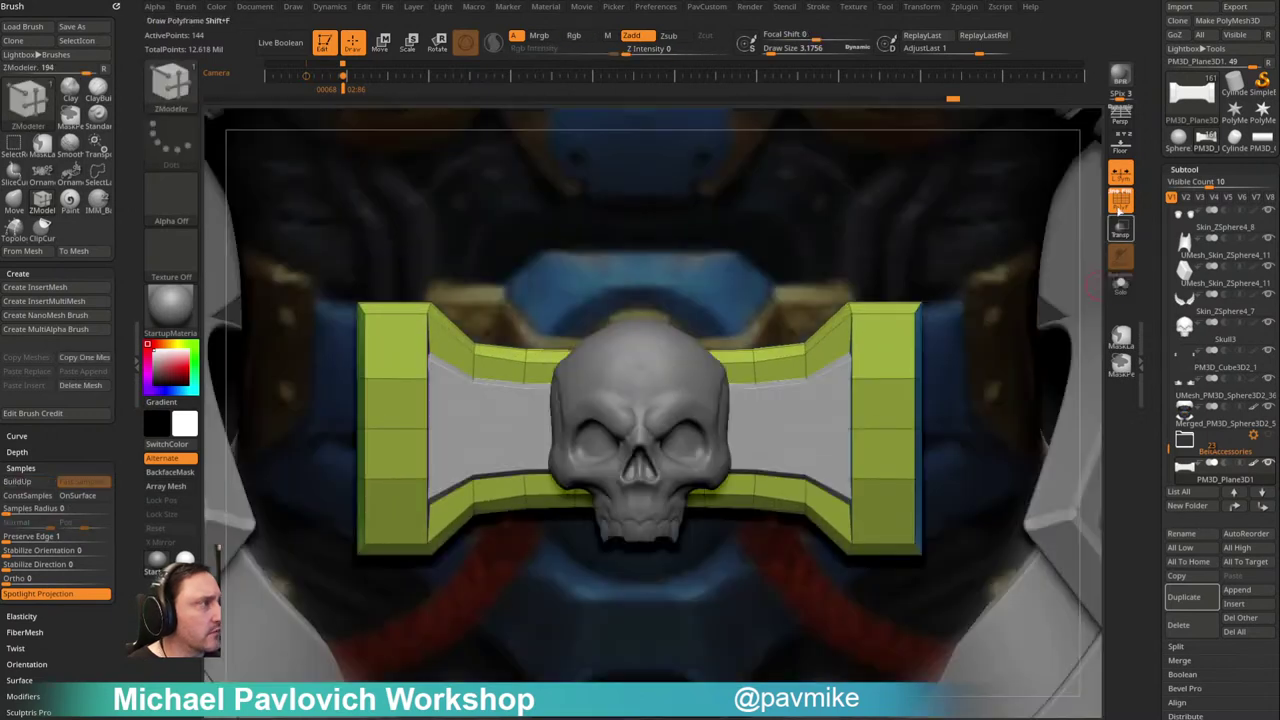
pyautogui.click(1120, 200)
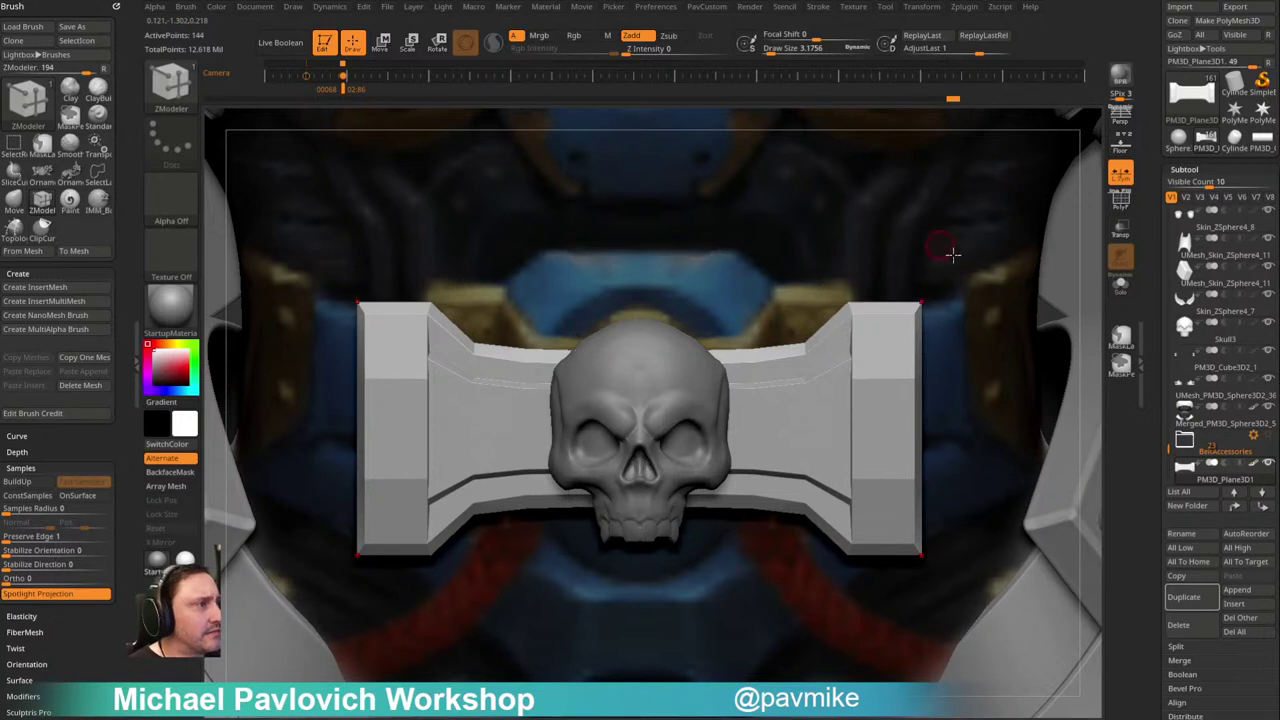
pyautogui.click(1121, 201)
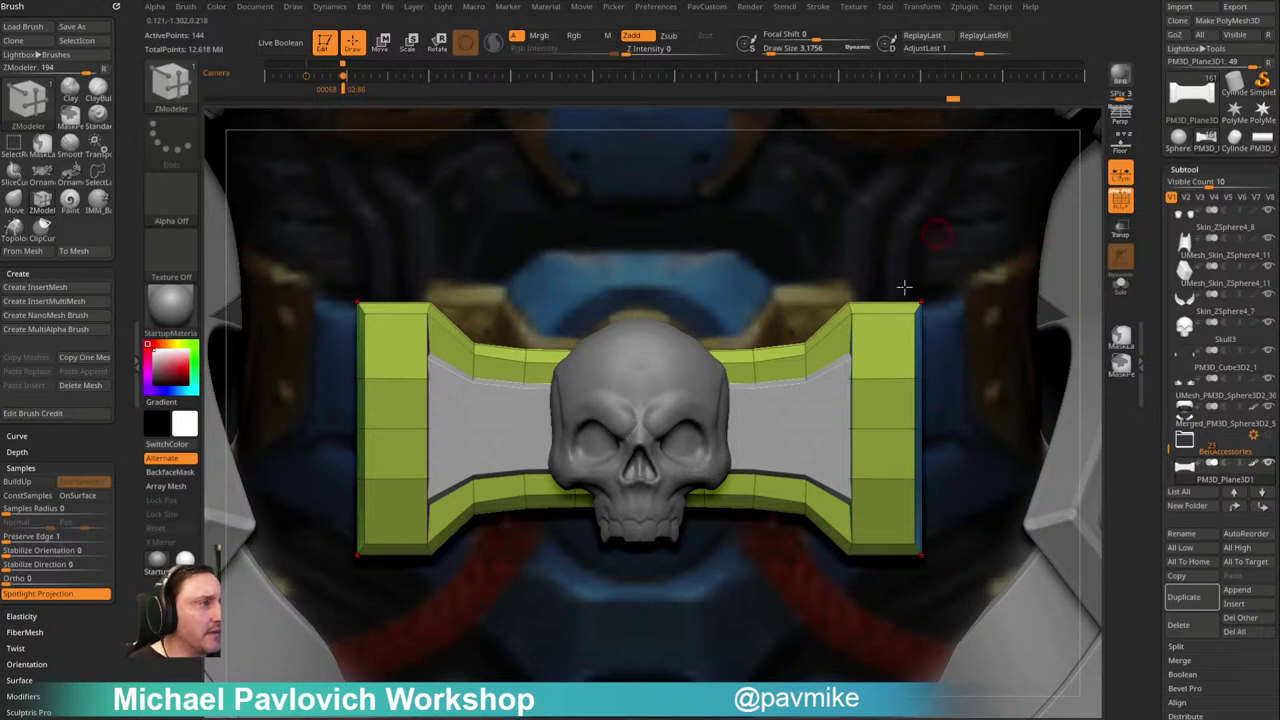
pyautogui.press('b')
pyautogui.press('s')
pyautogui.press('t')
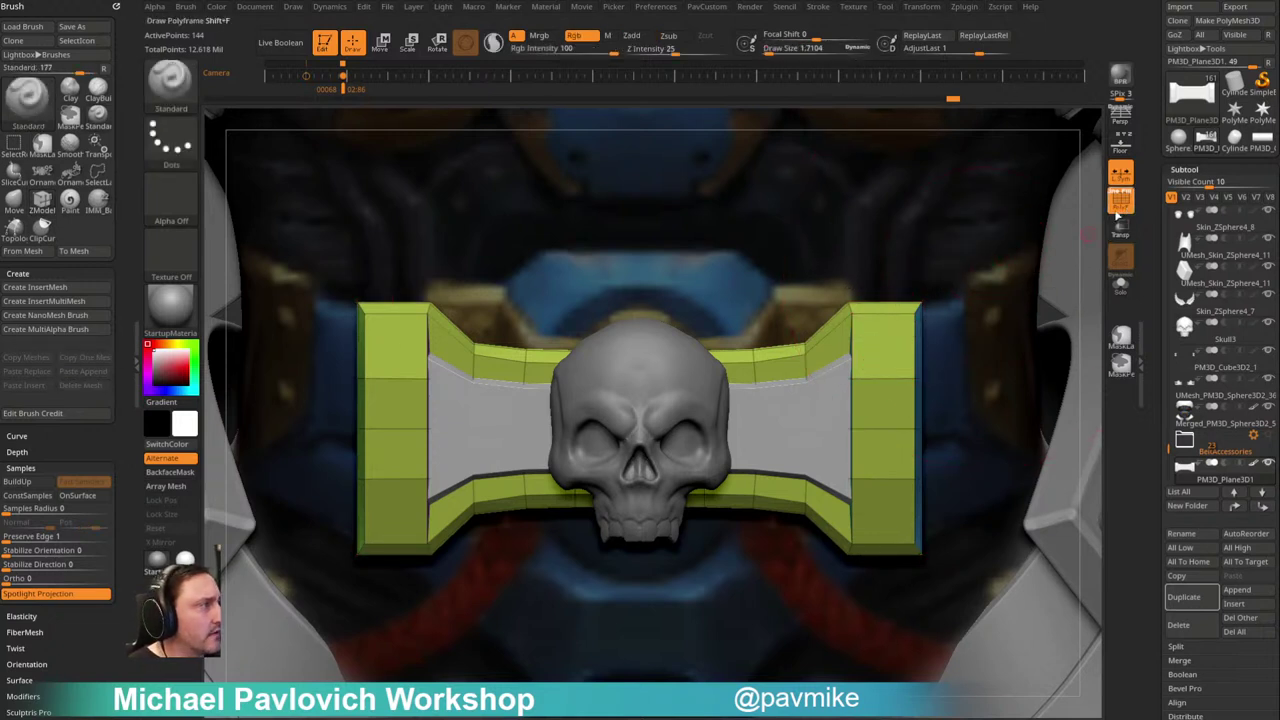
pyautogui.click(1122, 210)
pyautogui.click(1122, 208)
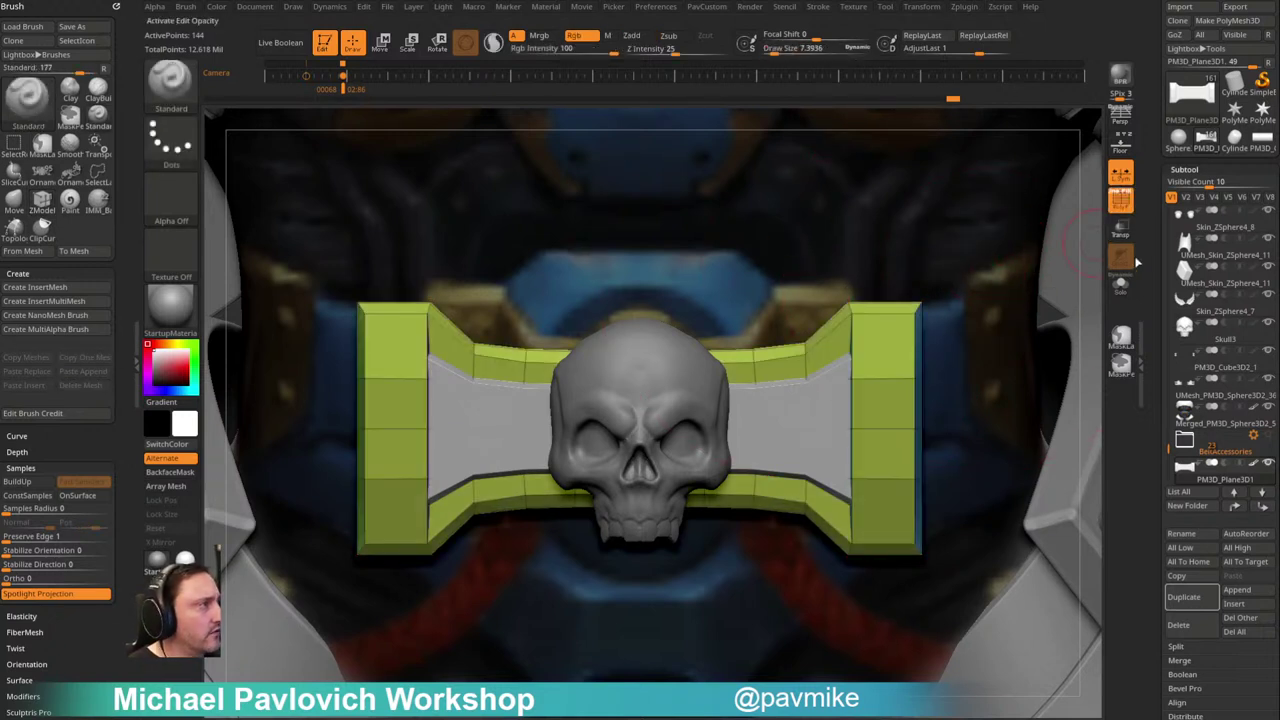
# Step: Isolate the buckle frame and regroup its polygons with Groups By Normals at a maximum angle tolerance of about 30.67
pyautogui.click(1121, 284)
pyautogui.moveTo(757, 203); pyautogui.dragTo(850, 221)
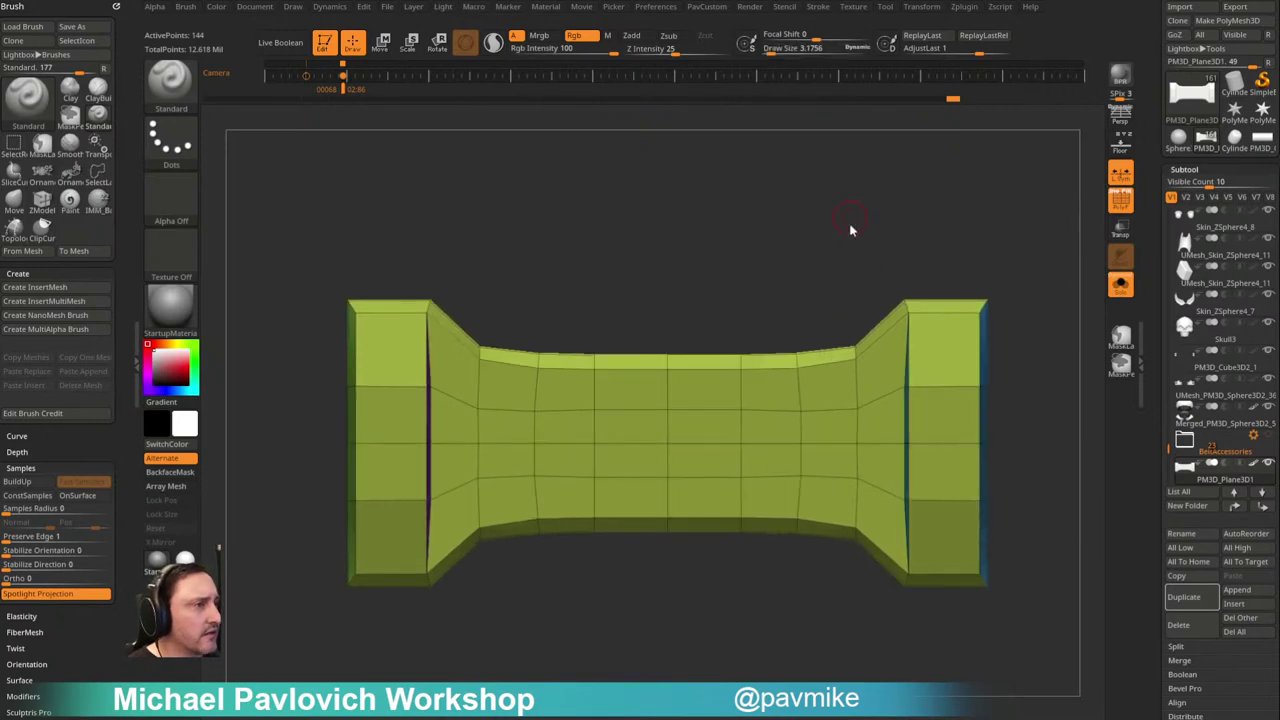
pyautogui.press('2')
pyautogui.moveTo(694, 260); pyautogui.dragTo(494, 413)
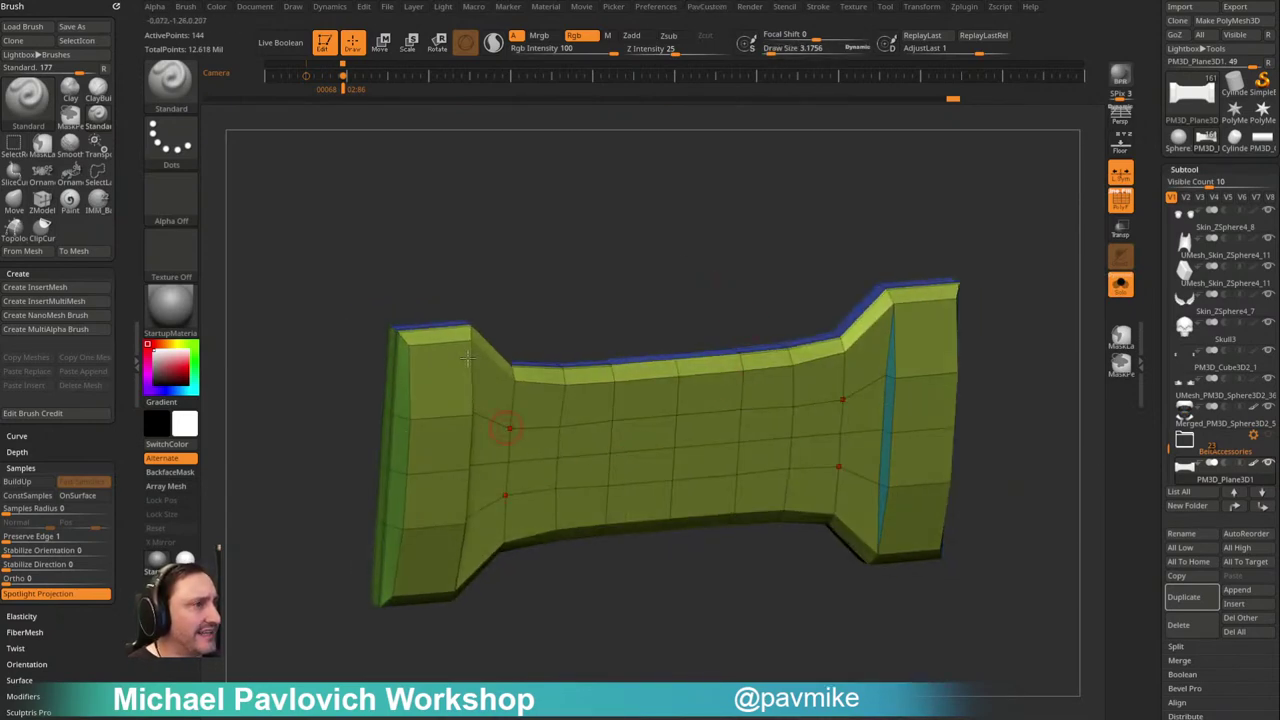
pyautogui.press('space')
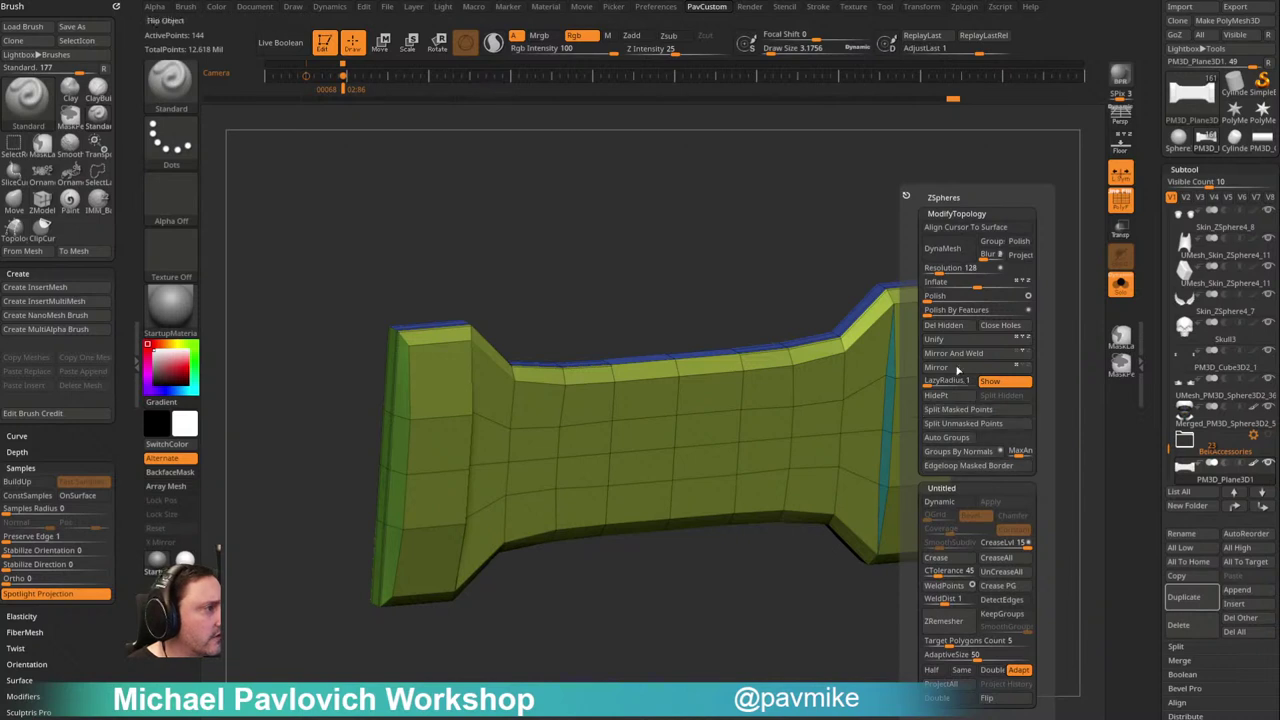
pyautogui.moveTo(1021, 456); pyautogui.dragTo(1018, 457)
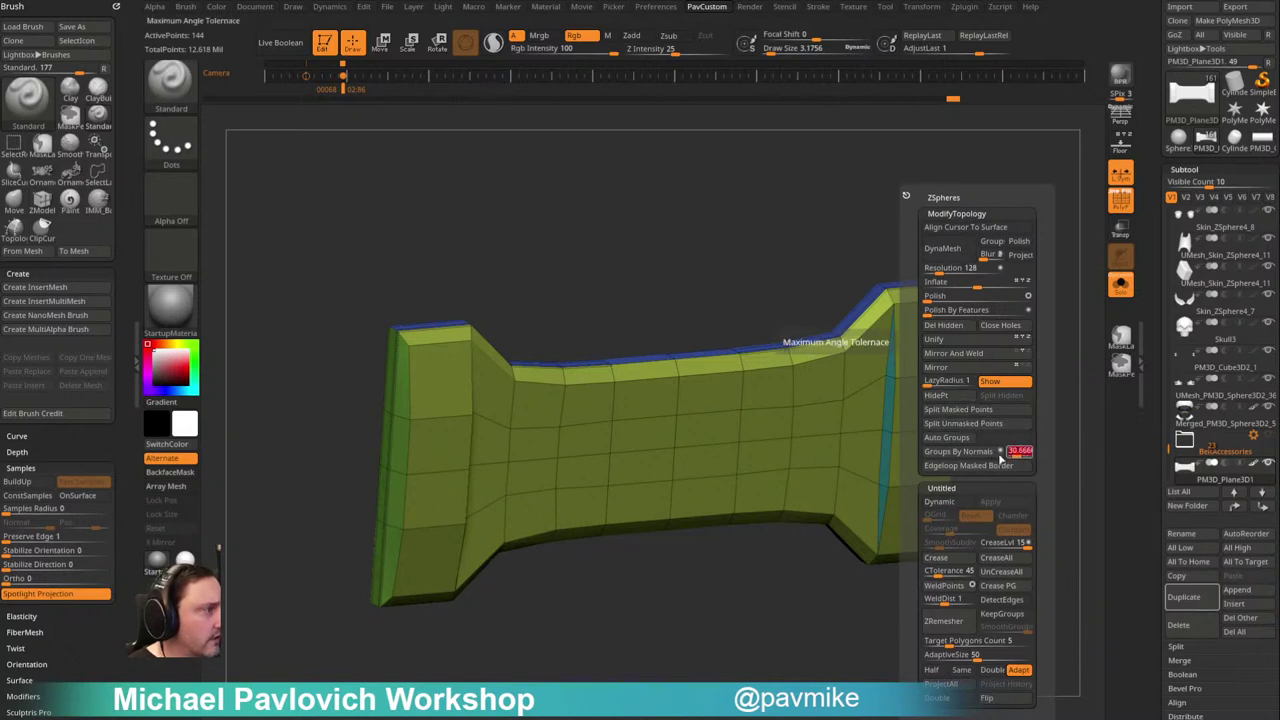
pyautogui.click(958, 451)
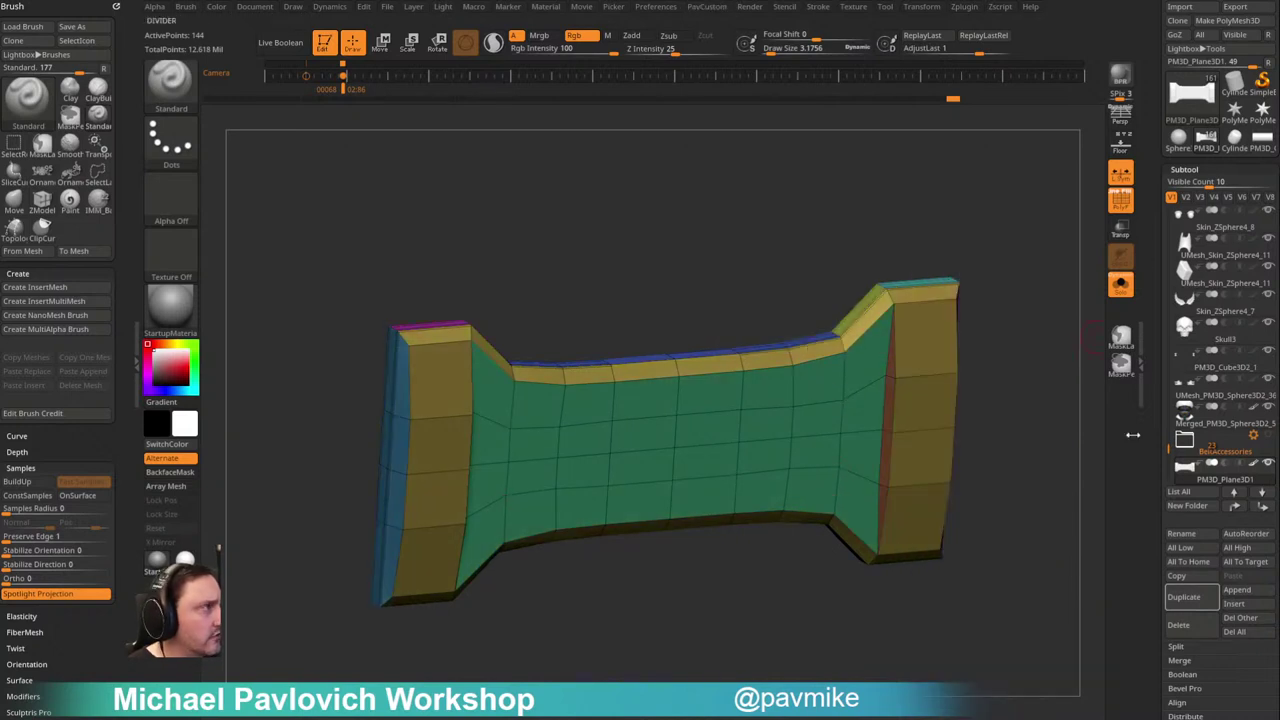
# Step: Show the tool's Polygroups settings that contain Groups By Normals
pyautogui.moveTo(1155, 304)
pyautogui.mouseDown()
pyautogui.moveTo(1170, 170)
pyautogui.moveTo(1195, 119)
pyautogui.mouseUp()
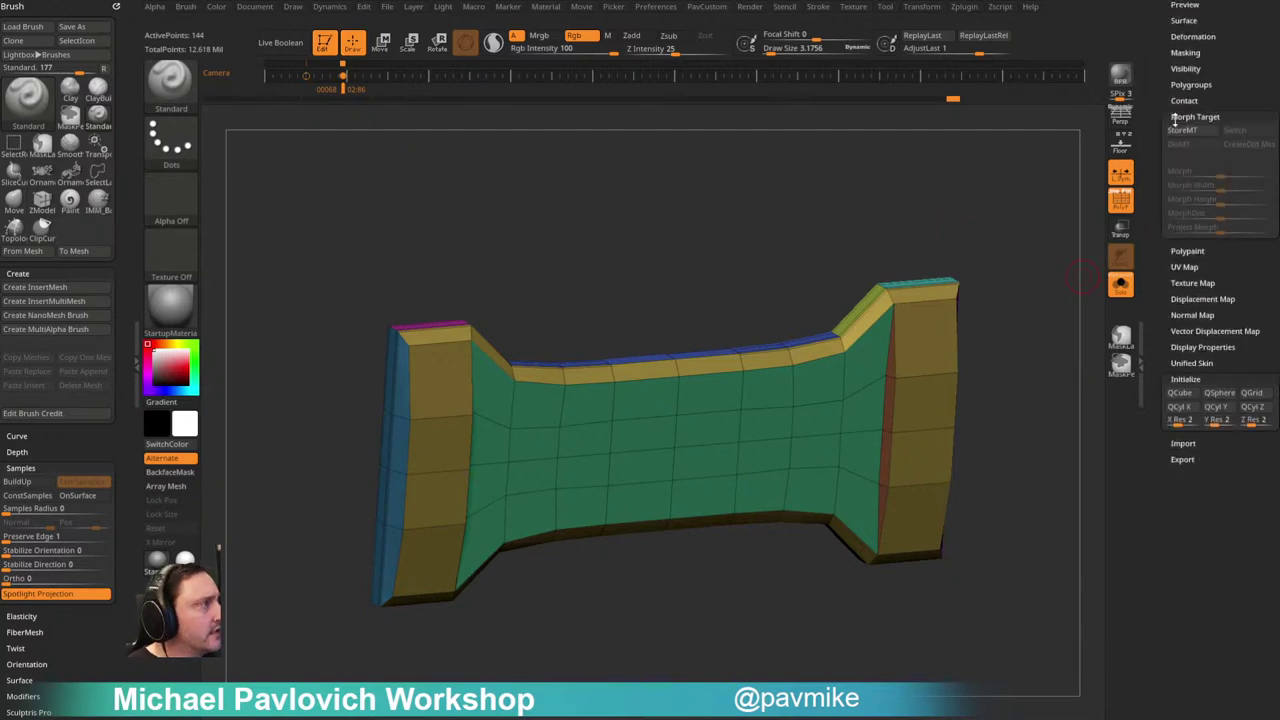
pyautogui.keyDown('shift'); pyautogui.click(1195, 118); pyautogui.keyUp('shift')
pyautogui.moveTo(1168, 36); pyautogui.dragTo(1188, 264)
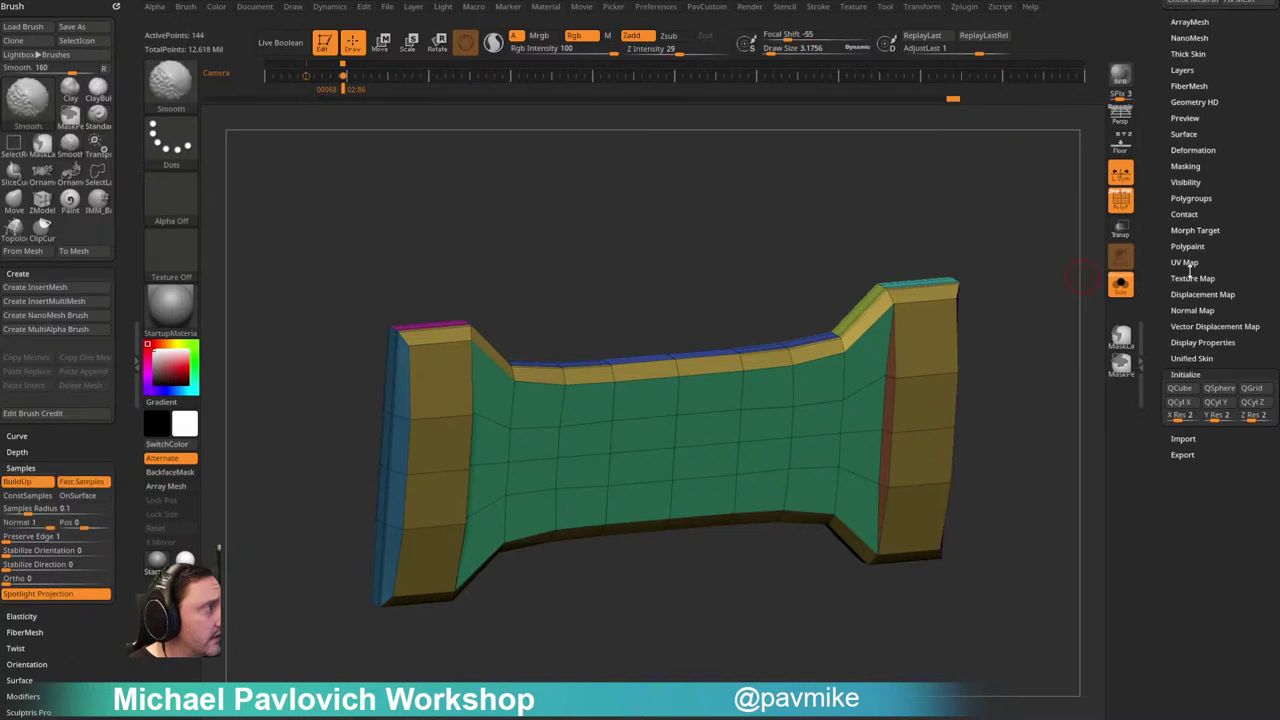
pyautogui.click(1190, 198)
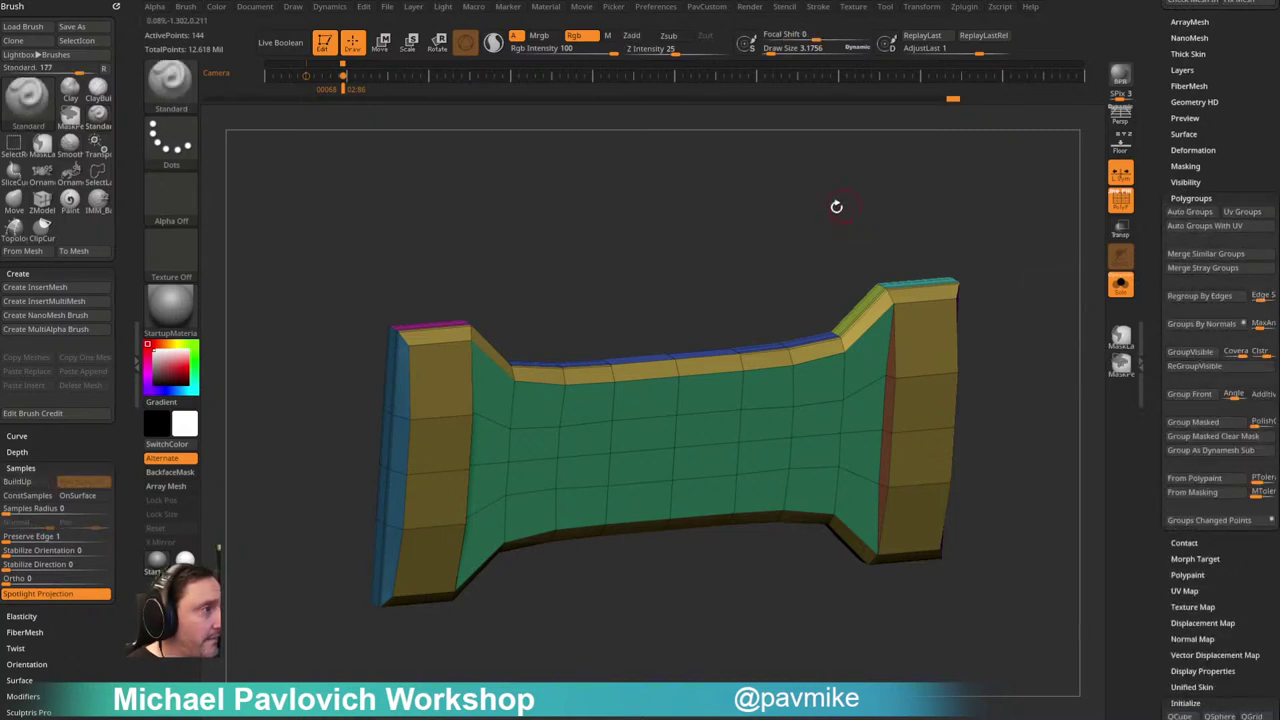
# Step: Crease the buckle frame's edges along its polygroup borders with Crease PG
pyautogui.moveTo(837, 206); pyautogui.dragTo(812, 258)
pyautogui.press('2')
pyautogui.moveTo(700, 263); pyautogui.dragTo(771, 309)
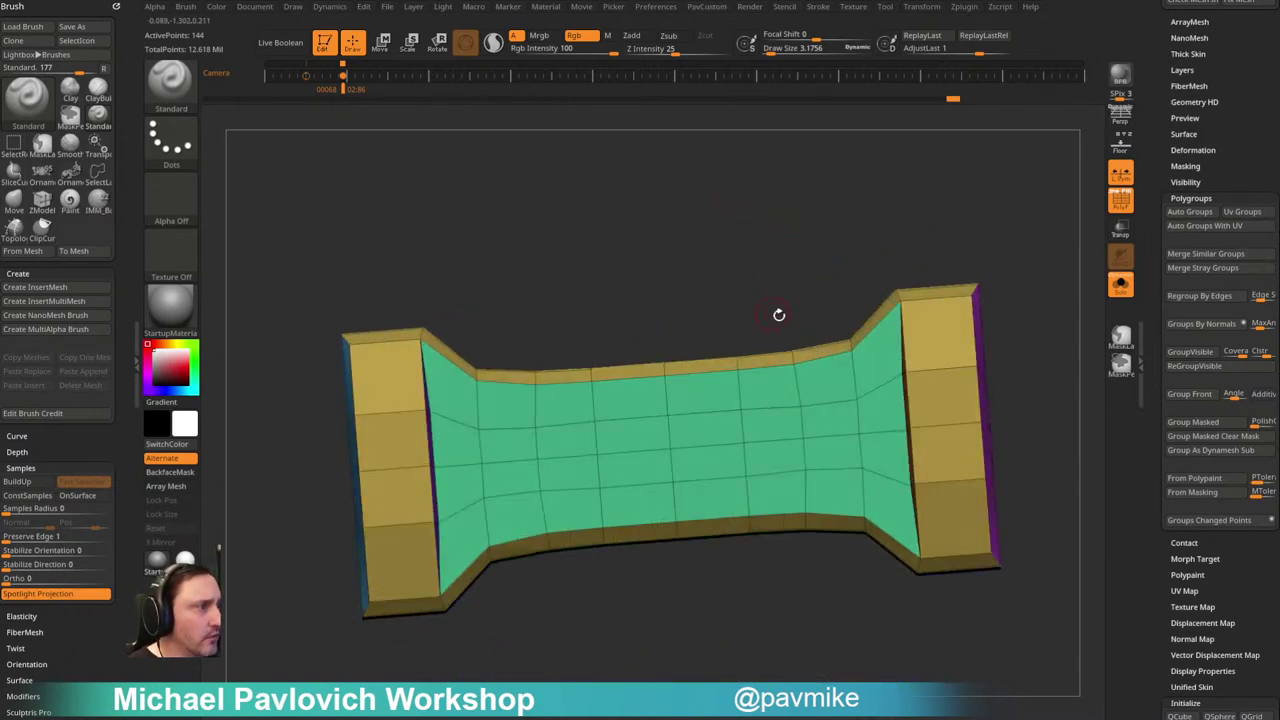
pyautogui.press('space')
pyautogui.click(781, 358)
pyautogui.keyDown('shift'); pyautogui.moveTo(703, 243); pyautogui.dragTo(808, 222); pyautogui.keyUp('shift')
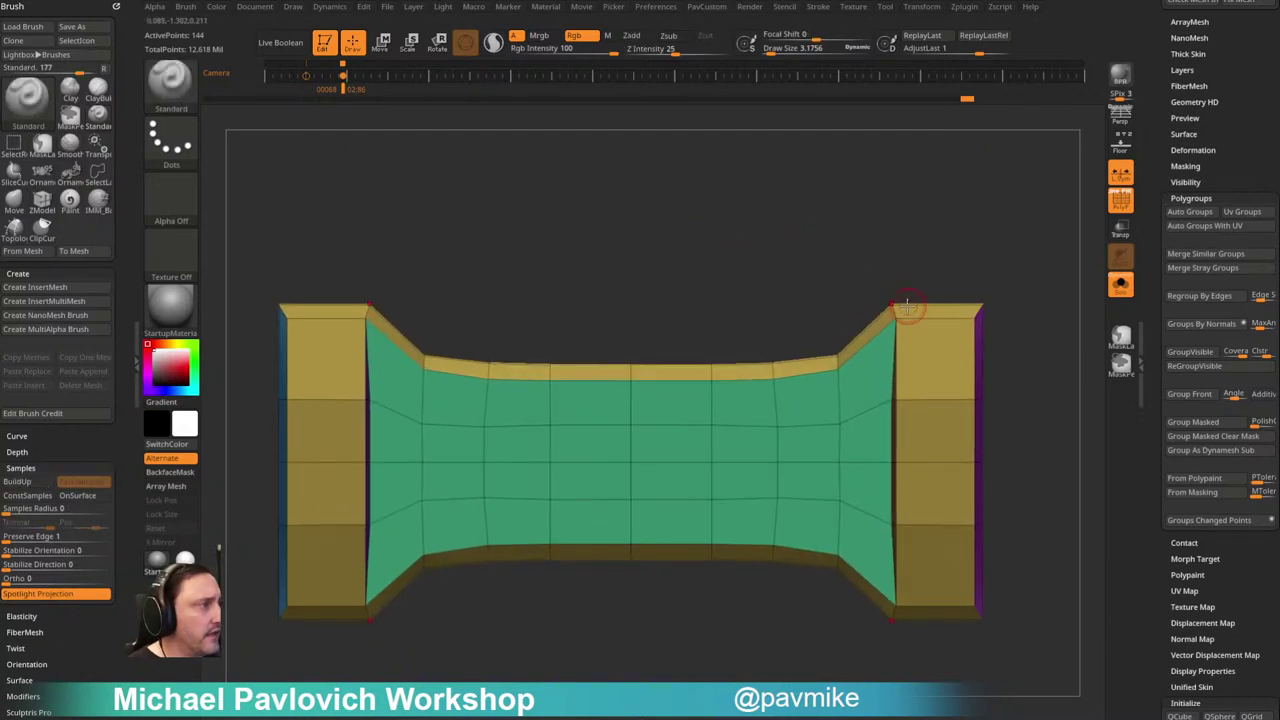
pyautogui.press('space')
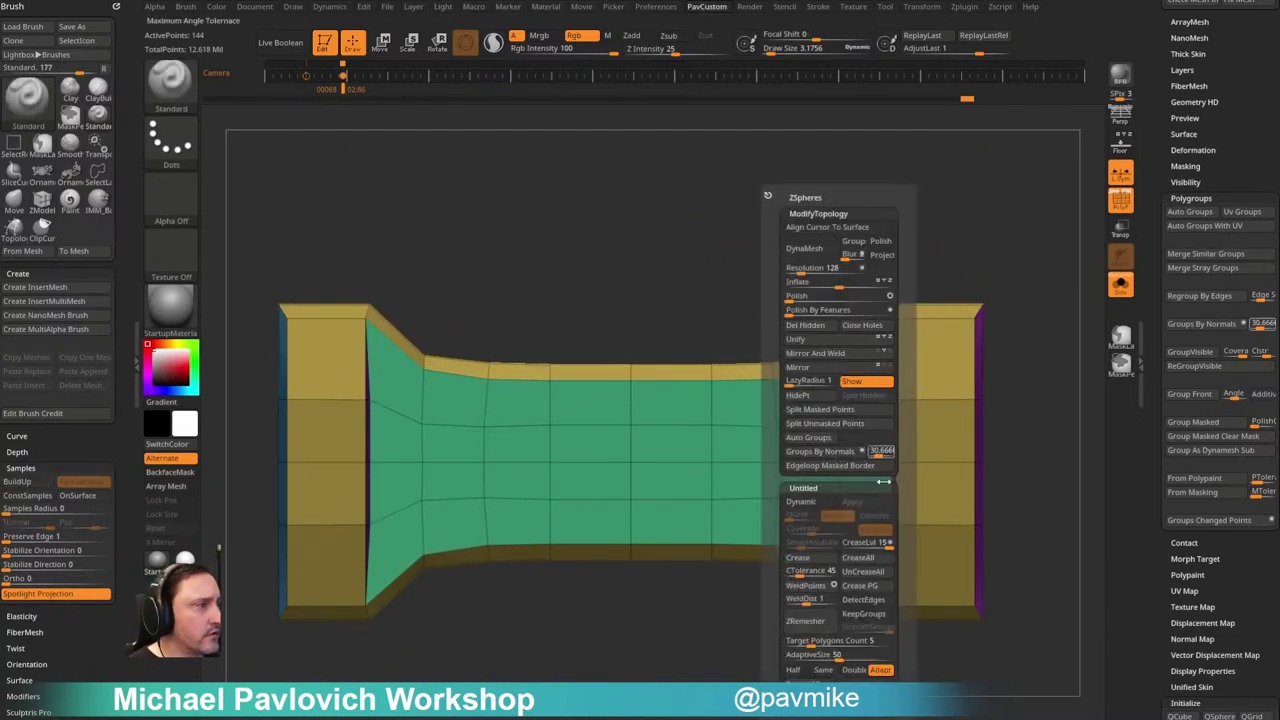
pyautogui.click(873, 588)
# Step: Preview the creased frame with dynamic subdivision, turn the smoothing off again and inspect the shoulder corners
pyautogui.keyDown('alt'); pyautogui.moveTo(683, 223); pyautogui.dragTo(684, 233); pyautogui.keyUp('alt')
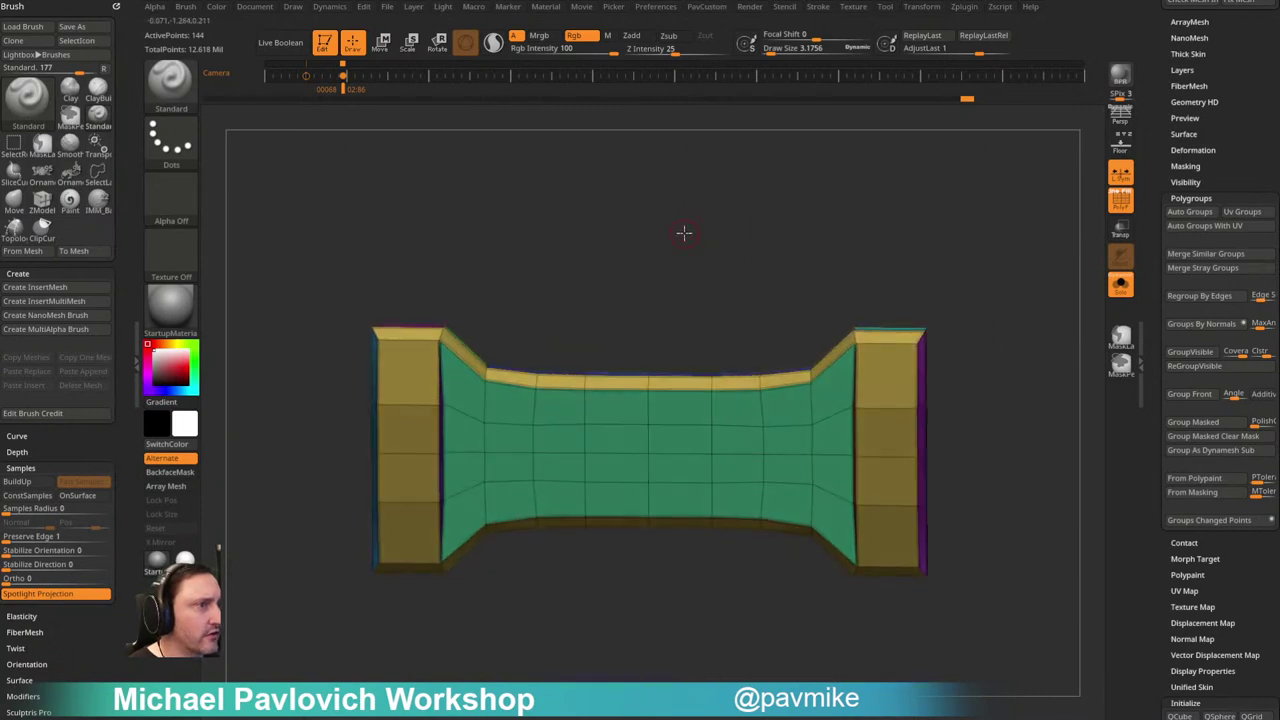
pyautogui.press('d')
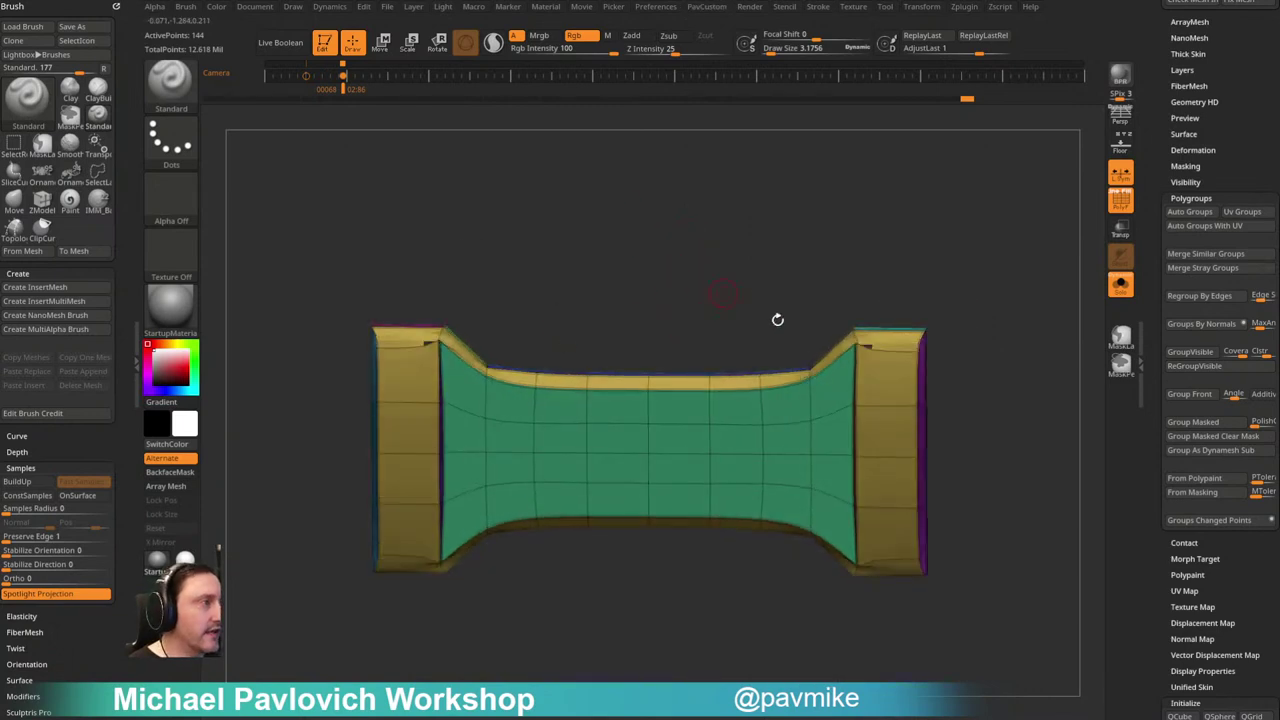
pyautogui.hotkey('shift', 'd')
pyautogui.moveTo(749, 240); pyautogui.dragTo(709, 260)
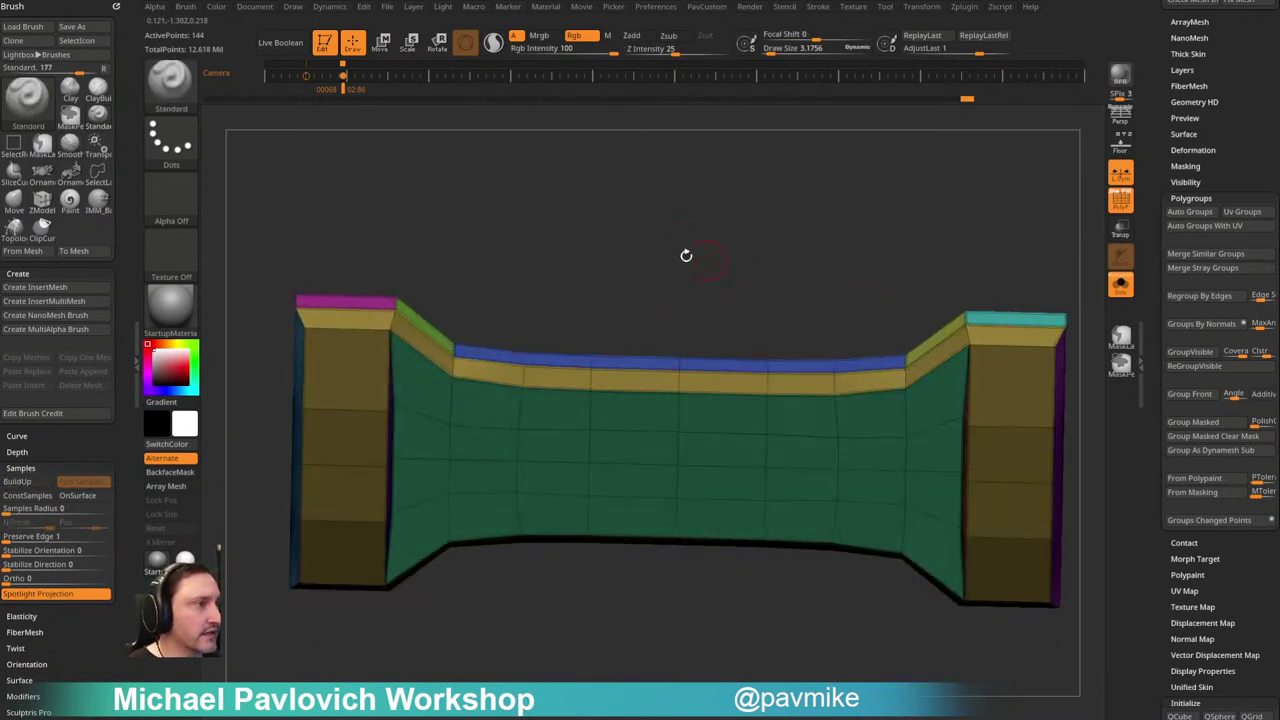
# Step: Crease the edges where the frame's sloped shoulders meet its narrow middle with the ZModeler edge action Crease
pyautogui.press('b')
pyautogui.press('z')
pyautogui.press('m')
pyautogui.press('space')
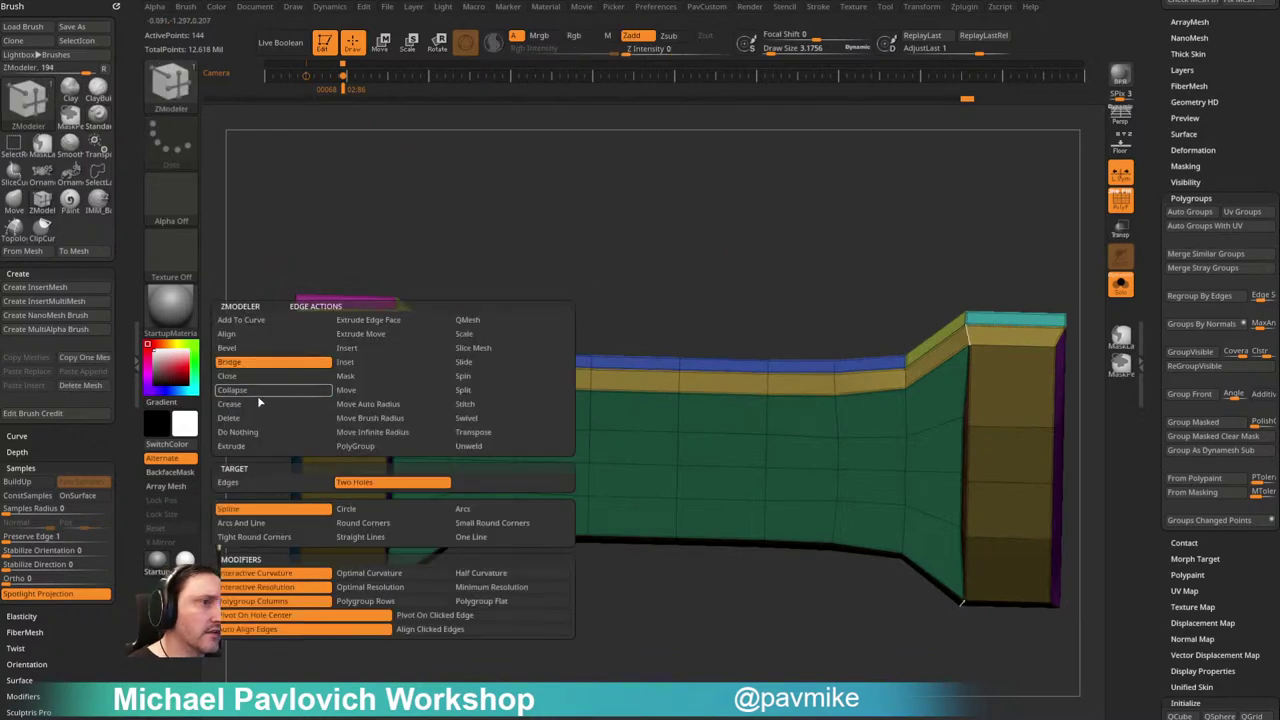
pyautogui.click(258, 402)
pyautogui.moveTo(479, 248); pyautogui.dragTo(412, 299)
pyautogui.click(463, 336)
pyautogui.moveTo(500, 300); pyautogui.dragTo(440, 378)
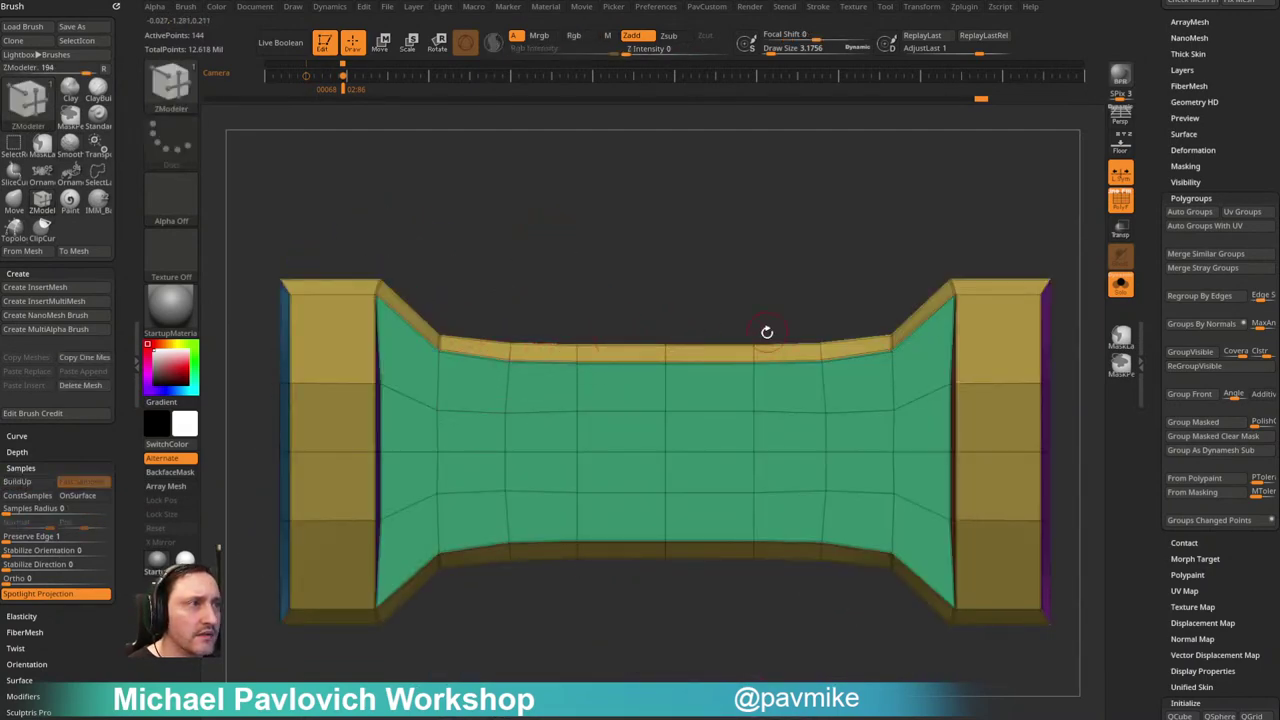
# Step: Turn on dynamic subdivision for the frame, hide the polyframe and reveal the Dynamic Subdiv and Crease settings
pyautogui.keyDown('alt'); pyautogui.moveTo(509, 629); pyautogui.dragTo(589, 561); pyautogui.keyUp('alt')
pyautogui.keyDown('alt'); pyautogui.moveTo(660, 249); pyautogui.dragTo(695, 240); pyautogui.keyUp('alt')
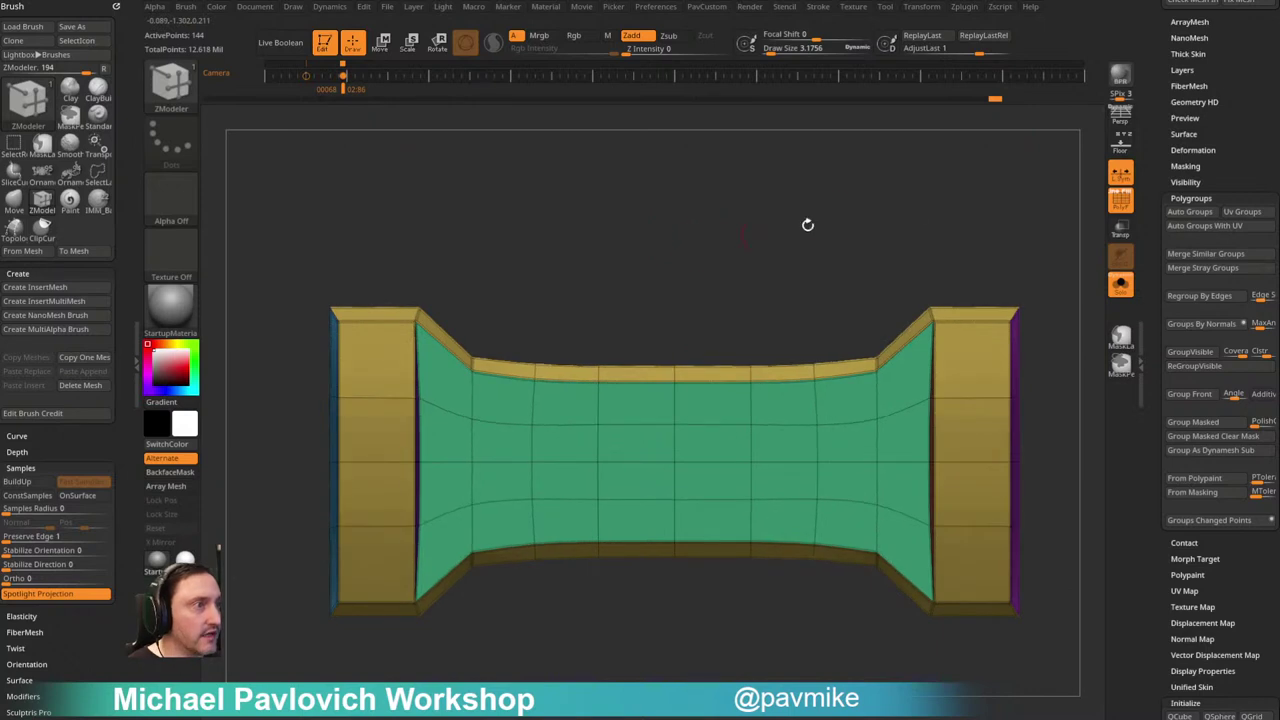
pyautogui.click(1116, 206)
pyautogui.keyDown('alt'); pyautogui.moveTo(897, 227); pyautogui.dragTo(842, 202); pyautogui.keyUp('alt')
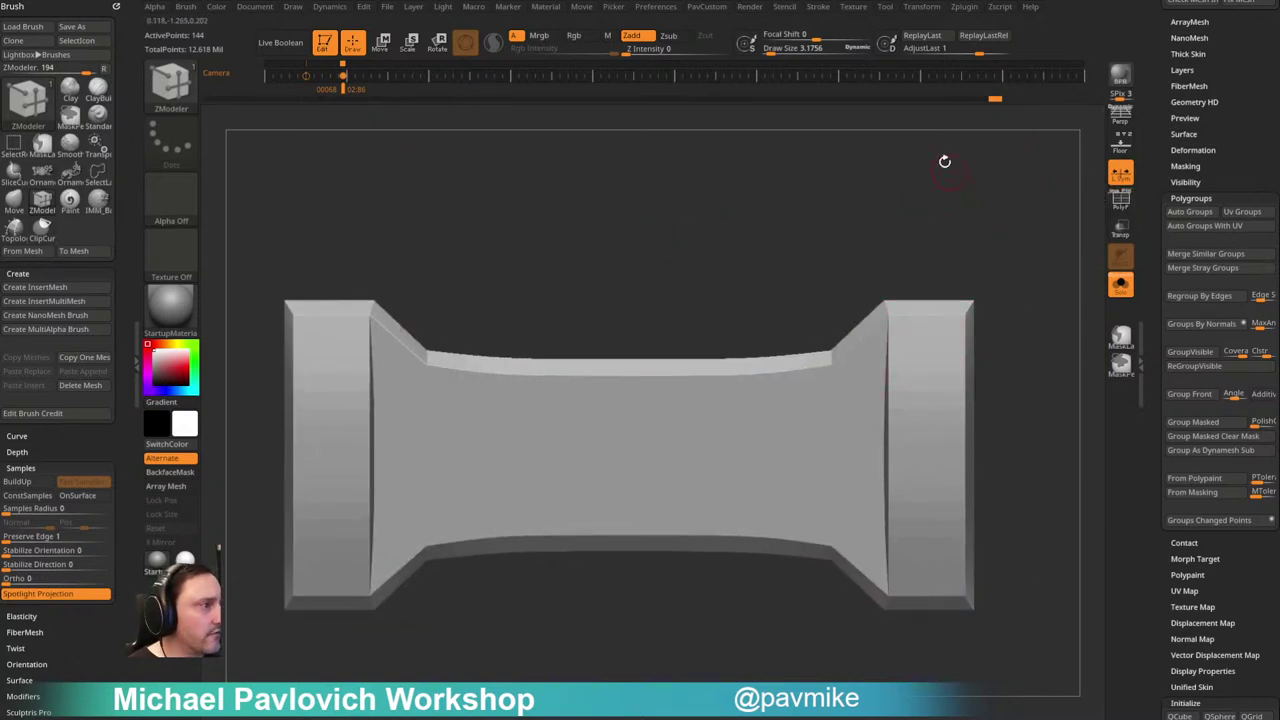
pyautogui.press('2')
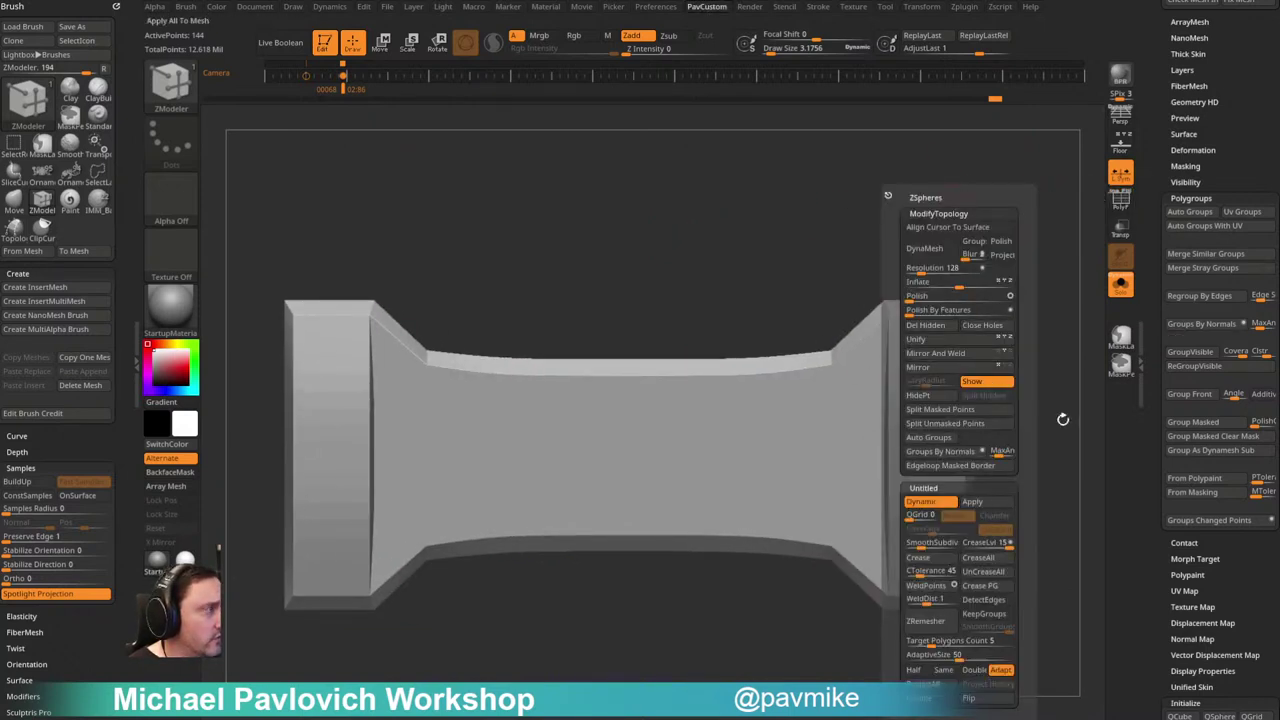
pyautogui.moveTo(1147, 198); pyautogui.dragTo(1149, 287)
pyautogui.click(1196, 195)
pyautogui.click(1190, 210)
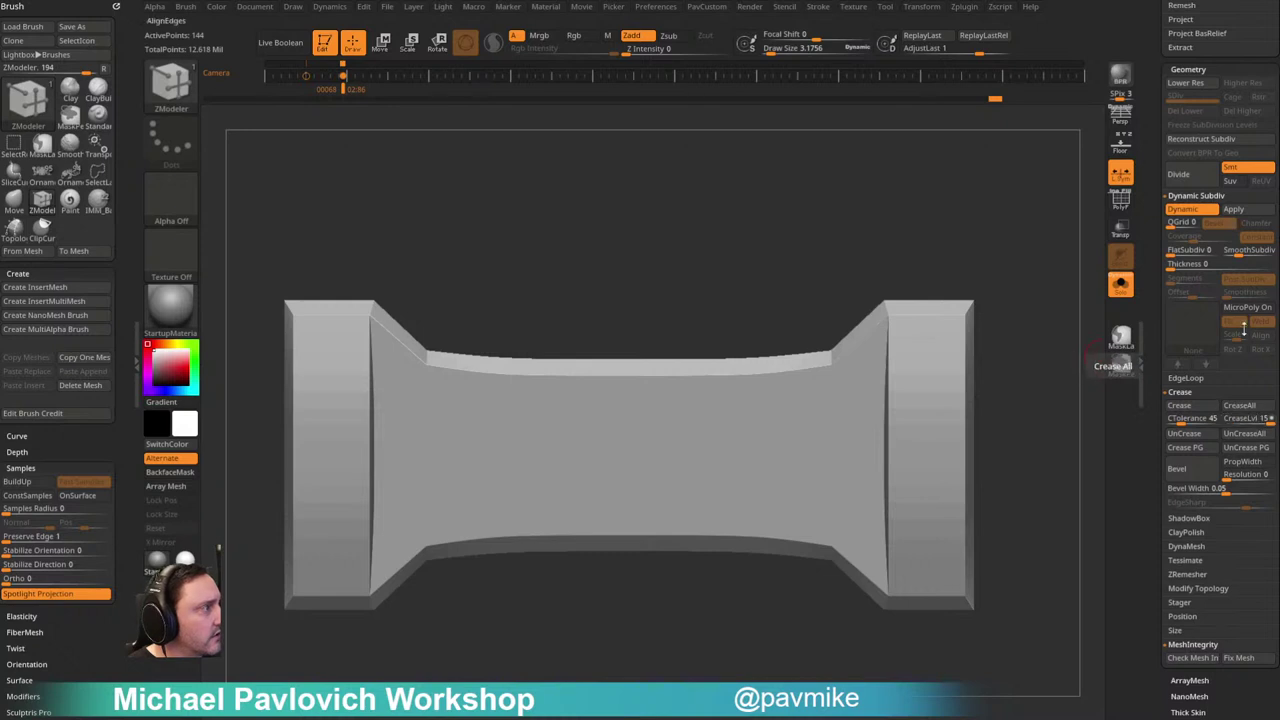
# Step: Set the frame's crease level to 3 and smooth subdivision level to 4, and show the other subtools again
pyautogui.press('2')
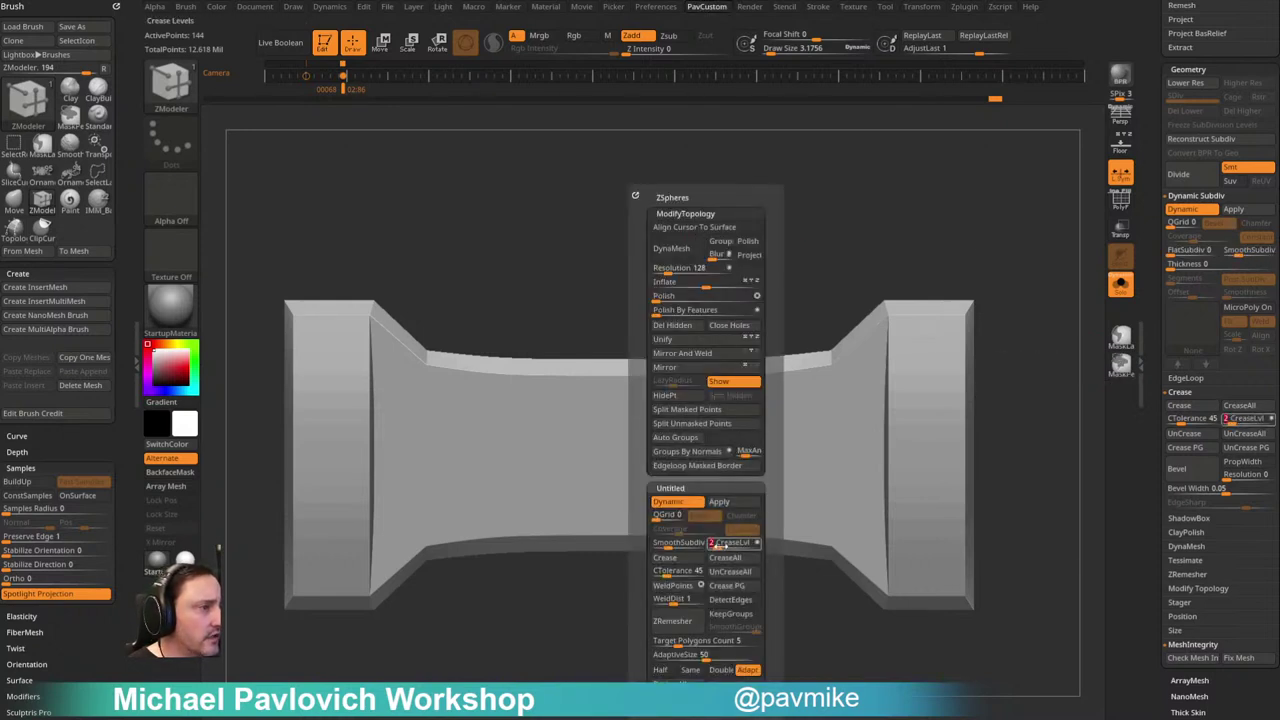
pyautogui.click(676, 545)
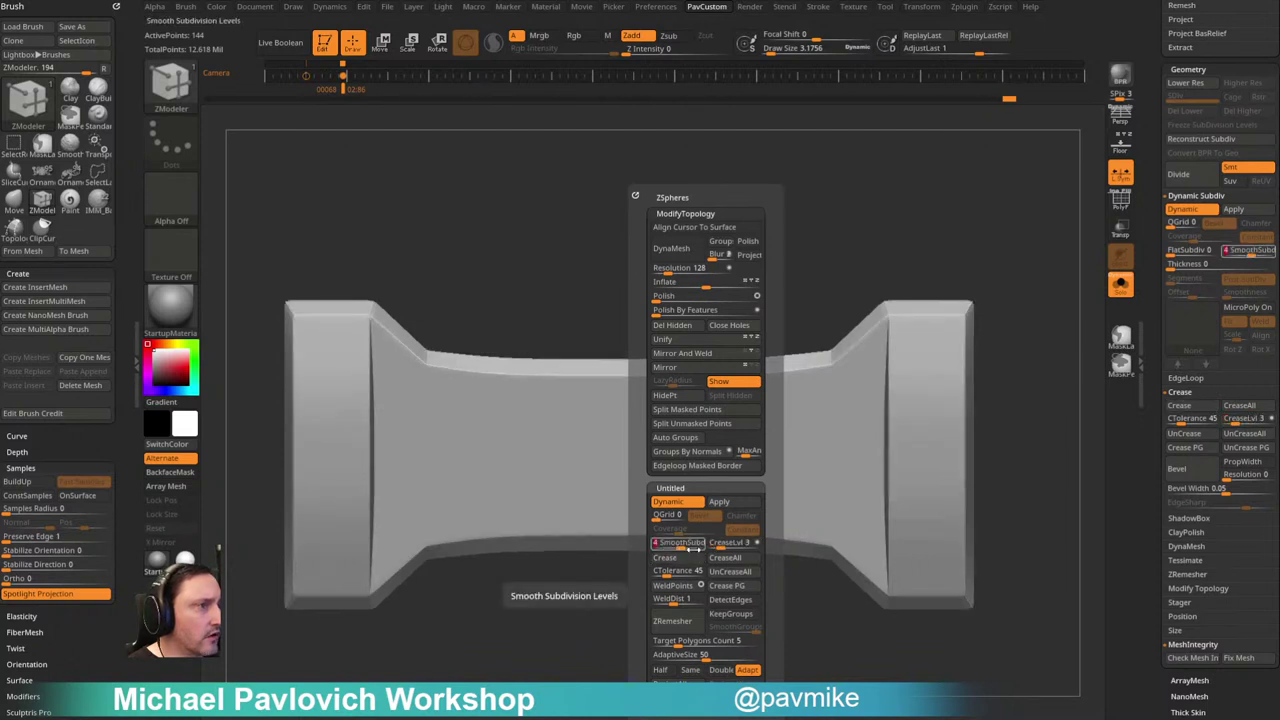
pyautogui.keyDown('ctrl'); pyautogui.moveTo(957, 255); pyautogui.dragTo(937, 283, button='right'); pyautogui.keyUp('ctrl')
pyautogui.moveTo(936, 283); pyautogui.dragTo(953, 215)
pyautogui.click(1121, 285)
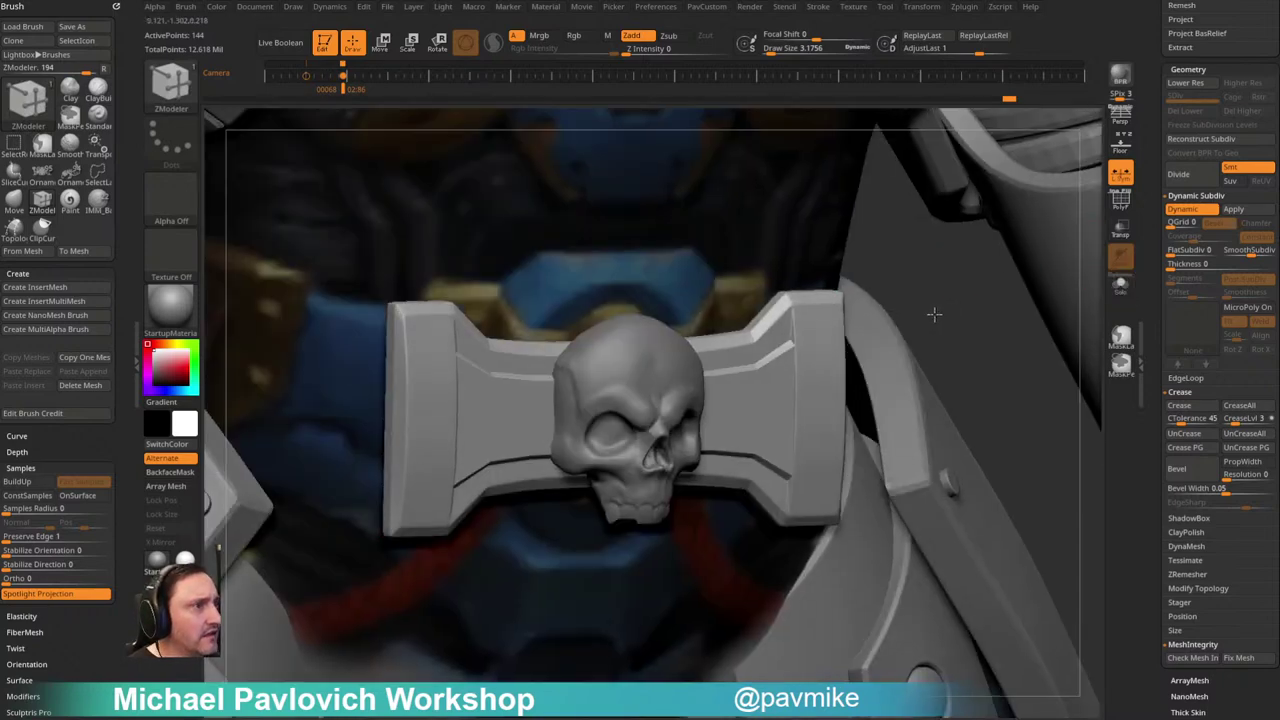
# Step: Select the buckle's inner panels, turn on dynamic subdivision for them and set their crease level to 2
pyautogui.keyDown('shift'); pyautogui.moveTo(936, 315); pyautogui.dragTo(948, 303); pyautogui.keyUp('shift')
pyautogui.press('s')
pyautogui.press('b')
pyautogui.press('s')
pyautogui.press('t')
pyautogui.keyDown('alt'); pyautogui.click(856, 391); pyautogui.keyUp('alt')
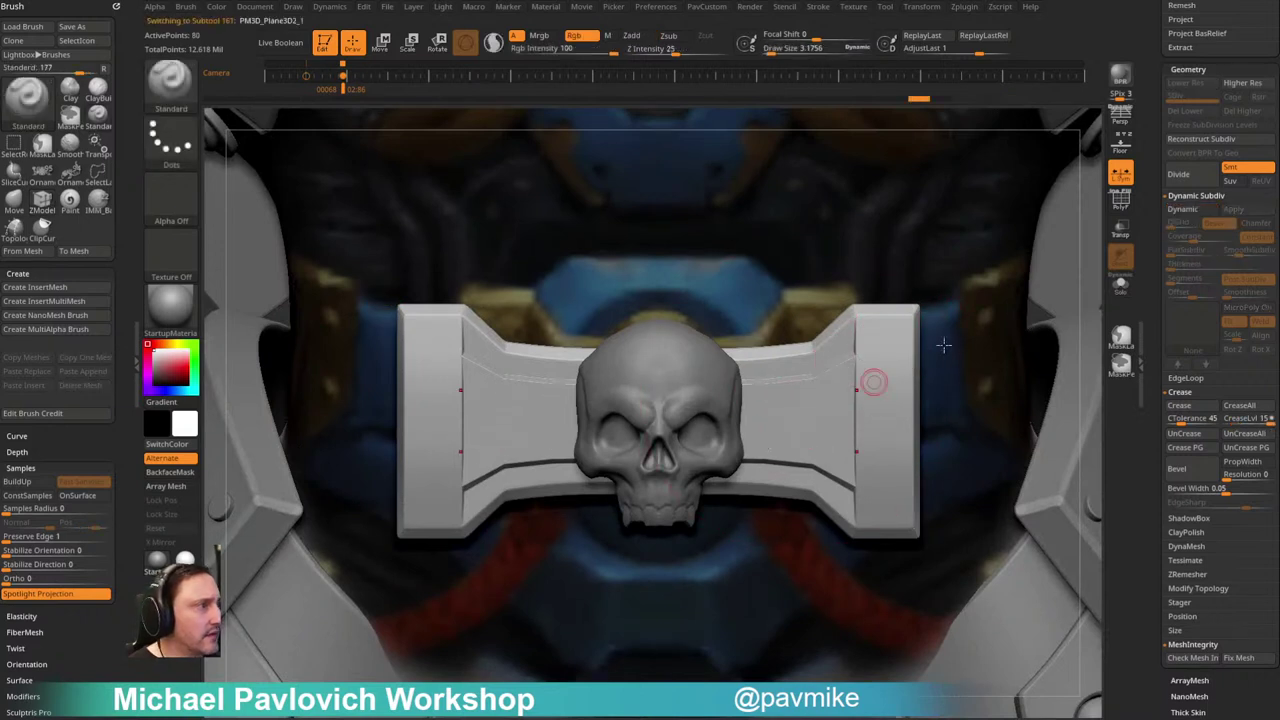
pyautogui.click(1121, 205)
pyautogui.press('2')
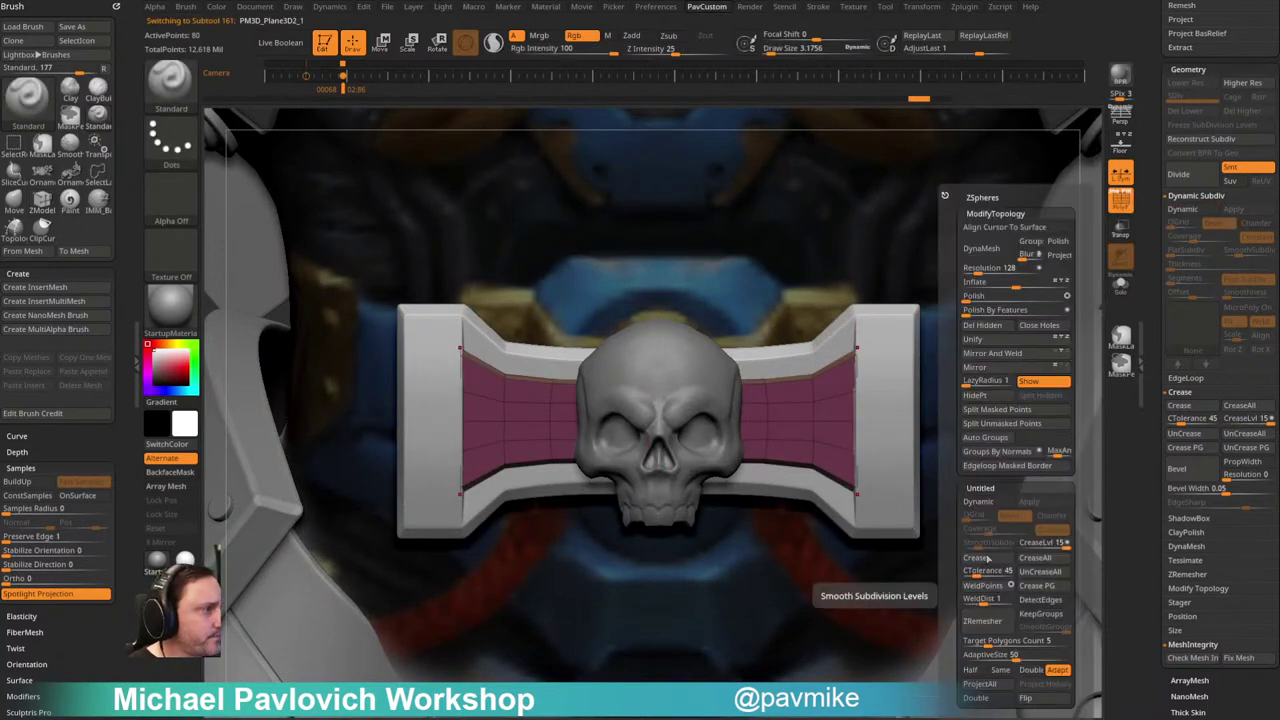
pyautogui.click(978, 501)
pyautogui.click(1045, 542)
pyautogui.moveTo(1030, 552); pyautogui.dragTo(1025, 552)
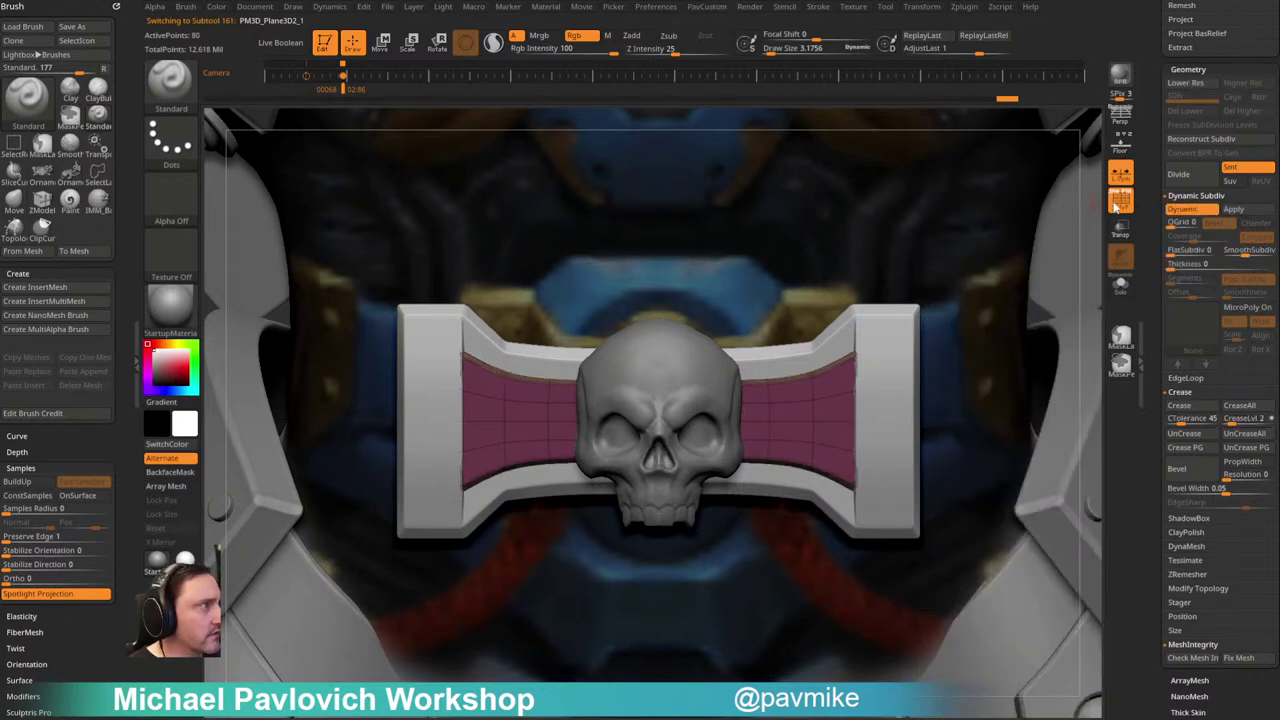
pyautogui.click(1108, 200)
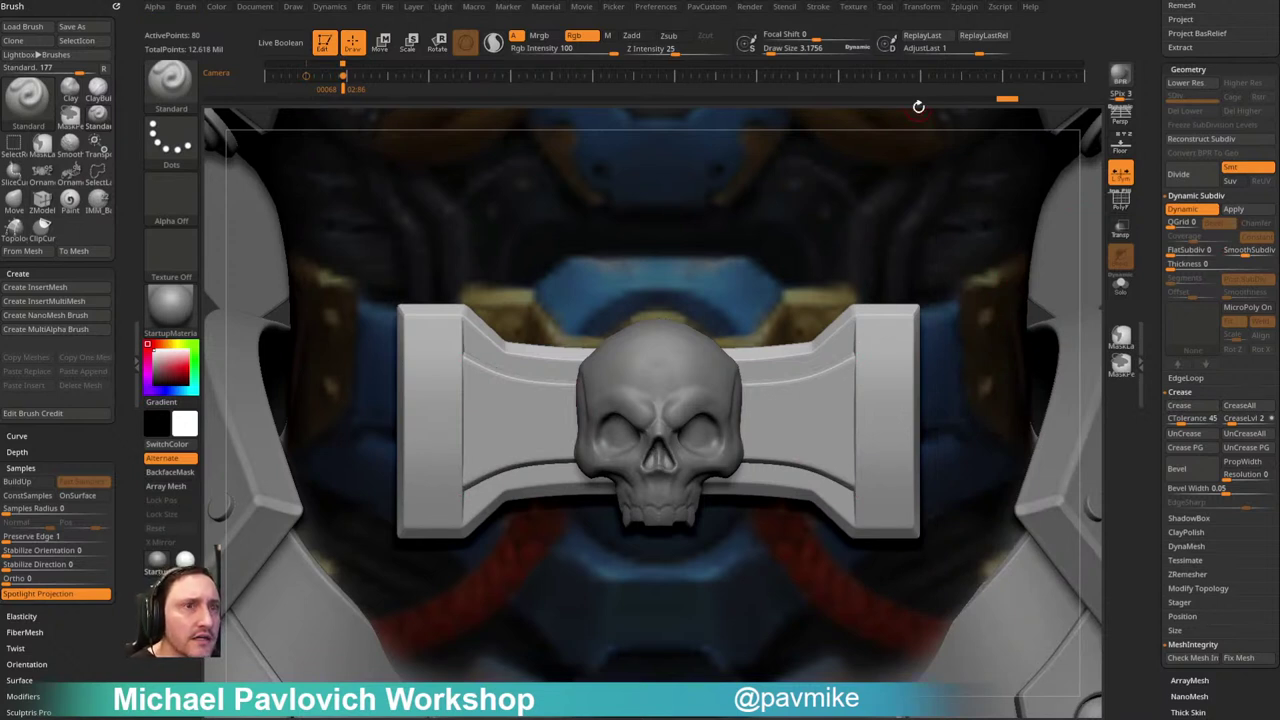
# Step: Crease the inner panels' shoulder and outer end edges using the ZModeler Crease action with the EdgeLoop Complete target
pyautogui.press('b')
pyautogui.press('z')
pyautogui.press('m')
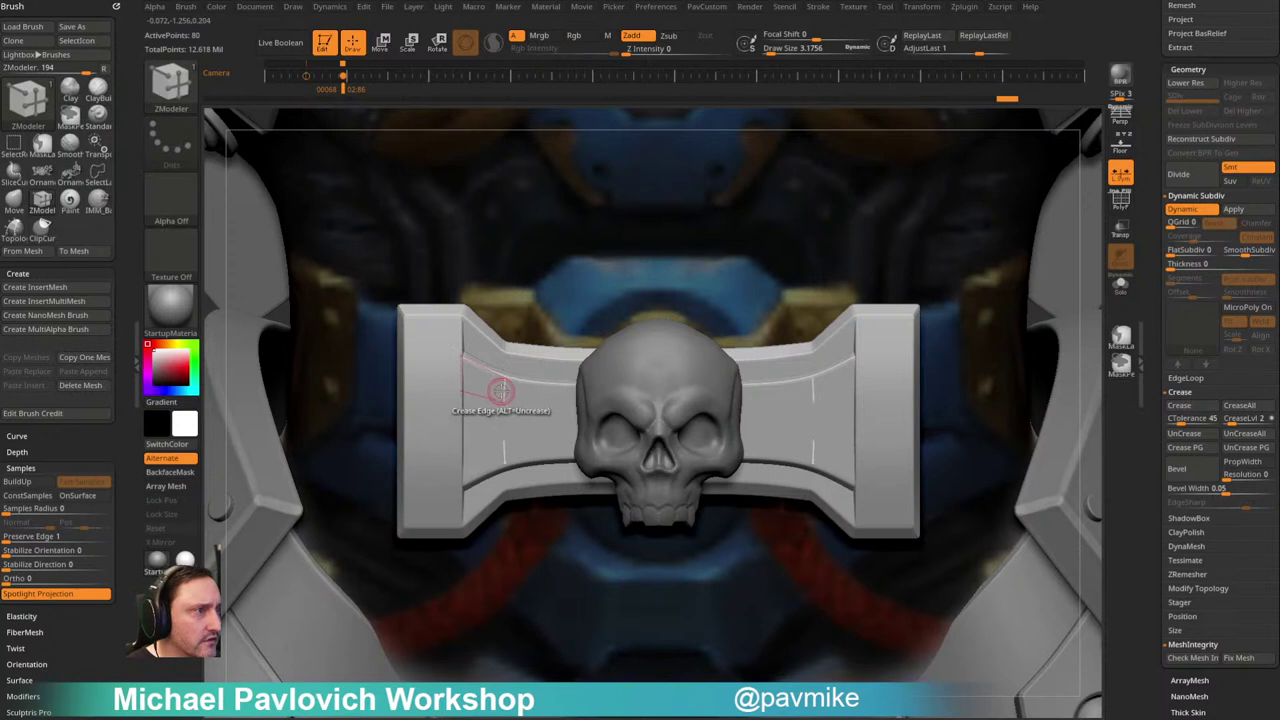
pyautogui.press('space')
pyautogui.click(370, 391)
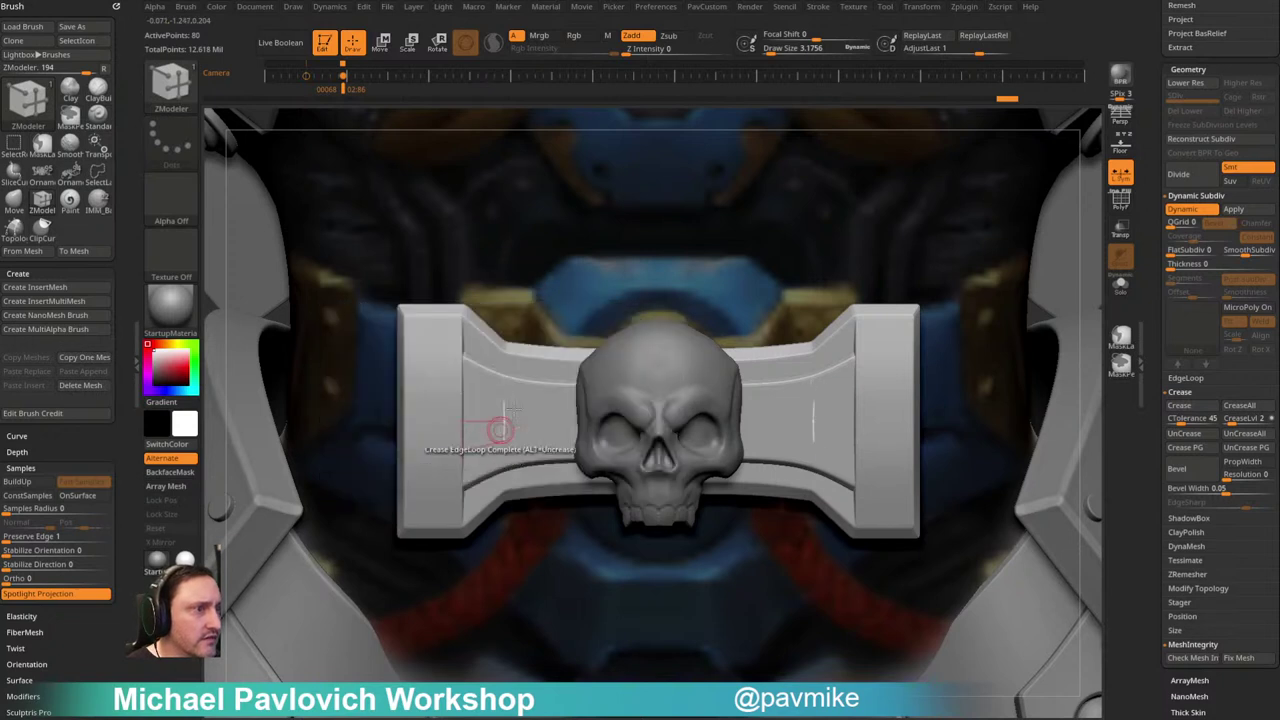
pyautogui.click(848, 352)
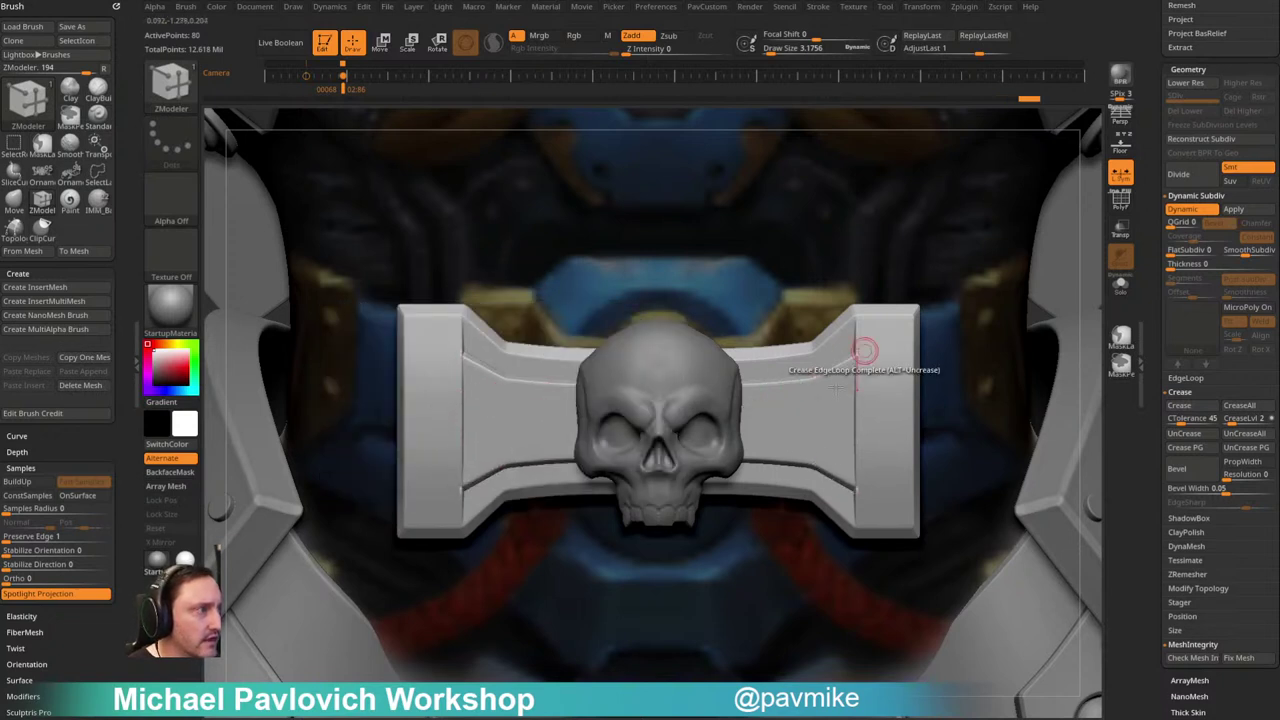
# Step: Scale the depth of the buckle's inner panels to about 0.79 so they sit further back in the frame
pyautogui.moveTo(774, 251); pyautogui.dragTo(1056, 178, button='right')
pyautogui.keyDown('alt'); pyautogui.moveTo(964, 166); pyautogui.dragTo(714, 305); pyautogui.keyUp('alt')
pyautogui.press('w')
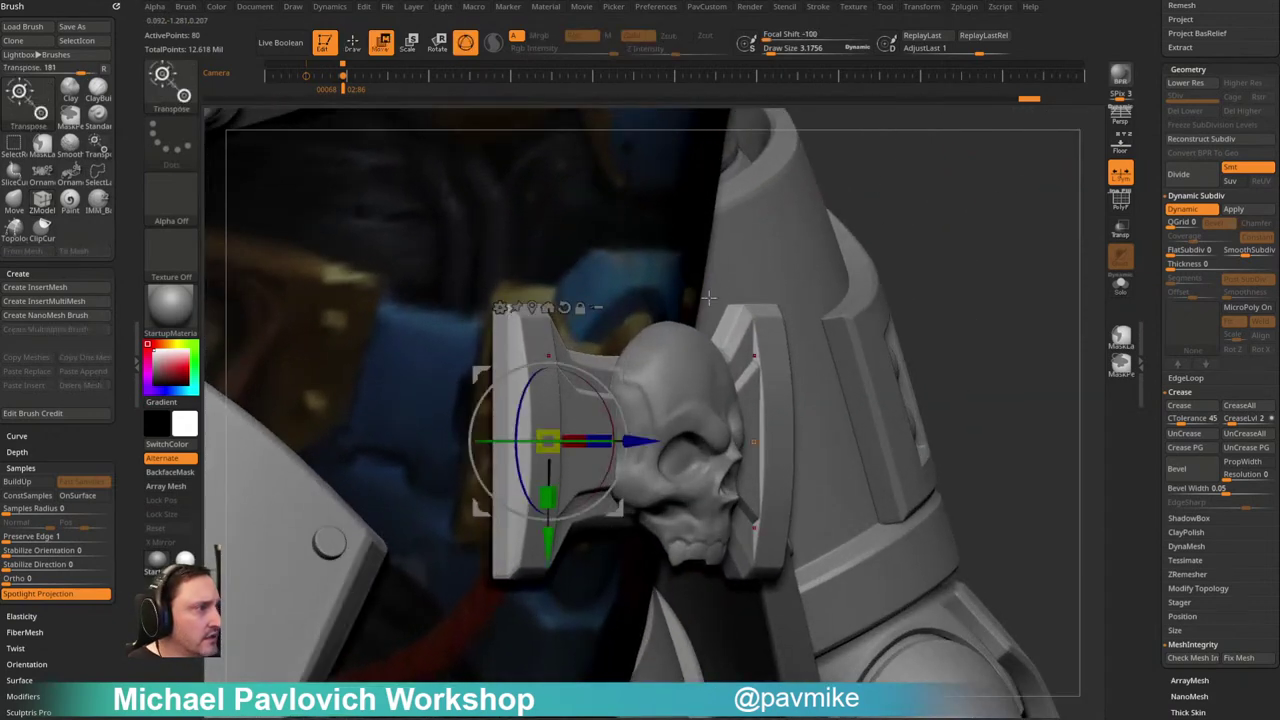
pyautogui.moveTo(916, 172); pyautogui.dragTo(900, 240)
pyautogui.moveTo(599, 442); pyautogui.dragTo(595, 441)
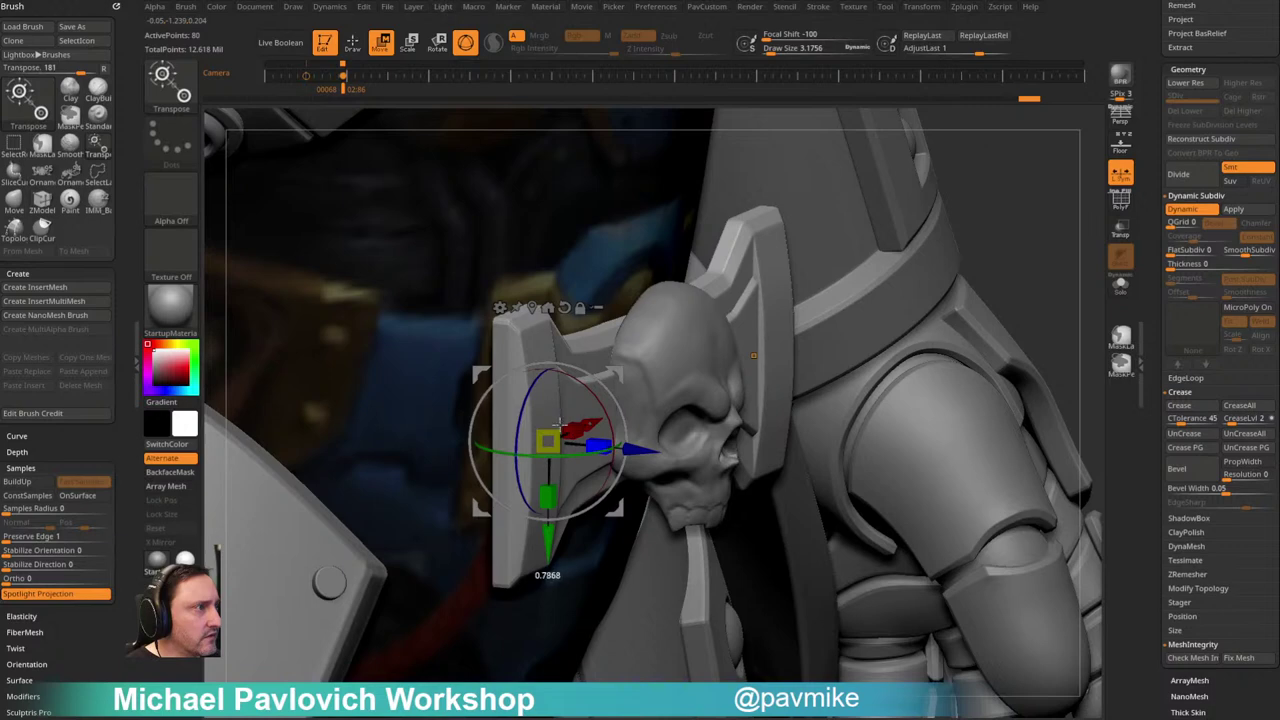
pyautogui.press('q')
pyautogui.moveTo(958, 158)
pyautogui.keyDown('alt'); pyautogui.mouseDown()
pyautogui.moveTo(931, 203)
pyautogui.moveTo(891, 359)
pyautogui.mouseUp(); pyautogui.keyUp('alt')
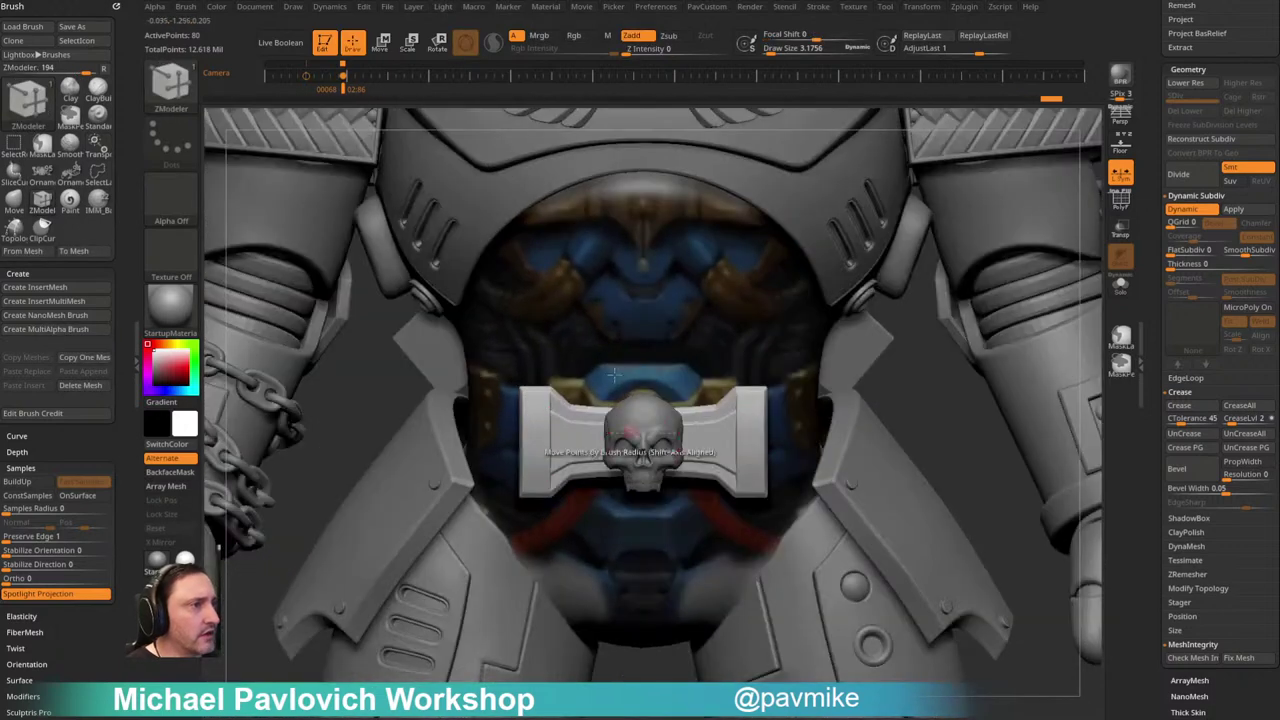
pyautogui.keyDown('alt'); pyautogui.moveTo(936, 396); pyautogui.dragTo(905, 345); pyautogui.keyUp('alt')
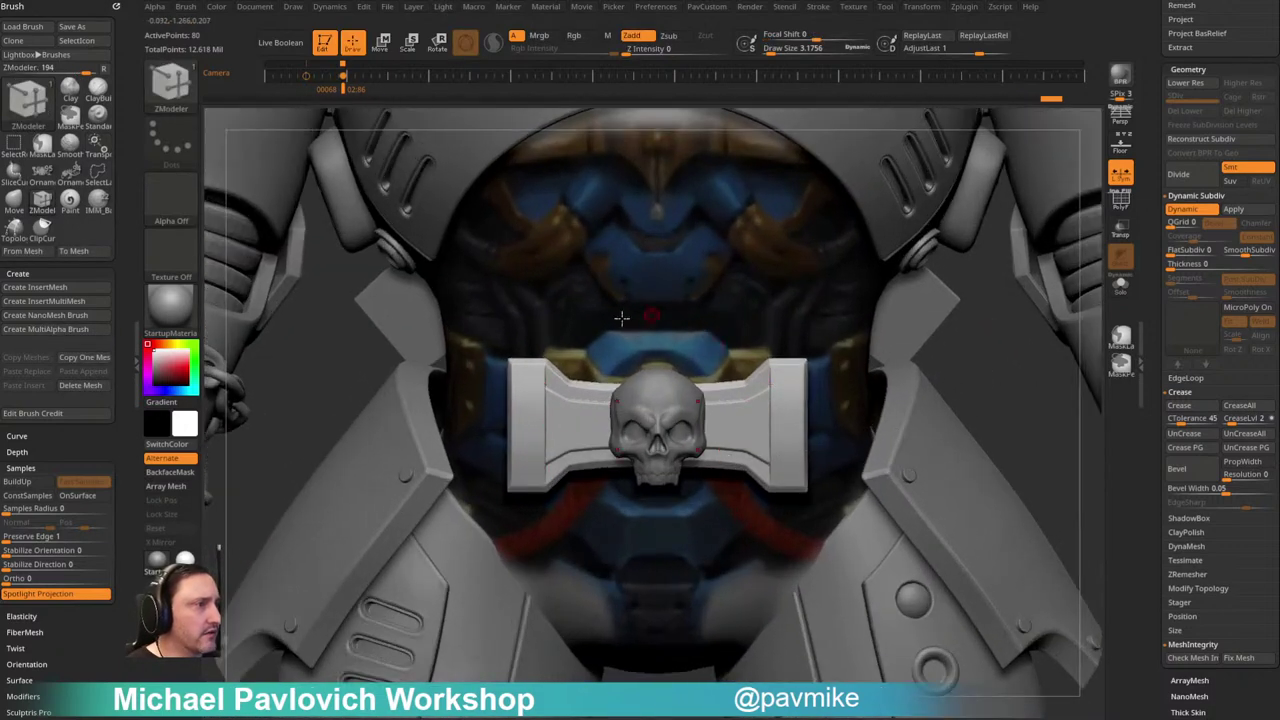
# Step: Enable transforming of all selected subtools and narrow the buckle frame and inner panels together to about 0.78 of their width
pyautogui.press('w')
pyautogui.keyDown('alt'); pyautogui.click(559, 291); pyautogui.keyUp('alt')
pyautogui.click(527, 291)
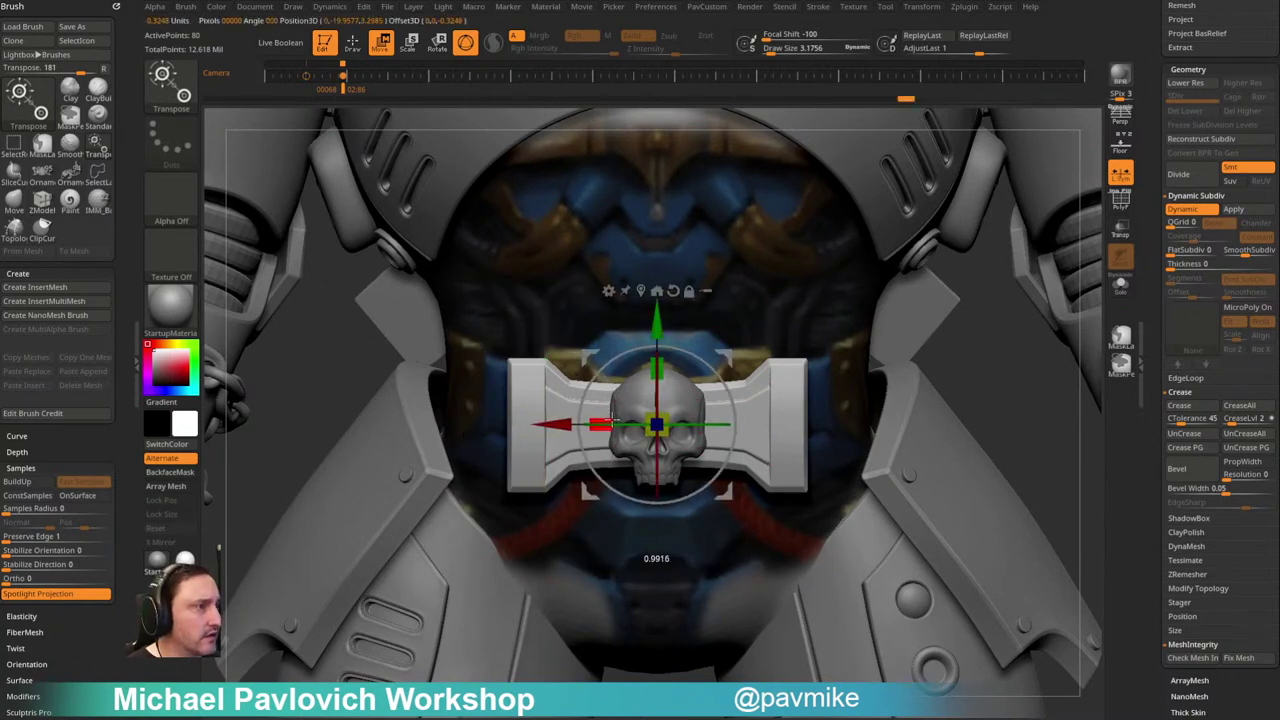
pyautogui.click(706, 292)
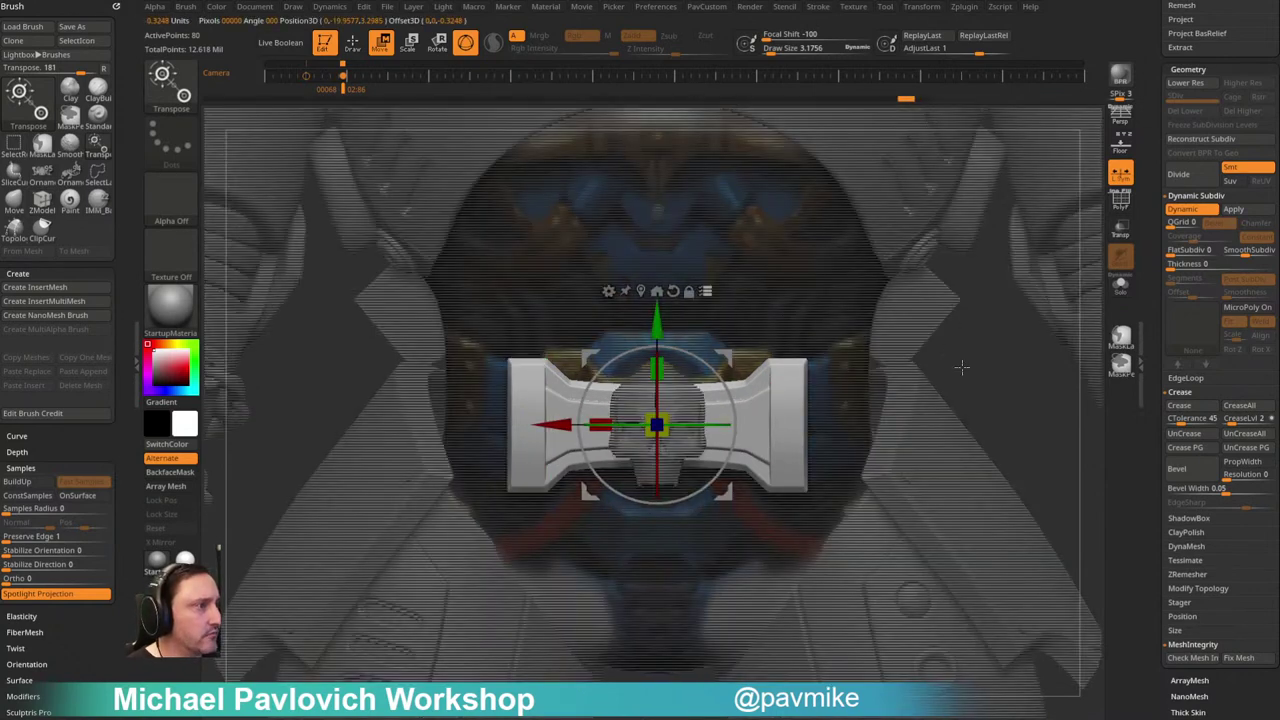
pyautogui.moveTo(679, 408); pyautogui.dragTo(628, 421)
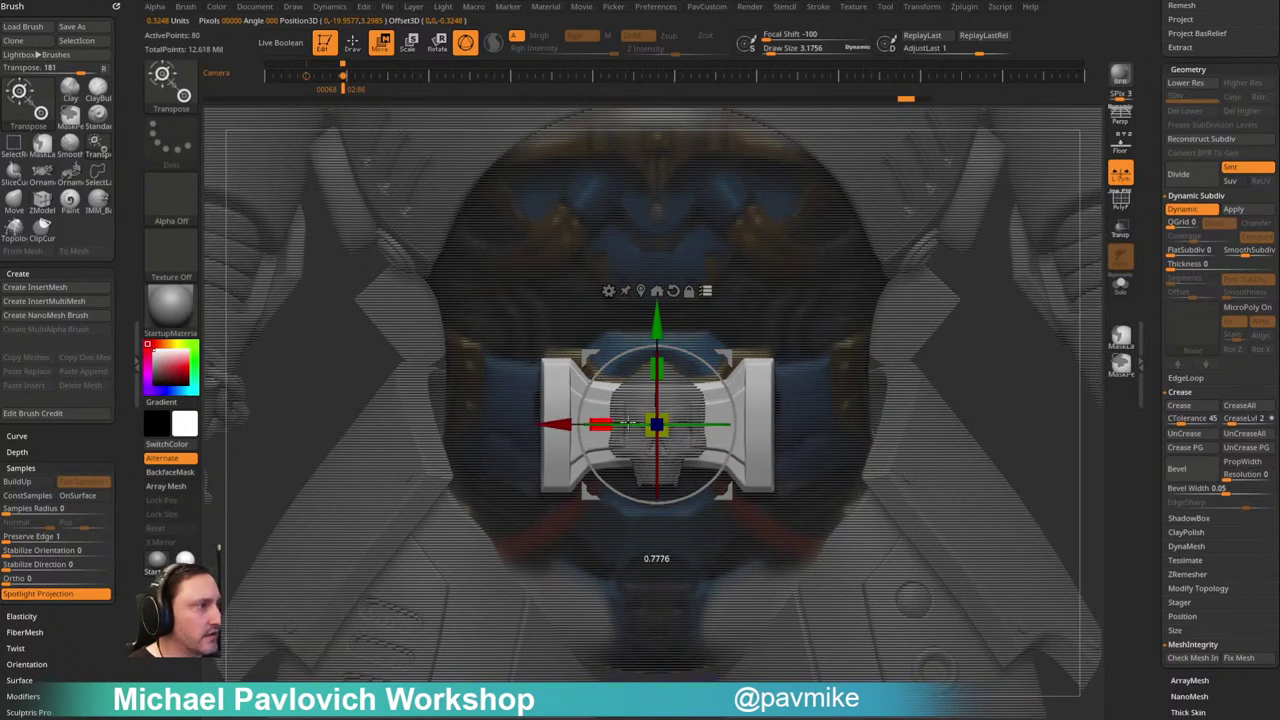
pyautogui.press('q')
pyautogui.moveTo(1004, 329)
pyautogui.keyDown('alt'); pyautogui.mouseDown()
pyautogui.moveTo(1012, 305)
pyautogui.moveTo(1020, 350)
pyautogui.mouseUp(); pyautogui.keyUp('alt')
# Step: Check the inner panels in isolation with their polyframe, select the frame subtool and merge the panels below into it
pyautogui.click(1120, 286)
pyautogui.keyDown('alt'); pyautogui.moveTo(882, 386); pyautogui.dragTo(852, 416); pyautogui.keyUp('alt')
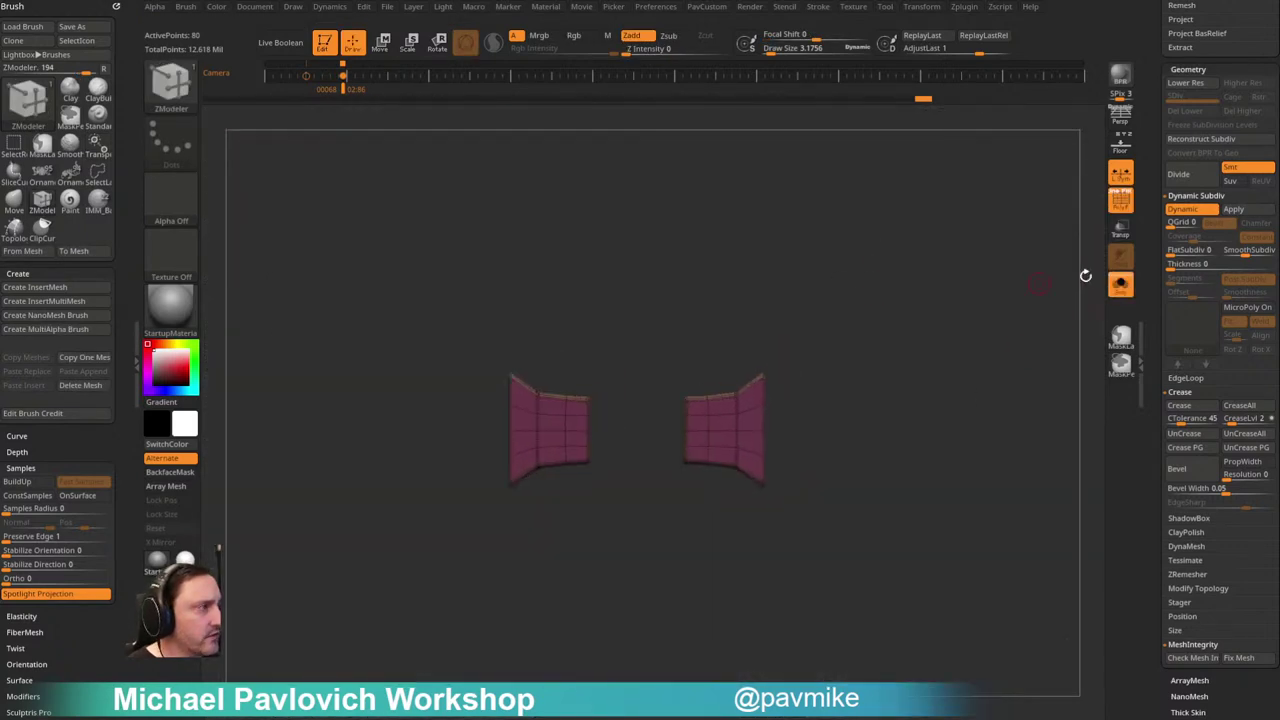
pyautogui.click(1120, 286)
pyautogui.press('b')
pyautogui.press('s')
pyautogui.press('t')
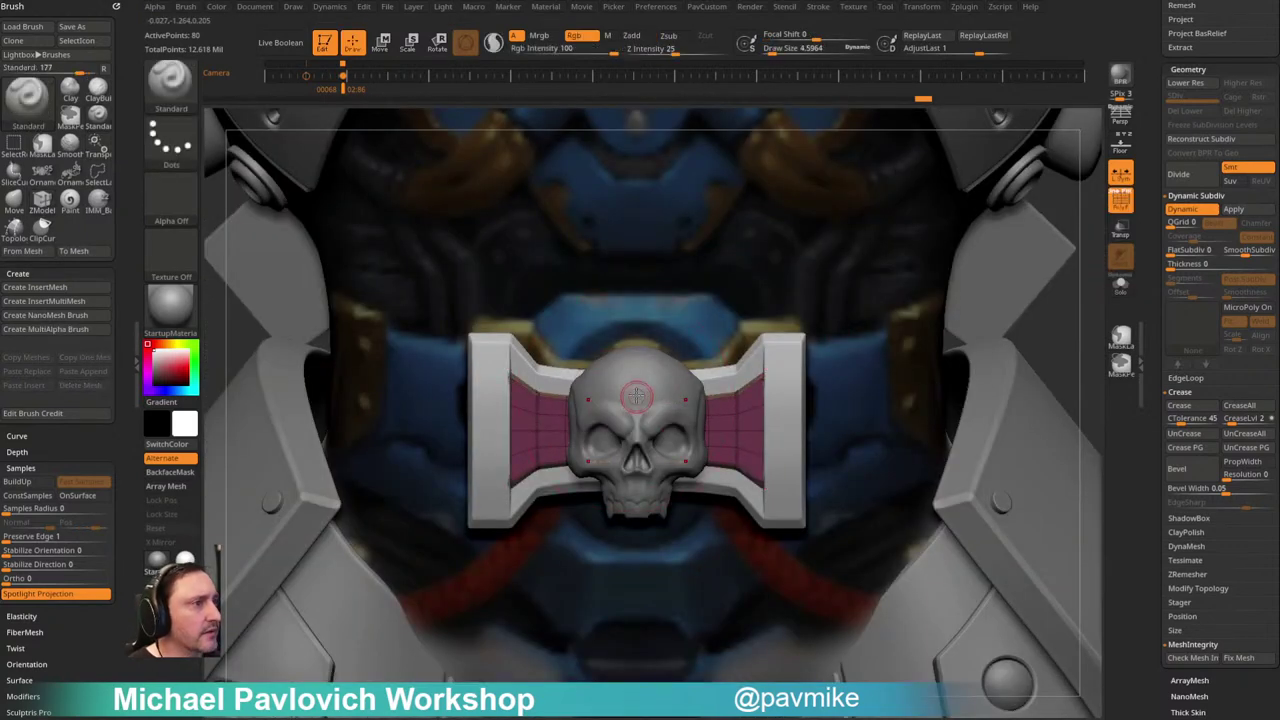
pyautogui.moveTo(1160, 164); pyautogui.dragTo(1167, 329)
pyautogui.click(1186, 425)
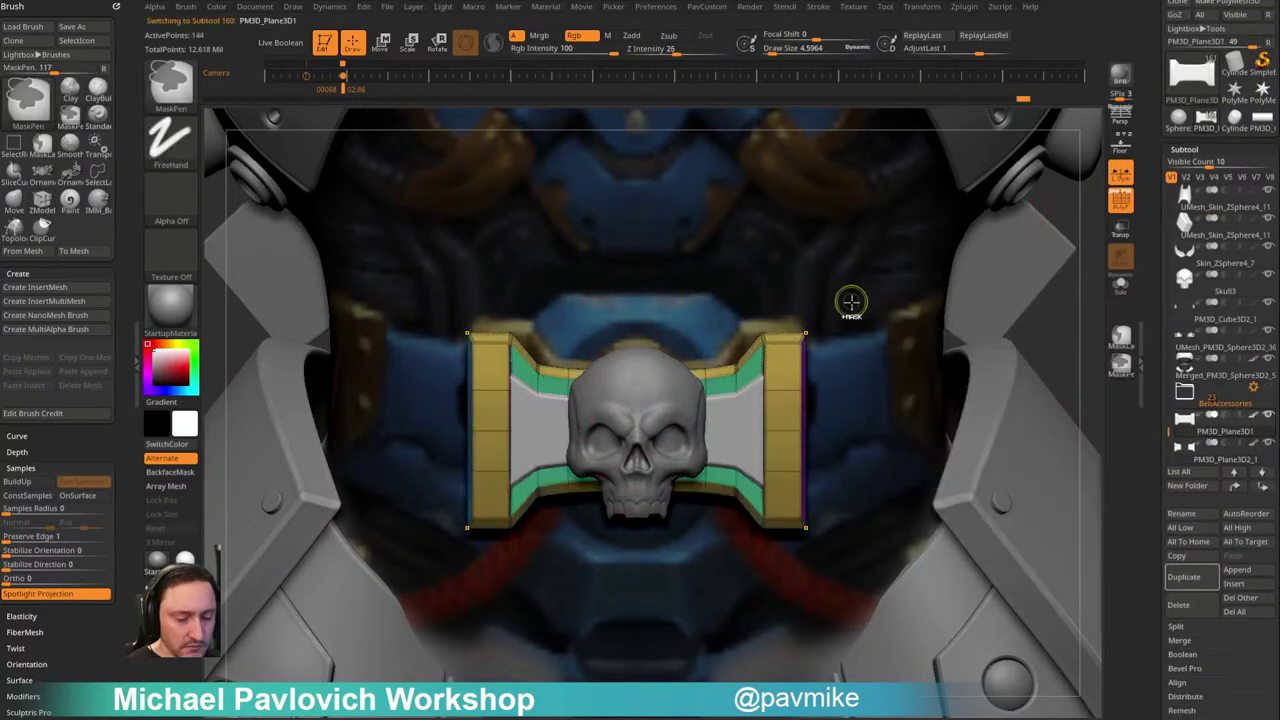
pyautogui.hotkey('ctrl', 'm')
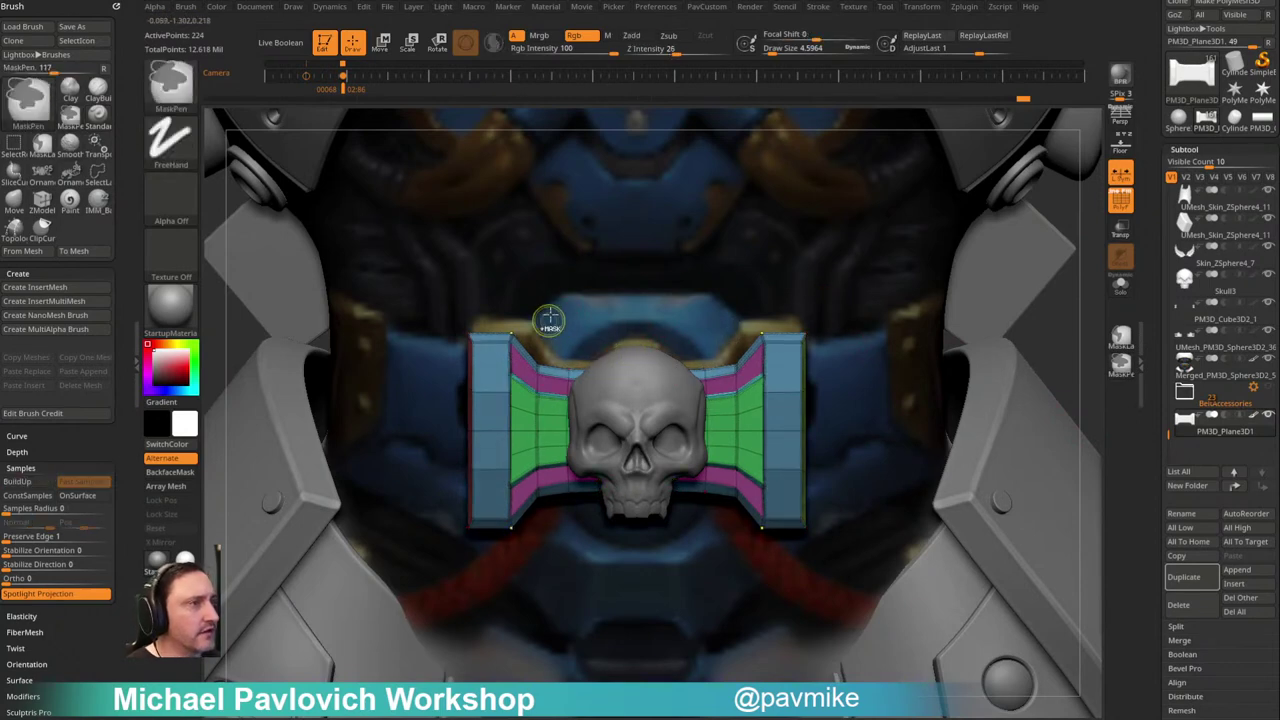
pyautogui.hotkey('ctrl', 'b')
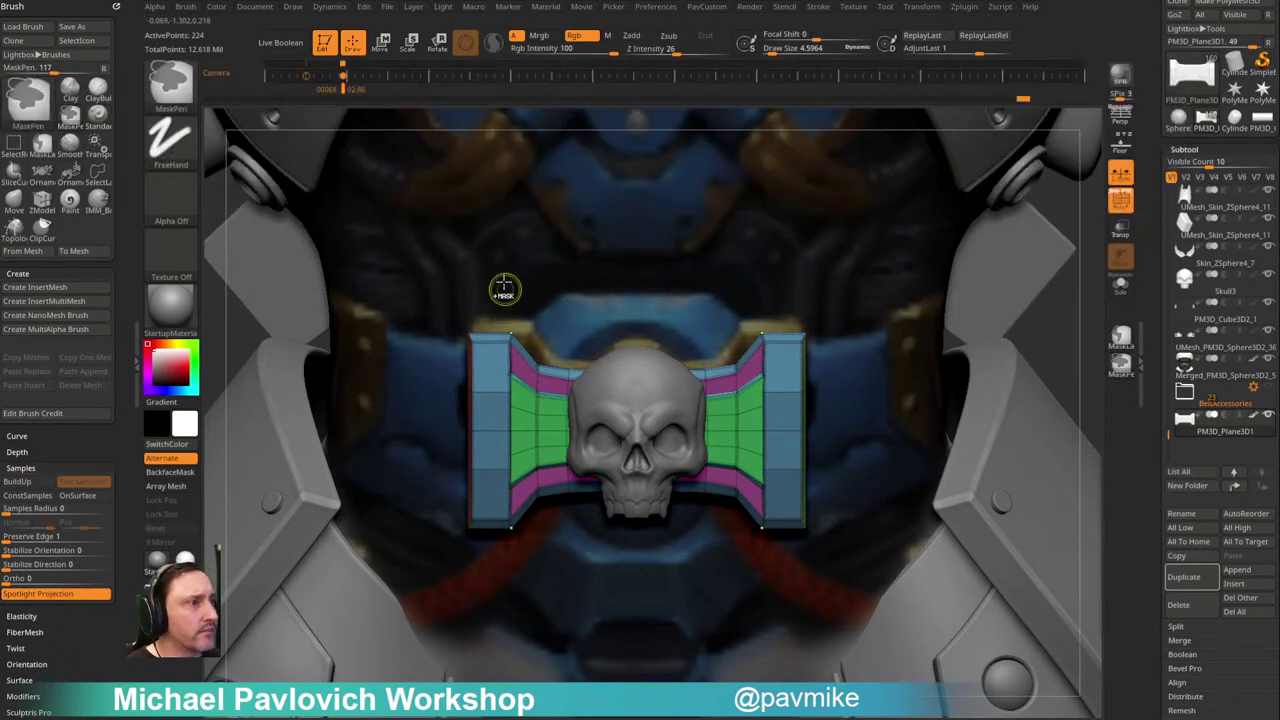
# Step: Mask part of the merged buckle and move the section between the end blocks inward along X to widen both end blocks
pyautogui.keyDown('ctrl'); pyautogui.moveTo(510, 314); pyautogui.dragTo(551, 583); pyautogui.keyUp('ctrl')
pyautogui.press('w')
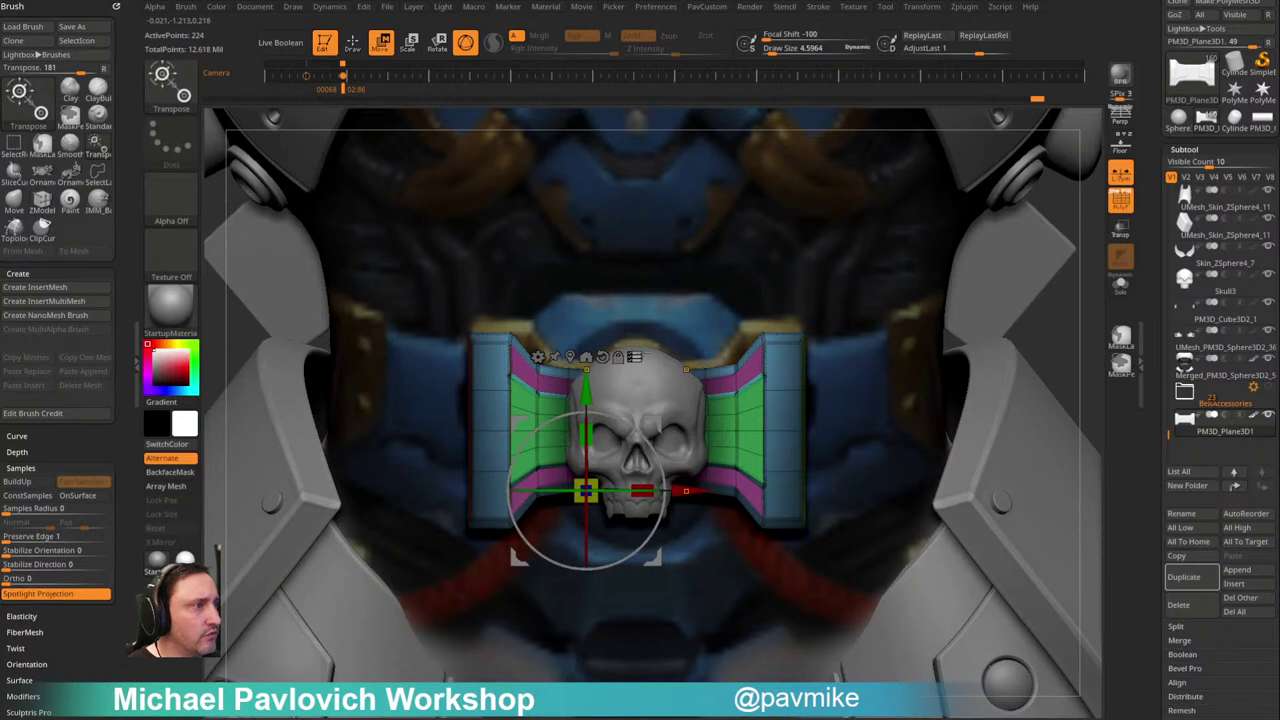
pyautogui.moveTo(686, 490); pyautogui.dragTo(706, 489)
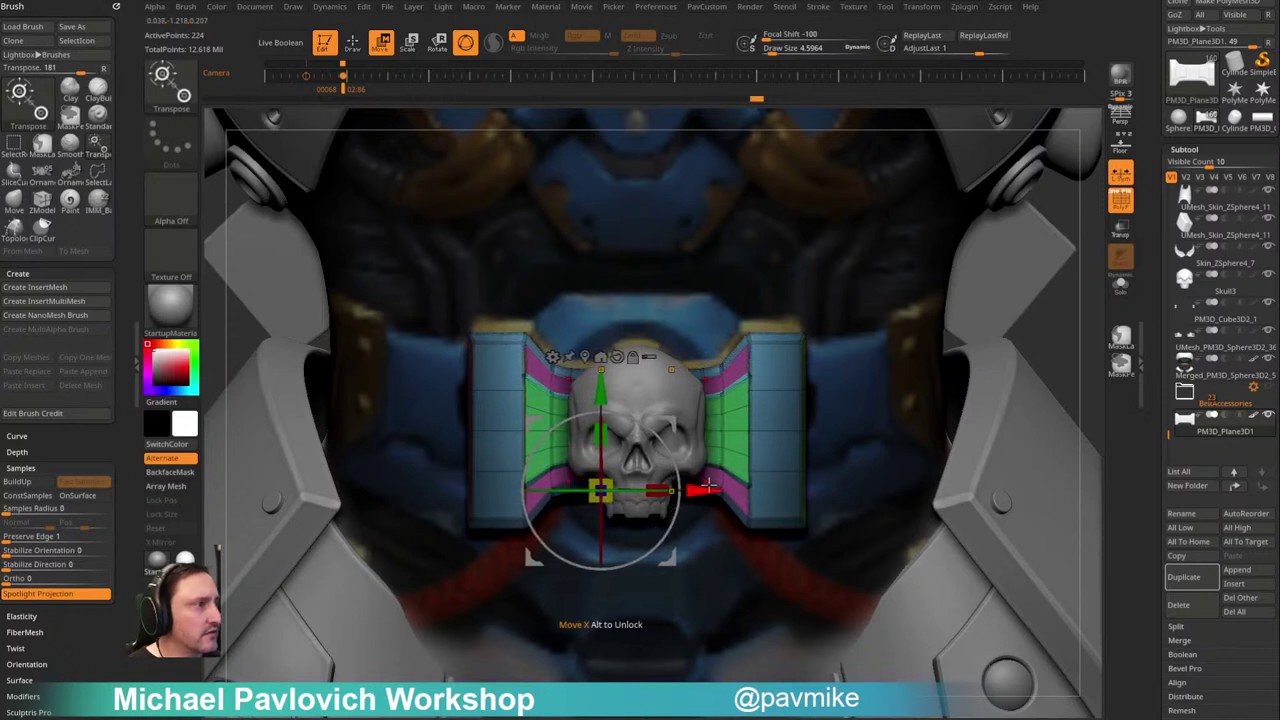
pyautogui.press('q')
pyautogui.moveTo(858, 348); pyautogui.dragTo(925, 412, button='right')
pyautogui.keyDown('shift'); pyautogui.moveTo(924, 411); pyautogui.dragTo(1020, 344); pyautogui.keyUp('shift')
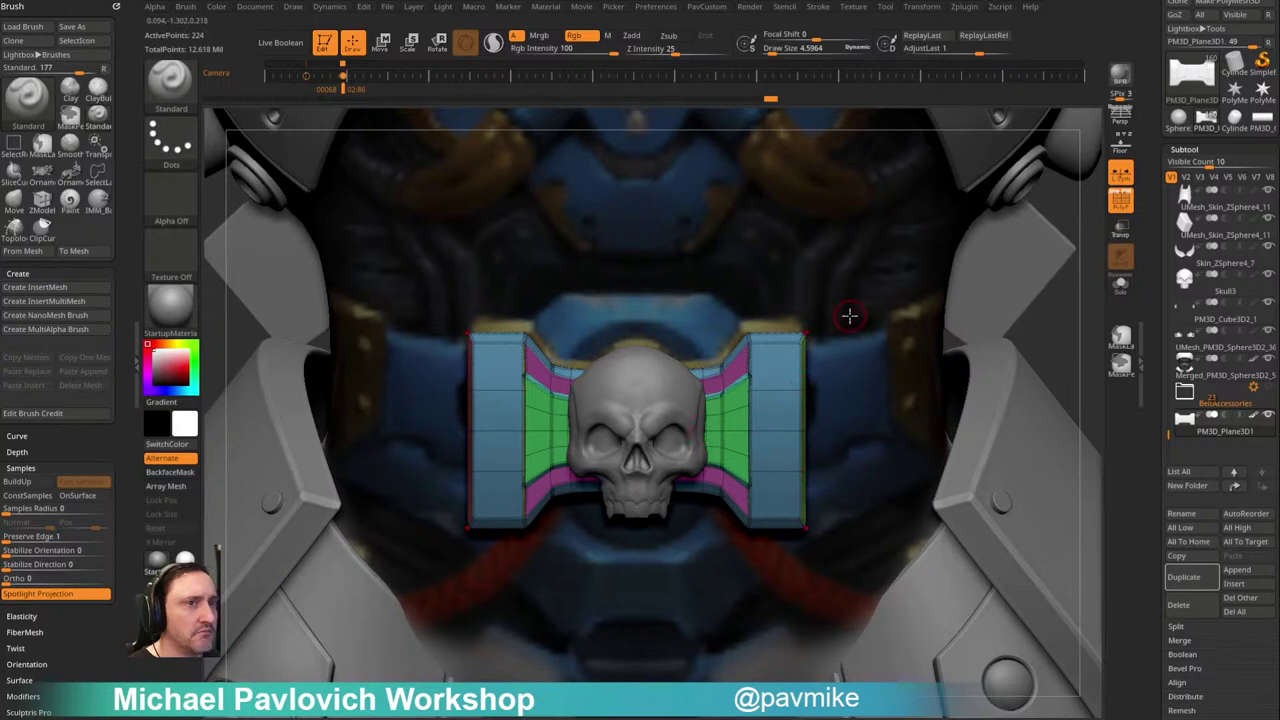
# Step: Hide the polyframe and move the Skull3 subtool below the merged buckle in the belt accessories folder
pyautogui.moveTo(1049, 333); pyautogui.dragTo(920, 327)
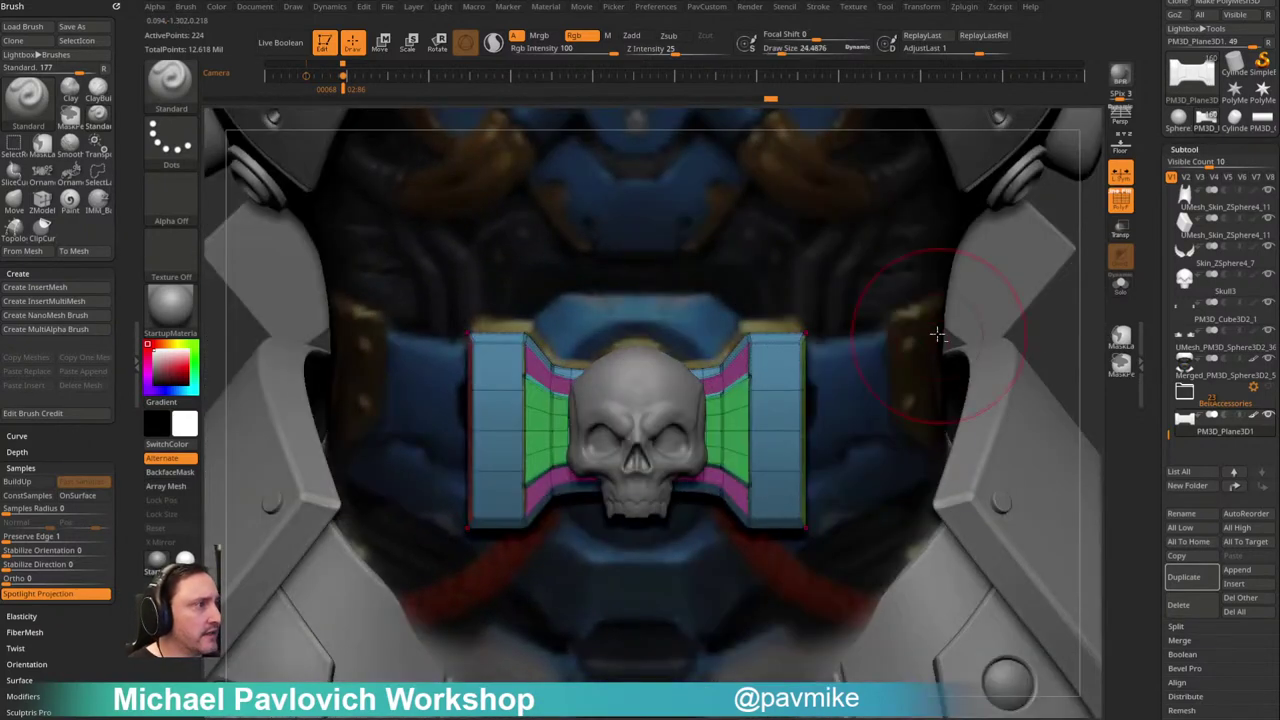
pyautogui.keyDown('ctrl'); pyautogui.moveTo(1043, 331); pyautogui.dragTo(1134, 298, button='right'); pyautogui.keyUp('ctrl')
pyautogui.click(1120, 202)
pyautogui.moveTo(959, 326)
pyautogui.keyDown('ctrl'); pyautogui.mouseDown(button='right')
pyautogui.moveTo(926, 357)
pyautogui.moveTo(955, 349)
pyautogui.mouseUp(button='right'); pyautogui.keyUp('ctrl')
pyautogui.press('s')
pyautogui.moveTo(955, 349); pyautogui.dragTo(1003, 347)
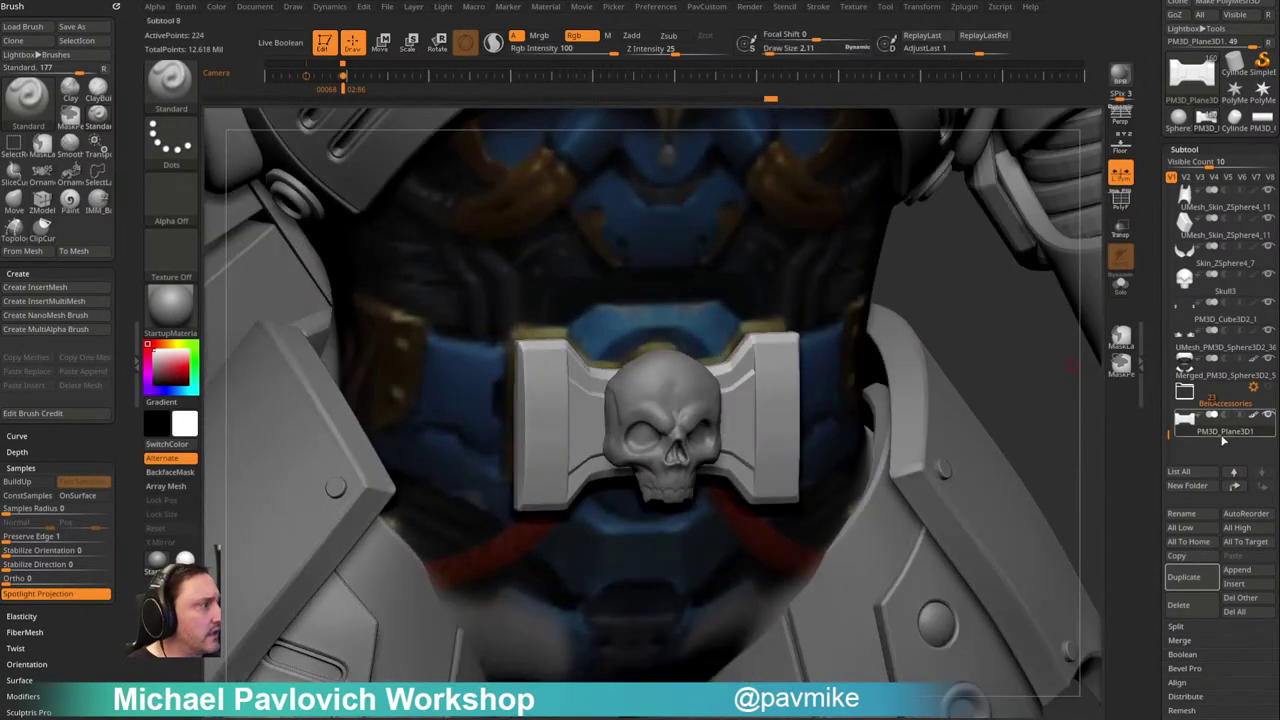
pyautogui.click(1225, 292)
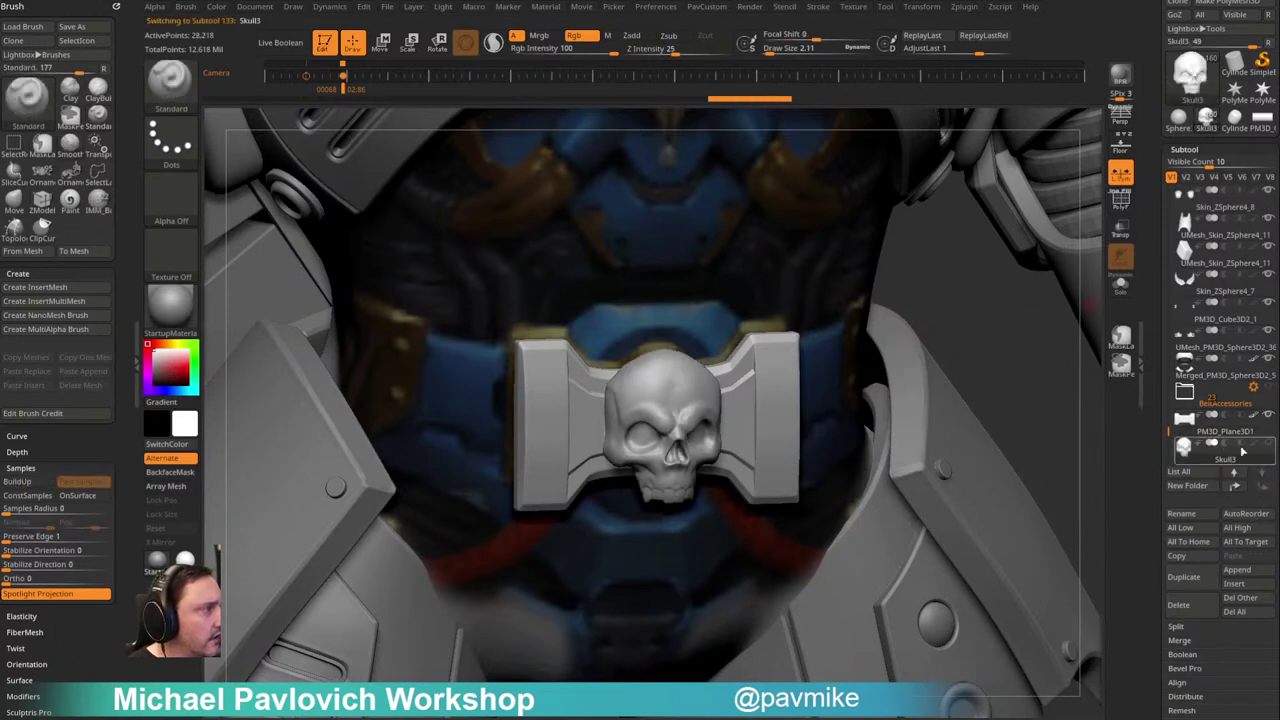
# Step: Select the torso subtool with the projected belt painting, hide the belt accessories and reduce the draw size to about 8.5
pyautogui.keyDown('alt'); pyautogui.click(769, 366); pyautogui.keyUp('alt')
pyautogui.moveTo(963, 309); pyautogui.dragTo(950, 310)
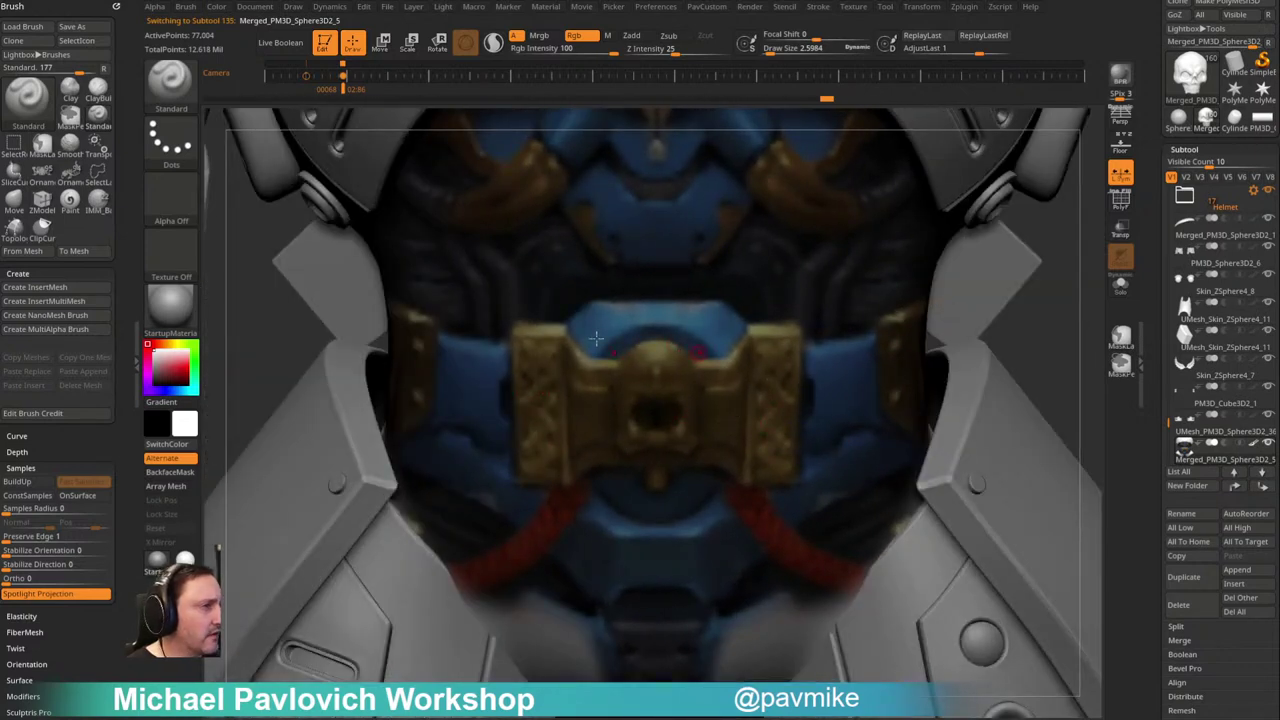
pyautogui.press(']')
pyautogui.press(']')
pyautogui.press(']')
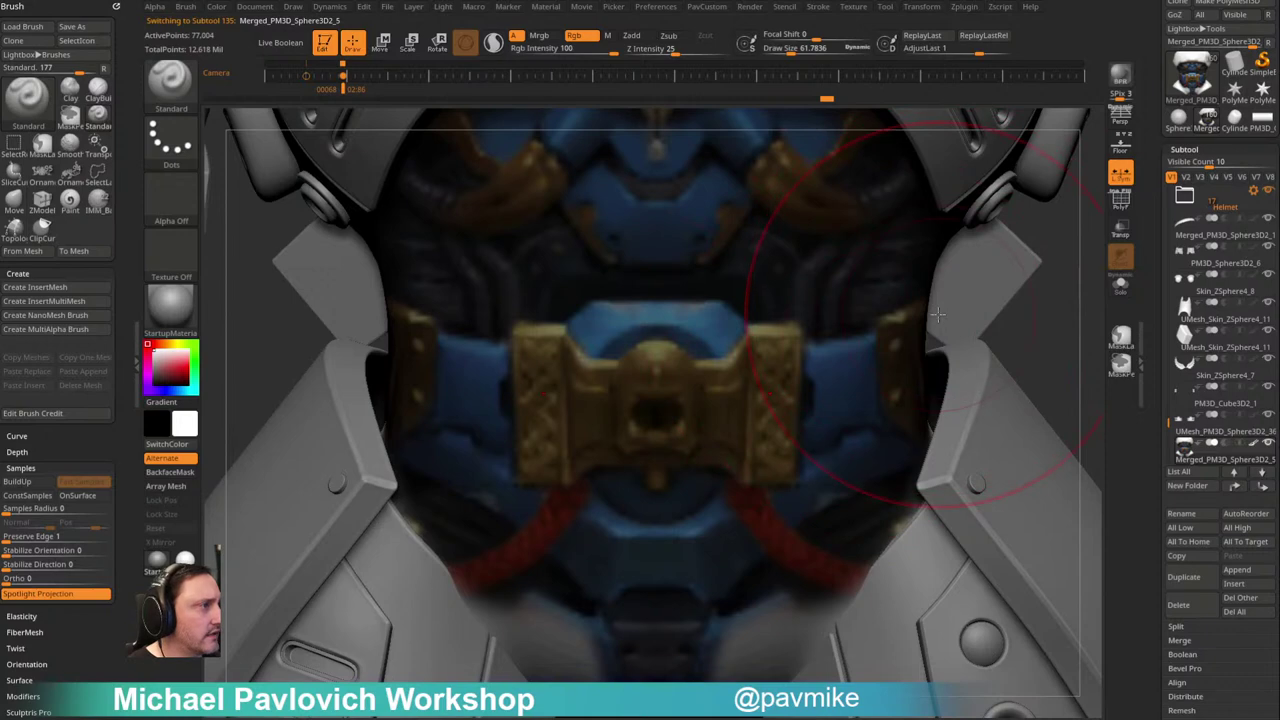
pyautogui.press('s')
pyautogui.moveTo(1051, 323)
pyautogui.mouseDown()
pyautogui.moveTo(998, 334)
pyautogui.moveTo(978, 440)
pyautogui.mouseUp()
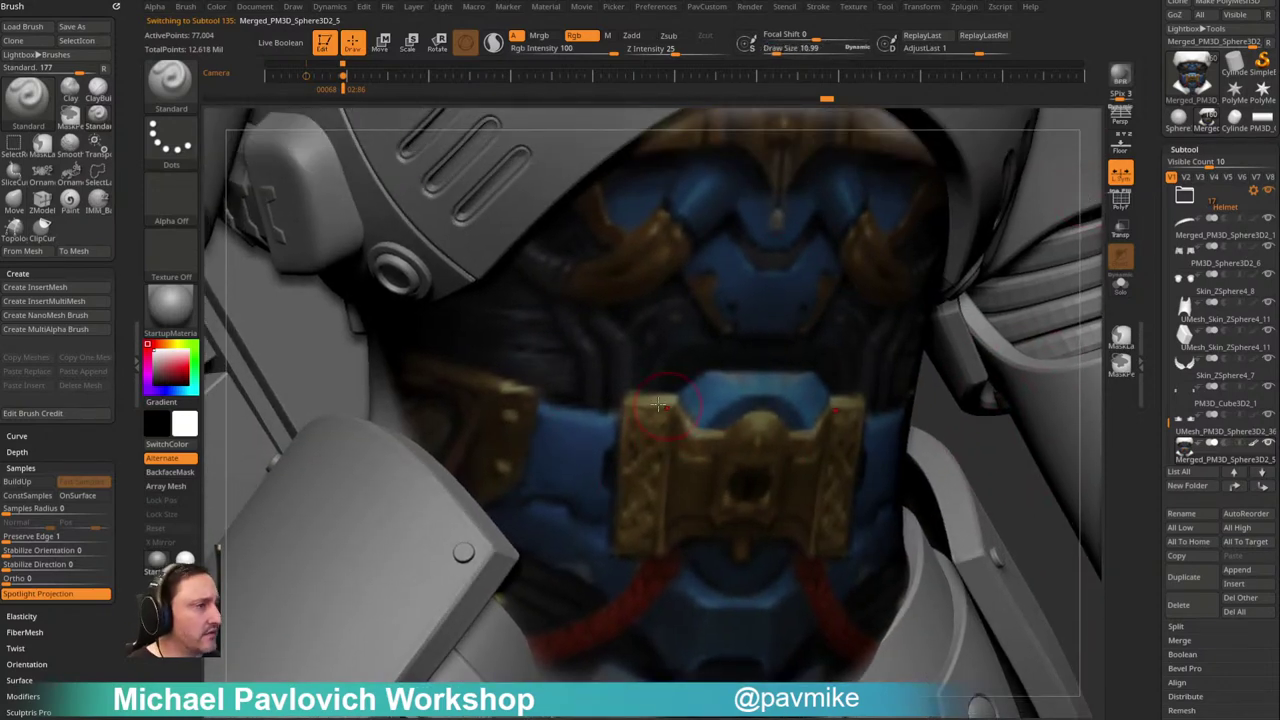
pyautogui.press('s')
pyautogui.moveTo(872, 451); pyautogui.dragTo(866, 451)
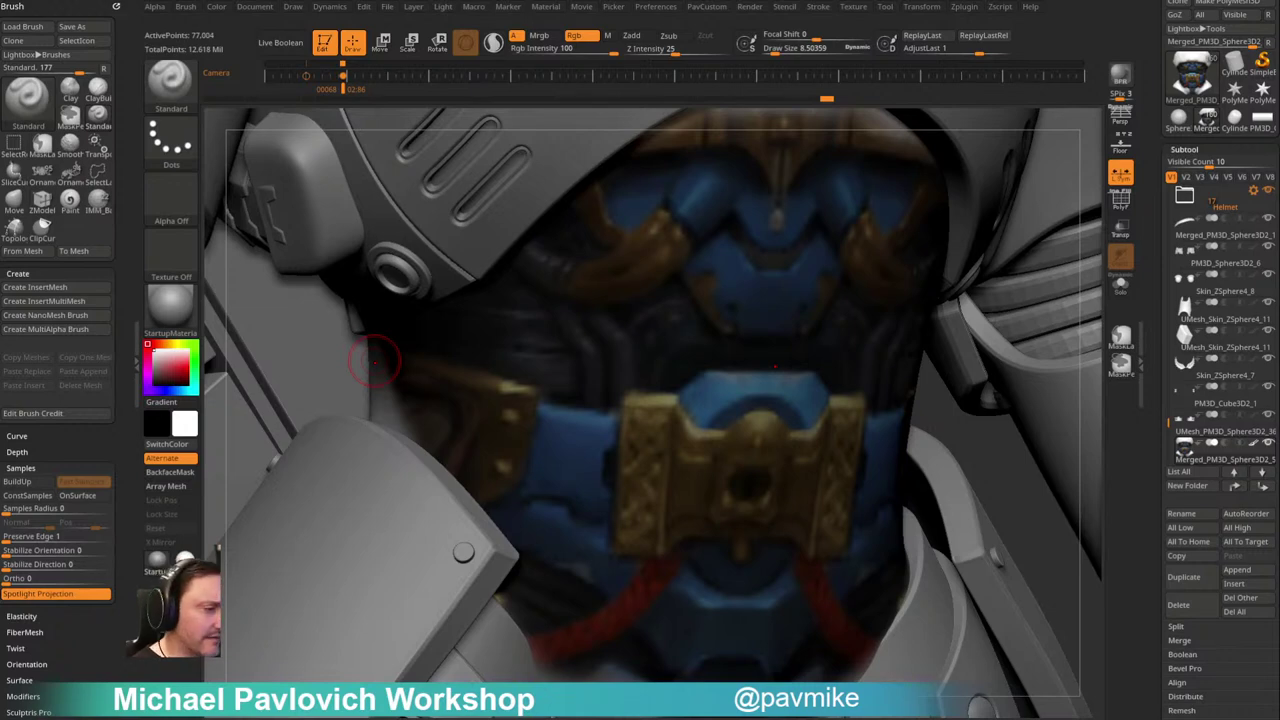
# Step: Switch to the web browser, open the ArtStation profile's blog page, select its address and return to ZBrush
pyautogui.moveTo(580, 0); pyautogui.dragTo(522, 35)
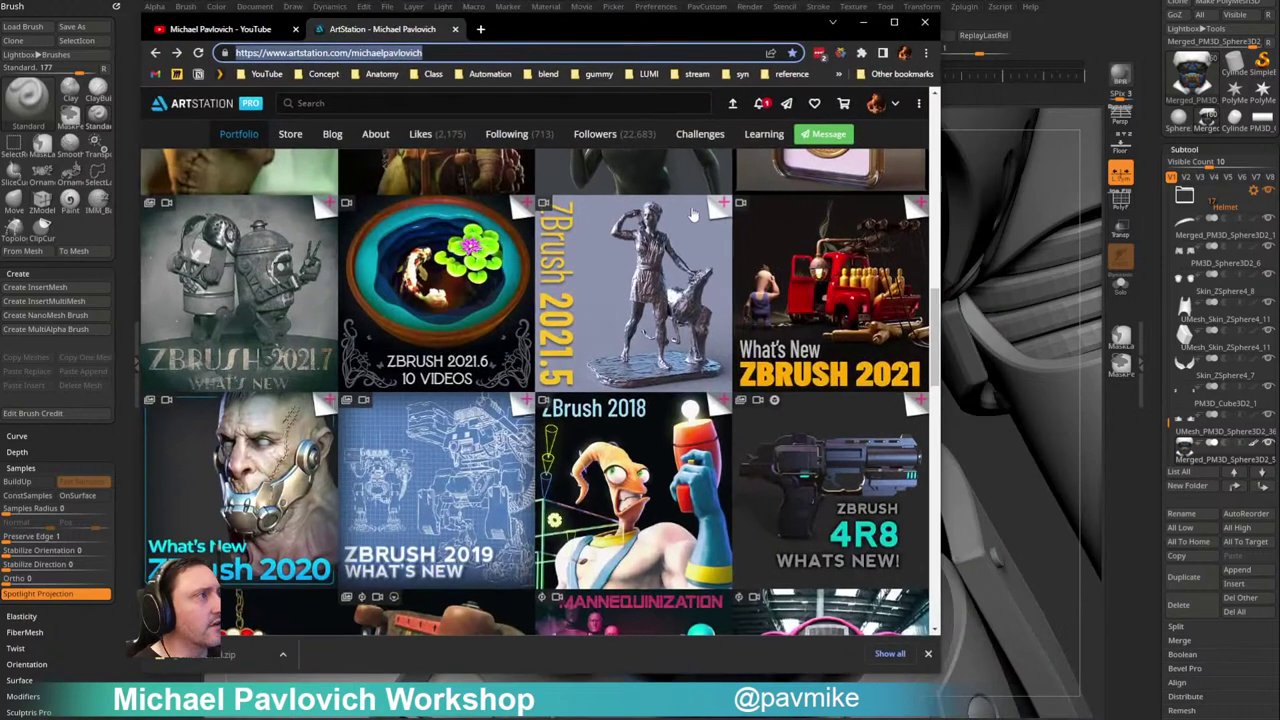
pyautogui.scroll(3, 918, 106)
pyautogui.click(332, 162)
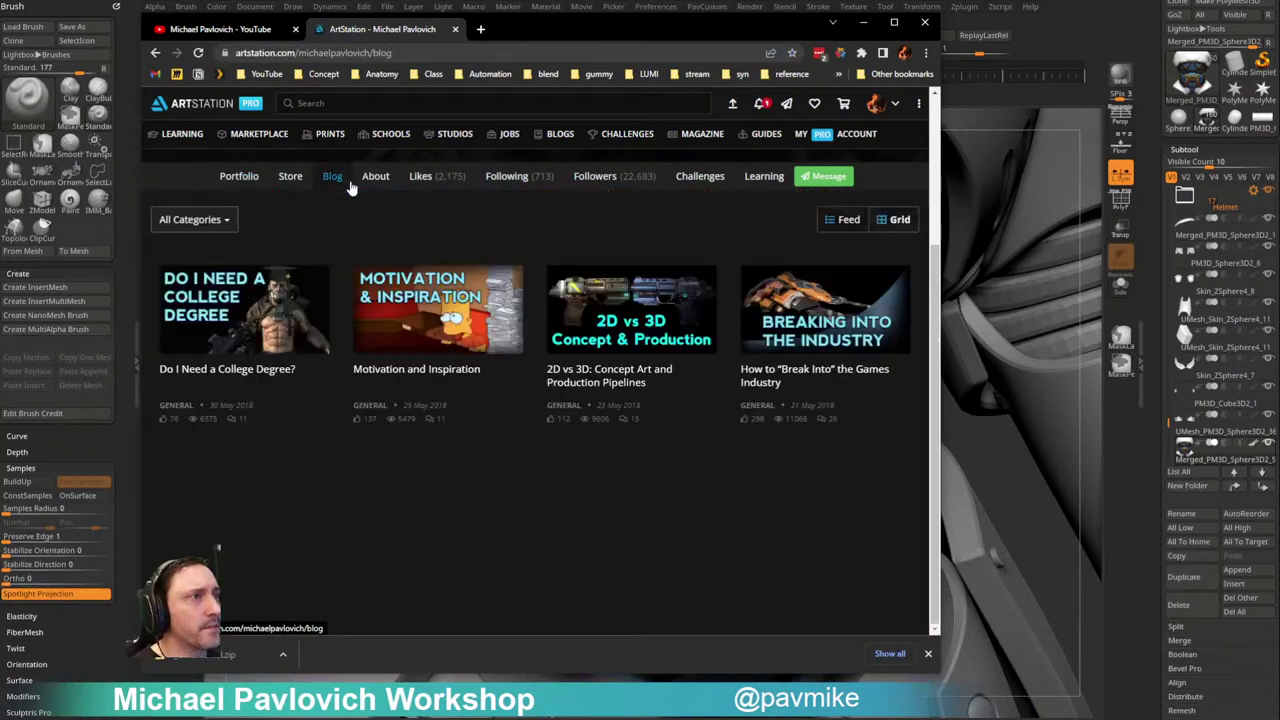
pyautogui.click(400, 52)
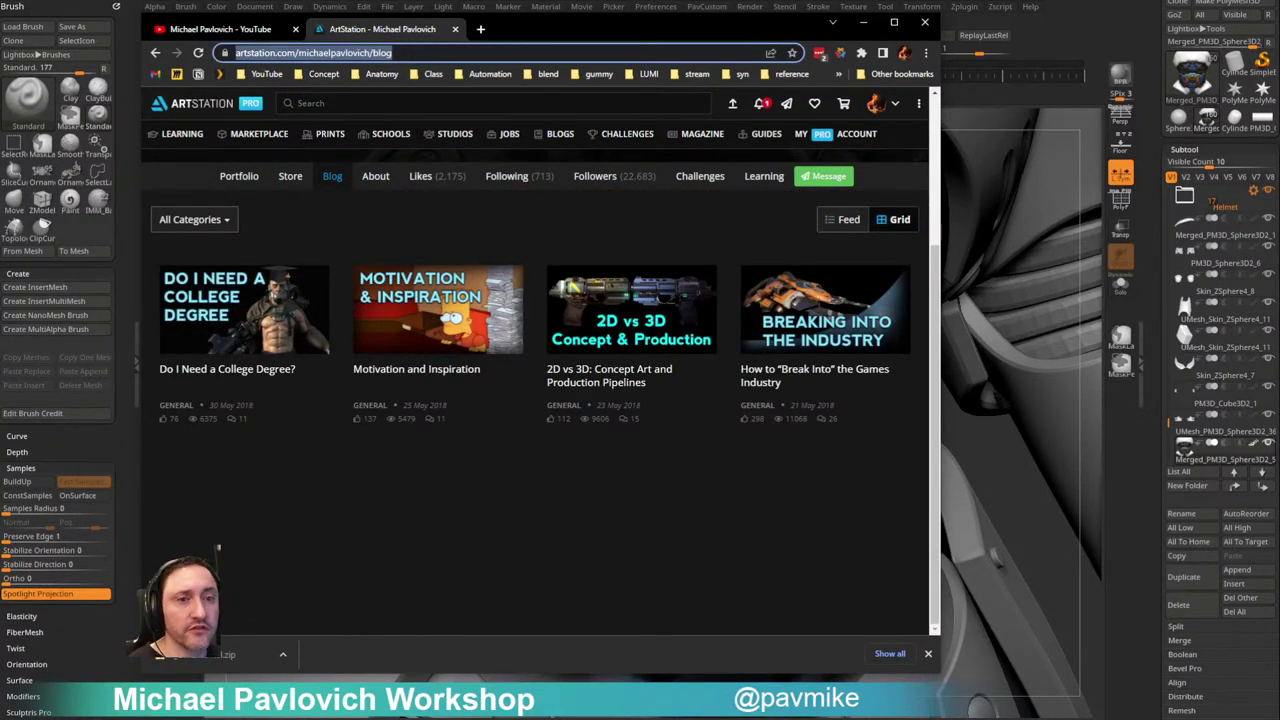
pyautogui.hotkey('alt', 'Tab')
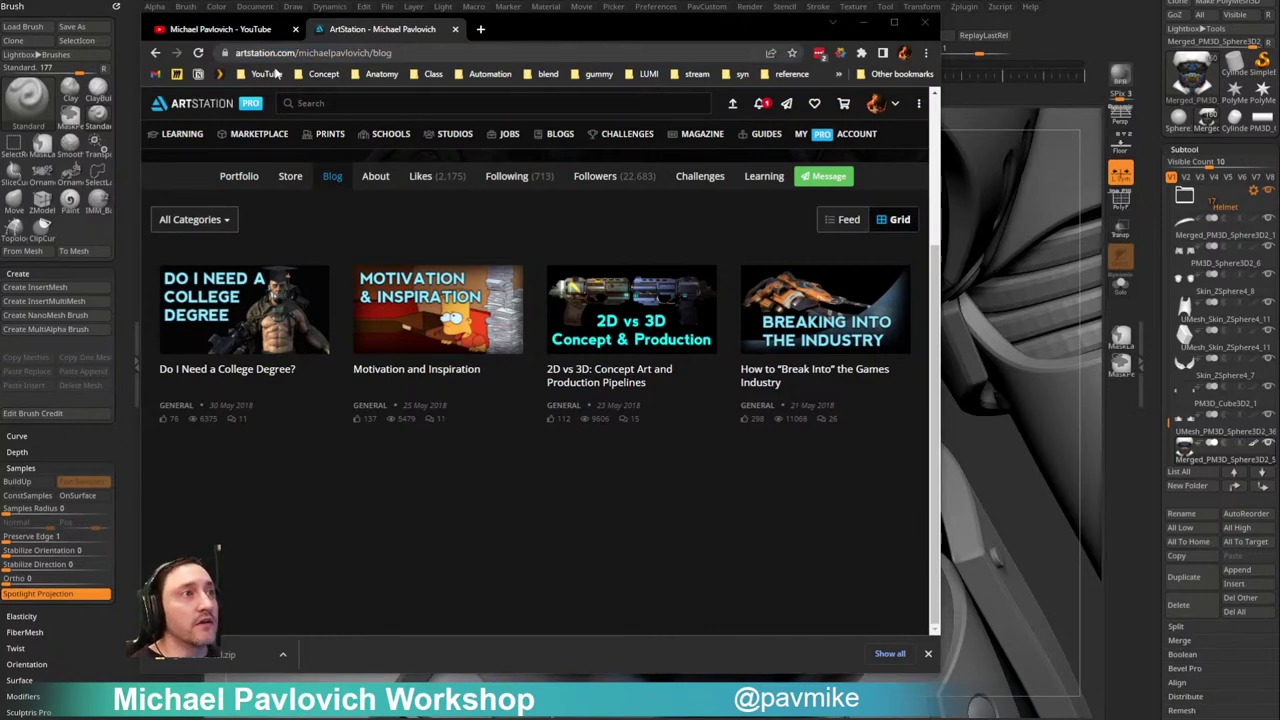
pyautogui.click(156, 53)
pyautogui.hotkey('alt', 'Tab')
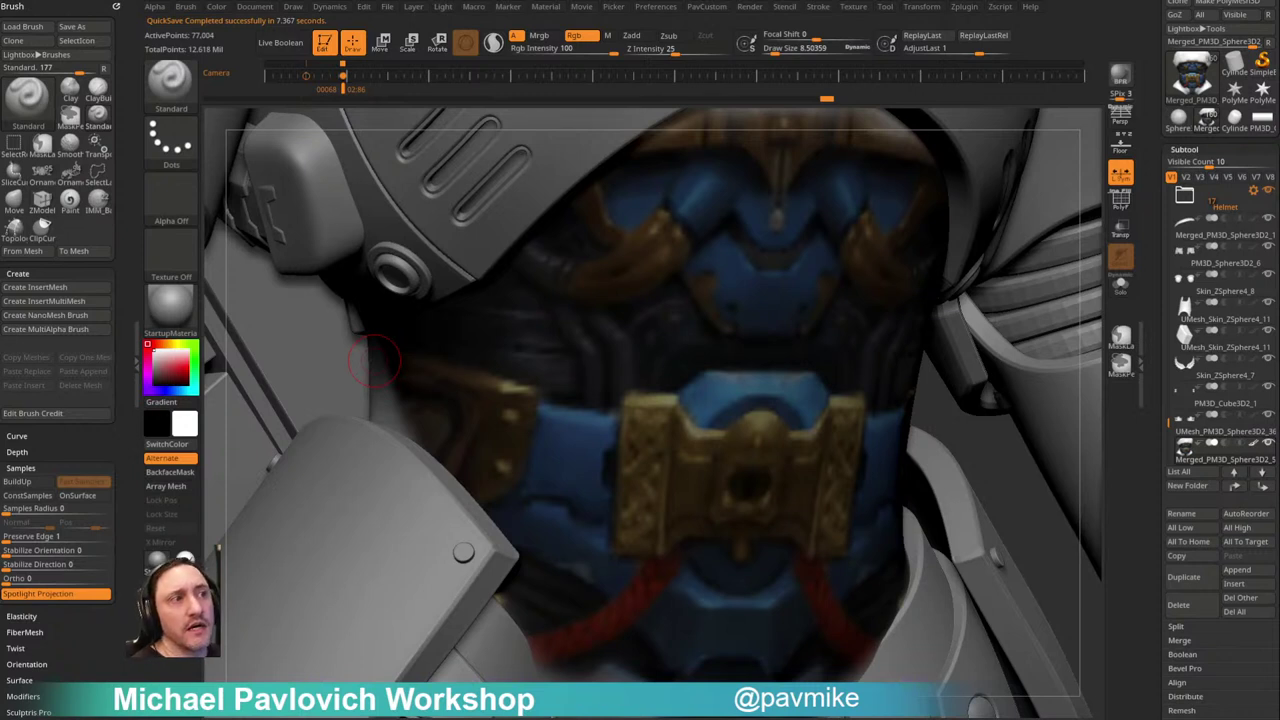
# Step: Select the shoulder pads' subtool, isolate it and display its polyframe
pyautogui.moveTo(984, 470); pyautogui.dragTo(983, 463)
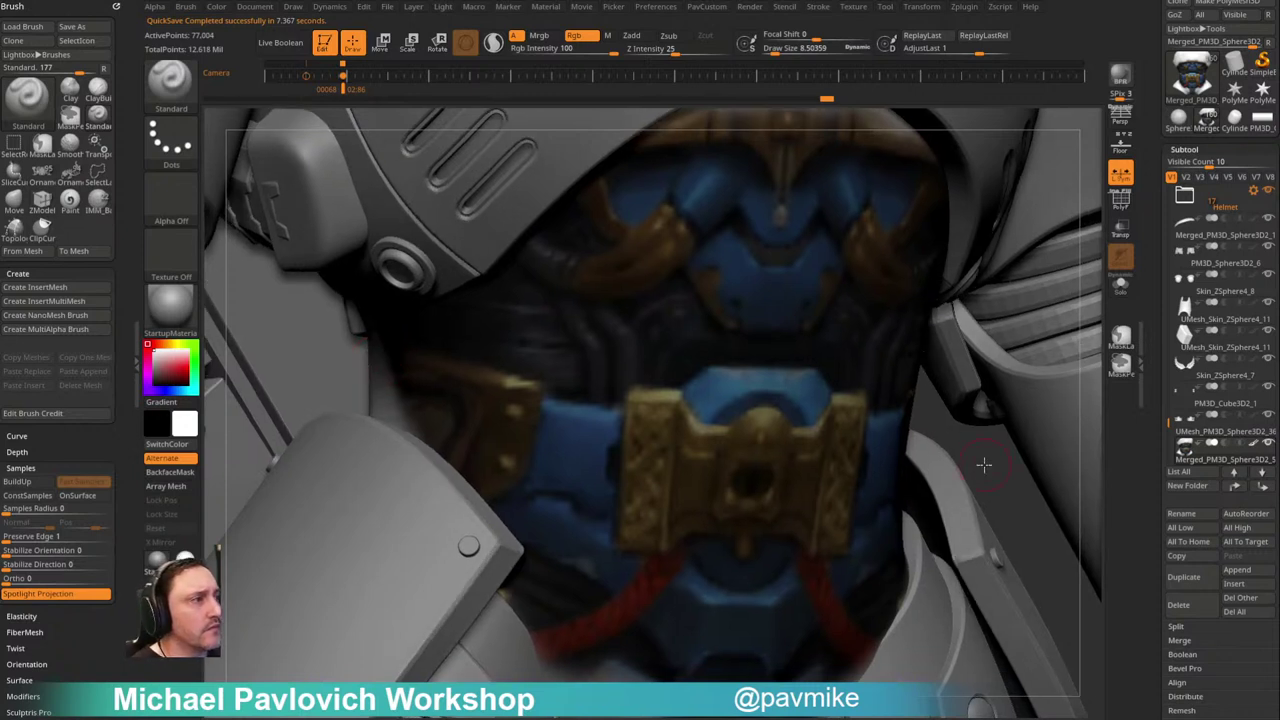
pyautogui.keyDown('alt'); pyautogui.moveTo(1090, 149); pyautogui.dragTo(981, 119); pyautogui.keyUp('alt')
pyautogui.moveTo(1049, 157)
pyautogui.keyDown('shift'); pyautogui.mouseDown()
pyautogui.moveTo(957, 146)
pyautogui.moveTo(962, 178)
pyautogui.moveTo(948, 177)
pyautogui.mouseUp(); pyautogui.keyUp('shift')
pyautogui.press('s')
pyautogui.moveTo(948, 174)
pyautogui.keyDown('alt'); pyautogui.mouseDown()
pyautogui.moveTo(934, 172)
pyautogui.moveTo(953, 205)
pyautogui.mouseUp(); pyautogui.keyUp('alt')
pyautogui.keyDown('alt'); pyautogui.click(826, 246); pyautogui.keyUp('alt')
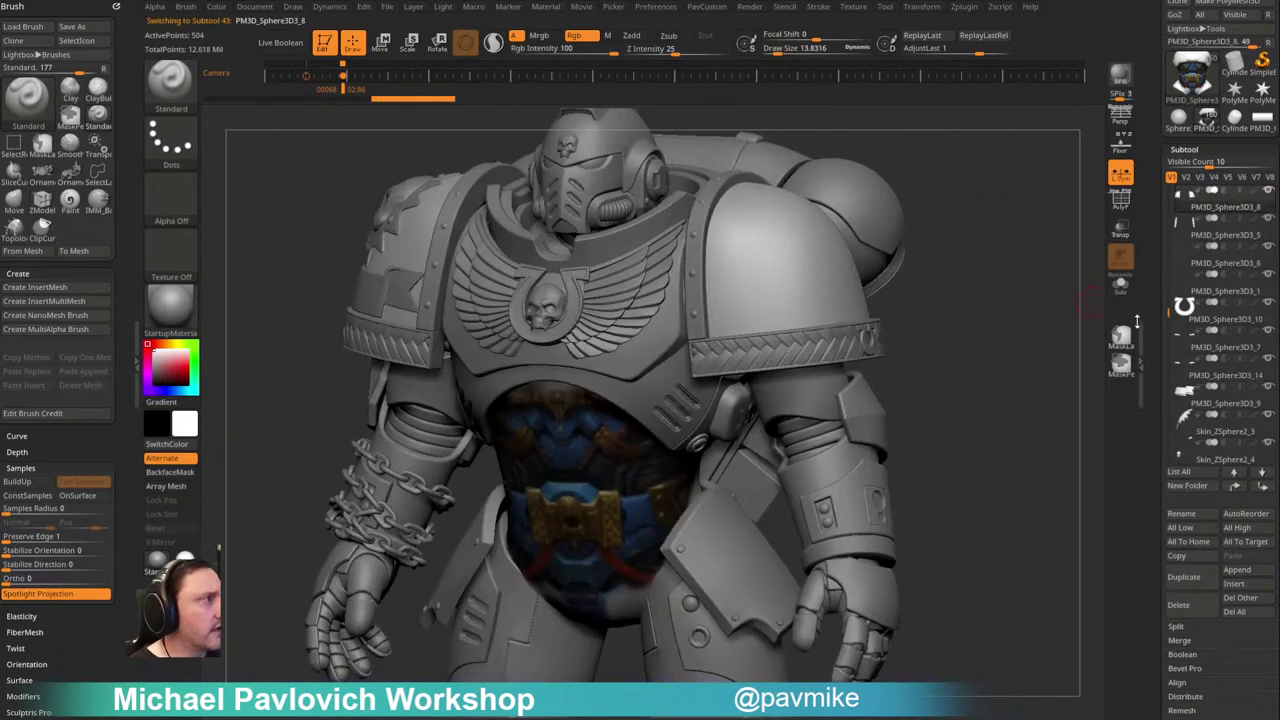
pyautogui.click(1121, 287)
pyautogui.hotkey('shift', 'f')
pyautogui.moveTo(1000, 277); pyautogui.dragTo(760, 245, button='right')
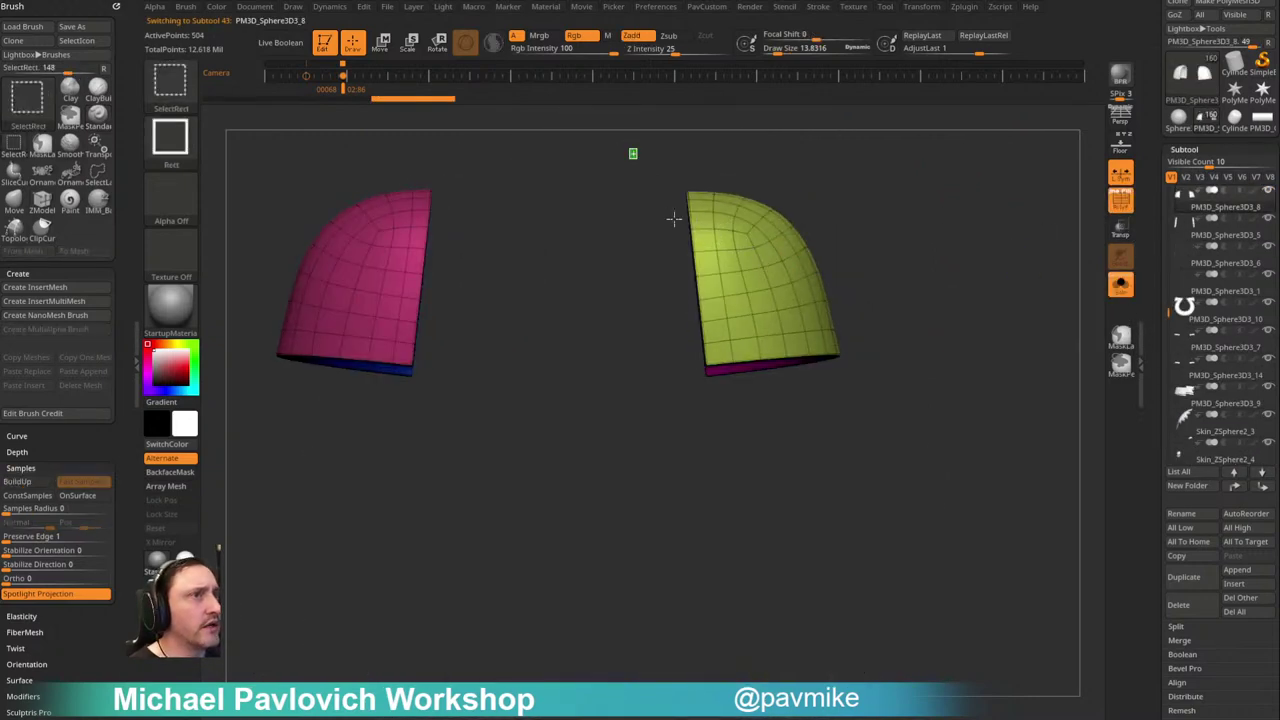
# Step: Split the two shoulder pads into separate subtools and duplicate the pad on the character's left side
pyautogui.keyDown('ctrl'); pyautogui.keyDown('shift'); pyautogui.moveTo(630, 150); pyautogui.dragTo(874, 434); pyautogui.keyUp('shift'); pyautogui.keyUp('ctrl')
pyautogui.press('2')
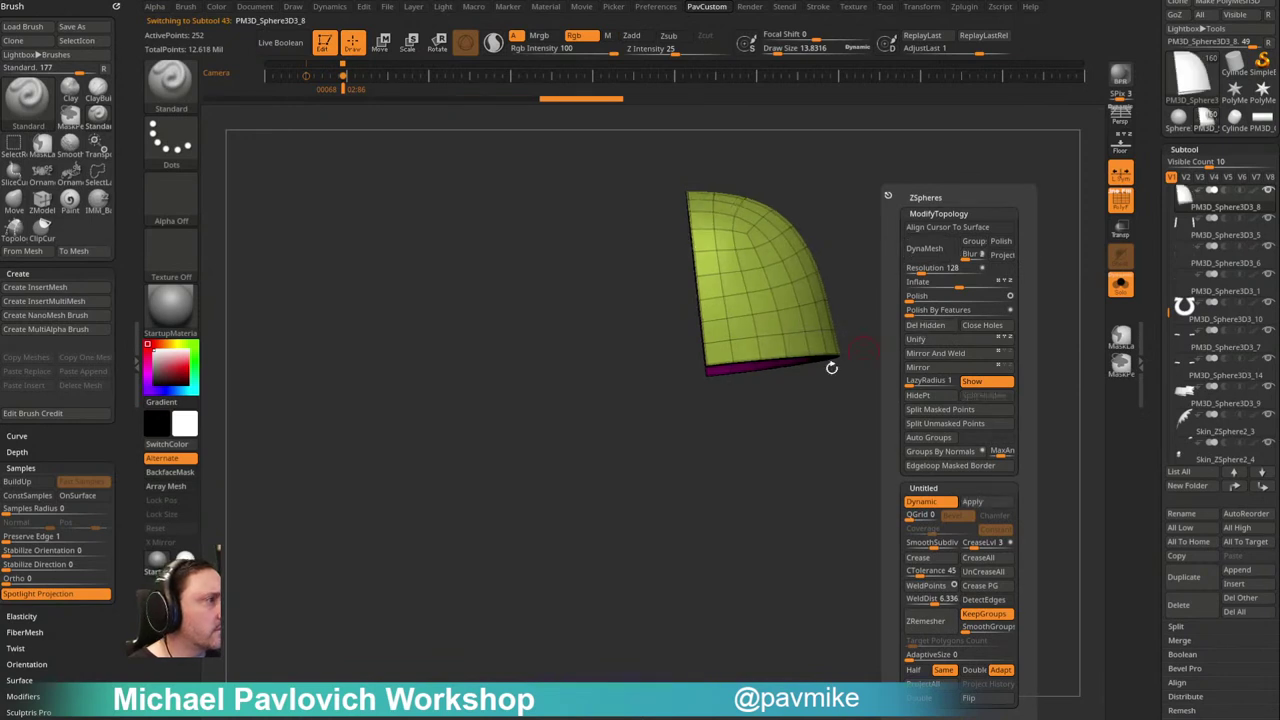
pyautogui.hotkey('ctrl', 'm')
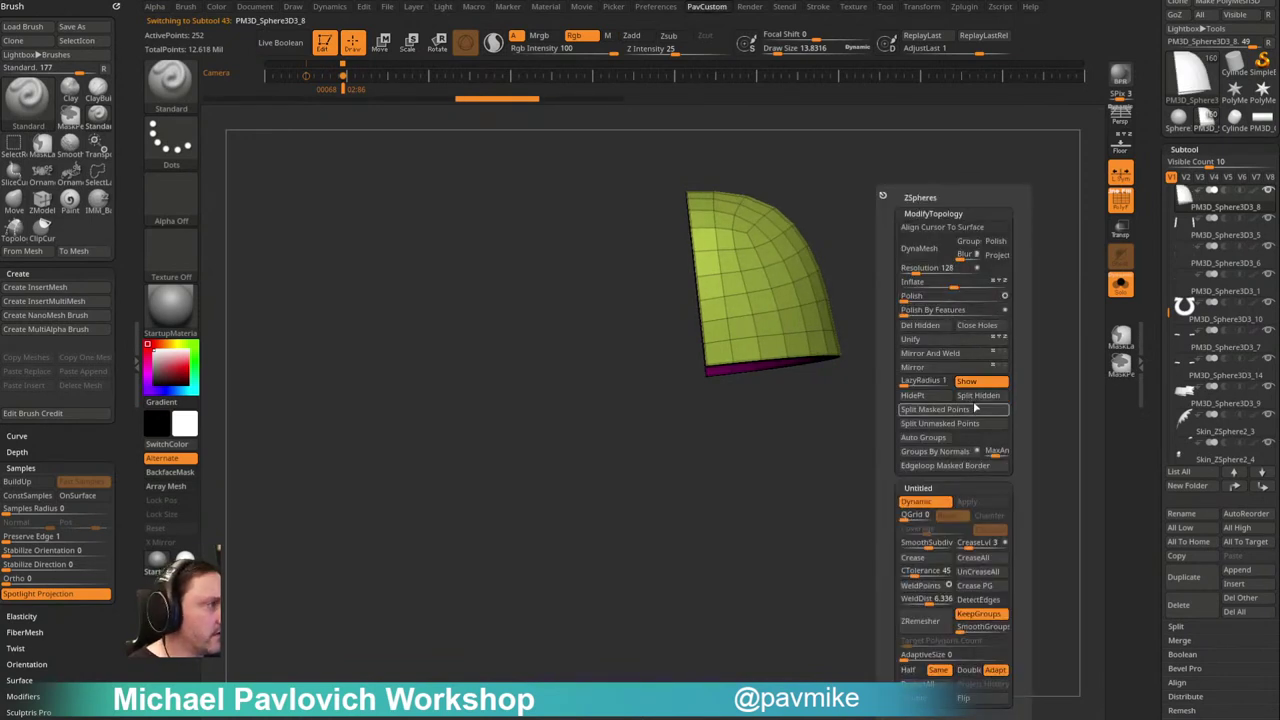
pyautogui.moveTo(872, 241); pyautogui.dragTo(931, 234)
pyautogui.click(1183, 577)
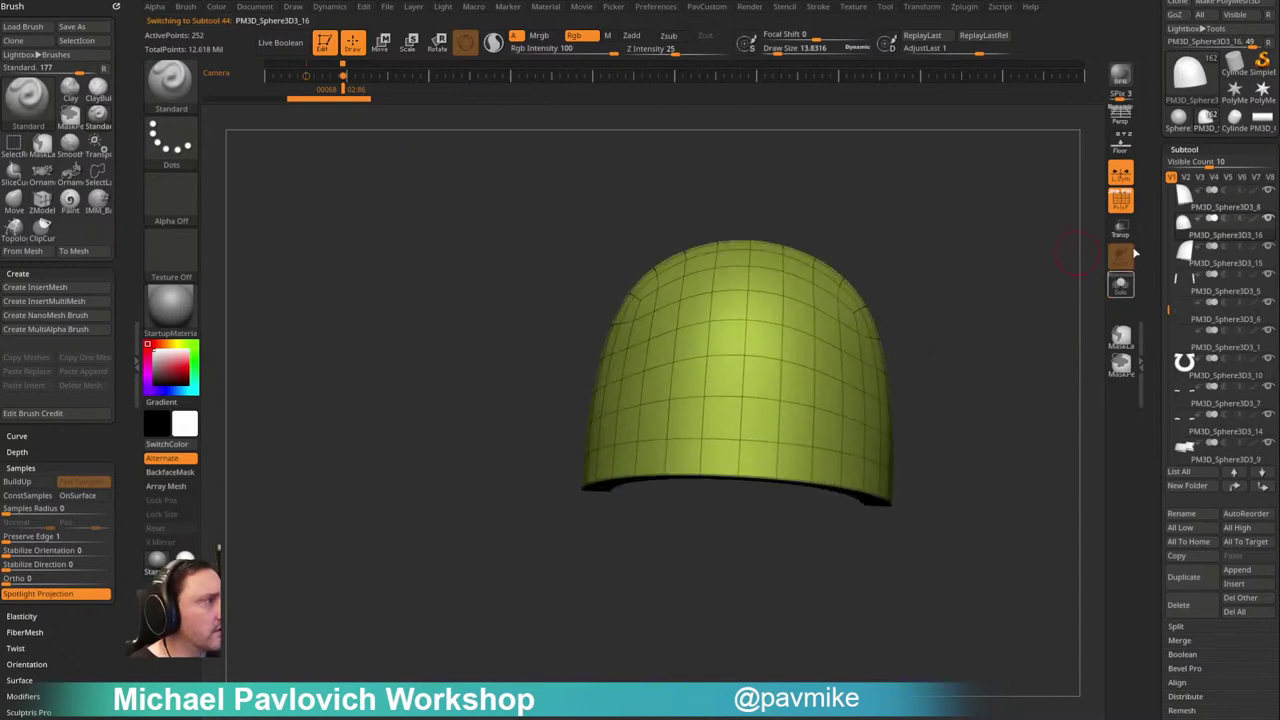
# Step: Isolate the duplicated shoulder pad, hide its polyframe and turn off local symmetry
pyautogui.click(1127, 283)
pyautogui.hotkey('shift', 'f')
pyautogui.moveTo(994, 200); pyautogui.dragTo(1083, 214)
pyautogui.click(1121, 278)
pyautogui.click(1121, 200)
pyautogui.click(1121, 178)
pyautogui.click(1121, 200)
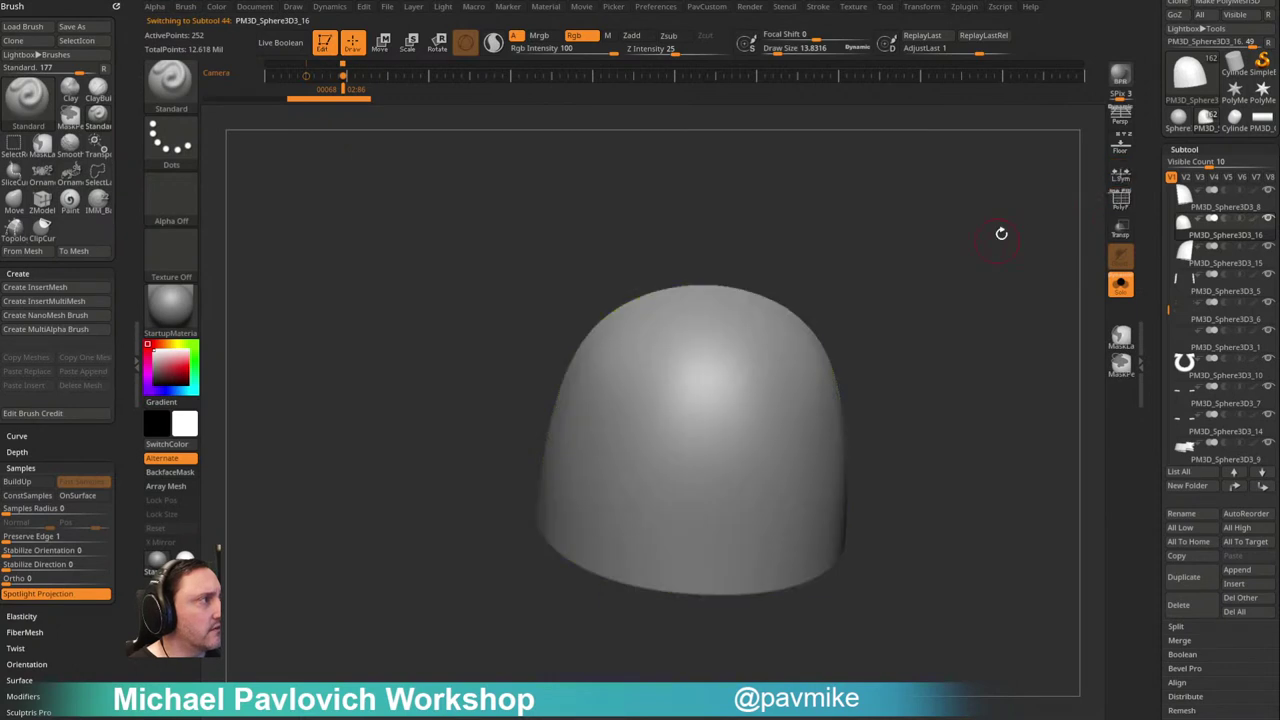
# Step: Show the dome's unsmoothed polygon wireframe and use the ZModeler brush to mark the large block of polygons on its front
pyautogui.moveTo(1000, 236); pyautogui.dragTo(997, 231)
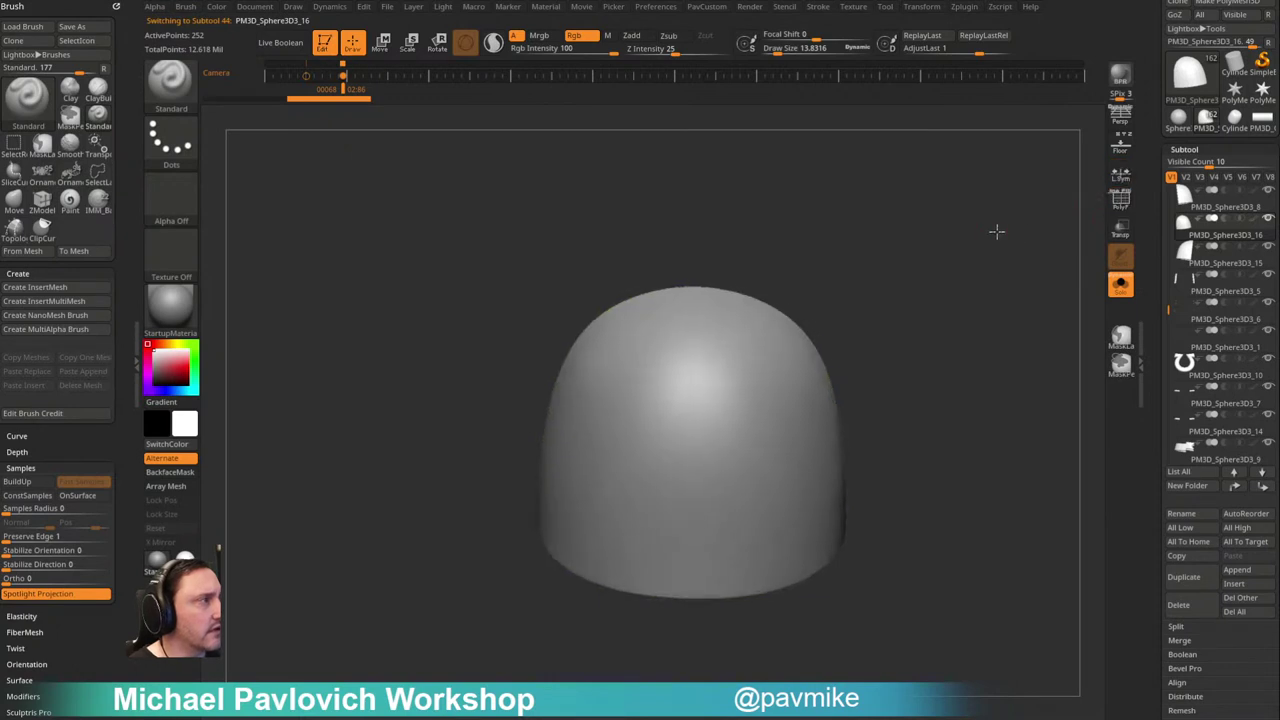
pyautogui.click(1121, 205)
pyautogui.hotkey('shift', 'd')
pyautogui.moveTo(909, 266); pyautogui.dragTo(900, 254)
pyautogui.press('b')
pyautogui.press('z')
pyautogui.press('m')
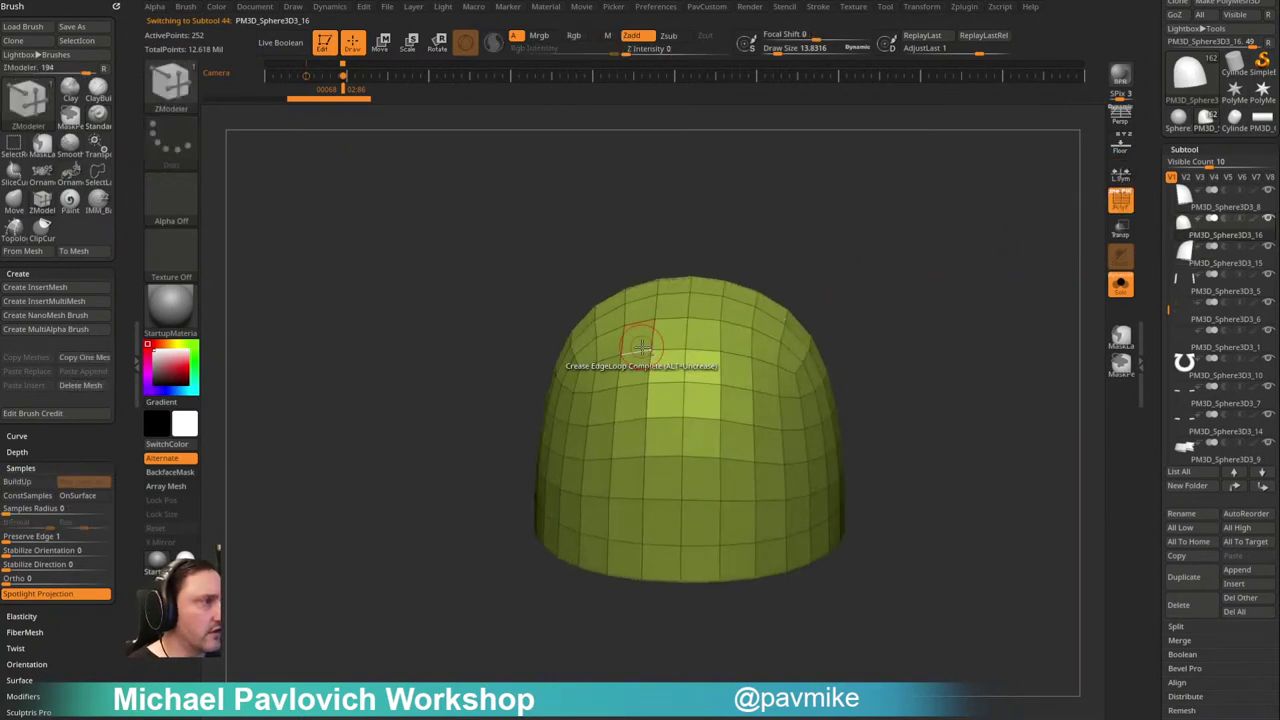
pyautogui.moveTo(637, 335)
pyautogui.keyDown('alt'); pyautogui.mouseDown()
pyautogui.moveTo(625, 522)
pyautogui.moveTo(601, 403)
pyautogui.moveTo(706, 329)
pyautogui.moveTo(776, 370)
pyautogui.moveTo(745, 530)
pyautogui.moveTo(660, 400)
pyautogui.moveTo(700, 404)
pyautogui.mouseUp(); pyautogui.keyUp('alt')
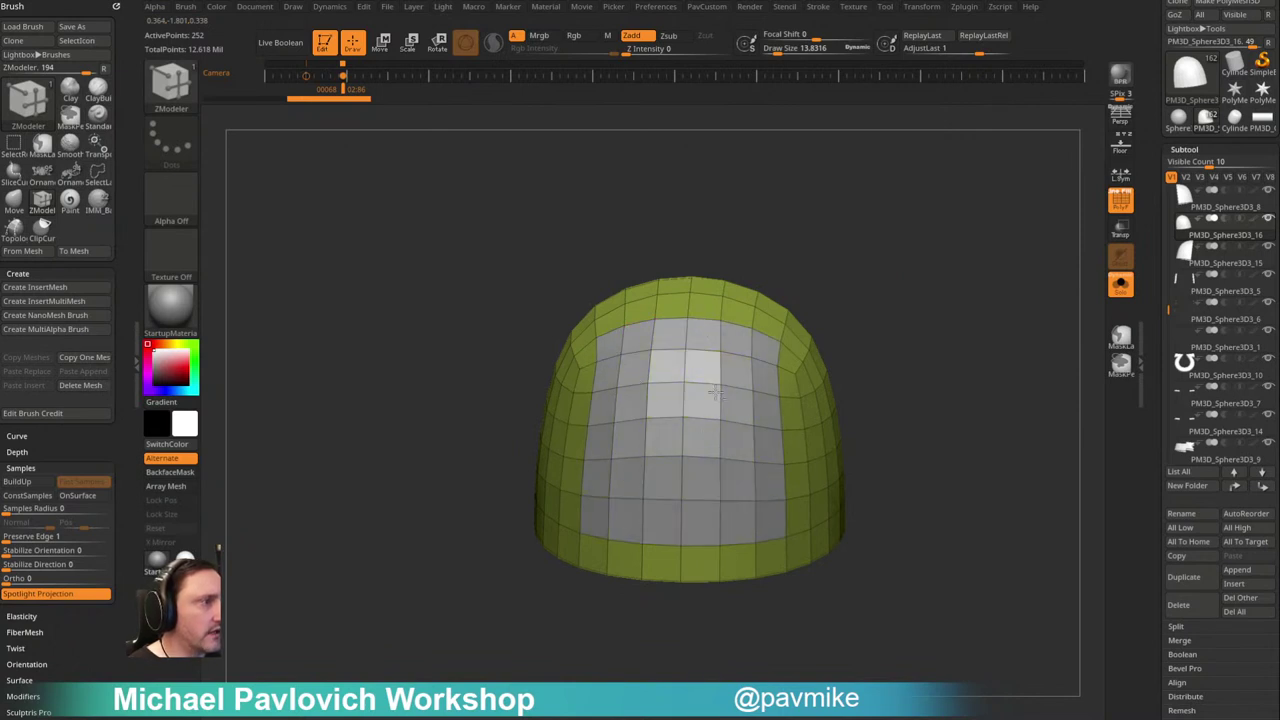
# Step: Isolate the marked front polygons and delete the rest of the dome
pyautogui.moveTo(701, 405); pyautogui.dragTo(706, 383, button='right')
pyautogui.keyDown('ctrl'); pyautogui.keyDown('shift'); pyautogui.click(706, 383); pyautogui.keyUp('shift'); pyautogui.keyUp('ctrl')
pyautogui.press('space')
pyautogui.click(903, 336)
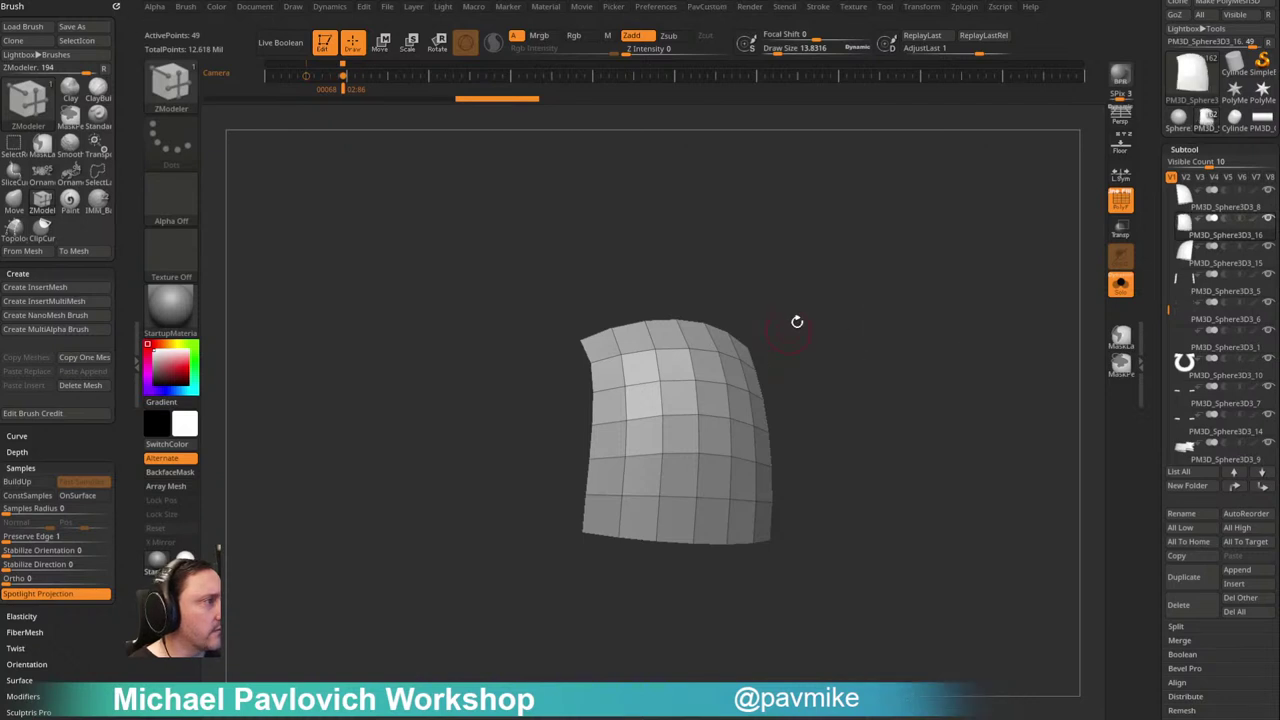
# Step: Extrude the whole curved panel polygroup to turn the single-sided surface into a solid plate
pyautogui.moveTo(786, 332); pyautogui.dragTo(757, 368, button='right')
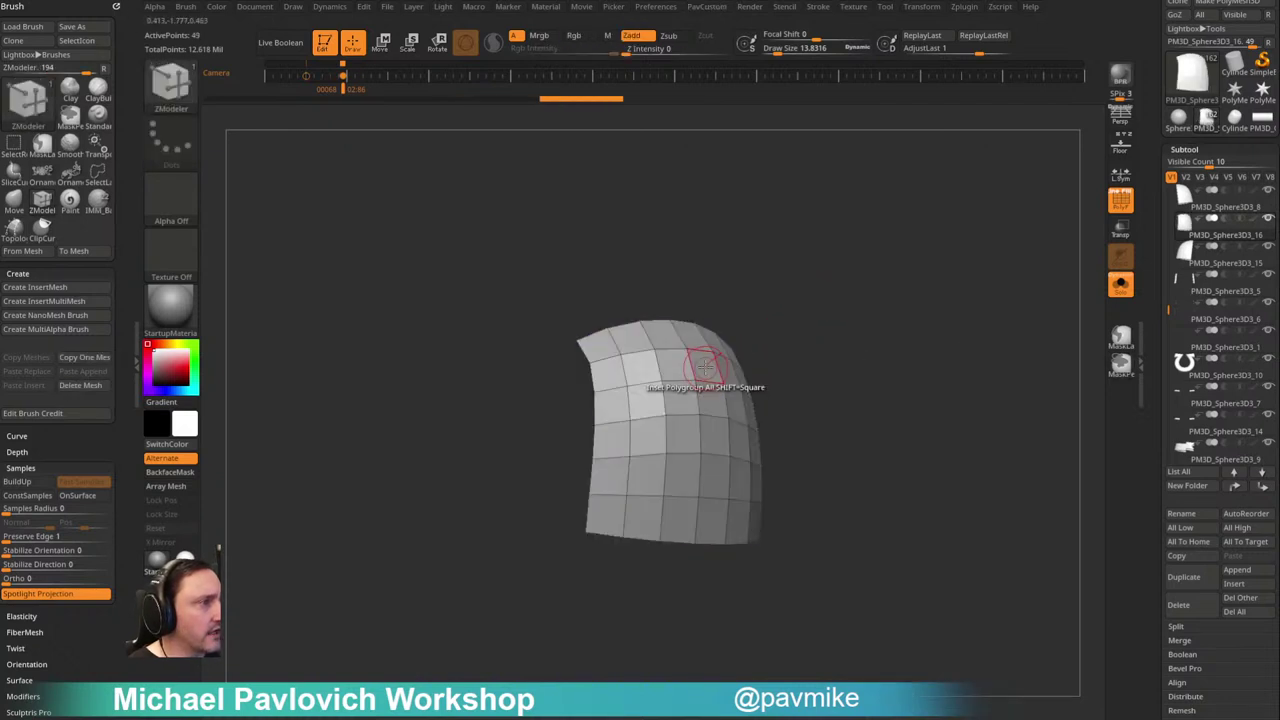
pyautogui.press('space')
pyautogui.click(705, 334)
pyautogui.moveTo(704, 368); pyautogui.dragTo(725, 357)
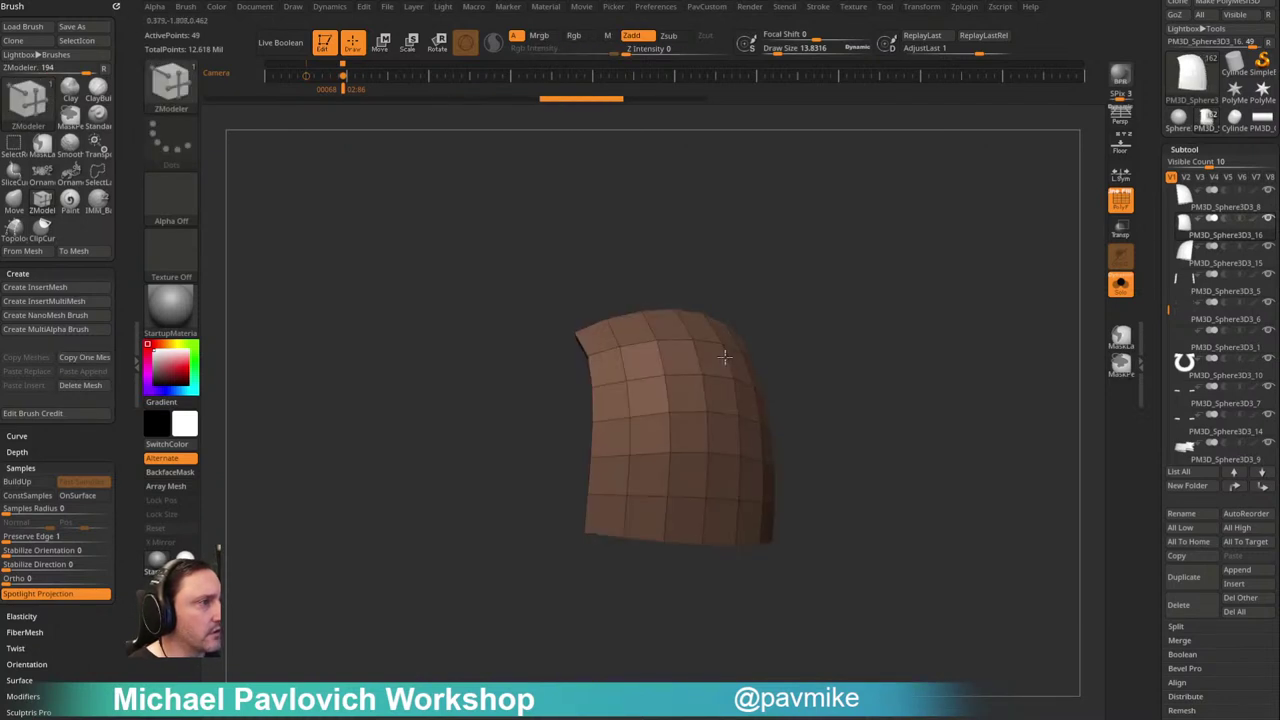
pyautogui.moveTo(724, 356); pyautogui.dragTo(833, 285, button='right')
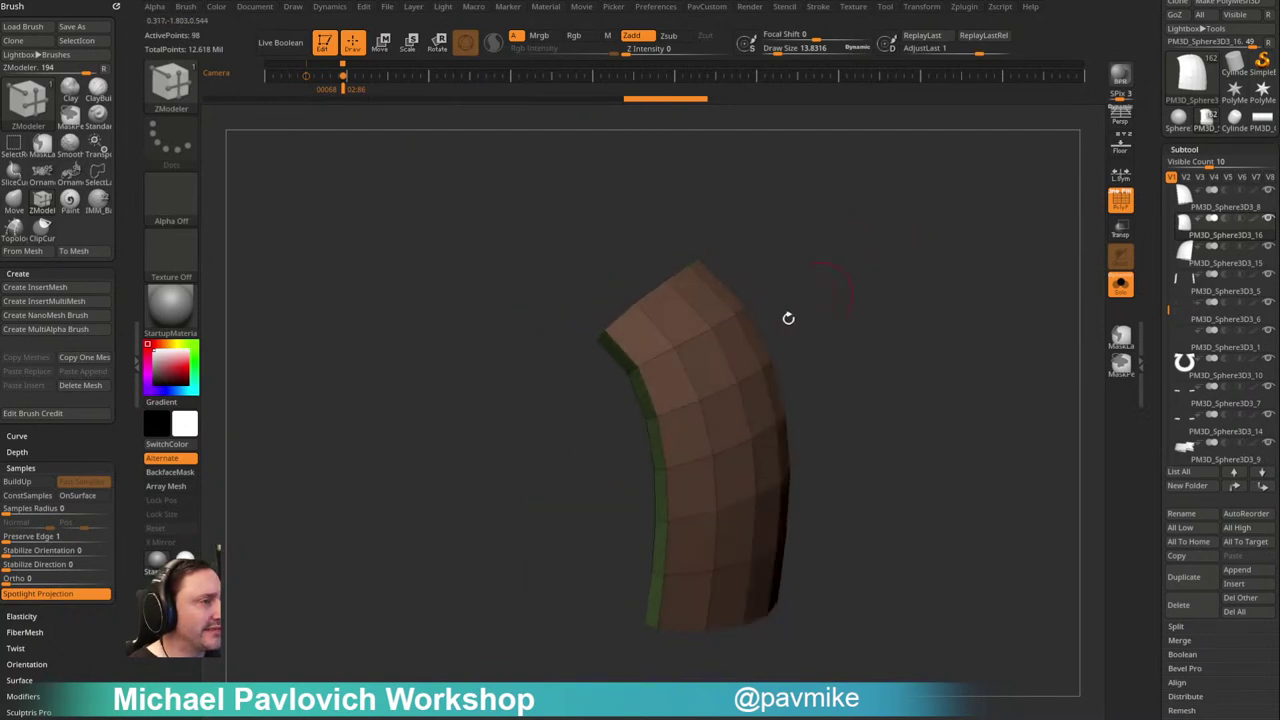
# Step: Inset the plate's outer face and collapse the surrounding rim edge loop to slope its border
pyautogui.press('space')
pyautogui.moveTo(716, 372); pyautogui.dragTo(706, 376)
pyautogui.click(703, 380)
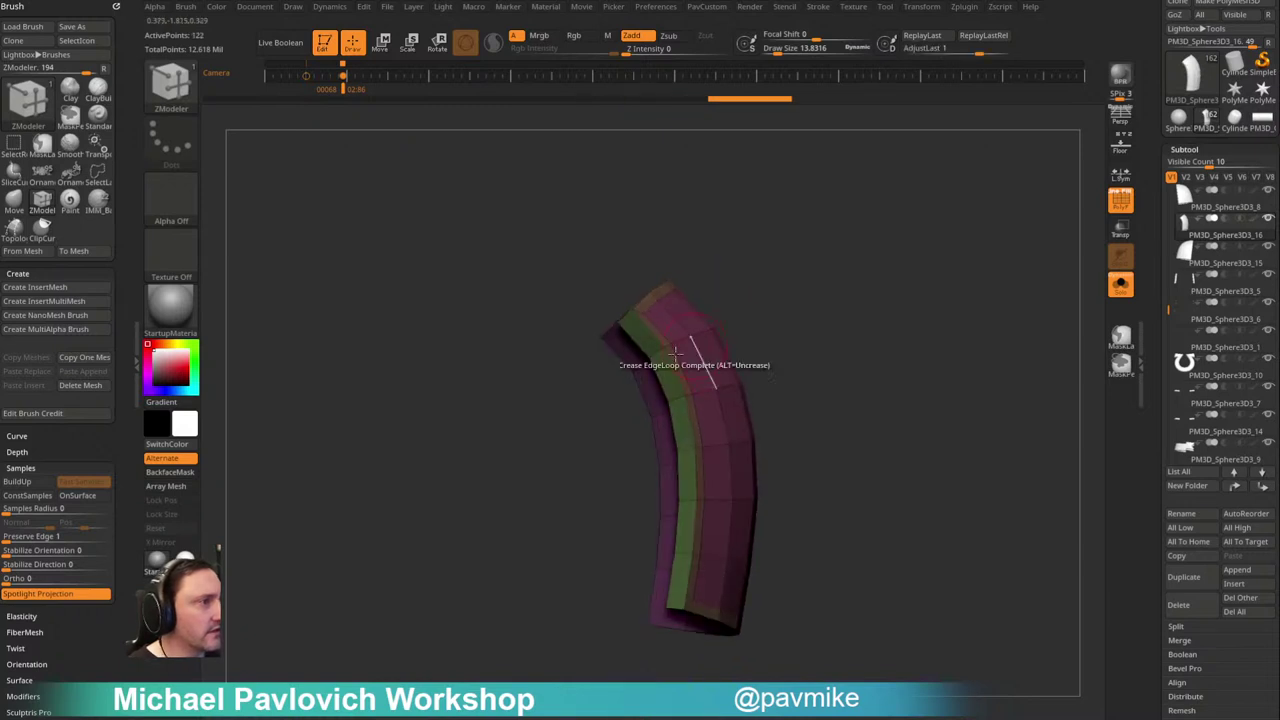
pyautogui.press('space')
pyautogui.click(549, 394)
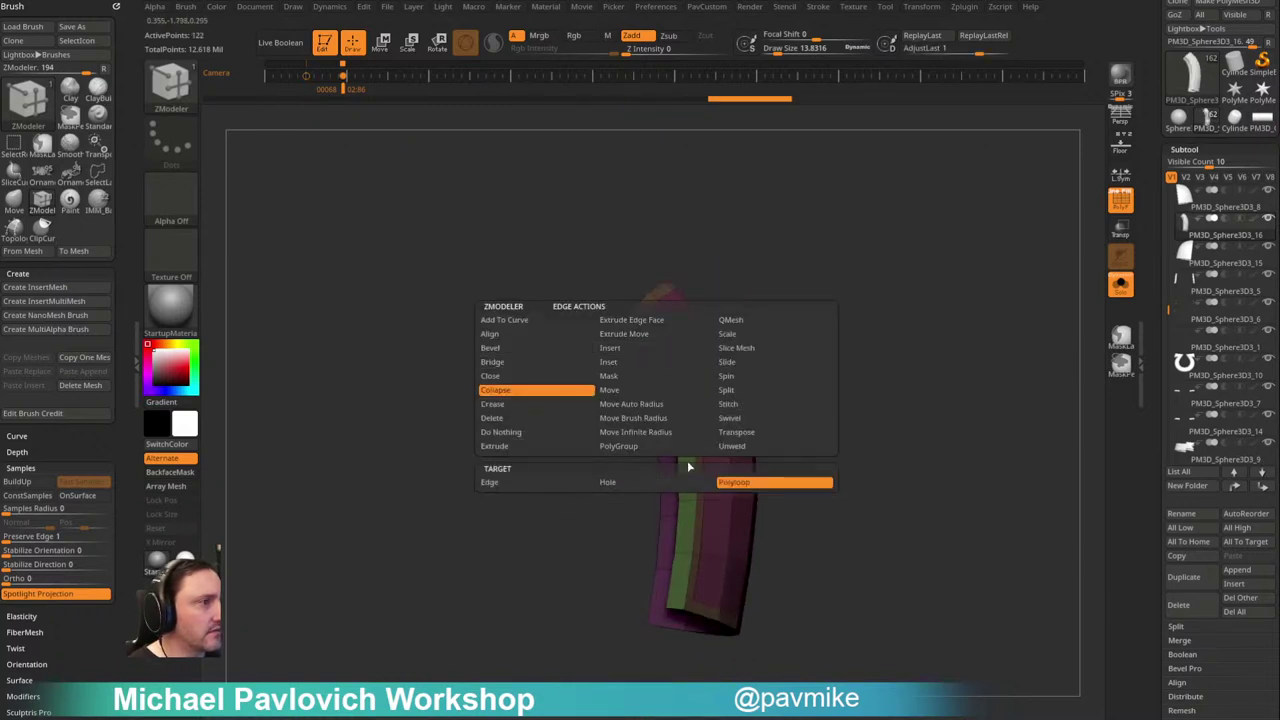
pyautogui.click(760, 480)
pyautogui.click(657, 354)
pyautogui.hotkey('ctrl', 'z')
pyautogui.click(657, 350)
pyautogui.moveTo(791, 272); pyautogui.dragTo(857, 266)
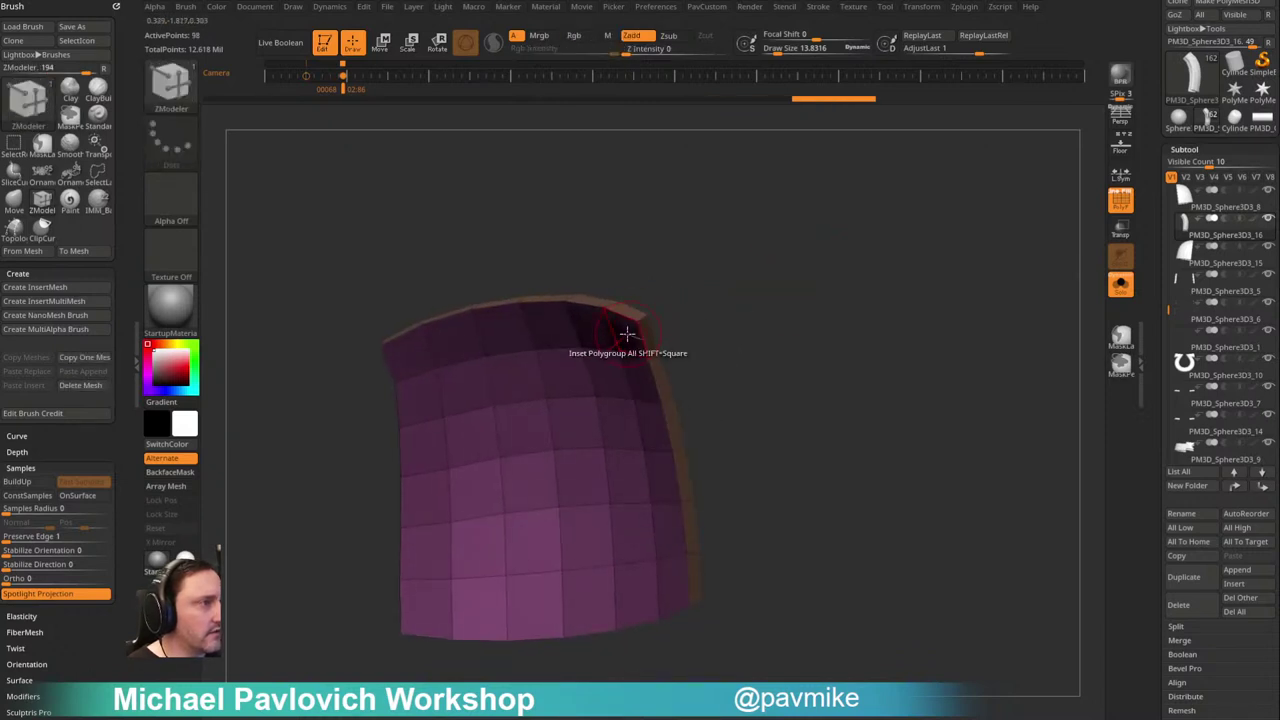
# Step: Mask everything except the plate's inner face polygroup and extrude that face slightly with the transform gizmo
pyautogui.press('space')
pyautogui.click(572, 334)
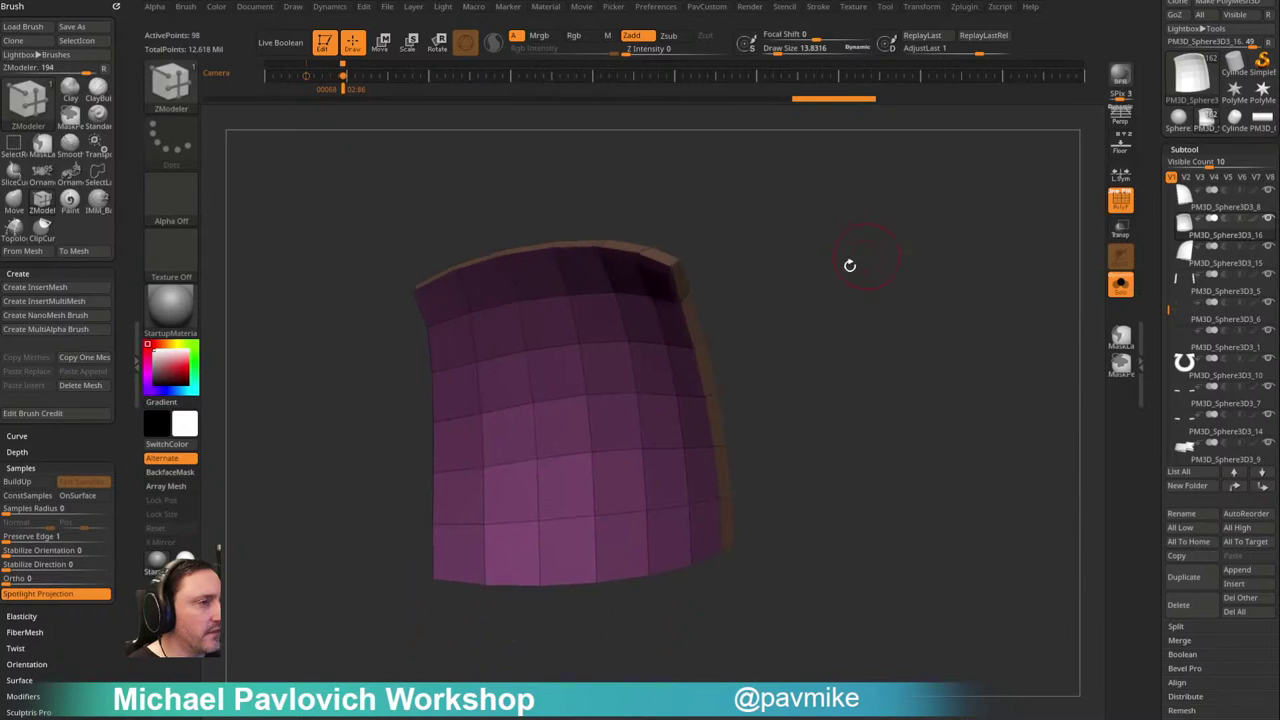
pyautogui.press('w')
pyautogui.keyDown('ctrl'); pyautogui.click(590, 389); pyautogui.keyUp('ctrl')
pyautogui.moveTo(880, 251); pyautogui.dragTo(834, 271)
pyautogui.moveTo(657, 325)
pyautogui.keyDown('ctrl'); pyautogui.mouseDown()
pyautogui.moveTo(606, 360)
pyautogui.moveTo(636, 342)
pyautogui.mouseUp(); pyautogui.keyUp('ctrl')
pyautogui.hotkey('ctrl', 'z')
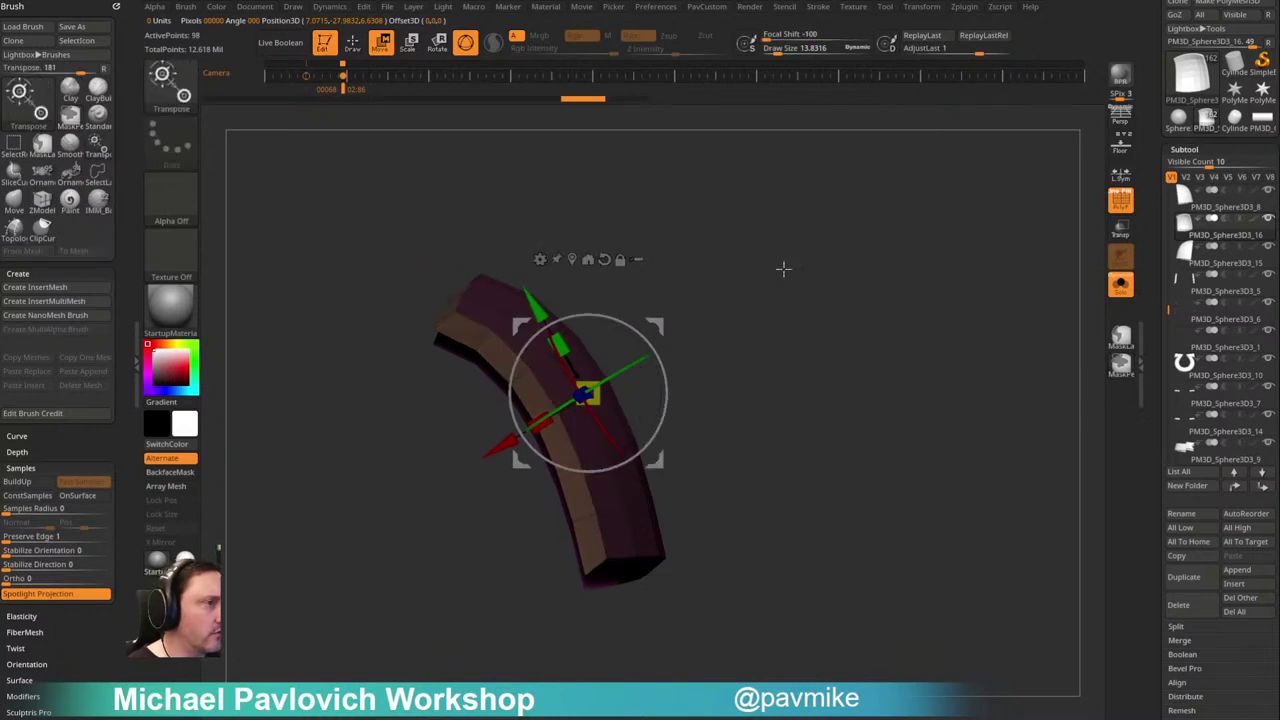
pyautogui.press('q')
pyautogui.press('w')
pyautogui.moveTo(731, 274)
pyautogui.mouseDown()
pyautogui.moveTo(719, 277)
pyautogui.moveTo(751, 266)
pyautogui.moveTo(703, 283)
pyautogui.mouseUp()
pyautogui.keyDown('ctrl'); pyautogui.moveTo(659, 323); pyautogui.dragTo(651, 331); pyautogui.keyUp('ctrl')
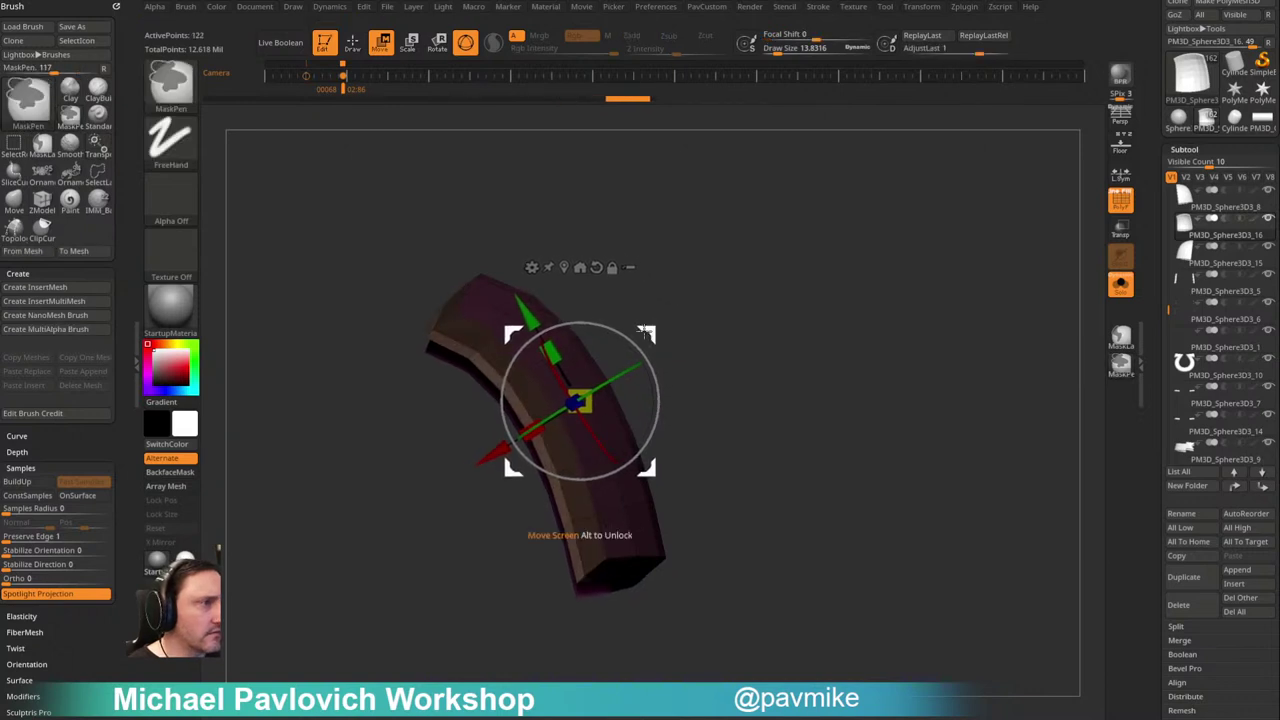
pyautogui.moveTo(556, 355); pyautogui.dragTo(563, 361)
pyautogui.moveTo(470, 462); pyautogui.dragTo(786, 266)
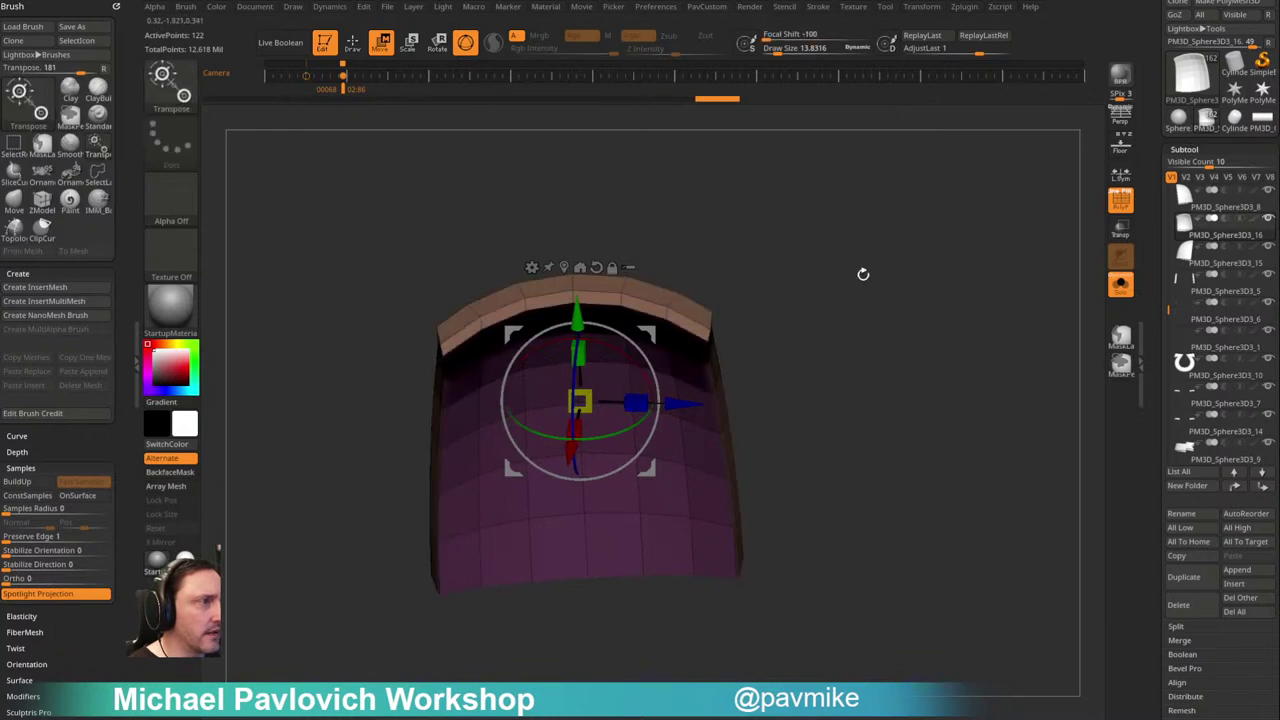
# Step: Tidy the plate's side rim with ZModeler, crease its edges and turn on dynamic subdivision
pyautogui.press('q')
pyautogui.moveTo(863, 289); pyautogui.dragTo(814, 263)
pyautogui.press('space')
pyautogui.click(440, 349)
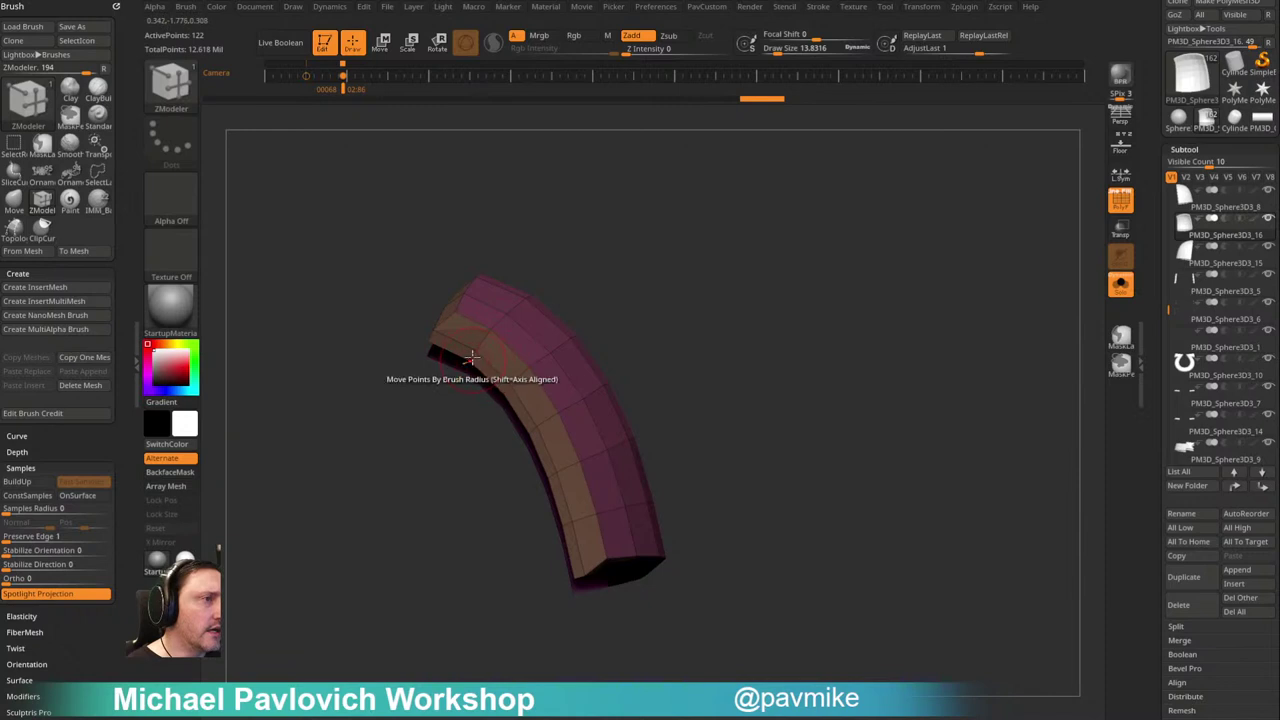
pyautogui.press('space')
pyautogui.click(474, 363)
pyautogui.click(474, 351)
pyautogui.moveTo(789, 263); pyautogui.dragTo(734, 290)
pyautogui.press('2')
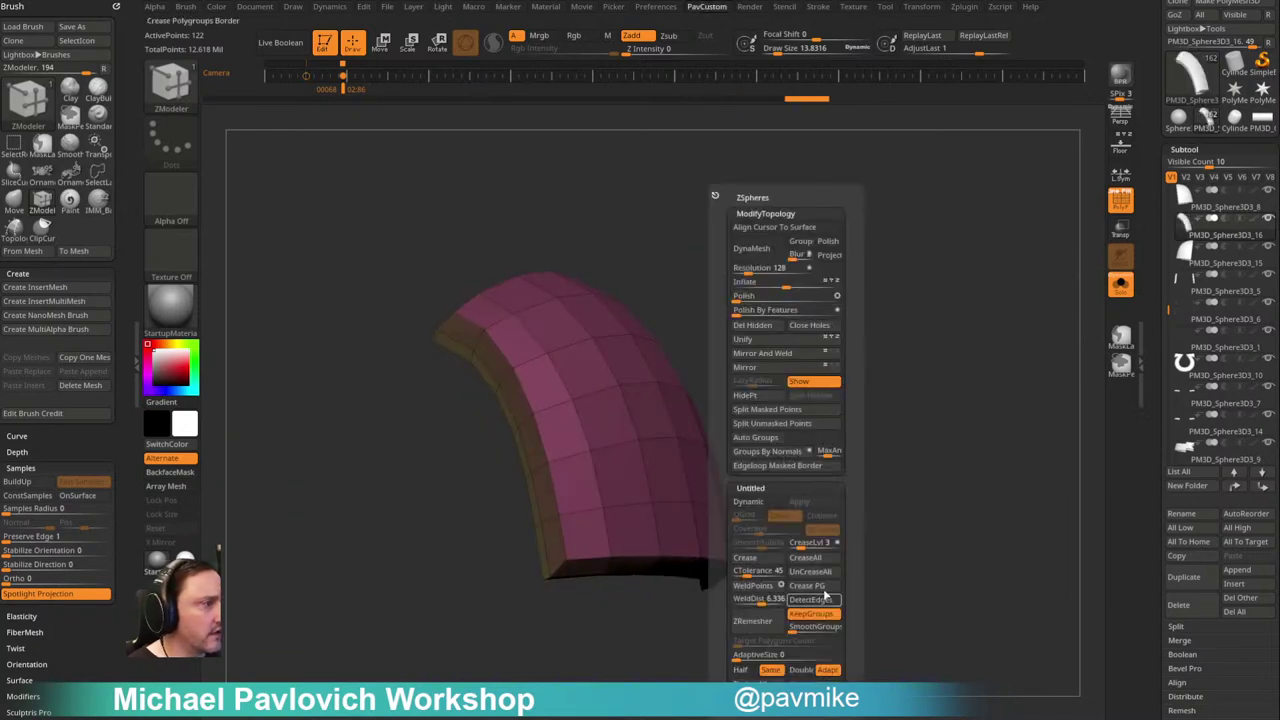
pyautogui.click(748, 501)
pyautogui.click(752, 561)
pyautogui.moveTo(608, 460); pyautogui.dragTo(935, 260)
# Step: Show the full armor without wireframe and nudge the curved plate into position on the shoulder pad
pyautogui.click(1120, 285)
pyautogui.hotkey('shift', 'f')
pyautogui.keyDown('alt'); pyautogui.moveTo(971, 208); pyautogui.dragTo(797, 283); pyautogui.keyUp('alt')
pyautogui.press('w')
pyautogui.moveTo(715, 317); pyautogui.dragTo(720, 312)
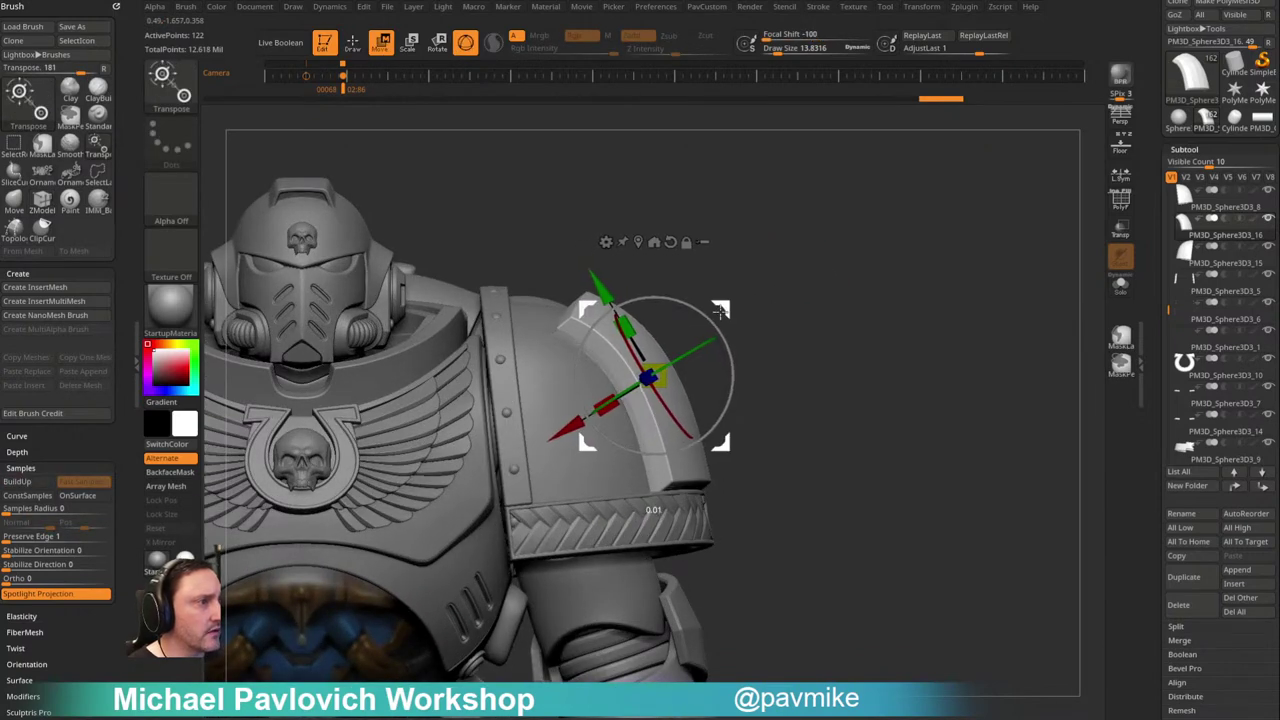
pyautogui.press('q')
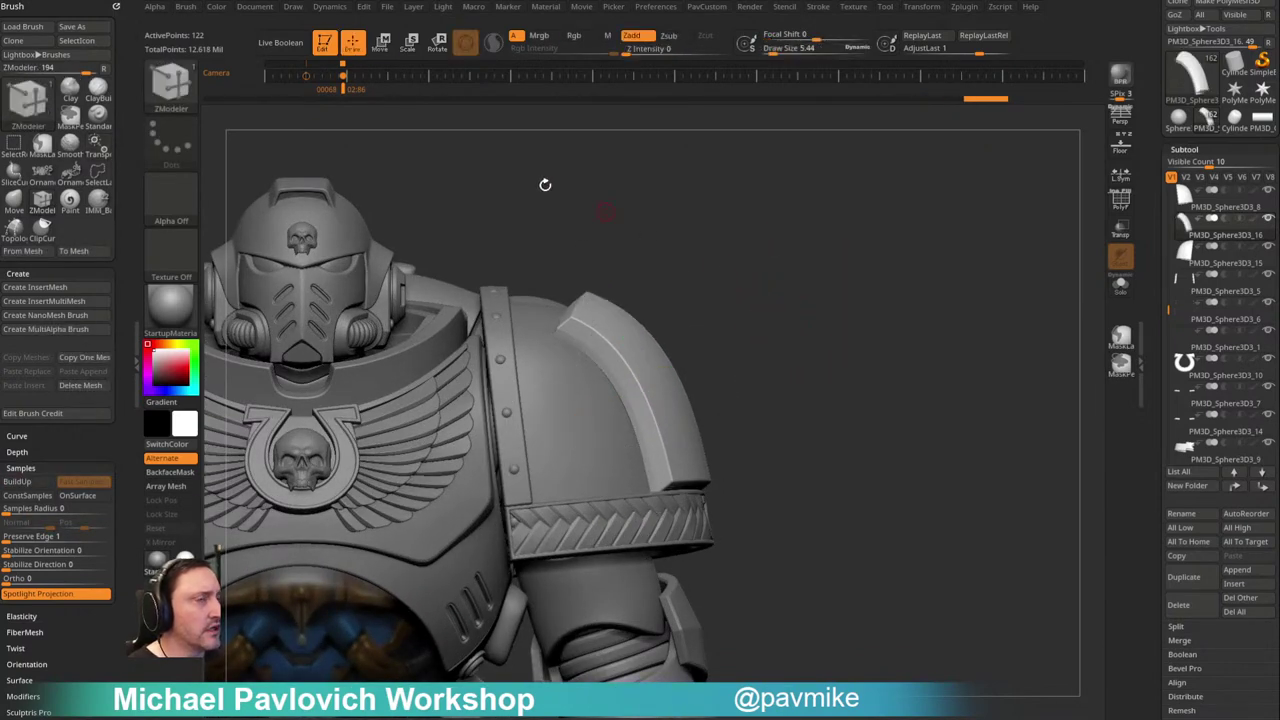
# Step: Leave edit mode, clear the canvas and switch the active tool to the PolyMesh3D star
pyautogui.click(322, 42)
pyautogui.click(374, 68)
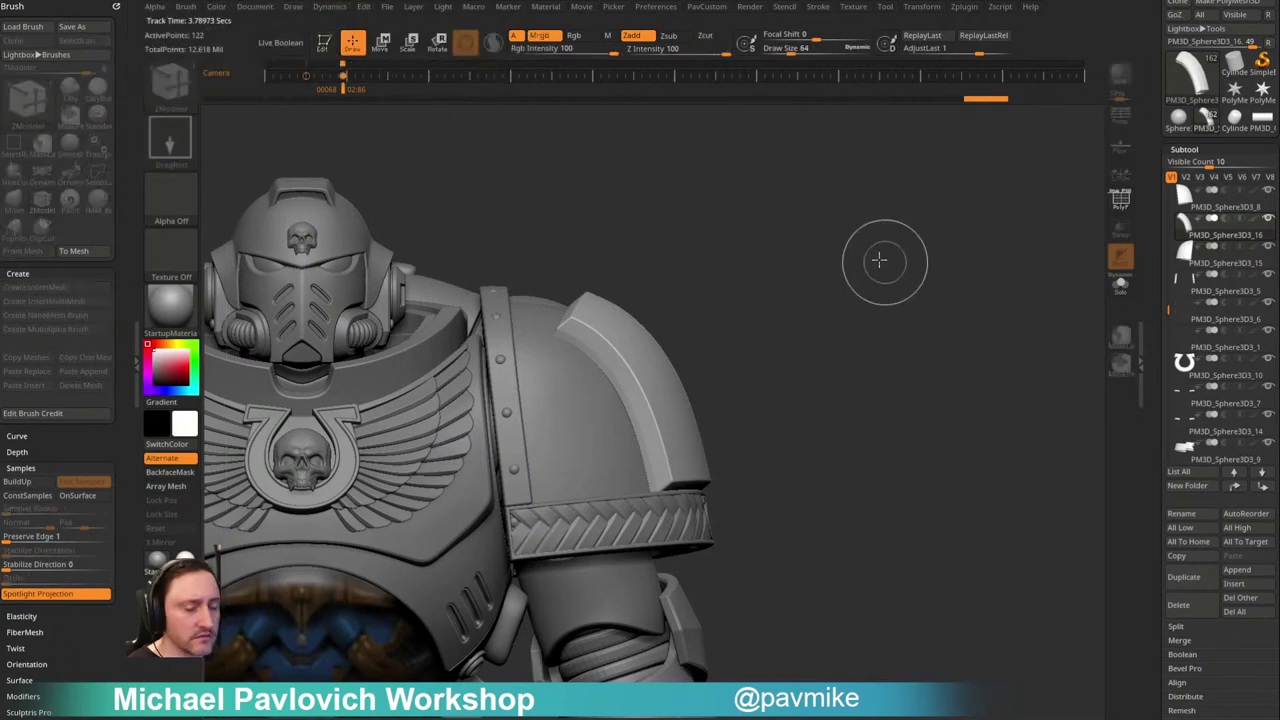
pyautogui.hotkey('ctrl', 'n')
pyautogui.moveTo(1158, 146); pyautogui.dragTo(1156, 303)
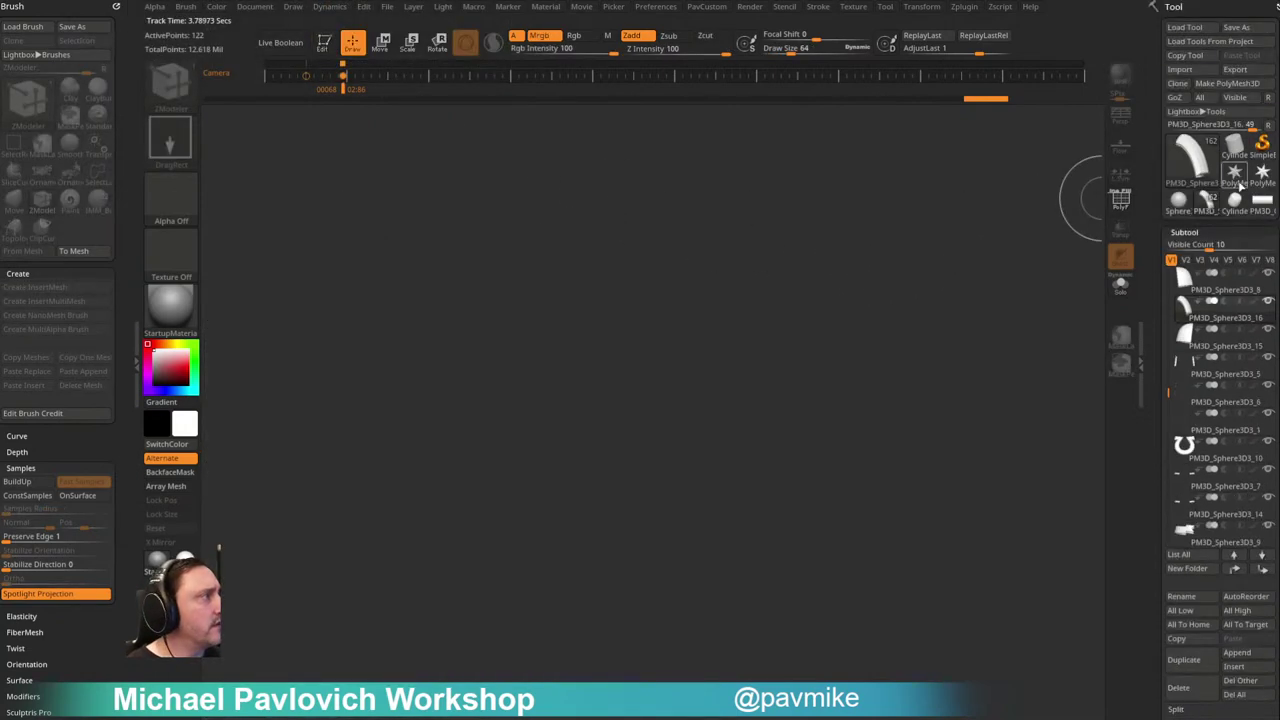
pyautogui.click(1235, 180)
pyautogui.click(1192, 162)
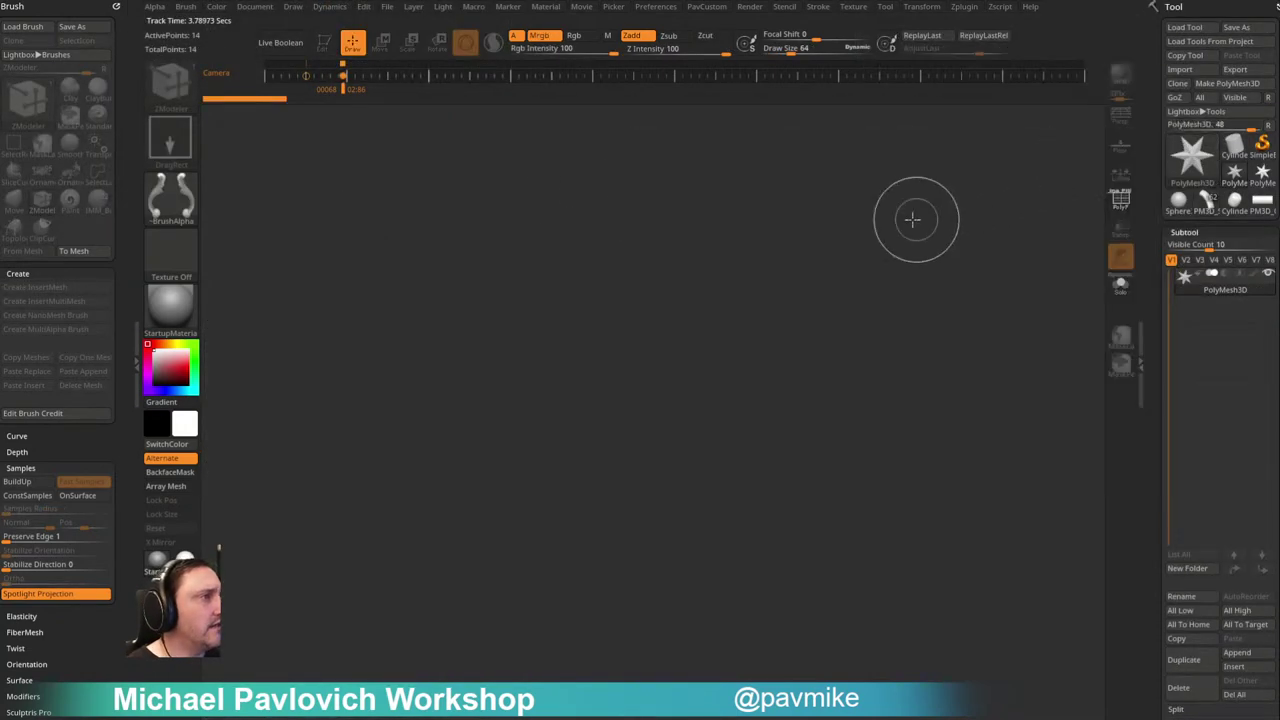
# Step: Draw a Ring3D primitive on the empty canvas and make it editable
pyautogui.click(1180, 165)
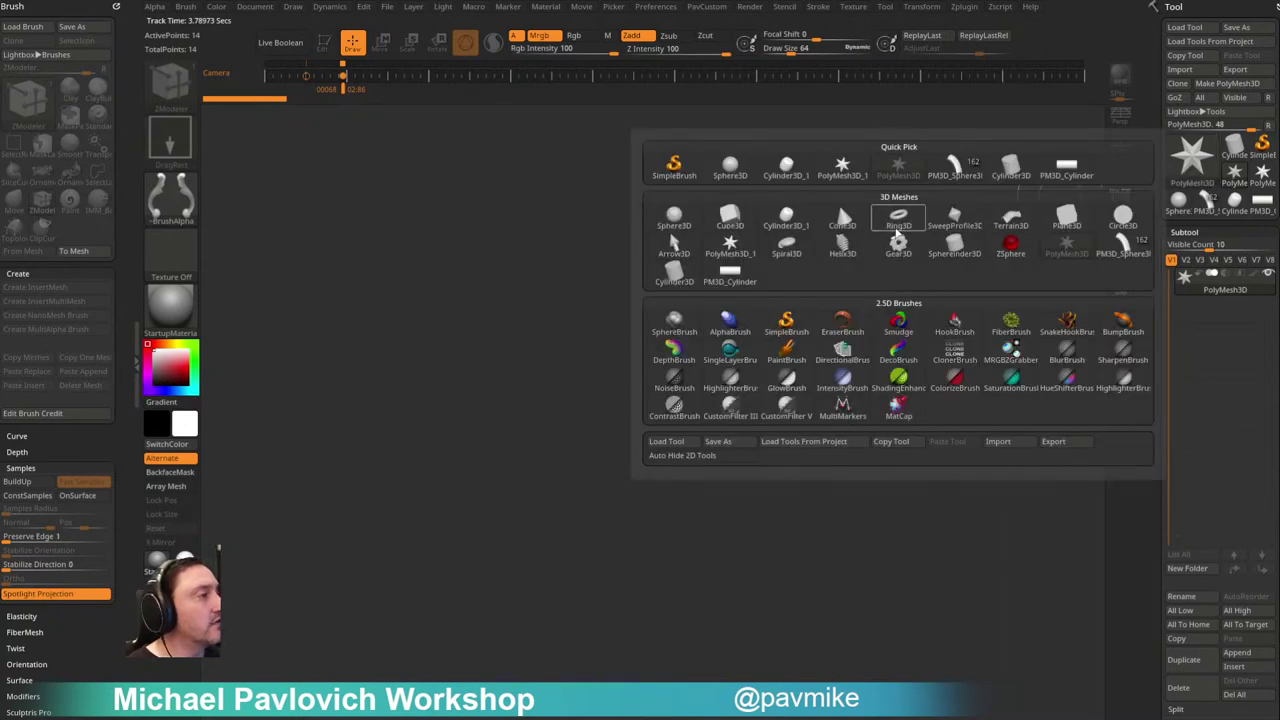
pyautogui.click(898, 218)
pyautogui.moveTo(608, 398); pyautogui.dragTo(682, 588)
pyautogui.click(326, 44)
pyautogui.moveTo(749, 240)
pyautogui.mouseDown()
pyautogui.moveTo(838, 341)
pyautogui.moveTo(870, 320)
pyautogui.mouseUp()
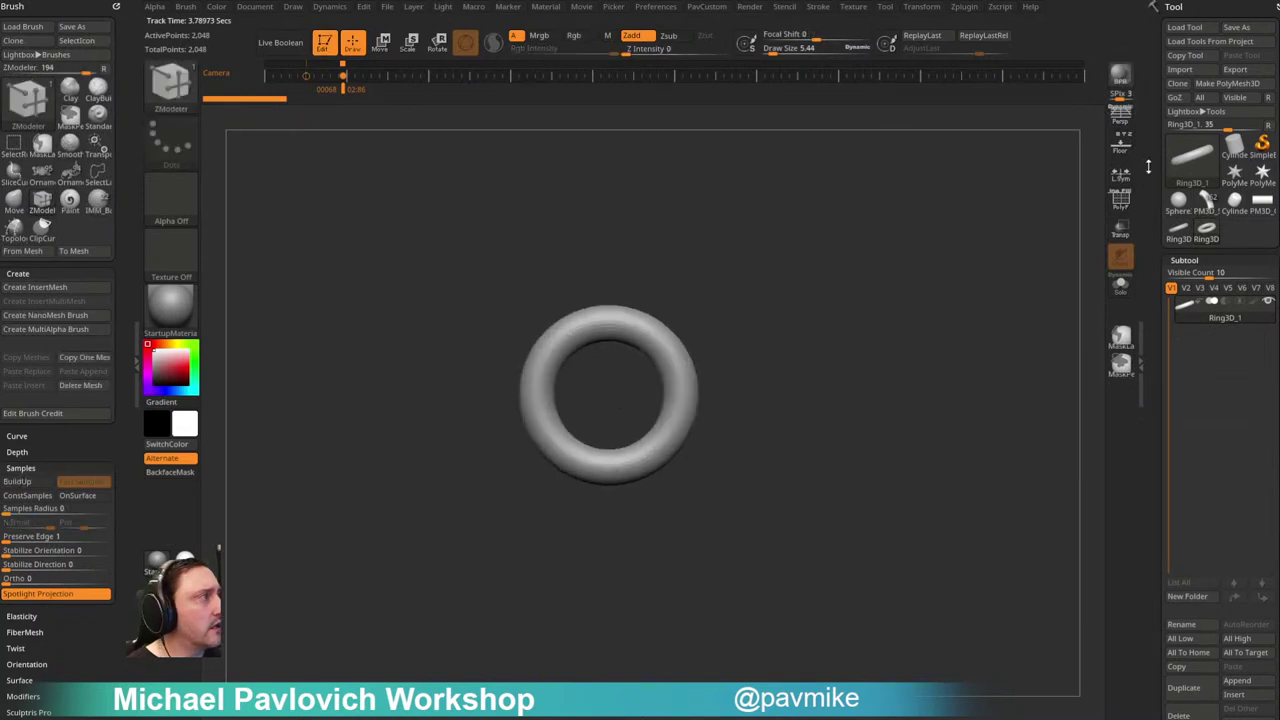
# Step: Set the ring's initialize resolution to SDivide 8 and LDivide 12
pyautogui.moveTo(1152, 207); pyautogui.dragTo(1154, 8)
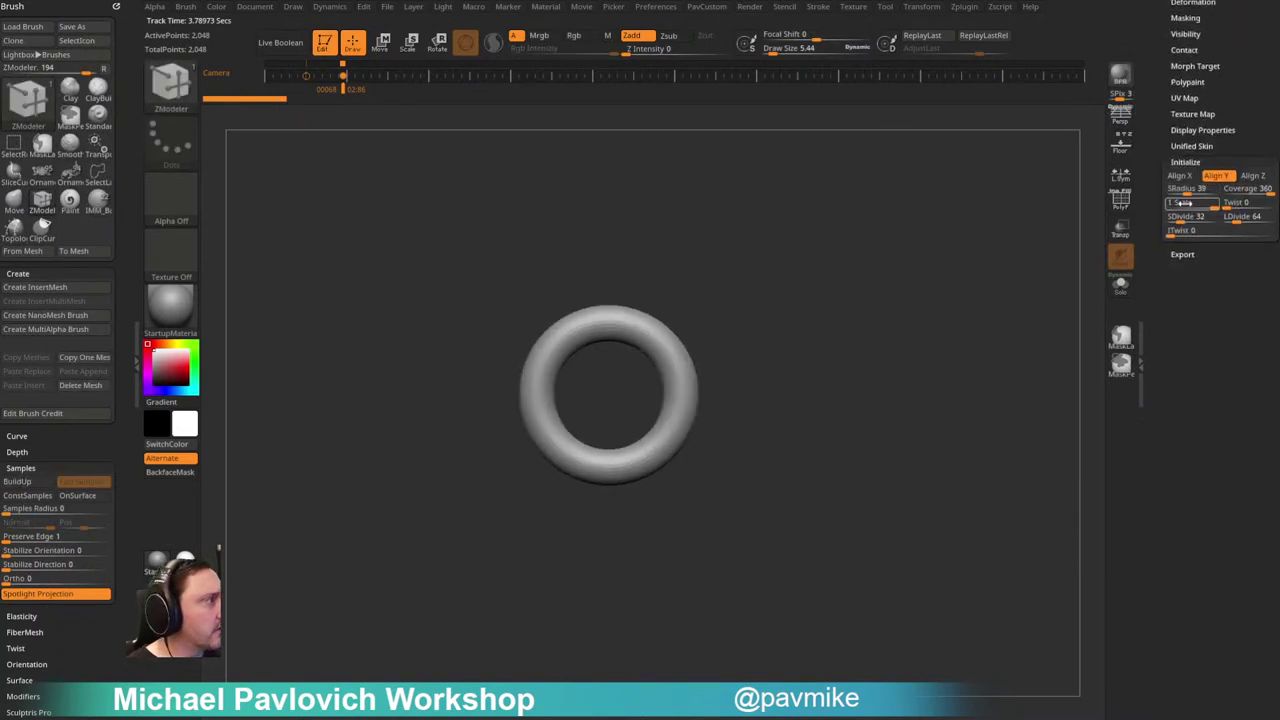
pyautogui.click(1180, 230)
pyautogui.press('Tab')
pyautogui.write('8')
pyautogui.press('Tab')
pyautogui.press('Return')
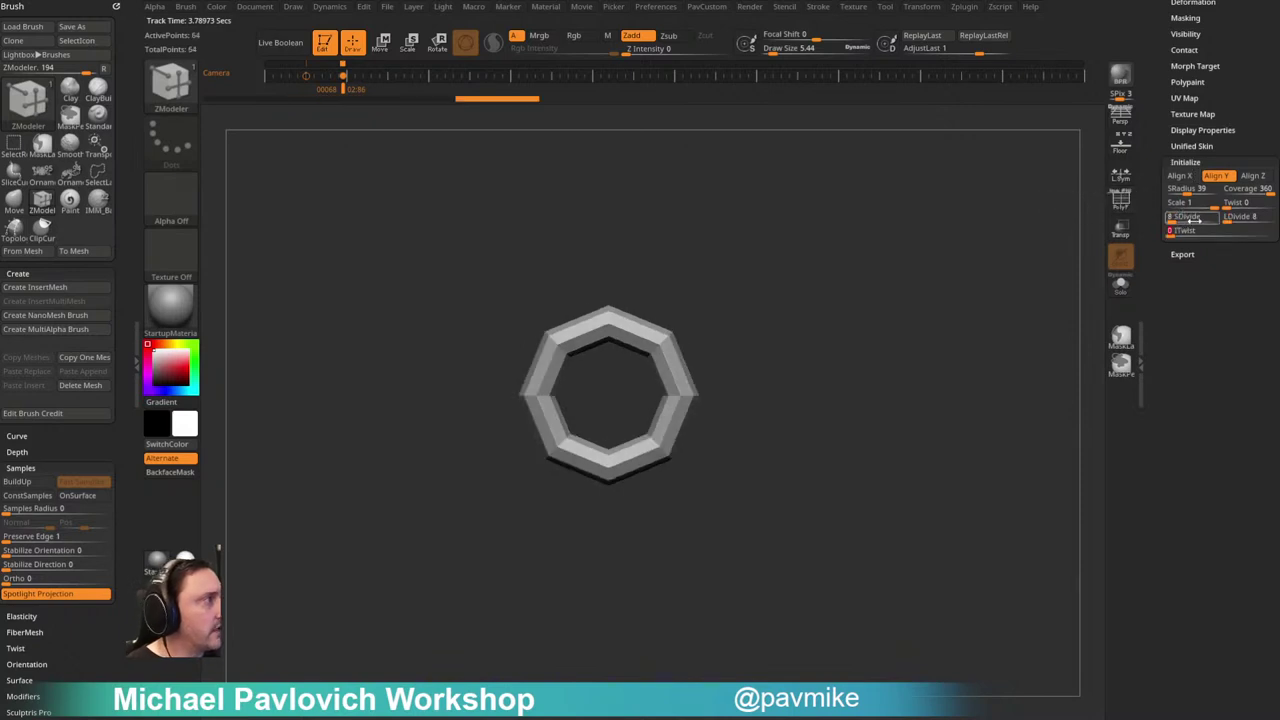
pyautogui.moveTo(1227, 218); pyautogui.dragTo(1231, 216)
pyautogui.click(1236, 218)
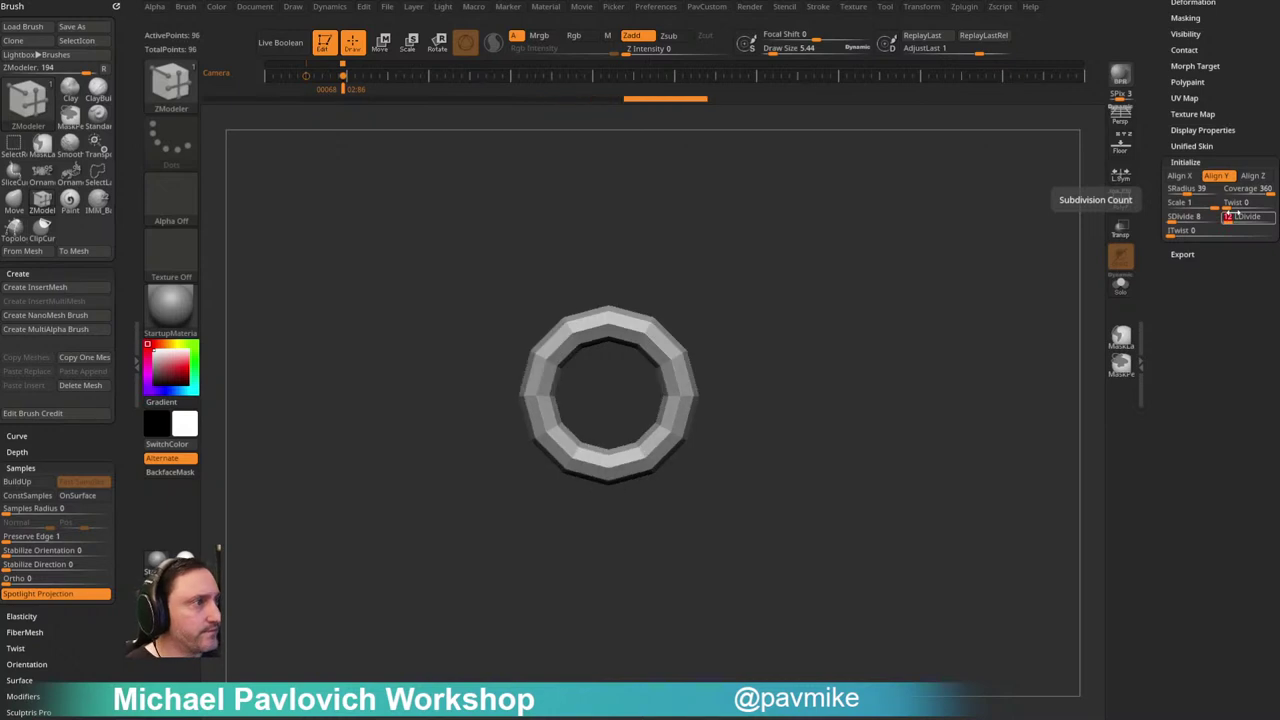
# Step: Turn on the wireframe display and convert the ring primitive to a PolyMesh3D
pyautogui.click(1123, 198)
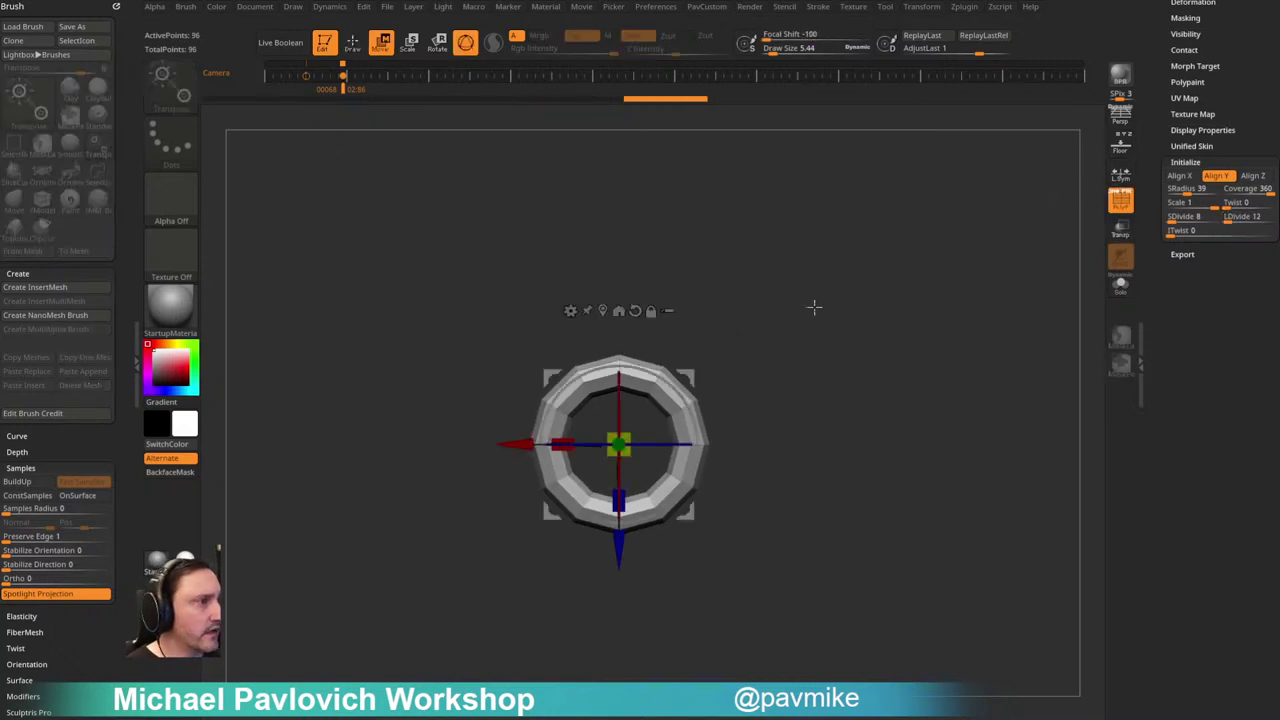
pyautogui.scroll(5, 1163, 85)
pyautogui.click(1226, 83)
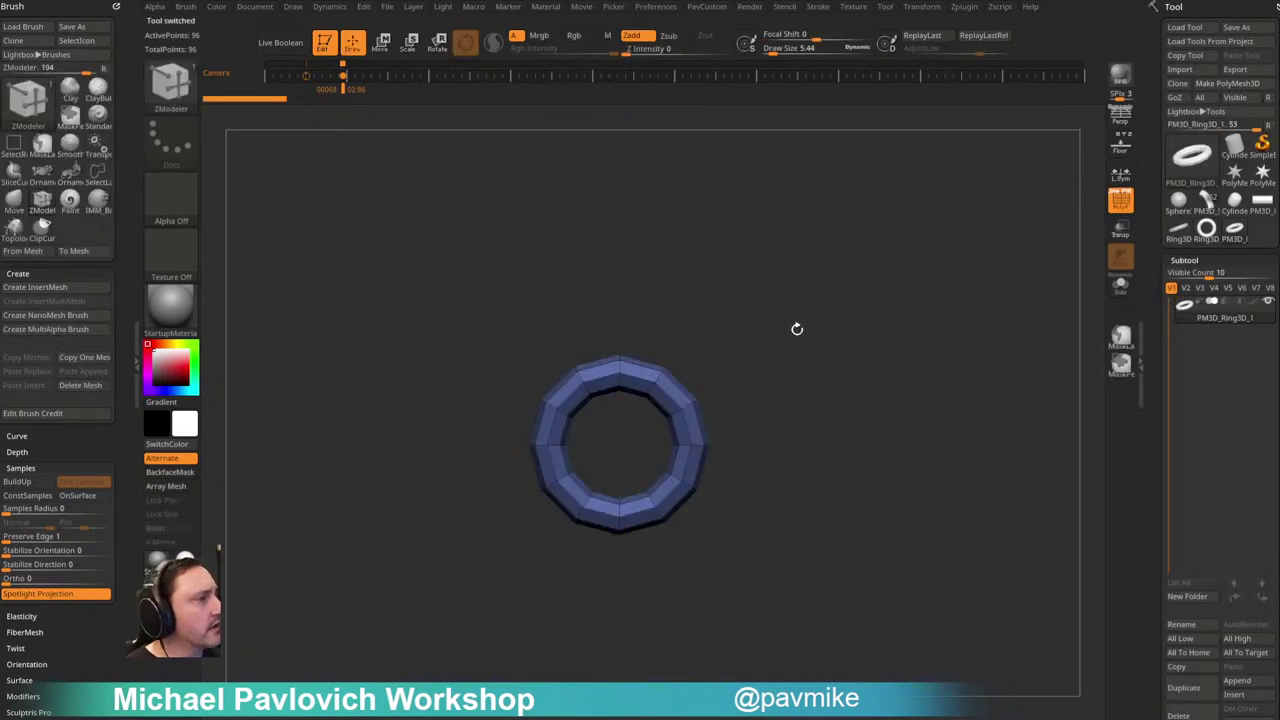
# Step: Stretch the ring lengthwise into an oval chain link with the Extender deformer
pyautogui.click(568, 313)
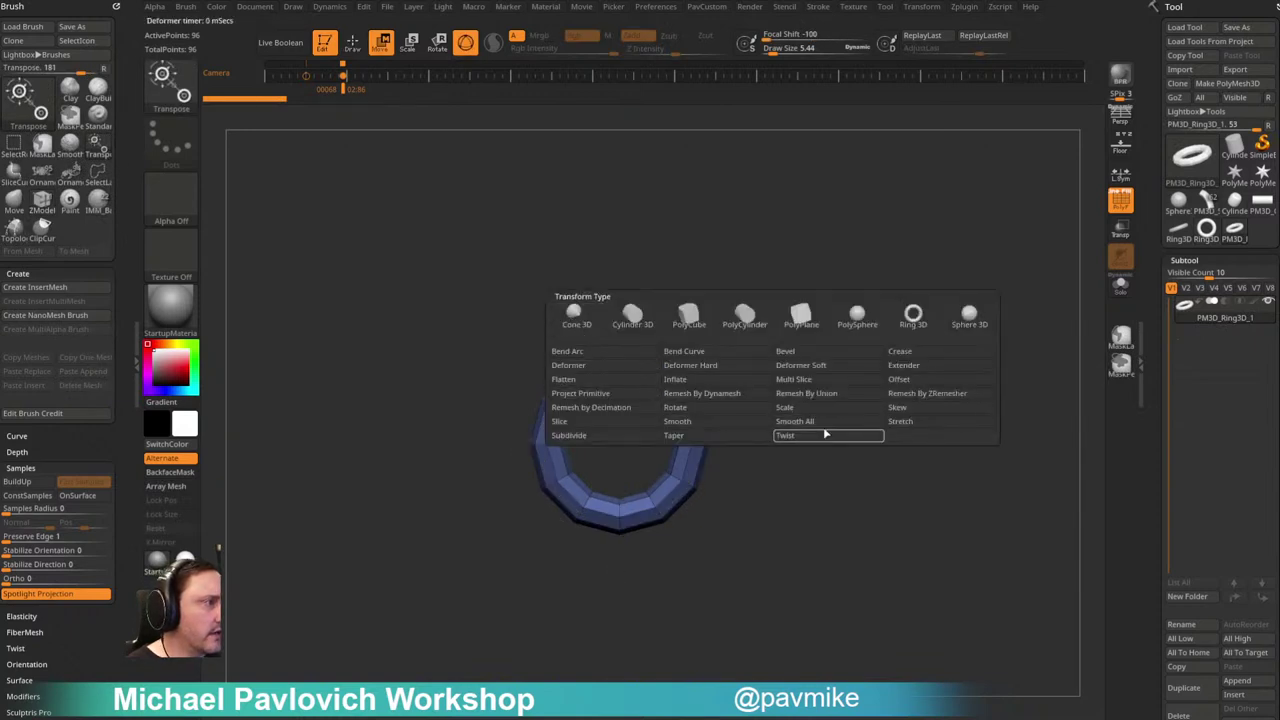
pyautogui.click(905, 366)
pyautogui.moveTo(620, 345); pyautogui.dragTo(619, 313)
pyautogui.press('q')
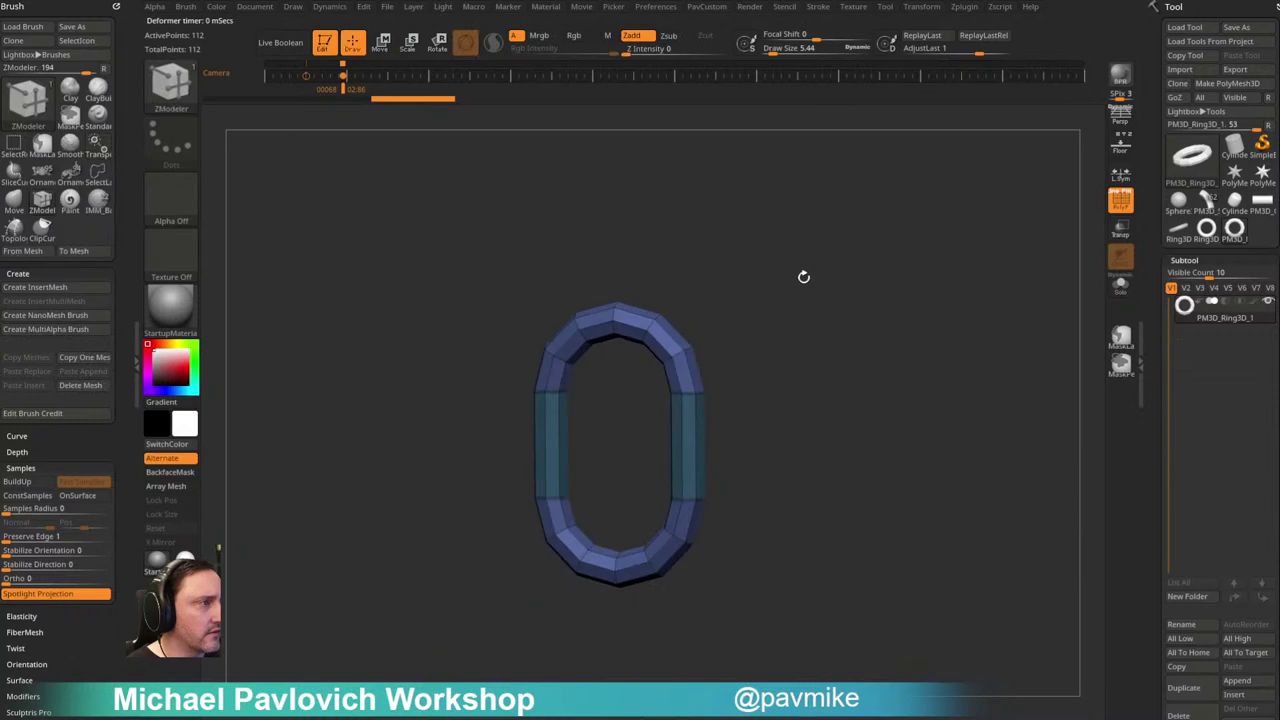
pyautogui.press('2')
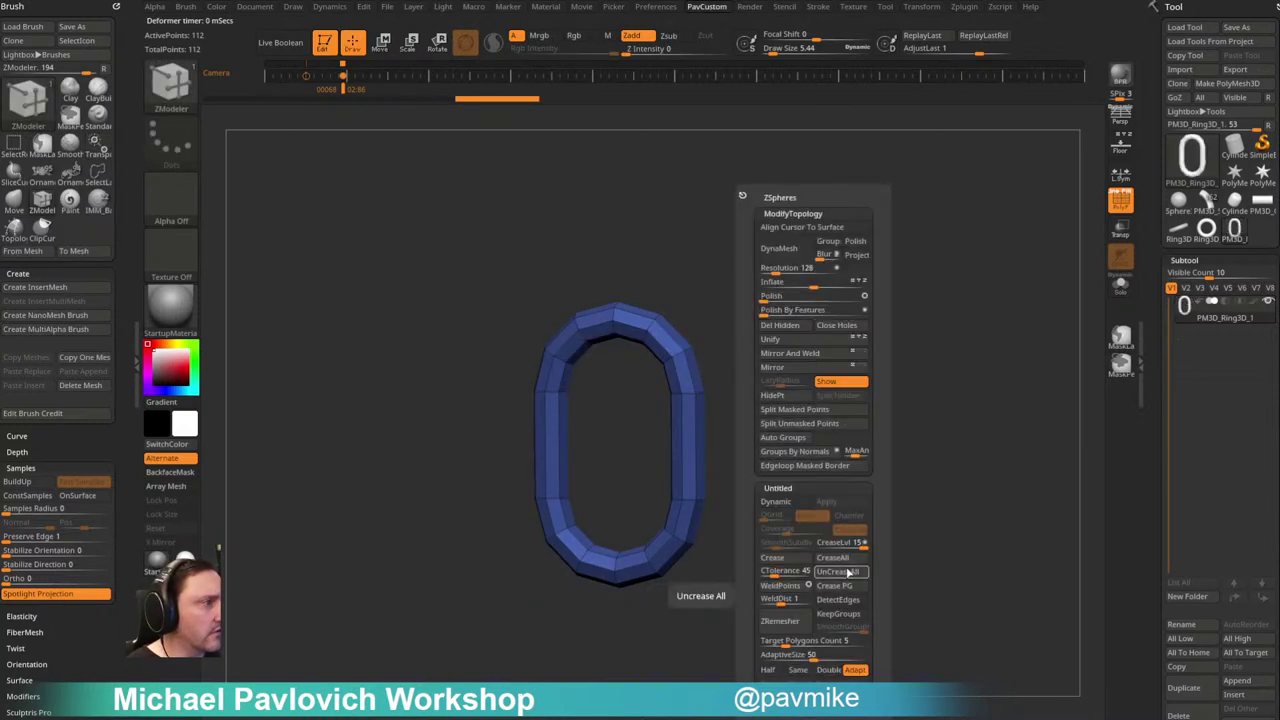
pyautogui.moveTo(810, 286)
pyautogui.mouseDown()
pyautogui.moveTo(842, 286)
pyautogui.moveTo(796, 304)
pyautogui.moveTo(754, 224)
pyautogui.moveTo(801, 267)
pyautogui.mouseUp()
# Step: Return to the standard 3D gizmo, duplicate the chain link upward and turn the copy perpendicular so both links interlock
pyautogui.press('w')
pyautogui.click(559, 331)
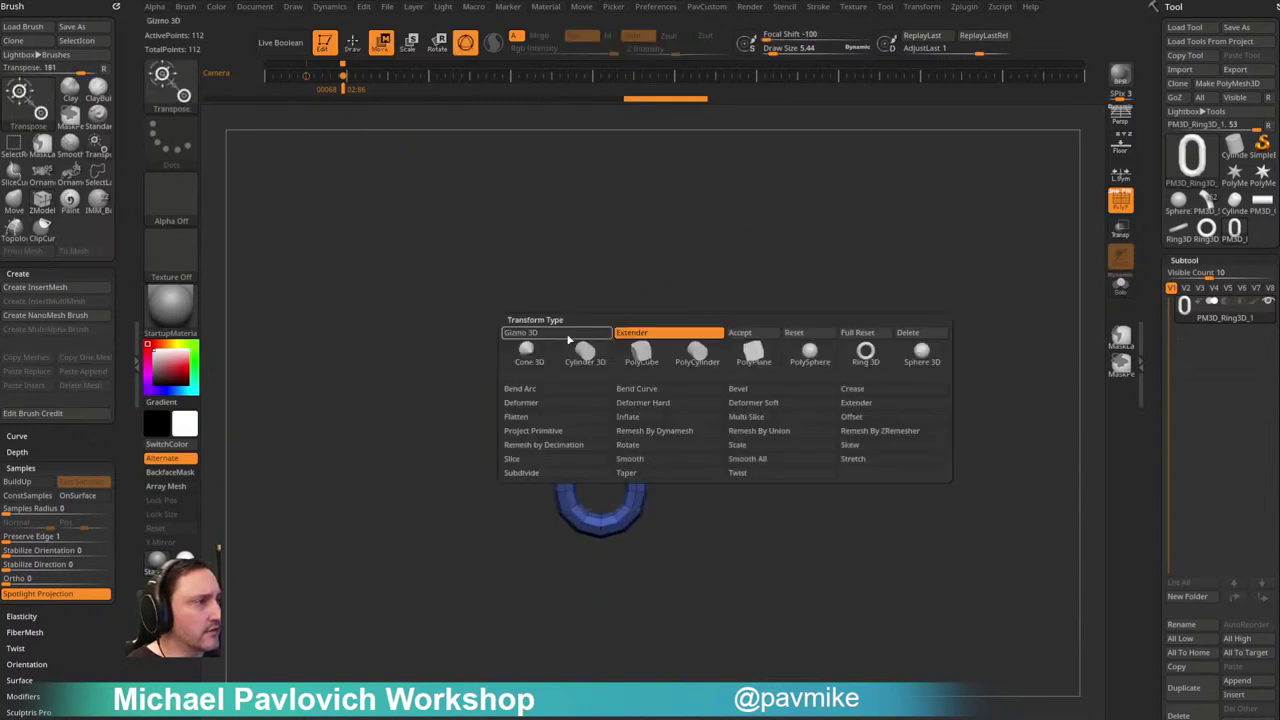
pyautogui.click(641, 343)
pyautogui.keyDown('ctrl'); pyautogui.moveTo(598, 560); pyautogui.dragTo(598, 461); pyautogui.keyUp('ctrl')
pyautogui.keyDown('shift'); pyautogui.moveTo(714, 271); pyautogui.dragTo(582, 274); pyautogui.keyUp('shift')
pyautogui.keyDown('shift'); pyautogui.moveTo(750, 255); pyautogui.dragTo(757, 177); pyautogui.keyUp('shift')
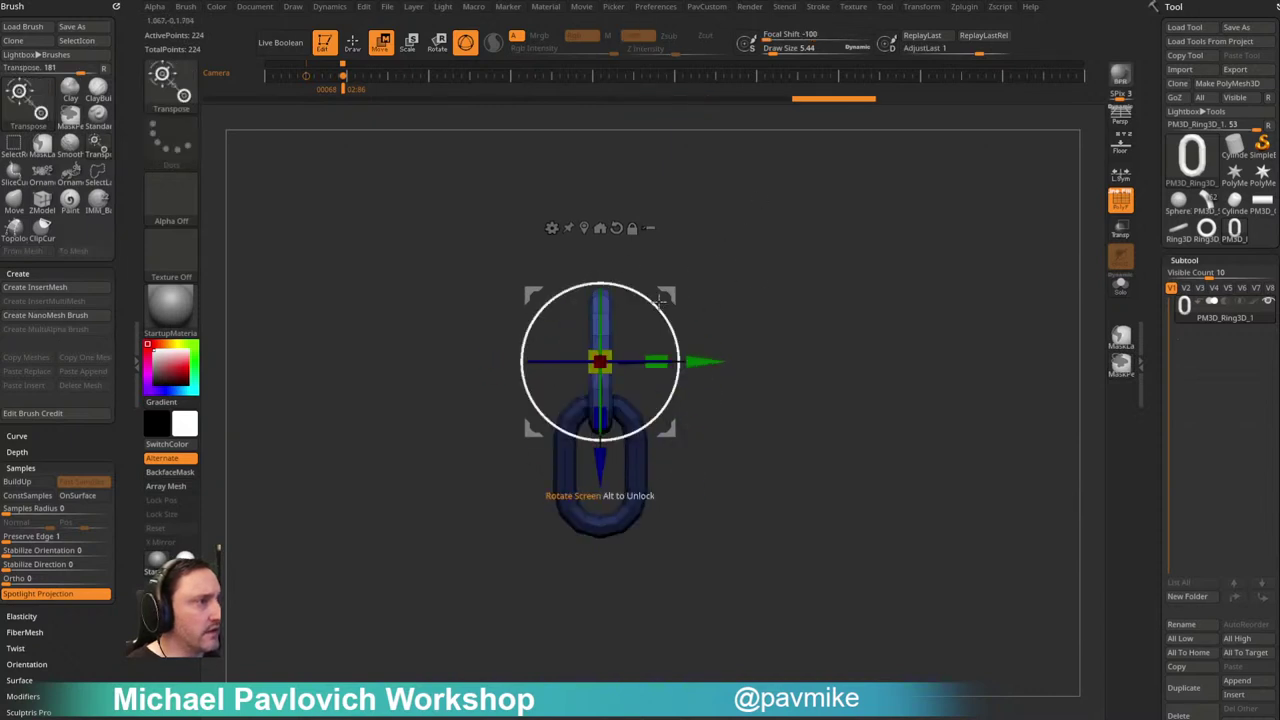
pyautogui.moveTo(675, 282); pyautogui.dragTo(675, 296)
pyautogui.hotkey('ctrl', 'z')
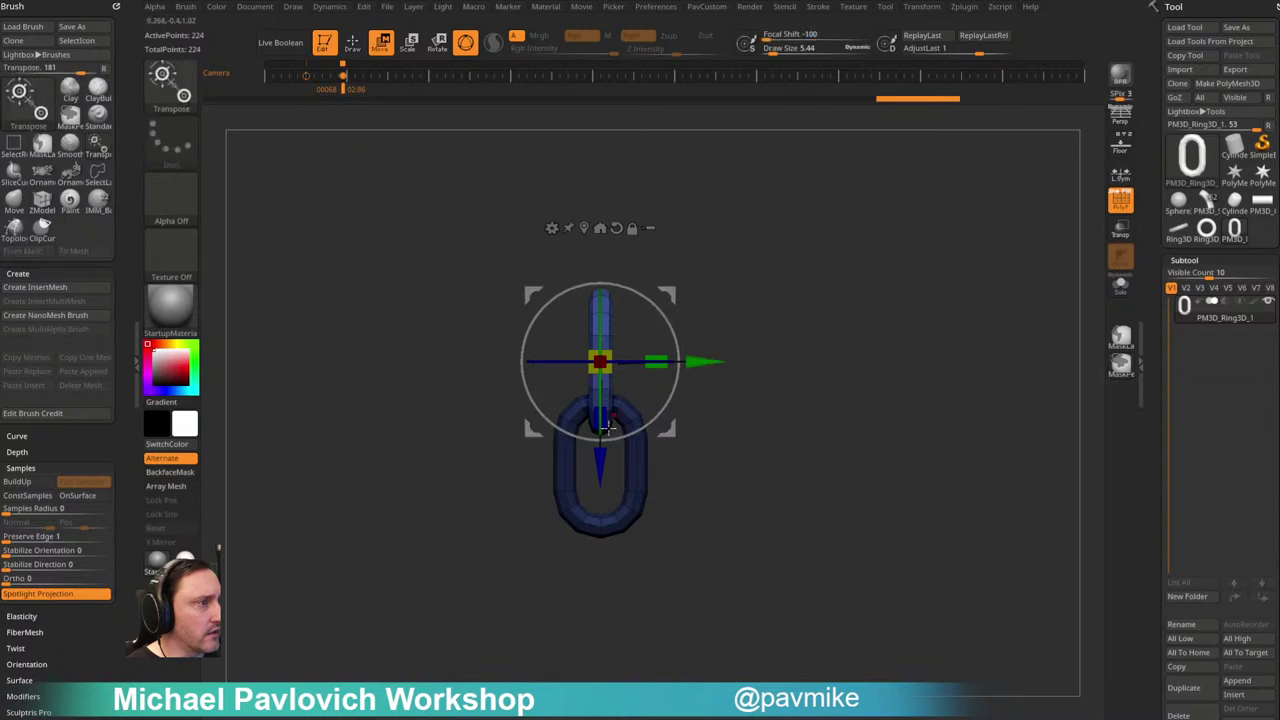
pyautogui.hotkey('ctrl', 'shift', 'z')
# Step: Exit the transform gizmo, view the interlocked chain links squarely, and create a new InsertMesh brush from them
pyautogui.press('q')
pyautogui.moveTo(771, 294)
pyautogui.mouseDown()
pyautogui.moveTo(840, 291)
pyautogui.moveTo(806, 303)
pyautogui.moveTo(797, 292)
pyautogui.moveTo(826, 359)
pyautogui.moveTo(805, 307)
pyautogui.moveTo(814, 286)
pyautogui.mouseUp()
pyautogui.press('2')
pyautogui.press('Return')
pyautogui.moveTo(677, 297)
pyautogui.keyDown('shift'); pyautogui.mouseDown()
pyautogui.moveTo(757, 251)
pyautogui.moveTo(777, 254)
pyautogui.moveTo(743, 260)
pyautogui.mouseUp(); pyautogui.keyUp('shift')
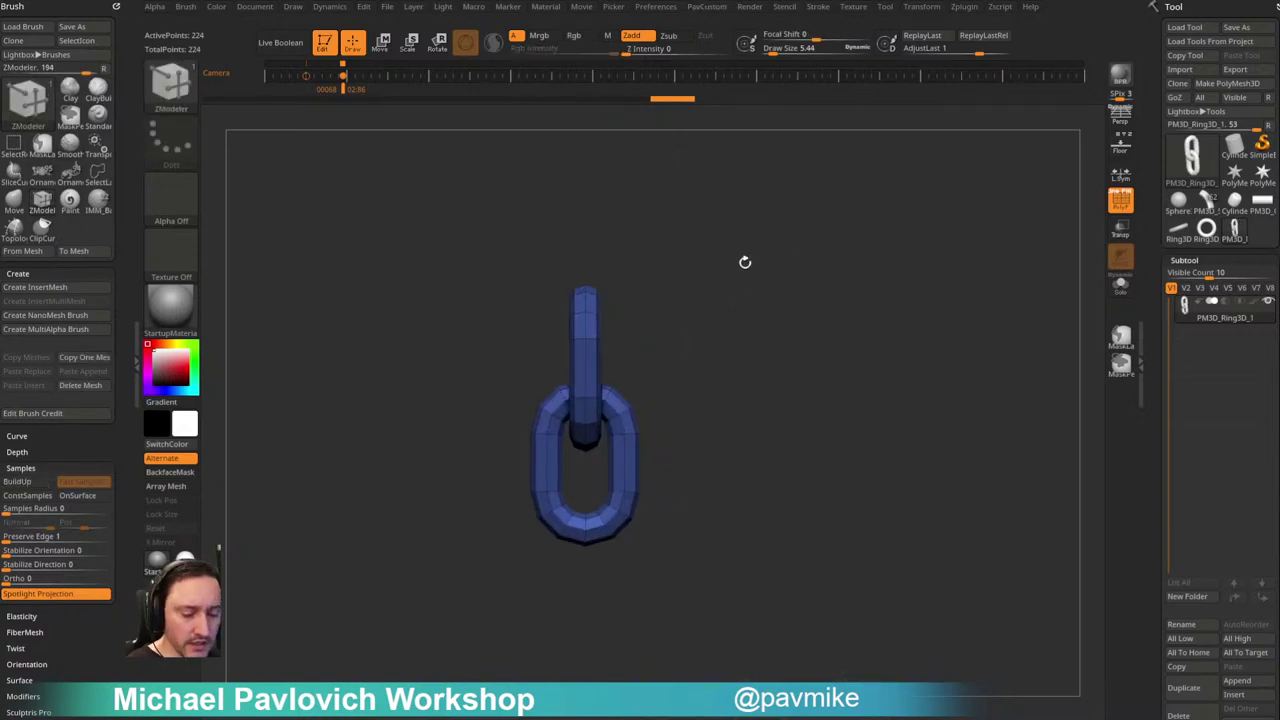
pyautogui.press('b')
pyautogui.click(581, 229)
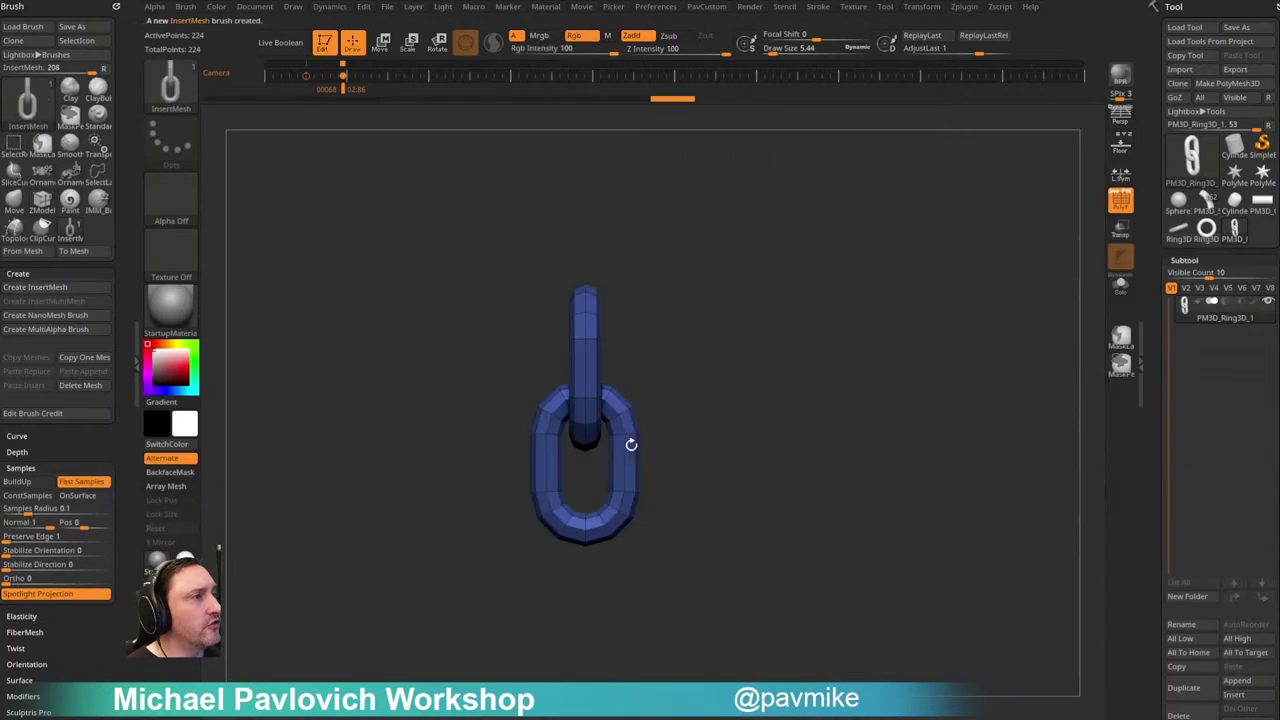
pyautogui.moveTo(619, 398); pyautogui.dragTo(669, 463)
pyautogui.hotkey('ctrl', 'z')
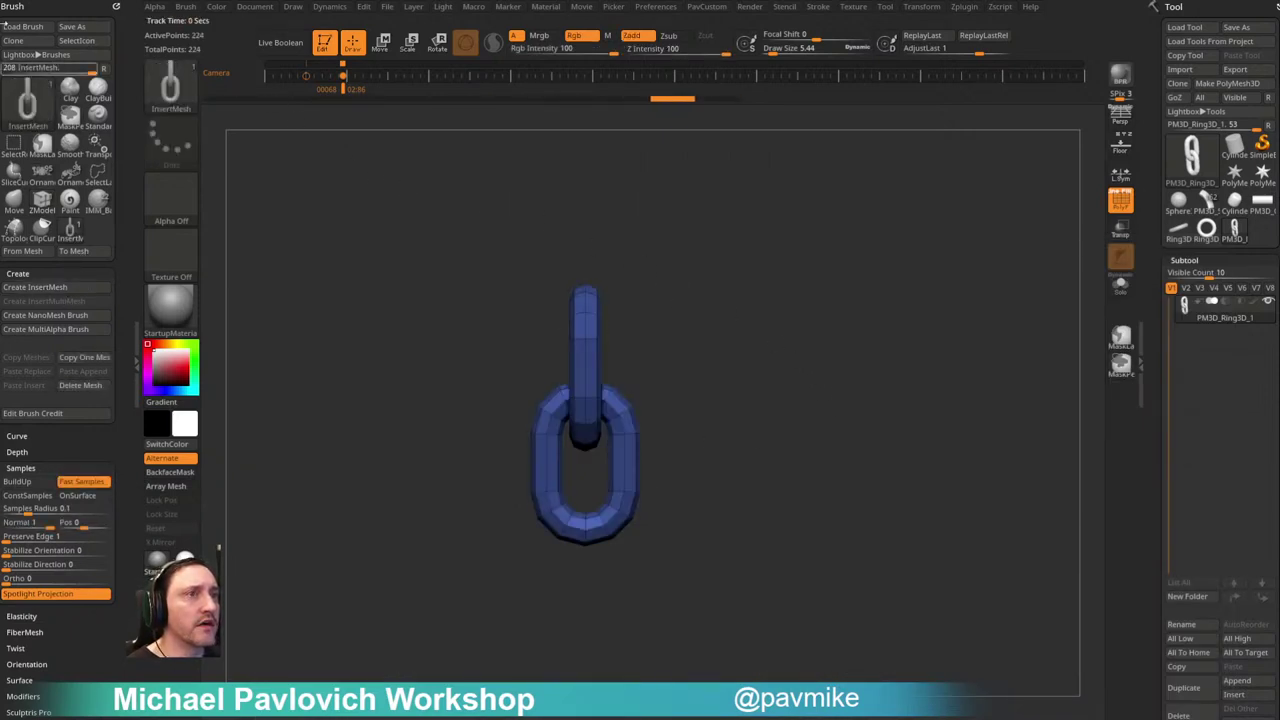
pyautogui.keyDown('alt'); pyautogui.moveTo(729, 229); pyautogui.dragTo(714, 250); pyautogui.keyUp('alt')
pyautogui.press('w')
pyautogui.keyDown('ctrl'); pyautogui.moveTo(585, 580); pyautogui.dragTo(560, 105); pyautogui.keyUp('ctrl')
pyautogui.moveTo(660, 248)
pyautogui.keyDown('alt'); pyautogui.mouseDown()
pyautogui.moveTo(771, 243)
pyautogui.moveTo(640, 250)
pyautogui.moveTo(766, 243)
pyautogui.mouseUp(); pyautogui.keyUp('alt')
pyautogui.hotkey('ctrl', 'z')
pyautogui.press('q')
pyautogui.hotkey('ctrl', 'z')
pyautogui.hotkey('ctrl', 'z')
pyautogui.hotkey('ctrl', 'z')
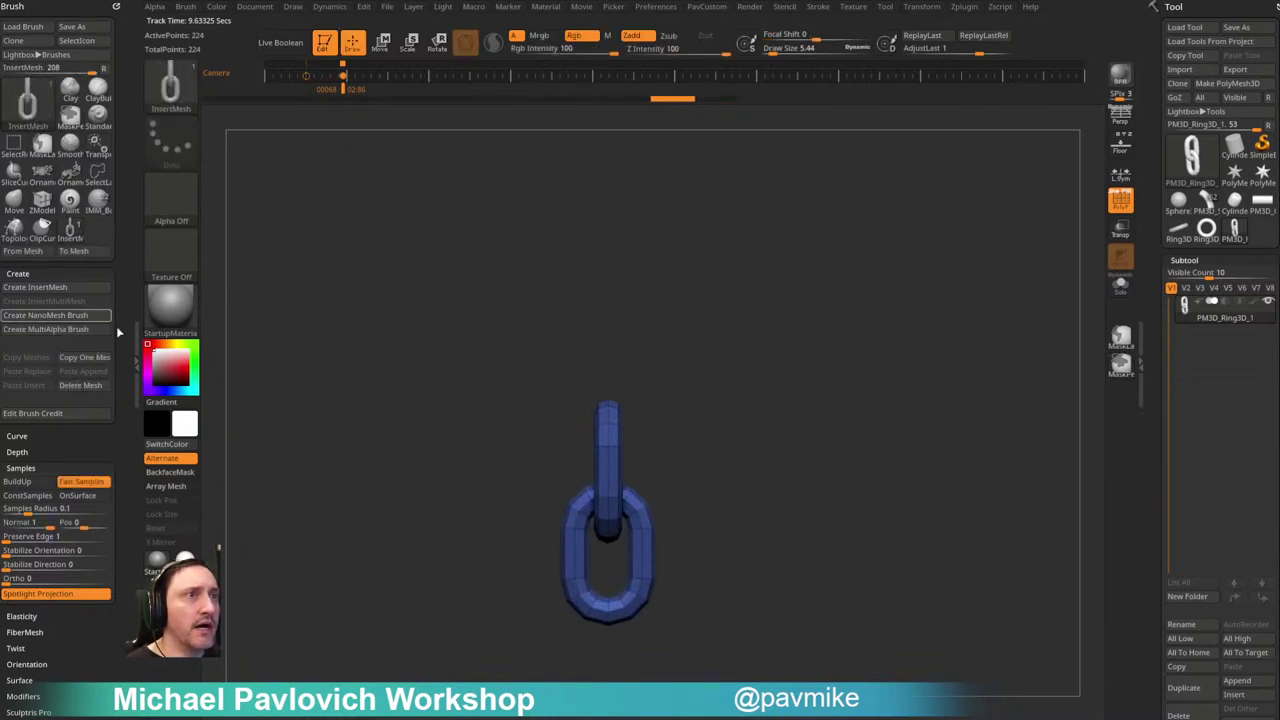
# Step: Dock the Stroke palette above the Brush palette and expand its Curve settings
pyautogui.click(818, 6)
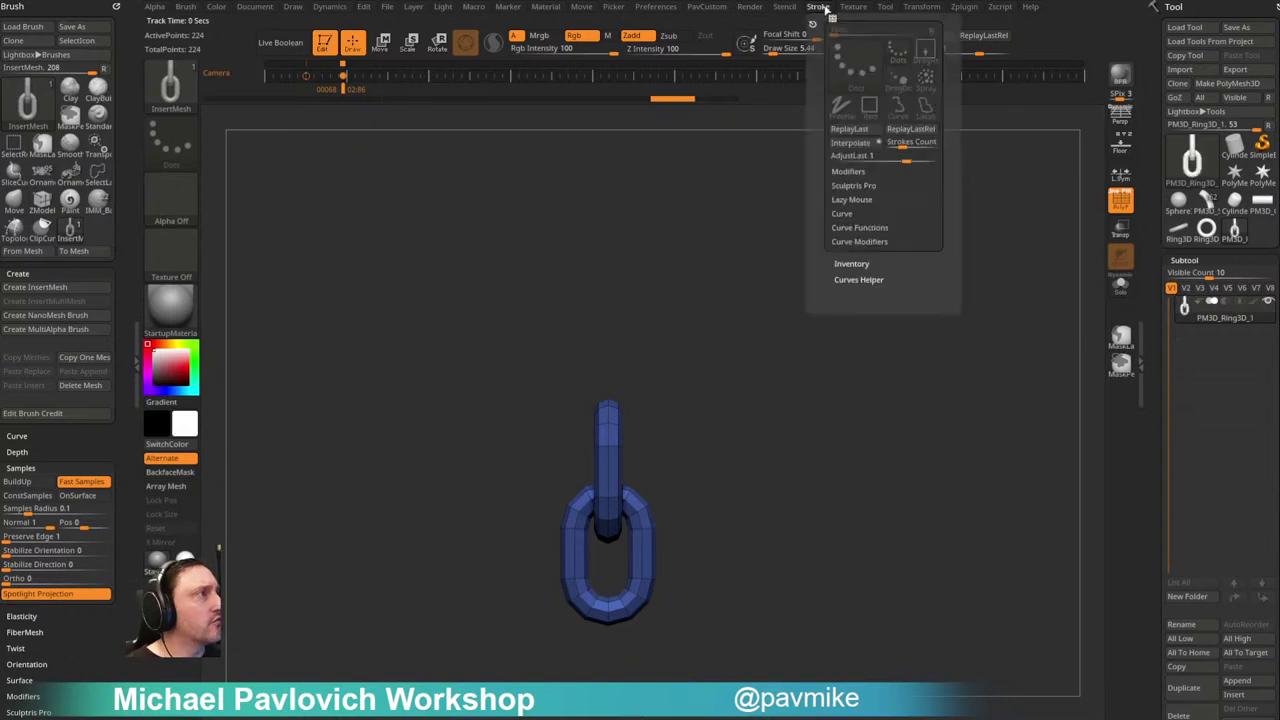
pyautogui.moveTo(815, 20)
pyautogui.mouseDown()
pyautogui.moveTo(60, 40)
pyautogui.moveTo(50, 20)
pyautogui.mouseUp()
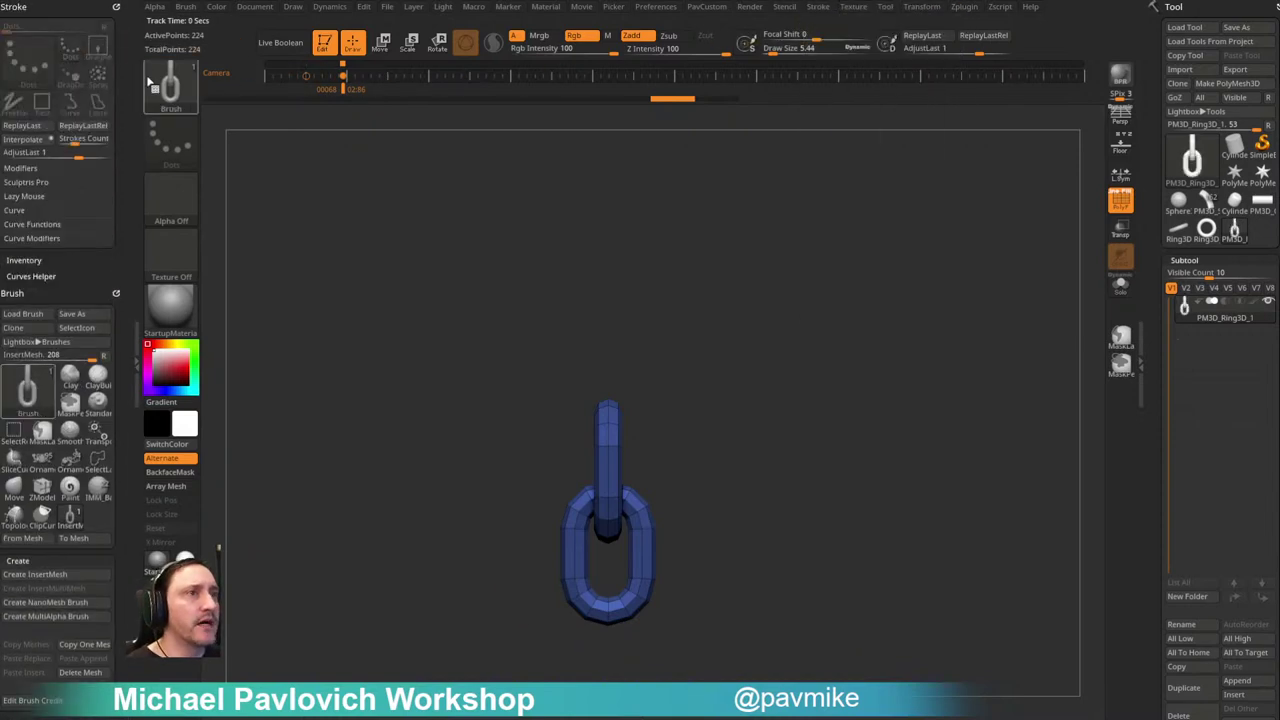
pyautogui.click(27, 223)
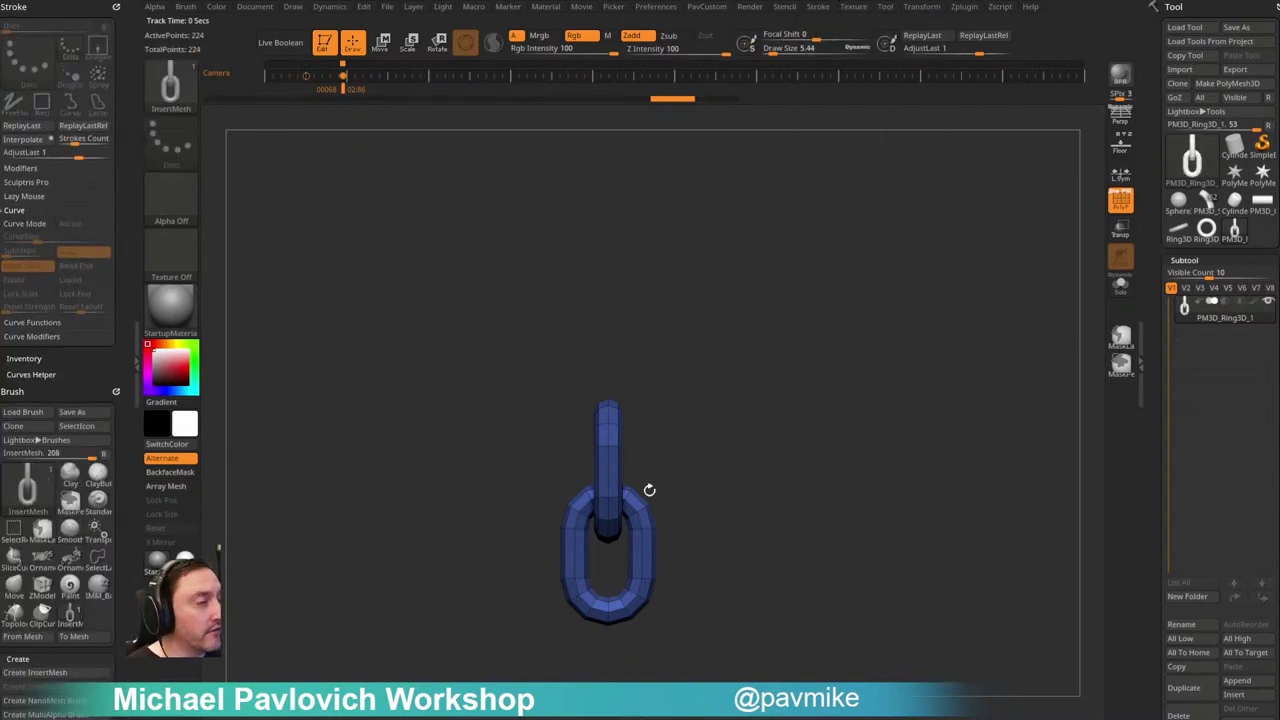
# Step: Unwrap the two-link chain's UVs with UV Master
pyautogui.keyDown('ctrl'); pyautogui.moveTo(760, 358); pyautogui.dragTo(800, 392, button='right'); pyautogui.keyUp('ctrl')
pyautogui.moveTo(568, 335); pyautogui.dragTo(782, 266, button='right')
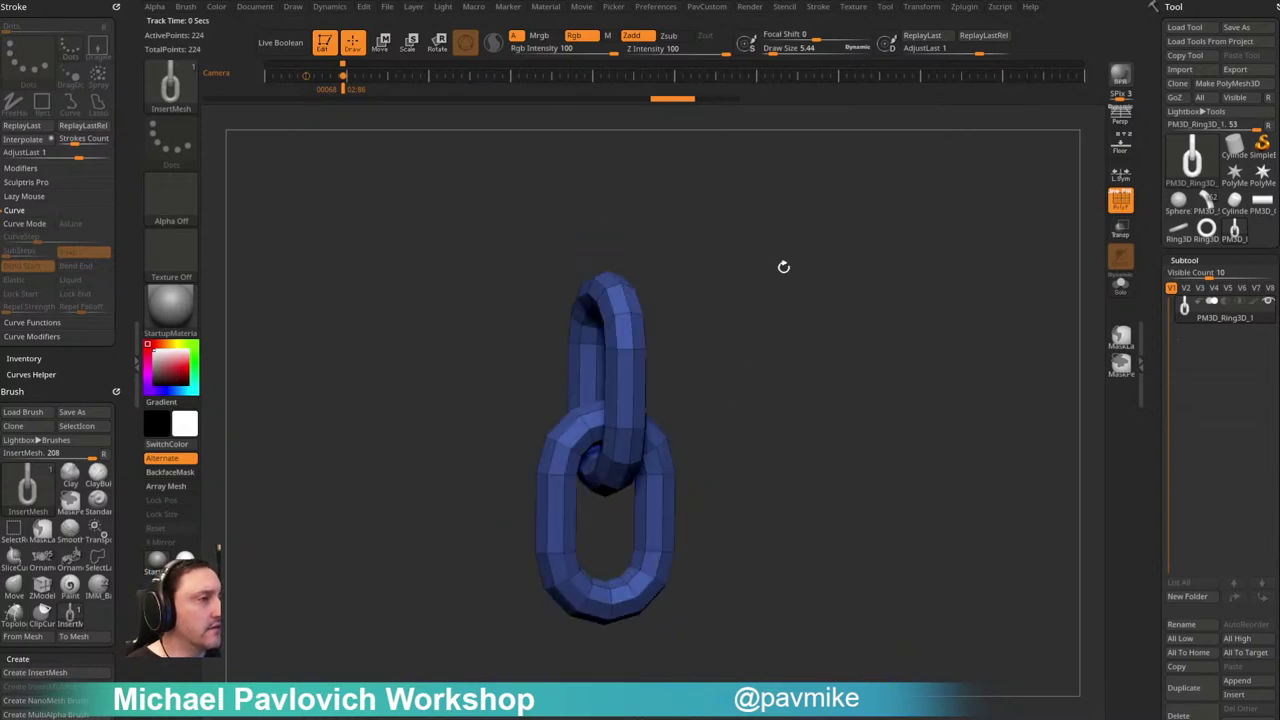
pyautogui.click(965, 7)
pyautogui.press('shift')
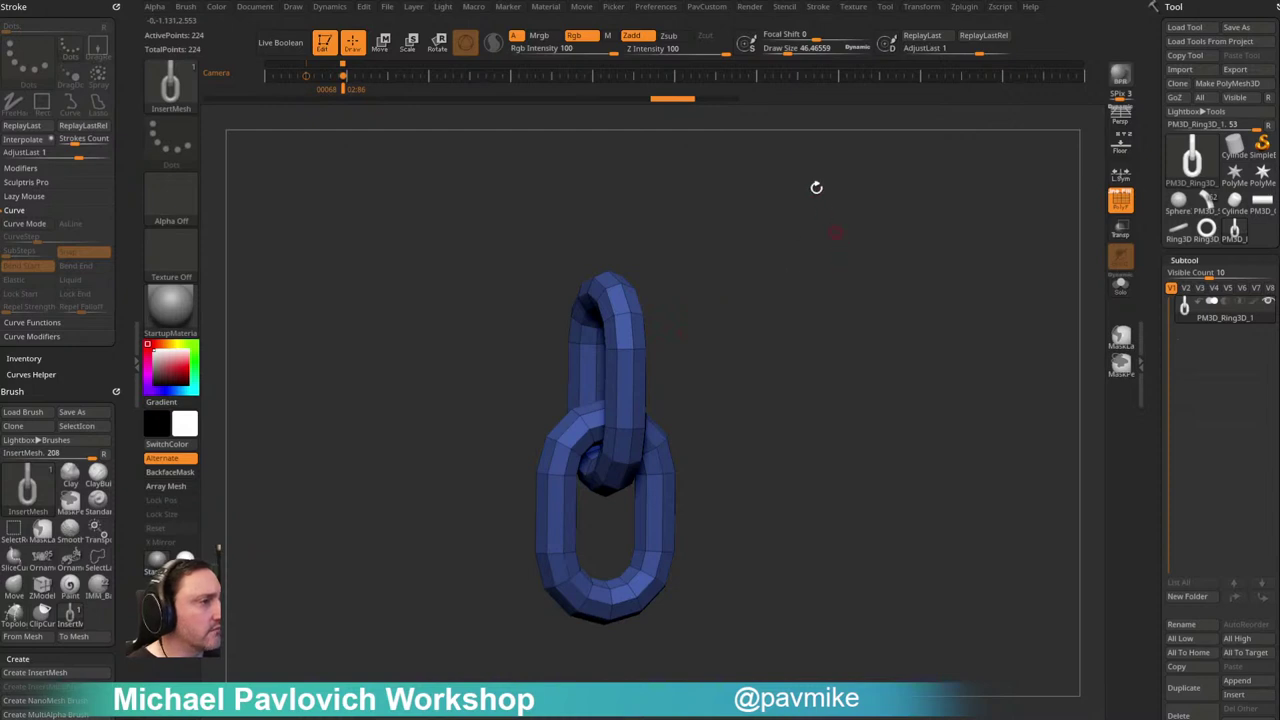
pyautogui.press('2')
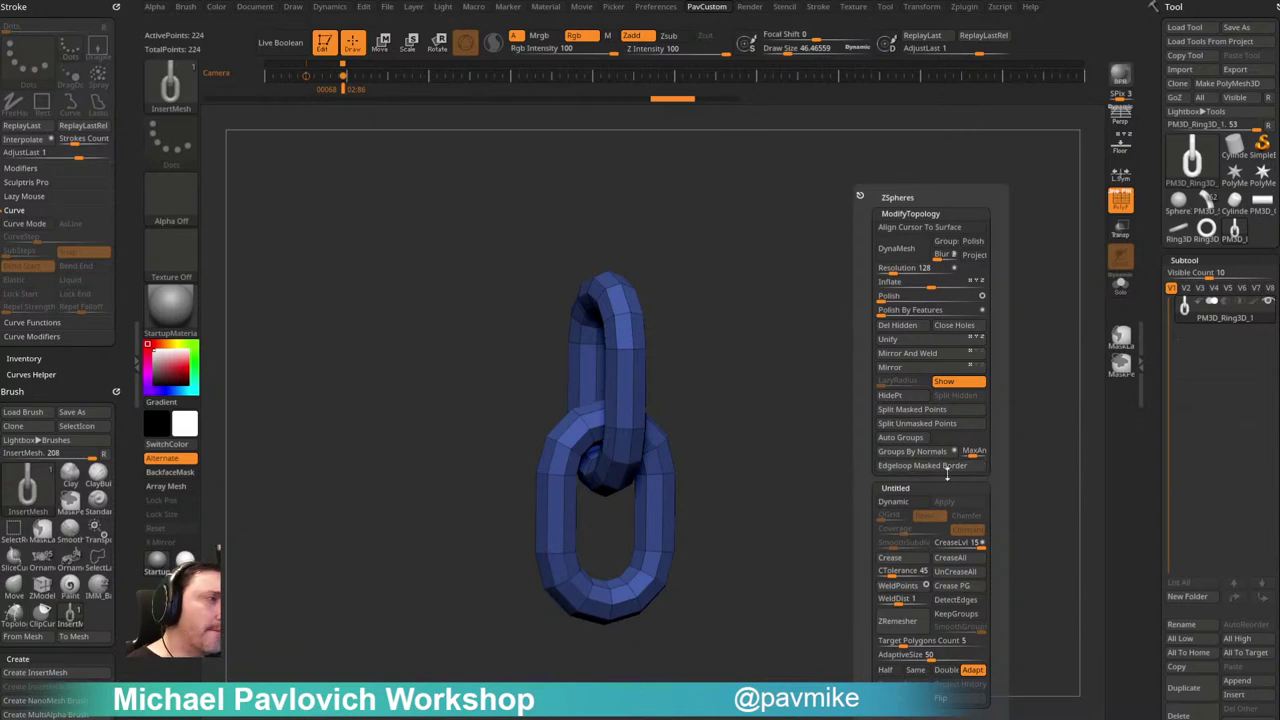
pyautogui.click(965, 8)
pyautogui.click(996, 414)
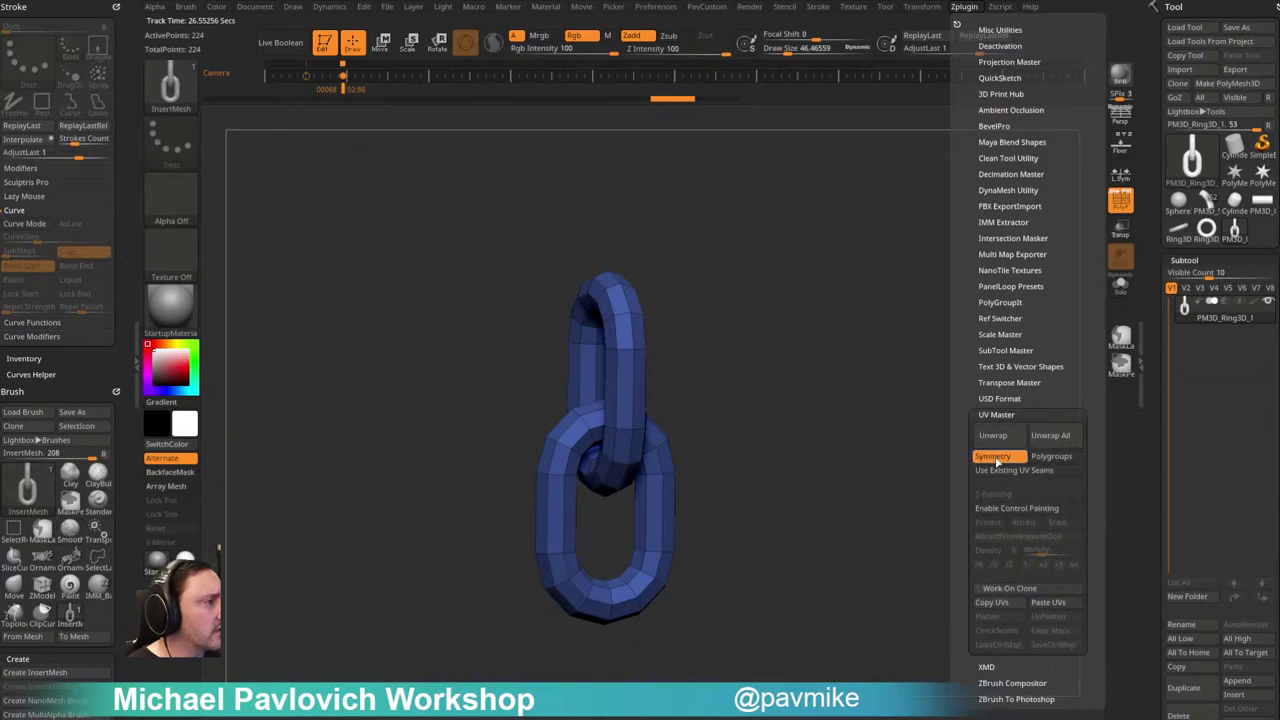
pyautogui.click(990, 439)
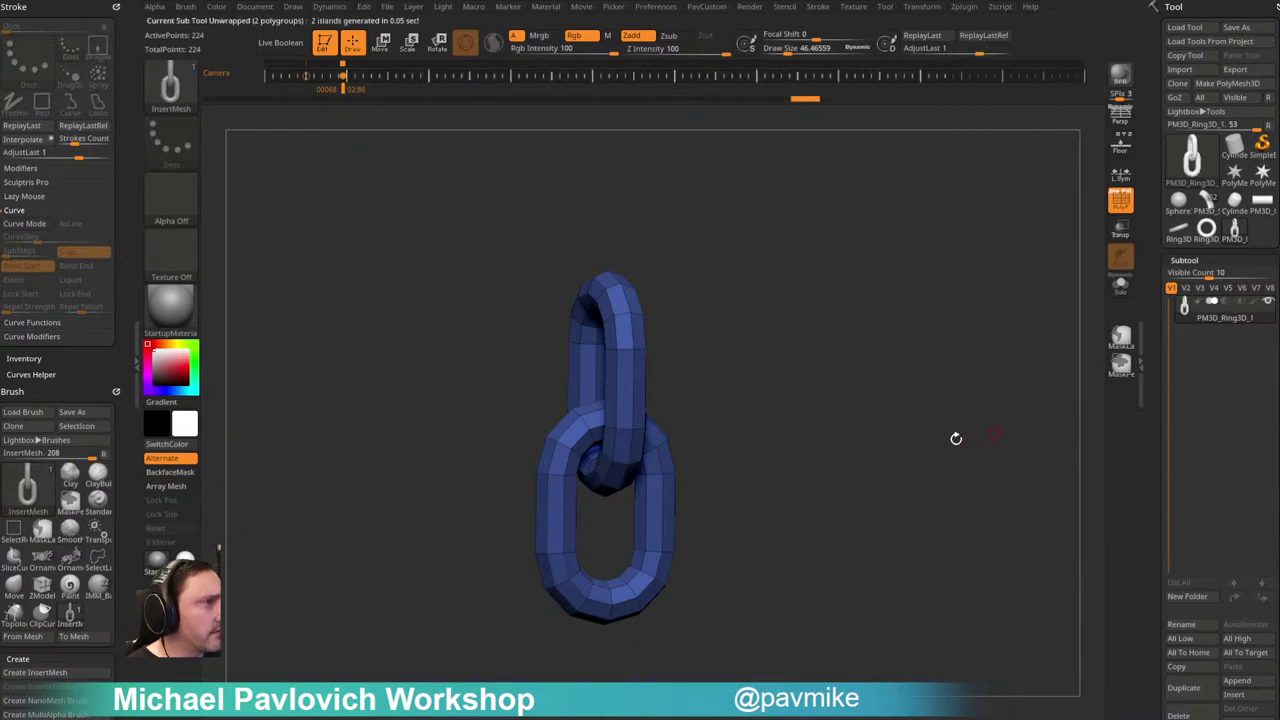
# Step: Select the Standard brush and create another new InsertMesh brush from the UV-unwrapped chain links
pyautogui.moveTo(784, 341); pyautogui.dragTo(837, 334)
pyautogui.press('b')
pyautogui.press('s')
pyautogui.press('t')
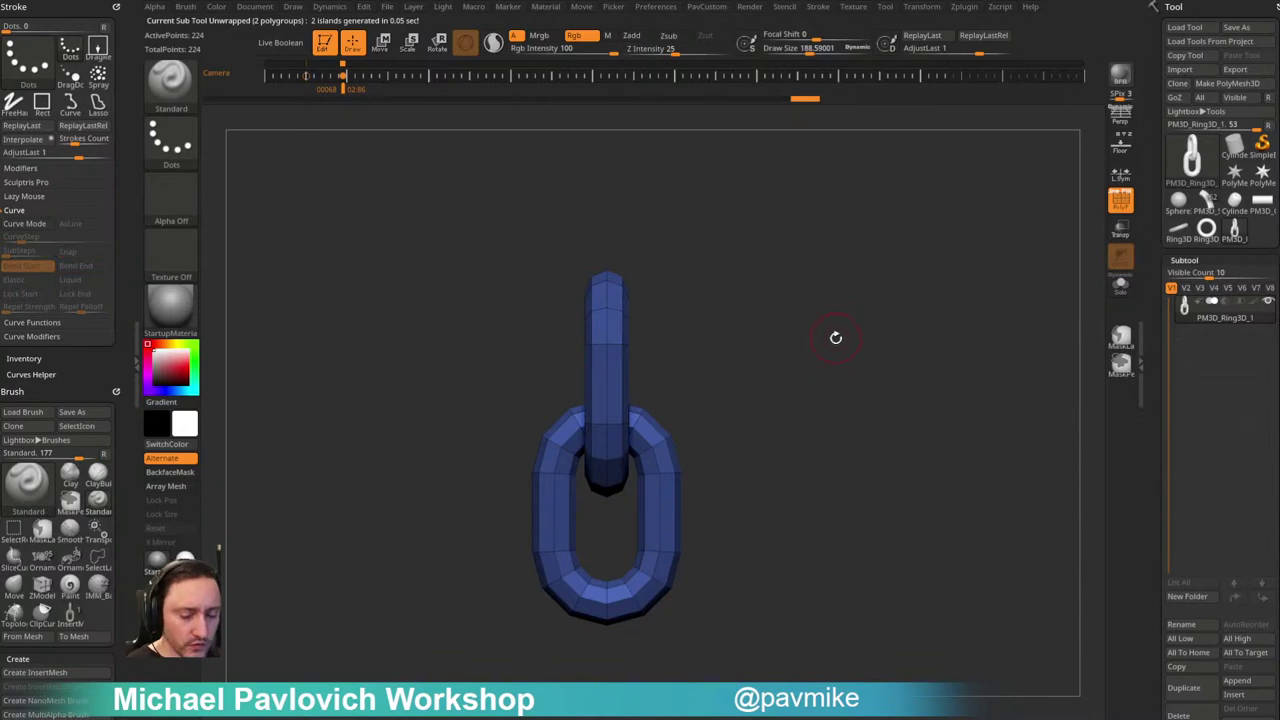
pyautogui.press('b')
pyautogui.click(598, 699)
pyautogui.click(581, 228)
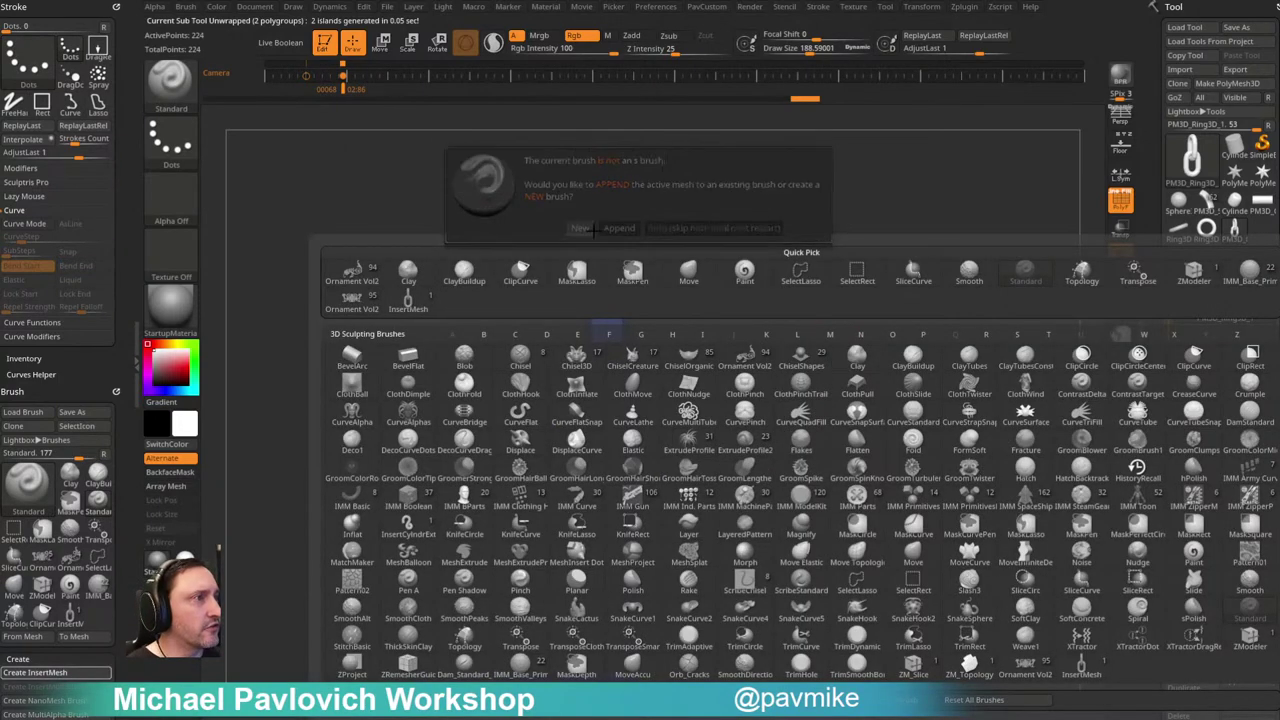
pyautogui.keyDown('alt'); pyautogui.moveTo(750, 310); pyautogui.dragTo(672, 283); pyautogui.keyUp('alt')
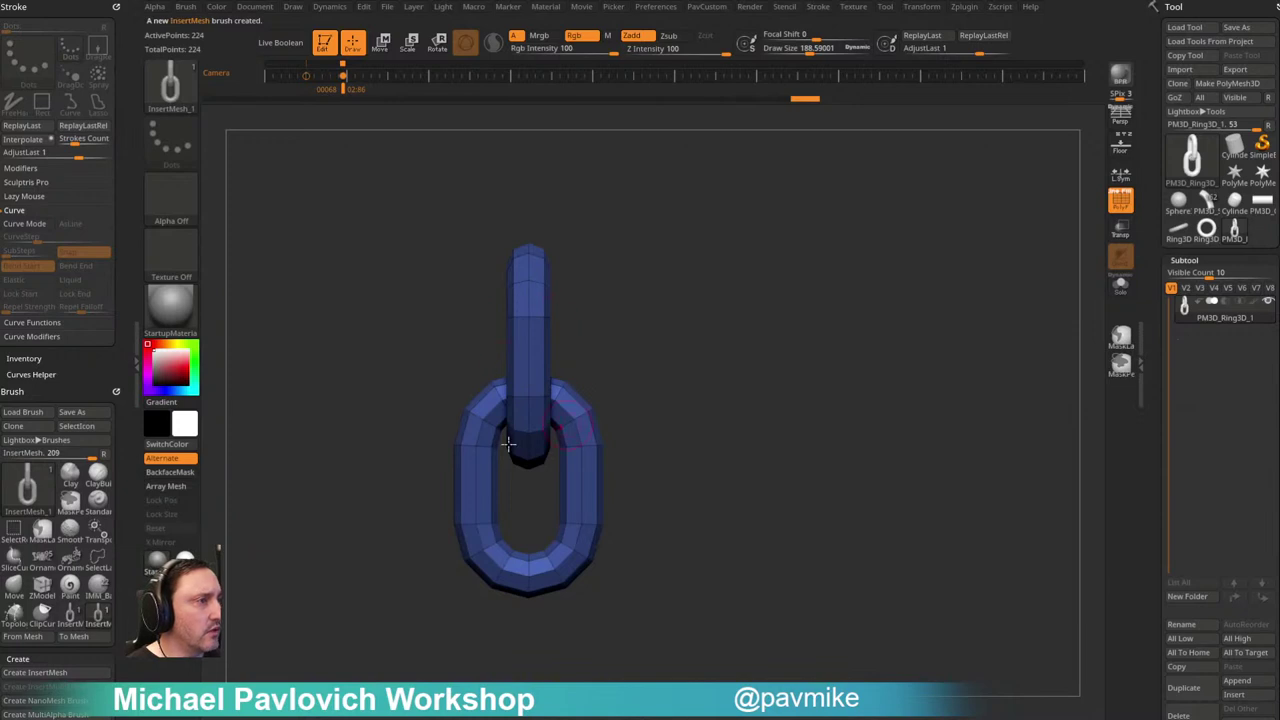
# Step: Switch back to the space marine model and turn off dynamic subdivision on the curved shoulder plate
pyautogui.moveTo(1151, 327); pyautogui.dragTo(1149, 288)
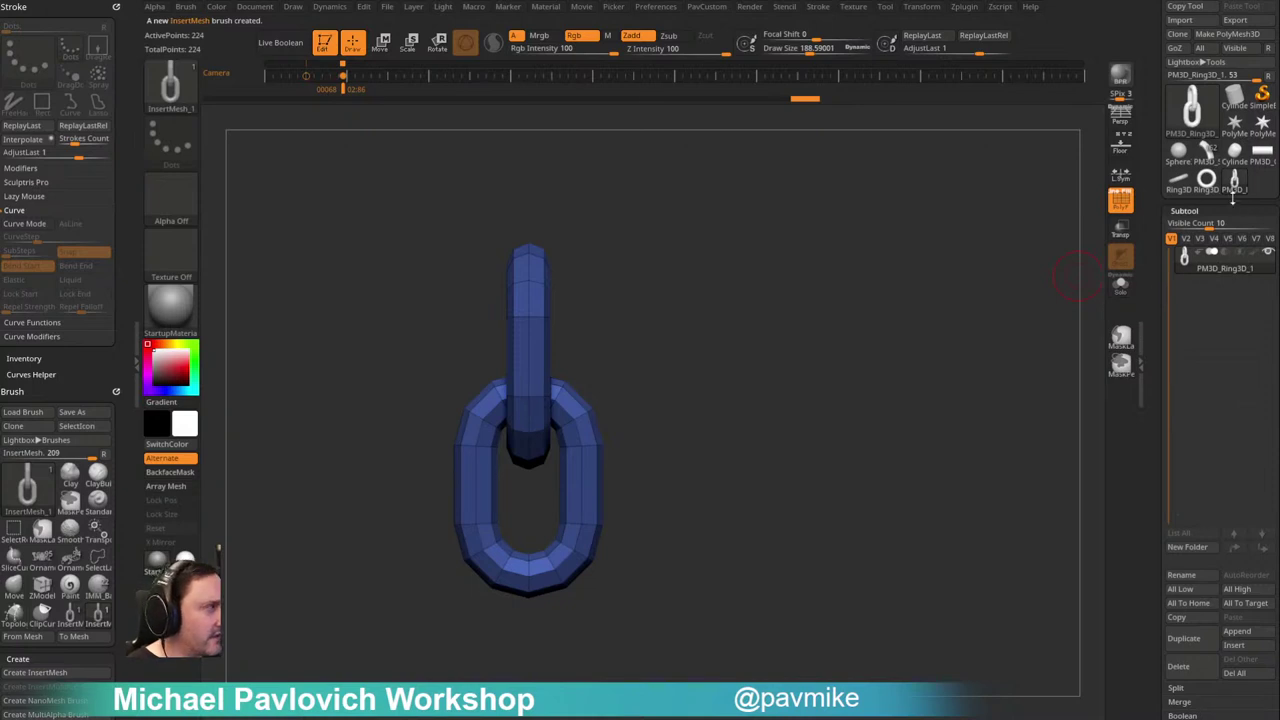
pyautogui.click(1208, 150)
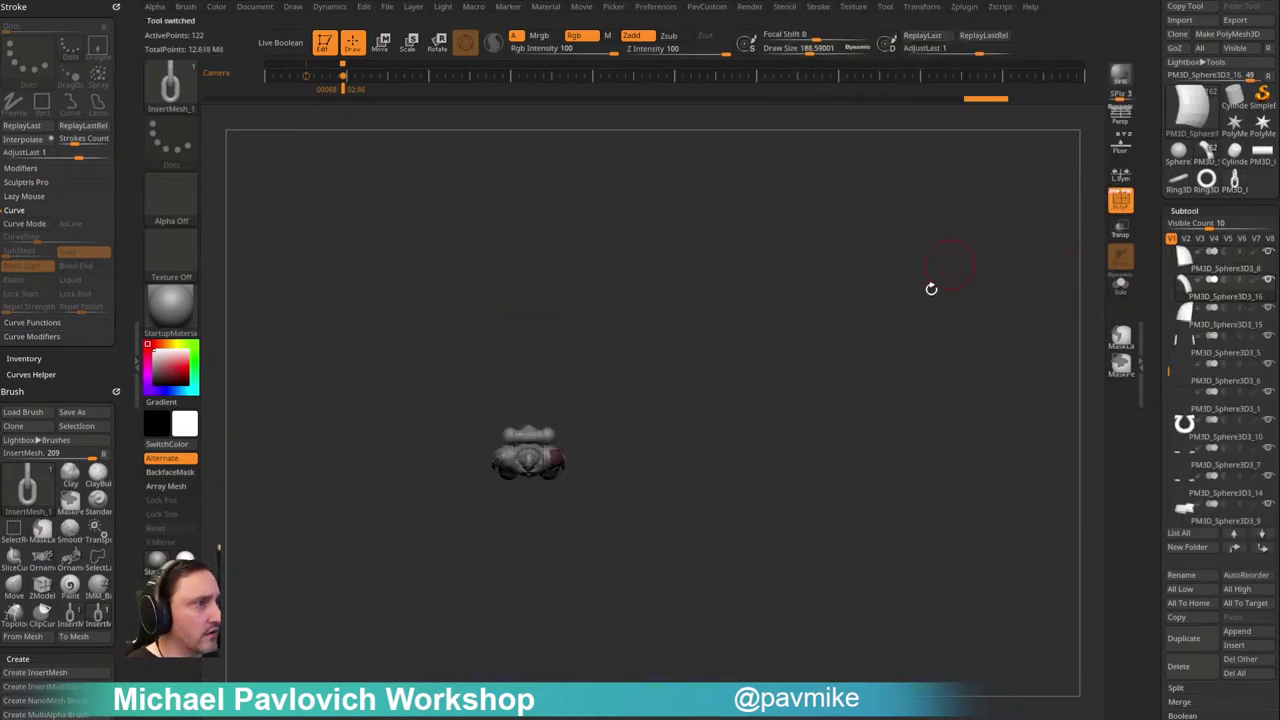
pyautogui.moveTo(861, 462)
pyautogui.keyDown('alt'); pyautogui.mouseDown()
pyautogui.moveTo(834, 417)
pyautogui.moveTo(810, 414)
pyautogui.mouseUp(); pyautogui.keyUp('alt')
pyautogui.press('s')
pyautogui.keyDown('alt'); pyautogui.moveTo(846, 414); pyautogui.dragTo(928, 300); pyautogui.keyUp('alt')
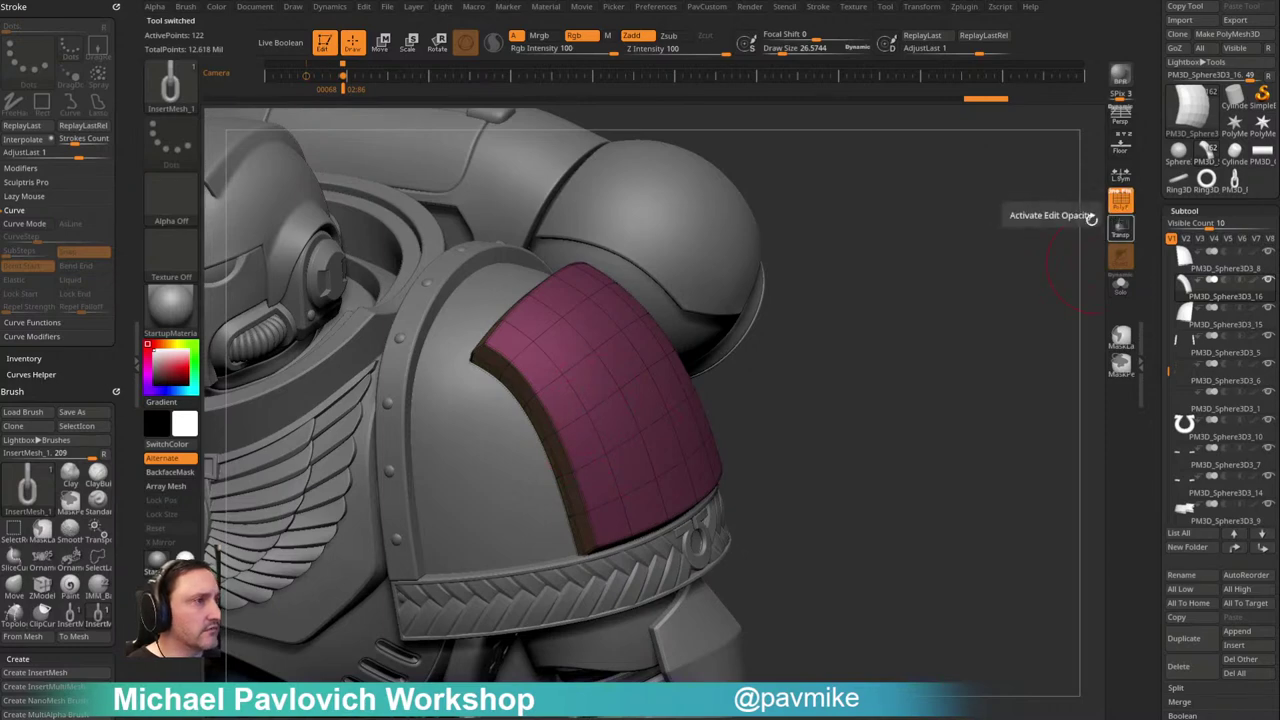
pyautogui.hotkey('shift', 'd')
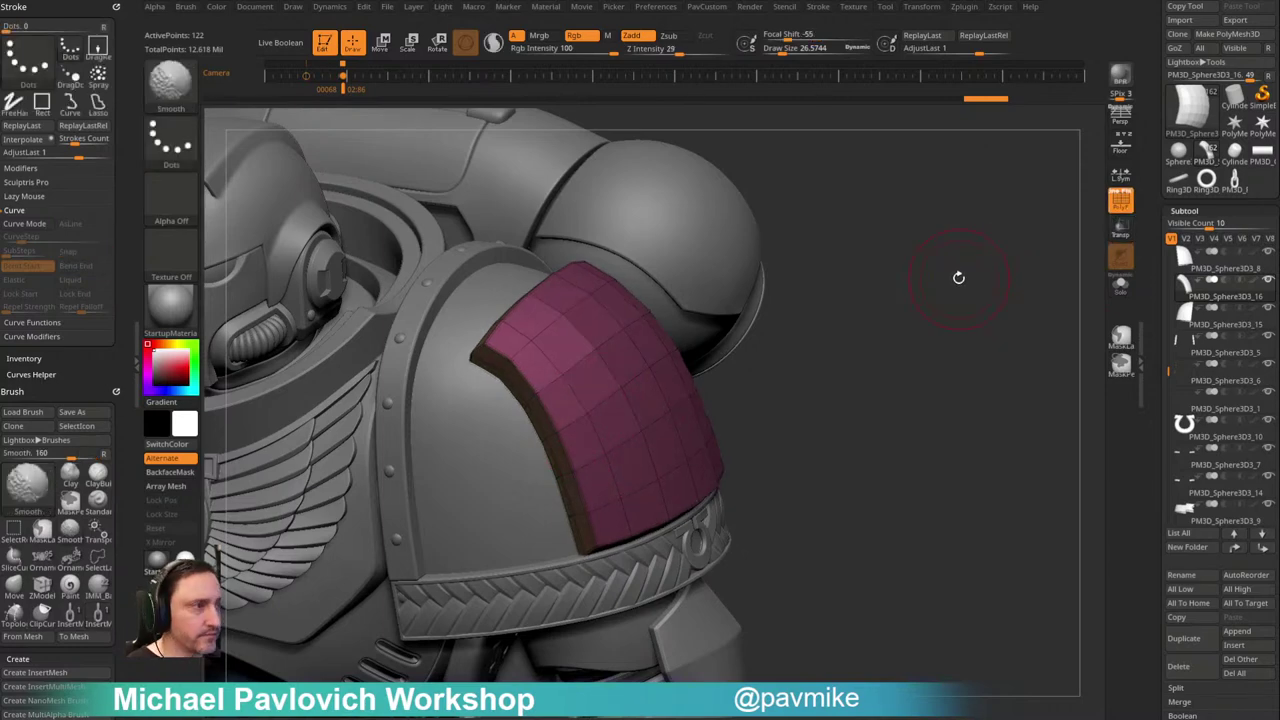
# Step: Unwrap the shoulder plate's UVs with UV Master, basing the islands on polygroups
pyautogui.moveTo(947, 274); pyautogui.dragTo(974, 258)
pyautogui.press('2')
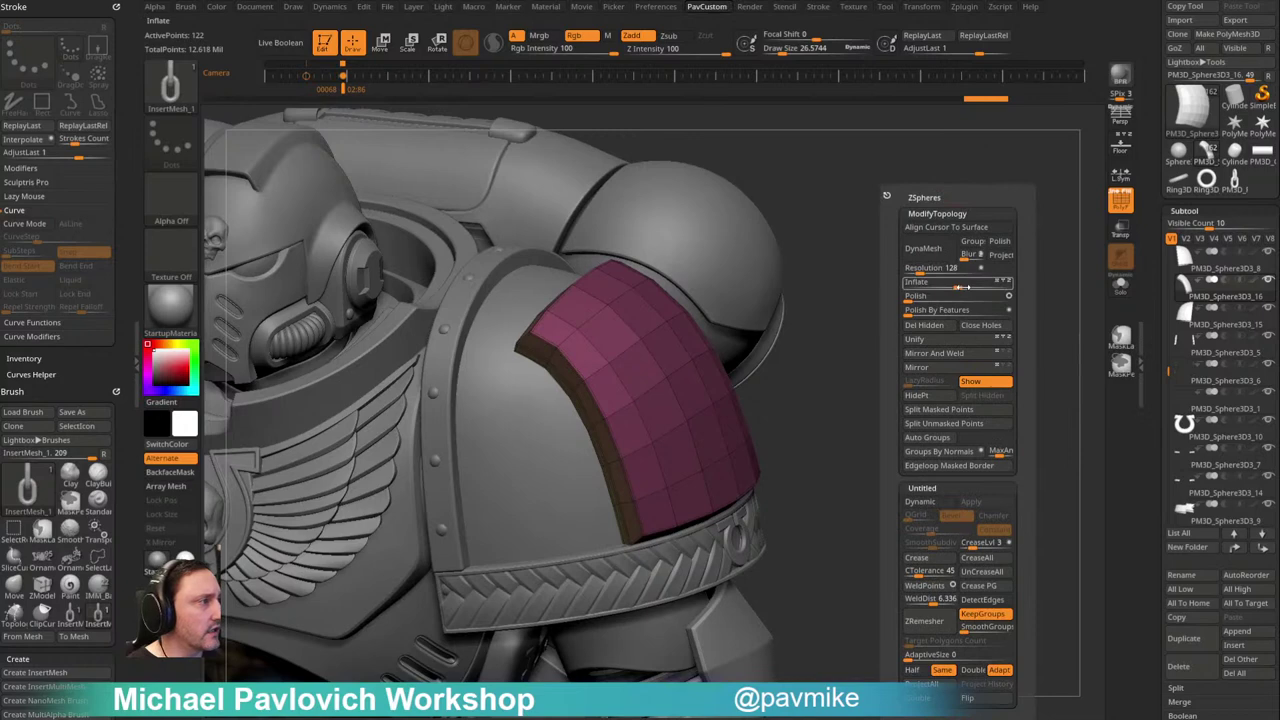
pyautogui.click(964, 7)
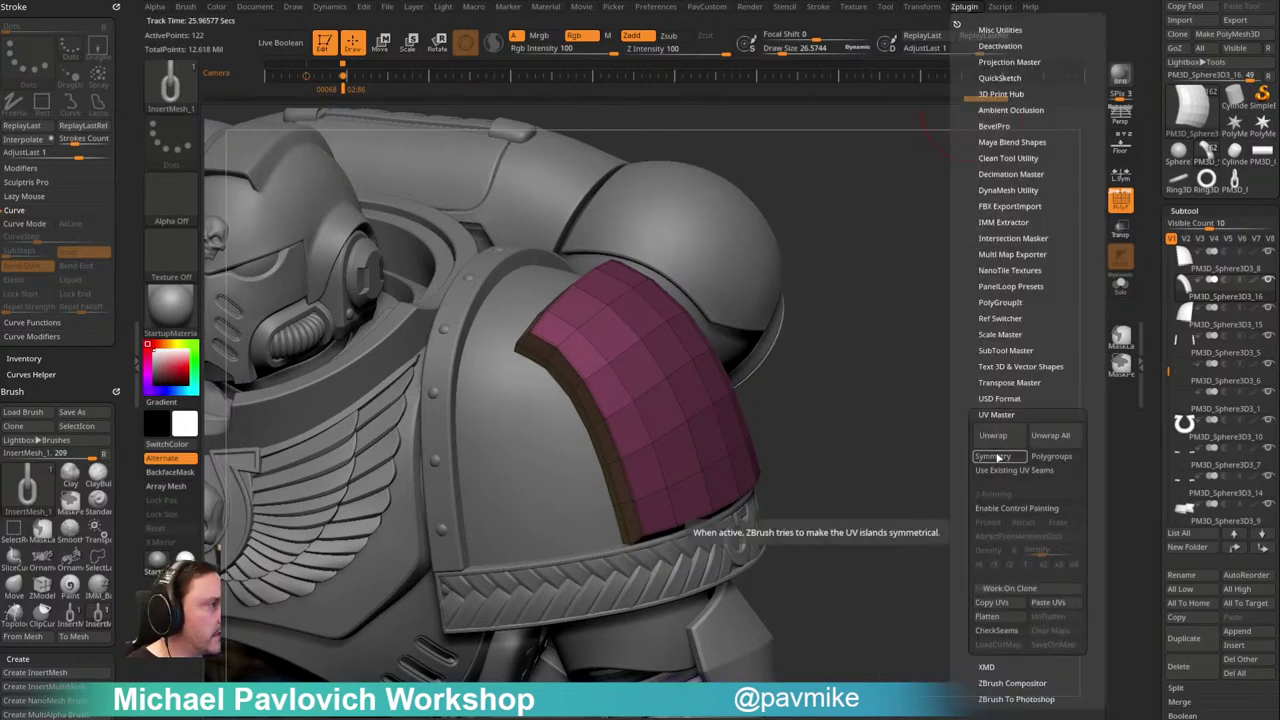
pyautogui.click(1048, 457)
pyautogui.click(1007, 444)
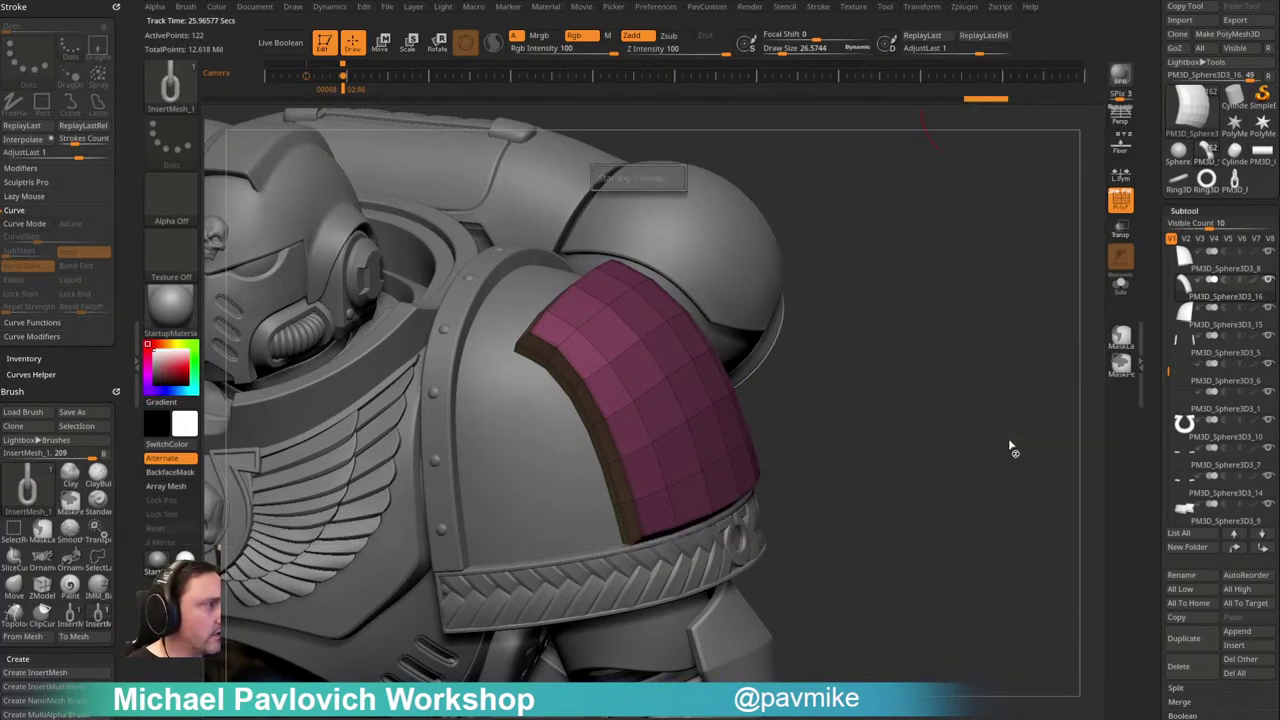
pyautogui.moveTo(923, 376); pyautogui.dragTo(880, 348)
# Step: Apply Texture 15 to the shoulder plate as its texture map
pyautogui.scroll(-10, 1156, 200)
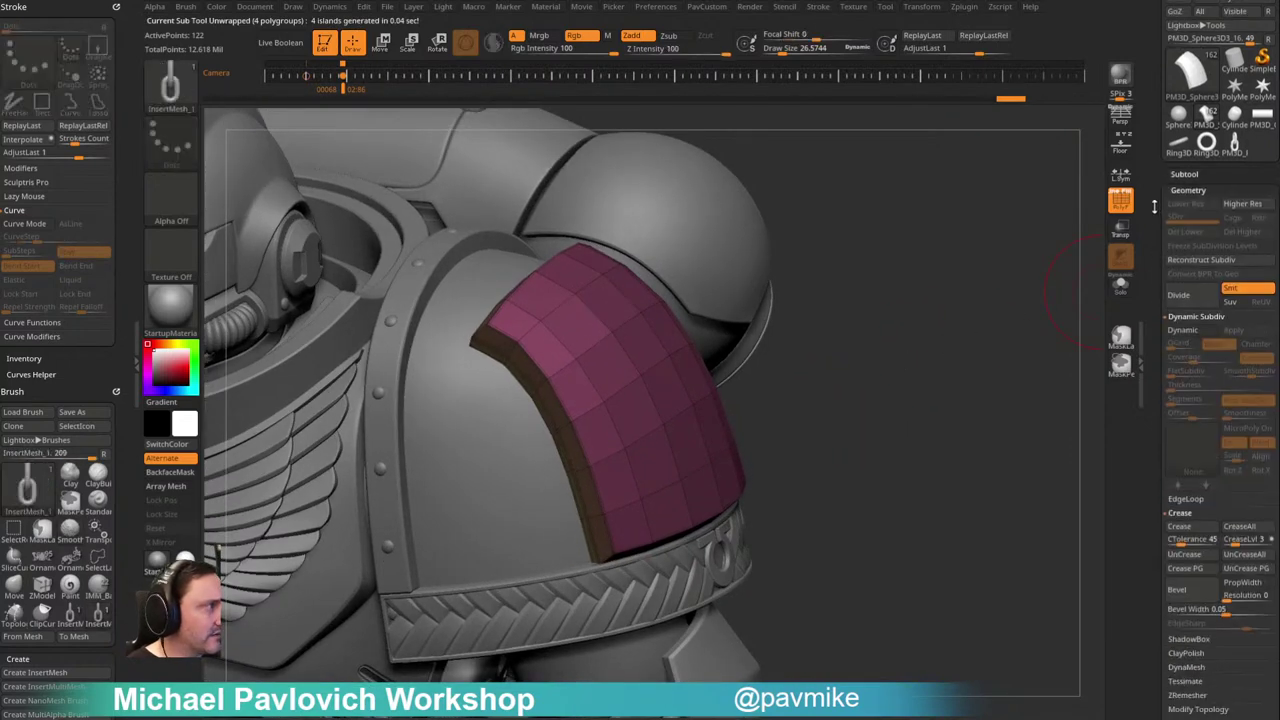
pyautogui.scroll(-4, 1160, 413)
pyautogui.press('shift')
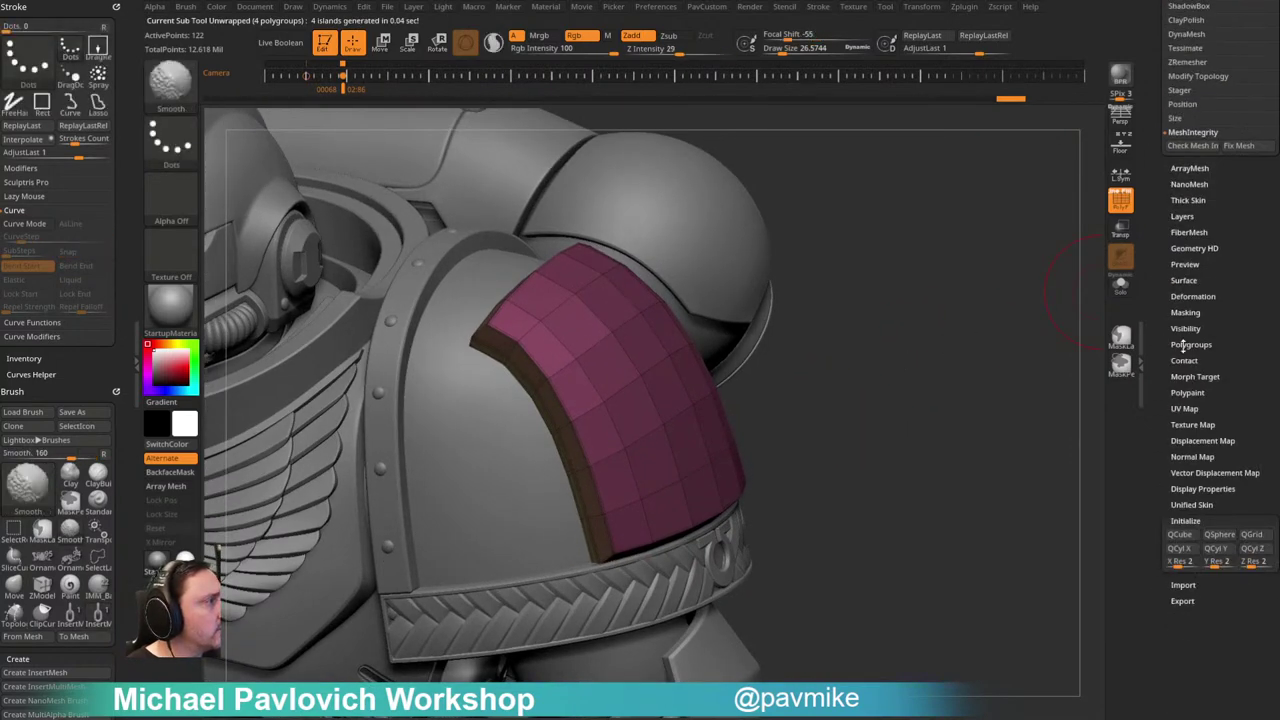
pyautogui.click(1180, 520)
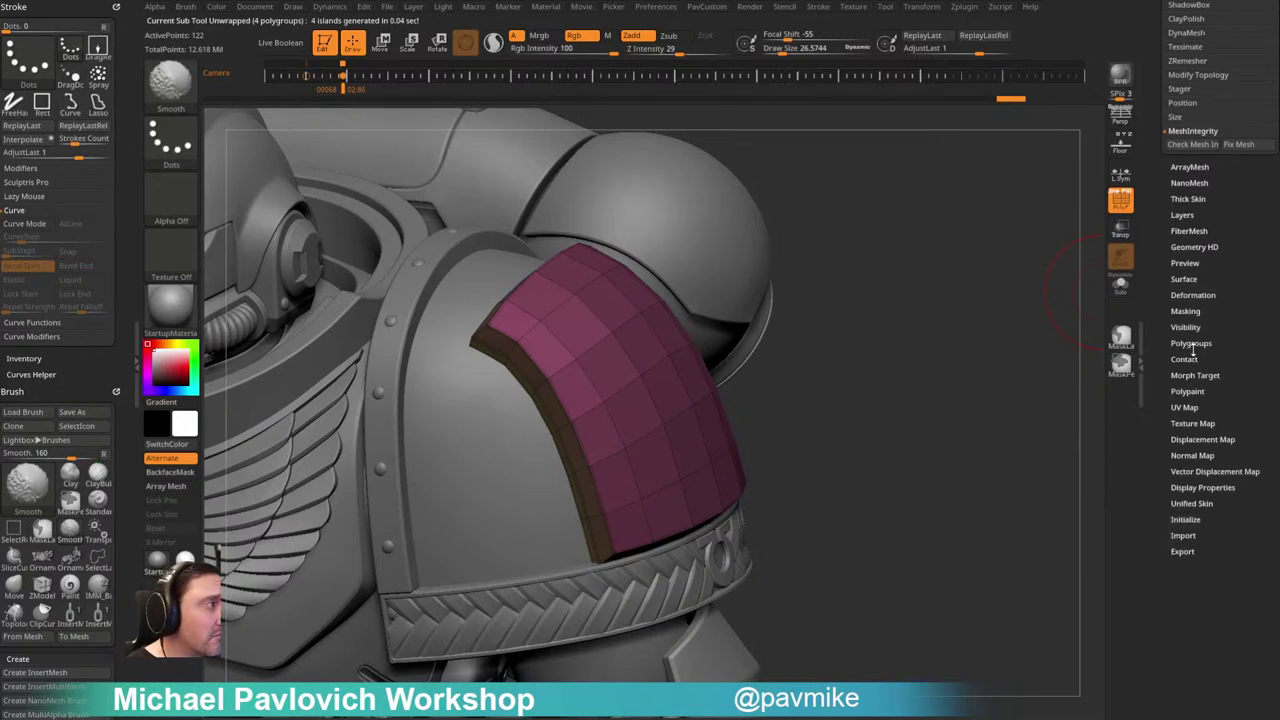
pyautogui.click(1190, 423)
pyautogui.click(1192, 455)
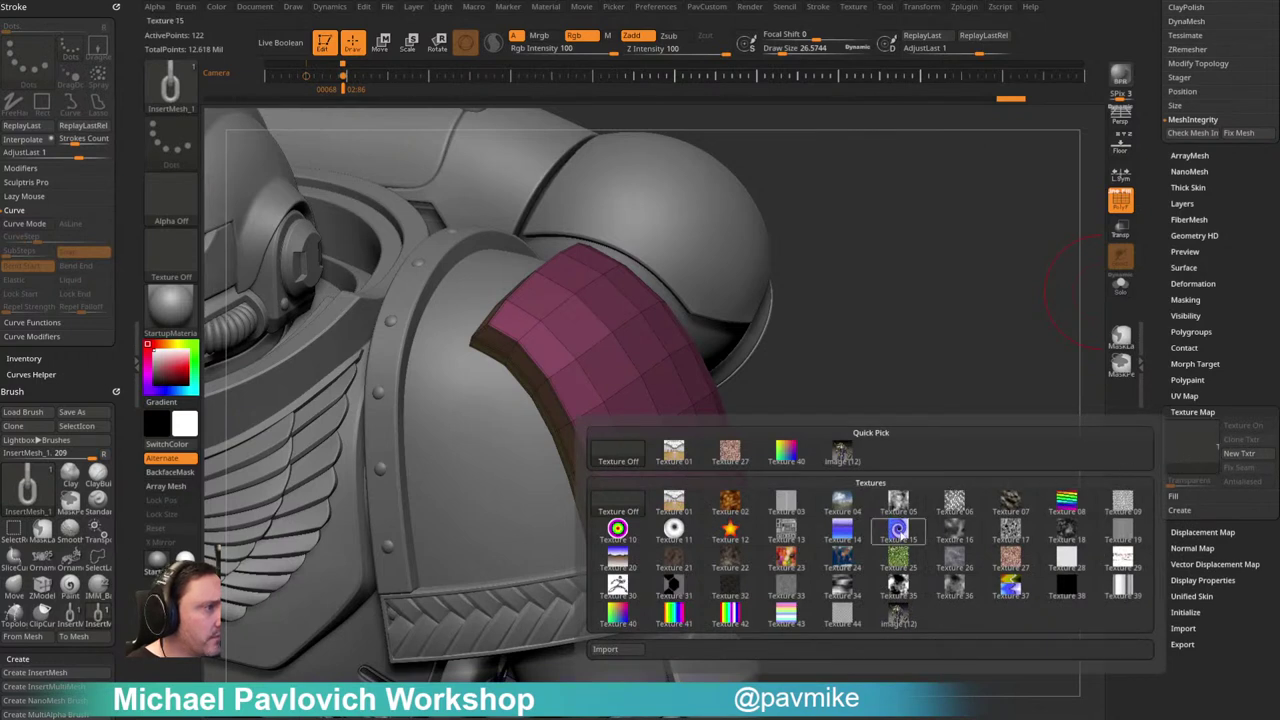
pyautogui.click(897, 530)
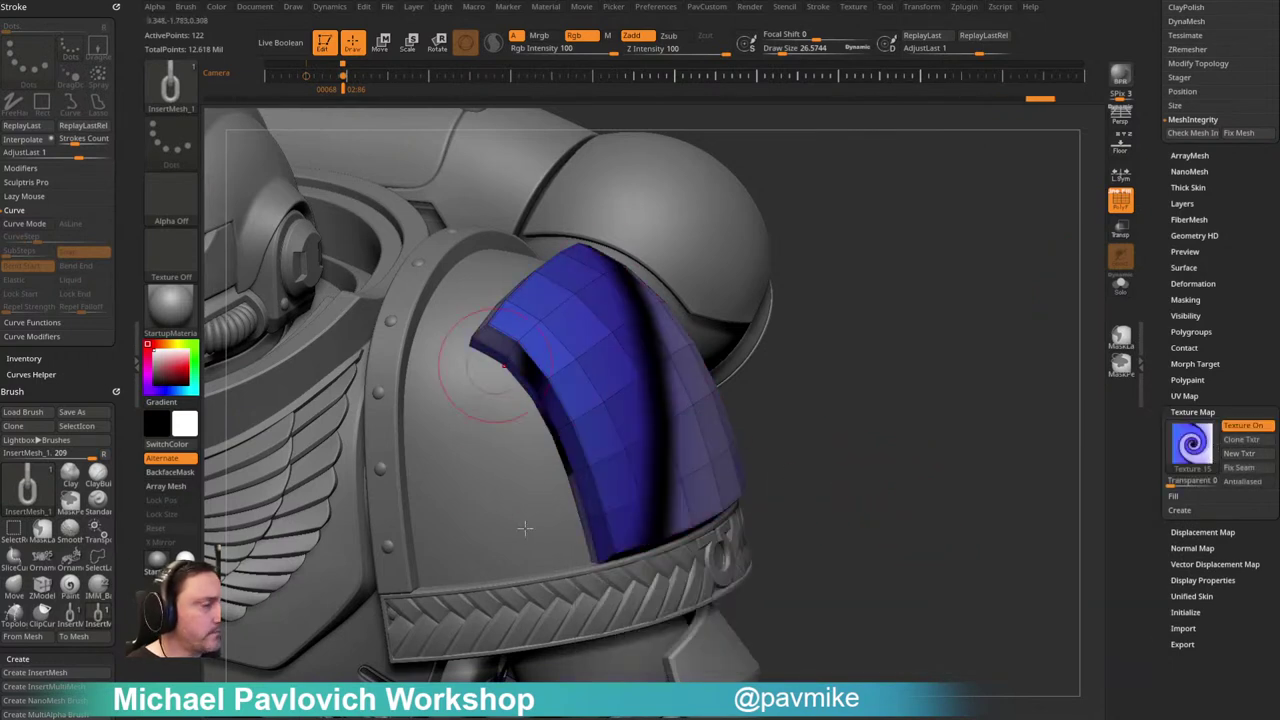
pyautogui.moveTo(648, 401); pyautogui.dragTo(743, 428)
pyautogui.moveTo(941, 426); pyautogui.dragTo(949, 400)
pyautogui.hotkey('ctrl', 'z')
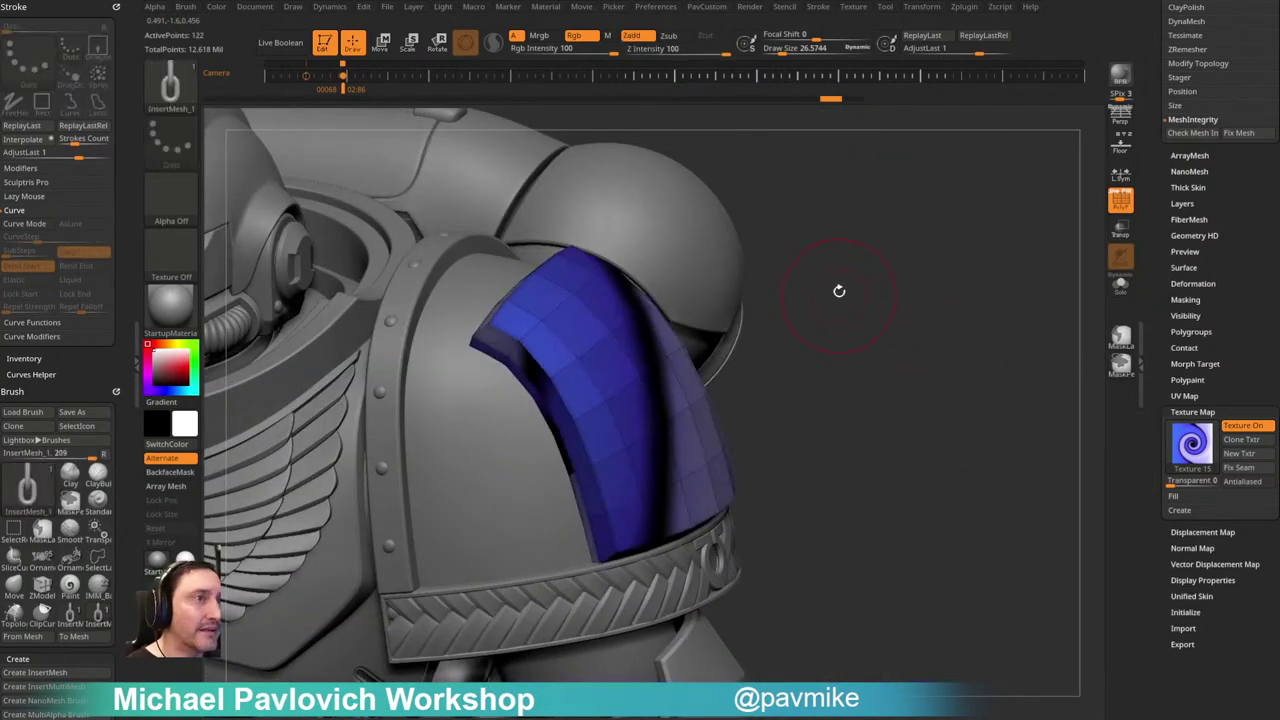
# Step: Enable Curve Mode for the chain's InsertMesh brush and collapse its Samples and Auto Masking settings
pyautogui.click(34, 227)
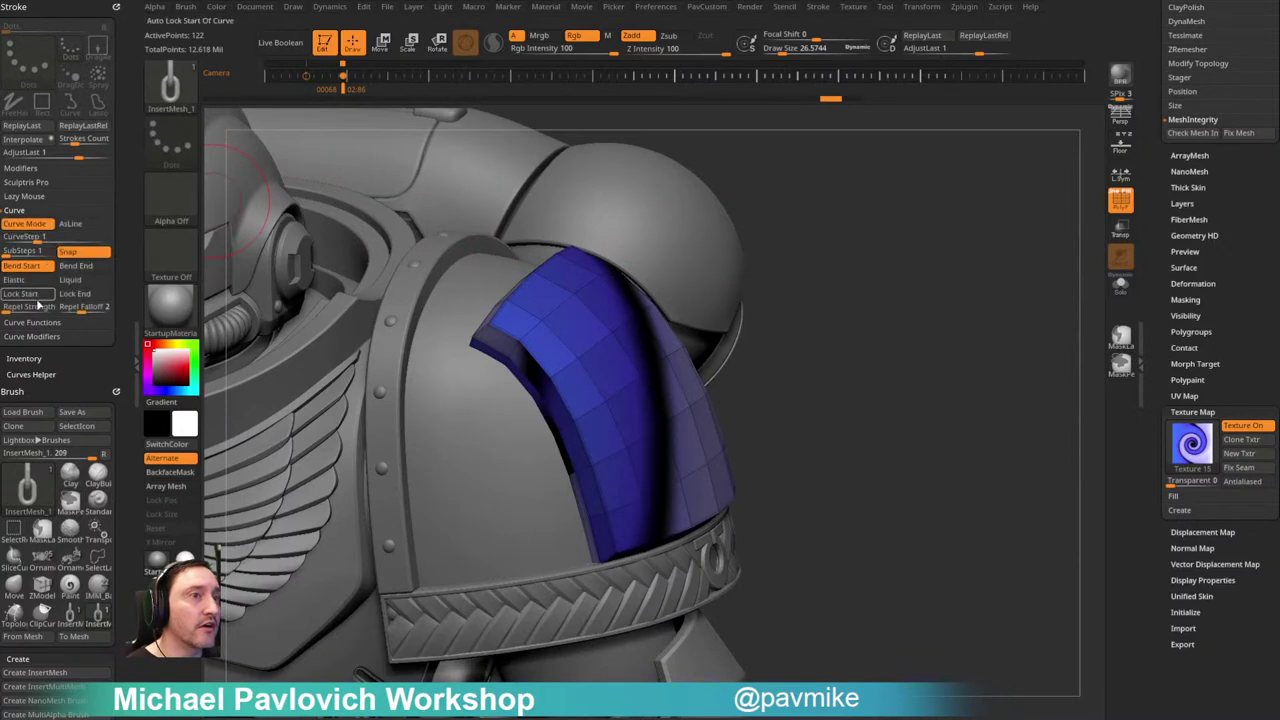
pyautogui.moveTo(94, 352); pyautogui.dragTo(90, 328)
pyautogui.scroll(-10, 90, 328)
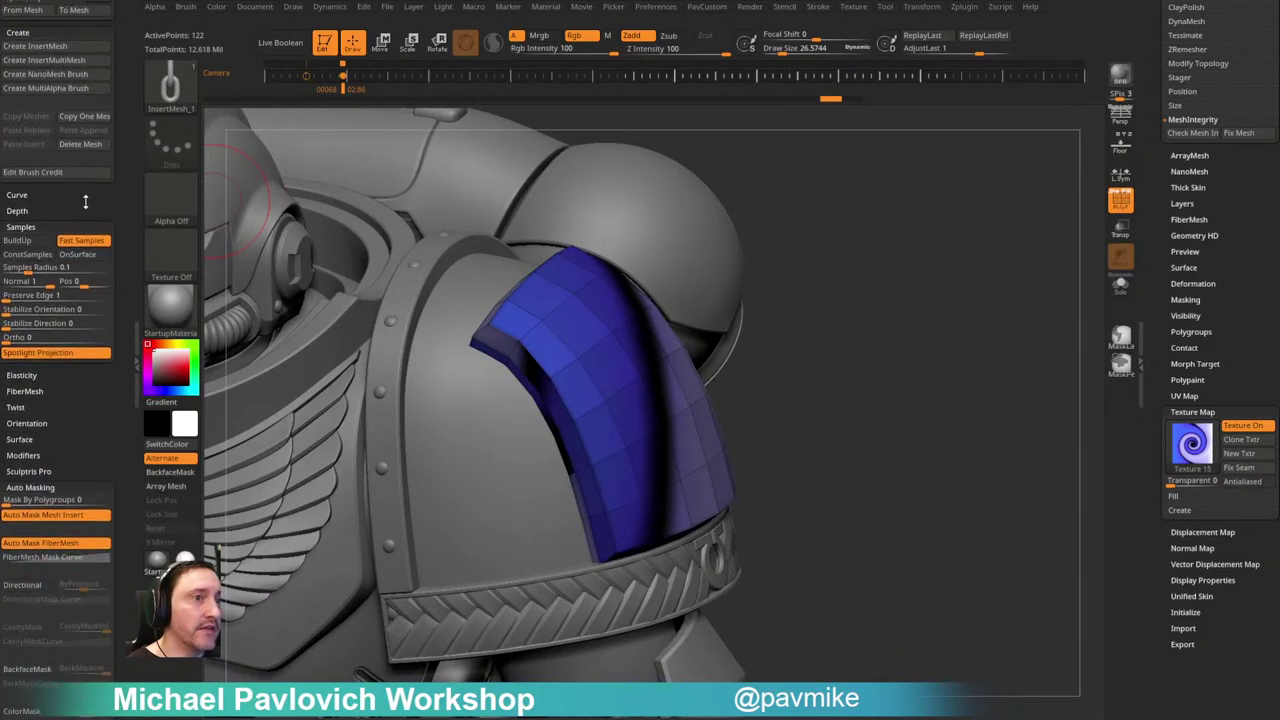
pyautogui.click(30, 355)
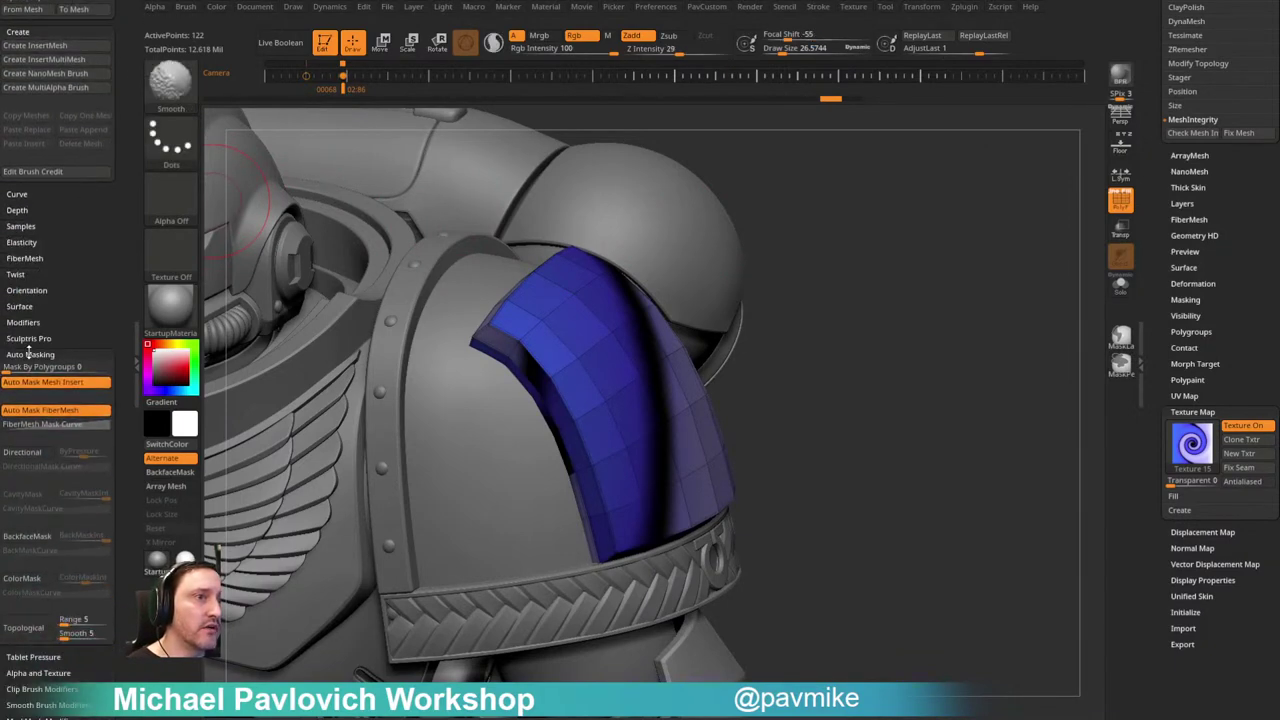
pyautogui.scroll(10, 30, 350)
pyautogui.moveTo(64, 226); pyautogui.dragTo(64, 276)
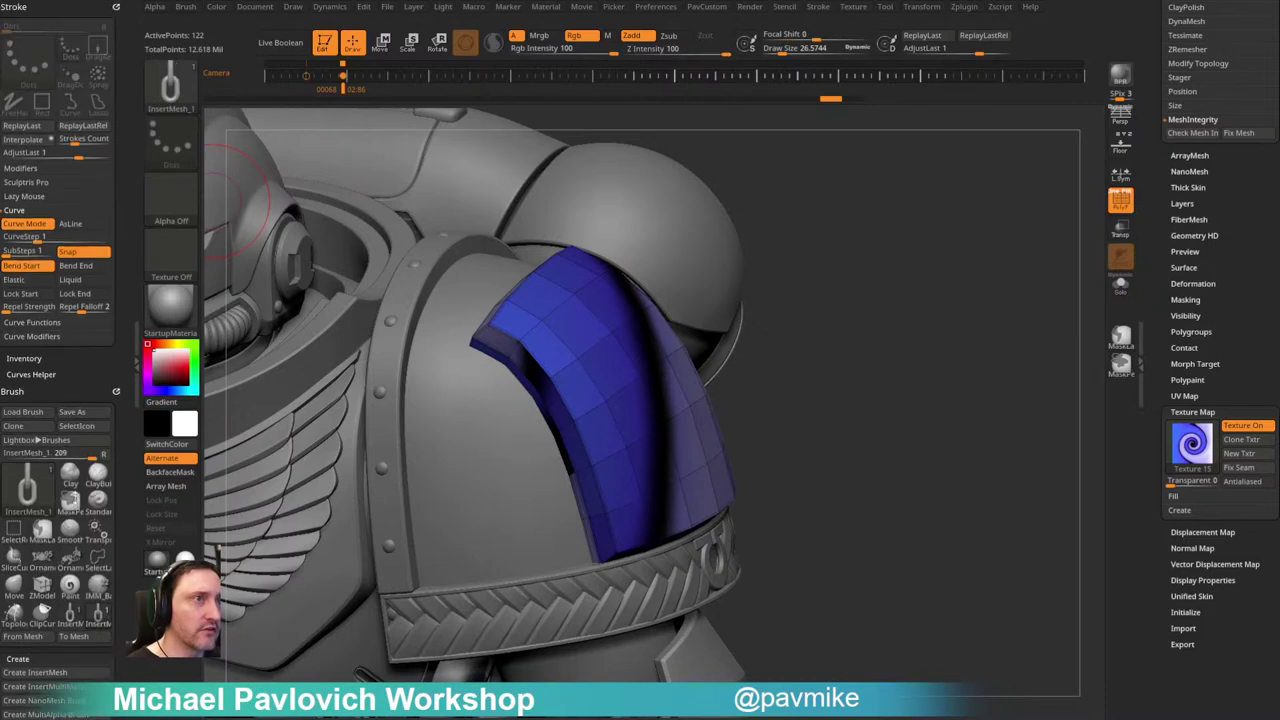
# Step: Draw a freehand curve of chain links outward from the shoulder plate, undo it, and redraw the chain from the turned view
pyautogui.moveTo(769, 348); pyautogui.dragTo(995, 275)
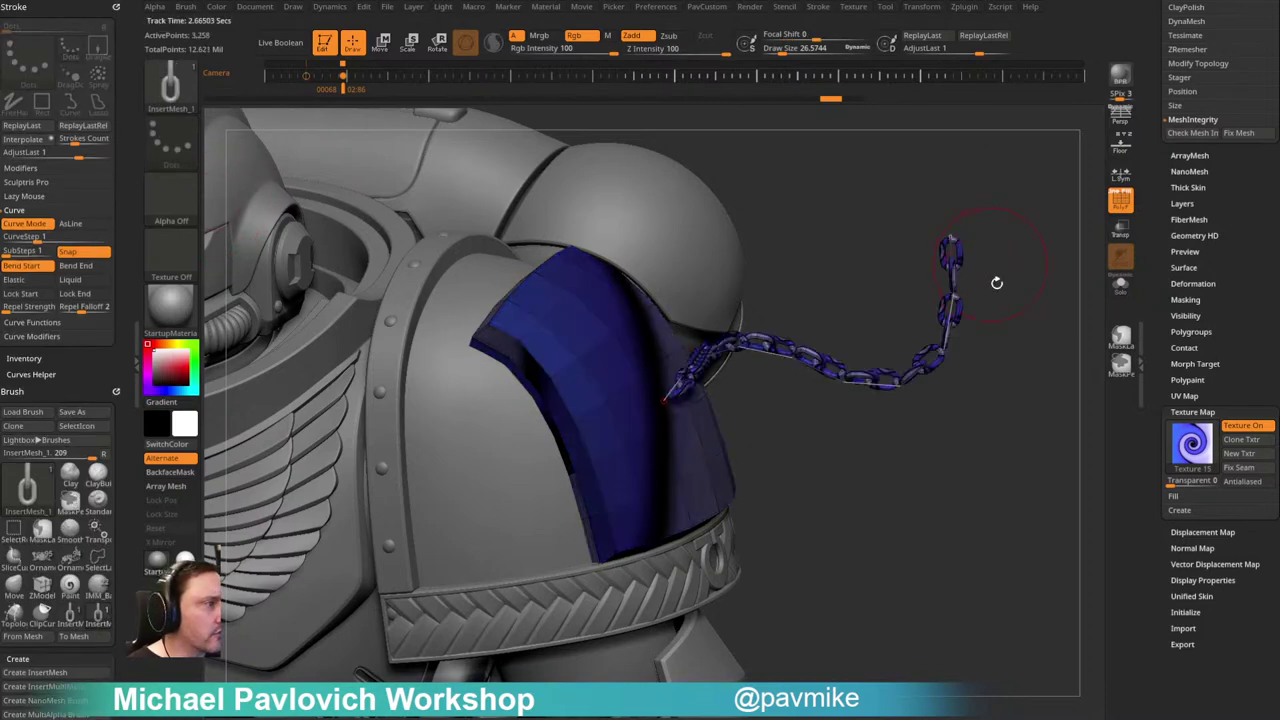
pyautogui.keyDown('alt'); pyautogui.moveTo(1033, 338); pyautogui.dragTo(843, 346); pyautogui.keyUp('alt')
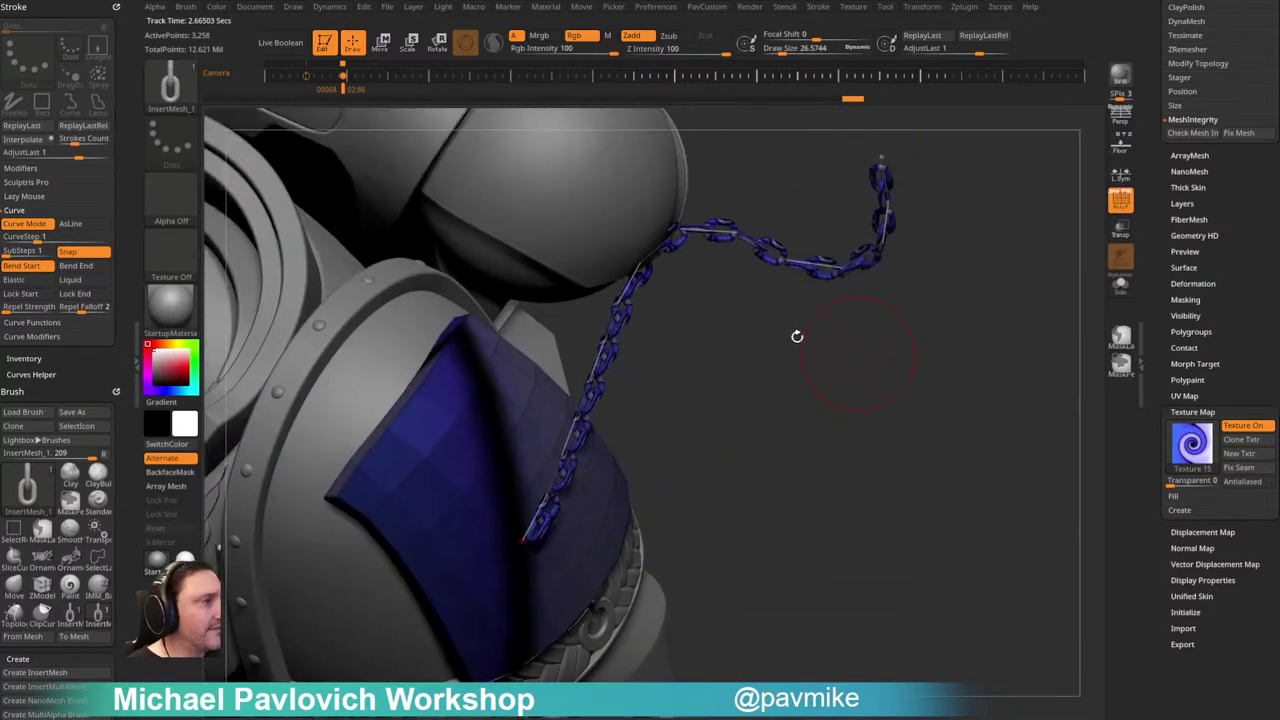
pyautogui.moveTo(835, 395); pyautogui.dragTo(805, 418)
pyautogui.hotkey('ctrl', 'z')
pyautogui.moveTo(1023, 343)
pyautogui.mouseDown()
pyautogui.moveTo(1017, 309)
pyautogui.moveTo(999, 306)
pyautogui.mouseUp()
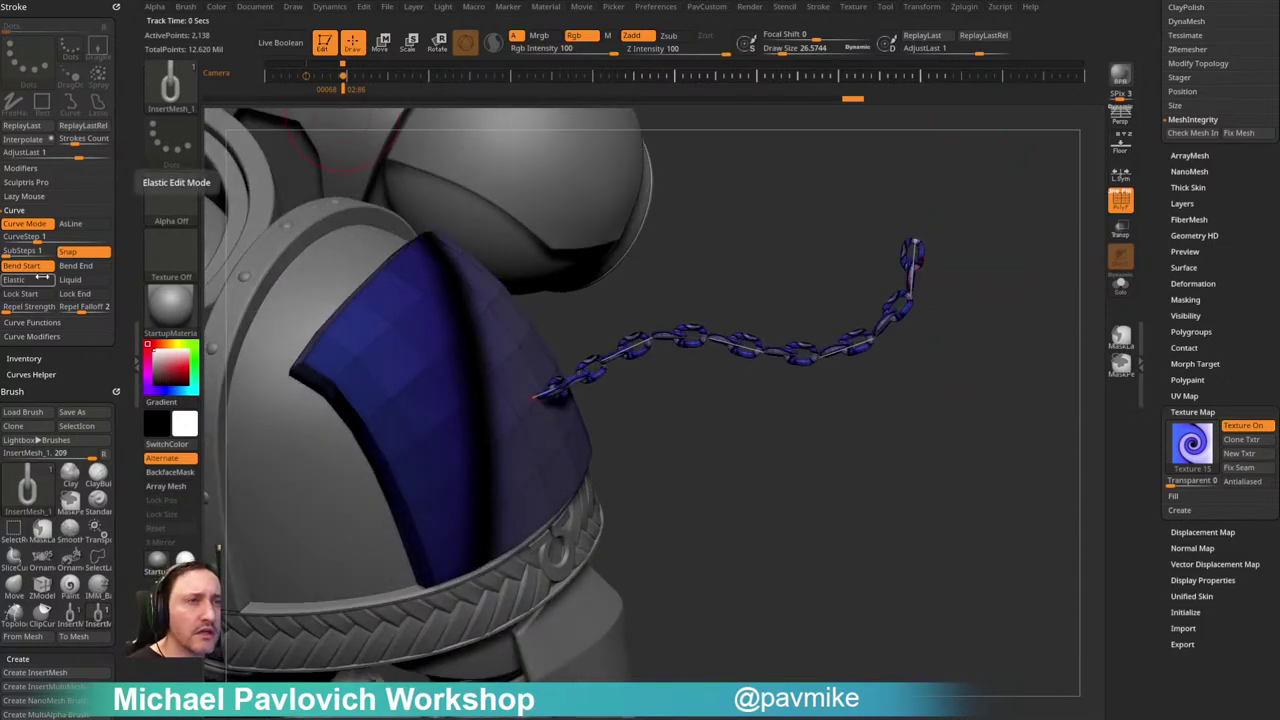
# Step: Set the chain brush's CurveStep to 0.8 and refresh the drawn chain with the new spacing
pyautogui.click(43, 238)
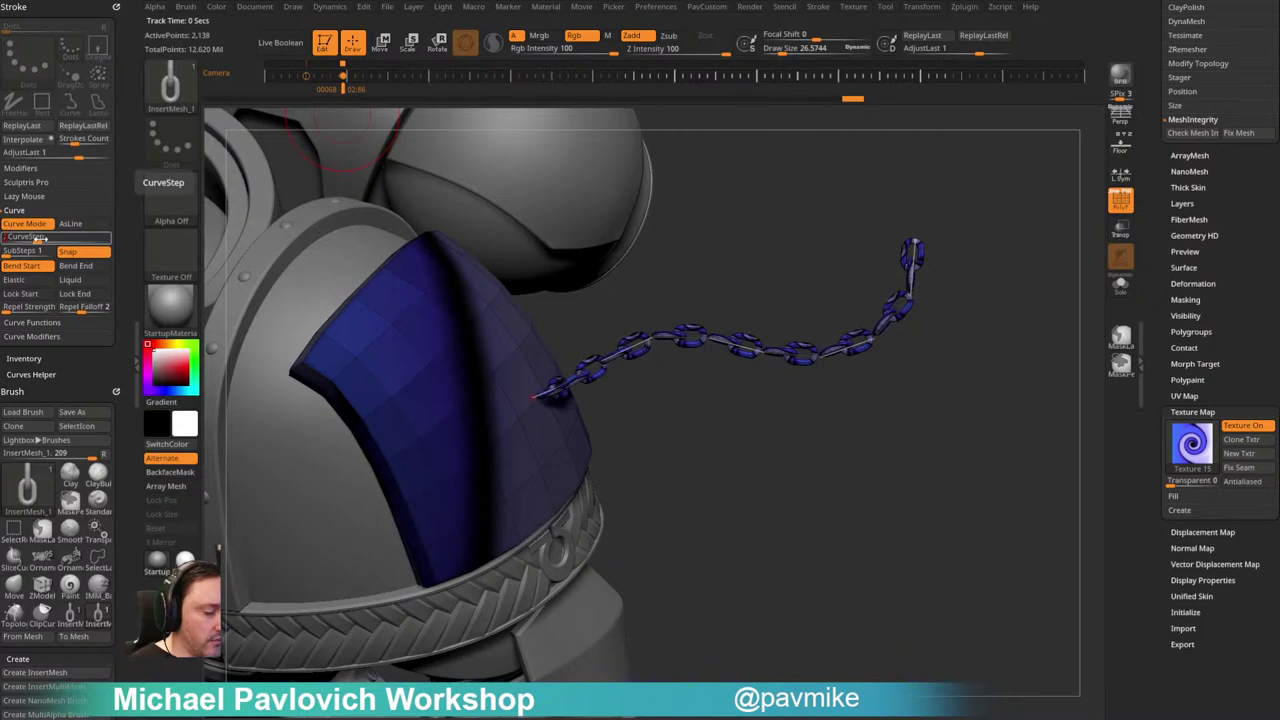
pyautogui.write('0.8')
pyautogui.press('Return')
pyautogui.click(851, 357)
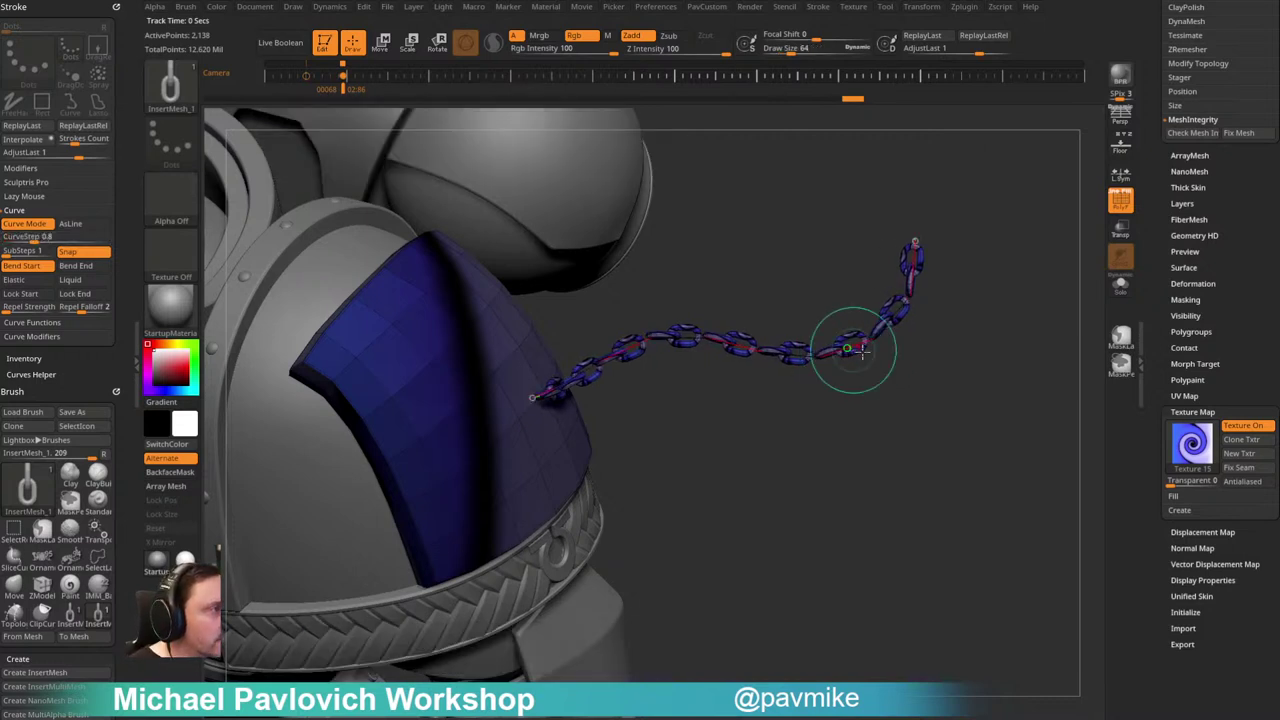
# Step: Redraw the chain outward from the shoulder plate, inspect its links from another angle, and undo it
pyautogui.click(605, 437)
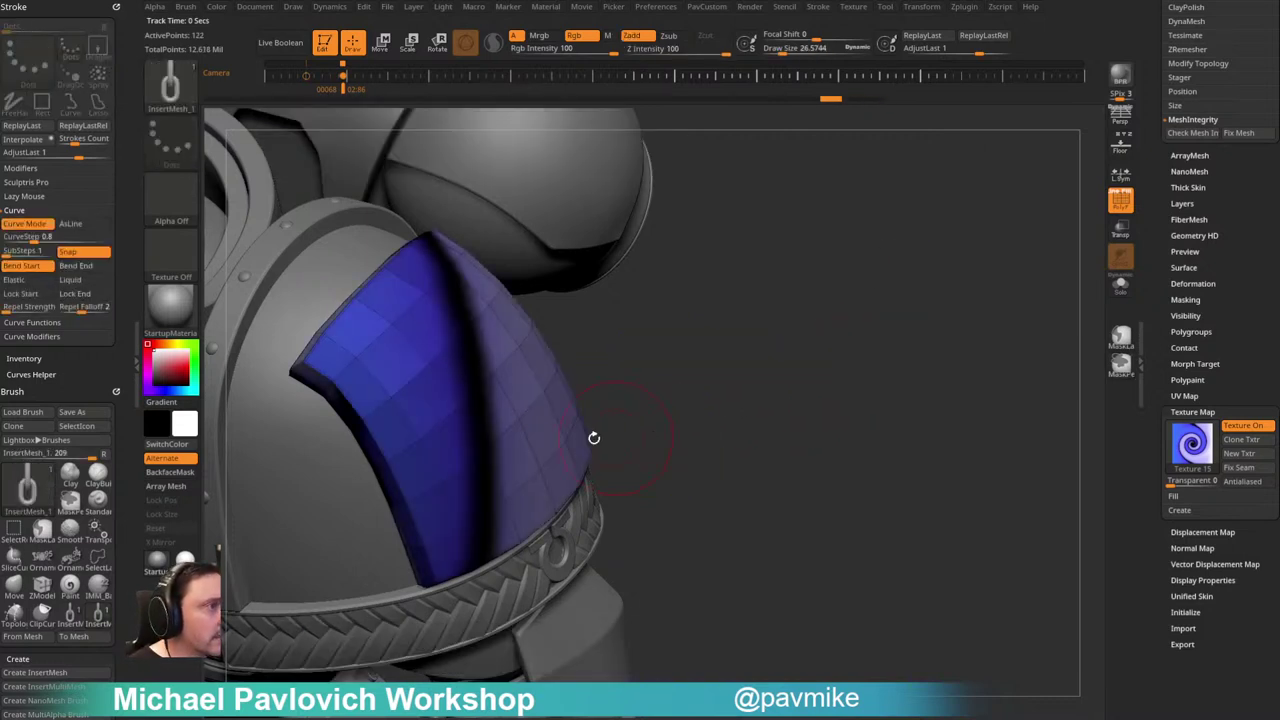
pyautogui.moveTo(919, 225); pyautogui.dragTo(978, 287)
pyautogui.moveTo(994, 358); pyautogui.dragTo(1009, 267)
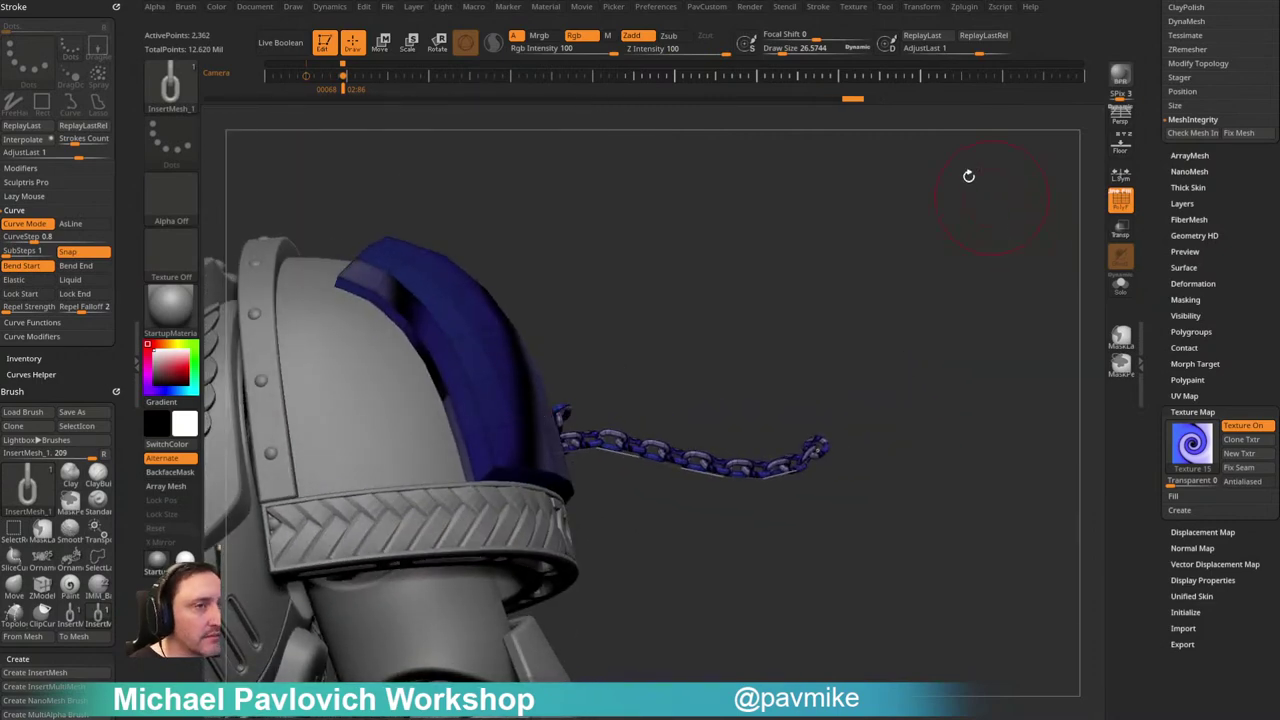
pyautogui.hotkey('ctrl', 'z')
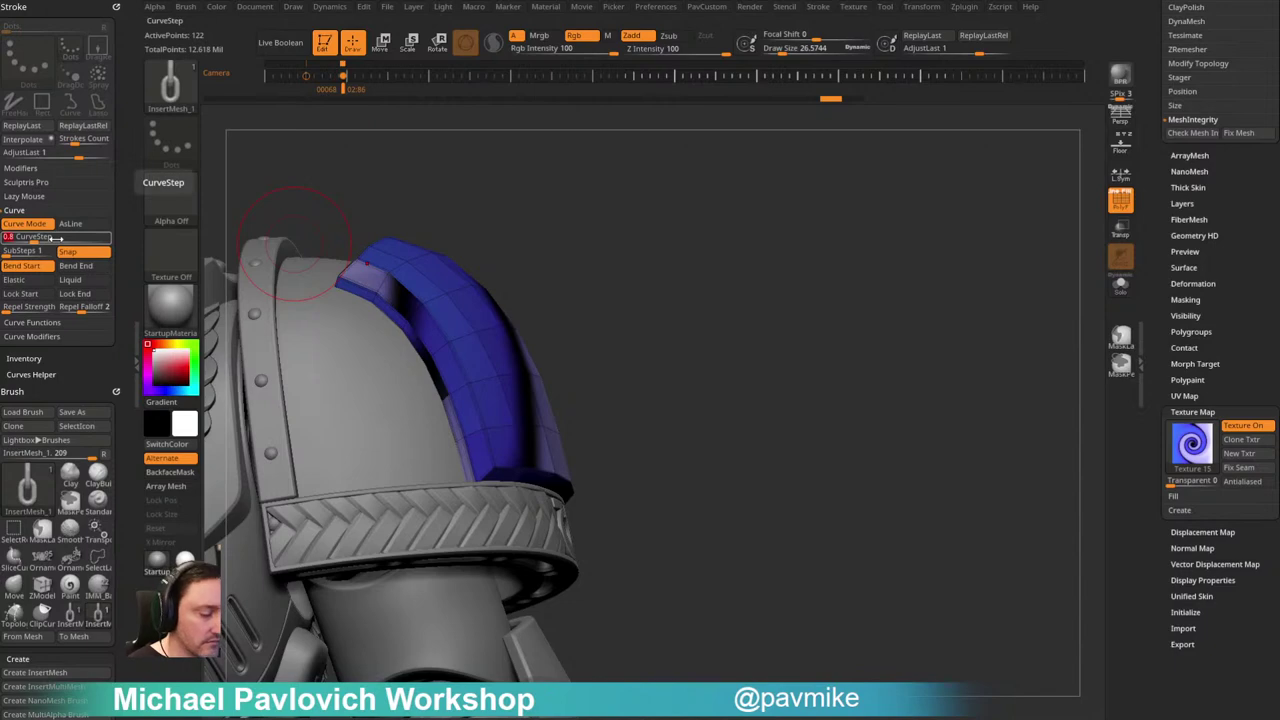
# Step: Set CurveStep to 0.76, redraw the wavy chain outward from the shoulder plate to check link spacing, and undo it
pyautogui.moveTo(850, 205); pyautogui.dragTo(766, 240)
pyautogui.moveTo(515, 410); pyautogui.dragTo(775, 284)
pyautogui.moveTo(926, 277); pyautogui.dragTo(694, 251)
pyautogui.hotkey('ctrl', 'z')
pyautogui.moveTo(966, 190); pyautogui.dragTo(968, 188)
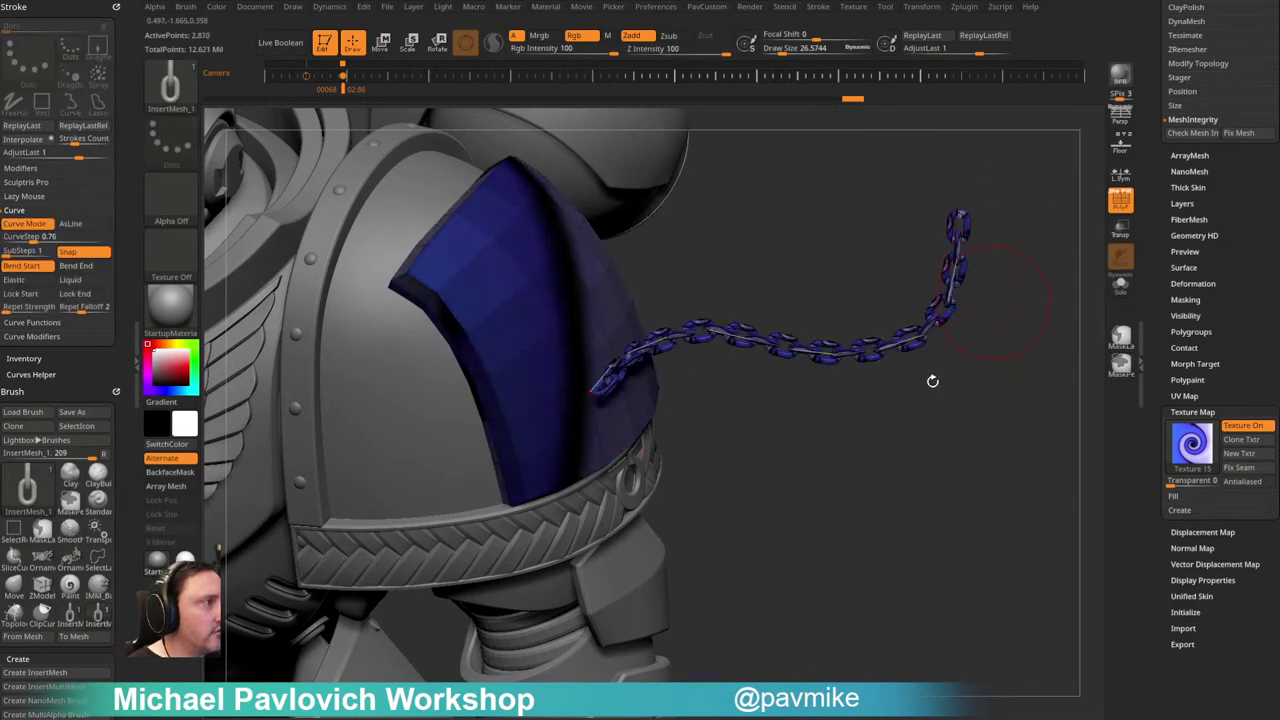
pyautogui.moveTo(888, 466)
pyautogui.keyDown('alt'); pyautogui.mouseDown()
pyautogui.moveTo(972, 414)
pyautogui.moveTo(865, 349)
pyautogui.moveTo(983, 311)
pyautogui.moveTo(997, 371)
pyautogui.moveTo(871, 222)
pyautogui.moveTo(943, 260)
pyautogui.moveTo(645, 312)
pyautogui.mouseUp(); pyautogui.keyUp('alt')
pyautogui.press('ctrl')
pyautogui.hotkey('ctrl', 'z')
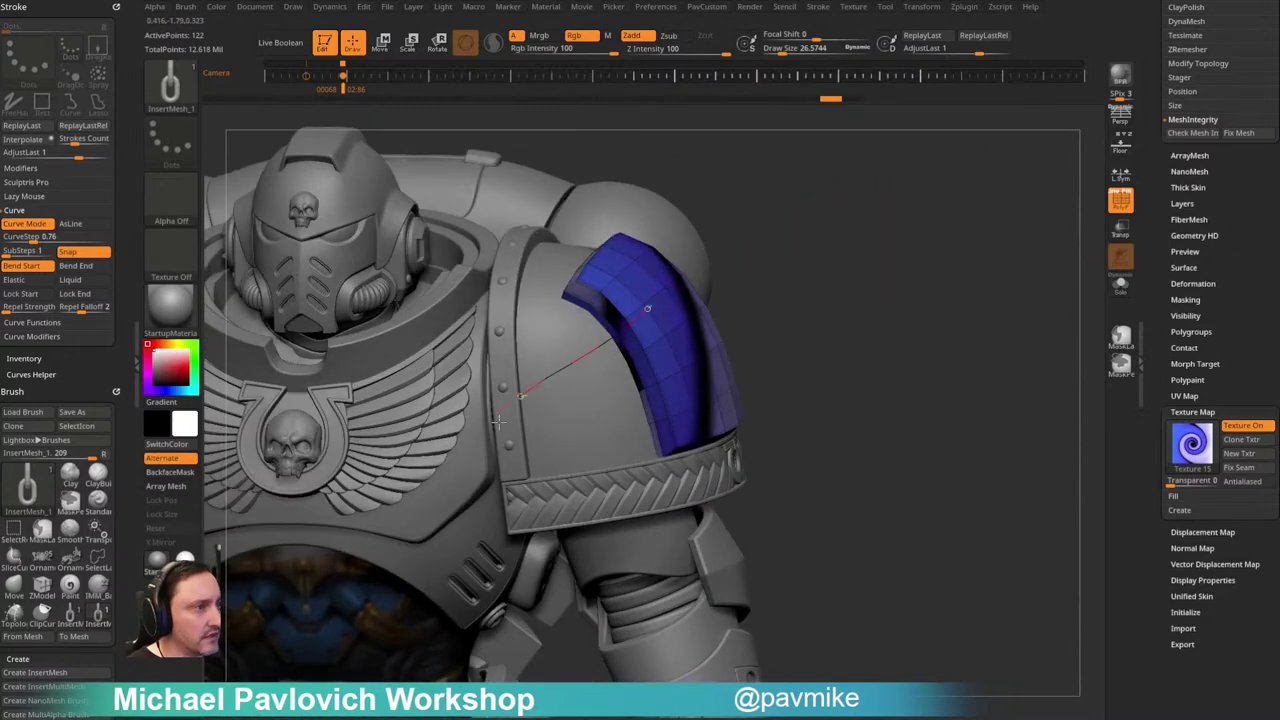
# Step: Draw a chain diagonally from the shoulder plate across the pauldron to its riveted rim, and undo it
pyautogui.moveTo(485, 428); pyautogui.dragTo(487, 426)
pyautogui.moveTo(834, 274); pyautogui.dragTo(794, 313)
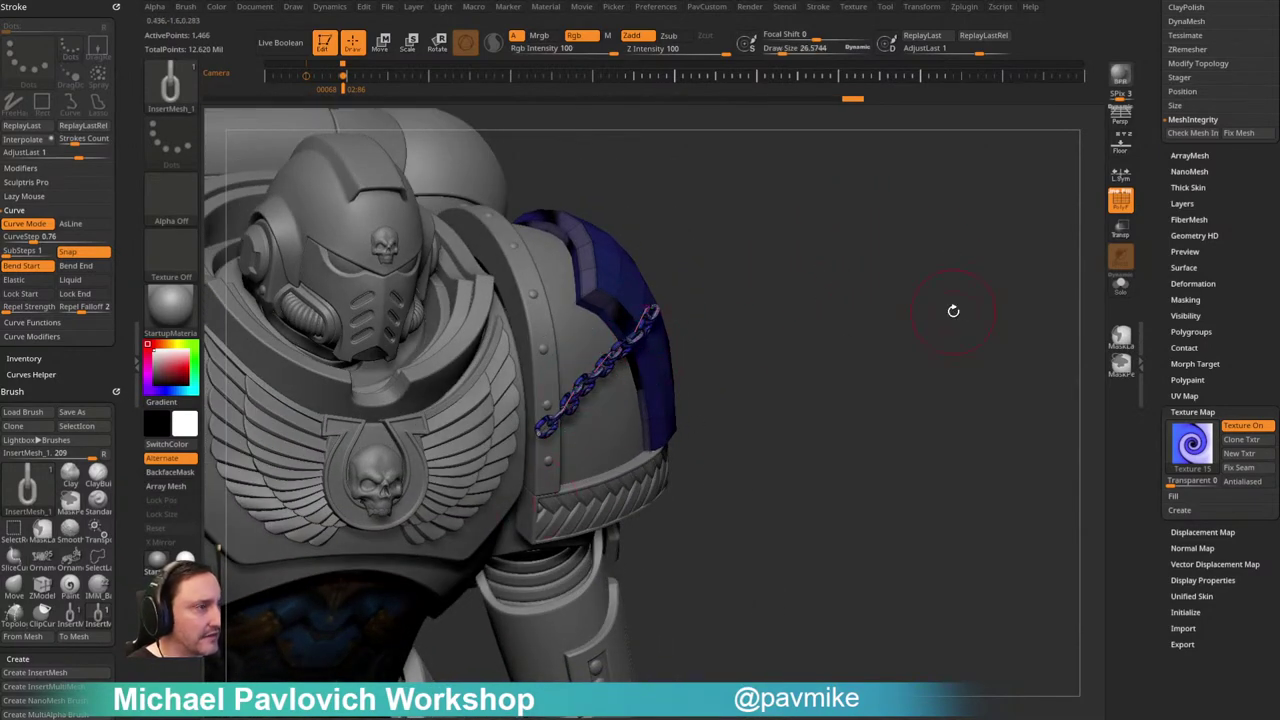
pyautogui.hotkey('ctrl', 'z')
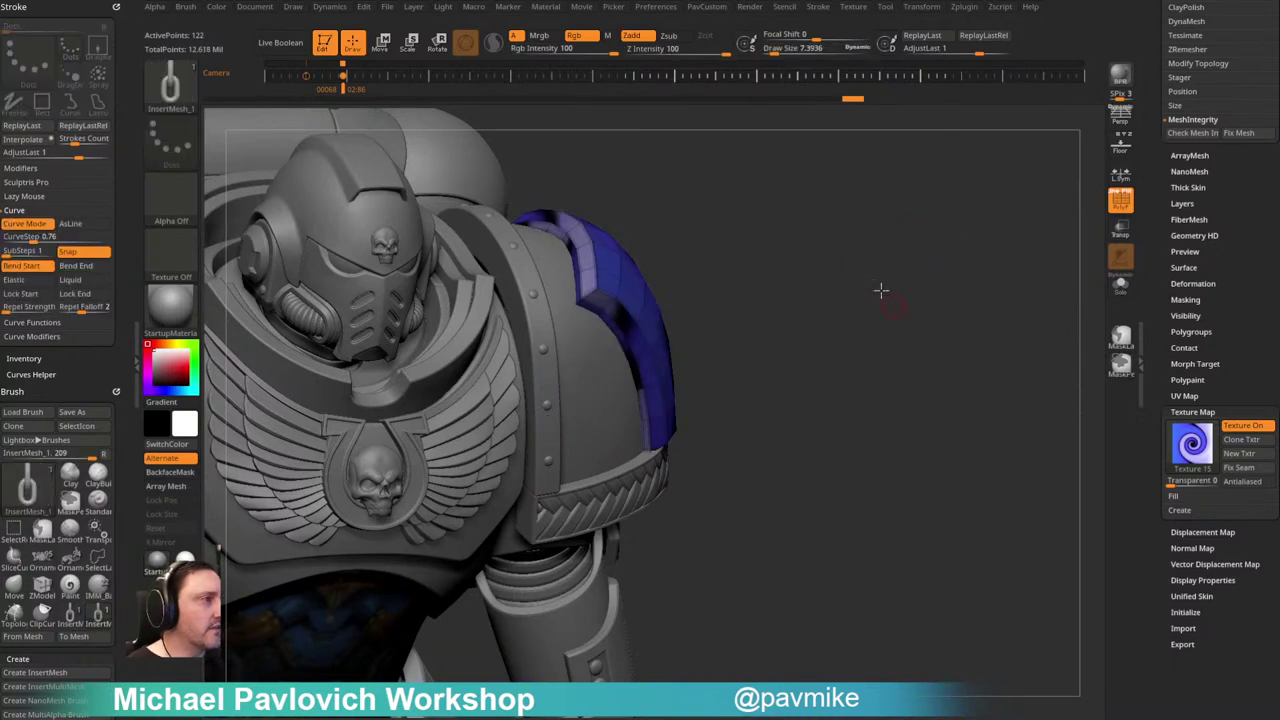
# Step: Insert a ZSphere as a new subtool directly below the shoulder plate's subtool
pyautogui.moveTo(886, 292); pyautogui.dragTo(668, 399)
pyautogui.moveTo(838, 309); pyautogui.dragTo(628, 348)
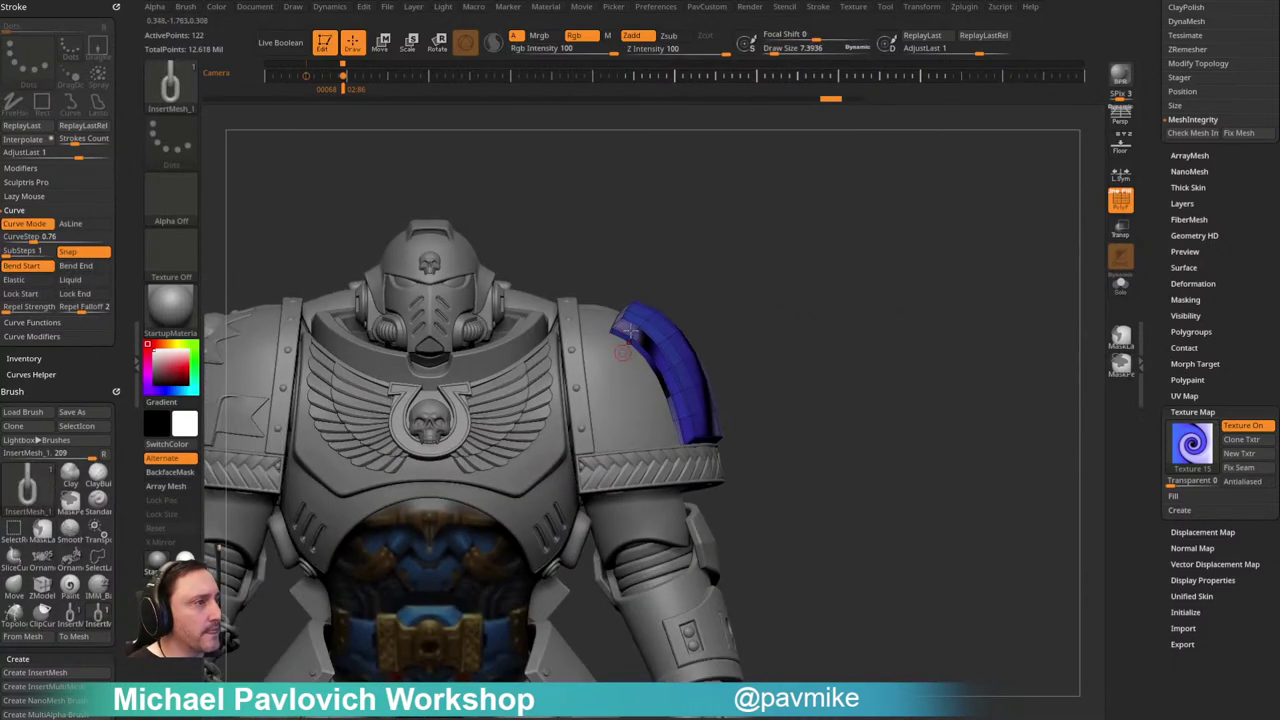
pyautogui.moveTo(1145, 222); pyautogui.dragTo(1161, 415)
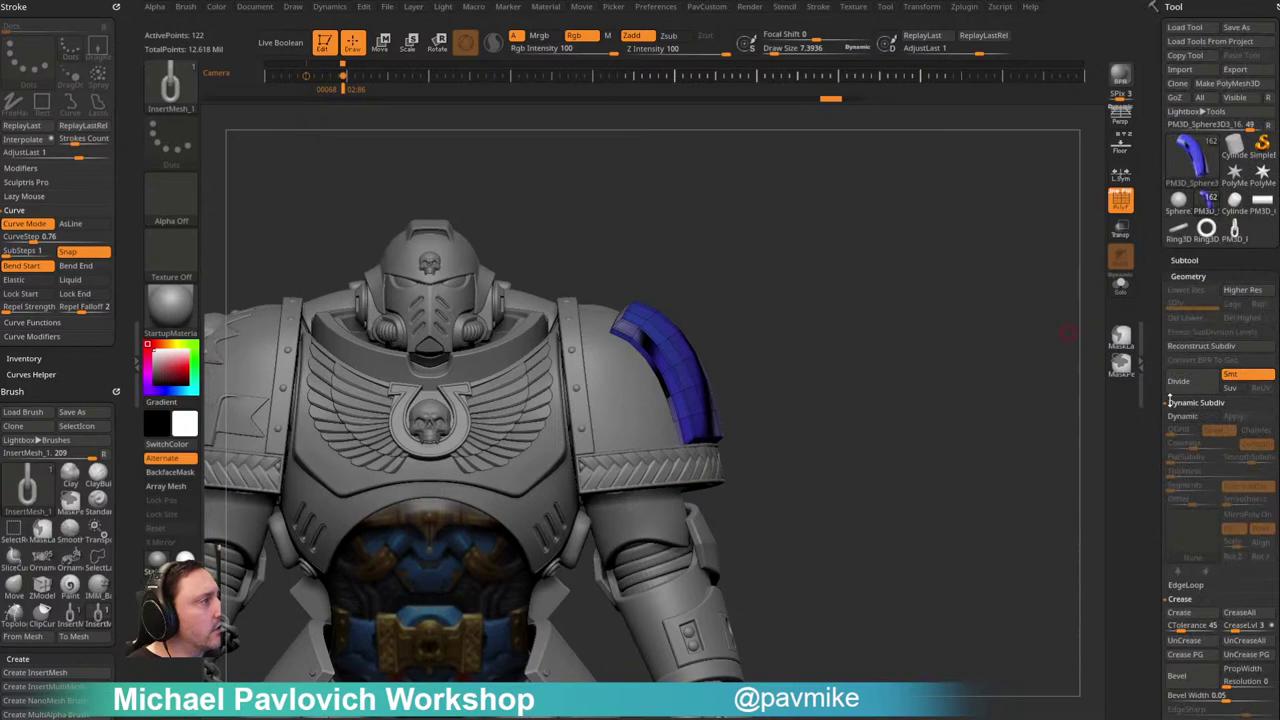
pyautogui.keyDown('shift'); pyautogui.click(1185, 261); pyautogui.keyUp('shift')
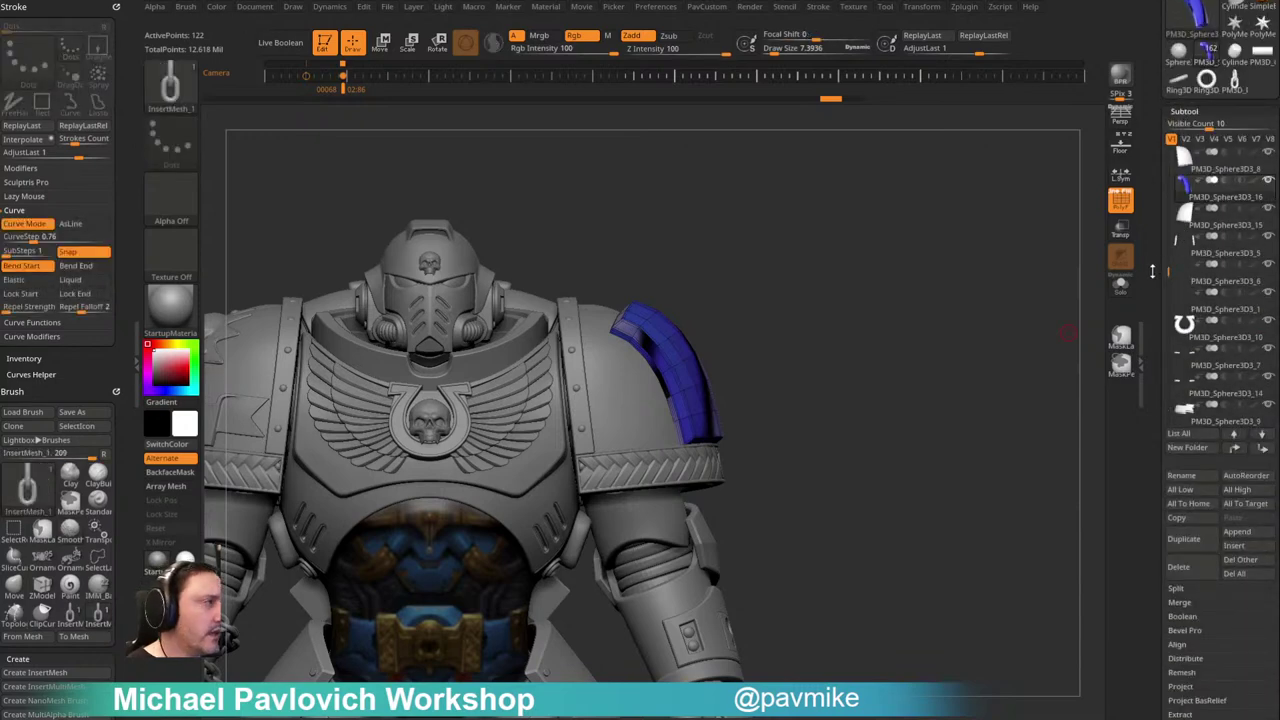
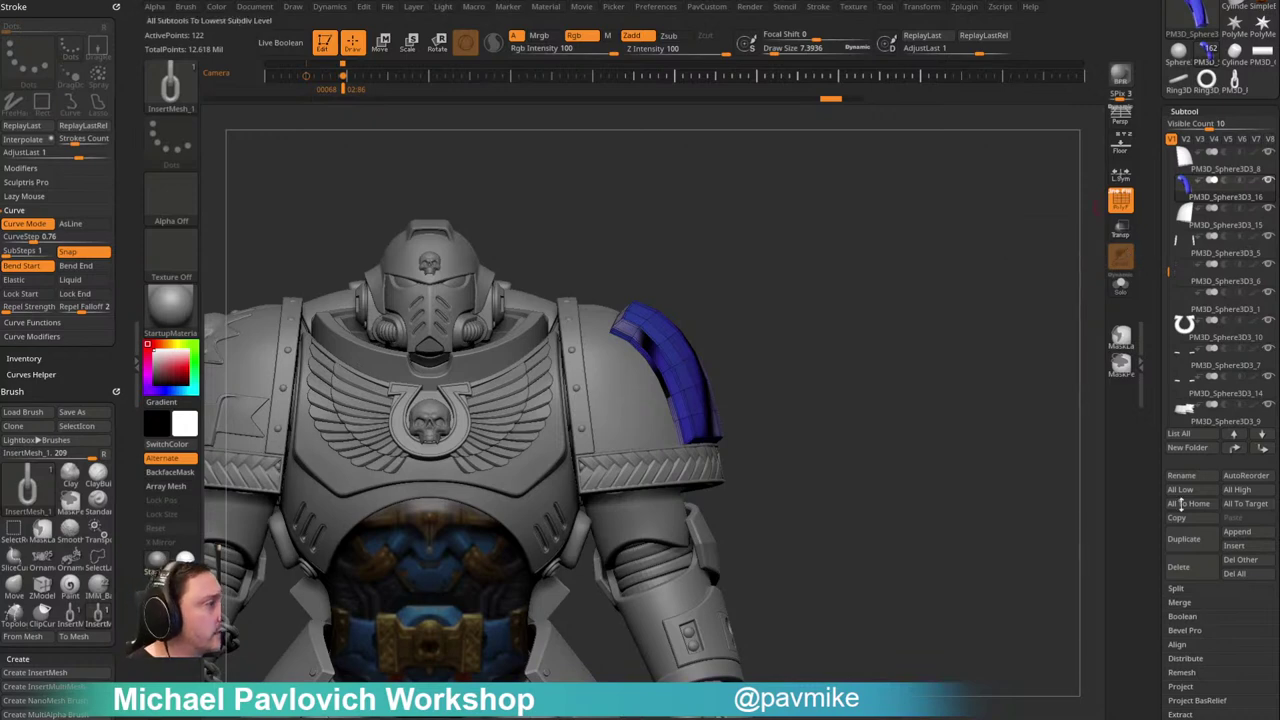
pyautogui.click(1236, 547)
pyautogui.click(1067, 530)
# Step: Scale down the inserted ZSphere and move it from below the feet up to the shoulder
pyautogui.moveTo(866, 290)
pyautogui.keyDown('alt'); pyautogui.mouseDown(button='right')
pyautogui.moveTo(856, 284)
pyautogui.moveTo(969, 320)
pyautogui.mouseUp(button='right'); pyautogui.keyUp('alt')
pyautogui.keyDown('alt'); pyautogui.moveTo(893, 468); pyautogui.dragTo(852, 344, button='right'); pyautogui.keyUp('alt')
pyautogui.press('e')
pyautogui.moveTo(557, 583); pyautogui.dragTo(226, 105)
pyautogui.press('w')
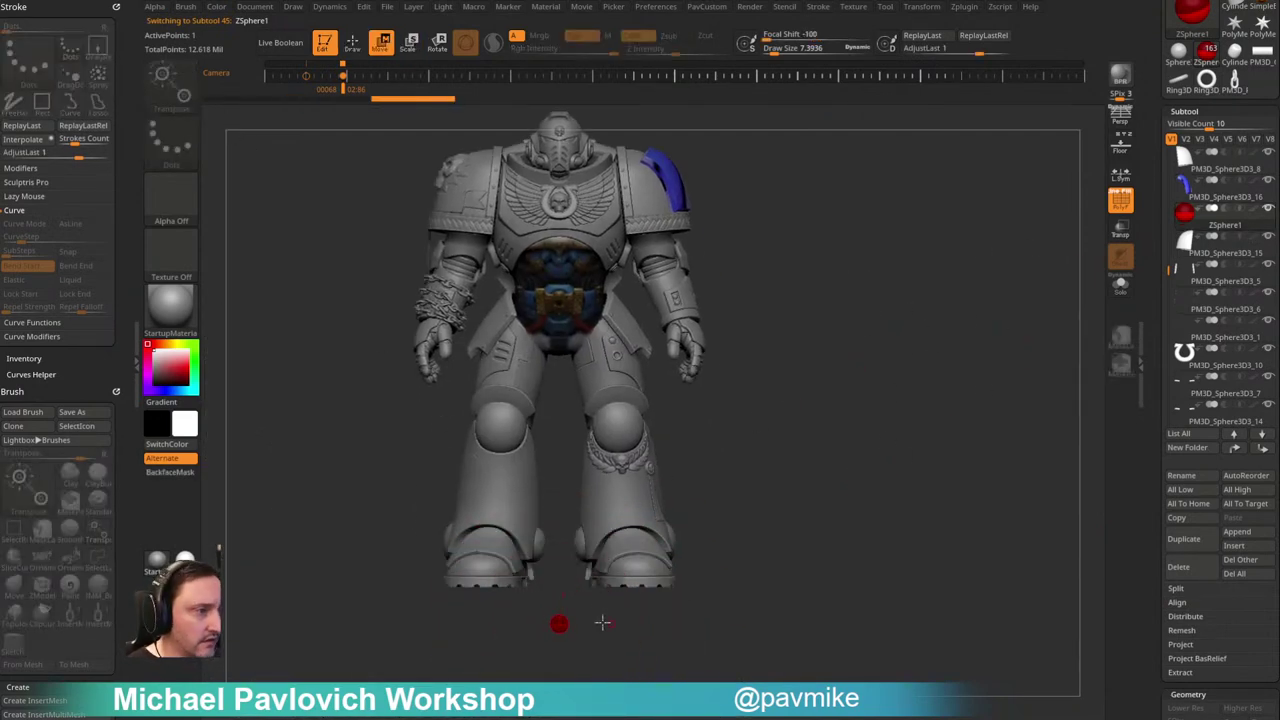
pyautogui.moveTo(573, 609); pyautogui.dragTo(662, 188)
# Step: Shrink the ZSphere further and place it at the upper inner corner of the blue shoulder plate
pyautogui.keyDown('ctrl'); pyautogui.moveTo(814, 206); pyautogui.dragTo(922, 405, button='right'); pyautogui.keyUp('ctrl')
pyautogui.keyDown('alt'); pyautogui.moveTo(926, 234); pyautogui.dragTo(894, 416, button='right'); pyautogui.keyUp('alt')
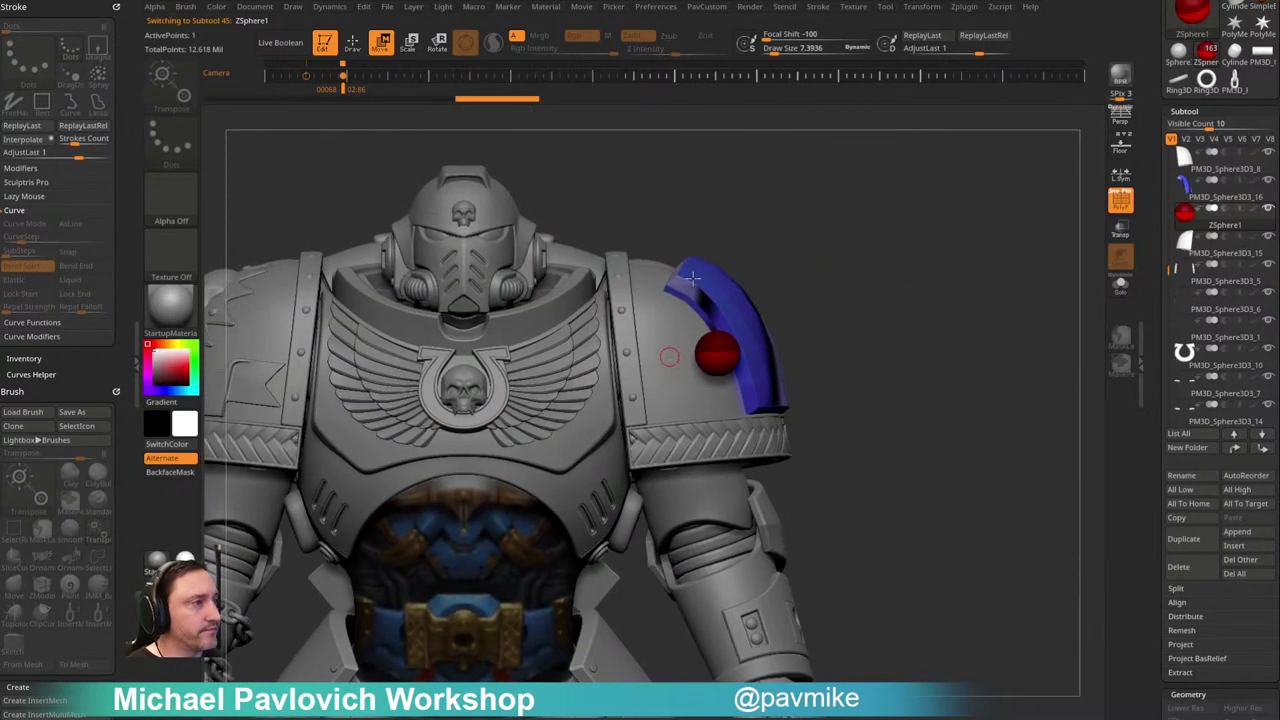
pyautogui.press('e')
pyautogui.moveTo(729, 341); pyautogui.dragTo(627, 86)
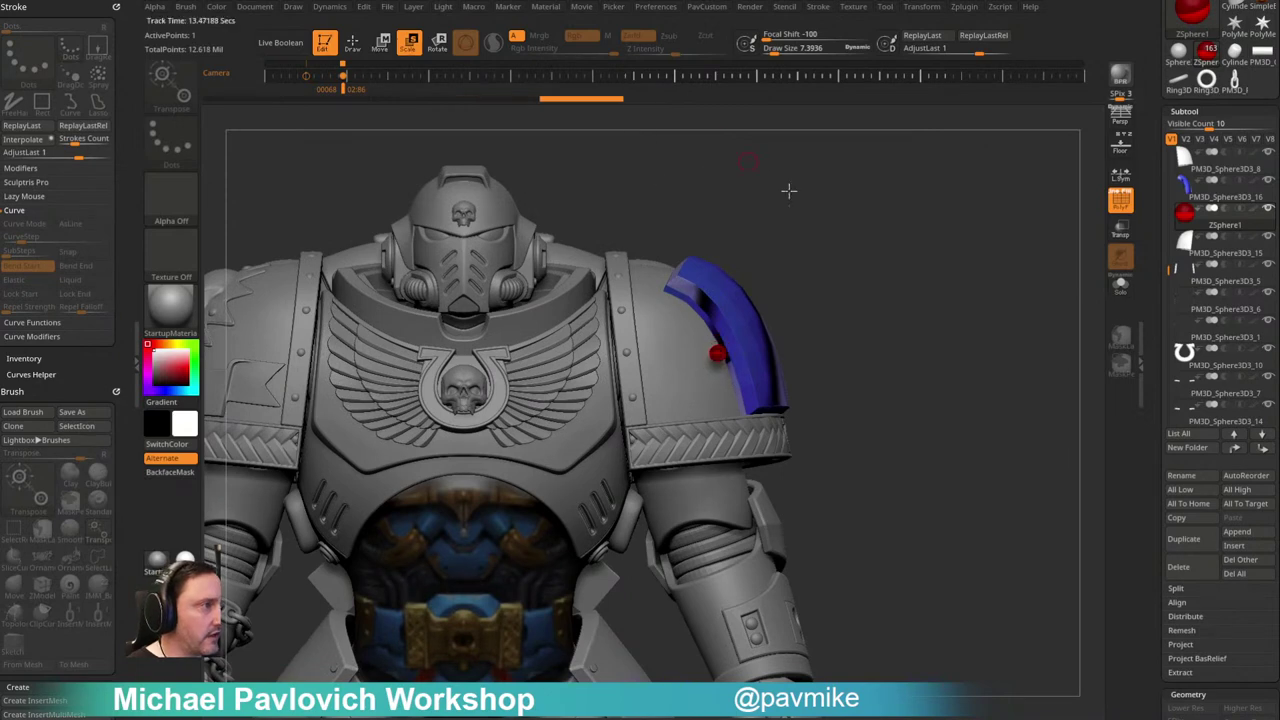
pyautogui.press('w')
pyautogui.moveTo(716, 354); pyautogui.dragTo(676, 291)
pyautogui.keyDown('alt'); pyautogui.moveTo(850, 215); pyautogui.dragTo(704, 275, button='right'); pyautogui.keyUp('alt')
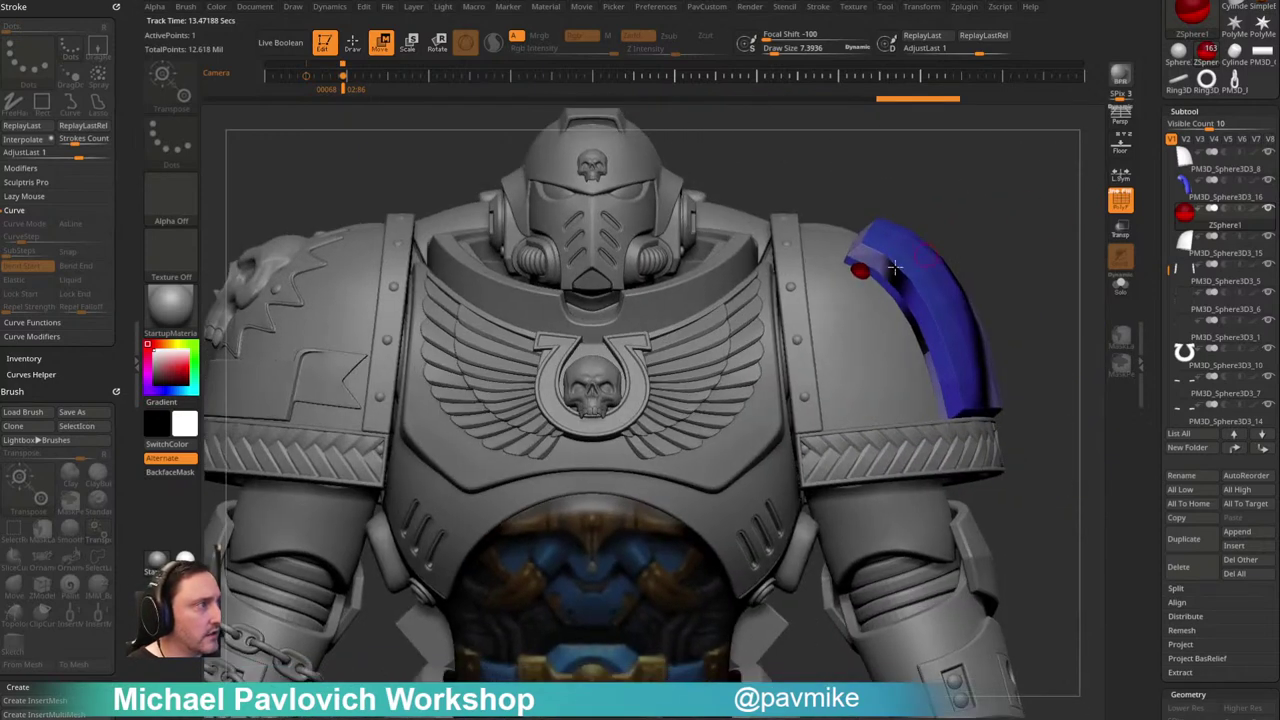
# Step: Add a child ZSphere and move it down across the pauldron to the riveted rim
pyautogui.press('q')
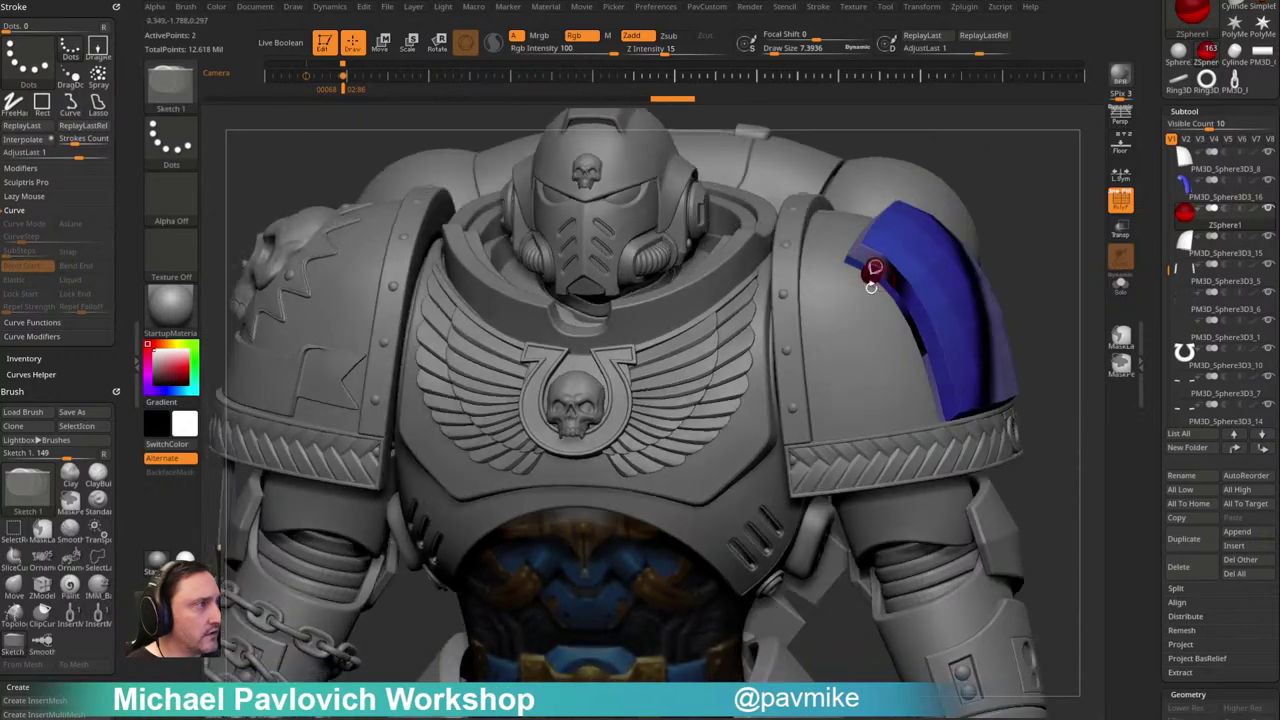
pyautogui.press('w')
pyautogui.click(870, 272)
pyautogui.moveTo(998, 192); pyautogui.dragTo(925, 180)
pyautogui.moveTo(861, 281); pyautogui.dragTo(764, 352)
pyautogui.moveTo(905, 192)
pyautogui.mouseDown()
pyautogui.moveTo(988, 179)
pyautogui.moveTo(982, 226)
pyautogui.moveTo(962, 215)
pyautogui.mouseUp()
# Step: Insert two intermediate ZSpheres along the link and bend the end ZSphere down along the pauldron's rim
pyautogui.press('q')
pyautogui.click(806, 287)
pyautogui.press('w')
pyautogui.press('q')
pyautogui.click(786, 311)
pyautogui.press('w')
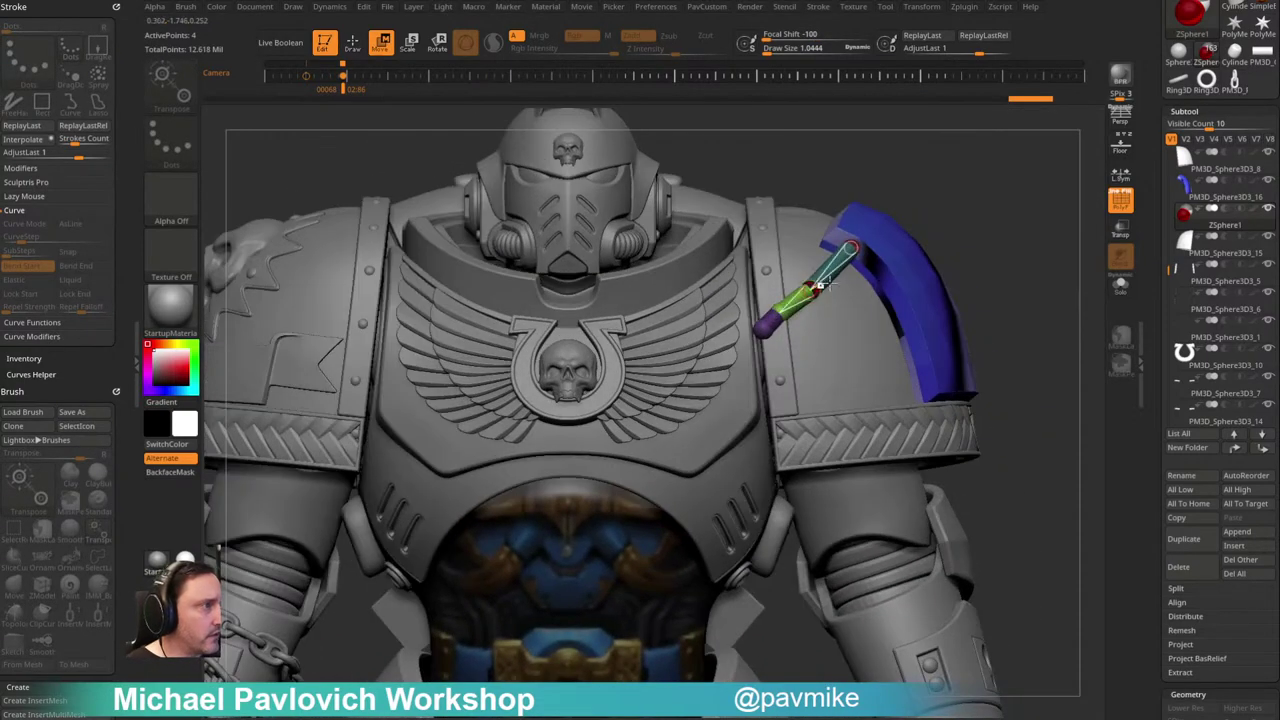
pyautogui.moveTo(762, 330); pyautogui.dragTo(773, 375)
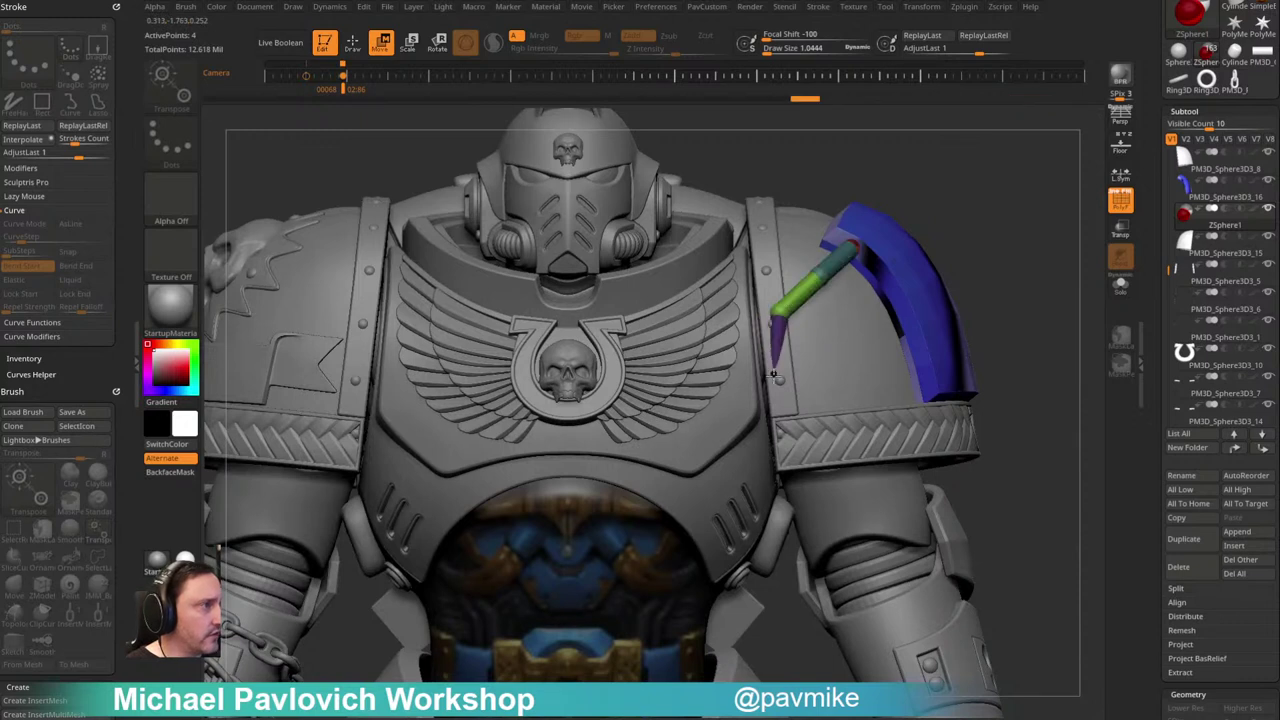
# Step: Add another ZSphere at the chain's end and position it at the shoulder plate's lower inner corner, adjusting its depth from several angles
pyautogui.keyDown('alt'); pyautogui.moveTo(987, 223); pyautogui.dragTo(957, 208); pyautogui.keyUp('alt')
pyautogui.press('q')
pyautogui.click(732, 330)
pyautogui.press('w')
pyautogui.moveTo(732, 330); pyautogui.dragTo(904, 411)
pyautogui.moveTo(1010, 352); pyautogui.dragTo(897, 381)
pyautogui.moveTo(1049, 169); pyautogui.dragTo(1054, 45)
pyautogui.moveTo(897, 394); pyautogui.dragTo(885, 430)
pyautogui.moveTo(1012, 250); pyautogui.dragTo(1035, 350)
pyautogui.moveTo(880, 419); pyautogui.dragTo(858, 409)
pyautogui.moveTo(915, 330); pyautogui.dragTo(938, 318)
# Step: Insert a ZSphere in the lower link and shift it so the chain follows the pauldron's curved surface
pyautogui.press('q')
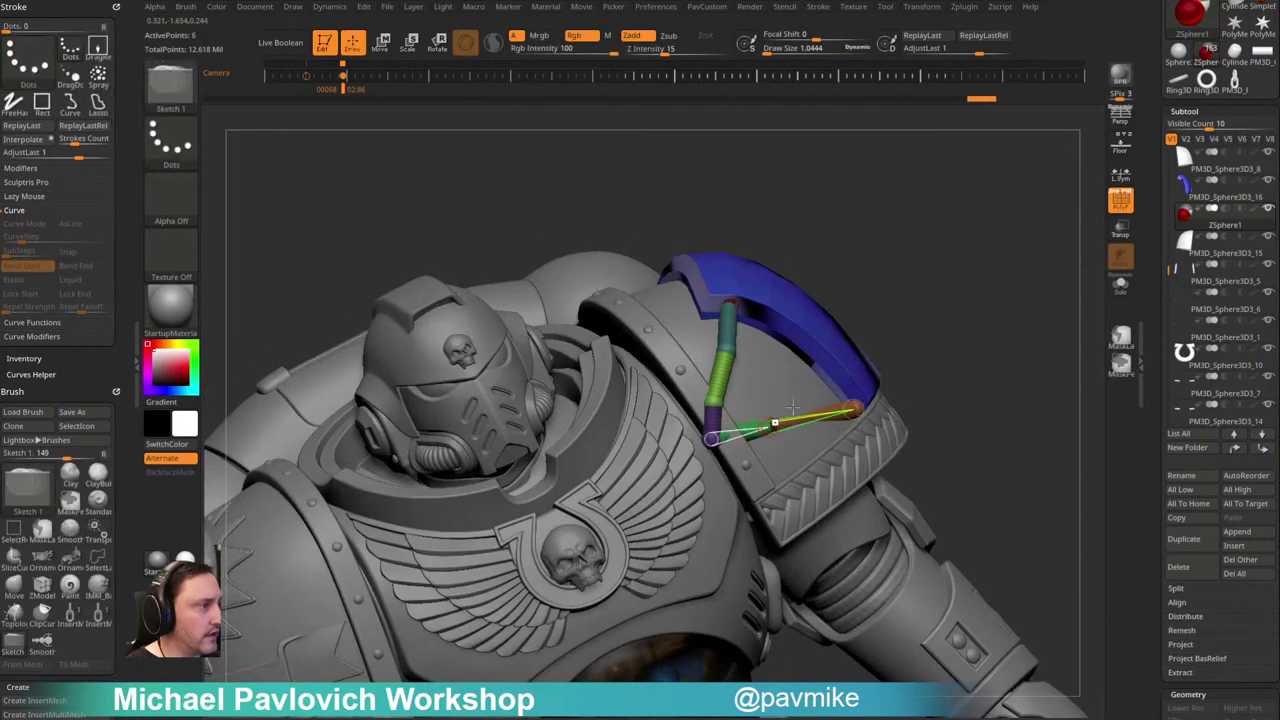
pyautogui.click(774, 423)
pyautogui.press('w')
pyautogui.moveTo(774, 423); pyautogui.dragTo(795, 418, button='right')
pyautogui.moveTo(771, 424); pyautogui.dragTo(818, 408)
pyautogui.moveTo(920, 374); pyautogui.dragTo(848, 435)
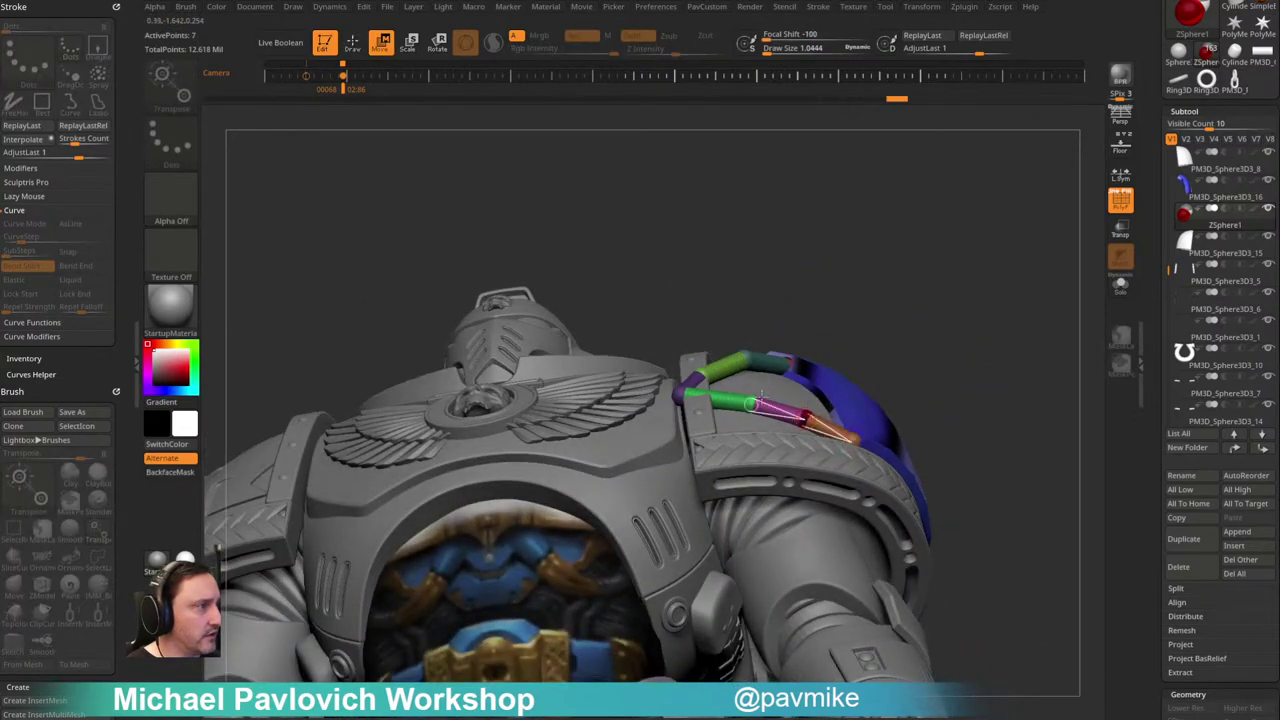
pyautogui.keyDown('shift'); pyautogui.moveTo(838, 246); pyautogui.dragTo(843, 303); pyautogui.keyUp('shift')
pyautogui.press('q')
pyautogui.press('w')
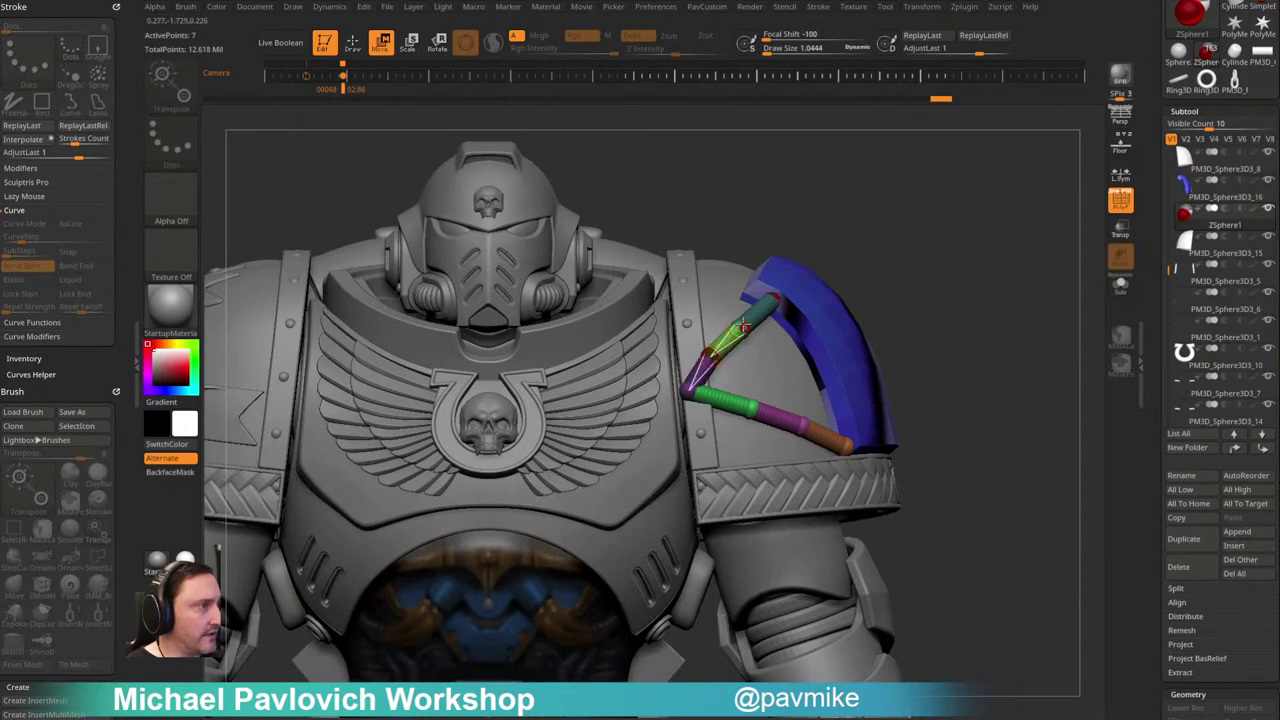
pyautogui.moveTo(885, 245); pyautogui.dragTo(836, 314)
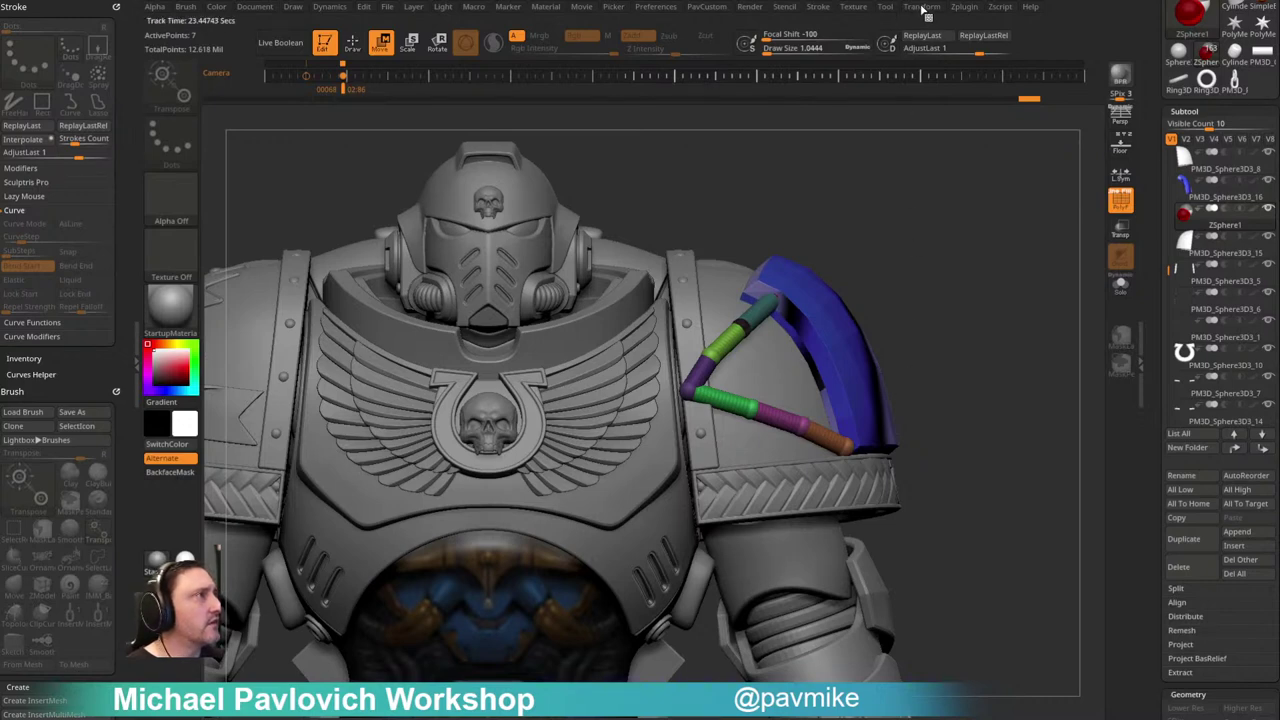
# Step: Copy the ZSphere chain into memory with Curves Helper
pyautogui.click(922, 7)
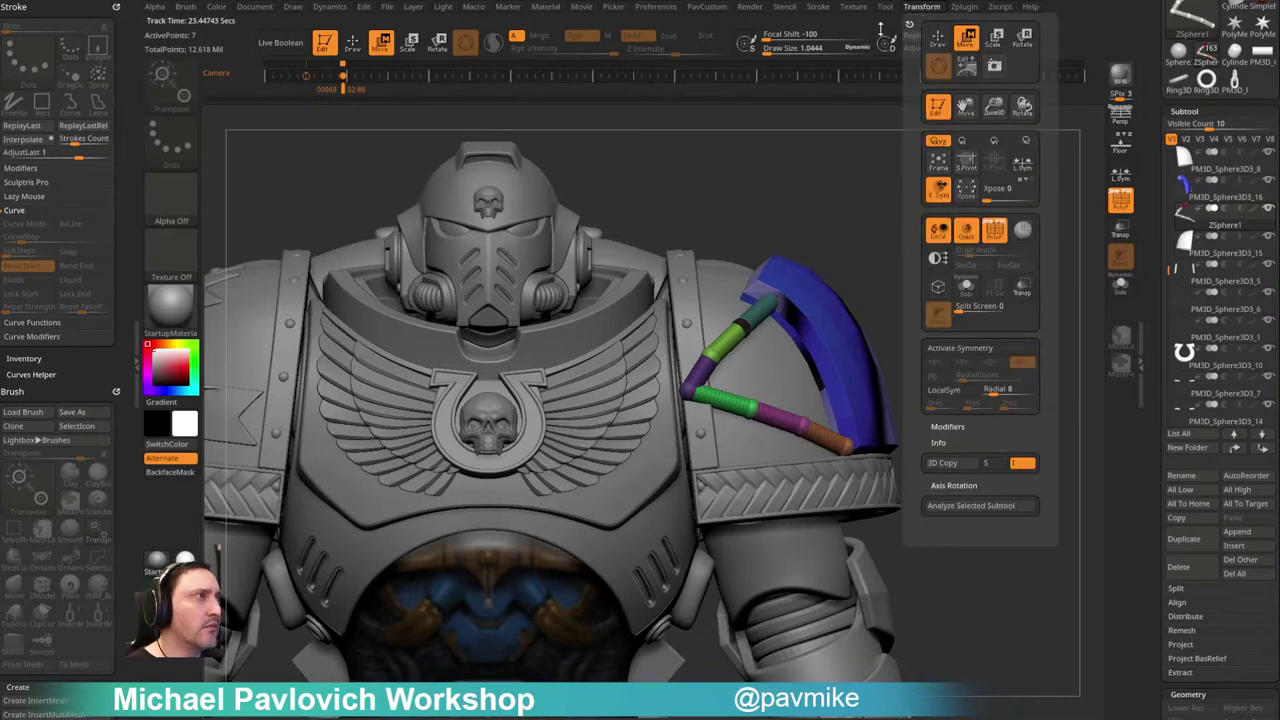
pyautogui.click(818, 7)
pyautogui.click(866, 377)
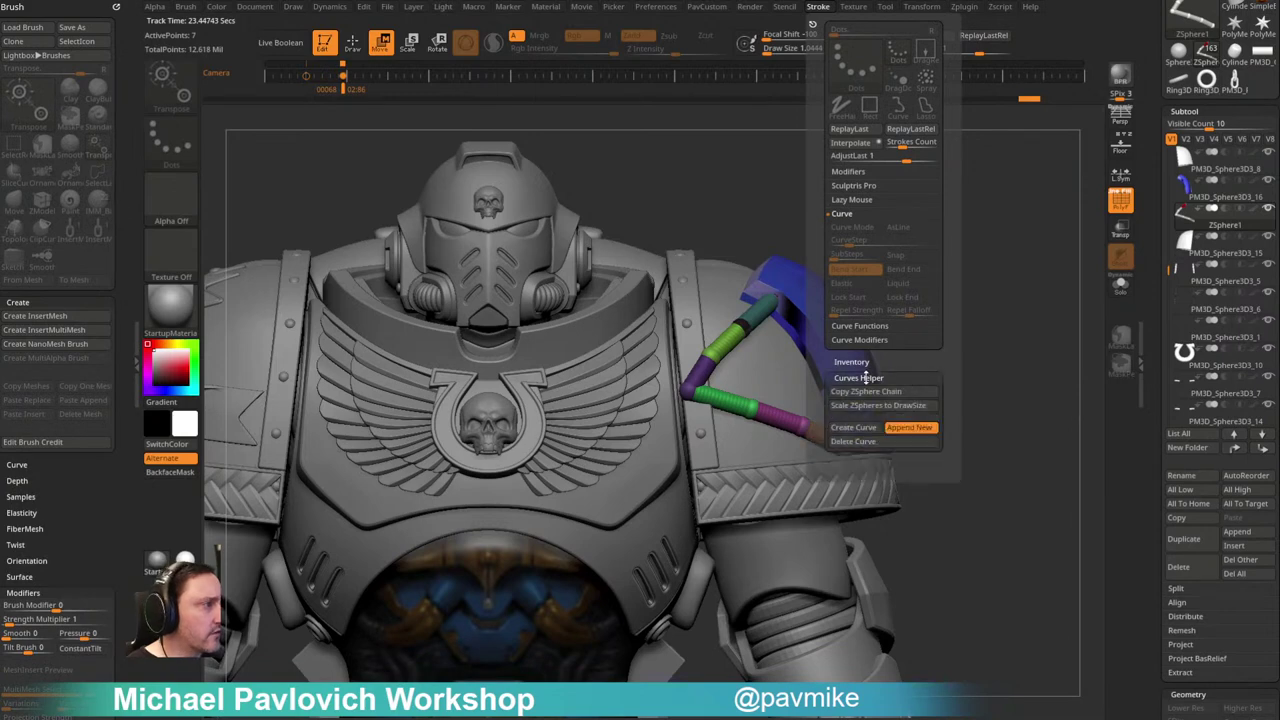
pyautogui.click(864, 391)
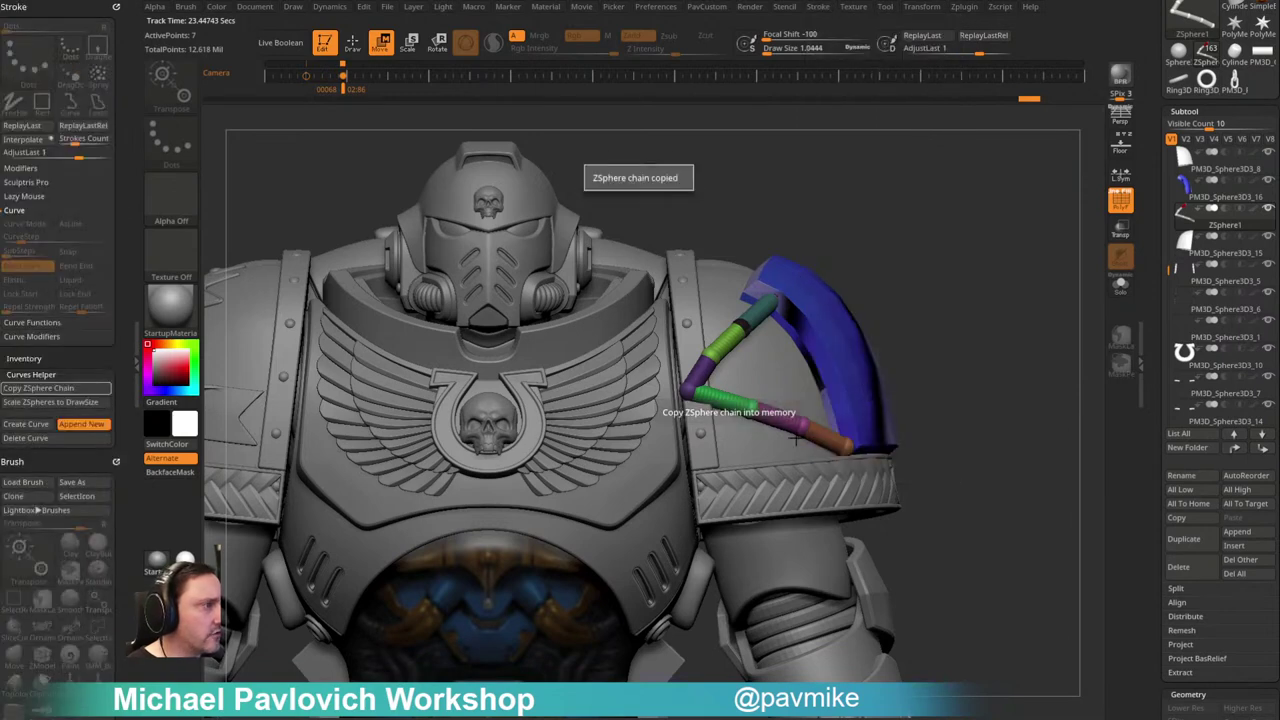
pyautogui.click(820, 8)
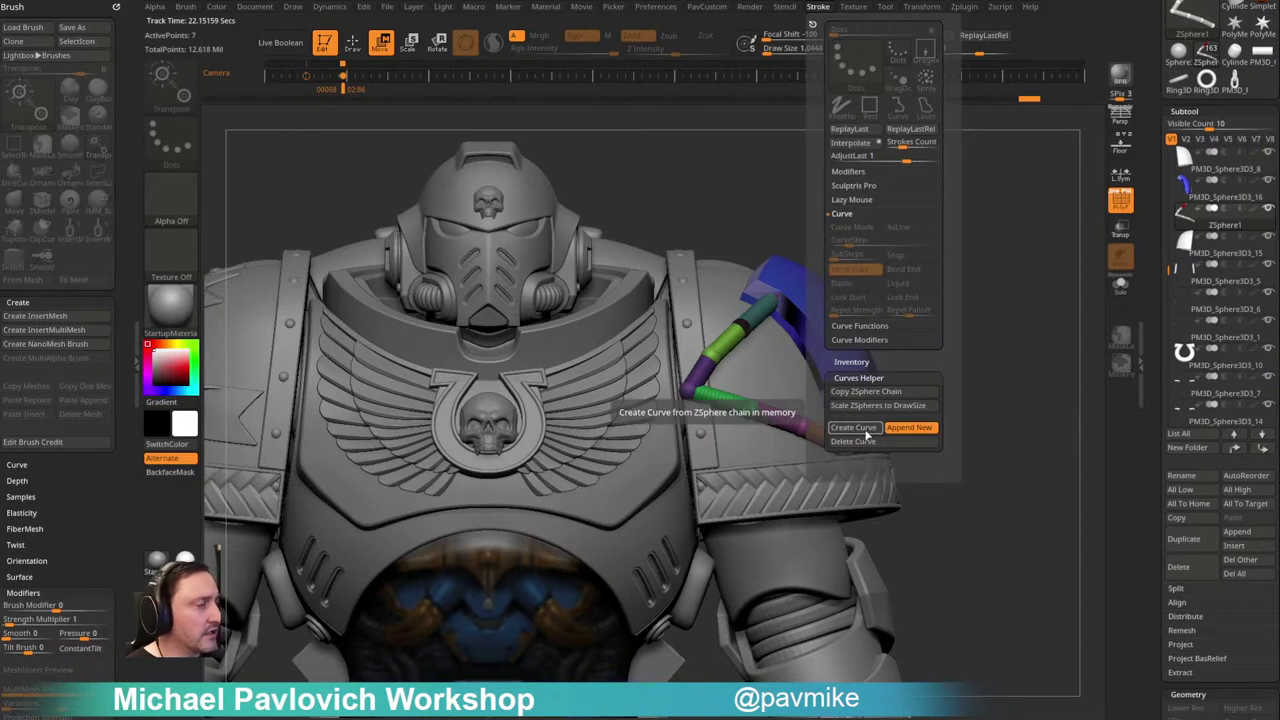
pyautogui.click(830, 426)
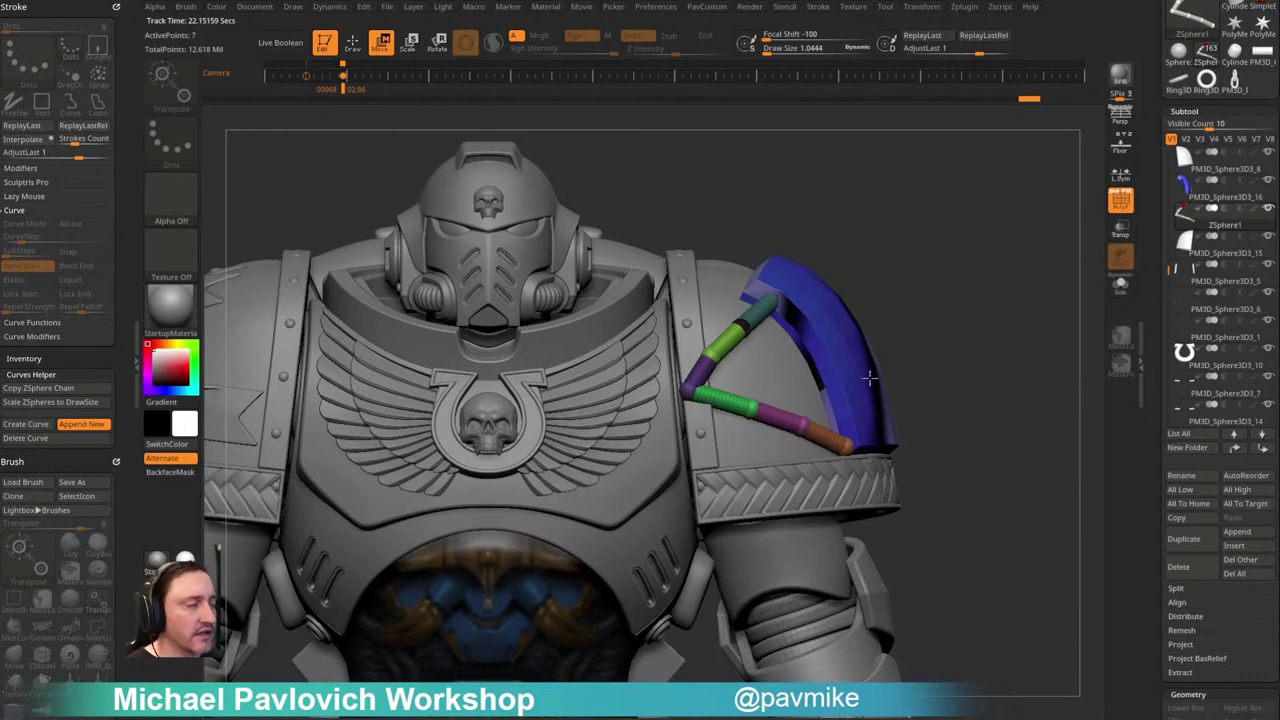
# Step: Preview the ZSphere chain's adaptive skin with Density 1 and DynaMesh Resolution 0
pyautogui.moveTo(926, 352); pyautogui.dragTo(1040, 318)
pyautogui.press('q')
pyautogui.moveTo(1157, 306); pyautogui.dragTo(1149, 118)
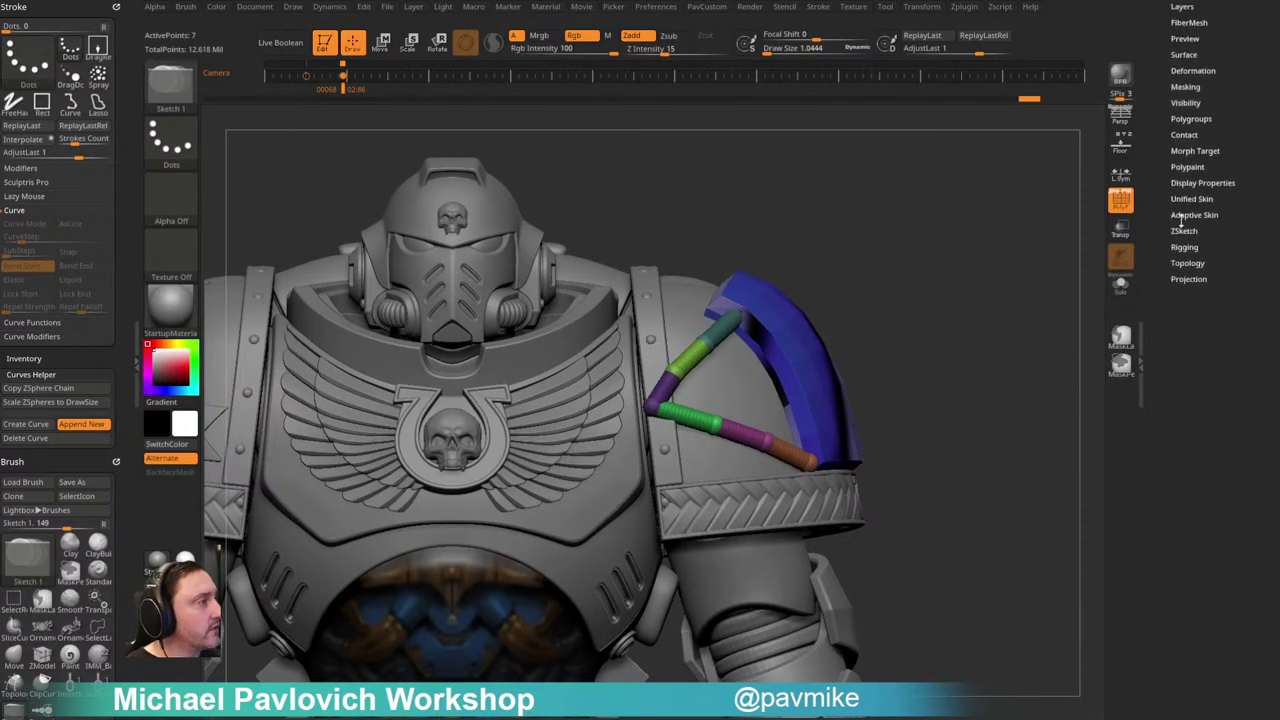
pyautogui.click(1192, 215)
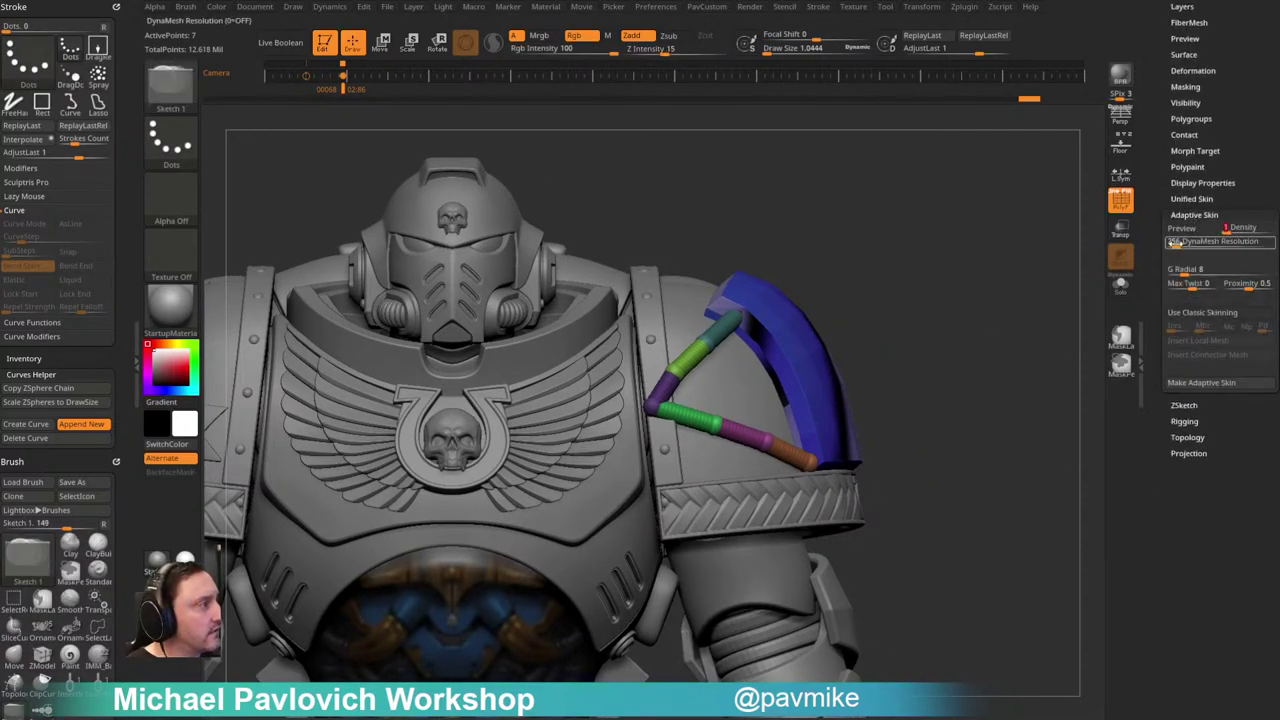
pyautogui.click(1181, 228)
pyautogui.keyDown('alt'); pyautogui.moveTo(1006, 291); pyautogui.dragTo(778, 290); pyautogui.keyUp('alt')
pyautogui.moveTo(992, 409); pyautogui.dragTo(1080, 340)
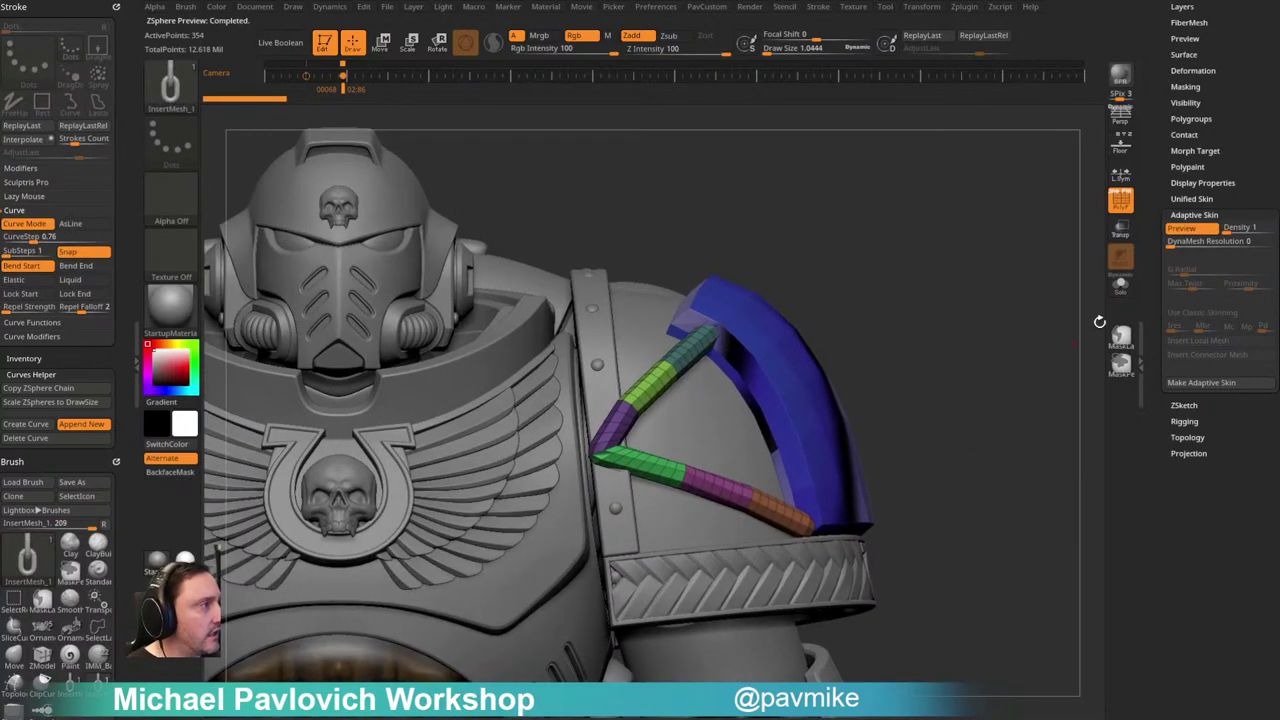
# Step: Make an adaptive skin mesh from the ZSphere chain and insert it as a subtool below ZSphere1
pyautogui.click(1197, 381)
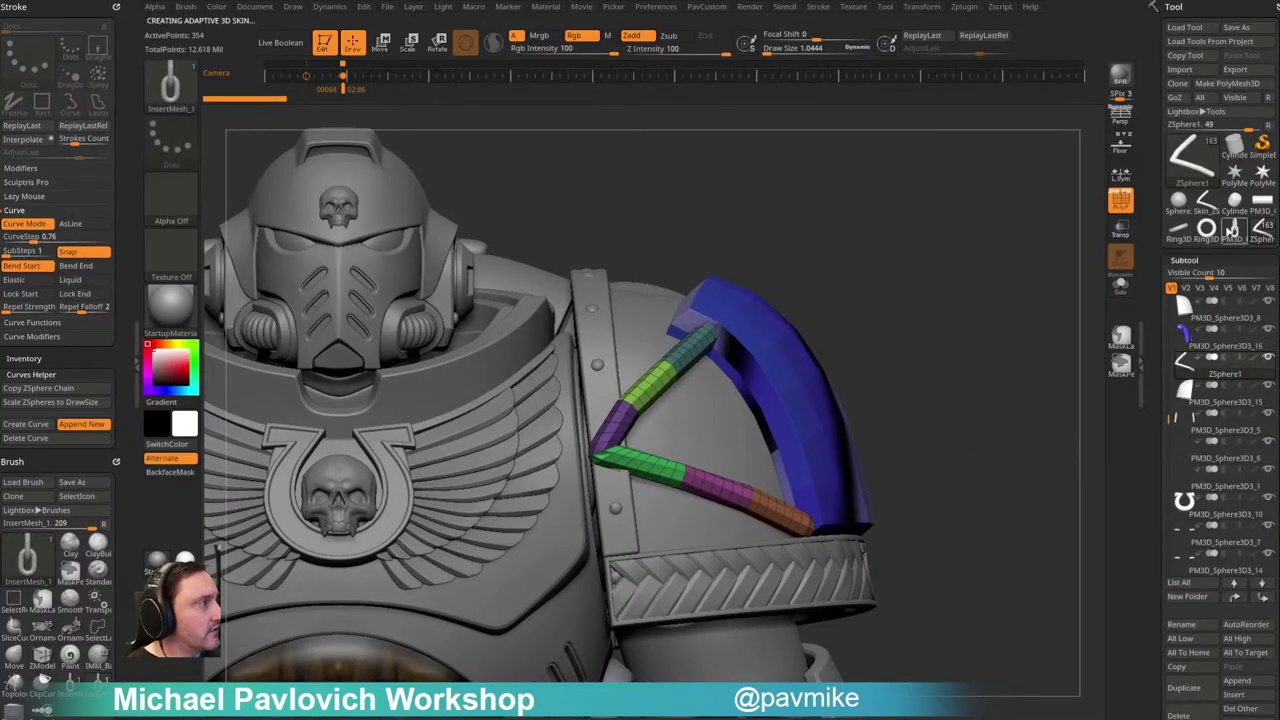
pyautogui.moveTo(1147, 226); pyautogui.dragTo(1147, 159)
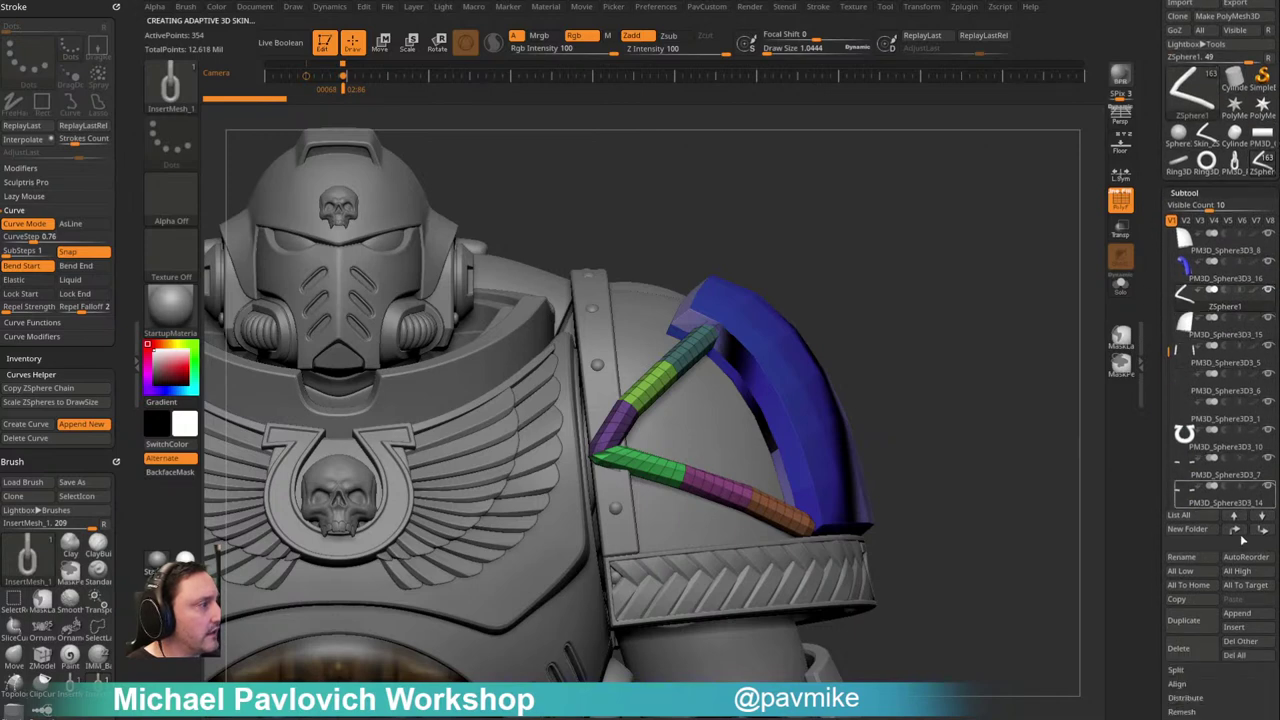
pyautogui.click(1238, 627)
pyautogui.click(788, 572)
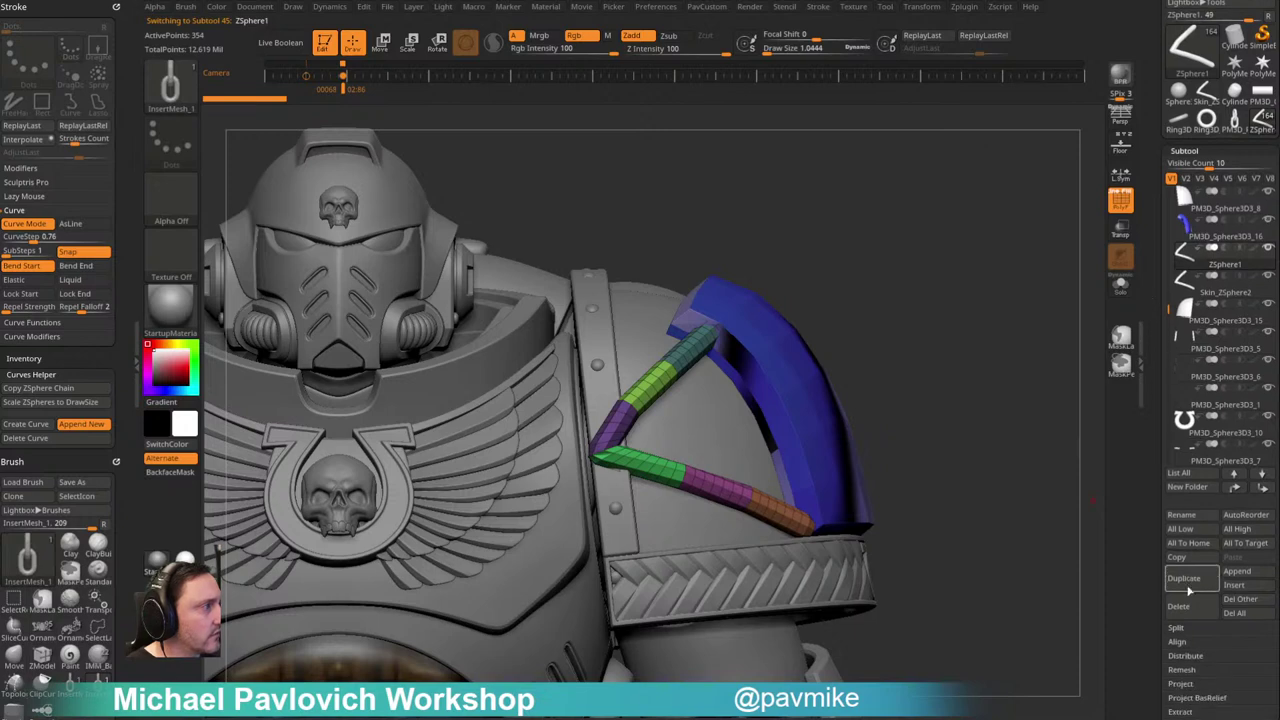
# Step: Isolate the Skin_ZSphere2 subtool and merge its whole mesh into a single polygroup
pyautogui.keyDown('alt'); pyautogui.moveTo(920, 348); pyautogui.dragTo(1070, 300); pyautogui.keyUp('alt')
pyautogui.click(1119, 286)
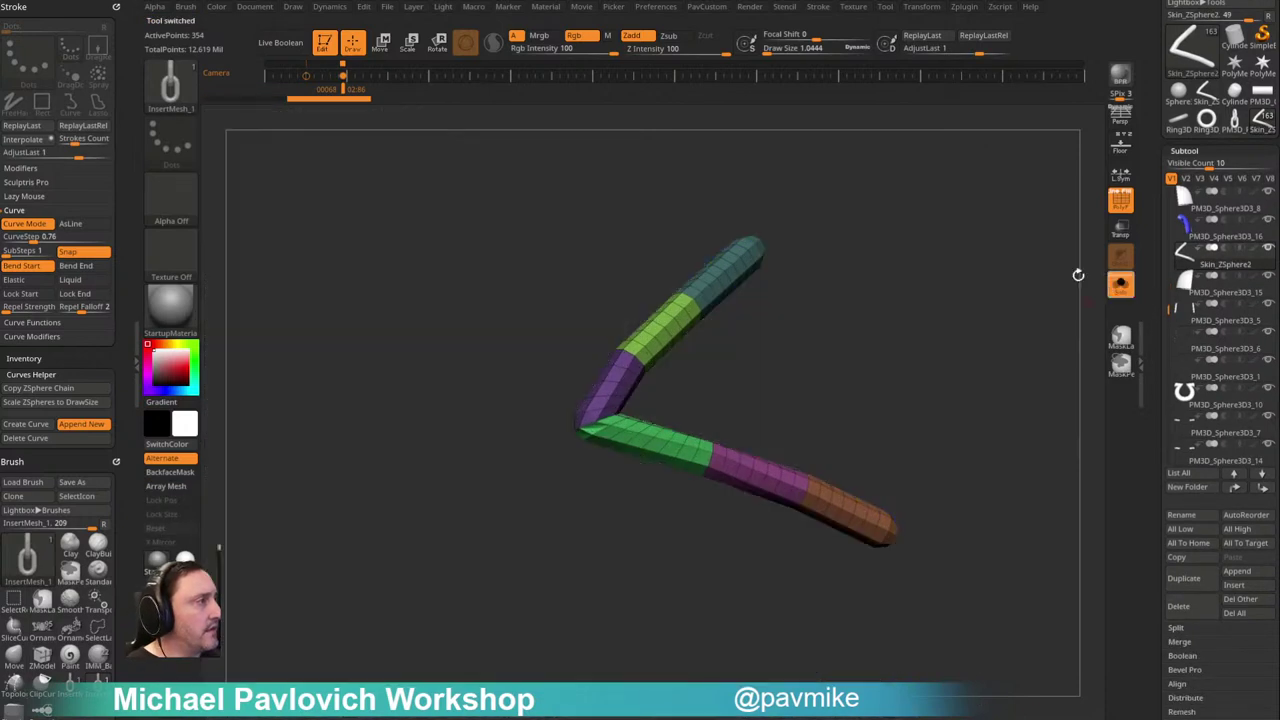
pyautogui.hotkey('ctrl', 'w')
pyautogui.moveTo(900, 322)
pyautogui.mouseDown()
pyautogui.moveTo(937, 317)
pyautogui.moveTo(949, 283)
pyautogui.mouseUp()
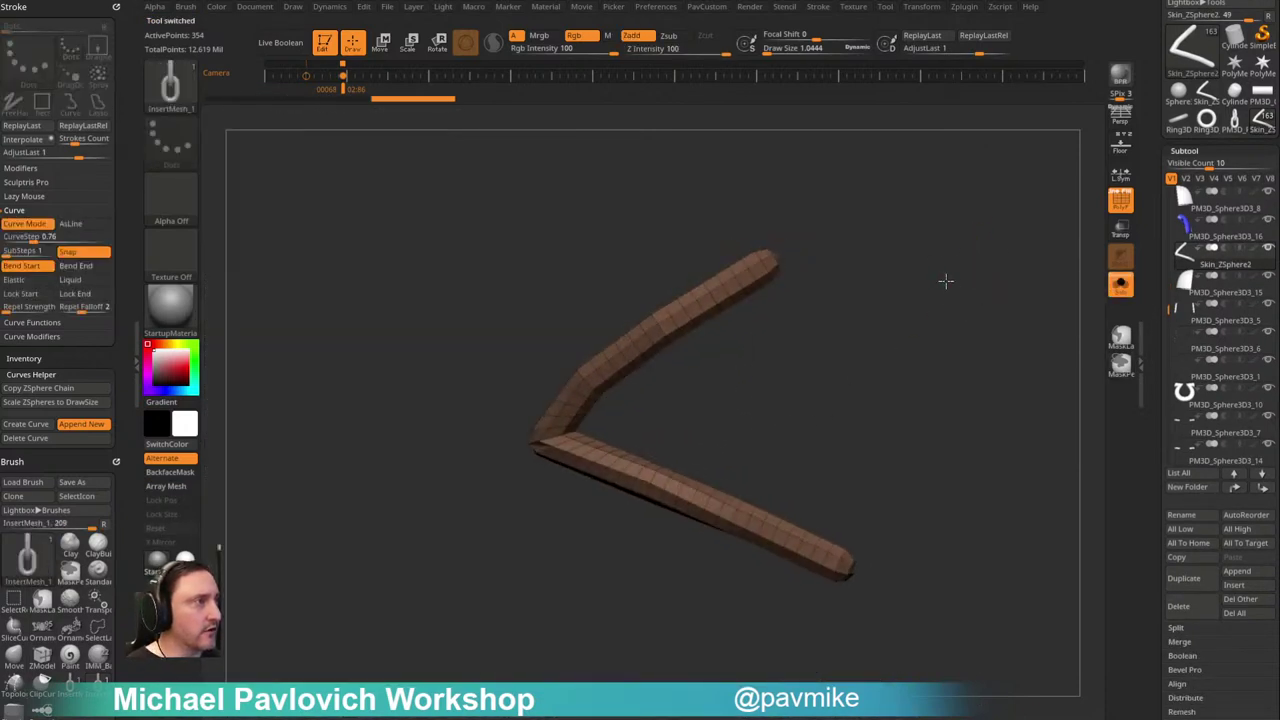
# Step: Hide both rounded end caps of the tube with SelectLasso and delete the hidden geometry
pyautogui.keyDown('ctrl'); pyautogui.keyDown('shift'); pyautogui.click(170, 84); pyautogui.keyUp('shift'); pyautogui.keyUp('ctrl')
pyautogui.keyDown('ctrl'); pyautogui.keyDown('shift'); pyautogui.click(303, 100); pyautogui.keyUp('shift'); pyautogui.keyUp('ctrl')
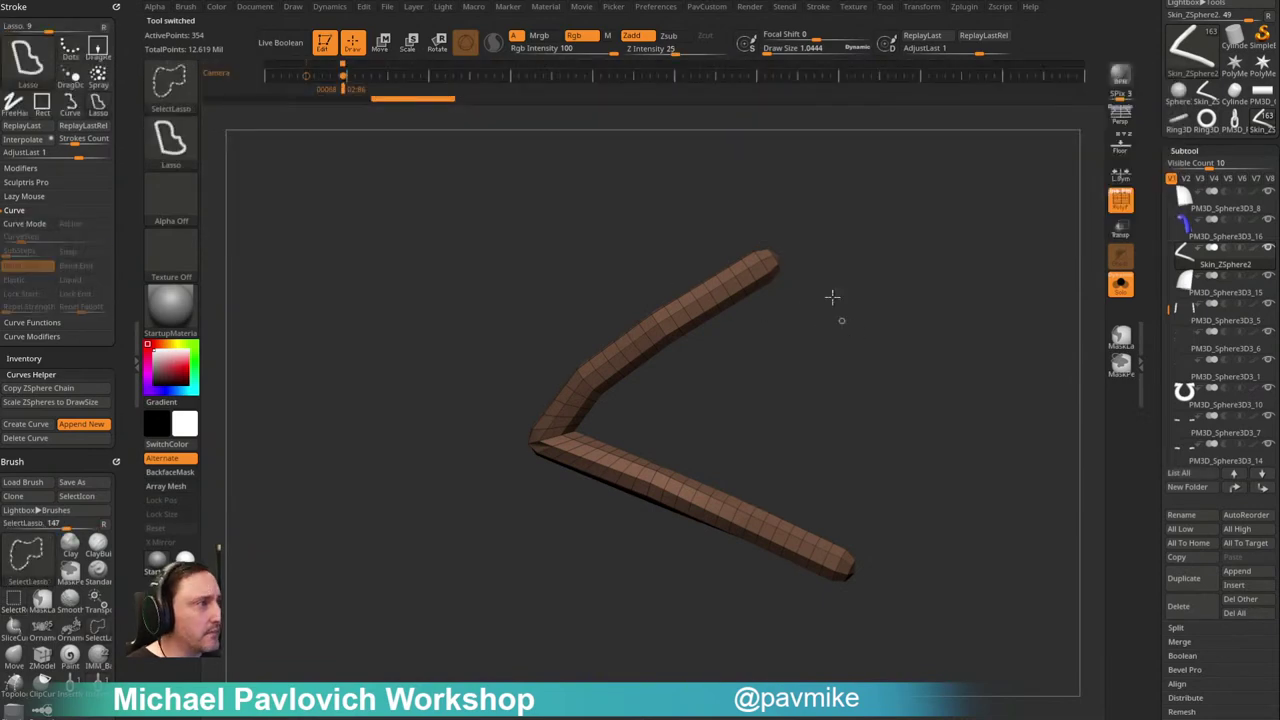
pyautogui.keyDown('ctrl'); pyautogui.keyDown('alt'); pyautogui.keyDown('shift'); pyautogui.moveTo(761, 240); pyautogui.dragTo(780, 290); pyautogui.keyUp('shift'); pyautogui.keyUp('alt'); pyautogui.keyUp('ctrl')
pyautogui.moveTo(870, 612)
pyautogui.keyDown('ctrl'); pyautogui.keyDown('alt'); pyautogui.keyDown('shift'); pyautogui.mouseDown()
pyautogui.moveTo(877, 523)
pyautogui.moveTo(826, 664)
pyautogui.mouseUp(); pyautogui.keyUp('shift'); pyautogui.keyUp('alt'); pyautogui.keyUp('ctrl')
pyautogui.press('2')
pyautogui.click(897, 331)
# Step: Assign a new polygroup to two adjacent lengthwise polyloops of the tube with ZModeler's PolyGroup edge action
pyautogui.moveTo(826, 354); pyautogui.dragTo(857, 384)
pyautogui.press('b')
pyautogui.press('z')
pyautogui.press('m')
pyautogui.press('space')
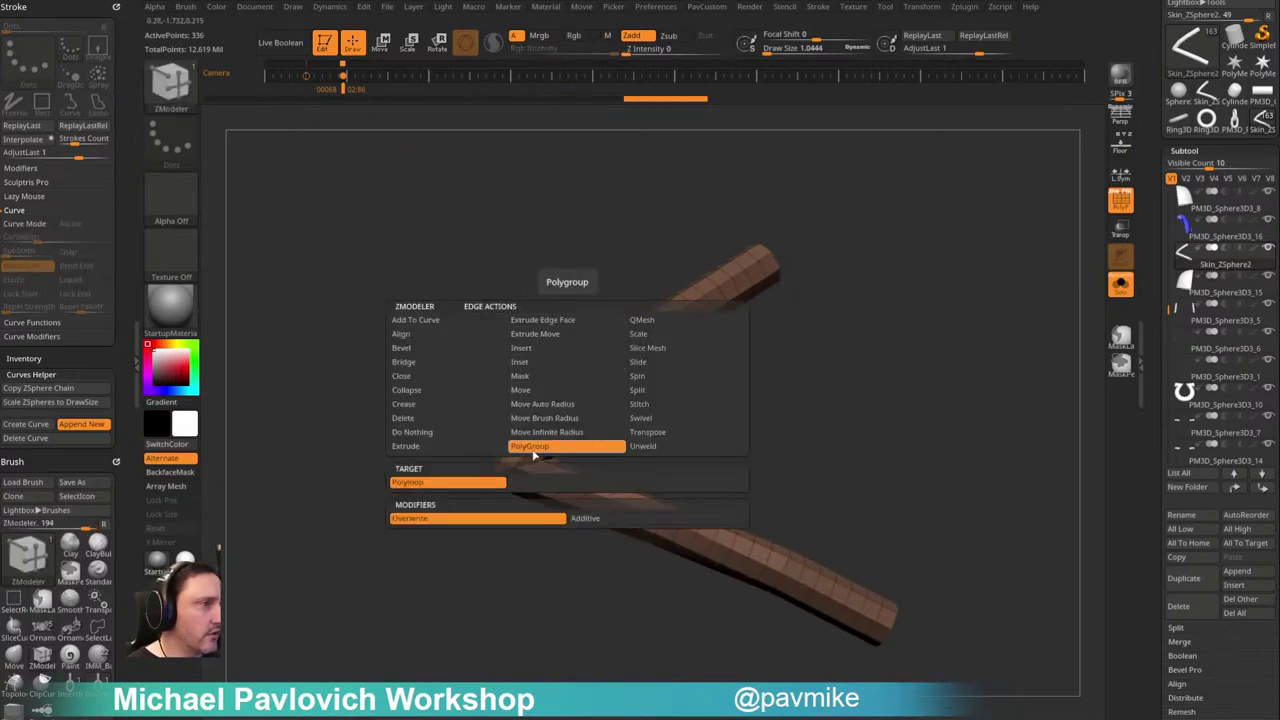
pyautogui.click(530, 448)
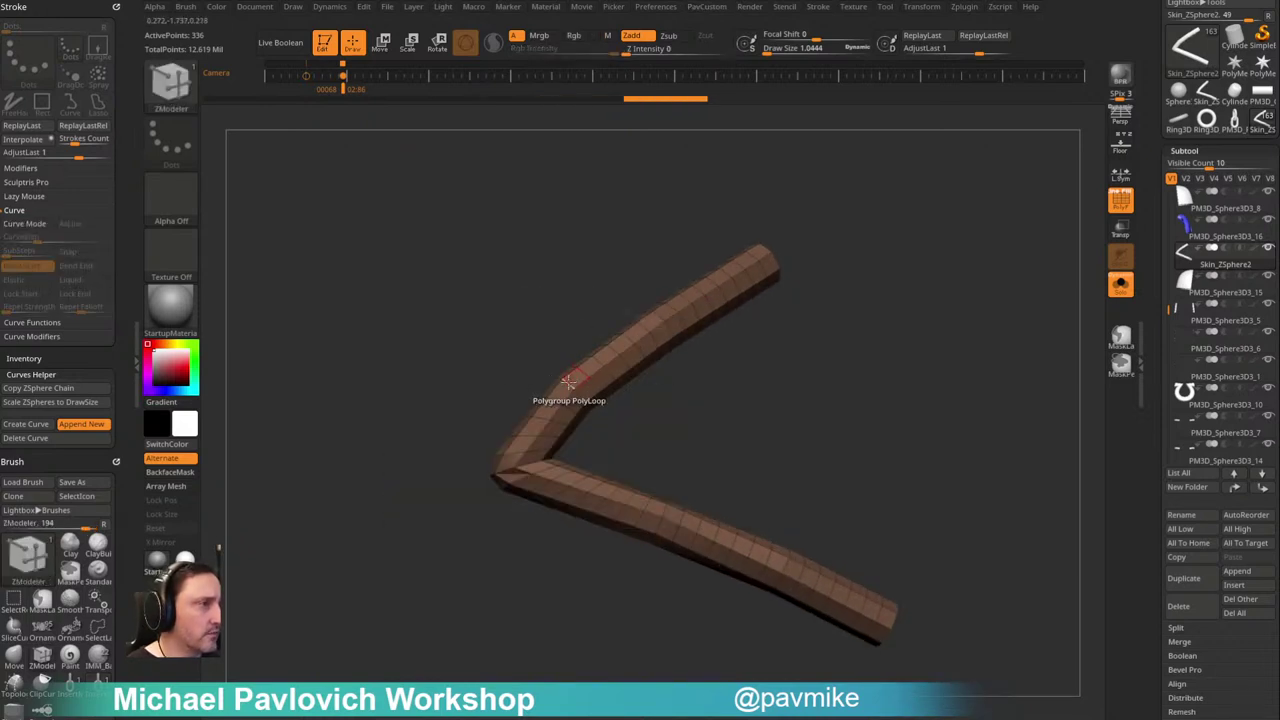
pyautogui.click(567, 381)
pyautogui.click(581, 396)
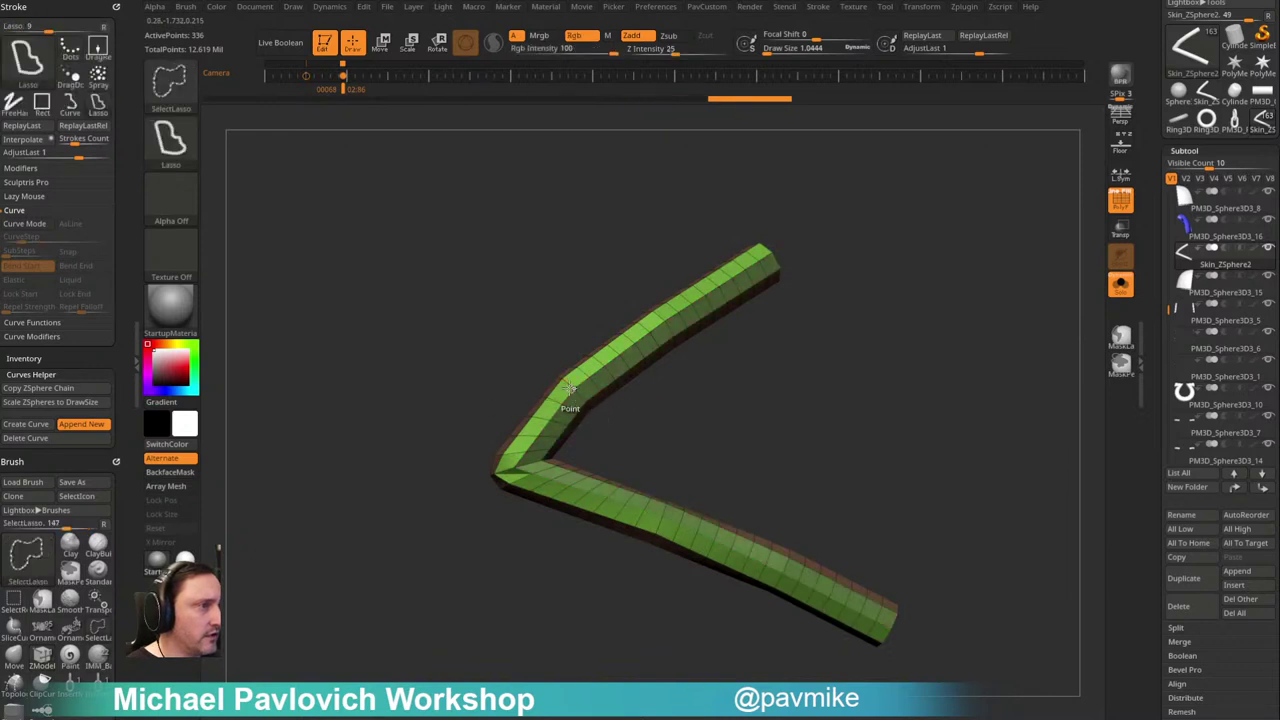
# Step: Delete everything except the two newly grouped face strips, and give the inner strip its own polygroup
pyautogui.keyDown('ctrl'); pyautogui.keyDown('shift'); pyautogui.click(574, 400); pyautogui.keyUp('shift'); pyautogui.keyUp('ctrl')
pyautogui.press('2')
pyautogui.click(900, 340)
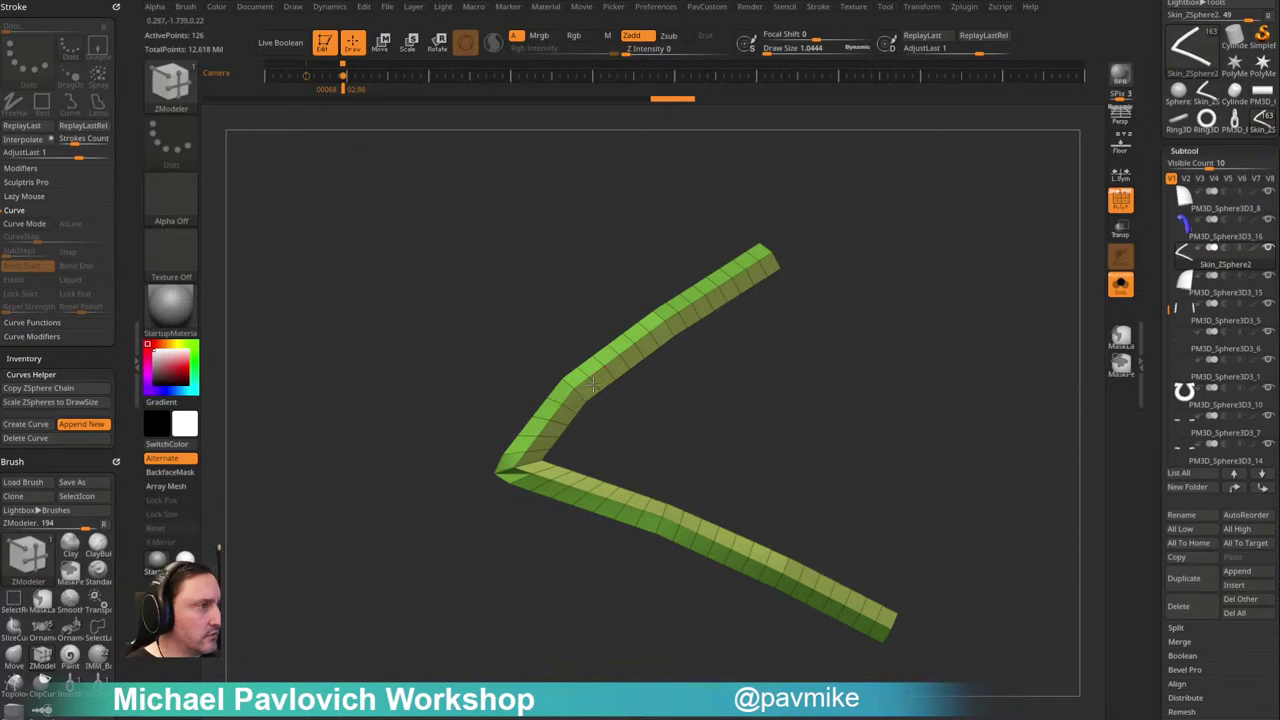
pyautogui.click(597, 383)
pyautogui.moveTo(972, 373); pyautogui.dragTo(967, 370)
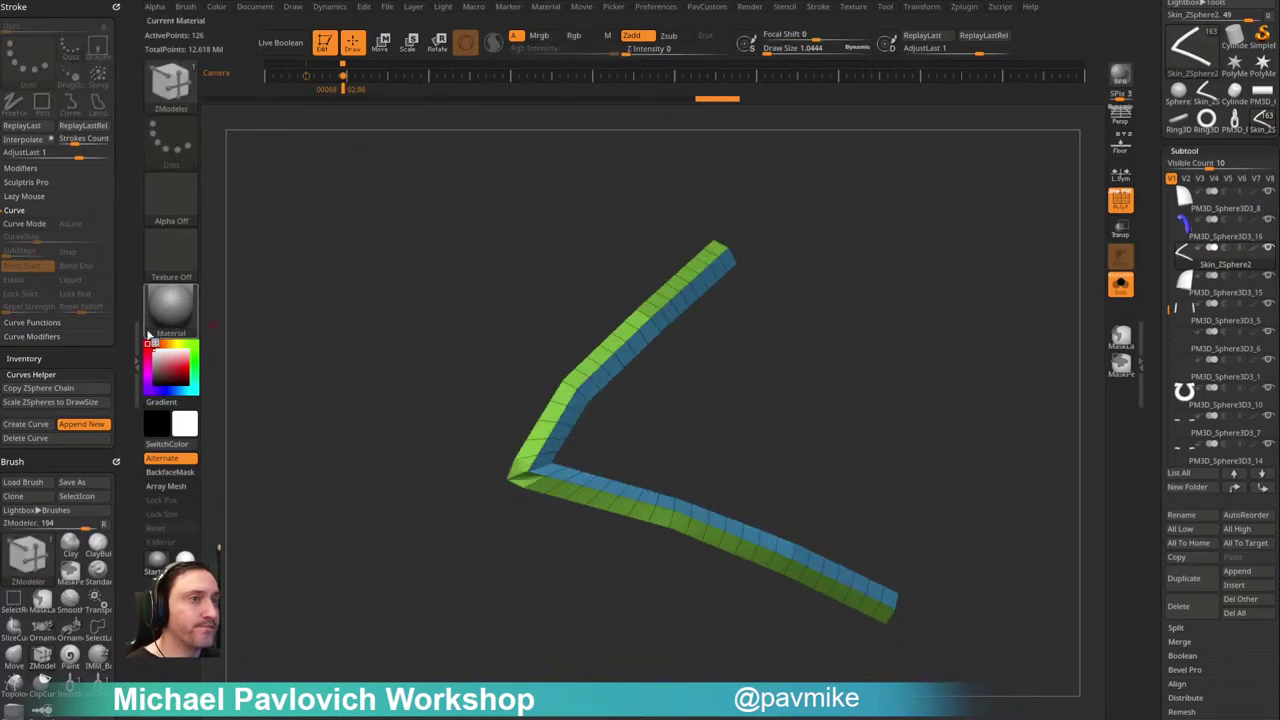
# Step: Unwrap the two-strip mesh with UV Master using its polygroups
pyautogui.scroll(-10, 118, 300)
pyautogui.scroll(5, 114, 199)
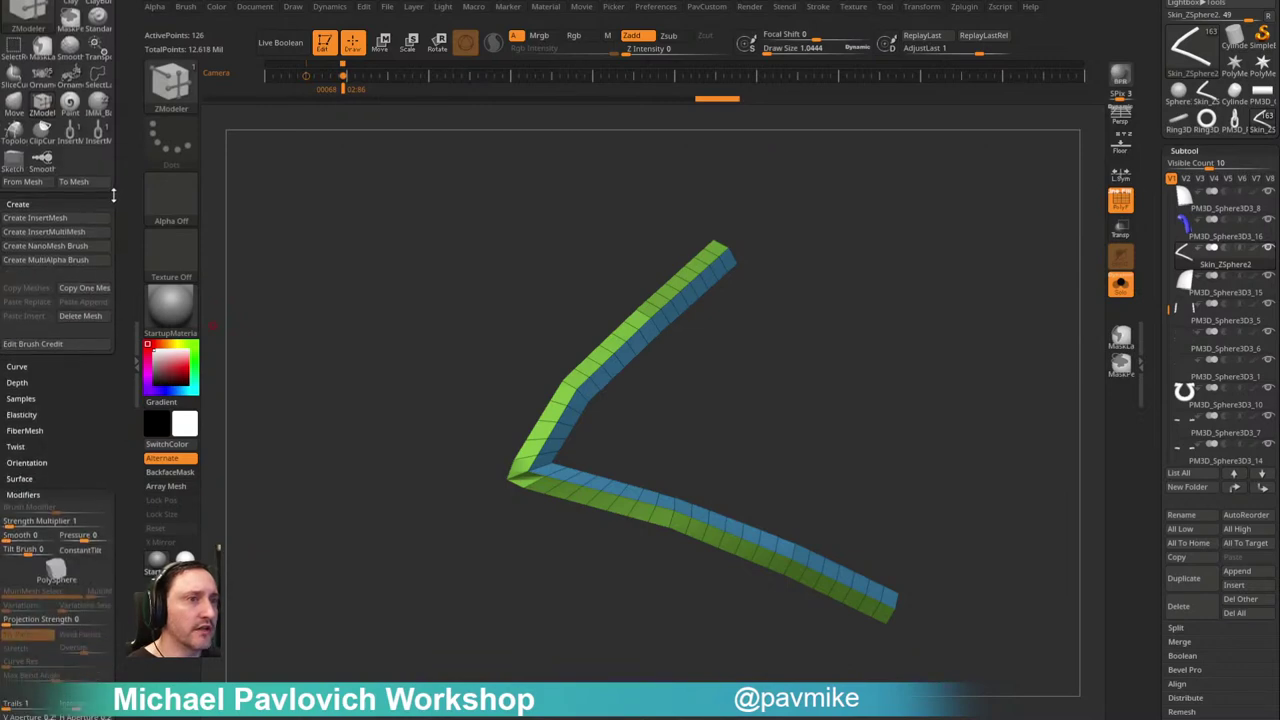
pyautogui.click(966, 7)
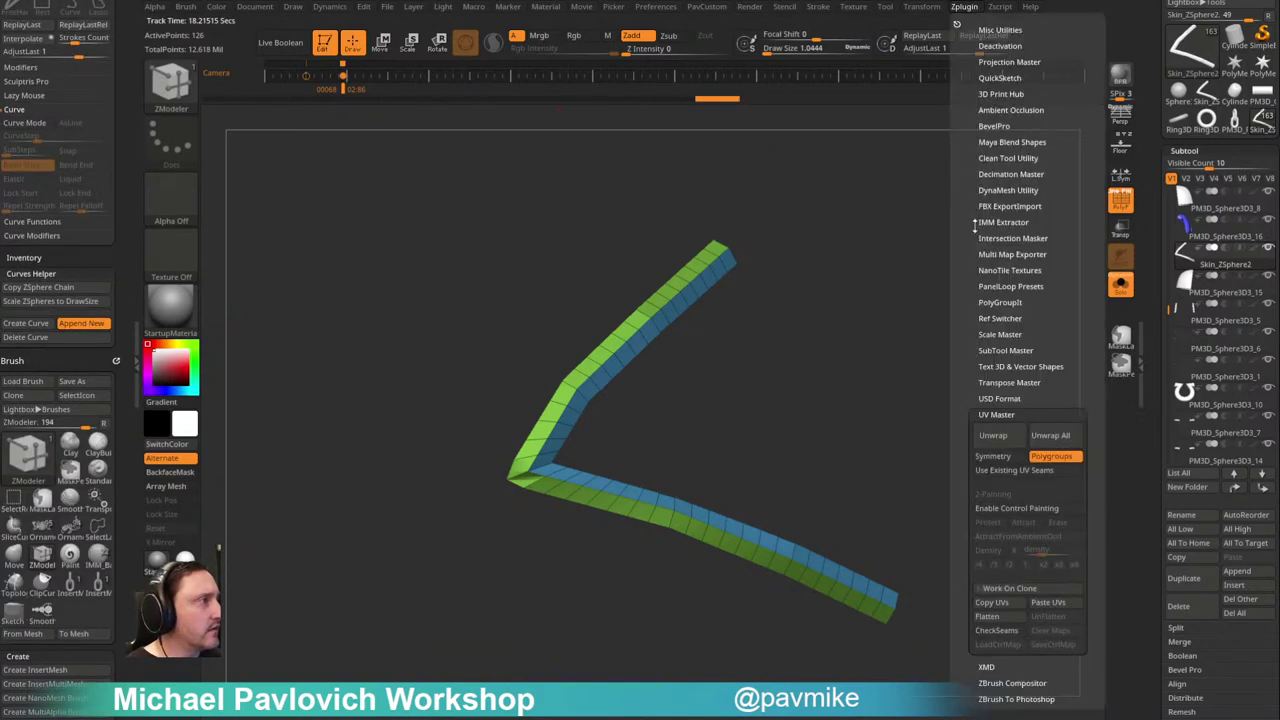
pyautogui.click(991, 440)
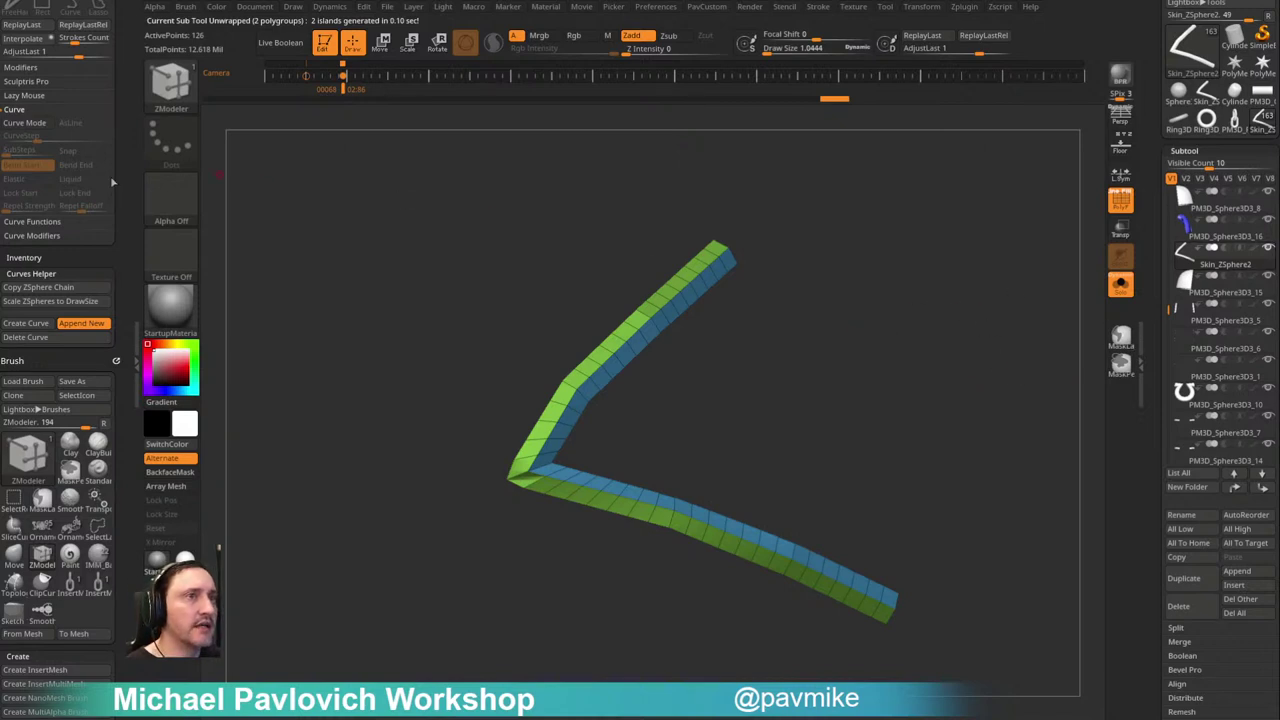
# Step: Frame the mesh with a curve along the polygroup boundary only, excluding Border and Creased edges
pyautogui.click(50, 222)
pyautogui.click(40, 319)
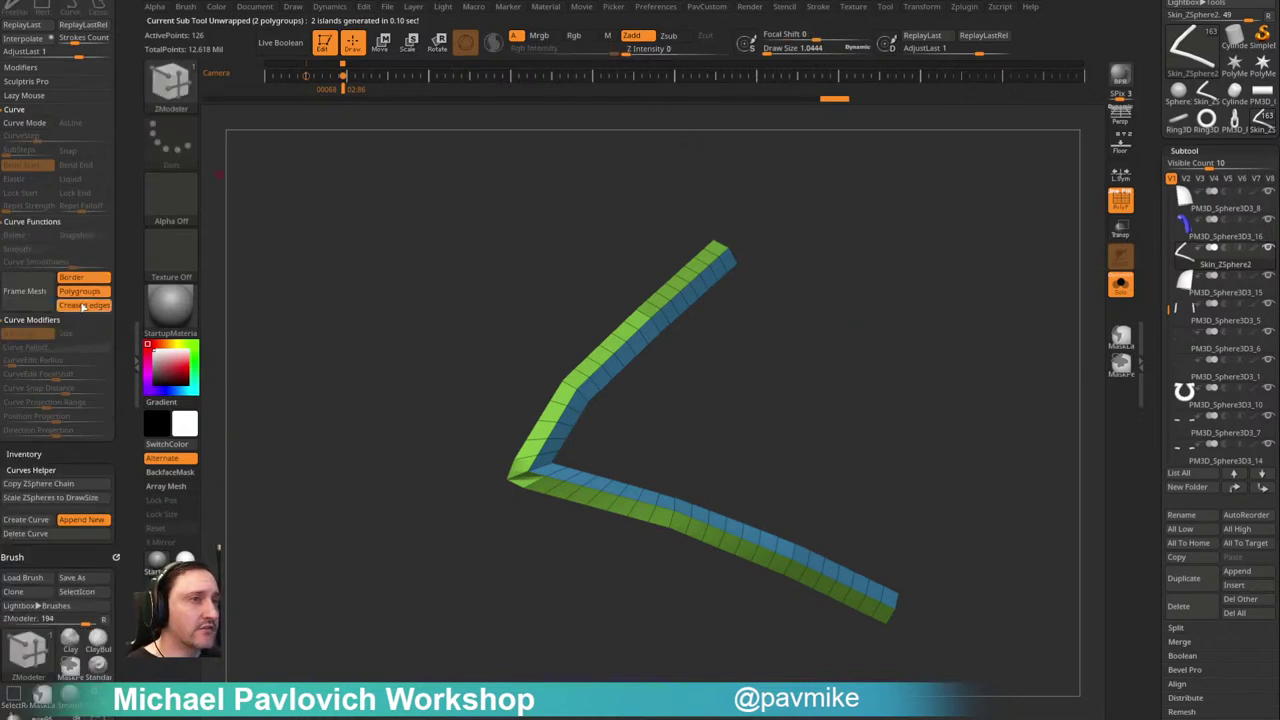
pyautogui.click(24, 291)
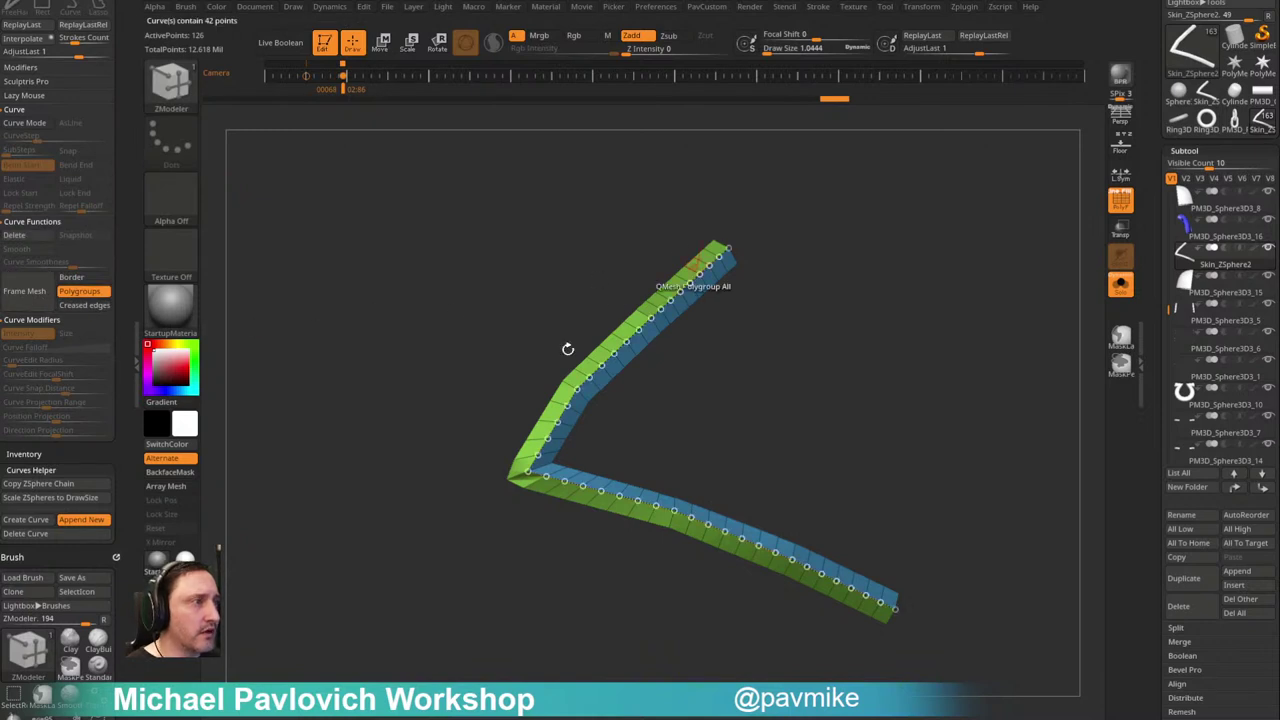
# Step: Insert the chain InsertMesh brush along the framed curve at a Draw Size of about 12.4
pyautogui.moveTo(123, 56); pyautogui.dragTo(123, 157)
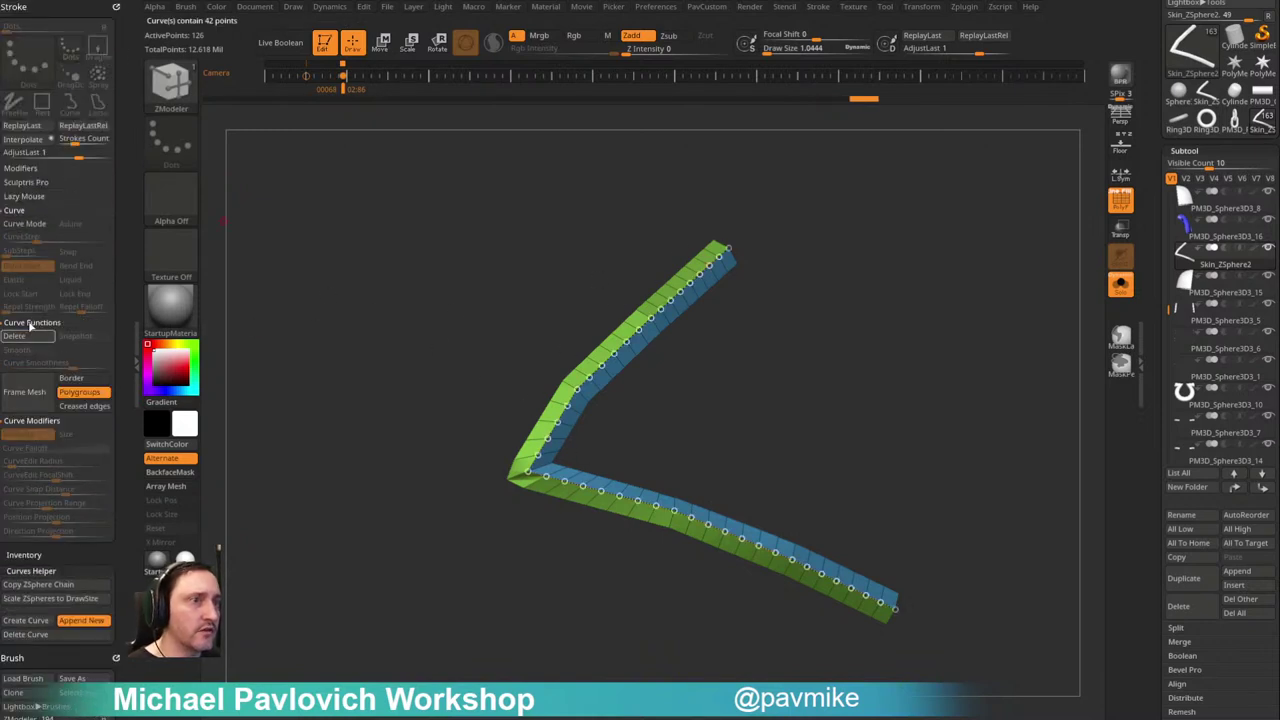
pyautogui.press('f')
pyautogui.press('b')
pyautogui.click(1138, 665)
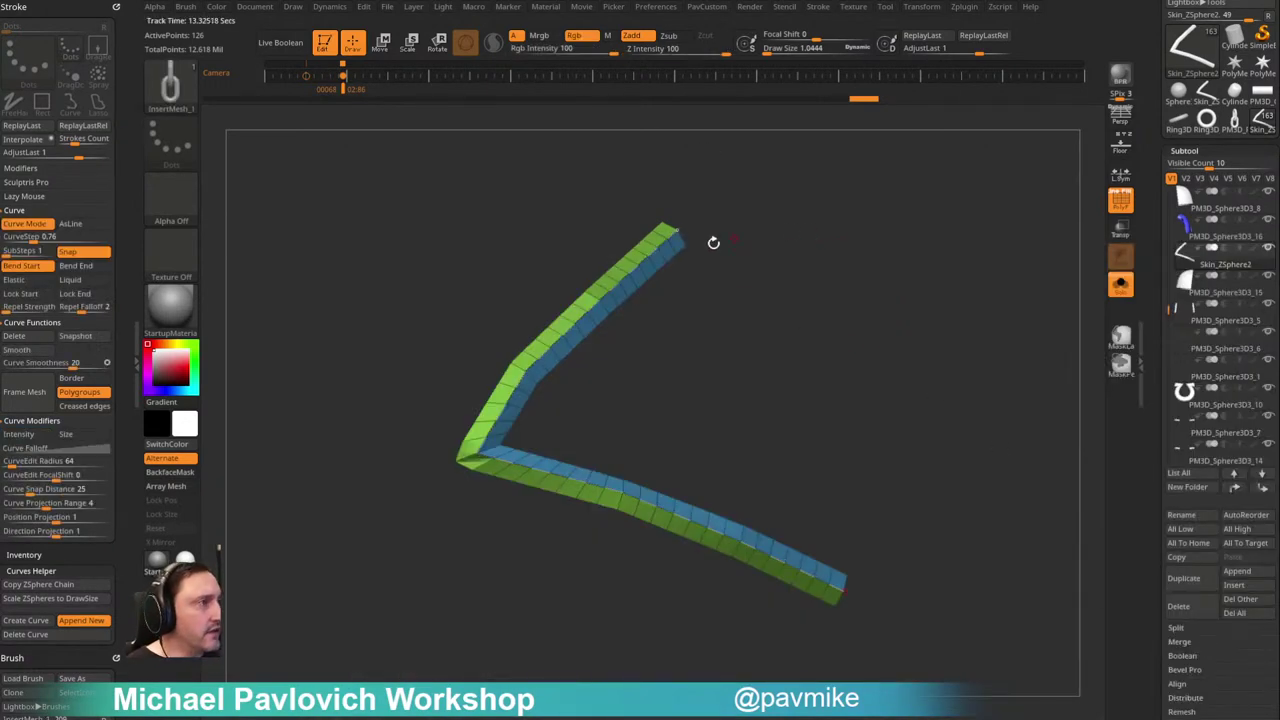
pyautogui.click(654, 255)
pyautogui.press('s')
pyautogui.moveTo(843, 290); pyautogui.dragTo(856, 292)
pyautogui.click(642, 275)
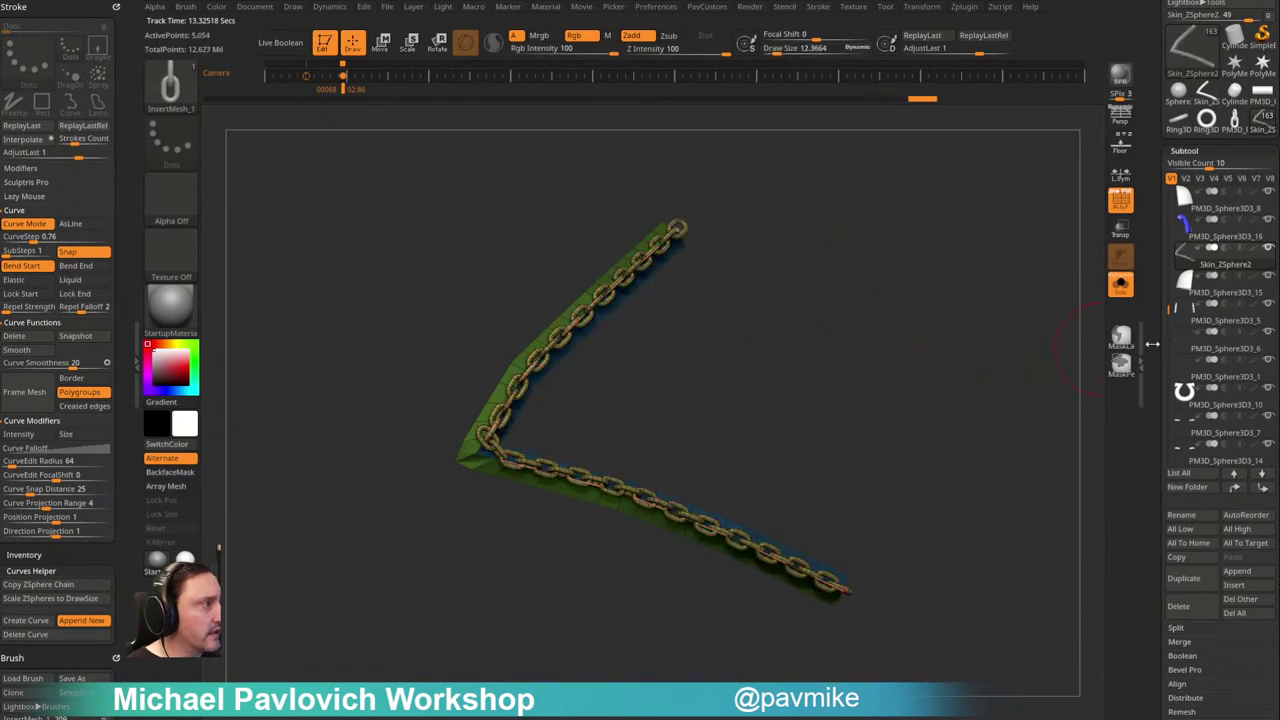
# Step: Apply Texture 15 as the texture map of the subtool holding the chain and guide strips
pyautogui.scroll(-10, 1160, 350)
pyautogui.scroll(-2, 1167, 350)
pyautogui.click(1178, 432)
pyautogui.click(1200, 278)
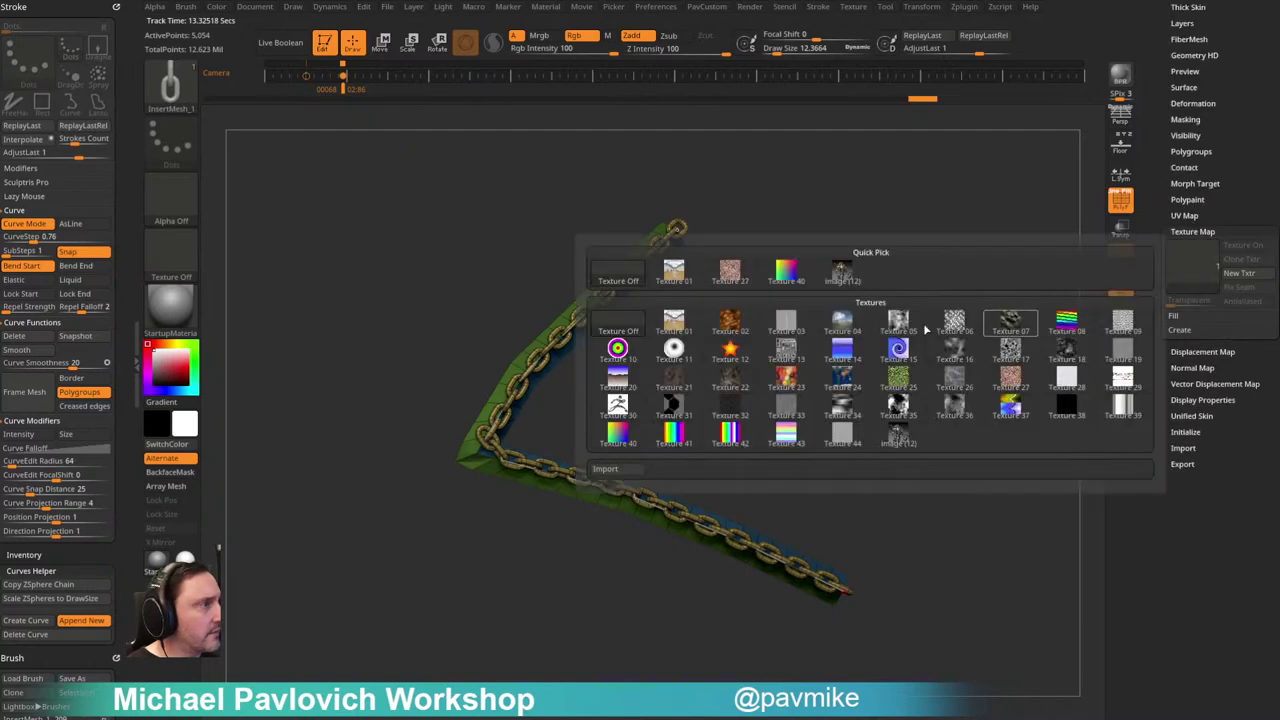
pyautogui.click(899, 351)
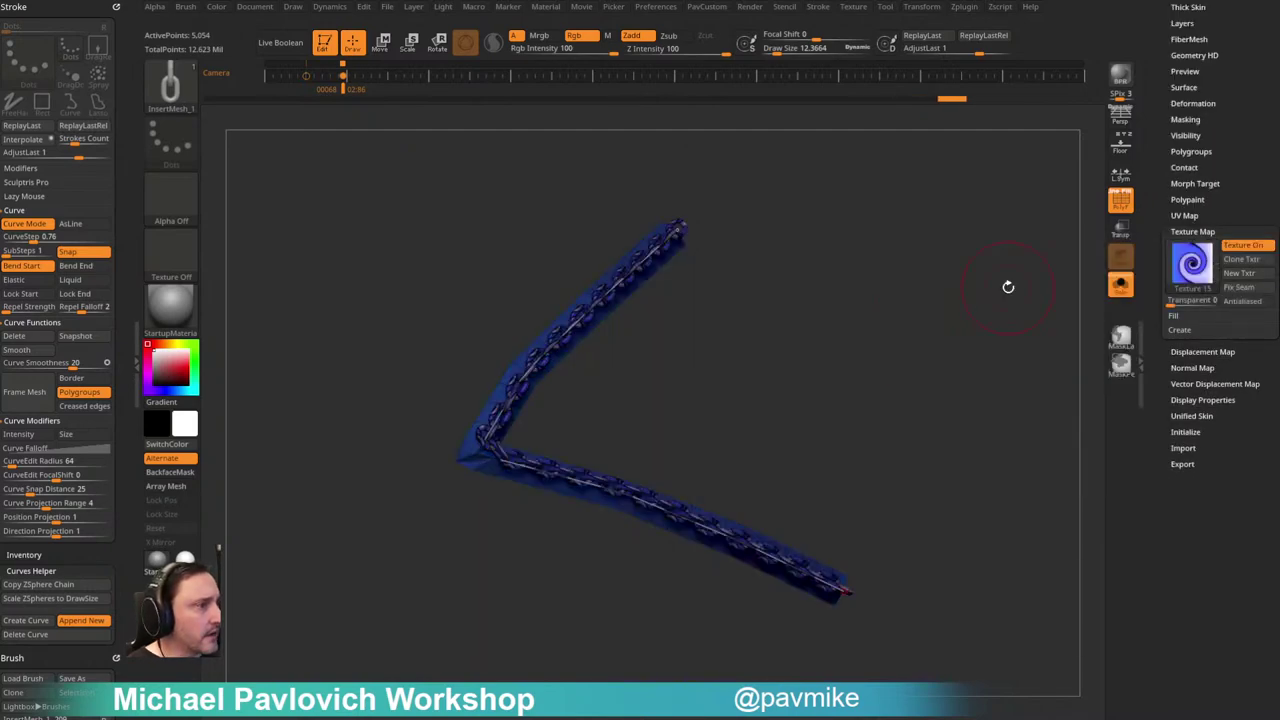
# Step: Enlarge the chain links along the curve by raising the Draw Size to about 35.8
pyautogui.press('s')
pyautogui.moveTo(842, 390); pyautogui.dragTo(857, 390)
pyautogui.click(614, 286)
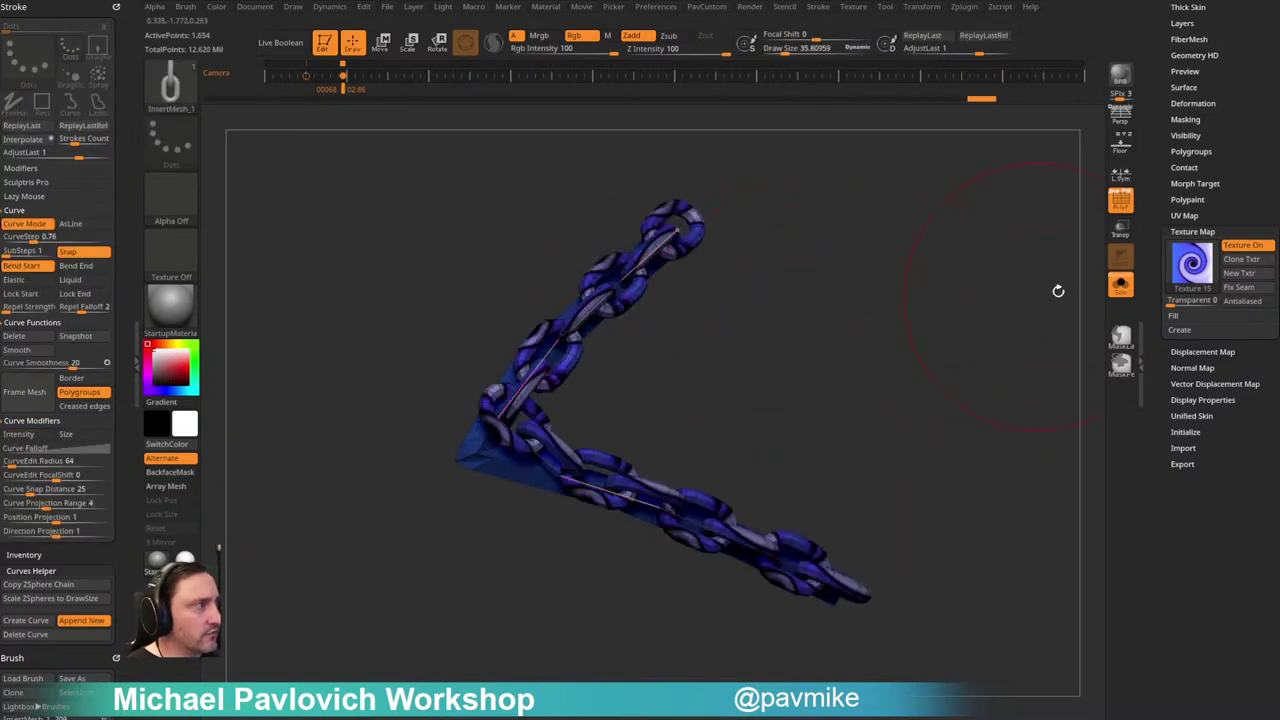
pyautogui.moveTo(1049, 291); pyautogui.dragTo(954, 328)
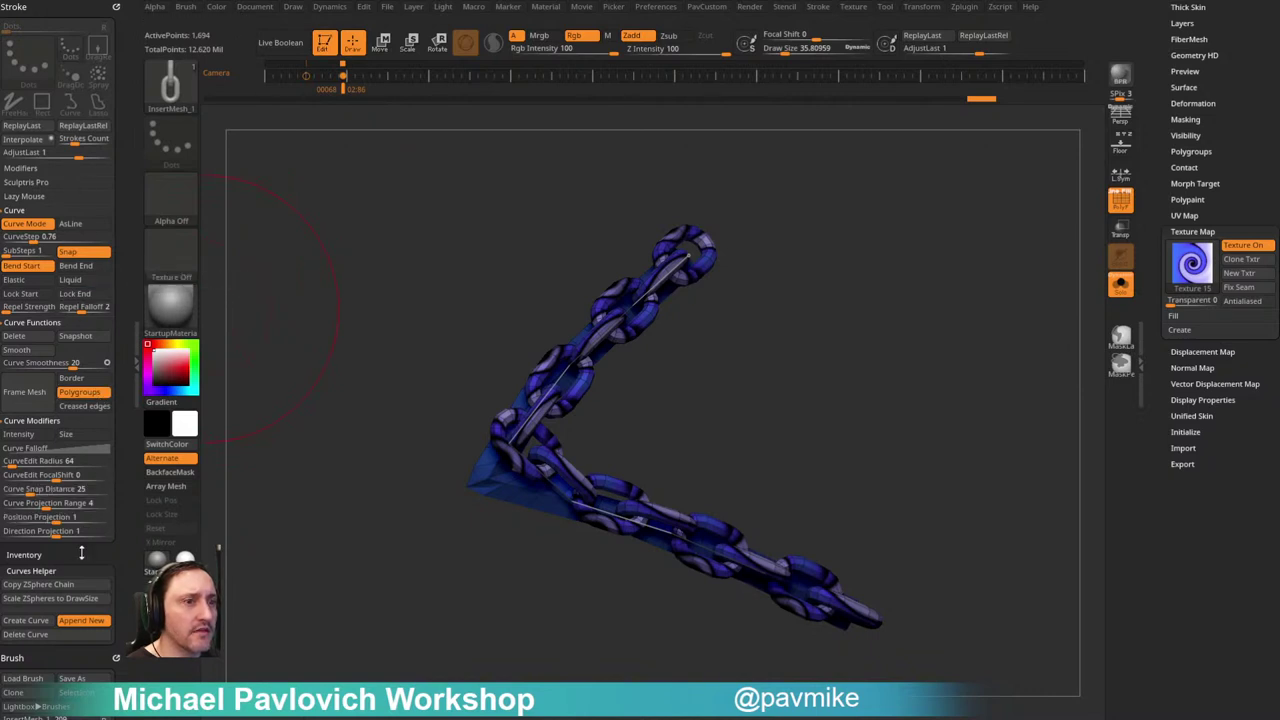
# Step: Set the chain brush's Imbed depth to 0 and update the links so they center on the curve
pyautogui.moveTo(82, 552); pyautogui.dragTo(82, 46)
pyautogui.press('shift')
pyautogui.click(17, 609)
pyautogui.scroll(-1, 60, 560)
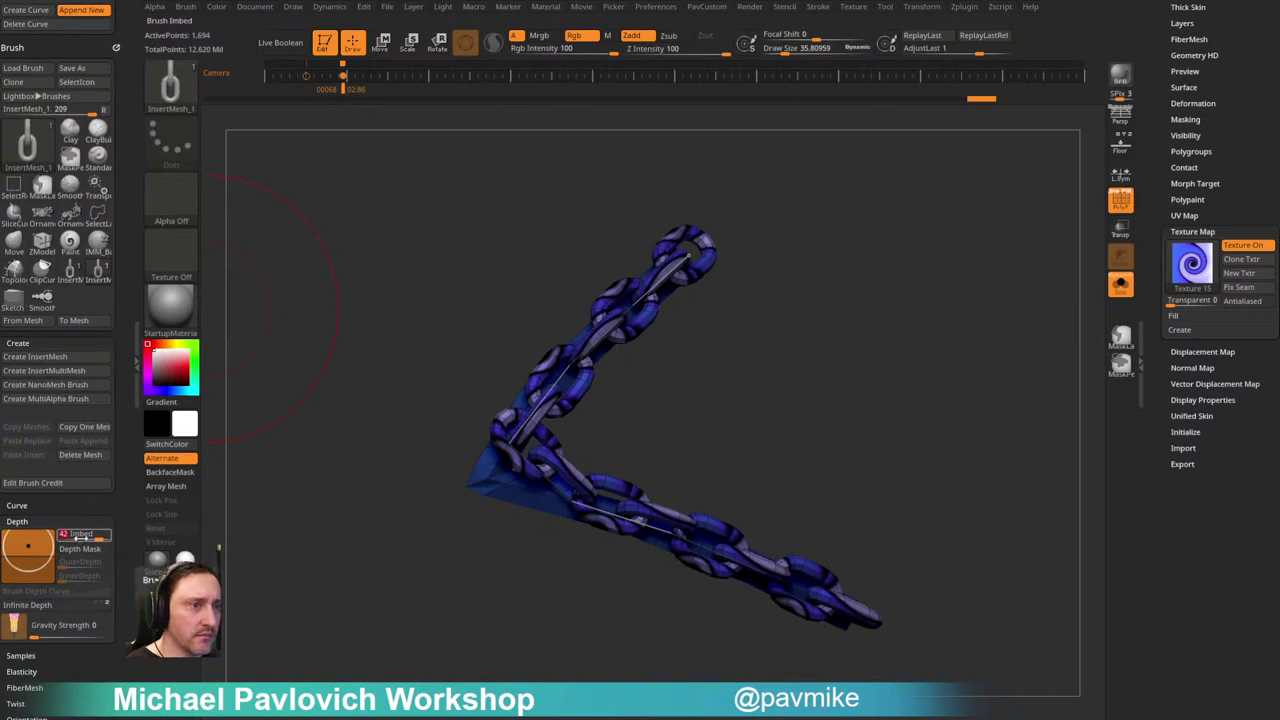
pyautogui.moveTo(80, 535); pyautogui.dragTo(60, 535)
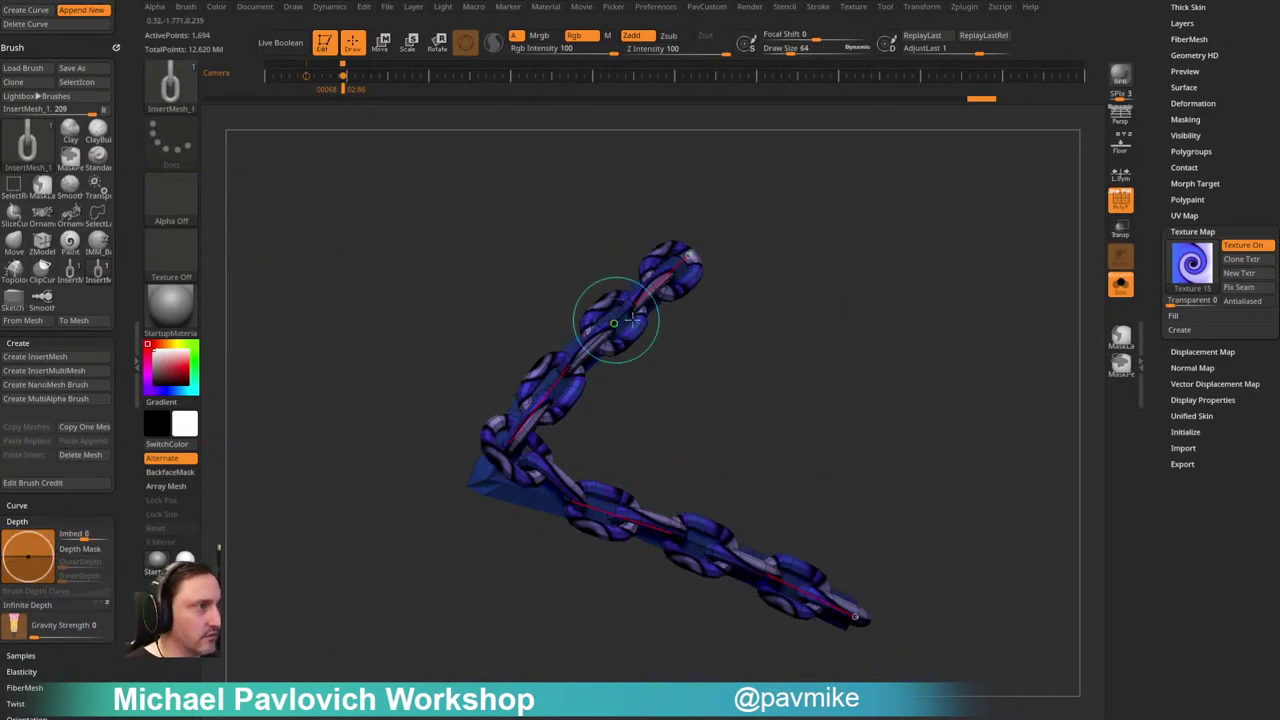
# Step: Check the textured chain from several angles and turn off its texture display
pyautogui.moveTo(960, 364); pyautogui.dragTo(956, 297)
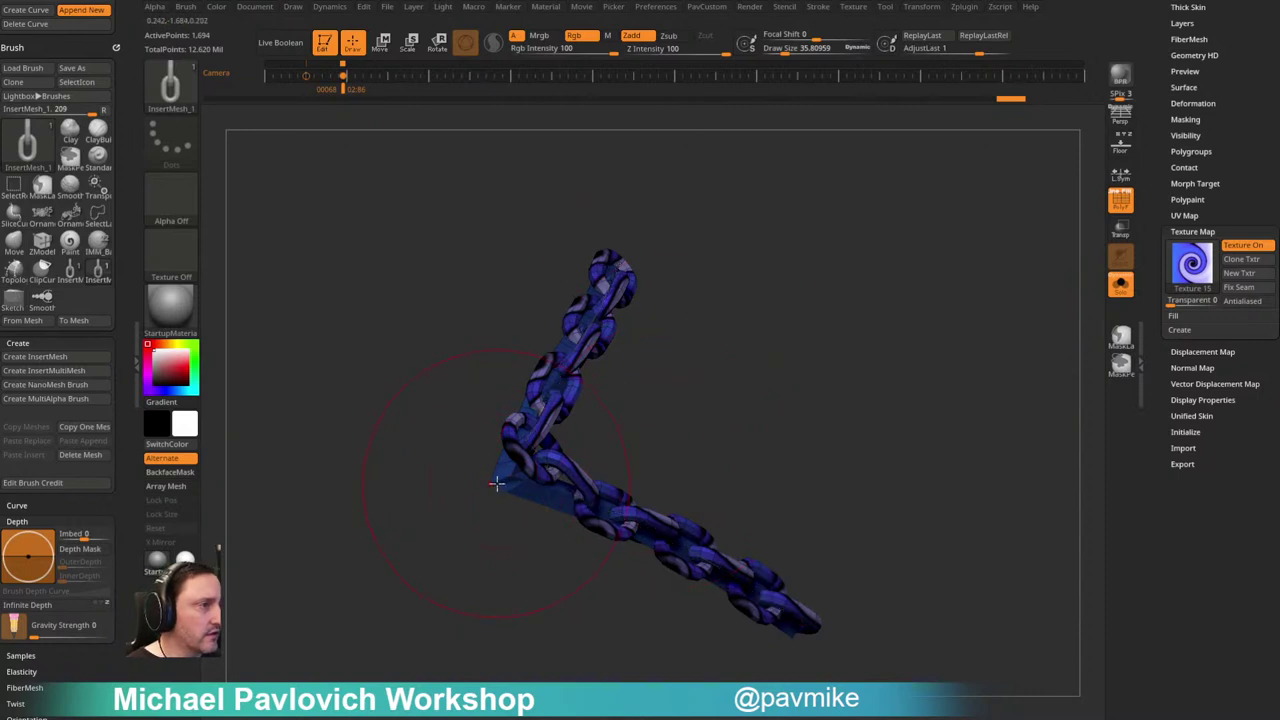
pyautogui.scroll(6, 25, 337)
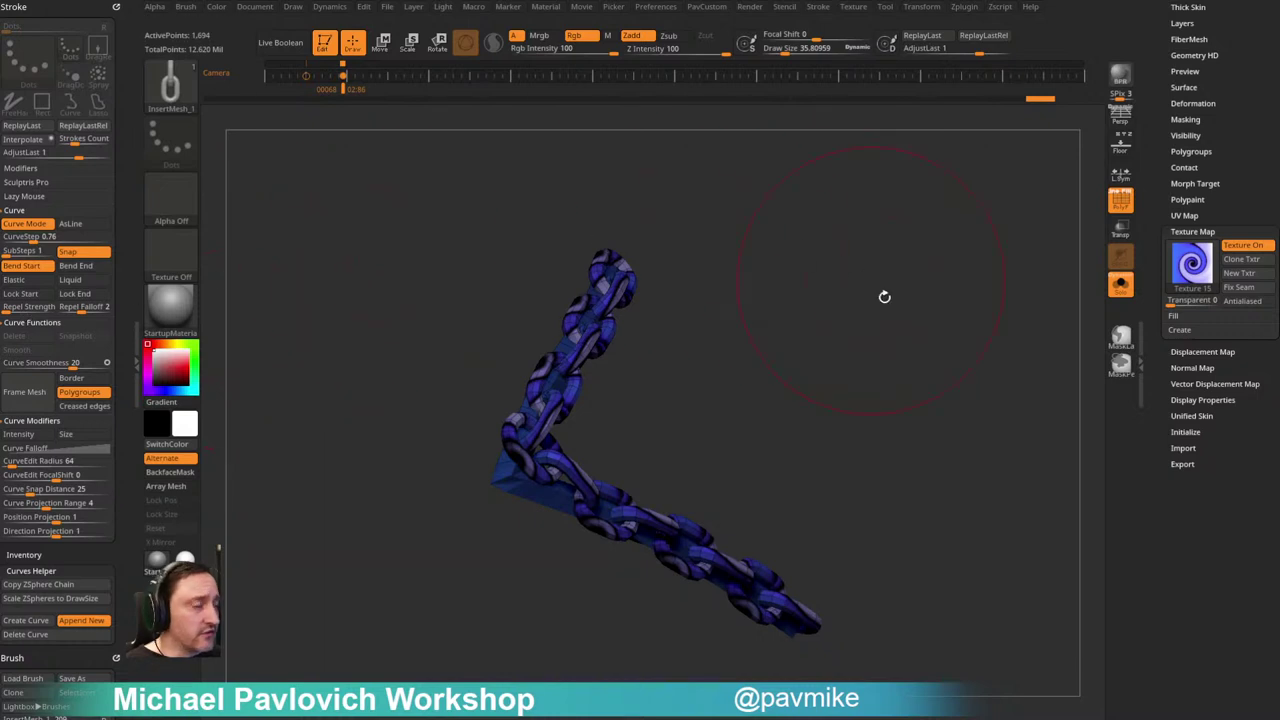
pyautogui.moveTo(881, 289); pyautogui.dragTo(694, 370)
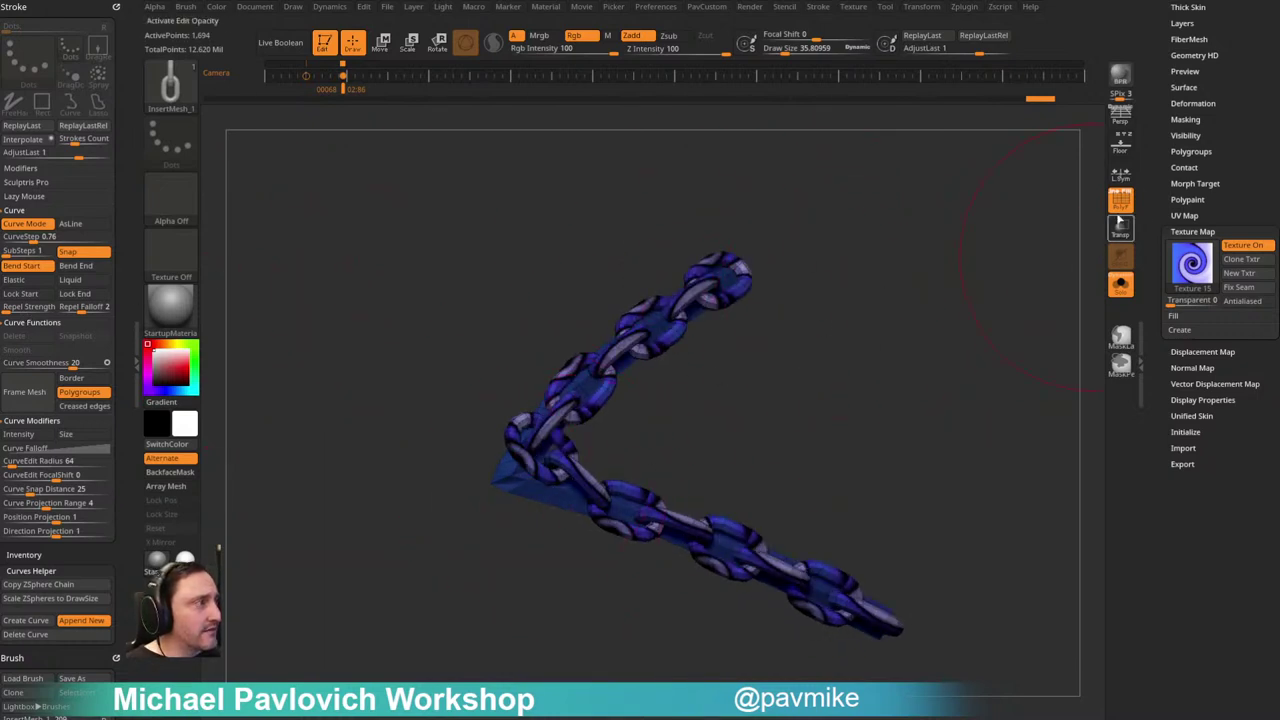
pyautogui.click(1243, 245)
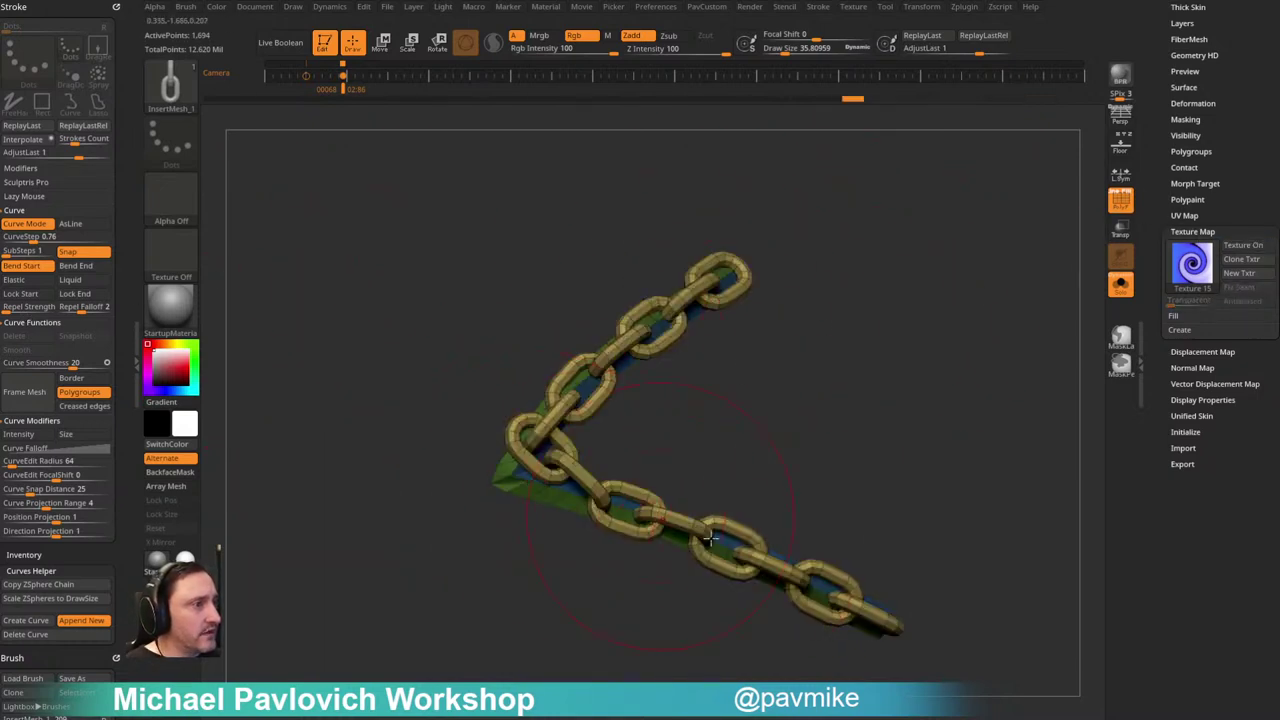
# Step: Remove the guide strips from Skin_ZSphere2, keeping only the chain links, and reduce the Draw Size to 1
pyautogui.press('2')
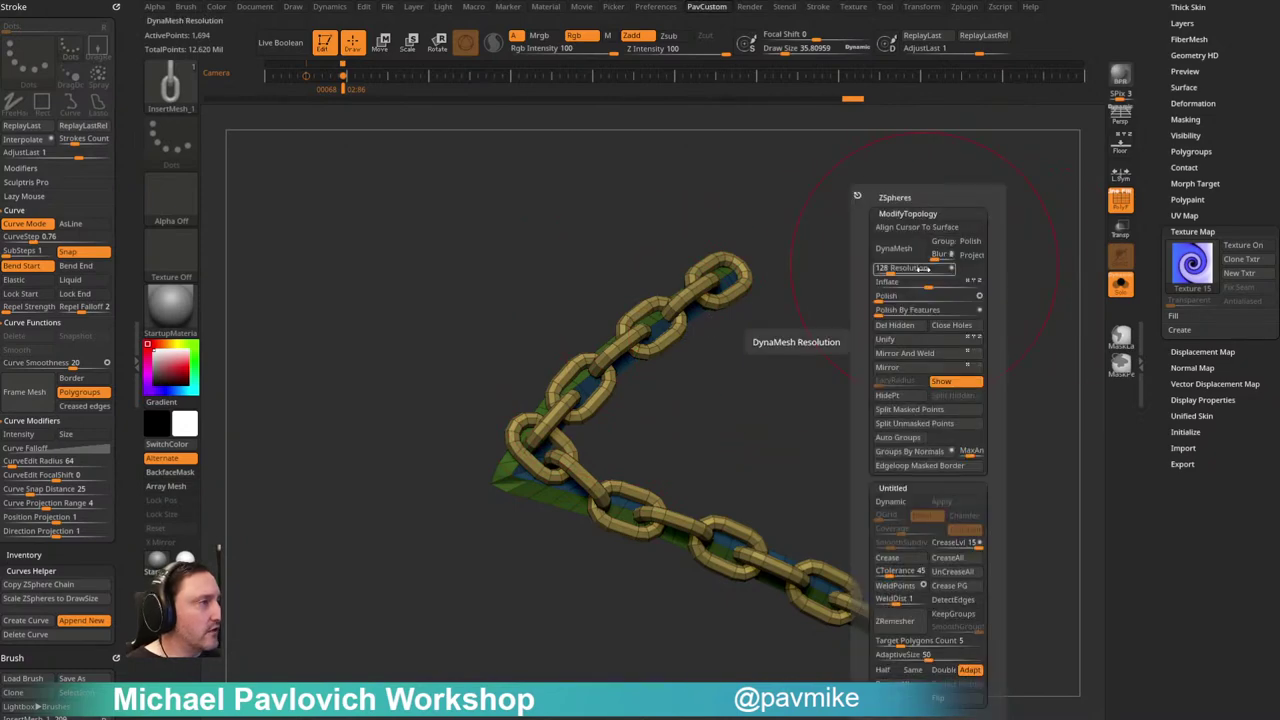
pyautogui.click(911, 424)
pyautogui.keyDown('ctrl'); pyautogui.keyDown('shift'); pyautogui.moveTo(926, 212); pyautogui.dragTo(994, 325); pyautogui.keyUp('shift'); pyautogui.keyUp('ctrl')
pyautogui.press('2')
pyautogui.press('s')
pyautogui.moveTo(900, 337); pyautogui.dragTo(876, 337)
pyautogui.moveTo(1154, 121); pyautogui.dragTo(1158, 308)
pyautogui.click(1186, 262)
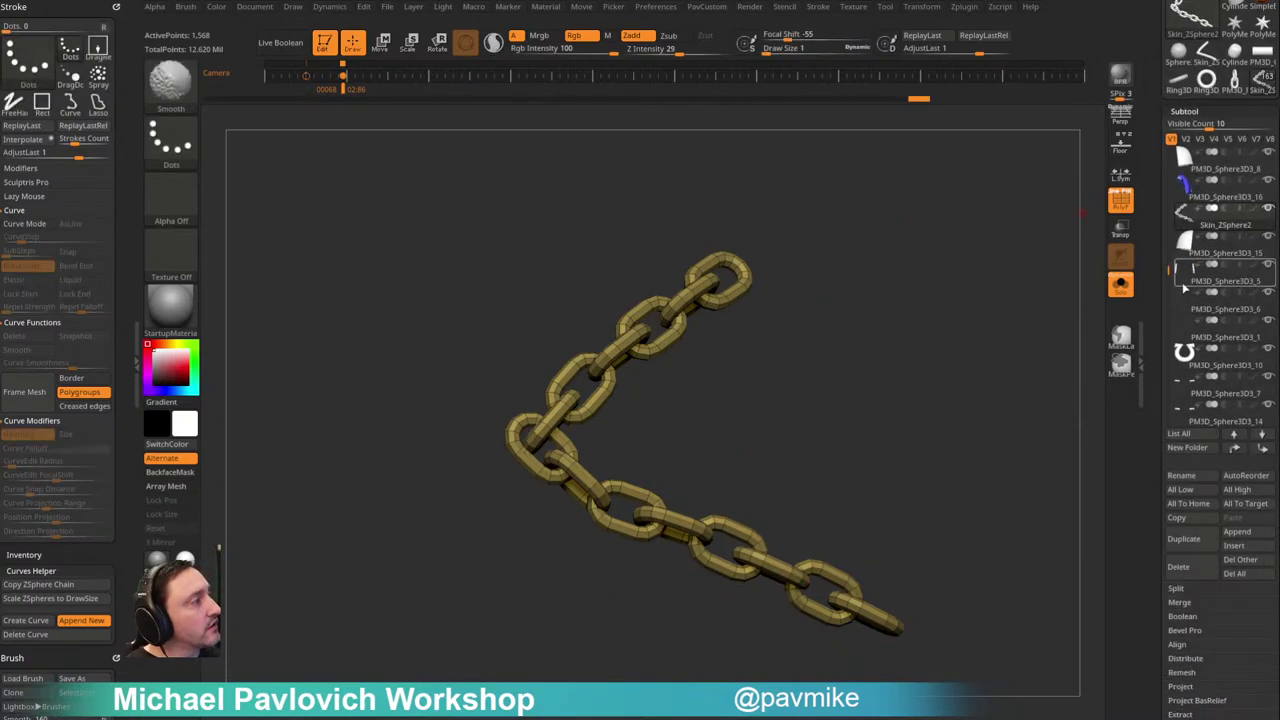
pyautogui.click(1201, 617)
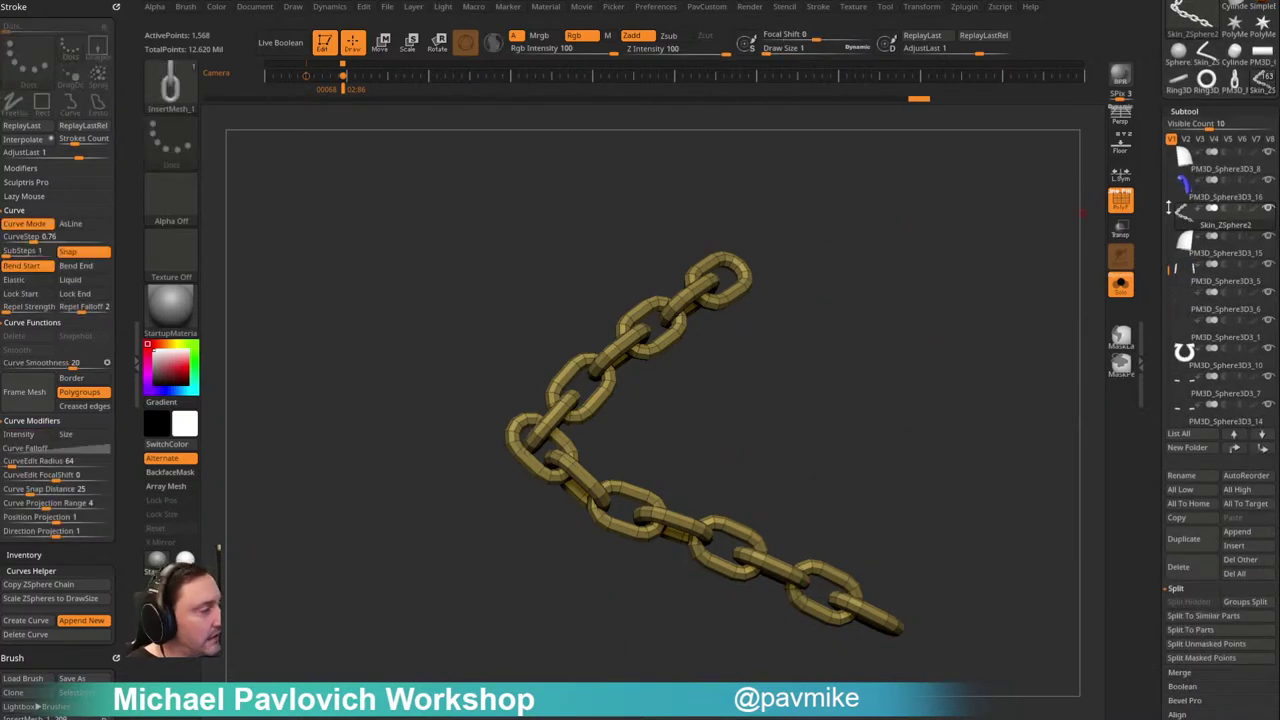
# Step: Bring back the full space marine around the pauldron chain without PolyFrame and switch to the Standard brush
pyautogui.click(1127, 287)
pyautogui.click(1122, 203)
pyautogui.keyDown('ctrl'); pyautogui.moveTo(986, 202); pyautogui.dragTo(753, 351, button='right'); pyautogui.keyUp('ctrl')
pyautogui.press('b')
pyautogui.press('s')
pyautogui.press('t')
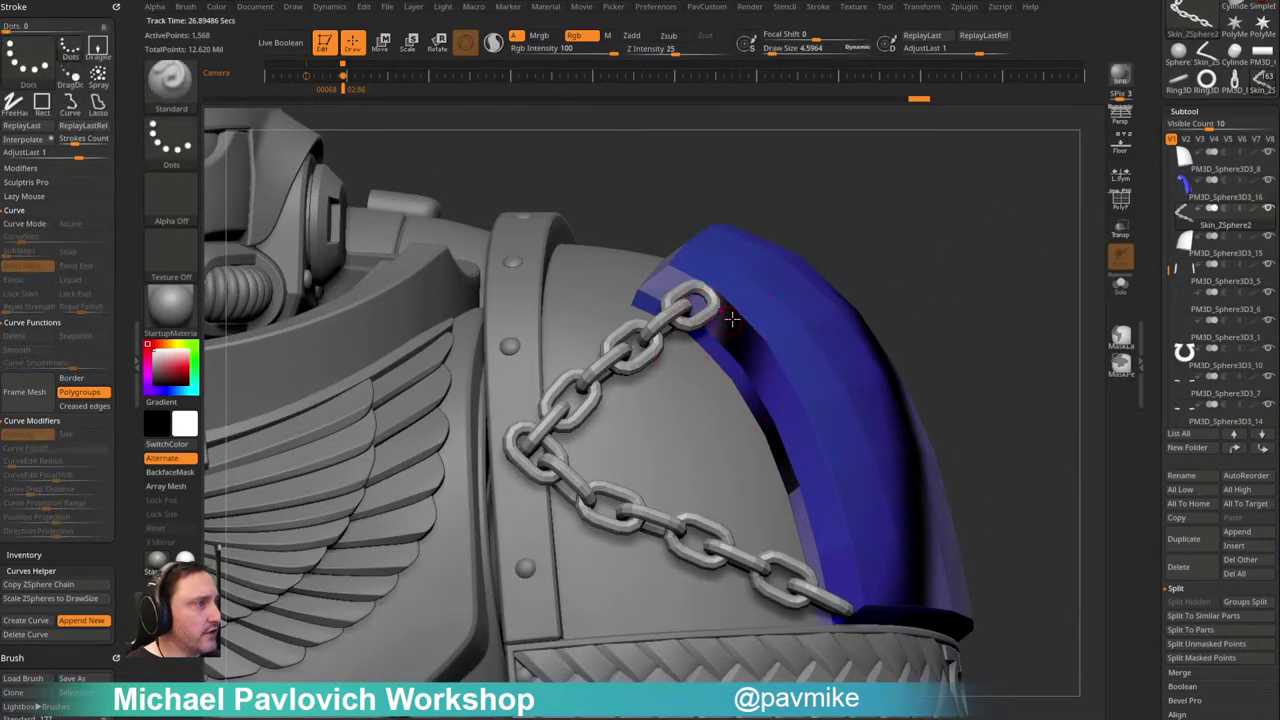
# Step: Preview the chain's polygroups and Texture 15 on the pauldron, turning both displays off again
pyautogui.hotkey('shift', 'f')
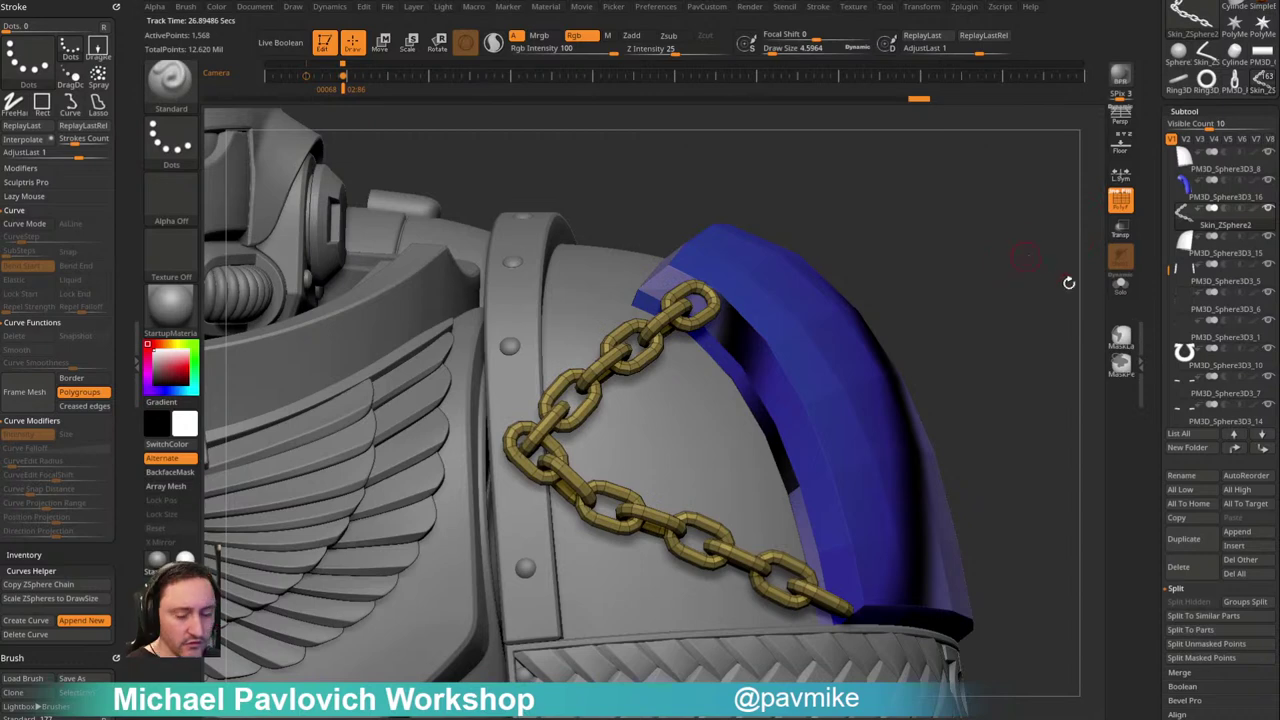
pyautogui.scroll(-10, 1210, 300)
pyautogui.click(1243, 47)
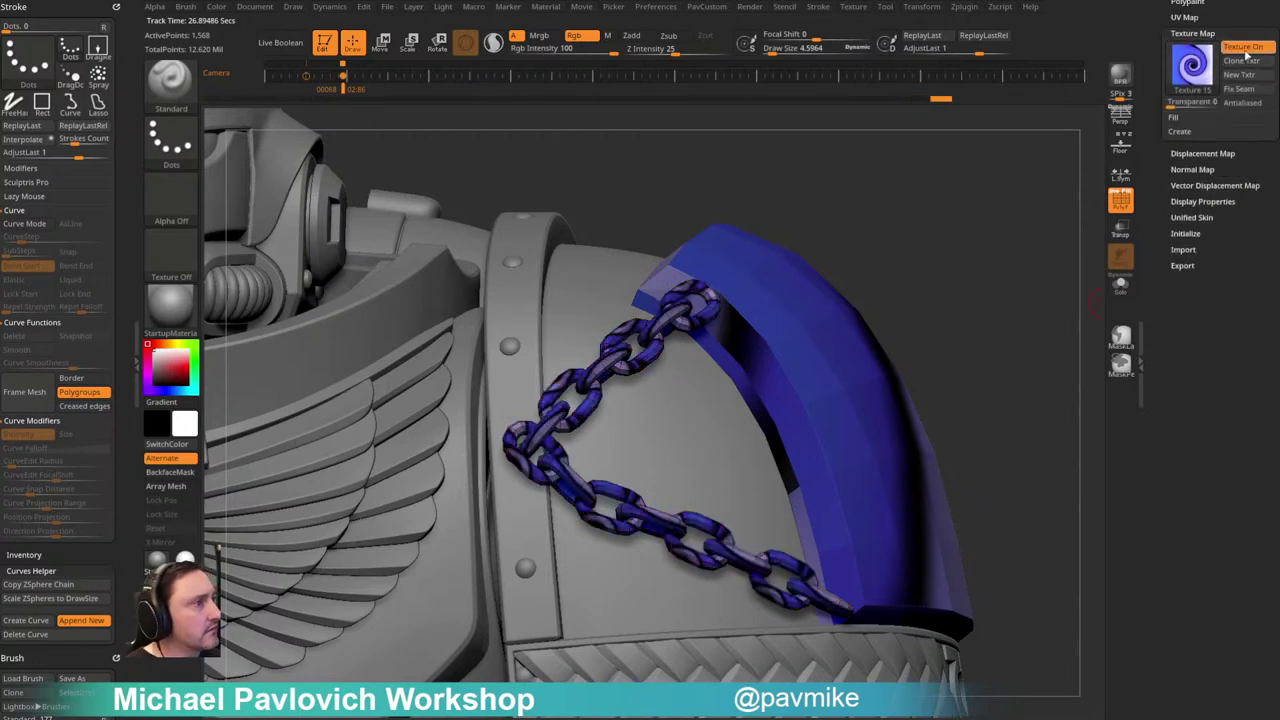
pyautogui.click(1243, 47)
pyautogui.click(1192, 65)
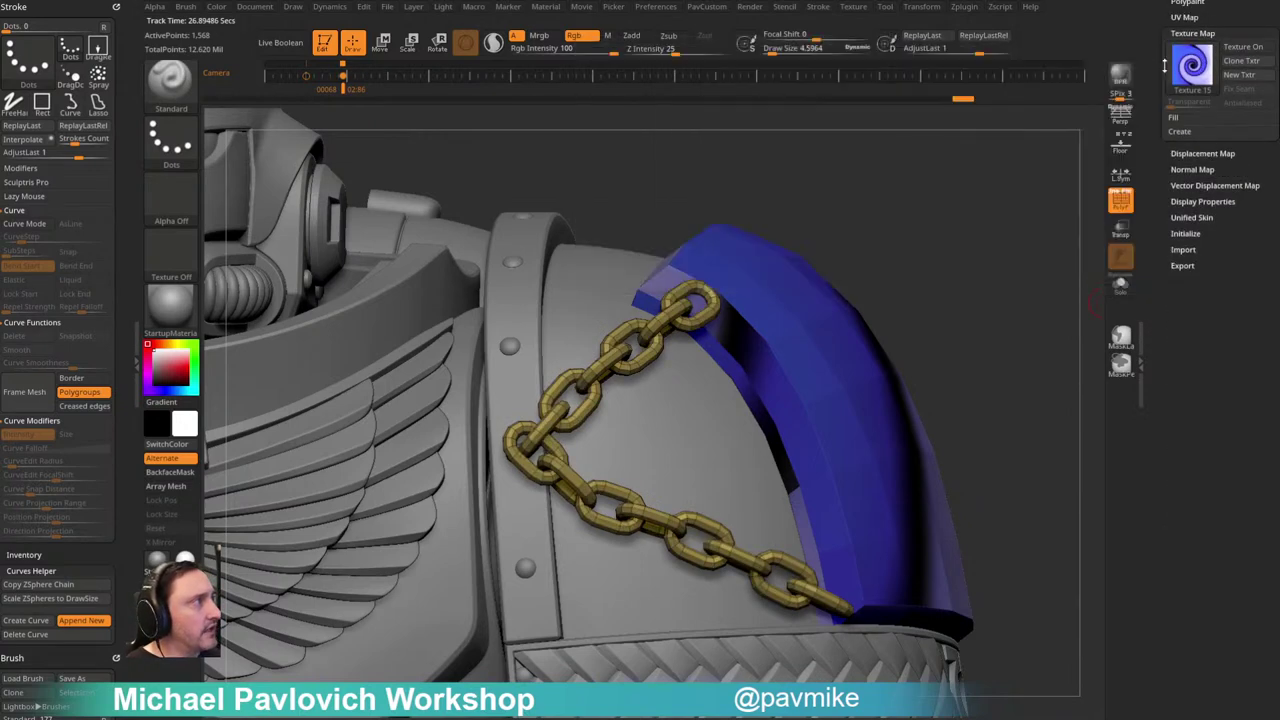
pyautogui.click(1193, 34)
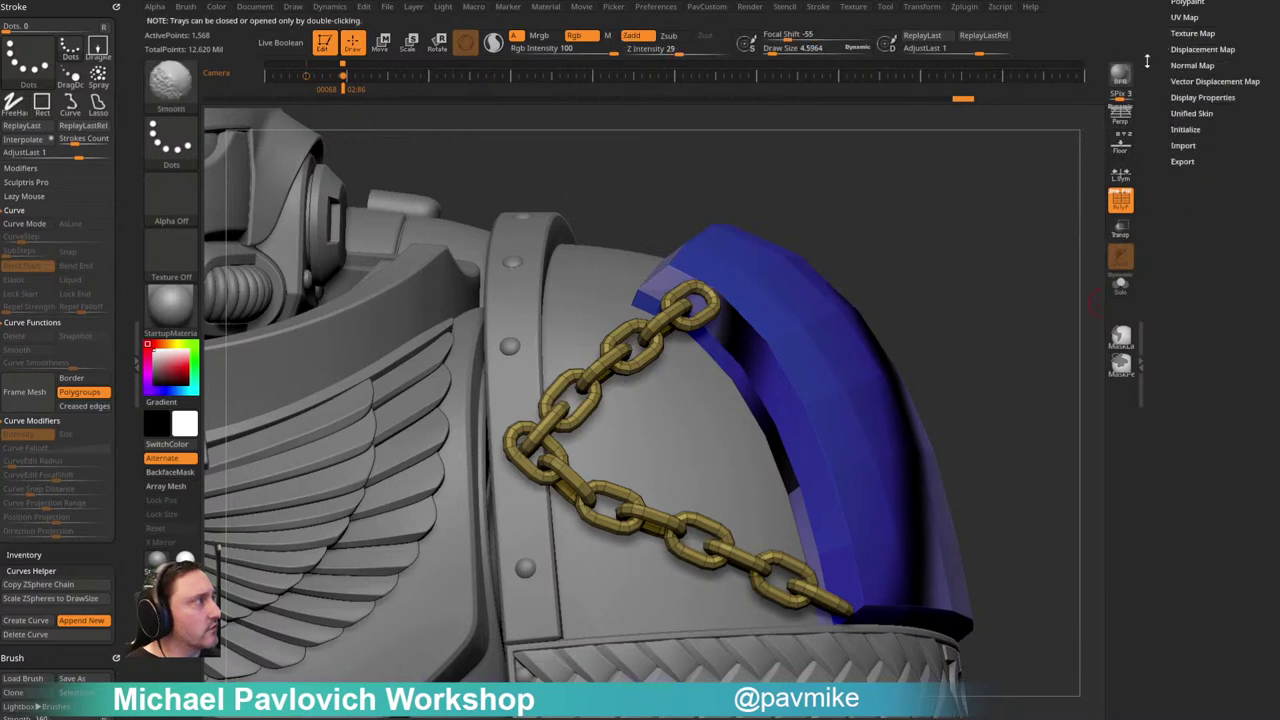
pyautogui.hotkey('shift', 'f')
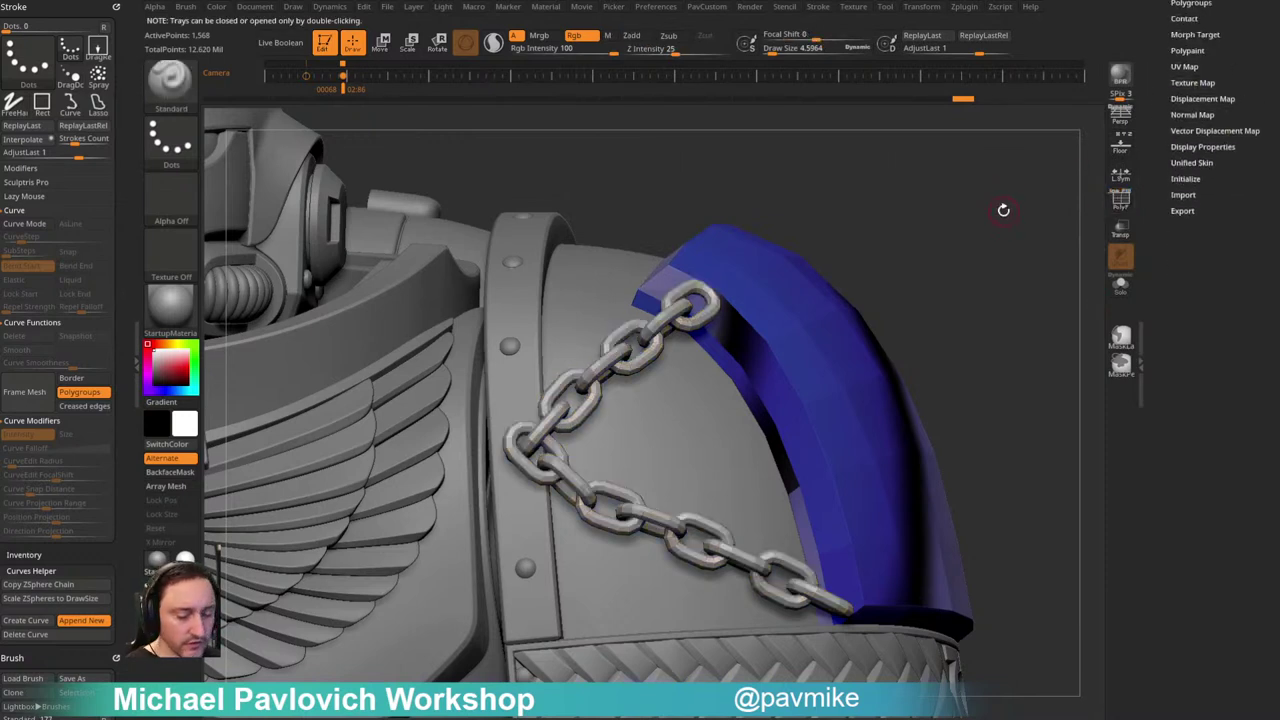
# Step: Add surface noise to the pauldron chain with a noise strength of about -0.00523 and apply it
pyautogui.moveTo(1003, 210); pyautogui.dragTo(1007, 216)
pyautogui.scroll(5, 1184, 170)
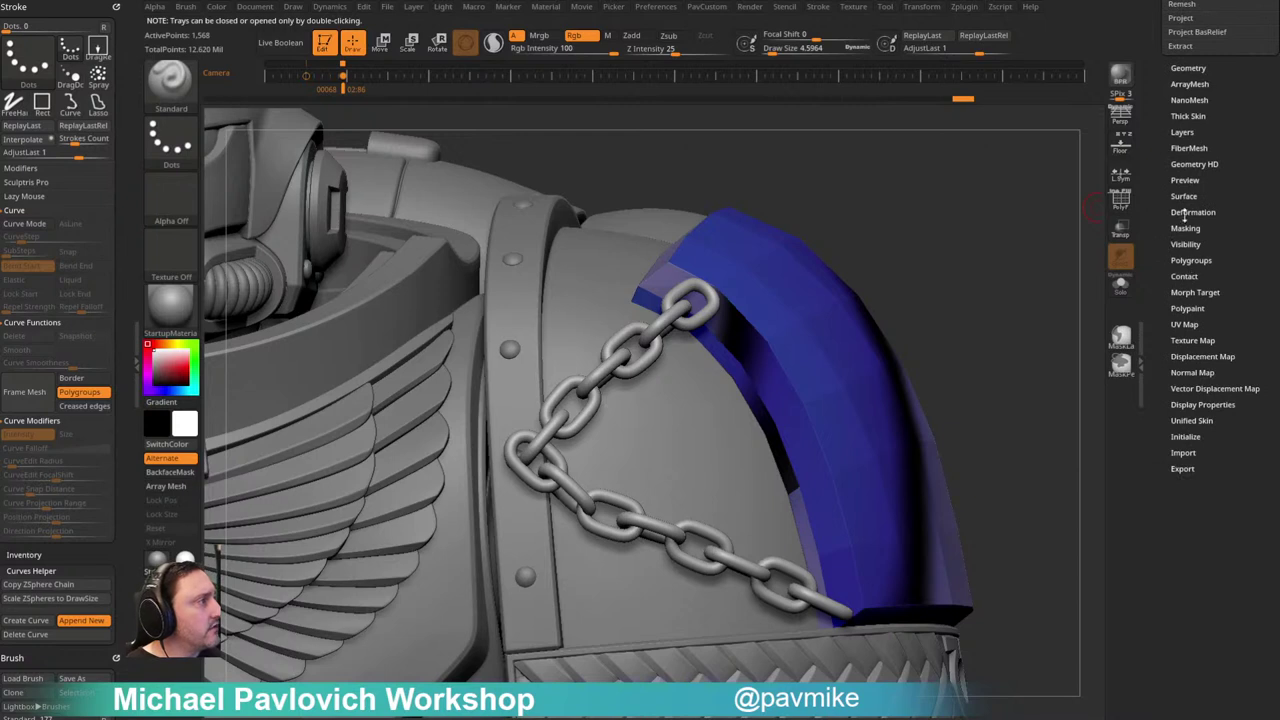
pyautogui.press('shift')
pyautogui.click(1189, 194)
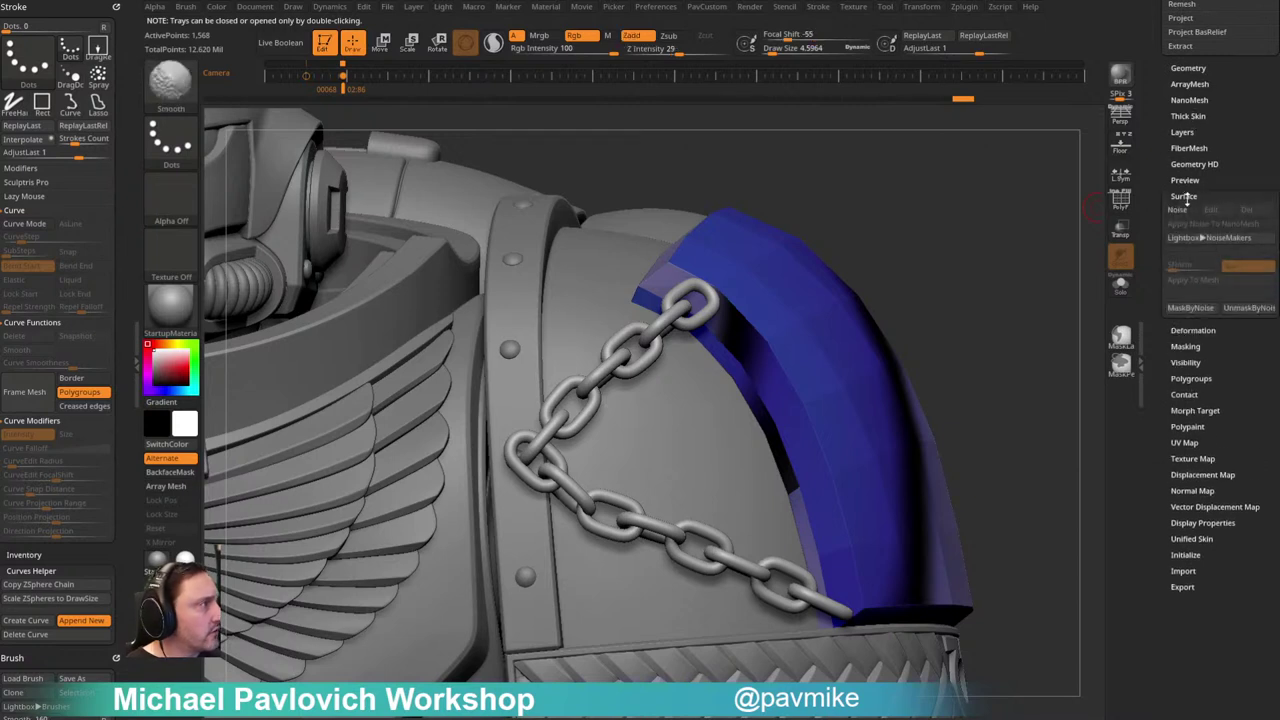
pyautogui.click(1188, 217)
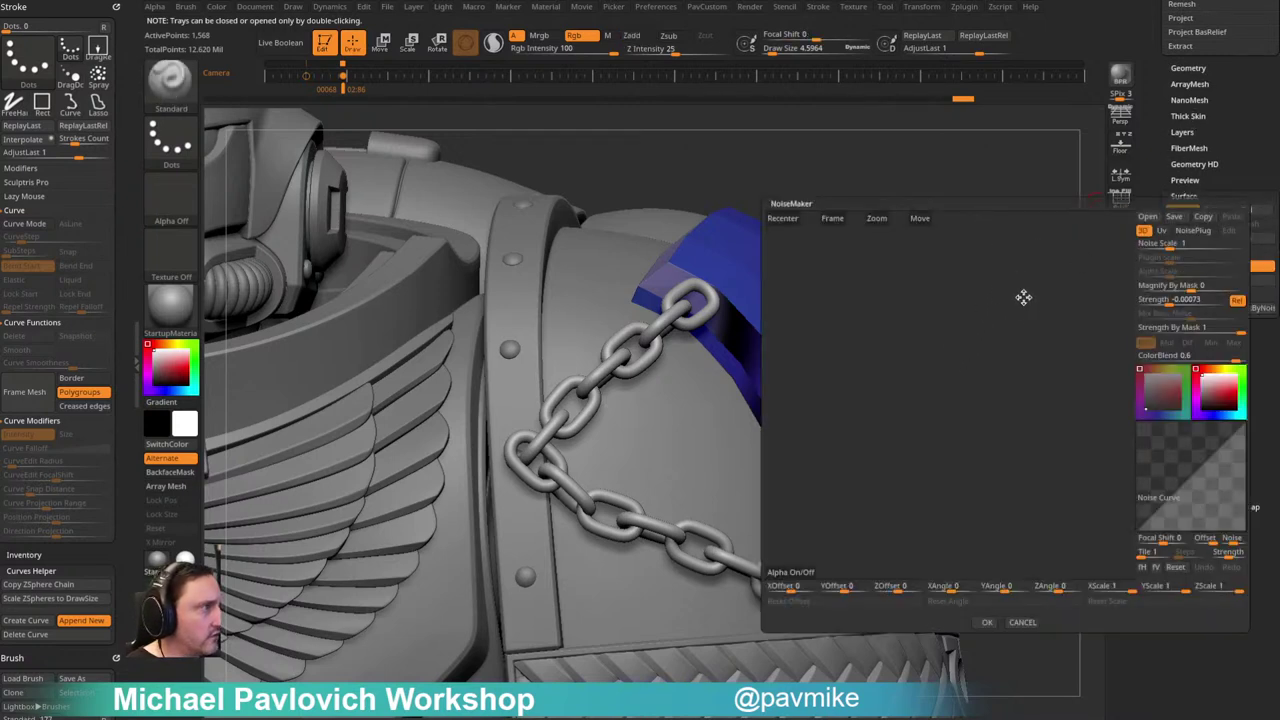
pyautogui.moveTo(1036, 282); pyautogui.dragTo(1109, 505)
pyautogui.moveTo(1176, 300); pyautogui.dragTo(1164, 300)
pyautogui.moveTo(994, 363); pyautogui.dragTo(905, 387)
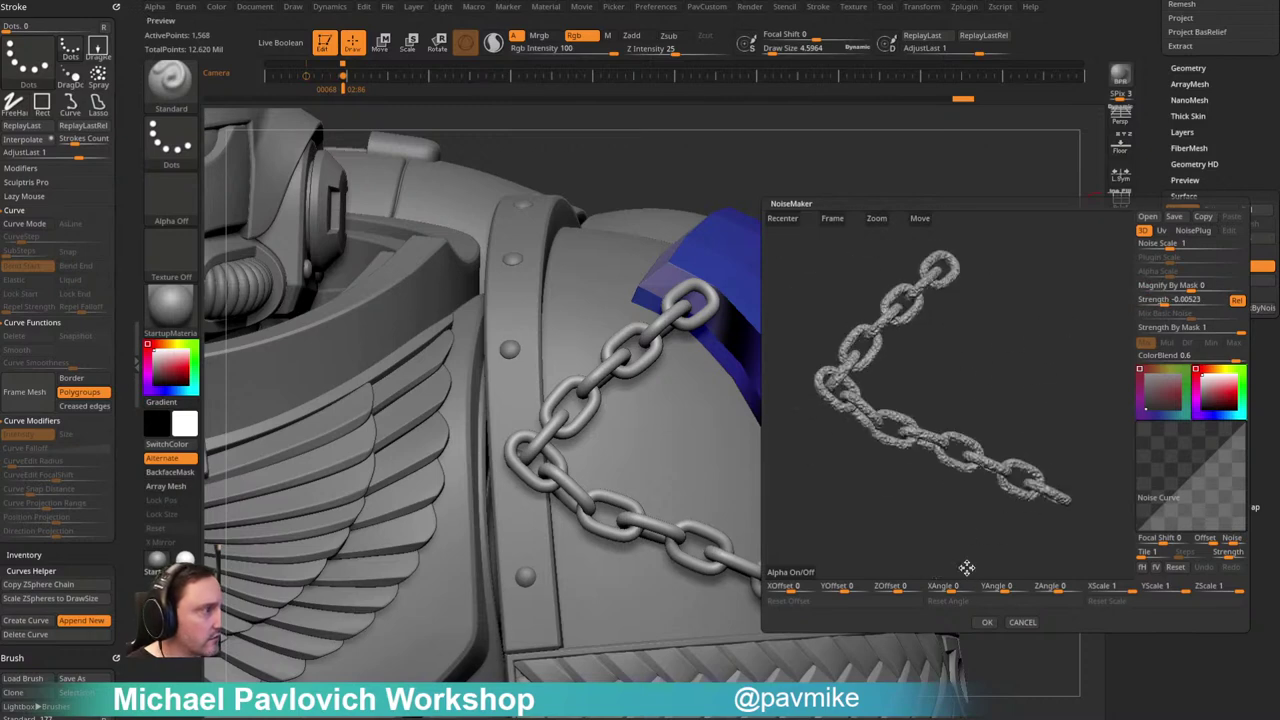
pyautogui.moveTo(1014, 282); pyautogui.dragTo(1021, 289)
# Step: Reopen the chain's surface noise for editing and assign the Weave pattern as its NoisePlug
pyautogui.click(1215, 210)
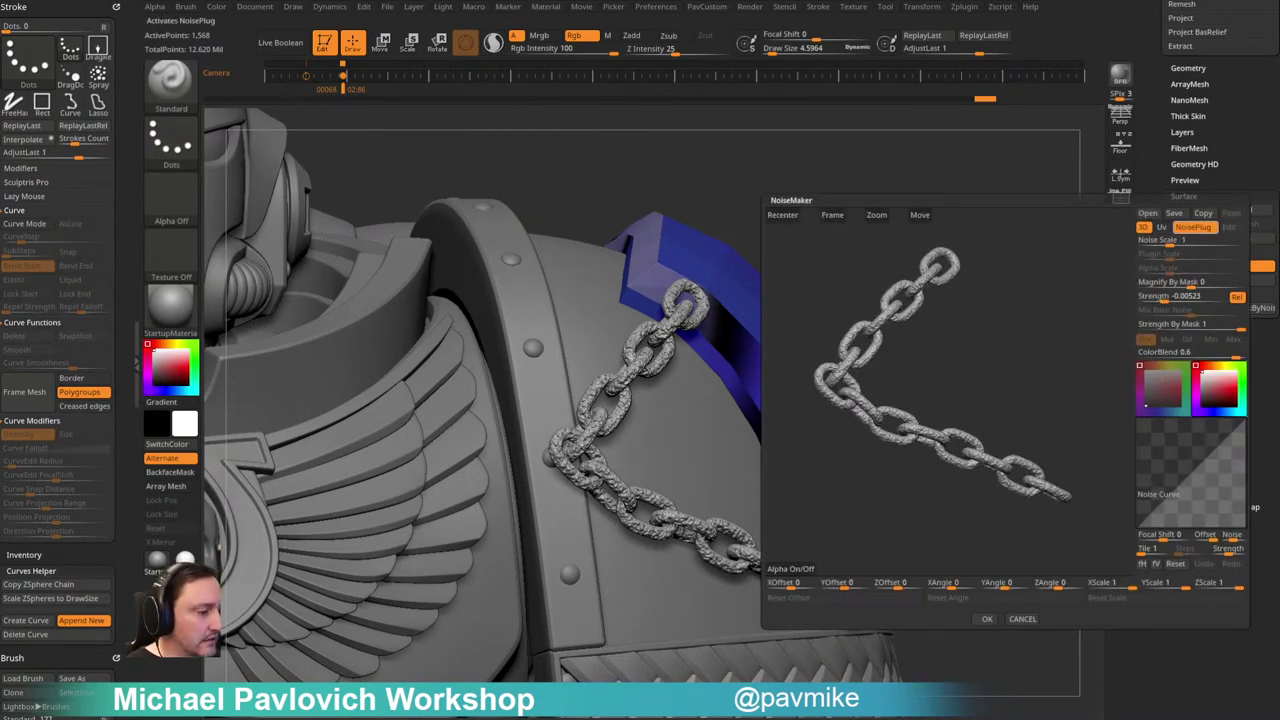
pyautogui.click(1193, 227)
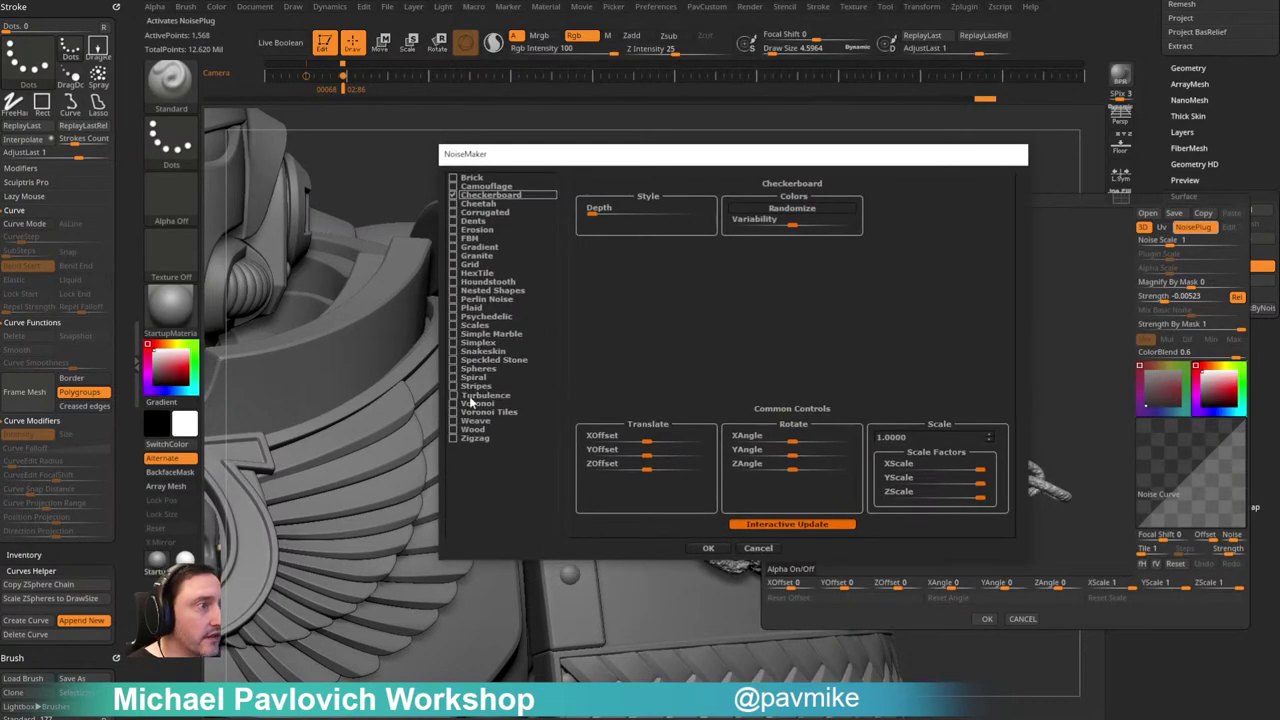
pyautogui.click(473, 423)
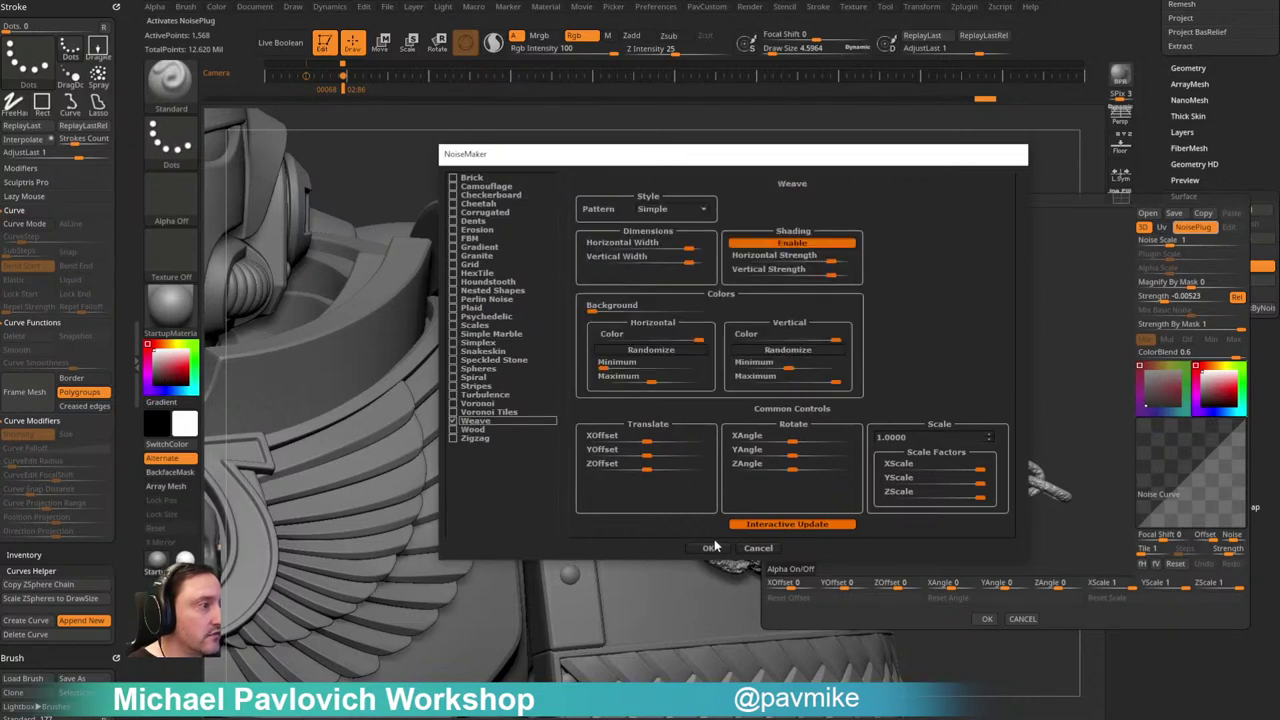
pyautogui.click(709, 548)
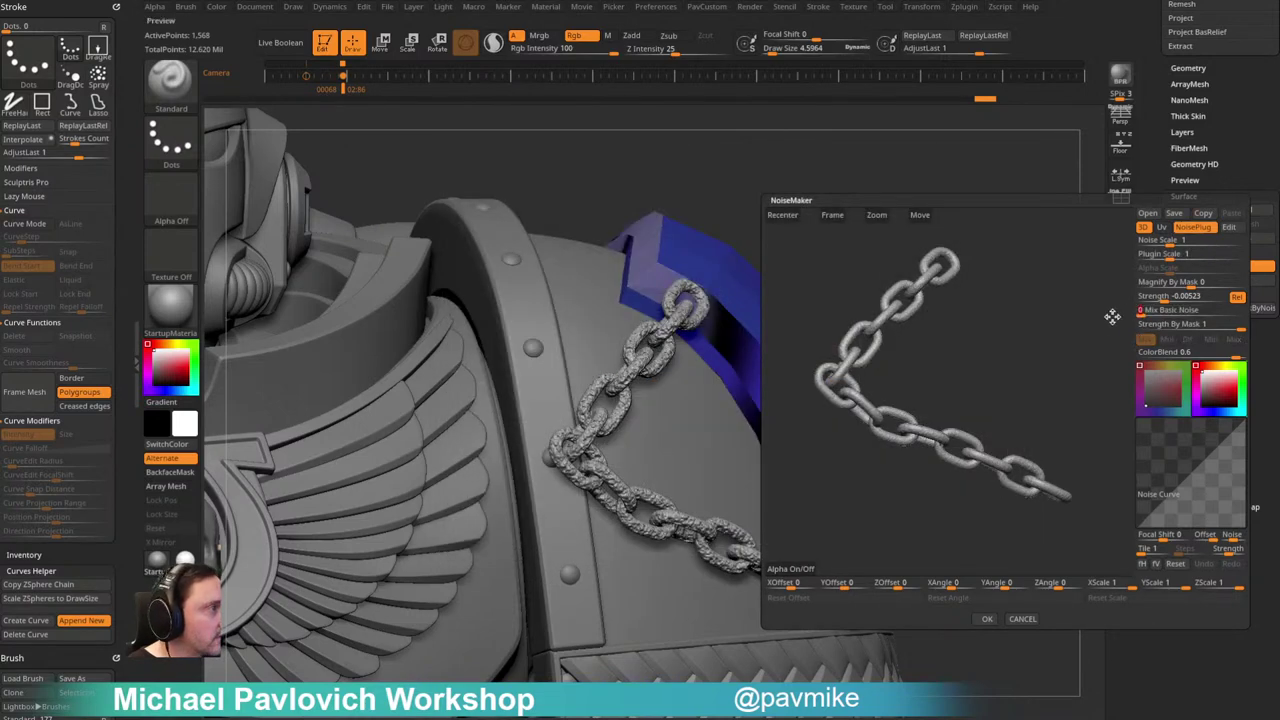
# Step: Turn off relative strength for the weave noise, setting strength to about -0.00786 and Plugin Scale to 0.0025
pyautogui.moveTo(1172, 256); pyautogui.dragTo(1198, 310)
pyautogui.moveTo(1181, 256)
pyautogui.mouseDown()
pyautogui.moveTo(1151, 256)
pyautogui.moveTo(1207, 266)
pyautogui.moveTo(1171, 267)
pyautogui.moveTo(1183, 247)
pyautogui.mouseUp()
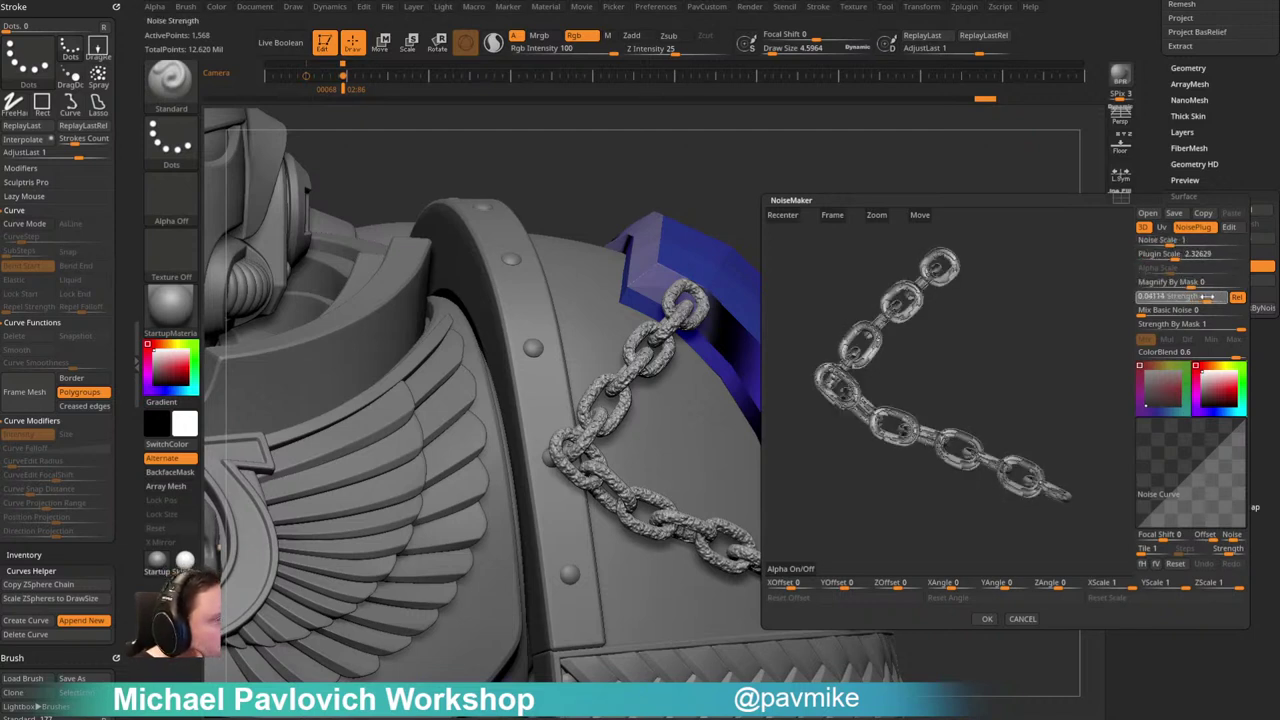
pyautogui.moveTo(1197, 297); pyautogui.dragTo(1180, 258)
pyautogui.click(1236, 298)
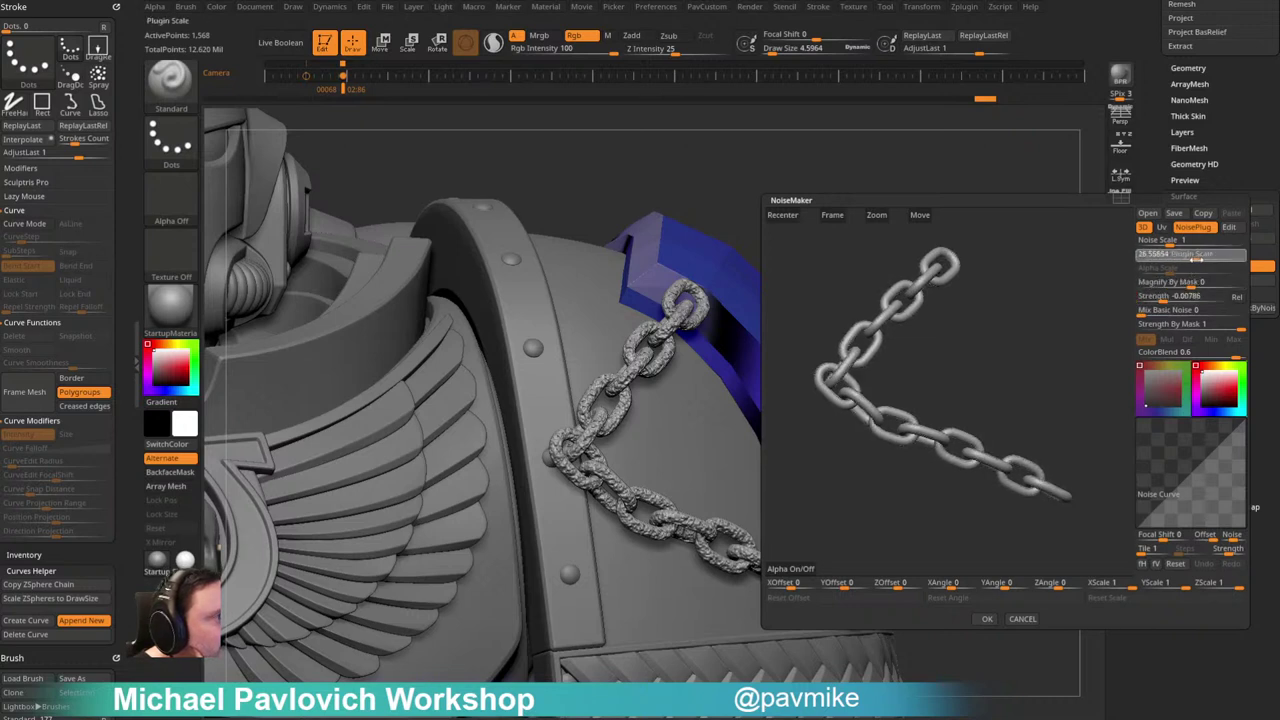
pyautogui.moveTo(1181, 265); pyautogui.dragTo(1150, 269)
pyautogui.moveTo(998, 317); pyautogui.dragTo(1012, 516)
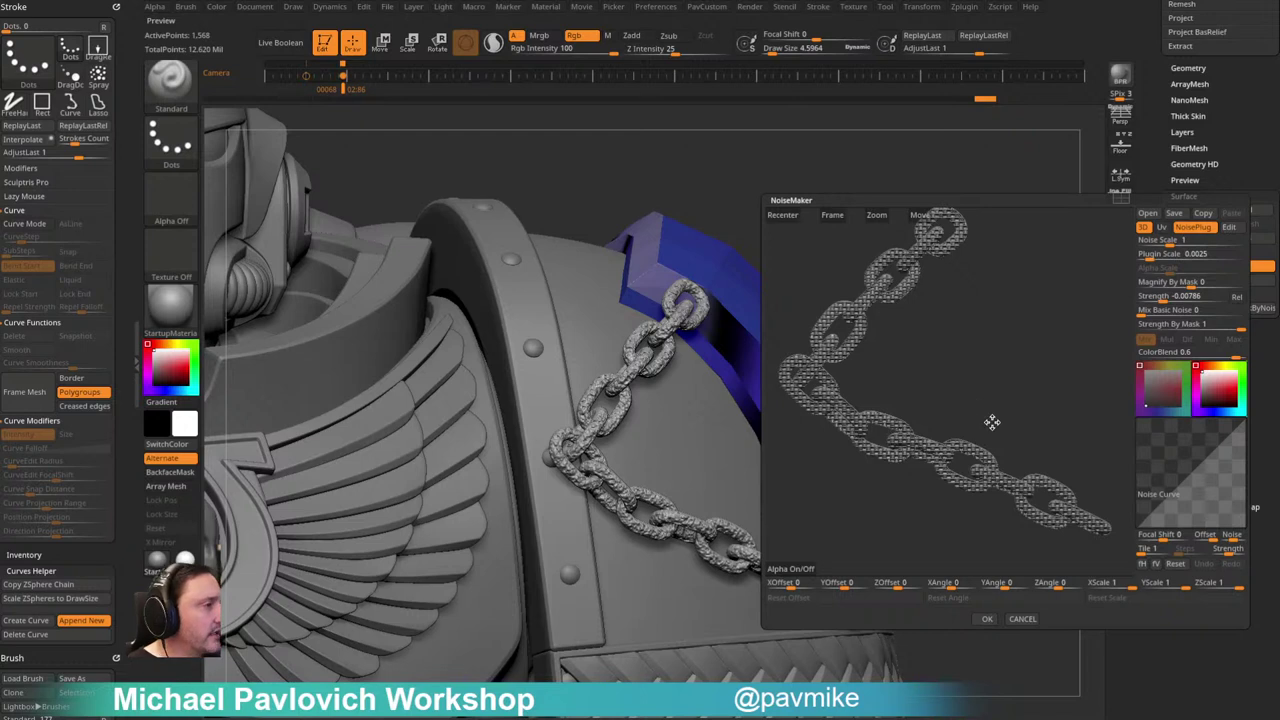
# Step: Refine the chain's weave noise to a strength of about 0.00089 and a Plugin Scale of about 0.00362
pyautogui.moveTo(1163, 299); pyautogui.dragTo(1167, 300)
pyautogui.moveTo(1061, 322); pyautogui.dragTo(1194, 299)
pyautogui.click(1194, 299)
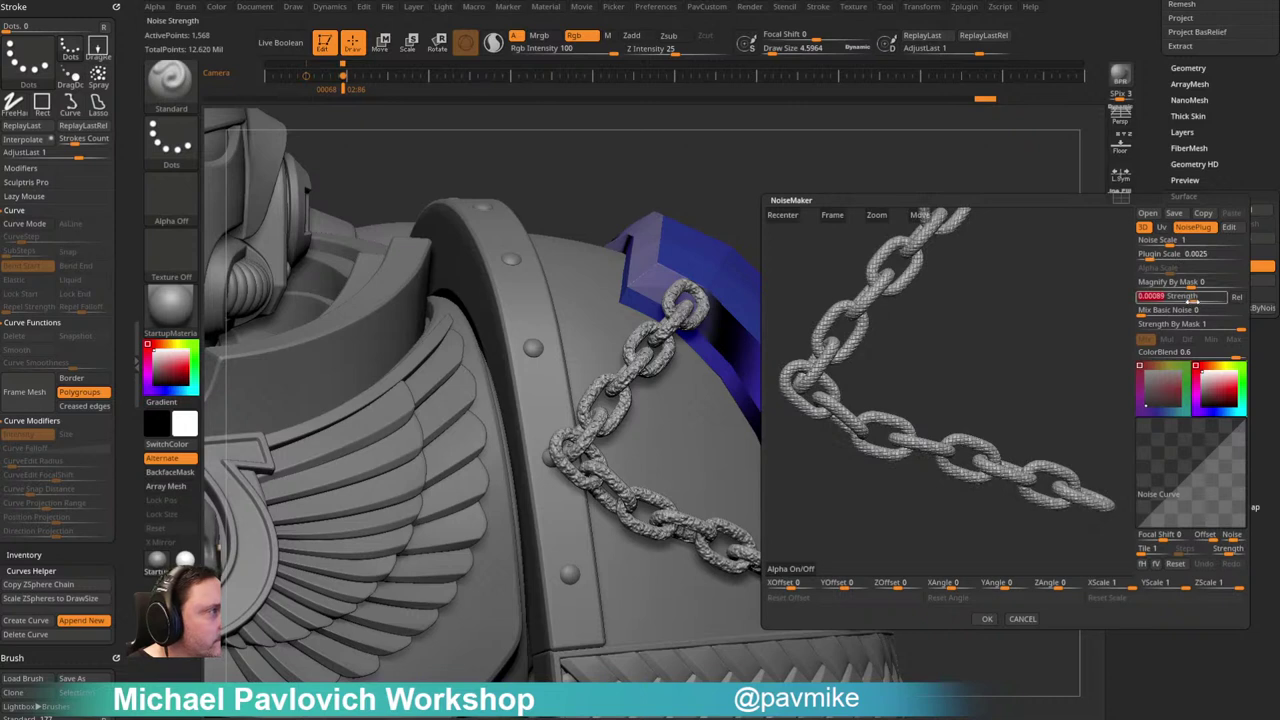
pyautogui.moveTo(1149, 257); pyautogui.dragTo(1144, 256)
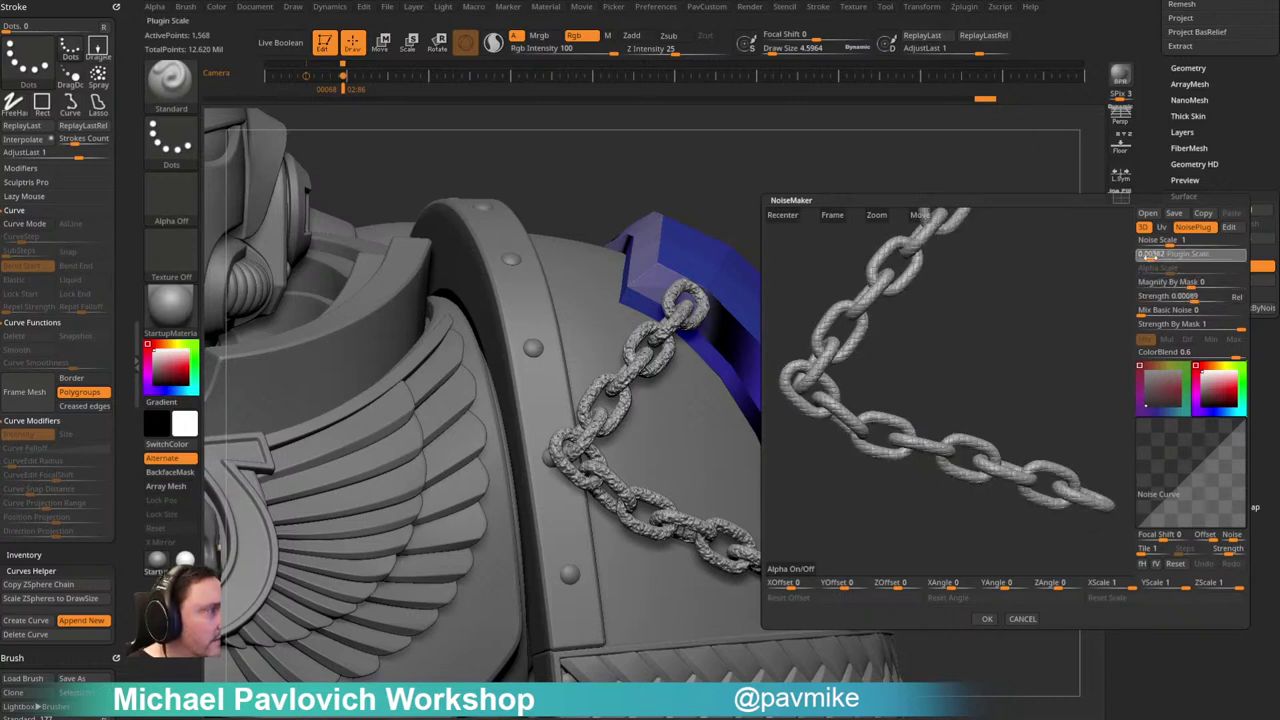
# Step: Switch the weave noise to UV projection, readjust its Plugin Scale and accept it on the chain
pyautogui.click(1161, 227)
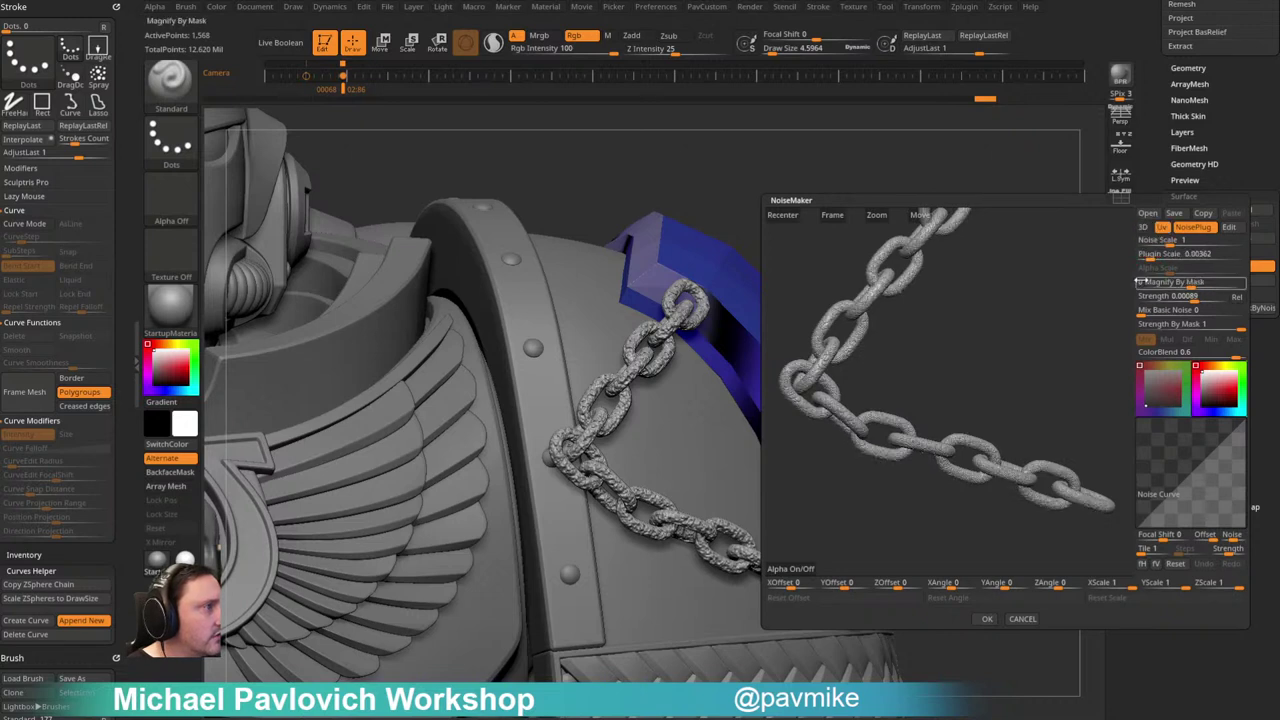
pyautogui.moveTo(1163, 256); pyautogui.dragTo(1158, 256)
pyautogui.click(1155, 257)
pyautogui.click(987, 619)
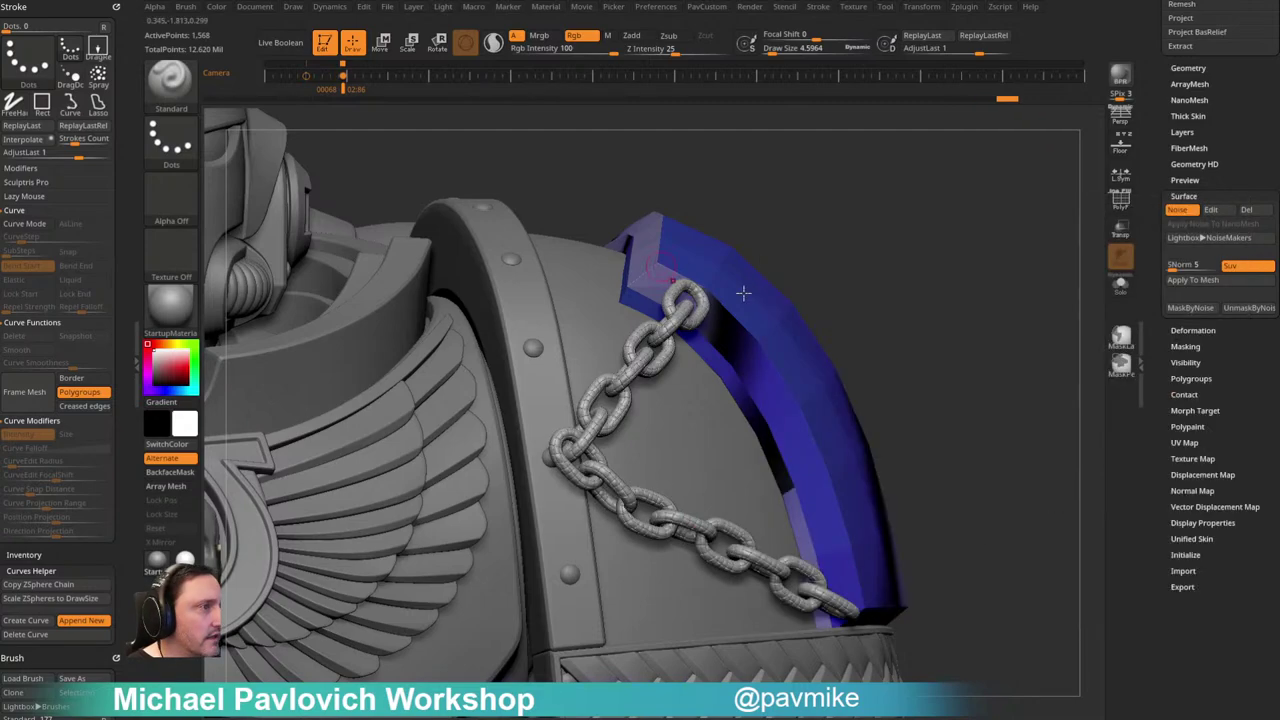
pyautogui.moveTo(923, 251)
pyautogui.mouseDown()
pyautogui.moveTo(916, 200)
pyautogui.moveTo(927, 255)
pyautogui.mouseUp()
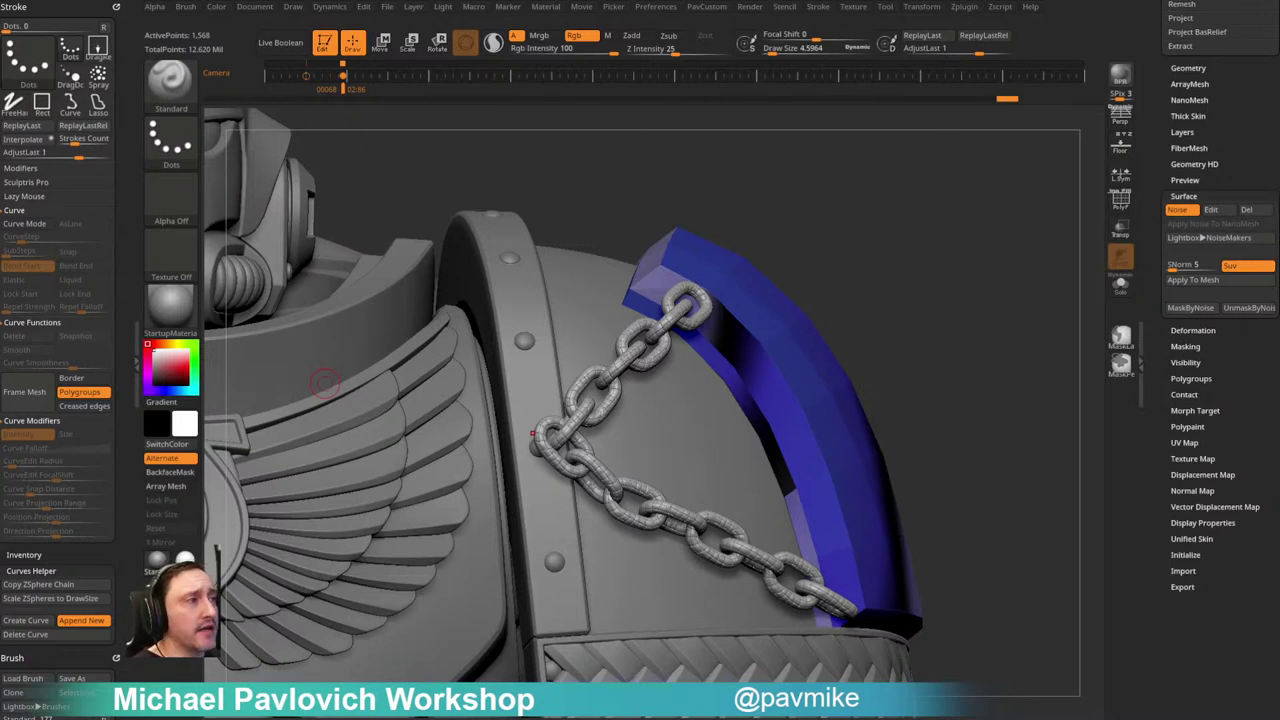
# Step: Make the painted torso the active subtool and open its Polypaint settings
pyautogui.moveTo(939, 199); pyautogui.dragTo(839, 217)
pyautogui.moveTo(927, 238)
pyautogui.keyDown('alt'); pyautogui.mouseDown()
pyautogui.moveTo(937, 260)
pyautogui.moveTo(1051, 240)
pyautogui.moveTo(1008, 274)
pyautogui.mouseUp(); pyautogui.keyUp('alt')
pyautogui.press('s')
pyautogui.click(1004, 277)
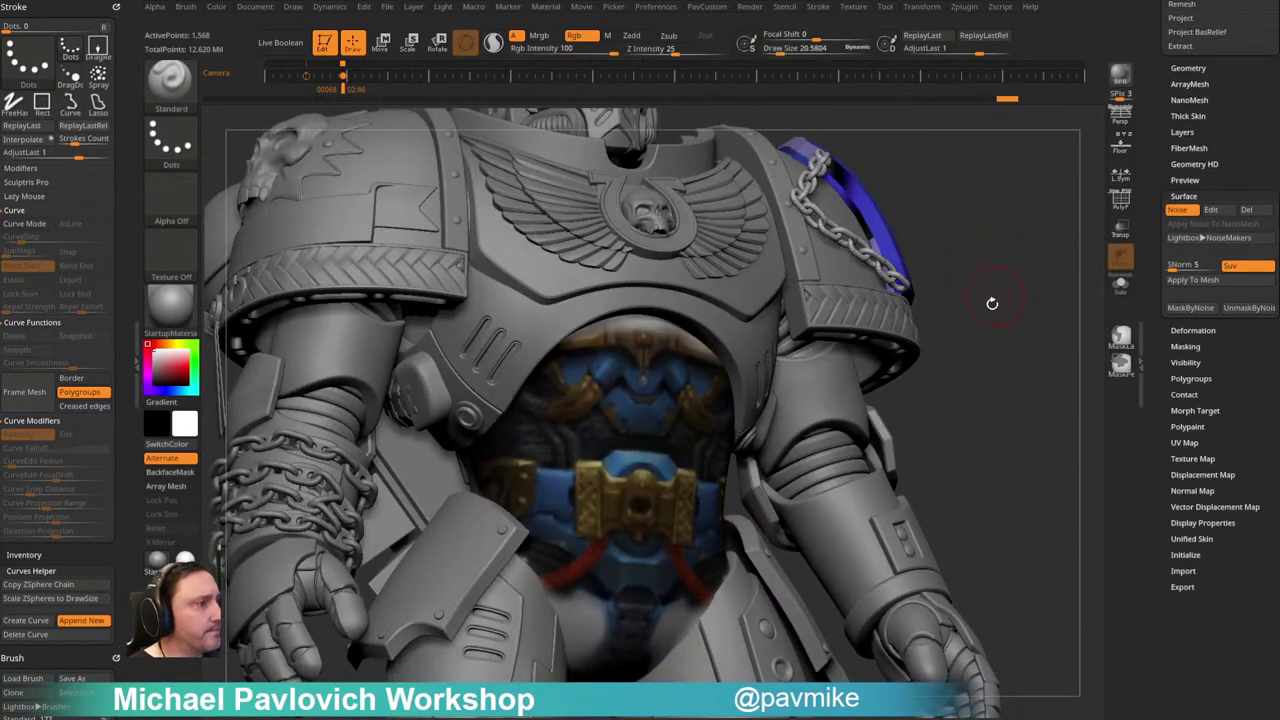
pyautogui.moveTo(763, 415); pyautogui.dragTo(697, 356, button='right')
pyautogui.press('s')
pyautogui.click(634, 402)
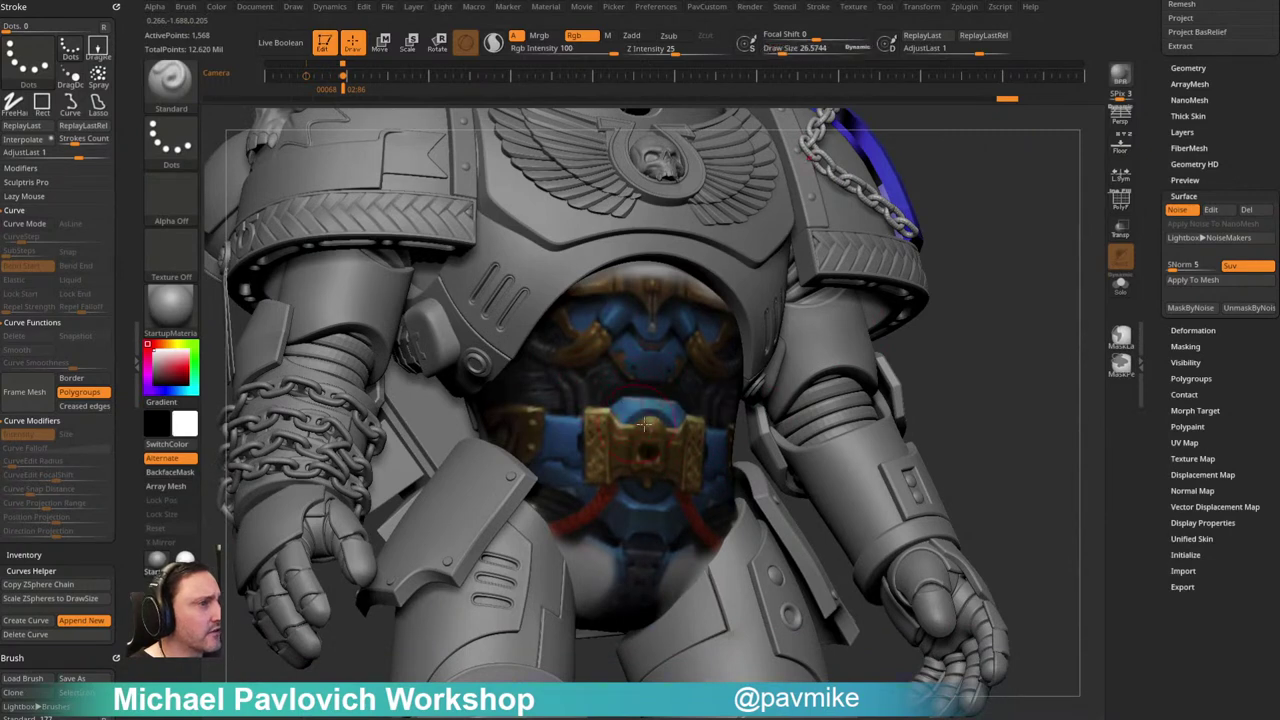
pyautogui.click(1184, 195)
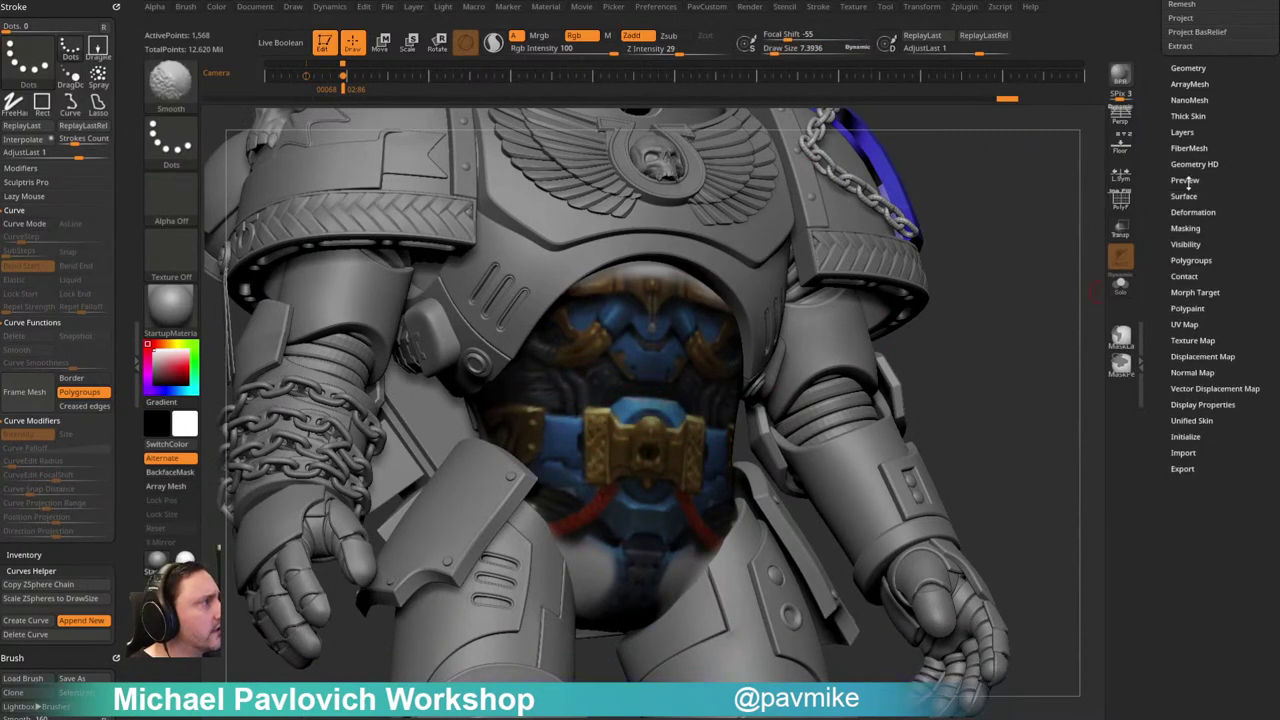
pyautogui.click(1190, 260)
pyautogui.click(1190, 260)
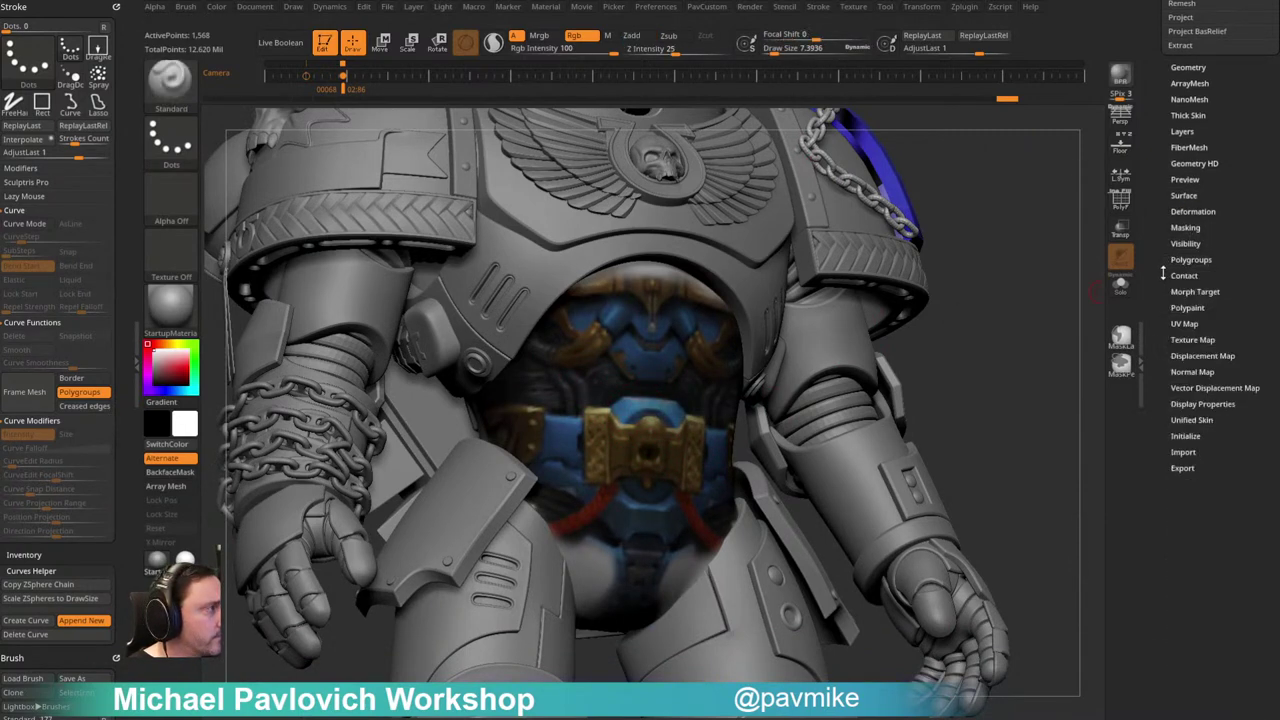
pyautogui.click(1188, 308)
pyautogui.scroll(-2, 1155, 260)
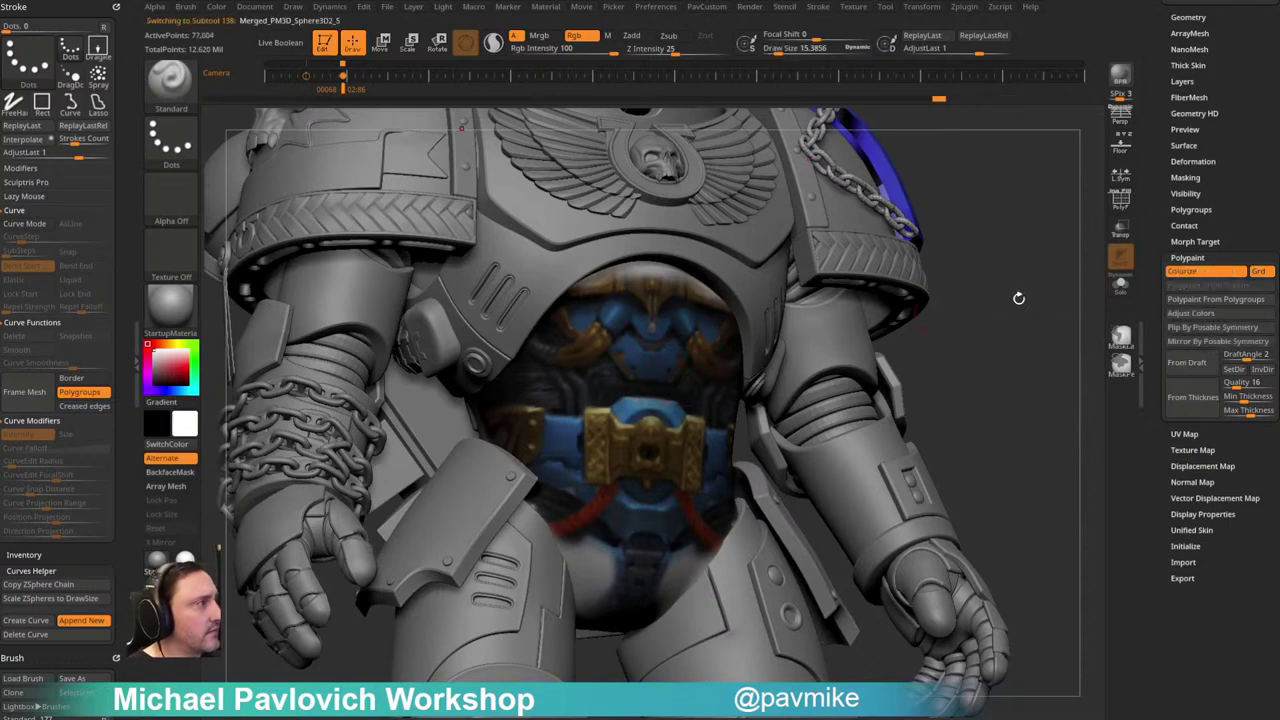
# Step: Adjust the torso's polypaint with RGB Intensity about 0.15453, HSV Hue about 0.00687 and slightly higher RGB Contrast
pyautogui.click(1191, 313)
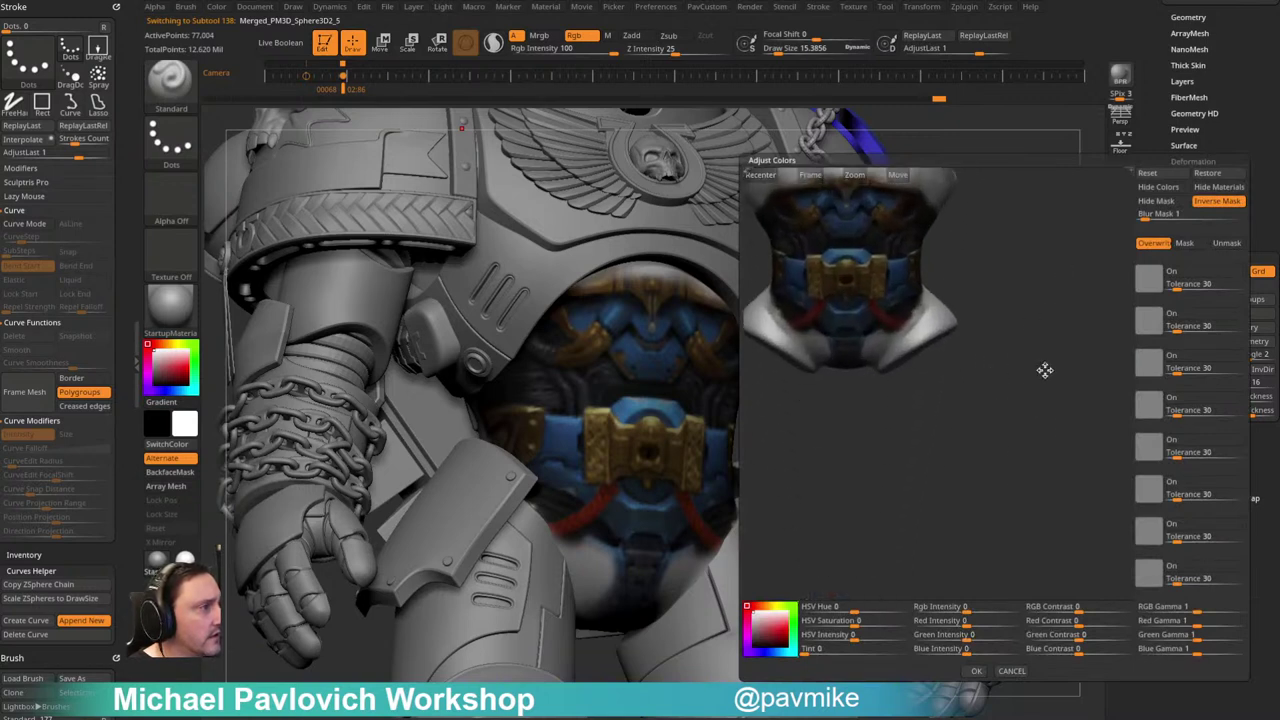
pyautogui.keyDown('alt'); pyautogui.moveTo(1072, 356); pyautogui.dragTo(1086, 403); pyautogui.keyUp('alt')
pyautogui.moveTo(966, 609); pyautogui.dragTo(987, 608)
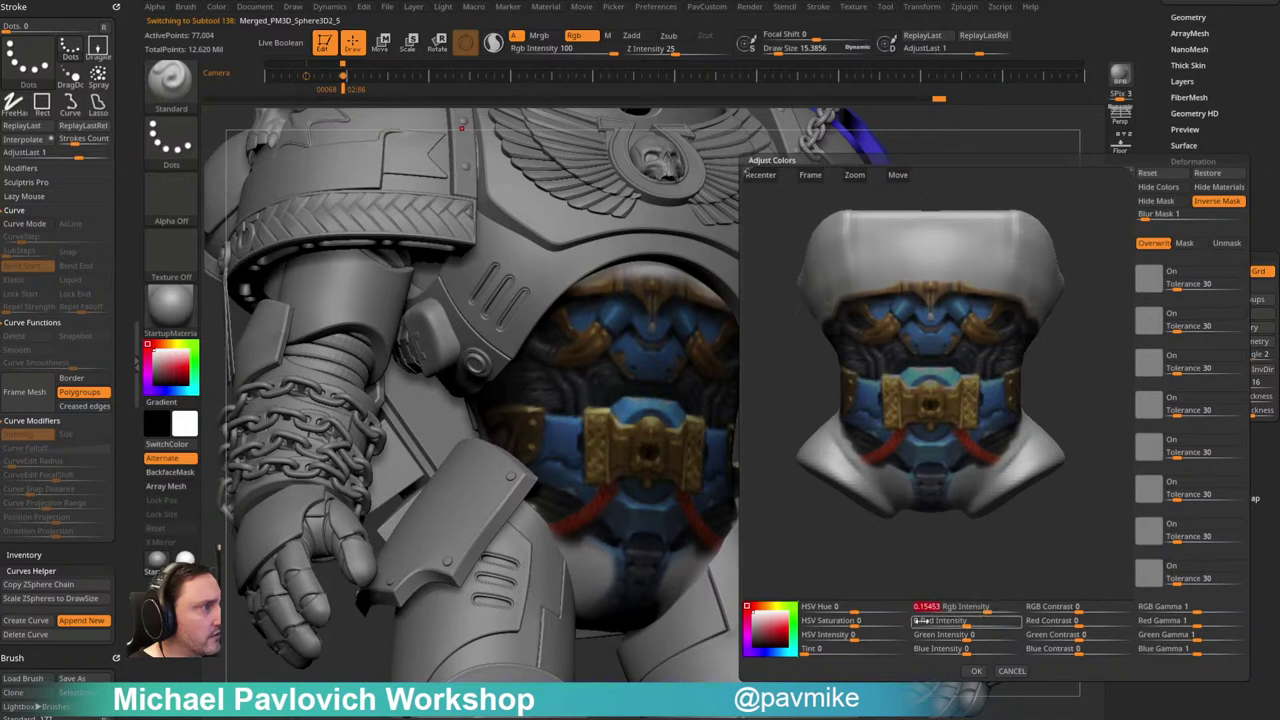
pyautogui.moveTo(852, 607); pyautogui.dragTo(860, 607)
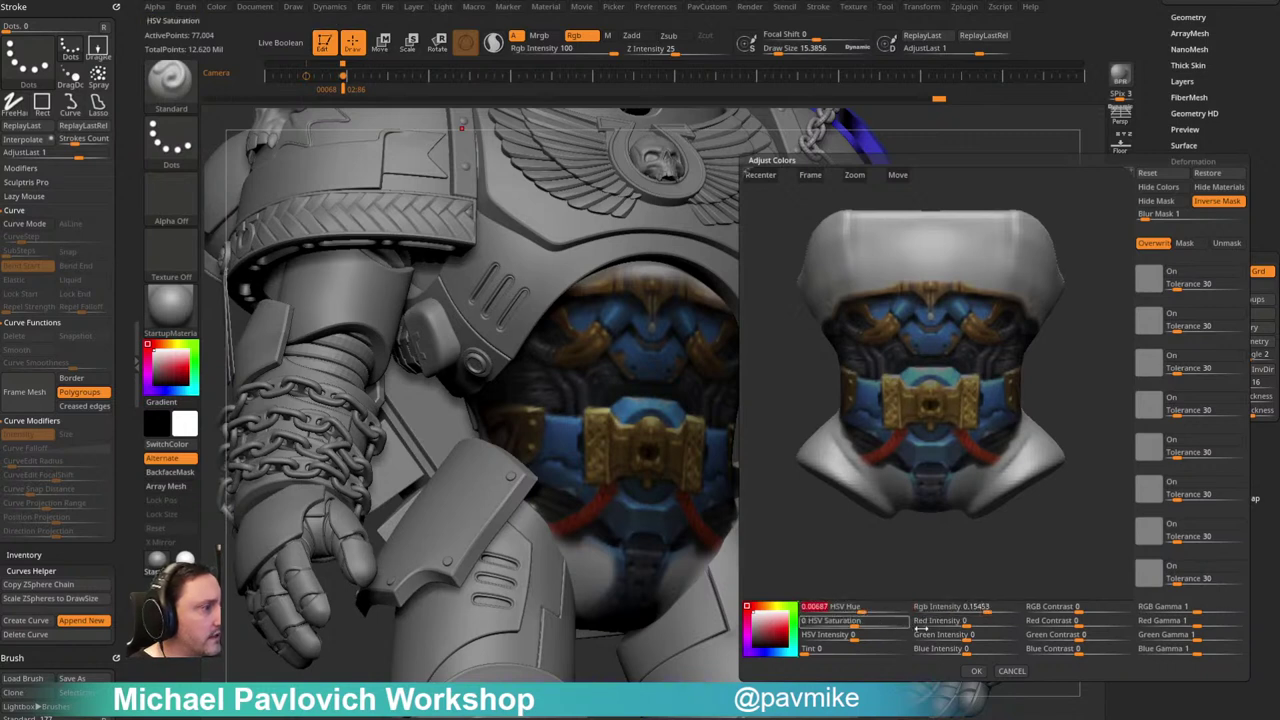
pyautogui.moveTo(1080, 607); pyautogui.dragTo(1088, 608)
pyautogui.click(976, 671)
pyautogui.moveTo(1010, 316); pyautogui.dragTo(1017, 325)
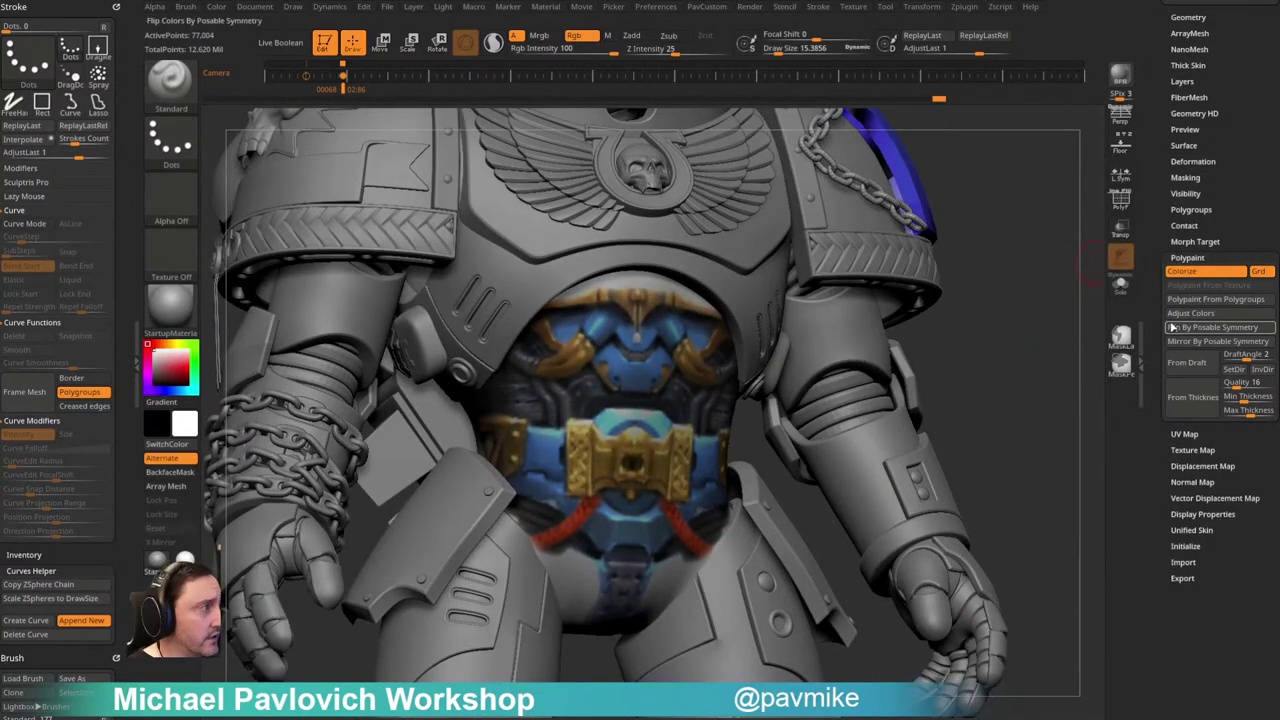
# Step: Open the Mask By Polypaint settings for the painted torso
pyautogui.click(1185, 177)
pyautogui.scroll(-2, 1185, 355)
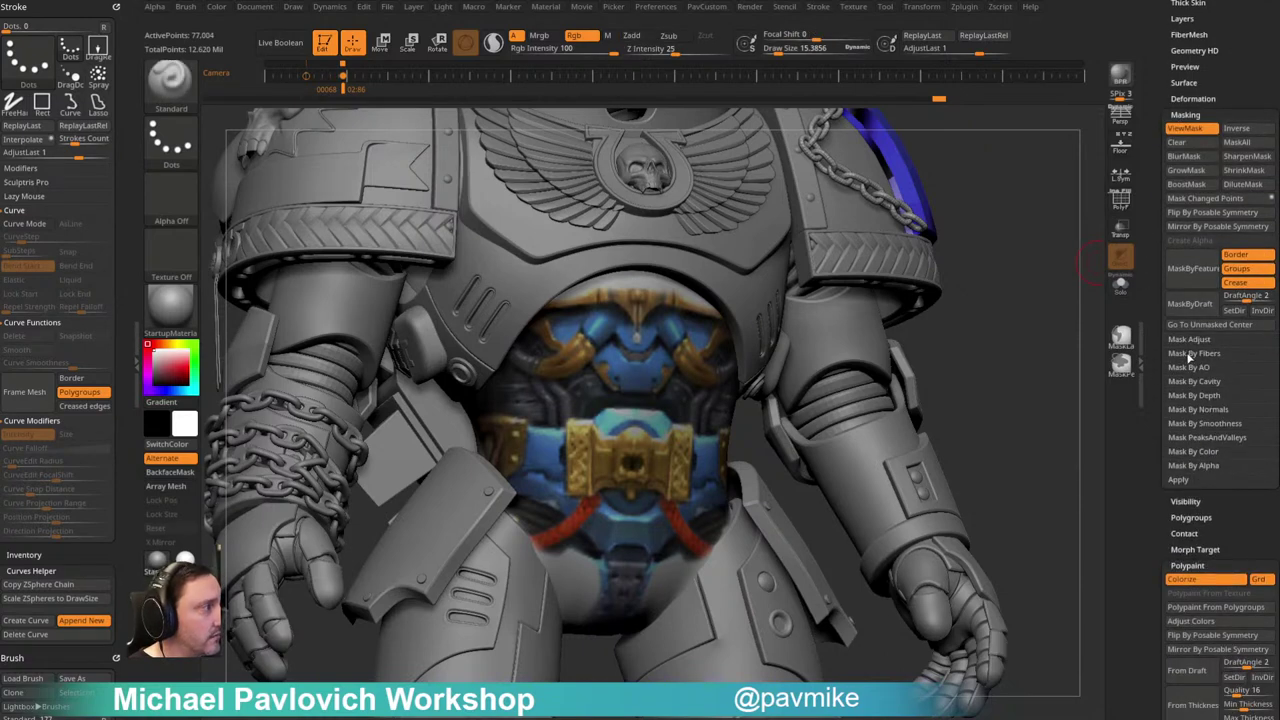
pyautogui.click(1187, 453)
pyautogui.scroll(-1, 1190, 453)
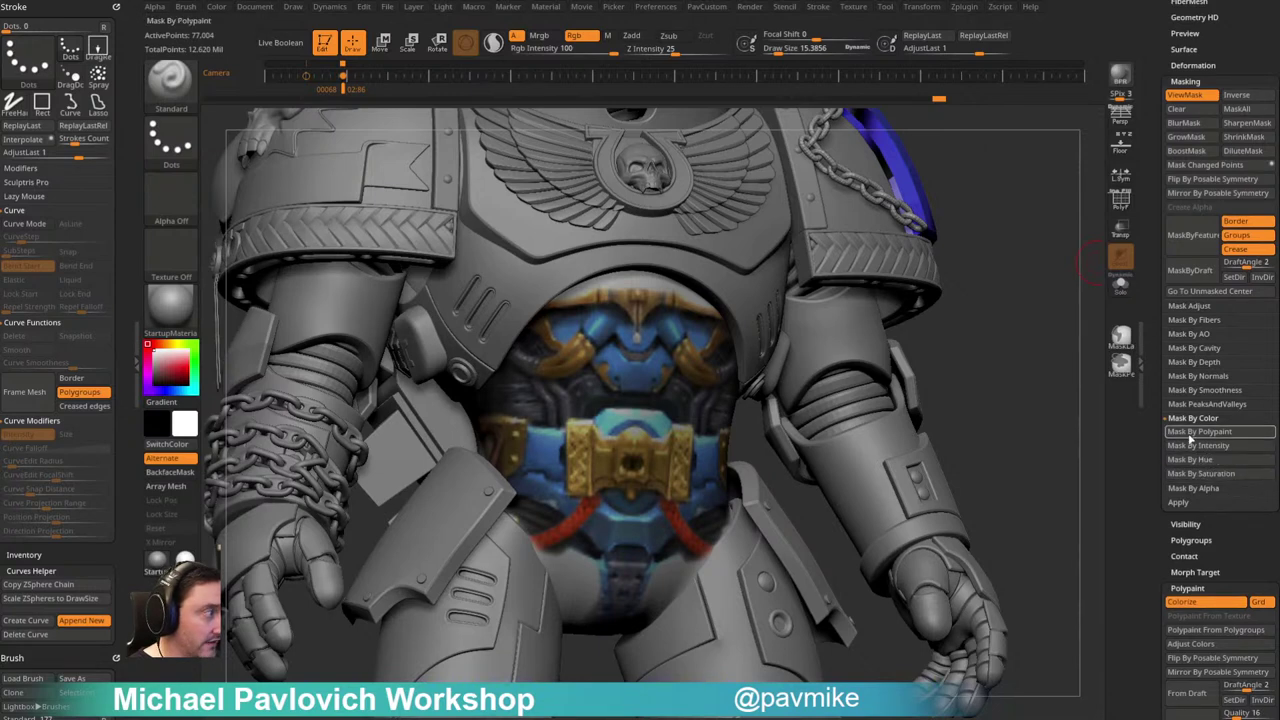
pyautogui.click(1195, 431)
pyautogui.click(1190, 426)
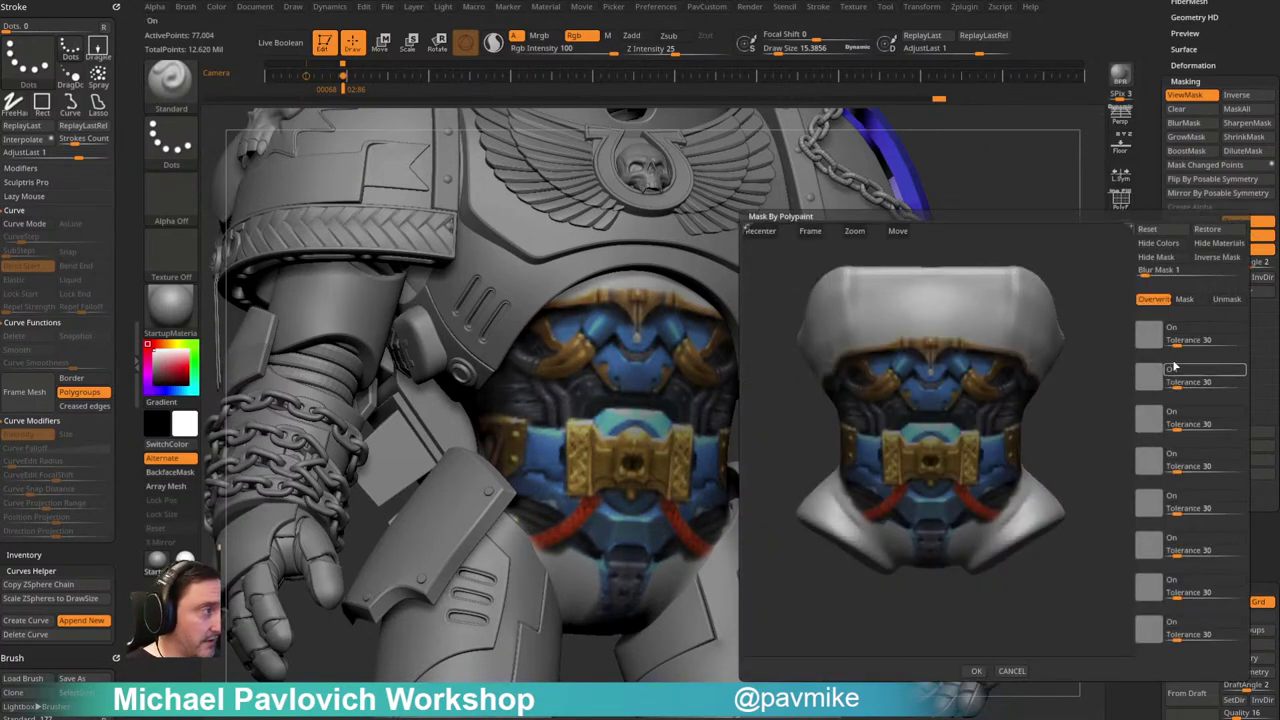
# Step: Mask the torso by the blue sampled from its chest, with Blur Mask 1 and a color tolerance of 66
pyautogui.click(934, 400)
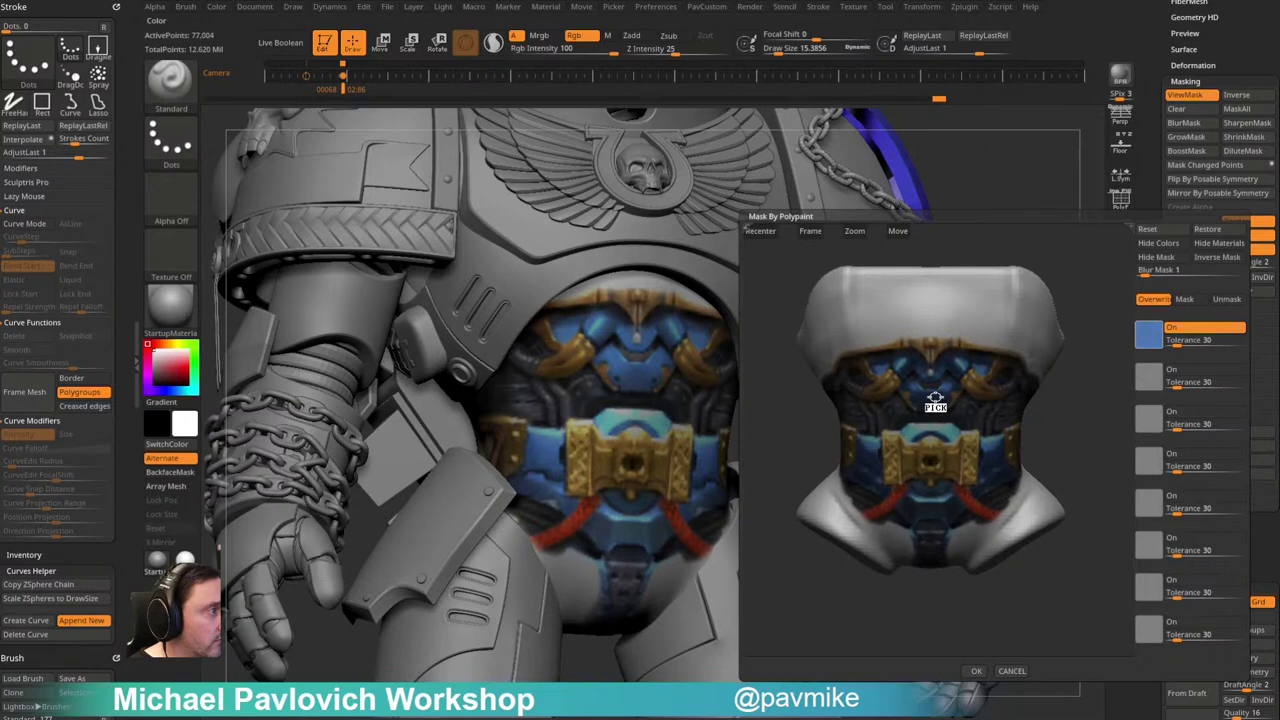
pyautogui.click(1153, 271)
pyautogui.write('1')
pyautogui.press('Return')
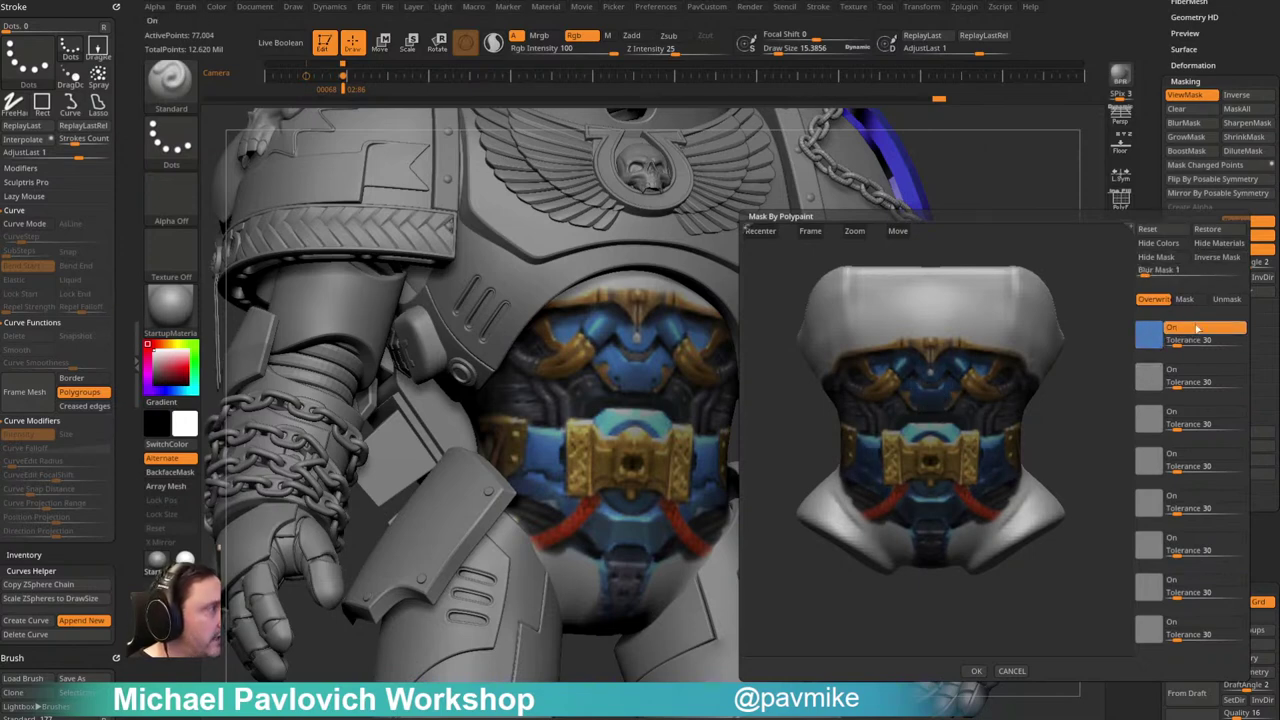
pyautogui.moveTo(1178, 343)
pyautogui.mouseDown()
pyautogui.moveTo(1202, 341)
pyautogui.moveTo(1180, 341)
pyautogui.mouseUp()
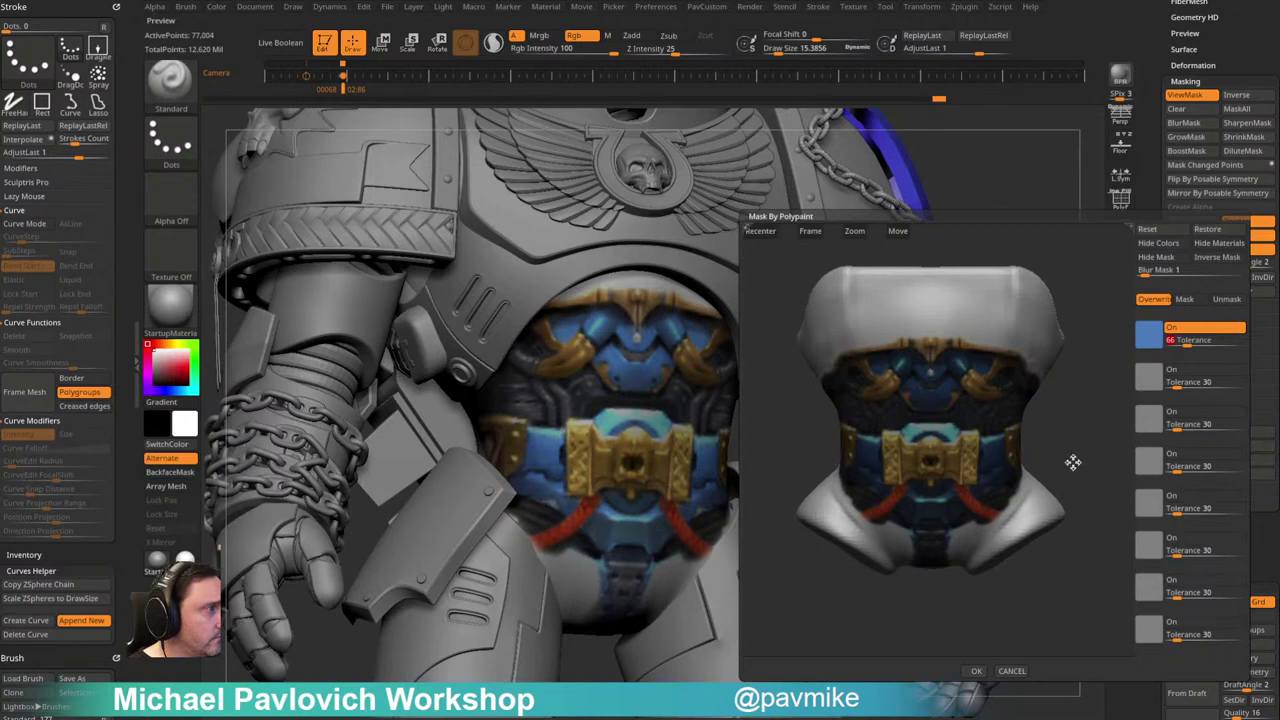
pyautogui.click(974, 671)
pyautogui.scroll(-5, 1153, 350)
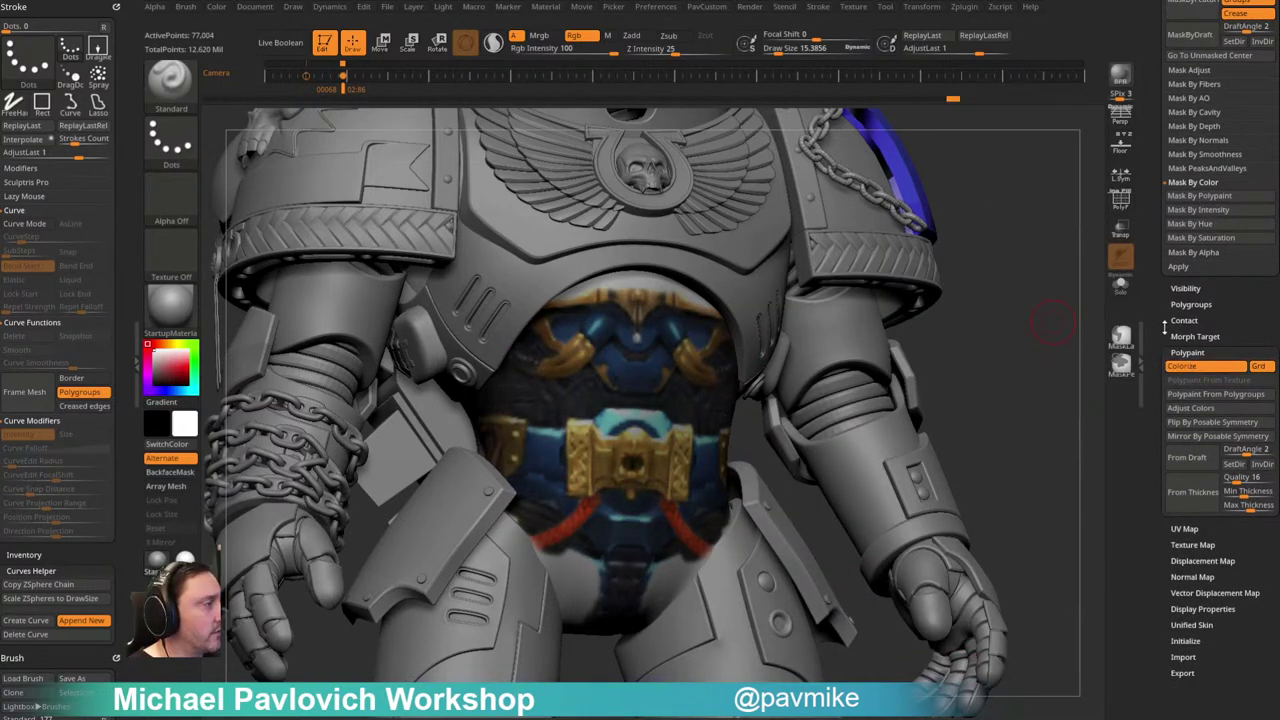
pyautogui.click(1190, 408)
pyautogui.moveTo(998, 368)
pyautogui.mouseDown()
pyautogui.moveTo(1080, 363)
pyautogui.moveTo(903, 371)
pyautogui.moveTo(1054, 363)
pyautogui.moveTo(1058, 396)
pyautogui.moveTo(983, 360)
pyautogui.mouseUp()
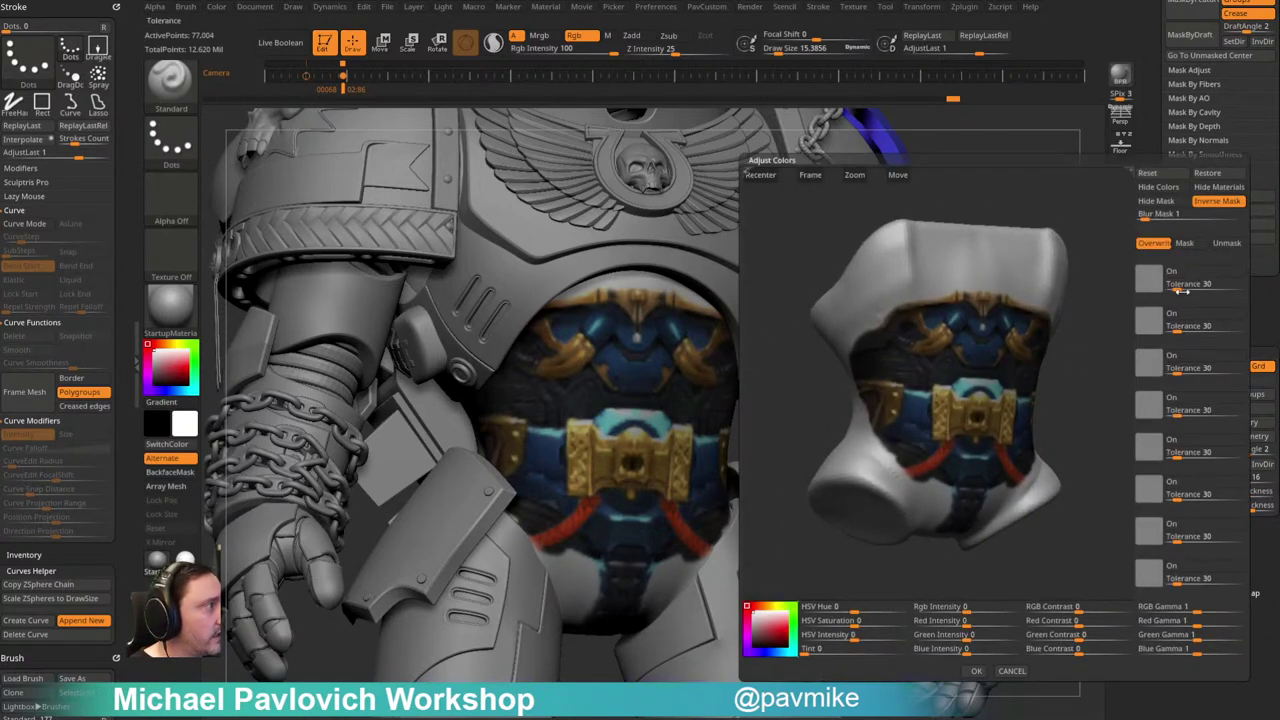
pyautogui.click(976, 671)
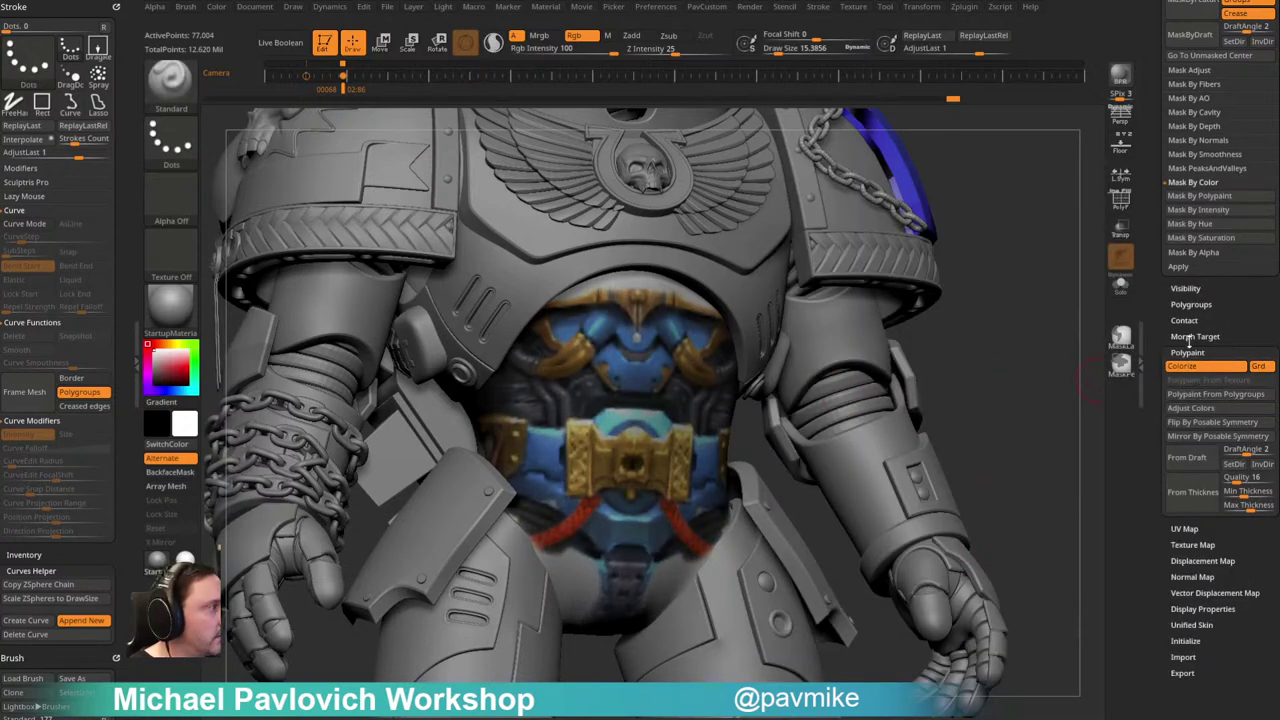
# Step: Try a hue shift on only the torso's blue polypaint, sampling the blue at tolerance 52 with the inverse mask view
pyautogui.click(1197, 408)
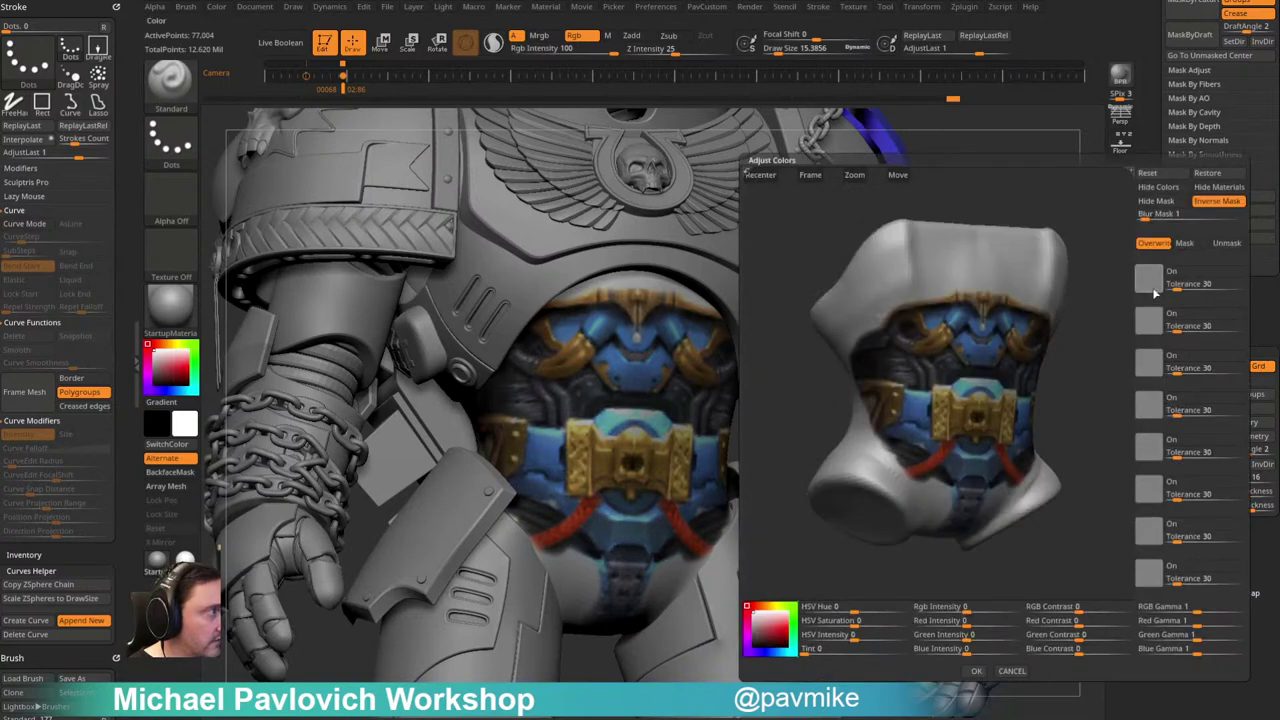
pyautogui.moveTo(1152, 279); pyautogui.dragTo(980, 355)
pyautogui.moveTo(1172, 284); pyautogui.dragTo(1184, 288)
pyautogui.click(1206, 203)
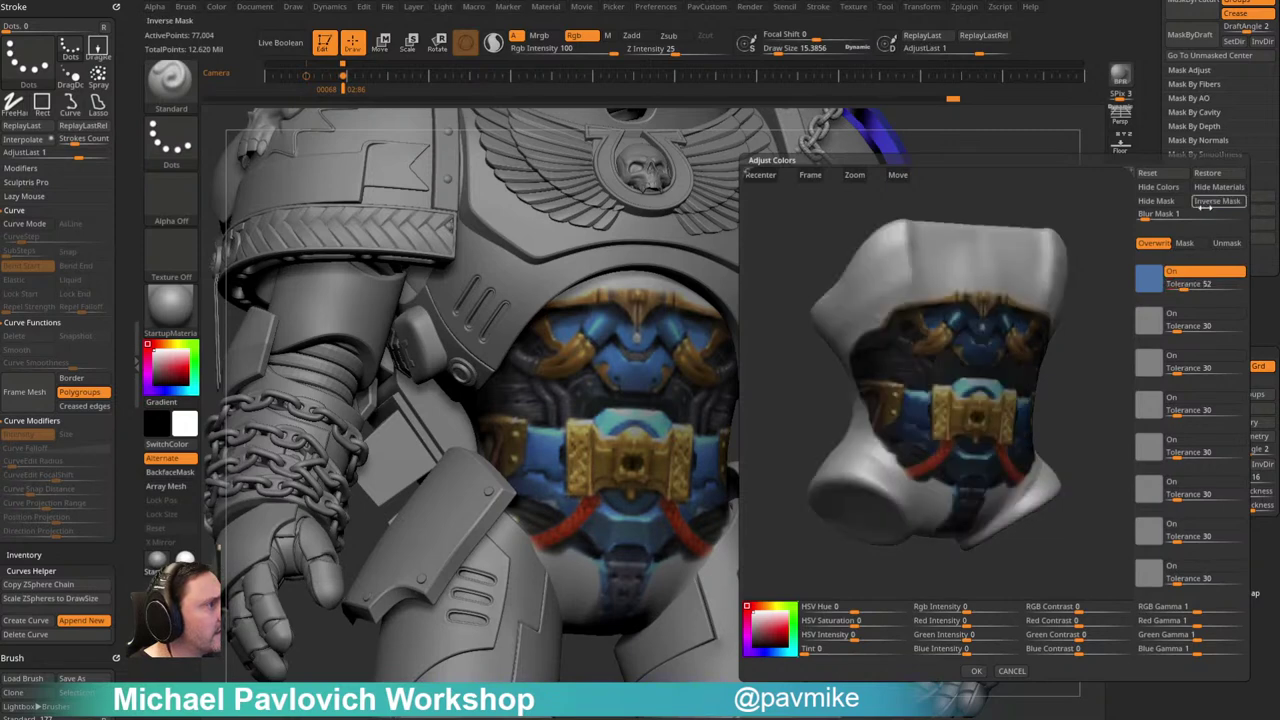
pyautogui.click(1208, 203)
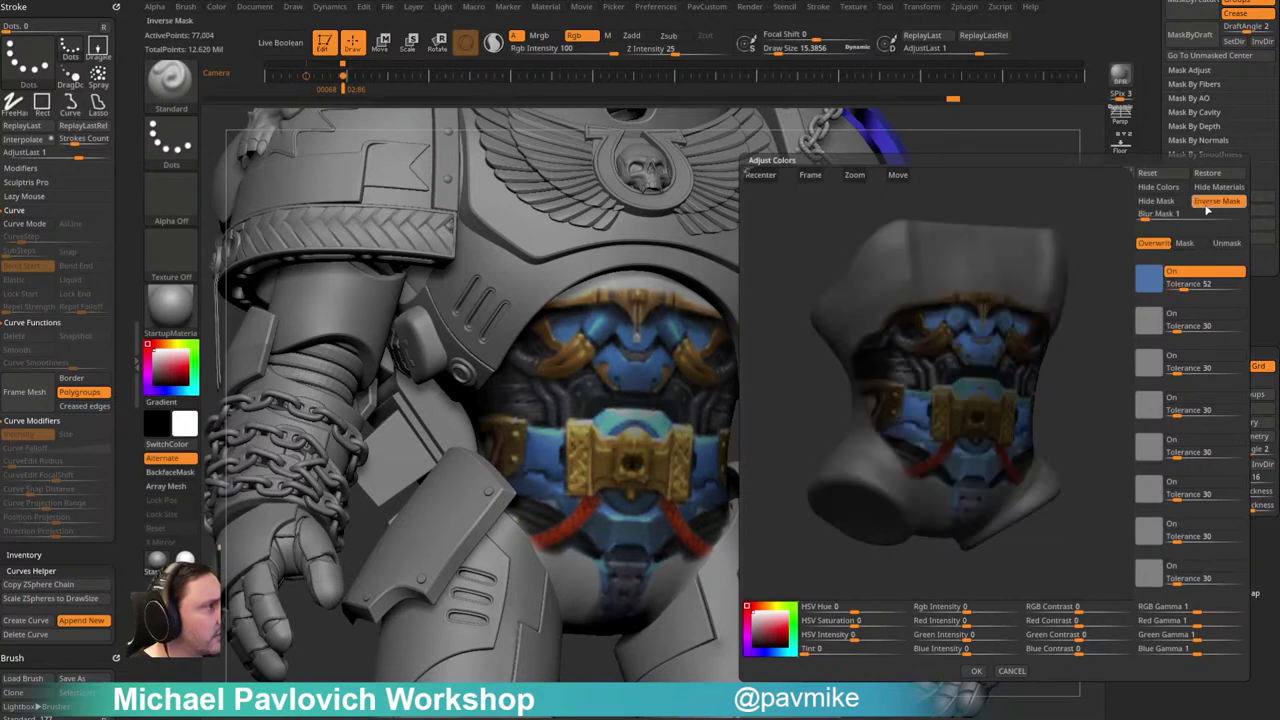
pyautogui.moveTo(858, 606)
pyautogui.mouseDown()
pyautogui.moveTo(876, 607)
pyautogui.moveTo(836, 607)
pyautogui.moveTo(903, 607)
pyautogui.moveTo(838, 607)
pyautogui.mouseUp()
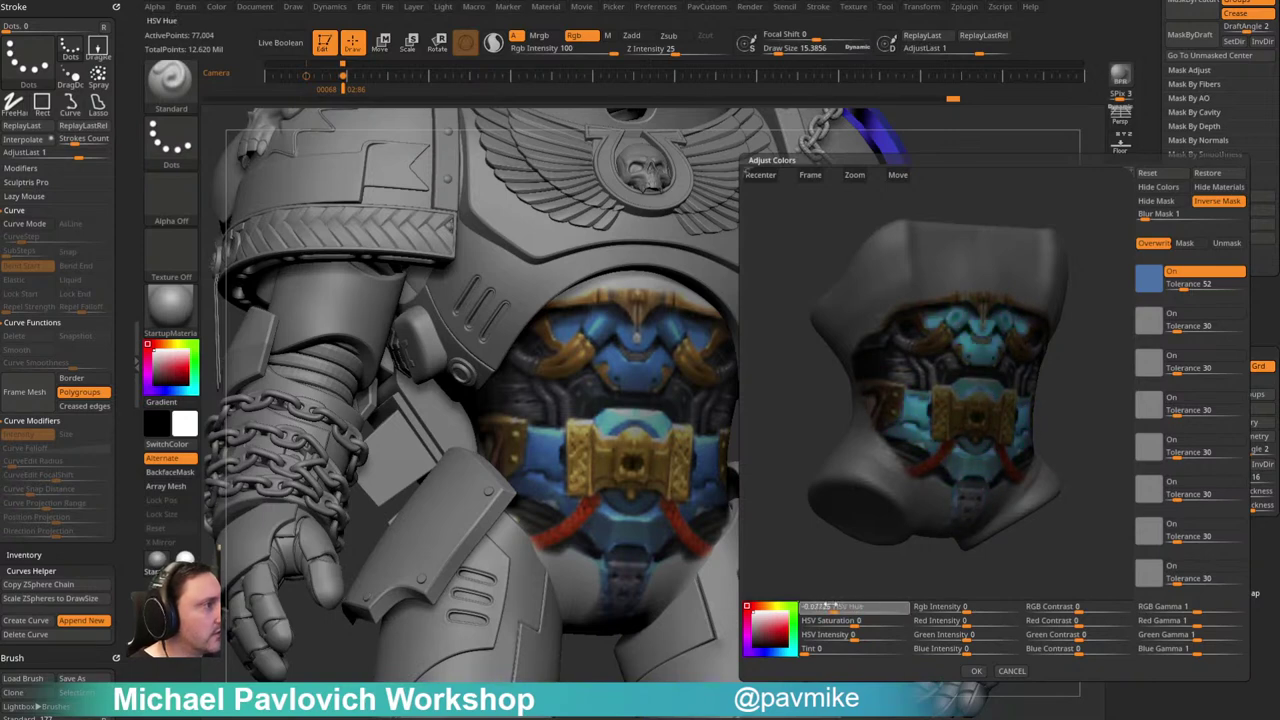
pyautogui.click(1011, 671)
# Step: Make the belt buckle plate PM3D_Plane3D1 the active subtool
pyautogui.moveTo(1019, 296); pyautogui.dragTo(1023, 283)
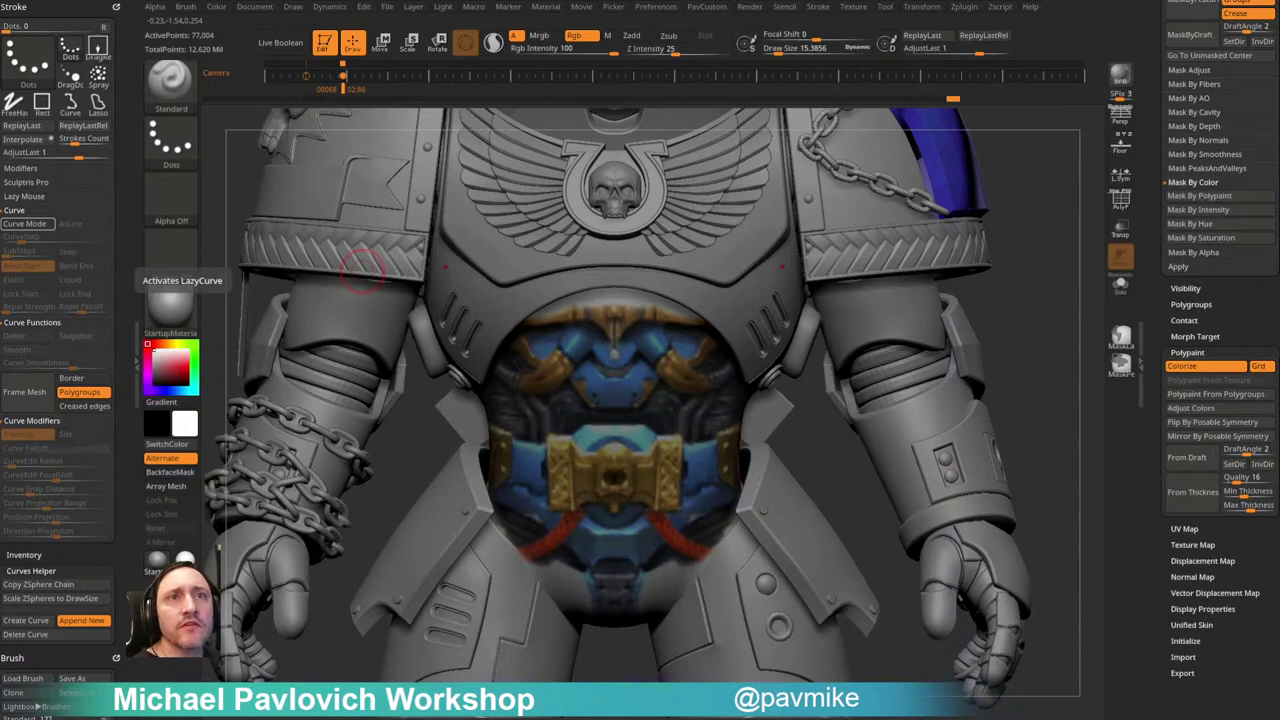
pyautogui.moveTo(1164, 229); pyautogui.dragTo(1162, 450)
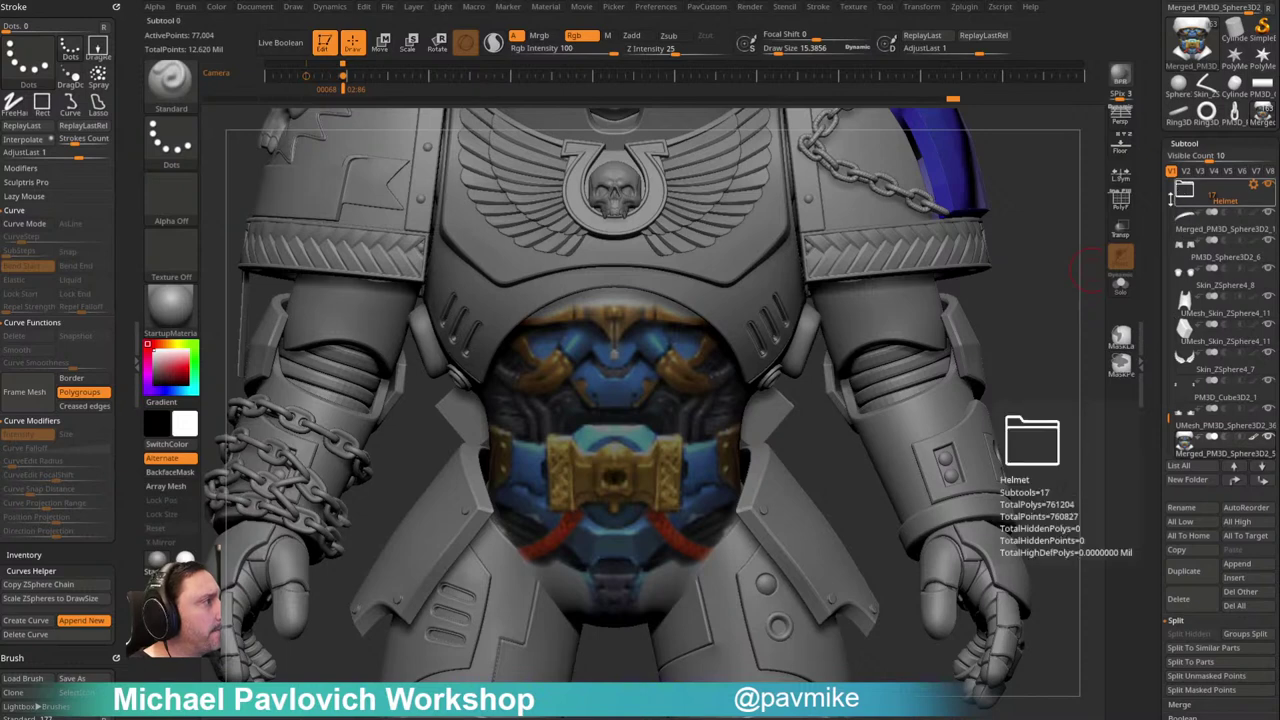
pyautogui.scroll(-4, 1200, 400)
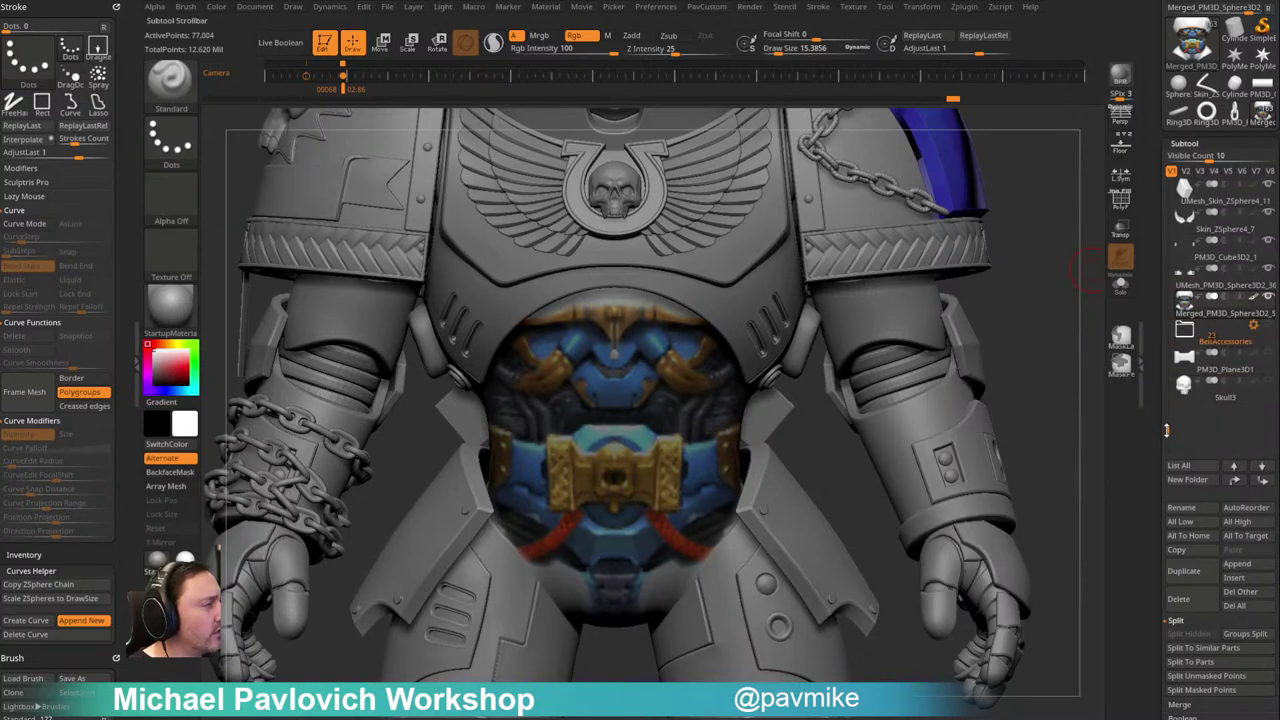
pyautogui.click(1237, 371)
# Step: Tilt the buckle plate in side view to follow the torso's front slope and recenter the gizmo on the plate
pyautogui.moveTo(1049, 309); pyautogui.dragTo(744, 434)
pyautogui.press('w')
pyautogui.keyDown('alt'); pyautogui.moveTo(998, 307); pyautogui.dragTo(908, 380); pyautogui.keyUp('alt')
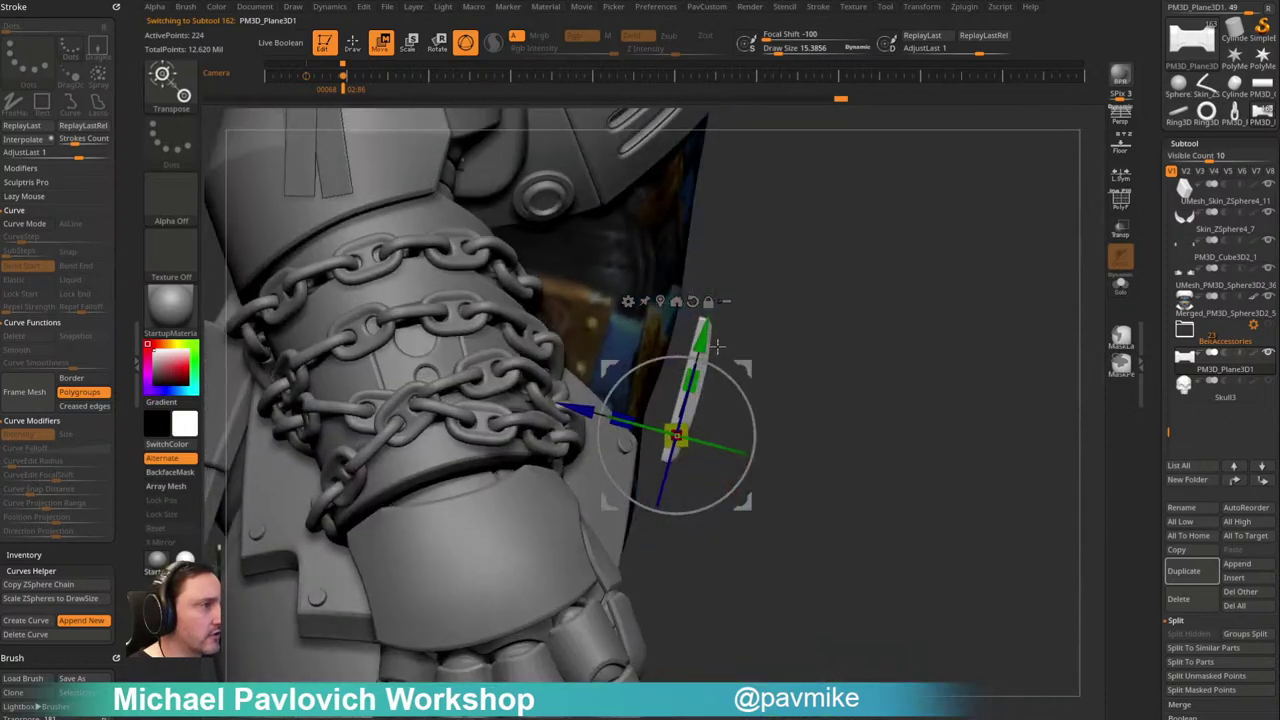
pyautogui.moveTo(707, 346); pyautogui.dragTo(720, 241)
pyautogui.click(670, 176)
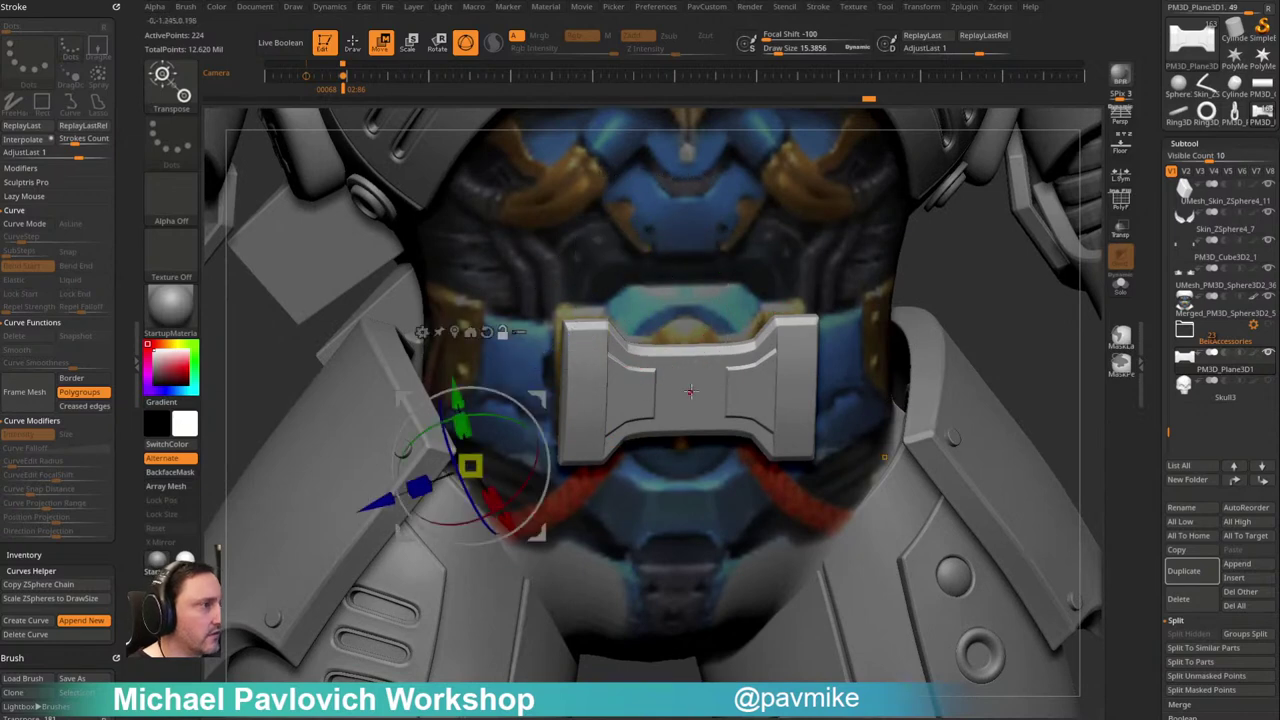
pyautogui.click(690, 391)
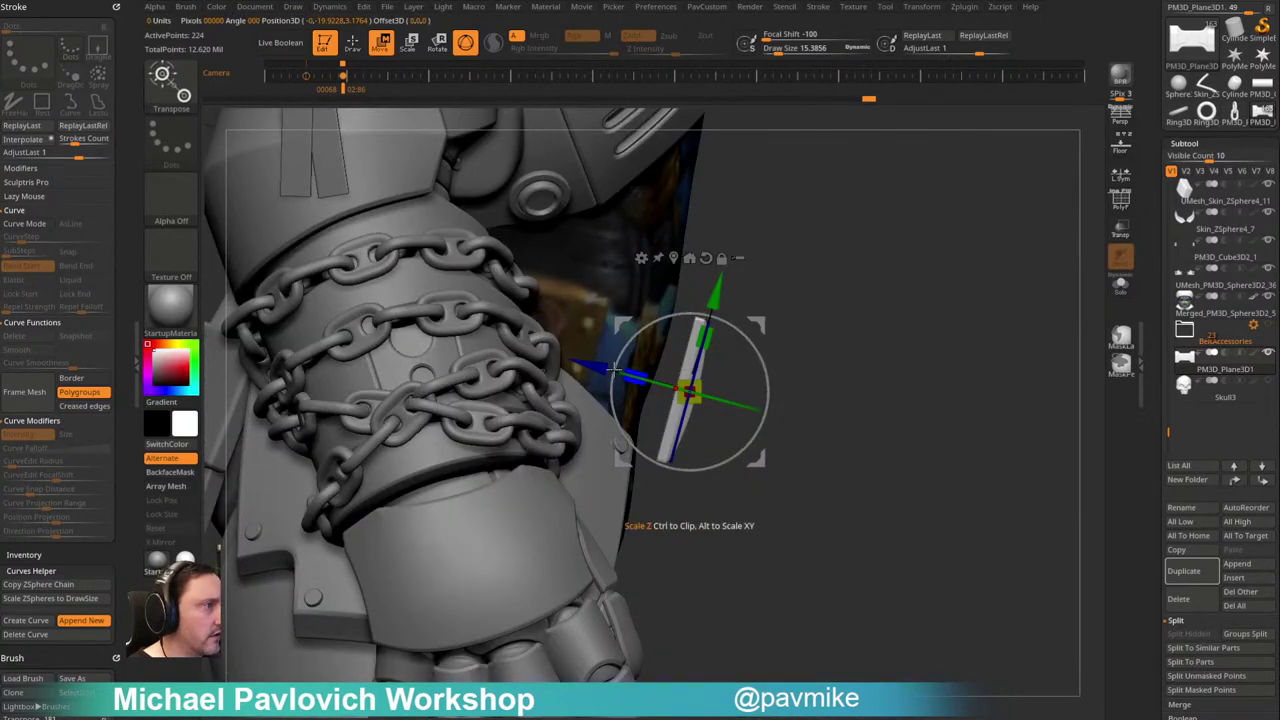
pyautogui.moveTo(614, 369); pyautogui.dragTo(609, 368)
# Step: Try to bend the buckle plate around the torso's front with the Bend Arc deformer
pyautogui.click(637, 259)
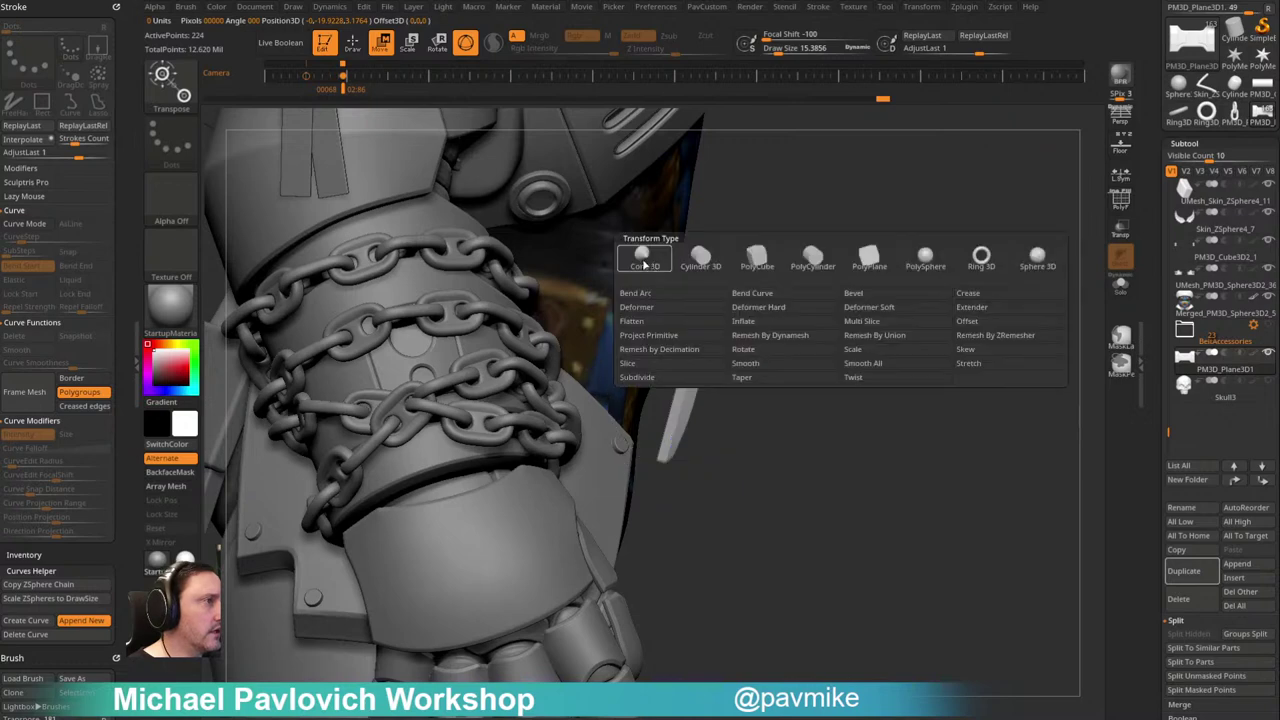
pyautogui.click(707, 299)
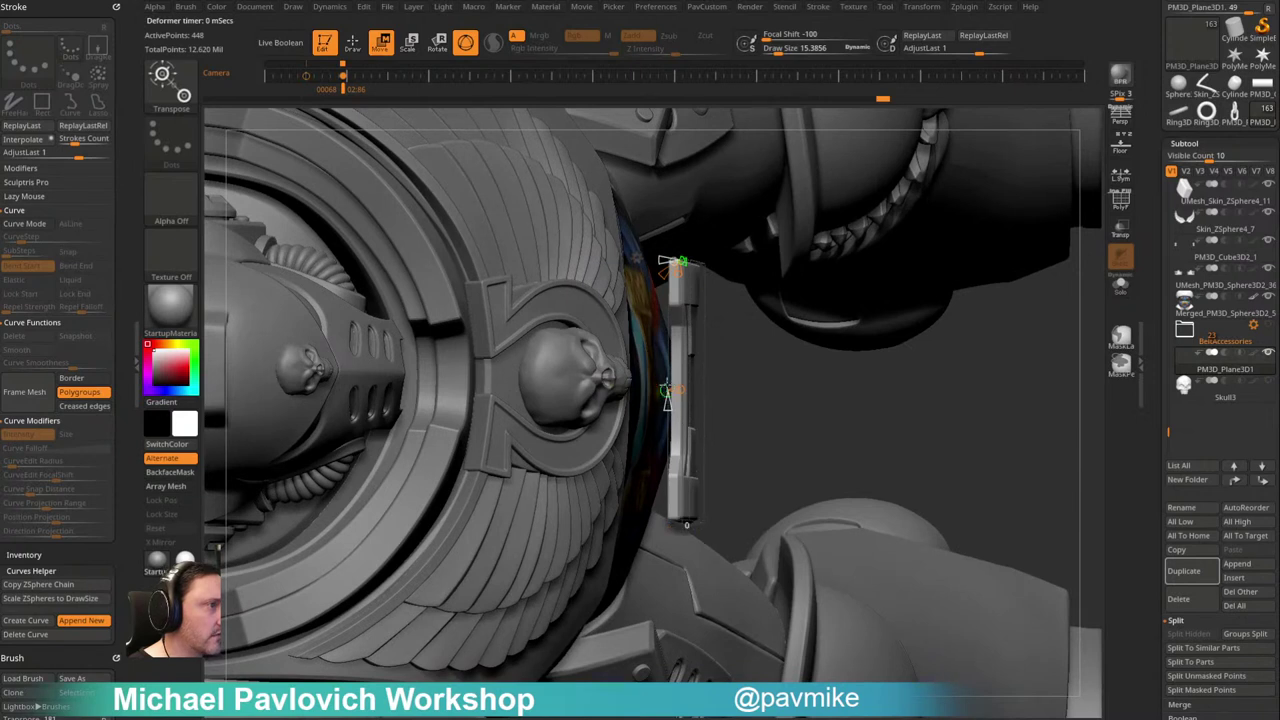
pyautogui.moveTo(667, 390); pyautogui.dragTo(622, 388)
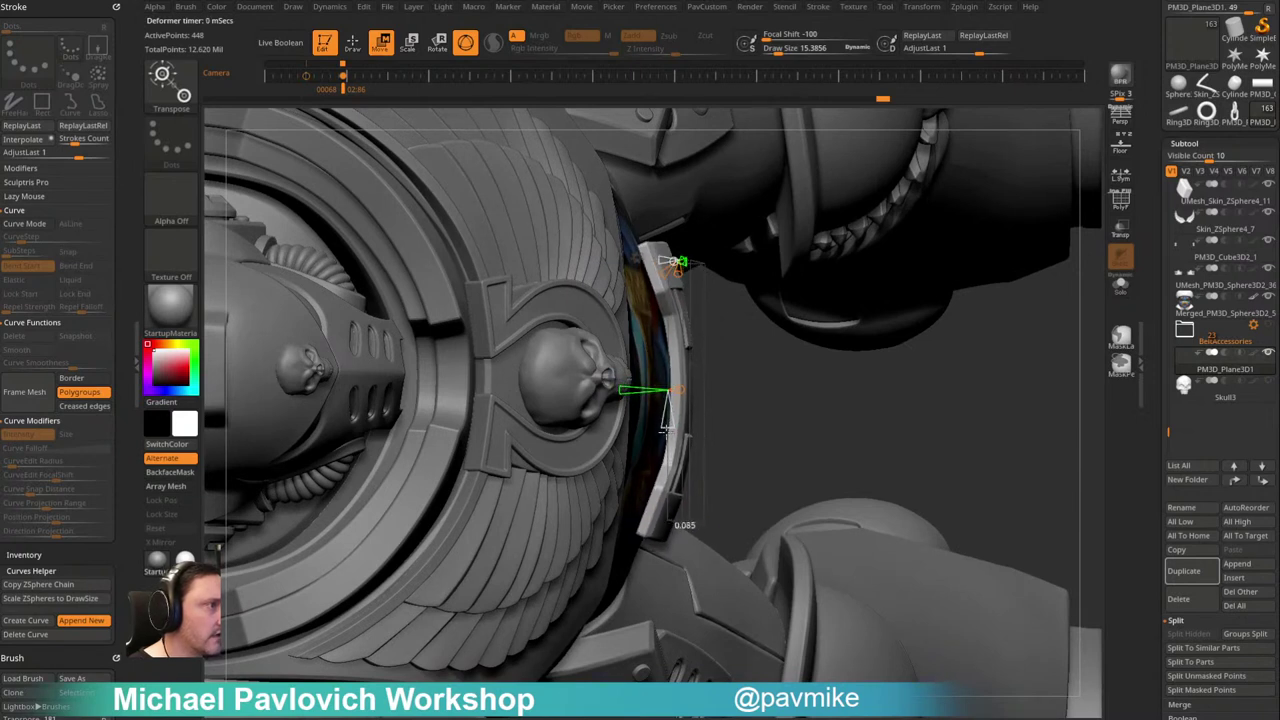
pyautogui.moveTo(664, 365); pyautogui.dragTo(666, 333)
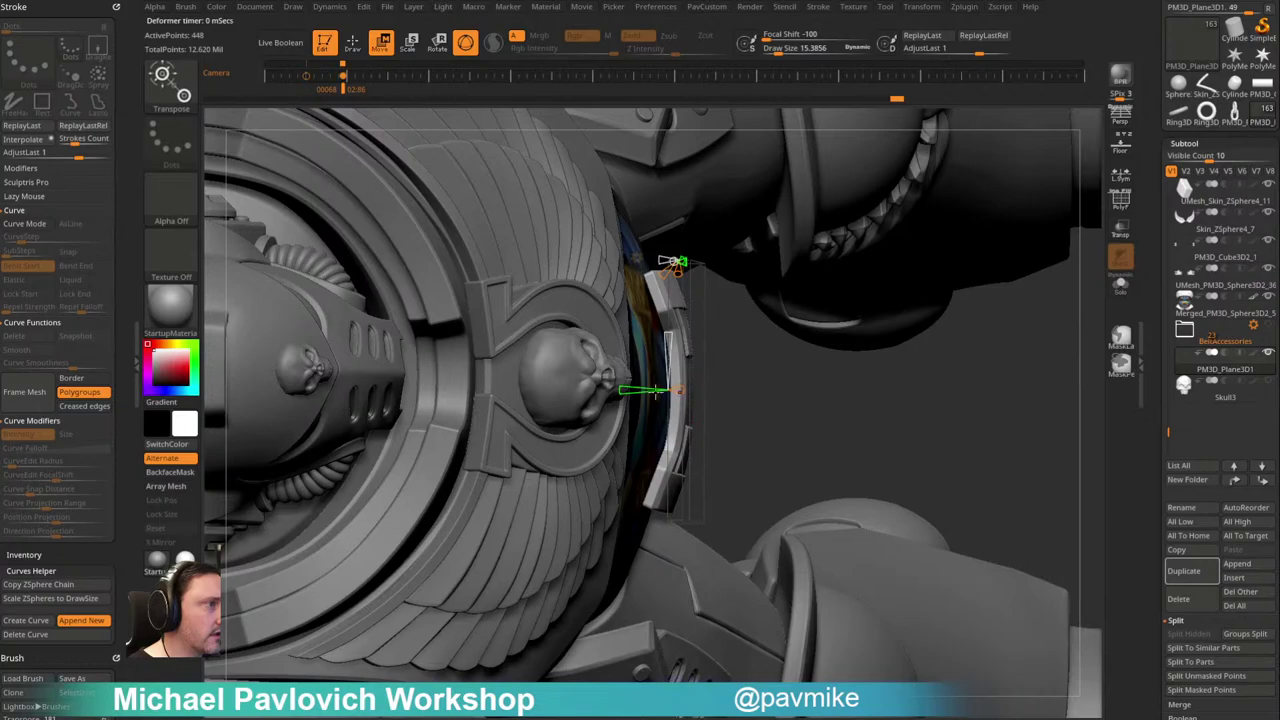
pyautogui.moveTo(743, 389); pyautogui.dragTo(849, 223)
pyautogui.moveTo(910, 257)
pyautogui.mouseDown()
pyautogui.moveTo(846, 234)
pyautogui.moveTo(884, 230)
pyautogui.mouseUp()
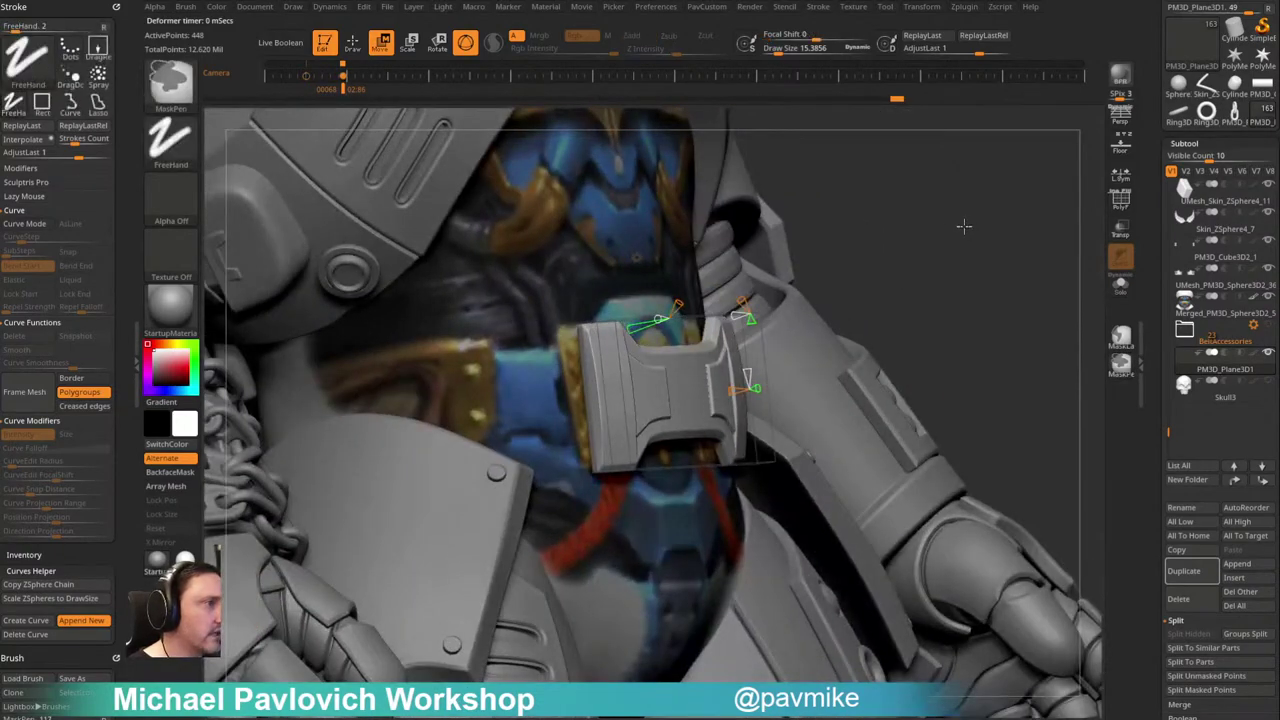
# Step: Try to conform the buckle plate to the torso's surface with the MatchMaker brush
pyautogui.moveTo(961, 191); pyautogui.dragTo(1046, 192)
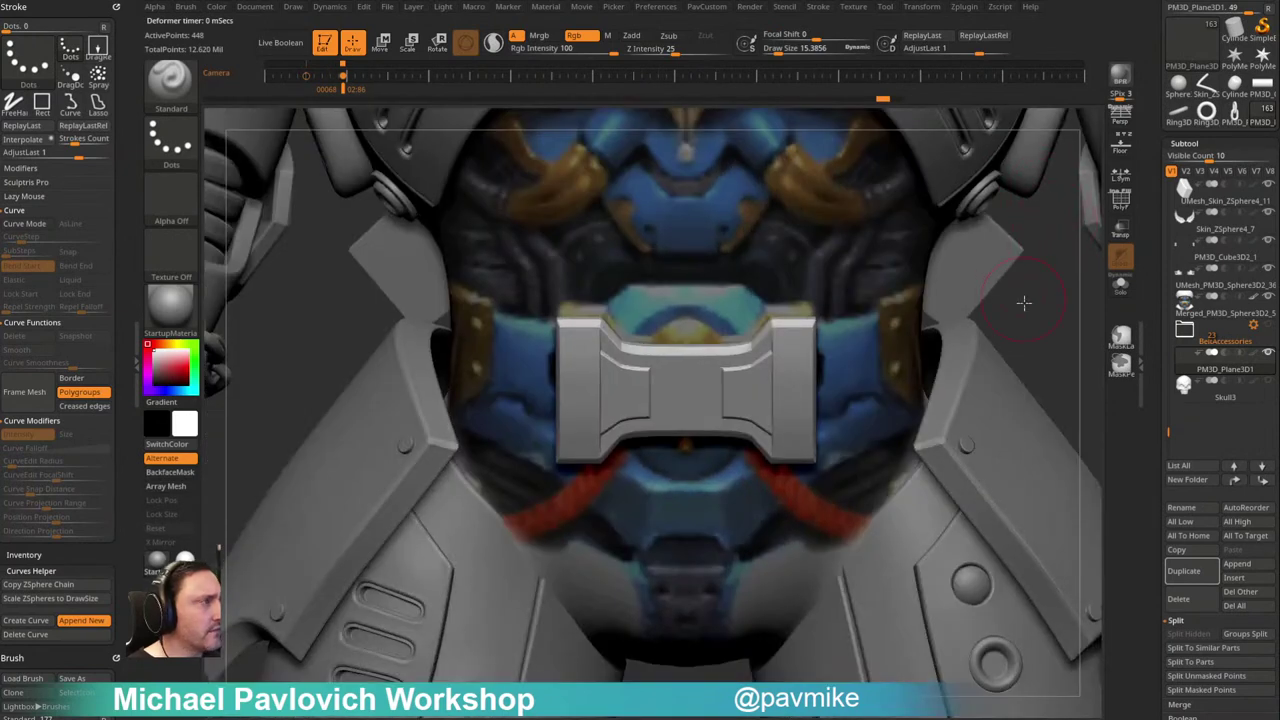
pyautogui.keyDown('alt'); pyautogui.moveTo(1025, 302); pyautogui.dragTo(1009, 282); pyautogui.keyUp('alt')
pyautogui.press('b')
pyautogui.press('m')
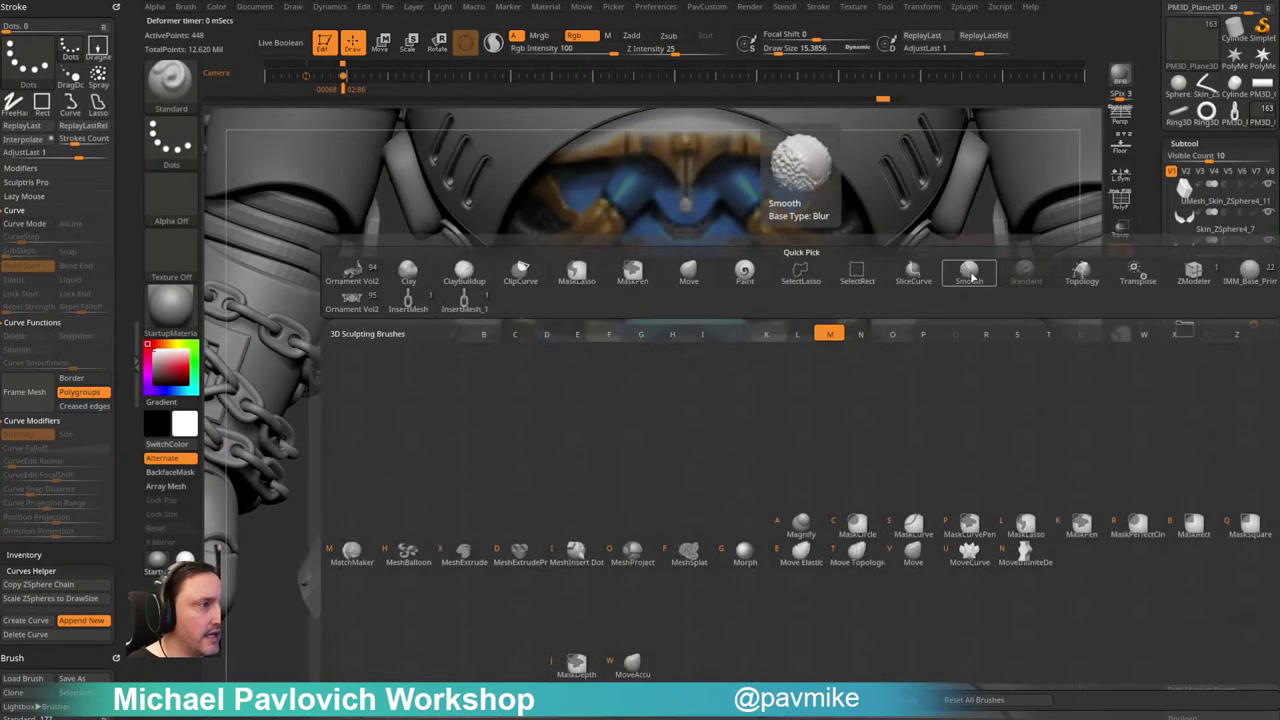
pyautogui.press('m')
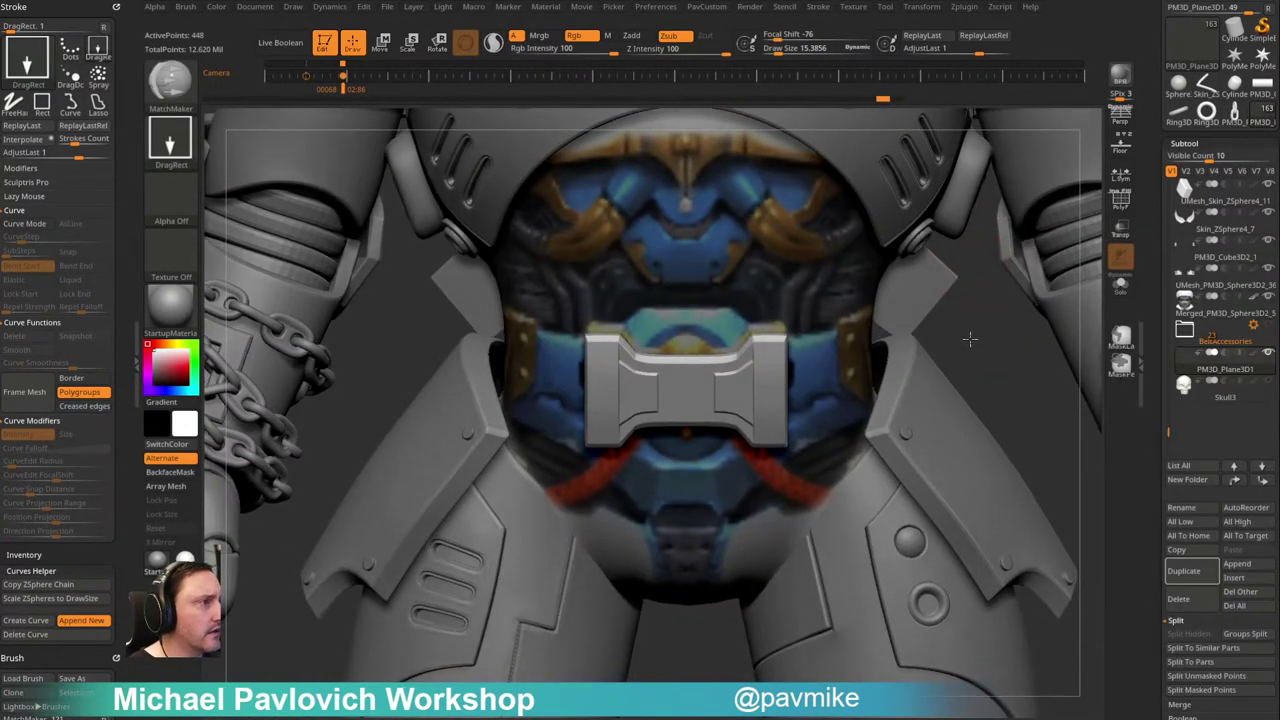
pyautogui.press('shift')
pyautogui.press('alt')
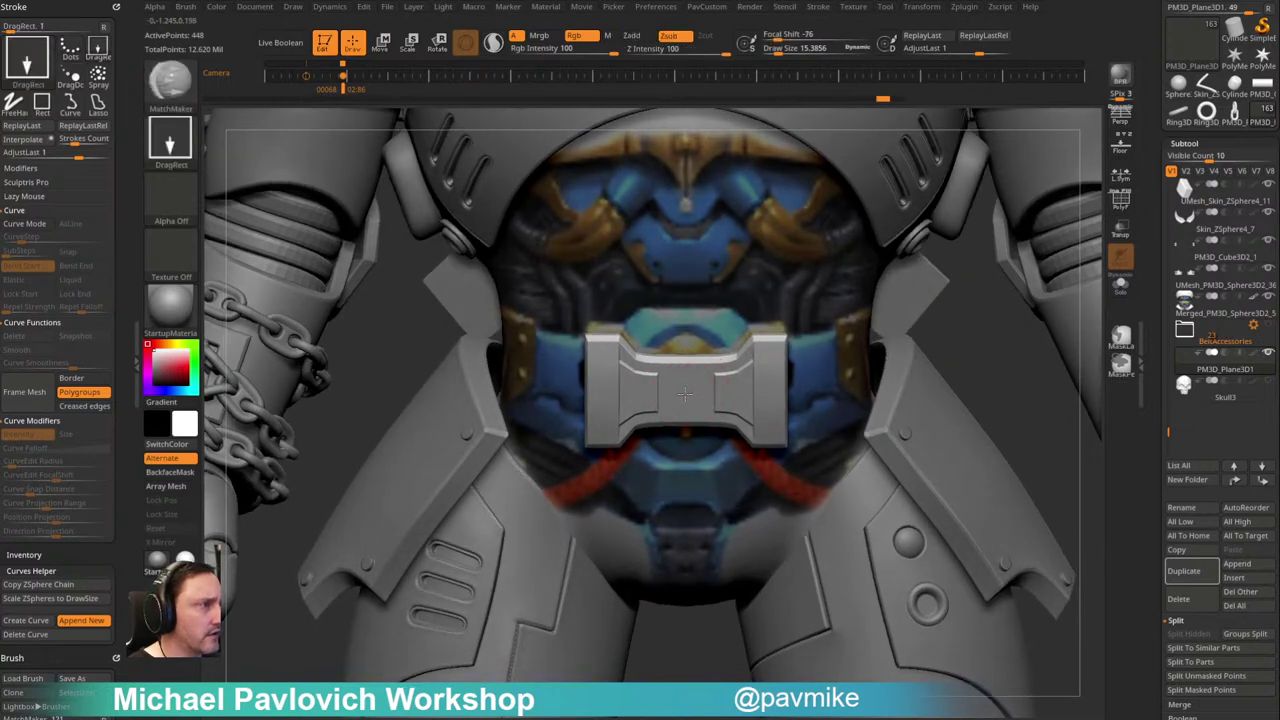
pyautogui.keyDown('alt'); pyautogui.moveTo(684, 391); pyautogui.dragTo(1010, 605); pyautogui.keyUp('alt')
pyautogui.moveTo(1063, 434); pyautogui.dragTo(732, 288)
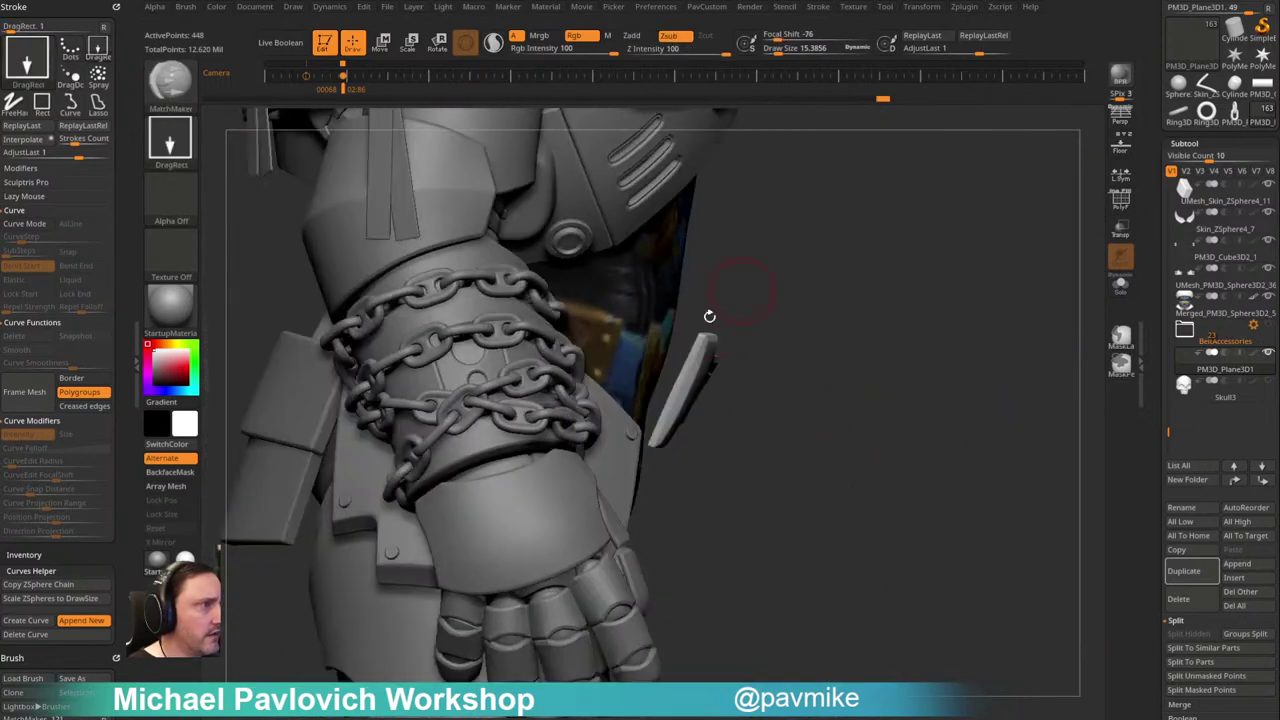
pyautogui.moveTo(1023, 300)
pyautogui.mouseDown()
pyautogui.moveTo(938, 343)
pyautogui.moveTo(951, 326)
pyautogui.mouseUp()
pyautogui.moveTo(1066, 434); pyautogui.dragTo(1024, 437)
pyautogui.moveTo(866, 327); pyautogui.dragTo(766, 357)
pyautogui.moveTo(935, 262); pyautogui.dragTo(1049, 320)
# Step: Step the buckle plate's undo history back to its straight, untilted state
pyautogui.click(1120, 285)
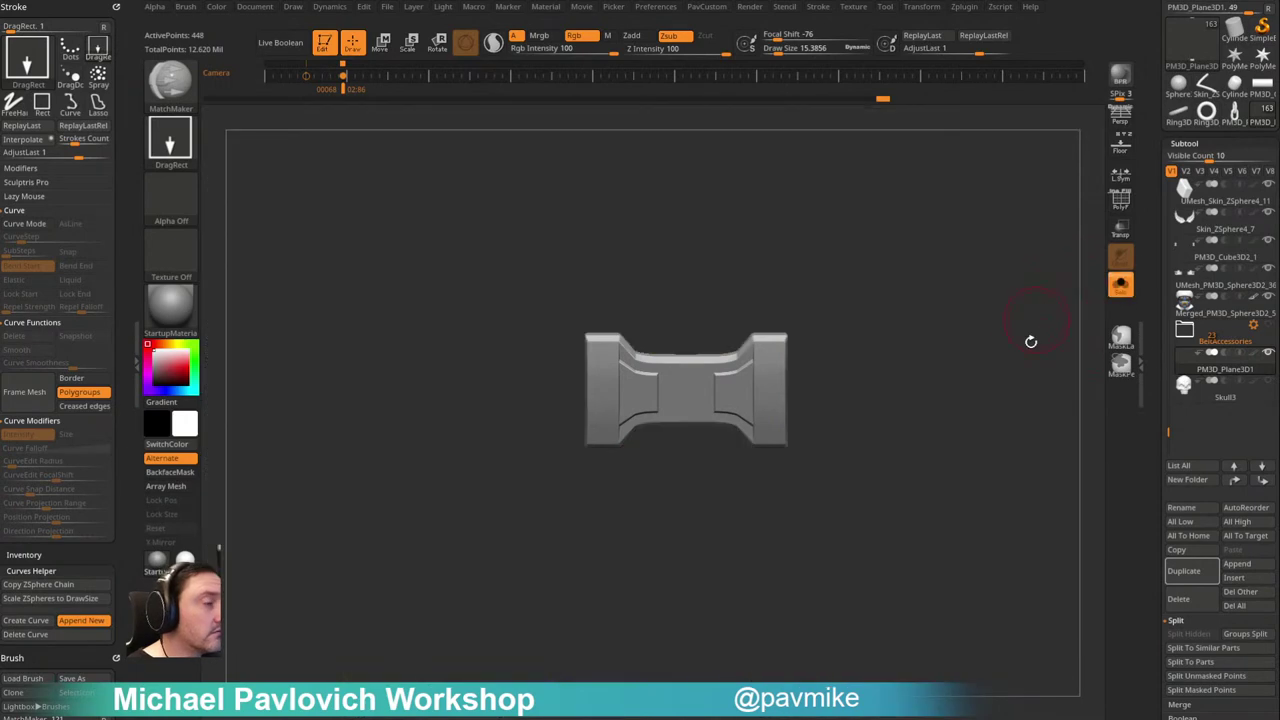
pyautogui.click(1120, 285)
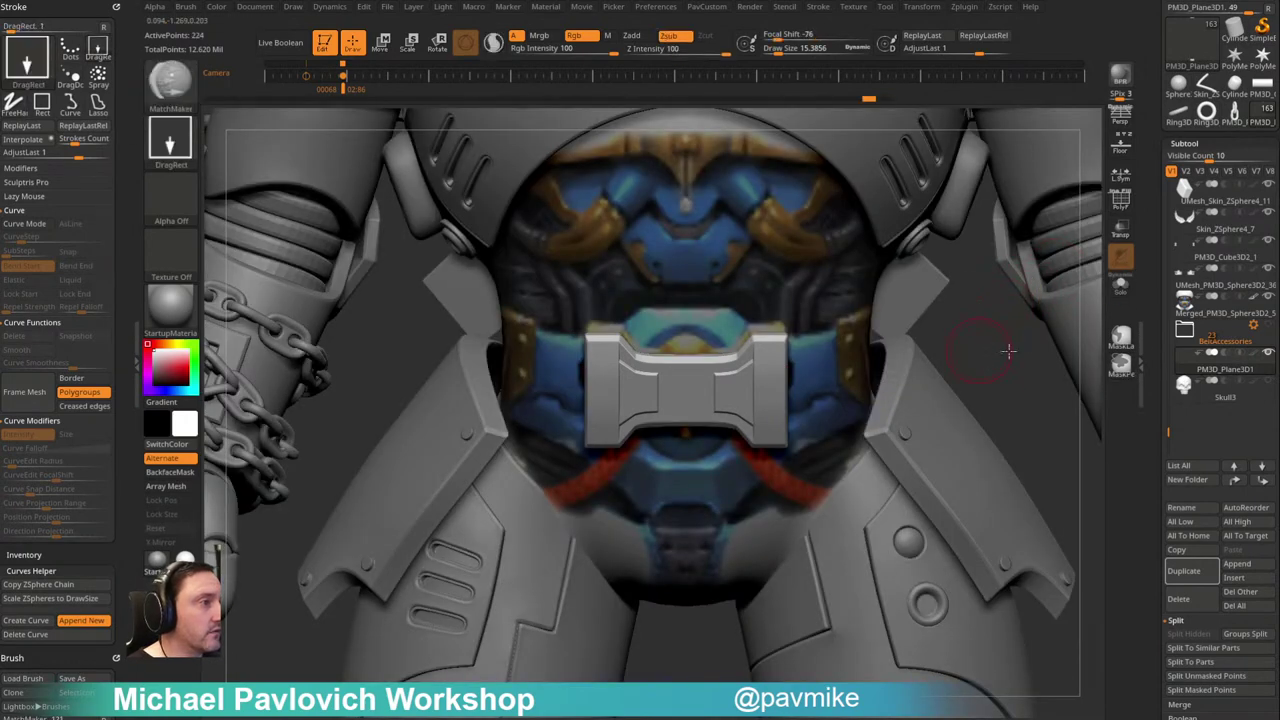
pyautogui.moveTo(995, 351); pyautogui.dragTo(1031, 343)
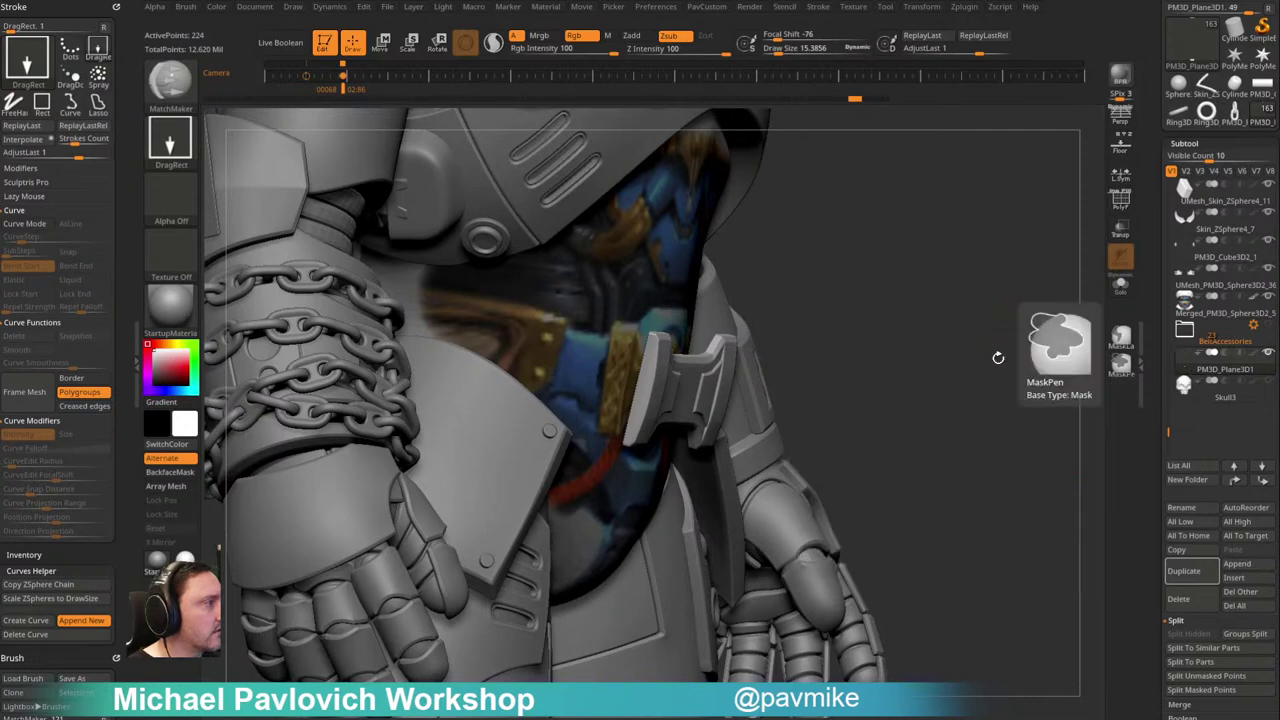
pyautogui.moveTo(962, 298); pyautogui.dragTo(894, 174)
pyautogui.moveTo(855, 104); pyautogui.dragTo(829, 104)
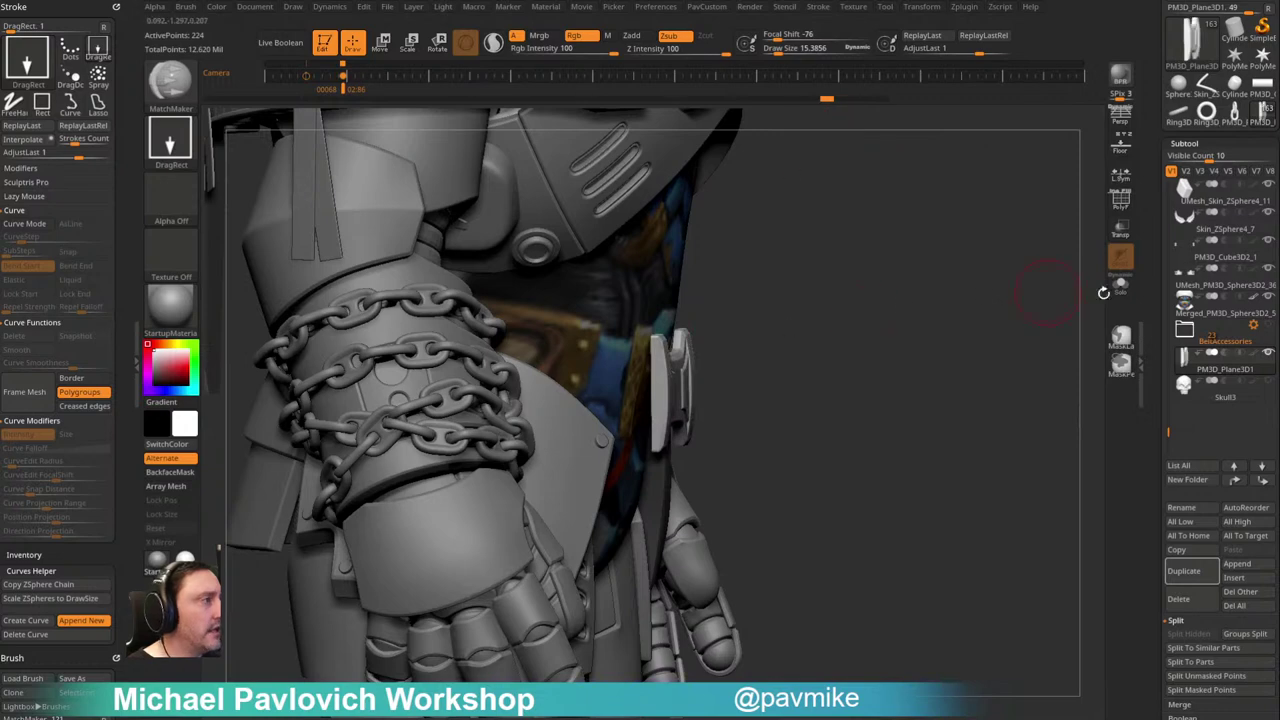
# Step: Create a new InsertMesh brush from the isolated buckle plate and show the other subtools again
pyautogui.click(1120, 285)
pyautogui.press('b')
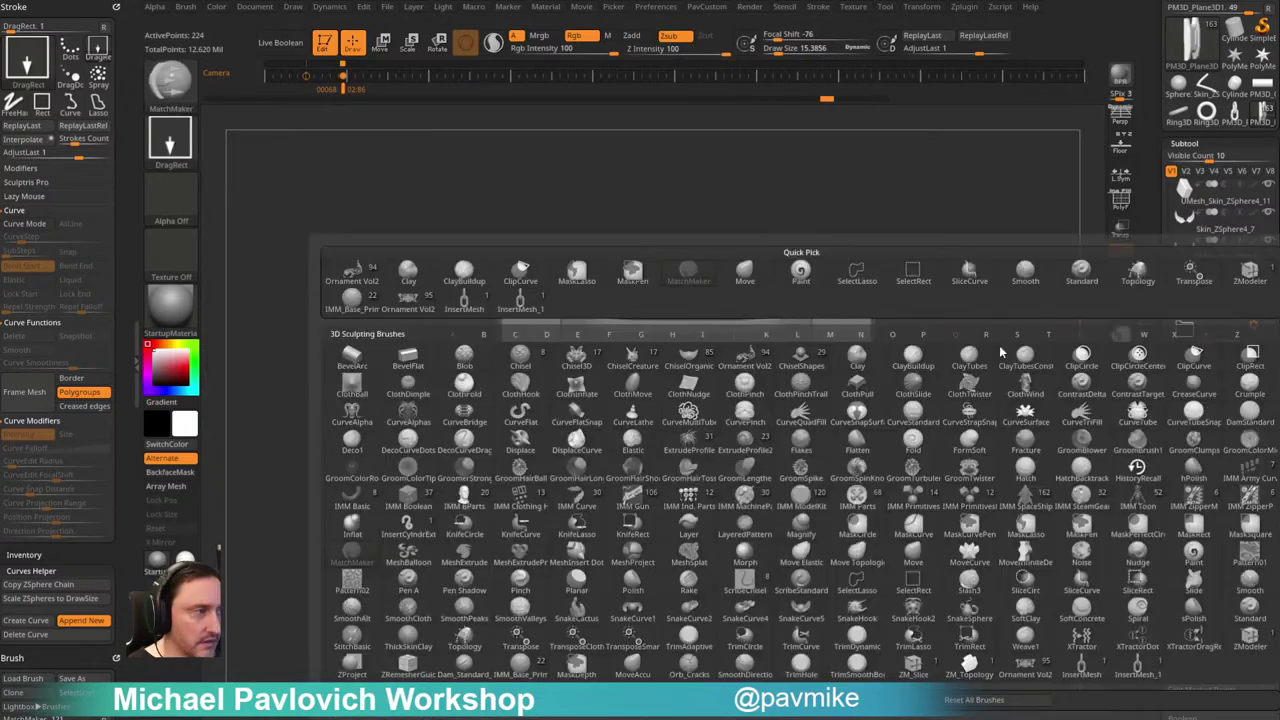
pyautogui.click(600, 700)
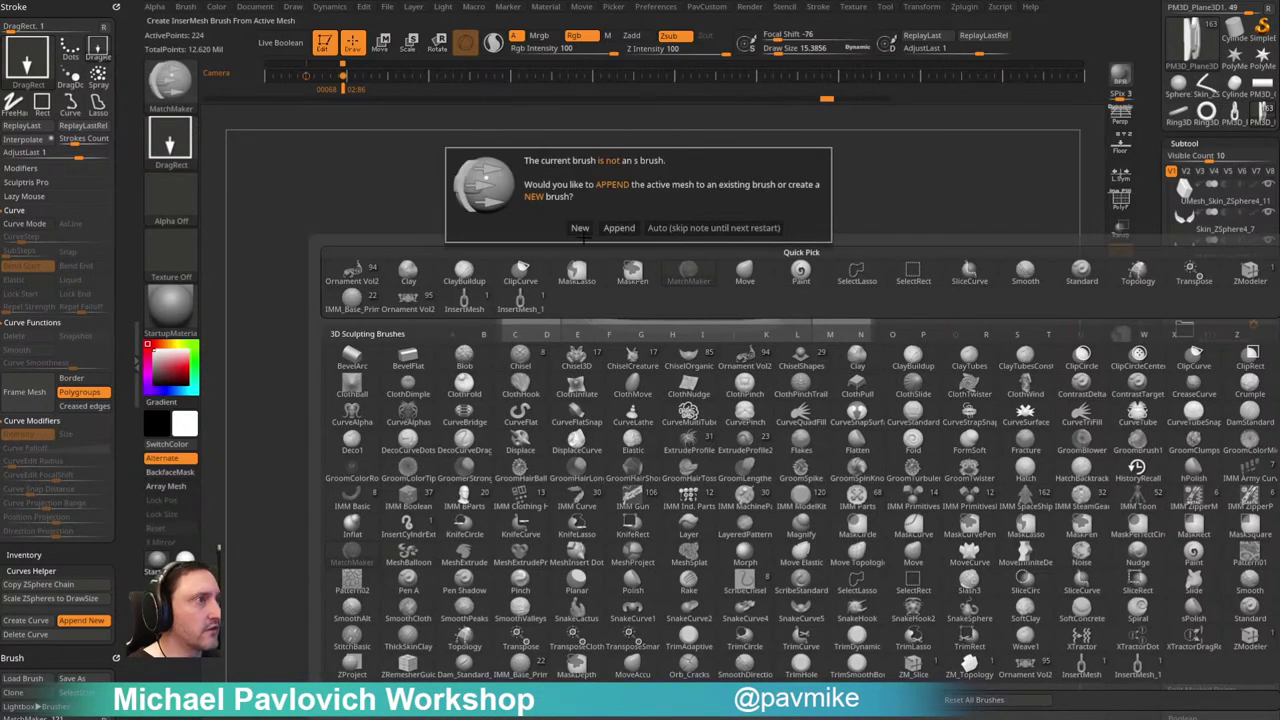
pyautogui.click(580, 229)
pyautogui.click(1120, 285)
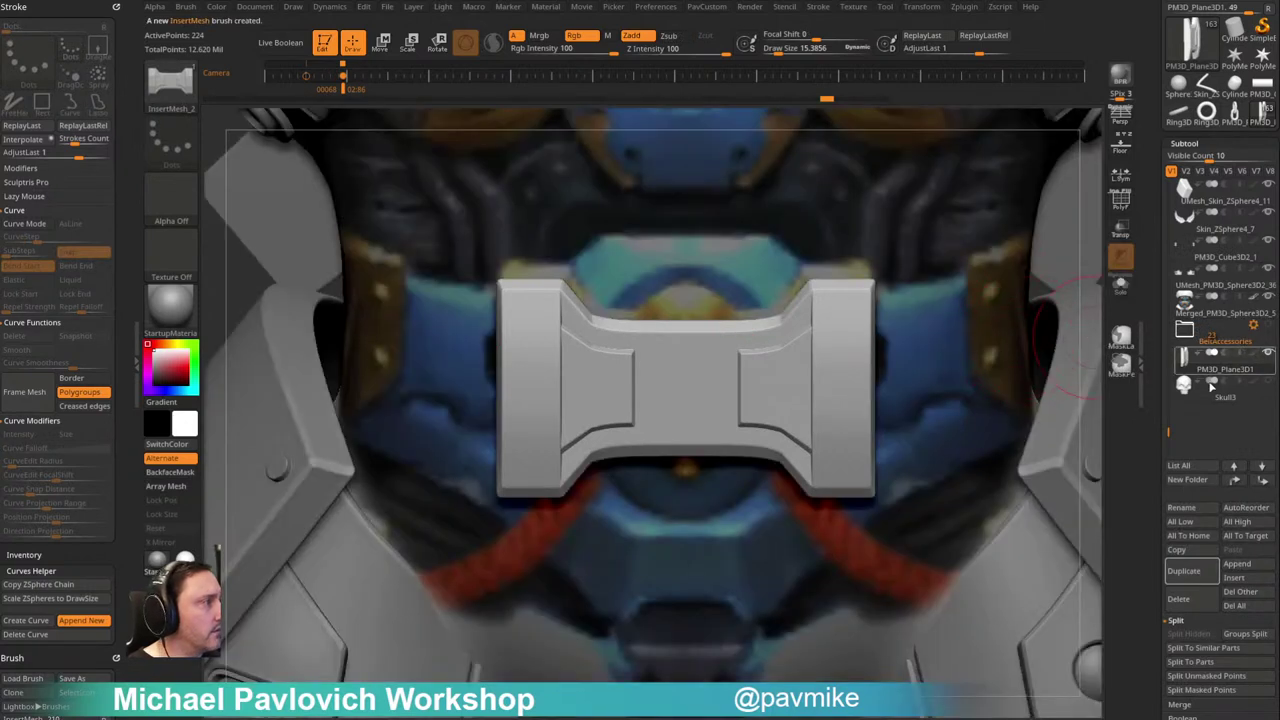
# Step: Try to insert the plate mesh over the torso's painted belt buckle with the new InsertMesh brush
pyautogui.keyDown('alt'); pyautogui.click(798, 362); pyautogui.keyUp('alt')
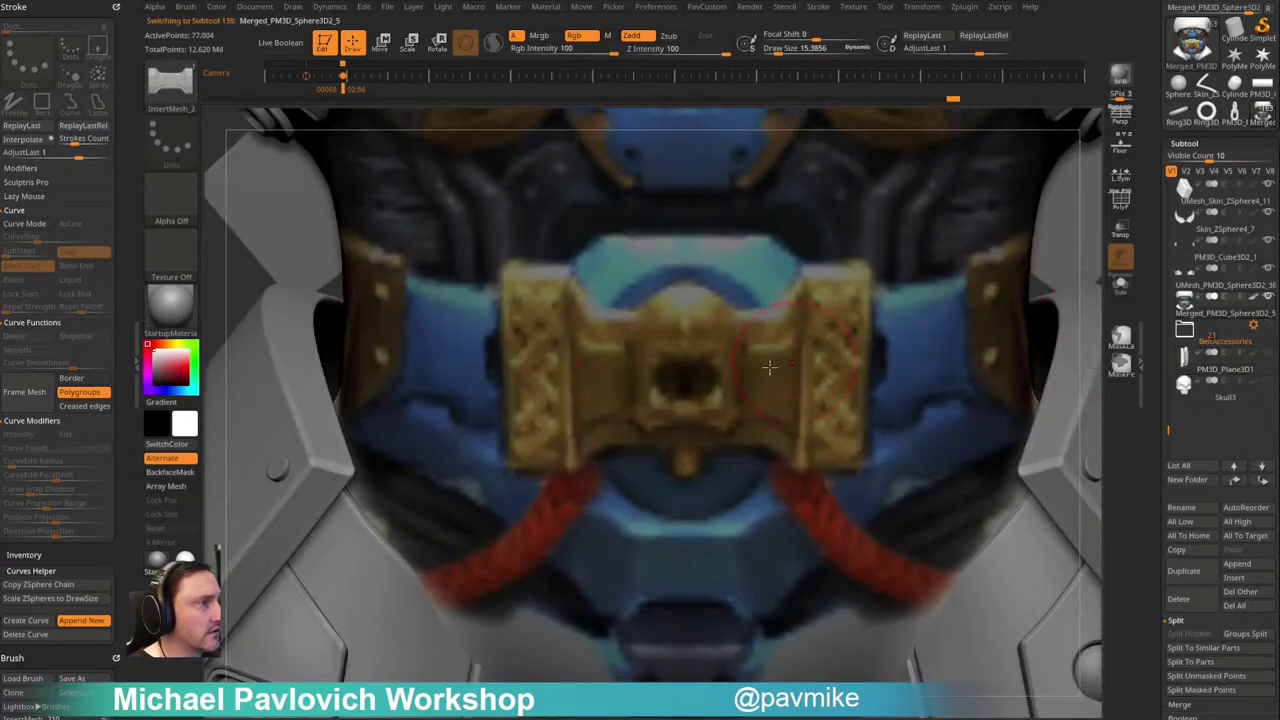
pyautogui.scroll(-10, 119, 543)
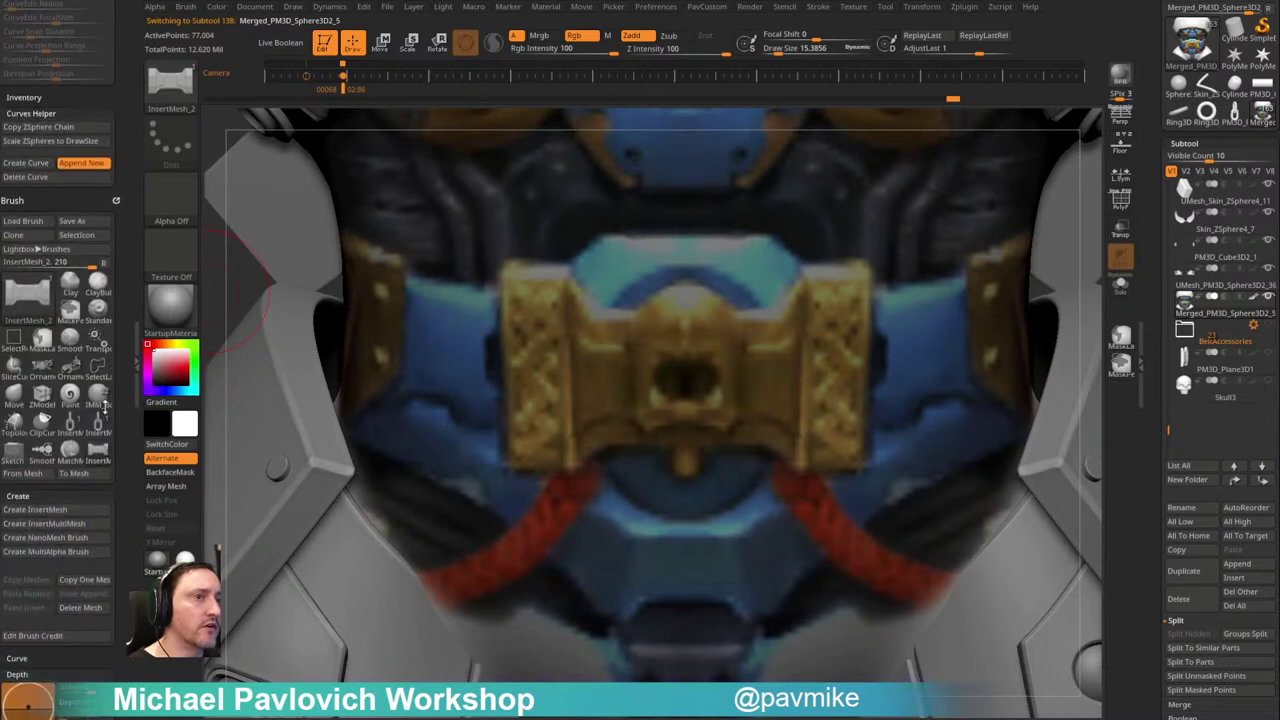
pyautogui.moveTo(51, 414); pyautogui.dragTo(117, 403)
pyautogui.moveTo(686, 380); pyautogui.dragTo(691, 555)
pyautogui.moveTo(908, 314); pyautogui.dragTo(955, 345, button='right')
pyautogui.keyDown('shift'); pyautogui.moveTo(1063, 269); pyautogui.dragTo(856, 362, button='right'); pyautogui.keyUp('shift')
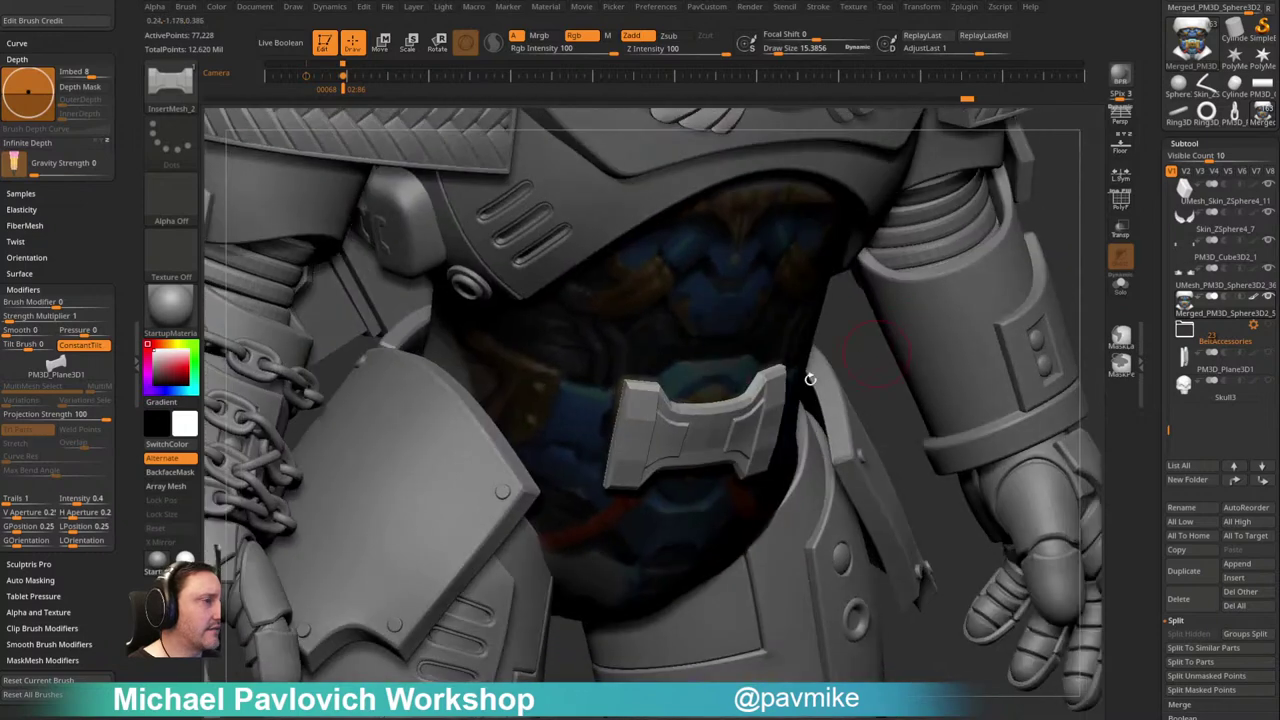
pyautogui.hotkey('ctrl', 'z')
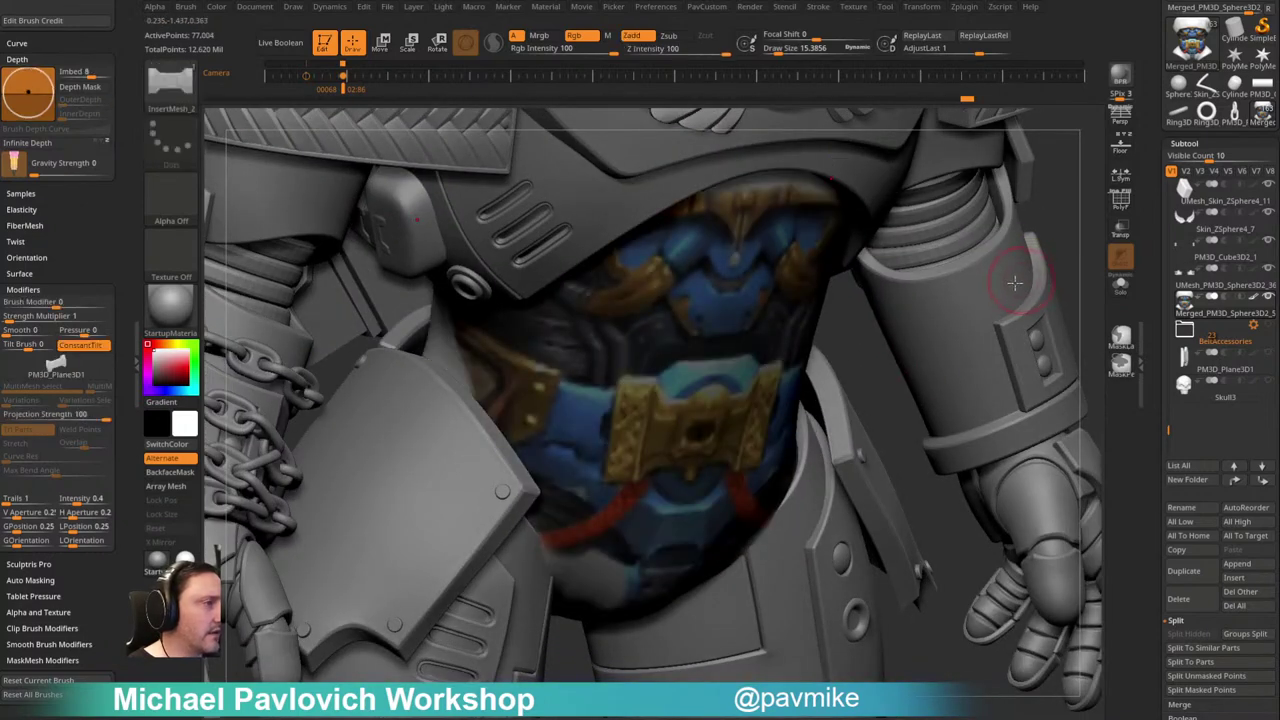
# Step: Reselect the original buckle plate subtool and rotate it in side view to match the torso's front slope
pyautogui.moveTo(1212, 295)
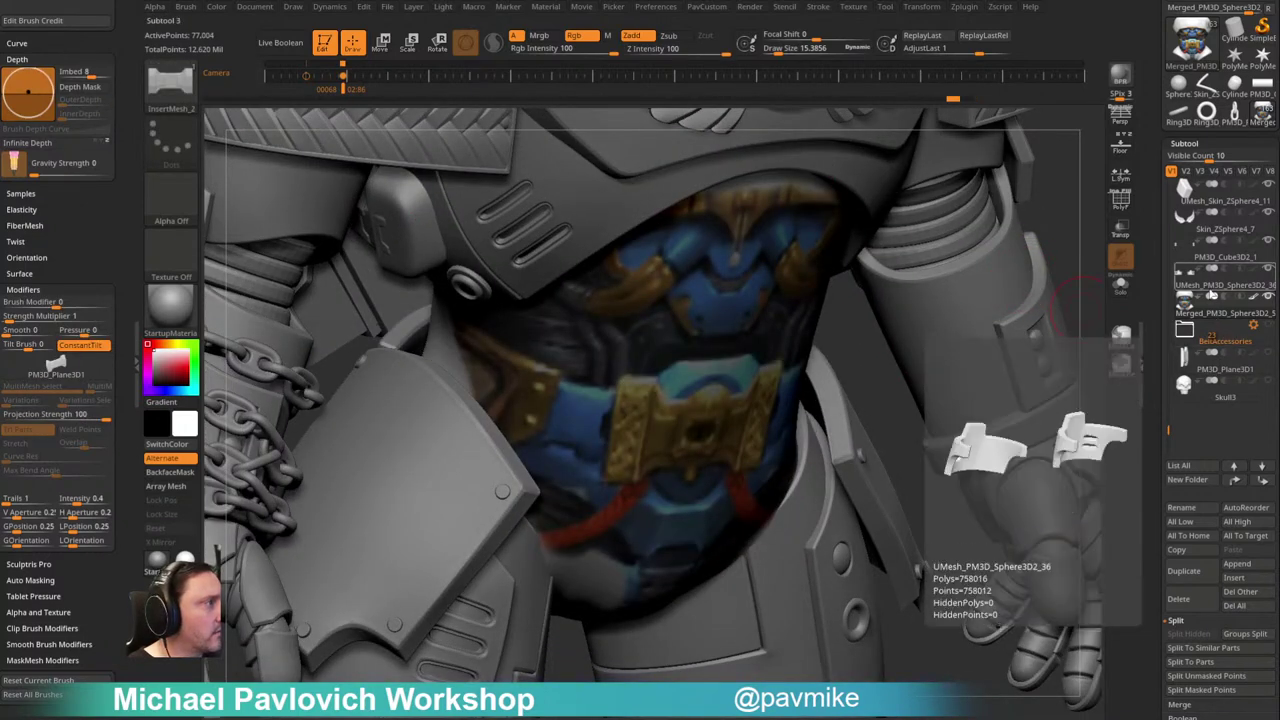
pyautogui.click(1212, 362)
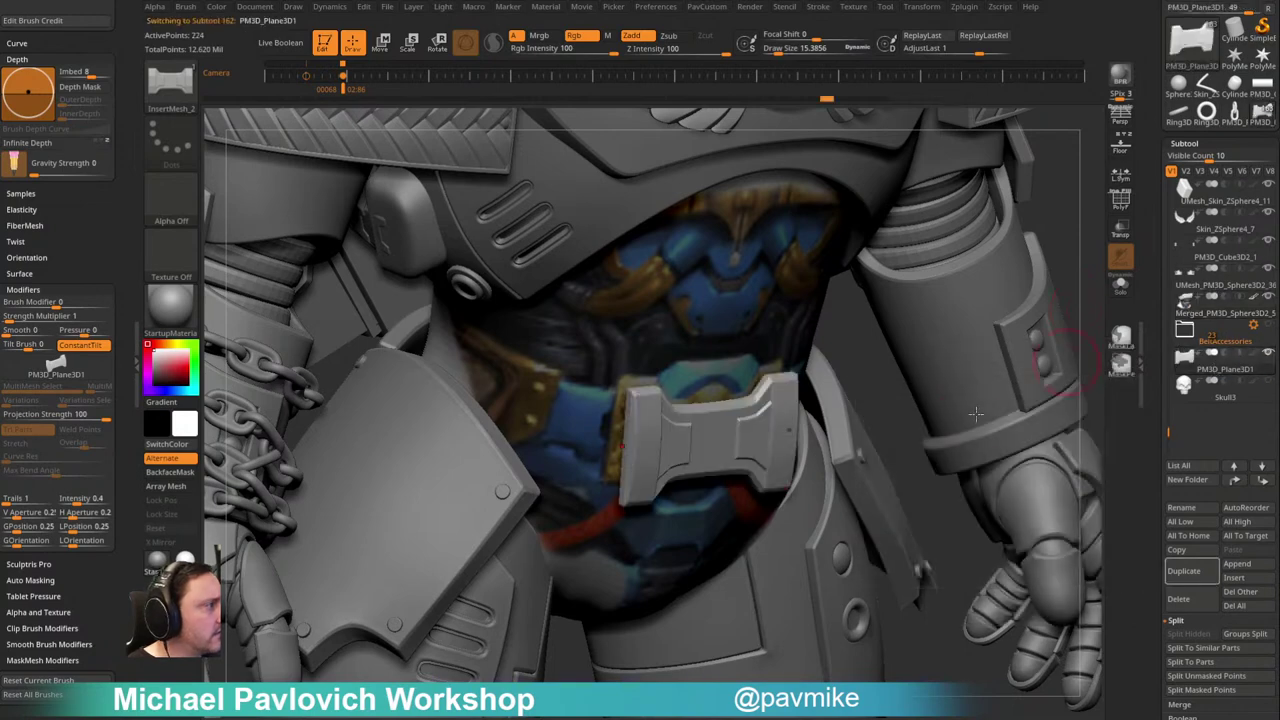
pyautogui.press('w')
pyautogui.keyDown('shift'); pyautogui.moveTo(854, 366); pyautogui.dragTo(917, 345, button='right'); pyautogui.keyUp('shift')
pyautogui.moveTo(917, 344); pyautogui.dragTo(976, 291)
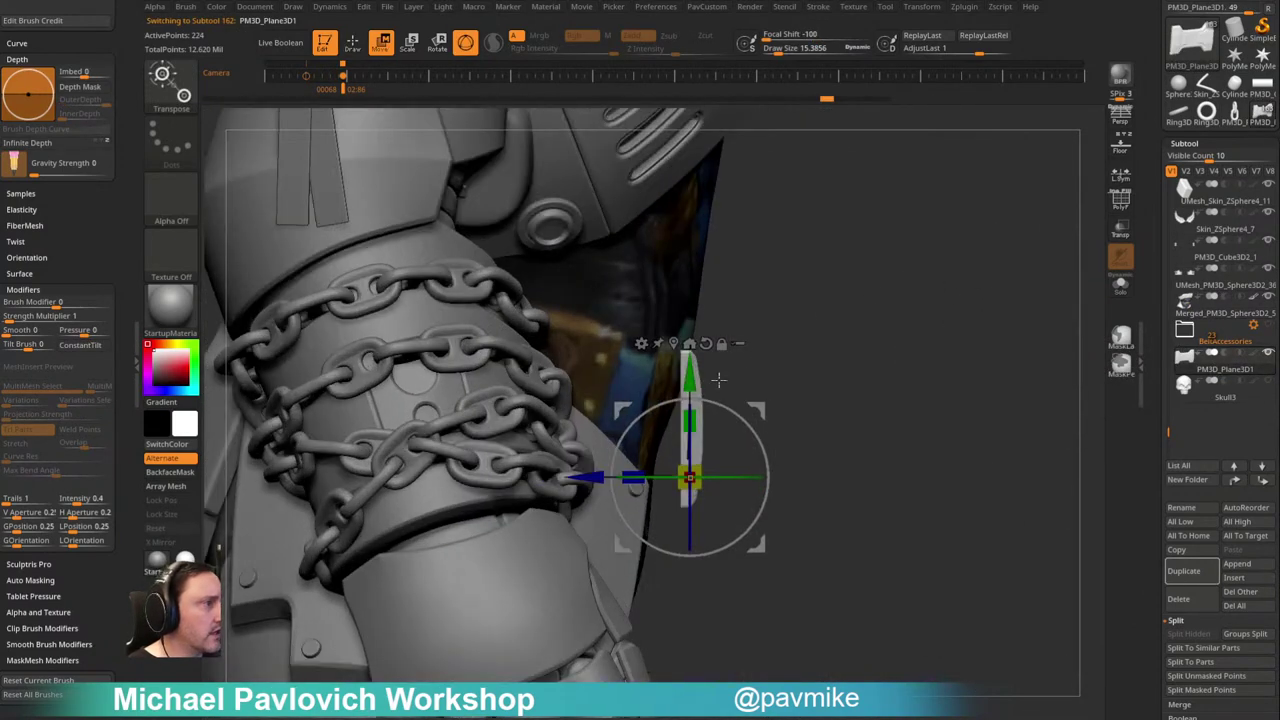
pyautogui.moveTo(718, 403); pyautogui.dragTo(738, 414)
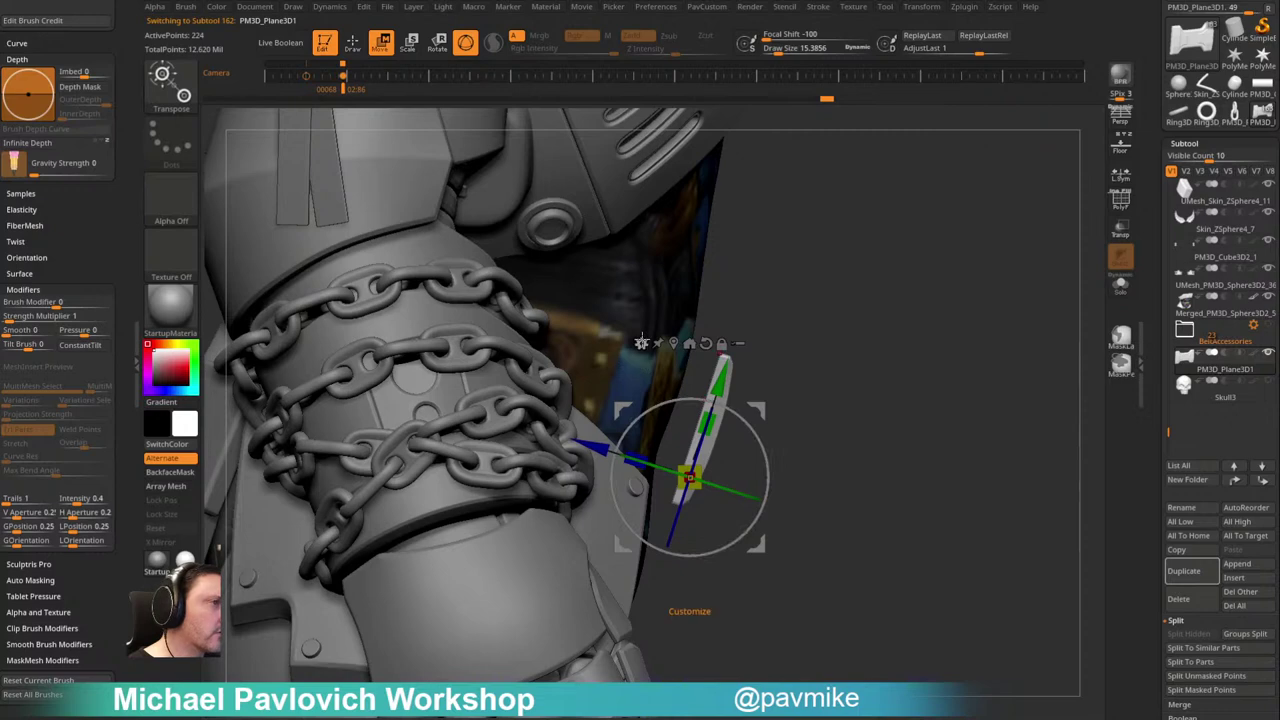
# Step: Adjust the buckle plate with a gizmo deformer in front view, isolate the plate to inspect its wireframe, and accept the deformation
pyautogui.click(641, 343)
pyautogui.click(675, 375)
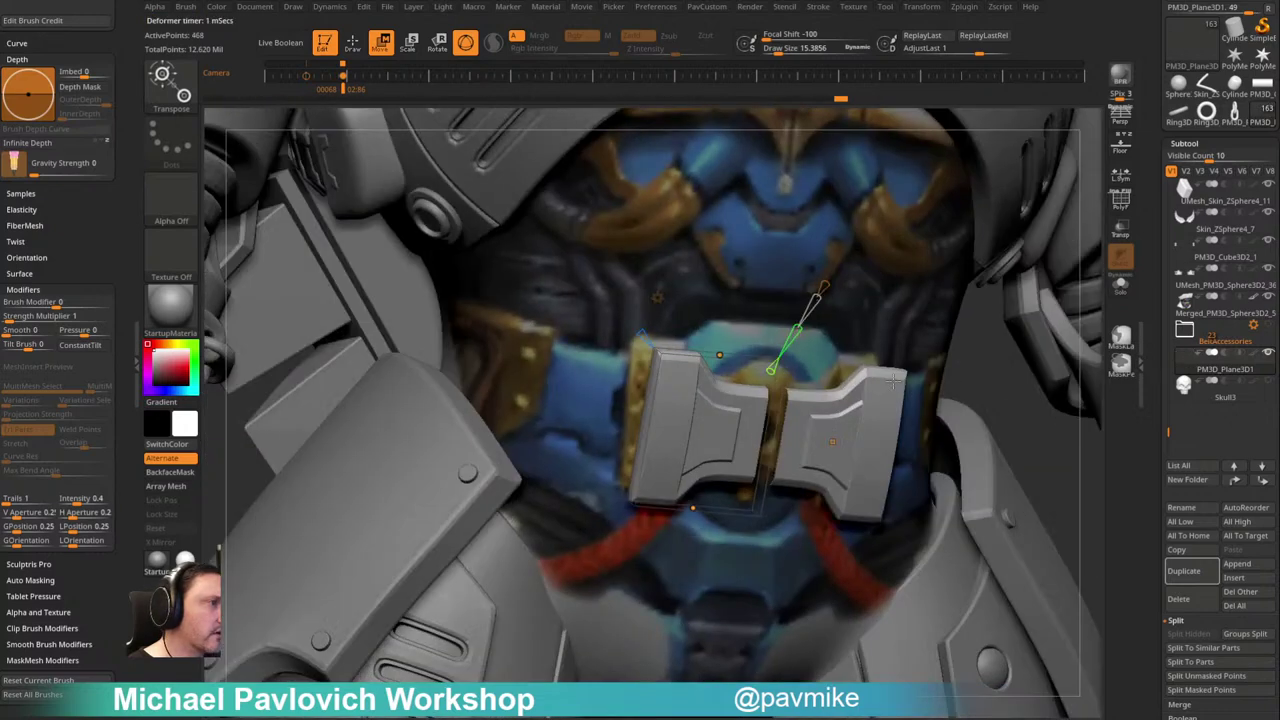
pyautogui.keyDown('shift'); pyautogui.moveTo(893, 377); pyautogui.dragTo(803, 373); pyautogui.keyUp('shift')
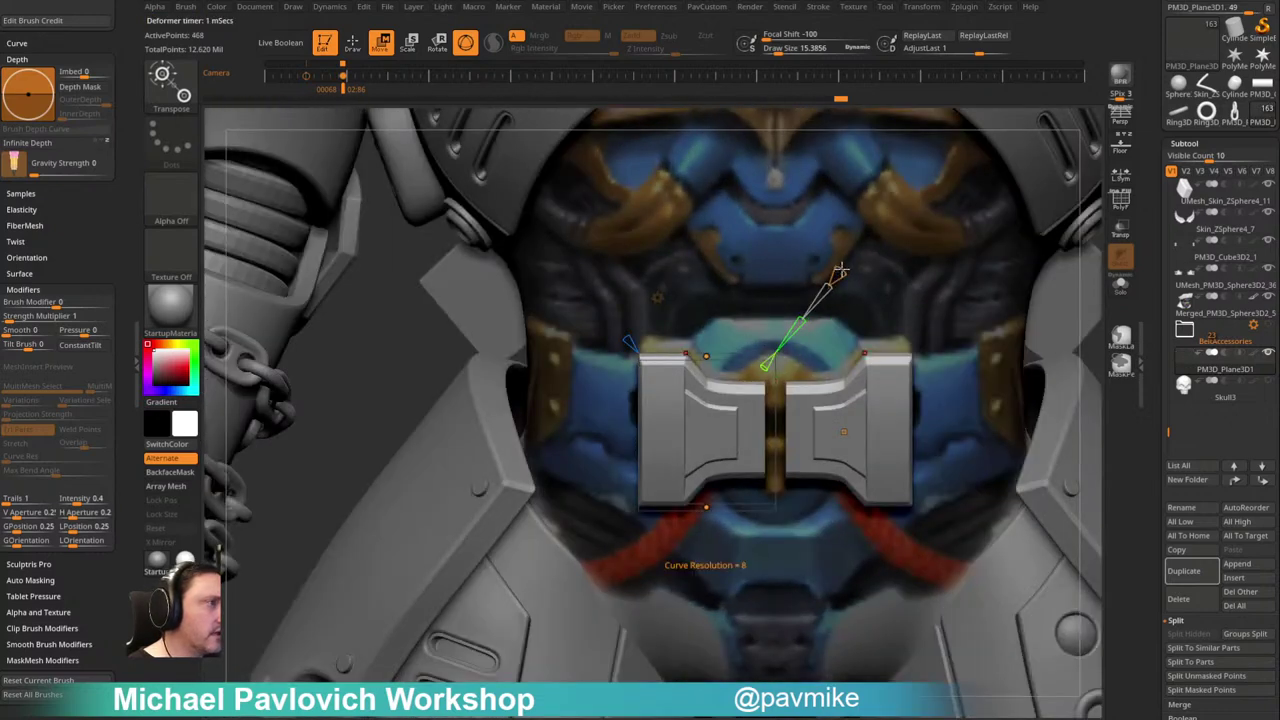
pyautogui.click(1124, 288)
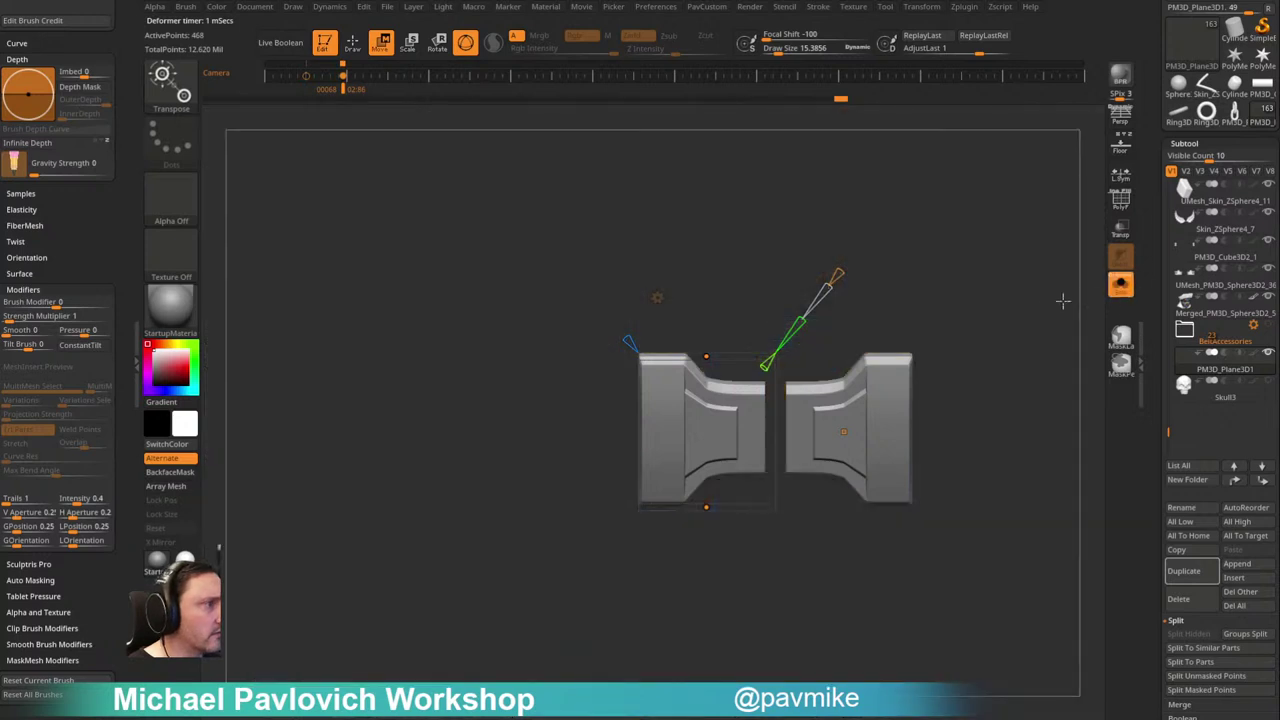
pyautogui.keyDown('alt'); pyautogui.moveTo(1021, 254); pyautogui.dragTo(971, 264); pyautogui.keyUp('alt')
pyautogui.click(1122, 206)
pyautogui.click(1121, 175)
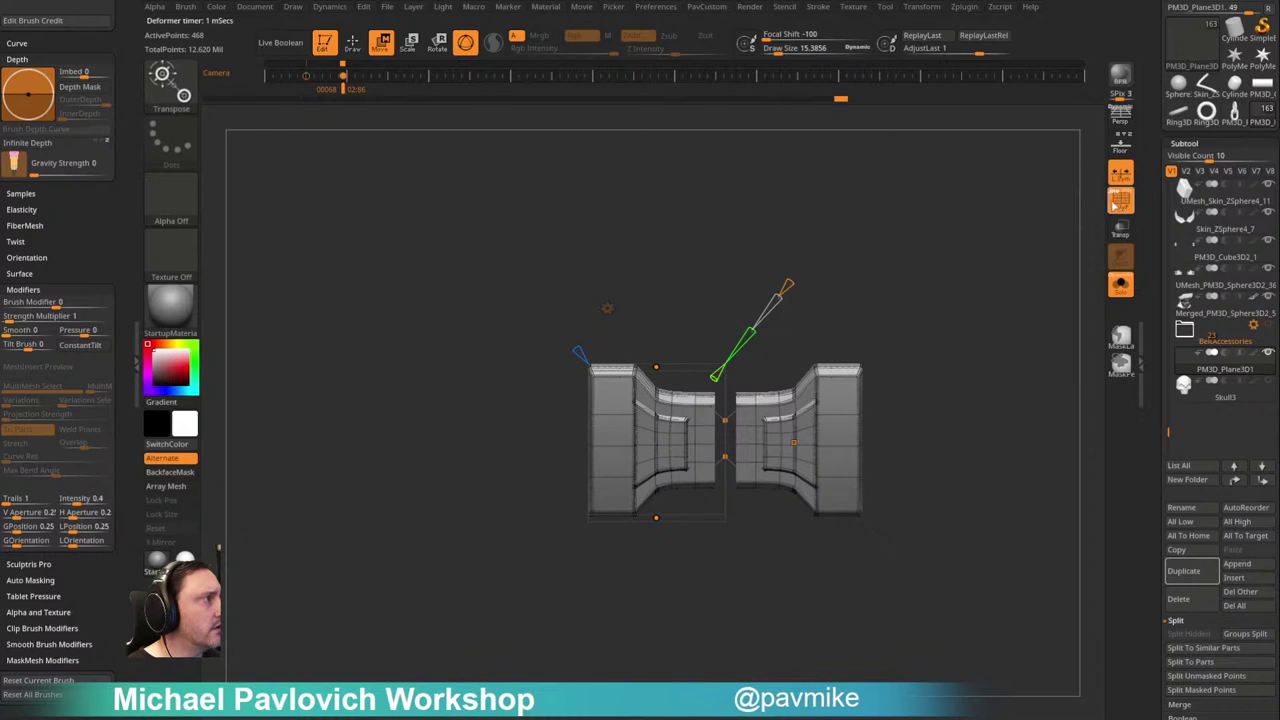
pyautogui.click(1114, 205)
pyautogui.click(1120, 175)
pyautogui.press('q')
# Step: Turn on the polyframe, hide the middle section of the buckle plate and delete the hidden polygons
pyautogui.keyDown('ctrl'); pyautogui.moveTo(988, 280); pyautogui.dragTo(1063, 277, button='right'); pyautogui.keyUp('ctrl')
pyautogui.click(1127, 205)
pyautogui.moveTo(1014, 251)
pyautogui.keyDown('alt'); pyautogui.mouseDown()
pyautogui.moveTo(998, 211)
pyautogui.moveTo(937, 214)
pyautogui.moveTo(963, 229)
pyautogui.moveTo(1011, 199)
pyautogui.mouseUp(); pyautogui.keyUp('alt')
pyautogui.moveTo(1011, 199)
pyautogui.keyDown('alt'); pyautogui.mouseDown()
pyautogui.moveTo(963, 203)
pyautogui.moveTo(947, 253)
pyautogui.mouseUp(); pyautogui.keyUp('alt')
pyautogui.moveTo(750, 289)
pyautogui.mouseDown()
pyautogui.moveTo(760, 186)
pyautogui.moveTo(774, 337)
pyautogui.mouseUp()
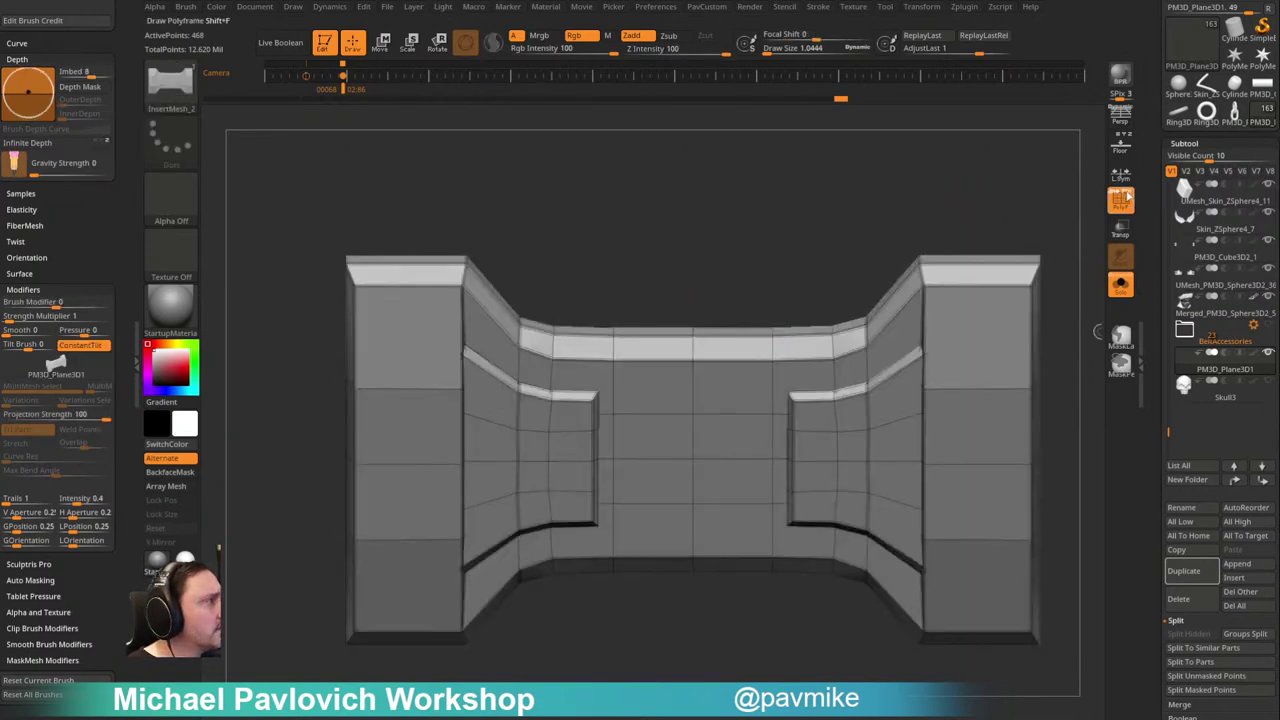
pyautogui.click(1128, 195)
pyautogui.moveTo(754, 310)
pyautogui.keyDown('ctrl'); pyautogui.keyDown('alt'); pyautogui.keyDown('shift'); pyautogui.mouseDown()
pyautogui.moveTo(668, 318)
pyautogui.moveTo(689, 549)
pyautogui.mouseUp(); pyautogui.keyUp('shift'); pyautogui.keyUp('alt'); pyautogui.keyUp('ctrl')
pyautogui.press('space')
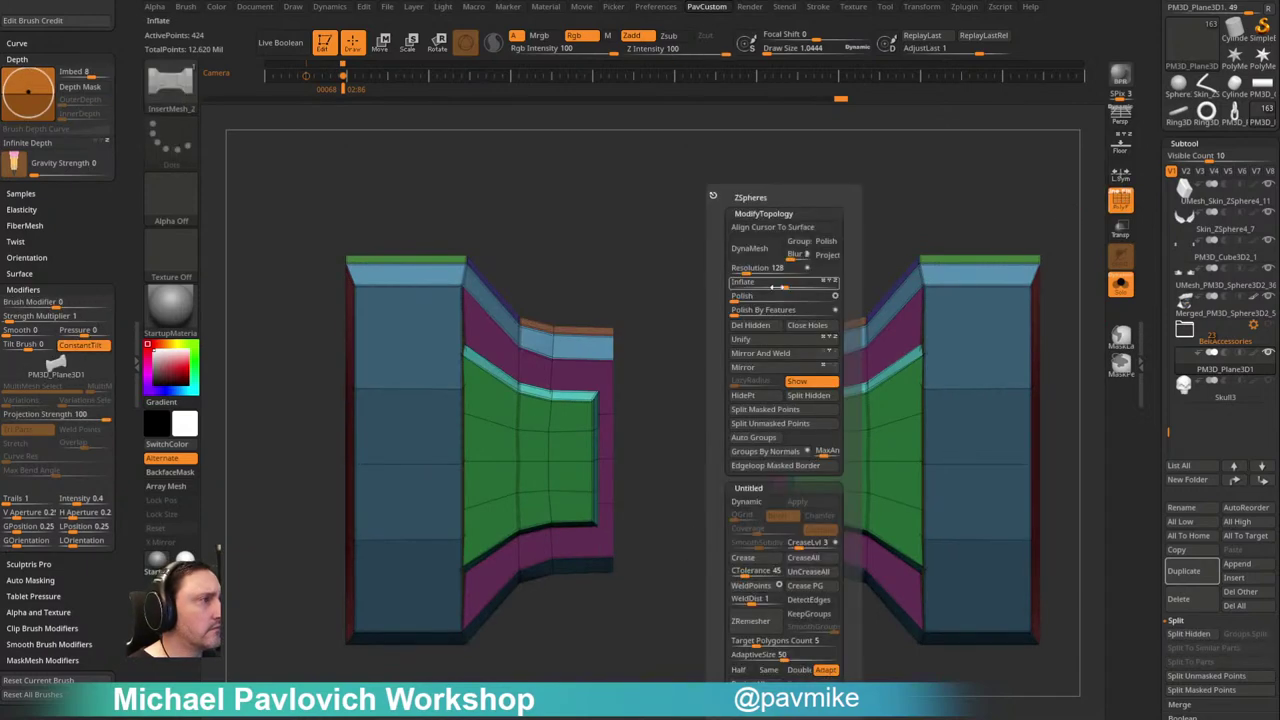
pyautogui.moveTo(660, 294); pyautogui.dragTo(657, 323)
# Step: Use the ZModeler Bridge edge action to join the open borders between the two buckle plate halves
pyautogui.press('b')
pyautogui.press('z')
pyautogui.press('m')
pyautogui.press('space')
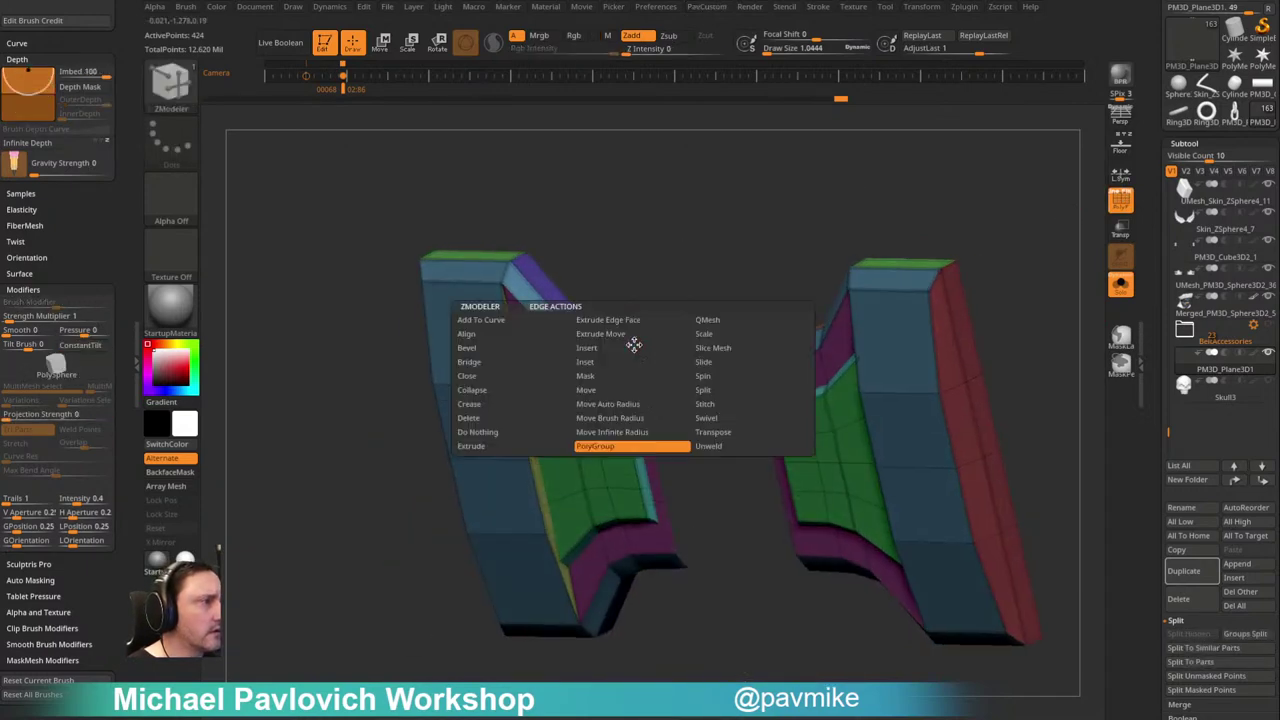
pyautogui.click(480, 362)
pyautogui.click(637, 346)
pyautogui.click(753, 350)
pyautogui.keyDown('shift'); pyautogui.moveTo(757, 275); pyautogui.dragTo(782, 248); pyautogui.keyUp('shift')
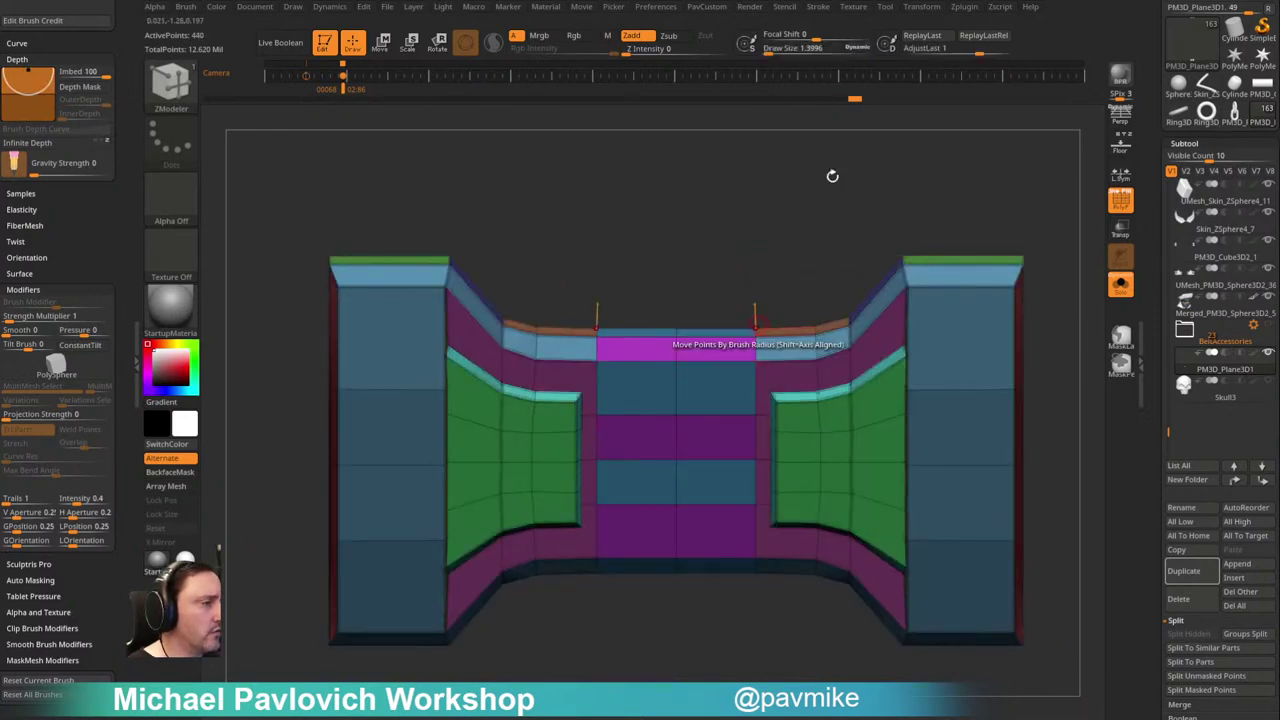
# Step: Match the bridged faces on the plate's front, upper chamfer and top rim to their neighbouring polygroups with ZModeler
pyautogui.moveTo(566, 376); pyautogui.dragTo(605, 489)
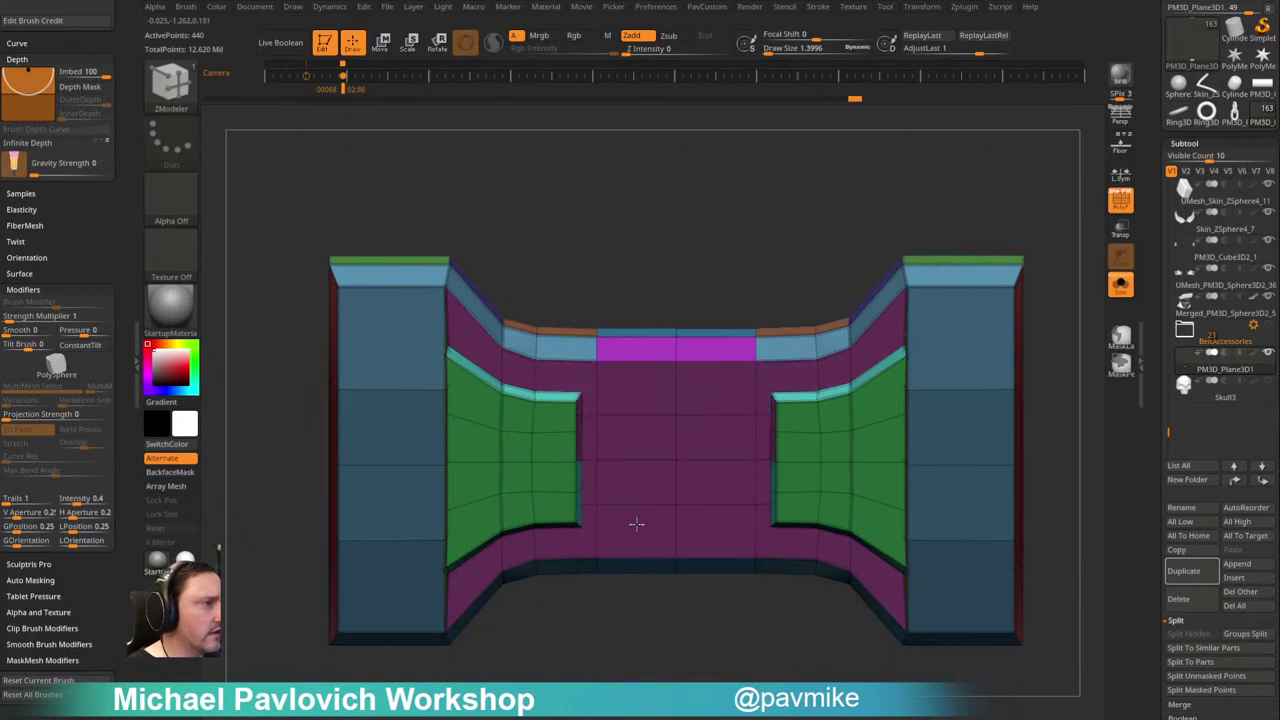
pyautogui.moveTo(754, 240); pyautogui.dragTo(620, 362)
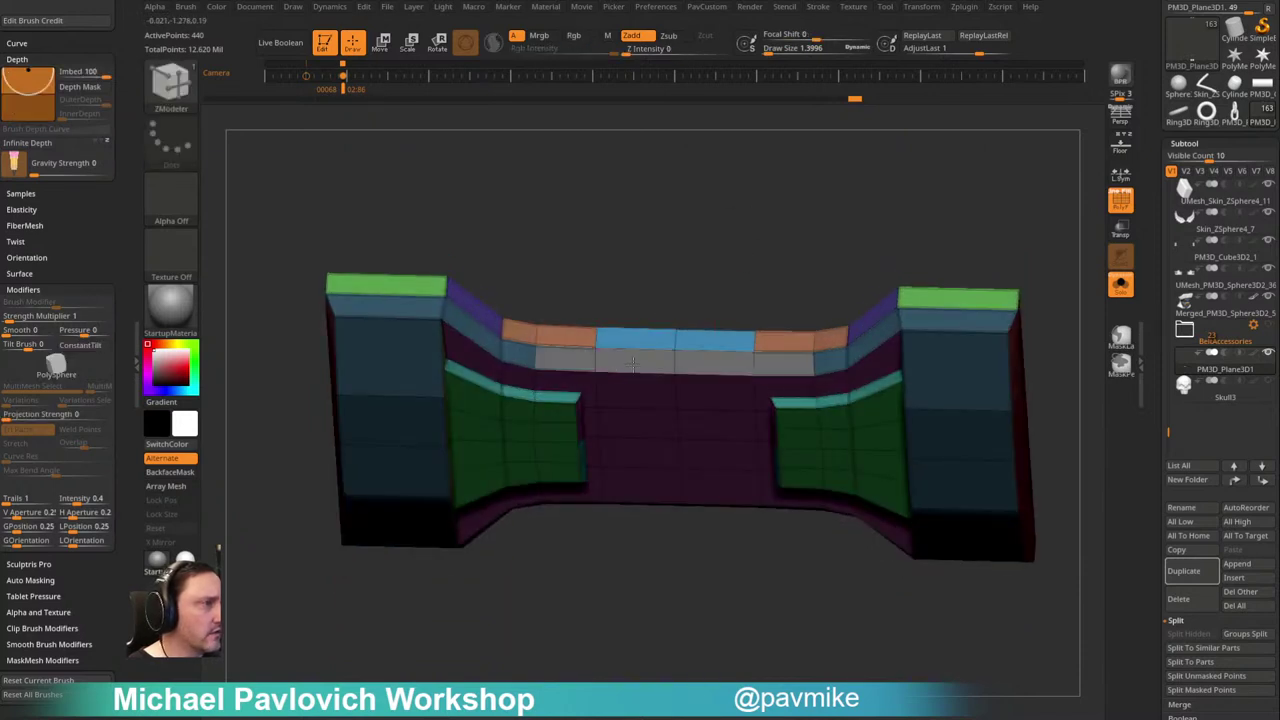
pyautogui.click(577, 363)
pyautogui.moveTo(654, 265); pyautogui.dragTo(620, 314)
pyautogui.click(617, 334)
pyautogui.moveTo(654, 255); pyautogui.dragTo(654, 316)
pyautogui.moveTo(594, 280); pyautogui.dragTo(757, 169)
pyautogui.moveTo(900, 154); pyautogui.dragTo(740, 370)
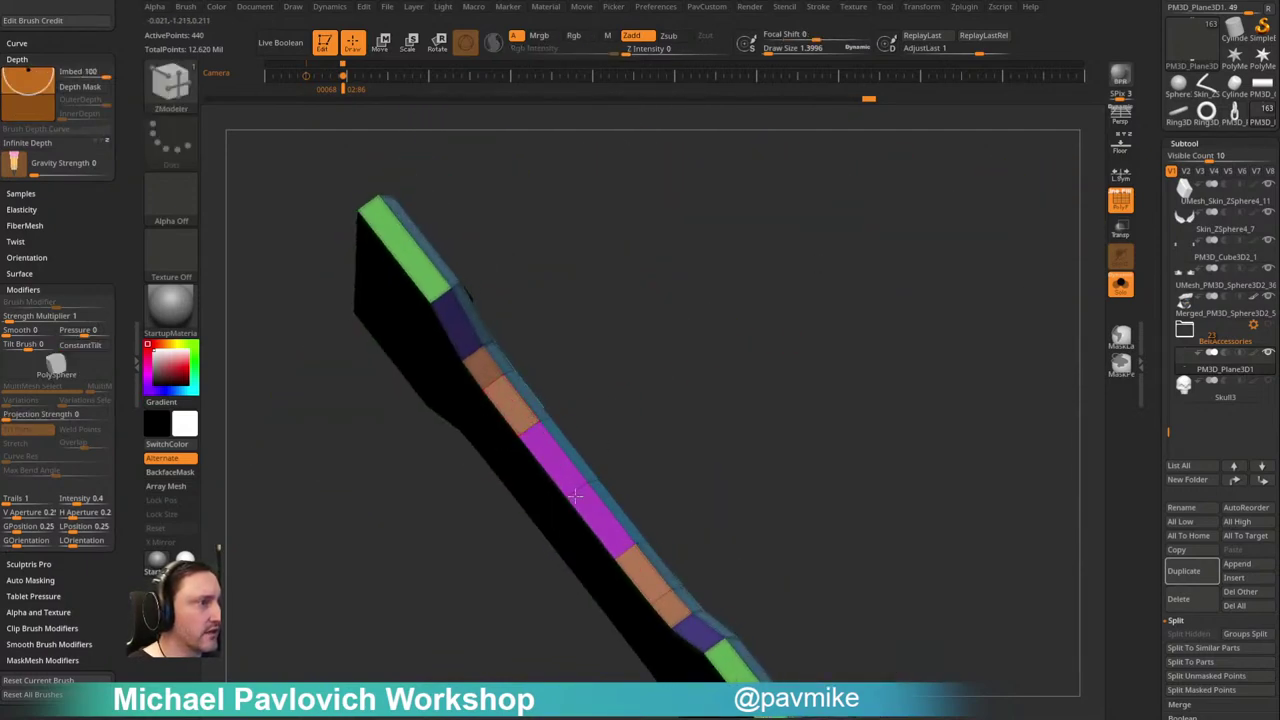
pyautogui.click(543, 456)
pyautogui.moveTo(677, 343); pyautogui.dragTo(894, 292)
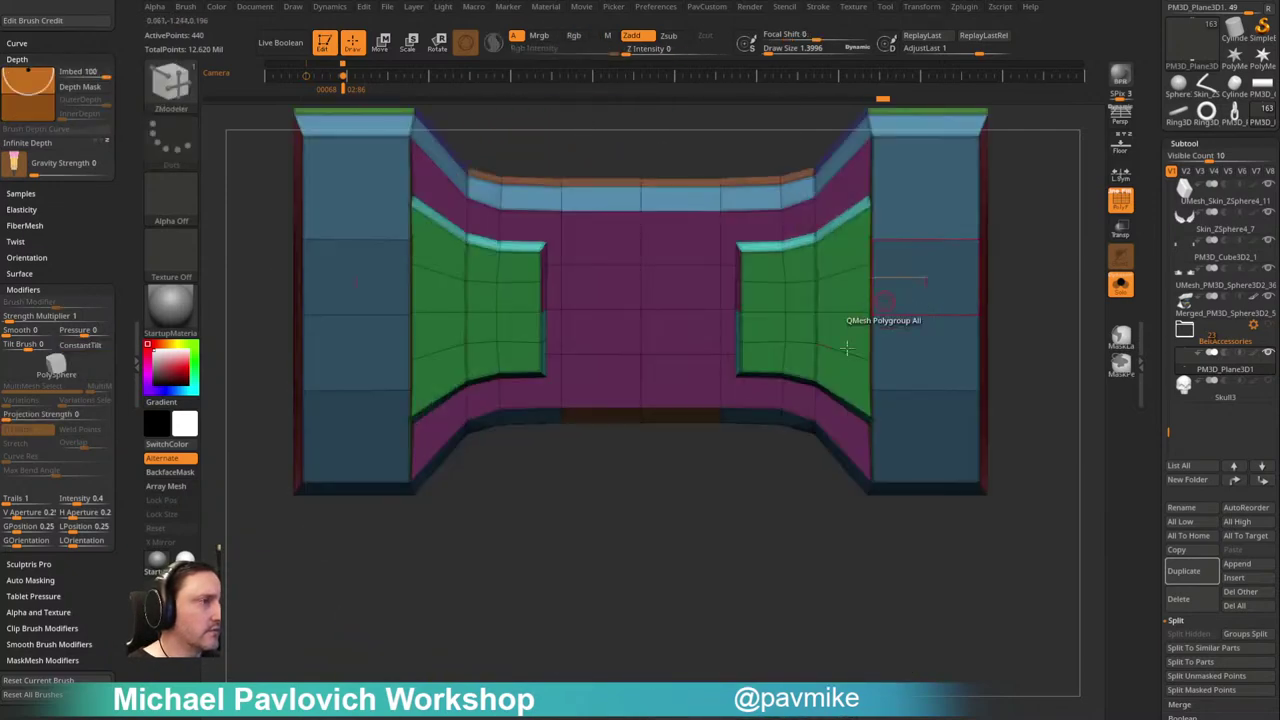
# Step: Finish matching the polygroups along the plate's lower chamfer and check the crease and remeshing options
pyautogui.press('2')
pyautogui.keyDown('alt'); pyautogui.moveTo(634, 525); pyautogui.dragTo(811, 489); pyautogui.keyUp('alt')
pyautogui.press('2')
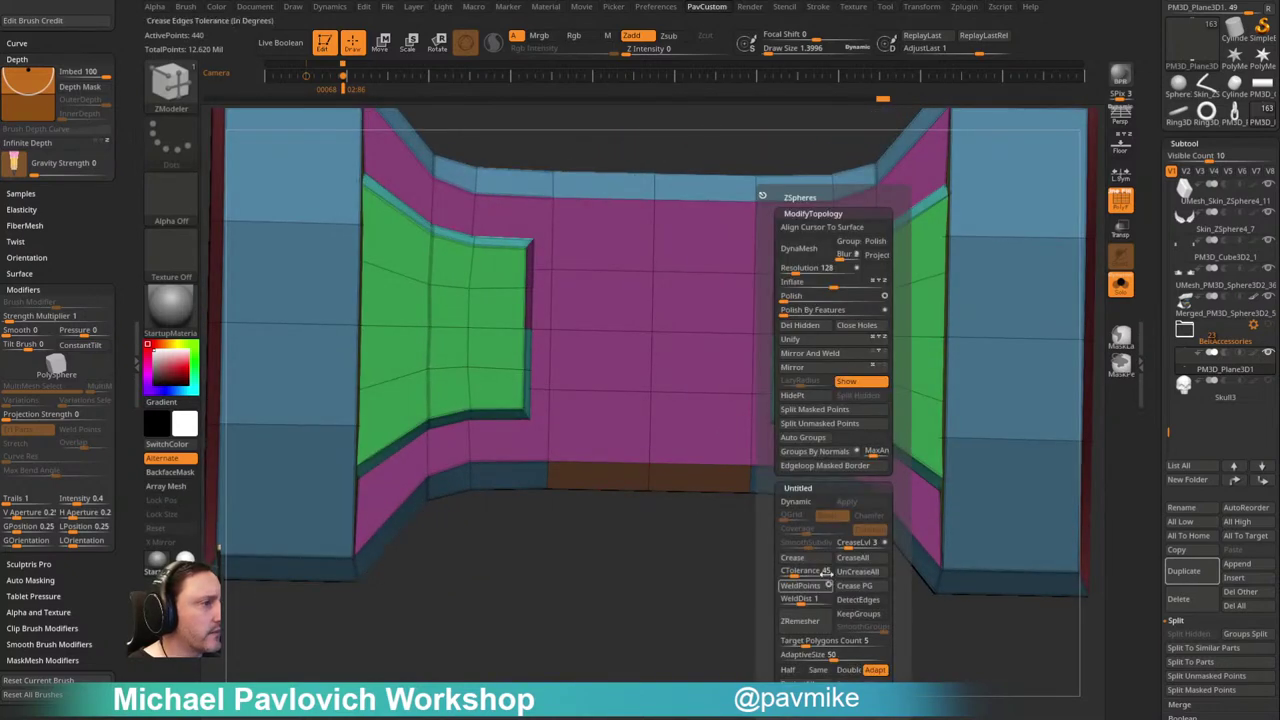
pyautogui.click(858, 600)
pyautogui.moveTo(706, 583); pyautogui.dragTo(591, 503)
pyautogui.press('m')
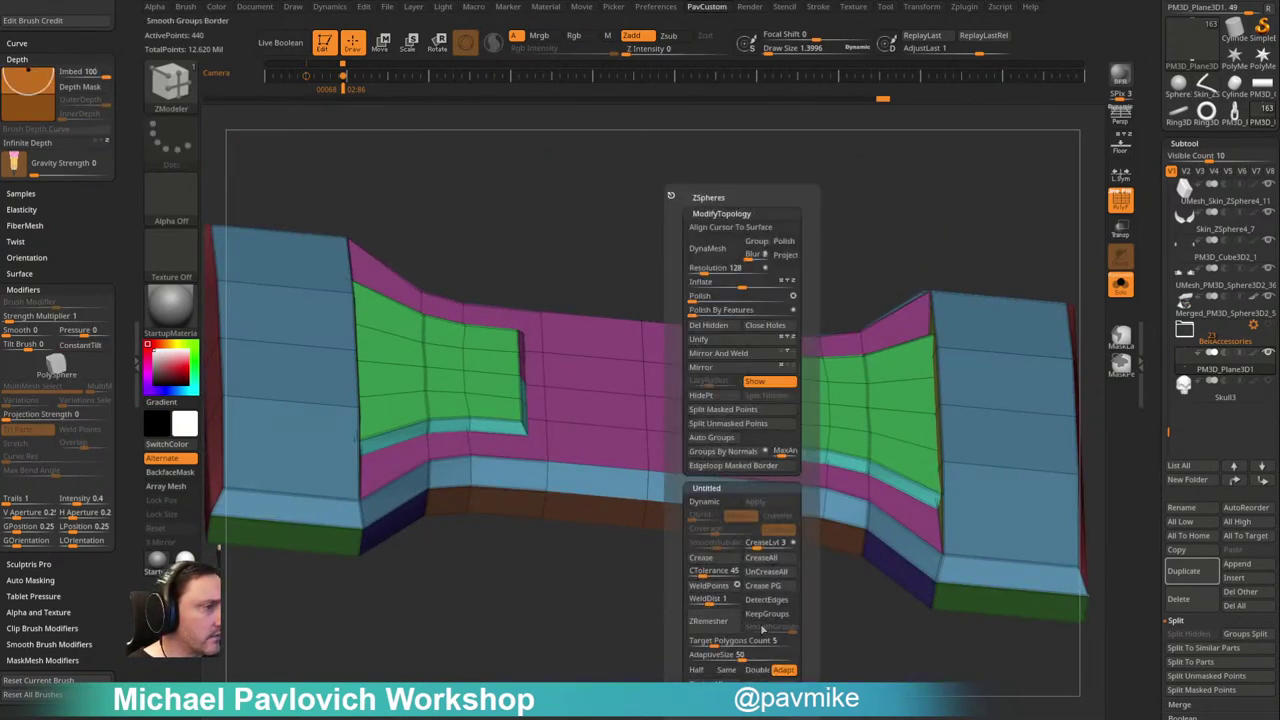
pyautogui.keyDown('shift'); pyautogui.moveTo(646, 651); pyautogui.dragTo(660, 560); pyautogui.keyUp('shift')
pyautogui.moveTo(786, 214); pyautogui.dragTo(806, 325)
pyautogui.keyDown('alt'); pyautogui.moveTo(818, 150); pyautogui.dragTo(854, 174); pyautogui.keyUp('alt')
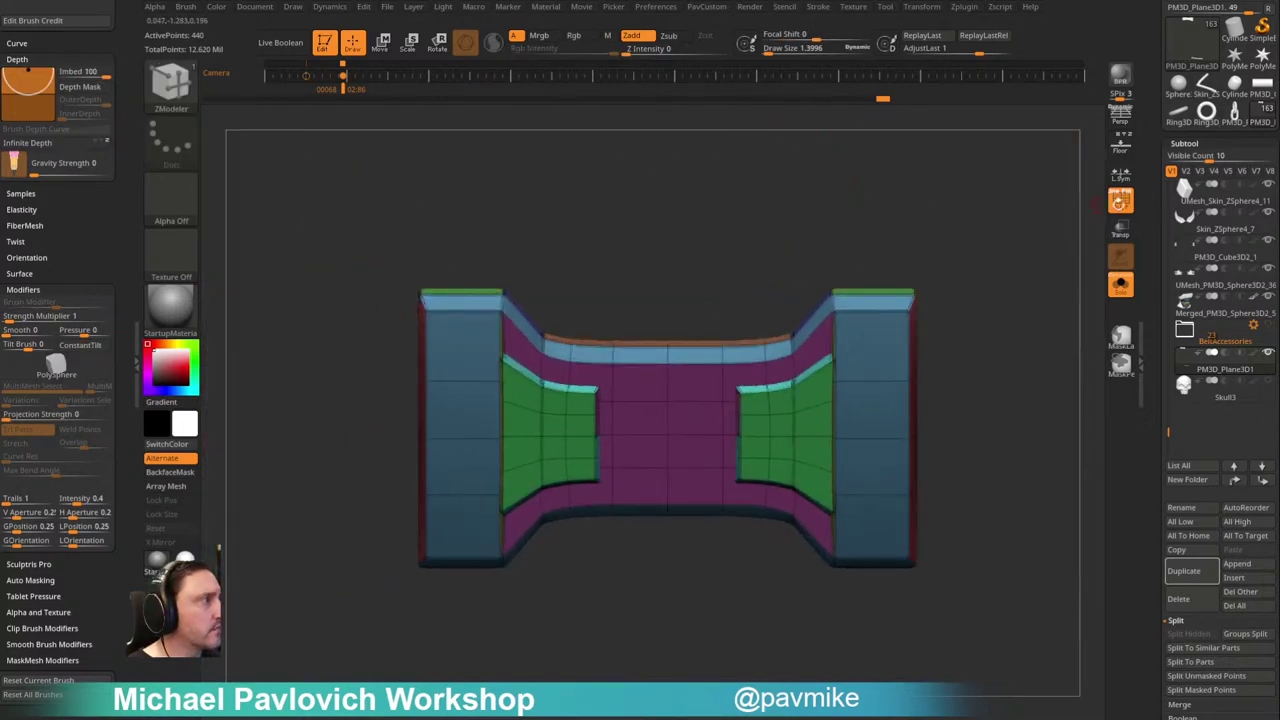
# Step: Turn off the polyframe, show the other subtools again and review the rebuilt buckle plate on the full figure
pyautogui.click(1116, 201)
pyautogui.moveTo(1011, 246)
pyautogui.mouseDown()
pyautogui.moveTo(979, 239)
pyautogui.moveTo(992, 243)
pyautogui.mouseUp()
pyautogui.press('s')
pyautogui.moveTo(992, 243); pyautogui.dragTo(1002, 243)
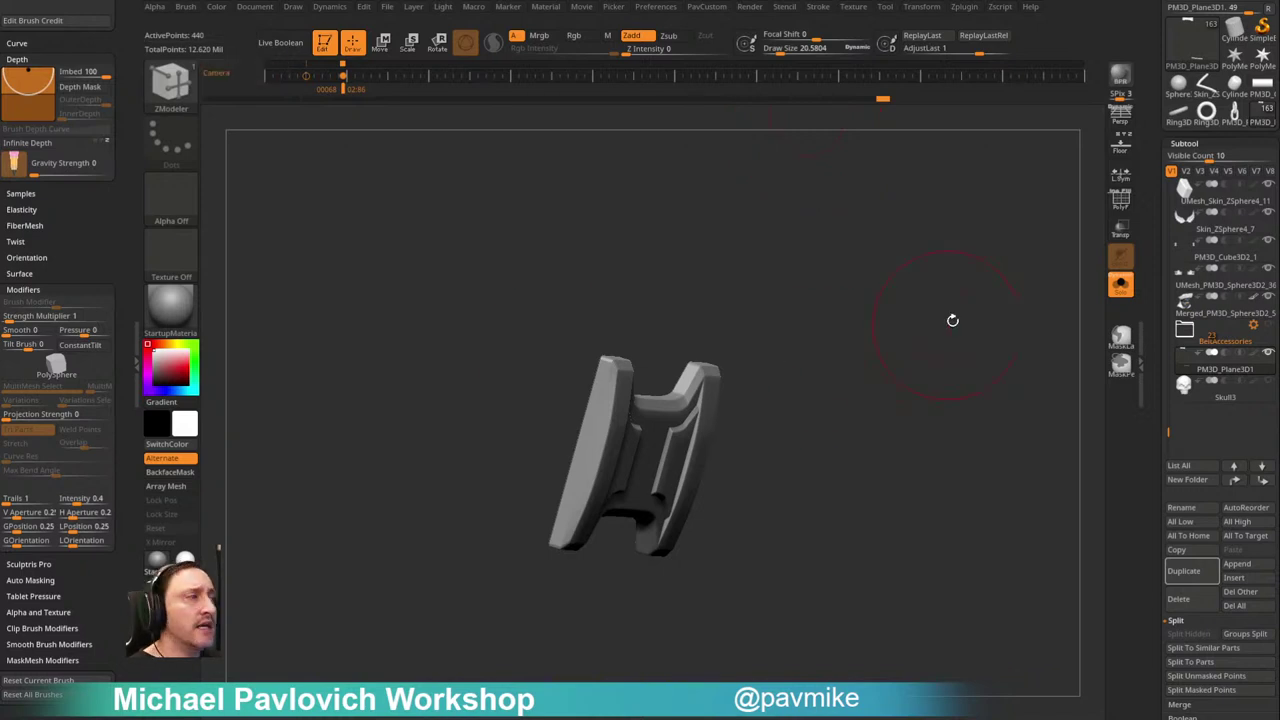
pyautogui.click(1124, 289)
pyautogui.moveTo(908, 263)
pyautogui.keyDown('alt'); pyautogui.mouseDown()
pyautogui.moveTo(800, 180)
pyautogui.moveTo(854, 237)
pyautogui.moveTo(900, 220)
pyautogui.moveTo(760, 380)
pyautogui.mouseUp(); pyautogui.keyUp('alt')
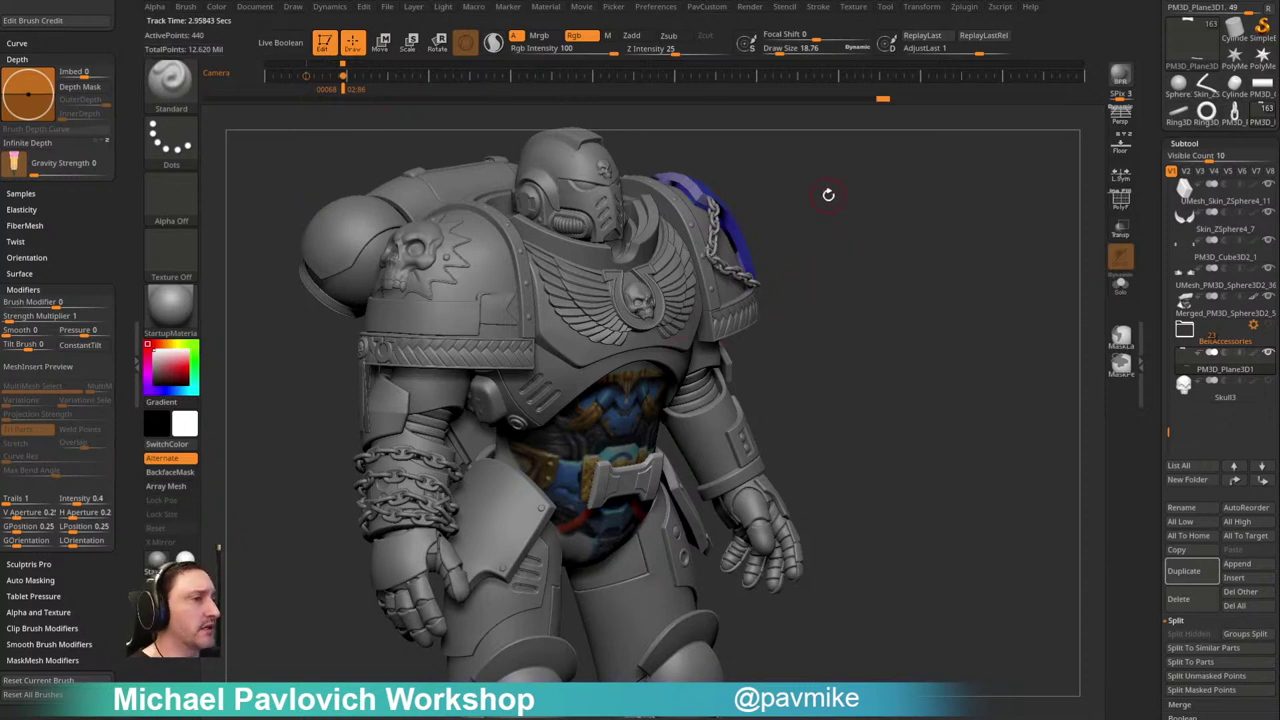
pyautogui.moveTo(857, 237); pyautogui.dragTo(962, 174)
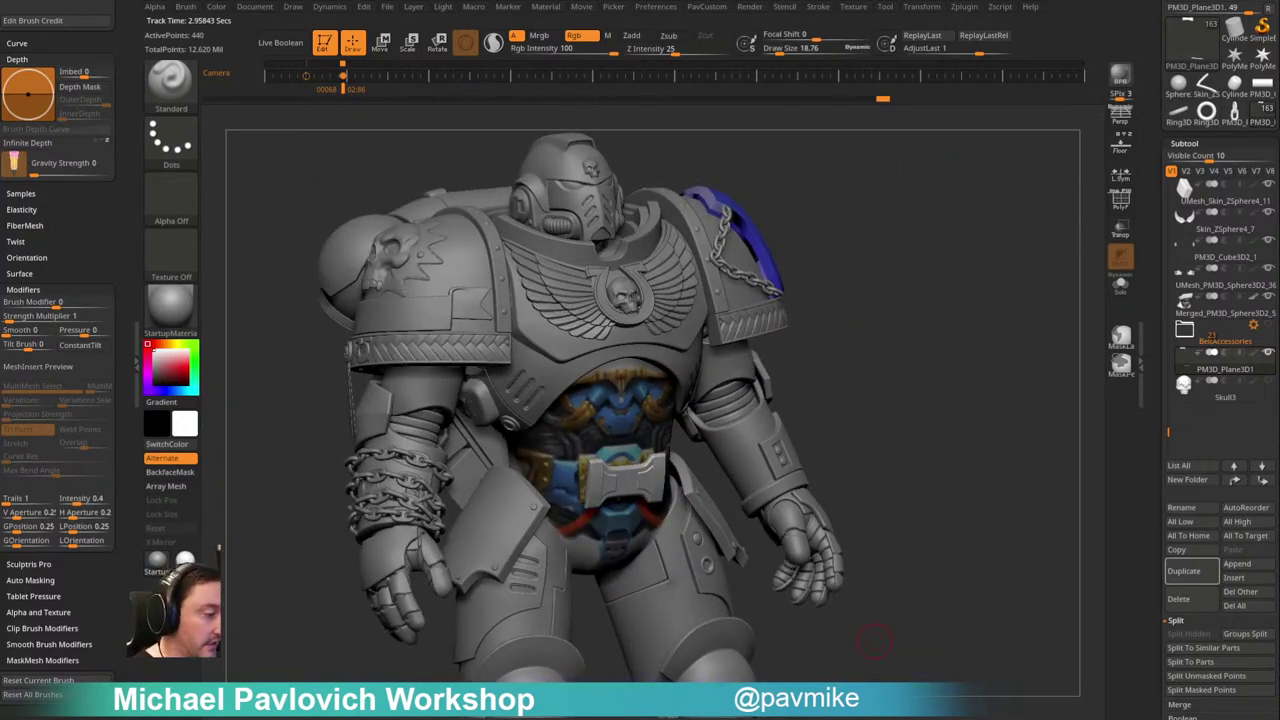
# Step: Switch to the browser, look through the ArtStation portfolio and select its web address
pyautogui.hotkey('alt', 'Tab')
pyautogui.scroll(-10, 535, 308)
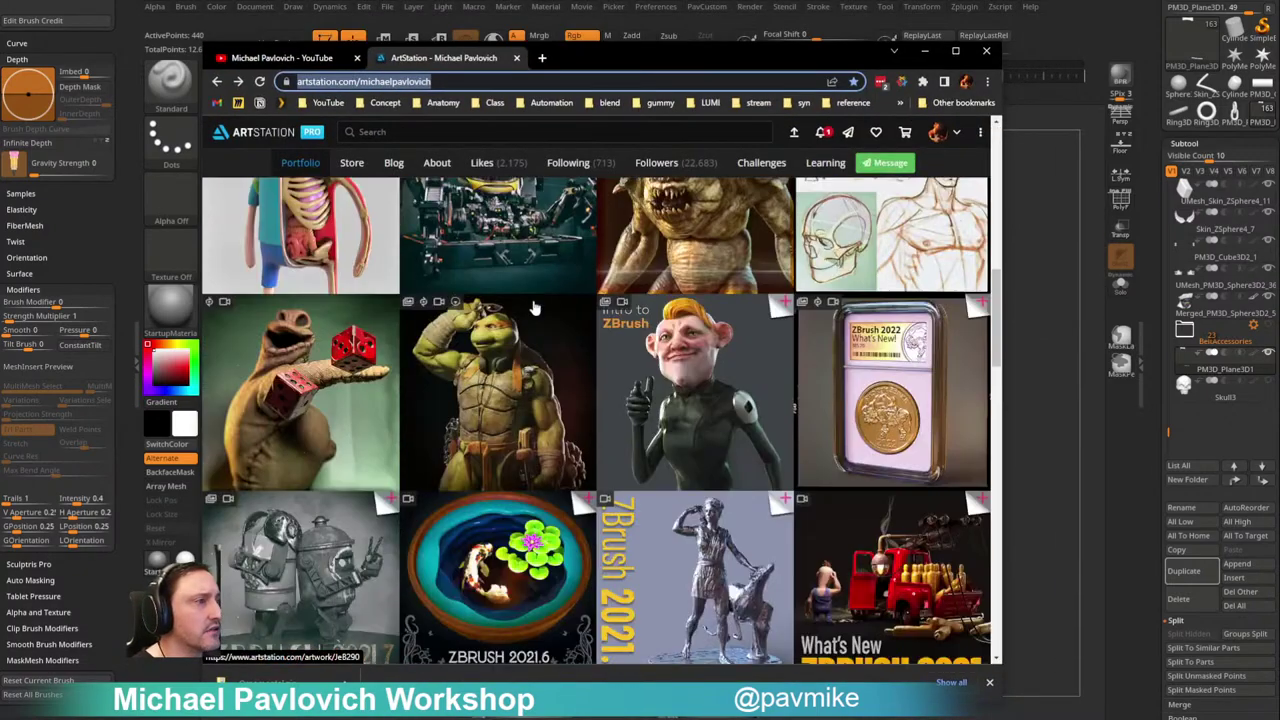
pyautogui.tripleClick(452, 82)
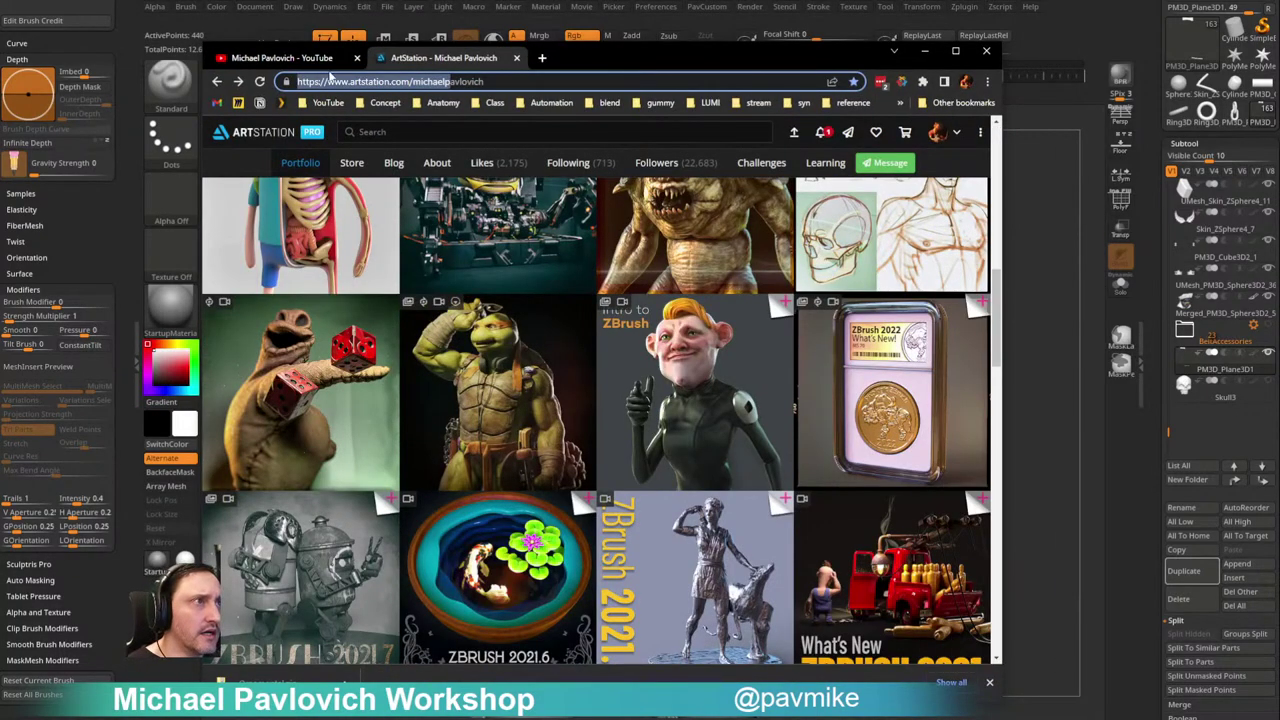
# Step: Show the YouTube channel's created playlists and select the page's web address
pyautogui.click(282, 57)
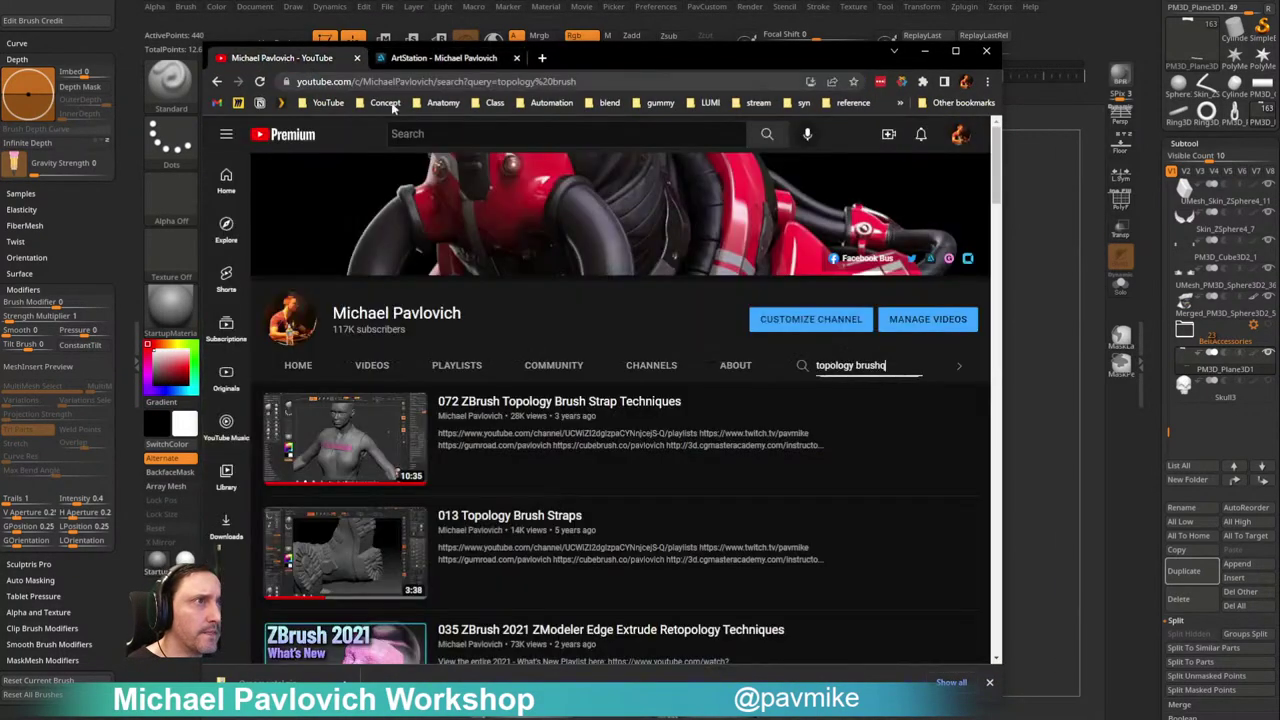
pyautogui.click(456, 365)
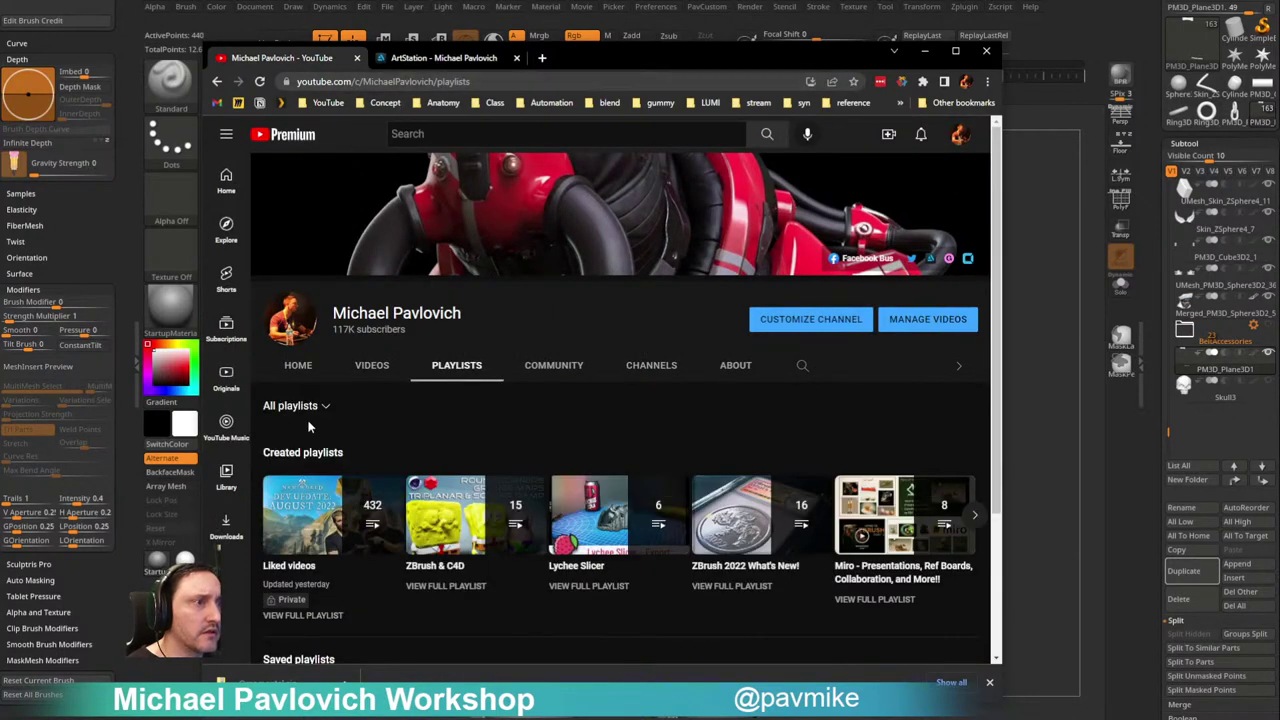
pyautogui.click(300, 406)
pyautogui.click(300, 451)
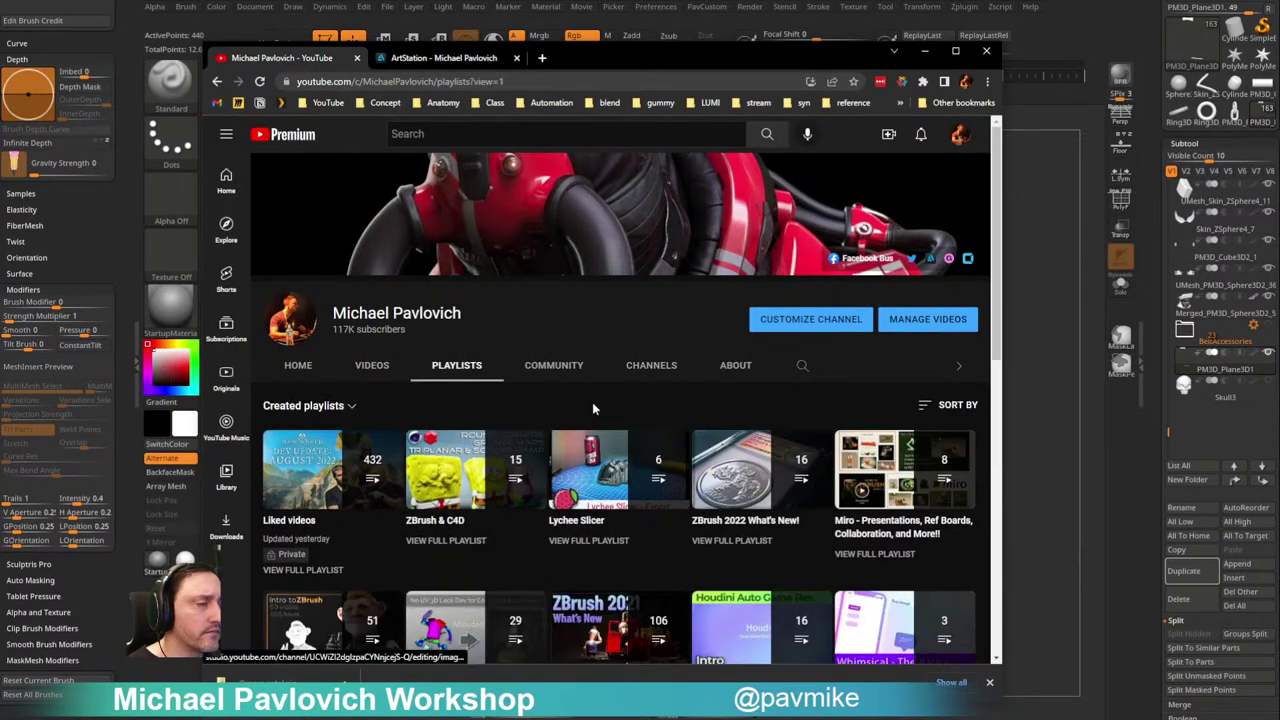
pyautogui.scroll(-3, 593, 409)
pyautogui.click(540, 81)
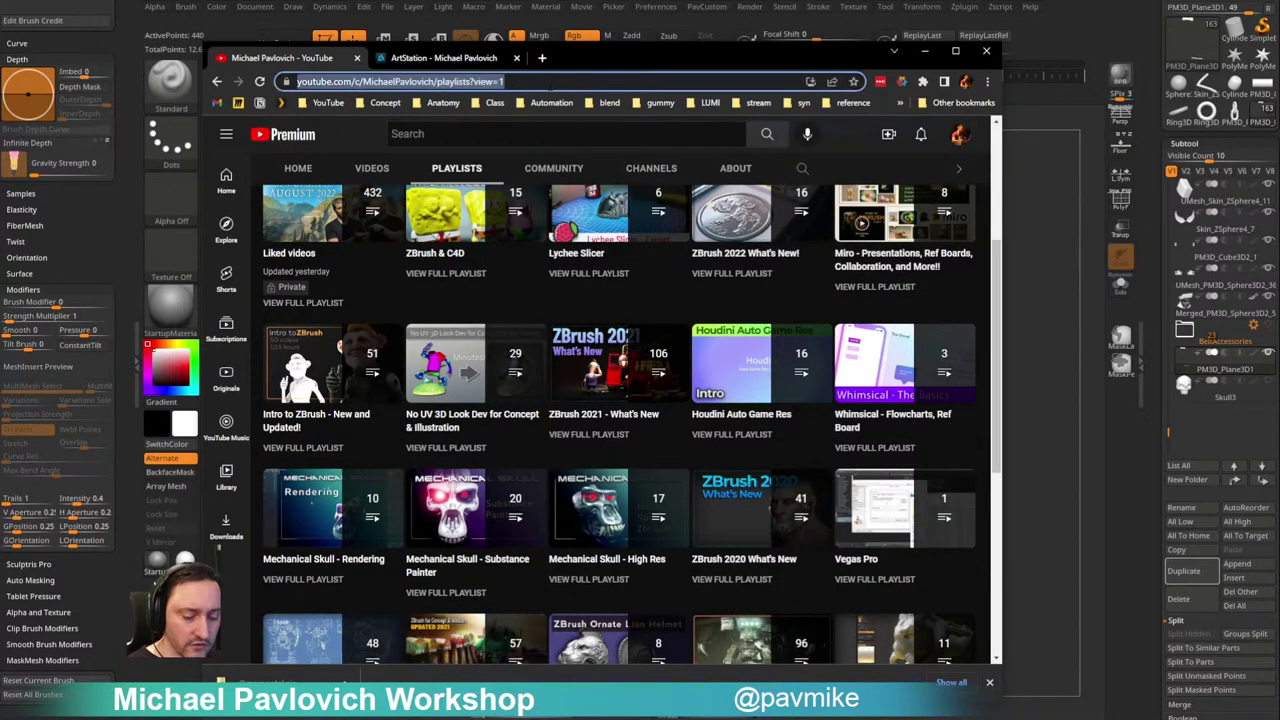
pyautogui.hotkey('alt', 'Tab')
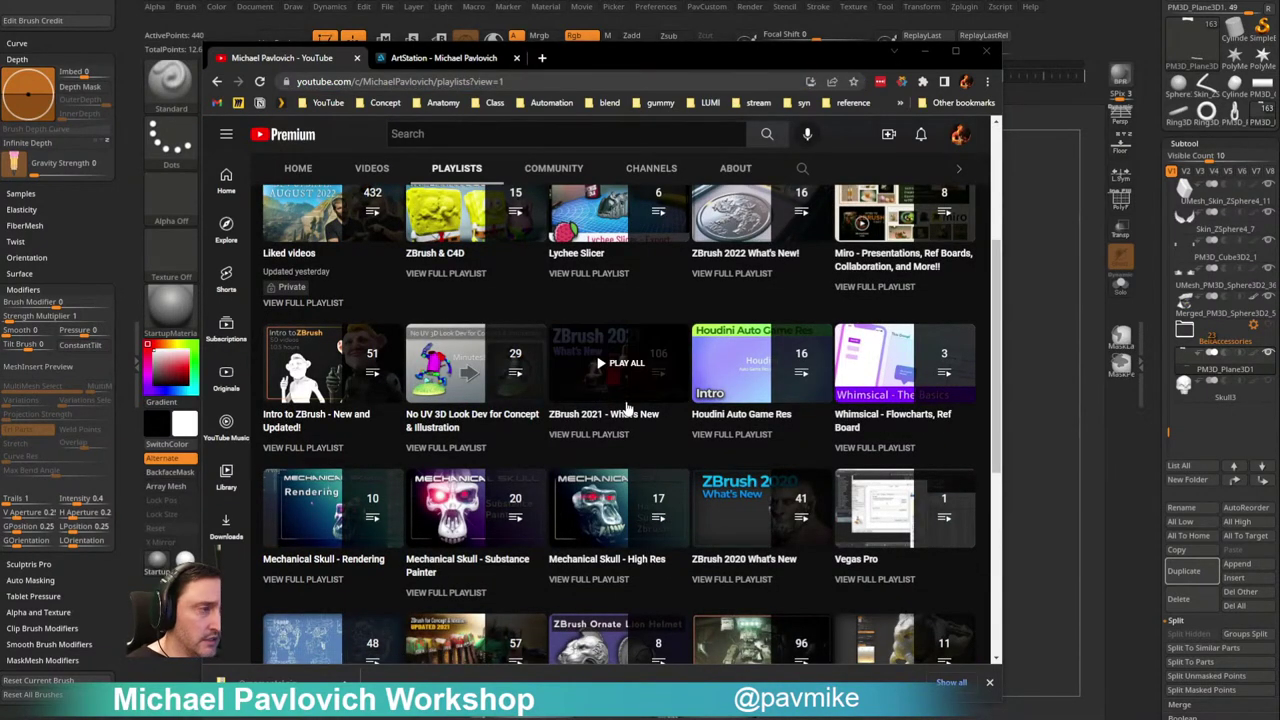
# Step: Browse the channel's created playlists to survey the available ZBrush tutorial series
pyautogui.scroll(-2, 779, 480)
pyautogui.scroll(-1, 779, 480)
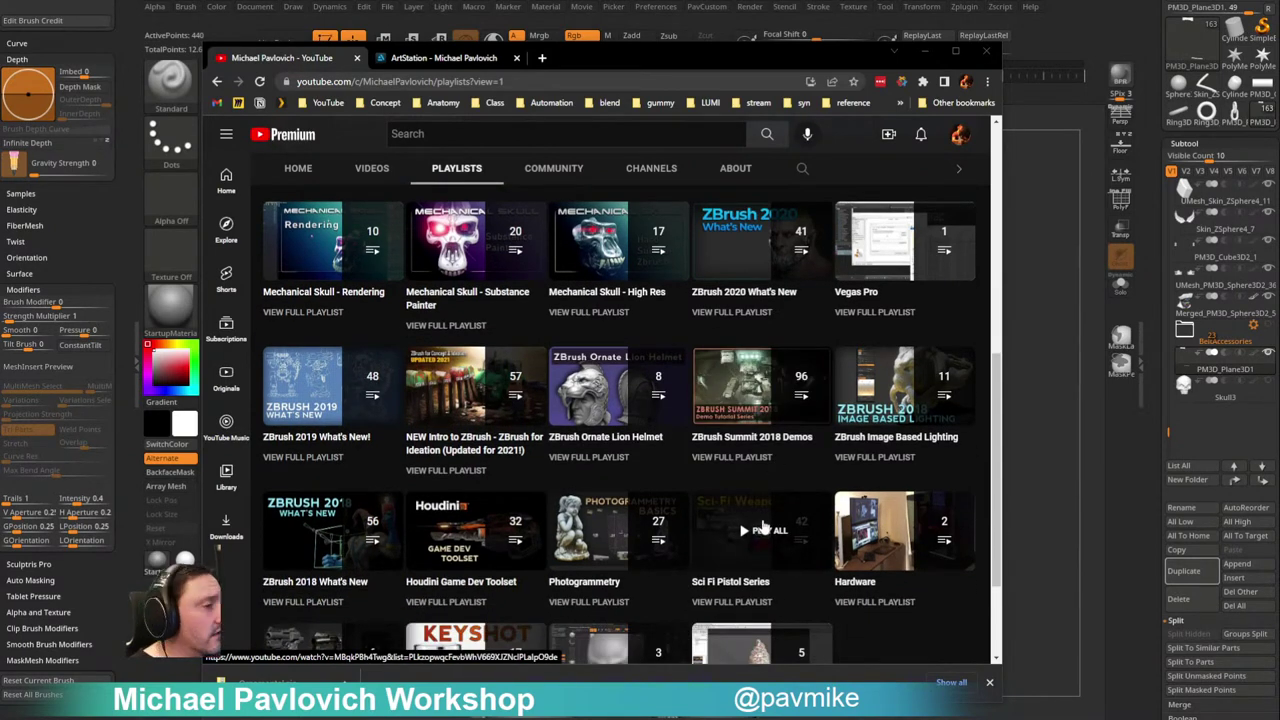
pyautogui.scroll(2, 779, 553)
pyautogui.scroll(-4, 604, 507)
pyautogui.scroll(-4, 604, 507)
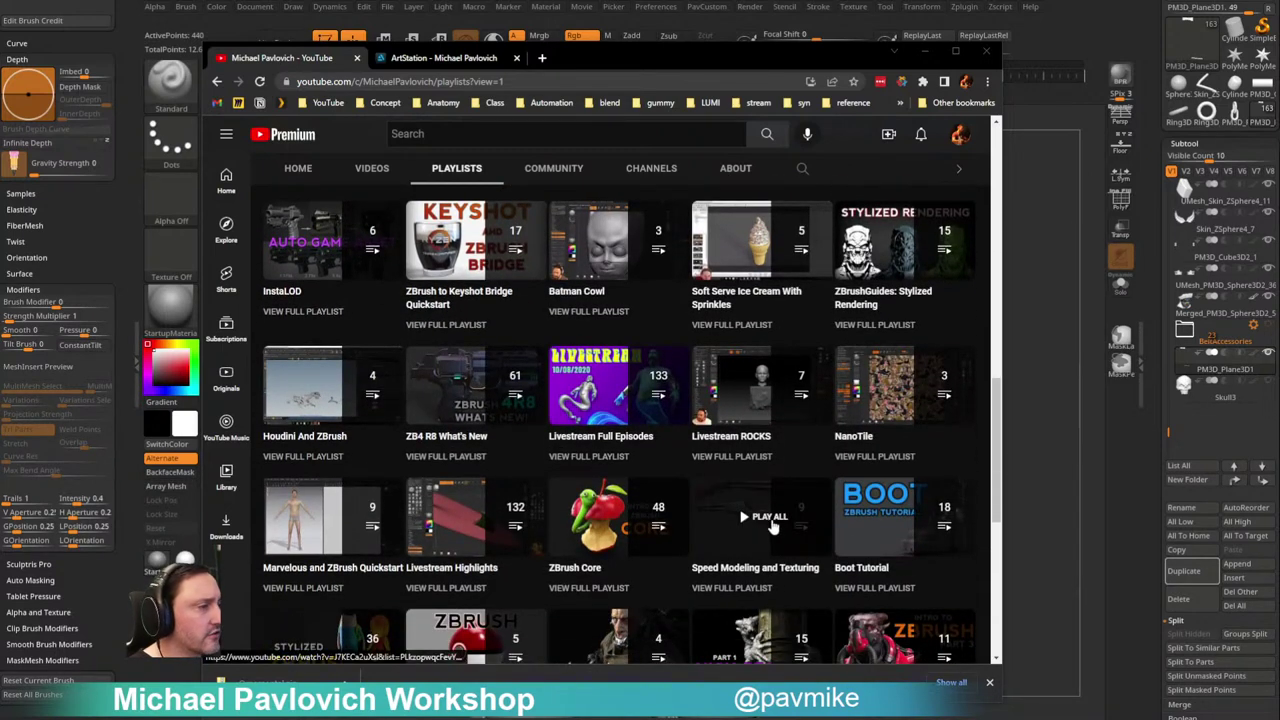
pyautogui.scroll(5, 763, 532)
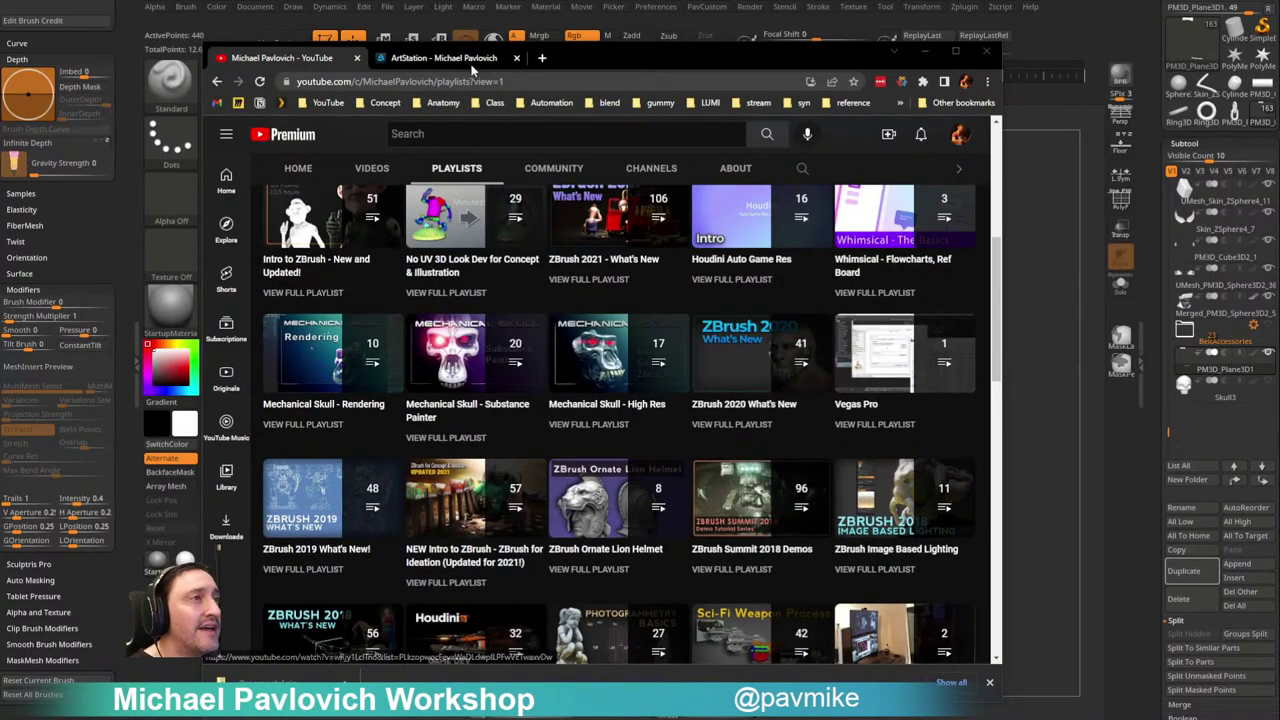
# Step: Return to the ArtStation portfolio and browse its artwork and tutorial thumbnails
pyautogui.hotkey('ctrl', 'Tab')
pyautogui.scroll(5, 421, 282)
pyautogui.scroll(2, 421, 282)
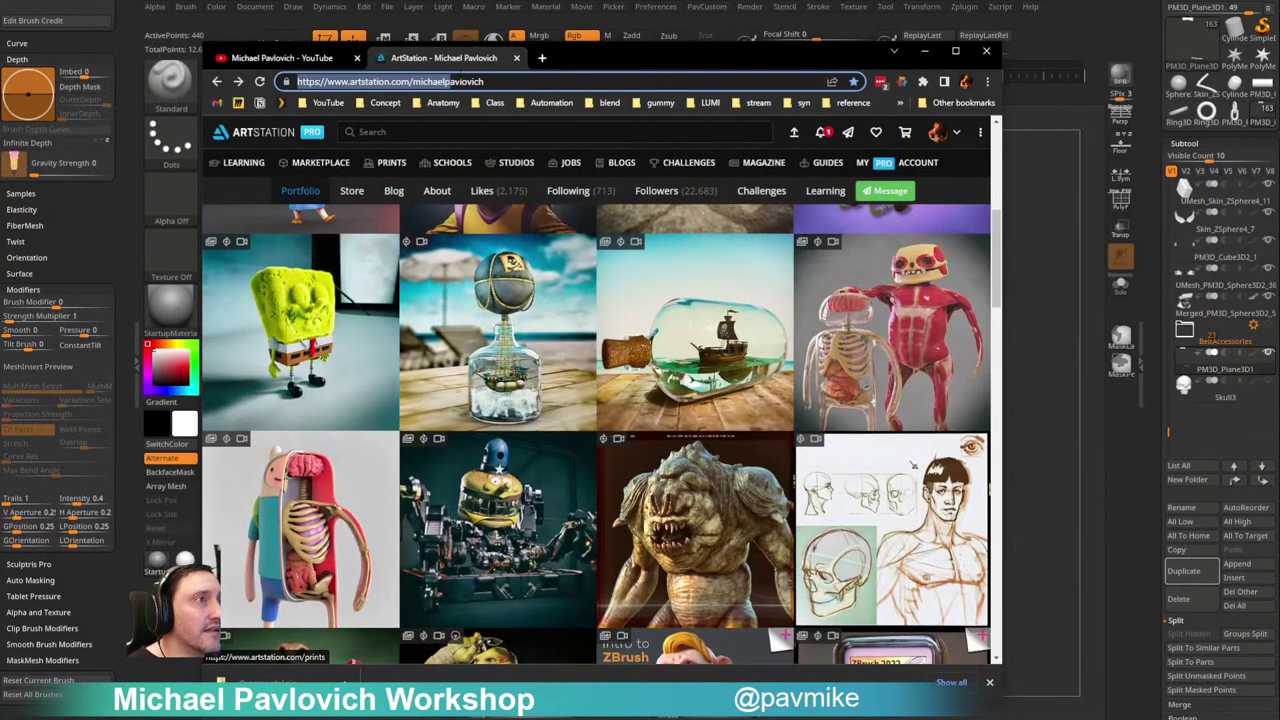
pyautogui.hotkey('alt', 'Tab')
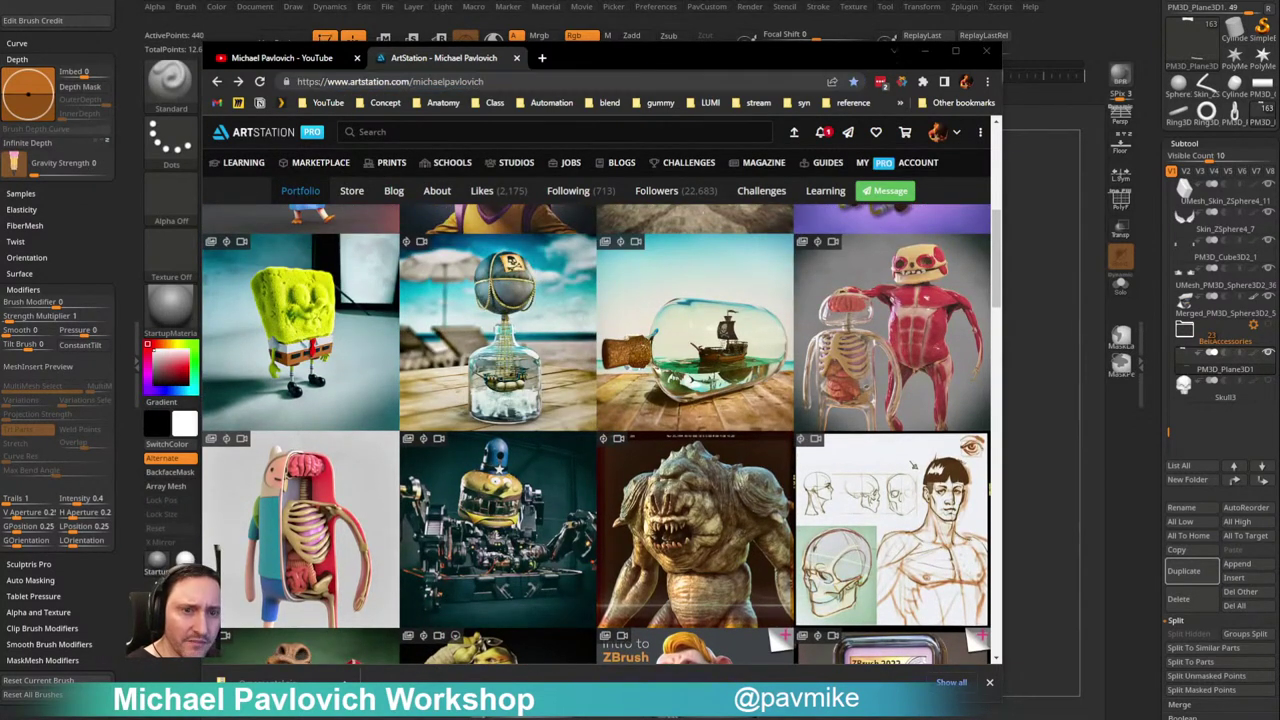
pyautogui.scroll(-6, 490, 367)
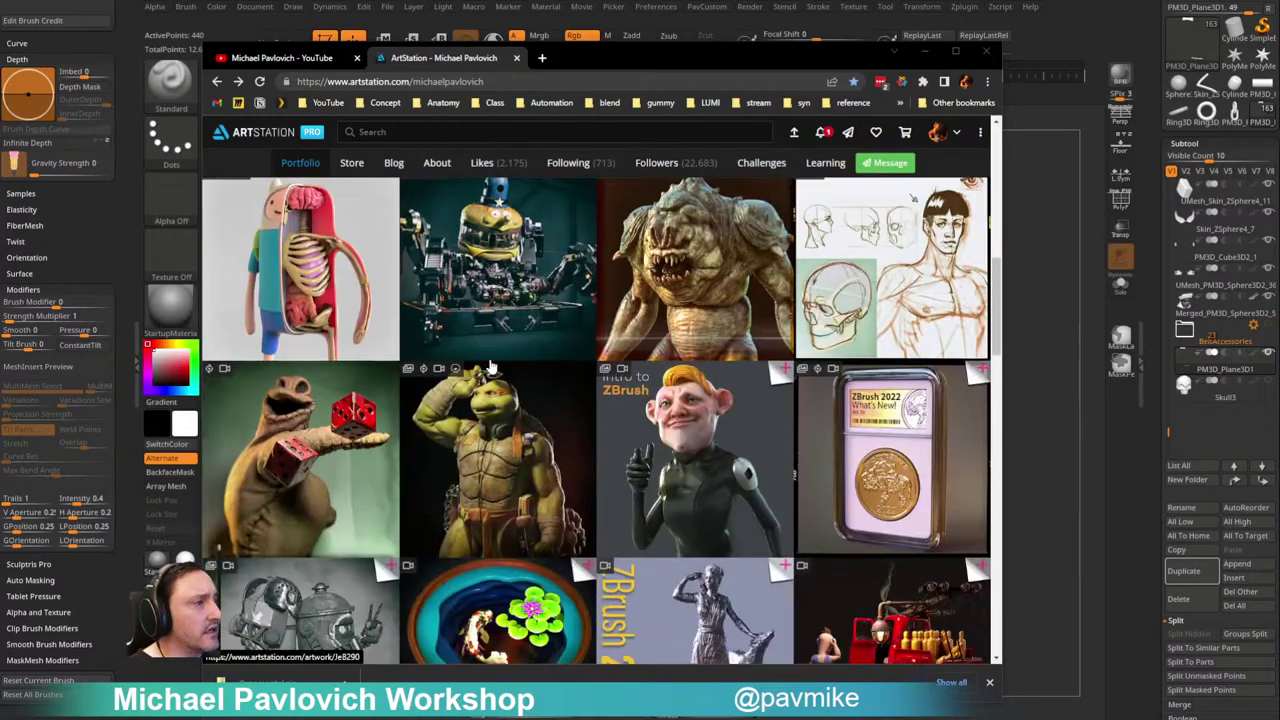
pyautogui.scroll(-4, 490, 367)
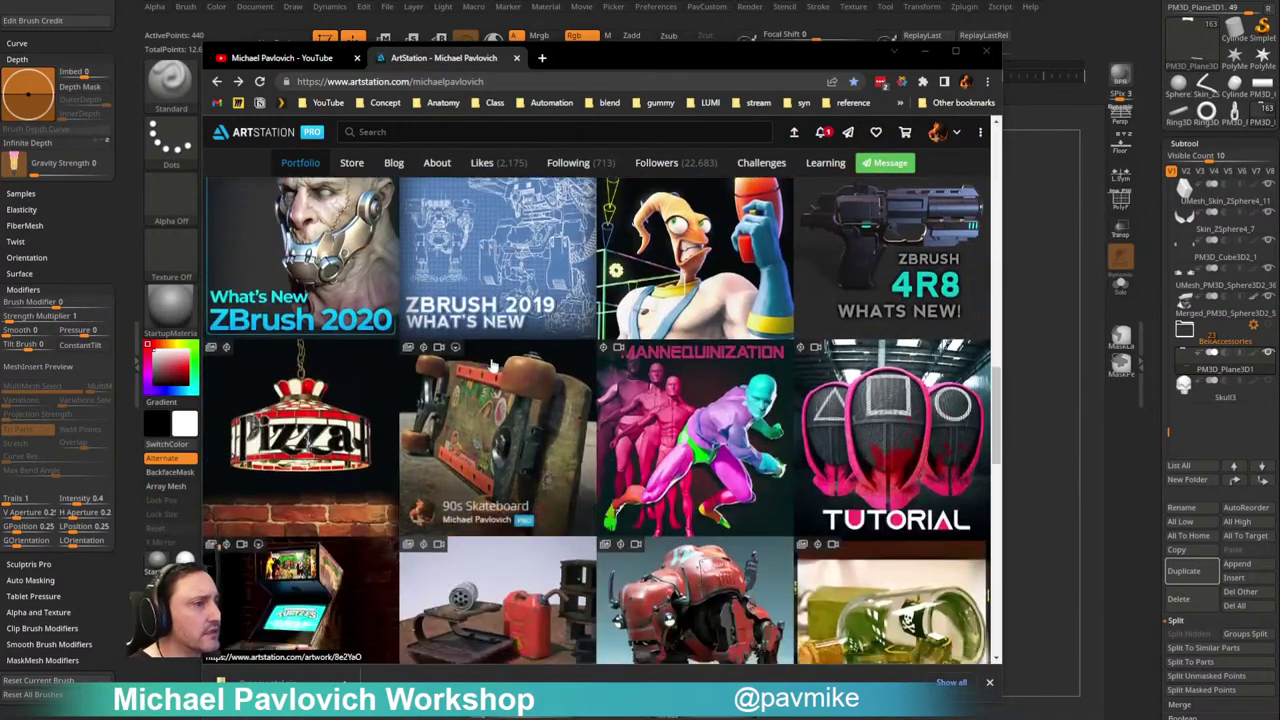
pyautogui.scroll(7, 492, 368)
pyautogui.scroll(4, 492, 367)
pyautogui.scroll(-8, 492, 367)
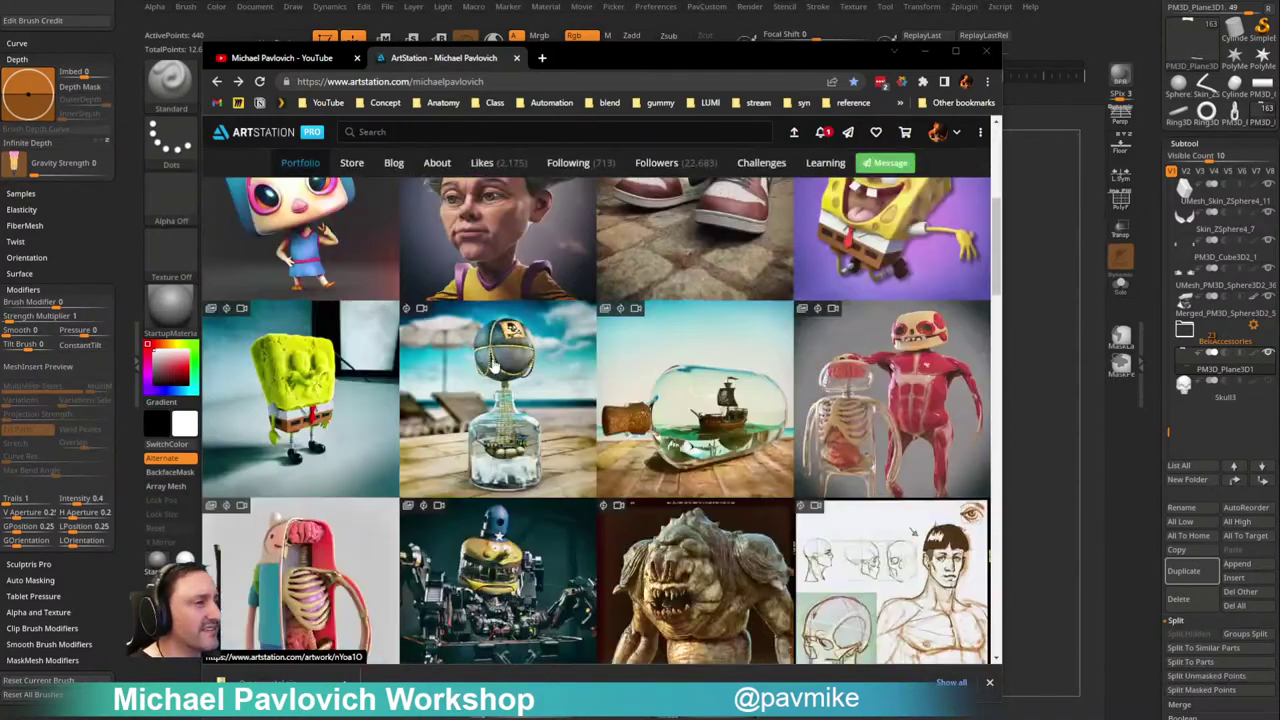
pyautogui.scroll(-15, 492, 367)
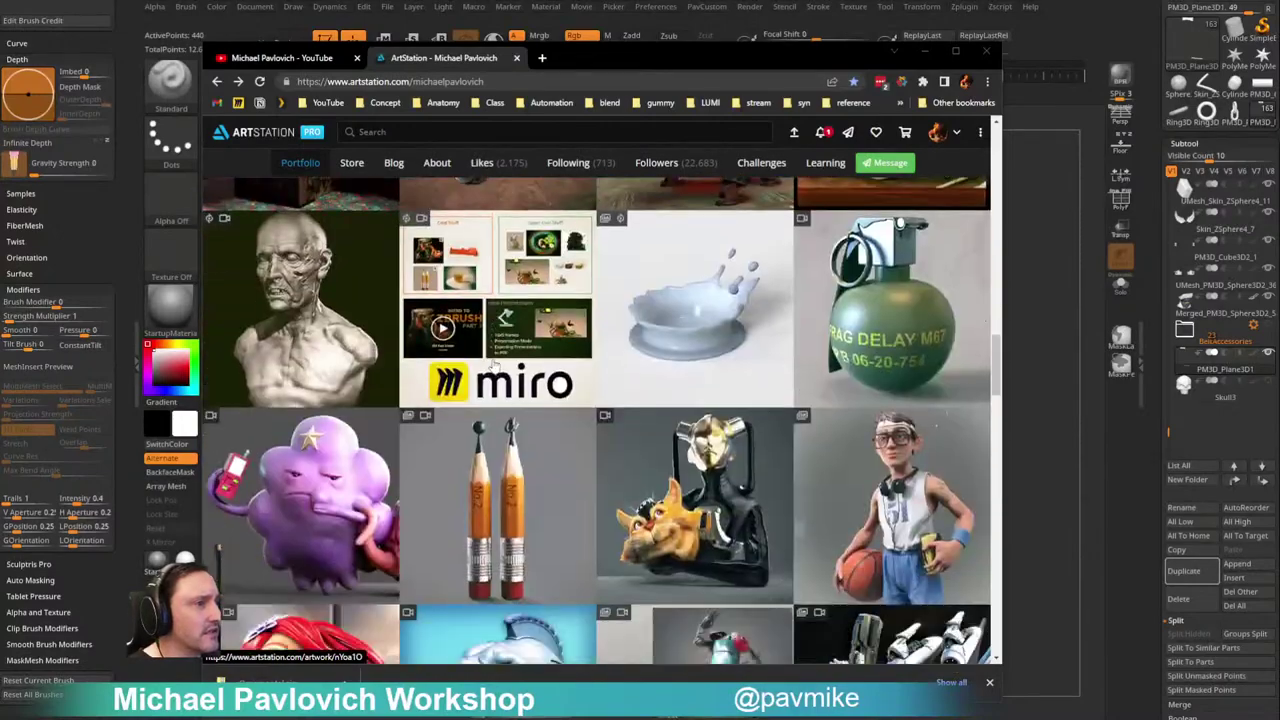
pyautogui.scroll(-3, 497, 362)
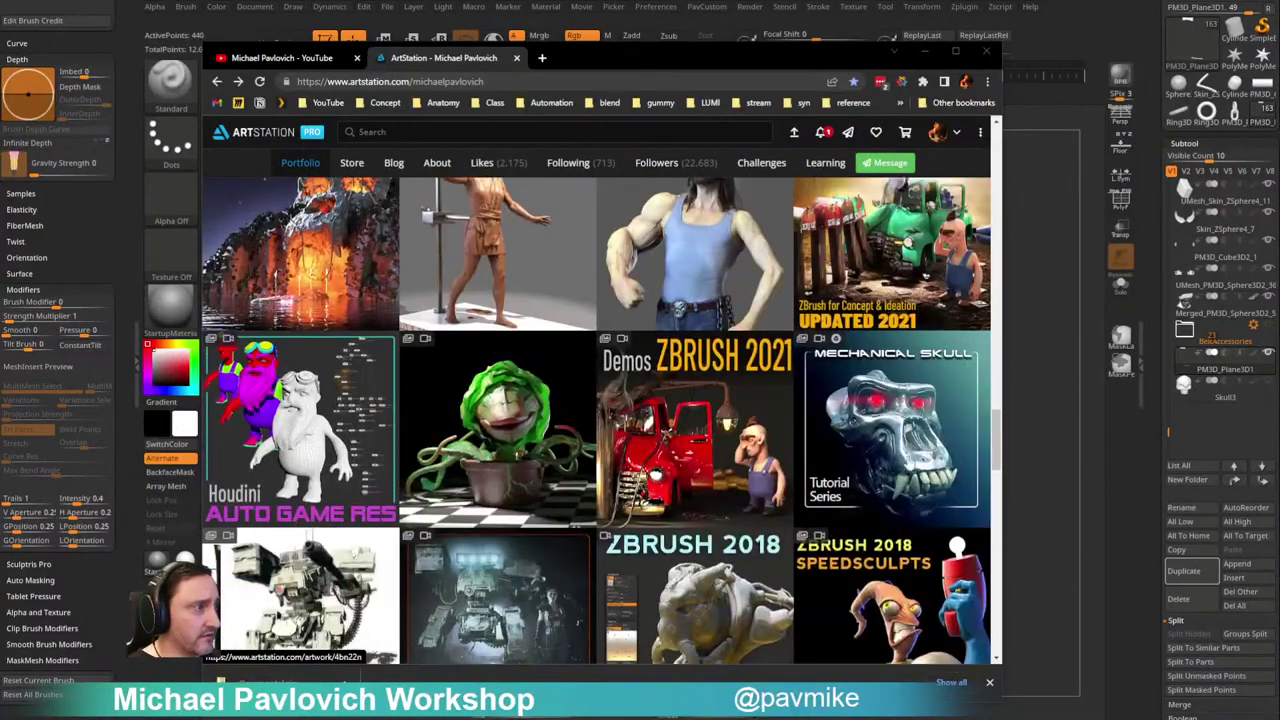
# Step: Open the Mechanical Skull artwork, look over its video playlists, and open the spreadsheet linked in its description
pyautogui.click(883, 449)
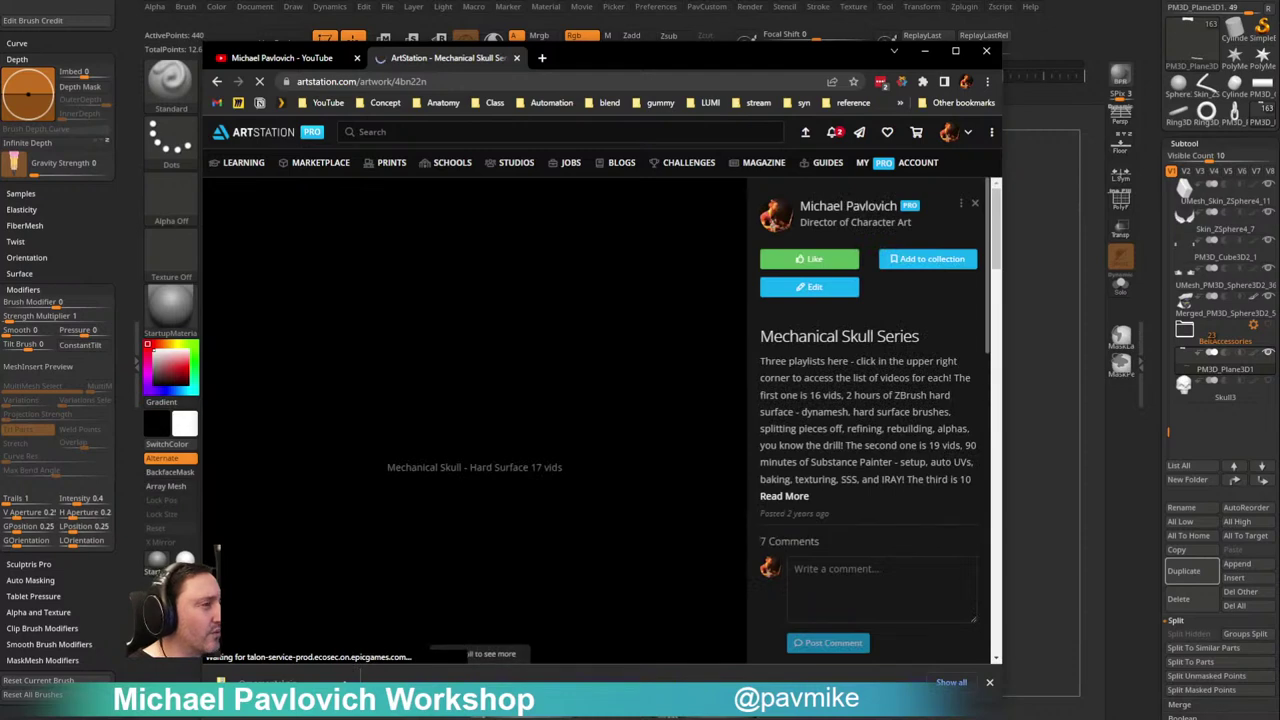
pyautogui.scroll(-3, 854, 400)
pyautogui.scroll(-1, 854, 397)
pyautogui.scroll(5, 854, 397)
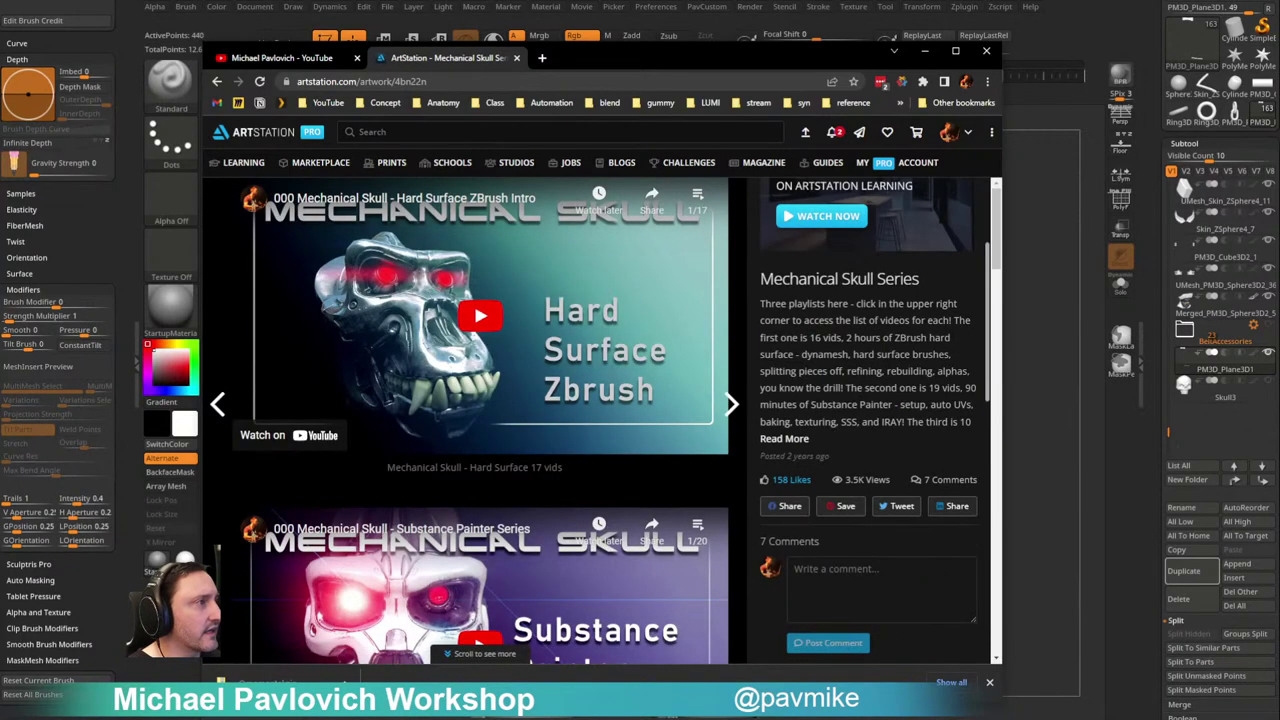
pyautogui.scroll(-5, 565, 334)
pyautogui.scroll(-2, 993, 365)
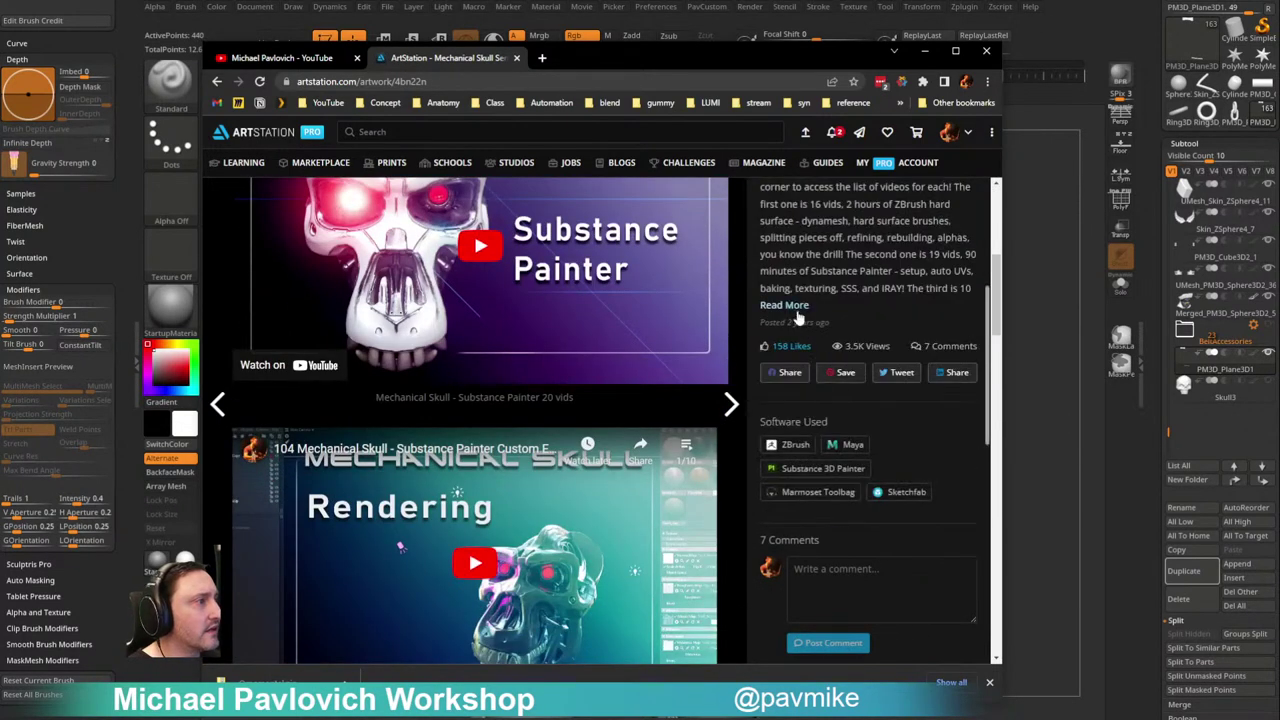
pyautogui.click(787, 369)
pyautogui.click(914, 476)
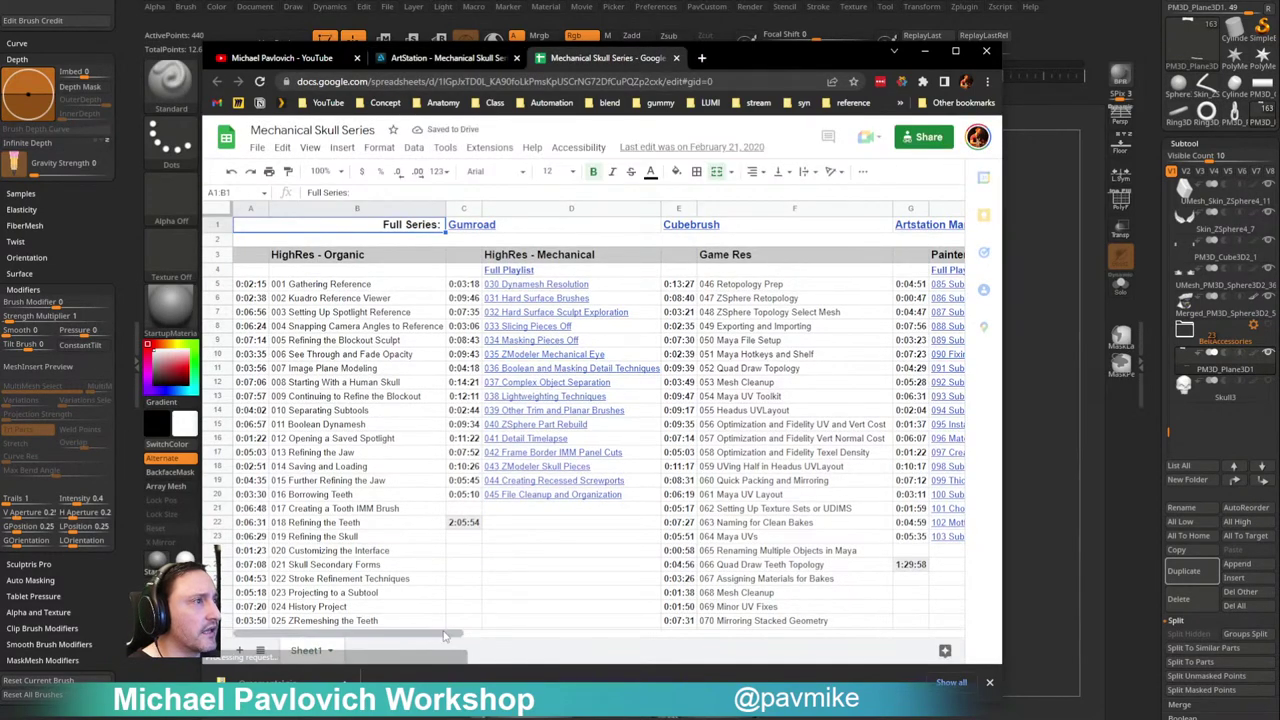
# Step: Survey the Mechanical Skull Series spreadsheet's columns across to the Painter Bakes & Materials and Rendering sections and back
pyautogui.hscroll(8, 588, 657)
pyautogui.hscroll(3, 588, 657)
pyautogui.hscroll(-3, 650, 660)
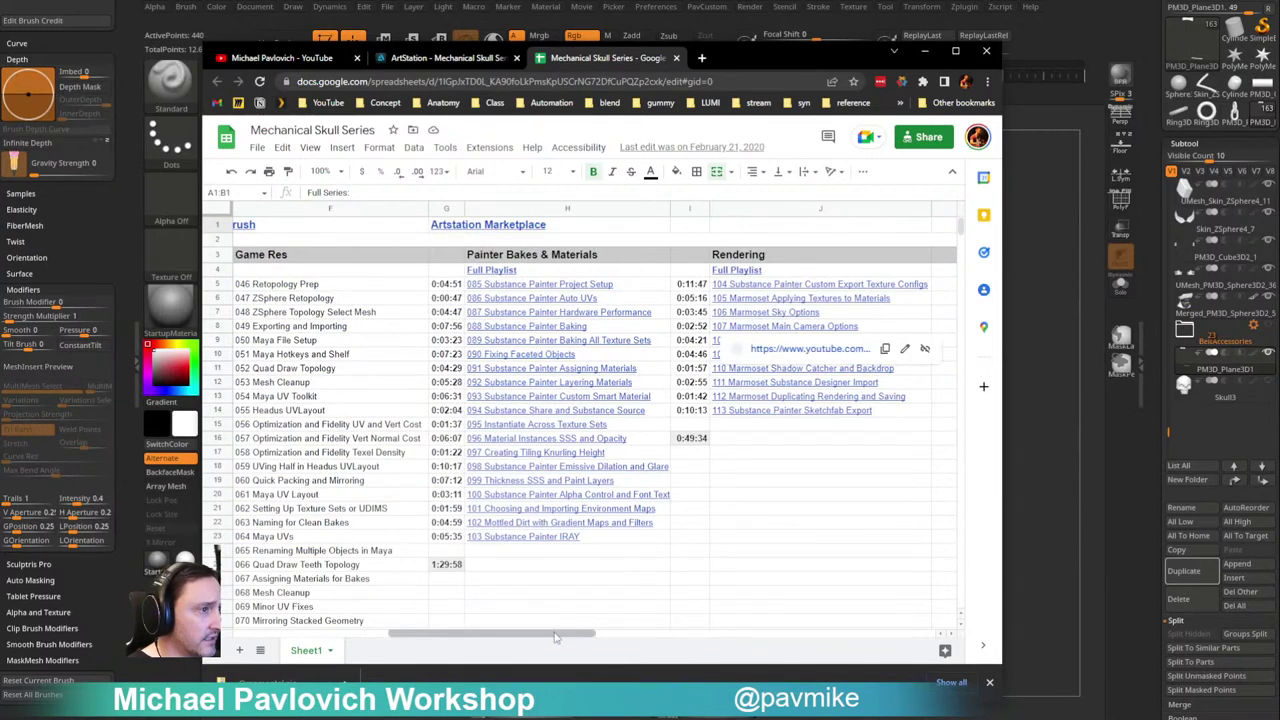
pyautogui.hscroll(-1, 531, 641)
pyautogui.hscroll(-6, 505, 640)
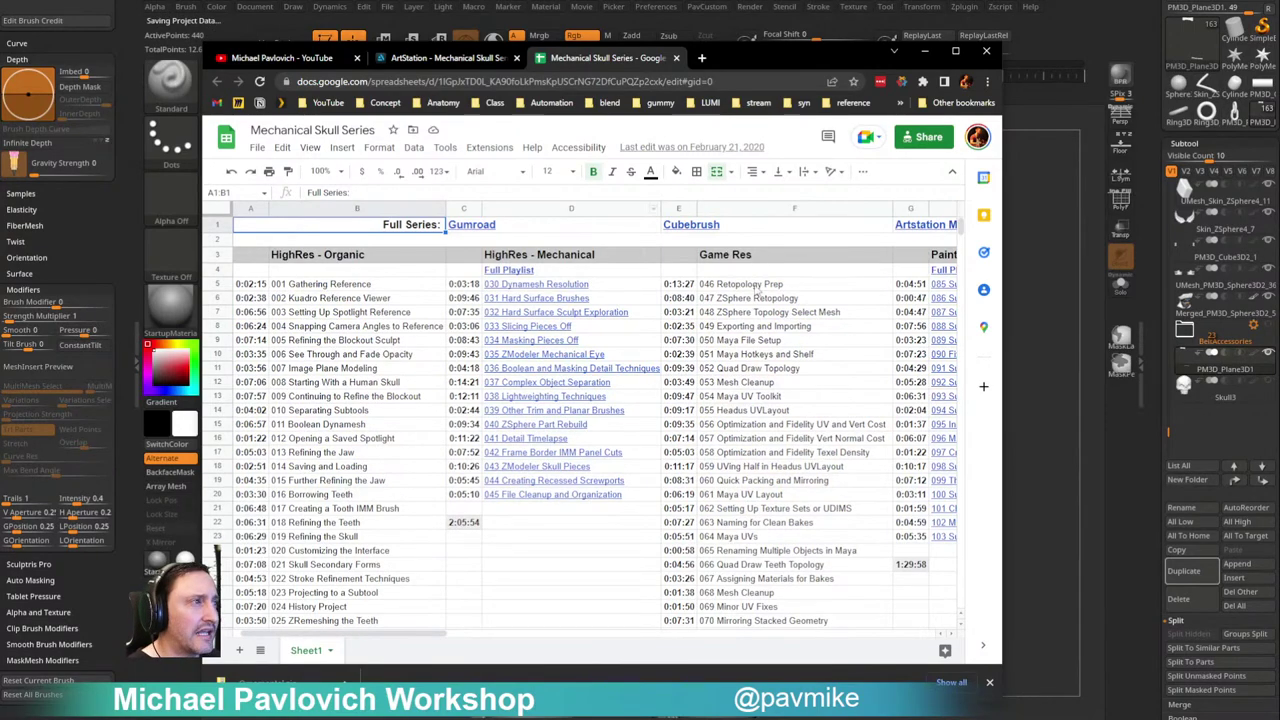
# Step: Look through the full lesson lists down to the end of the Game Res column and return to the first row
pyautogui.scroll(-6, 782, 415)
pyautogui.scroll(6, 782, 415)
pyautogui.scroll(-6, 770, 380)
pyautogui.scroll(5, 750, 300)
pyautogui.scroll(2, 742, 280)
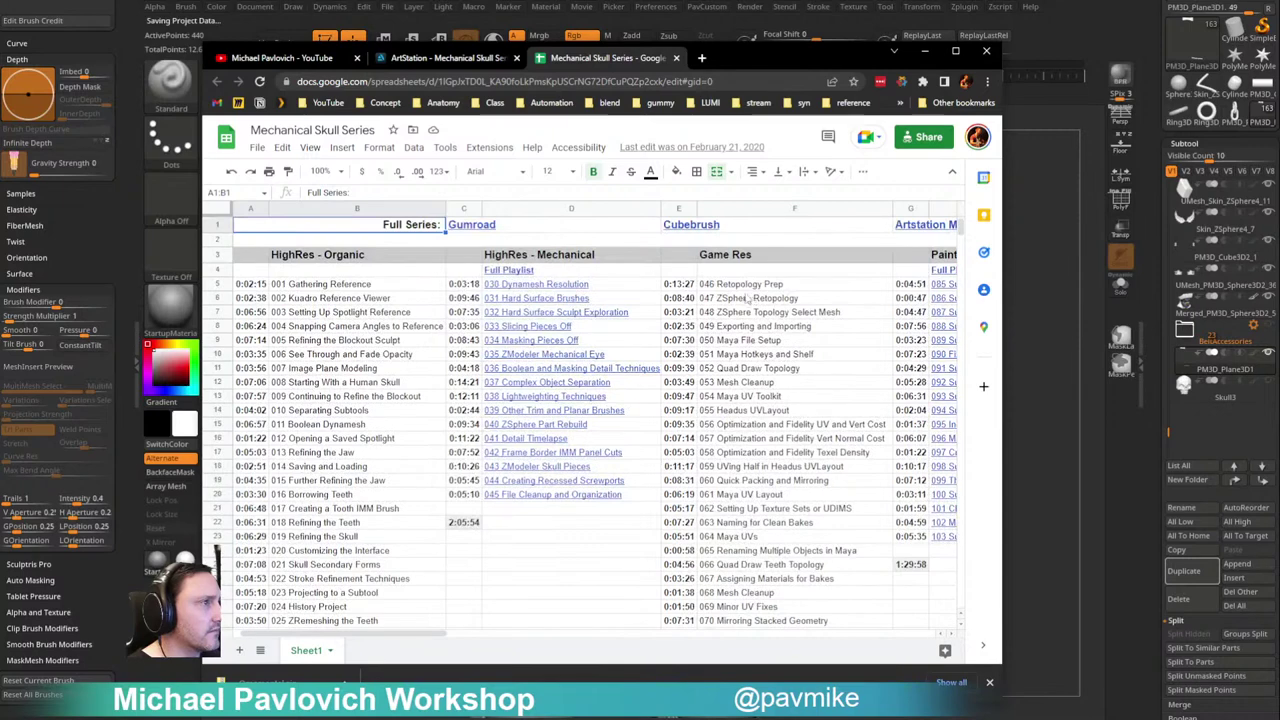
pyautogui.scroll(-3, 760, 268)
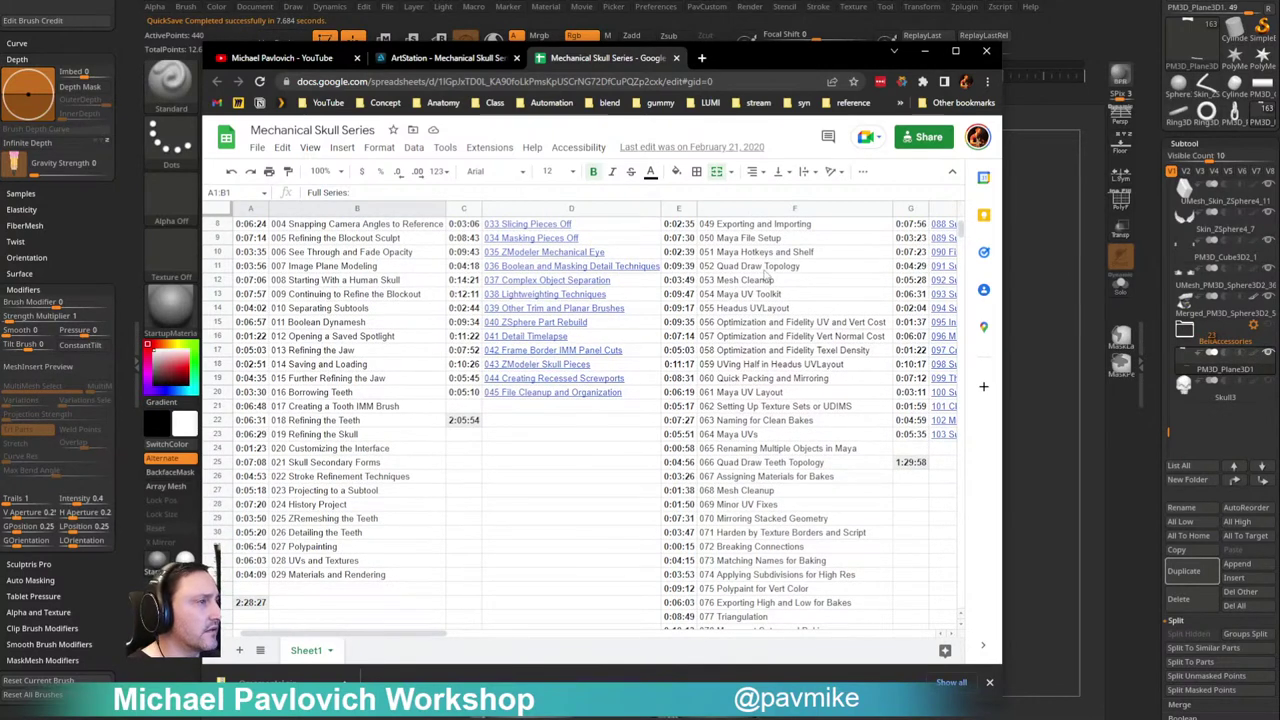
pyautogui.scroll(-4, 777, 443)
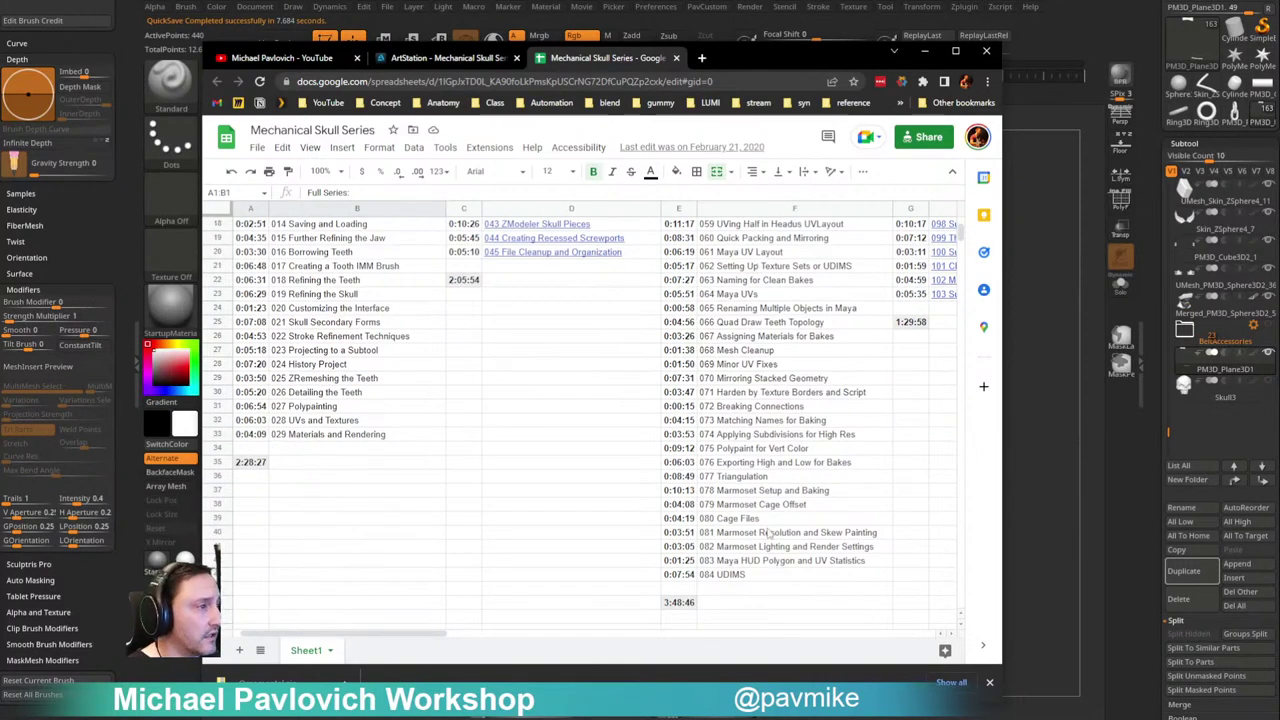
pyautogui.scroll(6, 777, 488)
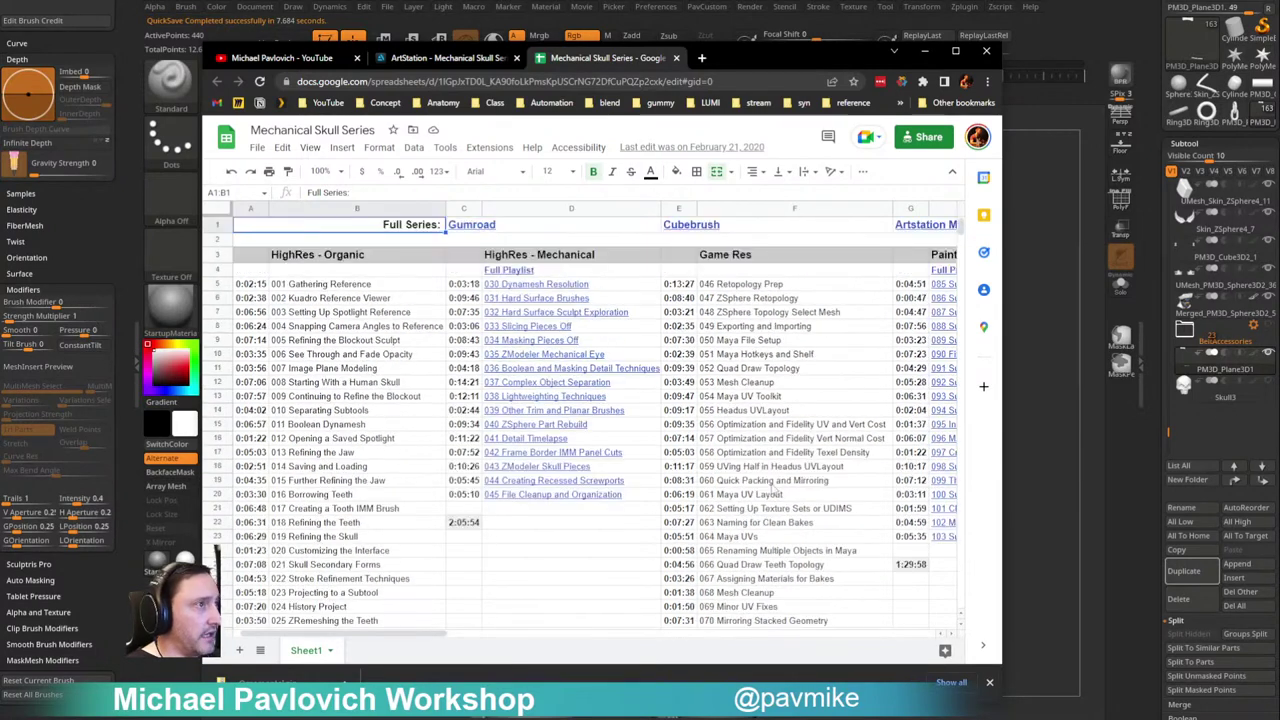
# Step: Switch back to ZBrush and examine the Ref Switcher plugin's project and saved view options
pyautogui.hotkey('alt', 'Tab')
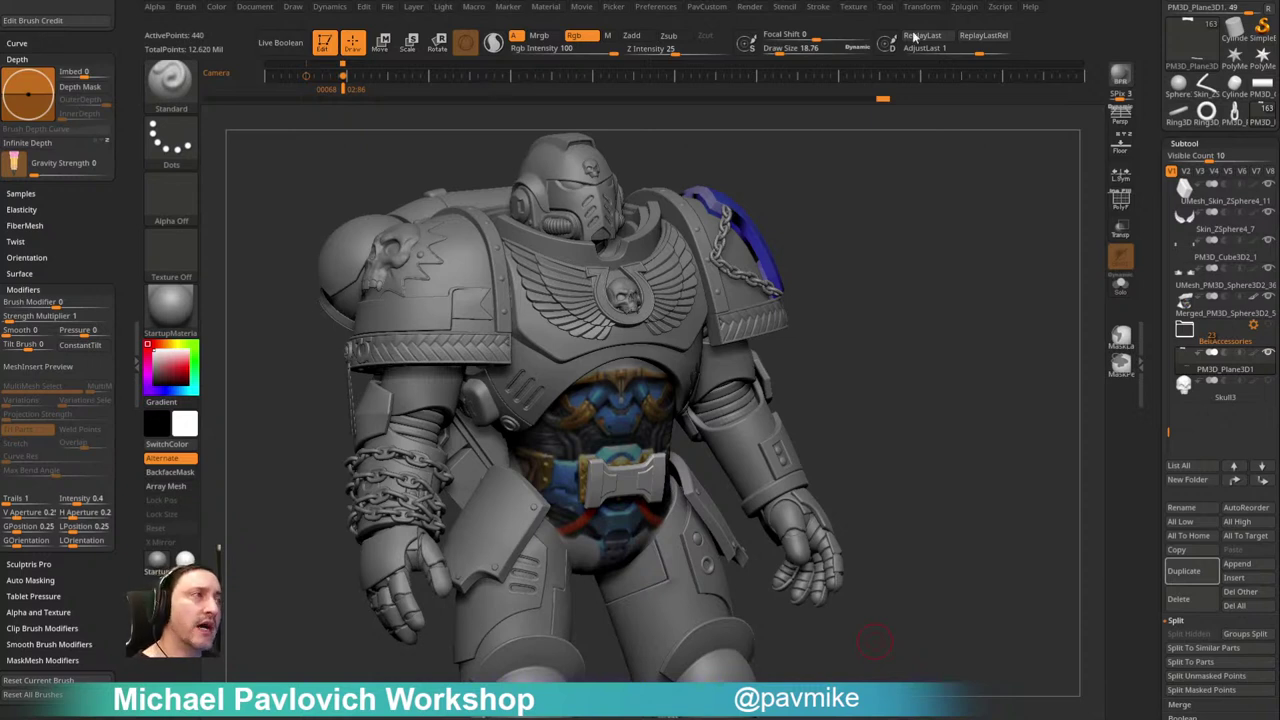
pyautogui.click(963, 6)
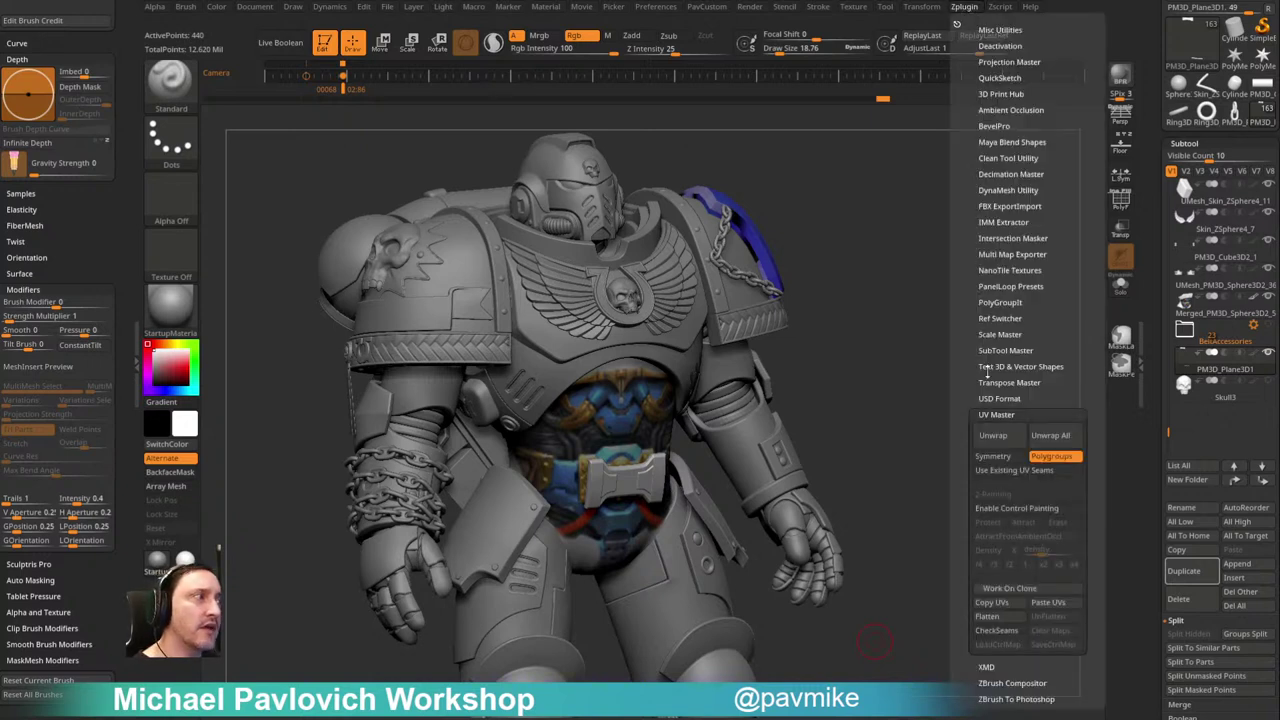
pyautogui.click(1001, 317)
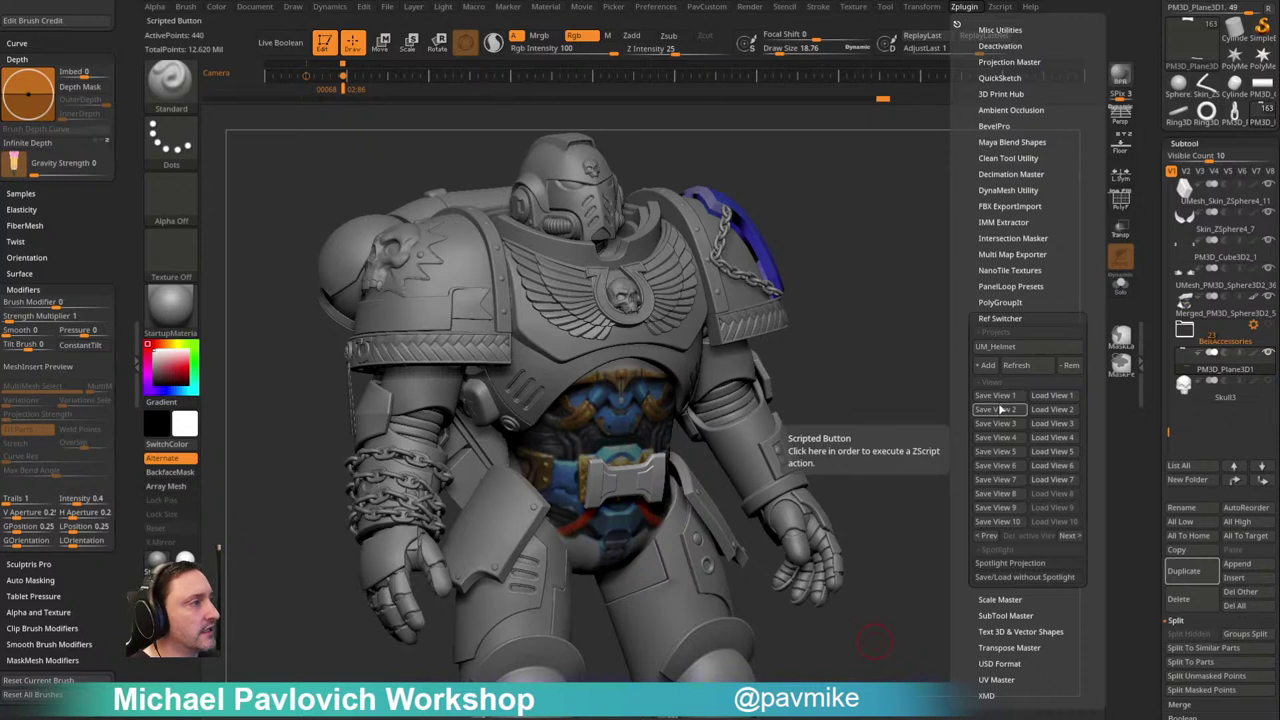
pyautogui.click(996, 409)
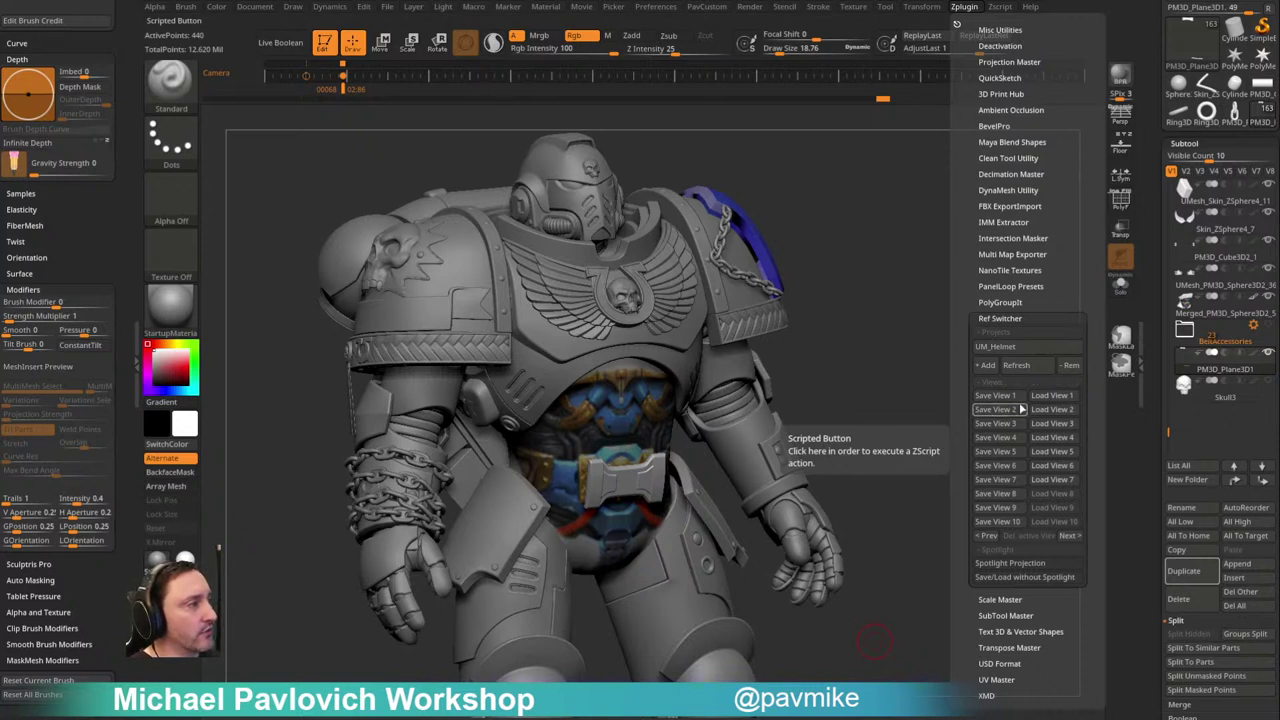
pyautogui.click(1000, 345)
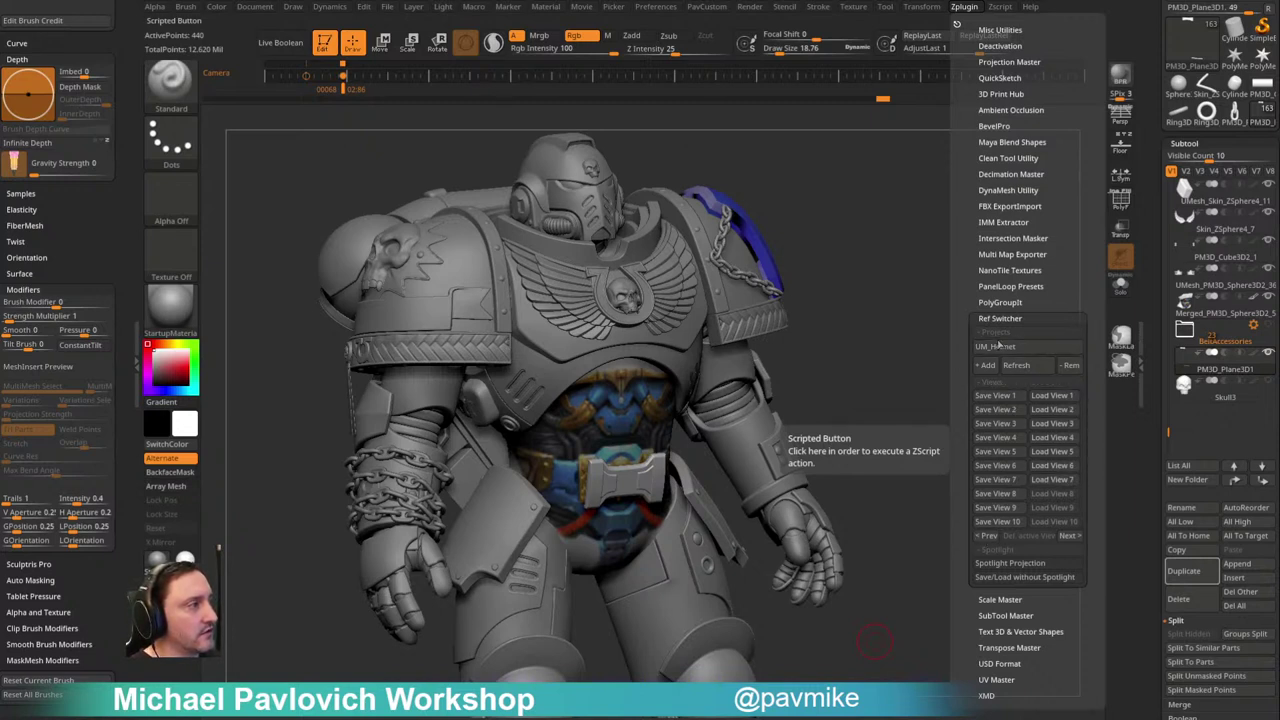
pyautogui.click(997, 352)
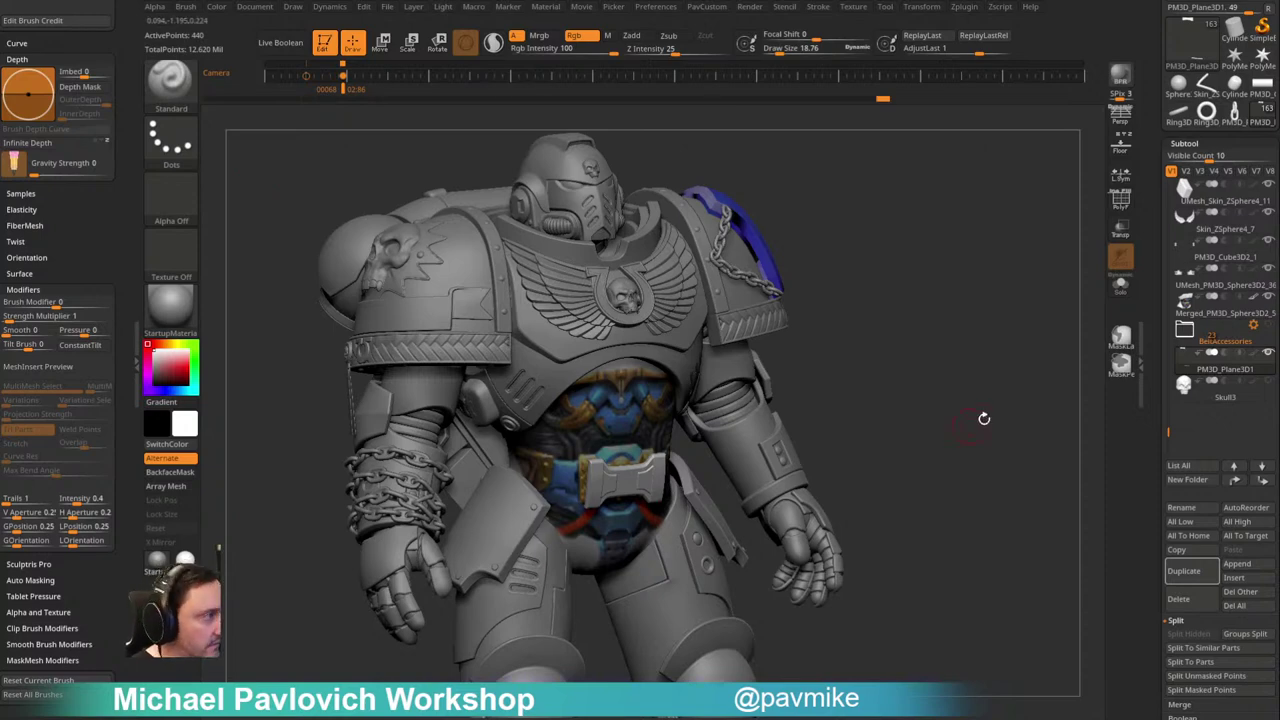
# Step: Select the blue shoulder plate behind the chain and subdivide it three times
pyautogui.moveTo(1163, 370); pyautogui.dragTo(1163, 40)
pyautogui.moveTo(928, 163); pyautogui.dragTo(834, 214)
pyautogui.moveTo(934, 322); pyautogui.dragTo(990, 385)
pyautogui.moveTo(914, 291); pyautogui.dragTo(931, 378)
pyautogui.hotkey('ctrl', 'd')
pyautogui.hotkey('ctrl', 'd')
pyautogui.hotkey('ctrl', 'd')
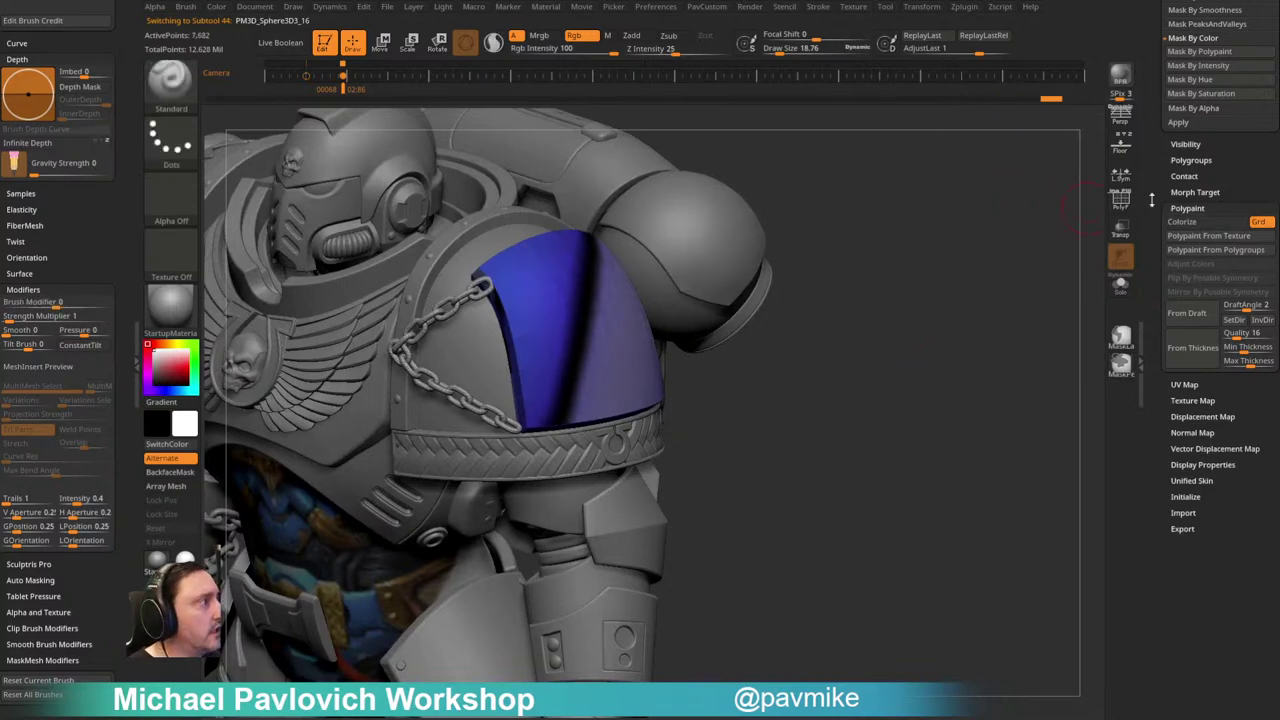
# Step: Turn off the shoulder plate's texture map and fill the plate with yellow polypaint
pyautogui.scroll(10, 1160, 347)
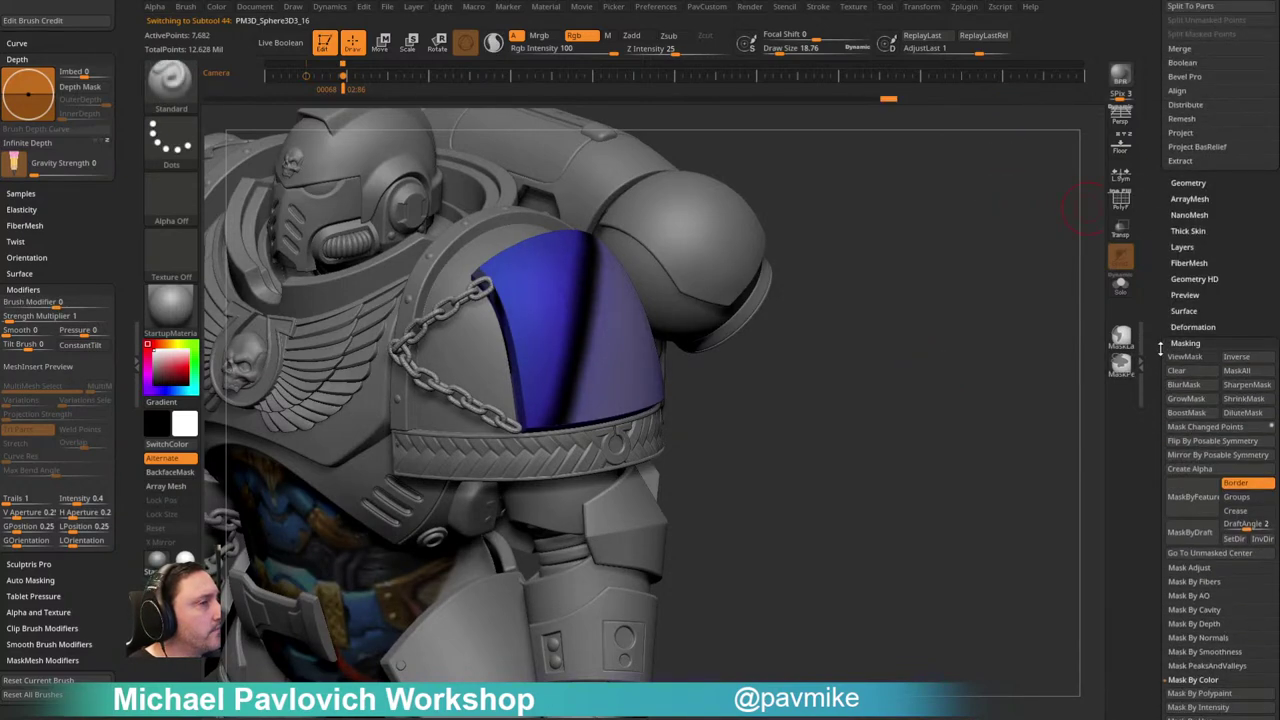
pyautogui.scroll(-10, 1160, 347)
pyautogui.press('shift')
pyautogui.click(1193, 273)
pyautogui.click(1243, 286)
pyautogui.moveTo(914, 289); pyautogui.dragTo(712, 466)
pyautogui.moveTo(1033, 271); pyautogui.dragTo(1025, 274)
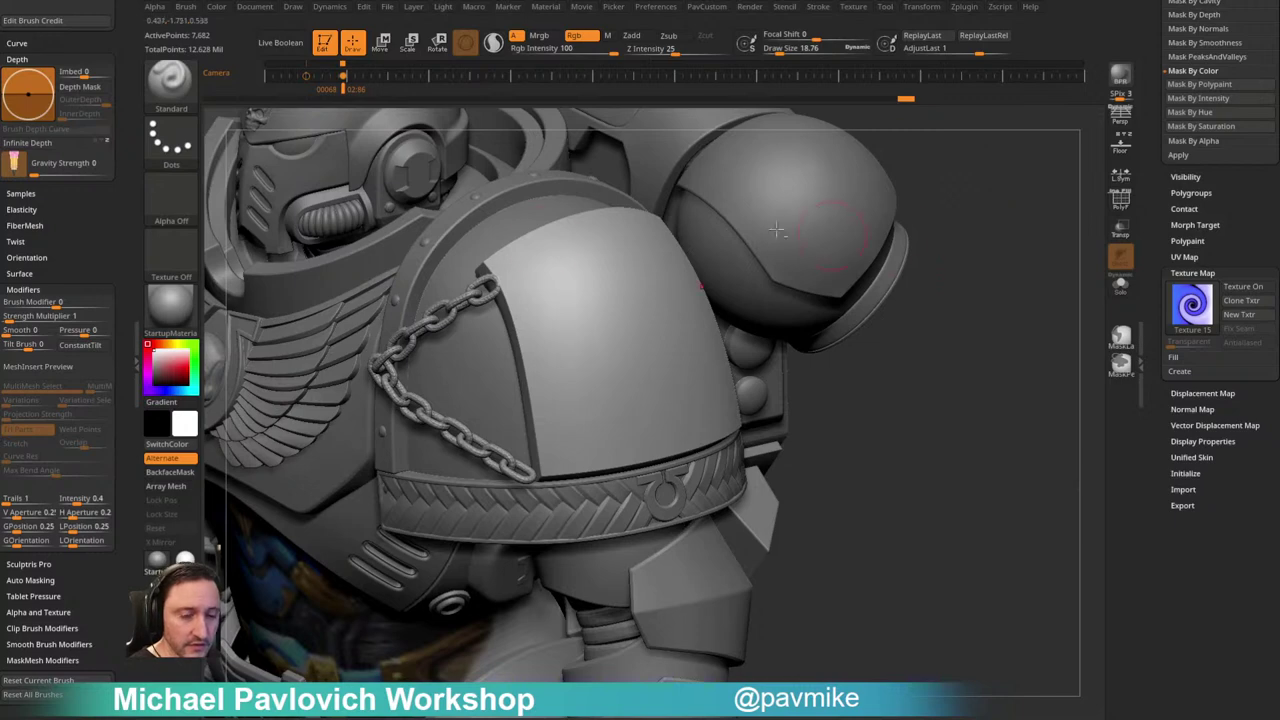
pyautogui.click(174, 347)
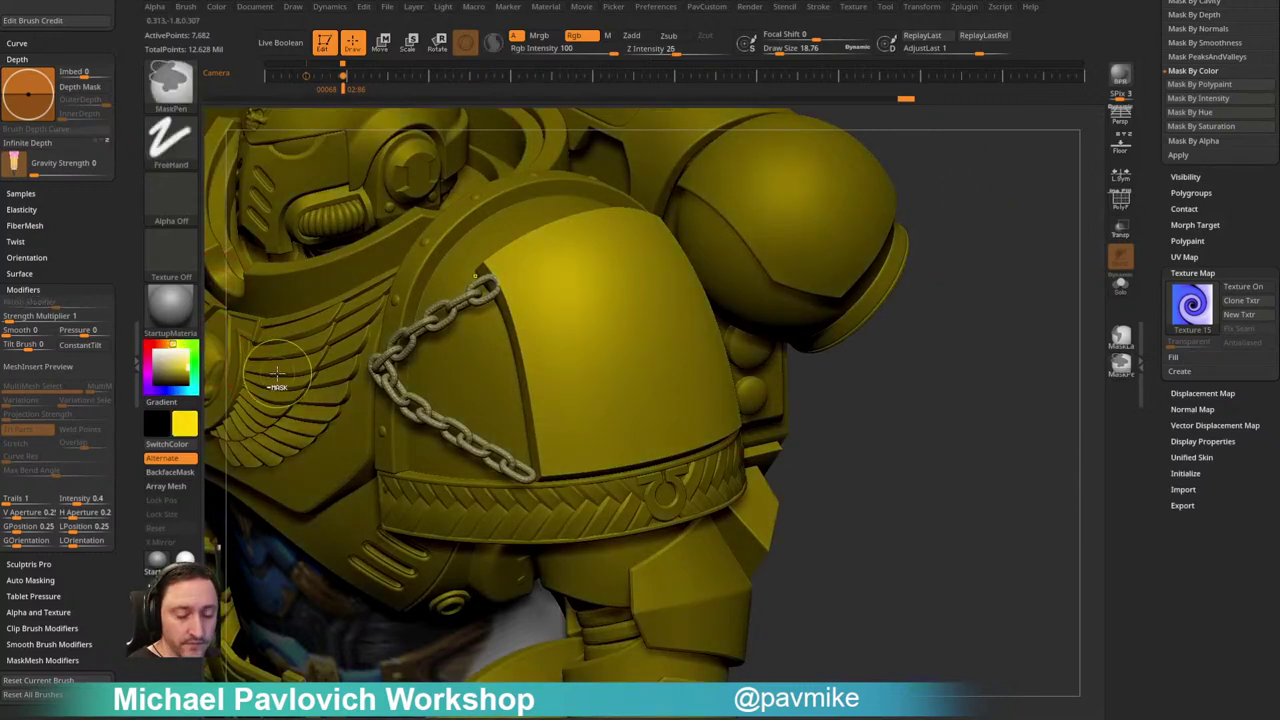
# Step: Paint a black smiley face with two eyes and a curved mouth on the yellow plate at a draw size of about 14
pyautogui.moveTo(169, 380); pyautogui.dragTo(154, 385)
pyautogui.moveTo(932, 250); pyautogui.dragTo(890, 285)
pyautogui.press('s')
pyautogui.moveTo(557, 334); pyautogui.dragTo(542, 336)
pyautogui.click(541, 348)
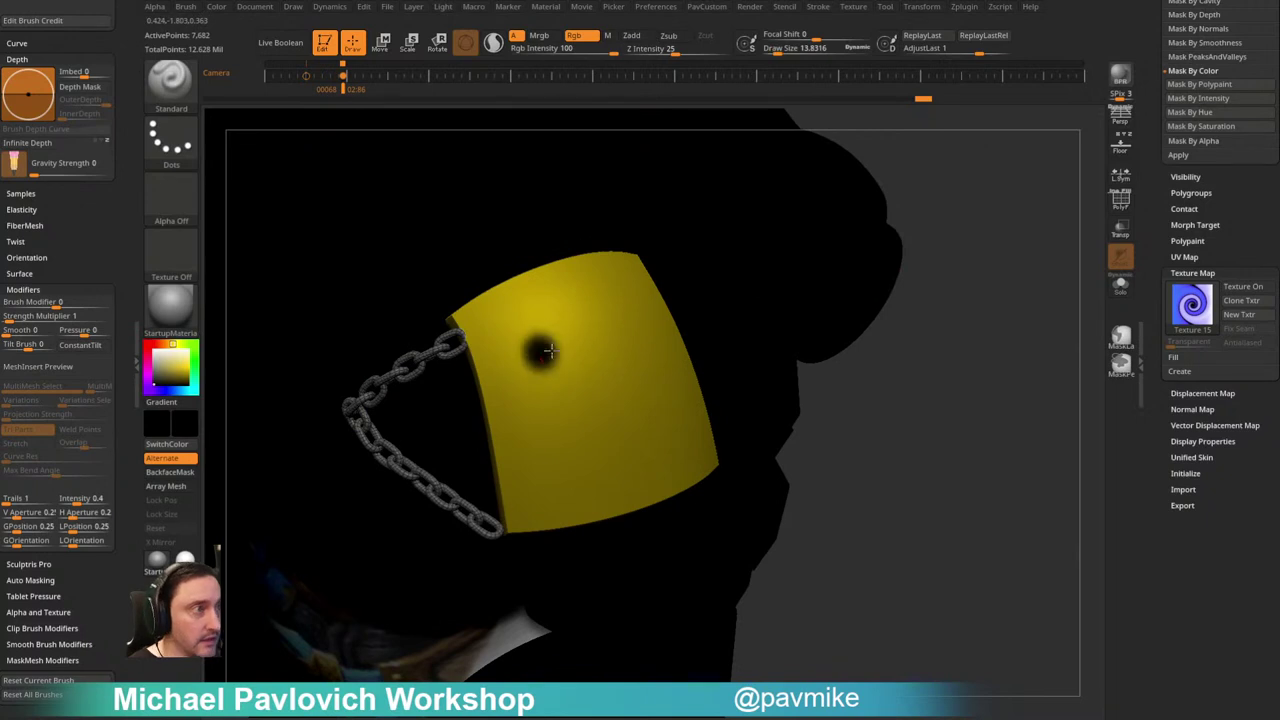
pyautogui.click(622, 333)
pyautogui.click(560, 437)
pyautogui.moveTo(562, 440); pyautogui.dragTo(668, 405)
pyautogui.moveTo(1001, 343)
pyautogui.mouseDown()
pyautogui.moveTo(1006, 323)
pyautogui.moveTo(1011, 349)
pyautogui.mouseUp()
pyautogui.moveTo(166, 372); pyautogui.dragTo(142, 345)
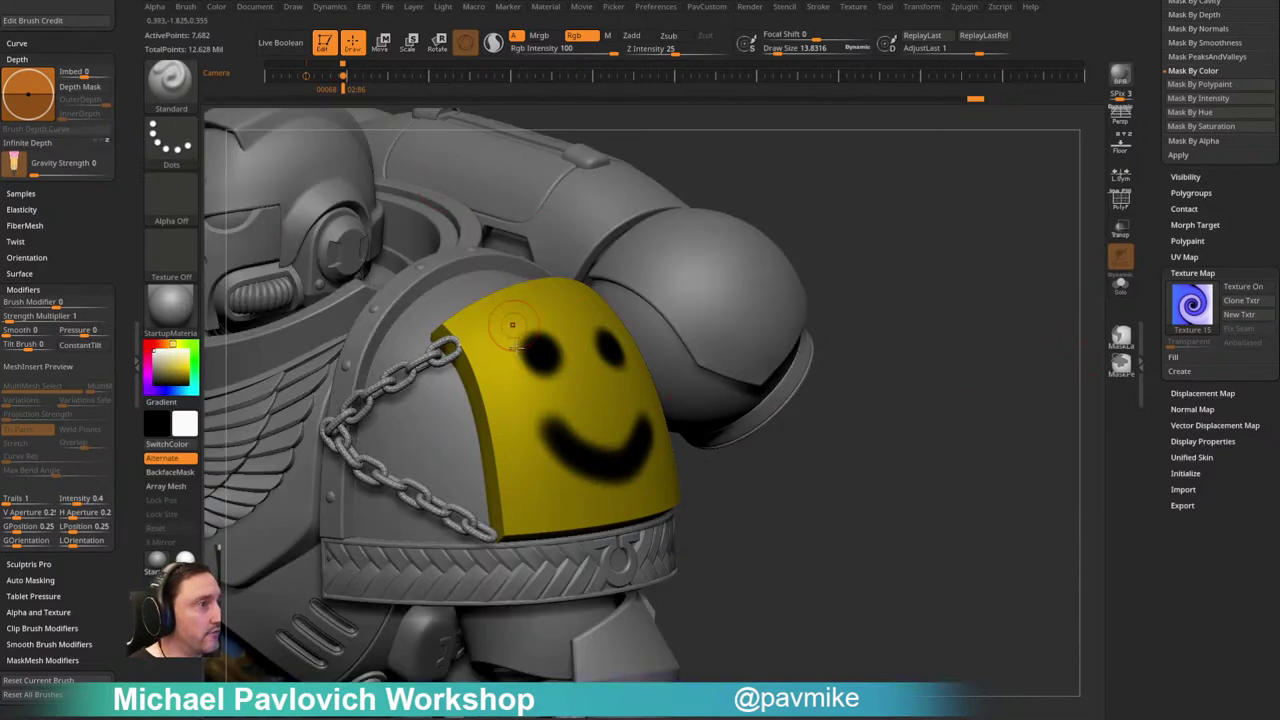
# Step: Create a new texture map for the shoulder plate from its polypaint
pyautogui.moveTo(1152, 270); pyautogui.dragTo(1140, 392)
pyautogui.moveTo(1153, 324); pyautogui.dragTo(1155, 160)
pyautogui.click(1179, 271)
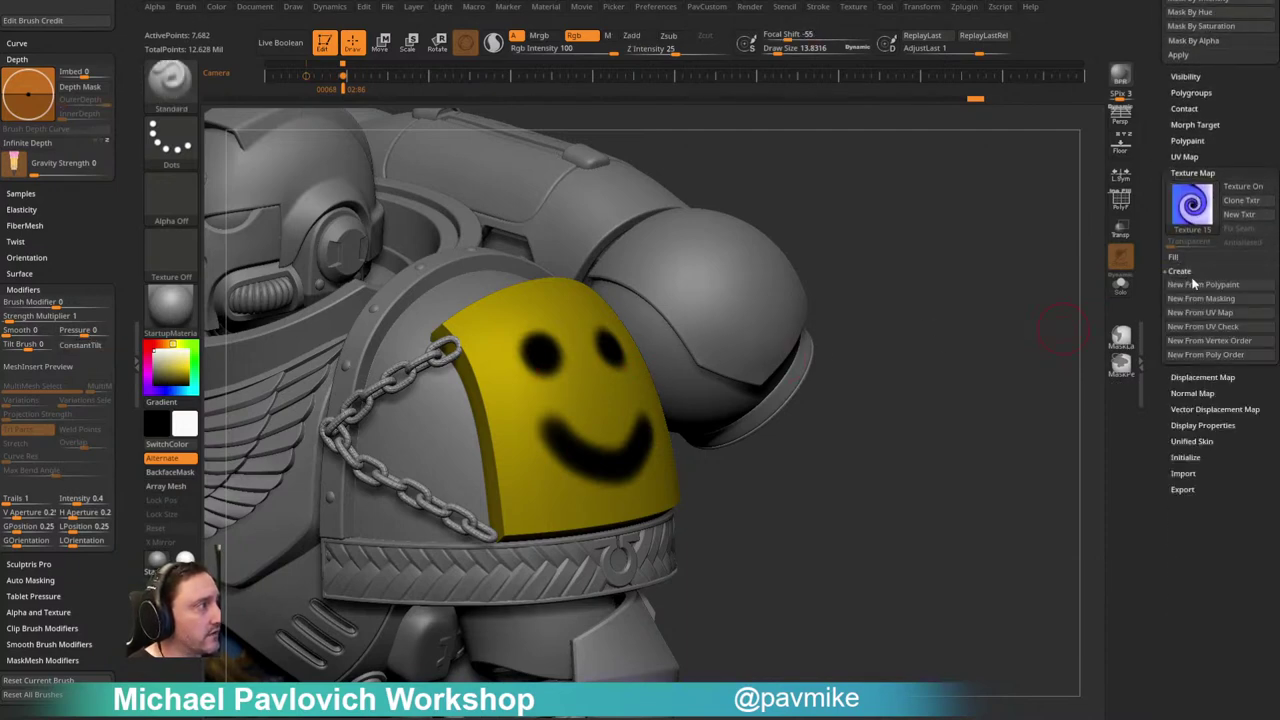
pyautogui.click(1200, 284)
pyautogui.moveTo(1191, 207)
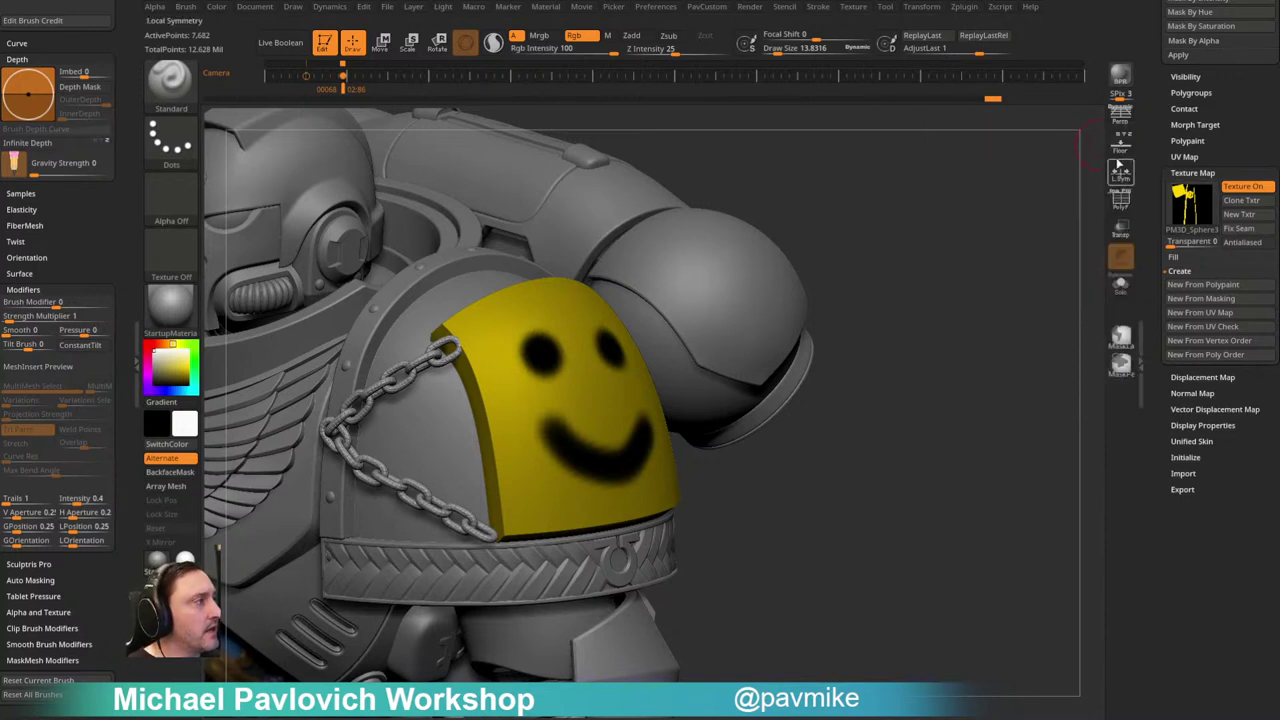
# Step: Step through the textured shoulder plate's subdivision levels and leave it at level 1
pyautogui.moveTo(1151, 116); pyautogui.dragTo(1138, 298)
pyautogui.click(1187, 247)
pyautogui.moveTo(1210, 155); pyautogui.dragTo(1170, 155)
pyautogui.press('d')
pyautogui.press('d')
pyautogui.press('d')
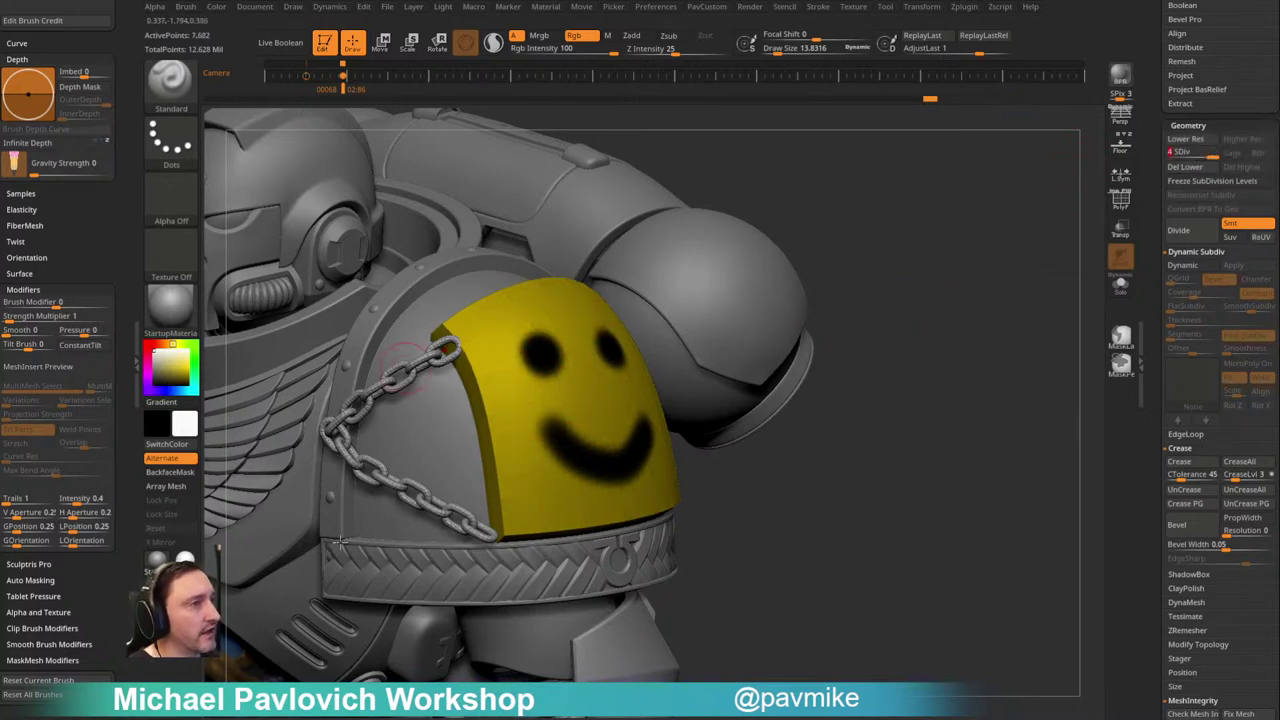
pyautogui.moveTo(1185, 153); pyautogui.dragTo(1167, 153)
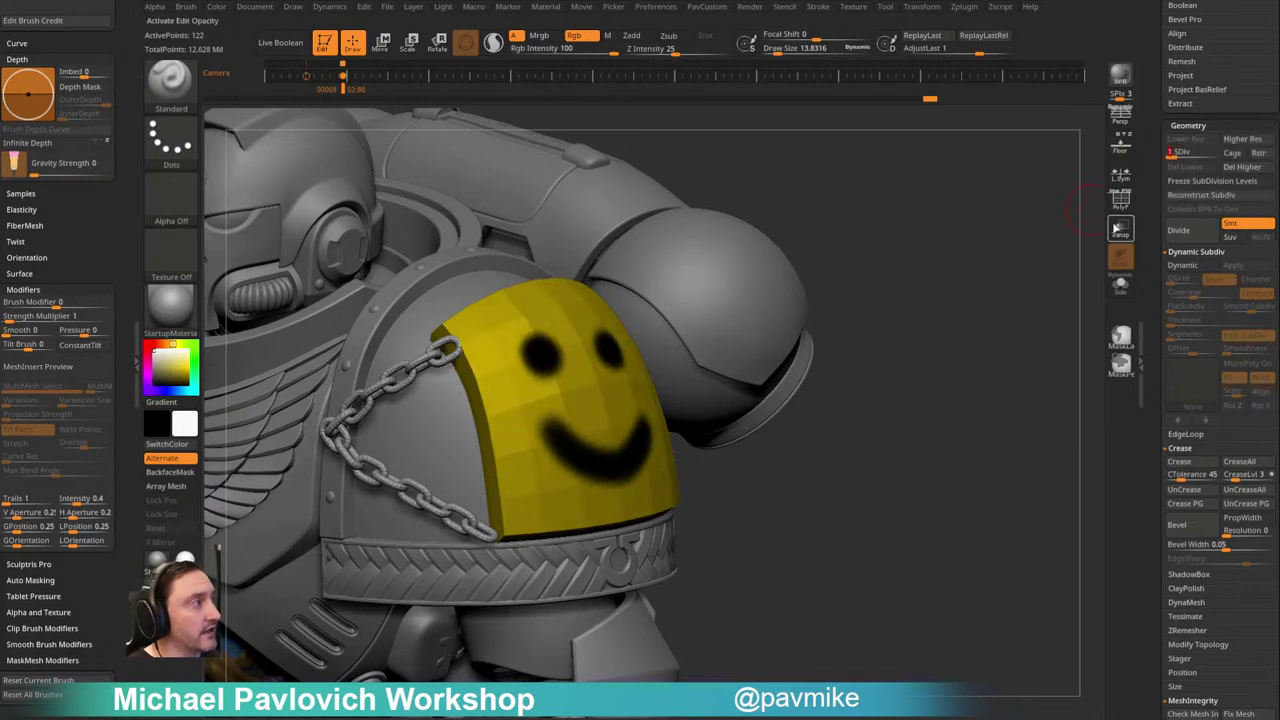
# Step: Convert the low-resolution shoulder plate to a DynaMesh
pyautogui.moveTo(1157, 209); pyautogui.dragTo(1157, 160)
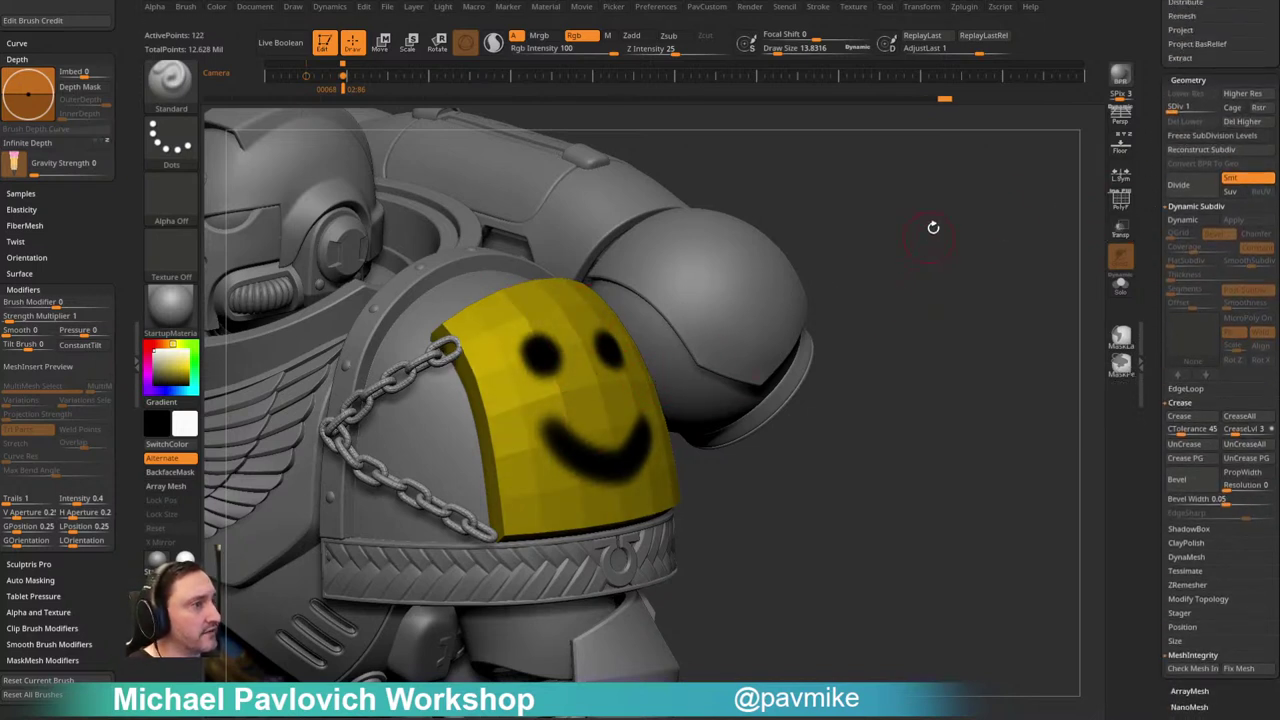
pyautogui.press('space')
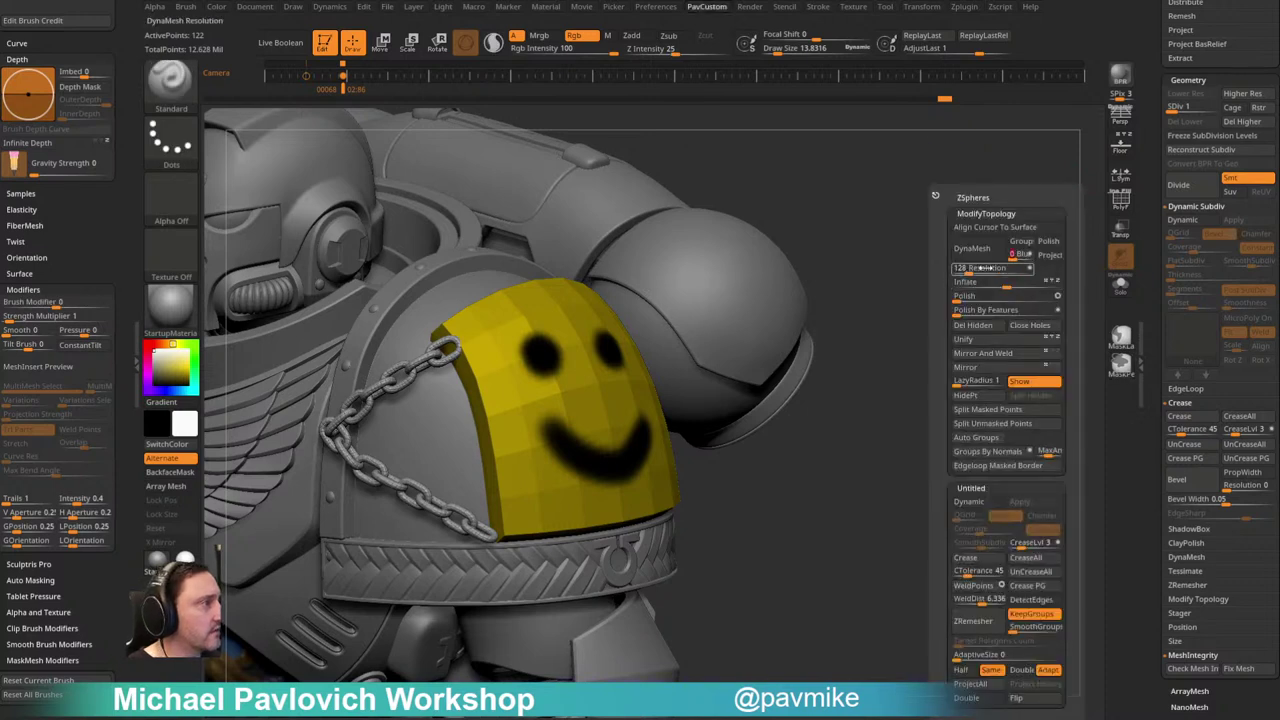
pyautogui.click(1003, 317)
pyautogui.click(962, 280)
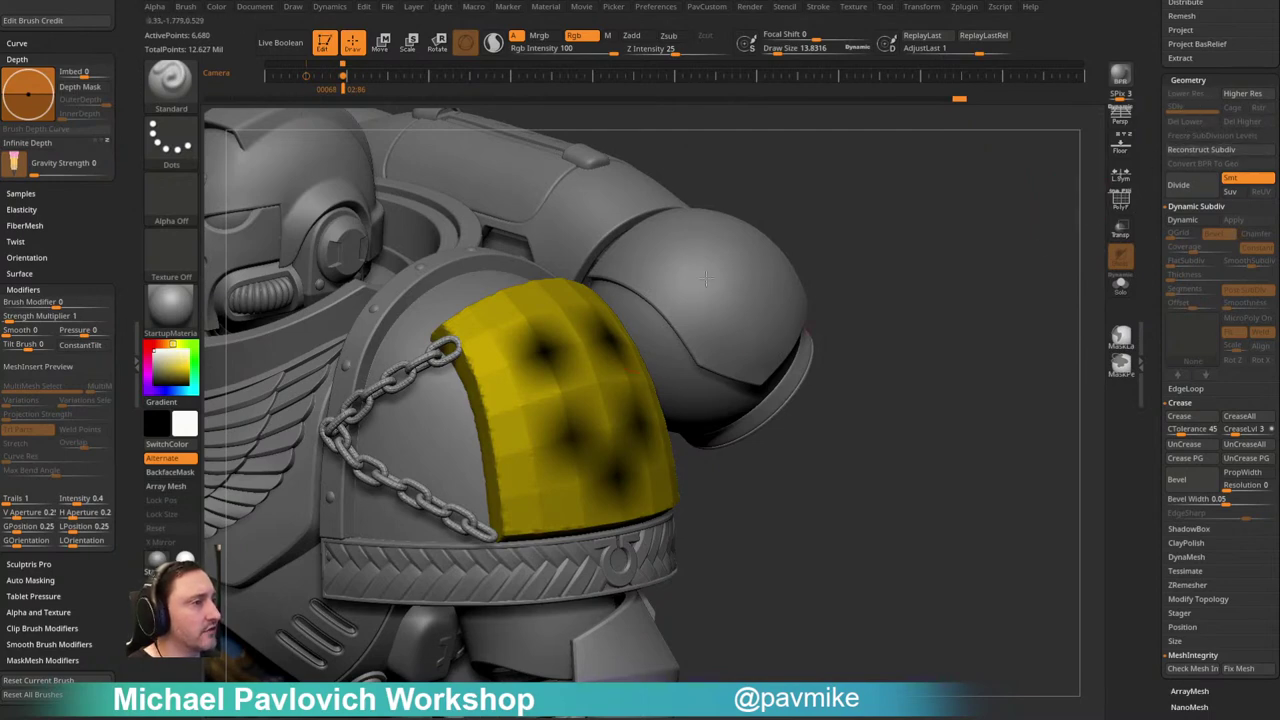
# Step: Set the Smooth brush to a Z Intensity of 100 and a draw size of about 33, and smooth the plate's faceted surface
pyautogui.moveTo(629, 359); pyautogui.dragTo(523, 426, button='right')
pyautogui.moveTo(905, 186); pyautogui.dragTo(836, 237)
pyautogui.press('s')
pyautogui.moveTo(567, 385); pyautogui.dragTo(573, 384)
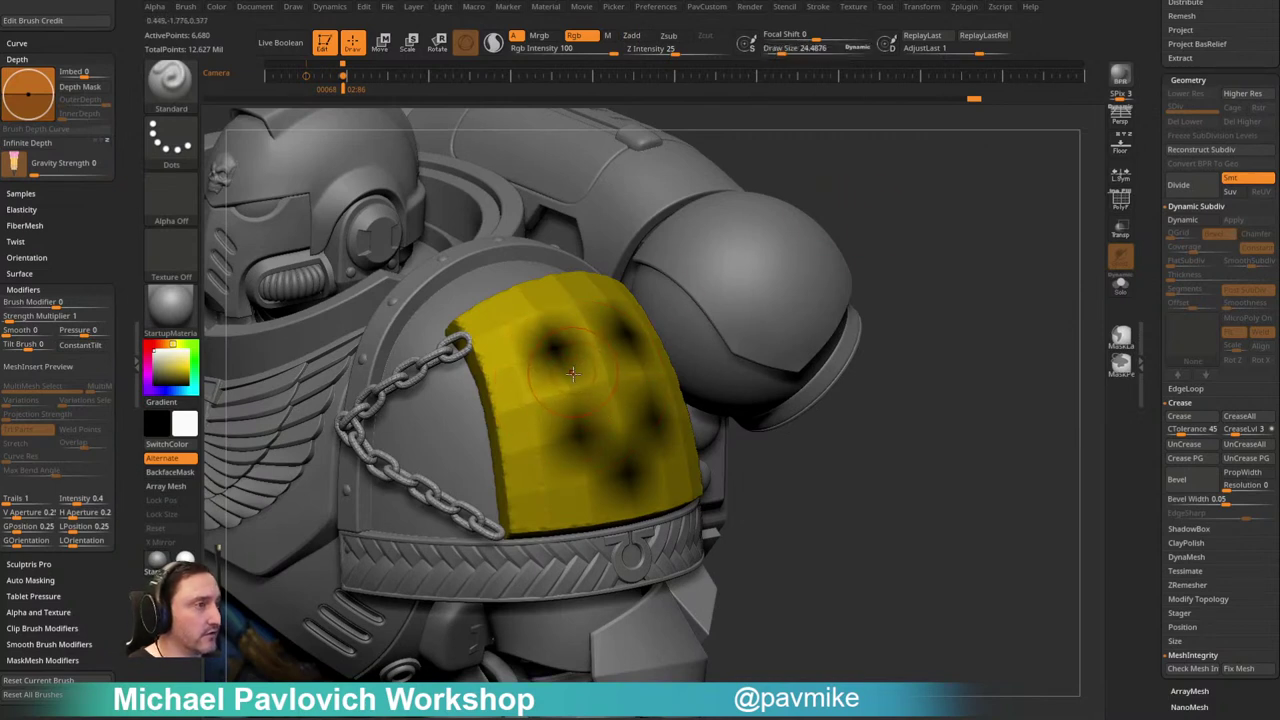
pyautogui.press('shift')
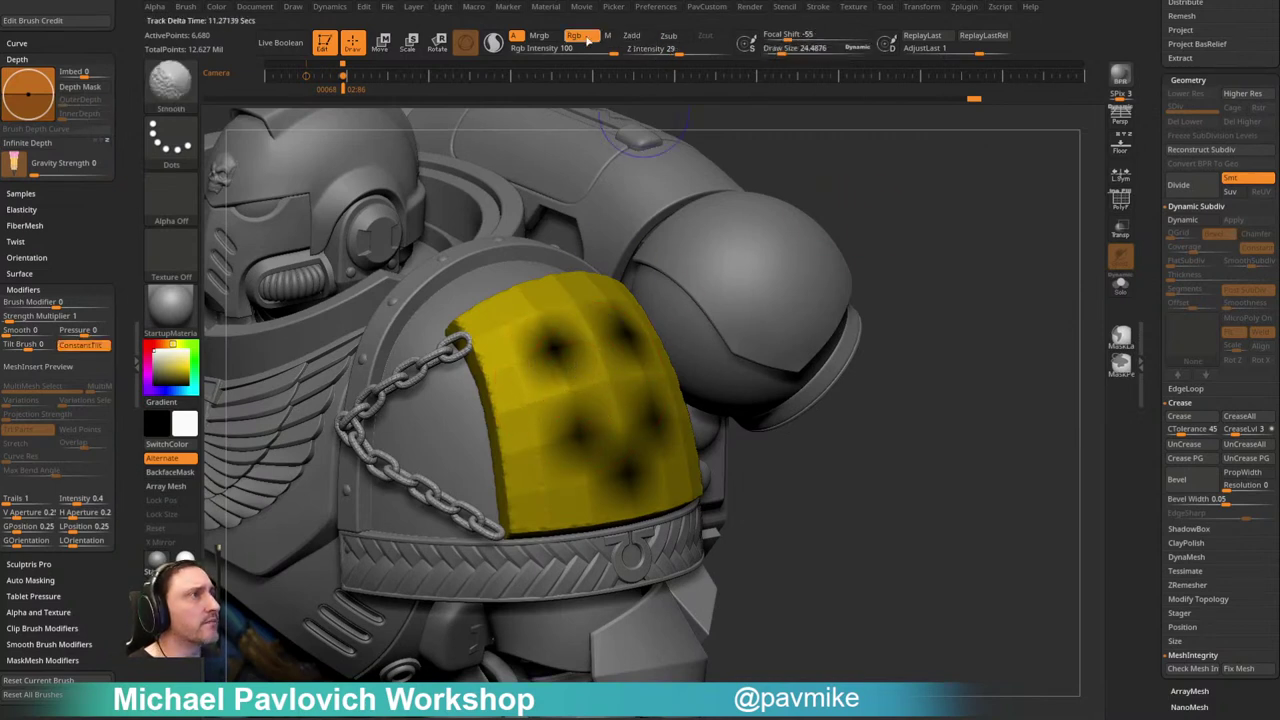
pyautogui.click(793, 48)
pyautogui.keyDown('shift'); pyautogui.moveTo(660, 49); pyautogui.dragTo(730, 49); pyautogui.keyUp('shift')
pyautogui.moveTo(540, 300)
pyautogui.keyDown('shift'); pyautogui.mouseDown()
pyautogui.moveTo(500, 320)
pyautogui.moveTo(614, 295)
pyautogui.moveTo(674, 383)
pyautogui.mouseUp(); pyautogui.keyUp('shift')
pyautogui.hotkey('ctrl', 'z')
pyautogui.press('shift')
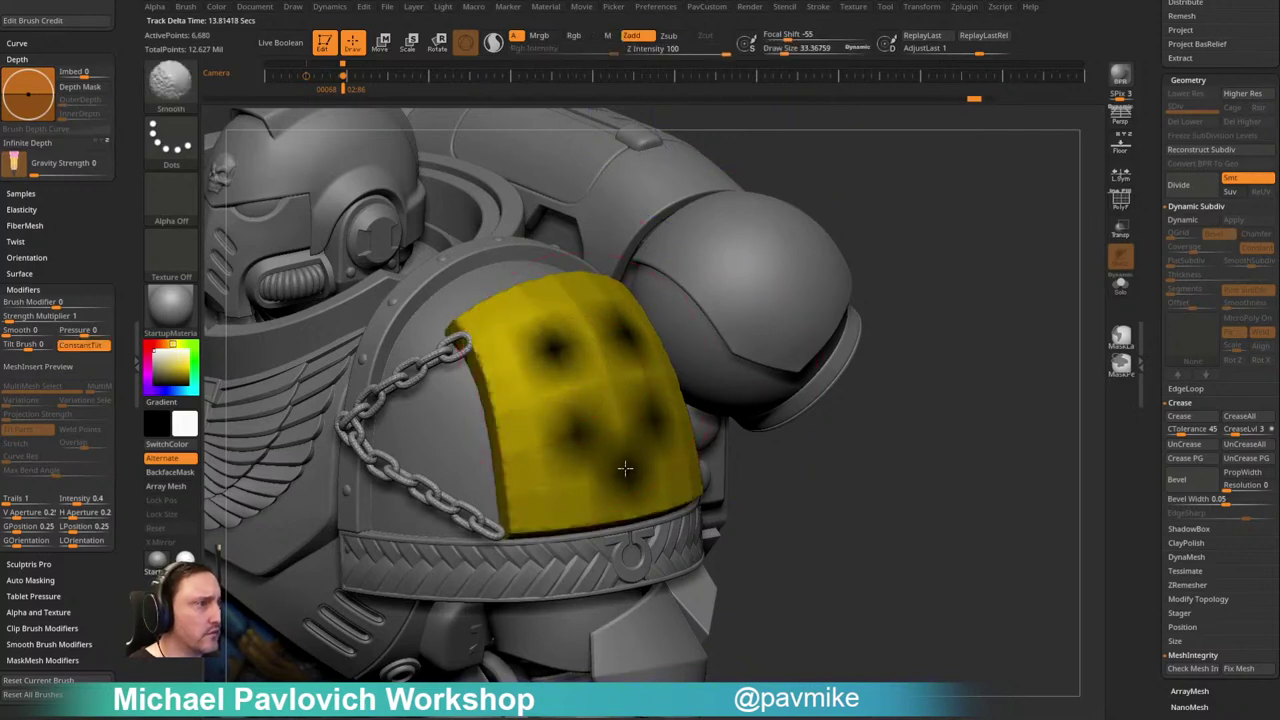
# Step: Fill the remeshed shoulder plate with solid yellow and switch the paint colour to black
pyautogui.press('s')
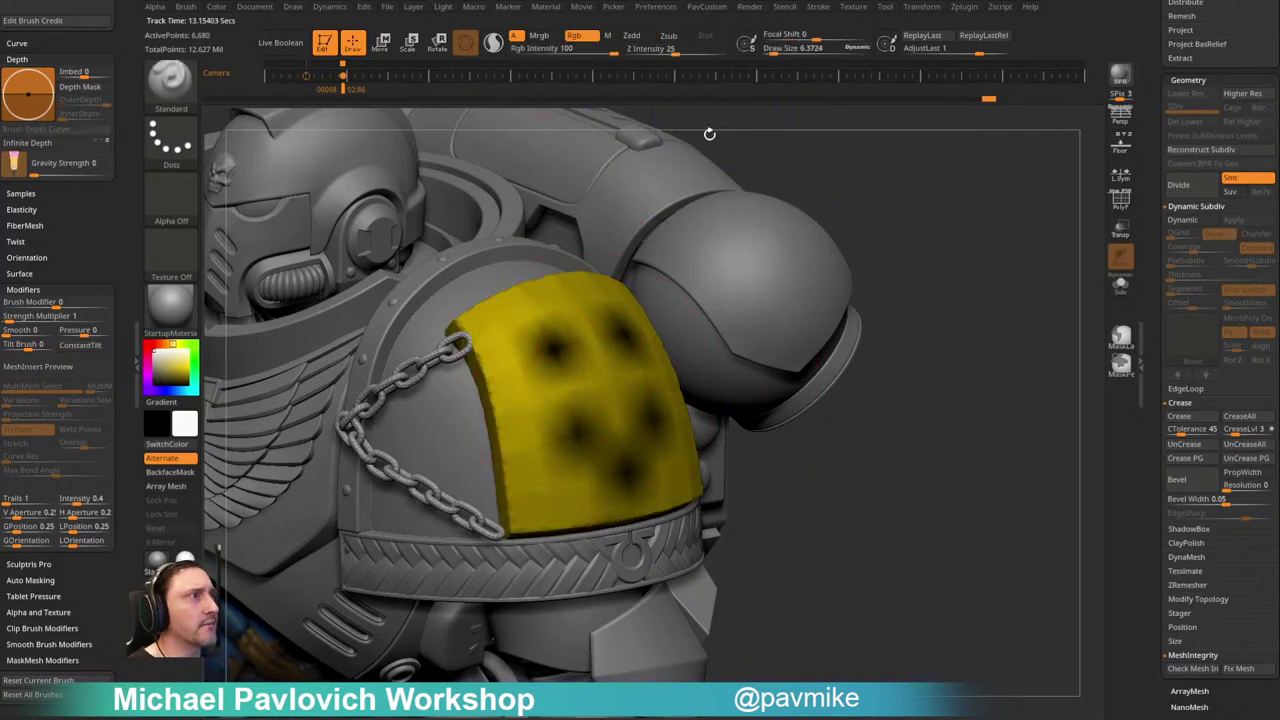
pyautogui.moveTo(791, 179); pyautogui.dragTo(740, 182)
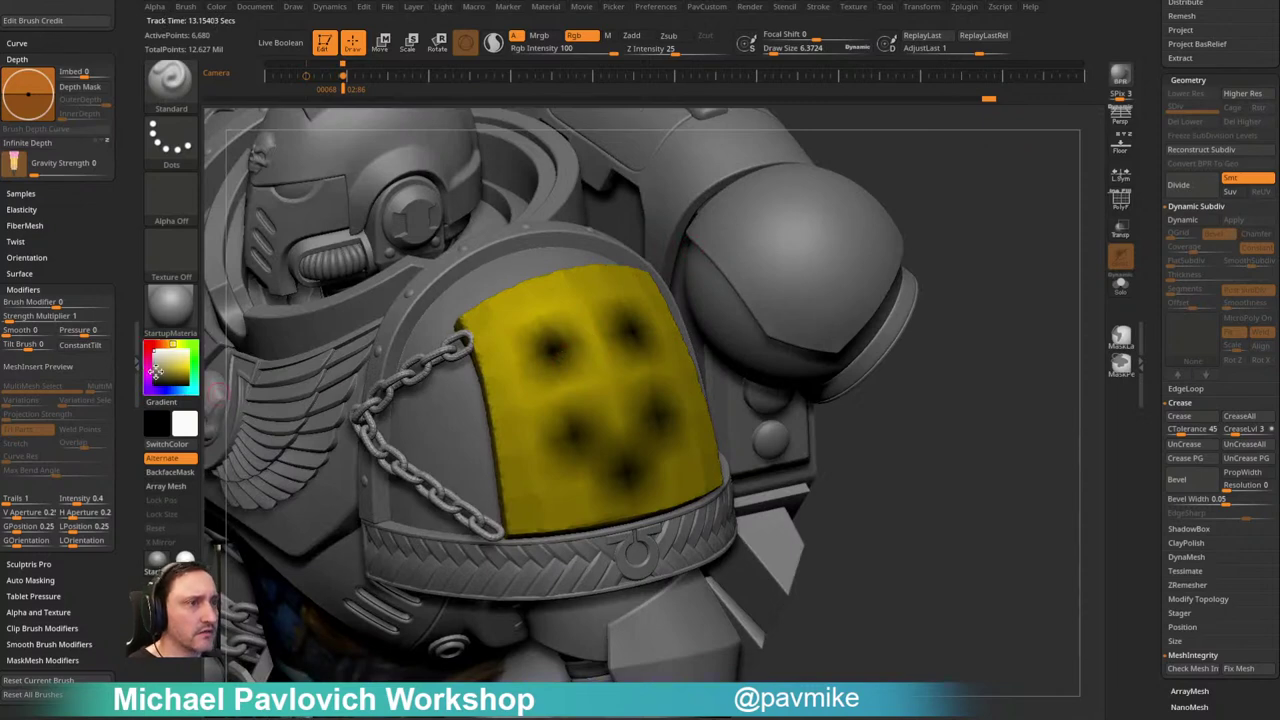
pyautogui.moveTo(176, 370)
pyautogui.mouseDown()
pyautogui.moveTo(187, 368)
pyautogui.moveTo(146, 388)
pyautogui.mouseUp()
pyautogui.press('ctrl')
pyautogui.hotkey('ctrl', 'f')
pyautogui.press('[')
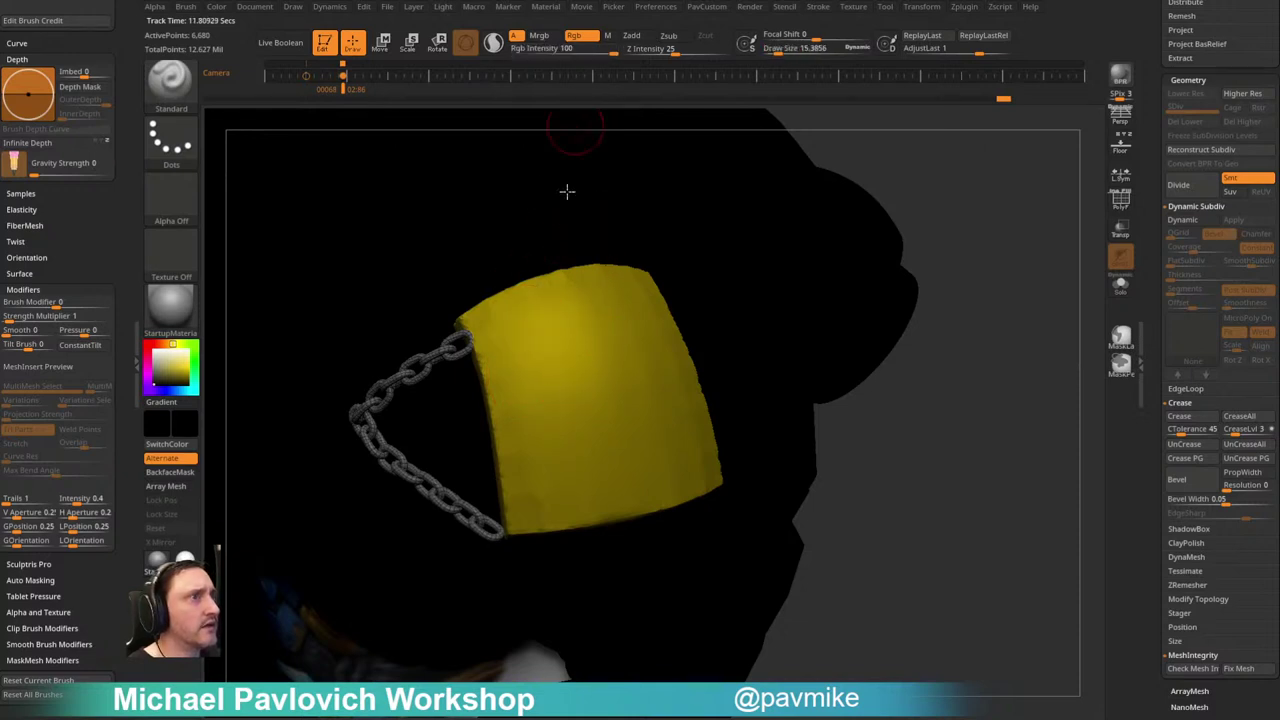
# Step: Set the brush draw size to about 11 and isolate the yellow shoulder plate from the rest of the model
pyautogui.press('[')
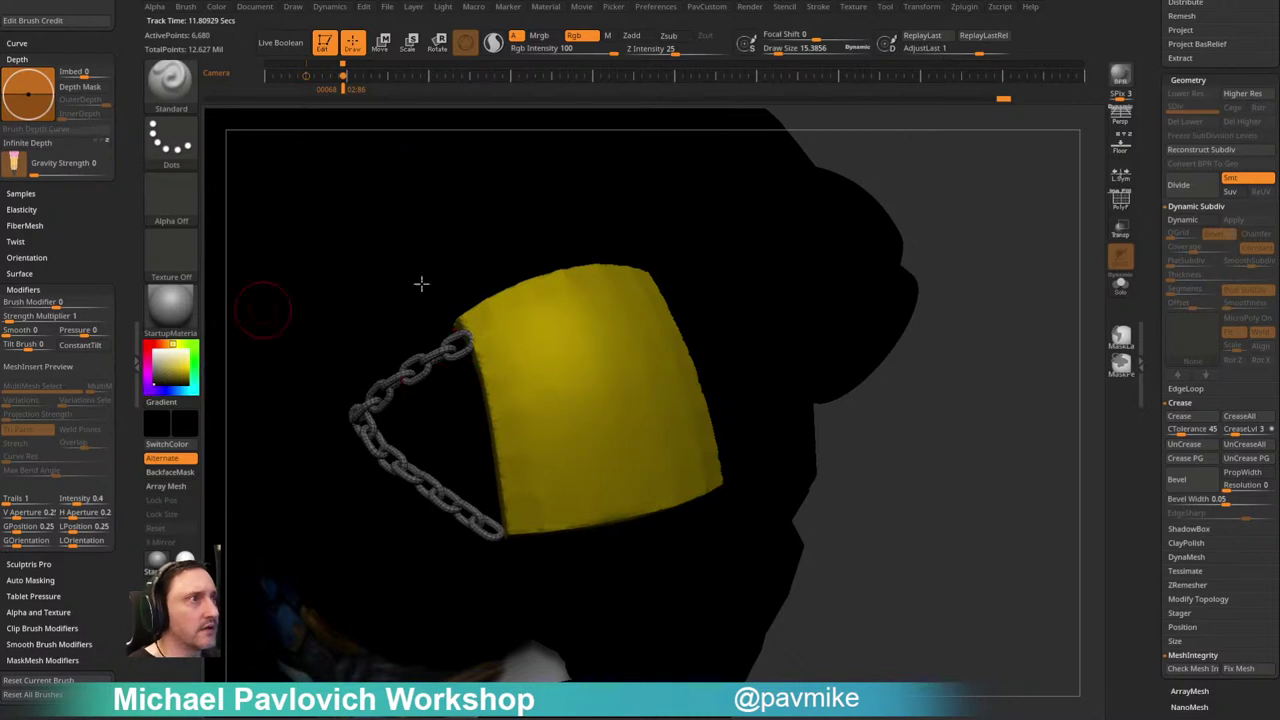
pyautogui.moveTo(1157, 298); pyautogui.dragTo(1158, 109)
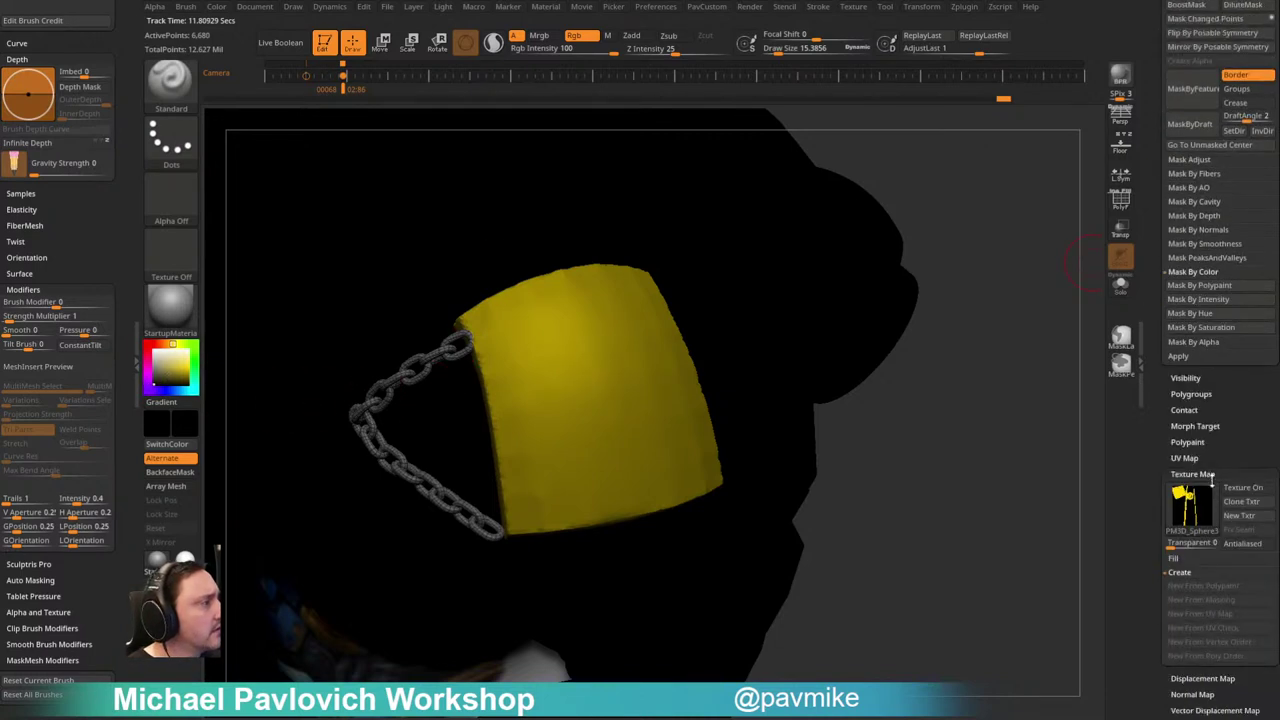
pyautogui.moveTo(946, 183); pyautogui.dragTo(960, 191)
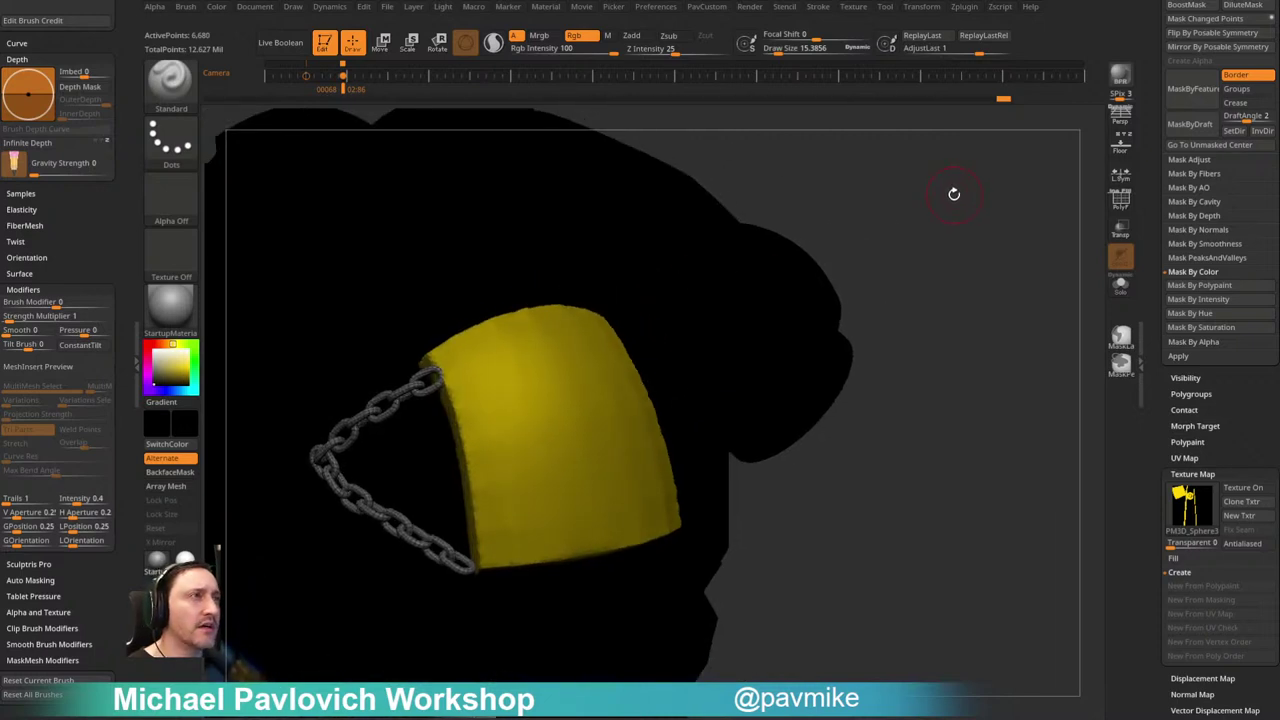
pyautogui.moveTo(950, 198); pyautogui.dragTo(885, 240)
pyautogui.press('s')
pyautogui.moveTo(549, 393); pyautogui.dragTo(532, 393)
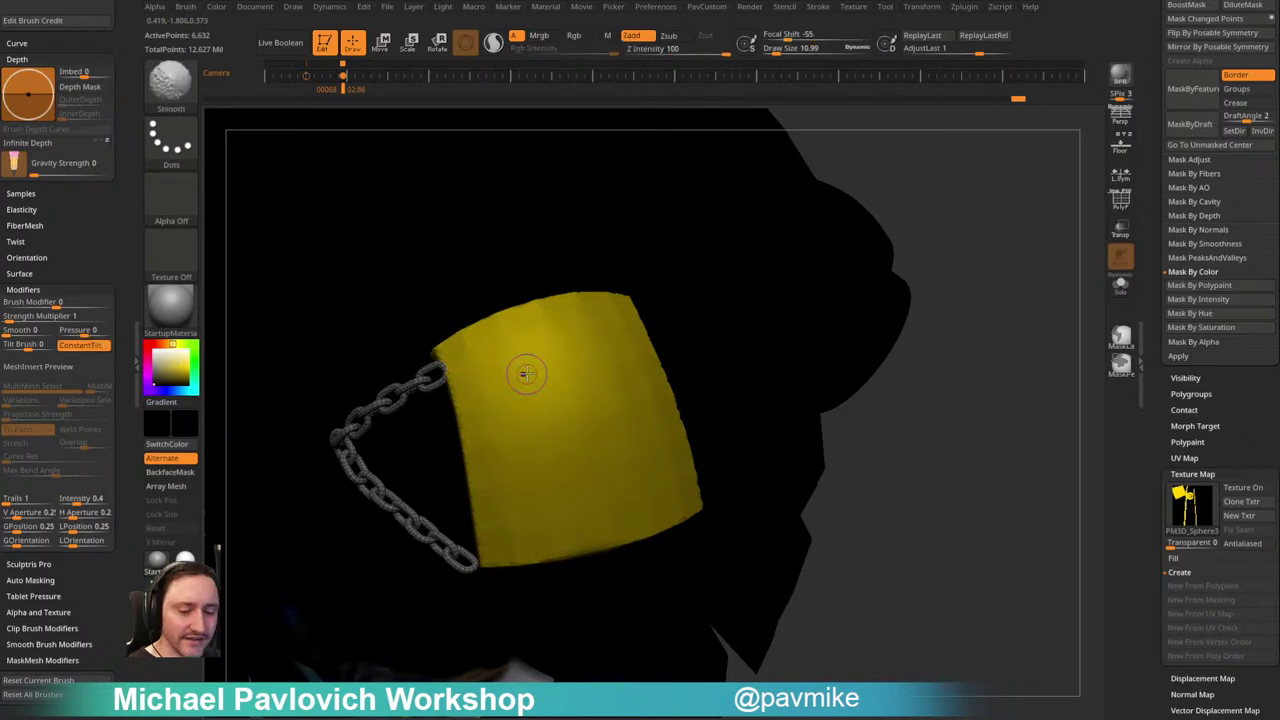
pyautogui.hotkey('shift', 'z')
pyautogui.press('z')
pyautogui.hotkey('shift', 'z')
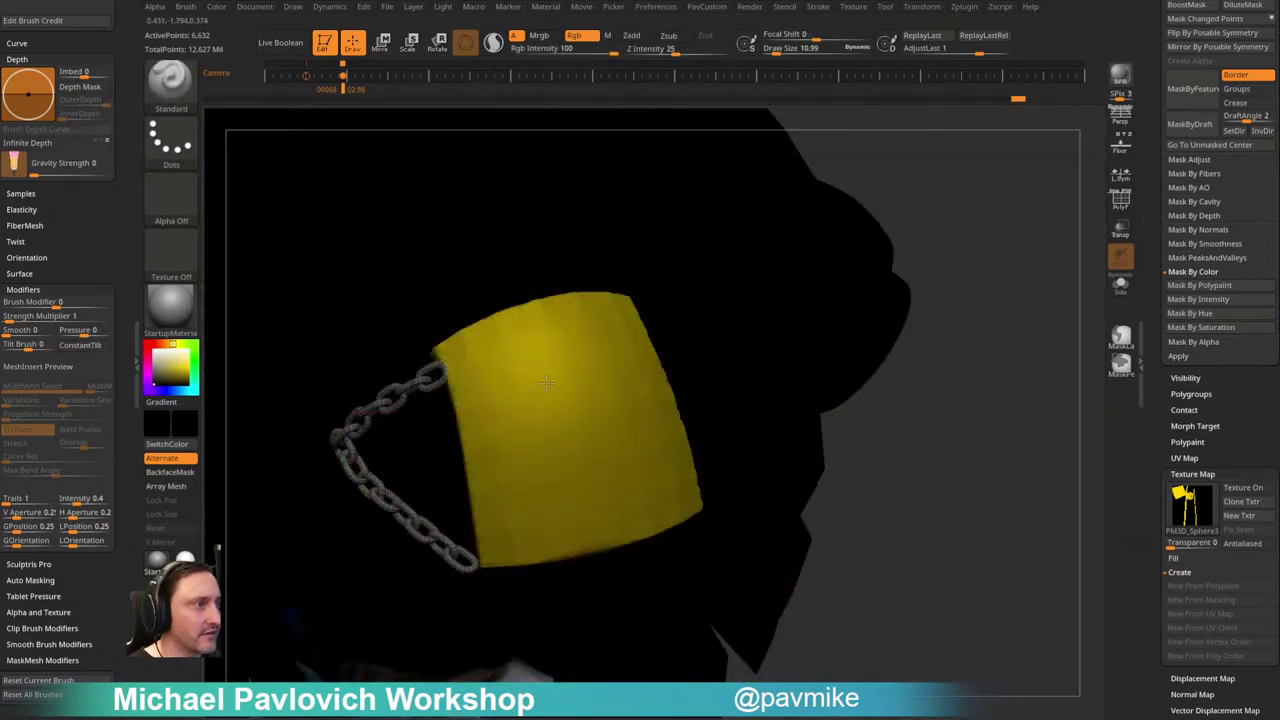
pyautogui.click(1120, 285)
pyautogui.moveTo(1039, 307)
pyautogui.mouseDown()
pyautogui.moveTo(1017, 269)
pyautogui.moveTo(1053, 324)
pyautogui.mouseUp()
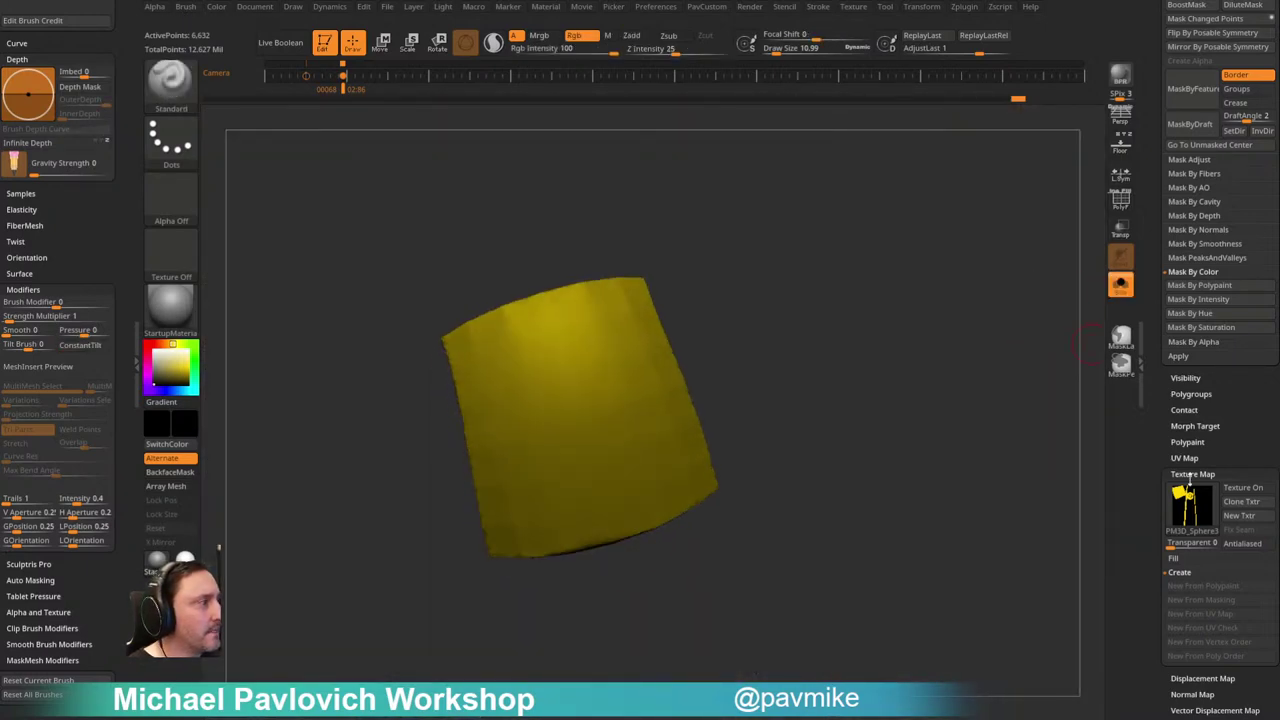
# Step: Try assigning Texture 01 to the remeshed plate and skip the UV mapping note until the next restart
pyautogui.click(1191, 505)
pyautogui.click(616, 502)
pyautogui.moveTo(550, 388); pyautogui.dragTo(540, 382)
pyautogui.hotkey('ctrl', 'z')
pyautogui.click(1188, 505)
pyautogui.click(676, 500)
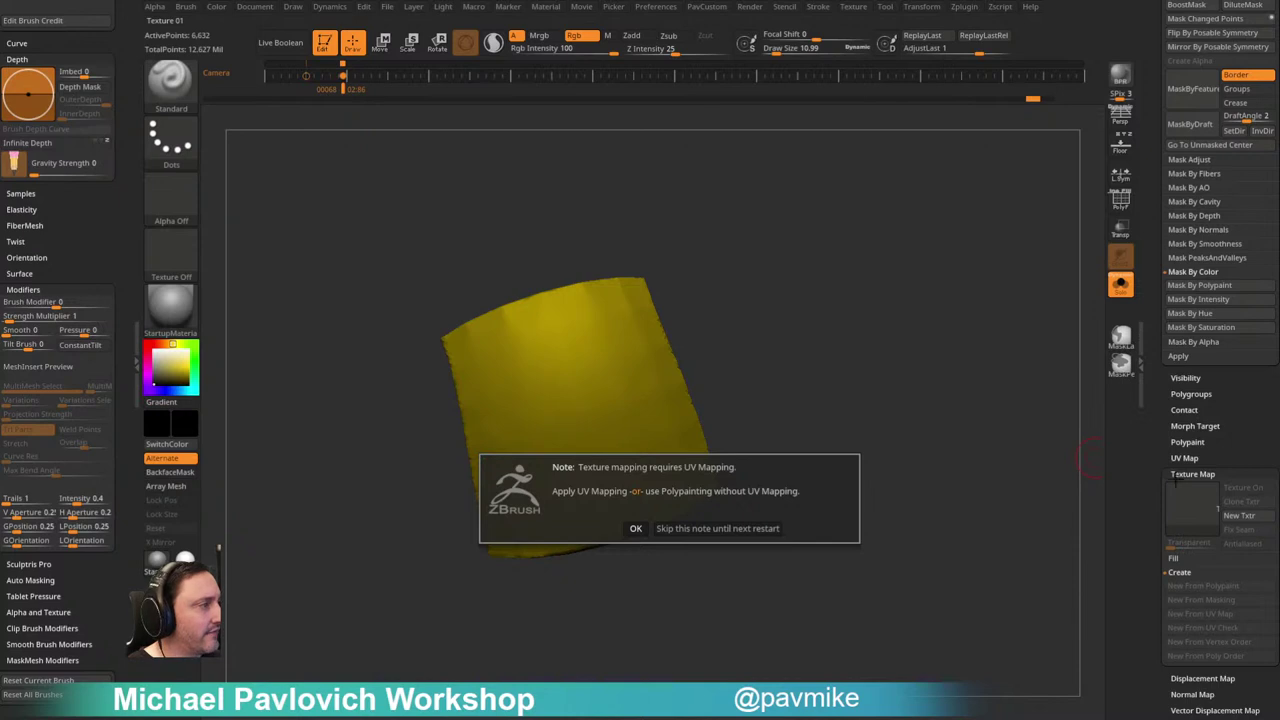
pyautogui.click(717, 528)
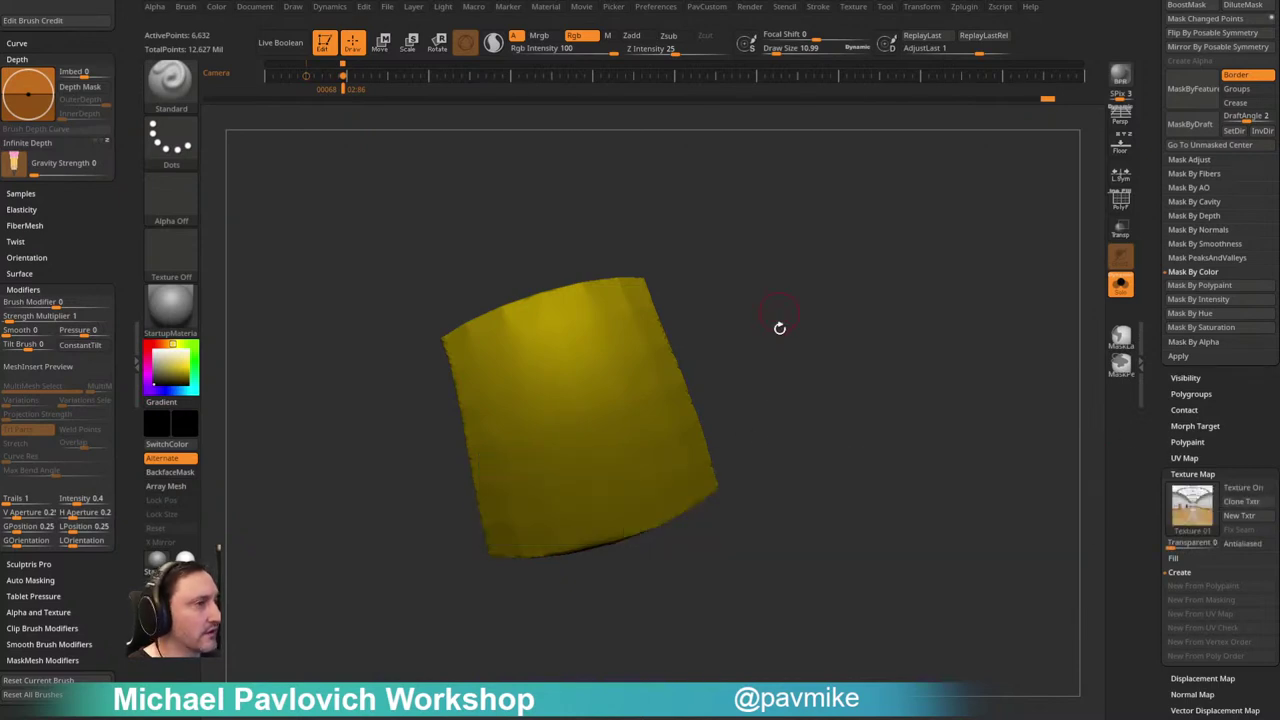
# Step: Clear the plate's texture map and paint a black smiley face with two eyes and a curved mouth
pyautogui.click(1190, 505)
pyautogui.click(618, 503)
pyautogui.moveTo(828, 317); pyautogui.dragTo(620, 370)
pyautogui.moveTo(558, 396); pyautogui.dragTo(561, 400)
pyautogui.moveTo(638, 376); pyautogui.dragTo(646, 388)
pyautogui.moveTo(578, 462); pyautogui.dragTo(650, 453)
pyautogui.moveTo(823, 371); pyautogui.dragTo(823, 386)
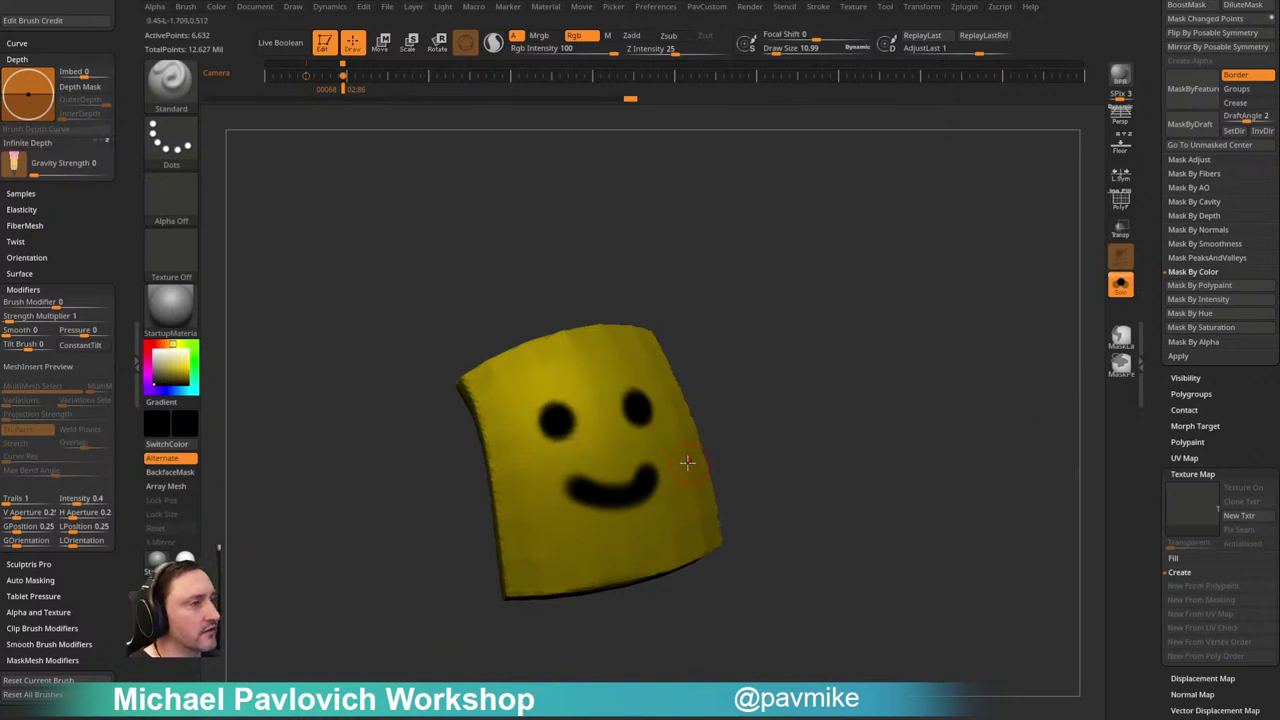
# Step: Duplicate the smiley-painted DynaMesh shoulder plate as a new subtool
pyautogui.scroll(5, 1181, 393)
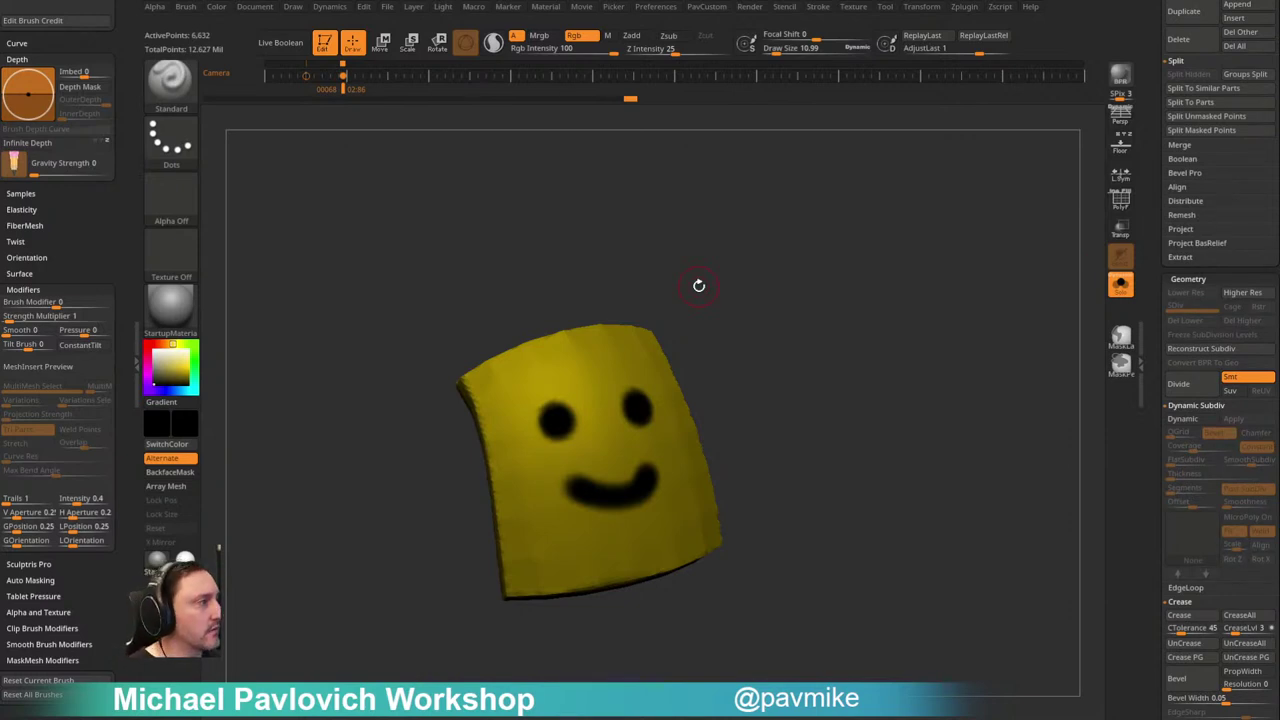
pyautogui.moveTo(884, 305)
pyautogui.mouseDown()
pyautogui.moveTo(877, 331)
pyautogui.moveTo(834, 314)
pyautogui.moveTo(817, 277)
pyautogui.moveTo(878, 260)
pyautogui.moveTo(883, 303)
pyautogui.mouseUp()
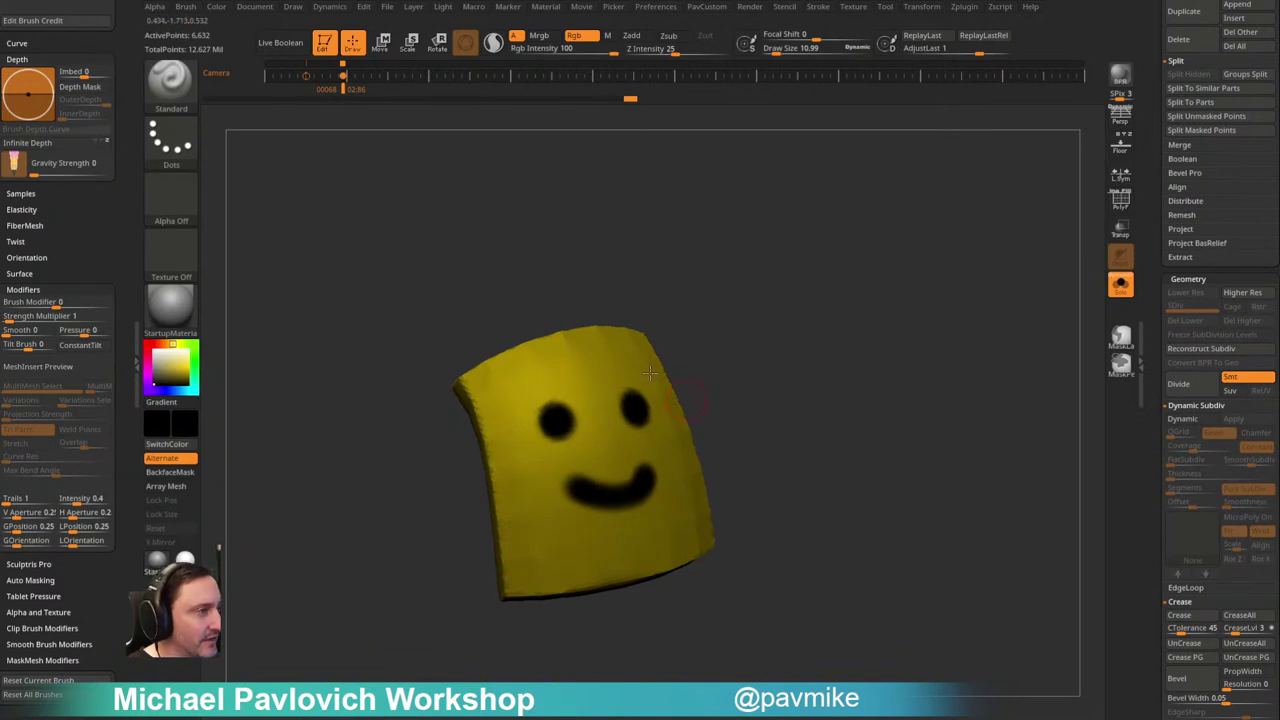
pyautogui.moveTo(1156, 200); pyautogui.dragTo(1156, 353)
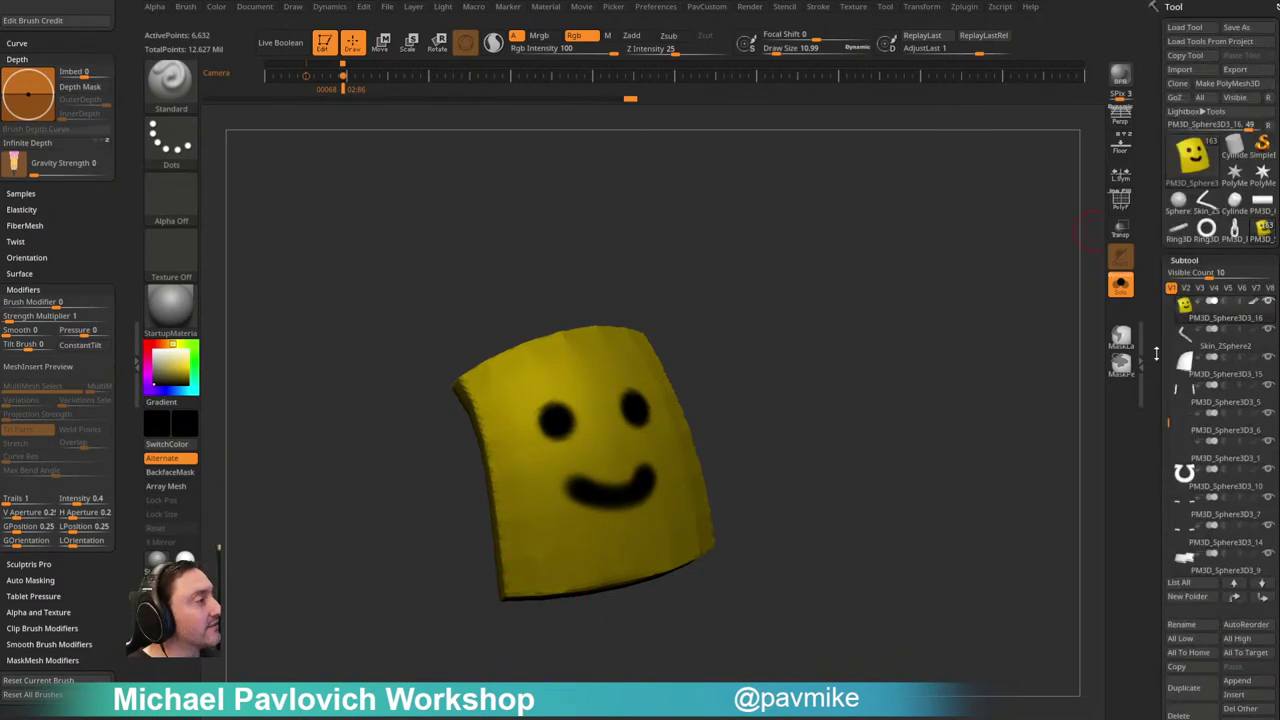
pyautogui.hotkey('ctrl', 'shift', 'd')
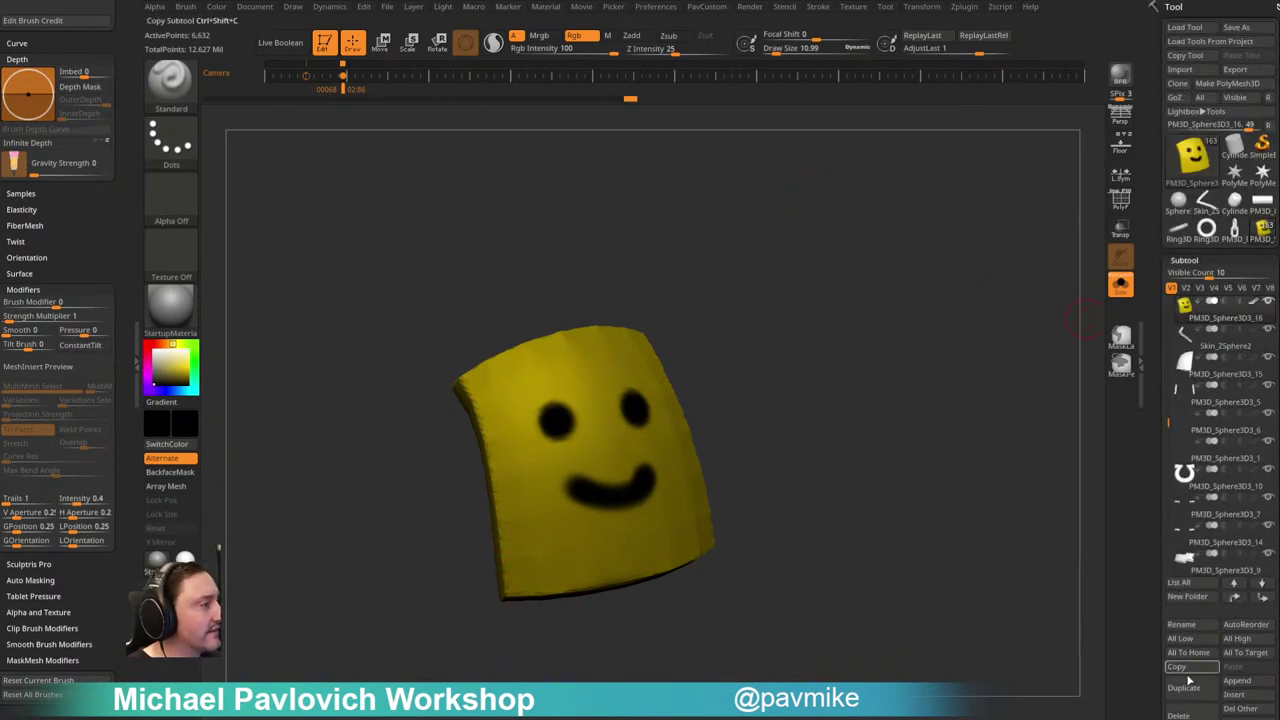
# Step: Step the original plate's undo history back to its low-resolution textured version and set the paint colour to white
pyautogui.moveTo(632, 103)
pyautogui.mouseDown()
pyautogui.moveTo(519, 104)
pyautogui.moveTo(589, 104)
pyautogui.moveTo(547, 113)
pyautogui.moveTo(557, 108)
pyautogui.mouseUp()
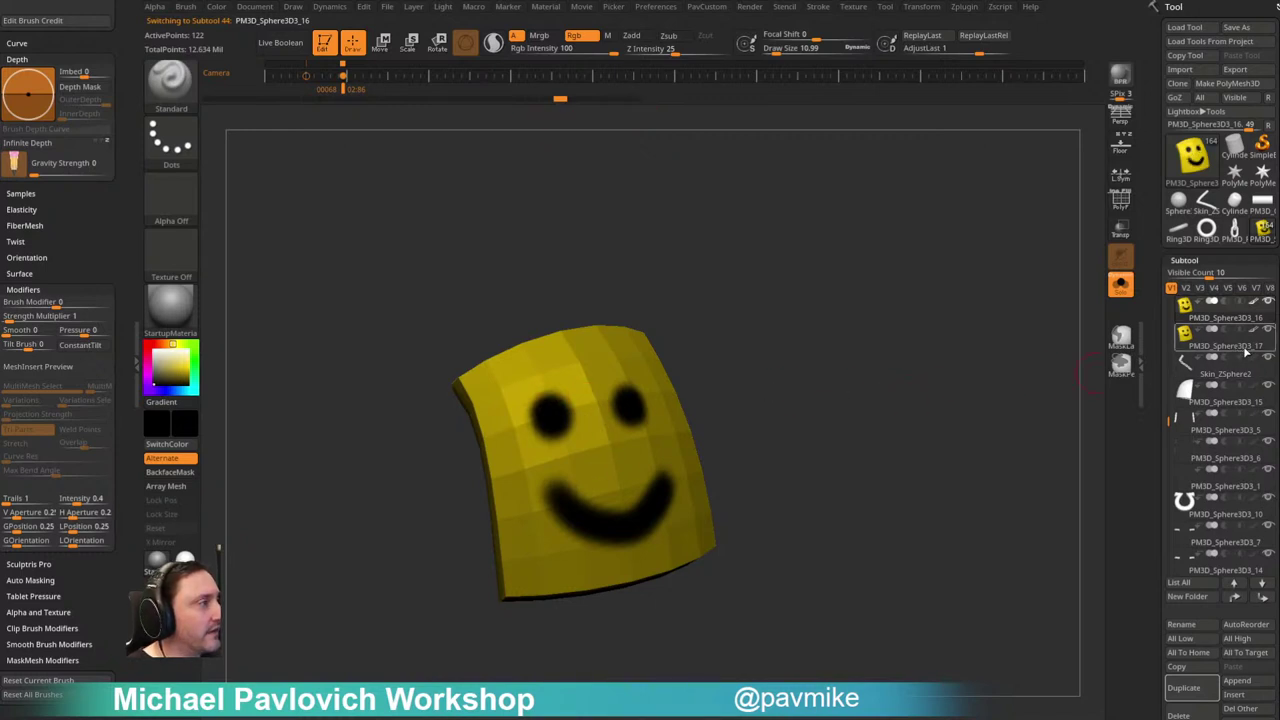
pyautogui.moveTo(176, 368); pyautogui.dragTo(153, 349)
pyautogui.keyDown('ctrl'); pyautogui.moveTo(526, 214); pyautogui.dragTo(690, 261); pyautogui.keyUp('ctrl')
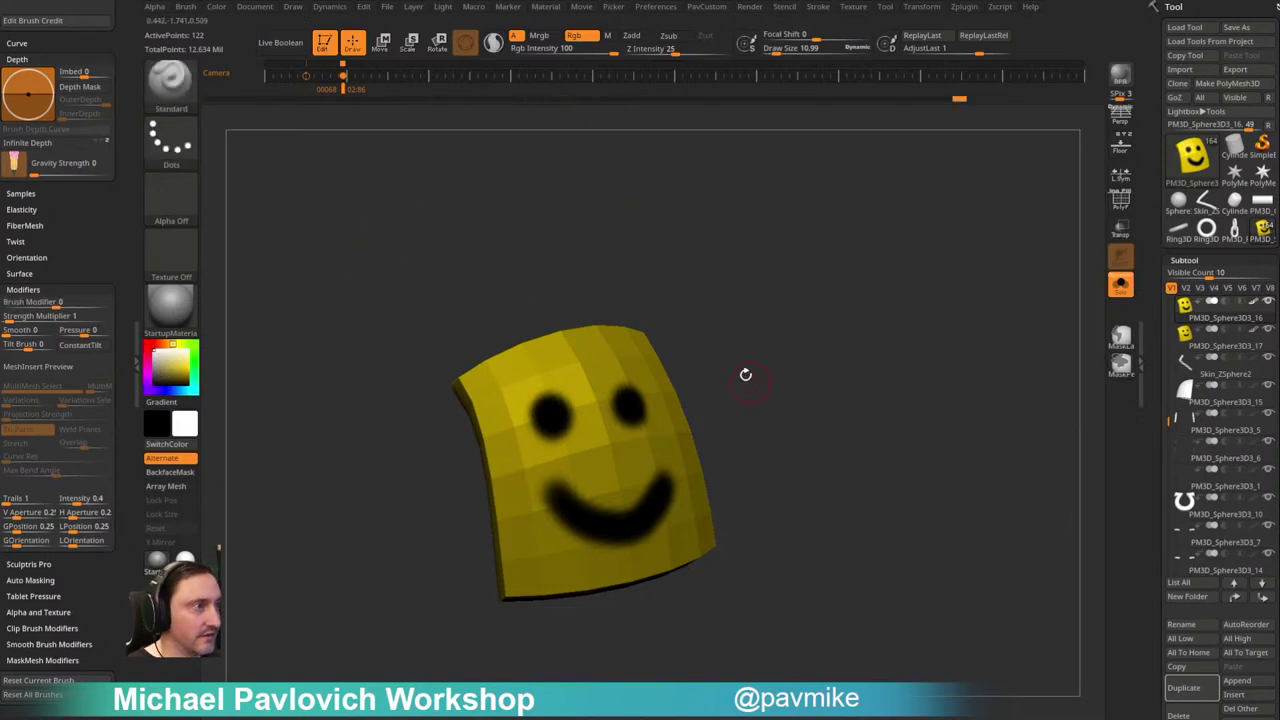
# Step: Remove the texture map from the original low-resolution shoulder plate
pyautogui.moveTo(1154, 363); pyautogui.dragTo(1170, 159)
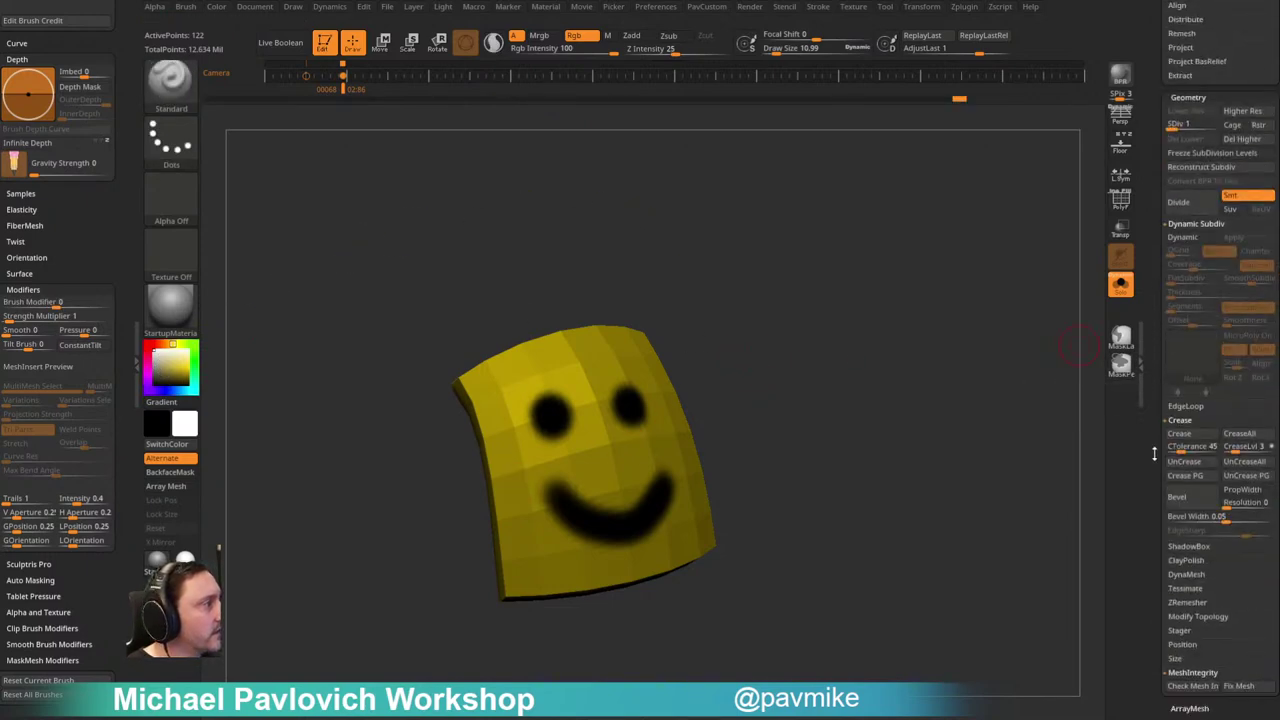
pyautogui.moveTo(1150, 448); pyautogui.dragTo(1154, 291)
pyautogui.scroll(-5, 1153, 290)
pyautogui.click(1192, 285)
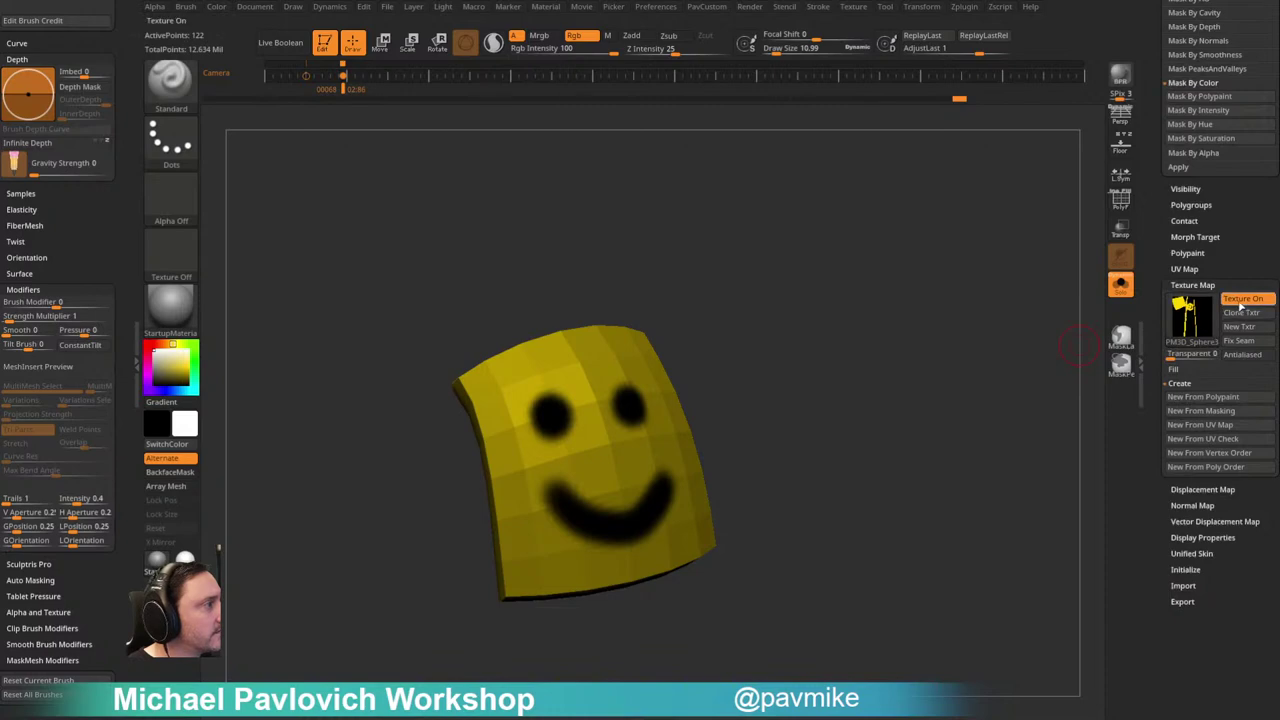
pyautogui.click(1188, 318)
pyautogui.click(622, 321)
pyautogui.moveTo(1154, 251); pyautogui.dragTo(991, 514)
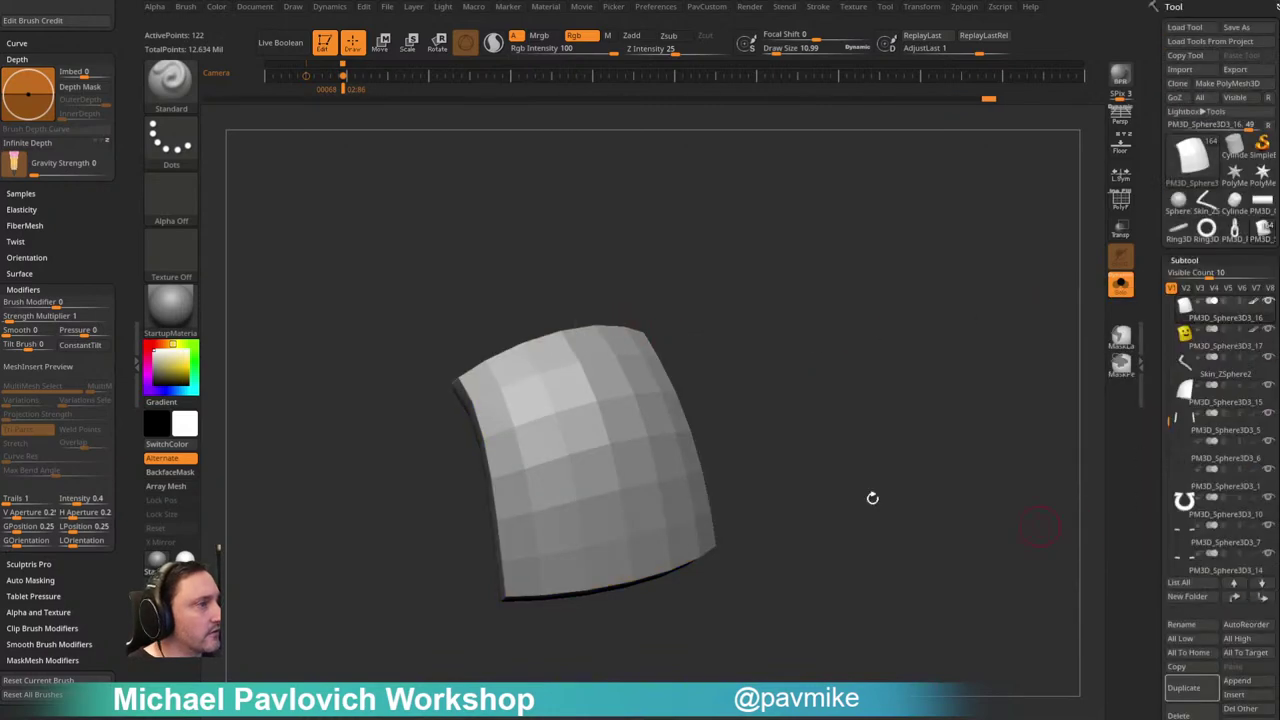
# Step: Compare the original and duplicate plates, and mark the painted duplicate's current undo history state as the projection source
pyautogui.click(1232, 340)
pyautogui.hotkey('alt', 'Up')
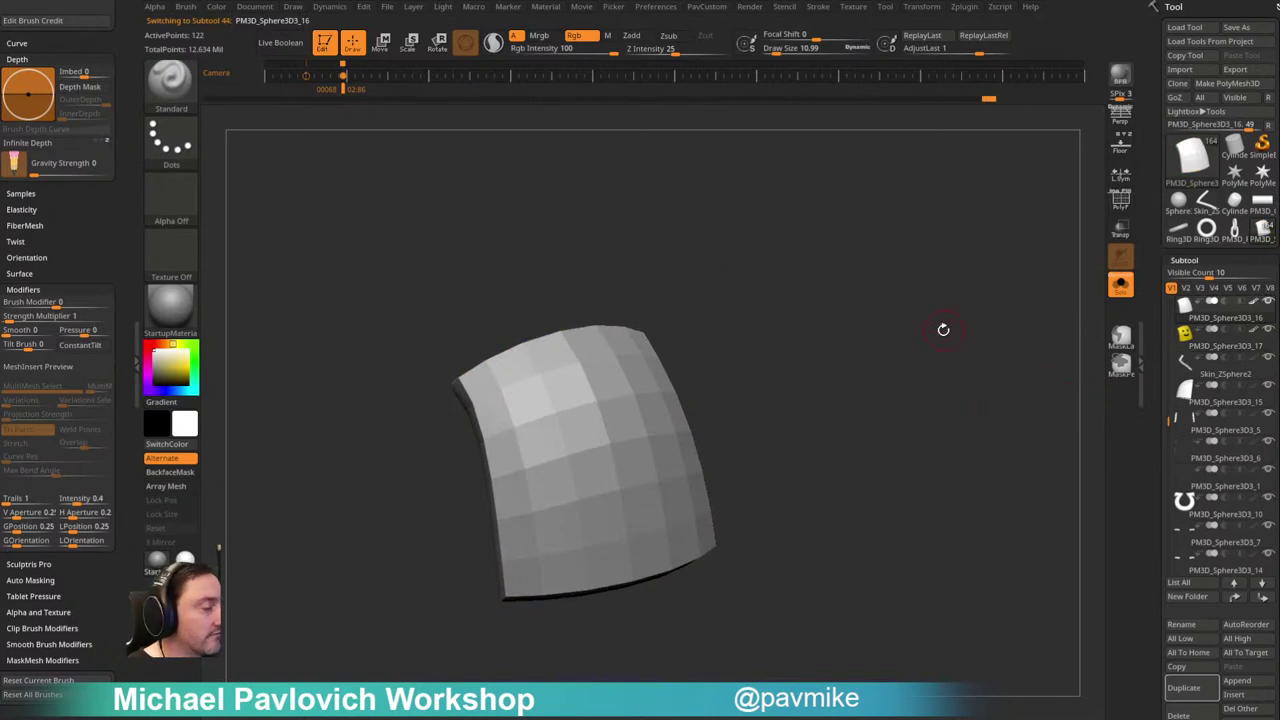
pyautogui.moveTo(940, 335)
pyautogui.mouseDown()
pyautogui.moveTo(928, 343)
pyautogui.moveTo(939, 350)
pyautogui.mouseUp()
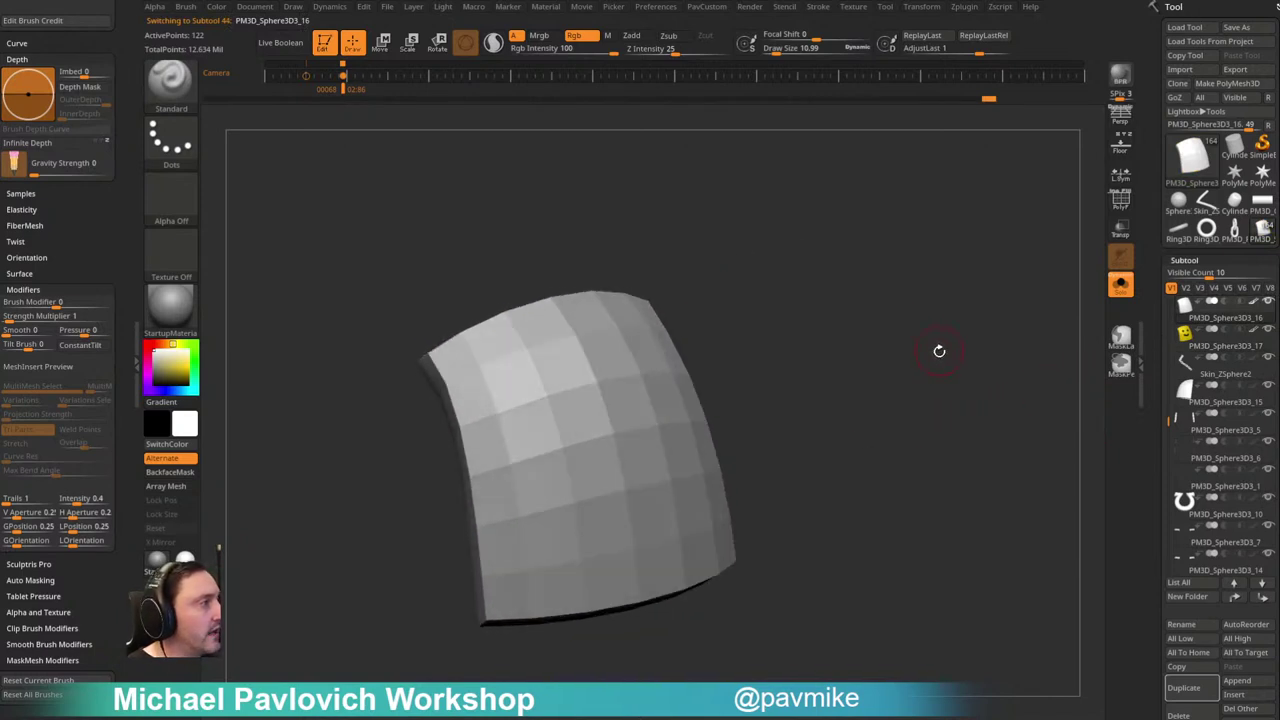
pyautogui.hotkey('alt', 'Down')
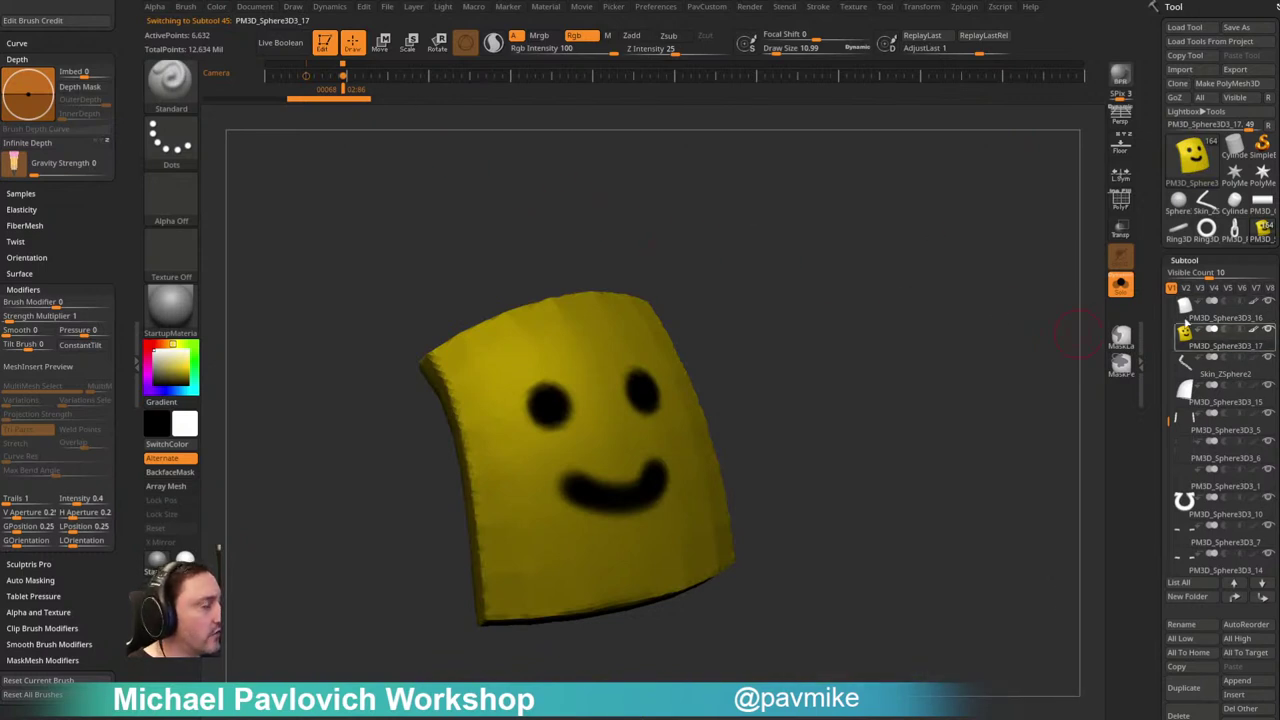
pyautogui.press('ctrl')
pyautogui.press('ctrl')
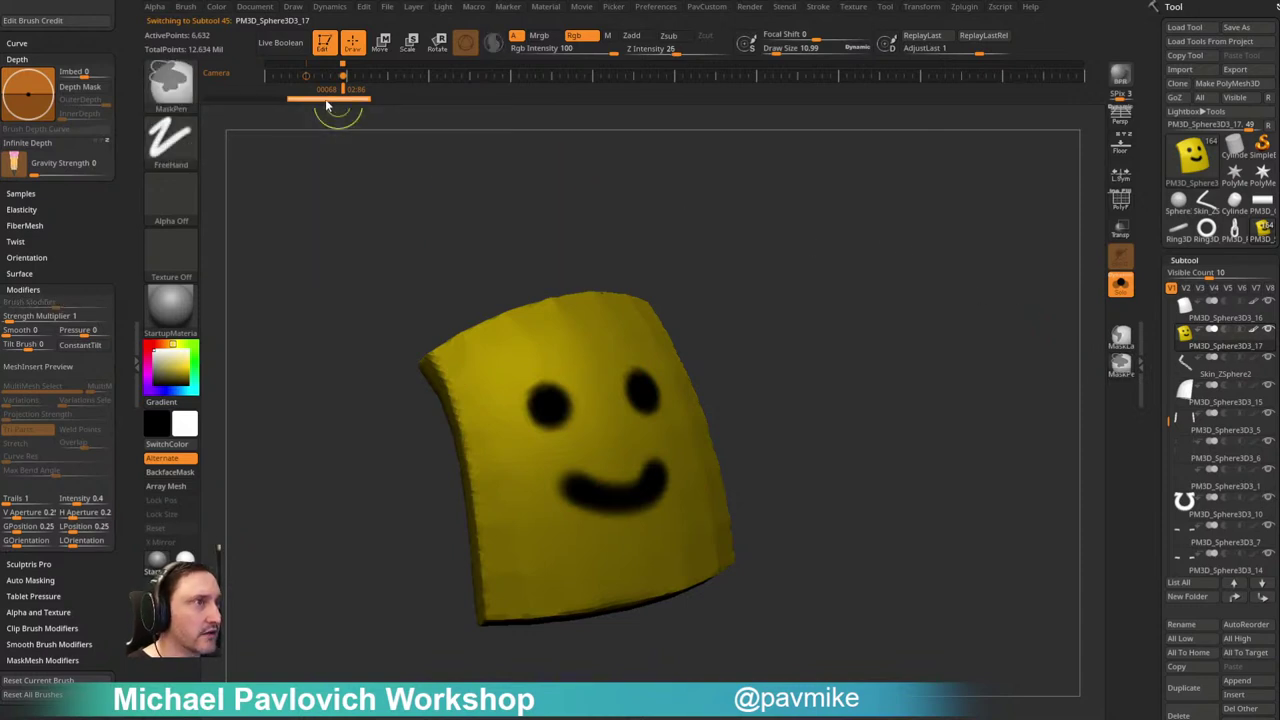
# Step: Project the painted smiley from the marked history state onto the original low-resolution plate
pyautogui.click(1200, 314)
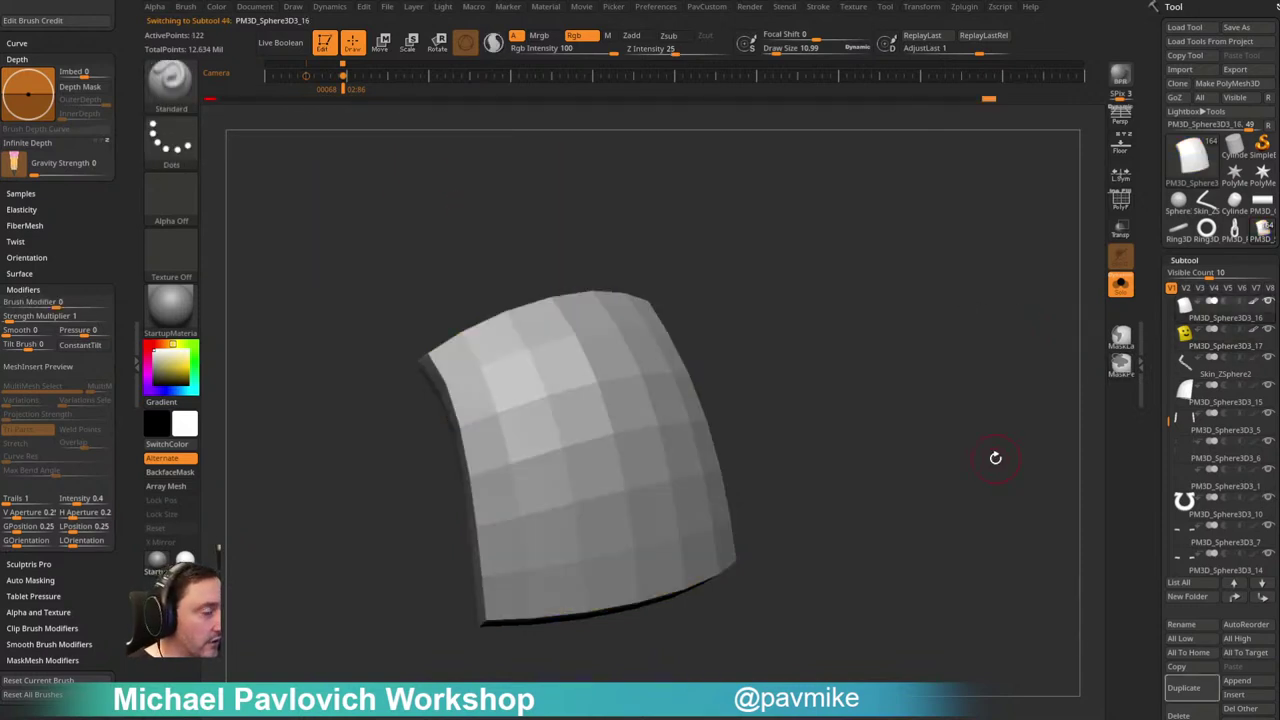
pyautogui.press('2')
pyautogui.click(1026, 687)
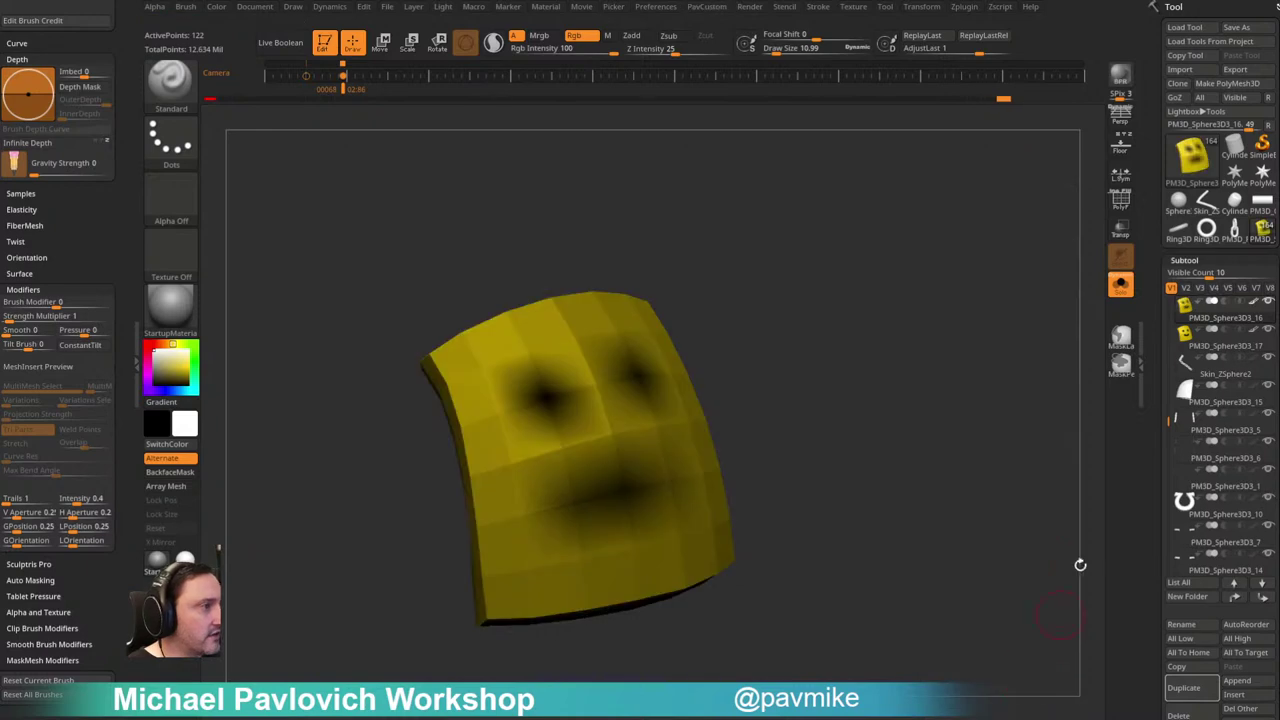
# Step: Delete the original plate's higher subdivision levels
pyautogui.hotkey('ctrl', 'd')
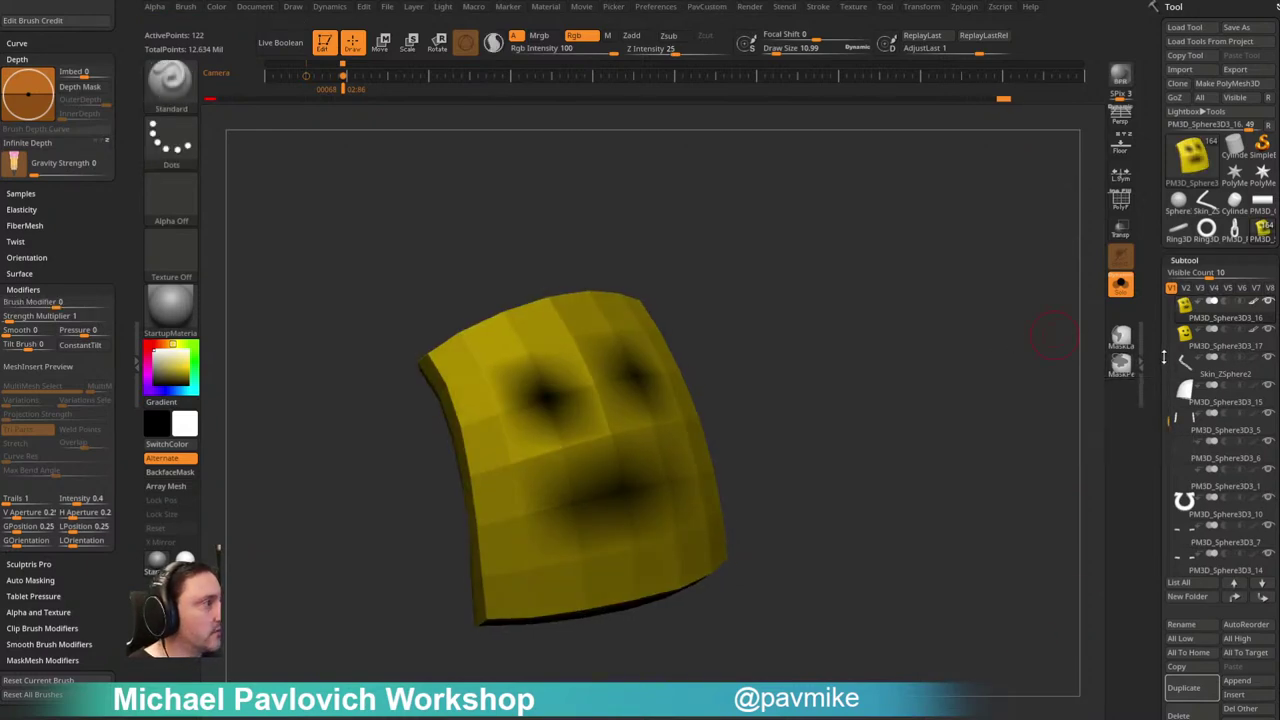
pyautogui.scroll(-8, 1176, 366)
pyautogui.click(1241, 380)
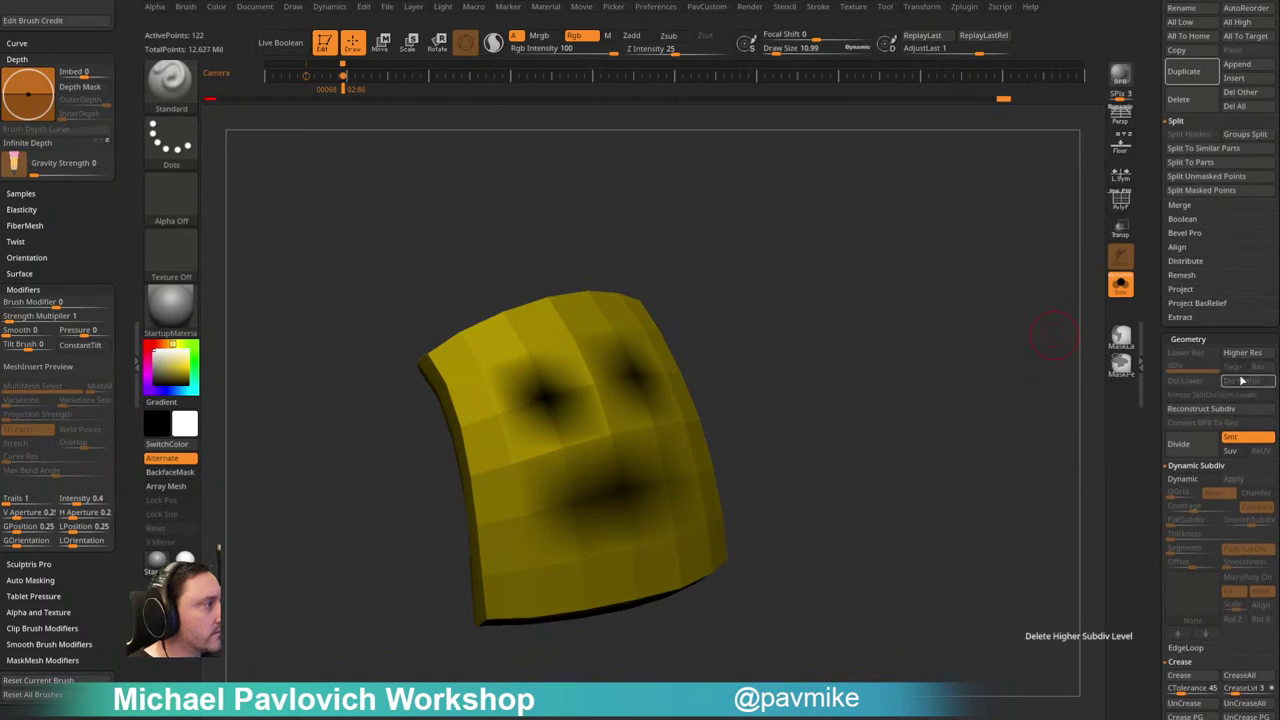
# Step: Subdivide the original plate up to level 5, projecting the marked history state's shape and paint after each division
pyautogui.moveTo(954, 272); pyautogui.dragTo(971, 259)
pyautogui.hotkey('ctrl', 'd')
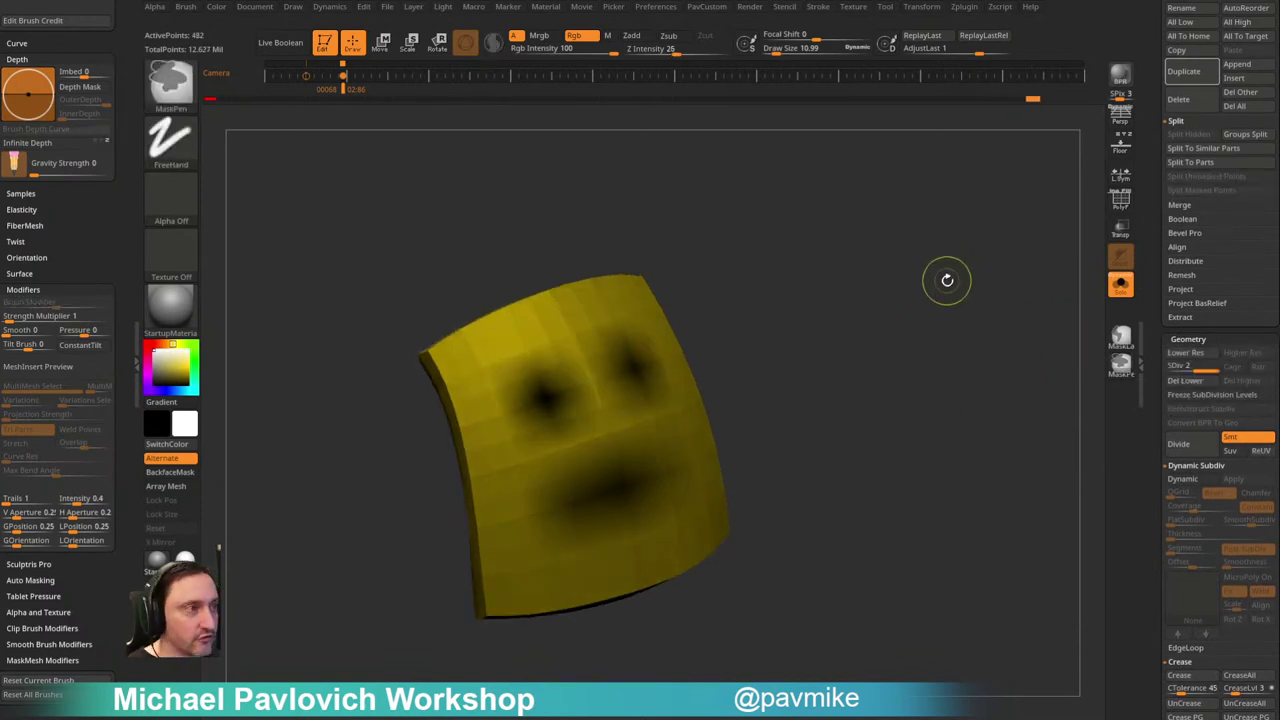
pyautogui.press('2')
pyautogui.click(970, 701)
pyautogui.hotkey('ctrl', 'd')
pyautogui.press('2')
pyautogui.click(962, 674)
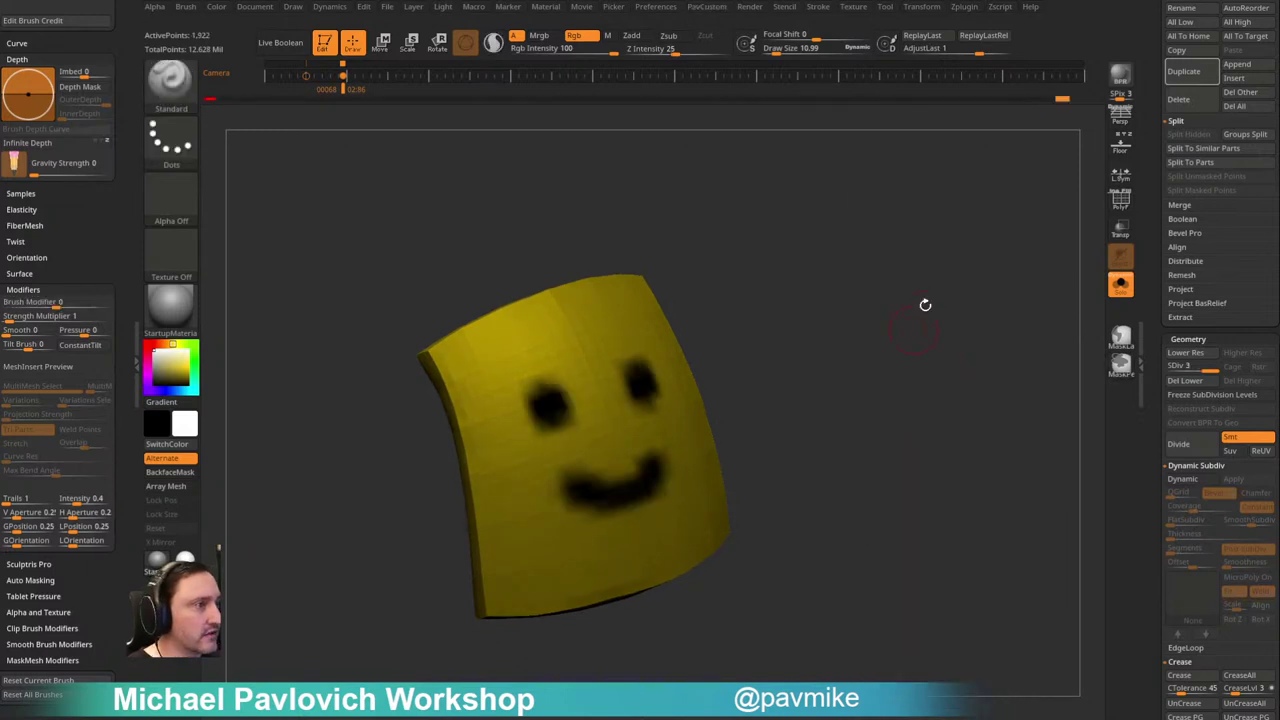
pyautogui.press('space')
pyautogui.click(856, 415)
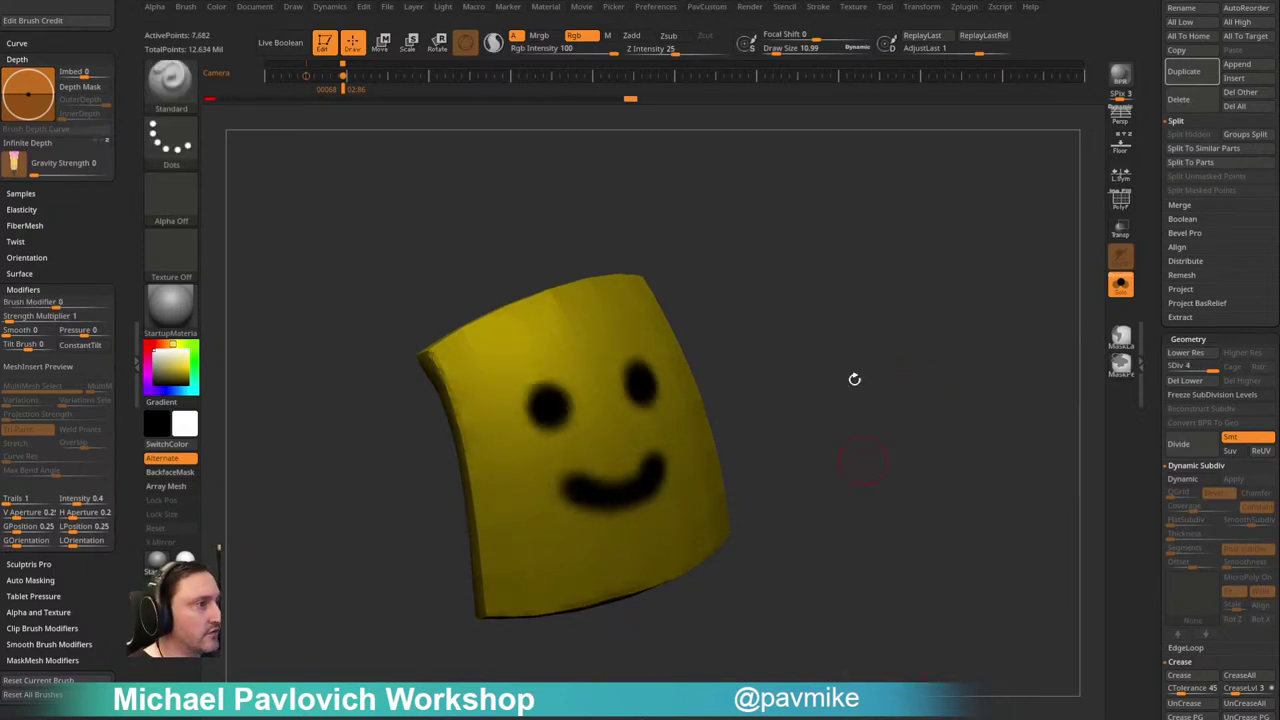
pyautogui.press('space')
pyautogui.click(943, 668)
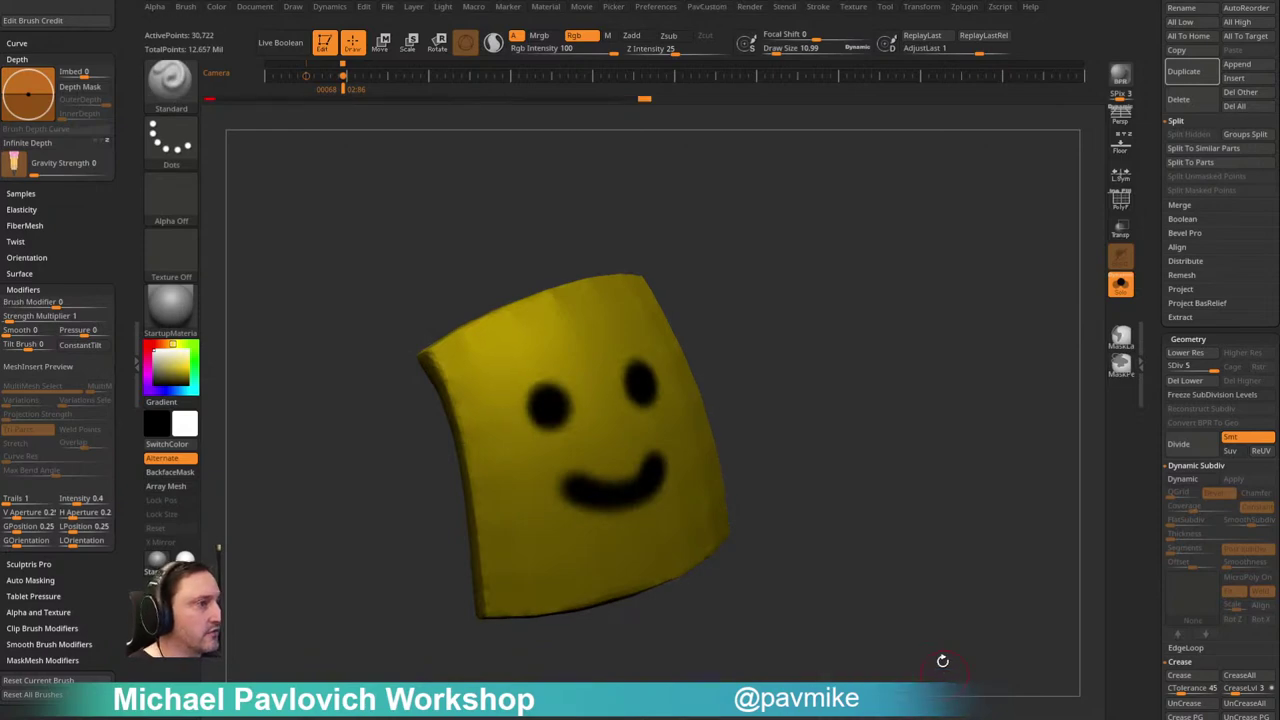
# Step: Delete the duplicate DynaMesh plate subtool PM3D_Sphere3_17
pyautogui.moveTo(1158, 260); pyautogui.dragTo(1146, 503)
pyautogui.click(1210, 343)
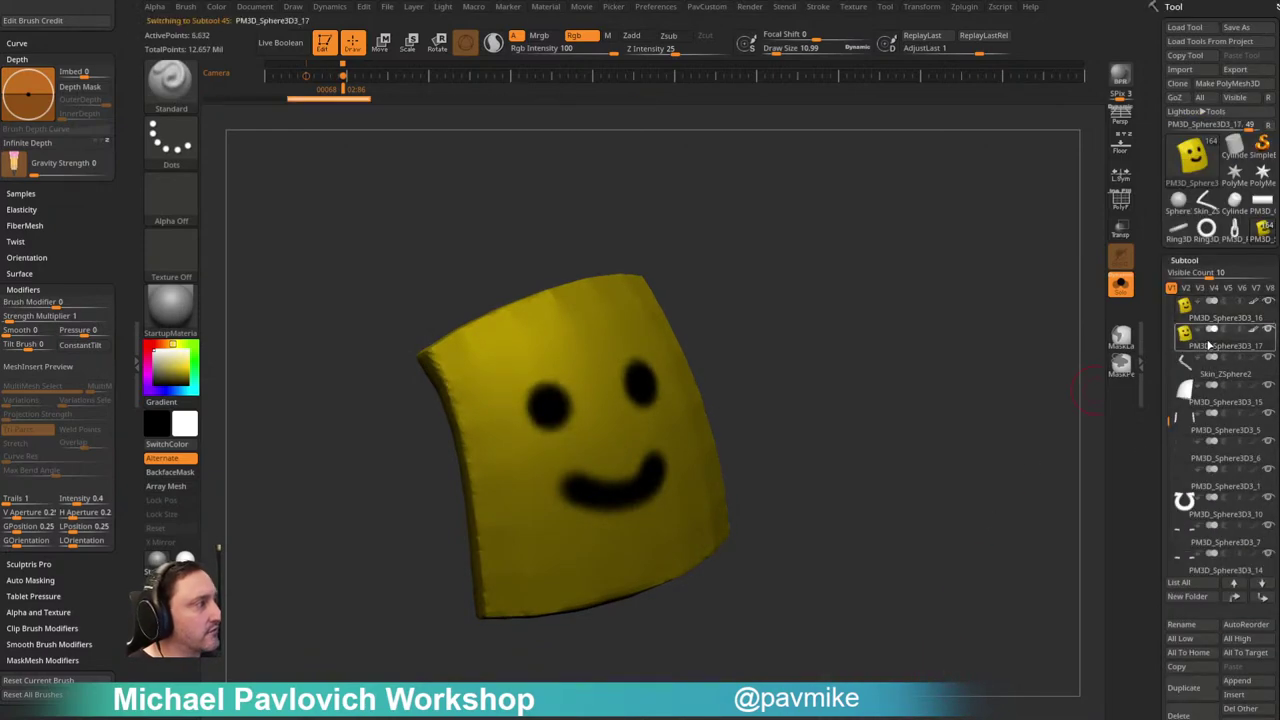
pyautogui.moveTo(1152, 364); pyautogui.dragTo(1154, 234)
pyautogui.click(1178, 586)
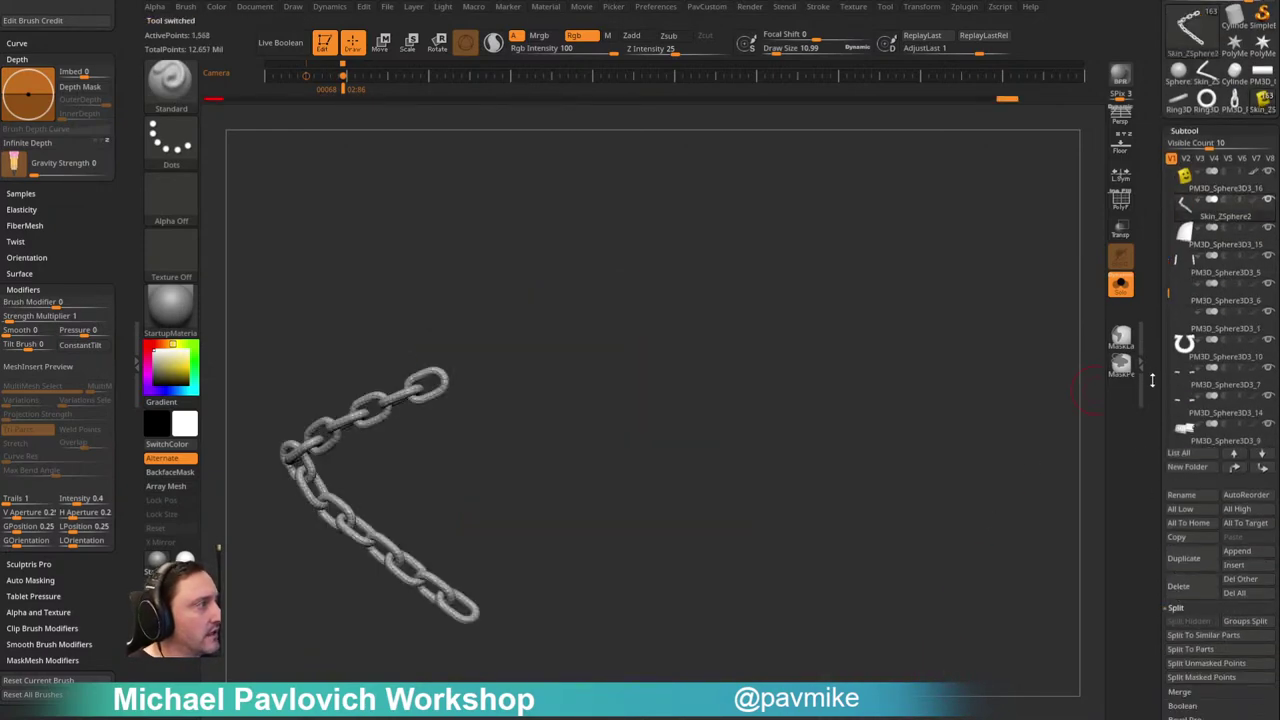
# Step: Create a new texture map from the polypaint of the subdivided shoulder plate
pyautogui.moveTo(1151, 371); pyautogui.dragTo(1153, 501)
pyautogui.click(1217, 317)
pyautogui.scroll(-2, 1172, 362)
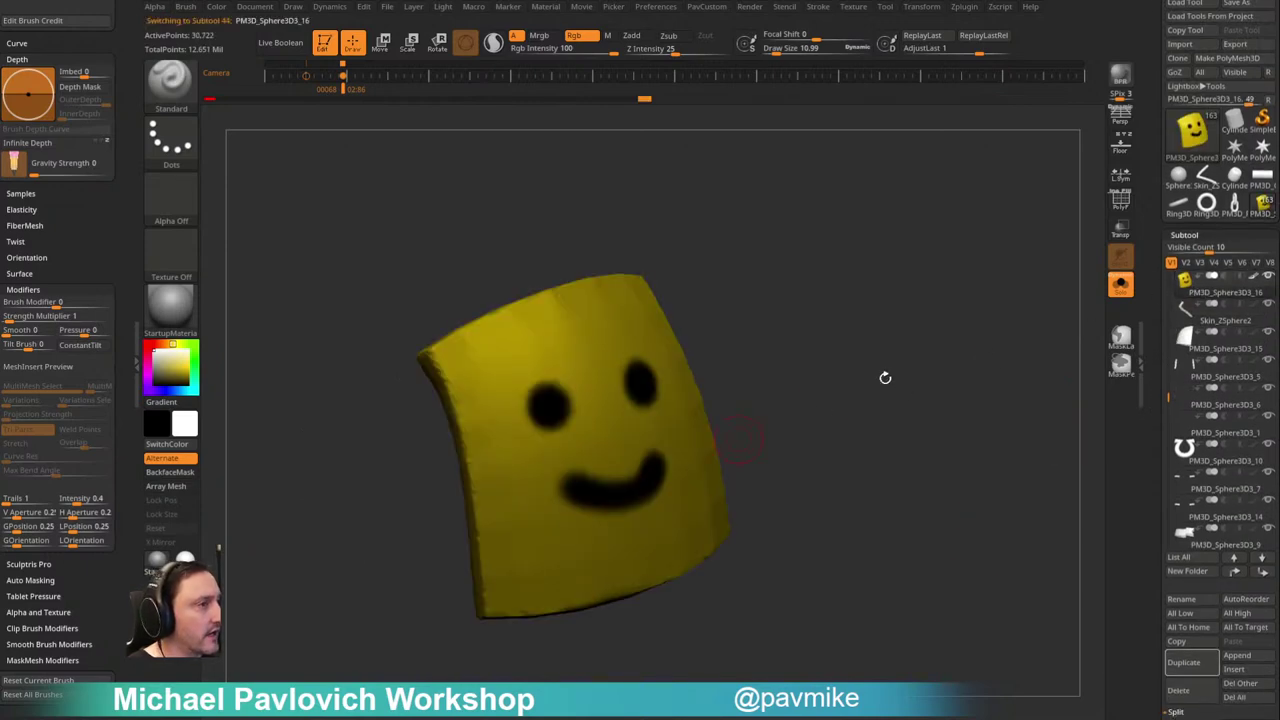
pyautogui.moveTo(1150, 368); pyautogui.dragTo(1153, 40)
pyautogui.moveTo(1154, 566); pyautogui.dragTo(1154, 103)
pyautogui.moveTo(1157, 403); pyautogui.dragTo(1161, 157)
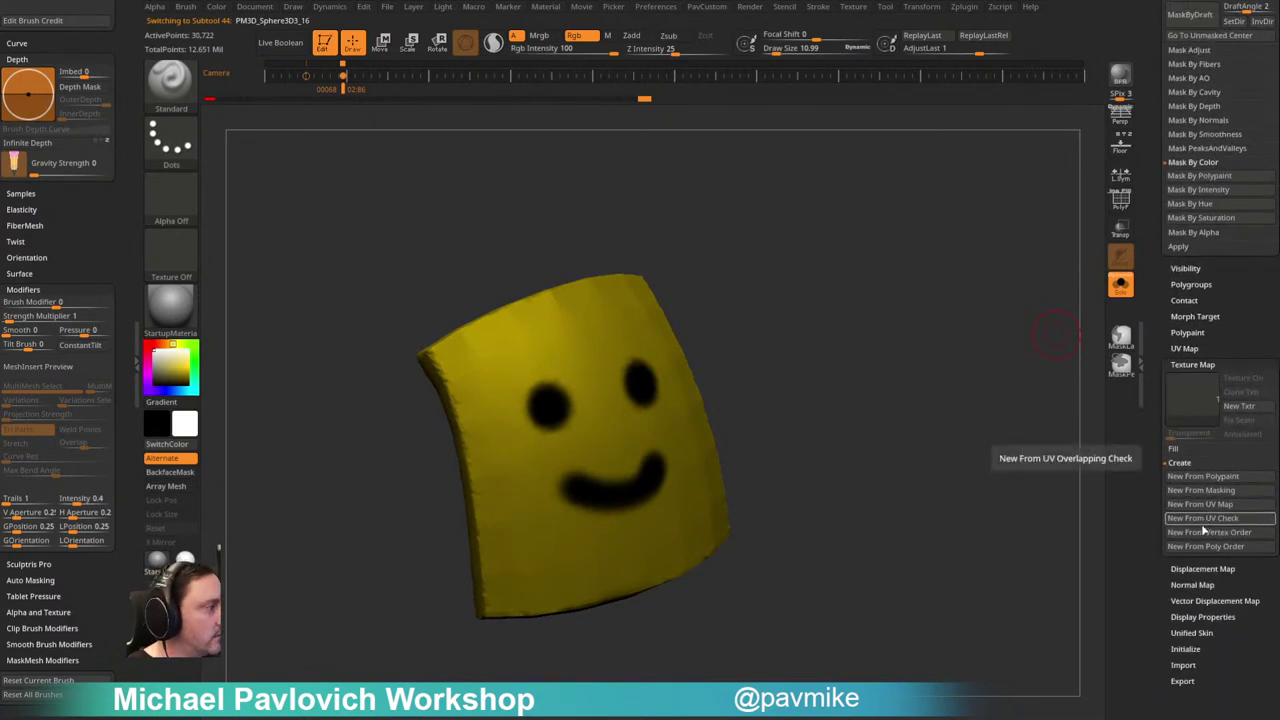
pyautogui.click(1203, 477)
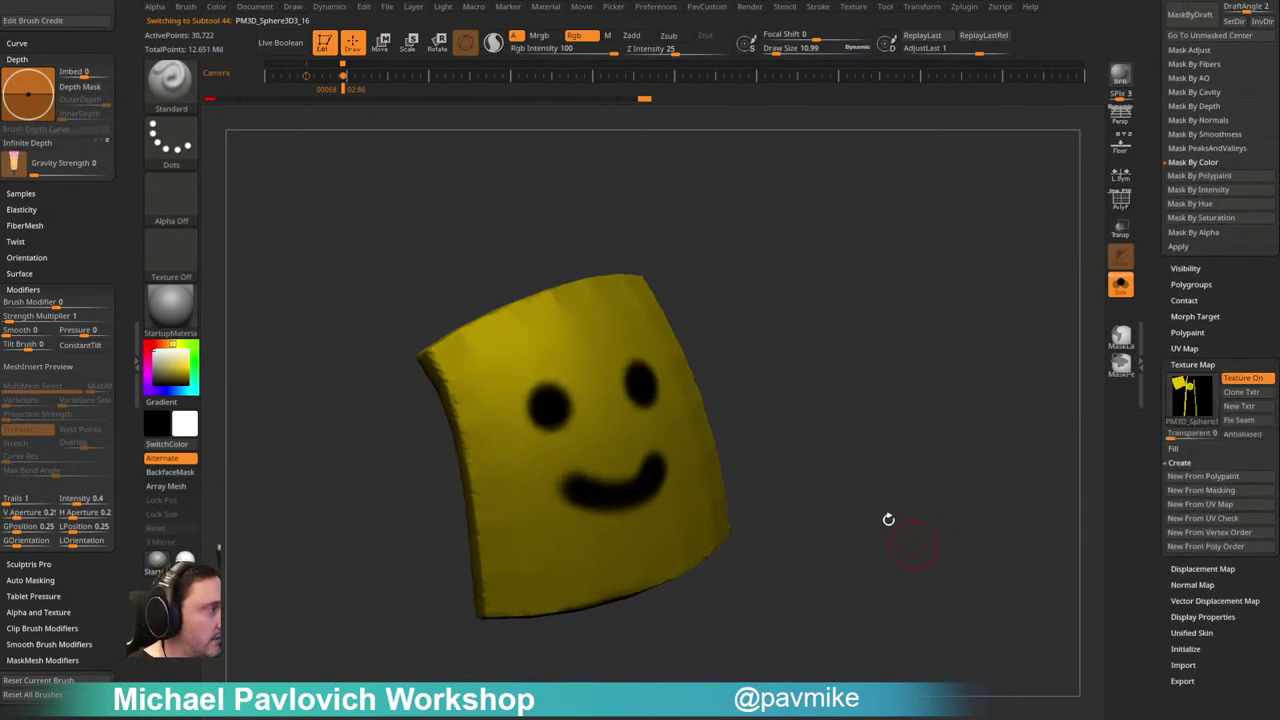
# Step: Inspect the preview of the shoulder plate's baked texture map and locate the Multi Map Exporter plugin
pyautogui.moveTo(1183, 398)
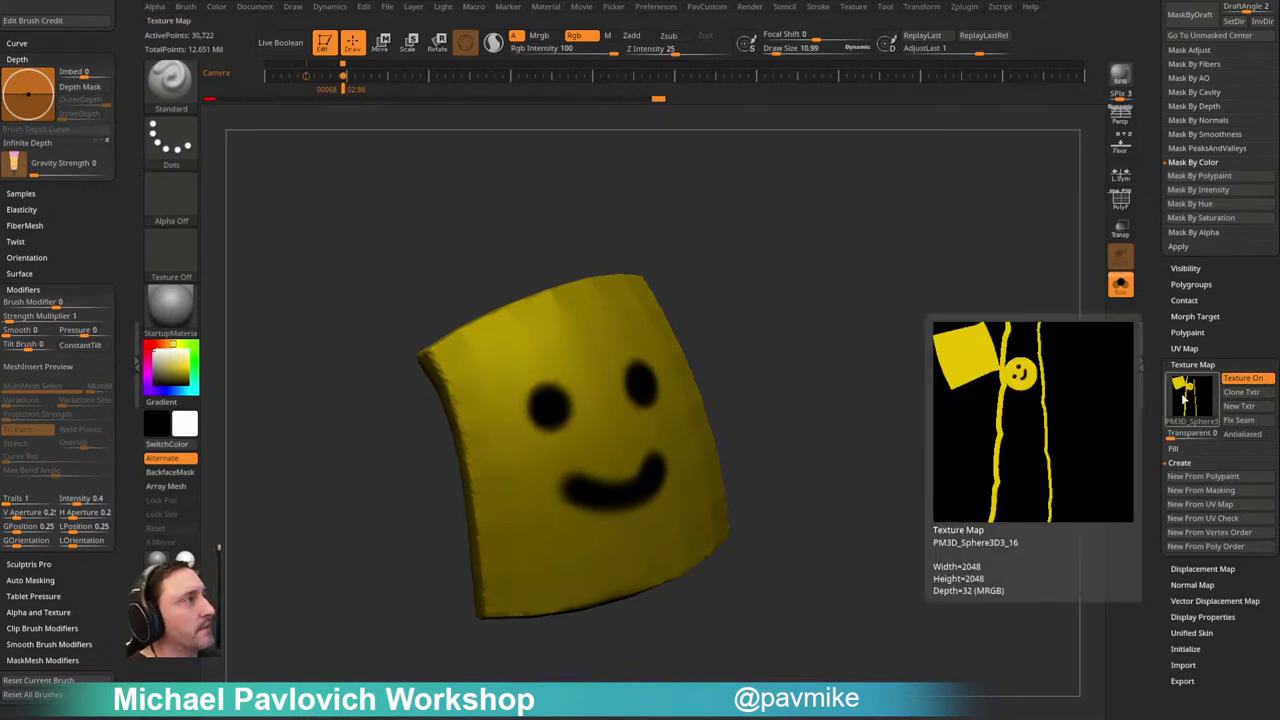
pyautogui.click(964, 8)
pyautogui.press('shift')
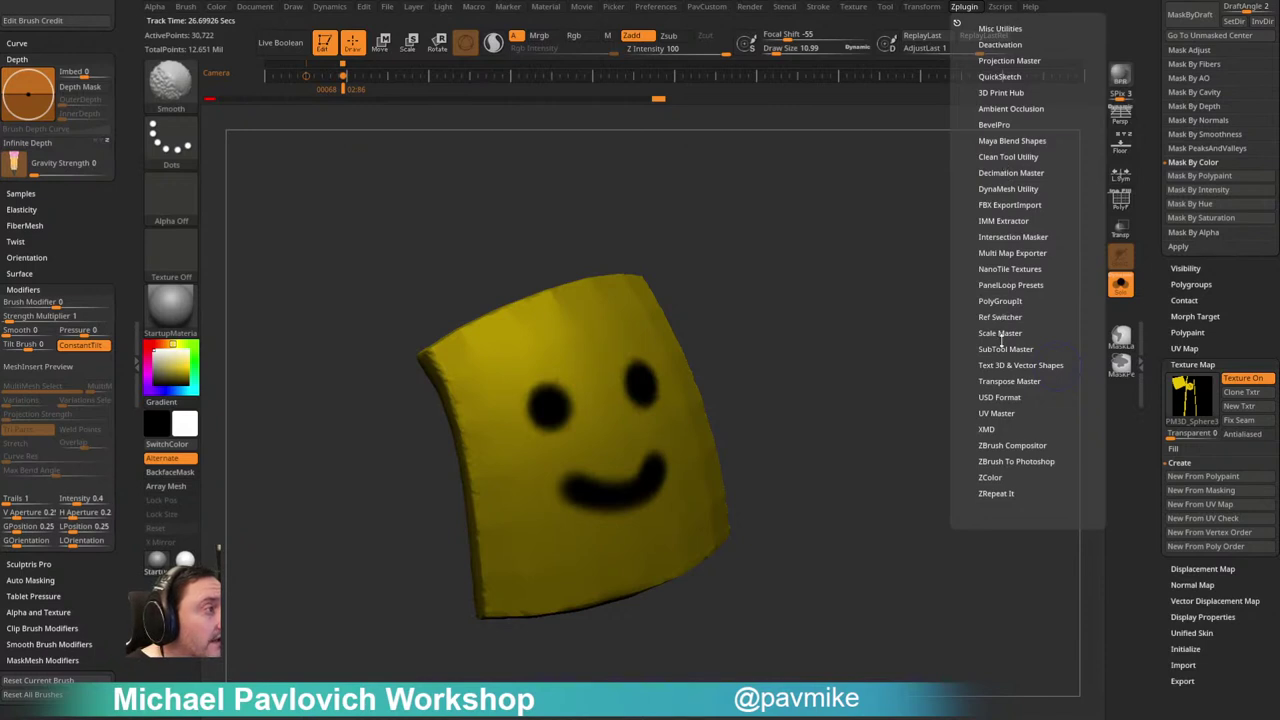
pyautogui.click(1003, 253)
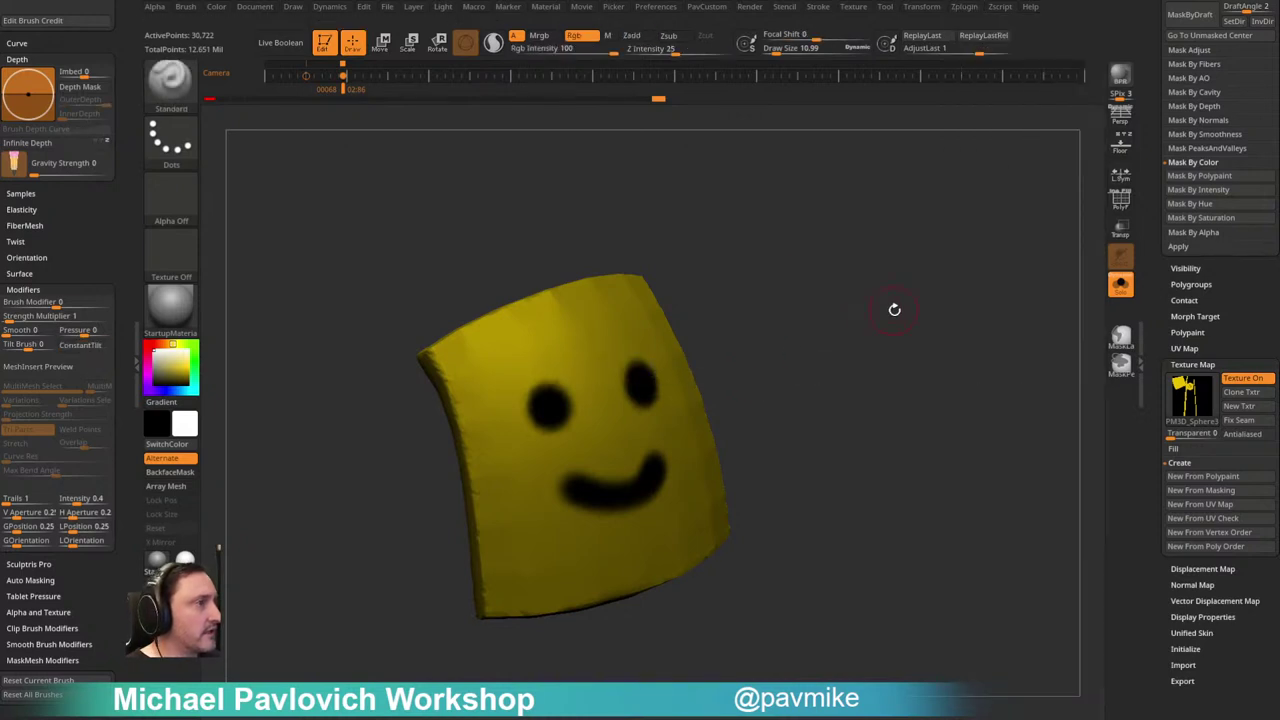
pyautogui.moveTo(895, 307); pyautogui.dragTo(903, 314)
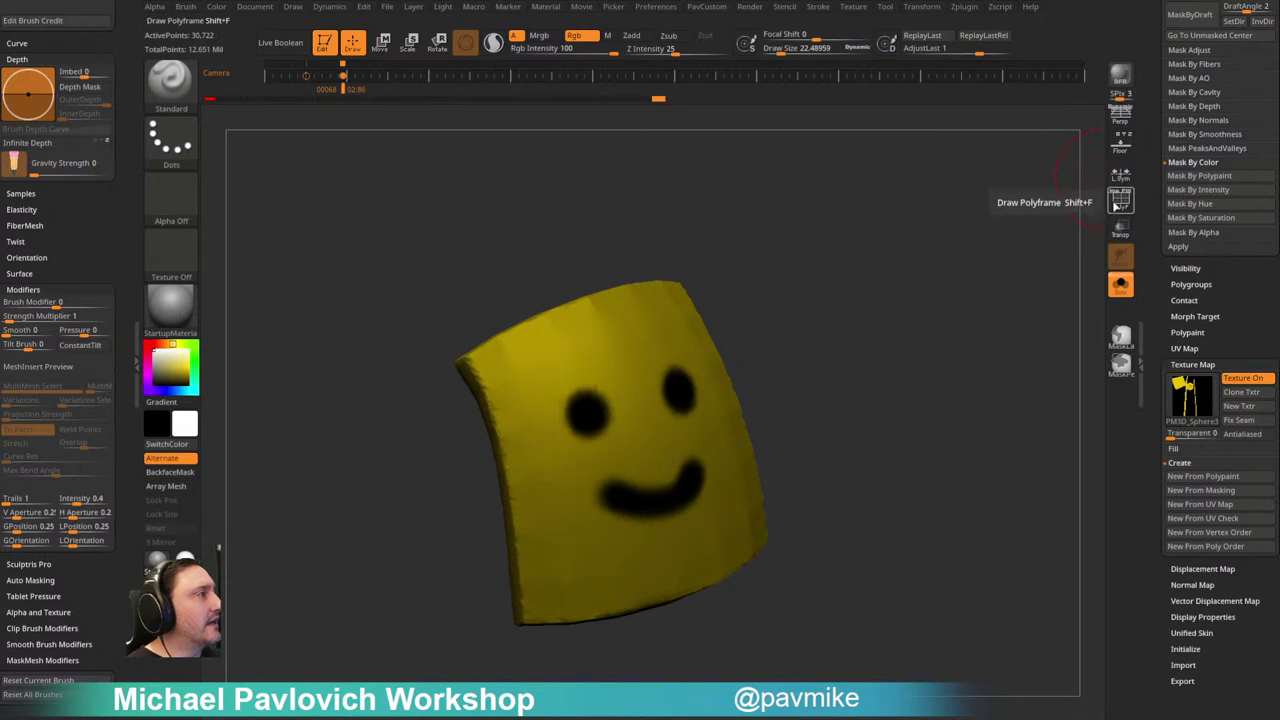
# Step: Turn on perspective distortion for the shoulder plate view and toggle the universal camera off and back on
pyautogui.click(1122, 116)
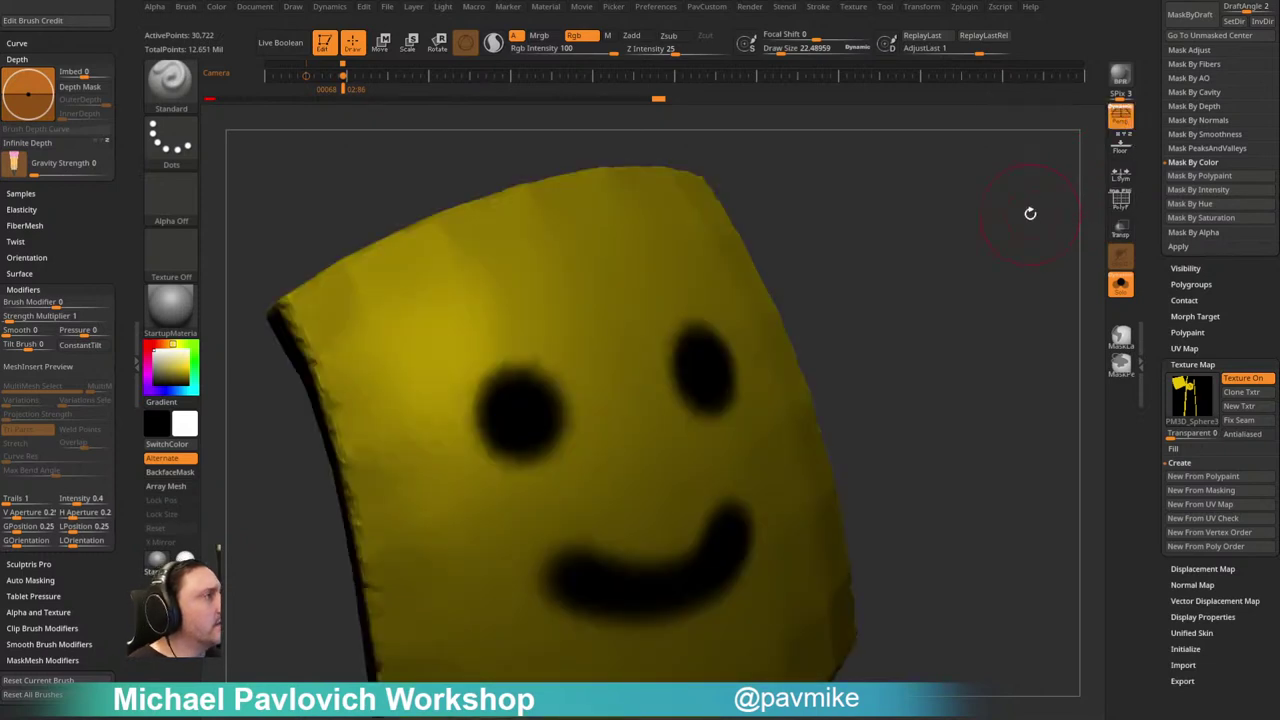
pyautogui.press('p')
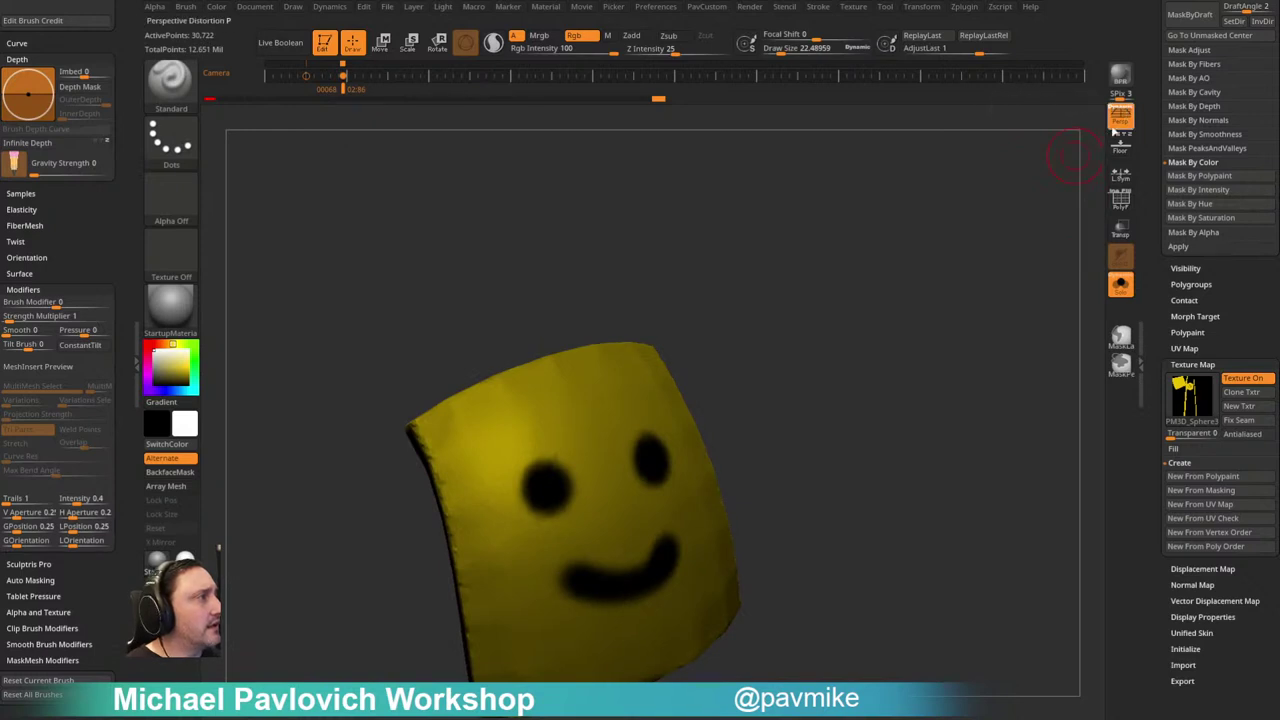
pyautogui.keyDown('alt'); pyautogui.moveTo(752, 250); pyautogui.dragTo(820, 208); pyautogui.keyUp('alt')
pyautogui.click(292, 8)
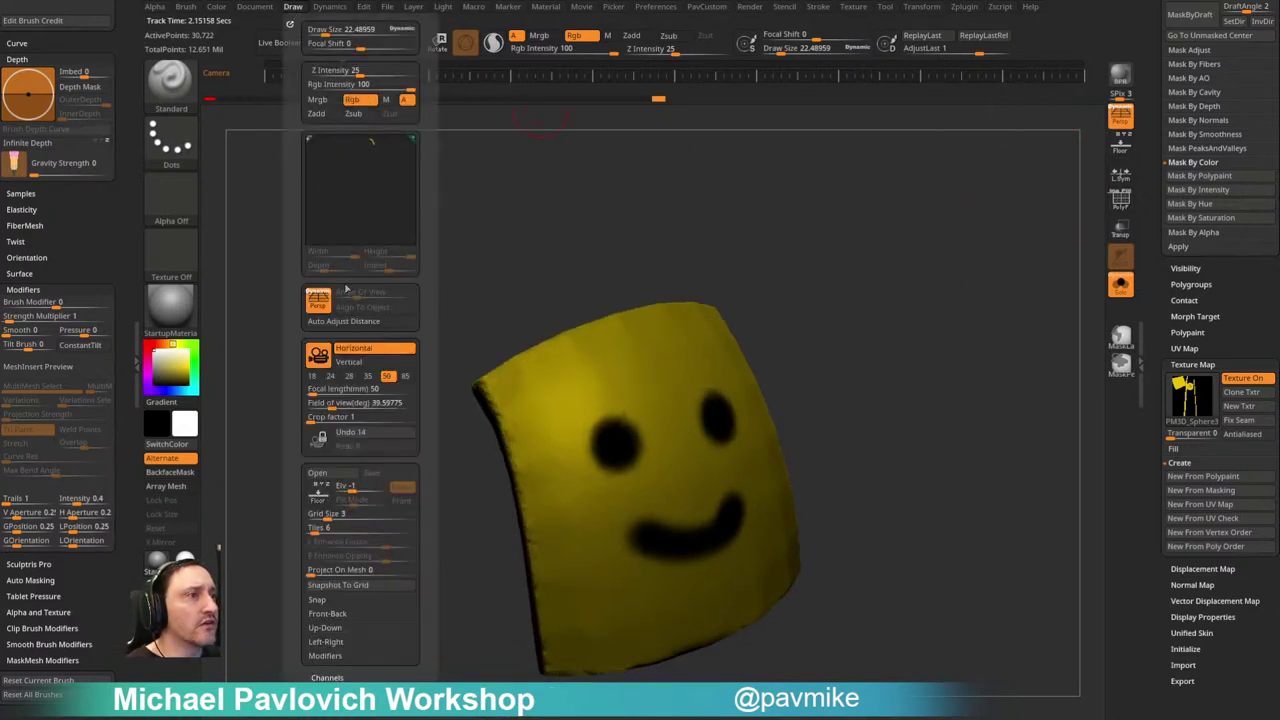
pyautogui.click(319, 356)
pyautogui.click(320, 357)
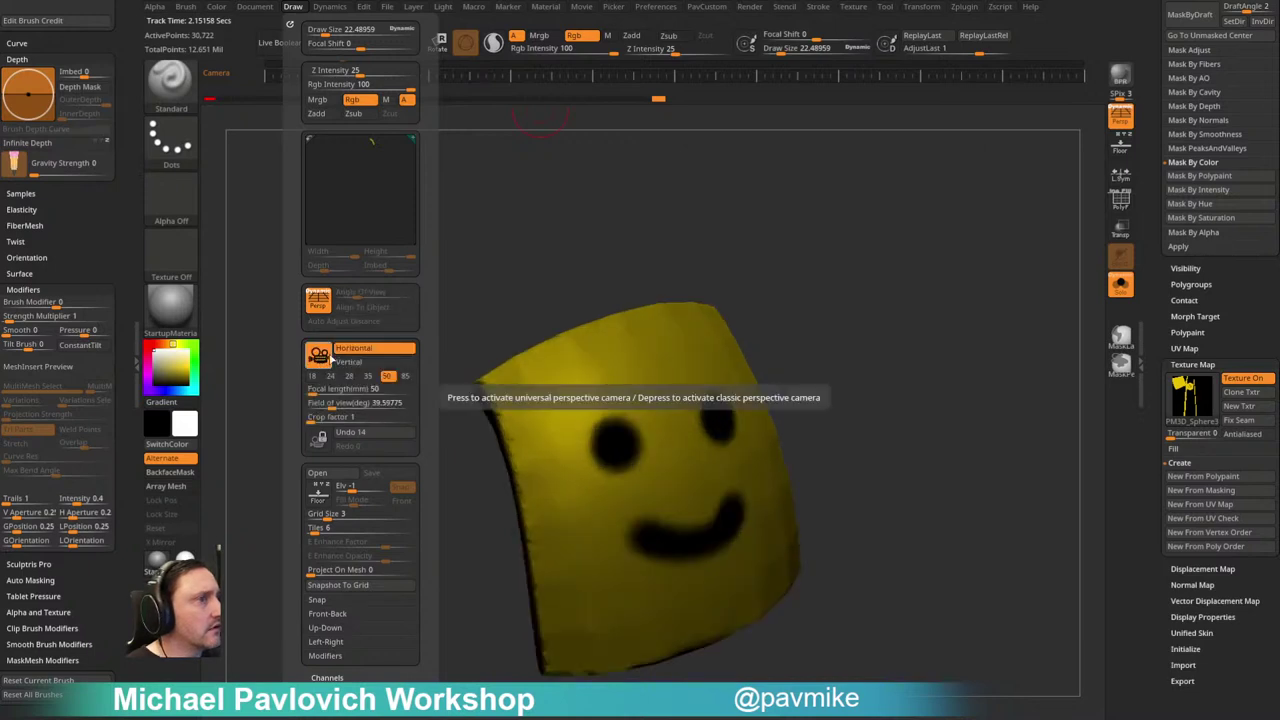
# Step: Toggle perspective distortion repeatedly to compare how the shoulder plate is displayed with and without it
pyautogui.click(320, 300)
pyautogui.click(320, 300)
pyautogui.click(320, 300)
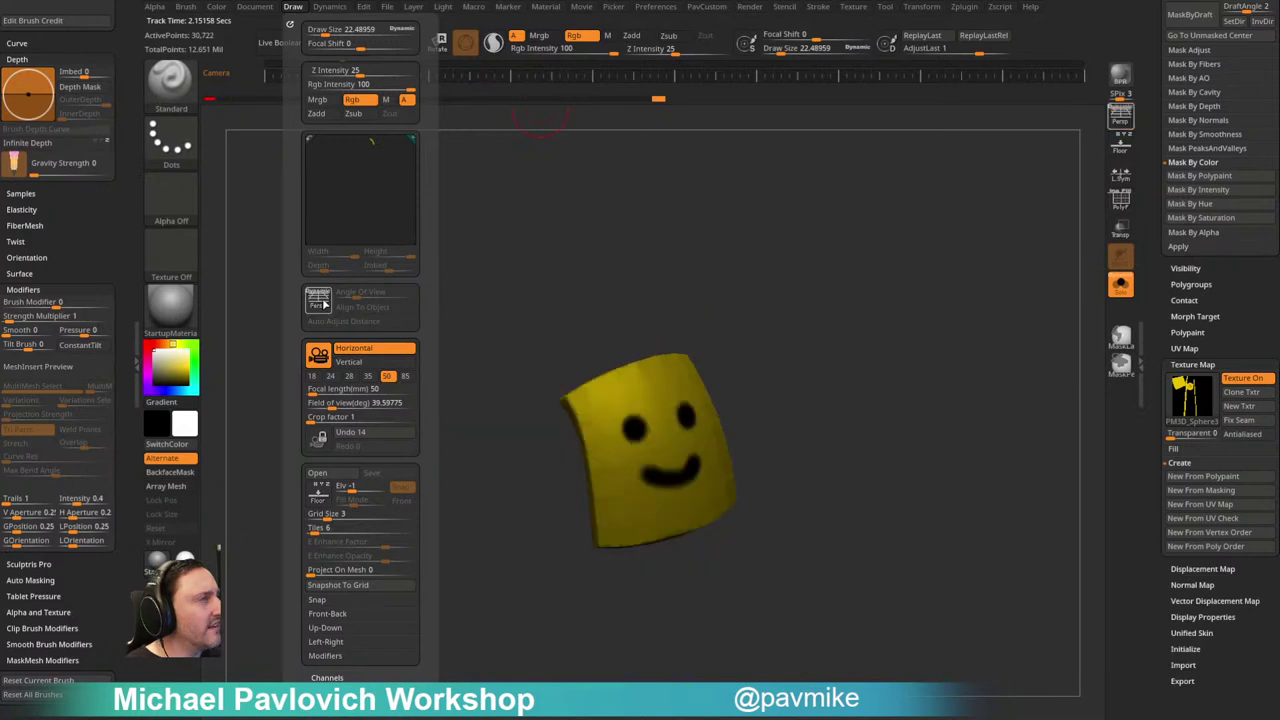
pyautogui.click(321, 300)
pyautogui.click(321, 300)
pyautogui.click(321, 300)
pyautogui.click(321, 302)
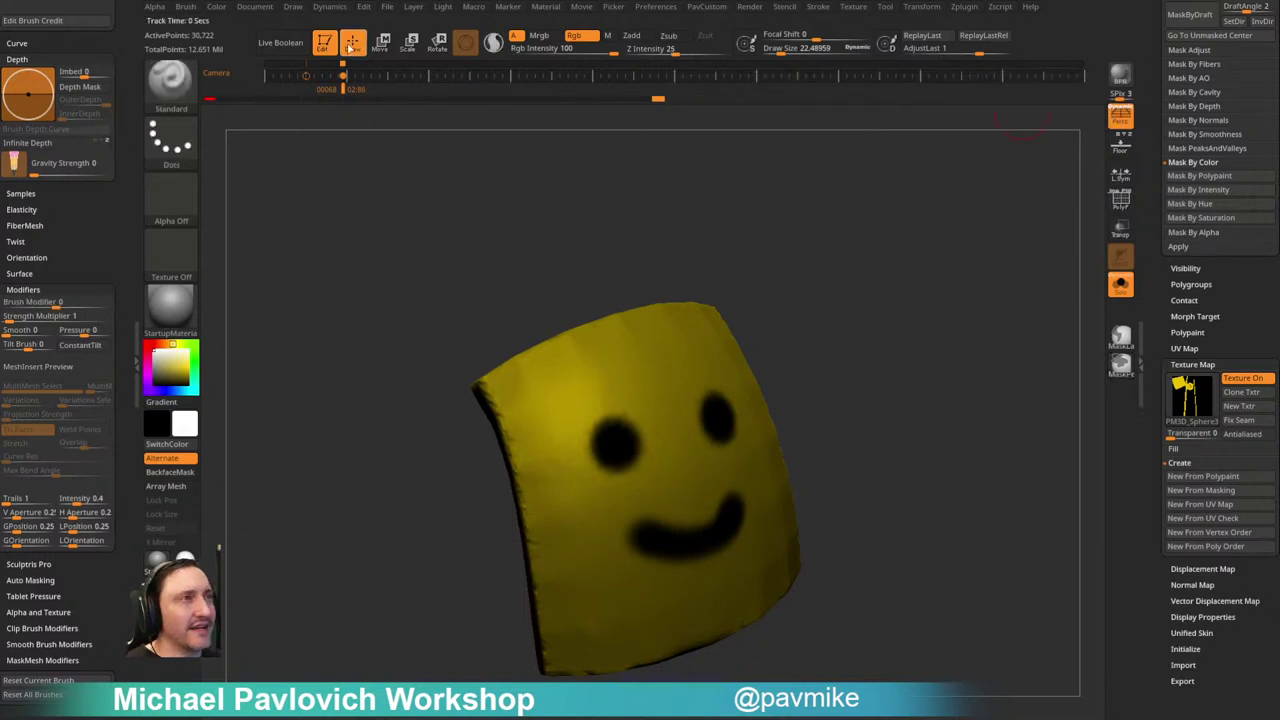
pyautogui.click(291, 7)
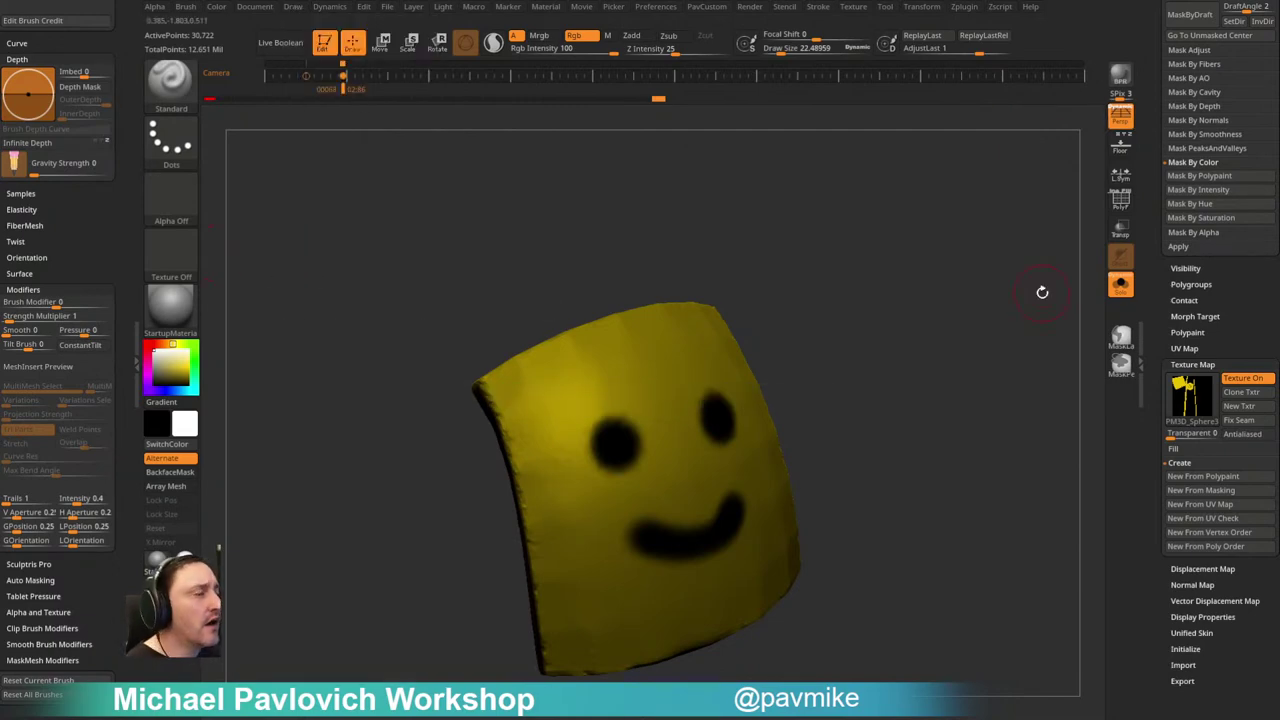
# Step: Exit solo mode, frame the whole space marine and look at it from several angles in perspective
pyautogui.moveTo(1141, 172); pyautogui.dragTo(1143, 283)
pyautogui.click(1120, 285)
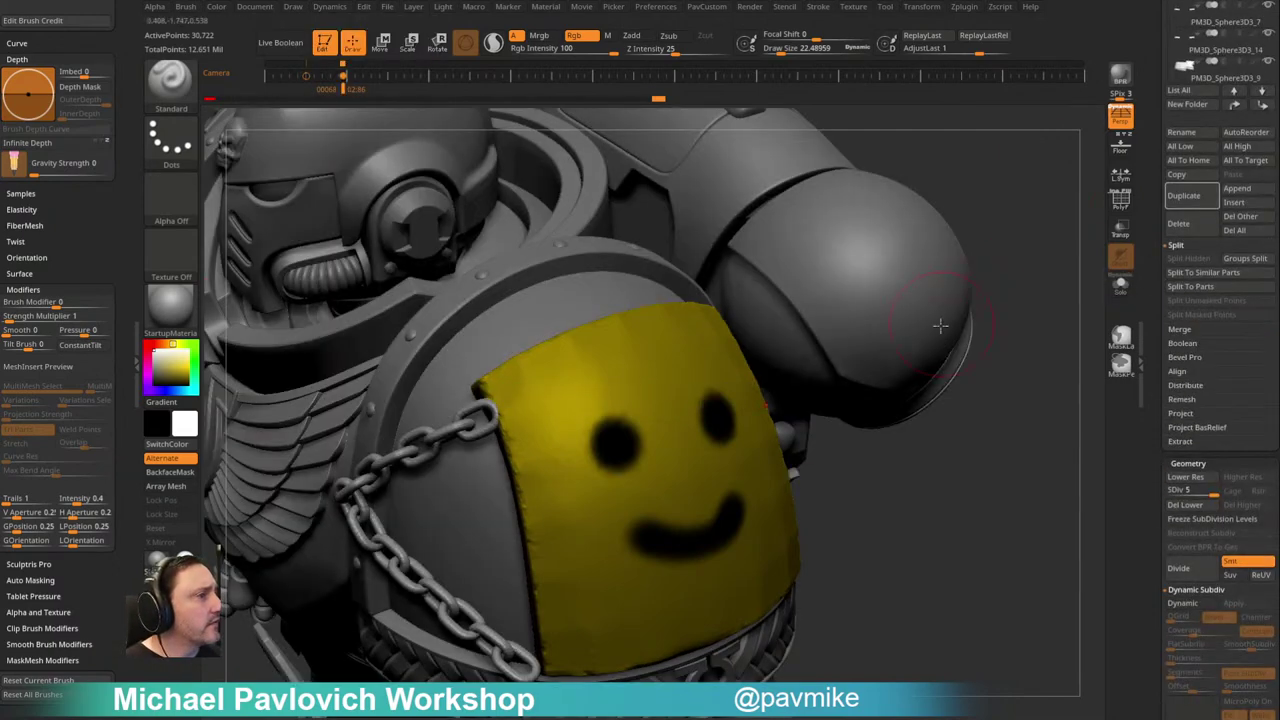
pyautogui.keyDown('alt'); pyautogui.moveTo(1004, 280); pyautogui.dragTo(959, 163); pyautogui.keyUp('alt')
pyautogui.press('f')
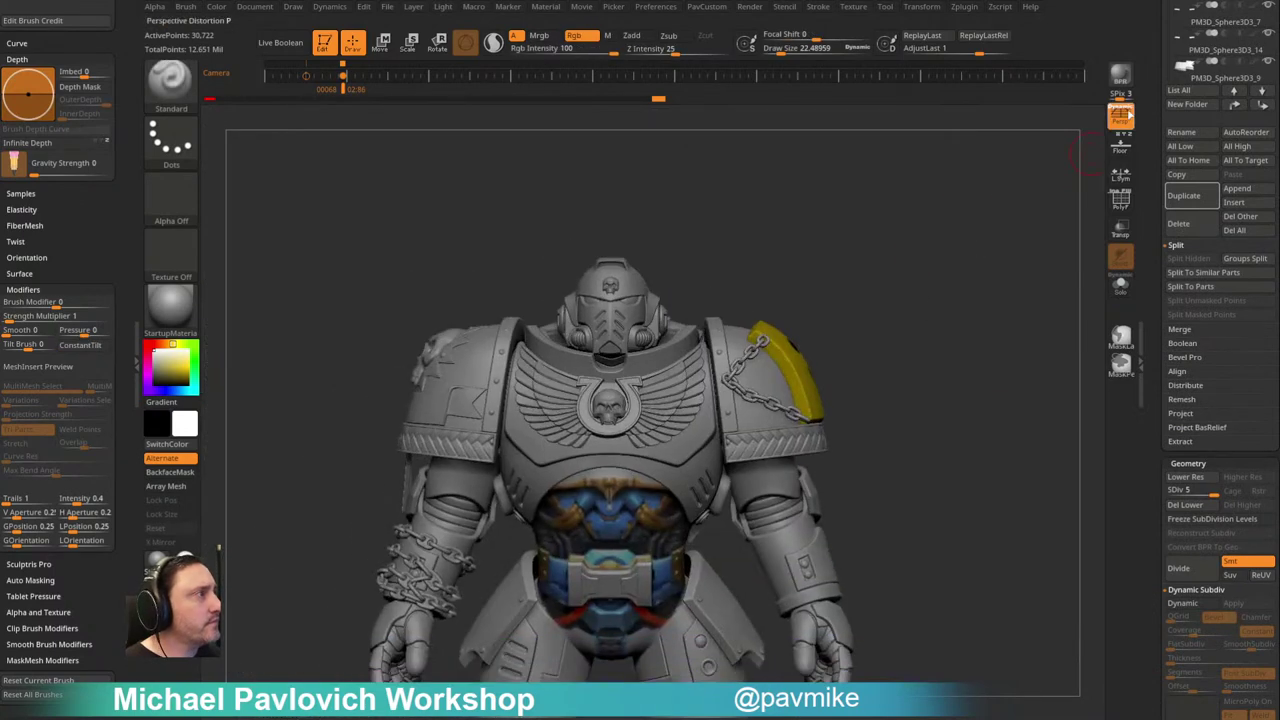
pyautogui.moveTo(997, 228); pyautogui.dragTo(799, 266)
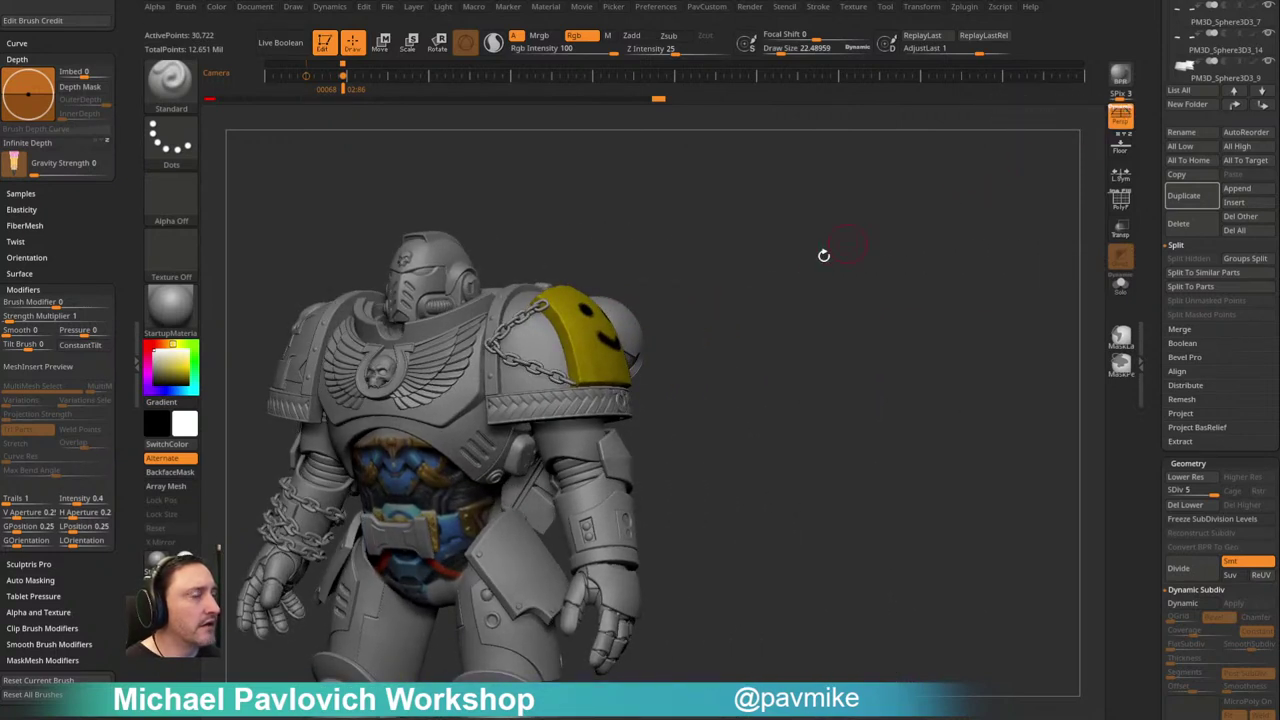
pyautogui.moveTo(851, 240); pyautogui.dragTo(1050, 220)
# Step: Switch to the classic perspective camera, enable Align To Object and rotate the space marine to check its behaviour
pyautogui.click(293, 6)
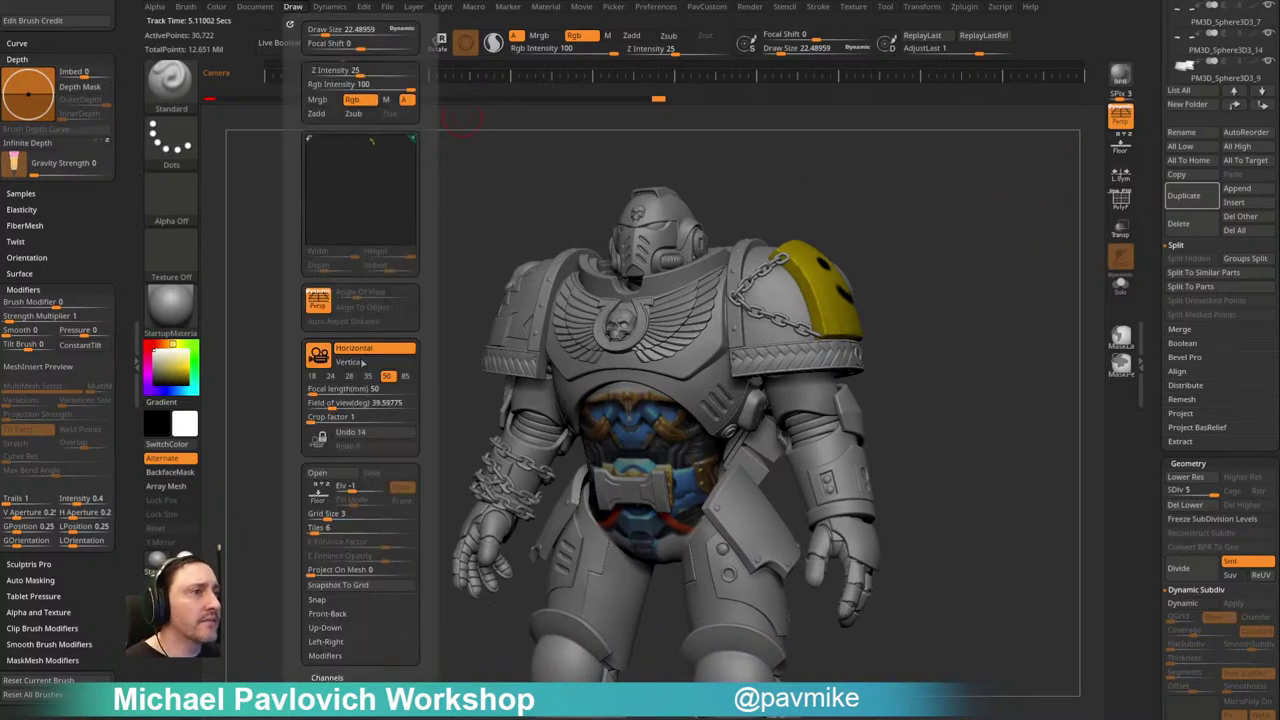
pyautogui.click(322, 356)
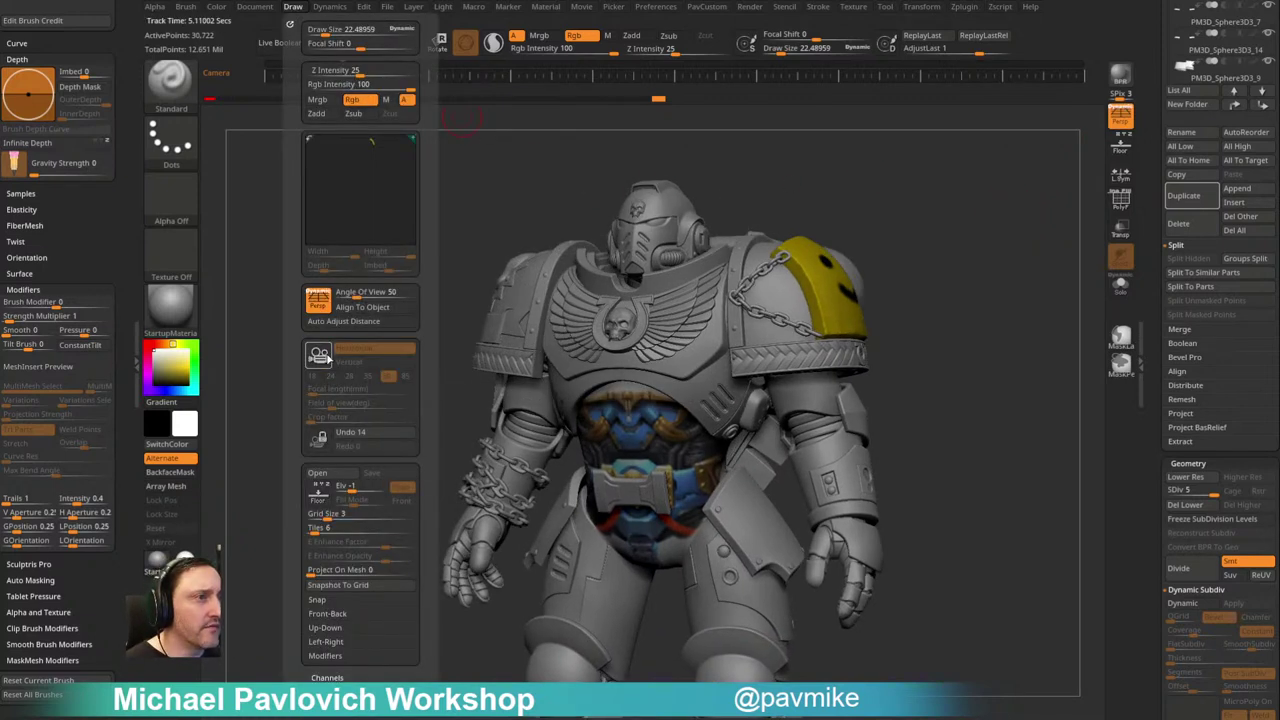
pyautogui.click(361, 307)
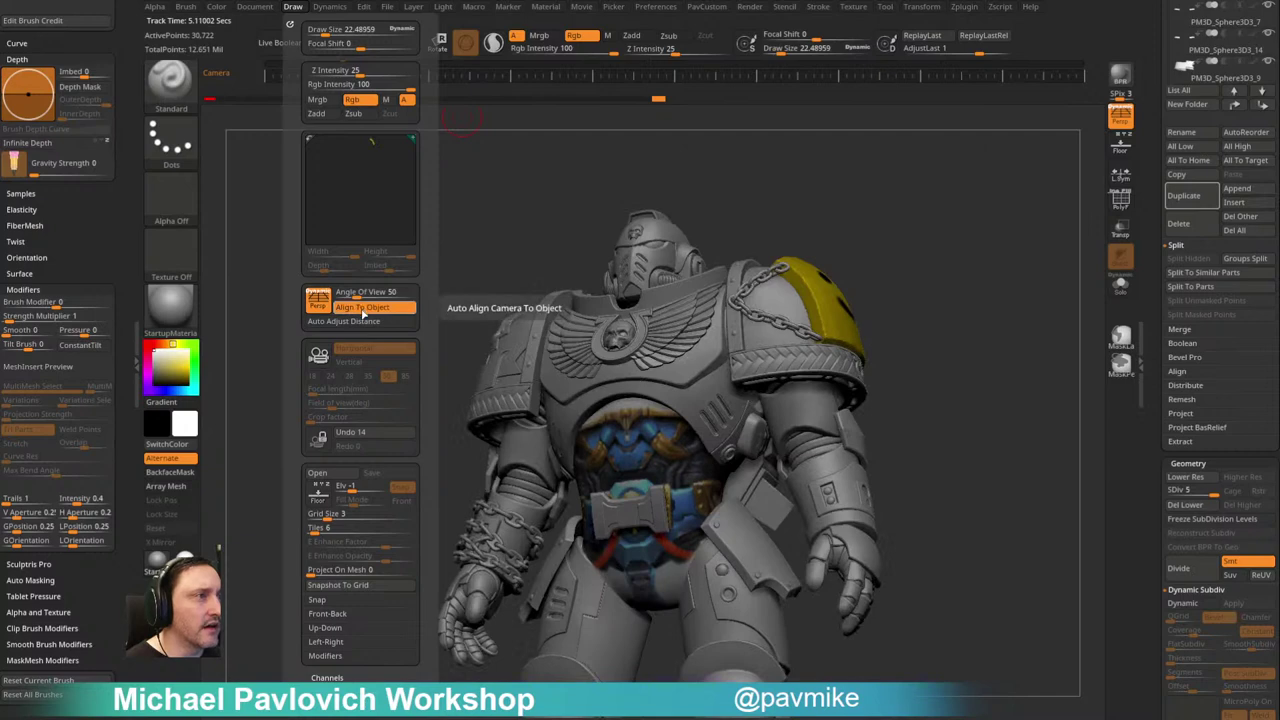
pyautogui.moveTo(889, 217)
pyautogui.keyDown('shift'); pyautogui.mouseDown()
pyautogui.moveTo(950, 262)
pyautogui.moveTo(906, 286)
pyautogui.moveTo(929, 271)
pyautogui.moveTo(931, 286)
pyautogui.moveTo(957, 285)
pyautogui.moveTo(665, 293)
pyautogui.mouseUp(); pyautogui.keyUp('shift')
pyautogui.keyDown('alt'); pyautogui.moveTo(809, 214); pyautogui.dragTo(1052, 229); pyautogui.keyUp('alt')
# Step: Switch back to the universal perspective camera and examine the space marine from a three-quarter front view
pyautogui.click(330, 6)
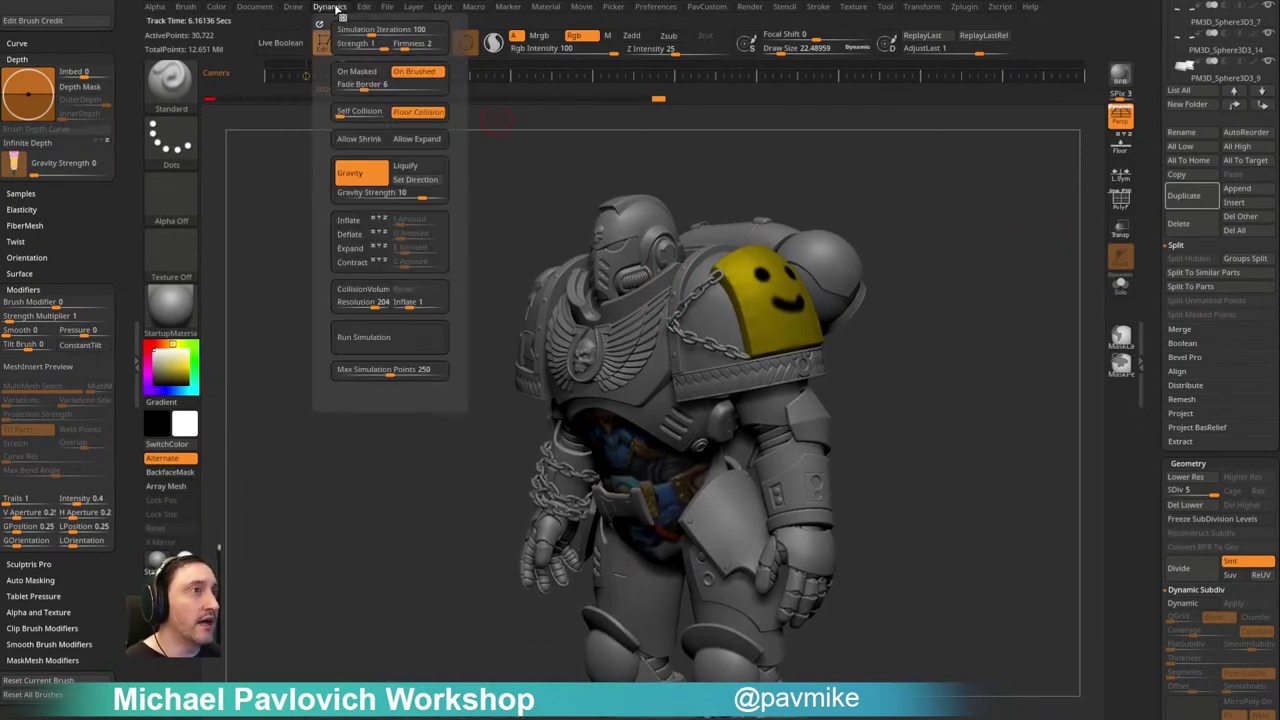
pyautogui.click(292, 7)
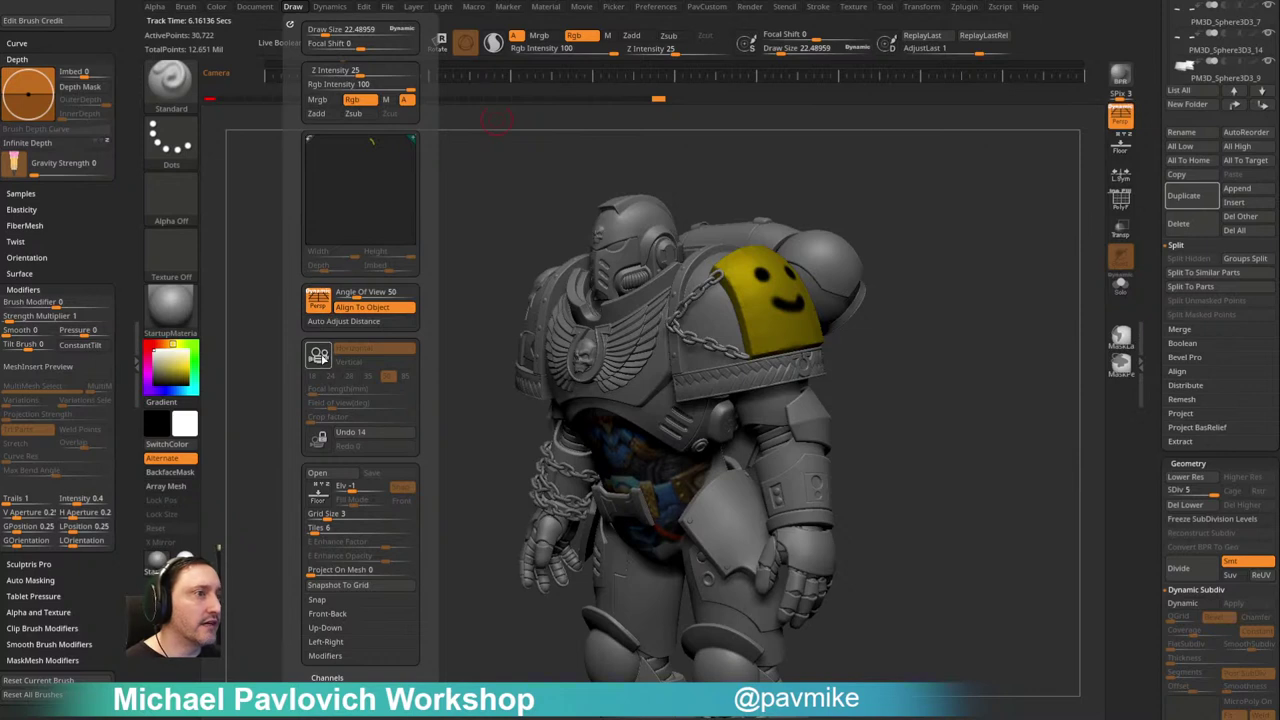
pyautogui.click(320, 354)
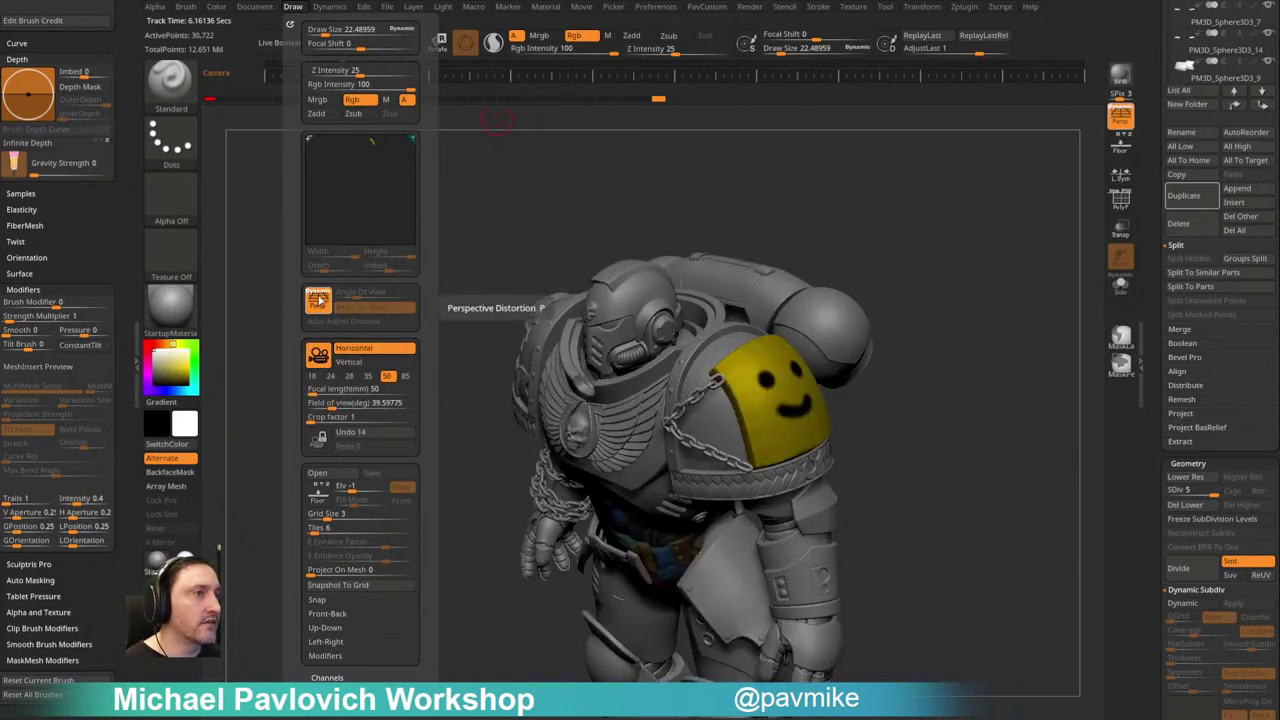
pyautogui.click(321, 295)
pyautogui.moveTo(611, 235)
pyautogui.keyDown('shift'); pyautogui.mouseDown()
pyautogui.moveTo(963, 221)
pyautogui.moveTo(986, 251)
pyautogui.moveTo(729, 247)
pyautogui.moveTo(980, 229)
pyautogui.moveTo(684, 247)
pyautogui.moveTo(997, 234)
pyautogui.moveTo(900, 229)
pyautogui.mouseUp(); pyautogui.keyUp('shift')
pyautogui.moveTo(888, 287)
pyautogui.keyDown('alt'); pyautogui.mouseDown()
pyautogui.moveTo(693, 292)
pyautogui.moveTo(877, 280)
pyautogui.moveTo(896, 267)
pyautogui.mouseUp(); pyautogui.keyUp('alt')
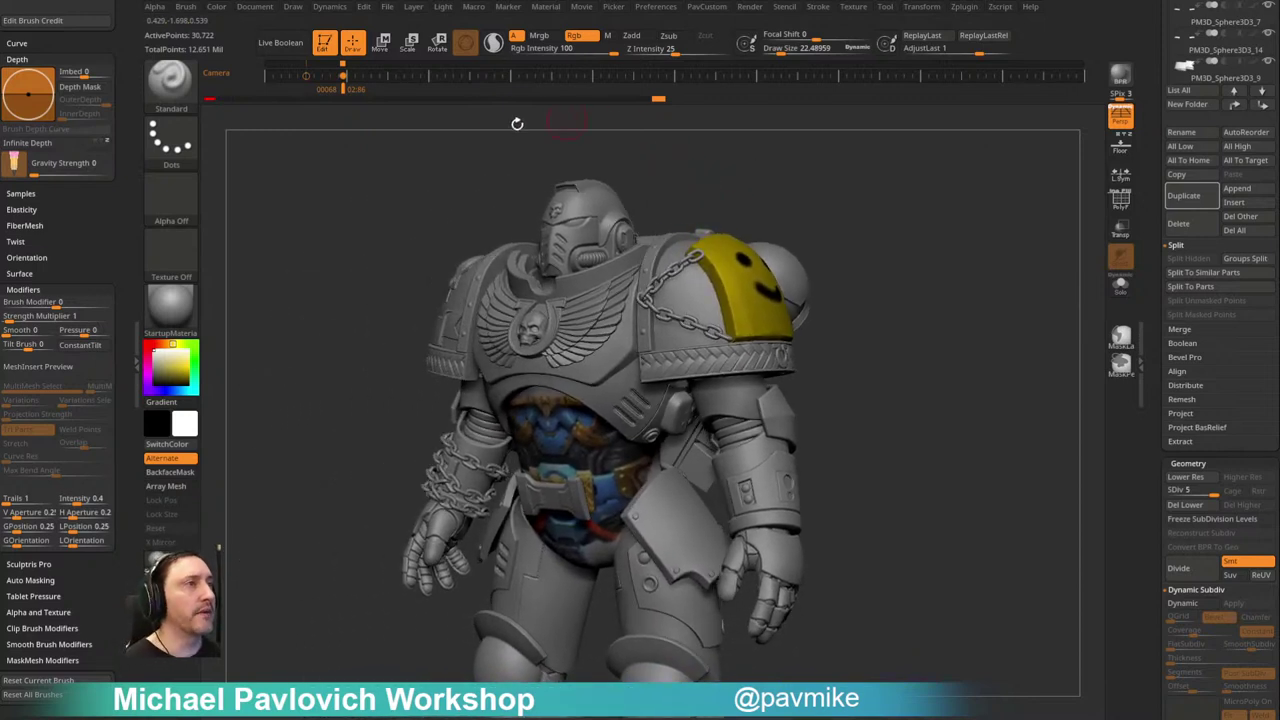
pyautogui.click(298, 10)
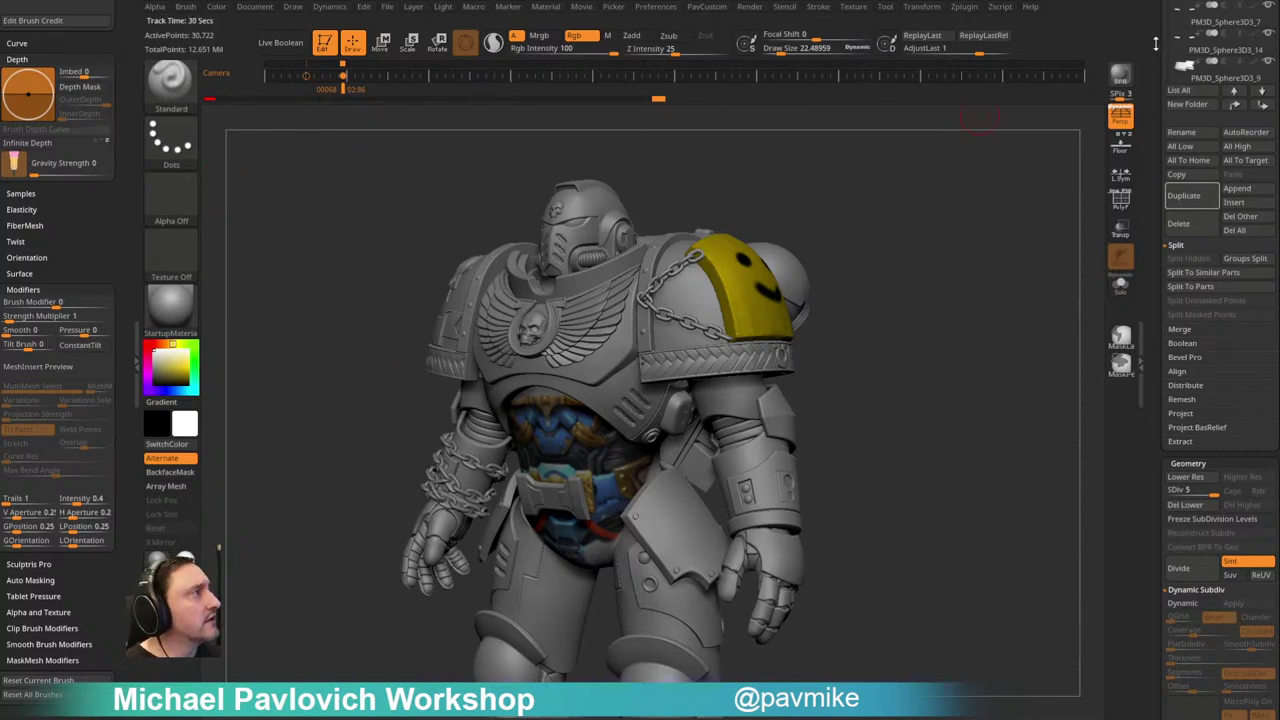
# Step: Load the creature tool and position it in the view
pyautogui.scroll(5, 1196, 52)
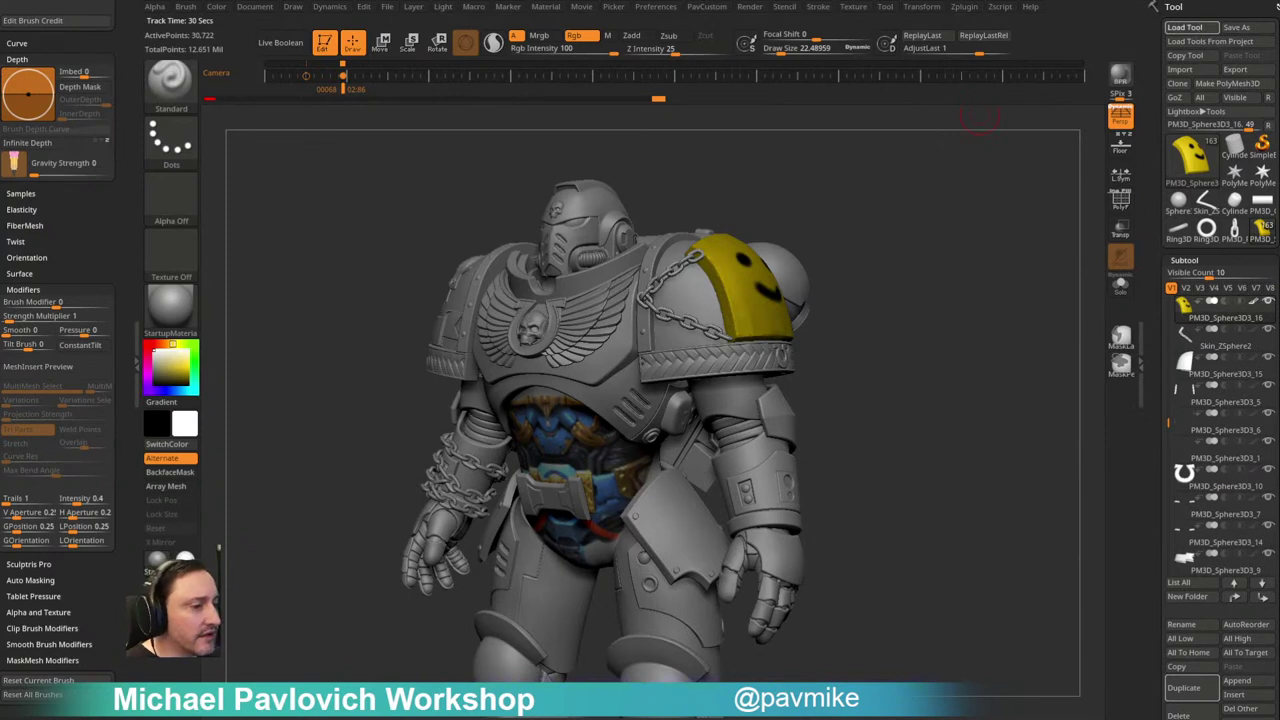
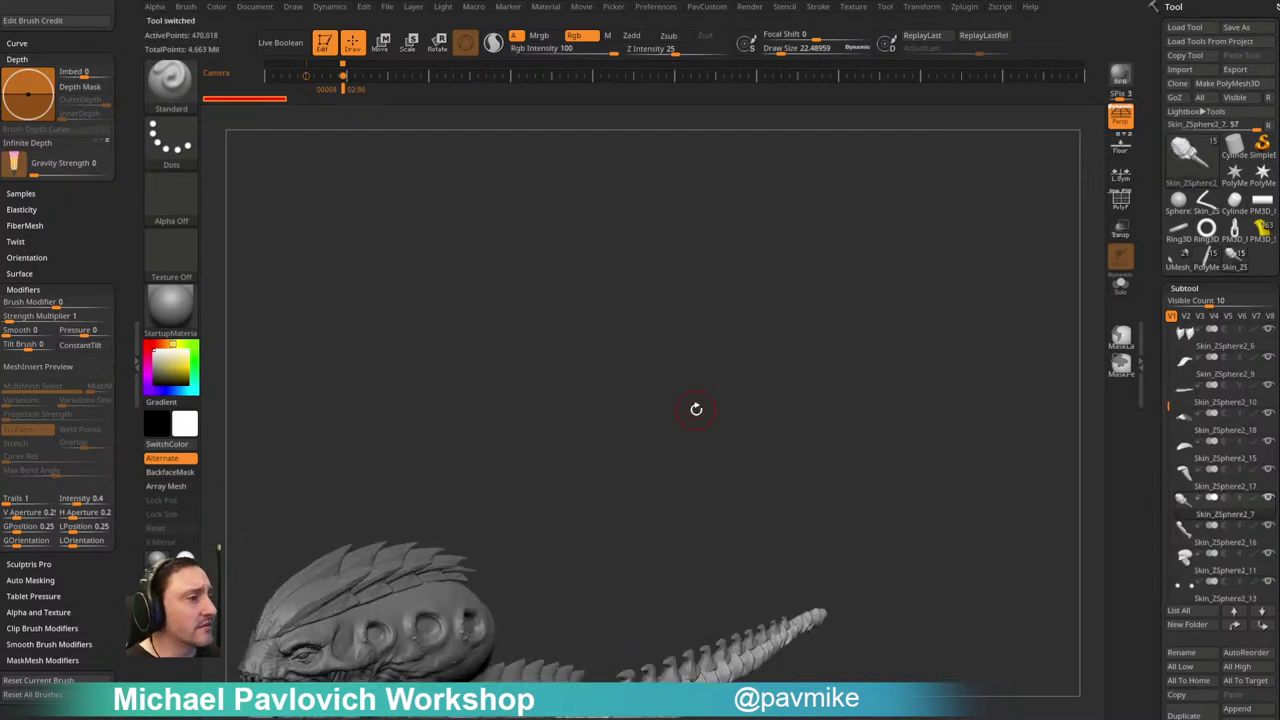
pyautogui.moveTo(764, 418); pyautogui.dragTo(850, 250)
pyautogui.moveTo(1000, 180)
pyautogui.mouseDown()
pyautogui.moveTo(857, 243)
pyautogui.moveTo(994, 233)
pyautogui.moveTo(957, 254)
pyautogui.moveTo(549, 363)
pyautogui.moveTo(717, 277)
pyautogui.moveTo(651, 274)
pyautogui.moveTo(717, 274)
pyautogui.moveTo(765, 256)
pyautogui.mouseUp()
pyautogui.press(']')
pyautogui.press(']')
pyautogui.press('[')
# Step: Look through the other loaded tools one at a time and return to the creature tool
pyautogui.click(1206, 258)
pyautogui.keyDown('shift'); pyautogui.moveTo(871, 303); pyautogui.dragTo(1008, 287); pyautogui.keyUp('shift')
pyautogui.click(1179, 258)
pyautogui.keyDown('alt'); pyautogui.moveTo(1093, 306); pyautogui.dragTo(756, 185); pyautogui.keyUp('alt')
pyautogui.moveTo(857, 306)
pyautogui.keyDown('alt'); pyautogui.mouseDown()
pyautogui.moveTo(800, 185)
pyautogui.moveTo(1049, 200)
pyautogui.moveTo(1043, 220)
pyautogui.moveTo(904, 244)
pyautogui.moveTo(920, 258)
pyautogui.moveTo(891, 271)
pyautogui.moveTo(912, 270)
pyautogui.mouseUp(); pyautogui.keyUp('alt')
pyautogui.press('s')
pyautogui.press('s')
pyautogui.moveTo(945, 270)
pyautogui.mouseDown()
pyautogui.moveTo(924, 270)
pyautogui.moveTo(1050, 268)
pyautogui.moveTo(977, 254)
pyautogui.moveTo(1076, 439)
pyautogui.moveTo(980, 277)
pyautogui.moveTo(1037, 420)
pyautogui.moveTo(997, 217)
pyautogui.moveTo(1005, 281)
pyautogui.moveTo(1000, 263)
pyautogui.moveTo(1017, 269)
pyautogui.mouseUp()
pyautogui.click(1234, 258)
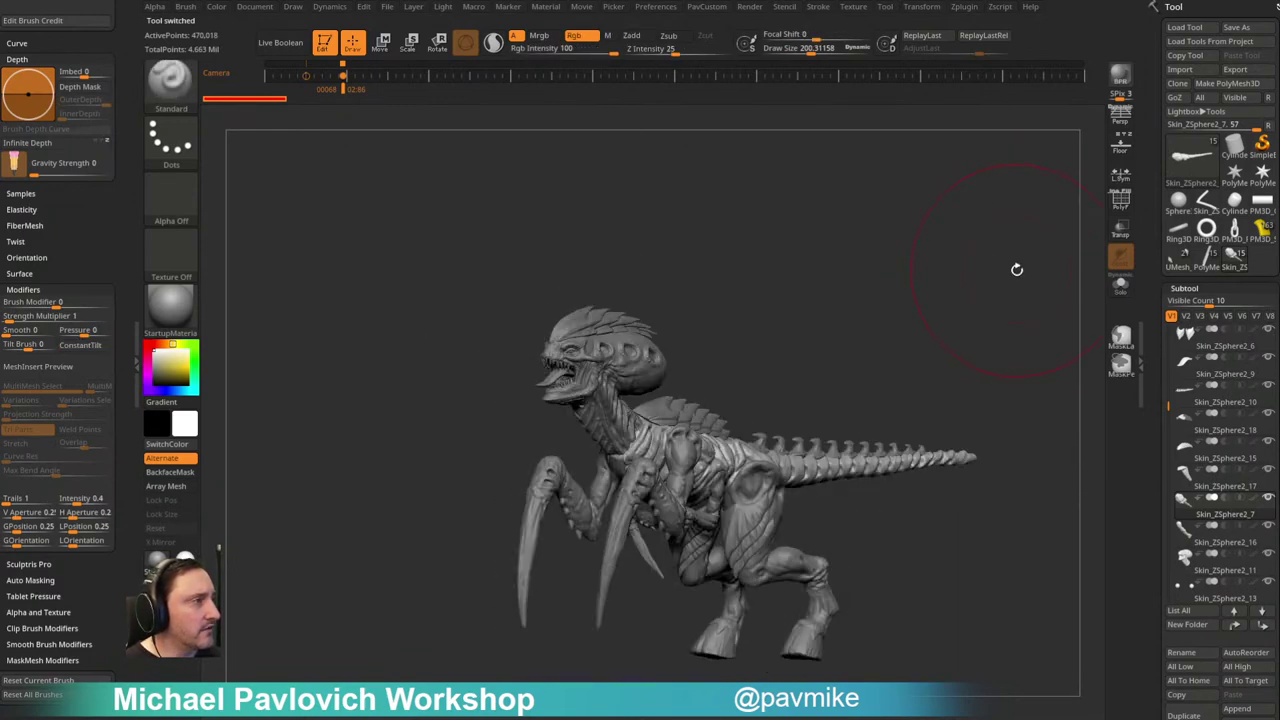
# Step: Delete all subtools of the creature tool
pyautogui.moveTo(1159, 360); pyautogui.dragTo(1148, 253)
pyautogui.click(1233, 420)
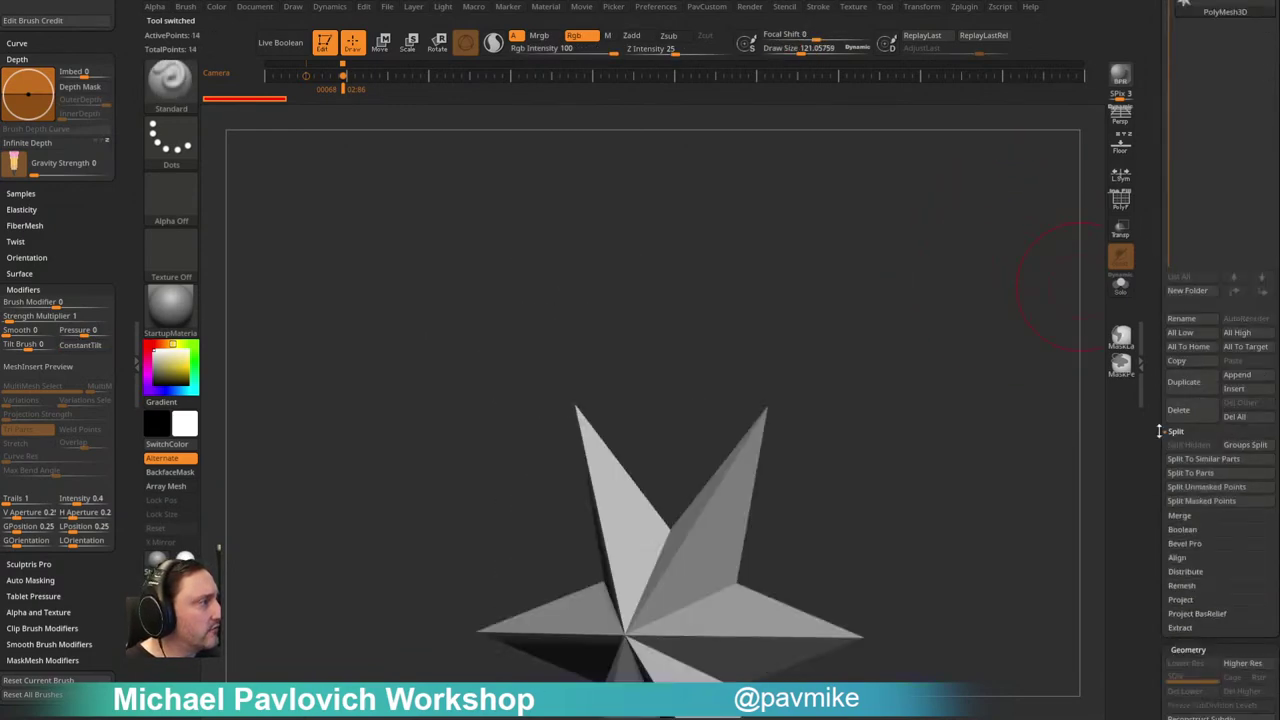
pyautogui.moveTo(1150, 380); pyautogui.dragTo(1155, 475)
# Step: View the chainsword tool, reduce the draw size to about 52 and switch back to the space marine tool
pyautogui.click(1207, 259)
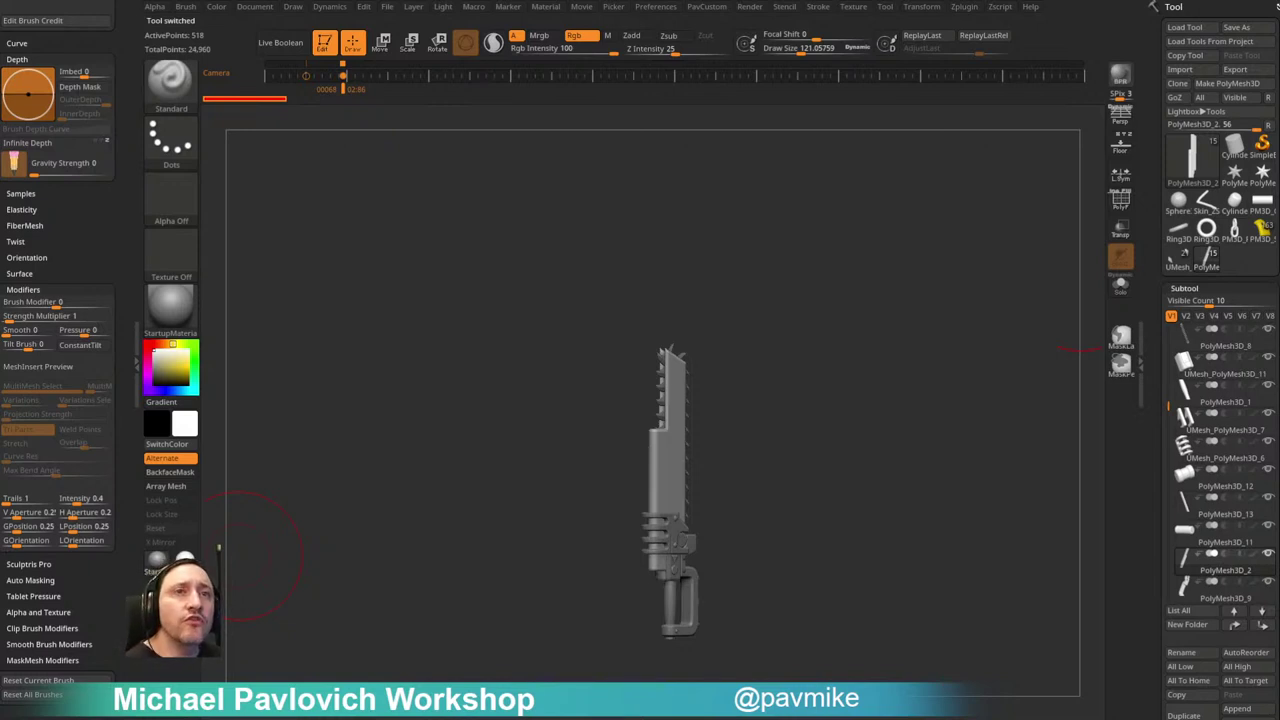
pyautogui.press('s')
pyautogui.moveTo(1066, 272); pyautogui.dragTo(1048, 272)
pyautogui.click(1261, 229)
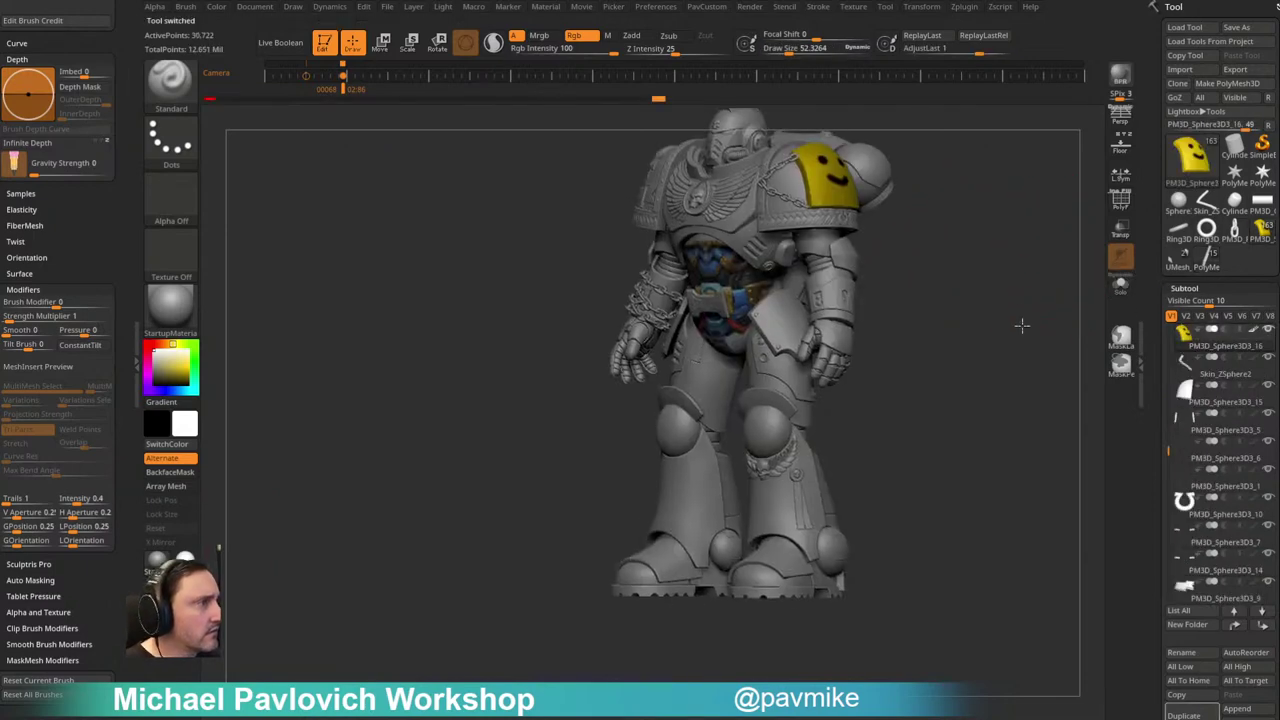
# Step: Drop the painted shoulder plate to its lowest subdivision level and delete the higher levels
pyautogui.keyDown('ctrl'); pyautogui.moveTo(1020, 313); pyautogui.dragTo(1090, 320, button='right'); pyautogui.keyUp('ctrl')
pyautogui.scroll(-6, 1160, 258)
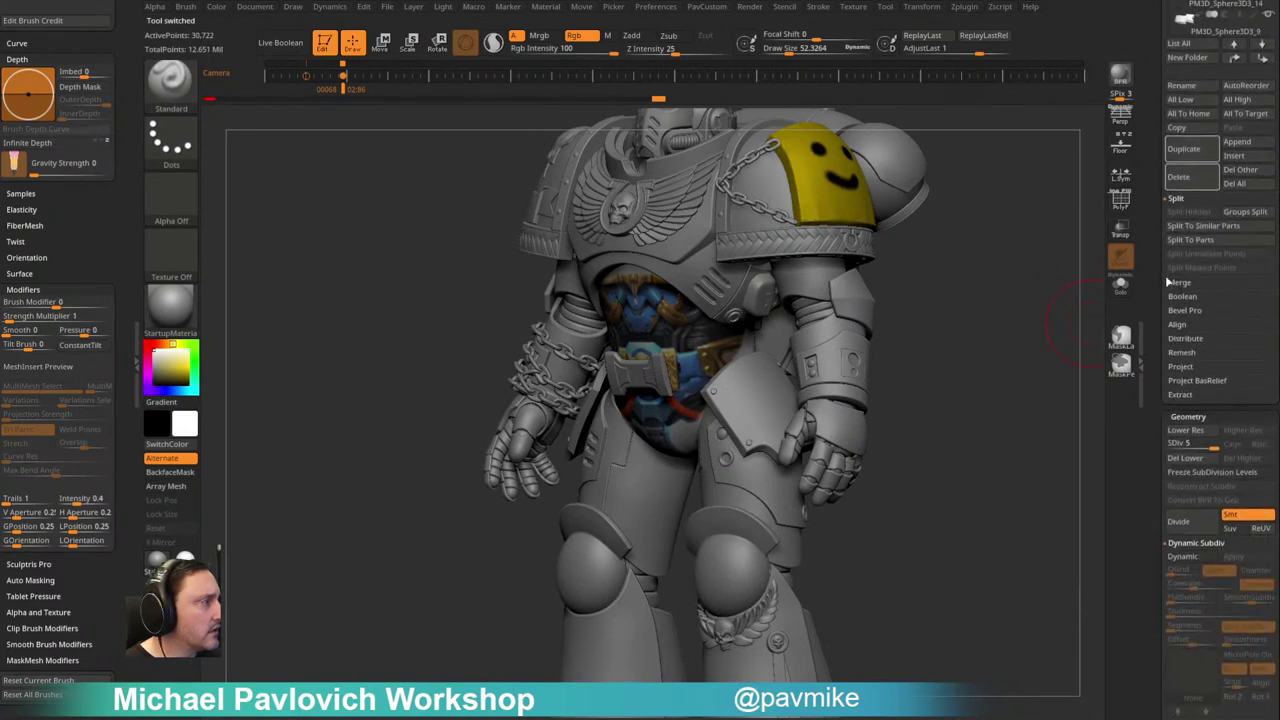
pyautogui.moveTo(1180, 443); pyautogui.dragTo(1162, 445)
pyautogui.click(1240, 459)
pyautogui.keyDown('alt'); pyautogui.moveTo(1043, 257); pyautogui.dragTo(999, 415, button='right'); pyautogui.keyUp('alt')
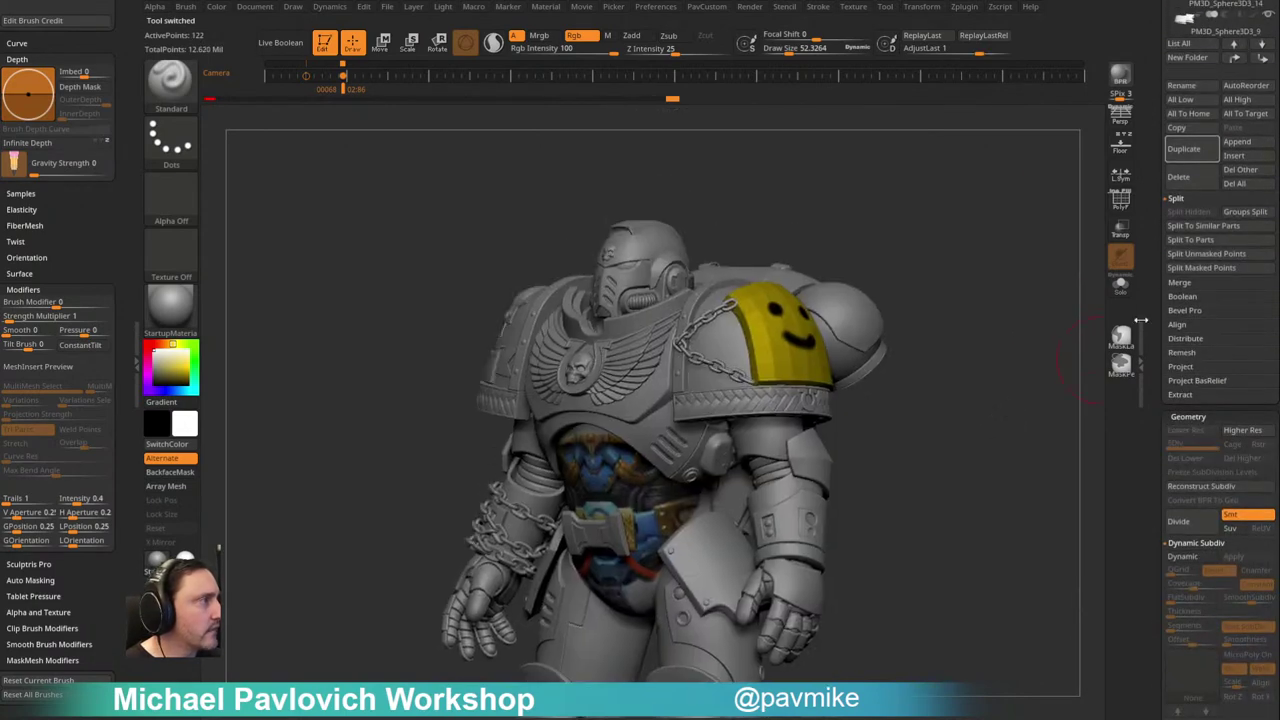
# Step: Isolate the shoulder plate, show its polyframe and reduce the draw size to about 15
pyautogui.click(1120, 285)
pyautogui.click(1120, 200)
pyautogui.moveTo(1026, 294)
pyautogui.mouseDown(button='right')
pyautogui.moveTo(1043, 374)
pyautogui.moveTo(1041, 352)
pyautogui.mouseUp(button='right')
pyautogui.press('s')
pyautogui.moveTo(1041, 352)
pyautogui.keyDown('alt'); pyautogui.mouseDown(button='right')
pyautogui.moveTo(1007, 377)
pyautogui.moveTo(1025, 395)
pyautogui.moveTo(996, 349)
pyautogui.moveTo(960, 350)
pyautogui.mouseUp(button='right'); pyautogui.keyUp('alt')
pyautogui.click(1007, 377)
pyautogui.press('s')
pyautogui.moveTo(960, 350); pyautogui.dragTo(938, 350)
pyautogui.moveTo(1022, 340); pyautogui.dragTo(969, 323, button='right')
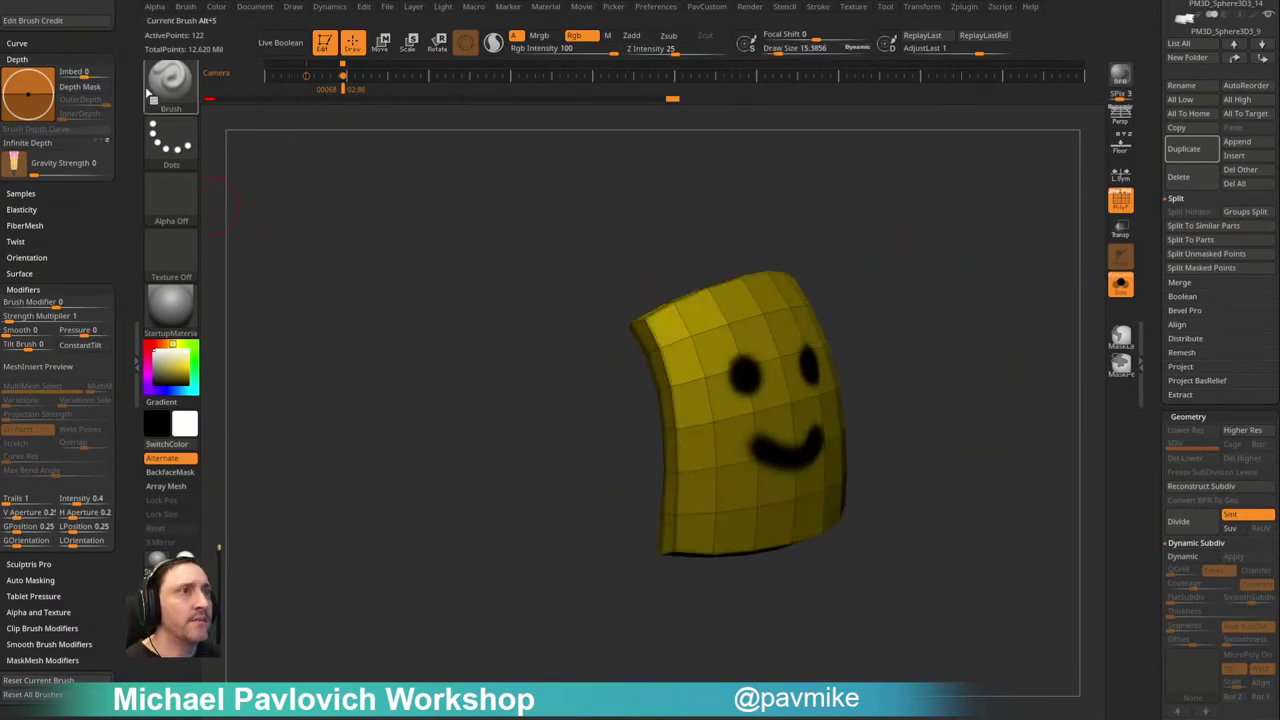
# Step: Replace the Brush palette docked beside the canvas with the Zplugin palette
pyautogui.moveTo(124, 102); pyautogui.dragTo(130, 600)
pyautogui.click(116, 7)
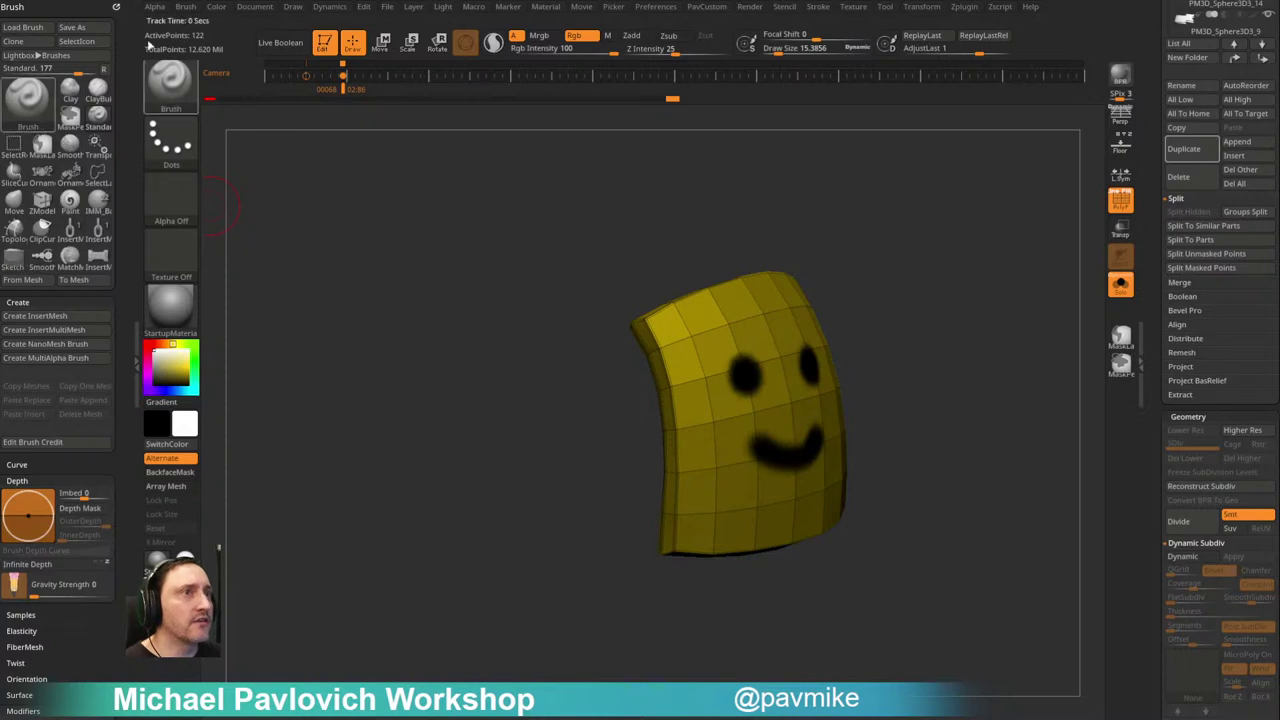
pyautogui.click(962, 7)
pyautogui.moveTo(958, 21); pyautogui.dragTo(57, 107)
pyautogui.keyDown('shift'); pyautogui.click(40, 251); pyautogui.keyUp('shift')
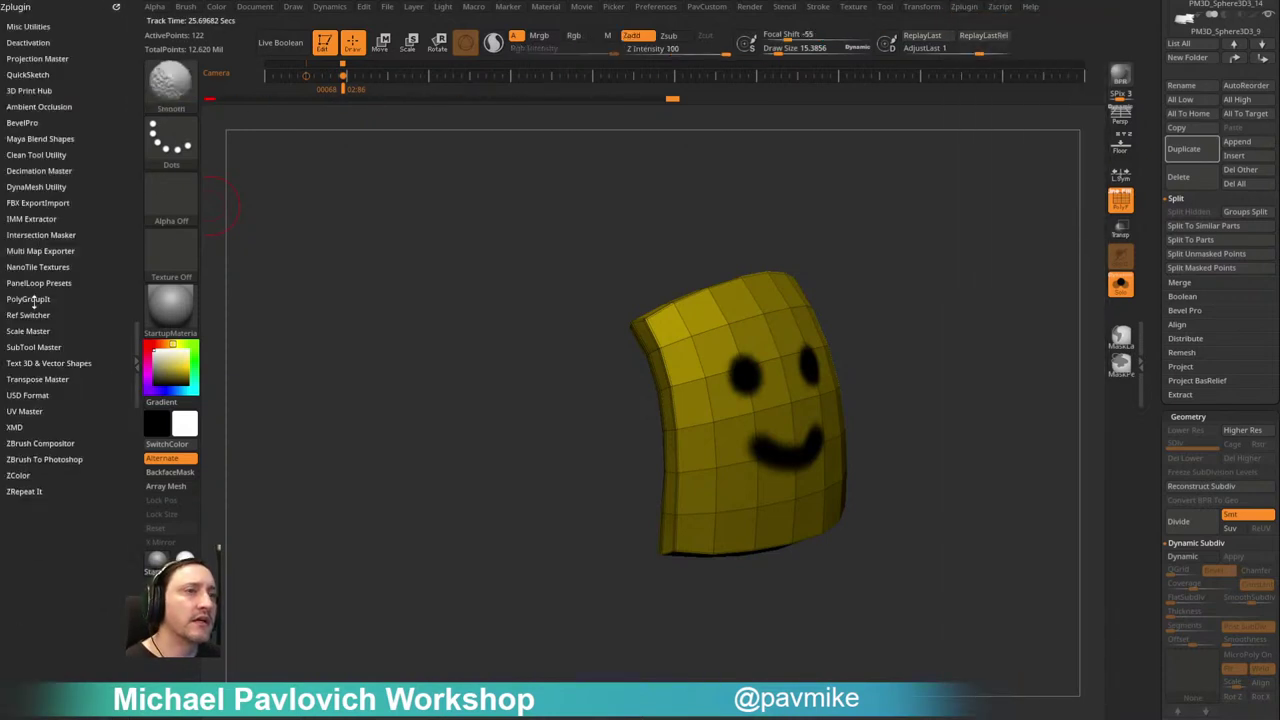
# Step: Create a UV Master work-on clone of the shoulder plate and frame it in the view
pyautogui.click(24, 411)
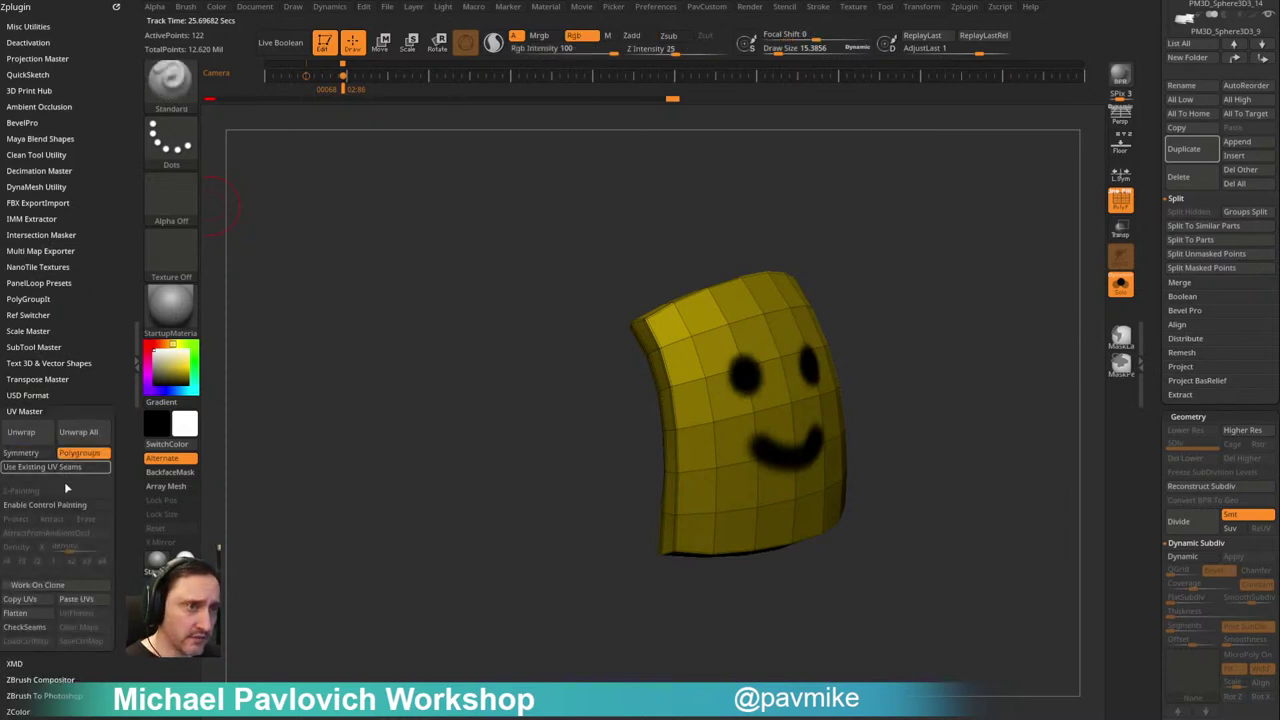
pyautogui.click(60, 584)
pyautogui.press('f')
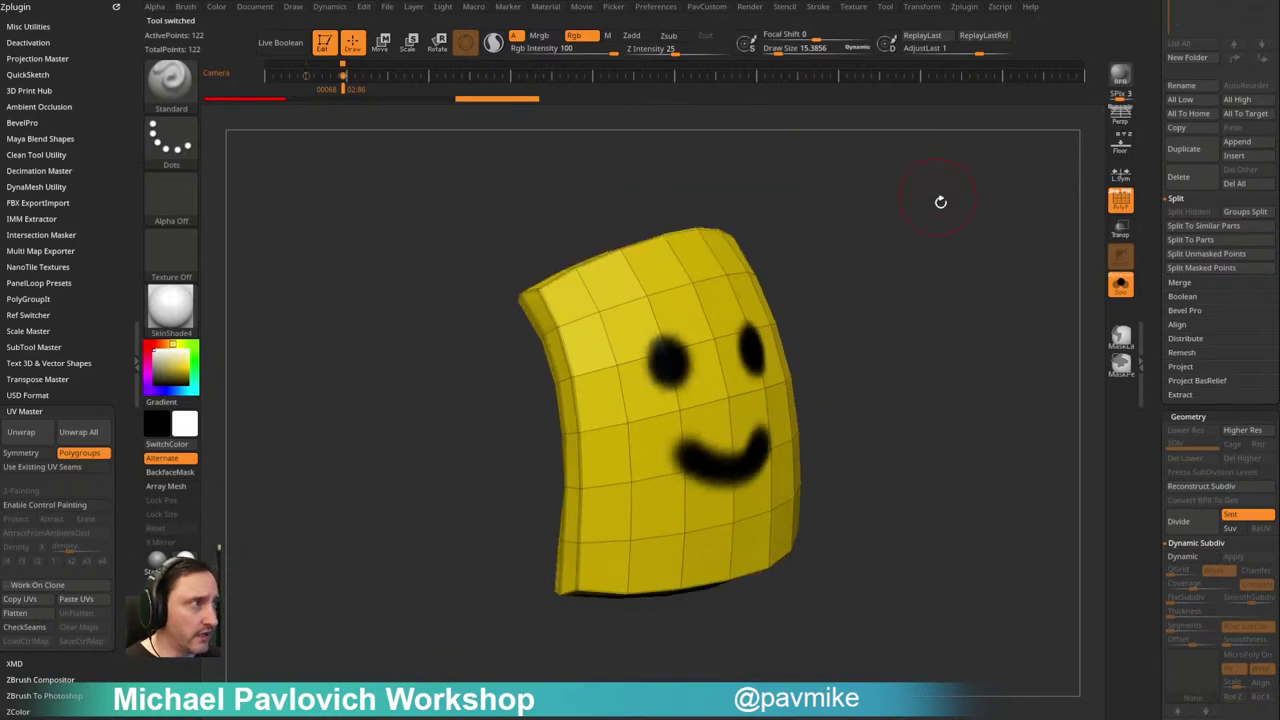
# Step: Turn off the texture map display on the shoulder plate clone
pyautogui.moveTo(937, 194); pyautogui.dragTo(1010, 197)
pyautogui.moveTo(1150, 265); pyautogui.dragTo(1154, 103)
pyautogui.moveTo(1158, 600); pyautogui.dragTo(1169, 147)
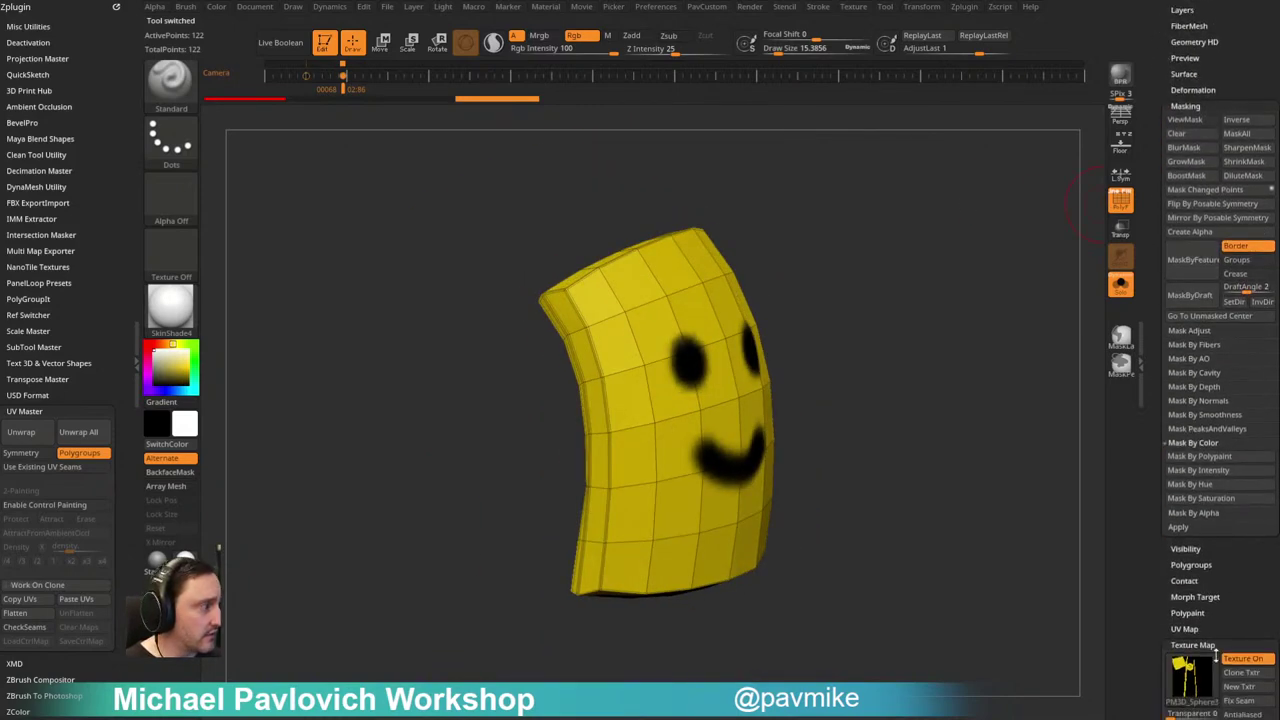
pyautogui.click(1188, 676)
pyautogui.click(898, 606)
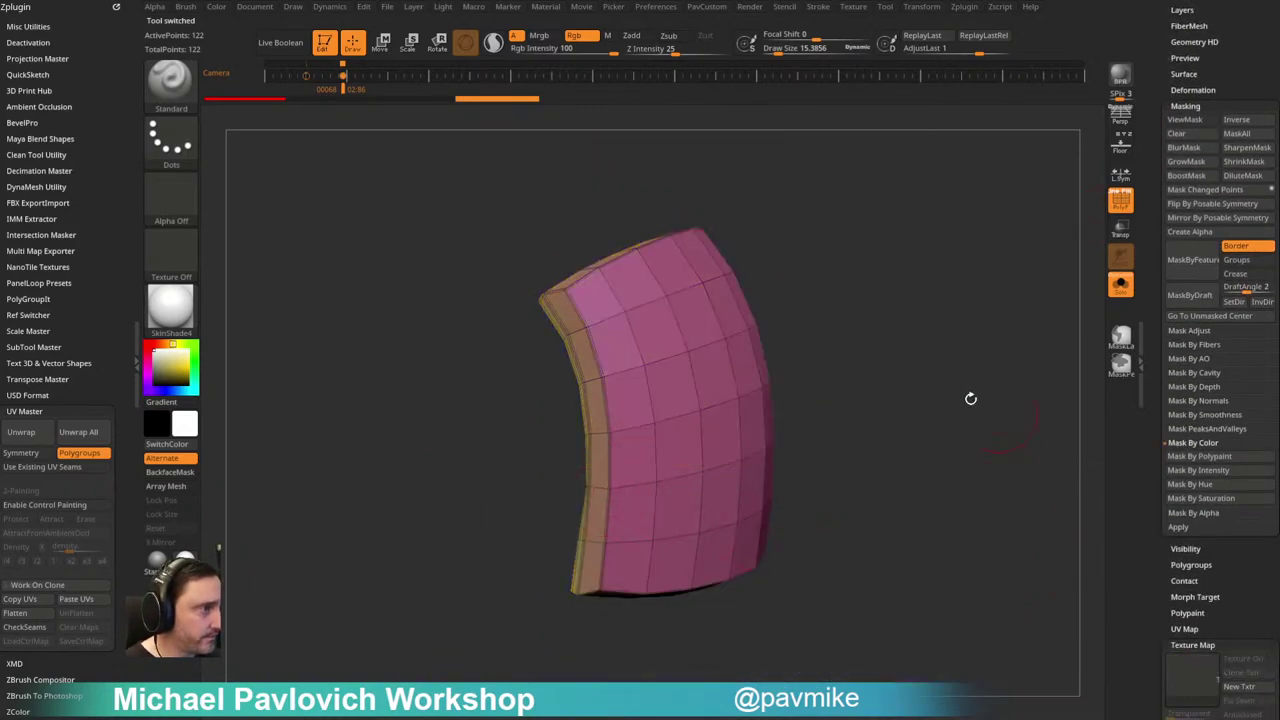
# Step: Regroup the shoulder plate clone into polygroups by normals with a maximum angle tolerance of 45
pyautogui.moveTo(880, 237); pyautogui.dragTo(903, 257)
pyautogui.moveTo(905, 317); pyautogui.dragTo(943, 318)
pyautogui.press('2')
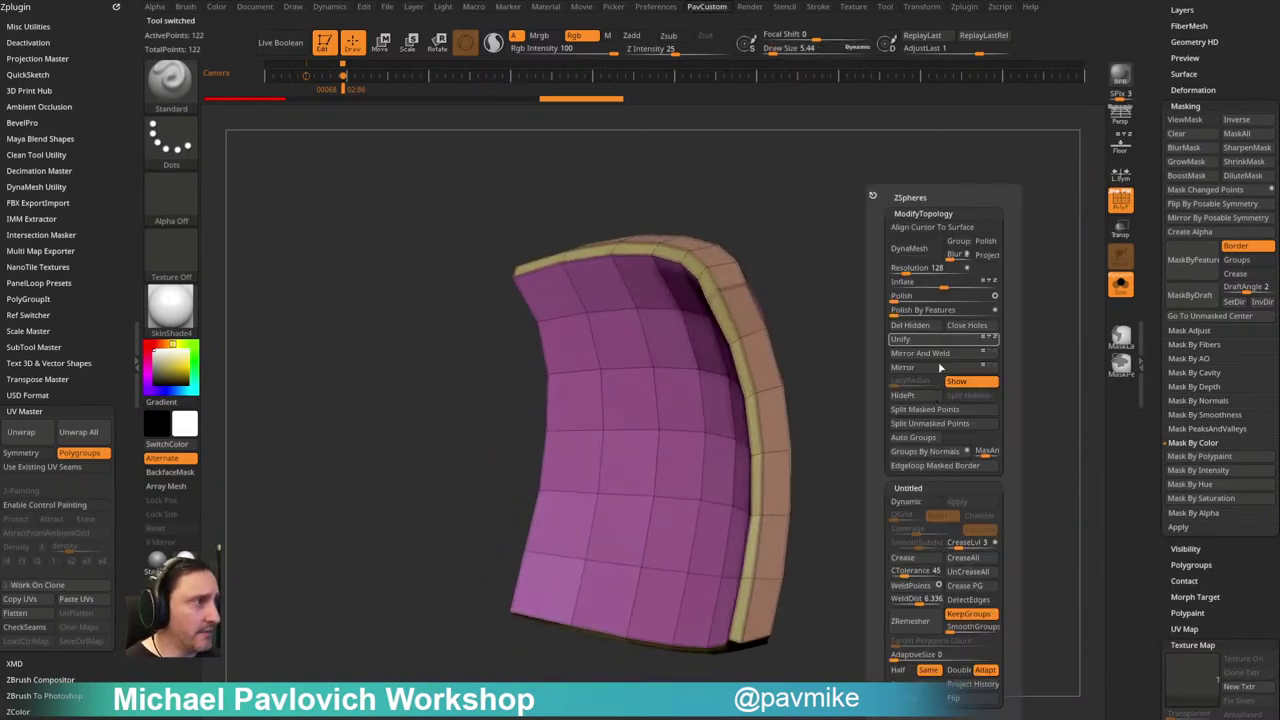
pyautogui.click(925, 452)
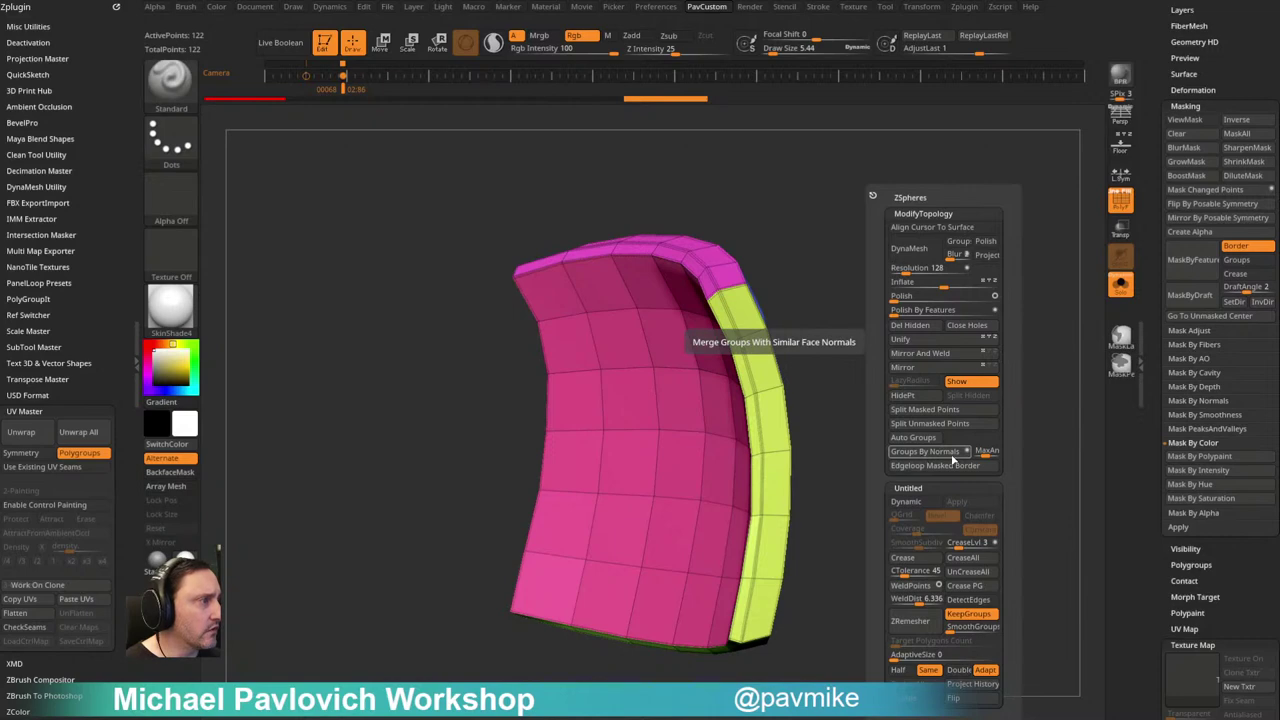
pyautogui.click(985, 452)
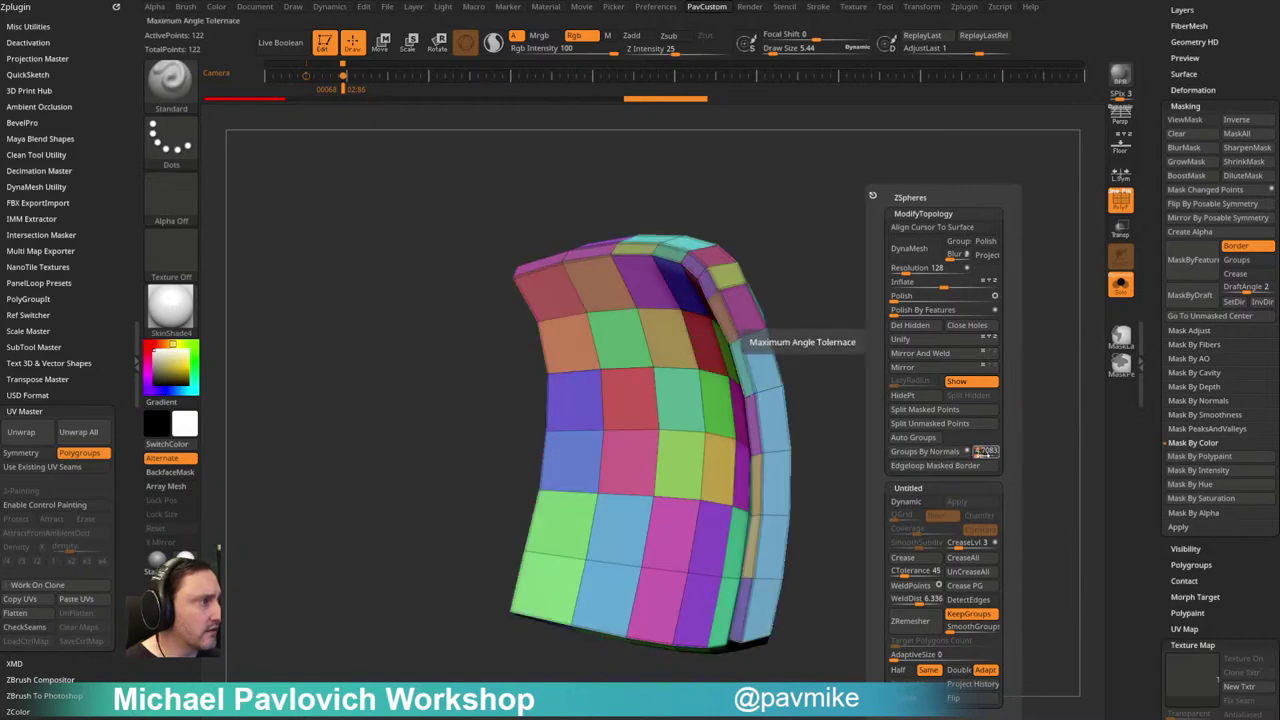
pyautogui.click(985, 453)
pyautogui.write('45')
pyautogui.press('Return')
pyautogui.click(948, 455)
pyautogui.moveTo(935, 363); pyautogui.dragTo(990, 368)
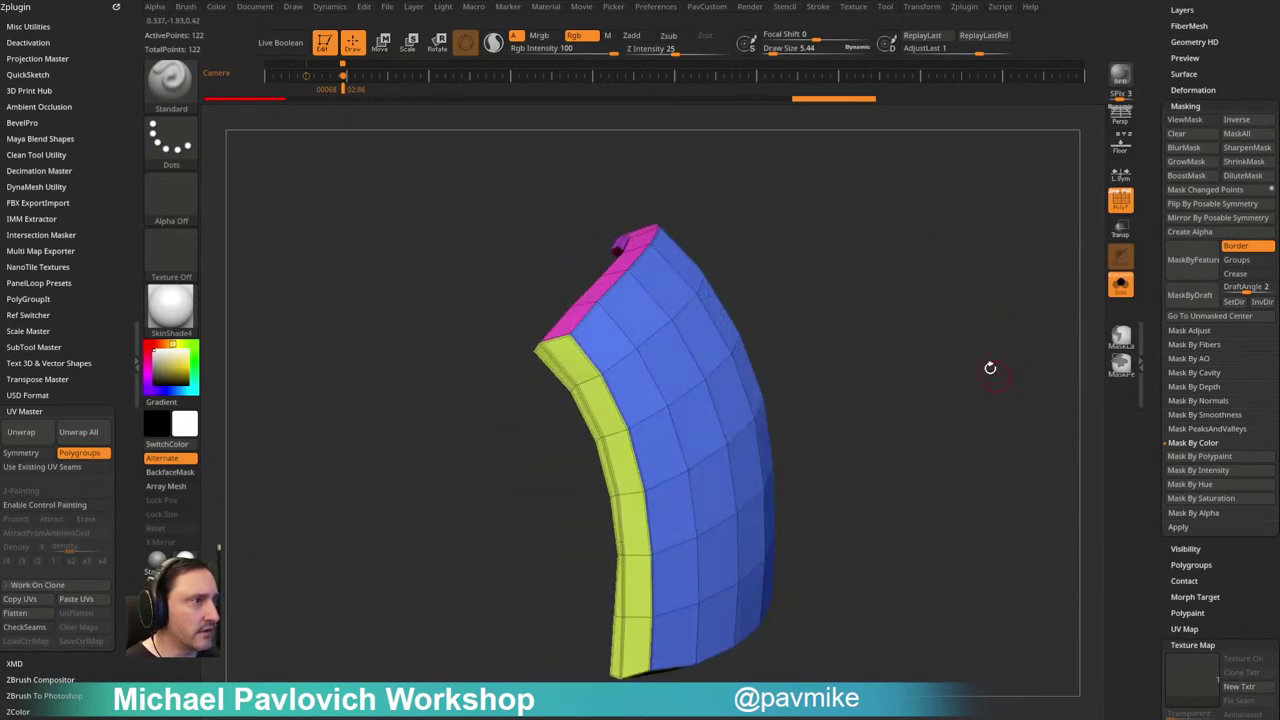
# Step: Unwrap the clone by its polygroups with UV Master and flatten it into a framed UV layout
pyautogui.click(38, 437)
pyautogui.click(42, 614)
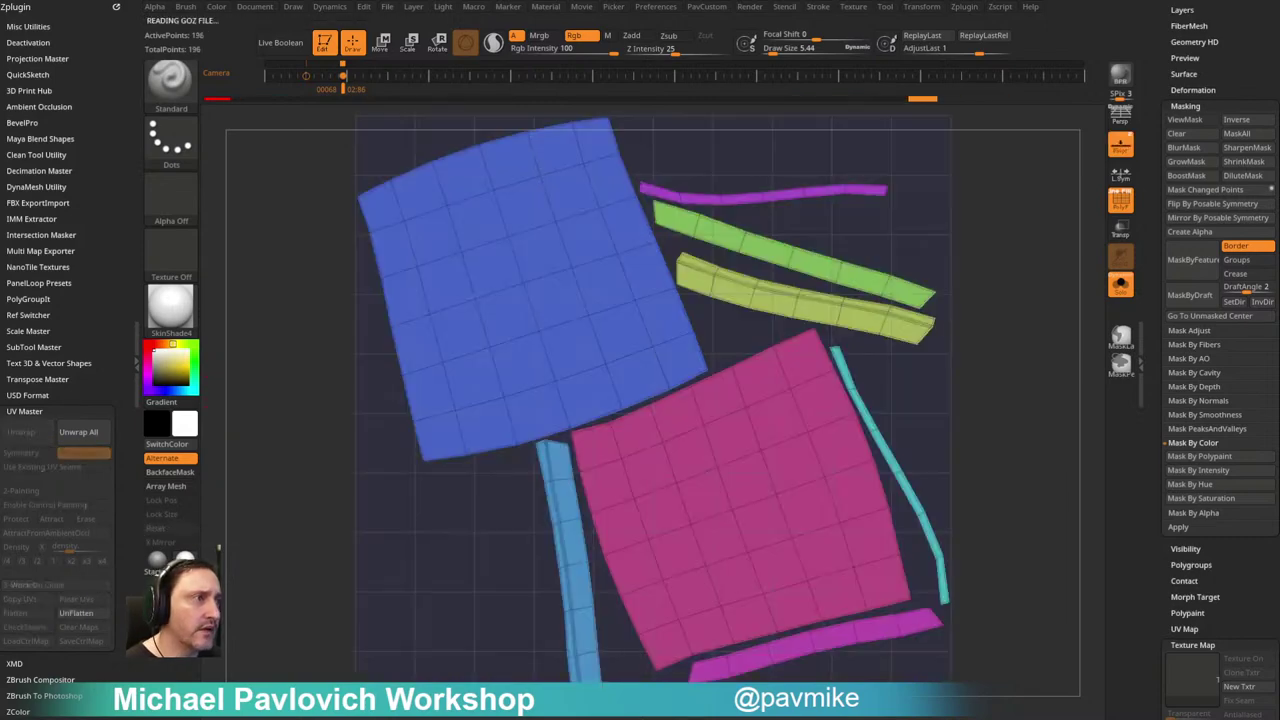
pyautogui.press('f')
# Step: Straighten the large blue and pink UV islands and arrange the pink one and the light-blue strip below the blue island
pyautogui.press('w')
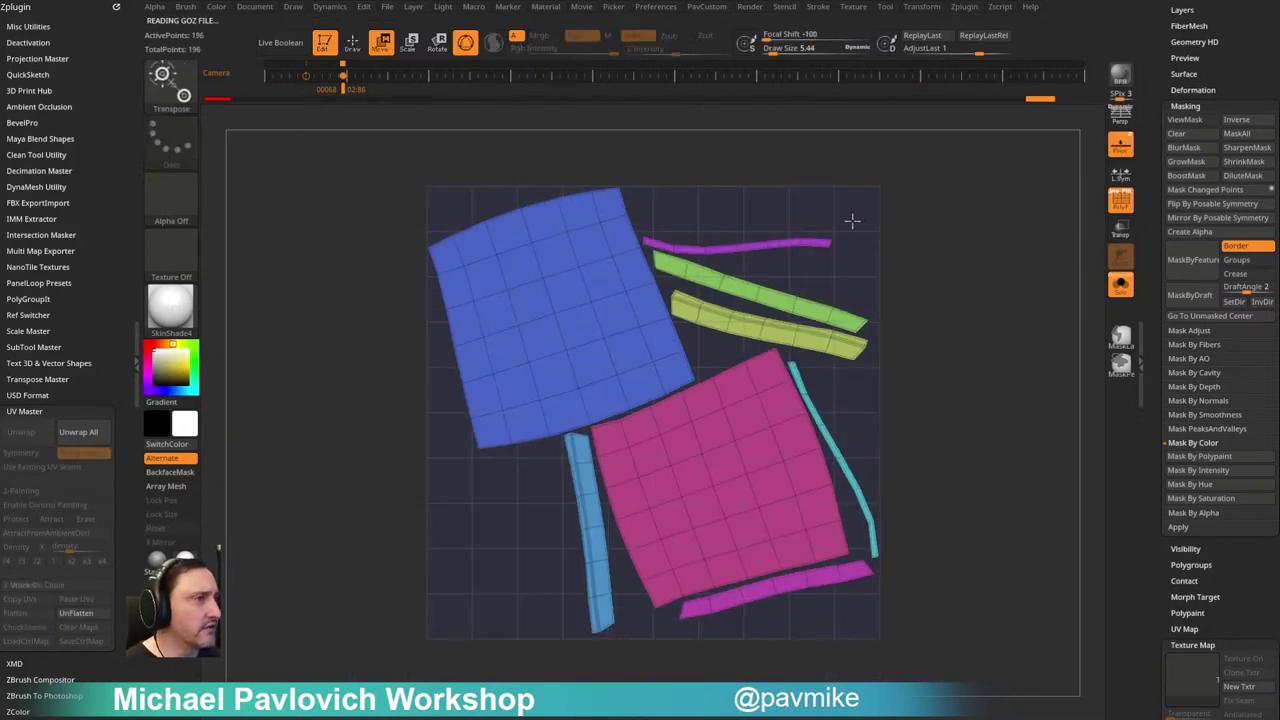
pyautogui.keyDown('ctrl'); pyautogui.click(552, 314); pyautogui.keyUp('ctrl')
pyautogui.moveTo(619, 270); pyautogui.dragTo(626, 290)
pyautogui.keyDown('ctrl'); pyautogui.click(724, 484); pyautogui.keyUp('ctrl')
pyautogui.moveTo(797, 438); pyautogui.dragTo(805, 457)
pyautogui.moveTo(792, 407); pyautogui.dragTo(486, 539)
pyautogui.keyDown('ctrl'); pyautogui.click(588, 524); pyautogui.keyUp('ctrl')
pyautogui.moveTo(655, 459); pyautogui.dragTo(541, 471)
# Step: Rotate the lower purple strip and the cyan strip upright and place them beside the pink UV island
pyautogui.keyDown('ctrl'); pyautogui.click(821, 567); pyautogui.keyUp('ctrl')
pyautogui.moveTo(866, 530); pyautogui.dragTo(764, 471)
pyautogui.moveTo(880, 506); pyautogui.dragTo(927, 474)
pyautogui.keyDown('ctrl'); pyautogui.click(848, 474); pyautogui.keyUp('ctrl')
pyautogui.moveTo(927, 421); pyautogui.dragTo(897, 484)
# Step: Level the yellow and upper purple strips, and stand the green strip upright beside the cyan one
pyautogui.keyDown('ctrl'); pyautogui.click(780, 328); pyautogui.keyUp('ctrl')
pyautogui.moveTo(840, 278); pyautogui.dragTo(850, 240)
pyautogui.keyDown('ctrl'); pyautogui.click(811, 309); pyautogui.keyUp('ctrl')
pyautogui.moveTo(877, 238); pyautogui.dragTo(883, 332)
pyautogui.moveTo(896, 234); pyautogui.dragTo(927, 503)
pyautogui.keyDown('ctrl'); pyautogui.click(789, 241); pyautogui.keyUp('ctrl')
pyautogui.moveTo(857, 307); pyautogui.dragTo(889, 202)
pyautogui.keyDown('ctrl'); pyautogui.click(814, 371); pyautogui.keyUp('ctrl')
pyautogui.keyDown('ctrl'); pyautogui.moveTo(943, 234); pyautogui.dragTo(977, 306); pyautogui.keyUp('ctrl')
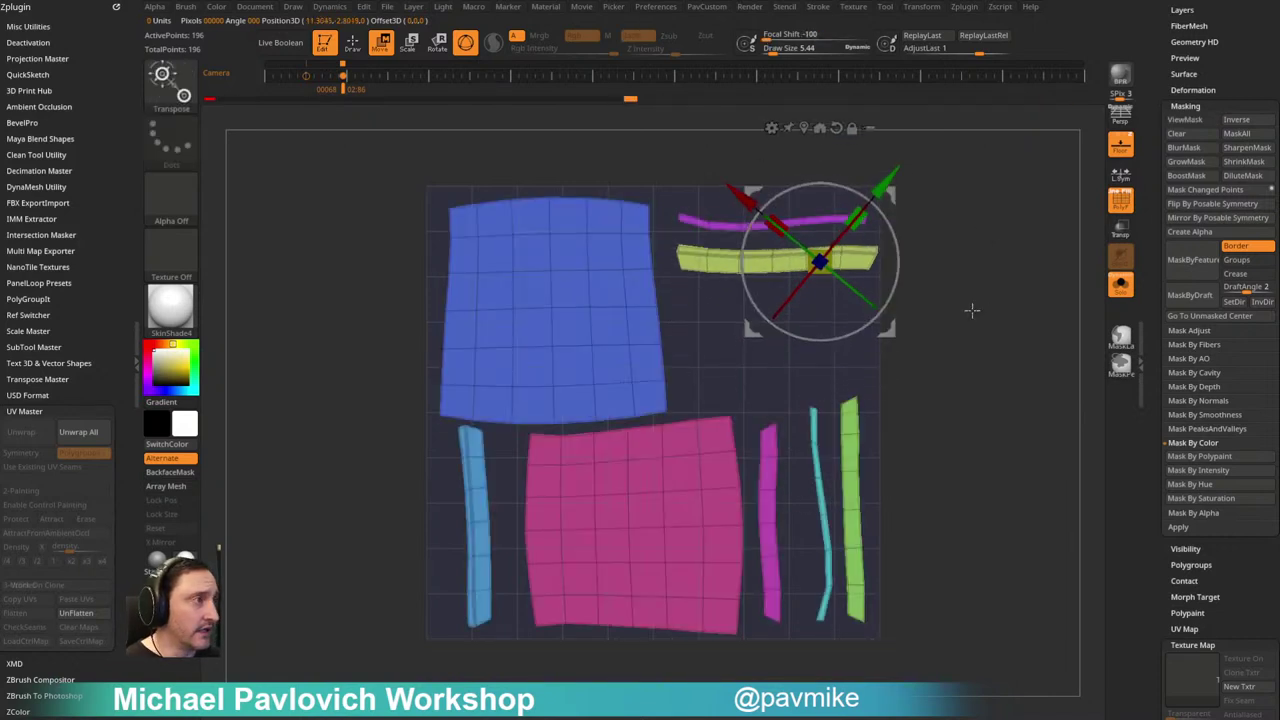
pyautogui.press('q')
pyautogui.keyDown('alt'); pyautogui.moveTo(962, 263); pyautogui.dragTo(995, 266); pyautogui.keyUp('alt')
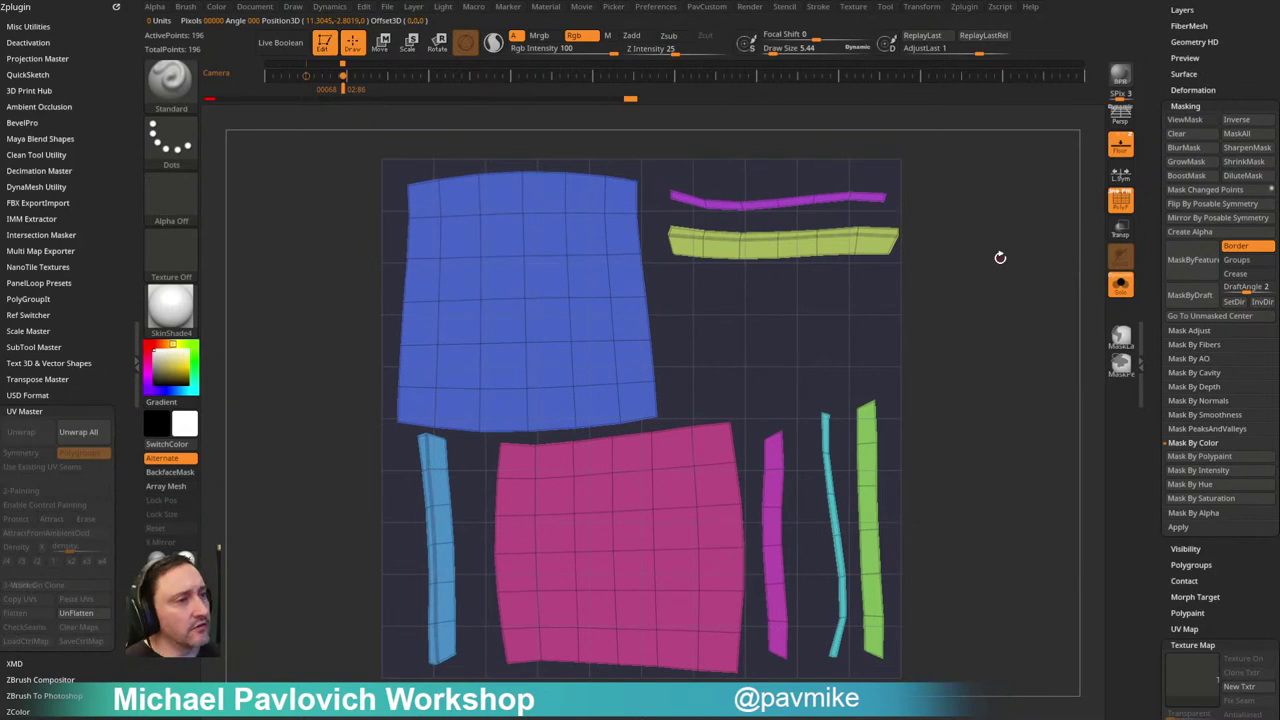
pyautogui.keyDown('alt'); pyautogui.moveTo(954, 271); pyautogui.dragTo(991, 257); pyautogui.keyUp('alt')
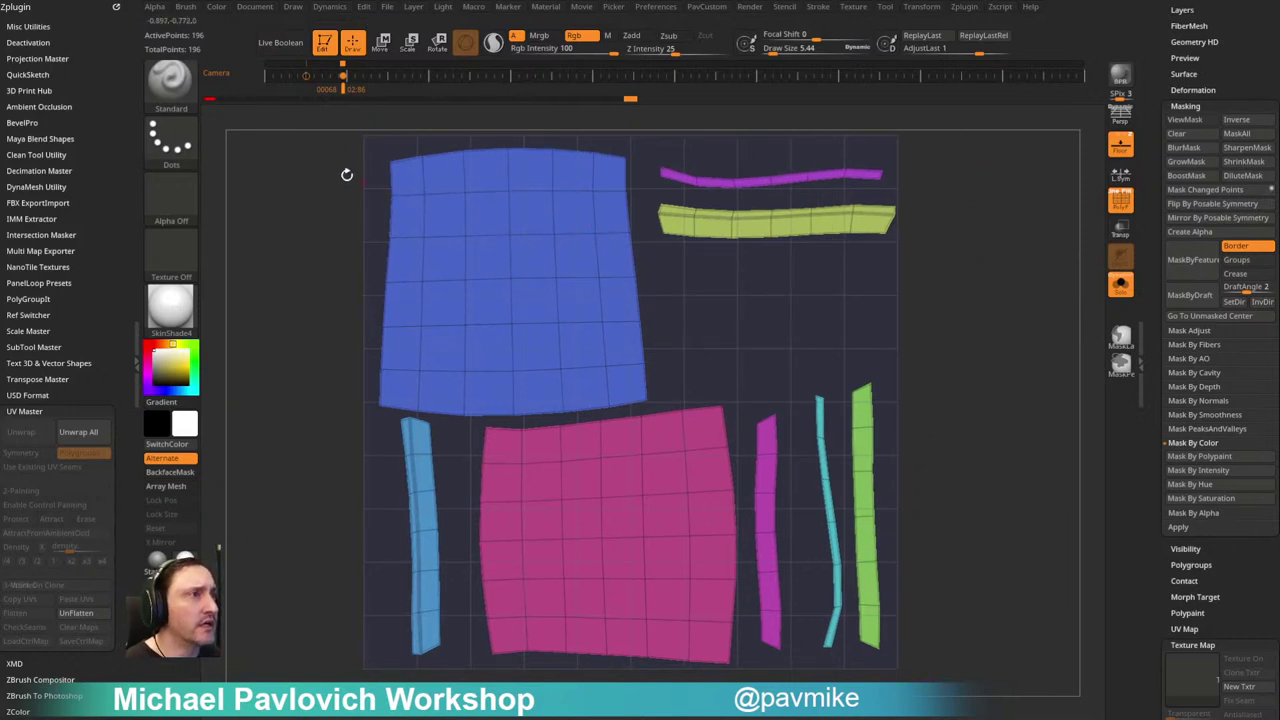
# Step: Mask off all but the blue UV island's left edge and flatten that edge into a straight vertical line
pyautogui.keyDown('ctrl'); pyautogui.moveTo(316, 129); pyautogui.dragTo(410, 424); pyautogui.keyUp('ctrl')
pyautogui.press('w')
pyautogui.click(392, 164)
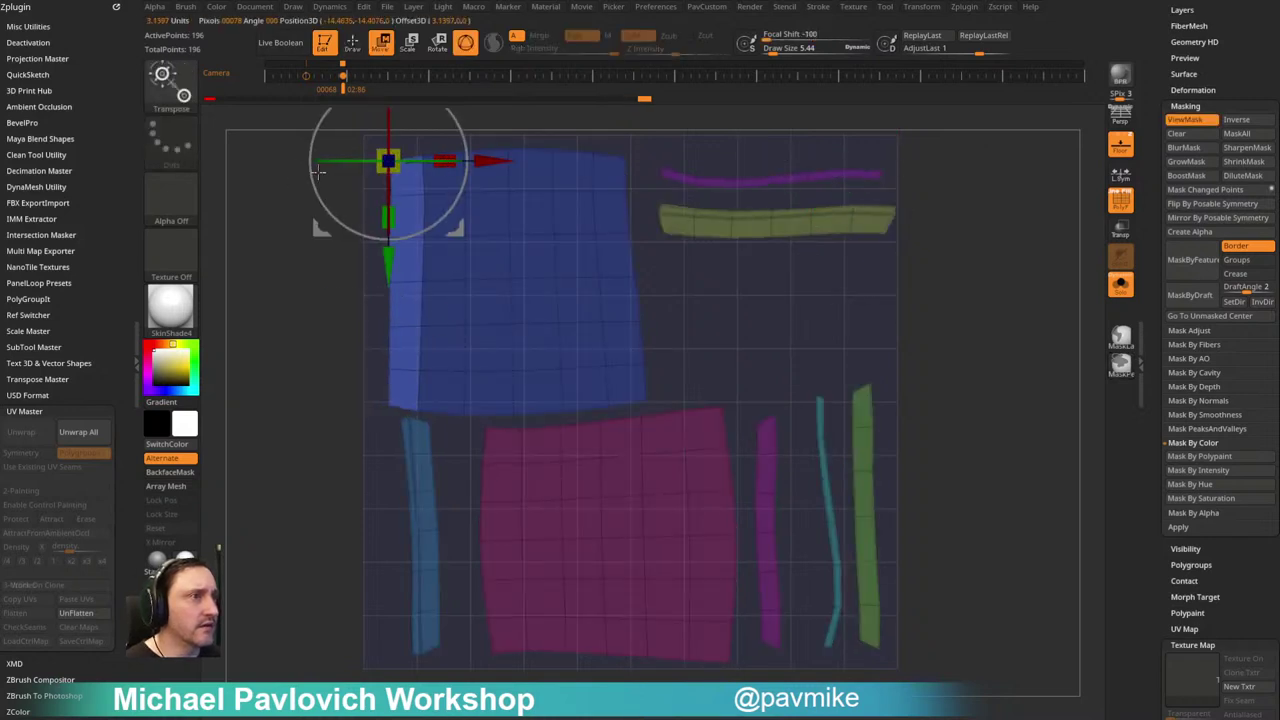
pyautogui.moveTo(473, 161); pyautogui.dragTo(471, 161)
pyautogui.press('q')
pyautogui.keyDown('ctrl'); pyautogui.moveTo(331, 325); pyautogui.dragTo(375, 284); pyautogui.keyUp('ctrl')
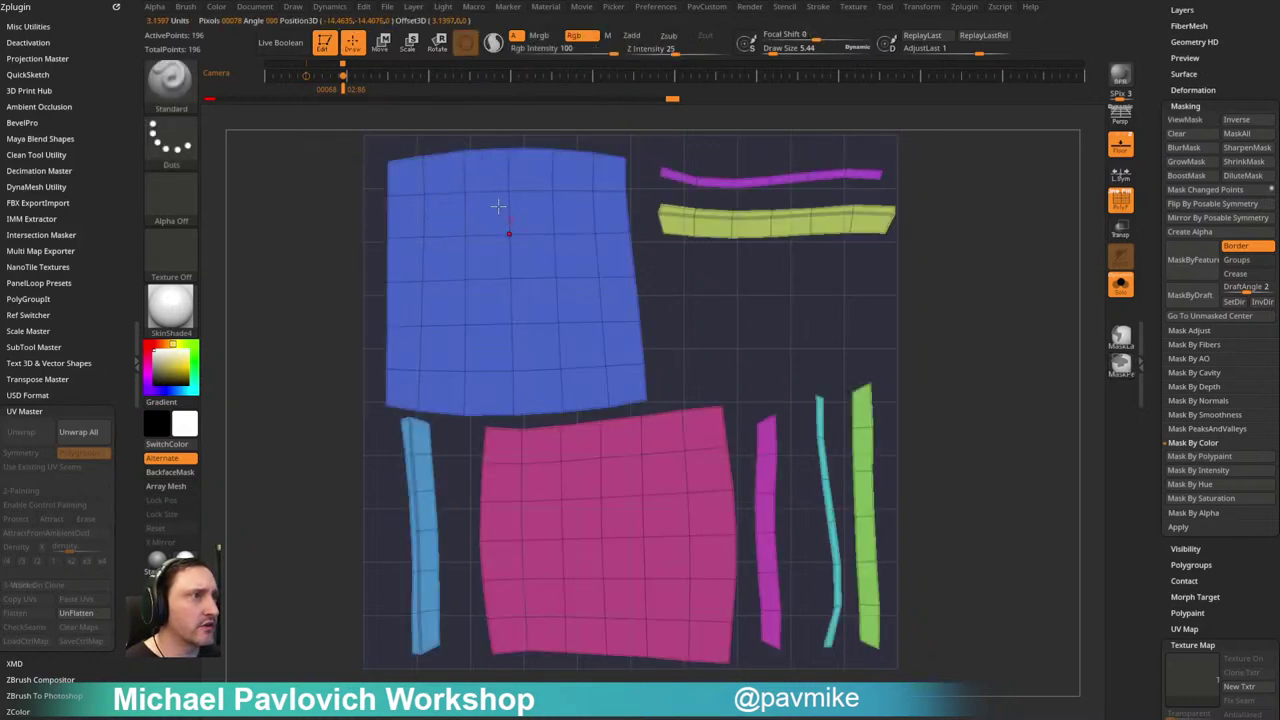
# Step: Flatten the blue UV island's top edge into a straight horizontal line using a mask, and clear the mask
pyautogui.keyDown('ctrl'); pyautogui.moveTo(339, 137); pyautogui.dragTo(646, 172); pyautogui.keyUp('ctrl')
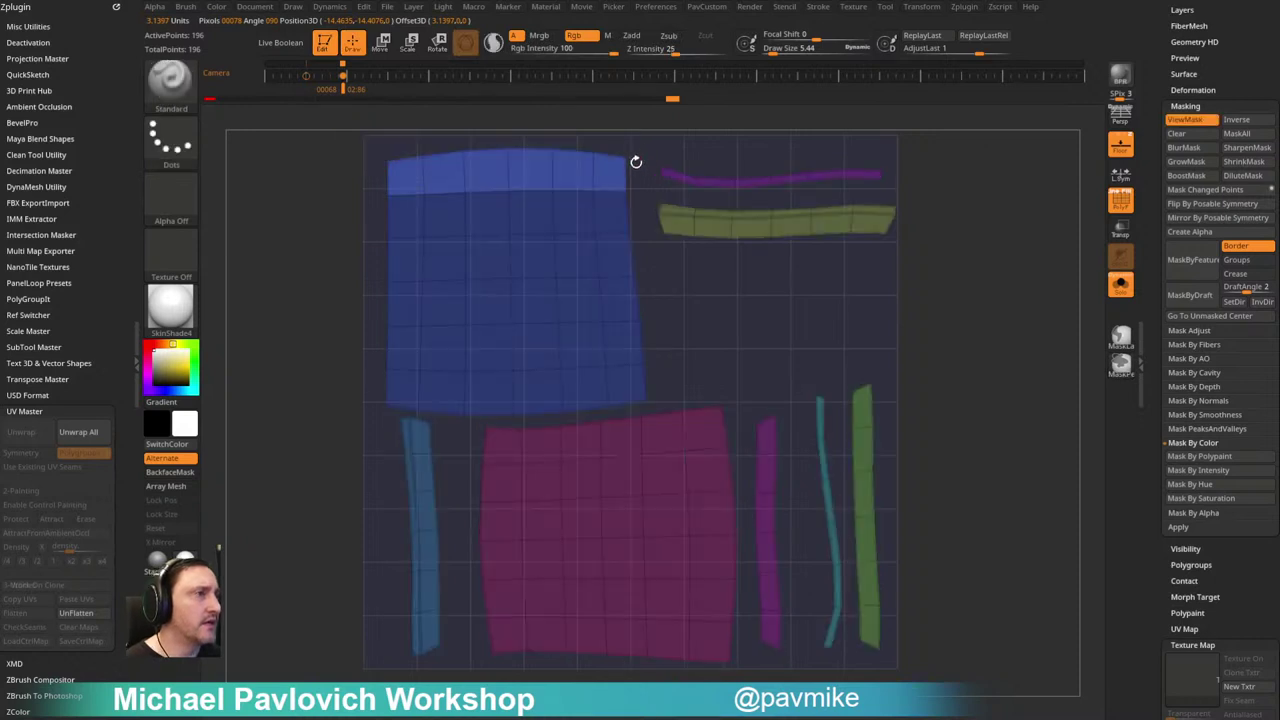
pyautogui.press('w')
pyautogui.moveTo(386, 217); pyautogui.dragTo(386, 163)
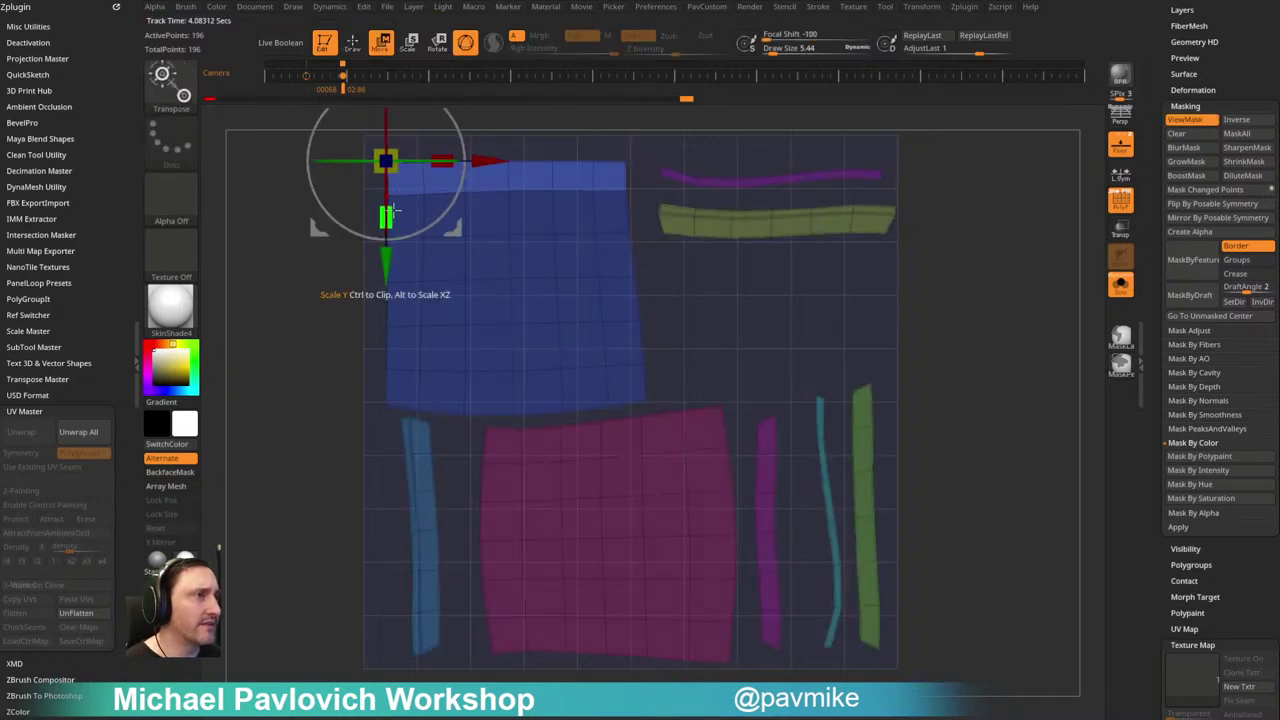
pyautogui.keyDown('ctrl'); pyautogui.click(315, 338); pyautogui.keyUp('ctrl')
# Step: Flatten the blue UV island's right edge into a straight vertical line using a mask, and clear the mask
pyautogui.keyDown('ctrl'); pyautogui.moveTo(652, 140); pyautogui.dragTo(631, 403); pyautogui.keyUp('ctrl')
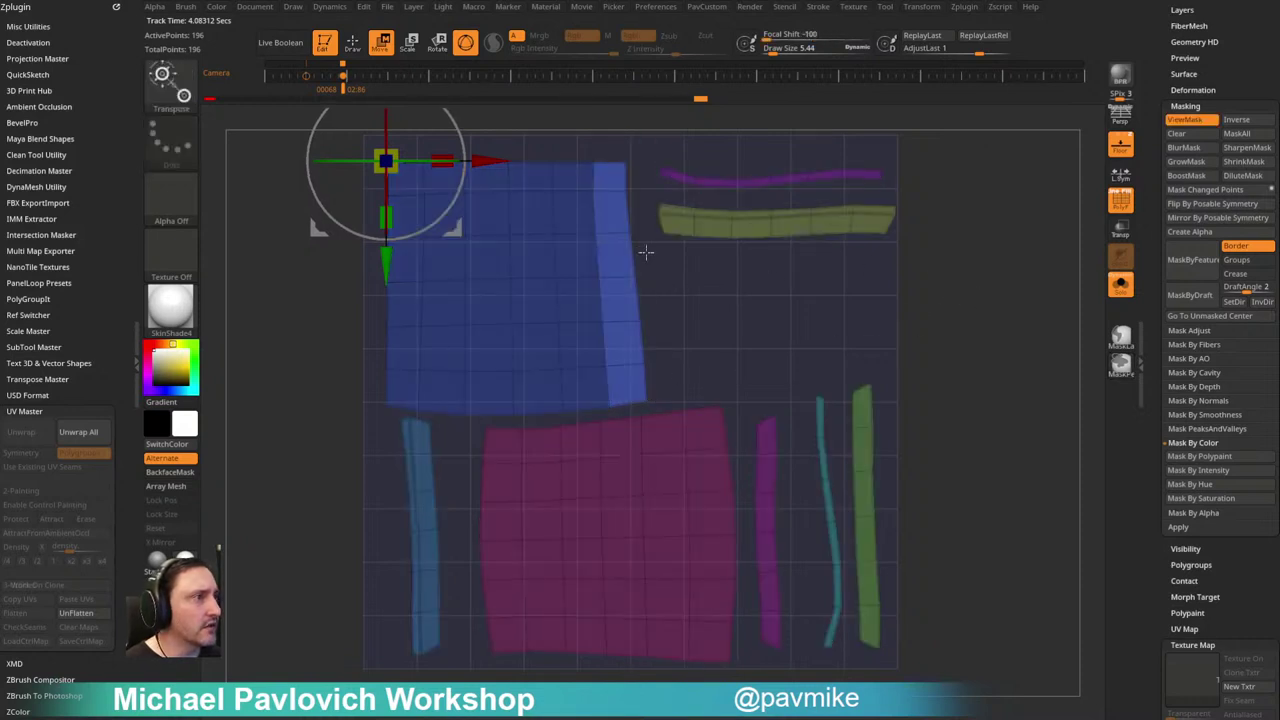
pyautogui.click(628, 232)
pyautogui.moveTo(698, 226)
pyautogui.keyDown('alt'); pyautogui.mouseDown()
pyautogui.moveTo(740, 241)
pyautogui.moveTo(745, 231)
pyautogui.moveTo(674, 232)
pyautogui.mouseUp(); pyautogui.keyUp('alt')
pyautogui.keyDown('ctrl'); pyautogui.moveTo(995, 234); pyautogui.dragTo(960, 250); pyautogui.keyUp('ctrl')
# Step: Select the blue UV island's bottom edge with the MaskLasso brush and flatten it into a straight horizontal line
pyautogui.press('q')
pyautogui.moveTo(358, 384)
pyautogui.keyDown('ctrl'); pyautogui.mouseDown()
pyautogui.moveTo(459, 417)
pyautogui.moveTo(637, 417)
pyautogui.mouseUp(); pyautogui.keyUp('ctrl')
pyautogui.hotkey('ctrl', 'z')
pyautogui.keyDown('ctrl'); pyautogui.click(181, 103); pyautogui.keyUp('ctrl')
pyautogui.keyDown('ctrl'); pyautogui.click(243, 98); pyautogui.keyUp('ctrl')
pyautogui.moveTo(368, 405)
pyautogui.keyDown('ctrl'); pyautogui.mouseDown()
pyautogui.moveTo(496, 422)
pyautogui.moveTo(644, 396)
pyautogui.moveTo(560, 385)
pyautogui.moveTo(617, 414)
pyautogui.moveTo(642, 408)
pyautogui.mouseUp(); pyautogui.keyUp('ctrl')
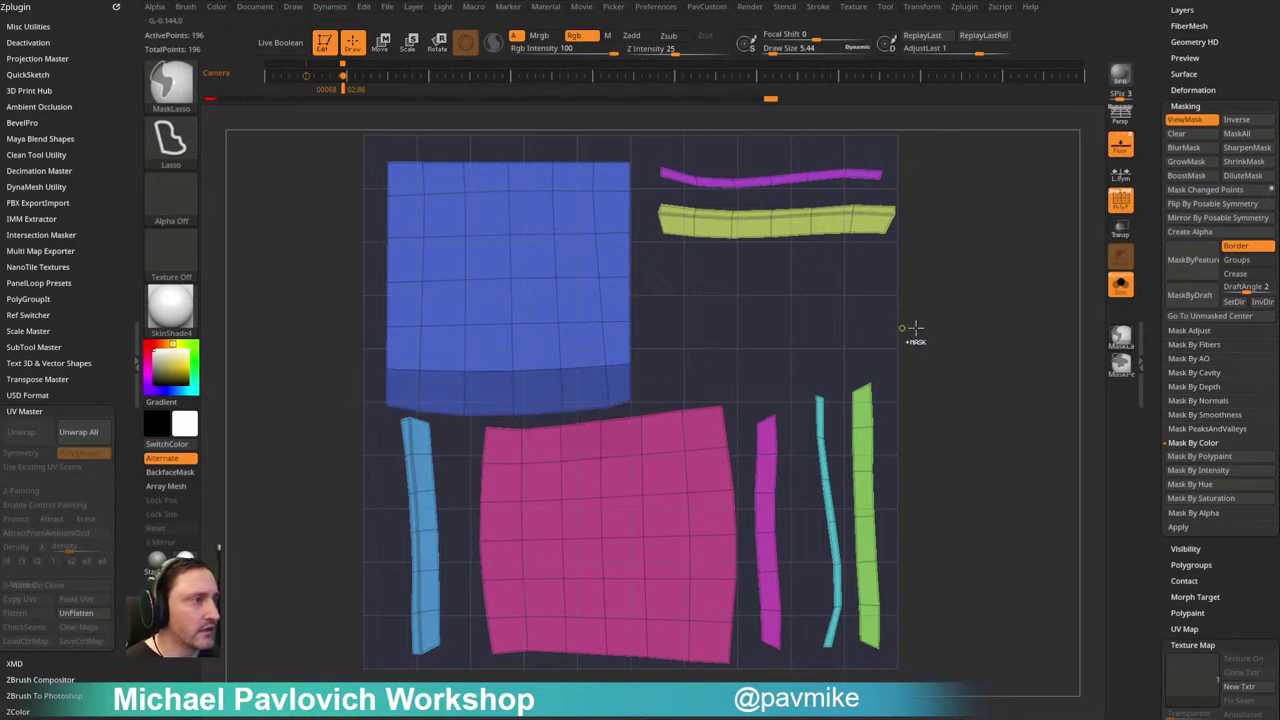
pyautogui.press('w')
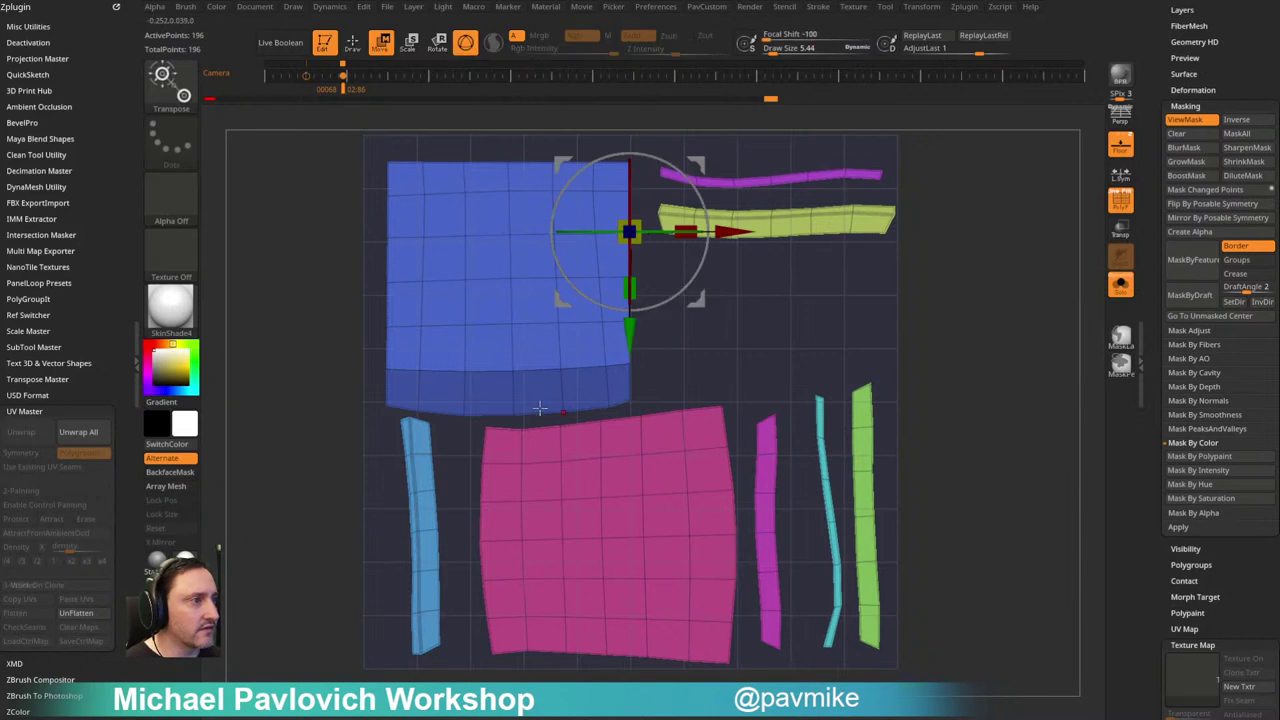
pyautogui.keyDown('ctrl'); pyautogui.click(937, 292); pyautogui.keyUp('ctrl')
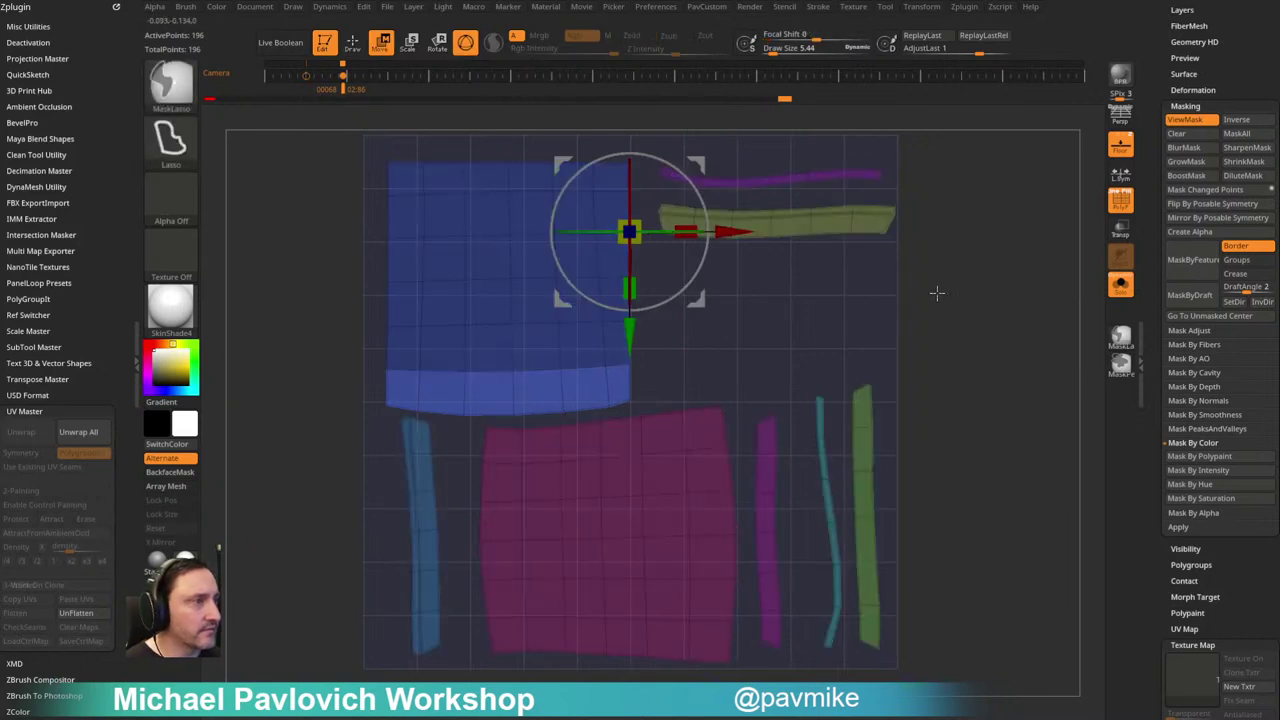
pyautogui.keyDown('alt'); pyautogui.click(513, 412); pyautogui.keyUp('alt')
pyautogui.moveTo(514, 472); pyautogui.dragTo(521, 424)
pyautogui.moveTo(512, 520); pyautogui.dragTo(512, 511)
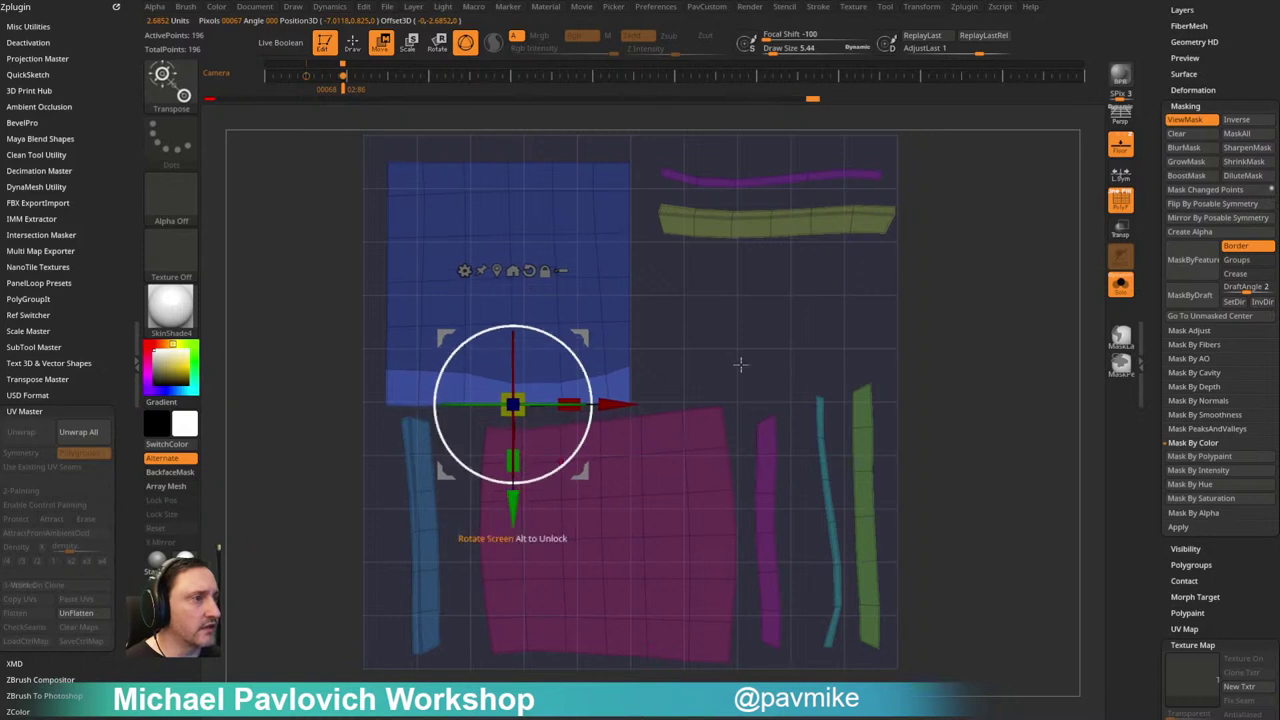
pyautogui.keyDown('ctrl'); pyautogui.moveTo(940, 370); pyautogui.dragTo(997, 360); pyautogui.keyUp('ctrl')
pyautogui.press('q')
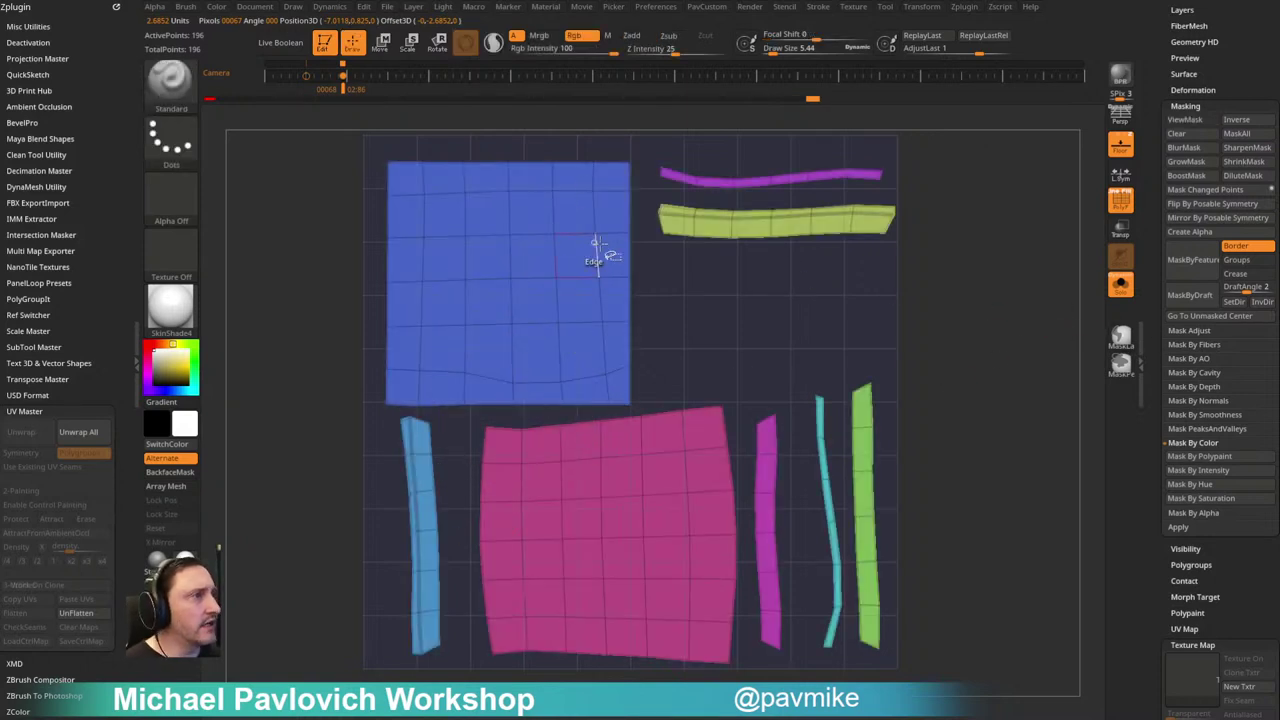
# Step: Isolate the blue UV island and mask its border points by feature
pyautogui.keyDown('ctrl'); pyautogui.keyDown('shift'); pyautogui.click(595, 244); pyautogui.keyUp('shift'); pyautogui.keyUp('ctrl')
pyautogui.moveTo(1156, 358)
pyautogui.mouseDown()
pyautogui.moveTo(1154, 186)
pyautogui.moveTo(1155, 230)
pyautogui.mouseUp()
pyautogui.keyDown('shift'); pyautogui.click(1195, 111); pyautogui.keyUp('shift')
pyautogui.moveTo(1183, 57)
pyautogui.mouseDown()
pyautogui.moveTo(1170, 164)
pyautogui.moveTo(1154, 154)
pyautogui.moveTo(1183, 180)
pyautogui.moveTo(1160, 217)
pyautogui.mouseUp()
pyautogui.click(1214, 218)
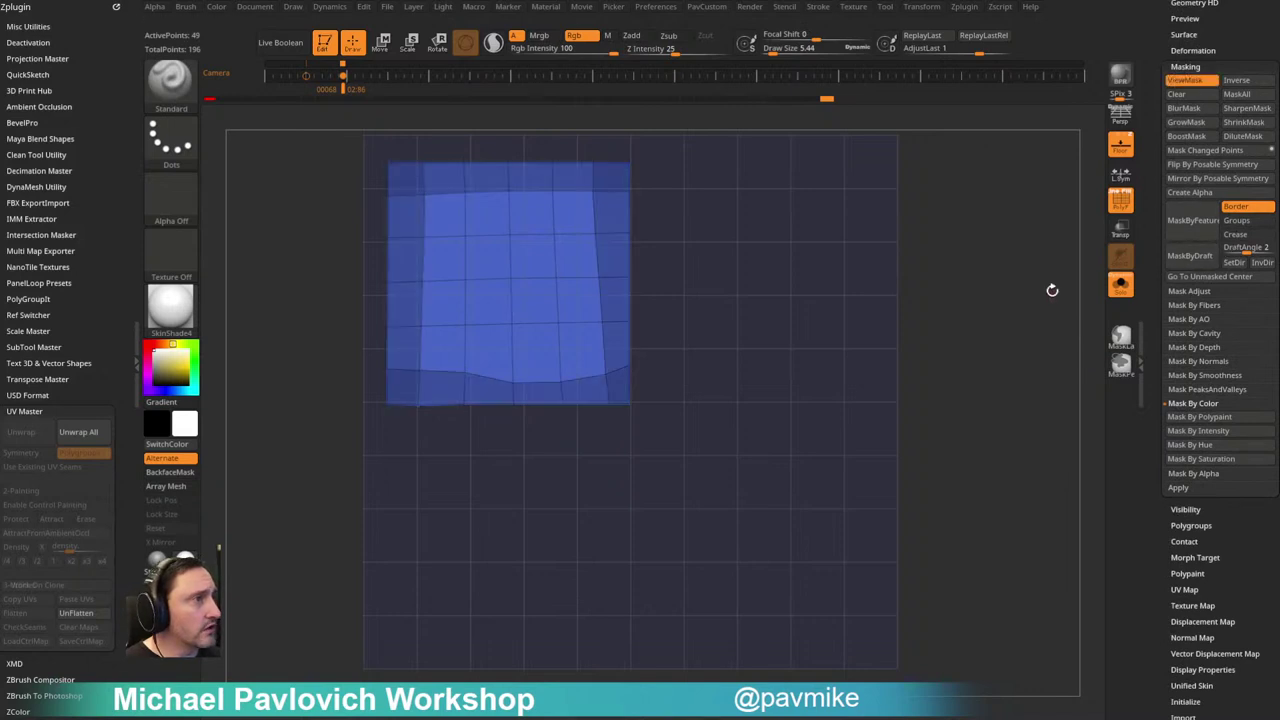
pyautogui.keyDown('ctrl'); pyautogui.click(1052, 288); pyautogui.keyUp('ctrl')
pyautogui.keyDown('ctrl'); pyautogui.click(1056, 284); pyautogui.keyUp('ctrl')
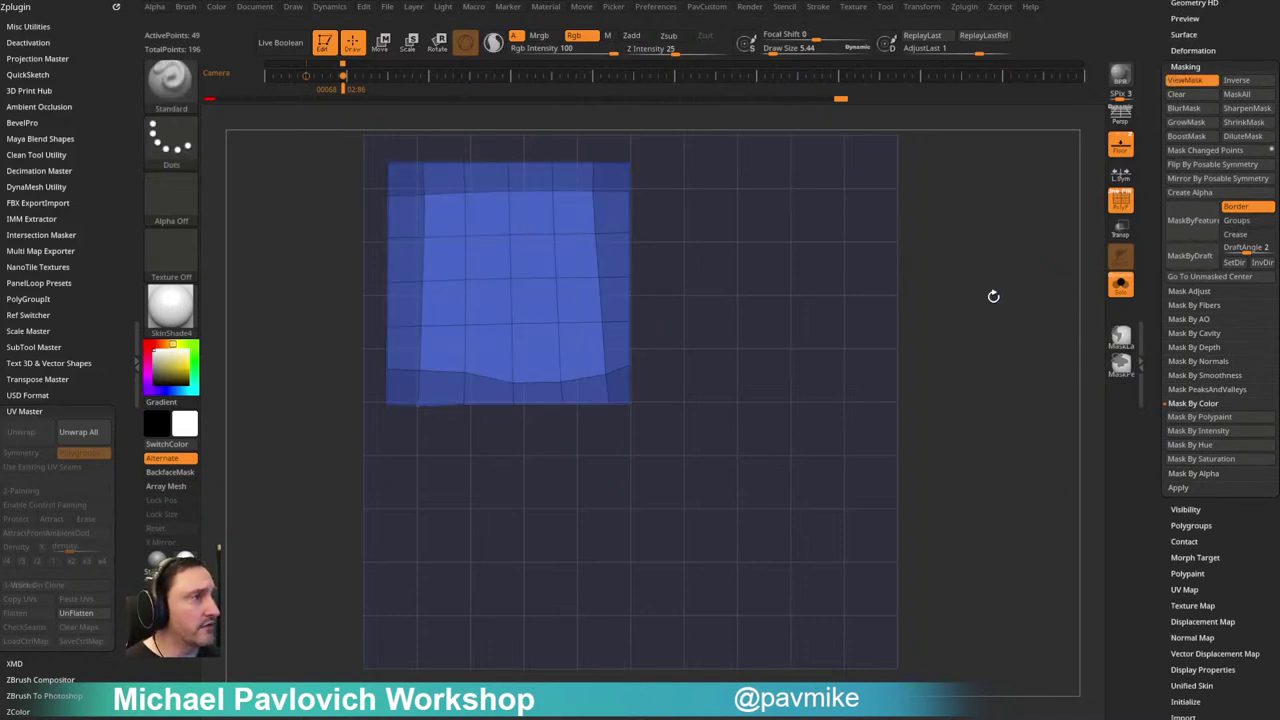
# Step: Polish the unmasked interior of the blue UV island to even out its grid, and clear the mask
pyautogui.press('2')
pyautogui.click(1042, 309)
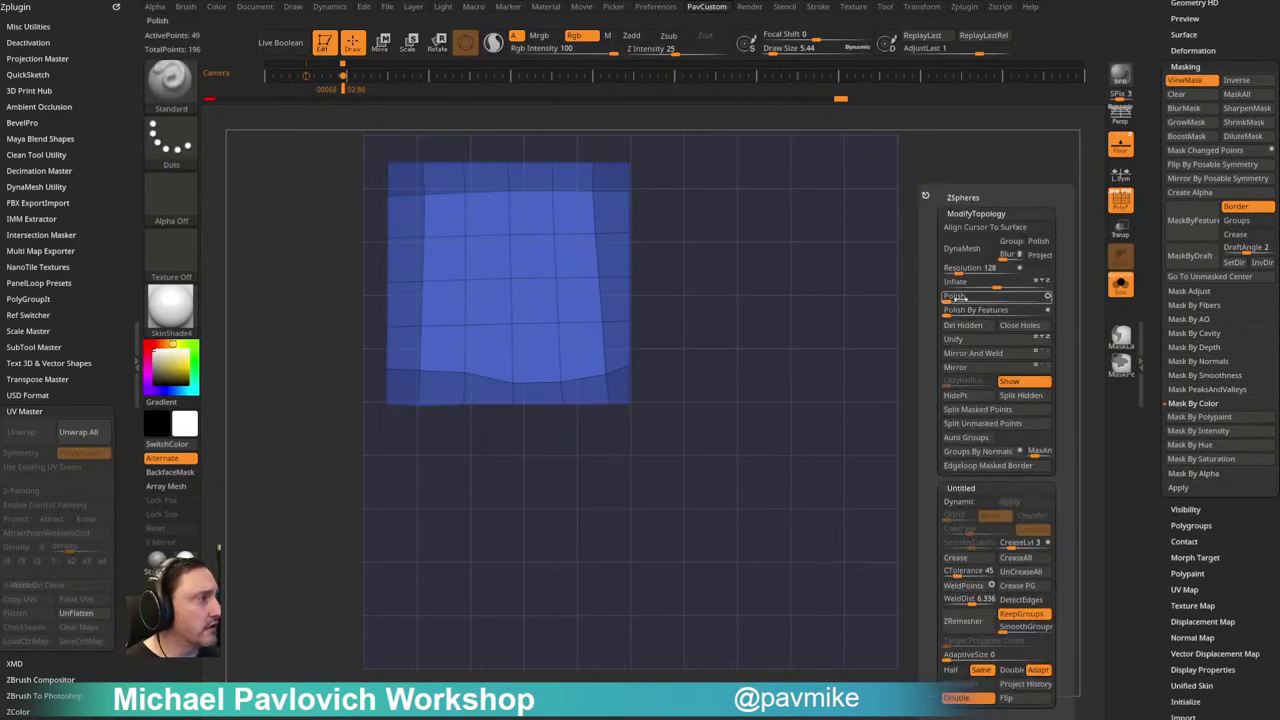
pyautogui.keyDown('ctrl'); pyautogui.moveTo(1030, 295); pyautogui.dragTo(1048, 309); pyautogui.keyUp('ctrl')
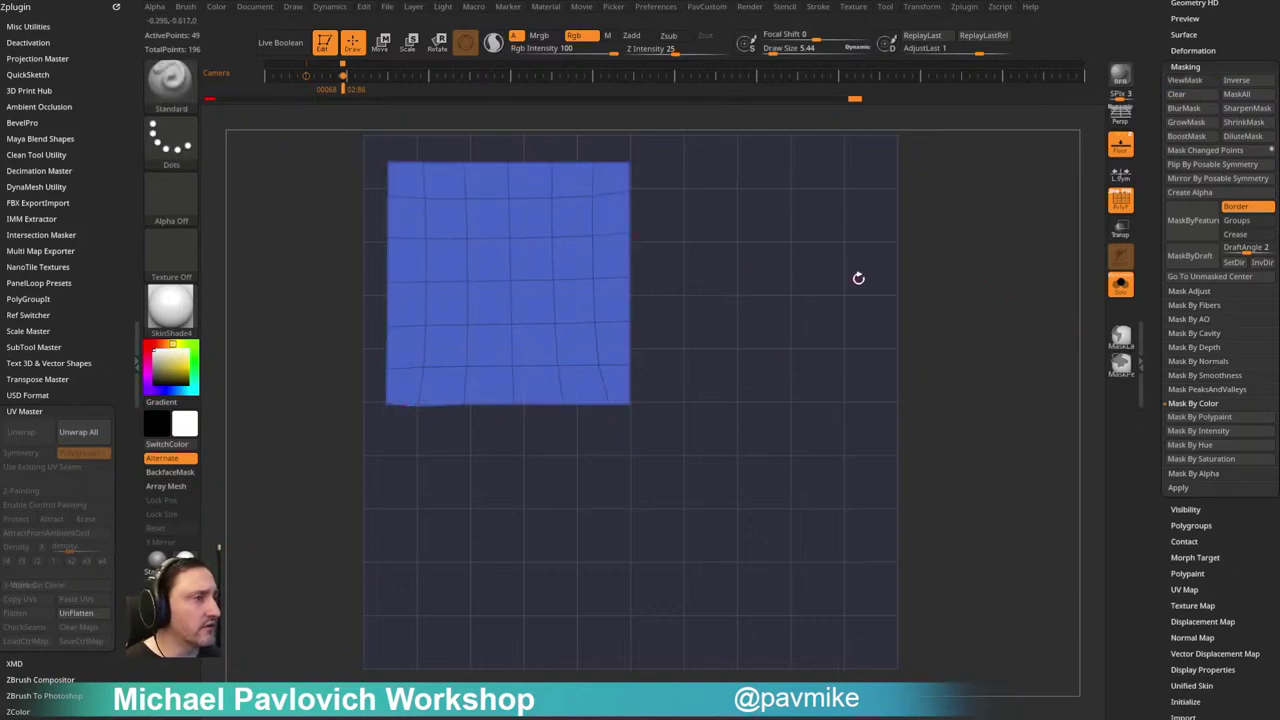
# Step: Flatten the isolated blue island's bottom edge again and unhide the other UV islands
pyautogui.moveTo(363, 405)
pyautogui.keyDown('ctrl'); pyautogui.mouseDown()
pyautogui.moveTo(626, 434)
pyautogui.moveTo(634, 412)
pyautogui.mouseUp(); pyautogui.keyUp('ctrl')
pyautogui.hotkey('ctrl', 'z')
pyautogui.moveTo(331, 389)
pyautogui.keyDown('ctrl'); pyautogui.mouseDown()
pyautogui.moveTo(500, 500)
pyautogui.moveTo(694, 374)
pyautogui.mouseUp(); pyautogui.keyUp('ctrl')
pyautogui.press('w')
pyautogui.moveTo(513, 461); pyautogui.dragTo(516, 240)
pyautogui.moveTo(513, 461); pyautogui.dragTo(514, 300)
pyautogui.keyDown('ctrl'); pyautogui.moveTo(330, 415); pyautogui.dragTo(351, 431); pyautogui.keyUp('ctrl')
pyautogui.press('q')
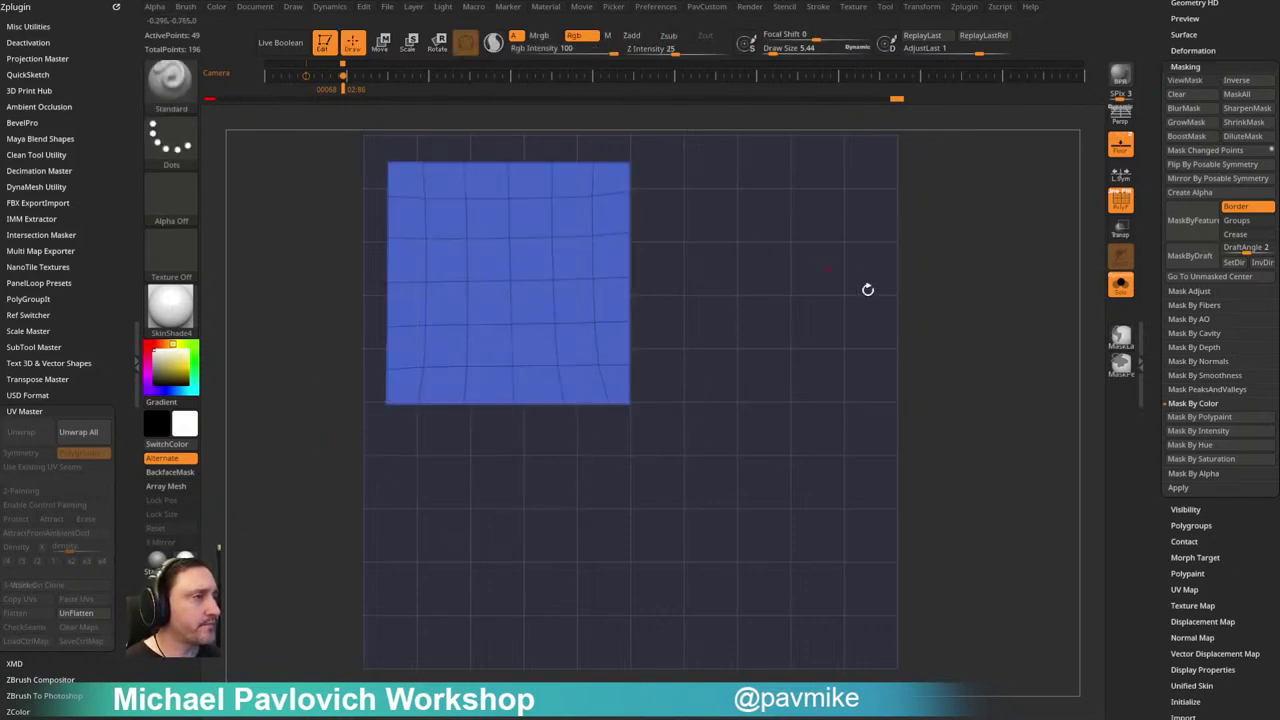
pyautogui.keyDown('ctrl'); pyautogui.keyDown('shift'); pyautogui.click(979, 343); pyautogui.keyUp('shift'); pyautogui.keyUp('ctrl')
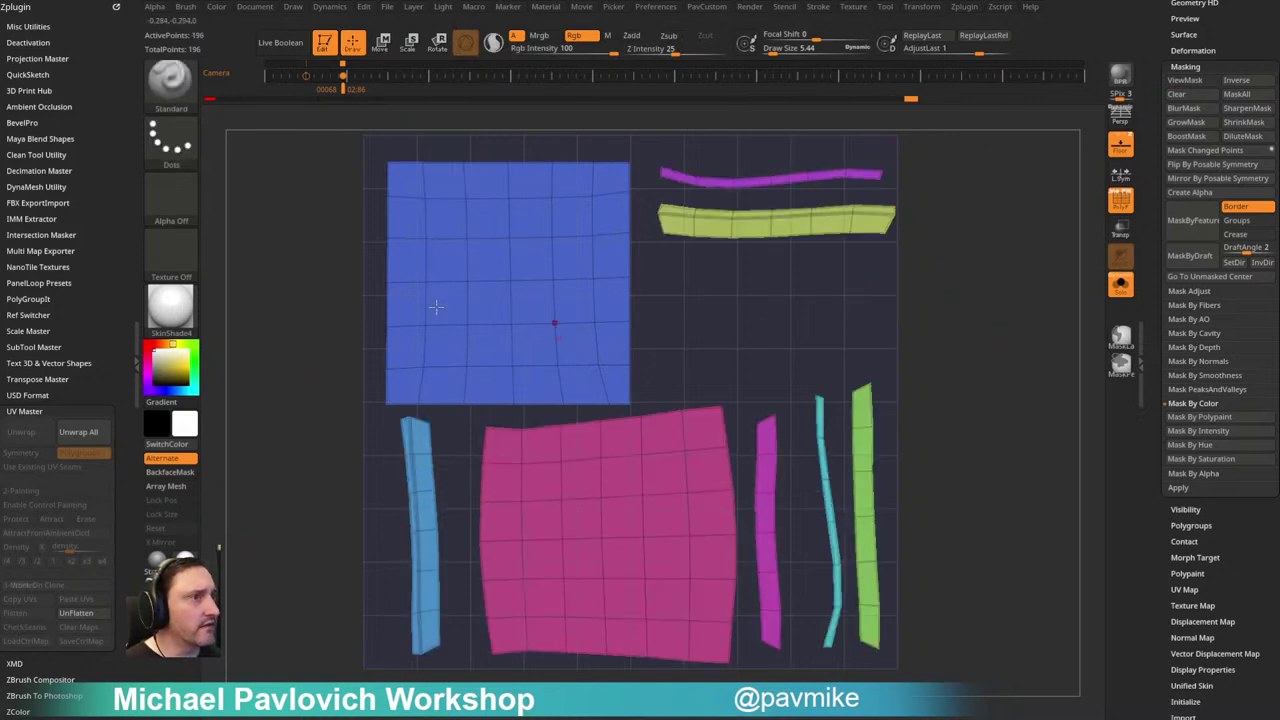
# Step: Unflatten the UV layout and paste the UVs onto the yellow smiley-painted PM3D_Sphere3D3_17 model
pyautogui.scroll(-3, 77, 363)
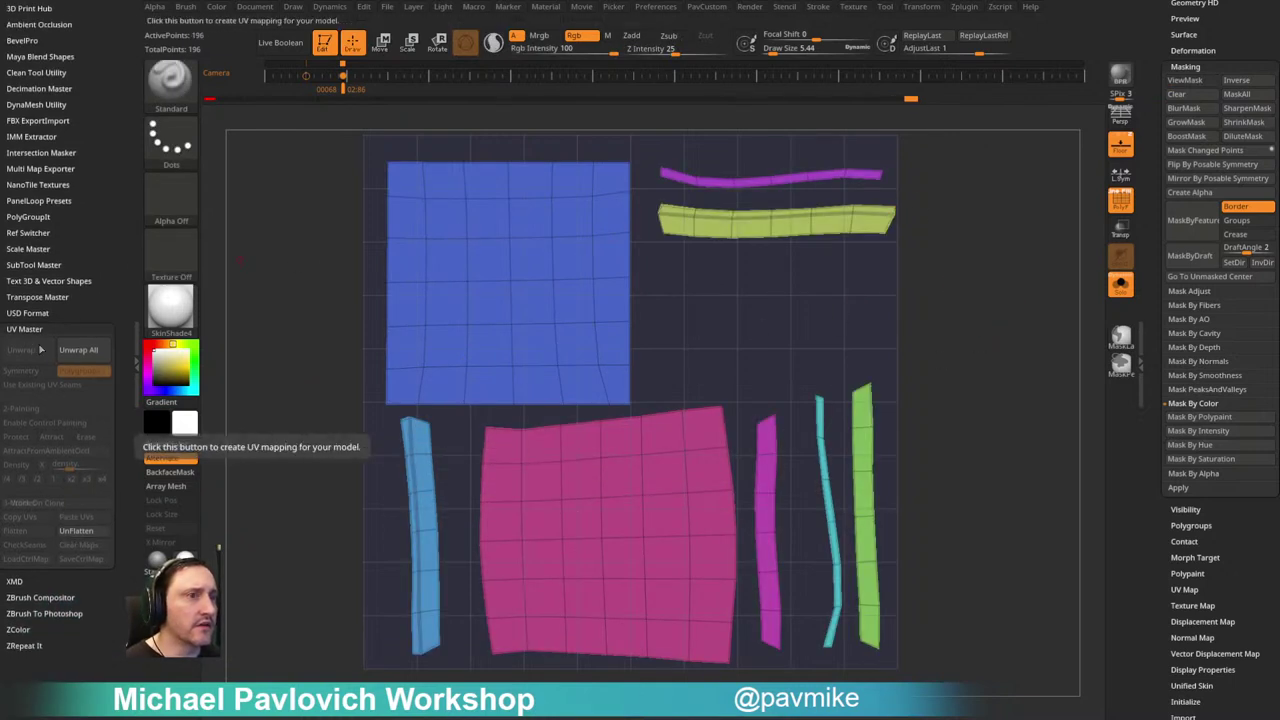
pyautogui.click(86, 533)
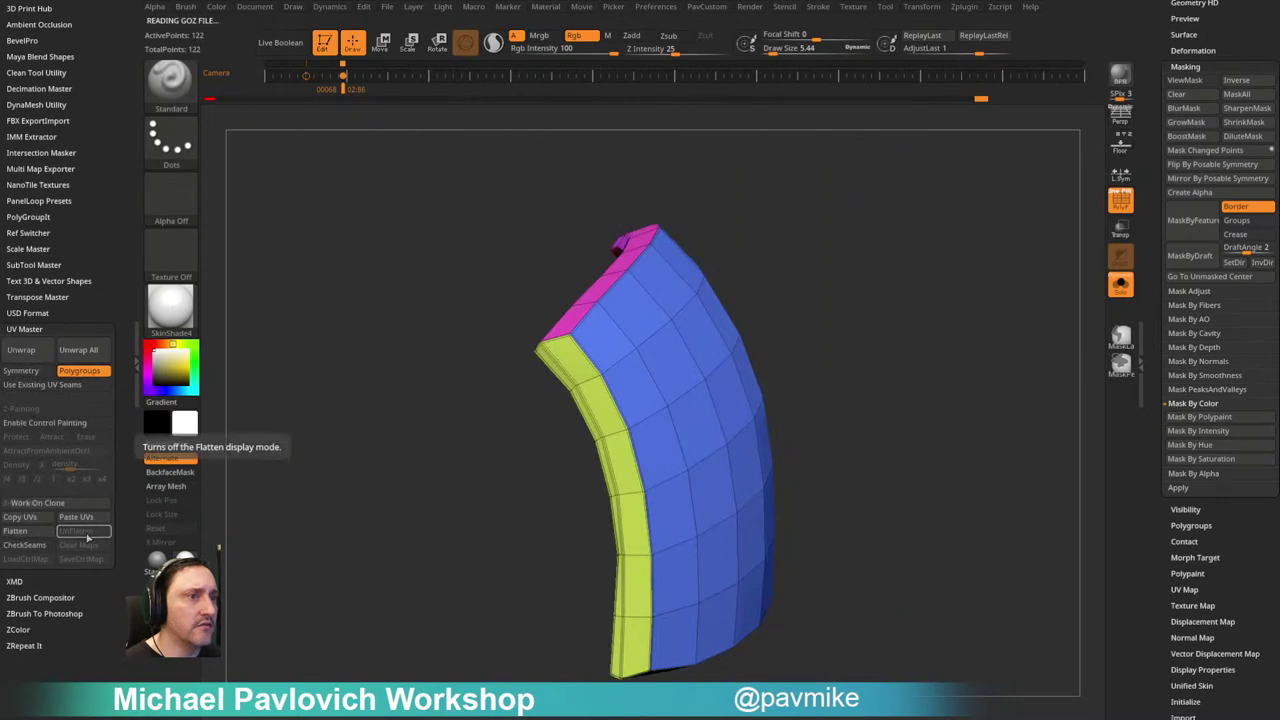
pyautogui.moveTo(1148, 123); pyautogui.dragTo(1160, 333)
pyautogui.click(1227, 267)
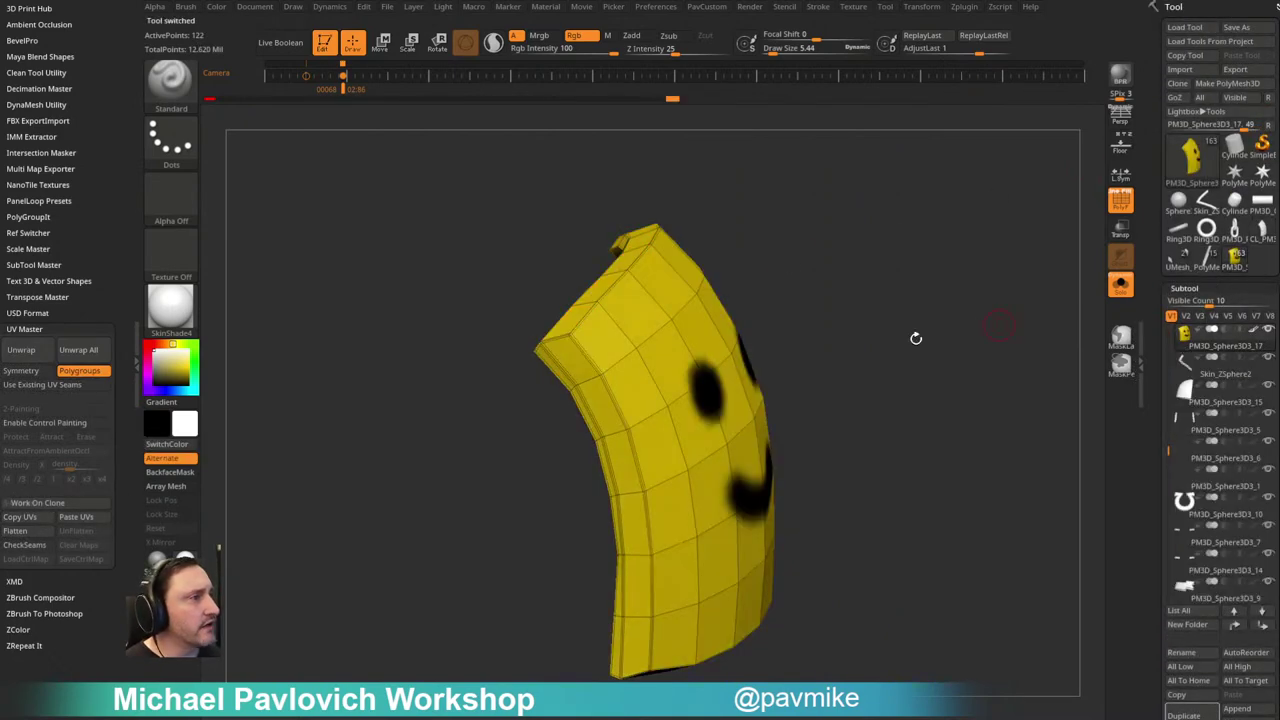
pyautogui.click(38, 531)
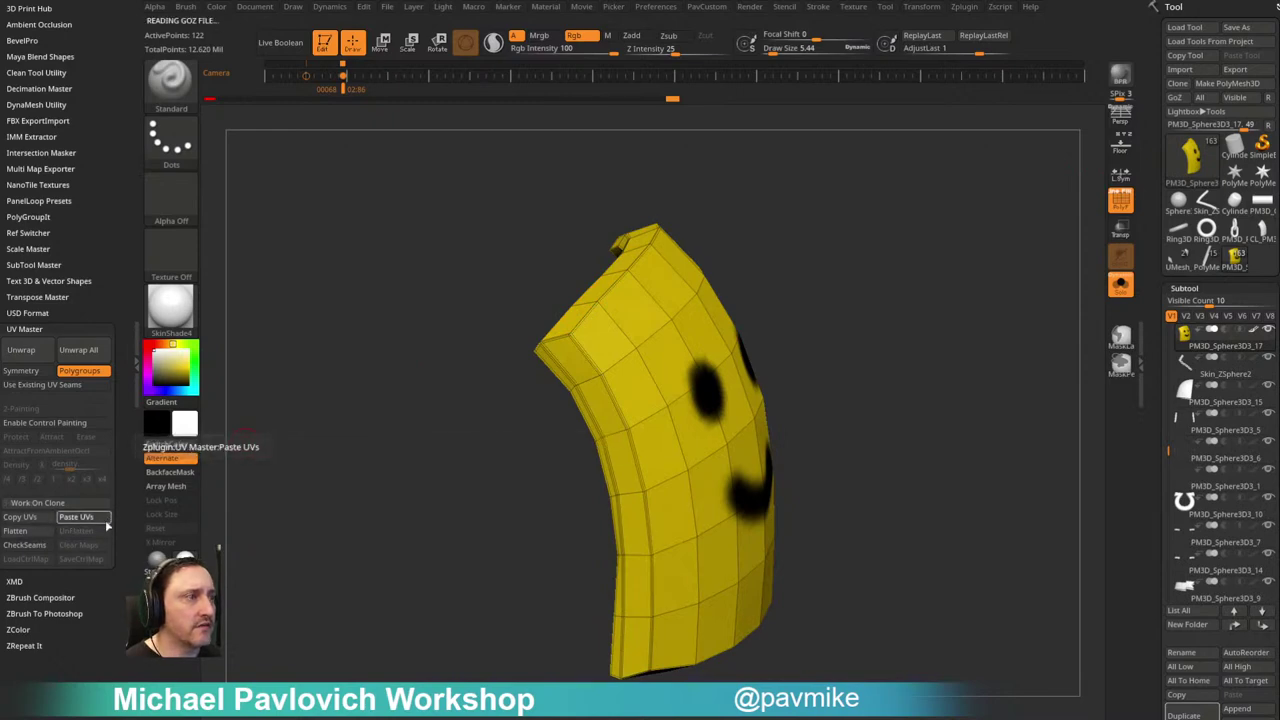
# Step: Create a new texture map from the polypaint of the smiley-painted model and check it on the mesh
pyautogui.moveTo(865, 341); pyautogui.dragTo(895, 296)
pyautogui.moveTo(1155, 341); pyautogui.dragTo(1153, 62)
pyautogui.click(1193, 311)
pyautogui.click(1180, 411)
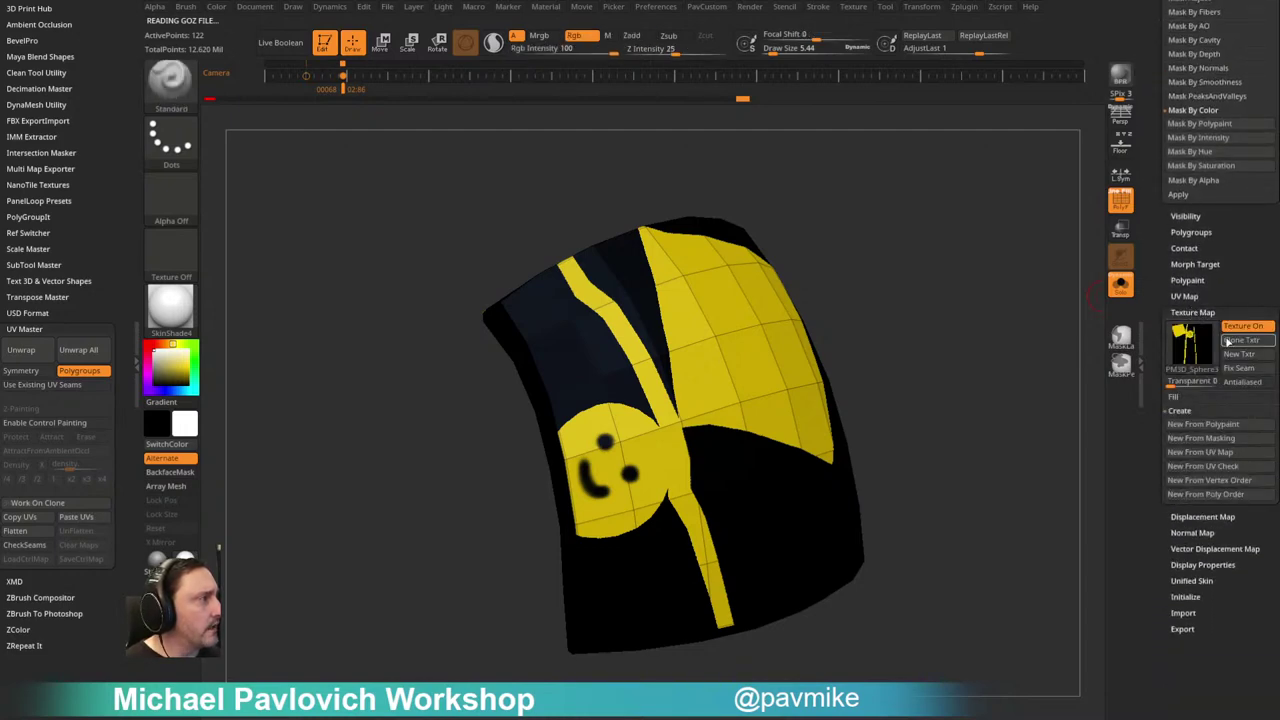
pyautogui.click(1203, 428)
pyautogui.moveTo(1195, 358)
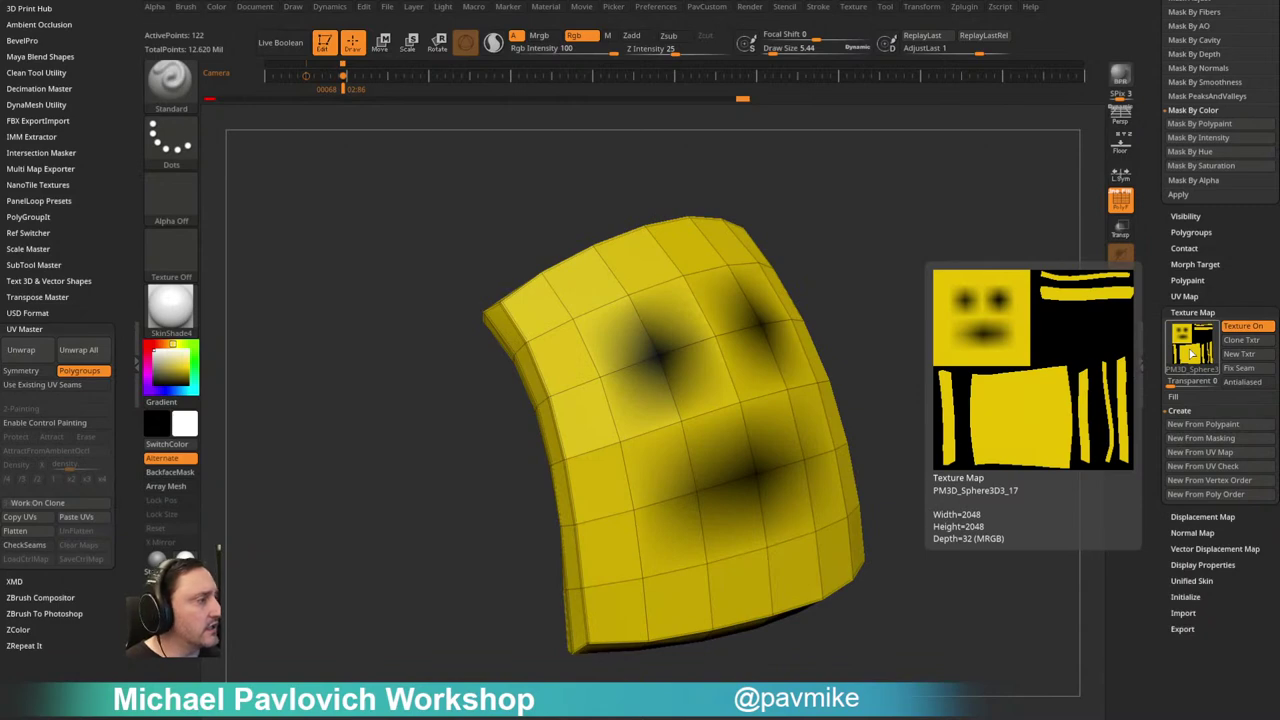
pyautogui.moveTo(952, 308); pyautogui.dragTo(940, 302)
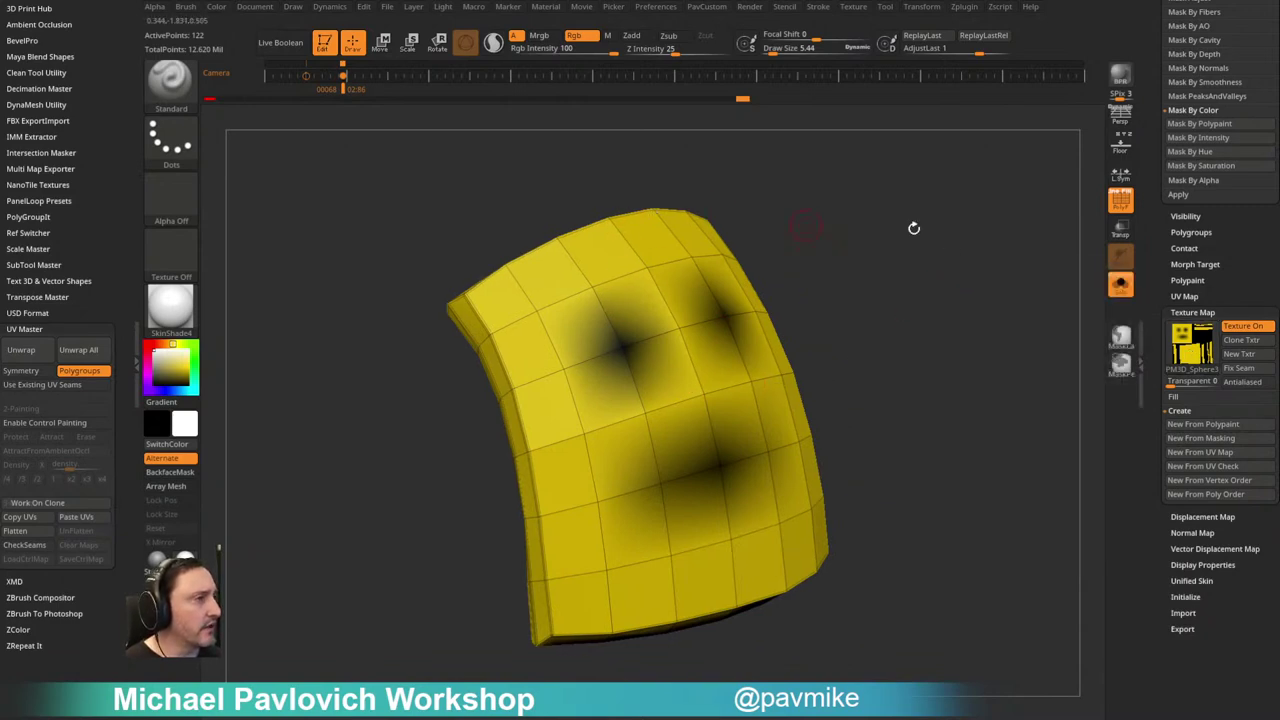
pyautogui.moveTo(1148, 186); pyautogui.dragTo(1144, 112)
pyautogui.moveTo(1010, 272); pyautogui.dragTo(990, 255)
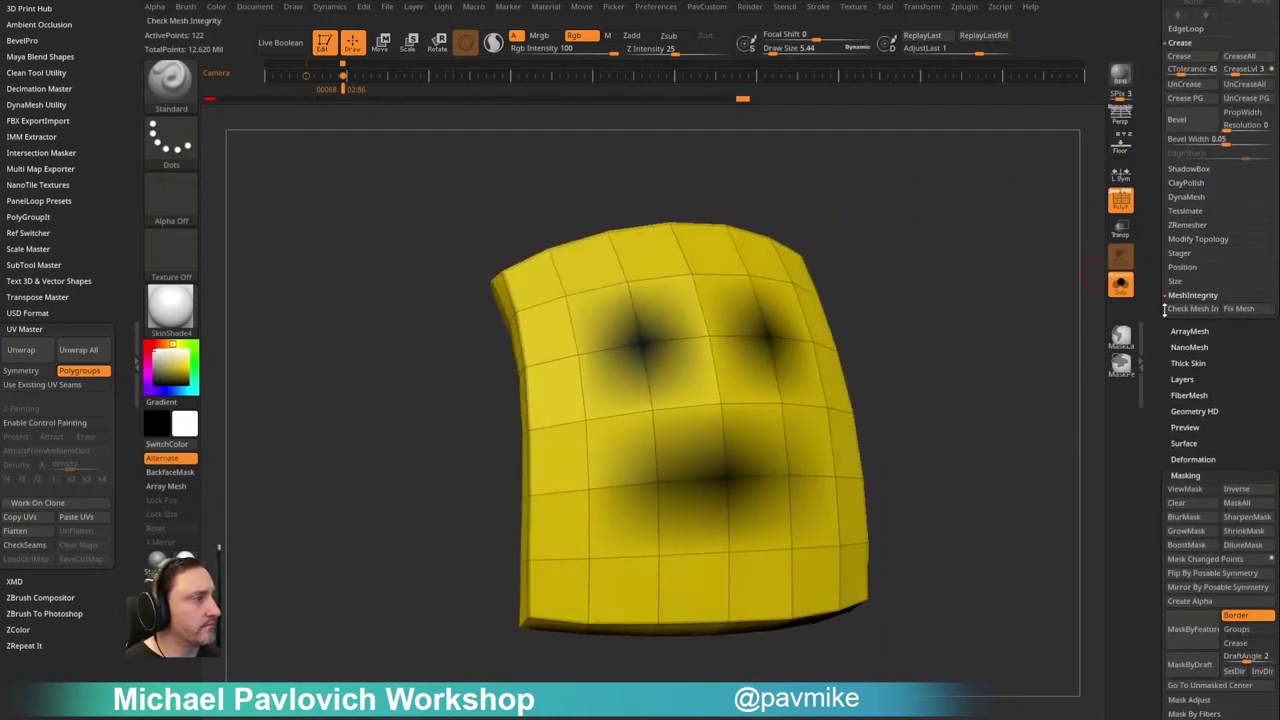
pyautogui.scroll(-10, 1165, 307)
pyautogui.moveTo(1190, 208)
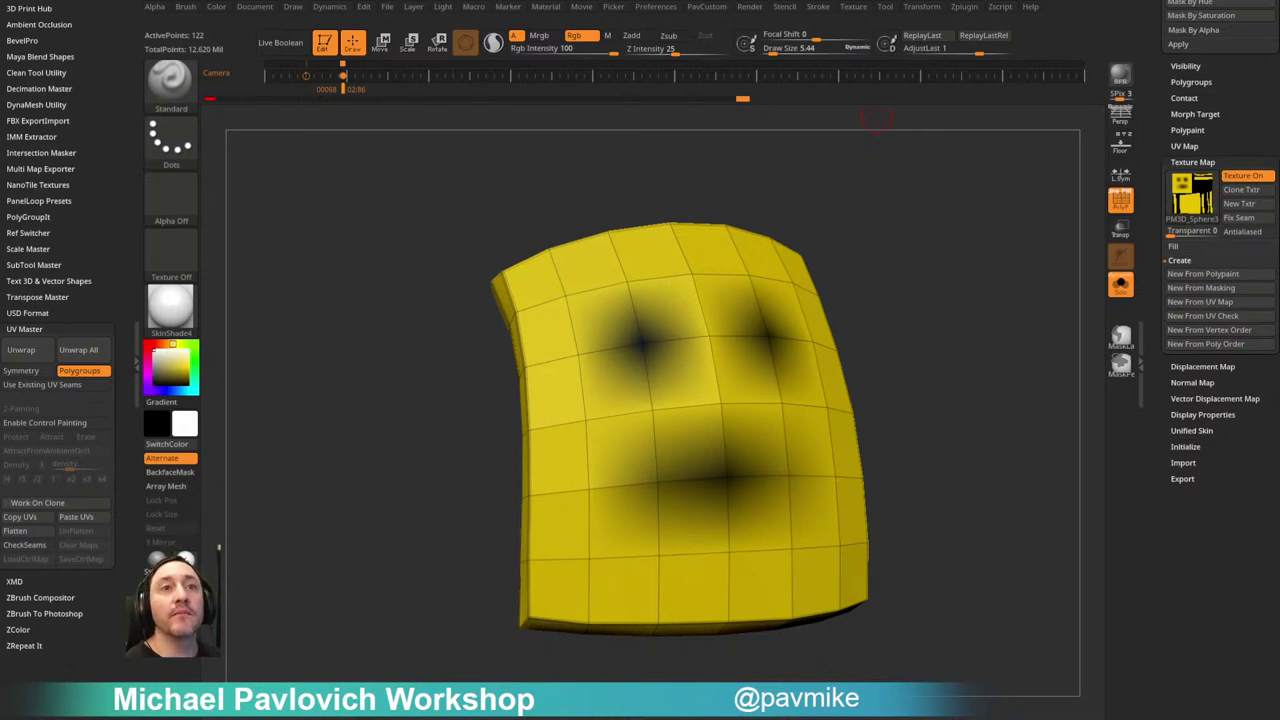
pyautogui.moveTo(932, 288)
pyautogui.mouseDown()
pyautogui.moveTo(937, 234)
pyautogui.moveTo(919, 272)
pyautogui.mouseUp()
# Step: Switch the active tool to the PolyMesh3D star and frame it in the view
pyautogui.moveTo(1149, 160); pyautogui.dragTo(1151, 590)
pyautogui.click(1234, 172)
pyautogui.moveTo(968, 265); pyautogui.dragTo(797, 269)
pyautogui.press('f')
pyautogui.moveTo(877, 303); pyautogui.dragTo(915, 277)
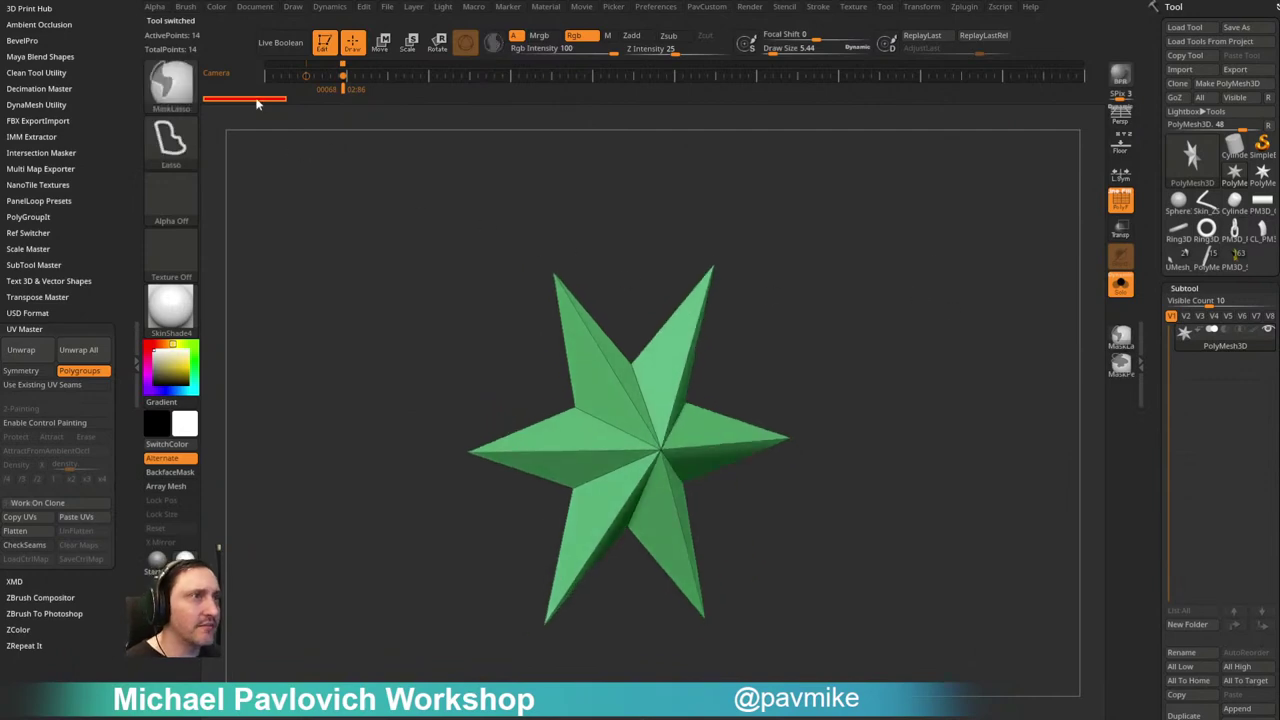
# Step: Draw a curved chain outward from the star with the InsertMesh_1 brush and refresh it at a draw size of about 91
pyautogui.press('b')
pyautogui.press('ctrl')
pyautogui.press('b')
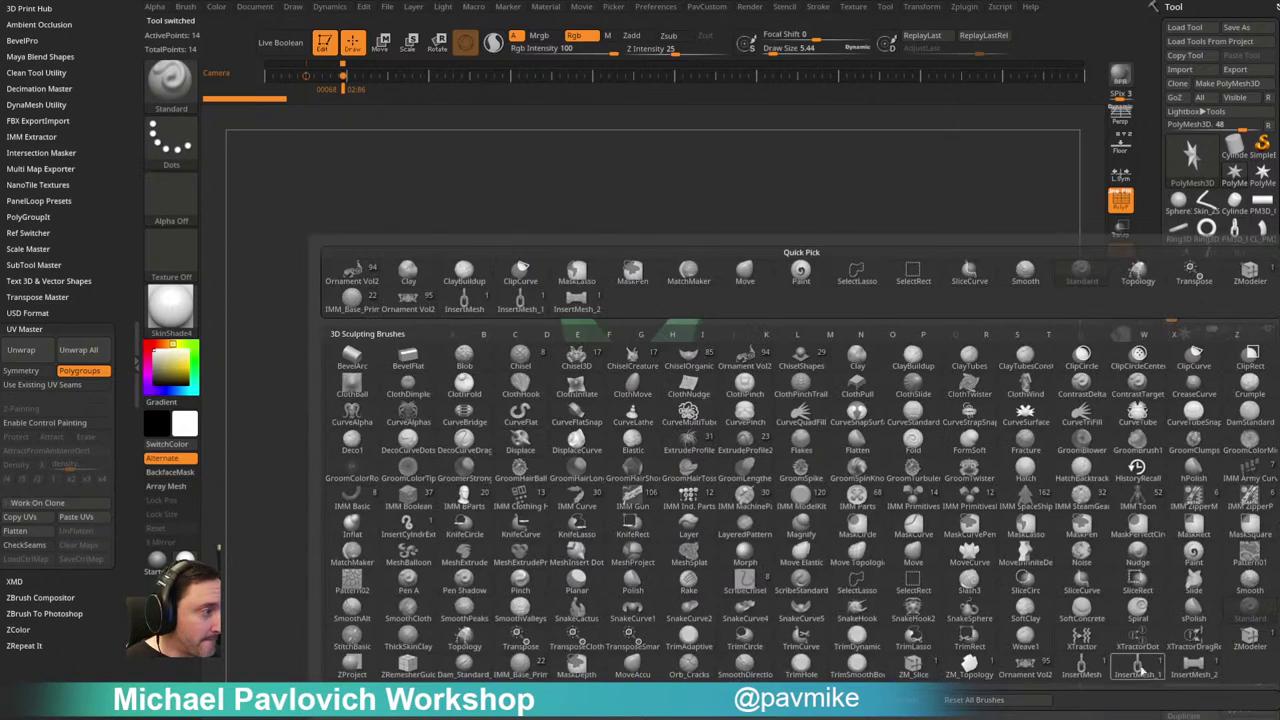
pyautogui.click(1148, 675)
pyautogui.moveTo(662, 381); pyautogui.dragTo(871, 198)
pyautogui.moveTo(966, 259)
pyautogui.keyDown('alt'); pyautogui.mouseDown()
pyautogui.moveTo(907, 349)
pyautogui.moveTo(919, 345)
pyautogui.mouseUp(); pyautogui.keyUp('alt')
pyautogui.click(818, 342)
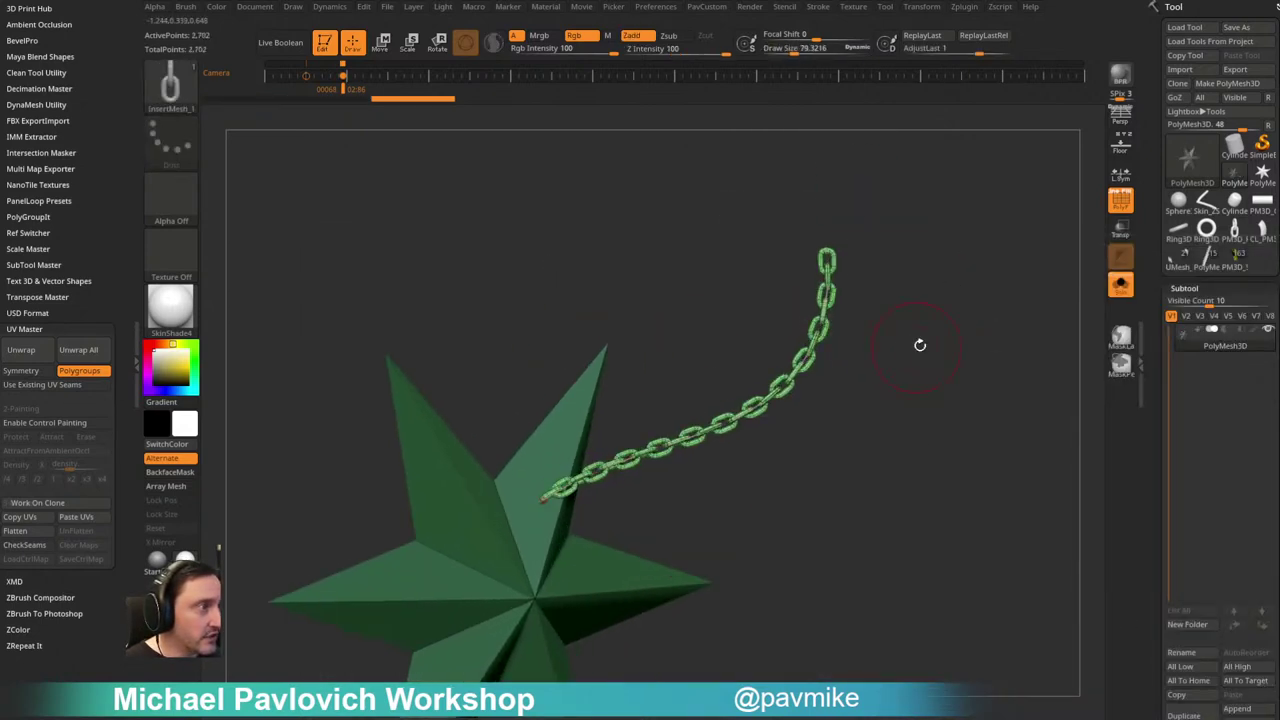
pyautogui.click(813, 347)
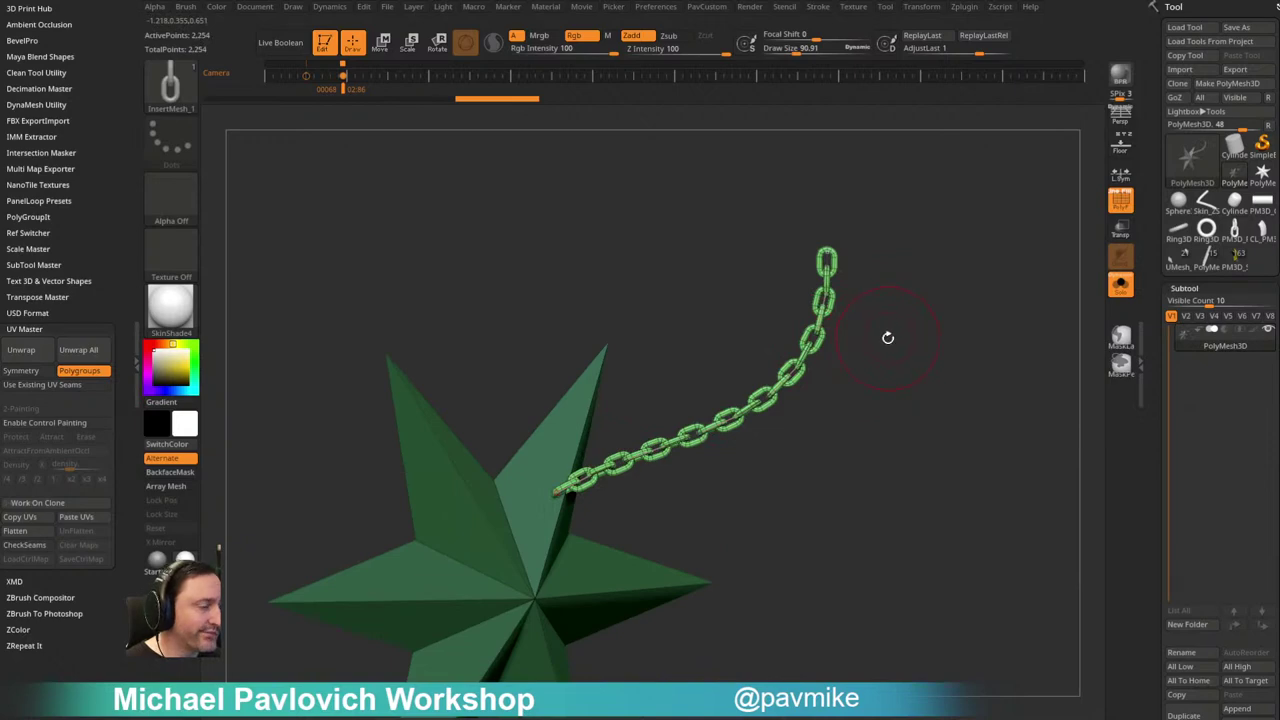
# Step: Set the chain brush's Curve Smoothness to 0
pyautogui.click(817, 6)
pyautogui.click(800, 24)
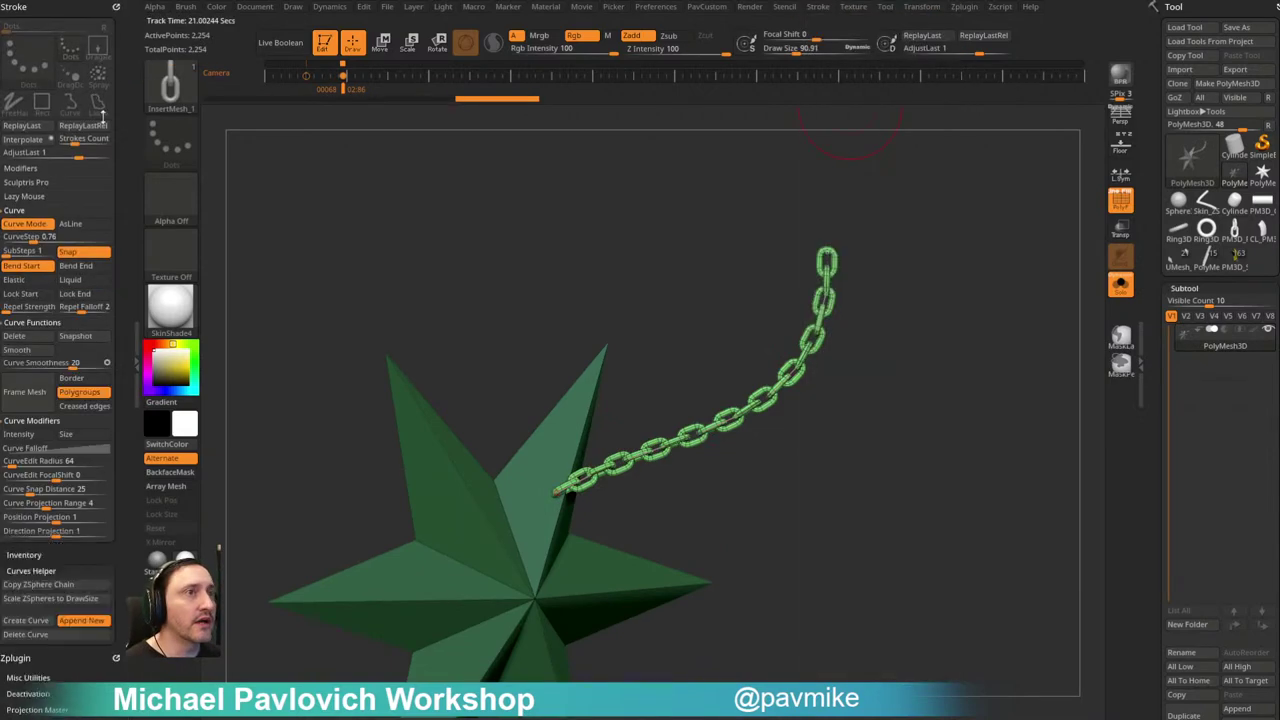
pyautogui.moveTo(114, 455); pyautogui.dragTo(110, 392)
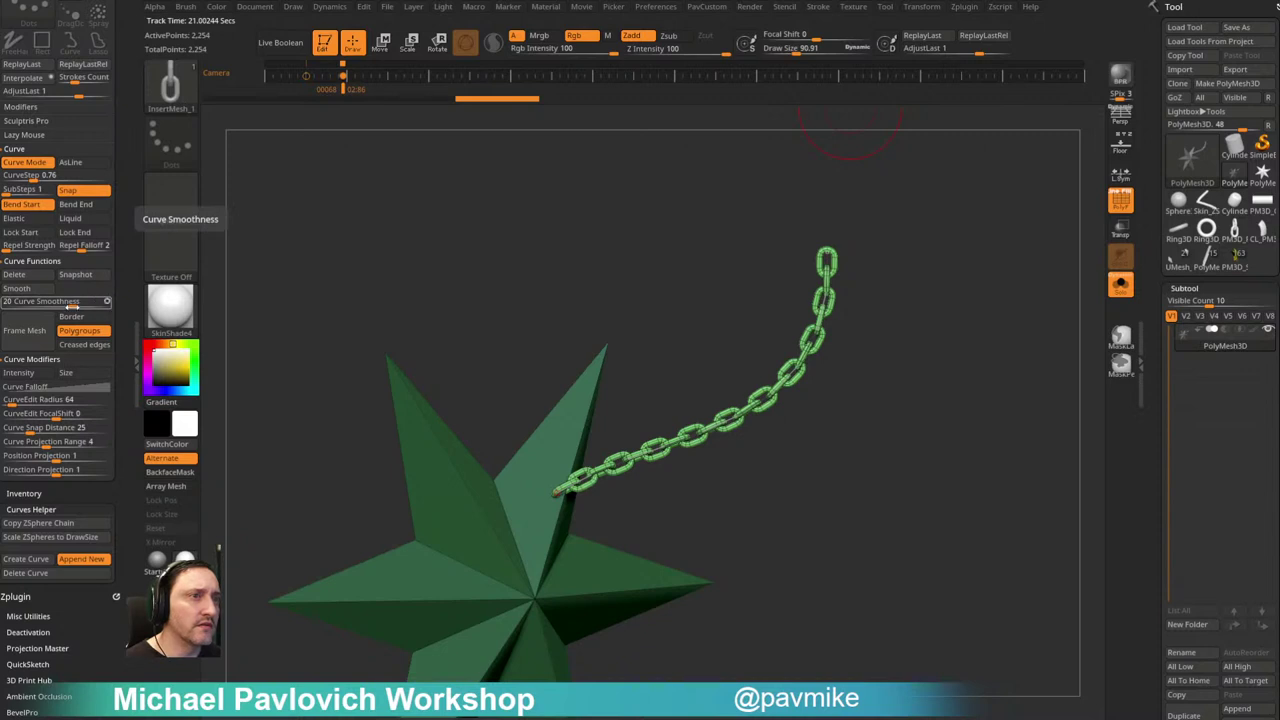
pyautogui.click(72, 304)
pyautogui.write('0')
pyautogui.press('Return')
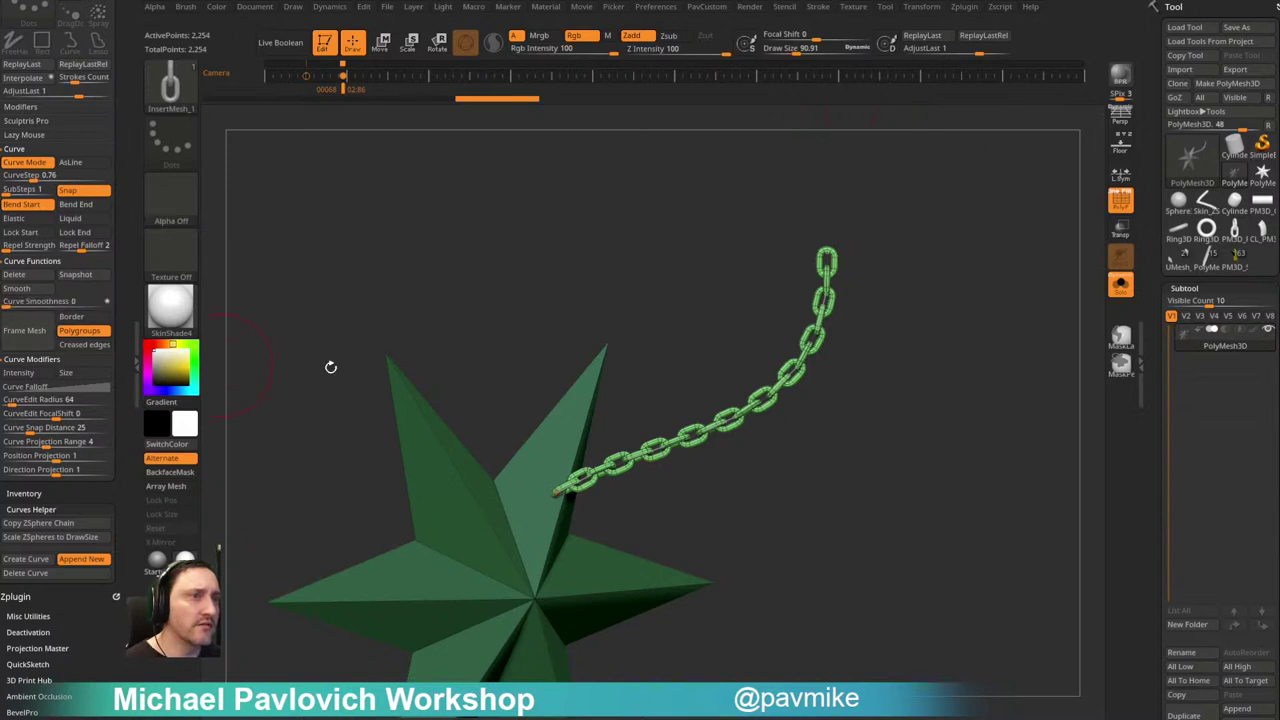
# Step: Replace the chain along the curve with the Bracelet Link mesh from the IMM Curve brush
pyautogui.press('w')
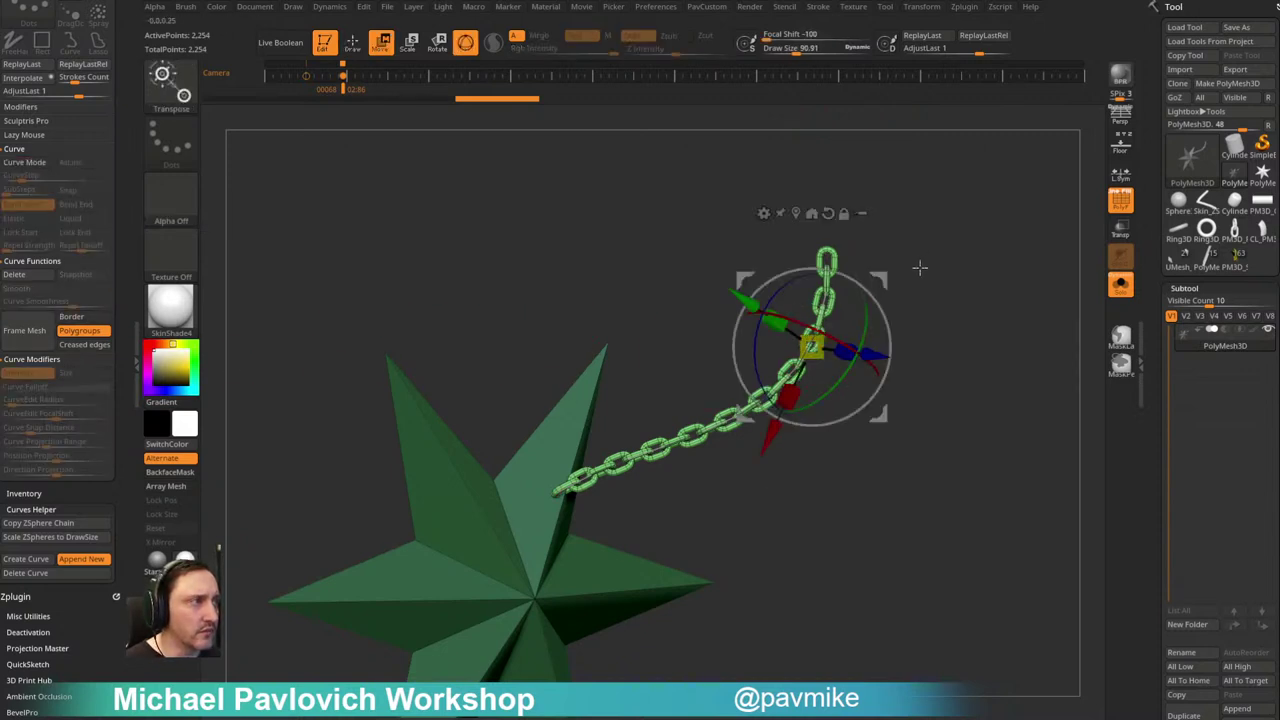
pyautogui.press('q')
pyautogui.press('b')
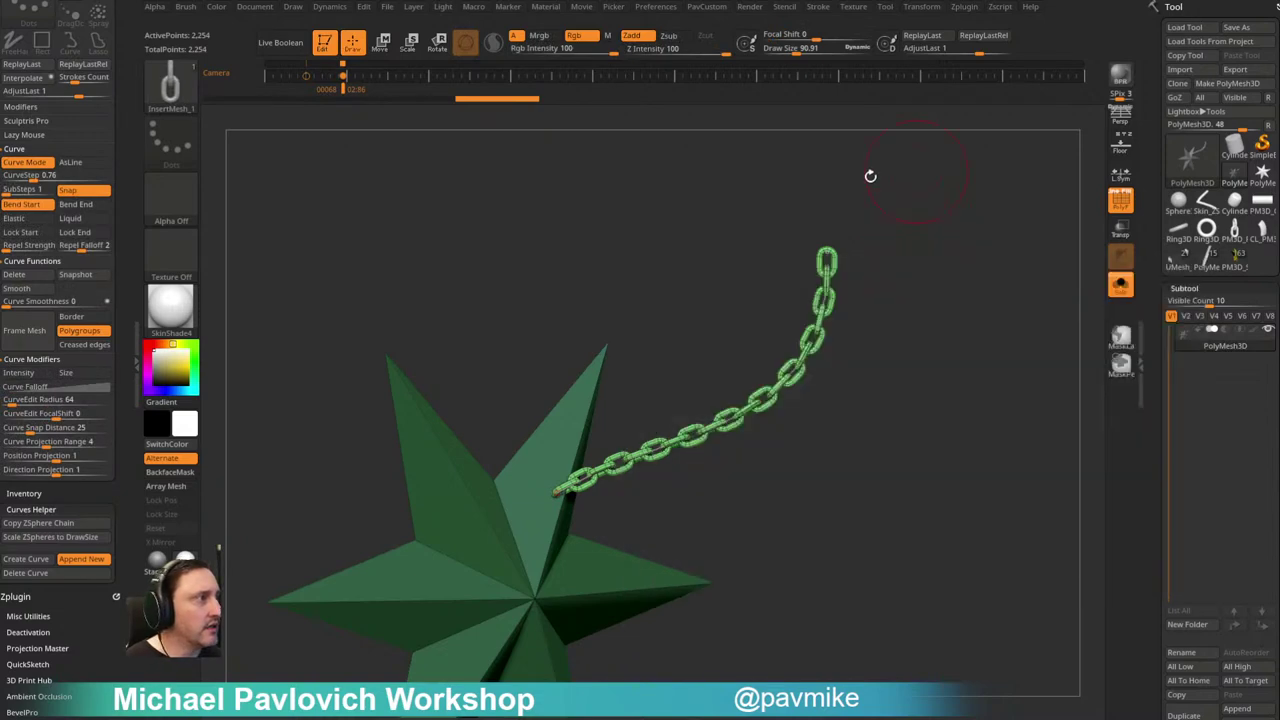
pyautogui.press('b')
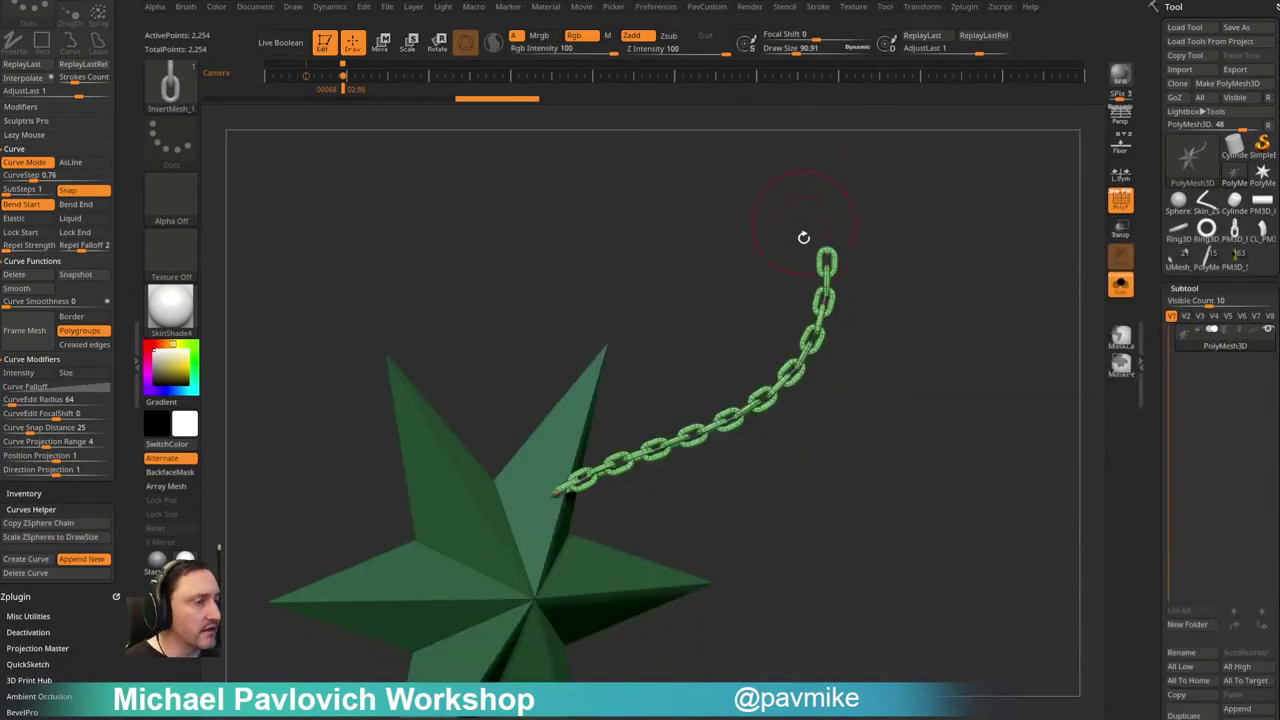
pyautogui.press('b')
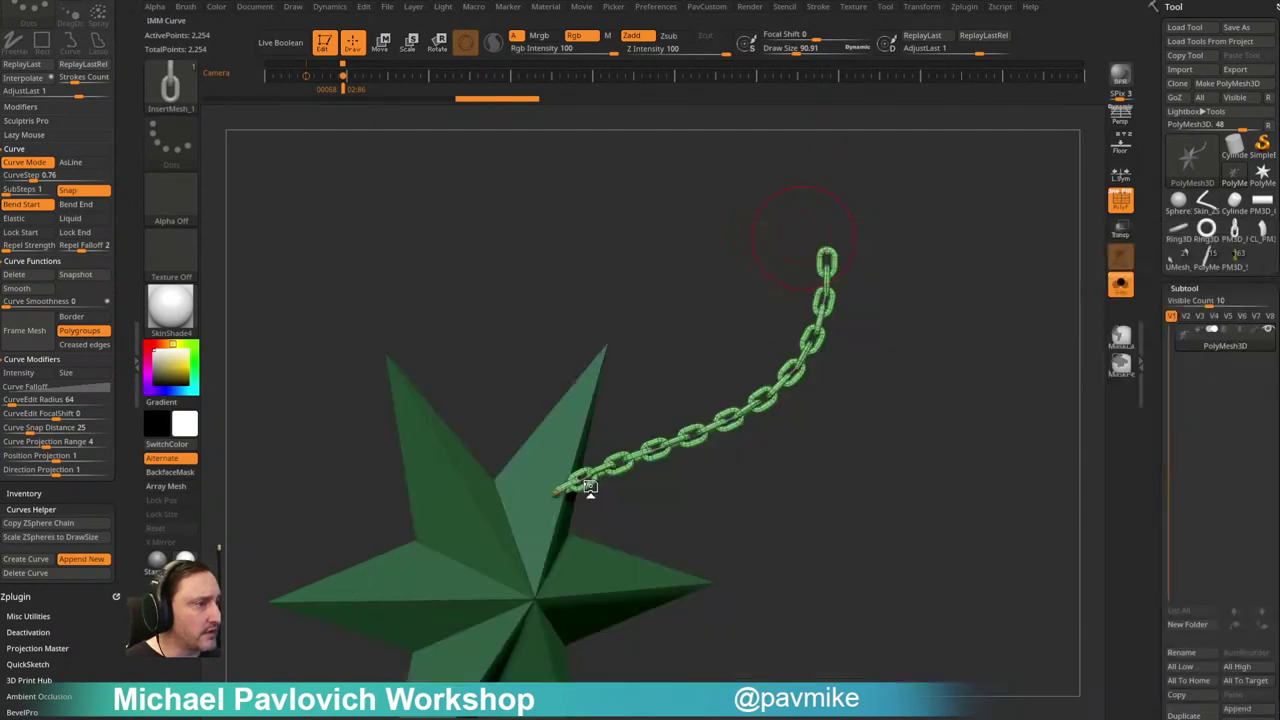
pyautogui.press('m')
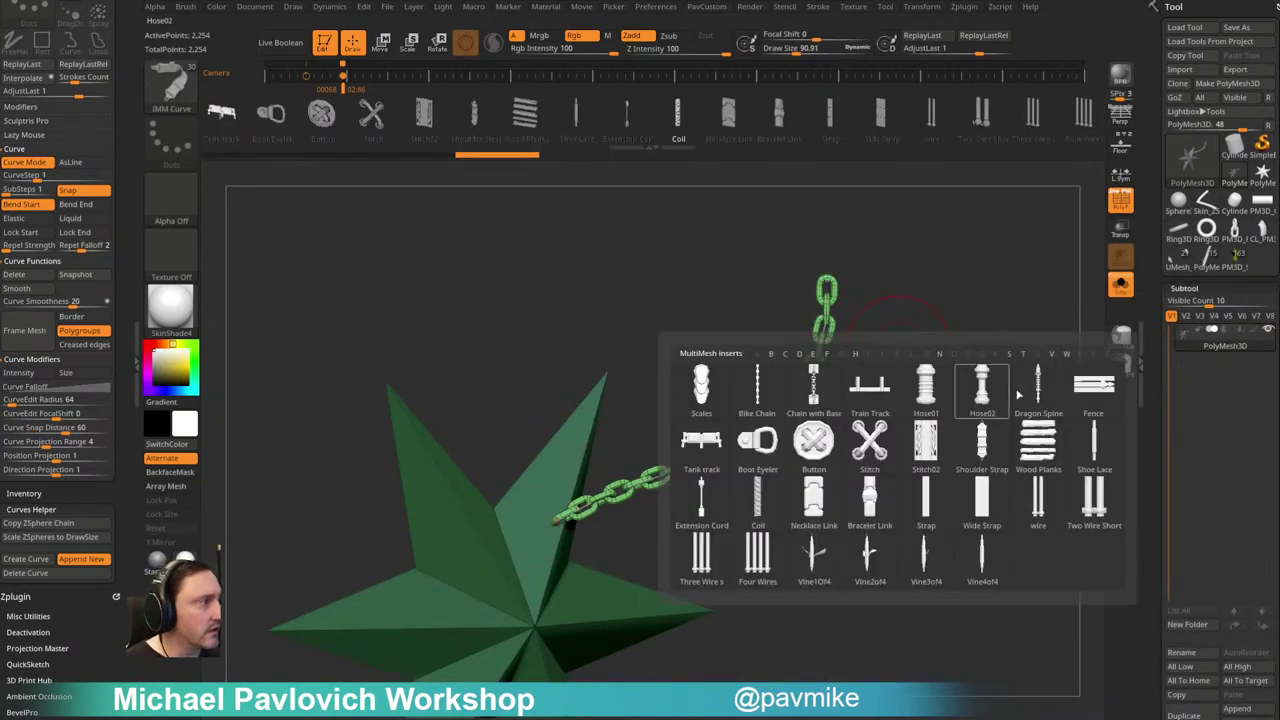
pyautogui.click(869, 495)
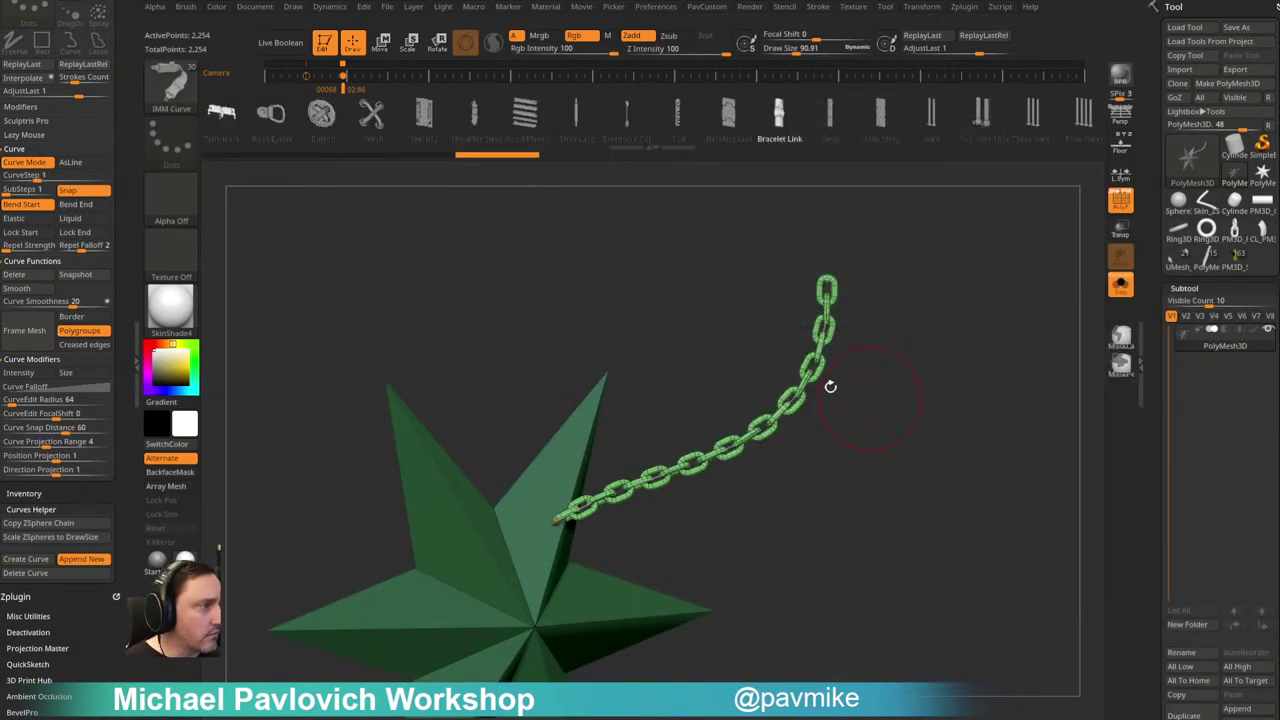
pyautogui.click(808, 379)
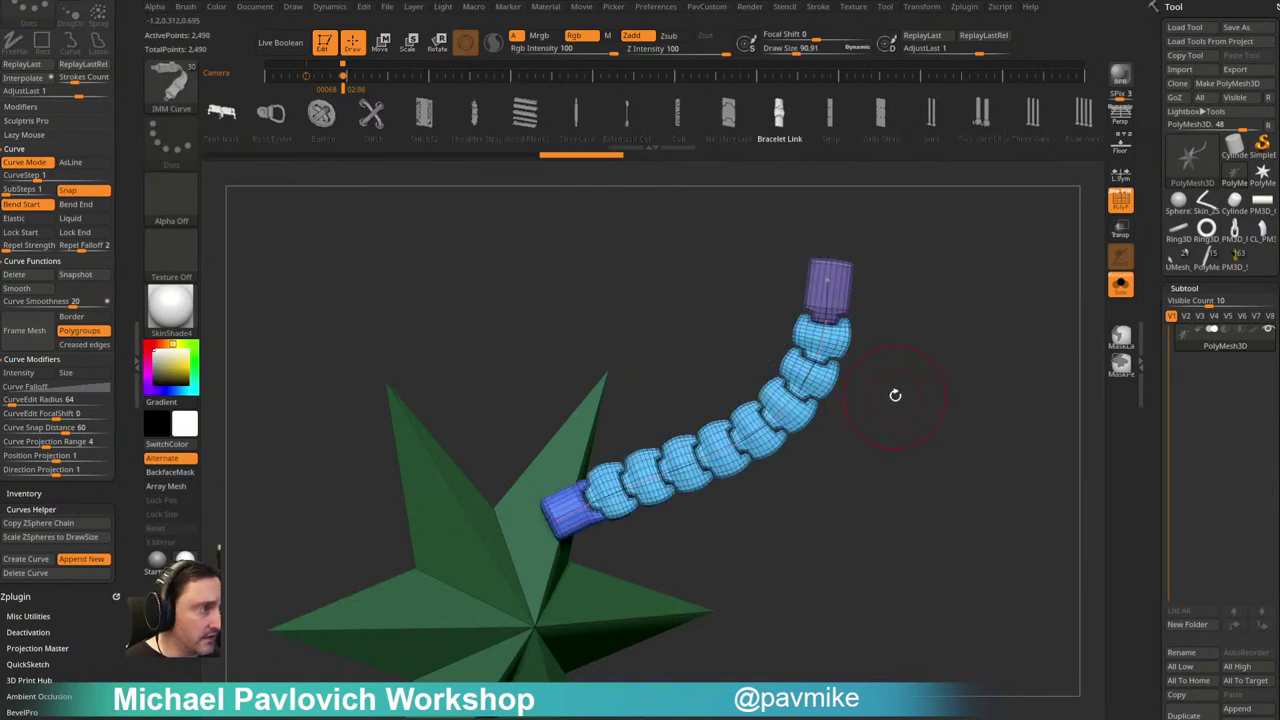
# Step: Update the bracelet links on the curve at a draw size of about 38 and set the brush's Curve Smoothness to 0
pyautogui.press('s')
pyautogui.moveTo(928, 378)
pyautogui.mouseDown()
pyautogui.moveTo(915, 378)
pyautogui.moveTo(944, 315)
pyautogui.mouseUp()
pyautogui.click(832, 360)
pyautogui.moveTo(944, 315)
pyautogui.keyDown('ctrl'); pyautogui.mouseDown(button='right')
pyautogui.moveTo(951, 351)
pyautogui.moveTo(929, 357)
pyautogui.mouseUp(button='right'); pyautogui.keyUp('ctrl')
pyautogui.press('s')
pyautogui.moveTo(929, 357); pyautogui.dragTo(918, 357)
pyautogui.click(820, 360)
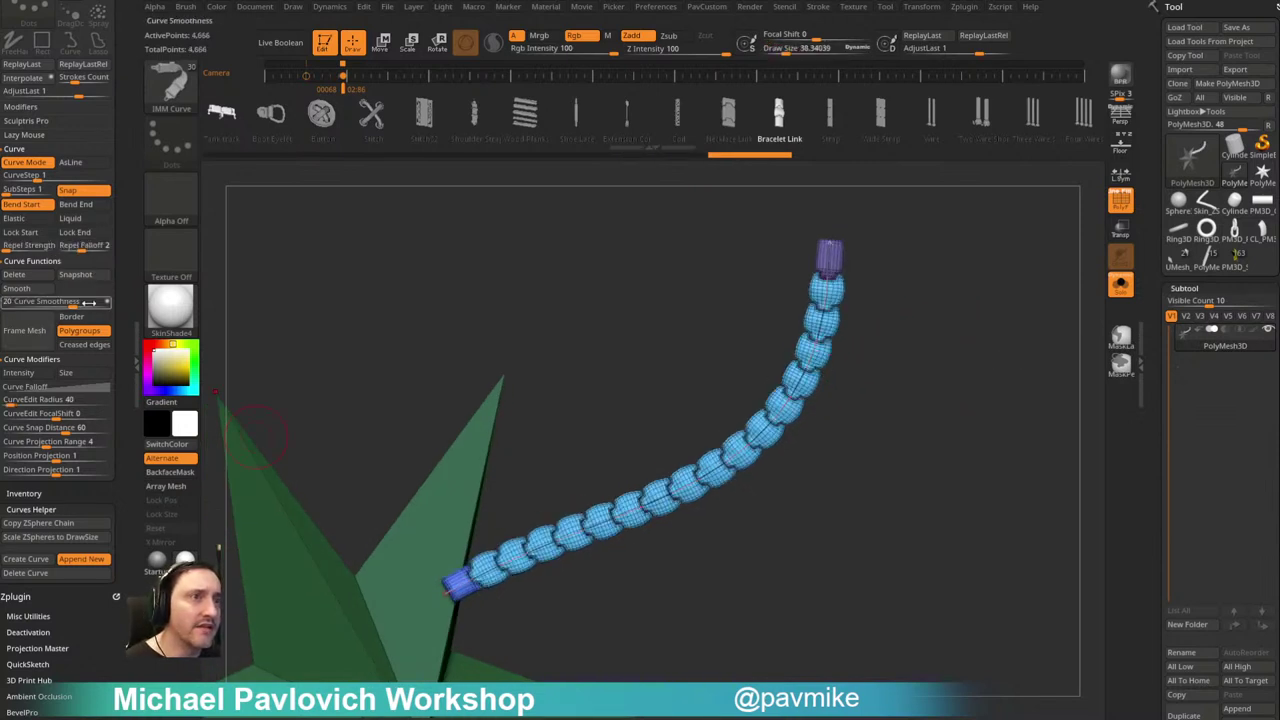
pyautogui.moveTo(74, 305); pyautogui.dragTo(4, 305)
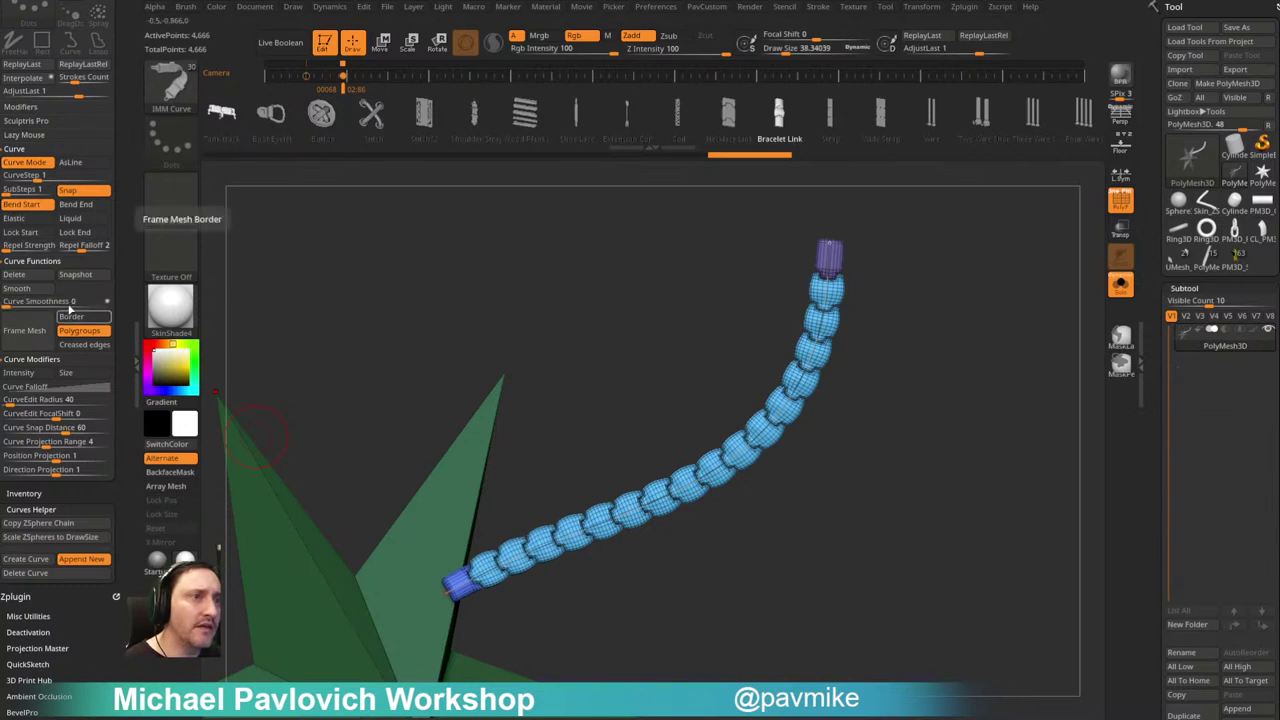
# Step: Replace the bracelet links on the curve with the triangular hair06 profile of the ExtrudeProfile brush
pyautogui.press('b')
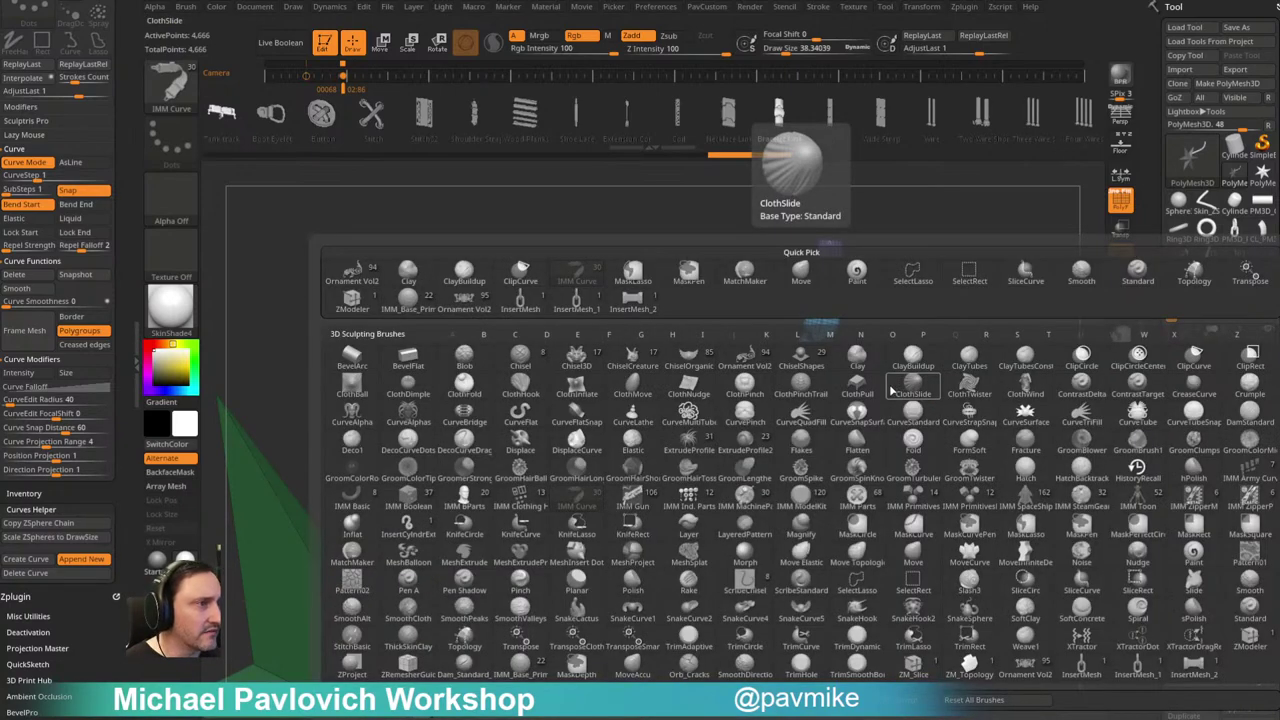
pyautogui.press('b')
pyautogui.press('e')
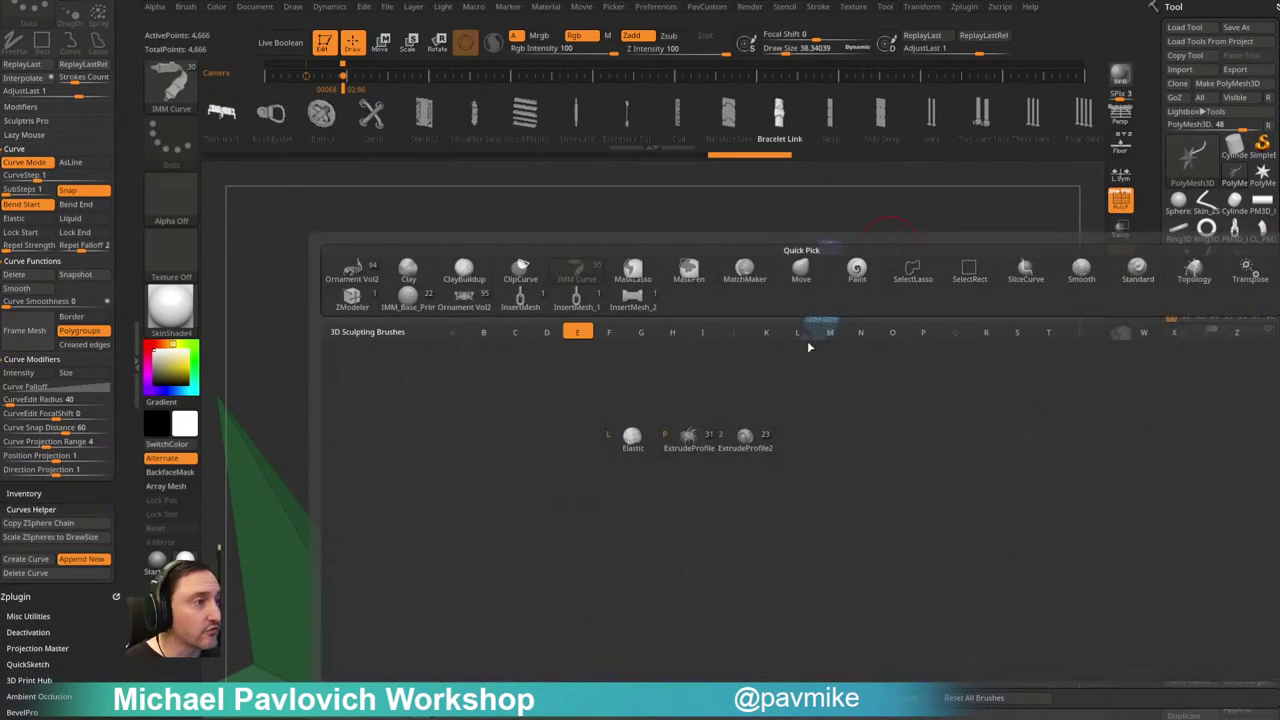
pyautogui.click(687, 440)
pyautogui.press('m')
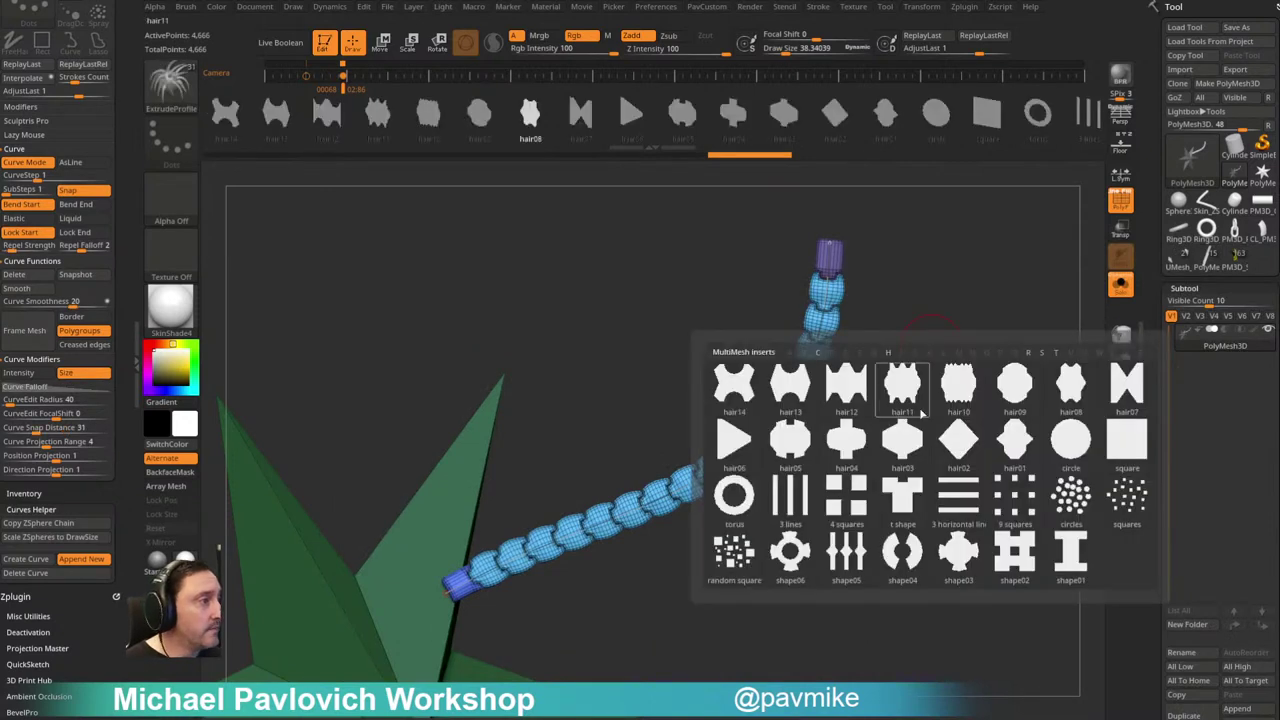
pyautogui.click(733, 440)
pyautogui.click(790, 403)
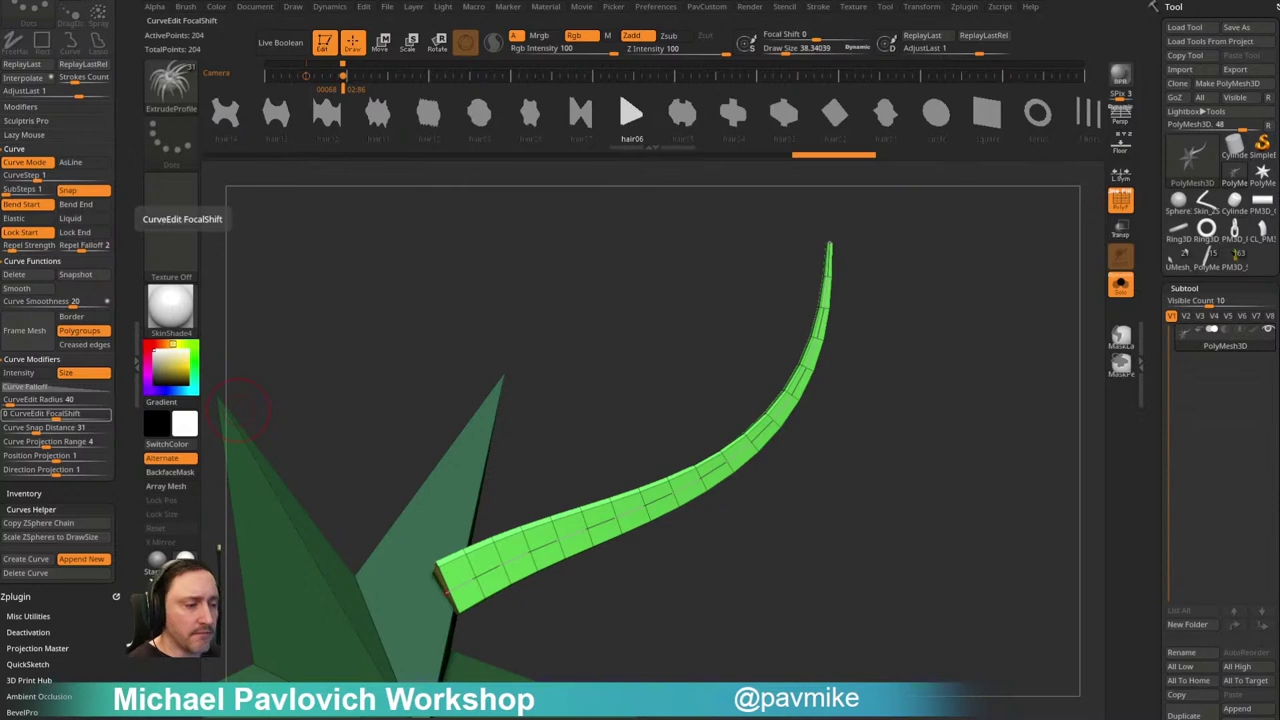
# Step: Switch to the web browser, return to the ArtStation portfolio and bring up the YouTube channel's playlists
pyautogui.moveTo(978, 719); pyautogui.dragTo(943, 40)
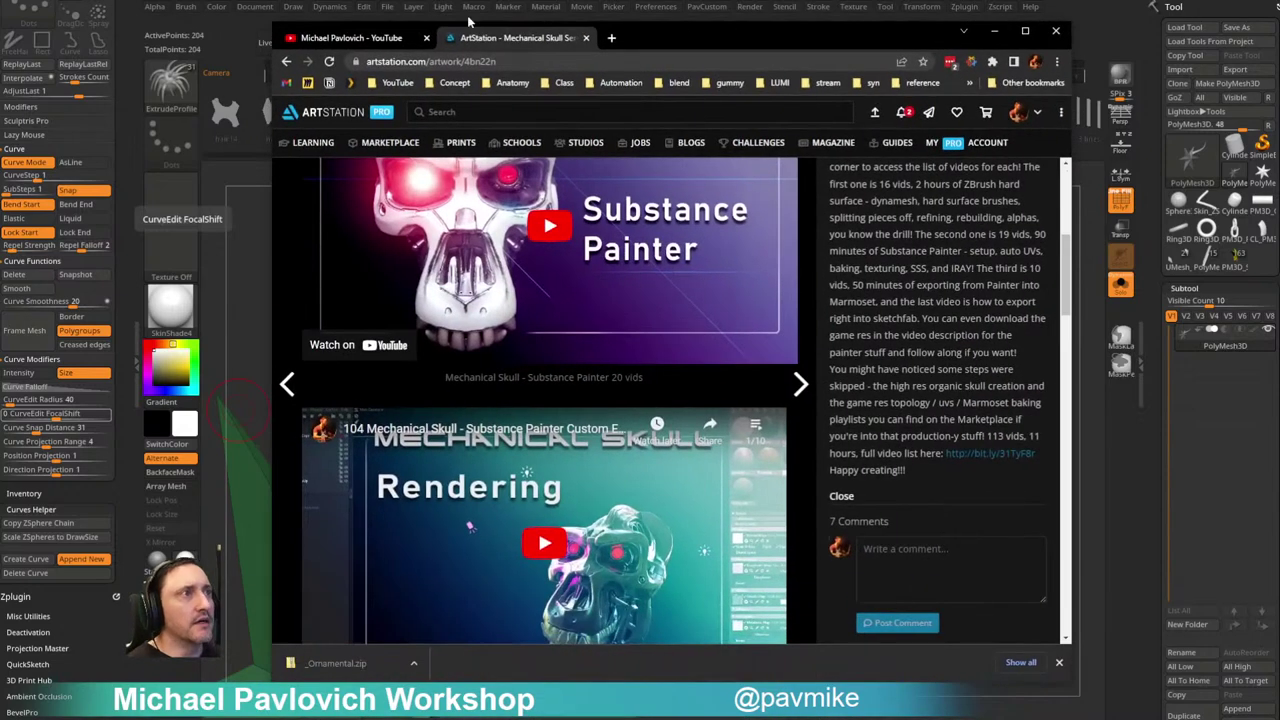
pyautogui.click(286, 61)
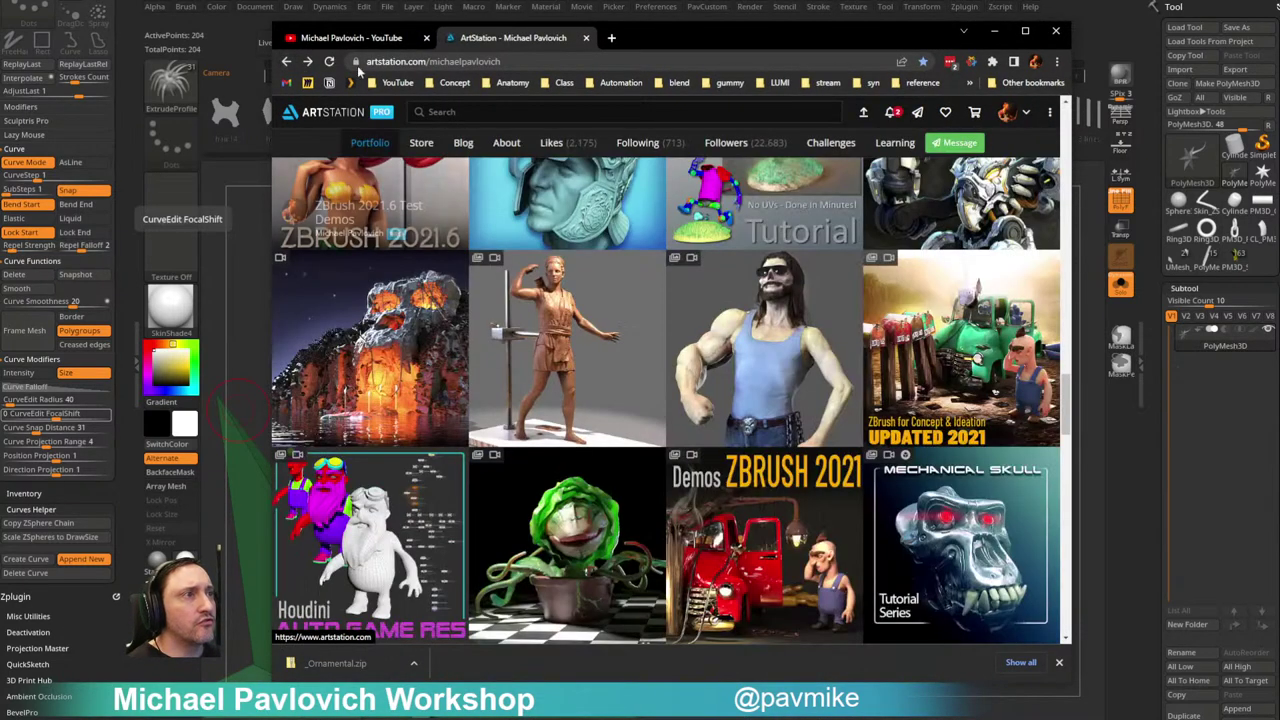
pyautogui.click(352, 38)
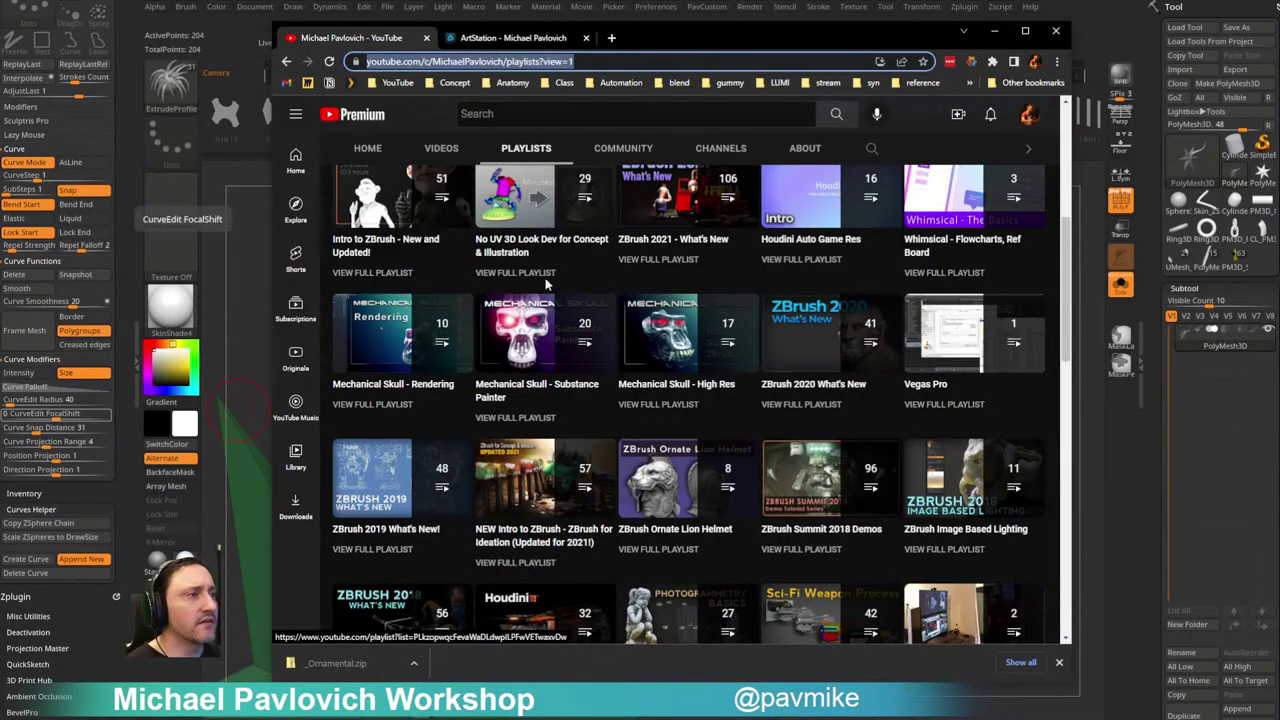
# Step: Open the channel's Livestream Full Episodes playlist and look through its episodes, including the Warhammer 40k Ultramarine videos
pyautogui.scroll(-5, 688, 449)
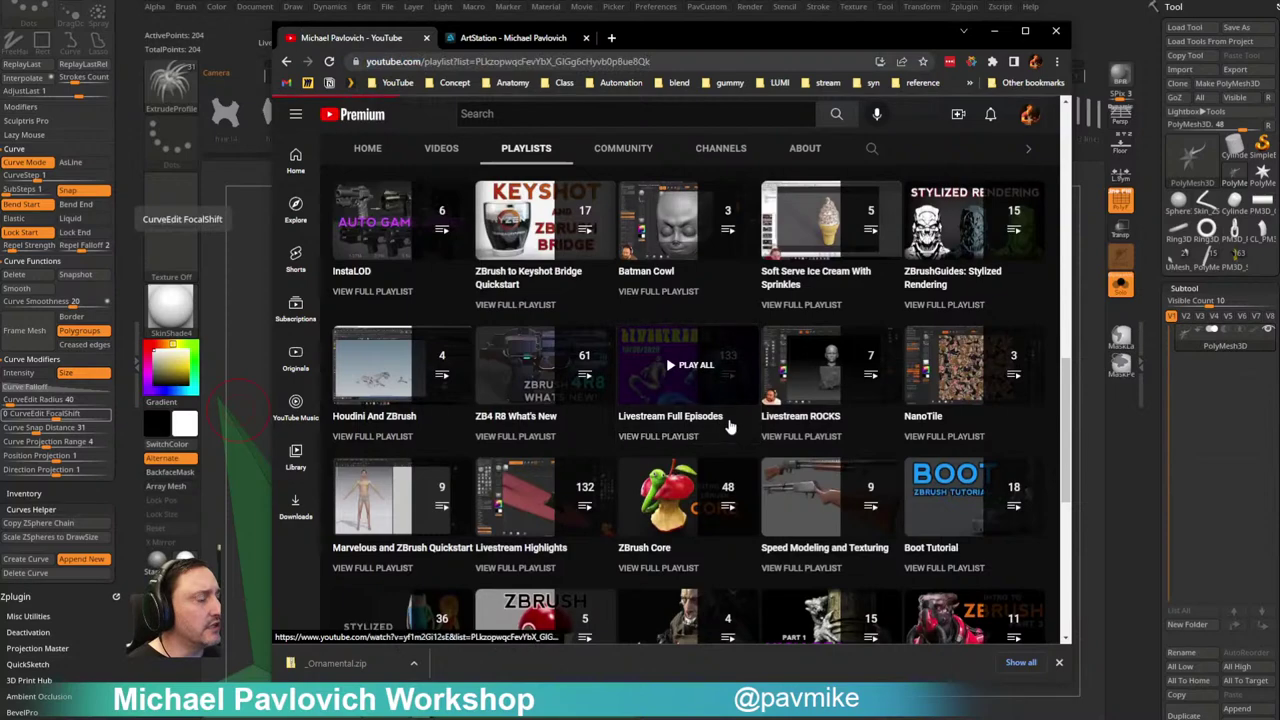
pyautogui.click(729, 425)
pyautogui.scroll(-4, 746, 366)
pyautogui.scroll(3, 743, 366)
pyautogui.scroll(-1, 745, 365)
pyautogui.scroll(-6, 745, 367)
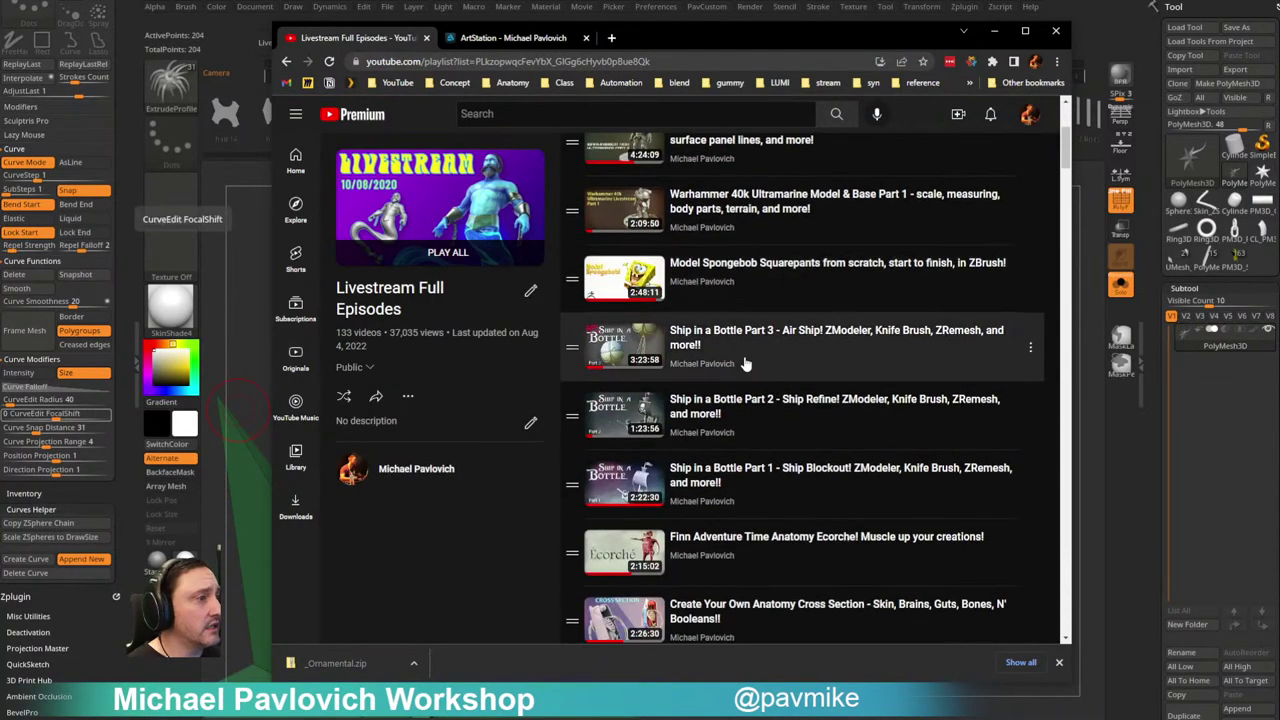
pyautogui.scroll(-8, 745, 360)
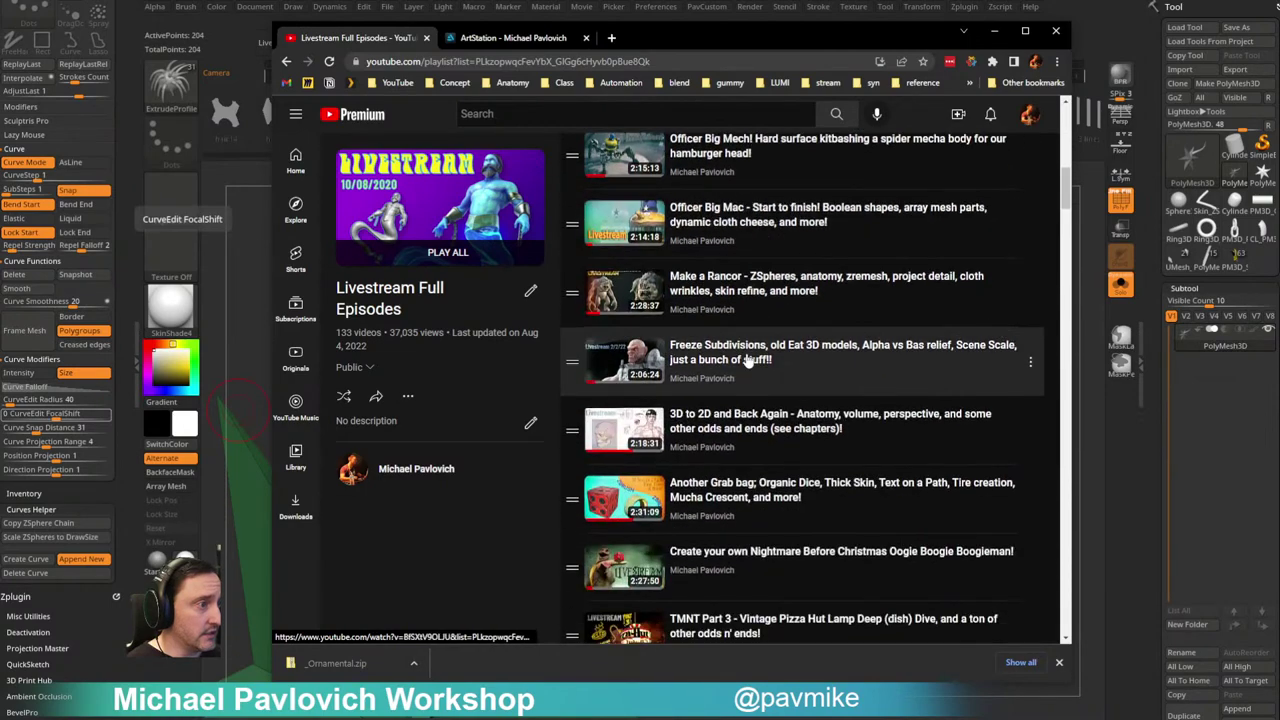
pyautogui.scroll(15, 750, 358)
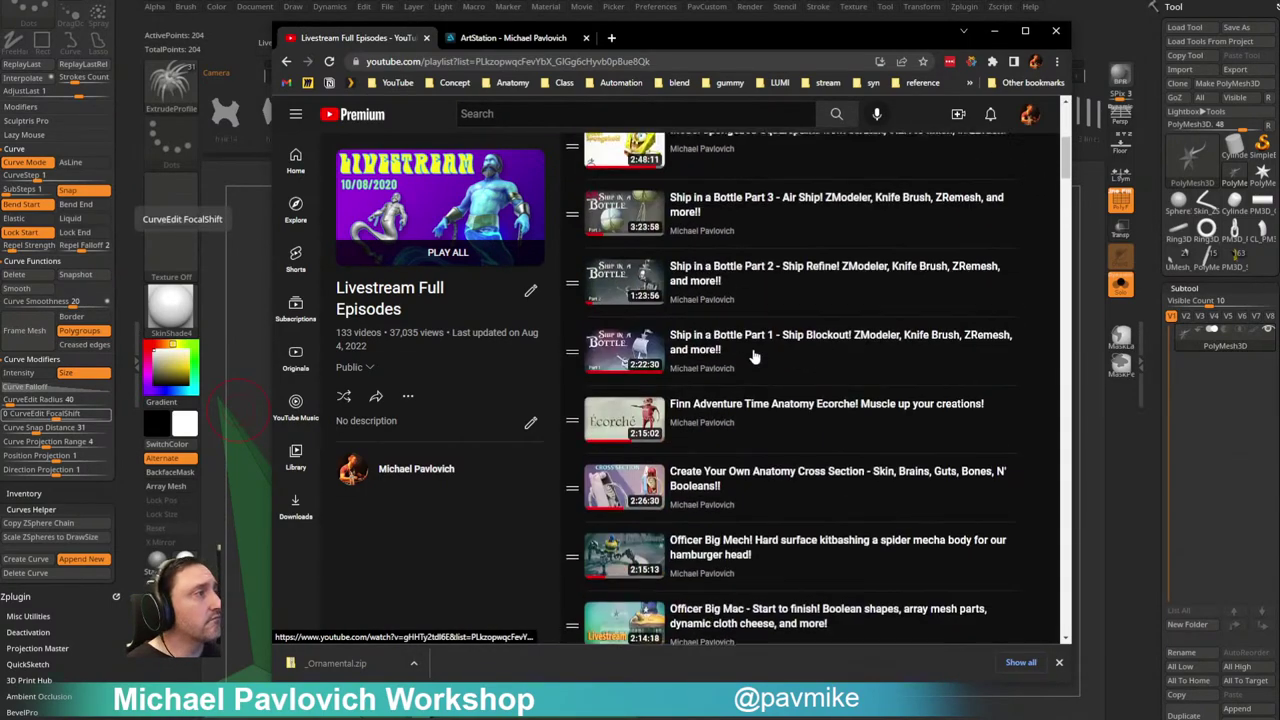
pyautogui.scroll(-1, 755, 357)
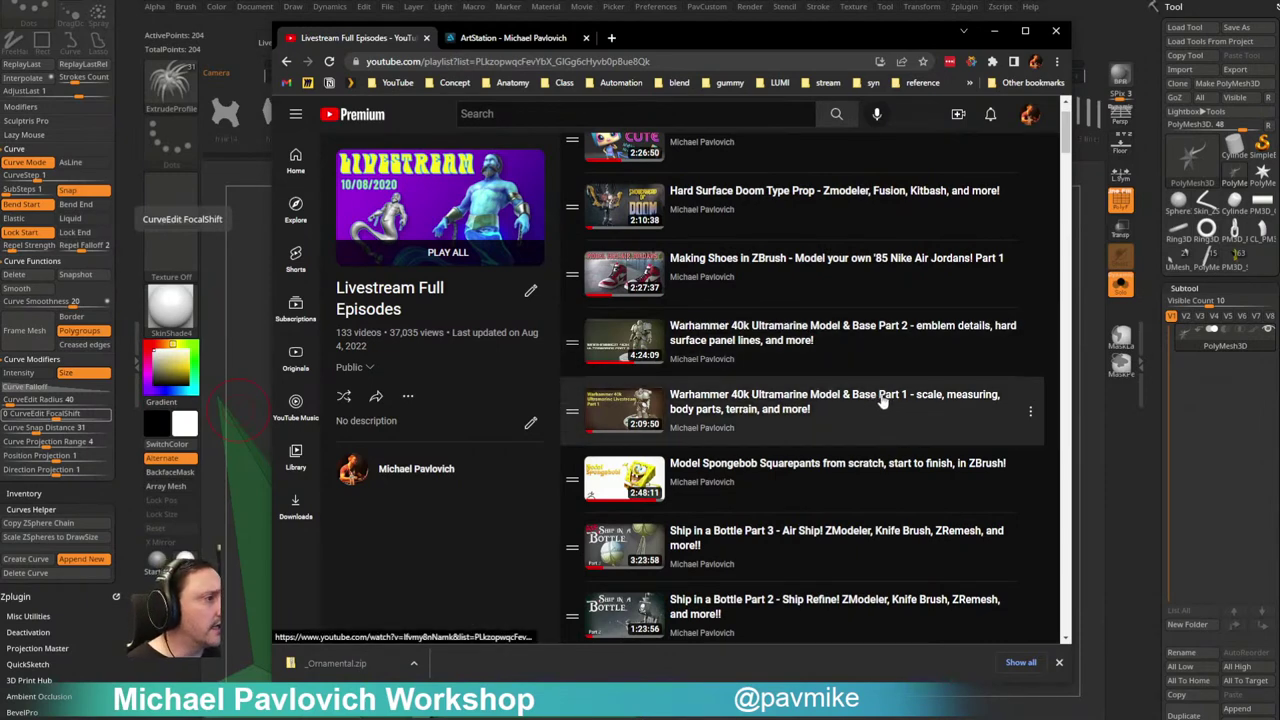
# Step: Select the Livestream Full Episodes playlist's web address and move the browser window away to return to the ZBrush canvas
pyautogui.click(588, 62)
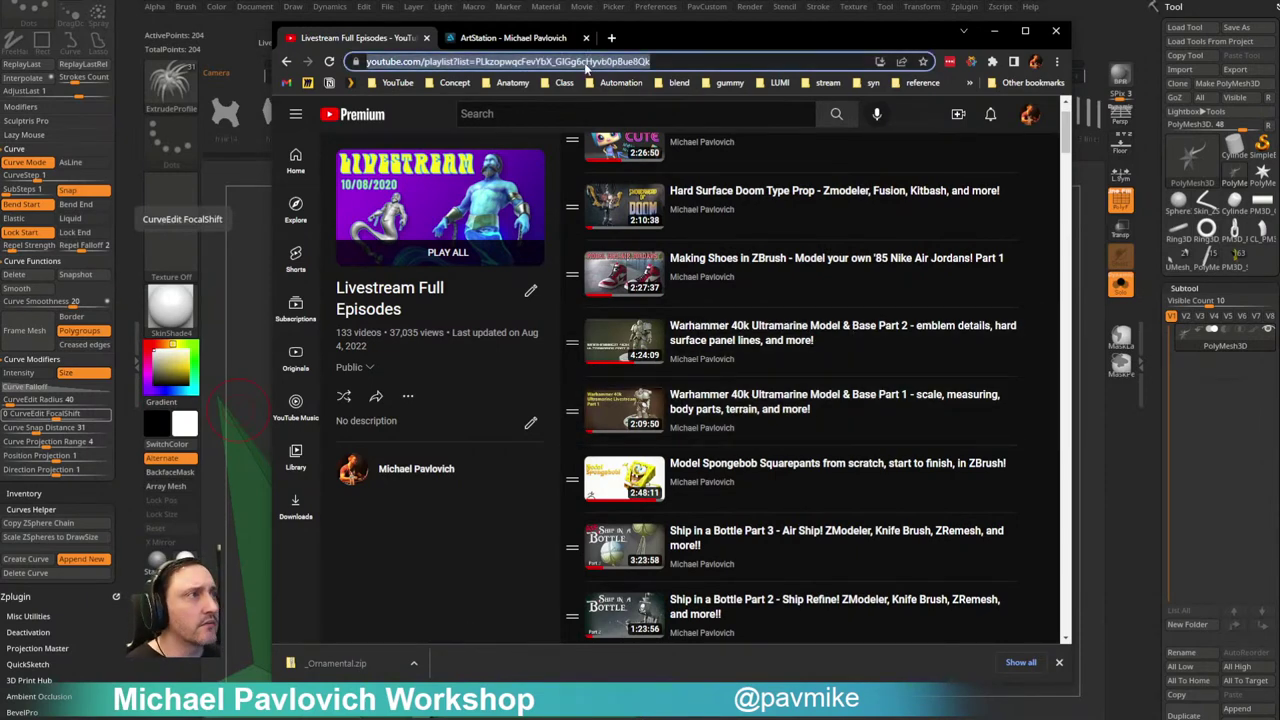
pyautogui.hotkey('alt', 'Tab')
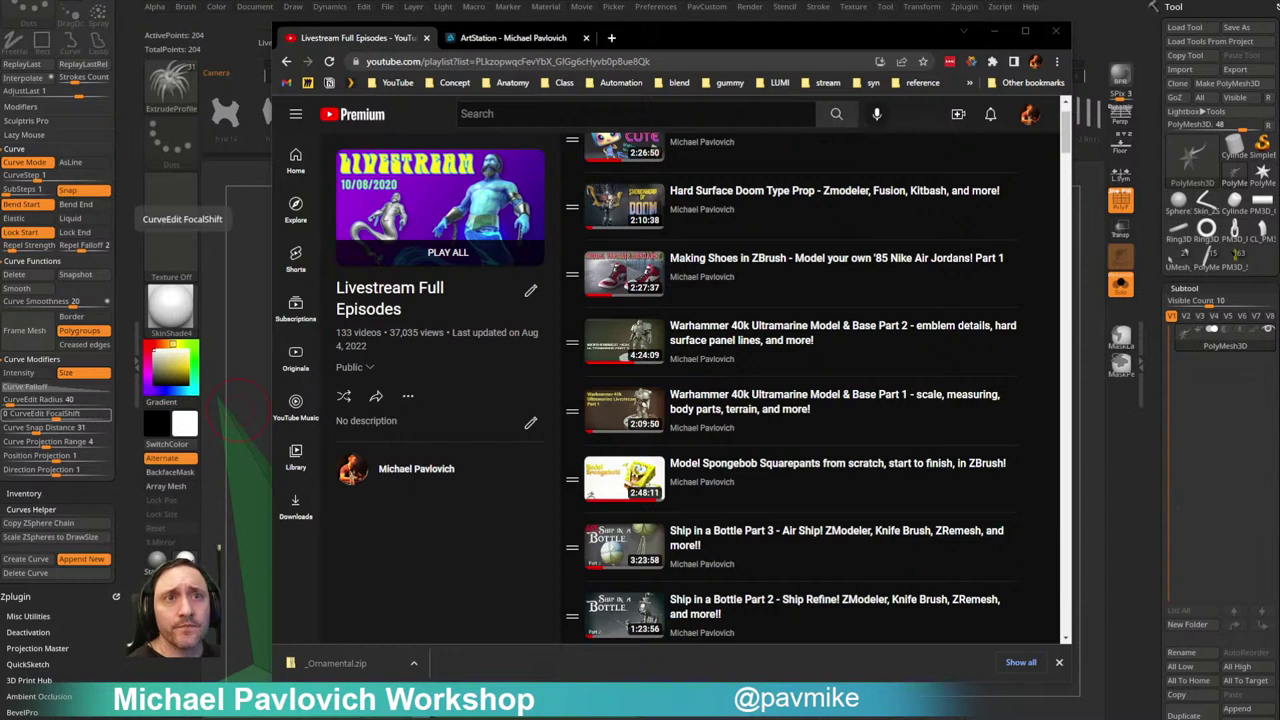
pyautogui.moveTo(749, 35); pyautogui.dragTo(950, 719)
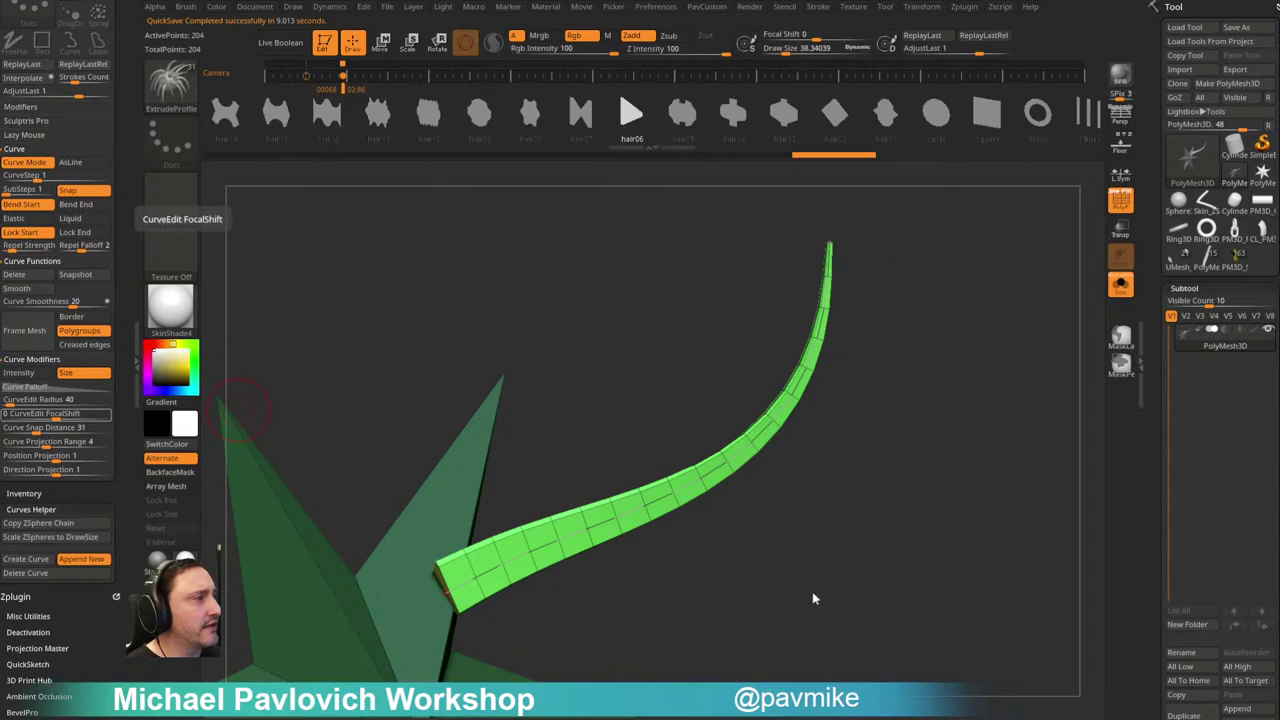
# Step: Bring the browser back over the canvas and open the artist's own Twitter profile in a new tab
pyautogui.moveTo(1279, 118); pyautogui.dragTo(728, 106)
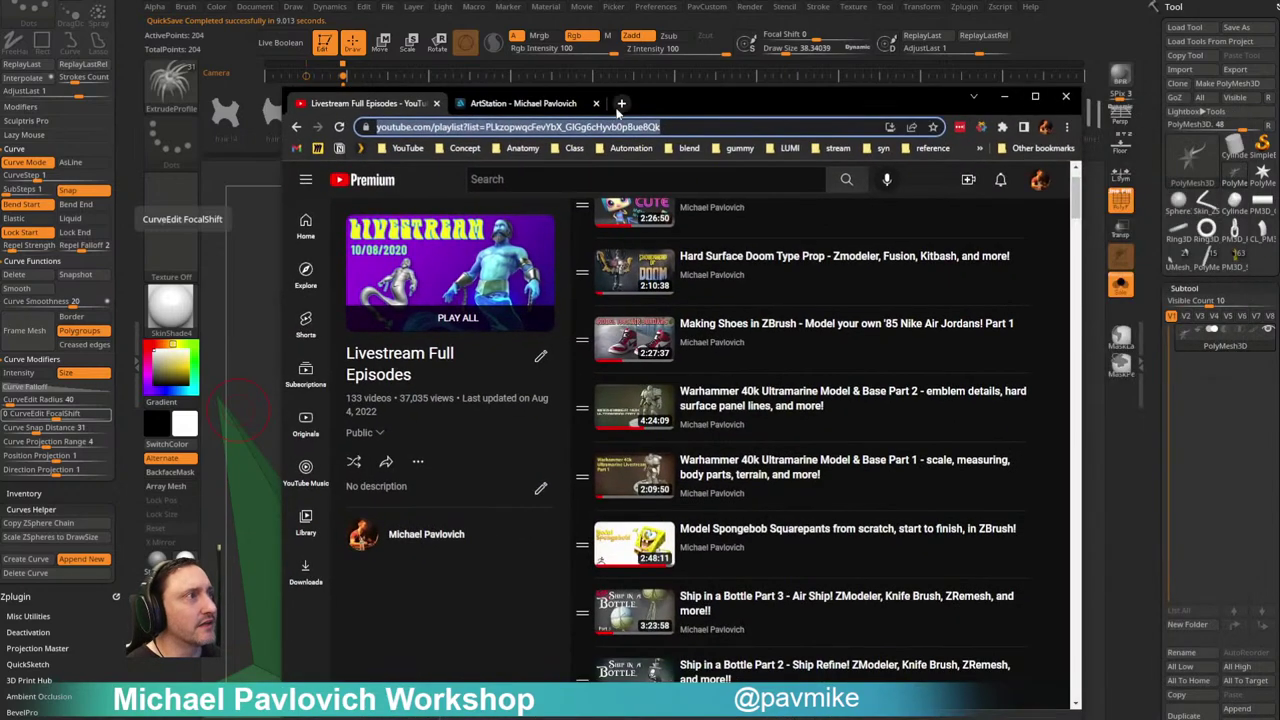
pyautogui.click(620, 105)
pyautogui.write('t')
pyautogui.press('Return')
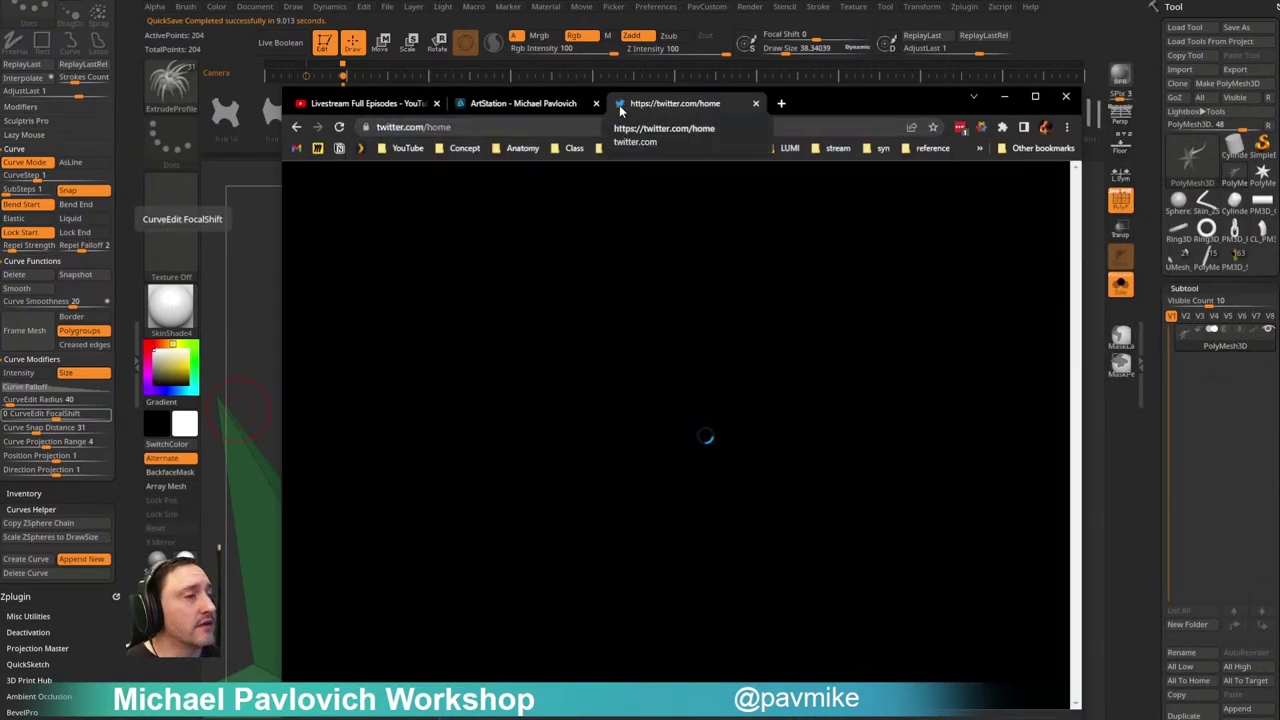
pyautogui.click(400, 220)
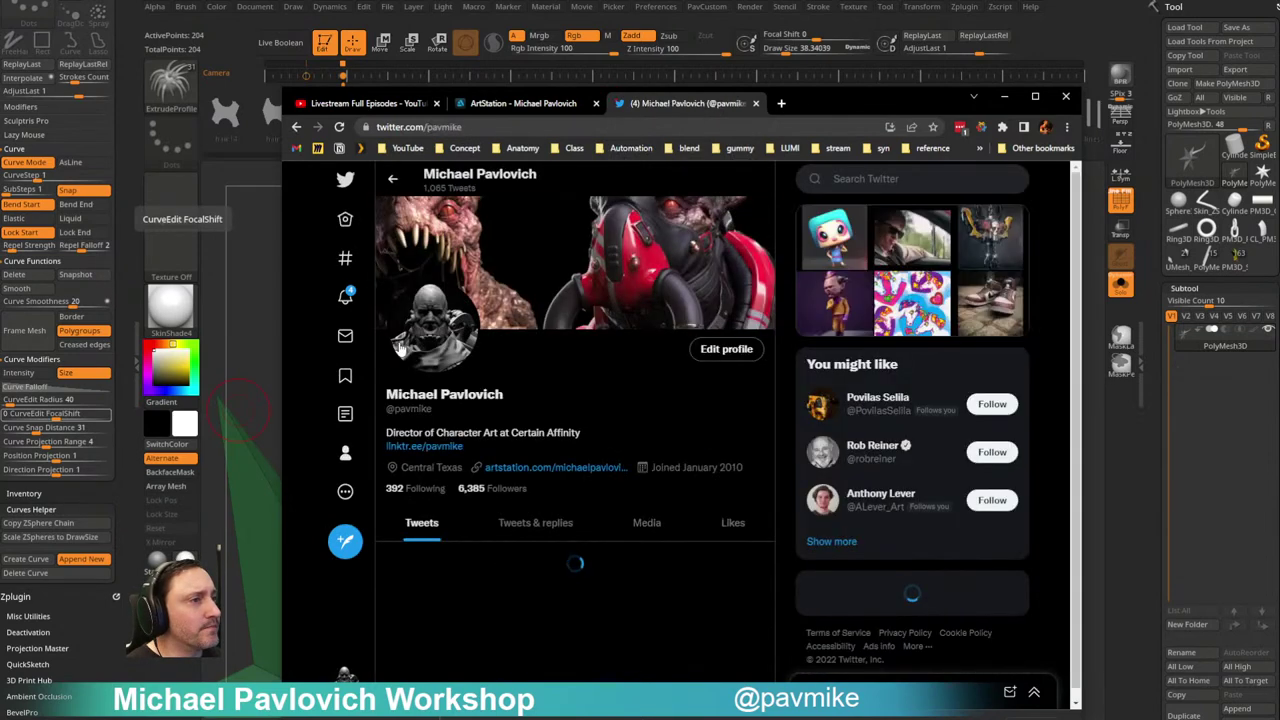
# Step: Look through the Twitter profile's media posts to the June 22 armor rigging video and put the browser window away
pyautogui.scroll(-2, 455, 477)
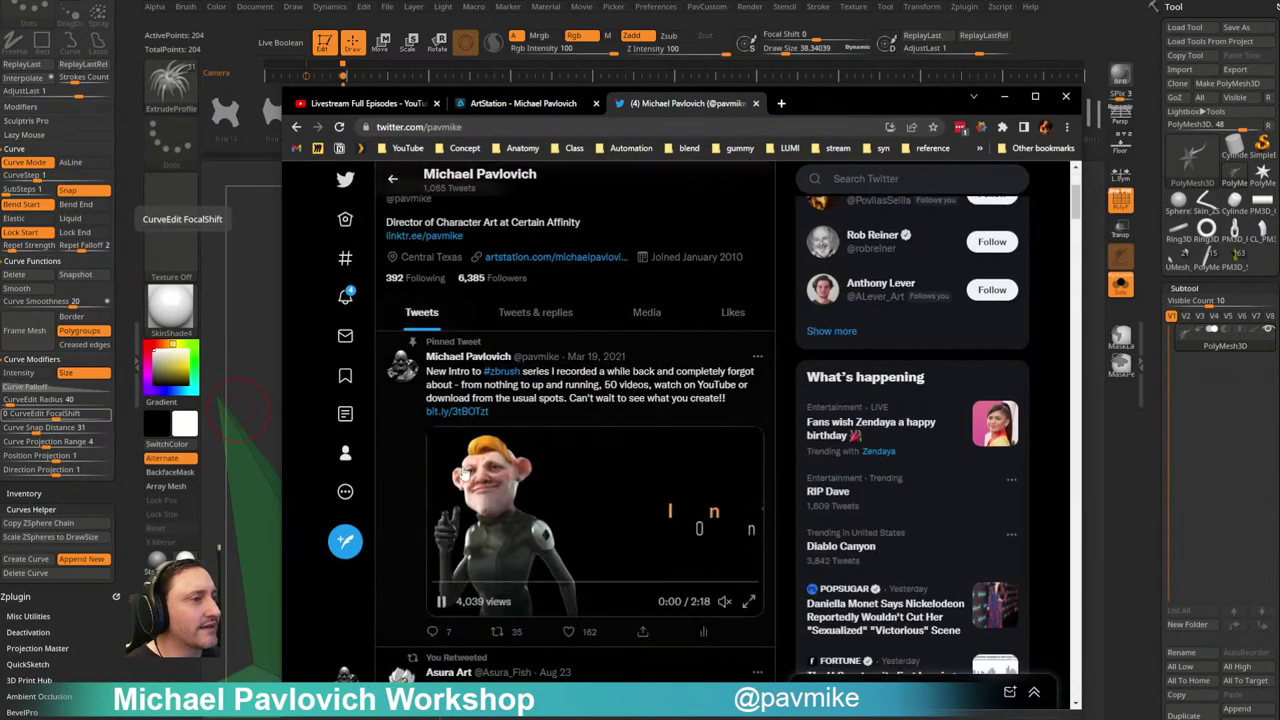
pyautogui.click(620, 317)
pyautogui.scroll(-8, 425, 325)
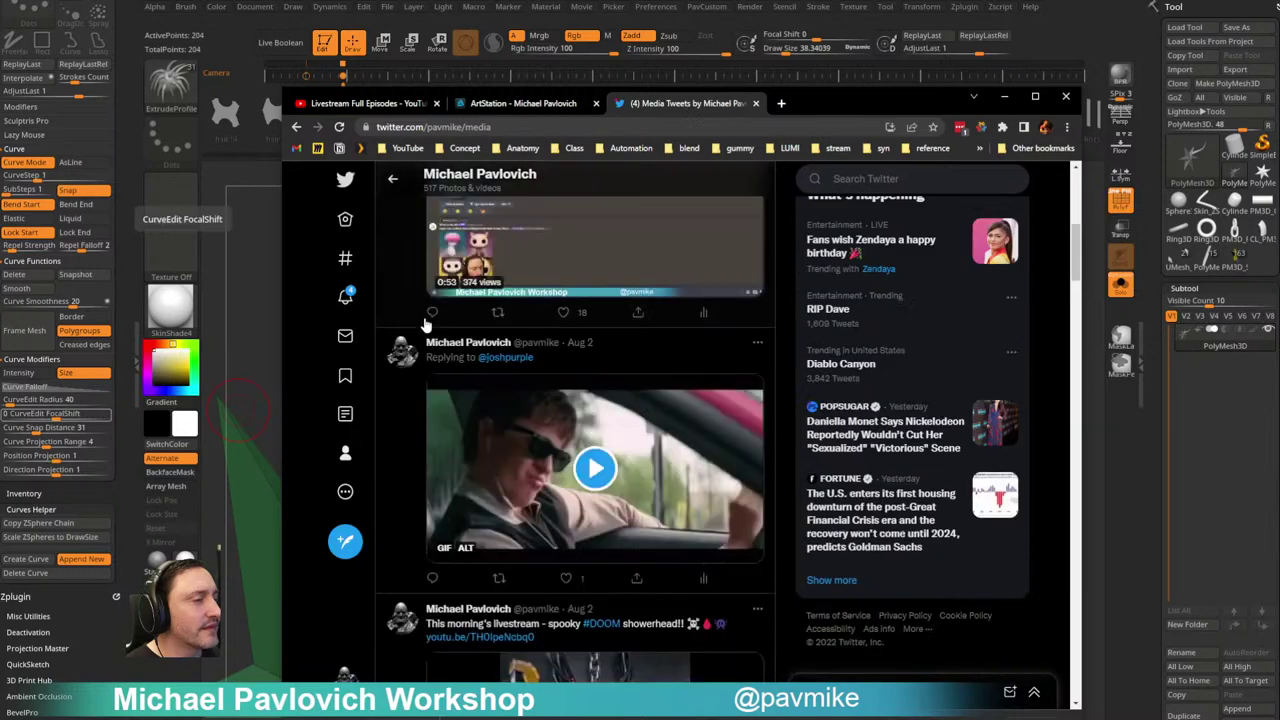
pyautogui.scroll(-15, 425, 325)
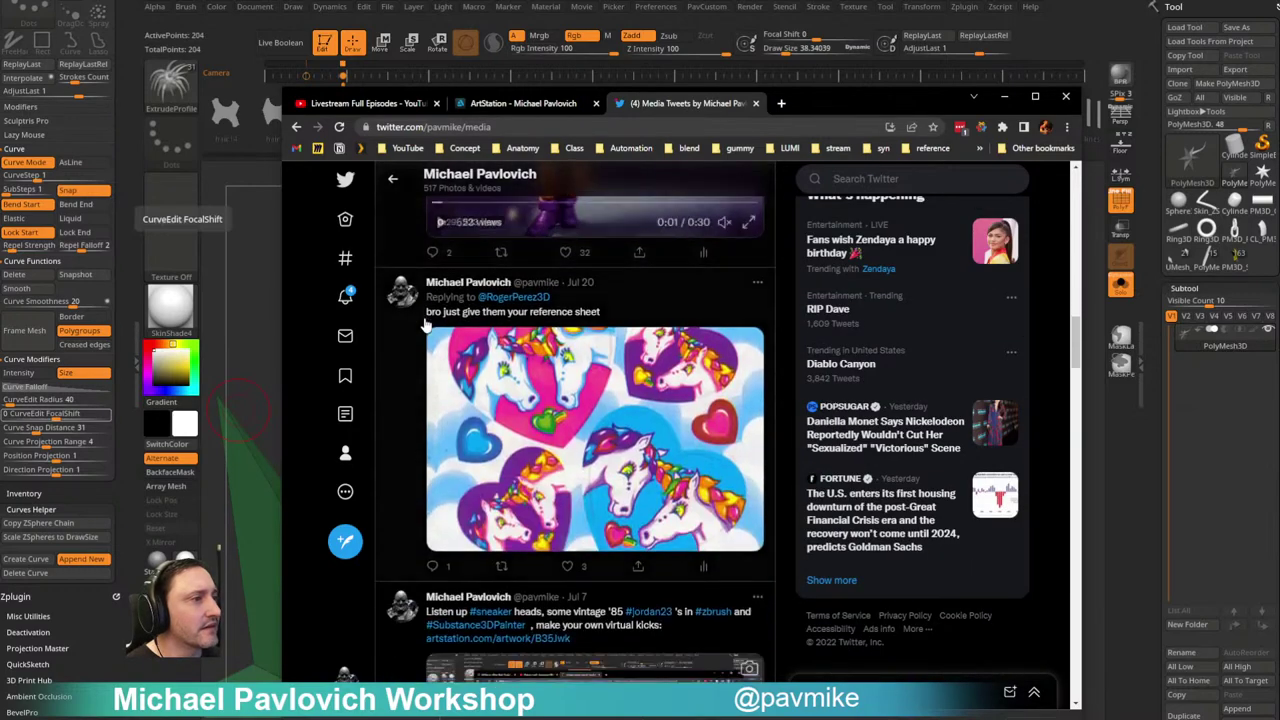
pyautogui.scroll(-5, 425, 325)
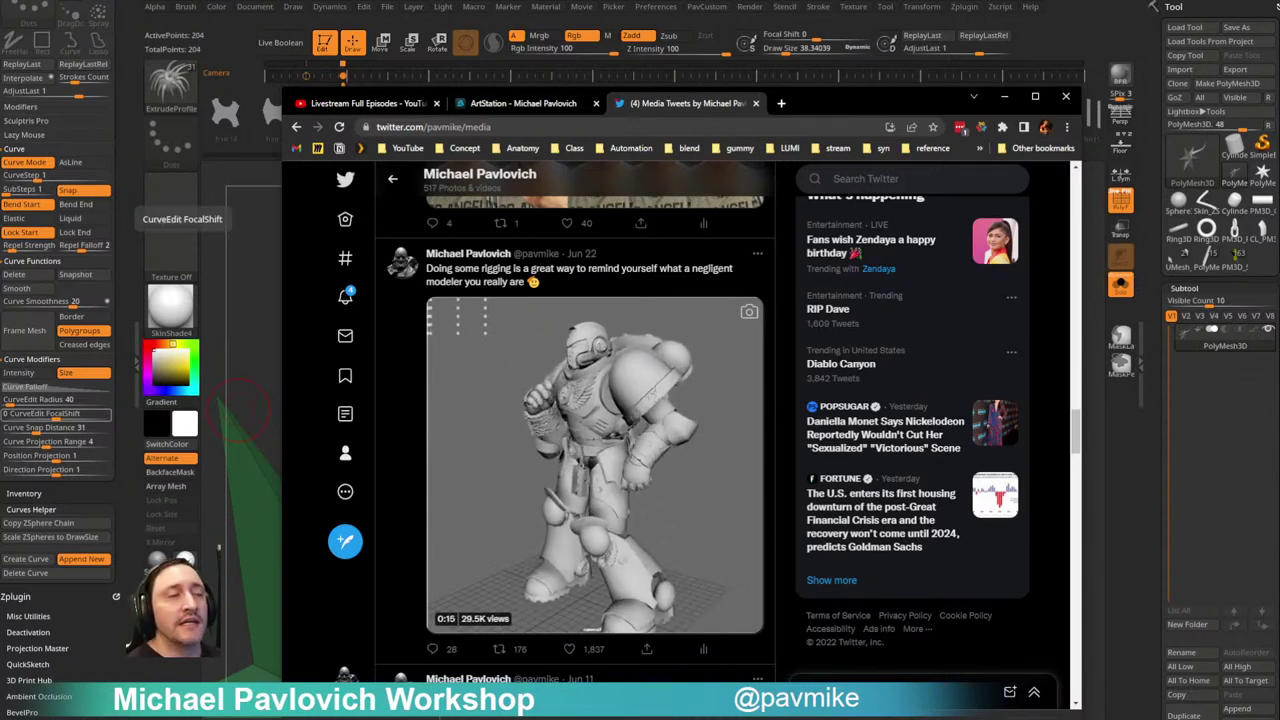
pyautogui.moveTo(801, 113); pyautogui.dragTo(0, 113)
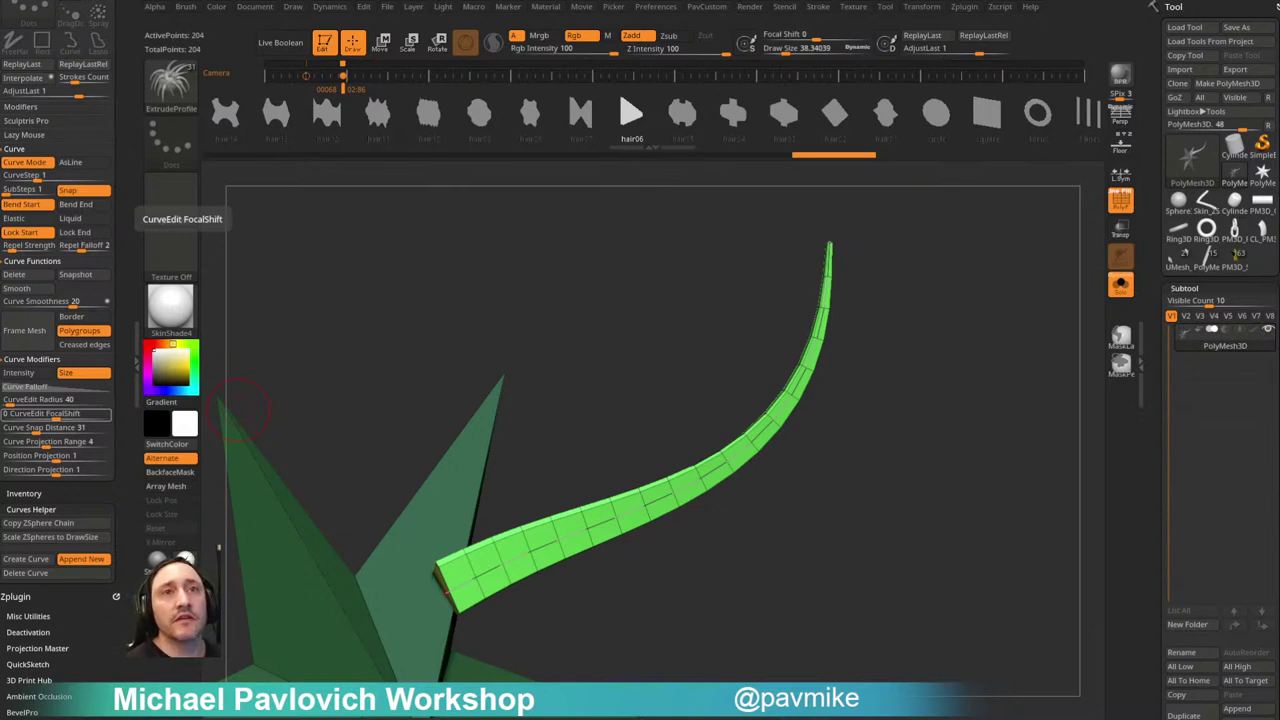
# Step: Set the draw size to about 99 and select the Standard brush
pyautogui.moveTo(522, 280)
pyautogui.mouseDown()
pyautogui.moveTo(556, 311)
pyautogui.moveTo(514, 291)
pyautogui.mouseUp()
pyautogui.press('s')
pyautogui.moveTo(590, 273); pyautogui.dragTo(629, 269)
pyautogui.press('b')
pyautogui.press('s')
pyautogui.press('t')
pyautogui.keyDown('alt'); pyautogui.moveTo(706, 271); pyautogui.dragTo(687, 260); pyautogui.keyUp('alt')
# Step: Load the armored figure tool with 163 subtools and turn Solo off to show the whole model
pyautogui.click(1238, 255)
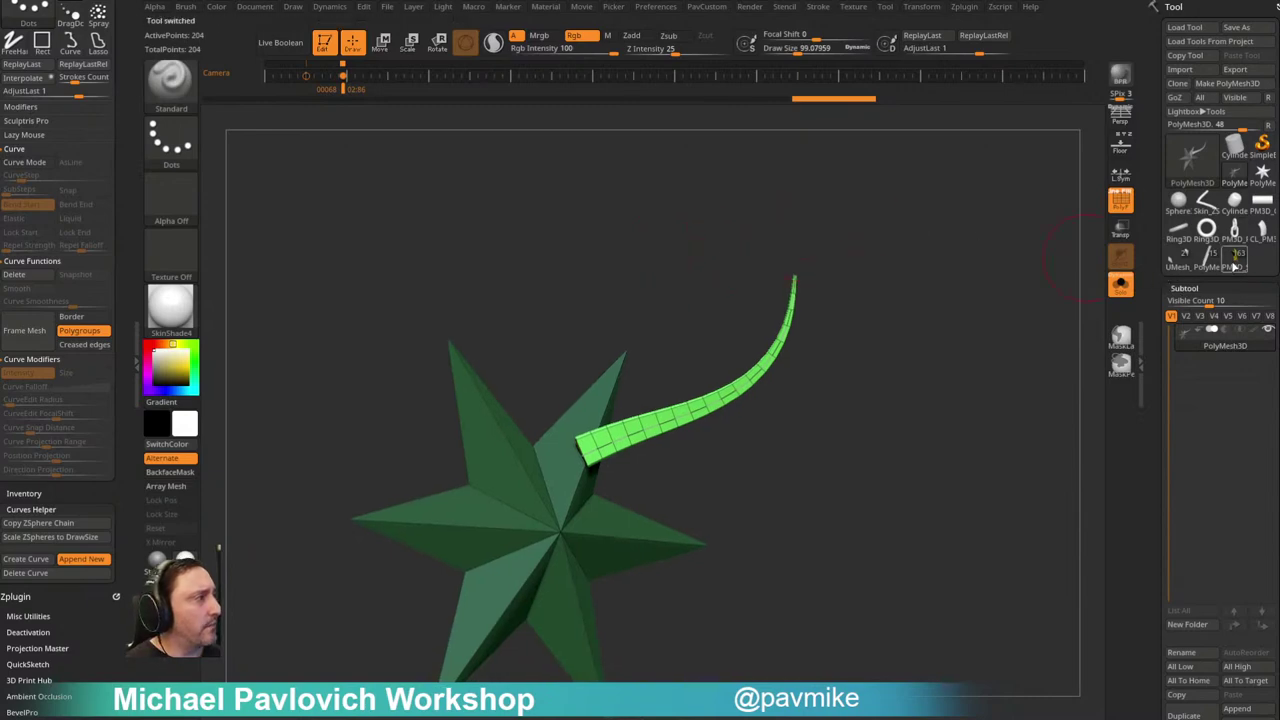
pyautogui.click(1121, 285)
pyautogui.keyDown('shift'); pyautogui.moveTo(891, 343); pyautogui.dragTo(974, 277); pyautogui.keyUp('shift')
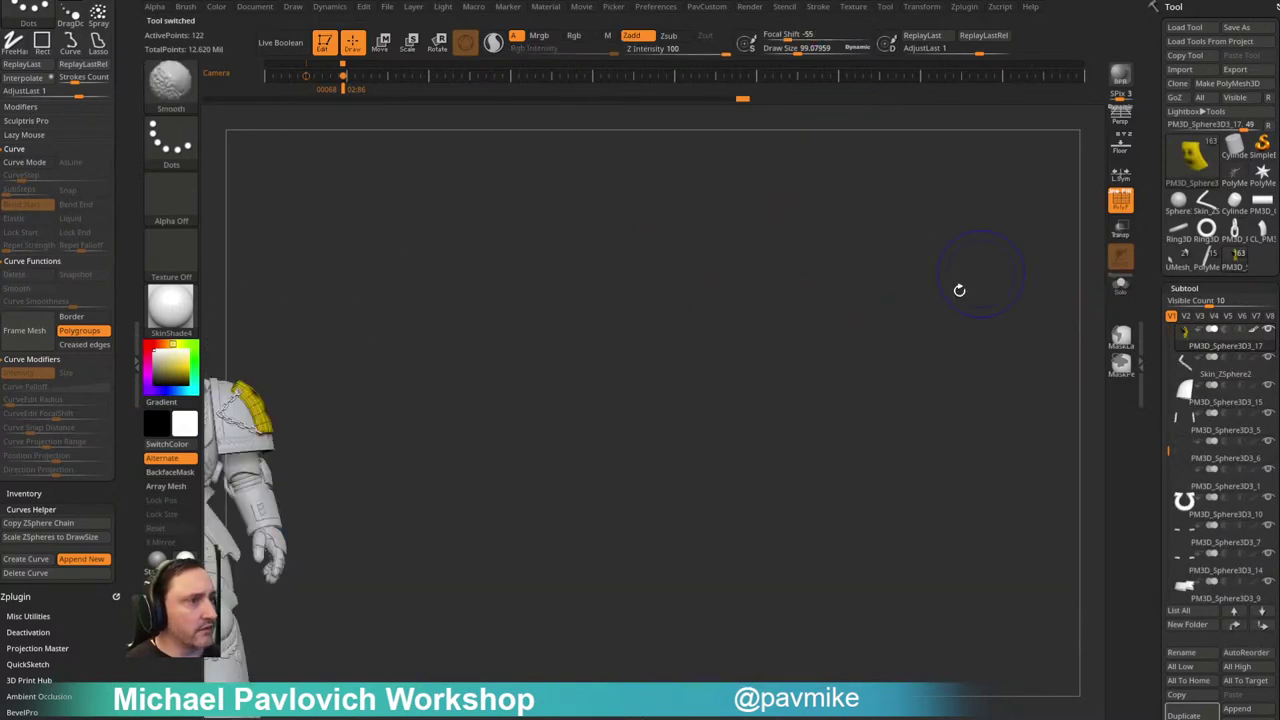
pyautogui.keyDown('alt'); pyautogui.moveTo(719, 420); pyautogui.dragTo(1017, 237); pyautogui.keyUp('alt')
pyautogui.keyDown('alt'); pyautogui.moveTo(839, 297); pyautogui.dragTo(920, 300); pyautogui.keyUp('alt')
pyautogui.keyDown('alt'); pyautogui.moveTo(920, 372); pyautogui.dragTo(905, 540); pyautogui.keyUp('alt')
# Step: Select the belt accessory subtool PM3D_Plane3D1 and isolate it with Solo in a straight front view
pyautogui.keyDown('alt'); pyautogui.click(385, 500); pyautogui.keyUp('alt')
pyautogui.keyDown('alt'); pyautogui.moveTo(940, 347); pyautogui.dragTo(1114, 272); pyautogui.keyUp('alt')
pyautogui.click(1121, 285)
pyautogui.keyDown('shift'); pyautogui.moveTo(845, 320); pyautogui.dragTo(840, 328); pyautogui.keyUp('shift')
pyautogui.keyDown('alt'); pyautogui.moveTo(840, 328); pyautogui.dragTo(697, 457); pyautogui.keyUp('alt')
pyautogui.keyDown('alt'); pyautogui.moveTo(697, 457); pyautogui.dragTo(1061, 193); pyautogui.keyUp('alt')
pyautogui.keyDown('alt'); pyautogui.moveTo(690, 420); pyautogui.dragTo(898, 270); pyautogui.keyUp('alt')
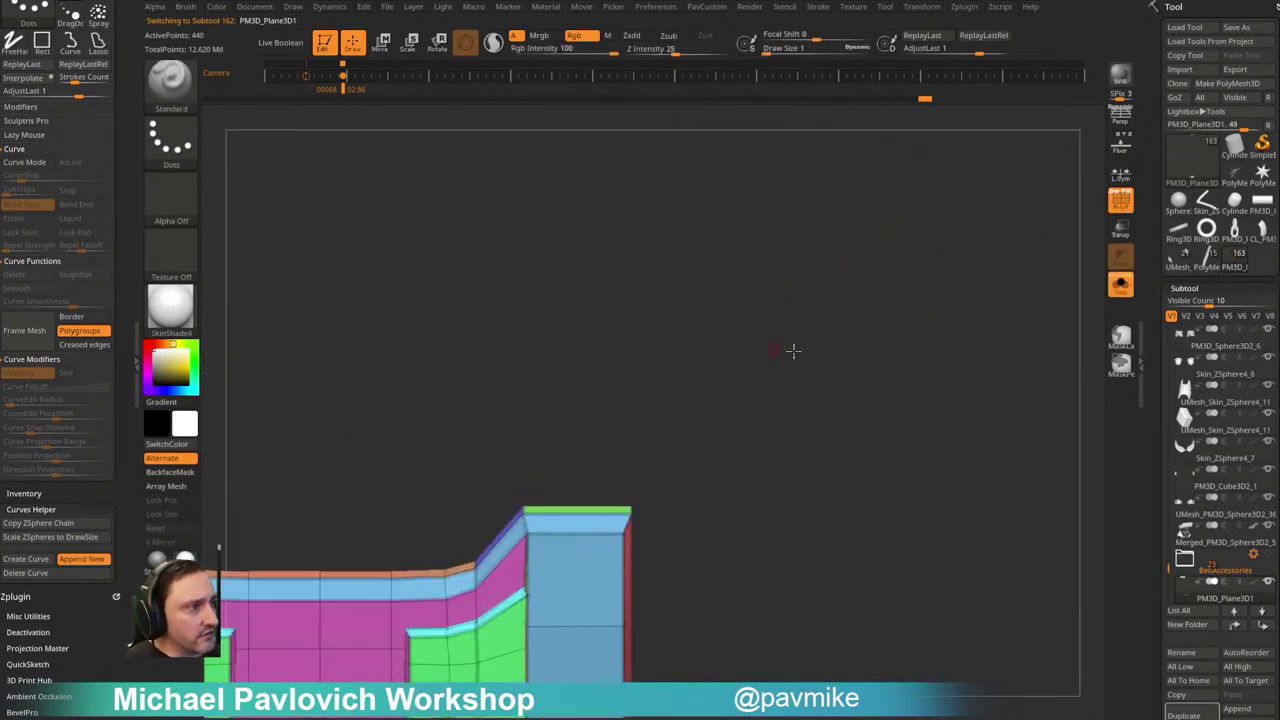
# Step: Bevel the vertical centre edge loop of the belt piece with the ZModeler brush's Bevel edge action
pyautogui.press('b')
pyautogui.press('z')
pyautogui.press('m')
pyautogui.press('space')
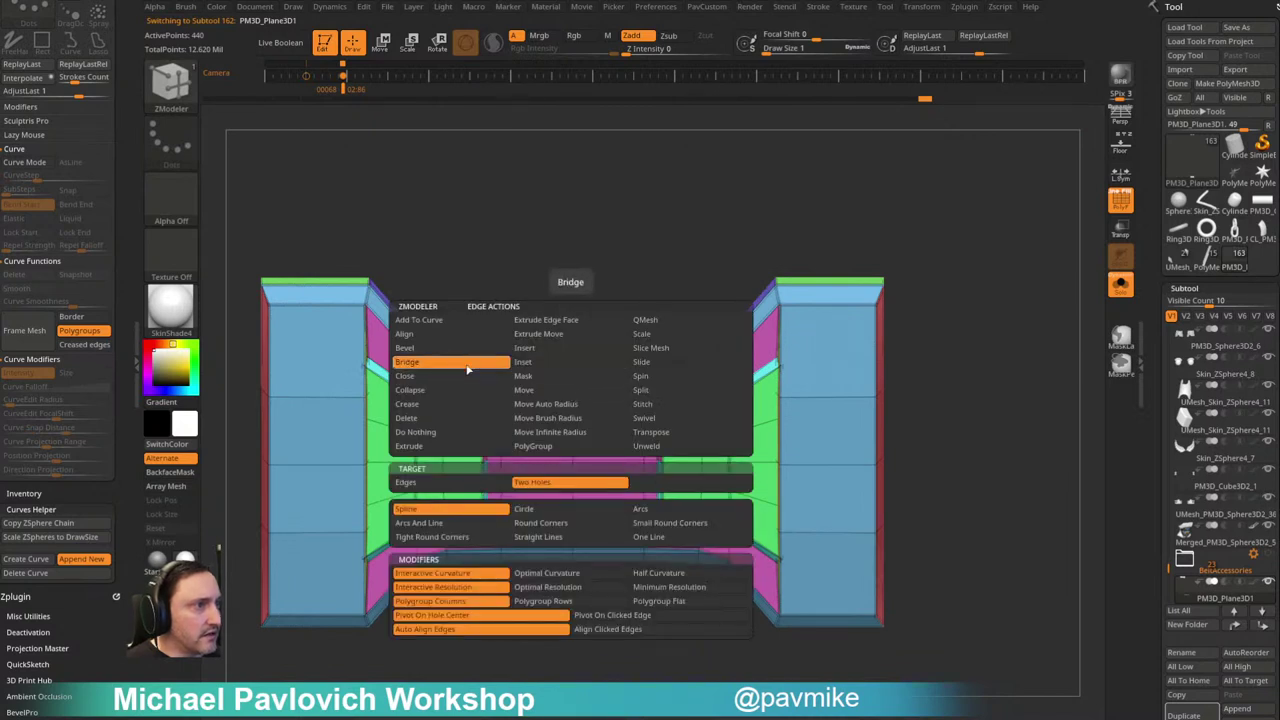
pyautogui.click(455, 348)
pyautogui.click(571, 404)
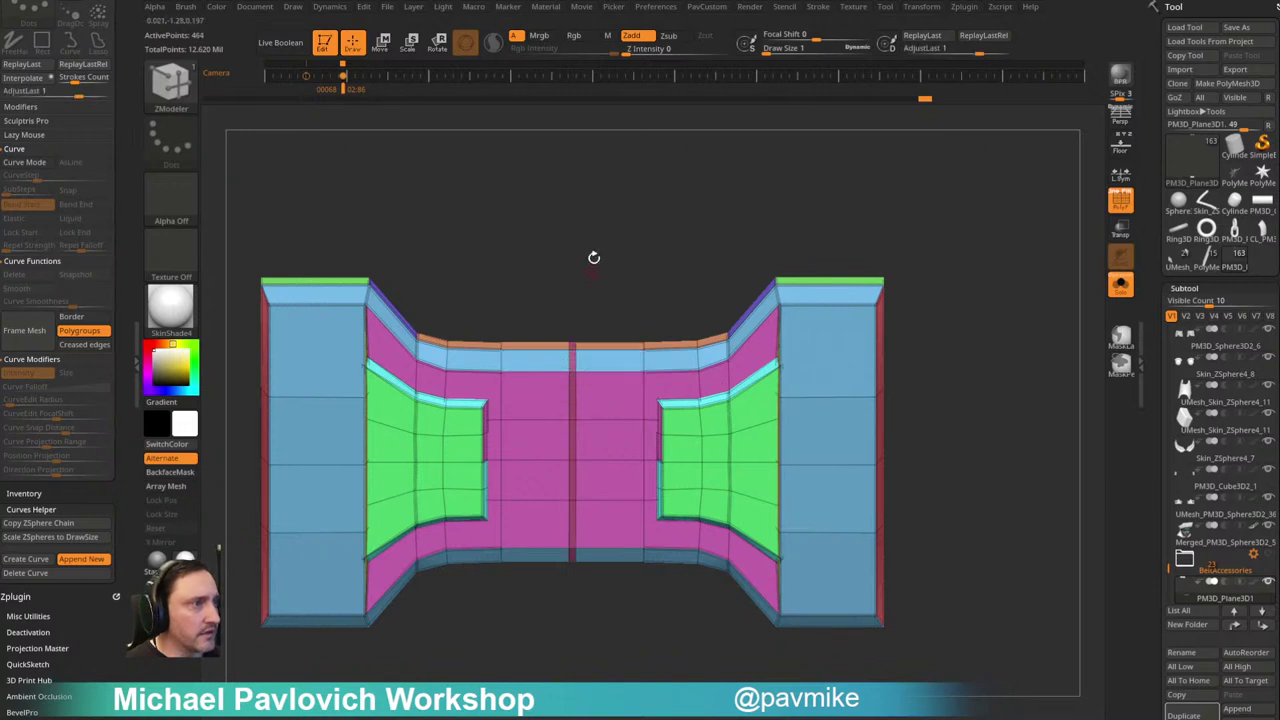
# Step: Hide the narrow beveled centre strip with SelectLasso and delete the hidden polygons to leave a gap
pyautogui.keyDown('ctrl'); pyautogui.moveTo(594, 260); pyautogui.dragTo(591, 334, button='right'); pyautogui.keyUp('ctrl')
pyautogui.keyDown('ctrl'); pyautogui.keyDown('shift'); pyautogui.click(170, 85); pyautogui.keyUp('shift'); pyautogui.keyUp('ctrl')
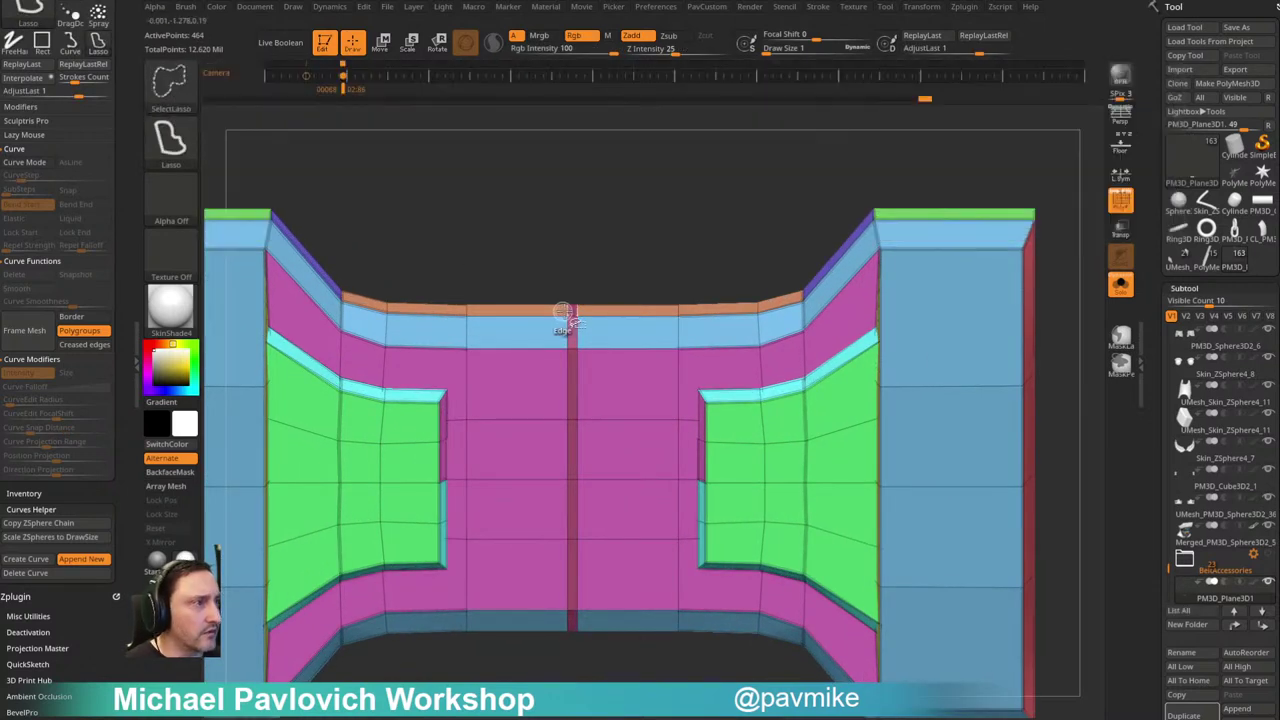
pyautogui.keyDown('ctrl'); pyautogui.keyDown('shift'); pyautogui.click(572, 315); pyautogui.keyUp('shift'); pyautogui.keyUp('ctrl')
pyautogui.keyDown('ctrl'); pyautogui.keyDown('shift'); pyautogui.click(620, 251); pyautogui.keyUp('shift'); pyautogui.keyUp('ctrl')
pyautogui.keyDown('ctrl'); pyautogui.keyDown('shift'); pyautogui.click(580, 314); pyautogui.keyUp('shift'); pyautogui.keyUp('ctrl')
pyautogui.keyDown('ctrl'); pyautogui.keyDown('shift'); pyautogui.click(614, 298); pyautogui.keyUp('shift'); pyautogui.keyUp('ctrl')
pyautogui.keyDown('ctrl'); pyautogui.keyDown('shift'); pyautogui.click(573, 315); pyautogui.keyUp('shift'); pyautogui.keyUp('ctrl')
pyautogui.keyDown('ctrl'); pyautogui.keyDown('shift'); pyautogui.moveTo(648, 206); pyautogui.dragTo(704, 260); pyautogui.keyUp('shift'); pyautogui.keyUp('ctrl')
pyautogui.press('2')
pyautogui.click(673, 327)
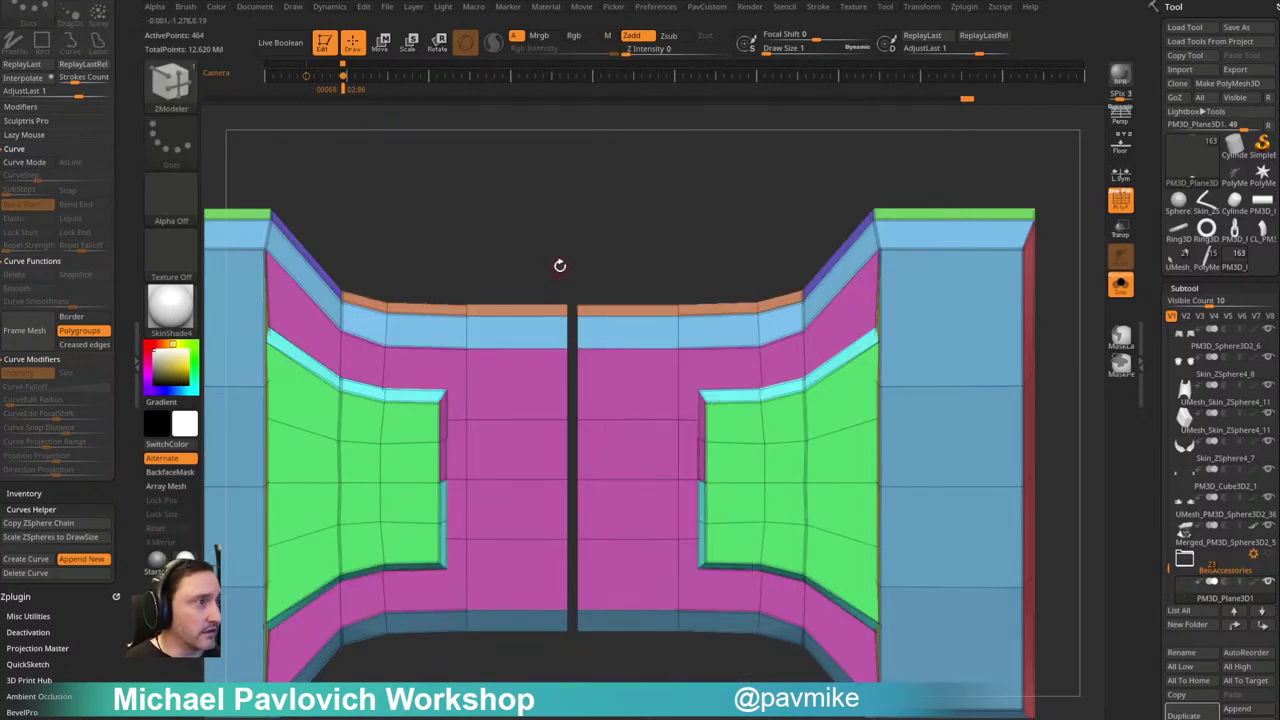
# Step: Mask the belt piece except for the two panels beside the centre gap, ready for transforming with the gizmo
pyautogui.press('w')
pyautogui.moveTo(550, 270)
pyautogui.keyDown('ctrl'); pyautogui.mouseDown()
pyautogui.moveTo(565, 500)
pyautogui.moveTo(555, 660)
pyautogui.mouseUp(); pyautogui.keyUp('ctrl')
pyautogui.hotkey('ctrl', 'z')
pyautogui.moveTo(589, 240)
pyautogui.keyDown('ctrl'); pyautogui.keyDown('alt'); pyautogui.mouseDown()
pyautogui.moveTo(535, 672)
pyautogui.moveTo(500, 520)
pyautogui.mouseUp(); pyautogui.keyUp('alt'); pyautogui.keyUp('ctrl')
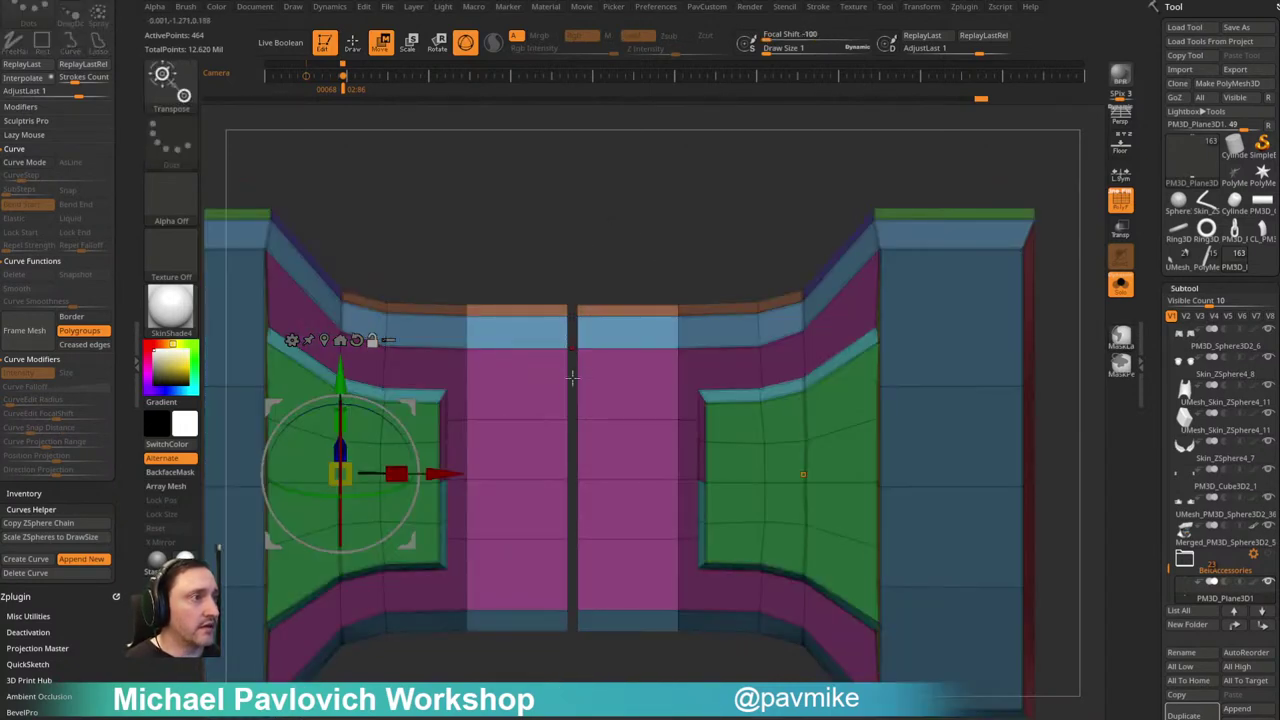
# Step: Try to reset the gizmo's orientation and center it between the two unmasked panels
pyautogui.click(356, 341)
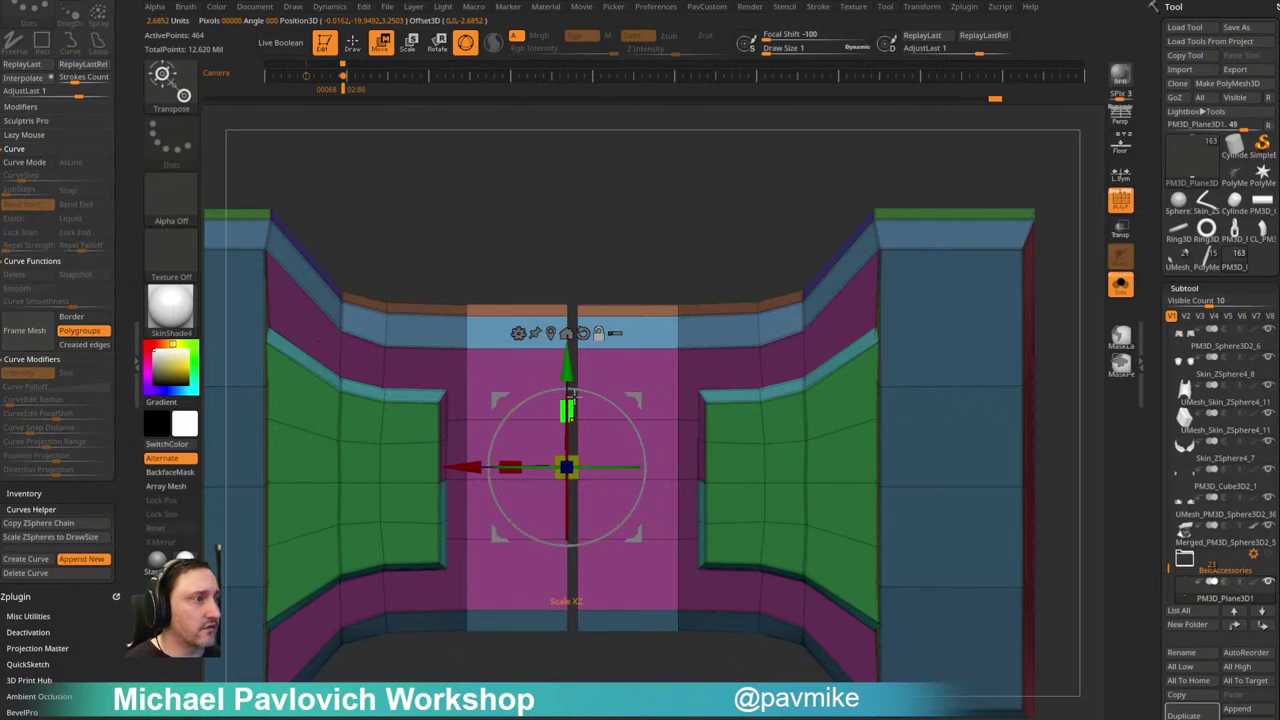
pyautogui.click(566, 334)
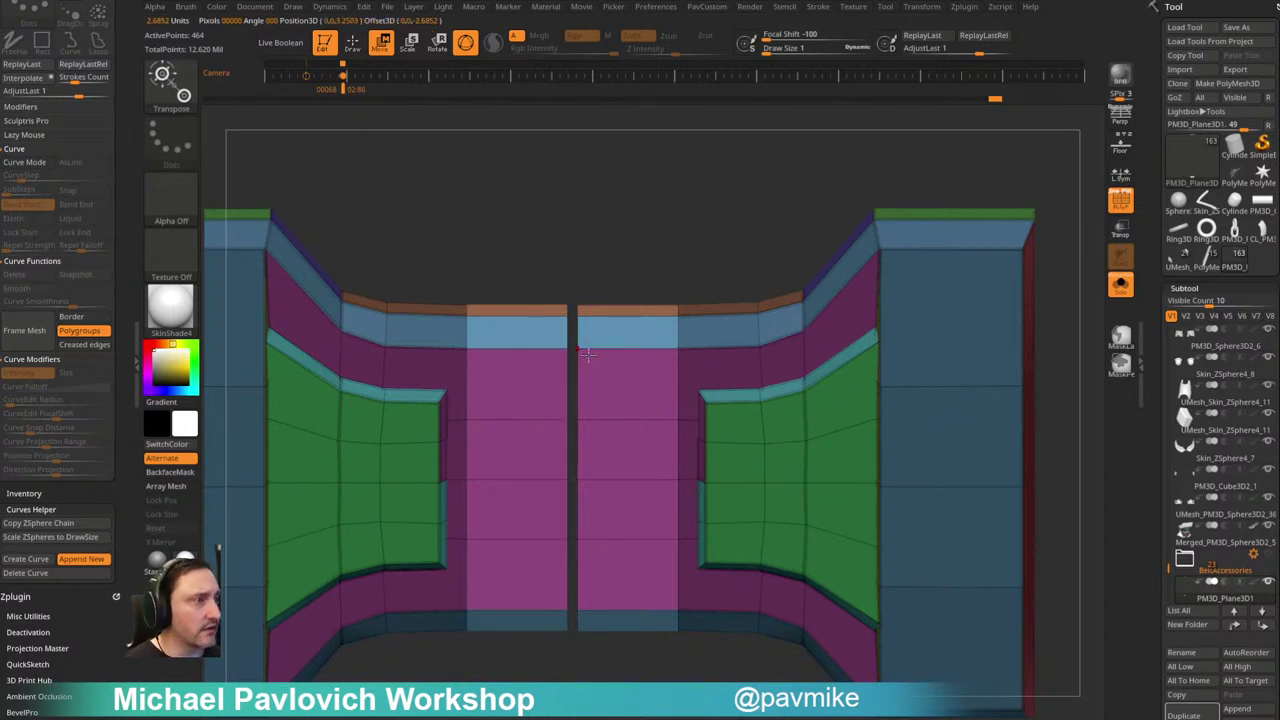
pyautogui.keyDown('alt'); pyautogui.click(586, 349); pyautogui.keyUp('alt')
pyautogui.click(592, 214)
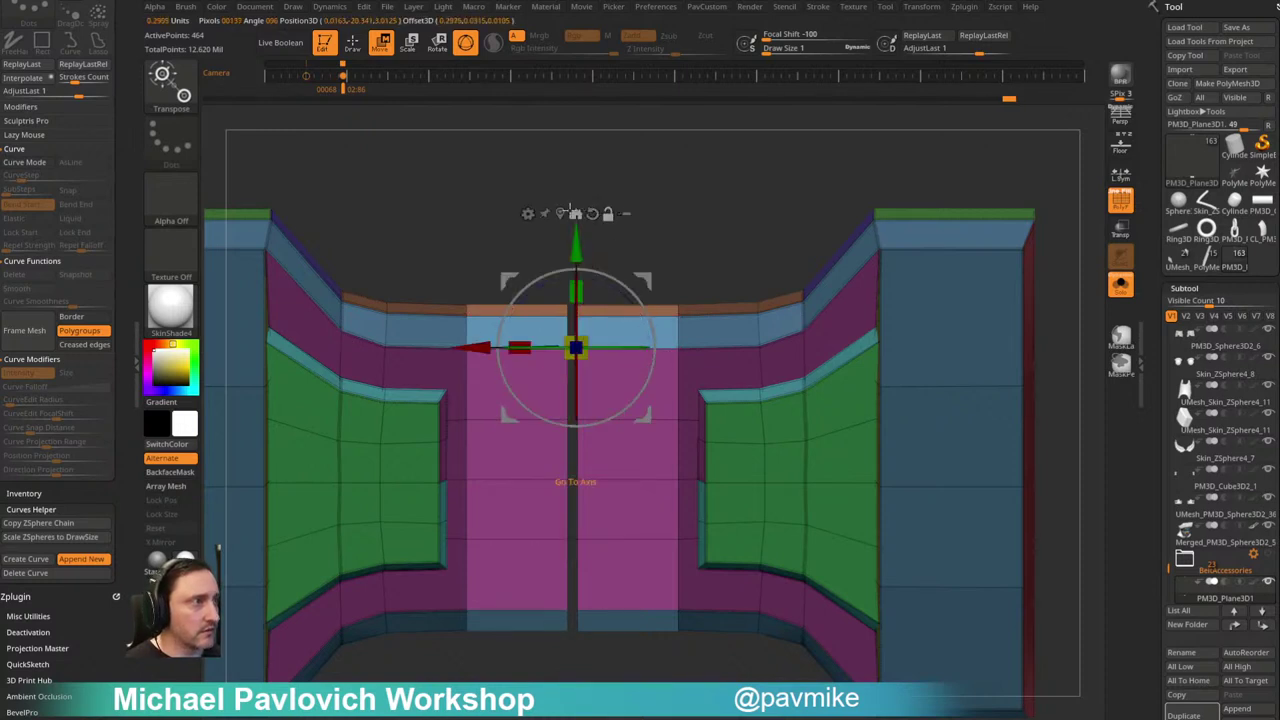
pyautogui.click(561, 214)
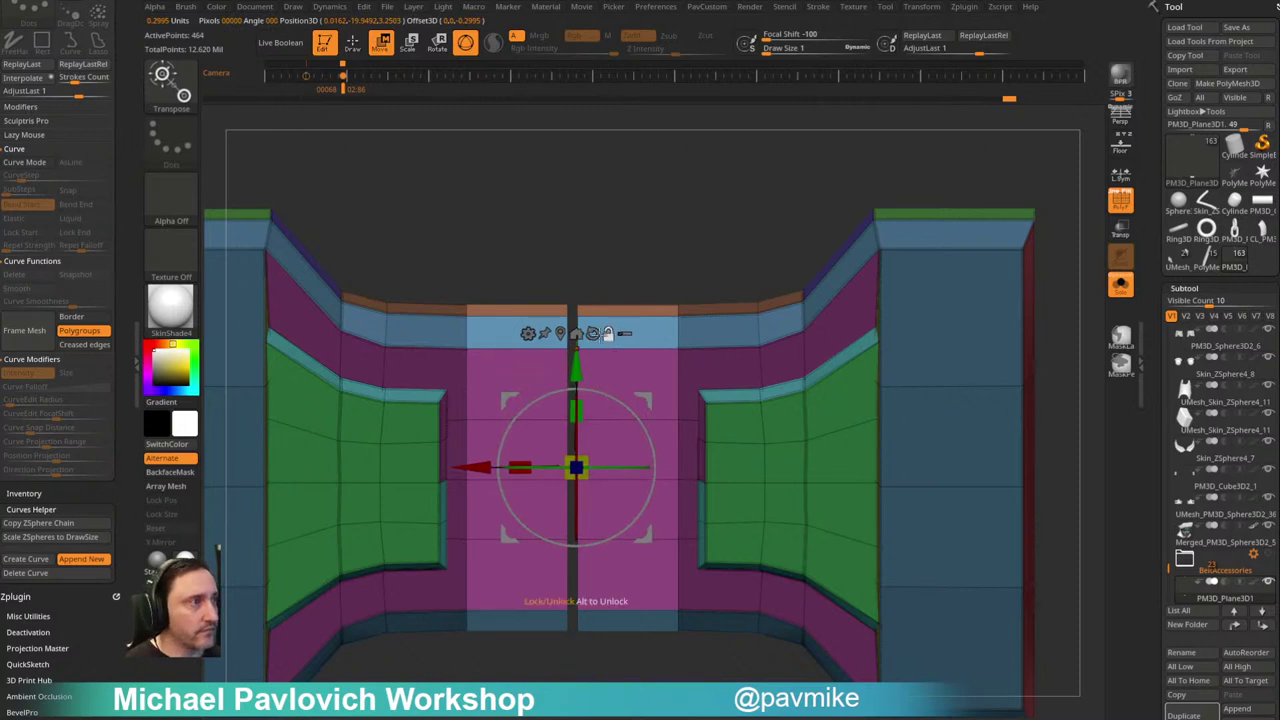
pyautogui.click(569, 333)
pyautogui.moveTo(591, 300); pyautogui.dragTo(584, 193, button='right')
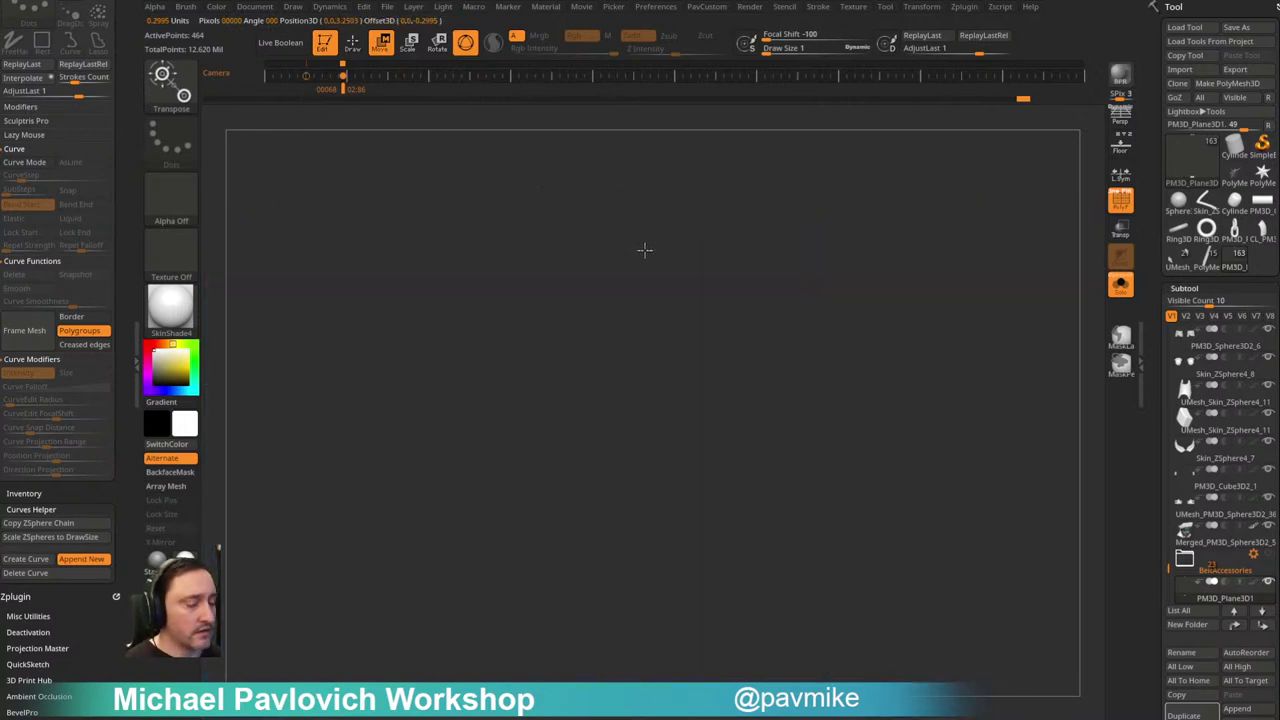
# Step: Turn on local symmetry, isolate the lower of the two belt pieces and delete the hidden one
pyautogui.press('f')
pyautogui.moveTo(780, 269); pyautogui.dragTo(791, 283, button='right')
pyautogui.press('q')
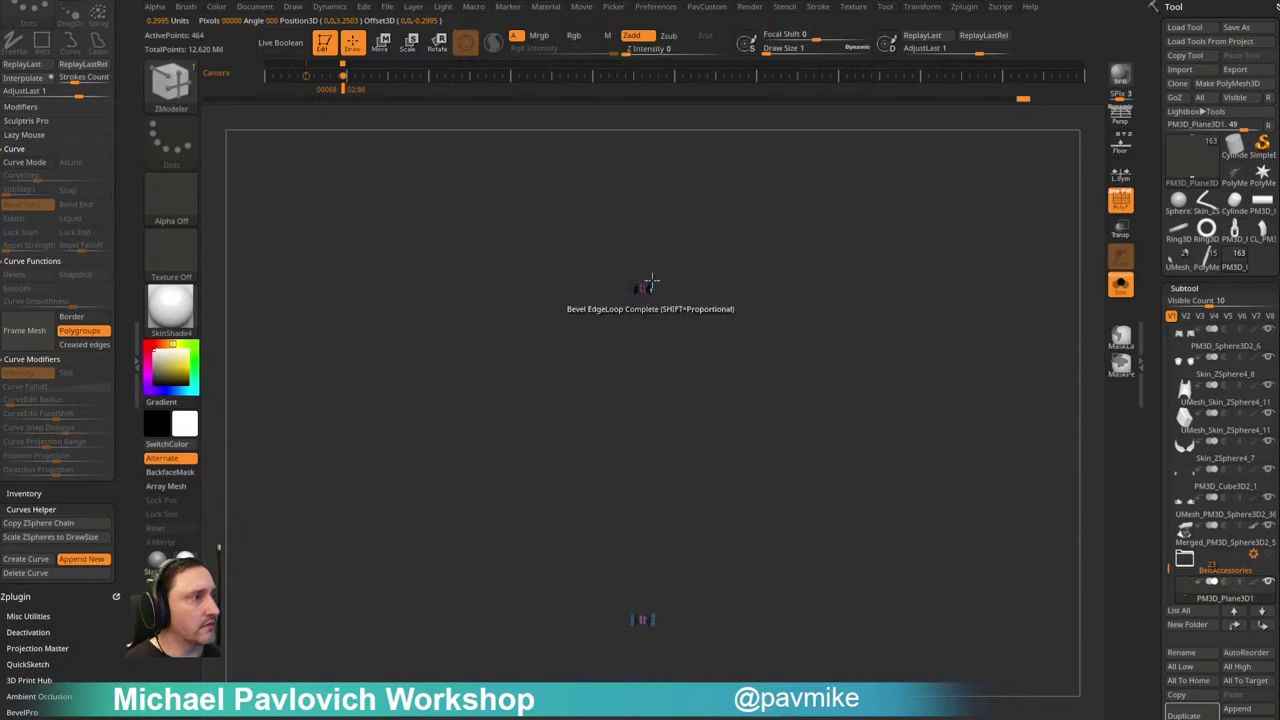
pyautogui.click(1121, 174)
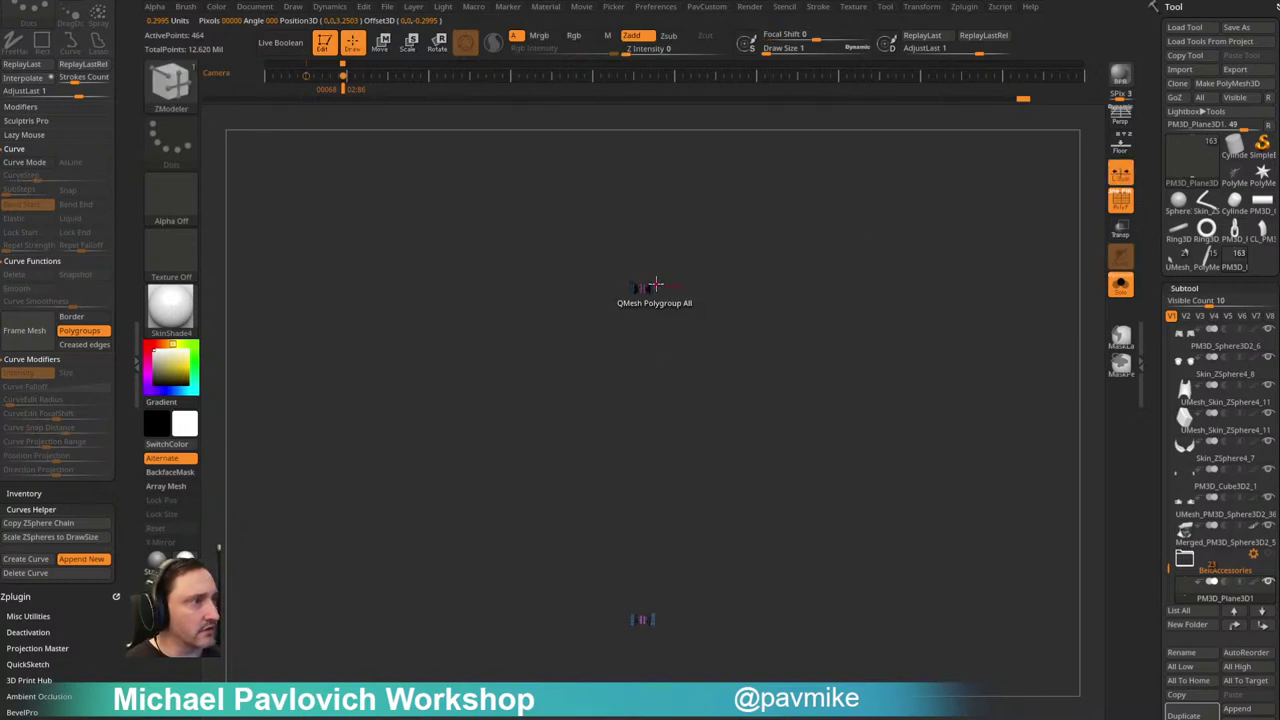
pyautogui.moveTo(626, 463)
pyautogui.keyDown('ctrl'); pyautogui.keyDown('shift'); pyautogui.mouseDown()
pyautogui.moveTo(789, 651)
pyautogui.moveTo(800, 640)
pyautogui.mouseUp(); pyautogui.keyUp('shift'); pyautogui.keyUp('ctrl')
pyautogui.press('2')
pyautogui.click(802, 333)
pyautogui.press('f')
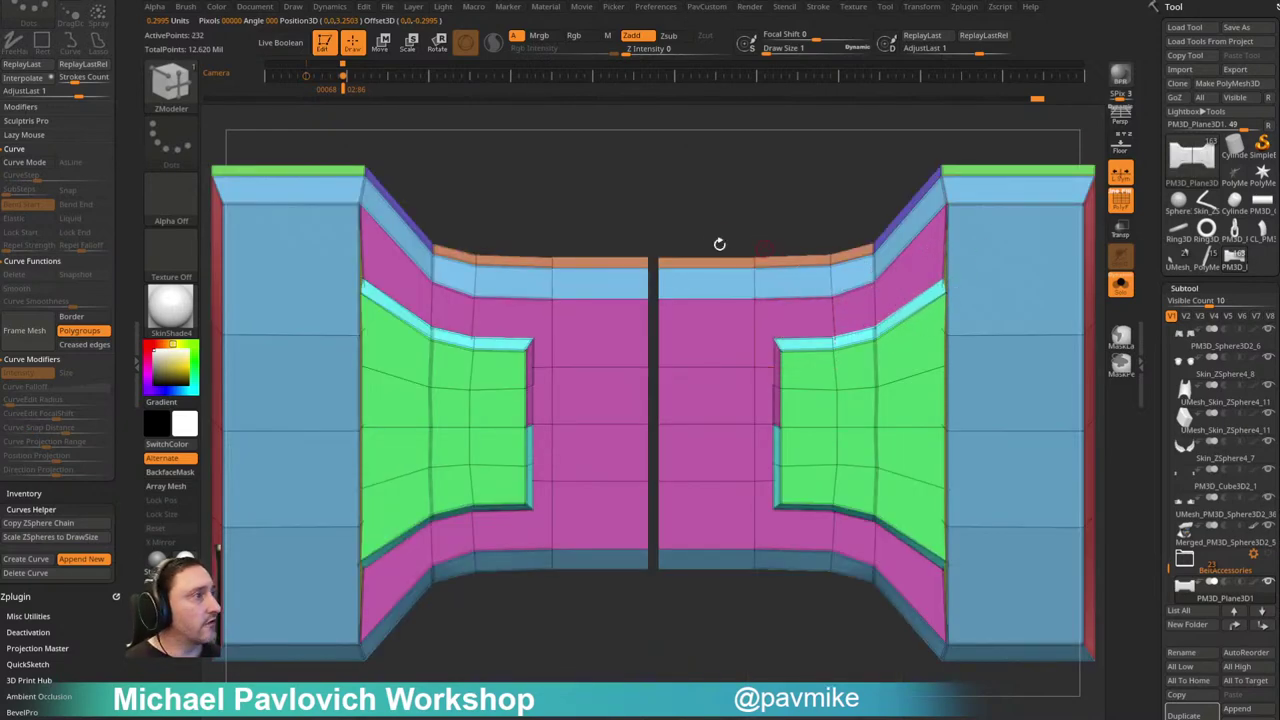
# Step: Mask one half of the belt piece, center the gizmo on the unmasked half and reset its orientation
pyautogui.press('w')
pyautogui.keyDown('ctrl'); pyautogui.moveTo(663, 325); pyautogui.dragTo(609, 456); pyautogui.keyUp('ctrl')
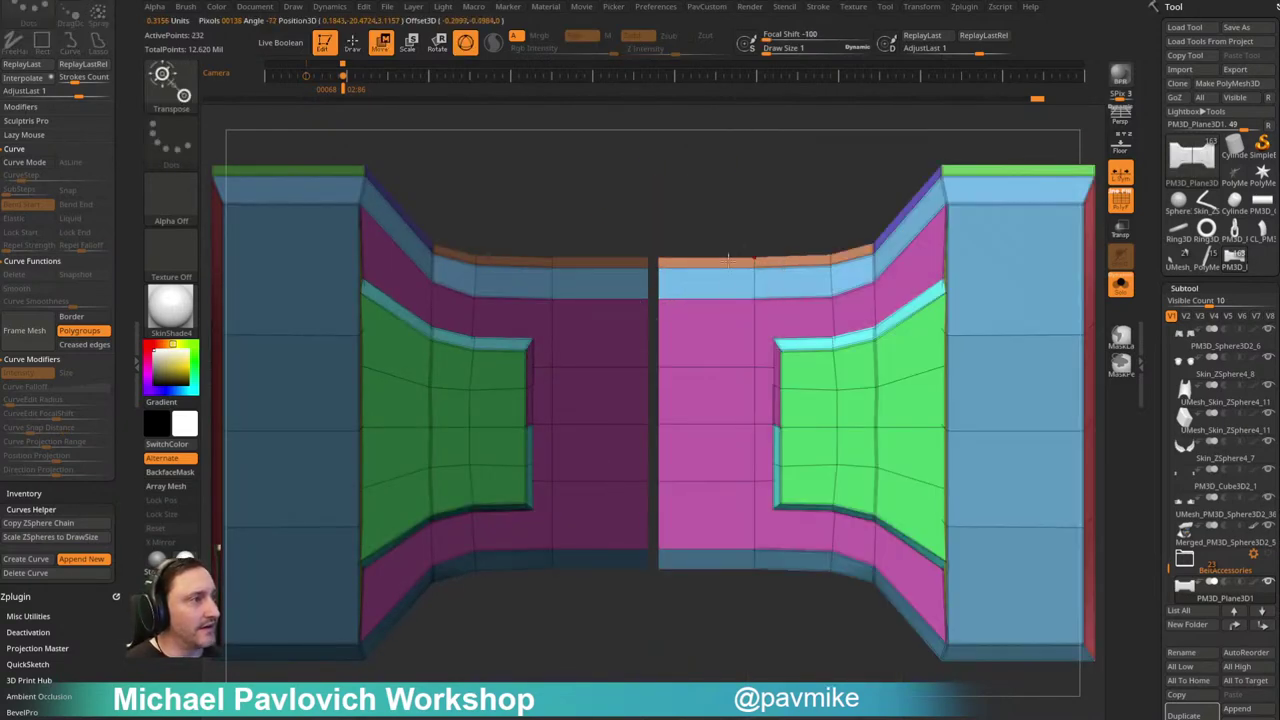
pyautogui.keyDown('ctrl'); pyautogui.moveTo(704, 190); pyautogui.dragTo(730, 215); pyautogui.keyUp('ctrl')
pyautogui.keyDown('alt'); pyautogui.click(616, 270); pyautogui.keyUp('alt')
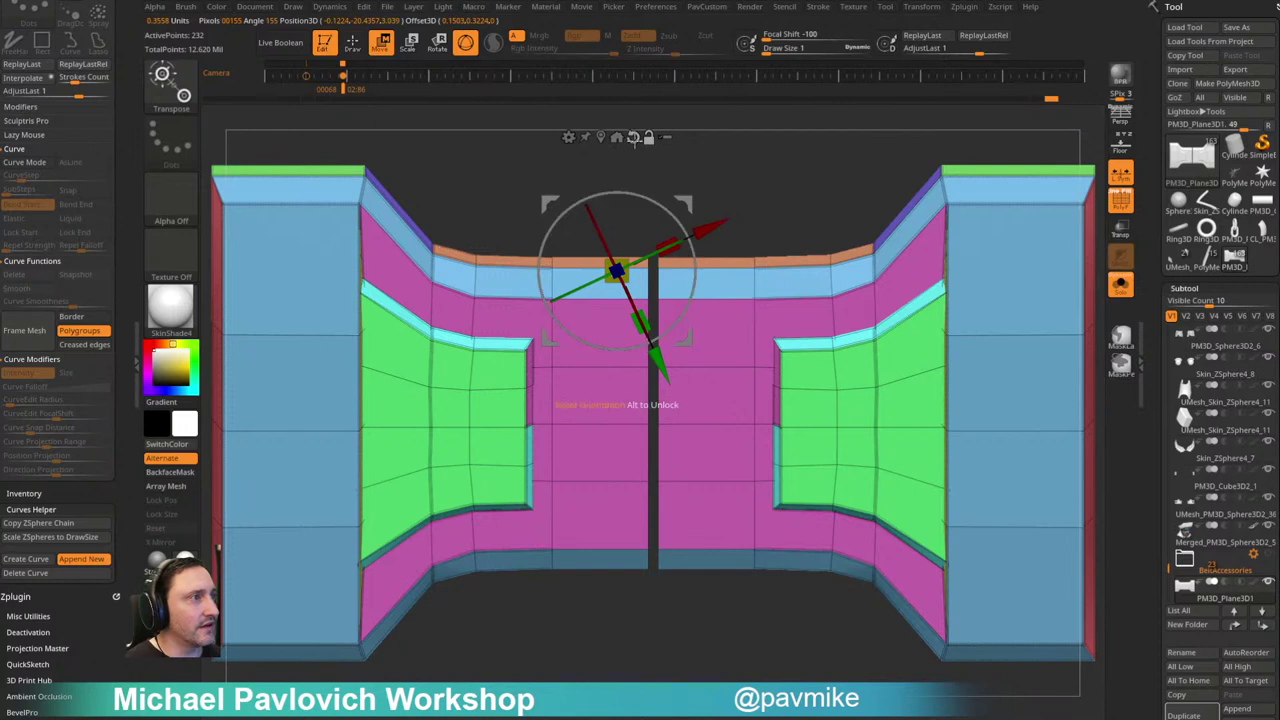
pyautogui.click(617, 137)
pyautogui.keyDown('ctrl'); pyautogui.click(706, 250); pyautogui.keyUp('ctrl')
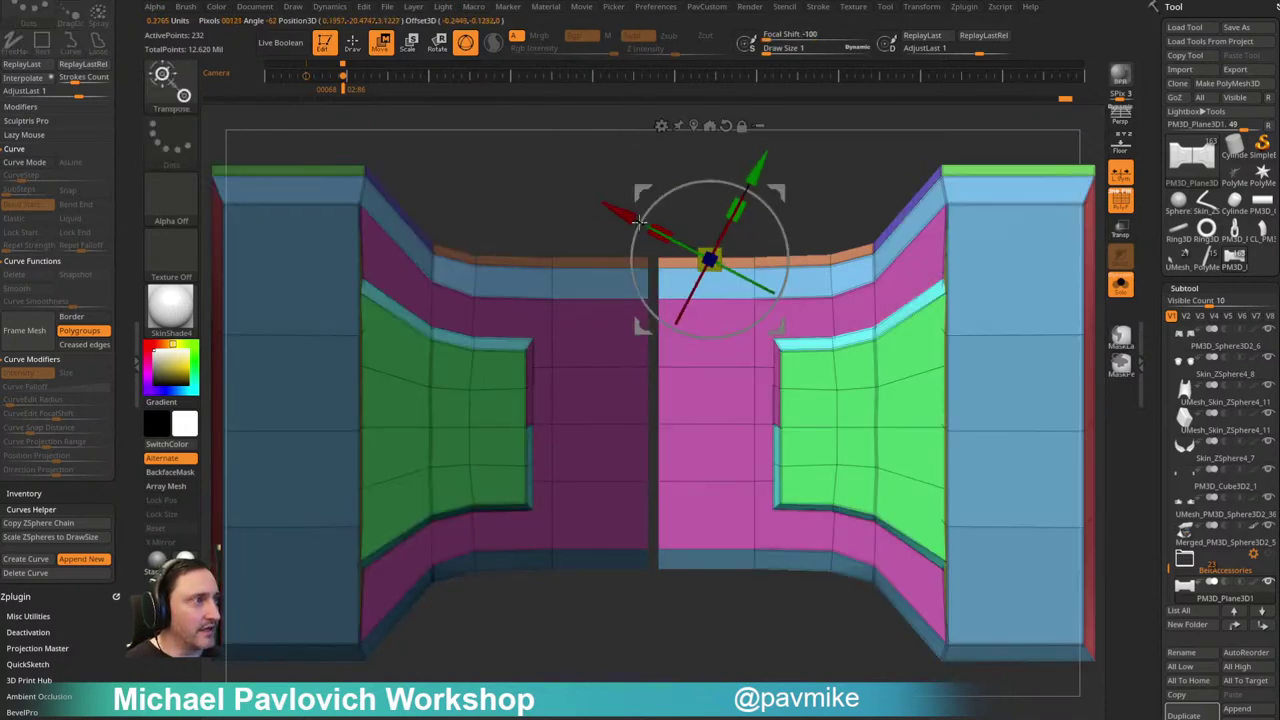
pyautogui.click(717, 137)
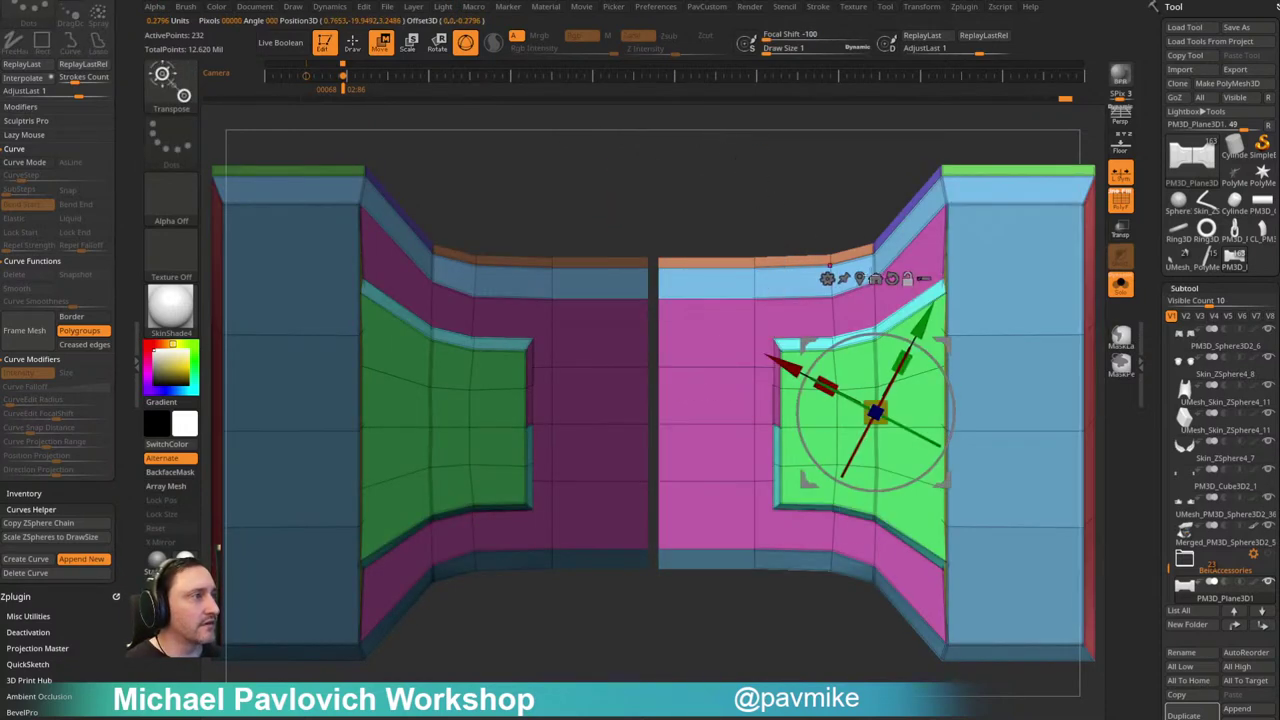
pyautogui.keyDown('alt'); pyautogui.click(891, 278); pyautogui.keyUp('alt')
# Step: Mask all but the two panels beside the gap, center the gizmo between them, close the gap by scaling, and clear the mask
pyautogui.moveTo(705, 193)
pyautogui.keyDown('ctrl'); pyautogui.mouseDown()
pyautogui.moveTo(730, 215)
pyautogui.moveTo(695, 205)
pyautogui.moveTo(654, 627)
pyautogui.mouseUp(); pyautogui.keyUp('ctrl')
pyautogui.click(859, 279)
pyautogui.press('q')
pyautogui.keyDown('ctrl'); pyautogui.click(654, 627); pyautogui.keyUp('ctrl')
pyautogui.press('w')
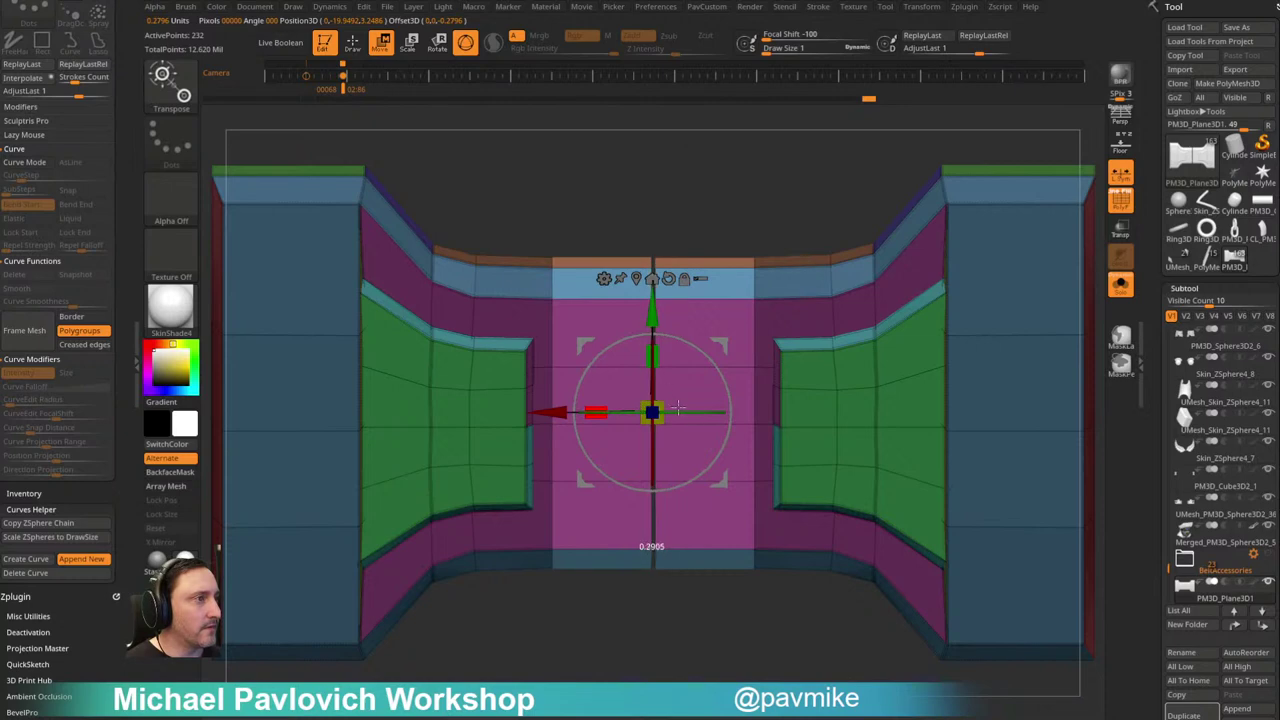
pyautogui.press('q')
pyautogui.keyDown('ctrl'); pyautogui.moveTo(745, 215); pyautogui.dragTo(754, 231); pyautogui.keyUp('ctrl')
pyautogui.press('s')
pyautogui.moveTo(753, 225)
pyautogui.keyDown('ctrl'); pyautogui.mouseDown(button='right')
pyautogui.moveTo(689, 186)
pyautogui.moveTo(684, 254)
pyautogui.mouseUp(button='right'); pyautogui.keyUp('ctrl')
pyautogui.press('f')
pyautogui.moveTo(738, 288); pyautogui.dragTo(712, 288)
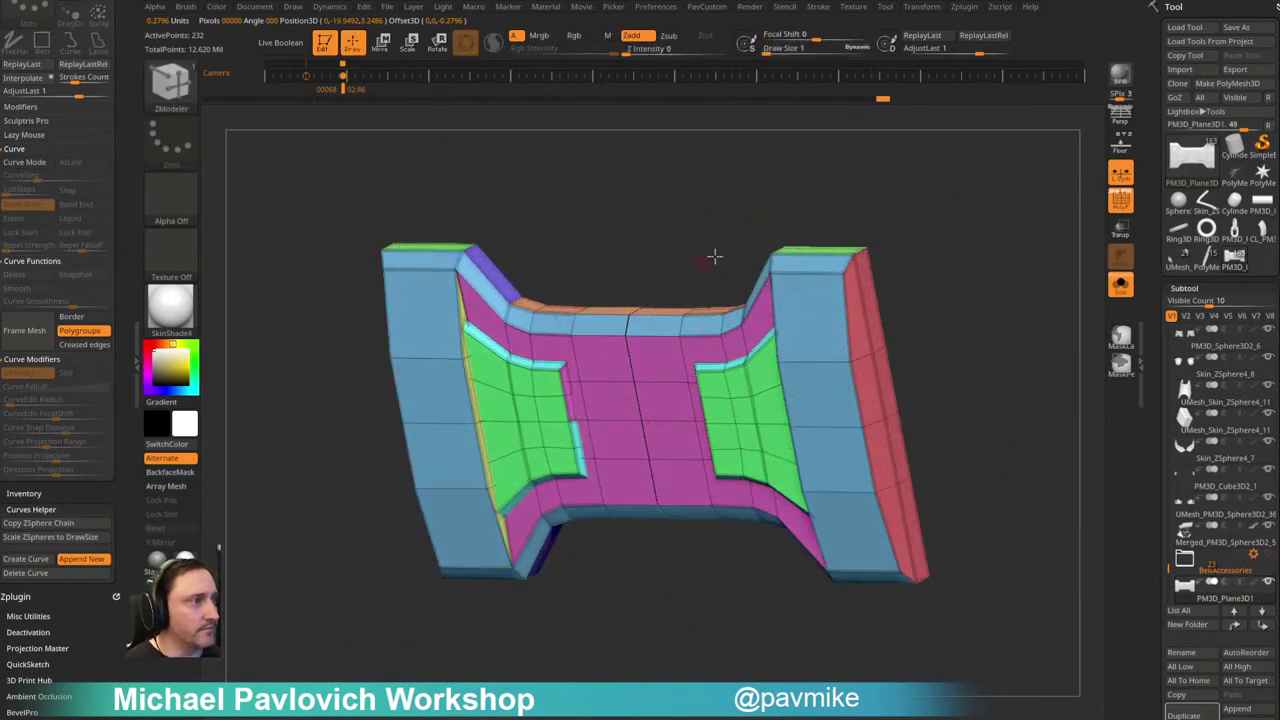
# Step: Try smoothing the points along the belt piece's centre seam, undoing the strokes
pyautogui.keyDown('shift'); pyautogui.moveTo(704, 263); pyautogui.dragTo(716, 245, button='right'); pyautogui.keyUp('shift')
pyautogui.press('d')
pyautogui.keyDown('ctrl'); pyautogui.keyDown('shift'); pyautogui.click(726, 289); pyautogui.keyUp('shift'); pyautogui.keyUp('ctrl')
pyautogui.press('1')
pyautogui.press('s')
pyautogui.moveTo(656, 371); pyautogui.dragTo(662, 371)
pyautogui.keyDown('shift'); pyautogui.moveTo(680, 384); pyautogui.dragTo(722, 336); pyautogui.keyUp('shift')
pyautogui.keyDown('ctrl'); pyautogui.moveTo(722, 336); pyautogui.dragTo(700, 346, button='right'); pyautogui.keyUp('ctrl')
pyautogui.hotkey('ctrl', 'z')
pyautogui.moveTo(694, 260); pyautogui.dragTo(668, 352, button='right')
pyautogui.moveTo(652, 336)
pyautogui.keyDown('shift'); pyautogui.mouseDown()
pyautogui.moveTo(786, 334)
pyautogui.moveTo(703, 243)
pyautogui.mouseUp(); pyautogui.keyUp('shift')
pyautogui.hotkey('ctrl', 'z')
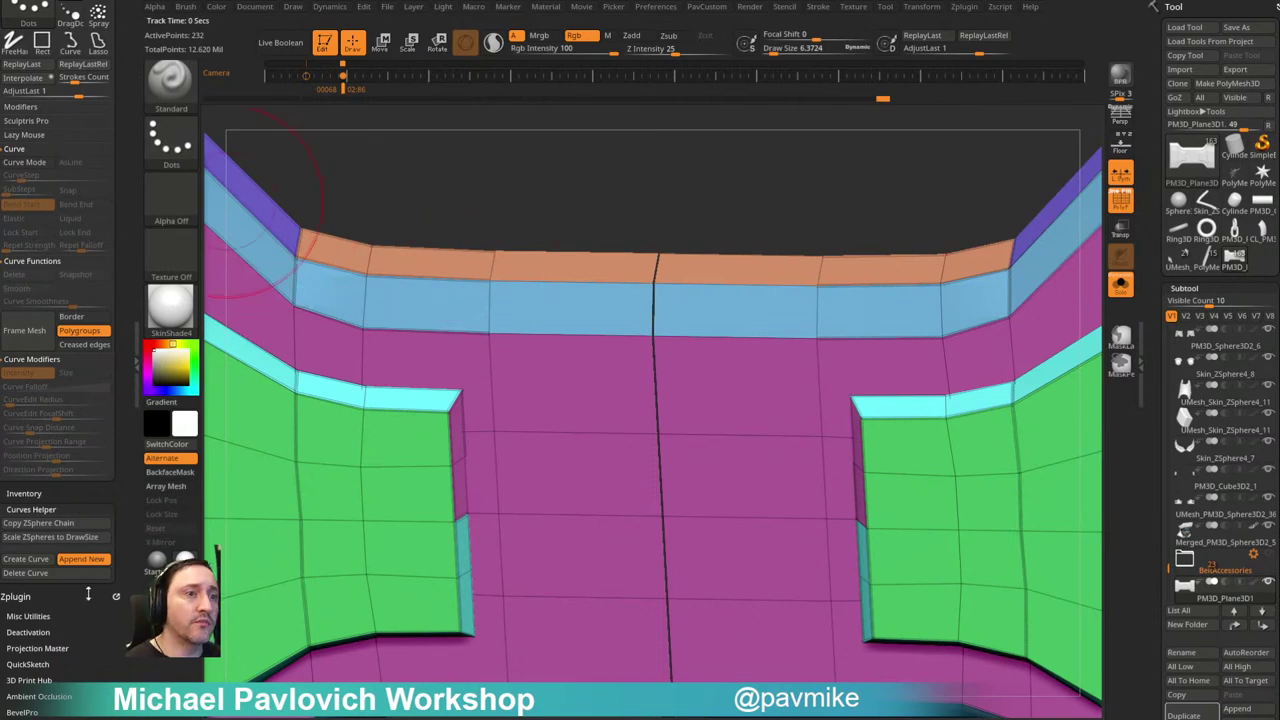
# Step: Open the Smooth Brush Modifiers among the brush settings to examine the smoothing options
pyautogui.moveTo(117, 489); pyautogui.dragTo(85, 122)
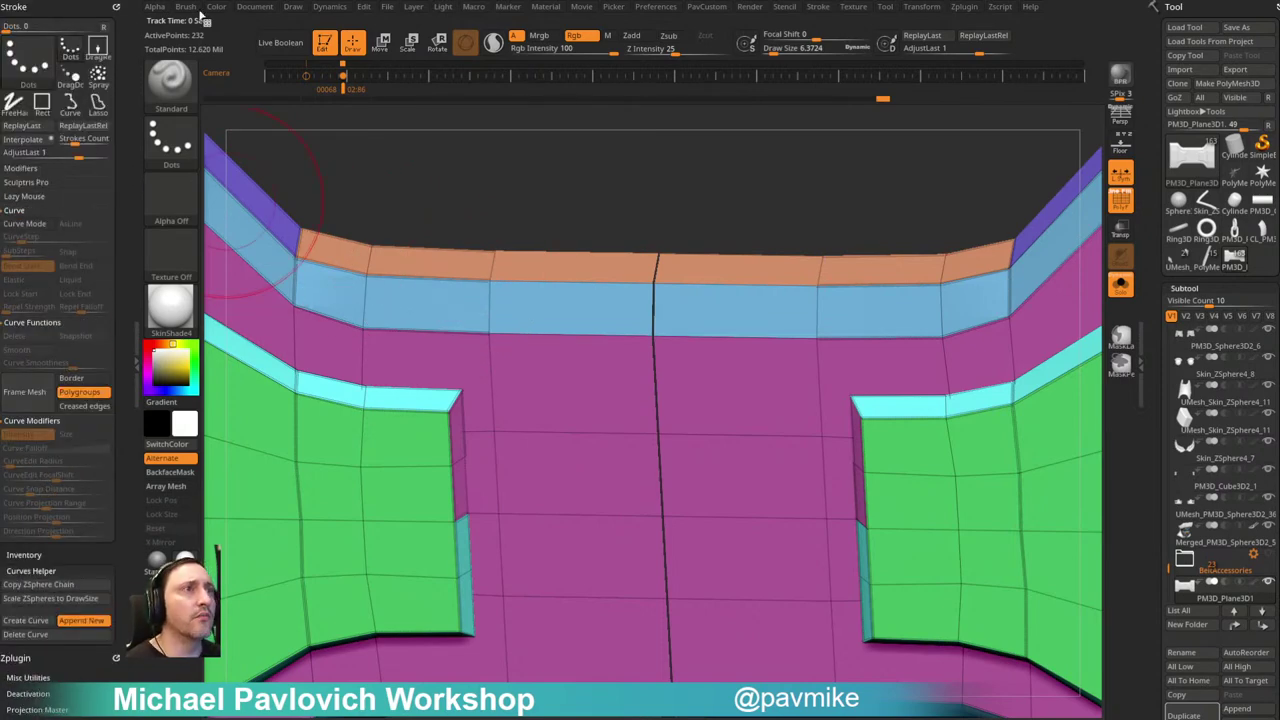
pyautogui.click(187, 8)
pyautogui.moveTo(180, 20); pyautogui.dragTo(85, 190)
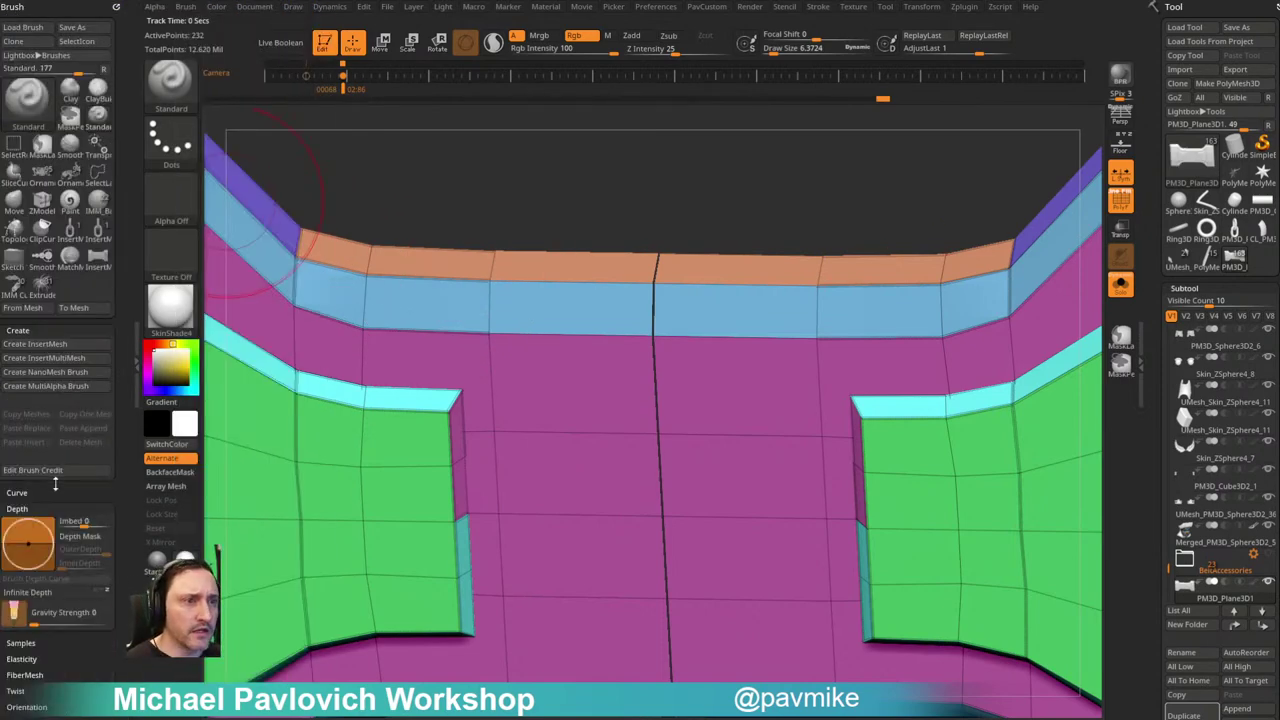
pyautogui.moveTo(120, 381); pyautogui.dragTo(107, 232)
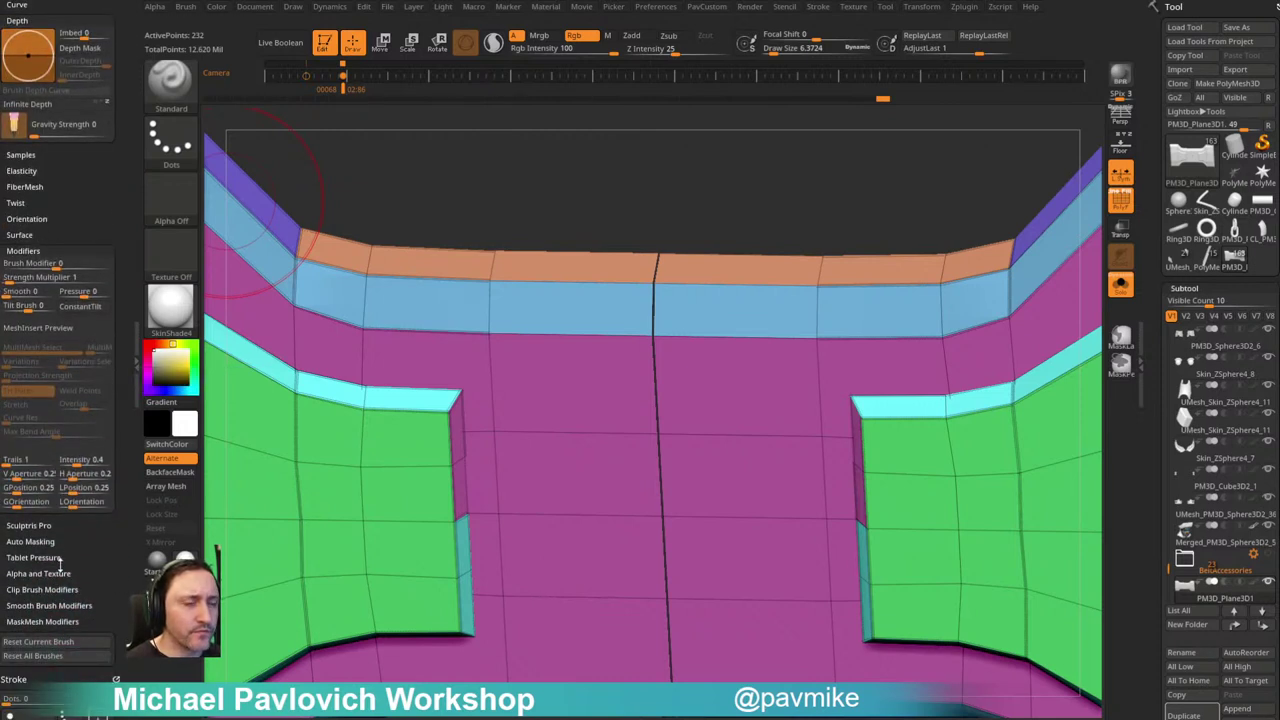
pyautogui.click(50, 605)
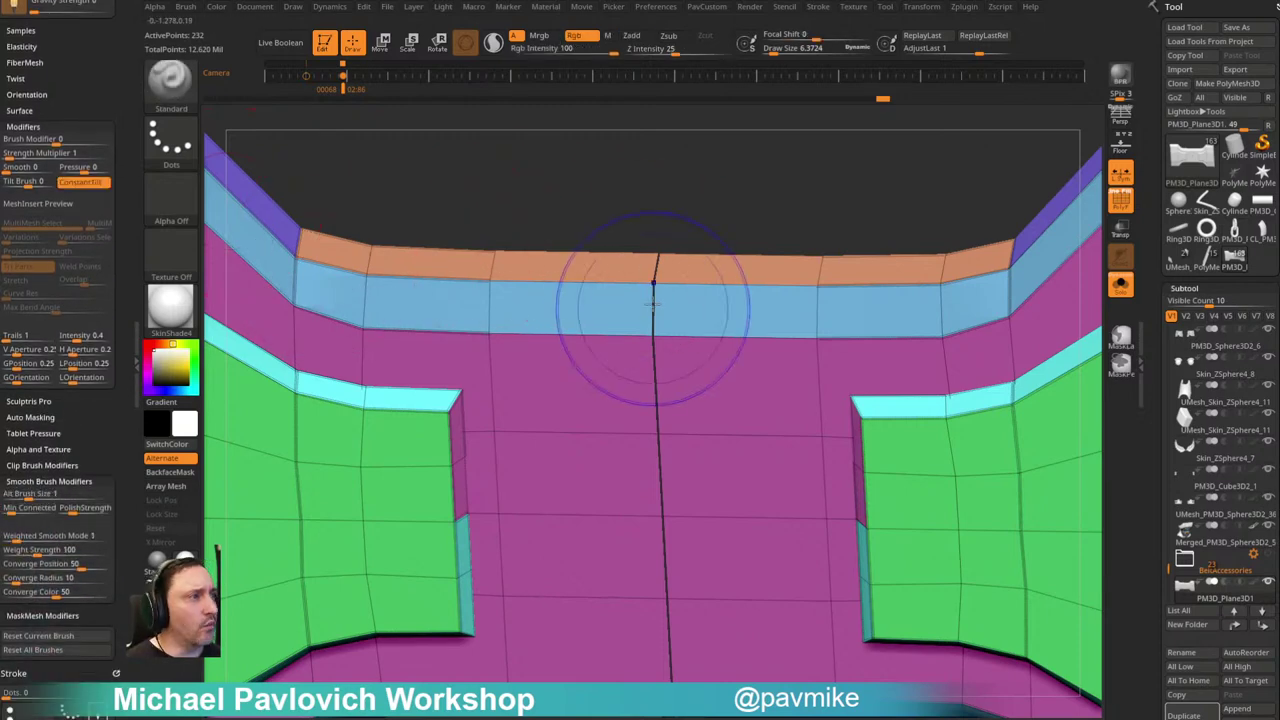
# Step: Try smoothing the edge points around the centre seam again, undo the result and return to a front view
pyautogui.moveTo(730, 222)
pyautogui.keyDown('shift'); pyautogui.mouseDown()
pyautogui.moveTo(614, 300)
pyautogui.moveTo(601, 332)
pyautogui.mouseUp(); pyautogui.keyUp('shift')
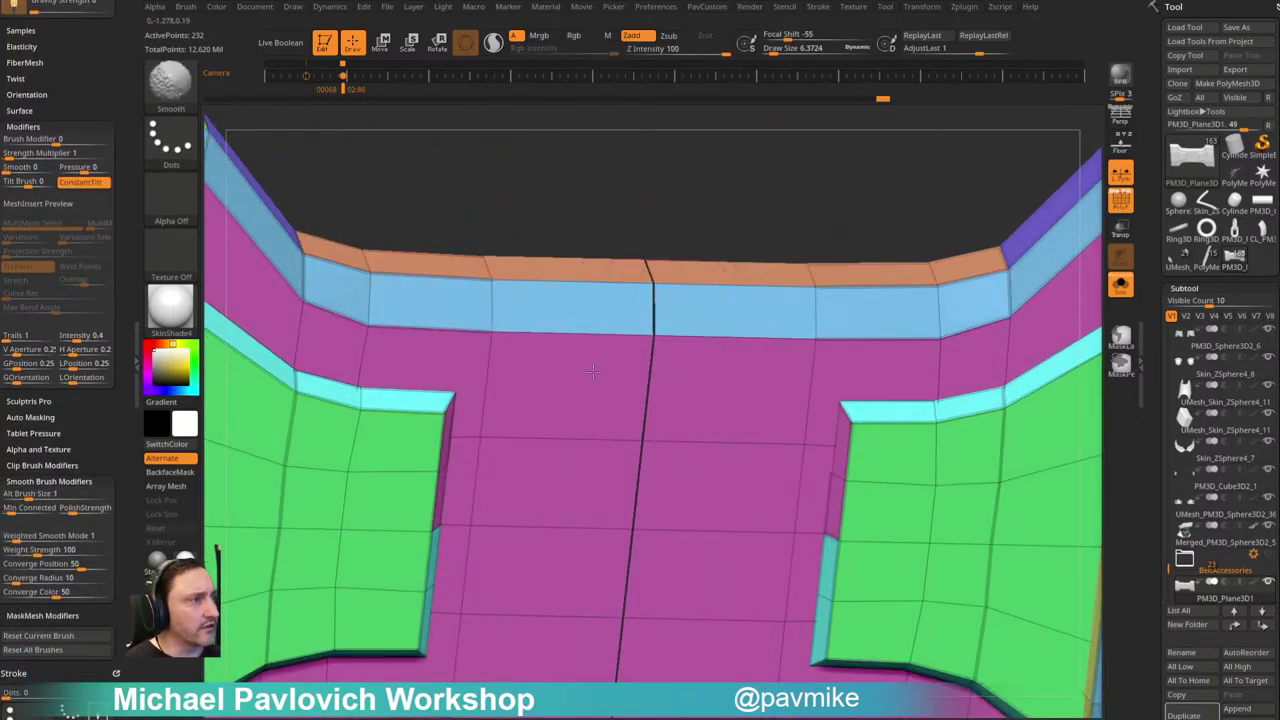
pyautogui.keyDown('shift'); pyautogui.moveTo(592, 447); pyautogui.dragTo(668, 300); pyautogui.keyUp('shift')
pyautogui.moveTo(690, 240)
pyautogui.mouseDown()
pyautogui.moveTo(694, 220)
pyautogui.moveTo(694, 232)
pyautogui.mouseUp()
pyautogui.hotkey('ctrl', 'z')
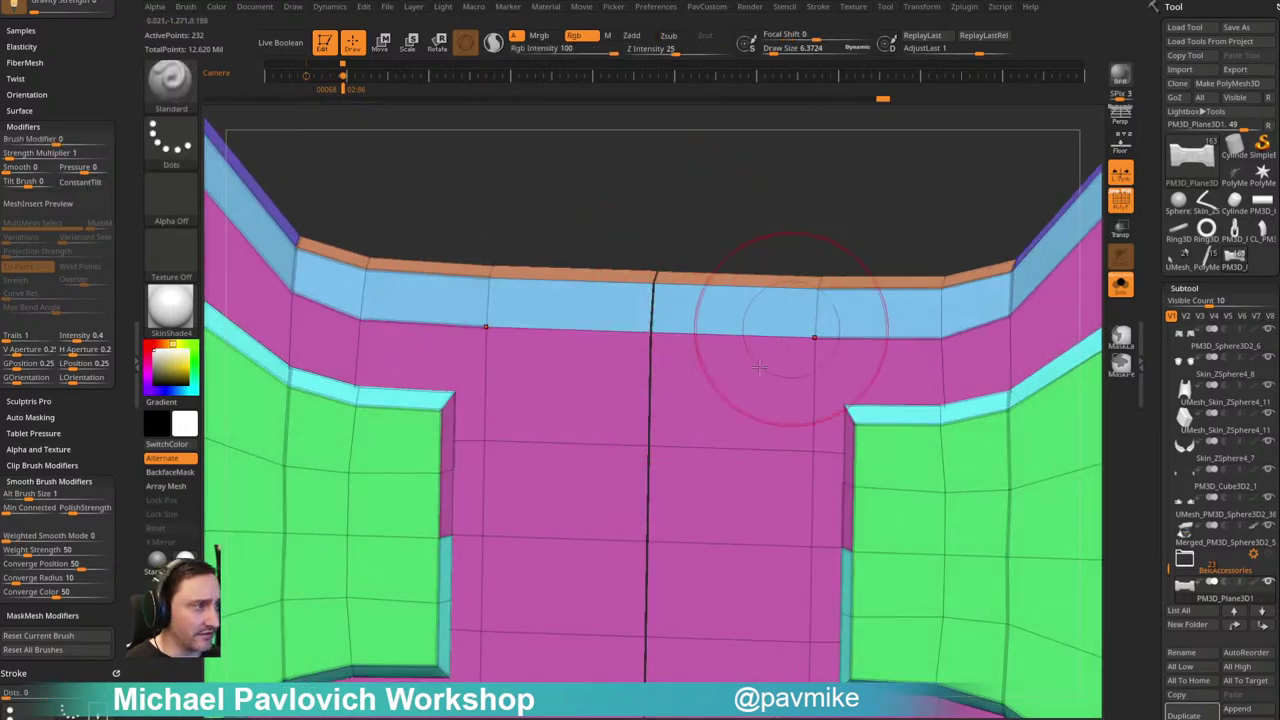
pyautogui.press('s')
pyautogui.click(663, 281)
pyautogui.moveTo(688, 264)
pyautogui.keyDown('shift'); pyautogui.mouseDown()
pyautogui.moveTo(732, 229)
pyautogui.moveTo(629, 260)
pyautogui.mouseUp(); pyautogui.keyUp('shift')
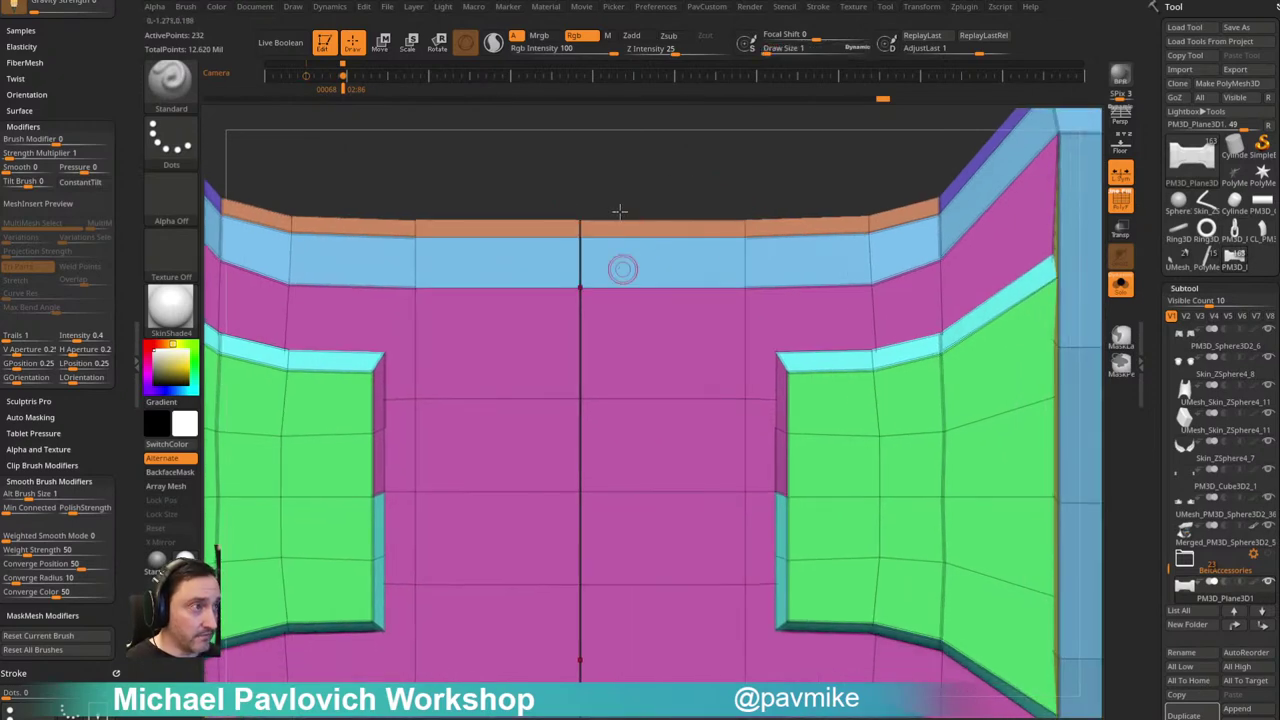
# Step: Open the belt piece's Modify Topology settings and examine the WeldPoints option
pyautogui.press('2')
pyautogui.moveTo(1158, 598); pyautogui.dragTo(1158, 127)
pyautogui.press('2')
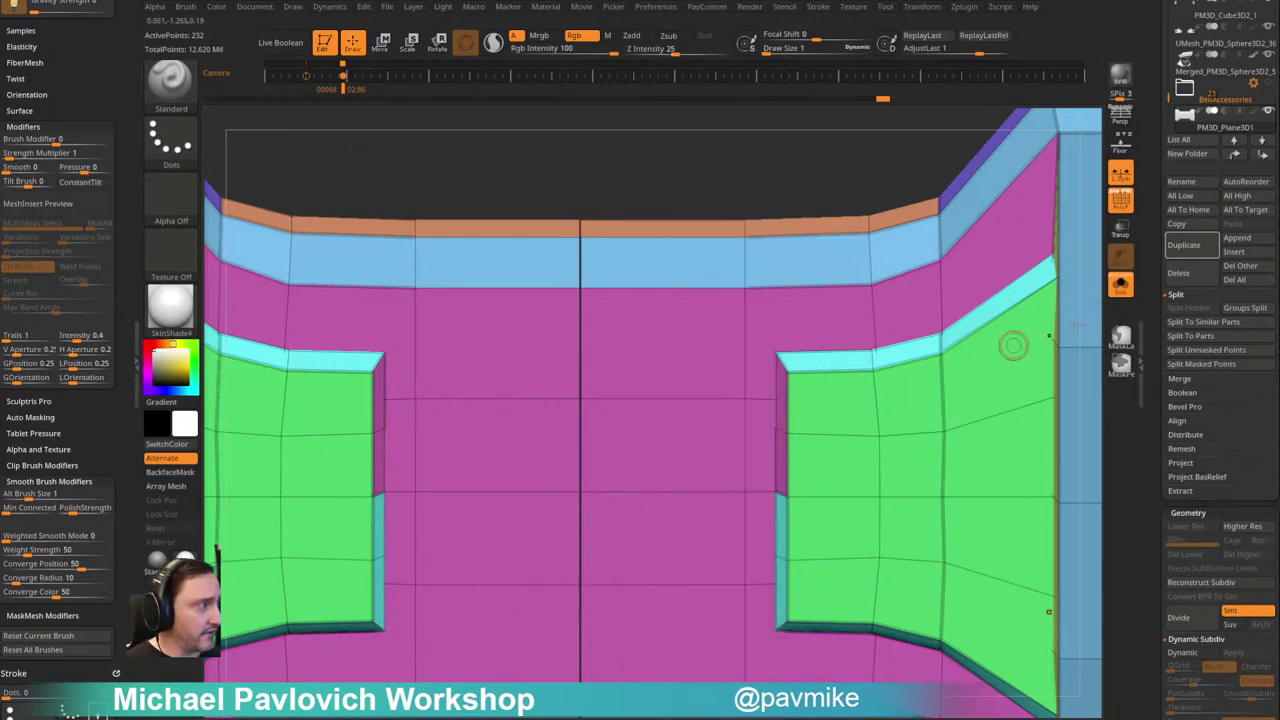
pyautogui.scroll(-5, 1153, 338)
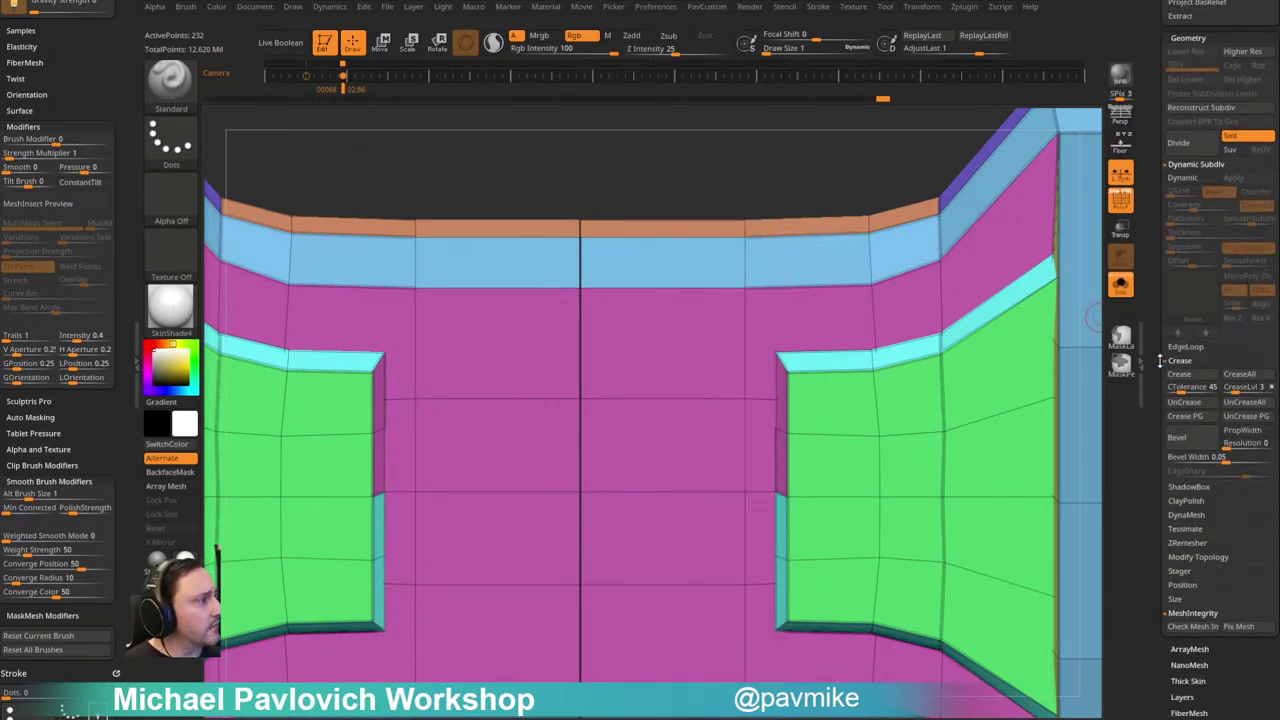
pyautogui.click(1166, 557)
pyautogui.scroll(-2, 1164, 520)
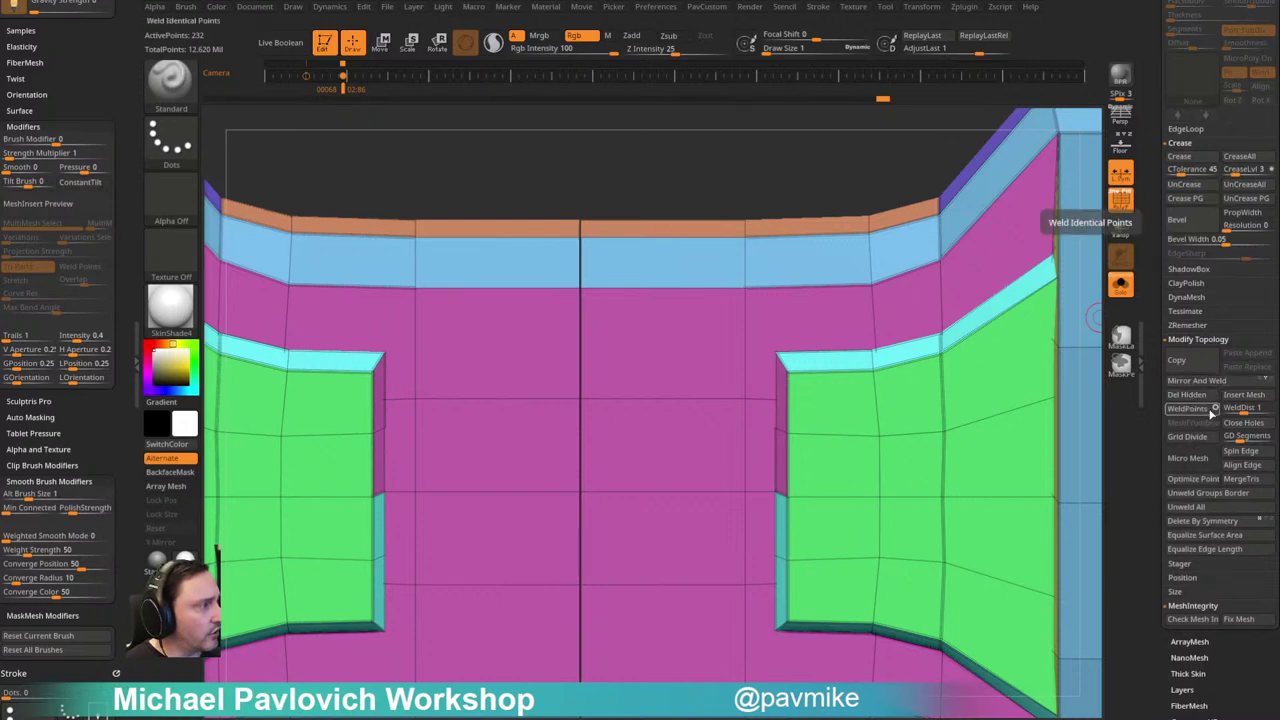
pyautogui.press('2')
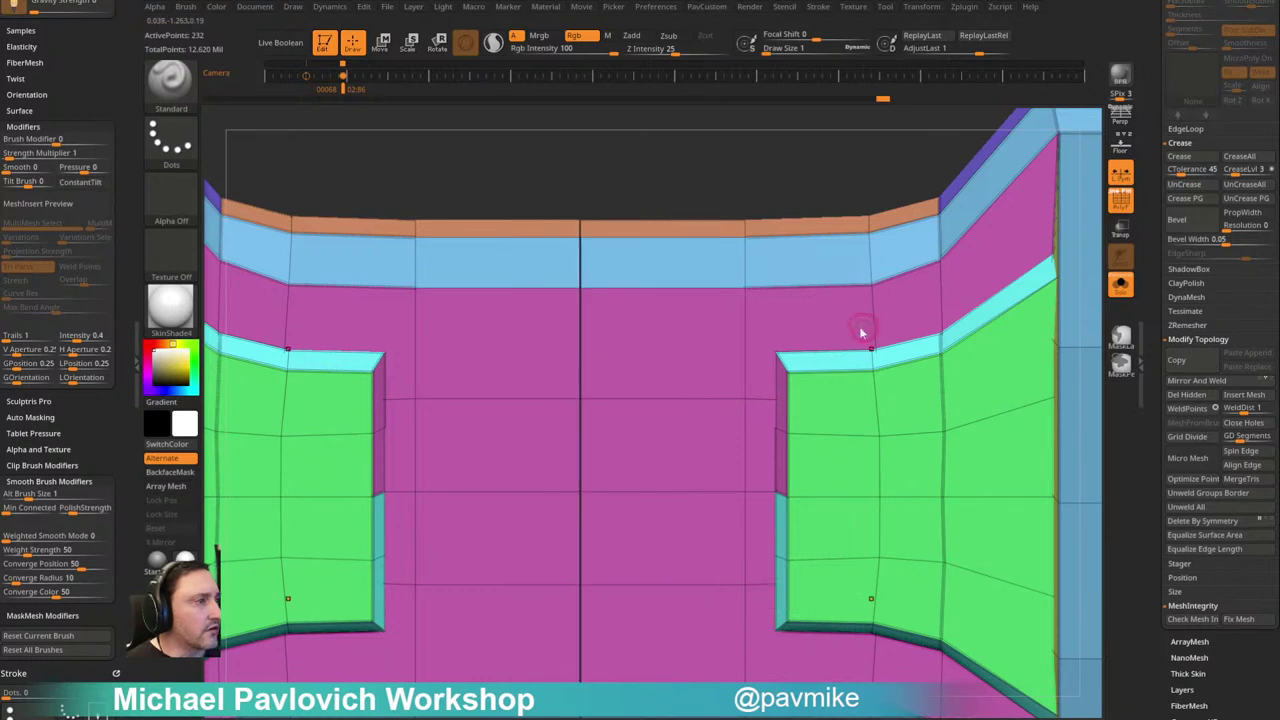
# Step: Try welding the points across the centre seam with weld distances of 3.134 and 6.336, undoing each weld
pyautogui.press('2')
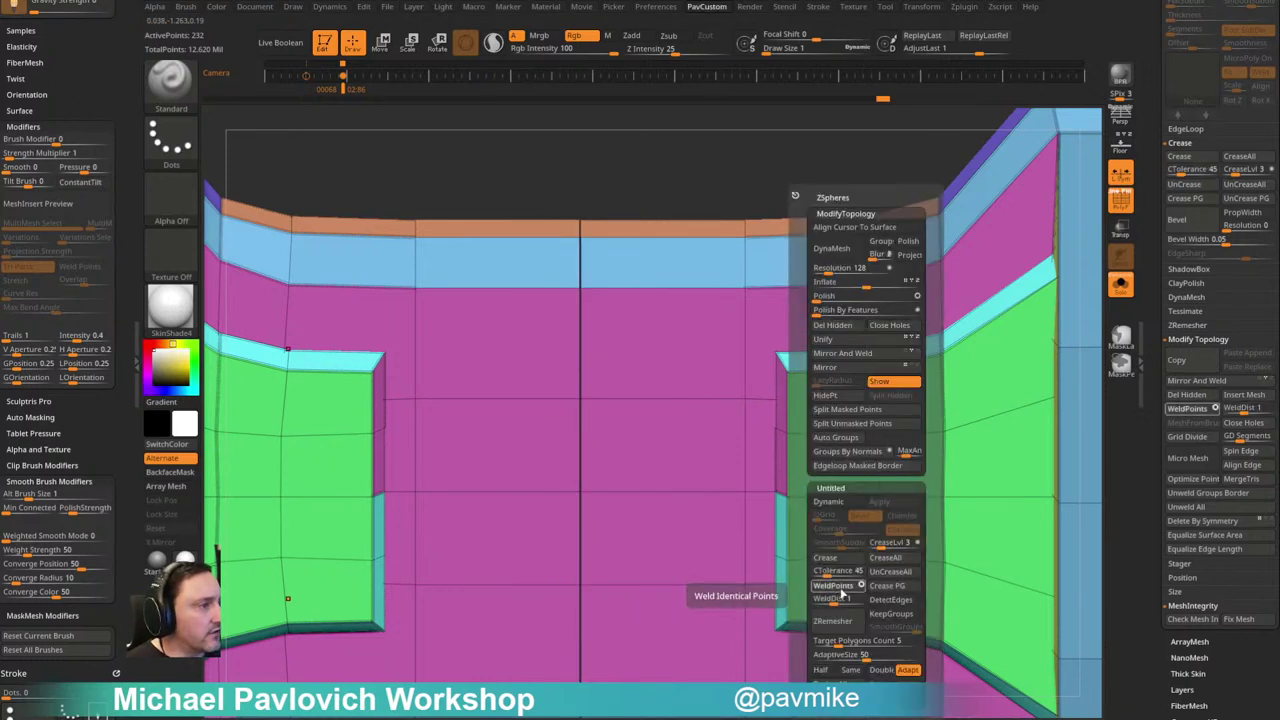
pyautogui.moveTo(834, 600); pyautogui.dragTo(839, 600)
pyautogui.click(842, 589)
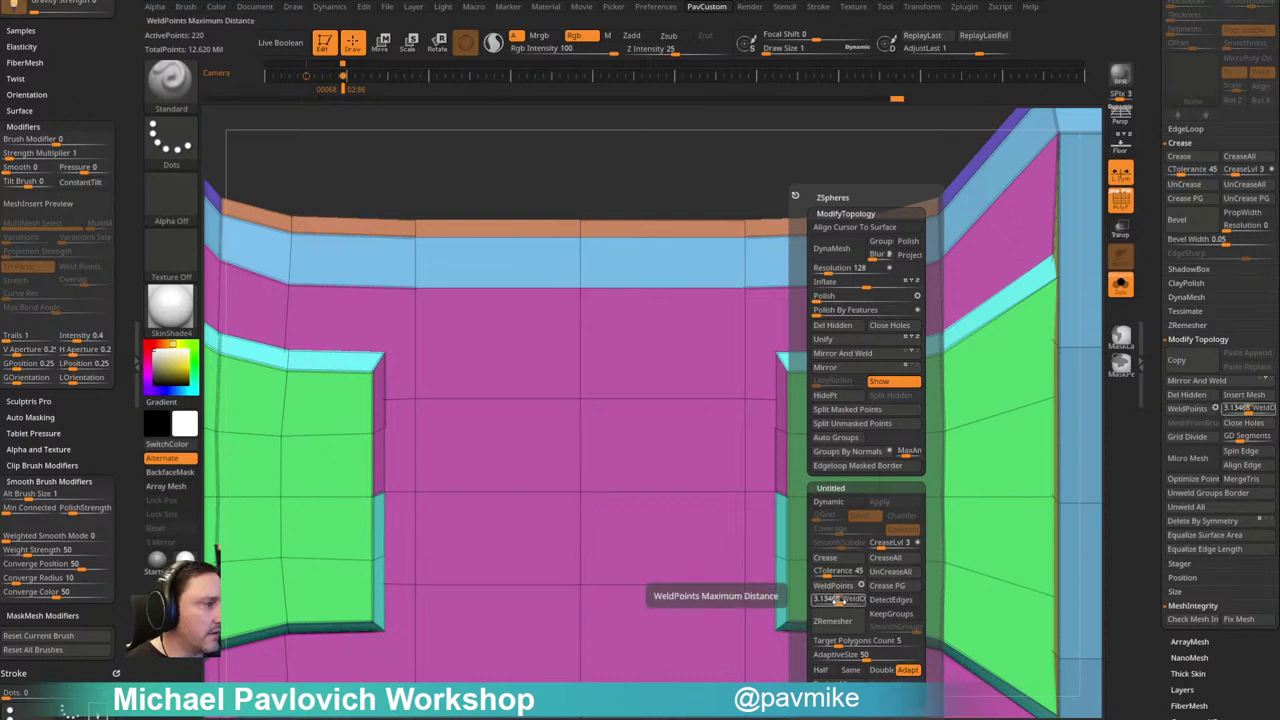
pyautogui.hotkey('ctrl', 'z')
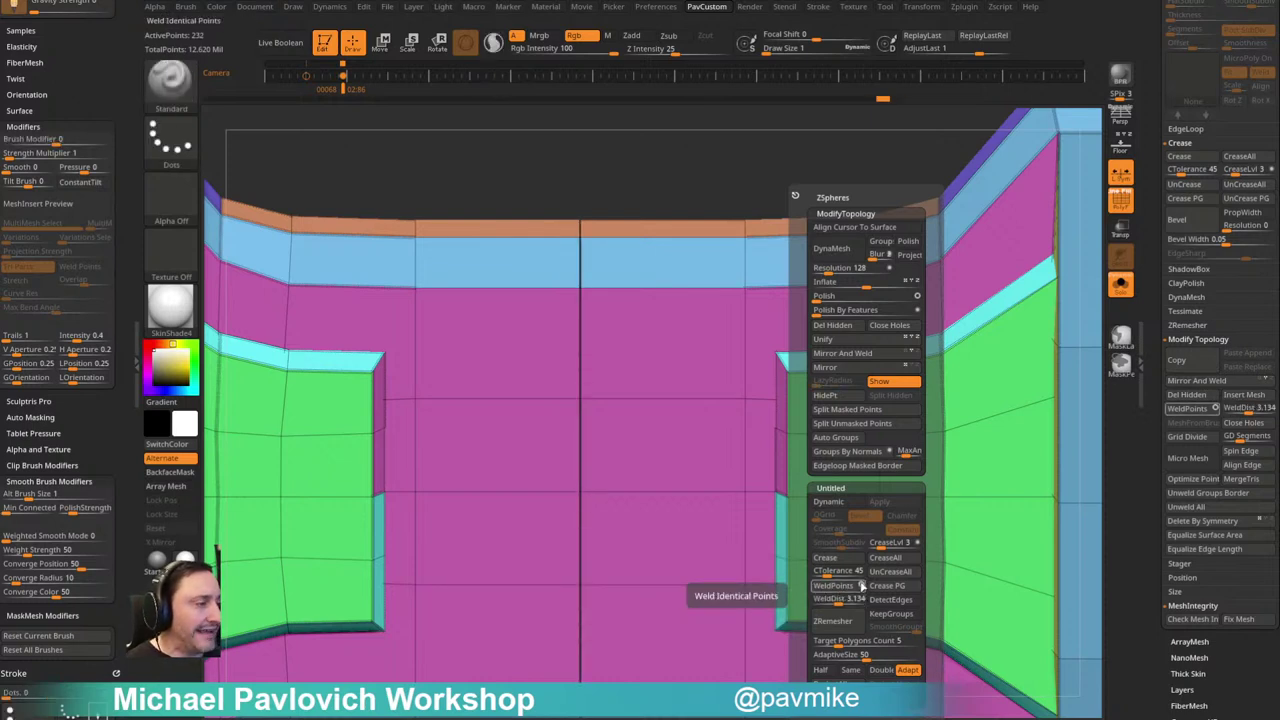
pyautogui.click(850, 587)
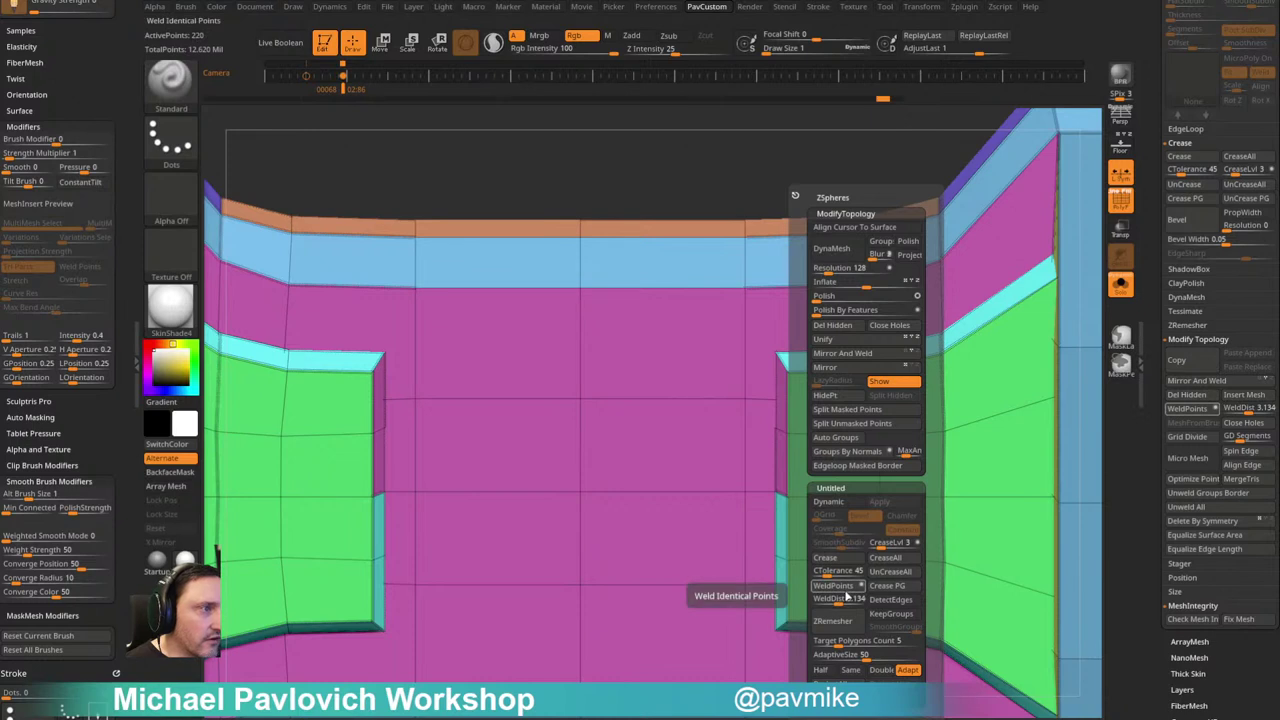
pyautogui.hotkey('ctrl', 'z')
pyautogui.moveTo(841, 601); pyautogui.dragTo(844, 600)
pyautogui.click(843, 587)
pyautogui.hotkey('ctrl', 'z')
# Step: Choose the ZModeler brush and insert an edge loop through the panel beside the centre seam
pyautogui.moveTo(668, 215); pyautogui.dragTo(704, 248)
pyautogui.moveTo(760, 300)
pyautogui.mouseDown()
pyautogui.moveTo(789, 257)
pyautogui.moveTo(769, 277)
pyautogui.moveTo(729, 234)
pyautogui.mouseUp()
pyautogui.press('b')
pyautogui.press('z')
pyautogui.press('m')
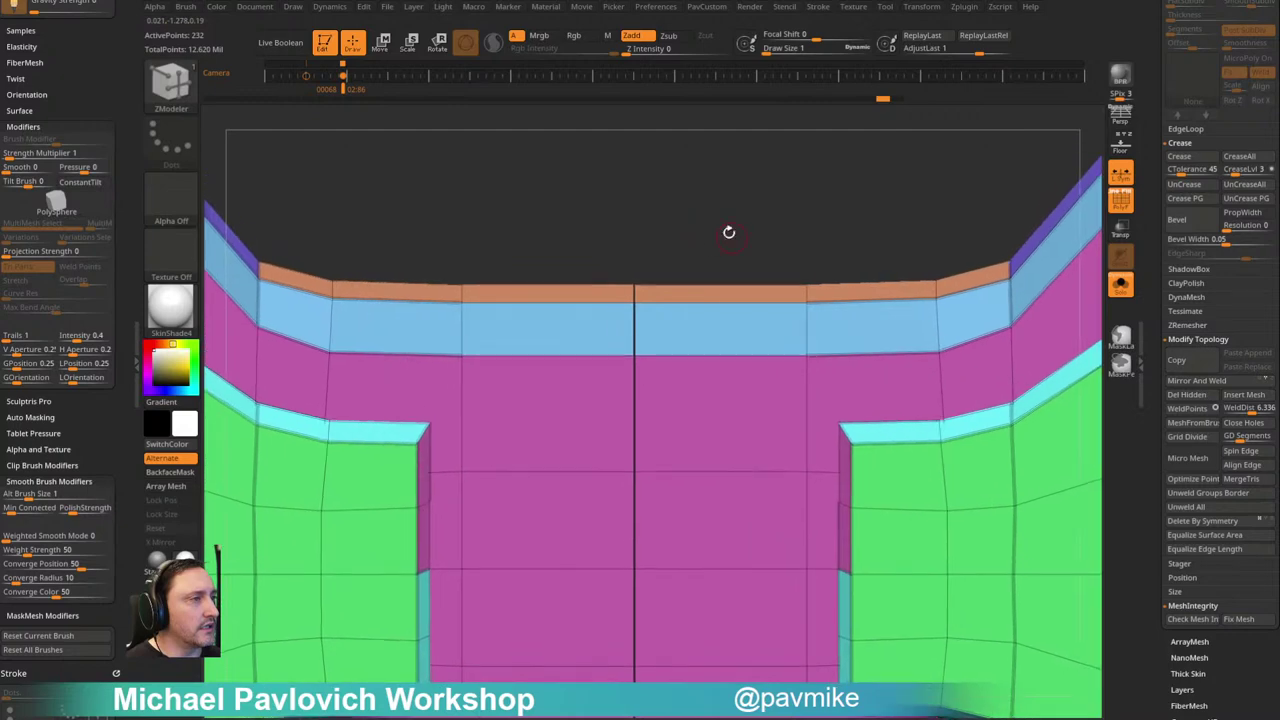
pyautogui.press('space')
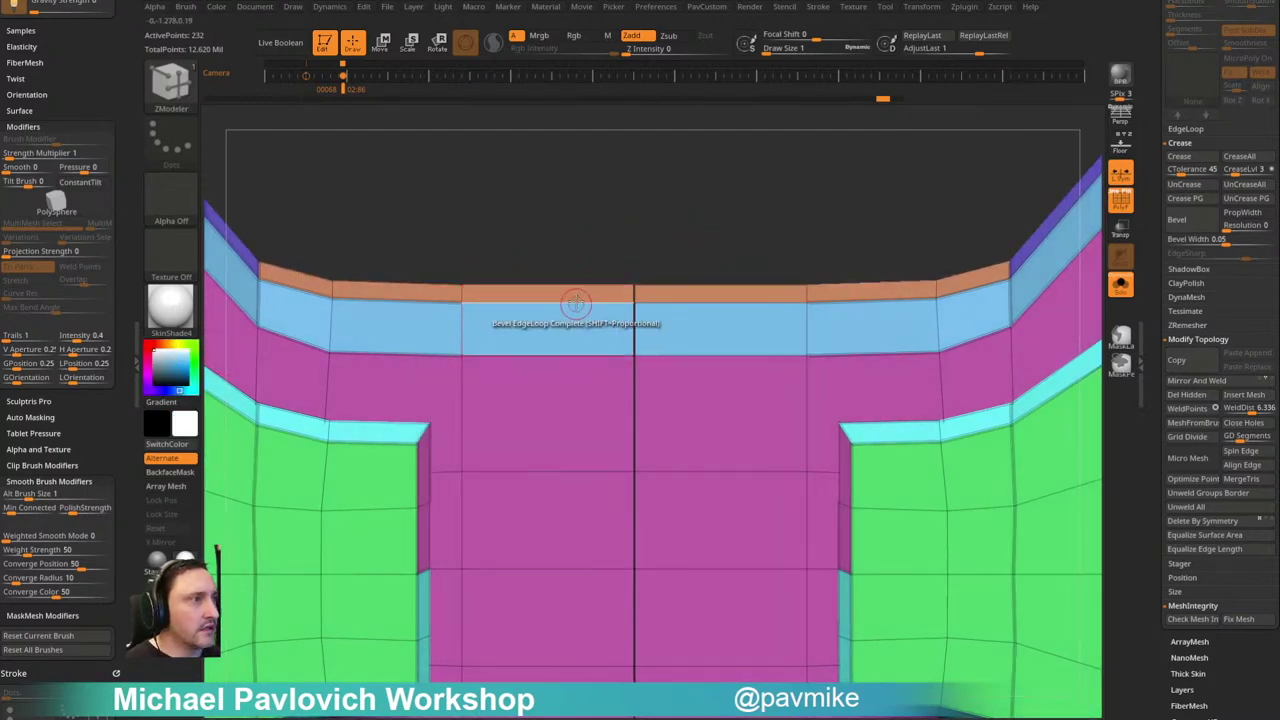
pyautogui.press('space')
pyautogui.click(587, 322)
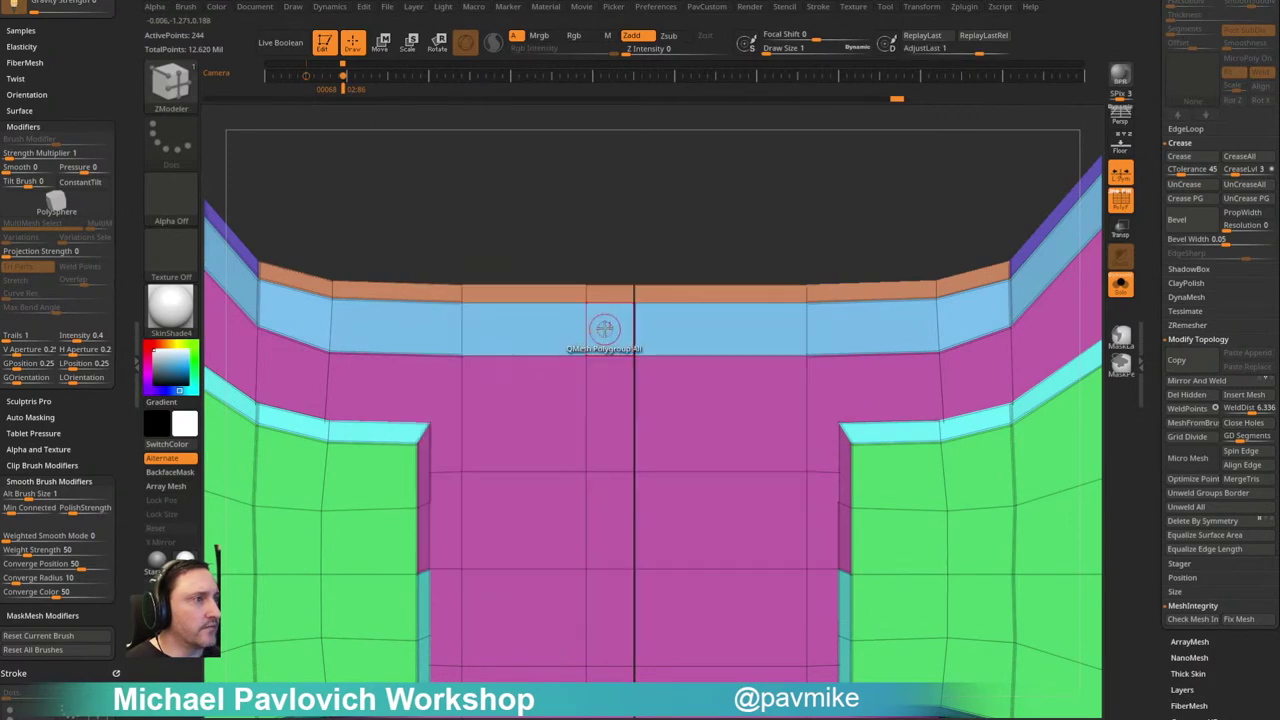
# Step: Set the ZModeler polygon action to Delete A Single Poly and remove the front polygons between the new edge loop and the seam
pyautogui.press('space')
pyautogui.click(440, 278)
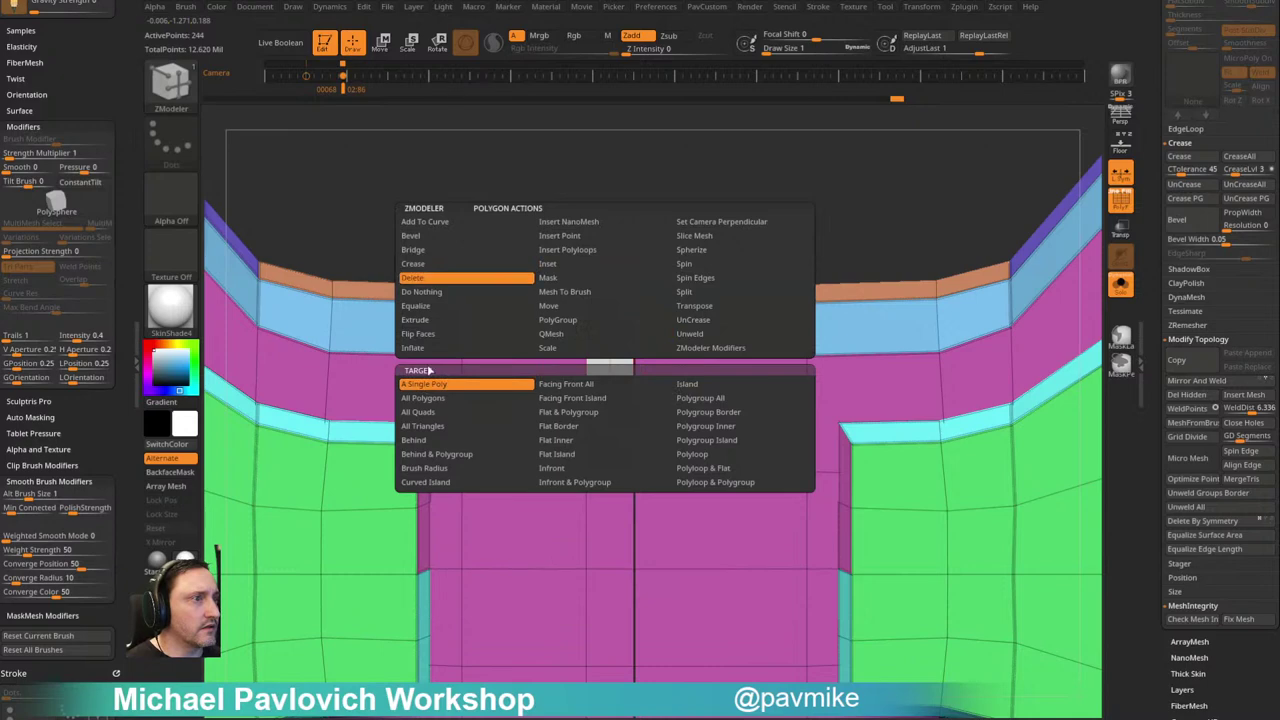
pyautogui.click(626, 362)
pyautogui.moveTo(755, 216)
pyautogui.keyDown('alt'); pyautogui.mouseDown()
pyautogui.moveTo(749, 263)
pyautogui.moveTo(755, 217)
pyautogui.mouseUp(); pyautogui.keyUp('alt')
pyautogui.moveTo(755, 216); pyautogui.dragTo(734, 289, button='right')
# Step: Set the ZModeler point action to Stitch and join the seam point below the blue bevel to the facing point across the hole
pyautogui.press('space')
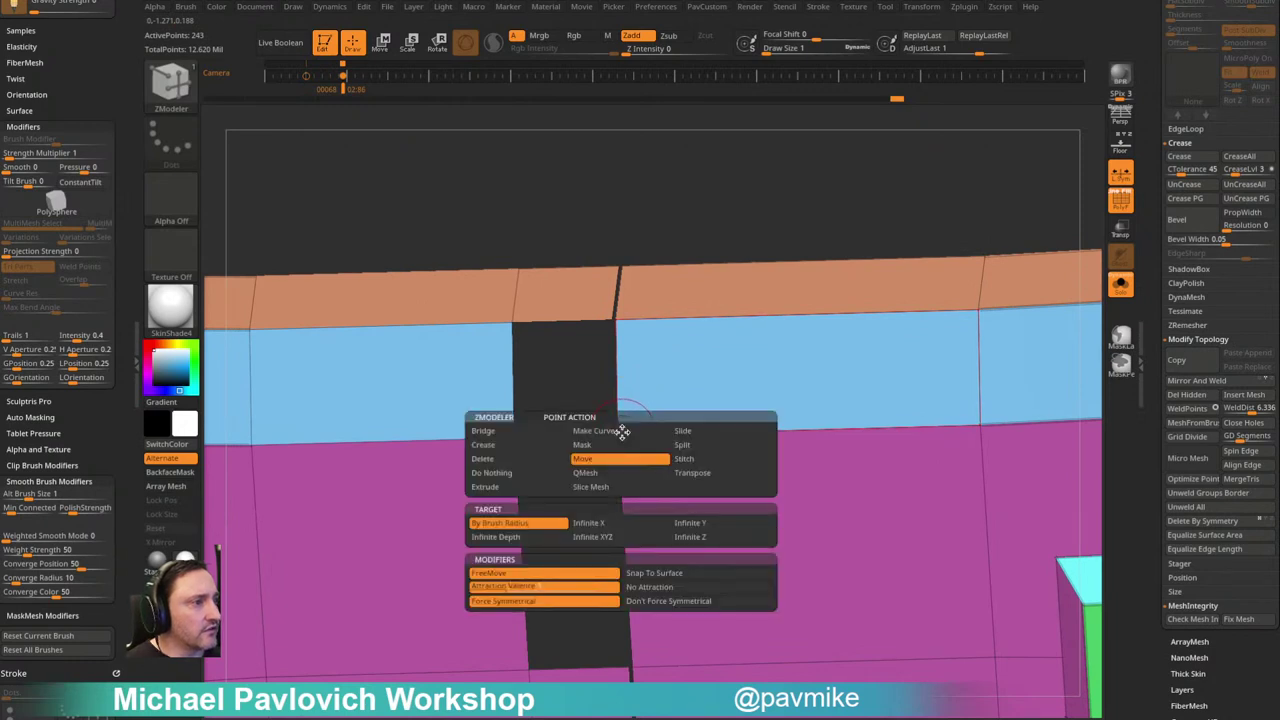
pyautogui.click(688, 460)
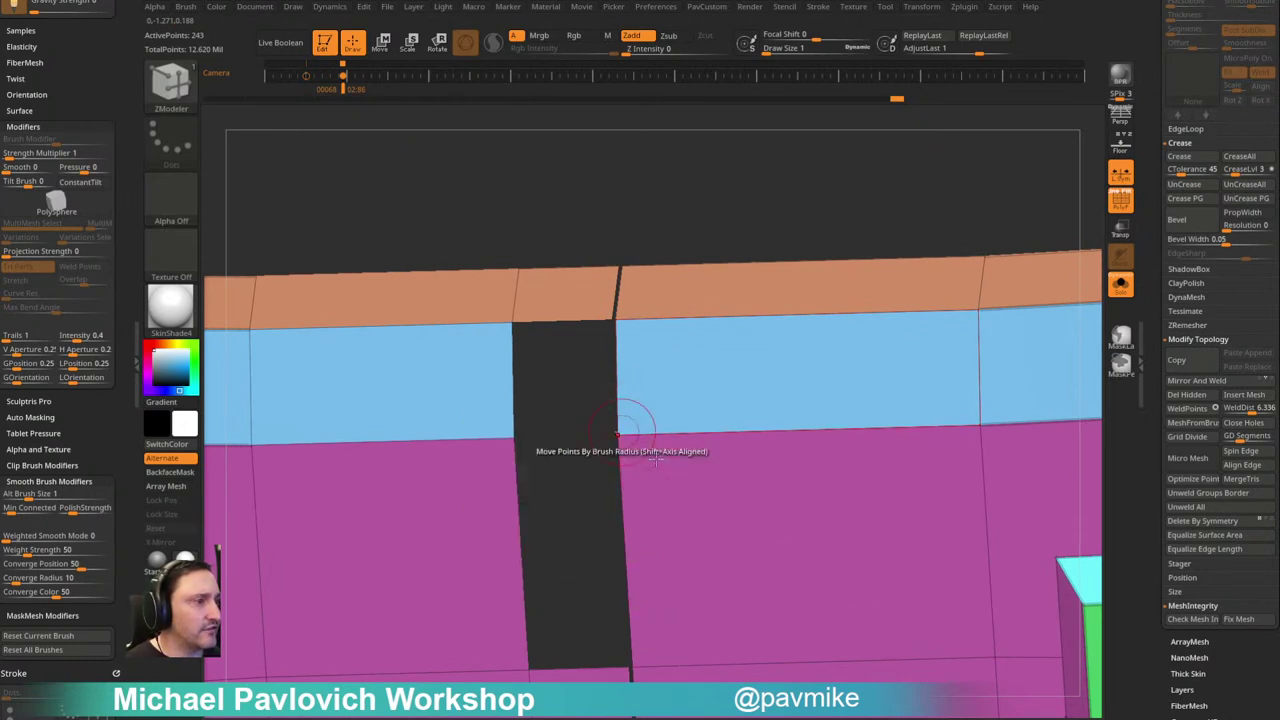
pyautogui.click(617, 434)
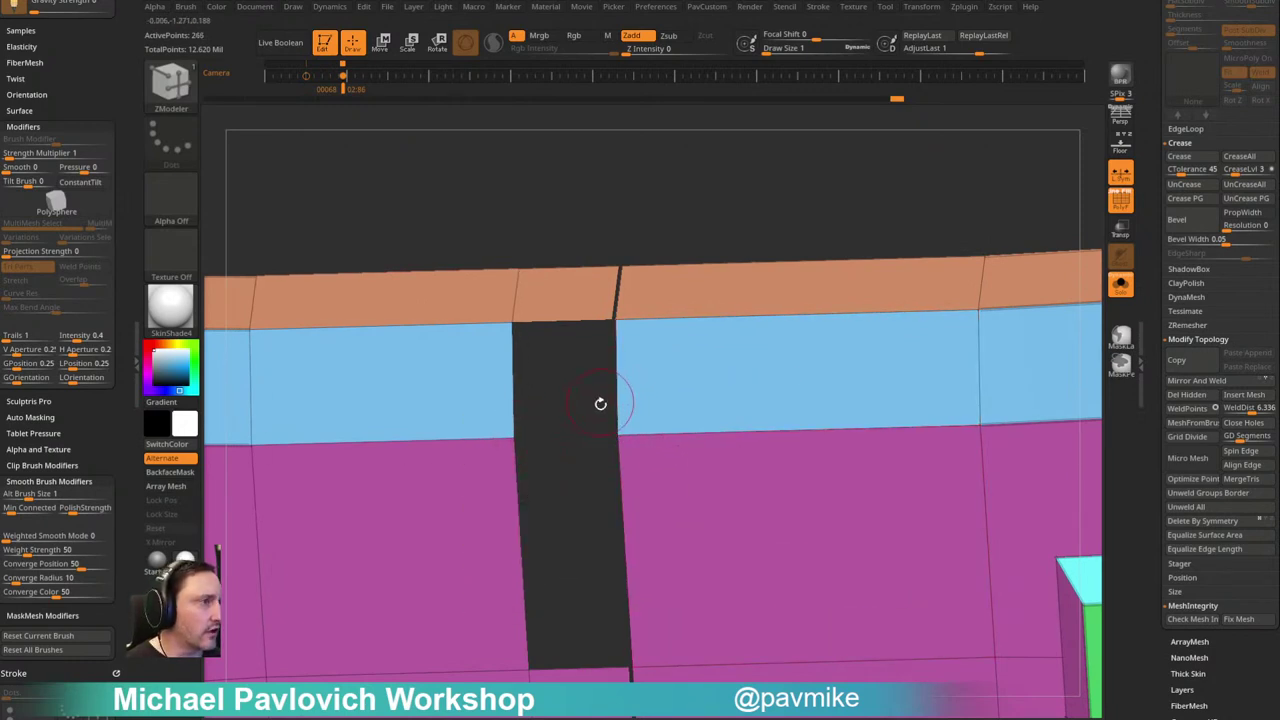
pyautogui.click(515, 437)
# Step: Stitch the hole's upper corner point on the new edge loop onto the seam point, undoing the stitch made in the opposite direction
pyautogui.click(617, 322)
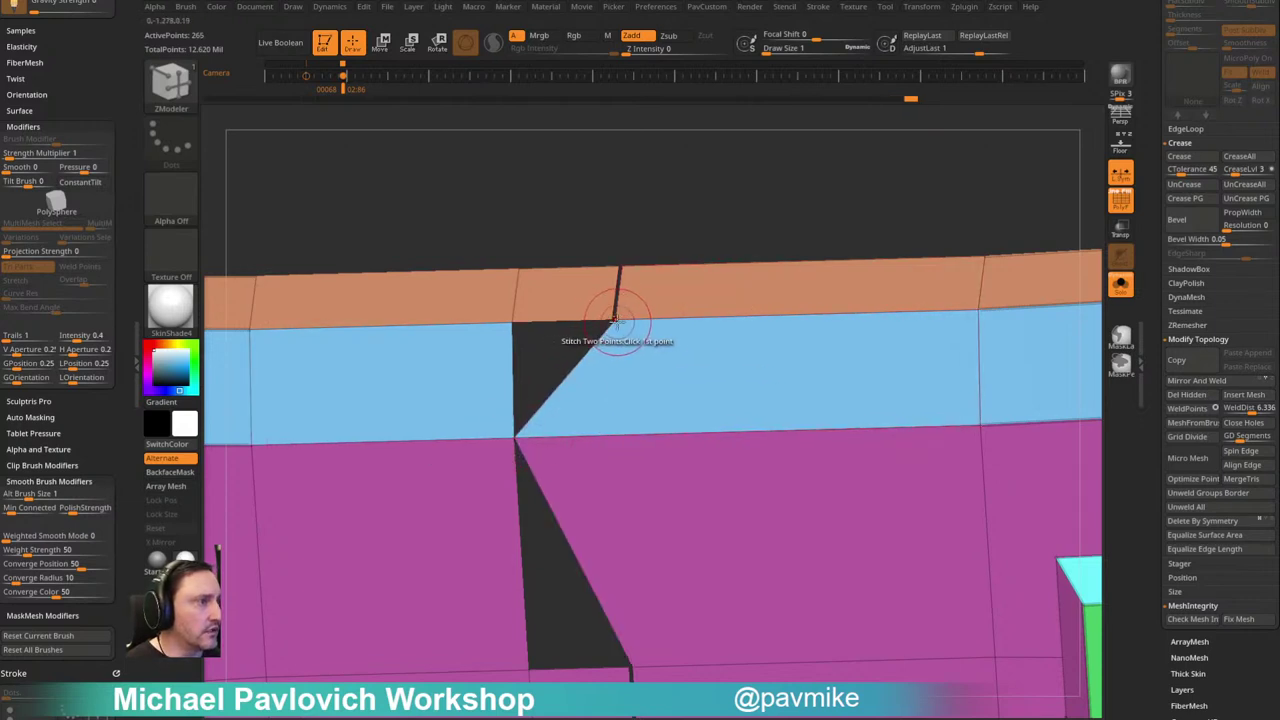
pyautogui.click(613, 320)
pyautogui.click(614, 319)
pyautogui.click(513, 323)
pyautogui.hotkey('ctrl', 'z')
pyautogui.click(516, 323)
pyautogui.click(612, 318)
# Step: Stitch the points where the seam meets the rim on the back of the belt piece
pyautogui.moveTo(822, 199); pyautogui.dragTo(716, 352)
pyautogui.click(647, 226)
pyautogui.click(648, 226)
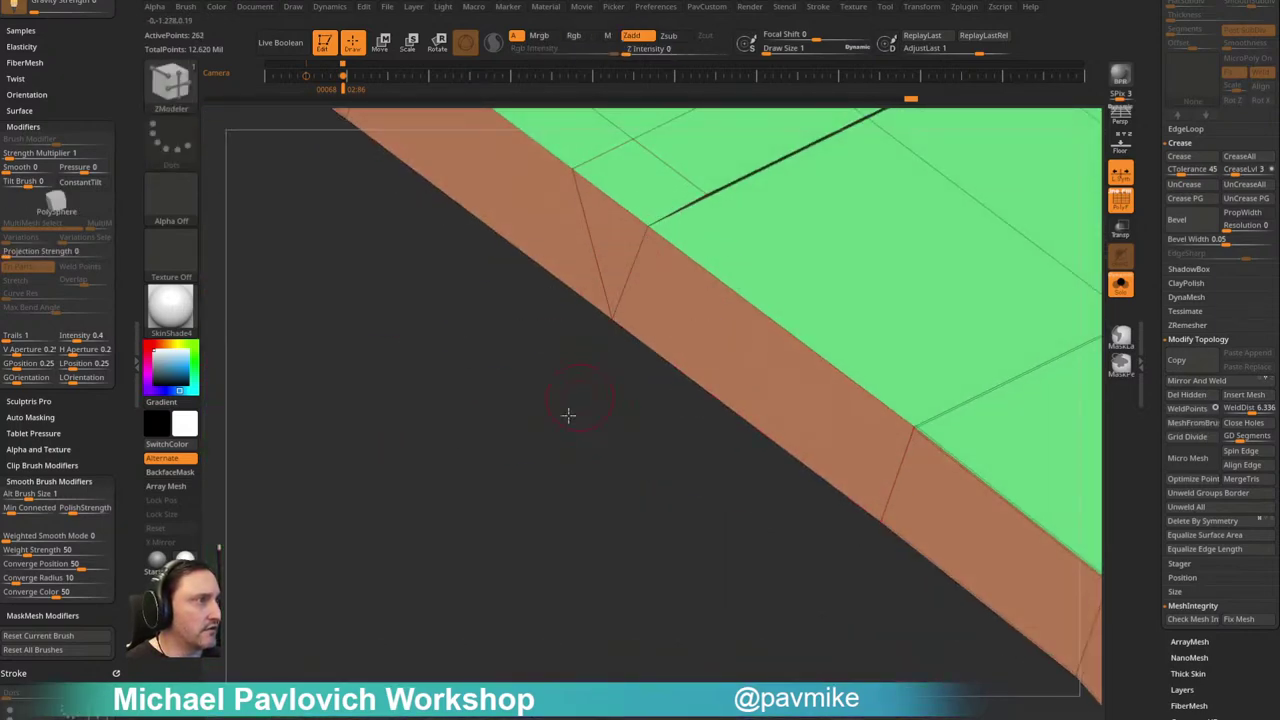
pyautogui.moveTo(580, 394); pyautogui.dragTo(560, 509)
pyautogui.click(652, 272)
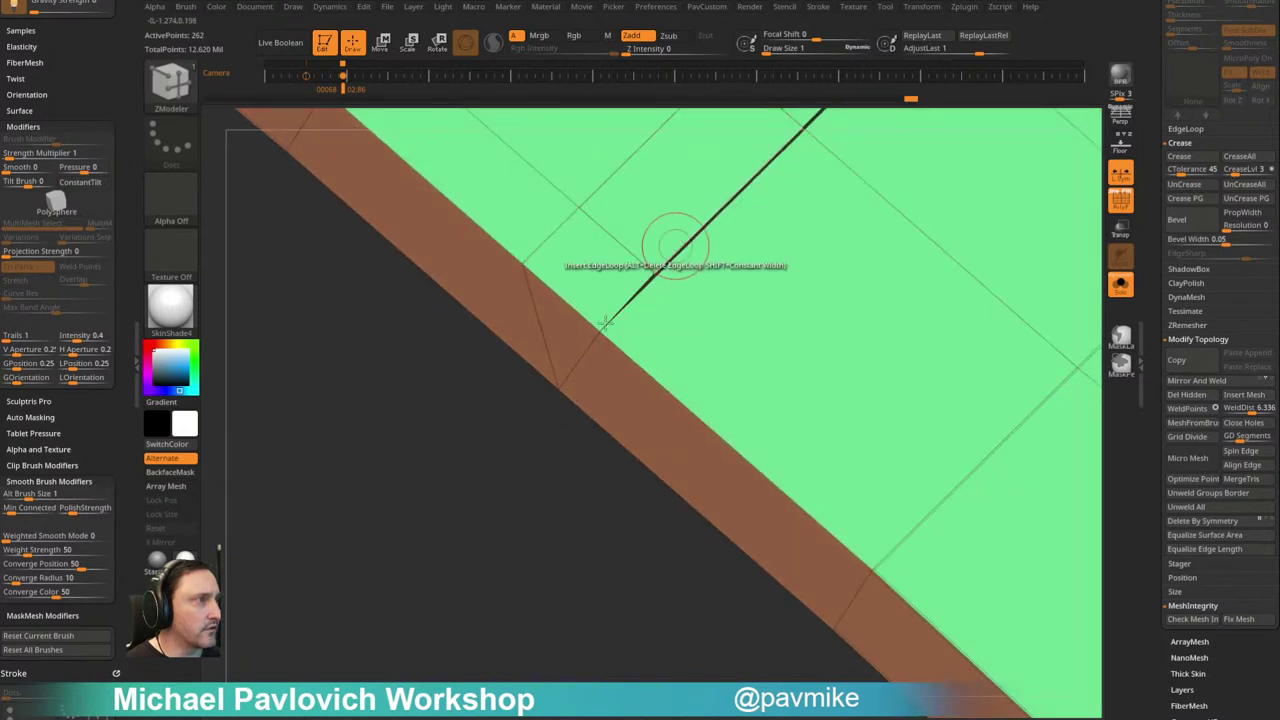
pyautogui.click(600, 330)
pyautogui.keyDown('alt'); pyautogui.moveTo(517, 534); pyautogui.dragTo(548, 420); pyautogui.keyUp('alt')
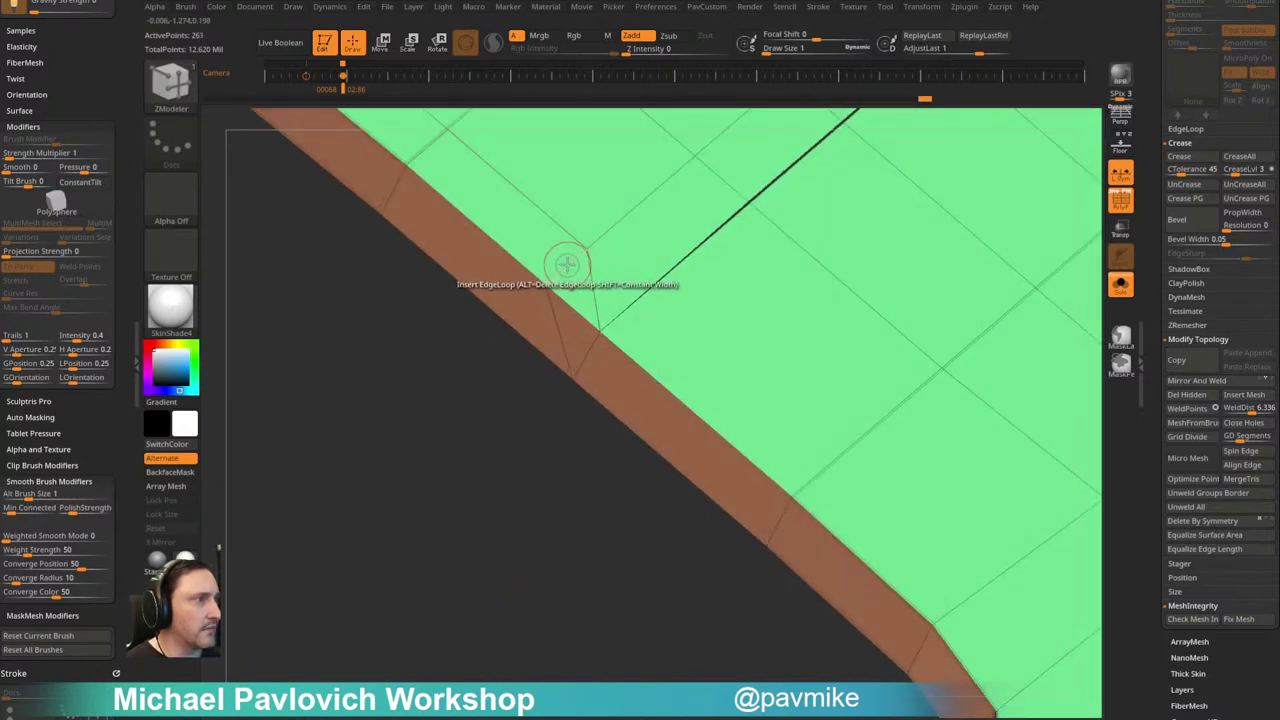
# Step: Set the ZModeler edge action to Collapse with the Edge target and collapse the short leftover edges beside the seam on the back
pyautogui.press('space')
pyautogui.click(410, 332)
pyautogui.press('space')
pyautogui.click(398, 429)
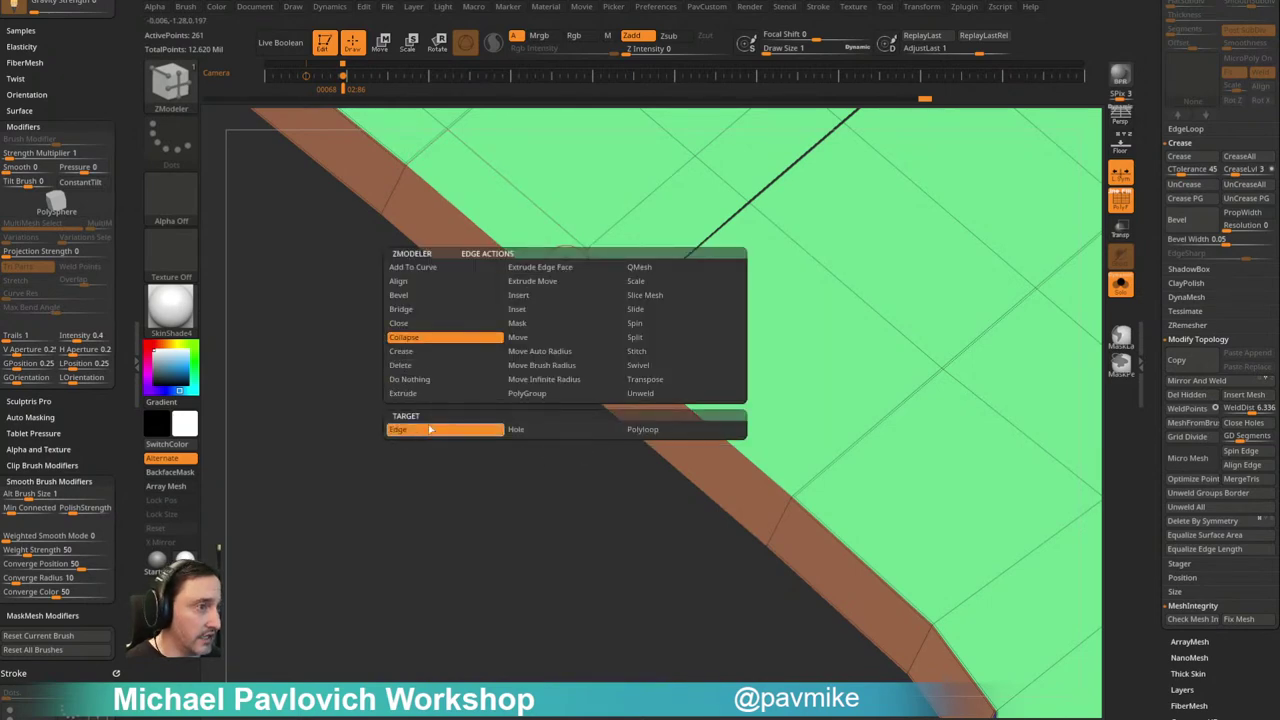
pyautogui.click(571, 265)
pyautogui.moveTo(519, 401); pyautogui.dragTo(540, 340)
pyautogui.click(605, 270)
pyautogui.moveTo(760, 205); pyautogui.dragTo(775, 160)
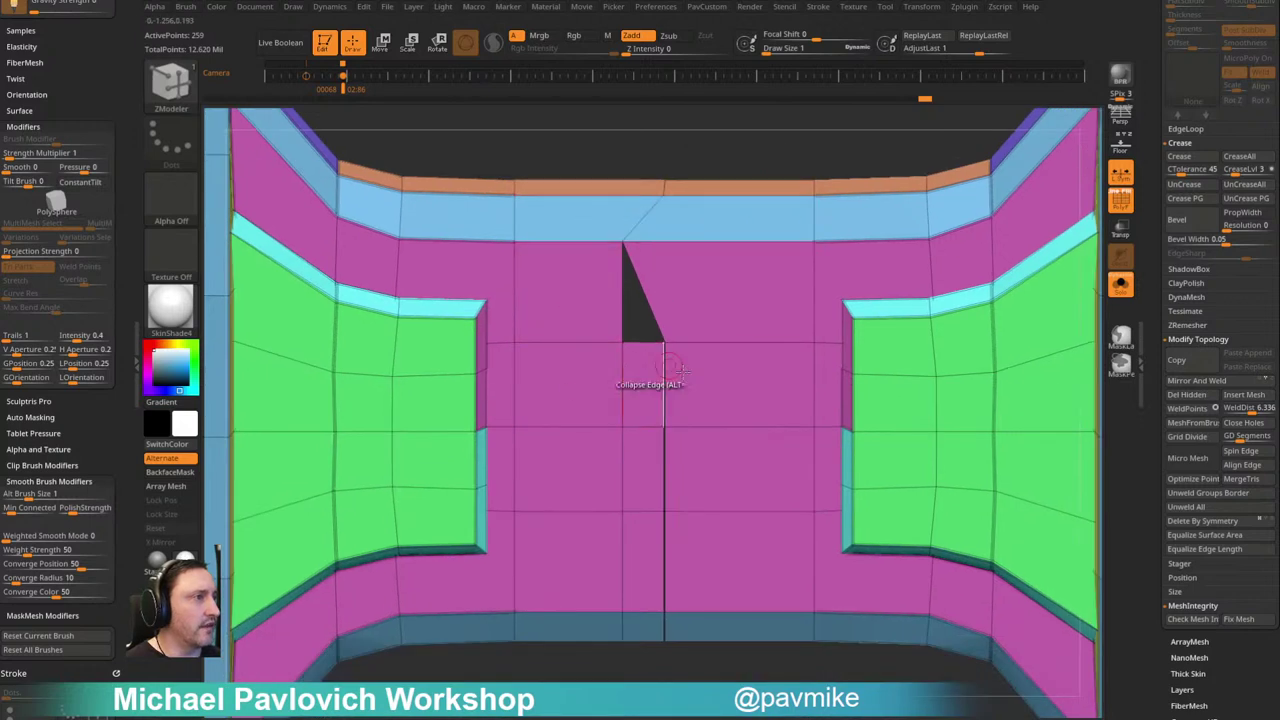
# Step: Collapse the short horizontal edges beside the vertical seam to close the triangular gap in the middle of the belt piece
pyautogui.click(645, 348)
pyautogui.click(645, 426)
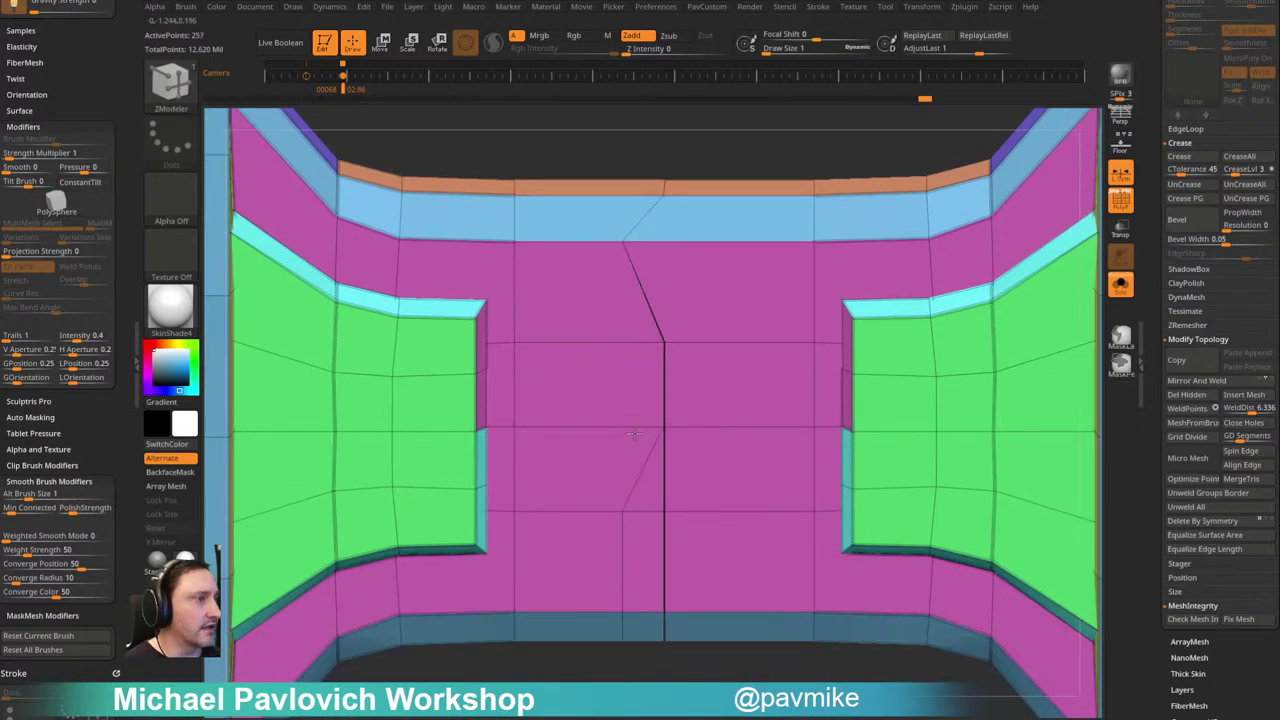
pyautogui.click(645, 511)
pyautogui.keyDown('alt'); pyautogui.moveTo(703, 160); pyautogui.dragTo(699, 248); pyautogui.keyUp('alt')
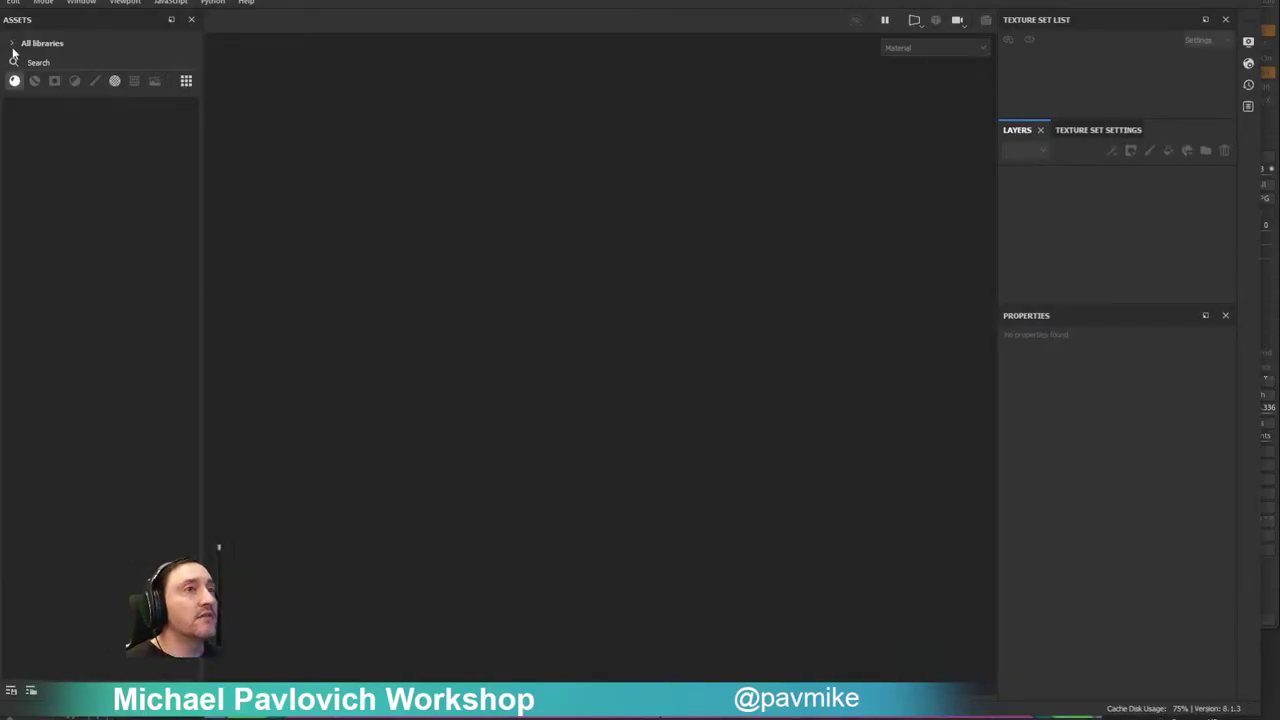
# Step: Switch to Substance 3D Painter and open the recent project UltraMarine001.spp, accepting the update from the older version
pyautogui.click(5, 3)
pyautogui.moveTo(30, 44)
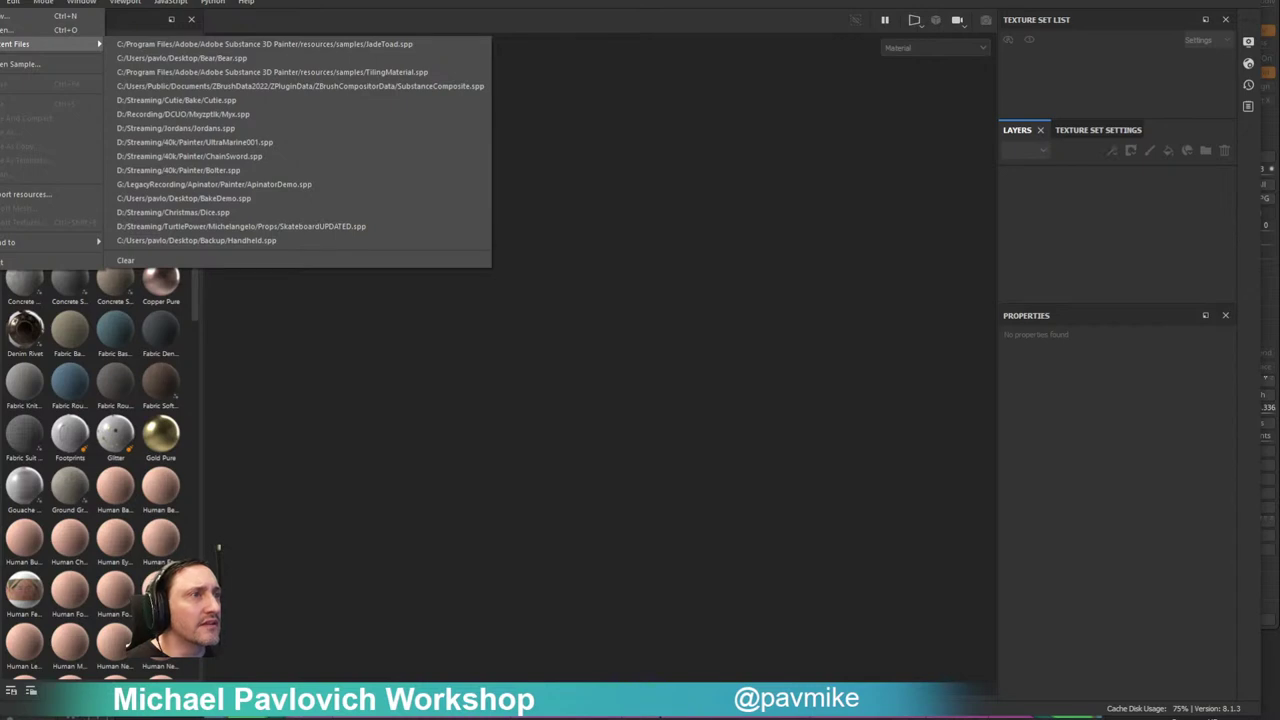
pyautogui.click(272, 142)
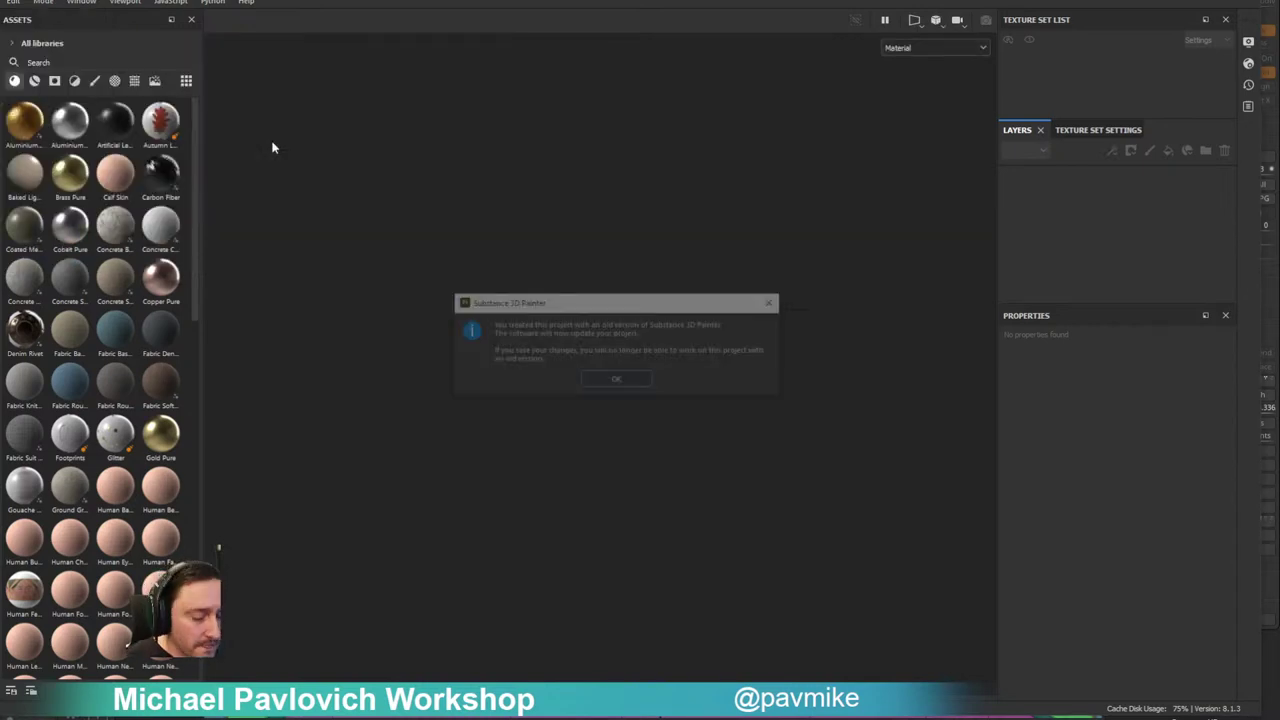
pyautogui.click(631, 383)
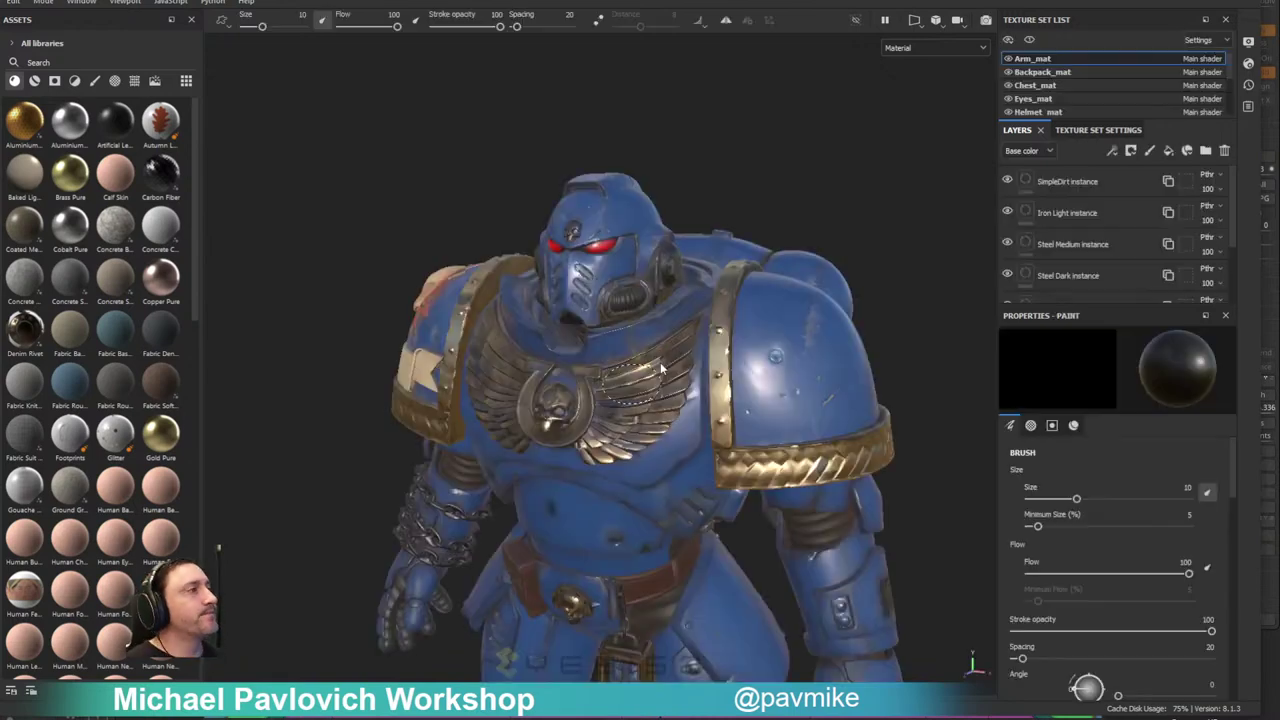
pyautogui.keyDown('alt'); pyautogui.moveTo(821, 180); pyautogui.dragTo(914, 151); pyautogui.keyUp('alt')
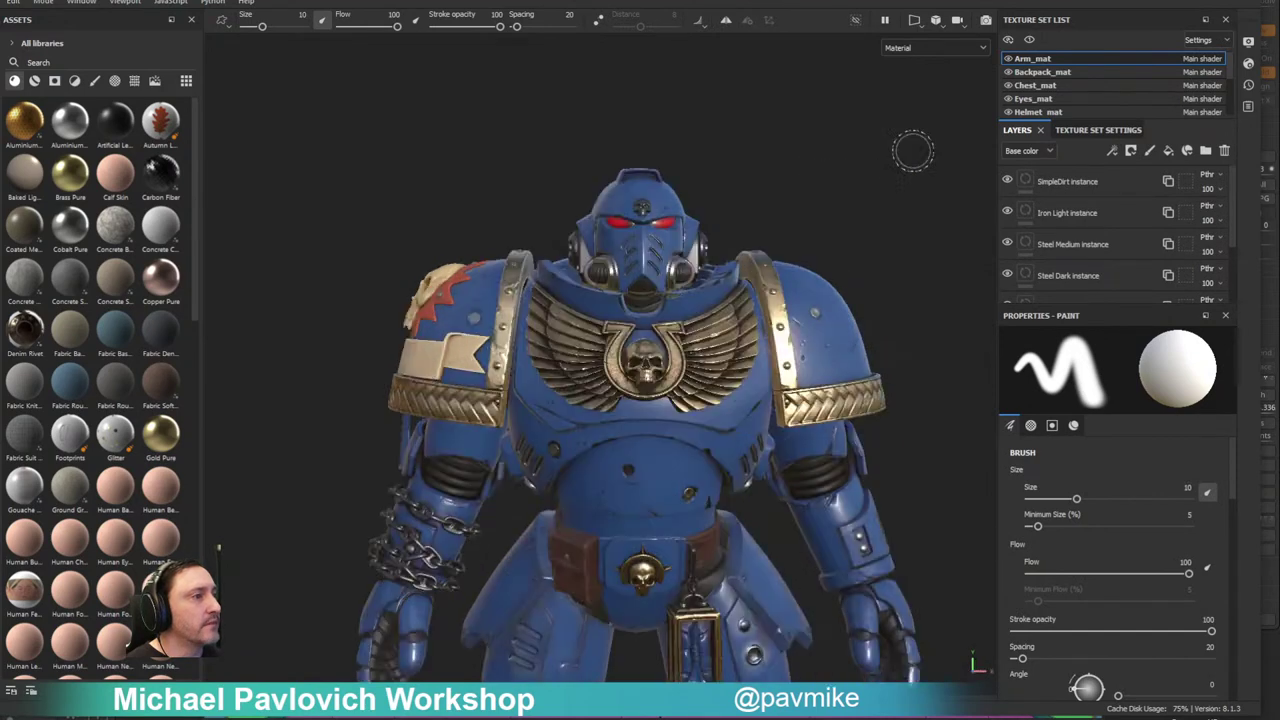
pyautogui.keyDown('alt'); pyautogui.moveTo(910, 164); pyautogui.dragTo(646, 136, button='right'); pyautogui.keyUp('alt')
pyautogui.keyDown('alt'); pyautogui.moveTo(786, 346); pyautogui.dragTo(783, 186, button='middle'); pyautogui.keyUp('alt')
pyautogui.keyDown('alt'); pyautogui.moveTo(783, 186); pyautogui.dragTo(735, 209); pyautogui.keyUp('alt')
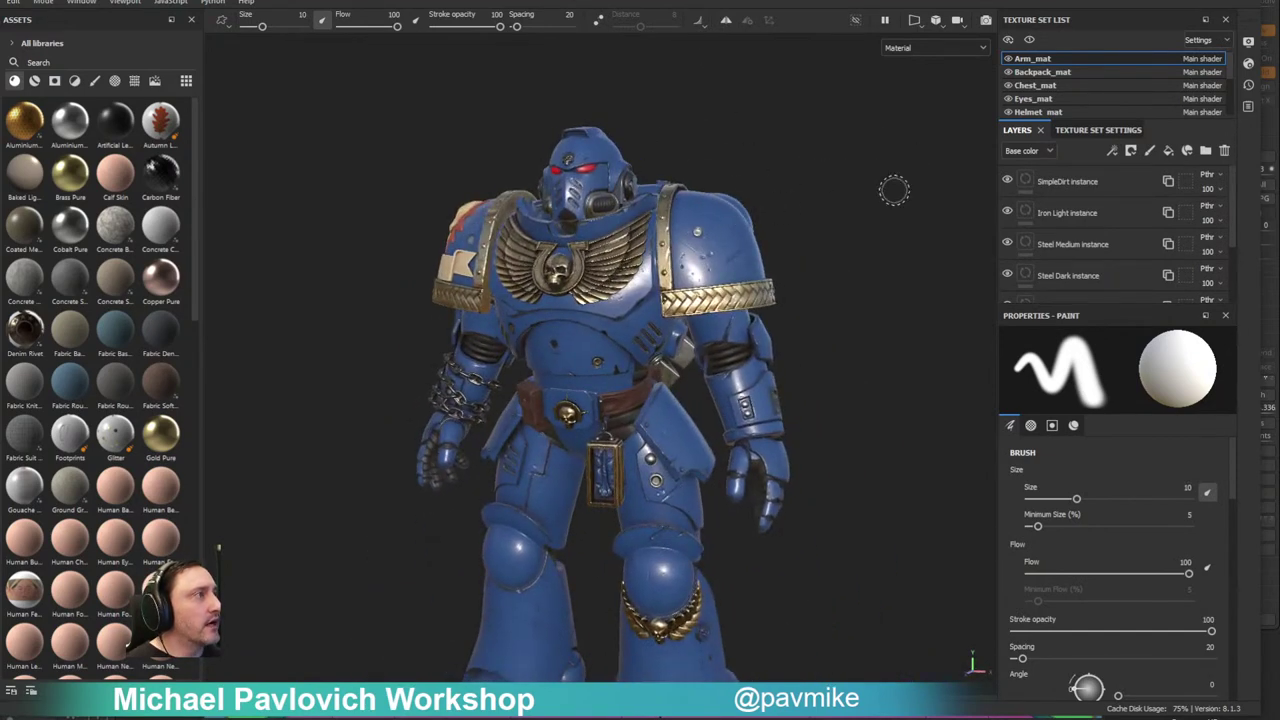
# Step: Enable shadows in the environment display settings and rotate the environment lighting around the armored figure
pyautogui.click(1249, 62)
pyautogui.click(1249, 42)
pyautogui.scroll(-6, 1053, 290)
pyautogui.scroll(-8, 1049, 289)
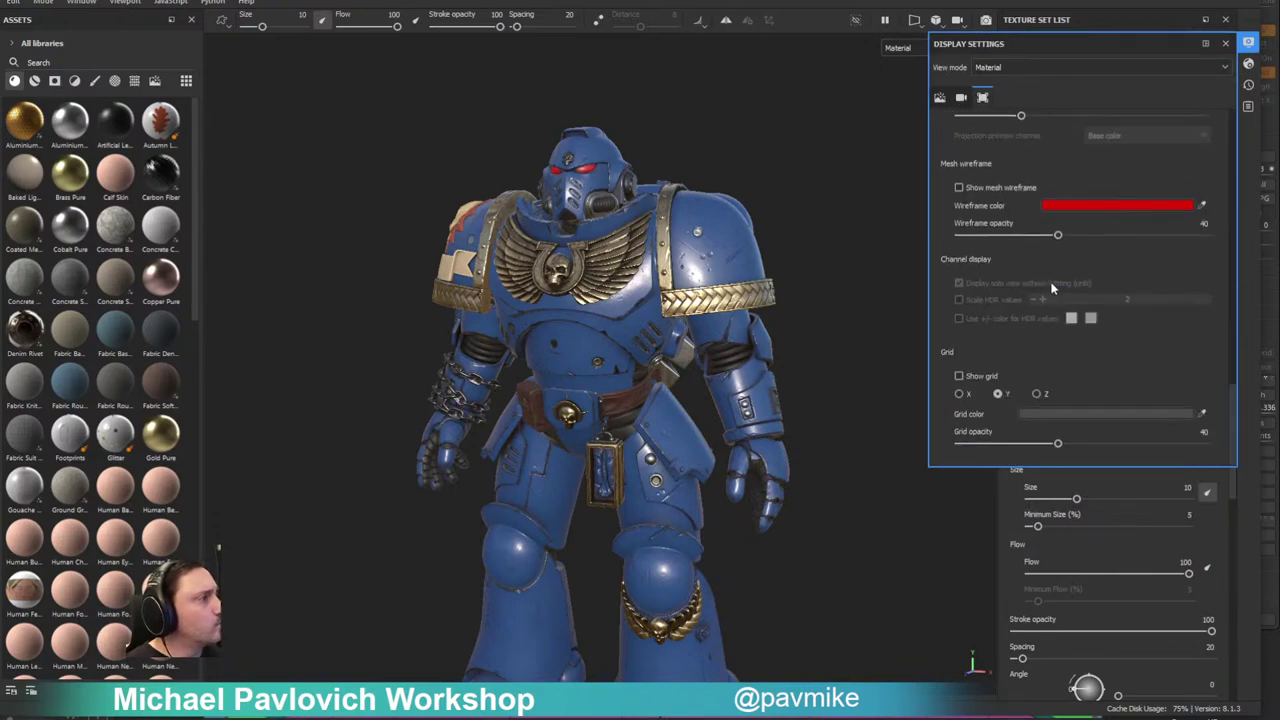
pyautogui.scroll(8, 1052, 288)
pyautogui.scroll(3, 1052, 287)
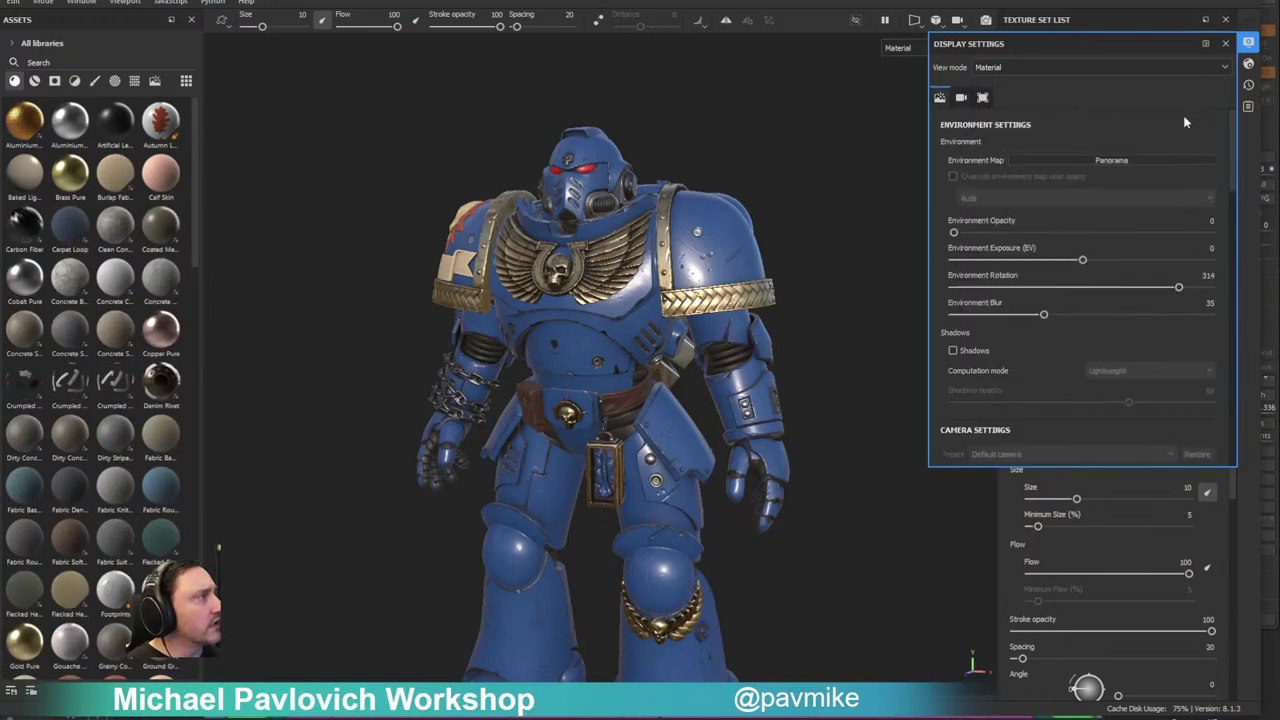
pyautogui.scroll(-4, 1030, 260)
pyautogui.click(1013, 231)
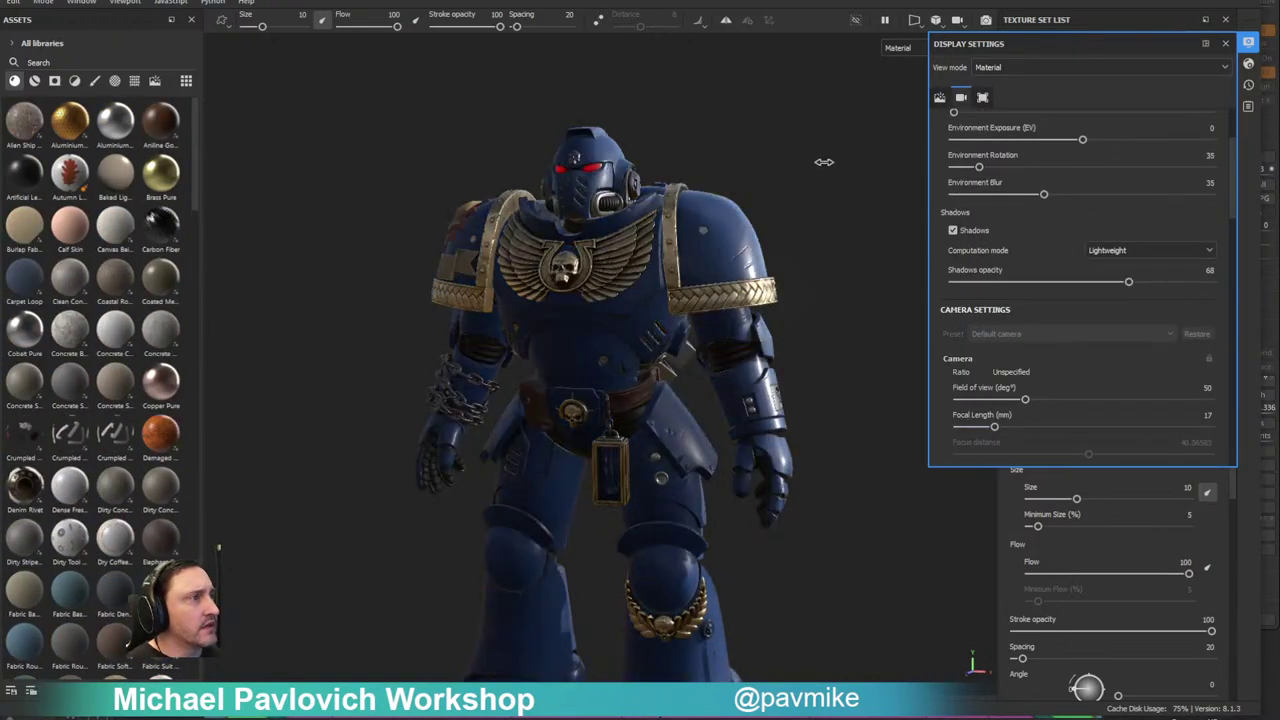
pyautogui.click(1225, 43)
# Step: View the mesh map baking settings of the Arm_mat texture set and close them without baking
pyautogui.keyDown('alt'); pyautogui.moveTo(944, 136); pyautogui.dragTo(877, 211); pyautogui.keyUp('alt')
pyautogui.click(1108, 132)
pyautogui.scroll(-8, 1146, 224)
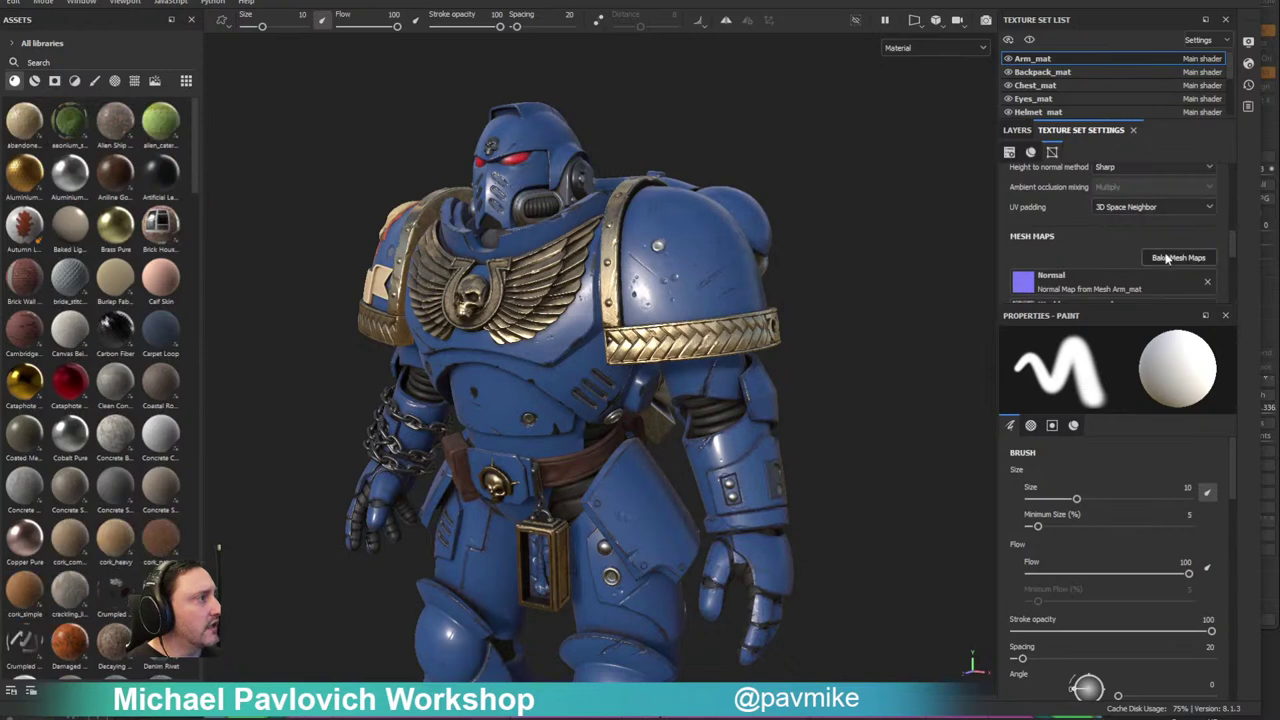
pyautogui.click(1178, 257)
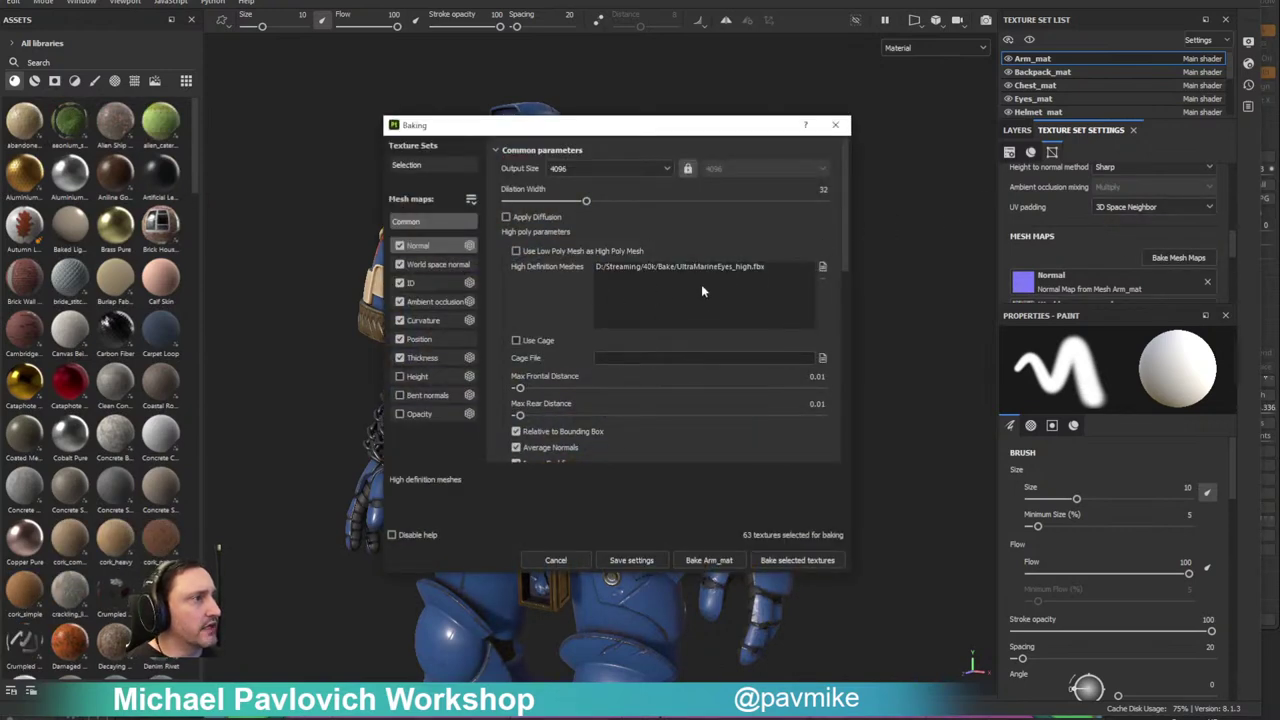
pyautogui.click(835, 124)
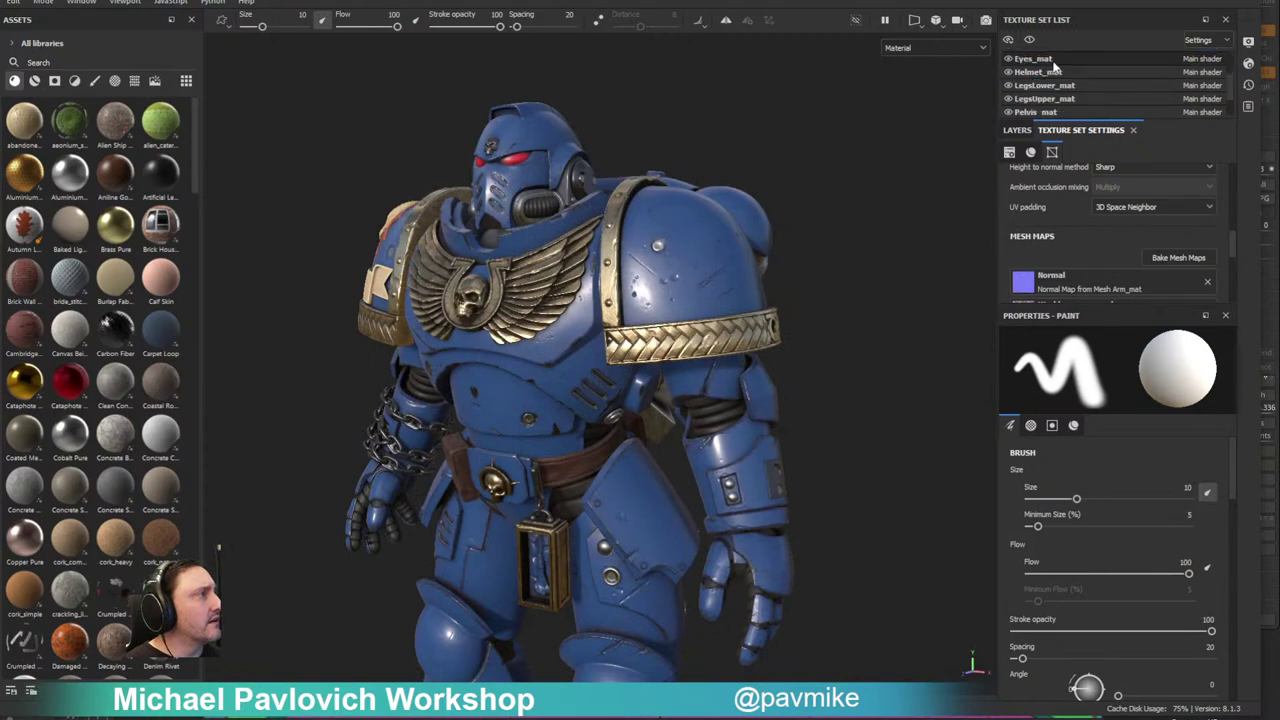
# Step: Select the Chest_mat texture set and open its mesh map baking settings
pyautogui.scroll(-5, 1040, 82)
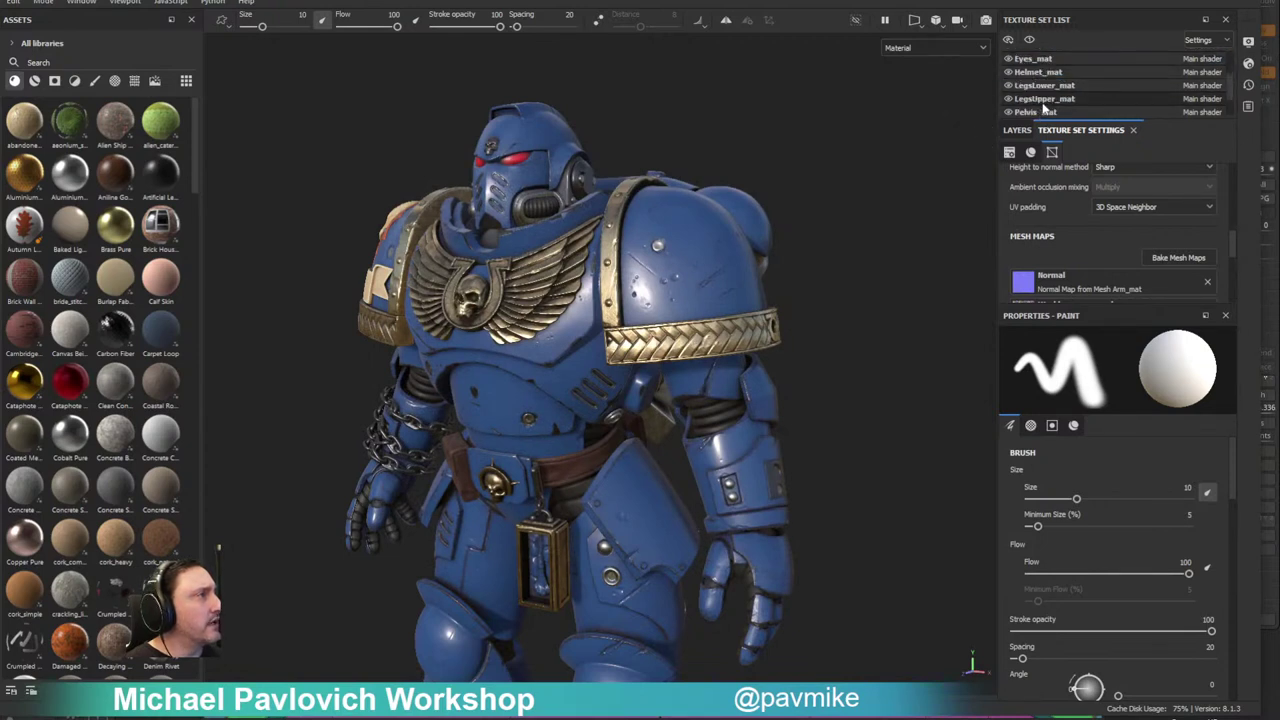
pyautogui.scroll(5, 1041, 74)
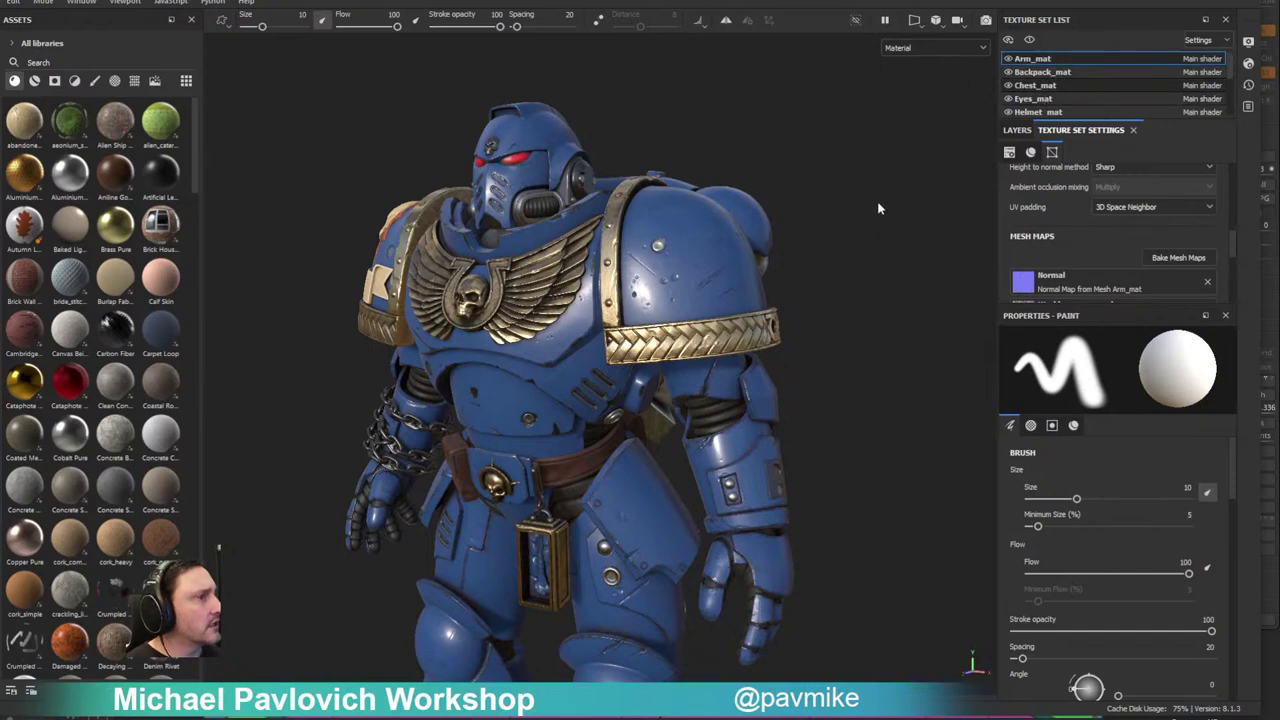
pyautogui.keyDown('alt'); pyautogui.moveTo(847, 174); pyautogui.dragTo(878, 180); pyautogui.keyUp('alt')
pyautogui.scroll(5, 1144, 227)
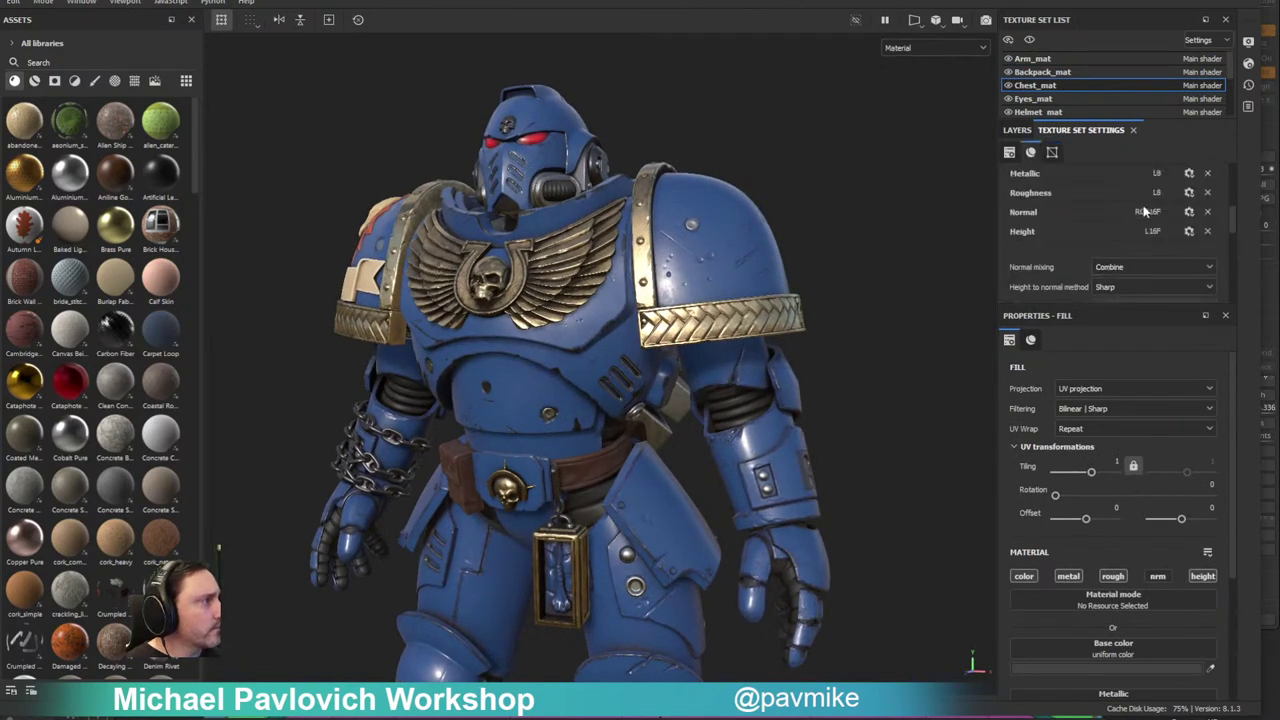
pyautogui.scroll(-1, 1132, 202)
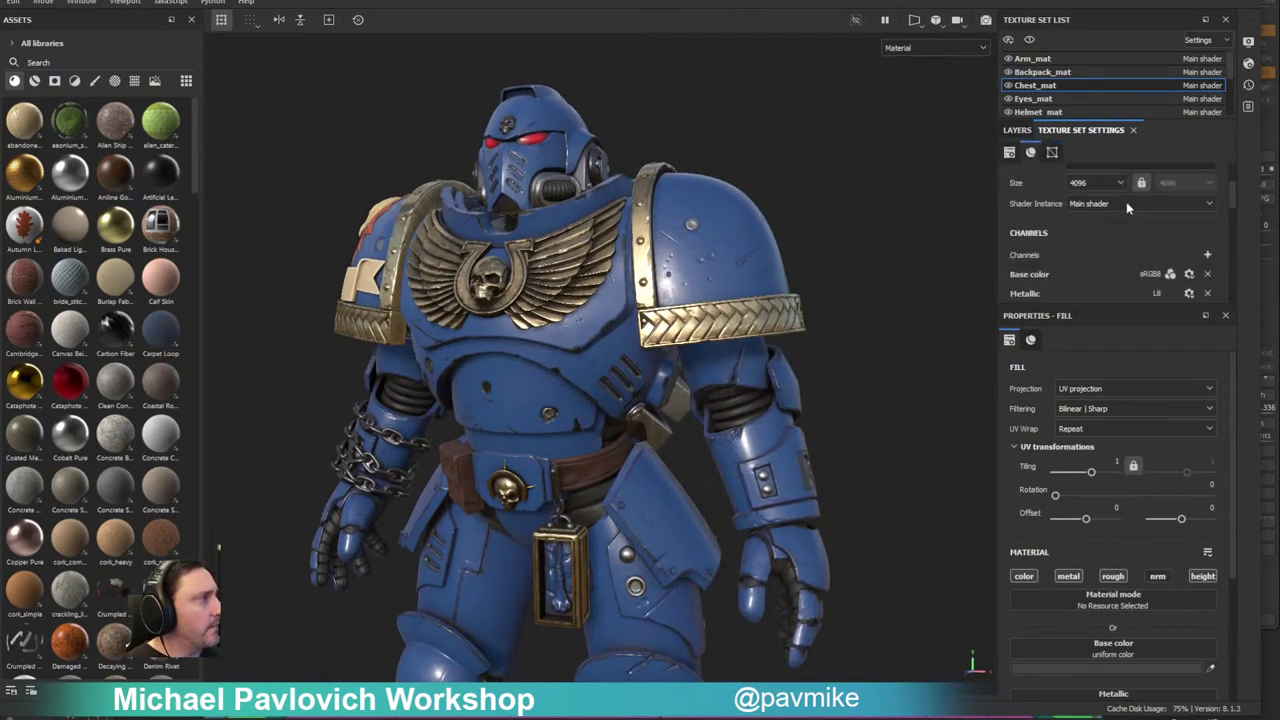
pyautogui.scroll(-5, 1112, 203)
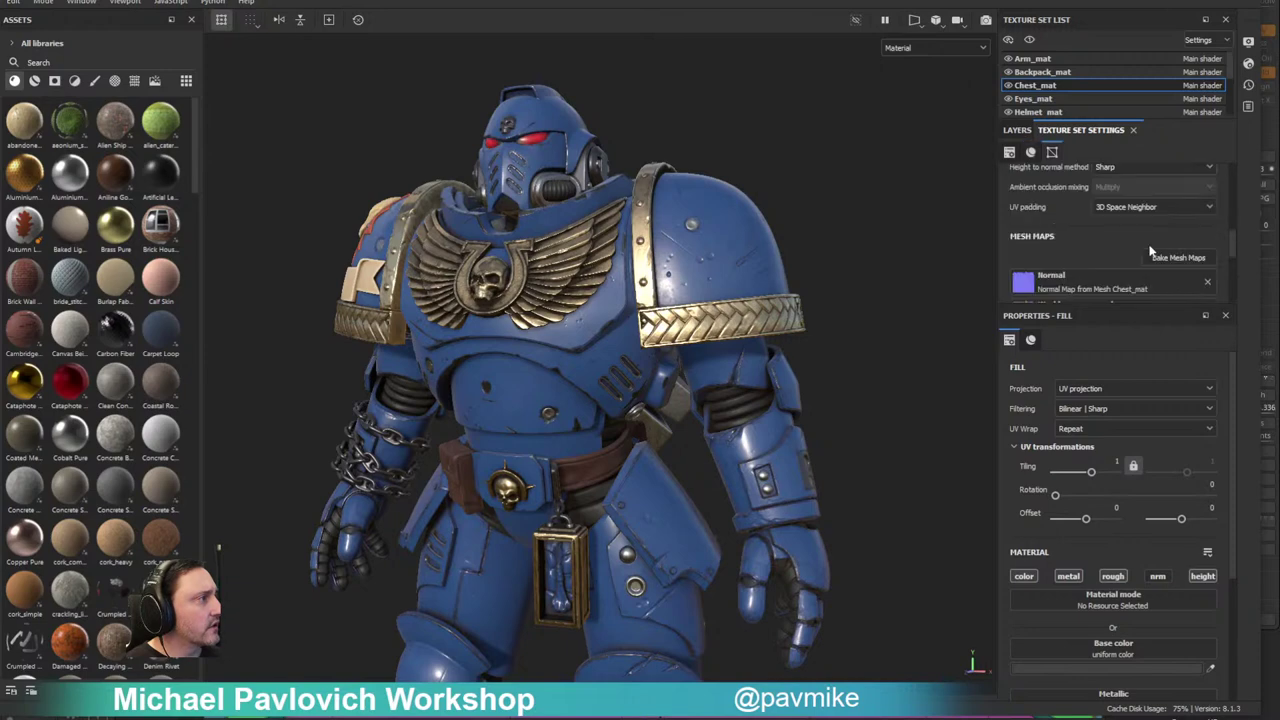
pyautogui.click(1165, 259)
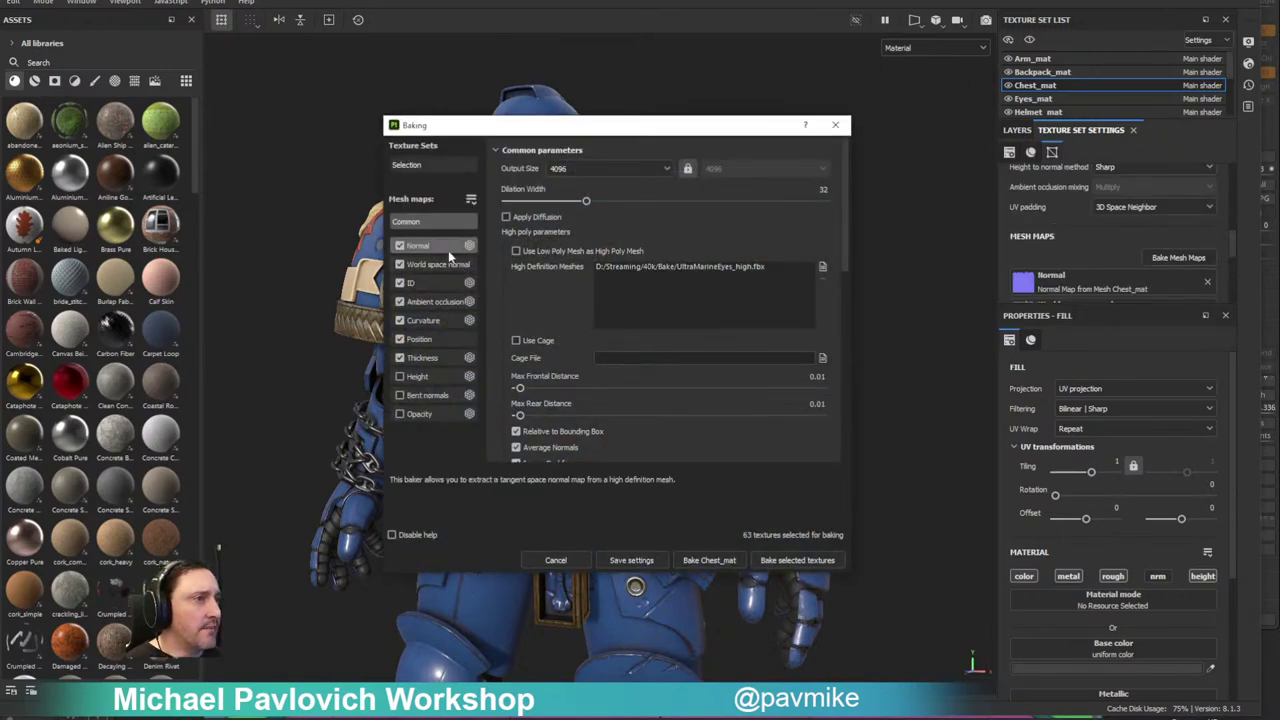
# Step: Check the matching options in the Normal baker's parameters, keeping Match on By Mesh Name
pyautogui.click(420, 246)
pyautogui.scroll(4, 632, 289)
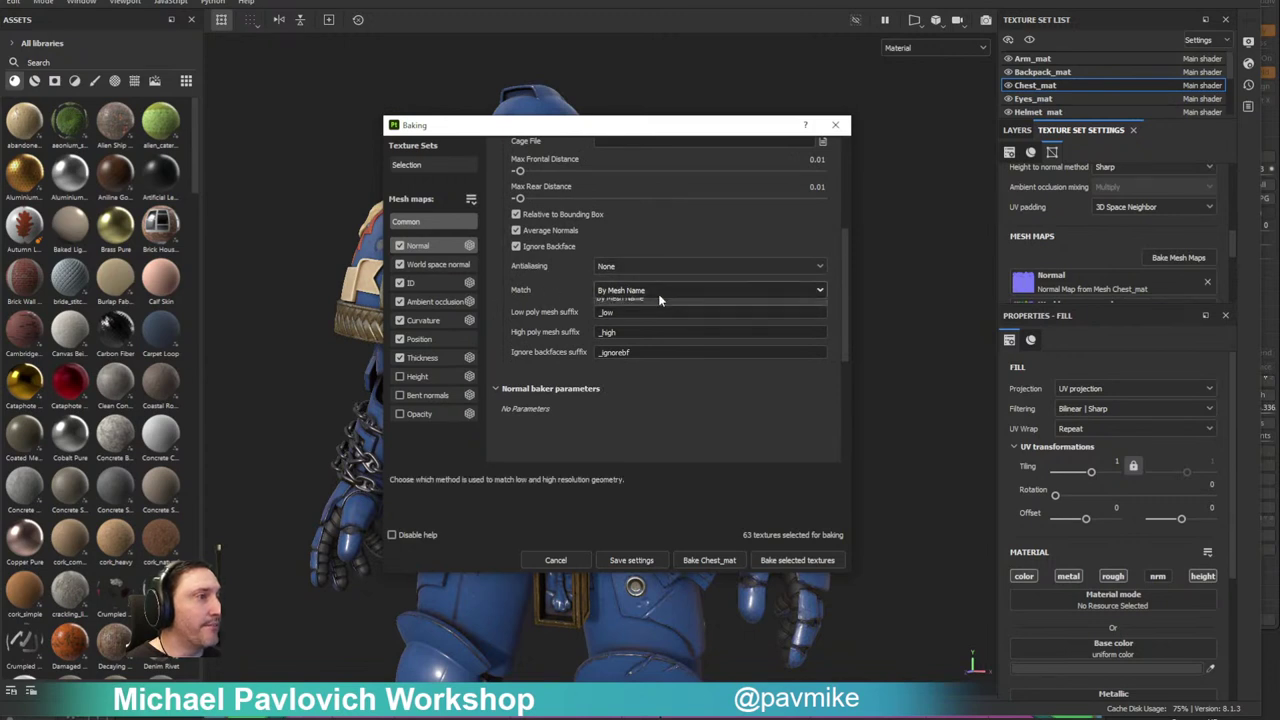
pyautogui.click(612, 291)
pyautogui.click(620, 321)
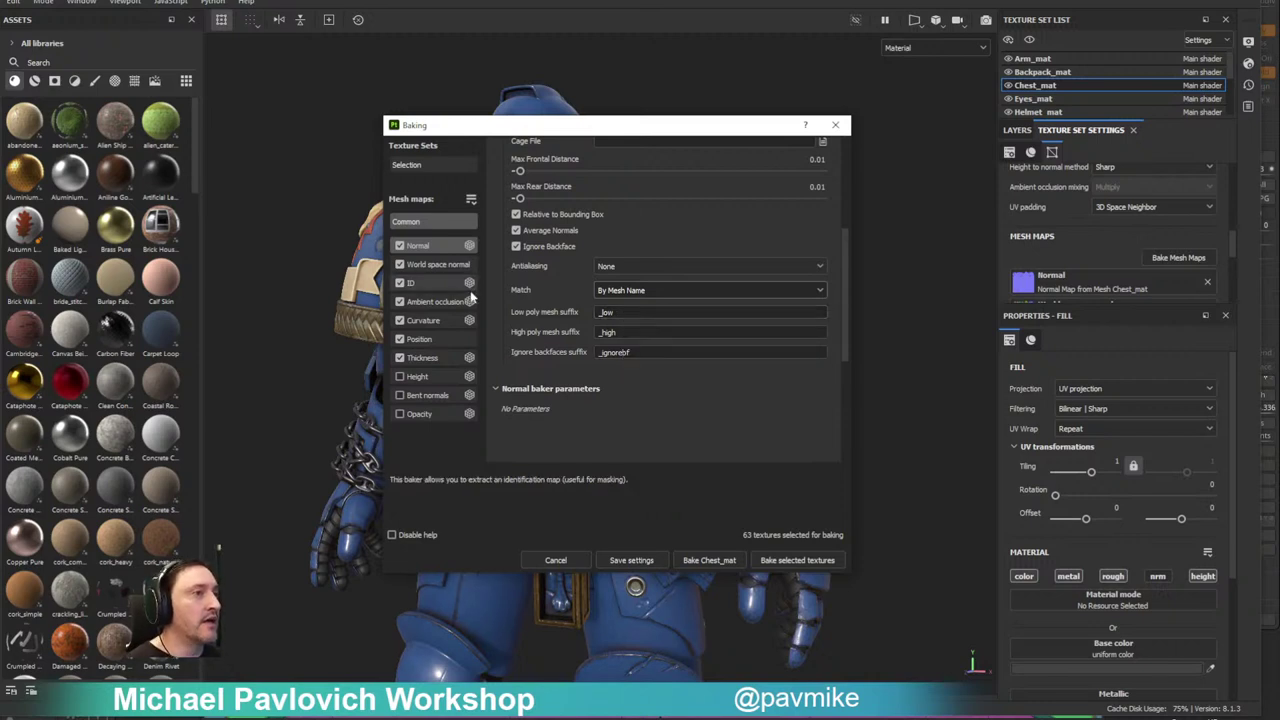
# Step: Check the Self Occlusion choices of the ambient occlusion baker, keeping the setting on Always
pyautogui.click(437, 301)
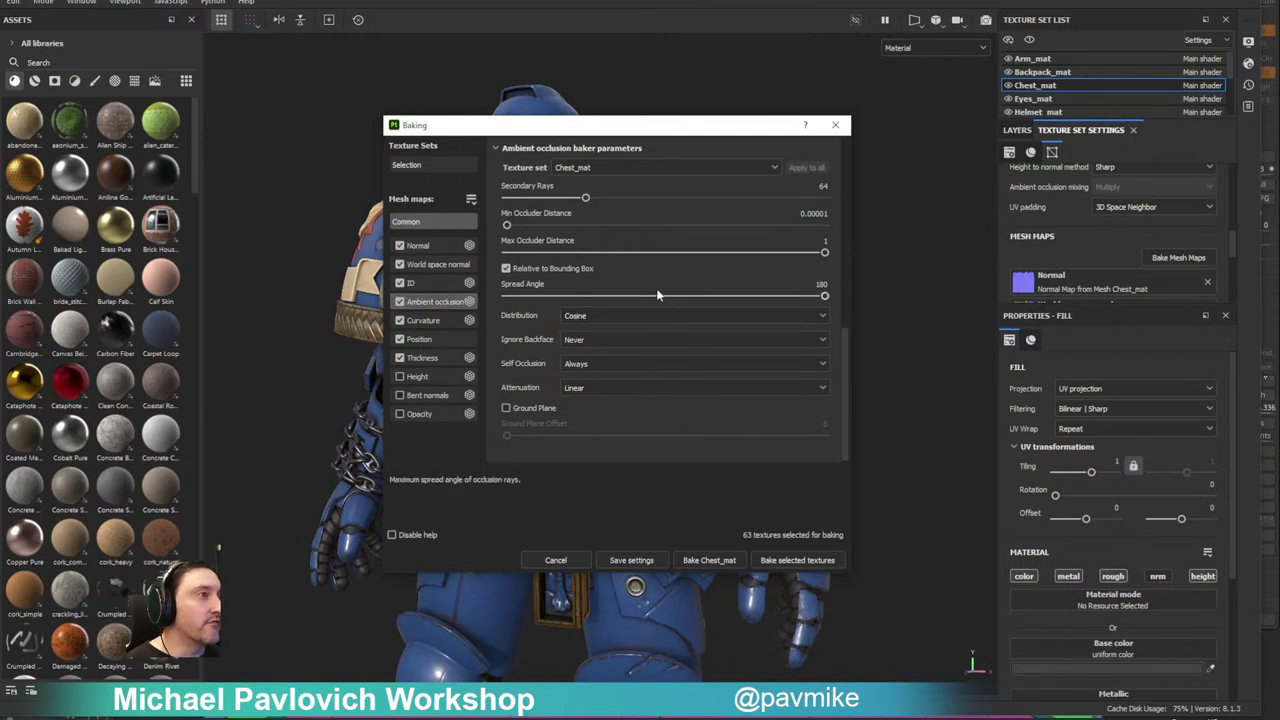
pyautogui.click(616, 366)
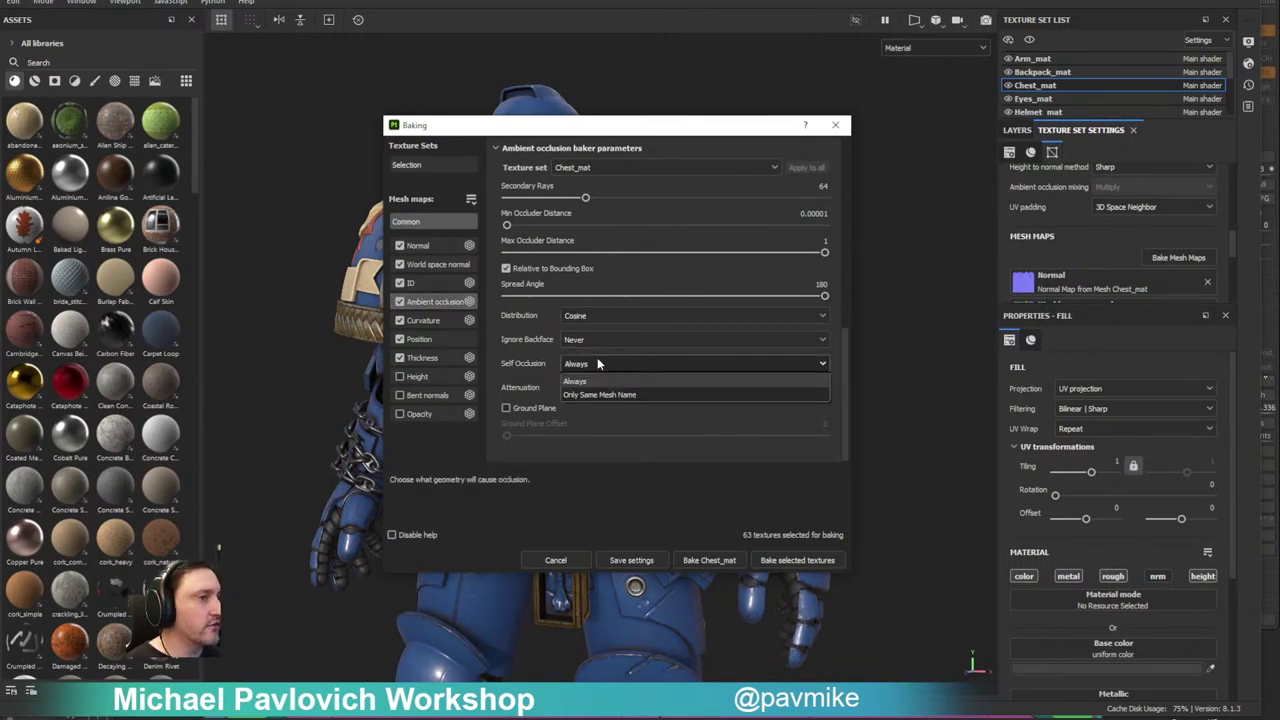
pyautogui.click(592, 382)
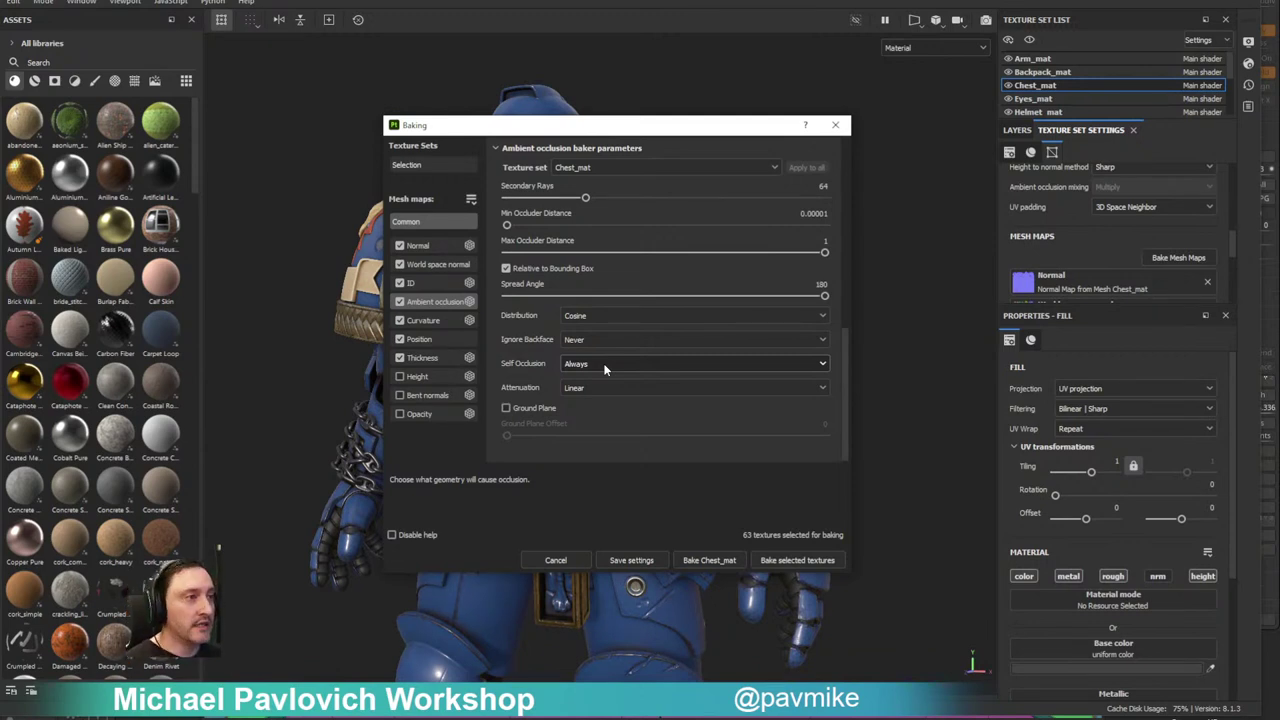
pyautogui.click(604, 369)
pyautogui.click(593, 363)
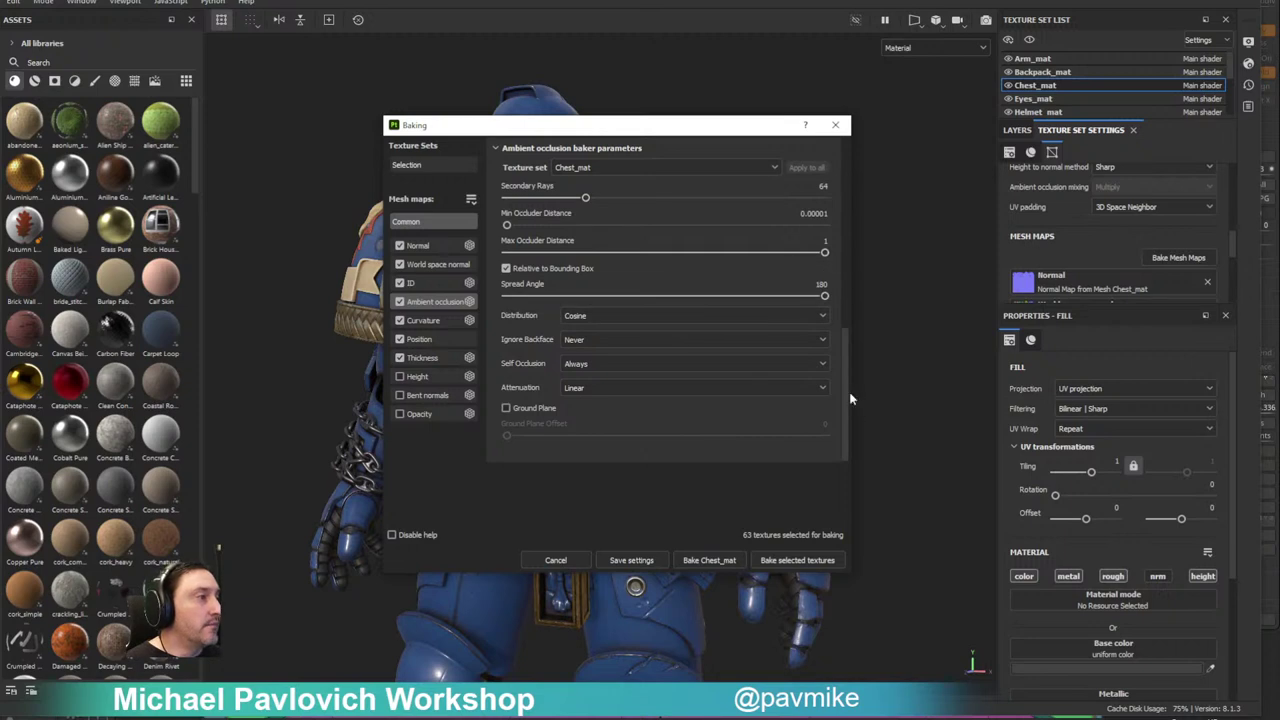
# Step: Inspect the high definition mesh entry in the common bake parameters and close the baking settings without baking
pyautogui.scroll(10, 792, 266)
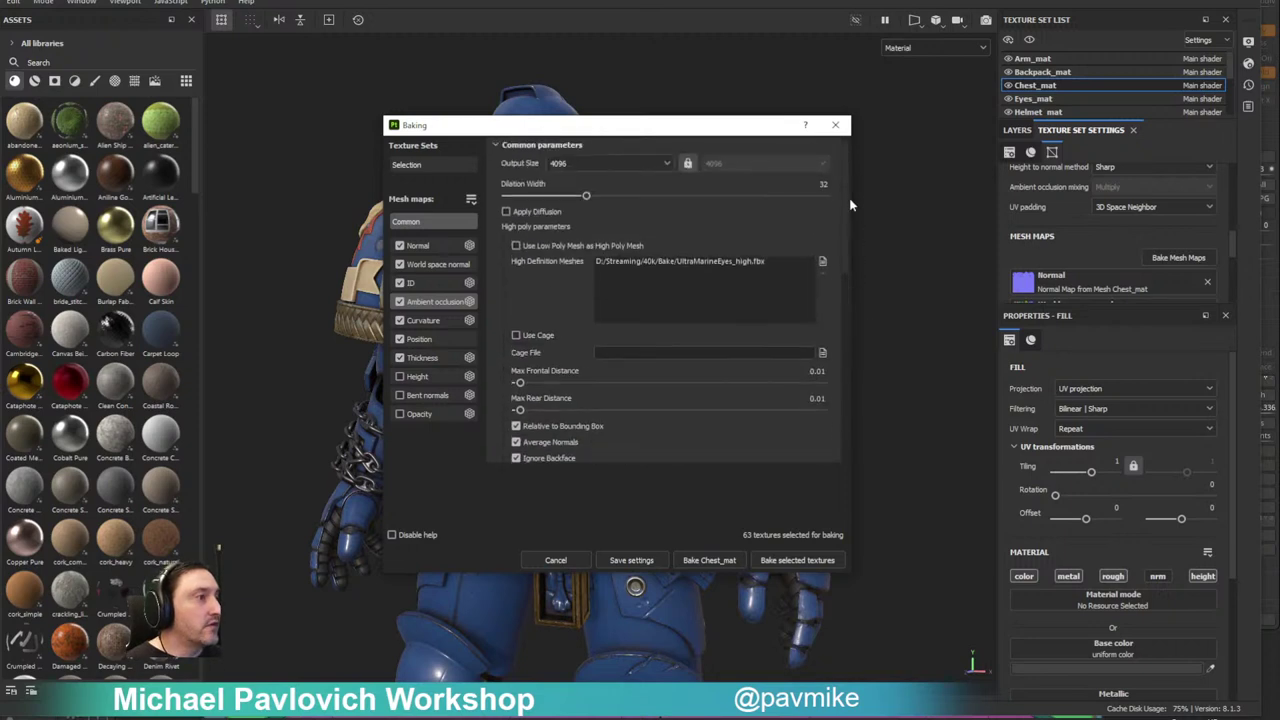
pyautogui.click(794, 268)
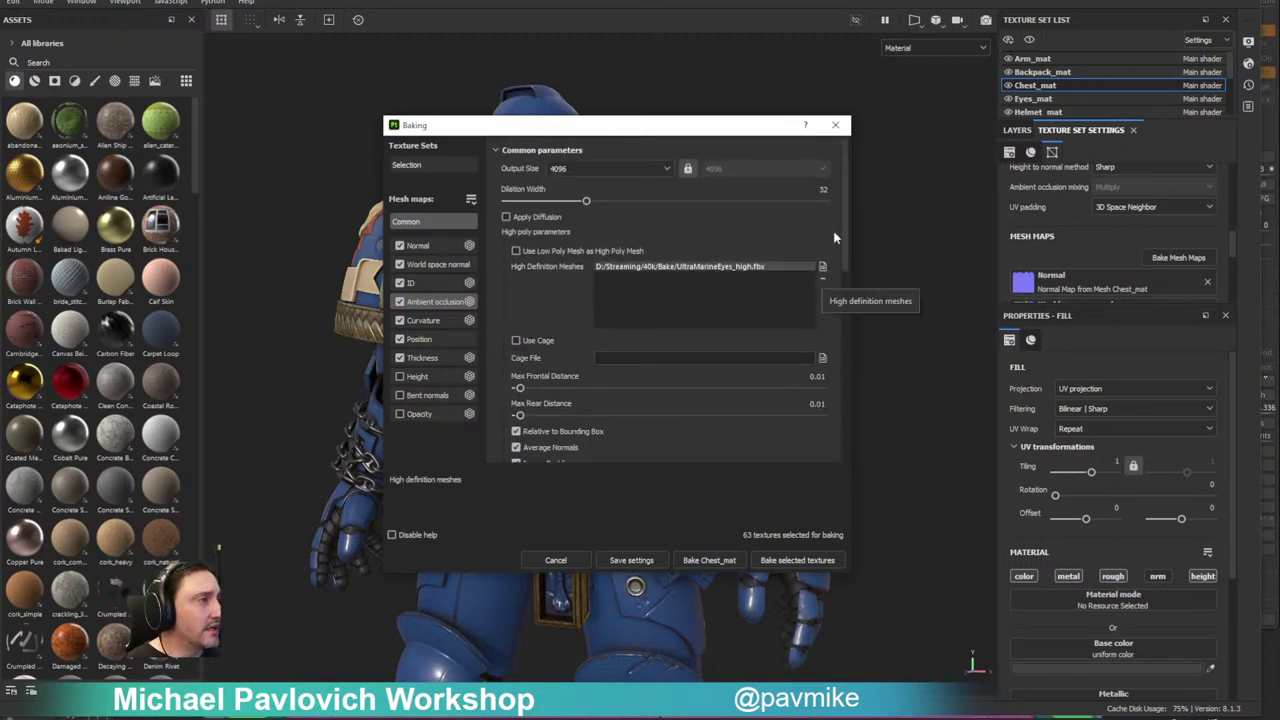
pyautogui.click(835, 124)
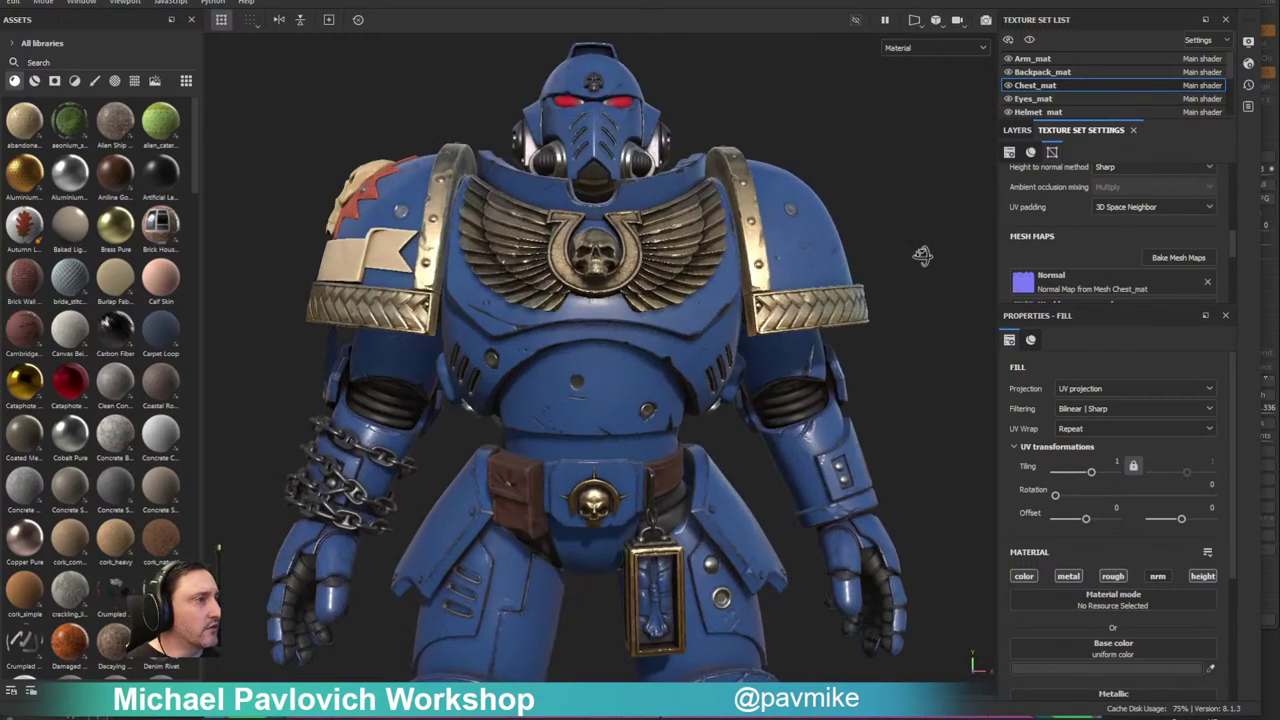
# Step: Switch the viewport to the 2D view only to show the Chest_mat UV layout with its textures
pyautogui.keyDown('alt'); pyautogui.moveTo(924, 254); pyautogui.dragTo(898, 266); pyautogui.keyUp('alt')
pyautogui.click(935, 20)
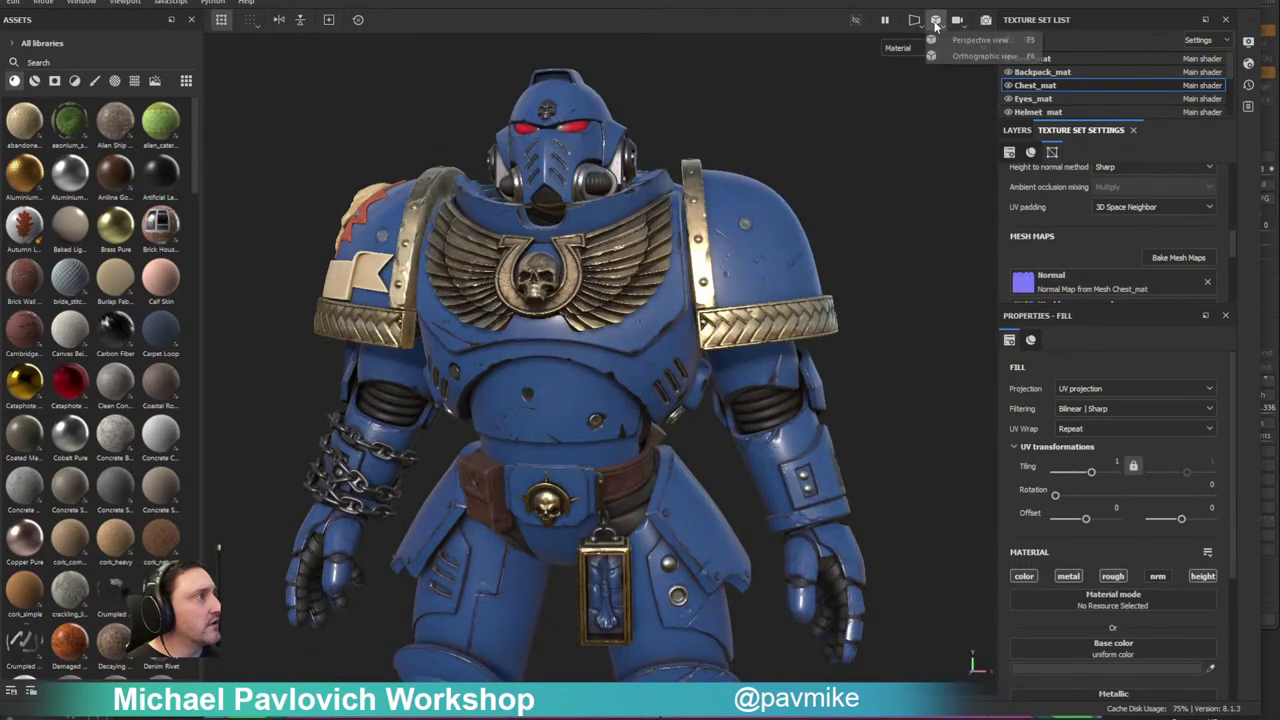
pyautogui.click(915, 22)
pyautogui.click(927, 57)
pyautogui.click(915, 22)
pyautogui.click(922, 72)
pyautogui.keyDown('alt'); pyautogui.moveTo(754, 367); pyautogui.dragTo(566, 308, button='right'); pyautogui.keyUp('alt')
pyautogui.keyDown('alt'); pyautogui.moveTo(670, 321); pyautogui.dragTo(638, 275, button='middle'); pyautogui.keyUp('alt')
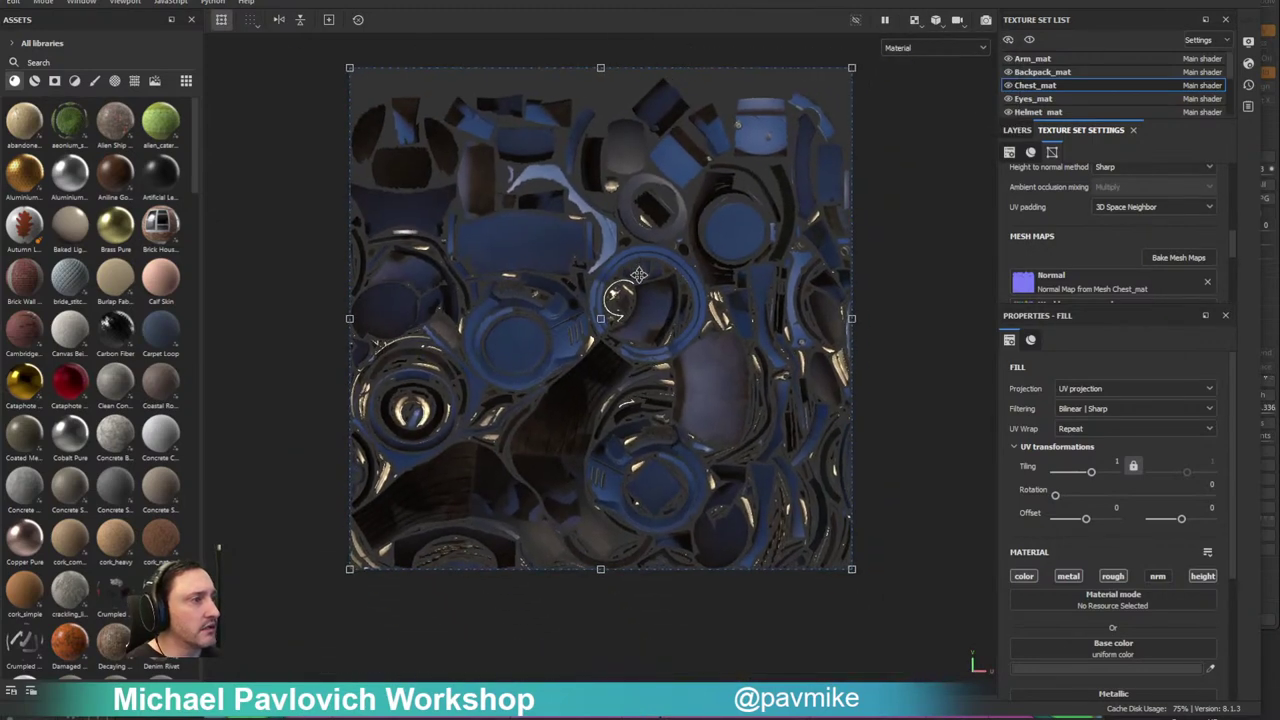
pyautogui.rightClick(639, 275)
pyautogui.keyDown('alt'); pyautogui.moveTo(863, 187); pyautogui.dragTo(833, 236, button='middle'); pyautogui.keyUp('alt')
pyautogui.keyDown('shift'); pyautogui.moveTo(869, 243); pyautogui.dragTo(967, 251, button='right'); pyautogui.keyUp('shift')
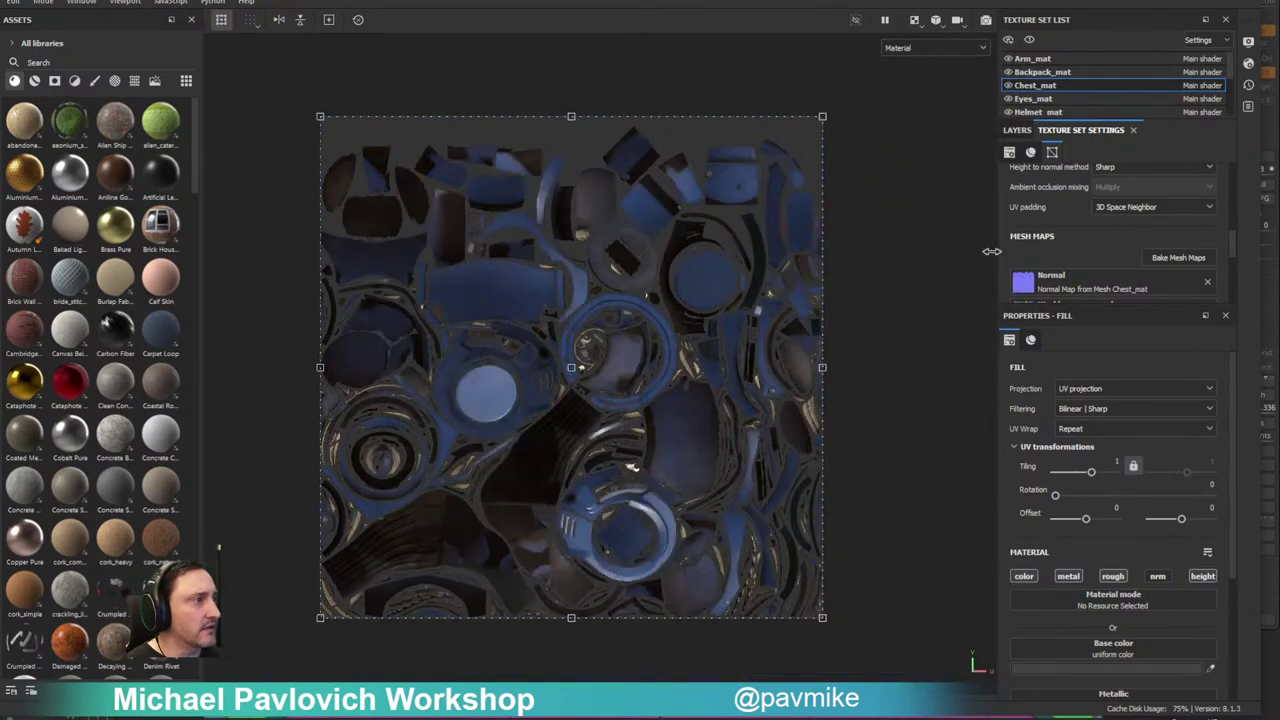
# Step: Display the Normal mesh map instead of the material in the 2D view and examine the baked normals of Chest_mat
pyautogui.click(925, 48)
pyautogui.click(917, 148)
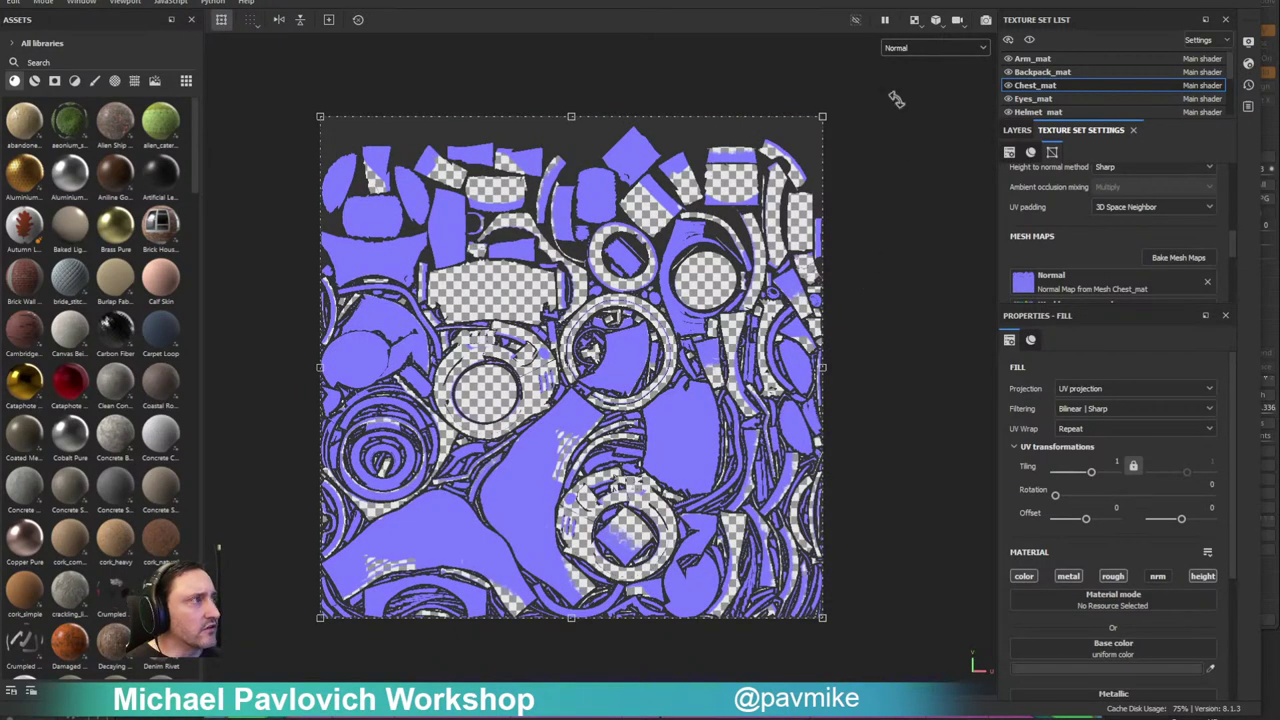
pyautogui.click(916, 50)
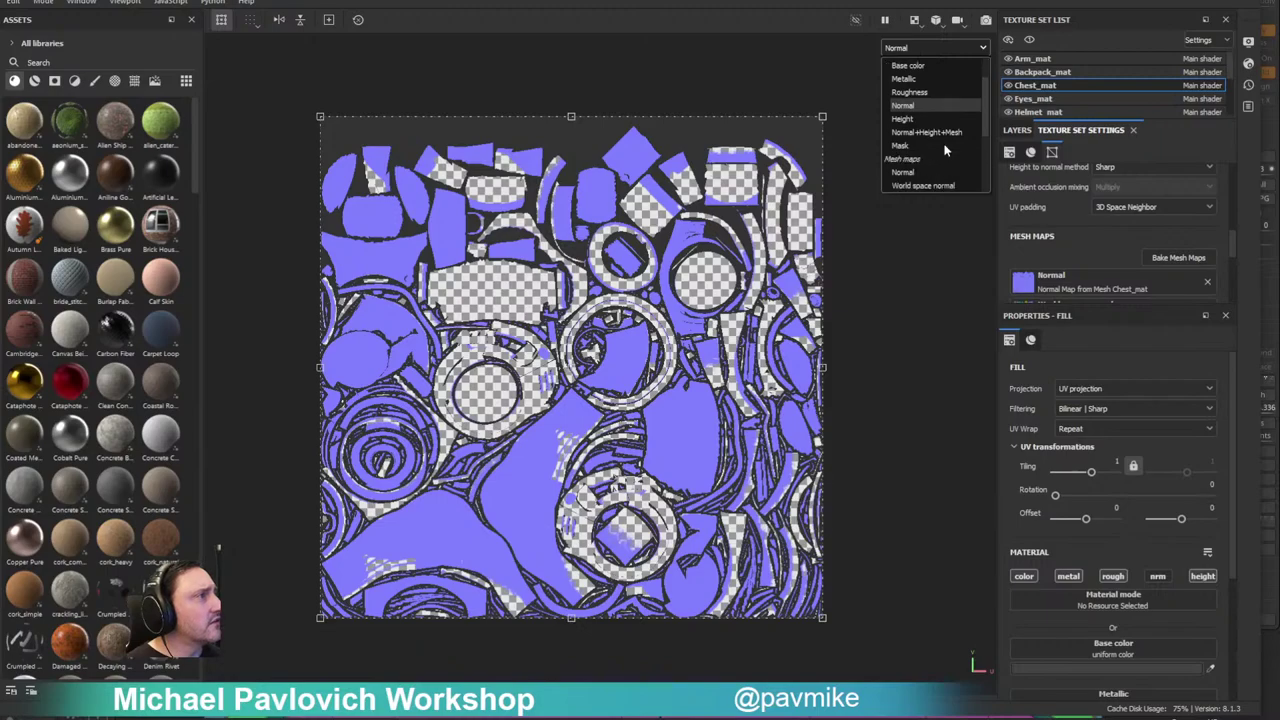
pyautogui.click(926, 132)
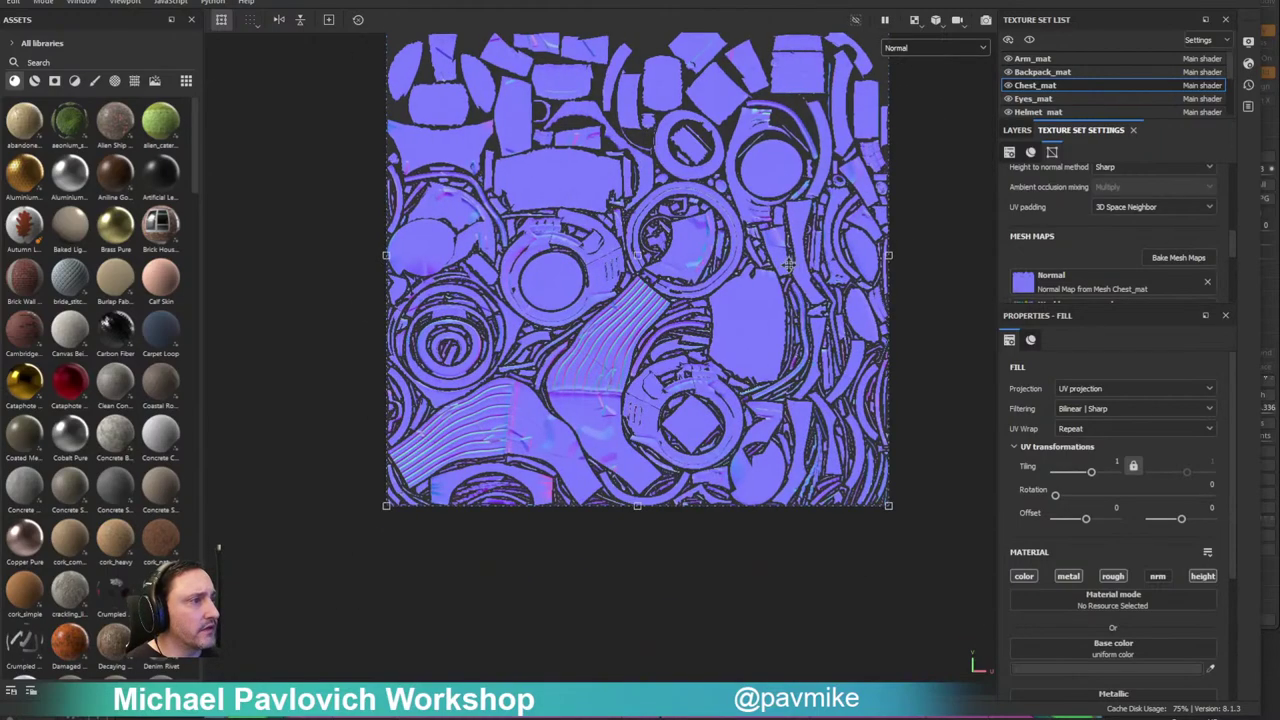
pyautogui.scroll(5, 605, 274)
pyautogui.keyDown('alt'); pyautogui.moveTo(700, 300); pyautogui.dragTo(722, 530, button='middle'); pyautogui.keyUp('alt')
pyautogui.scroll(-3, 722, 530)
pyautogui.moveTo(722, 330); pyautogui.dragTo(459, 247, button='middle')
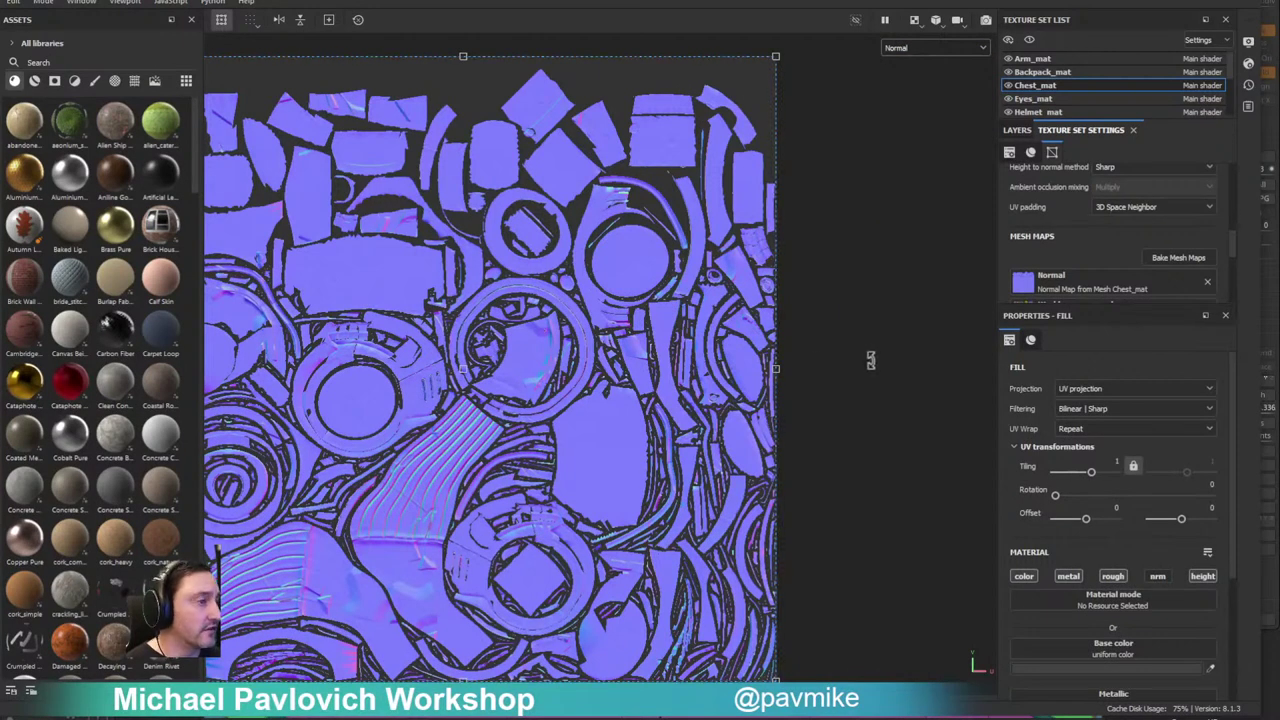
# Step: Display the material instead of the Normal mesh map and switch the viewport to the 3D view only
pyautogui.click(935, 48)
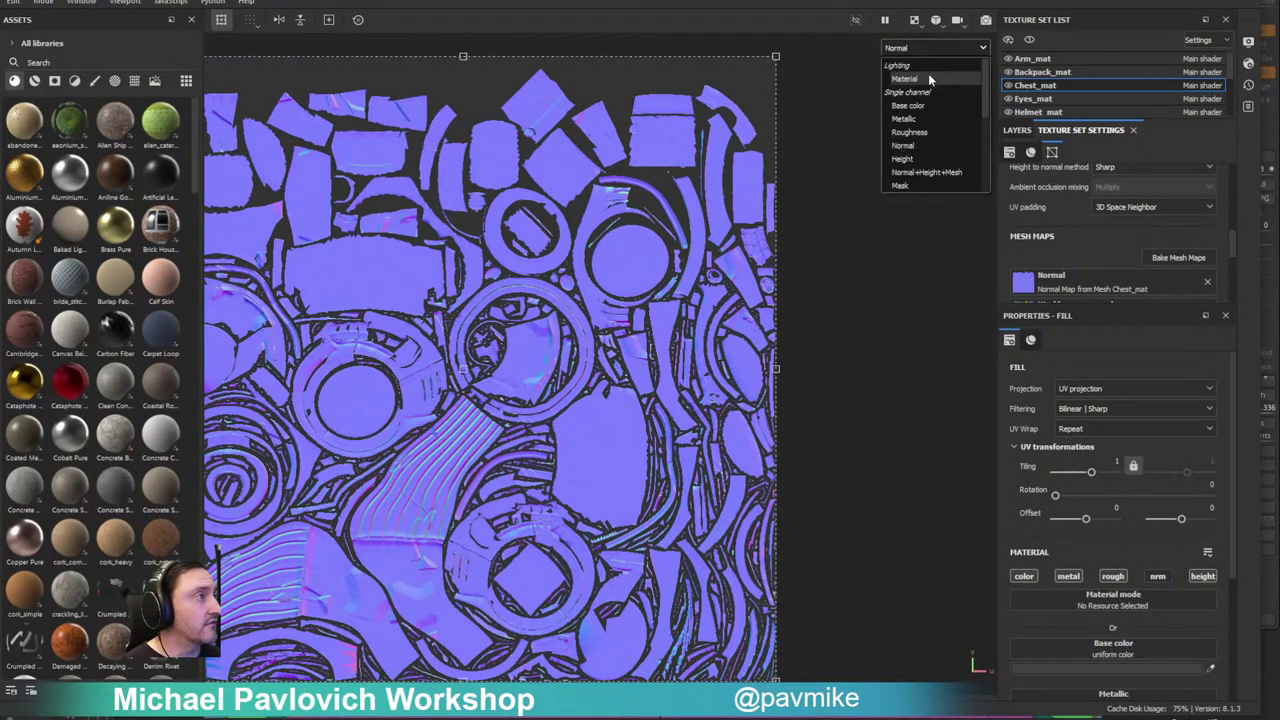
pyautogui.click(926, 79)
pyautogui.press('f')
pyautogui.click(916, 21)
pyautogui.click(946, 56)
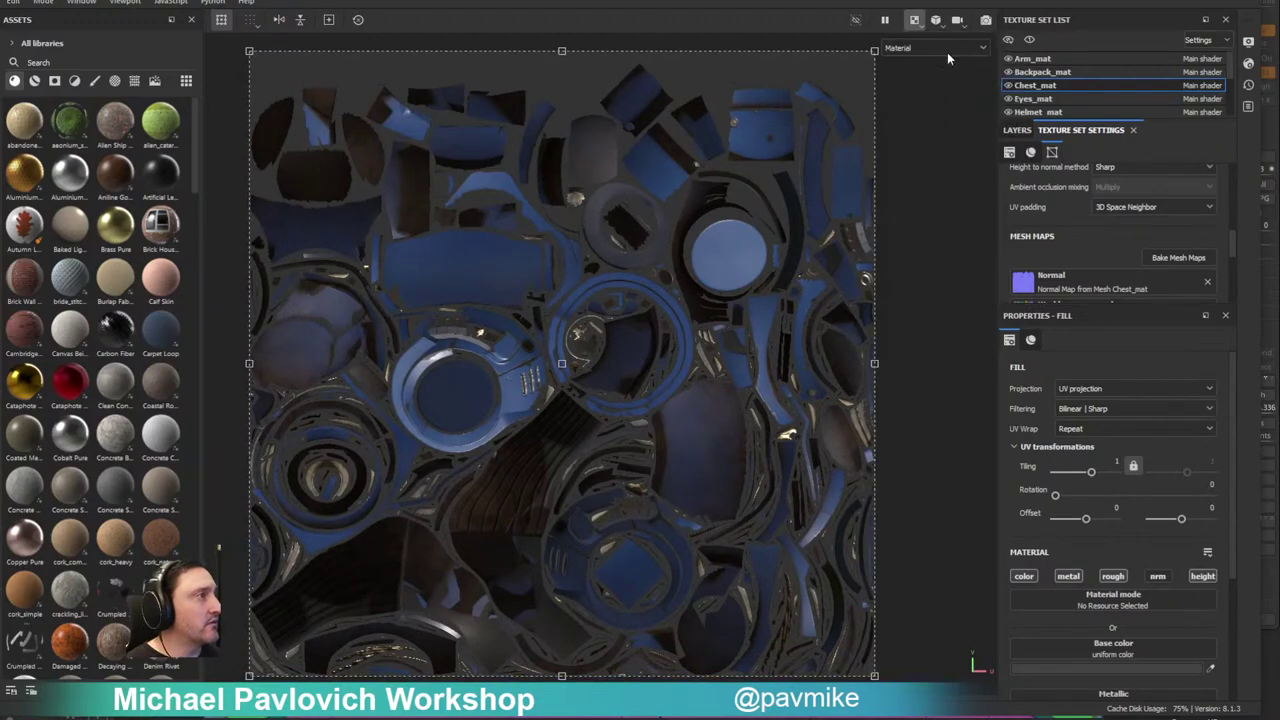
# Step: Frame the whole armored figure from the front and switch to the Iray rendering mode
pyautogui.keyDown('alt'); pyautogui.moveTo(896, 190); pyautogui.dragTo(820, 180); pyautogui.keyUp('alt')
pyautogui.keyDown('alt'); pyautogui.moveTo(820, 180); pyautogui.dragTo(885, 181, button='right'); pyautogui.keyUp('alt')
pyautogui.keyDown('alt'); pyautogui.moveTo(885, 181); pyautogui.dragTo(730, 167); pyautogui.keyUp('alt')
pyautogui.click(982, 20)
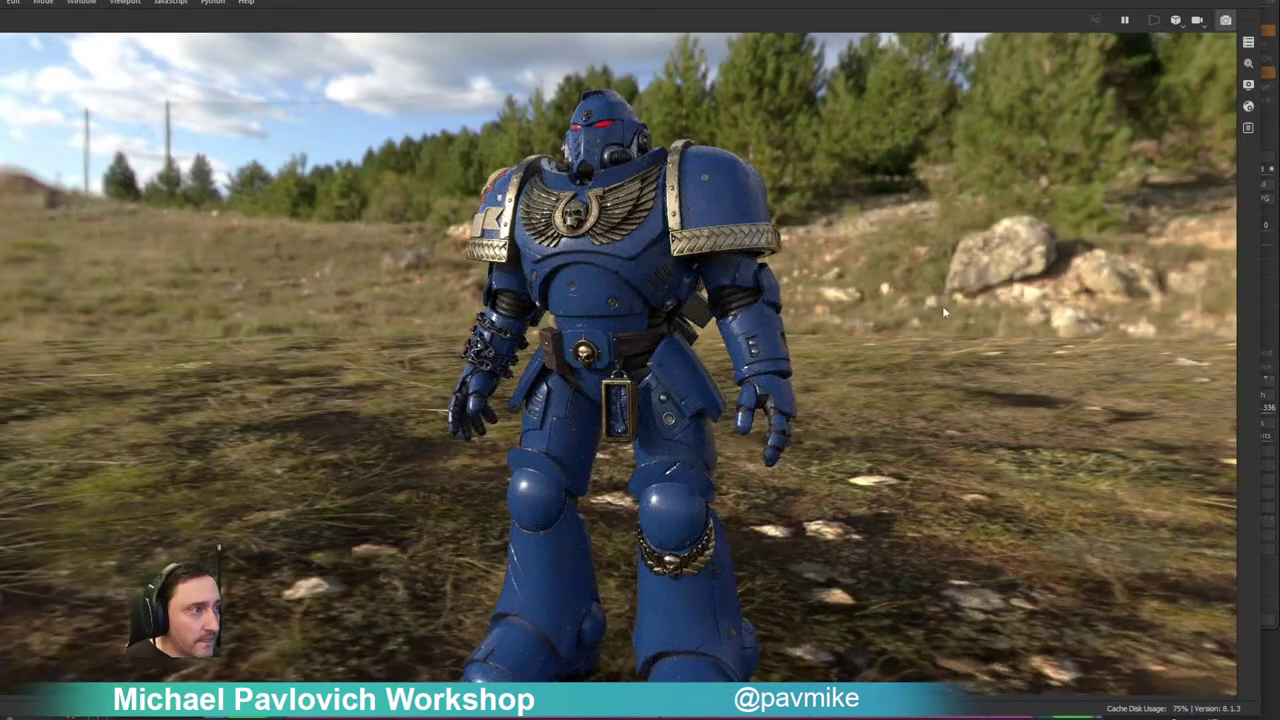
# Step: Set the render's environment map to Bus Garage
pyautogui.click(1247, 86)
pyautogui.scroll(3, 1150, 140)
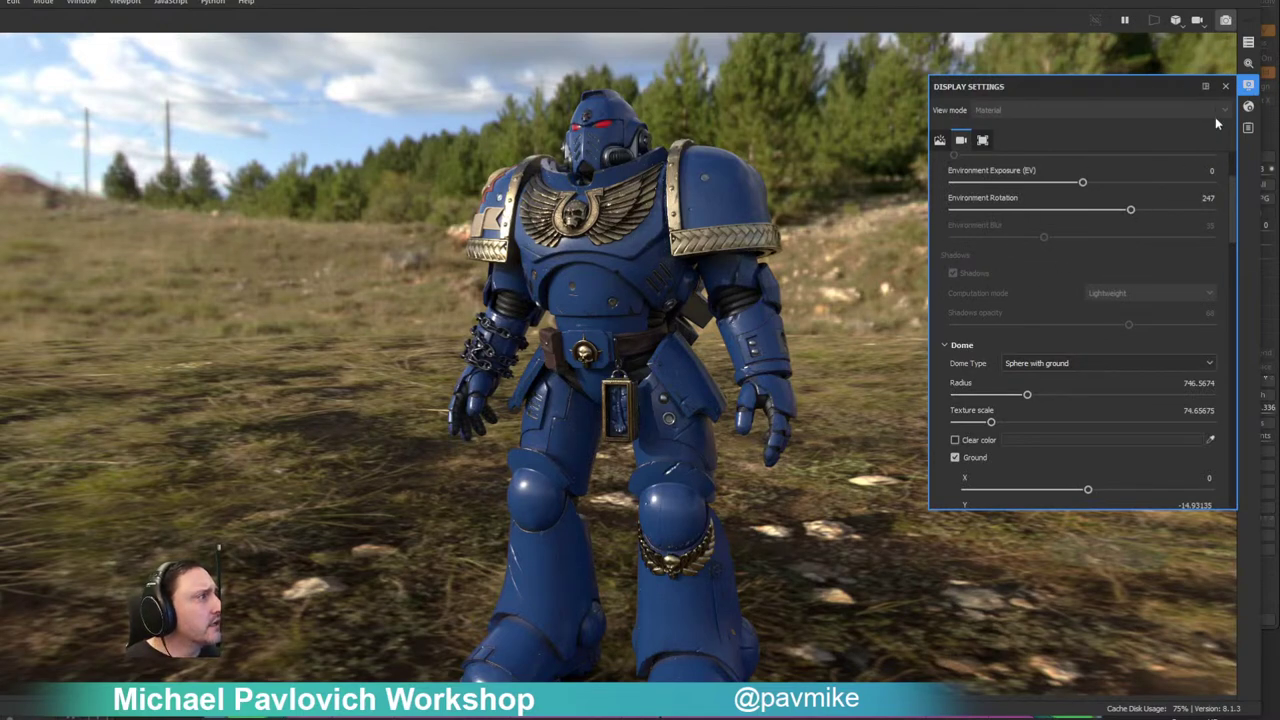
pyautogui.scroll(2, 1040, 165)
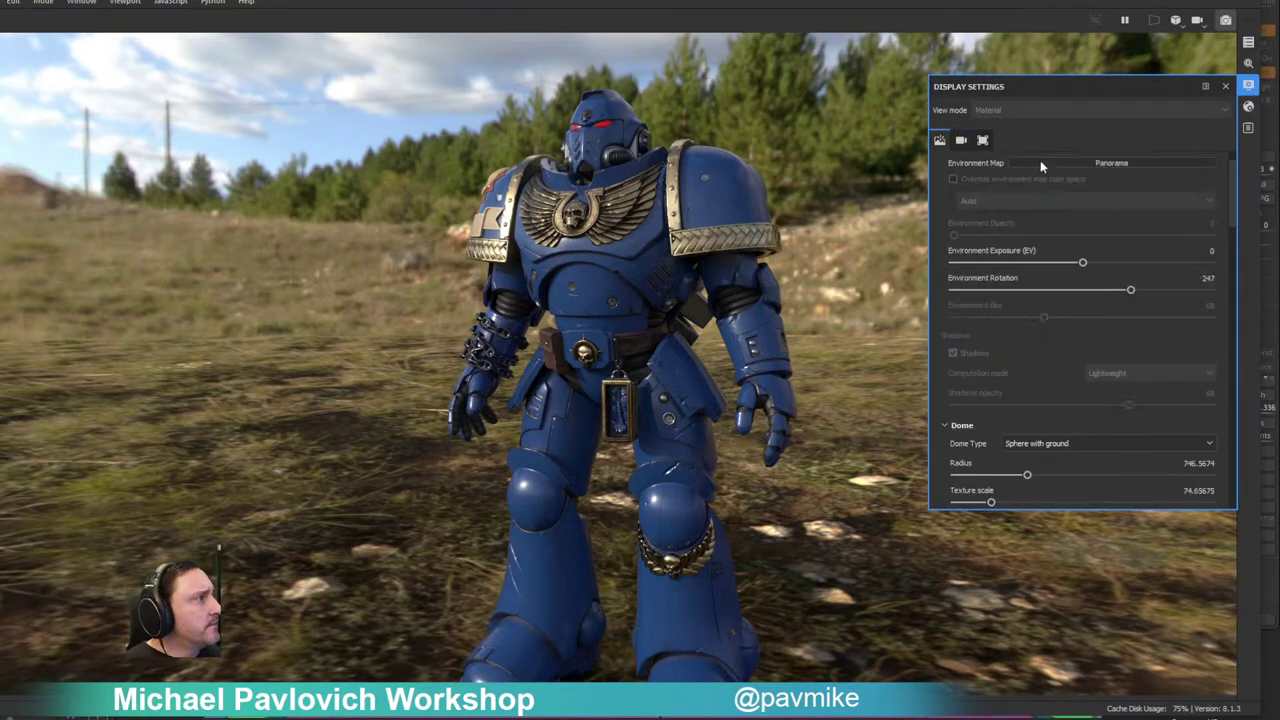
pyautogui.scroll(1, 1050, 190)
pyautogui.click(1031, 202)
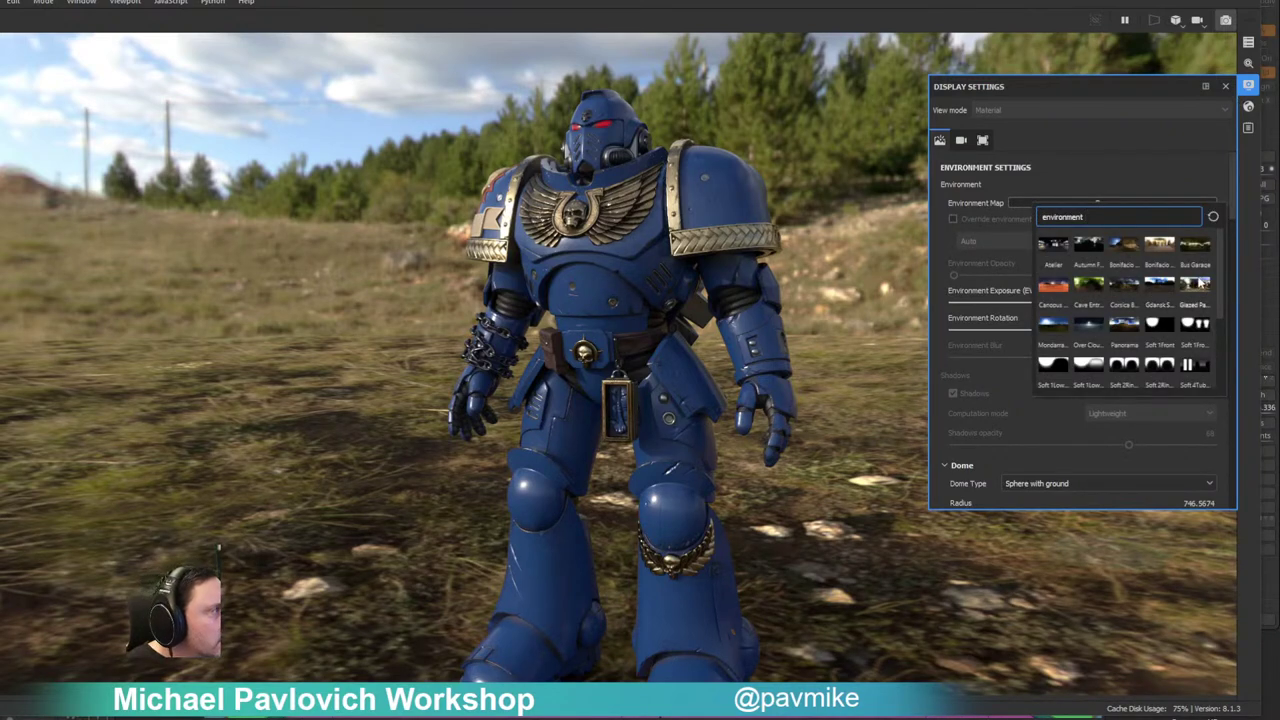
pyautogui.click(1196, 250)
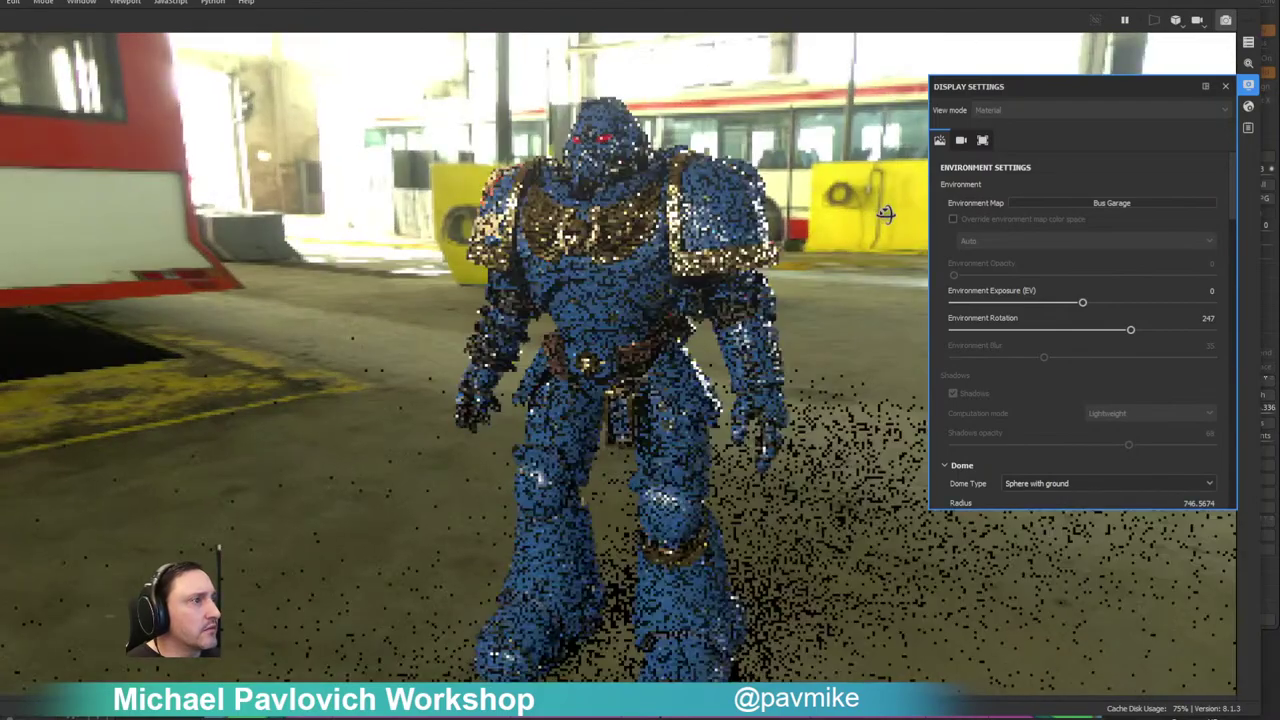
# Step: Rotate the Bus Garage environment to 53 and frame the figure from head to feet
pyautogui.keyDown('alt'); pyautogui.moveTo(886, 214); pyautogui.dragTo(920, 216); pyautogui.keyUp('alt')
pyautogui.keyDown('shift'); pyautogui.moveTo(920, 216); pyautogui.dragTo(708, 216, button='right'); pyautogui.keyUp('shift')
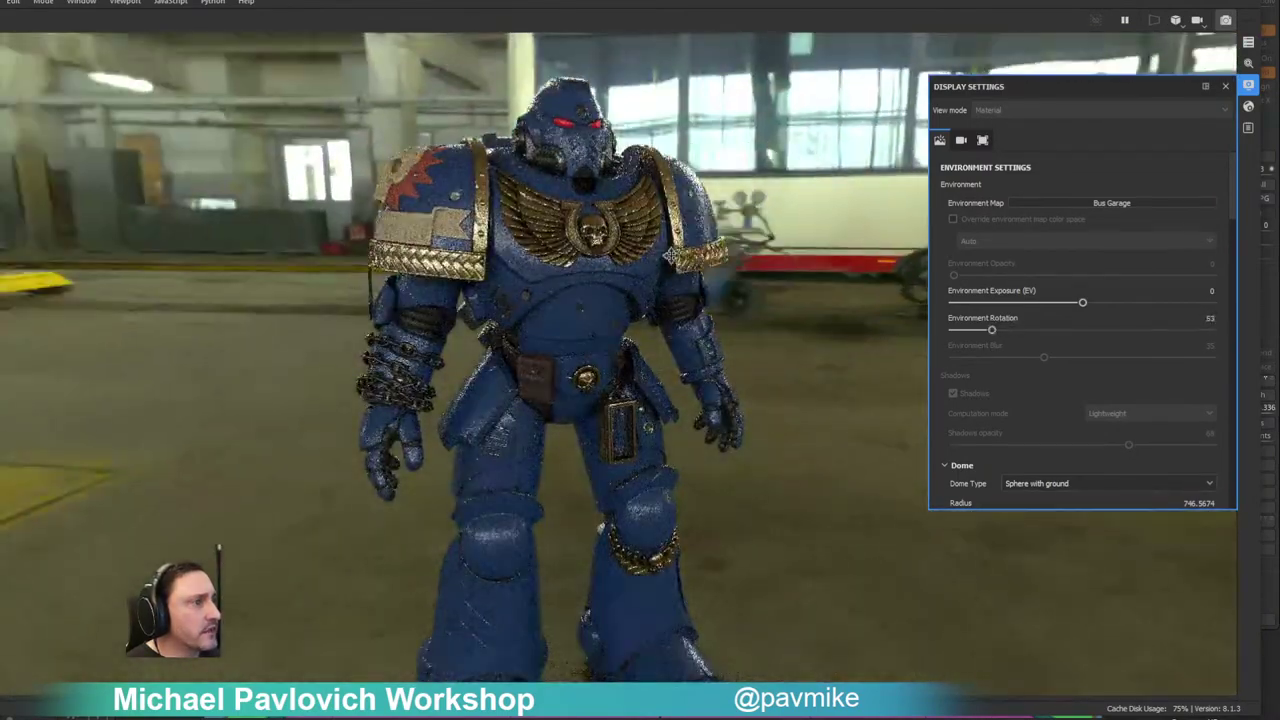
pyautogui.keyDown('alt'); pyautogui.moveTo(707, 338); pyautogui.dragTo(669, 255, button='middle'); pyautogui.keyUp('alt')
pyautogui.keyDown('alt'); pyautogui.moveTo(669, 255); pyautogui.dragTo(624, 250, button='right'); pyautogui.keyUp('alt')
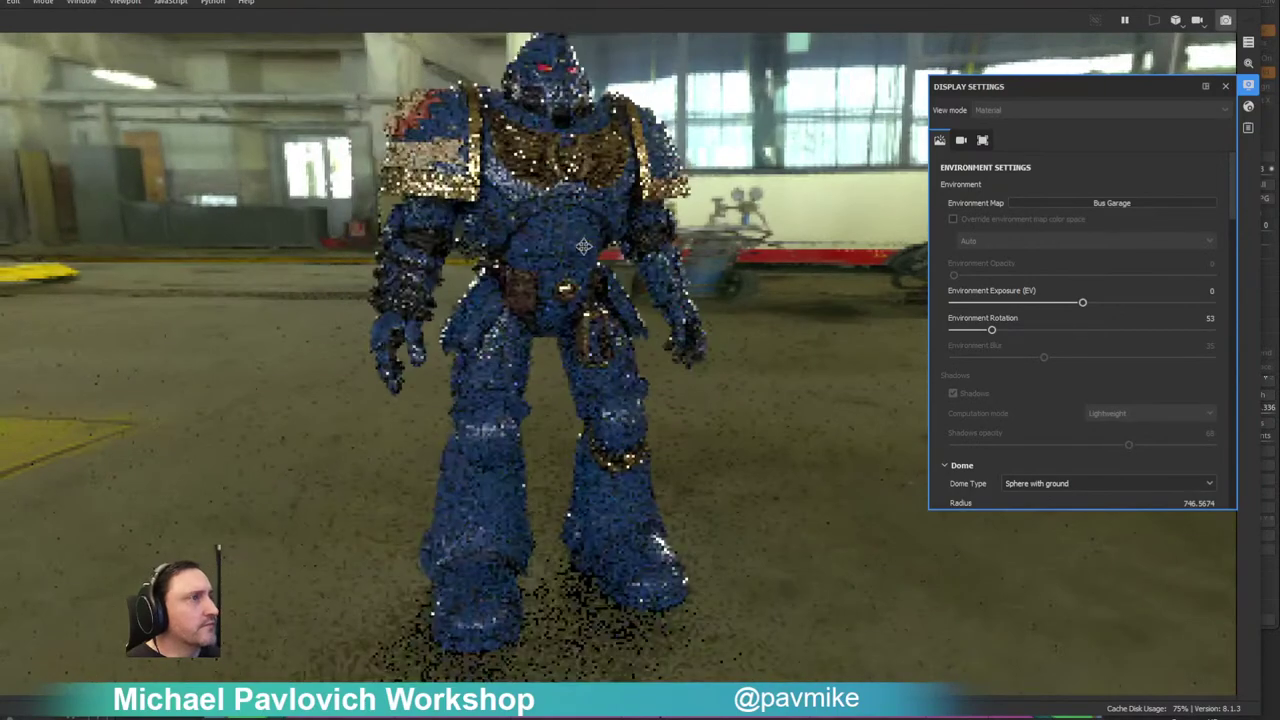
# Step: Set the environment map to Bonifacio Aragon Stairs and rotate the environment to 359
pyautogui.click(1099, 201)
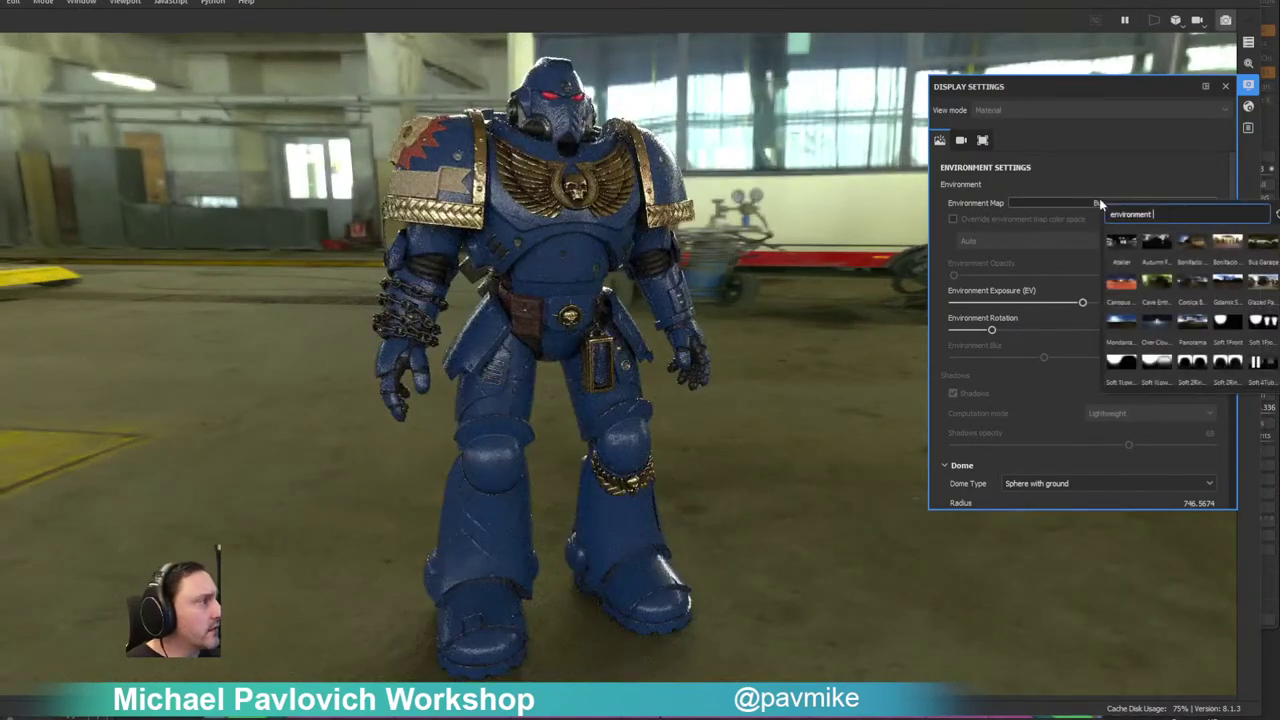
pyautogui.click(1173, 251)
pyautogui.keyDown('alt'); pyautogui.moveTo(773, 277); pyautogui.dragTo(752, 292); pyautogui.keyUp('alt')
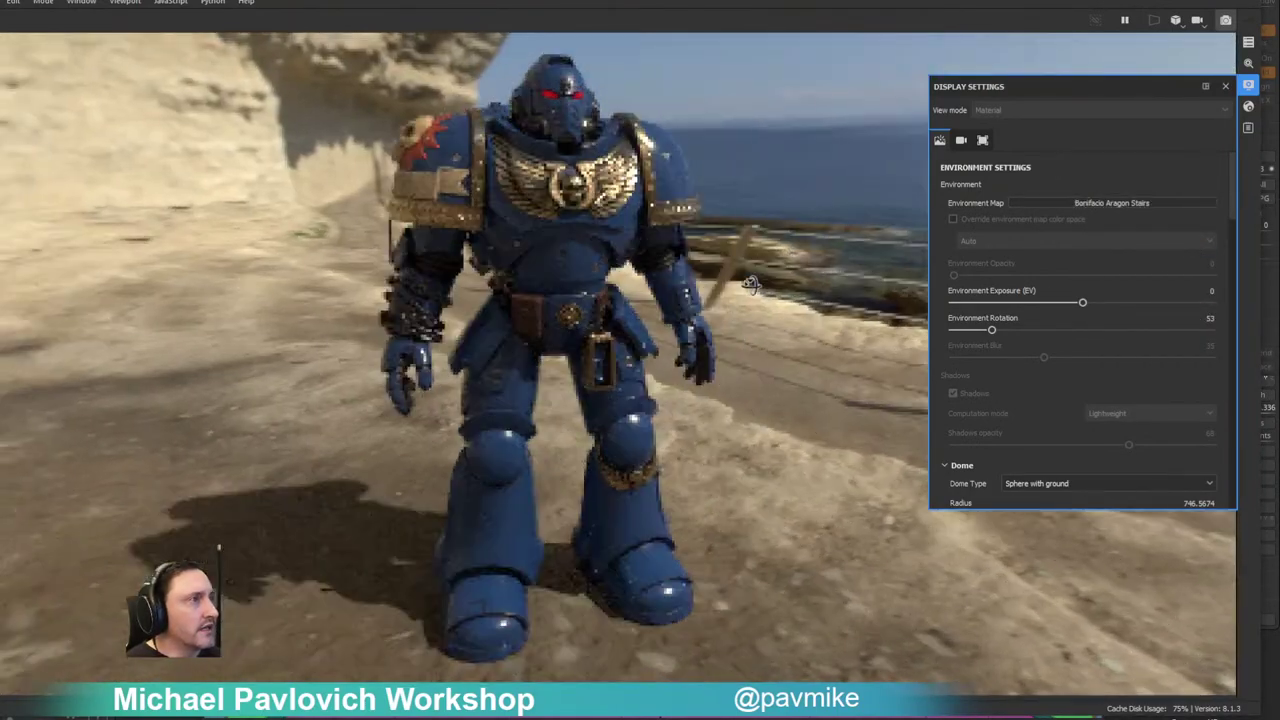
pyautogui.keyDown('shift'); pyautogui.moveTo(765, 290); pyautogui.dragTo(863, 293, button='right'); pyautogui.keyUp('shift')
pyautogui.keyDown('alt'); pyautogui.moveTo(722, 312); pyautogui.dragTo(780, 296); pyautogui.keyUp('alt')
pyautogui.keyDown('shift'); pyautogui.moveTo(780, 296); pyautogui.dragTo(745, 295, button='right'); pyautogui.keyUp('shift')
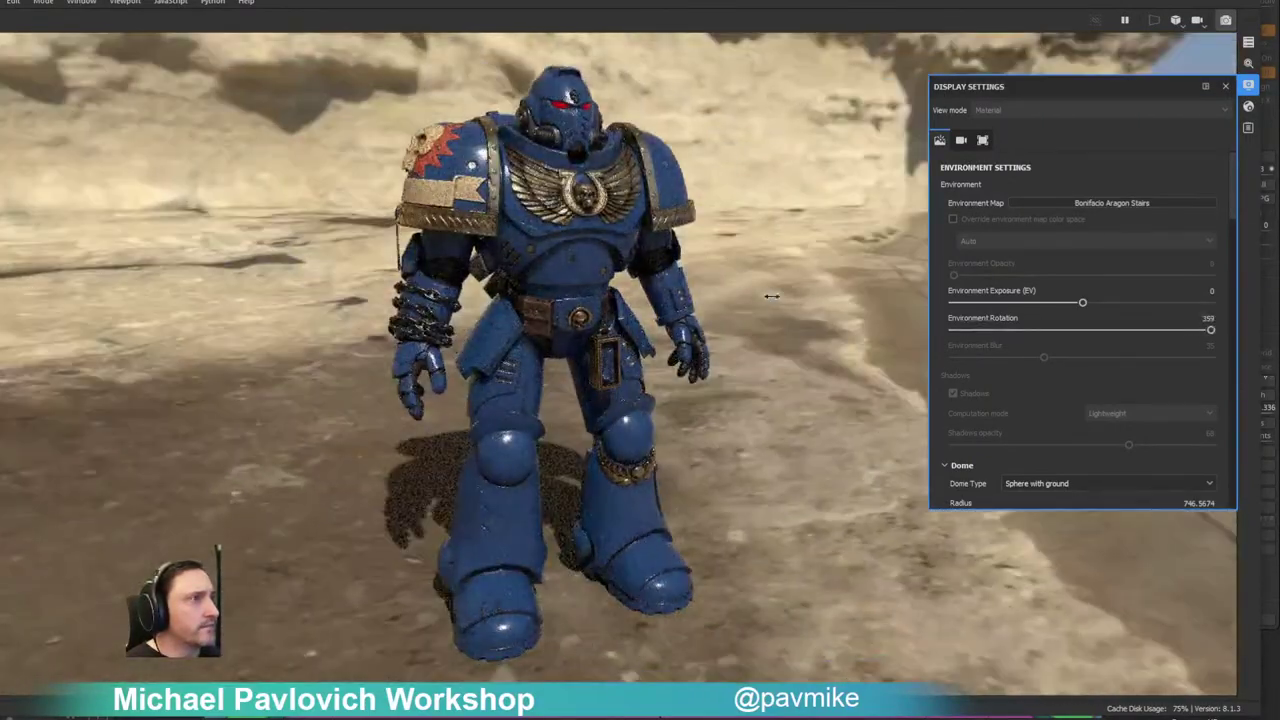
pyautogui.click(1225, 87)
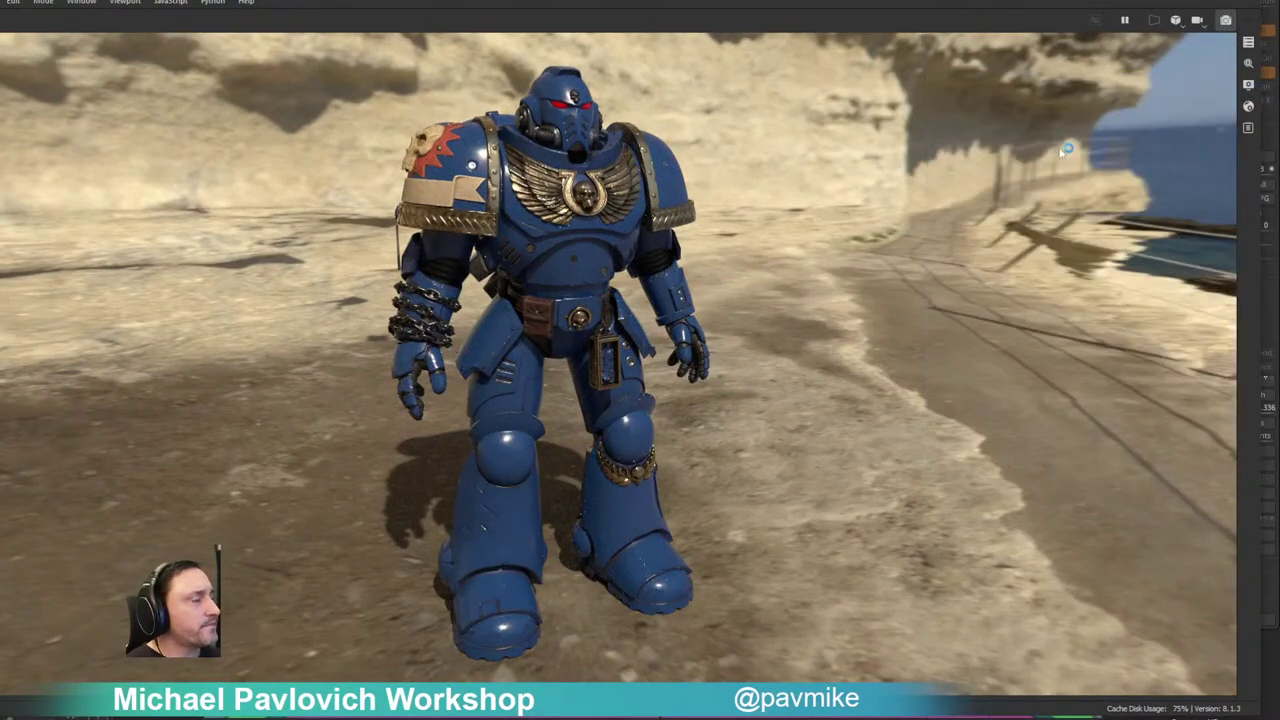
# Step: Review the Main shader's MDL parameters, including subsurface scattering and displacement, and check the available shaders without changing the current one
pyautogui.click(1250, 84)
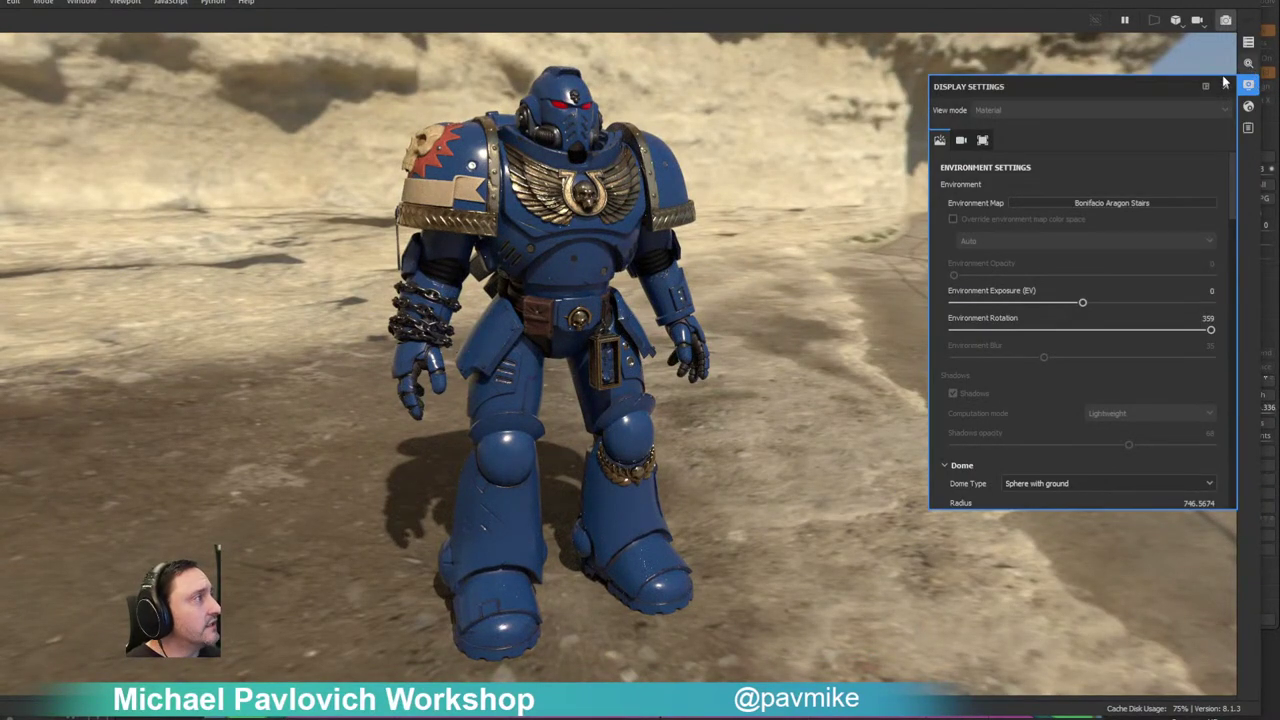
pyautogui.click(1248, 107)
pyautogui.scroll(-5, 1089, 346)
pyautogui.scroll(-3, 1087, 346)
pyautogui.scroll(7, 1076, 324)
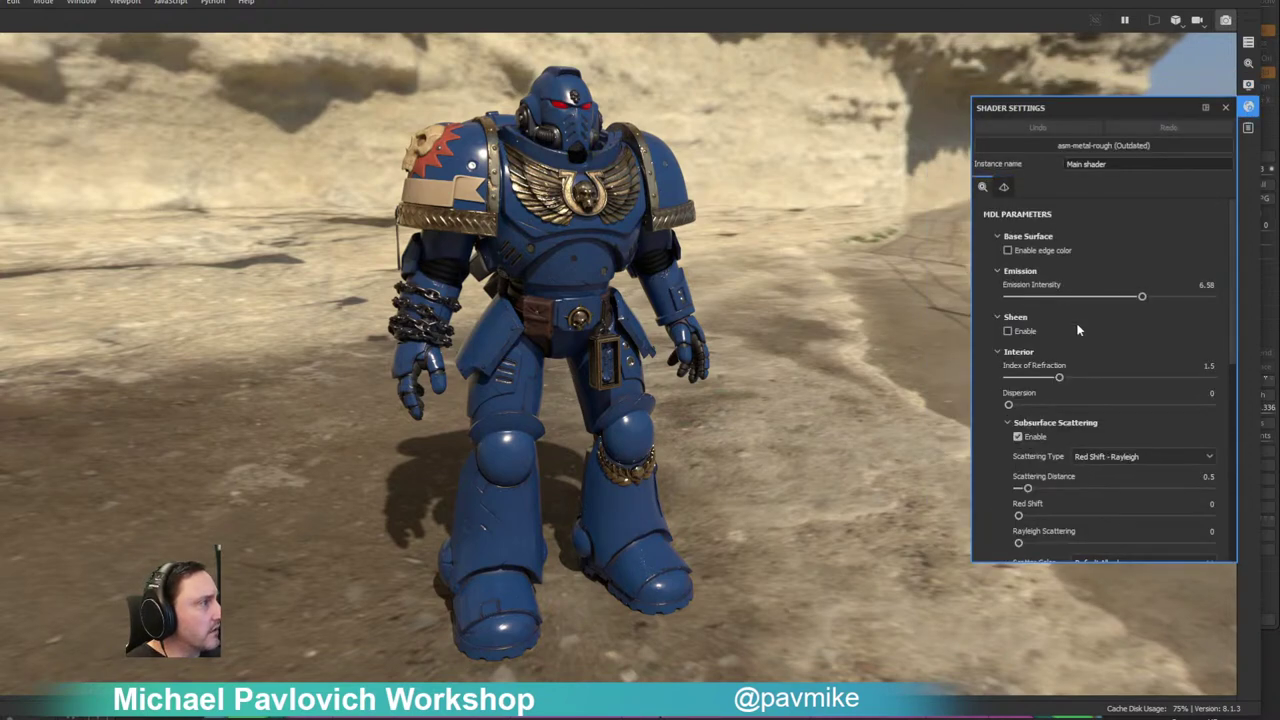
pyautogui.scroll(-2, 1078, 330)
pyautogui.scroll(-5, 1077, 320)
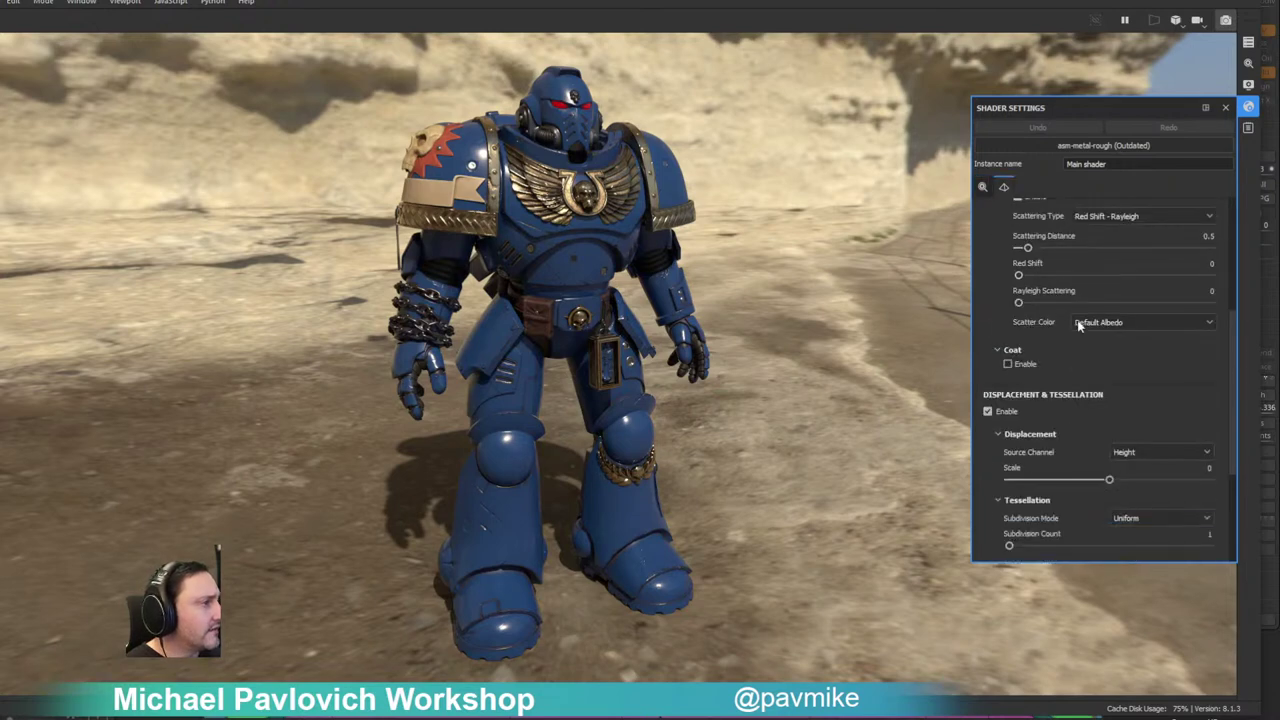
pyautogui.scroll(3, 1077, 320)
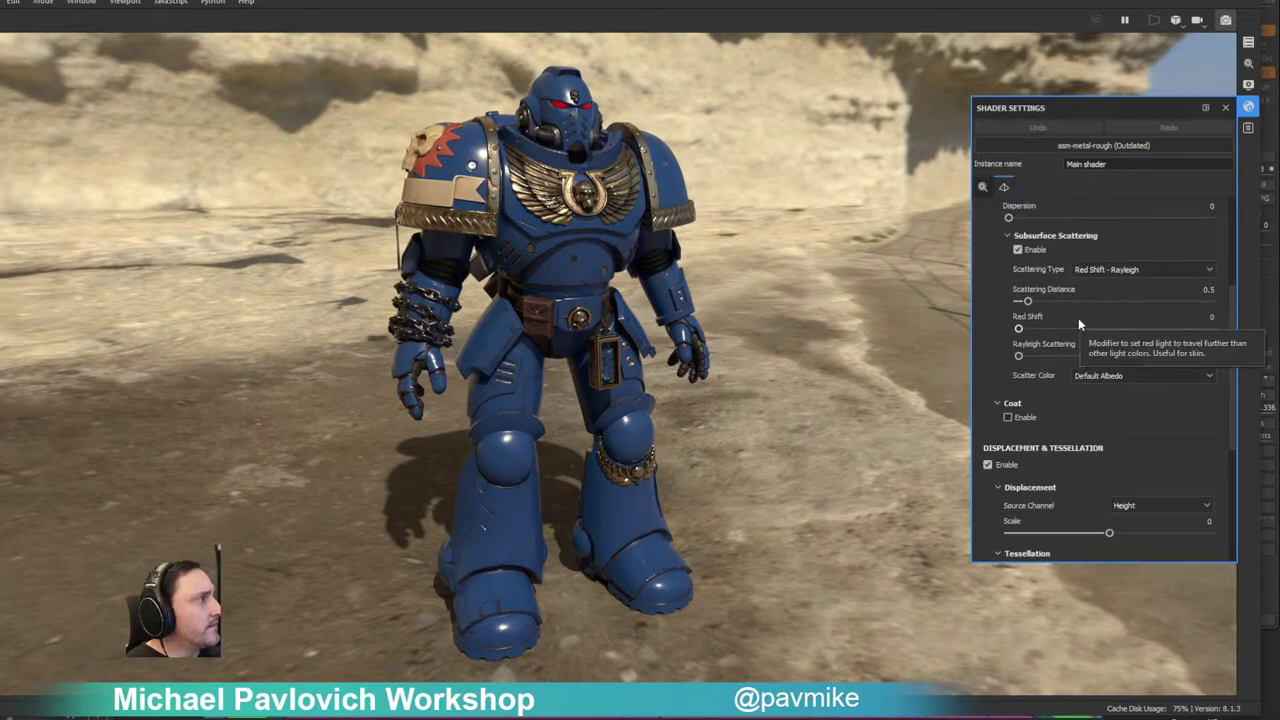
pyautogui.scroll(5, 1078, 323)
pyautogui.click(1131, 147)
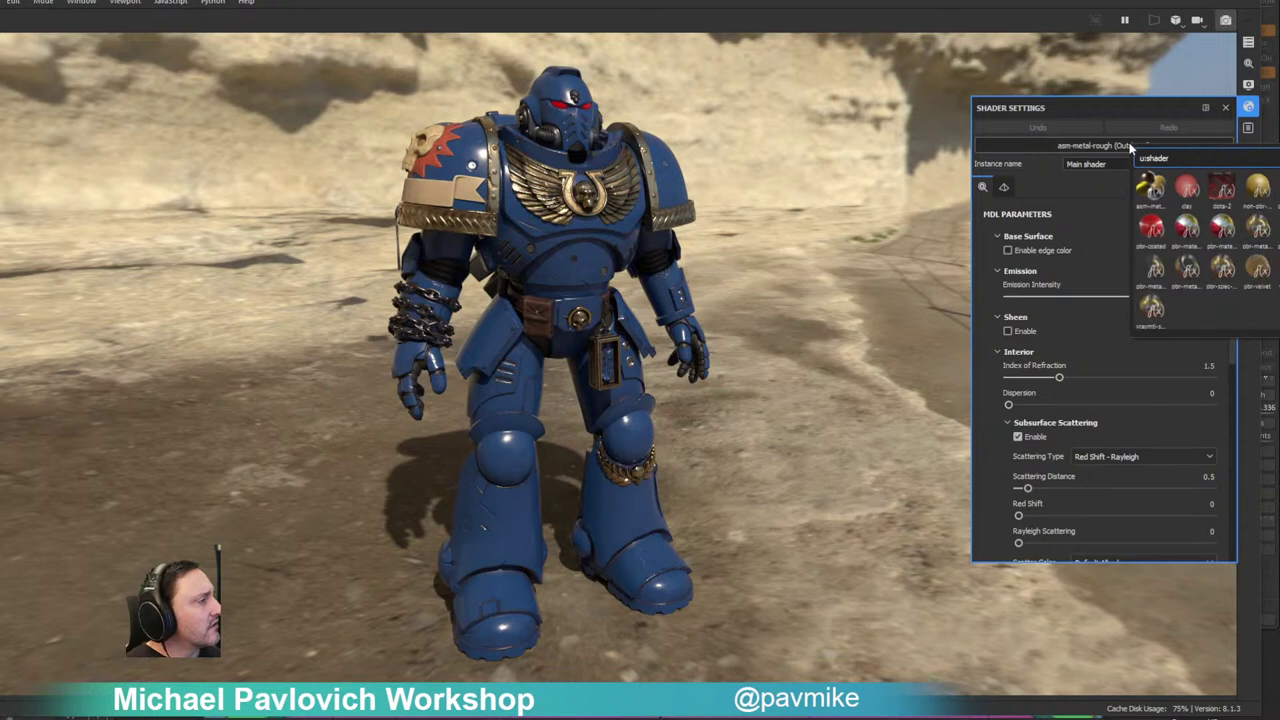
pyautogui.click(1131, 147)
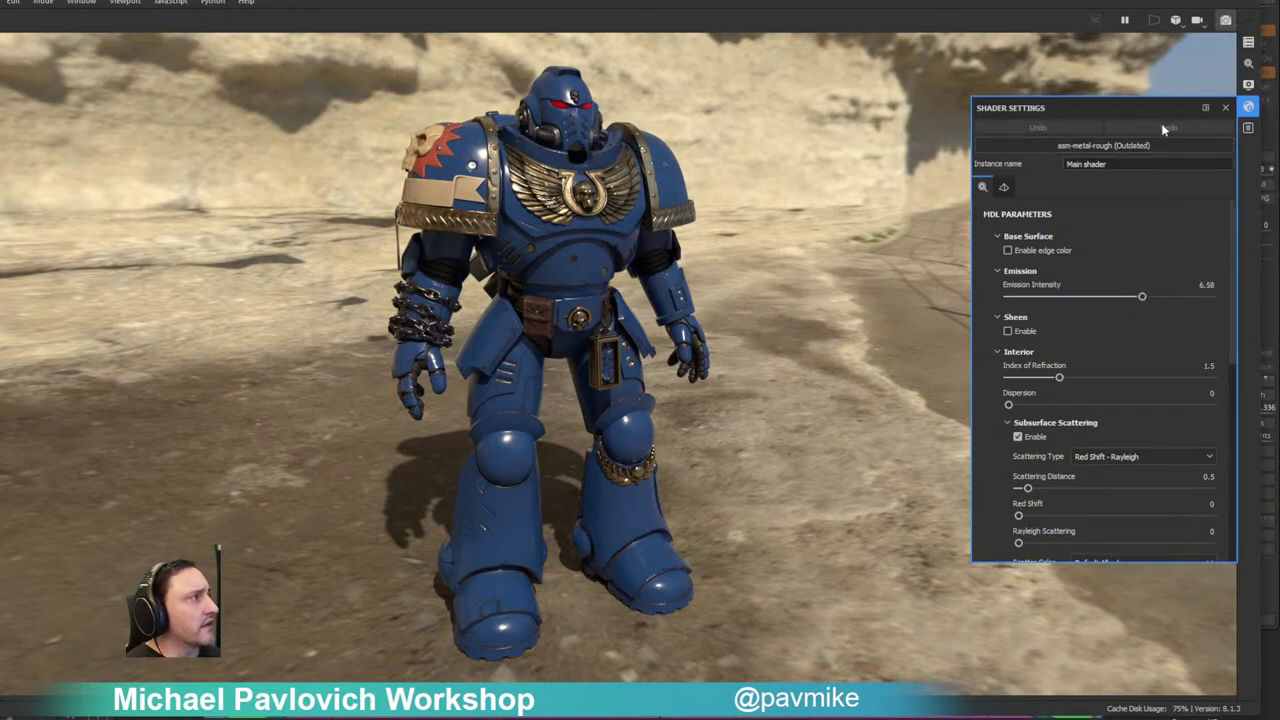
# Step: Leave the Iray render for the painting mode and select the Eyes_mat texture set
pyautogui.click(1225, 107)
pyautogui.click(1230, 20)
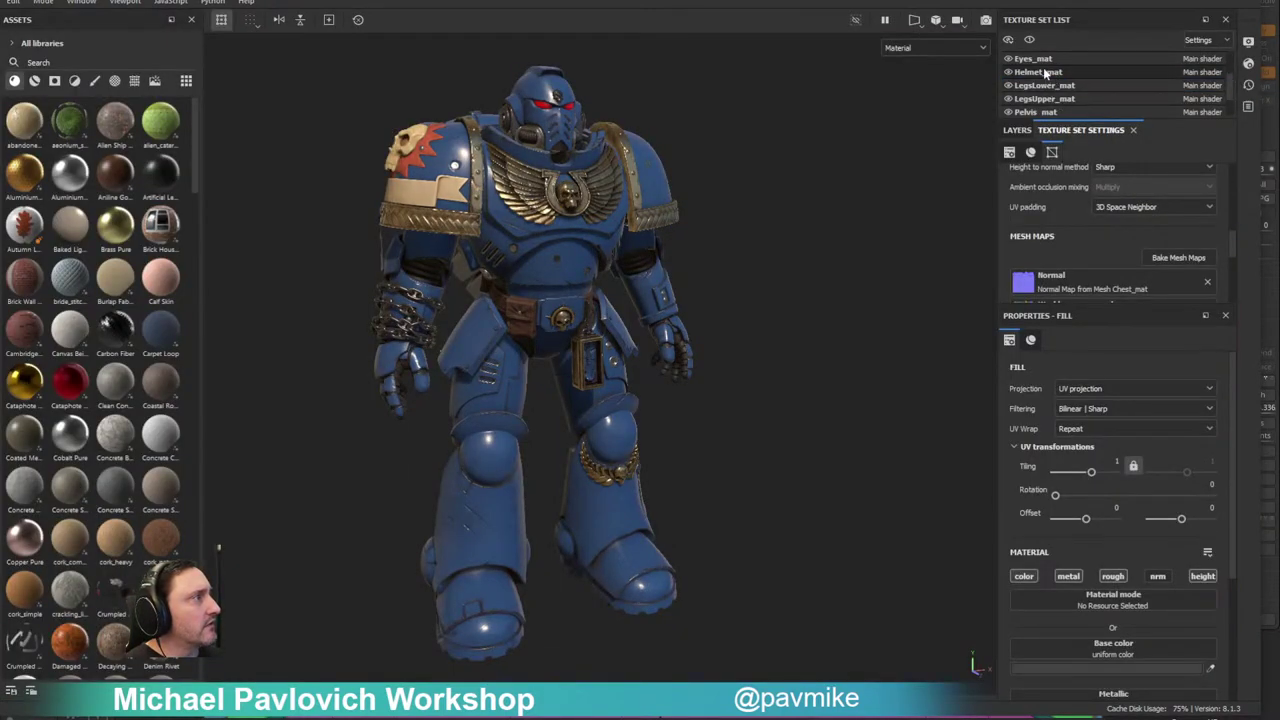
pyautogui.click(1040, 60)
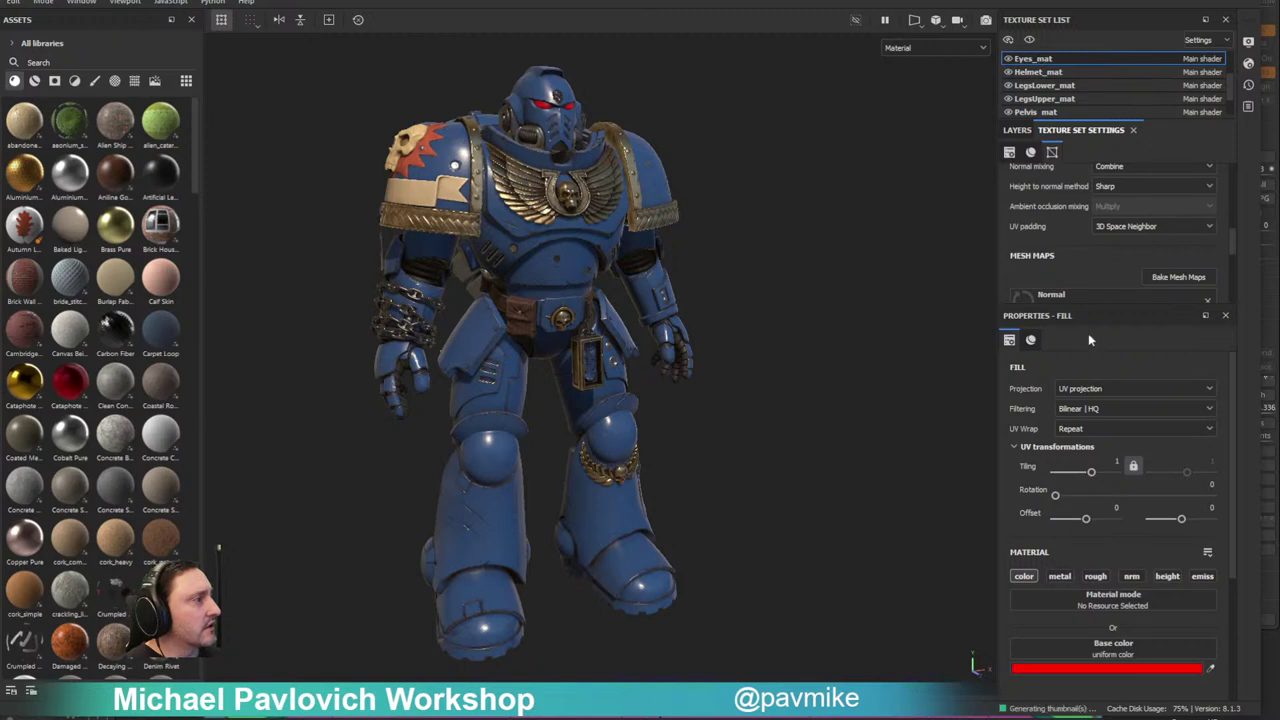
# Step: Set the Main shader's emissive intensity to 12.17
pyautogui.click(1248, 63)
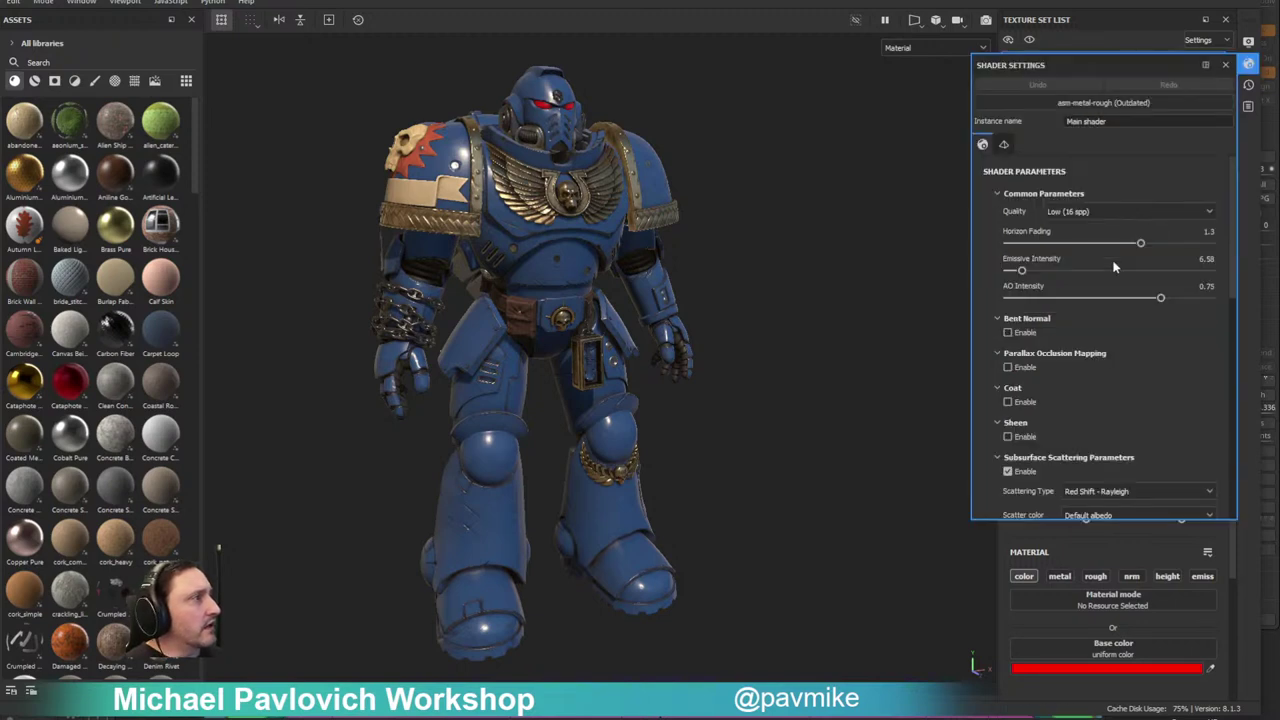
pyautogui.scroll(-3, 1091, 309)
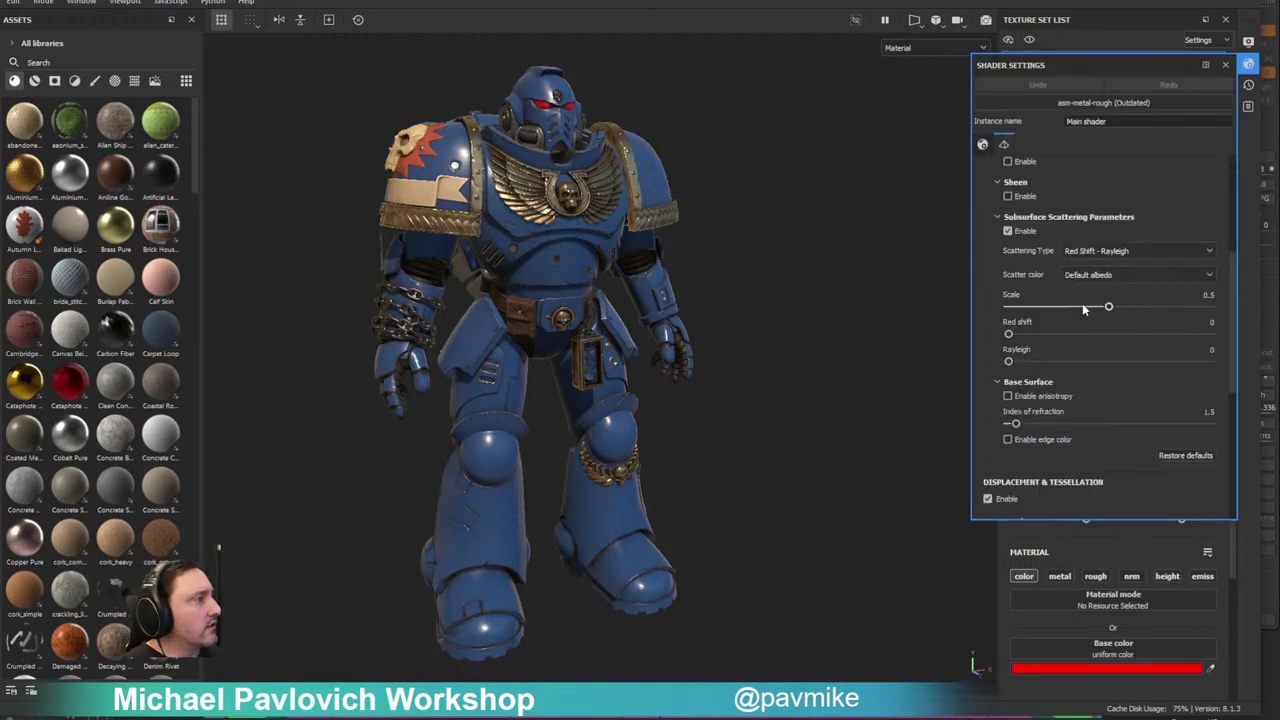
pyautogui.scroll(-7, 1082, 302)
pyautogui.scroll(8, 1081, 304)
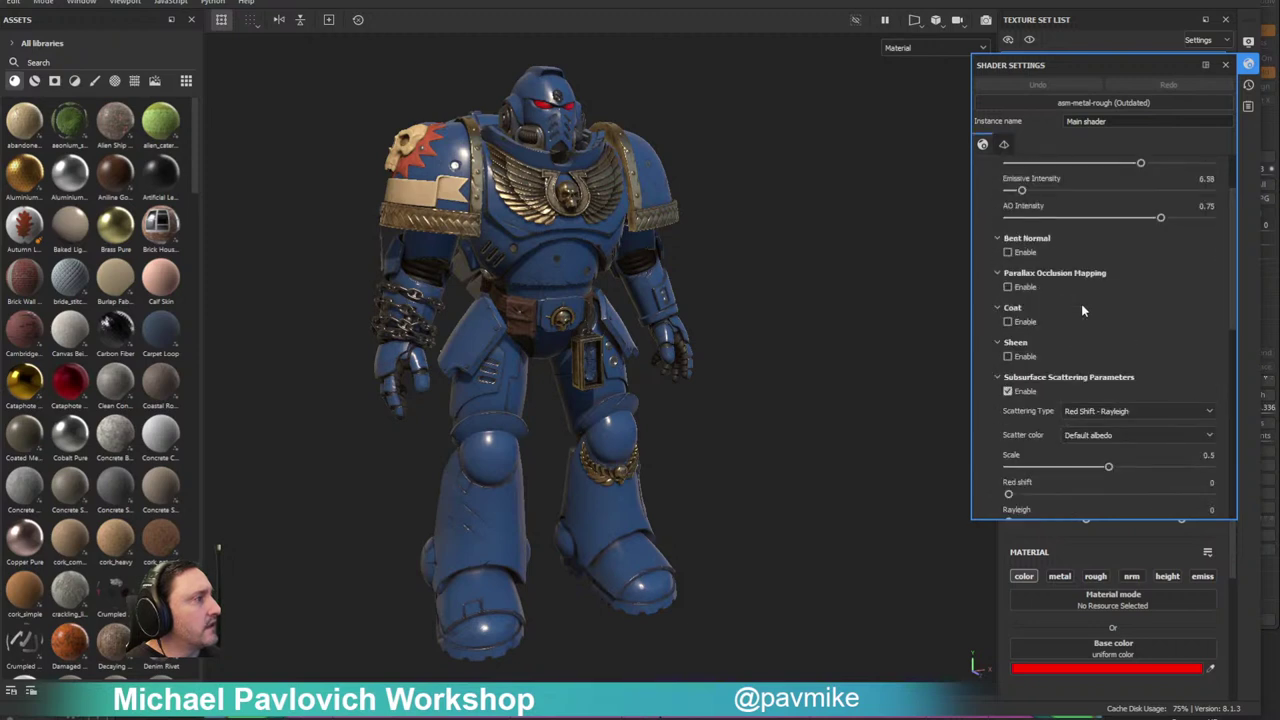
pyautogui.scroll(-1, 1044, 390)
pyautogui.scroll(3, 1044, 387)
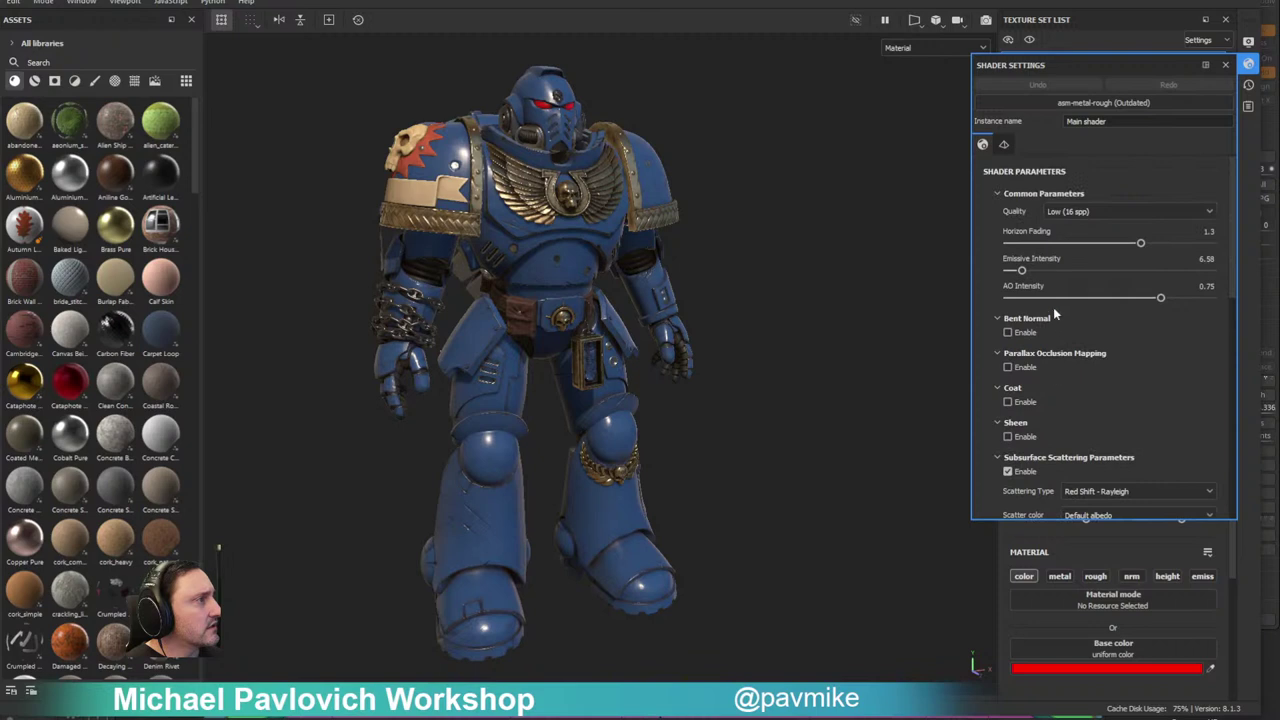
pyautogui.moveTo(1021, 270); pyautogui.dragTo(1033, 270)
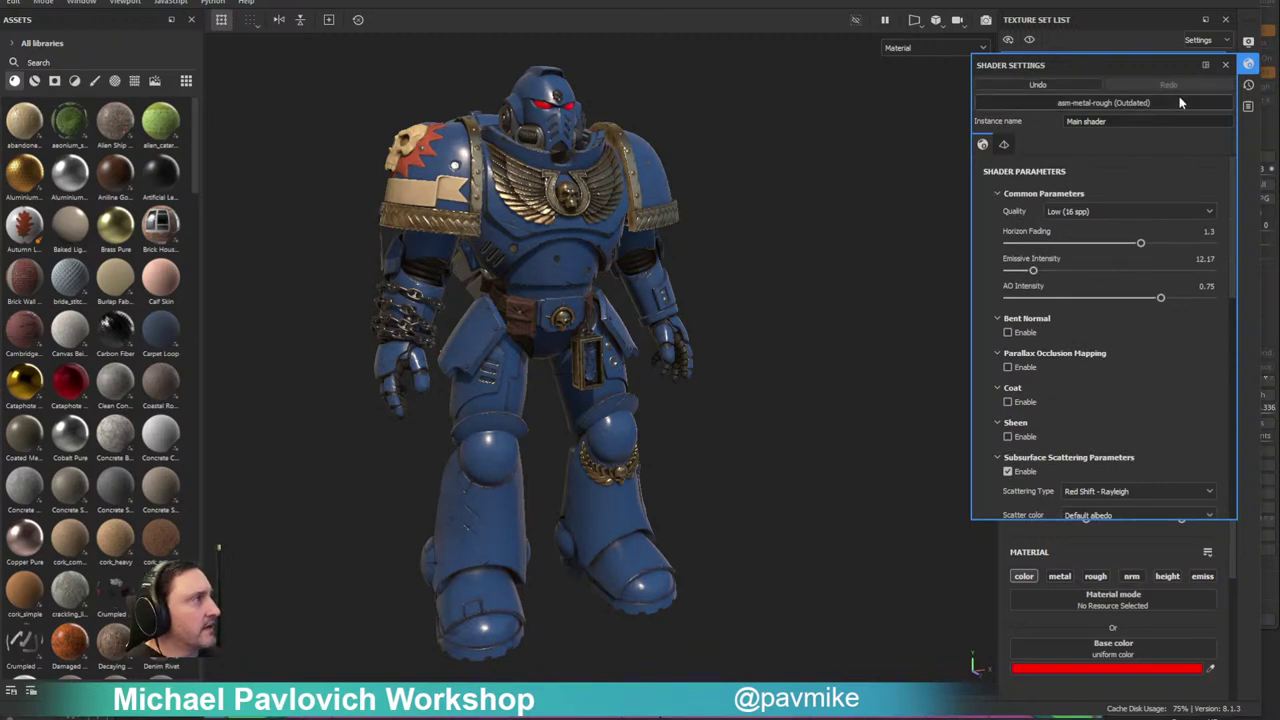
pyautogui.click(1226, 66)
# Step: Compare the figure with the camera's post effects deactivated and activated in the display settings
pyautogui.click(1248, 42)
pyautogui.scroll(-4, 1120, 260)
pyautogui.scroll(-10, 1120, 259)
pyautogui.scroll(-6, 1121, 251)
pyautogui.scroll(10, 1121, 251)
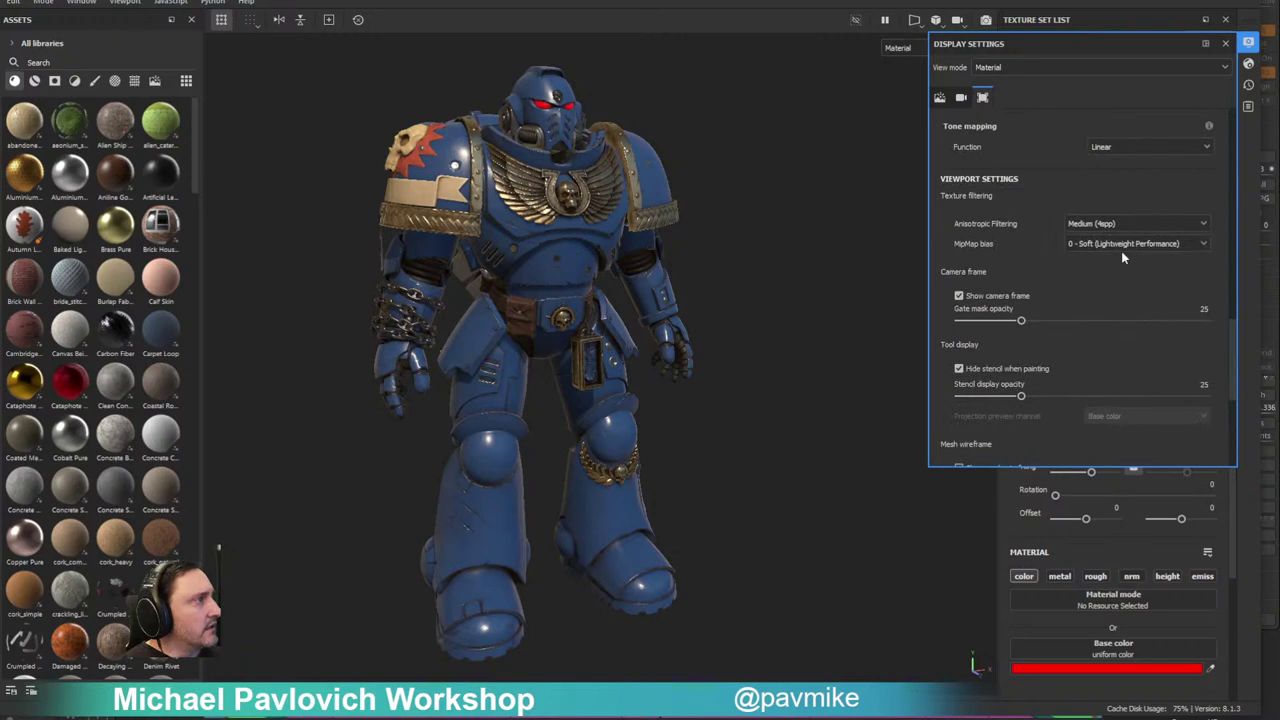
pyautogui.scroll(8, 1121, 251)
pyautogui.scroll(3, 1142, 154)
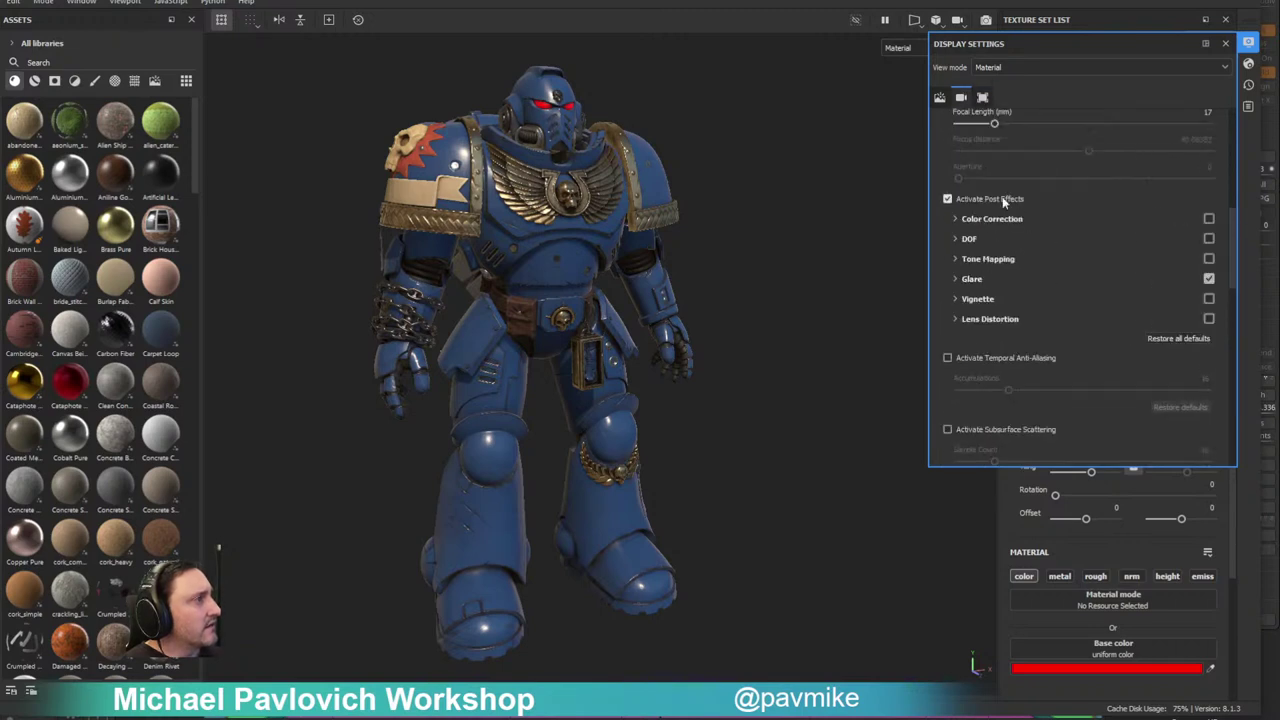
pyautogui.click(947, 198)
pyautogui.click(947, 198)
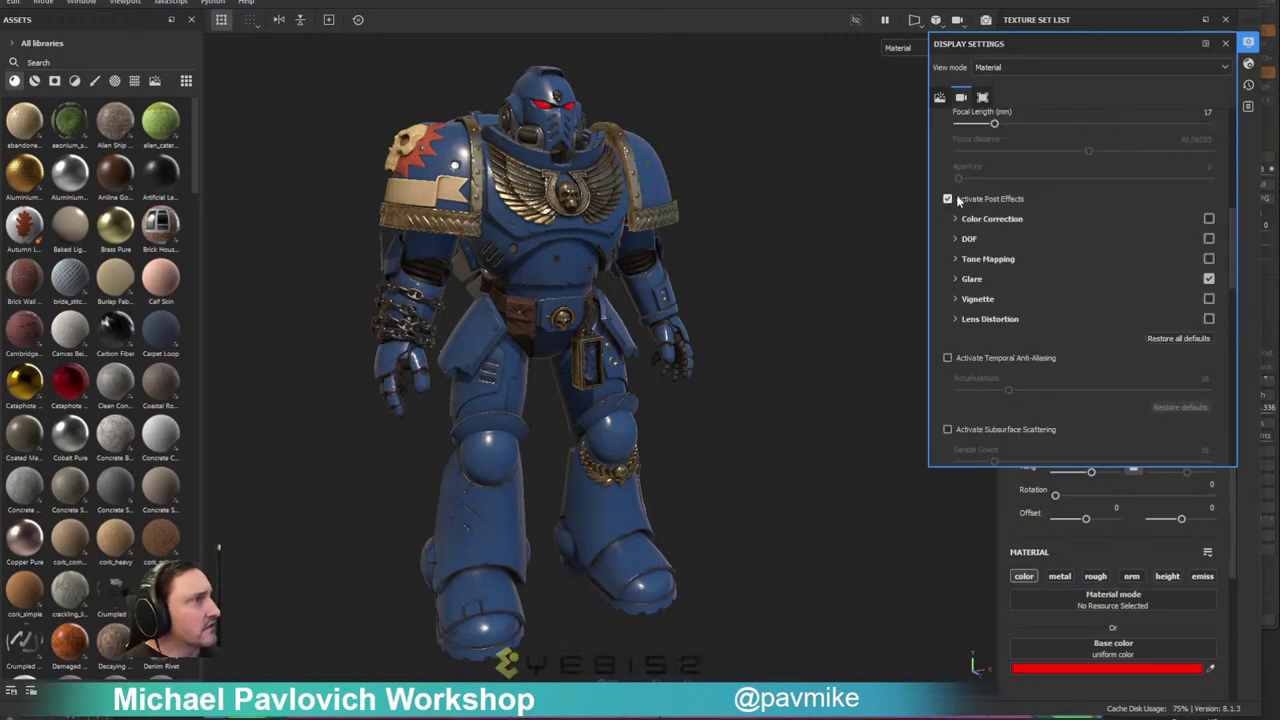
# Step: Set the Glare luminance to 0.36 and strongly raise the Main shader's emissive intensity
pyautogui.click(971, 278)
pyautogui.moveTo(980, 306)
pyautogui.mouseDown()
pyautogui.moveTo(1085, 336)
pyautogui.moveTo(1023, 336)
pyautogui.moveTo(990, 308)
pyautogui.mouseUp()
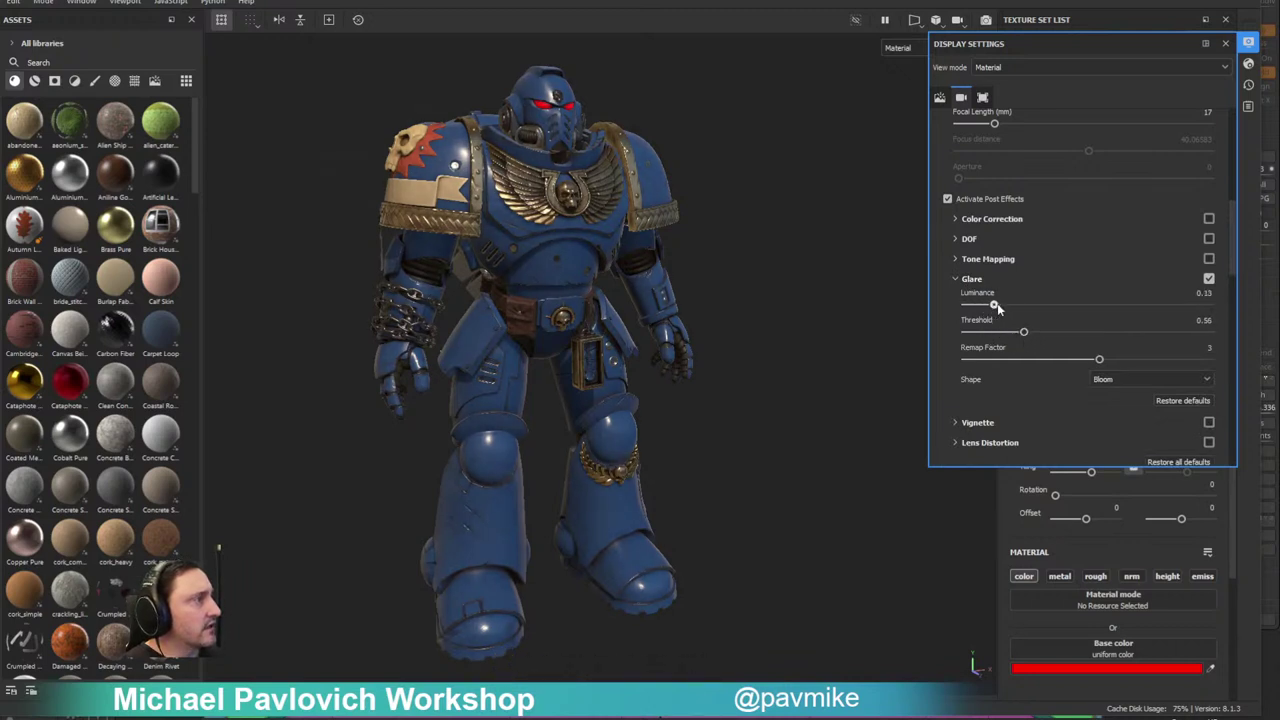
pyautogui.click(1249, 63)
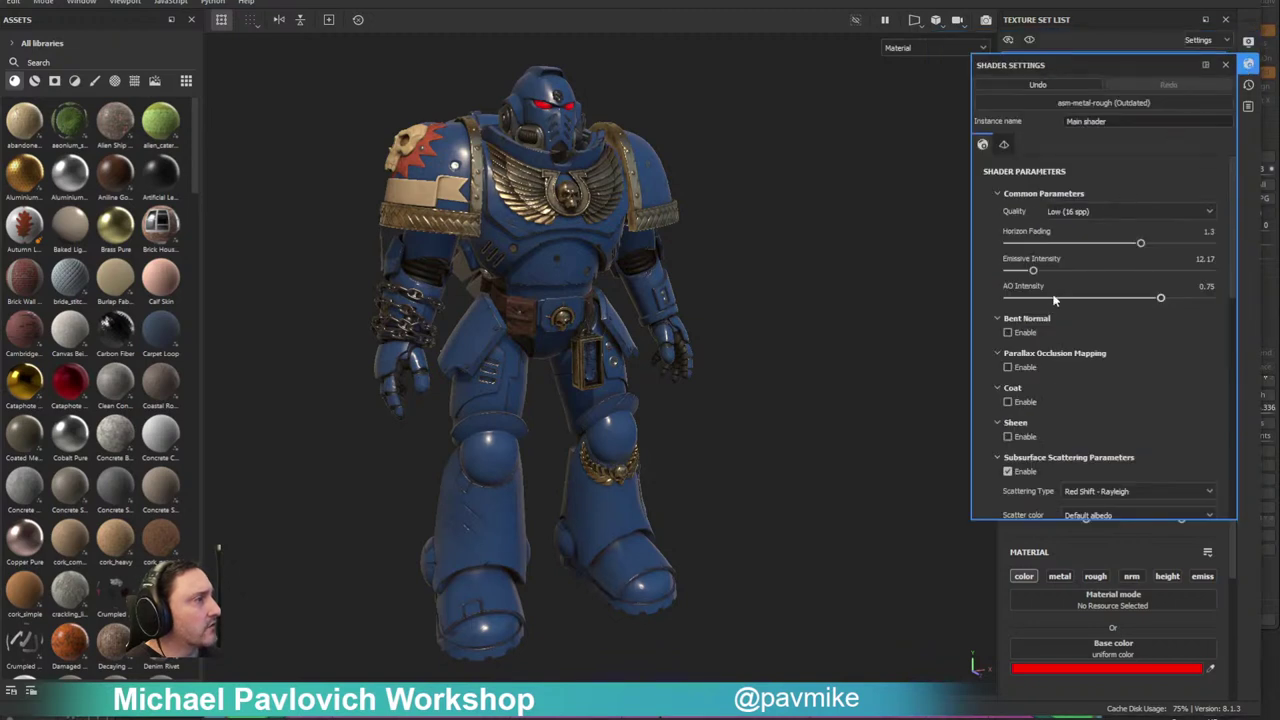
pyautogui.moveTo(1035, 271); pyautogui.dragTo(1188, 277)
# Step: Set the Glare luminance to 1.68, the threshold to 0.68 and the remap factor to 1.45
pyautogui.click(1249, 40)
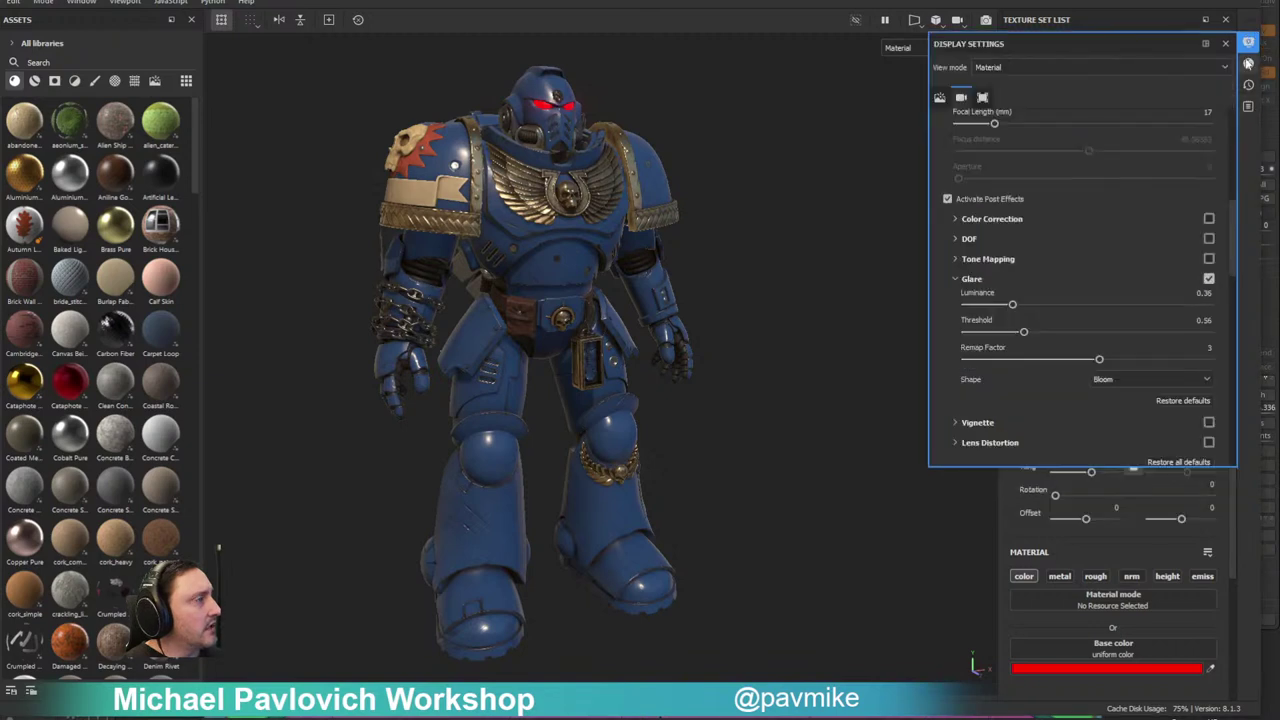
pyautogui.moveTo(1015, 306); pyautogui.dragTo(1030, 333)
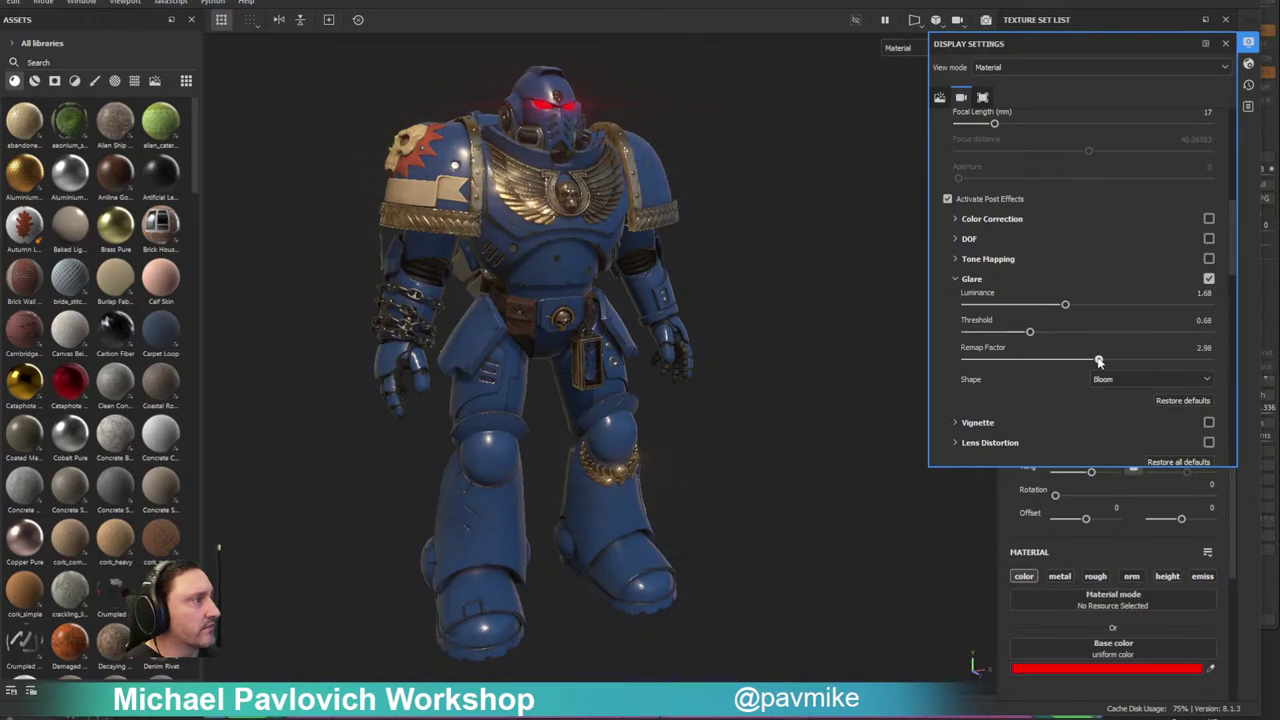
pyautogui.moveTo(1099, 359); pyautogui.dragTo(1058, 360)
# Step: Try the Lens Flare shape for the Glare effect, switch it to Cheap Lens and close the display settings
pyautogui.click(1175, 381)
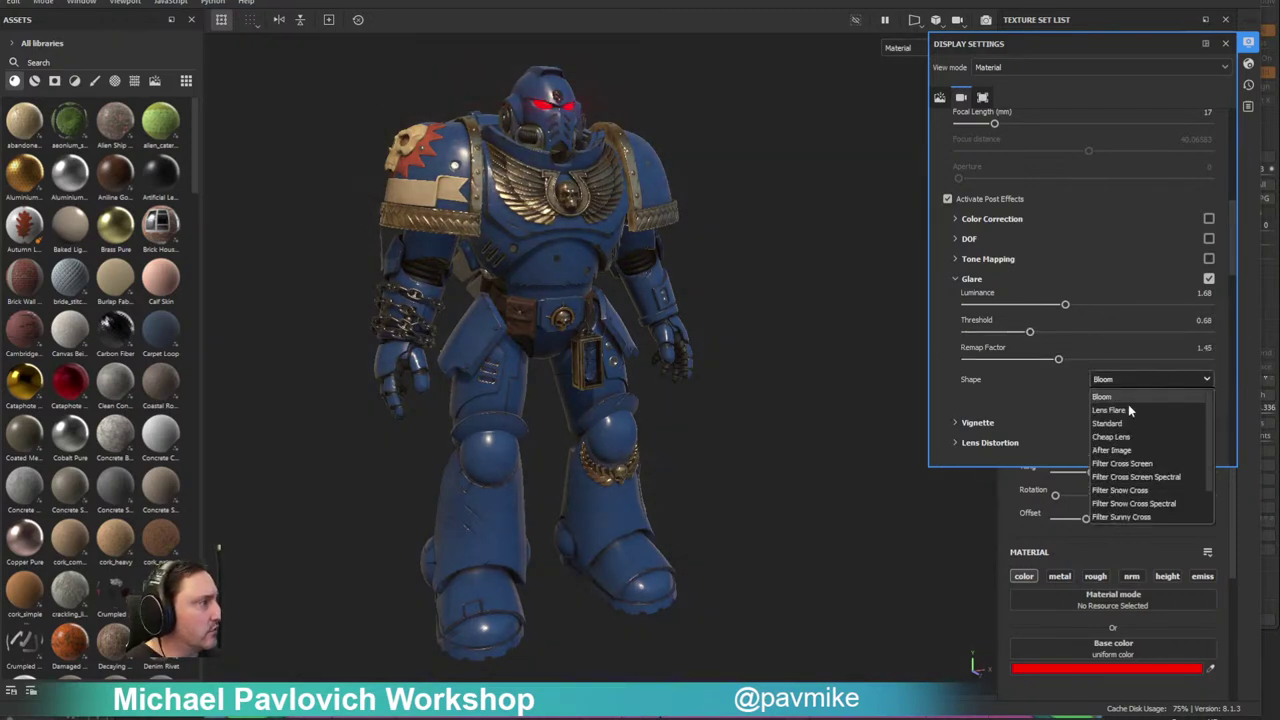
pyautogui.click(1128, 405)
pyautogui.click(1112, 384)
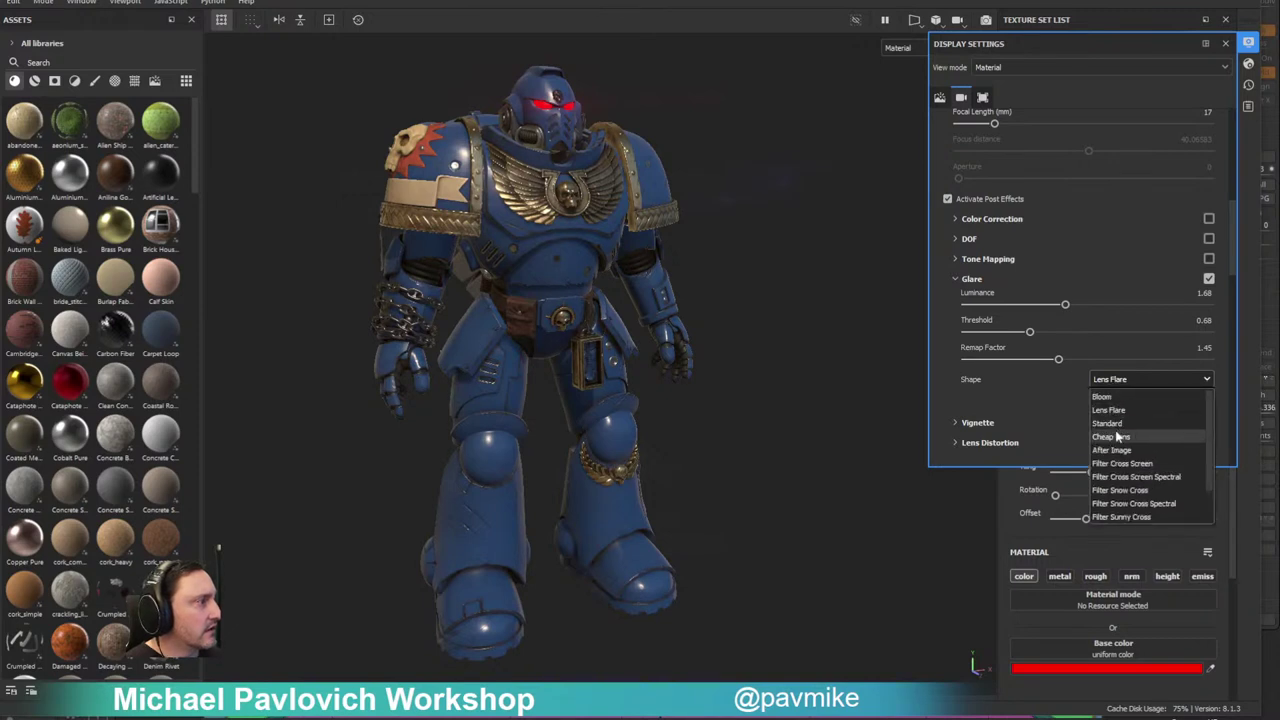
pyautogui.click(1115, 431)
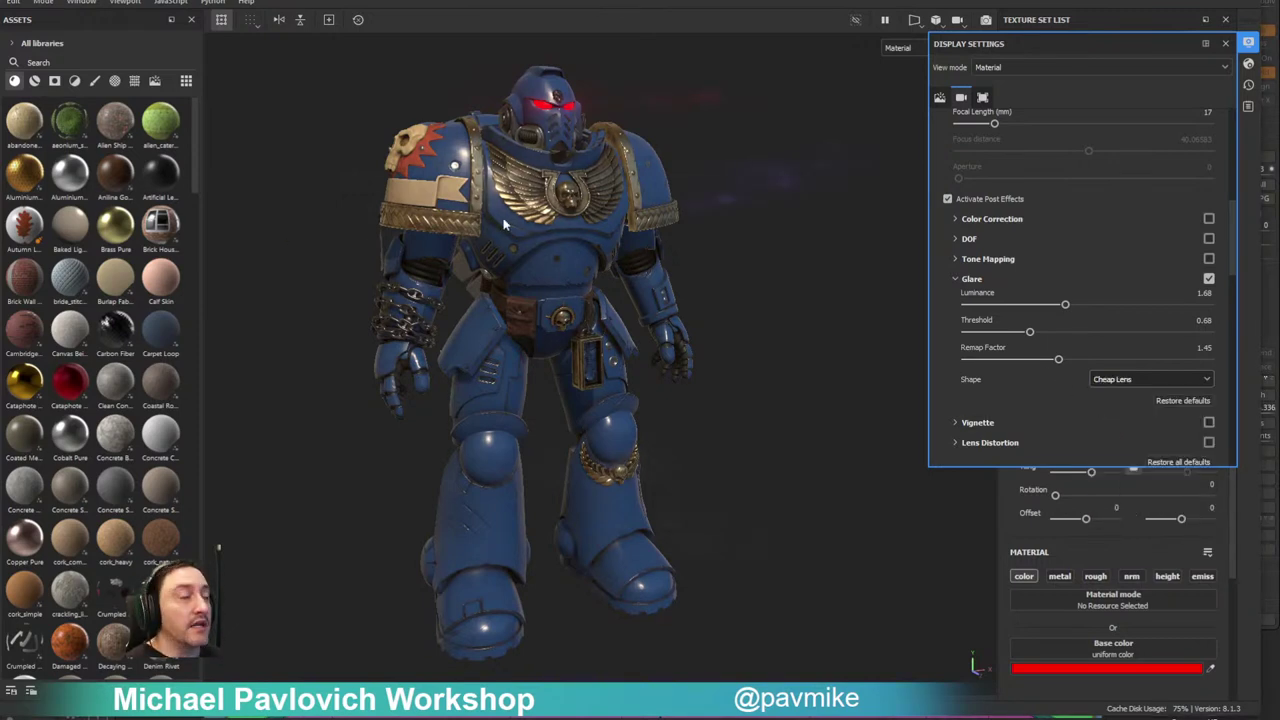
pyautogui.click(1225, 44)
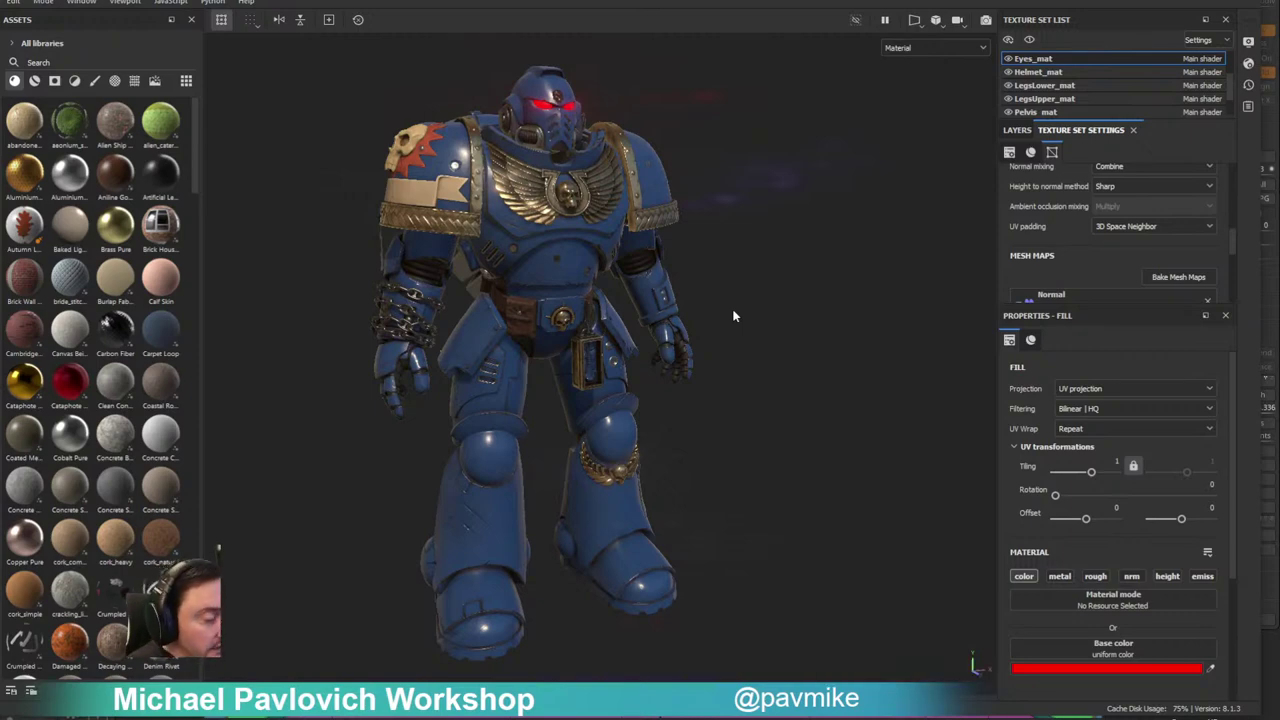
pyautogui.keyDown('alt'); pyautogui.moveTo(766, 298); pyautogui.dragTo(617, 280); pyautogui.keyUp('alt')
# Step: Switch to the browser and look through the YouTube channel's tutorial playlists
pyautogui.moveTo(750, 715); pyautogui.dragTo(604, 92)
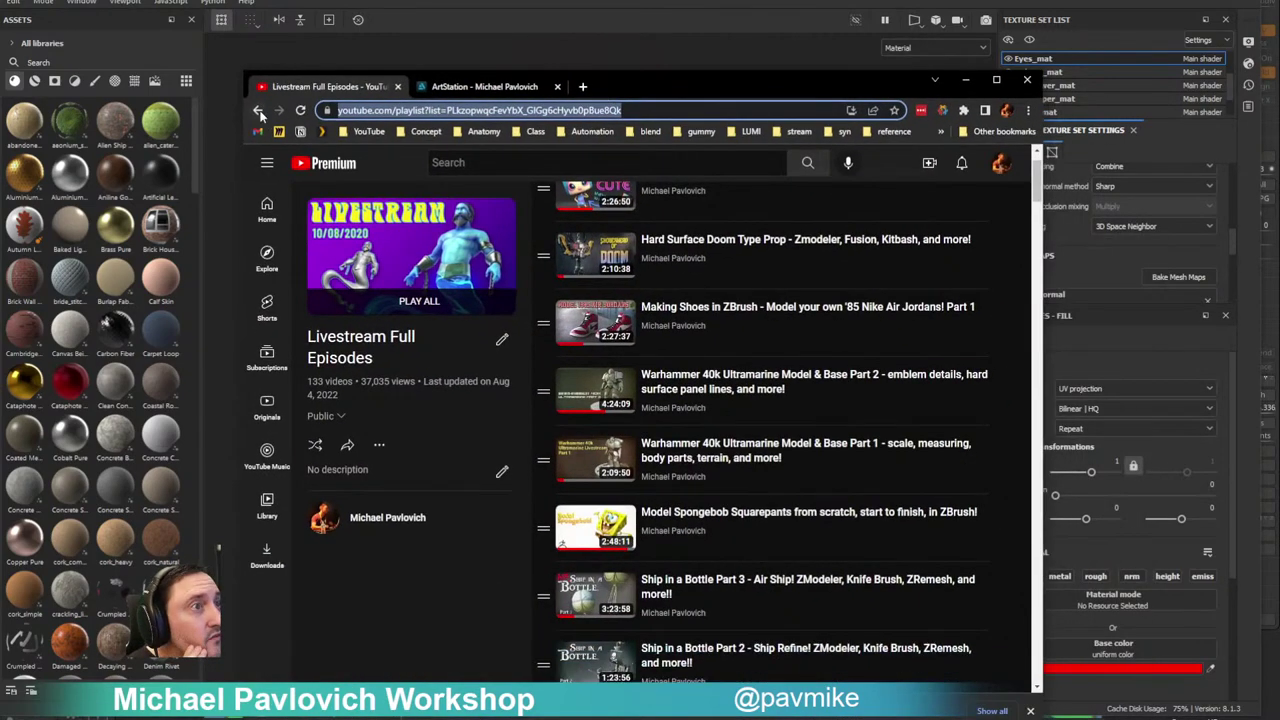
pyautogui.click(259, 112)
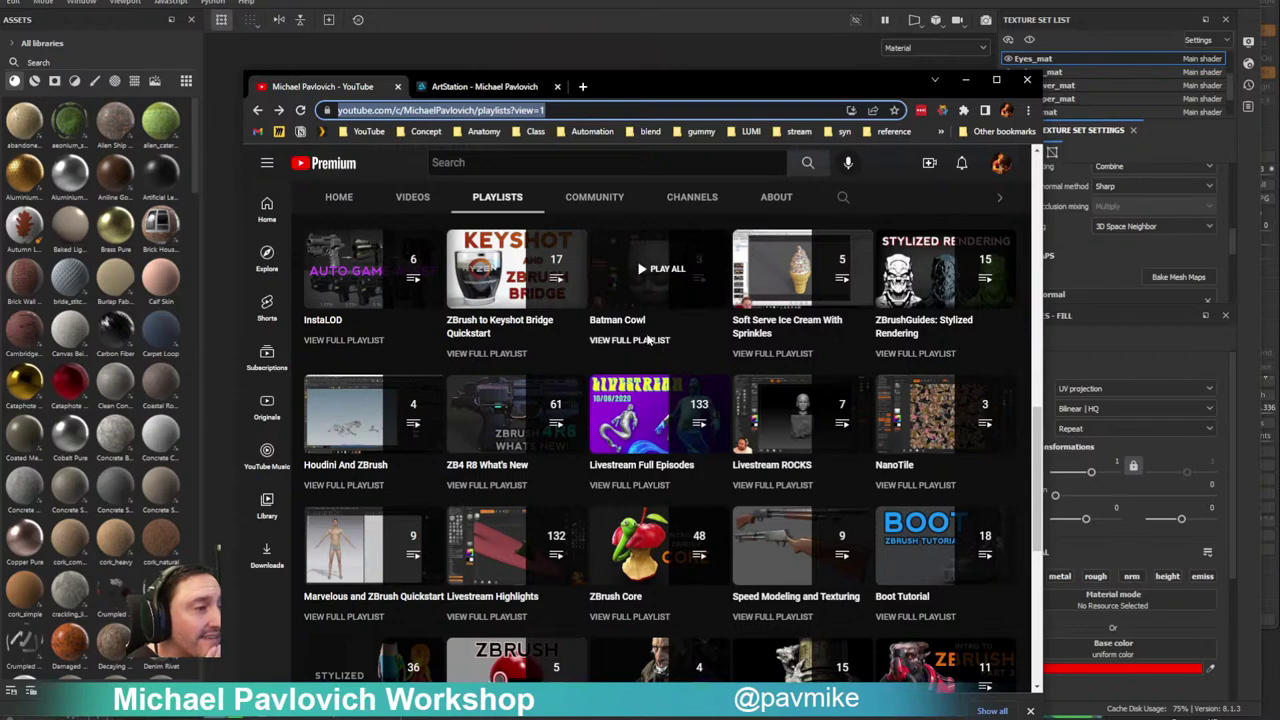
pyautogui.scroll(-2, 655, 343)
pyautogui.scroll(4, 797, 366)
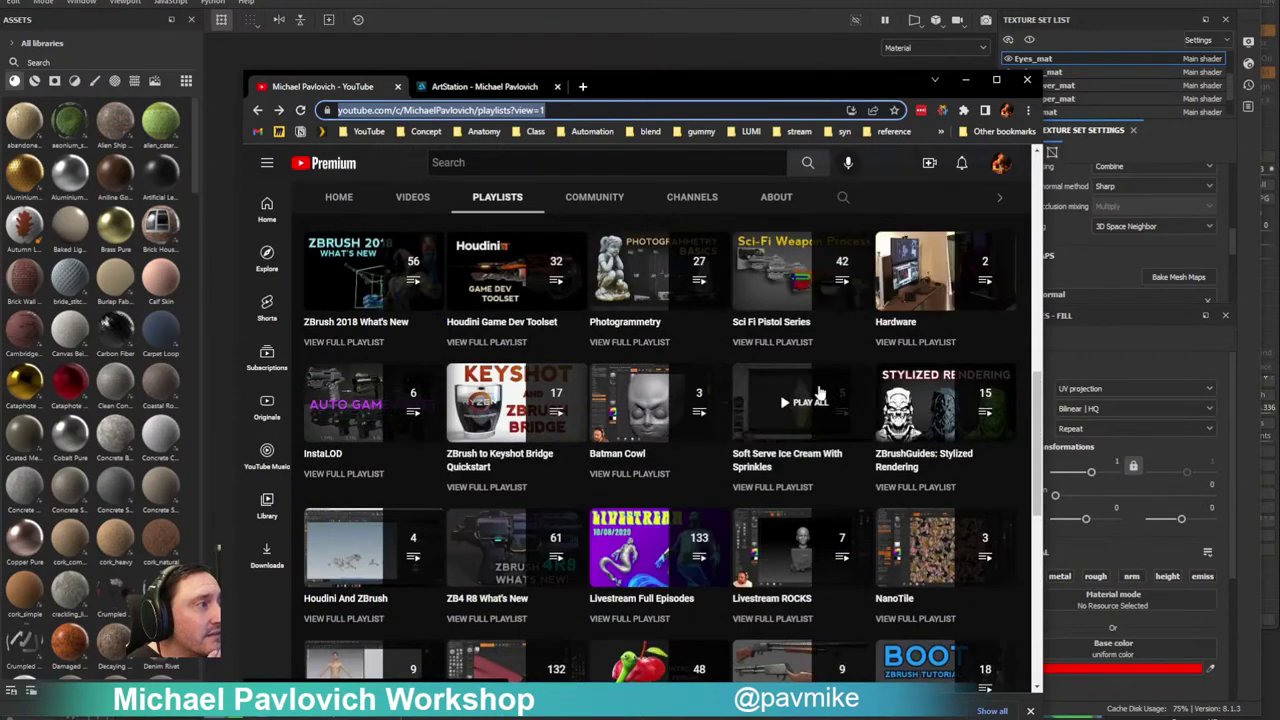
pyautogui.scroll(-5, 797, 366)
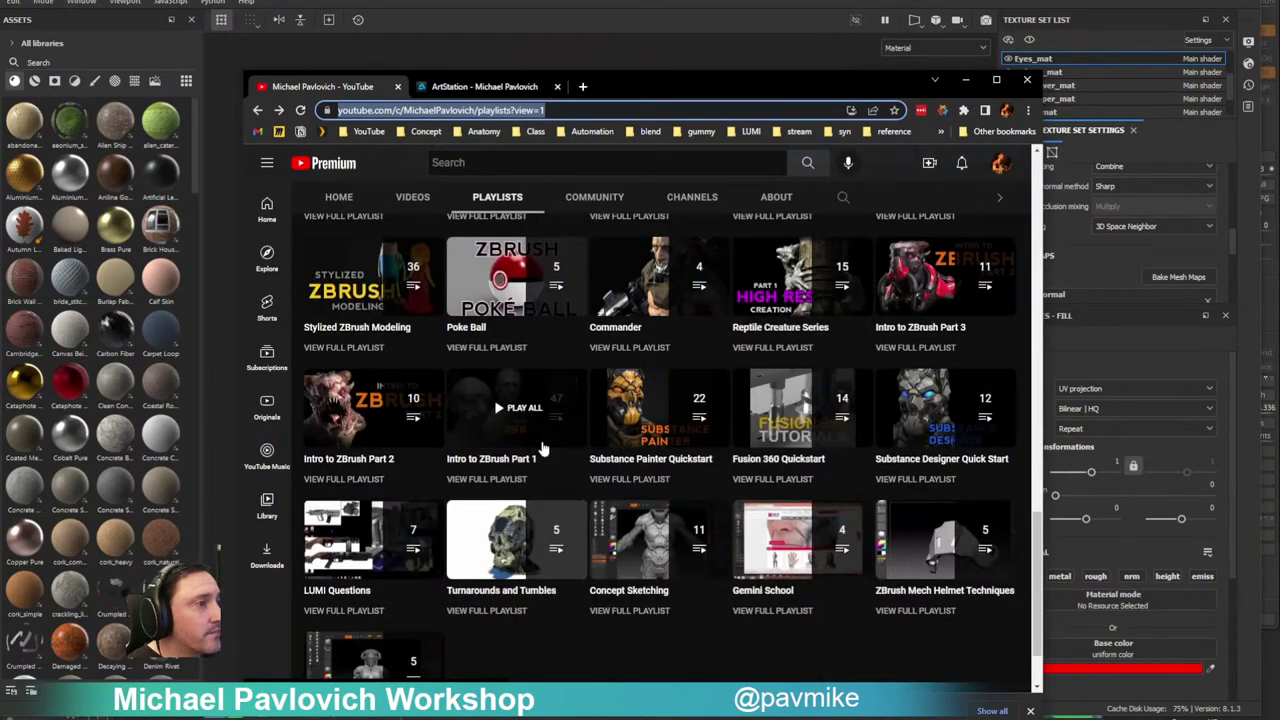
pyautogui.scroll(3, 557, 453)
pyautogui.moveTo(639, 87)
pyautogui.mouseDown()
pyautogui.moveTo(566, 568)
pyautogui.moveTo(560, 719)
pyautogui.mouseUp()
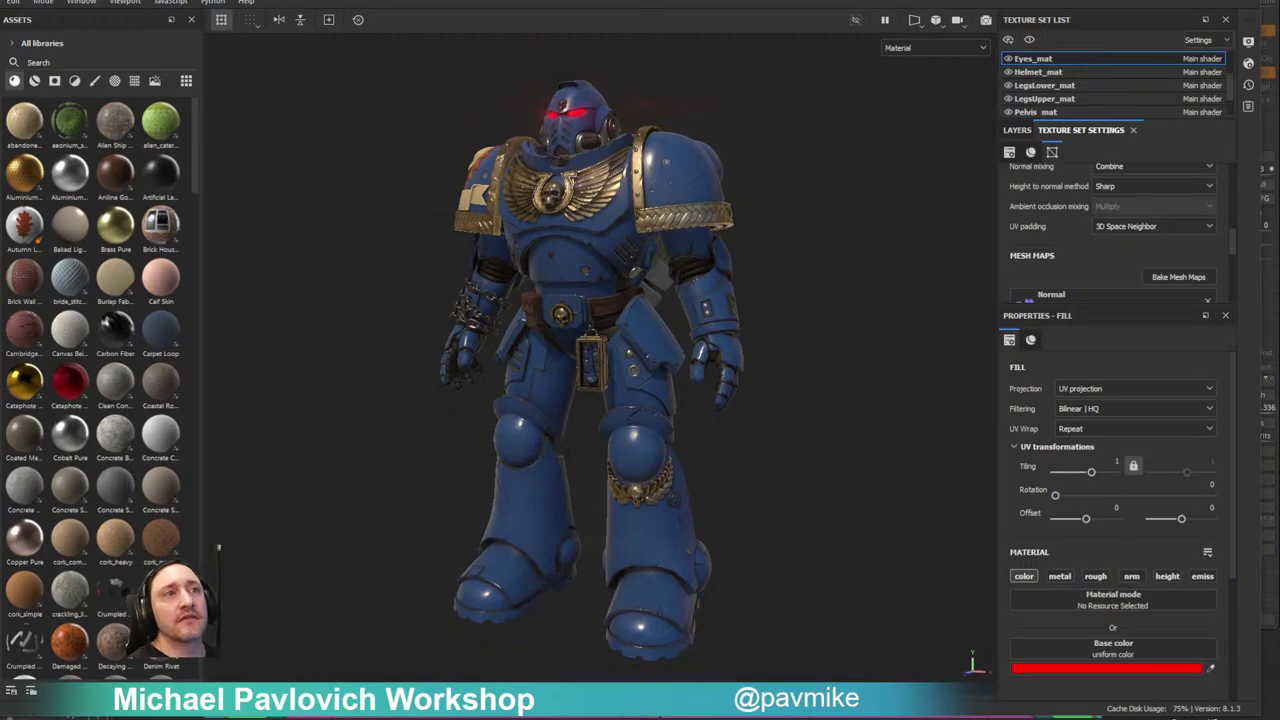
# Step: Switch to ZBrush and take the belt accessory out of solo mode to show the whole armored figure
pyautogui.click(1174, 1)
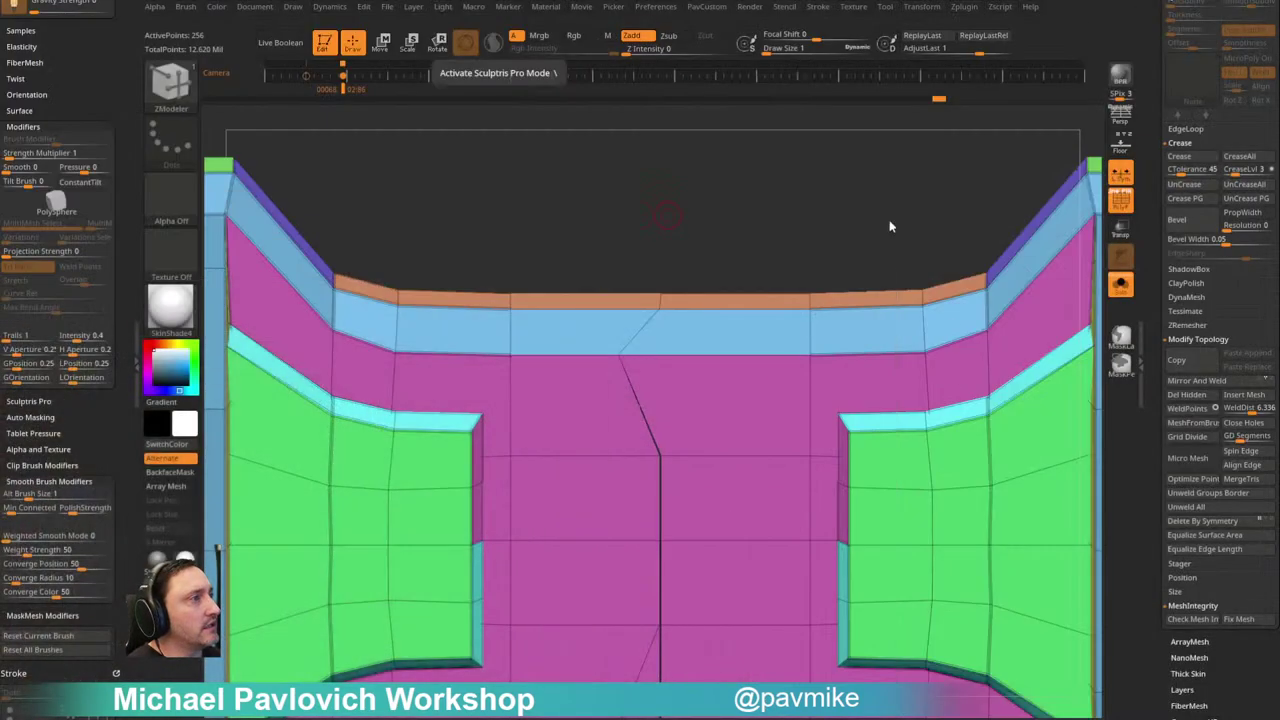
pyautogui.moveTo(1144, 184); pyautogui.dragTo(1134, 370)
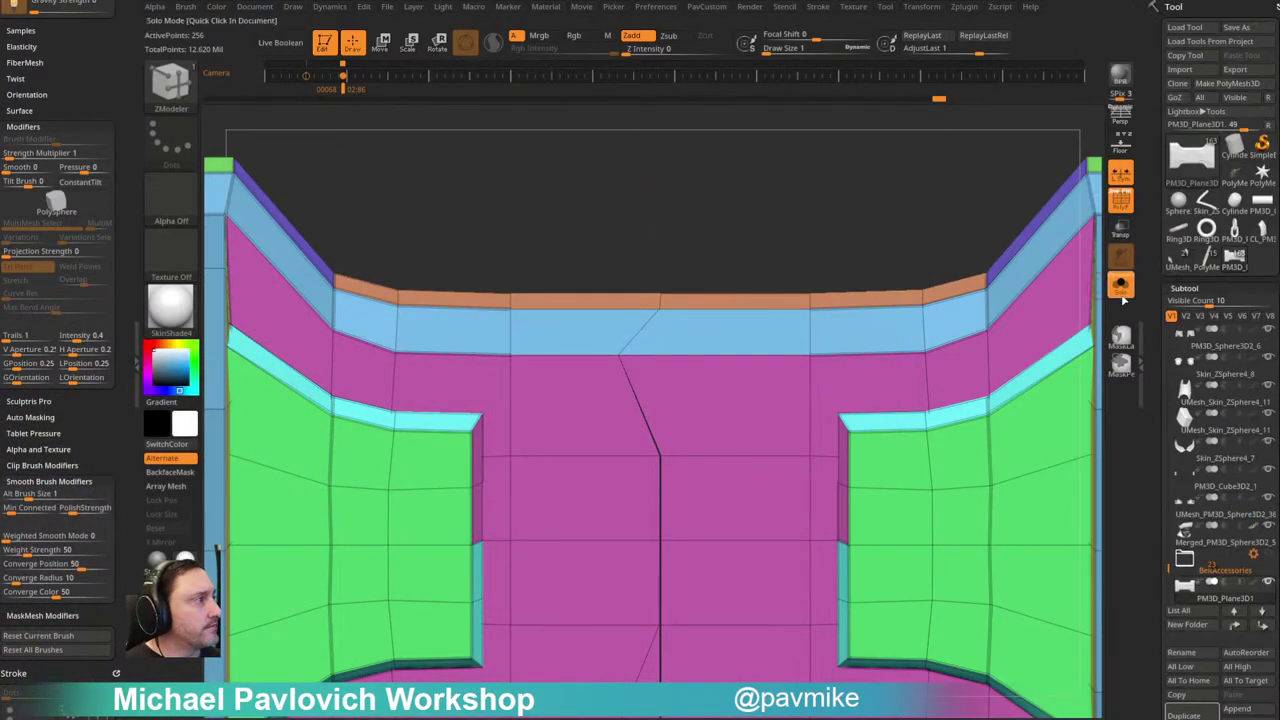
pyautogui.click(1120, 285)
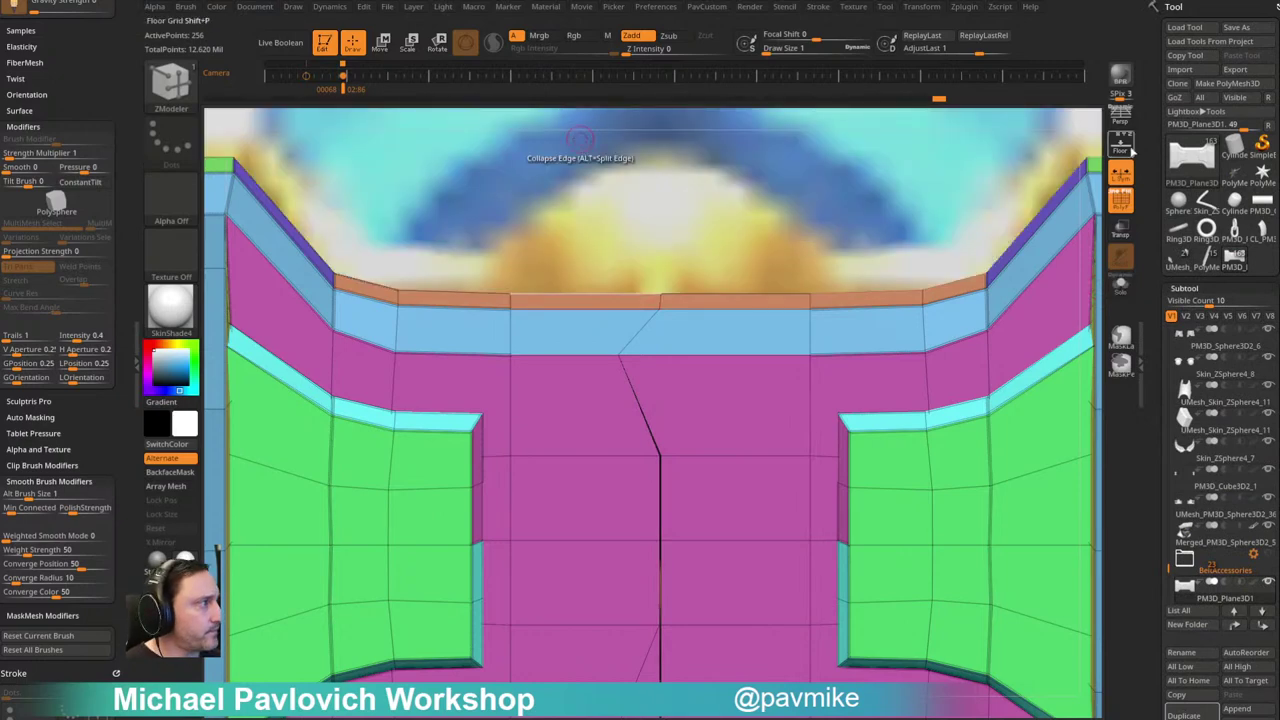
pyautogui.keyDown('alt'); pyautogui.moveTo(1090, 183); pyautogui.dragTo(955, 517); pyautogui.keyUp('alt')
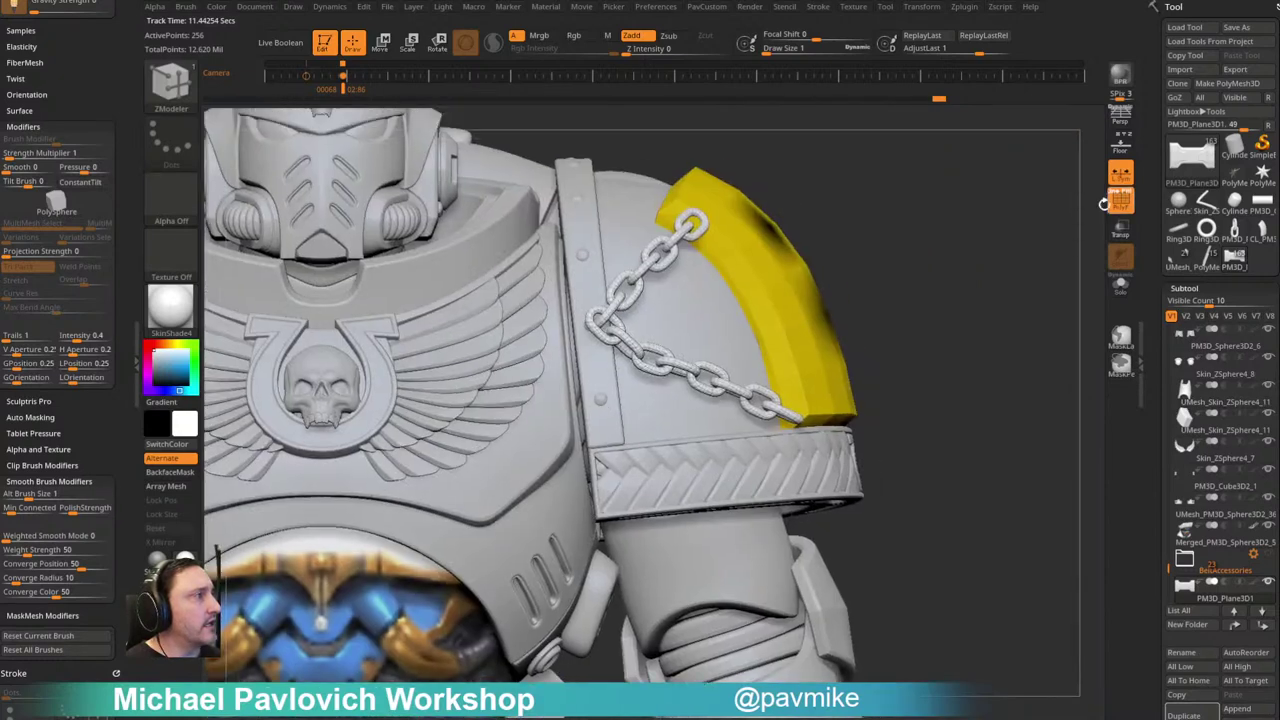
# Step: Select the chain subtool on the shoulder pad and isolate it in solo mode
pyautogui.keyDown('alt'); pyautogui.click(651, 283); pyautogui.keyUp('alt')
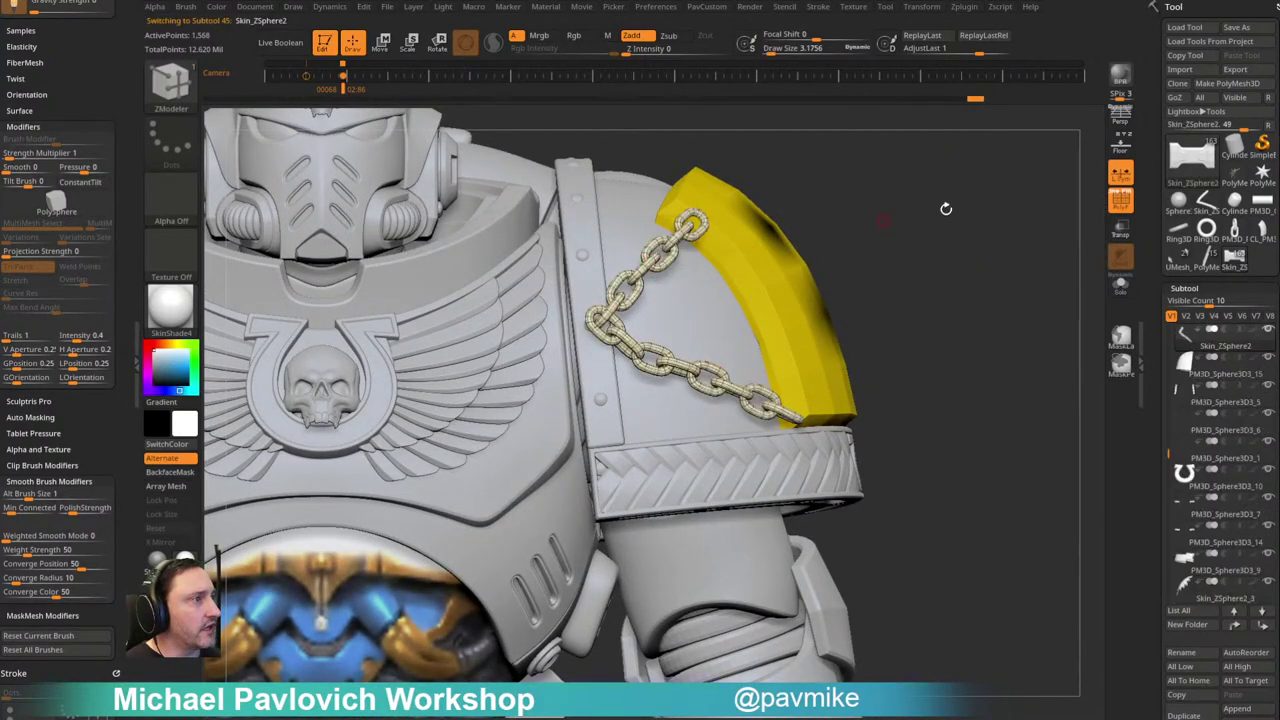
pyautogui.click(1121, 285)
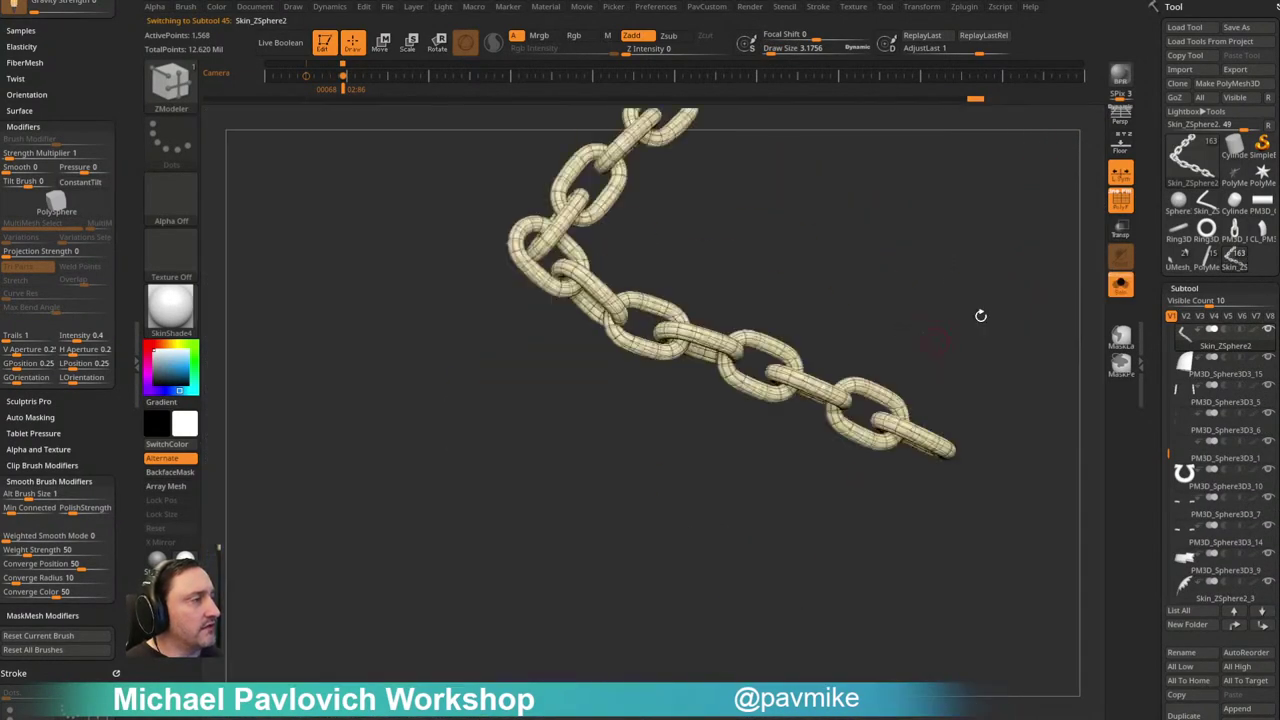
pyautogui.keyDown('alt'); pyautogui.moveTo(1035, 146); pyautogui.dragTo(928, 286); pyautogui.keyUp('alt')
# Step: Collapse the Texture Map and Masking sections of the chain's tool settings
pyautogui.moveTo(1155, 325); pyautogui.dragTo(1150, 57)
pyautogui.scroll(-5, 1147, 39)
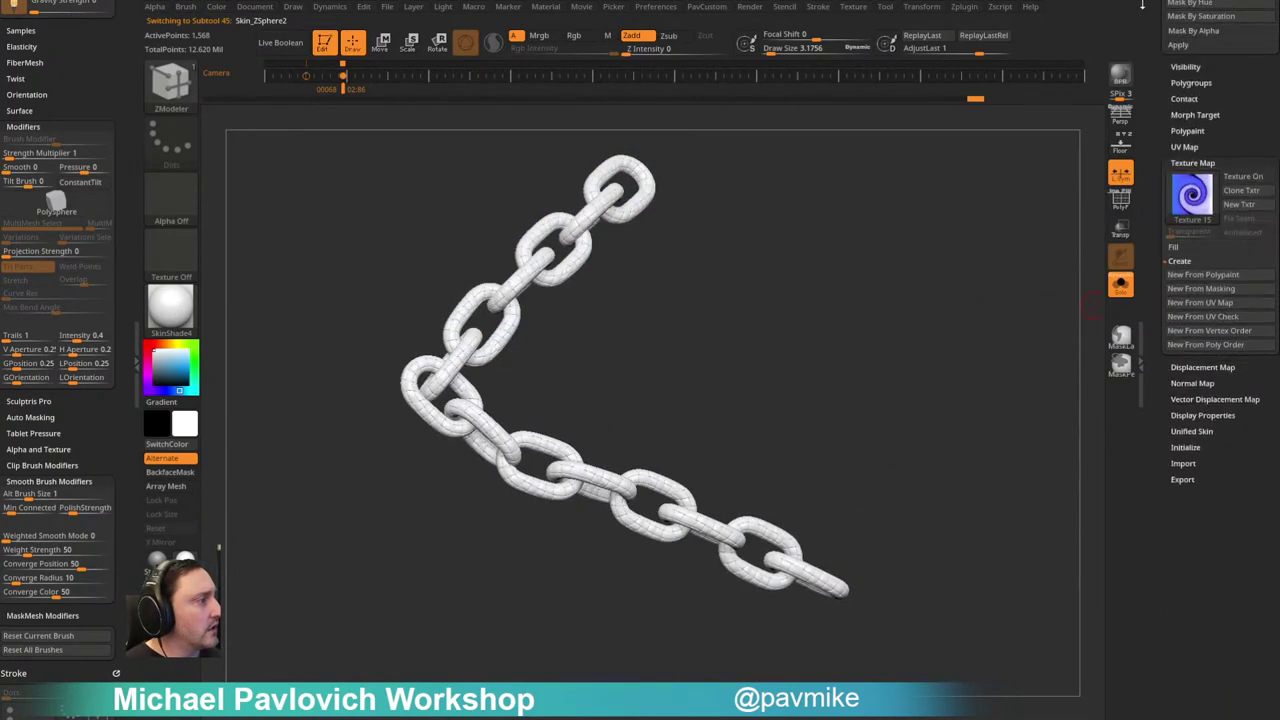
pyautogui.keyDown('shift'); pyautogui.click(1183, 162); pyautogui.keyUp('shift')
pyautogui.moveTo(1154, 129); pyautogui.dragTo(1157, 262)
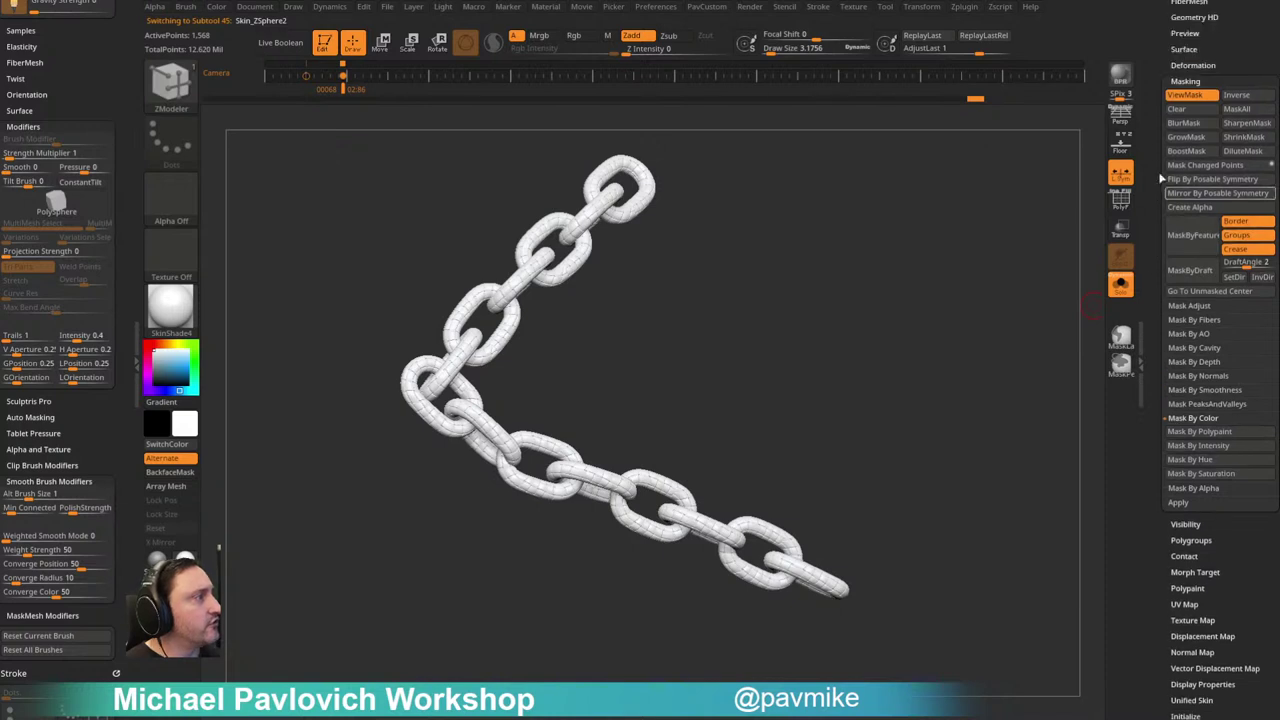
pyautogui.click(1186, 84)
pyautogui.scroll(2, 1188, 228)
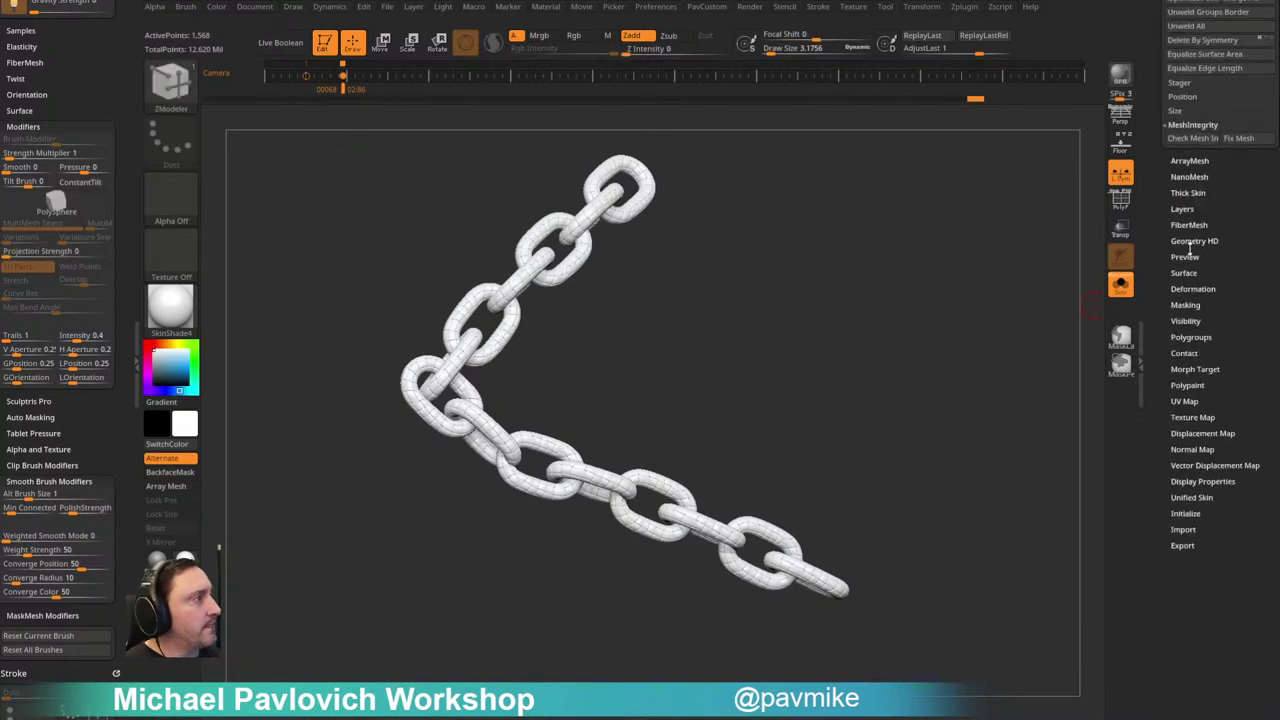
# Step: Compare the chain with dynamic subdivision off and on, and activate its surface noise
pyautogui.press('shift')
pyautogui.hotkey('shift', 'd')
pyautogui.press('d')
pyautogui.press('shift')
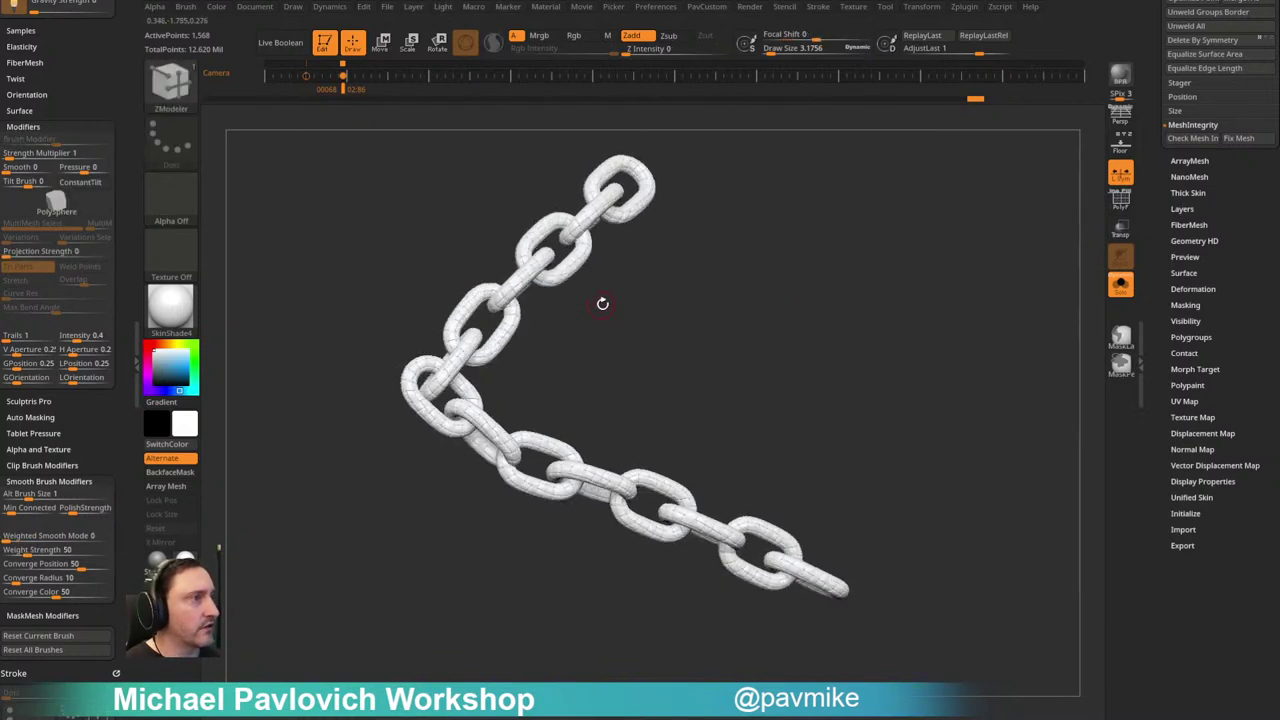
pyautogui.click(1184, 272)
pyautogui.click(1179, 288)
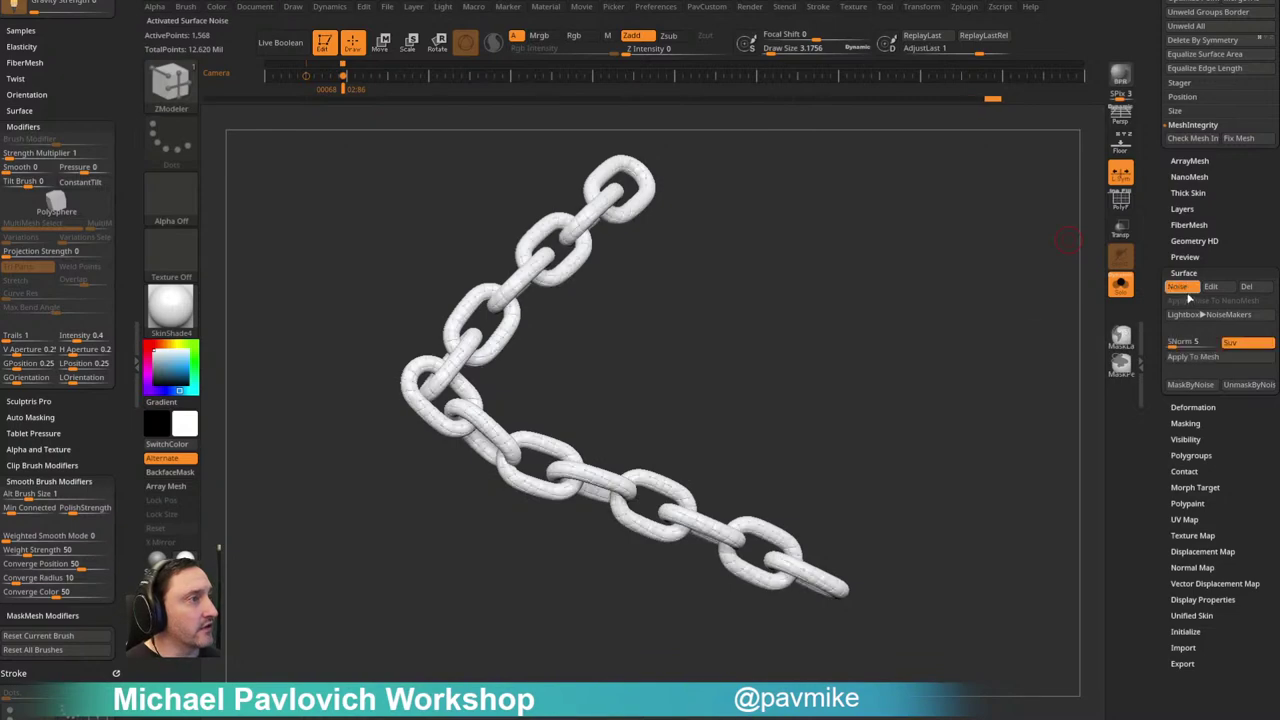
# Step: Assign the StartupMaterial and compare the chain with its surface noise on and off
pyautogui.click(170, 305)
pyautogui.click(250, 318)
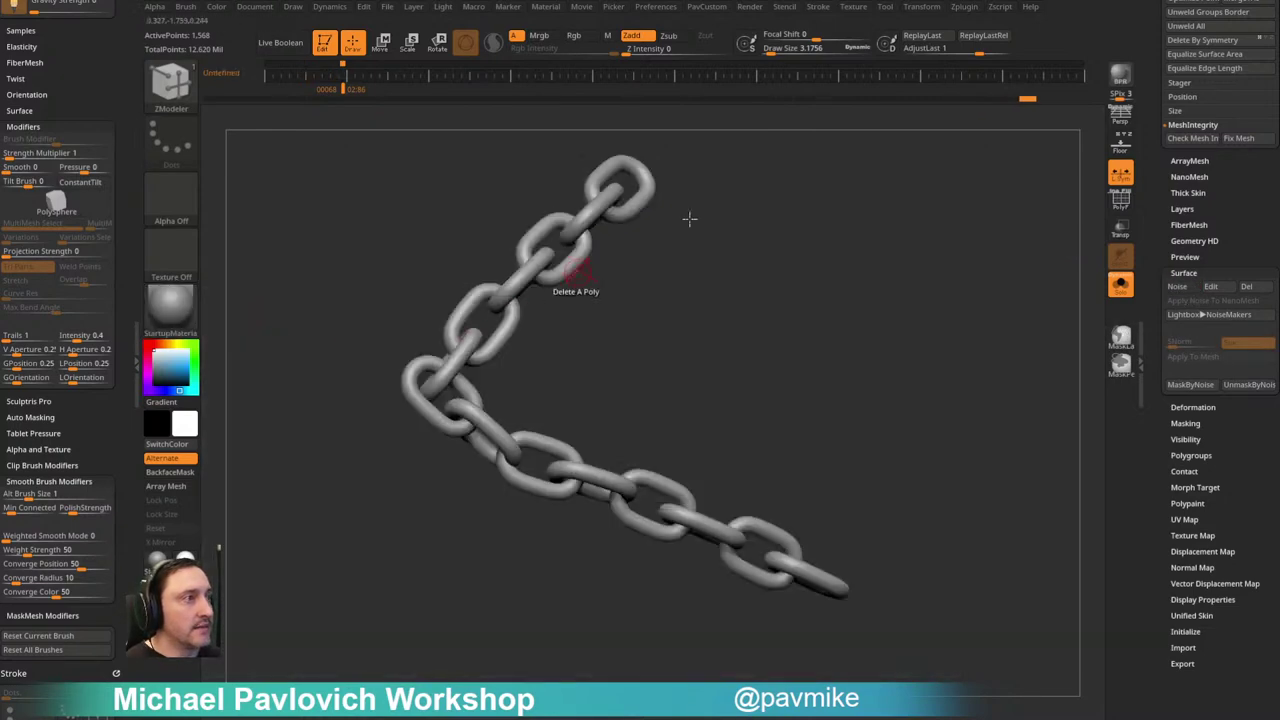
pyautogui.click(1179, 288)
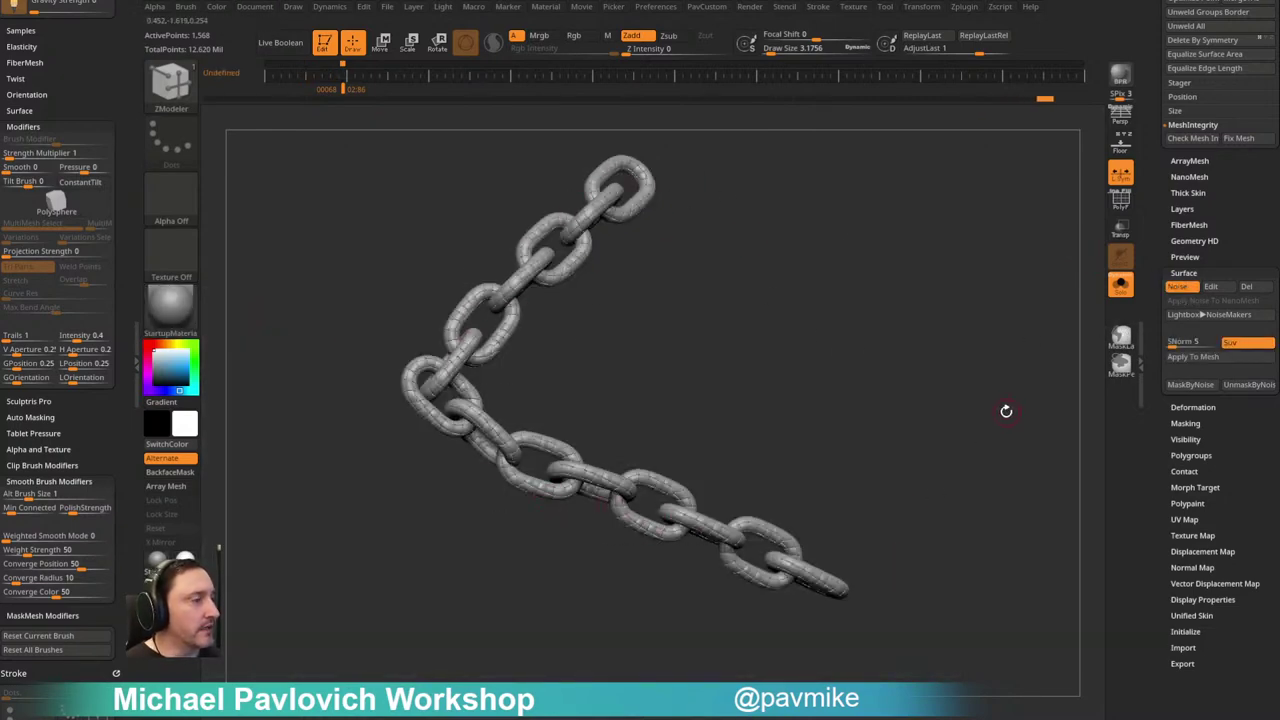
pyautogui.click(1178, 287)
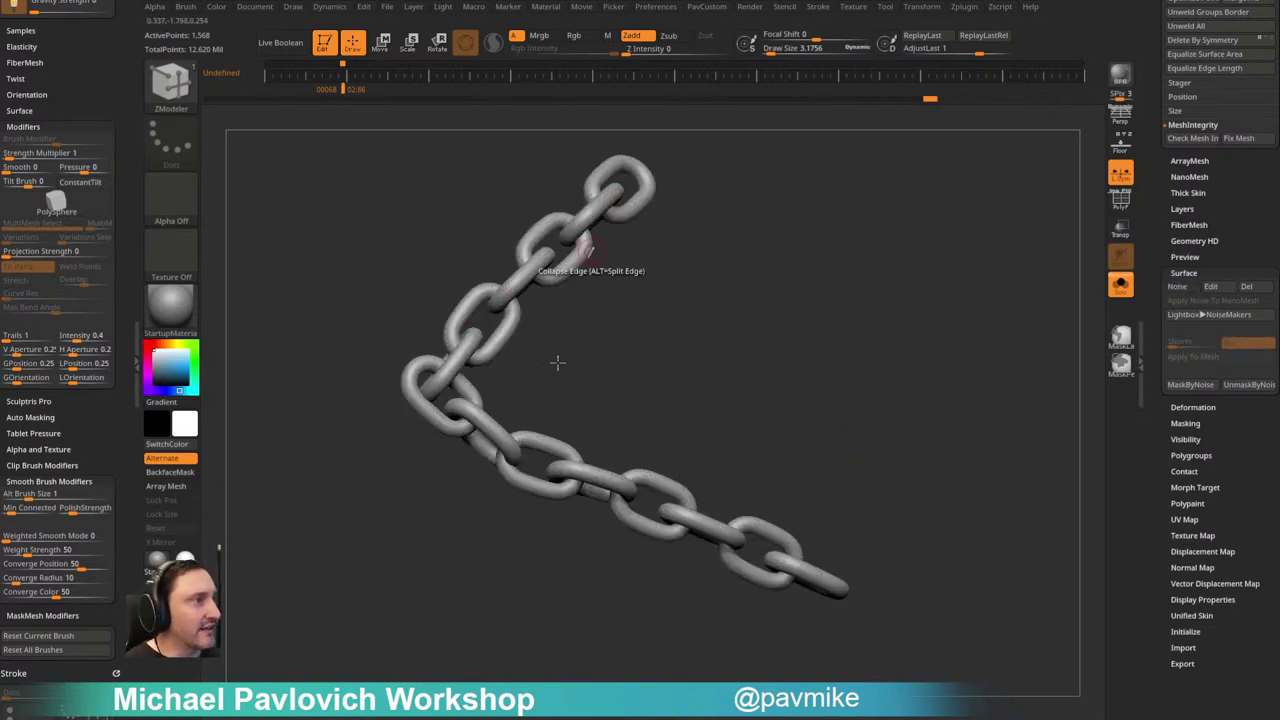
pyautogui.hotkey('ctrl', 'z')
pyautogui.click(1180, 286)
# Step: Turn off the chain's dynamic subdivision and inspect its low-poly links with PolyFrame shown
pyautogui.hotkey('shift', 'd')
pyautogui.scroll(10, 1185, 195)
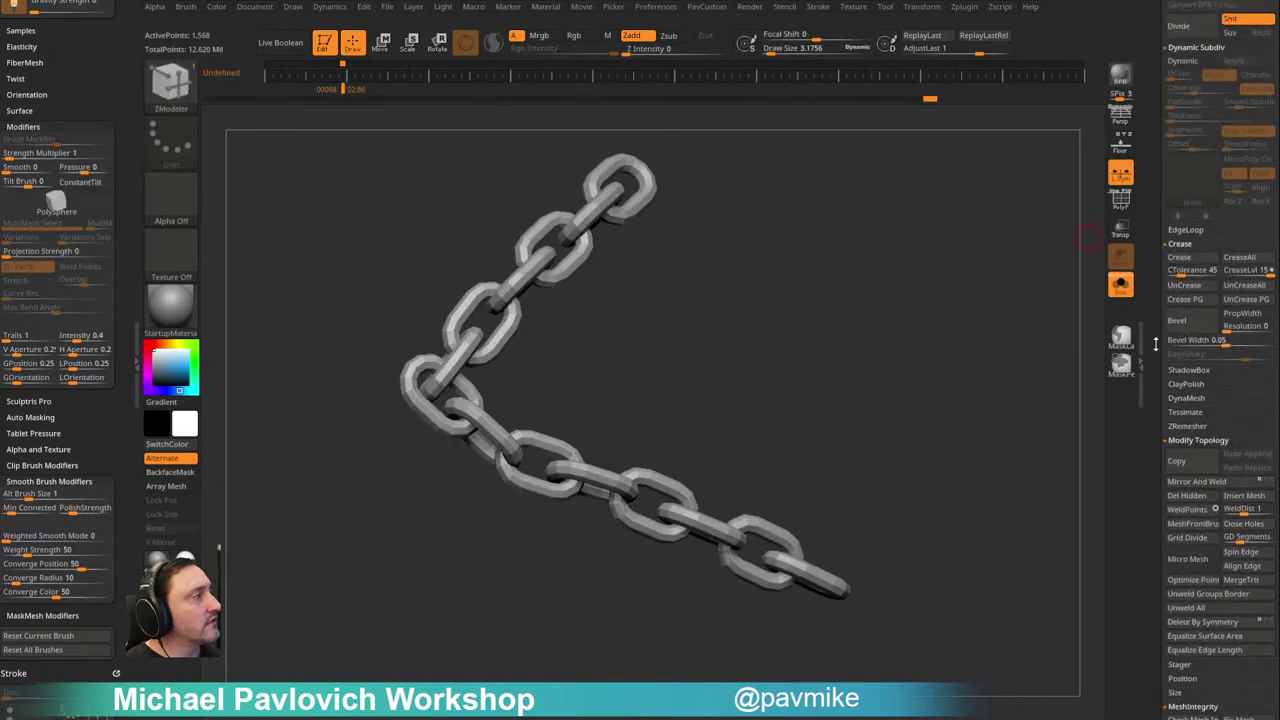
pyautogui.click(1189, 189)
pyautogui.click(1191, 191)
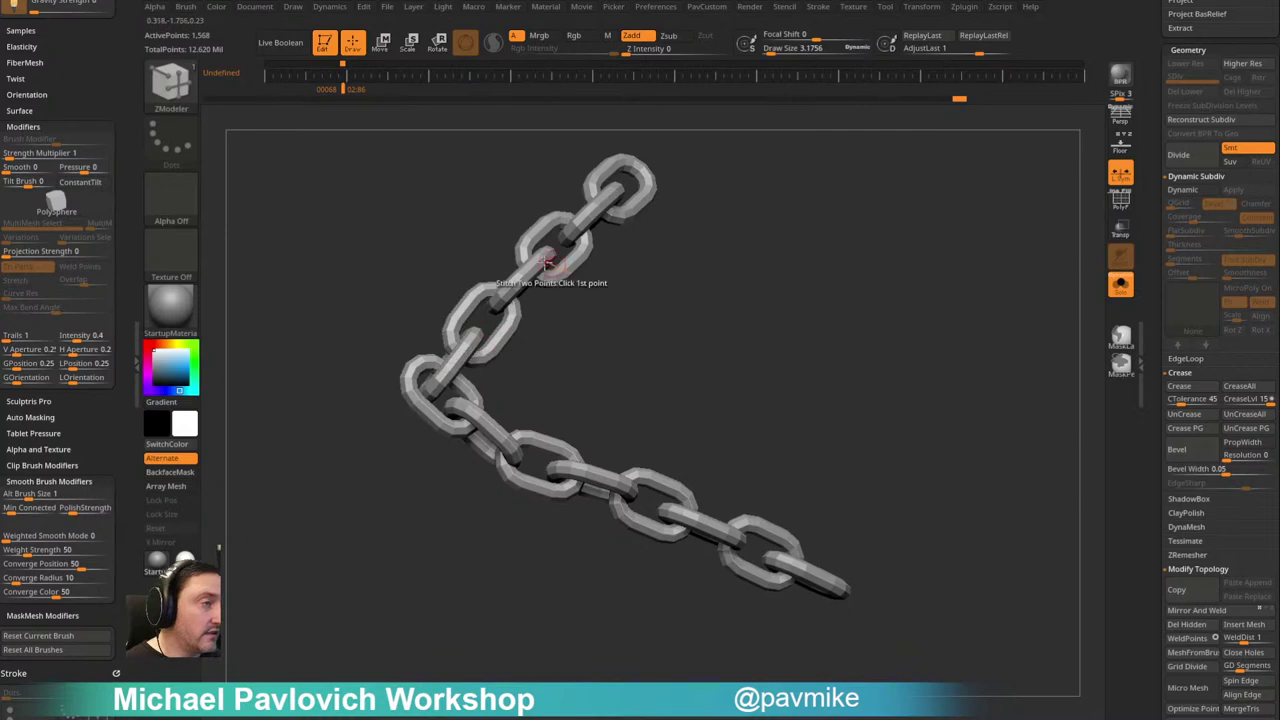
pyautogui.click(1120, 200)
pyautogui.moveTo(823, 266)
pyautogui.keyDown('alt'); pyautogui.mouseDown()
pyautogui.moveTo(873, 301)
pyautogui.moveTo(901, 259)
pyautogui.moveTo(488, 658)
pyautogui.mouseUp(); pyautogui.keyUp('alt')
pyautogui.keyDown('alt'); pyautogui.moveTo(806, 303); pyautogui.dragTo(808, 345); pyautogui.keyUp('alt')
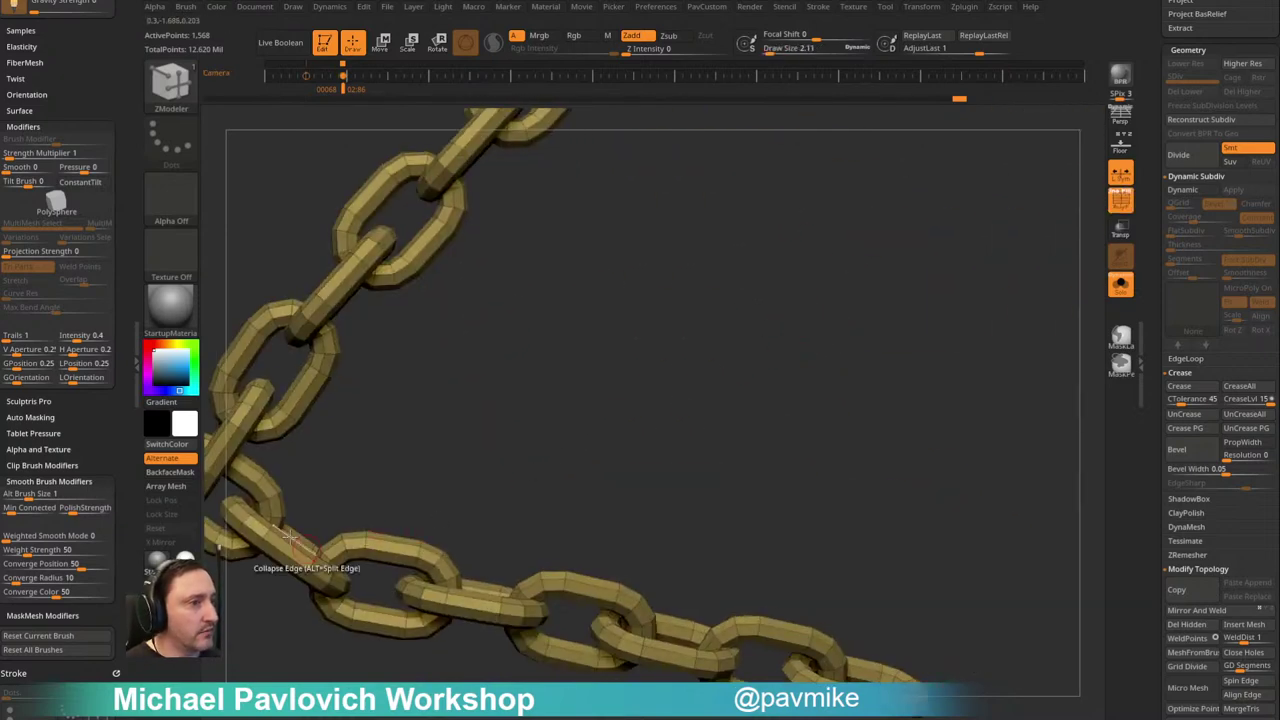
pyautogui.keyDown('alt'); pyautogui.moveTo(434, 428); pyautogui.dragTo(563, 435); pyautogui.keyUp('alt')
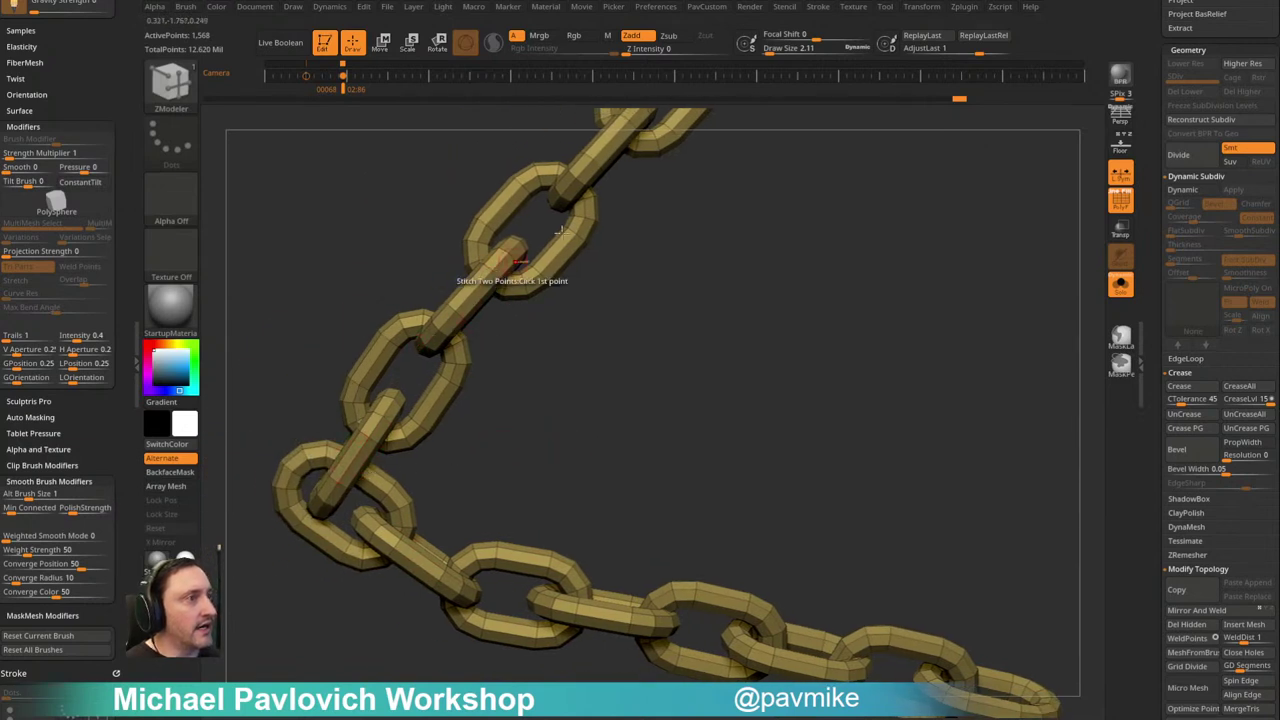
pyautogui.moveTo(757, 271); pyautogui.dragTo(587, 350)
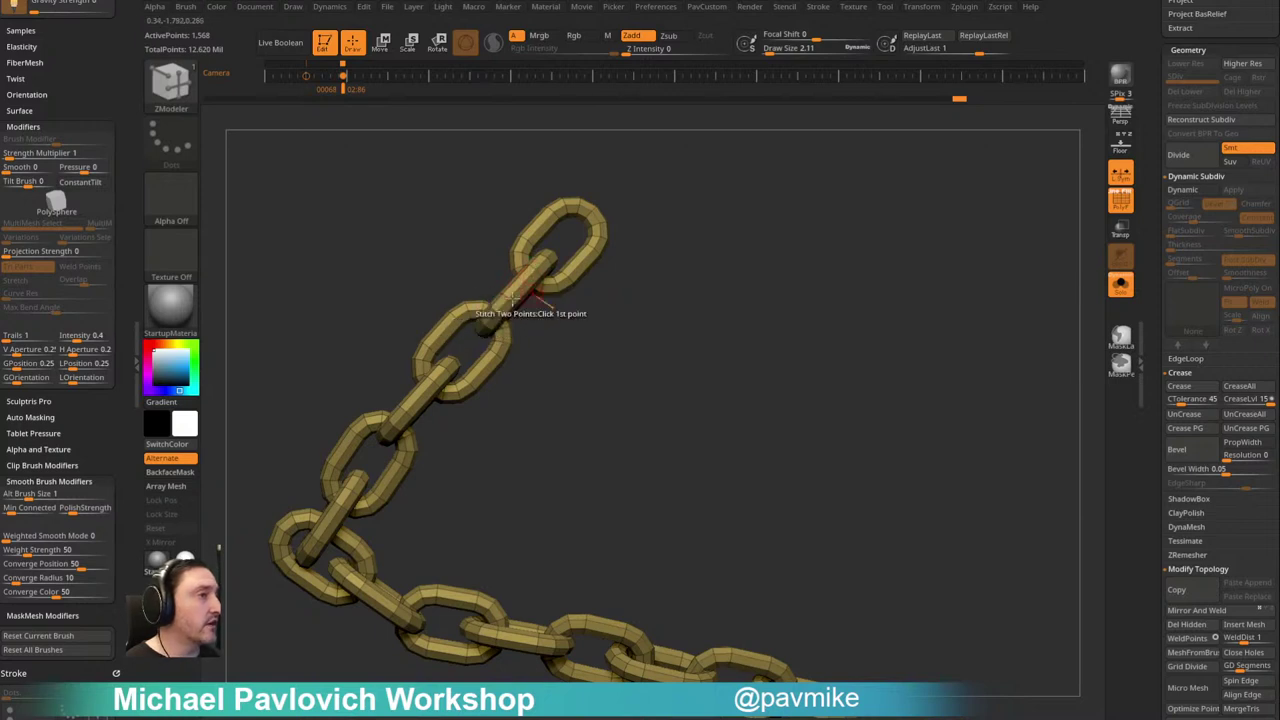
pyautogui.moveTo(623, 314)
pyautogui.mouseDown()
pyautogui.moveTo(697, 294)
pyautogui.moveTo(714, 214)
pyautogui.moveTo(723, 311)
pyautogui.mouseUp()
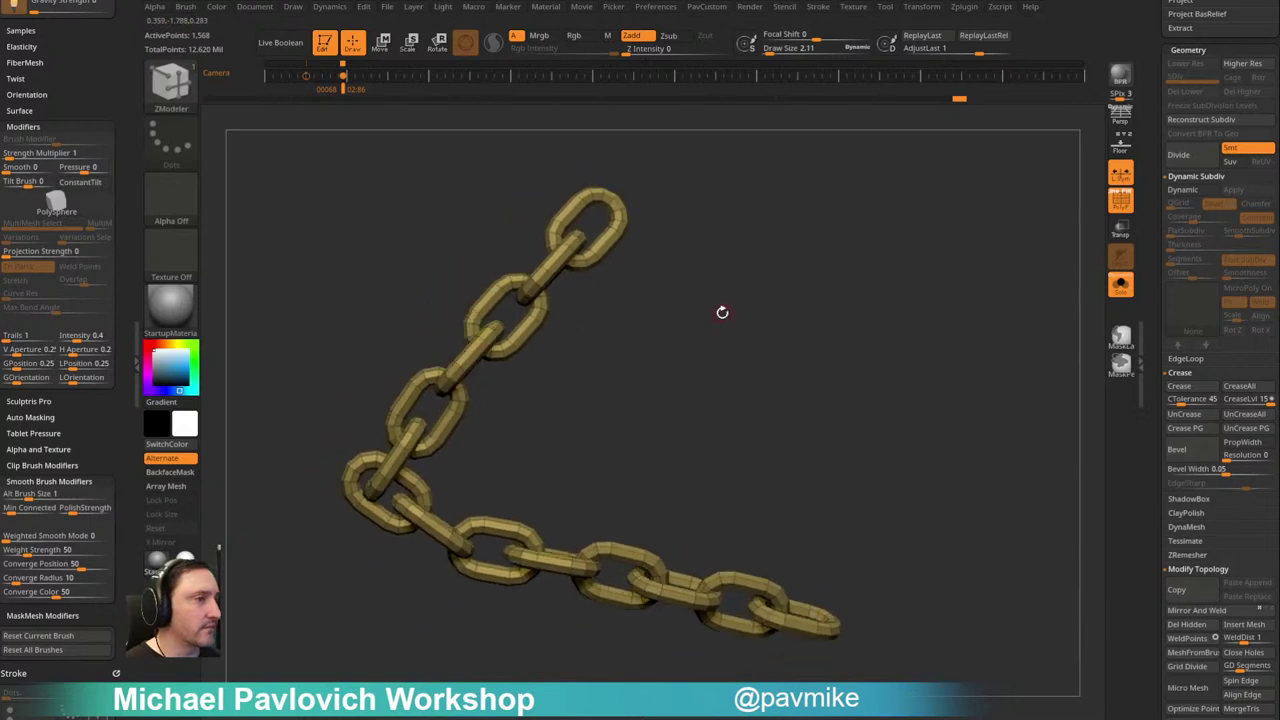
# Step: Divide the chain's geometry up to subdivision level 6 and hide the PolyFrame
pyautogui.hotkey('ctrl', 'd')
pyautogui.hotkey('ctrl', 'd')
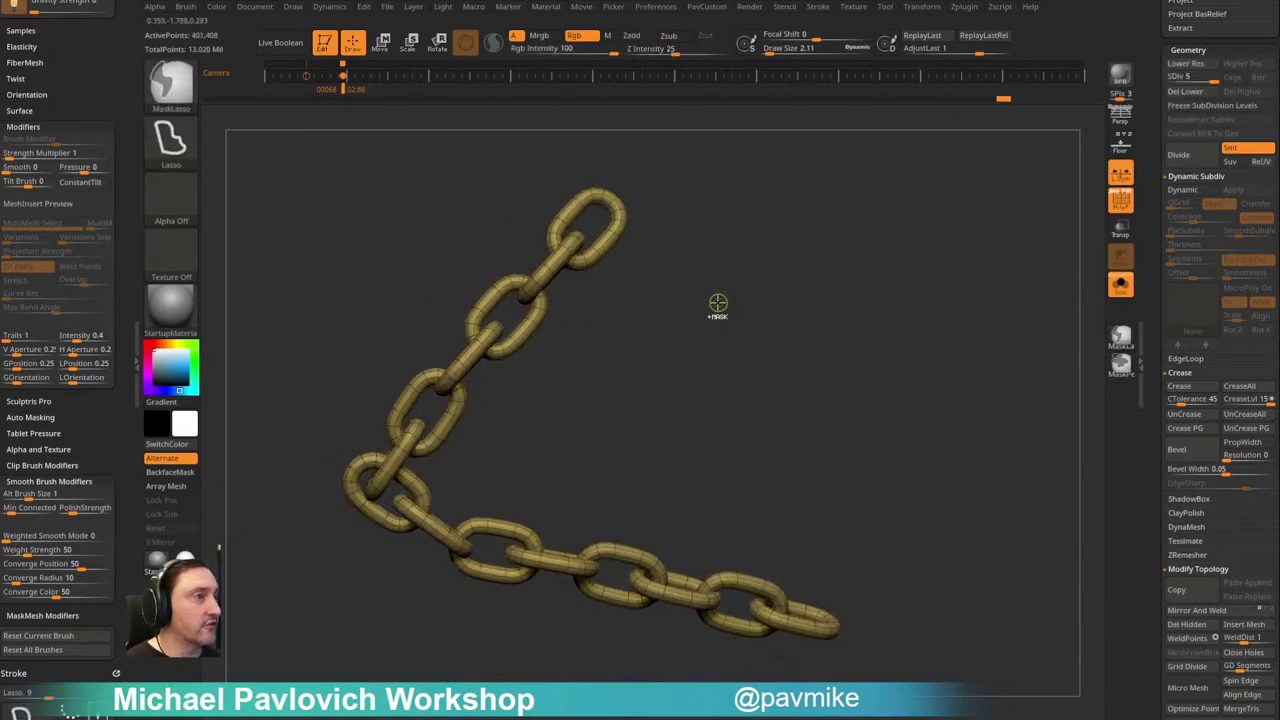
pyautogui.hotkey('ctrl', 'd')
pyautogui.hotkey('ctrl', 'd')
pyautogui.hotkey('ctrl', 'd')
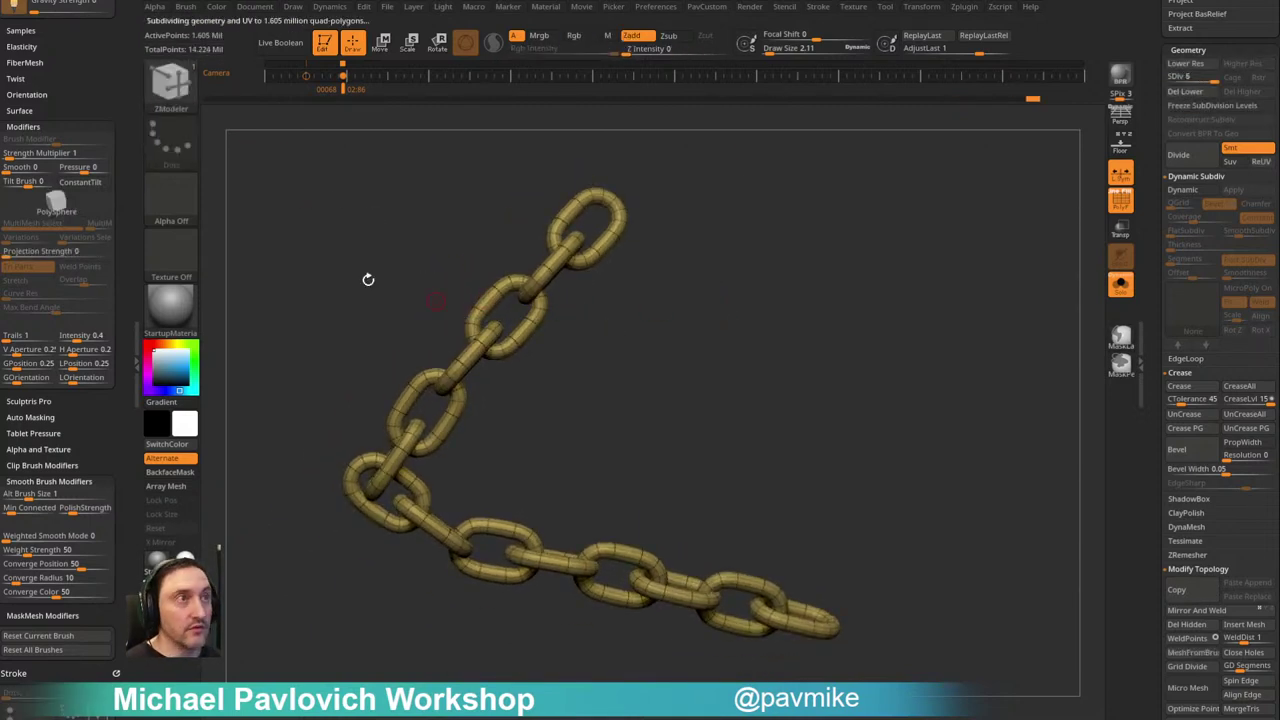
pyautogui.click(1121, 200)
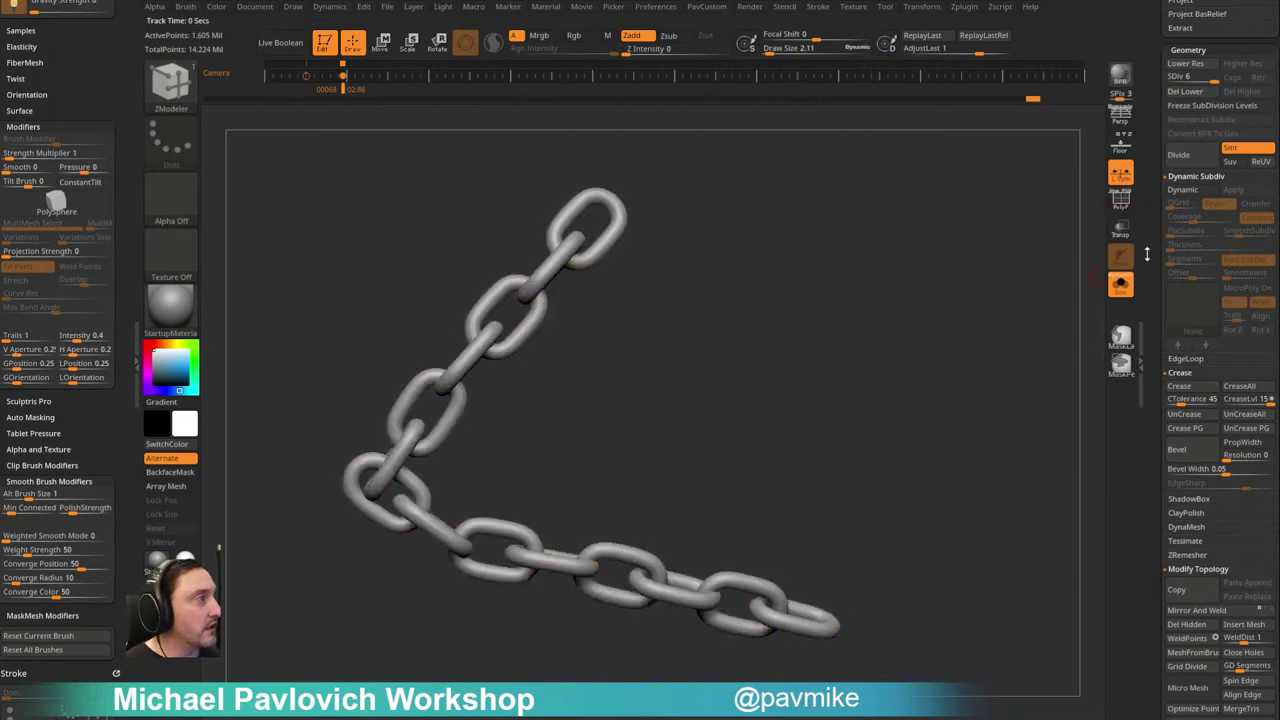
# Step: Activate surface noise on the subdivided chain and view the pattern on its links
pyautogui.scroll(-10, 1147, 252)
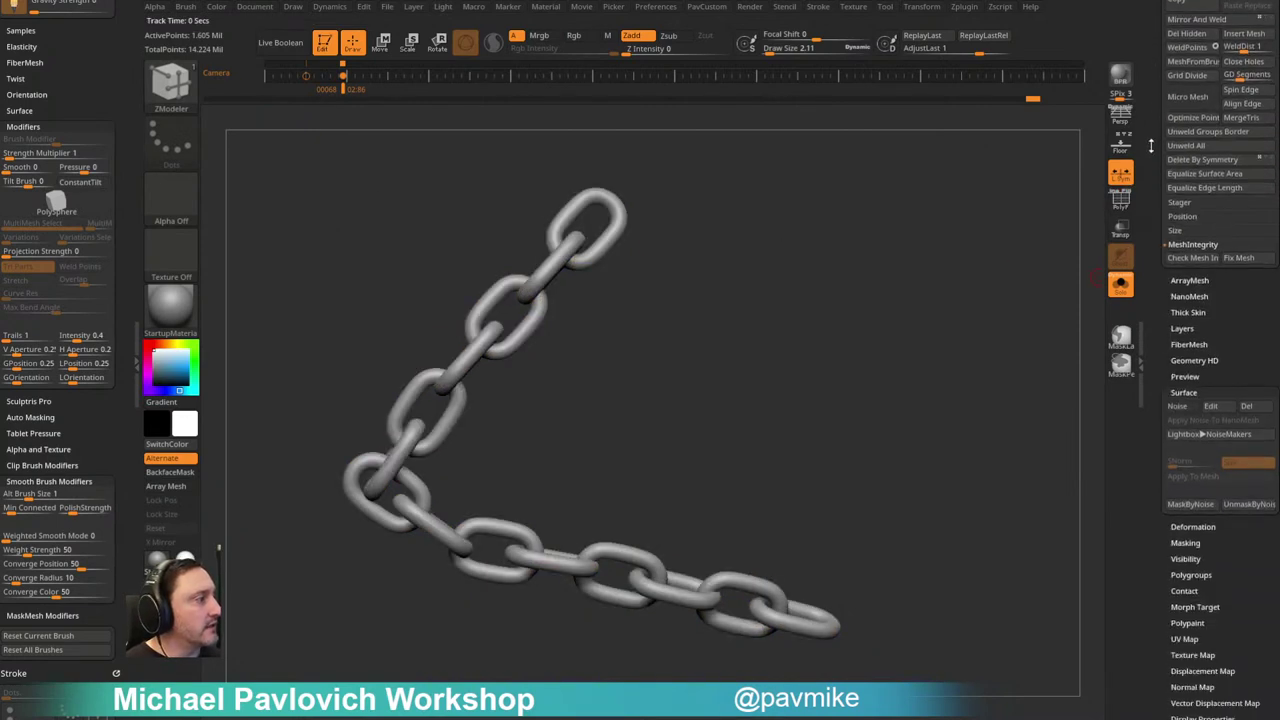
pyautogui.scroll(-2, 1151, 146)
pyautogui.click(1177, 302)
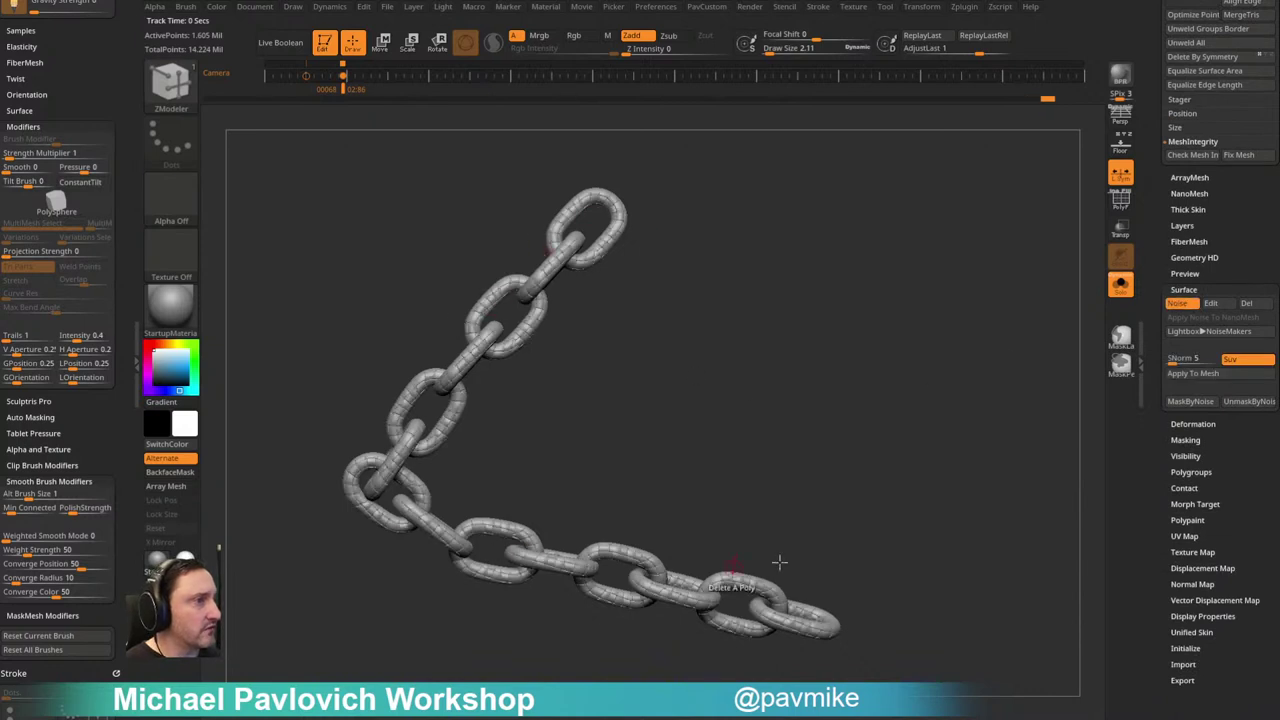
pyautogui.moveTo(652, 439); pyautogui.dragTo(768, 391)
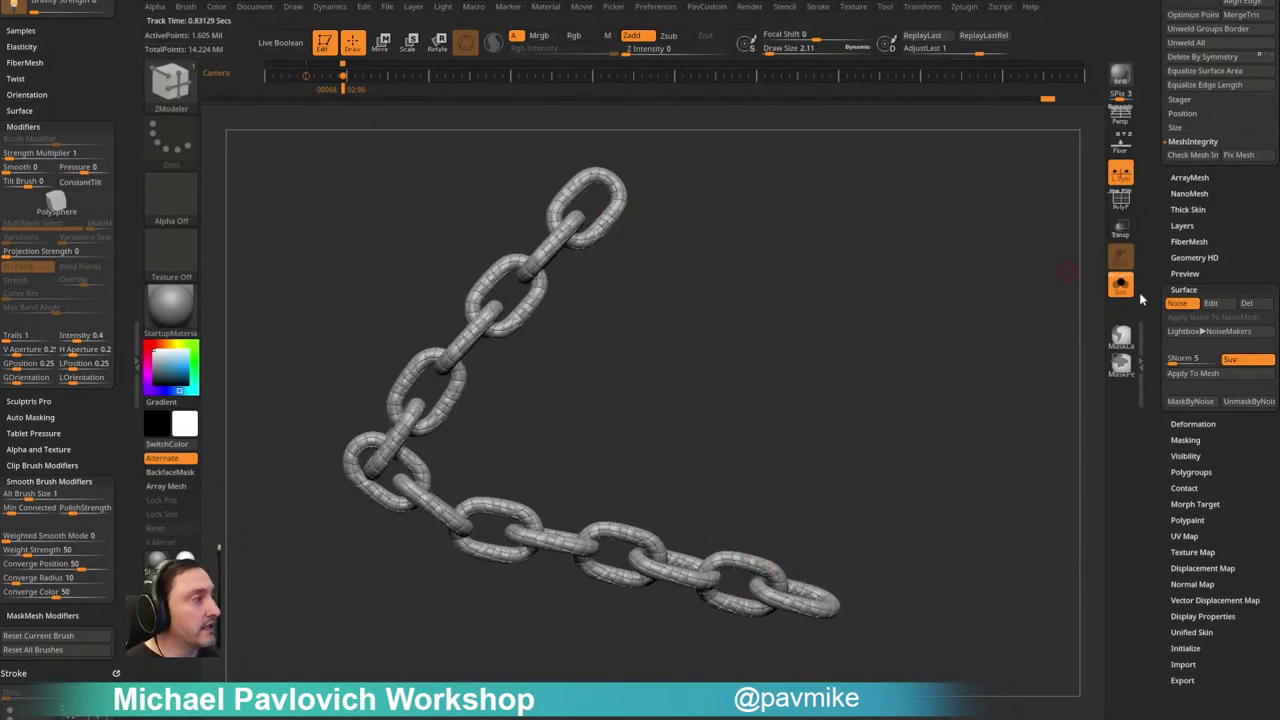
# Step: Expand the Layers section and apply the chain's surface noise to its mesh
pyautogui.click(1188, 373)
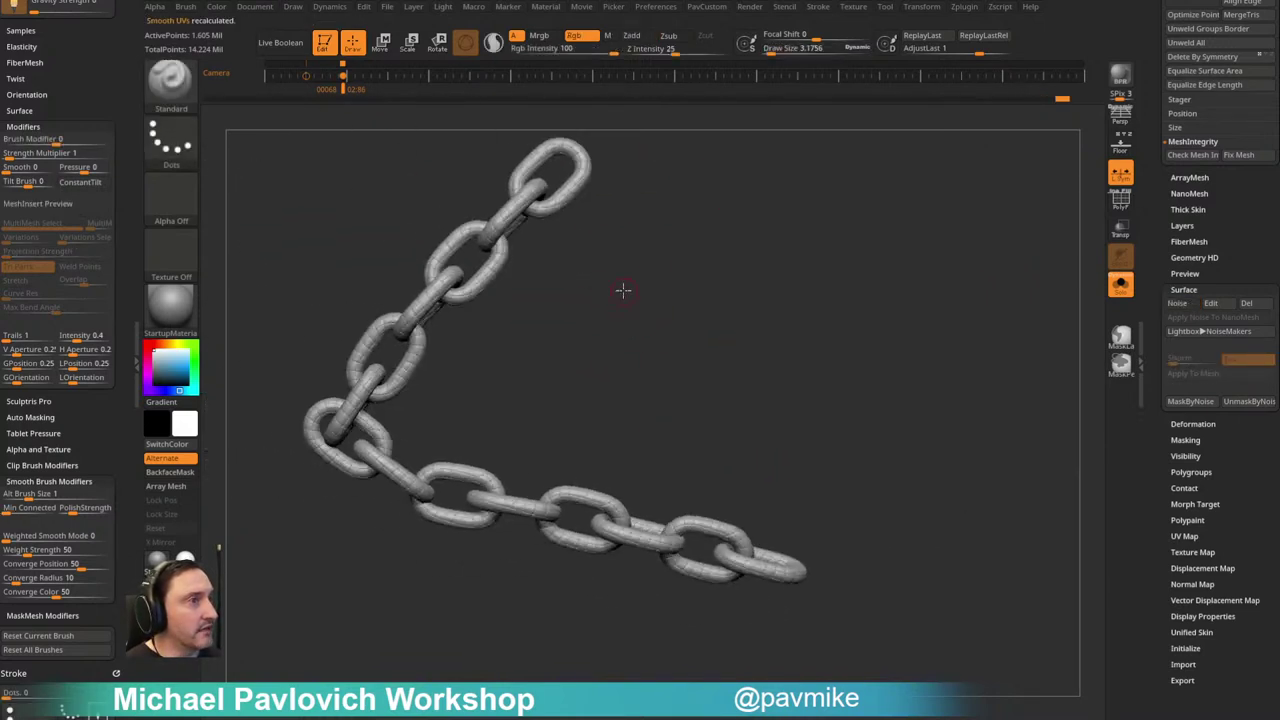
pyautogui.press('shift')
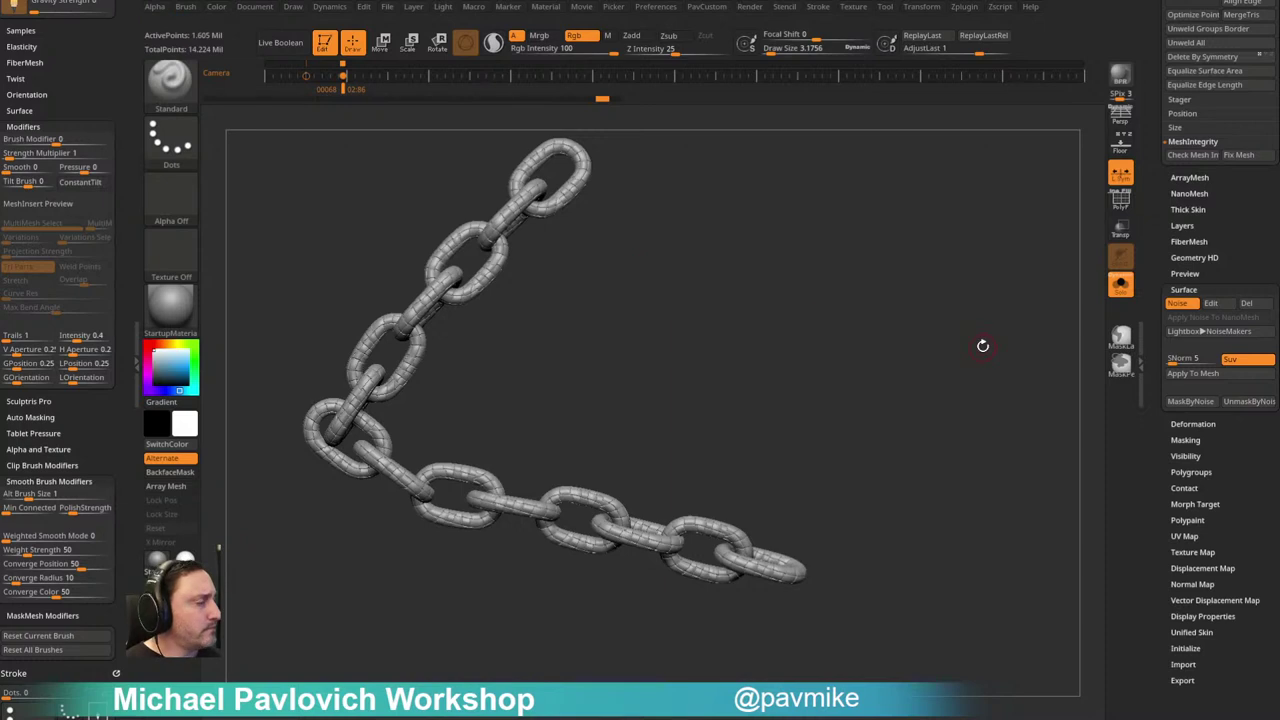
pyautogui.click(1182, 225)
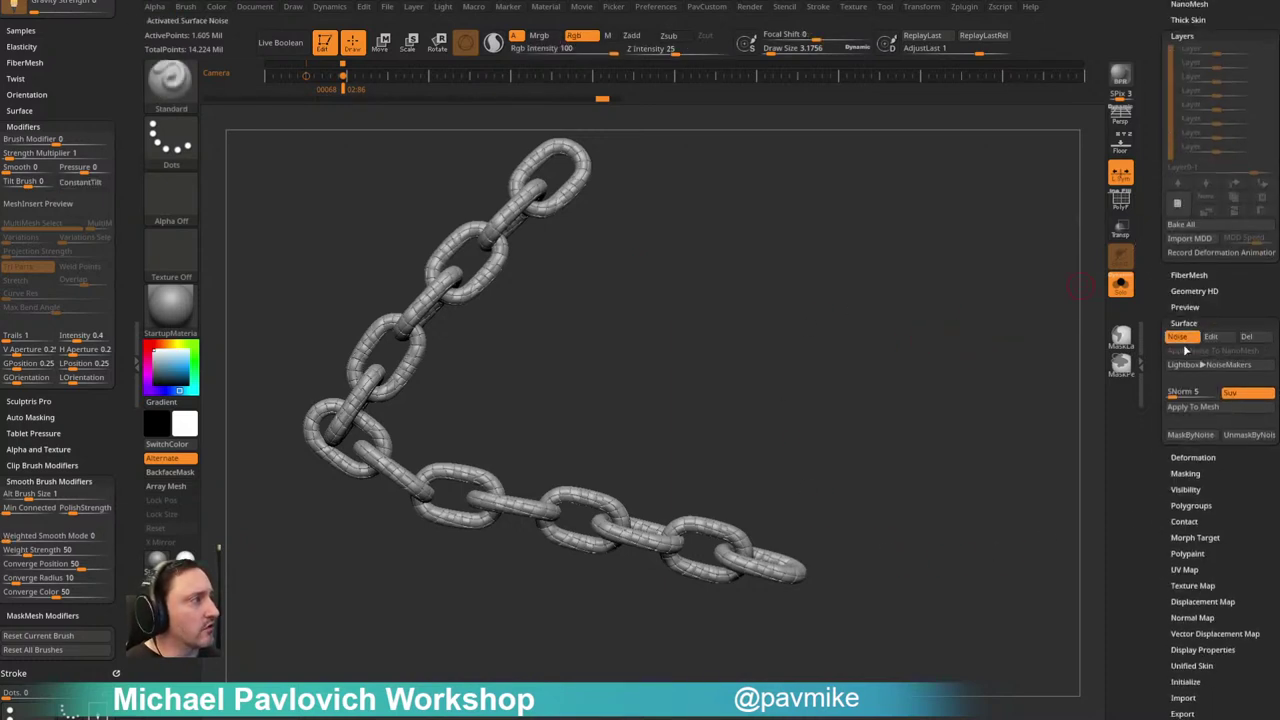
pyautogui.moveTo(1165, 277); pyautogui.dragTo(1165, 352)
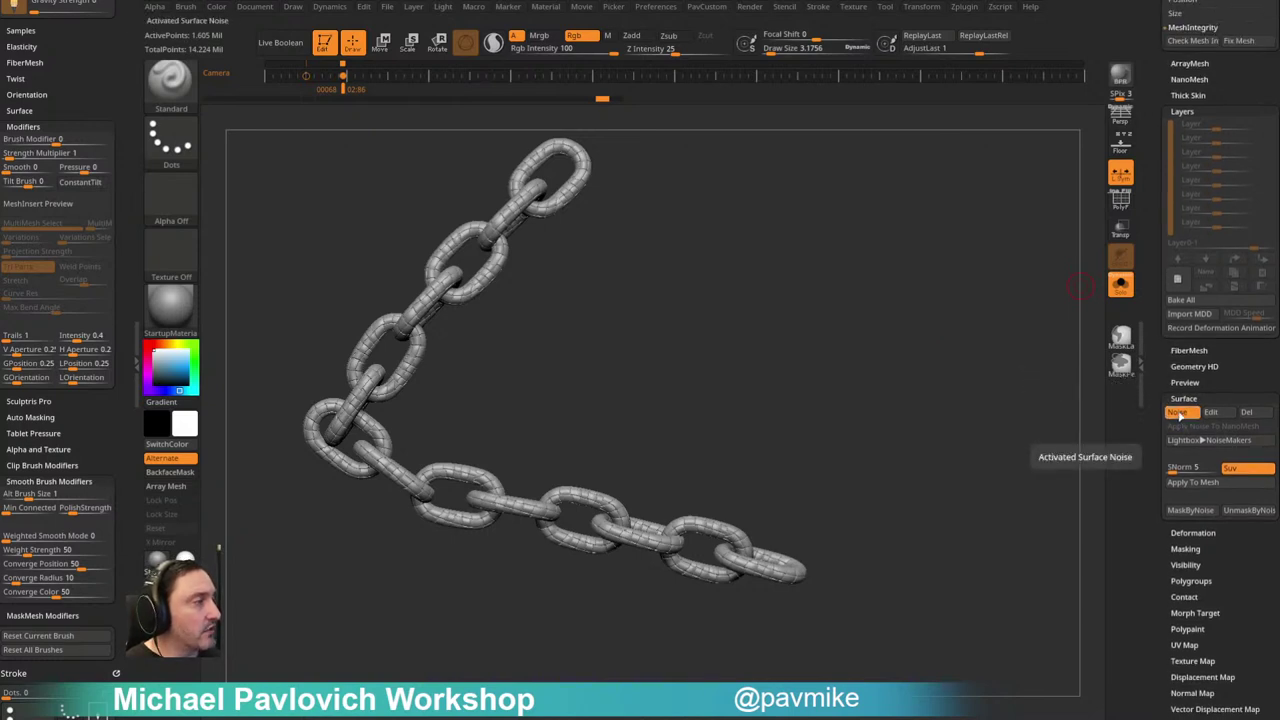
pyautogui.click(1192, 483)
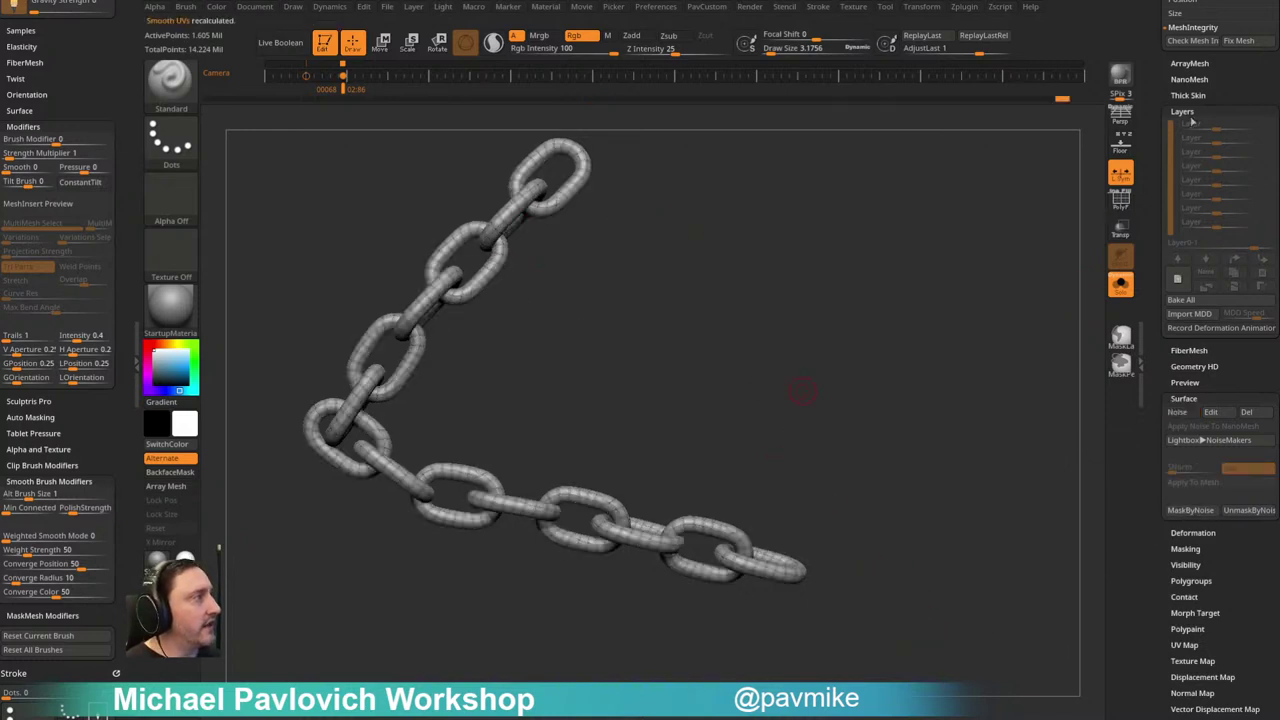
# Step: Record a slight inflation of the chain on a new layer, stop recording, and set the layer's intensity to about 0.57
pyautogui.click(1177, 279)
pyautogui.press('2')
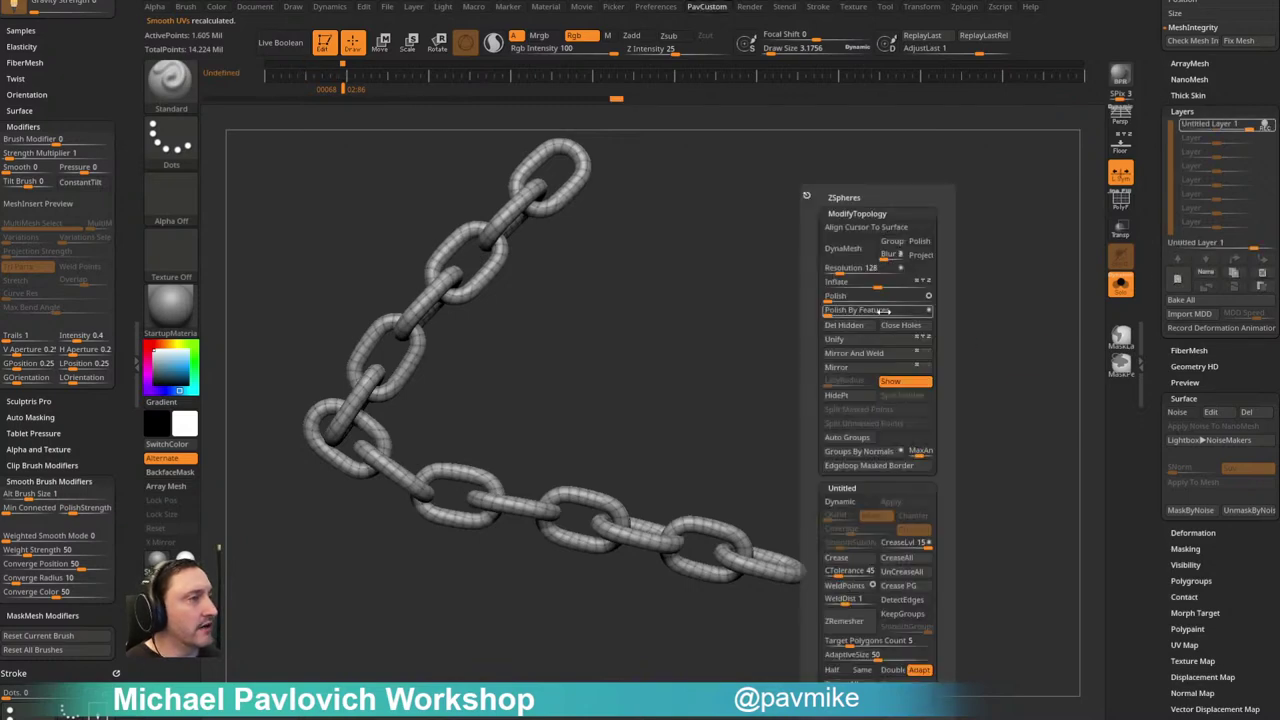
pyautogui.moveTo(879, 286); pyautogui.dragTo(878, 287)
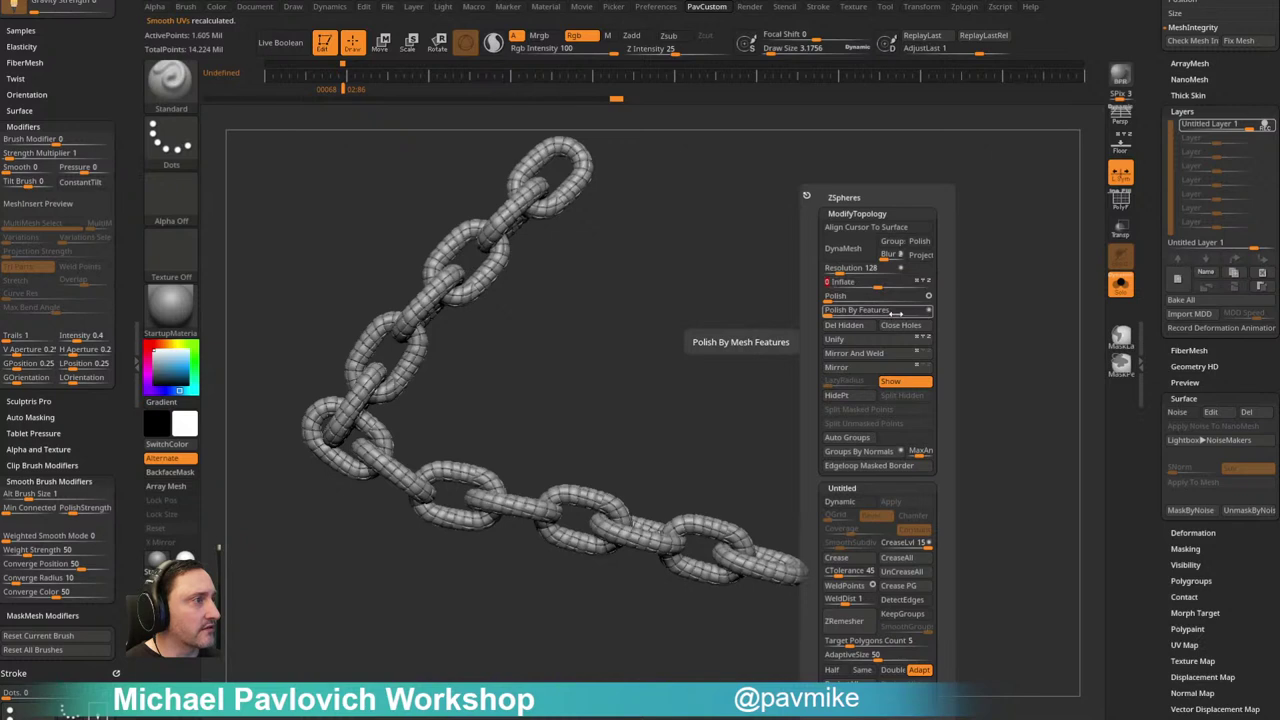
pyautogui.click(1265, 126)
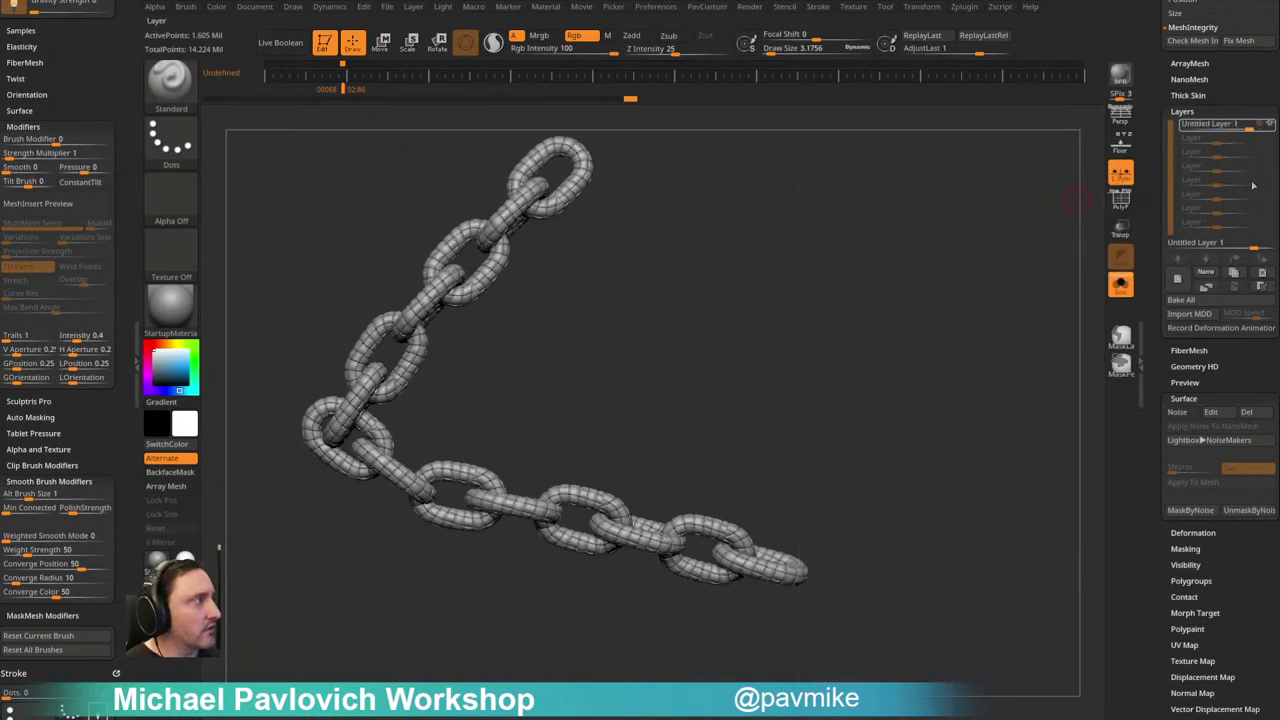
pyautogui.moveTo(1247, 127)
pyautogui.mouseDown()
pyautogui.moveTo(1192, 126)
pyautogui.moveTo(1250, 130)
pyautogui.moveTo(1205, 130)
pyautogui.moveTo(1250, 135)
pyautogui.moveTo(1234, 134)
pyautogui.mouseUp()
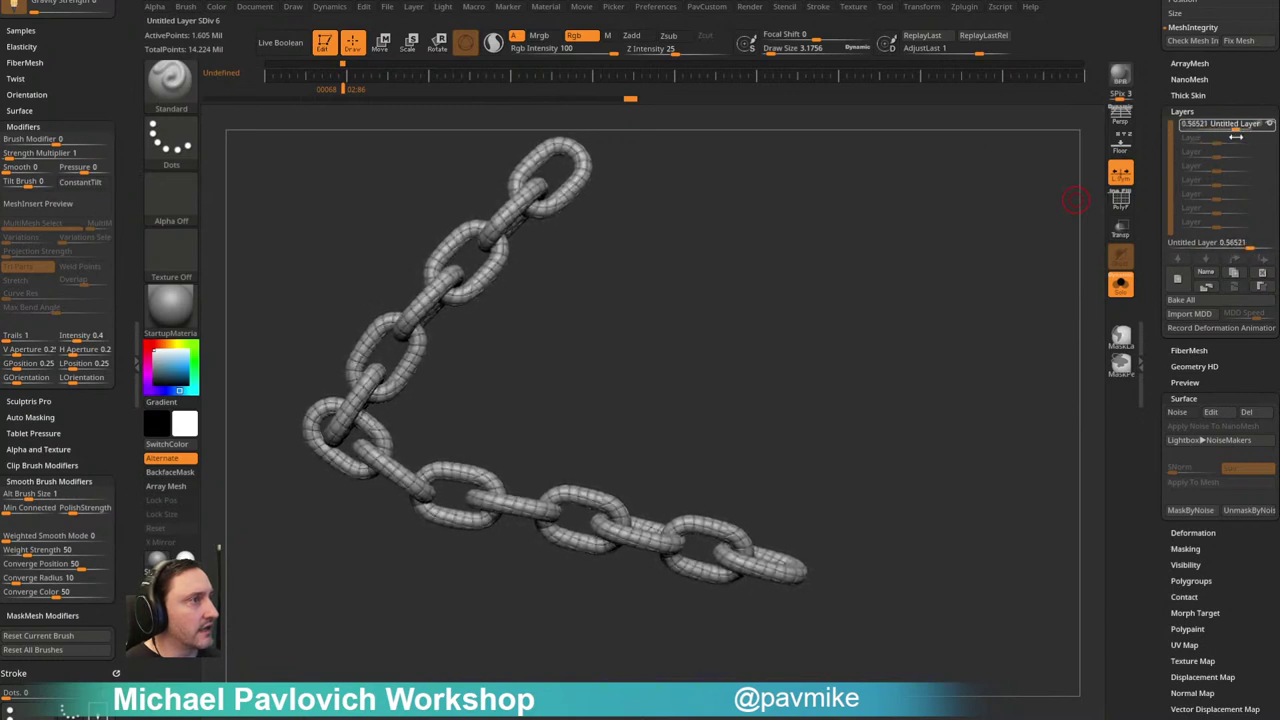
# Step: Bake all layers into the chain and delete its morph target
pyautogui.click(1192, 300)
pyautogui.scroll(-10, 1183, 337)
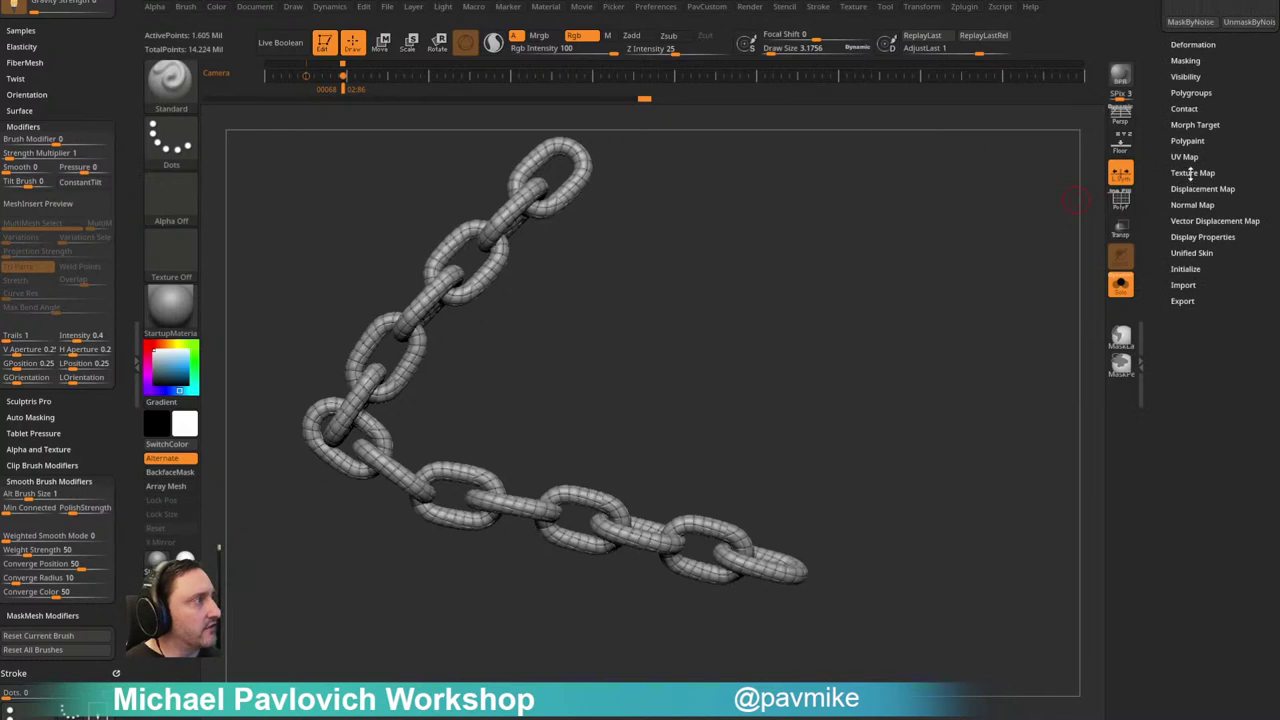
pyautogui.press('shift')
pyautogui.click(1195, 125)
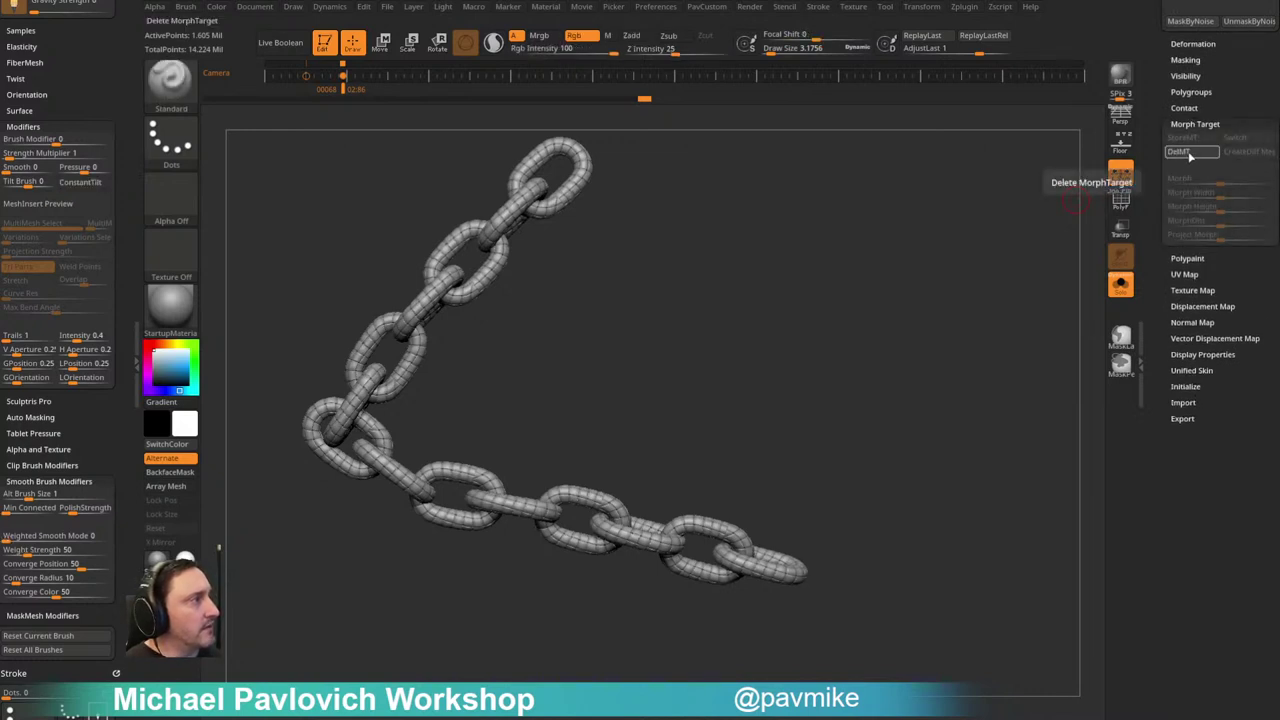
pyautogui.click(1191, 150)
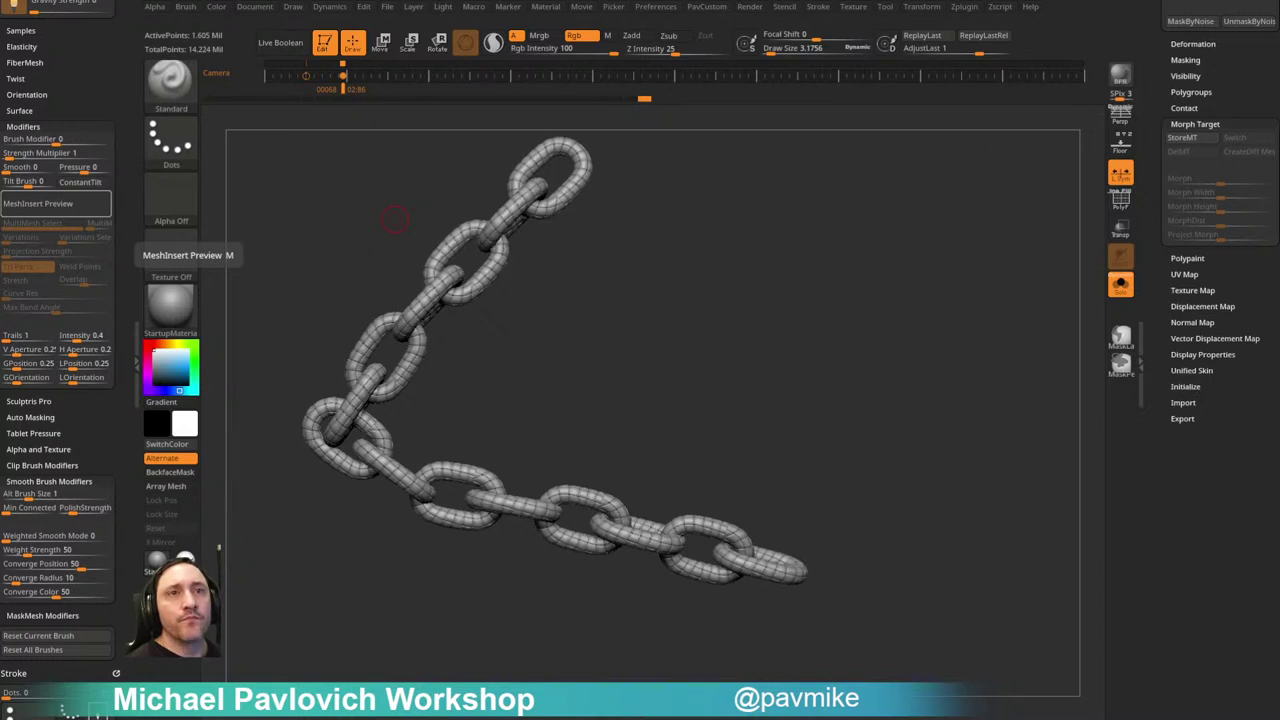
# Step: Switch to Chrome and search Google for kuadro in a new tab
pyautogui.moveTo(0, 130); pyautogui.dragTo(508, 81)
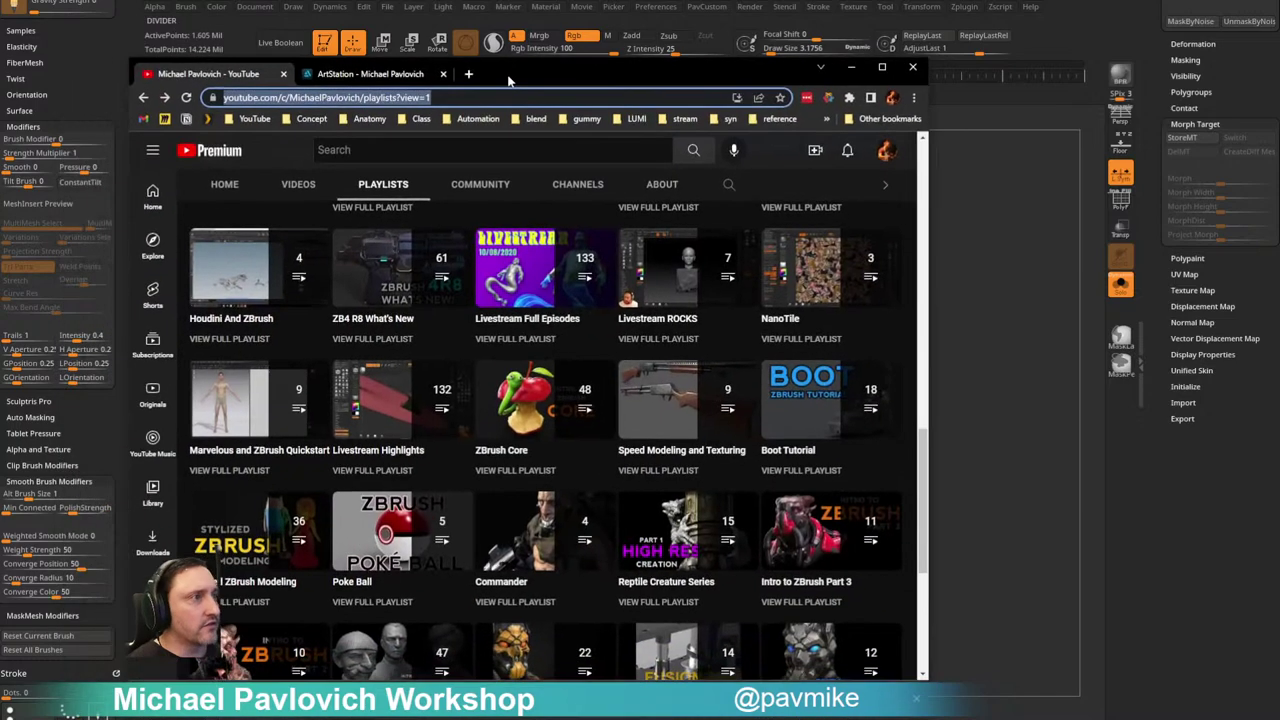
pyautogui.click(469, 75)
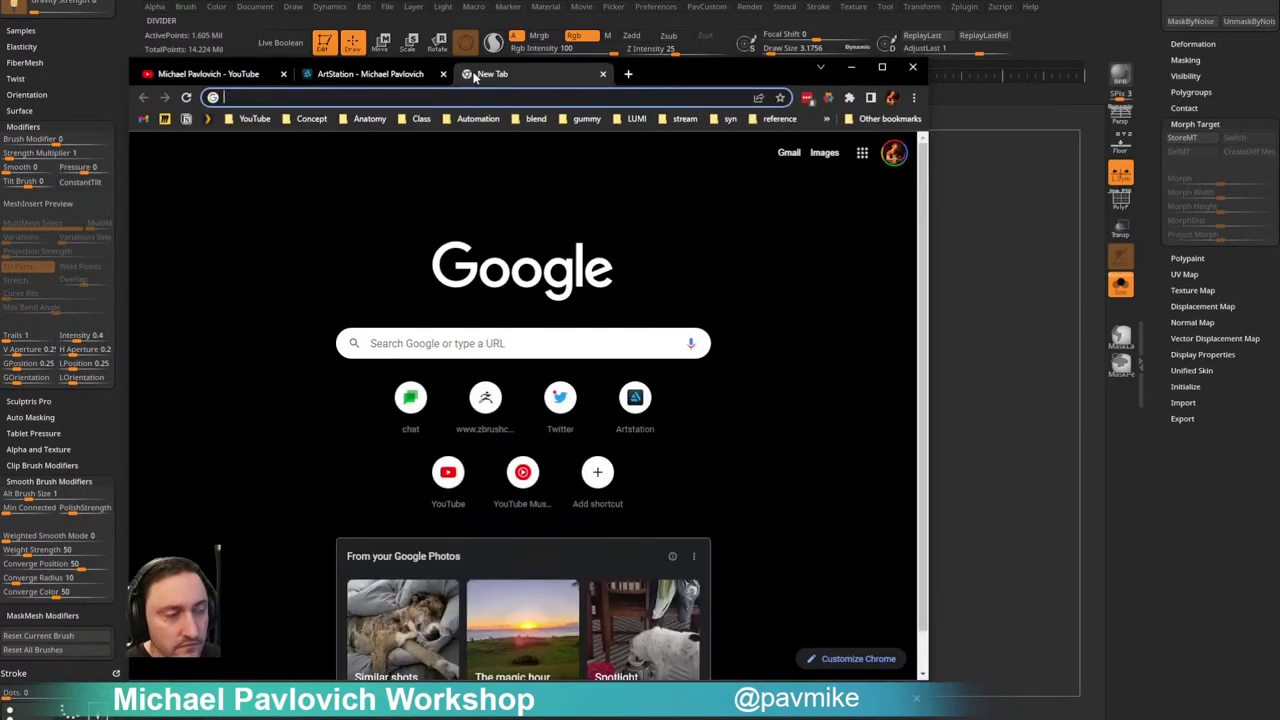
pyautogui.write('kuadro')
pyautogui.press('Return')
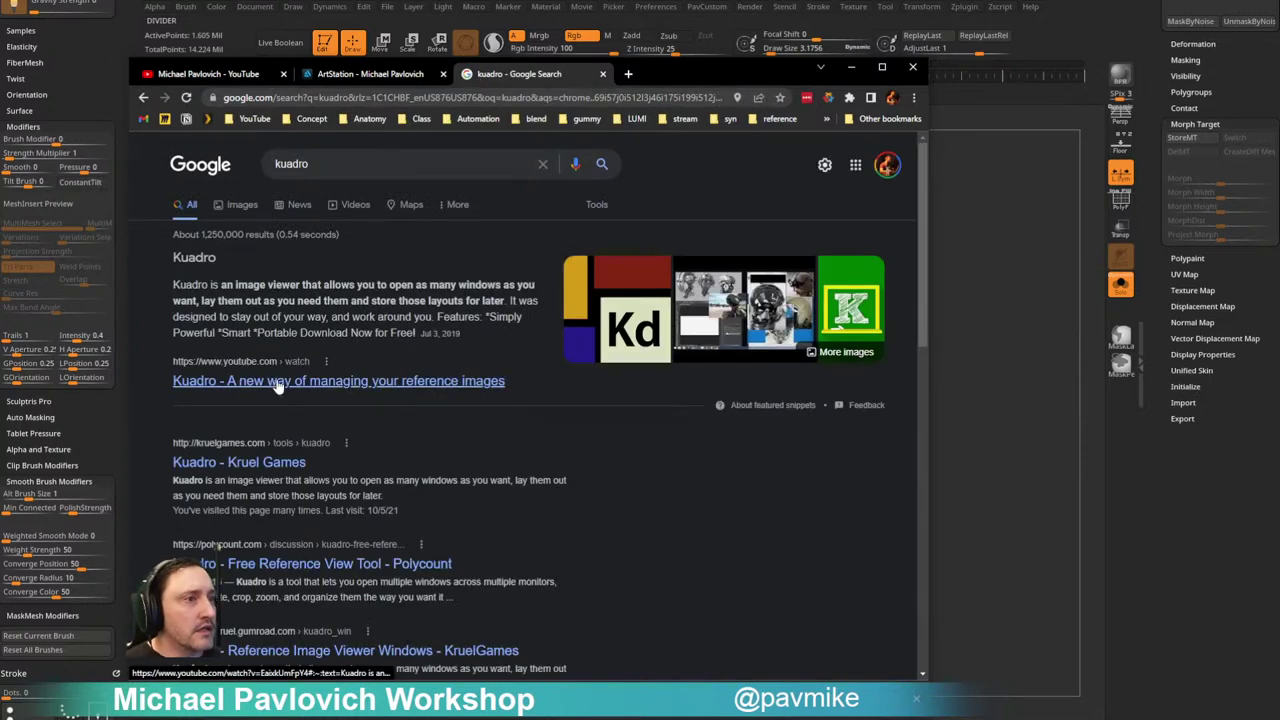
pyautogui.click(262, 465)
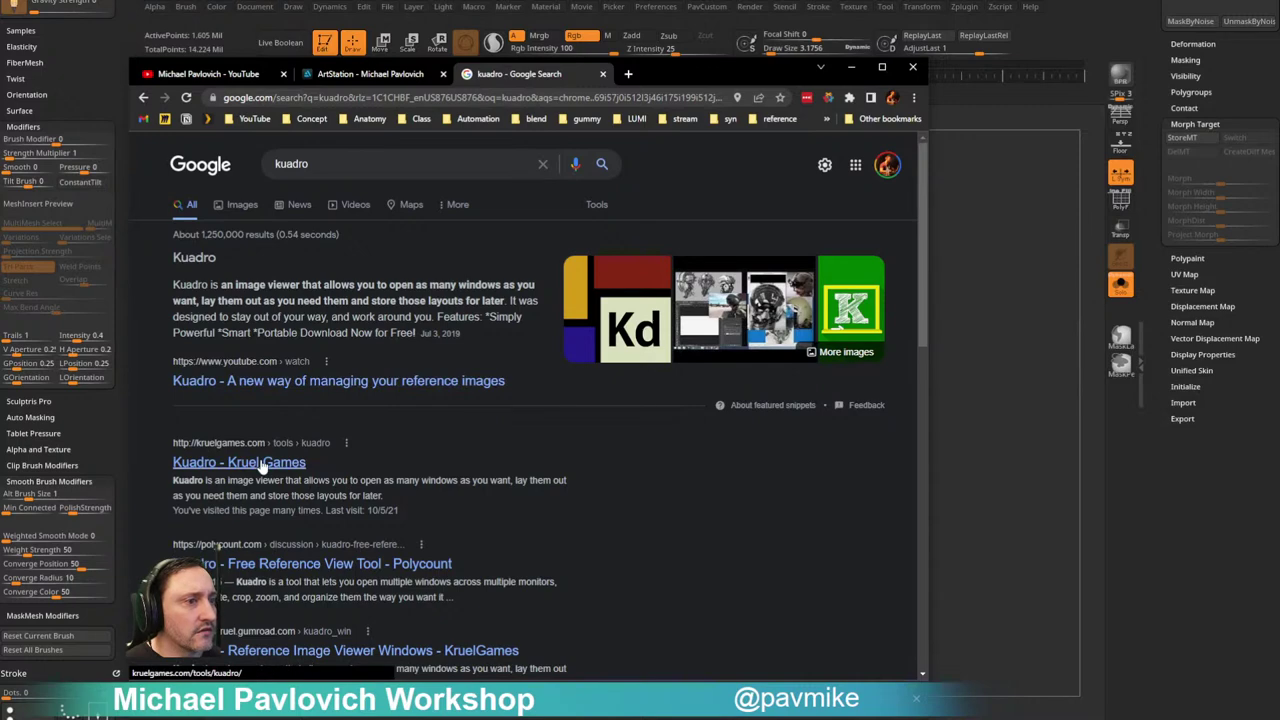
# Step: Search Google for kuadro gumroad and open the Kuadro - Reference Image Viewer Windows page
pyautogui.click(334, 164)
pyautogui.write('gumroad')
pyautogui.press('Return')
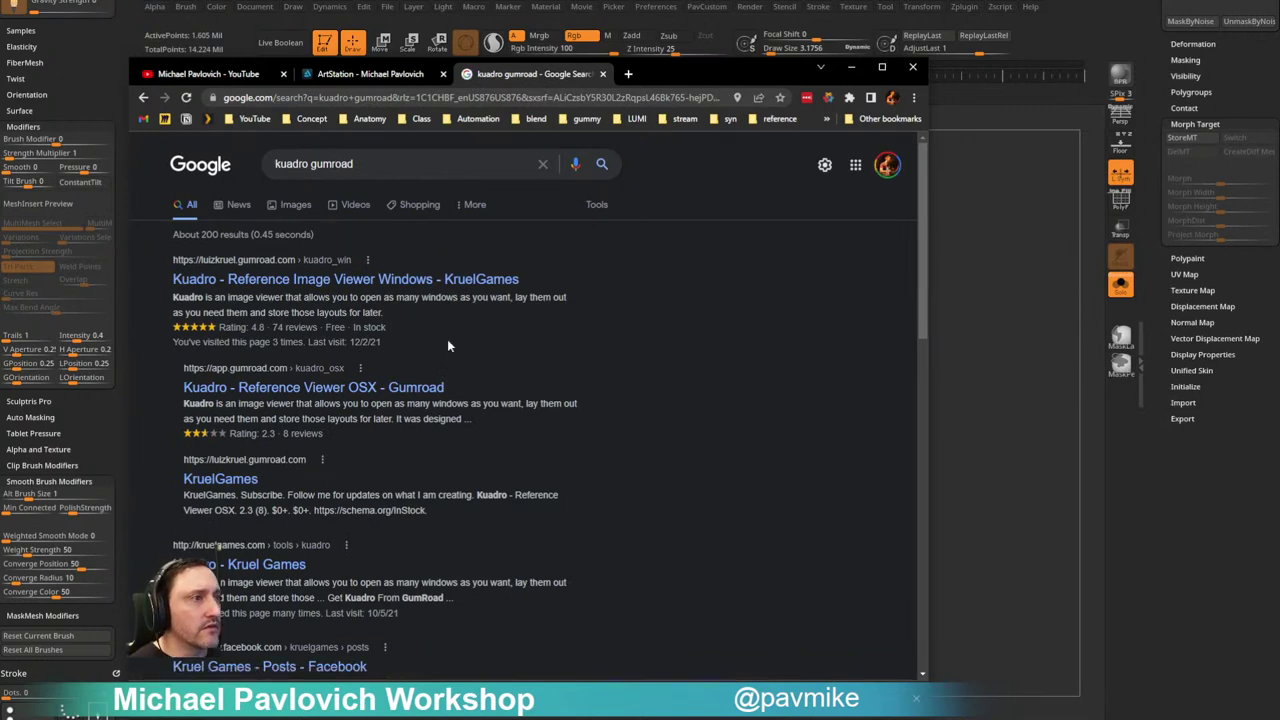
pyautogui.click(320, 282)
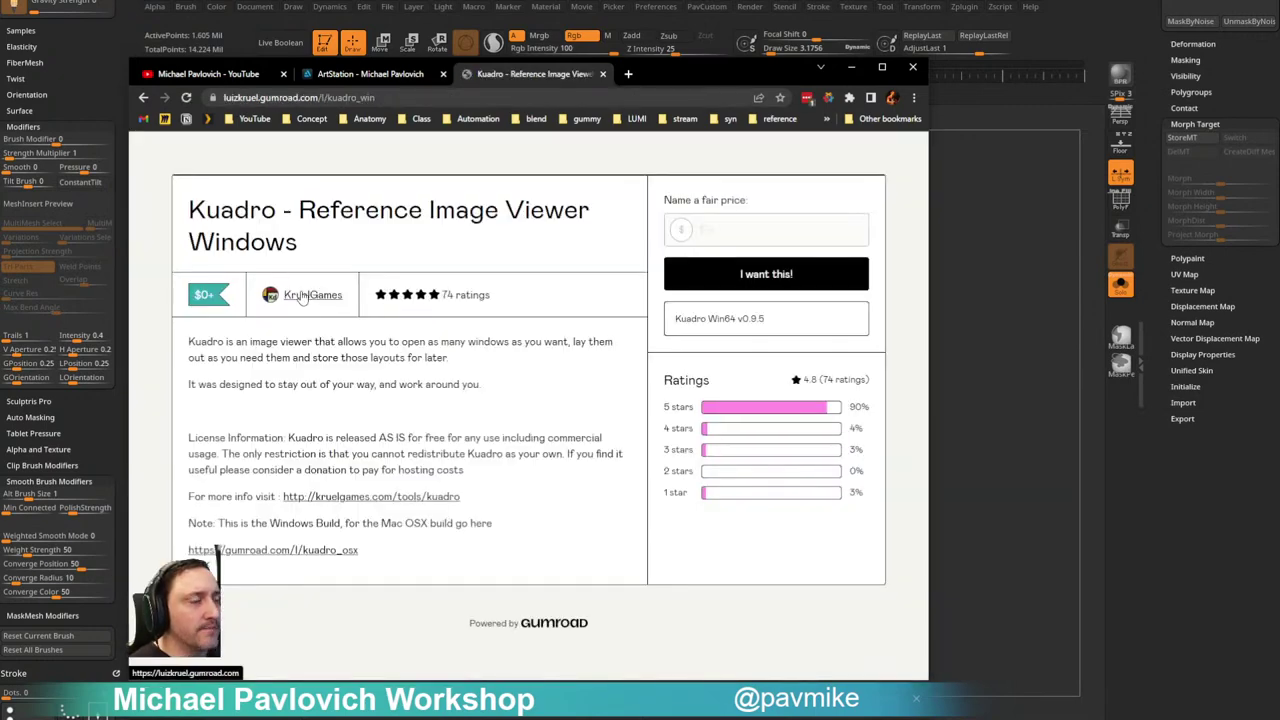
# Step: Select the web address of the Gumroad page, look over the page, and close its tab to return to ZBrush
pyautogui.click(420, 97)
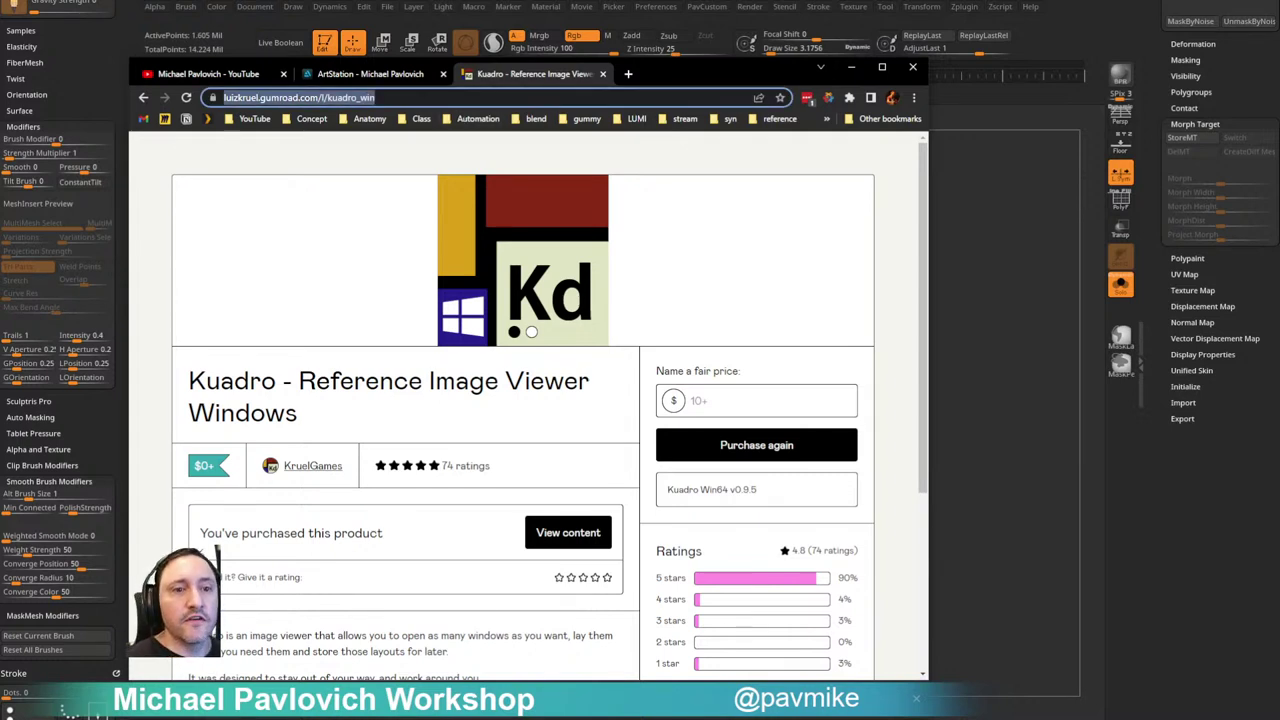
pyautogui.hotkey('alt', 'Tab')
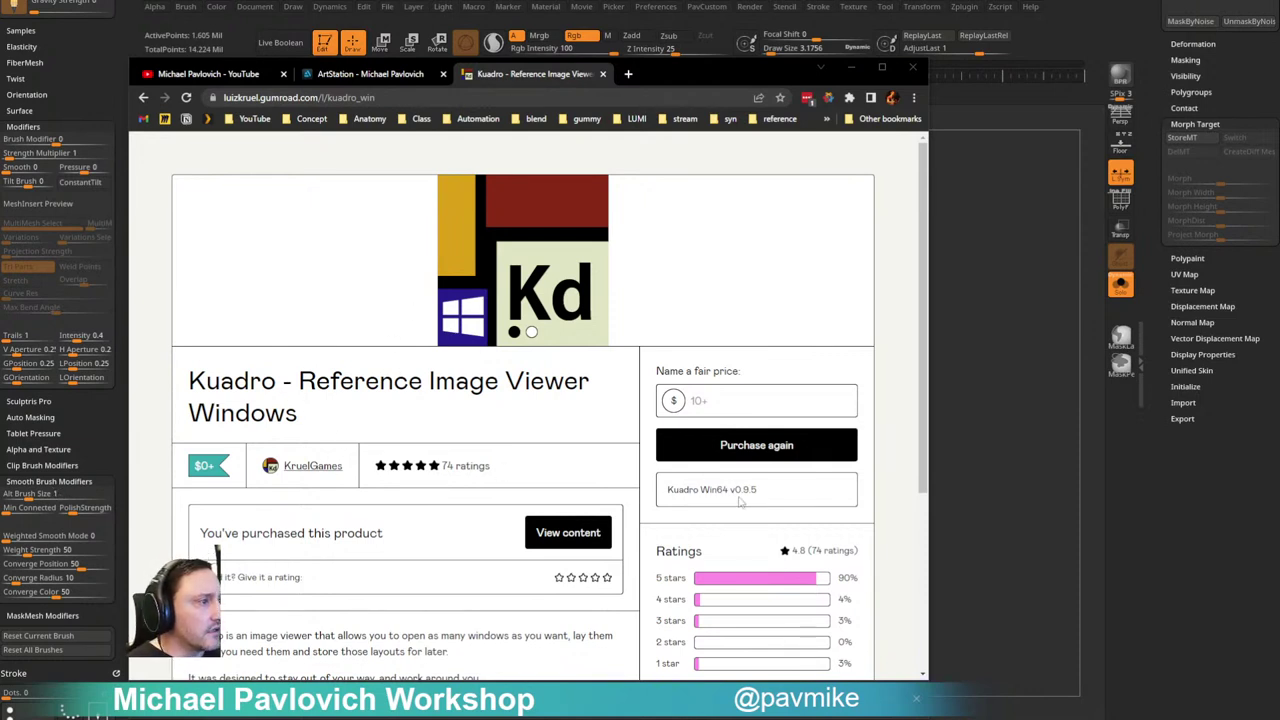
pyautogui.scroll(-2, 479, 484)
pyautogui.scroll(2, 474, 484)
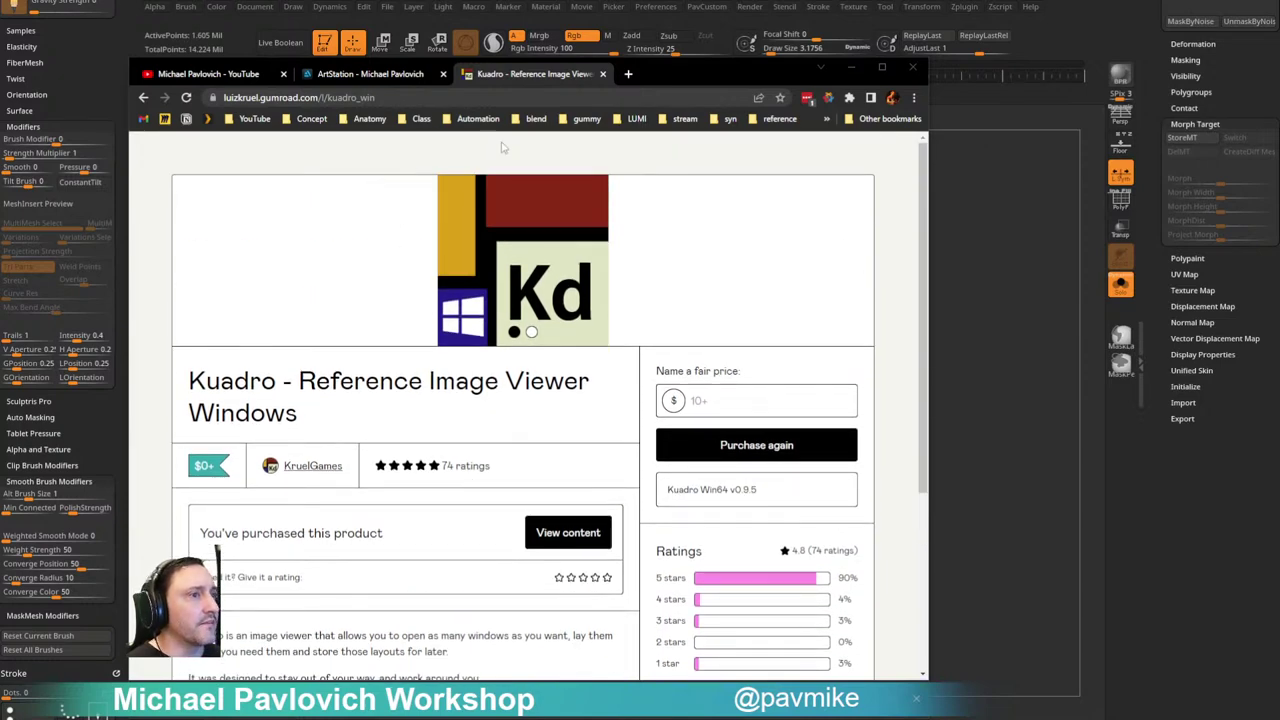
pyautogui.click(602, 75)
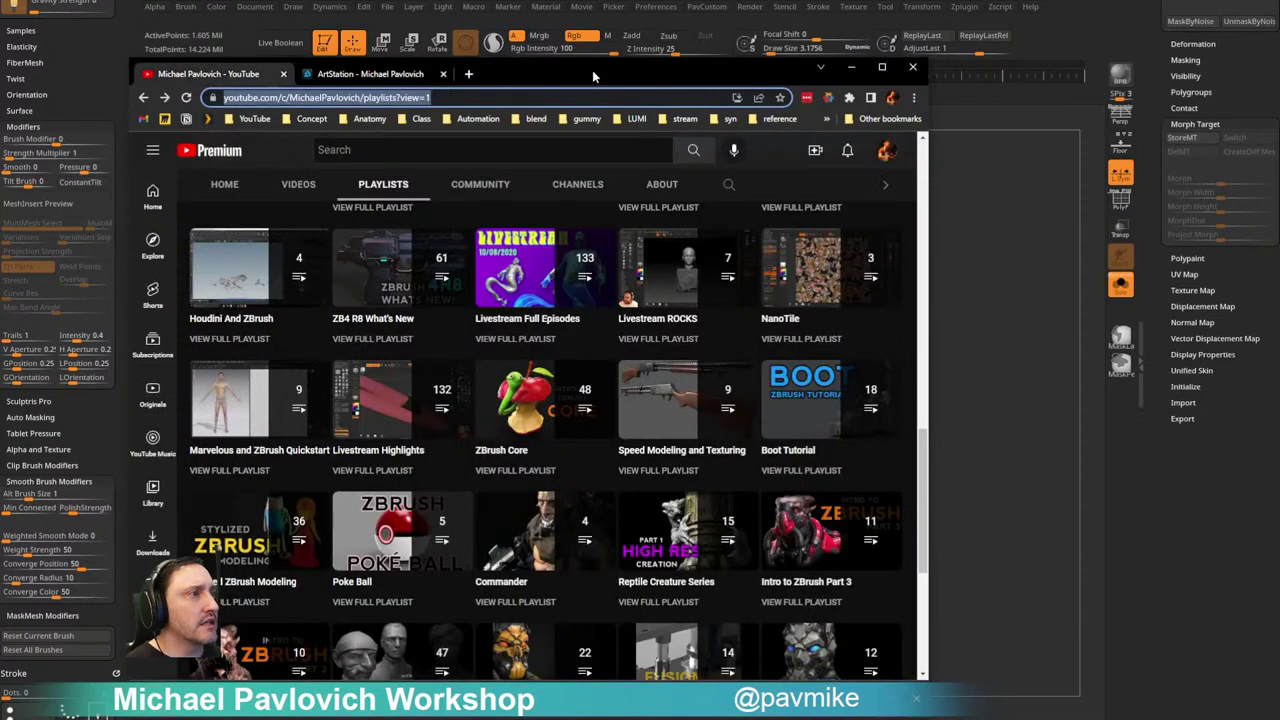
pyautogui.hotkey('alt', 'Tab')
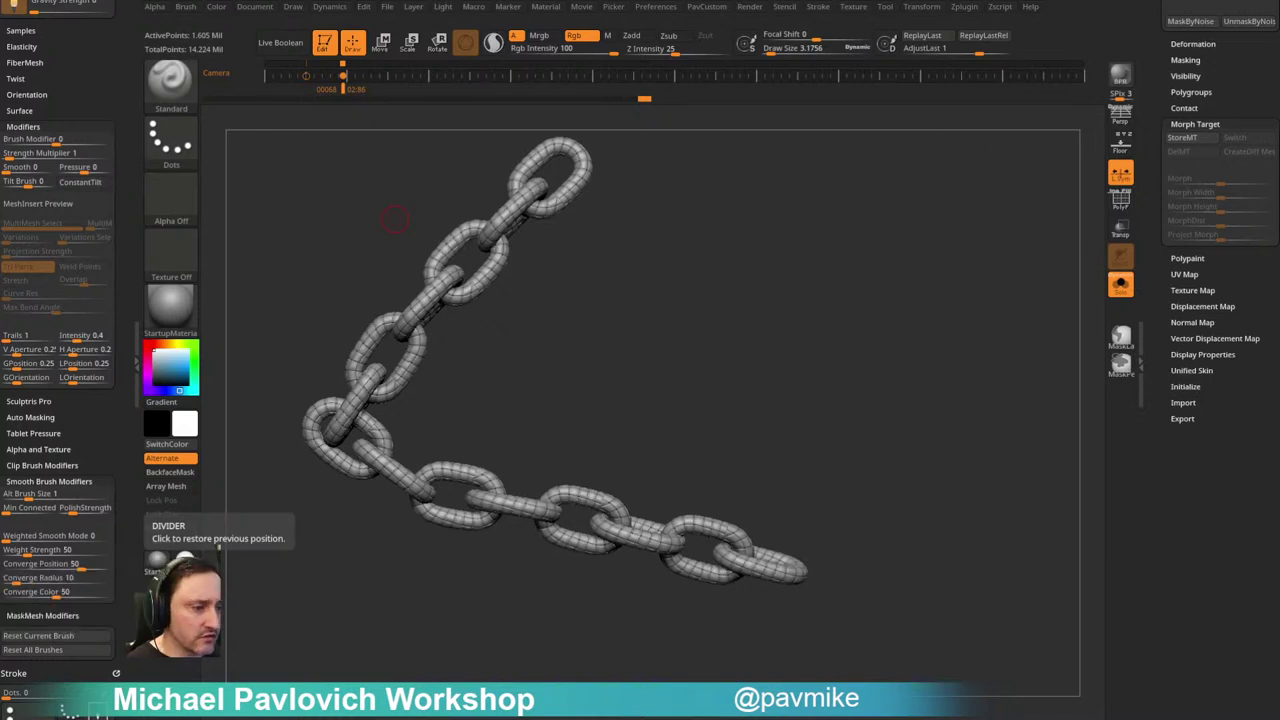
# Step: Switch to File Explorer and examine kuadro-0.11.0.exe and its file options in the Programs folder
pyautogui.moveTo(566, 719); pyautogui.dragTo(549, 123)
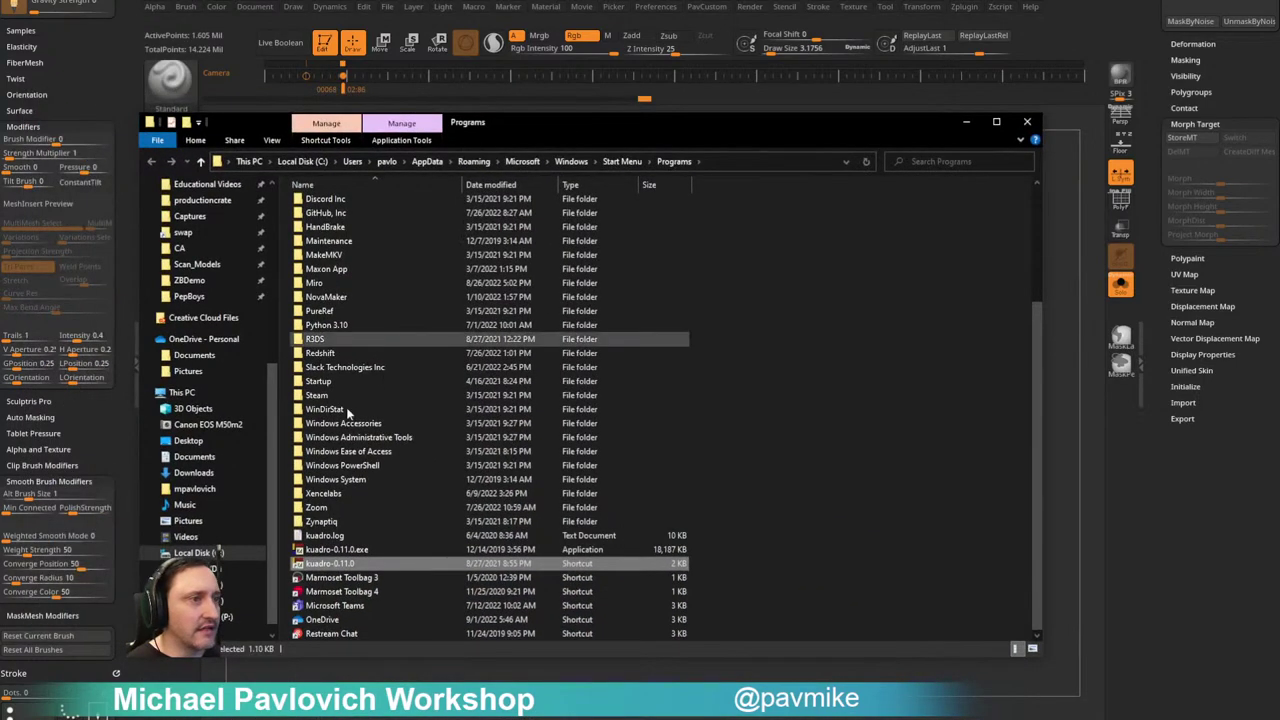
pyautogui.click(344, 551)
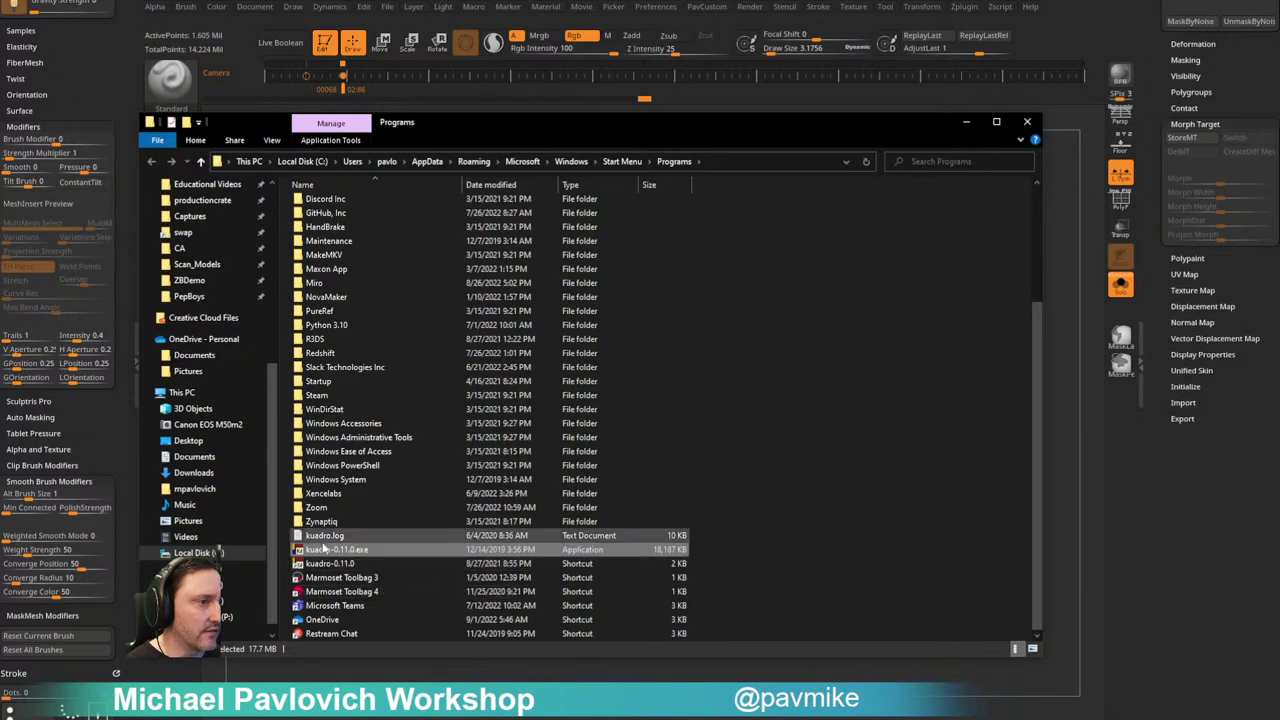
pyautogui.rightClick(325, 555)
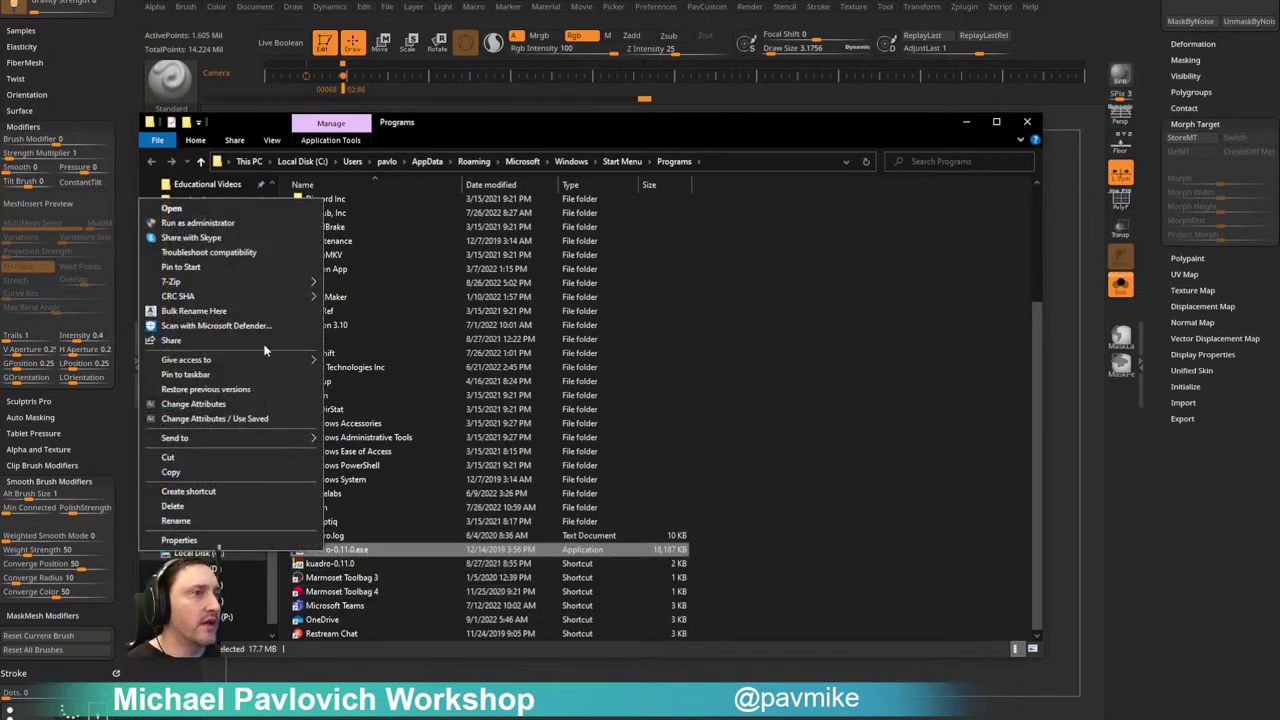
pyautogui.click(518, 134)
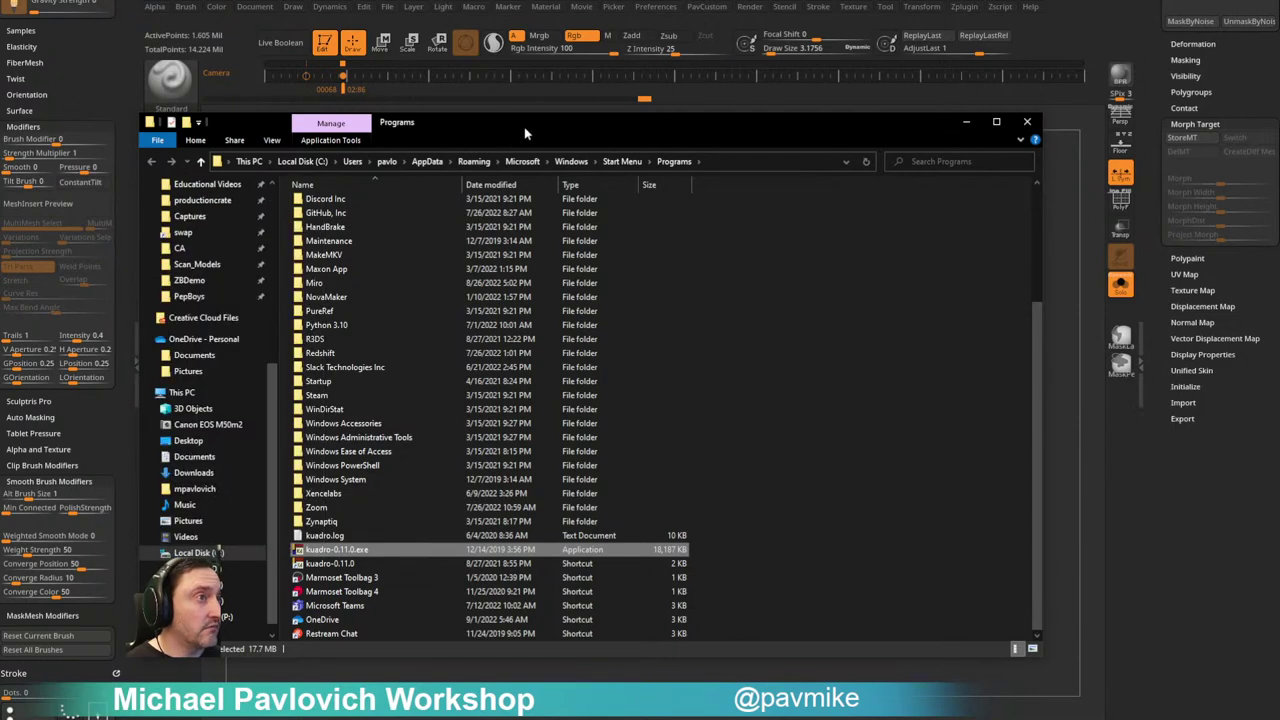
pyautogui.moveTo(533, 131); pyautogui.dragTo(1279, 131)
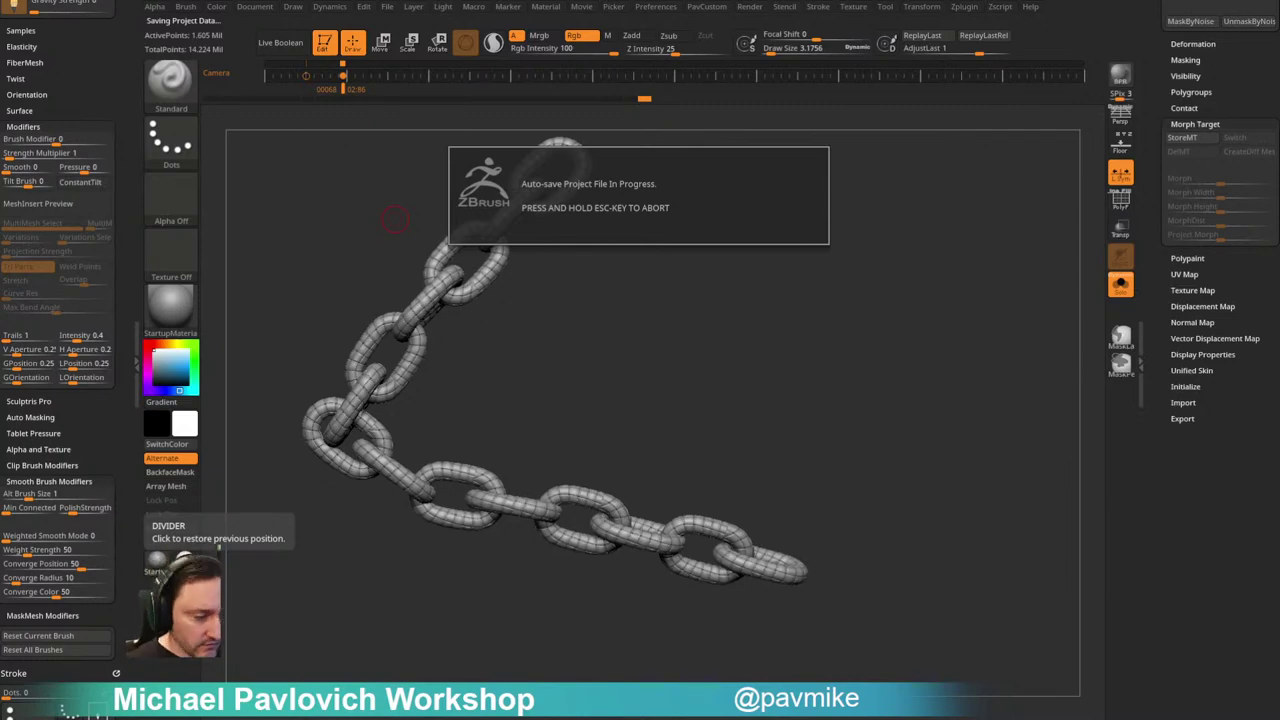
# Step: Return to Chrome and repeat the Google search for kuadro in a new tab
pyautogui.moveTo(838, 2); pyautogui.dragTo(814, 88)
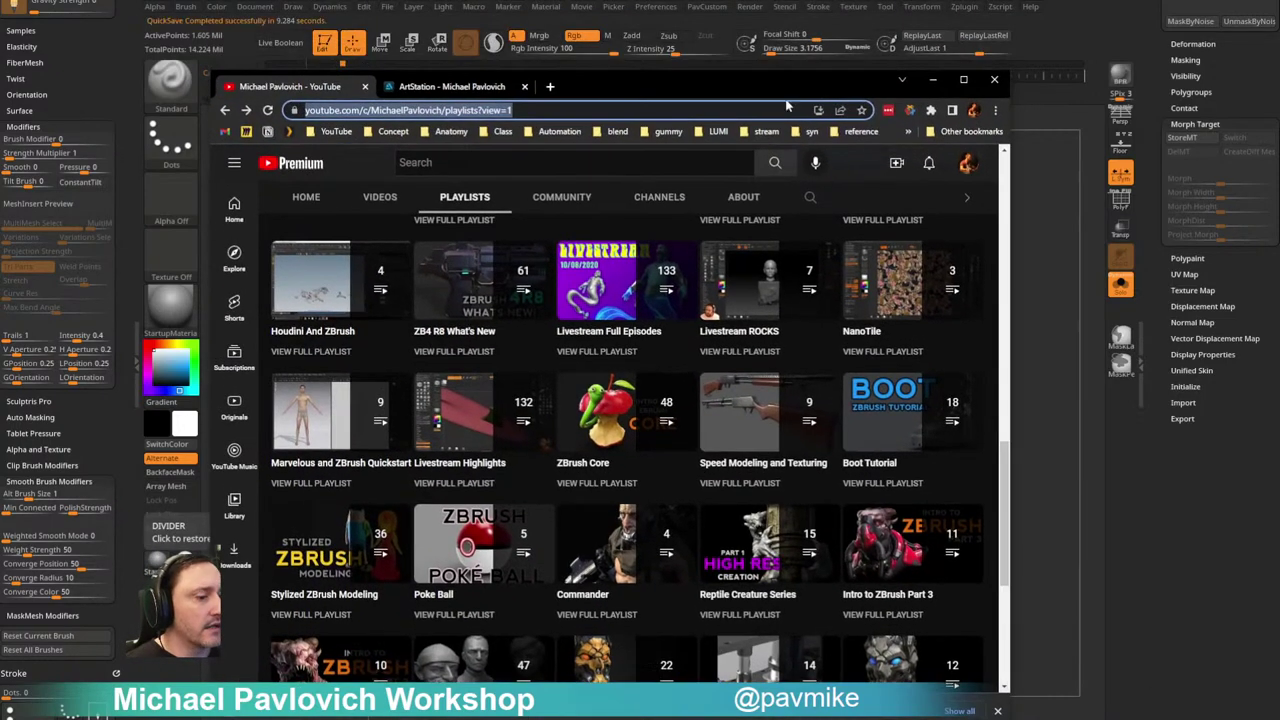
pyautogui.click(551, 87)
pyautogui.write('kud')
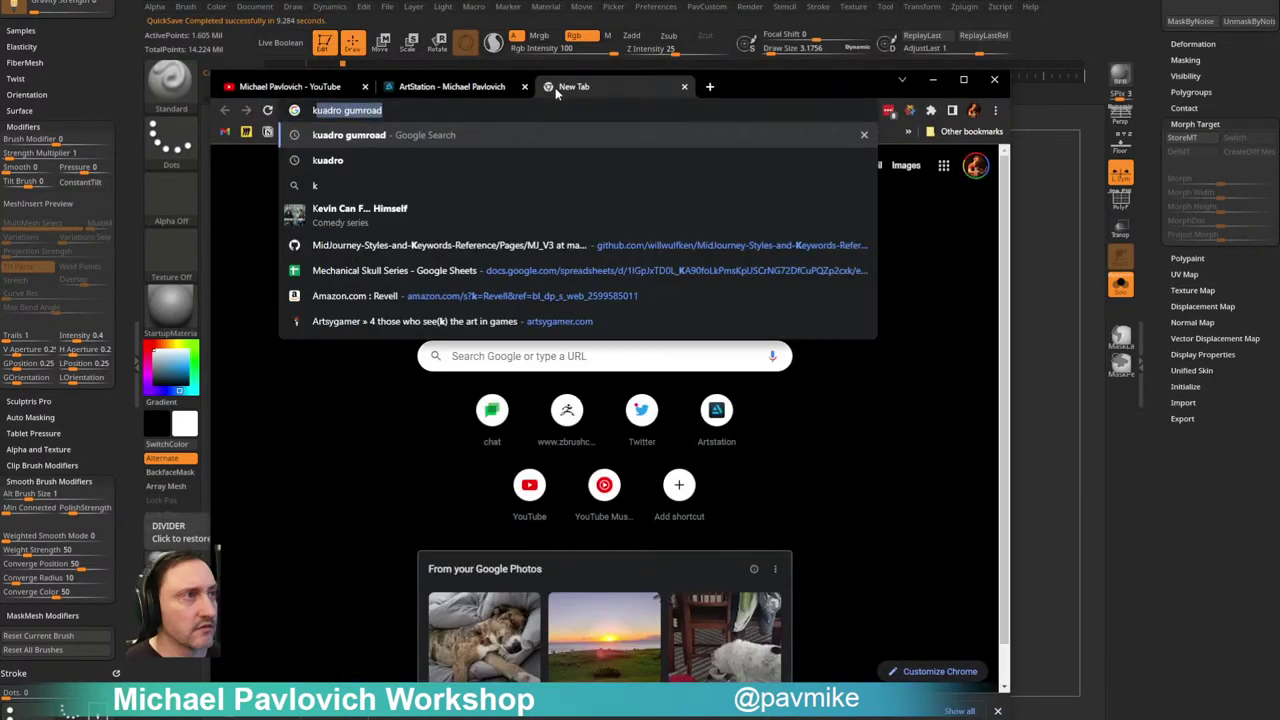
pyautogui.press('BackSpace')
pyautogui.write('adro')
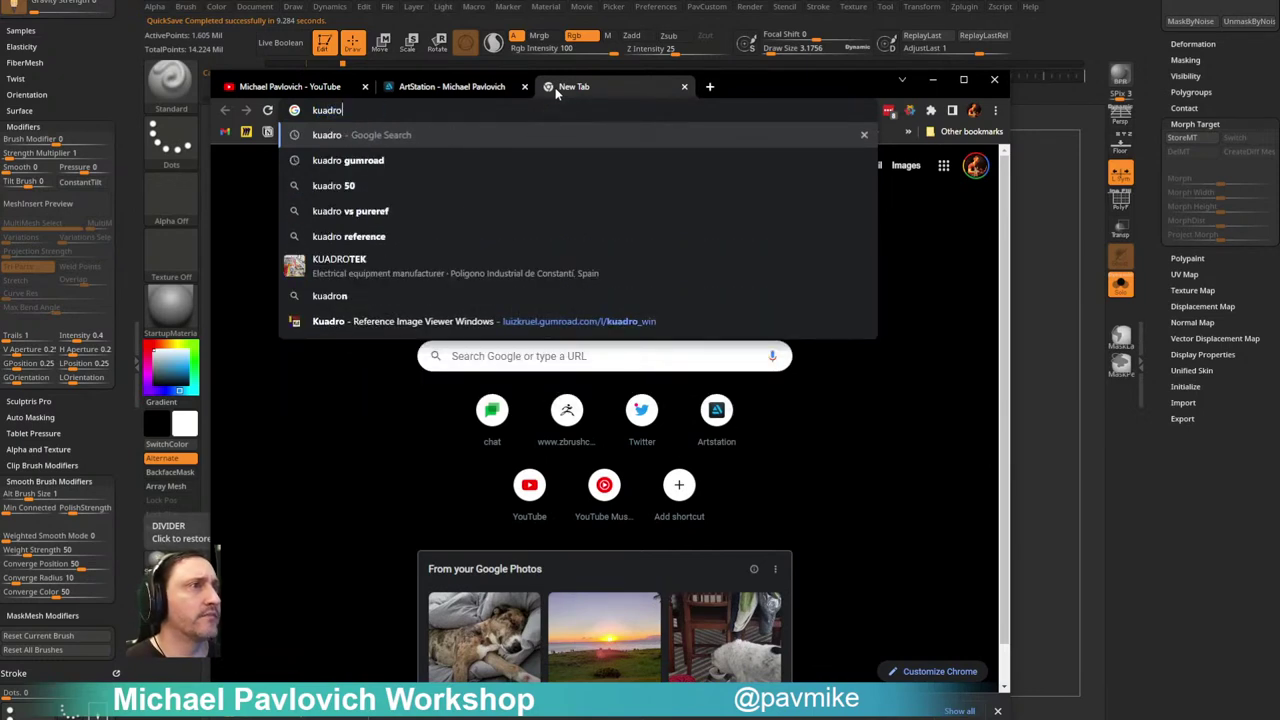
pyautogui.press('Return')
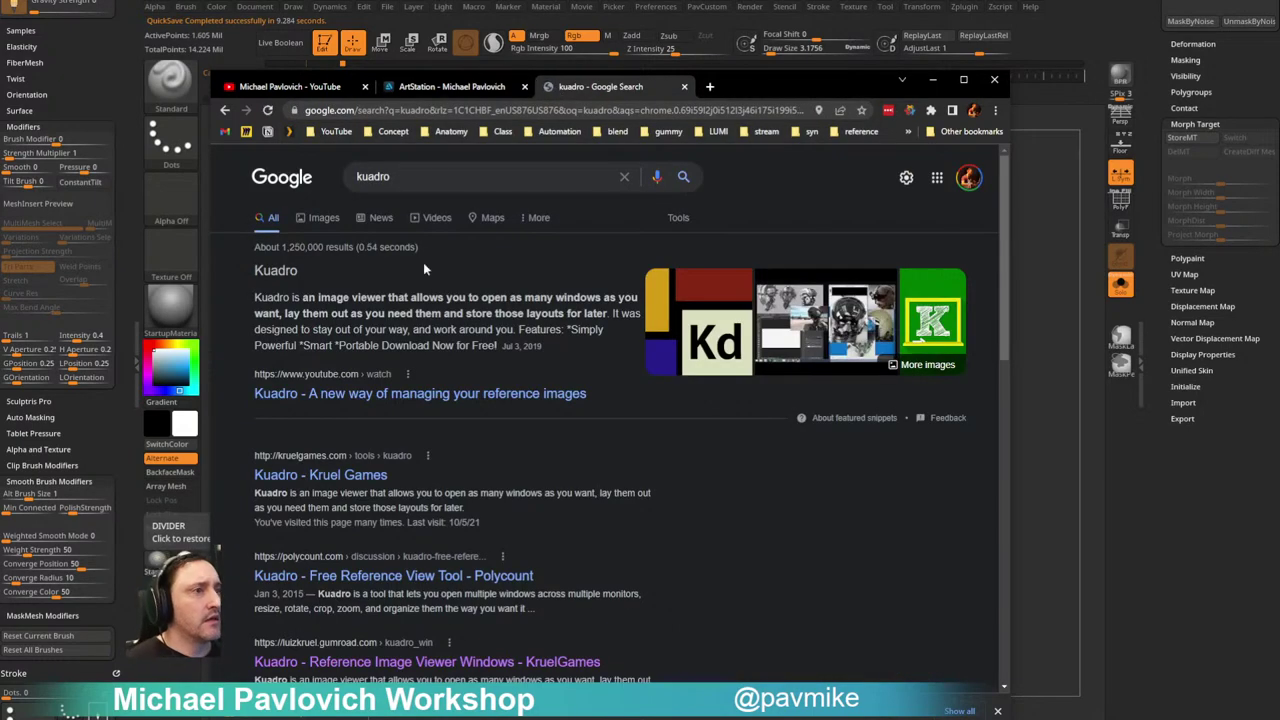
# Step: Open the video Kuadro - A new way of managing your reference images and skip ahead to about 1:03
pyautogui.click(395, 395)
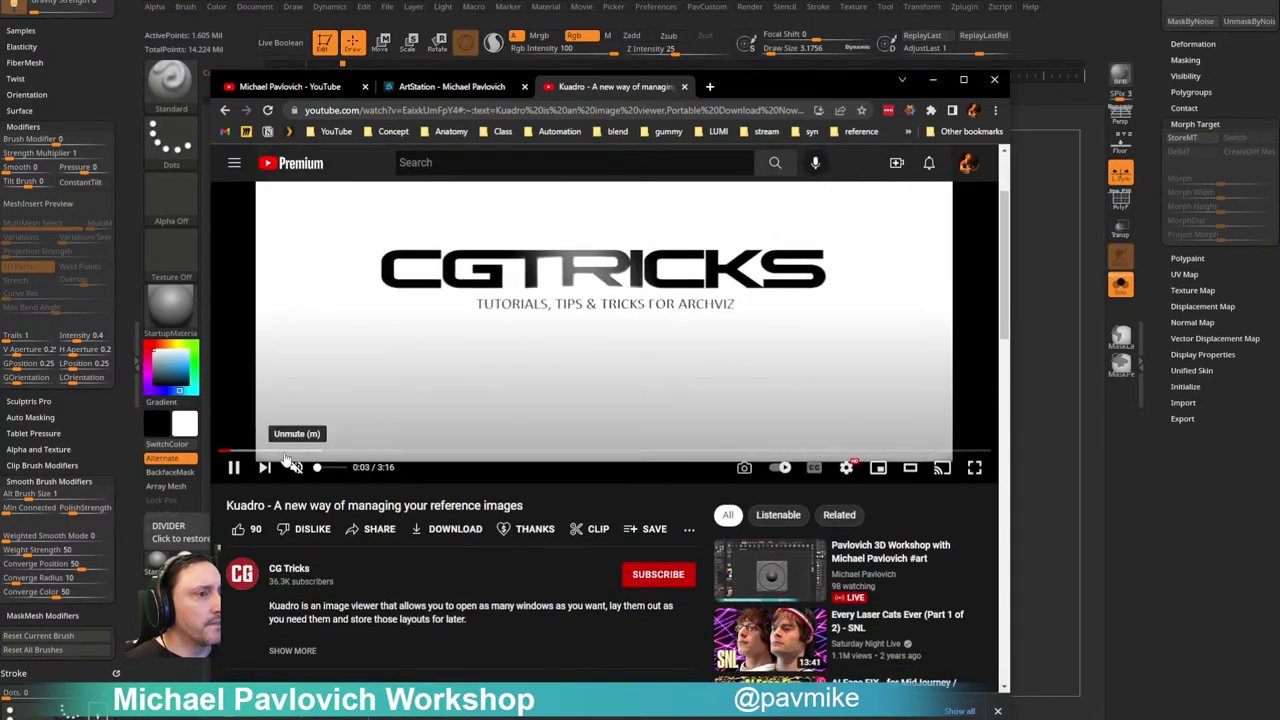
pyautogui.moveTo(265, 455); pyautogui.dragTo(465, 452)
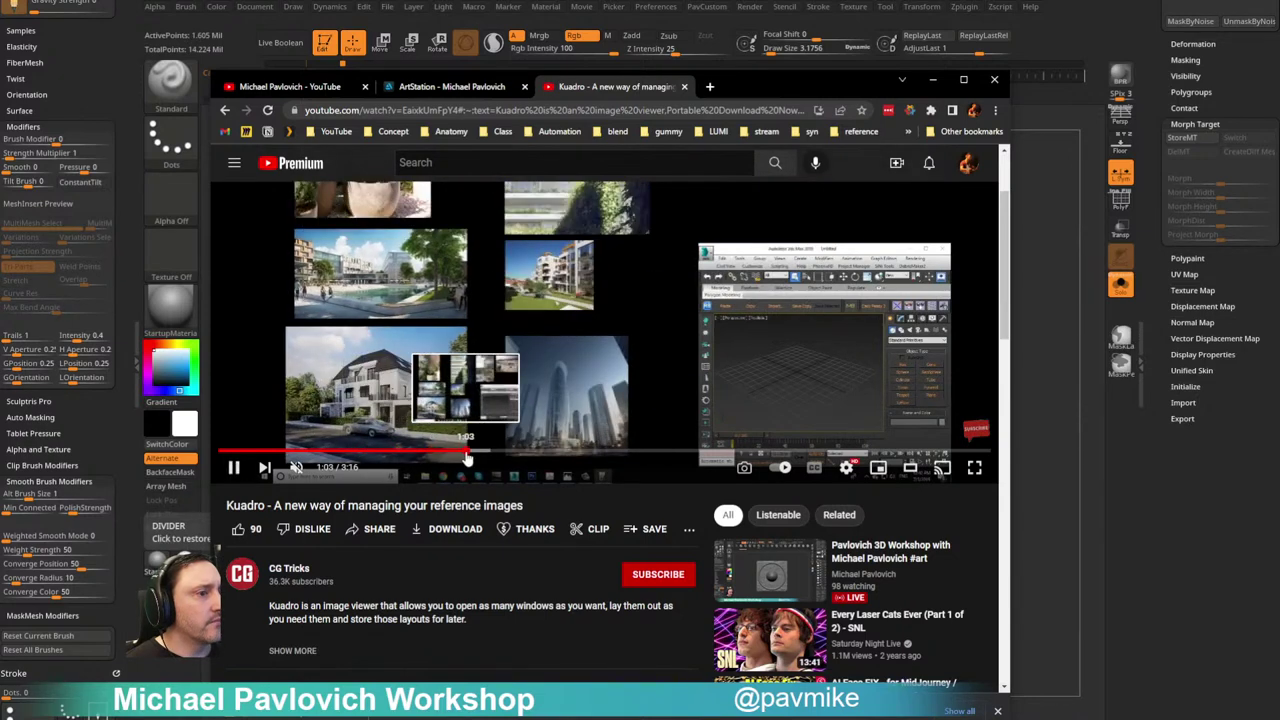
pyautogui.scroll(-3, 509, 655)
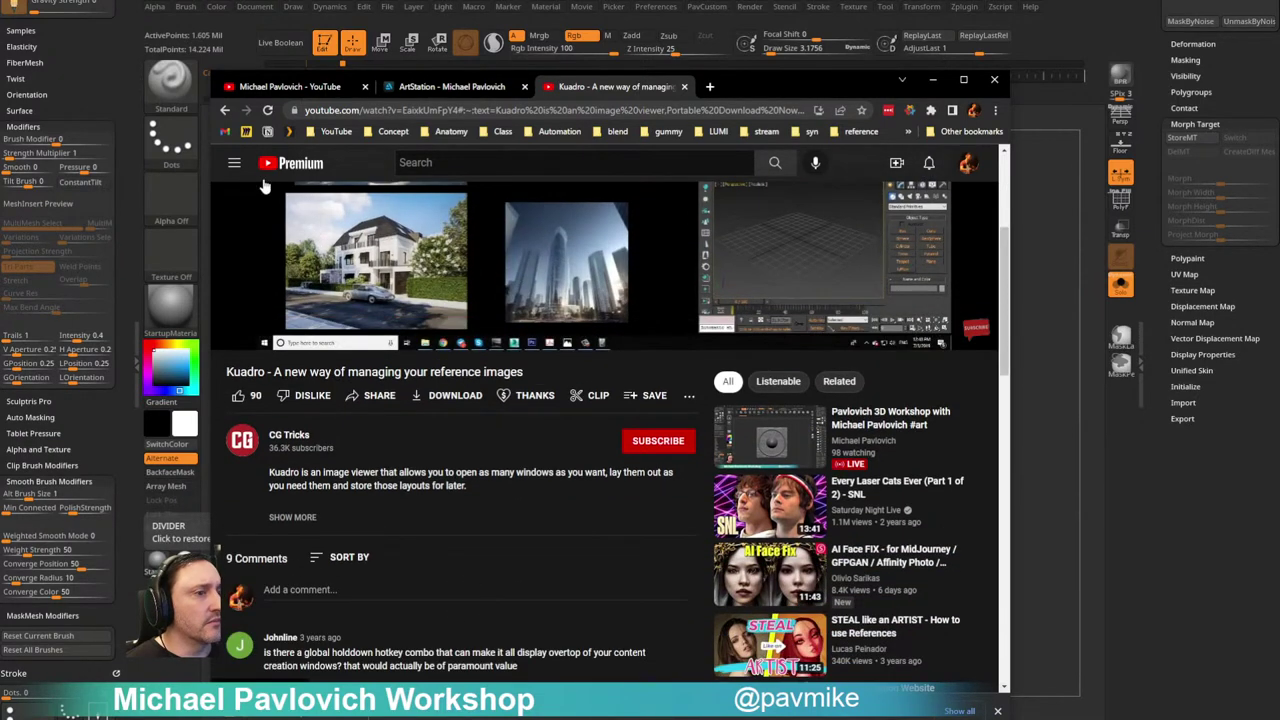
# Step: Return to the Google results, open the Kuadro - Kruel Games page, and look over its Getting Started section
pyautogui.click(224, 110)
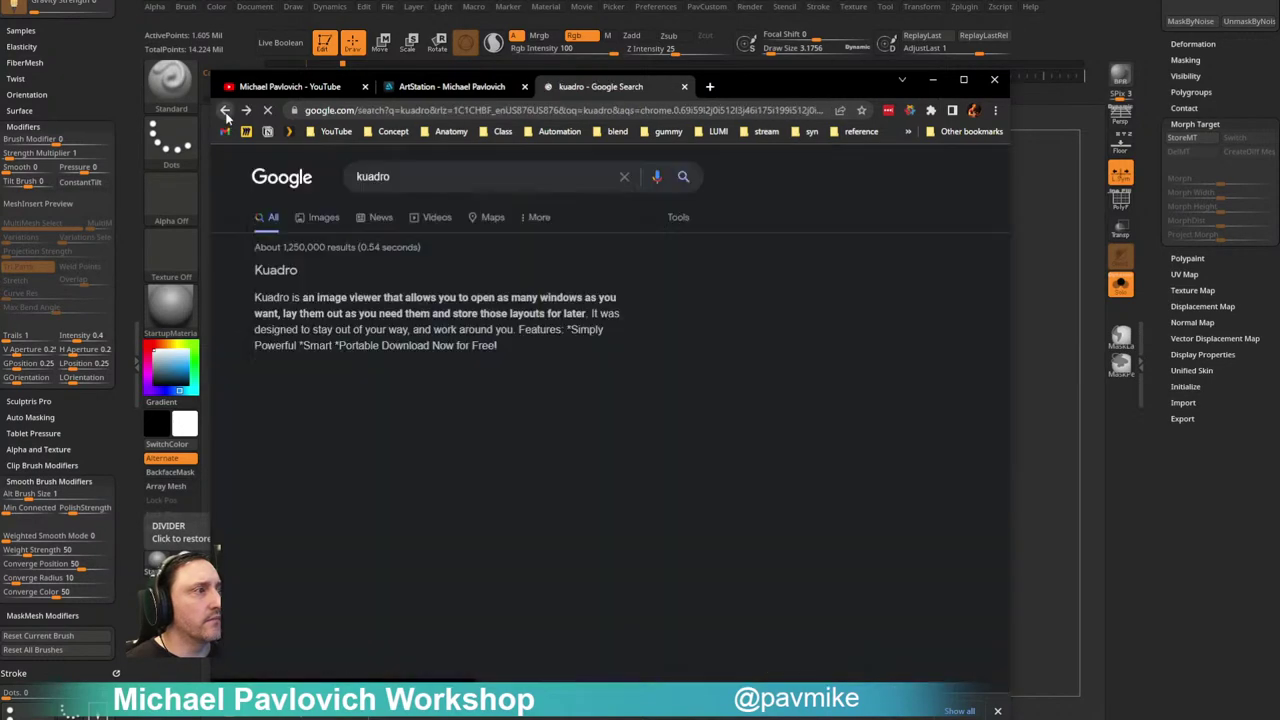
pyautogui.scroll(-2, 387, 360)
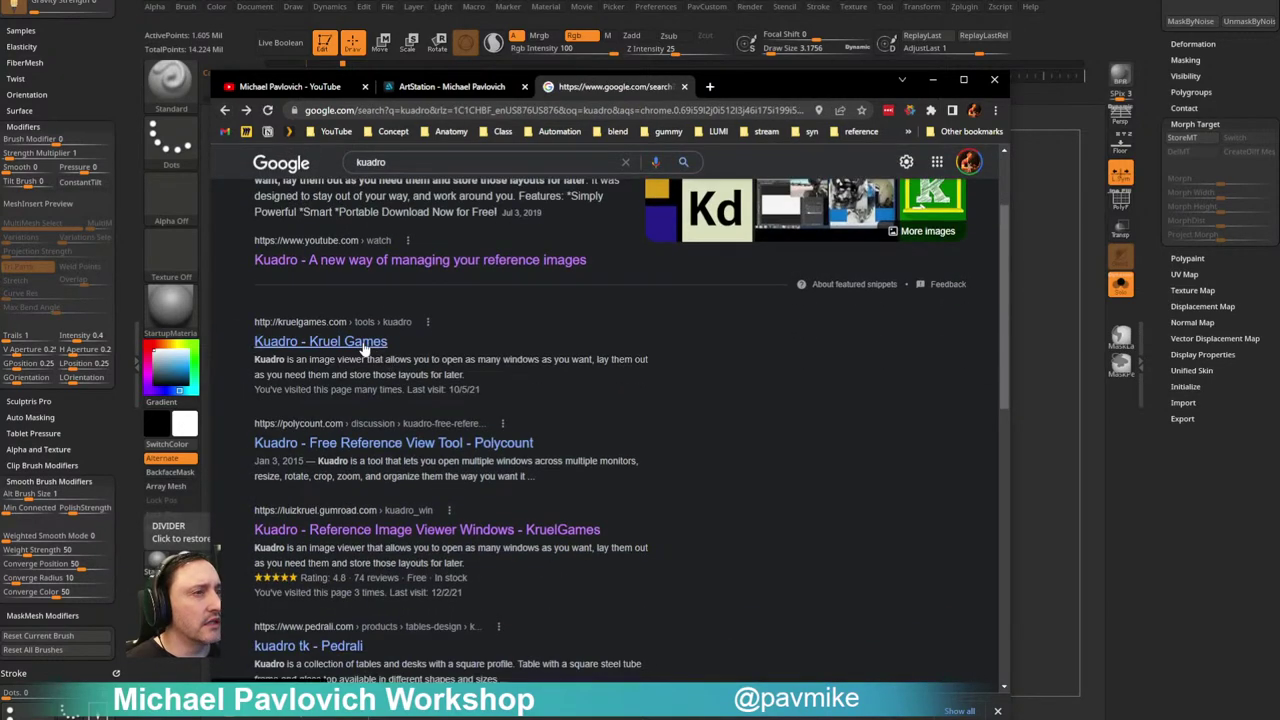
pyautogui.click(365, 347)
pyautogui.scroll(-10, 364, 350)
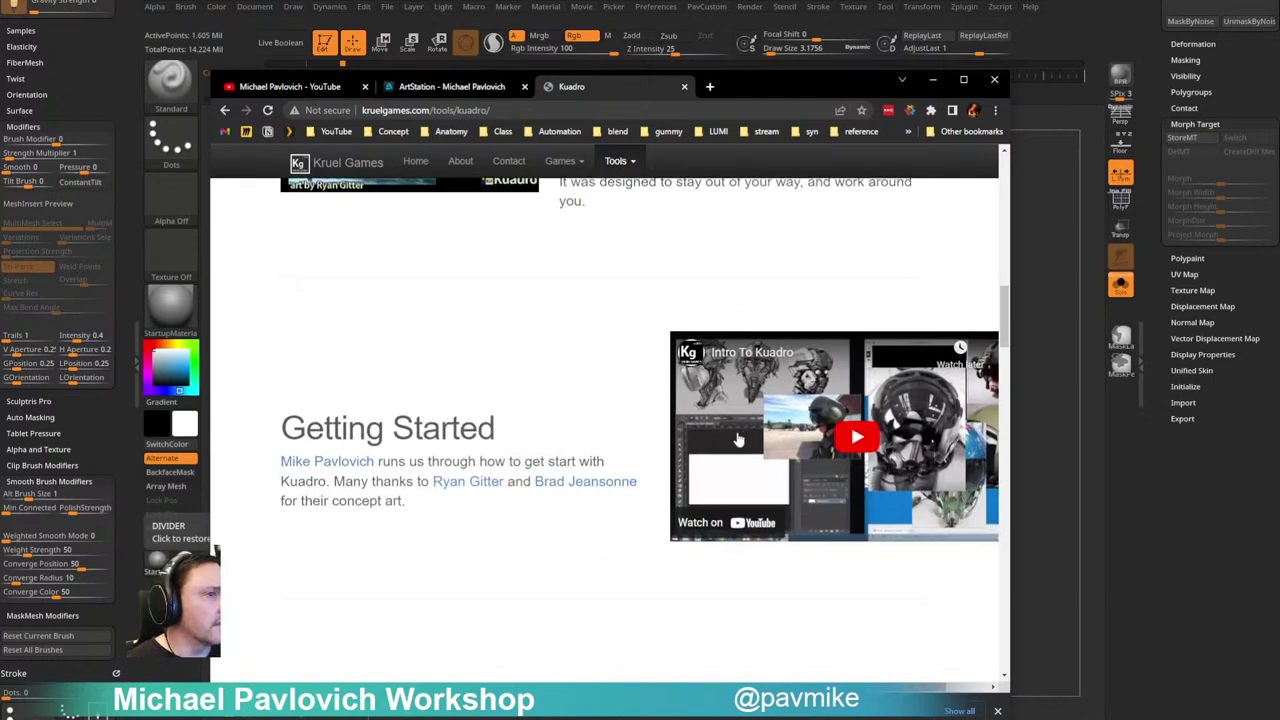
pyautogui.scroll(-3, 745, 440)
pyautogui.scroll(-2, 805, 330)
pyautogui.scroll(5, 815, 395)
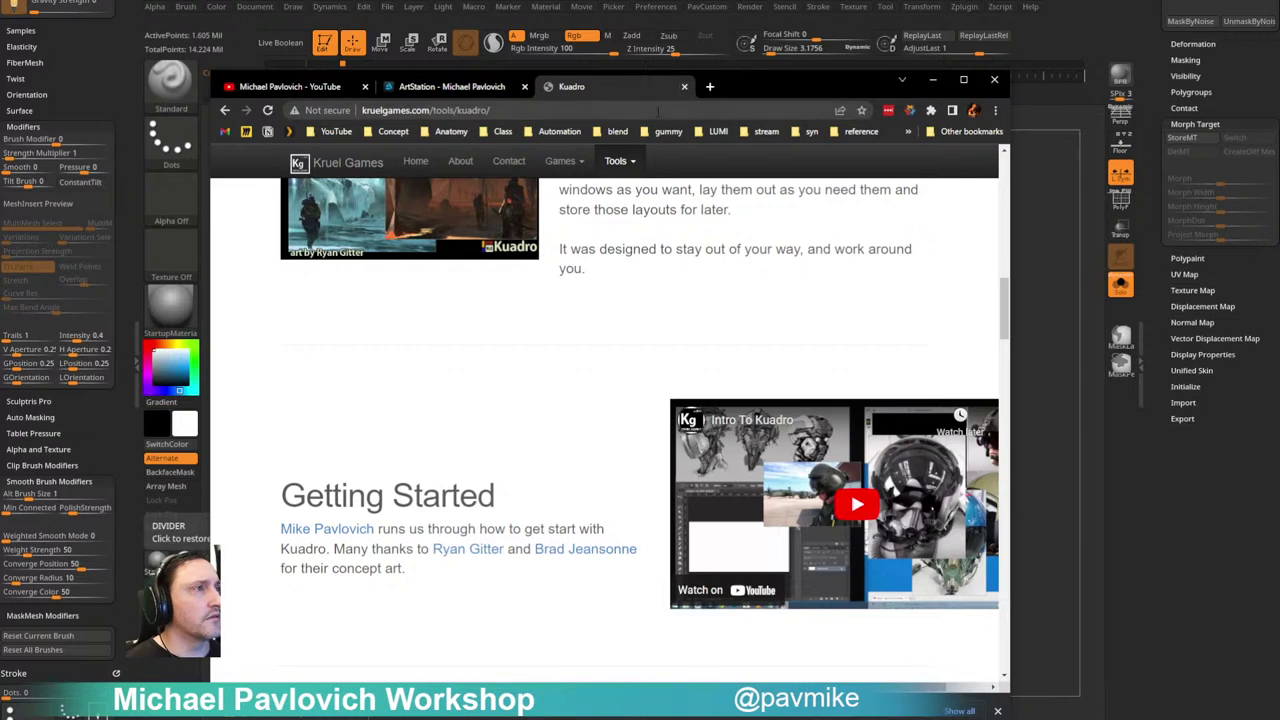
# Step: Select the web address of the Kruel Games page, close its tab, and switch back to ZBrush
pyautogui.click(612, 110)
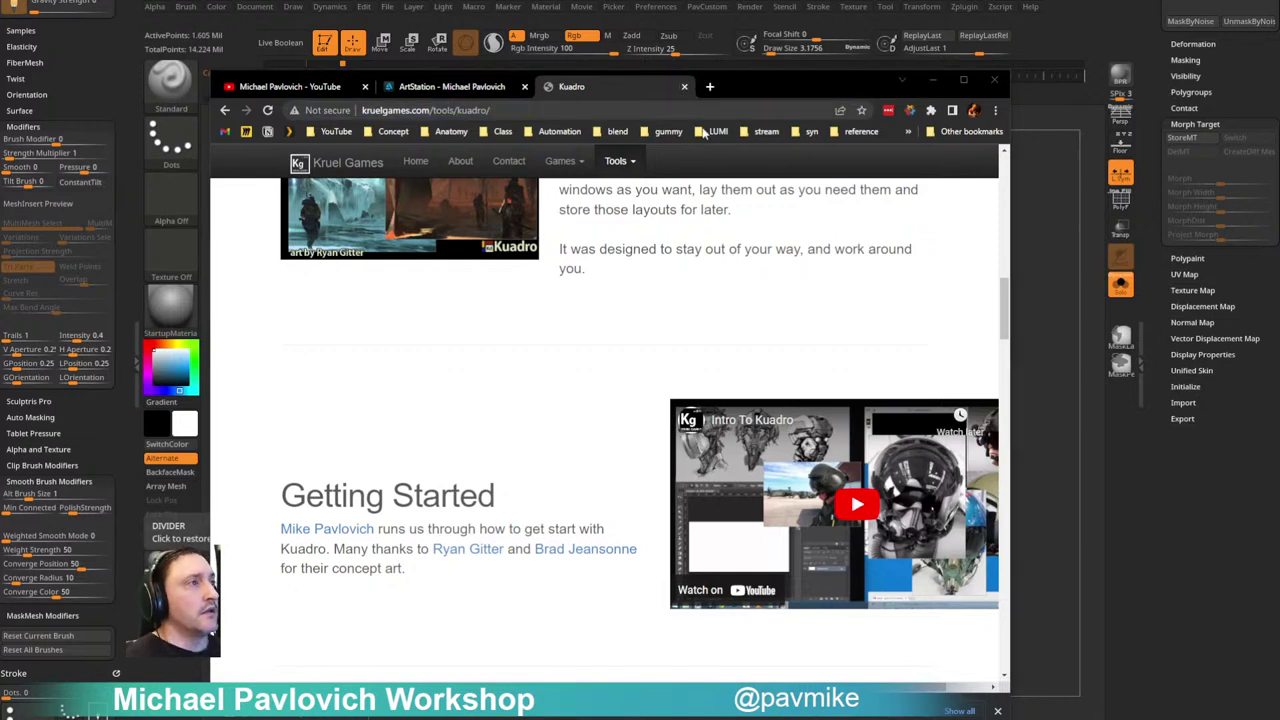
pyautogui.click(690, 89)
pyautogui.hotkey('alt', 'Tab')
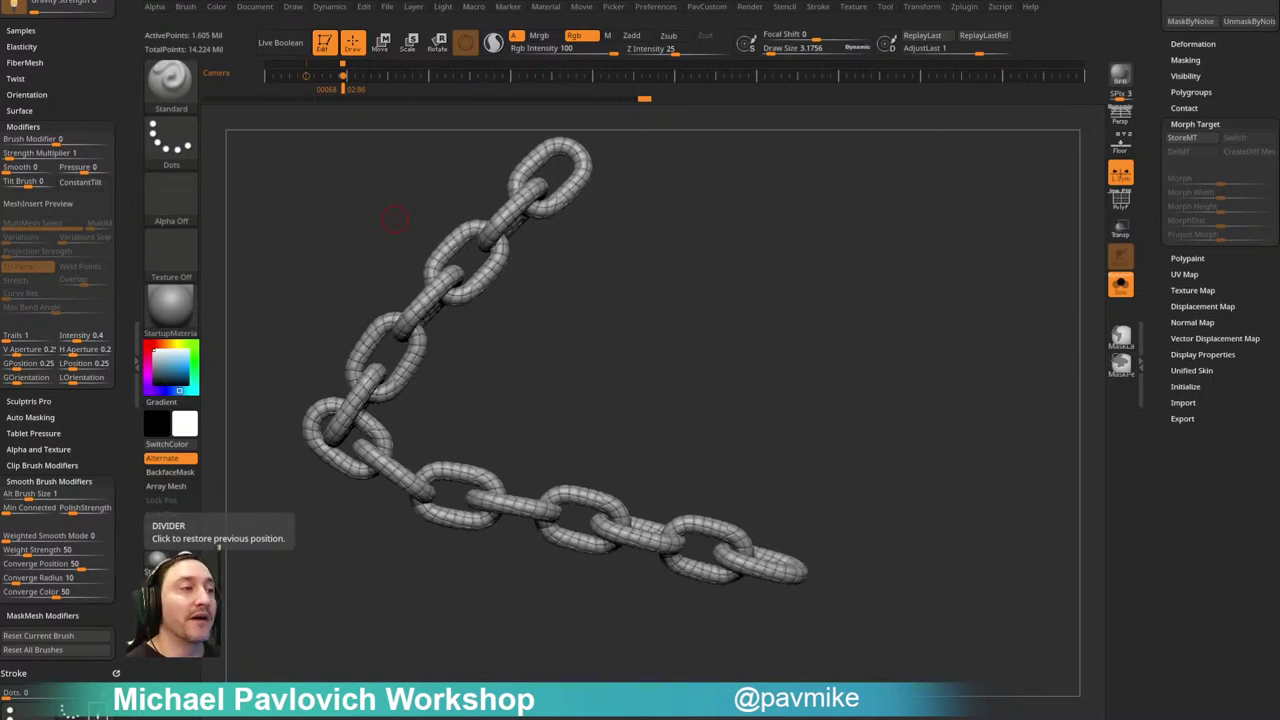
# Step: Dock the Zplugin palette in the side tray and pre-process the chain subtool with Decimation Master
pyautogui.moveTo(579, 341); pyautogui.dragTo(553, 335)
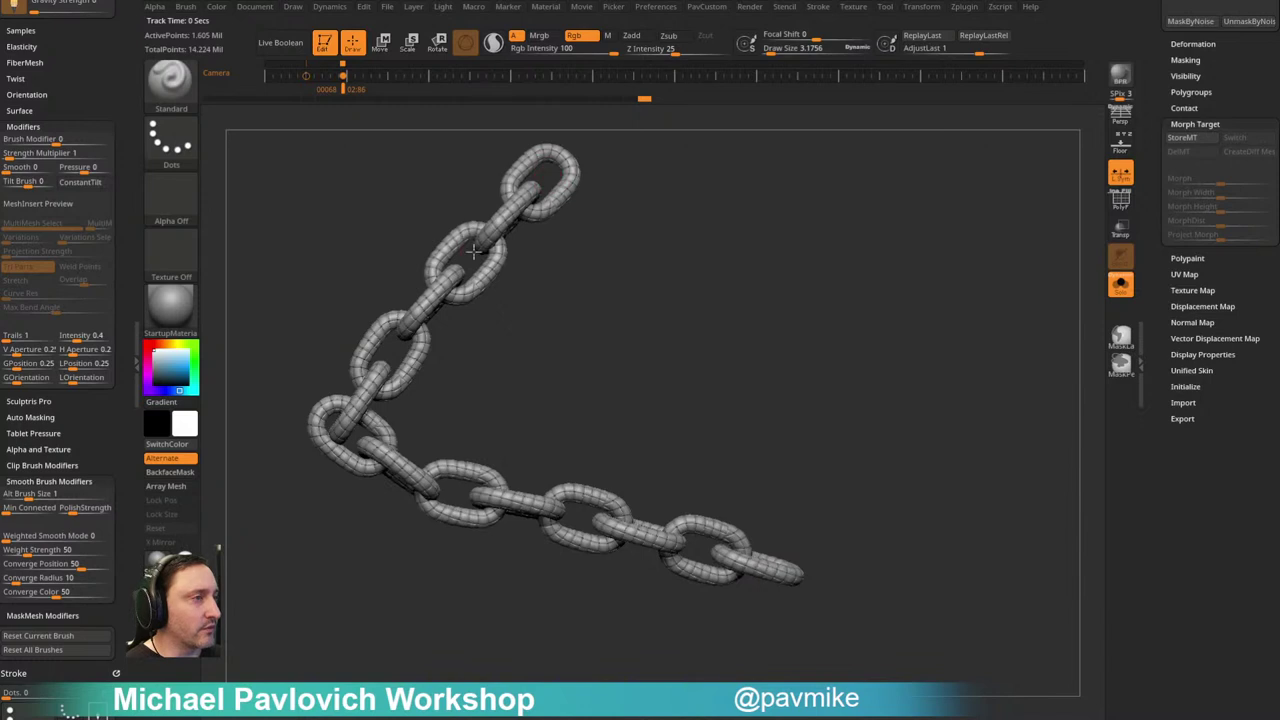
pyautogui.moveTo(81, 88); pyautogui.dragTo(69, 471)
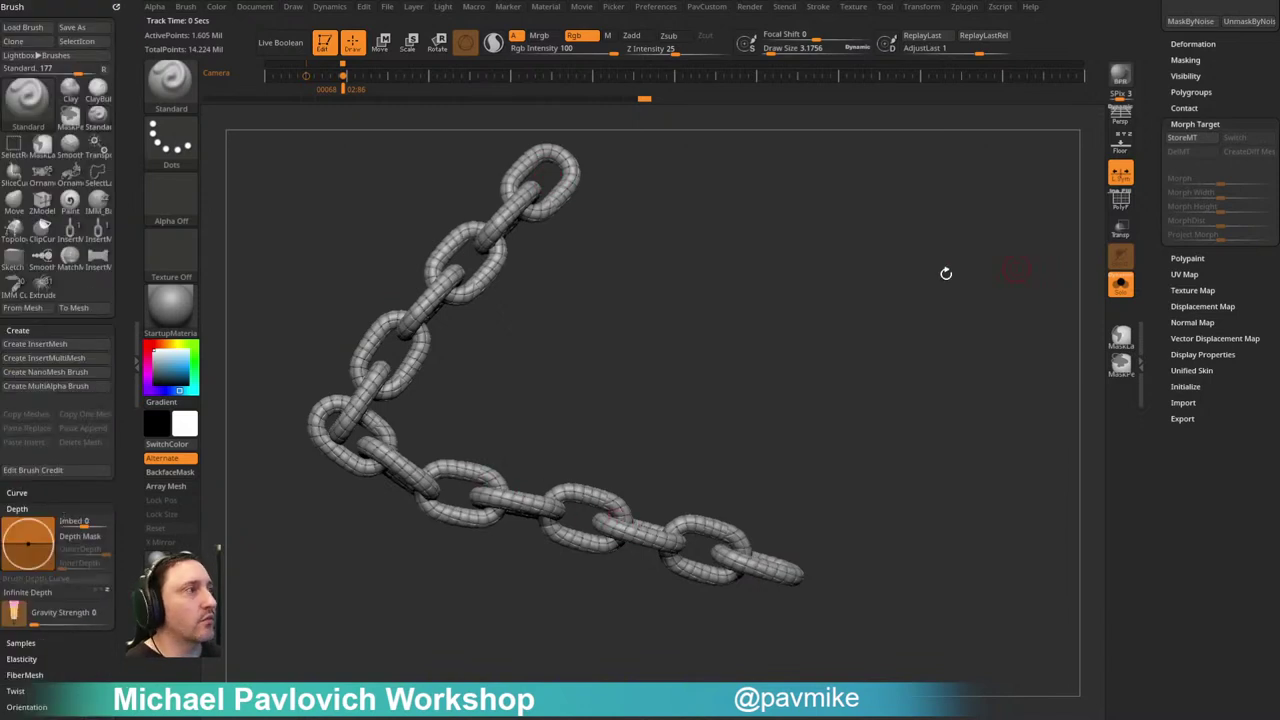
pyautogui.click(962, 7)
pyautogui.moveTo(955, 22); pyautogui.dragTo(32, 95)
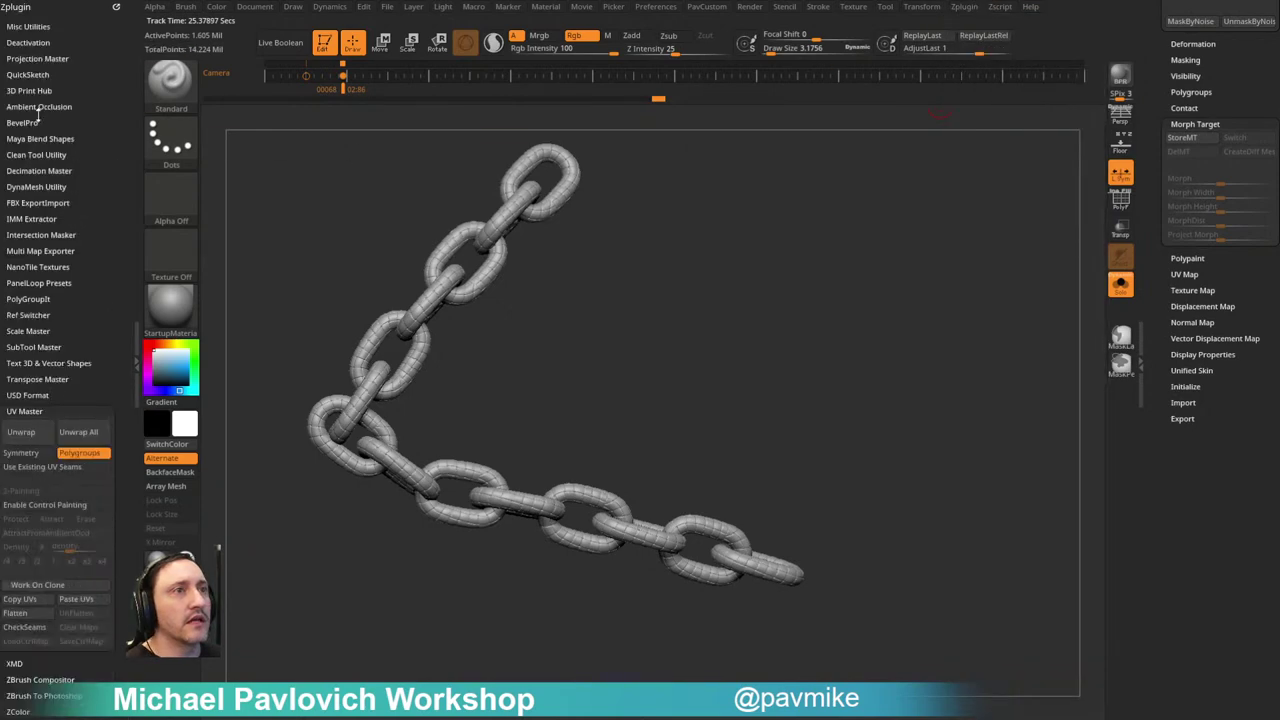
pyautogui.click(36, 170)
pyautogui.click(40, 282)
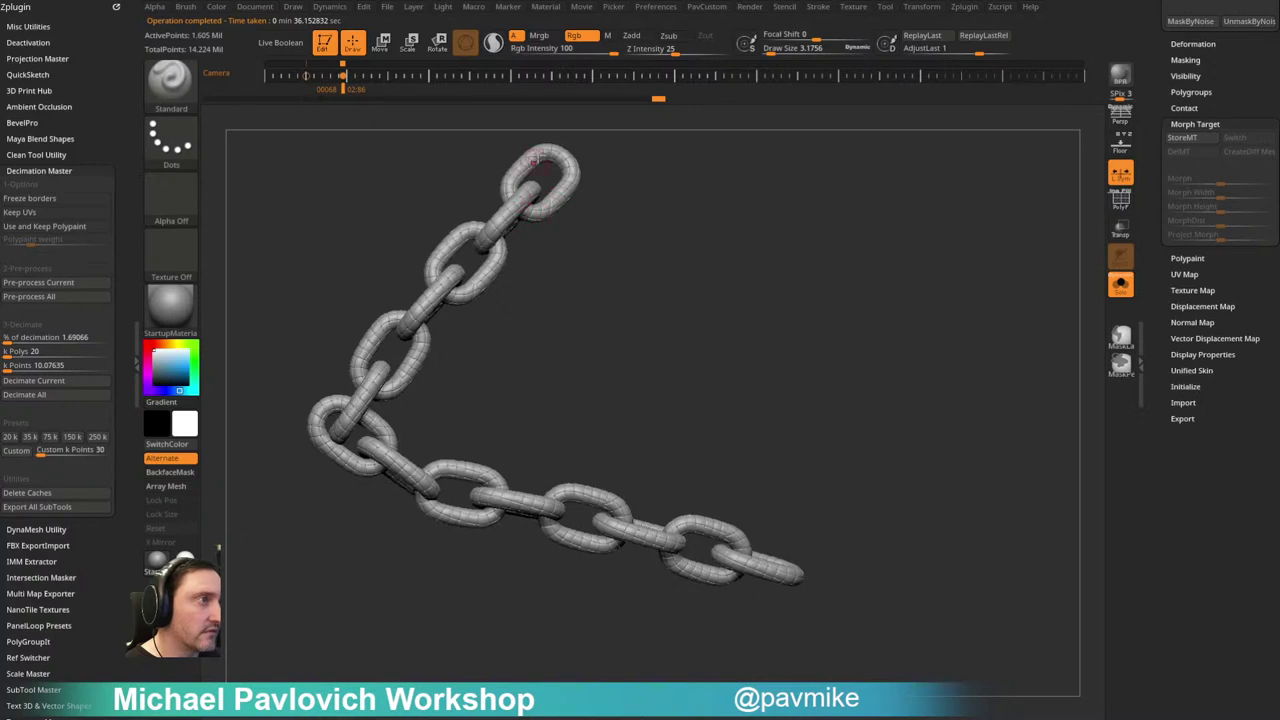
# Step: Set the Decimation Master target to 25 k polys and decimate the chain
pyautogui.click(40, 352)
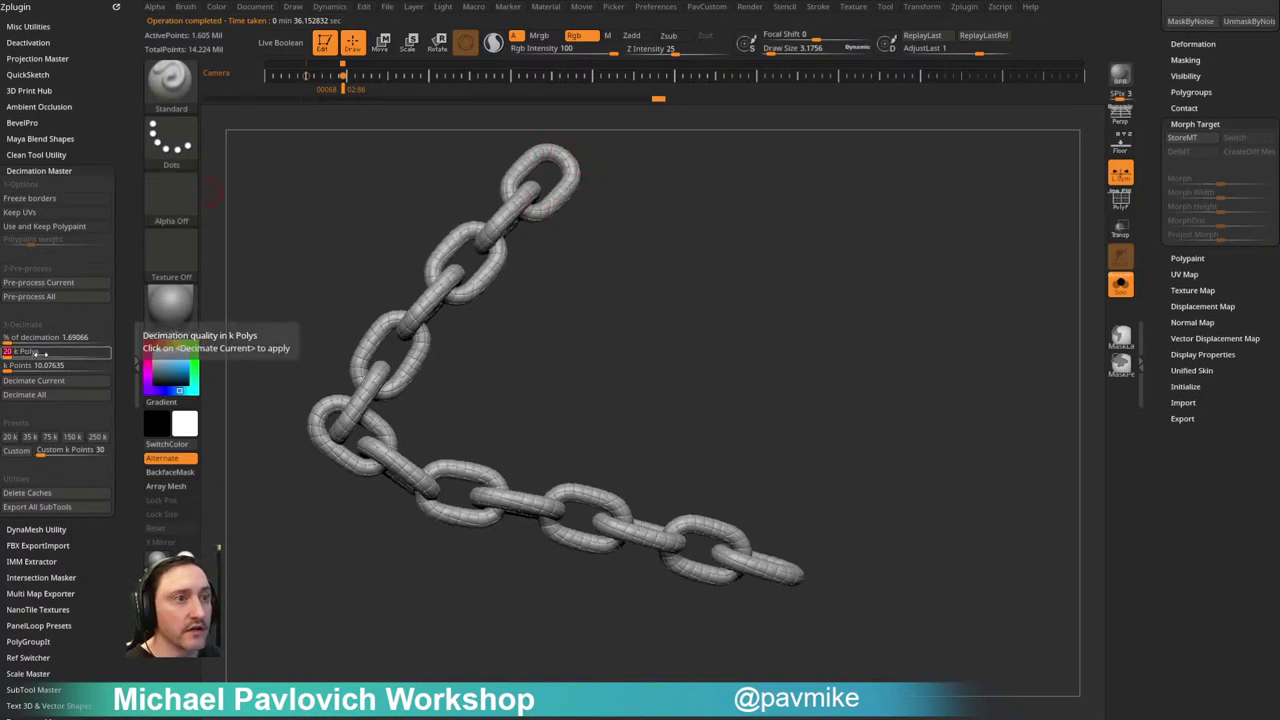
pyautogui.write('25')
pyautogui.press('Return')
pyautogui.click(36, 381)
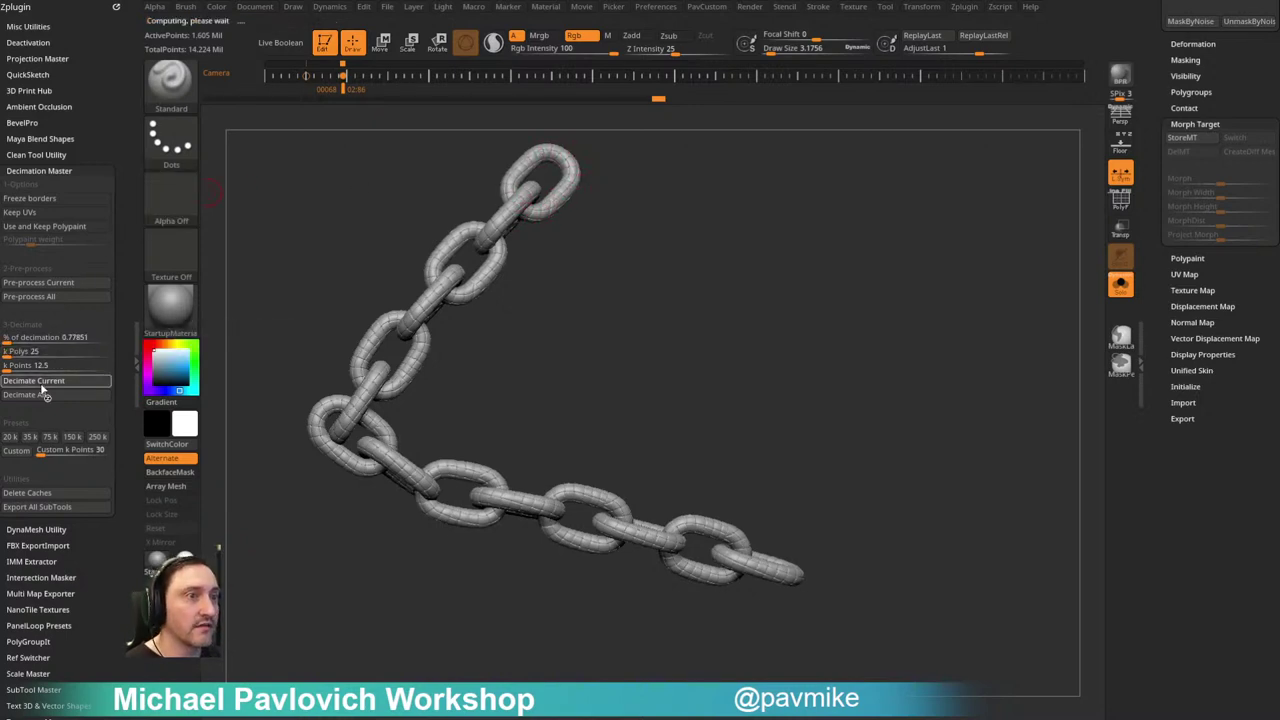
# Step: Raise the decimation target to 100 k polys and decimate the chain again
pyautogui.click(40, 352)
pyautogui.write('100')
pyautogui.press('Return')
pyautogui.click(40, 381)
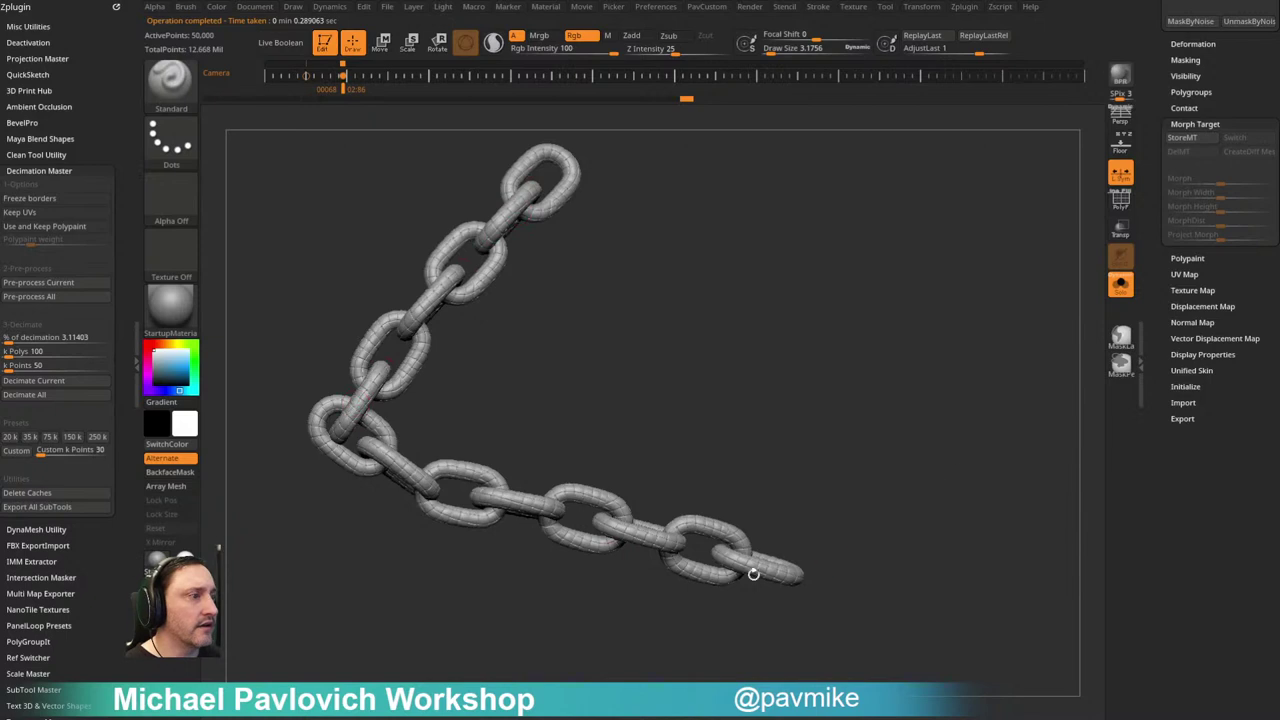
pyautogui.click(1121, 198)
pyautogui.click(1121, 198)
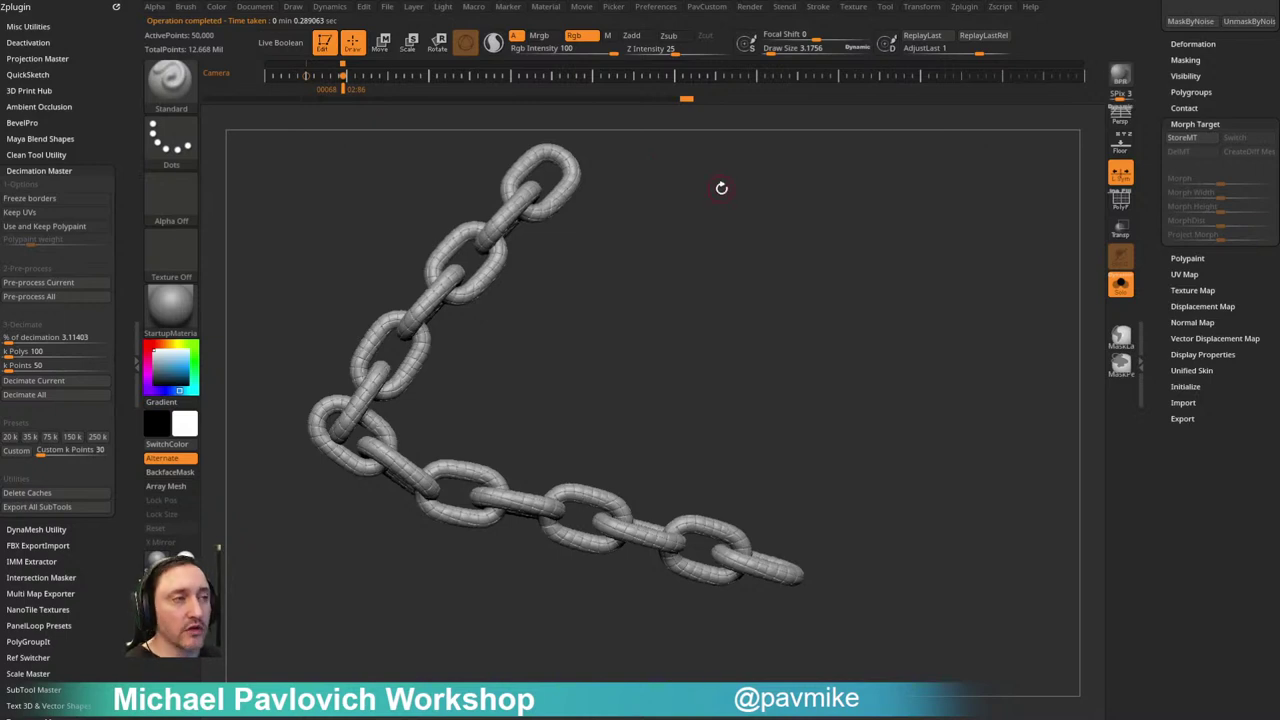
# Step: Step the chain back in its undo history to before the decimation and activate its surface noise
pyautogui.moveTo(1160, 108); pyautogui.dragTo(1165, 228)
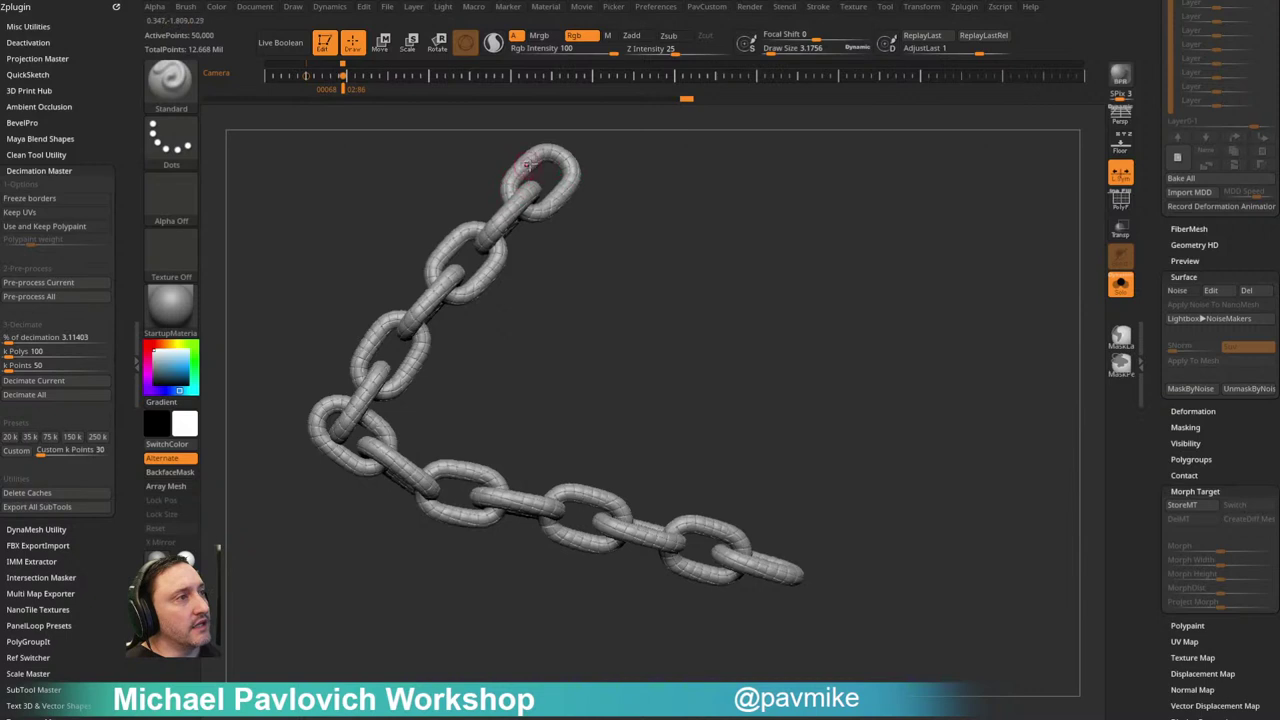
pyautogui.click(1182, 290)
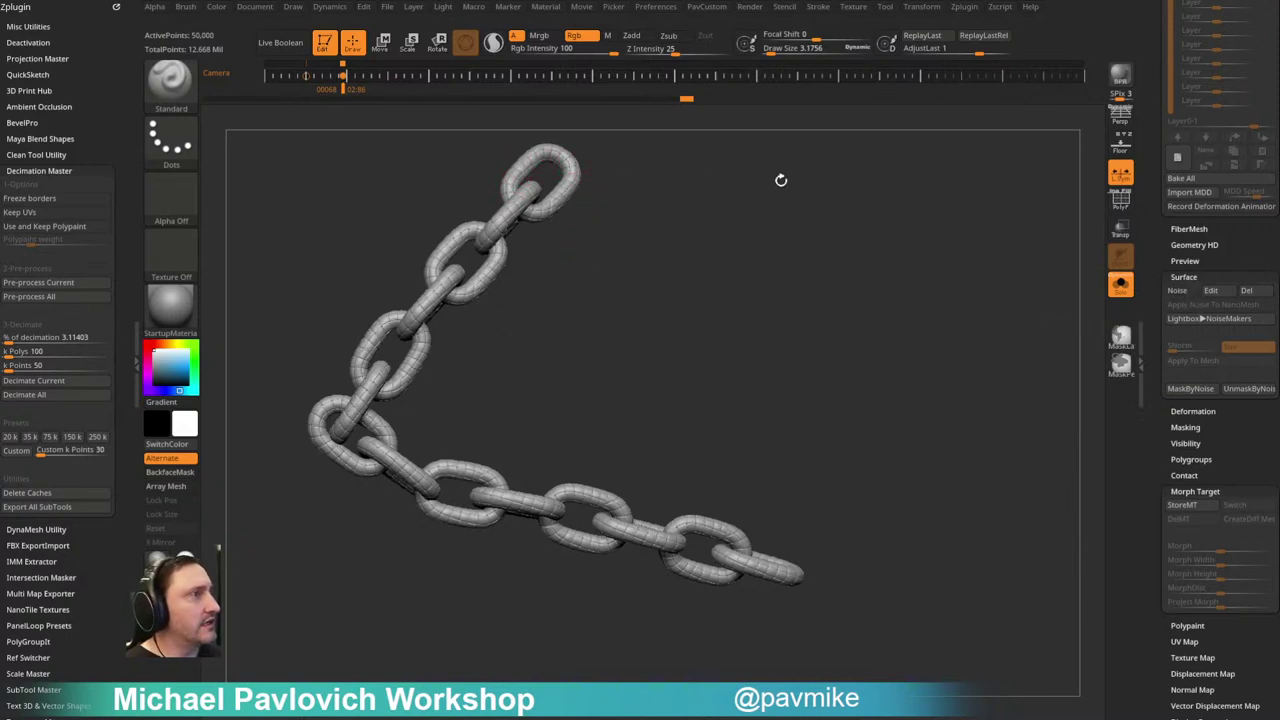
pyautogui.moveTo(686, 100)
pyautogui.mouseDown()
pyautogui.moveTo(566, 114)
pyautogui.moveTo(580, 114)
pyautogui.mouseUp()
pyautogui.click(1180, 290)
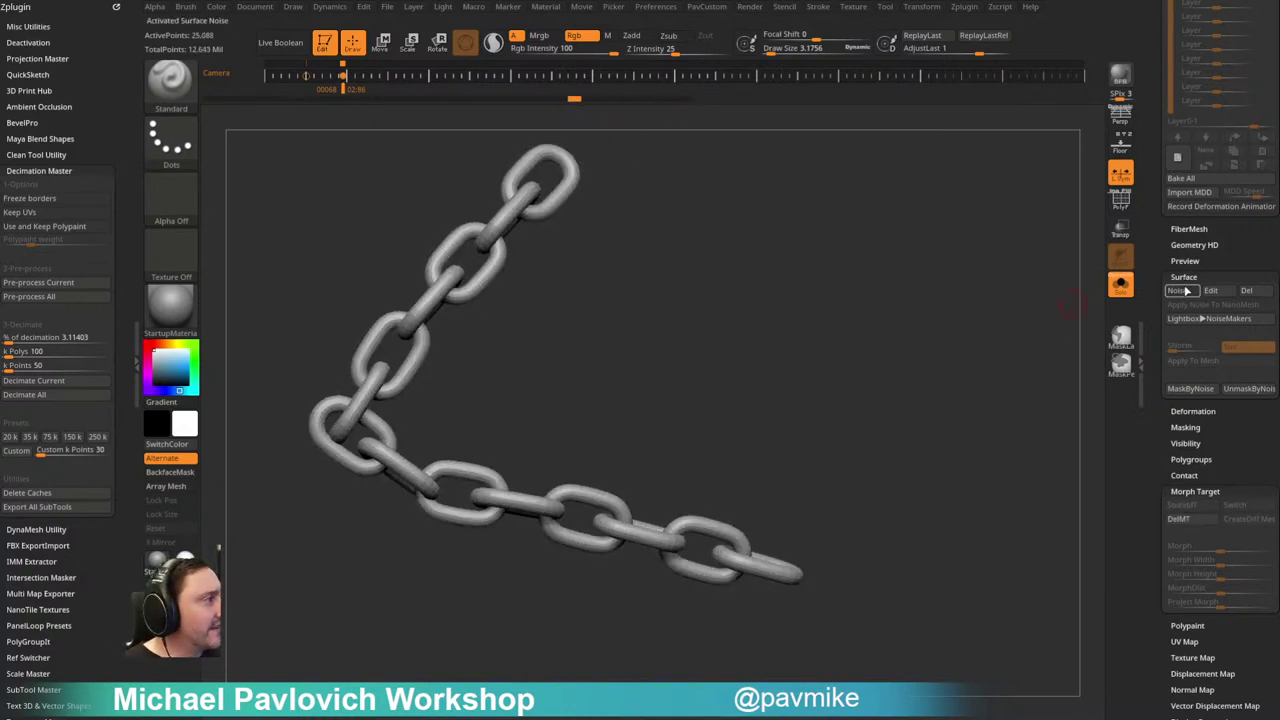
# Step: Edit the chain's surface noise in UV mode, turning off NoisePlug and setting the Alpha Scale to 0.35412
pyautogui.click(1210, 290)
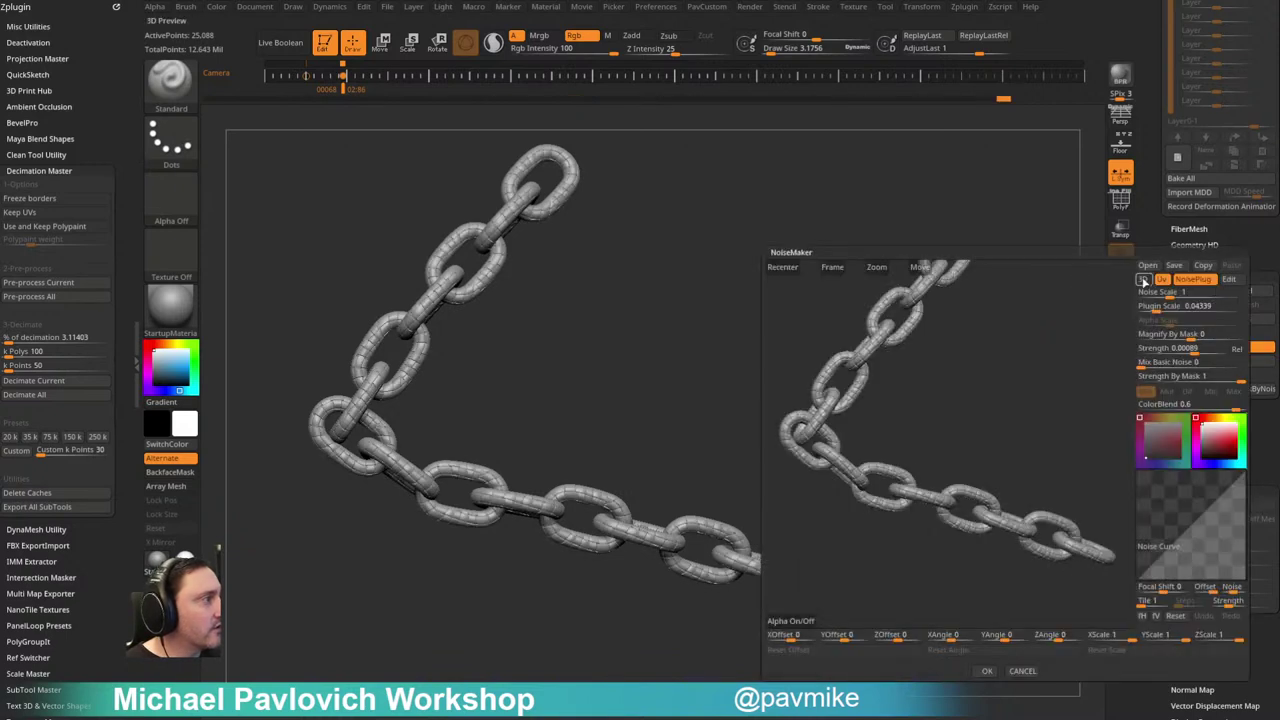
pyautogui.click(1191, 281)
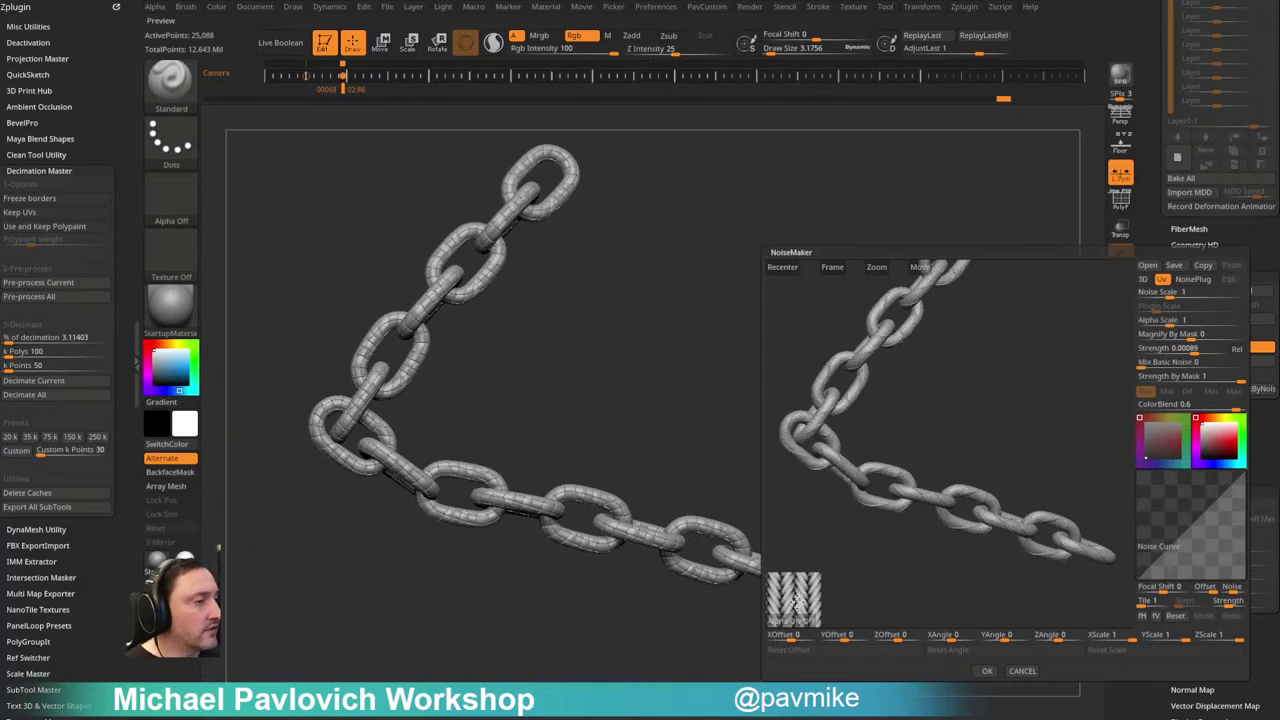
pyautogui.moveTo(1163, 322); pyautogui.dragTo(1165, 323)
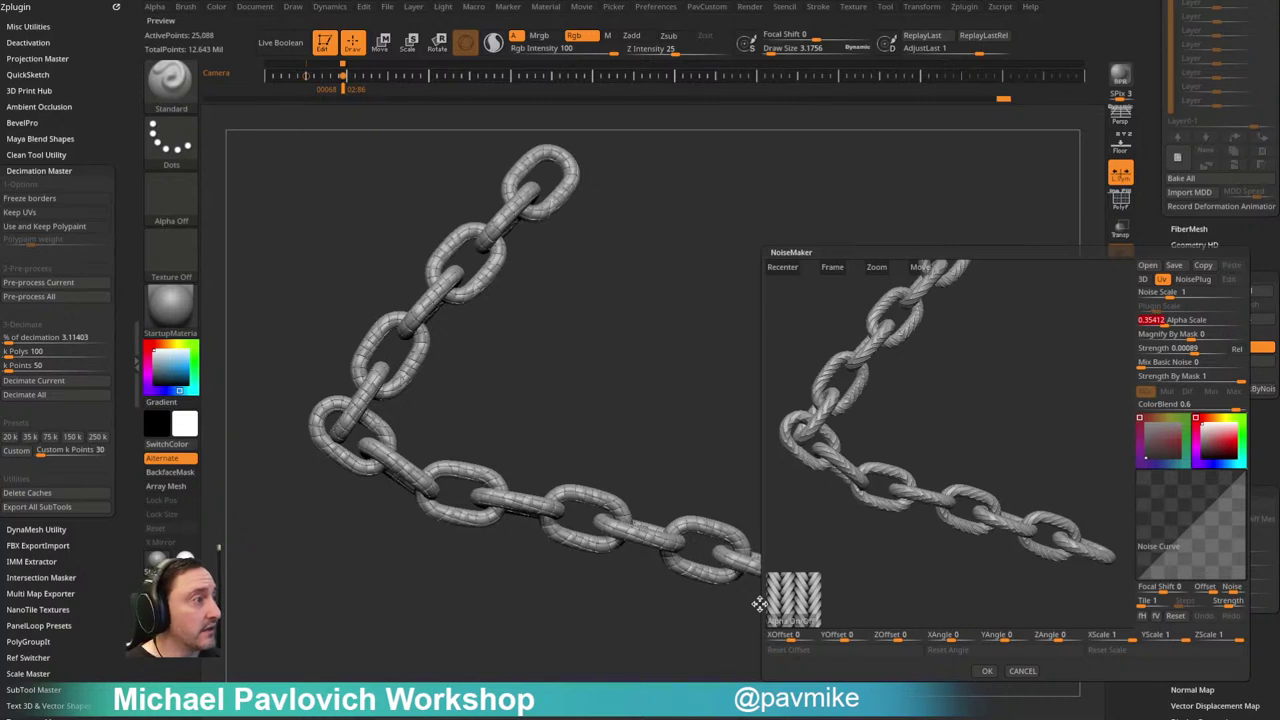
pyautogui.click(987, 671)
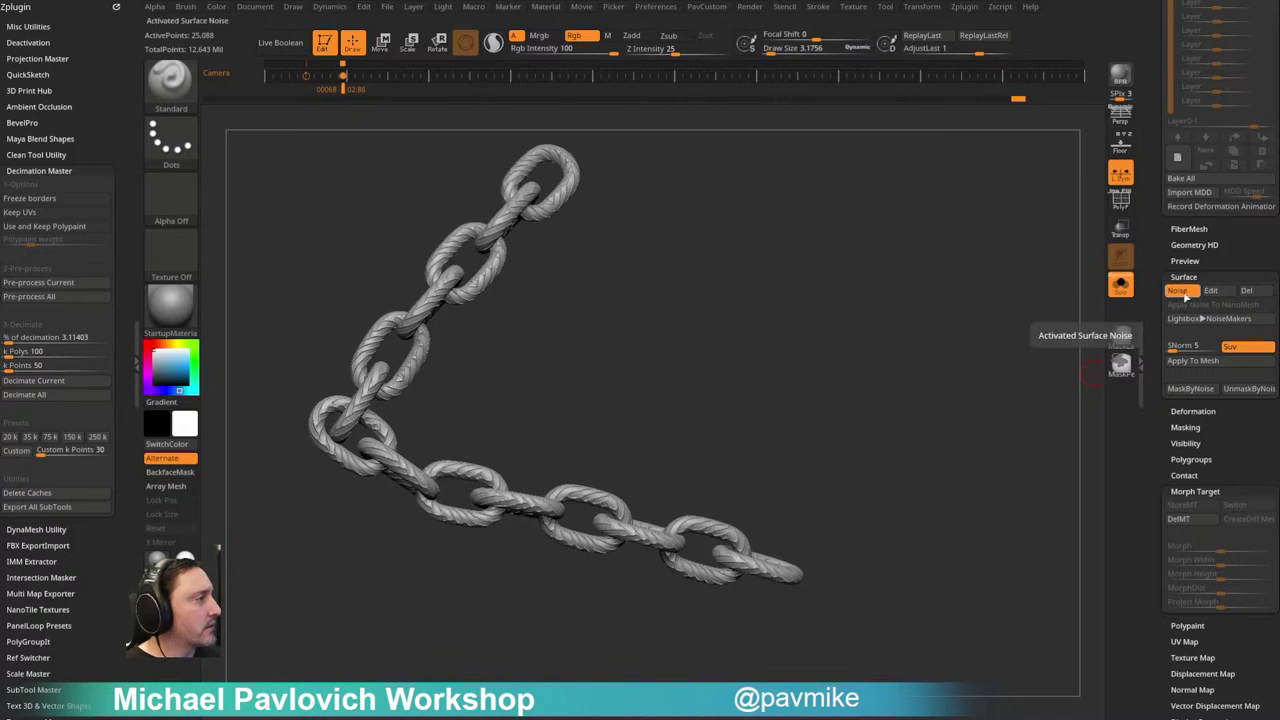
# Step: Edit the surface noise again and set its Strength to -0.00119
pyautogui.click(1211, 290)
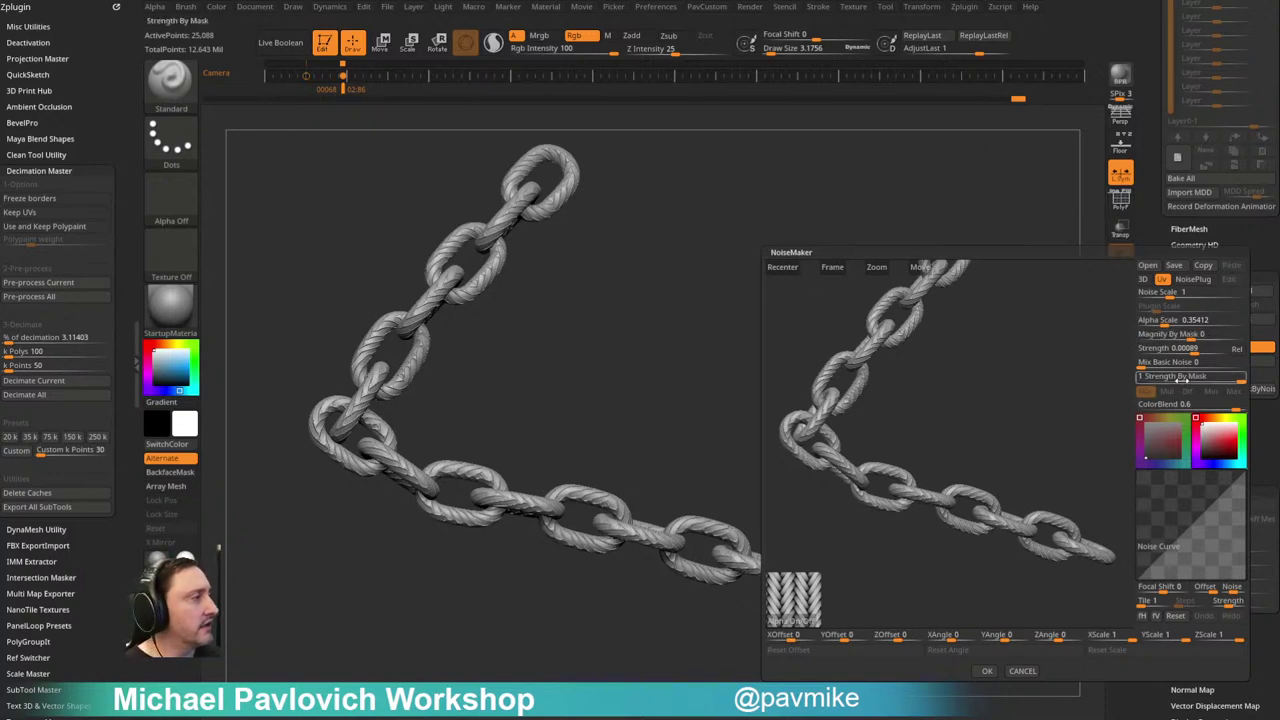
pyautogui.moveTo(1192, 352); pyautogui.dragTo(1162, 349)
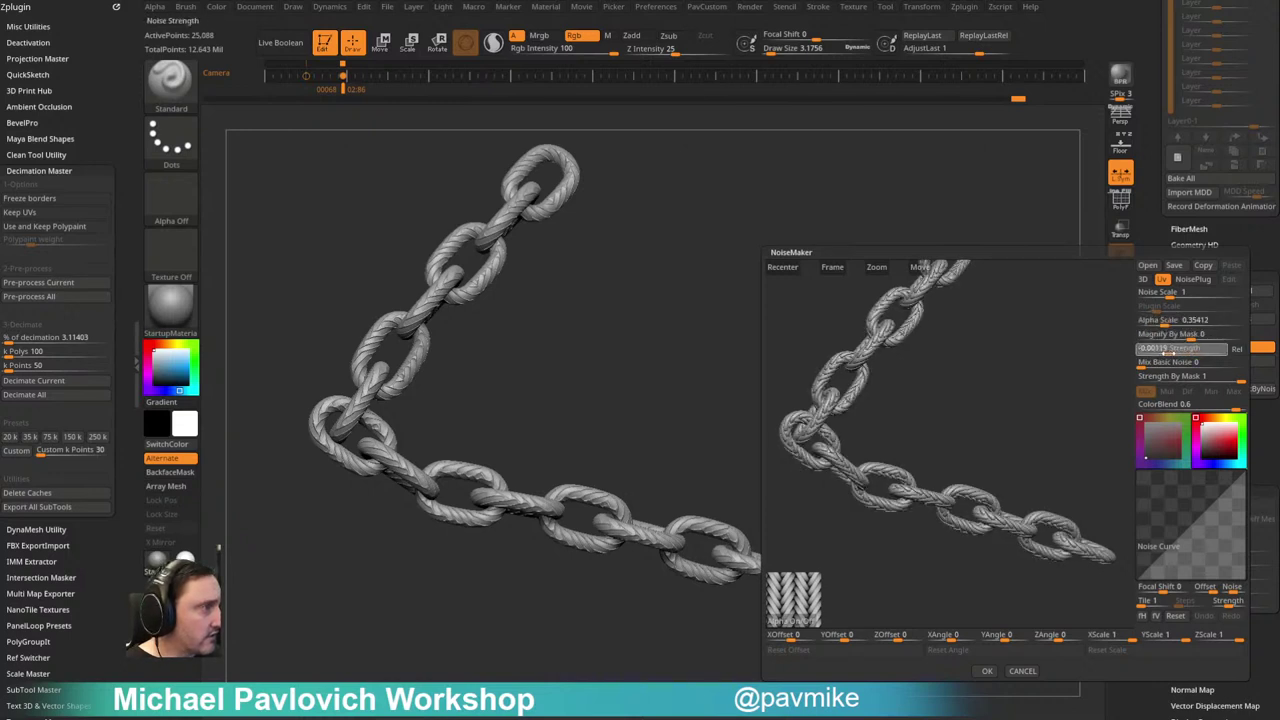
pyautogui.click(987, 670)
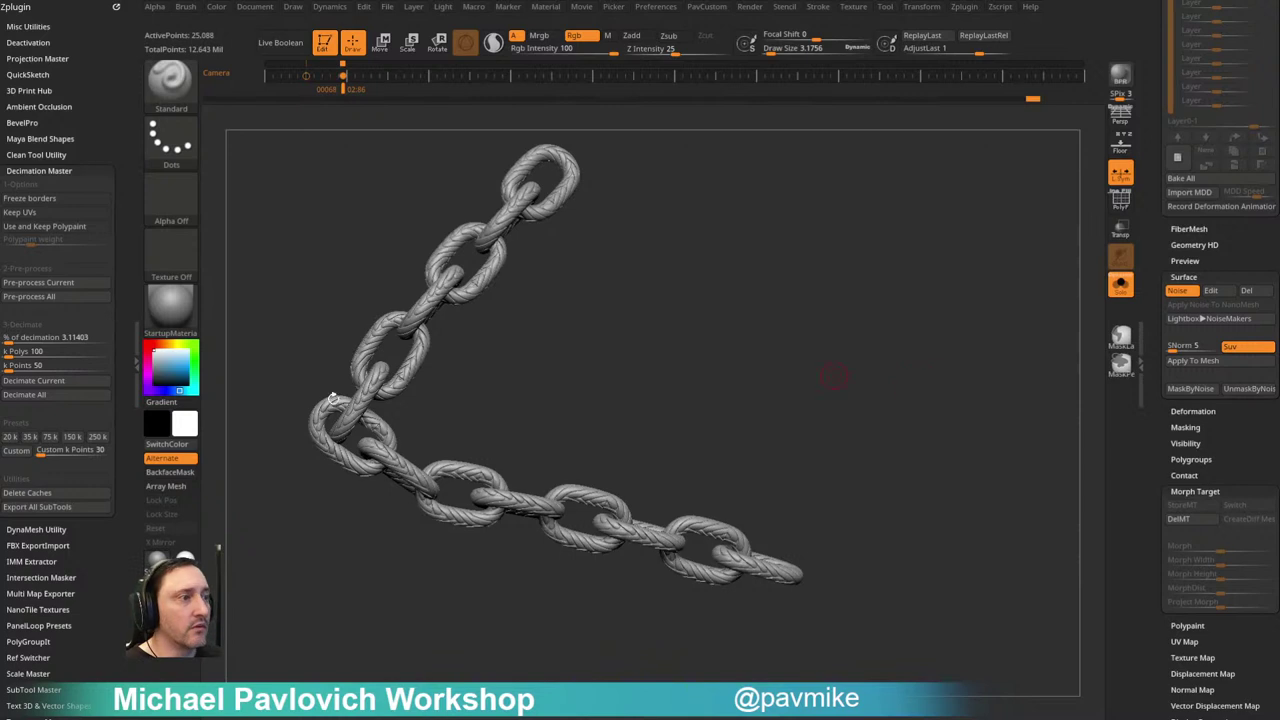
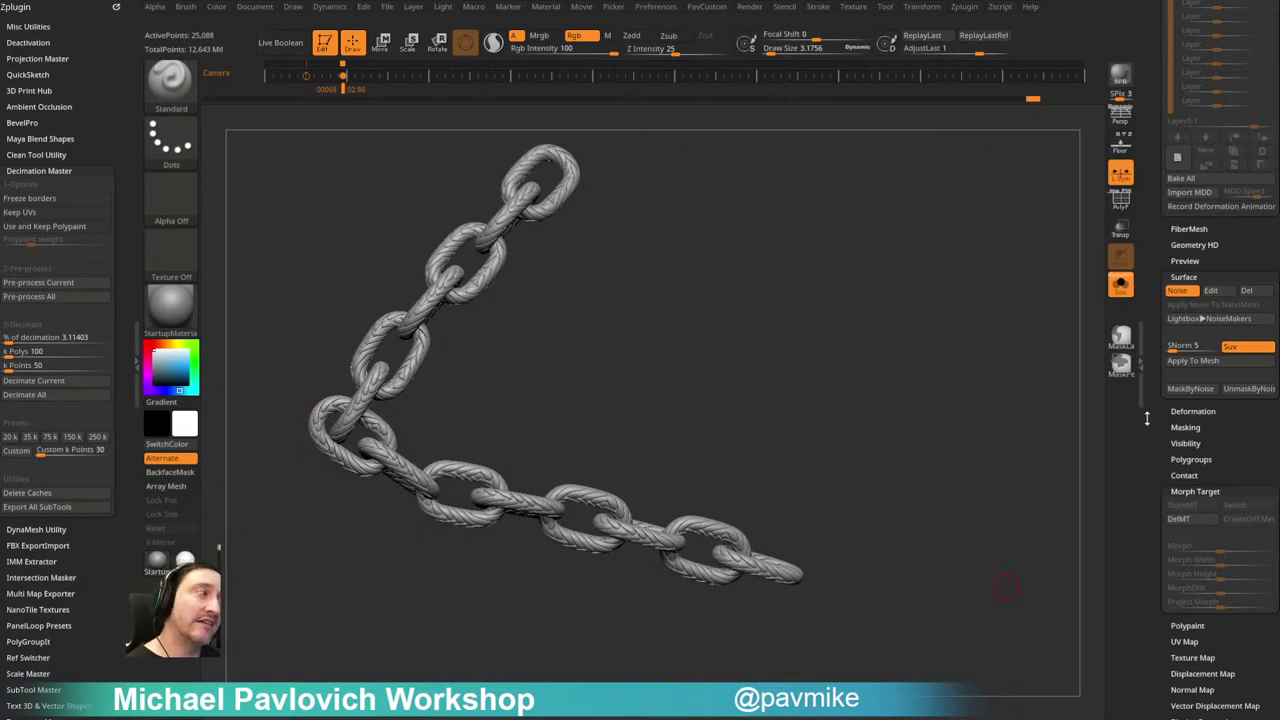
# Step: Look through the Tool palette sections below Surface and expand the Deformation settings
pyautogui.scroll(-5, 1150, 410)
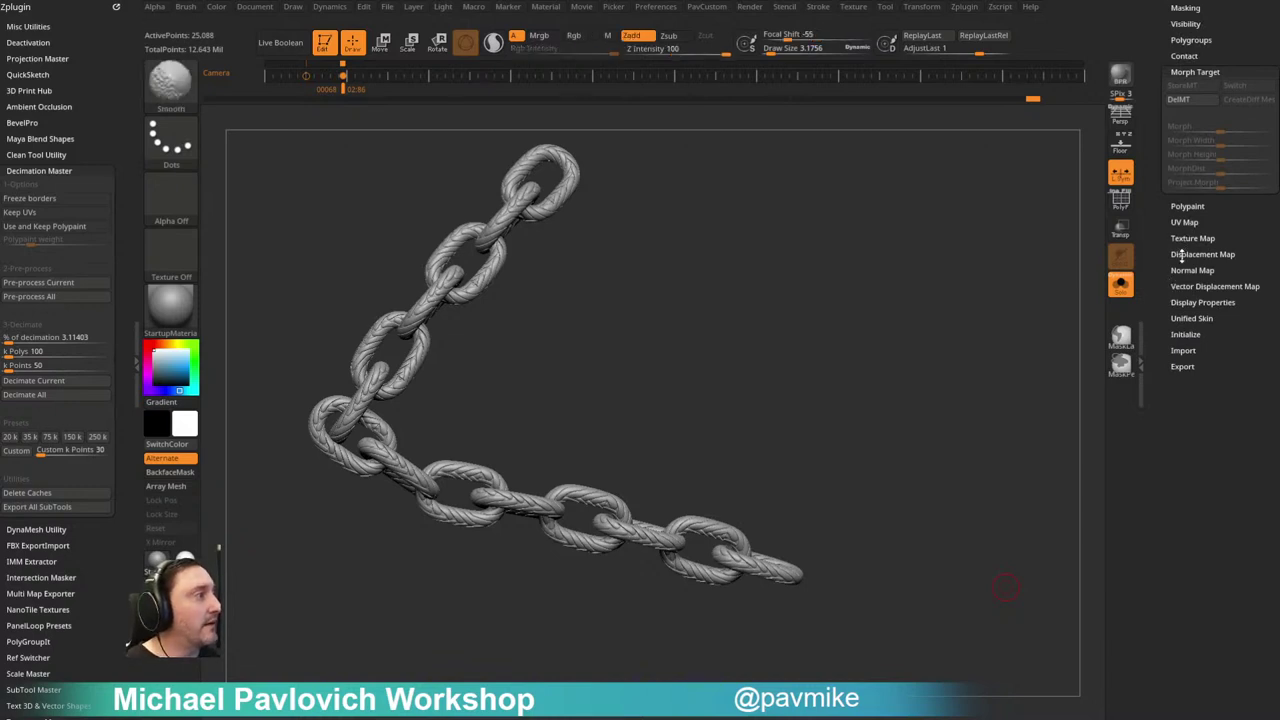
pyautogui.keyDown('shift'); pyautogui.click(1182, 255); pyautogui.keyUp('shift')
pyautogui.click(1182, 255)
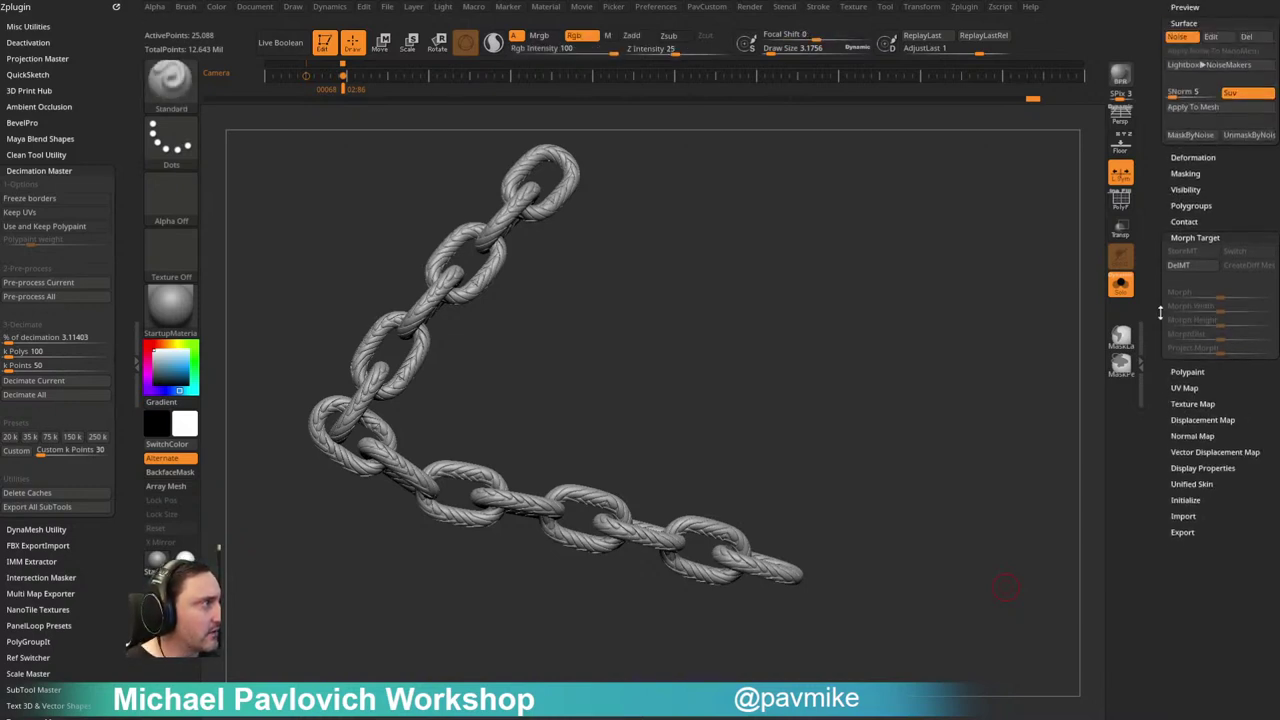
pyautogui.click(1183, 247)
pyautogui.click(1190, 165)
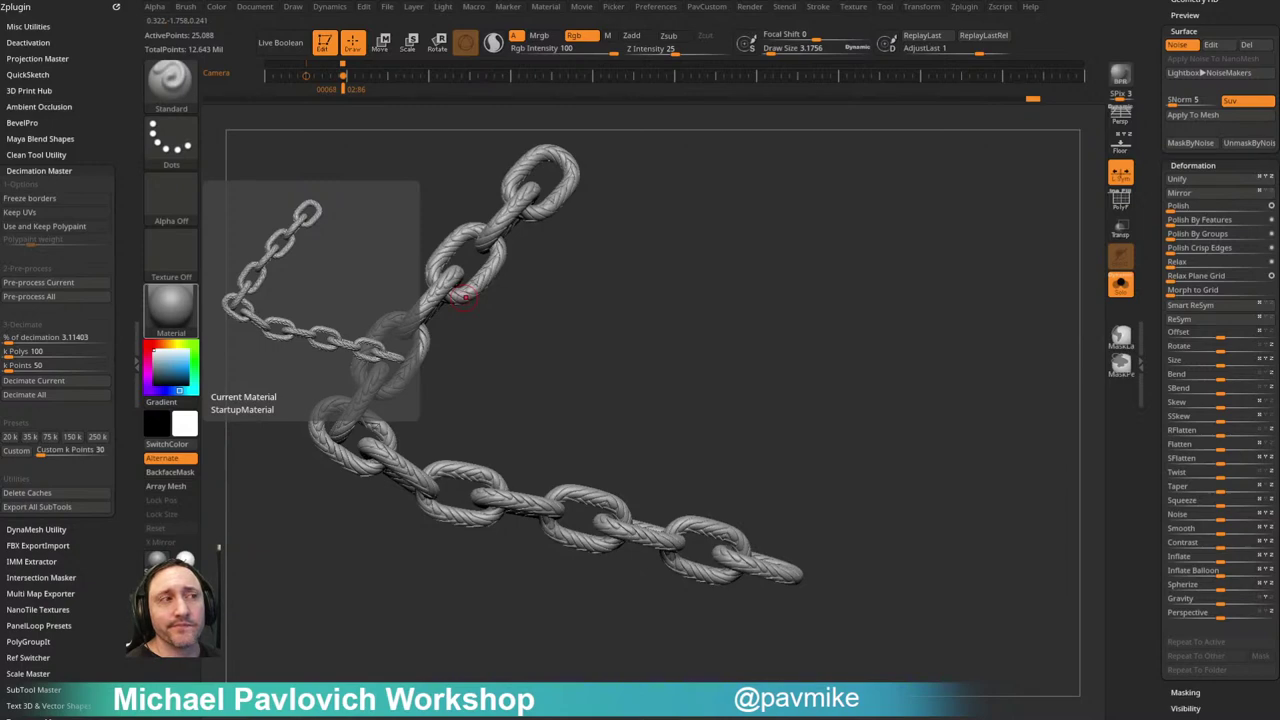
# Step: Switch to the Cylinder3D primitive, convert it to a PolyMesh3D, and show its polyframe
pyautogui.moveTo(1161, 124); pyautogui.dragTo(1178, 680)
pyautogui.click(1234, 200)
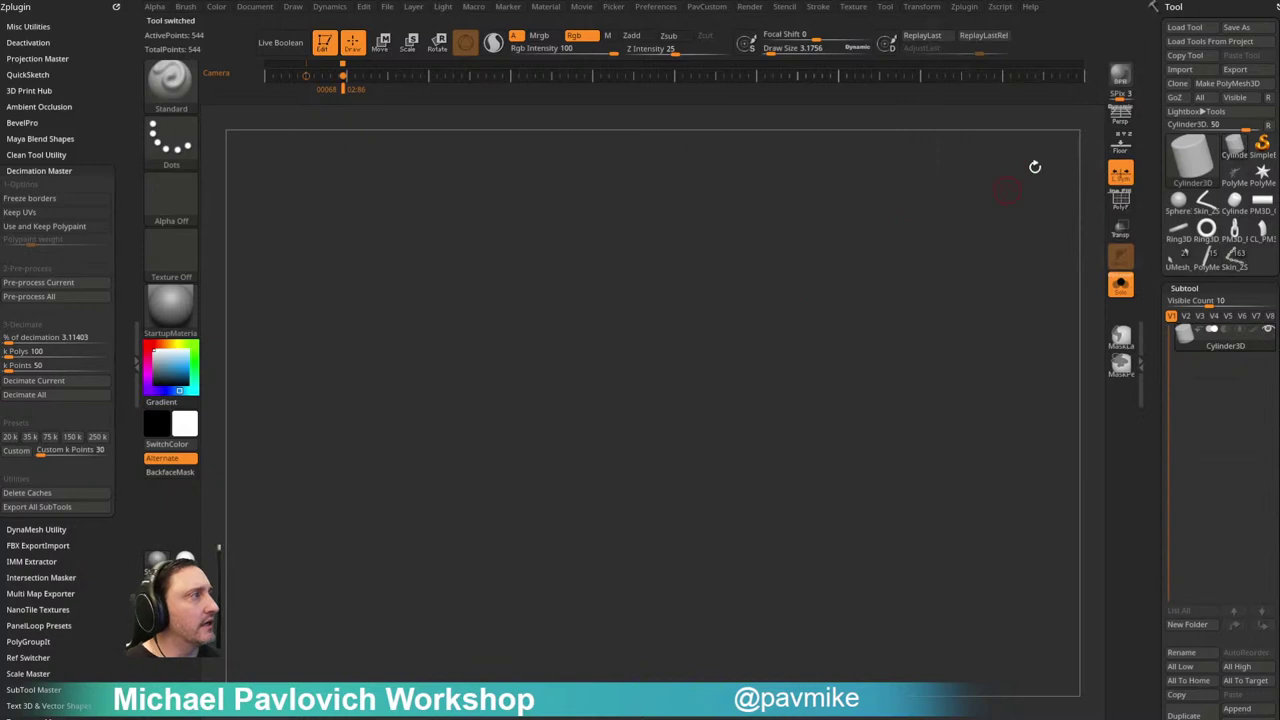
pyautogui.click(1227, 83)
pyautogui.moveTo(629, 320); pyautogui.dragTo(500, 409)
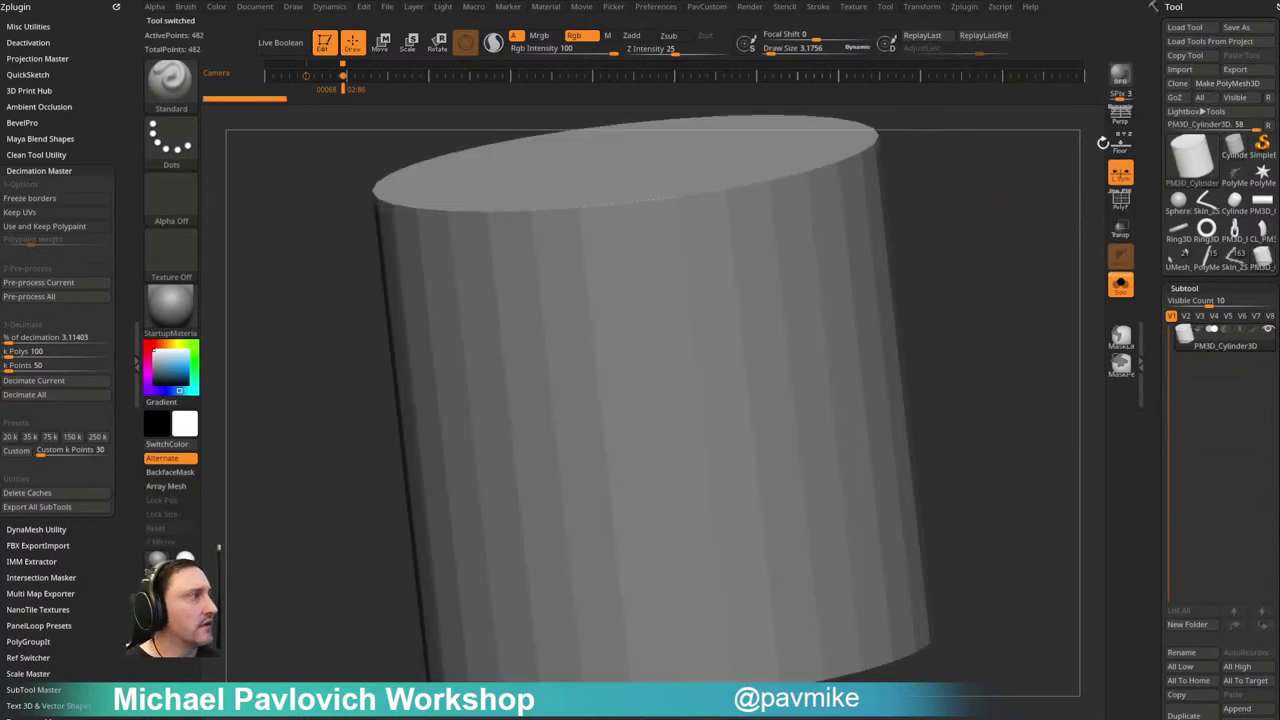
pyautogui.click(1120, 200)
pyautogui.moveTo(1050, 200)
pyautogui.mouseDown()
pyautogui.moveTo(977, 217)
pyautogui.moveTo(891, 214)
pyautogui.moveTo(957, 223)
pyautogui.moveTo(977, 201)
pyautogui.mouseUp()
# Step: Select the ZModeler brush for editing the cylinder
pyautogui.press('b')
pyautogui.press('z')
pyautogui.press('m')
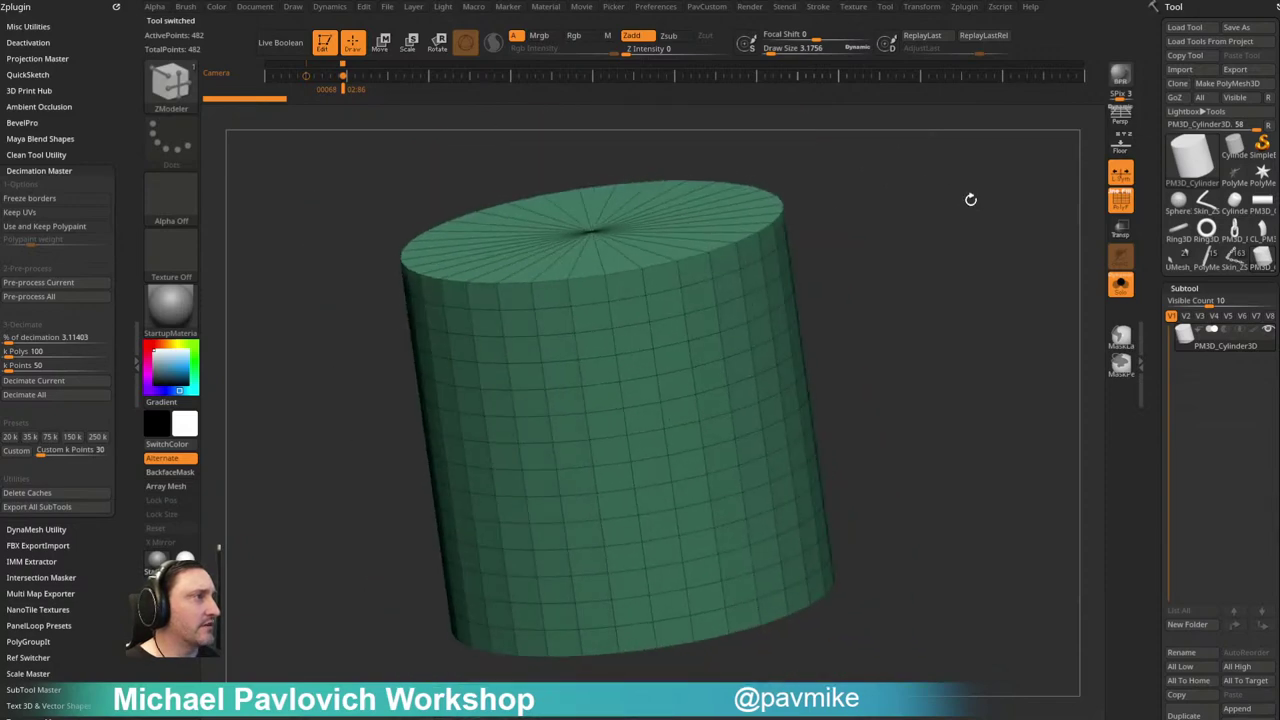
pyautogui.press('space')
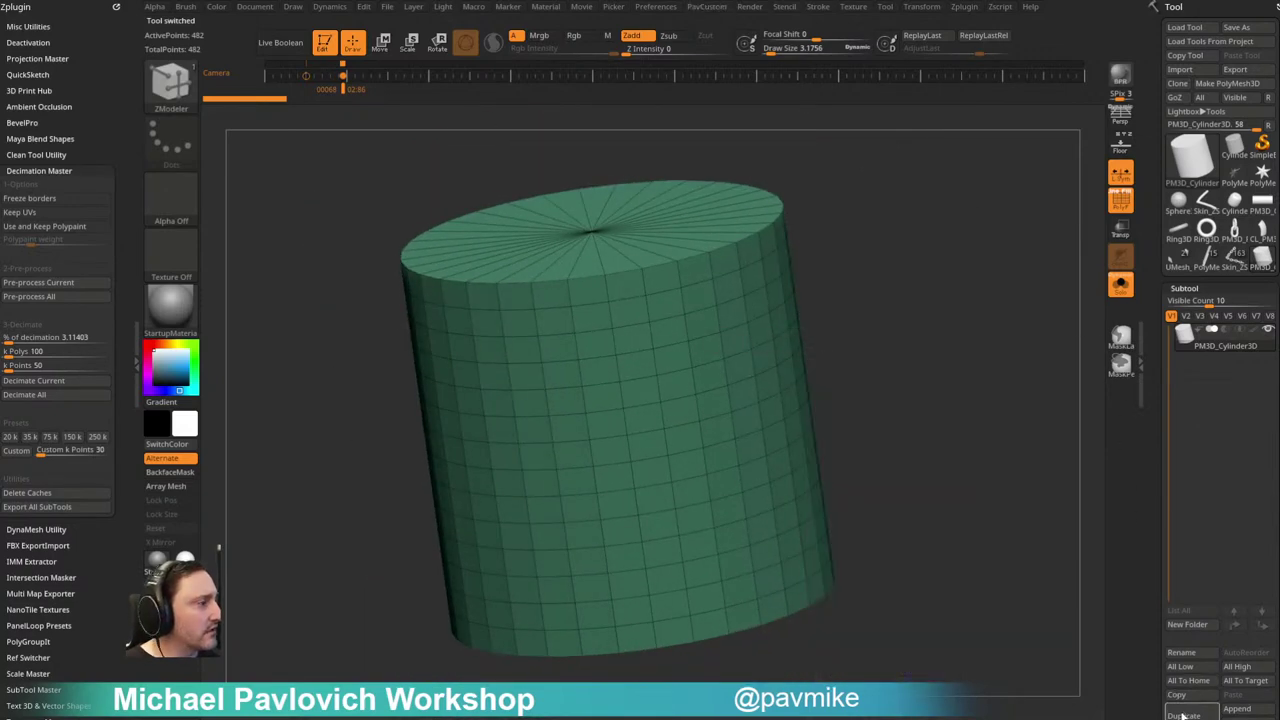
# Step: Duplicate the cylinder subtool and display the inactive copy as transparent with Ghost turned off
pyautogui.click(1182, 715)
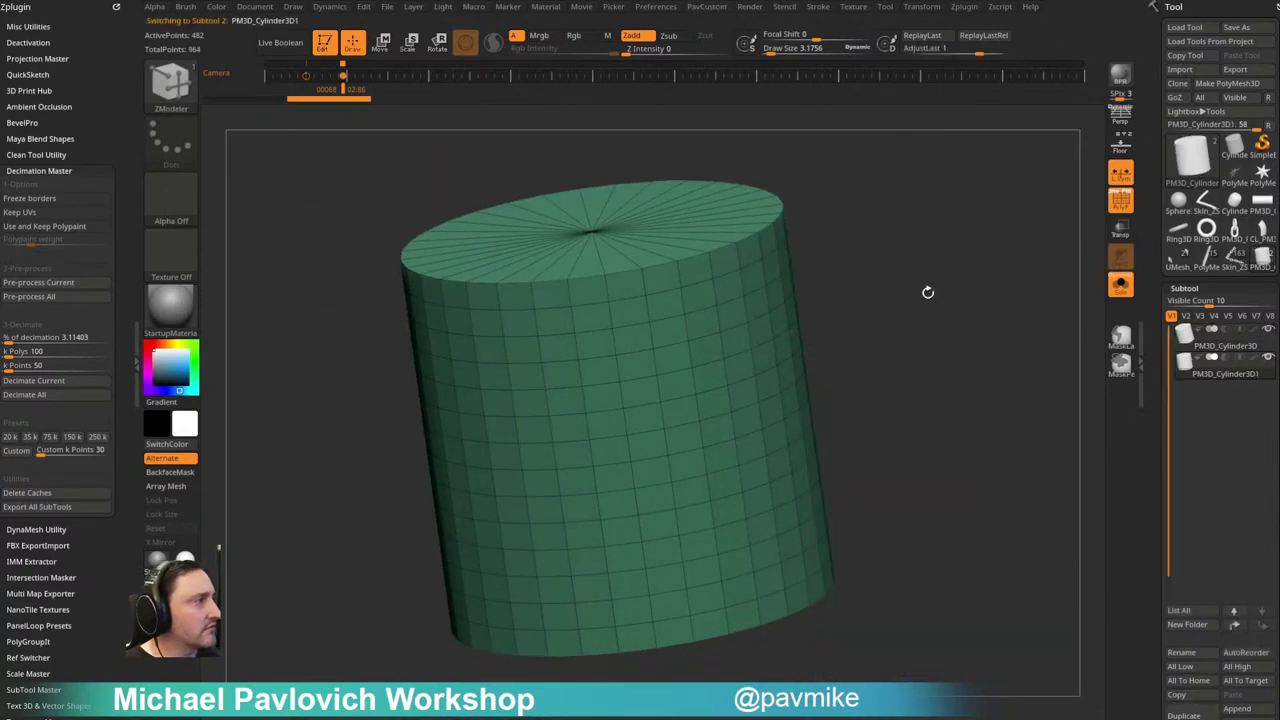
pyautogui.click(1121, 232)
pyautogui.click(1124, 263)
pyautogui.moveTo(1020, 270)
pyautogui.keyDown('alt'); pyautogui.mouseDown()
pyautogui.moveTo(1009, 296)
pyautogui.moveTo(1023, 285)
pyautogui.mouseUp(); pyautogui.keyUp('alt')
pyautogui.press('2')
pyautogui.moveTo(872, 289); pyautogui.dragTo(851, 263)
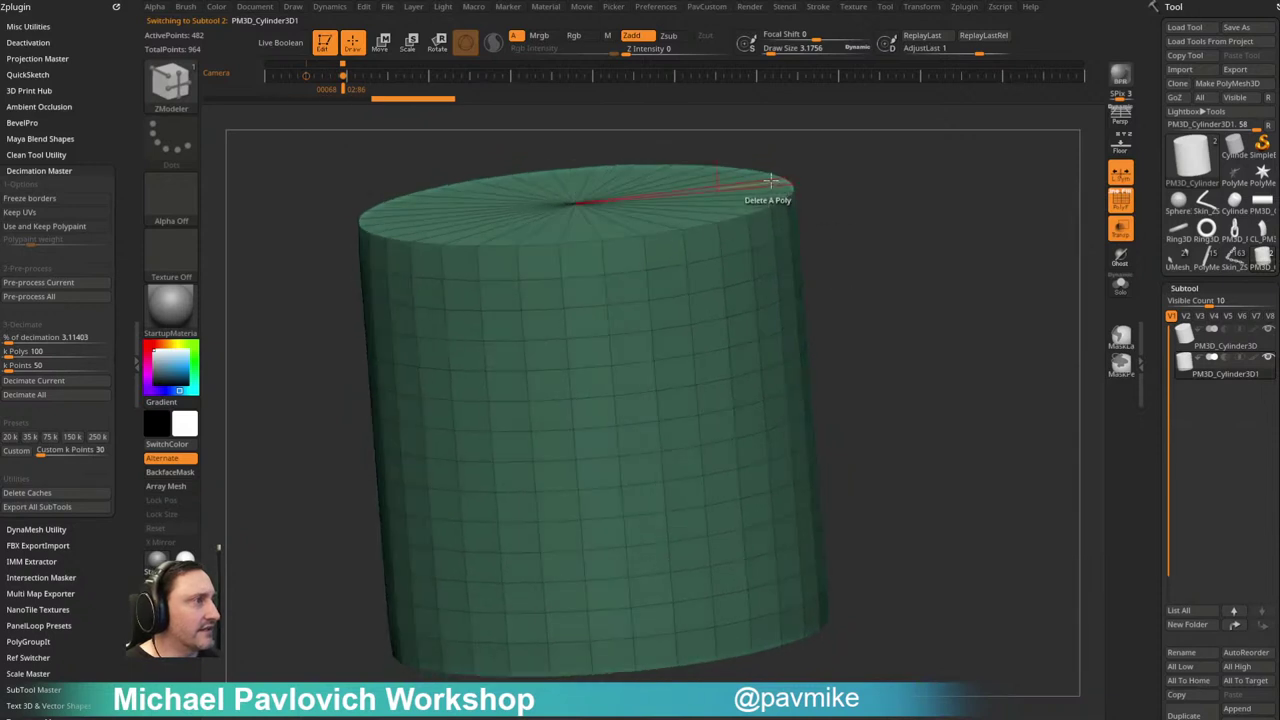
# Step: Set the ZModeler polygon action to QMesh and try it on the cylinder's side polygons
pyautogui.press('ctrl')
pyautogui.hotkey('ctrl', 'z')
pyautogui.press('space')
pyautogui.click(745, 335)
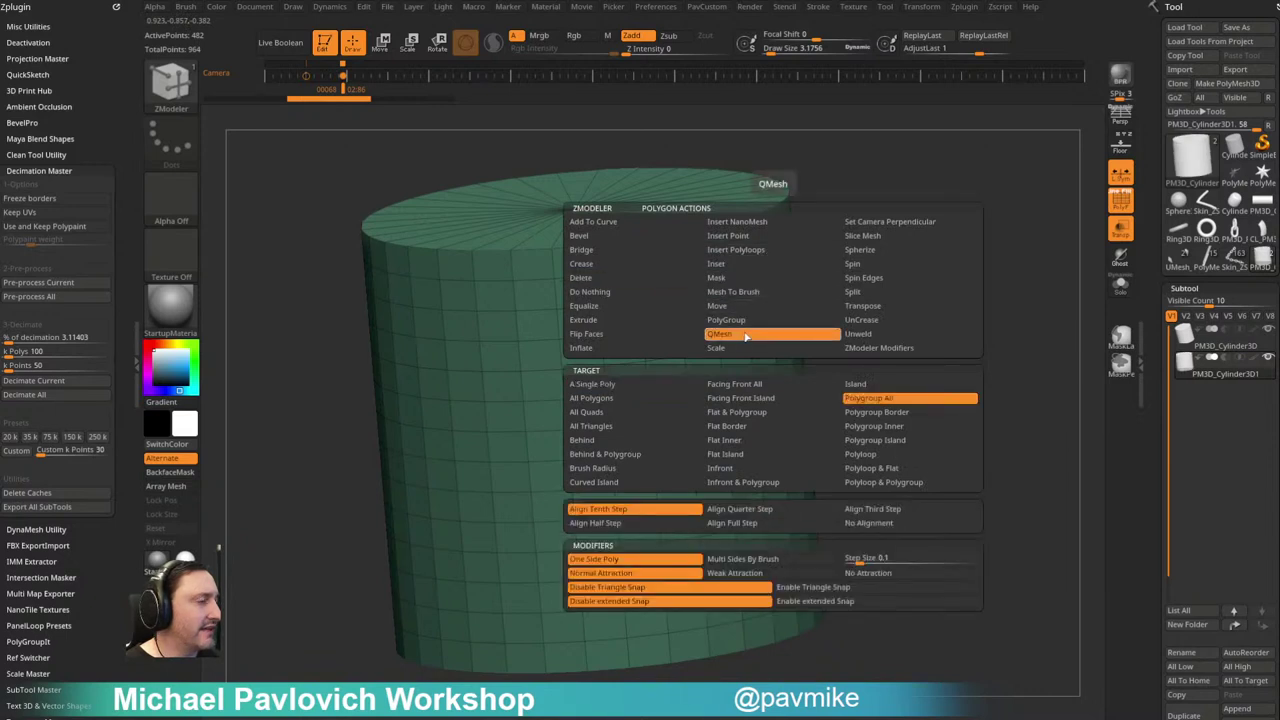
pyautogui.click(736, 411)
pyautogui.moveTo(762, 294); pyautogui.dragTo(773, 298)
pyautogui.moveTo(773, 298); pyautogui.dragTo(907, 241, button='right')
pyautogui.moveTo(907, 241)
pyautogui.keyDown('shift'); pyautogui.mouseDown()
pyautogui.moveTo(911, 231)
pyautogui.moveTo(889, 240)
pyautogui.mouseUp(); pyautogui.keyUp('shift')
pyautogui.hotkey('ctrl', 'z')
pyautogui.press('space')
# Step: Try puffing out the cylinder with the Inflate Balloon and Inflate deformations
pyautogui.moveTo(1152, 296); pyautogui.dragTo(1157, 49)
pyautogui.moveTo(1157, 250); pyautogui.dragTo(1160, 100)
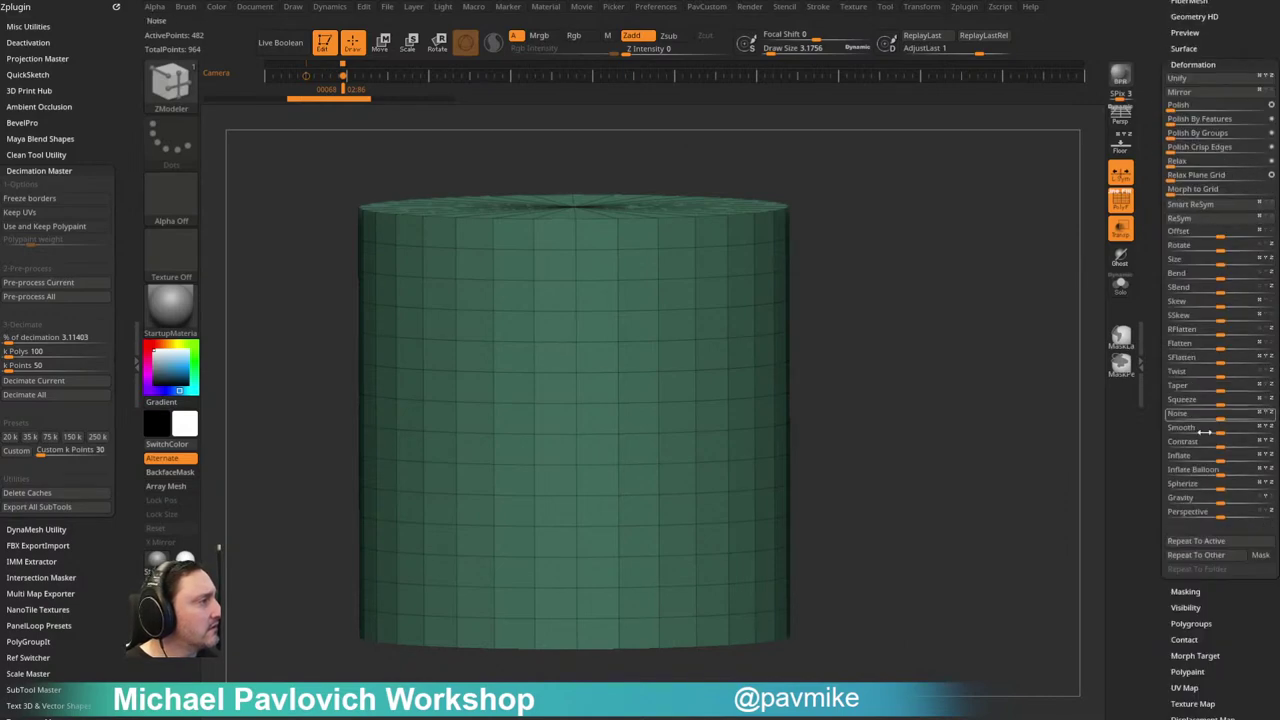
pyautogui.moveTo(1218, 471); pyautogui.dragTo(1230, 472)
pyautogui.hotkey('ctrl', 'z')
pyautogui.moveTo(943, 214); pyautogui.dragTo(940, 262)
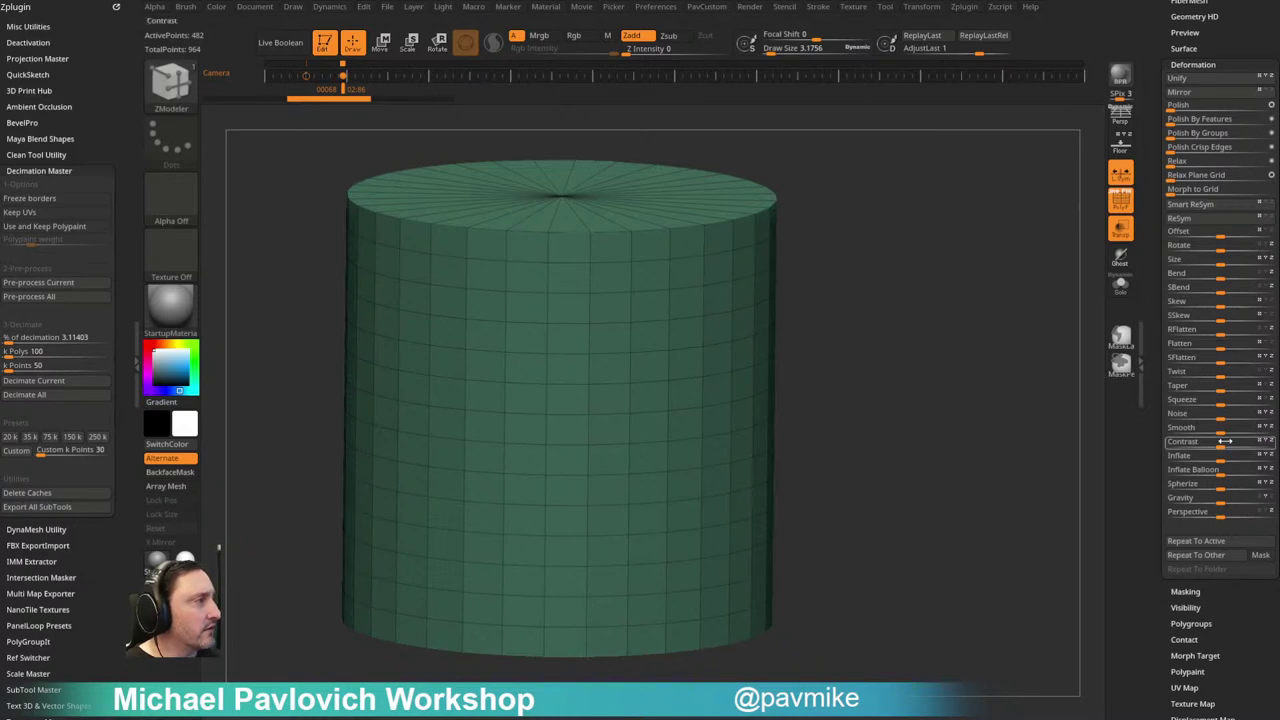
pyautogui.moveTo(1223, 457); pyautogui.dragTo(1232, 457)
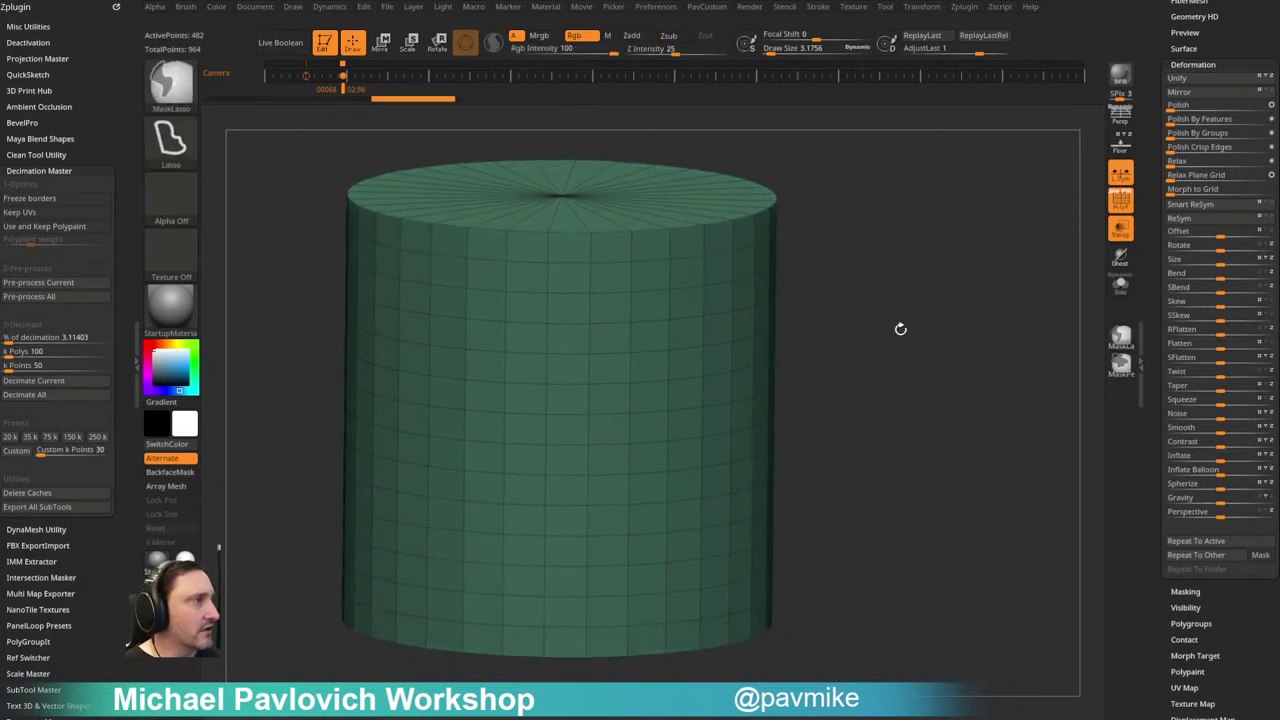
# Step: Try a QMesh with the Polygroup All target on the ungrouped cylinder's surface
pyautogui.press('space')
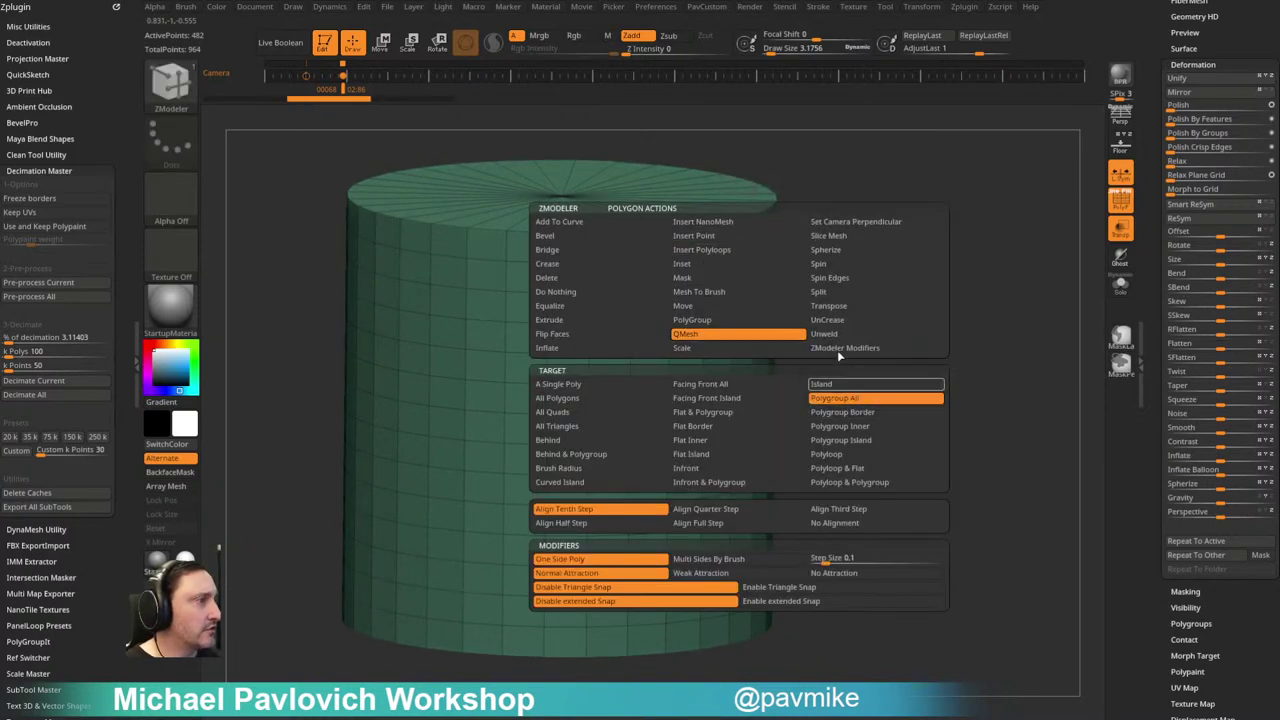
pyautogui.click(744, 269)
pyautogui.hotkey('ctrl', 'z')
pyautogui.moveTo(747, 268); pyautogui.dragTo(871, 240)
# Step: Split the cylinder into separate side and cap polygroups with Groups By Normals
pyautogui.press('space')
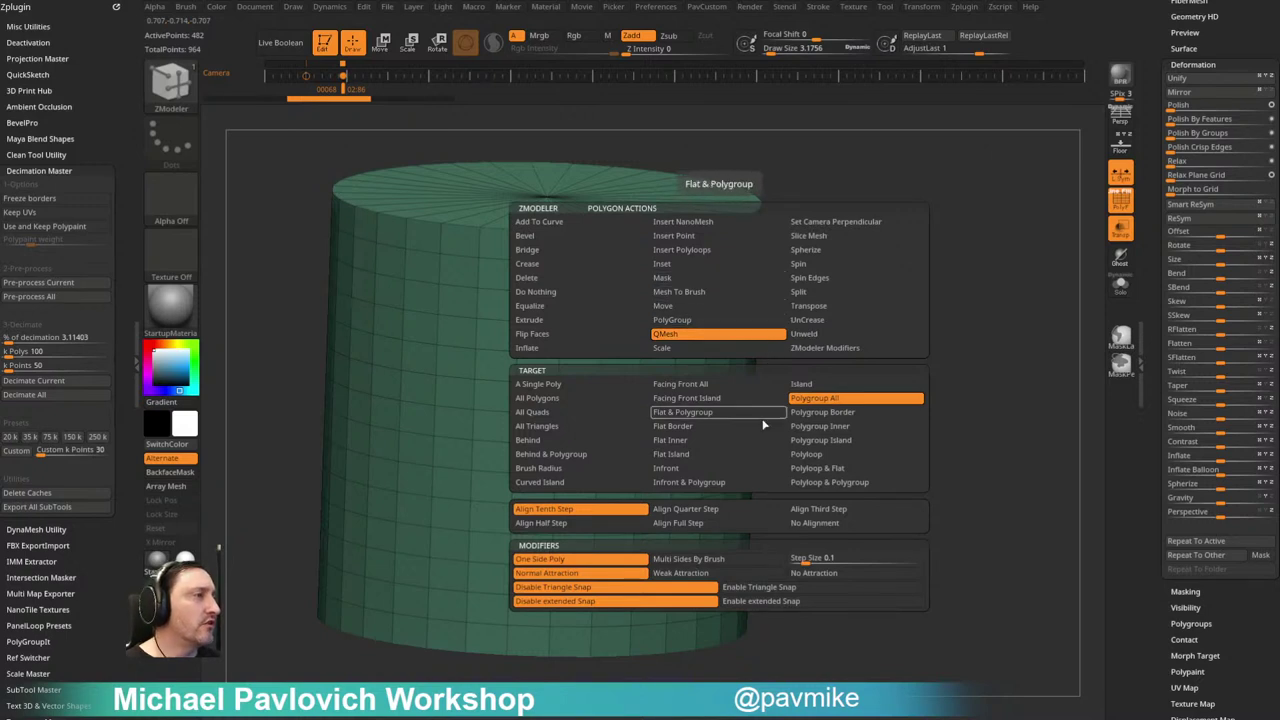
pyautogui.press('2')
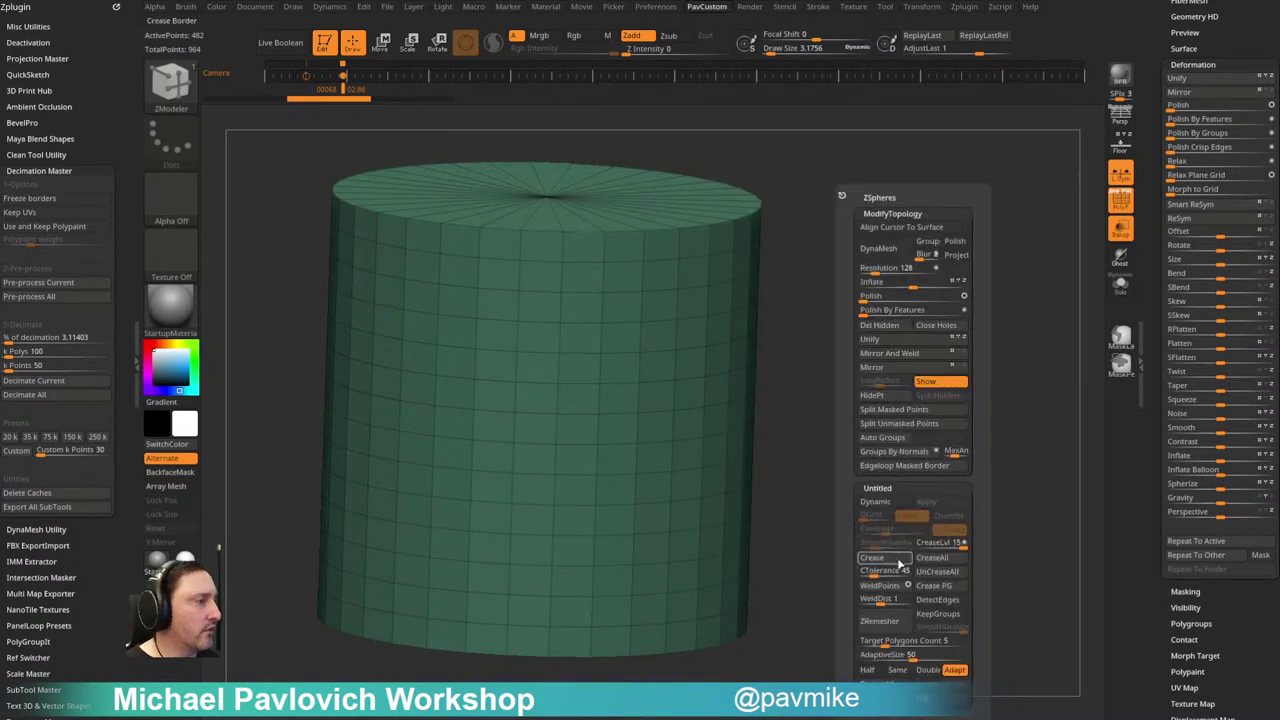
pyautogui.click(896, 452)
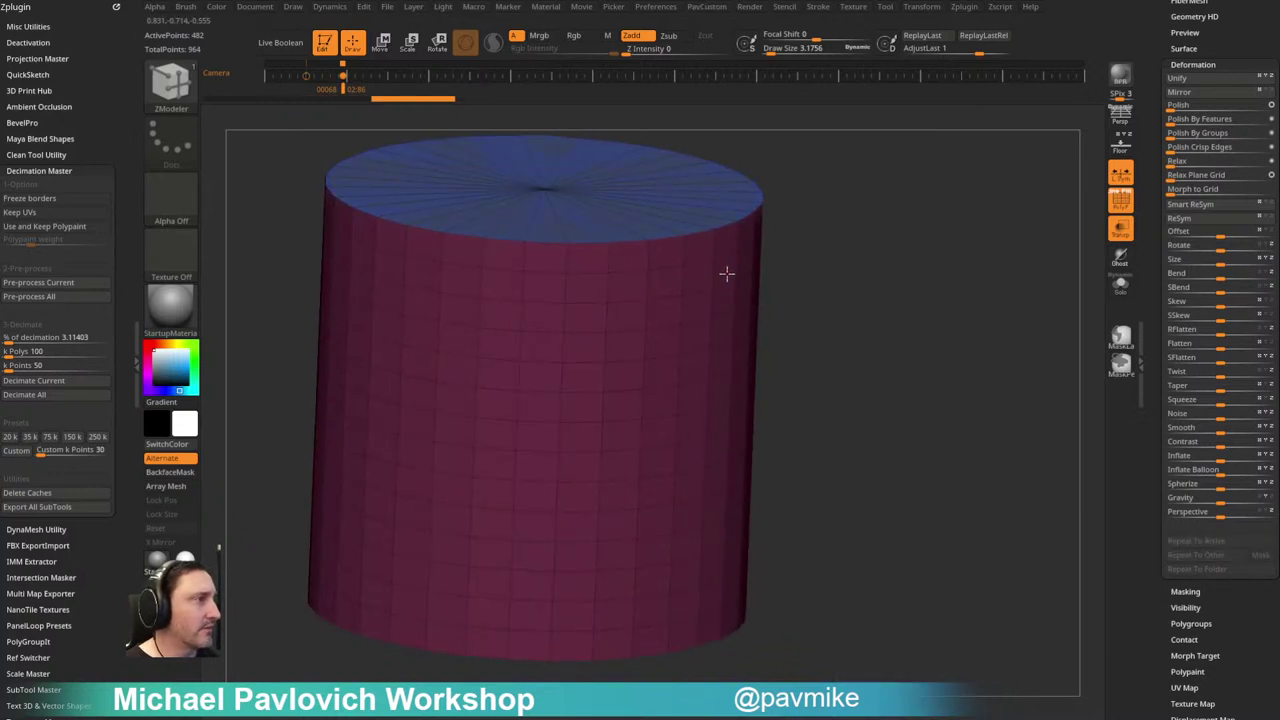
# Step: Use QMesh with the Polygroup All target on the cylinder's side and cap polygroups
pyautogui.press('space')
pyautogui.click(724, 334)
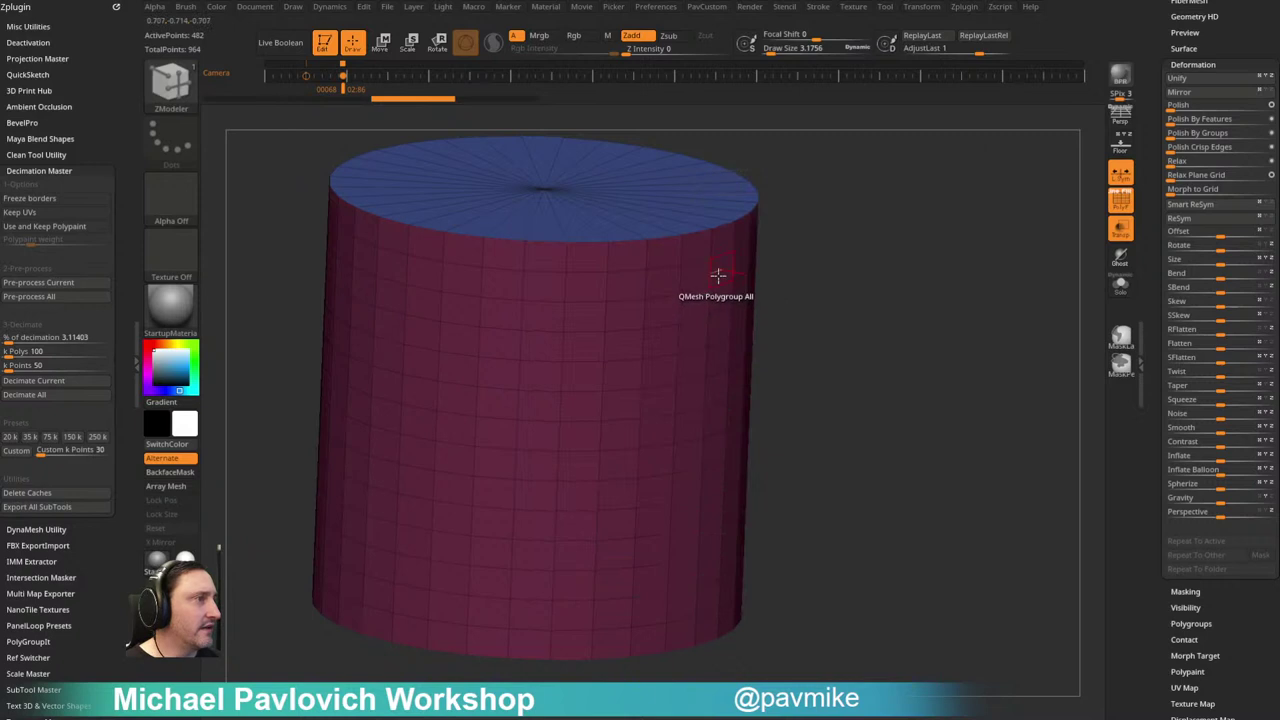
pyautogui.moveTo(727, 282); pyautogui.dragTo(726, 280)
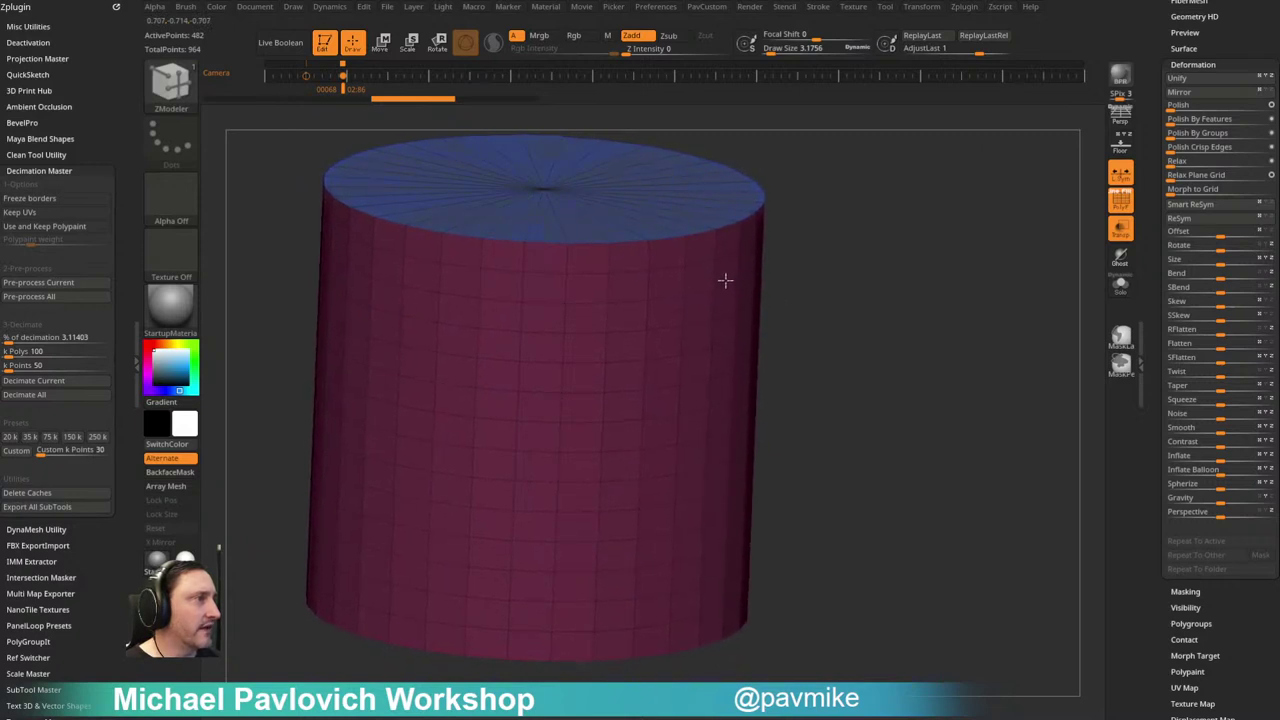
pyautogui.moveTo(732, 214); pyautogui.dragTo(734, 208)
pyautogui.moveTo(852, 225); pyautogui.dragTo(878, 290)
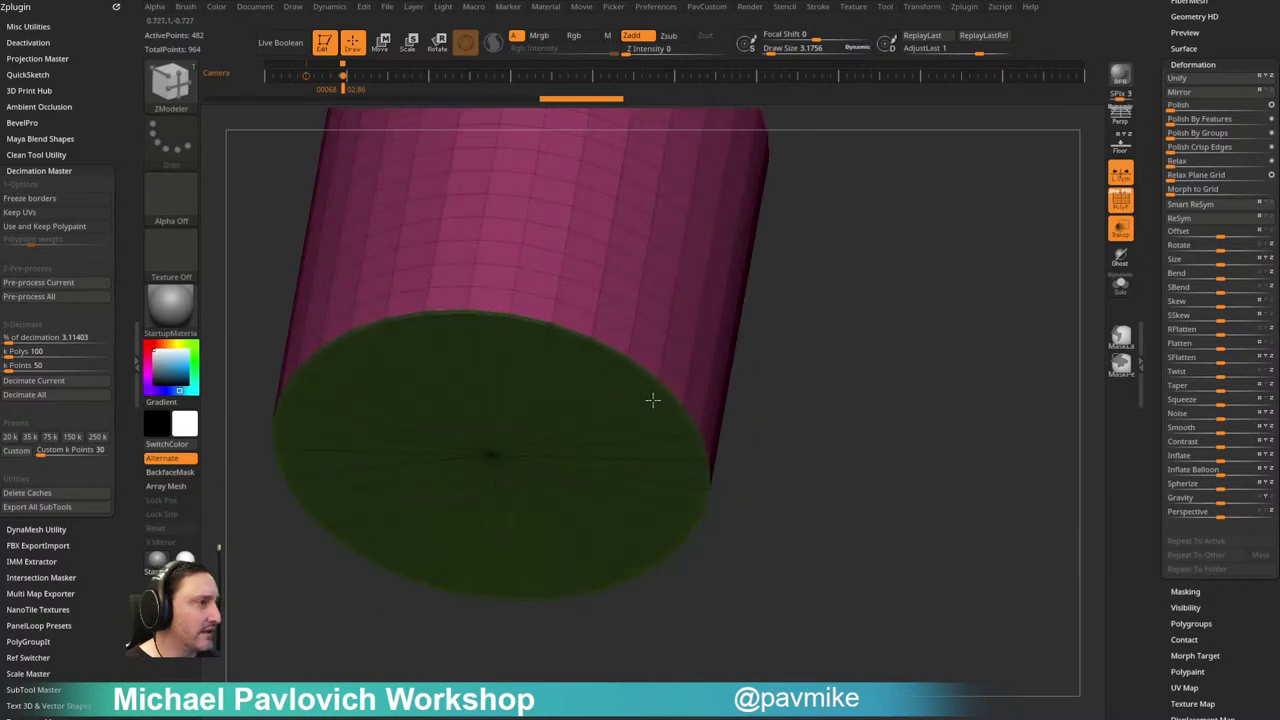
pyautogui.moveTo(654, 397); pyautogui.dragTo(887, 317)
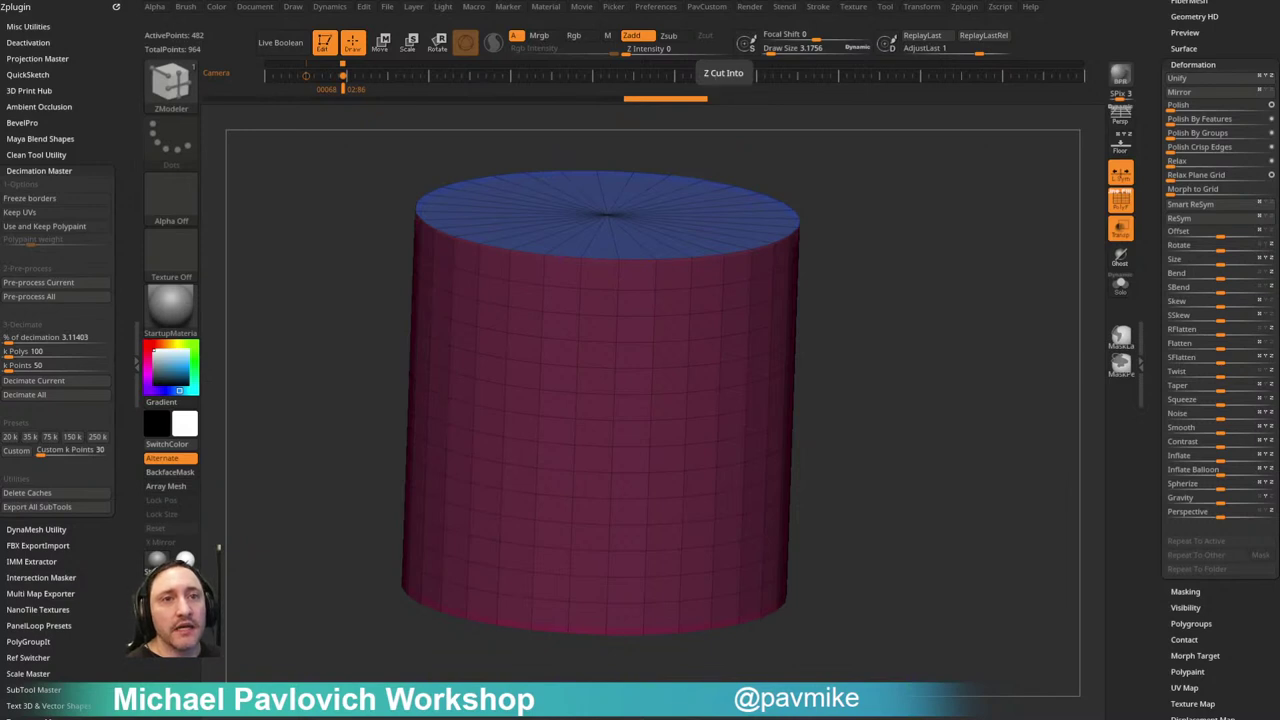
# Step: In Substance 3D Painter, enlarge the texture set list and look through the Shoulders_mat, Pelvis_mat and LegsUpper_mat texture sets
pyautogui.scroll(10, 1153, 399)
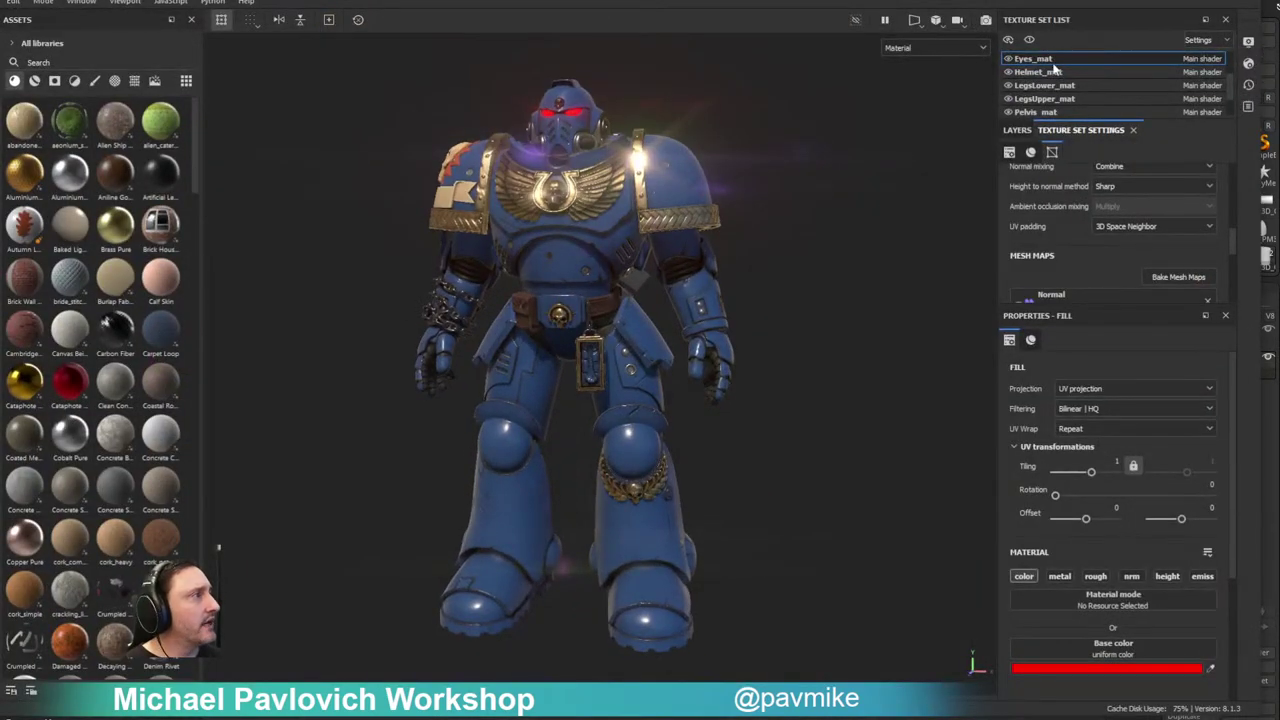
pyautogui.scroll(-2, 1070, 72)
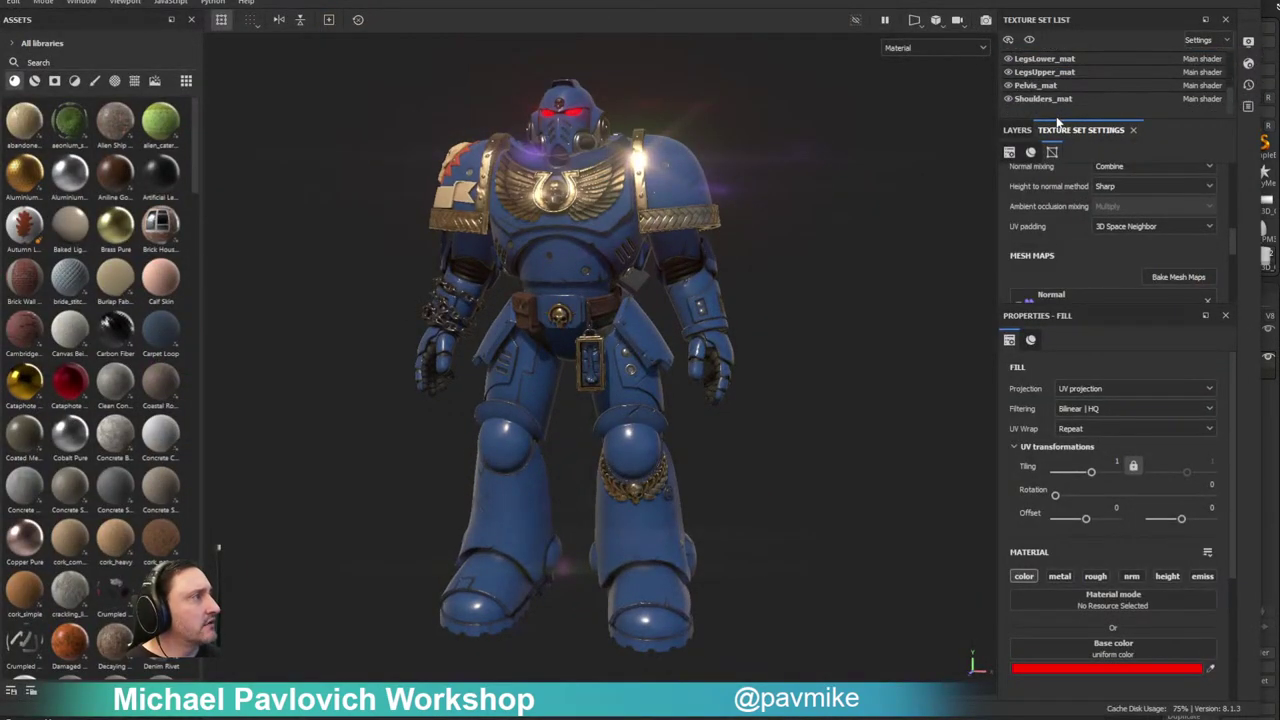
pyautogui.moveTo(1058, 121); pyautogui.dragTo(1064, 273)
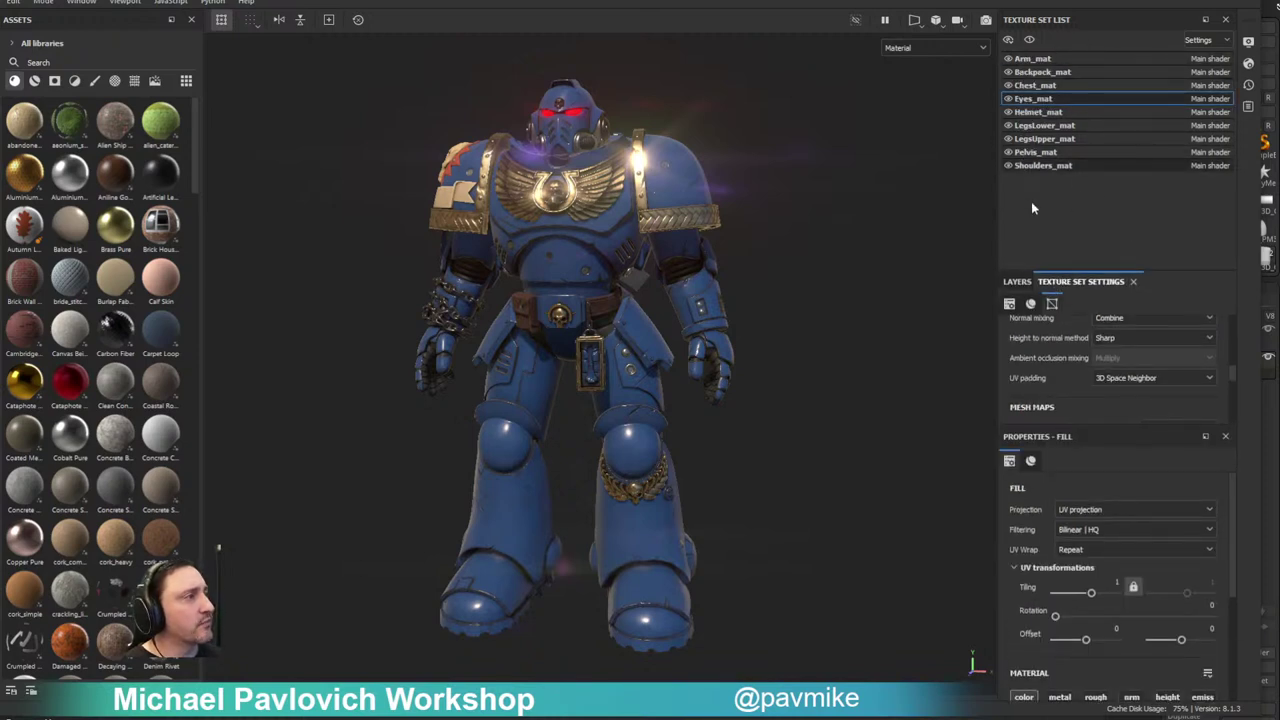
pyautogui.click(1041, 166)
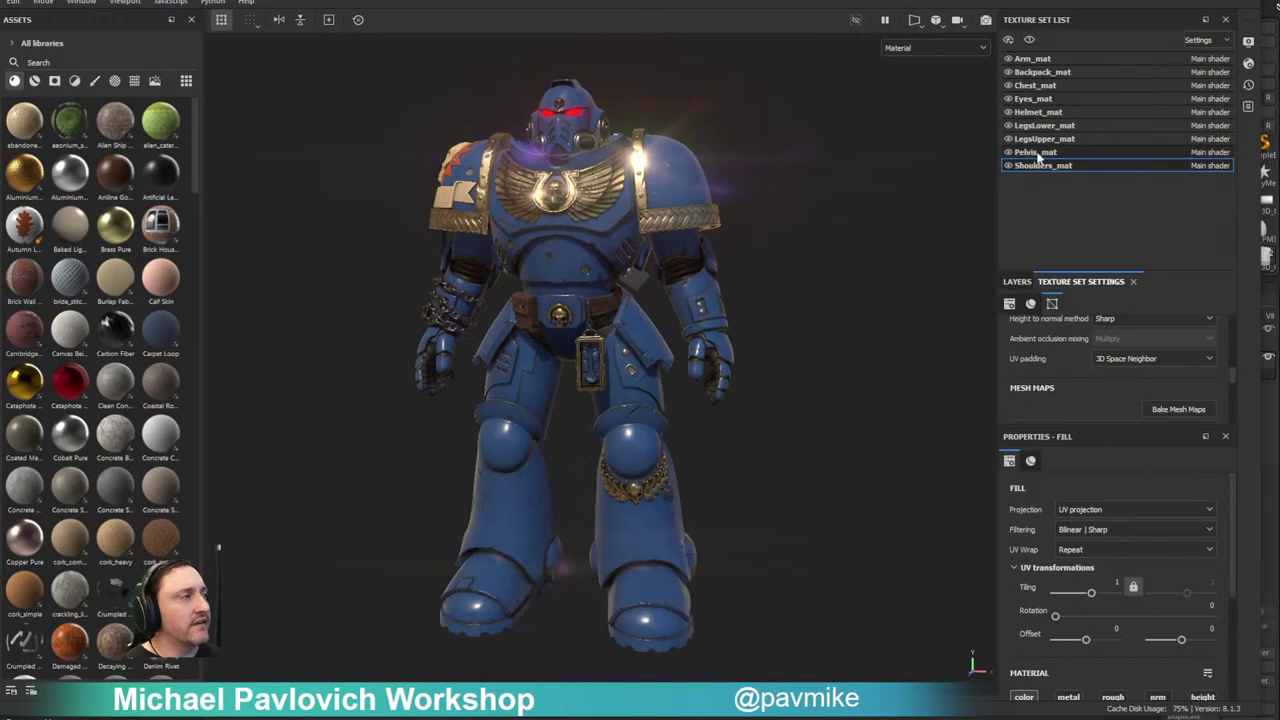
pyautogui.click(1037, 153)
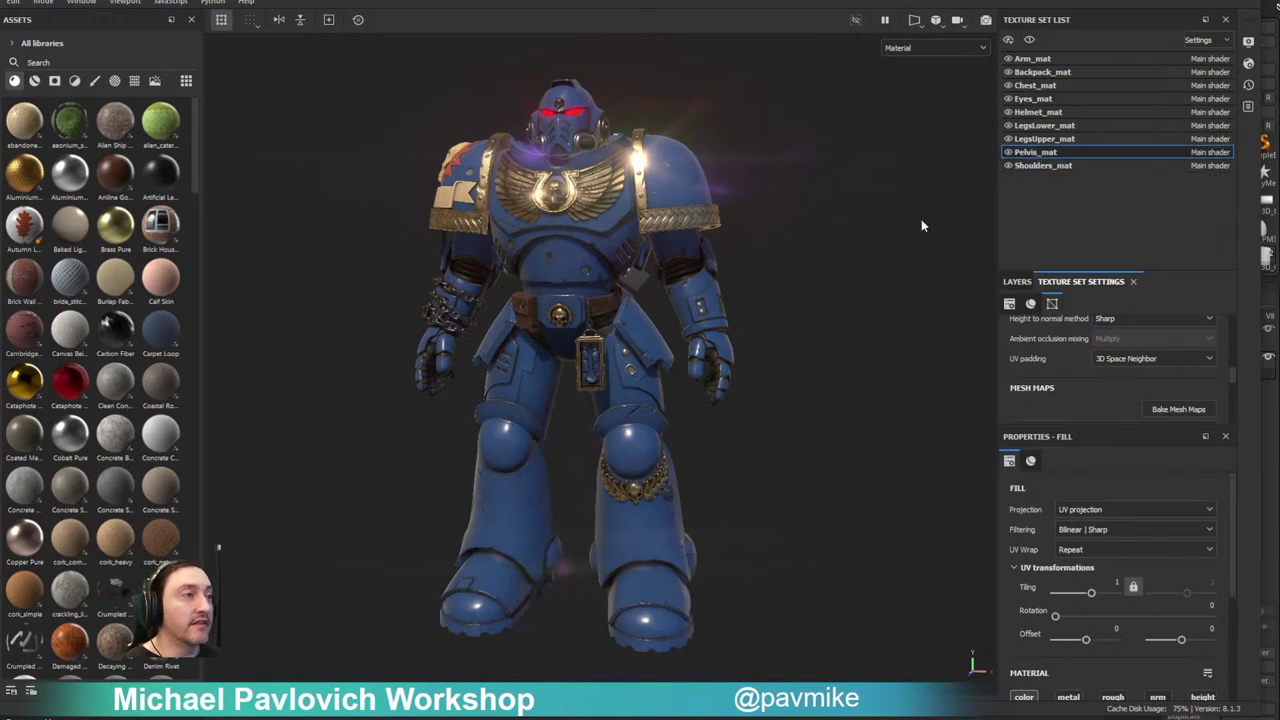
pyautogui.click(1036, 139)
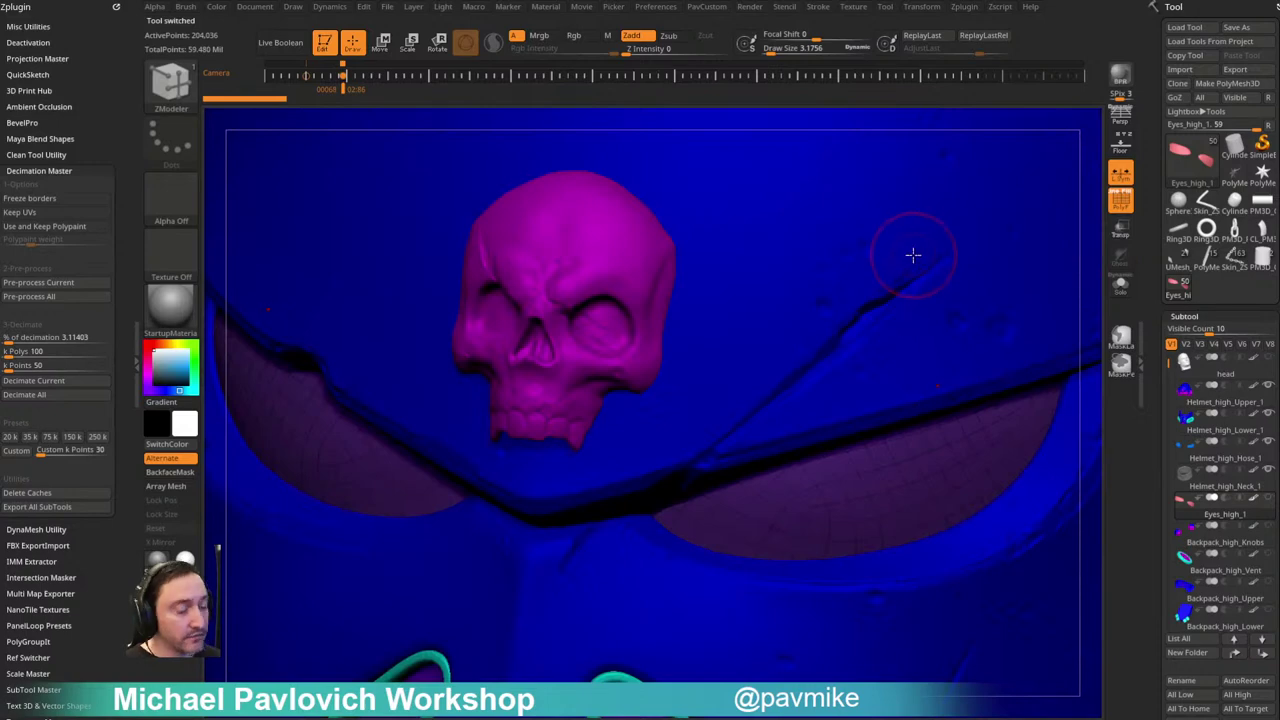
# Step: In ZBrush, frame the Space Marine helmet from the front and turn off its polyframe
pyautogui.press('f')
pyautogui.keyDown('ctrl'); pyautogui.moveTo(997, 274); pyautogui.dragTo(1020, 230, button='right'); pyautogui.keyUp('ctrl')
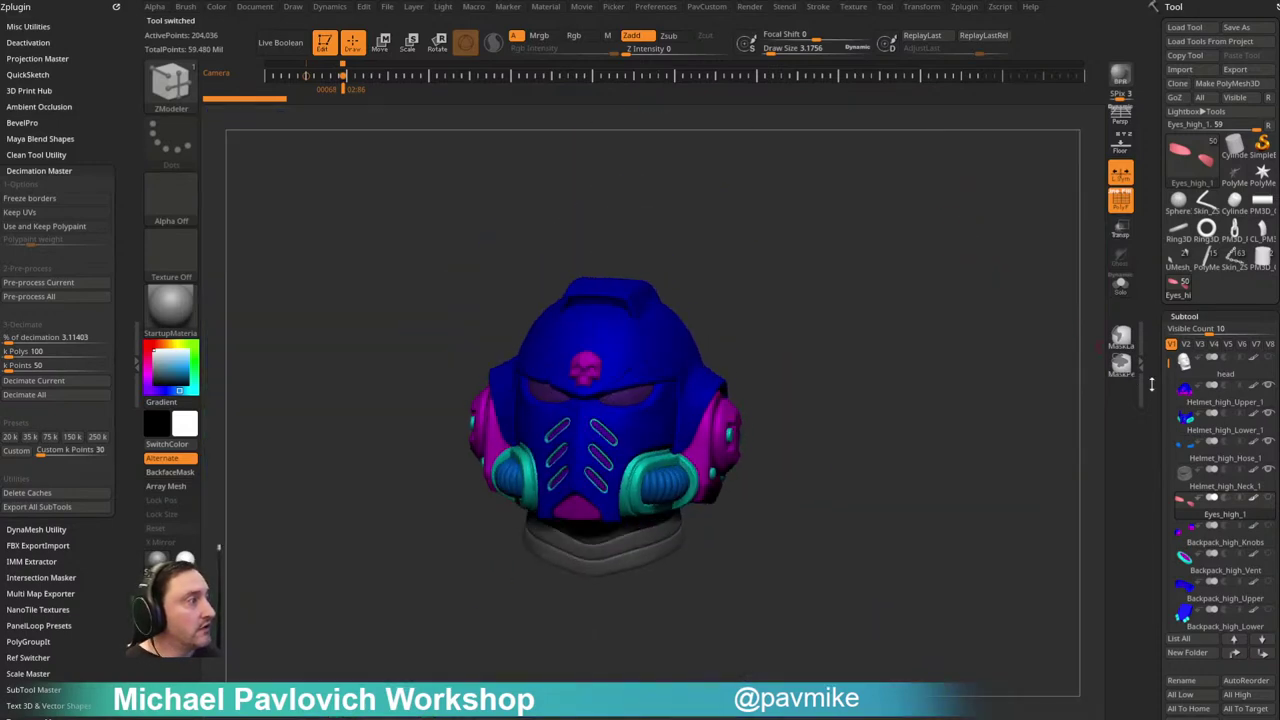
pyautogui.click(1121, 205)
pyautogui.moveTo(1017, 340); pyautogui.dragTo(1060, 322, button='right')
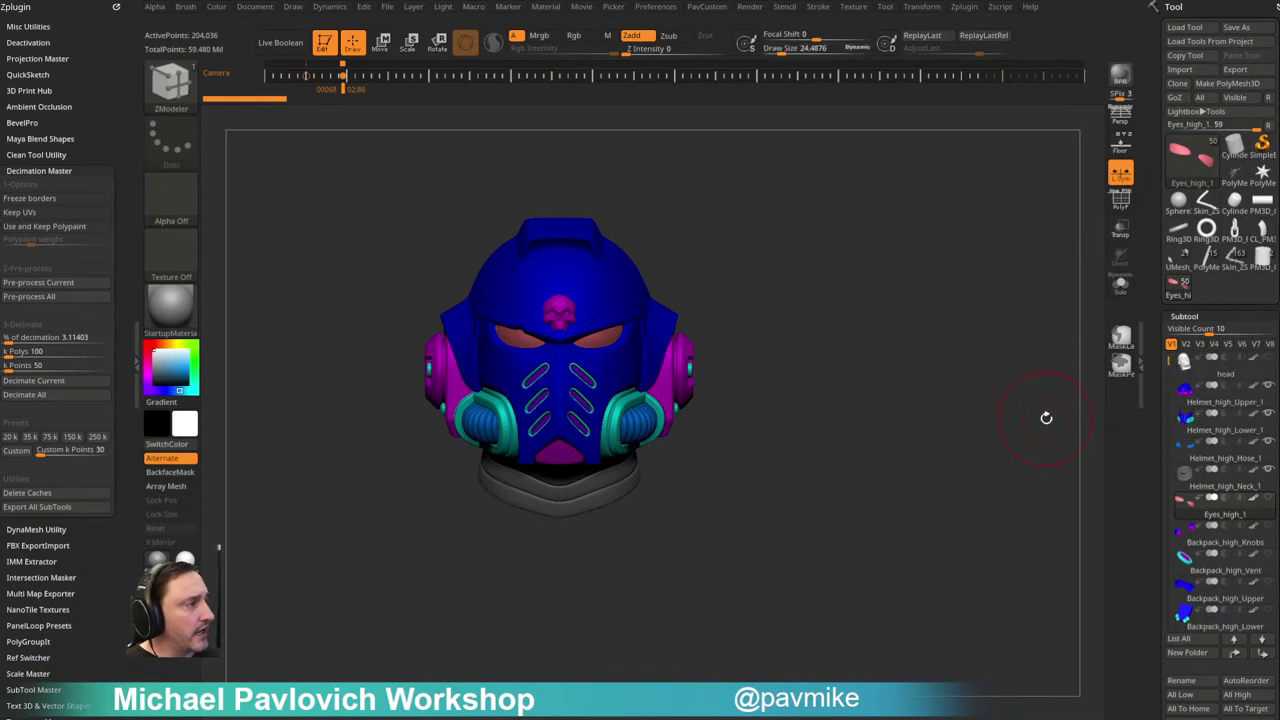
# Step: Step through the helmet, eyes and backpack subtools down to Backpack_high_Lower to examine each part
pyautogui.click(1220, 403)
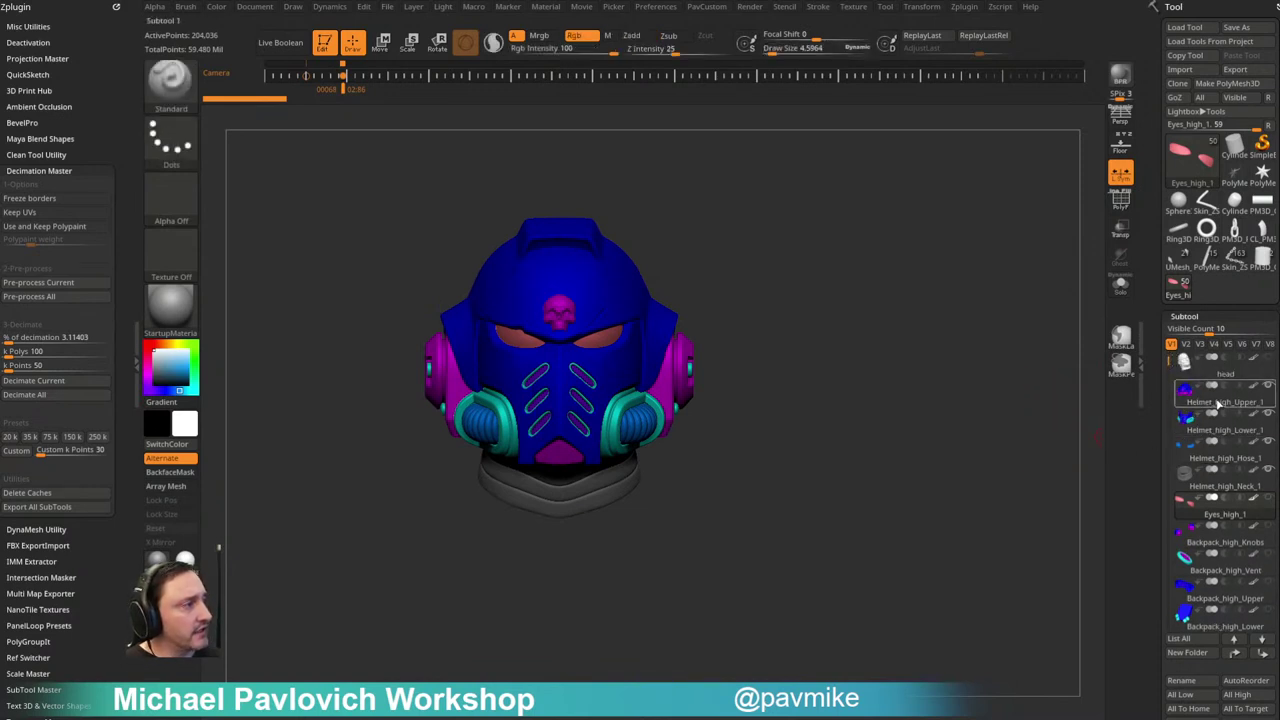
pyautogui.click(1218, 457)
pyautogui.click(1218, 491)
pyautogui.click(1220, 513)
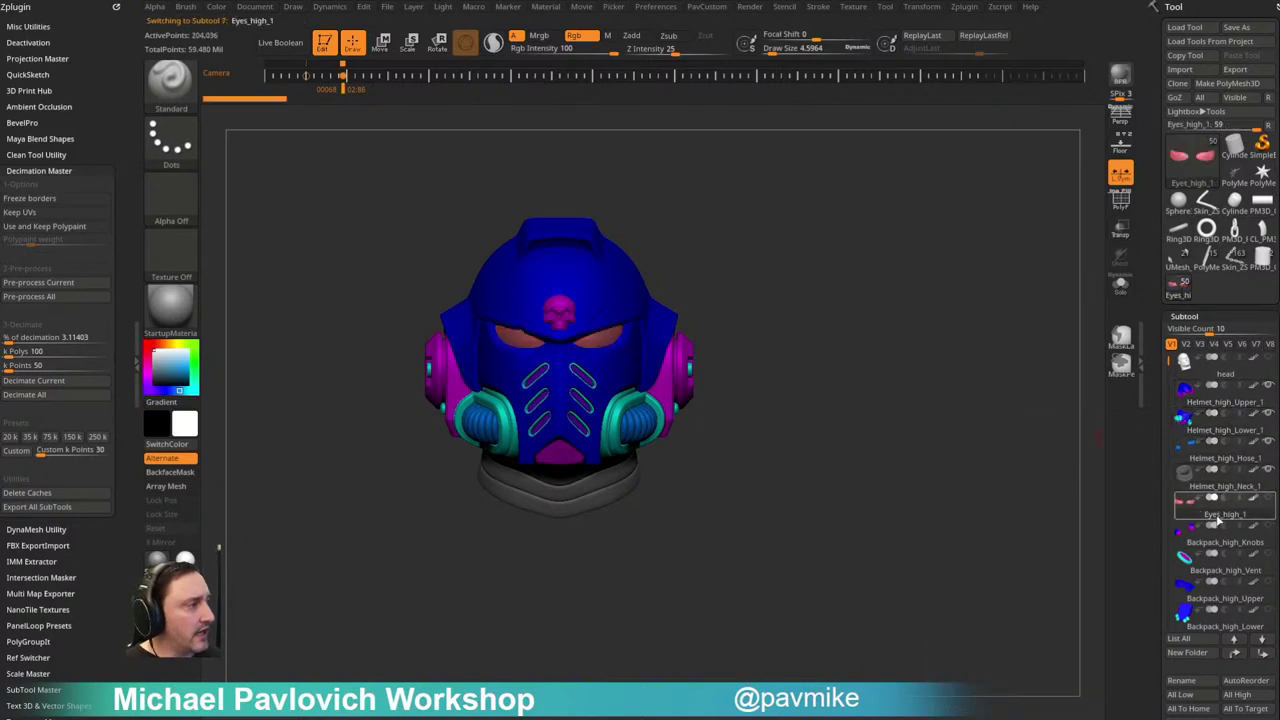
pyautogui.click(1213, 545)
pyautogui.click(1211, 585)
pyautogui.click(1208, 598)
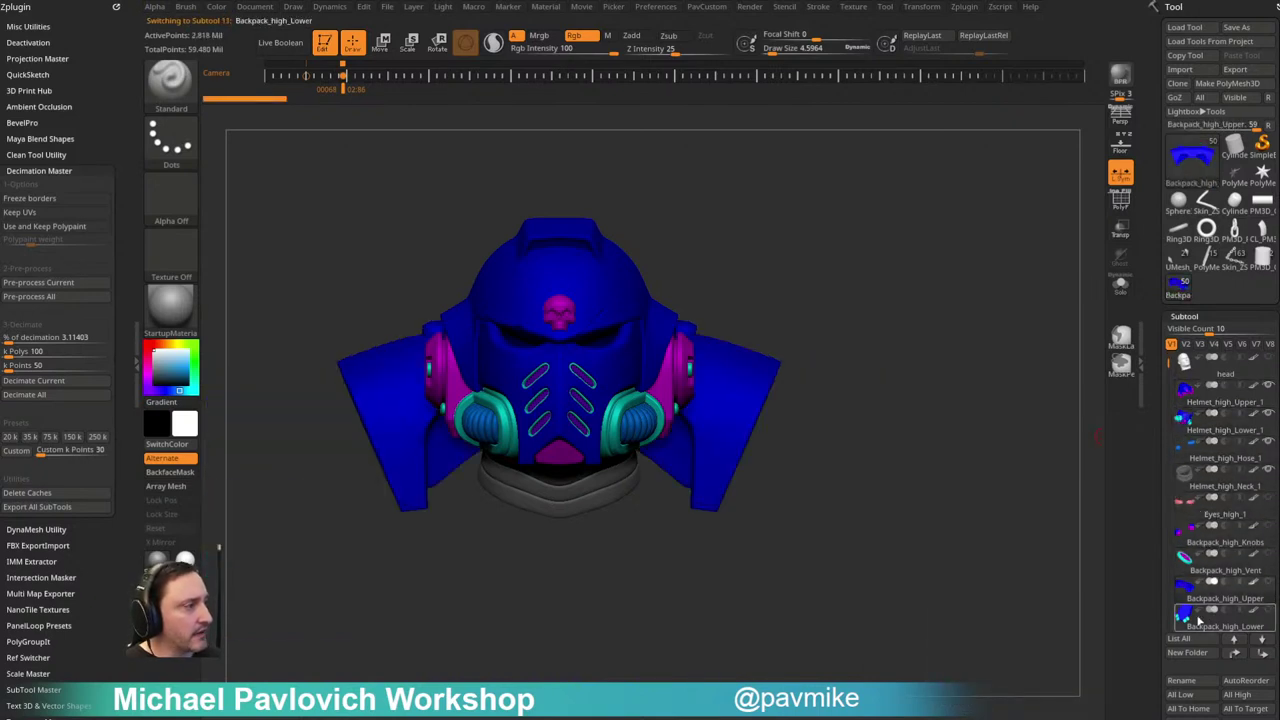
pyautogui.click(1205, 624)
pyautogui.scroll(-4, 1169, 383)
pyautogui.scroll(-1, 1169, 383)
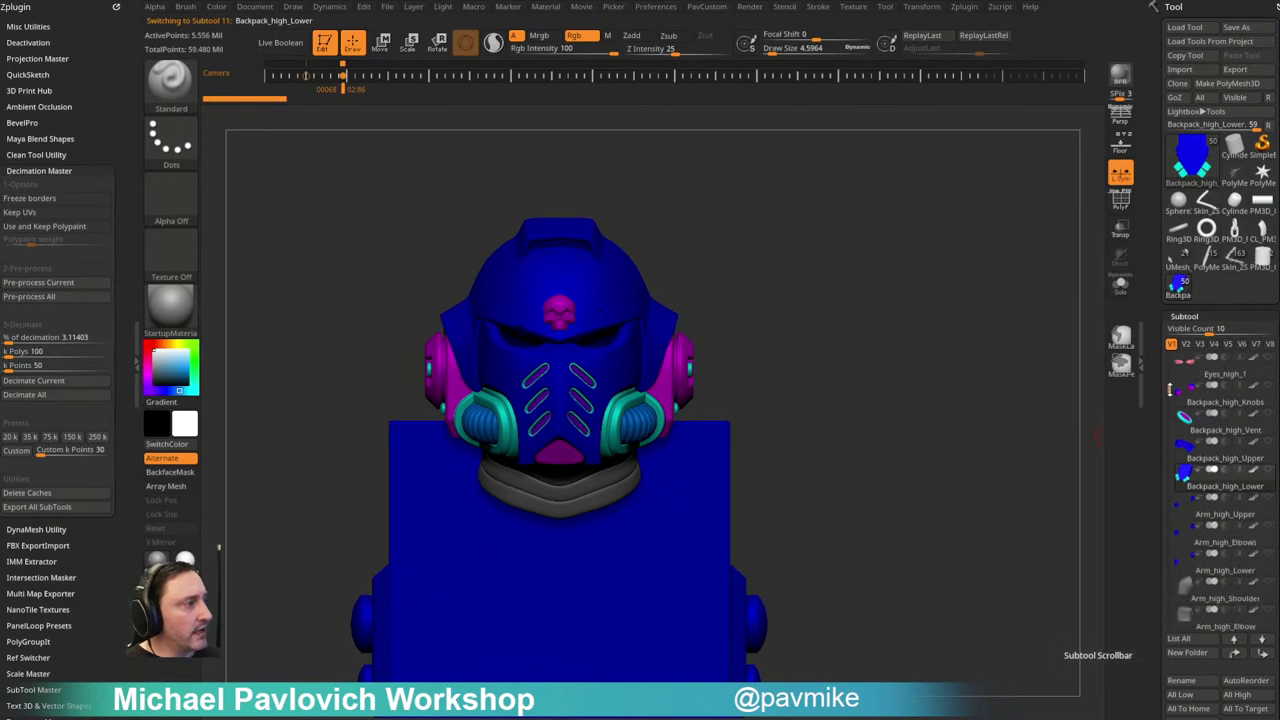
# Step: Select the Backpack_high_Upper subtool and examine it from the side alongside the helmet
pyautogui.moveTo(1240, 493)
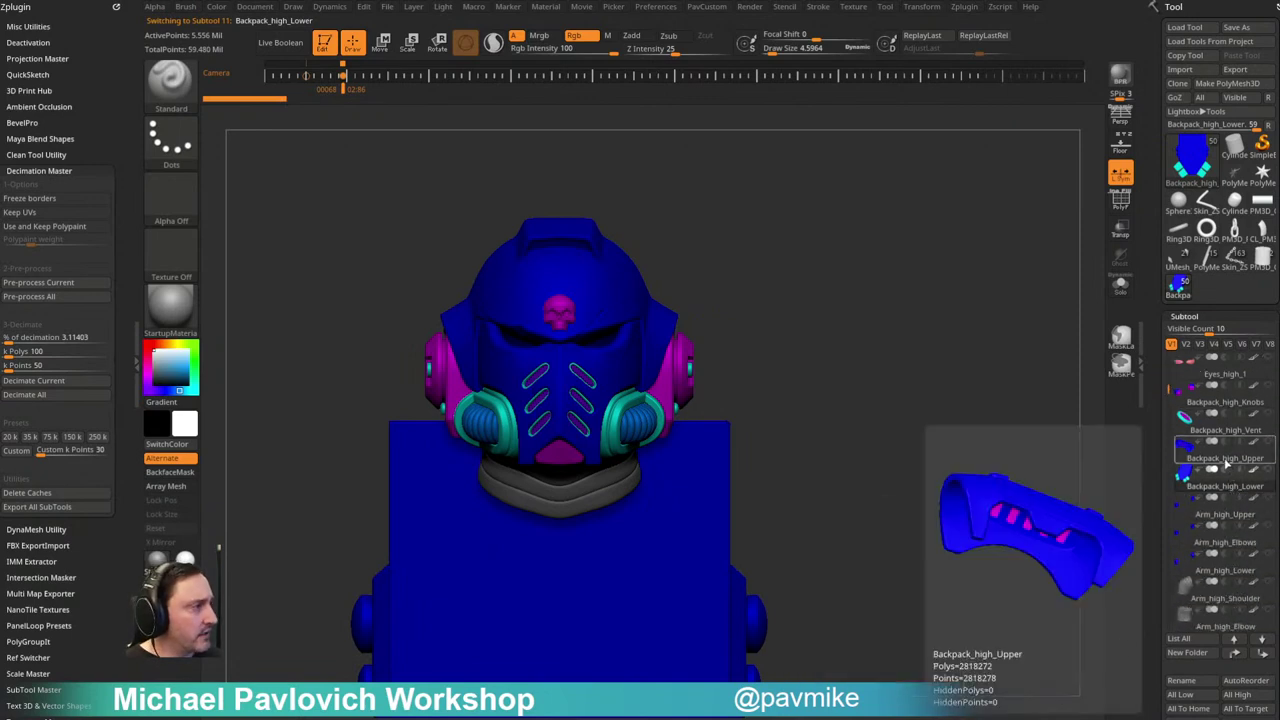
pyautogui.click(1227, 463)
pyautogui.moveTo(1045, 488); pyautogui.dragTo(822, 479)
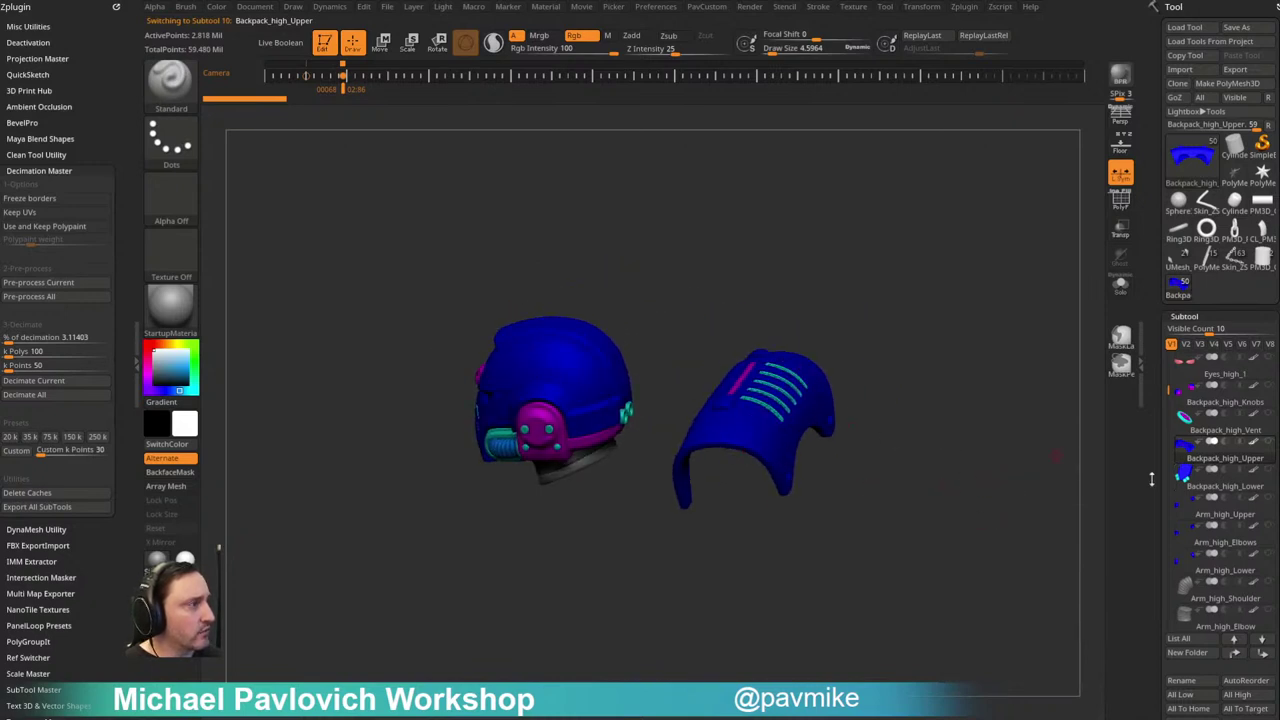
# Step: Step through the arm subtools from Arm_high_Upper to Arm_high_Elbow and examine each one
pyautogui.click(1211, 491)
pyautogui.moveTo(950, 525); pyautogui.dragTo(915, 488)
pyautogui.moveTo(723, 514); pyautogui.dragTo(1106, 469)
pyautogui.click(1212, 527)
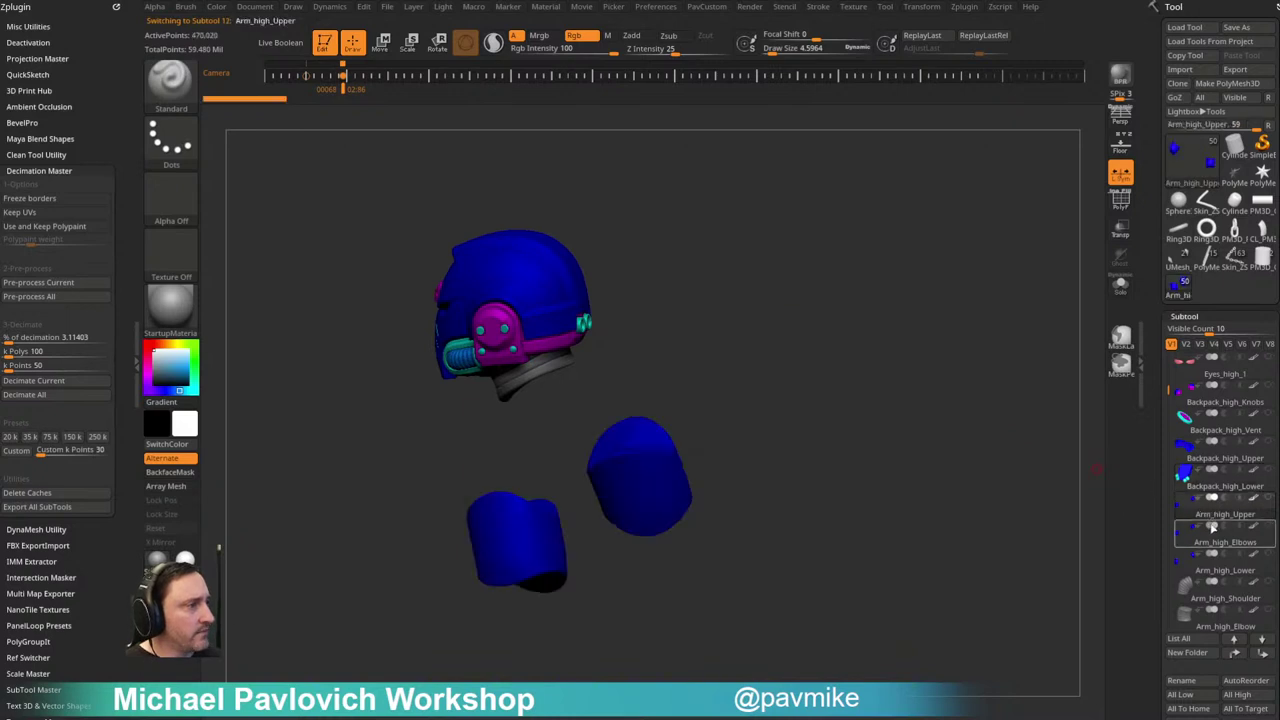
pyautogui.click(1211, 545)
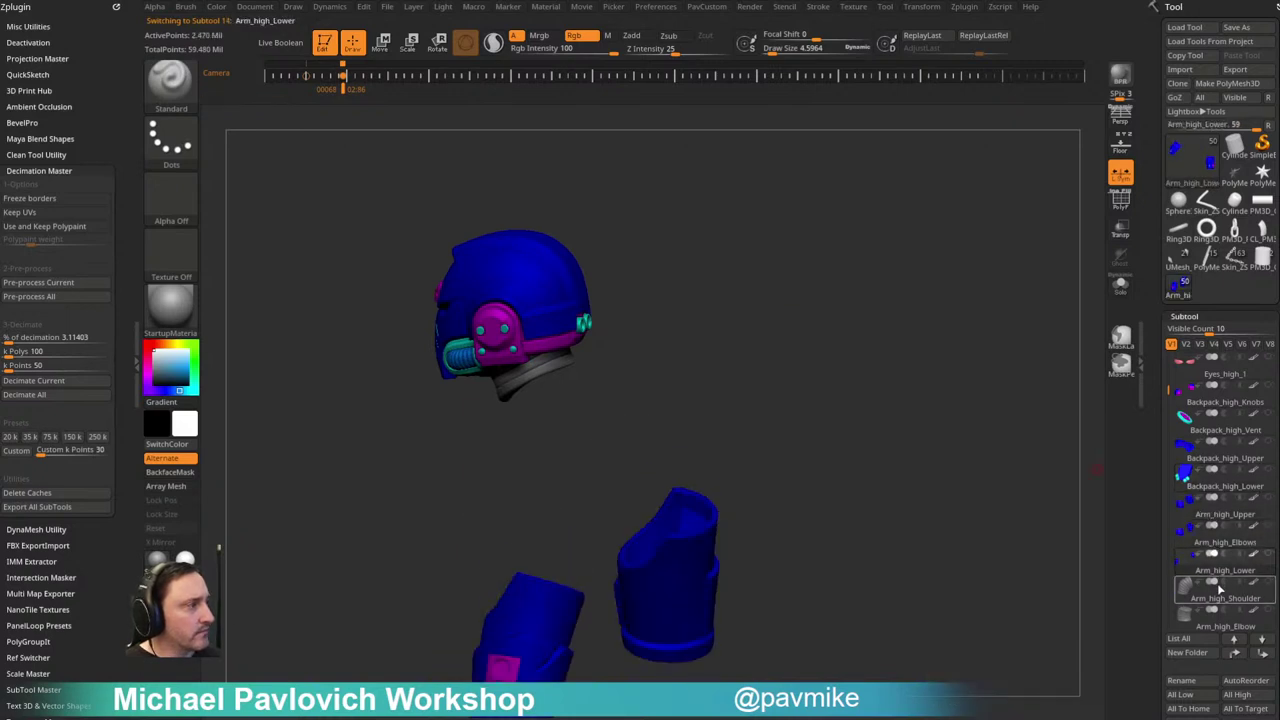
pyautogui.moveTo(1182, 497)
pyautogui.moveTo(1167, 384); pyautogui.dragTo(1170, 447)
pyautogui.scroll(3, 1170, 447)
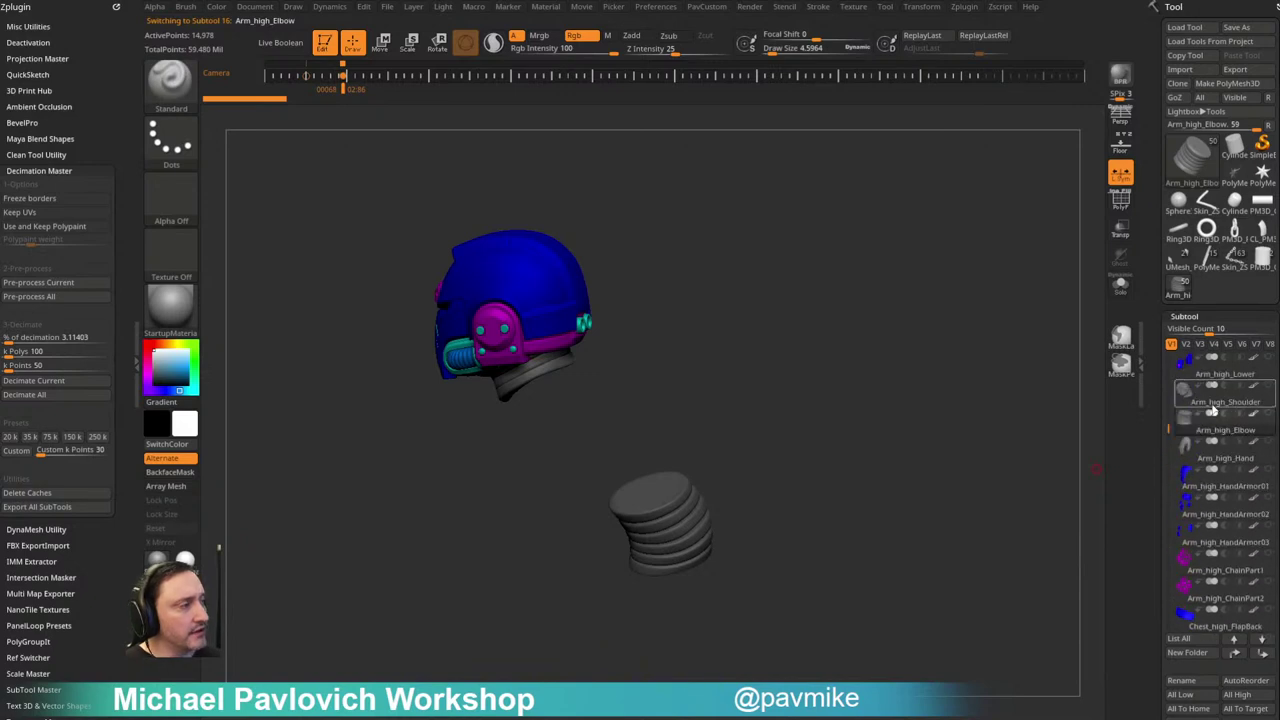
# Step: Select Backpack_high_Upper and show only the backpack's upper, lower, vent and knobs subtools, viewed from behind
pyautogui.moveTo(1214, 381)
pyautogui.scroll(4, 1190, 455)
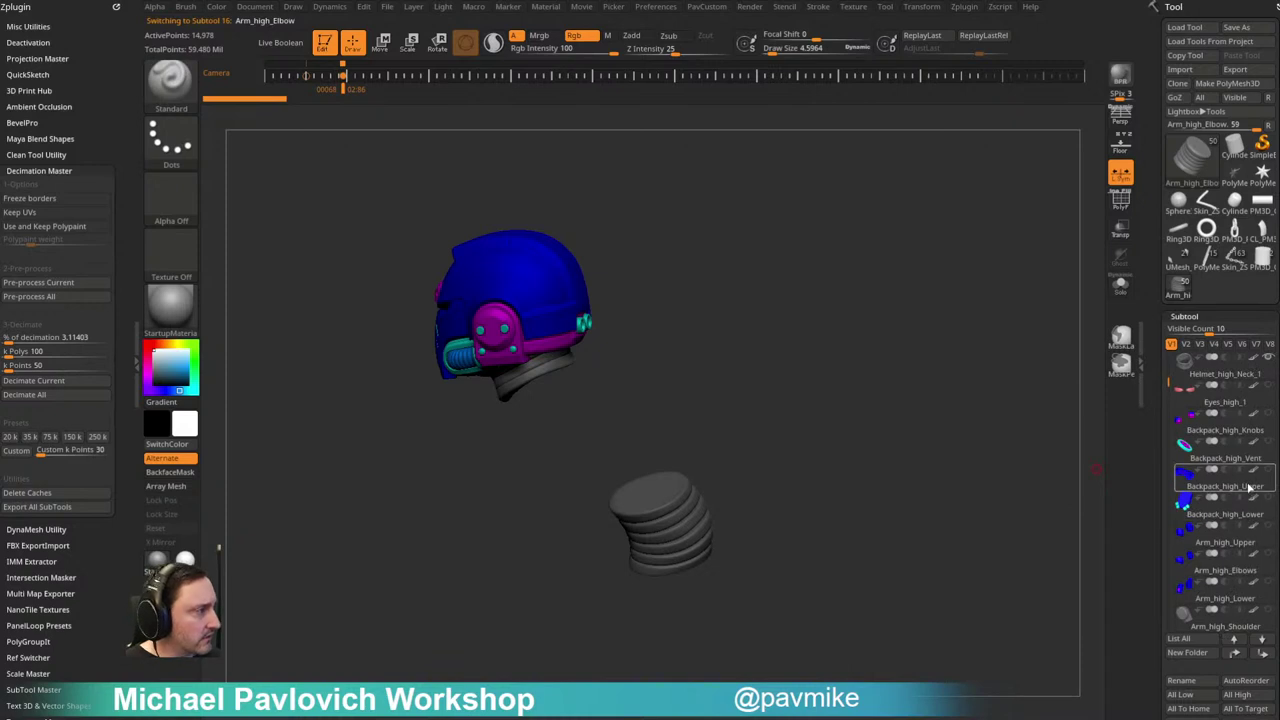
pyautogui.keyDown('shift'); pyautogui.click(1249, 485); pyautogui.keyUp('shift')
pyautogui.keyDown('shift'); pyautogui.click(1267, 471); pyautogui.keyUp('shift')
pyautogui.keyDown('shift'); pyautogui.click(1267, 470); pyautogui.keyUp('shift')
pyautogui.click(1268, 497)
pyautogui.moveTo(1271, 532)
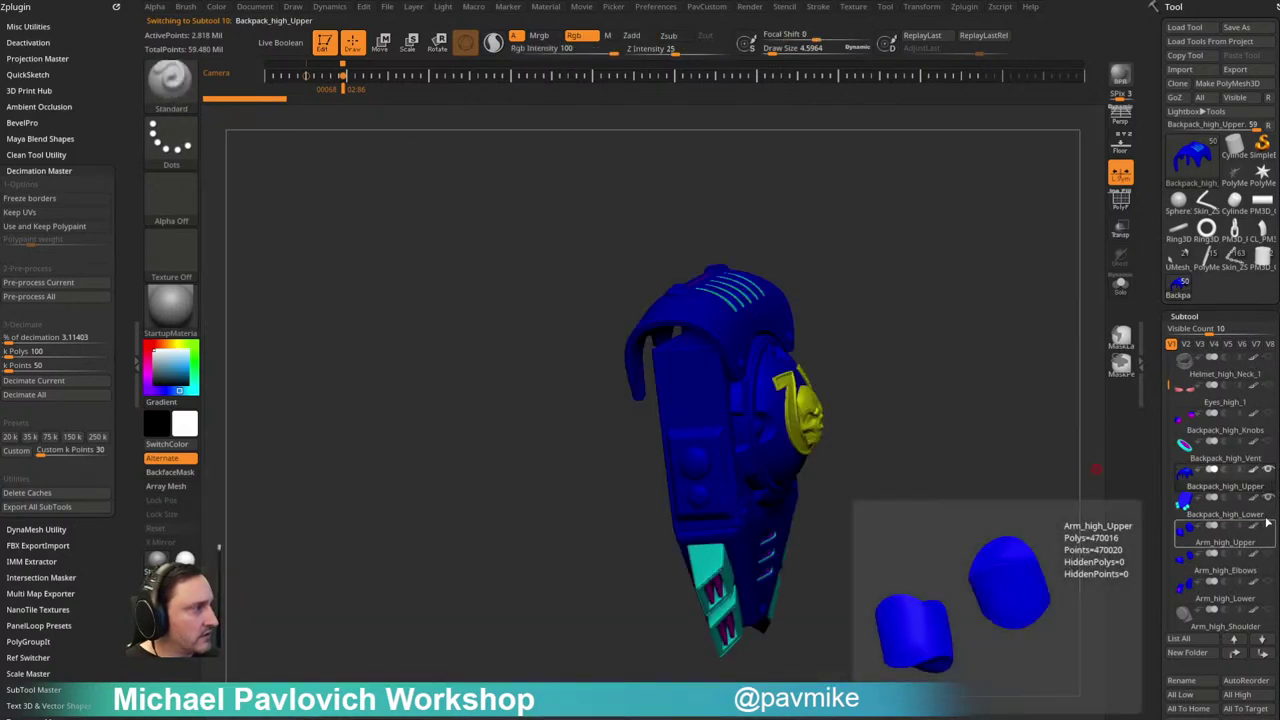
pyautogui.click(1268, 413)
pyautogui.moveTo(1004, 308)
pyautogui.mouseDown()
pyautogui.moveTo(983, 260)
pyautogui.moveTo(997, 303)
pyautogui.moveTo(865, 363)
pyautogui.mouseUp()
pyautogui.press('s')
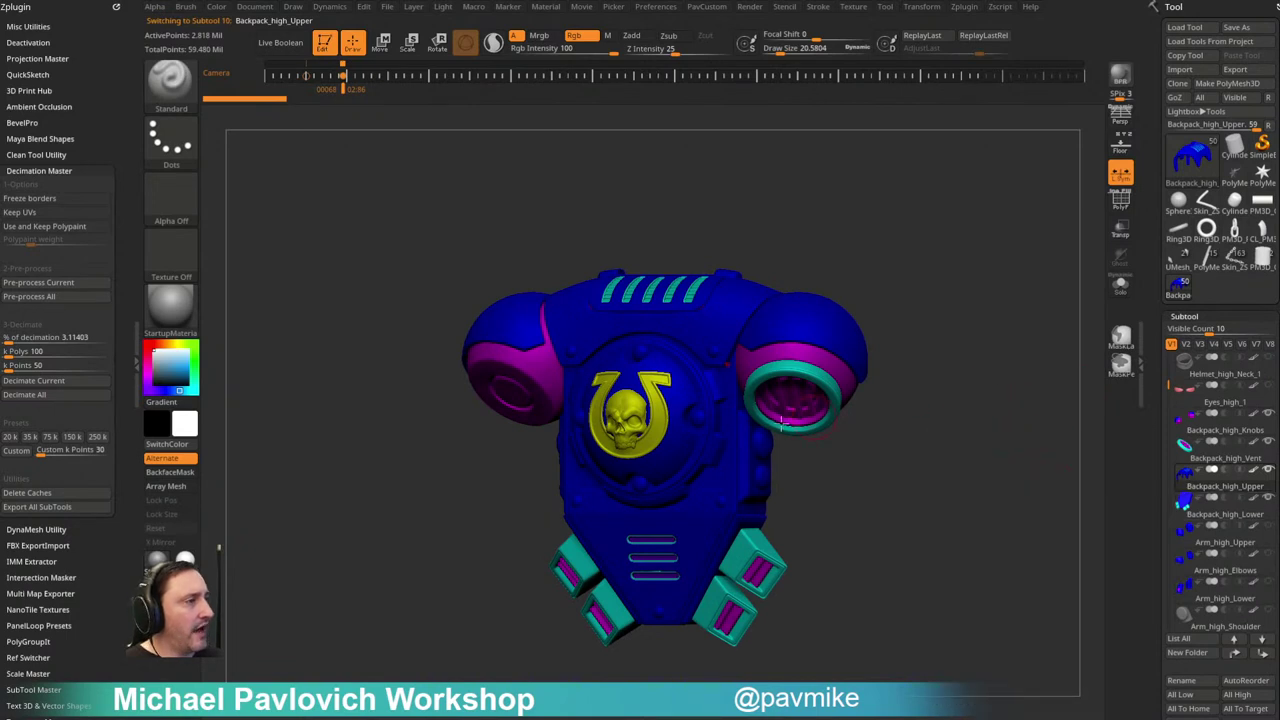
# Step: Examine the assembled backpack from several angles, checking the Backpack_high_Lower and Backpack_high_Upper subtools
pyautogui.press('Down')
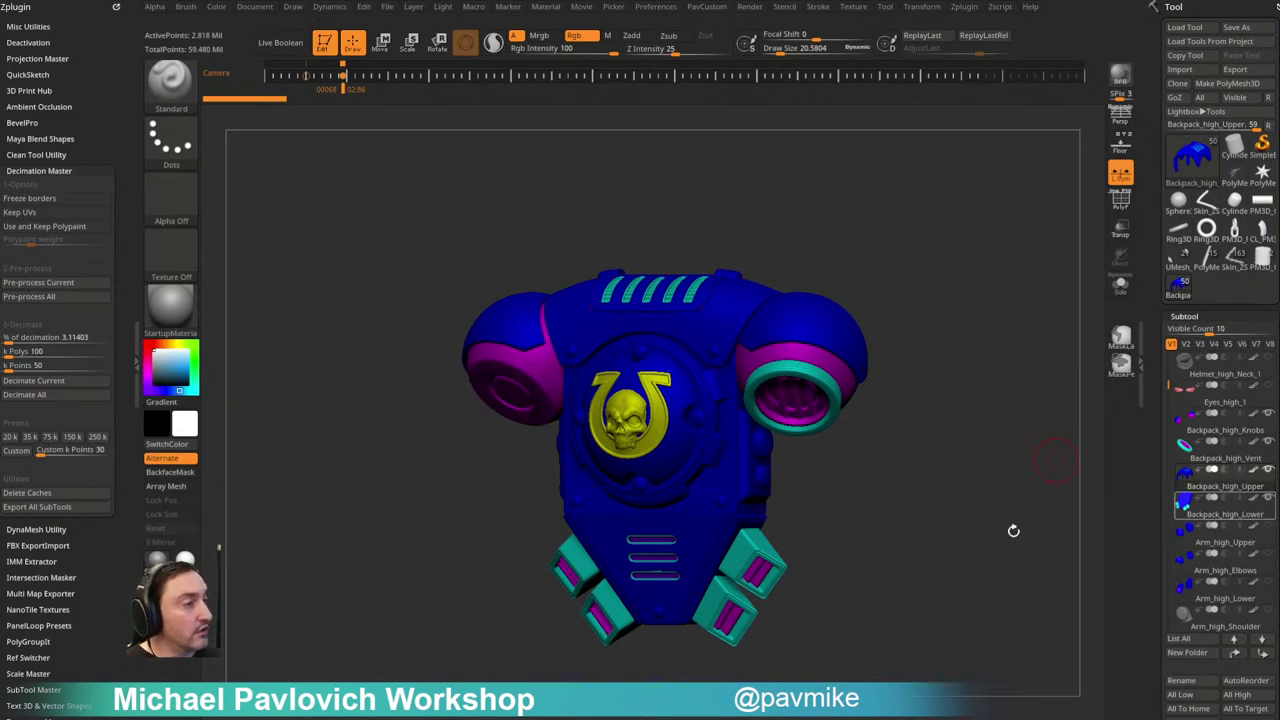
pyautogui.moveTo(1060, 440); pyautogui.dragTo(1091, 425)
pyautogui.press('Up')
pyautogui.moveTo(1234, 465)
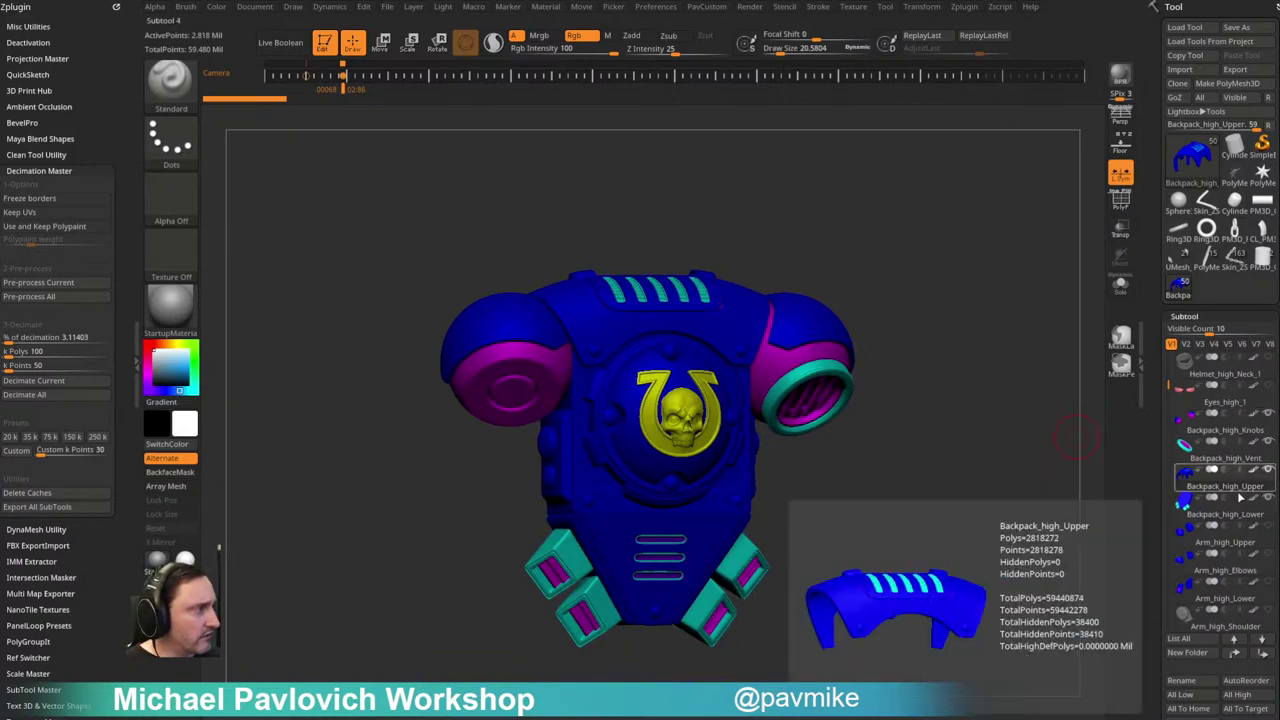
pyautogui.moveTo(900, 463)
pyautogui.mouseDown()
pyautogui.moveTo(903, 343)
pyautogui.moveTo(974, 343)
pyautogui.moveTo(936, 371)
pyautogui.mouseUp()
pyautogui.press('s')
pyautogui.moveTo(890, 372); pyautogui.dragTo(848, 371)
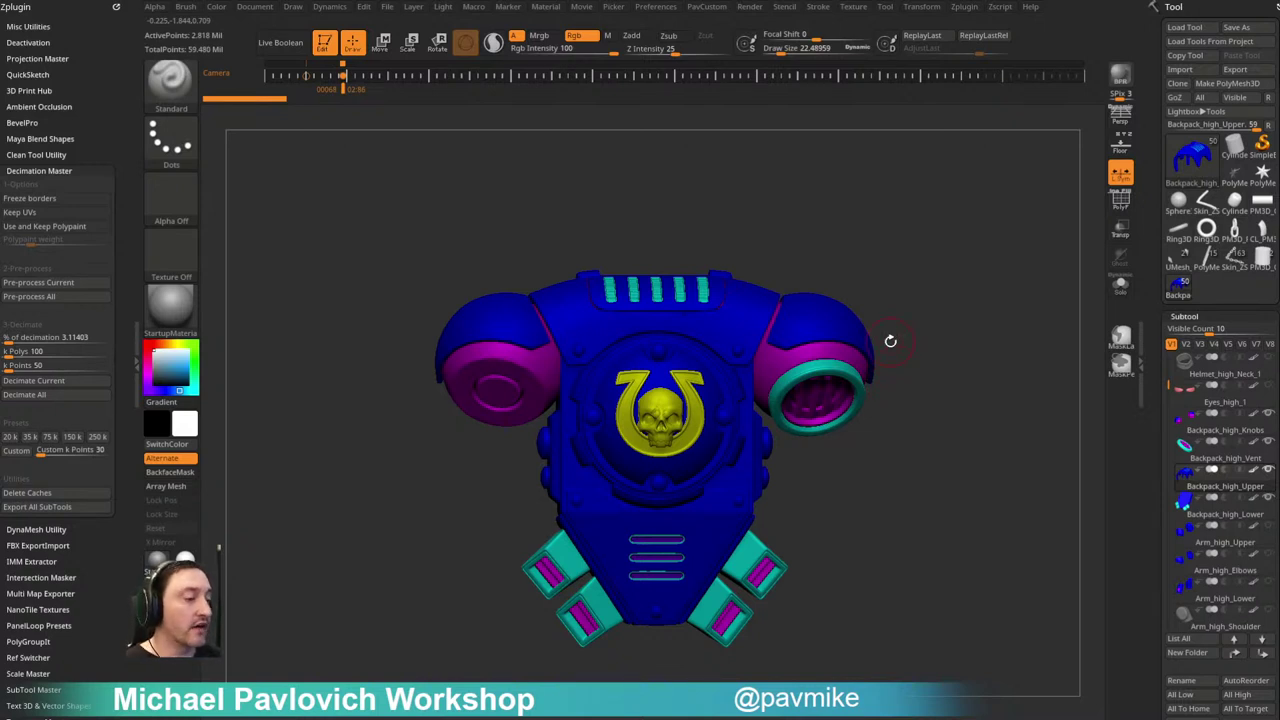
# Step: Switch to the browser, look through the YouTube channel's playlists around Houdini Auto Game Res, and return to ZBrush
pyautogui.moveTo(1040, 719); pyautogui.dragTo(729, 95)
pyautogui.scroll(5, 649, 422)
pyautogui.scroll(3, 649, 422)
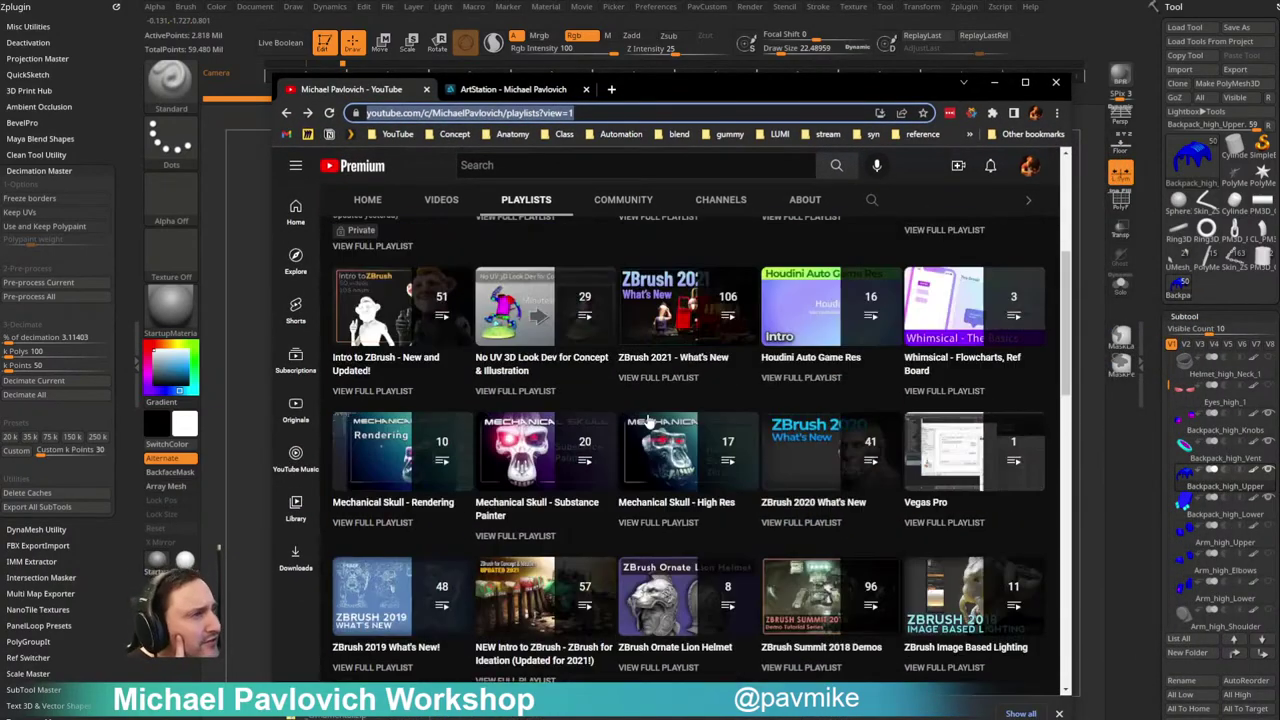
pyautogui.scroll(3, 649, 422)
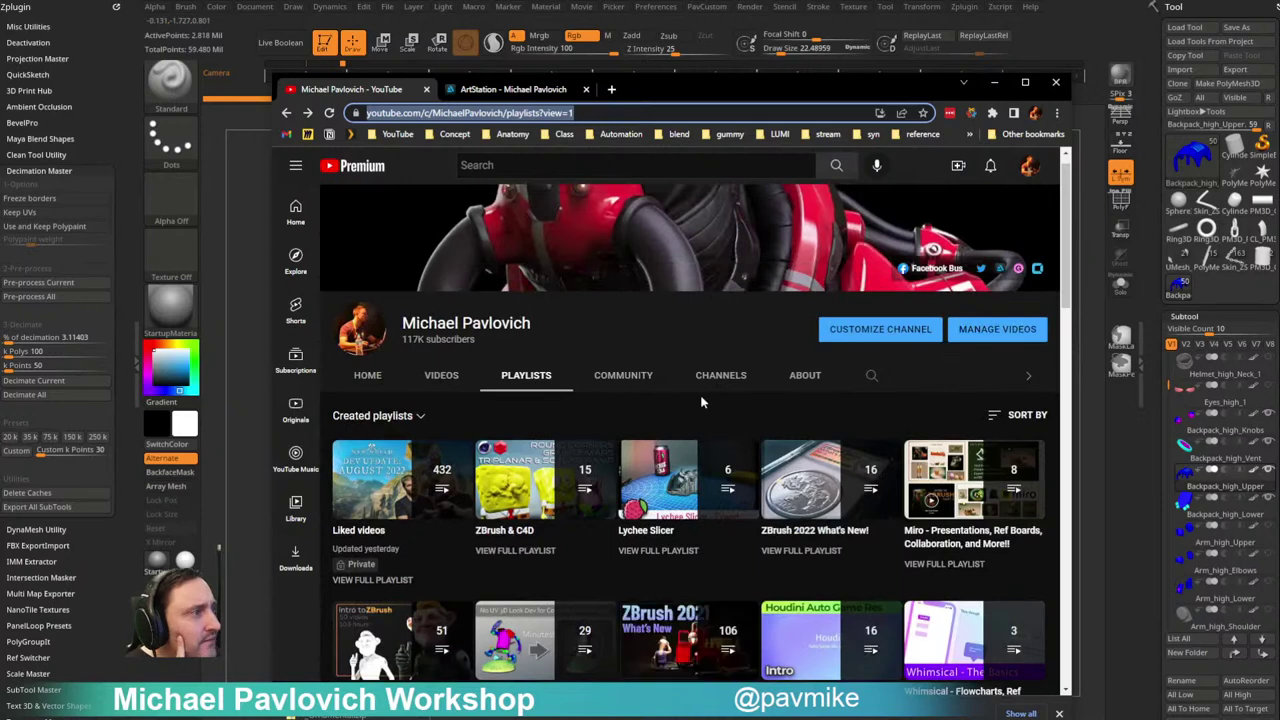
pyautogui.scroll(-1, 683, 398)
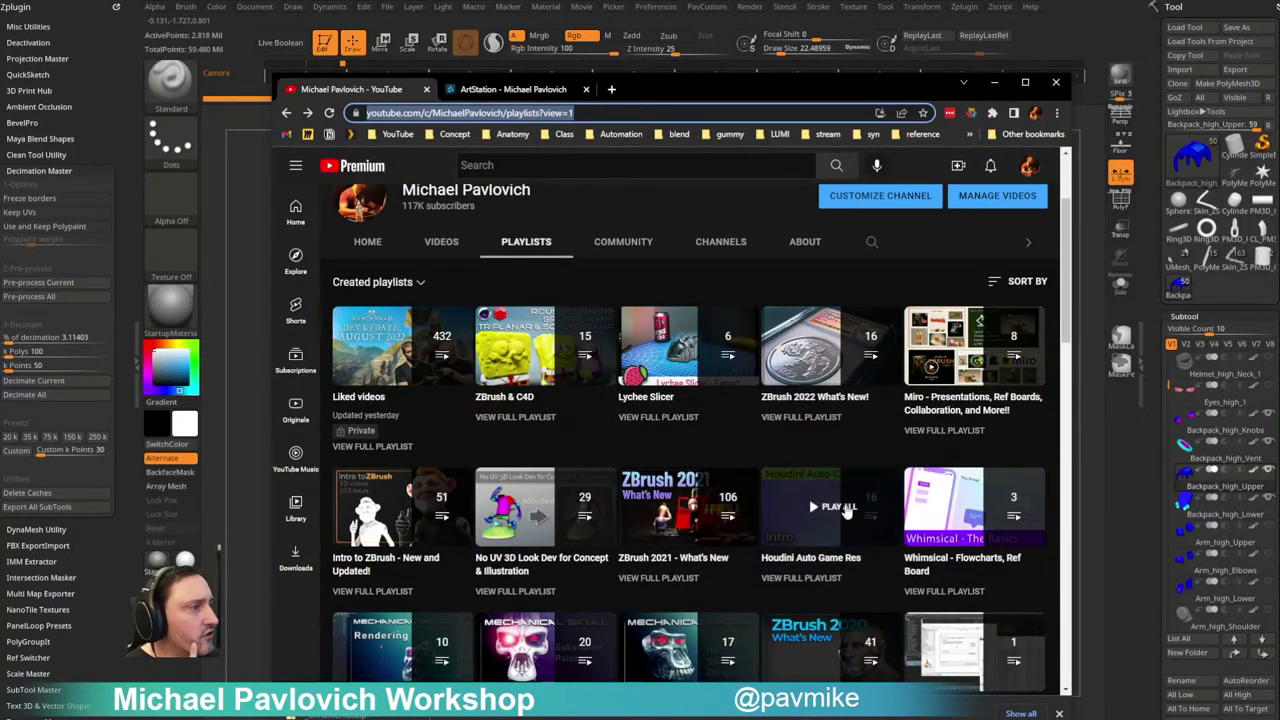
pyautogui.scroll(-5, 826, 532)
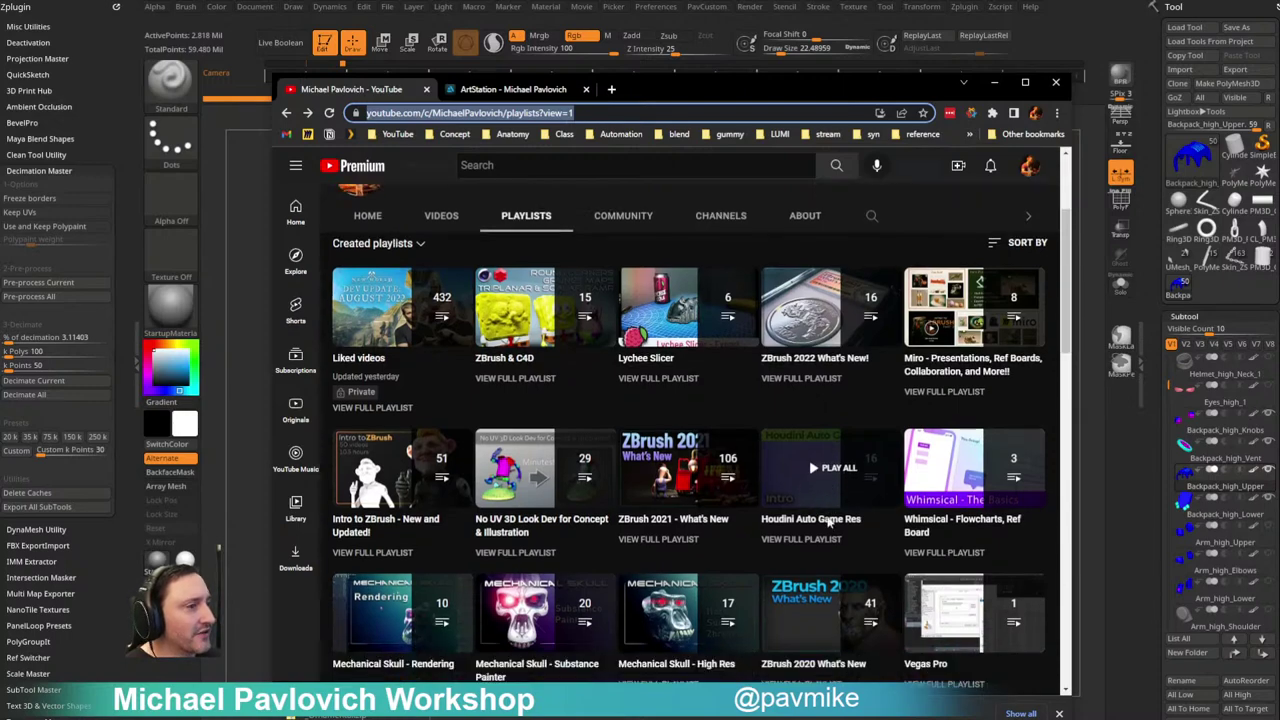
pyautogui.scroll(-1, 760, 500)
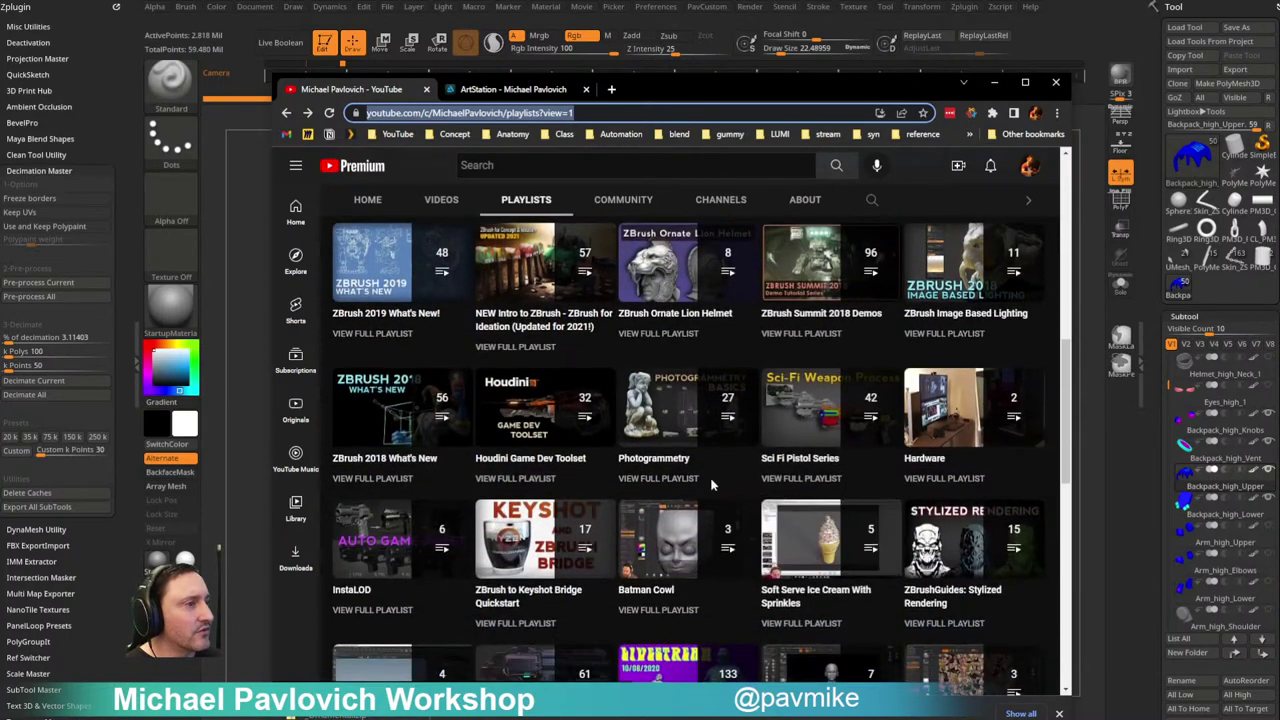
pyautogui.scroll(5, 558, 440)
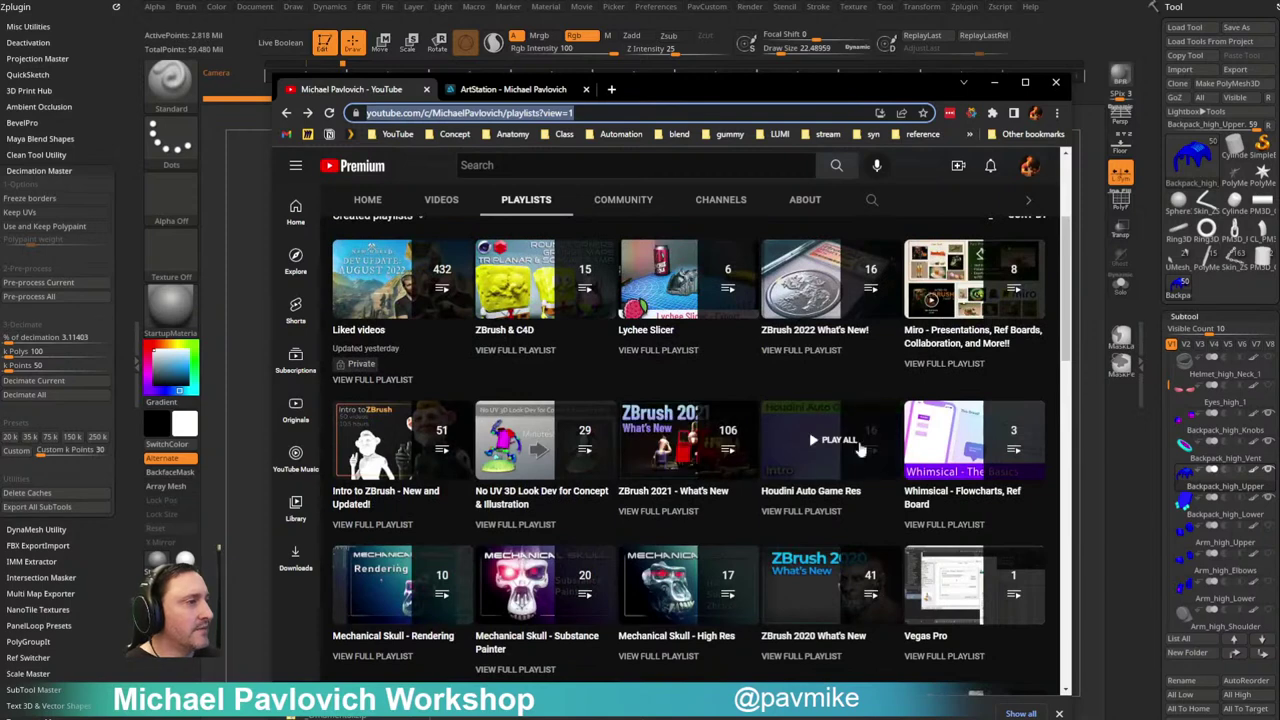
pyautogui.moveTo(704, 86); pyautogui.dragTo(640, 719)
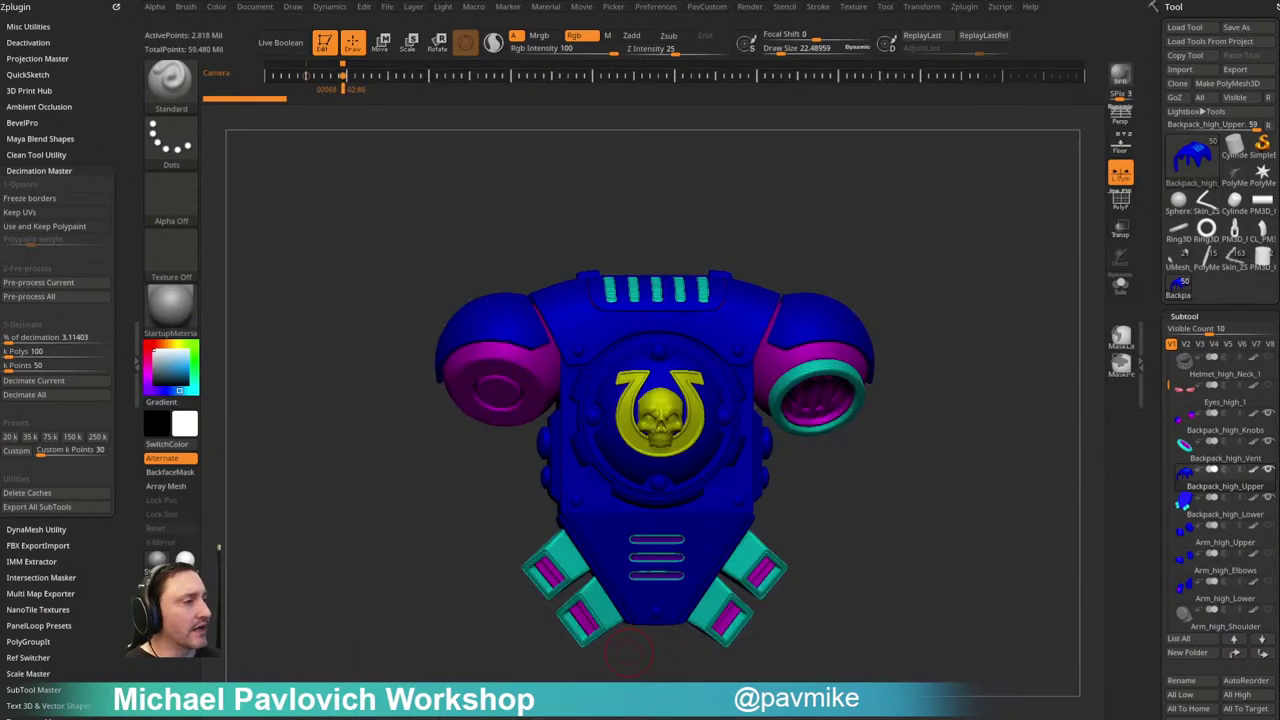
# Step: Examine the polypainted backpack from behind, including its skull emblem and round vents
pyautogui.moveTo(906, 209); pyautogui.dragTo(752, 413)
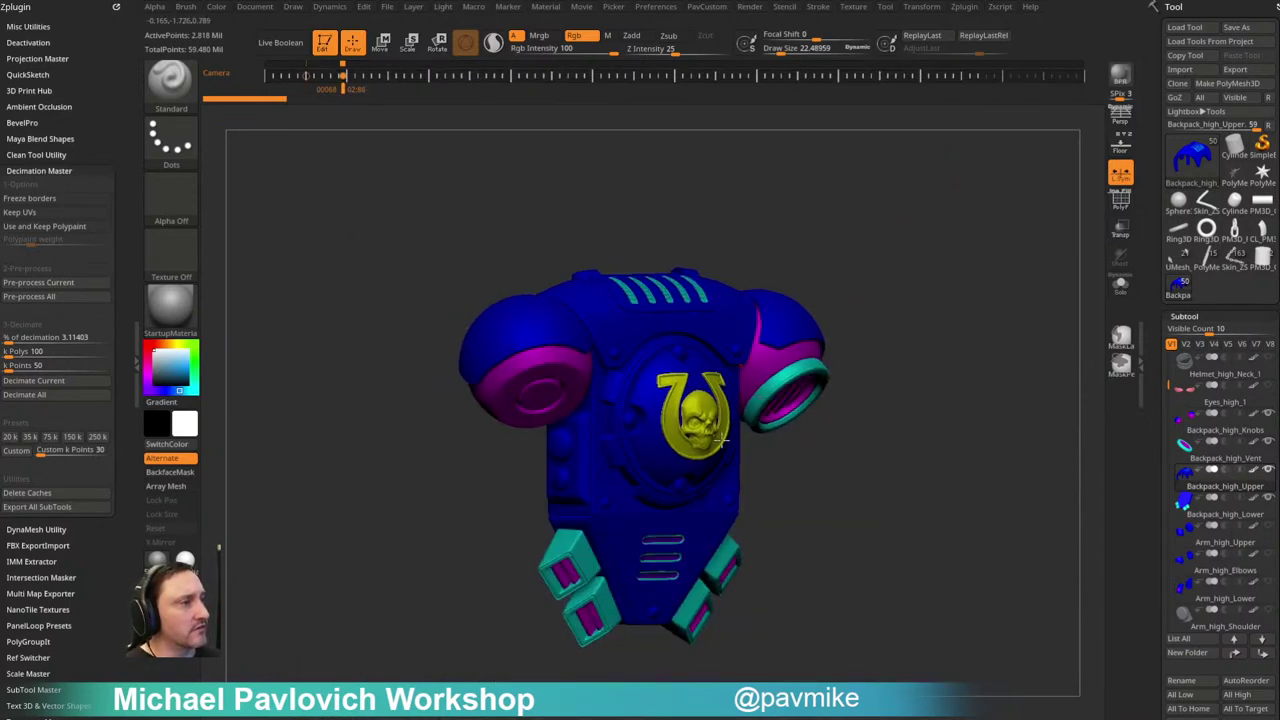
pyautogui.press('s')
pyautogui.moveTo(914, 212)
pyautogui.keyDown('shift'); pyautogui.mouseDown()
pyautogui.moveTo(866, 229)
pyautogui.moveTo(923, 251)
pyautogui.moveTo(690, 383)
pyautogui.mouseUp(); pyautogui.keyUp('shift')
pyautogui.press('s')
pyautogui.moveTo(801, 325); pyautogui.dragTo(833, 317)
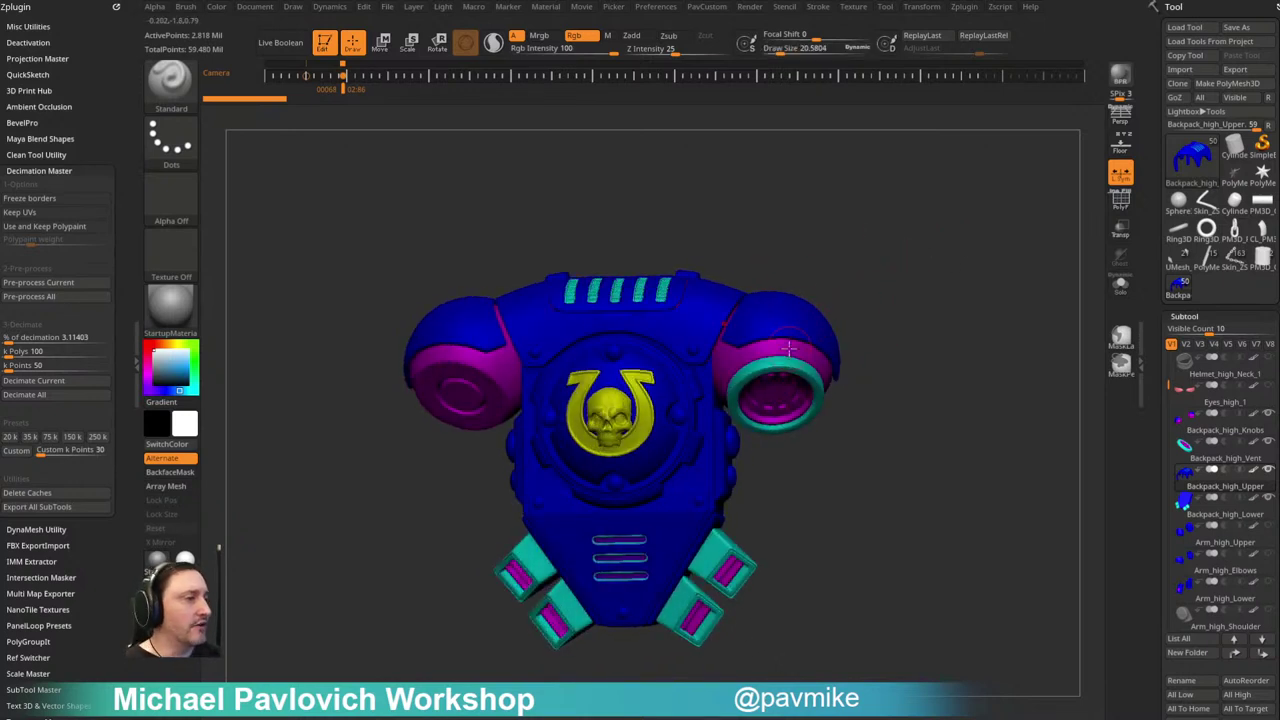
pyautogui.scroll(-2, 1225, 395)
# Step: Switch to Substance 3D Painter, view the Space Marine from behind and select the Backpack_mat texture set
pyautogui.click(1229, 486)
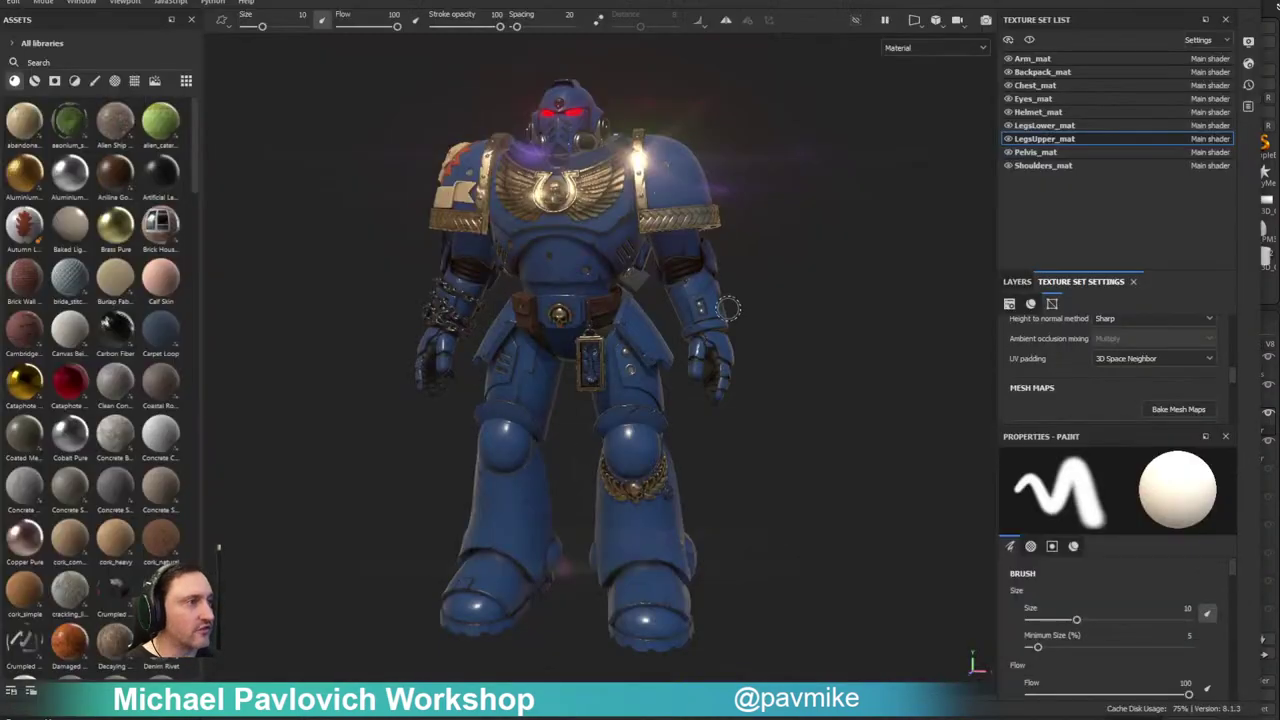
pyautogui.keyDown('alt'); pyautogui.moveTo(700, 266); pyautogui.dragTo(347, 264); pyautogui.keyUp('alt')
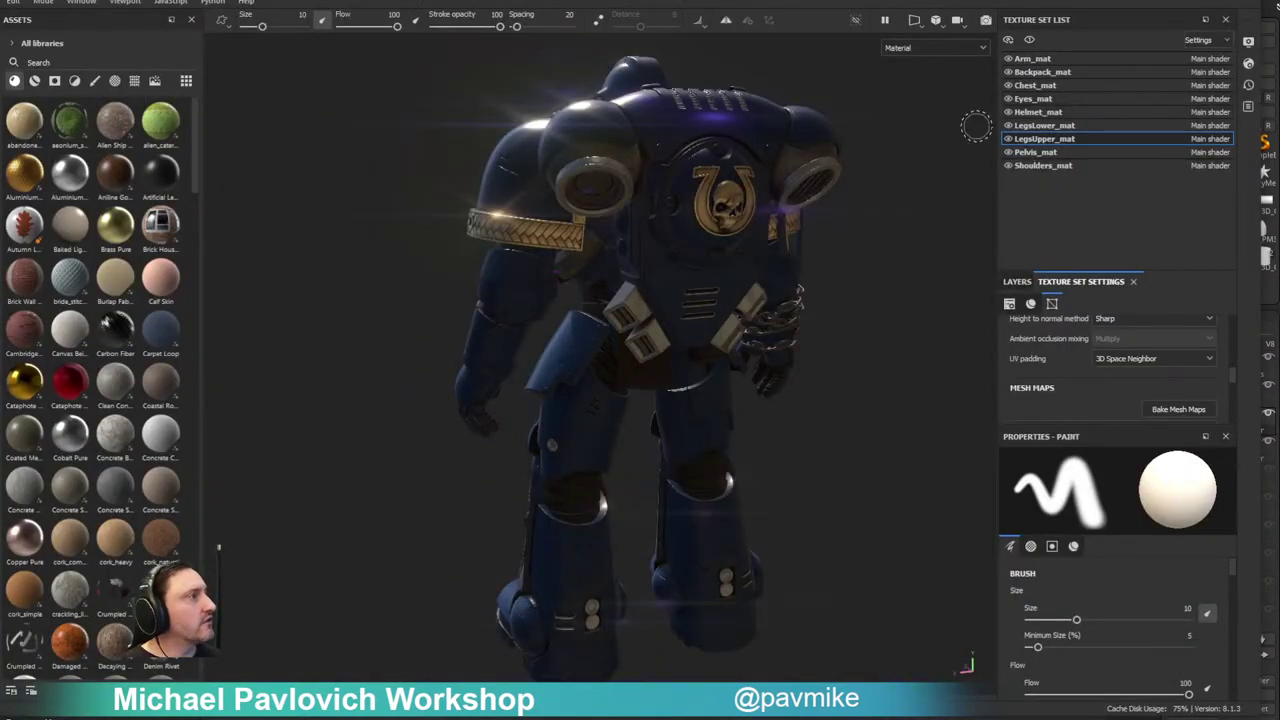
pyautogui.click(1041, 70)
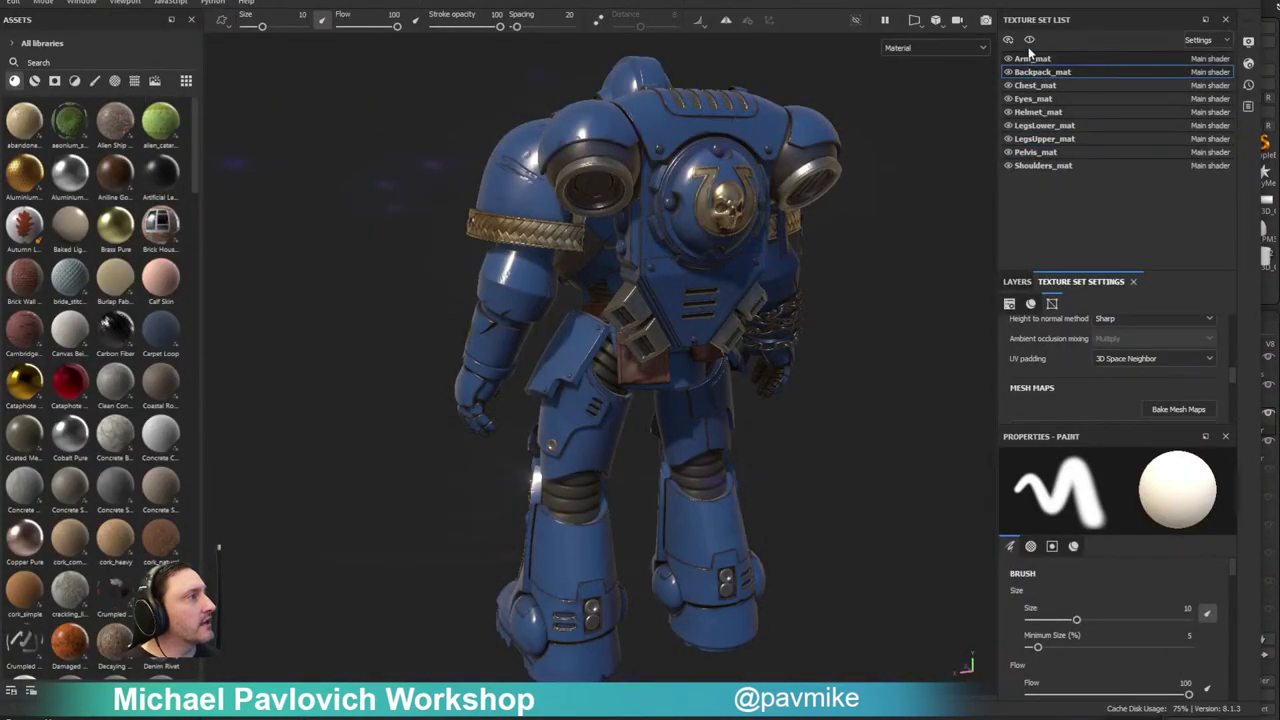
# Step: Look through the shader settings and deactivate the viewport post effects in the display settings
pyautogui.click(1246, 66)
pyautogui.scroll(-8, 1074, 395)
pyautogui.scroll(8, 998, 307)
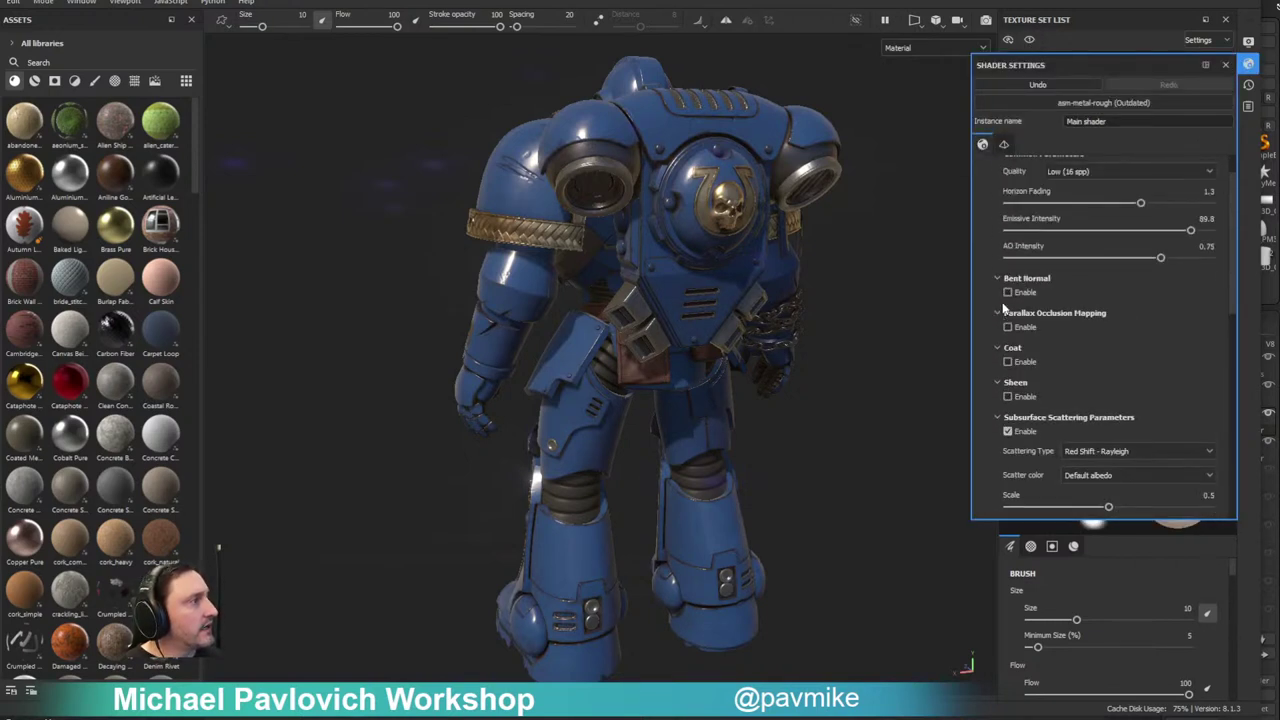
pyautogui.scroll(1, 1004, 311)
pyautogui.click(1248, 43)
pyautogui.scroll(2, 985, 242)
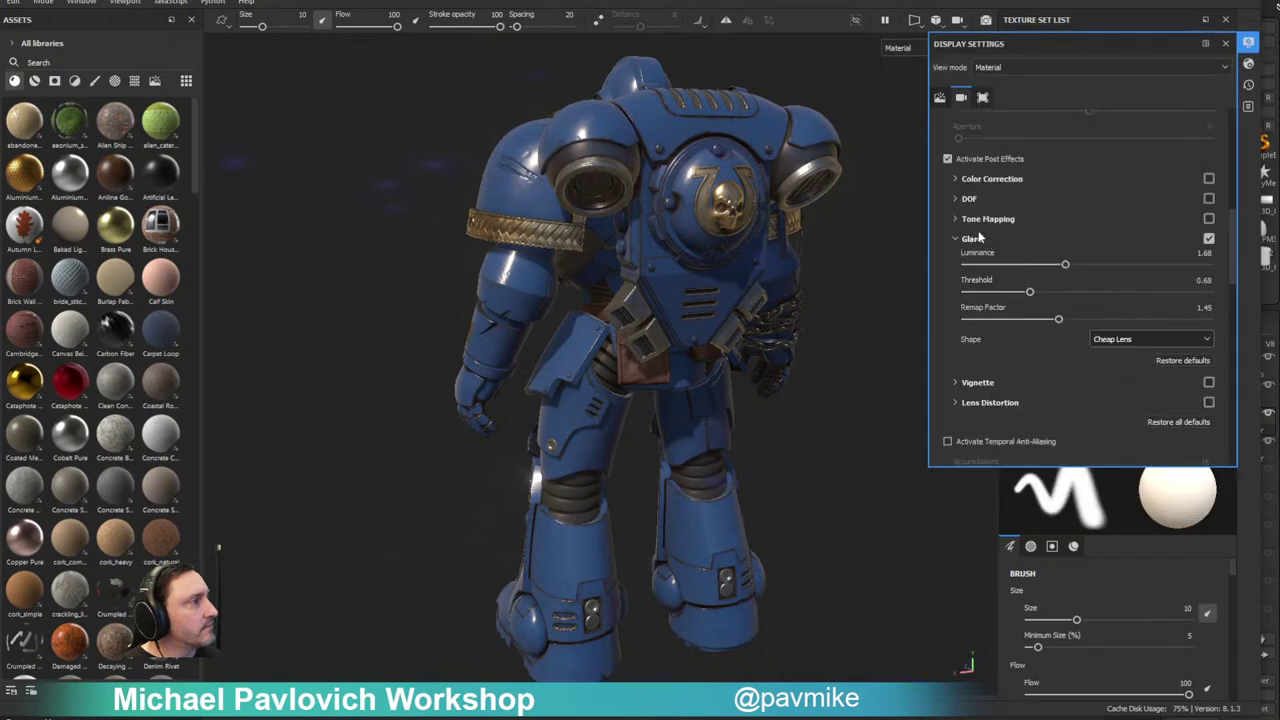
pyautogui.click(948, 158)
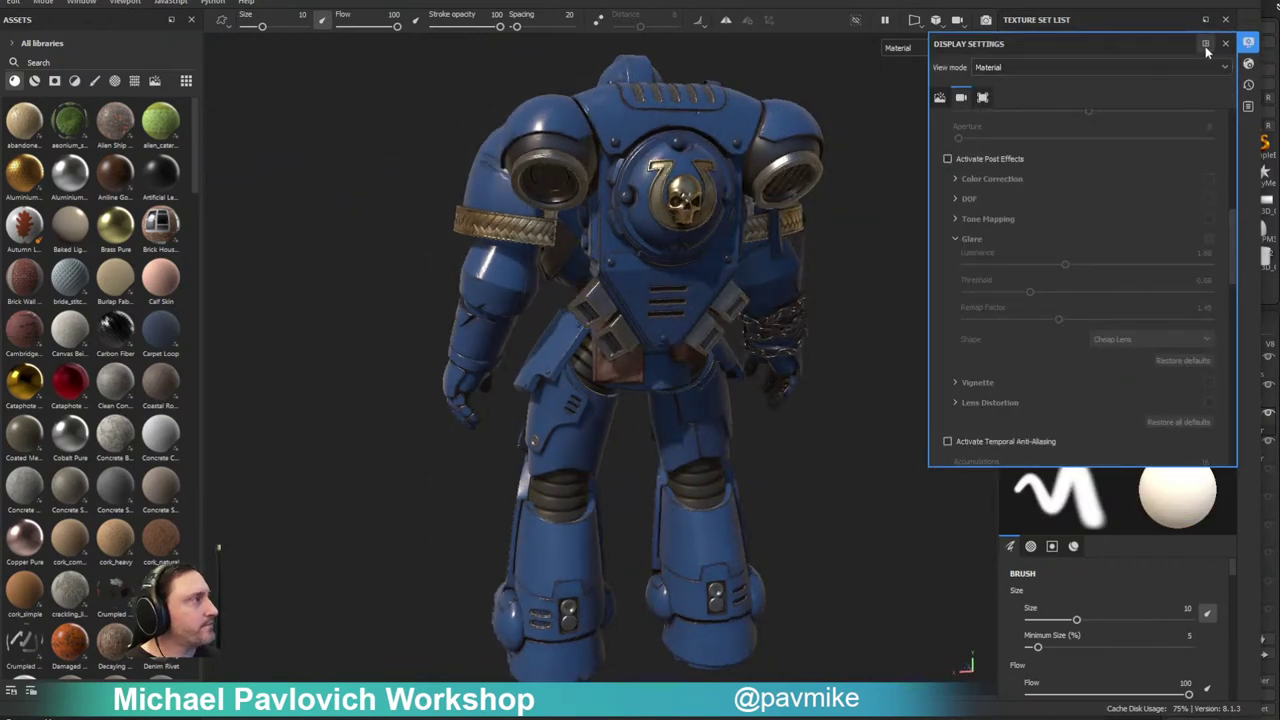
pyautogui.click(1225, 43)
pyautogui.scroll(1, 921, 183)
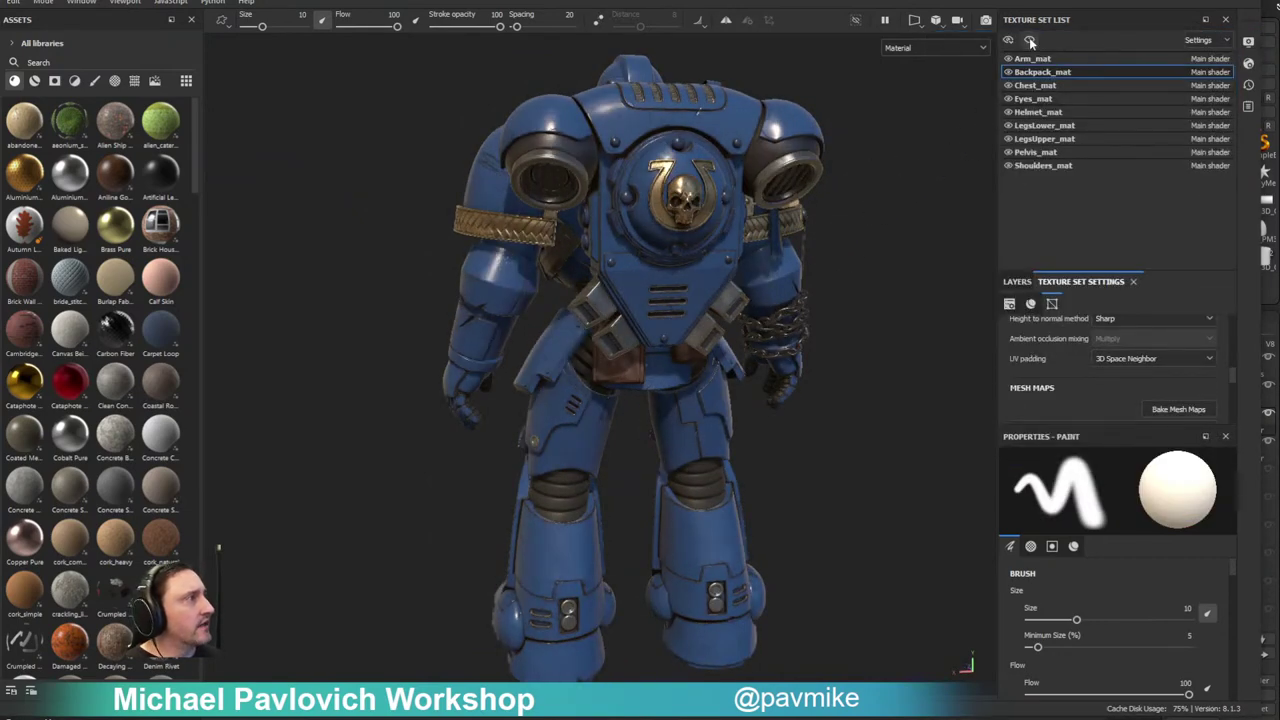
# Step: Show only the Backpack_mat texture set, frame the backpack and examine it under rotated lighting
pyautogui.click(1029, 39)
pyautogui.press('f')
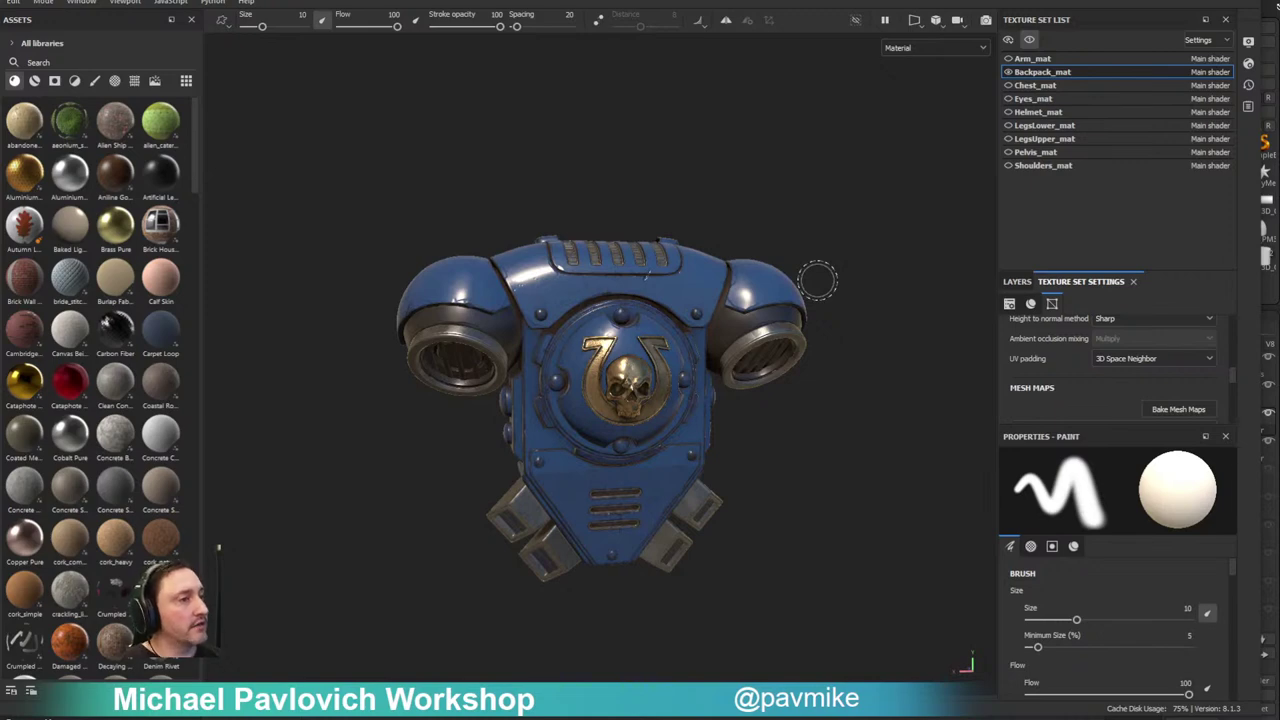
pyautogui.keyDown('shift'); pyautogui.moveTo(817, 281); pyautogui.dragTo(800, 258, button='right'); pyautogui.keyUp('shift')
pyautogui.keyDown('alt'); pyautogui.moveTo(779, 152); pyautogui.dragTo(790, 236); pyautogui.keyUp('alt')
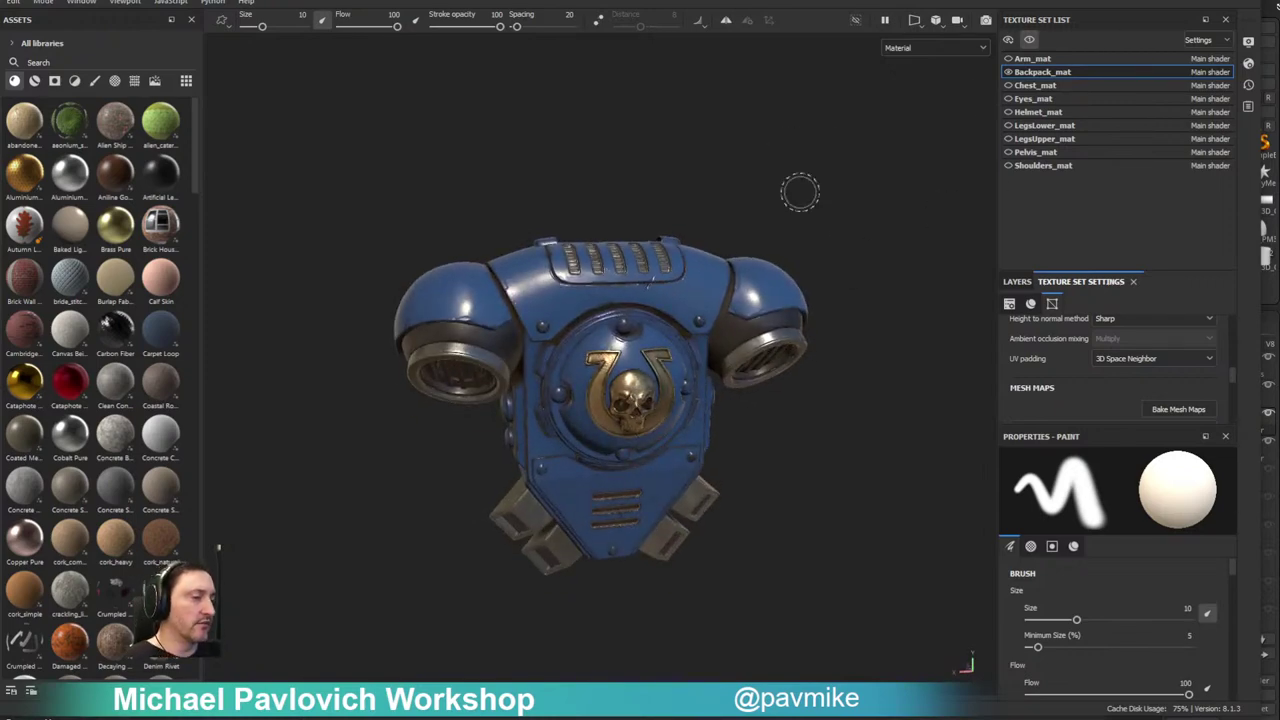
pyautogui.keyDown('alt'); pyautogui.moveTo(800, 195); pyautogui.dragTo(766, 194); pyautogui.keyUp('alt')
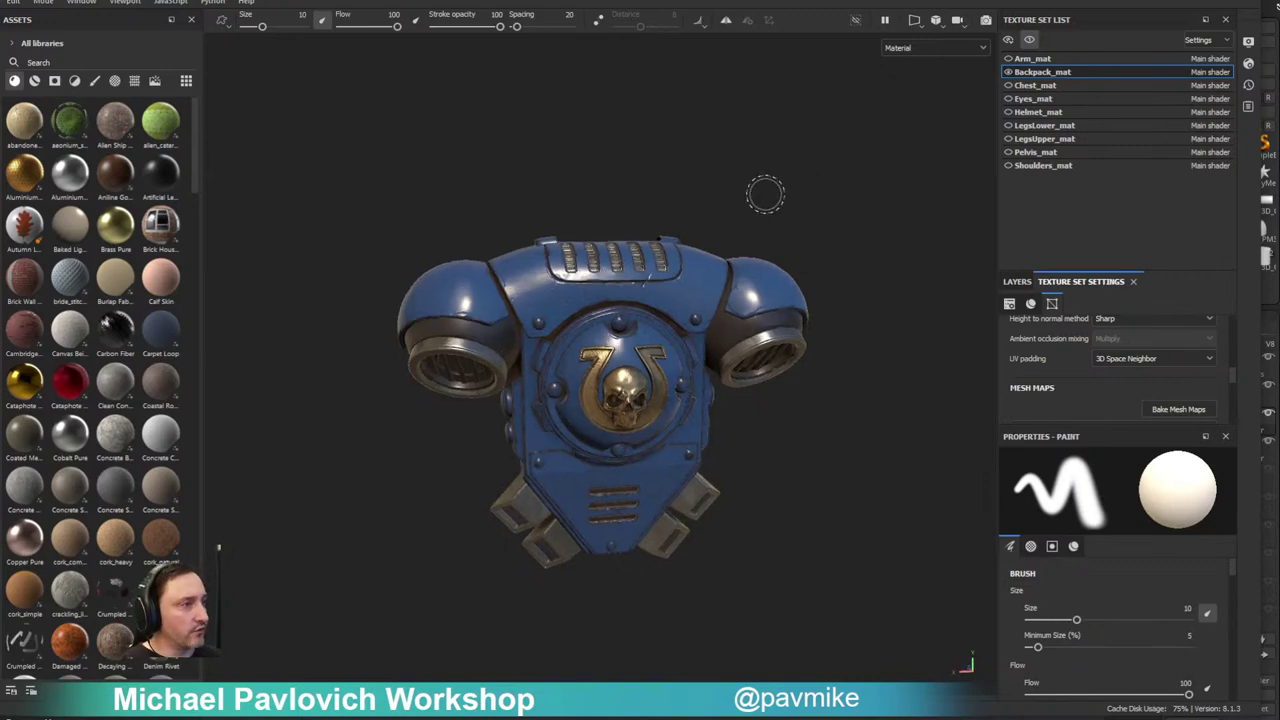
pyautogui.moveTo(823, 240)
pyautogui.keyDown('alt'); pyautogui.mouseDown()
pyautogui.moveTo(754, 229)
pyautogui.moveTo(791, 217)
pyautogui.moveTo(883, 235)
pyautogui.moveTo(266, 274)
pyautogui.moveTo(803, 266)
pyautogui.moveTo(495, 244)
pyautogui.moveTo(714, 191)
pyautogui.moveTo(689, 191)
pyautogui.moveTo(700, 194)
pyautogui.moveTo(708, 101)
pyautogui.moveTo(914, 266)
pyautogui.mouseUp(); pyautogui.keyUp('alt')
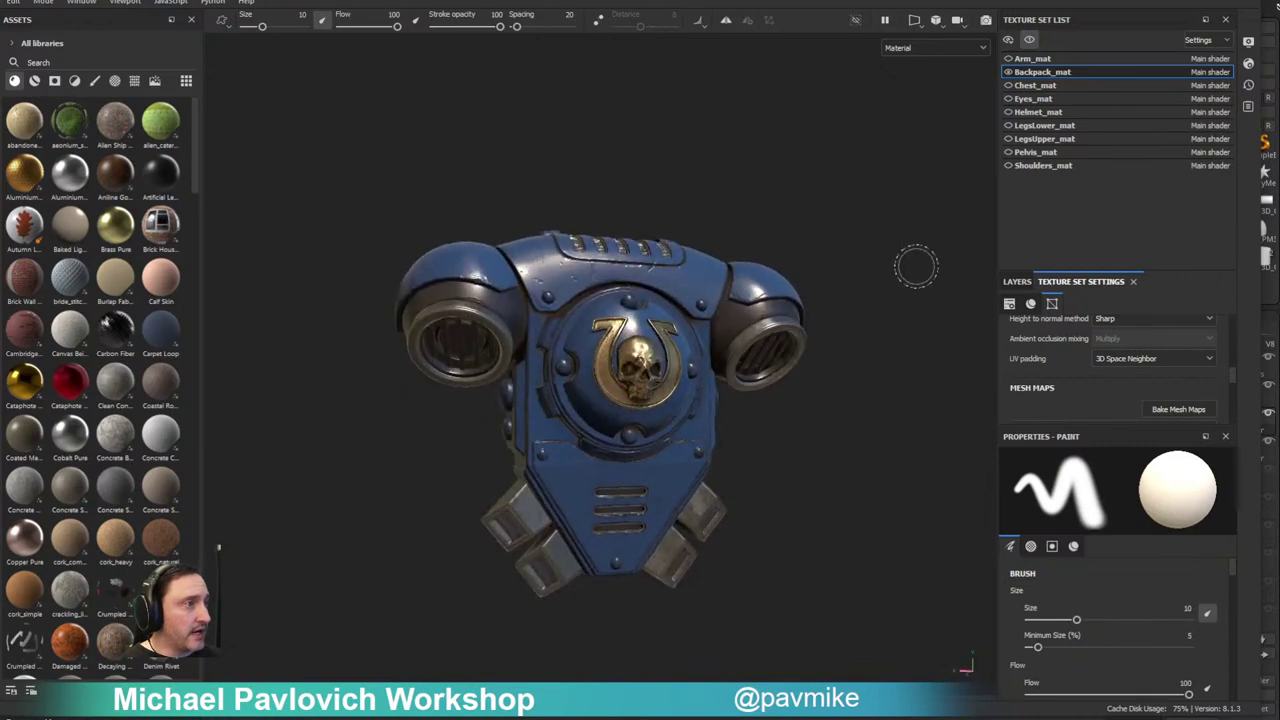
pyautogui.keyDown('alt'); pyautogui.moveTo(867, 229); pyautogui.dragTo(851, 271); pyautogui.keyUp('alt')
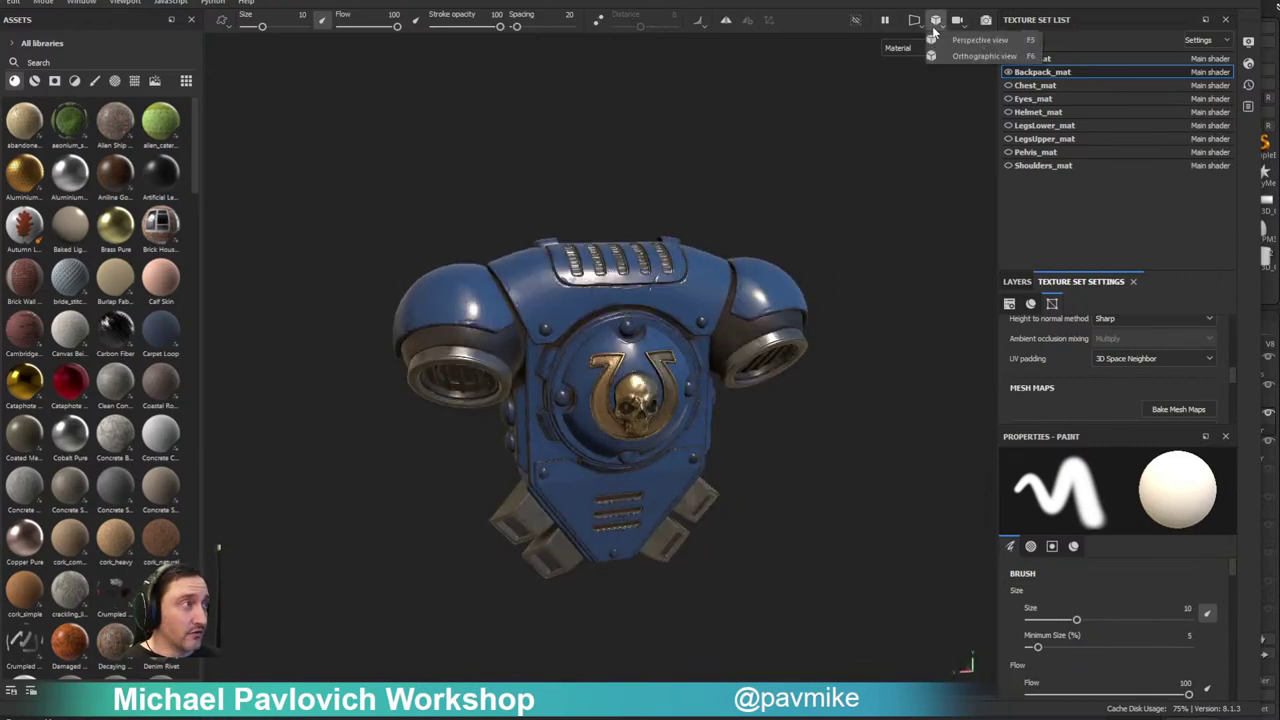
# Step: Display the backpack's UV layout in the 2D-only view and return to the 3D-only view
pyautogui.click(919, 24)
pyautogui.click(944, 72)
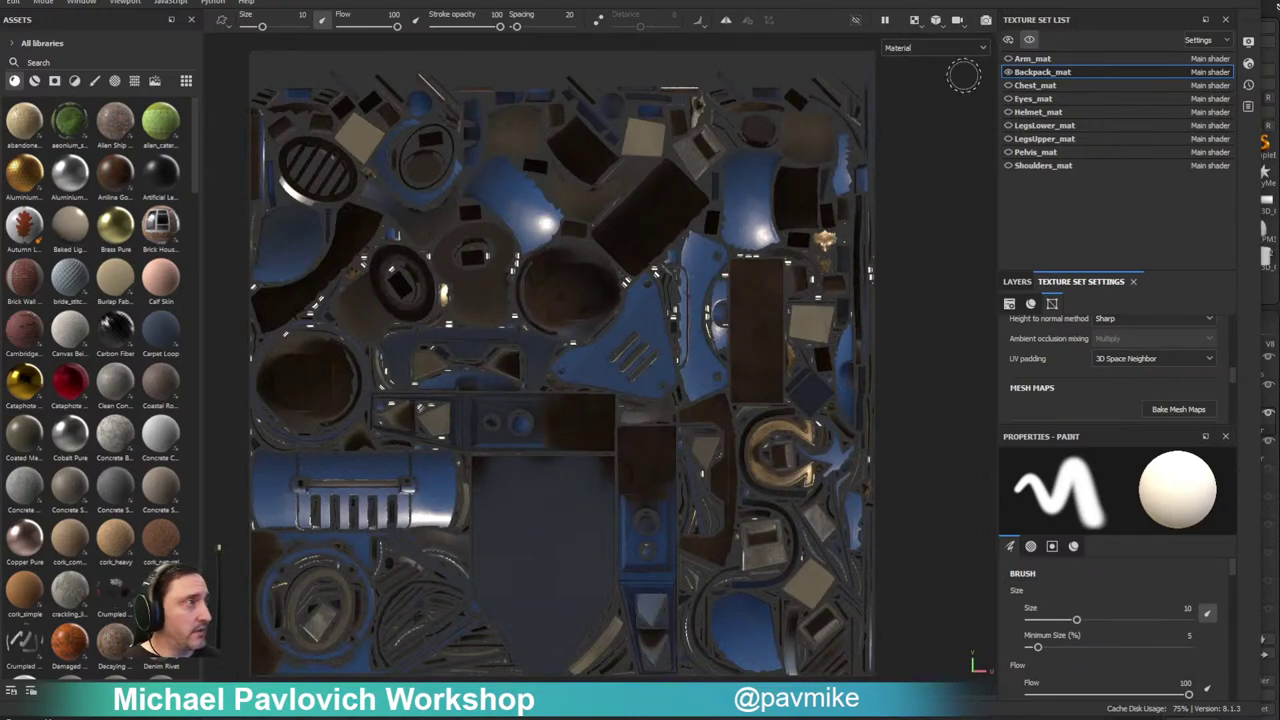
pyautogui.click(914, 20)
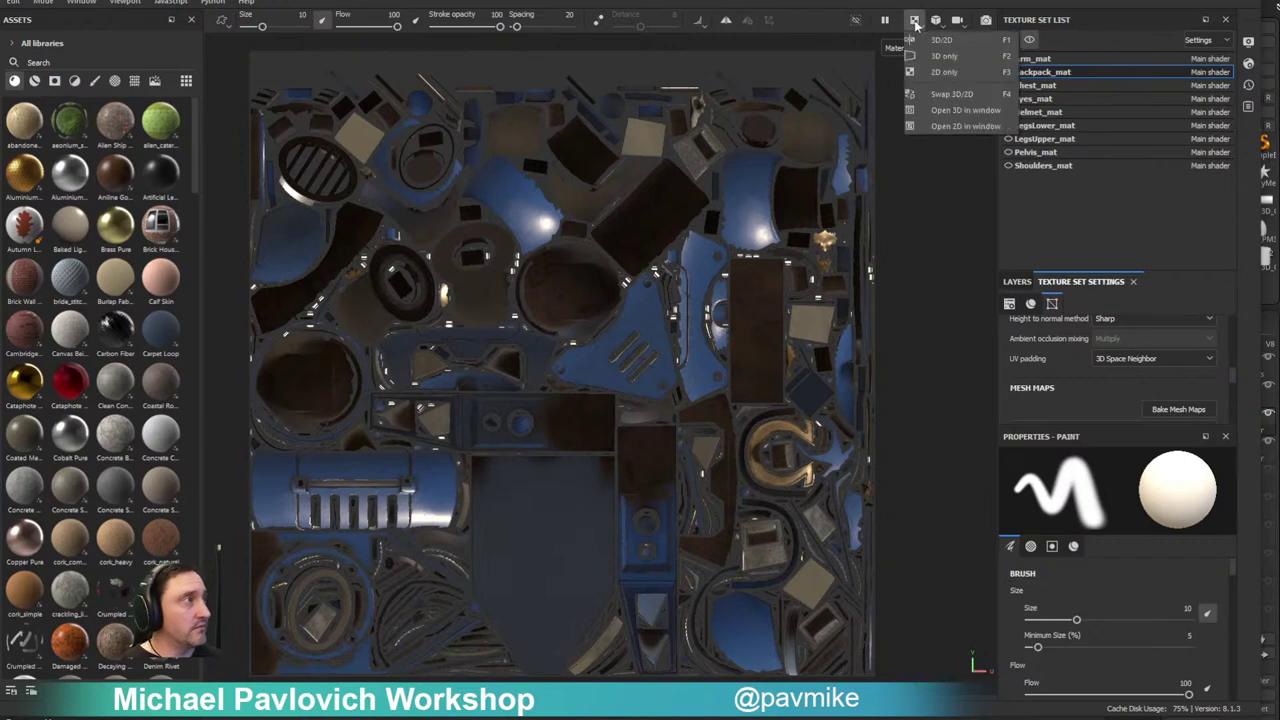
pyautogui.click(944, 56)
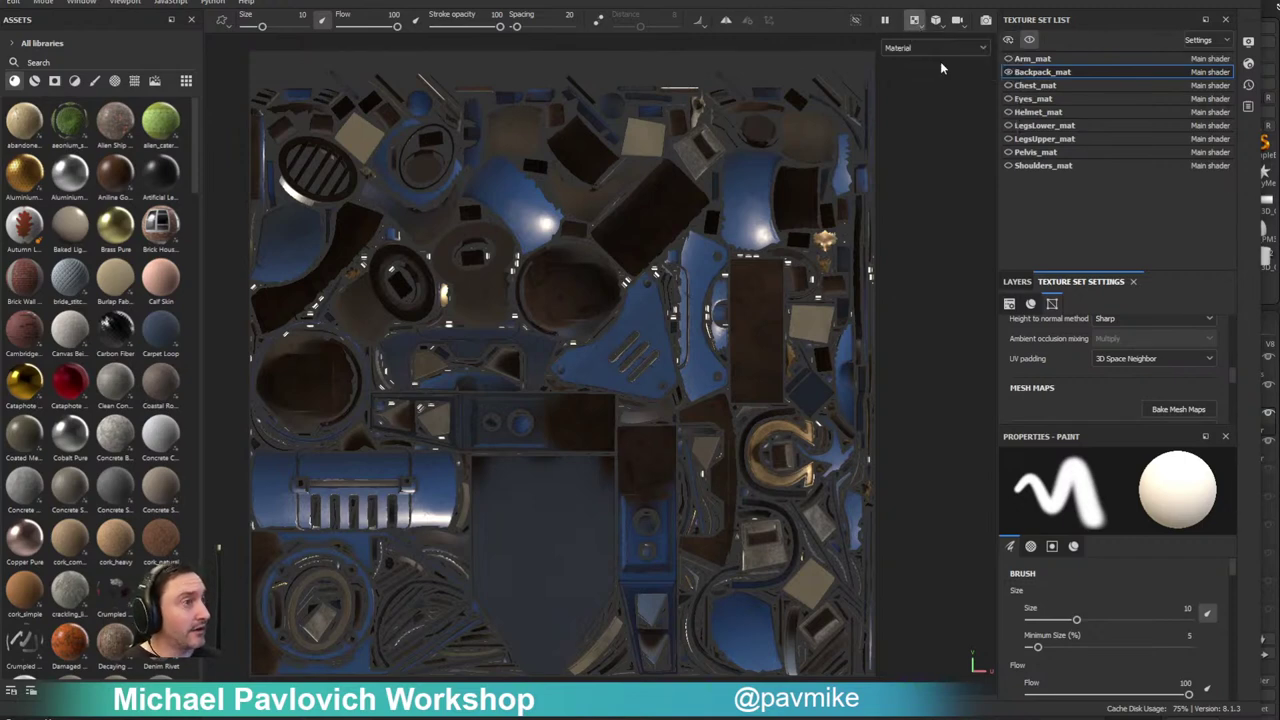
# Step: Examine the isolated textured backpack closely from several sides while changing the lighting direction
pyautogui.keyDown('alt'); pyautogui.moveTo(777, 344); pyautogui.dragTo(649, 231, button='right'); pyautogui.keyUp('alt')
pyautogui.keyDown('alt'); pyautogui.moveTo(649, 231); pyautogui.dragTo(880, 226); pyautogui.keyUp('alt')
pyautogui.keyDown('shift'); pyautogui.moveTo(880, 226); pyautogui.dragTo(748, 217, button='right'); pyautogui.keyUp('shift')
pyautogui.keyDown('alt'); pyautogui.moveTo(749, 217); pyautogui.dragTo(590, 195); pyautogui.keyUp('alt')
# Step: Show all texture sets again and examine the whole Space Marine from the front and side
pyautogui.click(1021, 40)
pyautogui.moveTo(760, 235)
pyautogui.keyDown('alt'); pyautogui.mouseDown()
pyautogui.moveTo(871, 237)
pyautogui.moveTo(778, 240)
pyautogui.mouseUp(); pyautogui.keyUp('alt')
pyautogui.keyDown('alt'); pyautogui.moveTo(653, 202); pyautogui.dragTo(813, 228); pyautogui.keyUp('alt')
pyautogui.keyDown('alt'); pyautogui.moveTo(814, 228); pyautogui.dragTo(697, 184, button='middle'); pyautogui.keyUp('alt')
pyautogui.keyDown('alt'); pyautogui.moveTo(697, 184); pyautogui.dragTo(785, 185, button='right'); pyautogui.keyUp('alt')
pyautogui.keyDown('alt'); pyautogui.moveTo(784, 185); pyautogui.dragTo(705, 125); pyautogui.keyUp('alt')
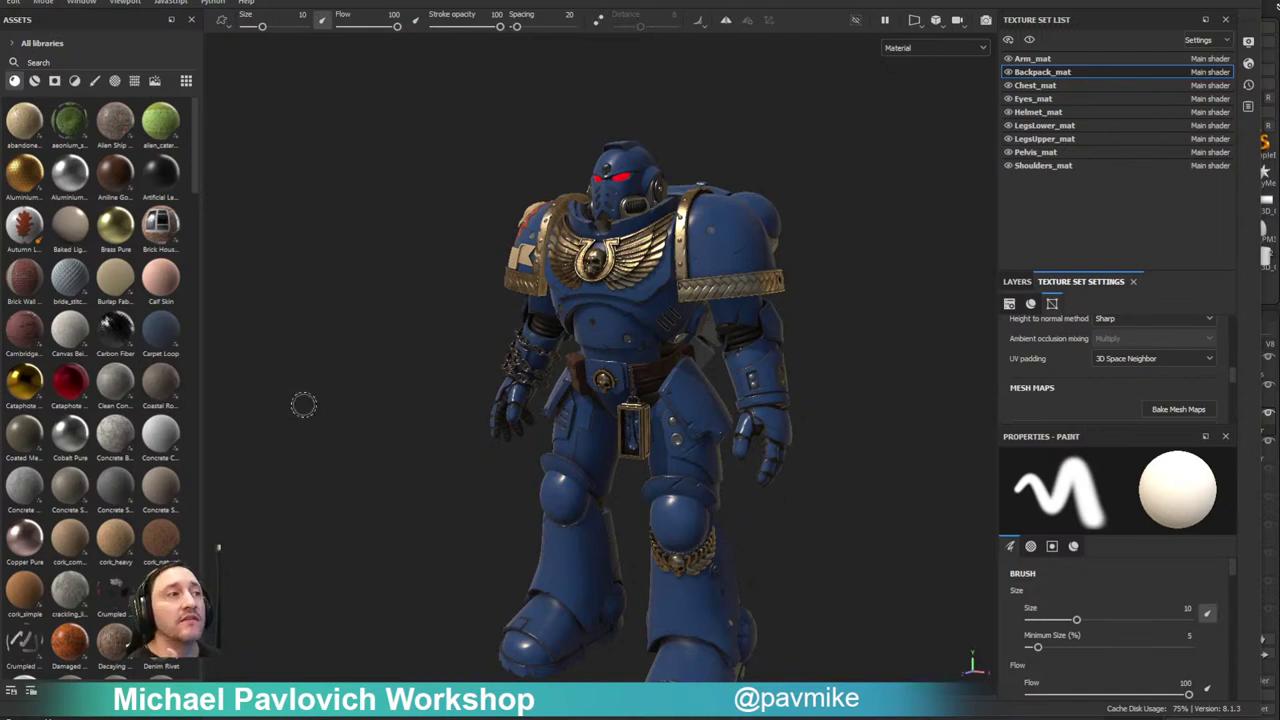
pyautogui.keyDown('alt'); pyautogui.moveTo(863, 194); pyautogui.dragTo(896, 164); pyautogui.keyUp('alt')
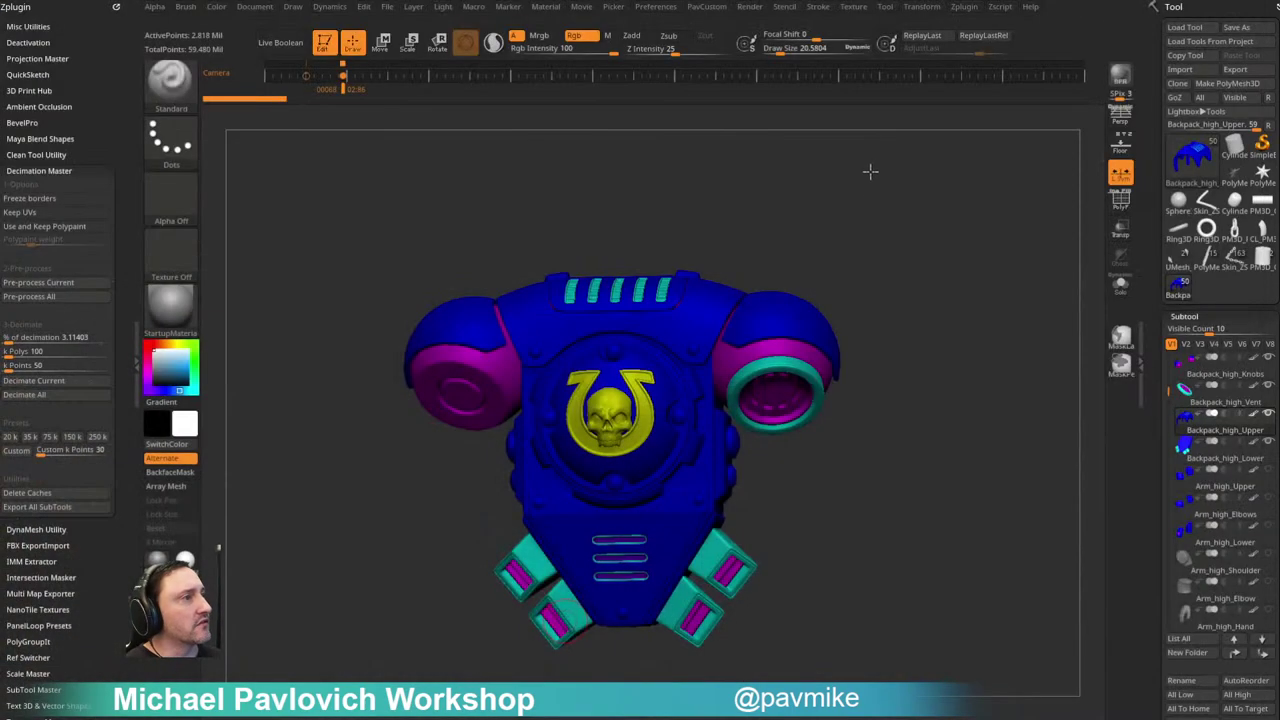
# Step: Switch to ZBrush and delete all subtools of the high-poly tool that contains the backpack
pyautogui.moveTo(871, 171)
pyautogui.mouseDown()
pyautogui.moveTo(831, 206)
pyautogui.moveTo(912, 181)
pyautogui.mouseUp()
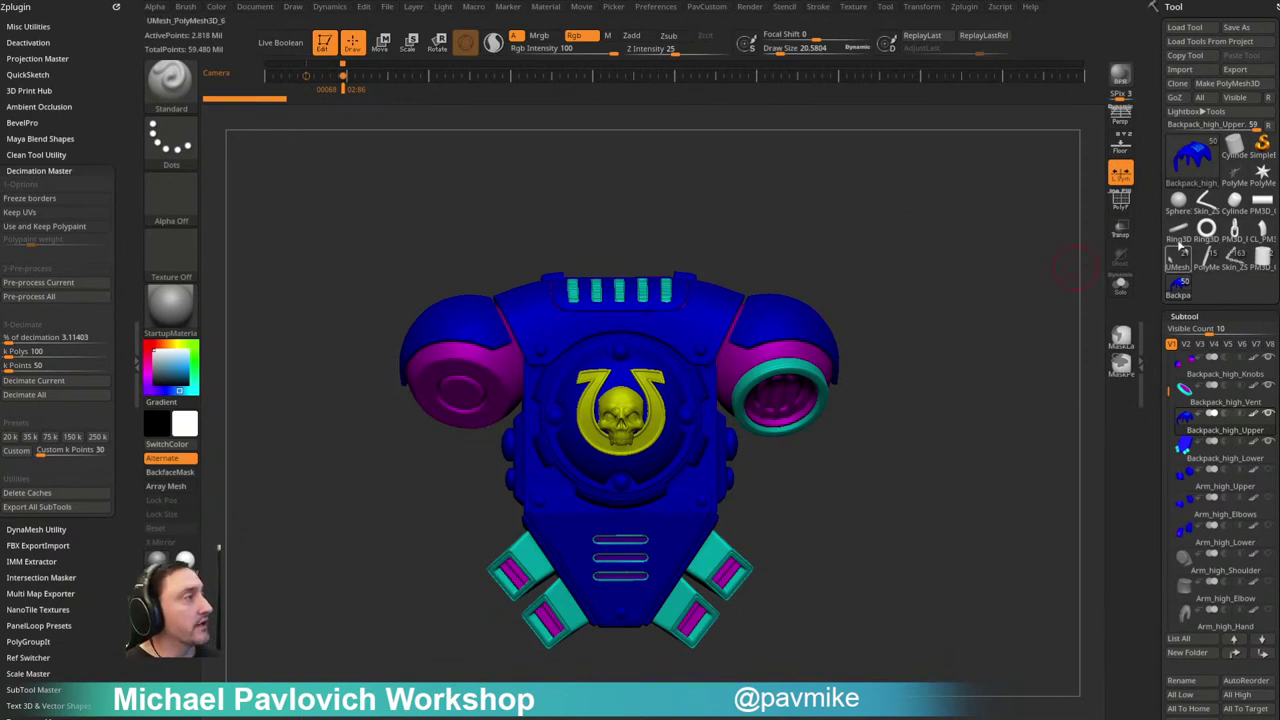
pyautogui.scroll(-3, 1165, 430)
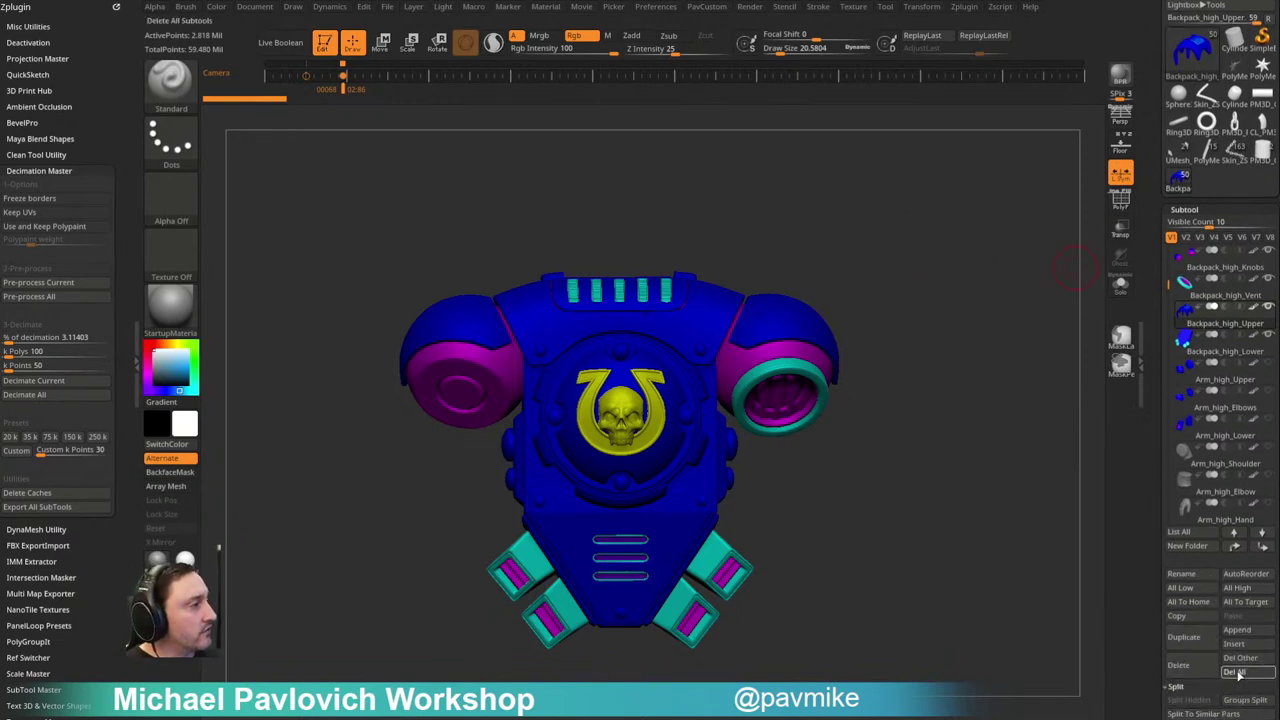
pyautogui.click(1236, 672)
# Step: Make the 21-subtool gun model the active tool and frame it from the side
pyautogui.click(1184, 153)
pyautogui.moveTo(1063, 203); pyautogui.dragTo(874, 138)
pyautogui.press('f')
pyautogui.keyDown('alt'); pyautogui.moveTo(1095, 300); pyautogui.dragTo(803, 113); pyautogui.keyUp('alt')
pyautogui.moveTo(929, 363)
pyautogui.mouseDown()
pyautogui.moveTo(1003, 309)
pyautogui.moveTo(837, 265)
pyautogui.moveTo(963, 374)
pyautogui.mouseUp()
pyautogui.press('s')
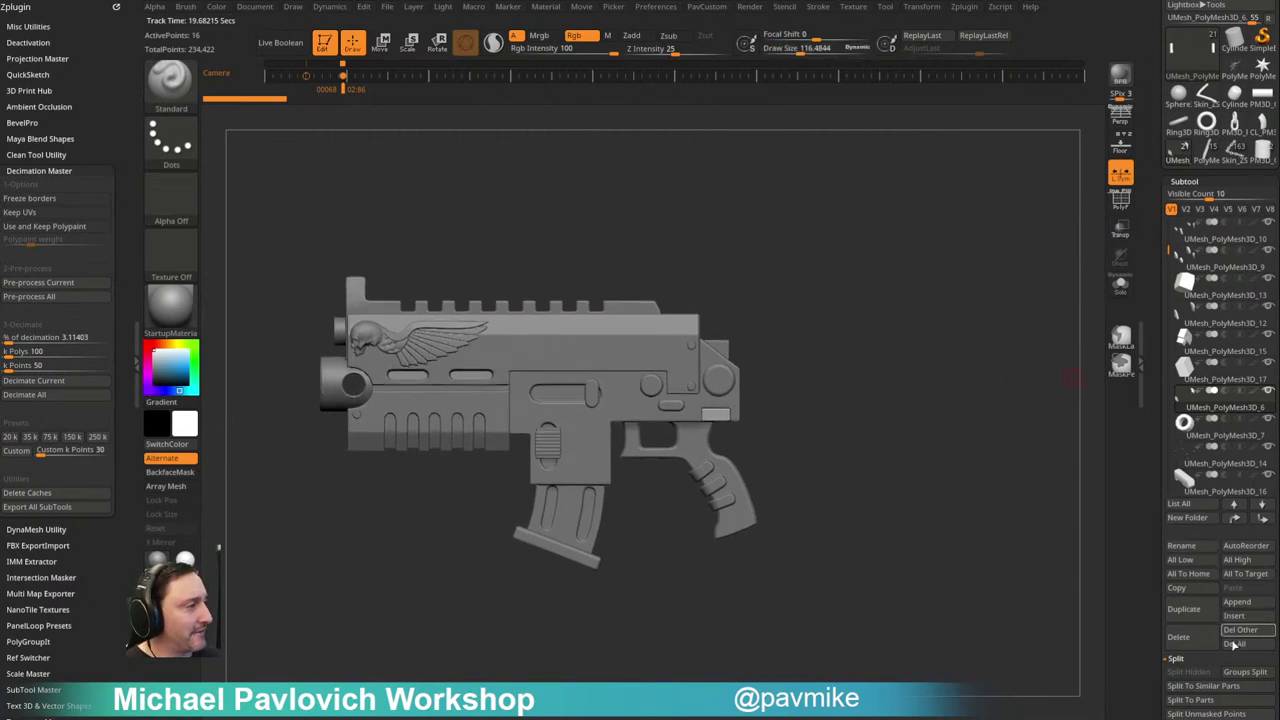
# Step: Delete all subtools of the gun tool and of the PM3D_Cylinder3D1 tool
pyautogui.click(1234, 643)
pyautogui.click(1234, 158)
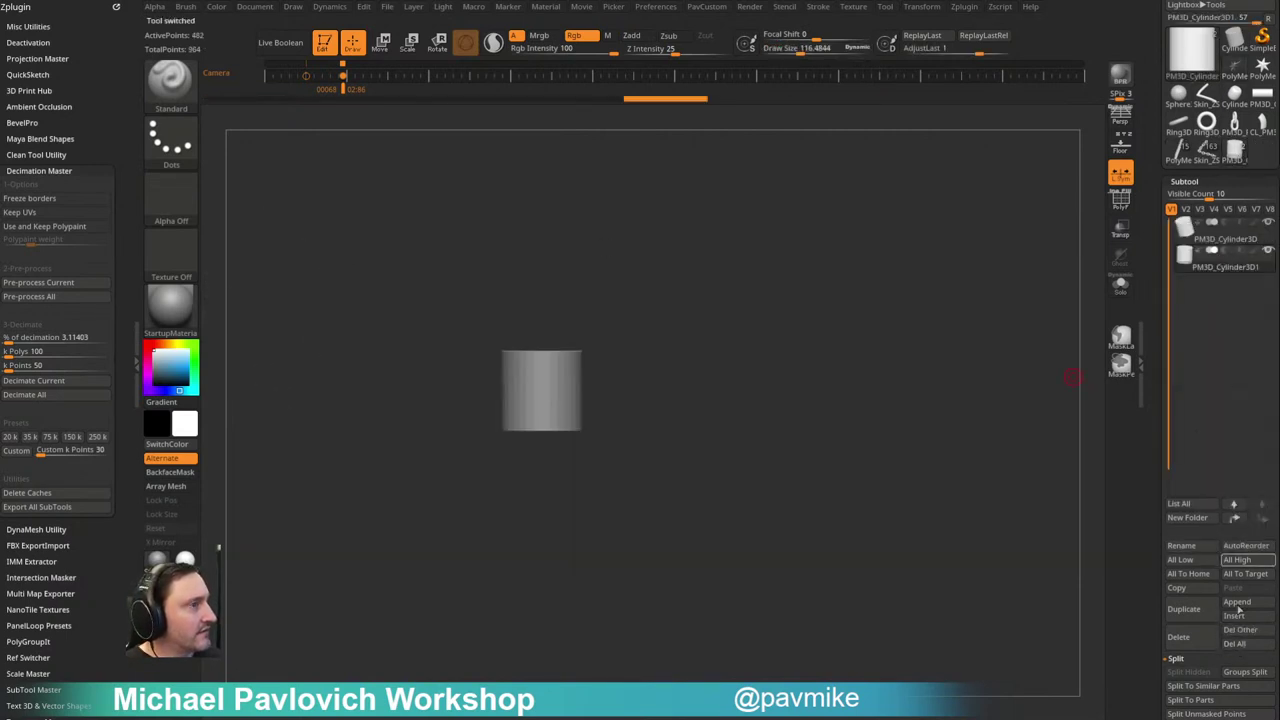
pyautogui.click(1234, 644)
# Step: Switch between the remaining multi-subtool tools and examine the 15-subtool chainsword
pyautogui.click(1206, 156)
pyautogui.keyDown('shift'); pyautogui.moveTo(988, 323); pyautogui.dragTo(1054, 474); pyautogui.keyUp('shift')
pyautogui.click(1179, 152)
pyautogui.keyDown('alt'); pyautogui.moveTo(915, 255); pyautogui.dragTo(1030, 385); pyautogui.keyUp('alt')
pyautogui.moveTo(1080, 565); pyautogui.dragTo(940, 560)
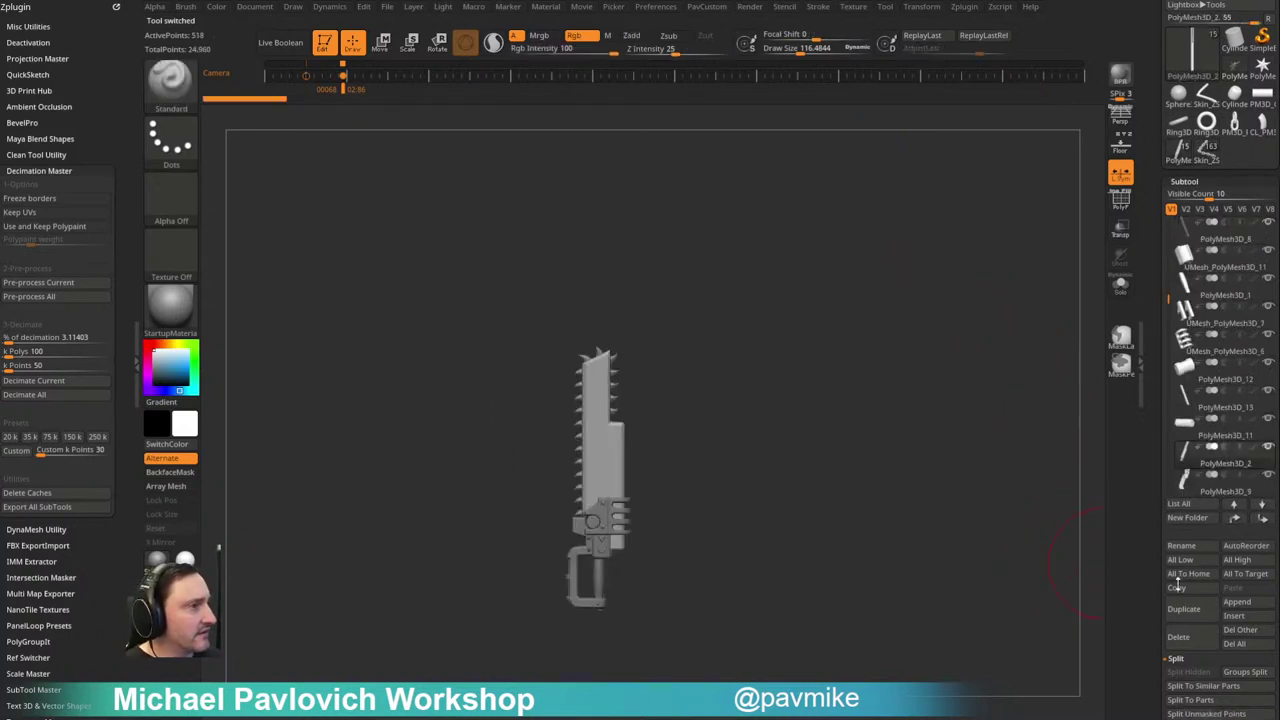
# Step: Delete all subtools of the chainsword tool and make the 163-subtool Space Marine the active tool
pyautogui.click(1239, 646)
pyautogui.click(1181, 154)
pyautogui.moveTo(877, 351)
pyautogui.mouseDown()
pyautogui.moveTo(913, 346)
pyautogui.moveTo(809, 323)
pyautogui.moveTo(943, 323)
pyautogui.moveTo(949, 374)
pyautogui.moveTo(921, 377)
pyautogui.moveTo(903, 297)
pyautogui.mouseUp()
pyautogui.press('s')
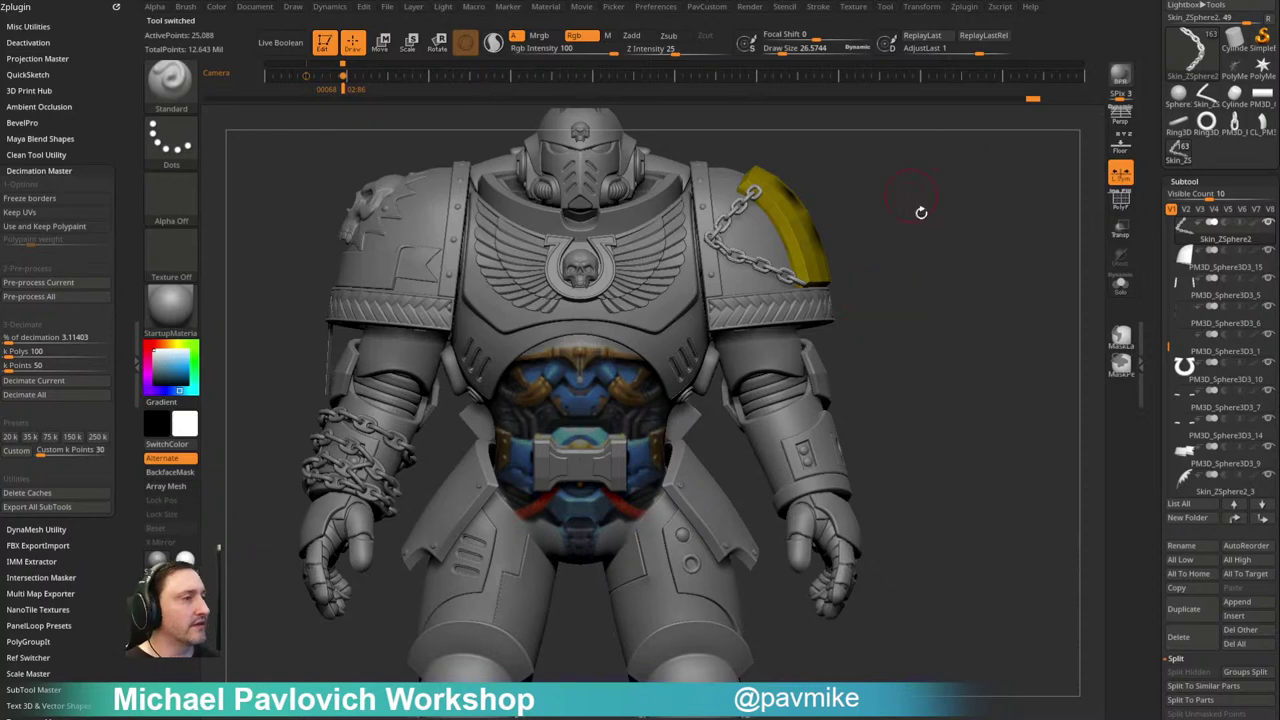
pyautogui.press('s')
# Step: Select the PM3D_Plane3D1 belt buckle subtool, isolate it with Solo and show its polyframe
pyautogui.moveTo(947, 242)
pyautogui.mouseDown()
pyautogui.moveTo(932, 242)
pyautogui.moveTo(969, 234)
pyautogui.mouseUp()
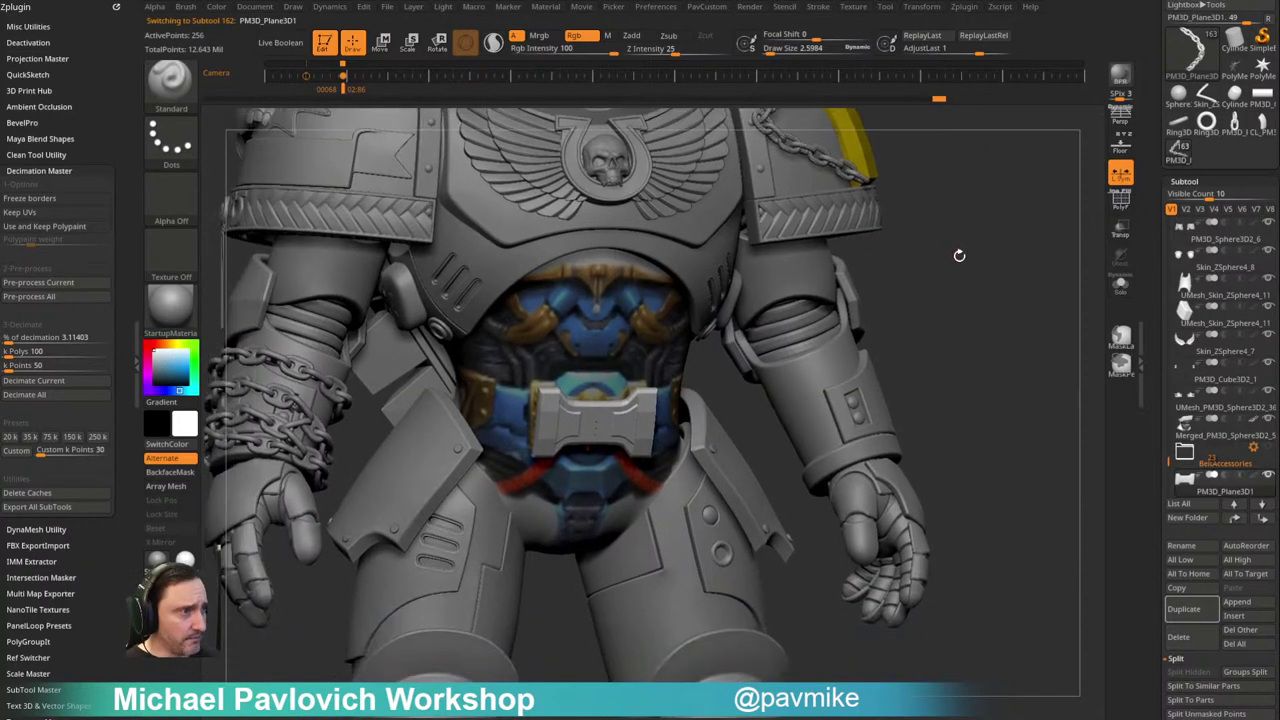
pyautogui.moveTo(959, 255); pyautogui.dragTo(940, 335)
pyautogui.click(1114, 290)
pyautogui.click(1120, 200)
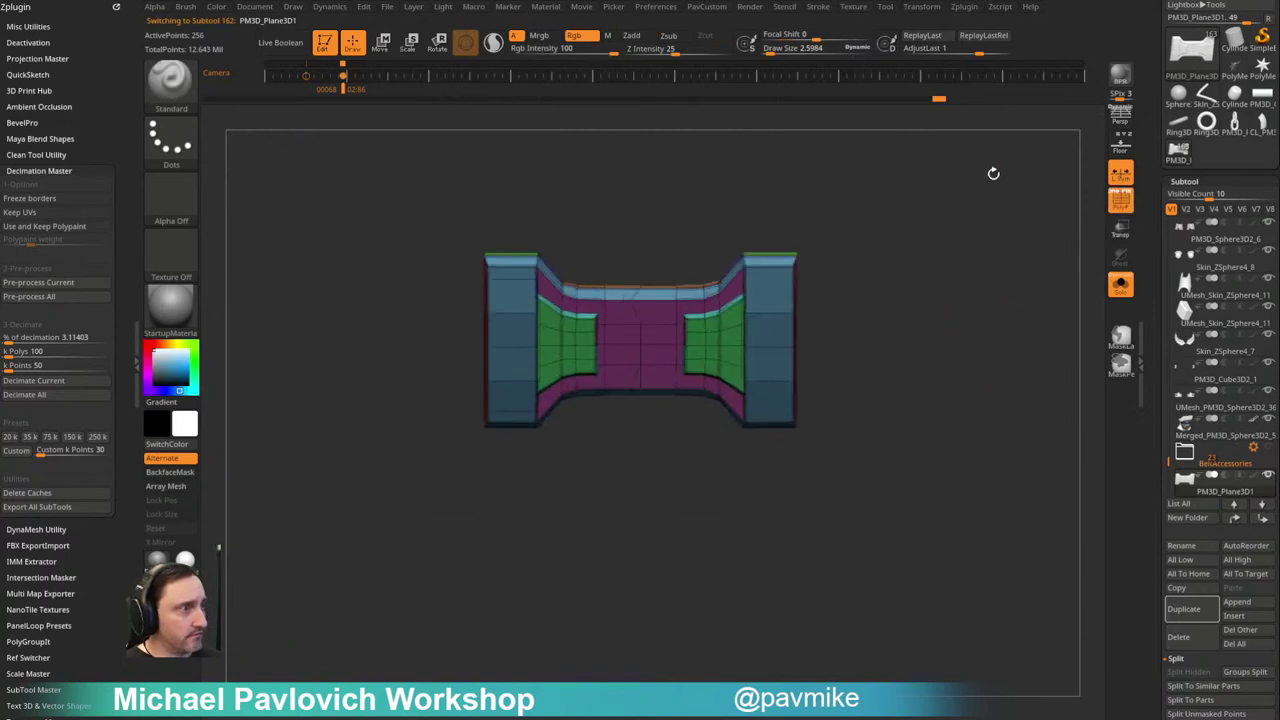
# Step: Move the belt buckle to another state in its undo history and hide the polyframe
pyautogui.moveTo(939, 100)
pyautogui.mouseDown()
pyautogui.moveTo(691, 120)
pyautogui.moveTo(725, 119)
pyautogui.moveTo(714, 120)
pyautogui.mouseUp()
pyautogui.click(1120, 200)
pyautogui.press('f')
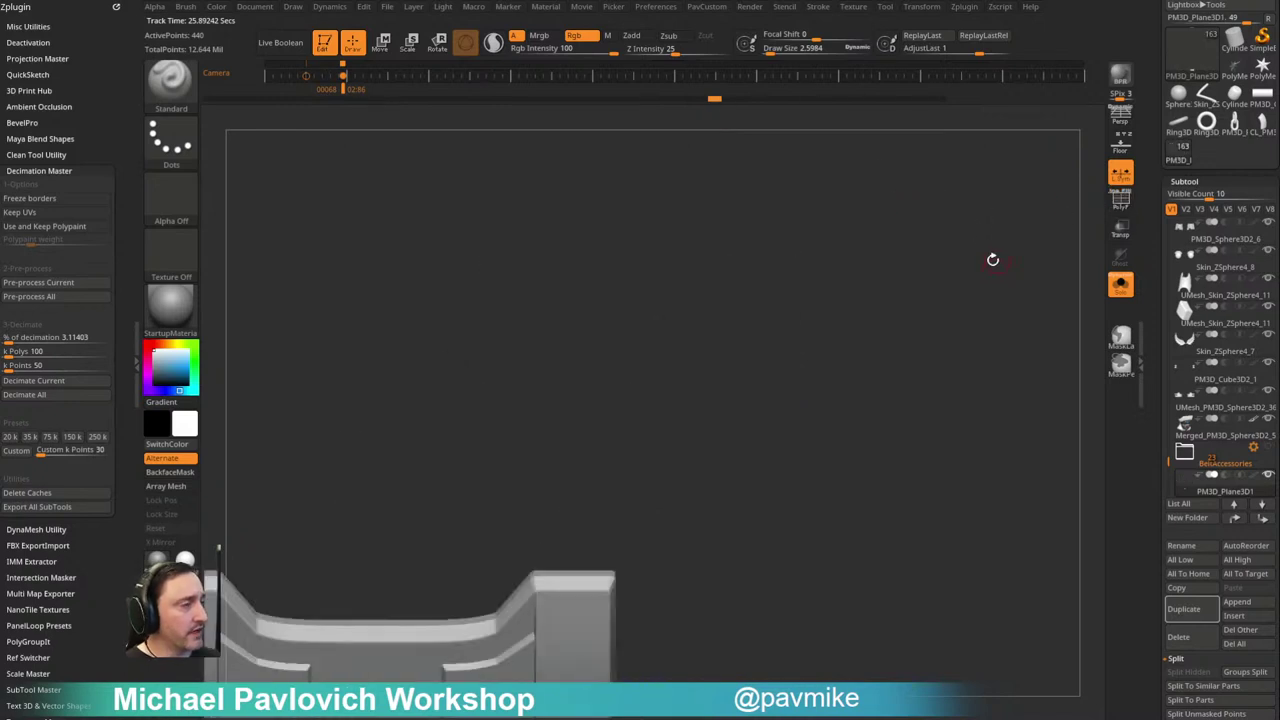
# Step: Quick-save the project, clone the belt buckle into its own tool and save that tool as buckle
pyautogui.press('2')
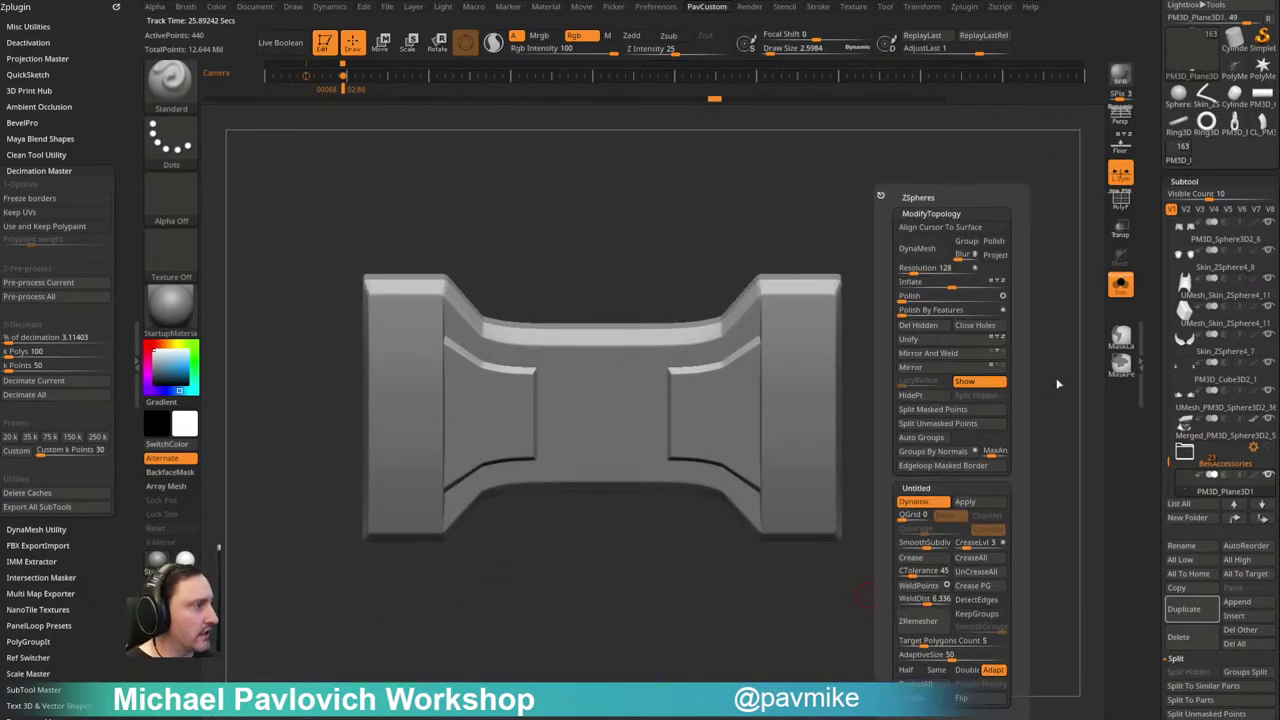
pyautogui.hotkey('ctrl', 's')
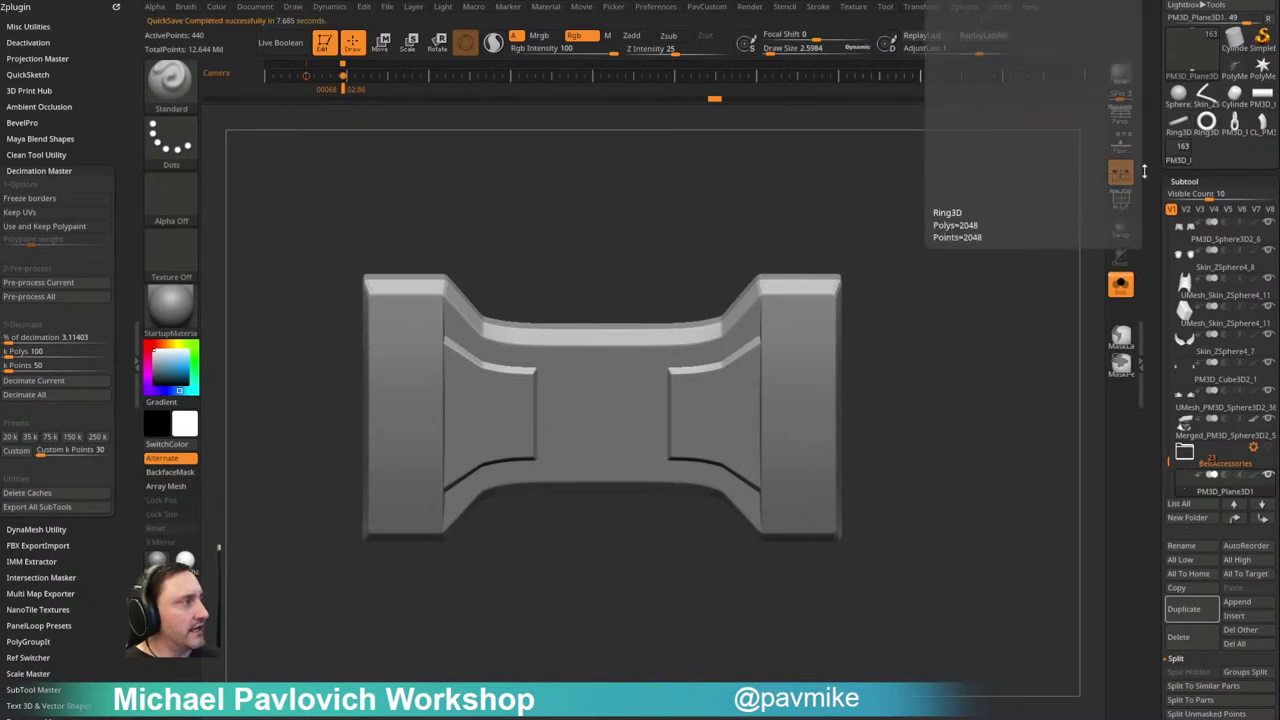
pyautogui.moveTo(1156, 160); pyautogui.dragTo(1156, 328)
pyautogui.click(1178, 83)
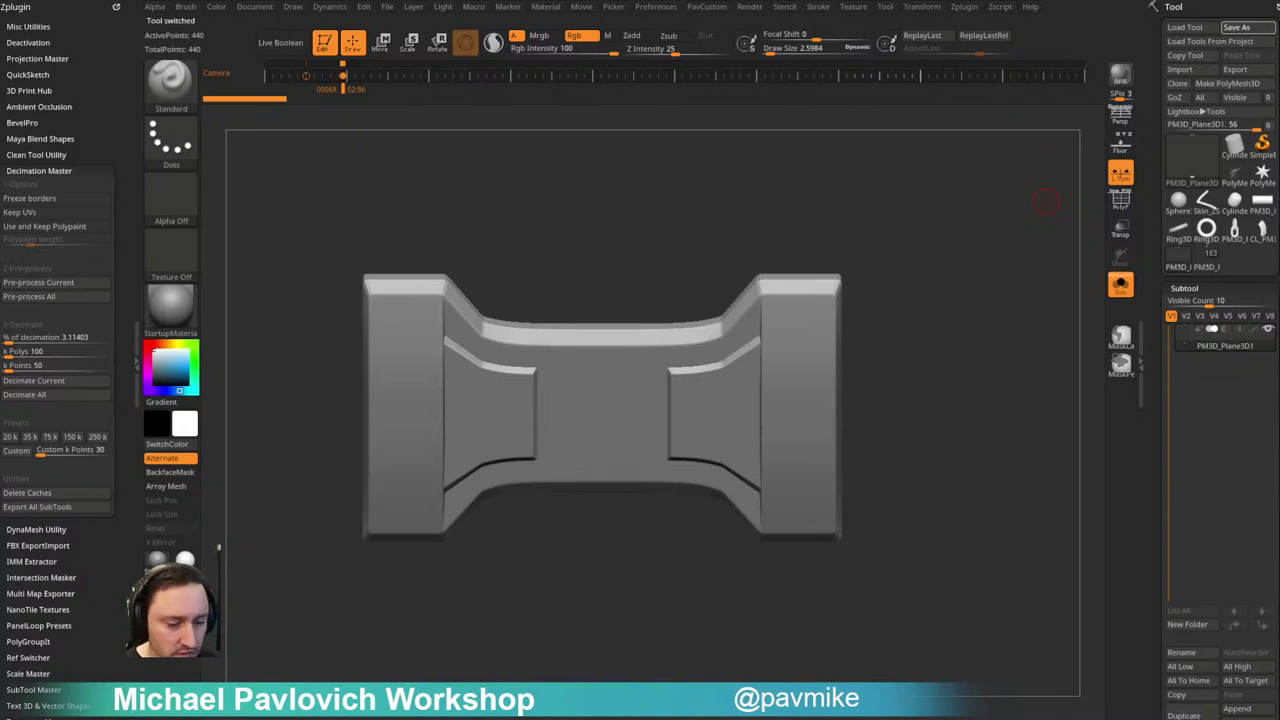
pyautogui.press('Return')
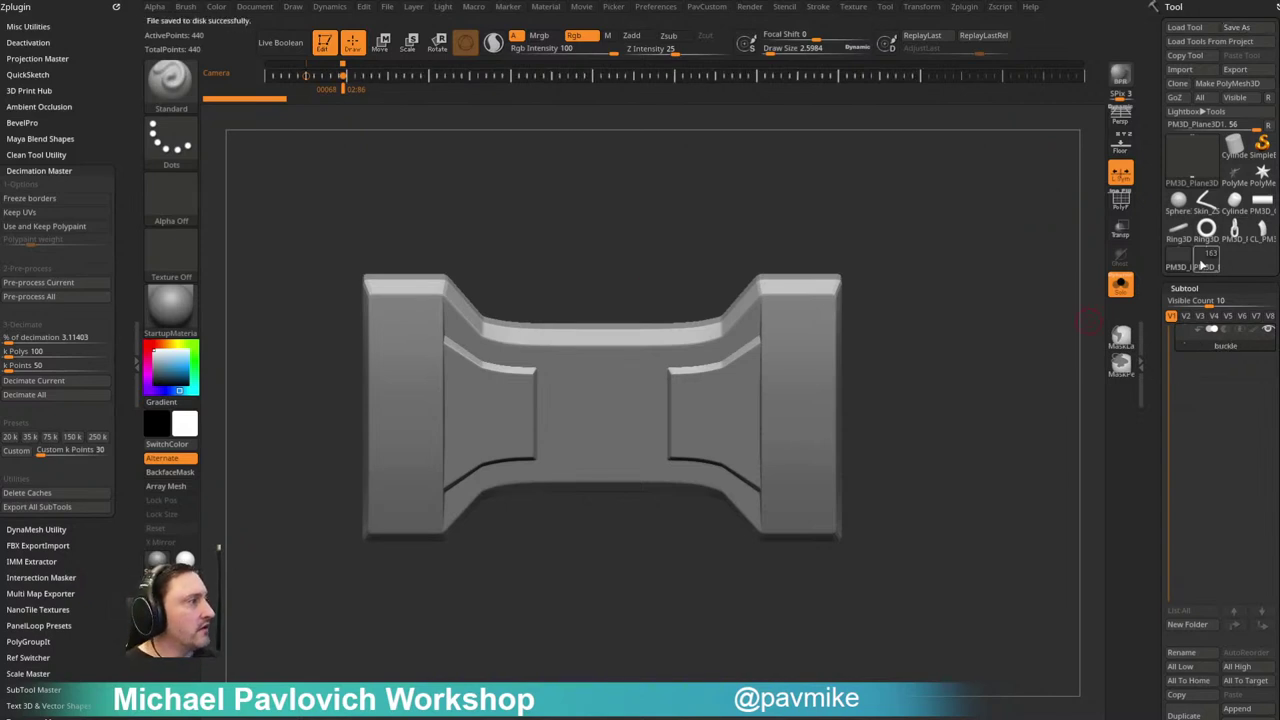
# Step: Apply the buckle's dynamic subdivision to the mesh and check the result with the polyframe
pyautogui.keyDown('alt'); pyautogui.moveTo(993, 245); pyautogui.dragTo(976, 242); pyautogui.keyUp('alt')
pyautogui.press('2')
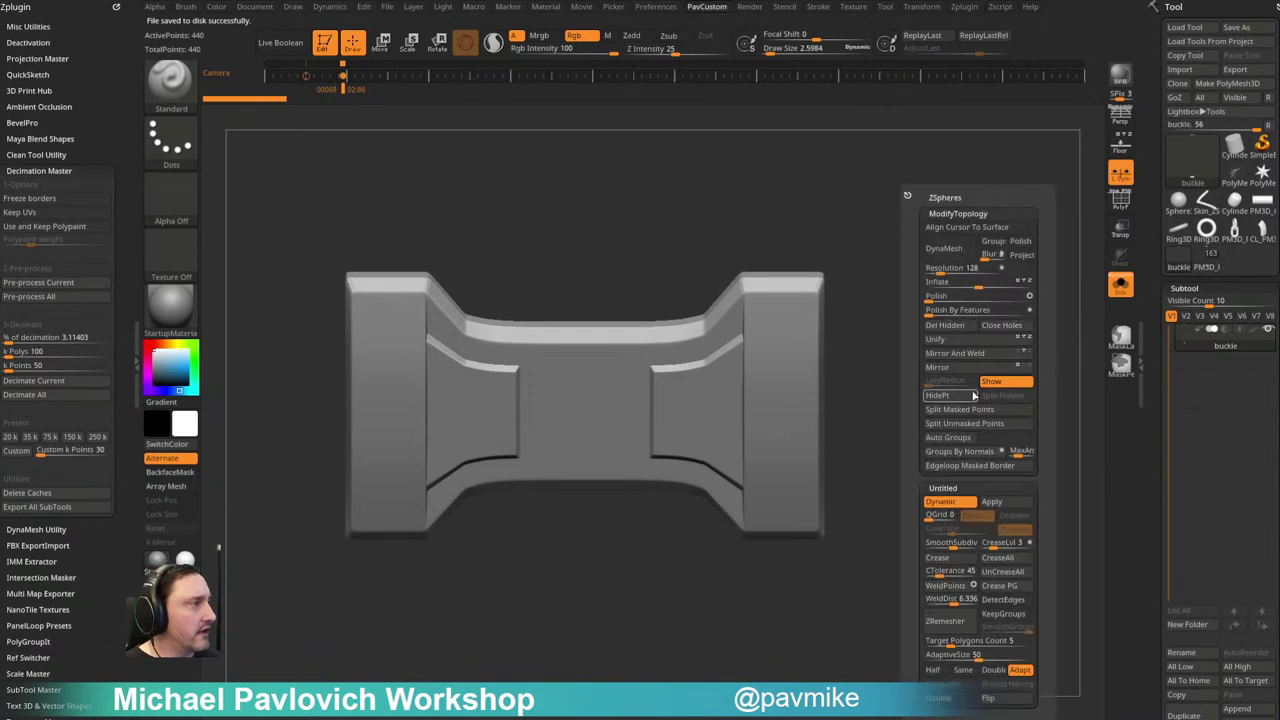
pyautogui.click(944, 500)
pyautogui.click(1121, 200)
pyautogui.click(1121, 200)
# Step: Try DynaMesh on the buckle at resolution 128 and undo it
pyautogui.press('v')
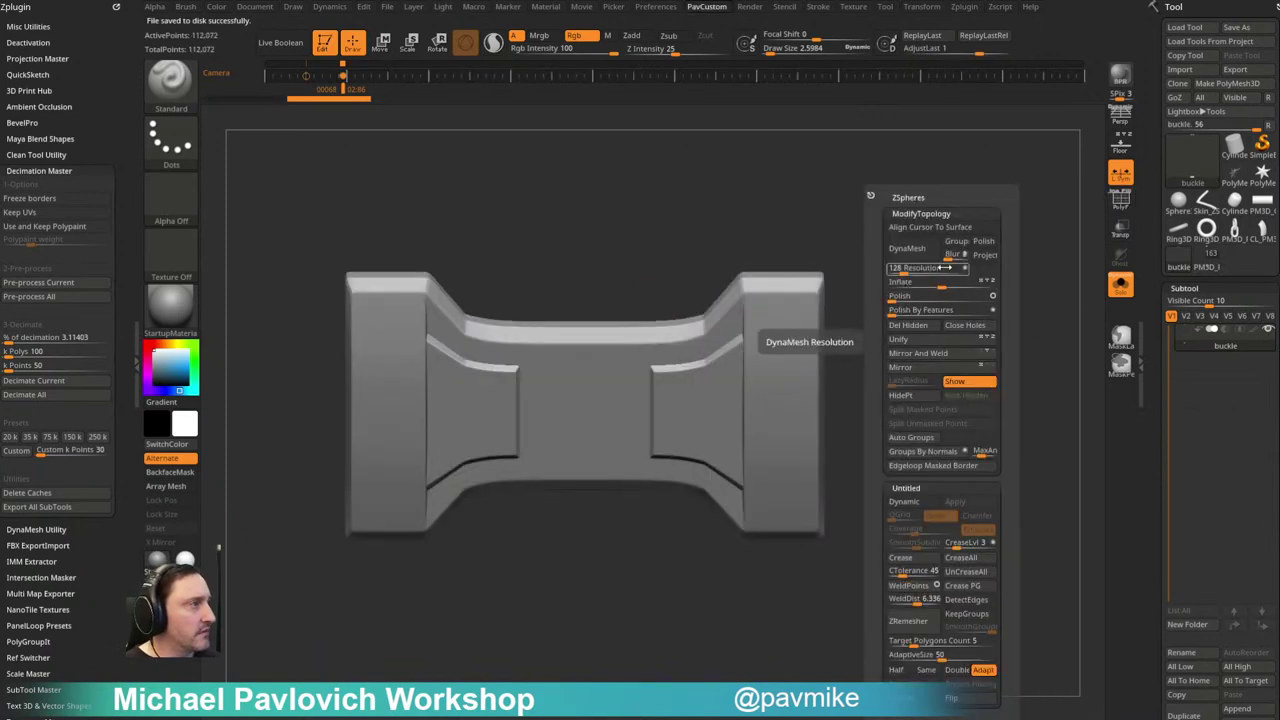
pyautogui.click(910, 270)
pyautogui.click(909, 248)
pyautogui.click(883, 278)
pyautogui.hotkey('ctrl', 'z')
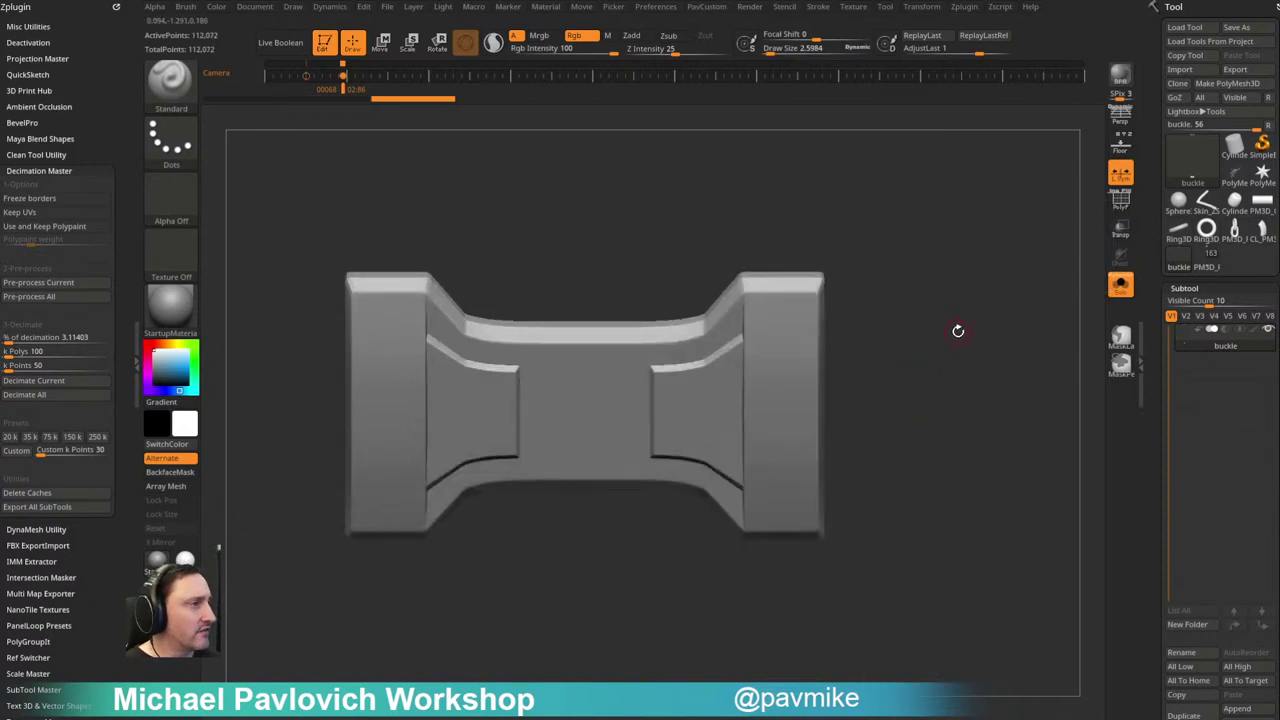
# Step: DynaMesh the buckle at resolution 4096
pyautogui.press('v')
pyautogui.moveTo(923, 271); pyautogui.dragTo(992, 272)
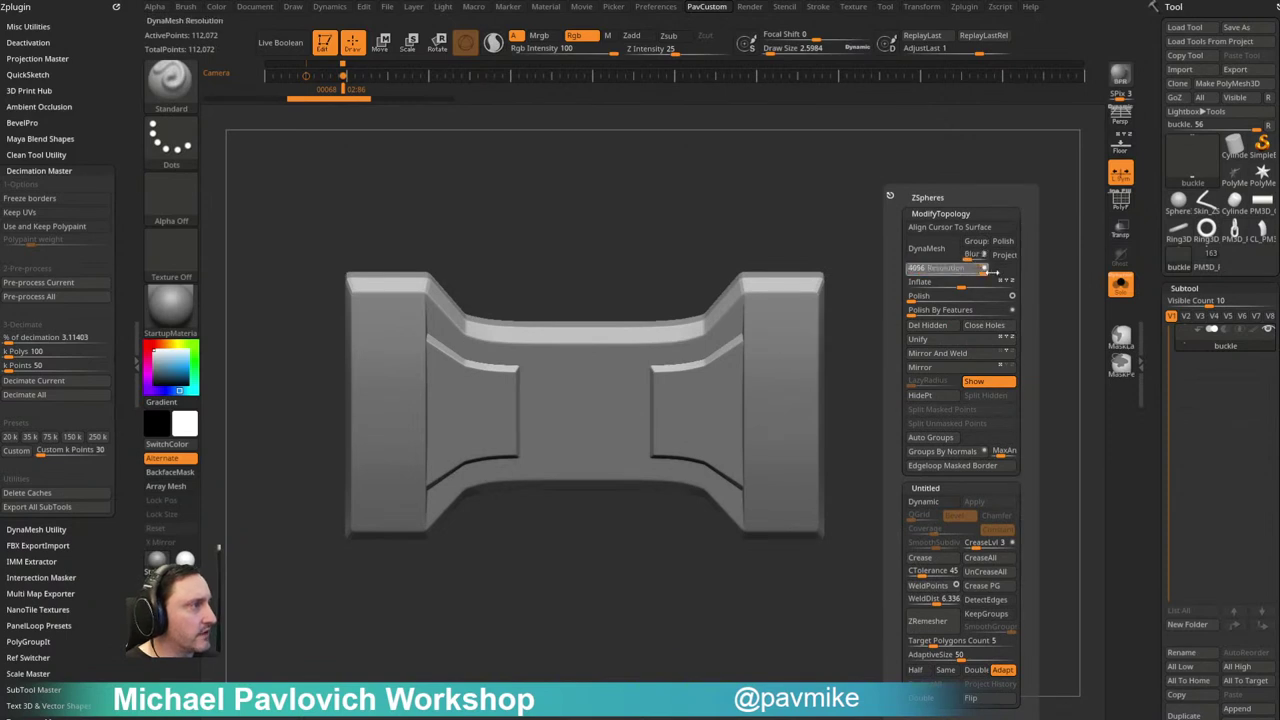
pyautogui.click(926, 248)
pyautogui.click(884, 282)
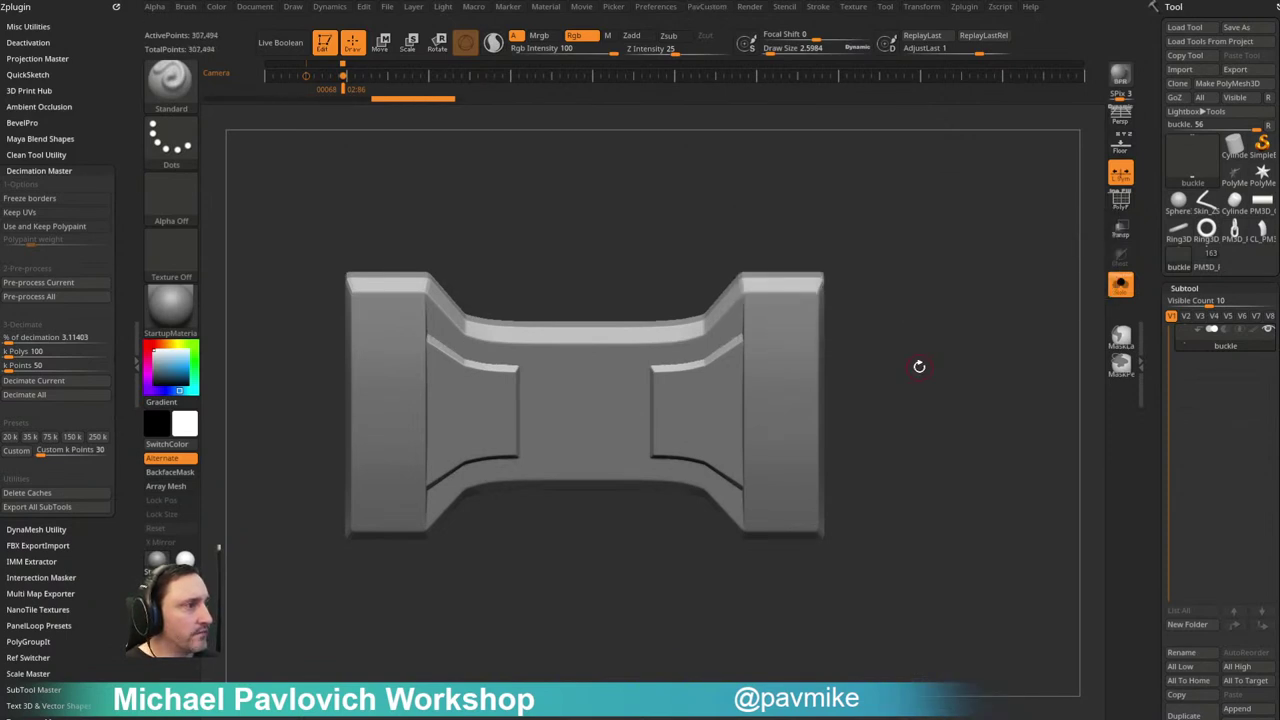
# Step: Hide part of the remeshed buckle, delete the hidden geometry and polish the remaining surface by features
pyautogui.moveTo(958, 299)
pyautogui.mouseDown()
pyautogui.moveTo(978, 339)
pyautogui.moveTo(935, 303)
pyautogui.moveTo(748, 362)
pyautogui.moveTo(817, 368)
pyautogui.moveTo(800, 331)
pyautogui.mouseUp()
pyautogui.moveTo(580, 431)
pyautogui.keyDown('ctrl'); pyautogui.keyDown('shift'); pyautogui.mouseDown()
pyautogui.moveTo(623, 663)
pyautogui.moveTo(846, 330)
pyautogui.mouseUp(); pyautogui.keyUp('shift'); pyautogui.keyUp('ctrl')
pyautogui.press('2')
pyautogui.click(841, 326)
pyautogui.press('f')
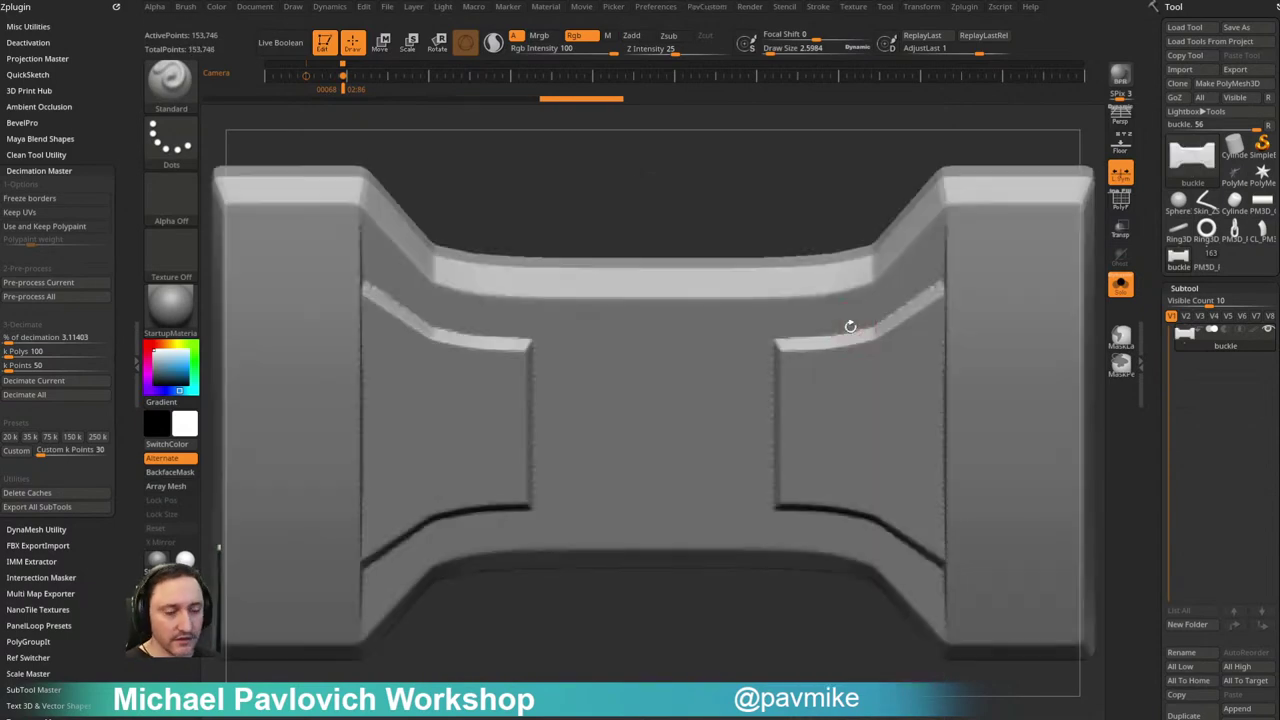
pyautogui.press('2')
pyautogui.click(917, 314)
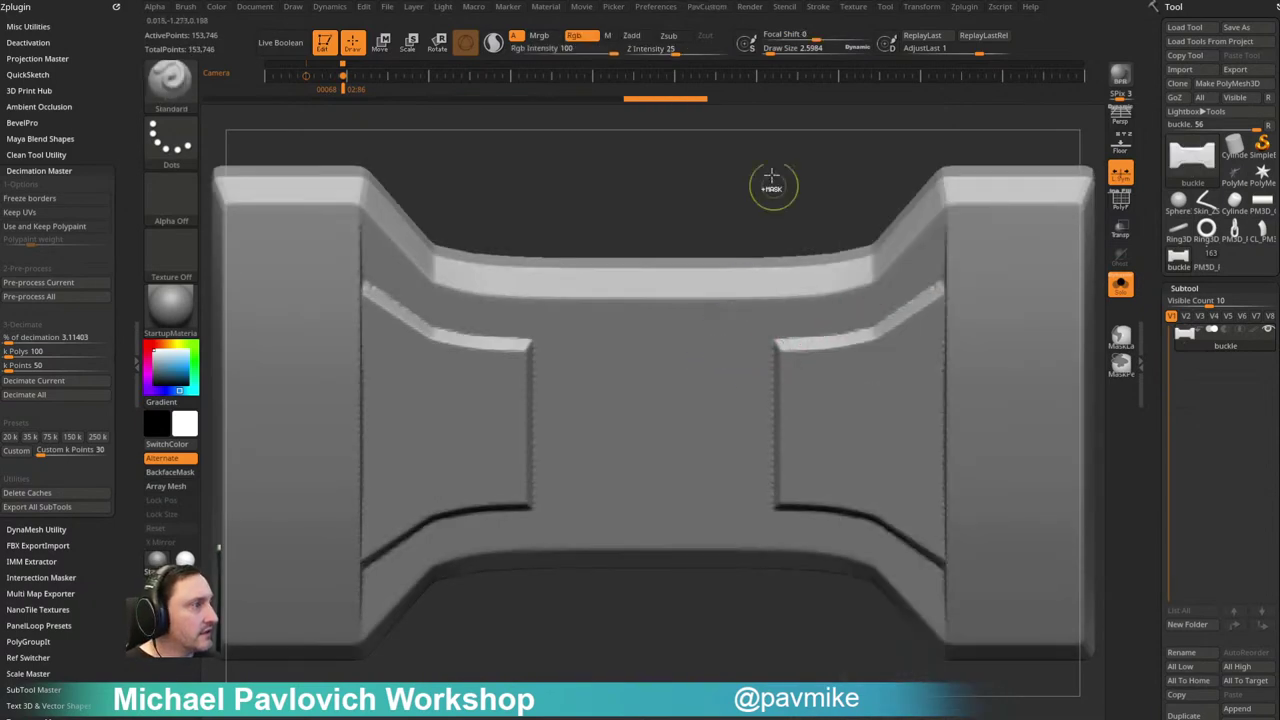
# Step: Frame the buckle and examine its remeshed topology and polygroups with the polyframe
pyautogui.press('f')
pyautogui.click(1120, 200)
pyautogui.keyDown('alt'); pyautogui.moveTo(994, 214); pyautogui.dragTo(708, 433); pyautogui.keyUp('alt')
pyautogui.moveTo(1015, 215)
pyautogui.keyDown('alt'); pyautogui.mouseDown()
pyautogui.moveTo(1035, 225)
pyautogui.moveTo(1037, 249)
pyautogui.moveTo(1022, 248)
pyautogui.mouseUp(); pyautogui.keyUp('alt')
pyautogui.hotkey('shift', 'f')
pyautogui.press('w')
pyautogui.press('q')
pyautogui.press('2')
# Step: Enable Sculptris Pro for the Smooth brush and smooth the buckle's centre and one end block using several brush sizes
pyautogui.keyDown('shift'); pyautogui.click(493, 43); pyautogui.keyUp('shift')
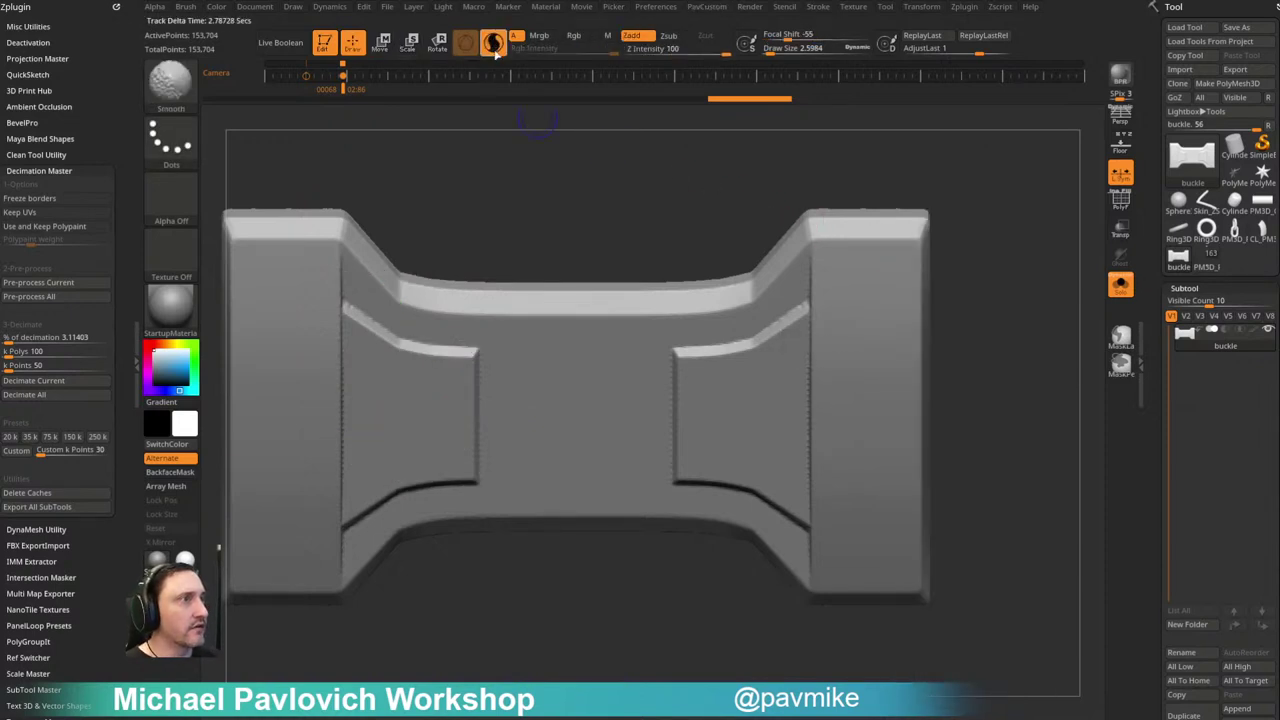
pyautogui.hotkey('shift', 'f')
pyautogui.press('s')
pyautogui.click(791, 365)
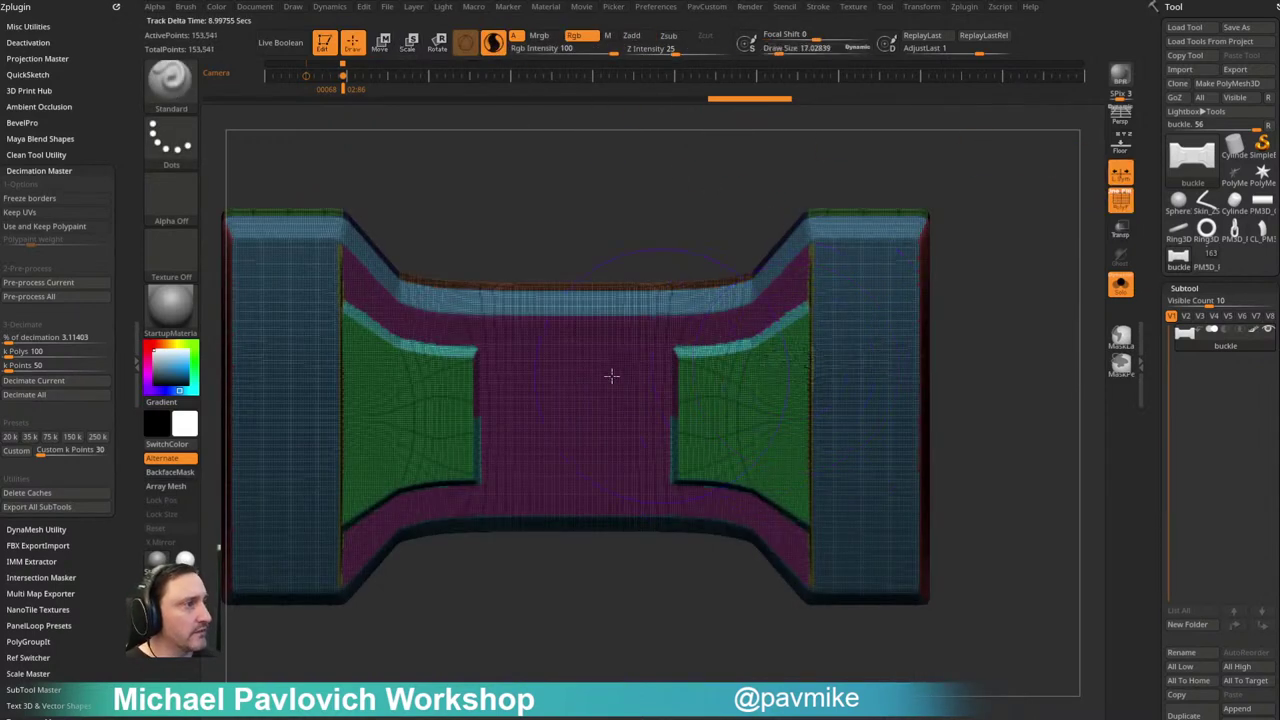
pyautogui.press('s')
pyautogui.click(597, 378)
pyautogui.moveTo(586, 378)
pyautogui.keyDown('shift'); pyautogui.mouseDown()
pyautogui.moveTo(566, 409)
pyautogui.moveTo(762, 400)
pyautogui.mouseUp(); pyautogui.keyUp('shift')
pyautogui.press('s')
pyautogui.keyDown('shift'); pyautogui.moveTo(860, 367); pyautogui.dragTo(866, 386); pyautogui.keyUp('shift')
pyautogui.press('s')
pyautogui.click(940, 352)
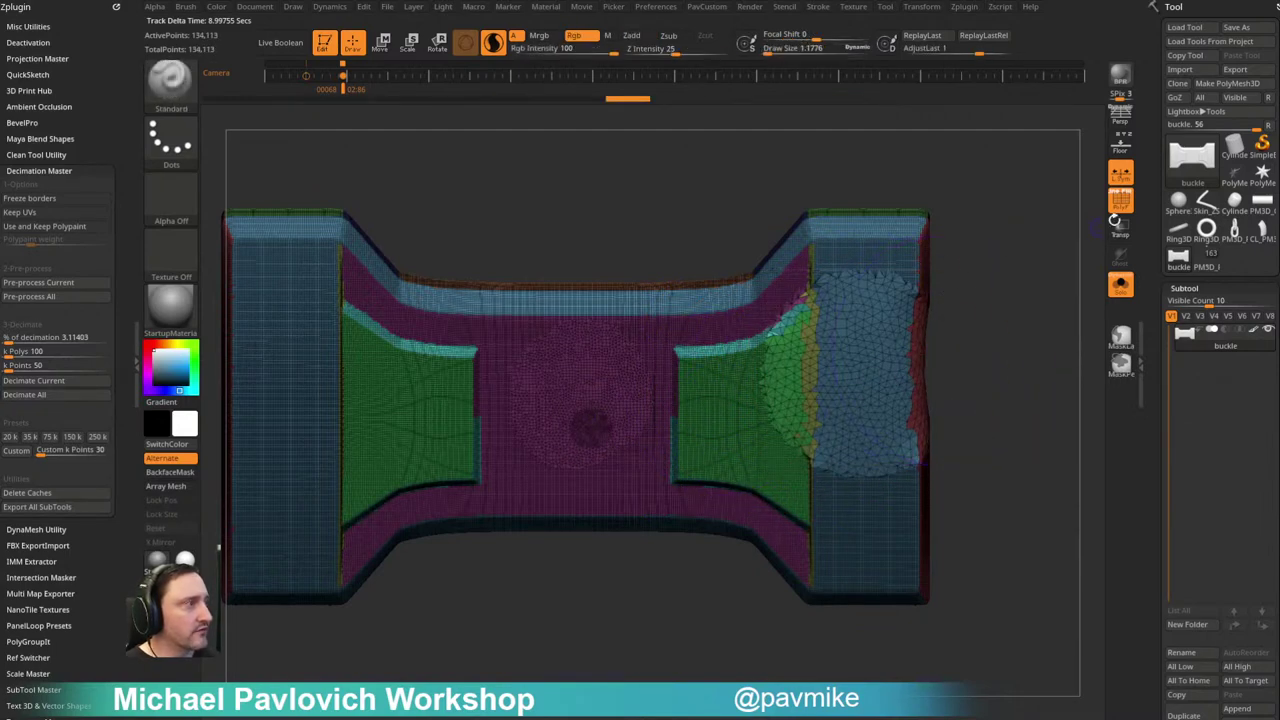
# Step: Merge the buckle into a single polygroup and assign the SketchShaded2 material to inspect the uneven triangle density
pyautogui.click(1119, 201)
pyautogui.moveTo(1035, 266); pyautogui.dragTo(1096, 248)
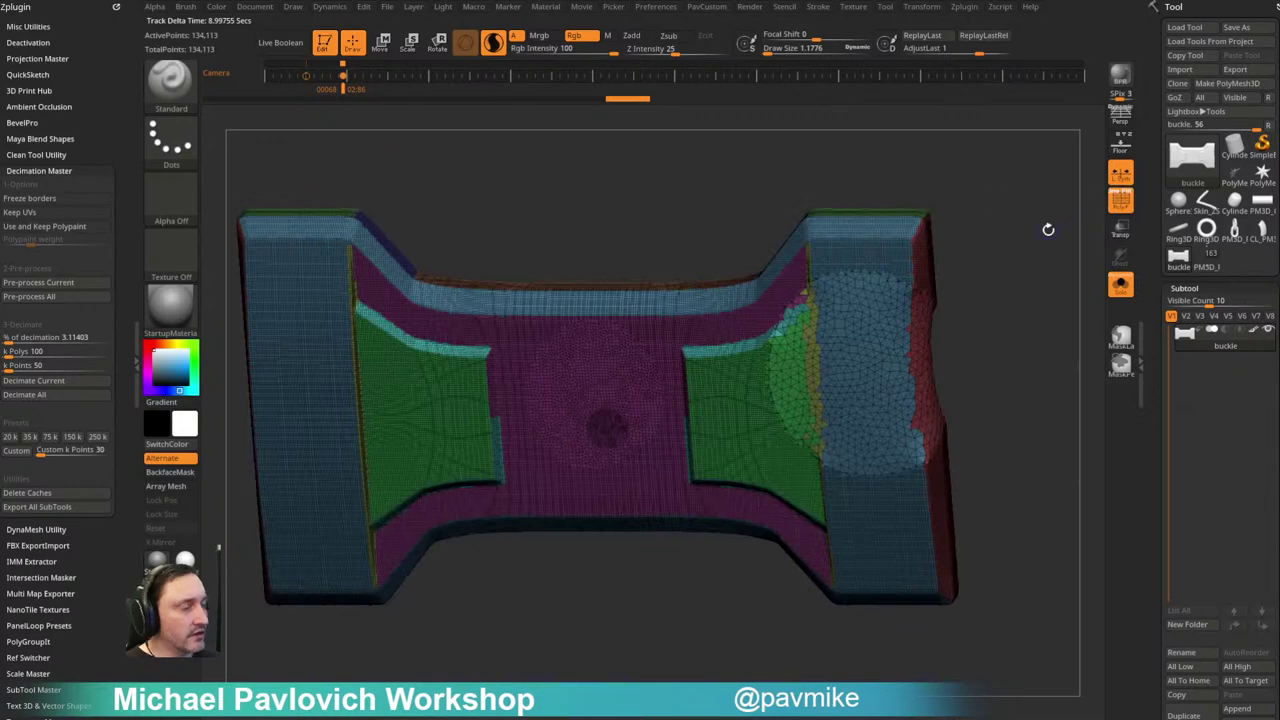
pyautogui.hotkey('ctrl', 'w')
pyautogui.moveTo(1040, 249)
pyautogui.mouseDown()
pyautogui.moveTo(1026, 232)
pyautogui.moveTo(973, 242)
pyautogui.mouseUp()
pyautogui.click(183, 310)
pyautogui.click(891, 446)
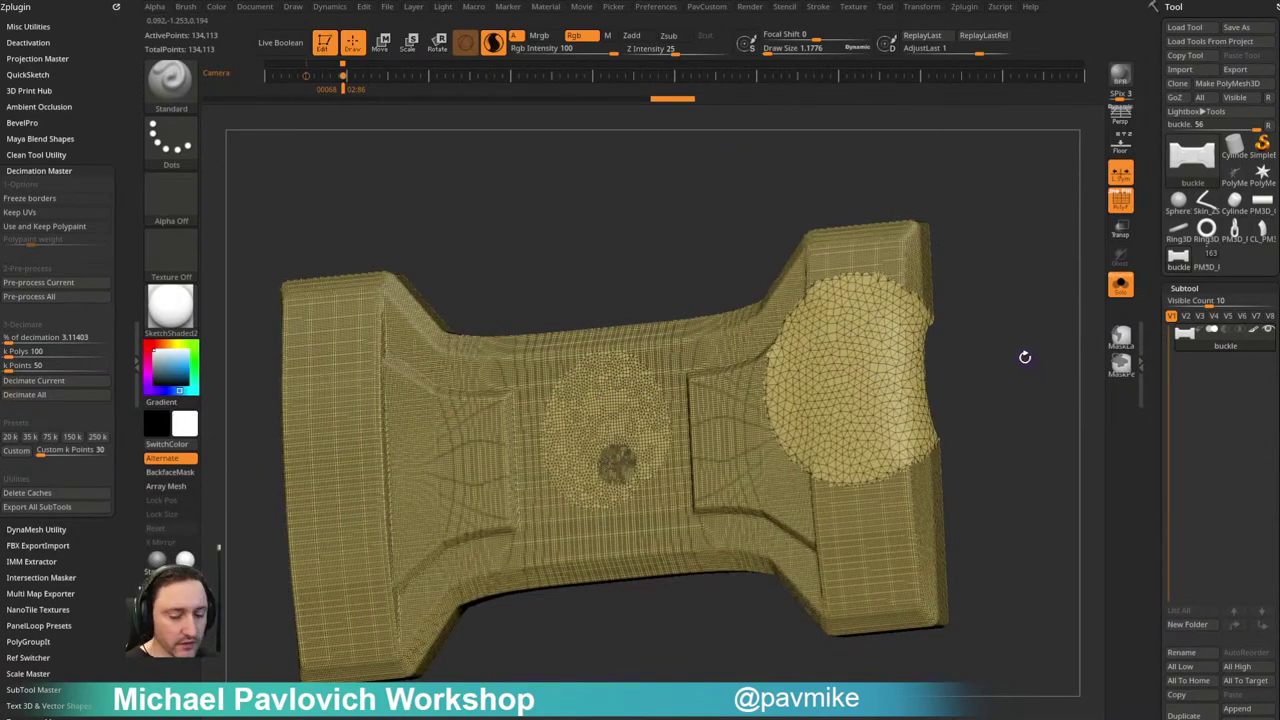
# Step: Try remeshing the buckle with DynaMesh using a polygon size picked from its coarse triangulated area, and undo it
pyautogui.press('2')
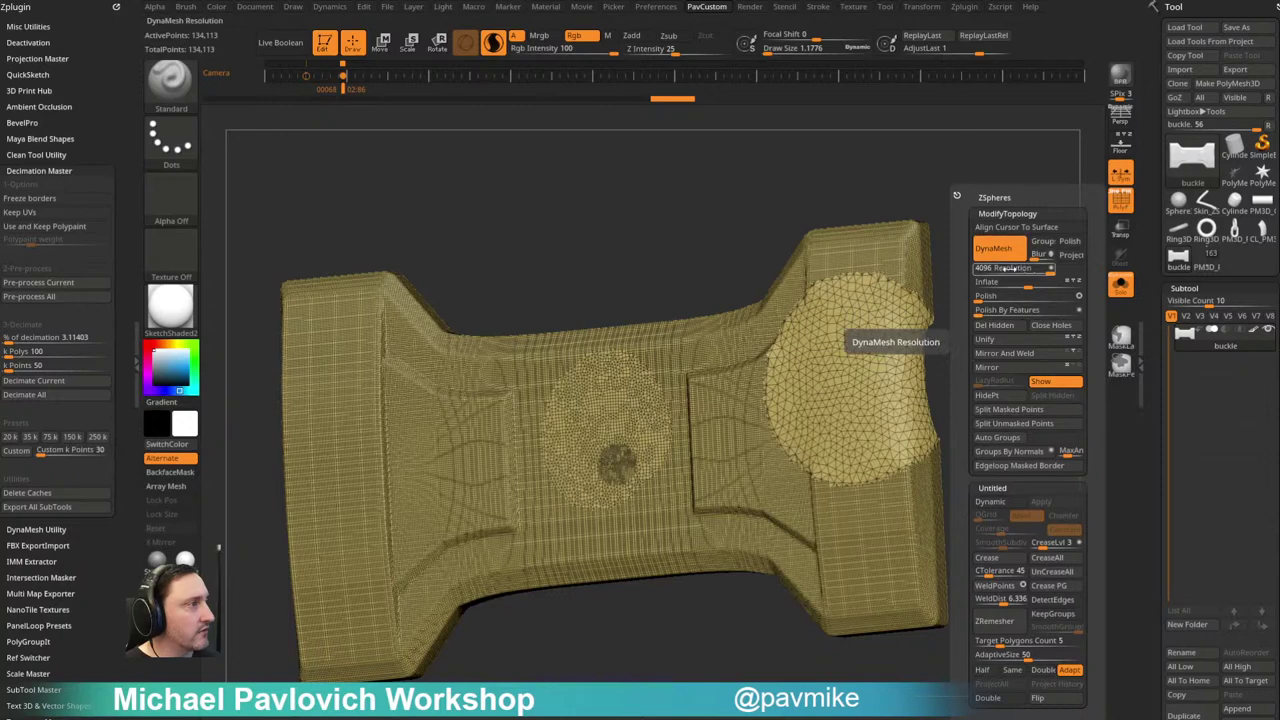
pyautogui.moveTo(1049, 270); pyautogui.dragTo(620, 472)
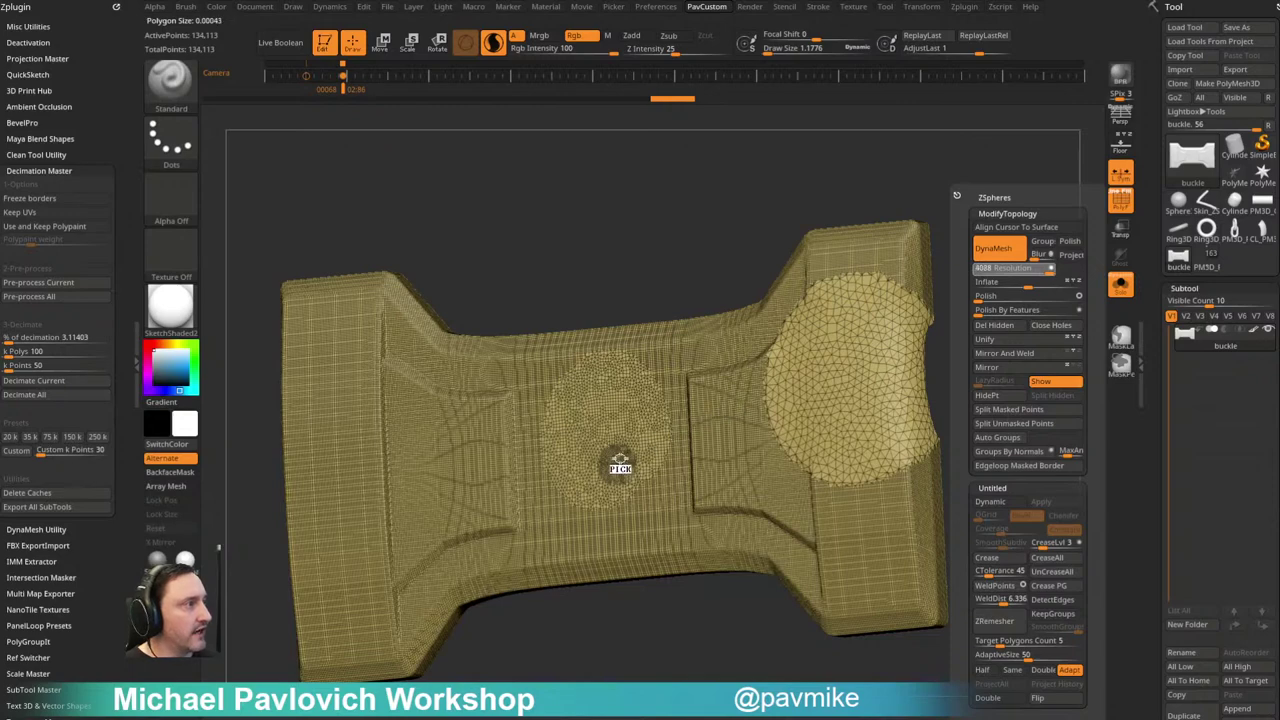
pyautogui.moveTo(619, 465); pyautogui.dragTo(838, 362)
pyautogui.keyDown('ctrl'); pyautogui.moveTo(631, 176); pyautogui.dragTo(743, 250); pyautogui.keyUp('ctrl')
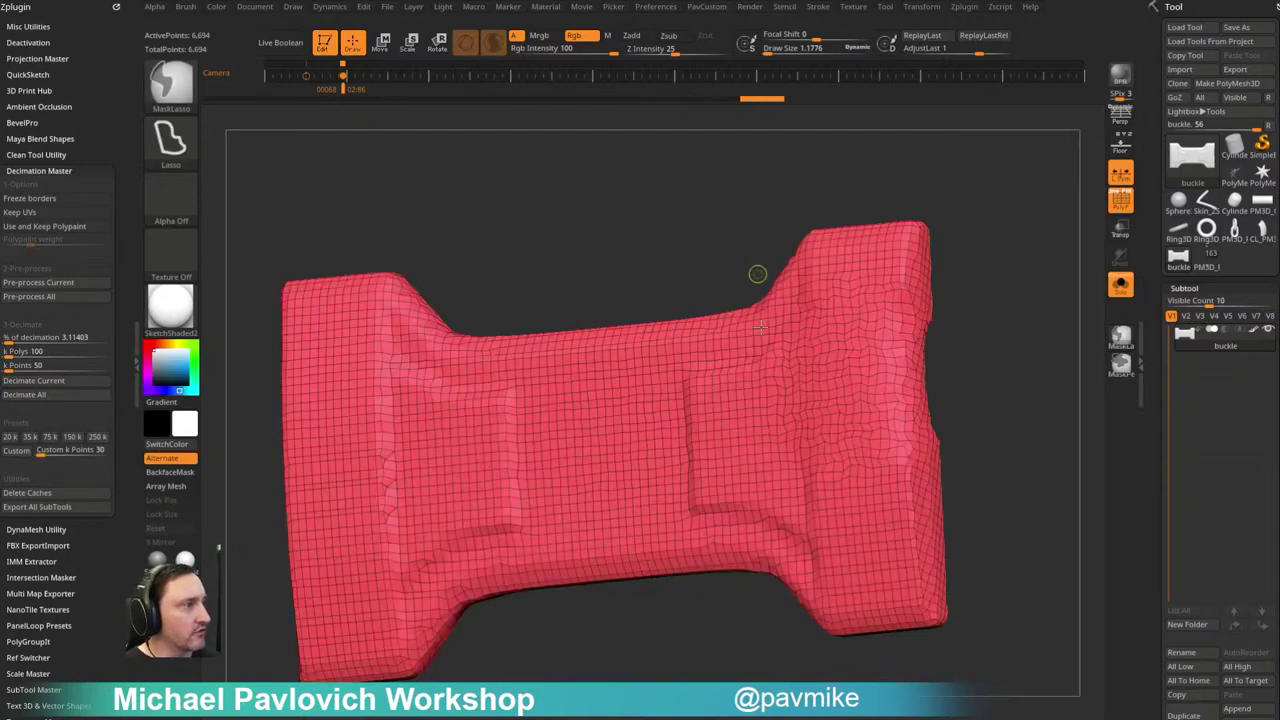
pyautogui.hotkey('ctrl', 'z')
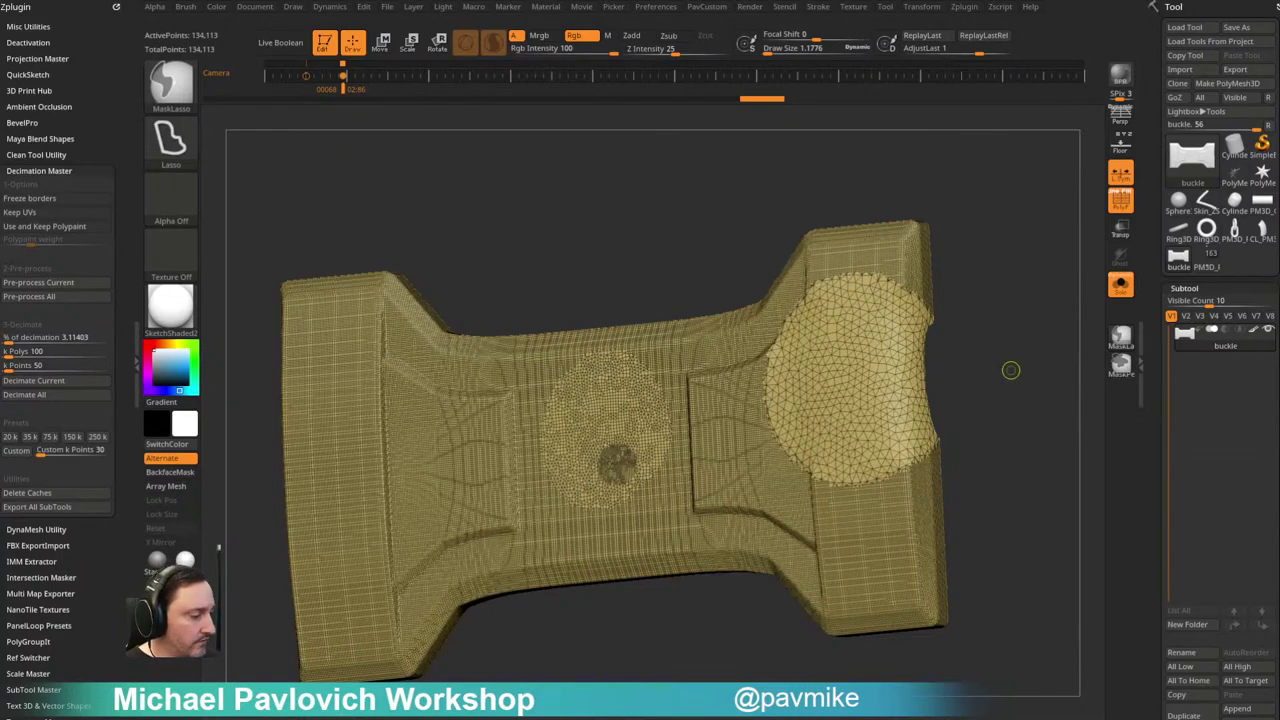
# Step: Return the buckle to its state before the Sculptris Pro smoothing and switch the material back to StartupMaterial
pyautogui.moveTo(1011, 370); pyautogui.dragTo(966, 186)
pyautogui.hotkey('shift', 'f')
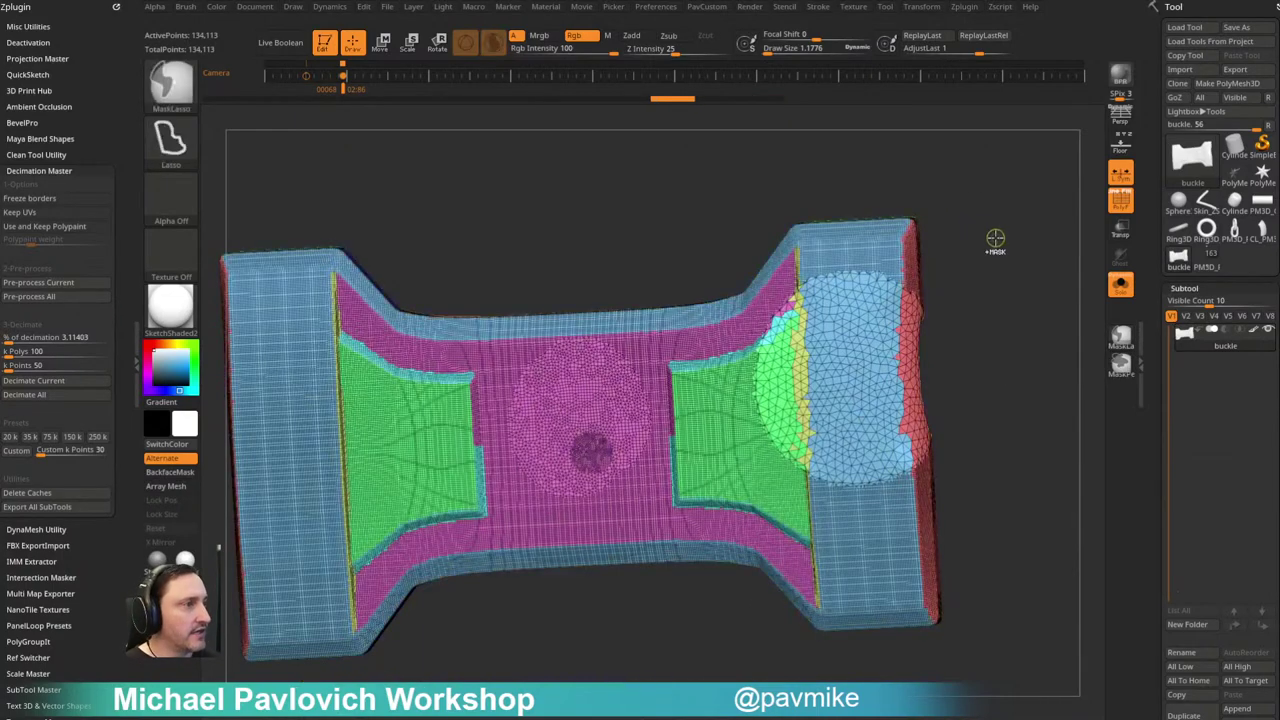
pyautogui.keyDown('ctrl'); pyautogui.moveTo(995, 240); pyautogui.dragTo(995, 241); pyautogui.keyUp('ctrl')
pyautogui.hotkey('shift', 'f')
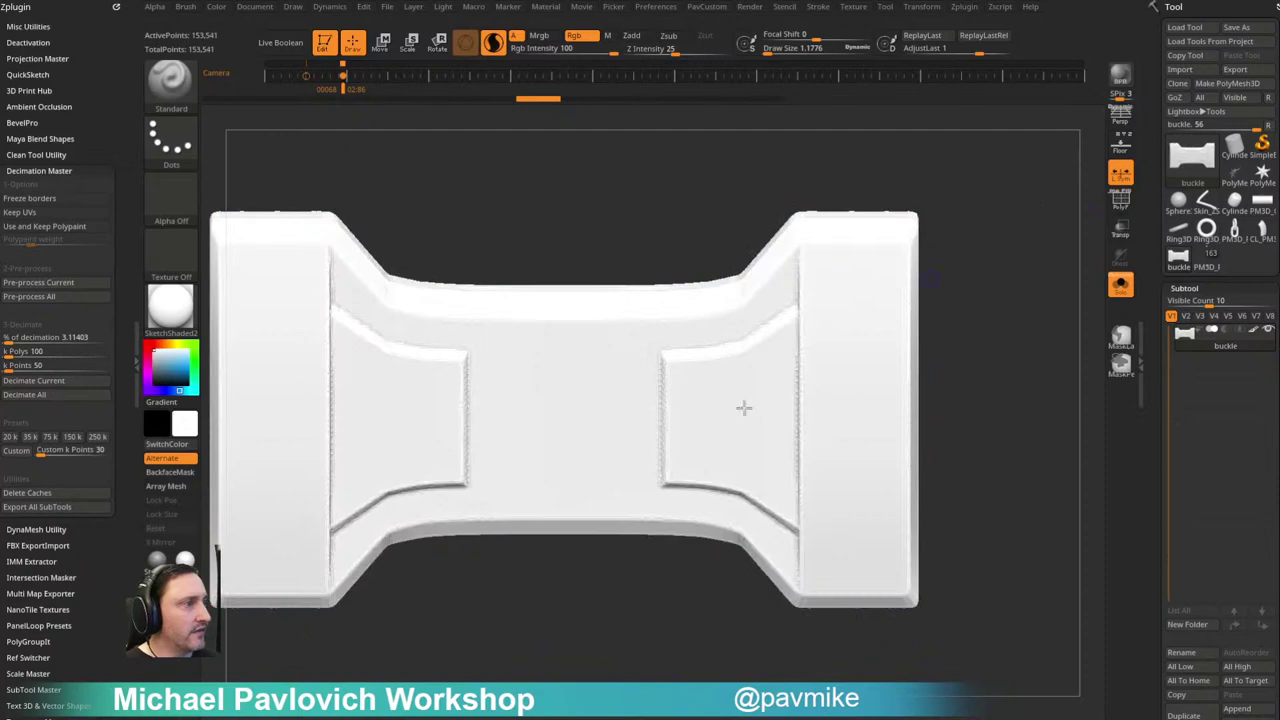
pyautogui.click(170, 305)
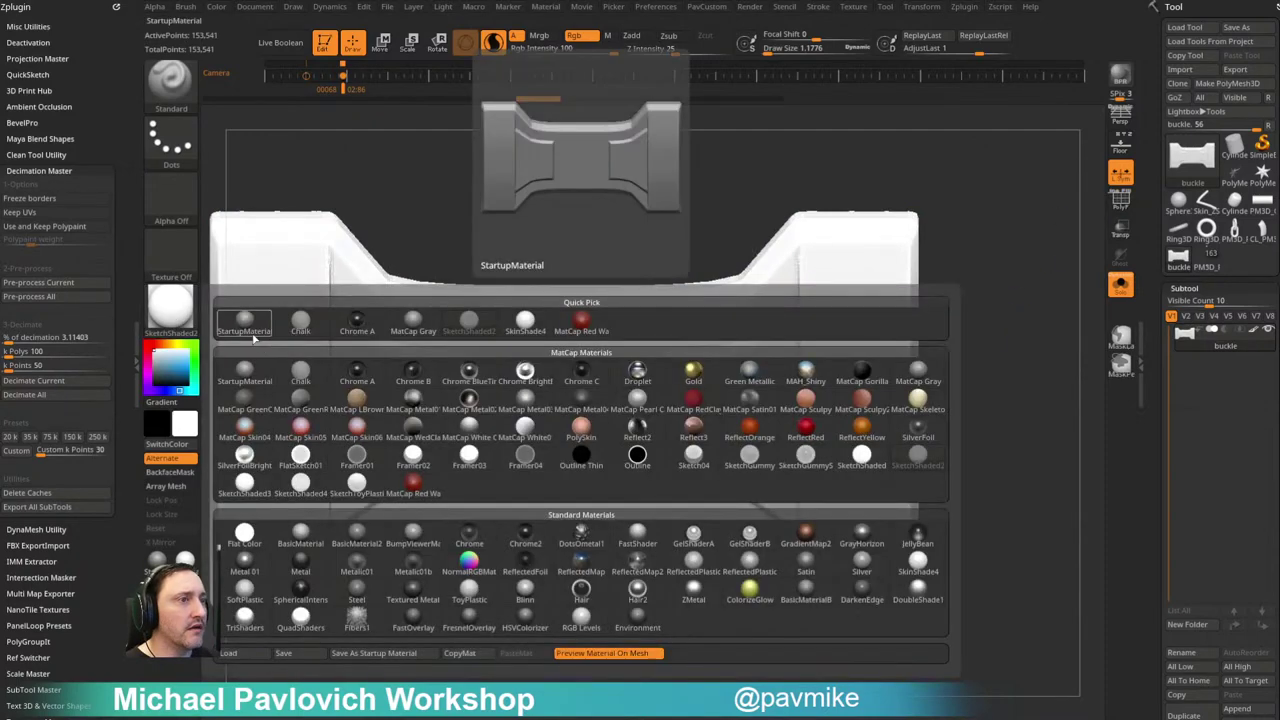
pyautogui.click(252, 338)
# Step: Set the brush's draw size to about 1.71 and turn off Sculptris Pro
pyautogui.press('s')
pyautogui.moveTo(738, 407); pyautogui.dragTo(745, 403)
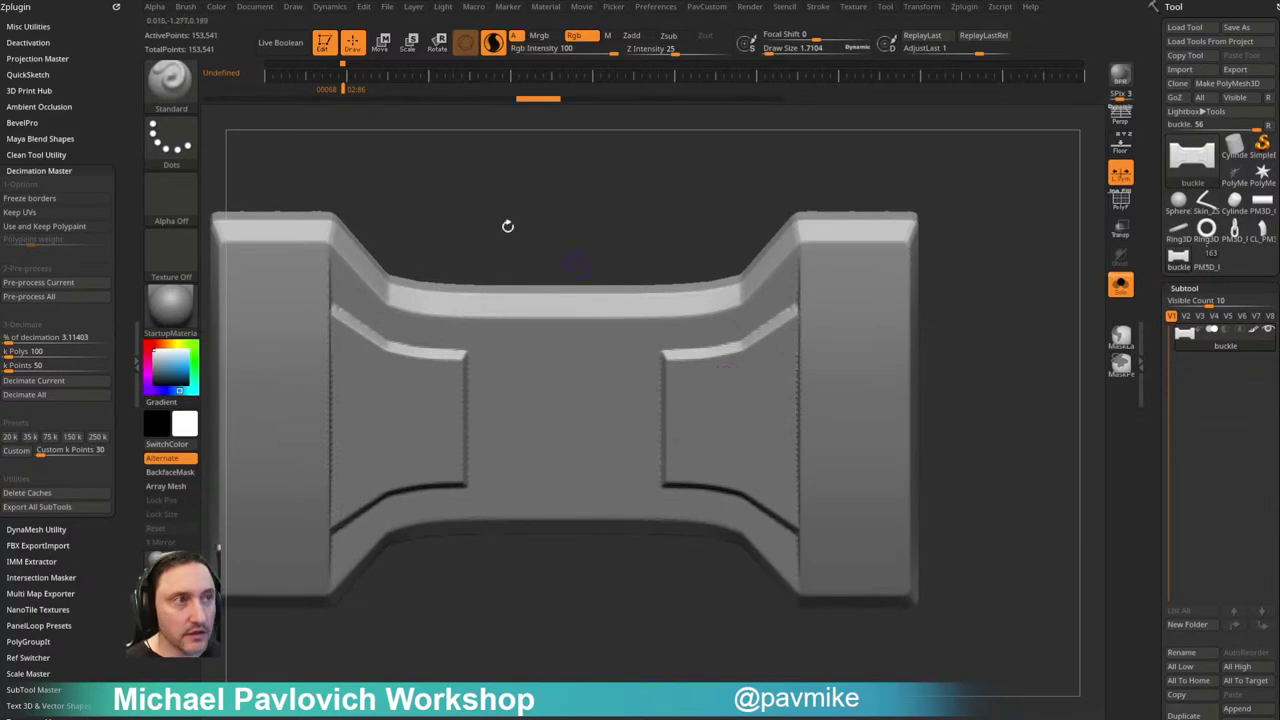
pyautogui.click(493, 45)
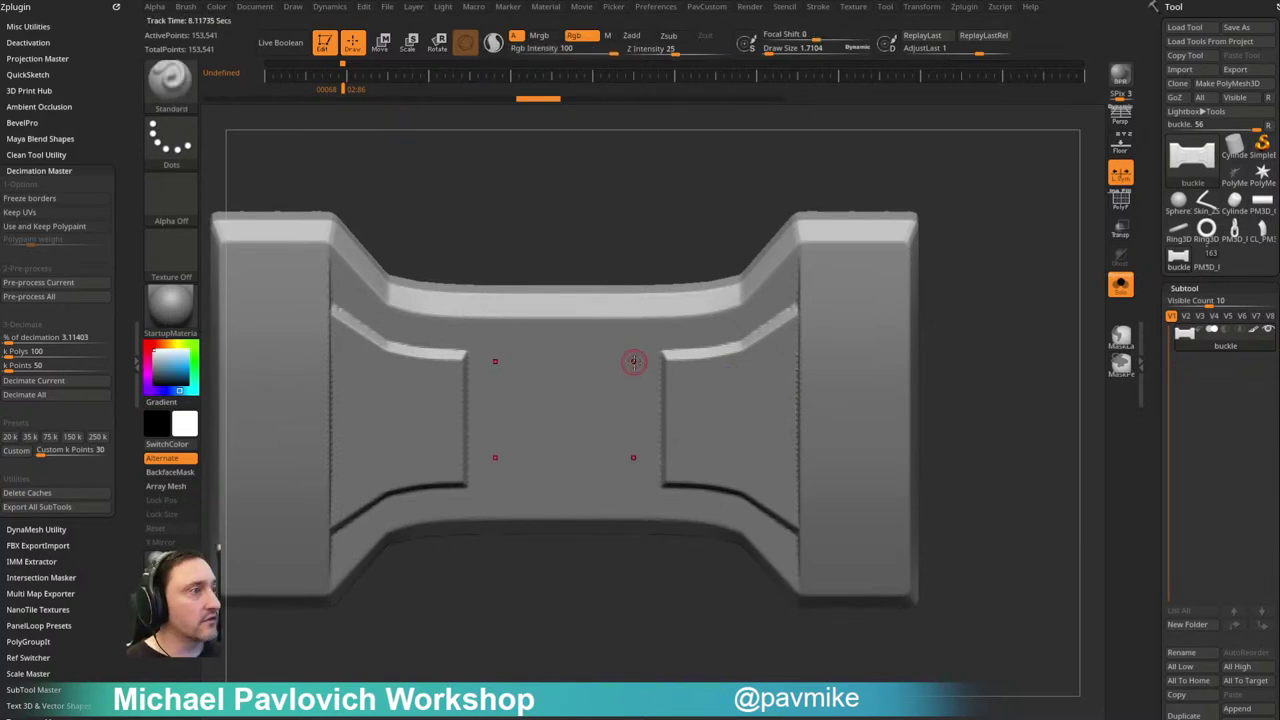
# Step: Restrict sculpting symmetry to the X axis and turn off local symmetry
pyautogui.click(921, 7)
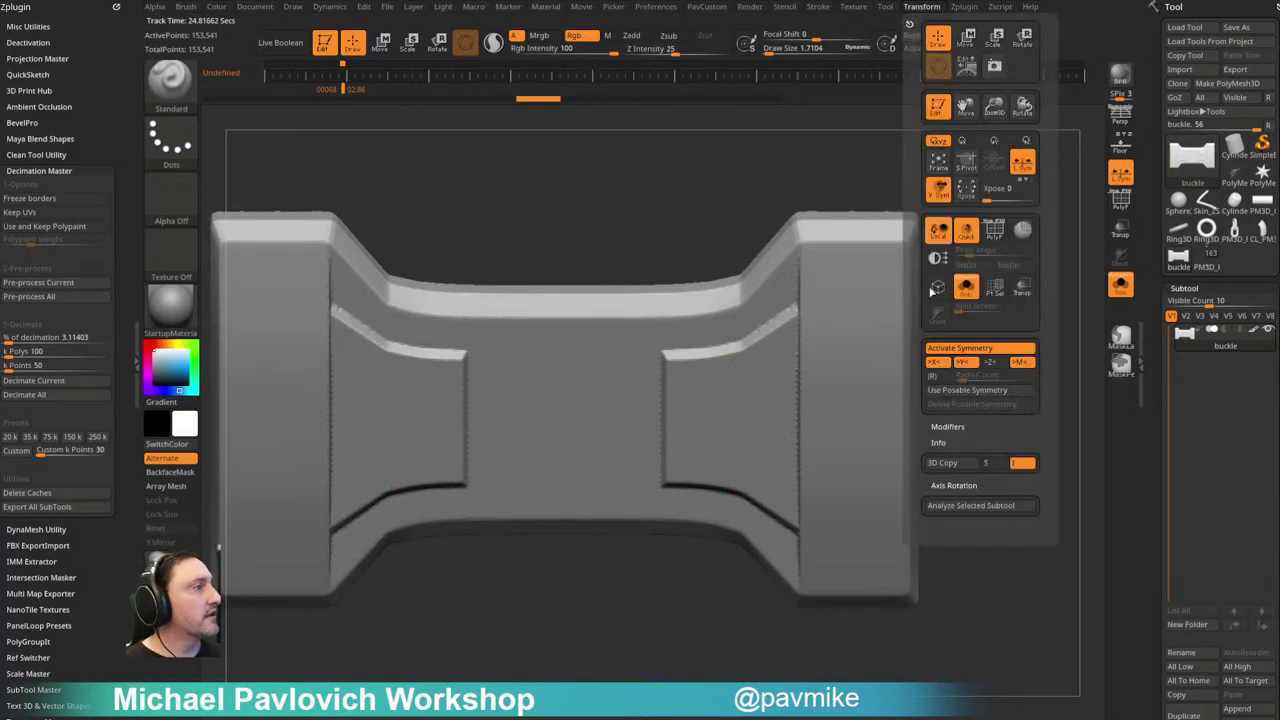
pyautogui.click(946, 366)
pyautogui.click(960, 365)
pyautogui.click(940, 364)
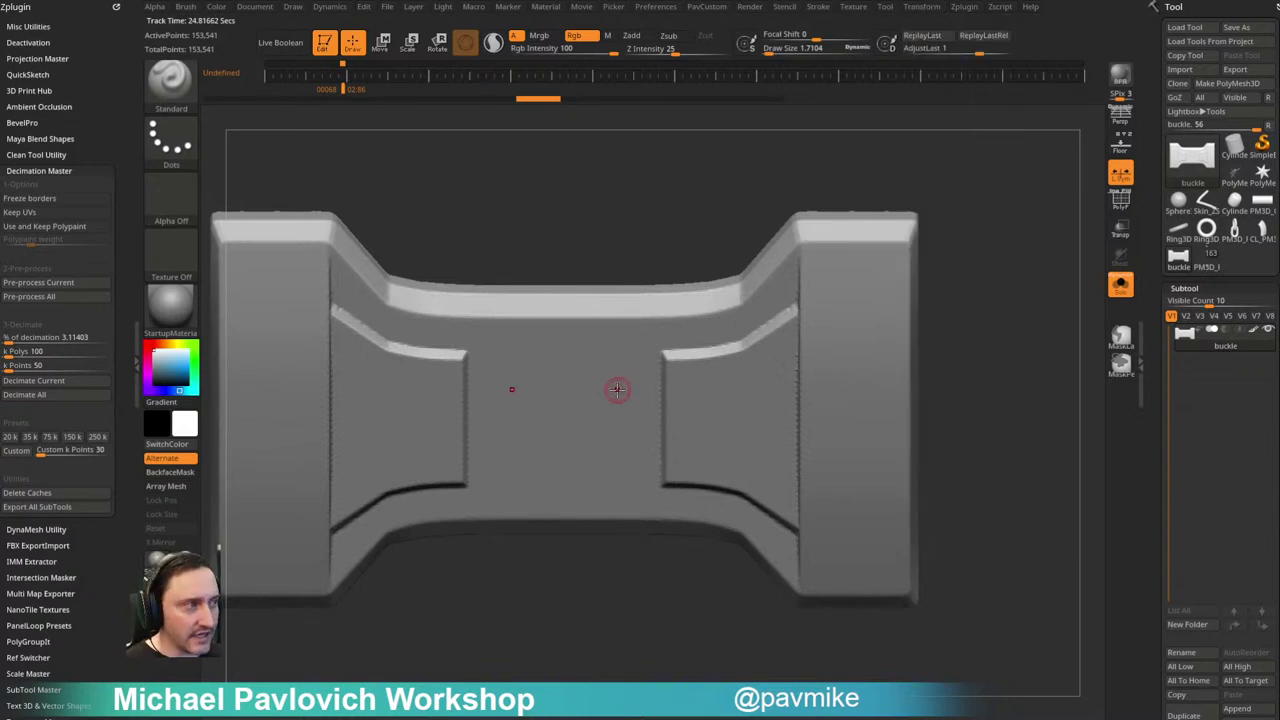
pyautogui.click(1117, 175)
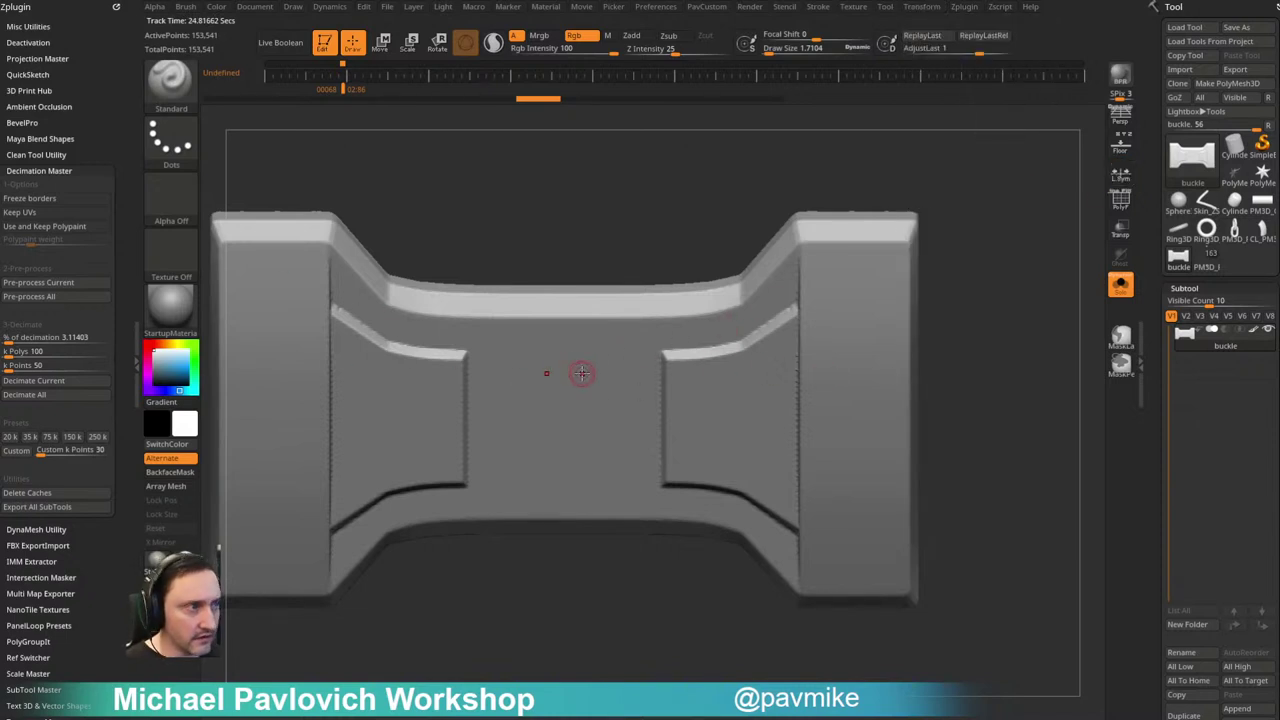
# Step: Insert Male Head01 from the IMM BParts brush at the centre of the buckle
pyautogui.press('b')
pyautogui.press('i')
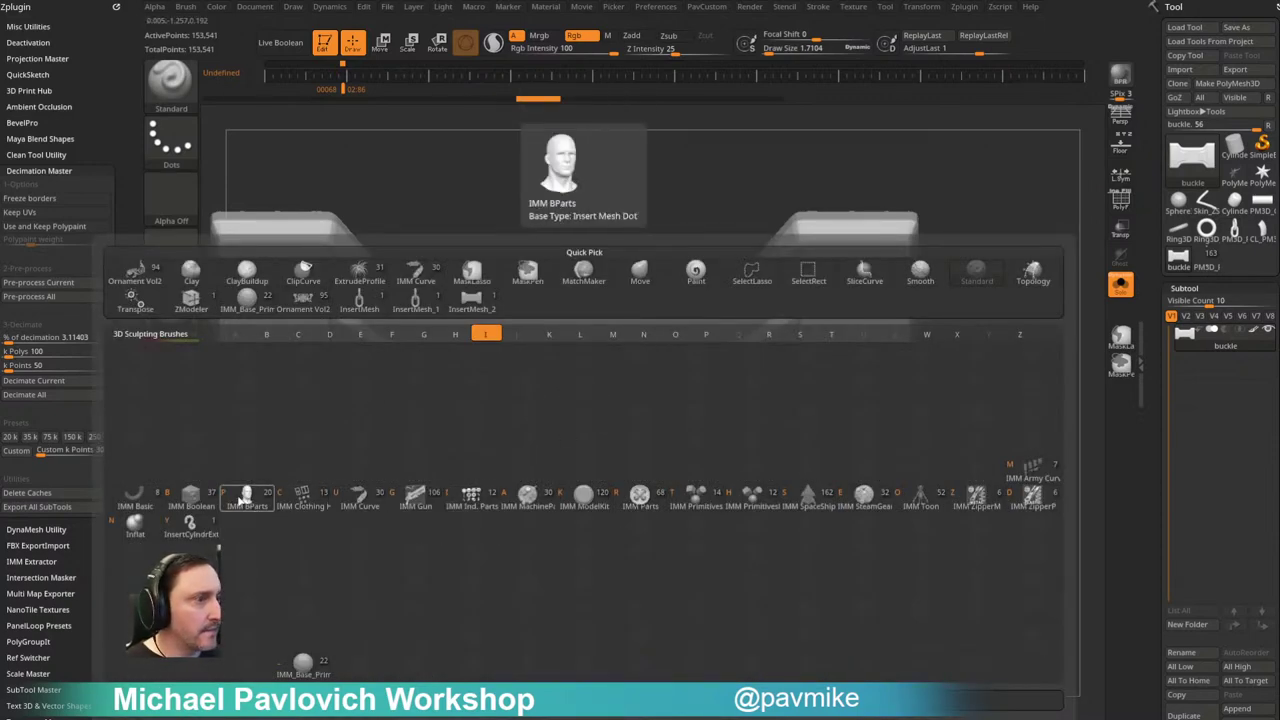
pyautogui.click(241, 497)
pyautogui.press('m')
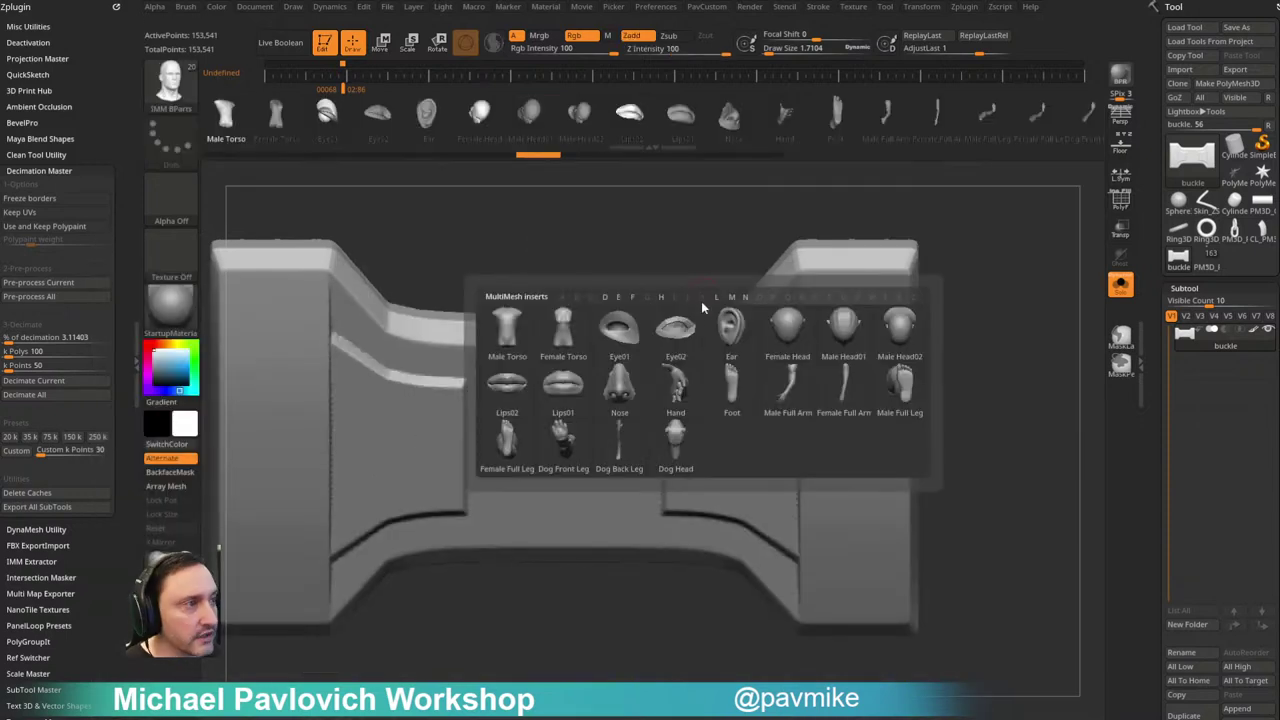
pyautogui.click(843, 333)
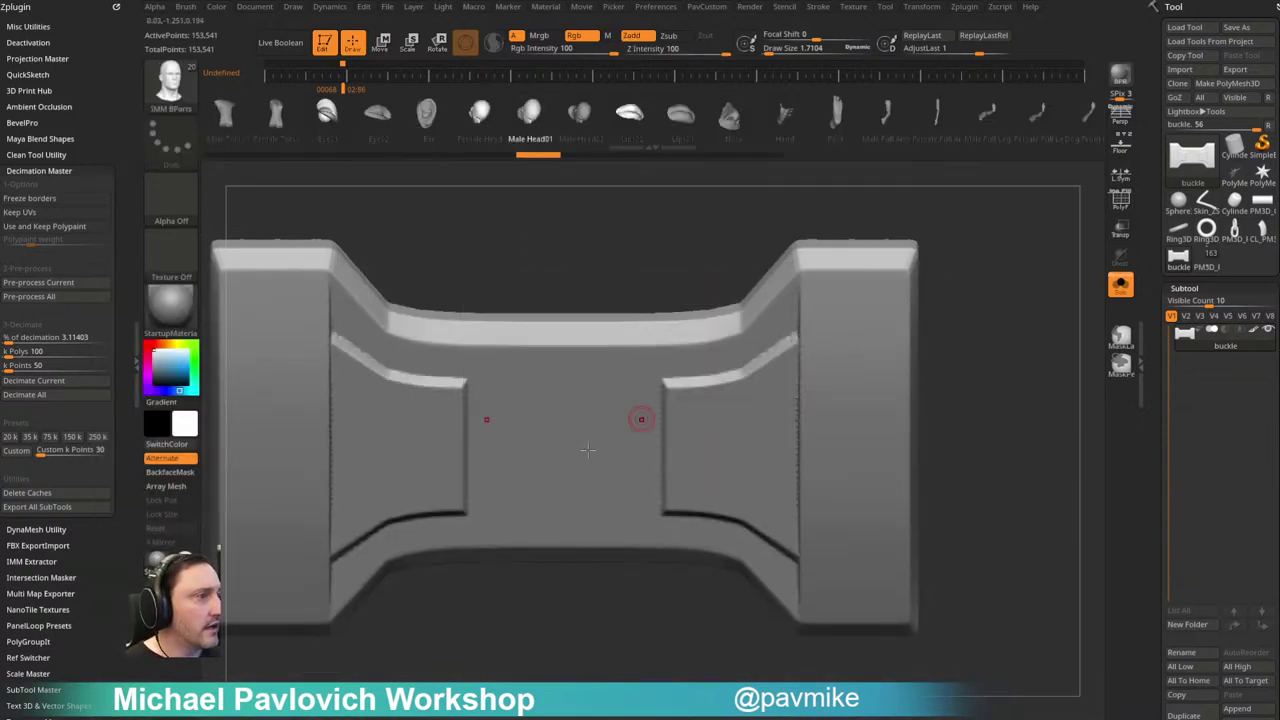
pyautogui.moveTo(566, 443); pyautogui.dragTo(571, 480)
# Step: Split the masked buckle from the inserted head into a separate subtool and rotate the head to face forward
pyautogui.press('2')
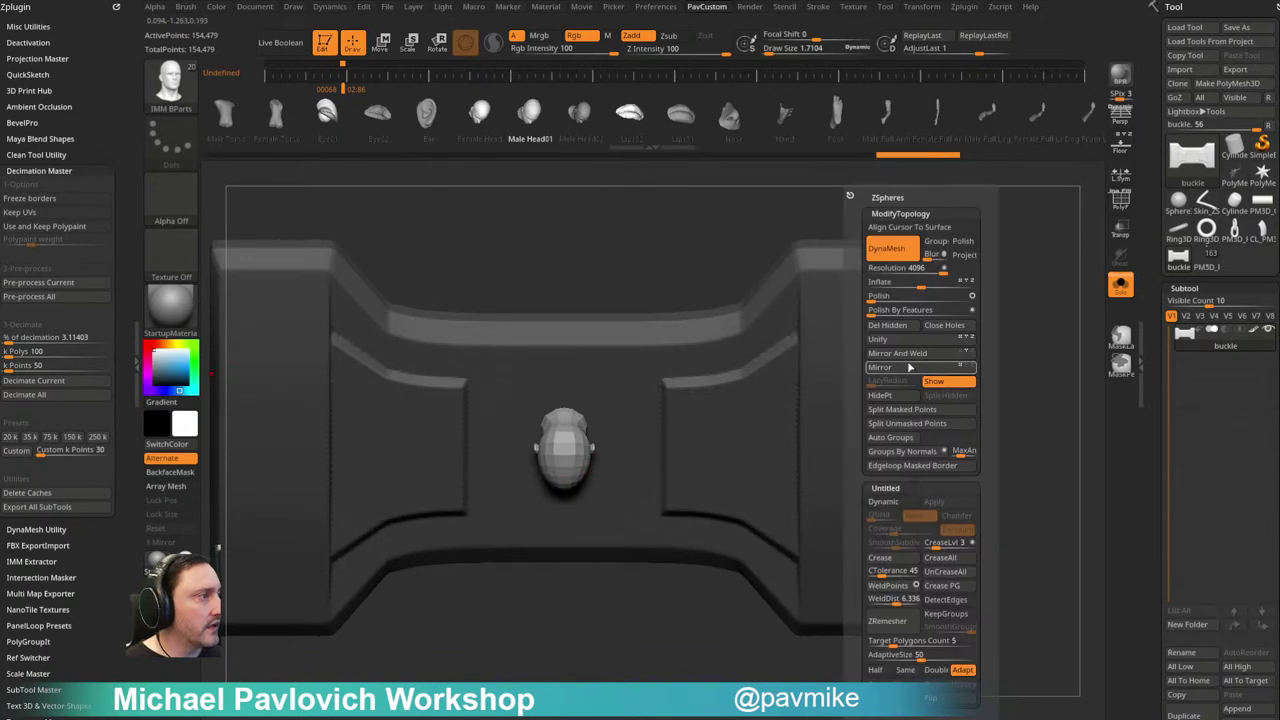
pyautogui.click(910, 410)
pyautogui.keyDown('shift'); pyautogui.moveTo(1006, 340); pyautogui.dragTo(697, 394); pyautogui.keyUp('shift')
pyautogui.press('w')
pyautogui.moveTo(606, 374)
pyautogui.mouseDown()
pyautogui.moveTo(646, 416)
pyautogui.moveTo(660, 508)
pyautogui.moveTo(636, 516)
pyautogui.mouseUp()
pyautogui.press('q')
# Step: Adjust the head's placement on the front of the buckle and check it from another angle
pyautogui.moveTo(785, 306)
pyautogui.keyDown('shift'); pyautogui.mouseDown()
pyautogui.moveTo(931, 317)
pyautogui.moveTo(1043, 257)
pyautogui.moveTo(1020, 271)
pyautogui.moveTo(946, 266)
pyautogui.mouseUp(); pyautogui.keyUp('shift')
pyautogui.click(1120, 285)
pyautogui.press('w')
pyautogui.moveTo(655, 398)
pyautogui.mouseDown()
pyautogui.moveTo(663, 412)
pyautogui.moveTo(650, 391)
pyautogui.mouseUp()
pyautogui.press('q')
pyautogui.moveTo(780, 318)
pyautogui.keyDown('shift'); pyautogui.mouseDown()
pyautogui.moveTo(1000, 312)
pyautogui.moveTo(1037, 291)
pyautogui.moveTo(1046, 297)
pyautogui.moveTo(1024, 307)
pyautogui.moveTo(1057, 314)
pyautogui.mouseUp(); pyautogui.keyUp('shift')
# Step: Try DynaMesh on the head subtool at resolution 4096 and isolate it to inspect the lost facial detail
pyautogui.press('s')
pyautogui.click(1201, 371)
pyautogui.click(1189, 350)
pyautogui.press('2')
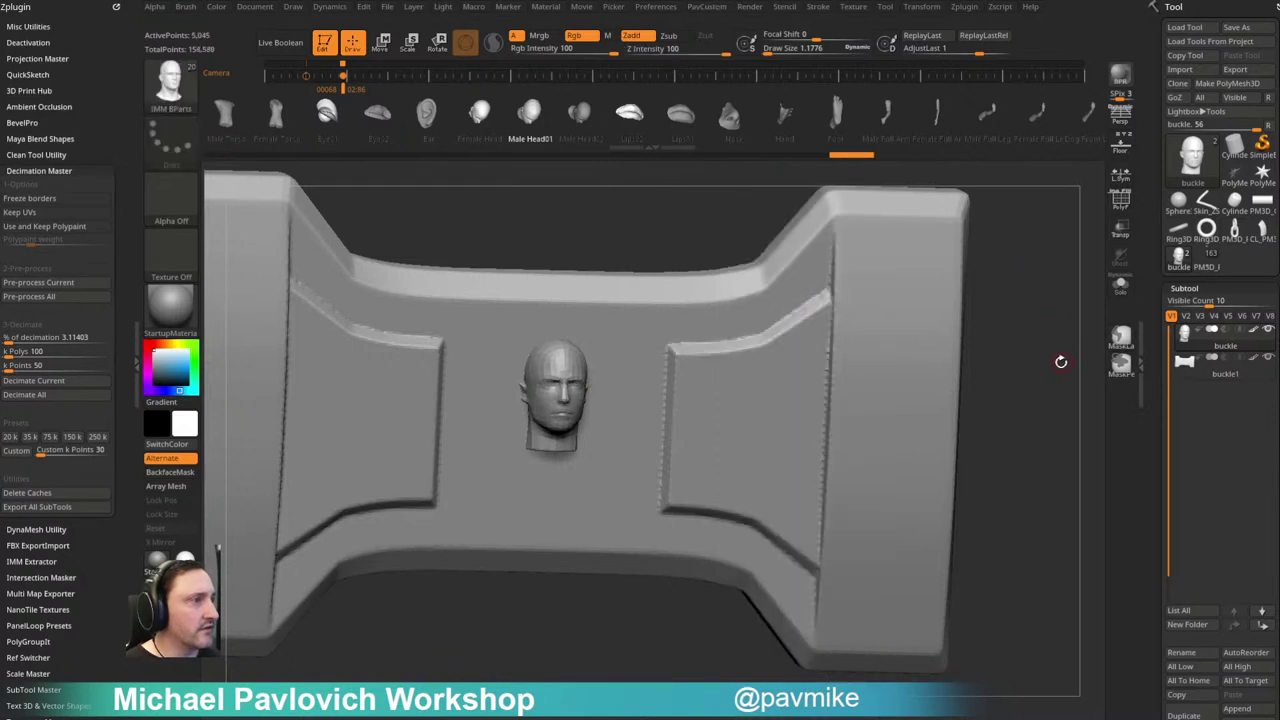
pyautogui.click(1121, 287)
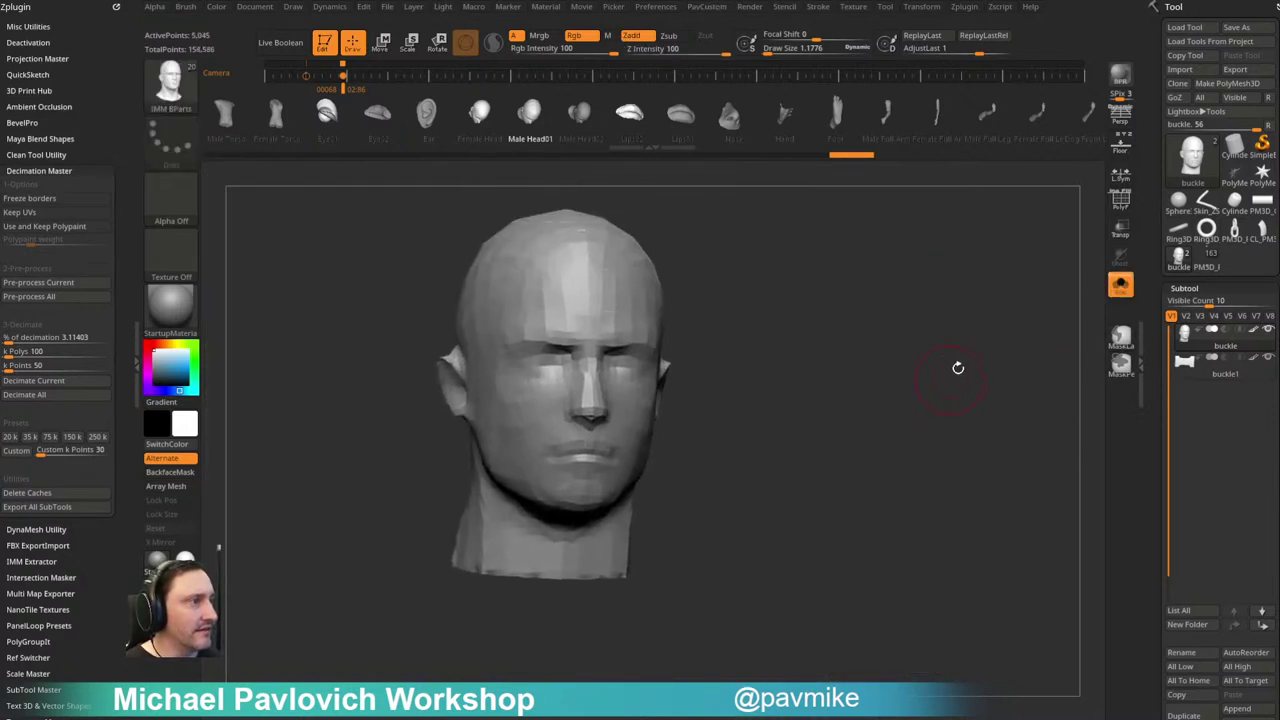
# Step: Undo the head's remesh and open the topology settings for it
pyautogui.press('a')
pyautogui.press('2')
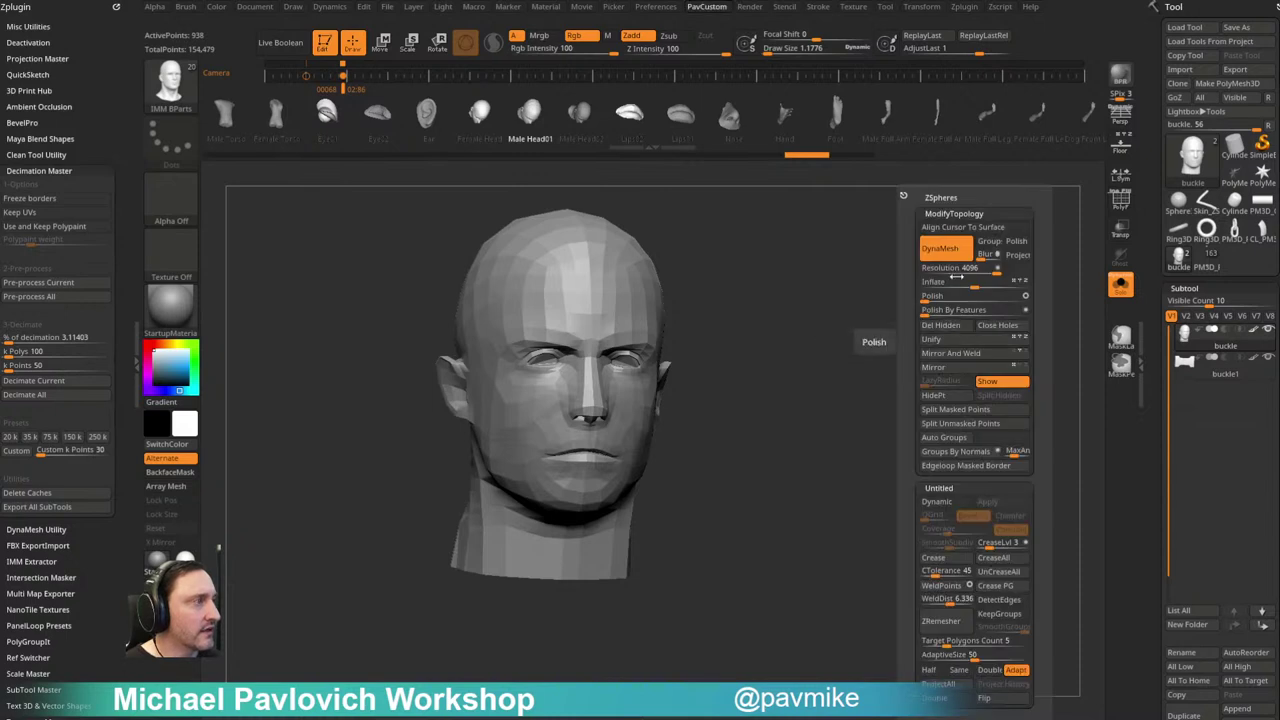